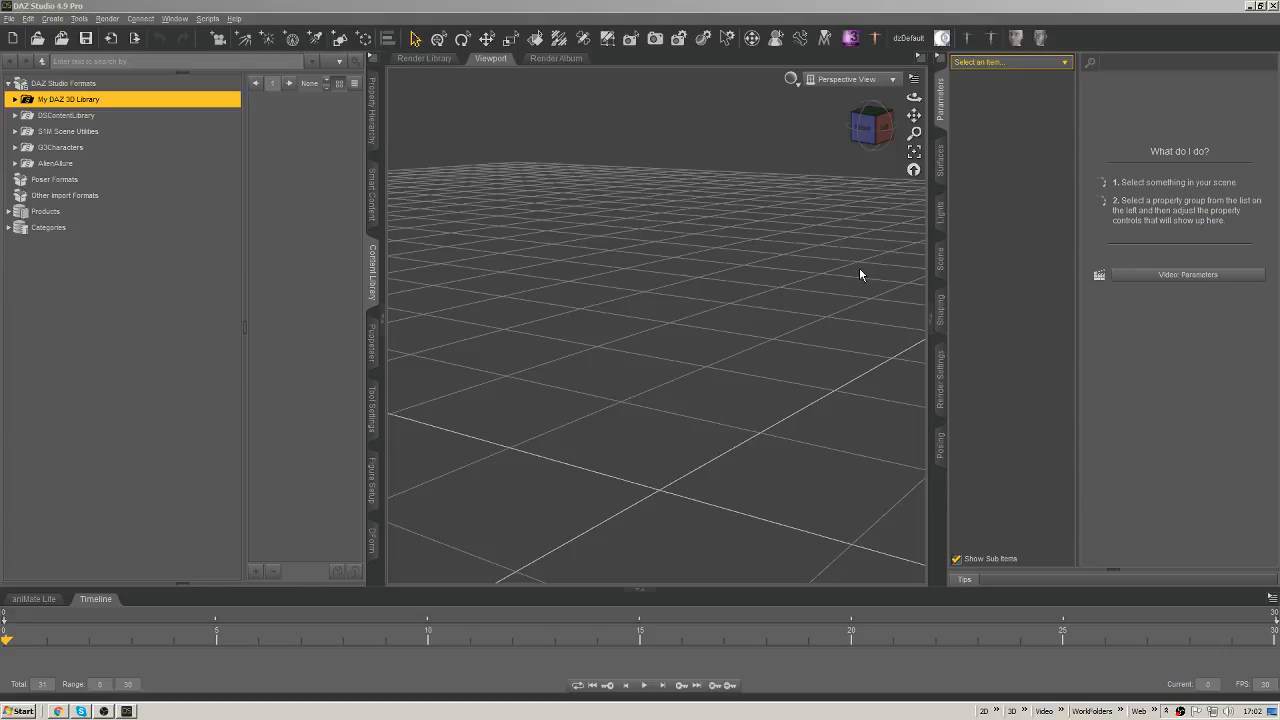
Switch to Chrome and enlarge the imgur reference showing four views of the armored alien.
key(alt+Tab)
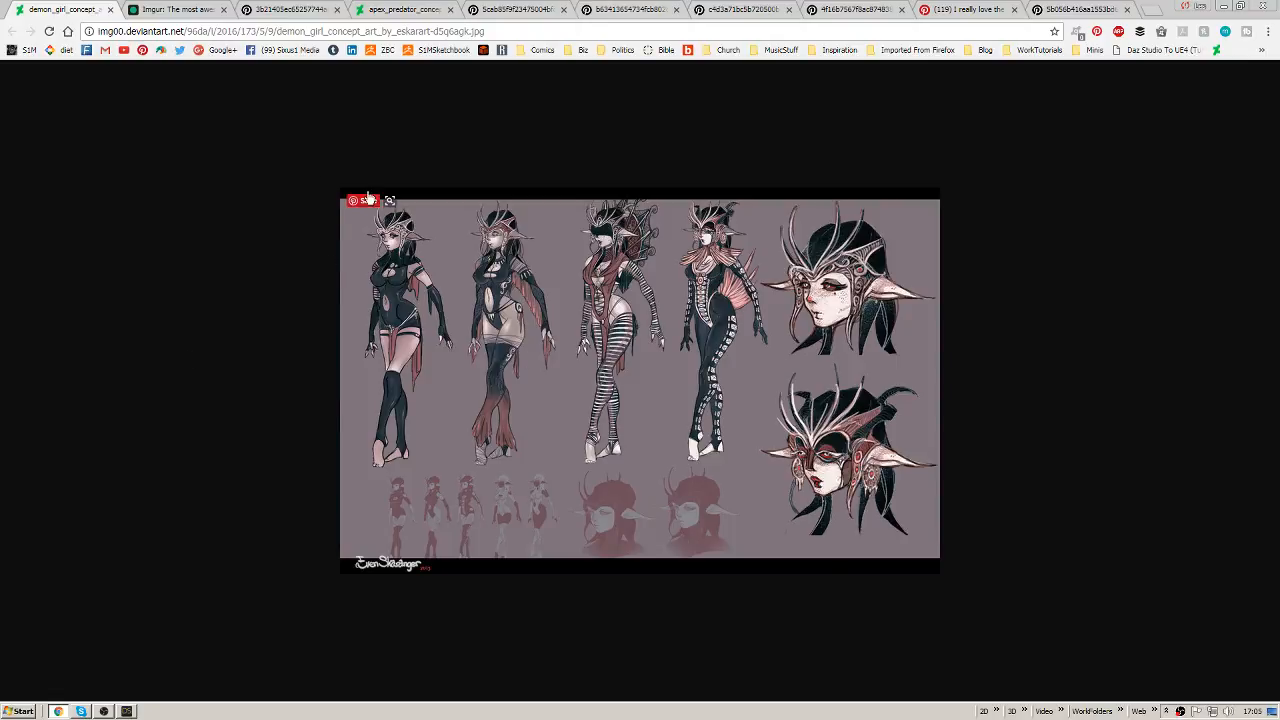
click(172, 12)
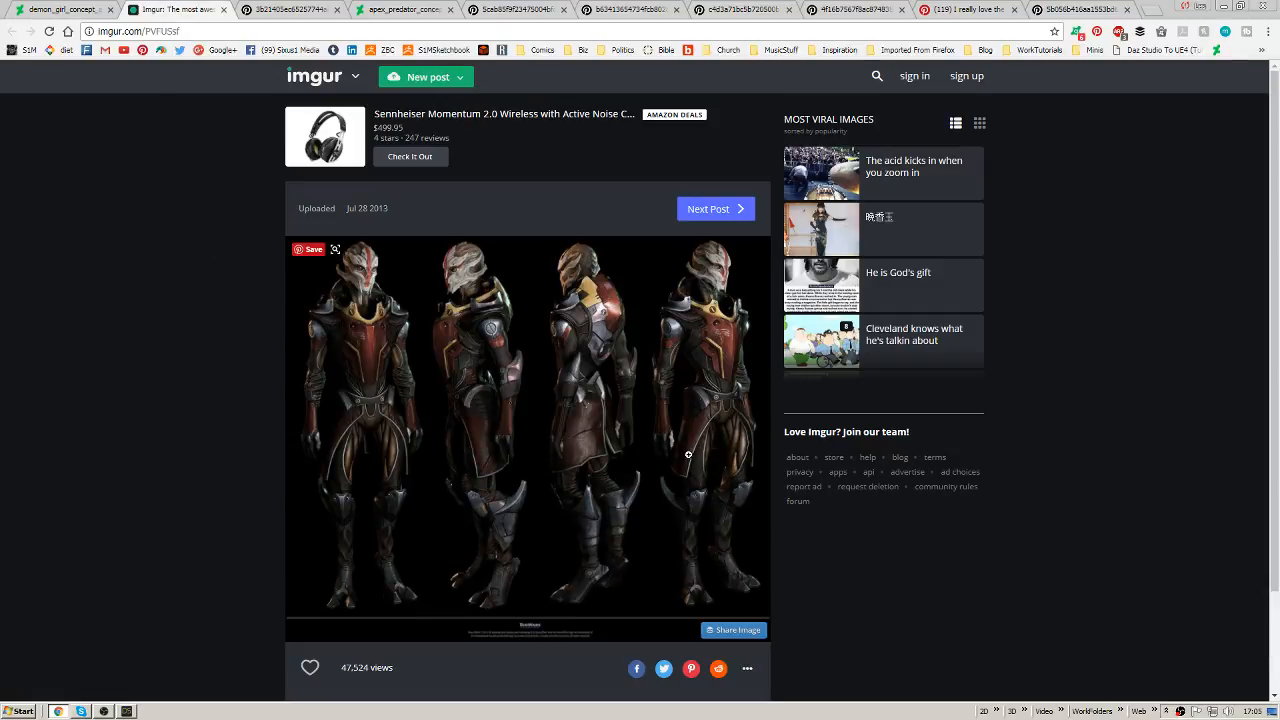
click(590, 435)
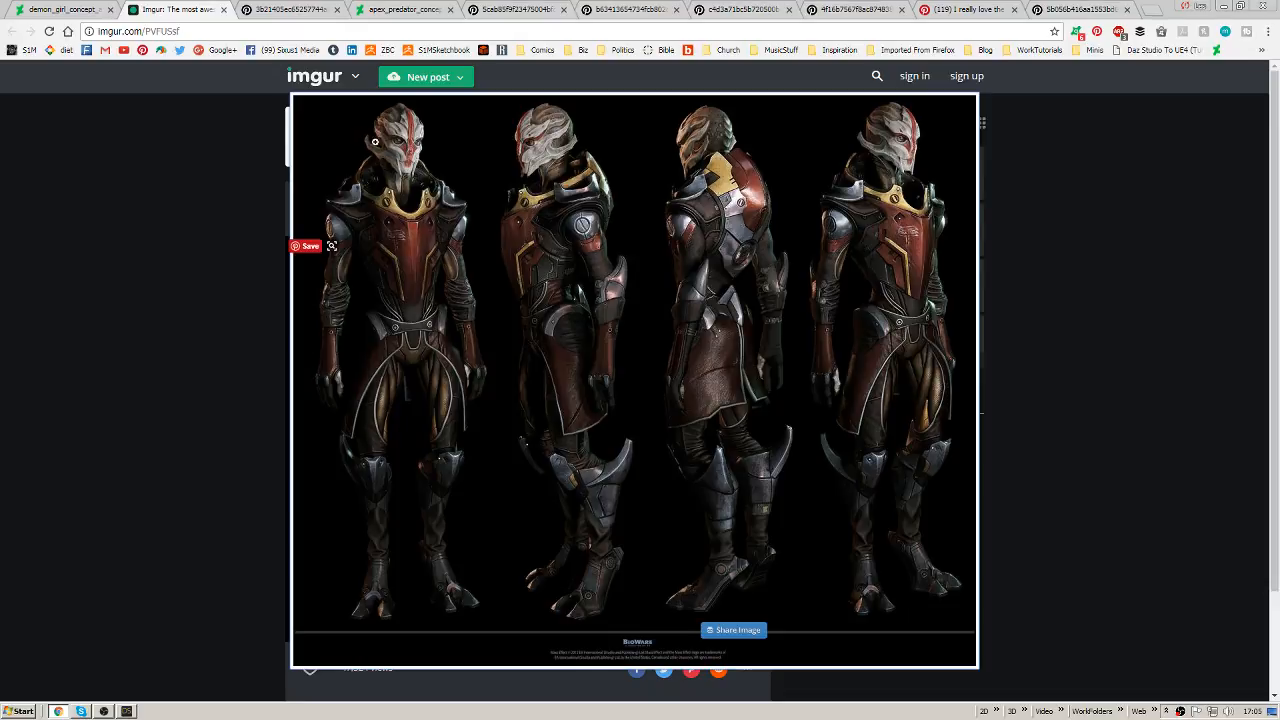
Open Snipping Tool and capture the four armored alien figures from the imgur page.
click(18, 712)
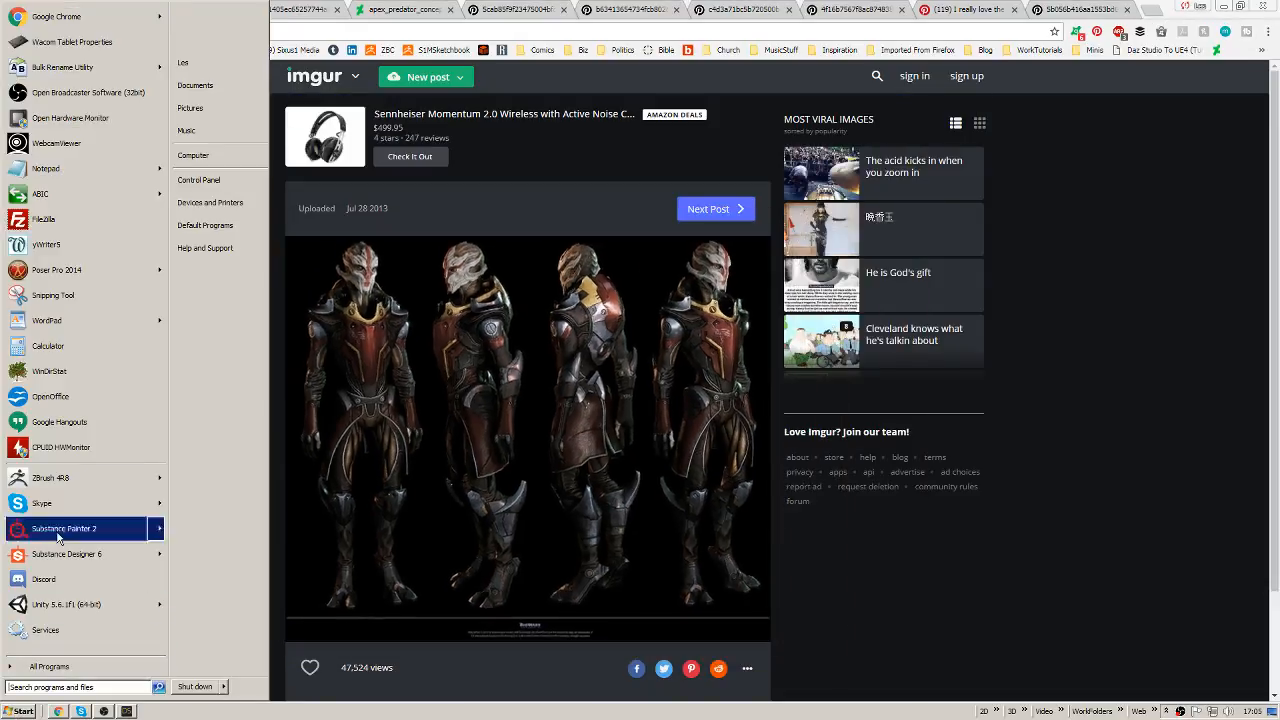
click(58, 297)
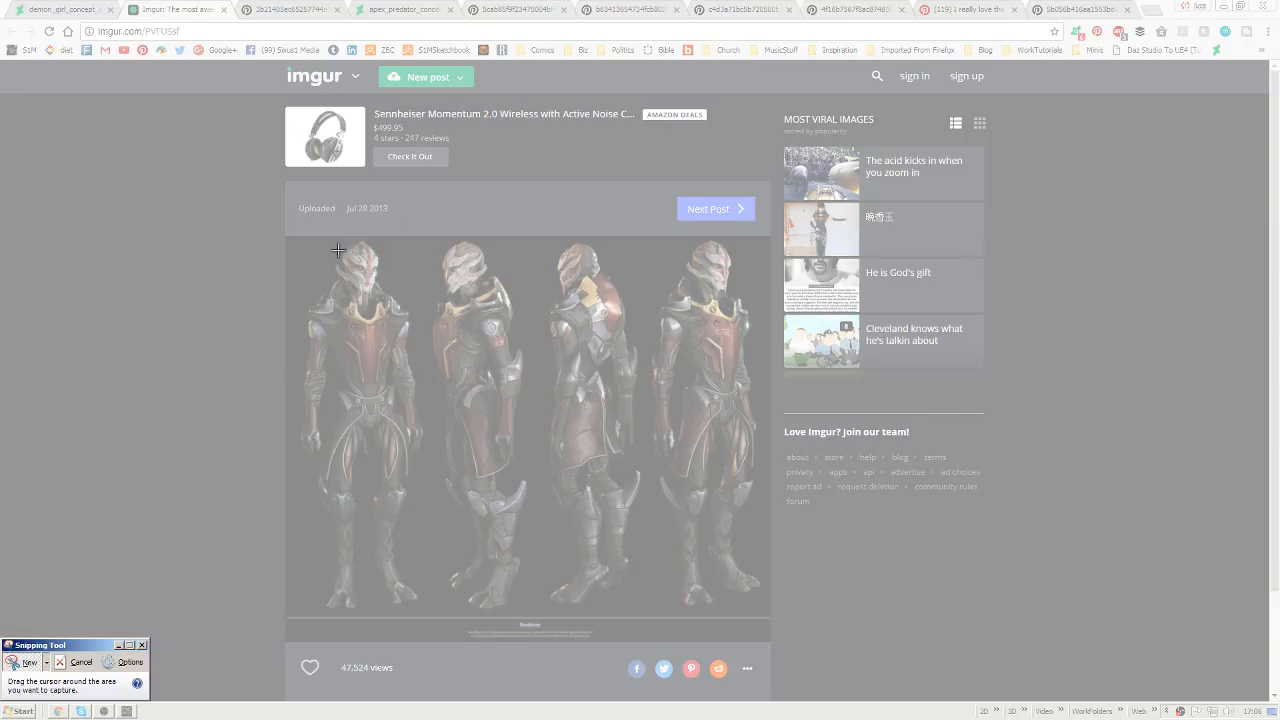
drag(299, 237, 767, 613)
Draw yellow pen lines over the heads of all four figures, following the ridges and face contours.
mouse_move(337, 252)
mouse_down()
mouse_move(364, 296)
mouse_move(381, 291)
mouse_up()
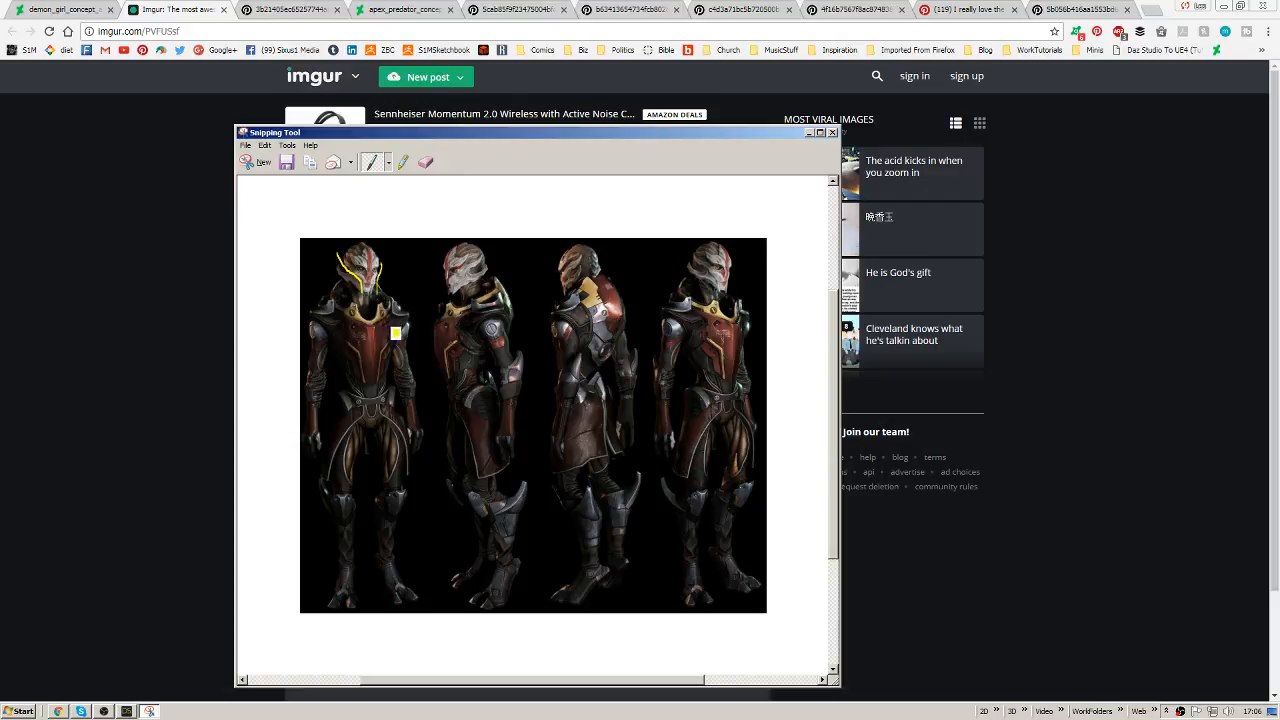
mouse_move(482, 268)
mouse_down()
mouse_move(451, 294)
mouse_move(463, 256)
mouse_move(450, 272)
mouse_move(488, 272)
mouse_move(459, 296)
mouse_up()
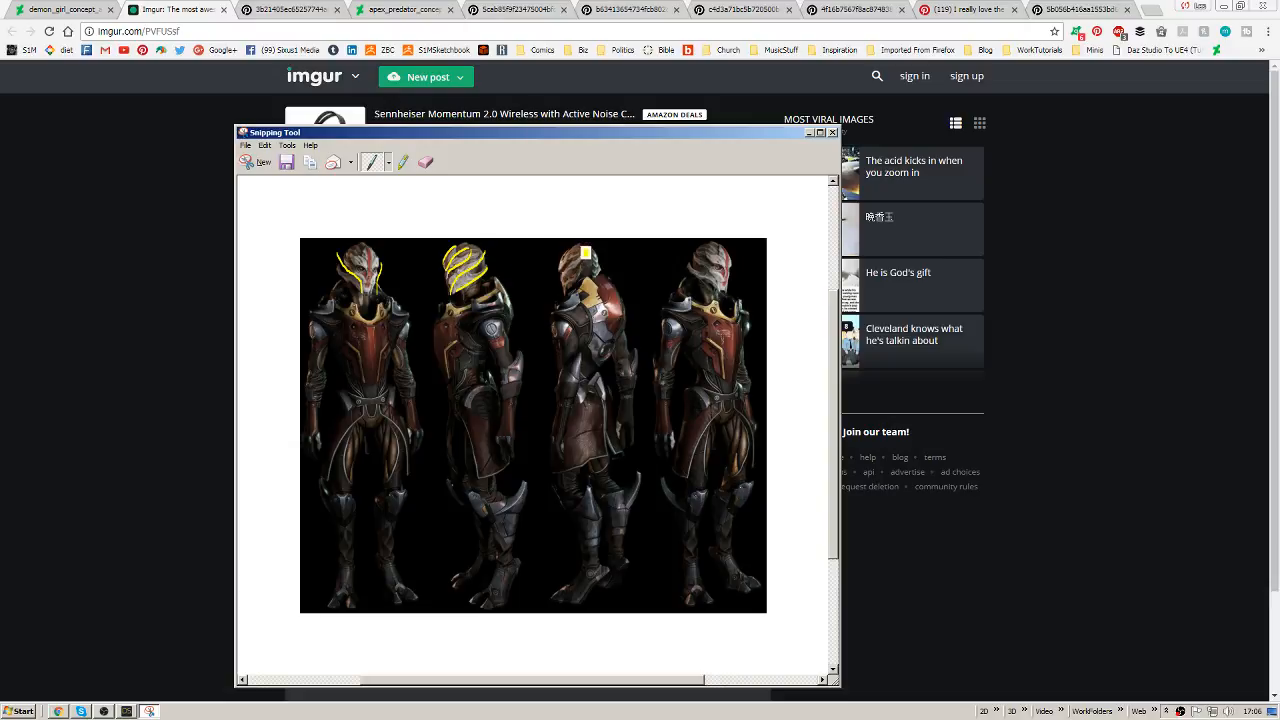
drag(582, 249, 563, 278)
drag(696, 276, 720, 292)
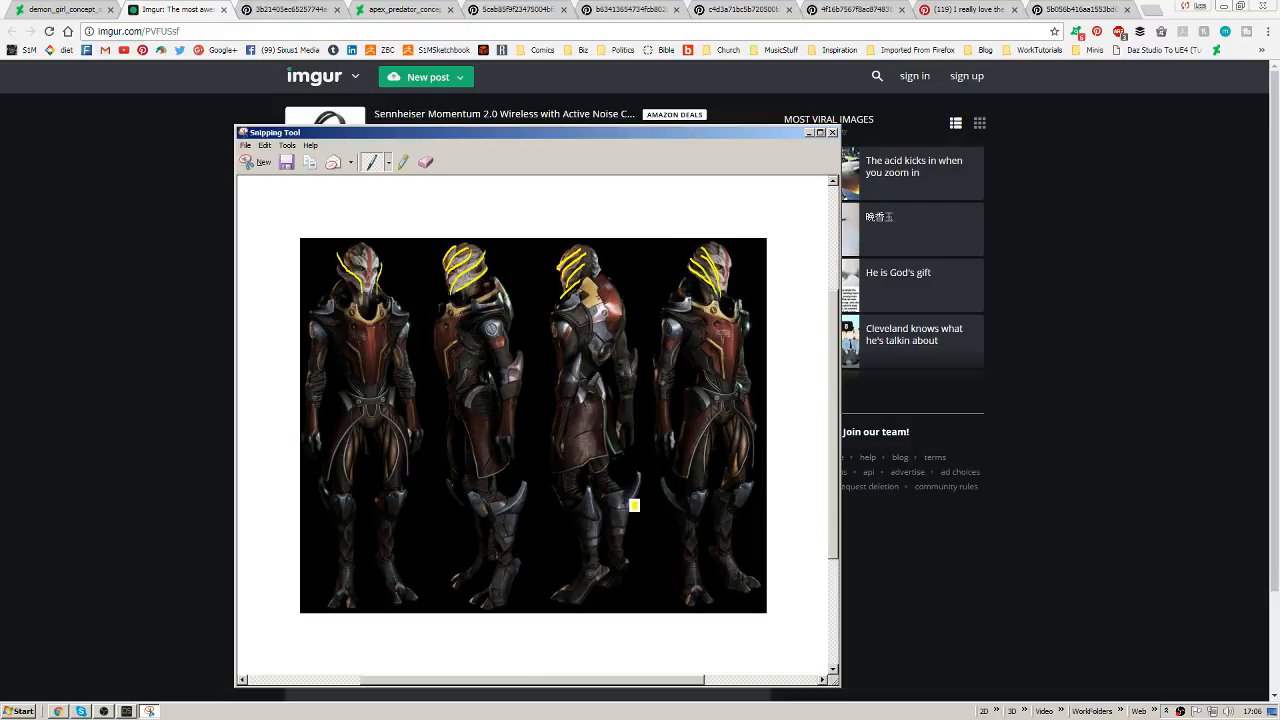
Trace the torso and thigh flow of all four figures with long yellow pen lines.
mouse_move(325, 329)
mouse_down()
mouse_move(362, 395)
mouse_move(343, 515)
mouse_up()
drag(400, 423, 387, 498)
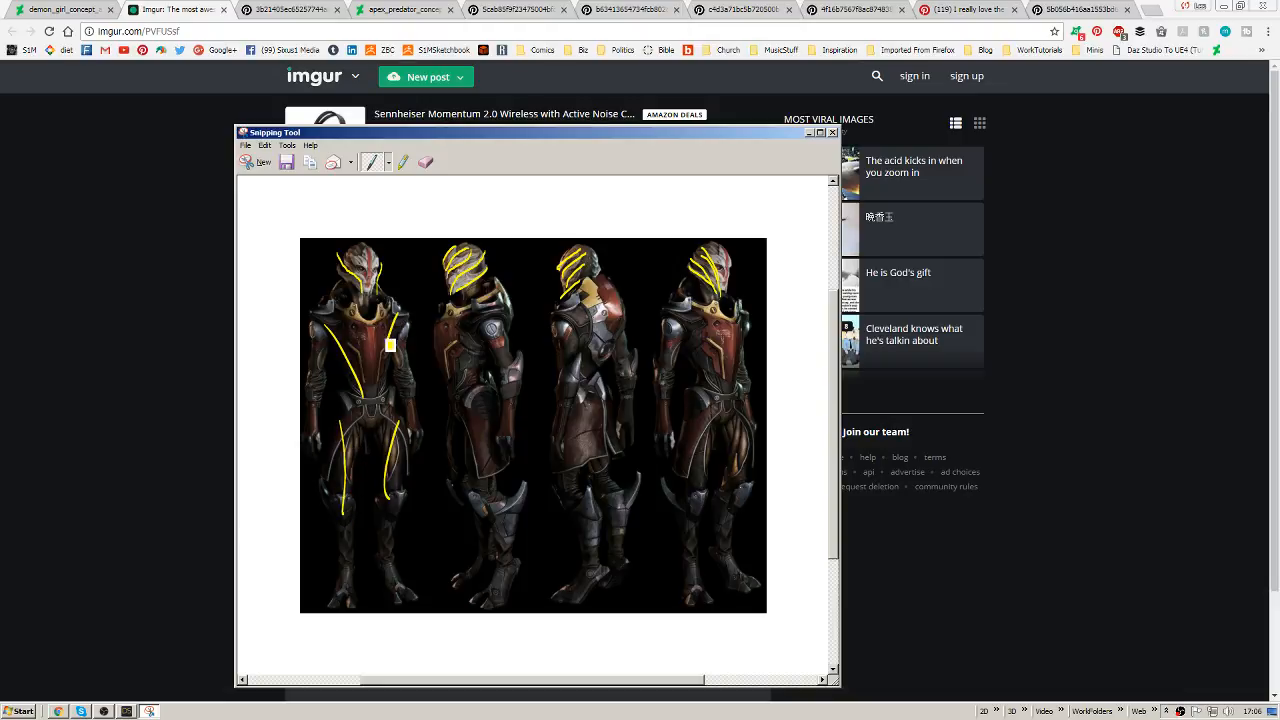
drag(397, 313, 382, 408)
mouse_move(492, 324)
mouse_down()
mouse_move(458, 380)
mouse_move(485, 487)
mouse_up()
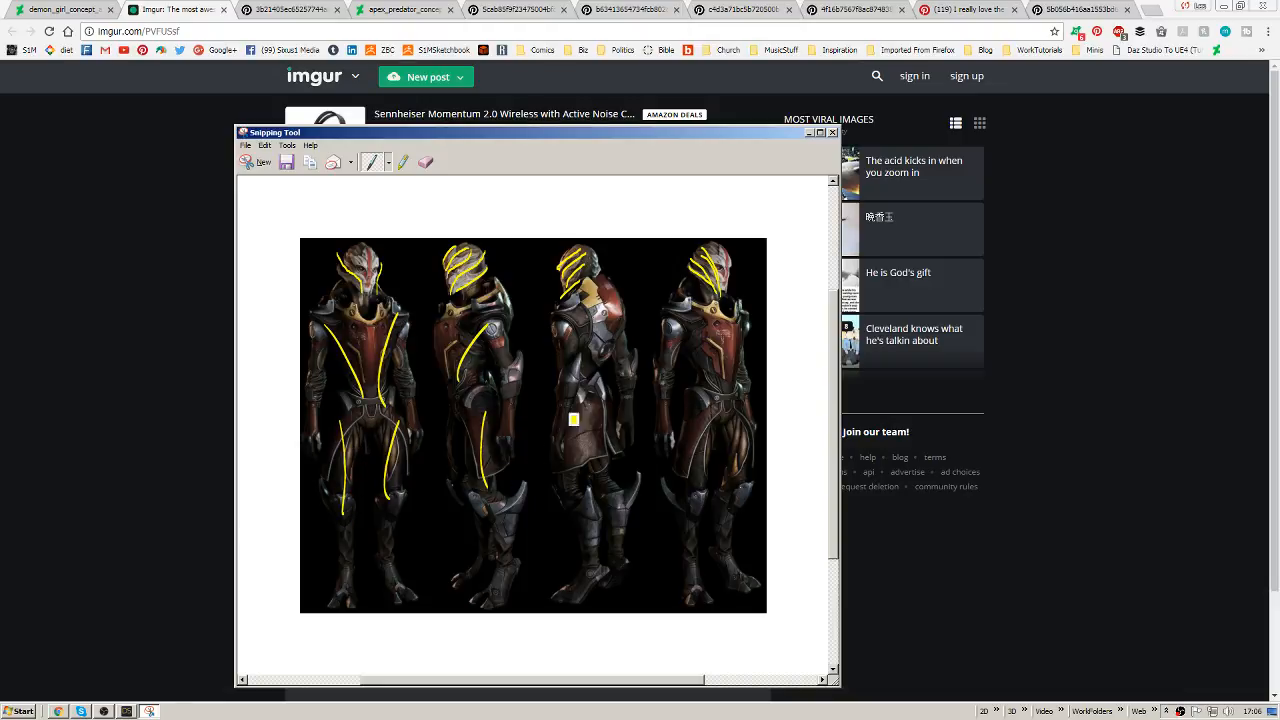
mouse_move(578, 316)
mouse_down()
mouse_move(556, 494)
mouse_move(609, 401)
mouse_up()
drag(633, 298, 609, 386)
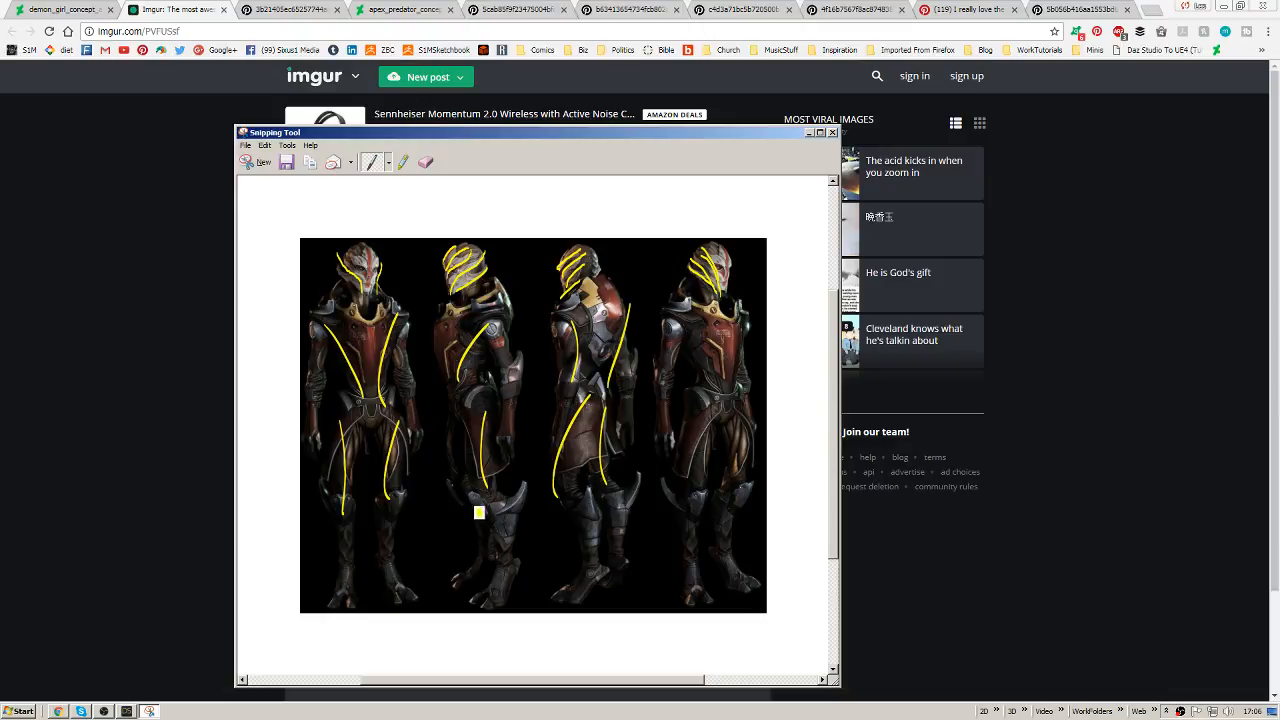
mouse_move(694, 322)
mouse_down()
mouse_move(707, 353)
mouse_move(734, 366)
mouse_move(677, 509)
mouse_up()
drag(737, 430, 743, 490)
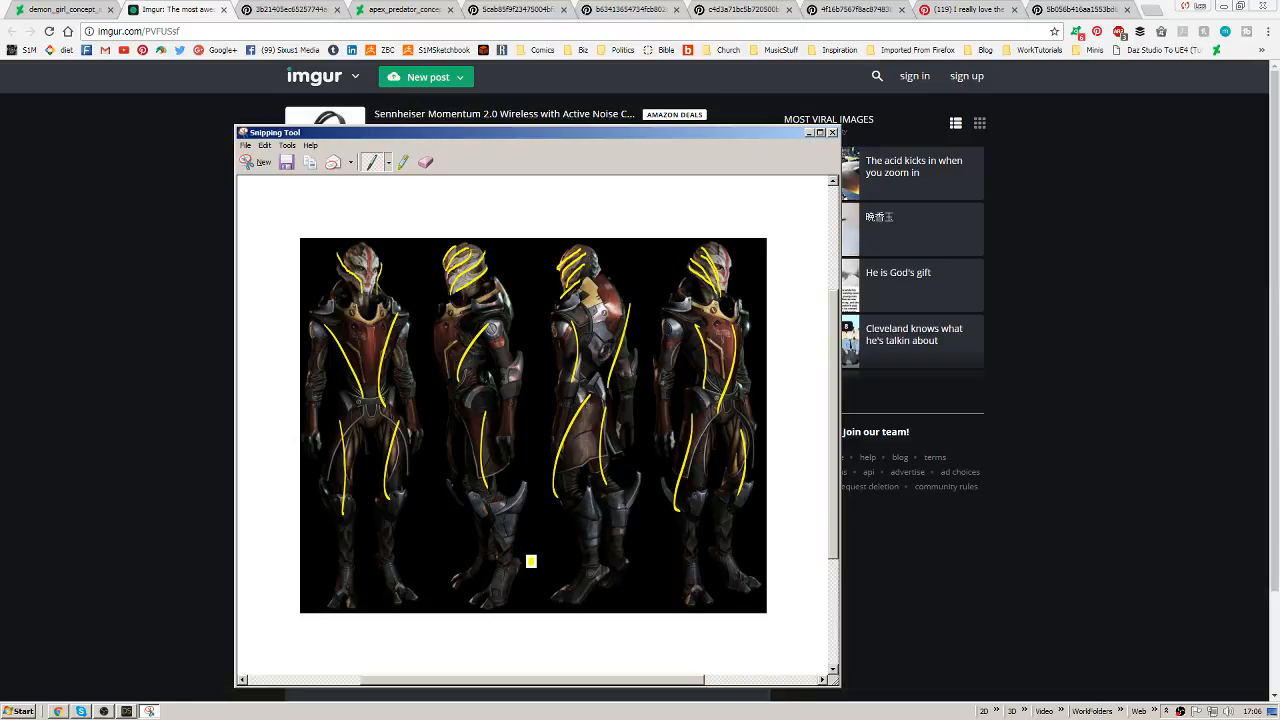
Draw converging angled pen lines along the lower legs and leg spikes of the two middle figures.
mouse_move(509, 502)
mouse_down()
mouse_move(528, 547)
mouse_move(480, 585)
mouse_up()
mouse_move(558, 512)
mouse_down()
mouse_move(545, 548)
mouse_move(563, 580)
mouse_up()
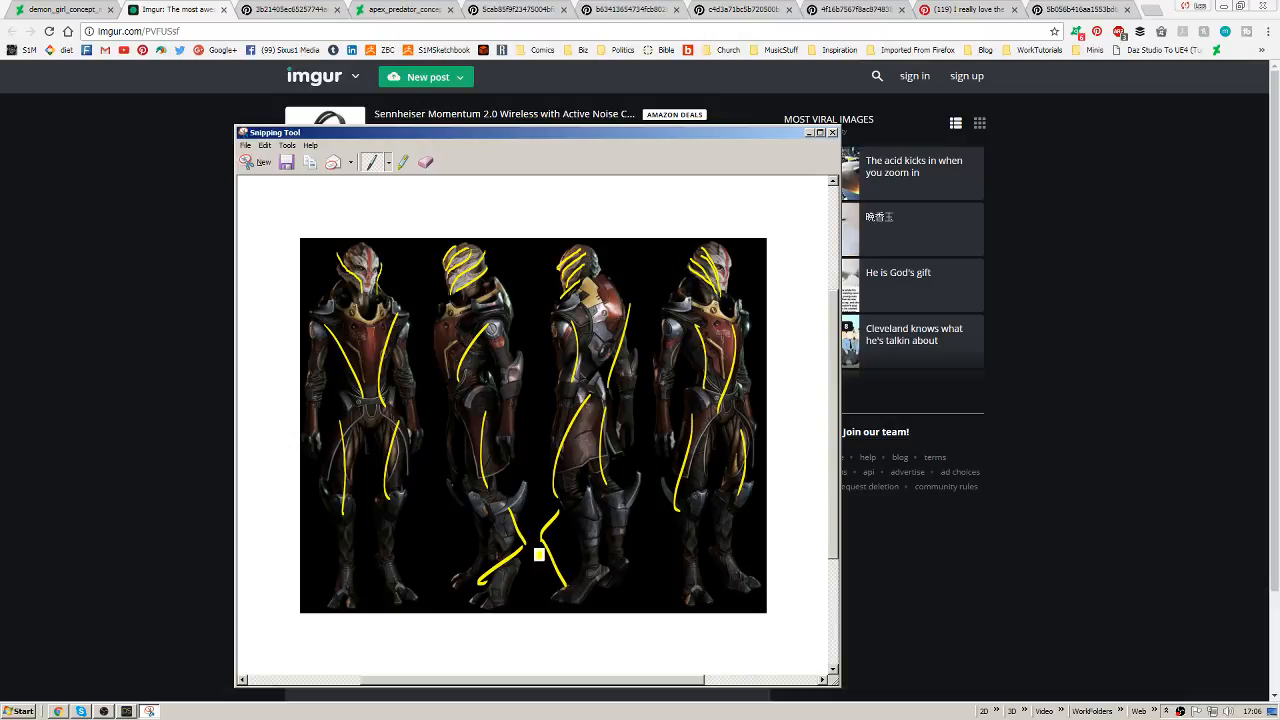
mouse_move(510, 490)
mouse_down()
mouse_move(531, 521)
mouse_move(555, 470)
mouse_move(547, 487)
mouse_up()
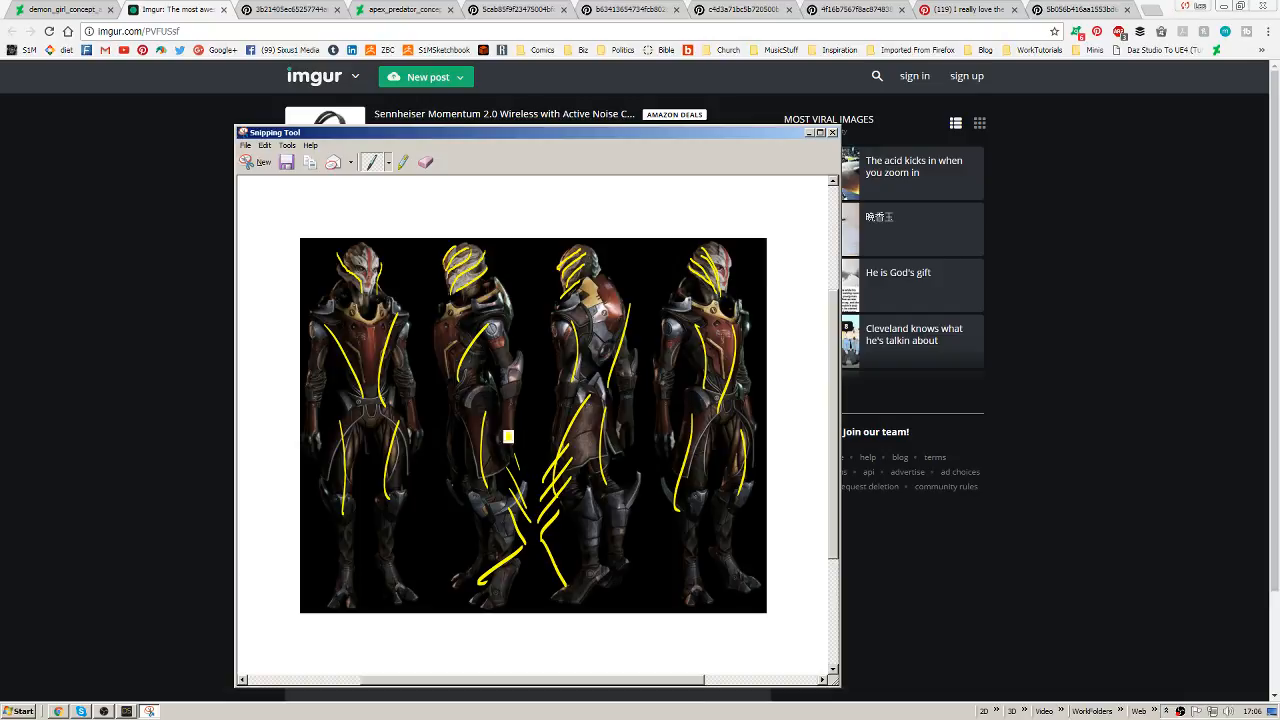
Mark the front figure's face, chest and thighs and the middle figures' feet in yellow, and close the snip without saving.
mouse_move(346, 251)
mouse_down()
mouse_move(360, 270)
mouse_move(392, 256)
mouse_move(373, 336)
mouse_move(382, 311)
mouse_up()
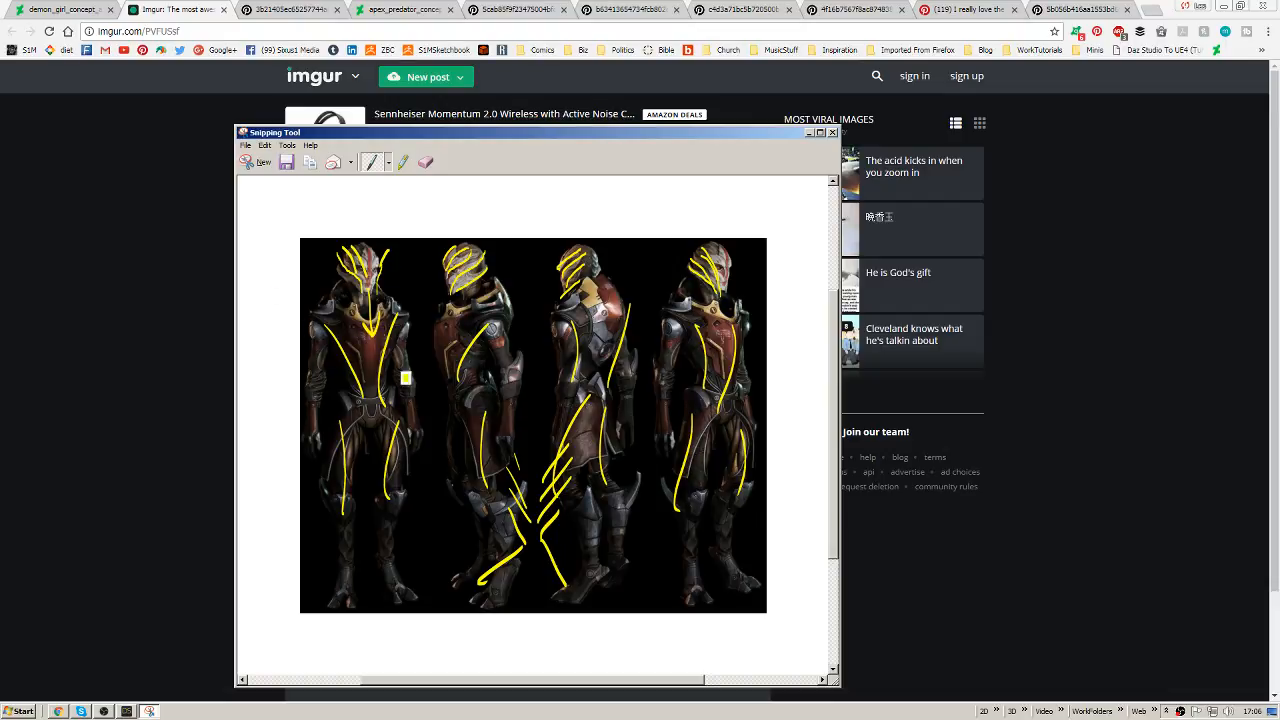
drag(347, 517, 366, 450)
drag(388, 502, 377, 467)
drag(510, 608, 540, 582)
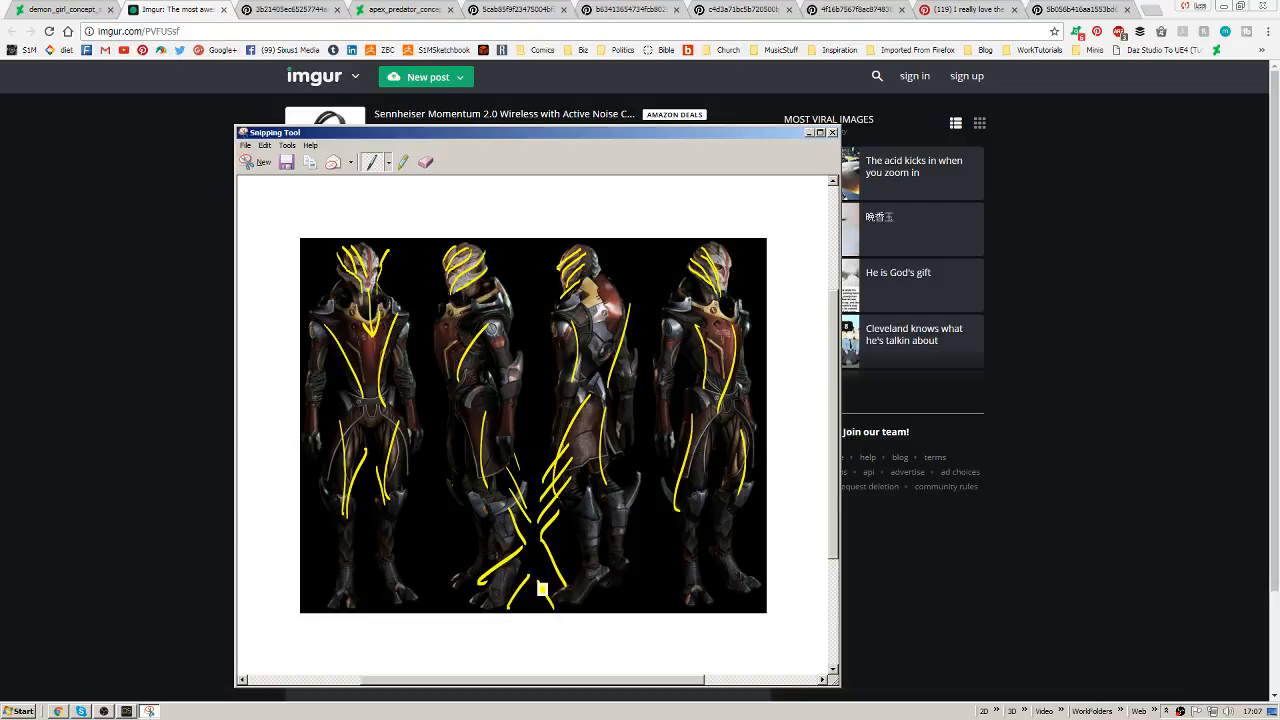
mouse_move(392, 330)
mouse_down()
mouse_move(396, 428)
mouse_move(382, 342)
mouse_move(357, 411)
mouse_move(385, 482)
mouse_up()
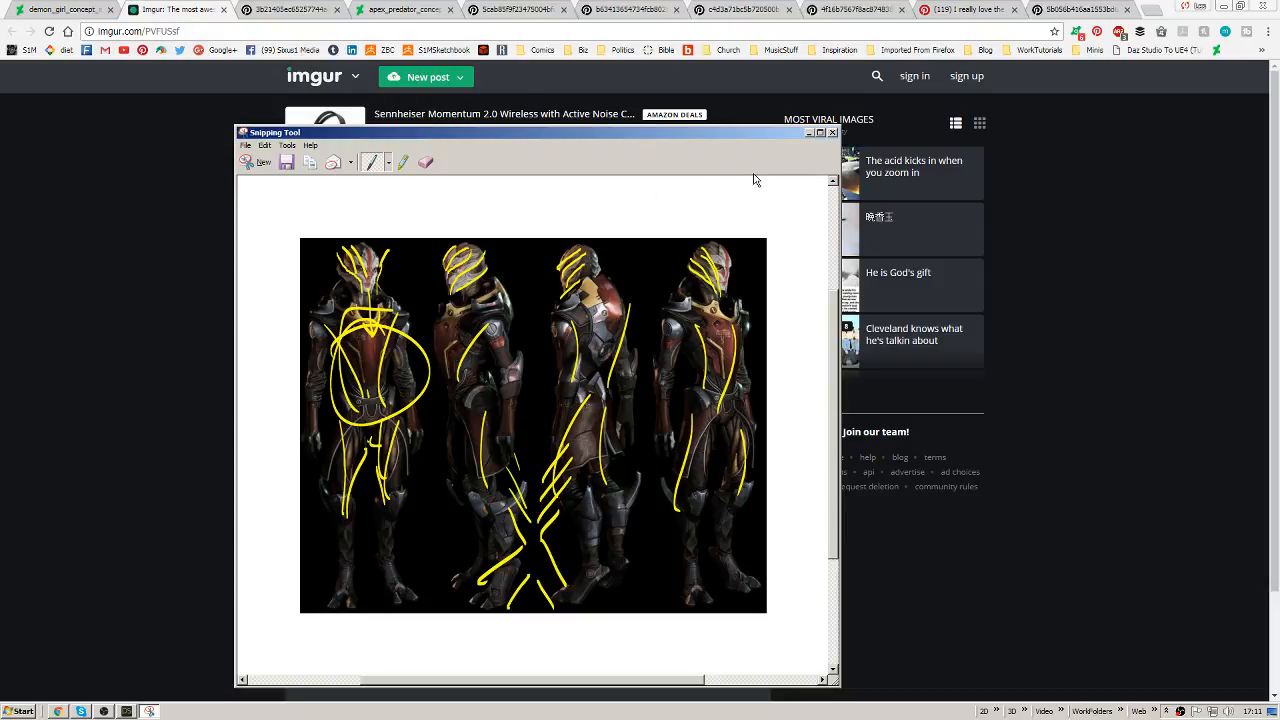
click(832, 132)
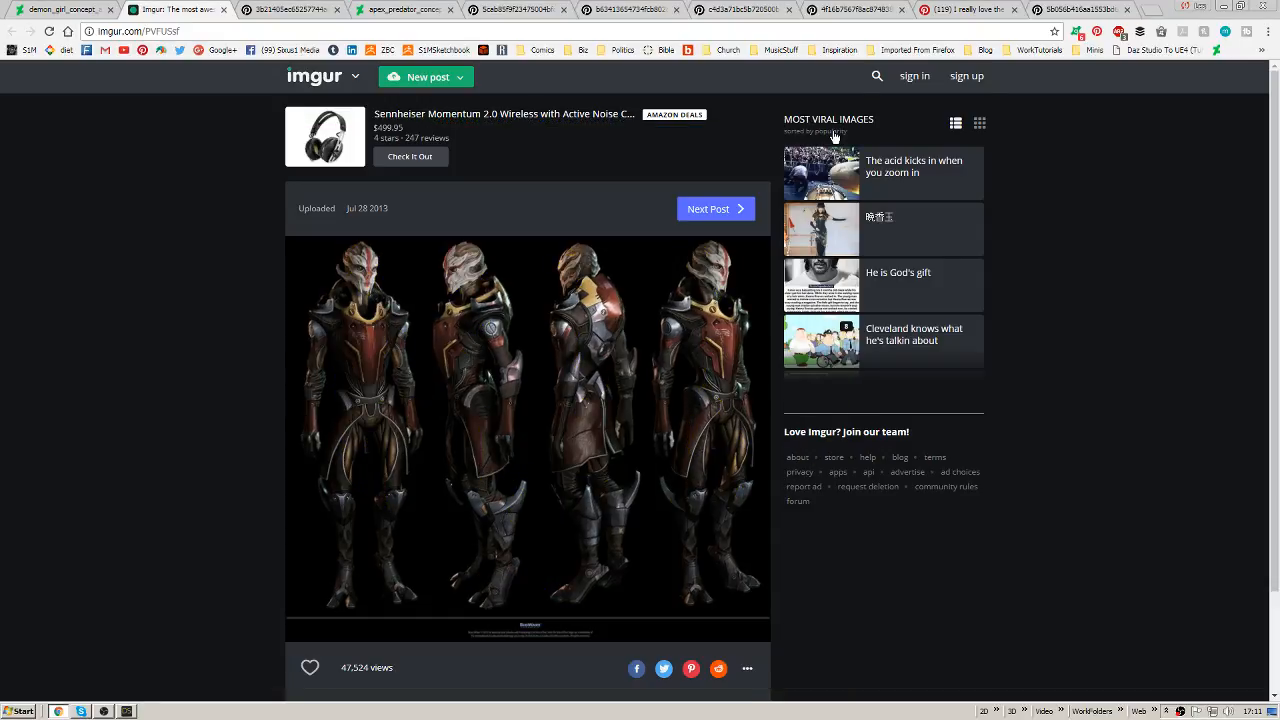
Examine the blue tentacled woman, apex predator and teal-robed alien references, enlarging the robed one.
click(282, 12)
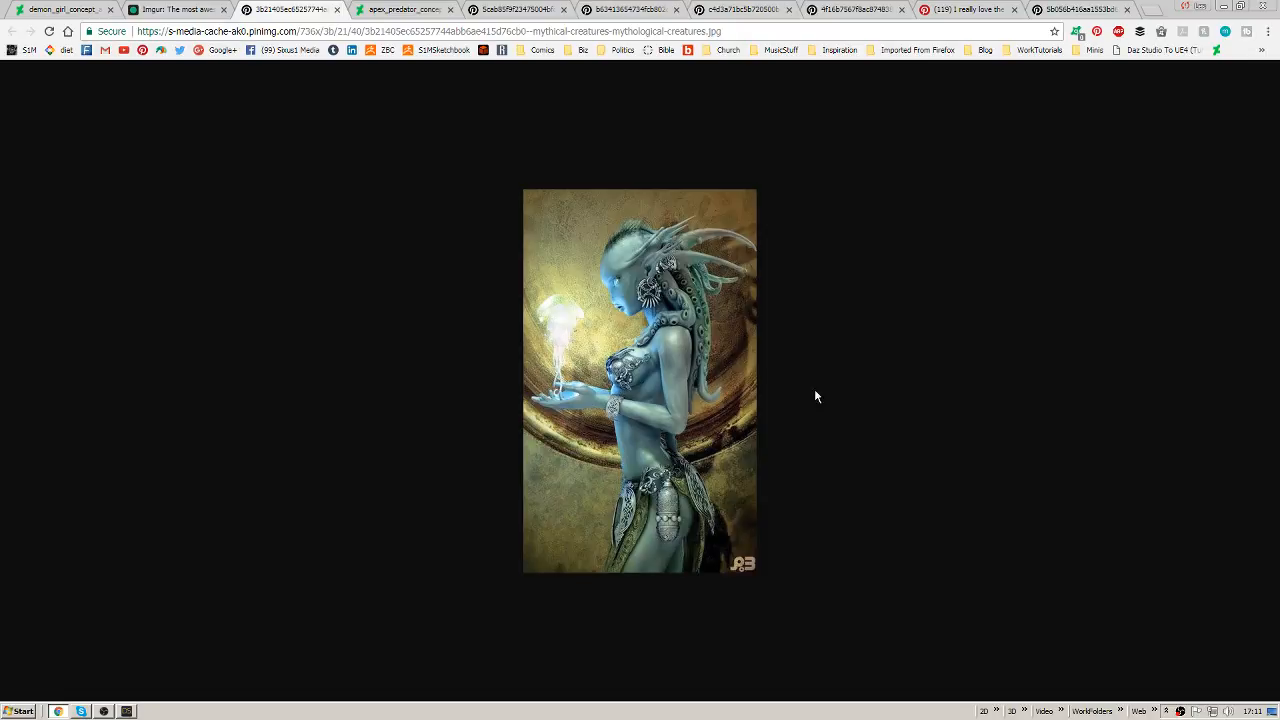
mouse_move(686, 276)
mouse_move(660, 372)
click(386, 12)
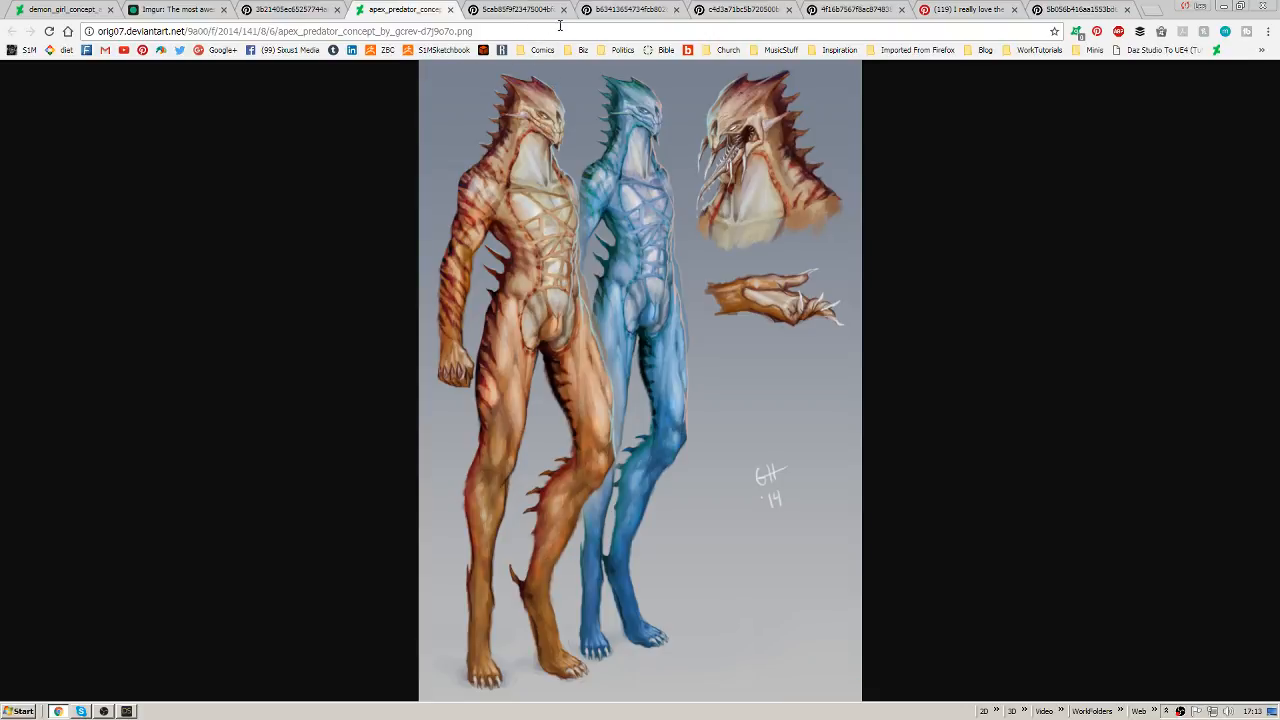
mouse_move(490, 100)
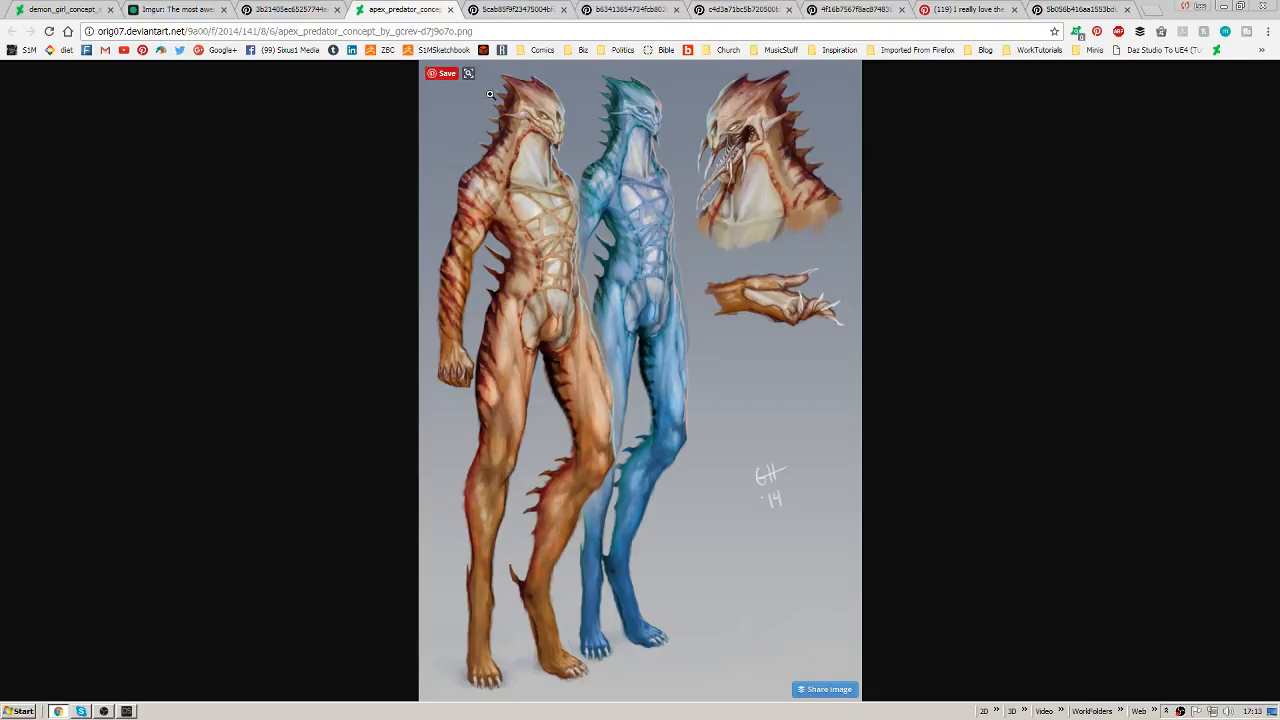
click(520, 9)
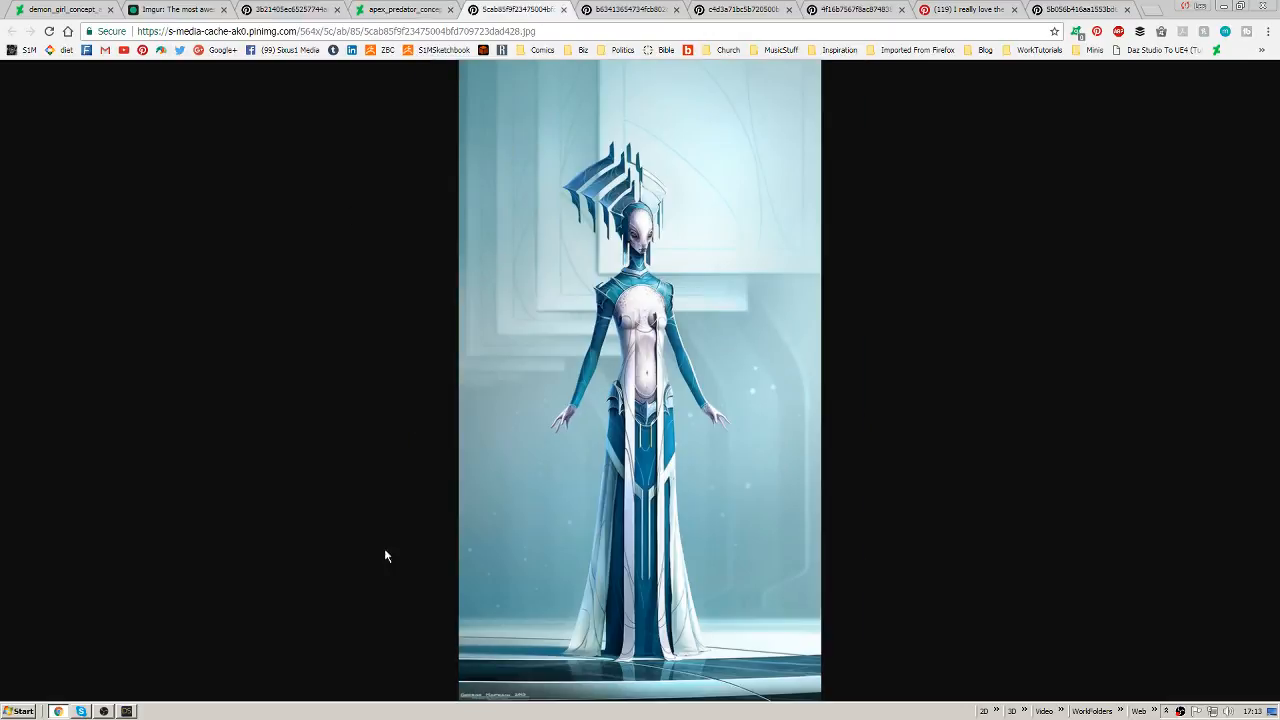
click(728, 443)
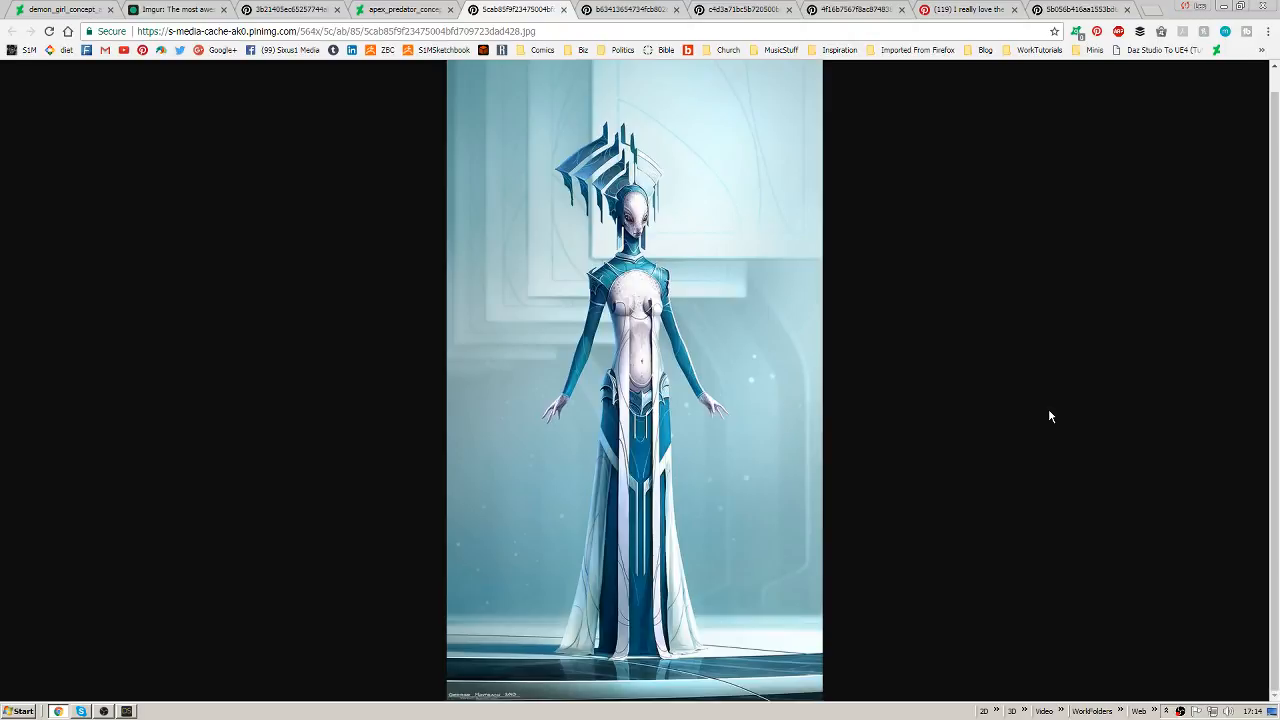
Compare the bald black-suited character with the teal-robed alien and the imgur figures, and view the pink-haired cyborg reference.
click(638, 9)
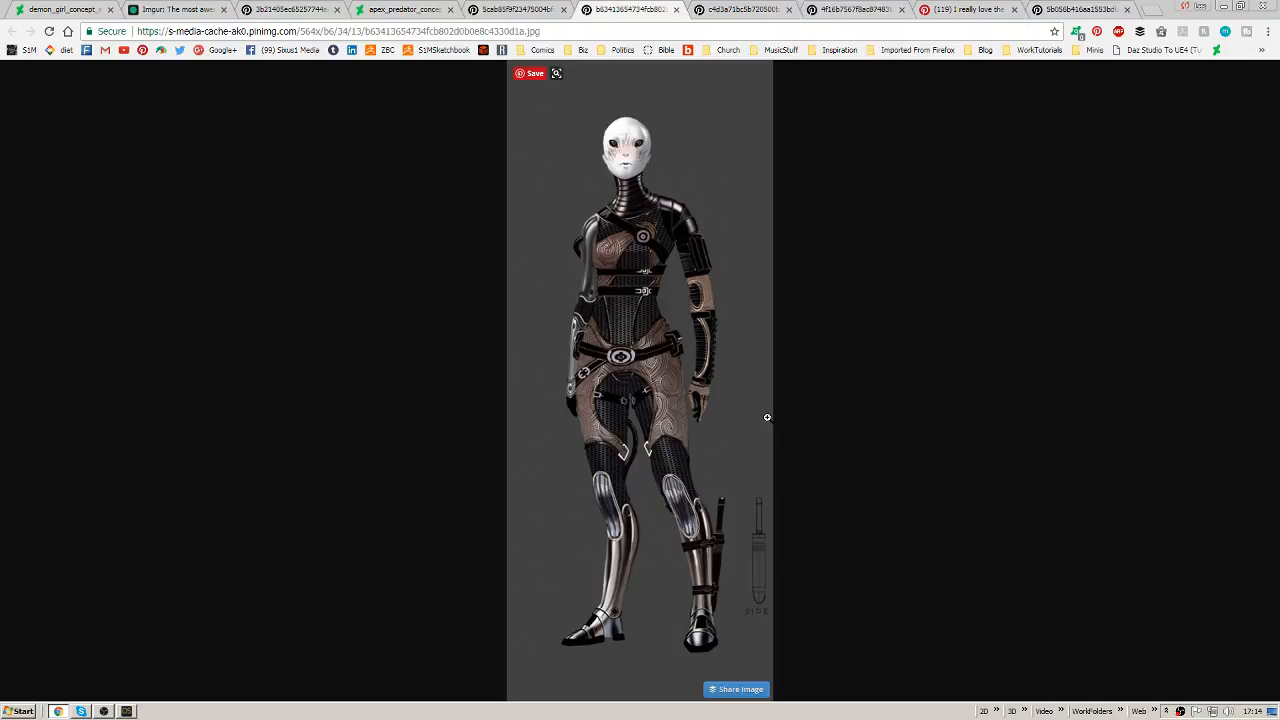
click(516, 9)
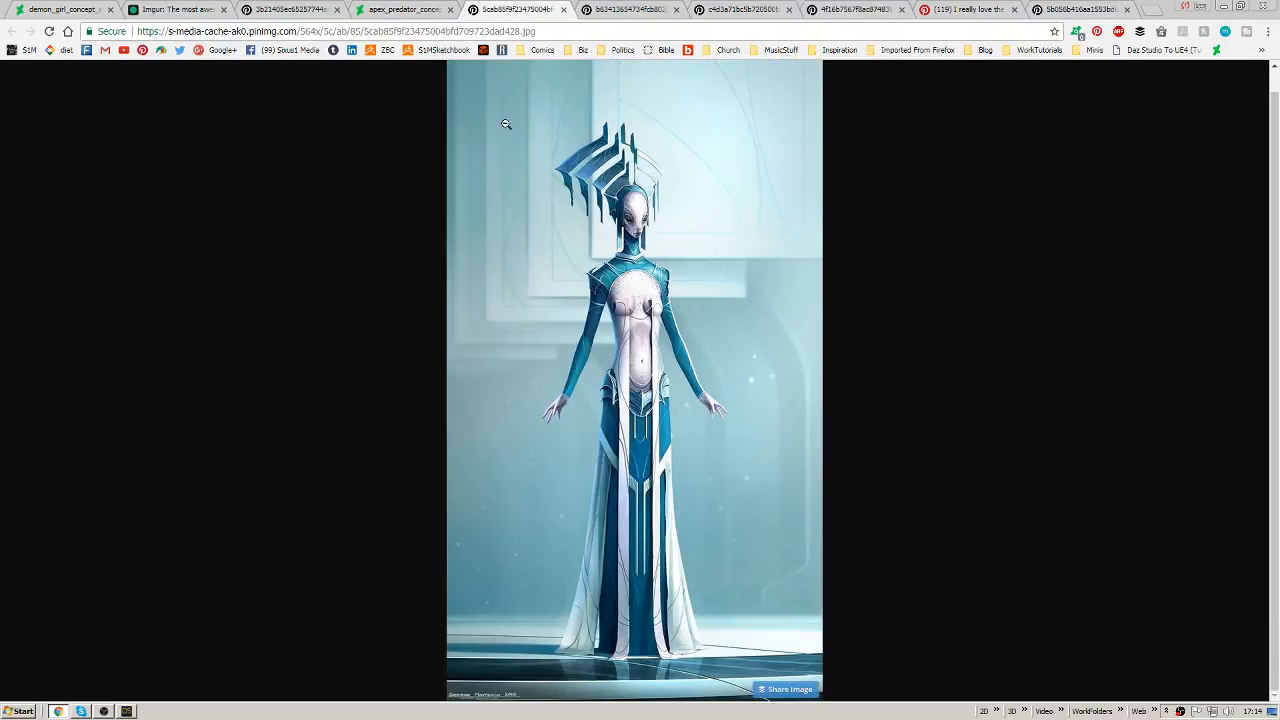
click(630, 9)
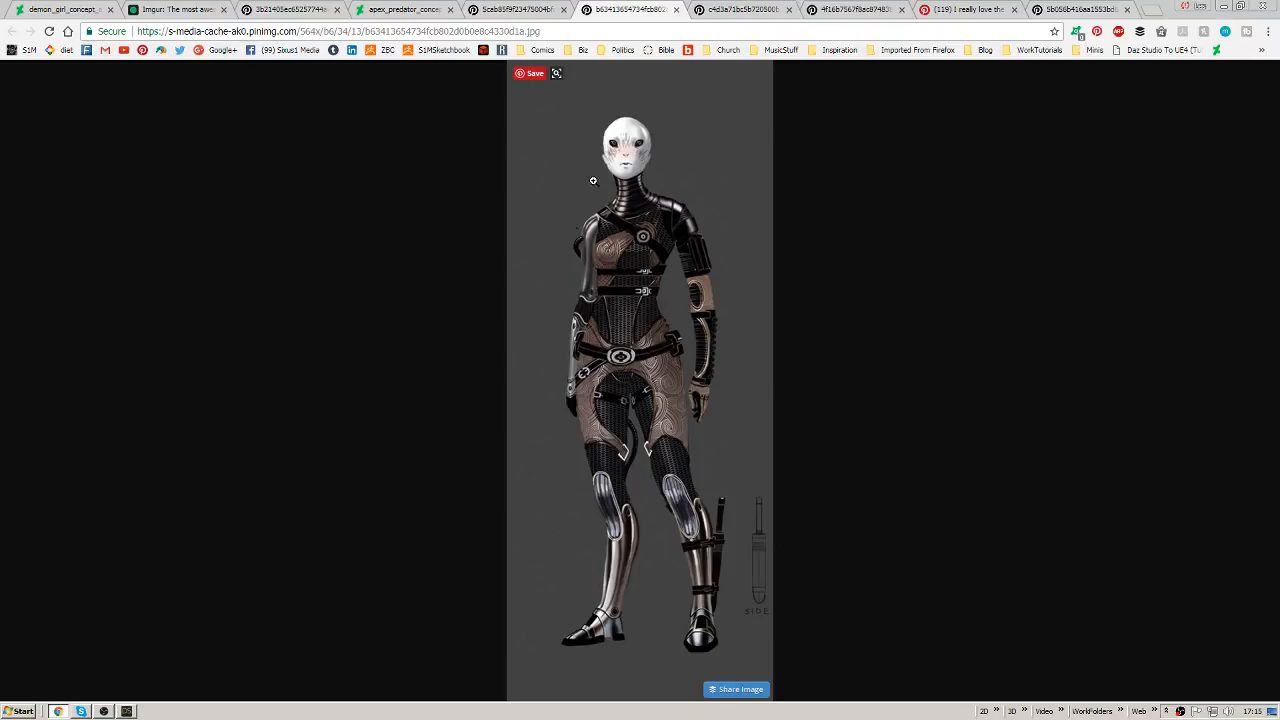
click(176, 9)
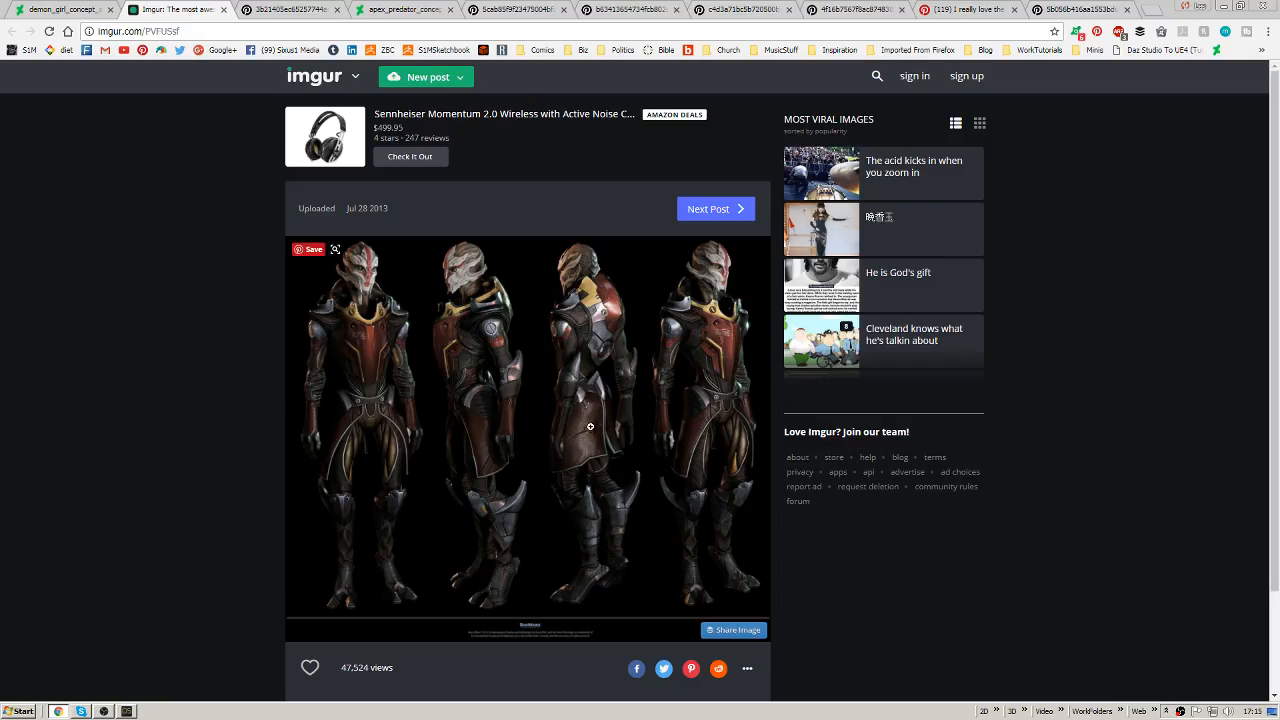
click(630, 9)
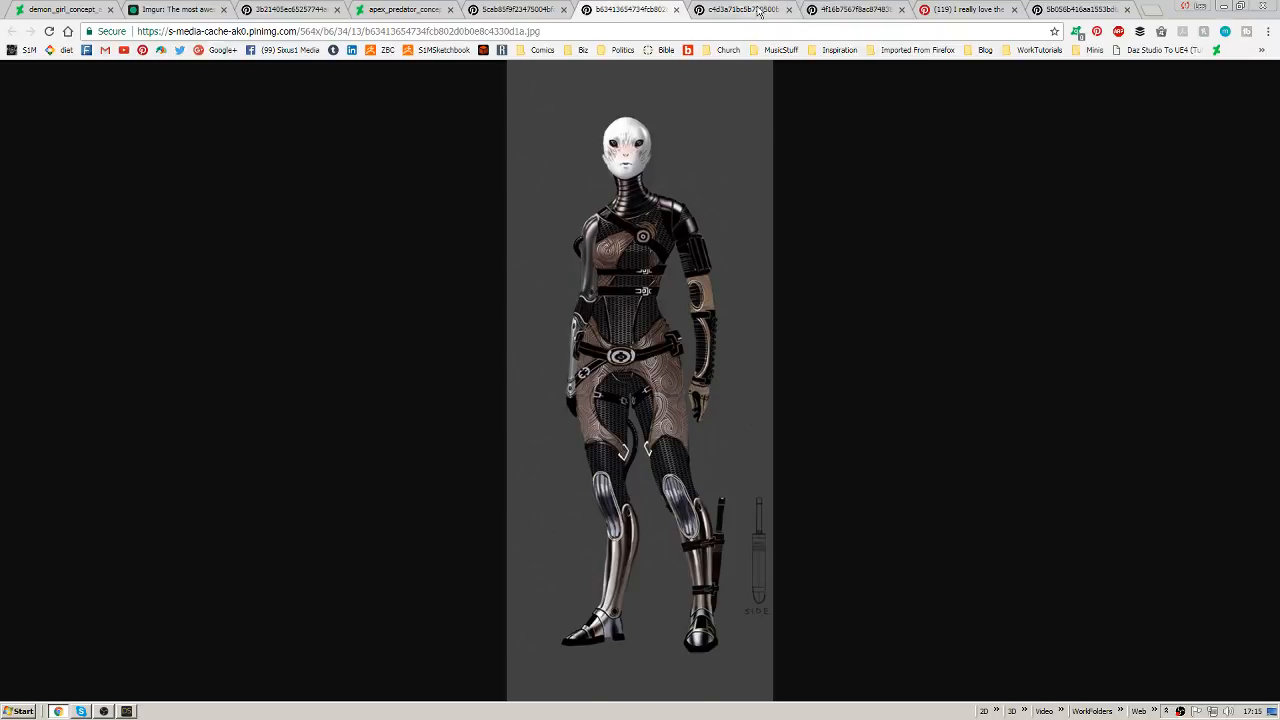
click(745, 10)
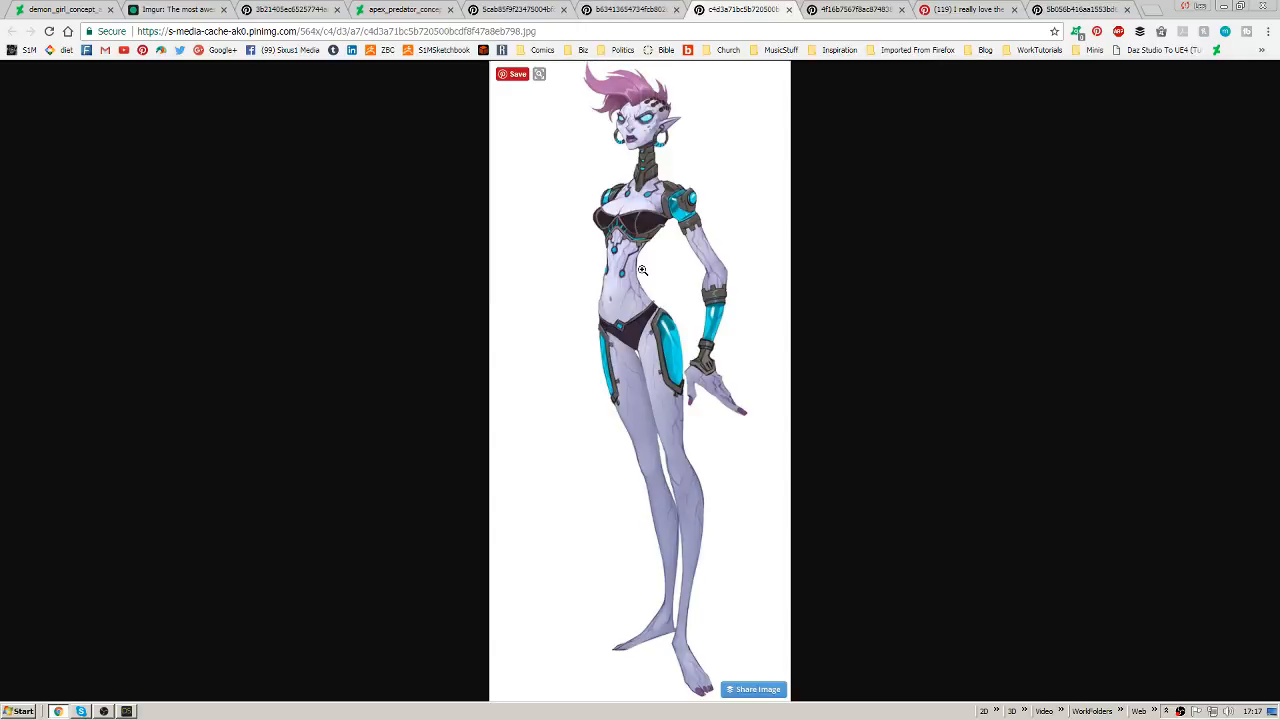
Show the alien woman's portrait with flared cheekbones and capture the whole image with Snipping Tool.
click(855, 9)
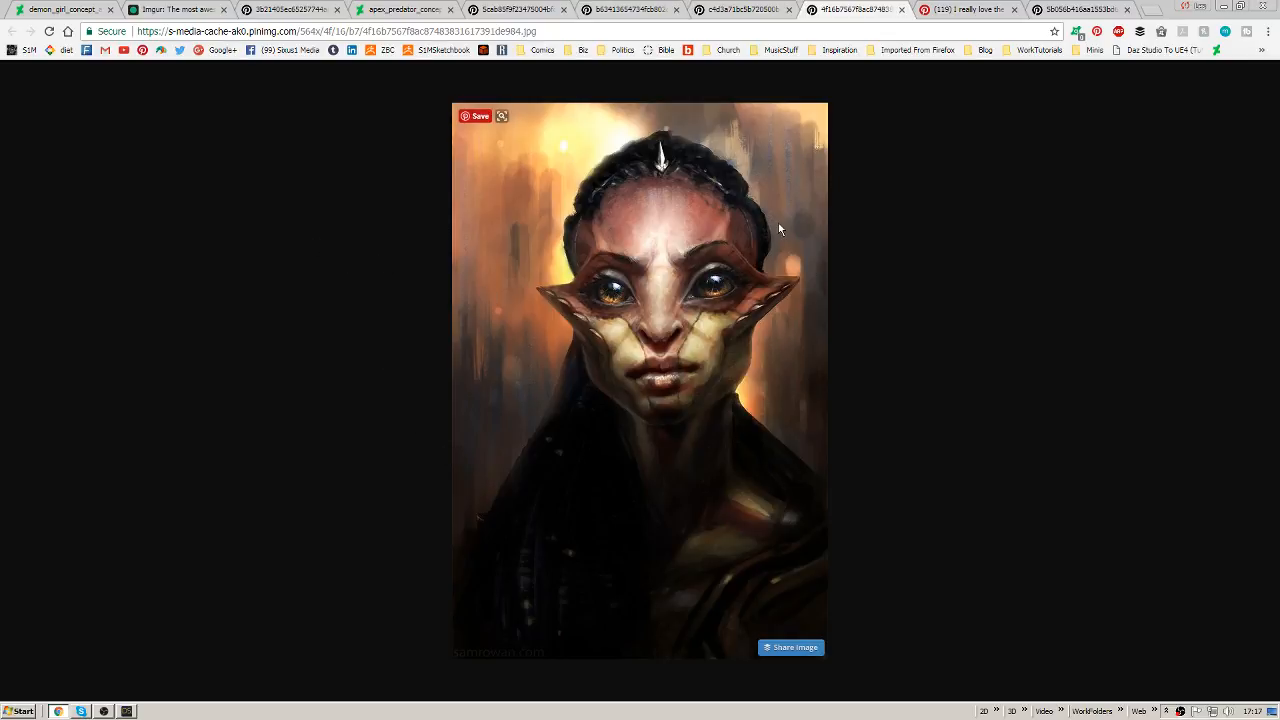
click(20, 711)
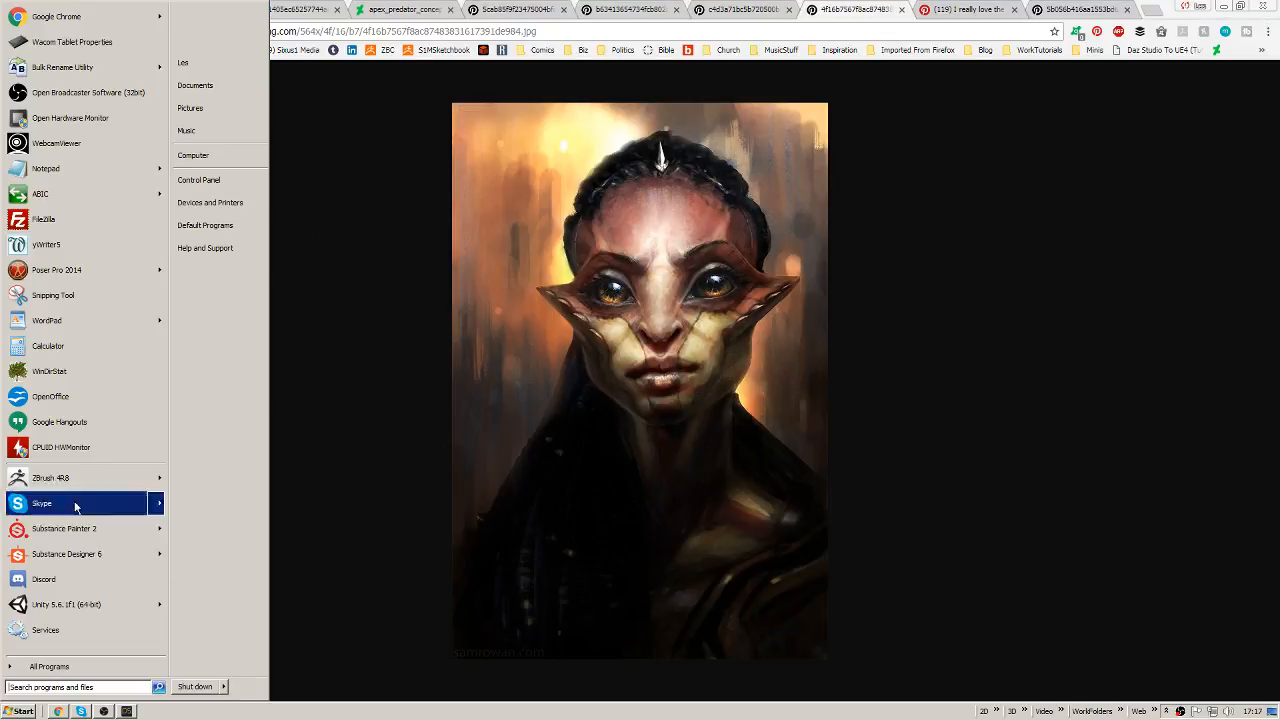
click(80, 299)
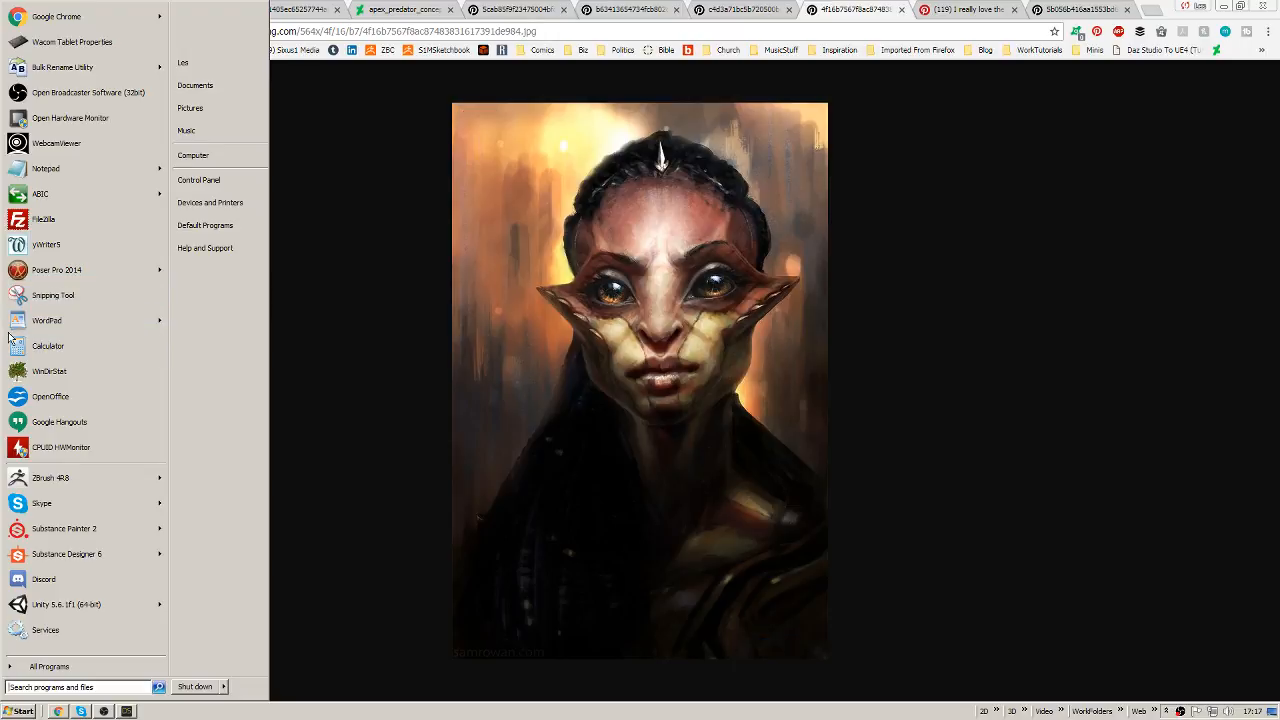
click(55, 295)
drag(441, 94, 841, 680)
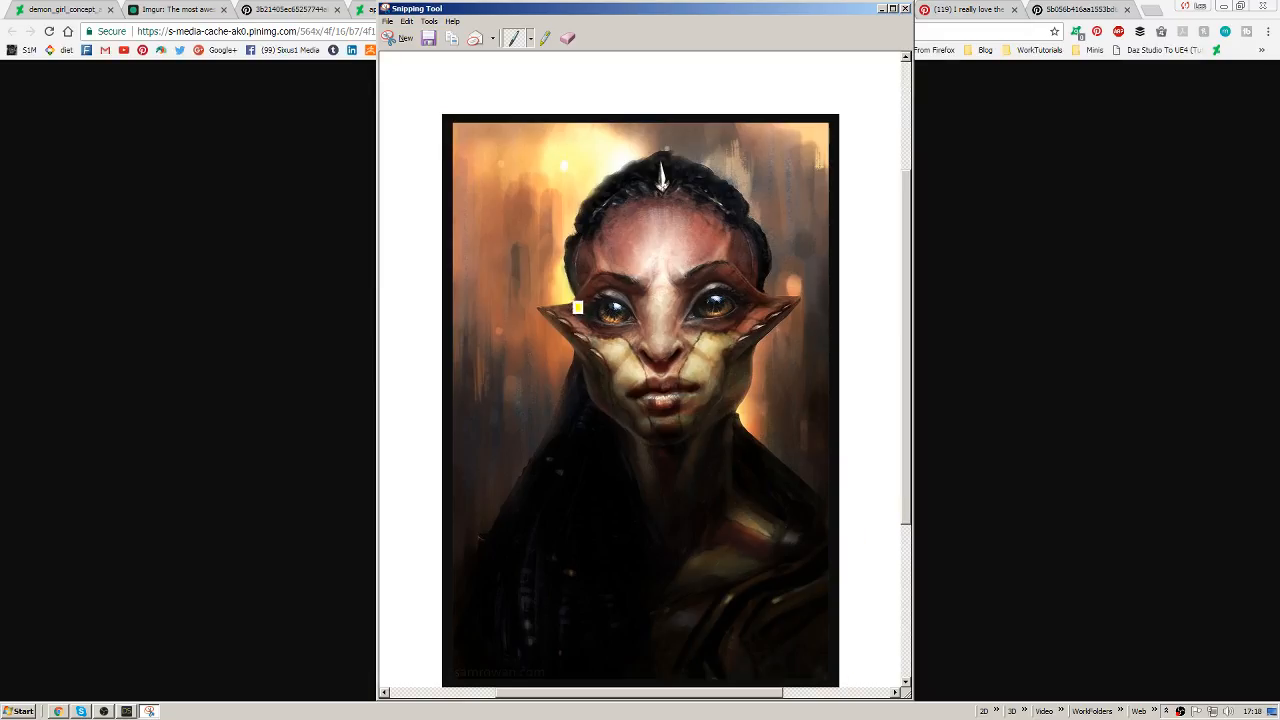
Draw yellow pen arrows along the portrait's flared cheeks and brows, pointing in toward the center of the face.
drag(490, 275, 600, 364)
mouse_move(820, 278)
mouse_down()
mouse_move(706, 374)
mouse_move(778, 340)
mouse_up()
mouse_move(603, 365)
mouse_down()
mouse_move(570, 327)
mouse_move(552, 355)
mouse_up()
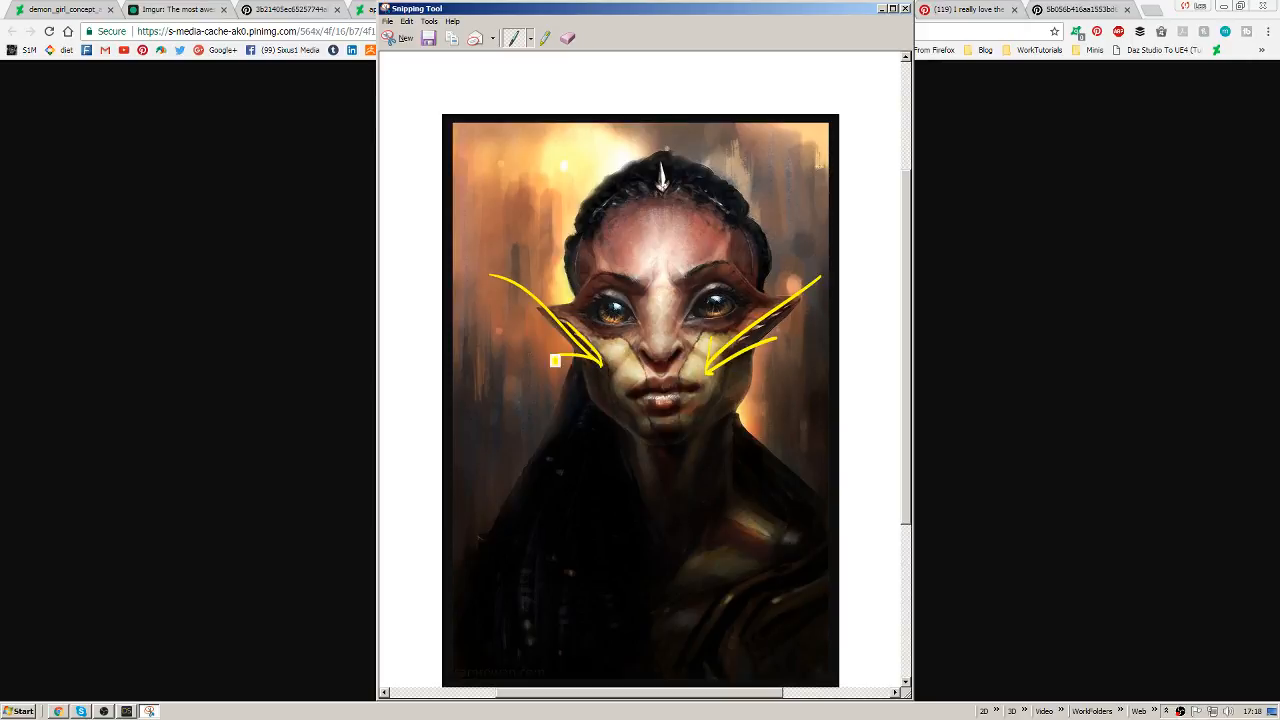
mouse_move(566, 250)
mouse_down()
mouse_move(633, 291)
mouse_move(597, 277)
mouse_up()
mouse_move(793, 240)
mouse_down()
mouse_move(698, 279)
mouse_move(750, 260)
mouse_up()
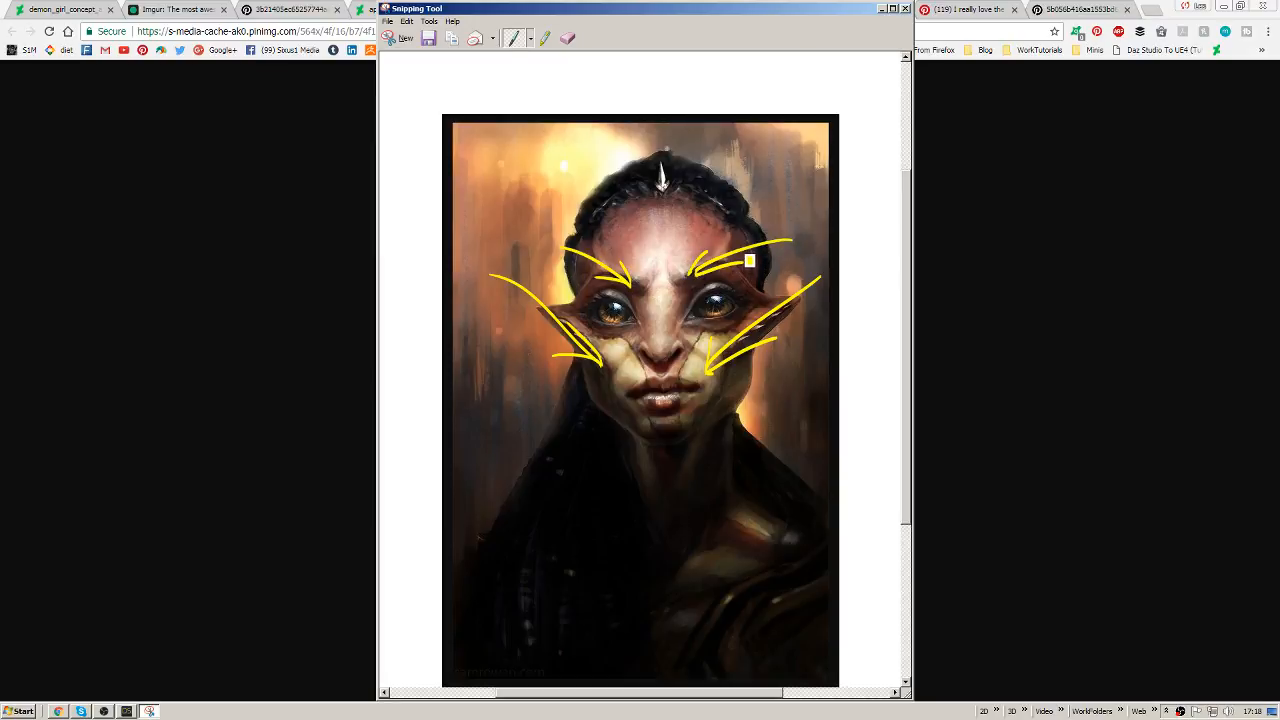
Draw yellow pen arrows down the portrait's nose, in toward the mouth corners, and down both sides of the chin.
mouse_move(652, 252)
mouse_down()
mouse_move(663, 353)
mouse_move(651, 338)
mouse_move(662, 352)
mouse_move(633, 404)
mouse_move(657, 463)
mouse_up()
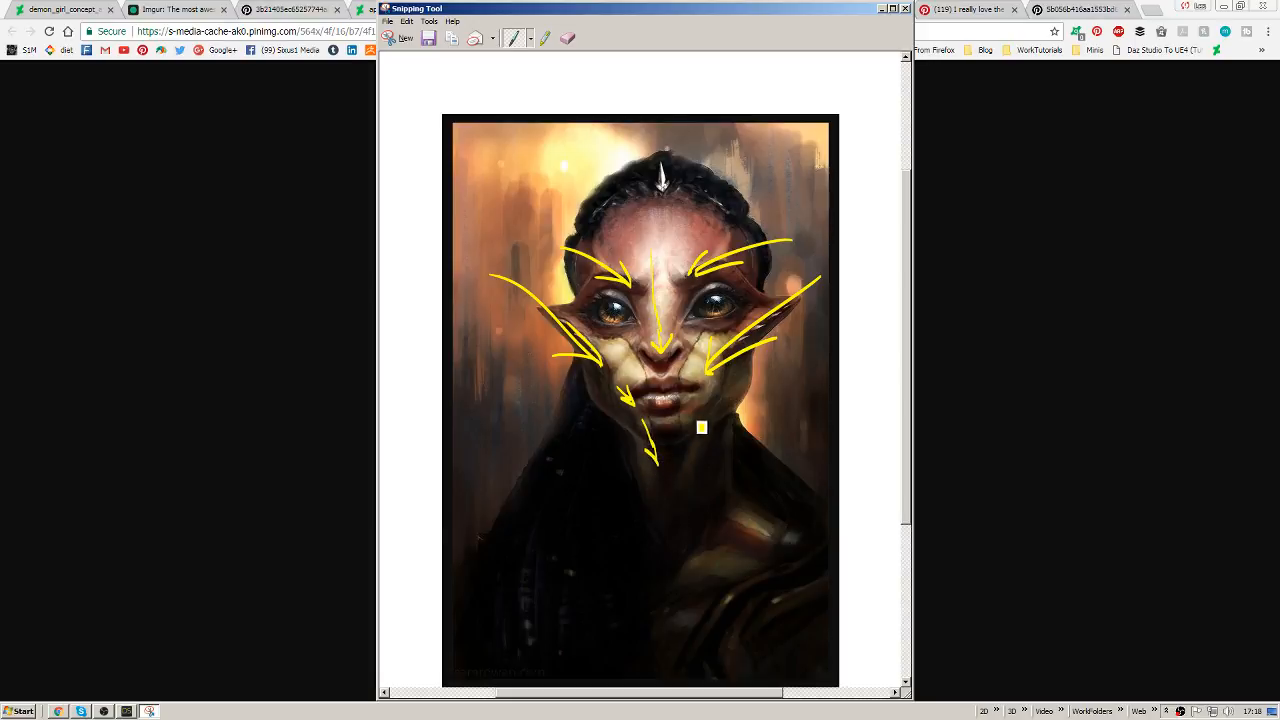
drag(692, 394, 688, 462)
drag(698, 370, 683, 394)
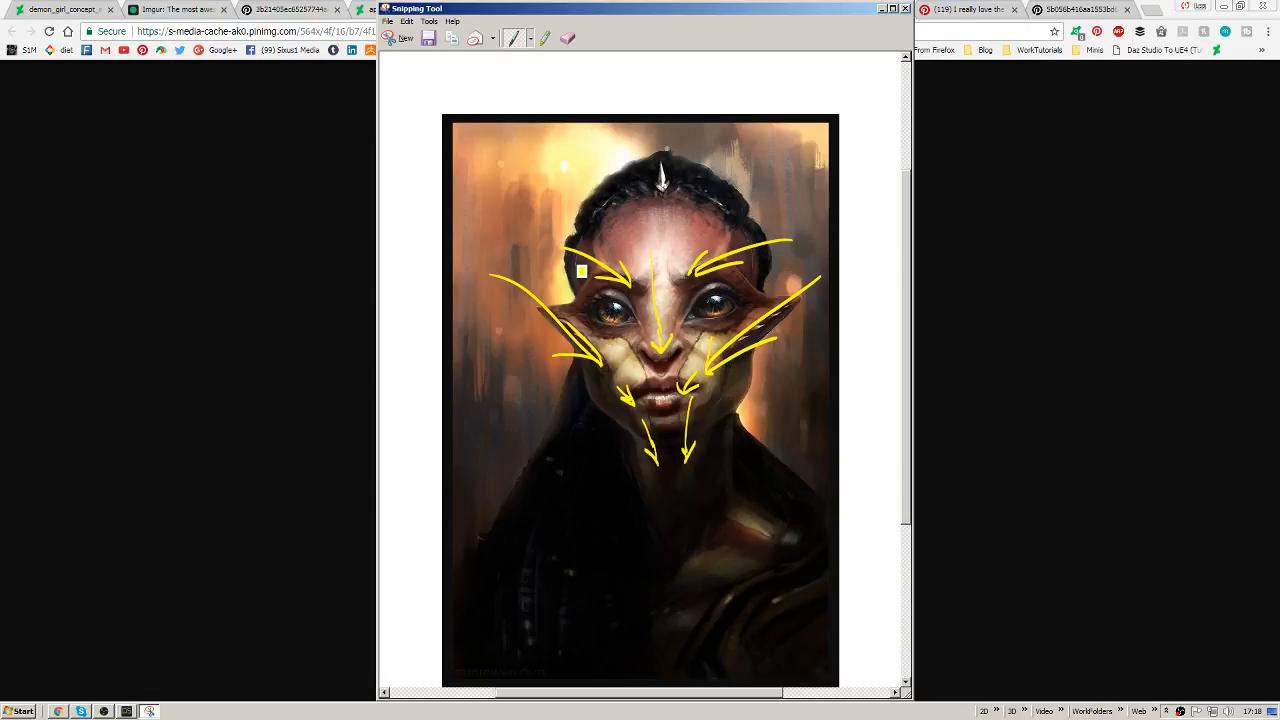
Mark the downward flow with arrows along the neck, chest and long hair, plus lines from the eye and cheek down the throat.
drag(727, 432, 697, 569)
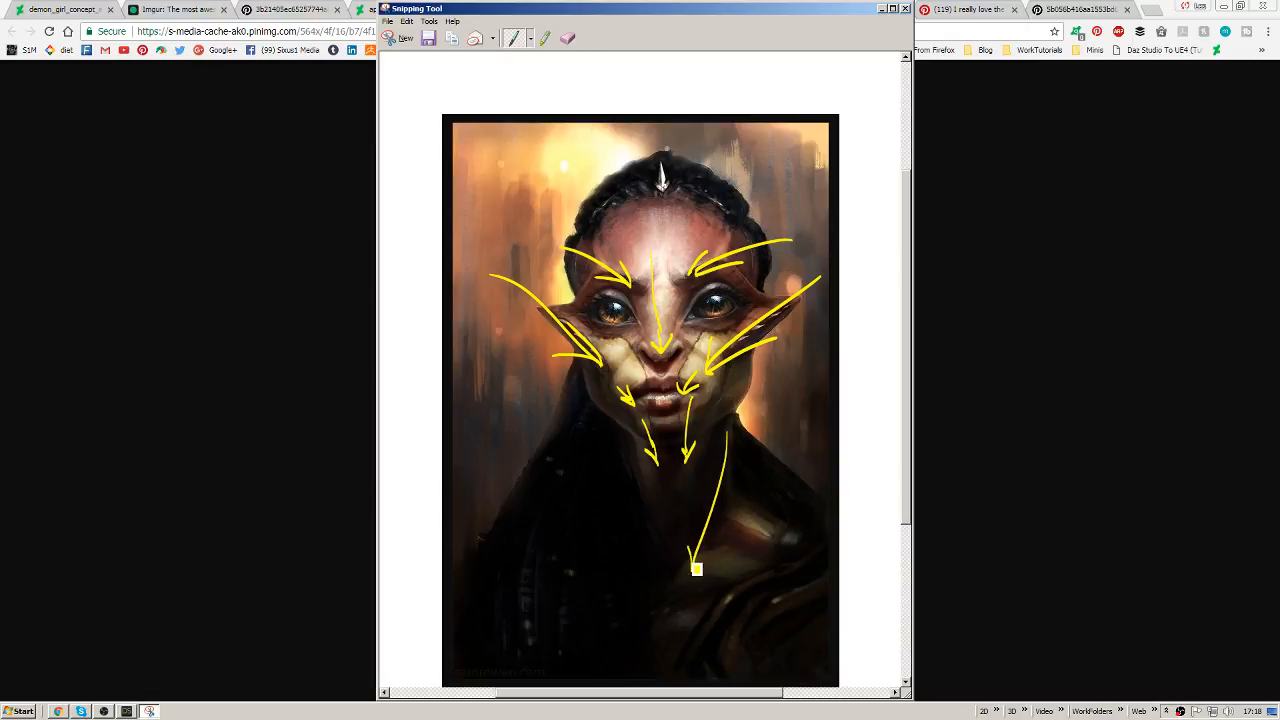
mouse_move(620, 440)
mouse_down()
mouse_move(651, 543)
mouse_move(633, 534)
mouse_move(650, 514)
mouse_up()
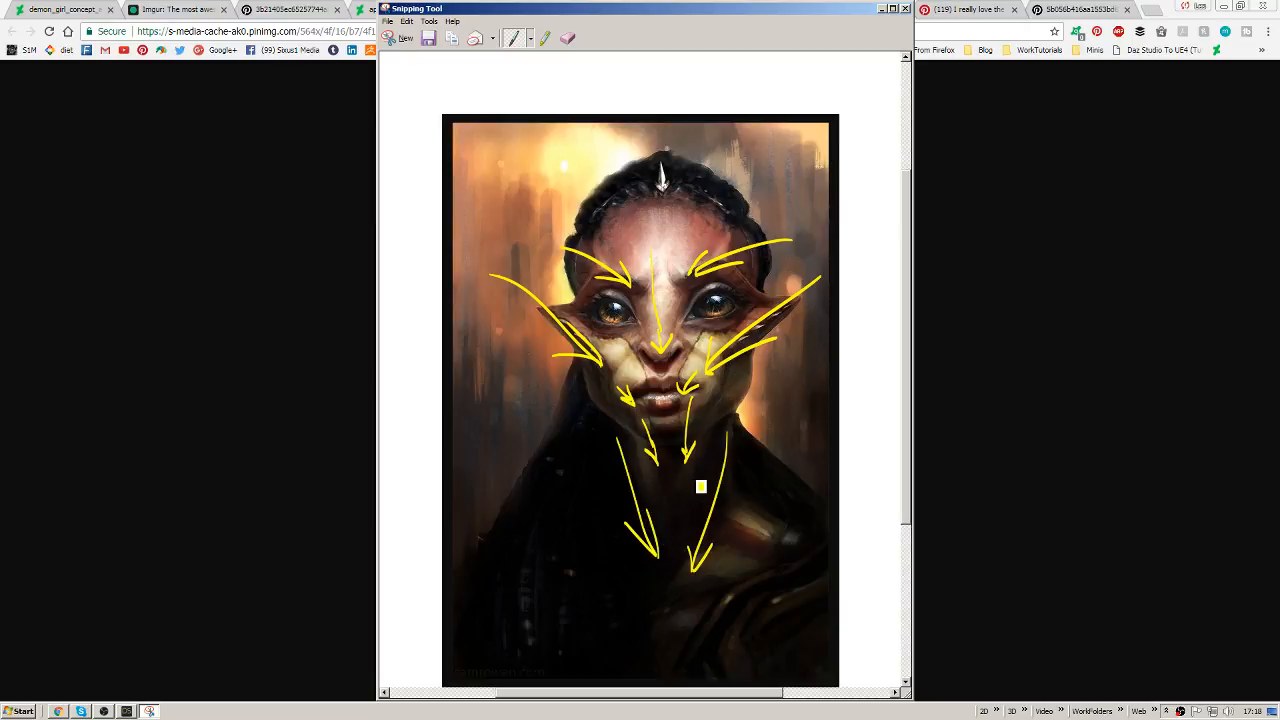
mouse_move(700, 495)
mouse_down()
mouse_move(659, 599)
mouse_move(673, 577)
mouse_up()
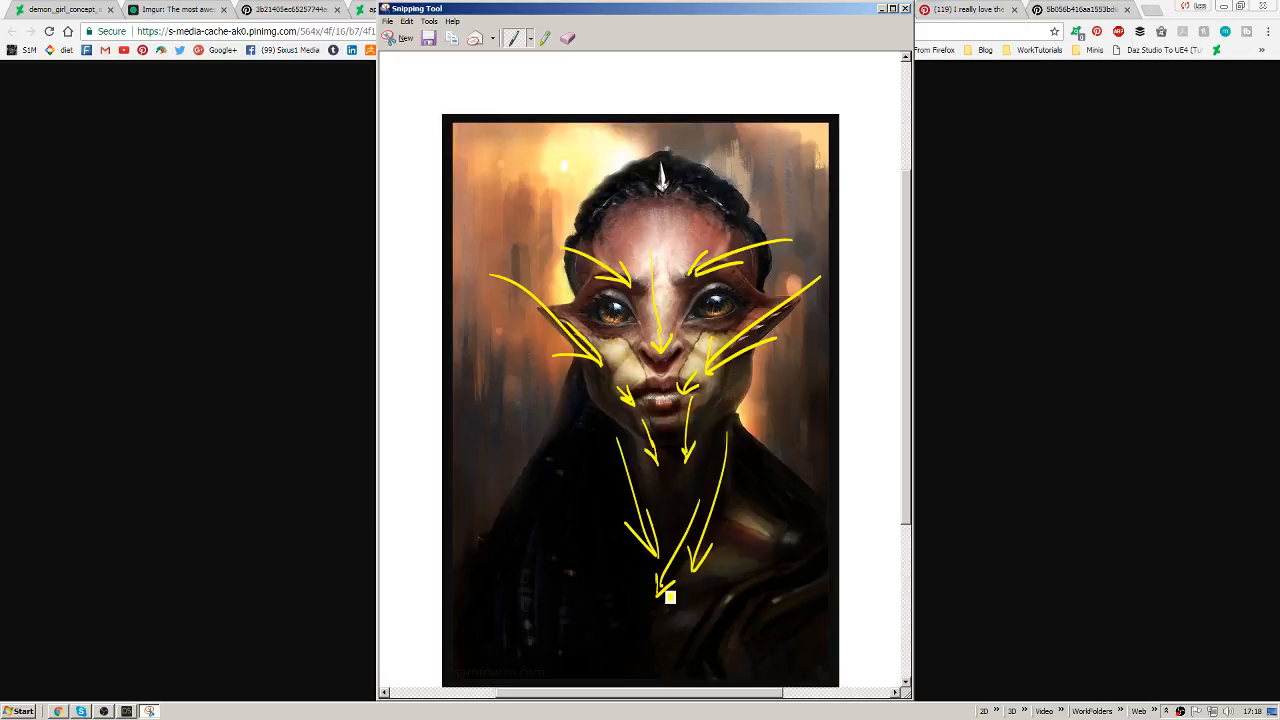
mouse_move(812, 554)
mouse_down()
mouse_move(697, 609)
mouse_move(720, 614)
mouse_move(680, 679)
mouse_up()
mouse_move(674, 647)
mouse_down()
mouse_move(680, 679)
mouse_move(731, 632)
mouse_up()
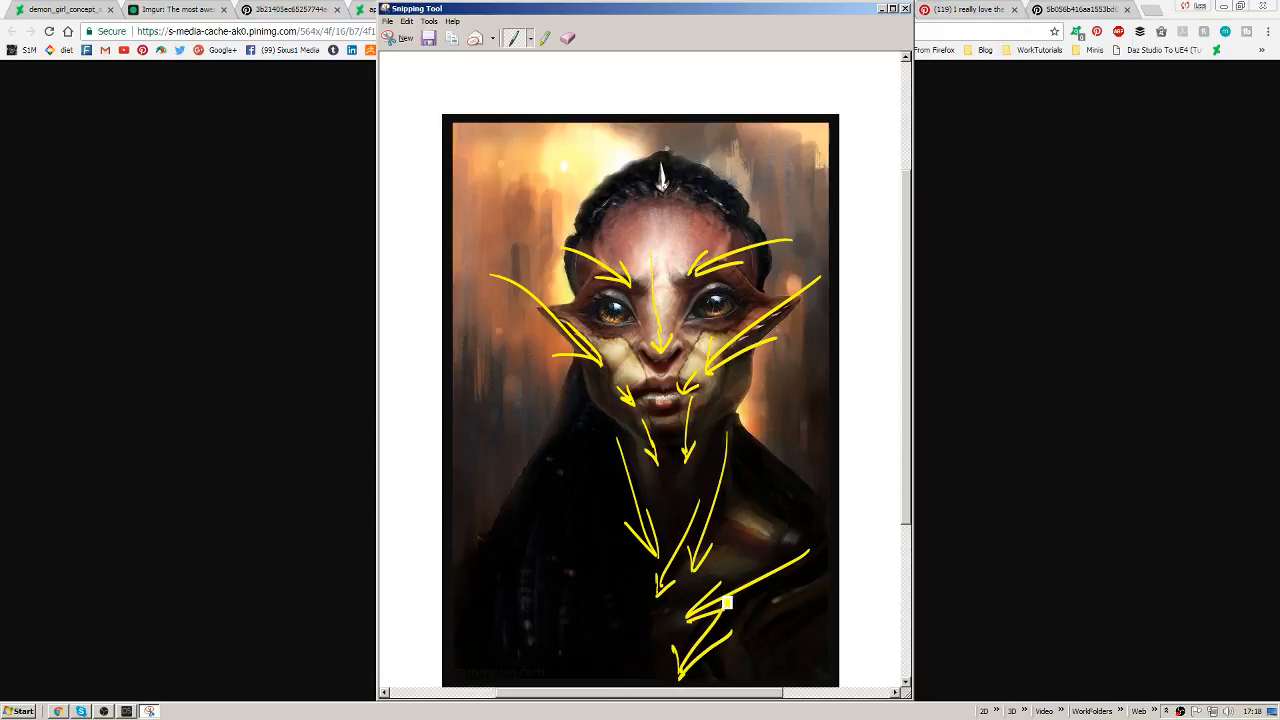
mouse_move(557, 458)
mouse_down()
mouse_move(526, 663)
mouse_move(503, 646)
mouse_move(543, 580)
mouse_up()
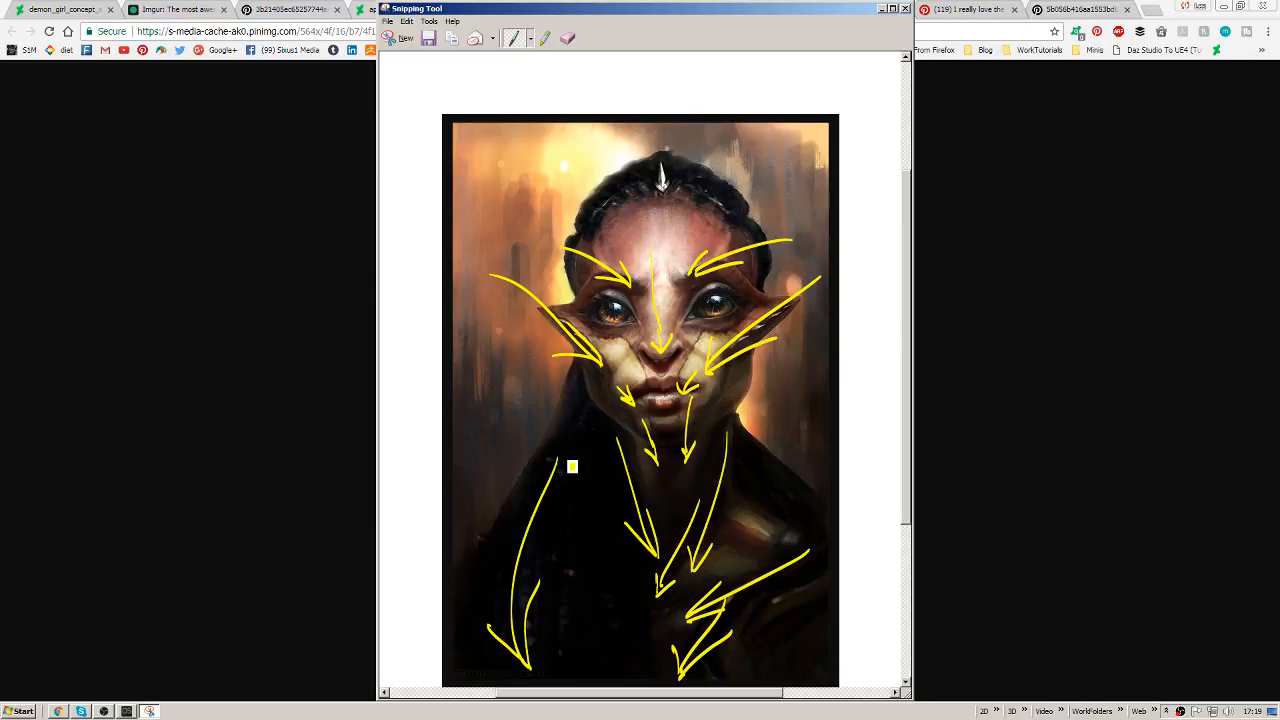
drag(576, 286, 590, 296)
mouse_move(622, 356)
mouse_down()
mouse_move(644, 389)
mouse_move(645, 375)
mouse_move(660, 662)
mouse_up()
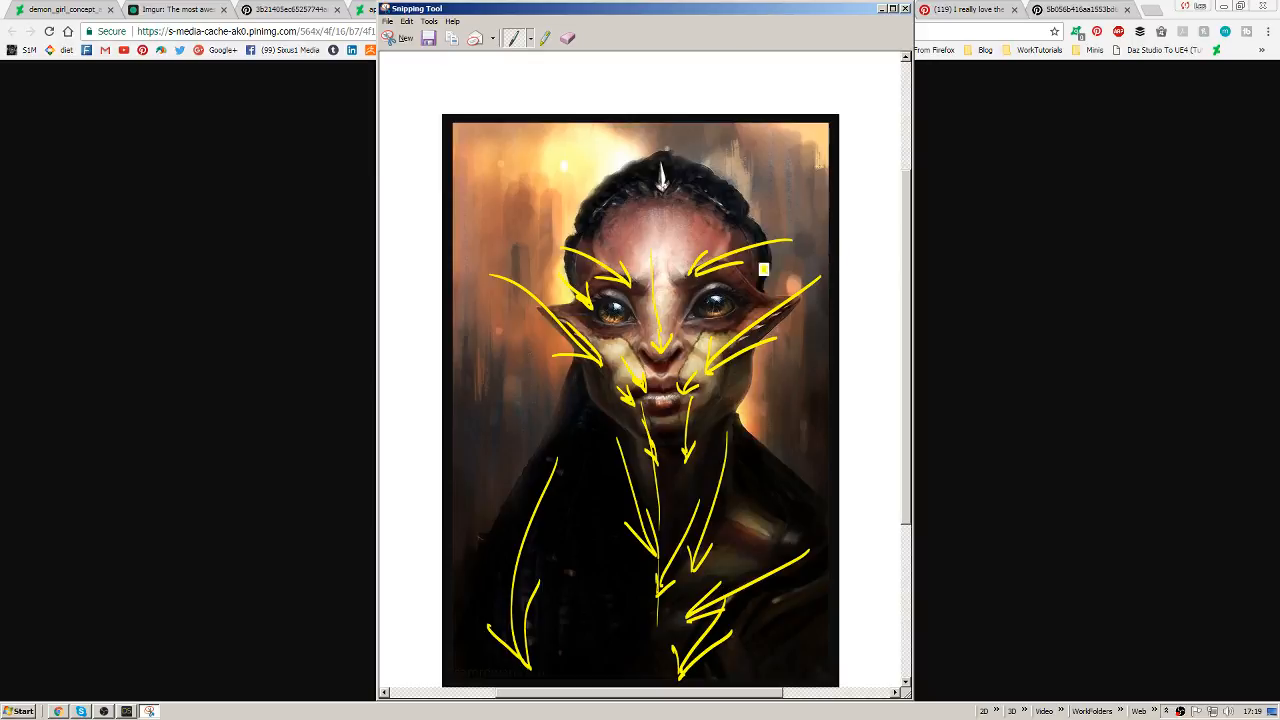
Draw short arrows around the hairline pointing in toward the brows, and close the marked-up snip.
mouse_move(745, 218)
mouse_down()
mouse_move(735, 248)
mouse_move(748, 236)
mouse_up()
drag(588, 215, 610, 260)
mouse_move(615, 205)
mouse_down()
mouse_move(634, 258)
mouse_move(624, 236)
mouse_up()
mouse_move(722, 196)
mouse_down()
mouse_move(704, 247)
mouse_move(718, 232)
mouse_up()
drag(647, 186, 655, 233)
drag(684, 188, 662, 238)
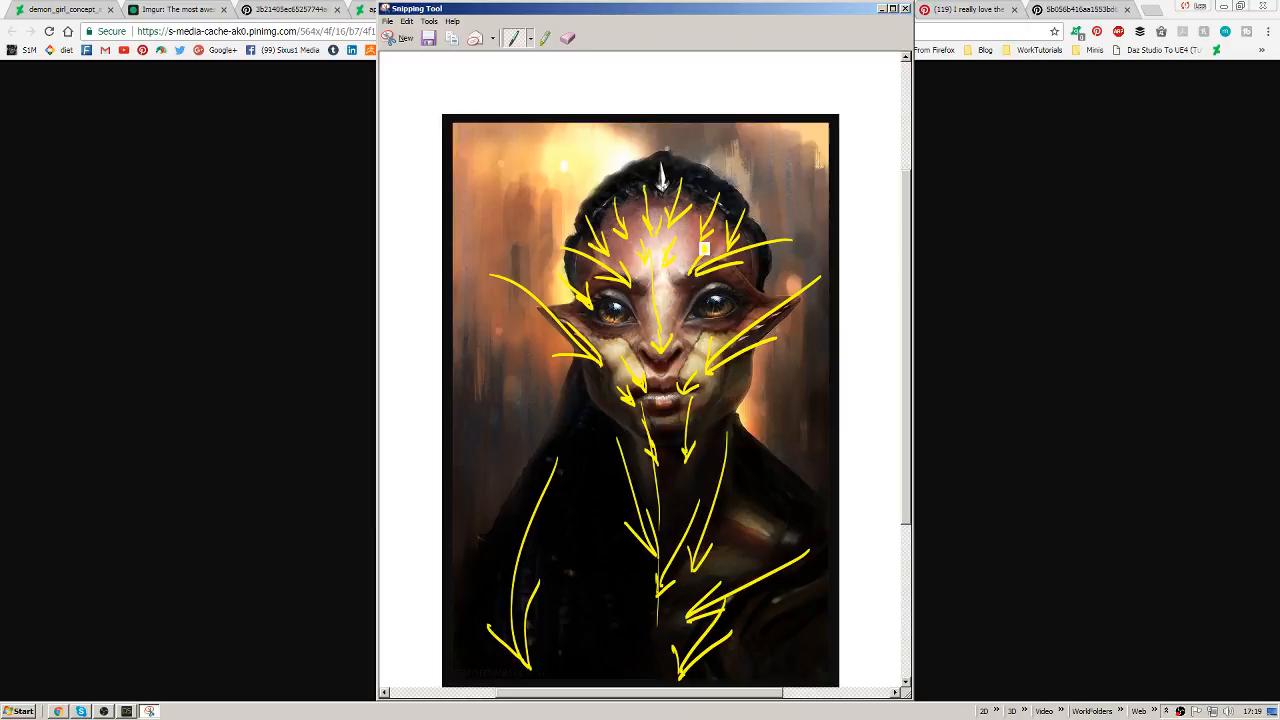
drag(538, 218, 600, 298)
click(906, 9)
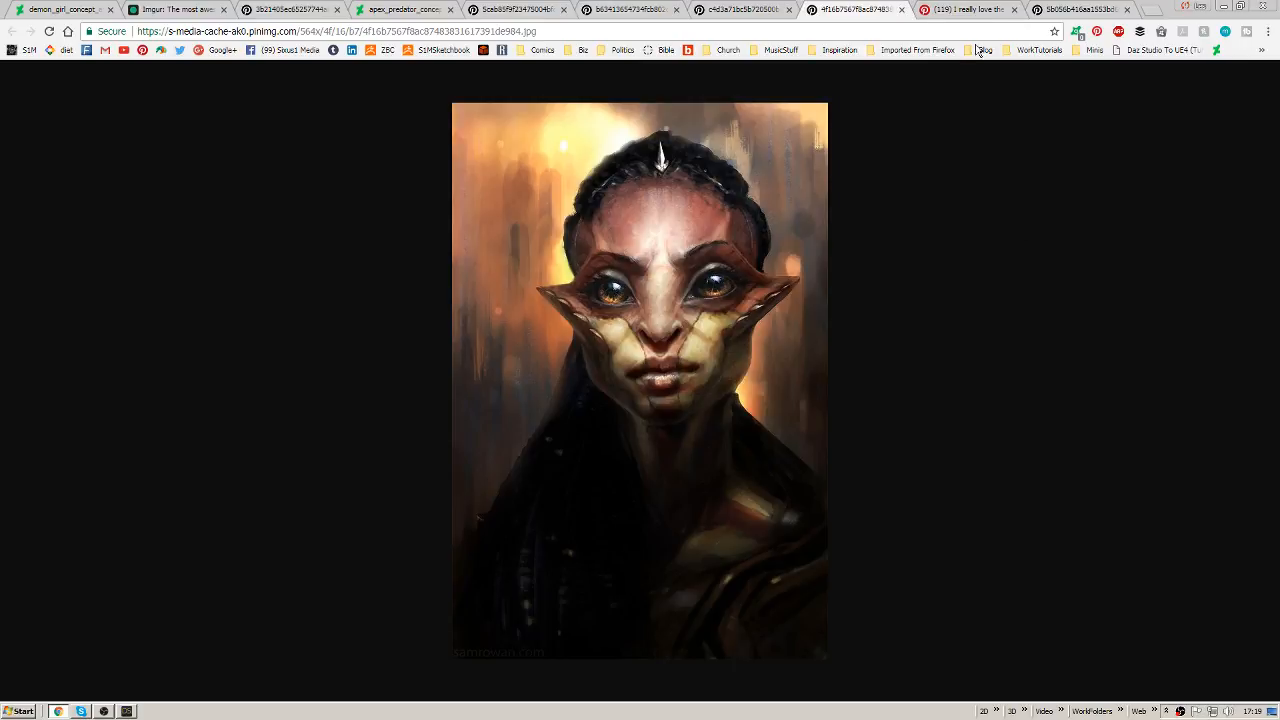
Examine the white-faced LUST portrait on Pinterest, close its standalone image, and return to the demon girl concept sheet.
click(988, 12)
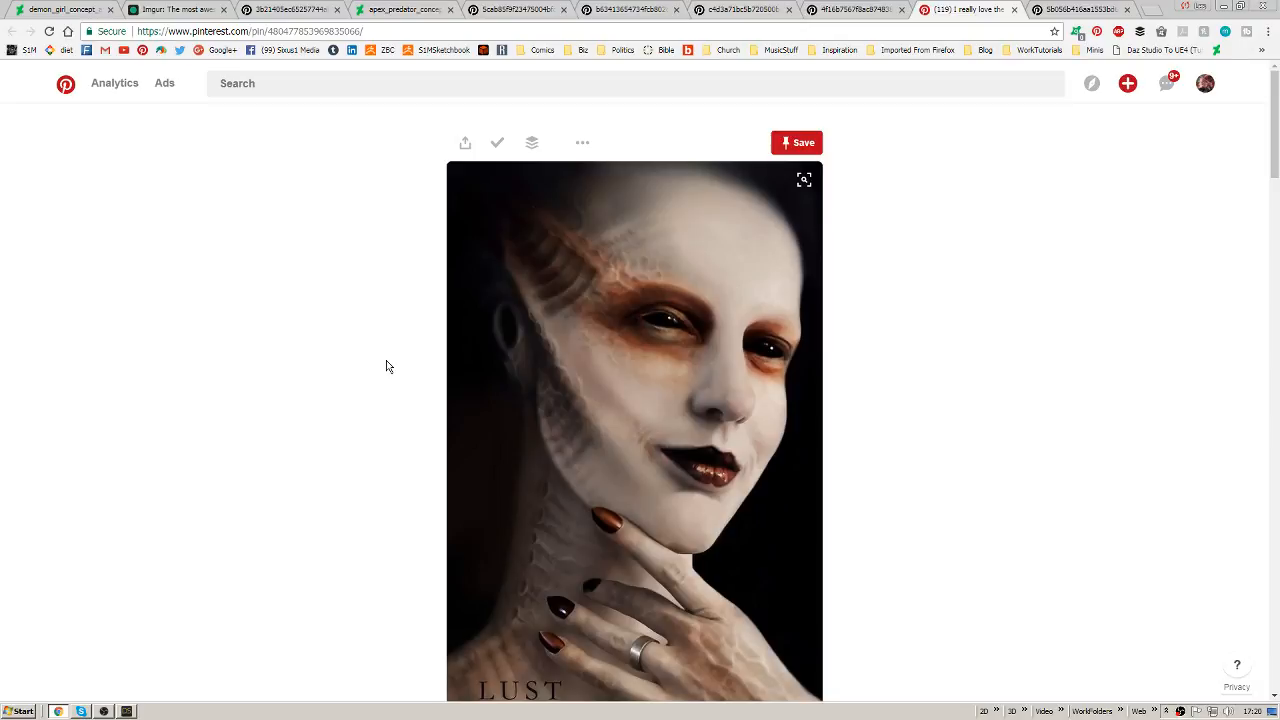
click(1075, 9)
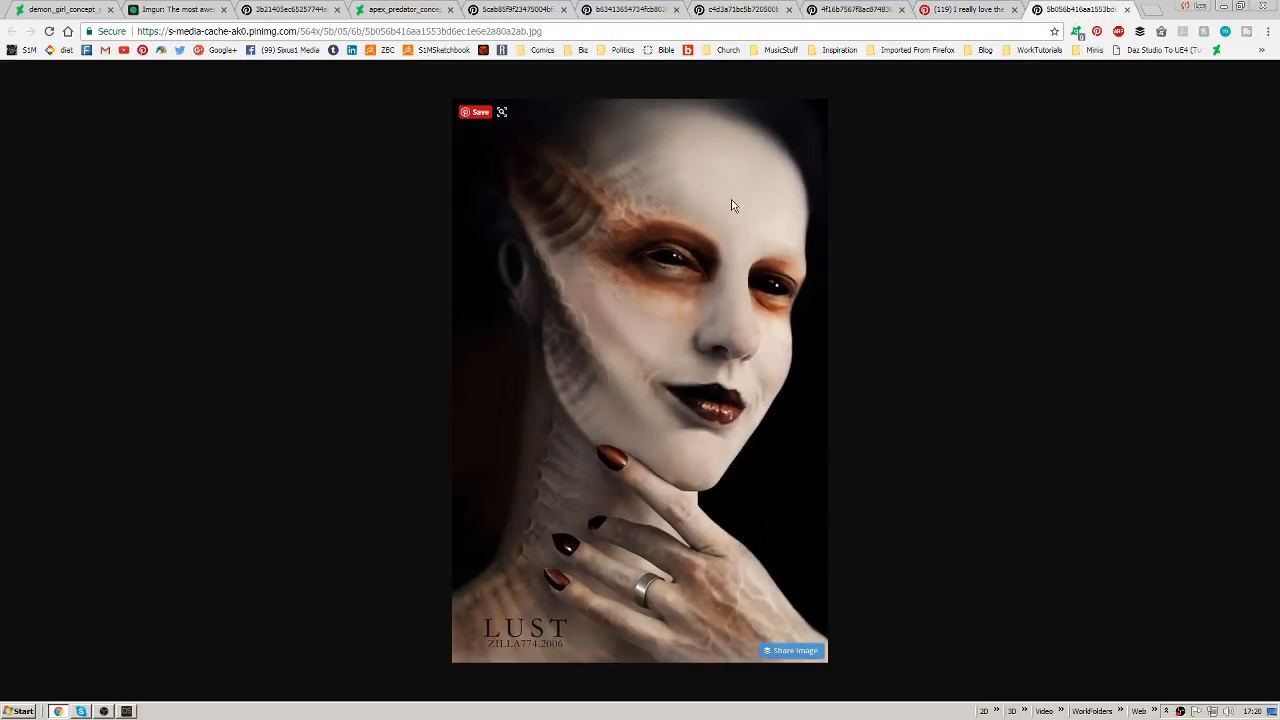
click(1127, 9)
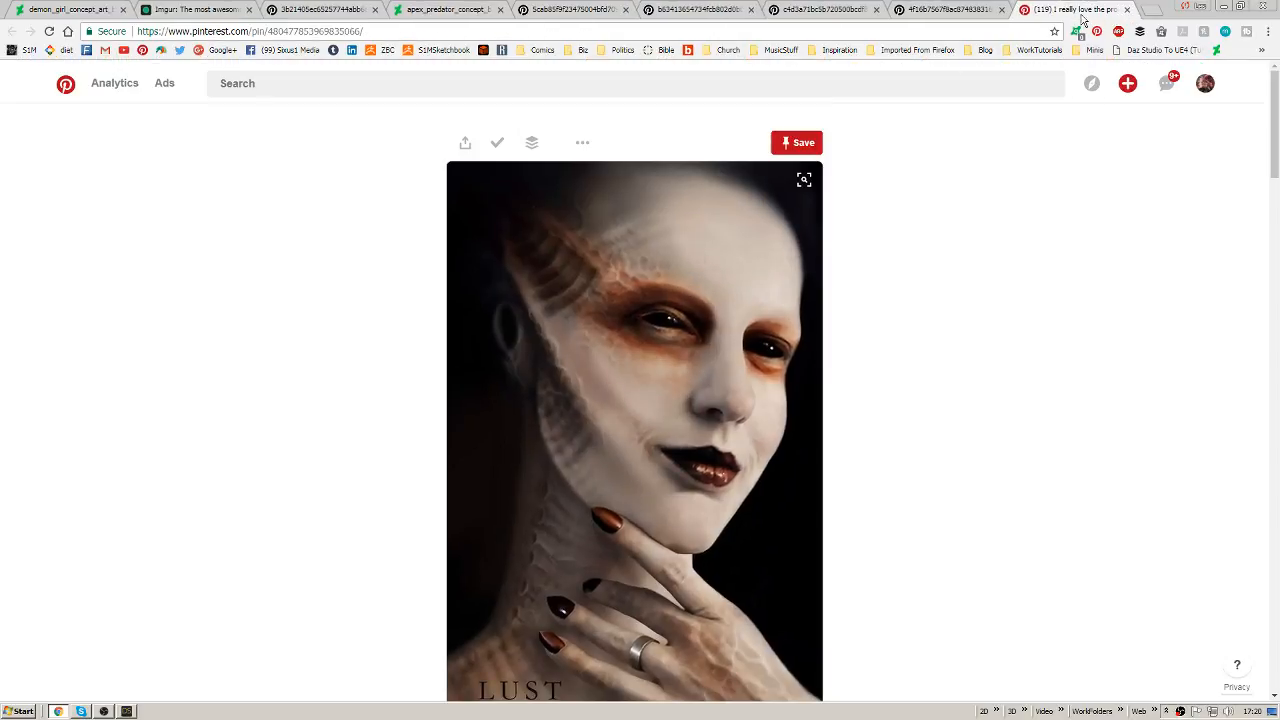
drag(1274, 152, 1274, 164)
click(100, 10)
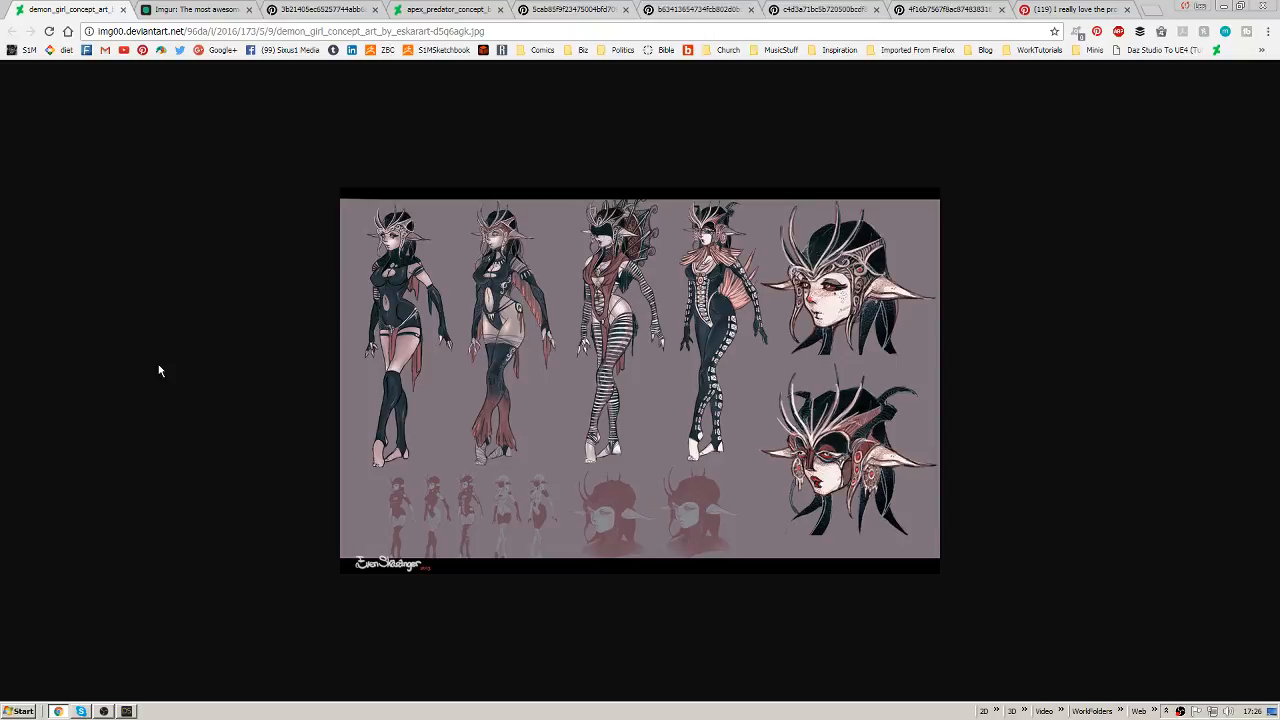
Switch to DAZ Studio and load the Genesis 3 Female figure from My DAZ 3D Library into the empty scene.
click(126, 711)
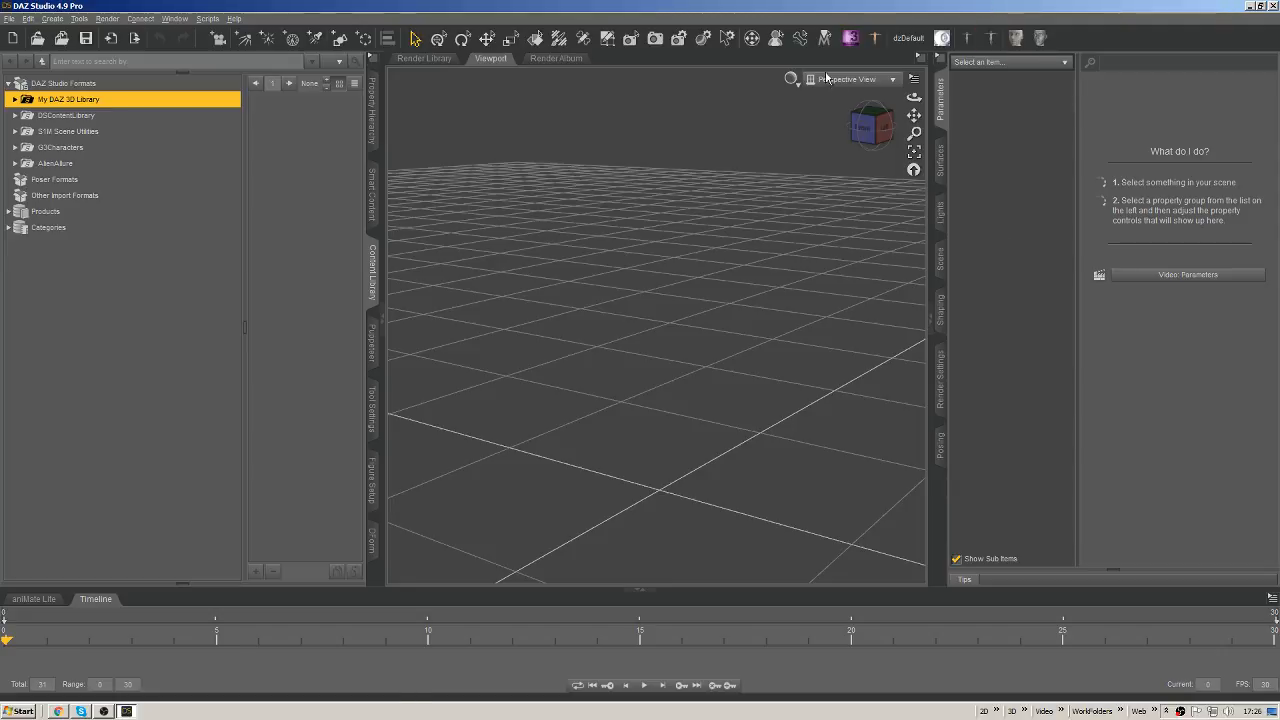
click(966, 37)
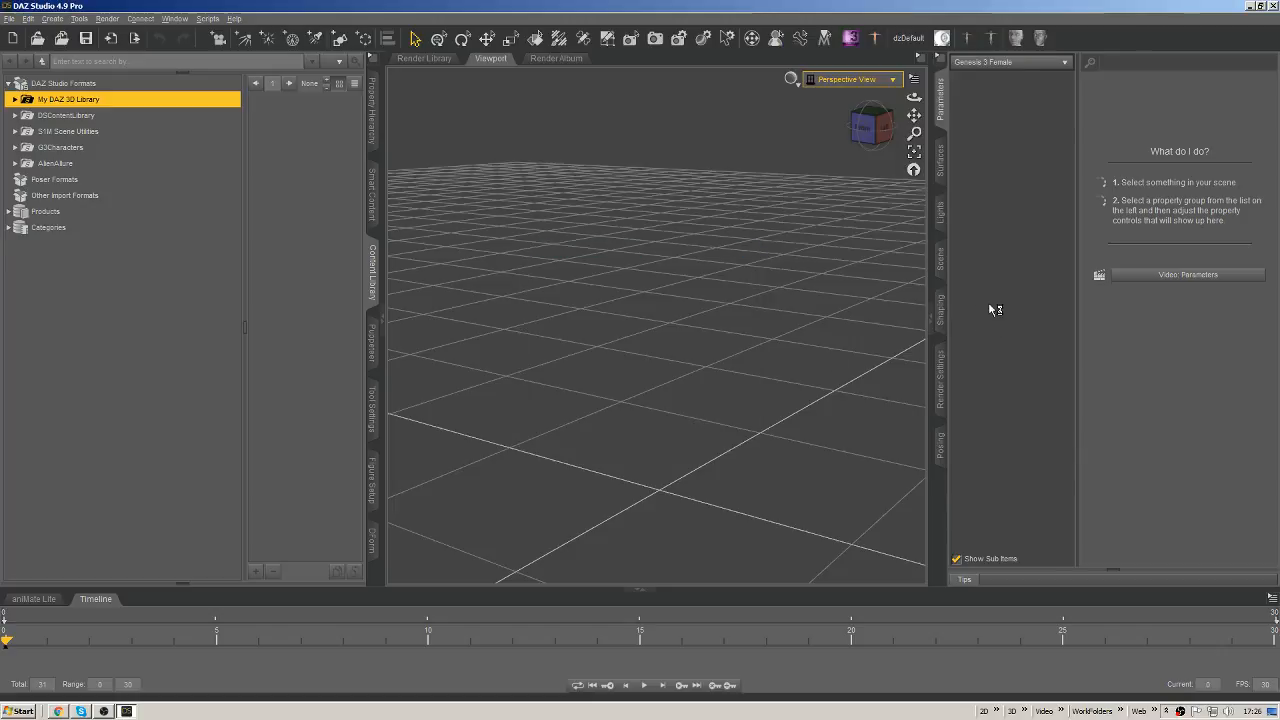
key(Delete)
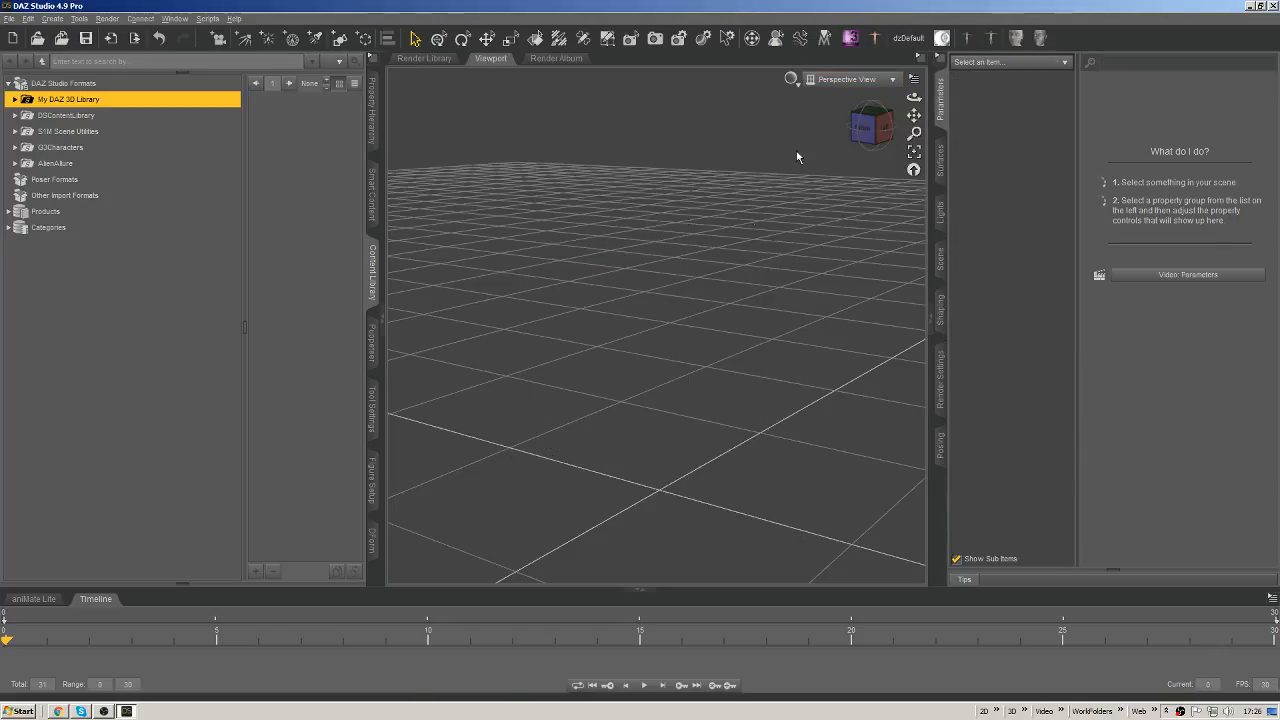
click(852, 42)
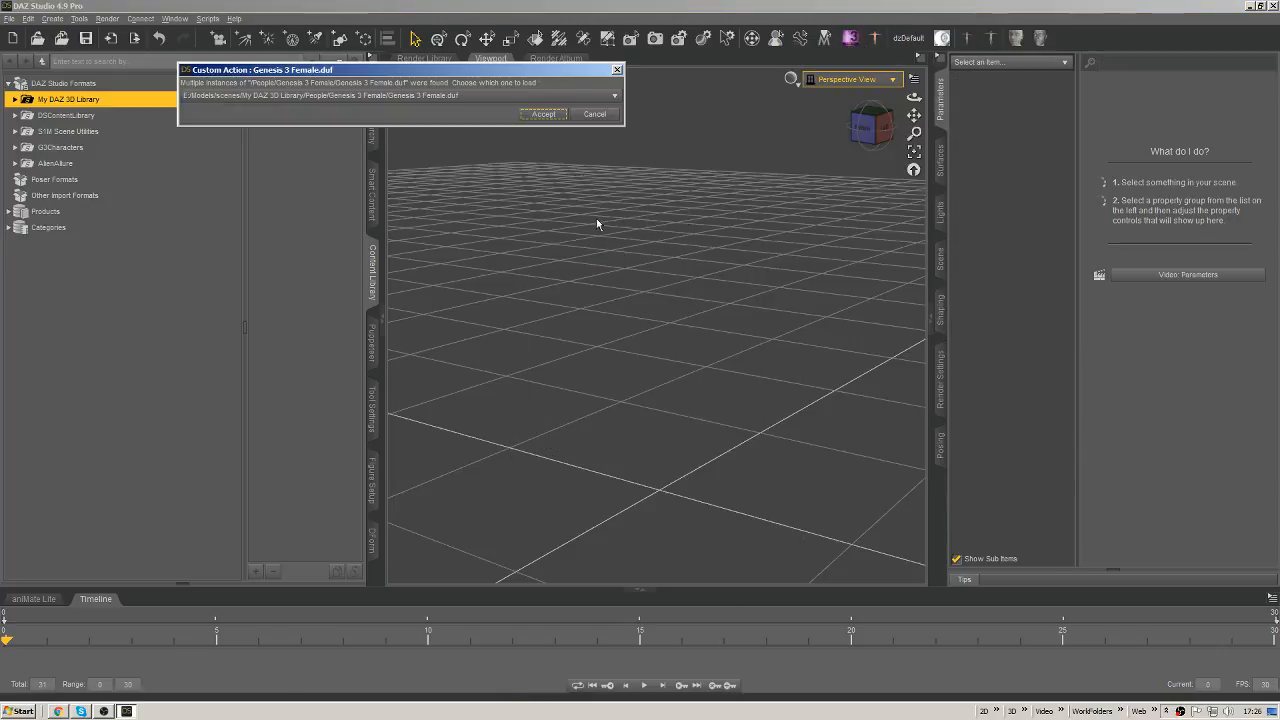
click(543, 114)
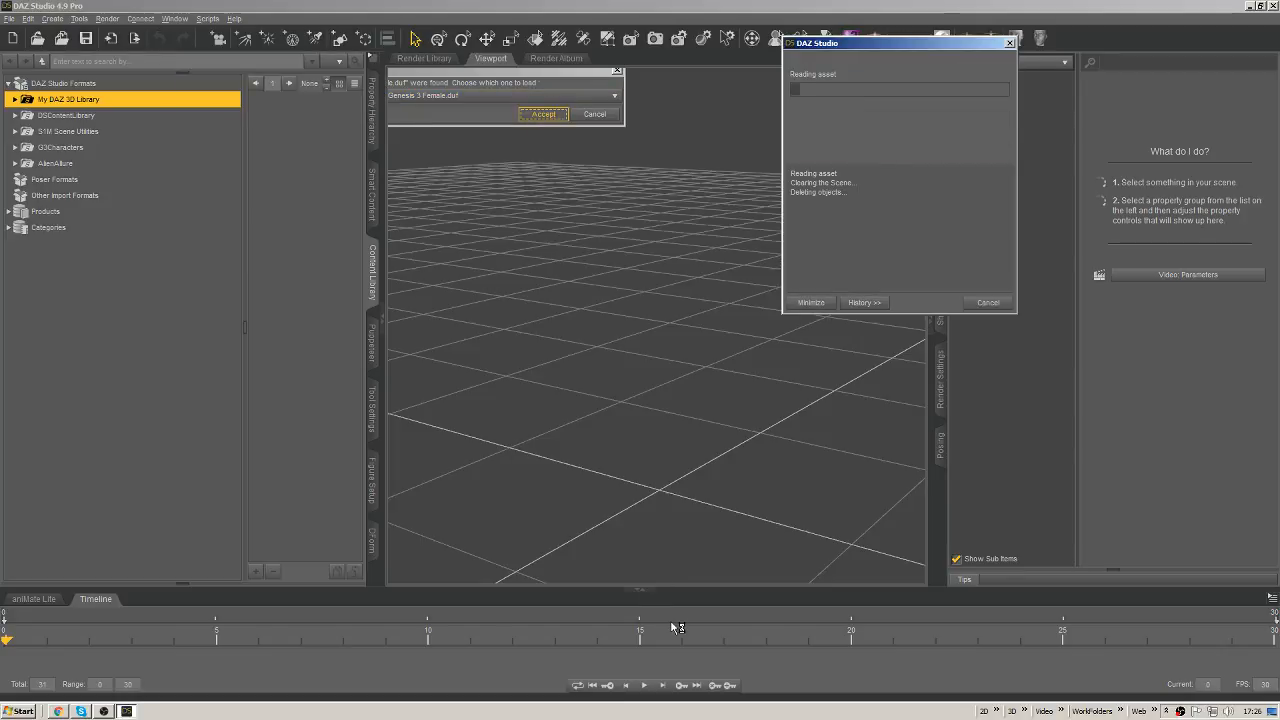
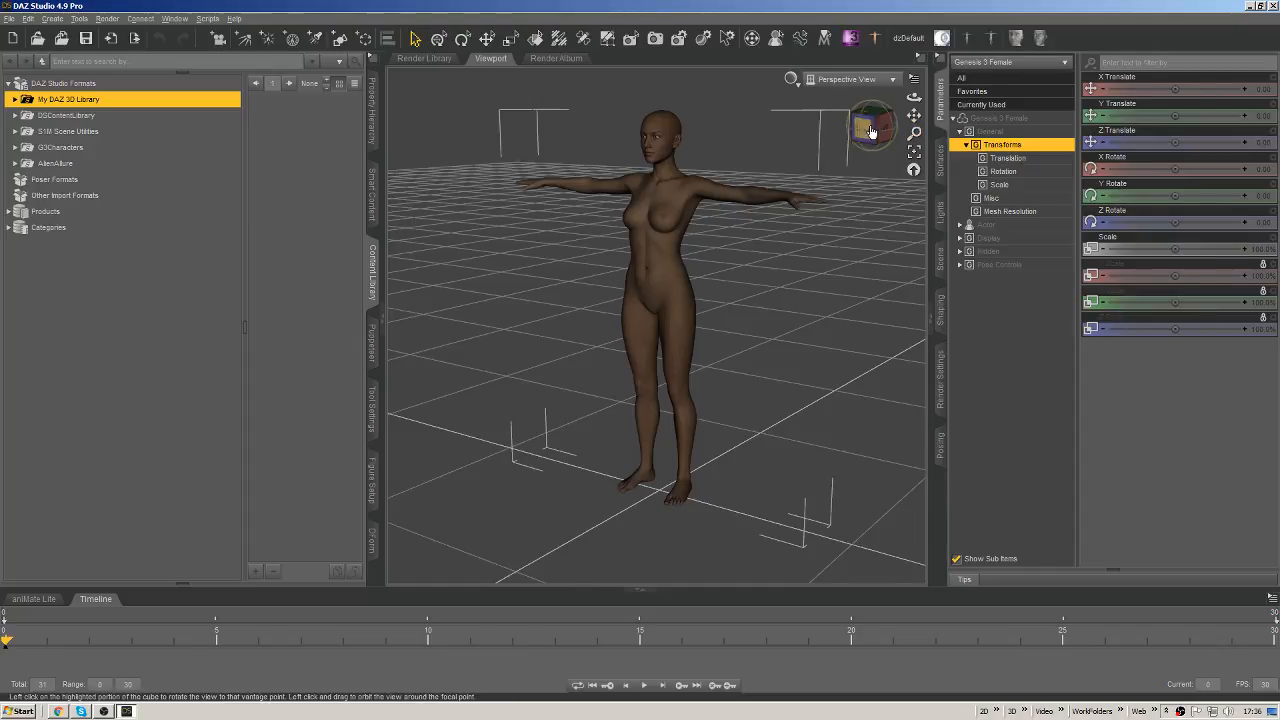
Send the Genesis 3 Female figure to ZBrush through GoZ with Export with deformations turned off.
drag(867, 131, 808, 138)
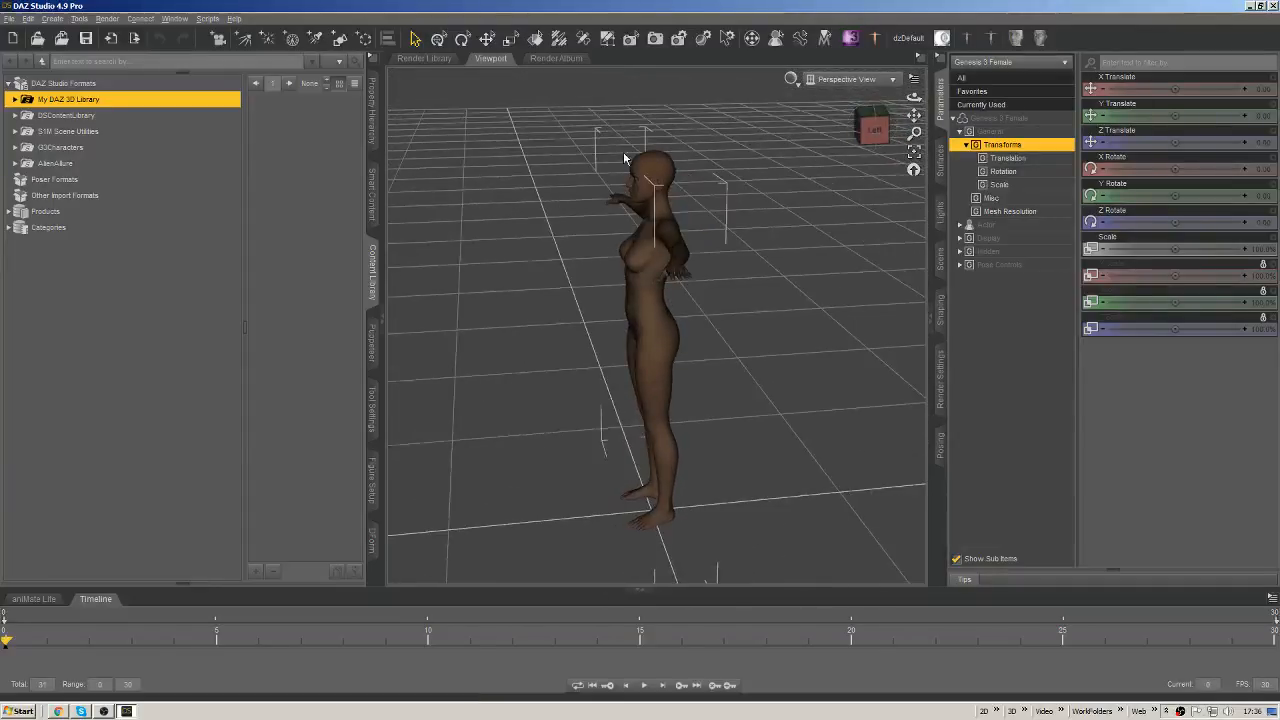
drag(914, 116, 863, 129)
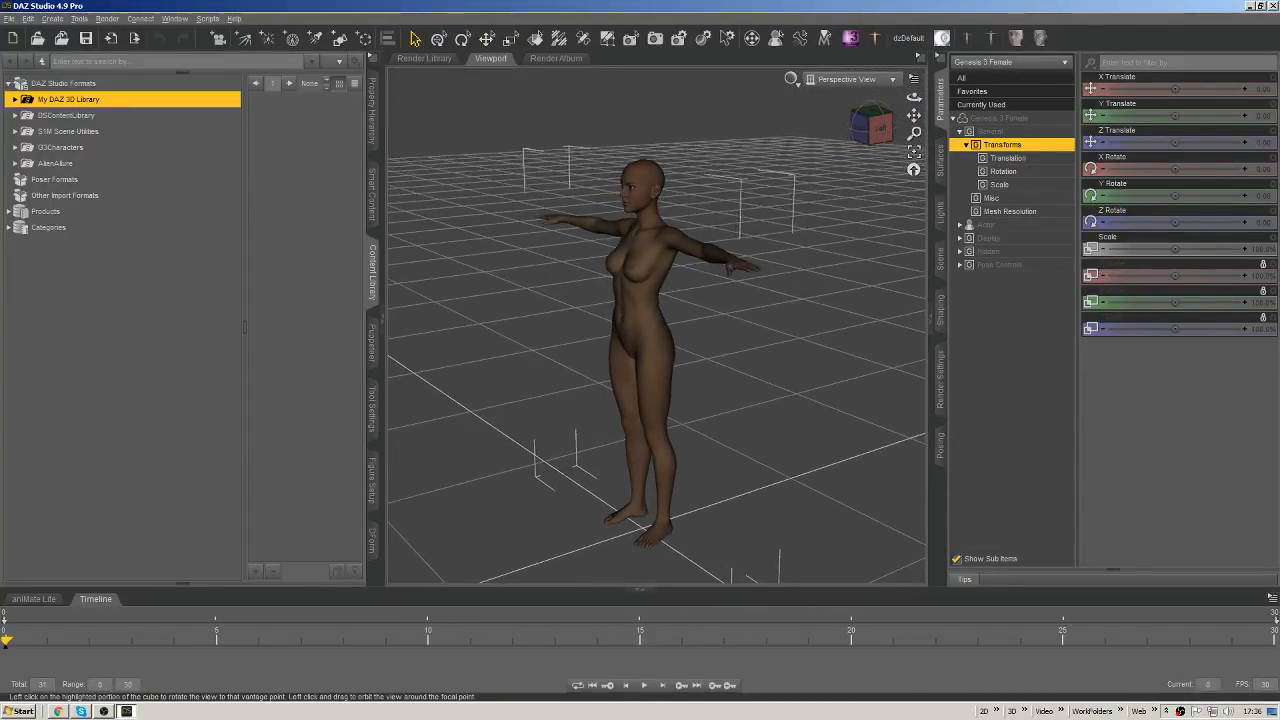
click(664, 262)
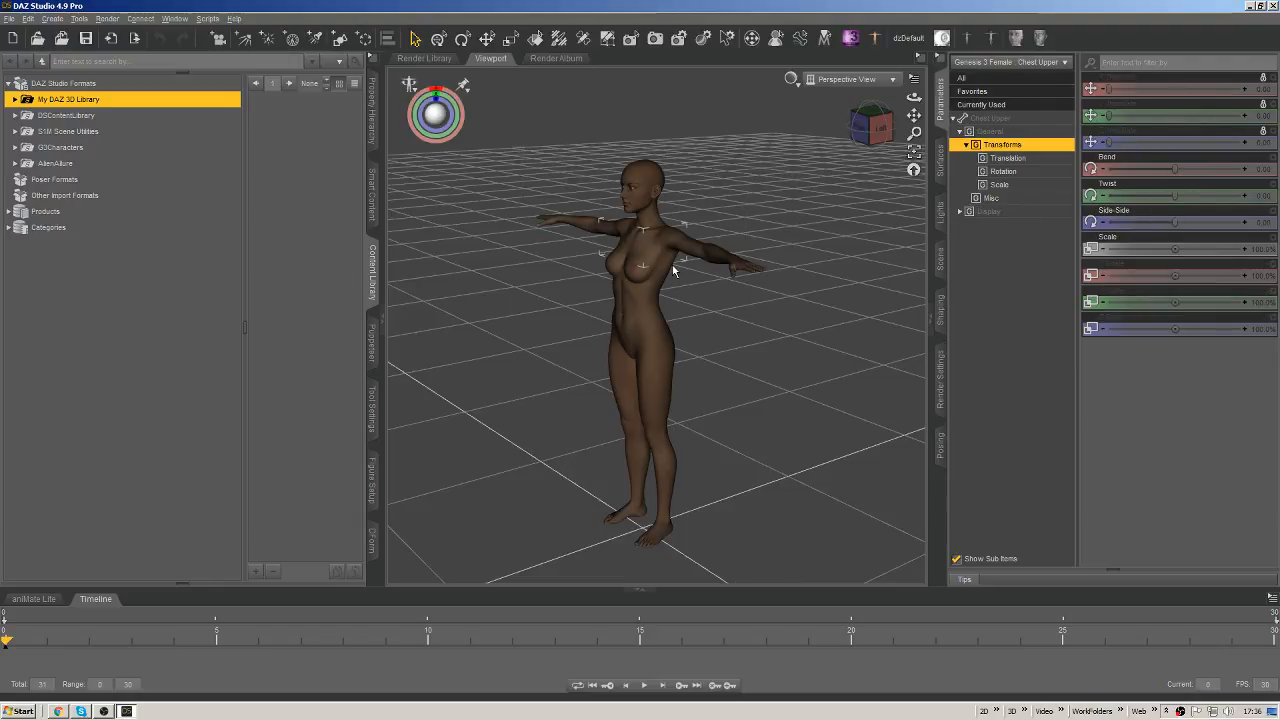
click(8, 18)
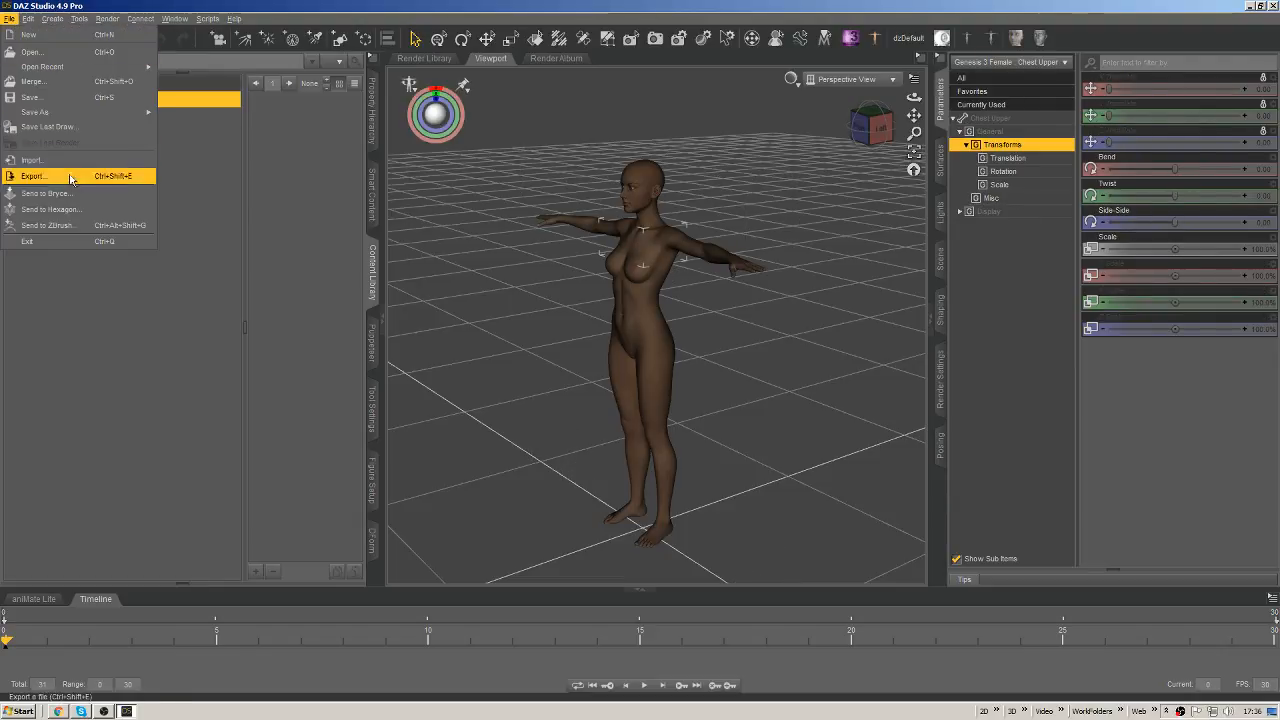
click(72, 226)
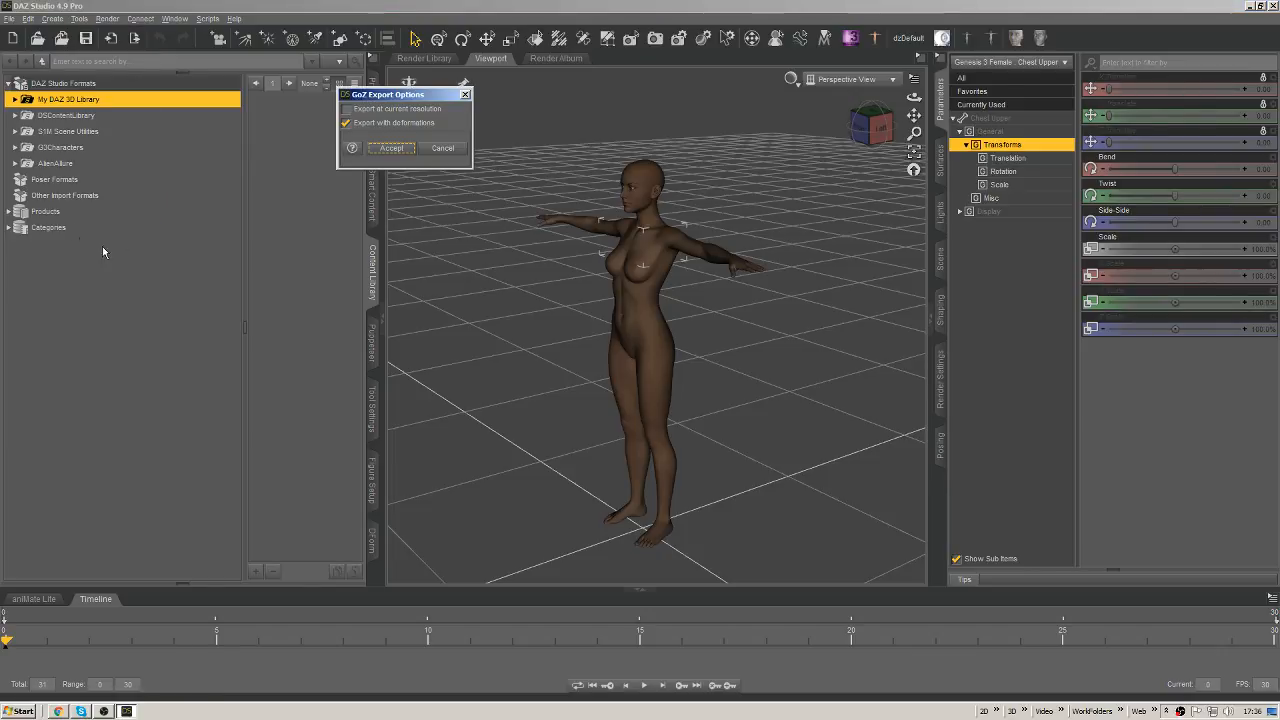
click(448, 123)
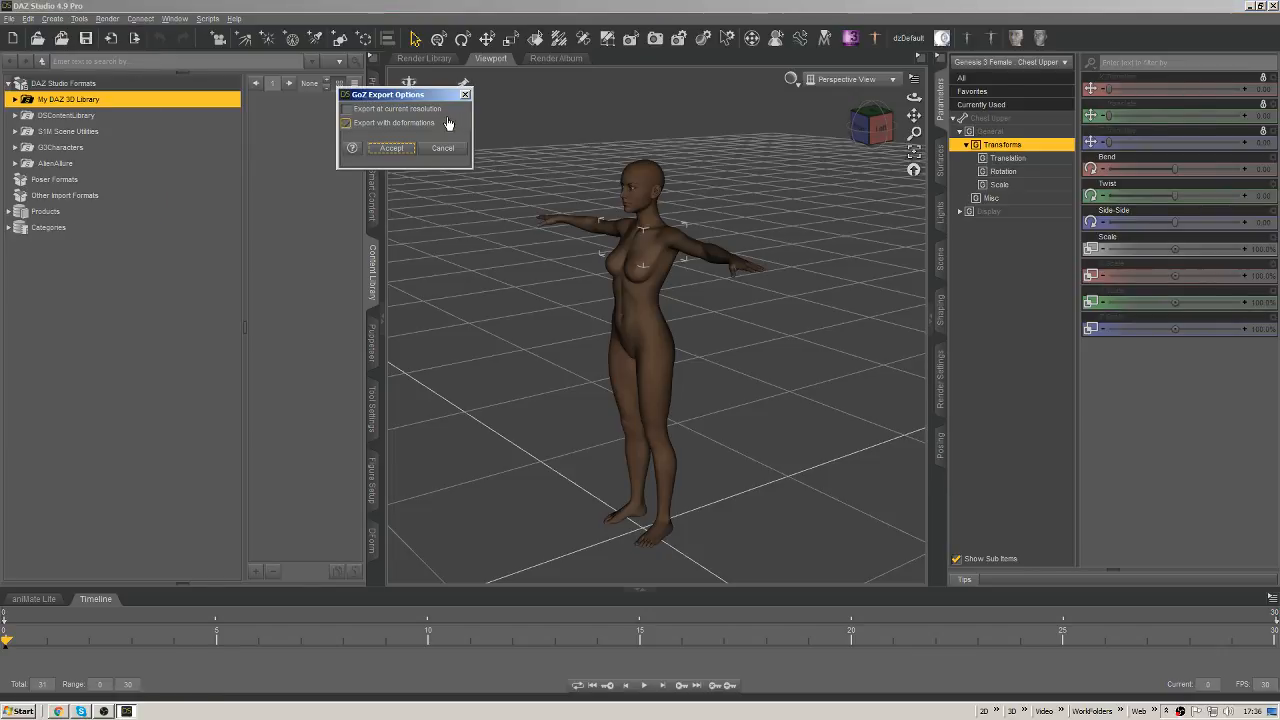
click(391, 148)
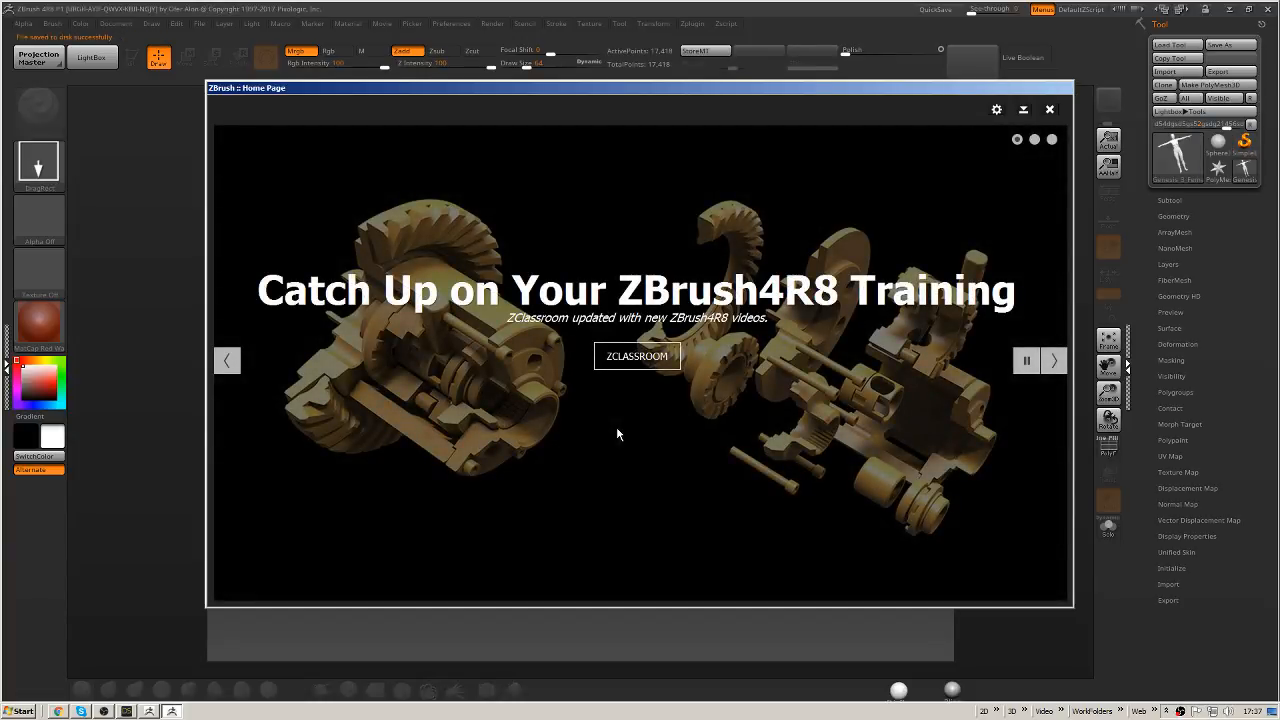
Dismiss the ZBrush home page and LightBox, and draw the imported figure on the canvas in Edit mode, facing front.
click(1050, 110)
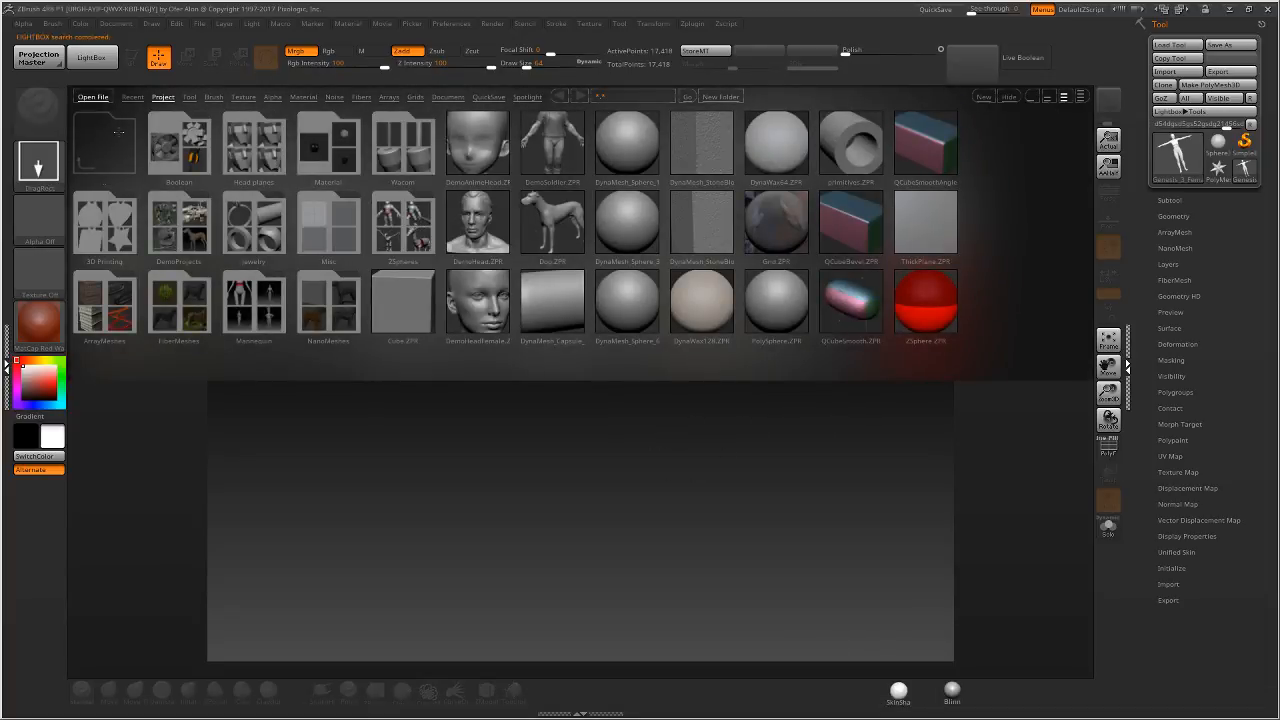
click(91, 57)
drag(586, 414, 592, 602)
key(t)
mouse_move(657, 334)
right_down()
mouse_move(627, 290)
mouse_move(585, 412)
right_up()
alt+right_drag(585, 412, 600, 475)
alt+right_drag(540, 400, 600, 540)
mouse_move(600, 540)
ctrl+right_down()
mouse_move(589, 404)
mouse_move(592, 424)
mouse_move(562, 400)
ctrl+right_up()
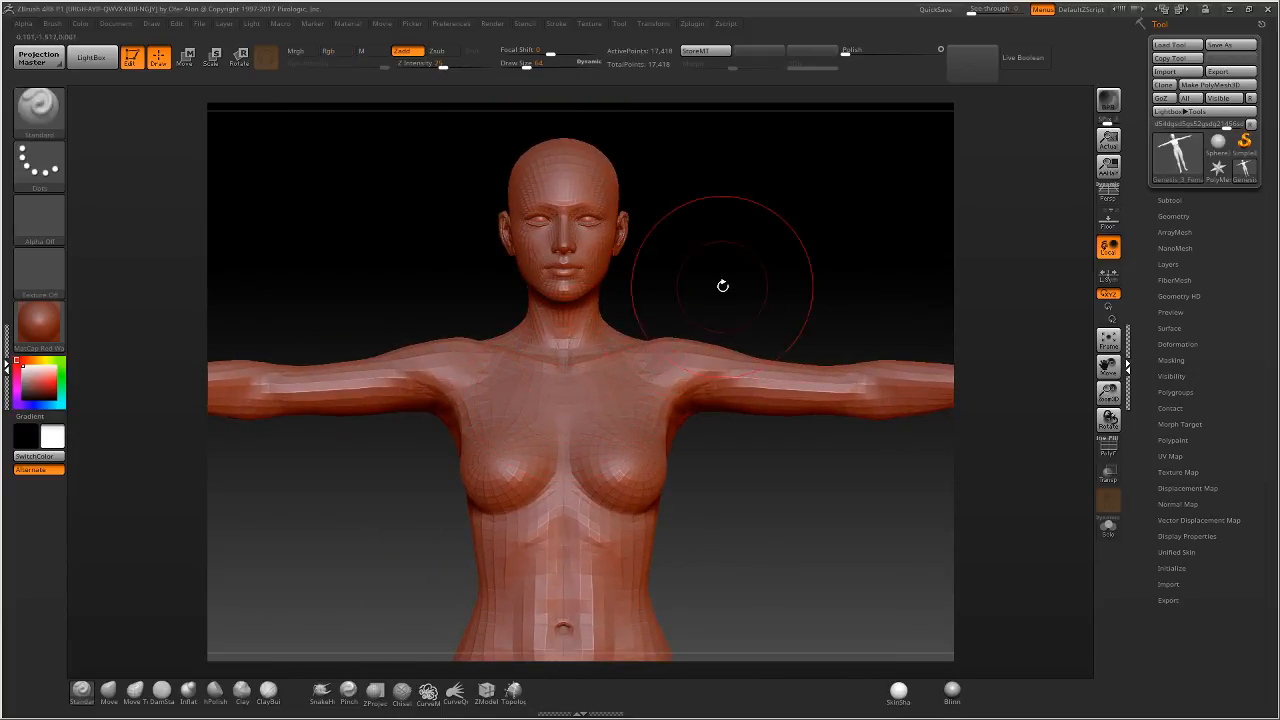
mouse_move(722, 286)
right_down()
mouse_move(689, 274)
mouse_move(614, 344)
mouse_move(610, 401)
right_up()
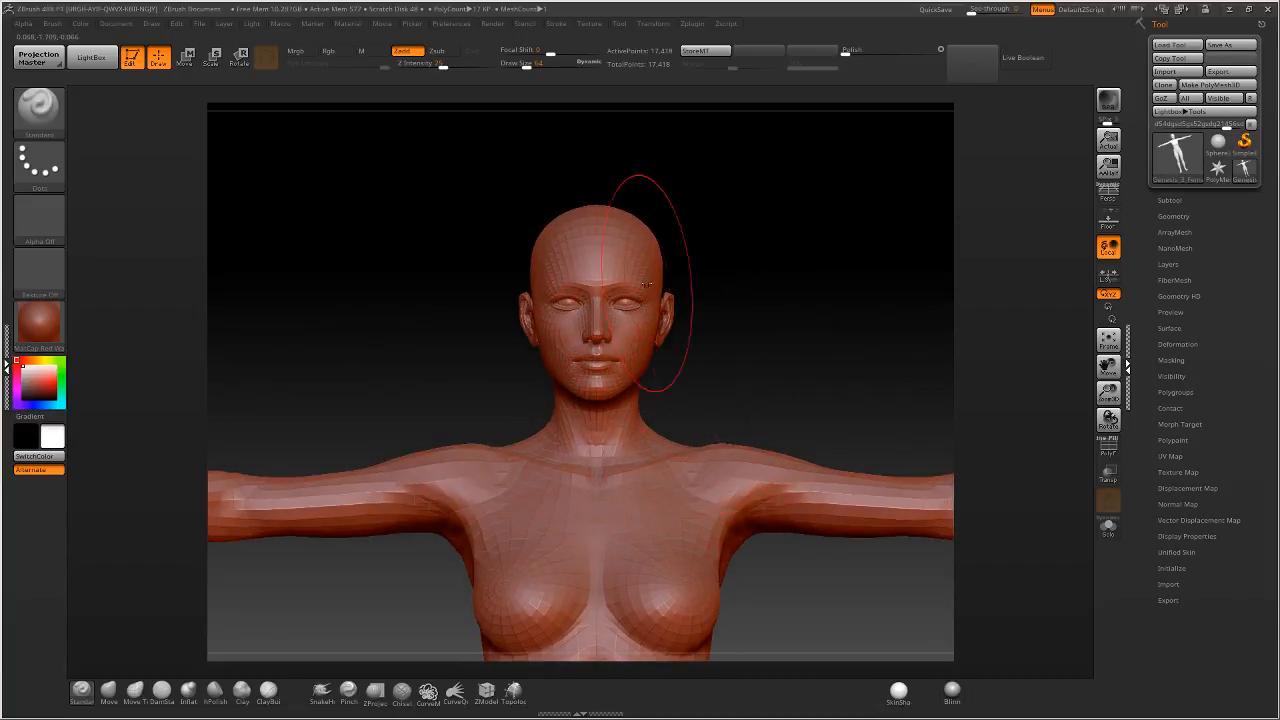
right_drag(762, 300, 782, 325)
alt+right_drag(690, 495, 618, 416)
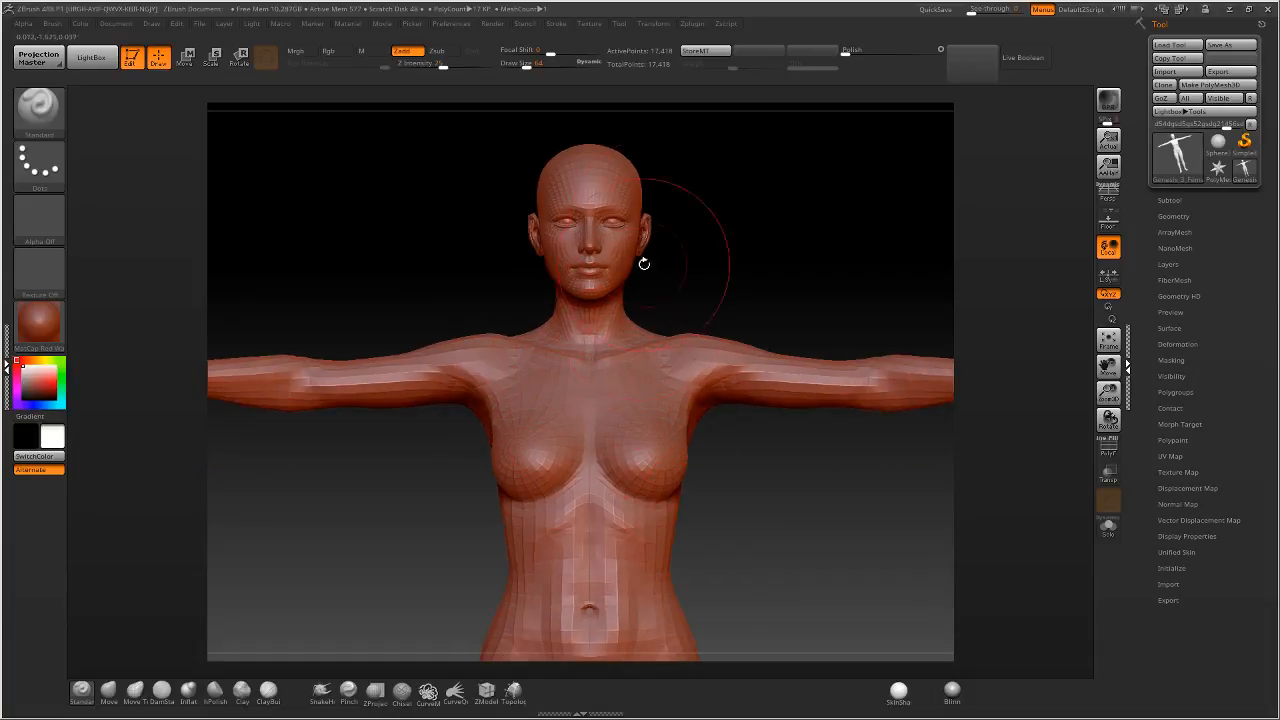
Activate symmetry across the X axis, turn on perspective, and frame the full figure from the front.
click(653, 23)
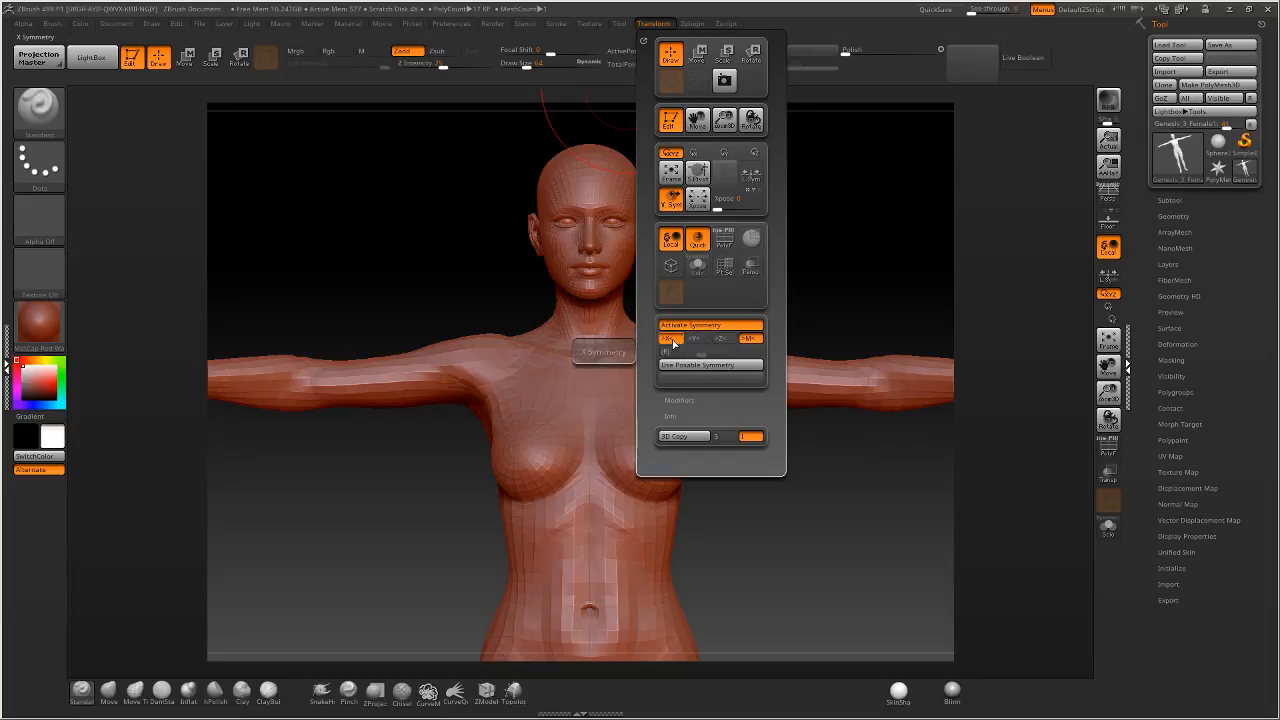
mouse_move(753, 296)
right_down()
mouse_move(723, 304)
mouse_move(741, 311)
right_up()
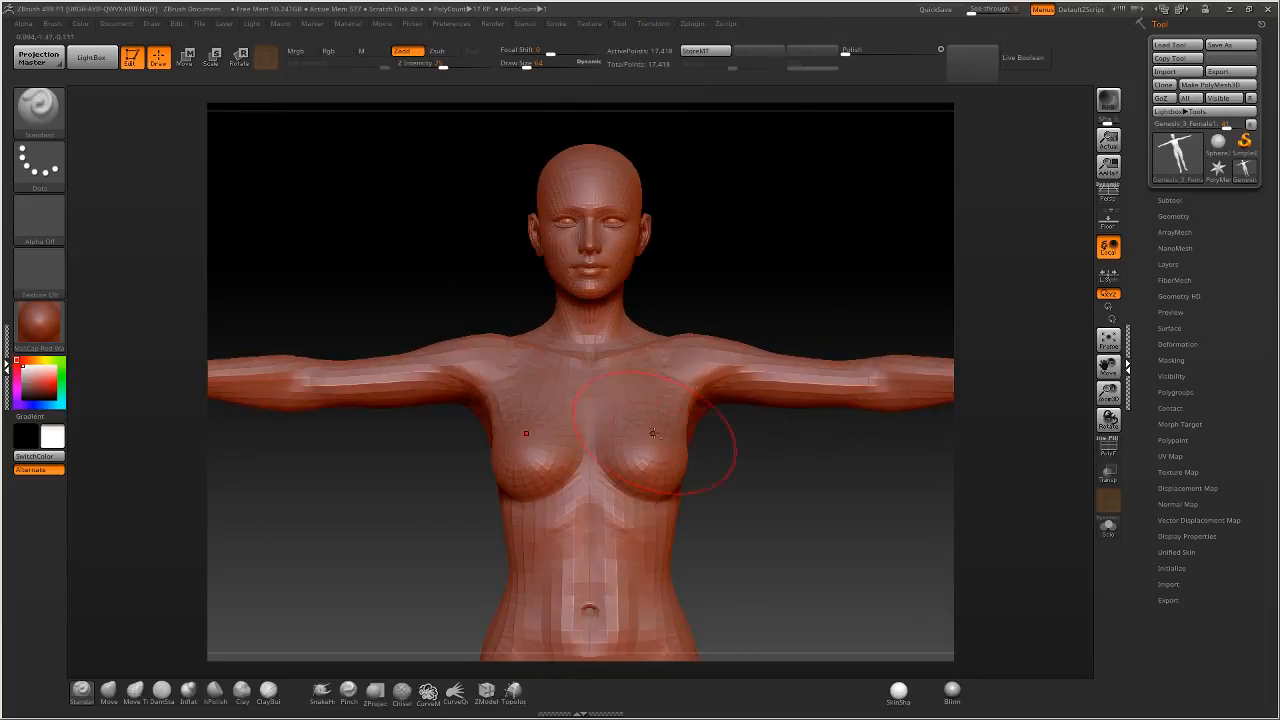
alt+right_drag(653, 433, 718, 371)
ctrl+right_drag(697, 463, 692, 410)
alt+right_drag(692, 480, 699, 383)
ctrl+right_drag(680, 460, 663, 405)
mouse_move(654, 432)
alt+right_down()
mouse_move(643, 364)
mouse_move(701, 357)
alt+right_up()
key(p)
alt+right_drag(701, 357, 740, 365)
mouse_move(737, 380)
alt+right_down()
mouse_move(682, 372)
mouse_move(683, 400)
mouse_move(648, 414)
mouse_move(623, 405)
alt+right_up()
ctrl+right_drag(610, 403, 590, 362)
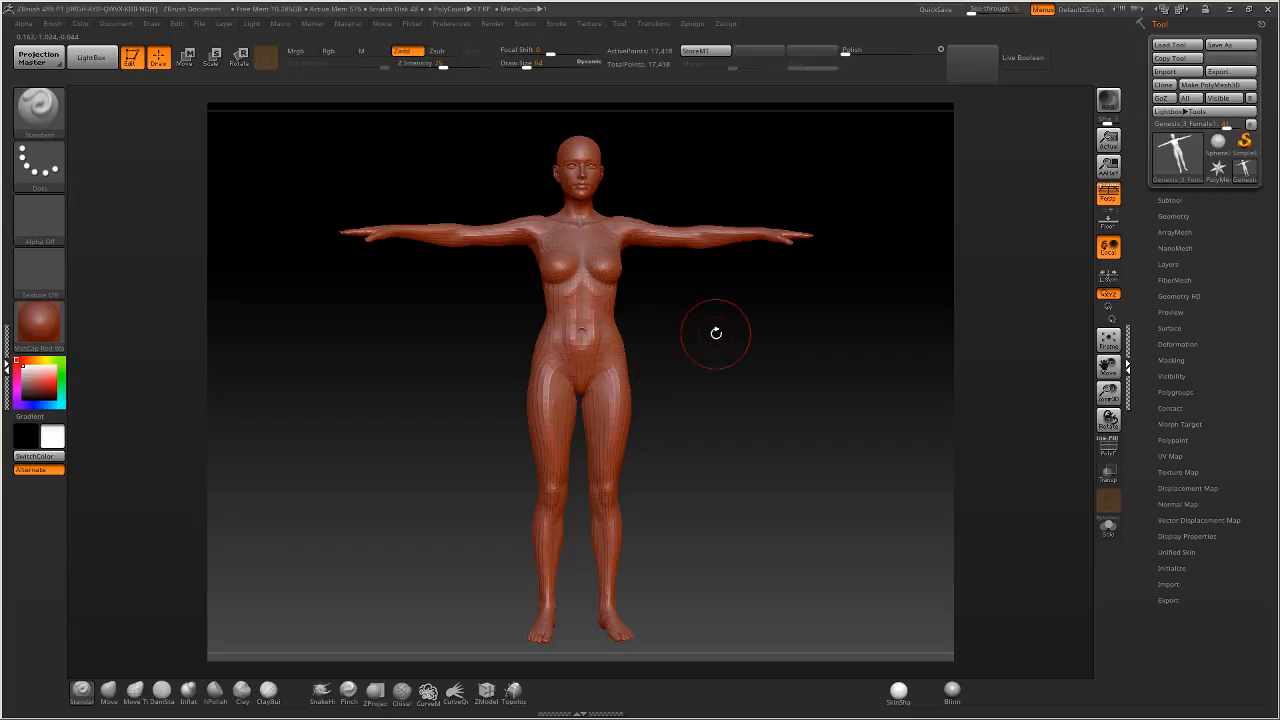
right_drag(717, 334, 737, 343)
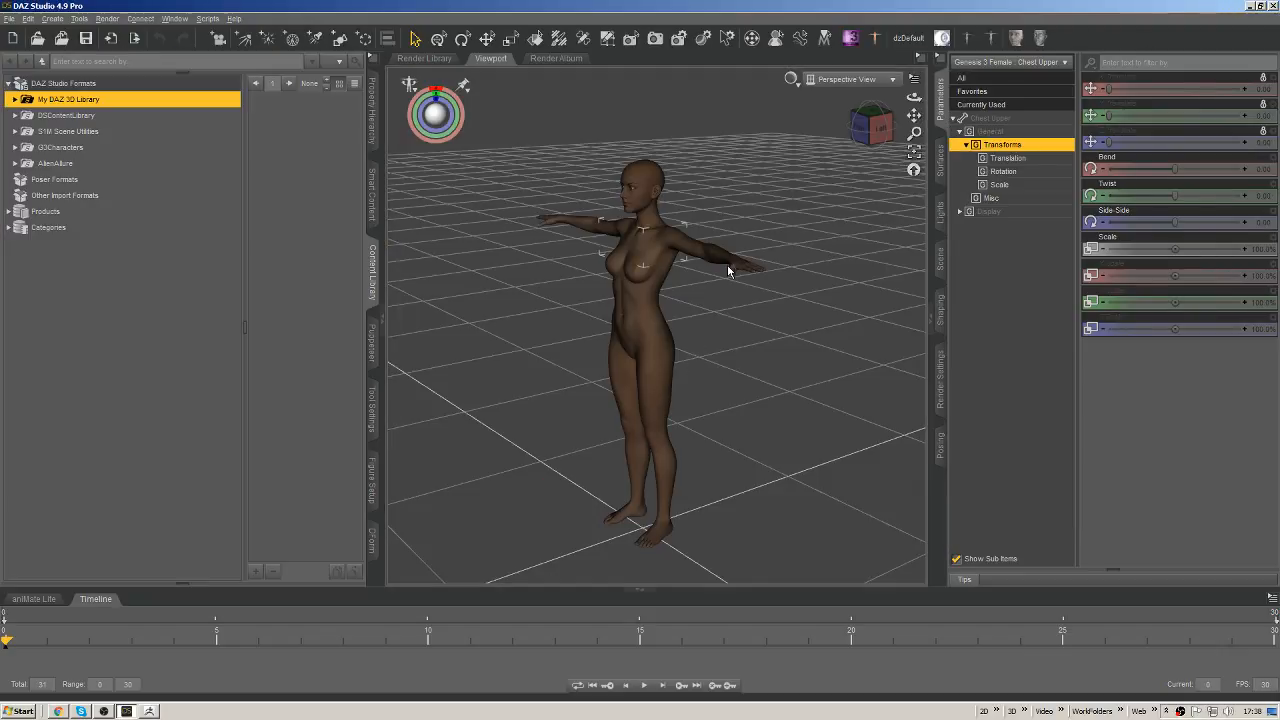
Try enlarging the left shoulder with uniform Scale and undo it, and try a 121.7% Scale on the left forearm.
click(866, 124)
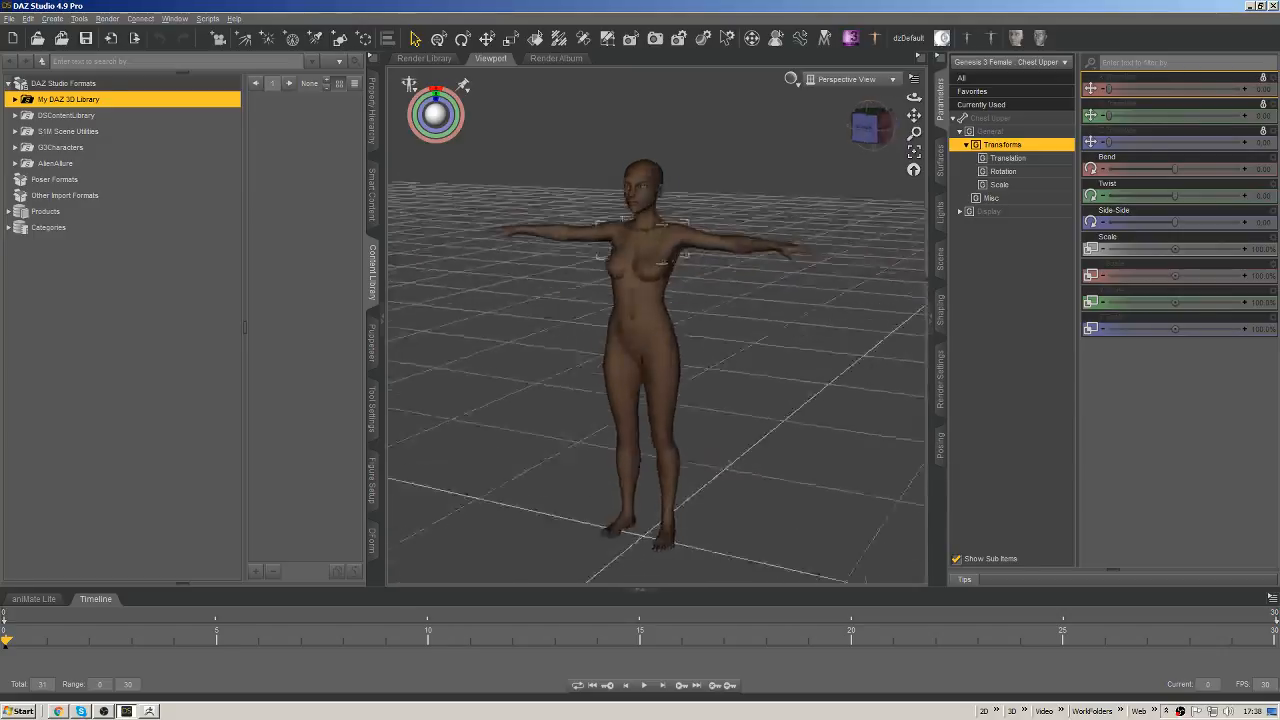
click(705, 236)
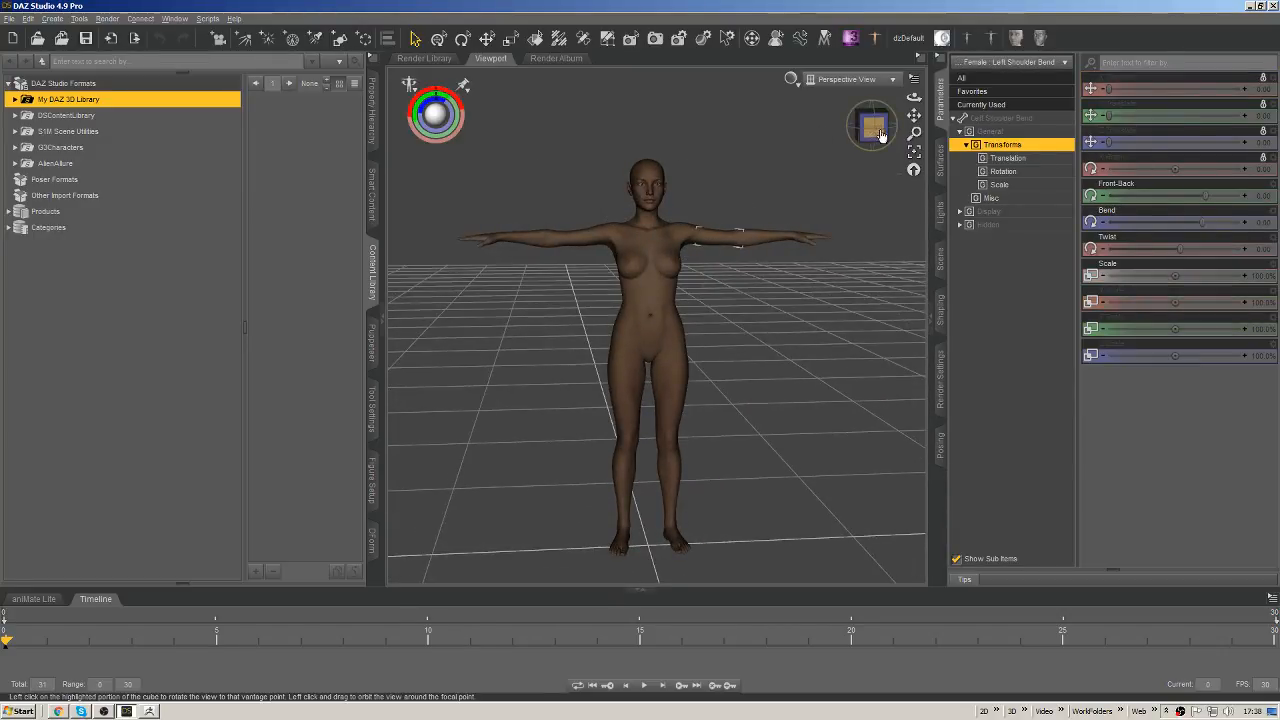
alt+drag(705, 236, 688, 312)
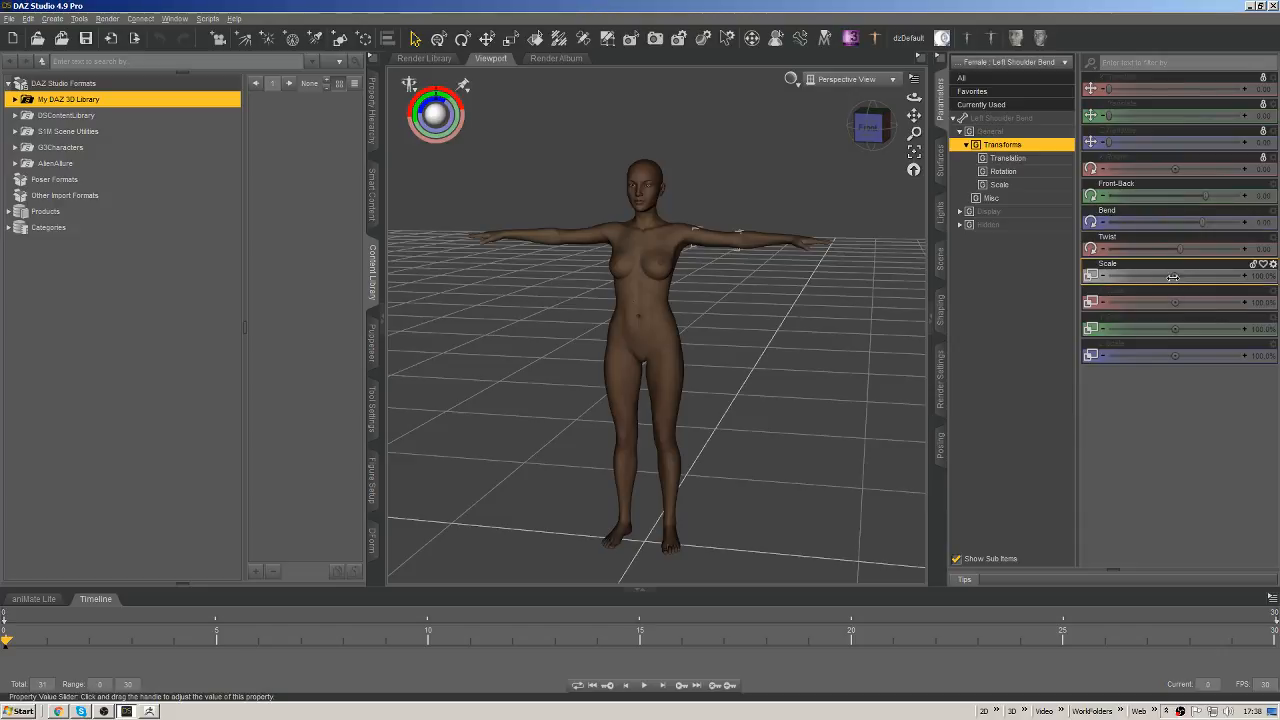
drag(1172, 277, 1190, 277)
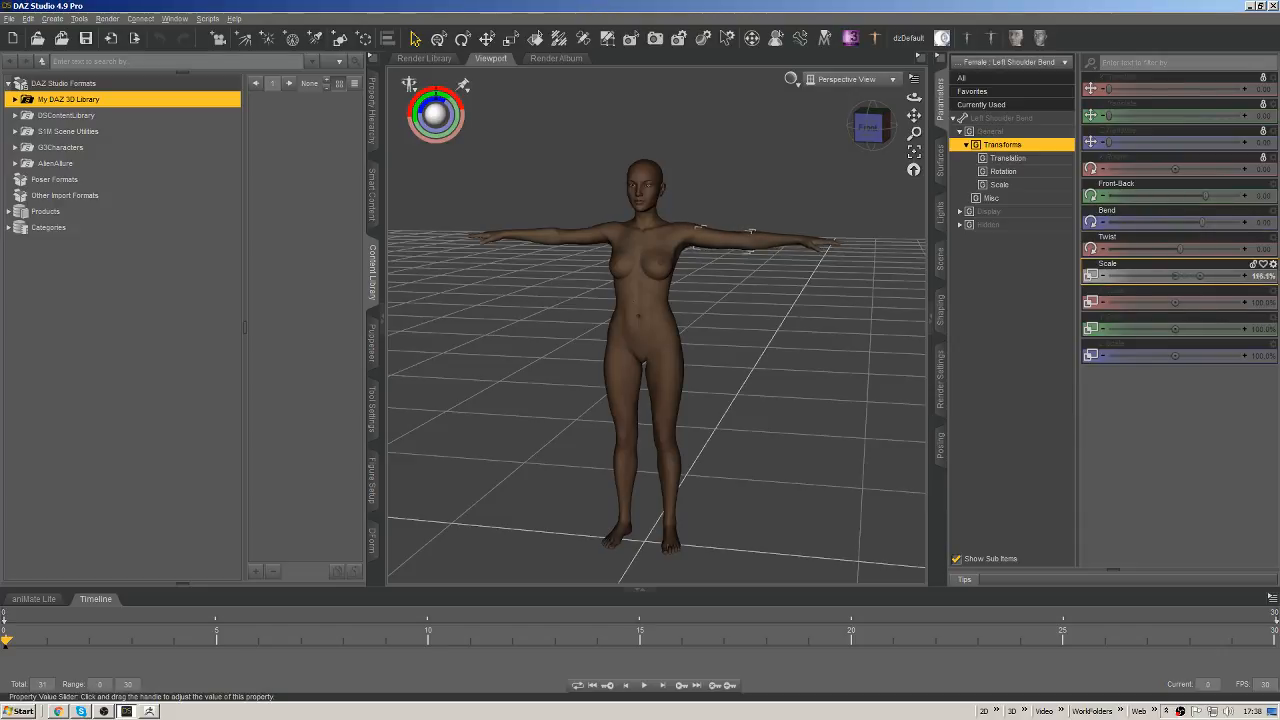
key(ctrl+z)
click(758, 241)
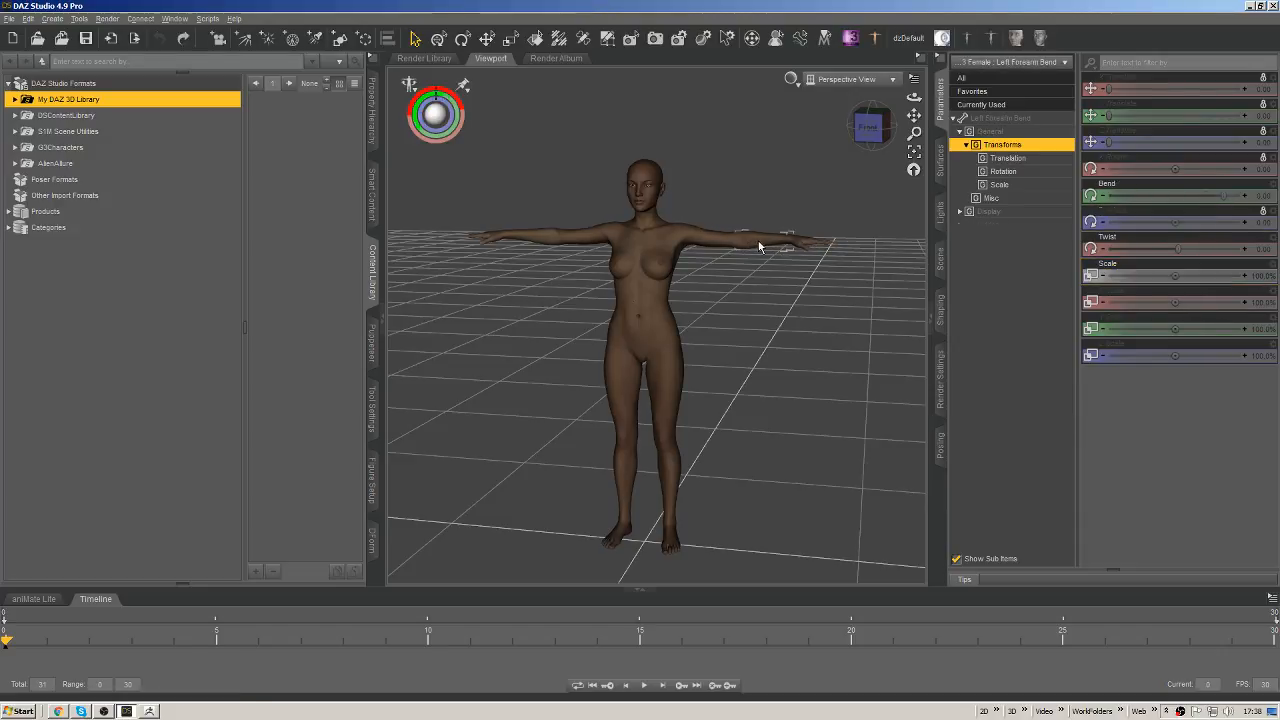
drag(1174, 277, 1197, 277)
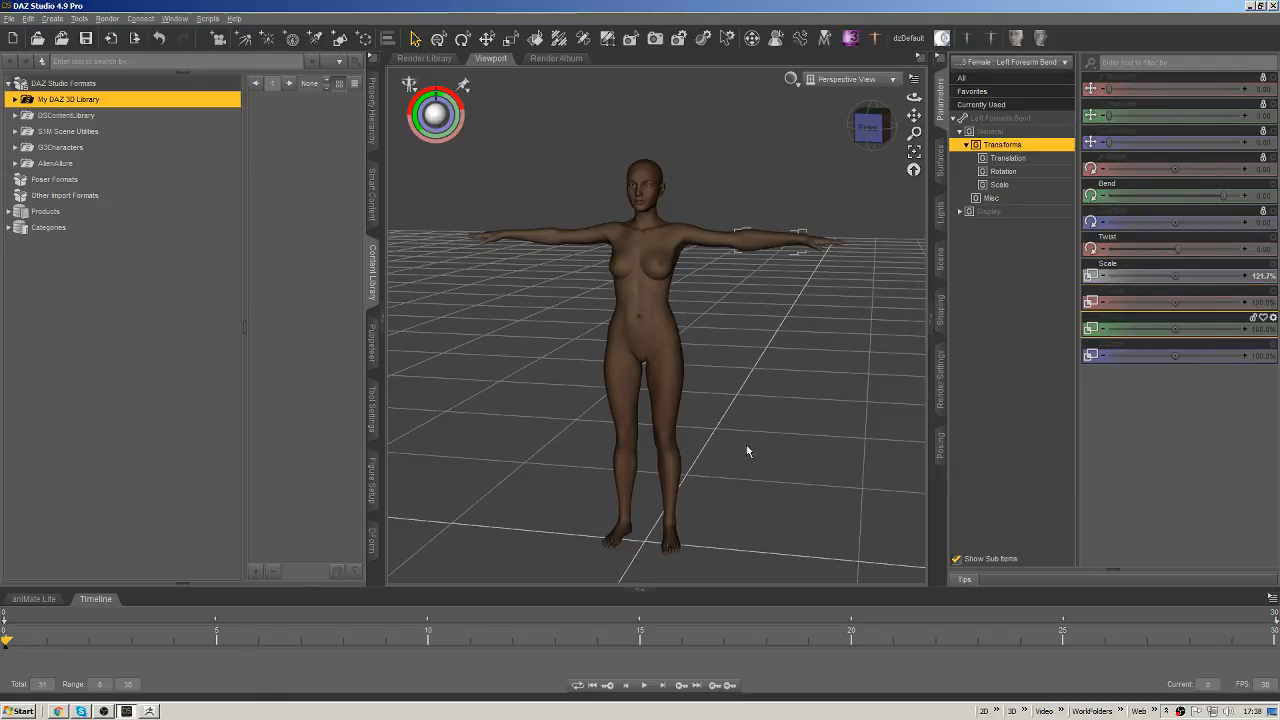
Try a combined uniform Scale on the left thigh and left shin, and undo the trial scaling.
click(664, 390)
click(668, 460)
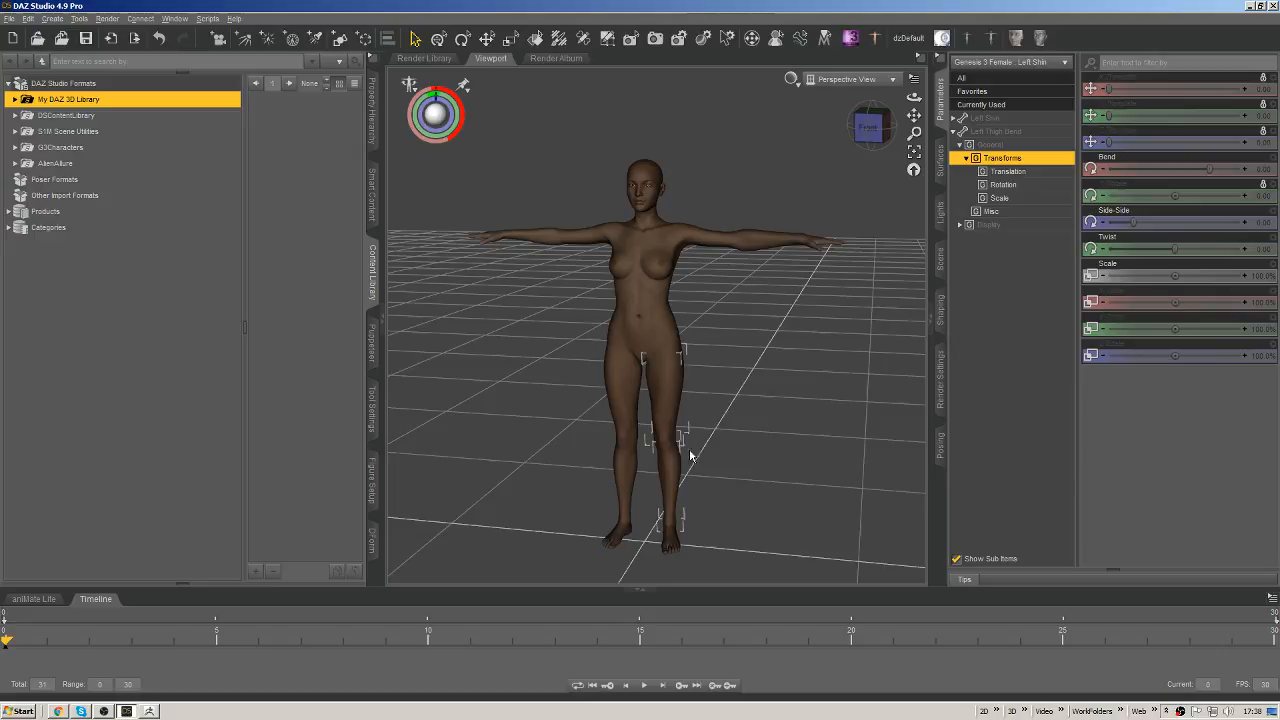
ctrl+click(1012, 130)
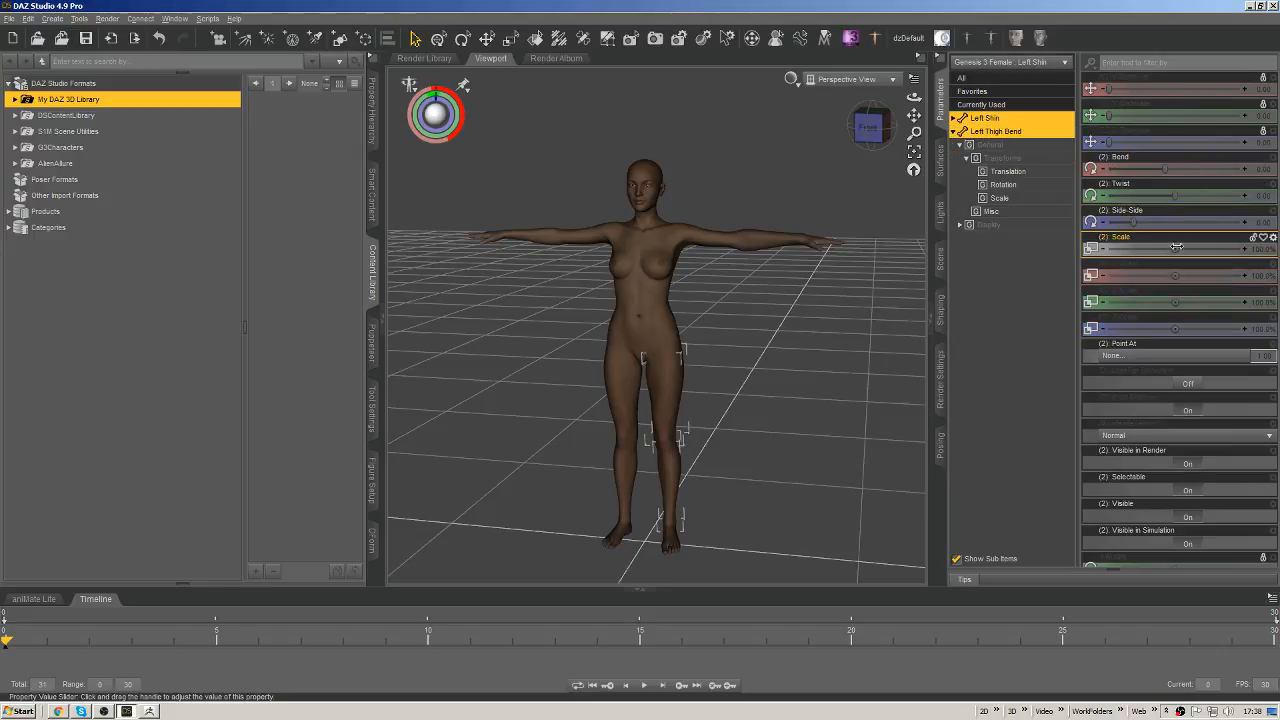
drag(1177, 247, 1213, 249)
key(ctrl+z)
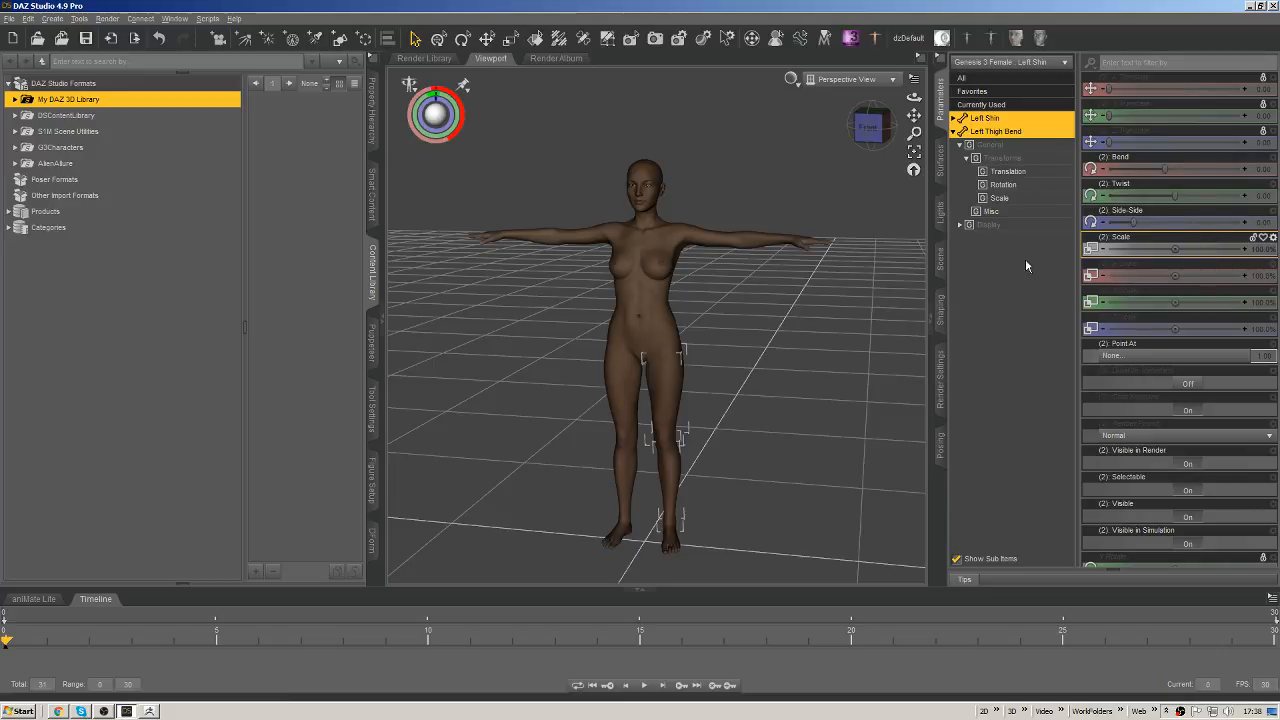
Turn on Edit Mode for the figure's parameters and check the parameter display options.
right_click(1127, 85)
click(1145, 88)
right_click(1133, 83)
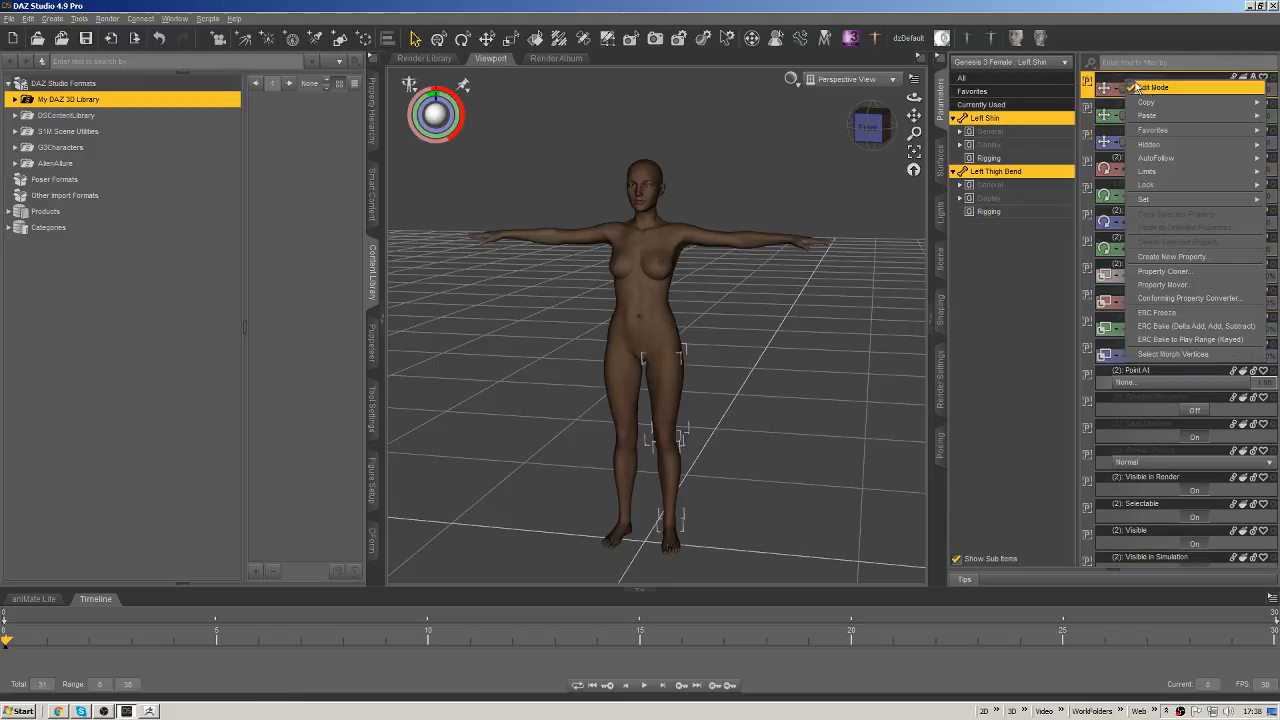
click(1160, 90)
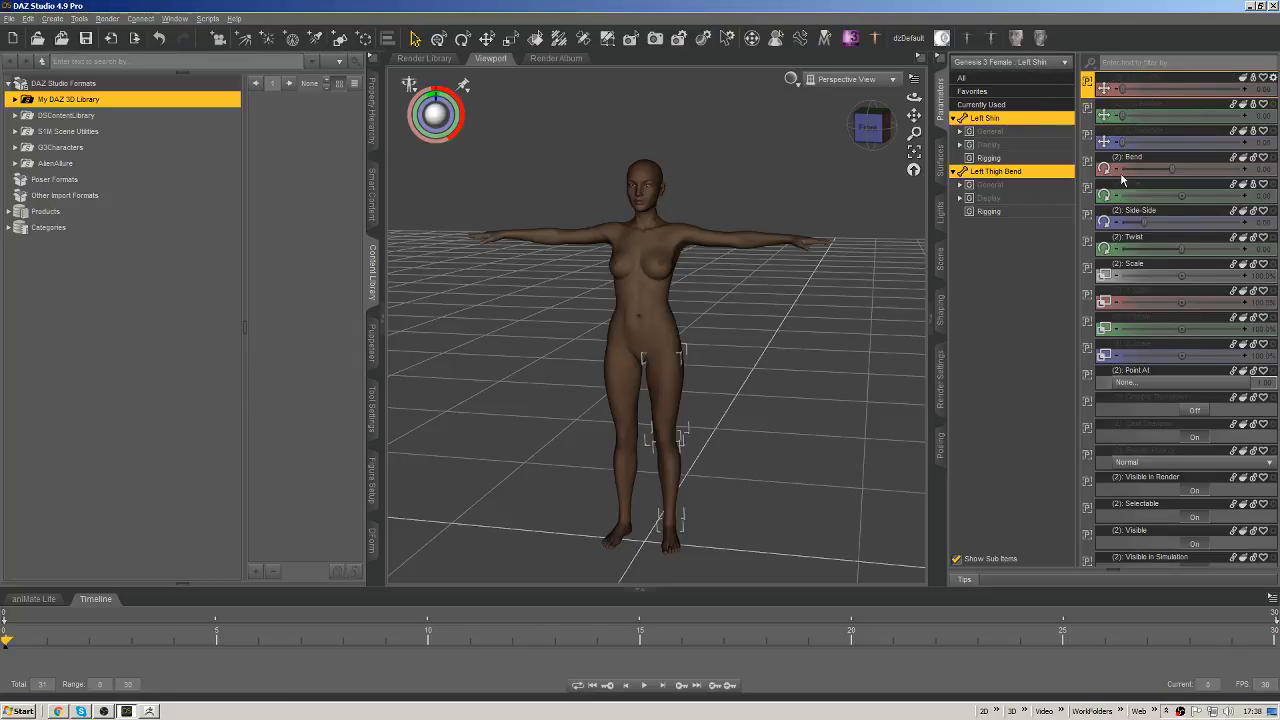
click(1078, 60)
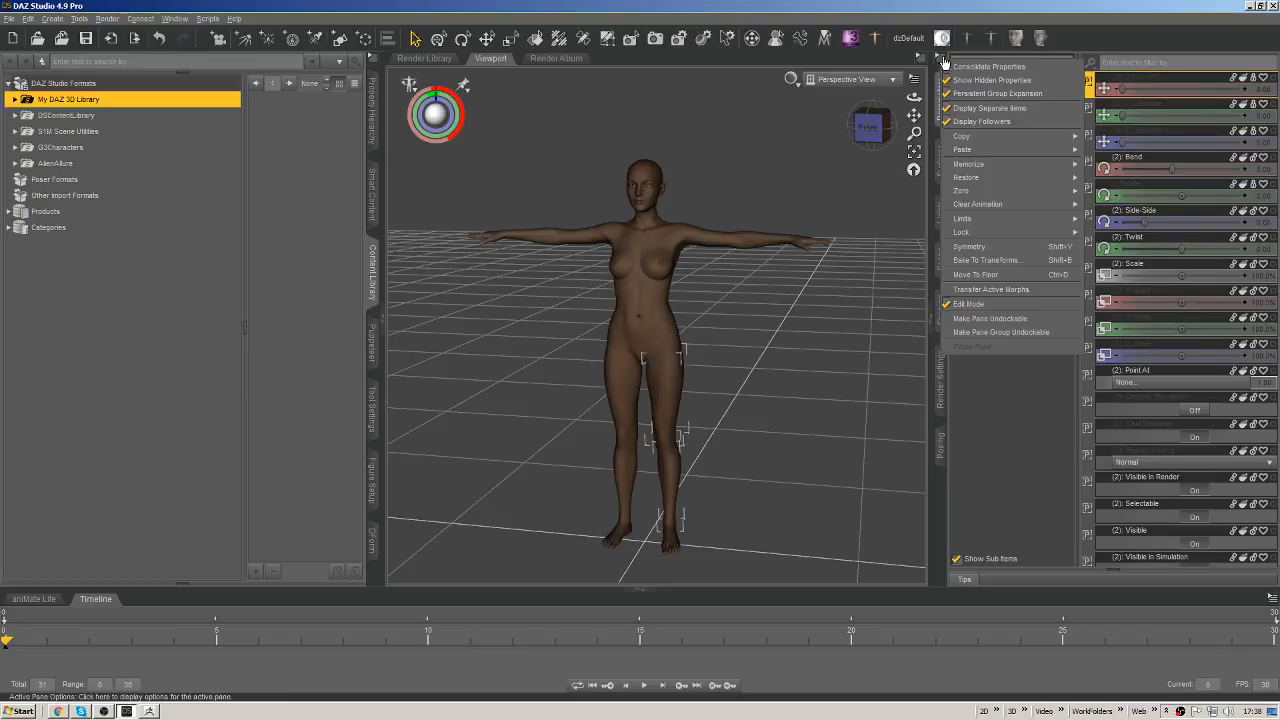
click(1081, 11)
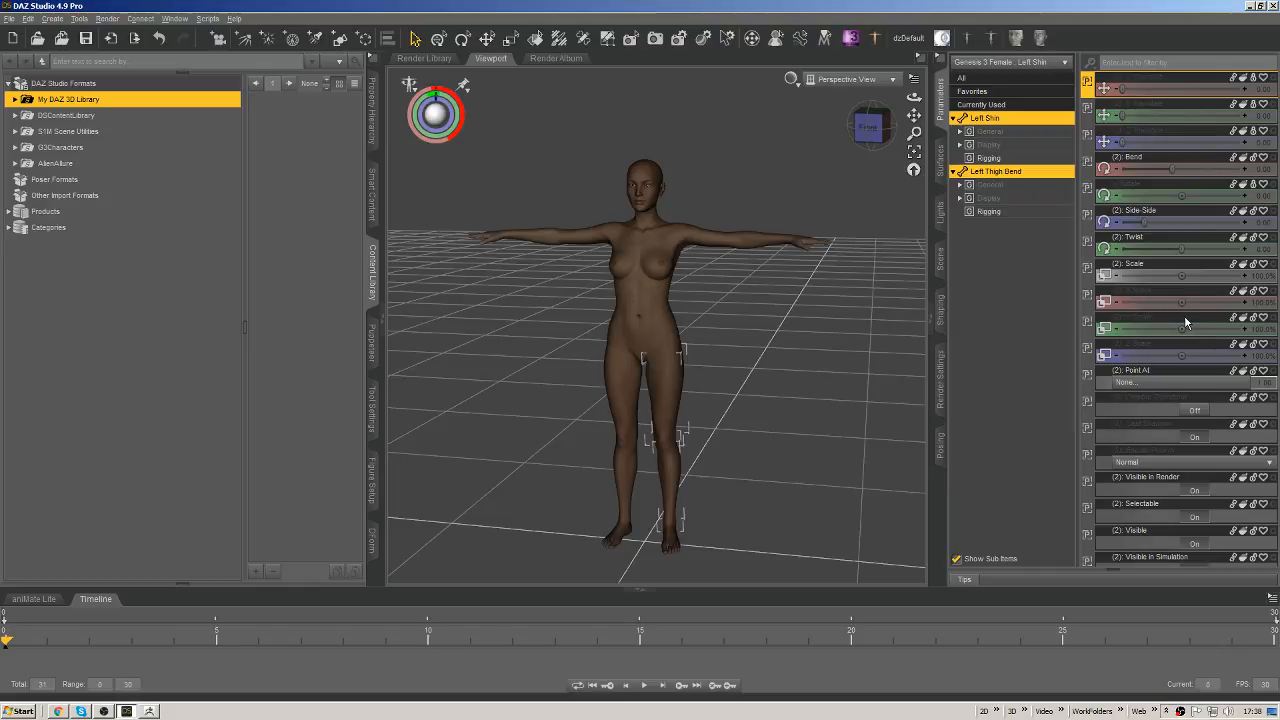
Try stretching the left thigh and shin to about 298% Y Scale, and undo the stretch.
drag(1183, 327, 1275, 328)
drag(870, 129, 563, 158)
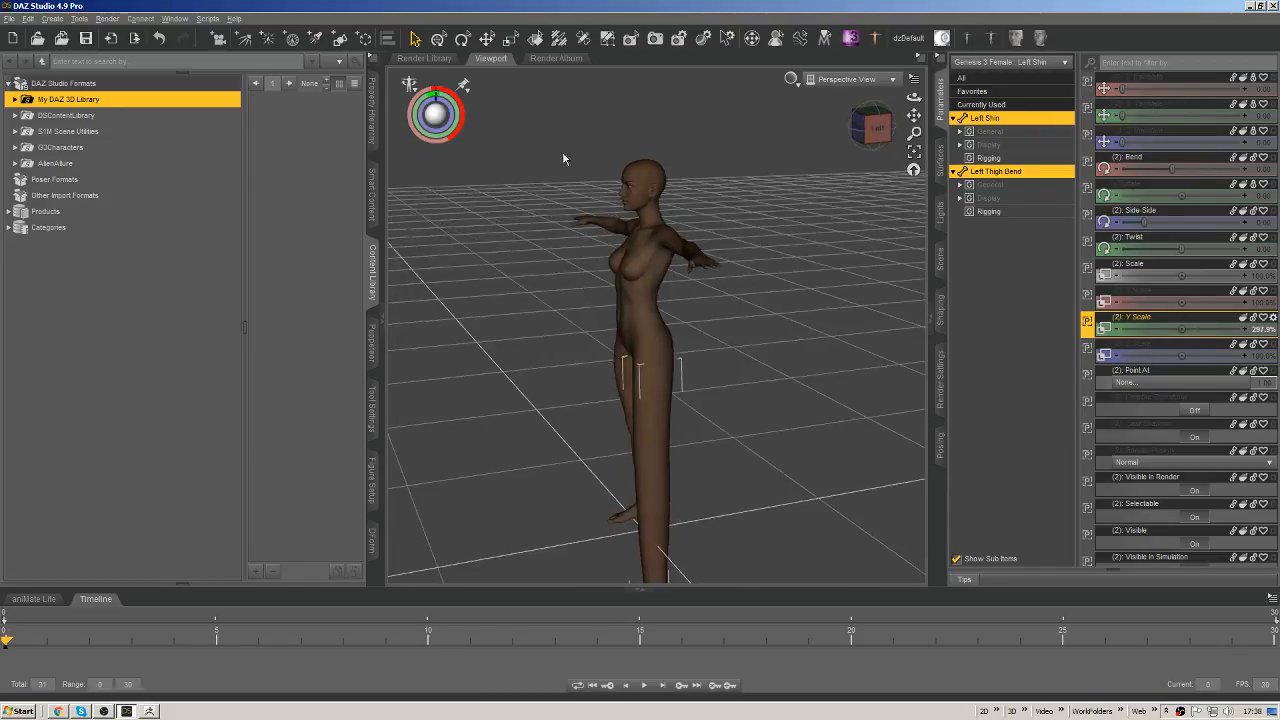
key(ctrl+z)
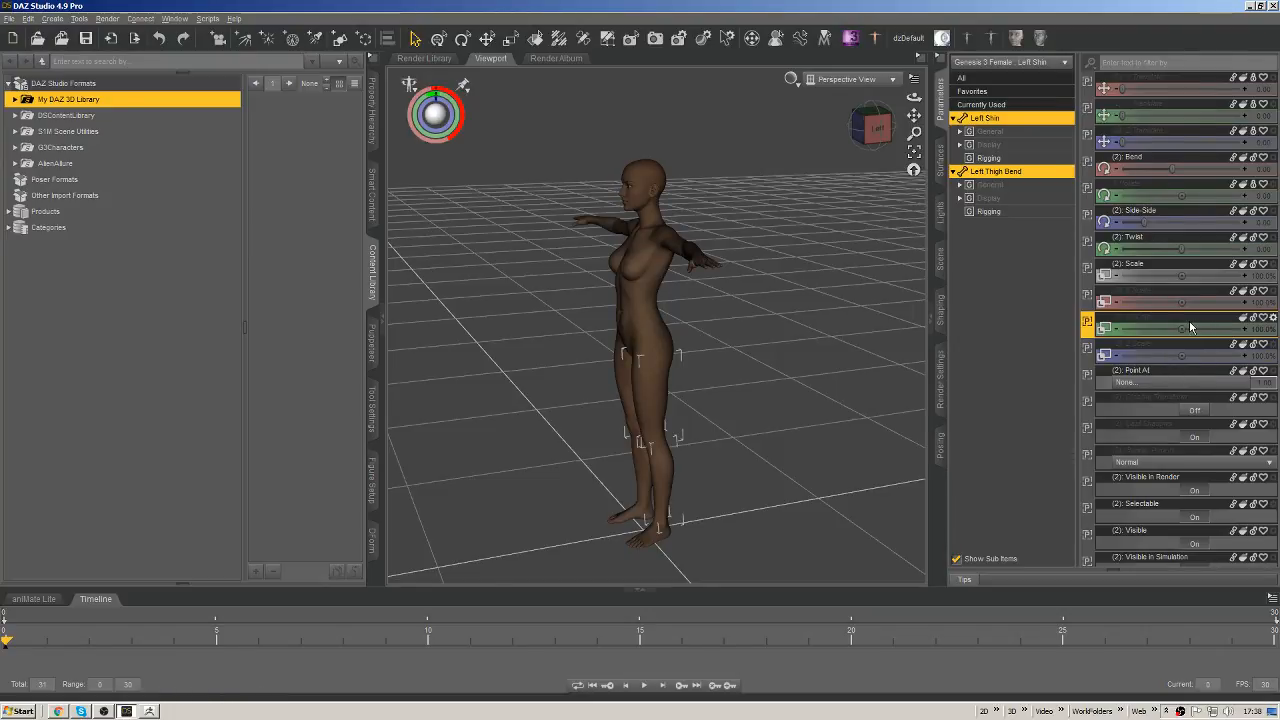
Set the left thigh and shin Y Scale to 127.6%, and mirror it with Symmetry using Selected nodes, Recursive propagation, Left to Right.
drag(1181, 328, 1208, 328)
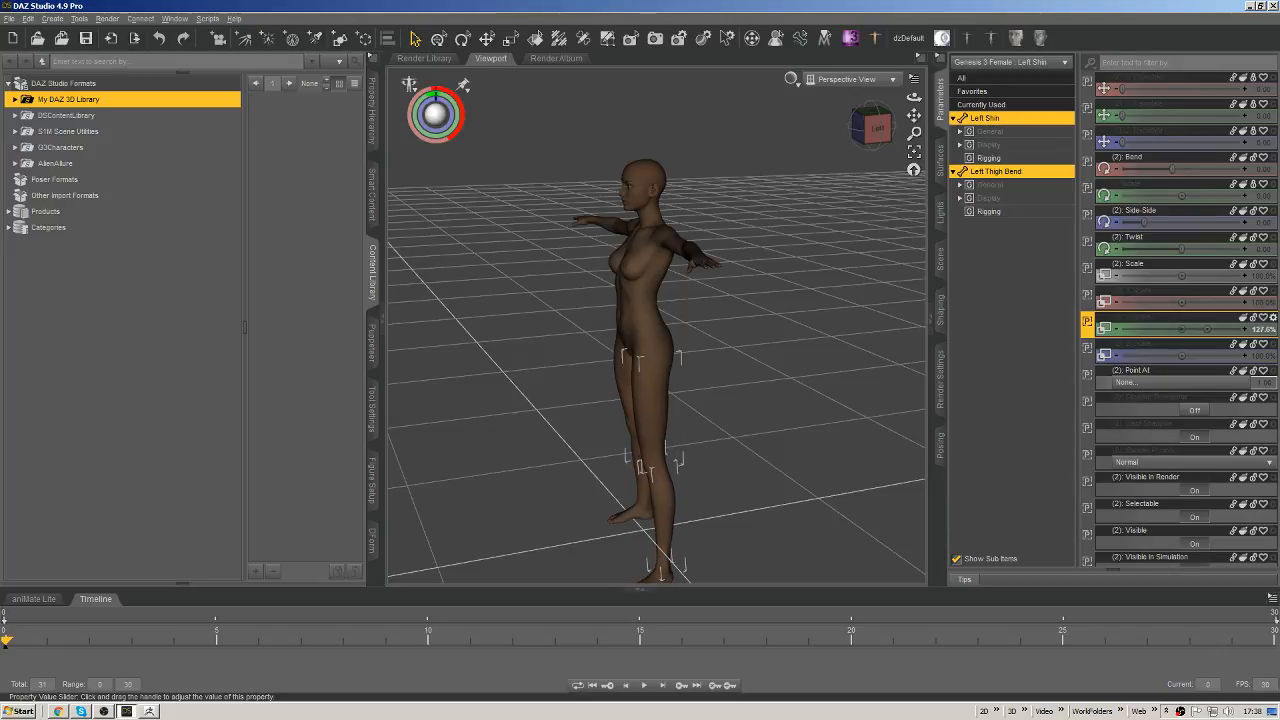
click(875, 130)
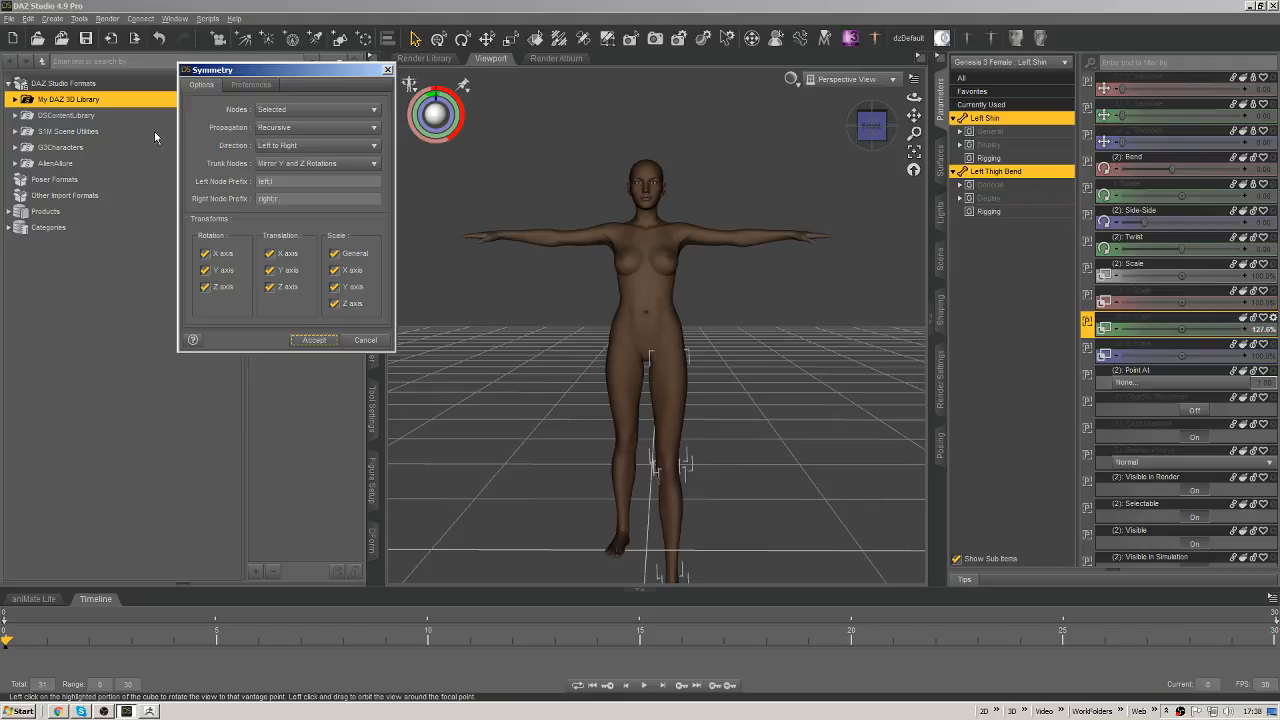
click(301, 114)
click(303, 111)
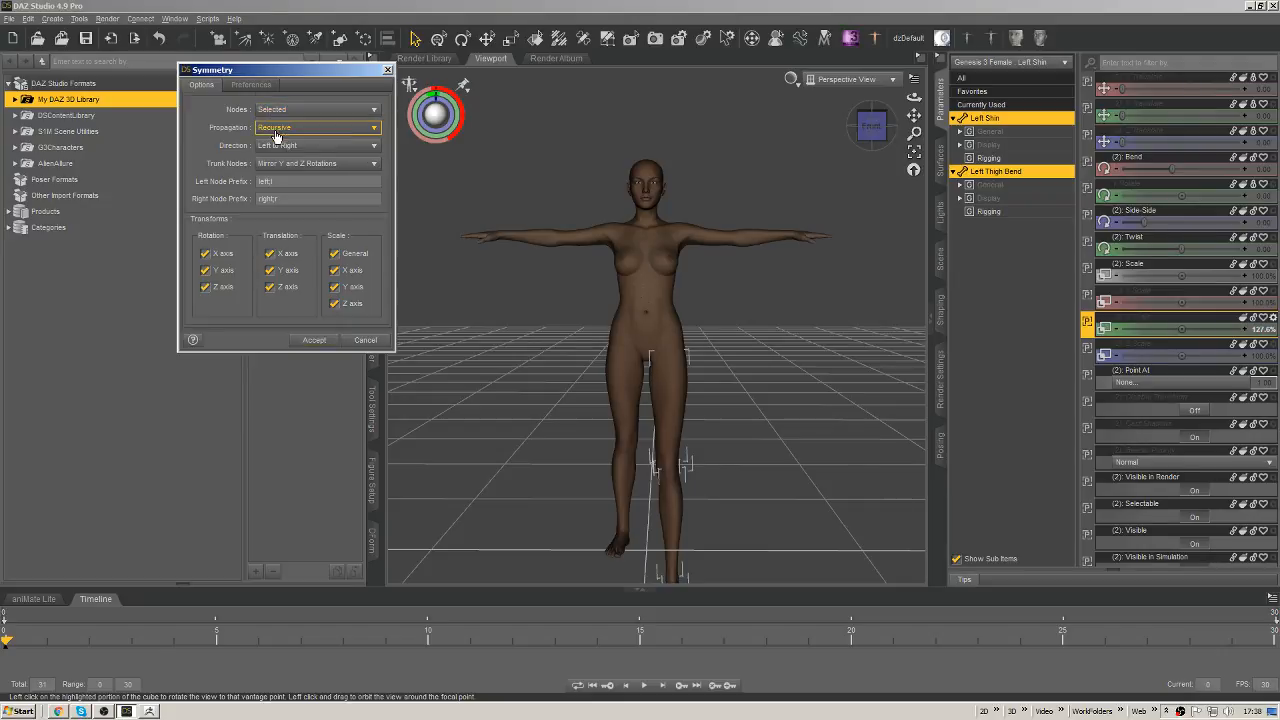
click(315, 341)
scroll(863, 340, down, 3)
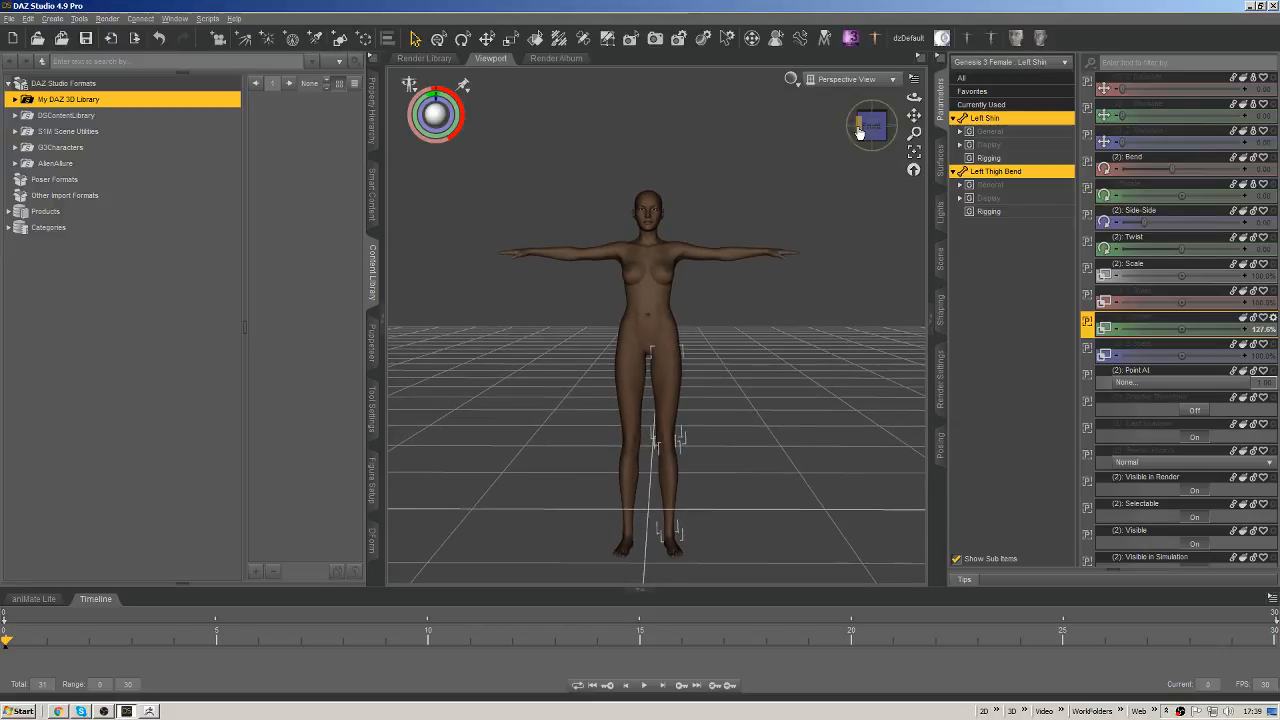
Select the thigh and shin bones of both legs together and reduce their Y Scale to about 115%.
drag(859, 133, 712, 380)
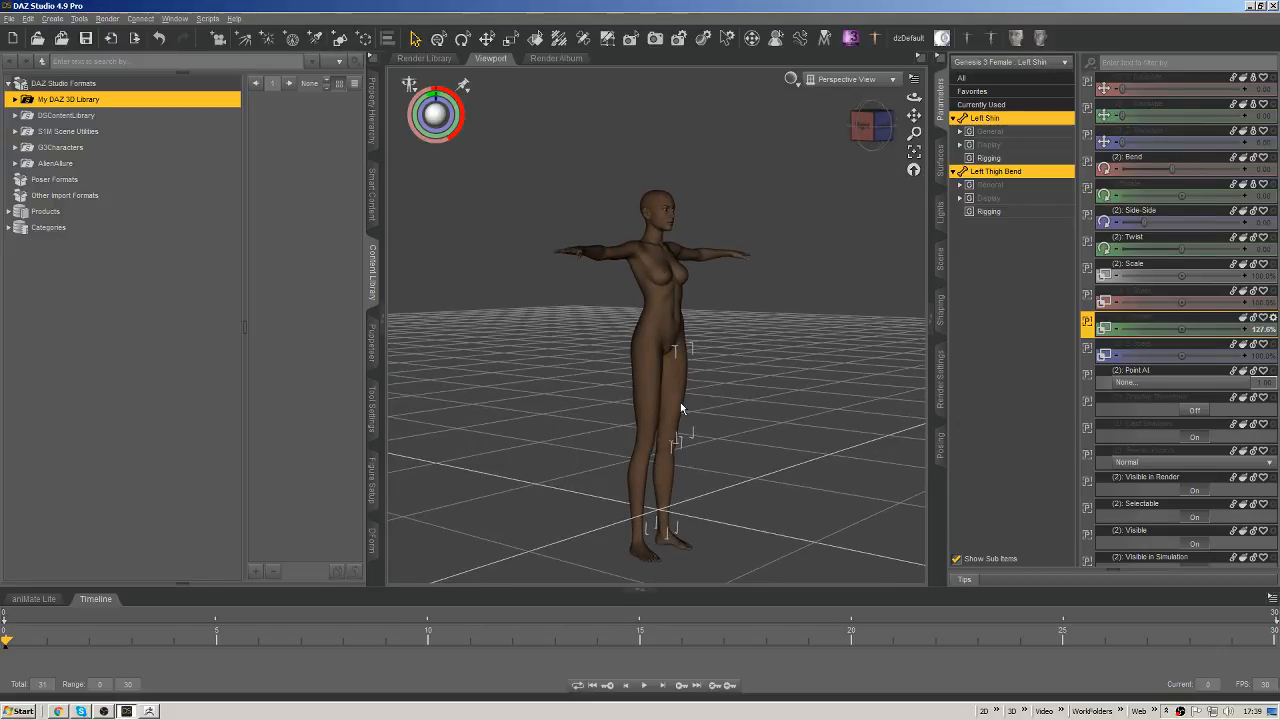
ctrl+click(642, 380)
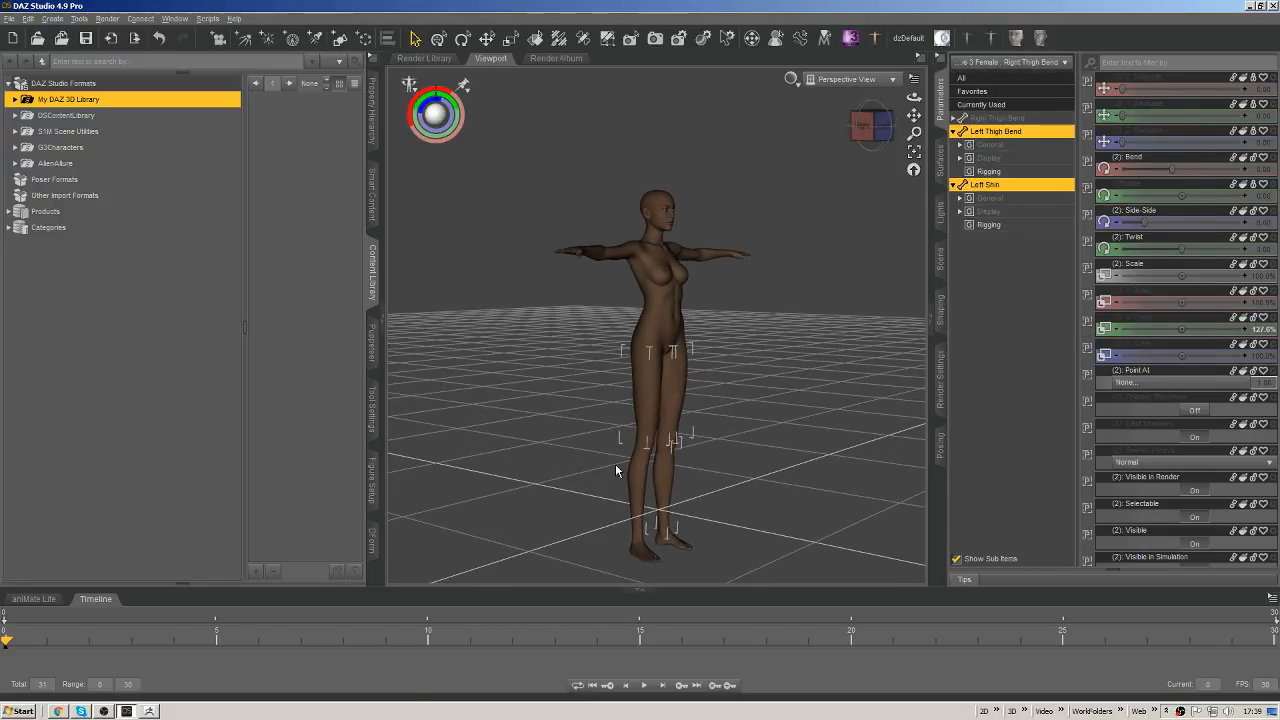
ctrl+click(638, 470)
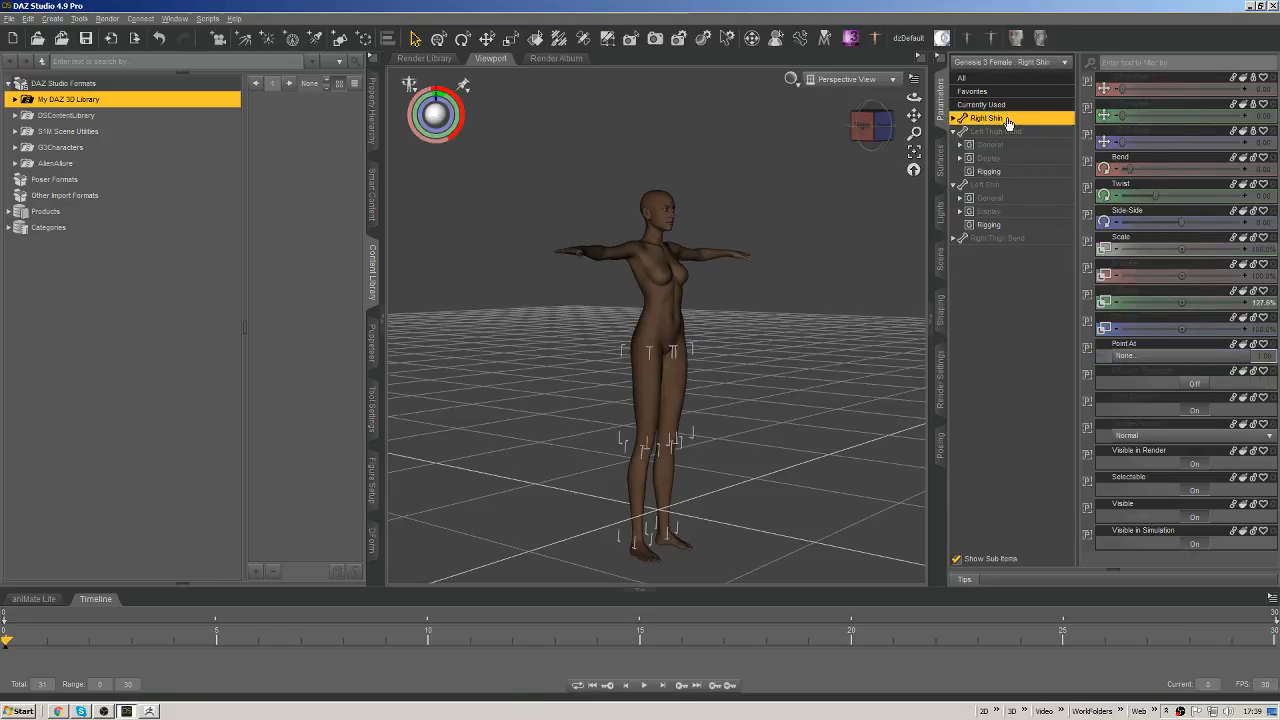
shift+click(998, 238)
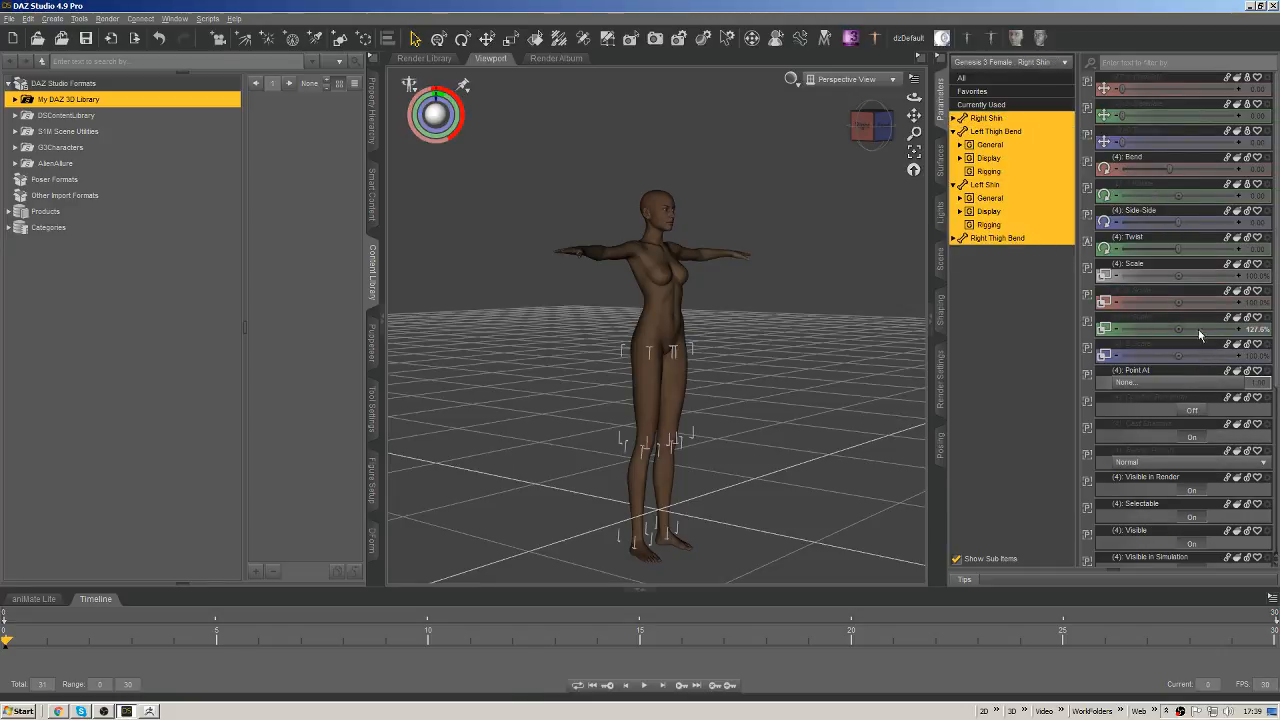
mouse_move(1180, 328)
mouse_down()
mouse_move(1144, 328)
mouse_move(1163, 328)
mouse_up()
mouse_move(871, 126)
mouse_down()
mouse_move(842, 126)
mouse_move(824, 104)
mouse_move(872, 140)
mouse_move(880, 128)
mouse_up()
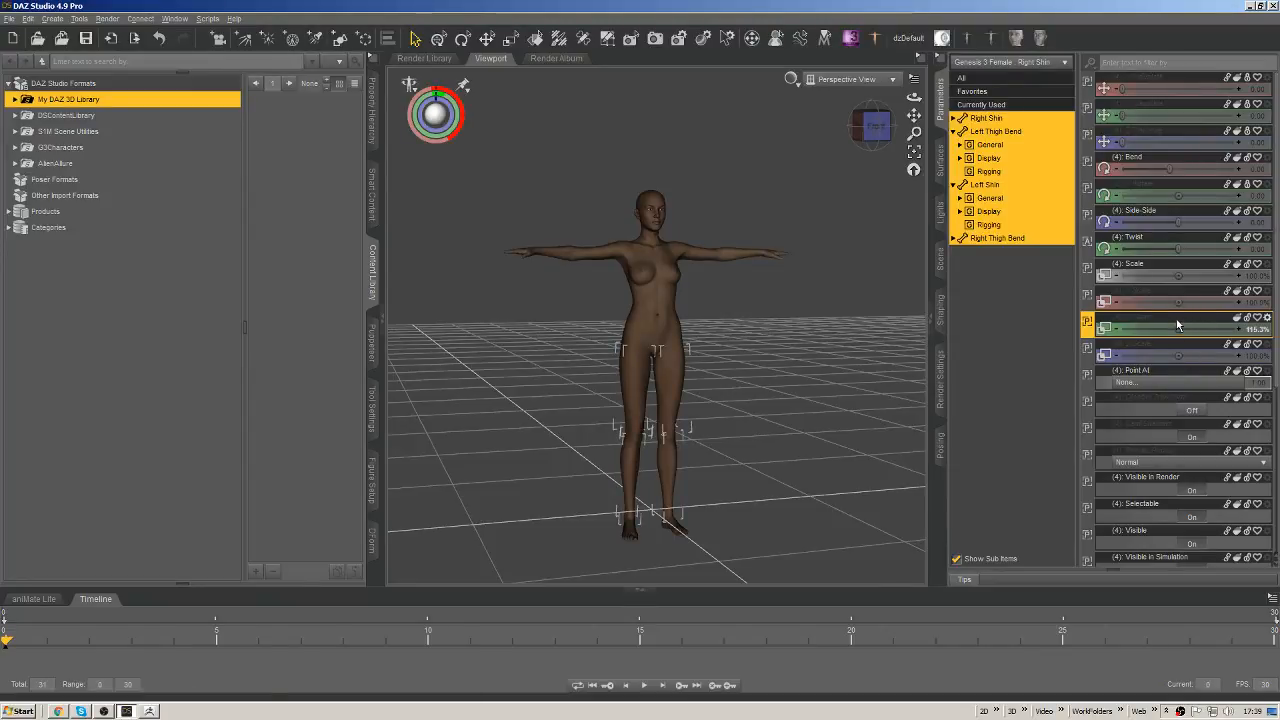
Select the abdomen and lower chest bones and stretch the lower abdomen to 157.9% Y Scale.
click(656, 323)
click(658, 296)
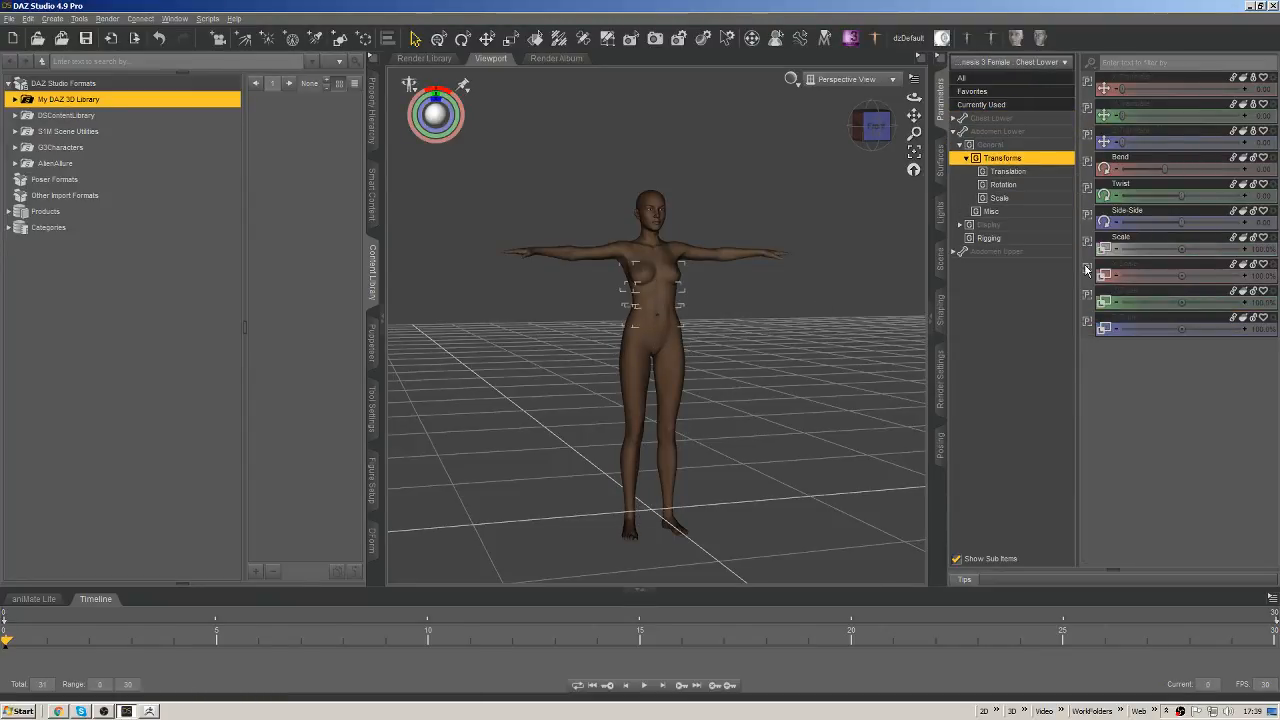
drag(1181, 301, 1207, 302)
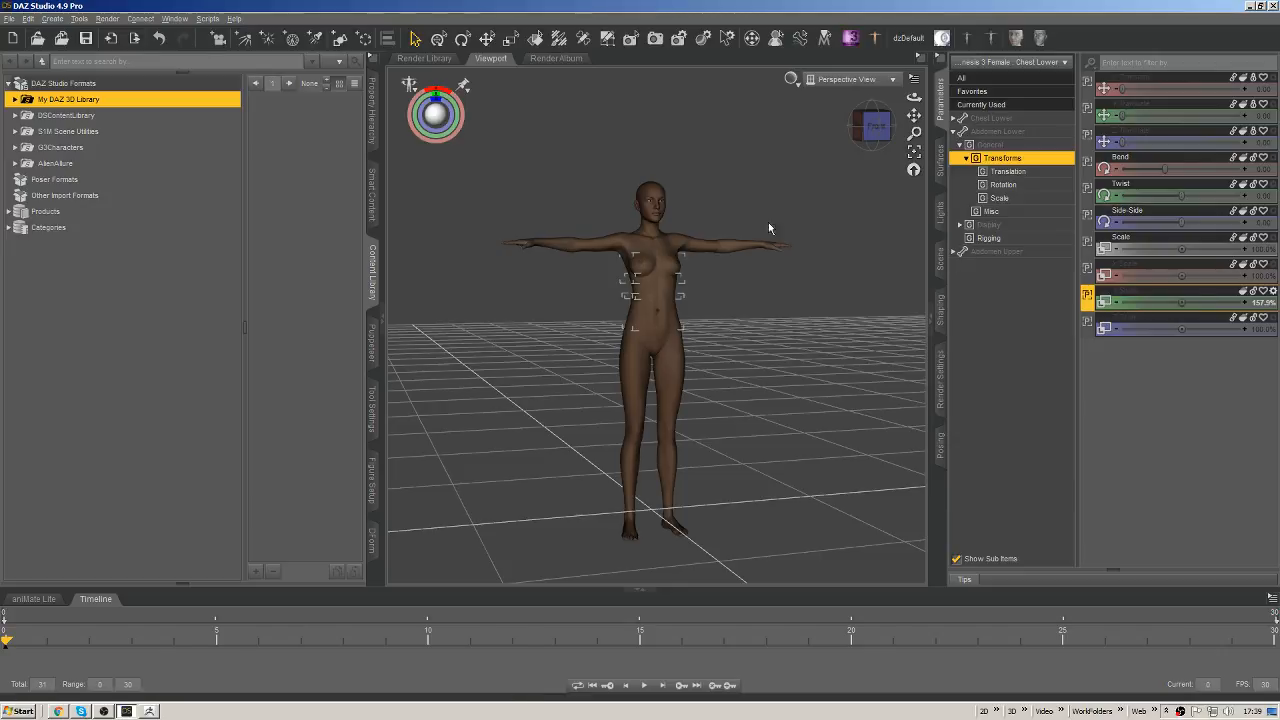
Lengthen the lower neck by setting its Y Scale to 256.6%.
click(651, 225)
click(645, 219)
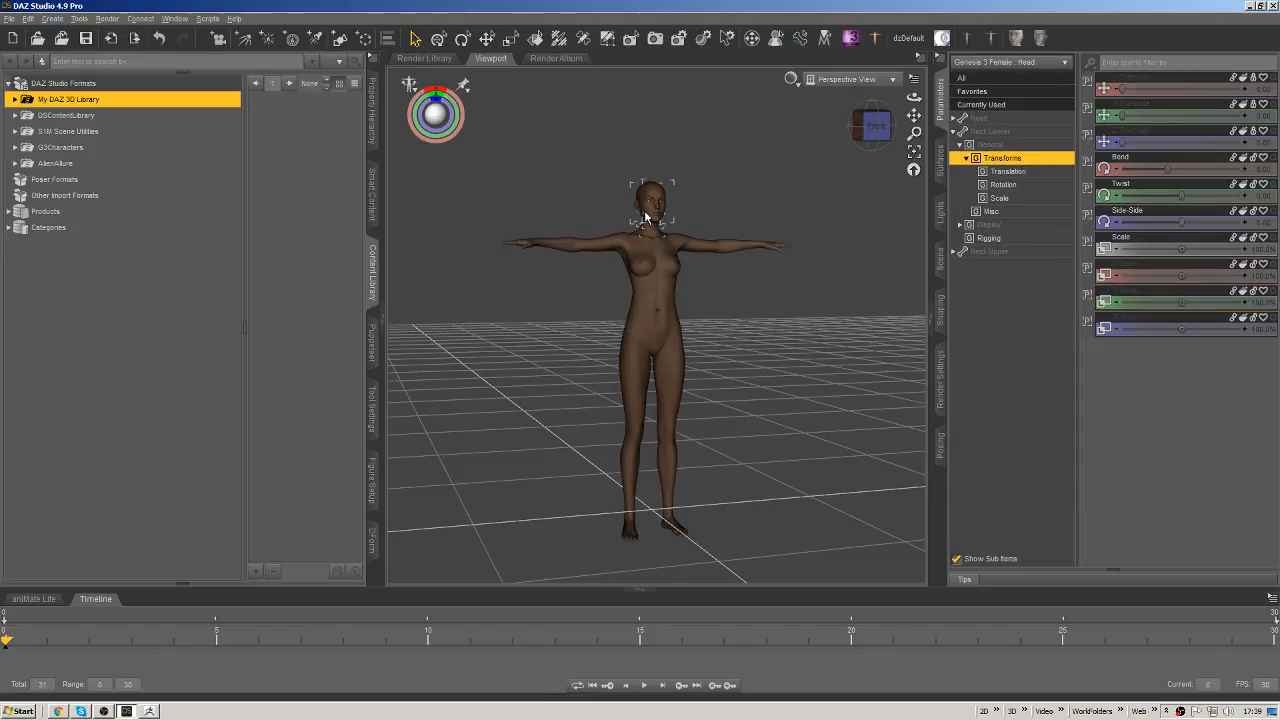
click(649, 226)
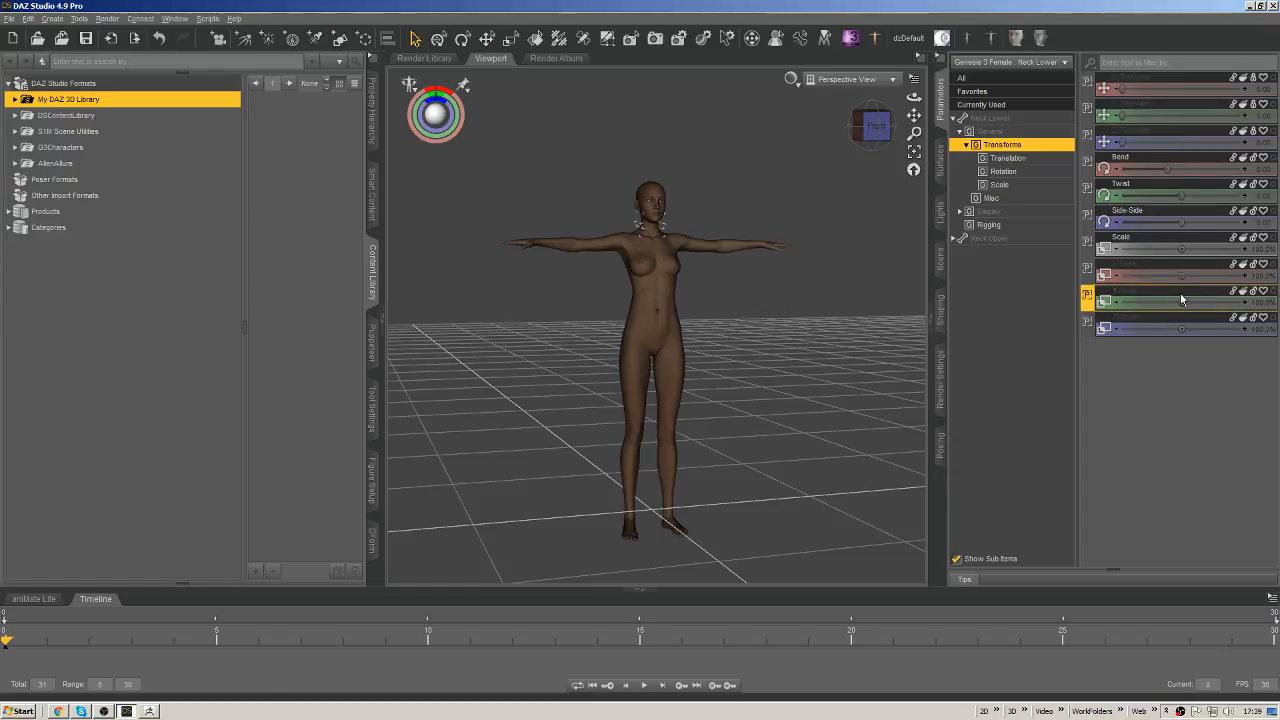
drag(1183, 300, 1251, 300)
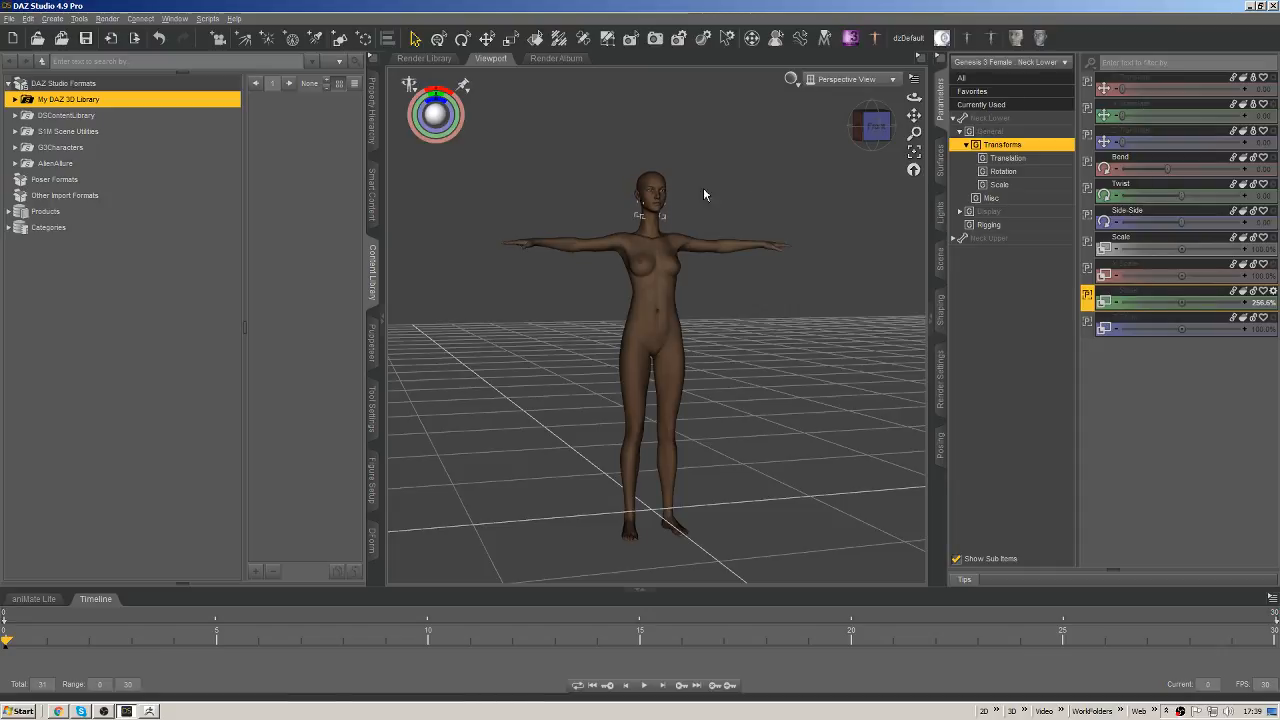
Try enlarging the head to 152.5% uniform Scale, and undo the change.
click(646, 182)
mouse_move(872, 125)
mouse_down()
mouse_move(900, 126)
mouse_move(872, 126)
mouse_up()
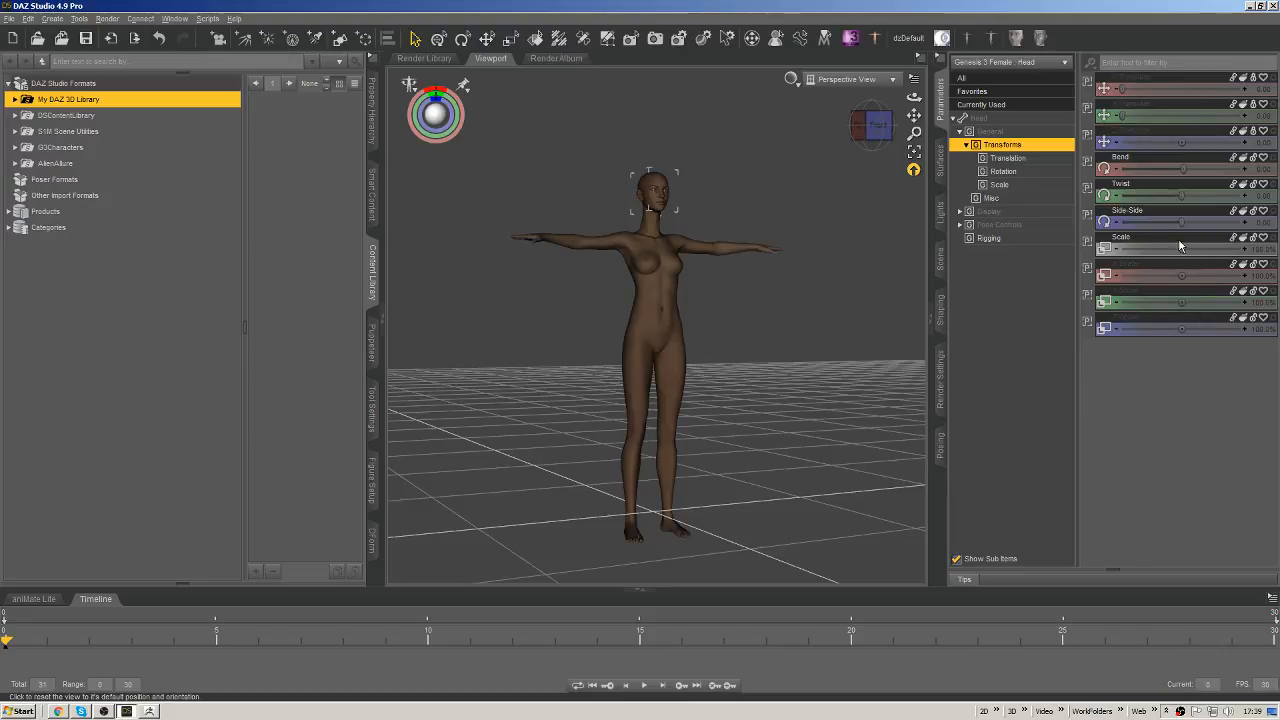
mouse_move(1182, 248)
mouse_down()
mouse_move(1230, 248)
mouse_move(1181, 265)
mouse_up()
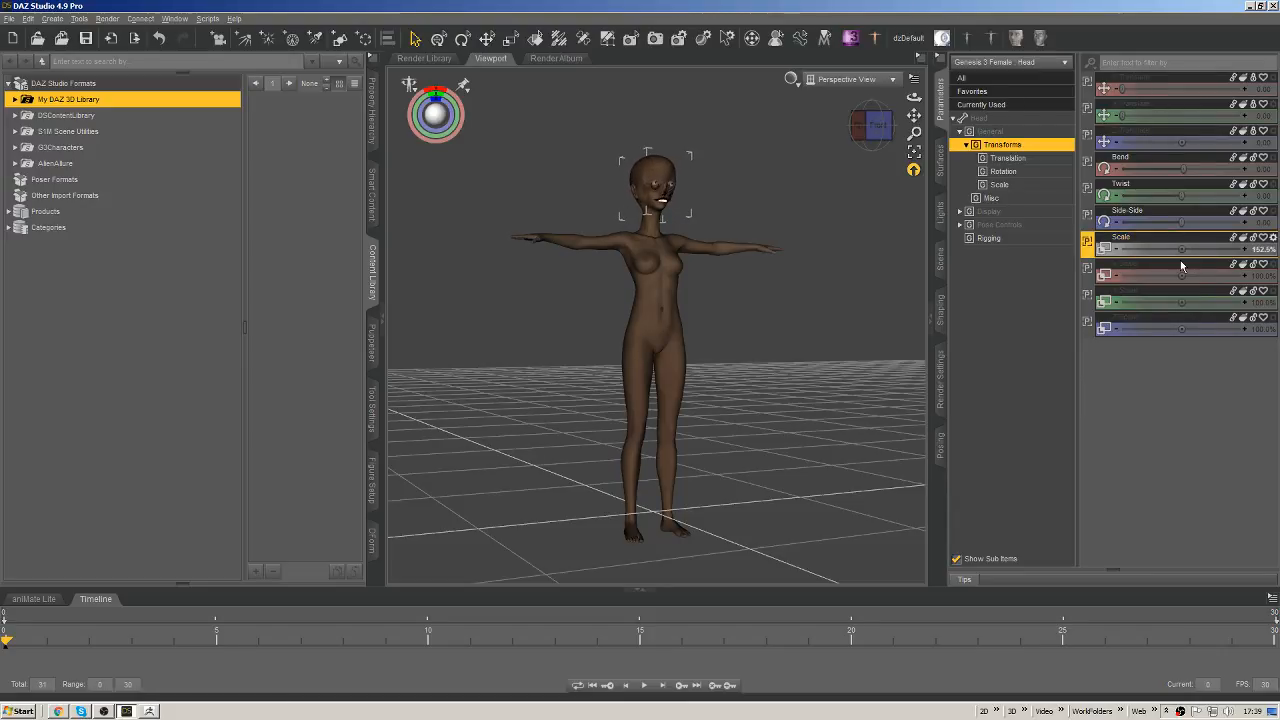
key(ctrl+z)
drag(872, 126, 858, 132)
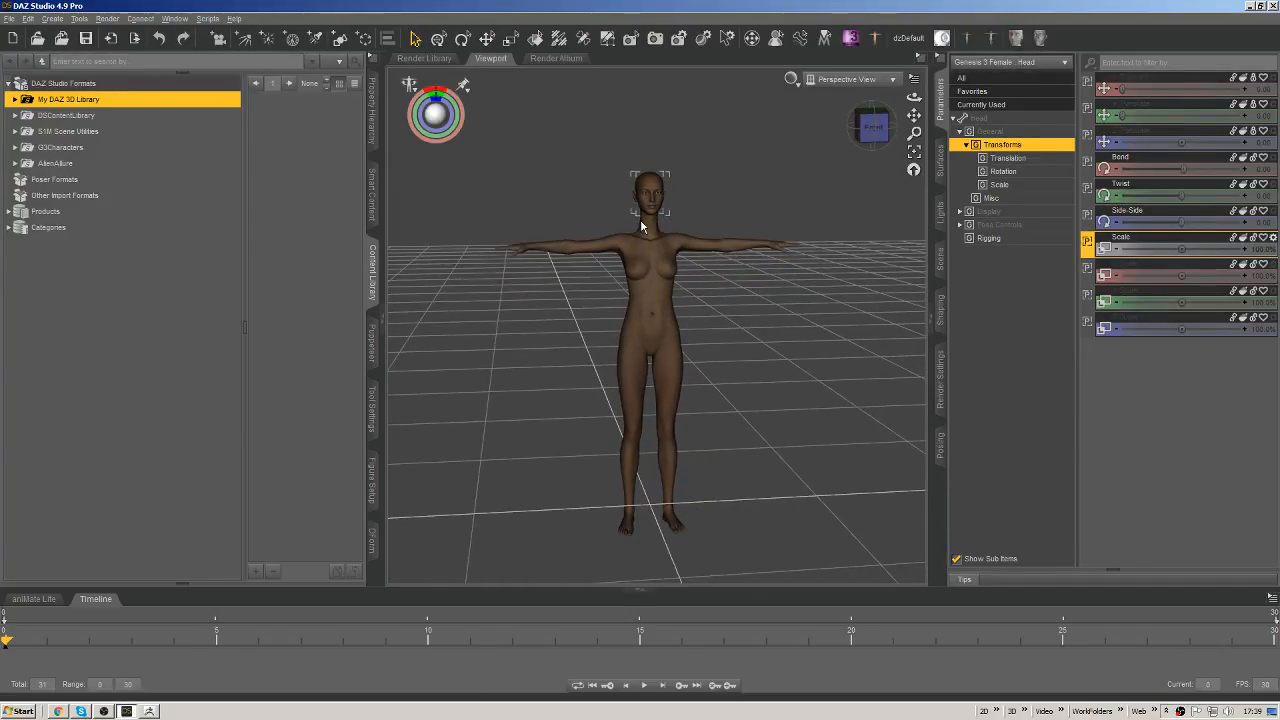
Select the shoulder and forearm bend bones of both arms together and stretch them to 123.6% X Scale.
click(692, 243)
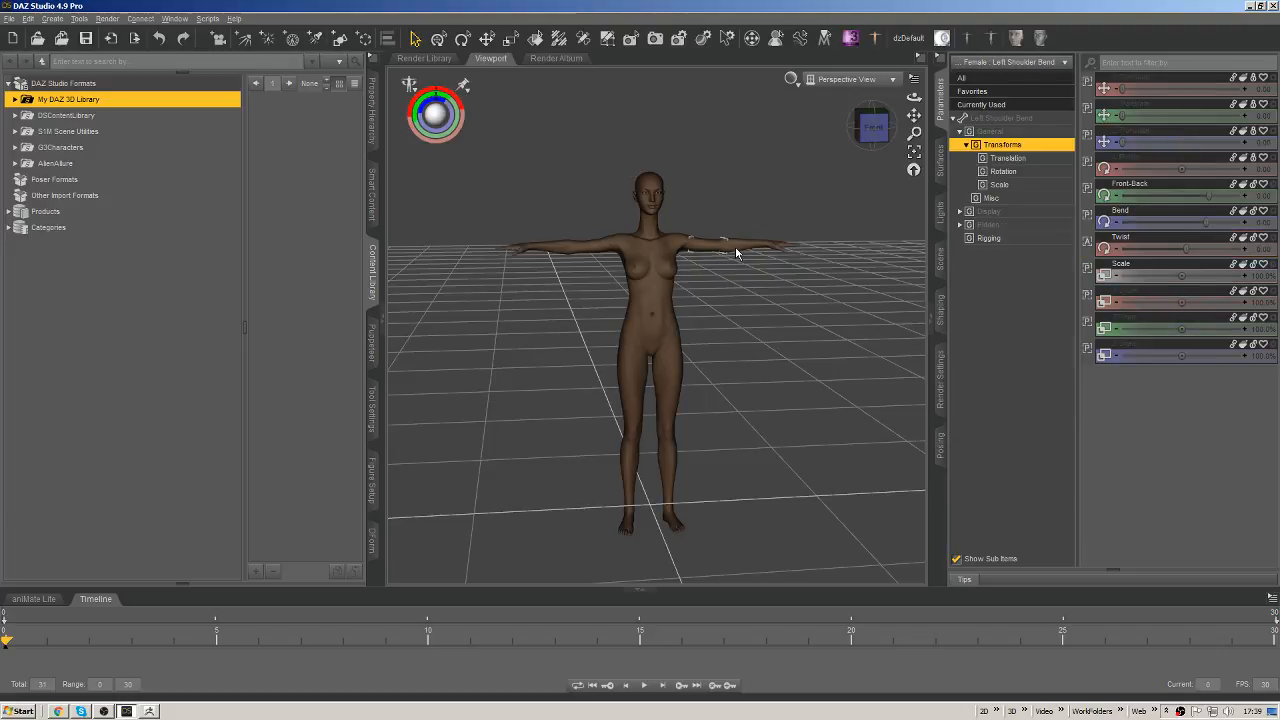
ctrl+click(736, 252)
ctrl+click(597, 251)
ctrl+click(551, 251)
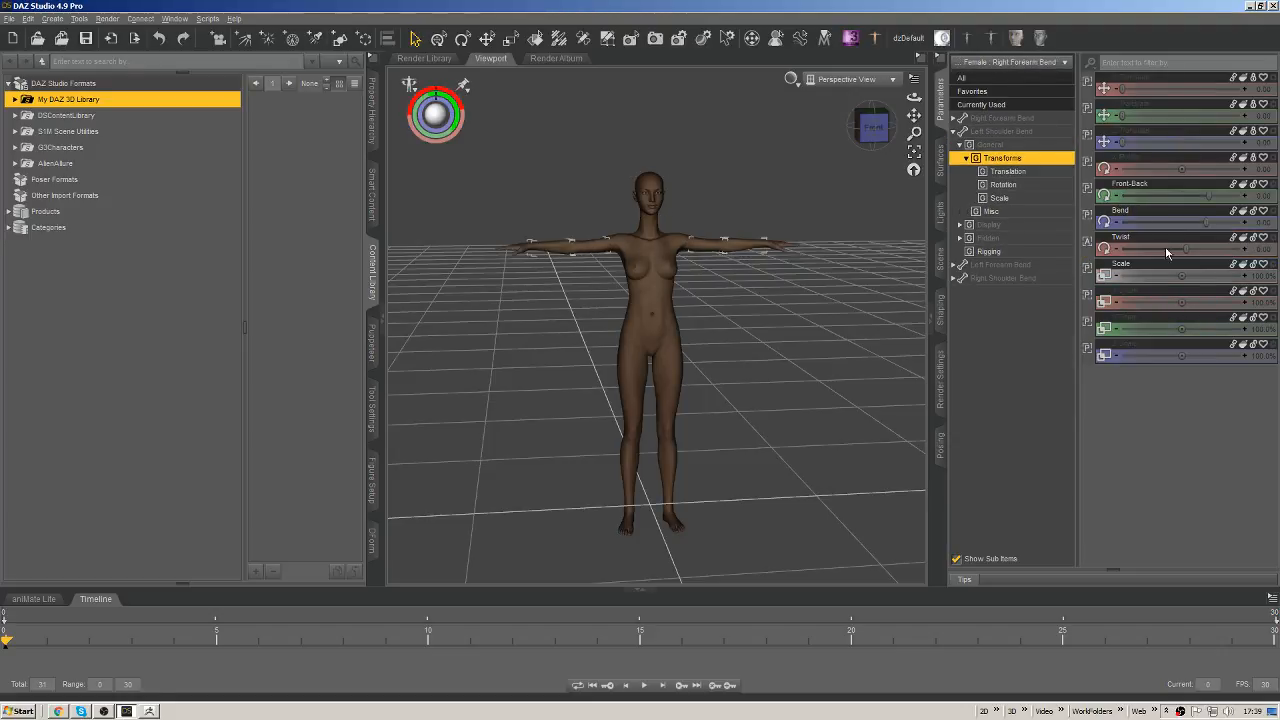
click(1015, 120)
shift+click(984, 278)
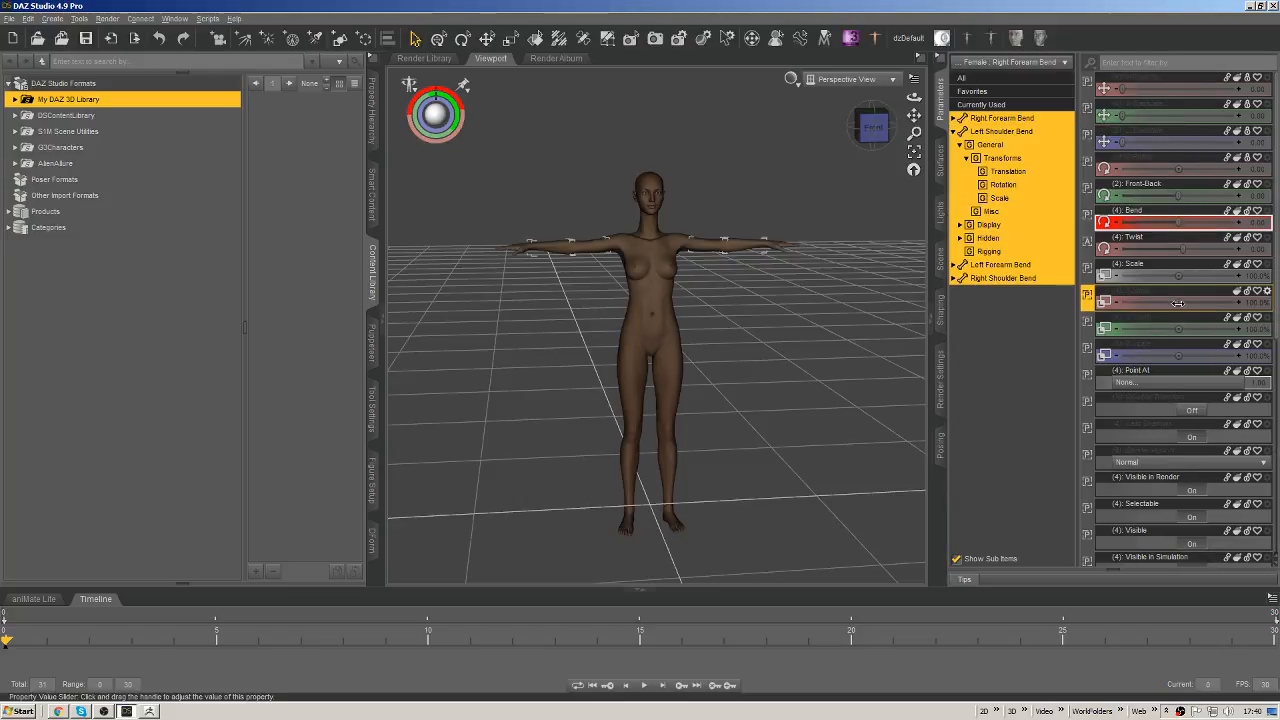
drag(1178, 303, 1200, 303)
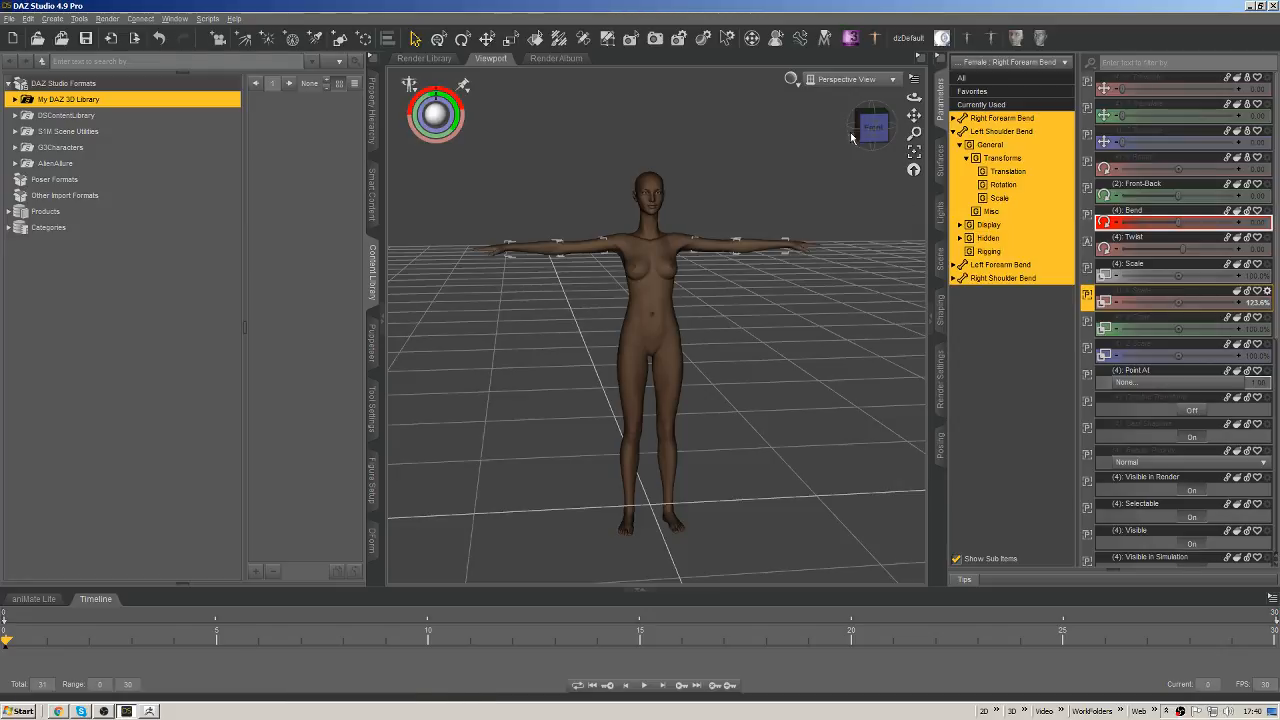
Select both hands with all their thumb, carpal and finger bones and lengthen them to 140.8% X Scale.
drag(871, 128, 864, 182)
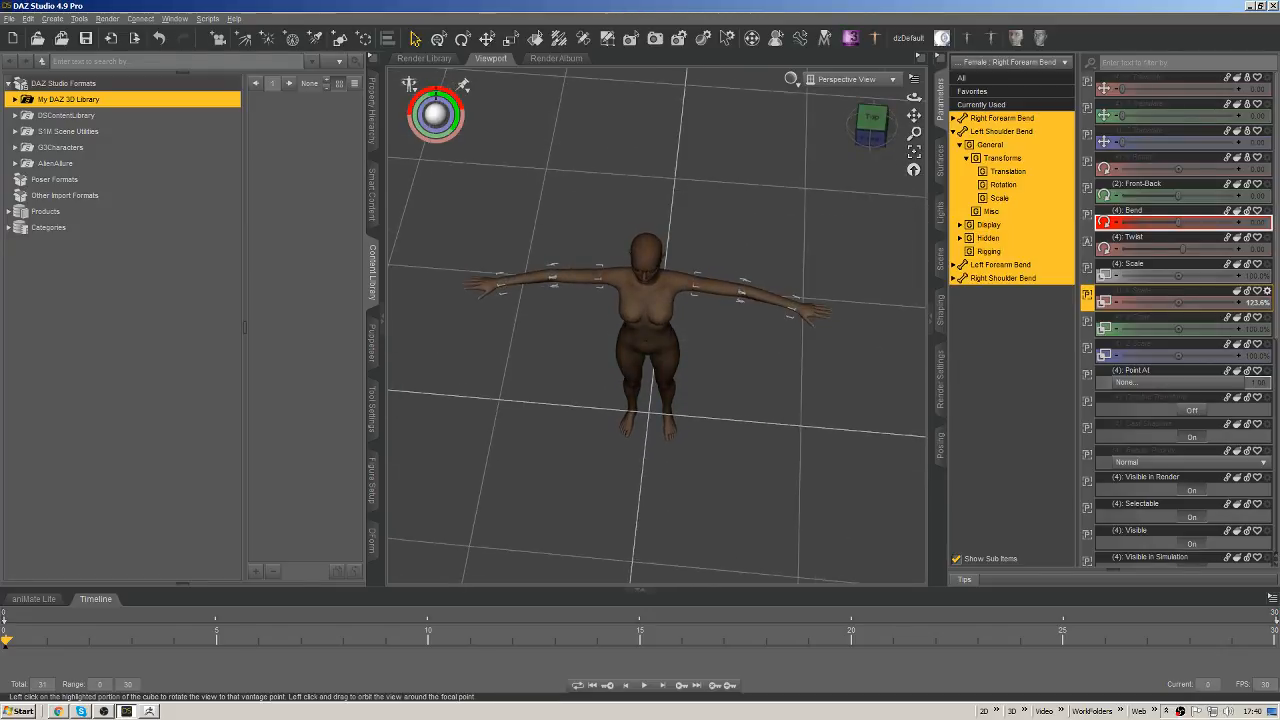
click(805, 312)
click(488, 287)
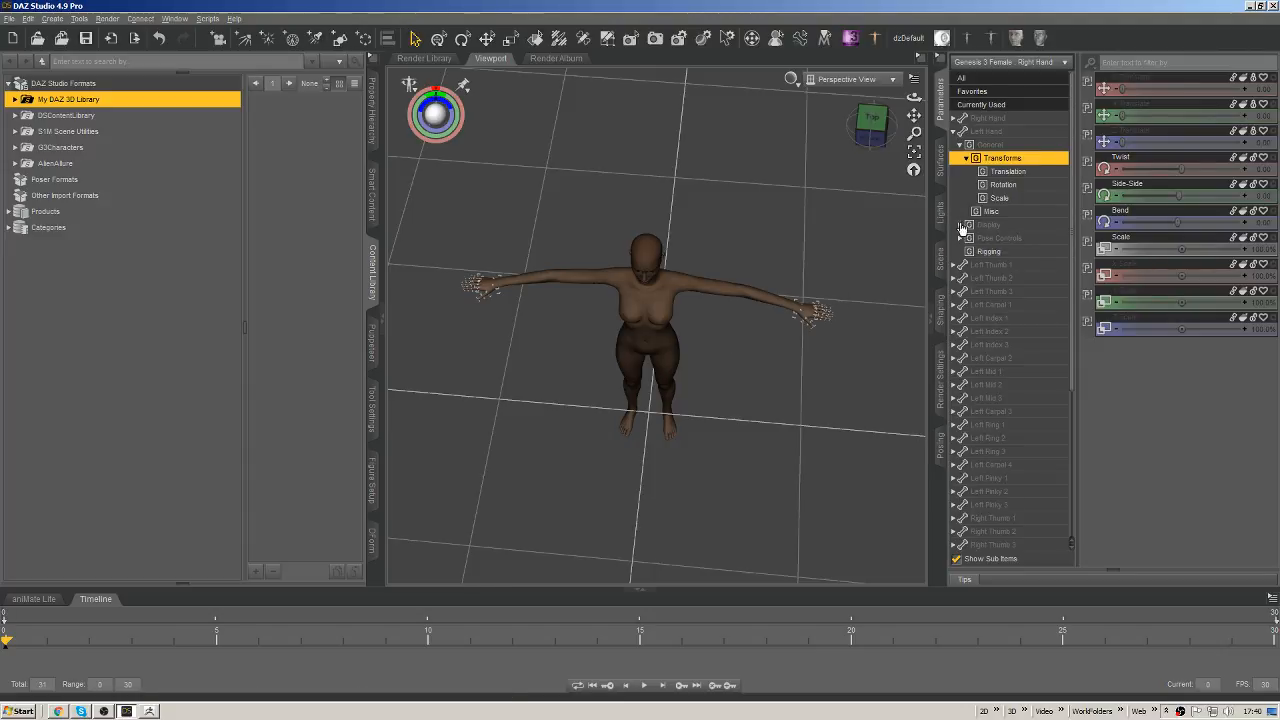
click(1016, 121)
scroll(996, 284, down, 6)
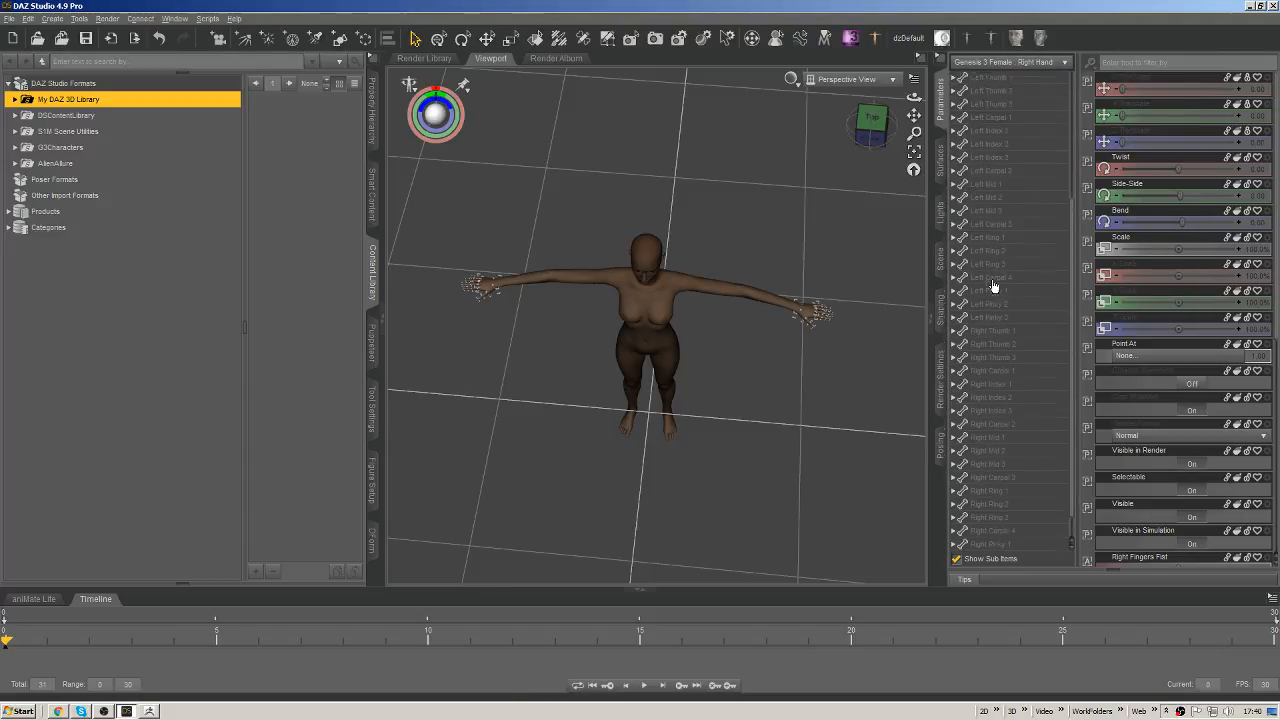
shift+click(997, 547)
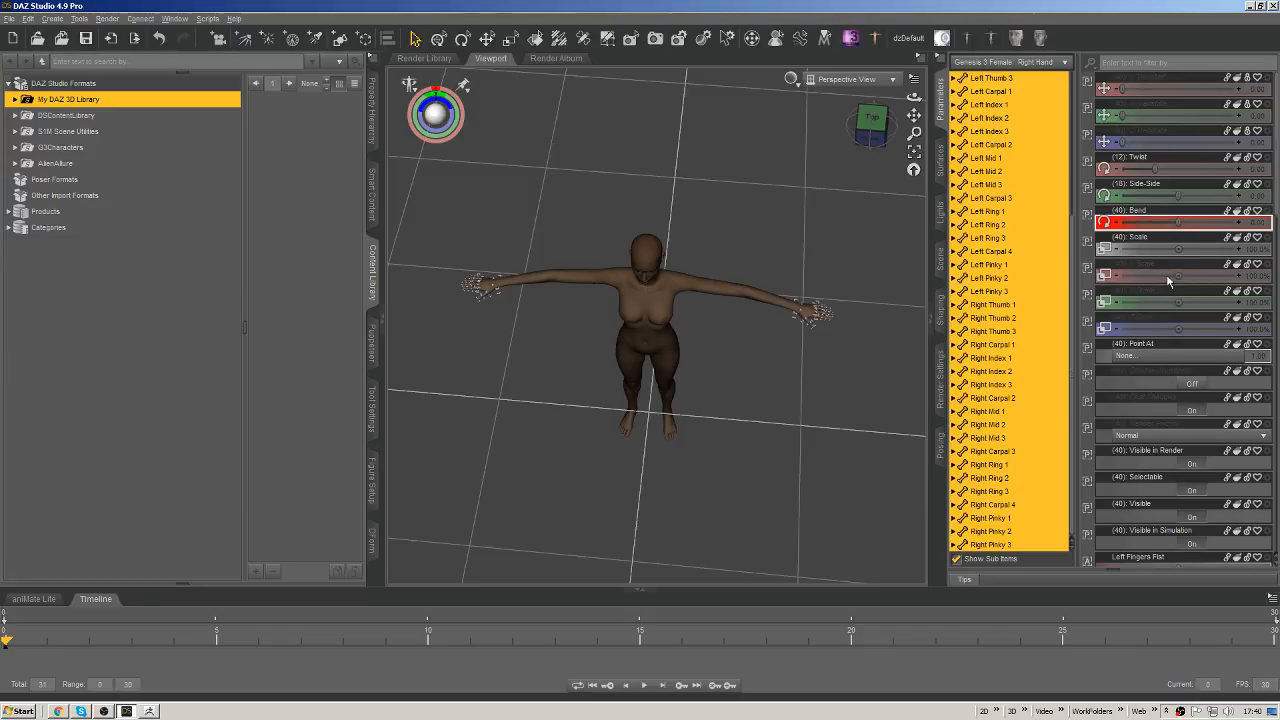
drag(1175, 274, 1227, 274)
scroll(771, 366, down, 2)
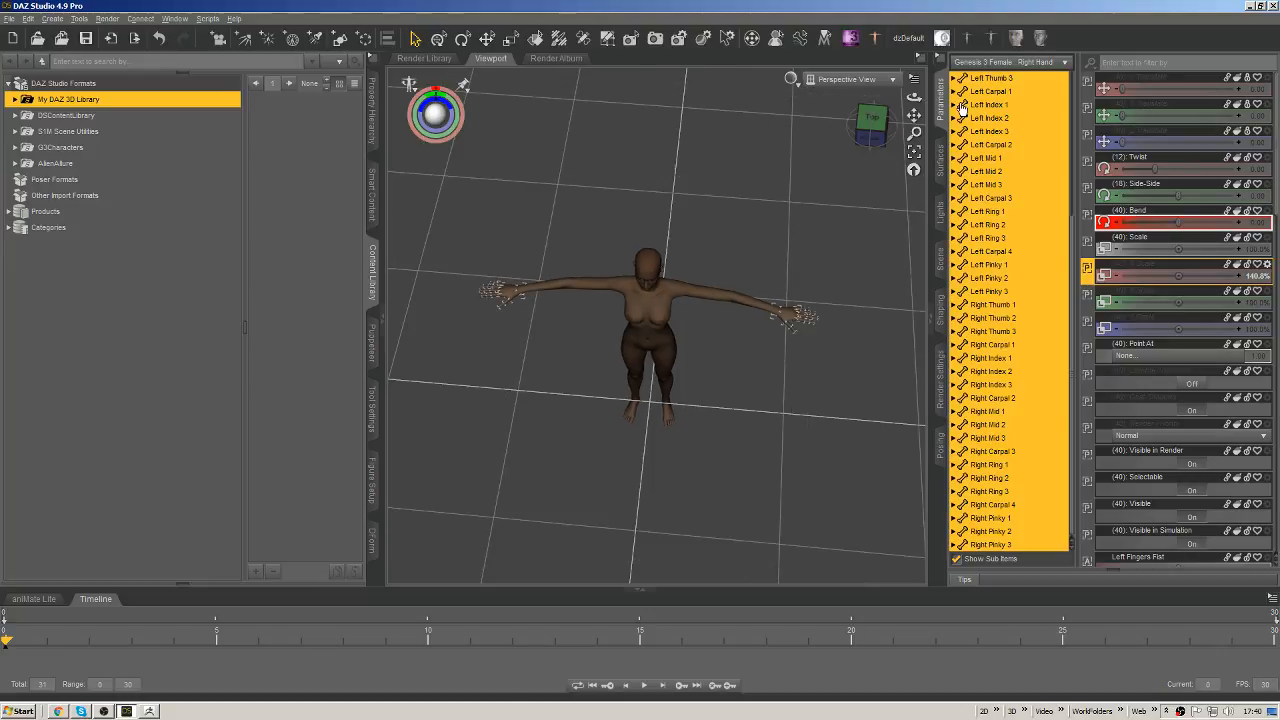
click(871, 138)
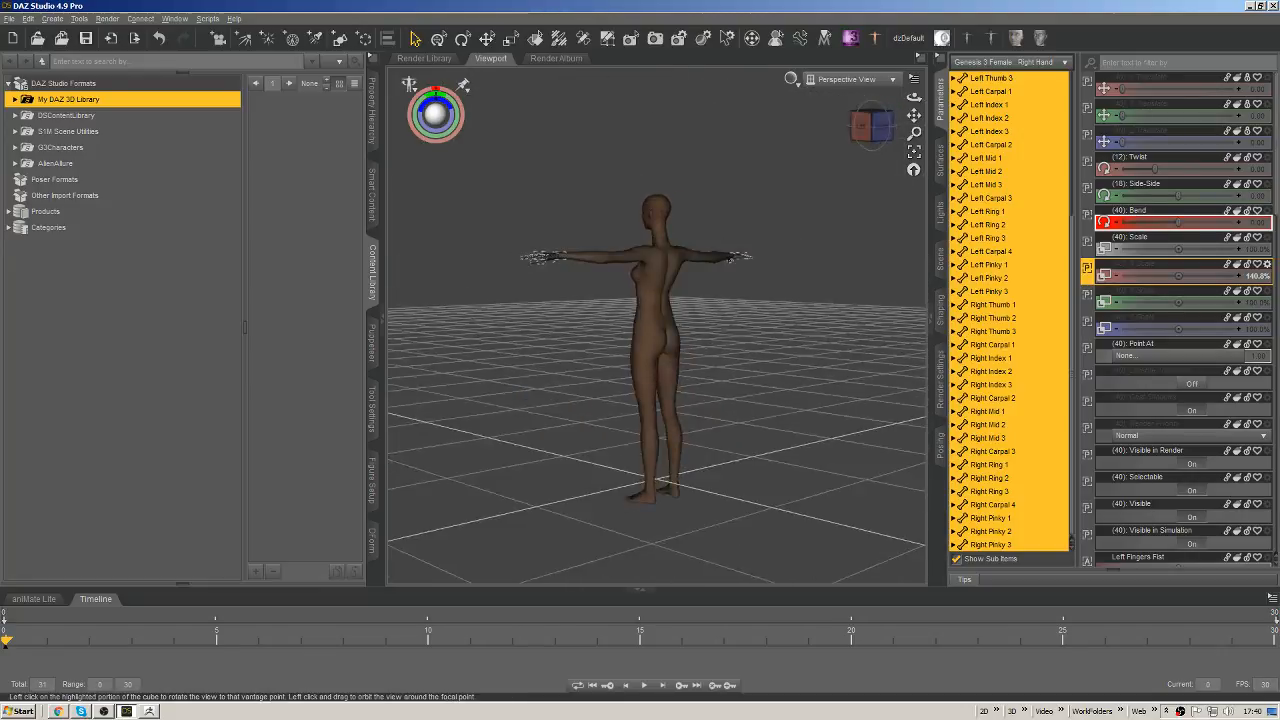
click(648, 242)
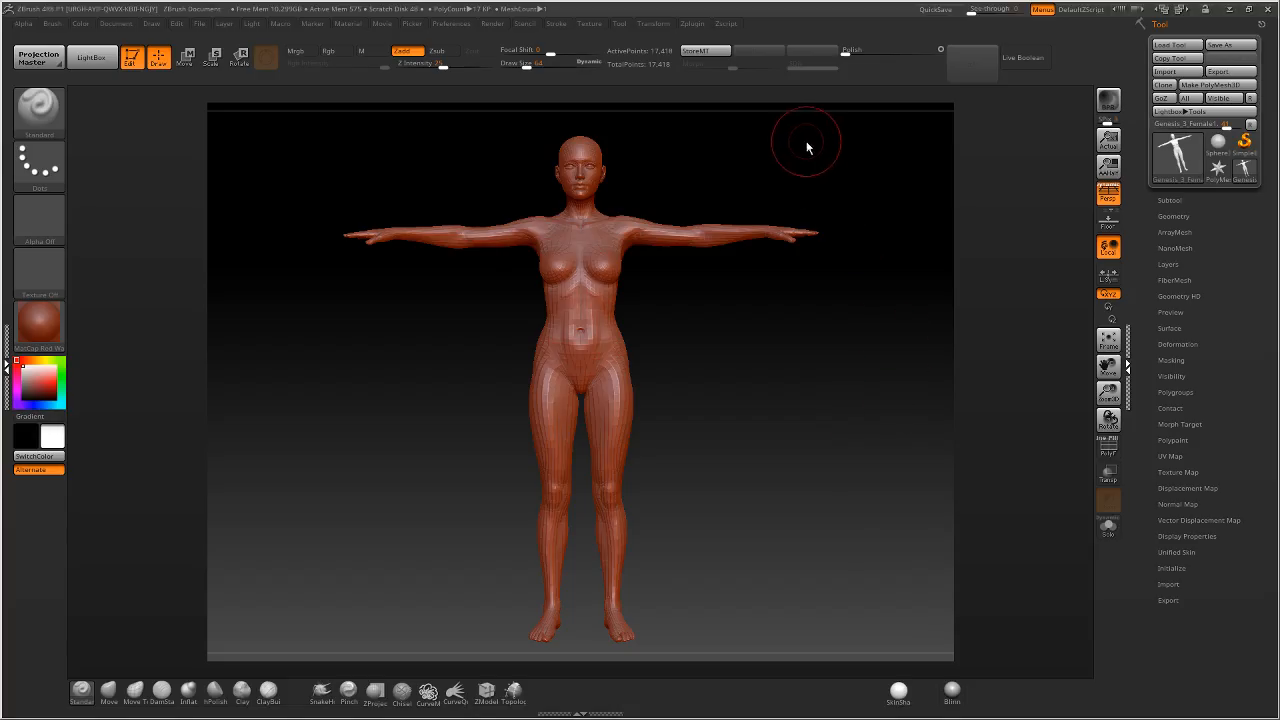
In ZBrush, store the original figure as a morph target and bring in the stretched Genesis 3 Female from DAZ Studio.
click(705, 50)
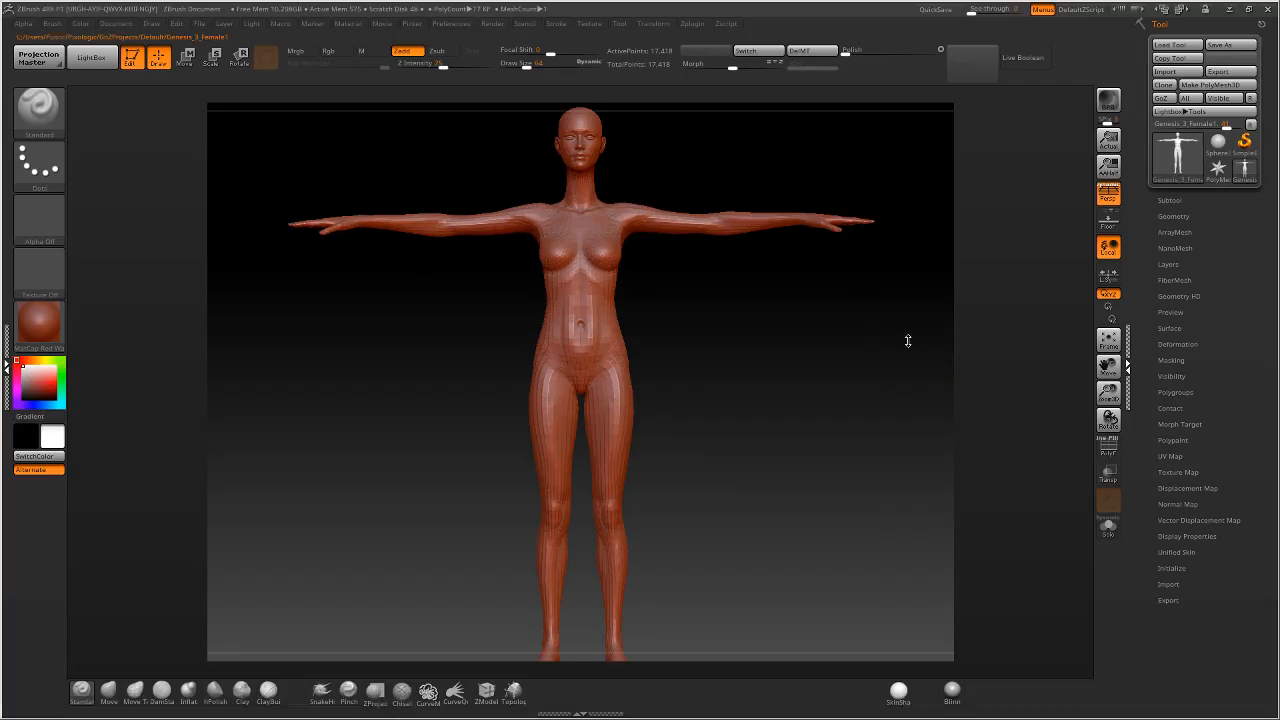
drag(683, 366, 571, 397)
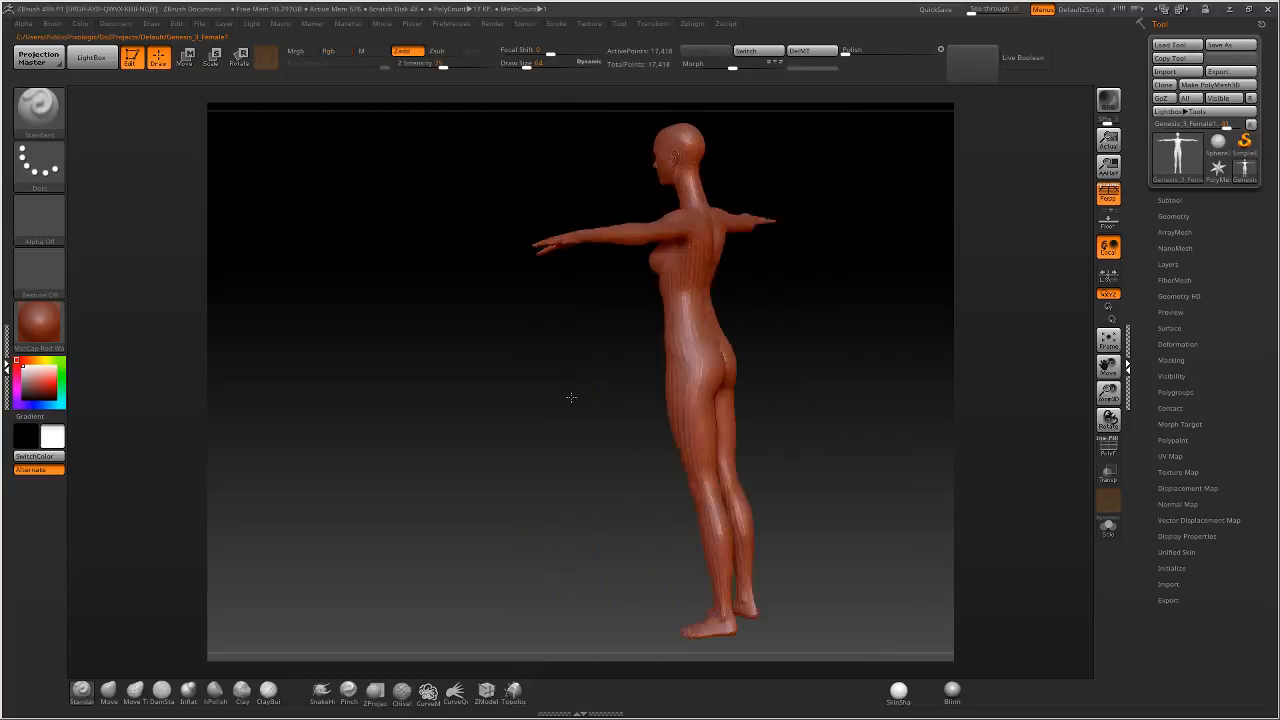
mouse_move(571, 397)
right_down()
mouse_move(668, 376)
mouse_move(672, 402)
mouse_move(680, 391)
right_up()
key(alt+Tab)
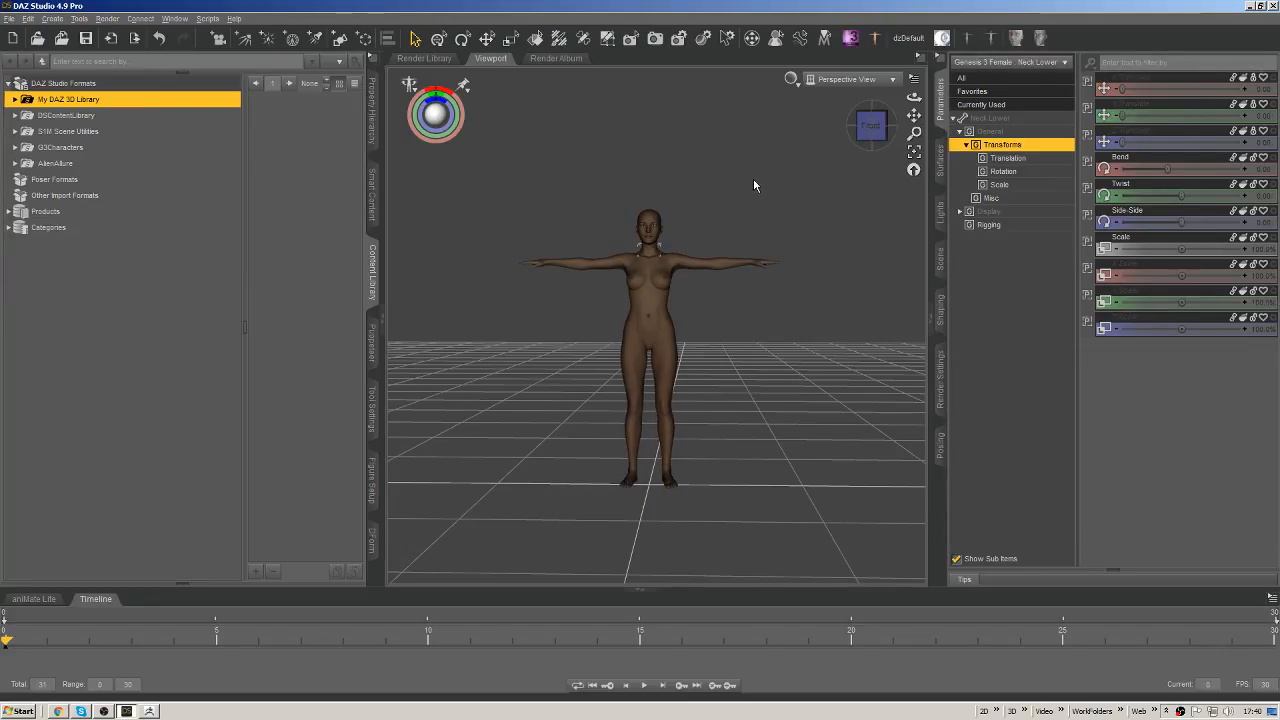
key(alt+Tab)
right_drag(820, 400, 764, 405)
mouse_move(648, 406)
ctrl+right_down()
mouse_move(643, 388)
mouse_move(740, 366)
ctrl+right_up()
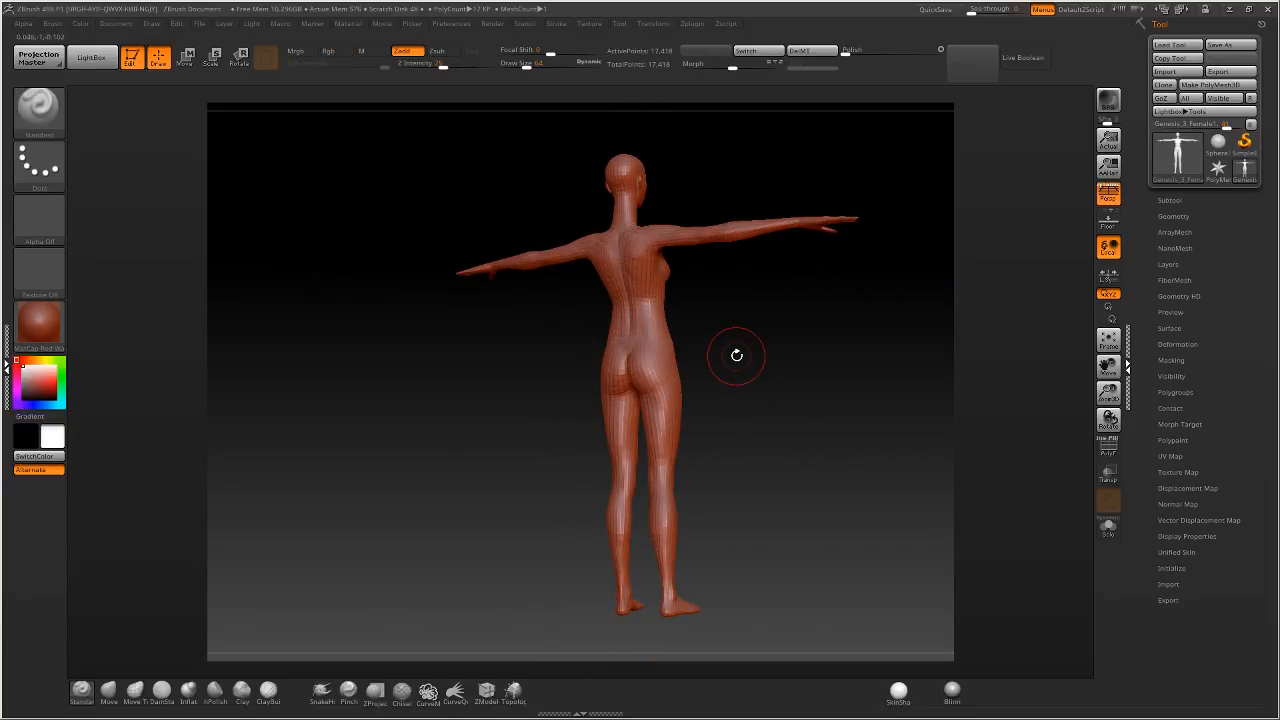
mouse_move(736, 355)
right_down()
mouse_move(794, 340)
mouse_move(728, 340)
mouse_move(713, 354)
right_up()
Switch the figure repeatedly between its stretched shape and the stored morph target, ending on the original proportions.
click(757, 50)
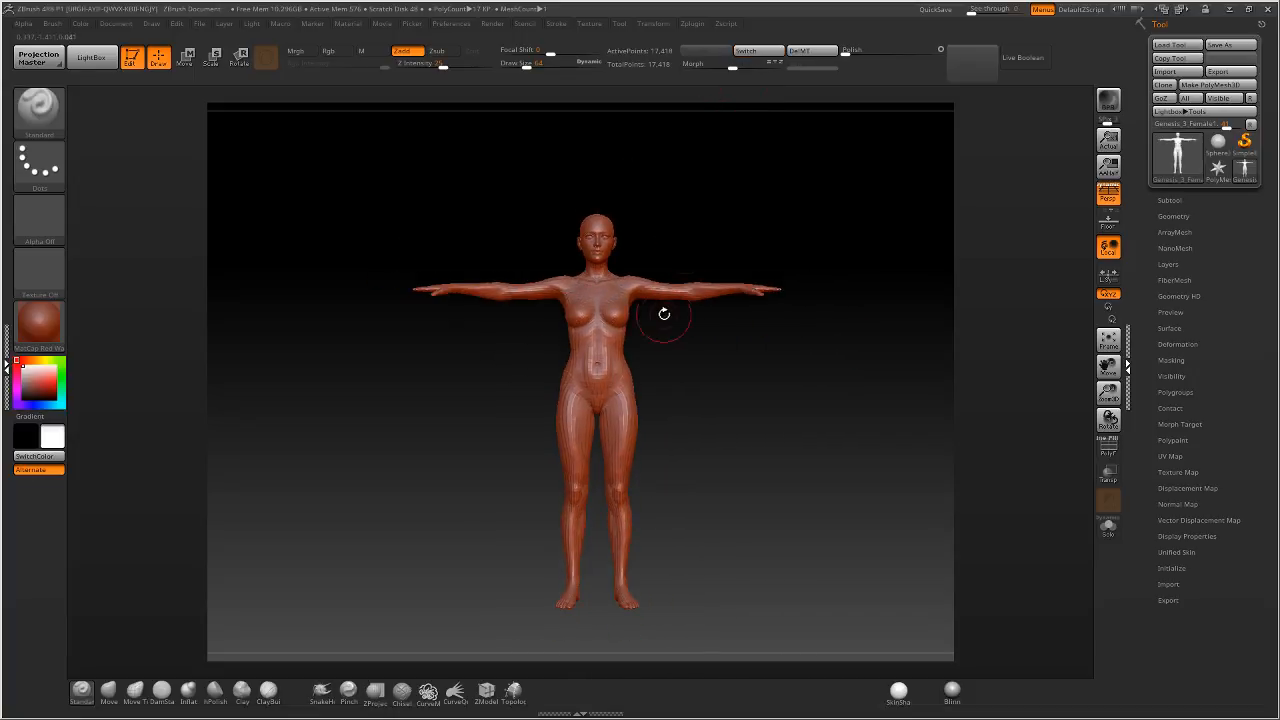
click(764, 48)
click(762, 50)
click(762, 50)
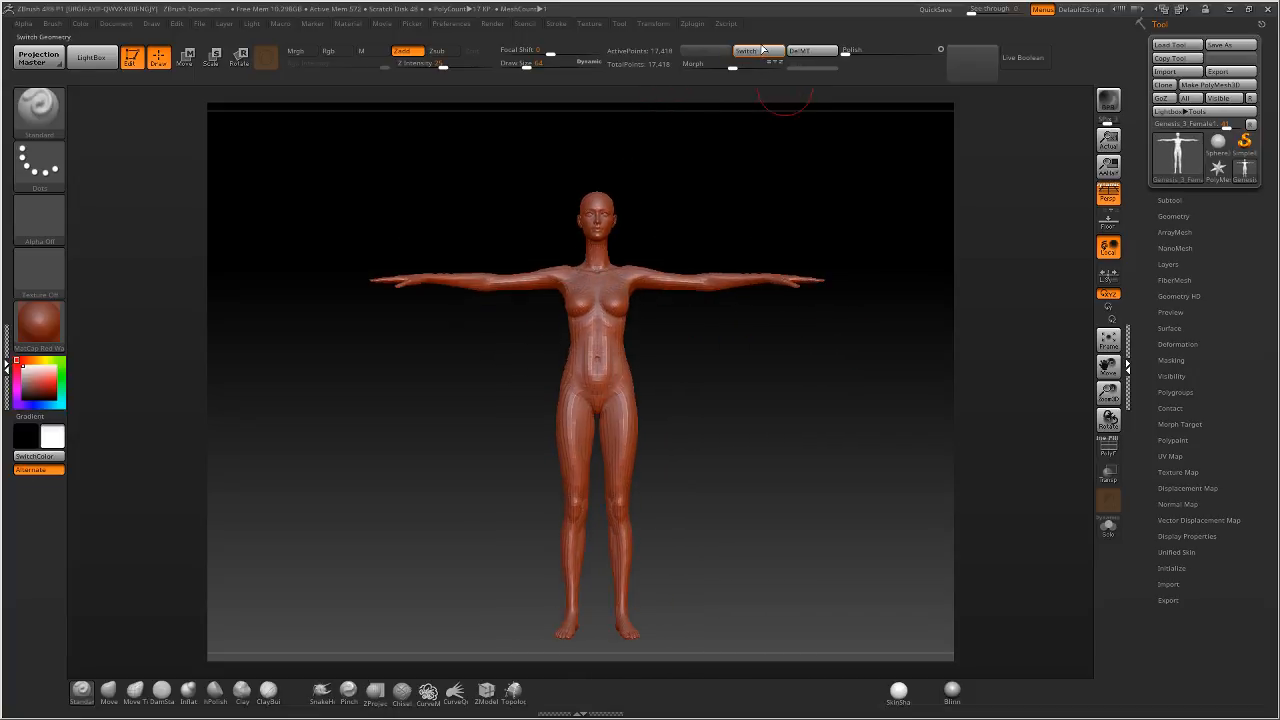
click(760, 51)
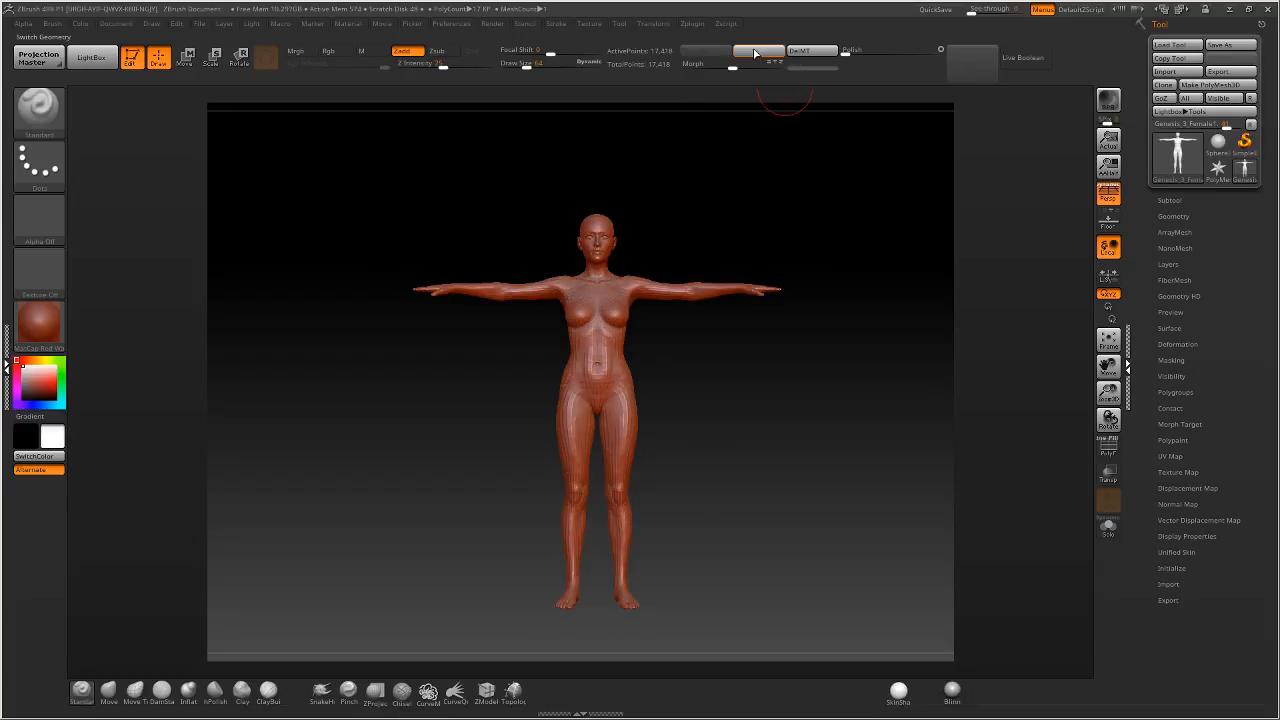
click(758, 52)
click(757, 52)
drag(793, 442, 1043, 400)
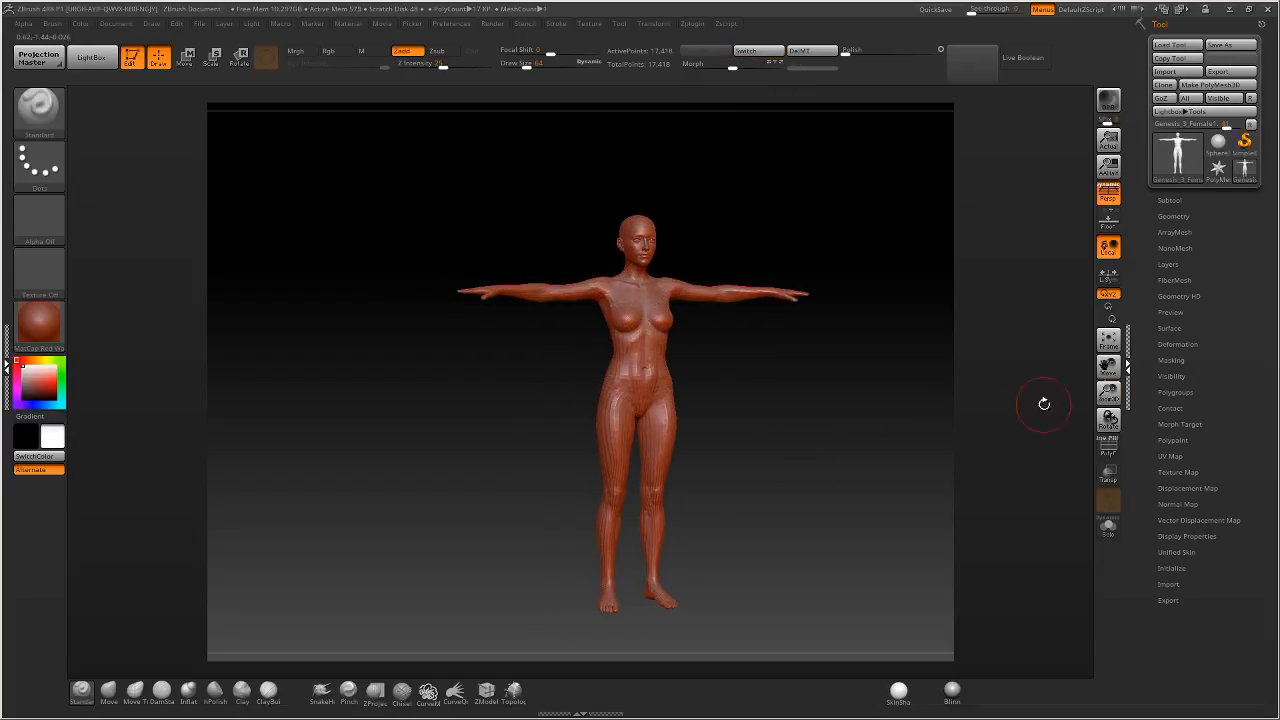
Open the tool's Morph Target settings and compare the original and stretched shapes by switching between them.
click(1167, 426)
click(1225, 368)
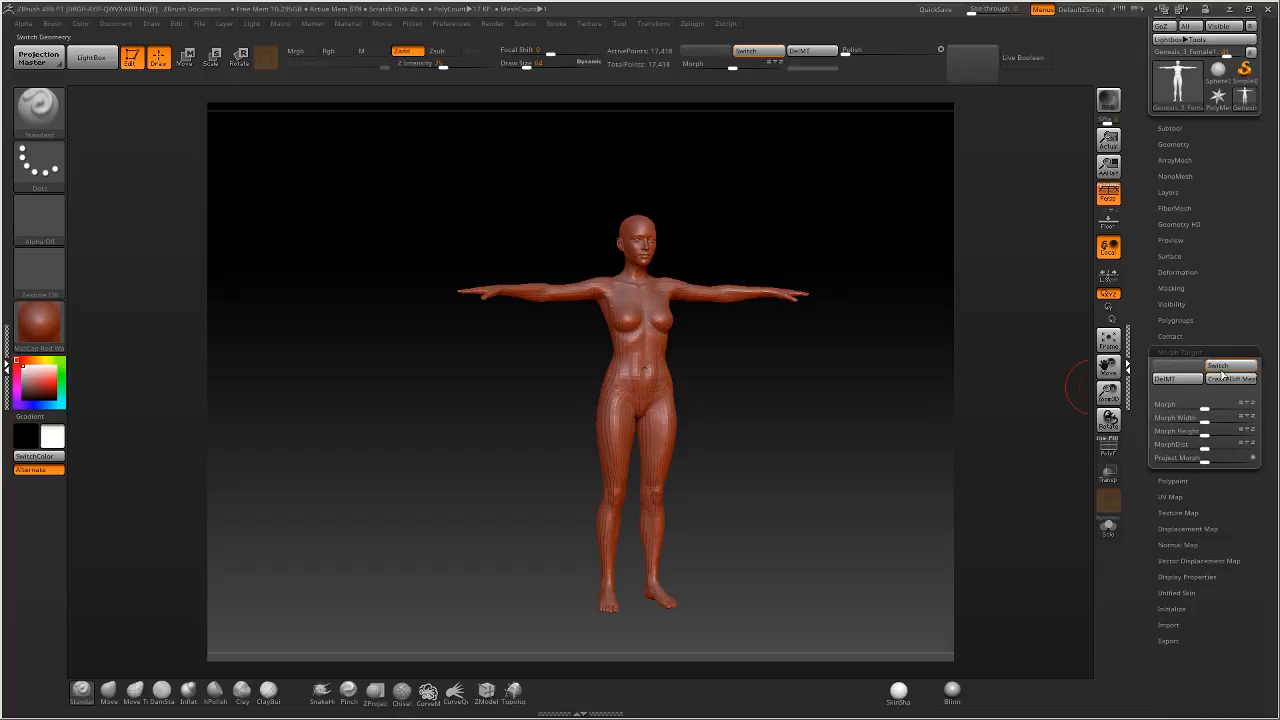
click(1226, 368)
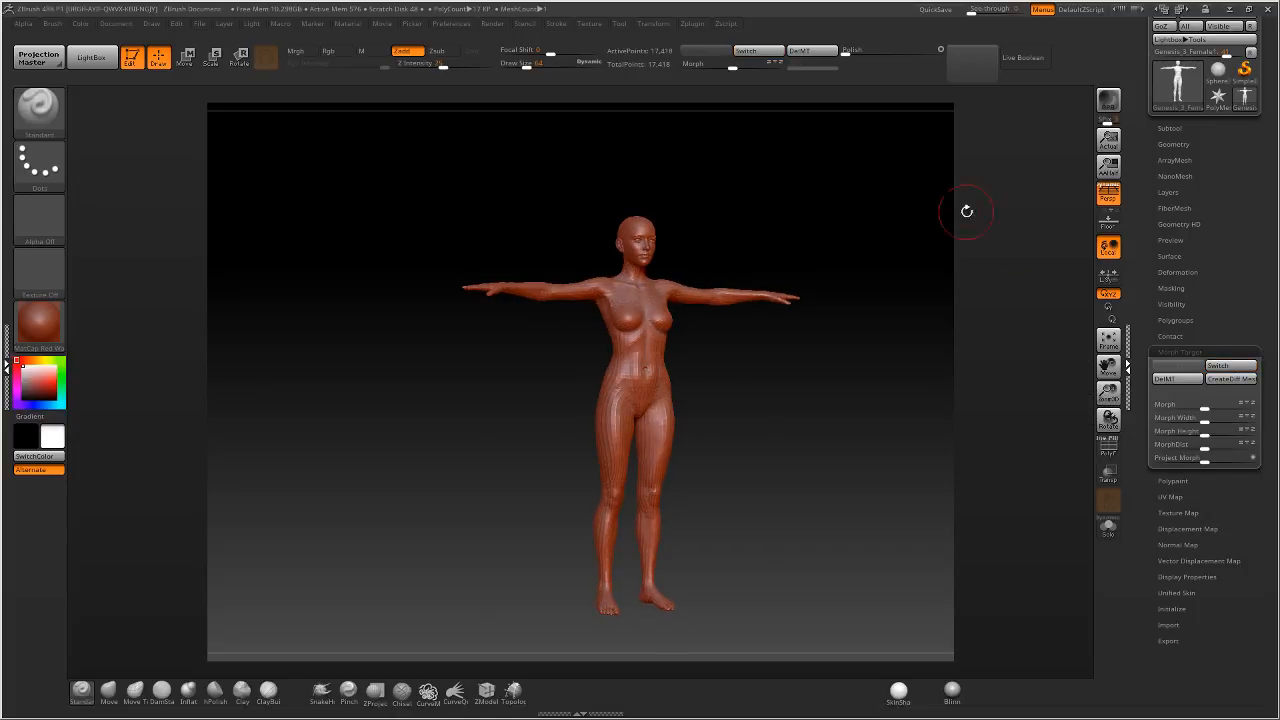
click(745, 50)
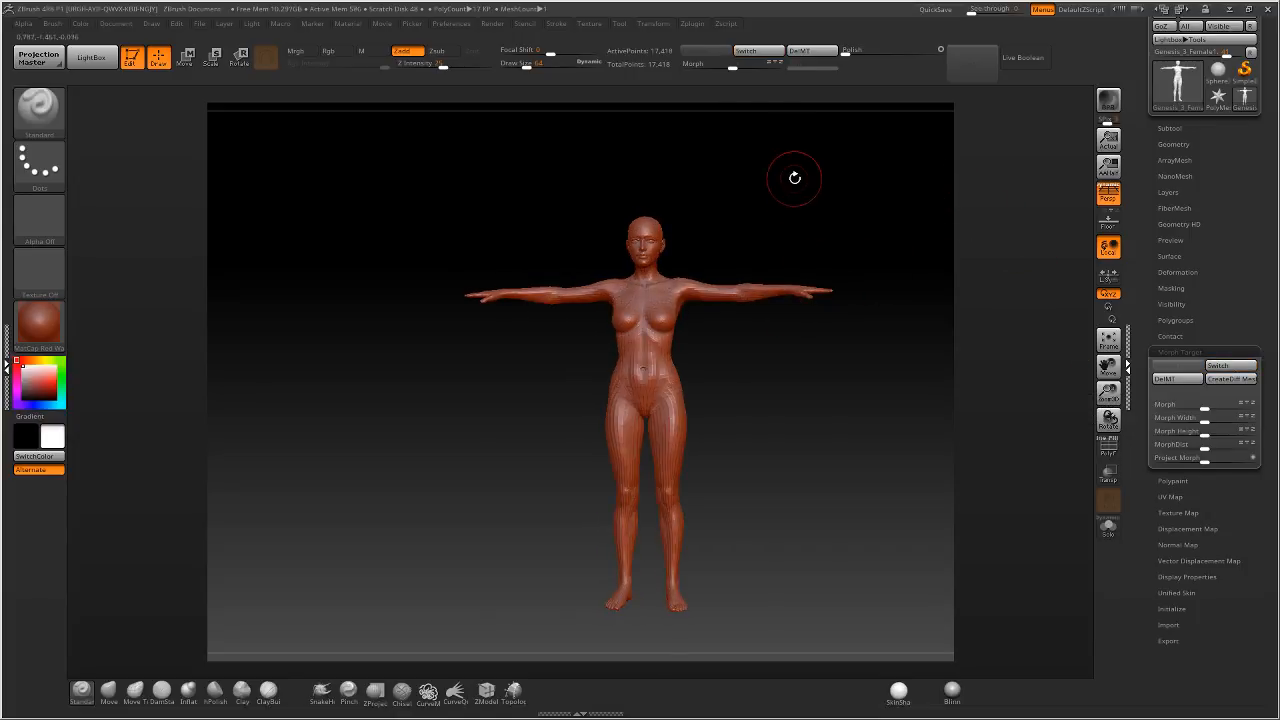
click(762, 53)
click(761, 53)
Open the tool's Layers section and add a new layer while the figure has its original shape.
click(1168, 192)
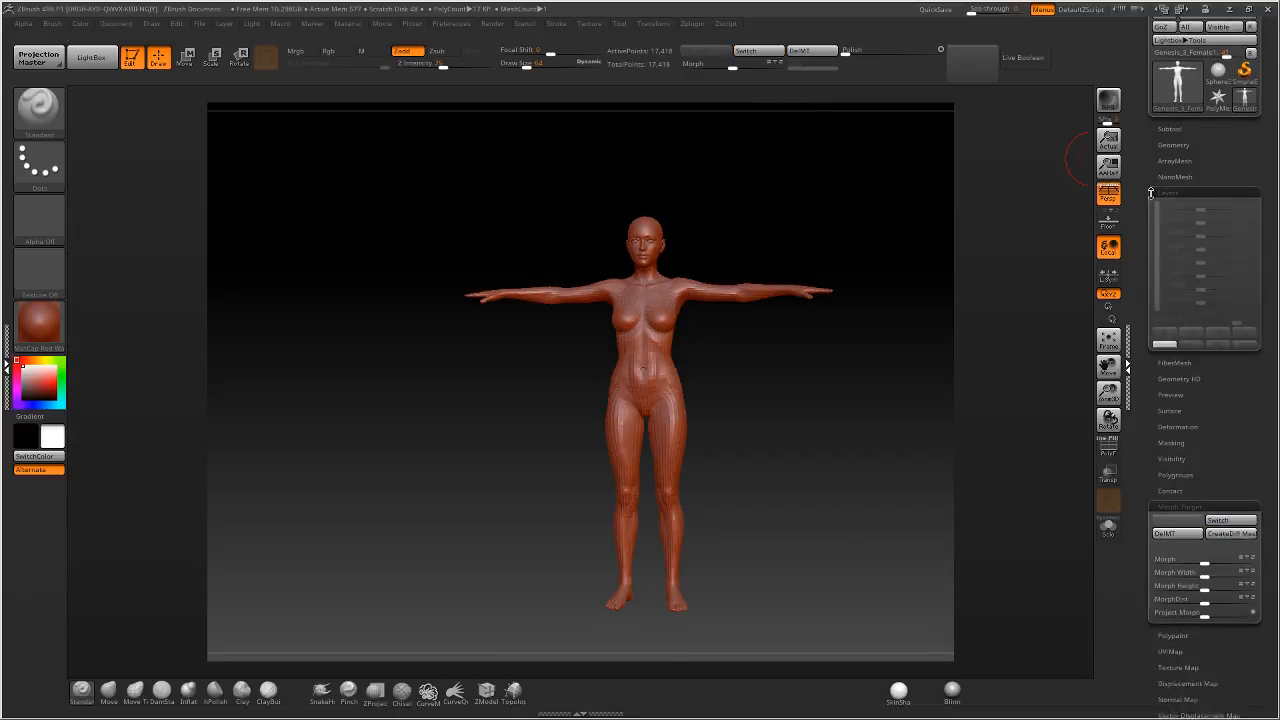
alt+drag(731, 428, 628, 397)
ctrl+right_drag(628, 397, 646, 374)
drag(1137, 188, 1138, 176)
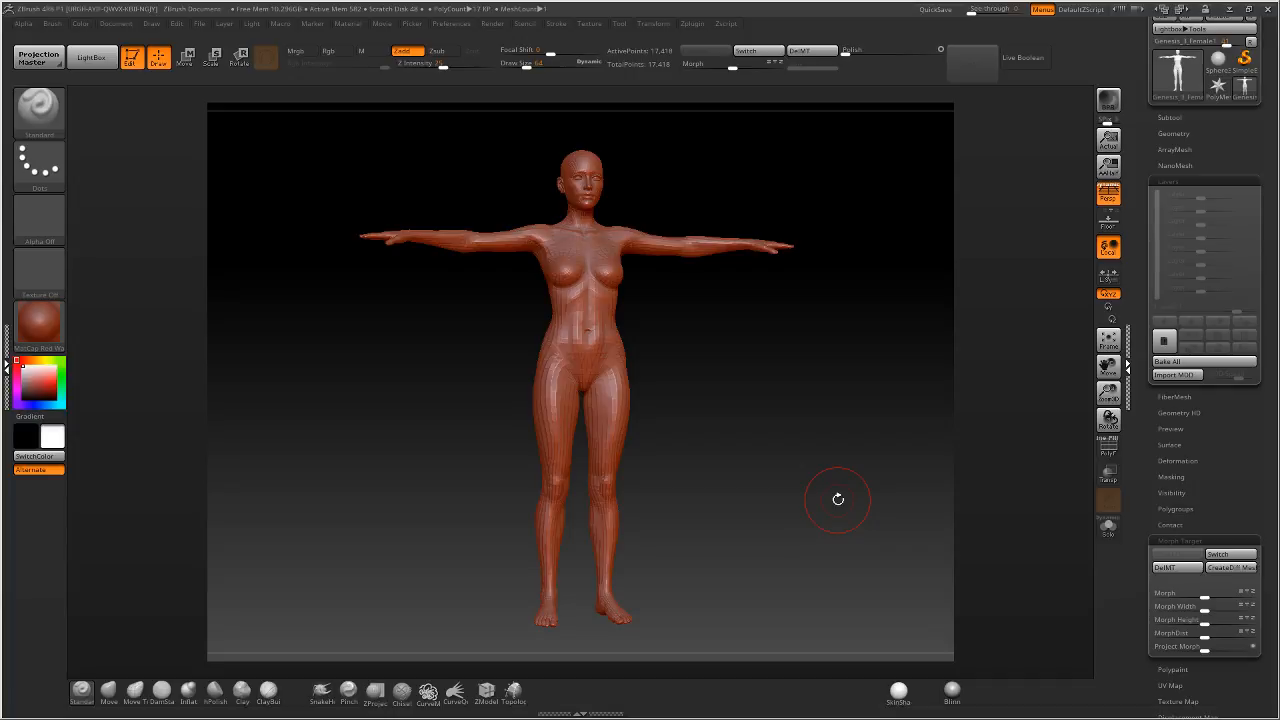
drag(749, 177, 757, 177)
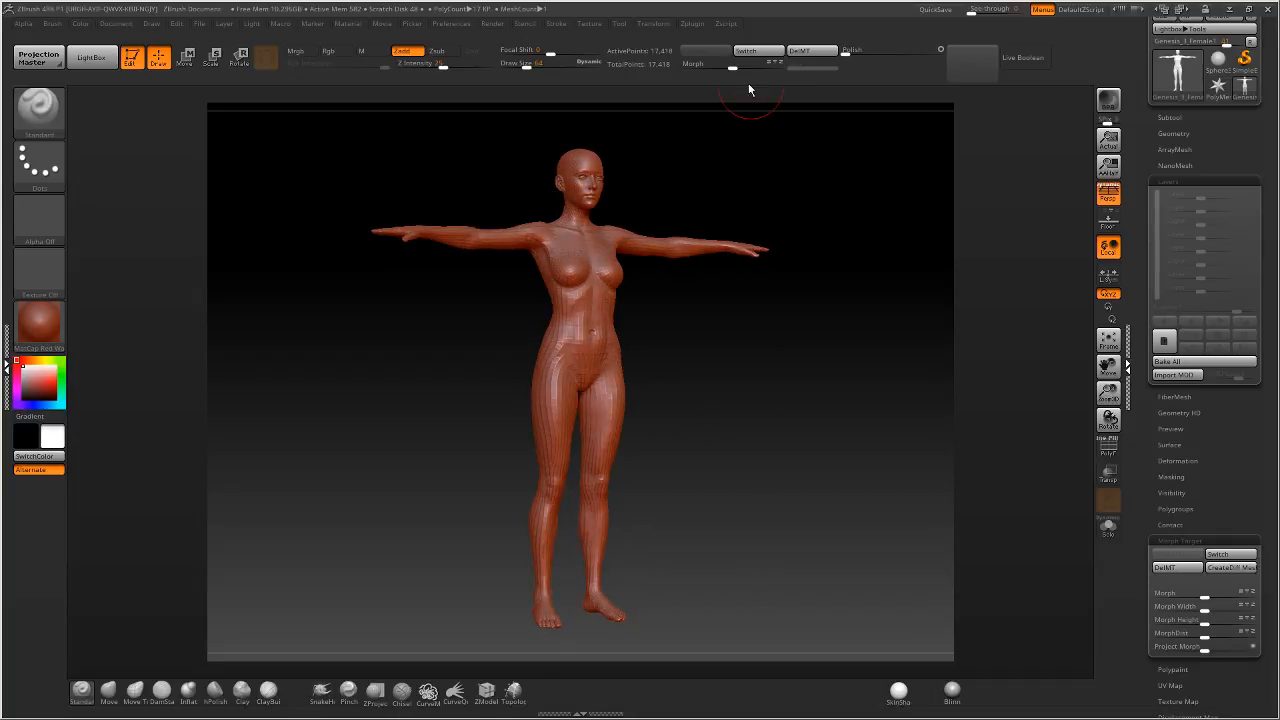
click(749, 51)
click(749, 51)
click(1164, 342)
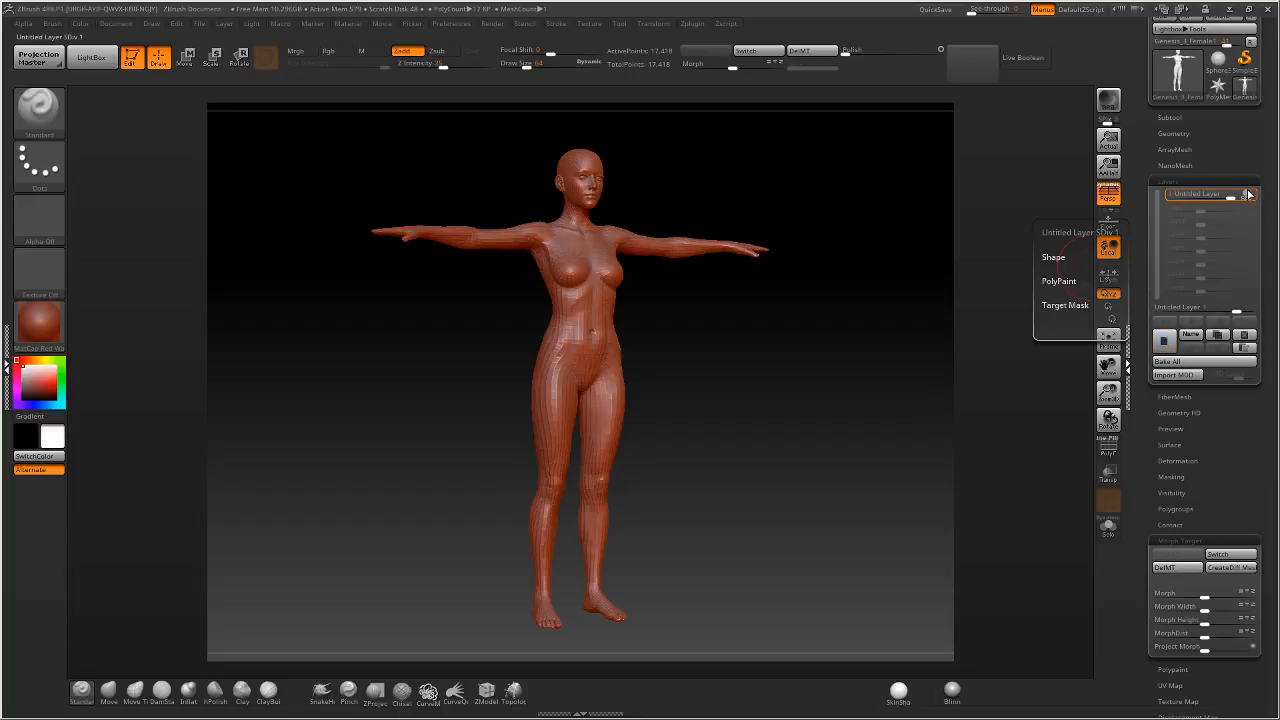
Record the stretched morph shape into the new layer and toggle the layer's visibility to compare both proportions.
drag(745, 115, 622, 155)
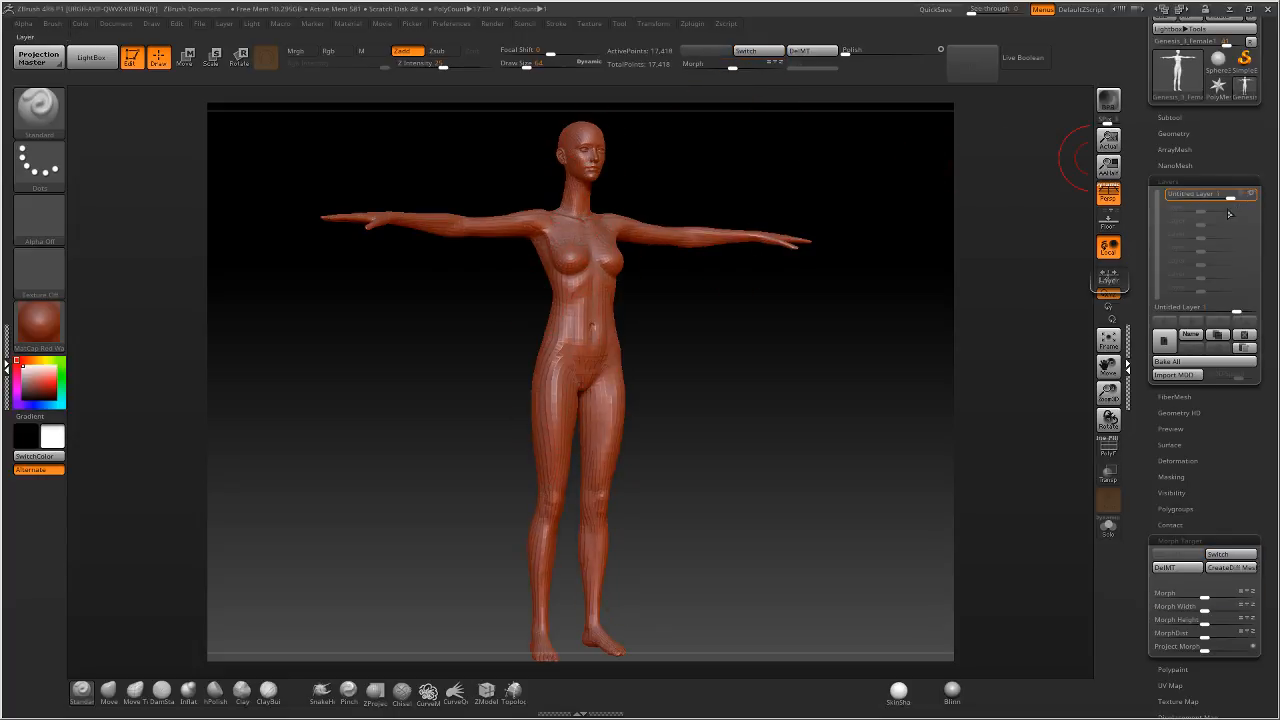
click(1252, 194)
click(1252, 194)
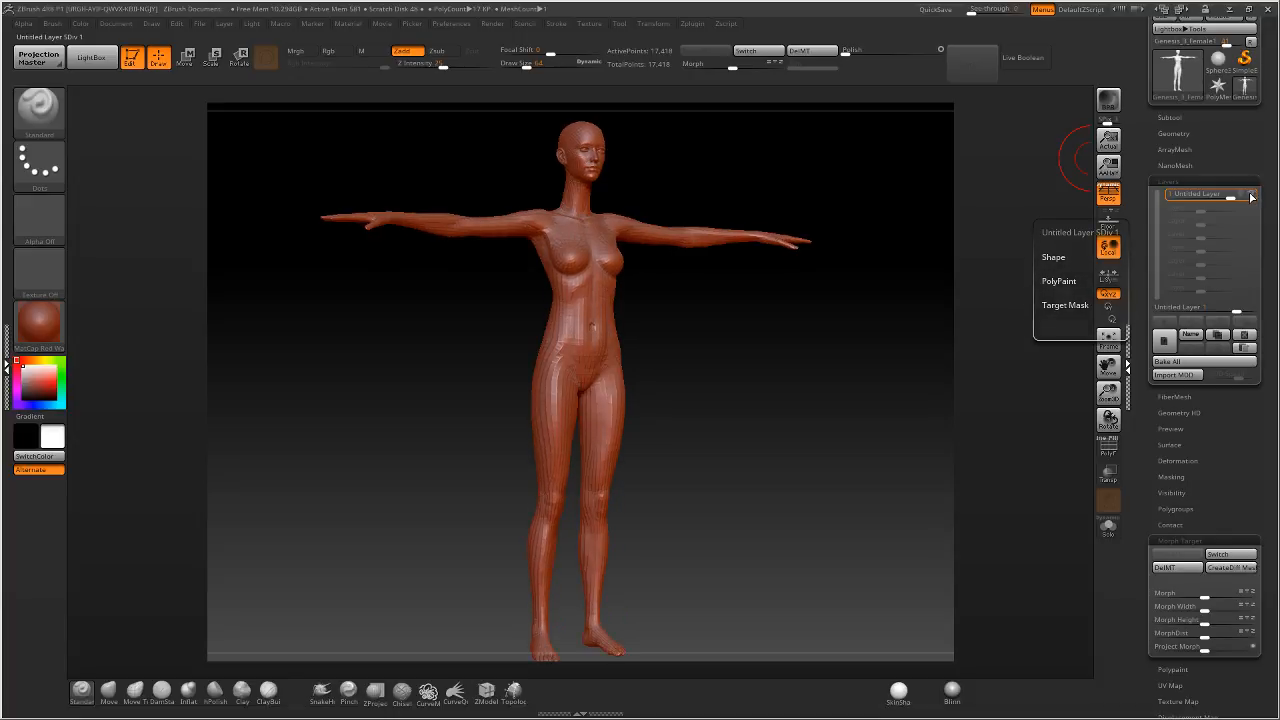
click(1252, 194)
click(1252, 194)
click(1252, 194)
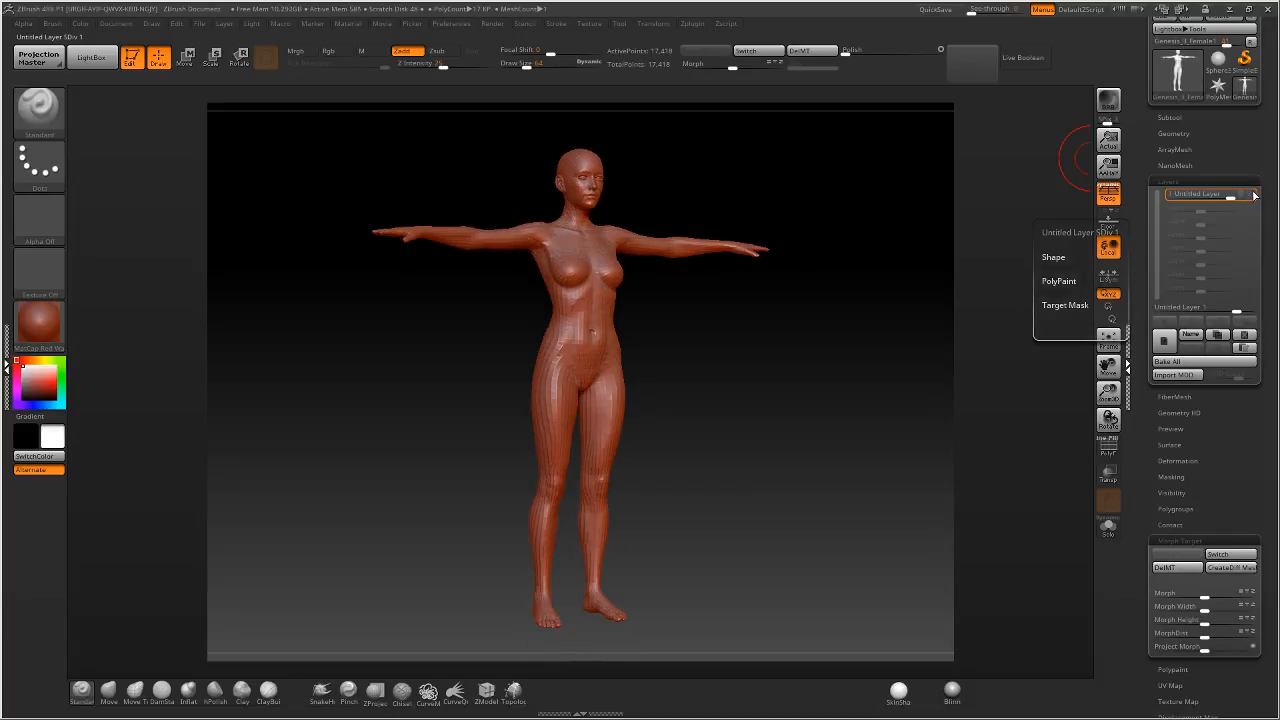
click(1252, 194)
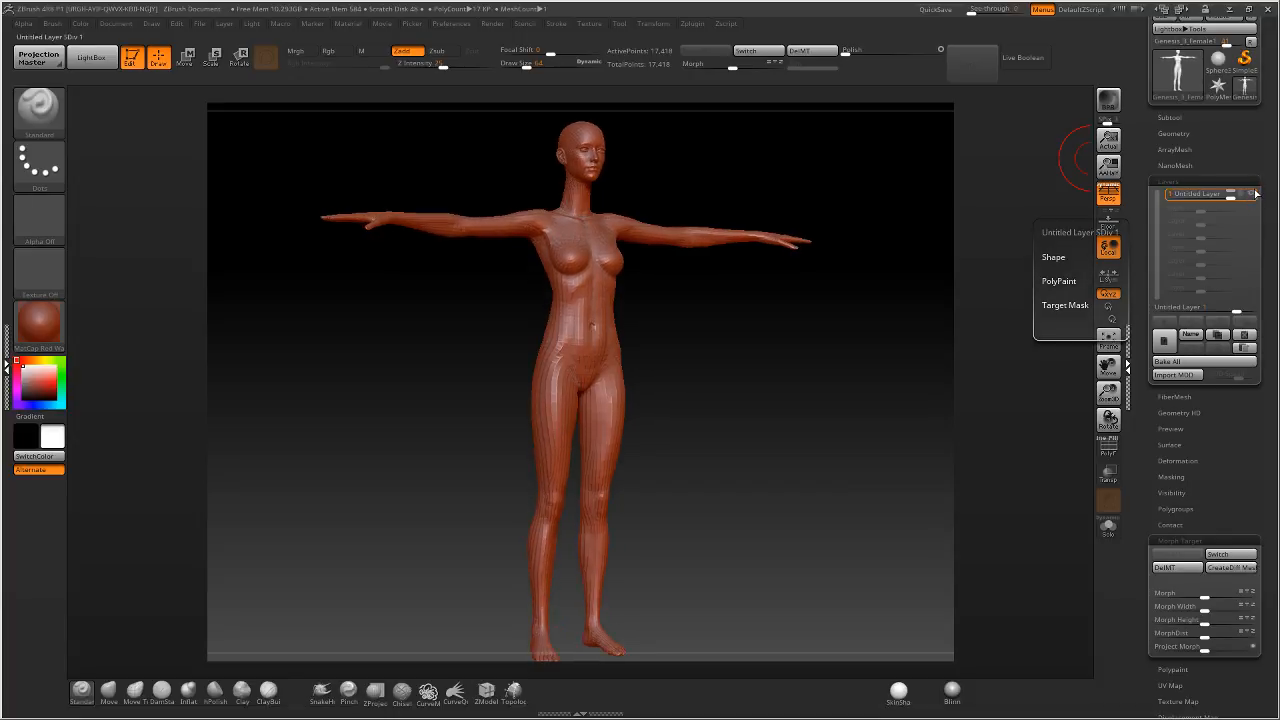
click(1252, 194)
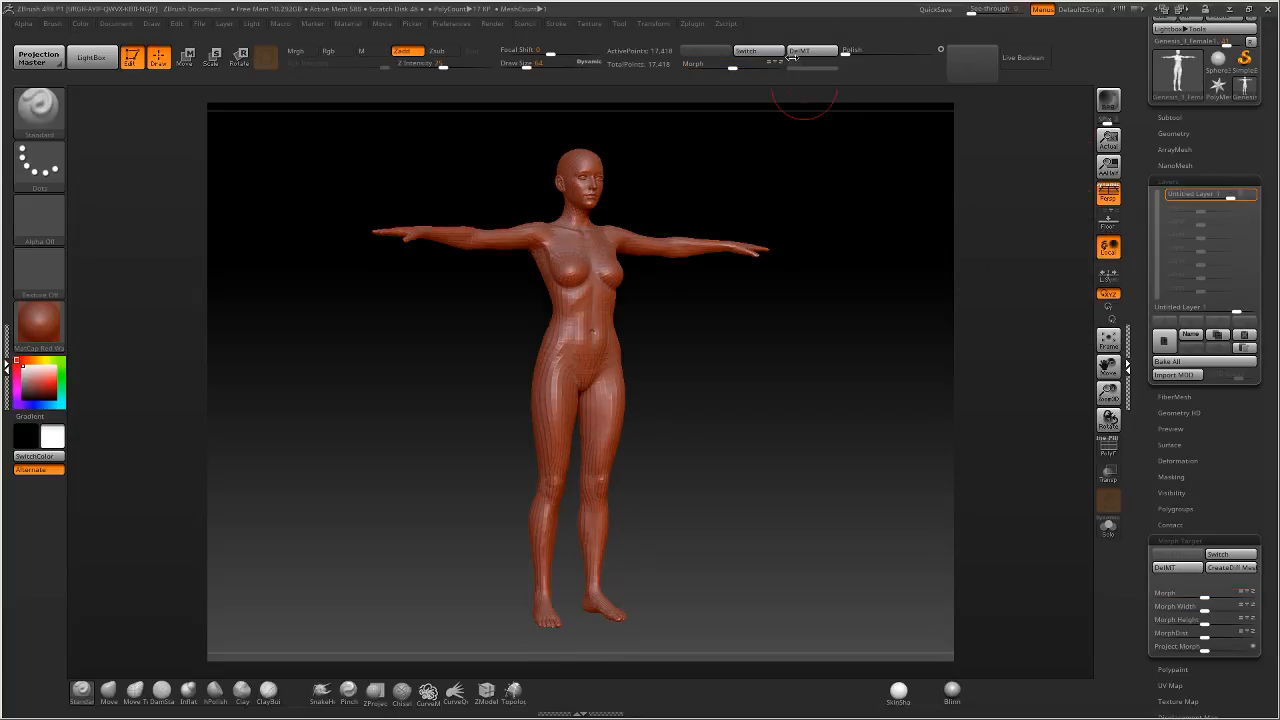
Delete the stored morph target and turn the layer on and off to check the stretched proportions.
click(811, 50)
click(1251, 194)
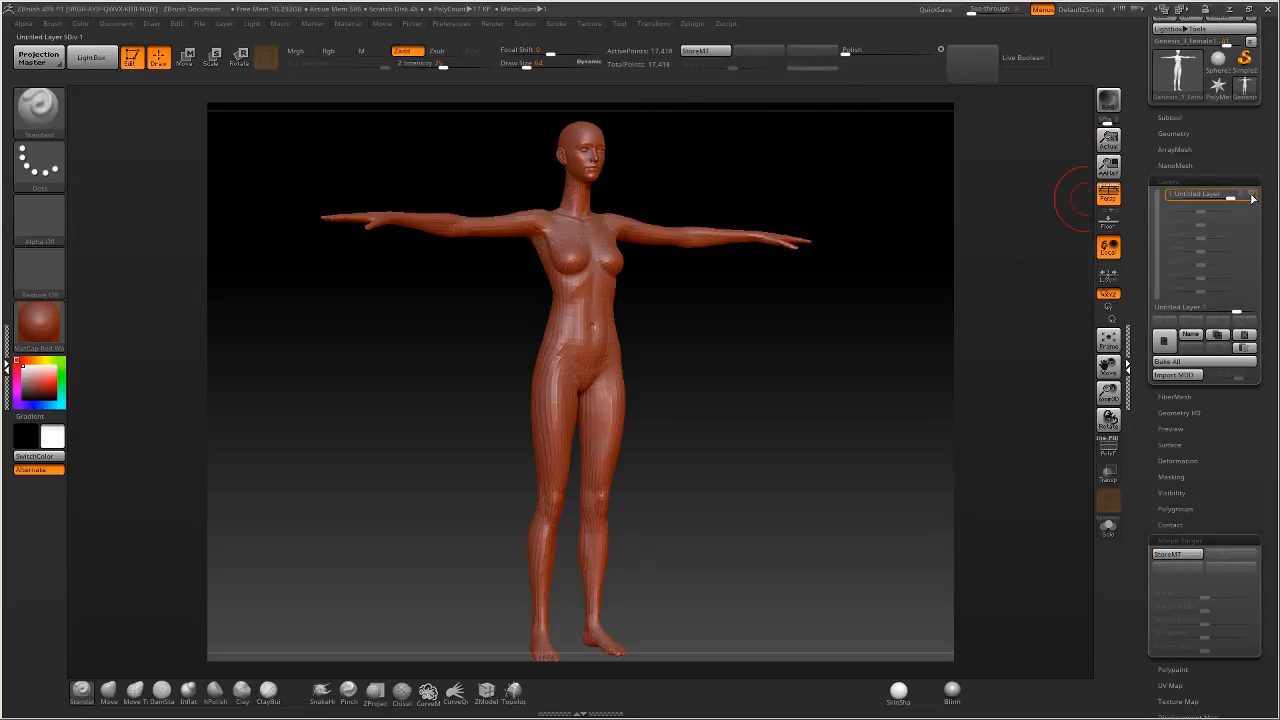
click(1252, 194)
click(1253, 195)
click(1253, 195)
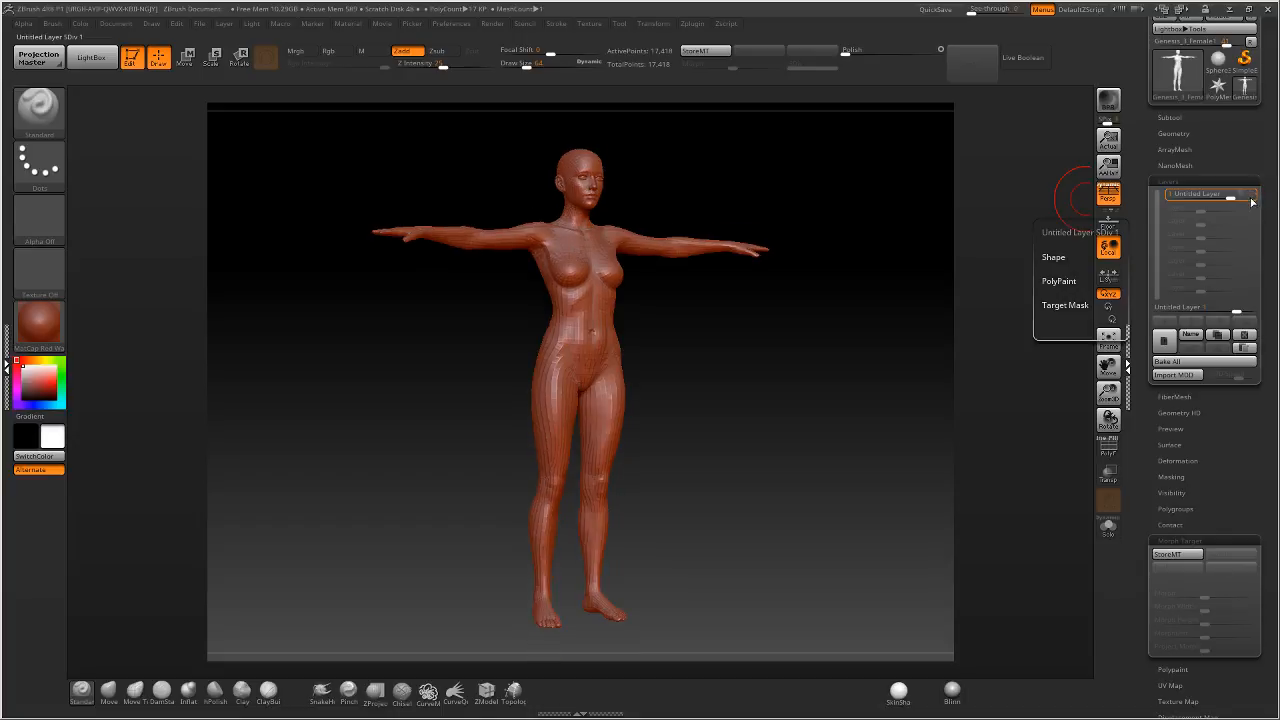
click(1253, 195)
click(1253, 195)
click(1253, 195)
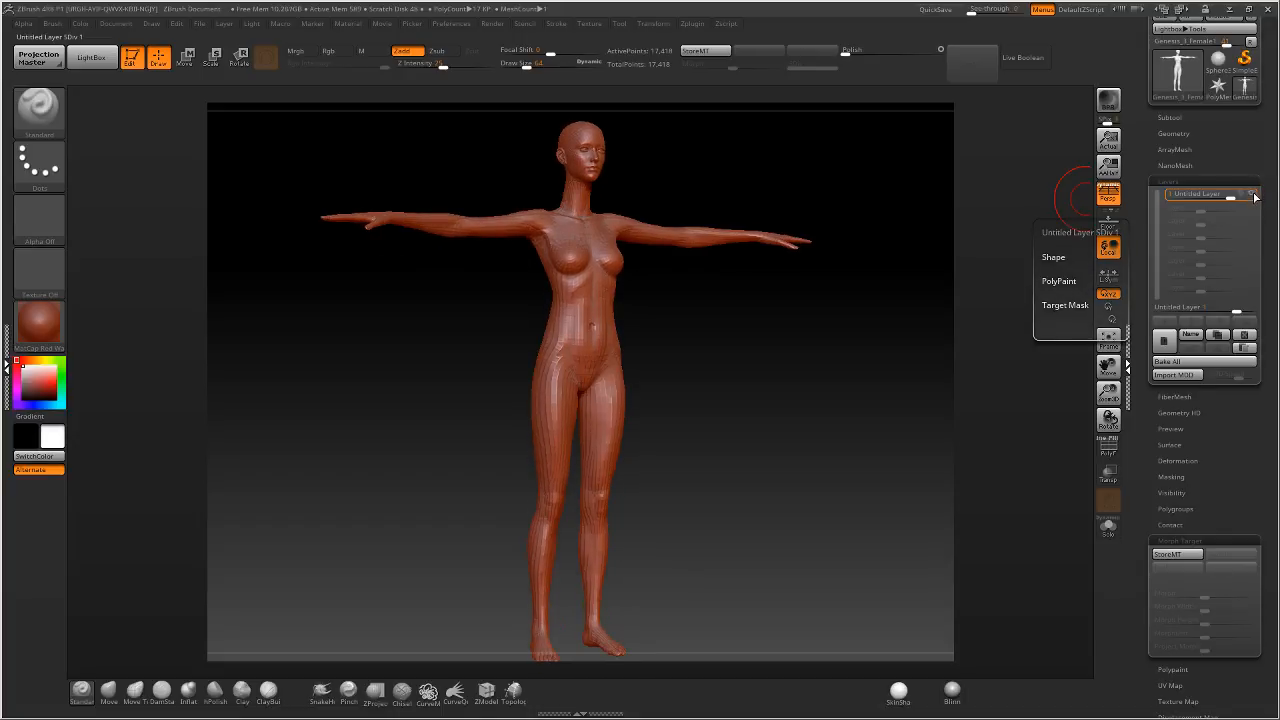
click(1253, 195)
click(1255, 197)
click(1253, 195)
Rename the untitled layer as elongation and check the figure with its original proportions.
click(1196, 333)
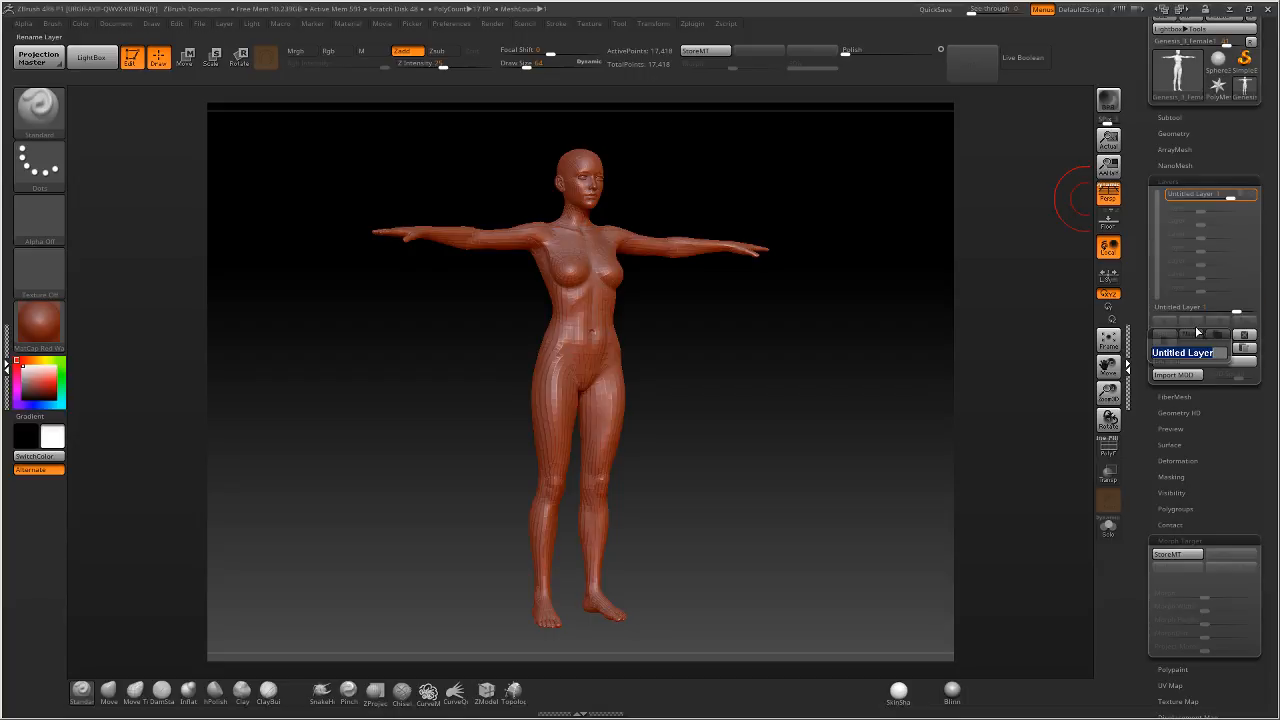
key(BackSpace)
text(elongation)
key(Return)
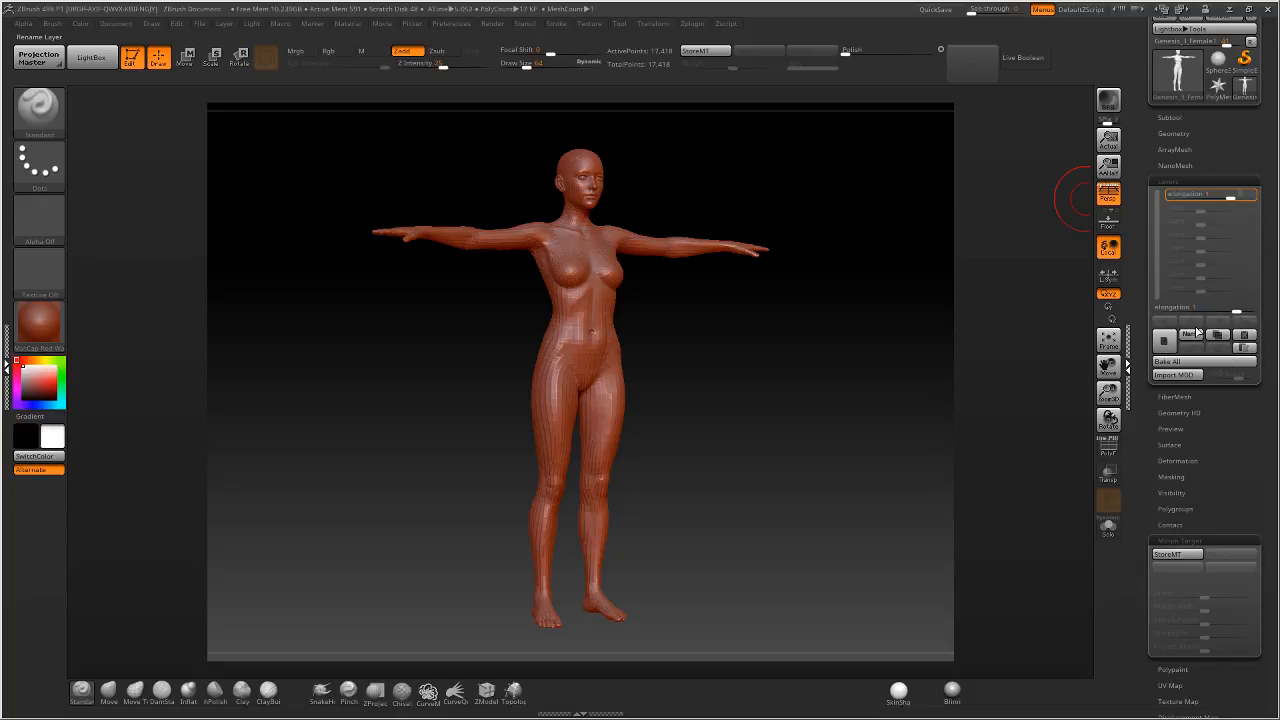
drag(946, 249, 903, 277)
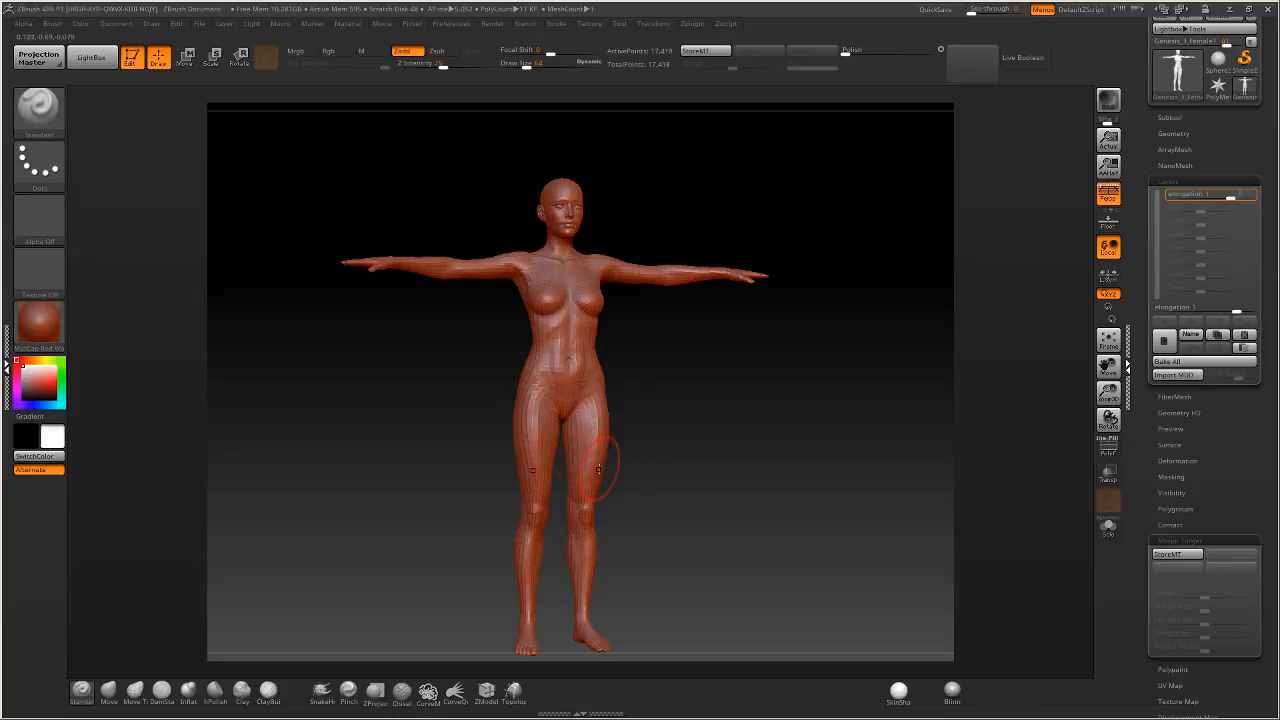
alt+drag(634, 434, 677, 409)
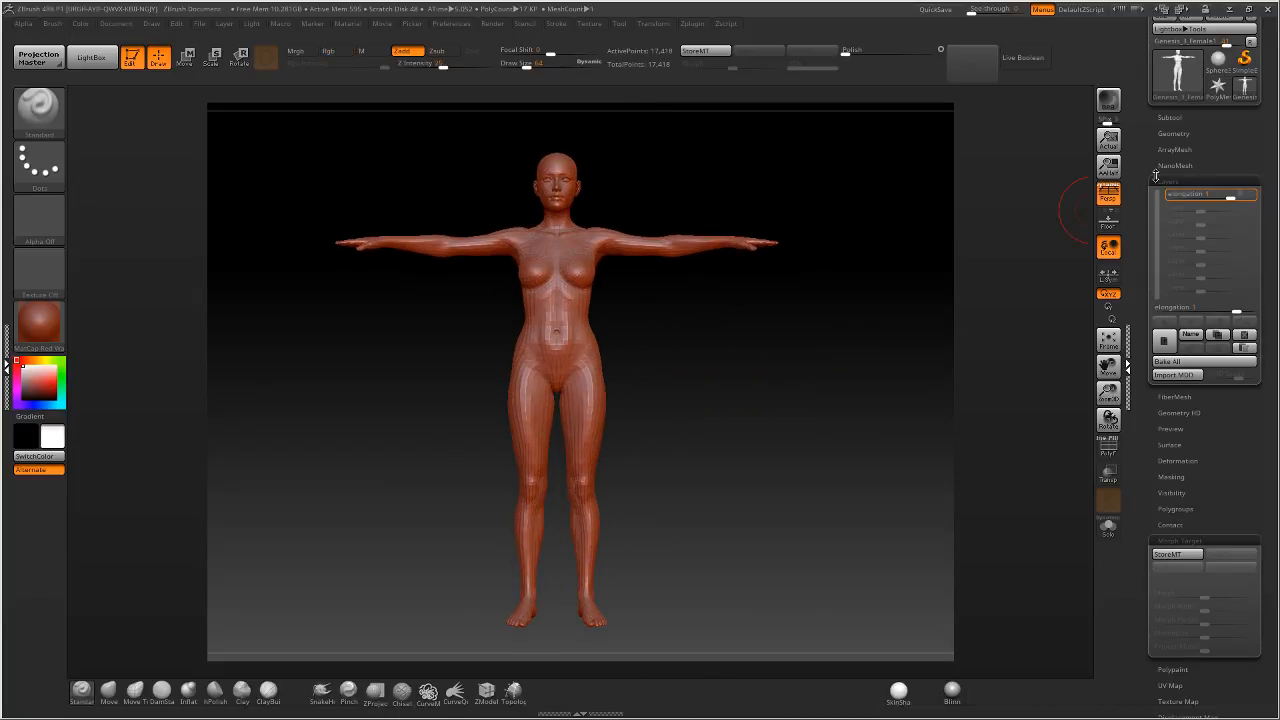
Duplicate the elongation layer, make the copy visible and rename it elongateArms.
mouse_move(1199, 195)
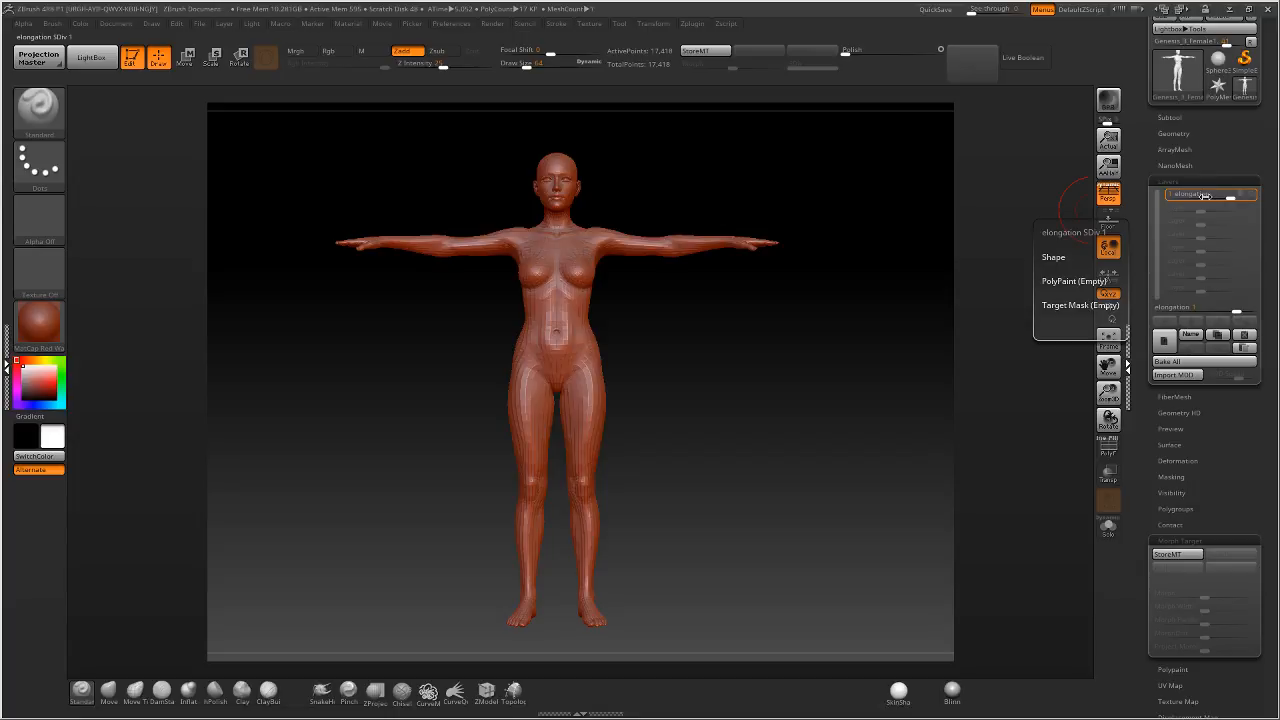
click(1220, 338)
click(1245, 208)
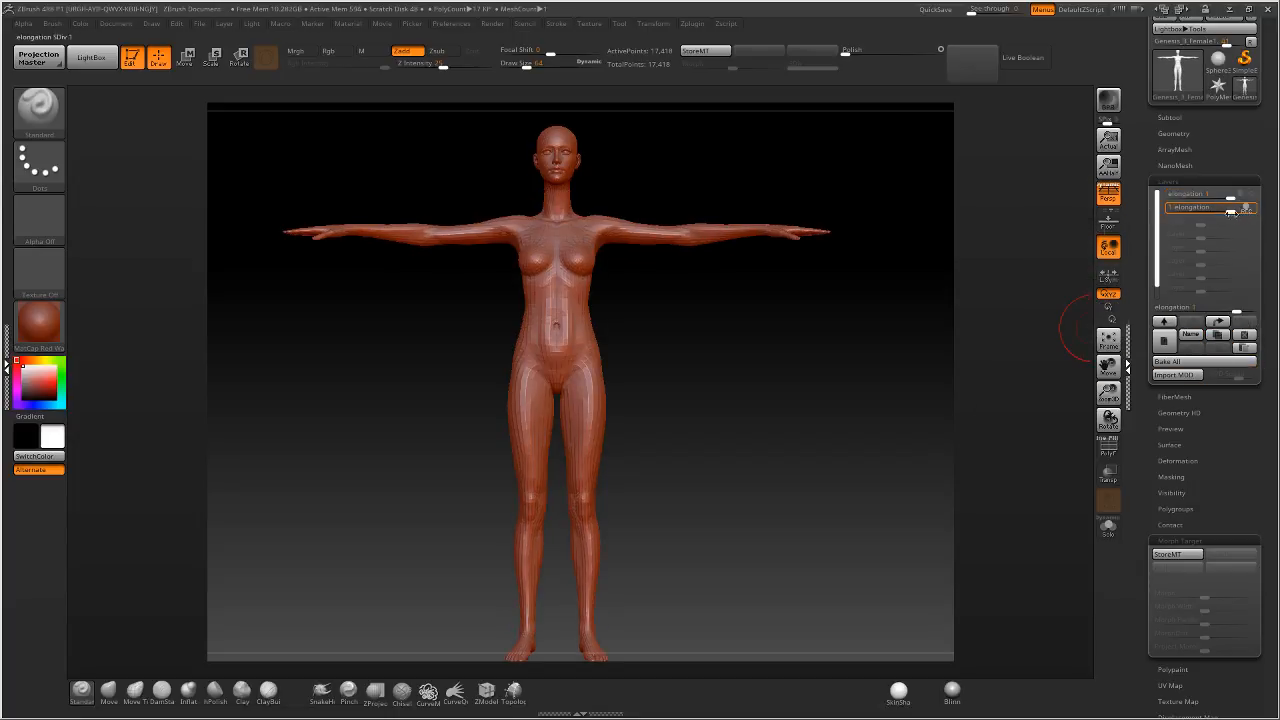
click(1210, 210)
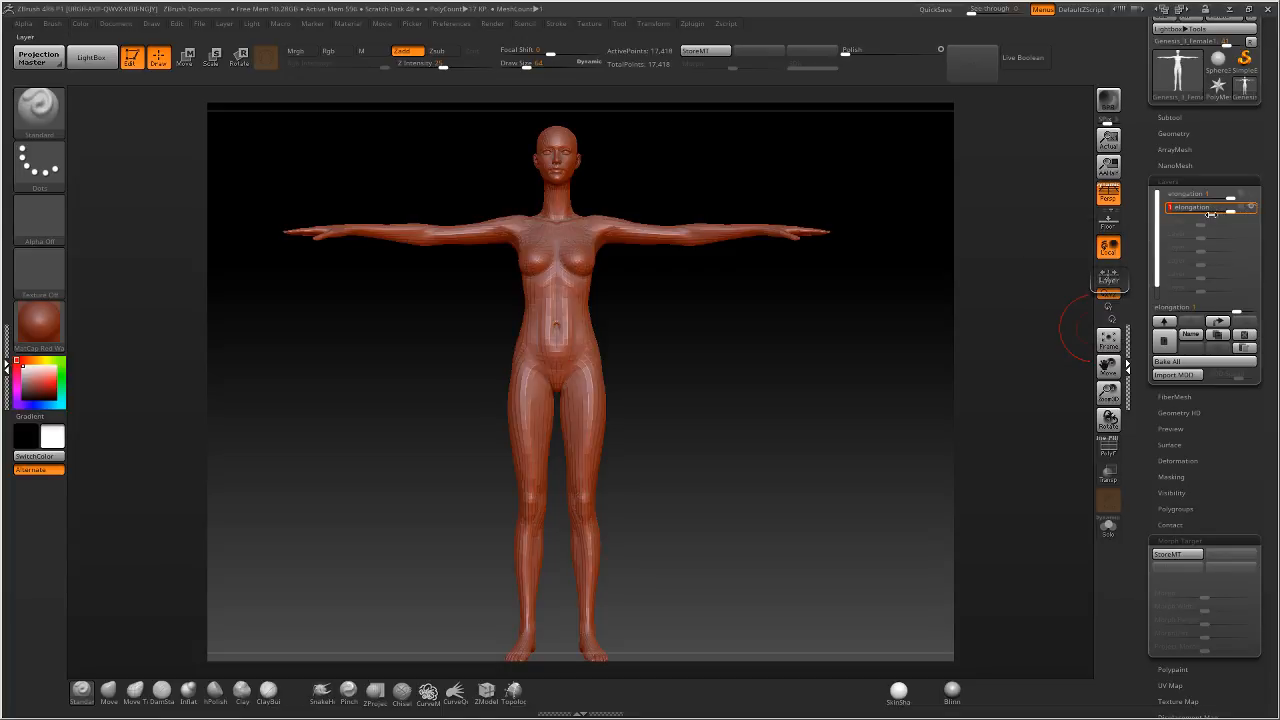
key(e)
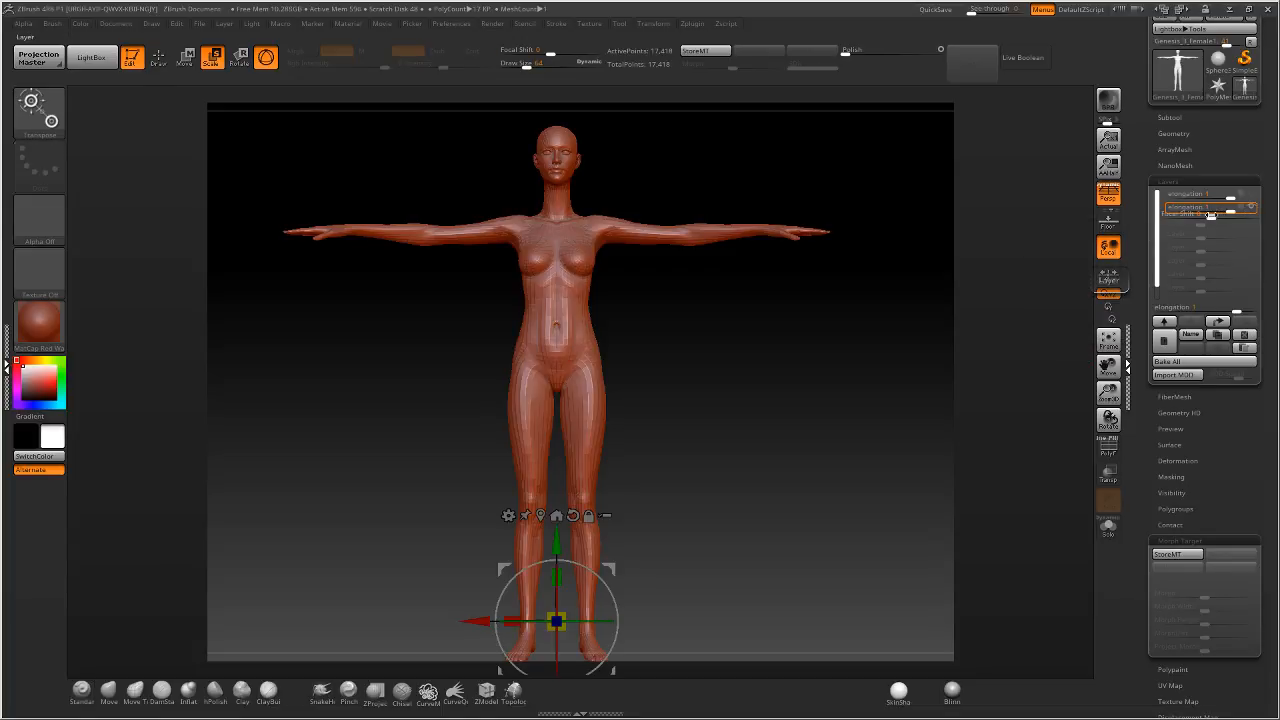
key(g)
key(Escape)
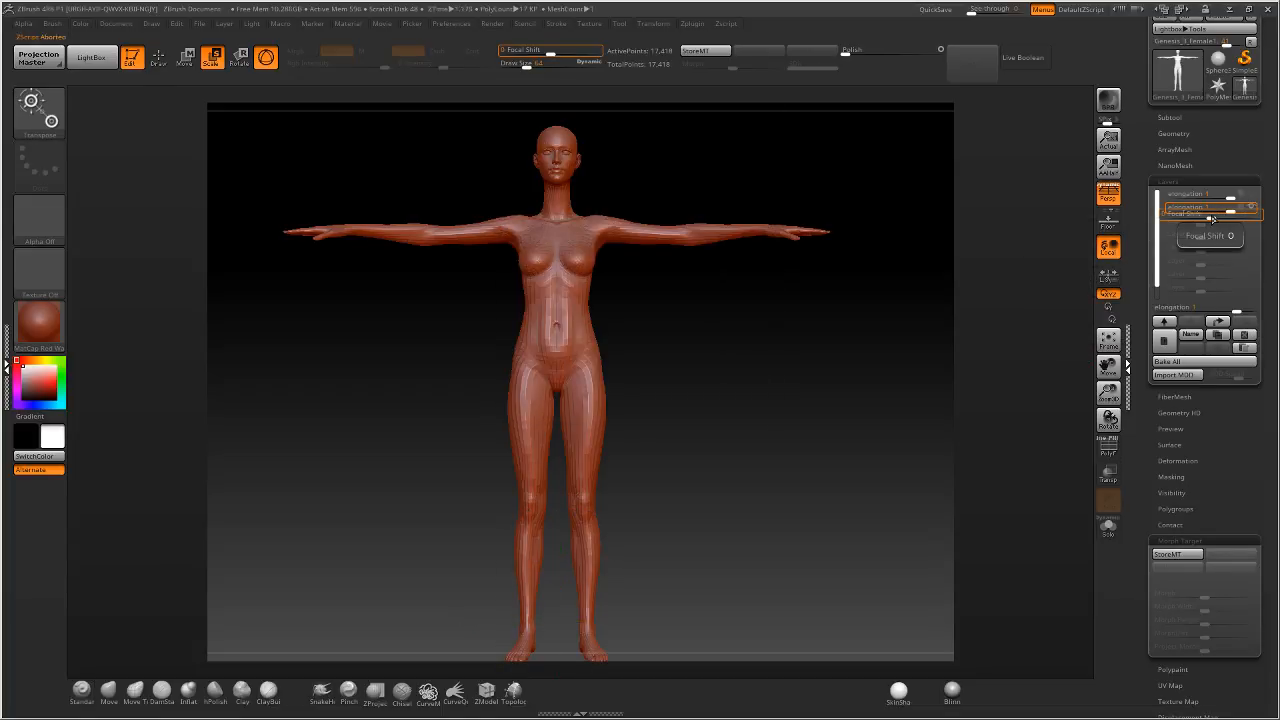
click(1195, 337)
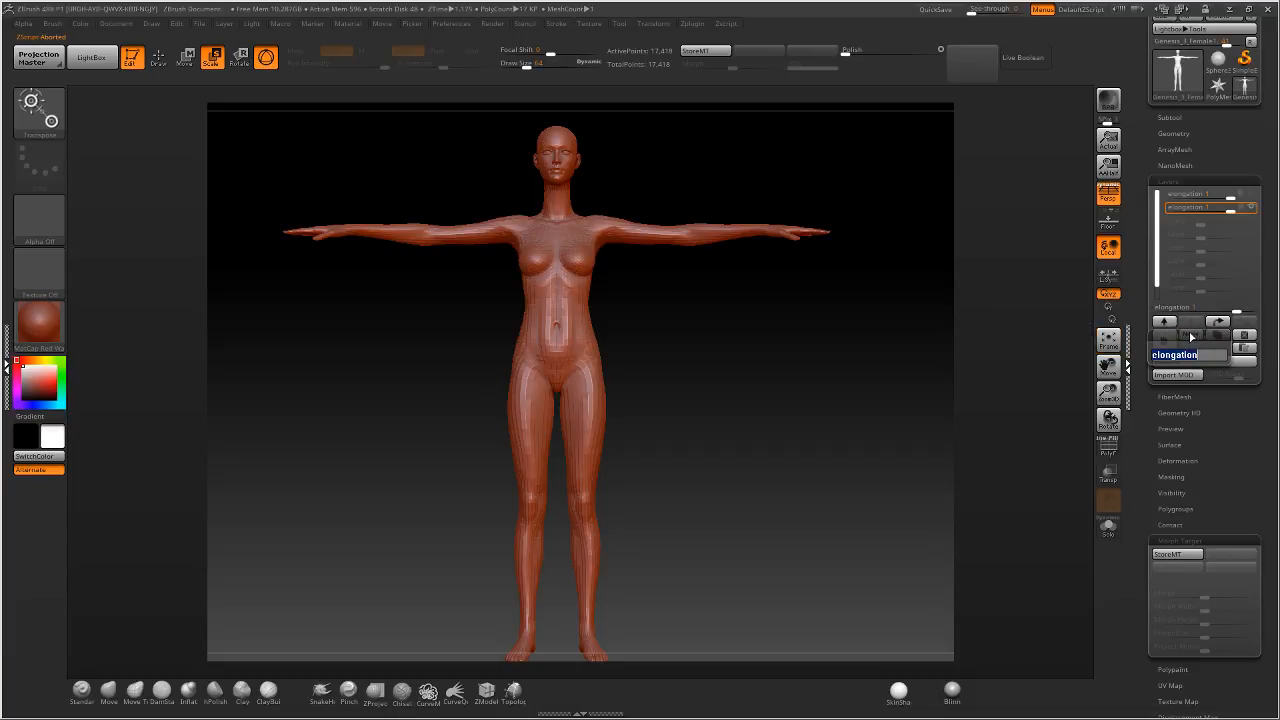
text(elongateArms)
key(Return)
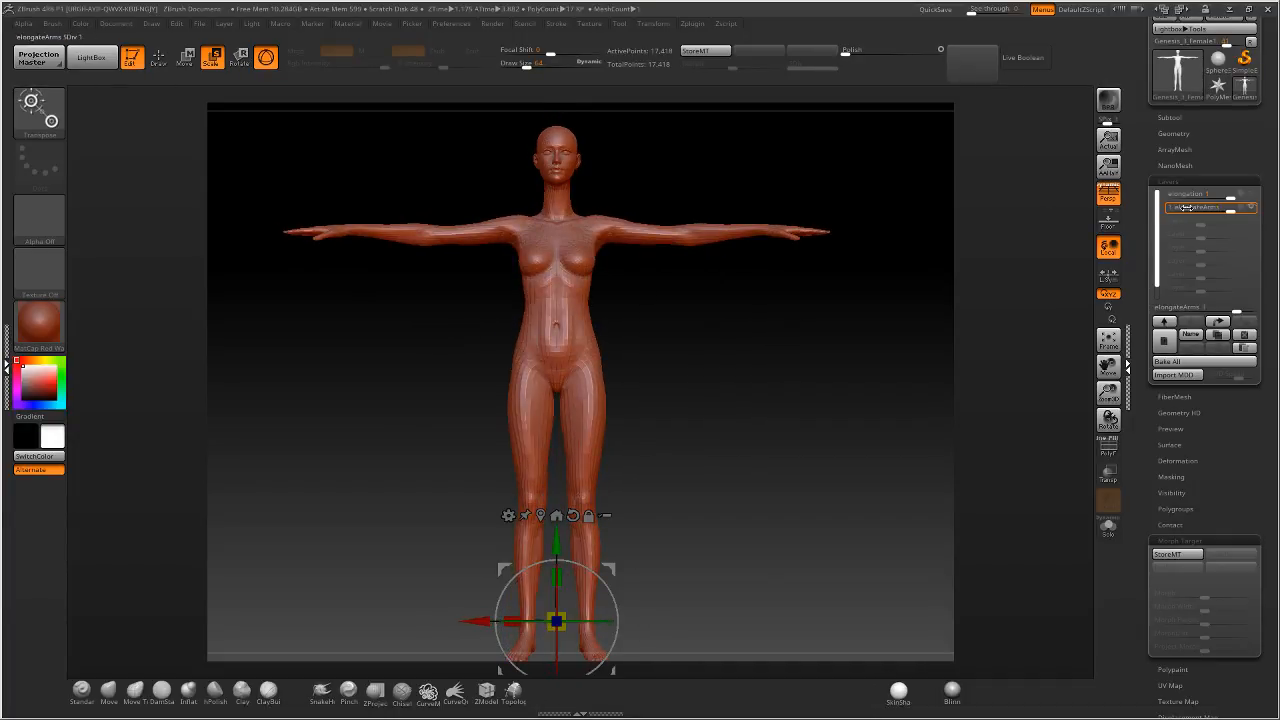
Store the figure's original shape as a morph target while elongateArms is hidden, and switch that layer to recording.
click(1253, 208)
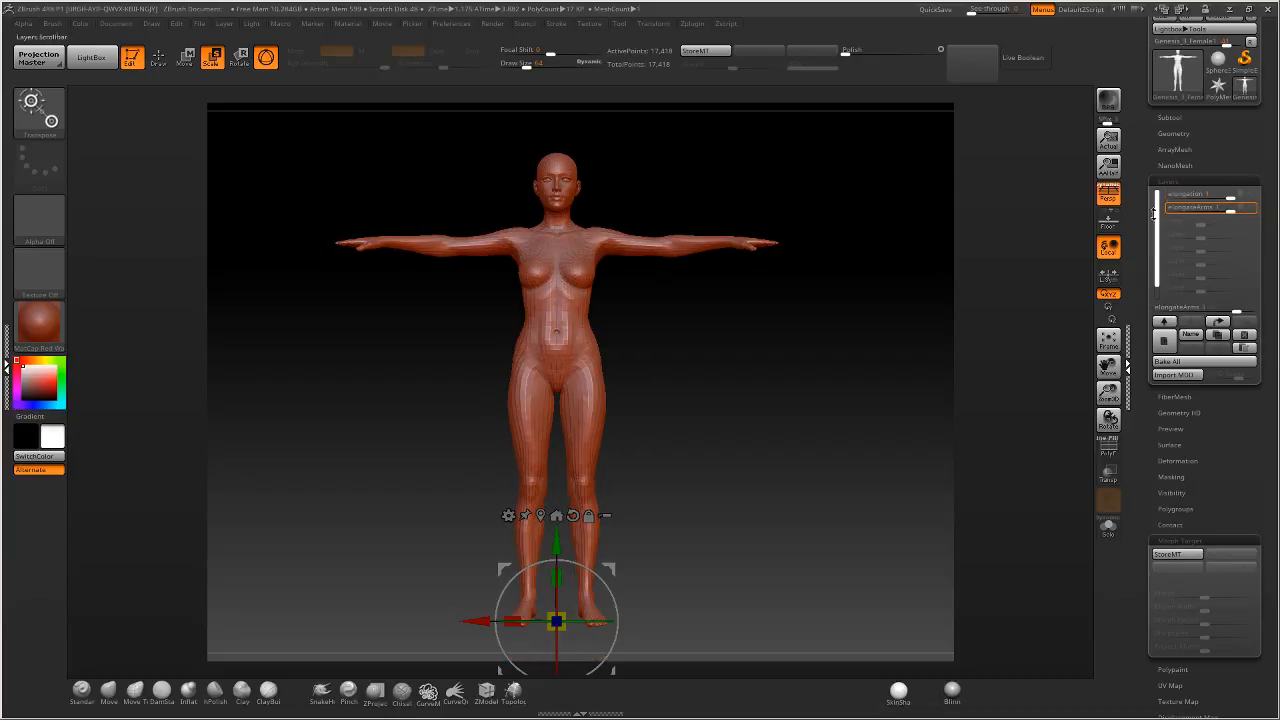
click(705, 50)
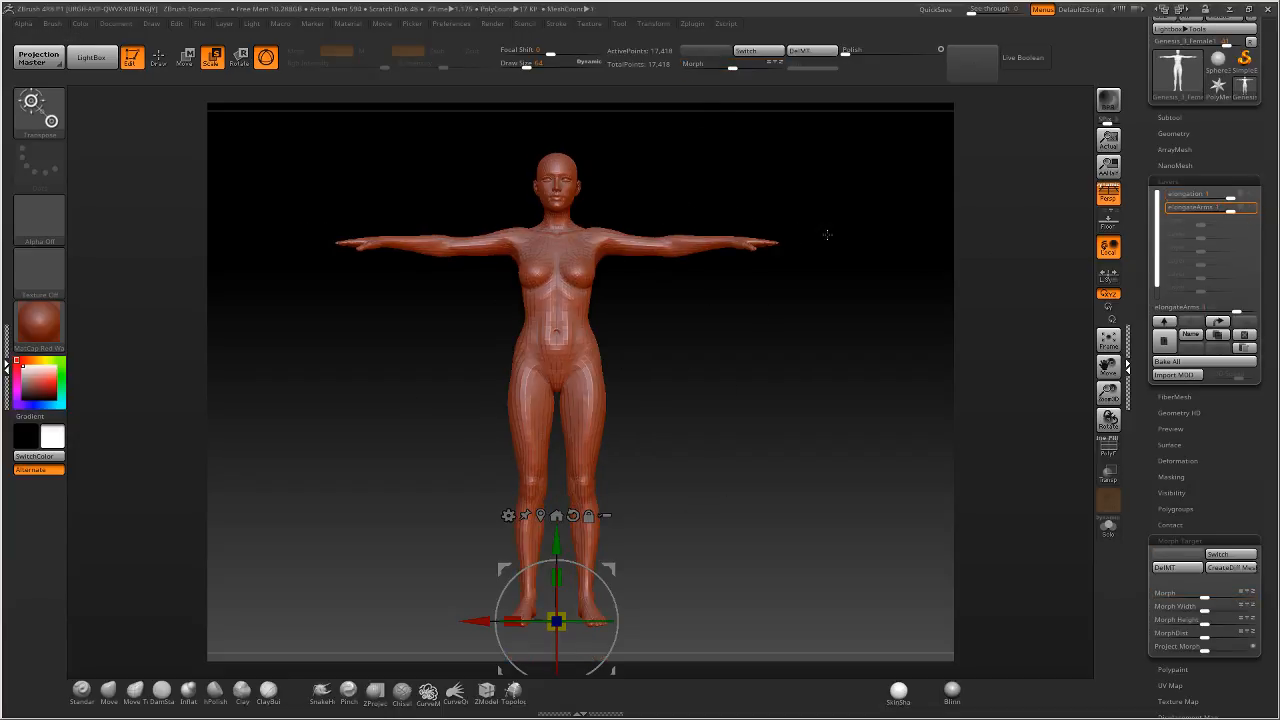
drag(871, 431, 755, 395)
click(1246, 207)
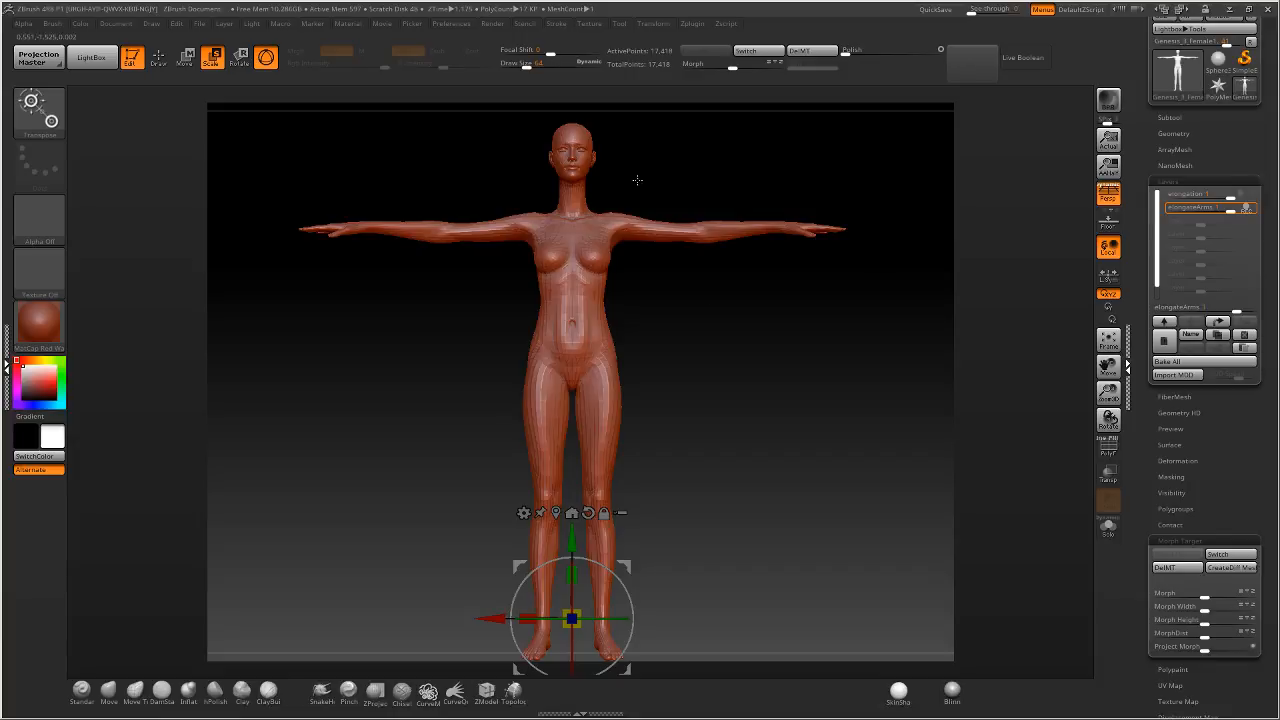
Mask both arms on the elongateArms layer and morph the rest of the body back to the original shape.
key(q)
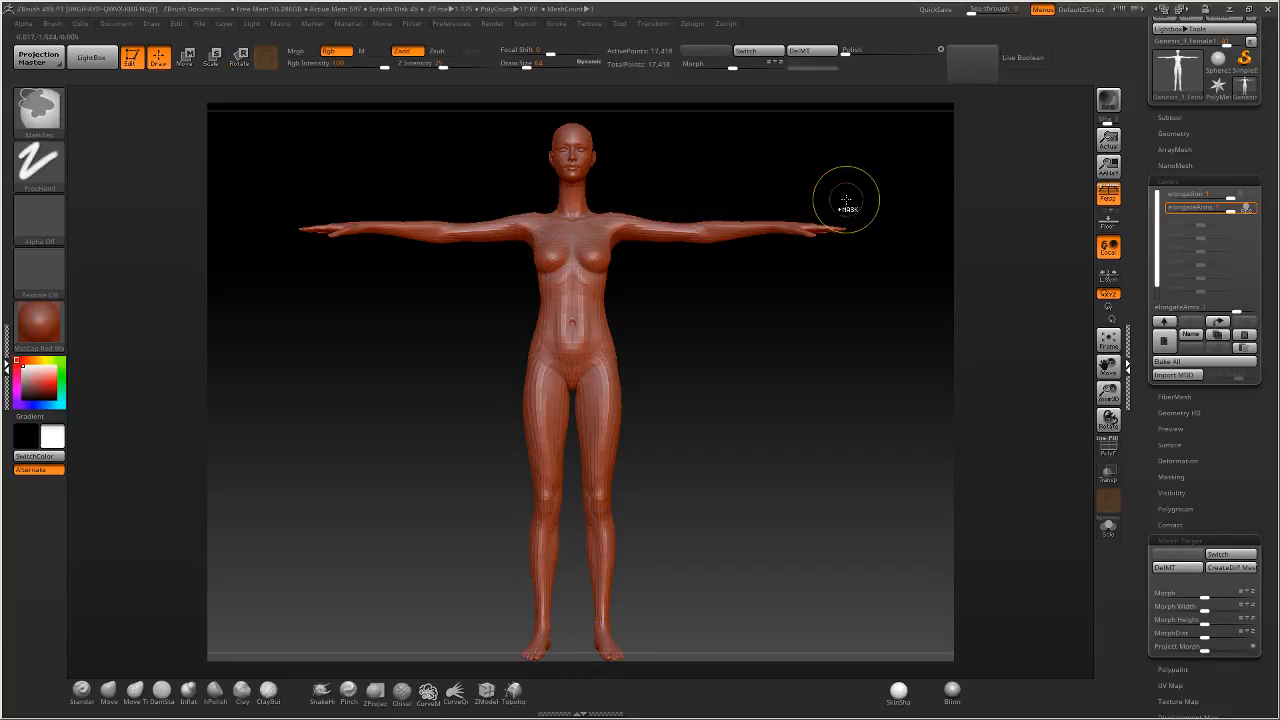
mouse_move(882, 200)
ctrl+mouse_down()
mouse_move(491, 274)
mouse_move(260, 274)
ctrl+mouse_up()
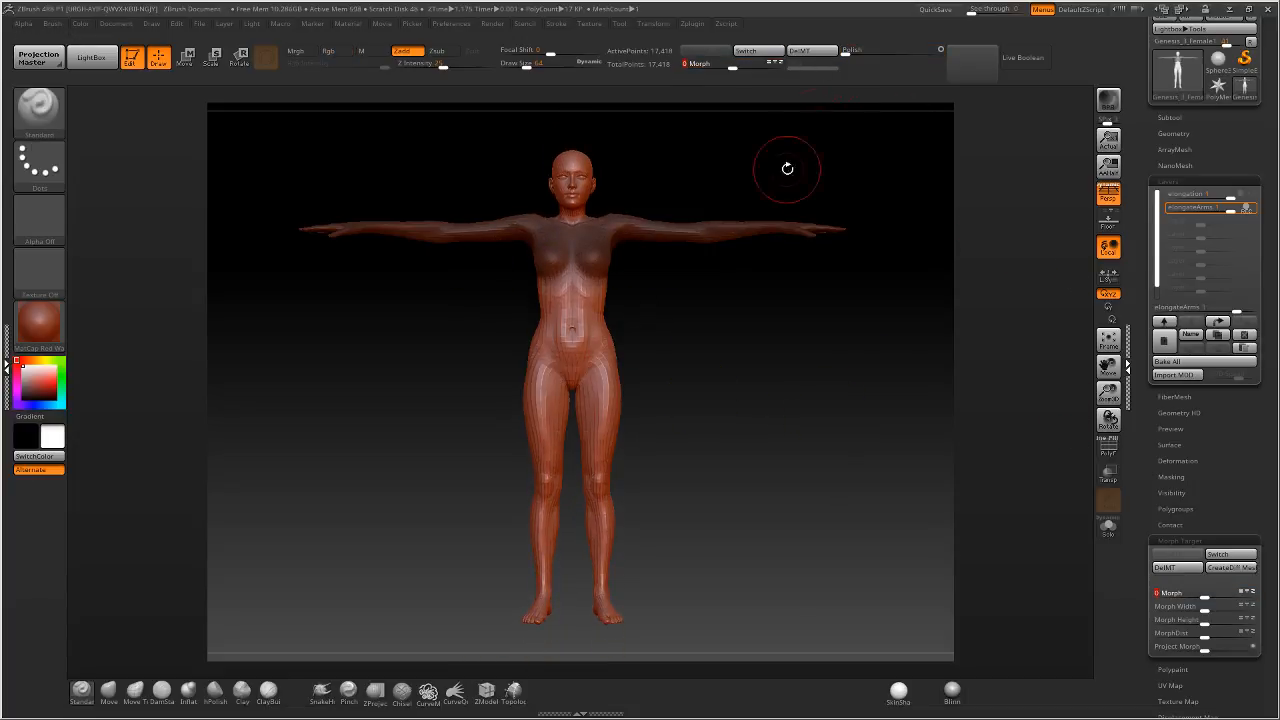
mouse_move(786, 163)
mouse_down()
mouse_move(674, 267)
mouse_move(729, 114)
mouse_up()
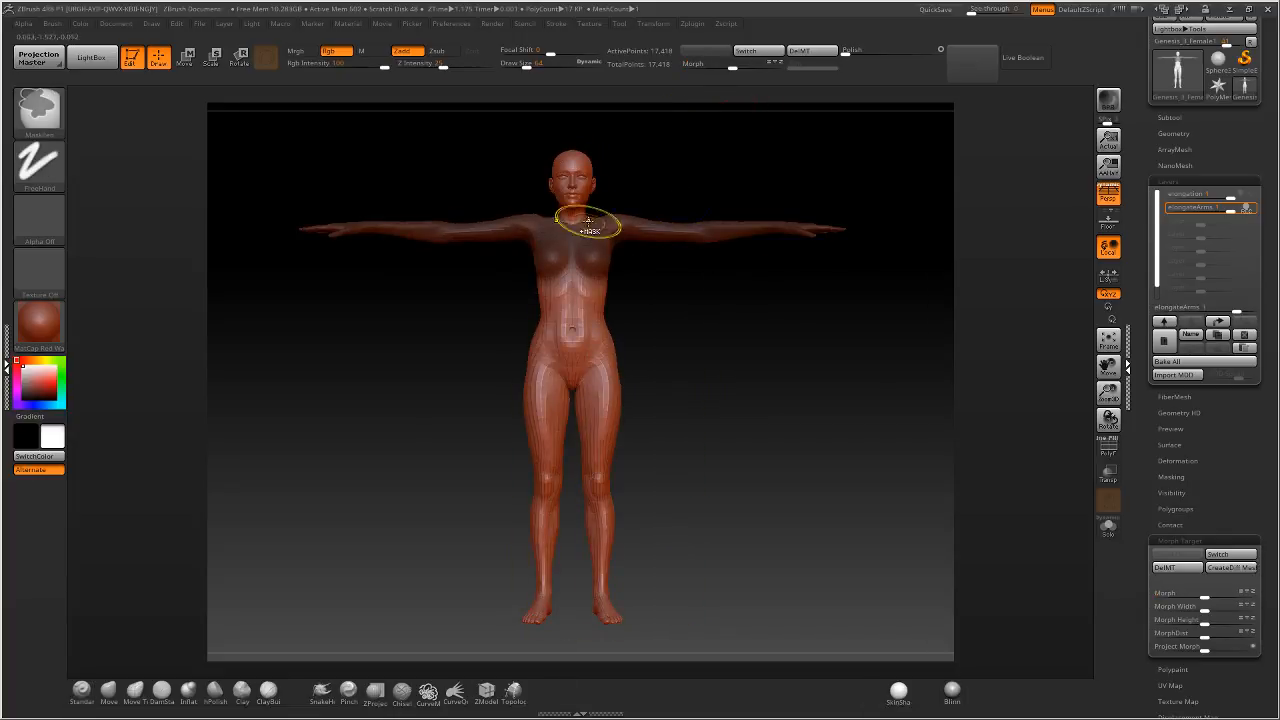
mouse_move(589, 223)
ctrl+right_down()
mouse_move(628, 355)
mouse_move(570, 364)
mouse_move(616, 418)
mouse_move(594, 363)
mouse_move(585, 258)
ctrl+right_up()
mouse_move(585, 258)
right_down()
mouse_move(631, 300)
mouse_move(774, 283)
mouse_move(637, 306)
mouse_move(640, 257)
right_up()
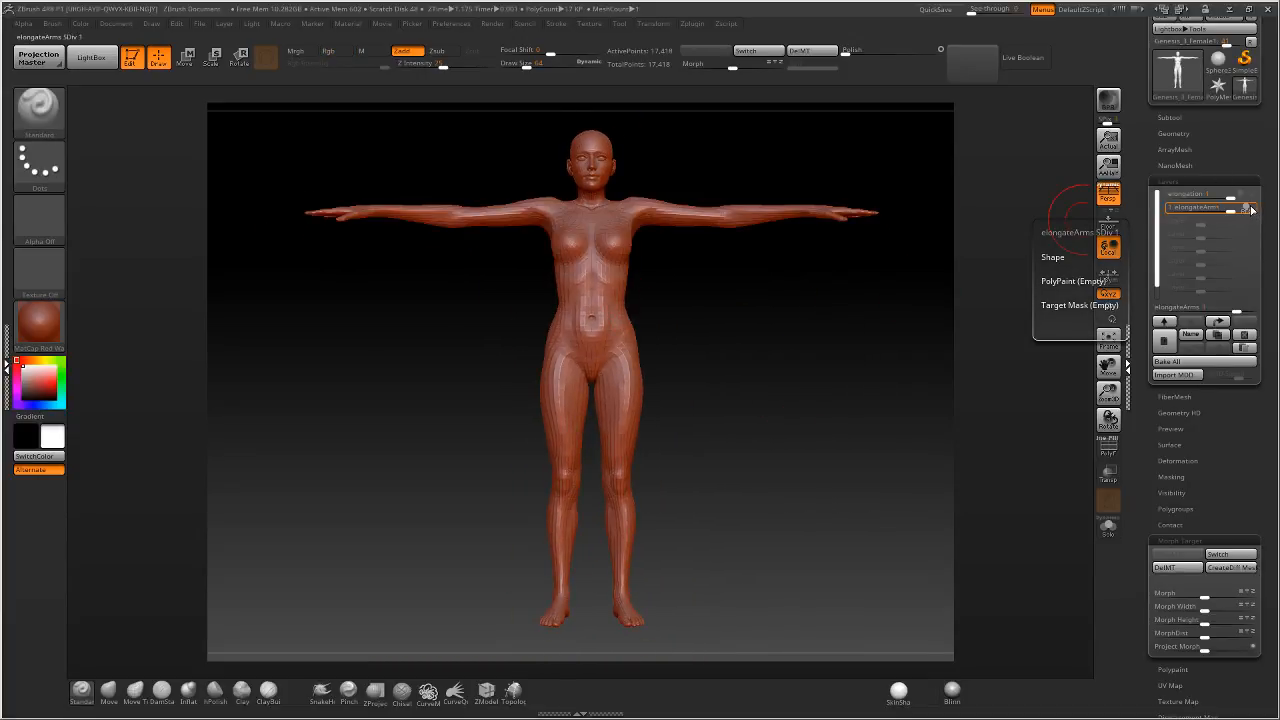
Toggle the elongateArms layer to compare the stretched arms with the original ones, leaving the layer hidden.
click(1251, 209)
click(1251, 209)
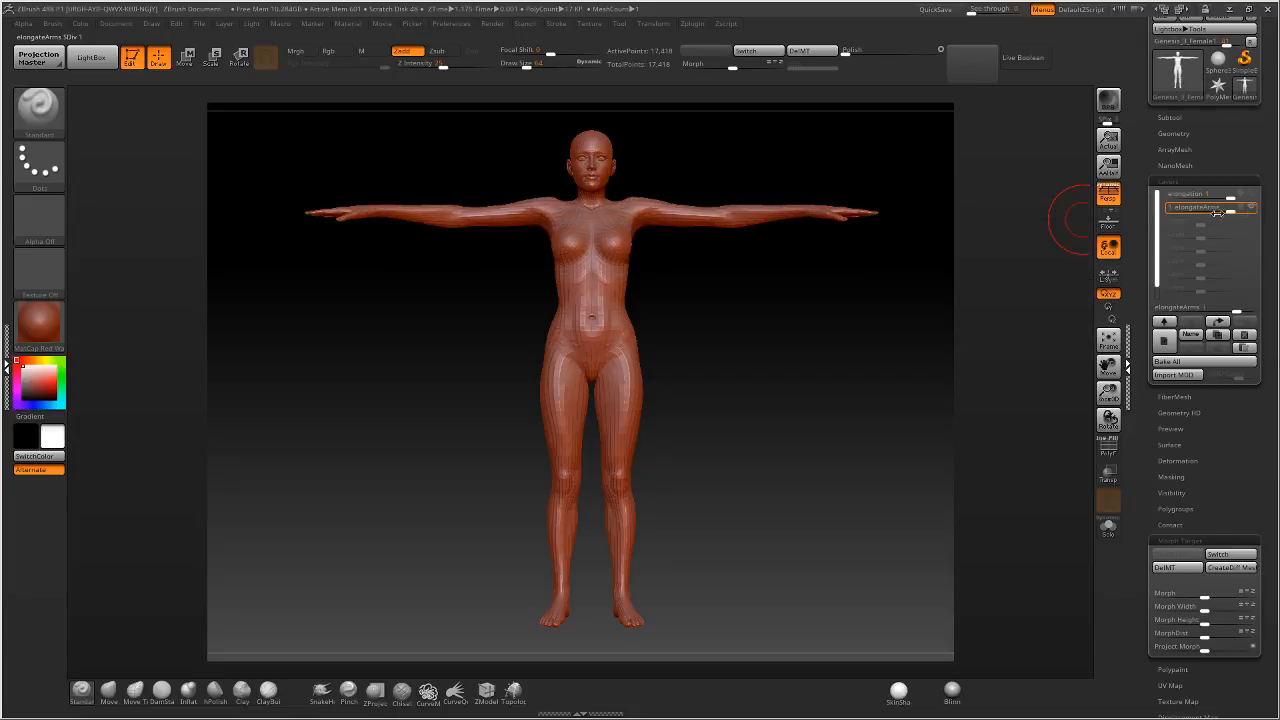
mouse_move(1231, 210)
mouse_down()
mouse_move(1158, 210)
mouse_move(1240, 220)
mouse_up()
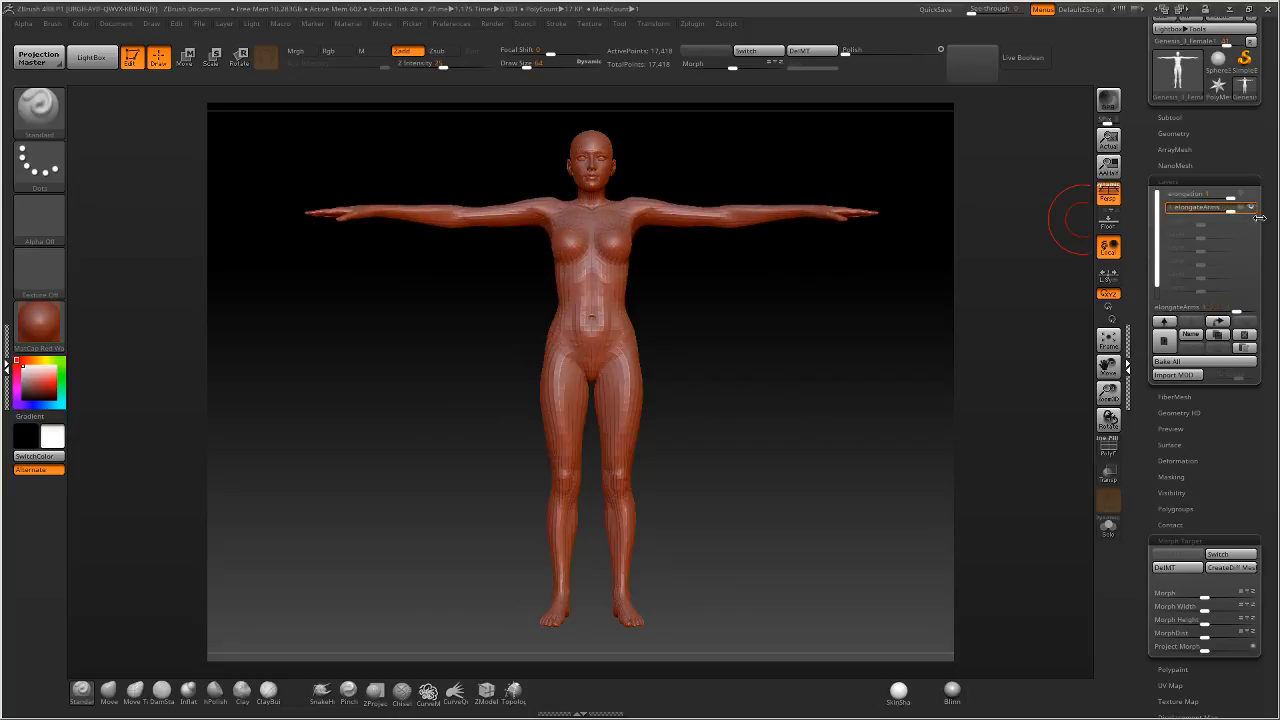
click(1251, 207)
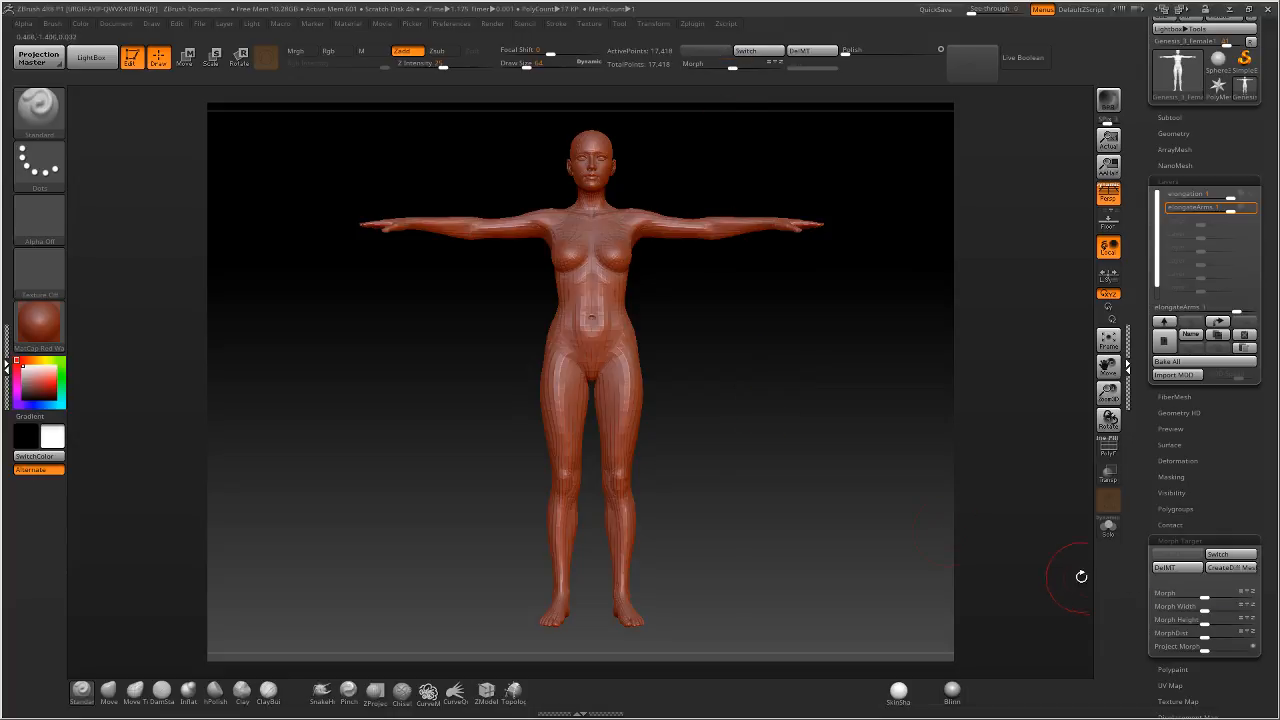
Delete the stored morph target and store the figure's current original shape as a new one.
drag(1152, 512, 1151, 426)
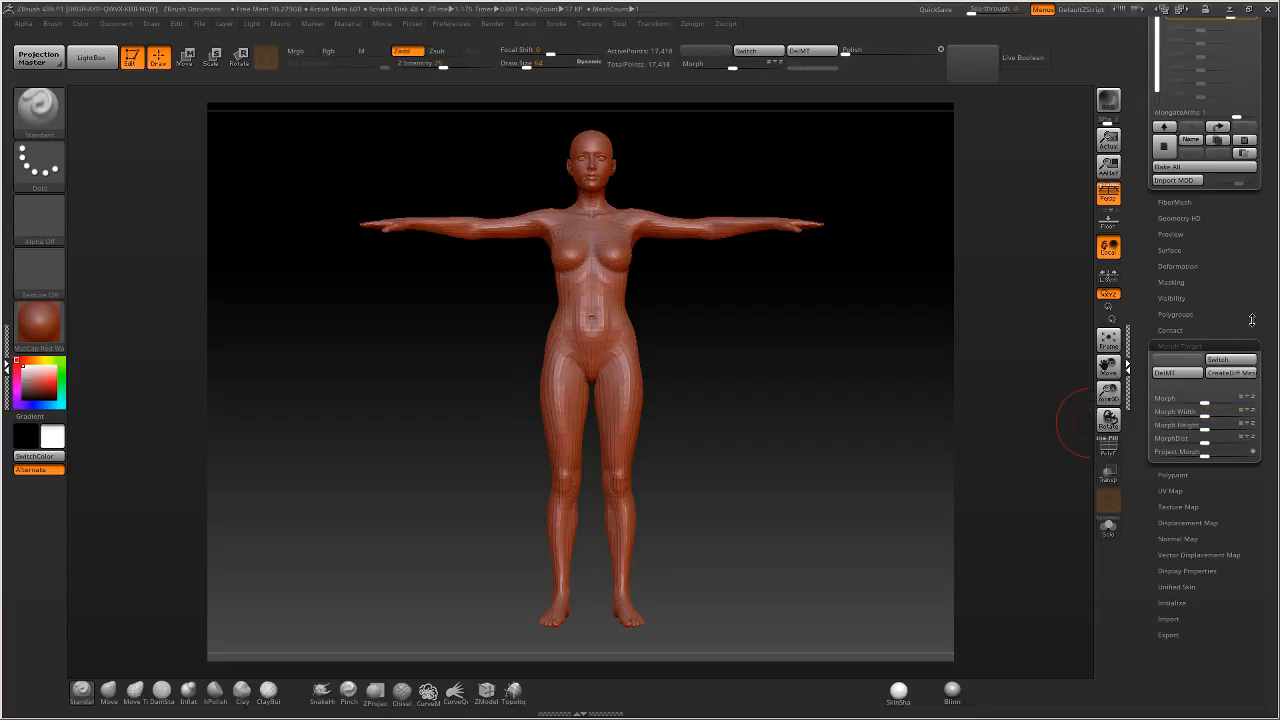
drag(1143, 327, 1148, 365)
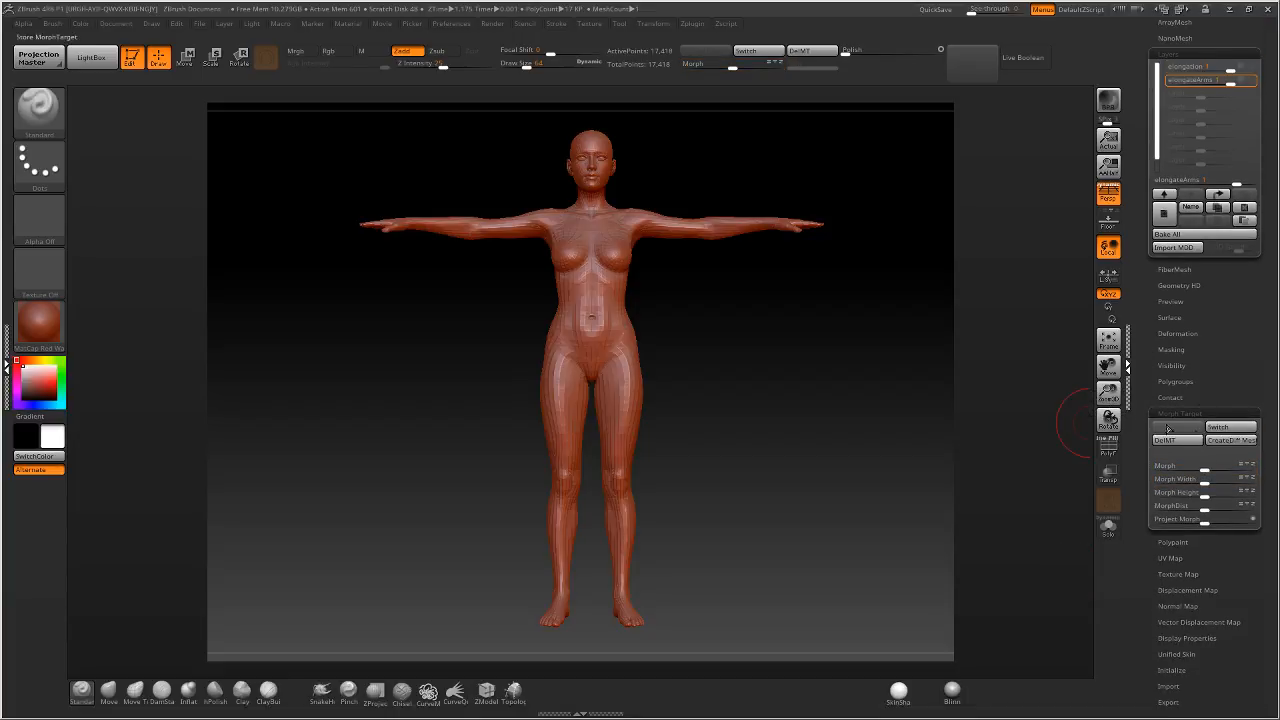
click(1225, 428)
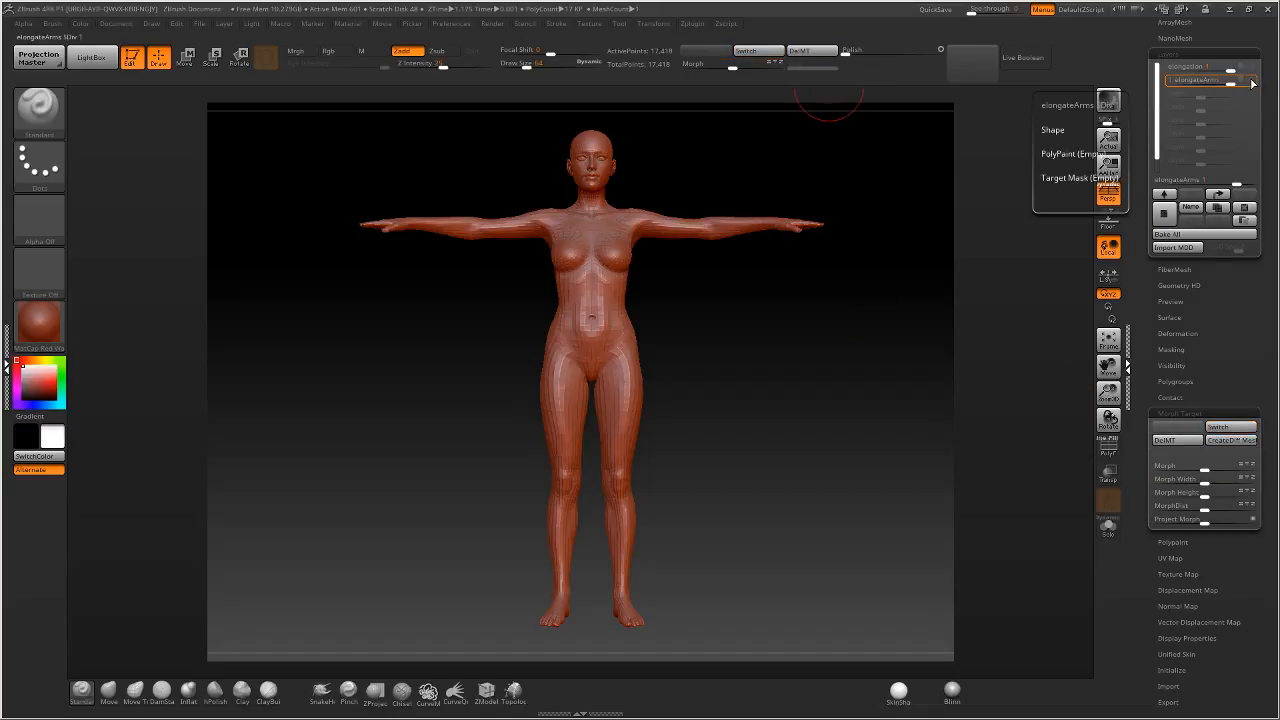
click(820, 52)
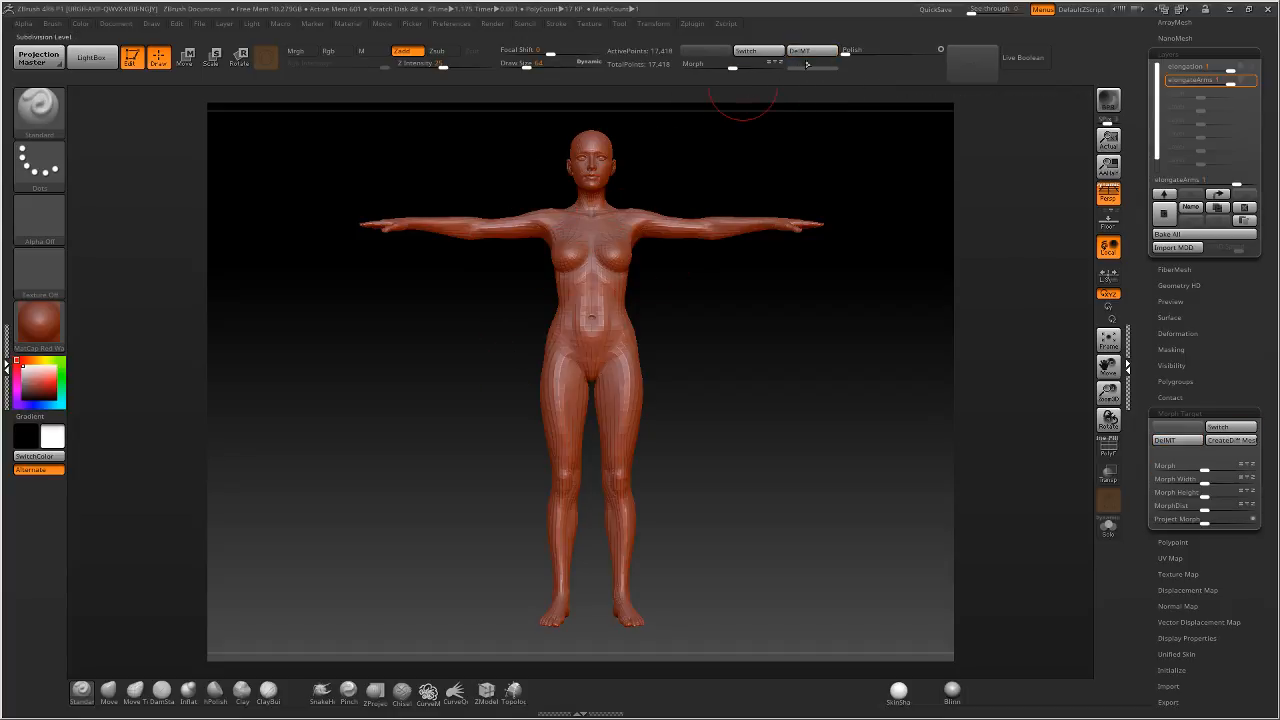
click(806, 55)
click(698, 55)
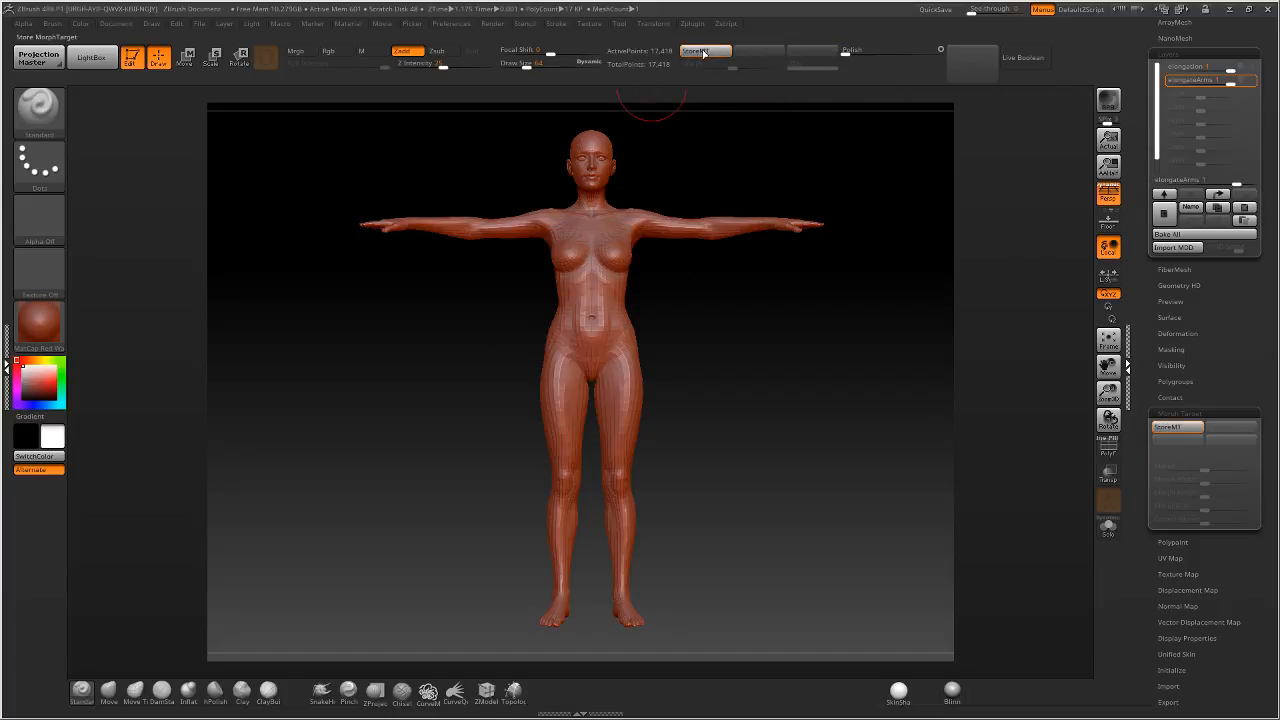
Inflate the torso using the Standard brush at draw size 101 and restore it to the stored morph target shape.
click(533, 65)
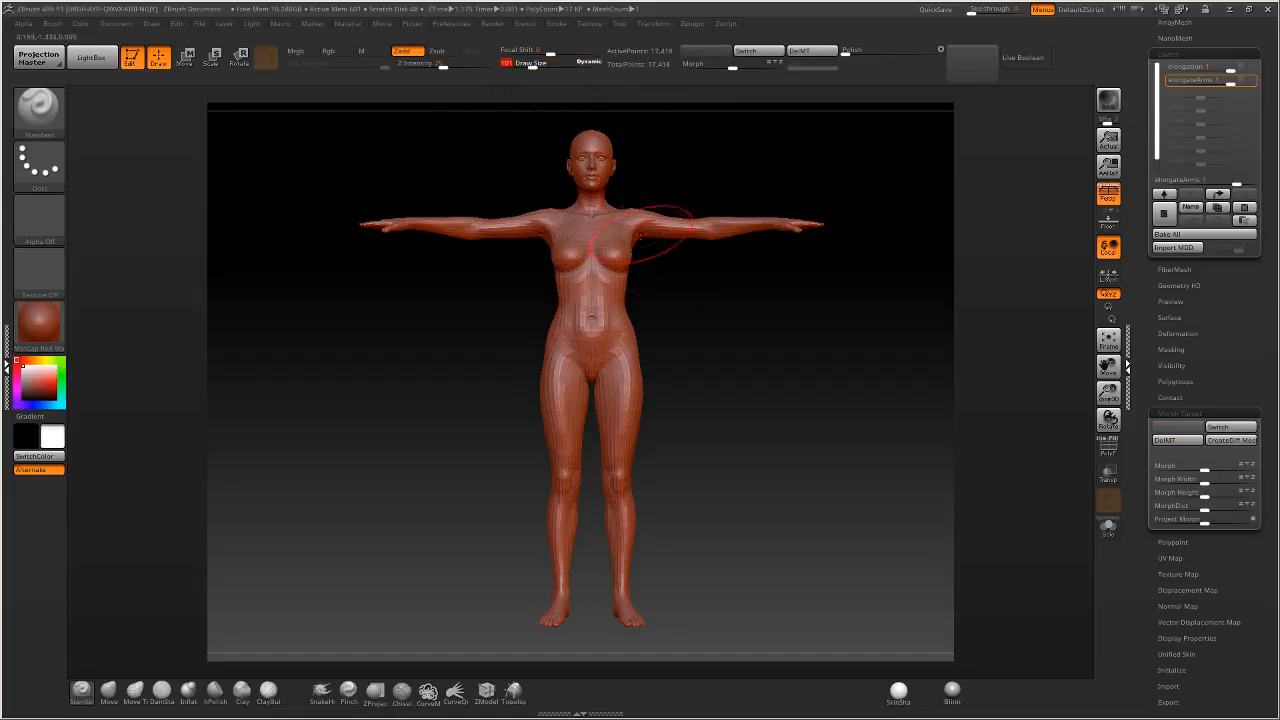
drag(629, 250, 598, 308)
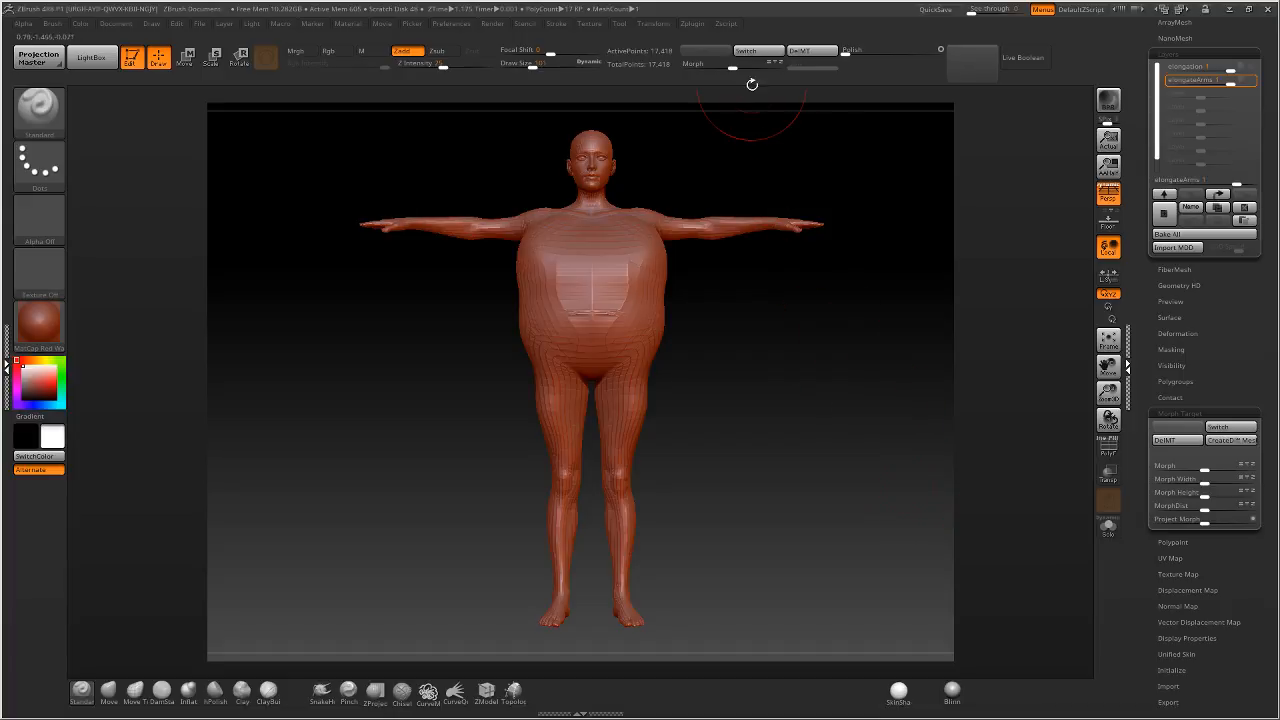
mouse_move(735, 65)
mouse_down()
mouse_move(788, 66)
mouse_move(720, 66)
mouse_move(806, 68)
mouse_move(700, 66)
mouse_move(742, 70)
mouse_move(732, 66)
mouse_up()
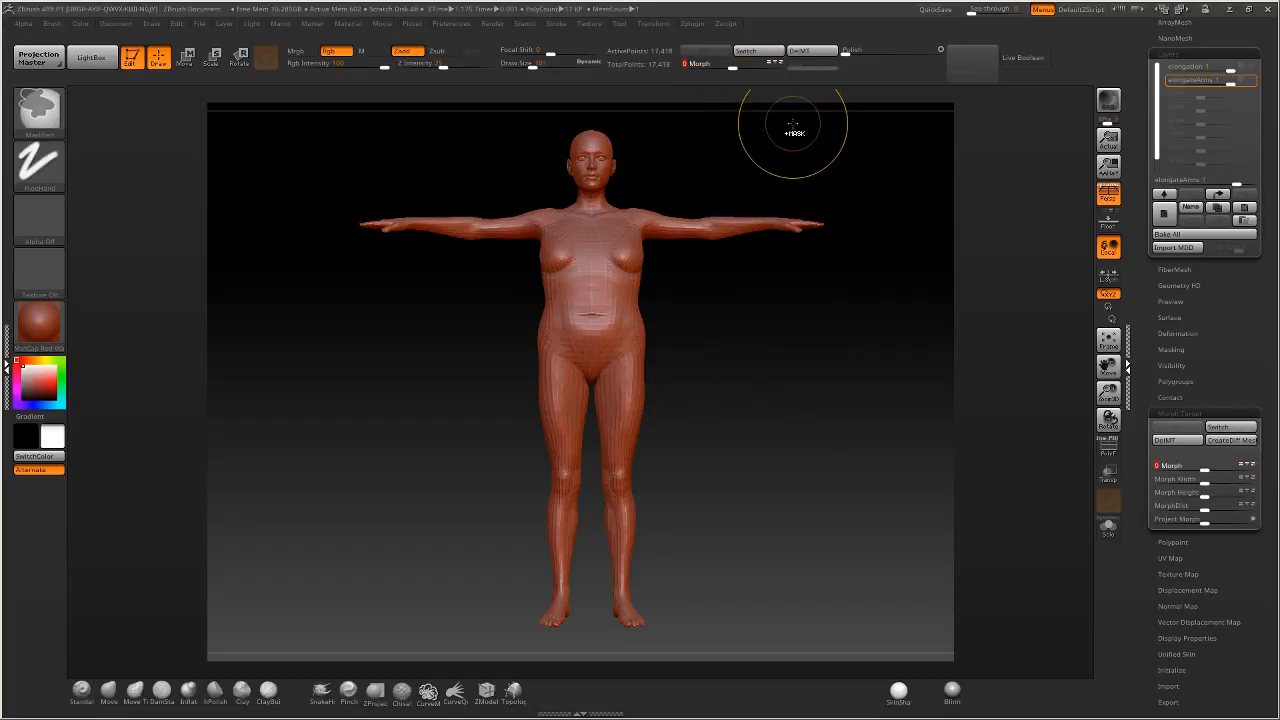
key(ctrl+z)
click(762, 52)
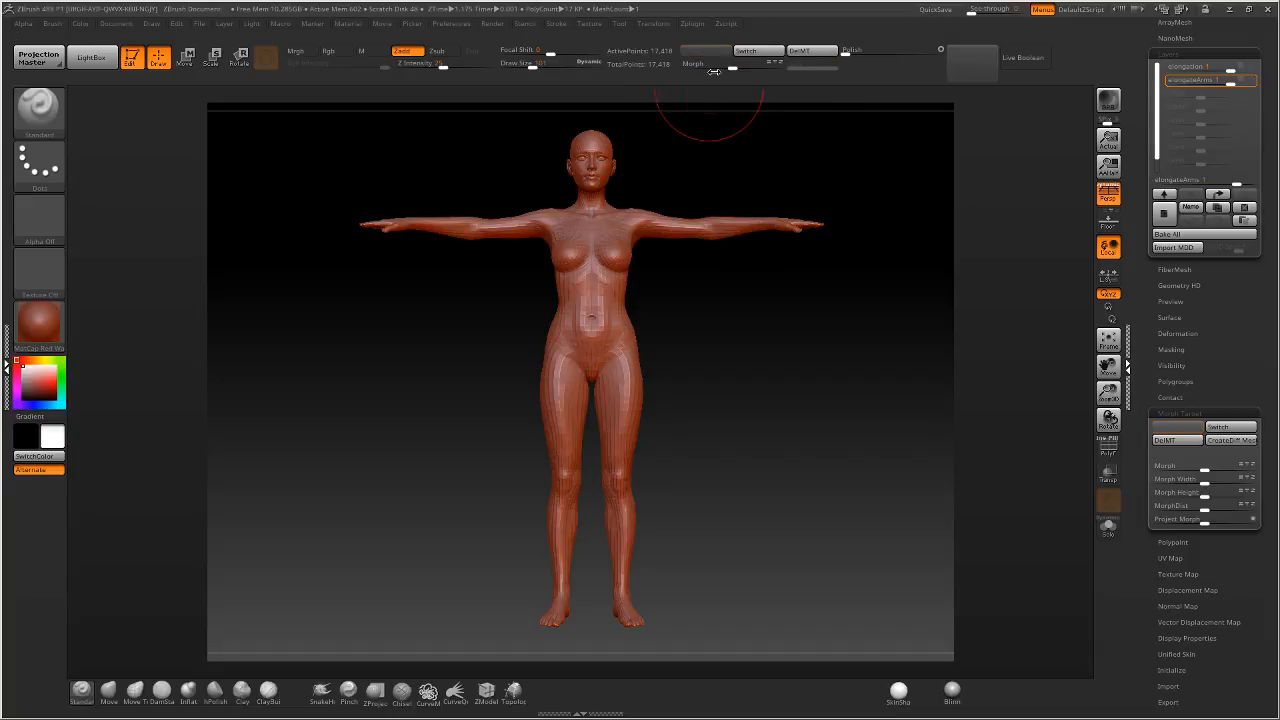
Turn the elongateArms layer on and off and examine the arm proportions from several angles.
click(1251, 81)
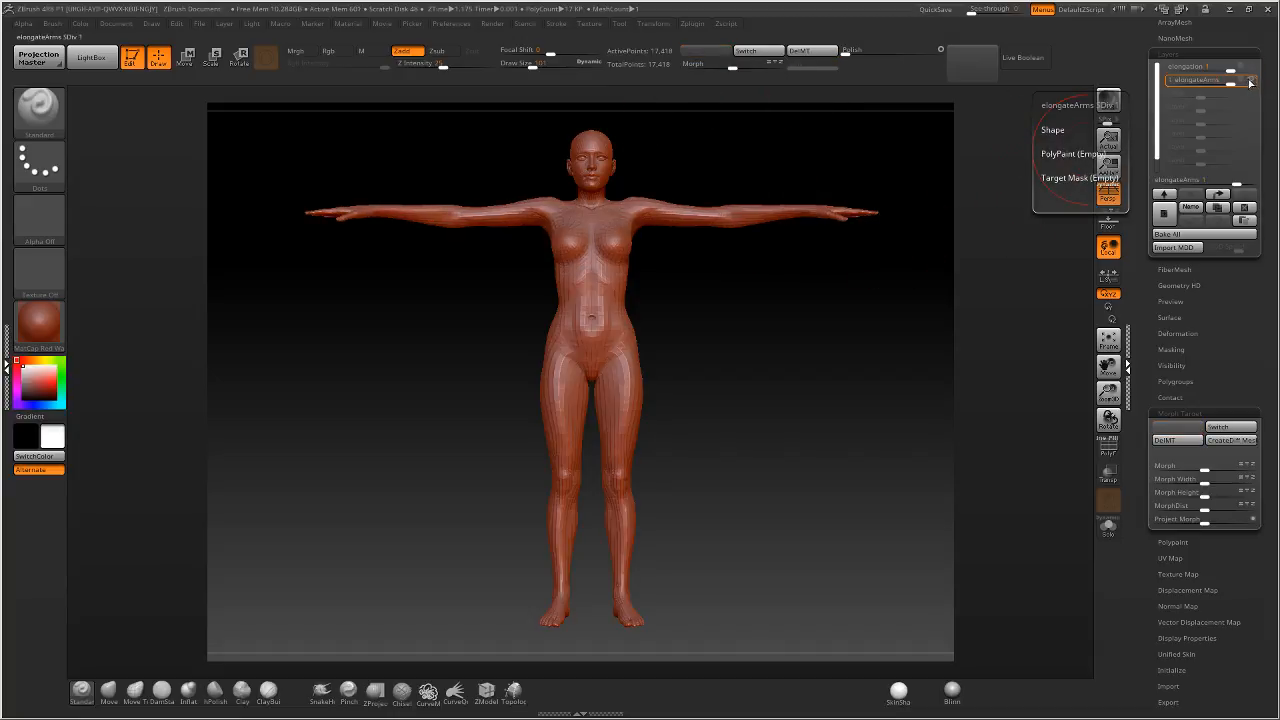
drag(1160, 36, 1152, 124)
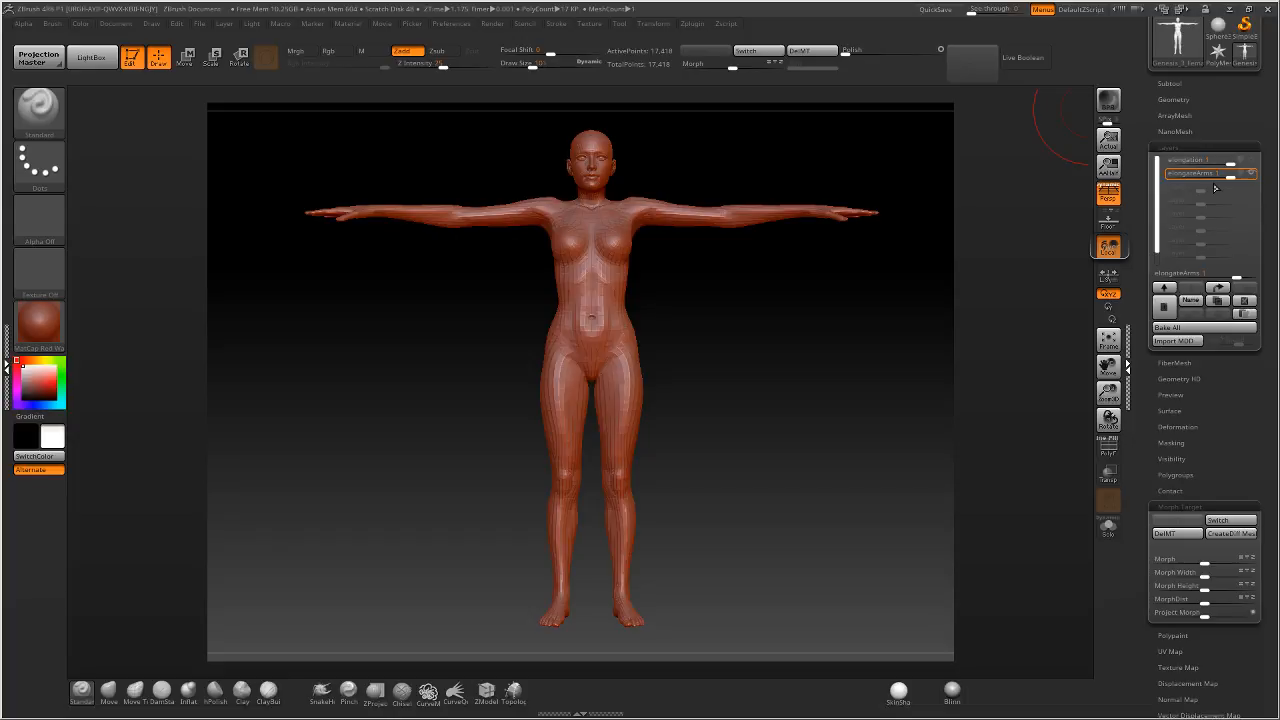
drag(850, 172, 880, 164)
click(1253, 178)
drag(928, 303, 899, 276)
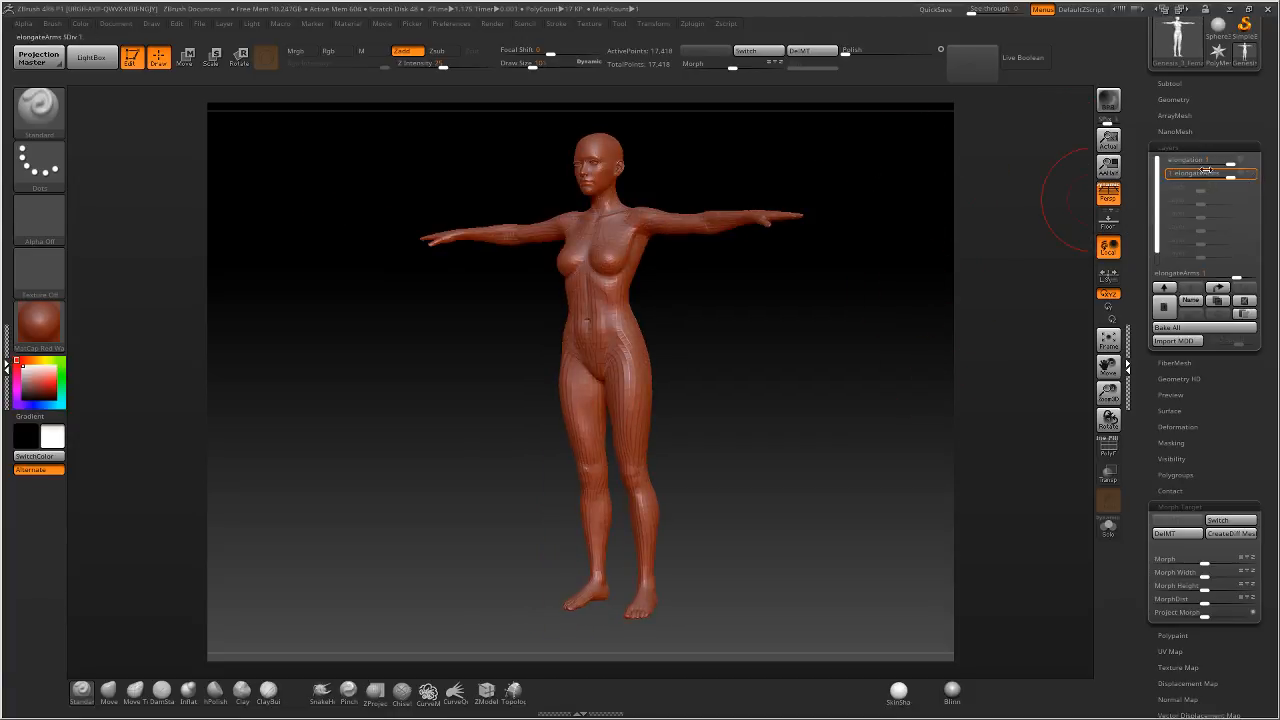
drag(1015, 209, 811, 265)
Show and duplicate the elongation layer, hide the upper copy and put the lower copy into record mode.
click(1252, 162)
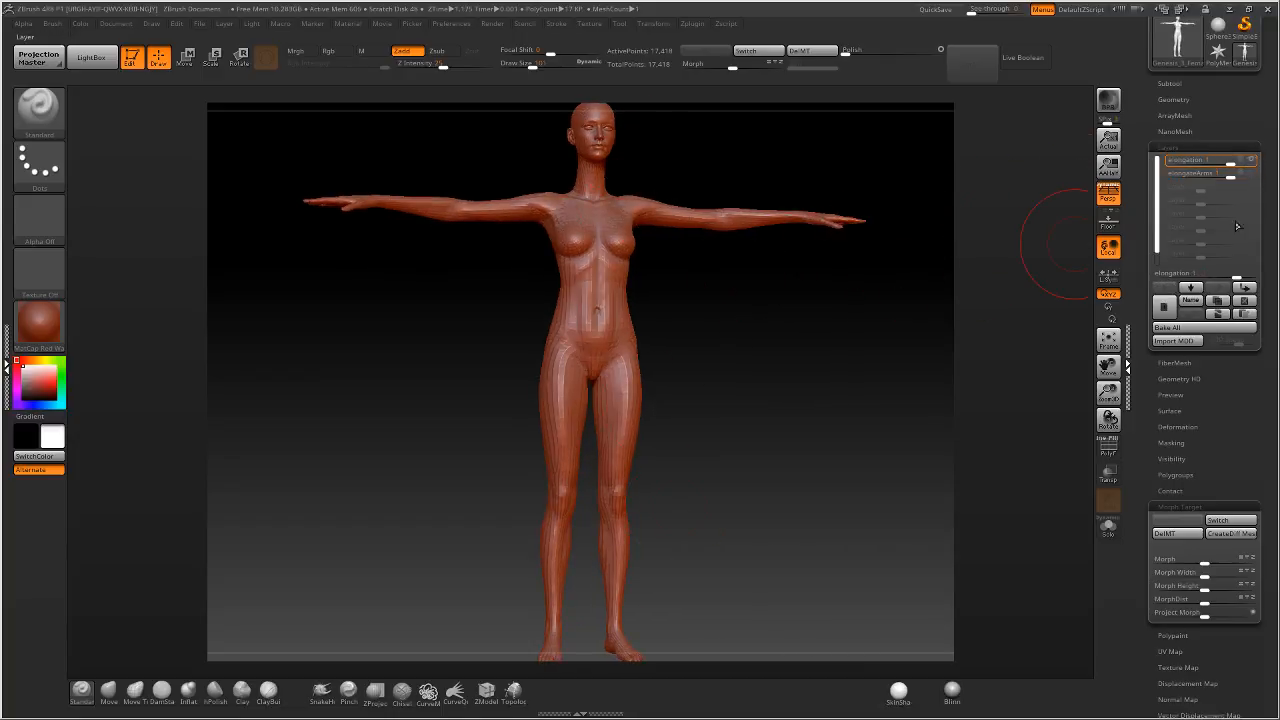
drag(826, 428, 768, 420)
click(1217, 302)
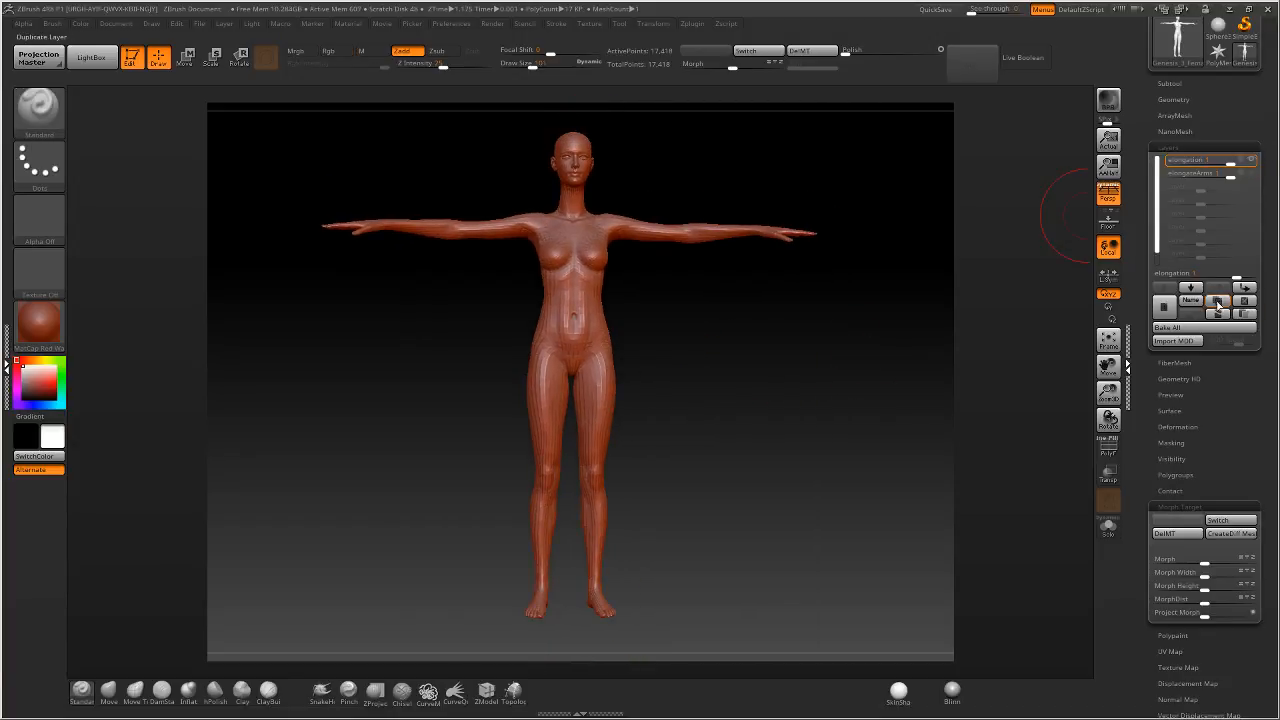
mouse_move(1253, 175)
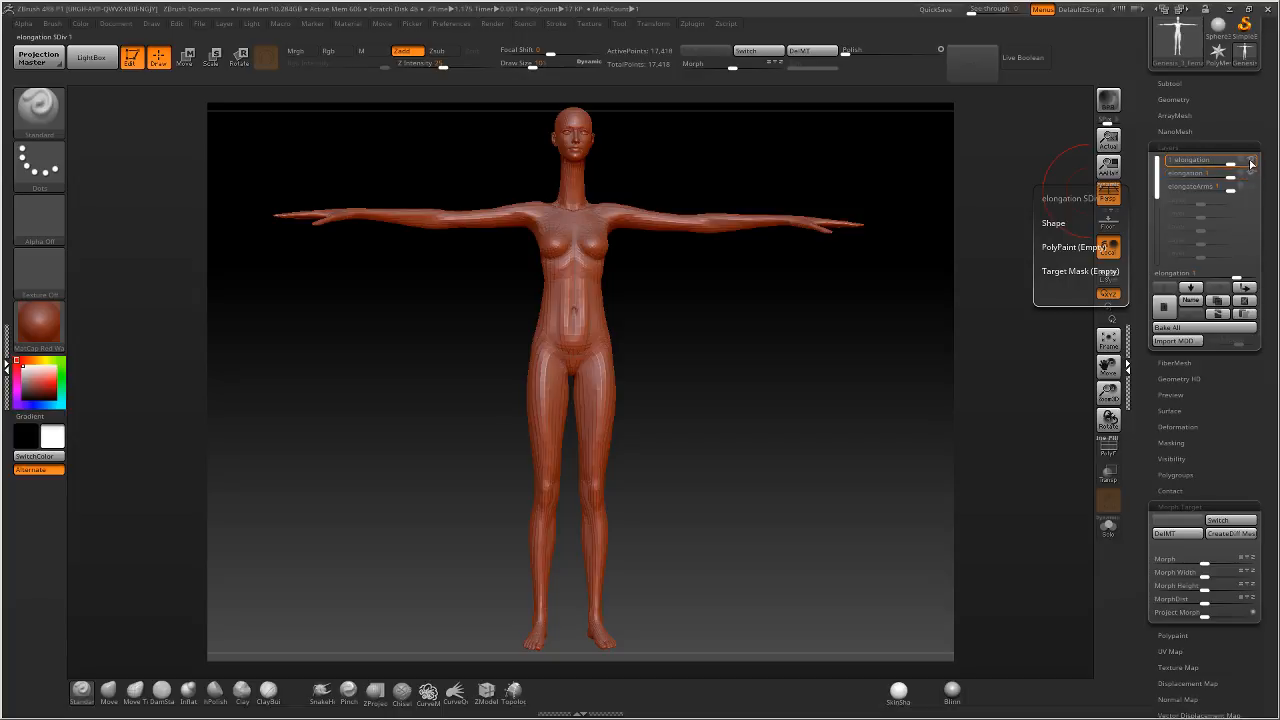
click(1252, 174)
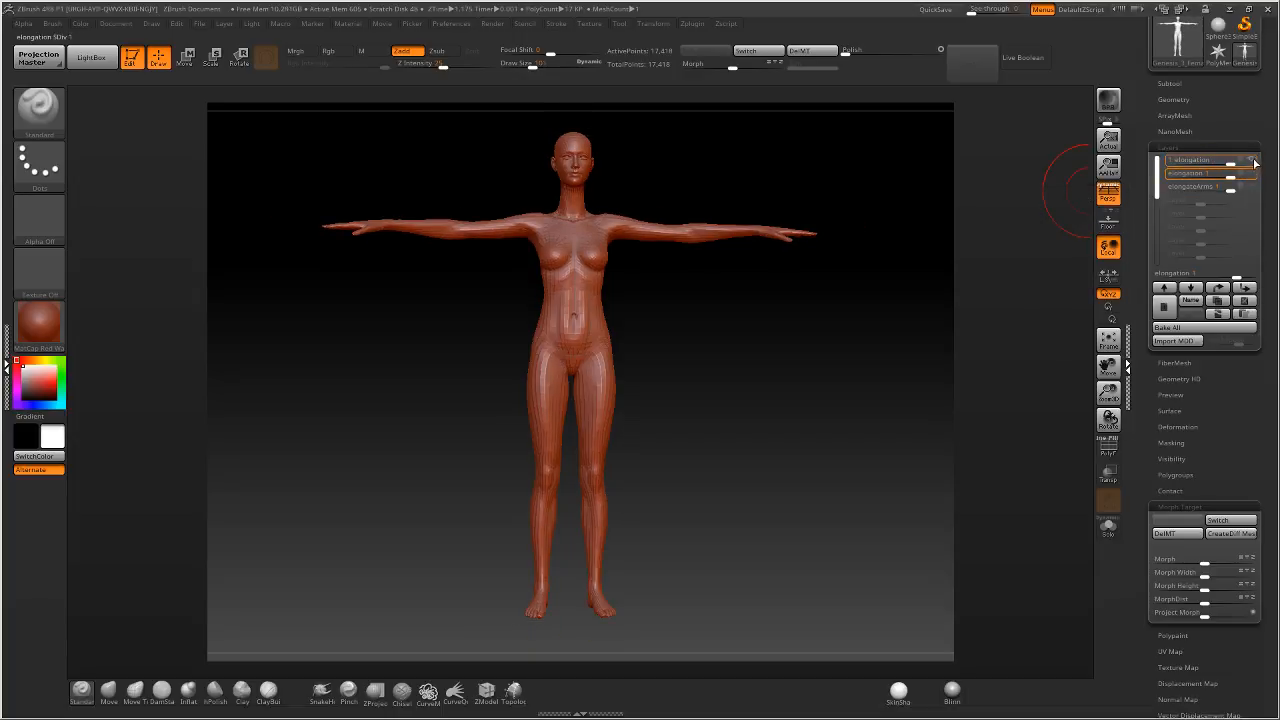
click(1250, 175)
click(1246, 176)
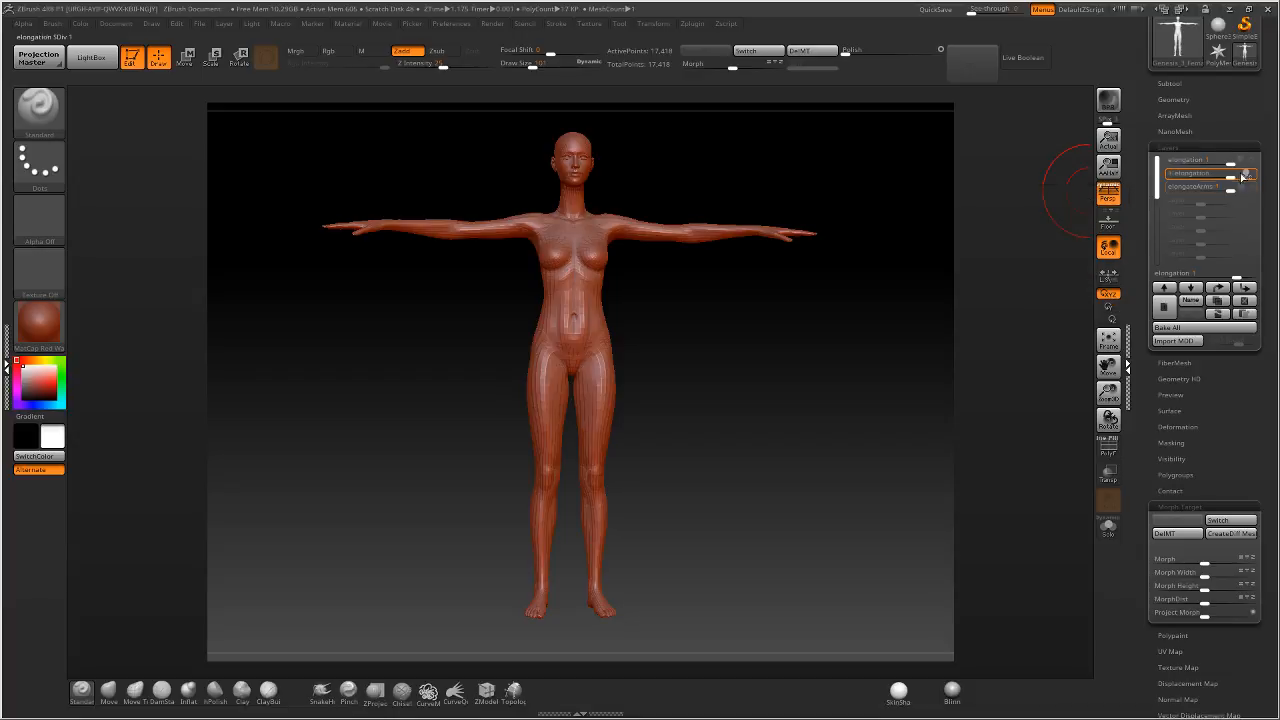
Mask both legs from the hips down to the feet, leaving the upper body unmasked.
alt+drag(834, 340, 877, 319)
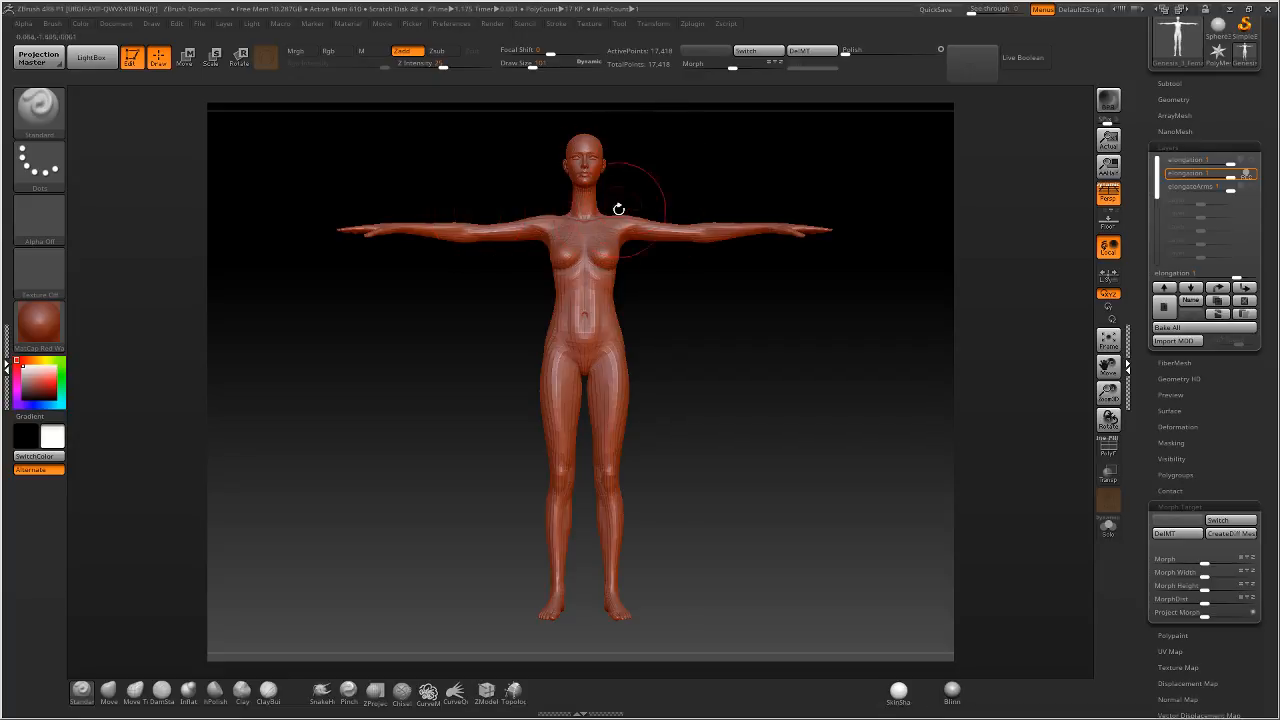
key(ctrl)
drag(843, 294, 774, 371)
ctrl+drag(694, 354, 590, 485)
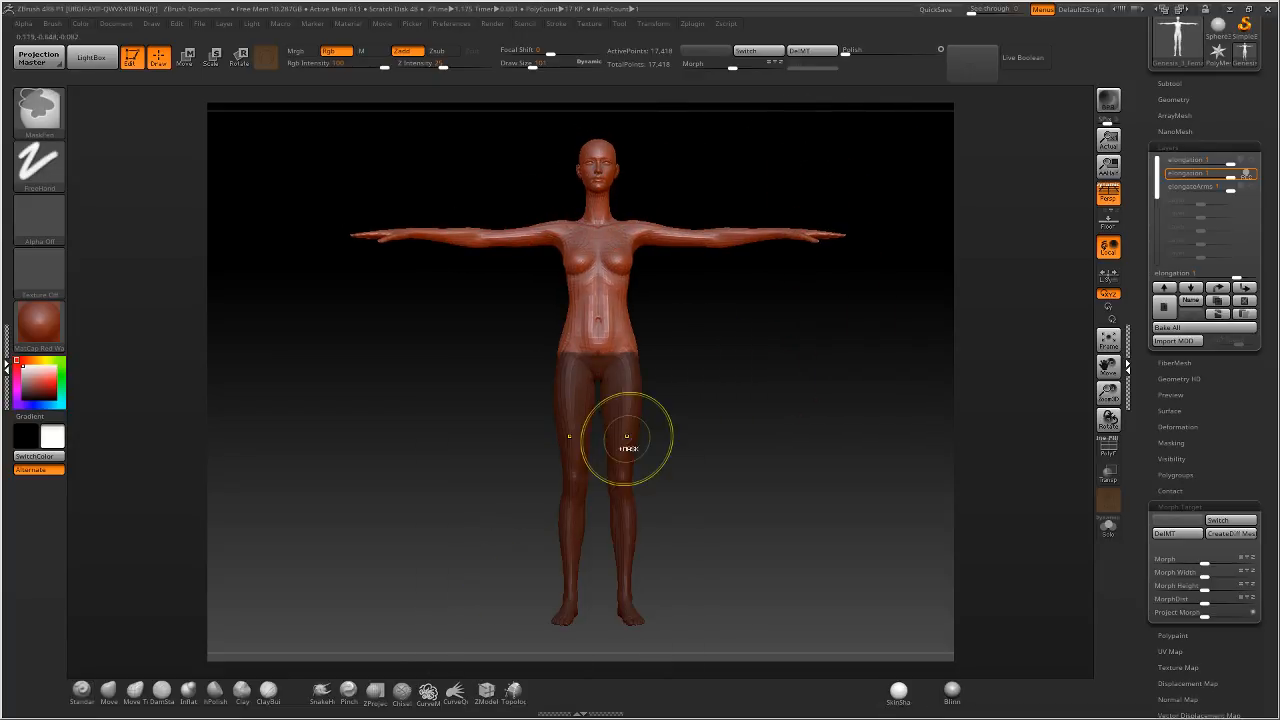
ctrl+click(712, 400)
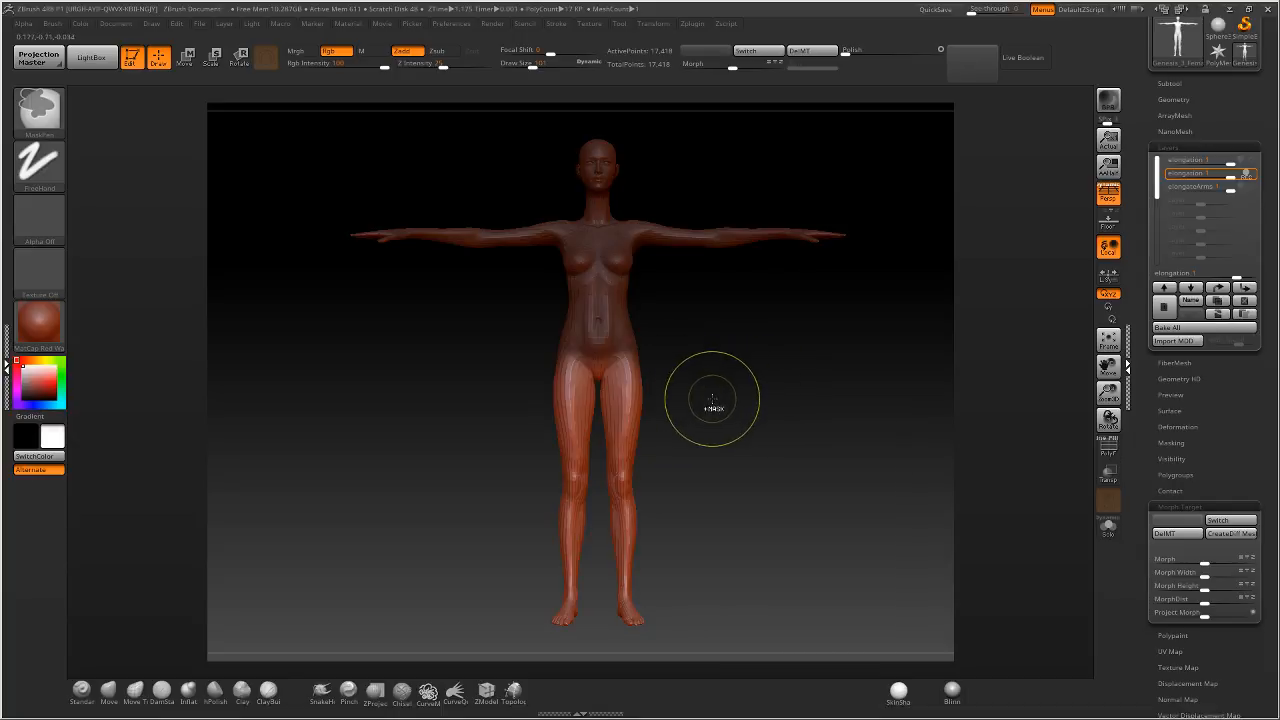
ctrl+click(604, 311)
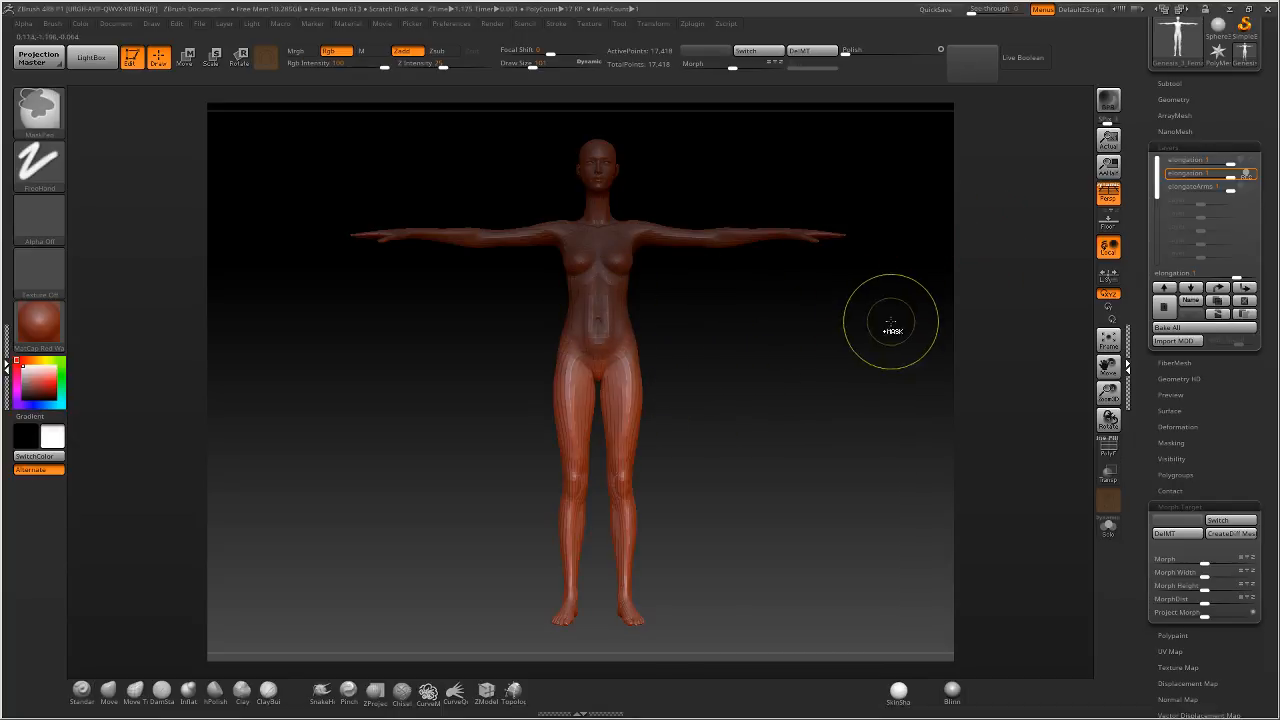
ctrl+click(891, 322)
Morph the unmasked upper body back to the stored morph target shape on the recording layer.
double_click(1134, 187)
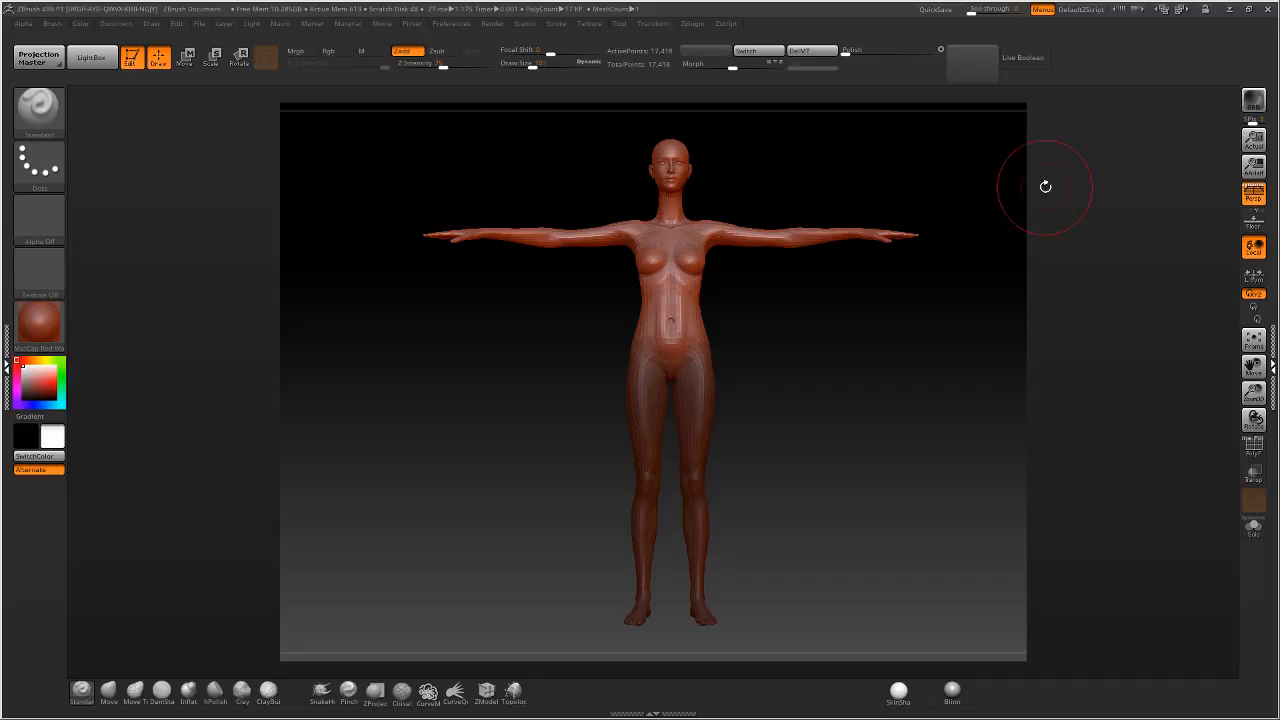
click(1273, 368)
drag(735, 68, 798, 67)
drag(809, 181, 820, 208)
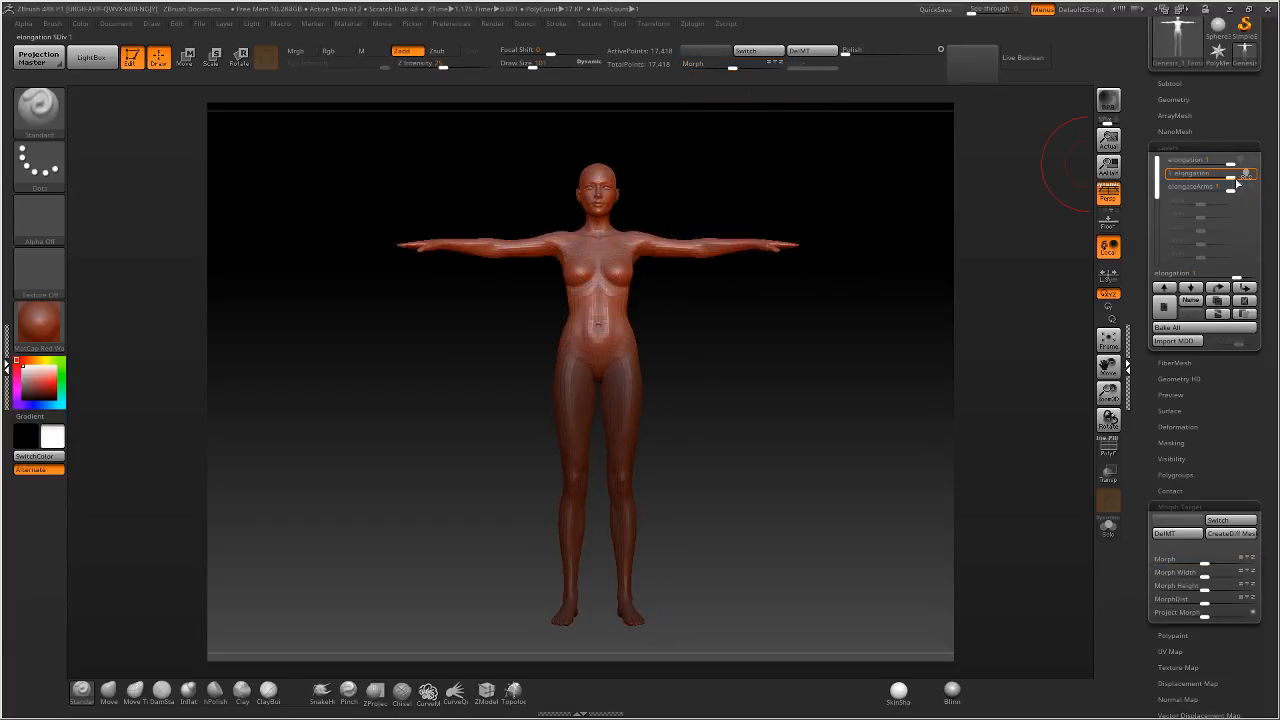
Rename the recording layer elongetLegs, end its recording and clear the leg mask.
click(1190, 300)
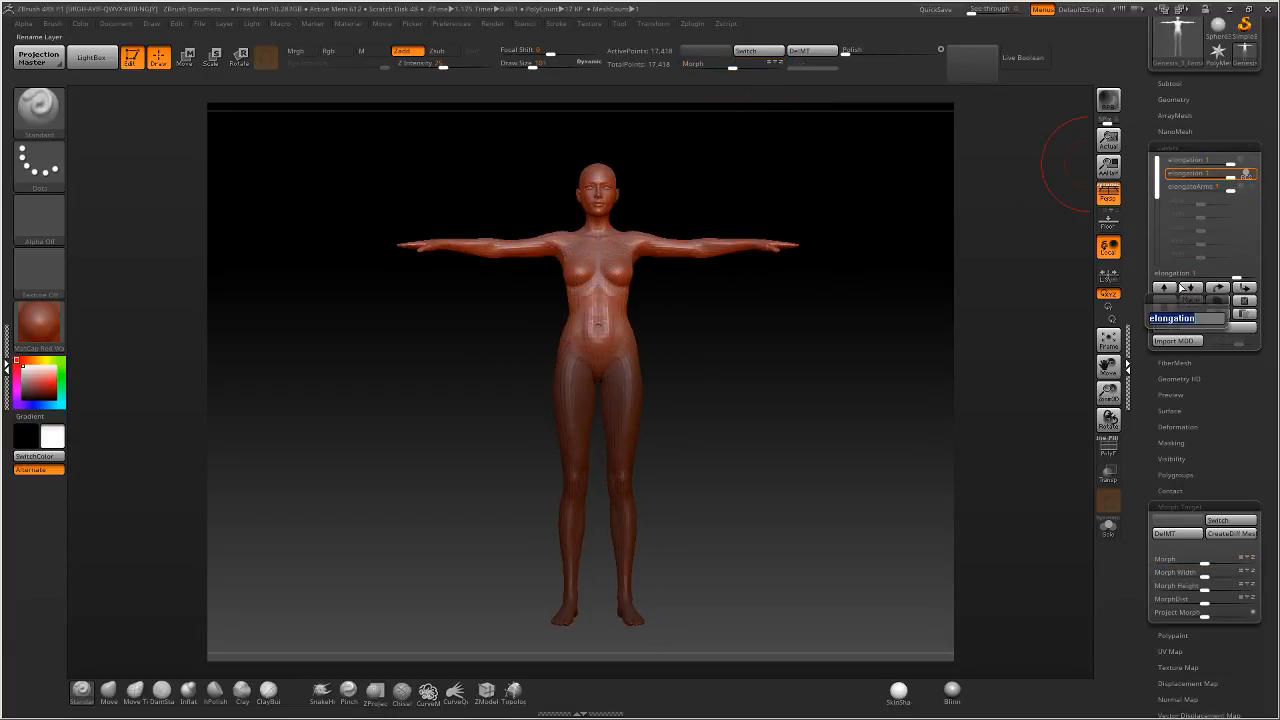
key(BackSpace)
key(Return)
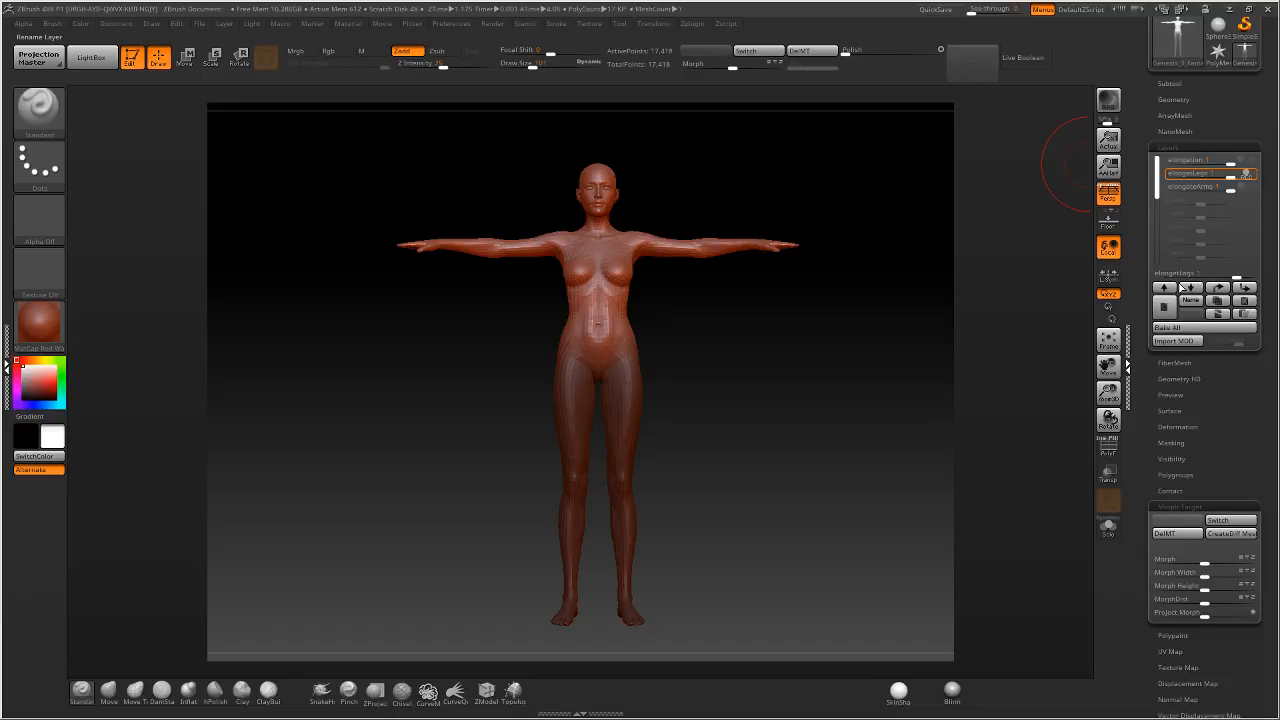
click(1250, 177)
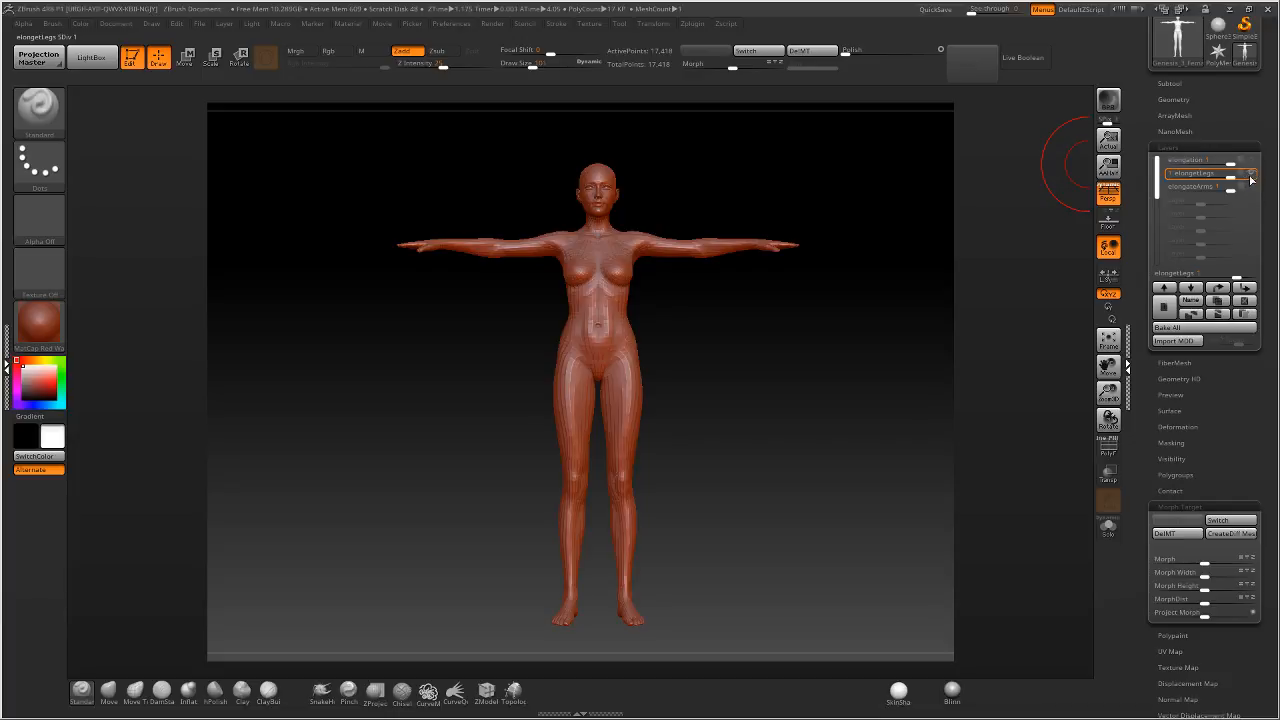
Toggle the elongetLegs and elongateArms layers separately and together to compare the leg and arm proportions.
click(1251, 175)
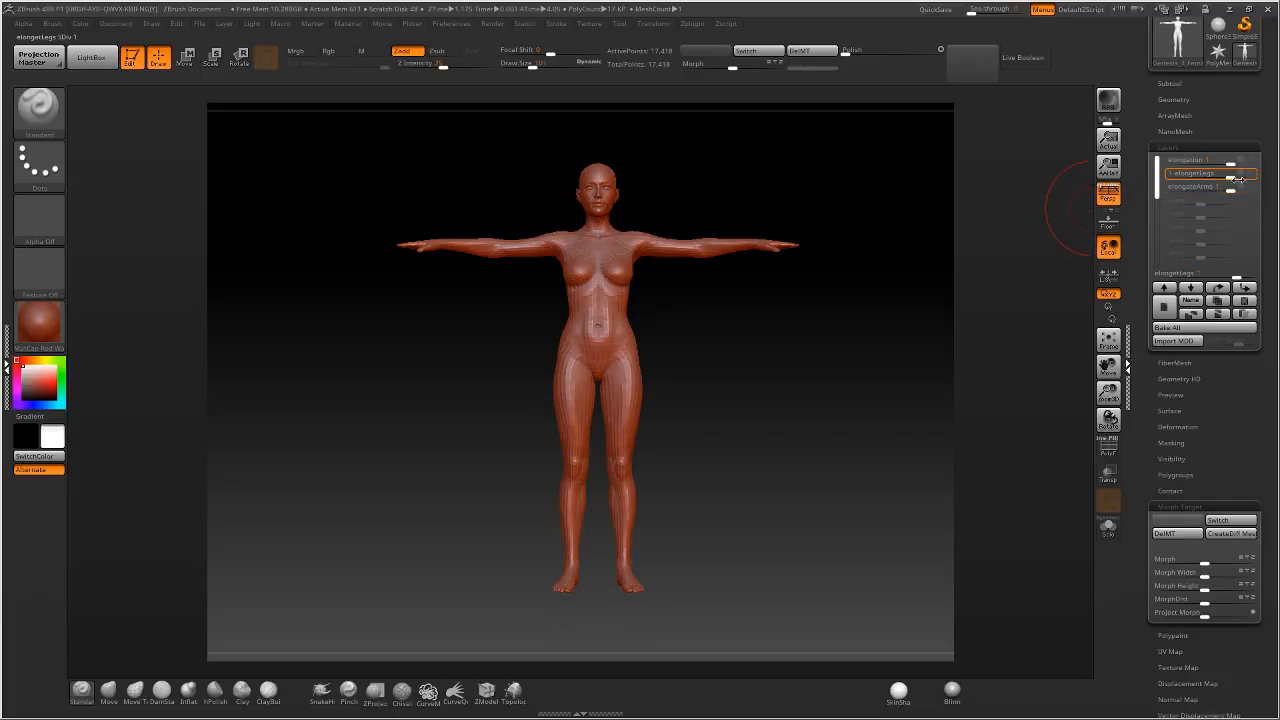
click(1251, 189)
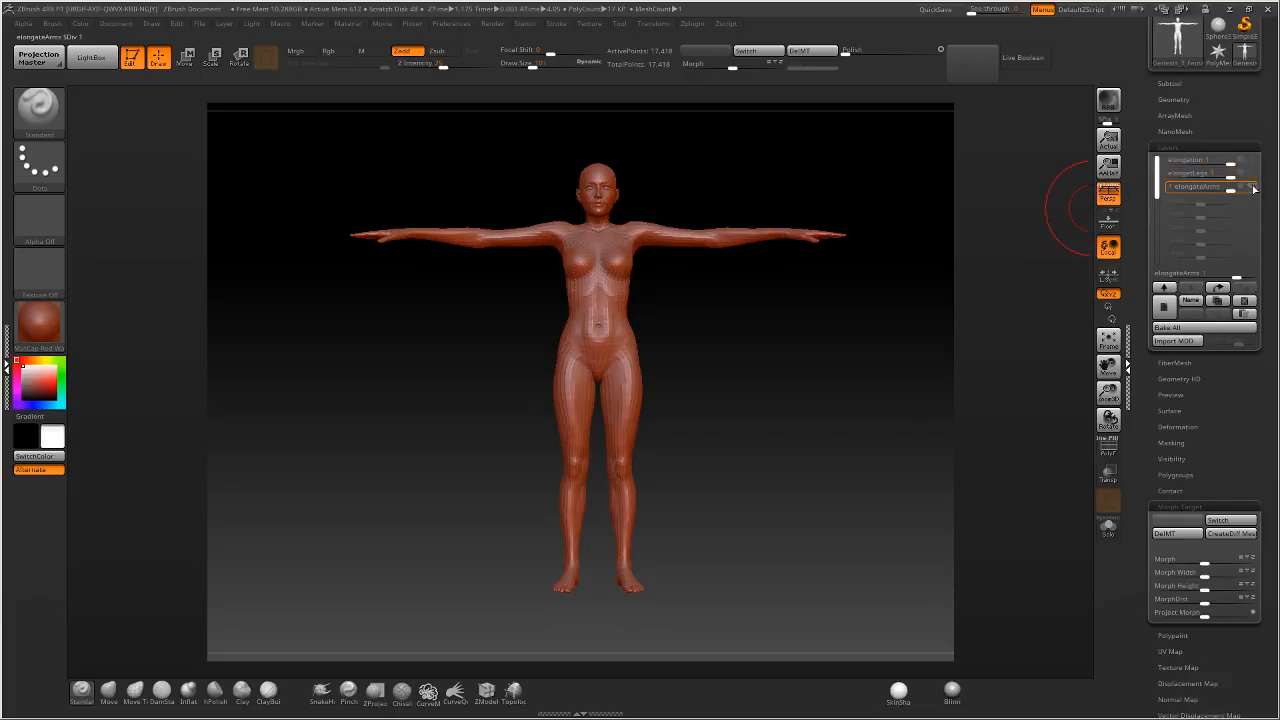
click(1252, 189)
click(1251, 174)
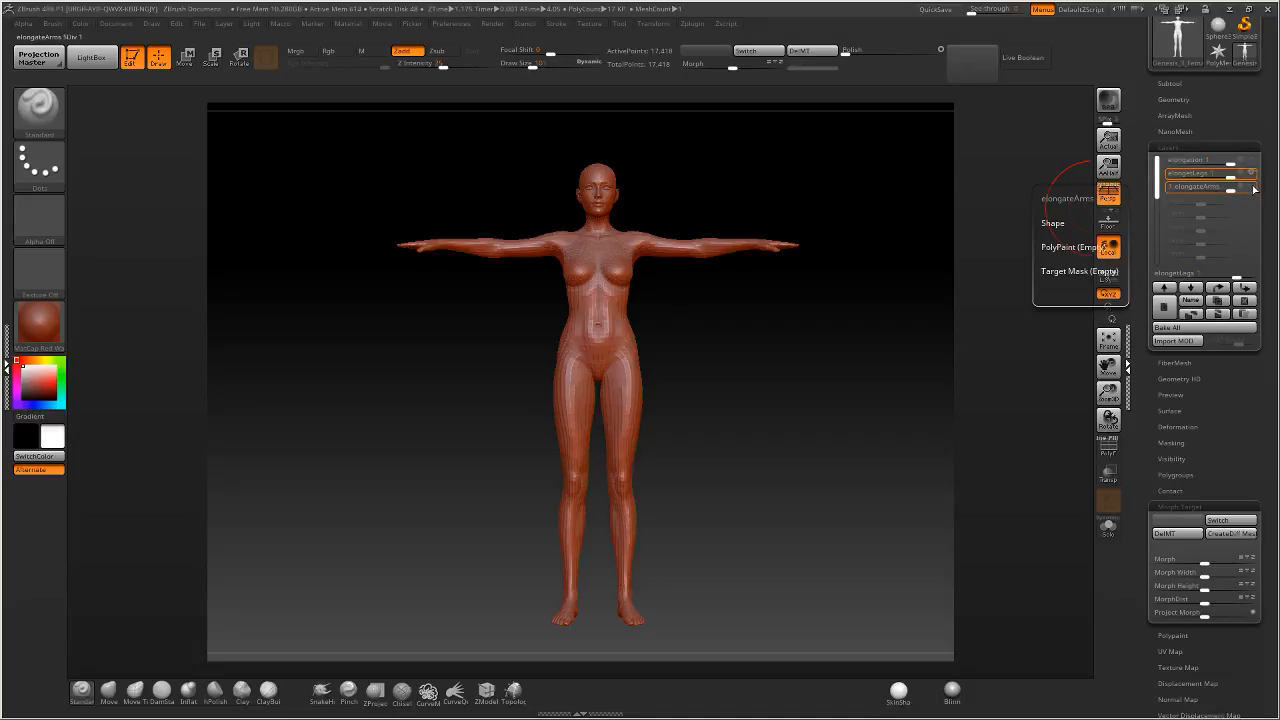
click(1252, 189)
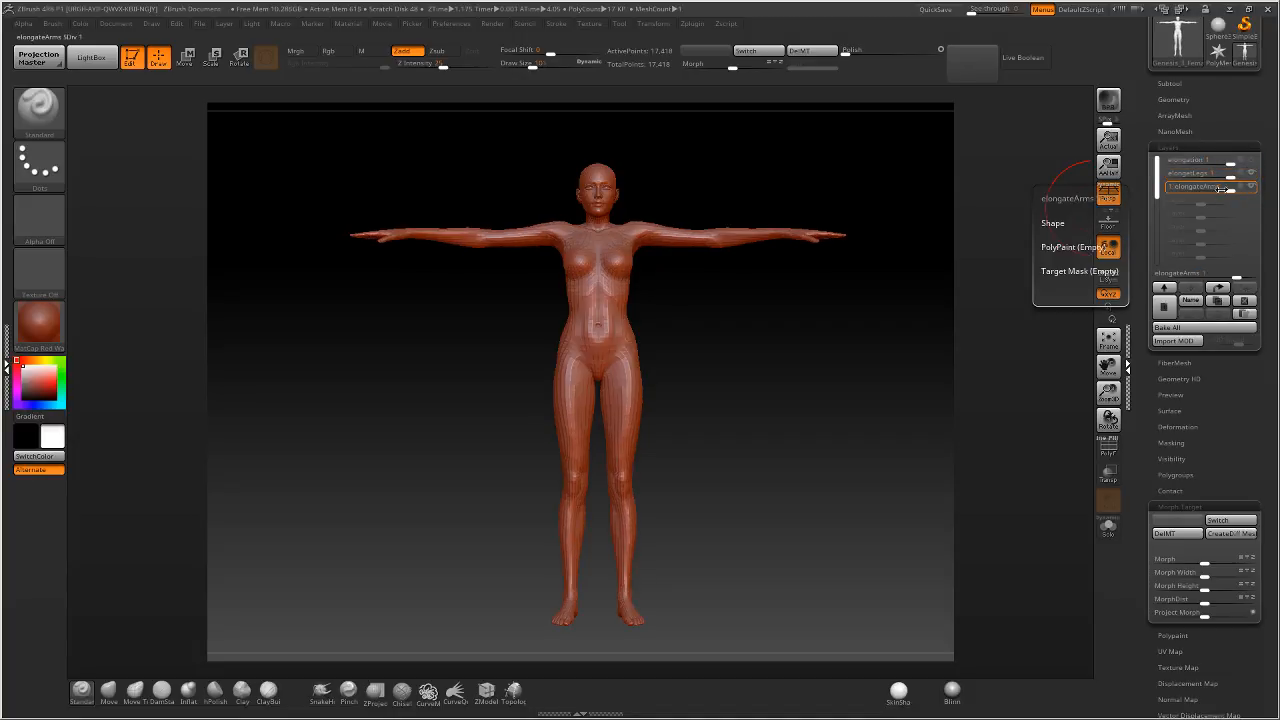
mouse_move(1229, 188)
mouse_down()
mouse_move(1180, 187)
mouse_move(1244, 186)
mouse_up()
click(1252, 187)
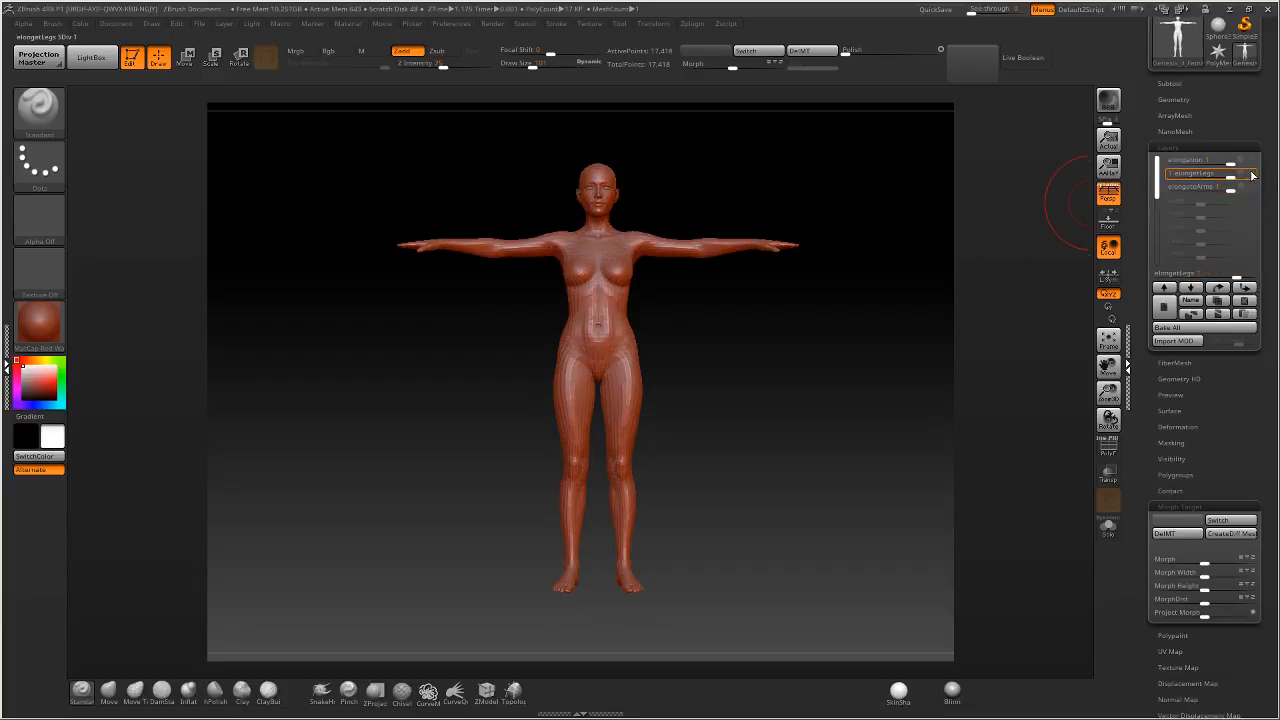
Try the elongetLegs, elongateArms and elongation layers at an intensity of -1, leaving all three hidden.
click(1253, 189)
drag(1229, 174, 1118, 179)
drag(1230, 188, 1136, 192)
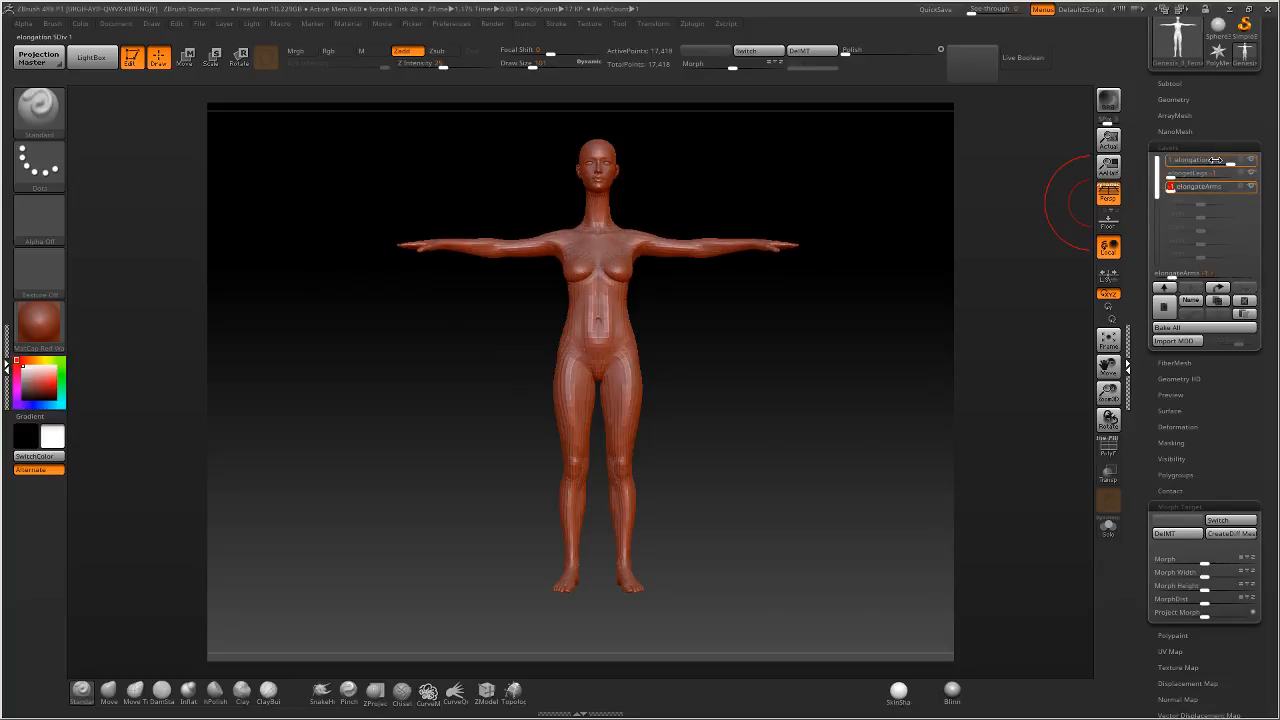
drag(1231, 163, 1154, 167)
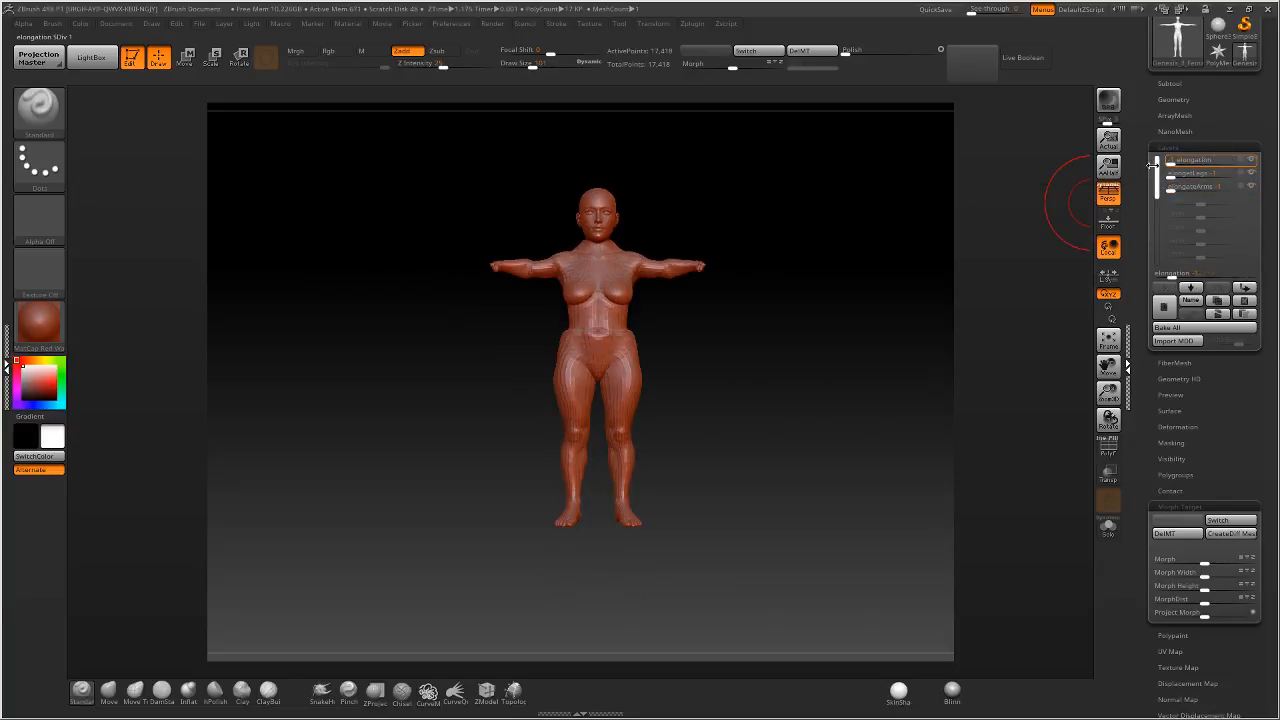
click(1253, 161)
click(1254, 174)
click(1252, 187)
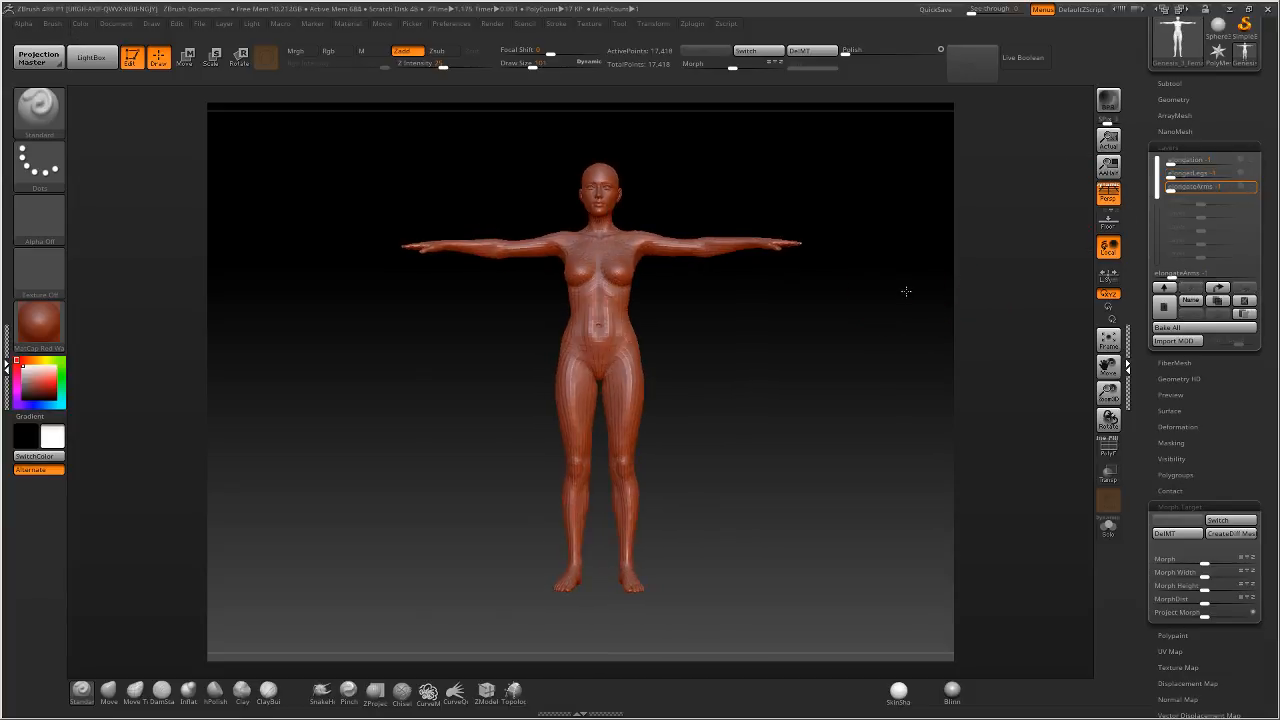
Set the elongation layer to intensity 1, duplicate it, hide the upper copy and record on the lower one.
click(1235, 159)
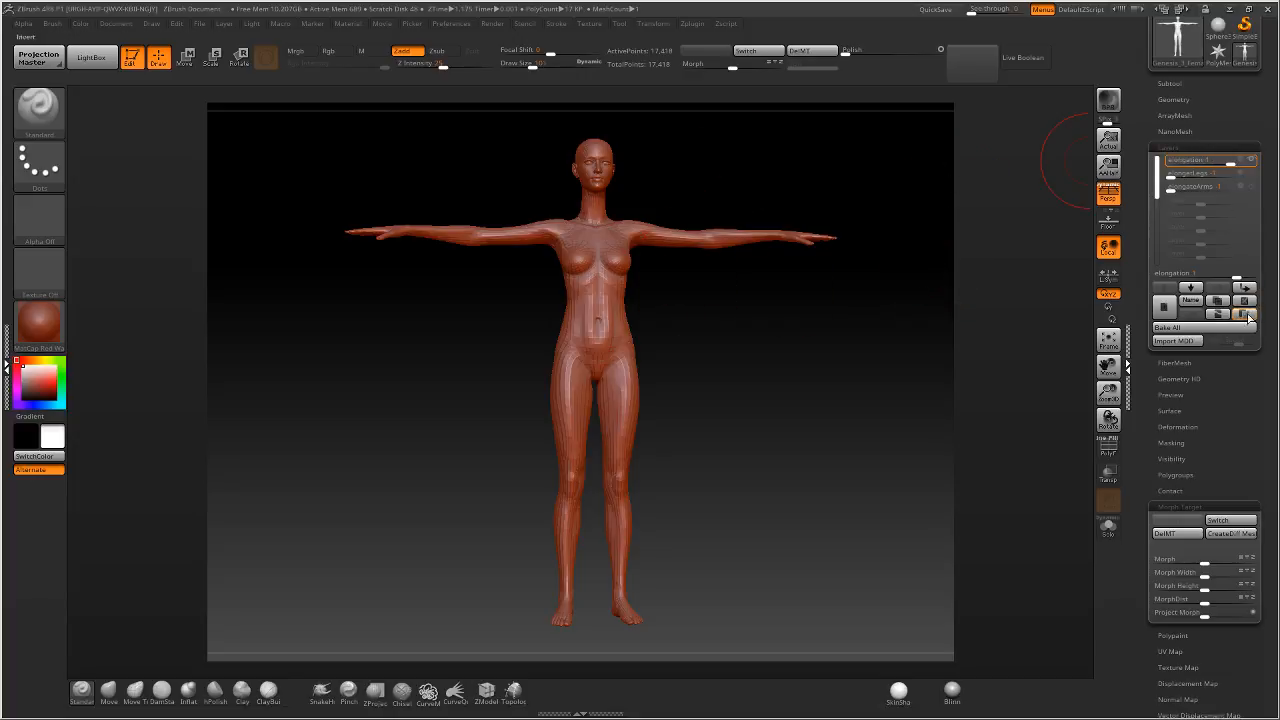
click(1216, 314)
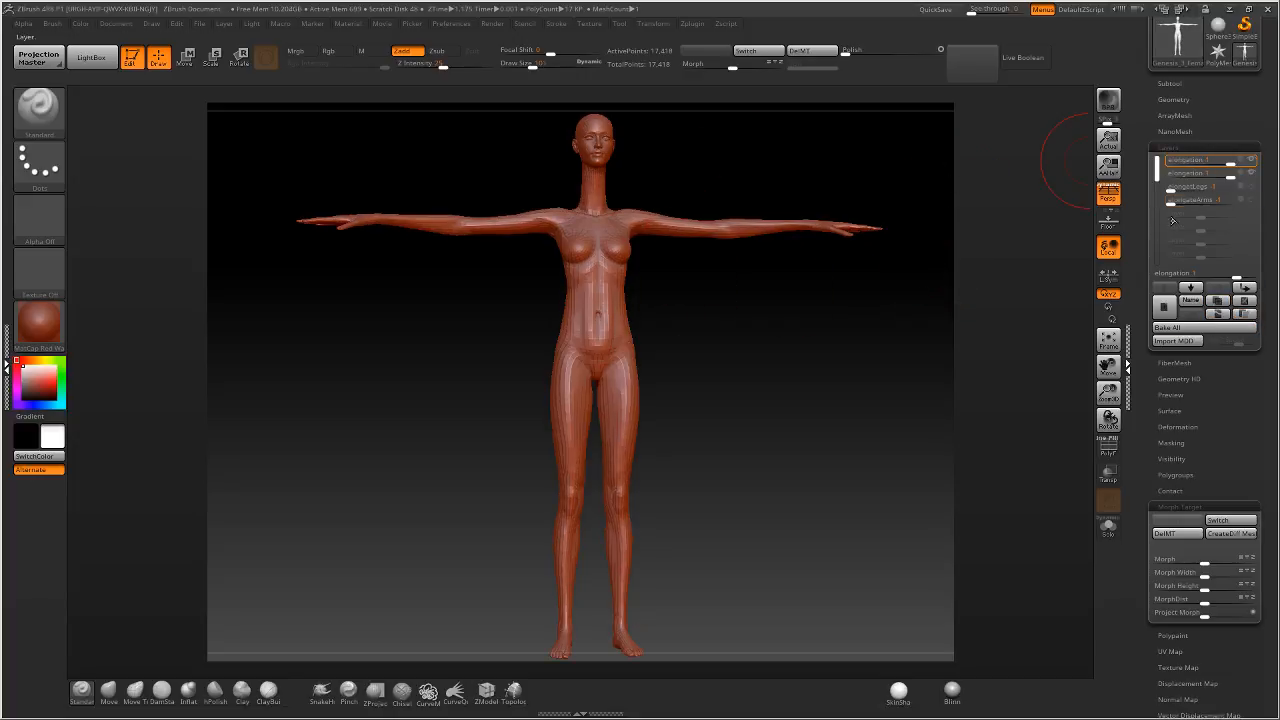
click(1251, 161)
click(1200, 173)
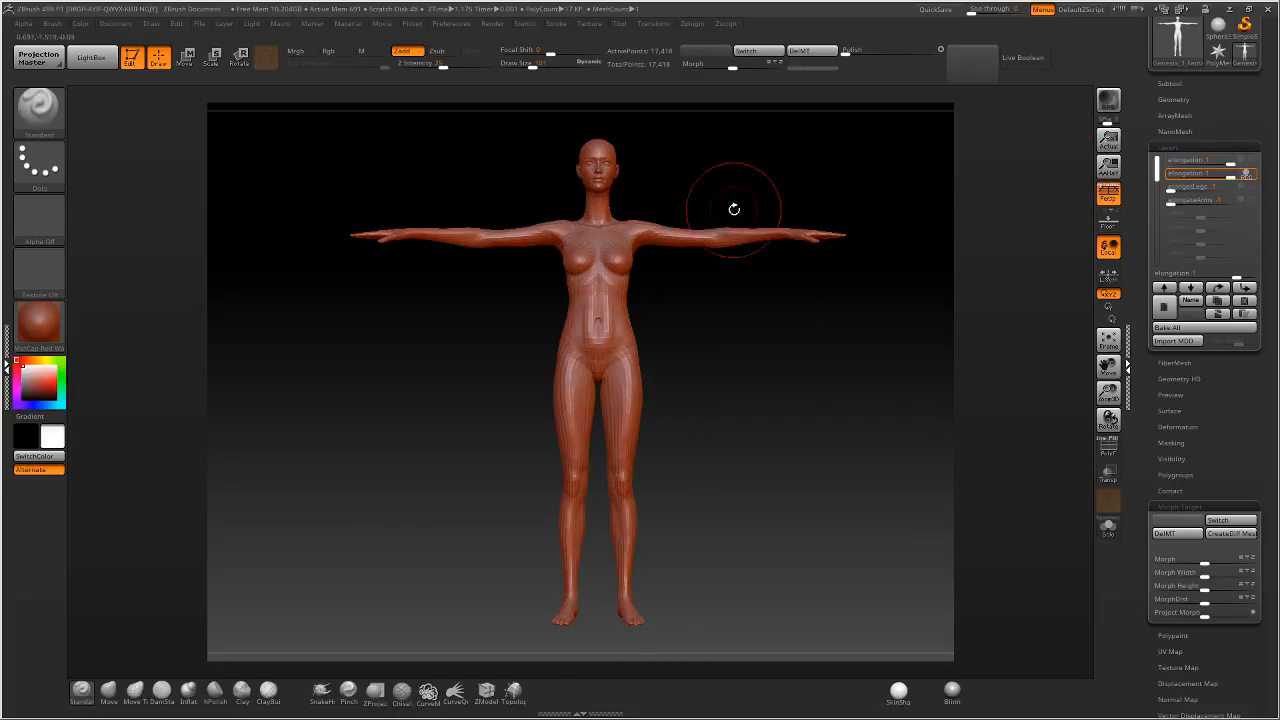
Mask the head and neck, leaving the rest of the body unmasked.
mouse_move(640, 117)
ctrl+mouse_down()
mouse_move(563, 225)
mouse_move(600, 206)
mouse_move(656, 206)
ctrl+mouse_up()
ctrl+click(703, 182)
key(ctrl+z)
key(ctrl+z)
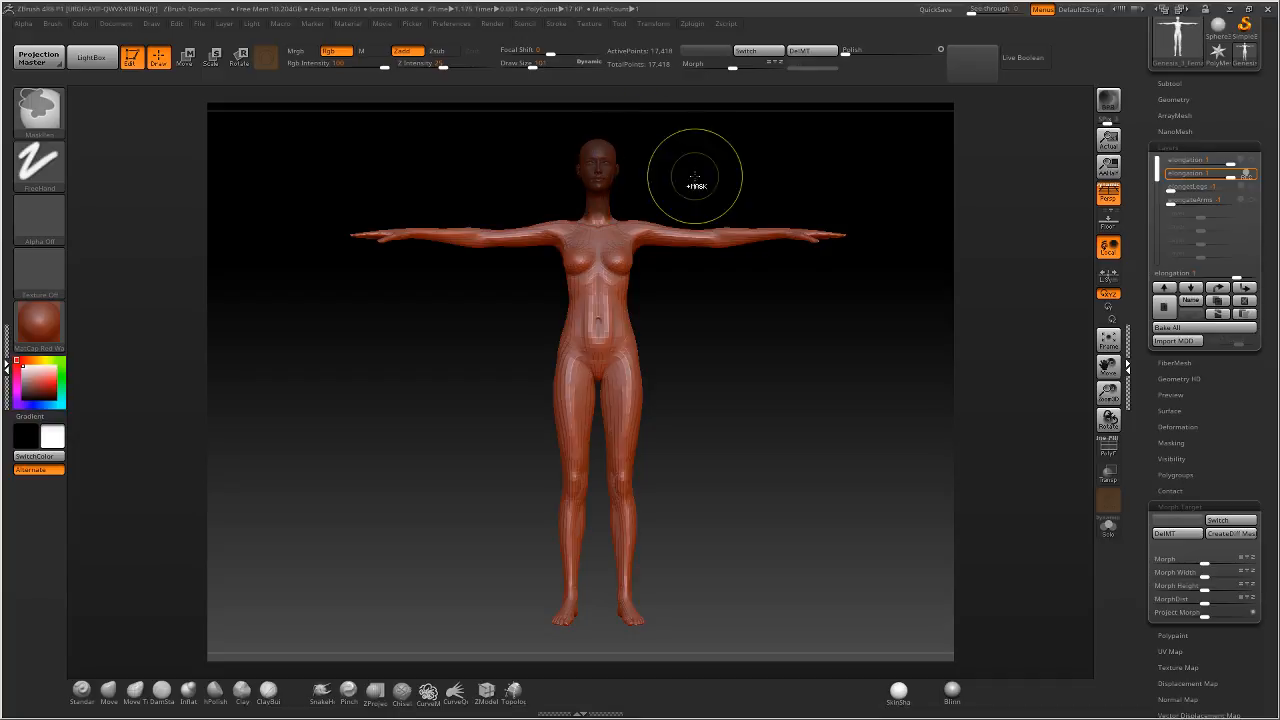
ctrl+click(694, 177)
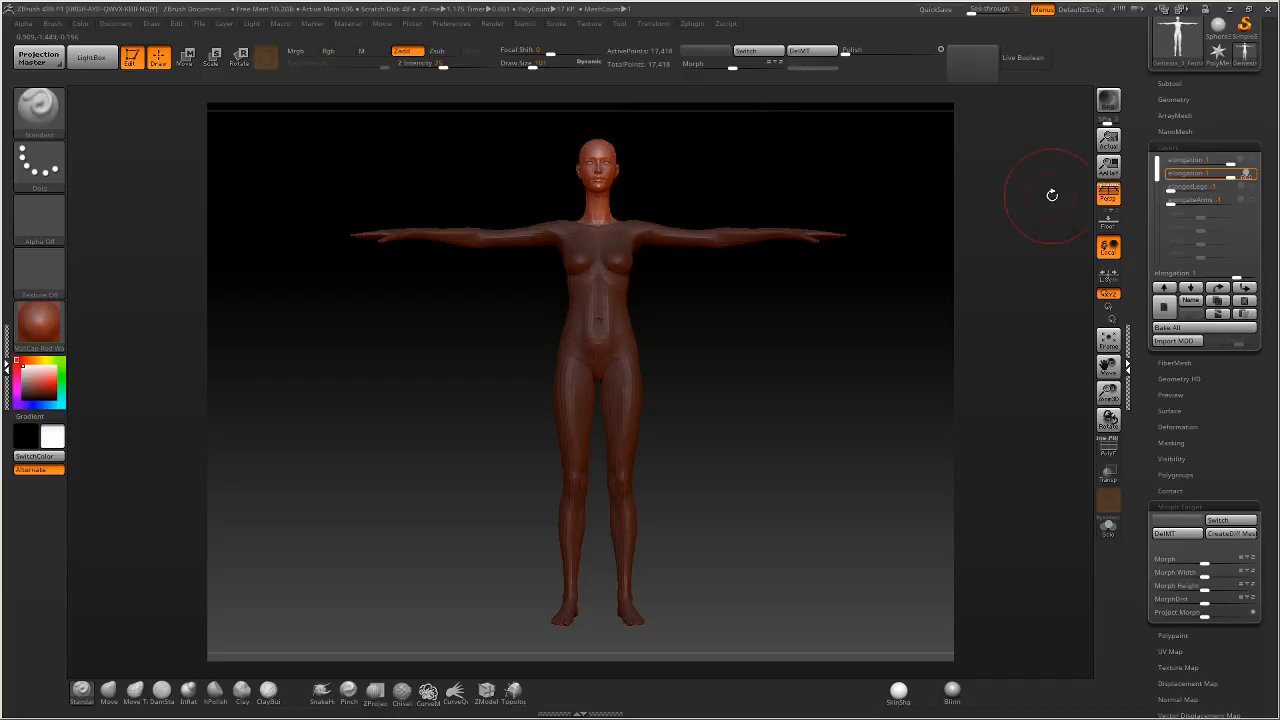
ctrl+click(862, 164)
Morph the unmasked body back to the stored morph target shape, end the layer's recording and clear the mask.
drag(733, 66, 818, 65)
drag(734, 65, 787, 66)
drag(848, 169, 914, 171)
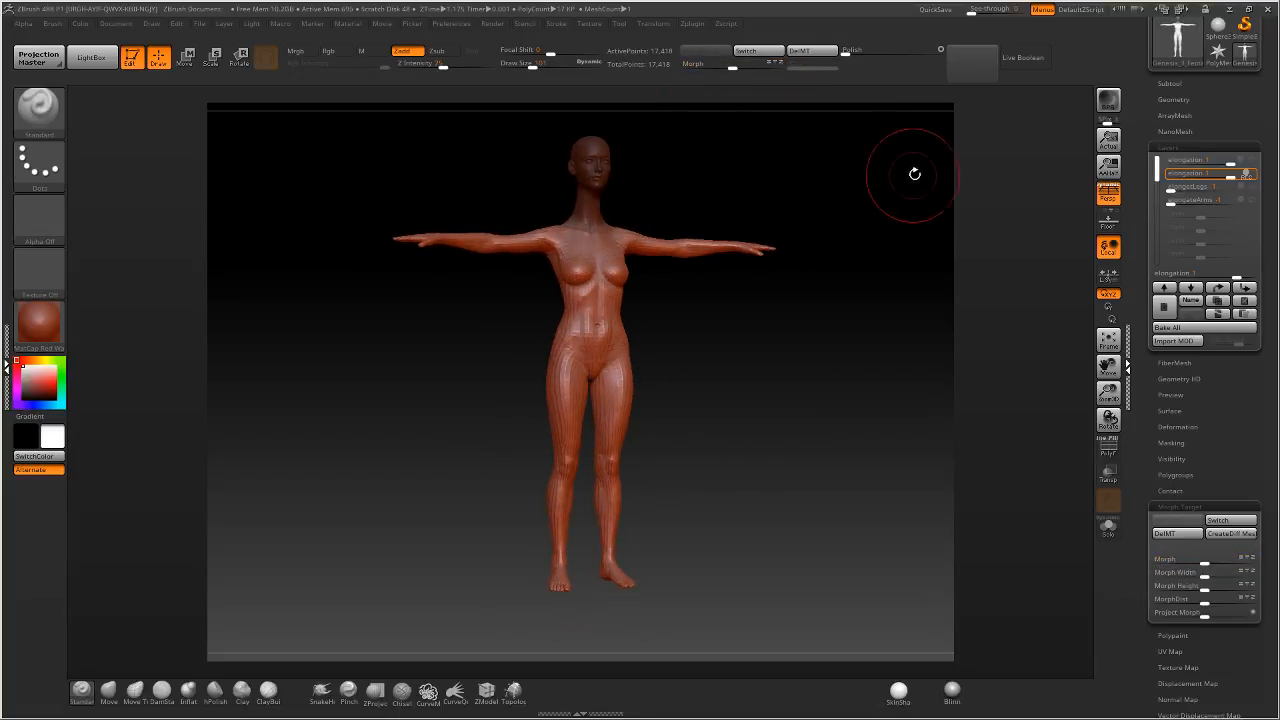
drag(1020, 189, 900, 194)
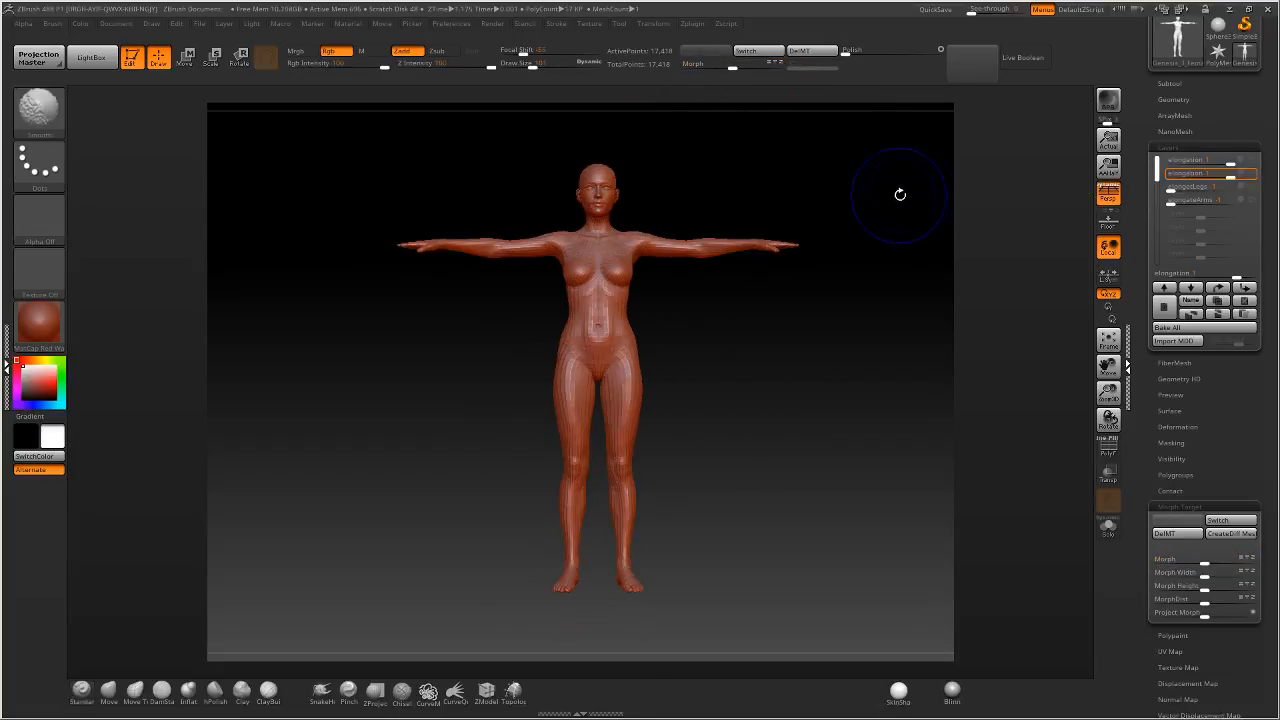
Show the neck elongation, elongetLegs and elongateArms layers together, with the legs and arms at intensity 1.
click(1251, 174)
click(1251, 187)
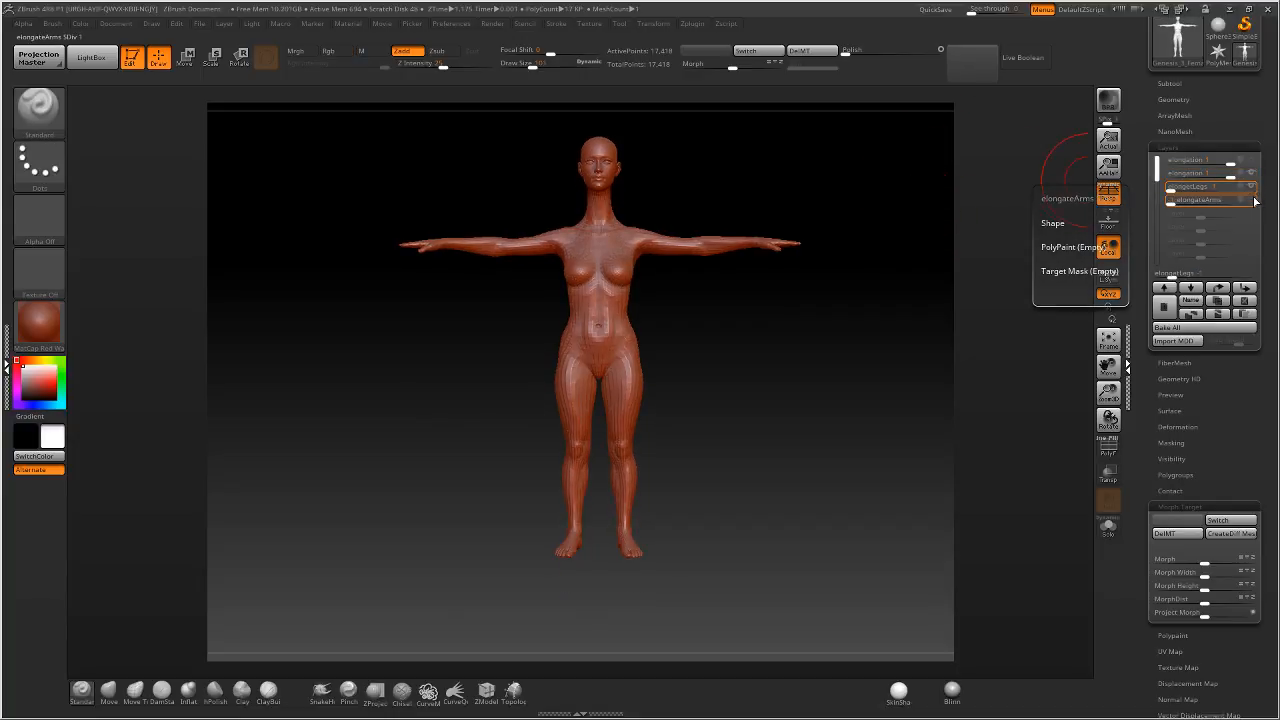
click(1252, 199)
drag(1183, 190, 1247, 199)
click(1222, 175)
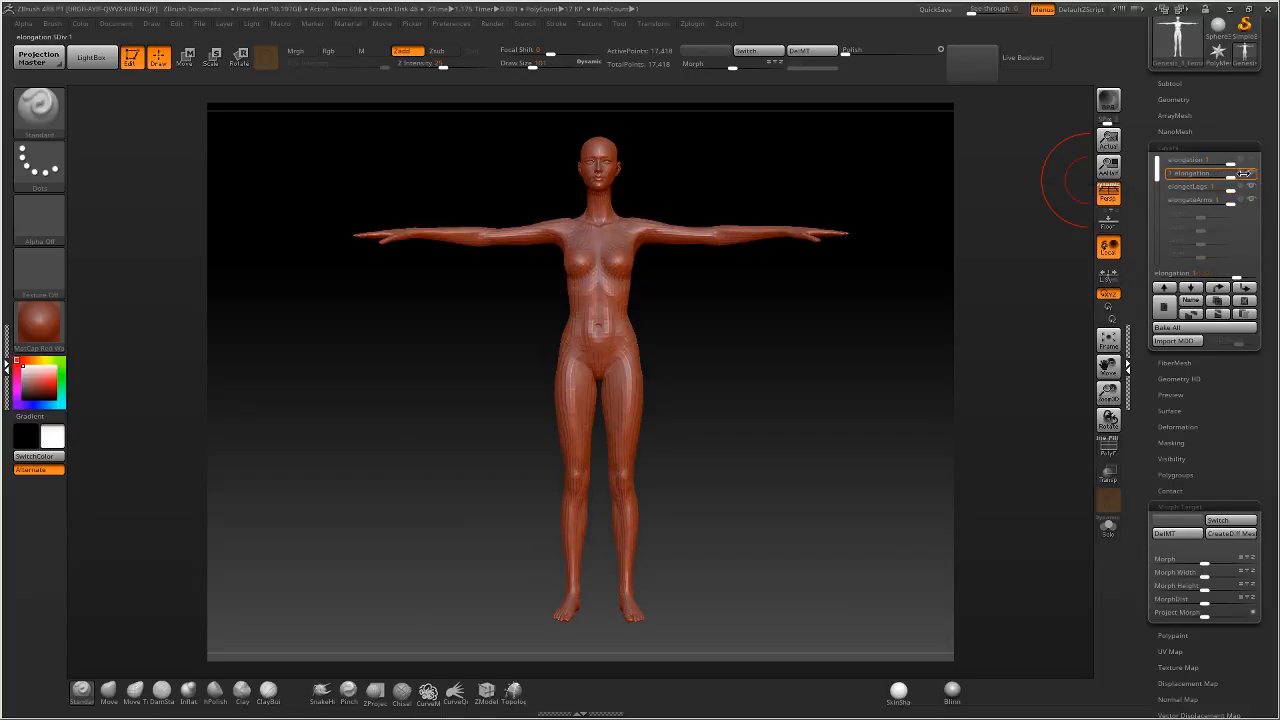
Set the neck elongation layer's intensity to about -0.13 and the elongateArms layer's to about 0.72.
mouse_move(789, 371)
mouse_down()
mouse_move(832, 371)
mouse_move(783, 387)
mouse_up()
mouse_move(1240, 175)
mouse_down()
mouse_move(1158, 176)
mouse_move(1232, 190)
mouse_up()
mouse_move(1228, 200)
mouse_down()
mouse_move(1150, 201)
mouse_move(1245, 201)
mouse_move(1200, 200)
mouse_move(1230, 200)
mouse_up()
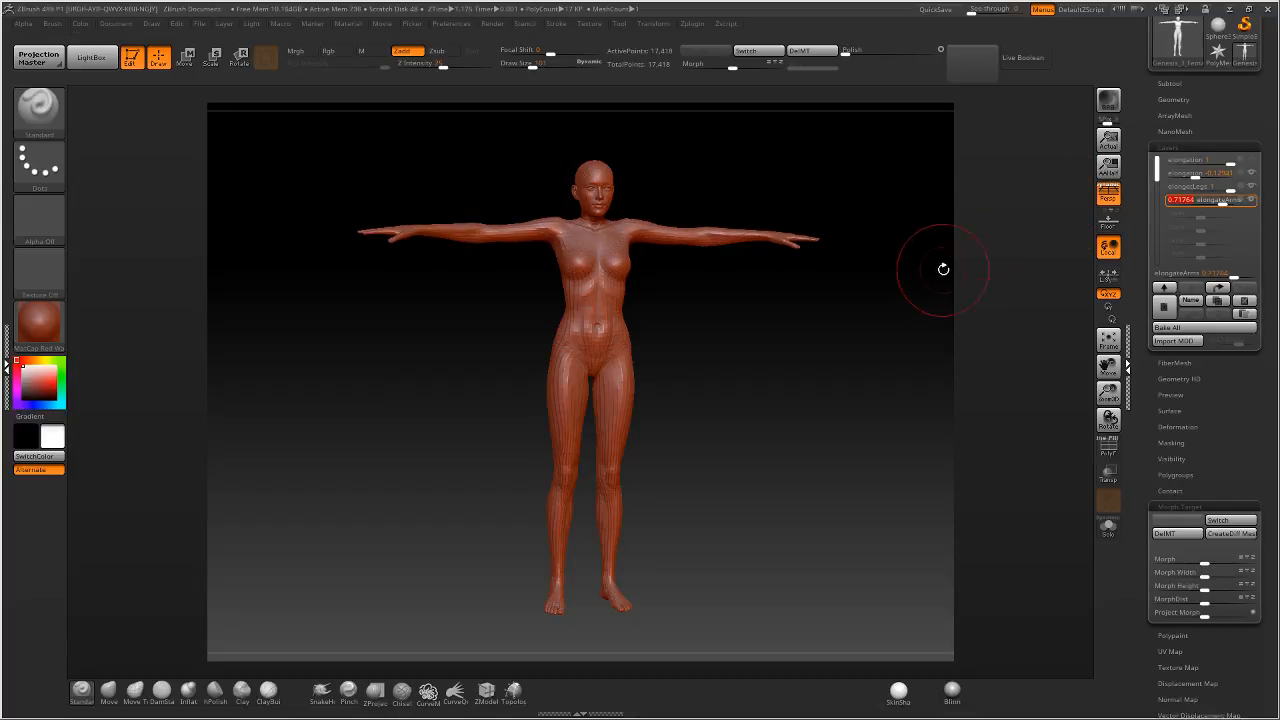
drag(943, 266, 819, 351)
Lower the elongetLegs and elongateArms layer intensities to -1 to shorten the legs and arms.
drag(1232, 187, 1157, 189)
drag(1051, 223, 779, 357)
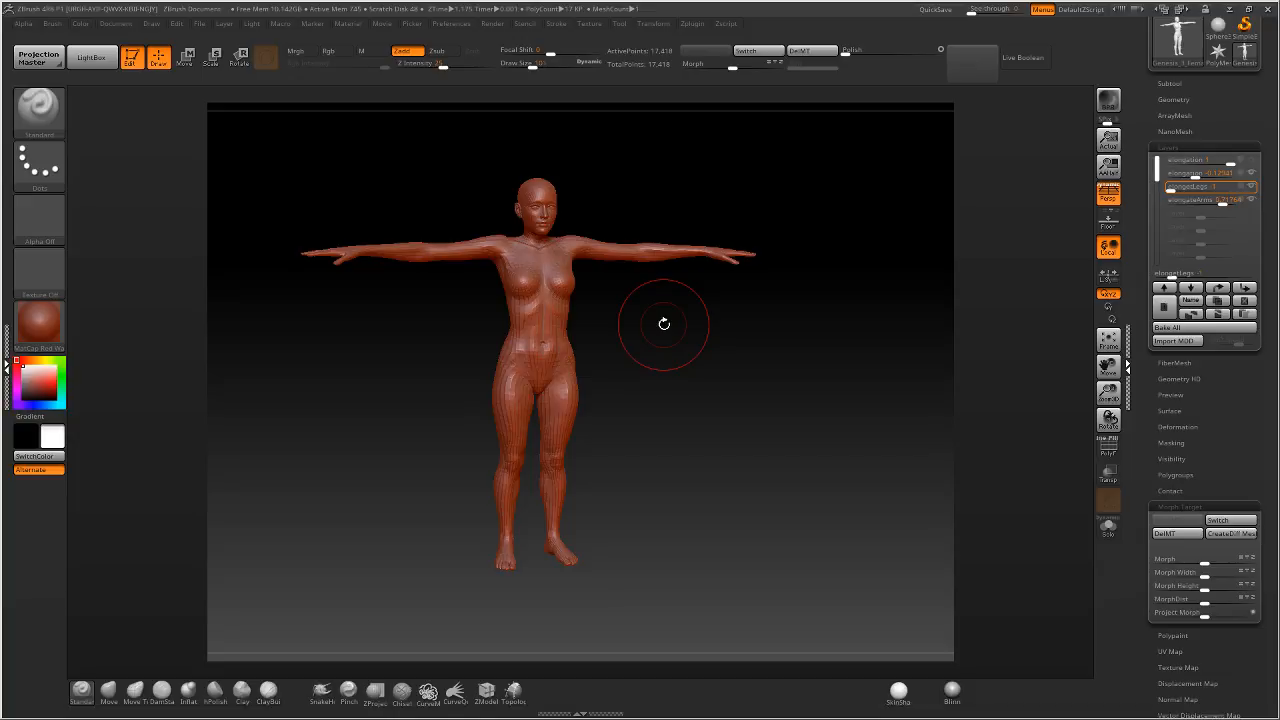
click(1210, 200)
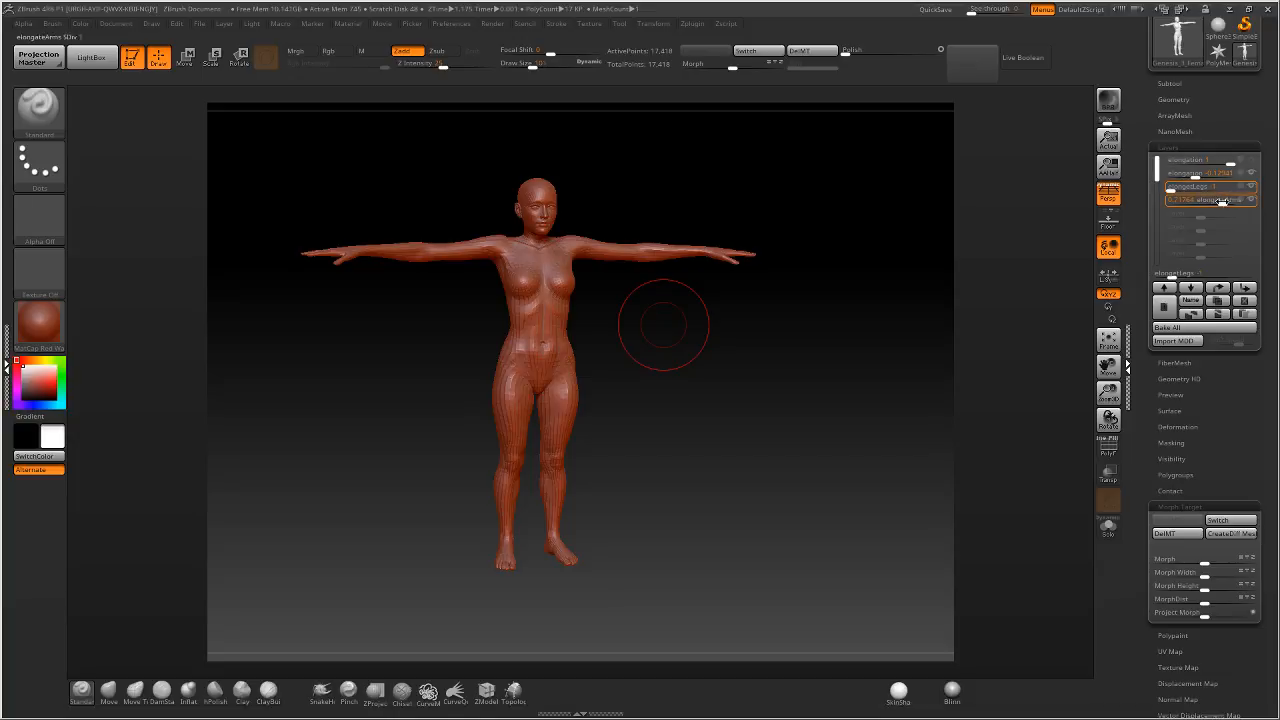
drag(1222, 200, 1115, 204)
click(1185, 187)
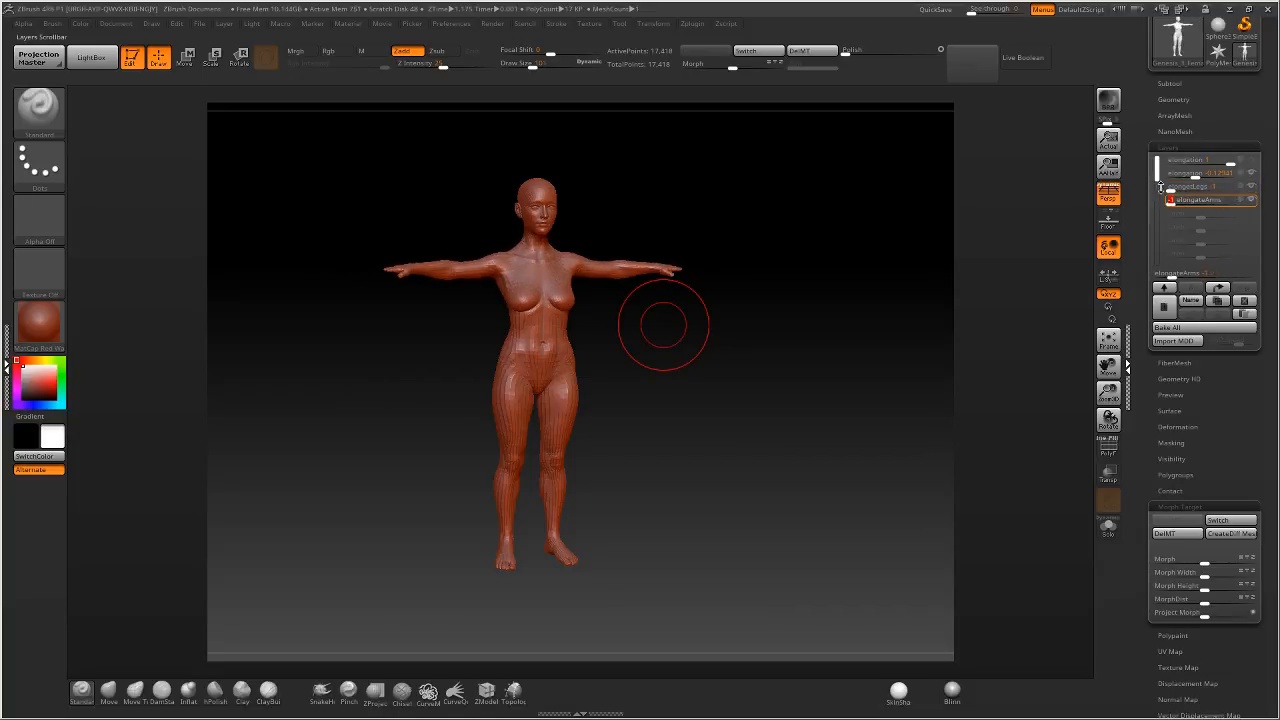
Set the elongateArms layer's intensity to about 0.22 and the neck elongation layer's to -1.
mouse_move(1190, 187)
mouse_down()
mouse_move(1170, 187)
mouse_move(1240, 175)
mouse_move(1167, 163)
mouse_move(1238, 162)
mouse_move(1238, 175)
mouse_move(1164, 177)
mouse_move(1221, 189)
mouse_move(1165, 190)
mouse_move(1211, 199)
mouse_up()
click(1190, 173)
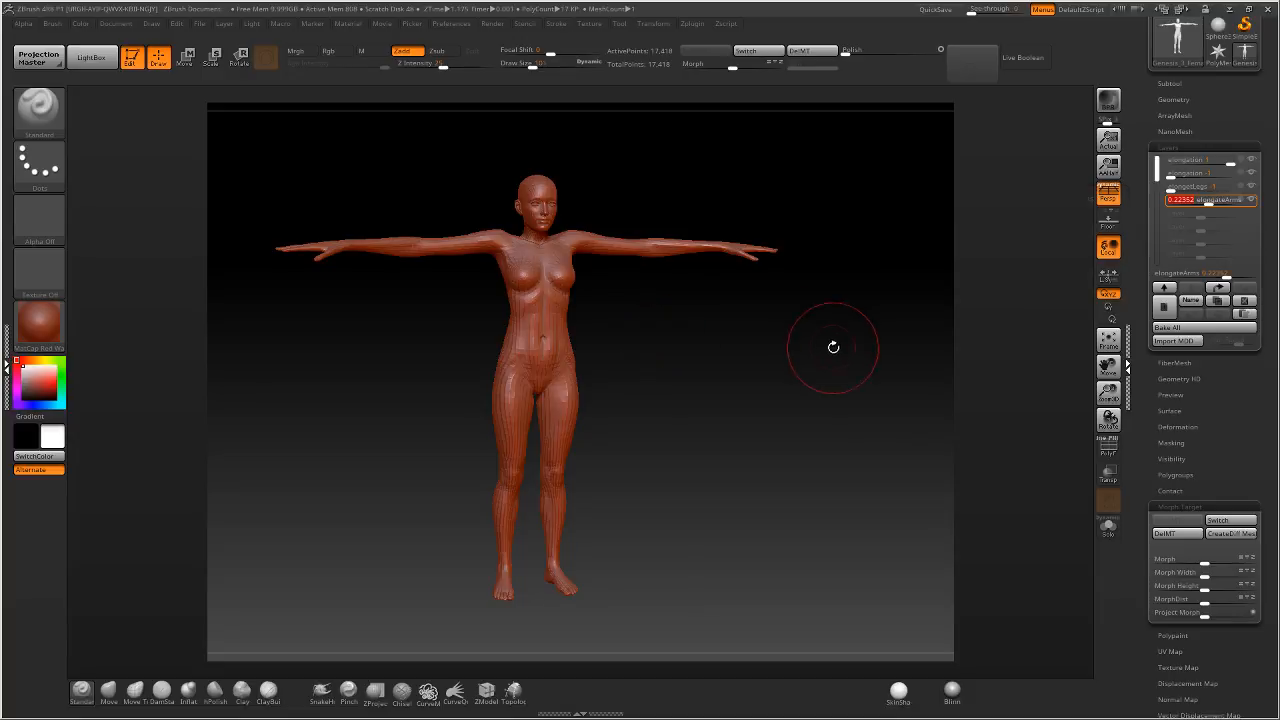
drag(831, 346, 776, 346)
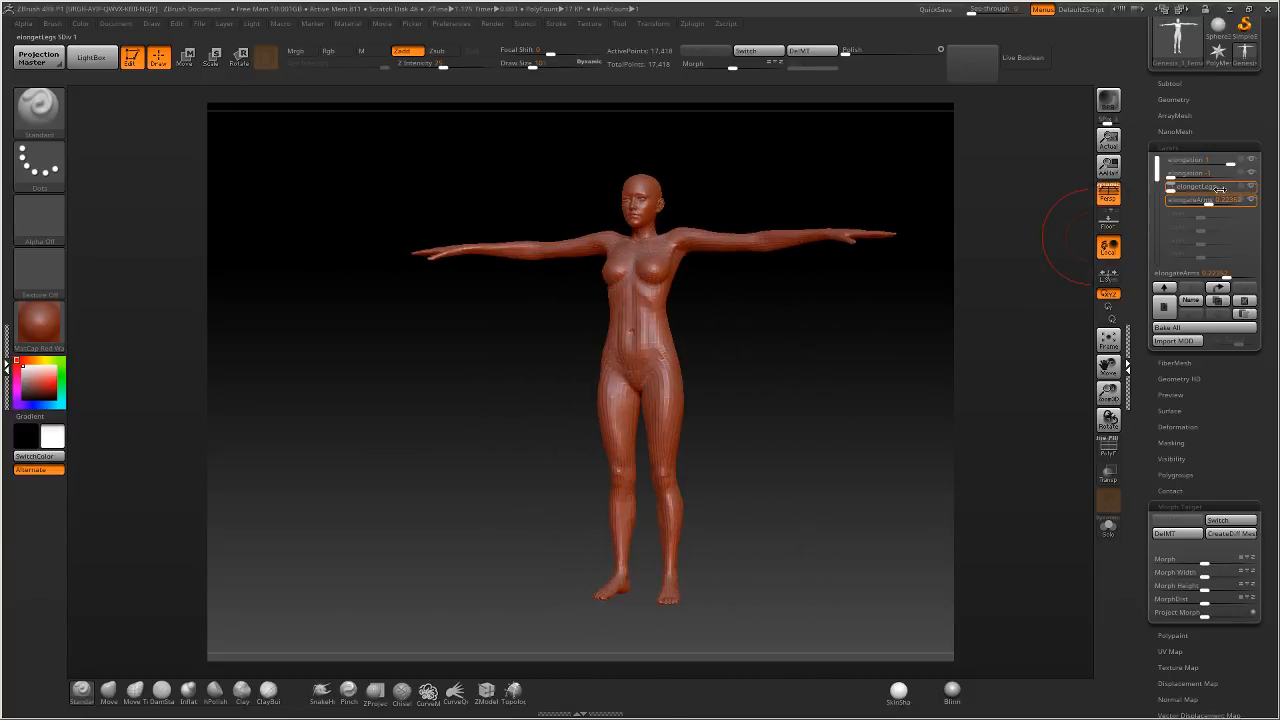
Hide the elongateArms, elongetLegs and neck elongation layers, leaving the topmost elongation layer shown.
click(1252, 200)
click(1252, 187)
click(1252, 174)
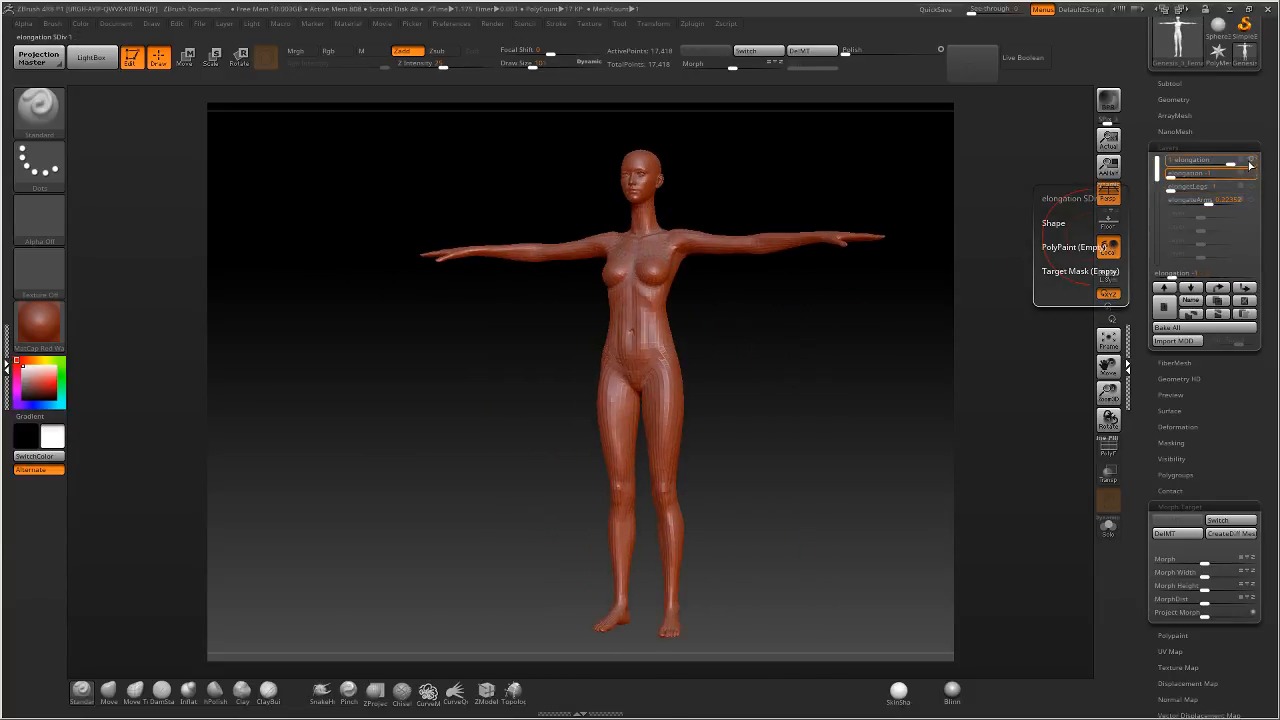
alt+drag(894, 261, 854, 258)
shift+drag(854, 258, 966, 234)
Show the neck elongation, elongetLegs and elongateArms layers again, each at intensity 1.
click(1251, 177)
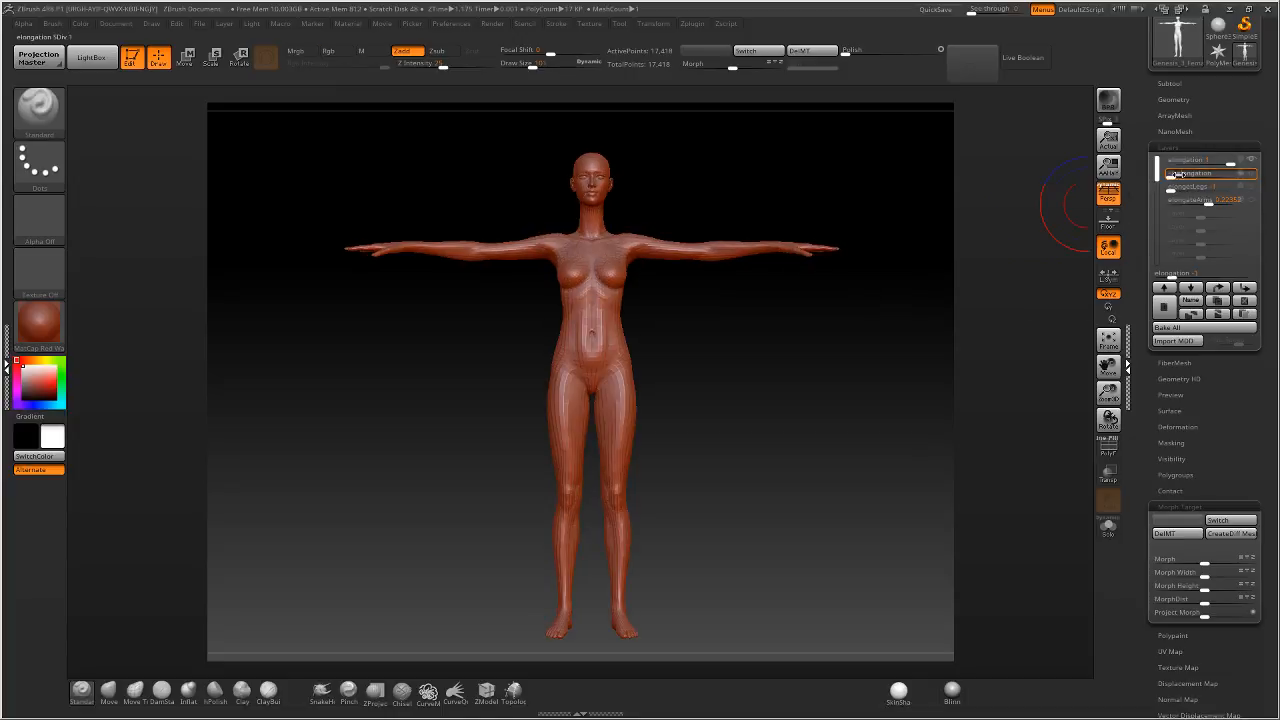
click(1241, 190)
click(1241, 202)
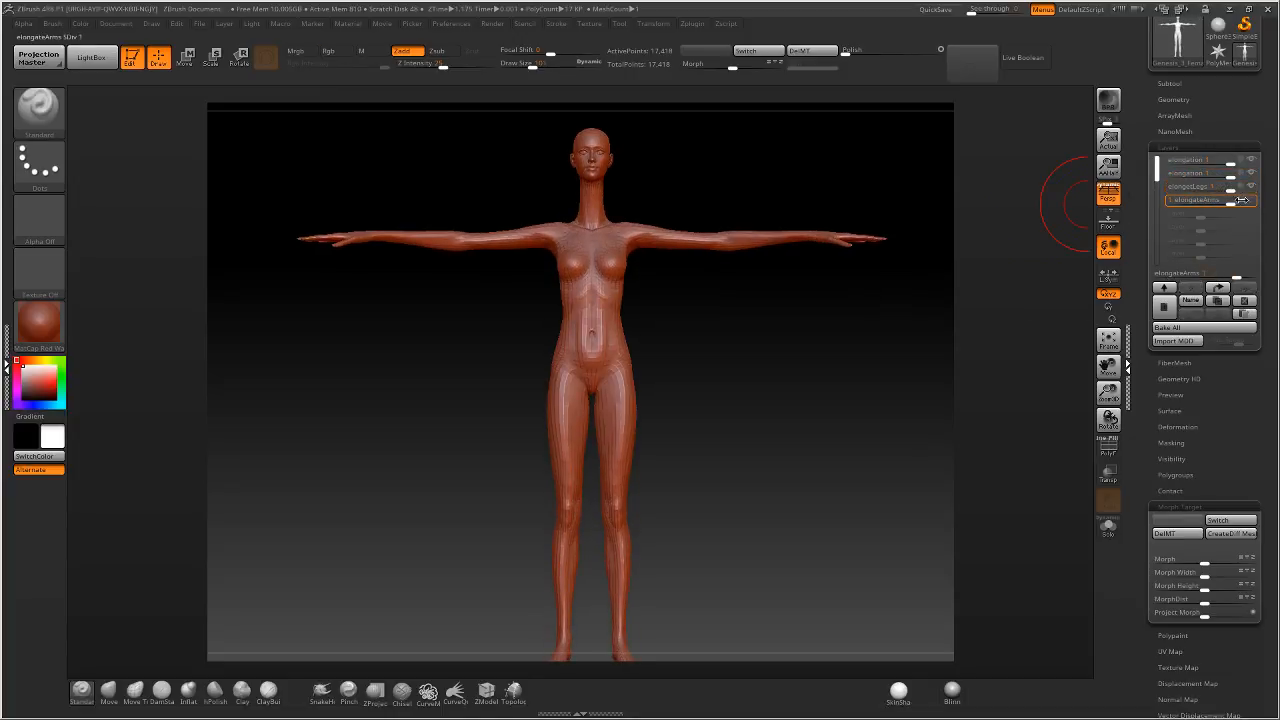
ctrl+right_drag(830, 377, 609, 350)
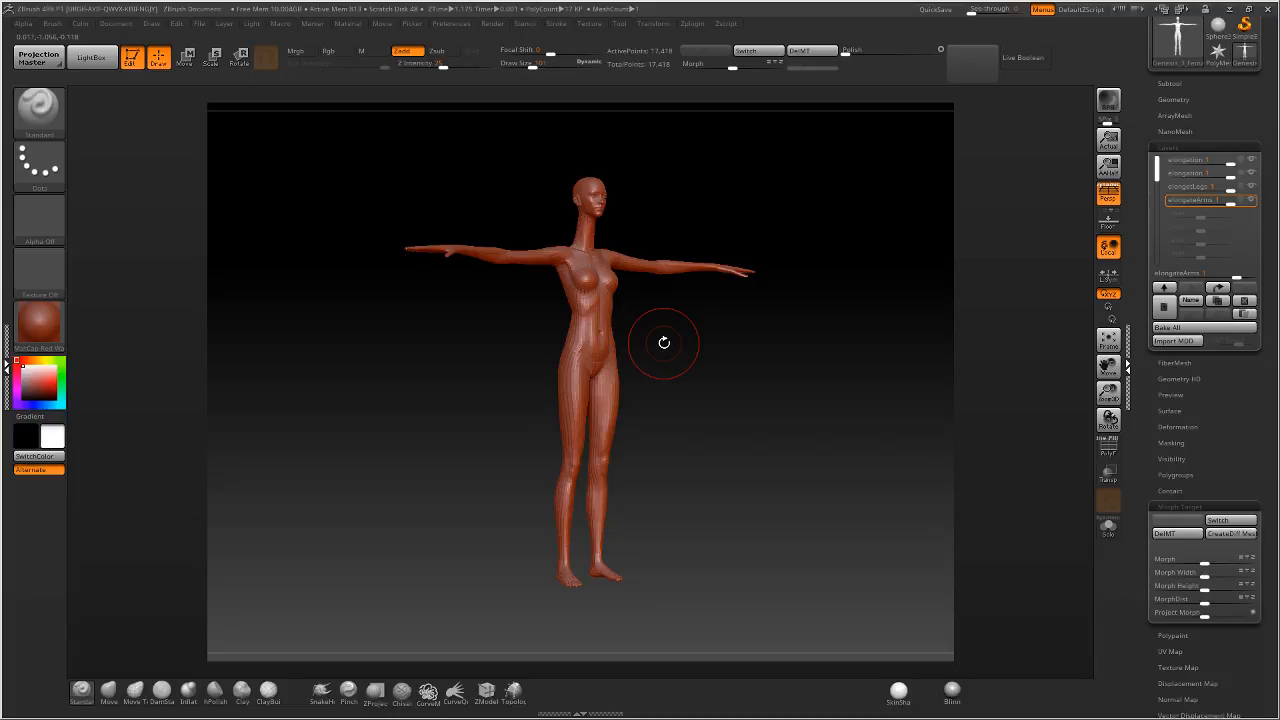
Hide all four elongation layers to return the figure to its original proportions.
click(1251, 200)
click(1251, 186)
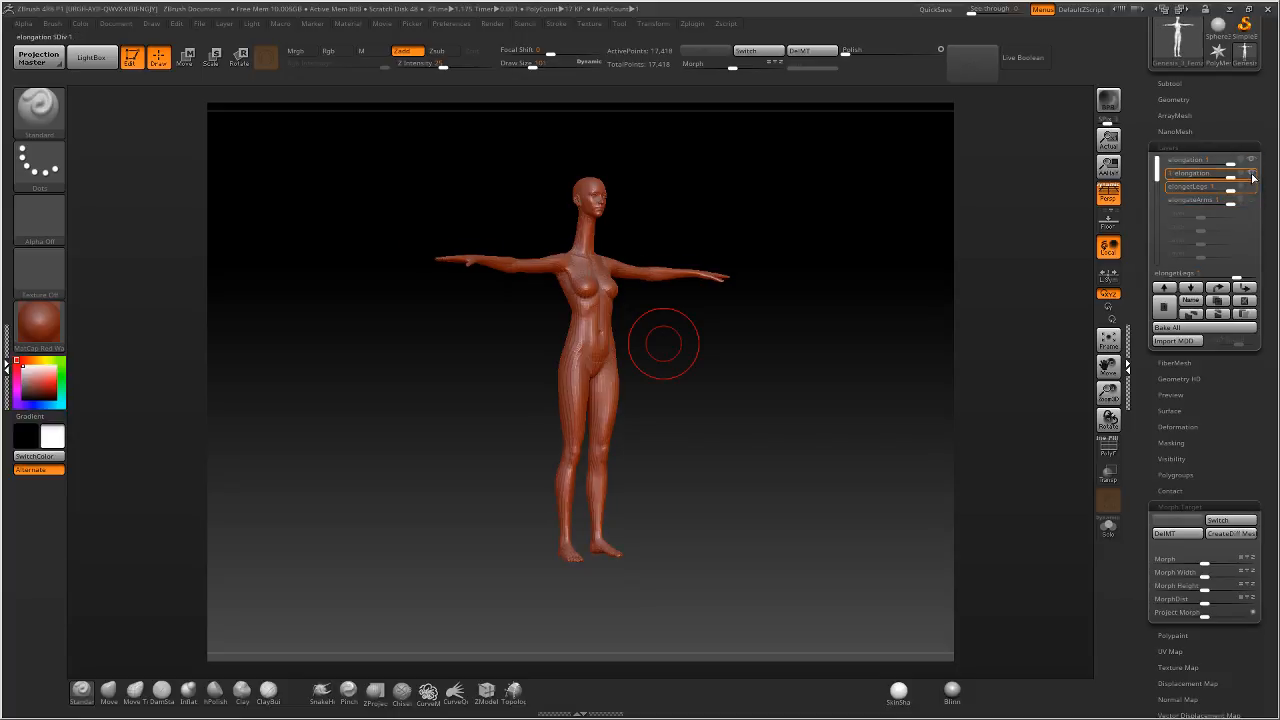
click(1251, 173)
click(1251, 160)
drag(856, 335, 735, 345)
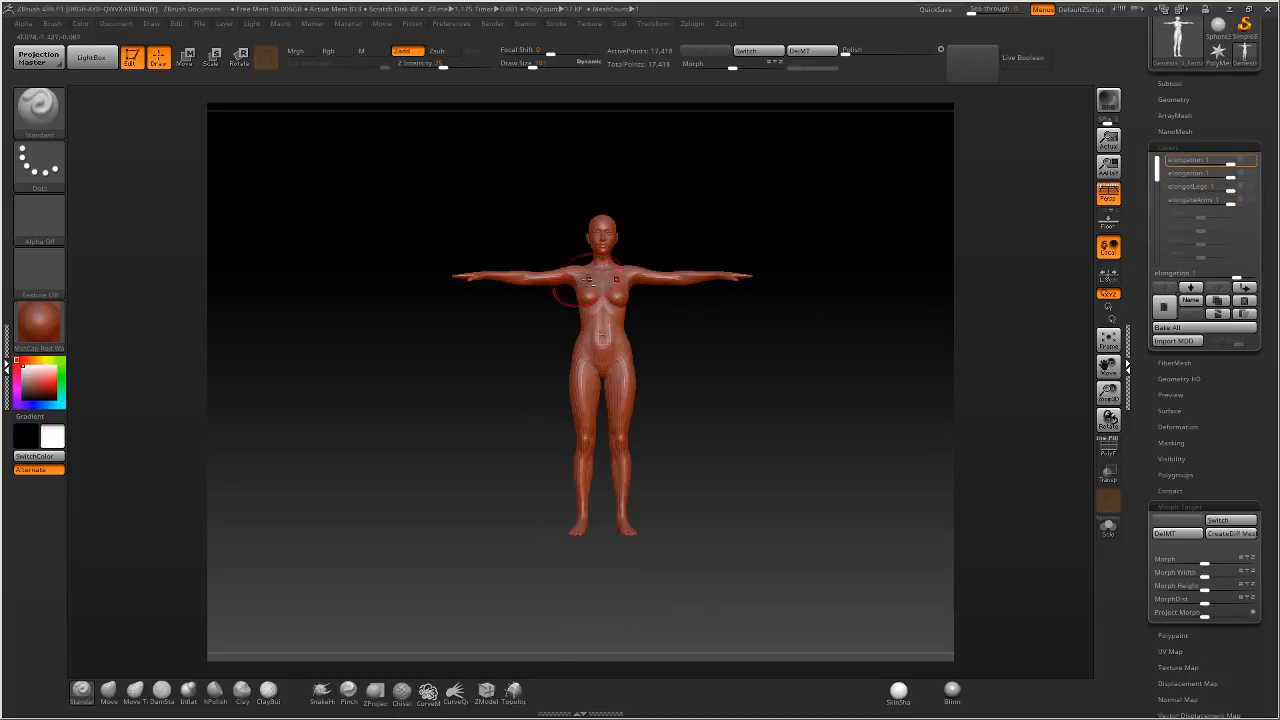
alt+right_drag(600, 355, 605, 470)
ctrl+right_drag(605, 470, 521, 527)
ctrl+right_drag(612, 438, 583, 497)
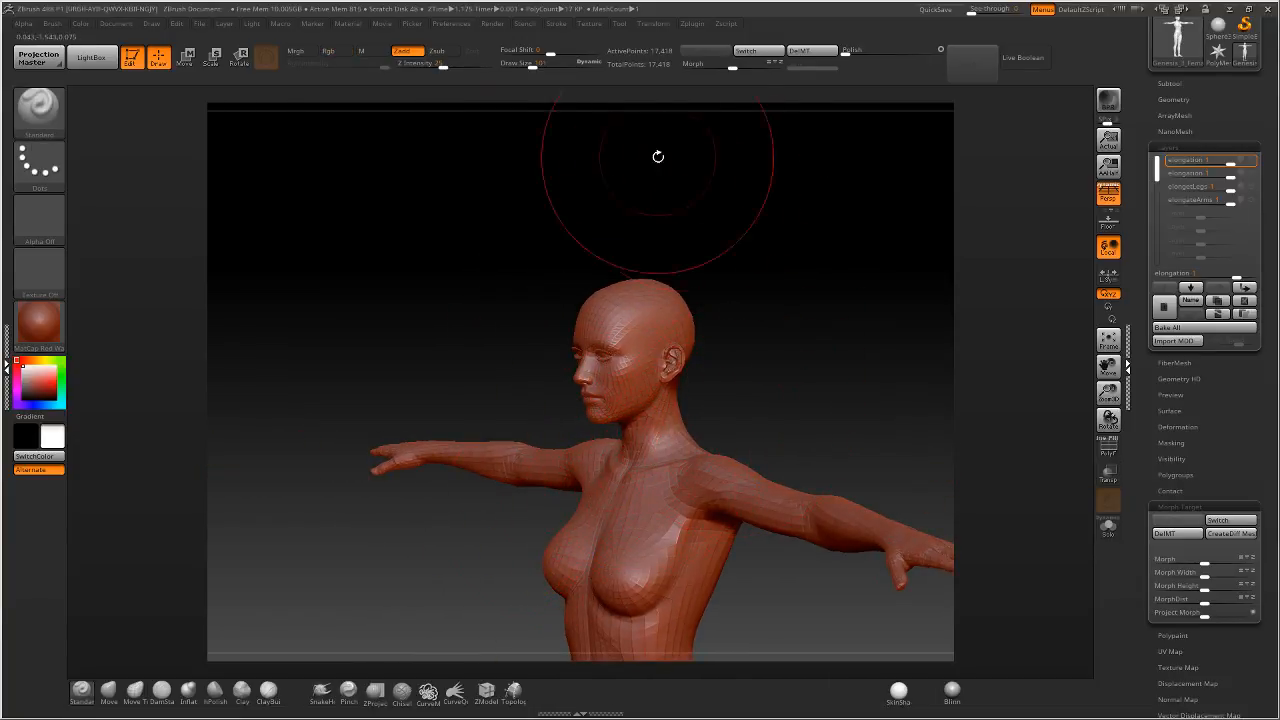
Reduce the brush draw size and display the polygon wireframe on the figure.
drag(538, 64, 528, 64)
mouse_move(690, 465)
alt+right_down()
mouse_move(640, 383)
mouse_move(694, 398)
alt+right_up()
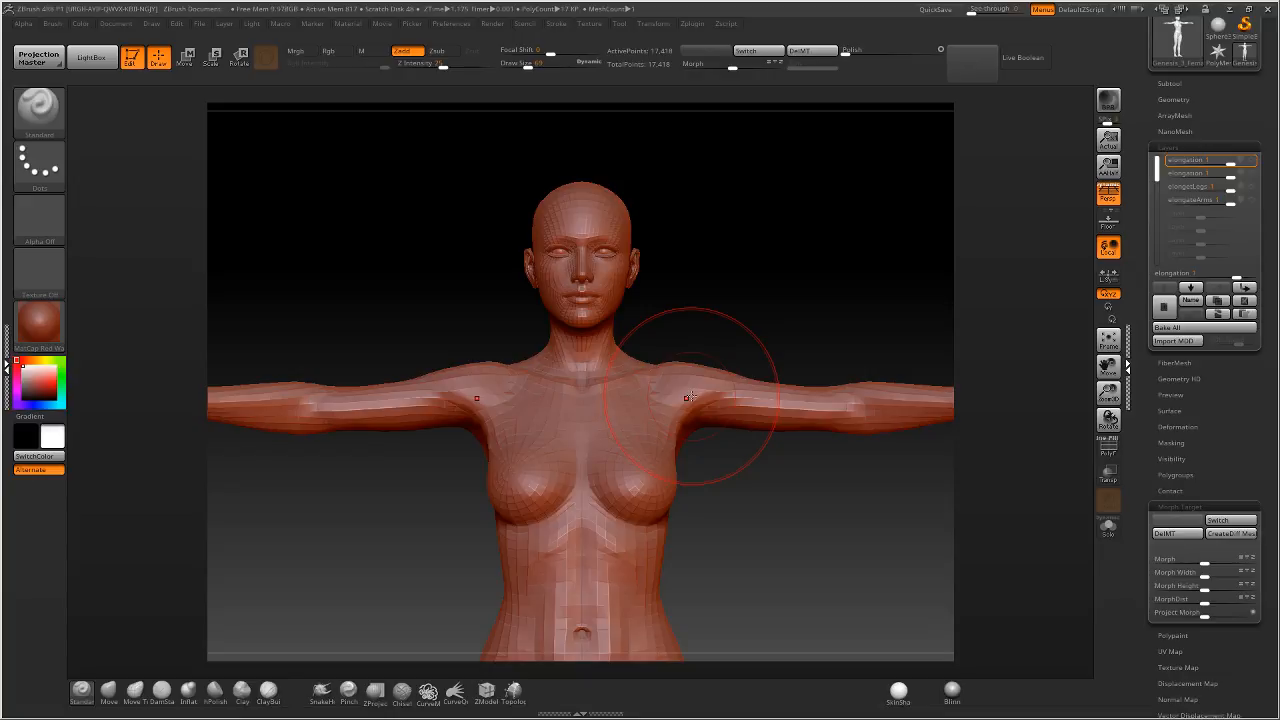
drag(777, 151, 620, 425)
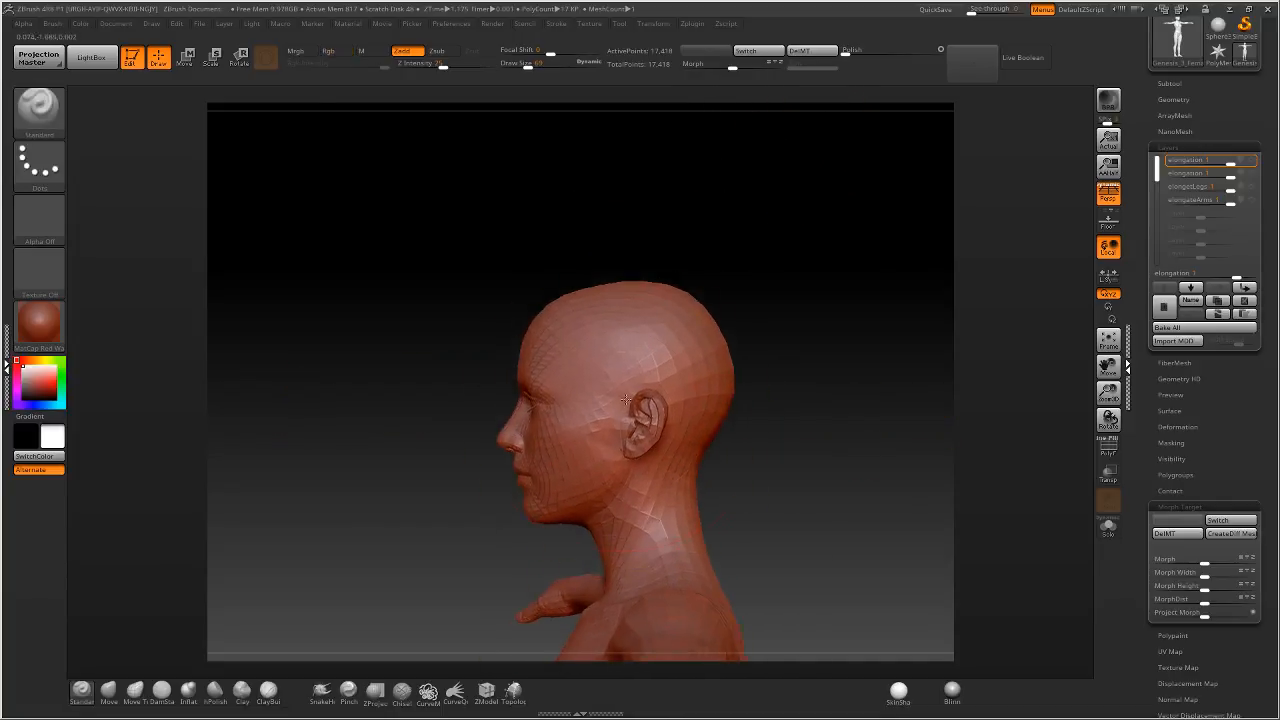
drag(538, 308, 698, 358)
click(1110, 452)
drag(900, 445, 791, 443)
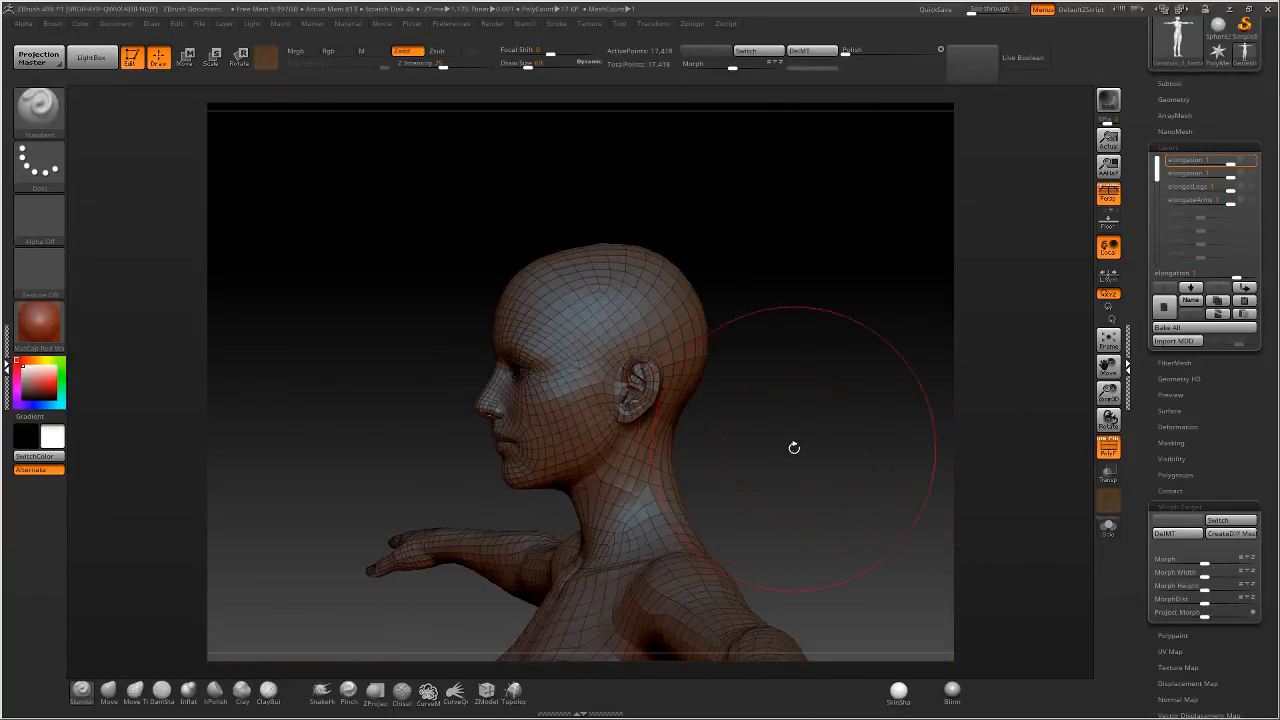
Create polygroups on the figure from its UV tiles.
scroll(1205, 421, down, 1)
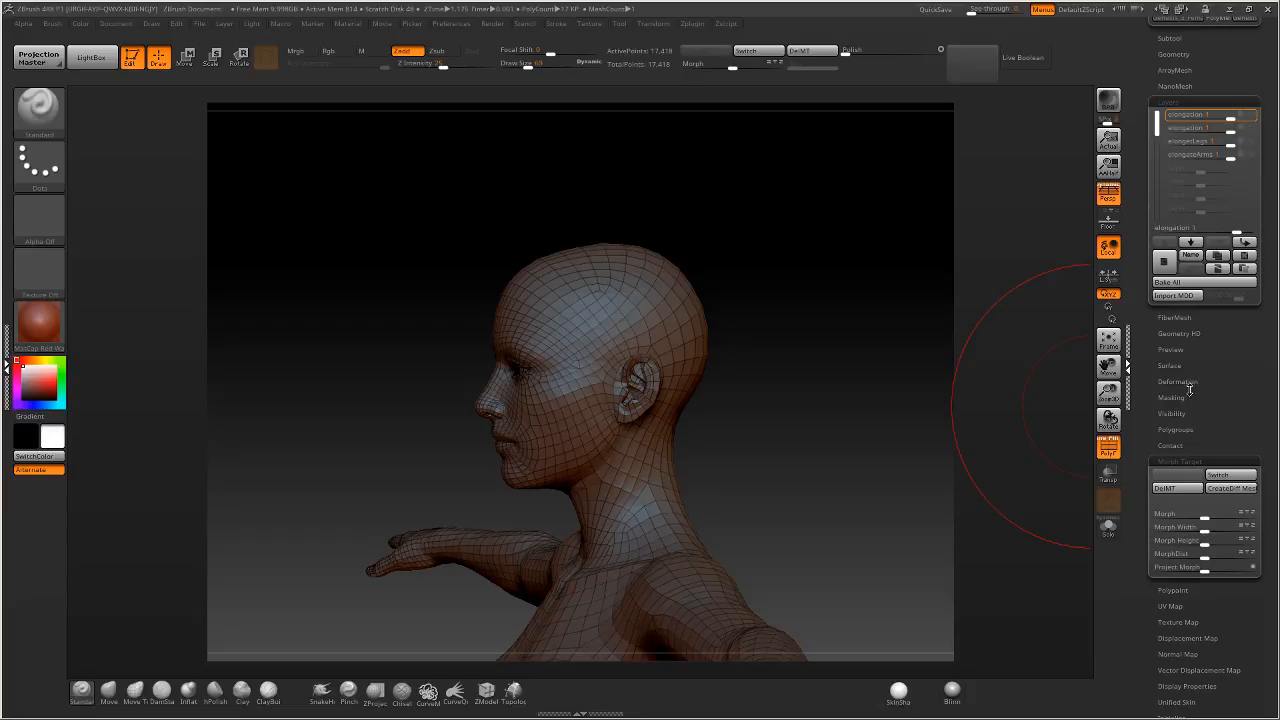
click(1177, 430)
scroll(1200, 420, down, 1)
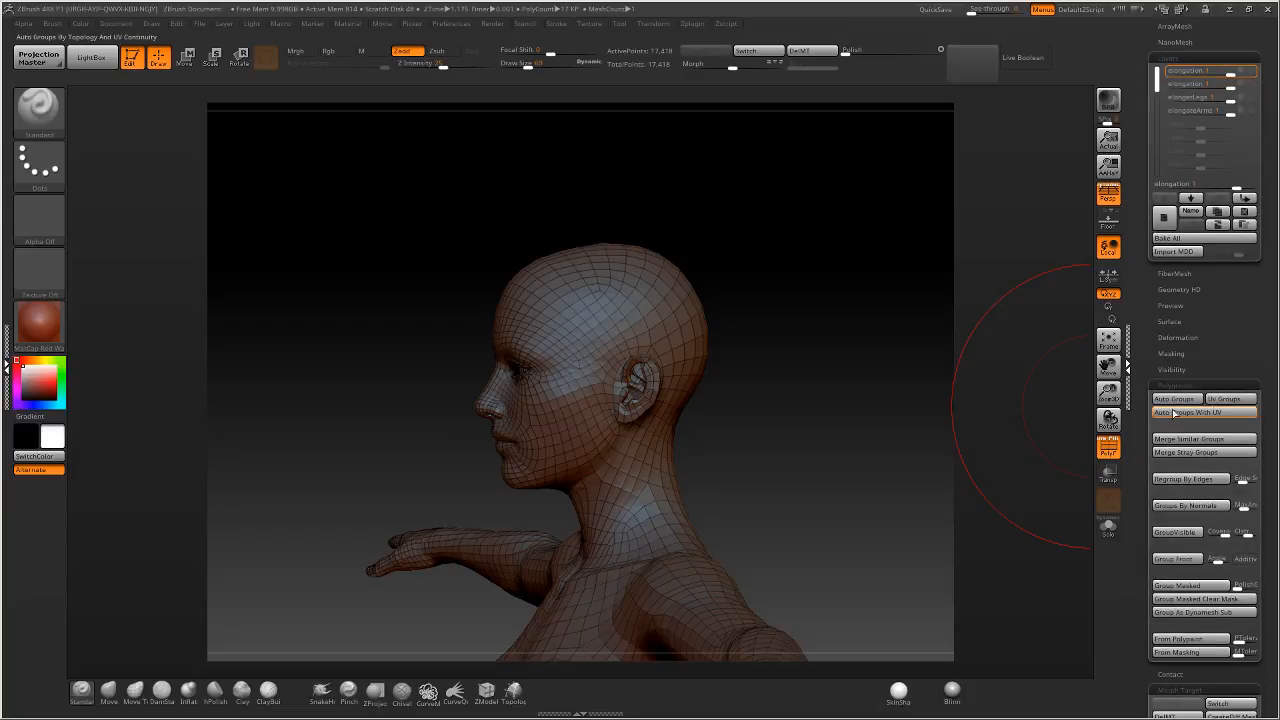
click(1229, 399)
mouse_move(767, 400)
mouse_down()
mouse_move(749, 366)
mouse_move(706, 394)
mouse_up()
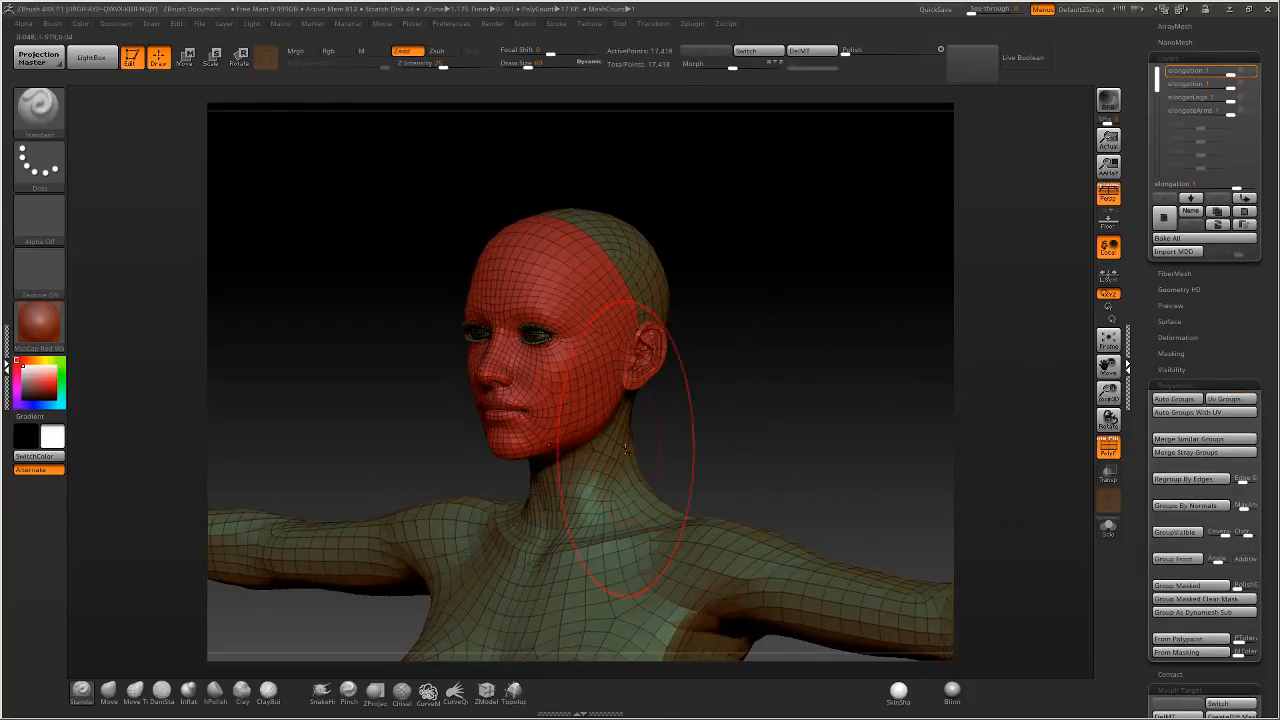
drag(851, 377, 880, 366)
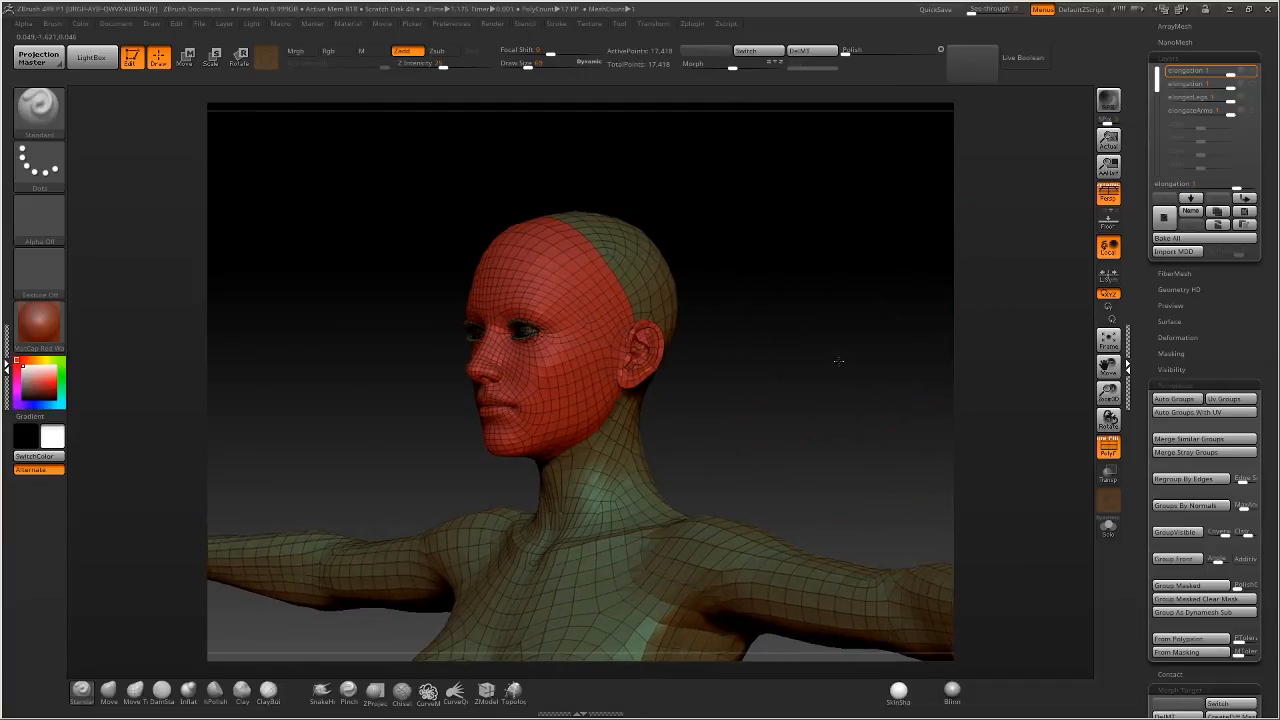
drag(777, 360, 677, 389)
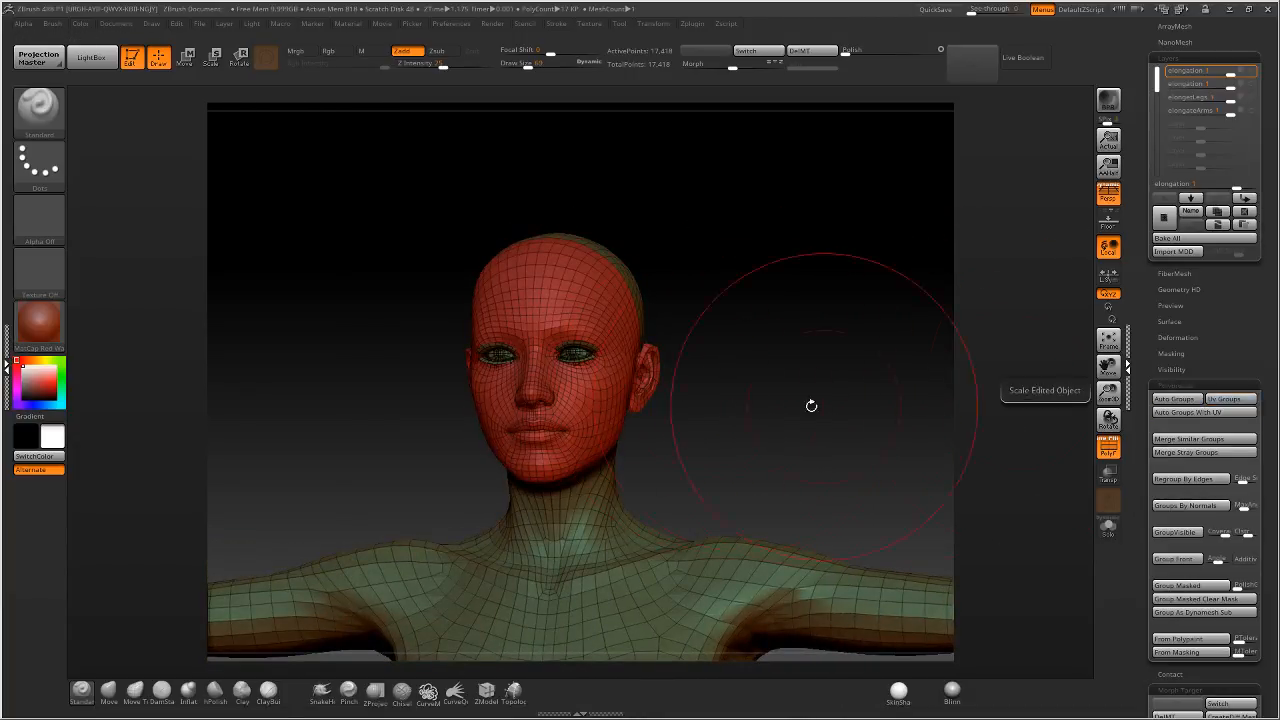
drag(800, 402, 650, 390)
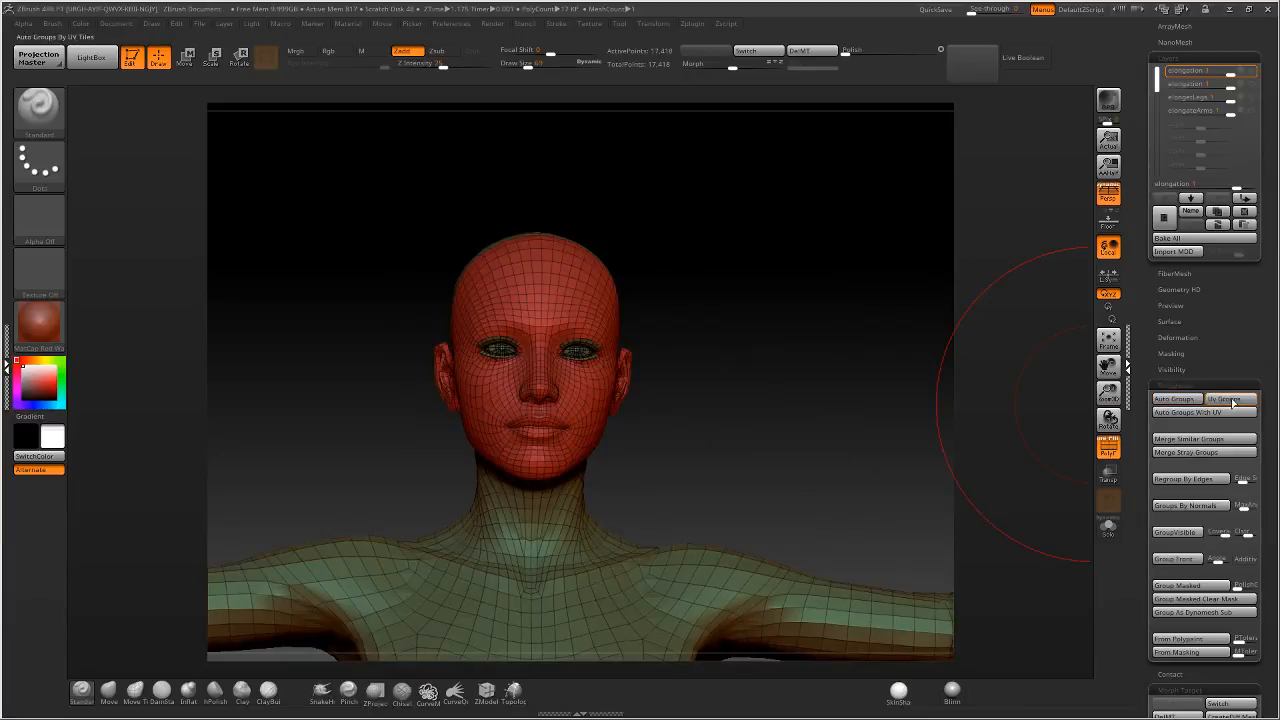
Set the brush draw size to 12 for detail work around the eyes.
drag(840, 402, 654, 402)
right_drag(616, 340, 676, 342)
ctrl+right_drag(676, 342, 620, 425)
right_drag(590, 327, 676, 330)
drag(540, 64, 506, 63)
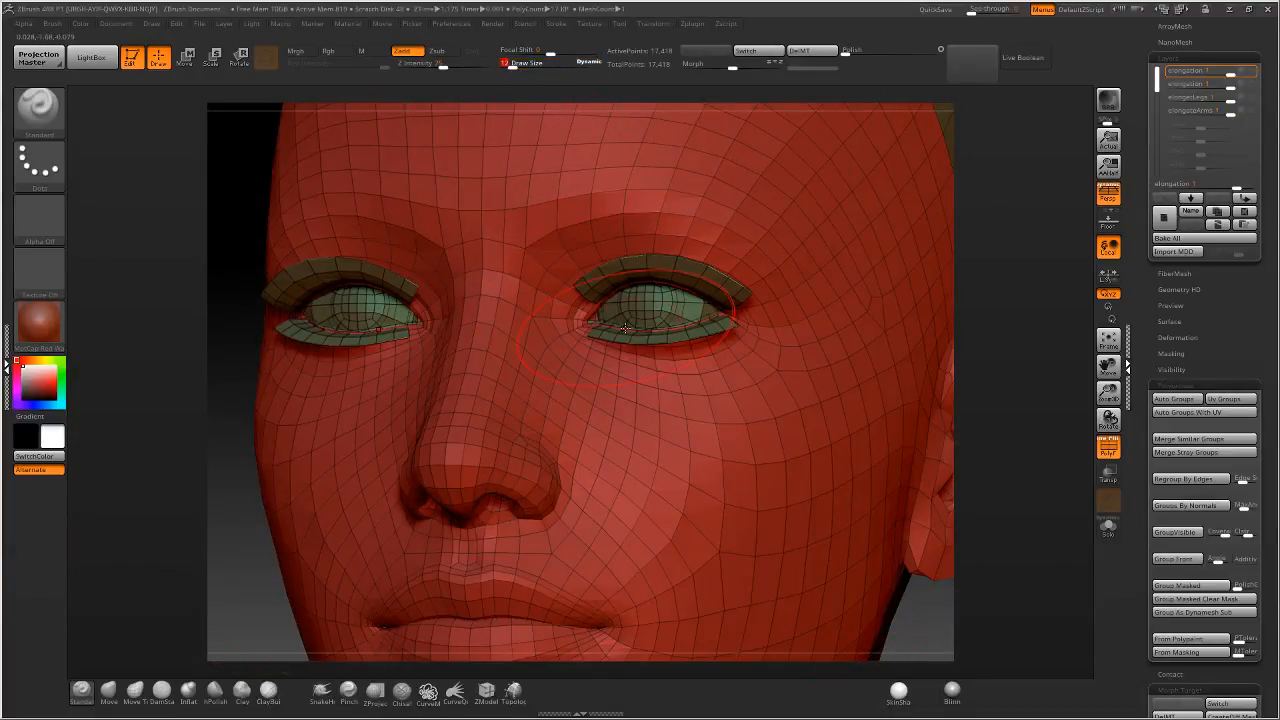
Isolate the face and eyelash polygroups by hiding both and inverting the mesh visibility.
ctrl+shift+click(648, 268)
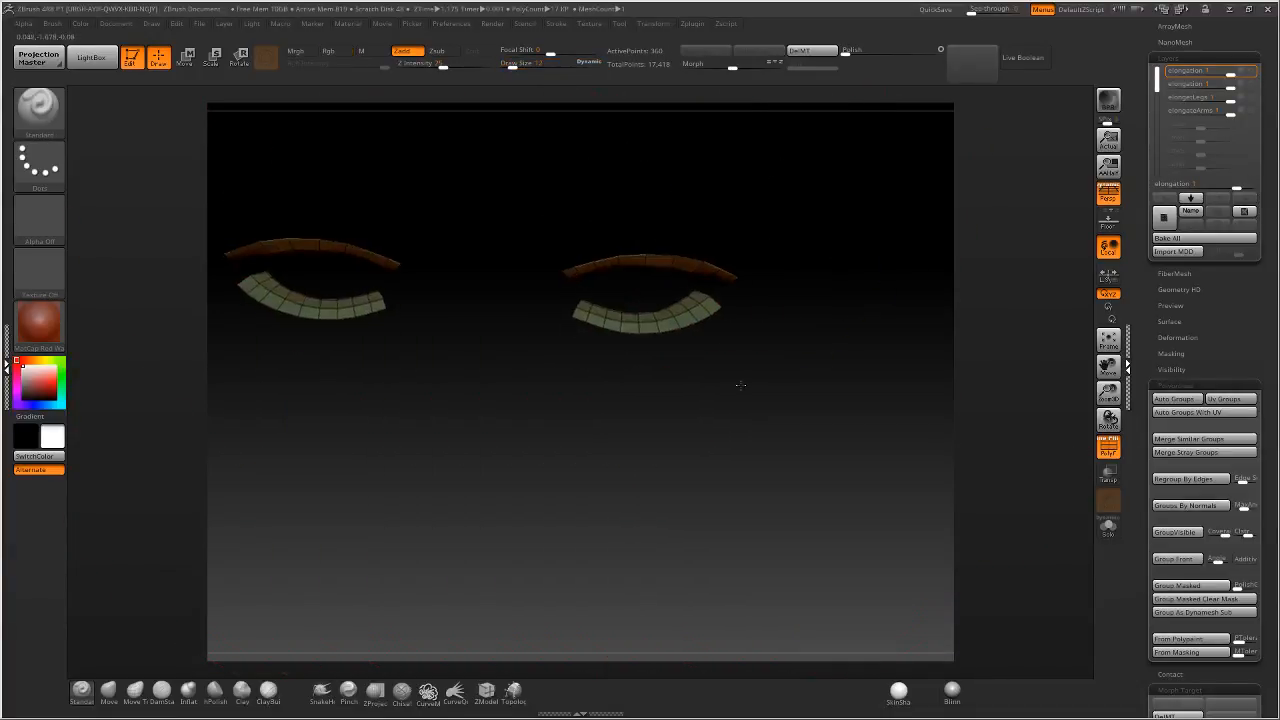
mouse_move(741, 385)
right_down()
mouse_move(826, 363)
mouse_move(782, 347)
mouse_move(755, 290)
mouse_move(767, 314)
mouse_move(709, 366)
mouse_move(749, 412)
right_up()
ctrl+shift+click(789, 349)
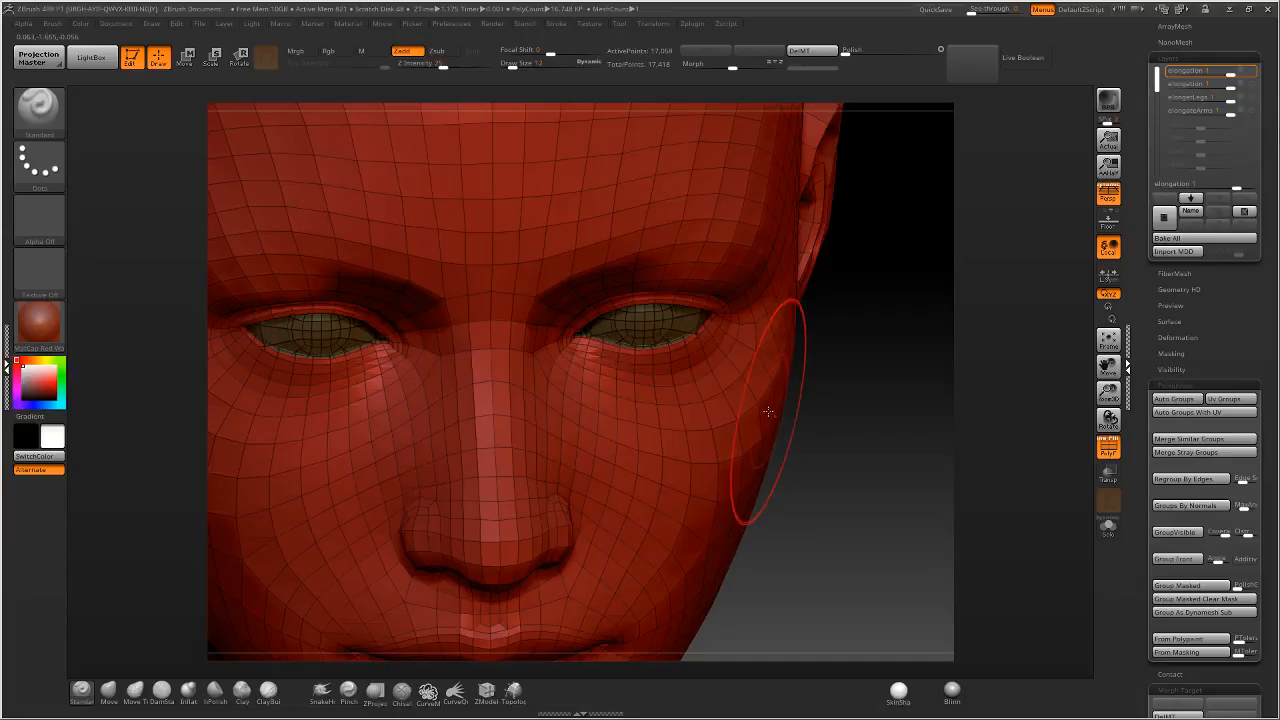
ctrl+alt+shift+click(746, 400)
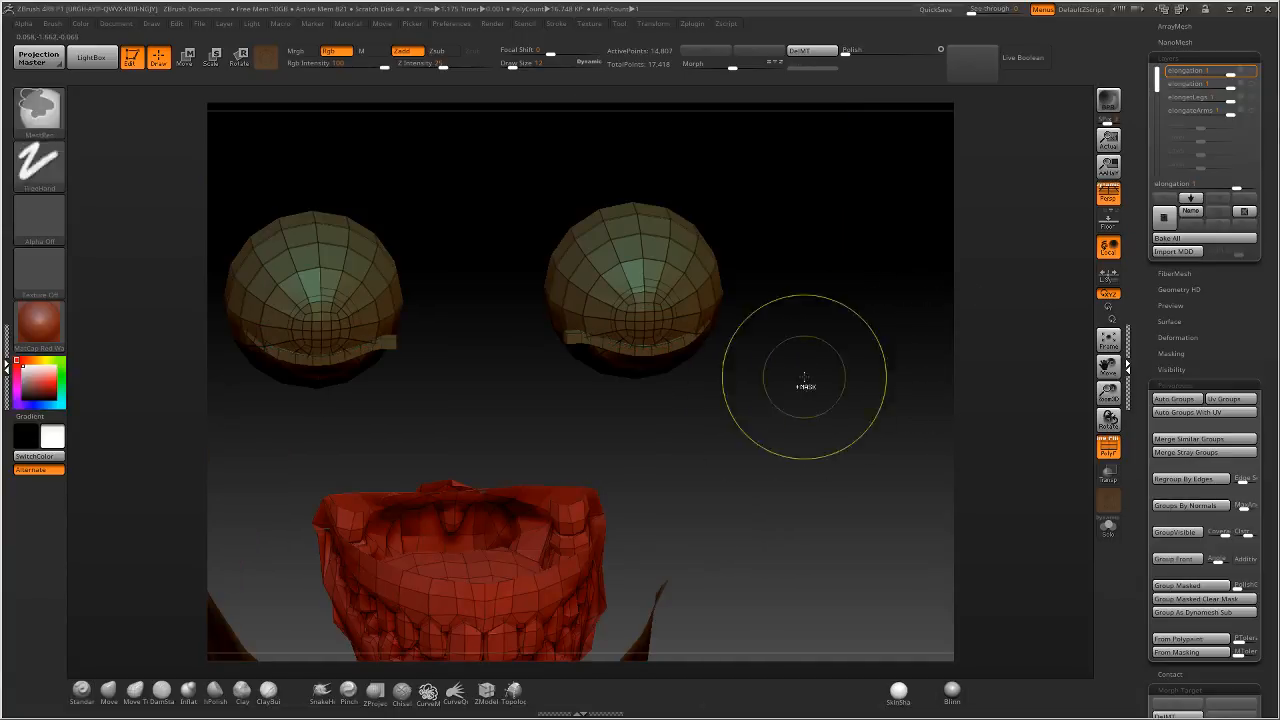
ctrl+shift+drag(946, 348, 888, 368)
Combine the visible face and eyelashes into a single polygroup.
mouse_move(837, 366)
right_down()
mouse_move(846, 319)
mouse_move(709, 314)
mouse_move(705, 330)
right_up()
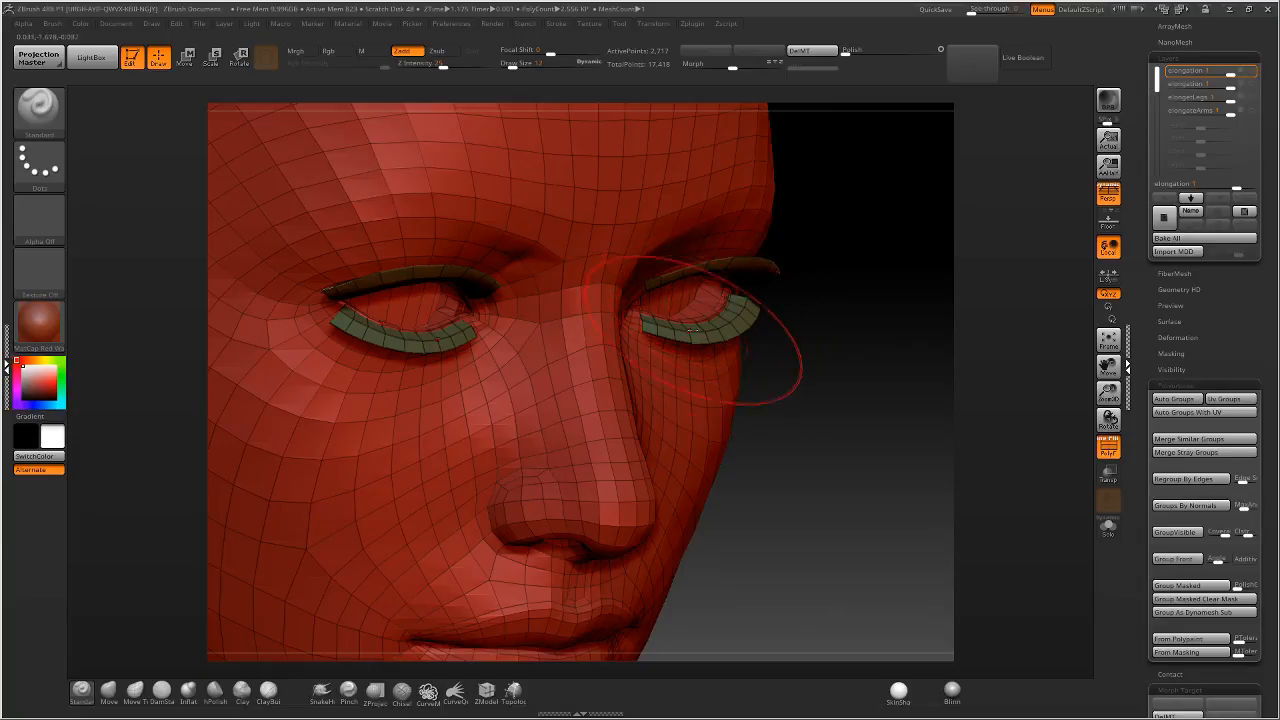
key(ctrl+w)
key(ctrl+w)
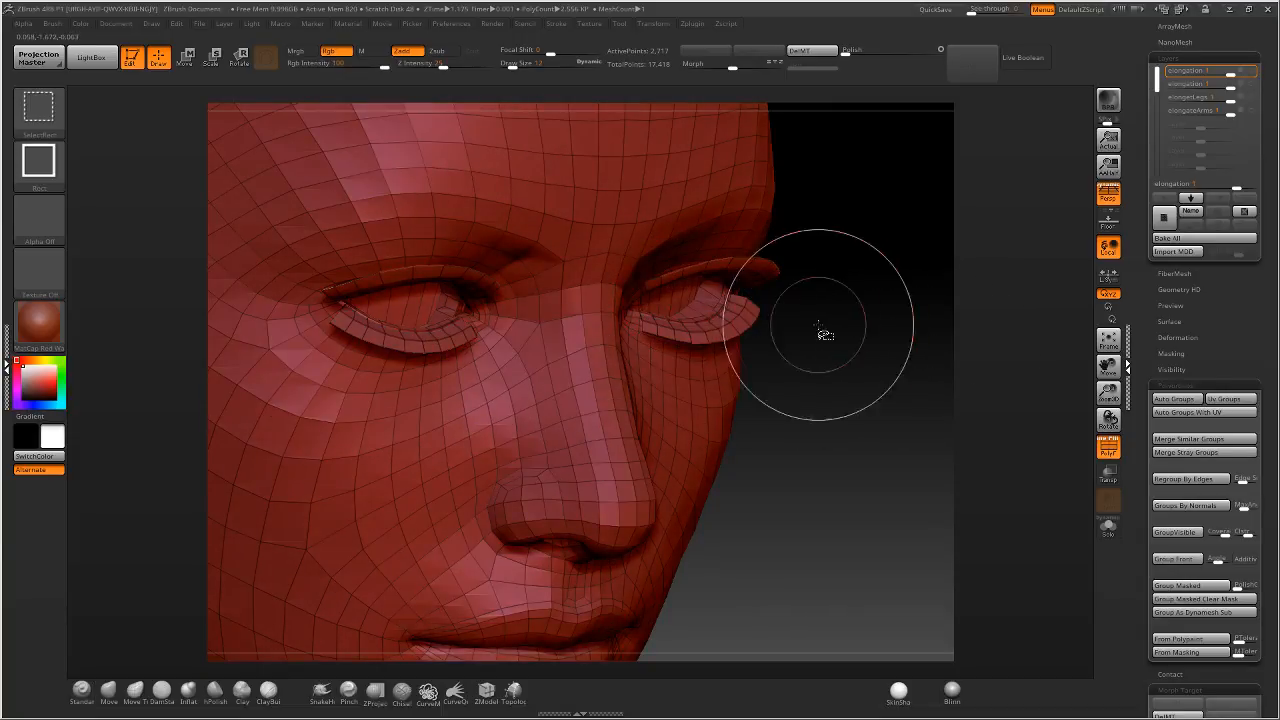
Invert the visibility to the eyeballs, mouth and body, and hide a small part of the strip beneath the eyeball.
ctrl+shift+drag(906, 300, 845, 340)
ctrl+right_drag(760, 335, 694, 411)
mouse_move(783, 241)
right_down()
mouse_move(689, 402)
mouse_move(935, 412)
mouse_move(725, 380)
mouse_move(663, 386)
mouse_move(540, 264)
mouse_move(450, 272)
right_up()
alt+right_drag(450, 272, 890, 440)
alt+right_drag(890, 440, 745, 650)
right_drag(657, 257, 752, 357)
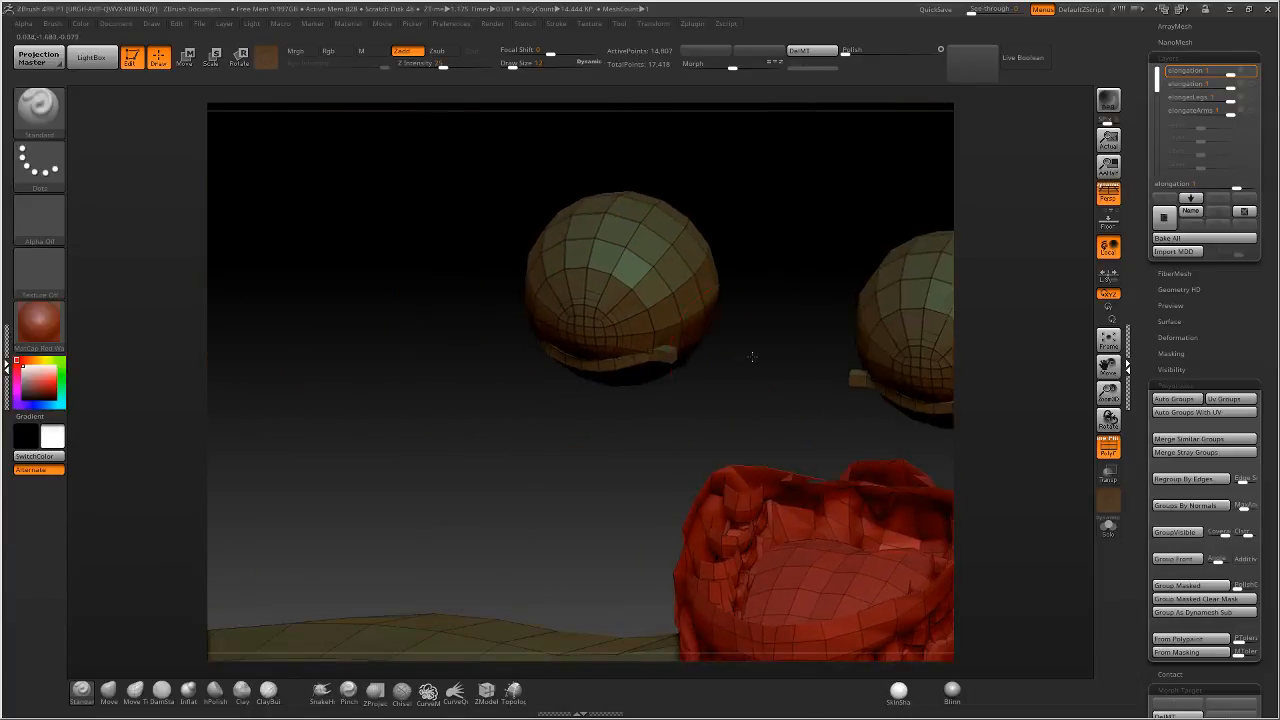
mouse_move(666, 354)
ctrl+right_down()
mouse_move(683, 426)
mouse_move(684, 394)
mouse_move(751, 394)
mouse_move(766, 380)
ctrl+right_up()
key(ctrl+shift)
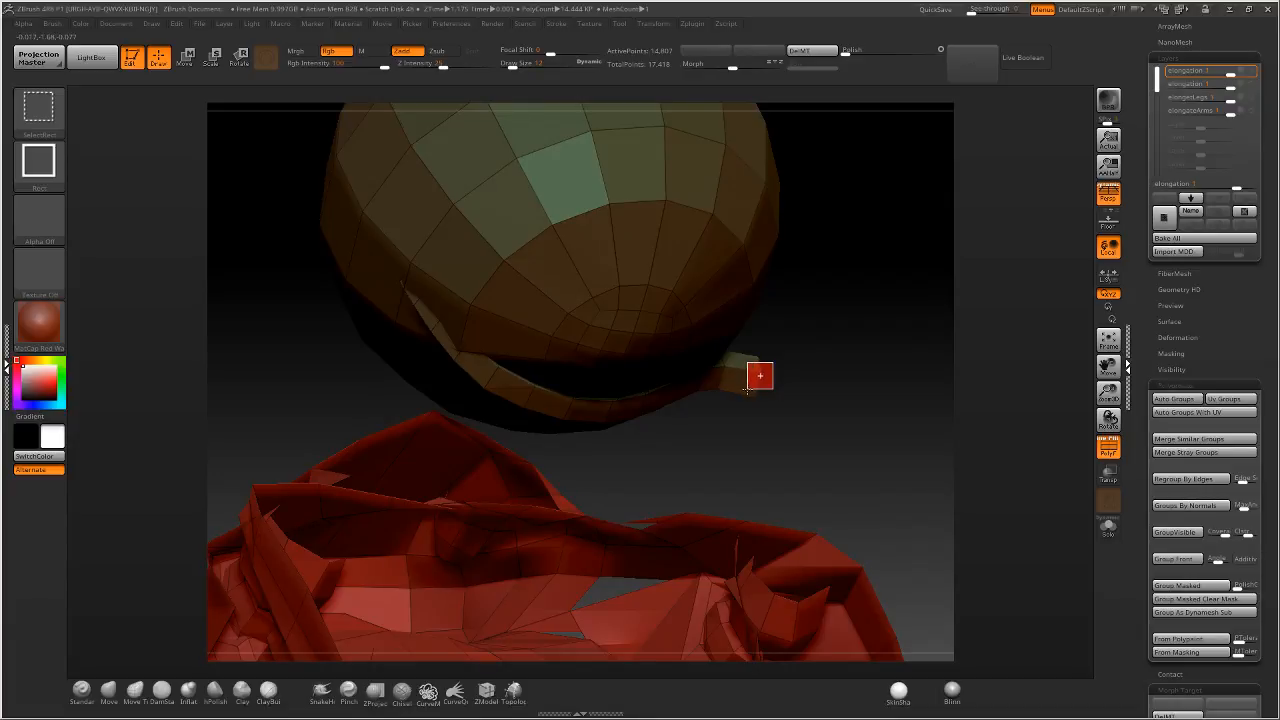
ctrl+alt+shift+drag(740, 394, 737, 398)
Try to hide the strips around the eyeballs by polygroup and invert the visibility.
right_drag(728, 435, 738, 286)
ctrl+right_drag(872, 290, 806, 271)
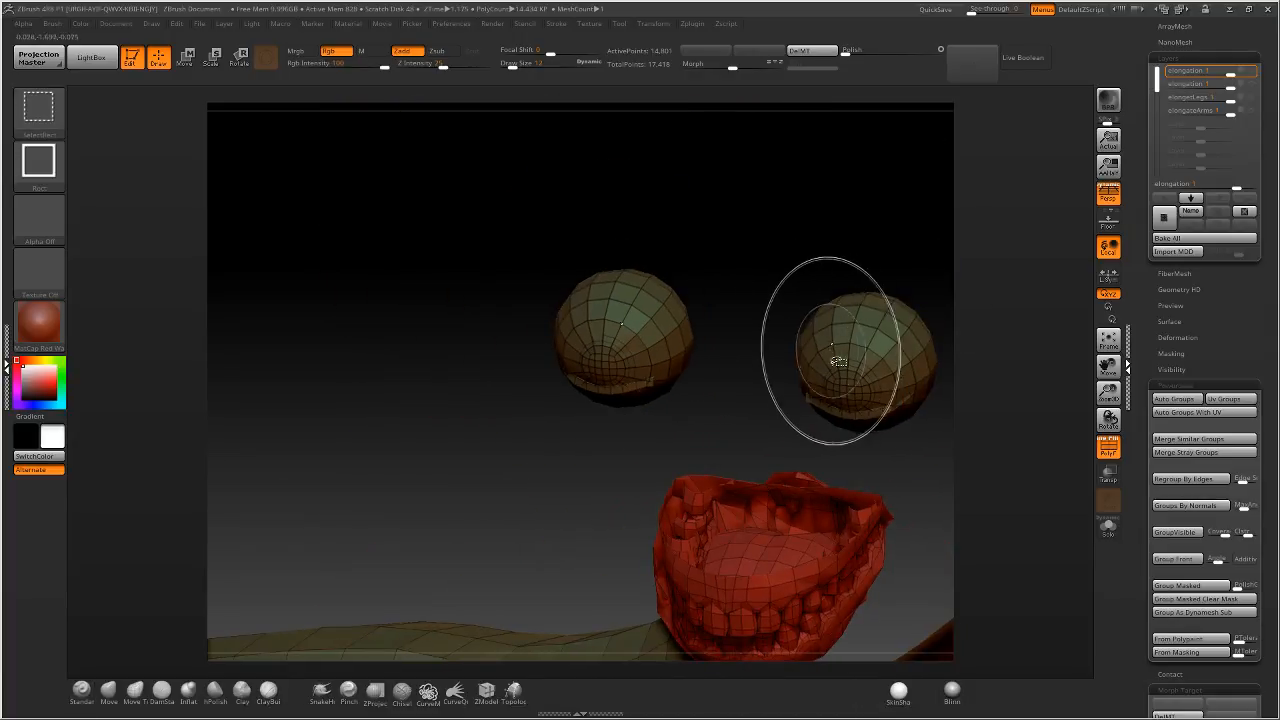
ctrl+alt+shift+click(880, 332)
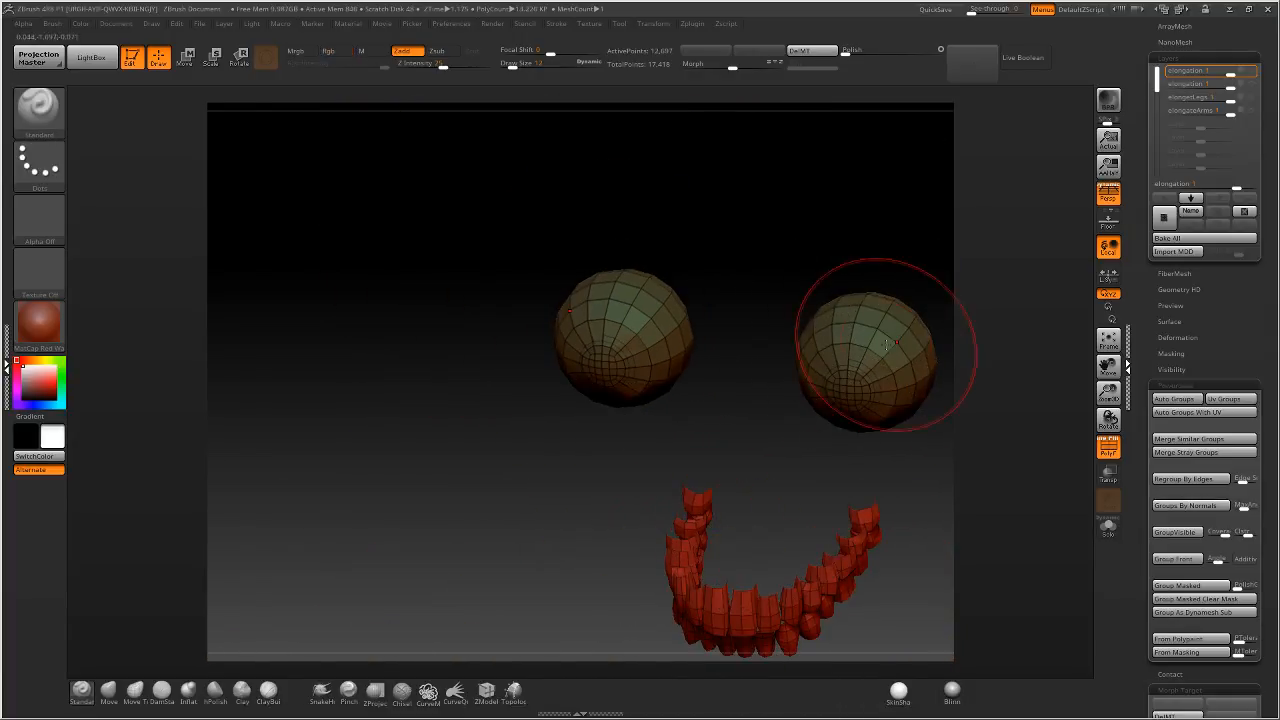
right_drag(771, 400, 626, 362)
ctrl+shift+drag(425, 338, 392, 365)
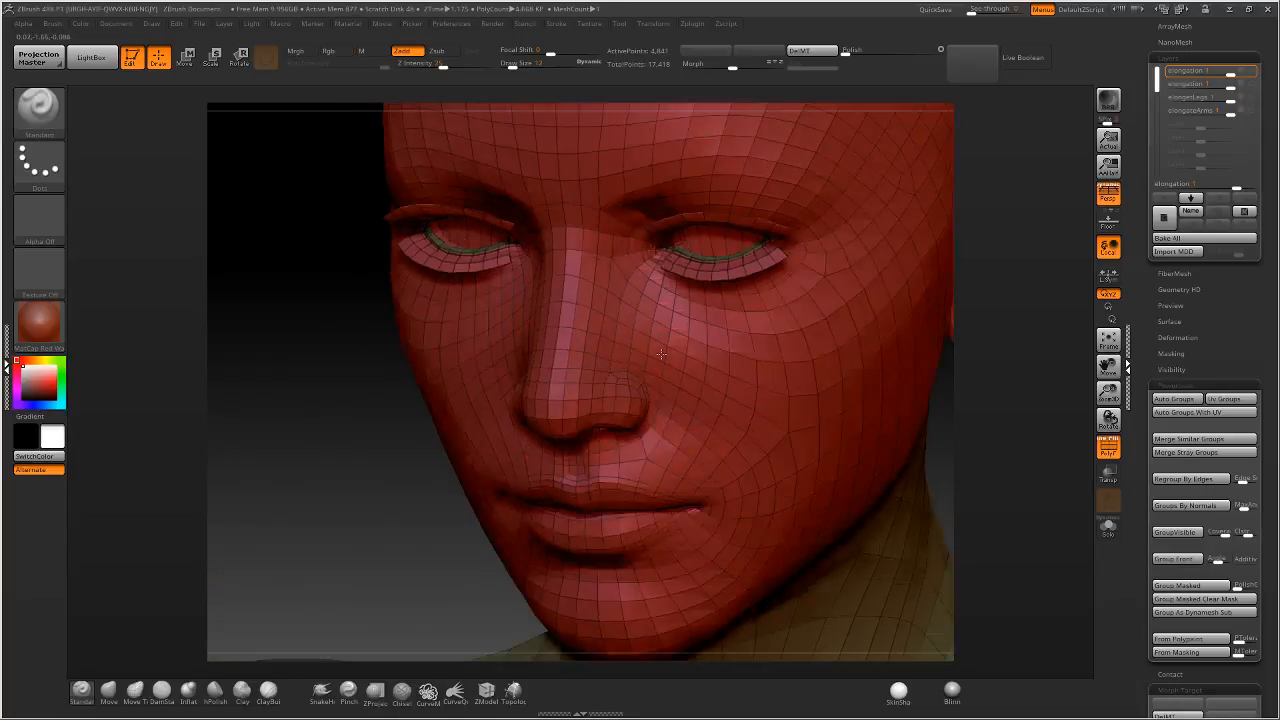
Hide only the thin strips under the eyeballs and invert the visibility to isolate them with the face and eyelashes.
mouse_move(392, 365)
right_down()
mouse_move(746, 343)
mouse_move(786, 240)
right_up()
mouse_move(829, 178)
ctrl+shift+mouse_down()
mouse_move(543, 294)
mouse_move(521, 326)
ctrl+shift+mouse_up()
right_drag(730, 320, 950, 242)
ctrl+shift+drag(975, 237, 985, 240)
ctrl+alt+shift+click(700, 386)
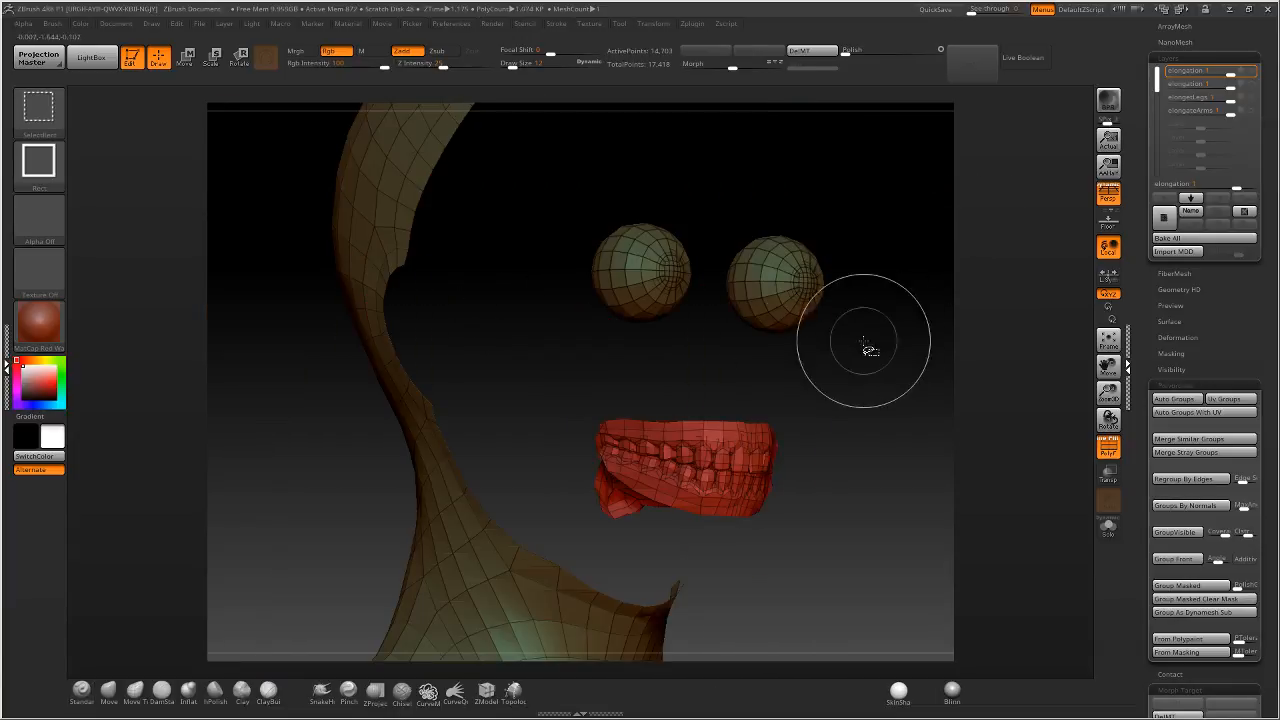
mouse_move(829, 314)
right_down()
mouse_move(714, 333)
mouse_move(623, 417)
mouse_move(586, 414)
mouse_move(574, 430)
mouse_move(720, 380)
mouse_move(663, 371)
mouse_move(720, 383)
mouse_move(770, 272)
mouse_move(692, 381)
mouse_move(665, 350)
right_up()
ctrl+shift+click(720, 380)
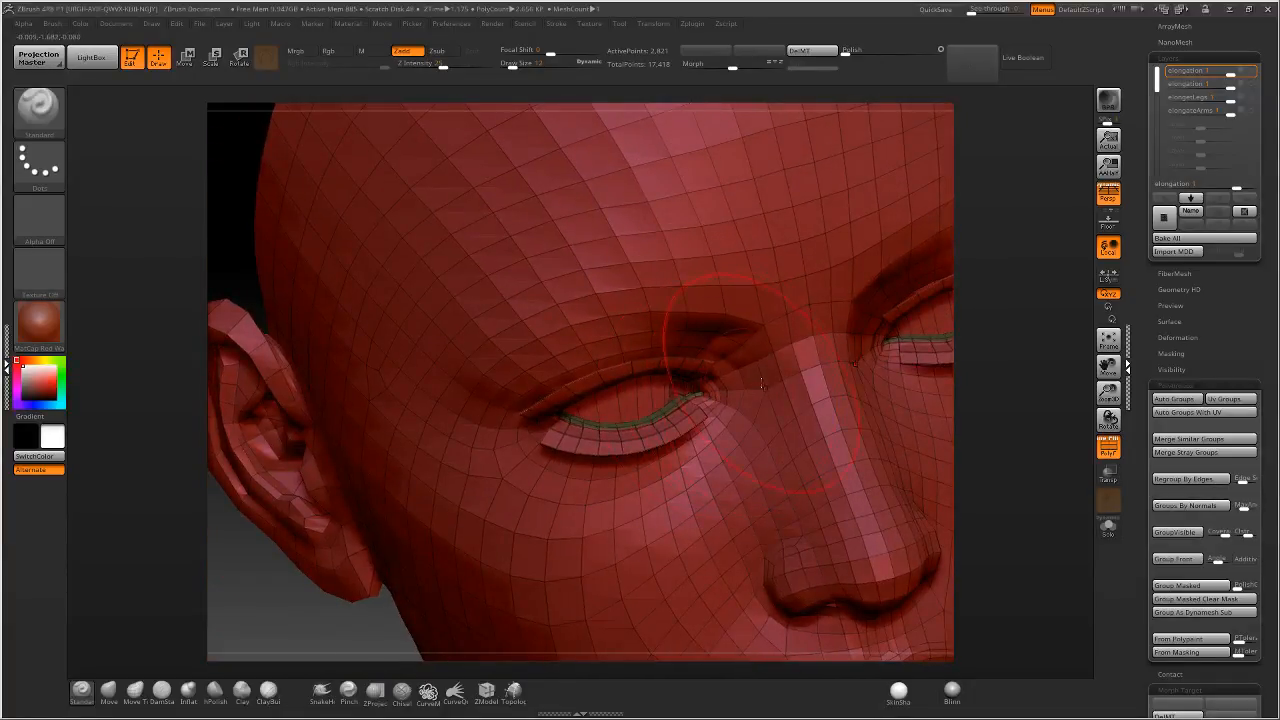
Combine the visible face, eyelashes and eyelid strips into one polygroup and show the whole figure again.
key(ctrl+shift)
key(f)
mouse_move(773, 360)
right_down()
mouse_move(727, 293)
mouse_move(397, 491)
mouse_move(680, 303)
right_up()
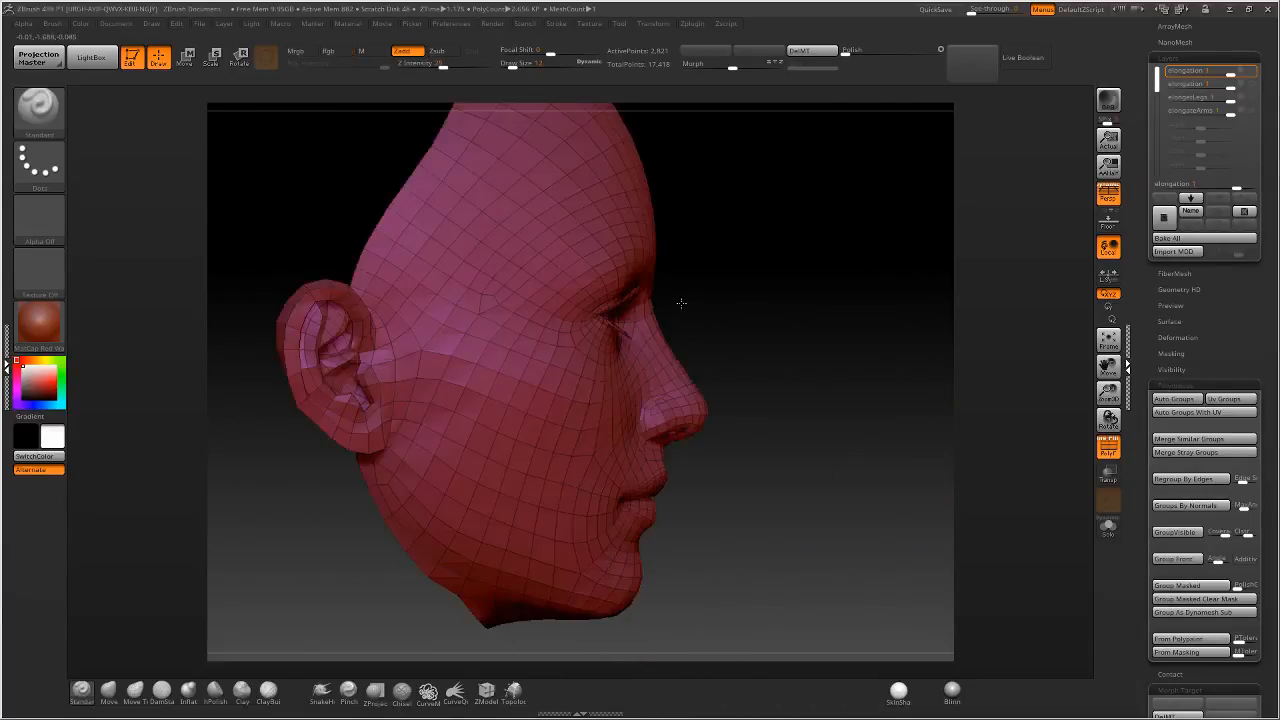
ctrl+shift+click(886, 286)
mouse_move(886, 286)
right_down()
mouse_move(661, 317)
mouse_move(700, 320)
right_up()
mouse_move(700, 320)
ctrl+right_down()
mouse_move(668, 292)
mouse_move(600, 284)
ctrl+right_up()
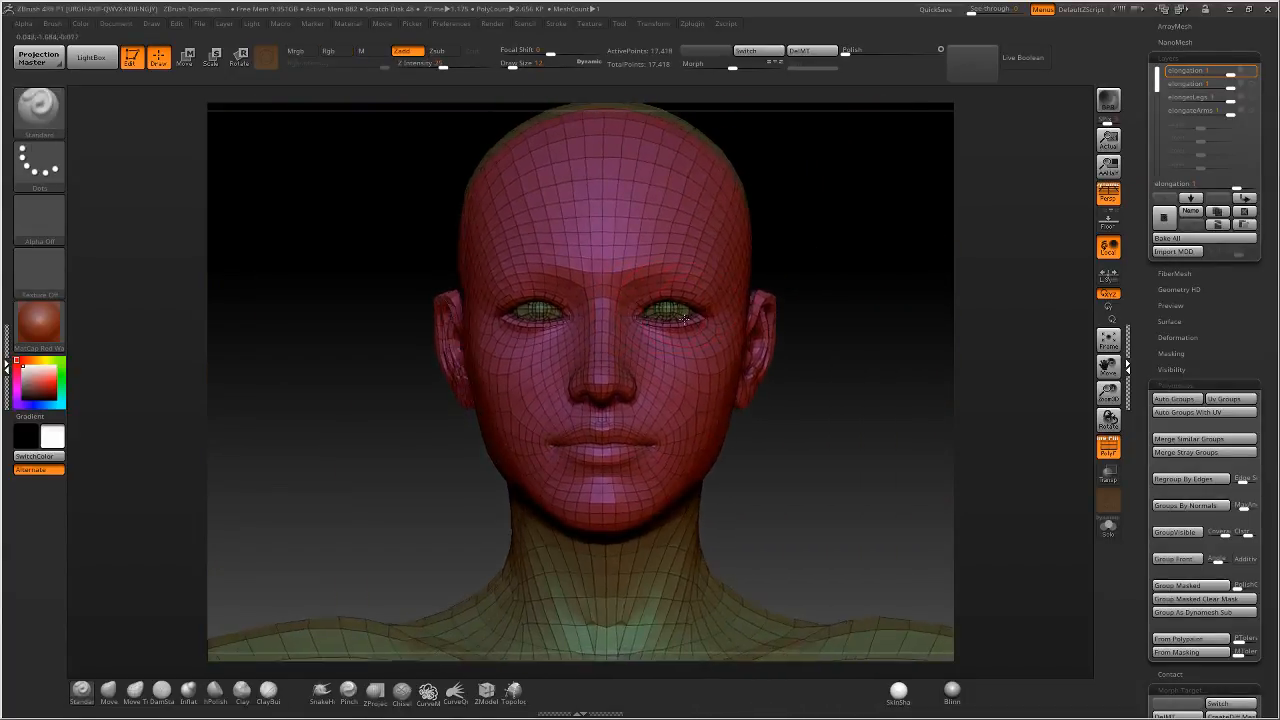
Slightly enlarge the brush draw size for working on the face around the eyes.
mouse_move(880, 300)
shift+right_down()
mouse_move(697, 315)
mouse_move(615, 291)
shift+right_up()
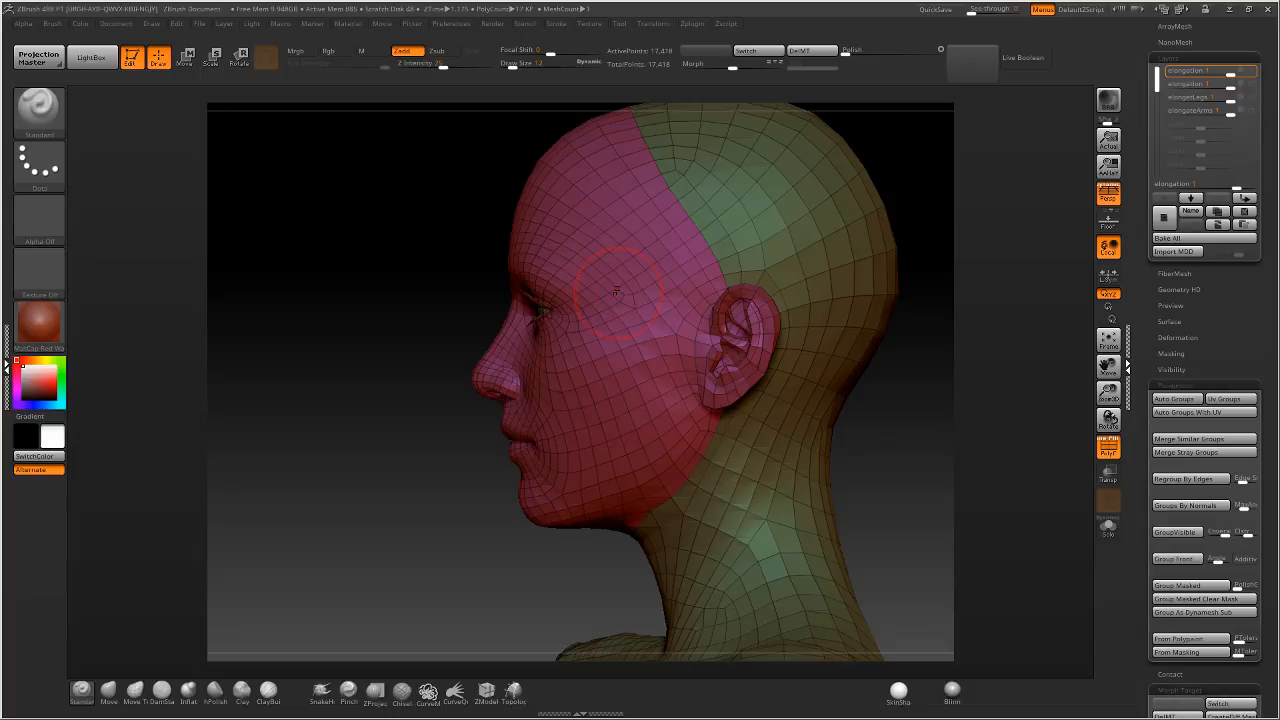
mouse_move(617, 291)
right_down()
mouse_move(850, 300)
mouse_move(730, 308)
mouse_move(645, 385)
right_up()
mouse_move(645, 385)
ctrl+right_down()
mouse_move(645, 400)
mouse_move(638, 335)
ctrl+right_up()
drag(512, 65, 518, 65)
ctrl+right_drag(582, 240, 593, 354)
ctrl+right_drag(593, 354, 663, 354)
alt+right_drag(540, 365, 745, 342)
mouse_move(745, 342)
right_down()
mouse_move(686, 335)
mouse_move(686, 369)
right_up()
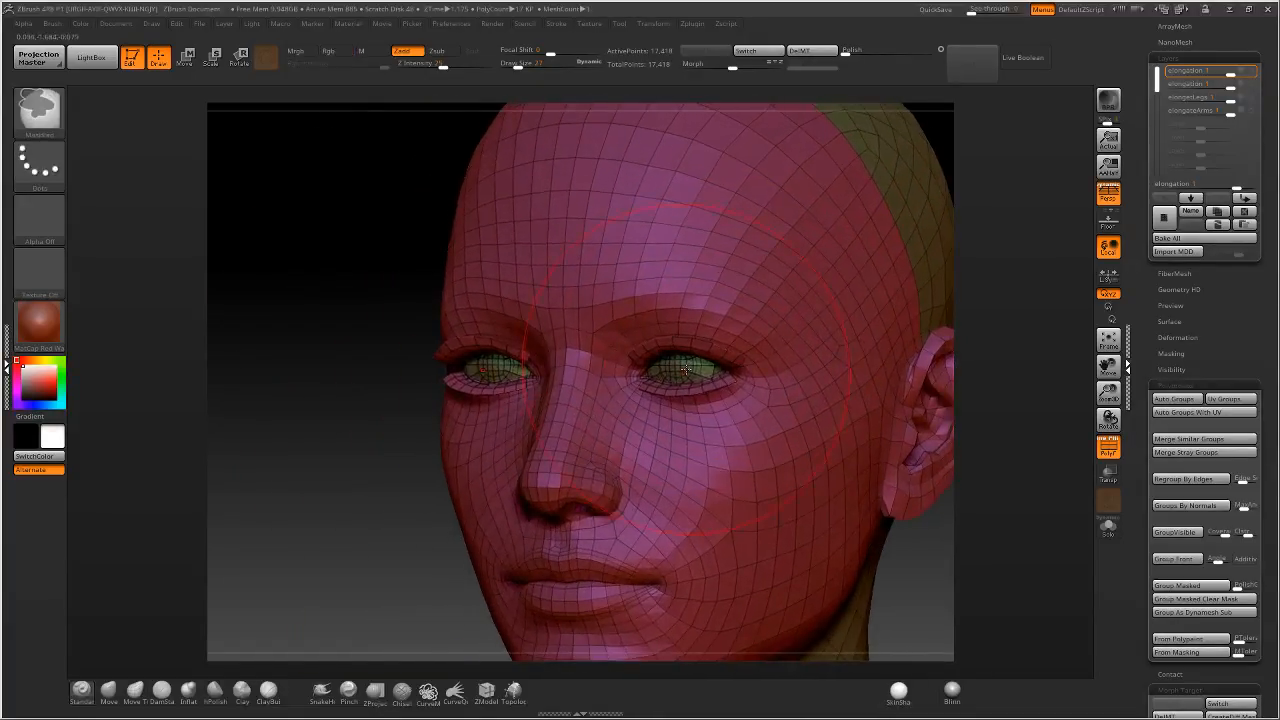
Isolate the ungrouped eyeball pieces by hiding the rest of the figure through its polygroups.
right_drag(536, 345, 544, 312)
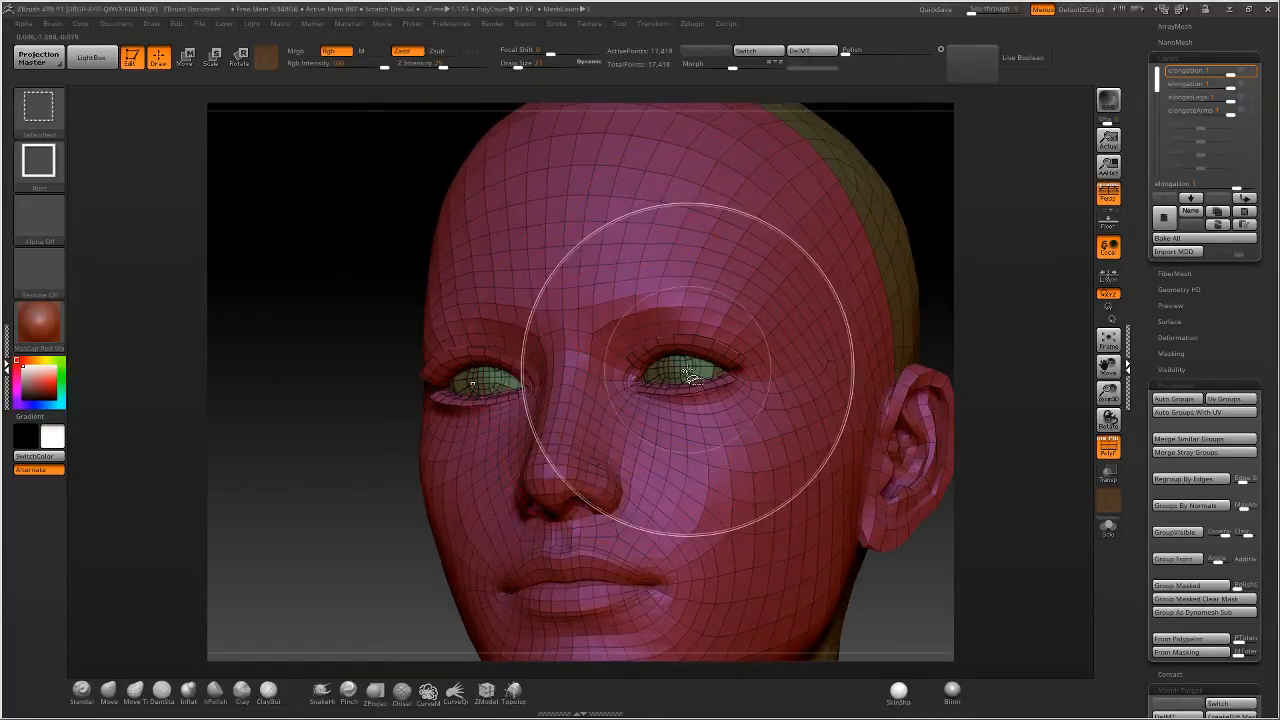
ctrl+shift+click(680, 364)
ctrl+shift+drag(834, 414, 859, 433)
right_drag(602, 382, 668, 368)
ctrl+shift+click(668, 368)
right_drag(797, 303, 745, 300)
ctrl+shift+drag(971, 267, 986, 279)
mouse_move(782, 354)
right_down()
mouse_move(636, 367)
mouse_move(695, 367)
mouse_move(668, 462)
mouse_move(658, 447)
right_up()
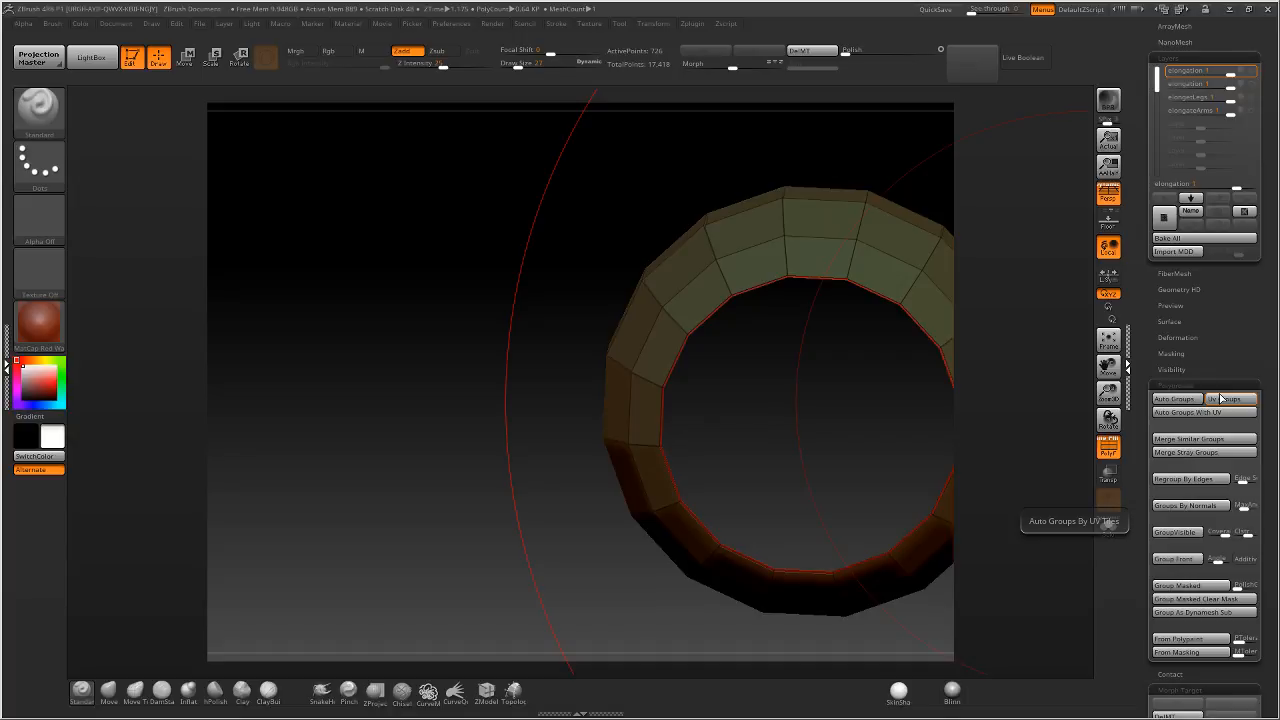
alt+right_drag(757, 260, 605, 283)
ctrl+right_drag(605, 283, 652, 215)
alt+right_drag(652, 215, 602, 217)
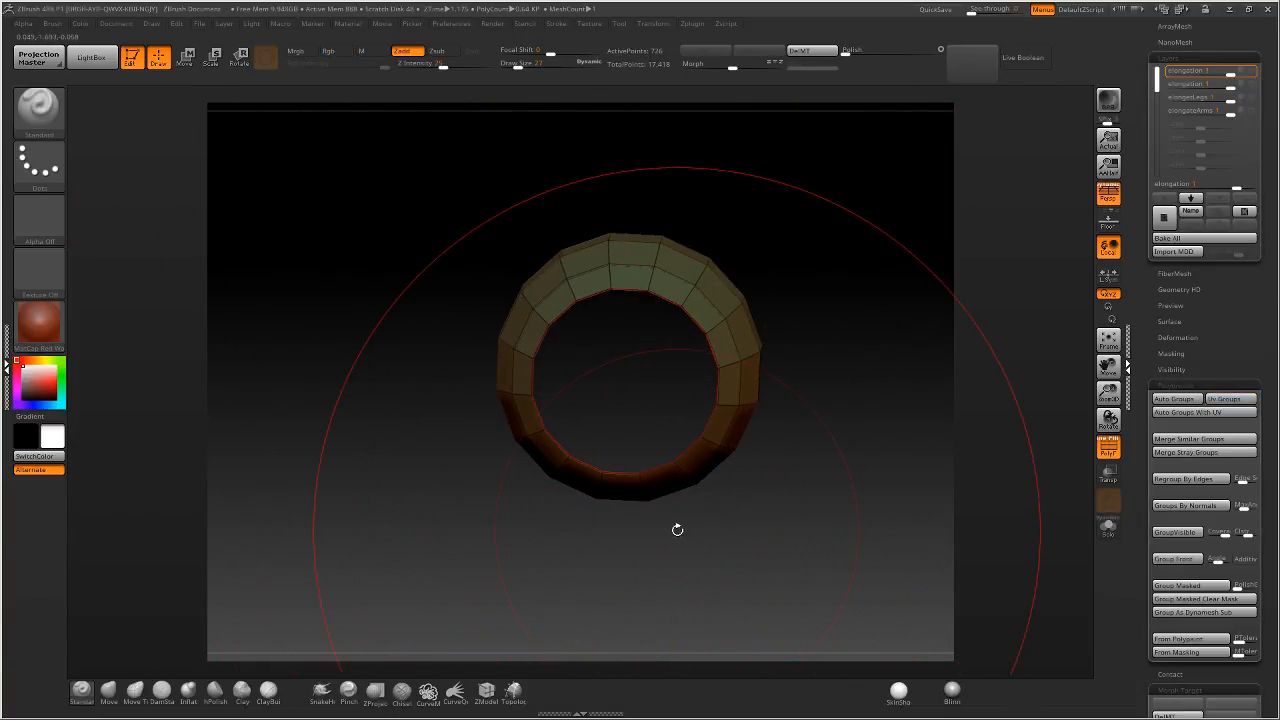
Combine the isolated eyeball pieces into one polygroup, clear the resulting mask and show the whole figure again.
mouse_move(600, 314)
mouse_down()
mouse_move(640, 302)
mouse_move(520, 296)
mouse_move(582, 275)
mouse_up()
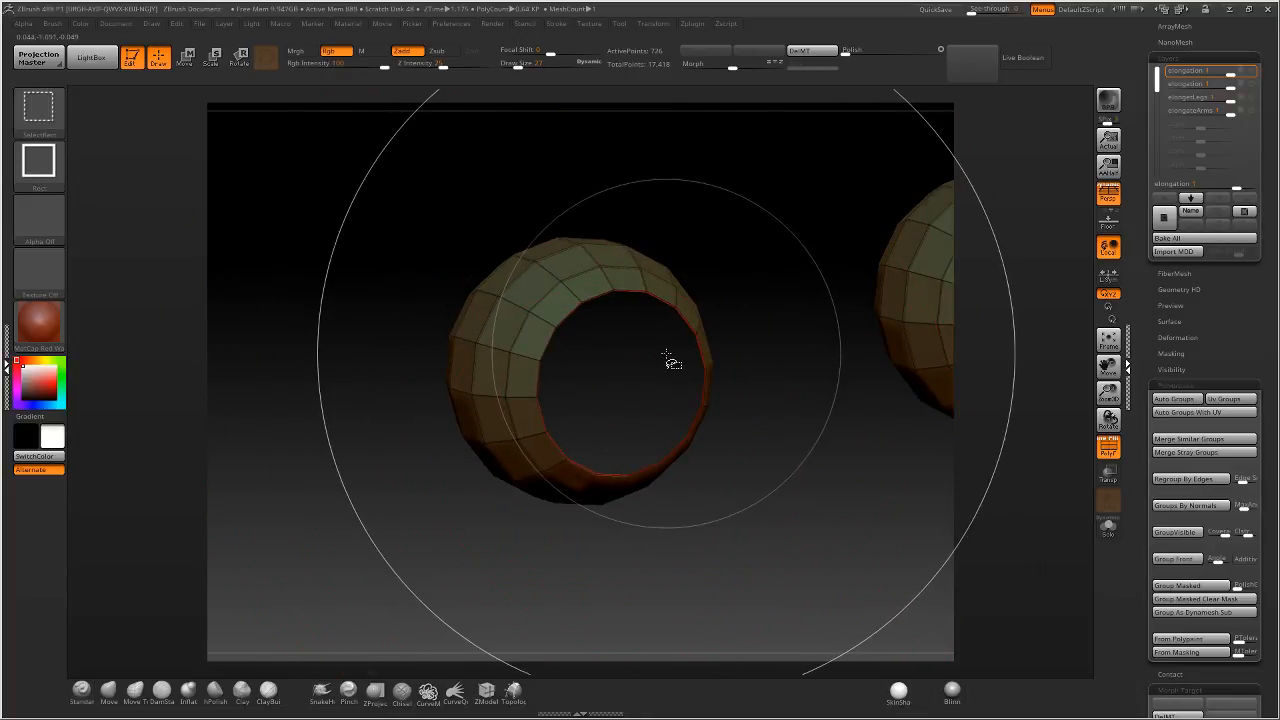
key(ctrl+w)
ctrl+right_drag(713, 340, 644, 324)
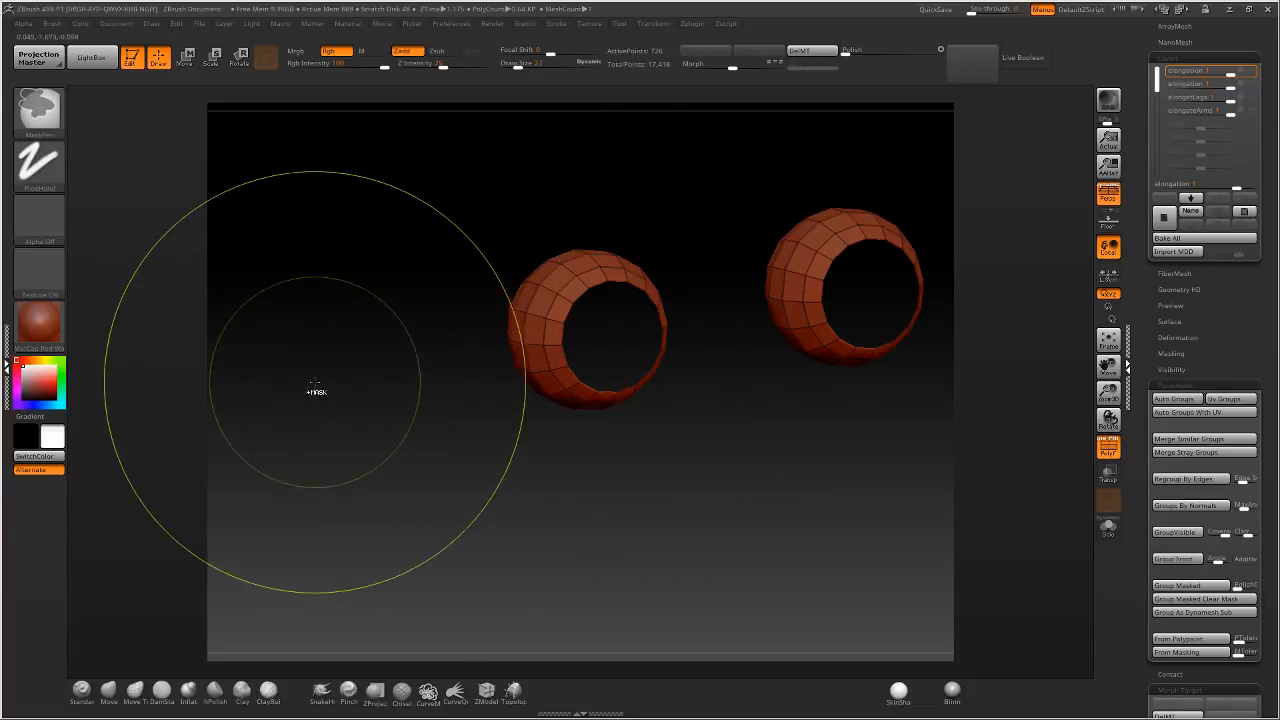
ctrl+click(315, 384)
drag(494, 583, 594, 411)
mouse_move(594, 411)
right_down()
mouse_move(623, 393)
mouse_move(612, 372)
mouse_move(720, 352)
mouse_move(688, 335)
right_up()
ctrl+shift+click(760, 397)
shift+right_drag(688, 335, 715, 325)
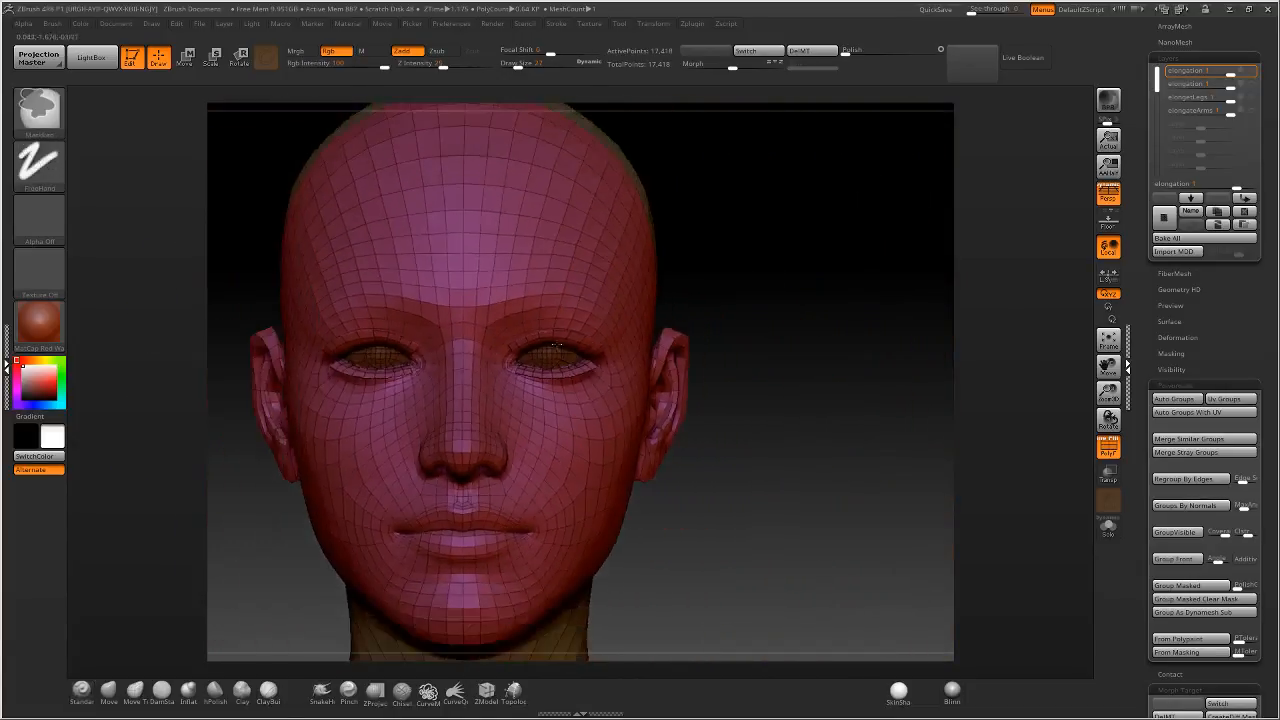
Slightly reduce the brush draw size and paint a soft mask over the skin around both eyes.
click(516, 64)
mouse_move(628, 284)
alt+right_down()
mouse_move(828, 322)
mouse_move(778, 322)
alt+right_up()
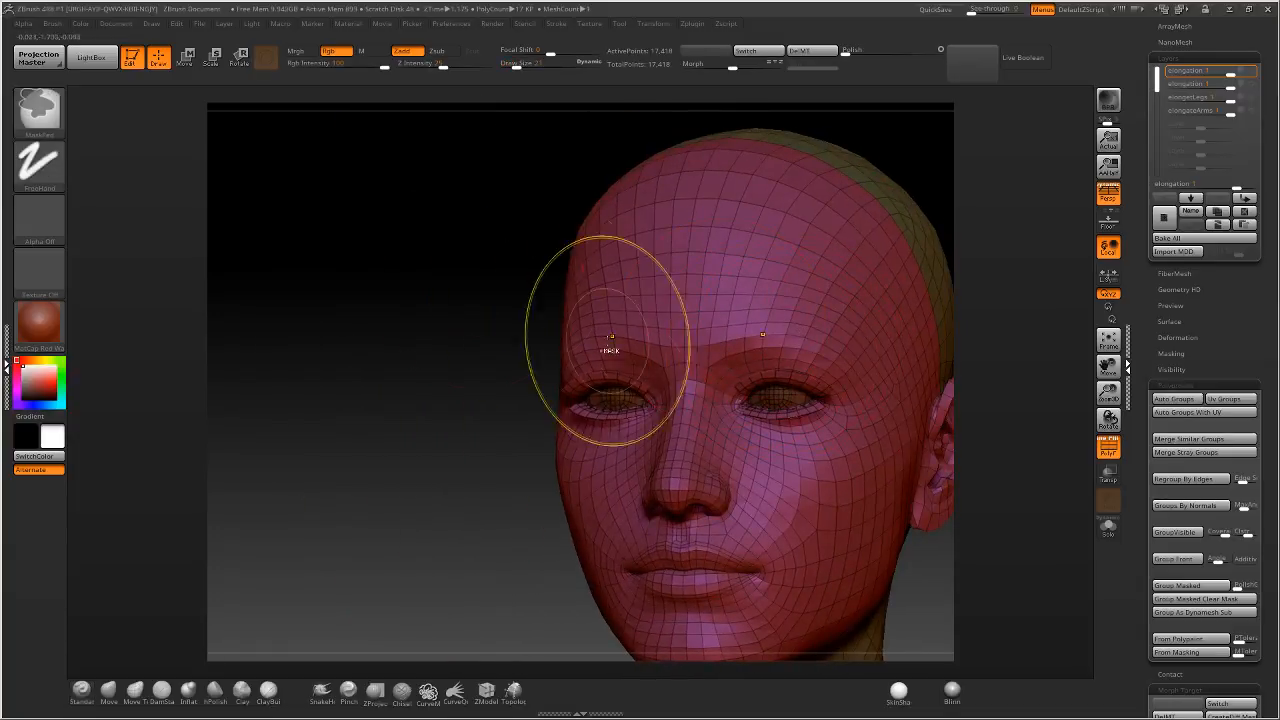
mouse_move(814, 388)
ctrl+mouse_down()
mouse_move(768, 402)
mouse_move(758, 382)
mouse_move(813, 380)
mouse_move(776, 378)
ctrl+mouse_up()
ctrl+click(766, 380)
Hide the face polygroup, mask the teeth and tongue, and bring back the whole figure.
right_drag(771, 380, 595, 355)
mouse_move(595, 355)
ctrl+right_down()
mouse_move(602, 436)
mouse_move(630, 465)
mouse_move(590, 515)
ctrl+right_up()
ctrl+shift+click(532, 515)
ctrl+shift+drag(816, 440, 811, 507)
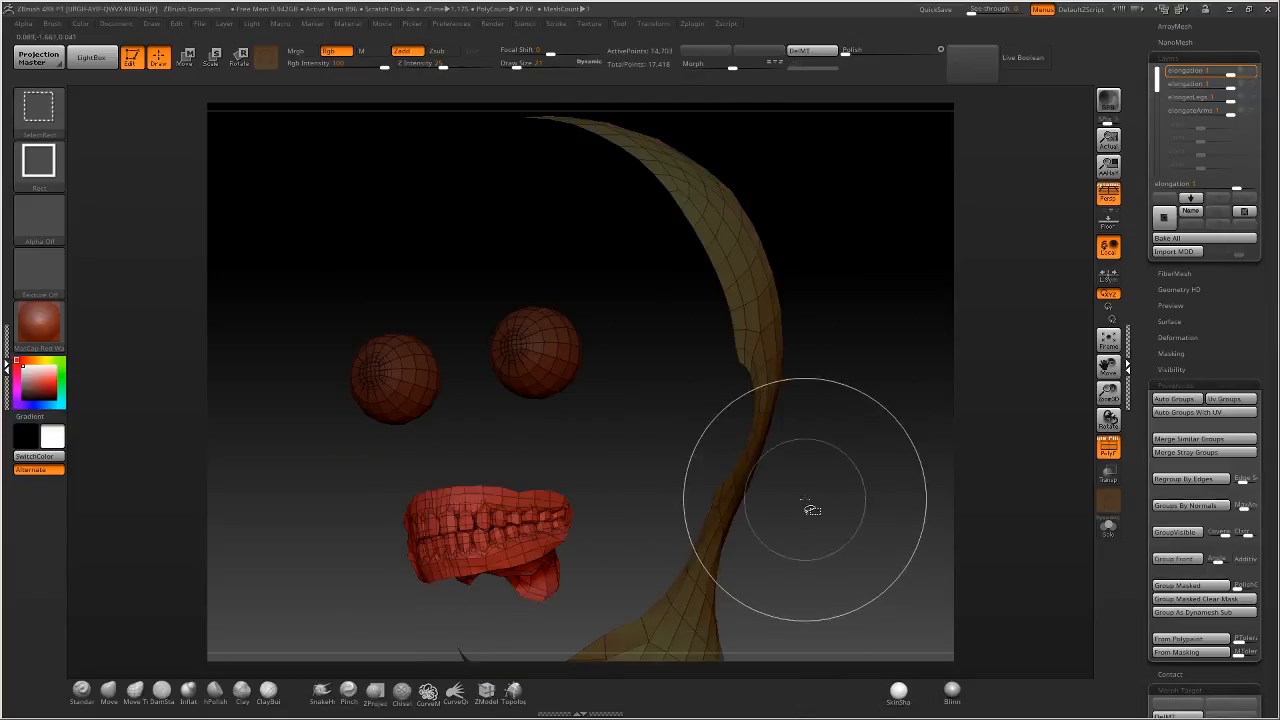
right_drag(806, 507, 569, 394)
ctrl+drag(382, 383, 666, 509)
mouse_move(553, 455)
right_down()
mouse_move(763, 431)
mouse_move(720, 385)
mouse_move(809, 363)
mouse_move(809, 377)
mouse_move(825, 377)
mouse_move(807, 362)
right_up()
ctrl+shift+click(869, 420)
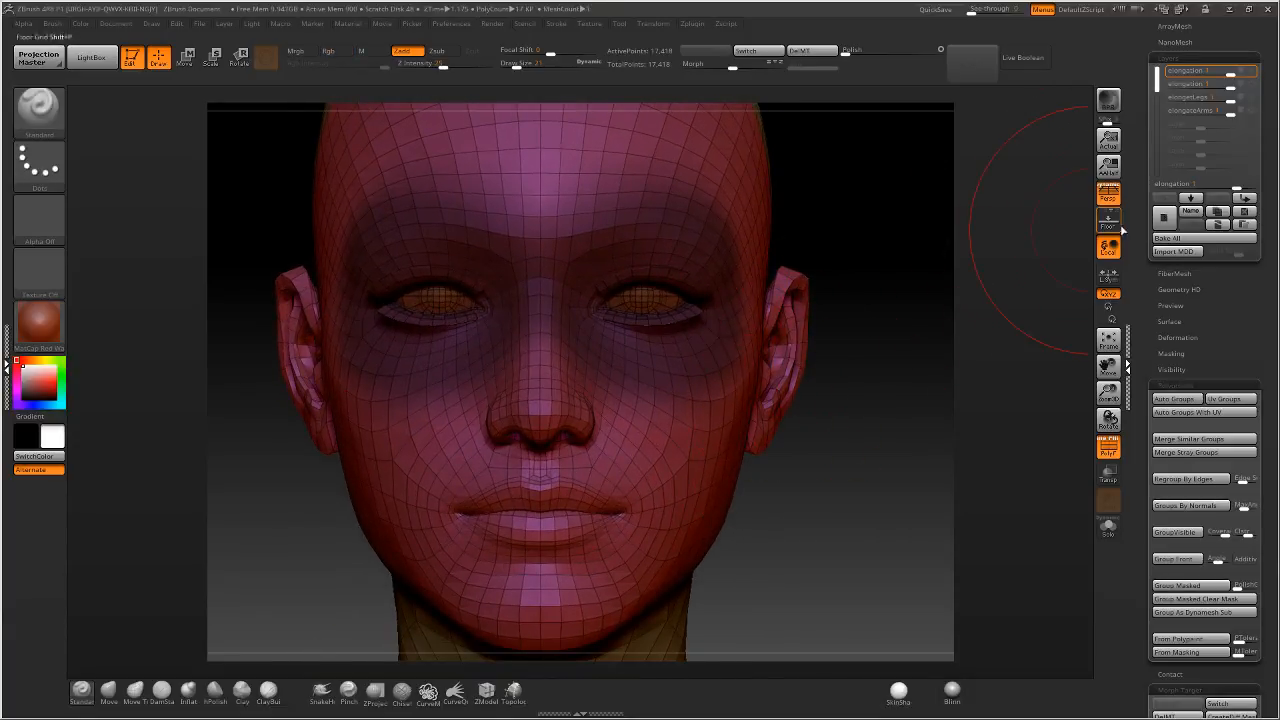
Add a new recording layer and smooth the ears down until their inner folds are flattened.
scroll(1138, 229, up, 1)
click(1163, 234)
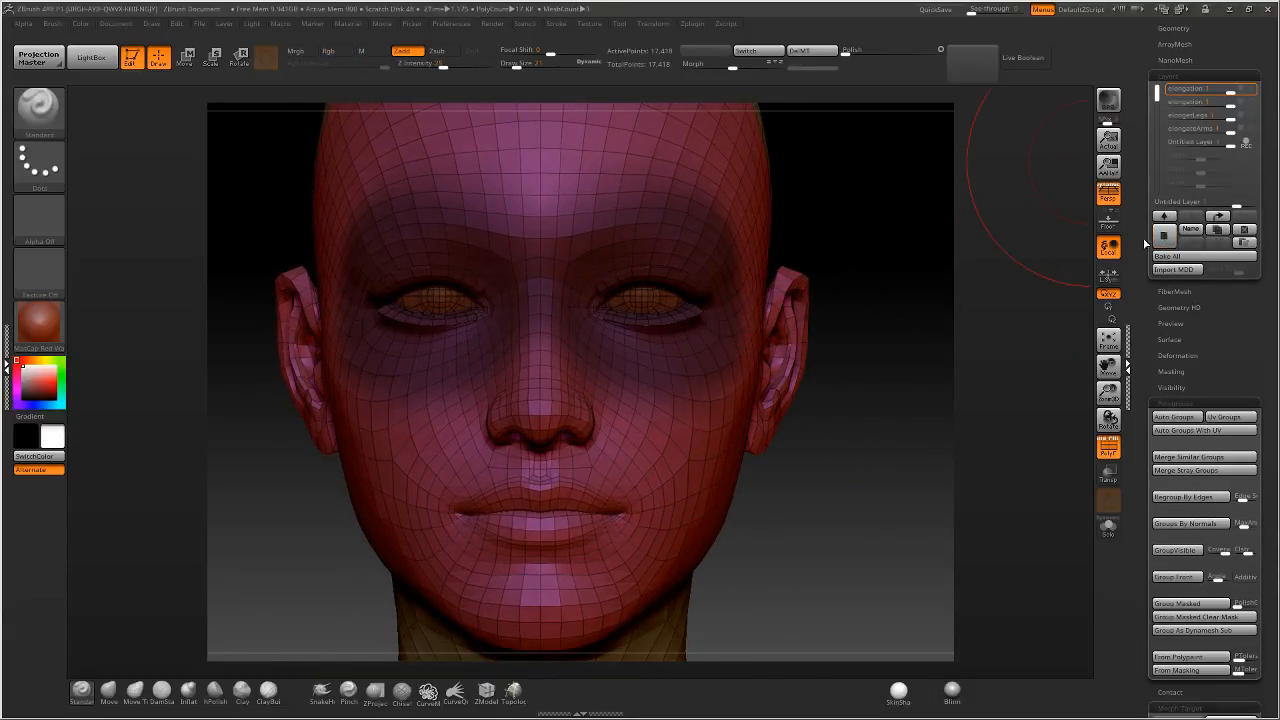
right_drag(897, 414, 702, 416)
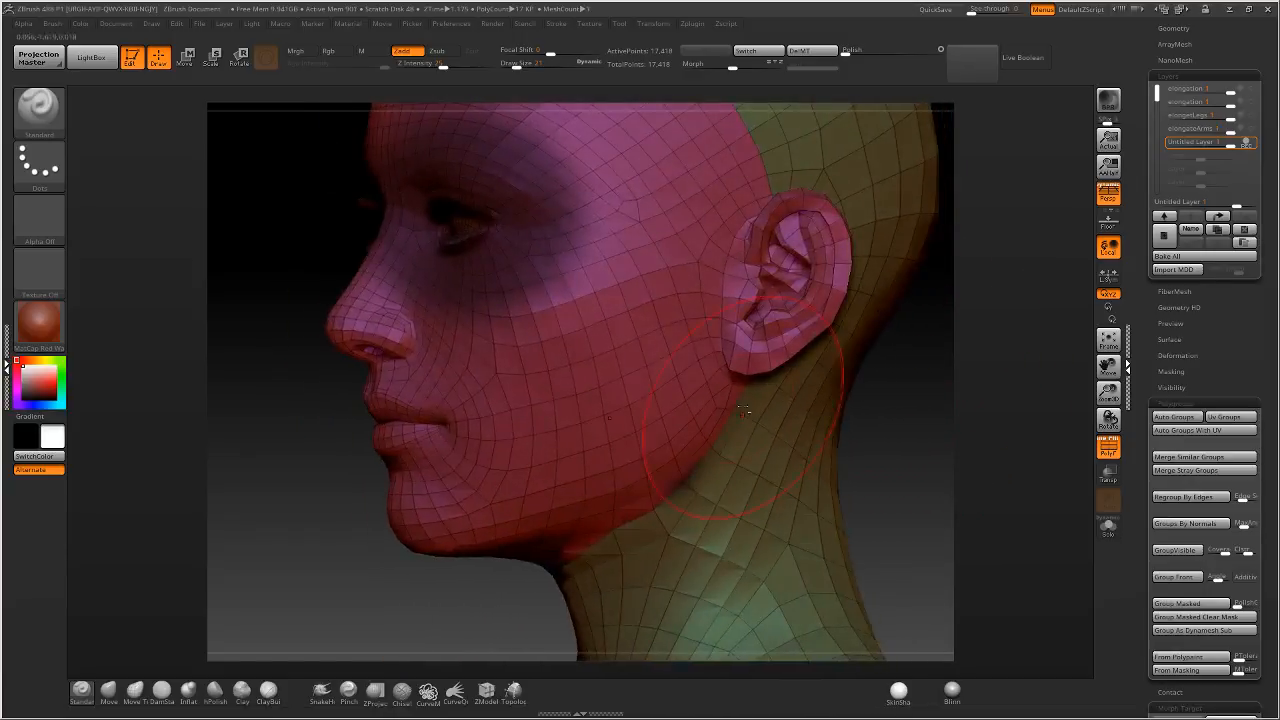
alt+right_drag(745, 350, 776, 450)
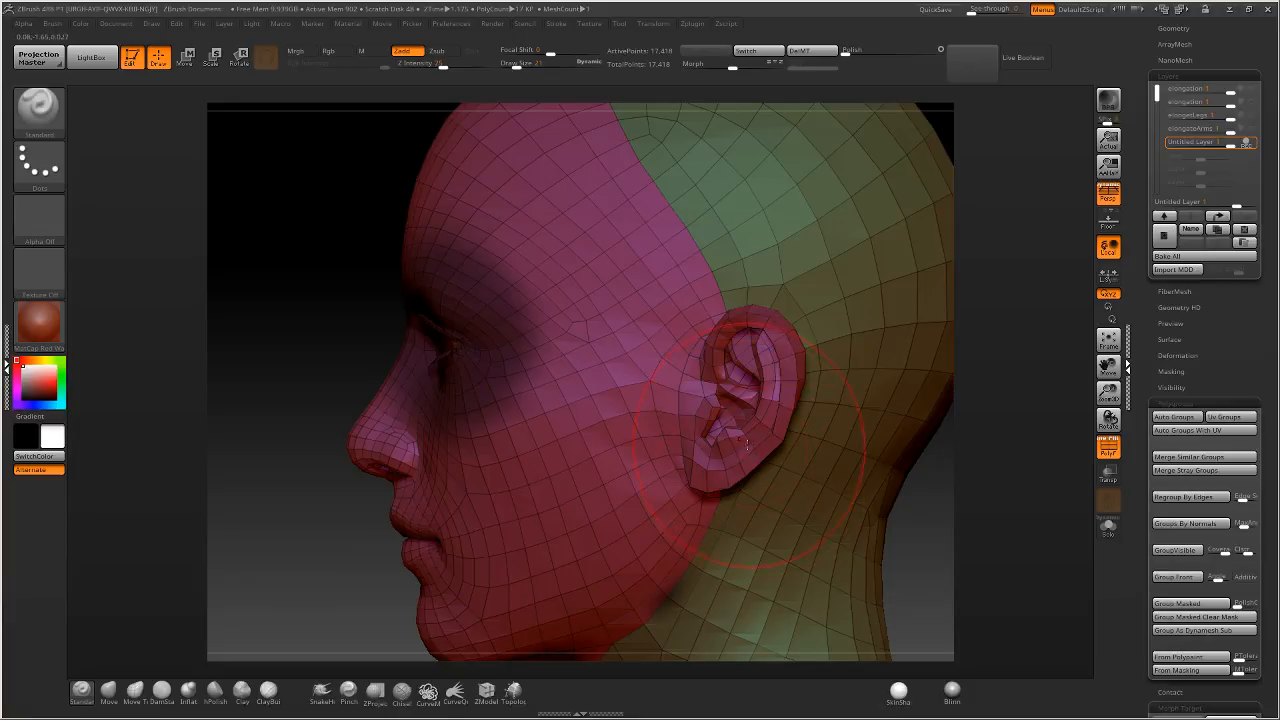
alt+right_drag(650, 420, 576, 418)
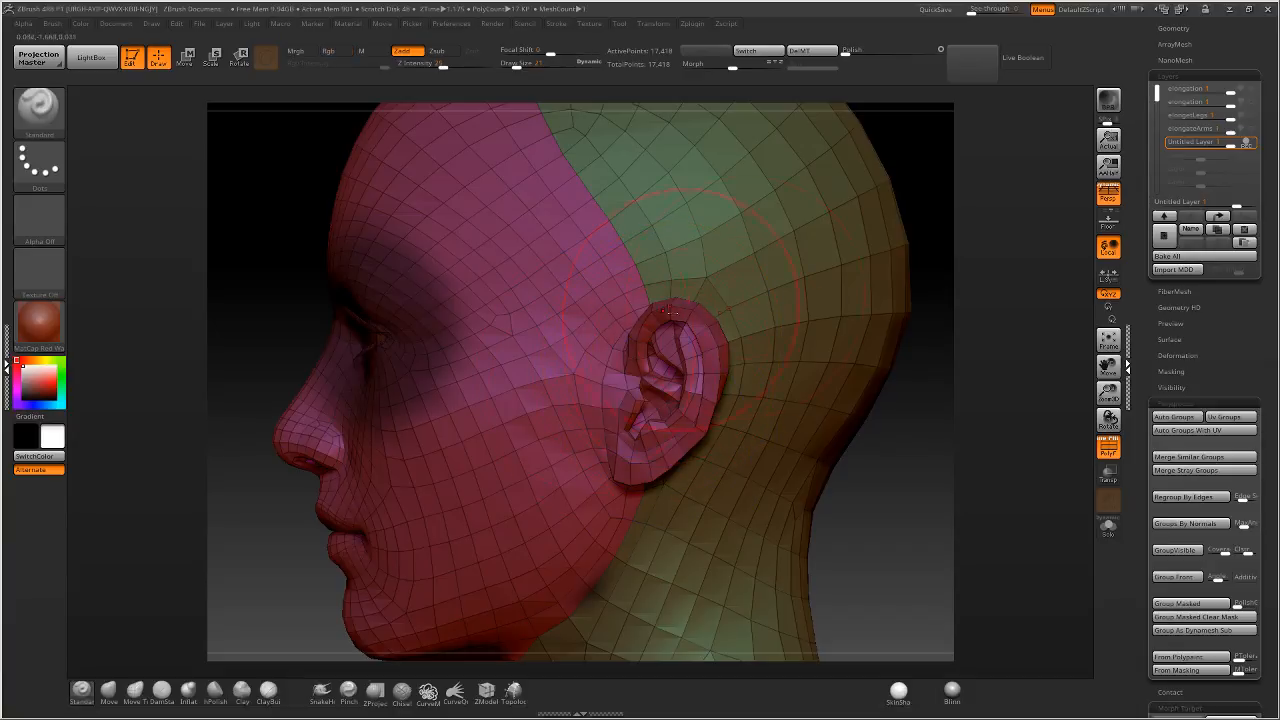
shift+drag(663, 368, 664, 421)
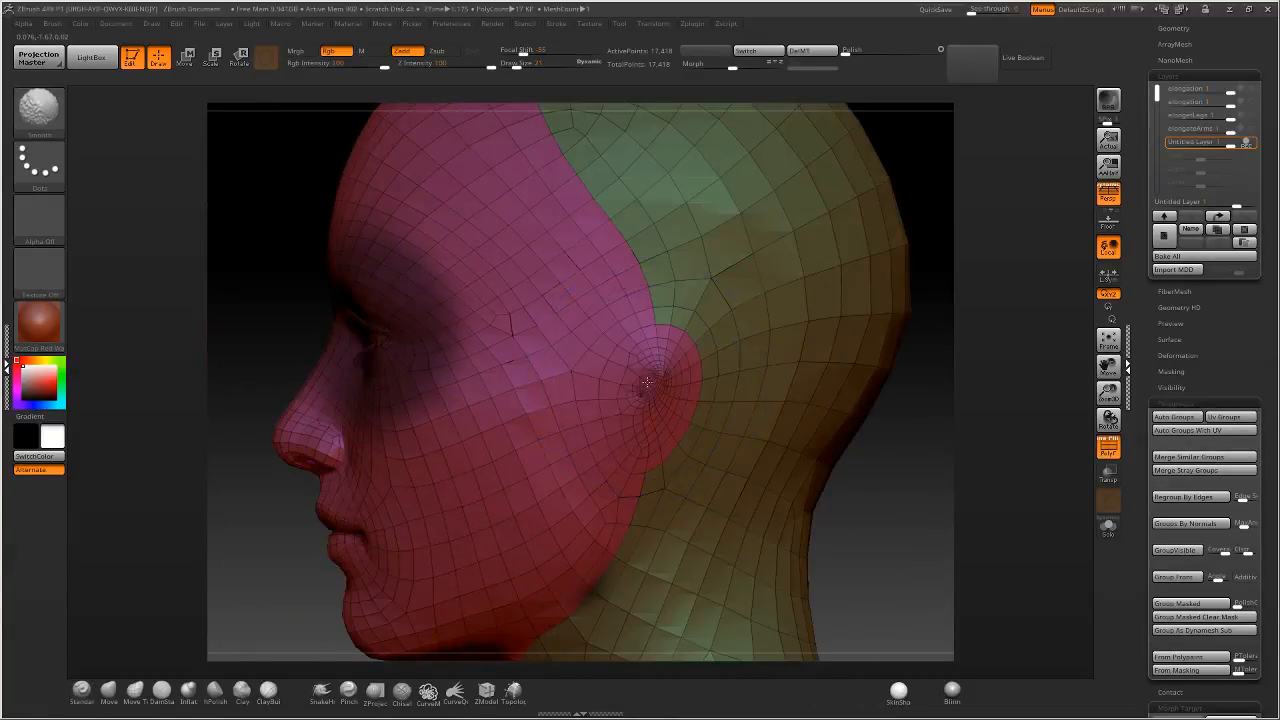
shift+drag(647, 383, 657, 385)
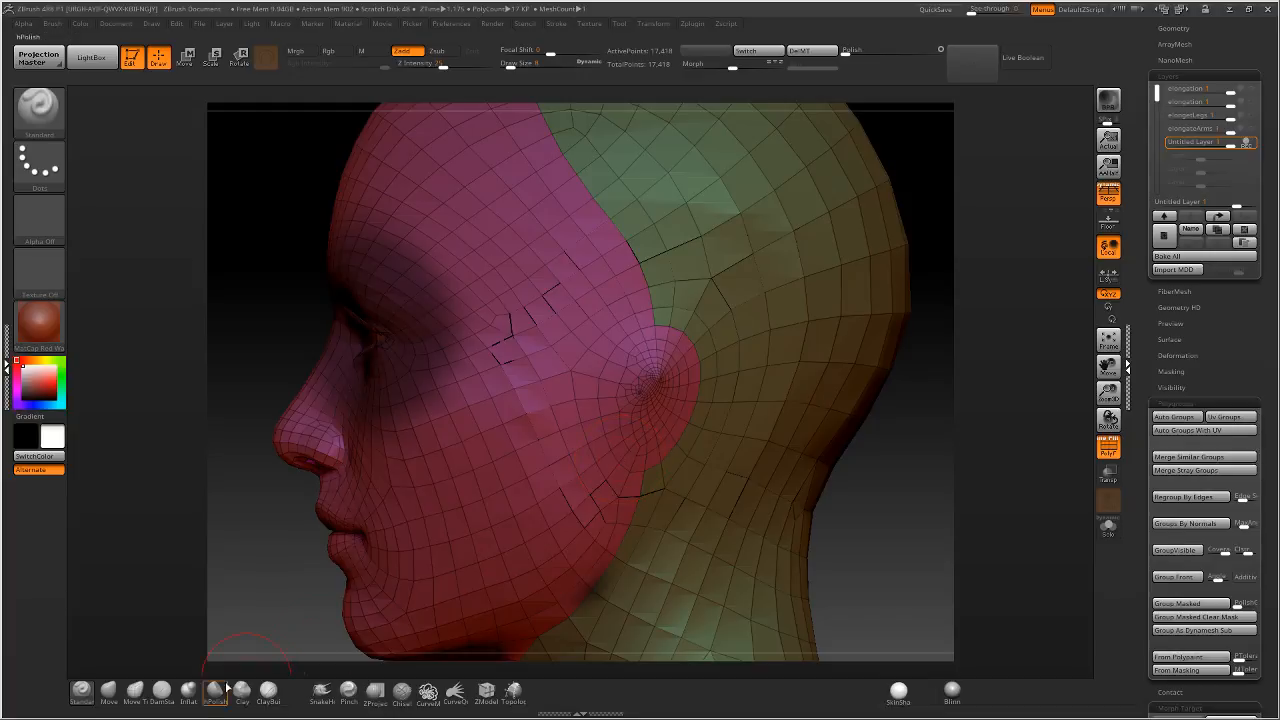
Reshape the flattened ear with the Move brush and smooth it closer to the head.
click(110, 692)
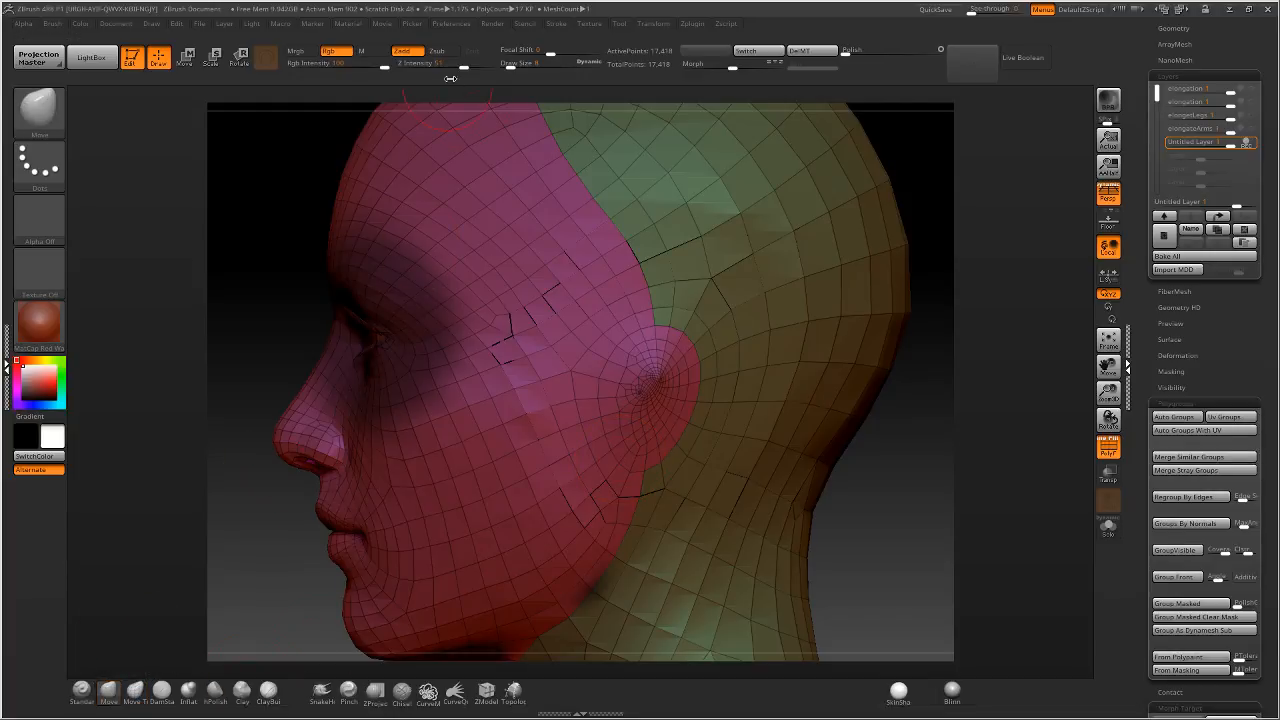
drag(510, 63, 503, 63)
mouse_move(648, 364)
mouse_down()
mouse_move(660, 350)
mouse_move(682, 360)
mouse_up()
drag(668, 444, 595, 424)
mouse_move(636, 358)
mouse_down()
mouse_move(672, 322)
mouse_move(710, 338)
mouse_up()
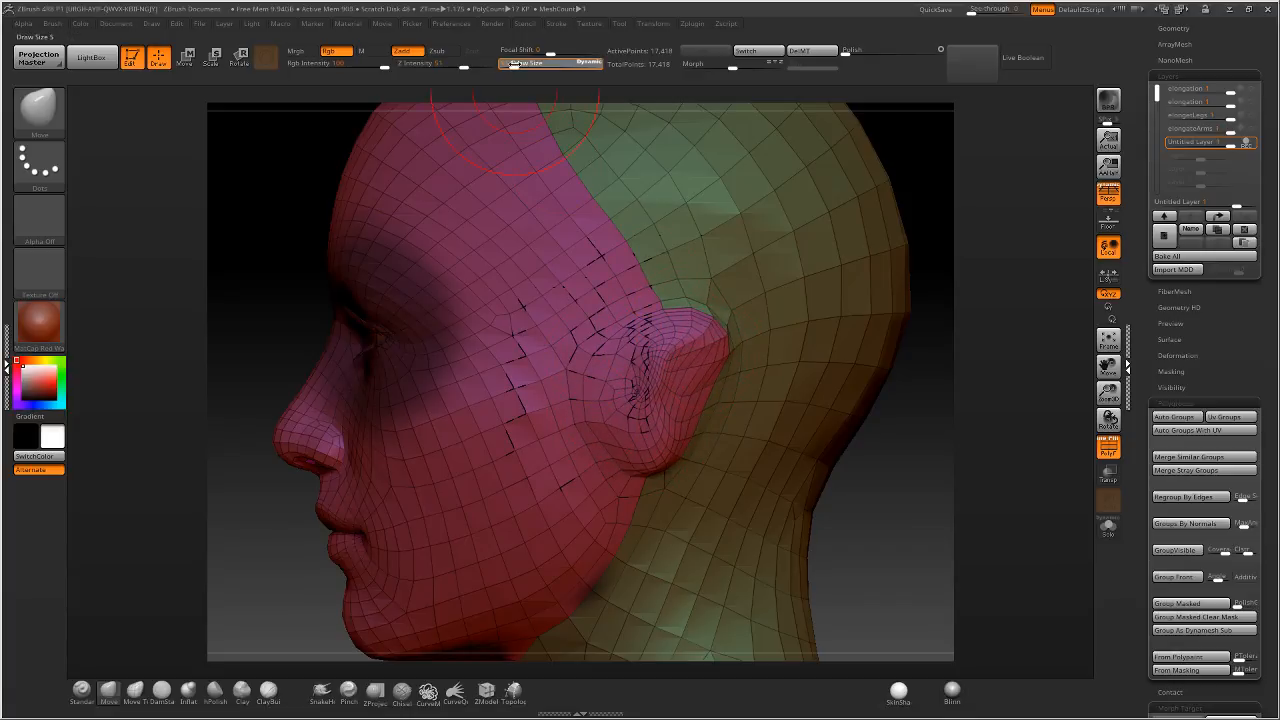
mouse_move(630, 340)
shift+mouse_down()
mouse_move(655, 330)
mouse_move(670, 345)
mouse_move(610, 418)
shift+mouse_up()
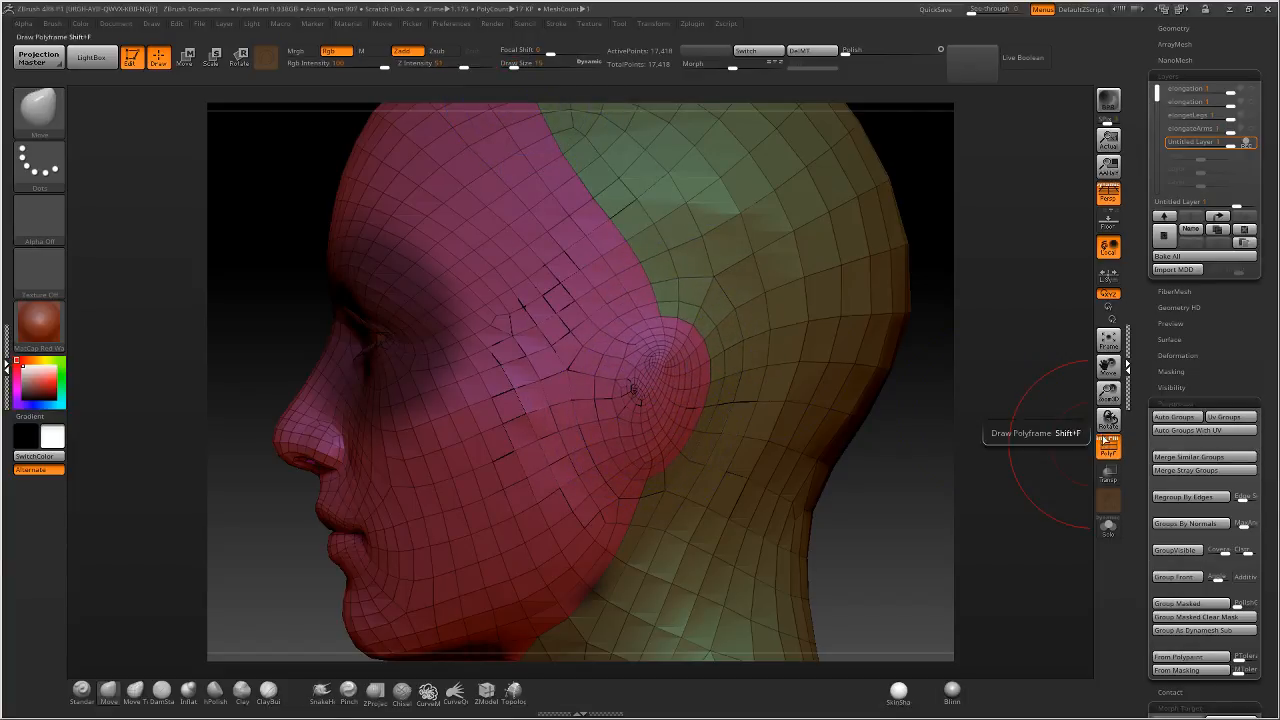
Activate Dynamic Subdiv on the mesh with the Always YES option.
click(1108, 447)
drag(716, 367, 806, 361)
key(d)
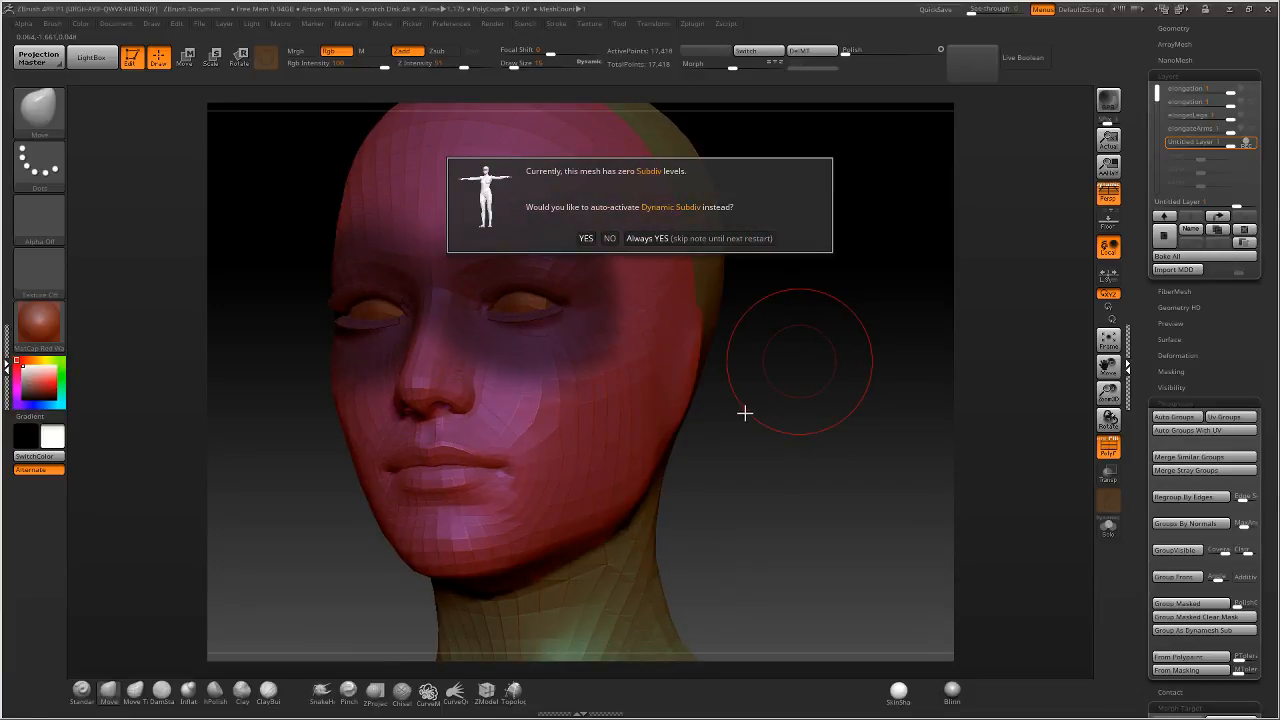
click(736, 240)
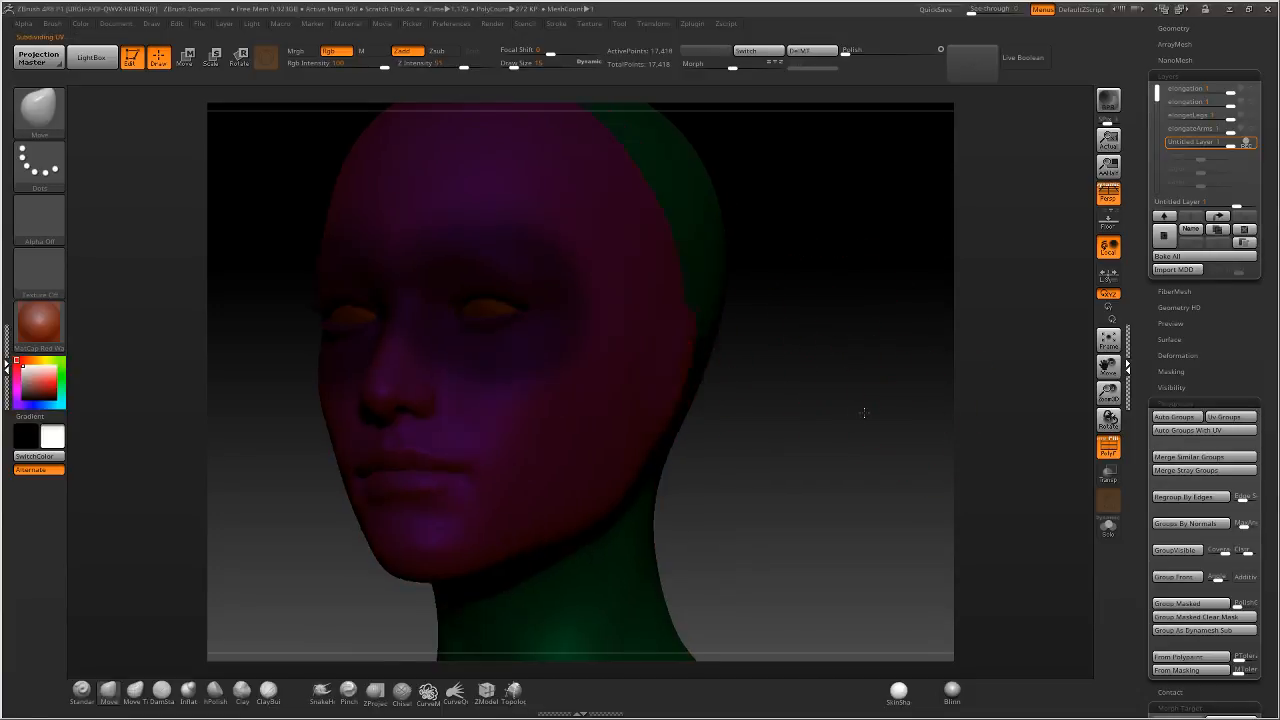
drag(864, 412, 880, 560)
key(ctrl+z)
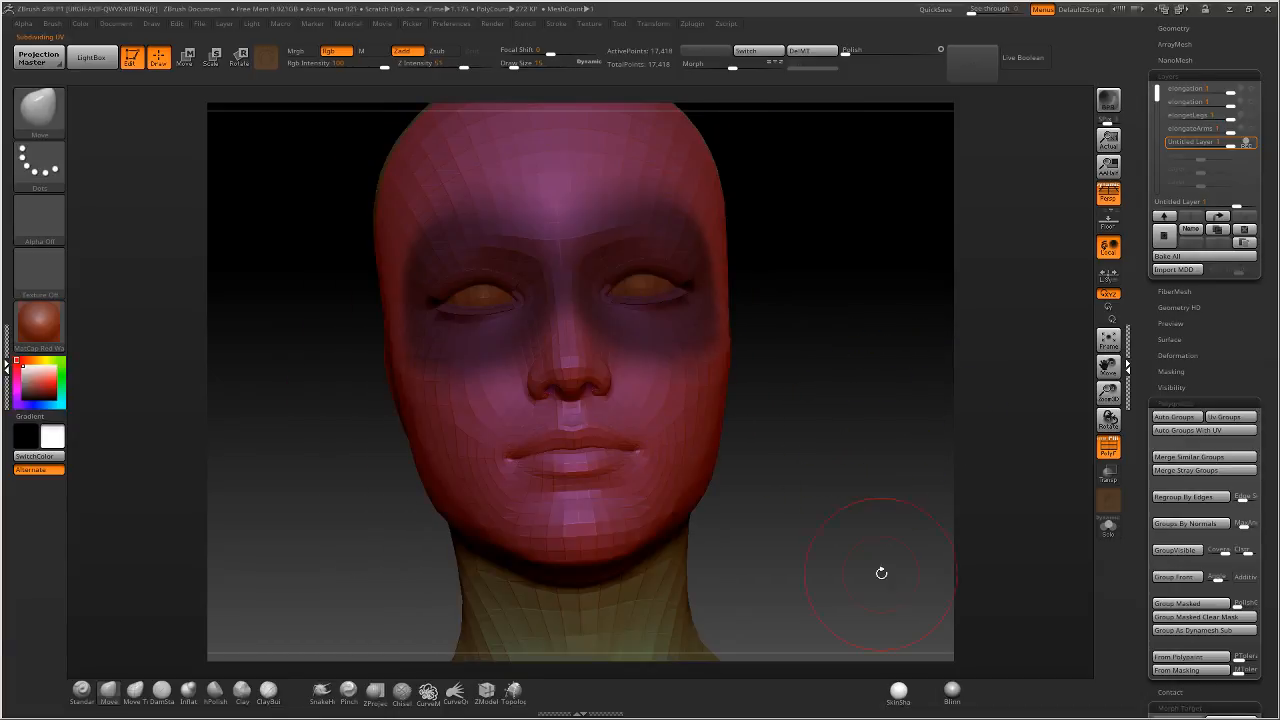
Apply the SkinShade4 material to the figure and turn off the polyframe display.
click(899, 692)
drag(831, 277, 831, 309)
drag(720, 300, 840, 455)
click(1108, 447)
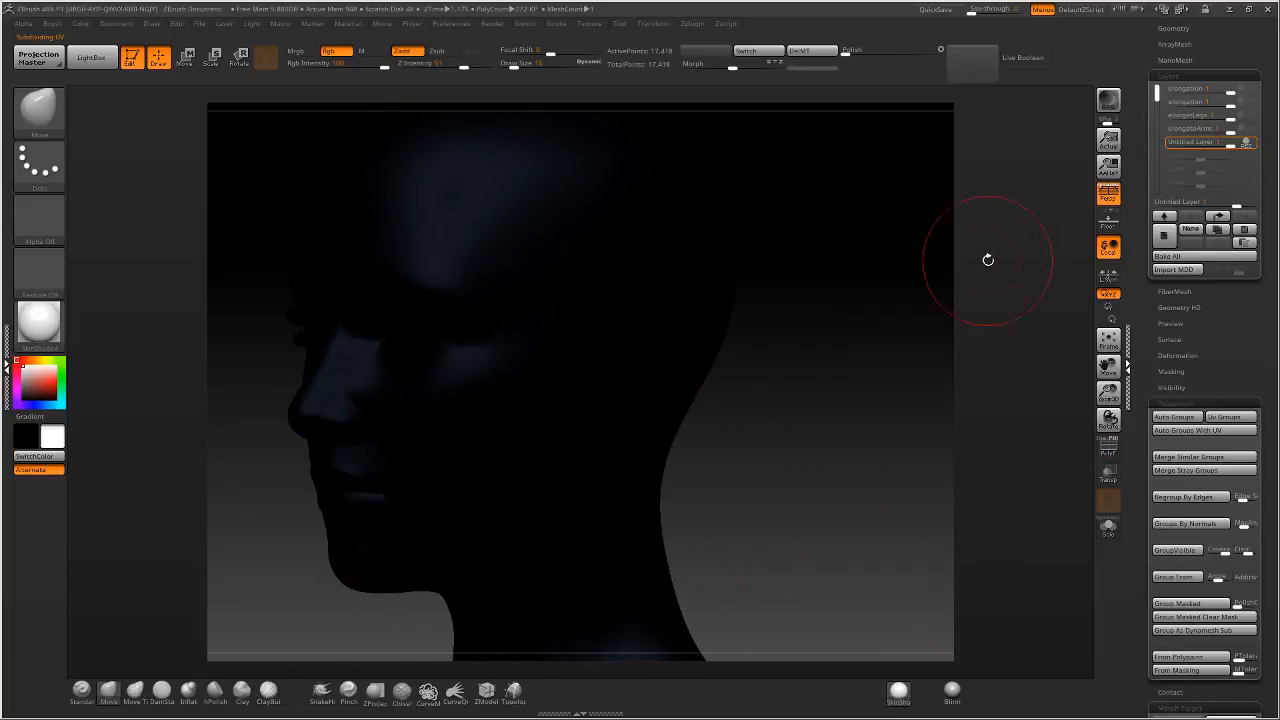
Clear the mask covering the head.
mouse_move(986, 257)
mouse_down()
mouse_move(834, 271)
mouse_move(887, 277)
mouse_up()
key(ctrl)
key(ctrl+shift)
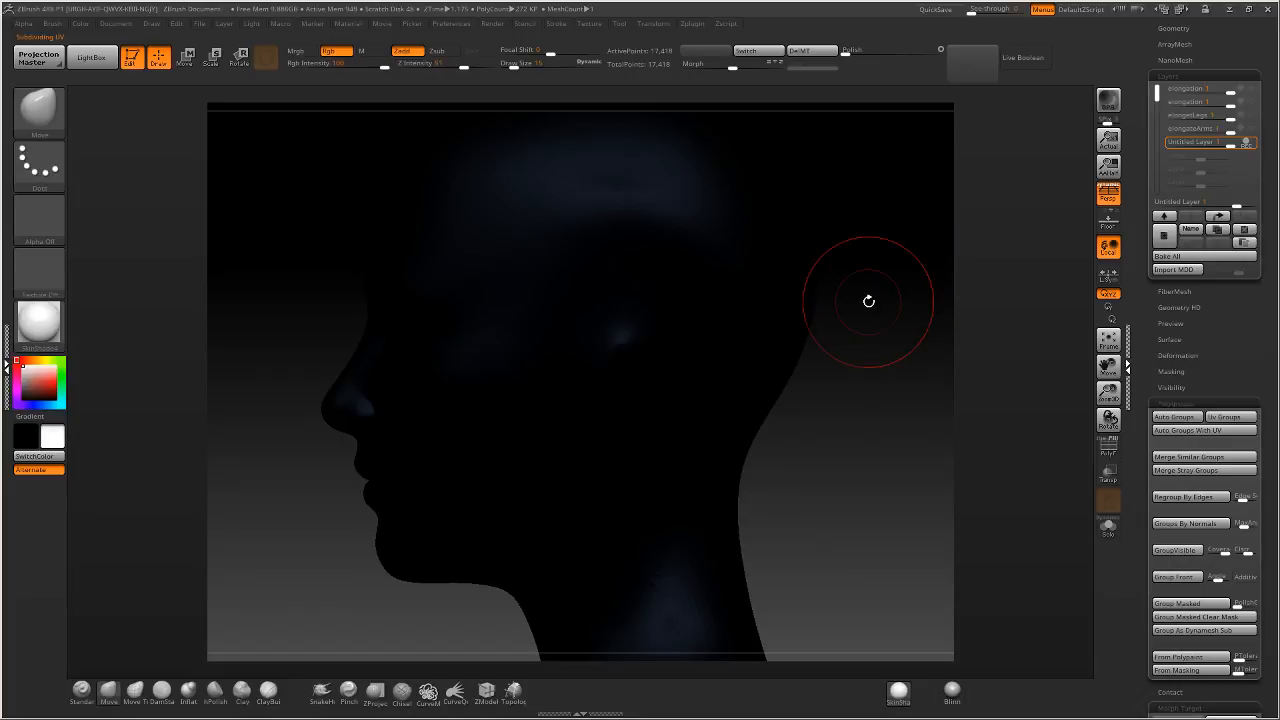
key(ctrl)
ctrl+click(875, 310)
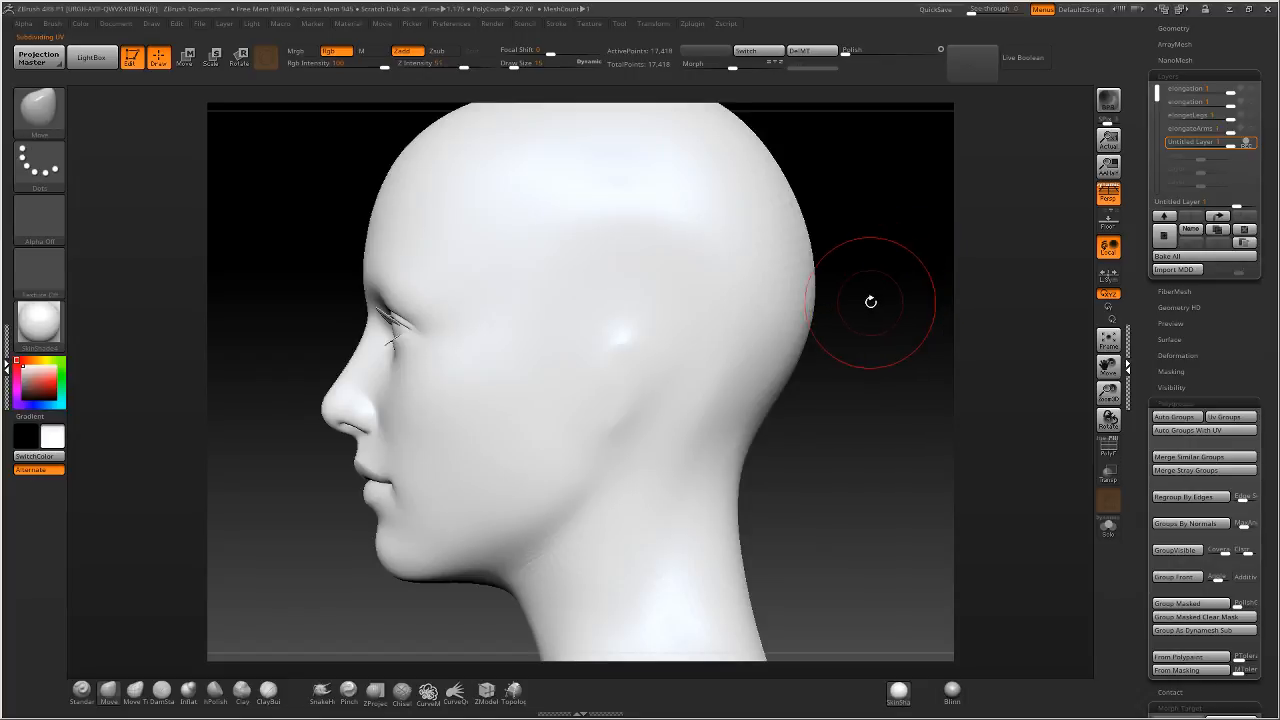
Hide the face polygroup, mask the teeth, tongue and eyeballs, and show the complete head again.
mouse_move(866, 289)
mouse_down()
mouse_move(797, 357)
mouse_move(738, 322)
mouse_move(737, 349)
mouse_move(806, 329)
mouse_move(834, 337)
mouse_move(791, 334)
mouse_up()
drag(812, 424, 672, 422)
ctrl+shift+click(505, 488)
ctrl+shift+drag(372, 515, 440, 500)
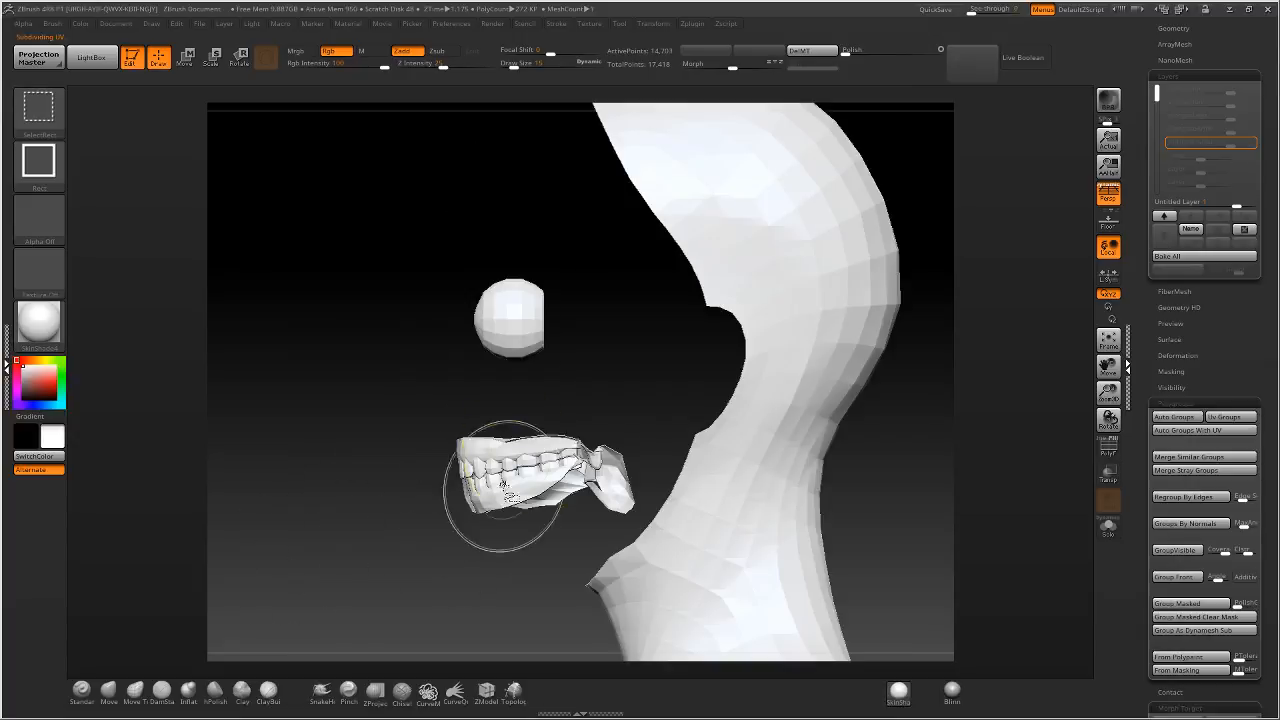
ctrl+drag(337, 409, 646, 520)
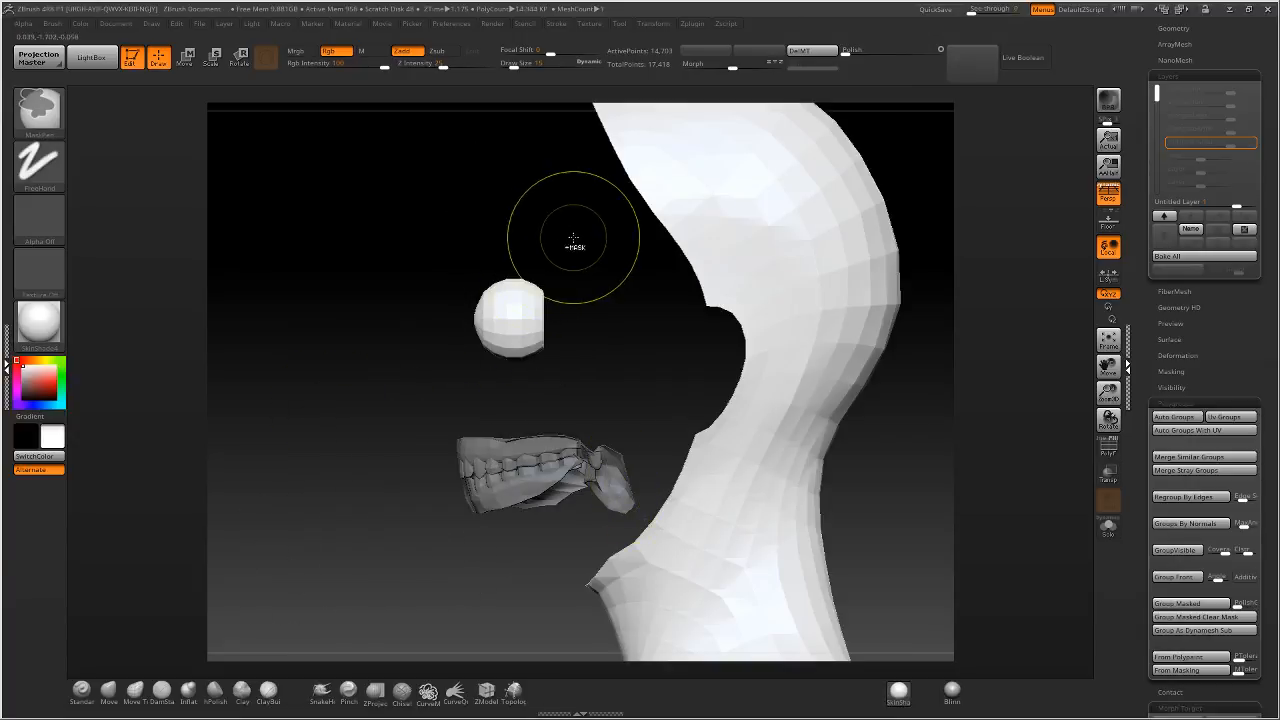
ctrl+drag(572, 240, 330, 420)
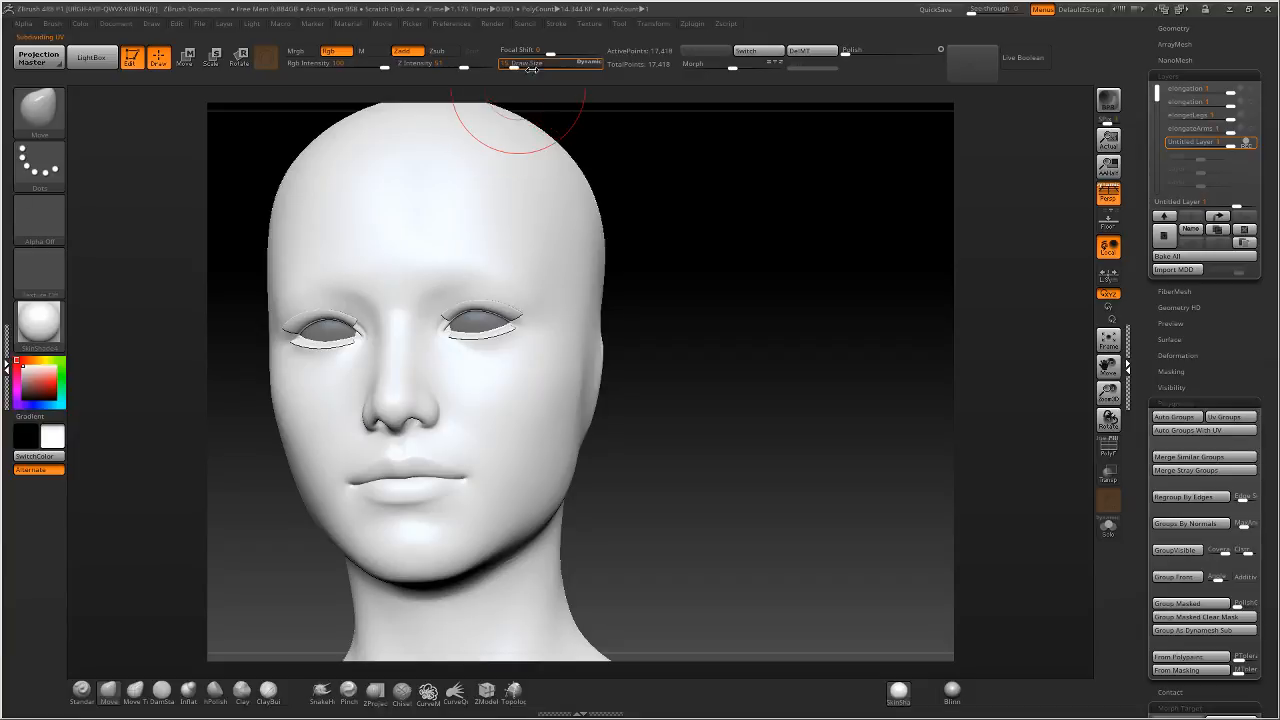
Set the brush draw size to 12 and paint a mask around both eyes out towards the temples.
drag(508, 63, 513, 64)
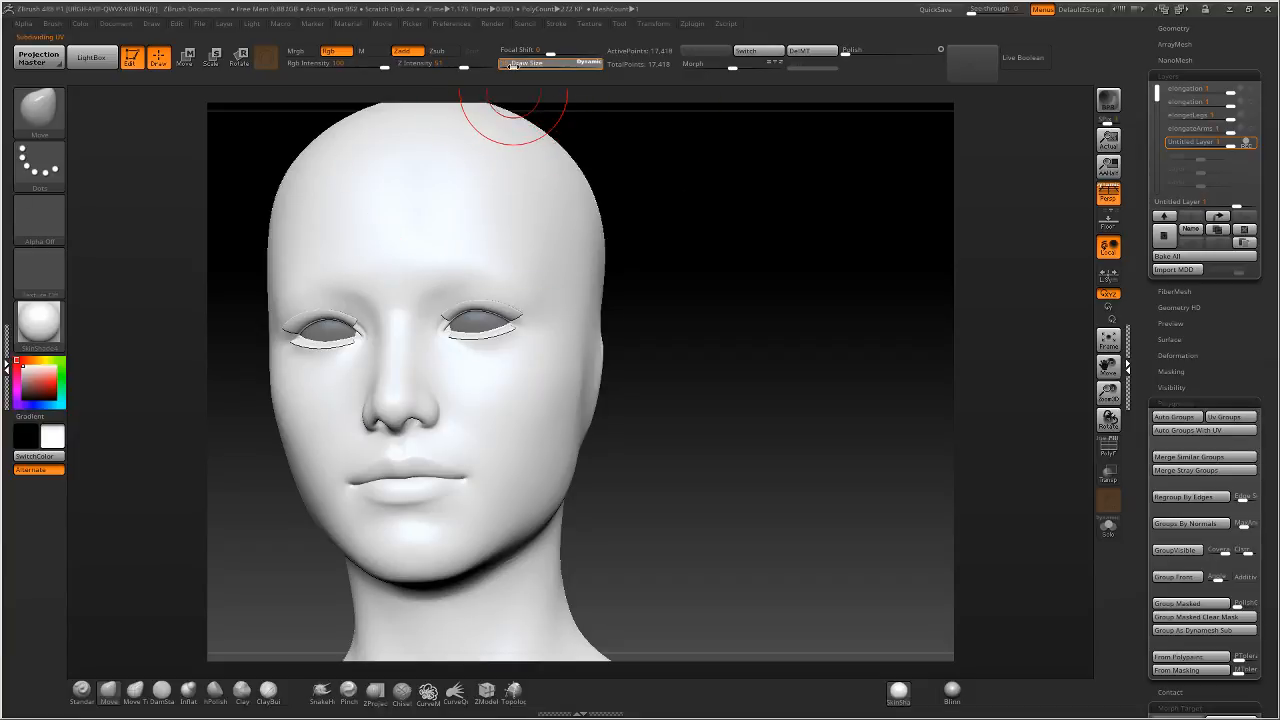
mouse_move(462, 318)
ctrl+mouse_down()
mouse_move(503, 328)
mouse_move(462, 342)
ctrl+mouse_up()
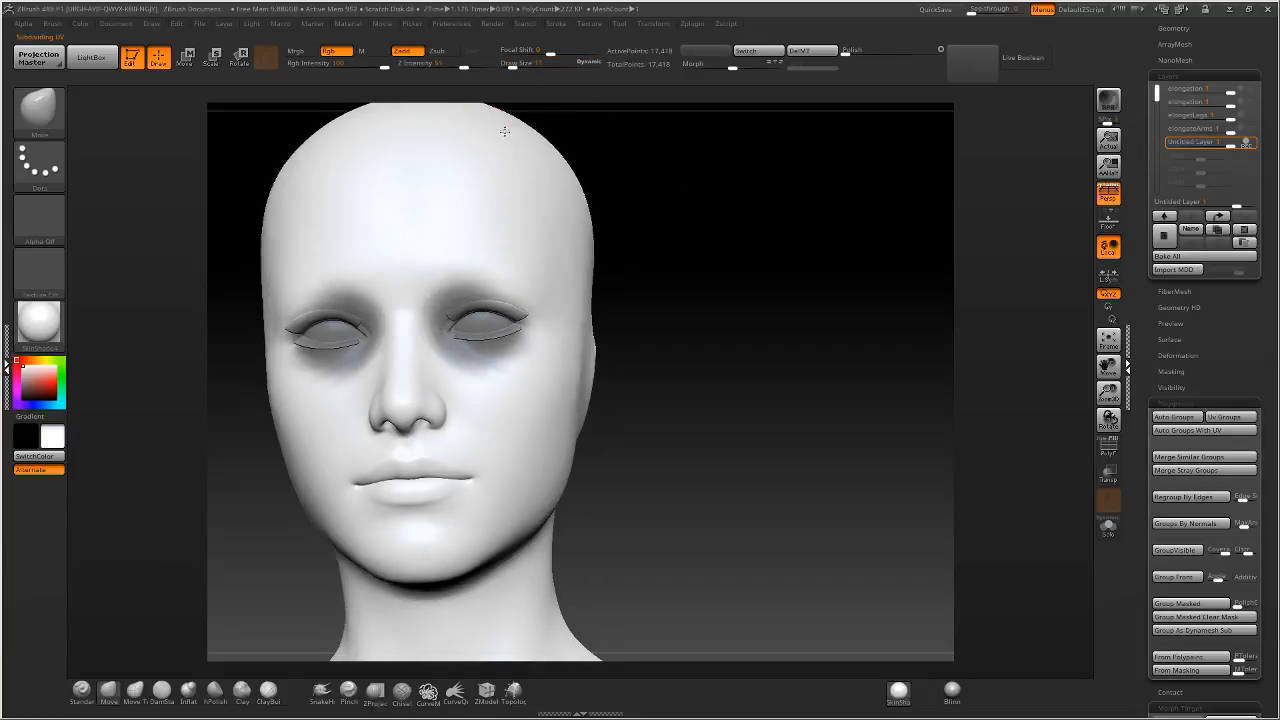
alt+right_drag(500, 128, 580, 171)
drag(511, 64, 514, 64)
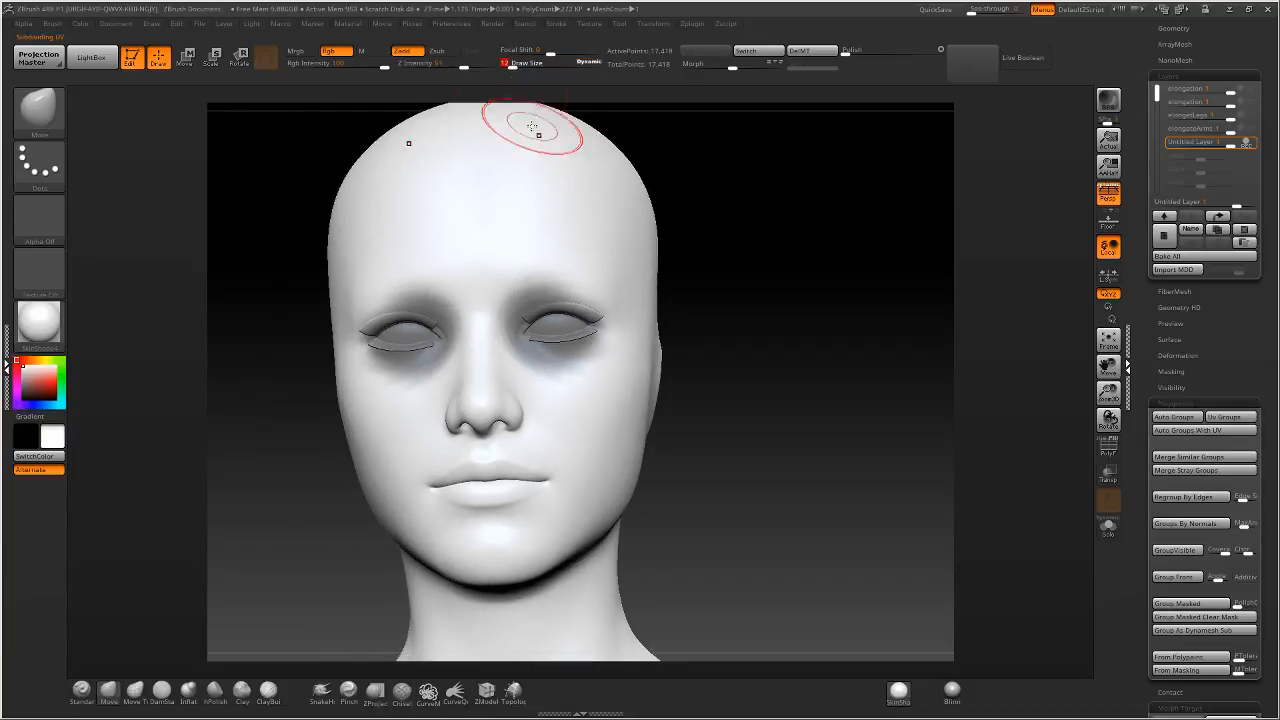
ctrl+drag(605, 284, 597, 336)
right_drag(605, 280, 590, 290)
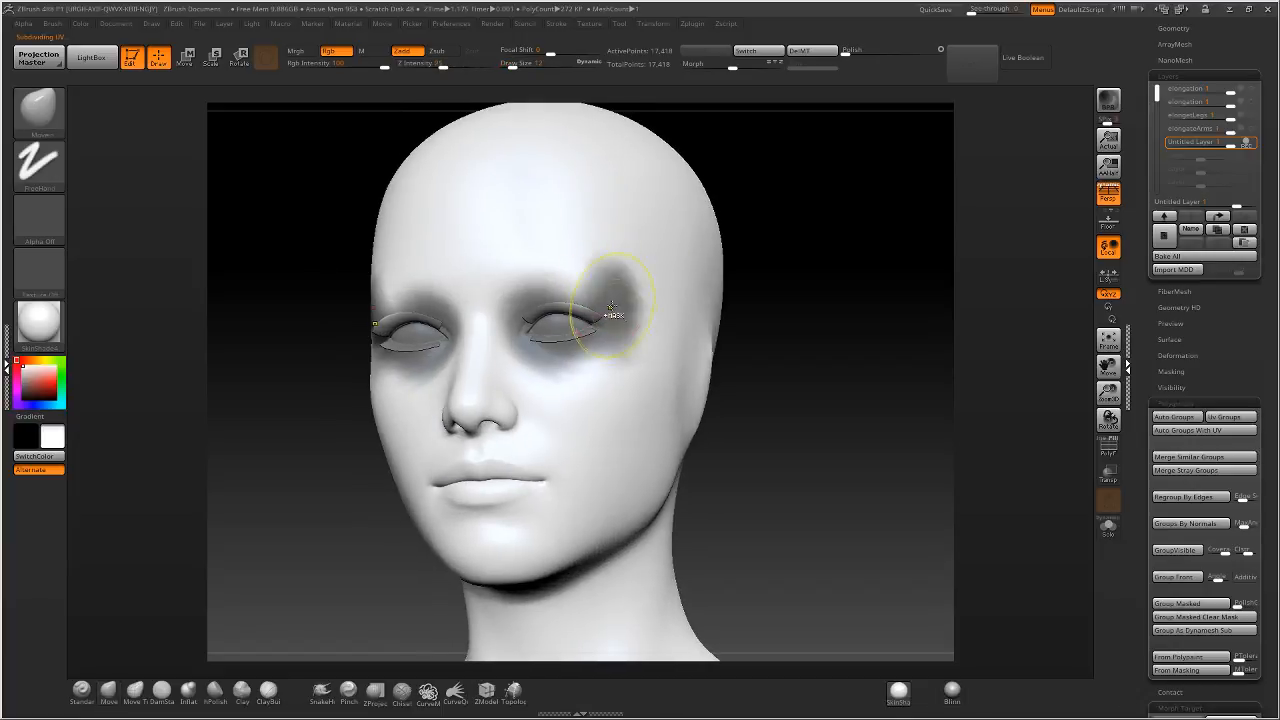
mouse_move(590, 290)
ctrl+mouse_down()
mouse_move(560, 265)
mouse_move(510, 260)
mouse_move(612, 340)
mouse_move(640, 290)
mouse_move(505, 326)
ctrl+mouse_up()
mouse_move(505, 326)
right_down()
mouse_move(530, 357)
mouse_move(502, 363)
right_up()
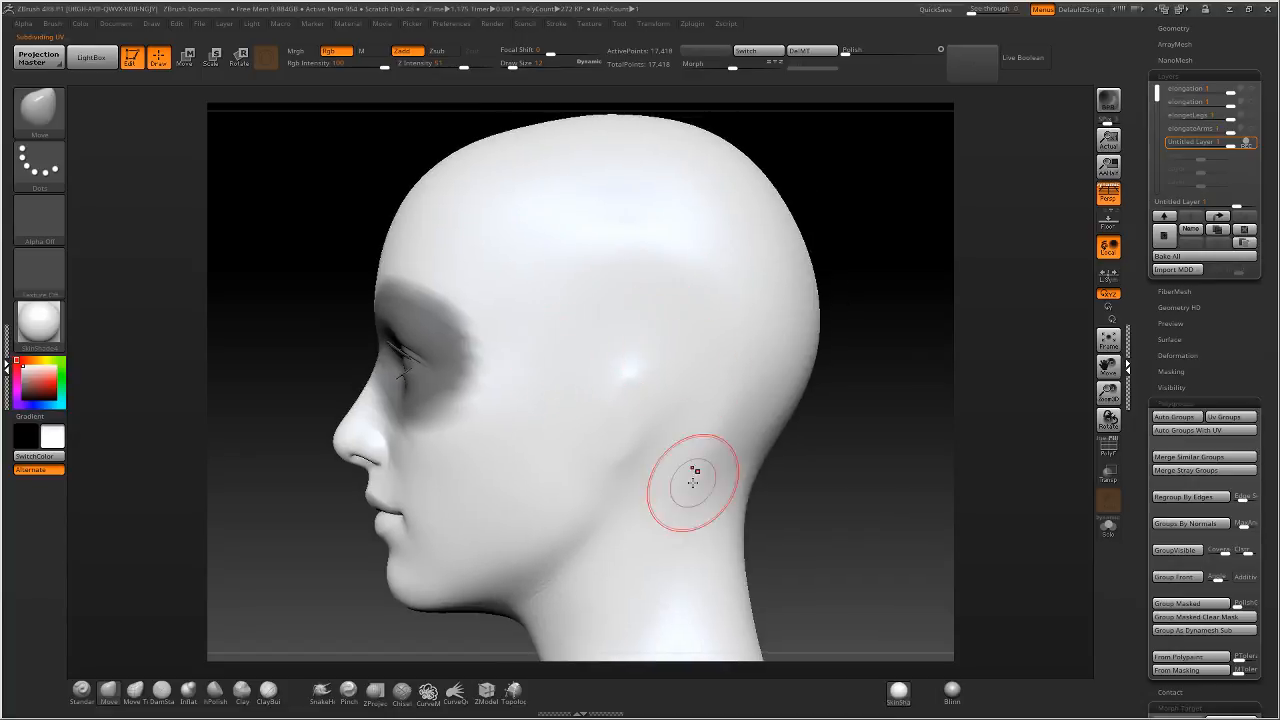
Flatten the remaining ear bump with the hPolish brush and switch the figure to the Blinn material.
click(216, 692)
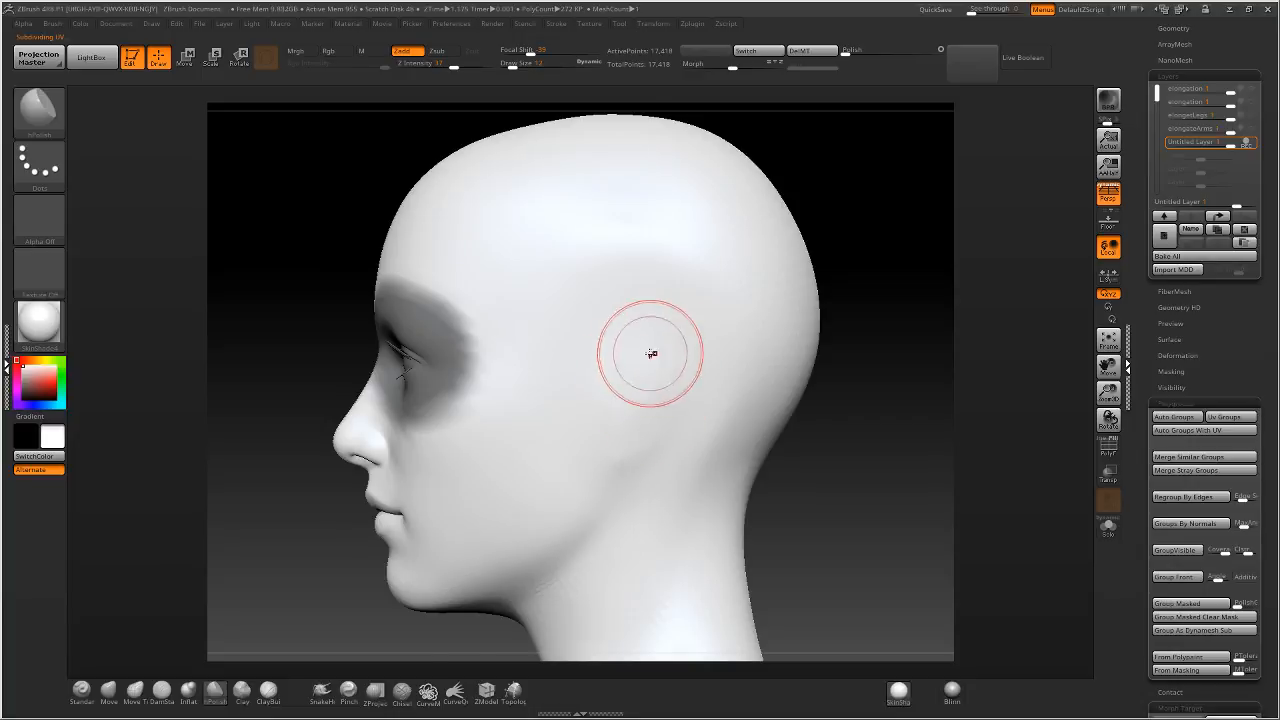
mouse_move(651, 343)
right_down()
mouse_move(590, 370)
mouse_move(651, 414)
right_up()
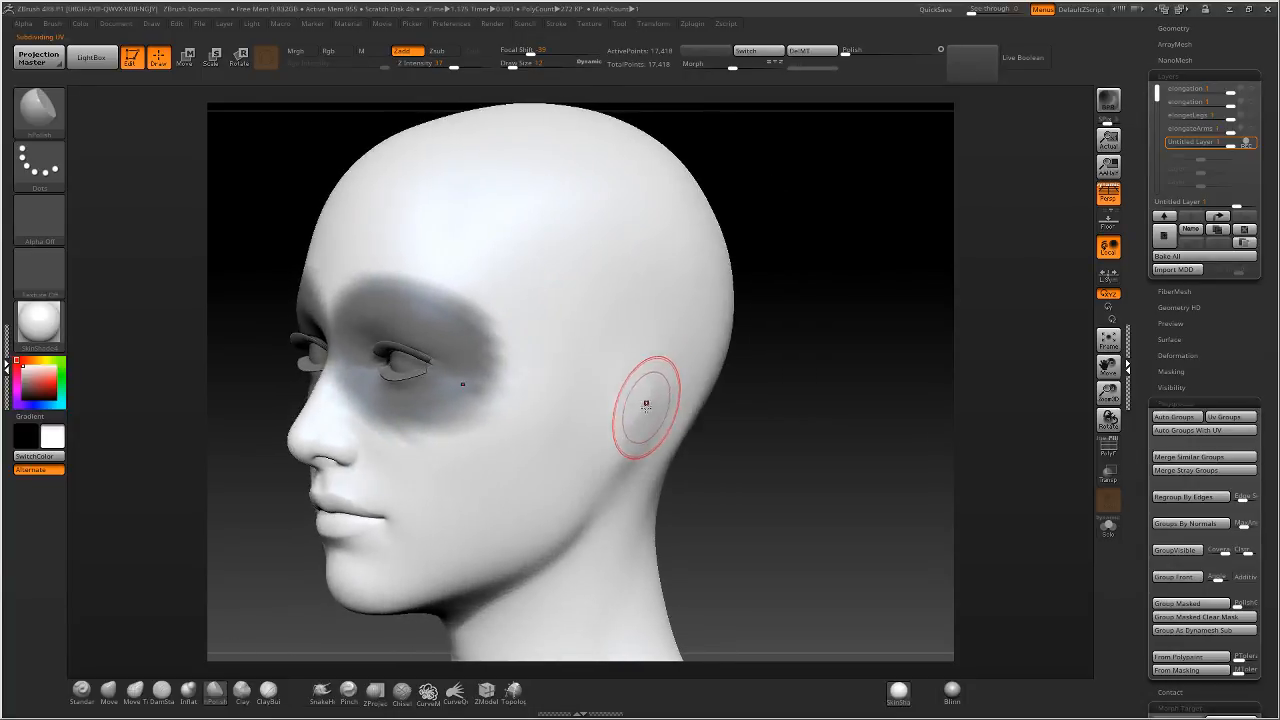
click(952, 694)
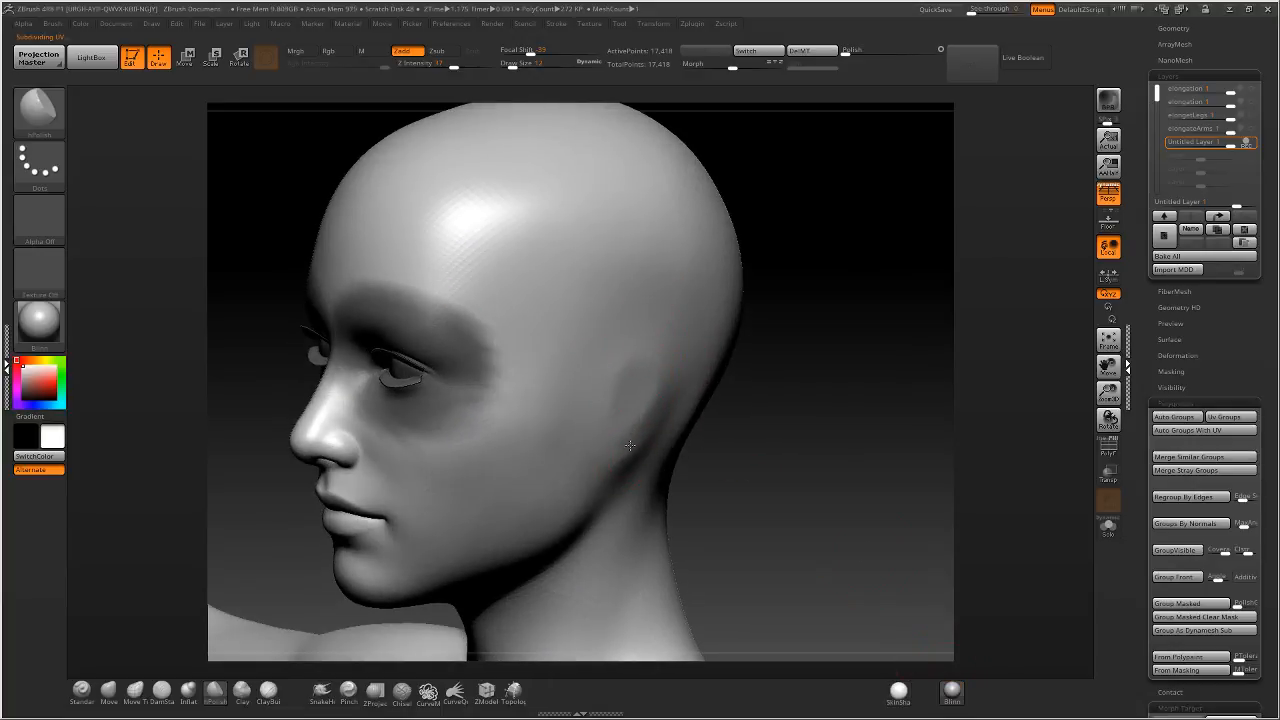
Smooth the remaining ear area and the back edge of the jaw on the side of the head.
key(shift)
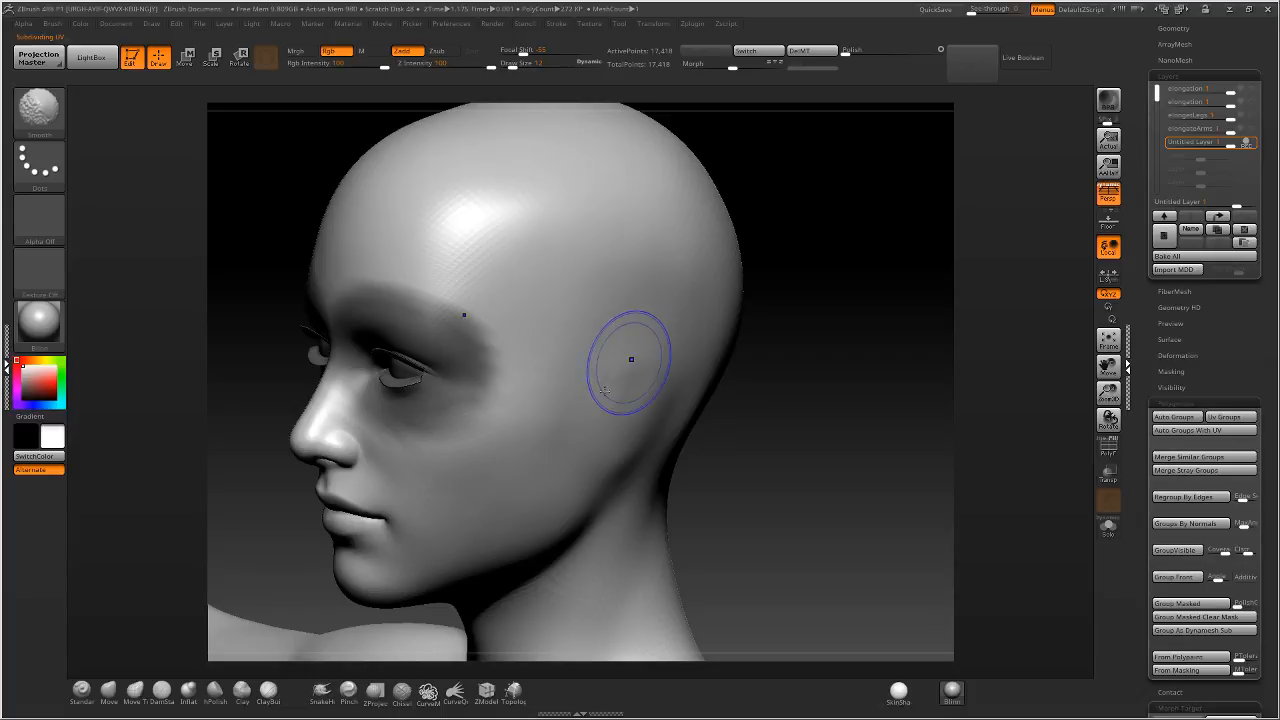
shift+right_drag(608, 394, 625, 387)
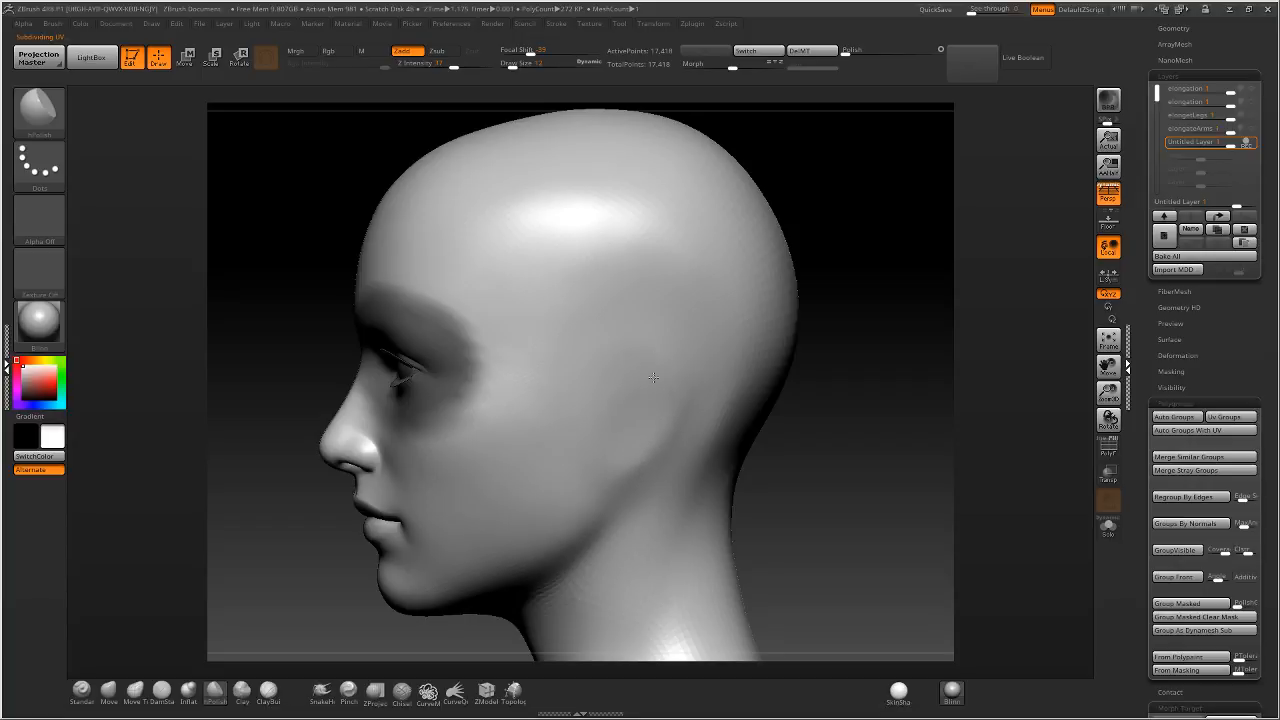
key(shift)
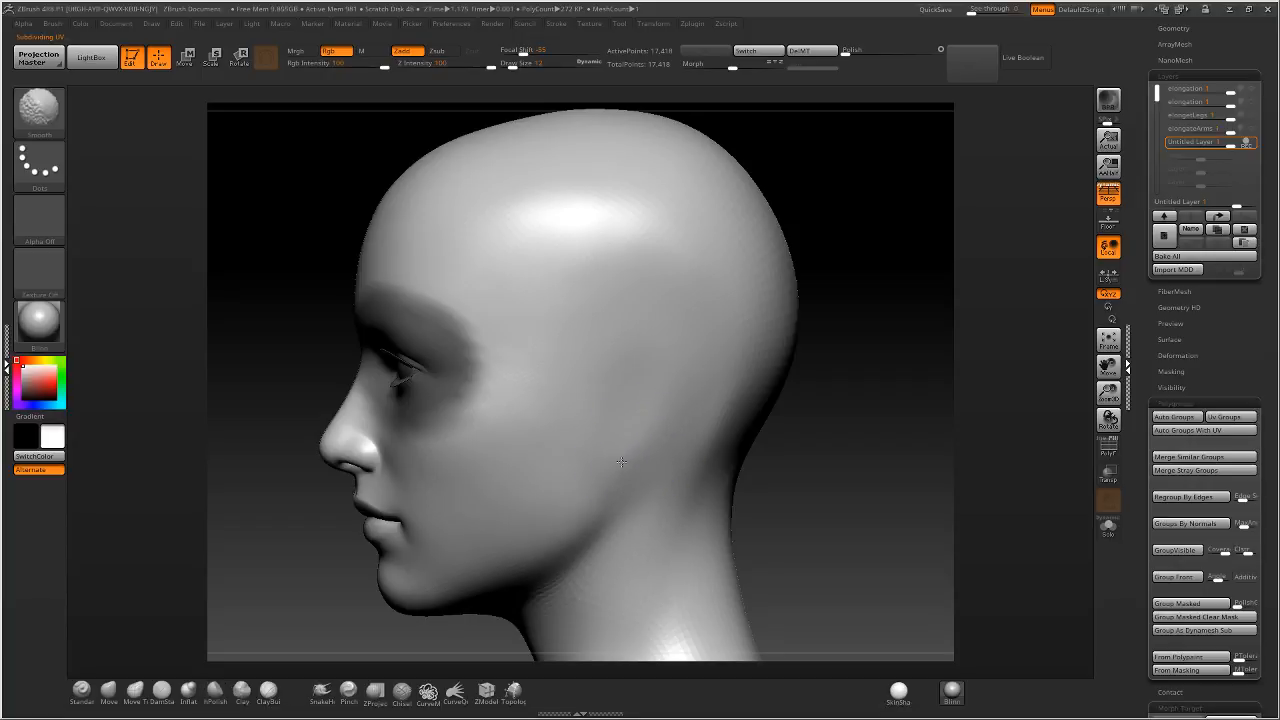
mouse_move(649, 440)
right_down()
mouse_move(689, 340)
mouse_move(730, 338)
mouse_move(657, 345)
right_up()
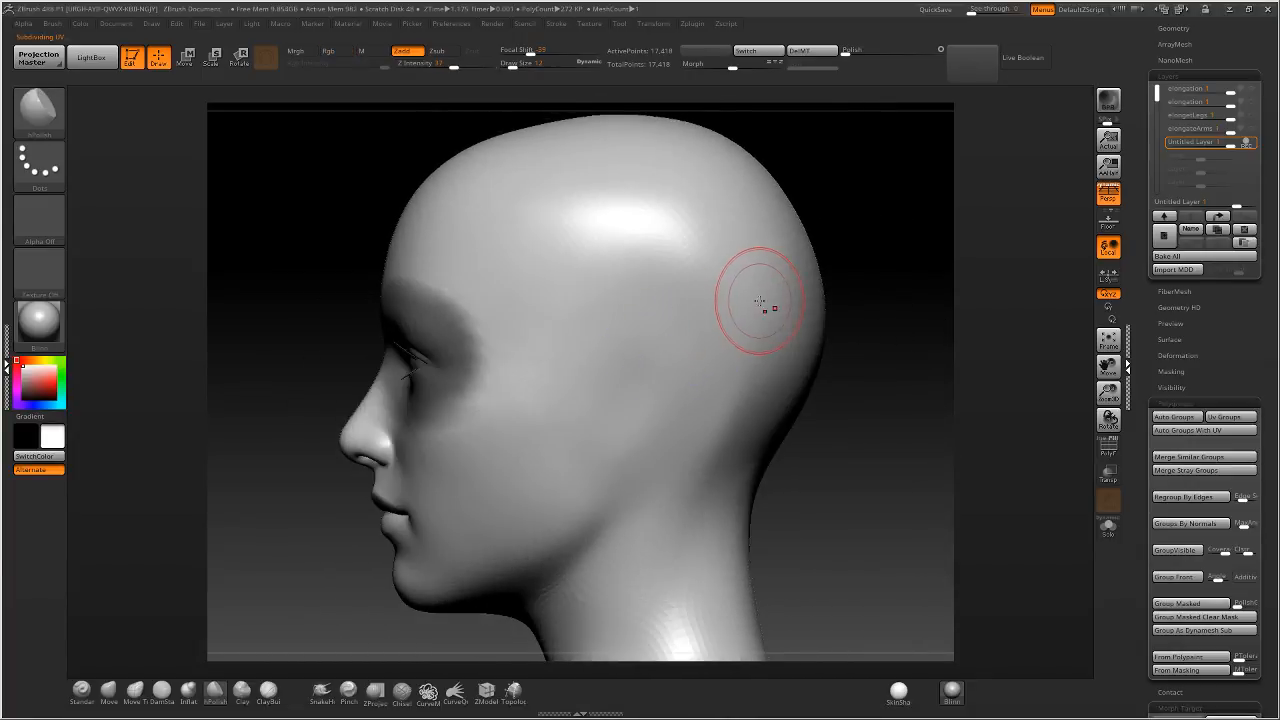
Examine the polygon flow and polygroups around the removed ear, then check the shaded head from a three-quarter view.
click(1107, 448)
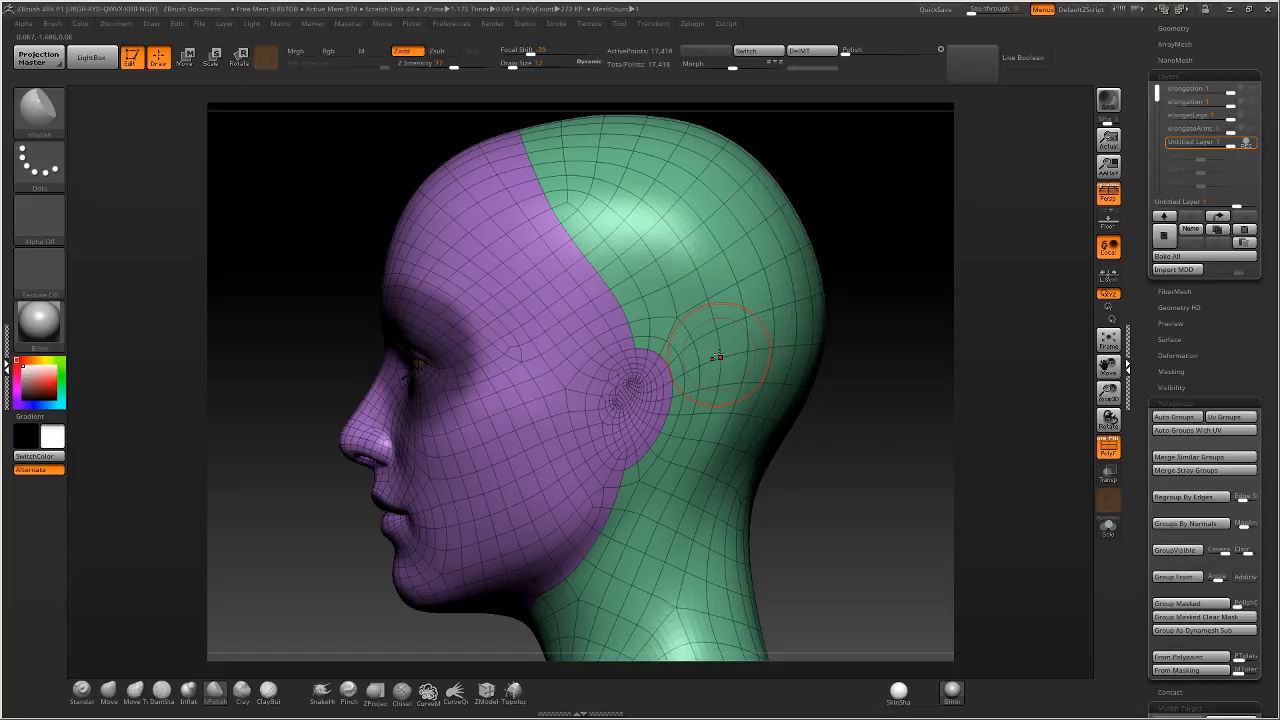
key(shift+f)
drag(860, 395, 910, 383)
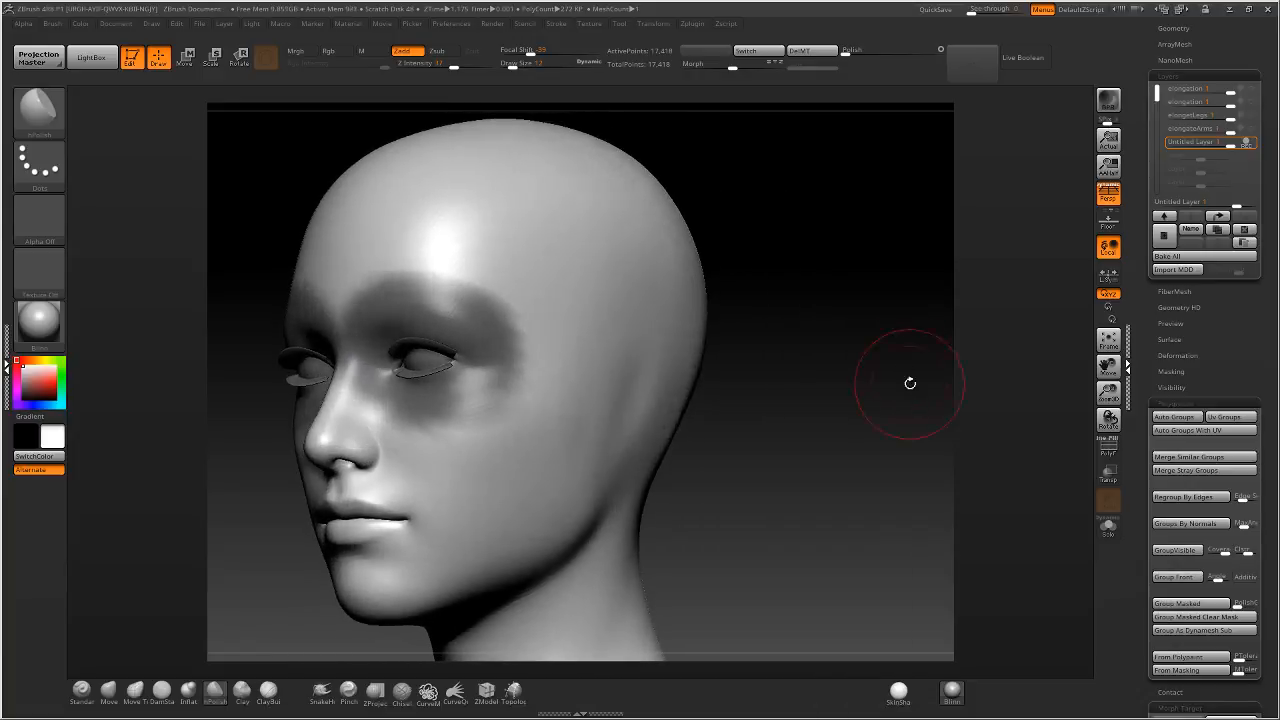
alt+right_drag(543, 337, 643, 330)
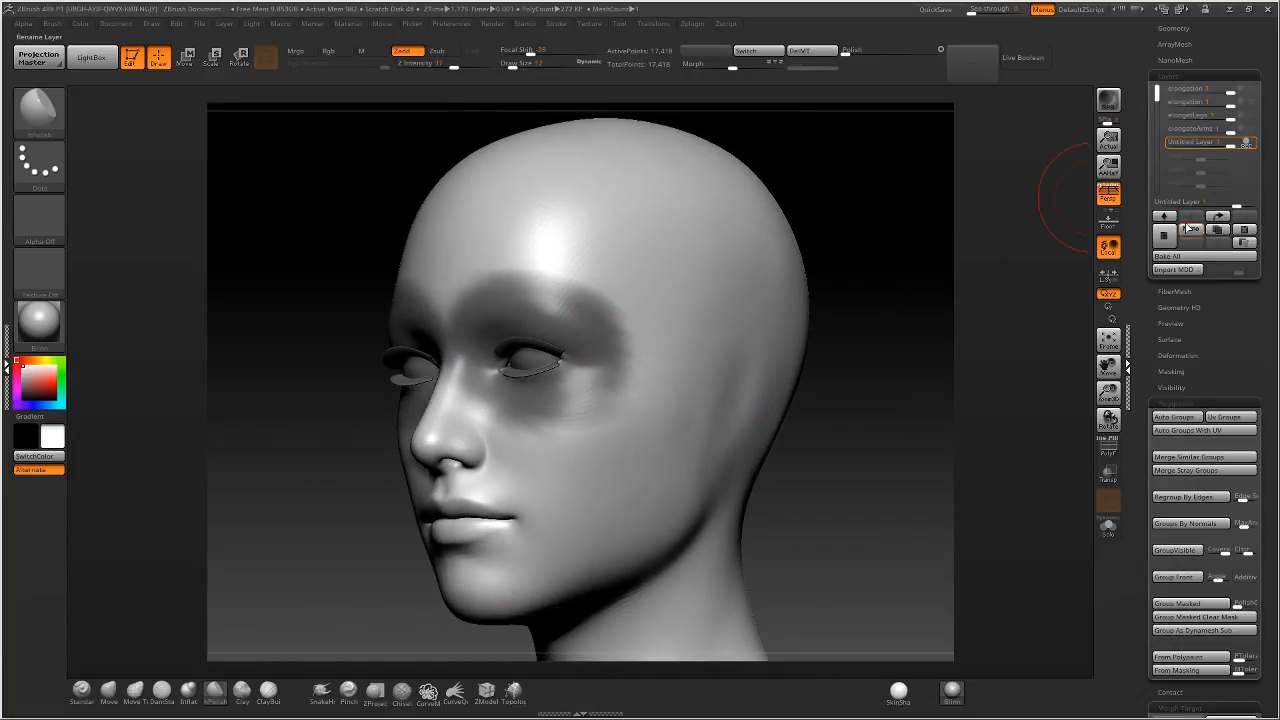
Rename the untitled layer as earsRemove.
click(1188, 228)
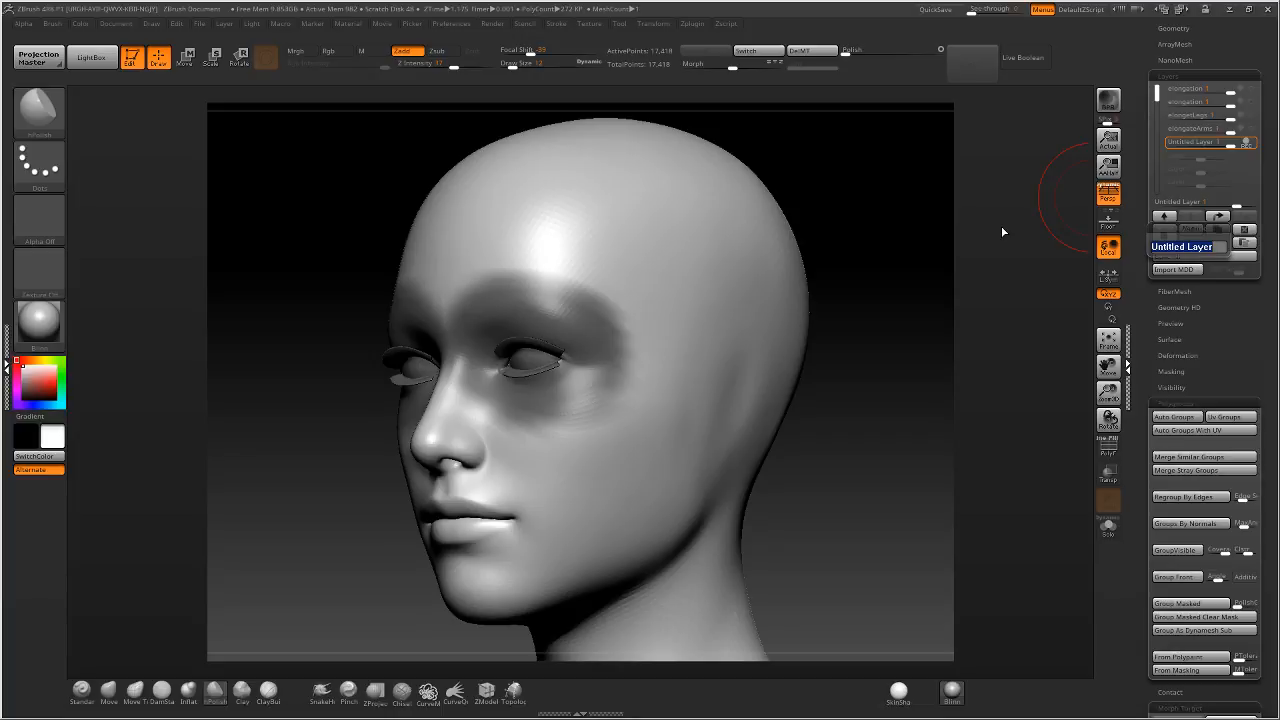
text(earsfle)
key(Return)
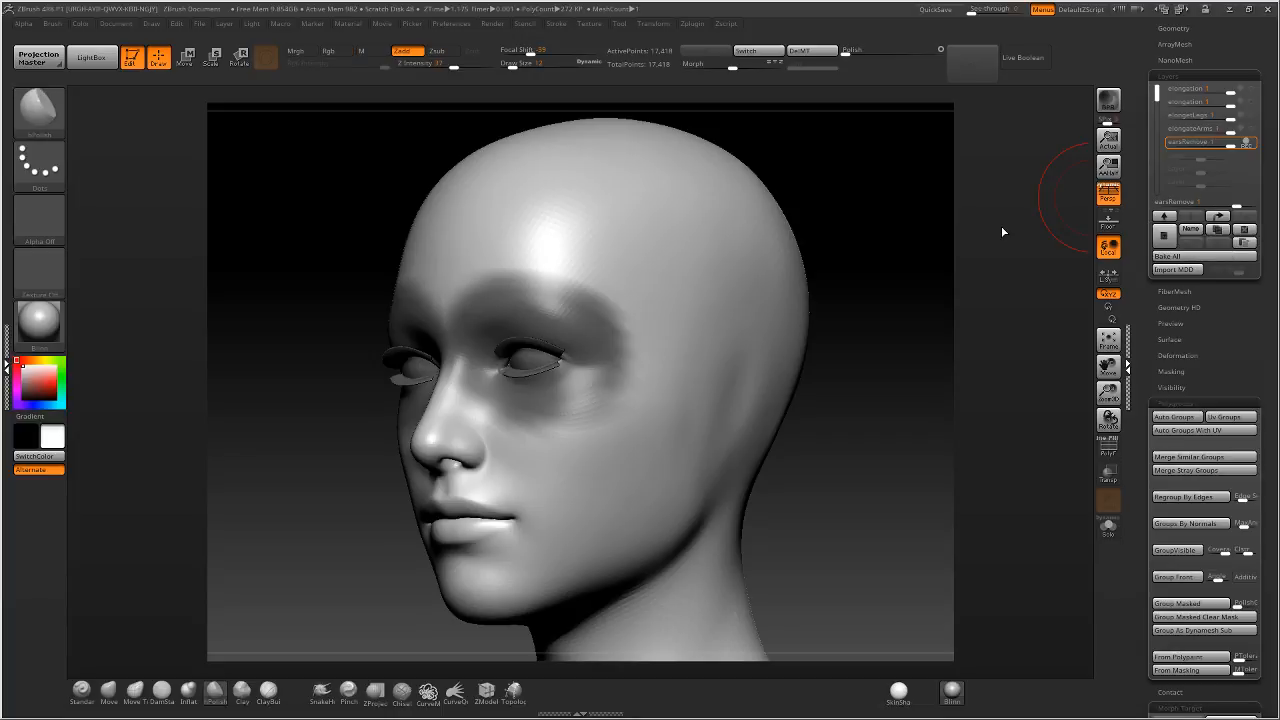
End recording on the earsRemove layer, test its intensity, and turn the layer off so the ears return.
drag(811, 410, 726, 355)
alt+drag(726, 355, 608, 294)
drag(958, 328, 852, 407)
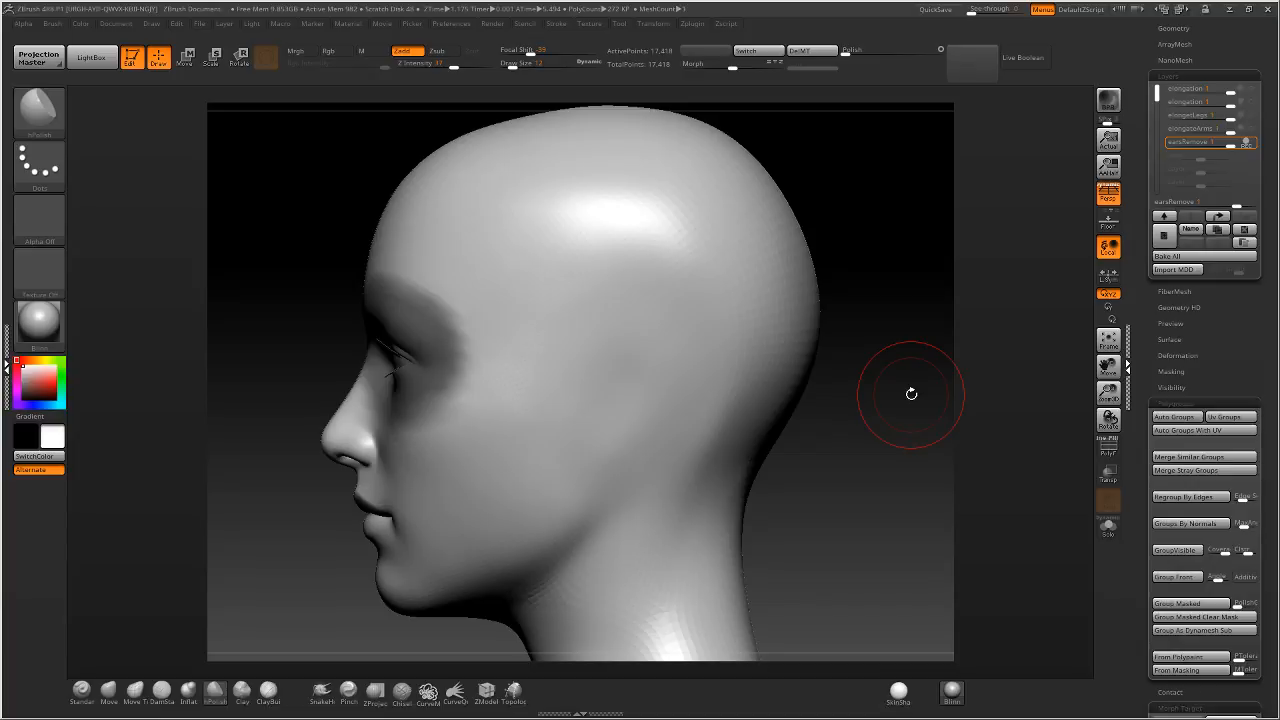
alt+drag(911, 394, 937, 312)
click(1248, 142)
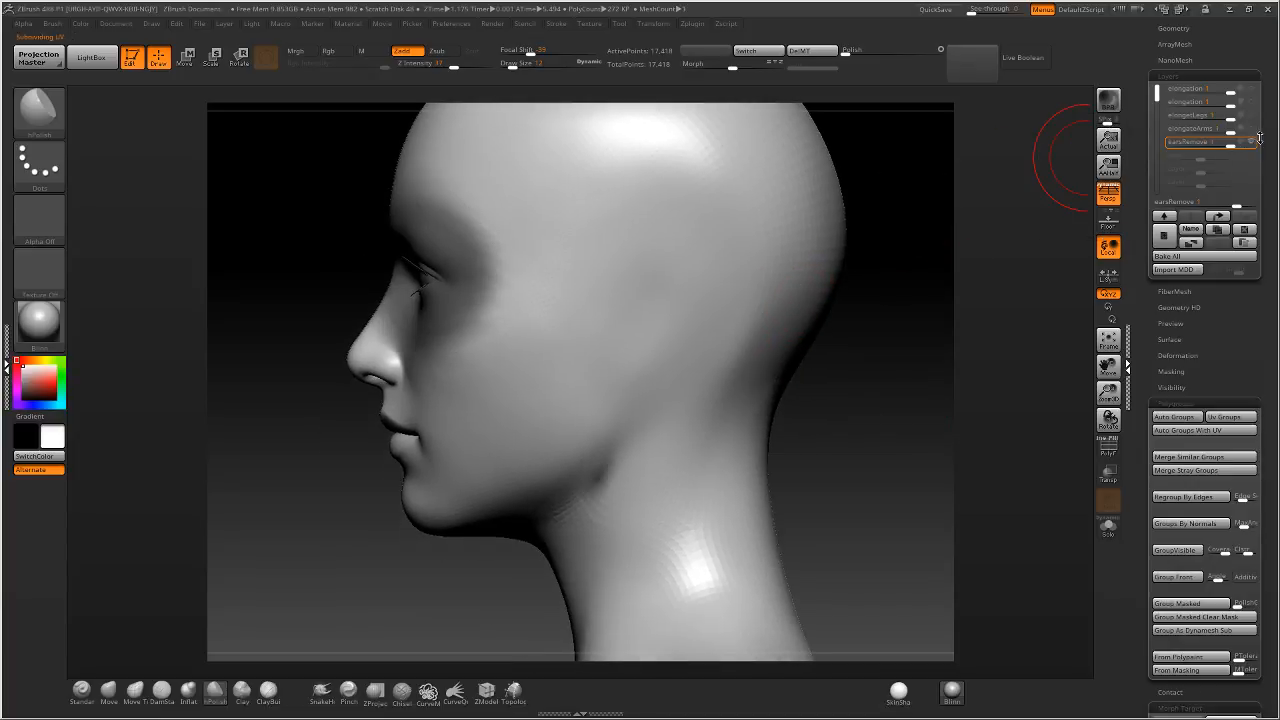
click(1251, 142)
alt+right_drag(769, 324, 826, 357)
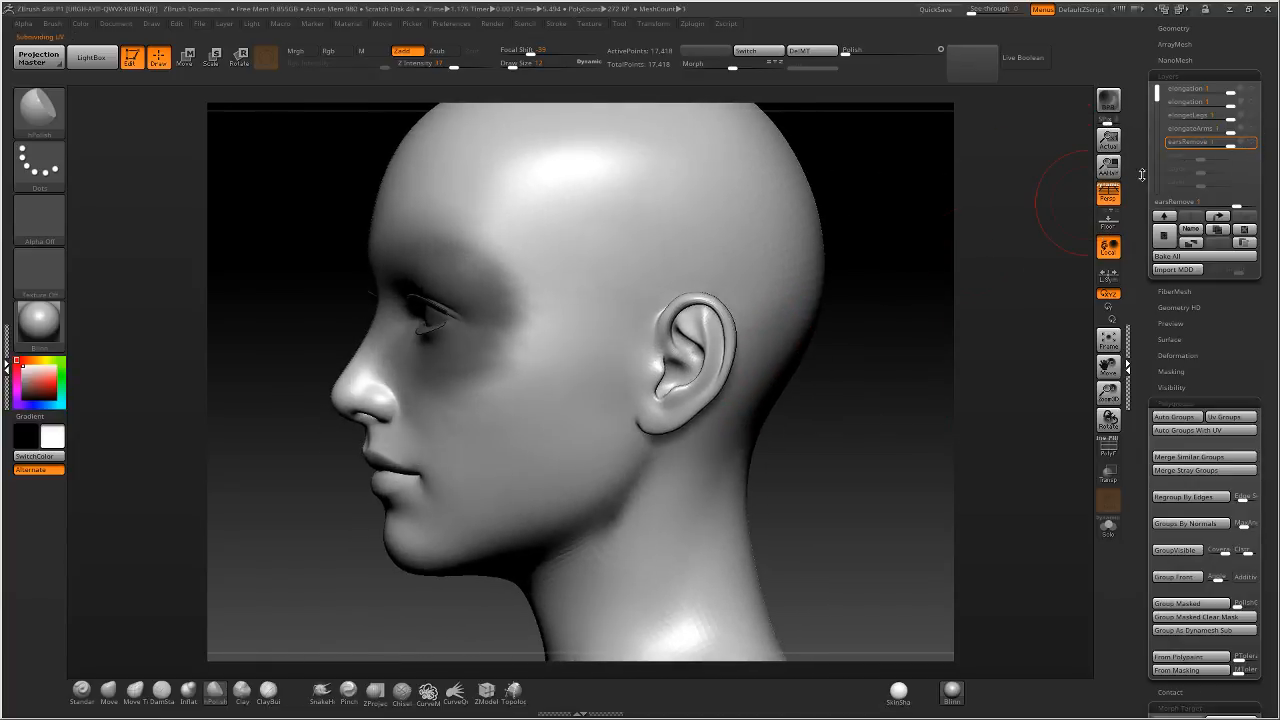
drag(1231, 142, 1207, 143)
drag(1226, 145, 1238, 144)
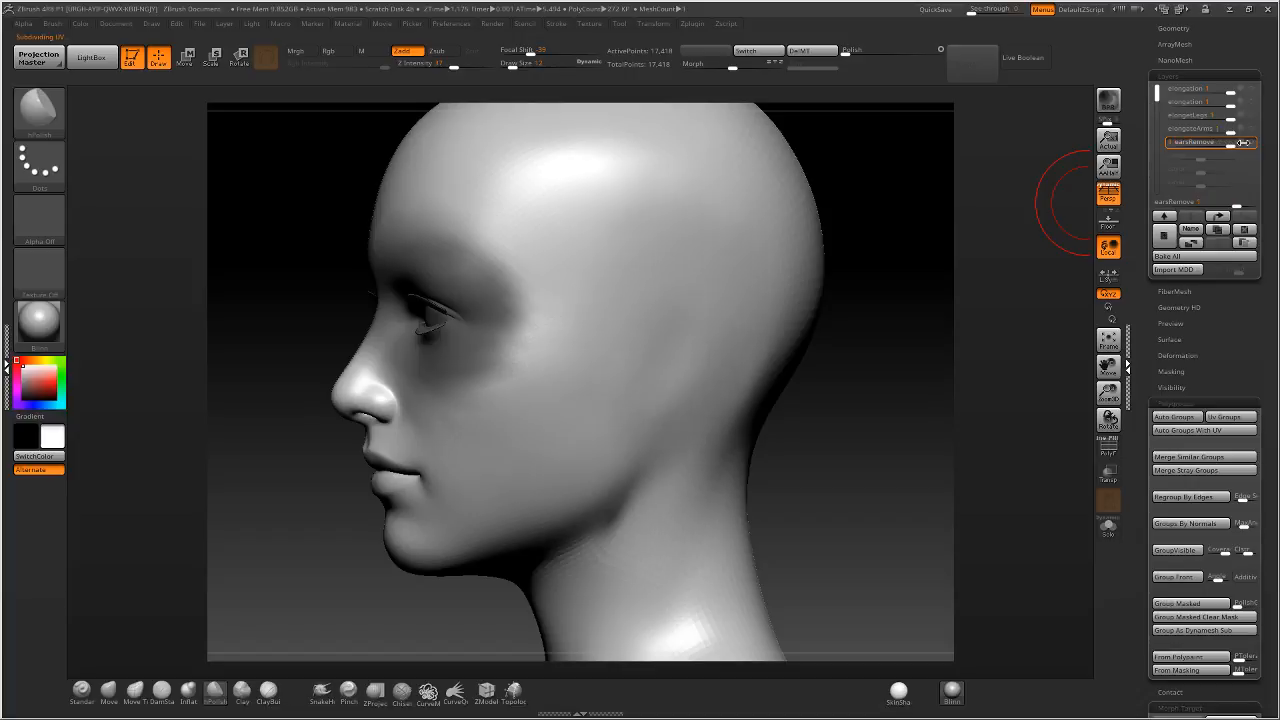
click(1242, 142)
Add a new layer for the next change and clear the mask around the eyes.
alt+drag(948, 302, 1075, 258)
click(1203, 240)
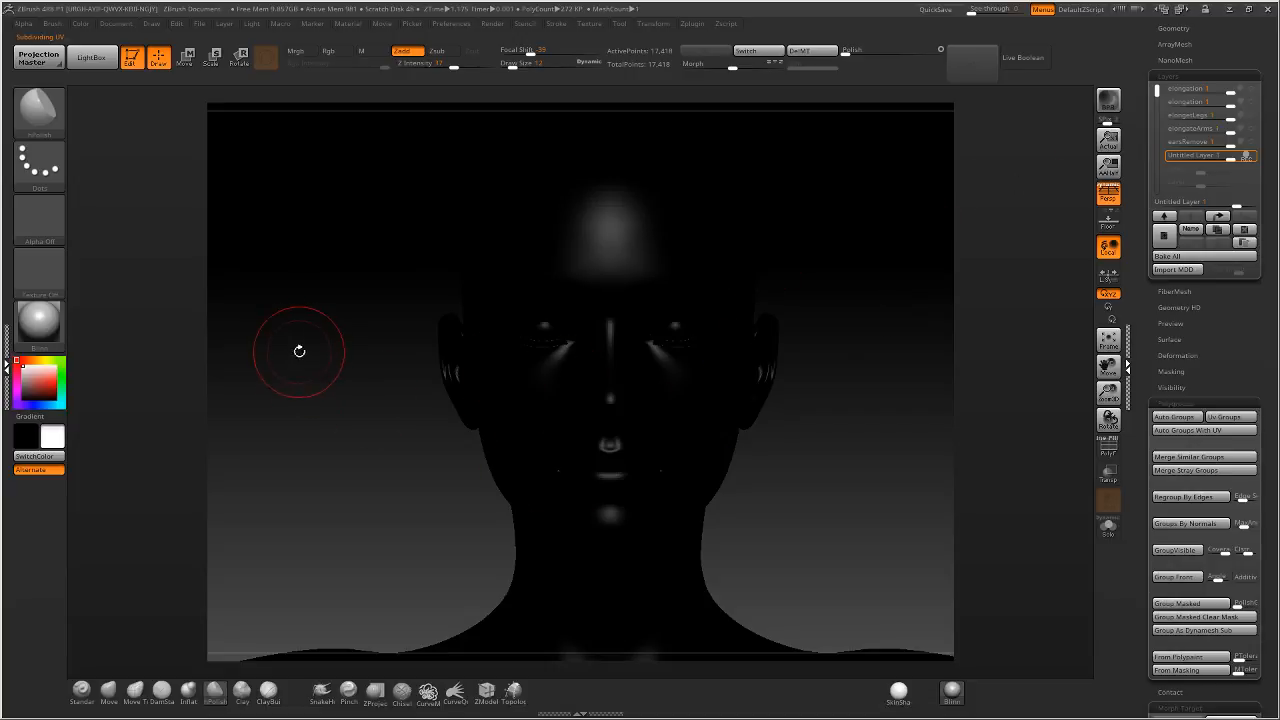
ctrl+click(297, 349)
drag(491, 409, 920, 403)
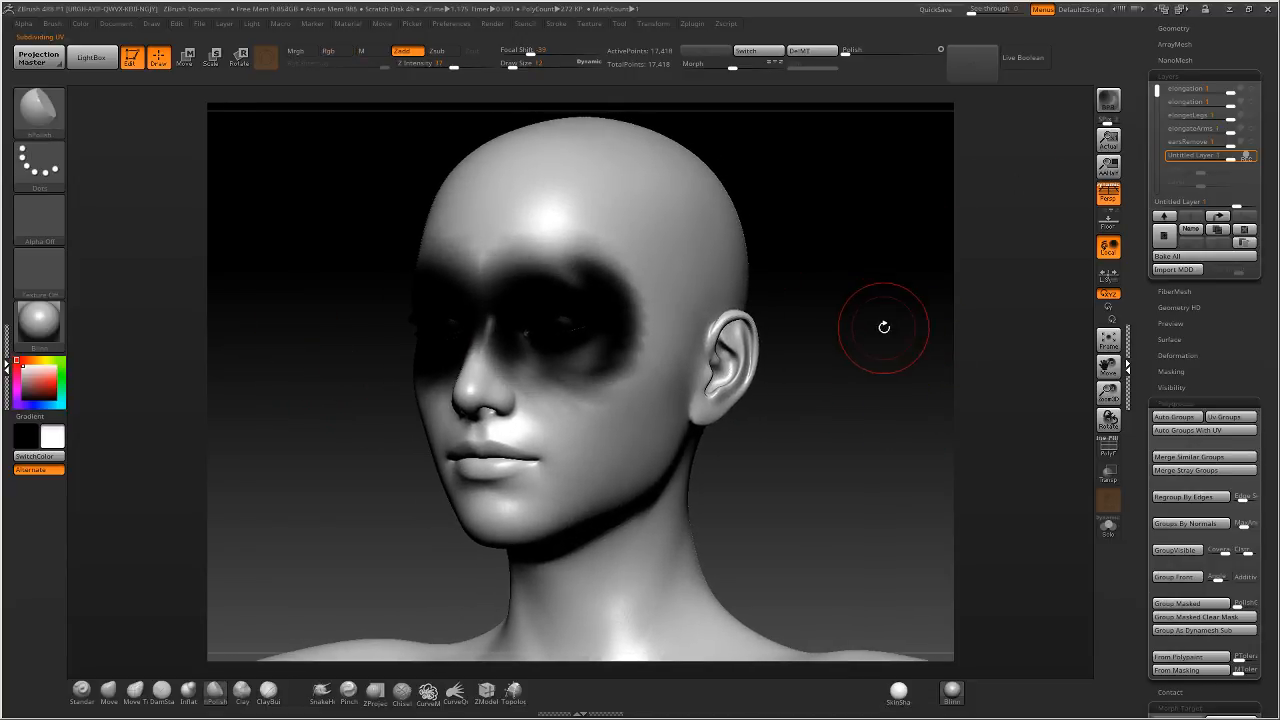
drag(883, 326, 957, 300)
key(ctrl+h)
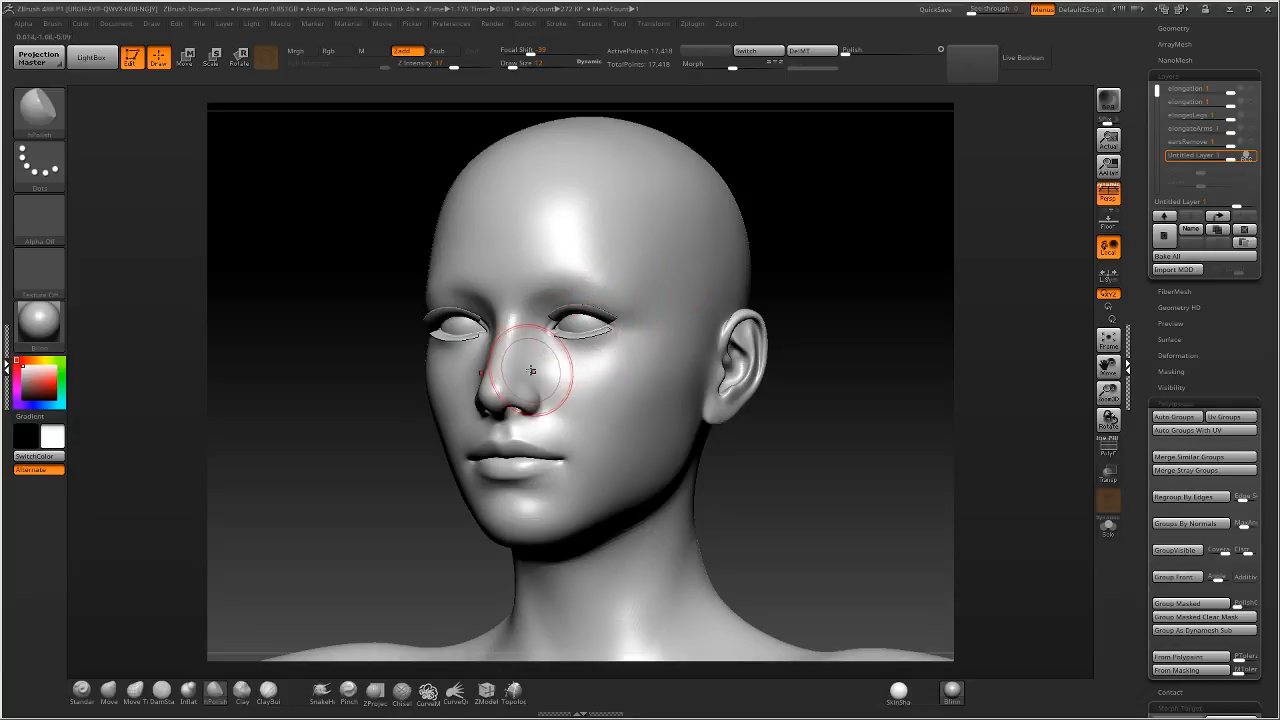
Hide the face polygroup, mask the teeth, mouth interior and eyeballs, and show the complete head again.
mouse_move(521, 338)
right_down()
mouse_move(427, 357)
mouse_move(482, 327)
mouse_move(475, 296)
mouse_move(509, 320)
mouse_move(623, 297)
right_up()
right_drag(614, 451, 595, 403)
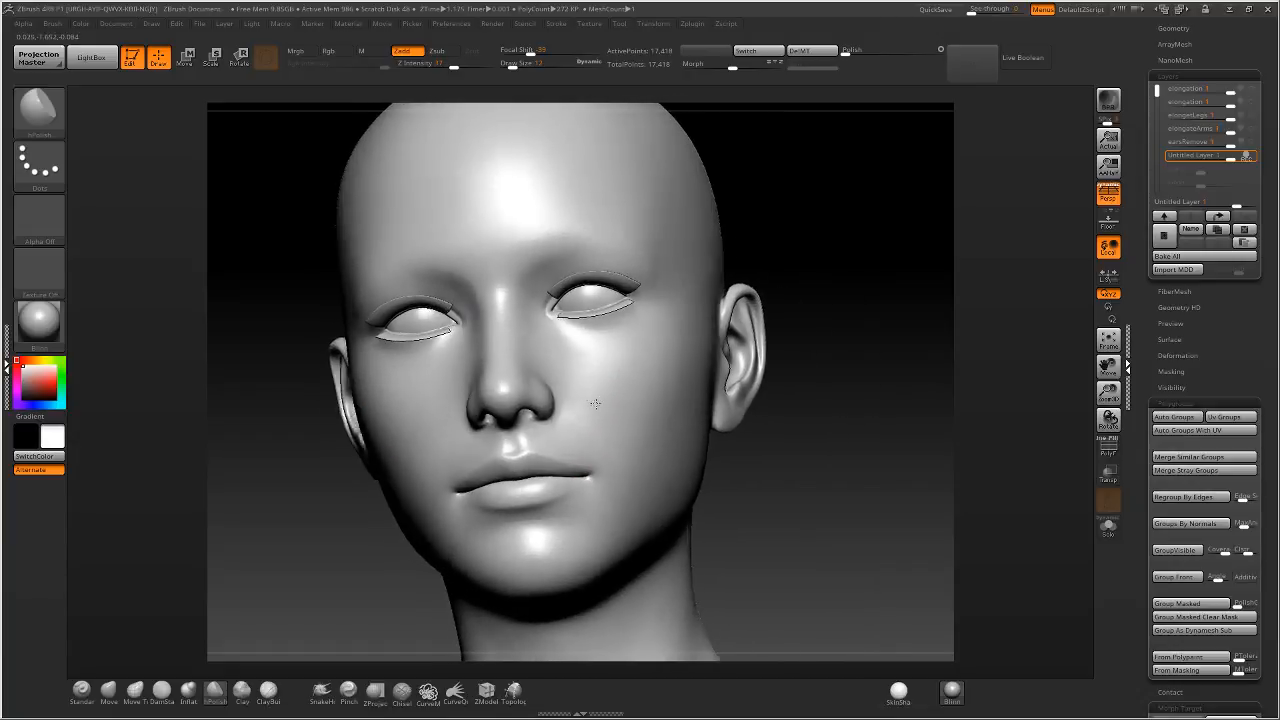
right_drag(657, 286, 632, 282)
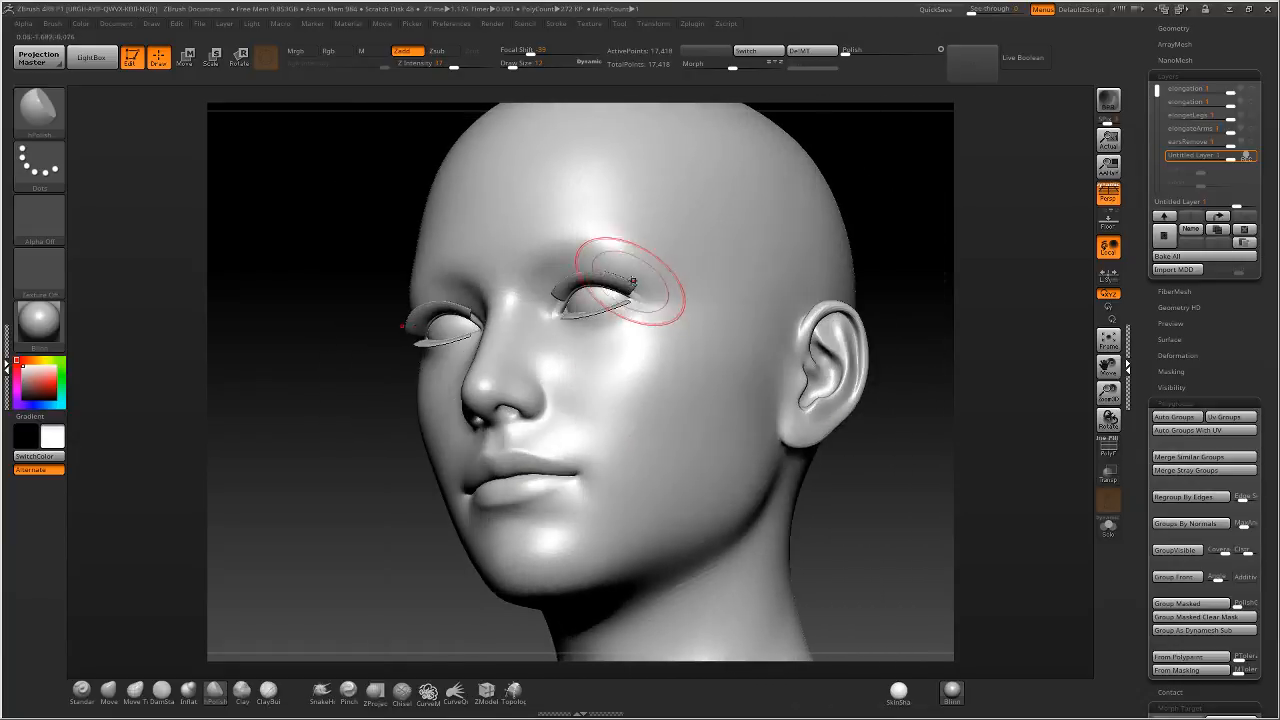
ctrl+shift+click(602, 297)
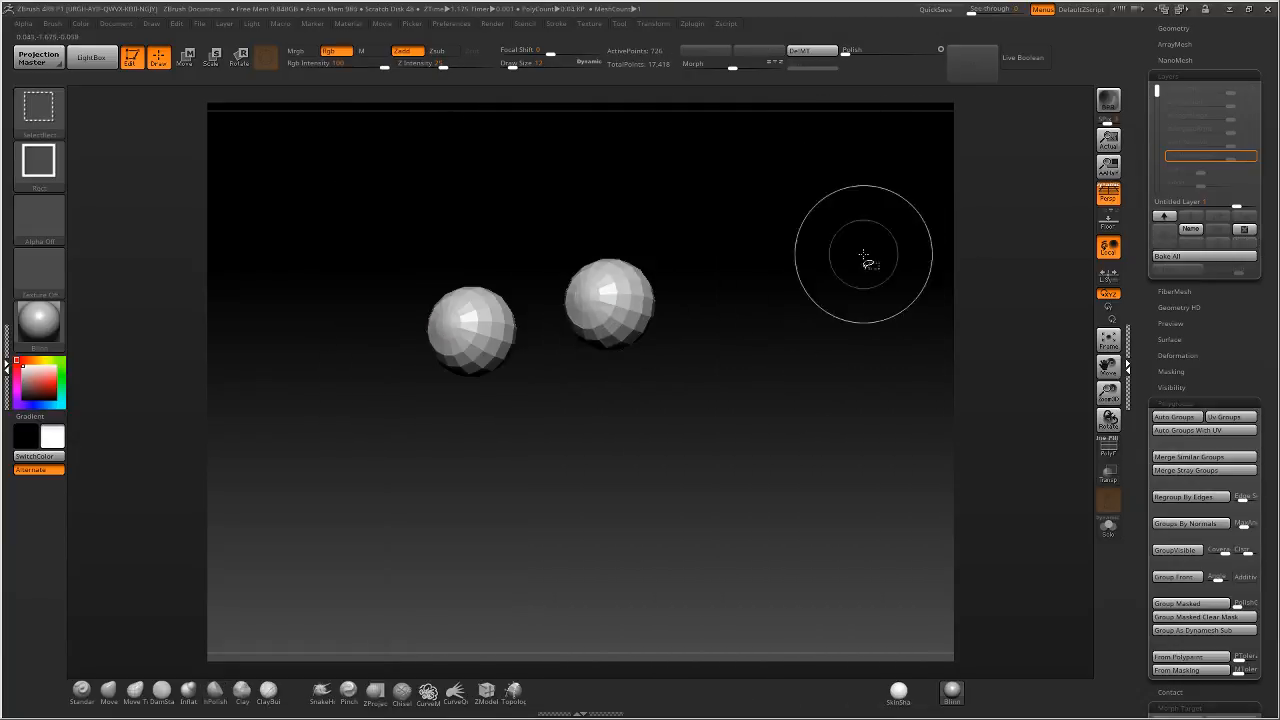
ctrl+shift+click(931, 230)
ctrl+shift+click(655, 433)
right_drag(895, 385, 836, 393)
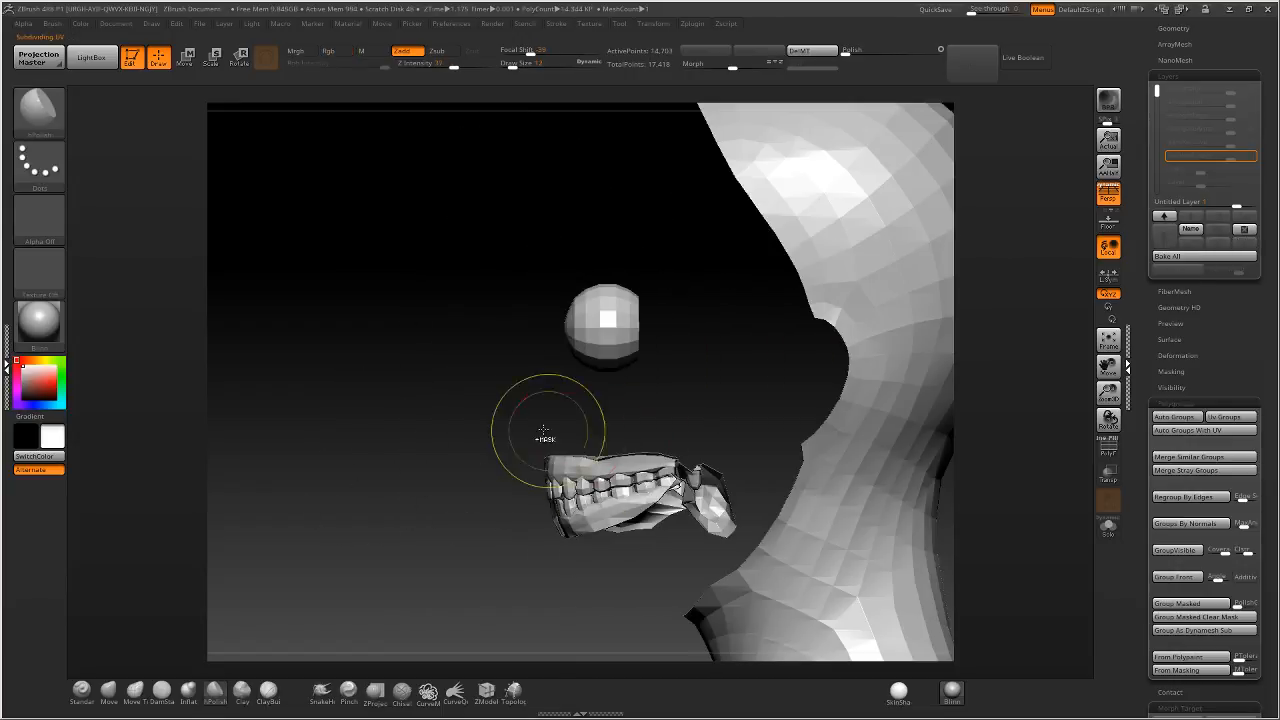
ctrl+drag(471, 427, 745, 541)
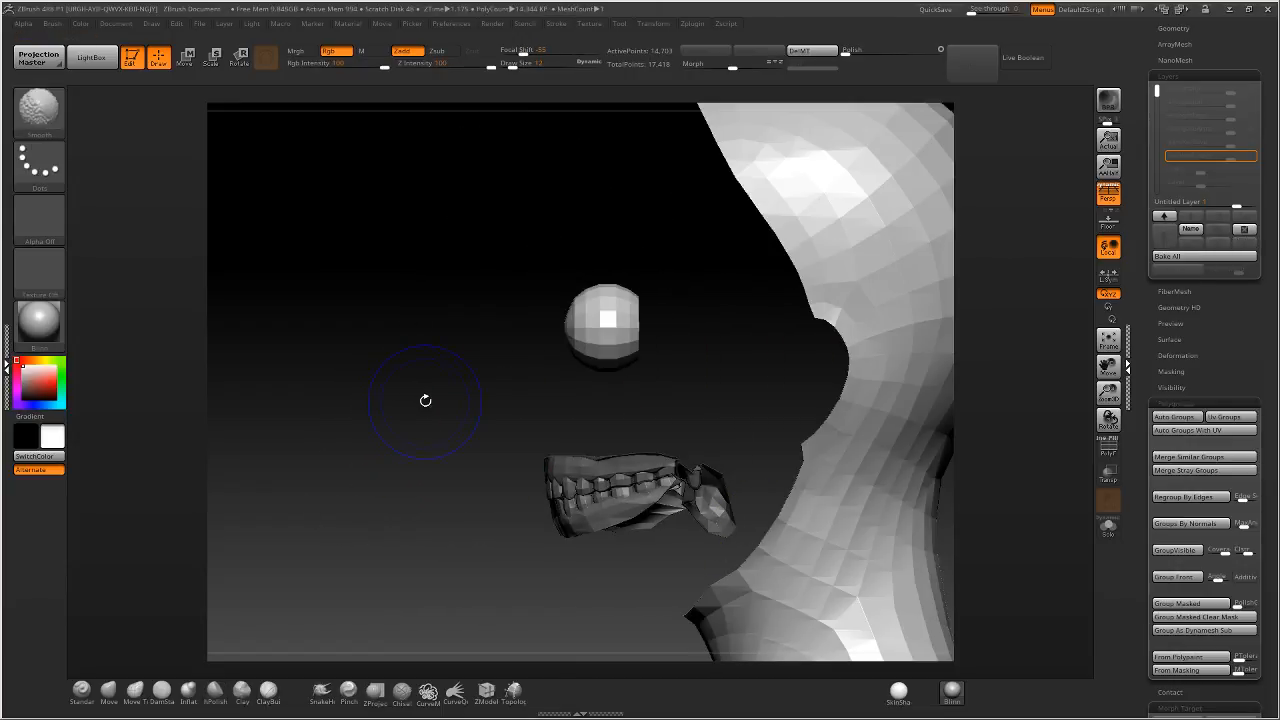
ctrl+drag(436, 252, 694, 397)
ctrl+shift+click(429, 483)
right_drag(429, 483, 493, 397)
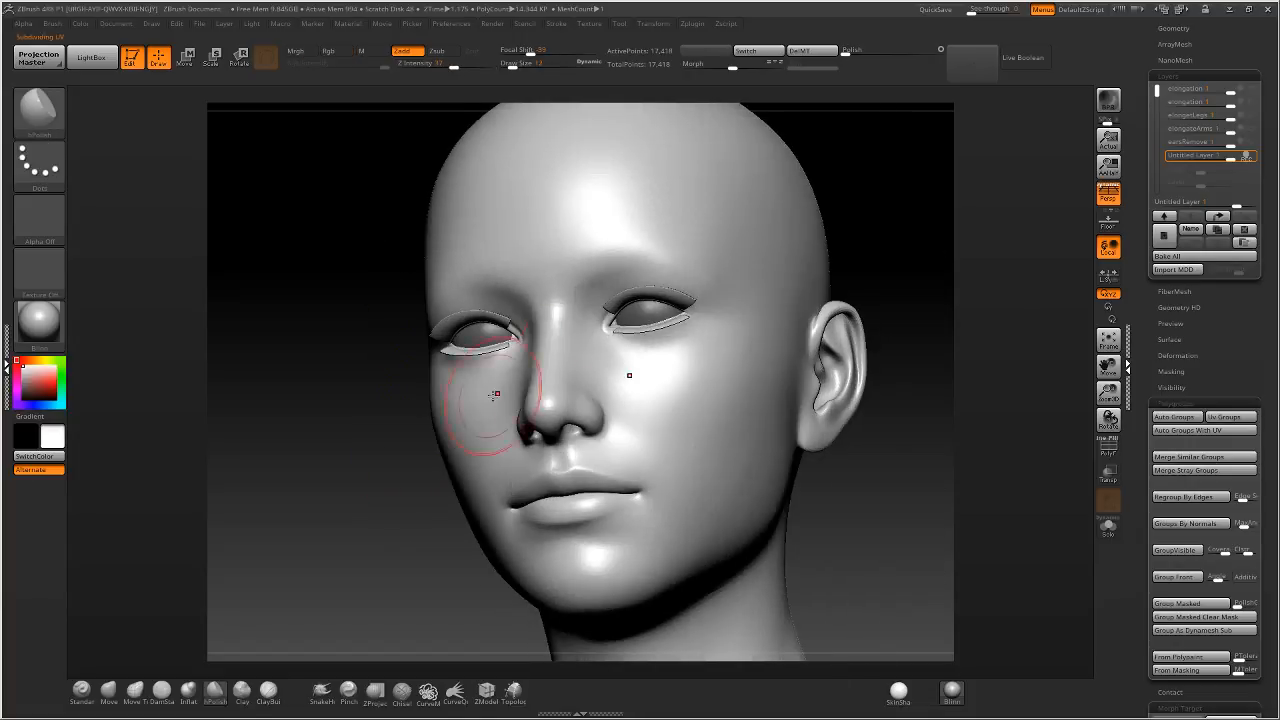
Lower the subdivision level and paint a mask around both eyes and along the brow.
mouse_move(690, 290)
ctrl+mouse_down()
mouse_move(660, 276)
mouse_move(606, 290)
mouse_move(645, 345)
ctrl+mouse_up()
key(shift+d)
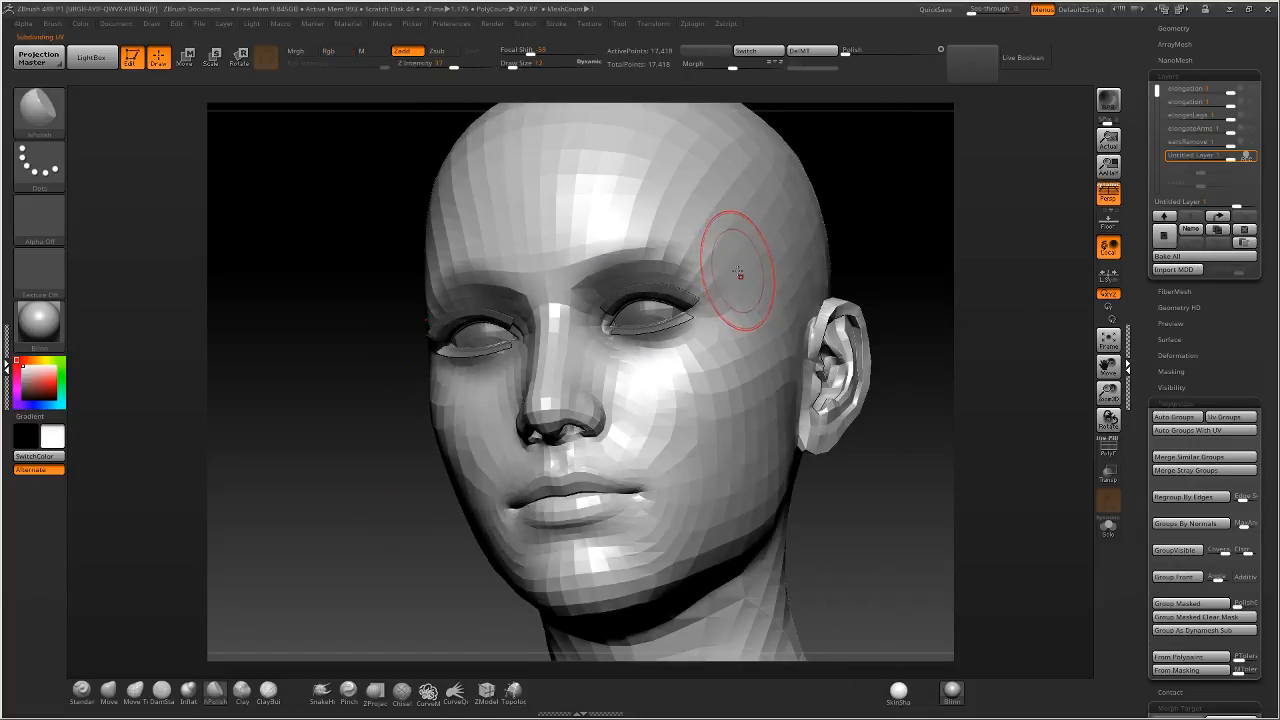
right_drag(739, 272, 712, 279)
mouse_move(709, 286)
ctrl+mouse_down()
mouse_move(660, 342)
mouse_move(640, 345)
mouse_move(610, 326)
mouse_move(650, 338)
mouse_move(682, 272)
mouse_move(545, 274)
ctrl+mouse_up()
right_drag(666, 297, 612, 305)
ctrl+drag(645, 340, 717, 309)
mouse_move(735, 330)
right_down()
mouse_move(766, 345)
mouse_move(740, 356)
right_up()
Invert the head mask, blur its edges, and invert it back so the eye region is protected.
ctrl+click(929, 466)
alt+right_drag(842, 460, 802, 388)
ctrl+click(704, 522)
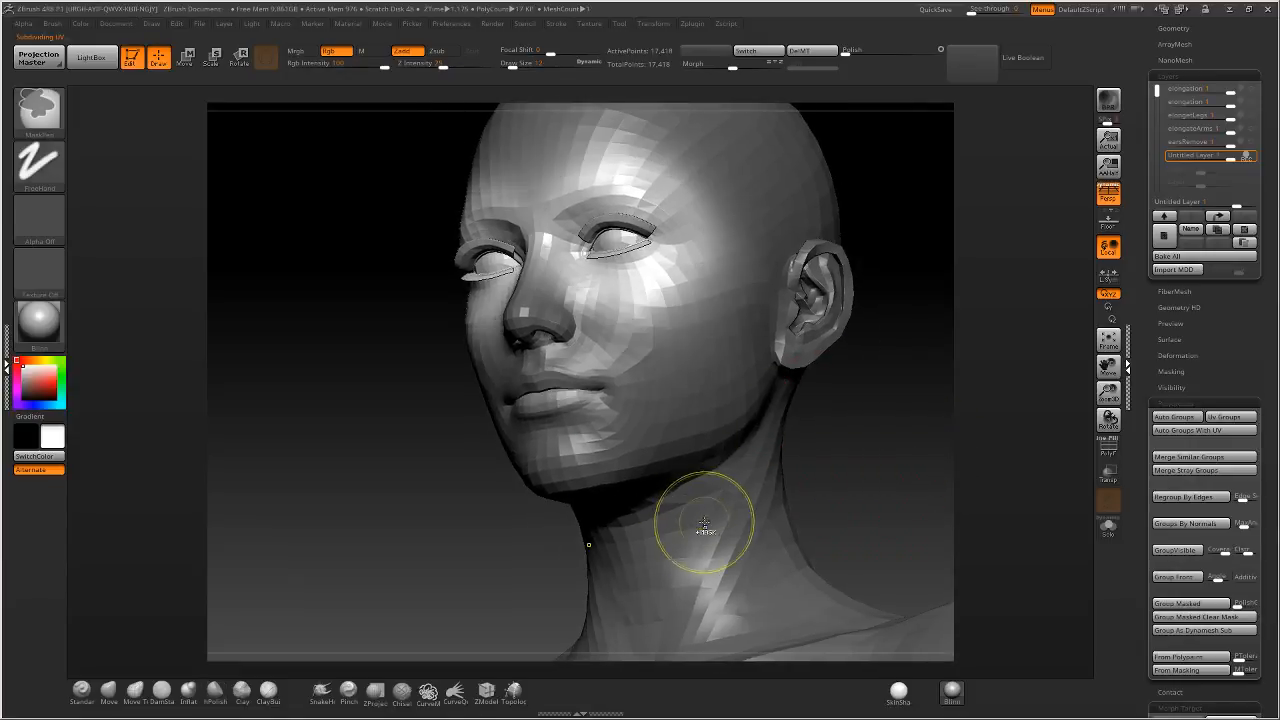
ctrl+click(895, 381)
Push the nose tip back towards the face in profile with the Move Topological brush at draw size 8.
mouse_move(584, 292)
right_down()
mouse_move(618, 335)
mouse_move(594, 334)
mouse_move(590, 405)
right_up()
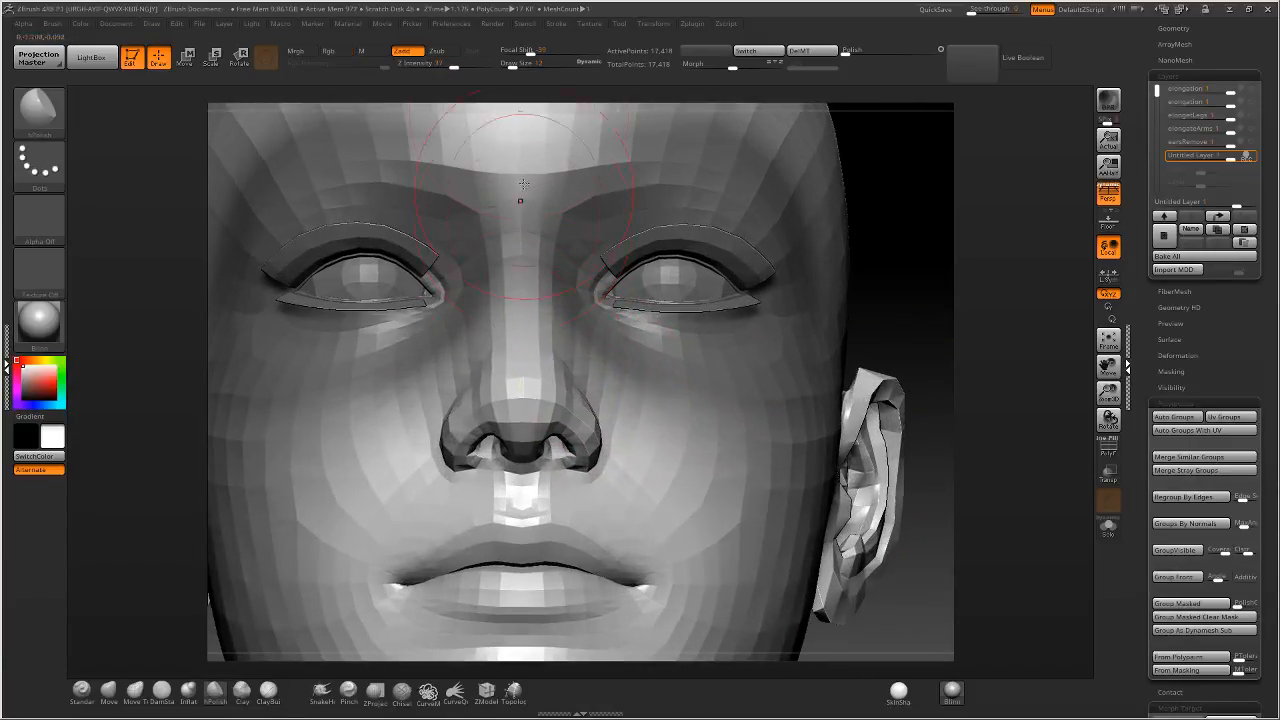
drag(522, 66, 512, 66)
mouse_move(530, 310)
right_down()
mouse_move(640, 372)
mouse_move(674, 346)
right_up()
ctrl+right_drag(757, 391, 752, 430)
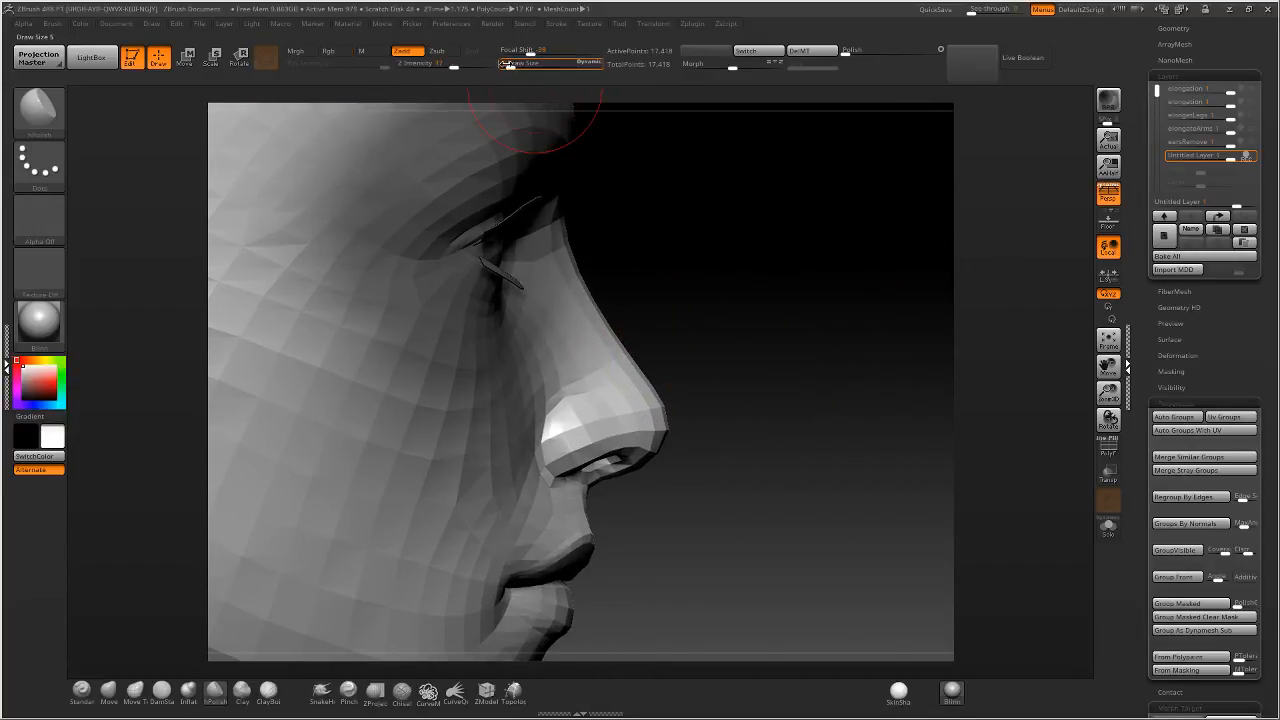
drag(508, 63, 516, 63)
click(134, 689)
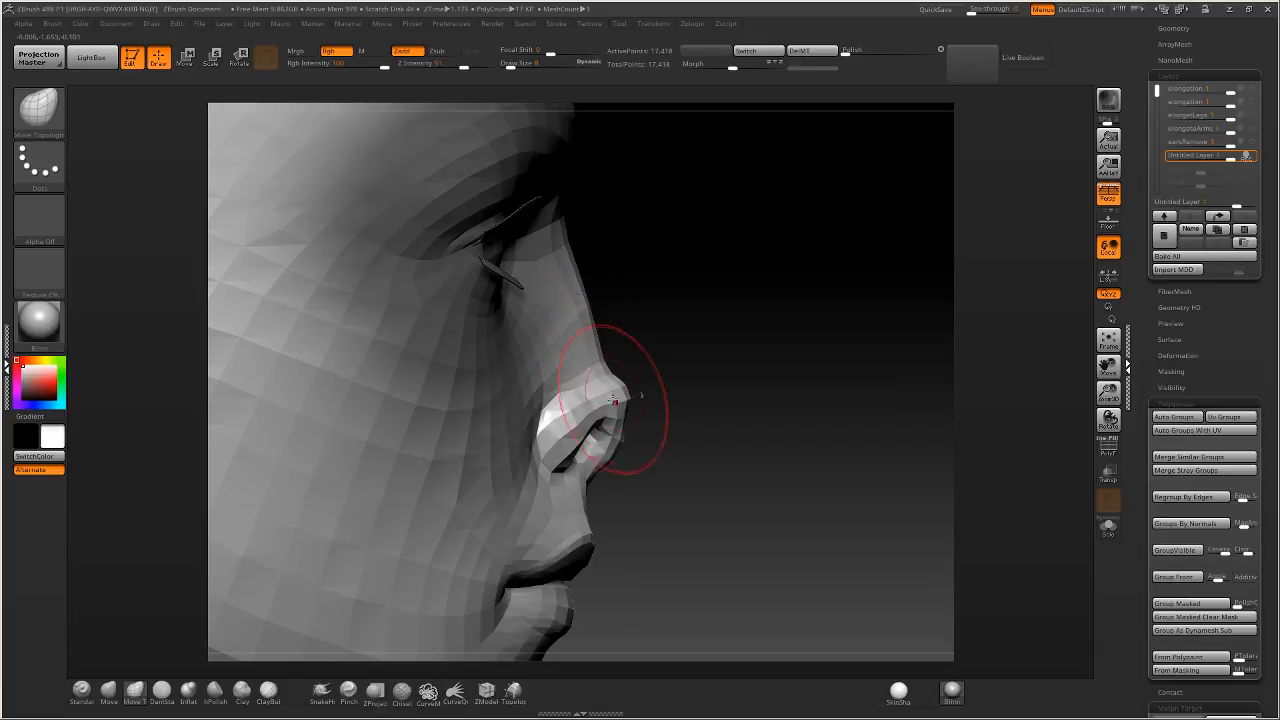
Flatten the nose tip, nostrils and bridge by alternating Move Topological strokes with smoothing at a reduced Z intensity.
mouse_move(614, 400)
shift+mouse_down()
mouse_move(571, 414)
mouse_move(565, 455)
shift+mouse_up()
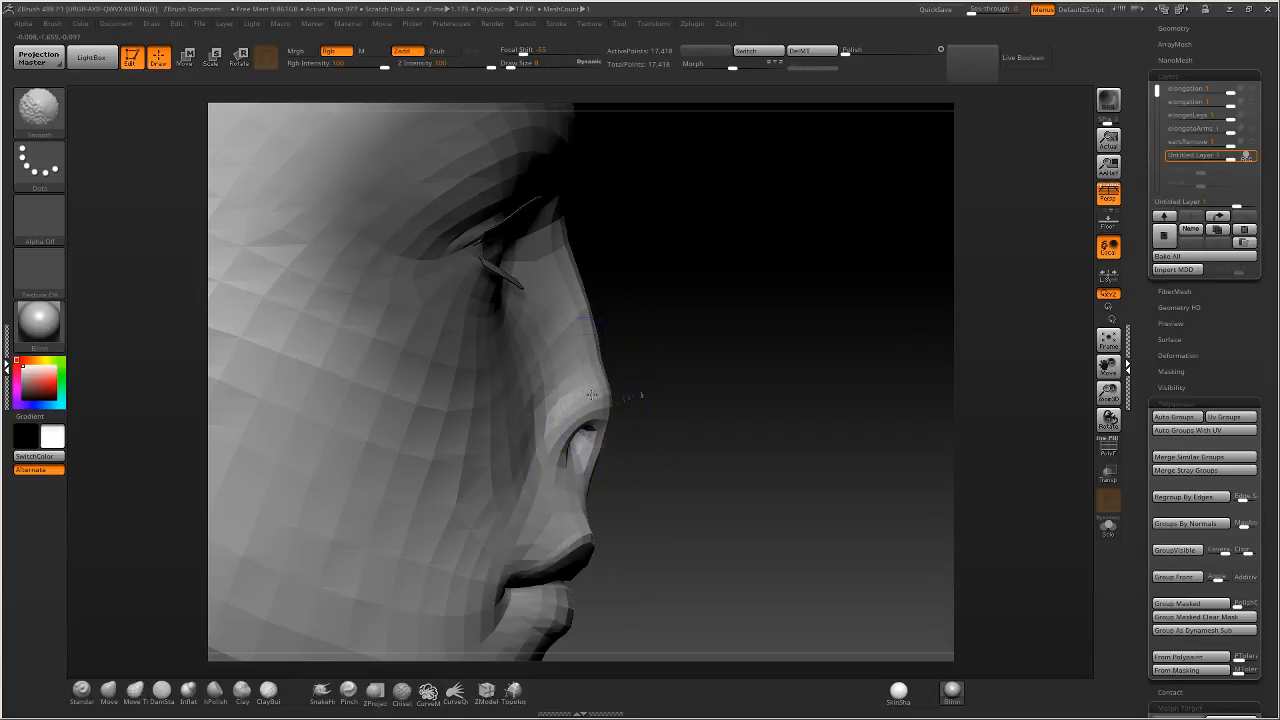
mouse_move(643, 394)
mouse_down()
mouse_move(575, 402)
mouse_move(606, 420)
mouse_move(597, 301)
mouse_move(610, 383)
mouse_up()
shift+click(455, 66)
mouse_move(603, 437)
shift+mouse_down()
mouse_move(586, 414)
mouse_move(593, 432)
mouse_move(571, 426)
mouse_move(589, 449)
mouse_move(572, 422)
shift+mouse_up()
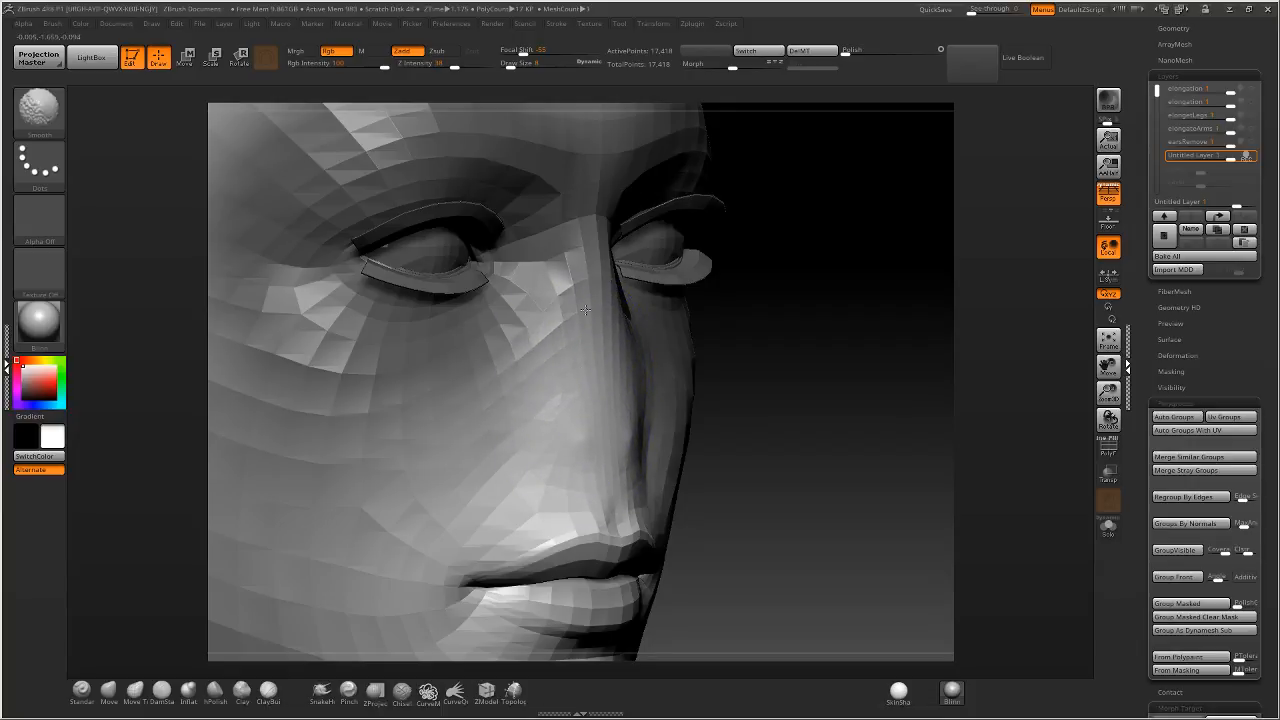
shift+drag(586, 310, 574, 242)
right_drag(490, 300, 552, 310)
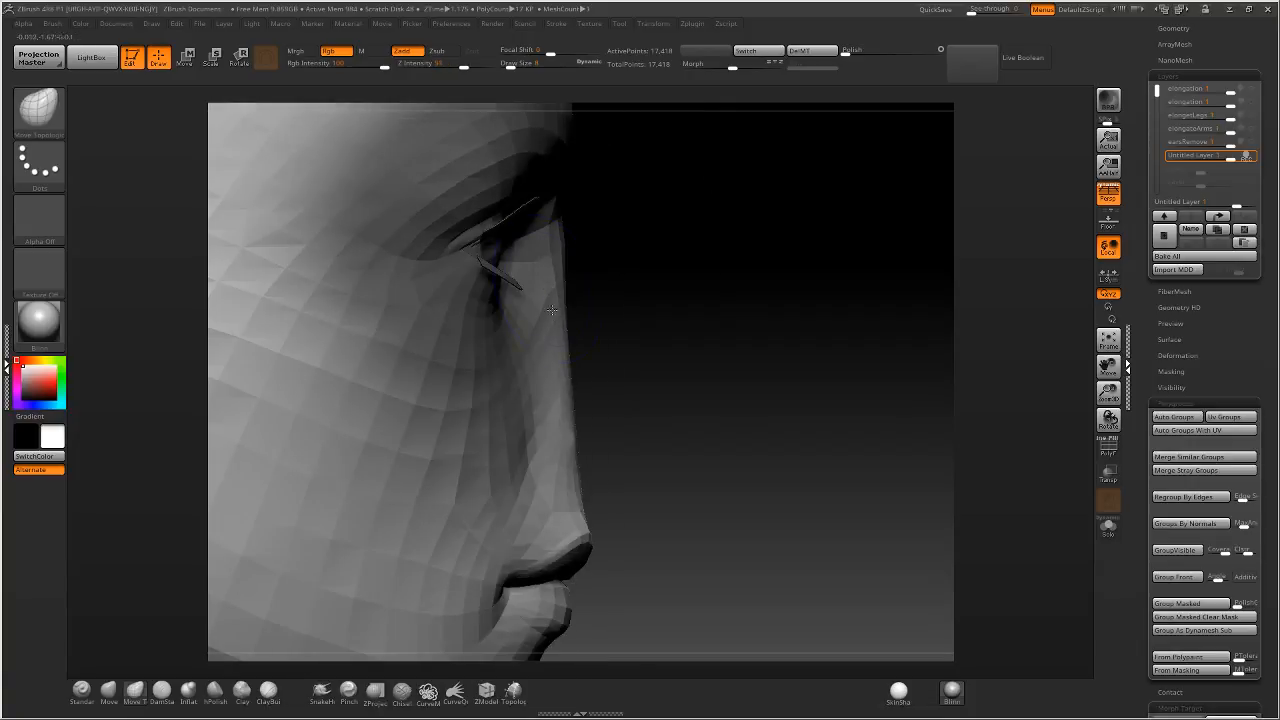
Enlarge the brush, raise its focal shift, and pull the flattened nose profile outward into a gentle smoothed curve.
drag(511, 64, 579, 49)
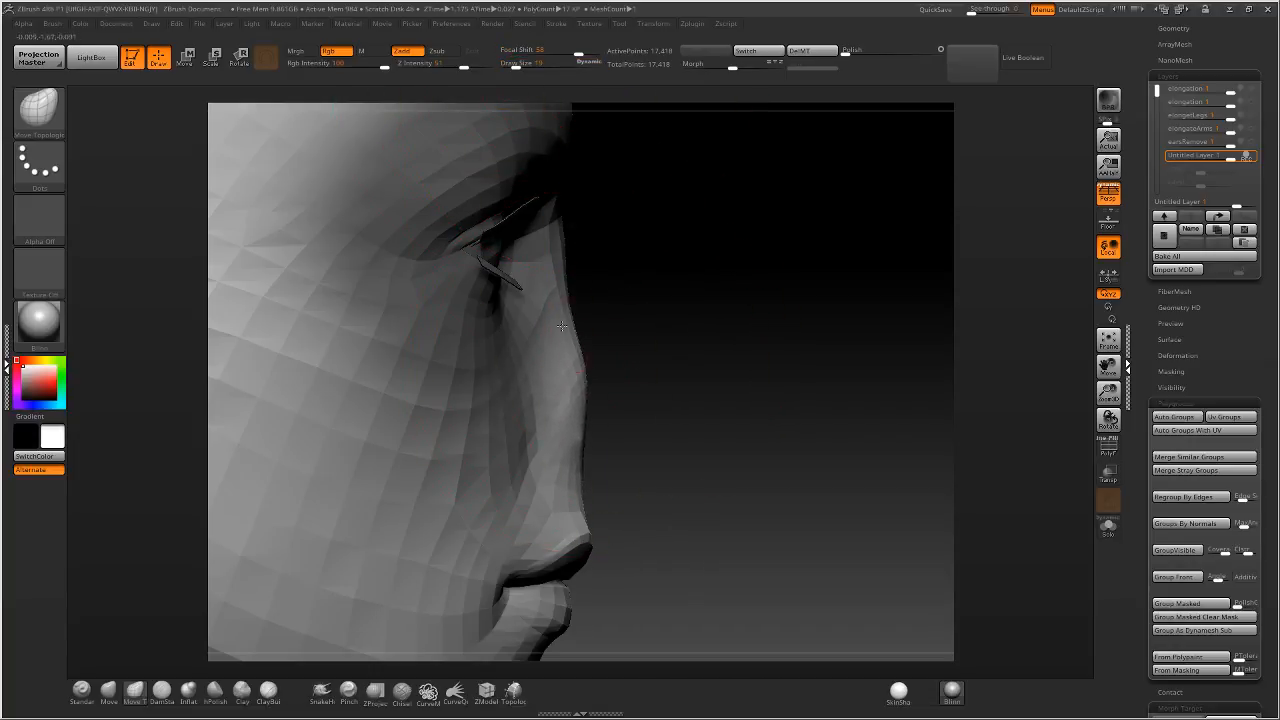
drag(564, 327, 582, 309)
drag(587, 385, 596, 382)
drag(583, 456, 598, 452)
drag(524, 63, 514, 63)
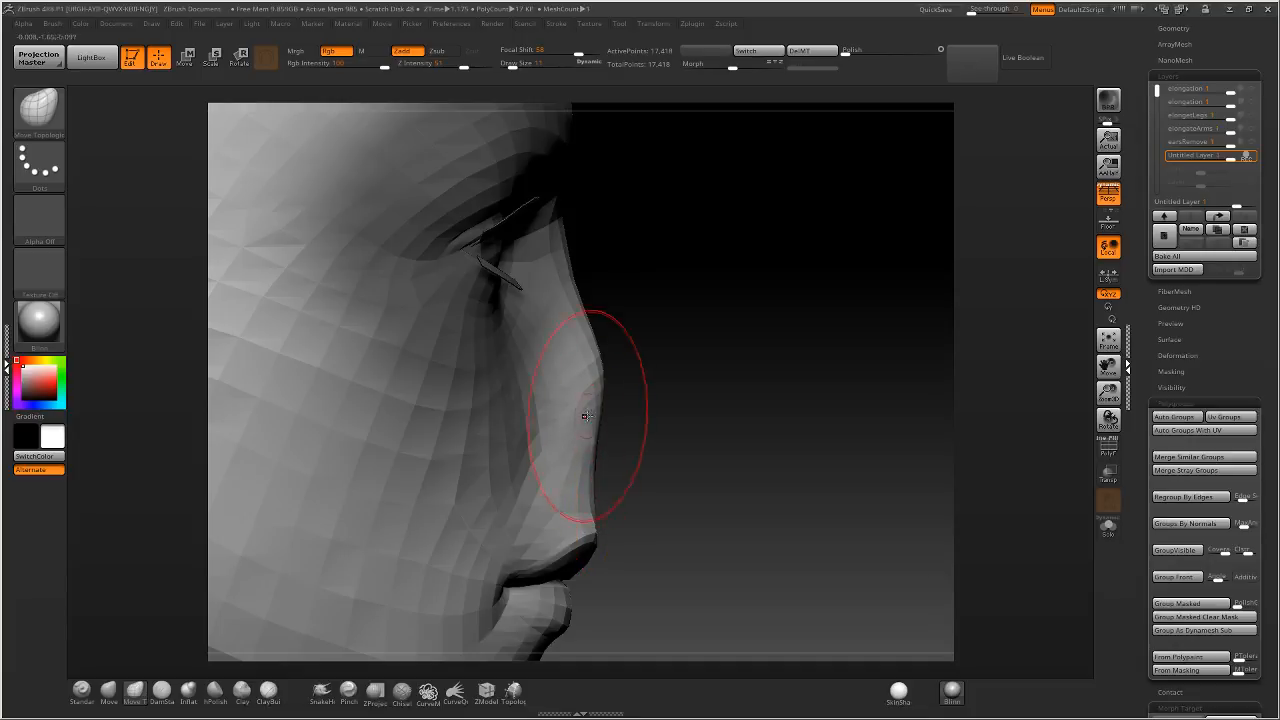
shift+drag(603, 323, 605, 382)
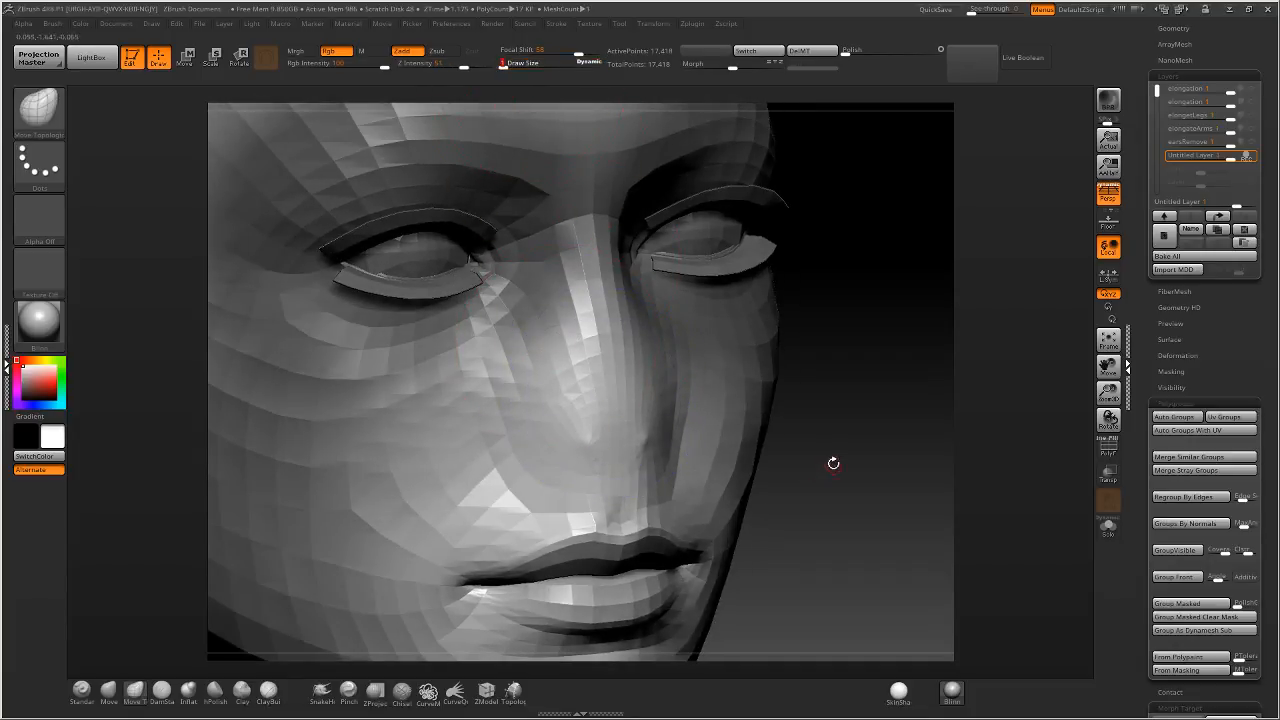
Raise the mesh by two subdivision levels, flatten the nose bridge with the hPolish brush, and smooth around the nose tip.
key(ctrl+d)
key(ctrl+d)
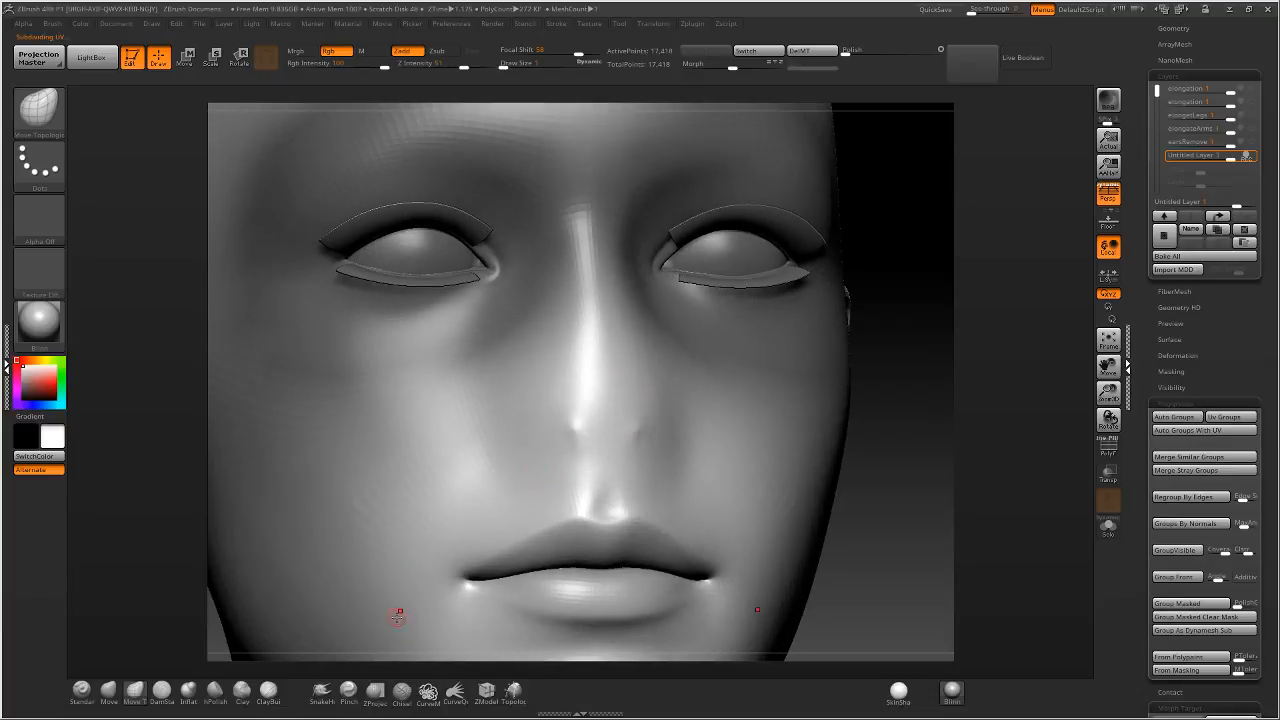
click(214, 690)
key(])
key(])
key(])
key(])
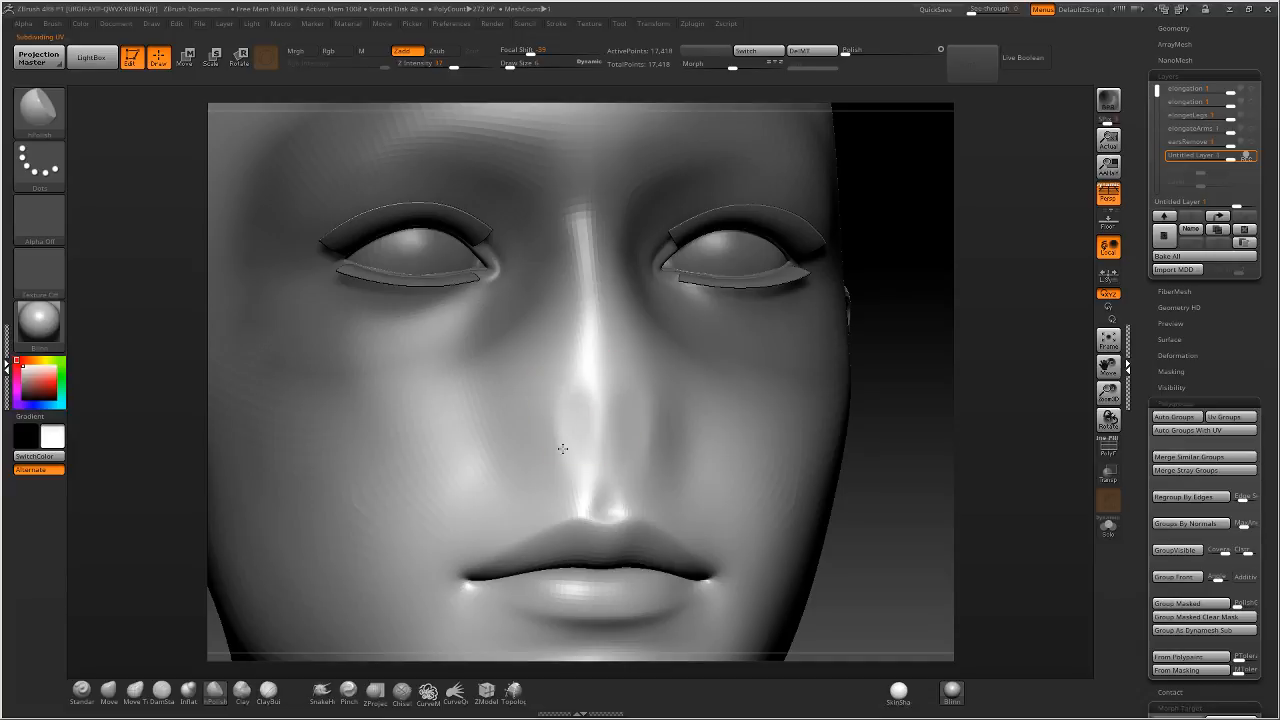
key(shift)
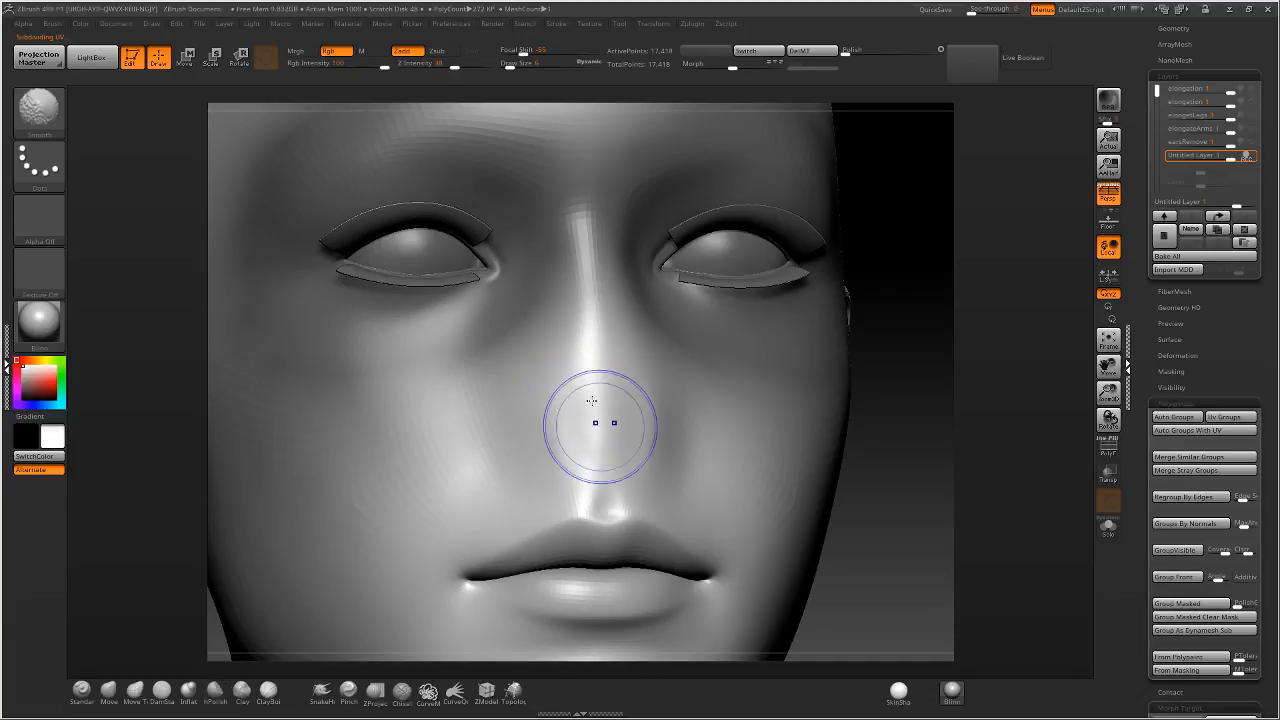
shift+drag(558, 413, 573, 456)
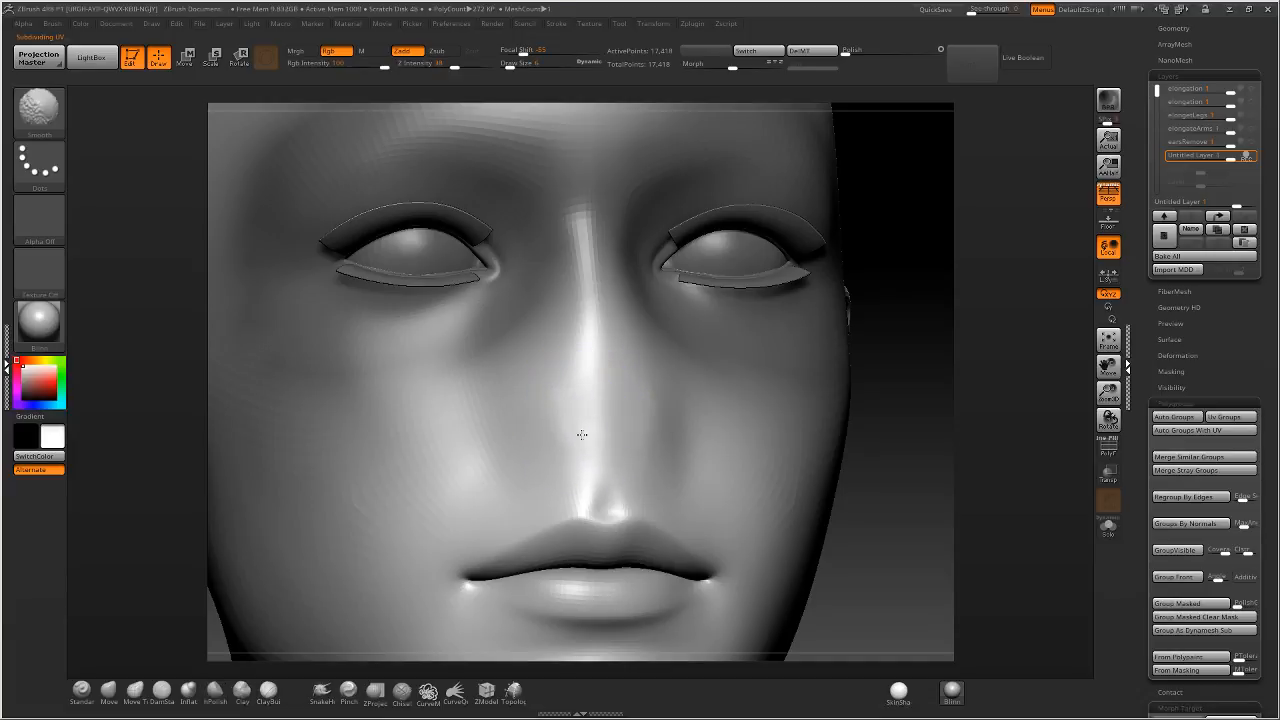
right_drag(582, 435, 594, 420)
mouse_move(581, 350)
shift+mouse_down()
mouse_move(557, 399)
mouse_move(567, 449)
shift+mouse_up()
Rename the nose-flattening layer as noseRemove and end its recording.
mouse_move(567, 449)
ctrl+right_down()
mouse_move(557, 406)
mouse_move(646, 457)
mouse_move(743, 391)
mouse_move(797, 375)
mouse_move(692, 376)
mouse_move(706, 364)
mouse_move(840, 362)
ctrl+right_up()
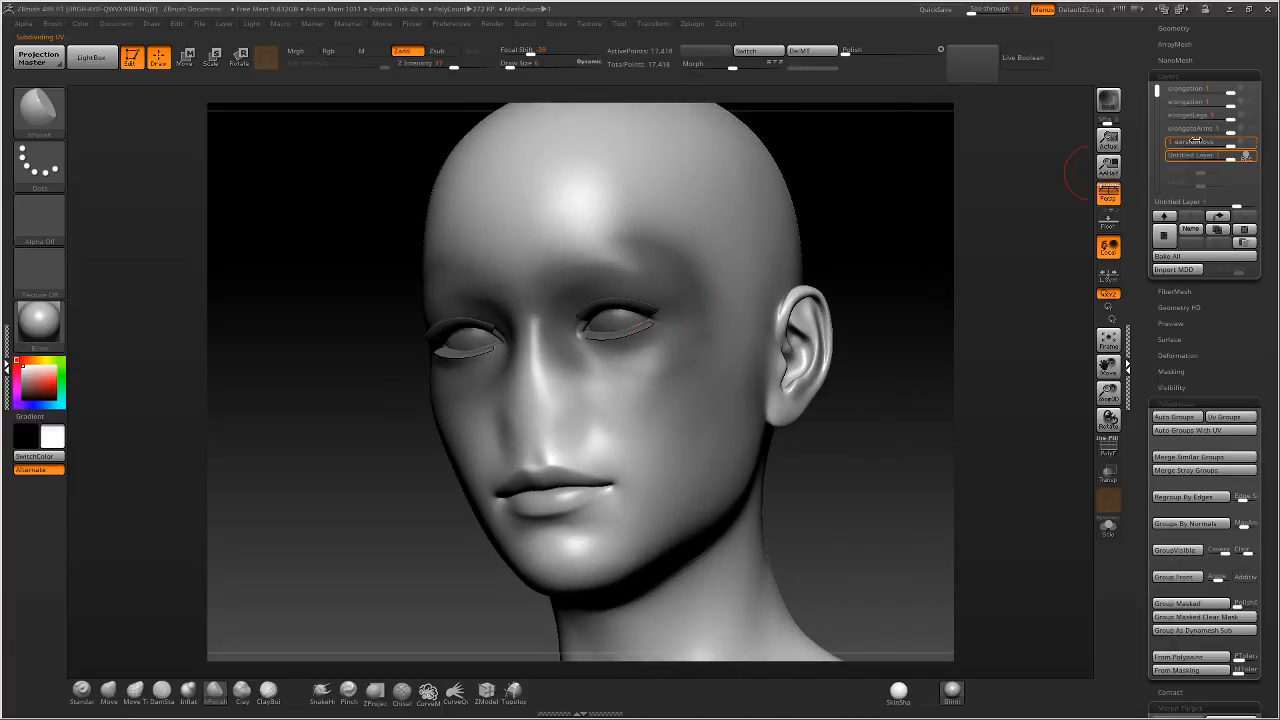
click(1198, 229)
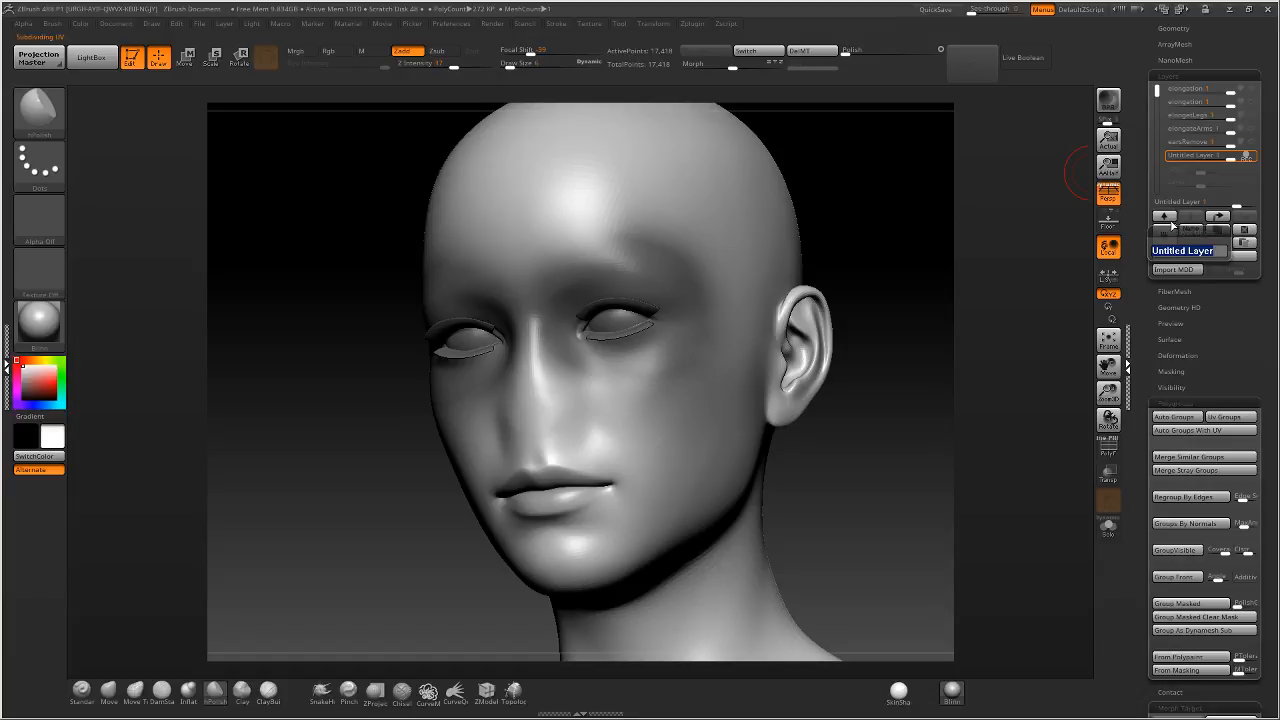
key(BackSpace)
text(muscle)
key(Return)
drag(911, 313, 971, 304)
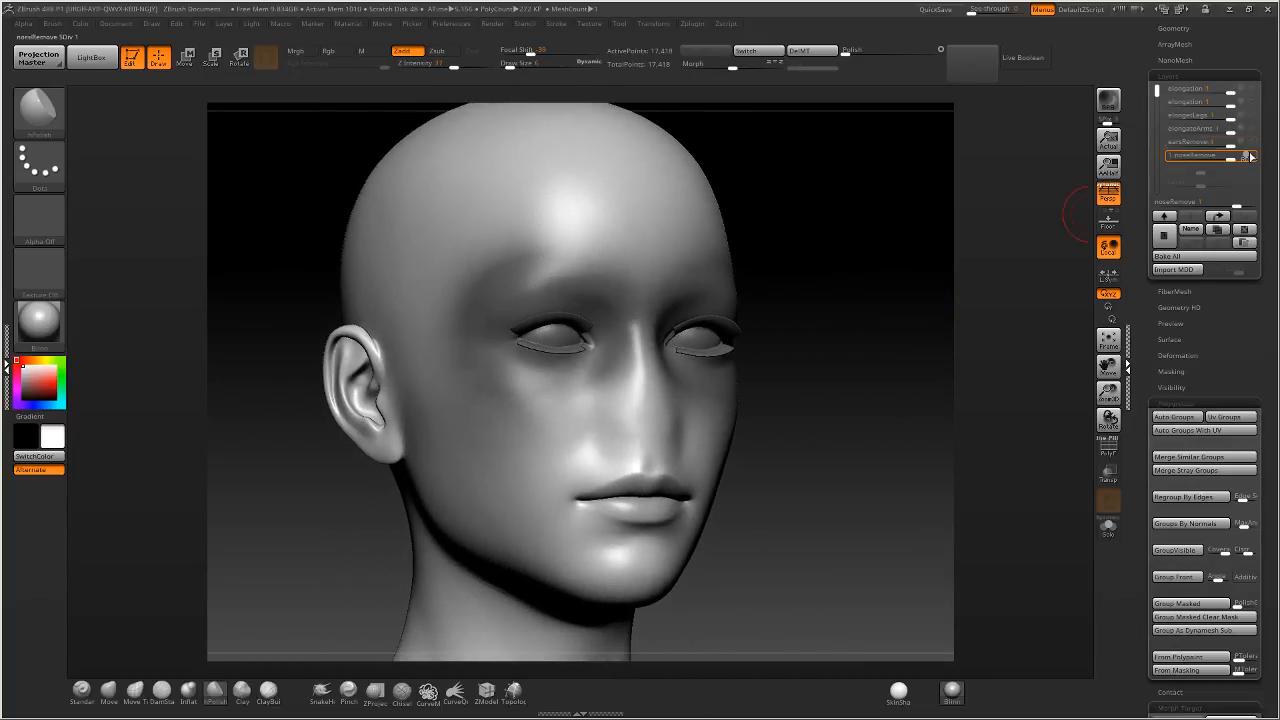
click(1250, 157)
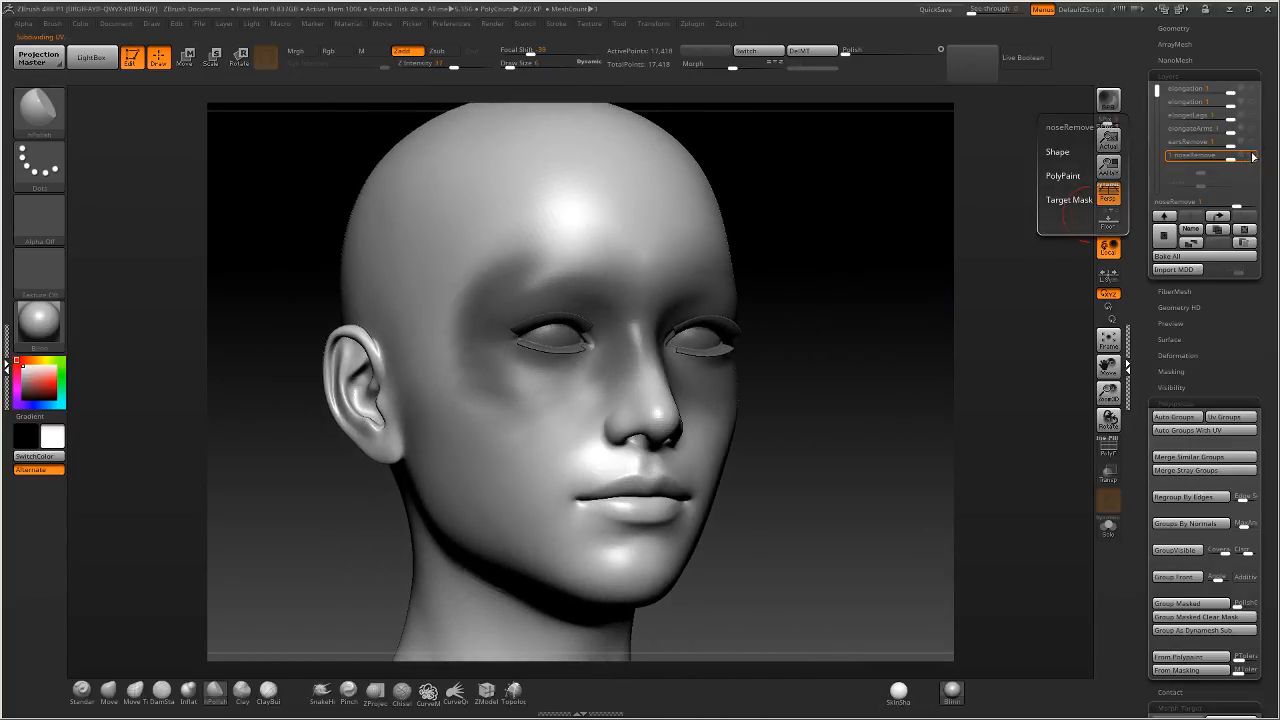
Inspect the flattened nose from several angles, then turn the noseRemove layer off to restore the original nose.
drag(863, 349, 834, 265)
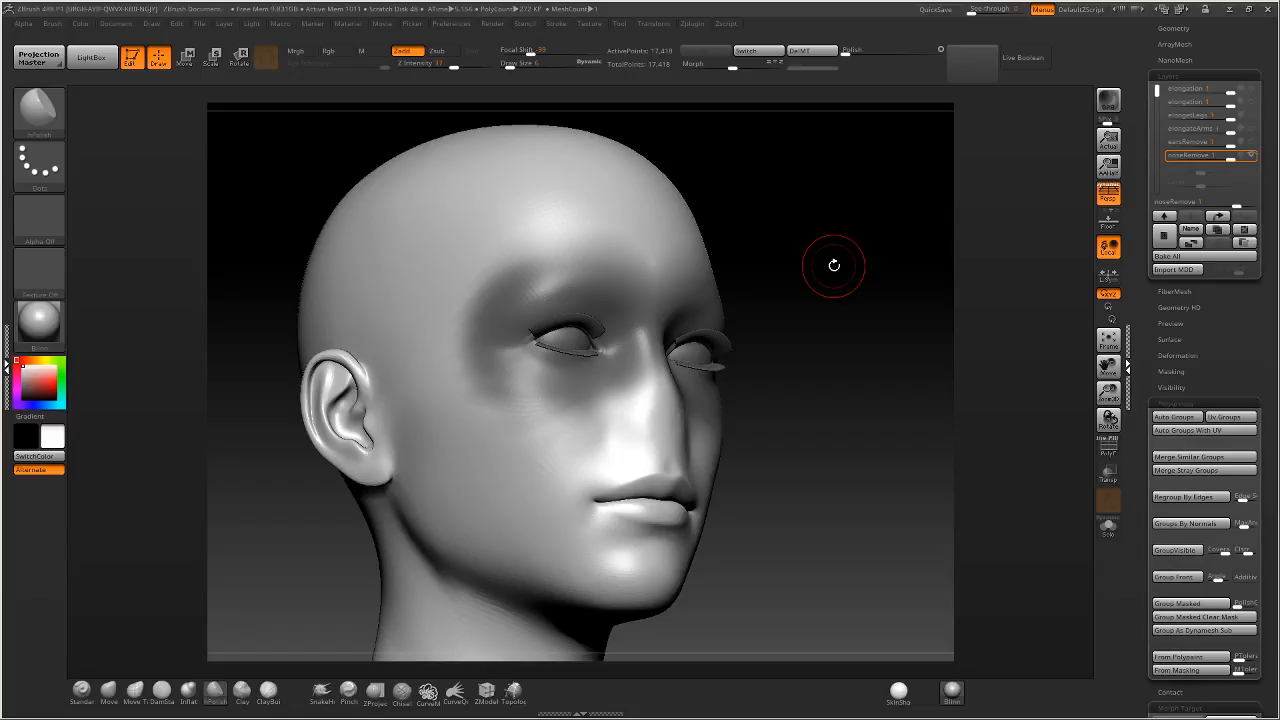
drag(866, 397, 765, 410)
mouse_move(714, 449)
mouse_down()
mouse_move(673, 405)
mouse_move(713, 385)
mouse_move(663, 386)
mouse_move(677, 380)
mouse_move(652, 425)
mouse_up()
mouse_move(652, 425)
right_down()
mouse_move(634, 345)
mouse_move(634, 400)
mouse_move(672, 420)
right_up()
click(1250, 156)
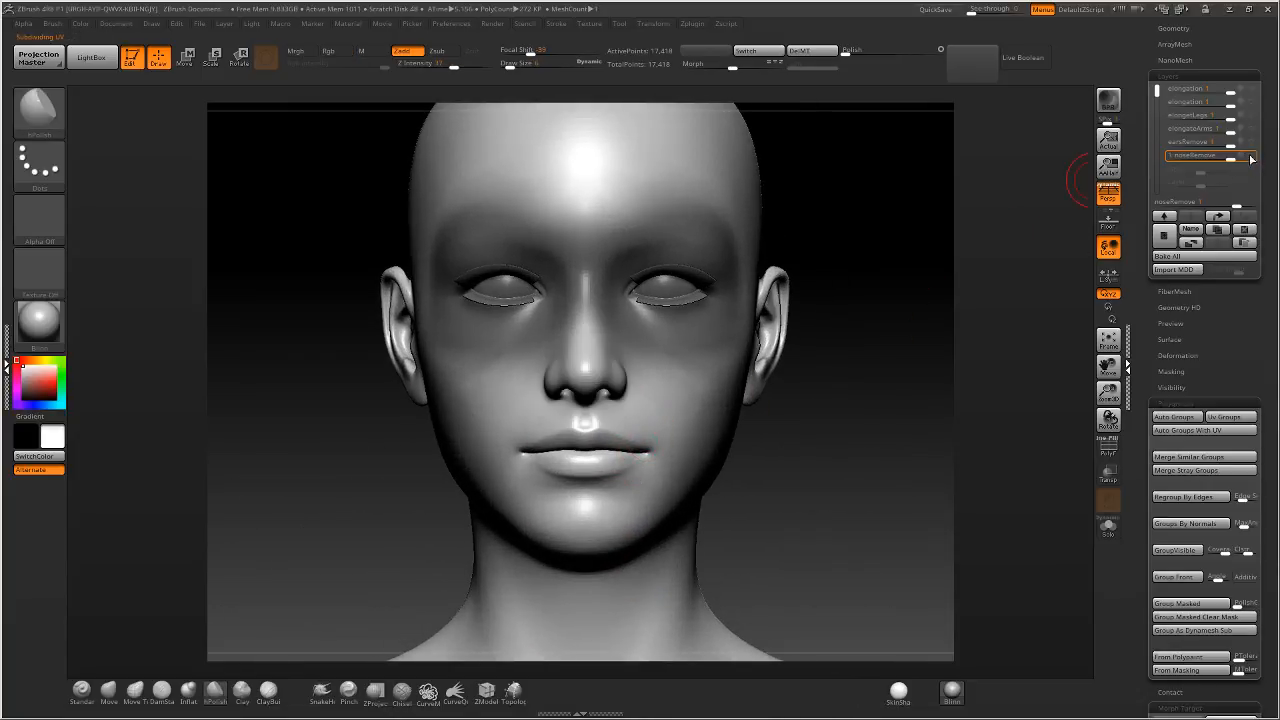
right_drag(732, 357, 602, 395)
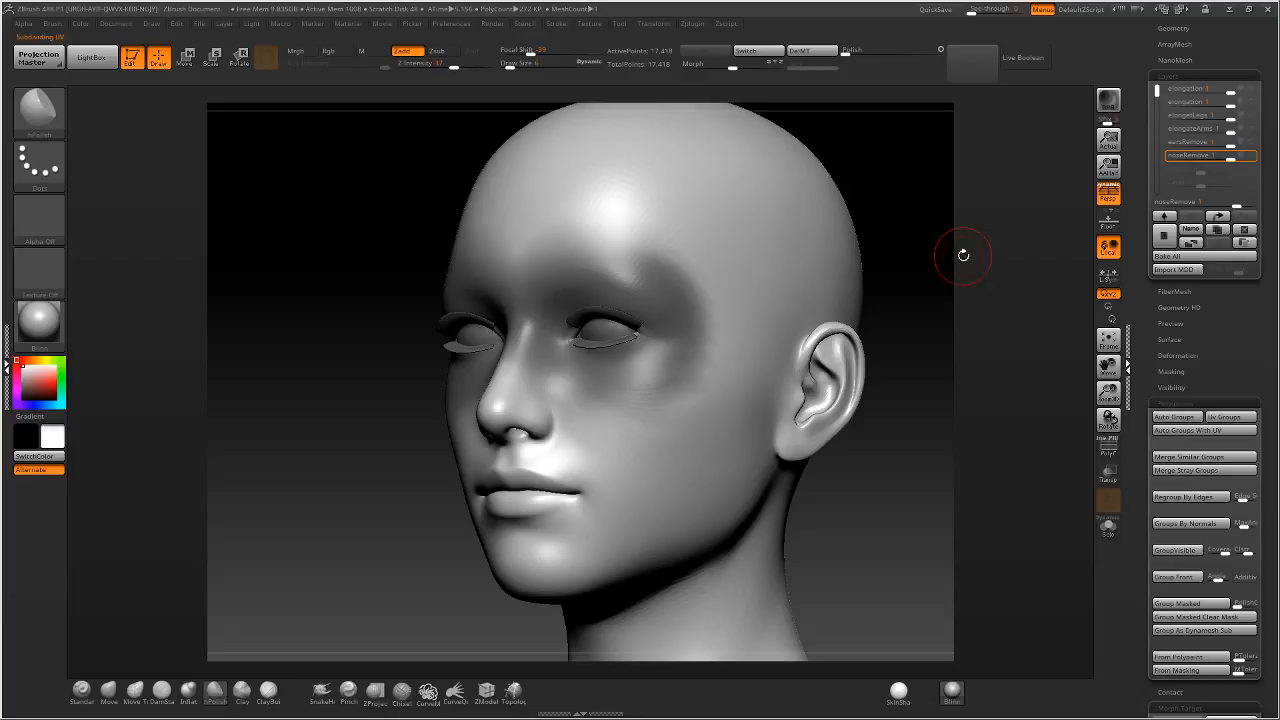
Add a new recording layer and clear the mask around the eyes, with the whole body shown.
click(1164, 236)
ctrl+click(396, 432)
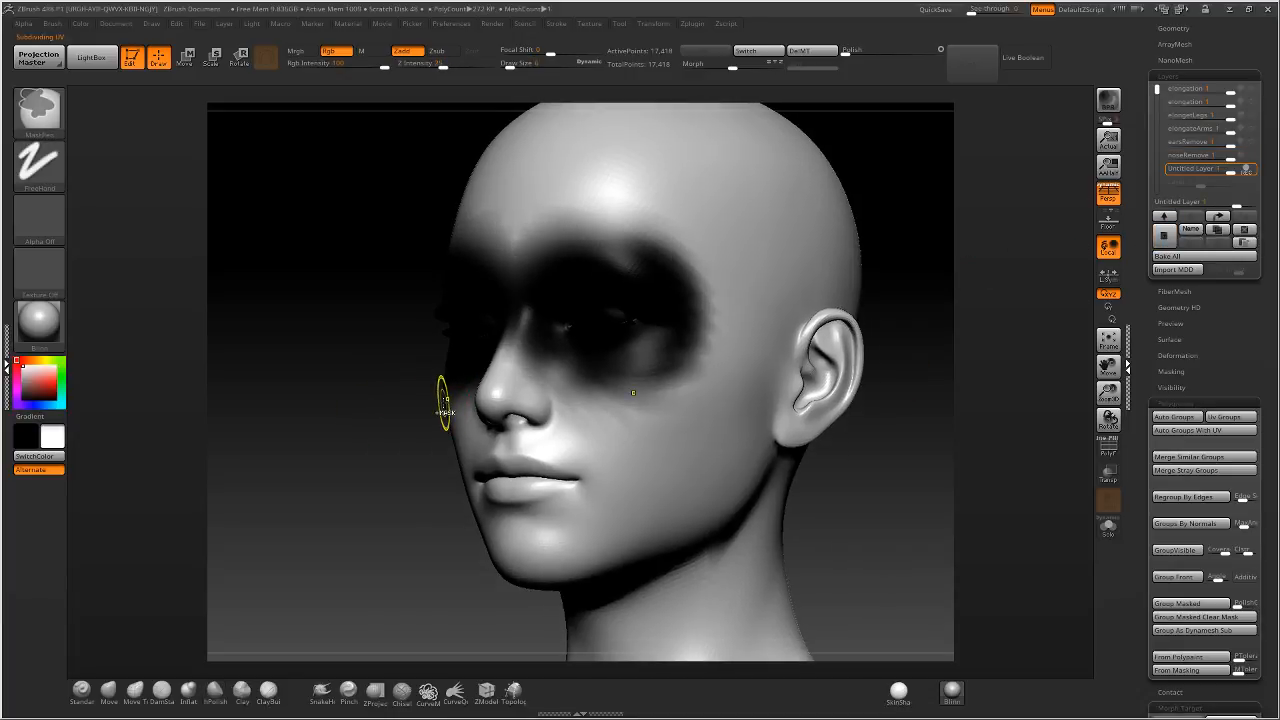
ctrl+drag(440, 394, 430, 405)
right_drag(675, 437, 593, 462)
key(shift+d)
right_drag(643, 337, 921, 353)
key(d)
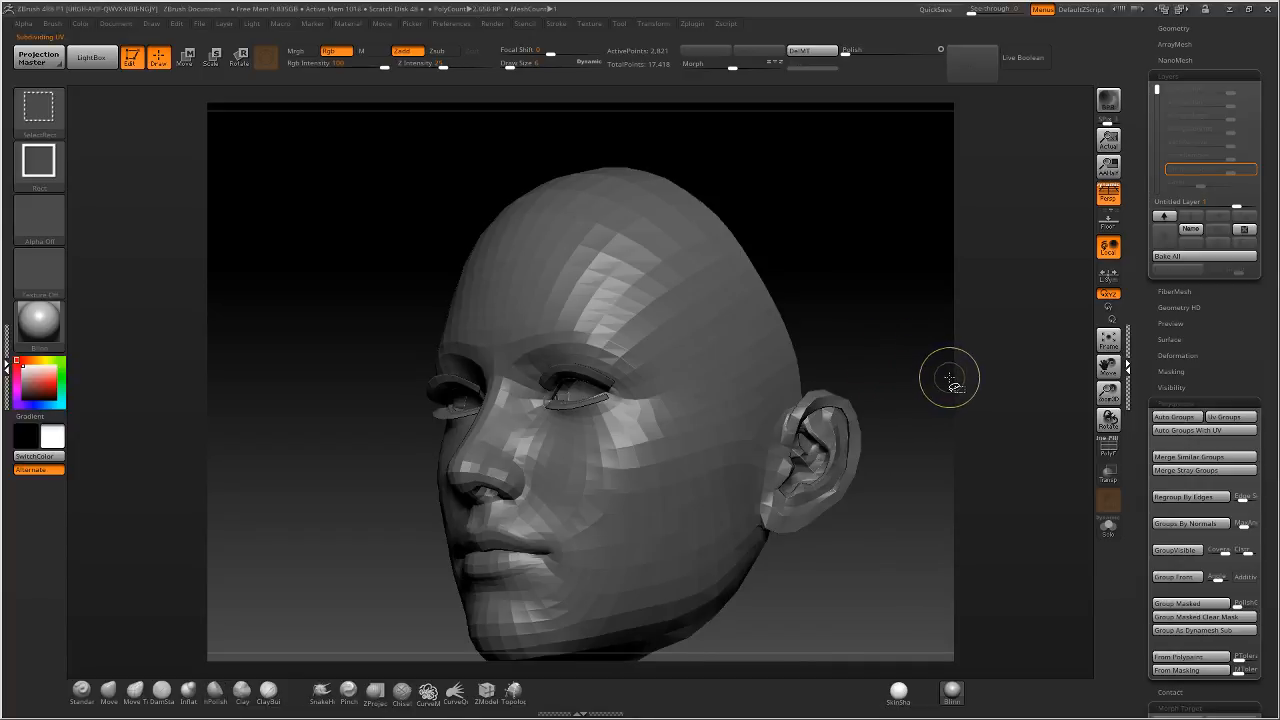
mouse_move(956, 375)
right_down()
mouse_move(820, 371)
mouse_move(631, 431)
right_up()
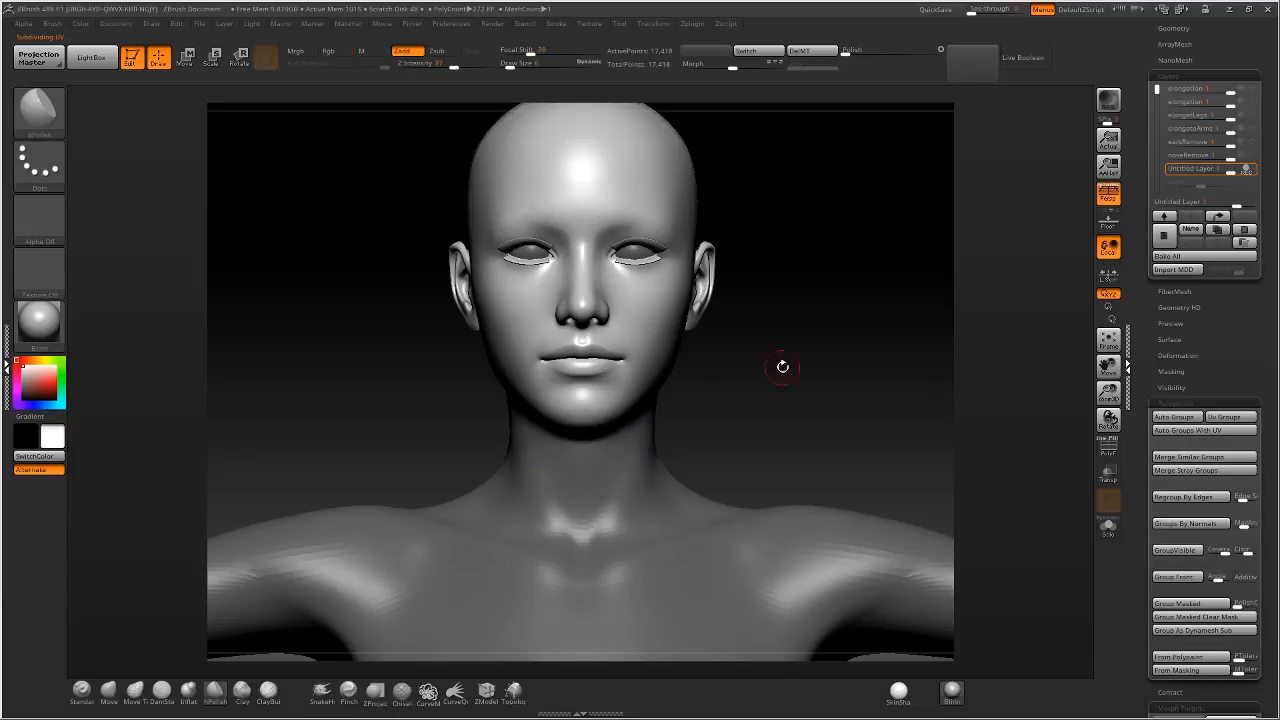
mouse_move(780, 366)
right_down()
mouse_move(770, 332)
mouse_move(730, 372)
mouse_move(823, 334)
mouse_move(809, 349)
mouse_move(509, 126)
right_up()
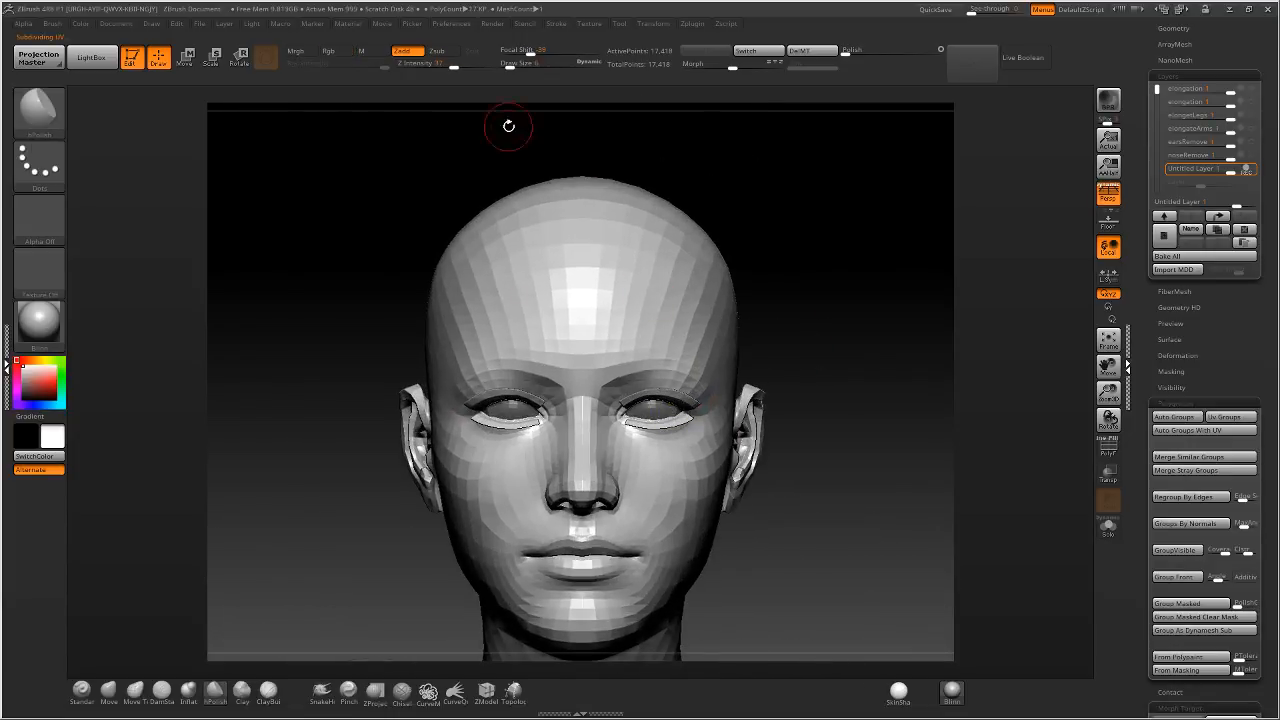
Return to the highest subdivision level and build up both brow ridges with the Standard brush, reducing its draw size for the forehead.
key(d)
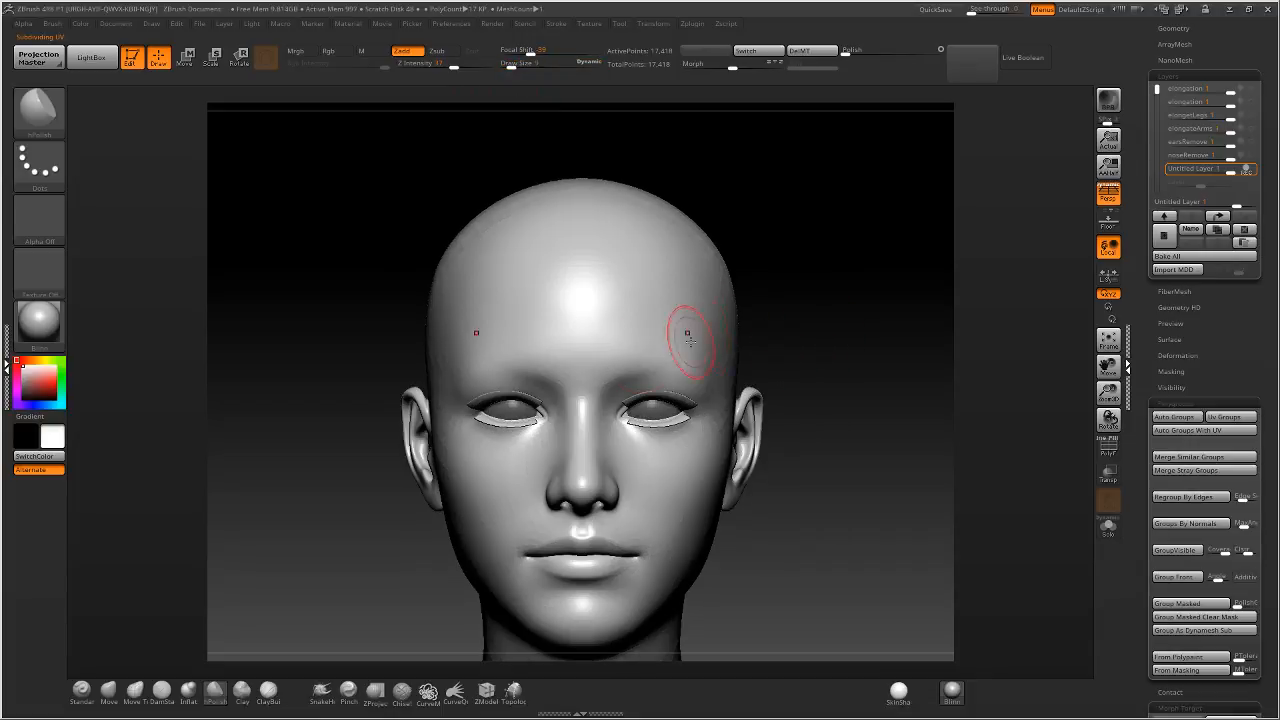
key(d)
right_drag(661, 344, 386, 528)
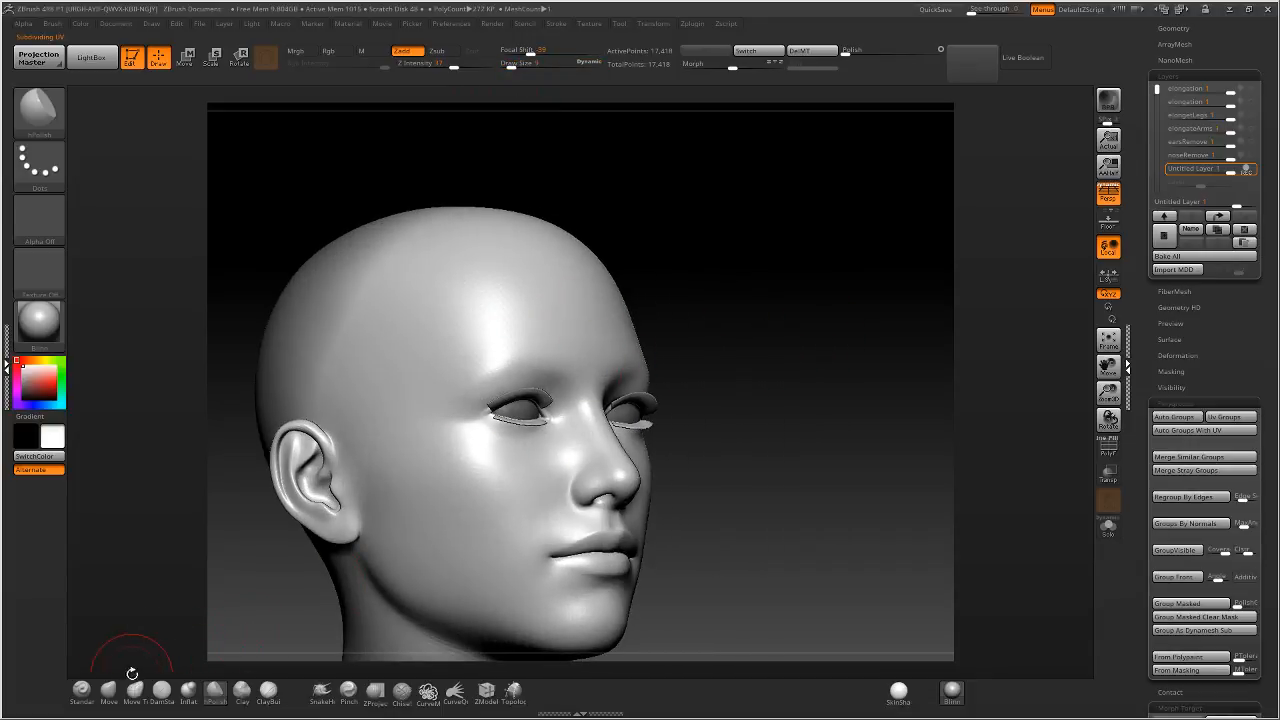
click(82, 689)
mouse_move(493, 335)
right_down()
mouse_move(534, 320)
mouse_move(550, 332)
right_up()
mouse_move(588, 355)
mouse_down()
mouse_move(505, 351)
mouse_move(515, 346)
mouse_move(496, 331)
mouse_move(502, 340)
mouse_move(410, 405)
mouse_up()
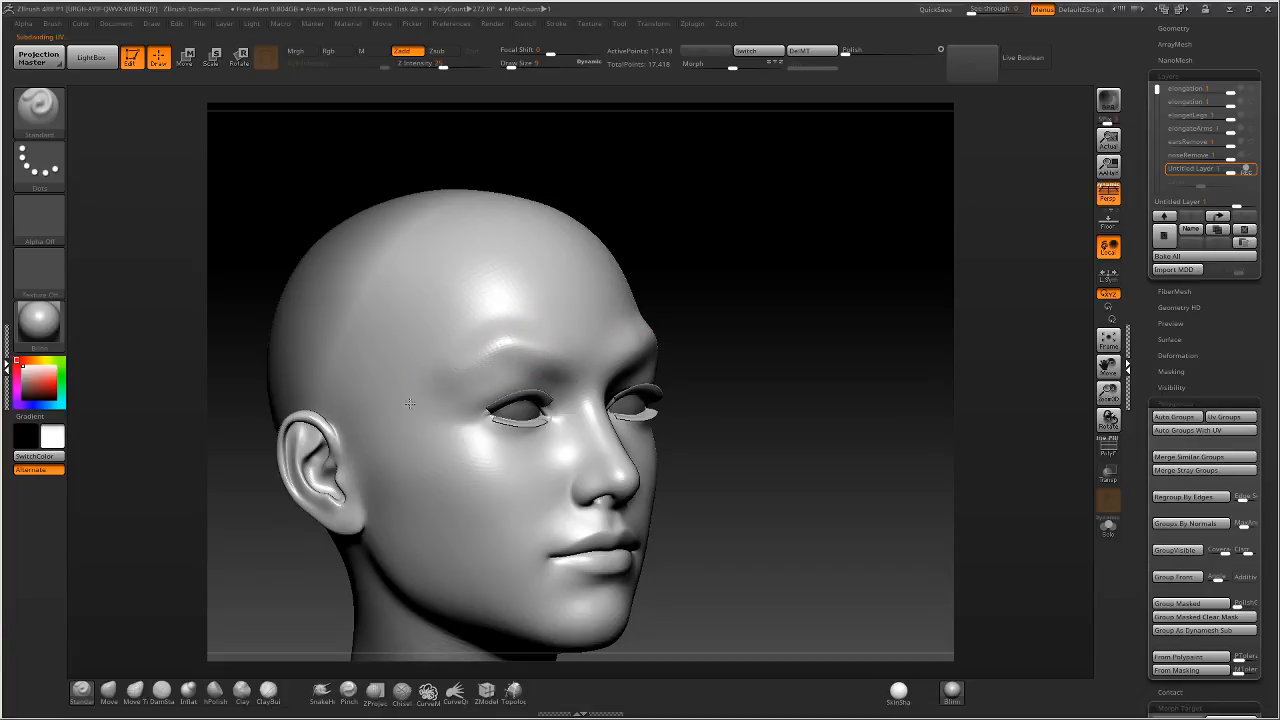
mouse_move(462, 365)
mouse_down()
mouse_move(397, 421)
mouse_move(491, 345)
mouse_move(580, 362)
mouse_up()
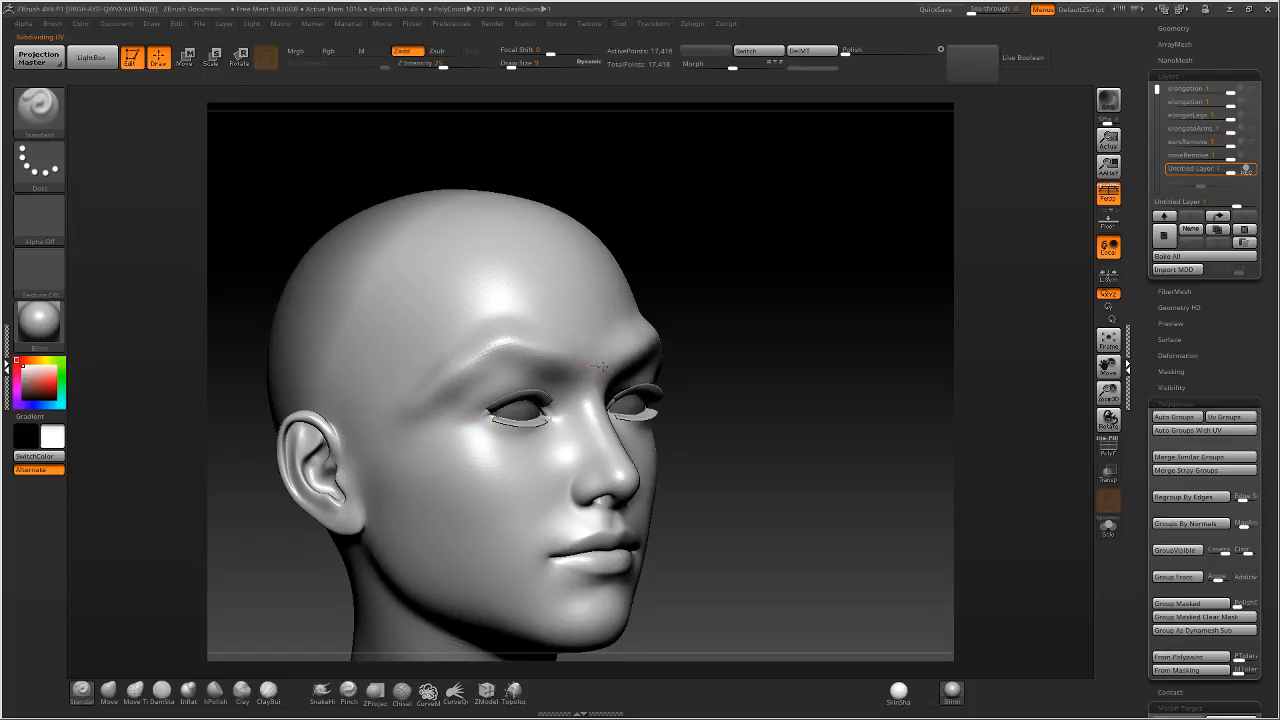
drag(516, 64, 511, 64)
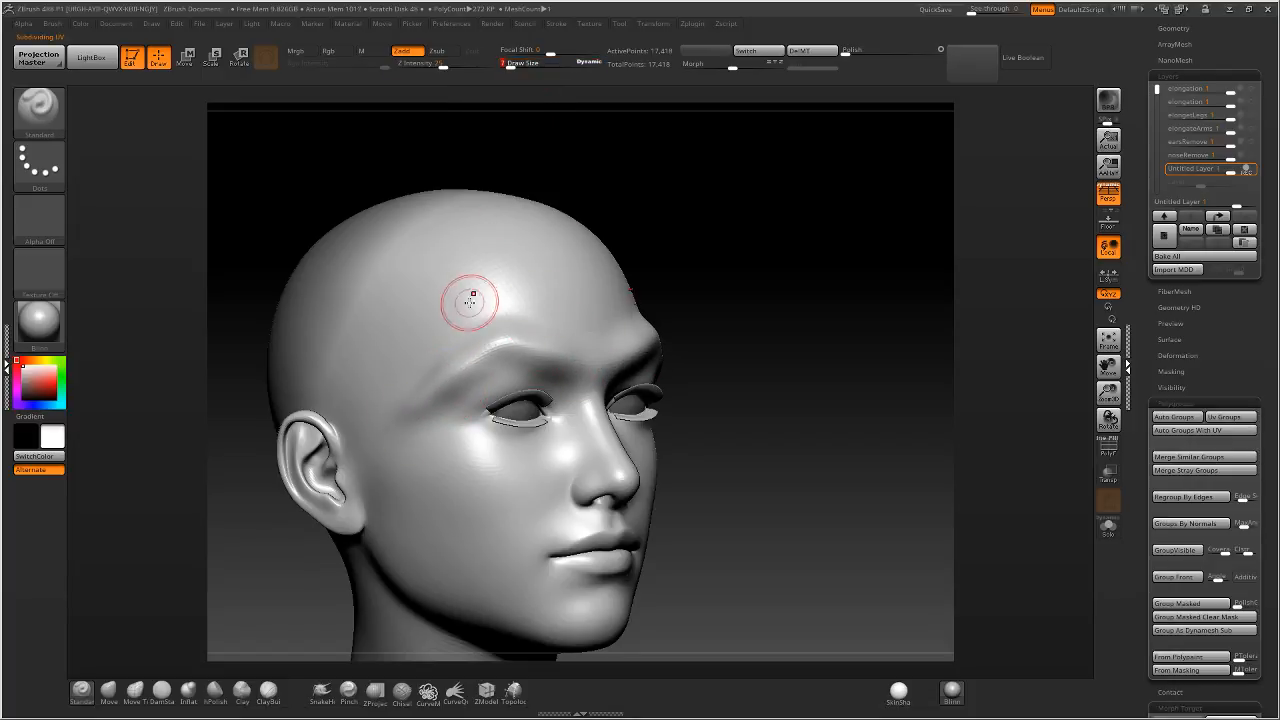
mouse_move(471, 302)
right_down()
mouse_move(463, 276)
mouse_move(531, 377)
right_up()
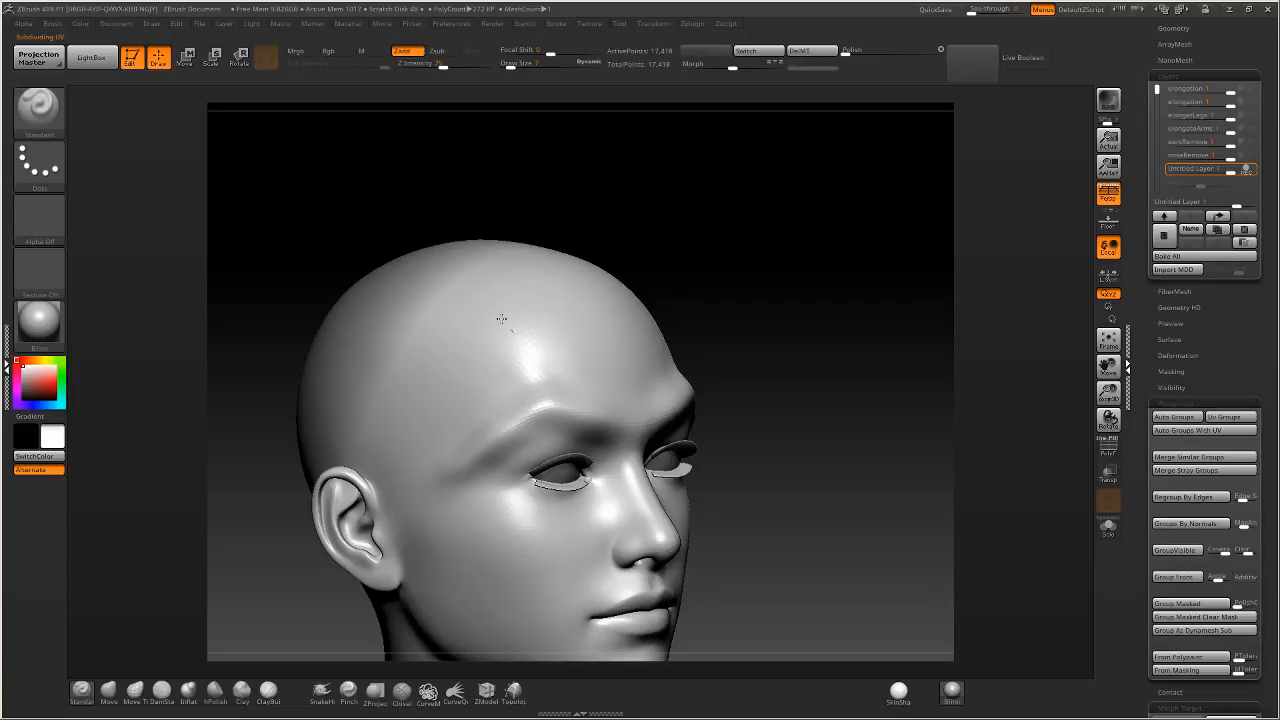
Switch to Chrome to examine the alien face references for brow and forehead shapes, then return to ZBrush.
key(alt+Tab)
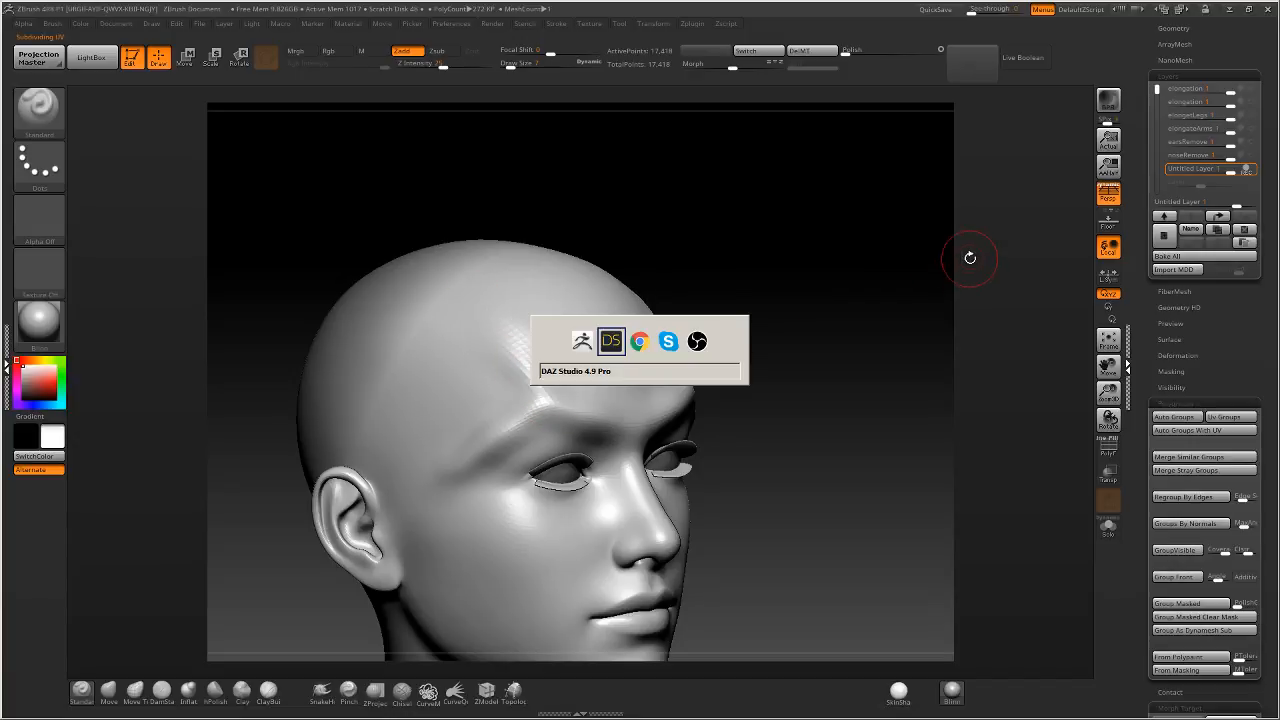
key(alt+Tab)
click(1072, 9)
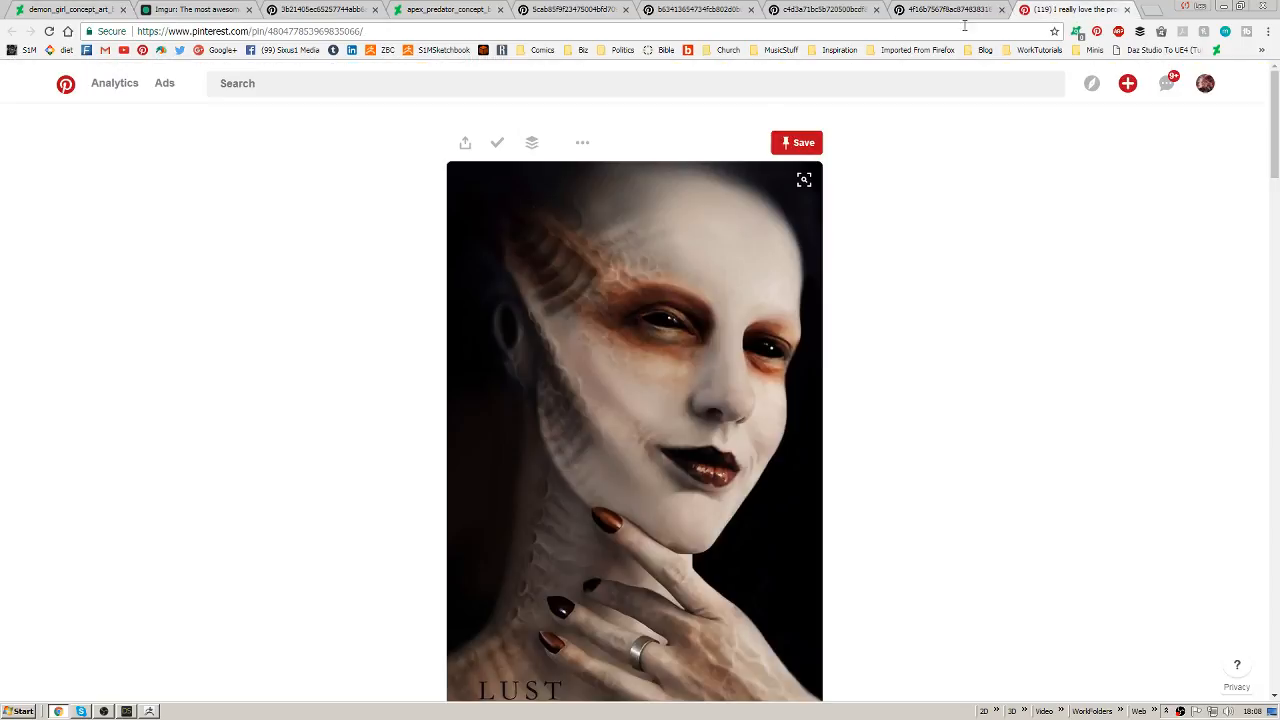
click(950, 9)
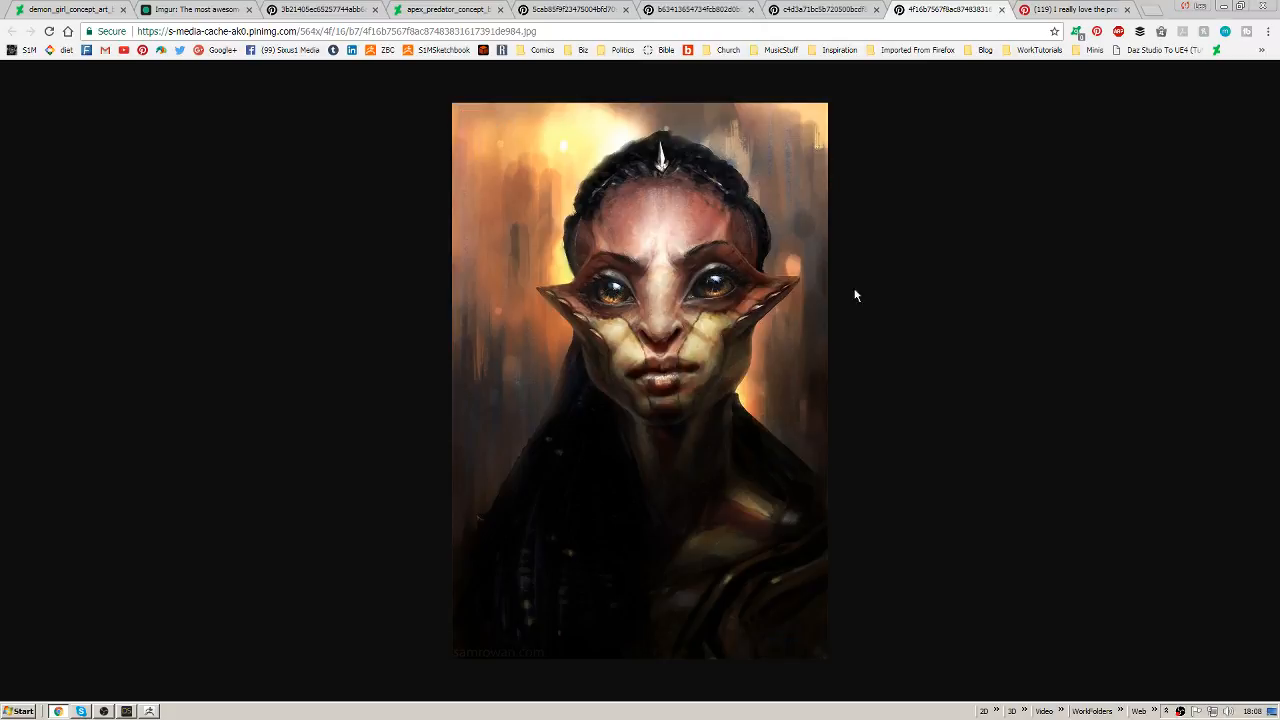
key(alt+Tab)
Sculpt raised furrows between the brows and on the forehead with the Standard brush, then smooth the outer brow ridges.
drag(725, 346, 651, 371)
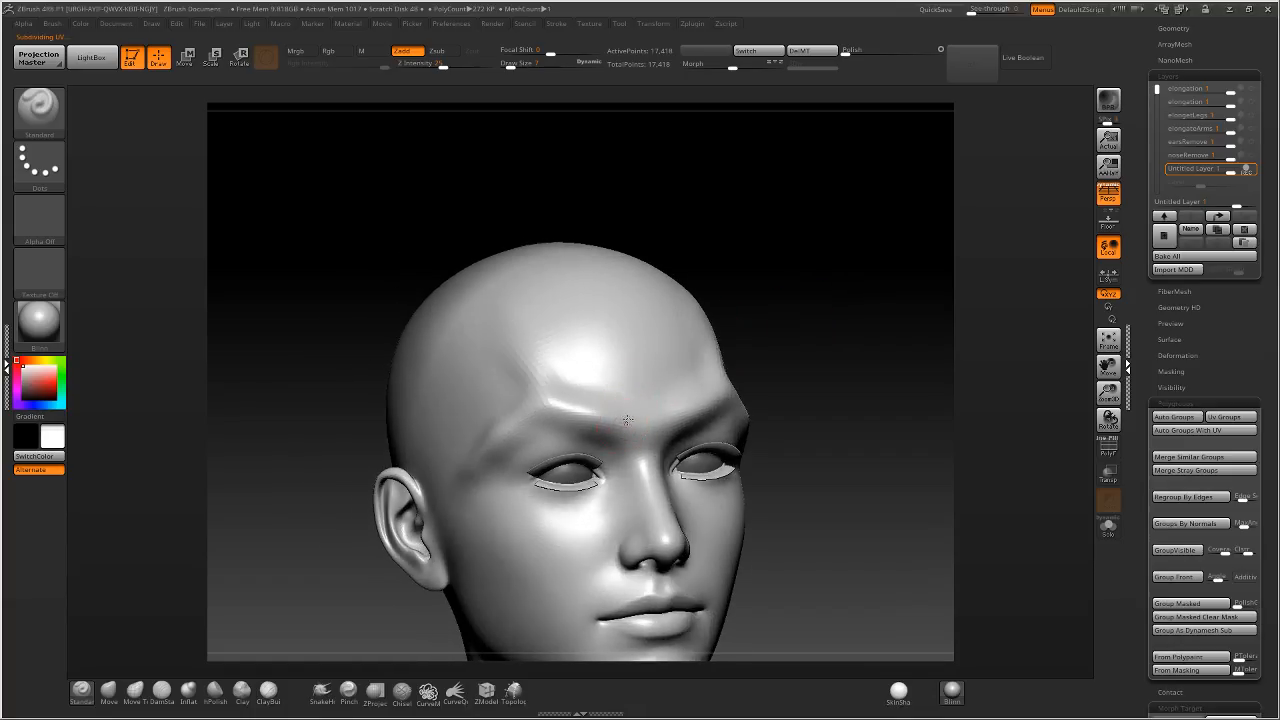
right_drag(606, 361, 641, 365)
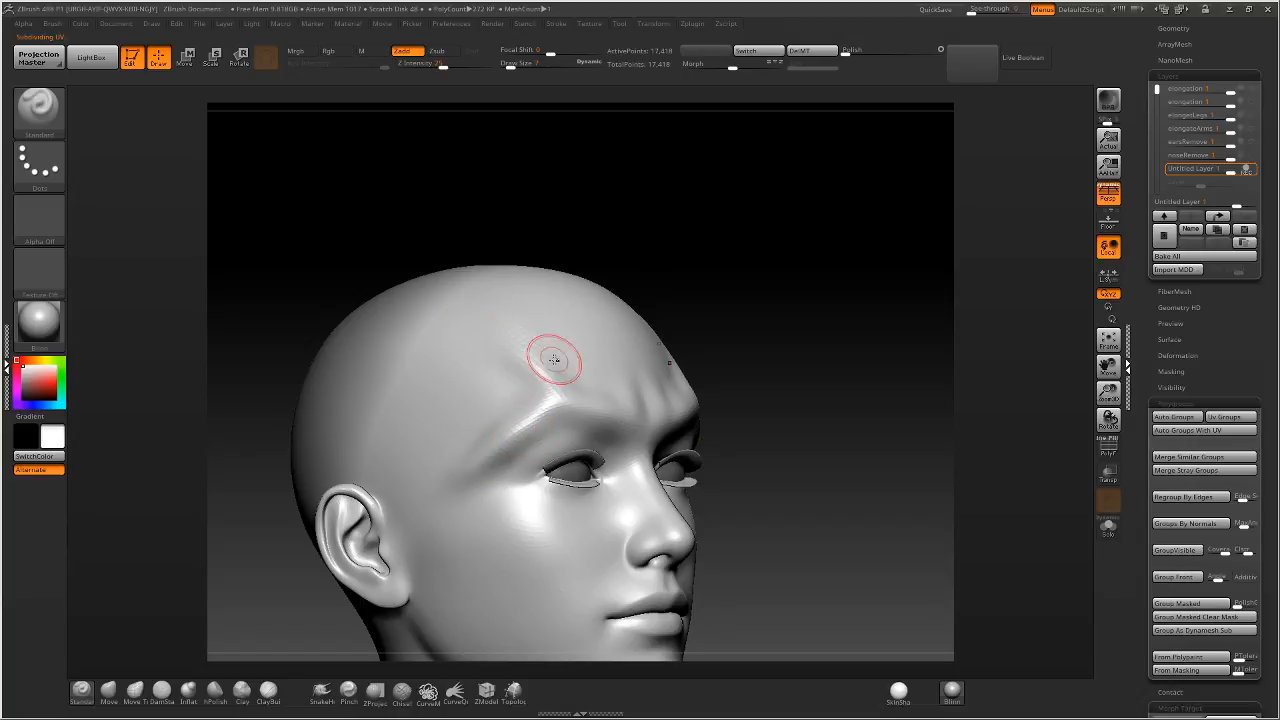
mouse_move(549, 357)
right_down()
mouse_move(629, 366)
mouse_move(570, 390)
right_up()
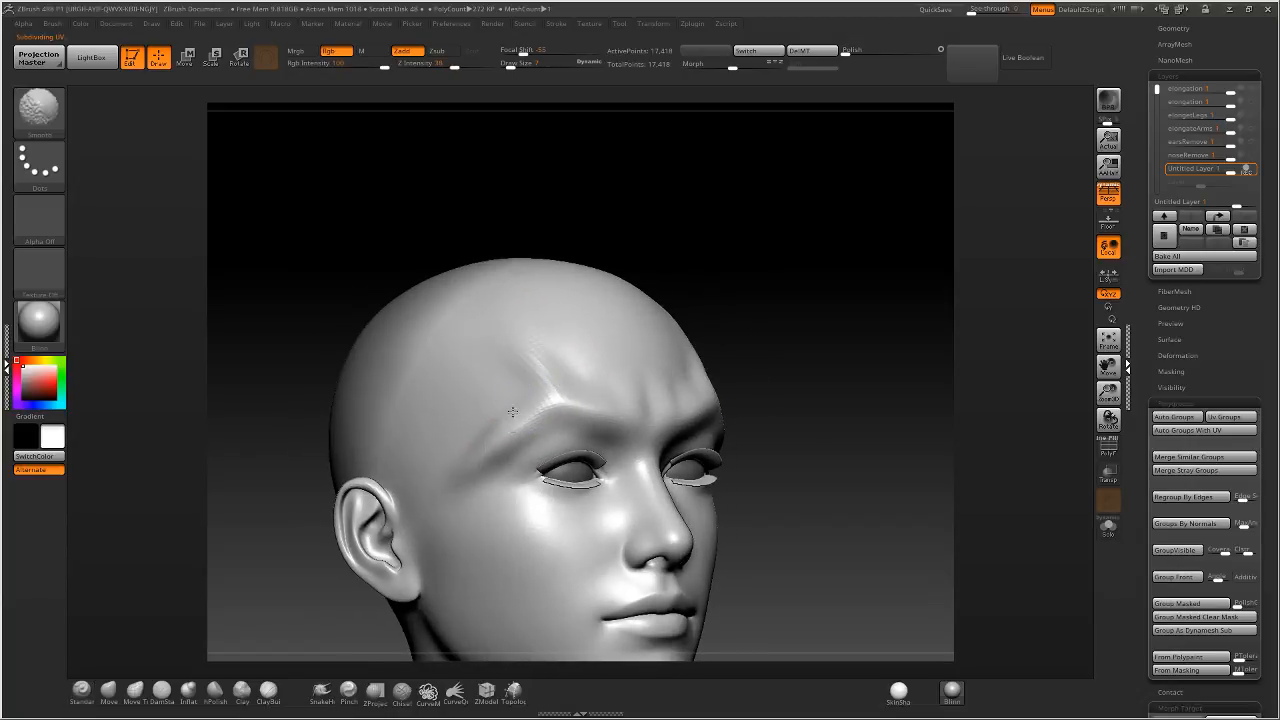
shift+drag(534, 397, 547, 390)
right_drag(547, 390, 508, 402)
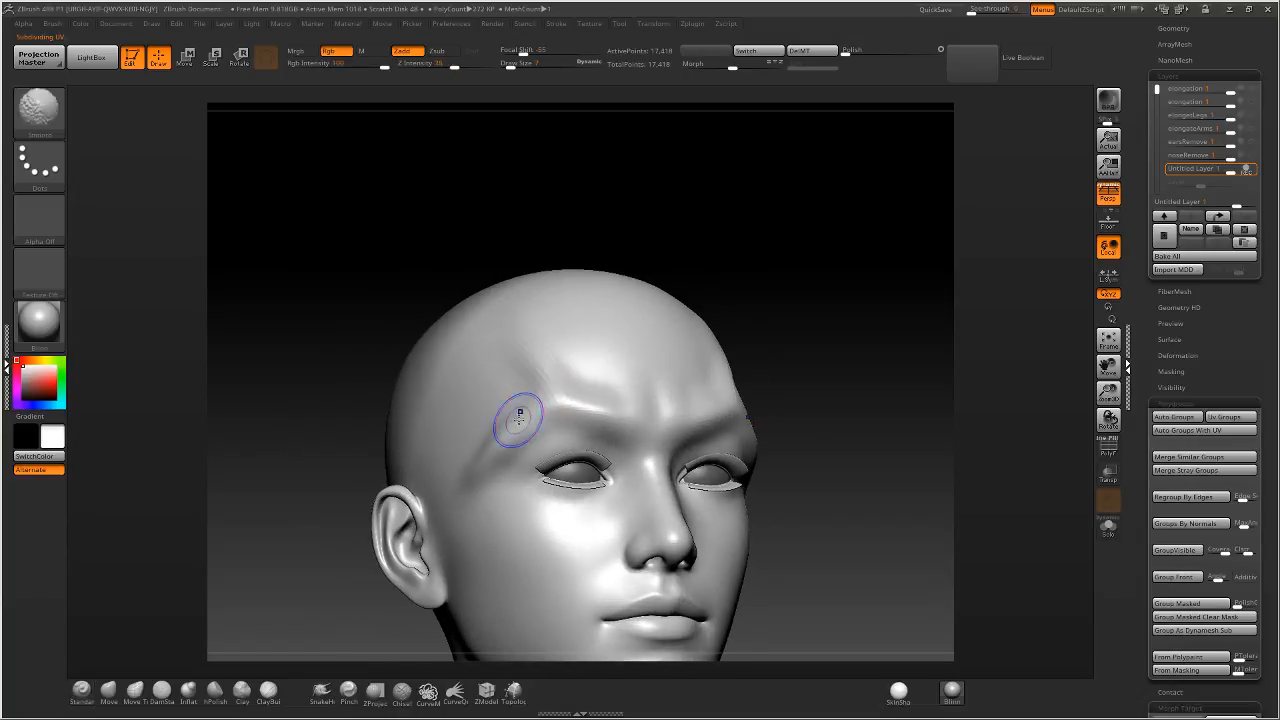
shift+drag(517, 414, 514, 432)
right_drag(524, 416, 506, 414)
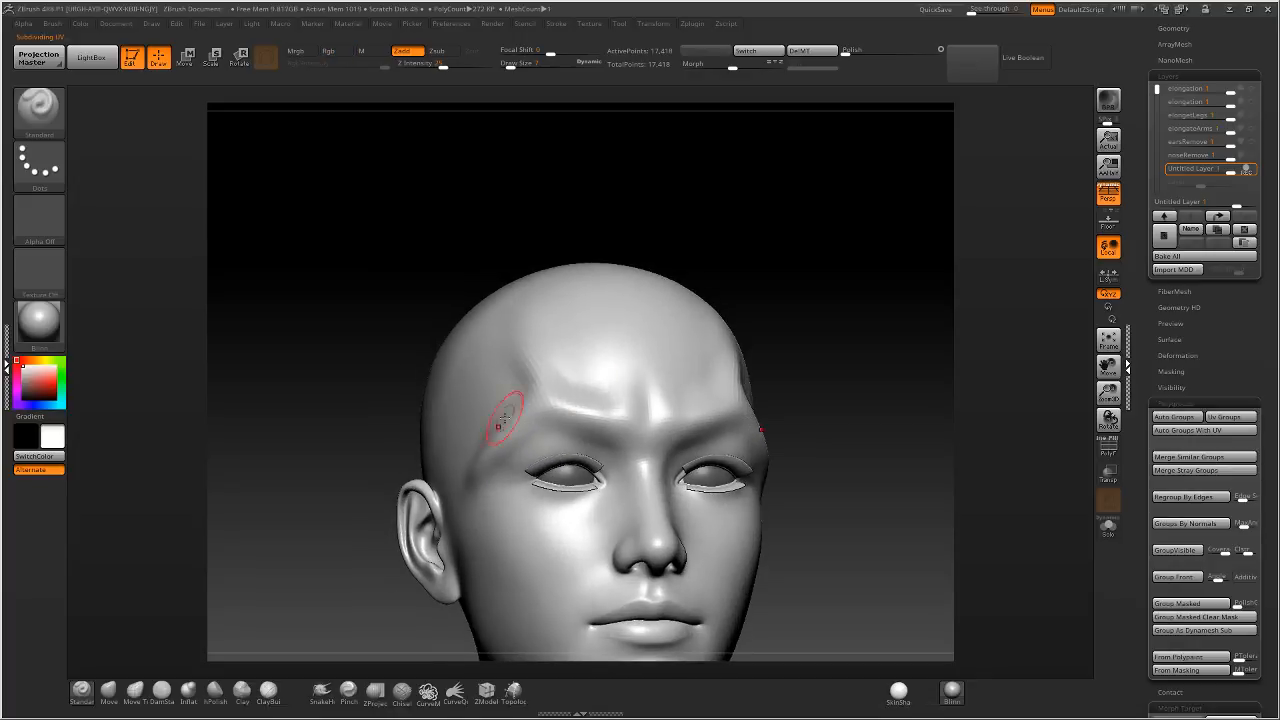
Strengthen the inner brow ridge with the Standard brush and carve in the temple area beside the outer brow.
drag(572, 406, 601, 420)
alt+right_drag(591, 386, 566, 312)
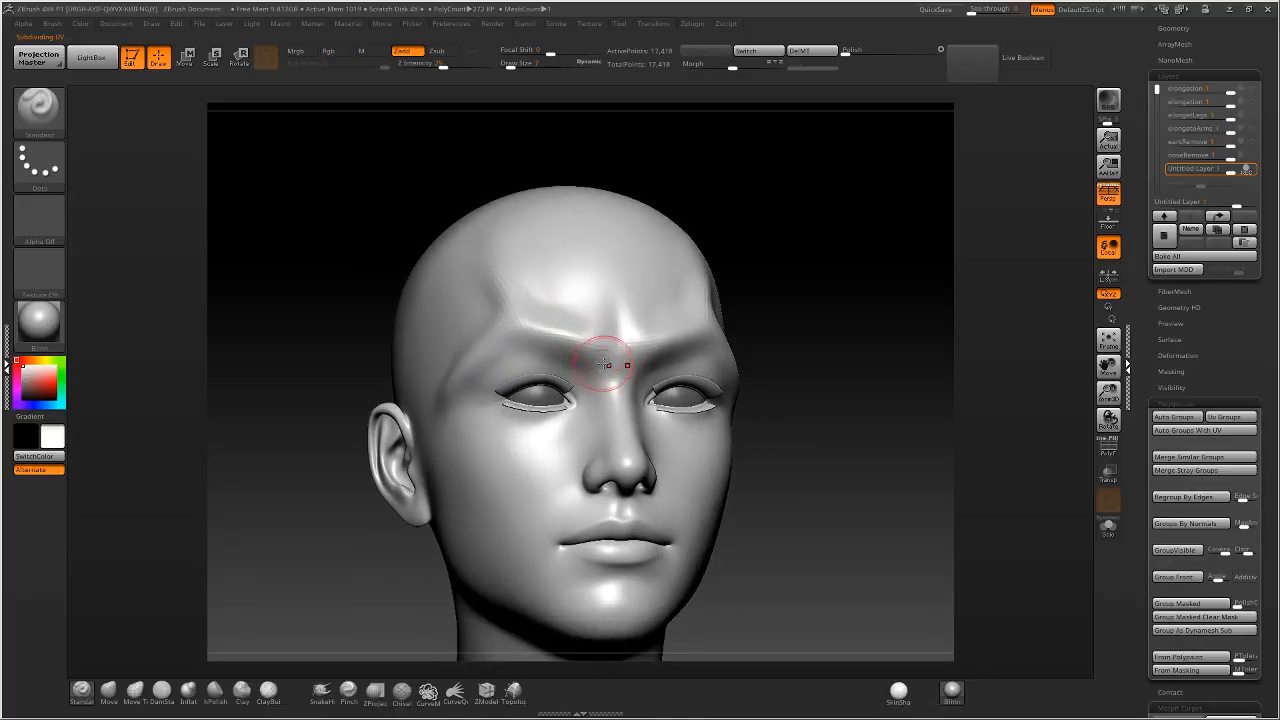
right_drag(502, 385, 541, 396)
alt+drag(457, 411, 461, 367)
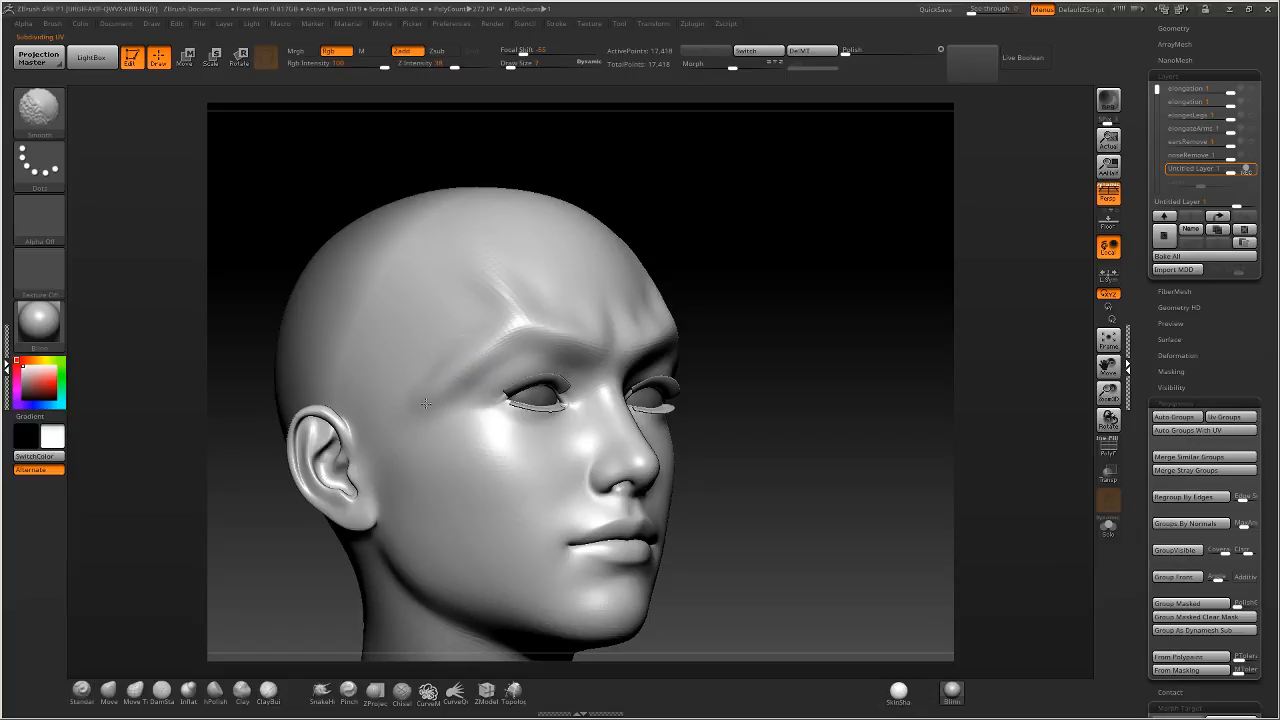
mouse_move(461, 369)
right_down()
mouse_move(400, 377)
mouse_move(951, 227)
right_up()
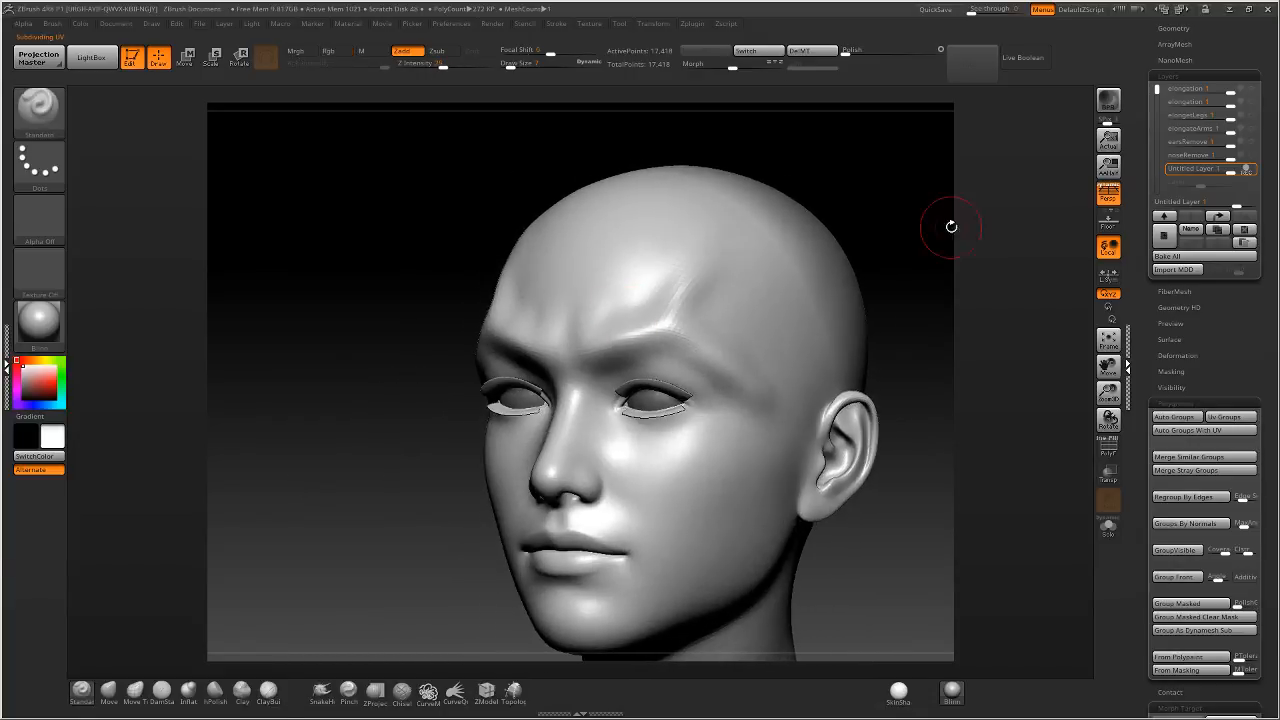
Rename the brow layer as pronnouncedBrow and end its recording.
click(1191, 230)
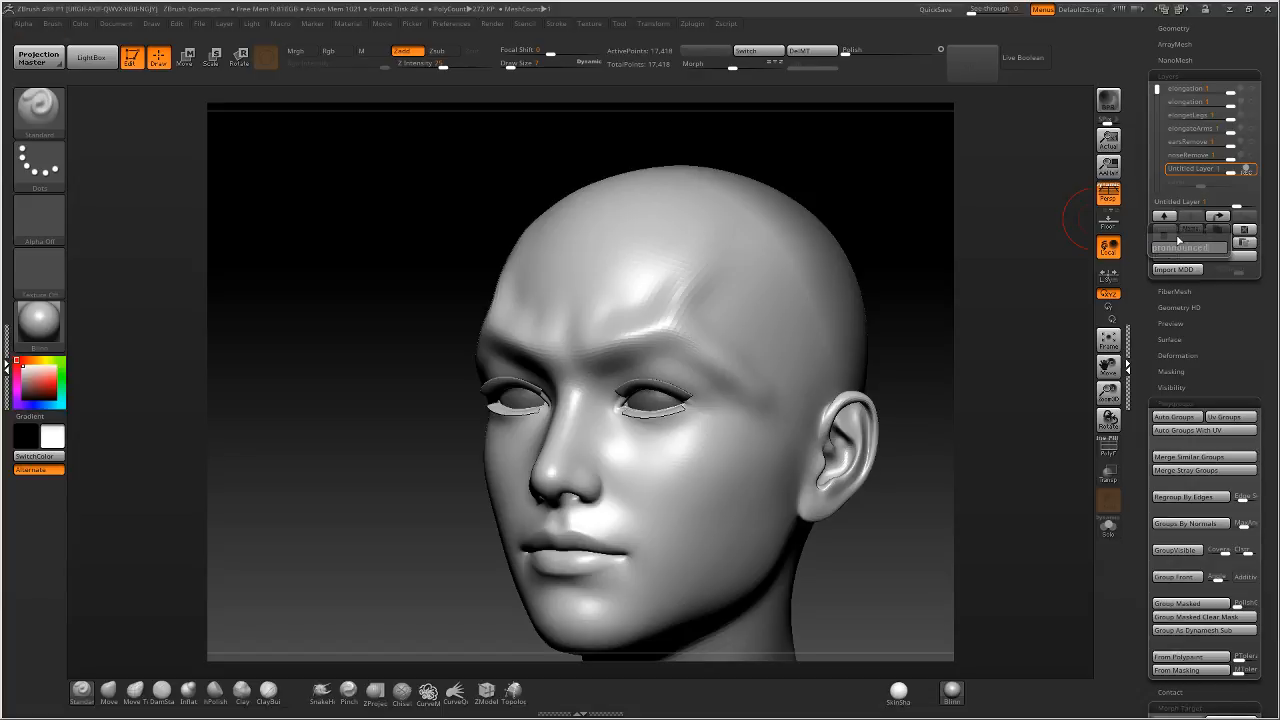
text(Brow)
key(Return)
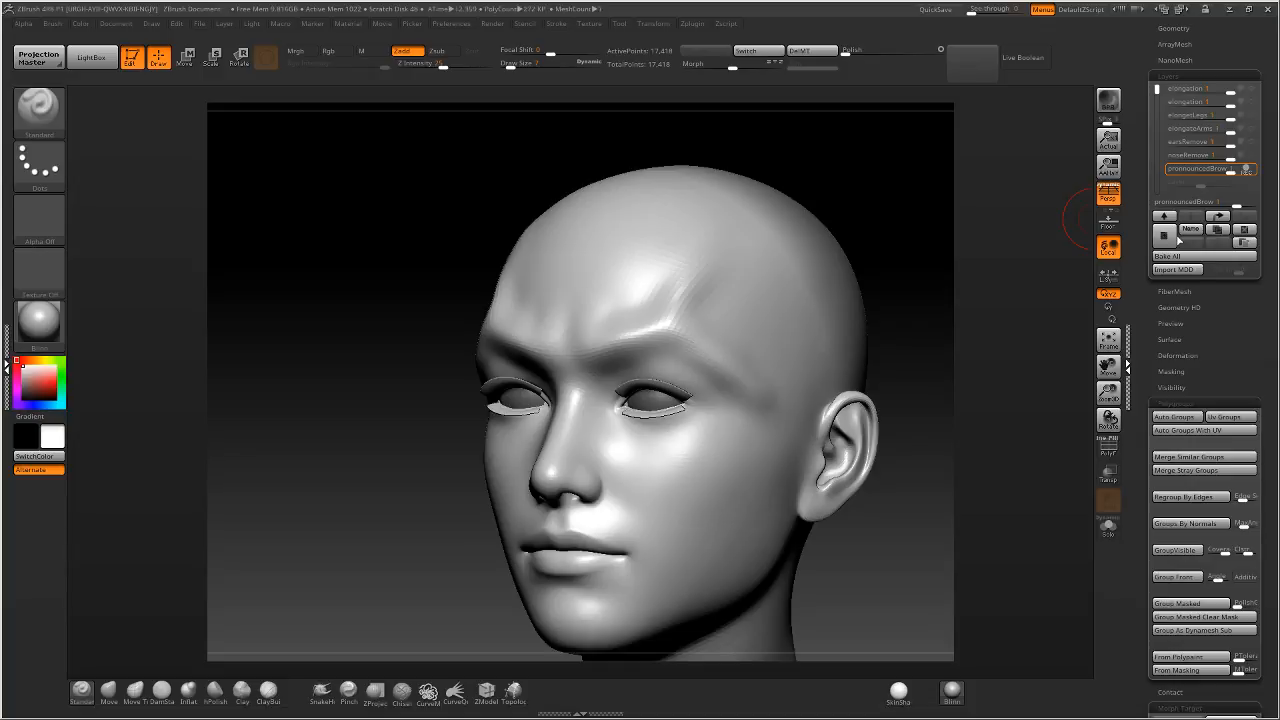
mouse_move(1085, 220)
mouse_down()
mouse_move(757, 294)
mouse_move(857, 274)
mouse_move(831, 258)
mouse_up()
click(1248, 170)
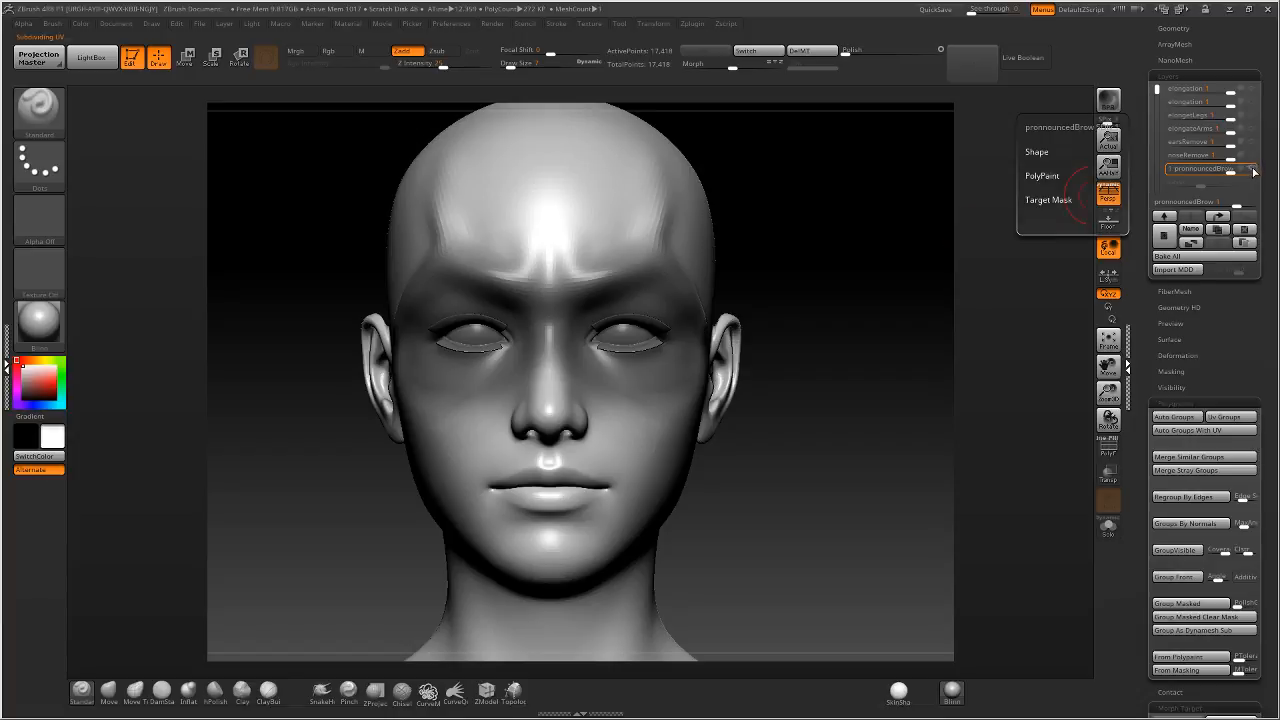
Show the pronnouncedBrow, noseRemove and earsRemove layers together at reduced intensities, with earsRemove at about 0.74.
drag(857, 249, 897, 303)
click(1200, 158)
click(1250, 158)
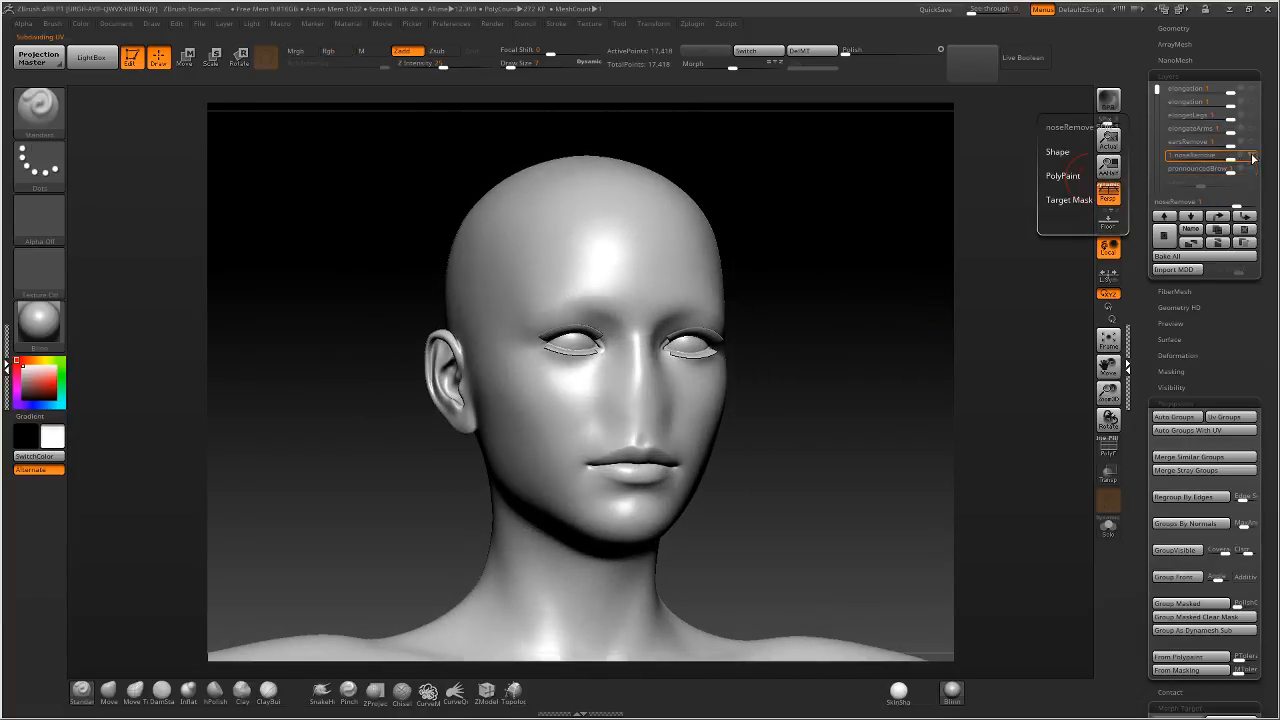
mouse_move(1230, 158)
mouse_down()
mouse_move(1212, 157)
mouse_move(1230, 157)
mouse_move(1214, 171)
mouse_move(1230, 143)
mouse_move(1212, 143)
mouse_up()
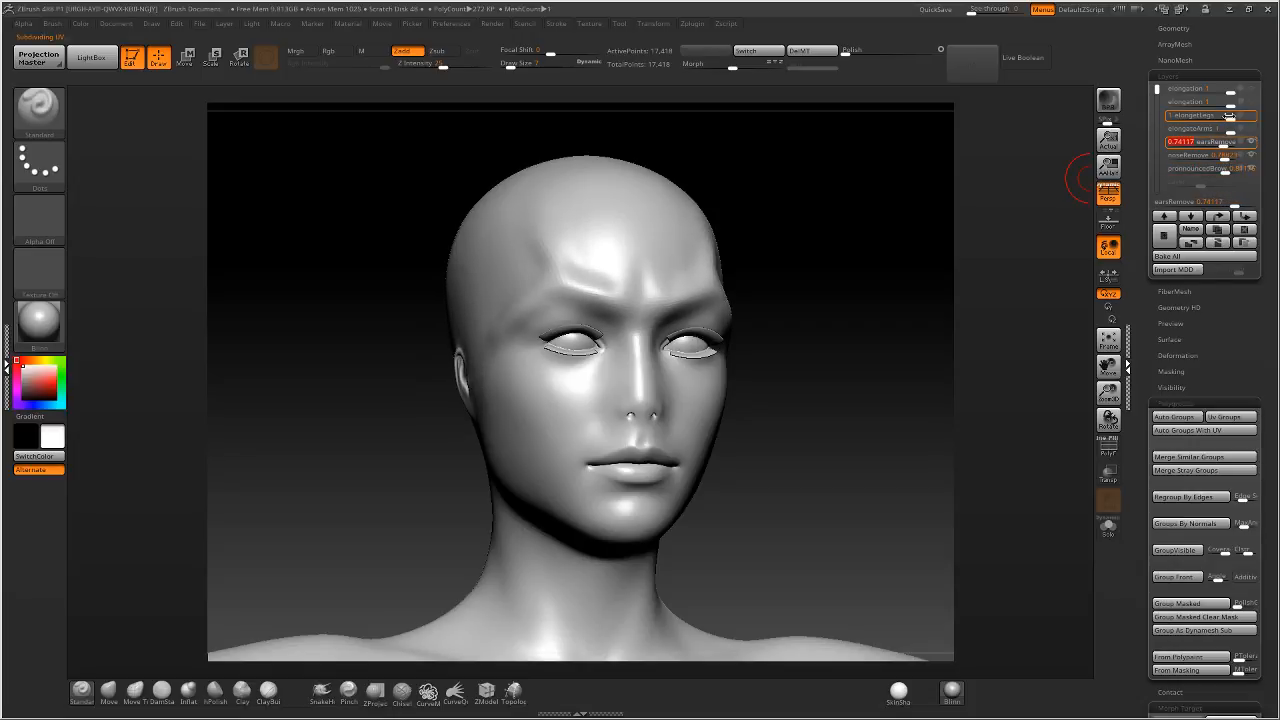
Turn on the topmost elongation layer at intensity 1 to check the long neck together with the altered face.
ctrl+right_drag(951, 246, 829, 211)
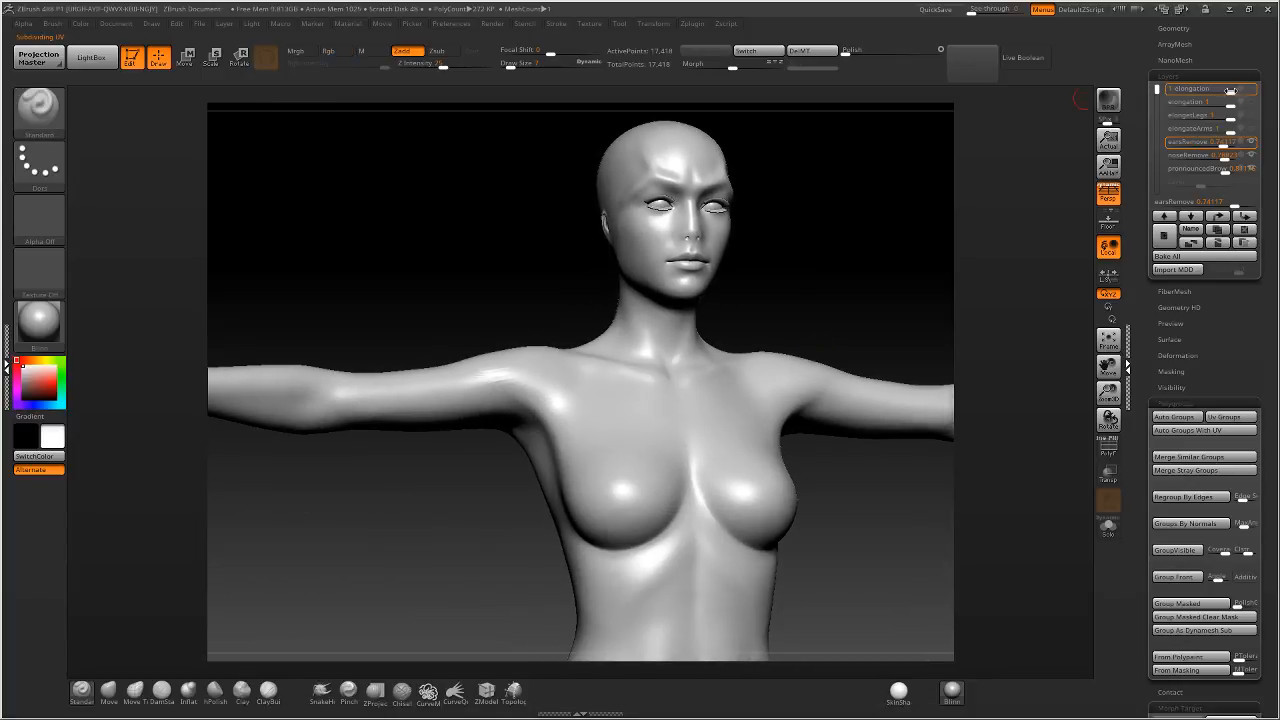
drag(1230, 90, 1232, 88)
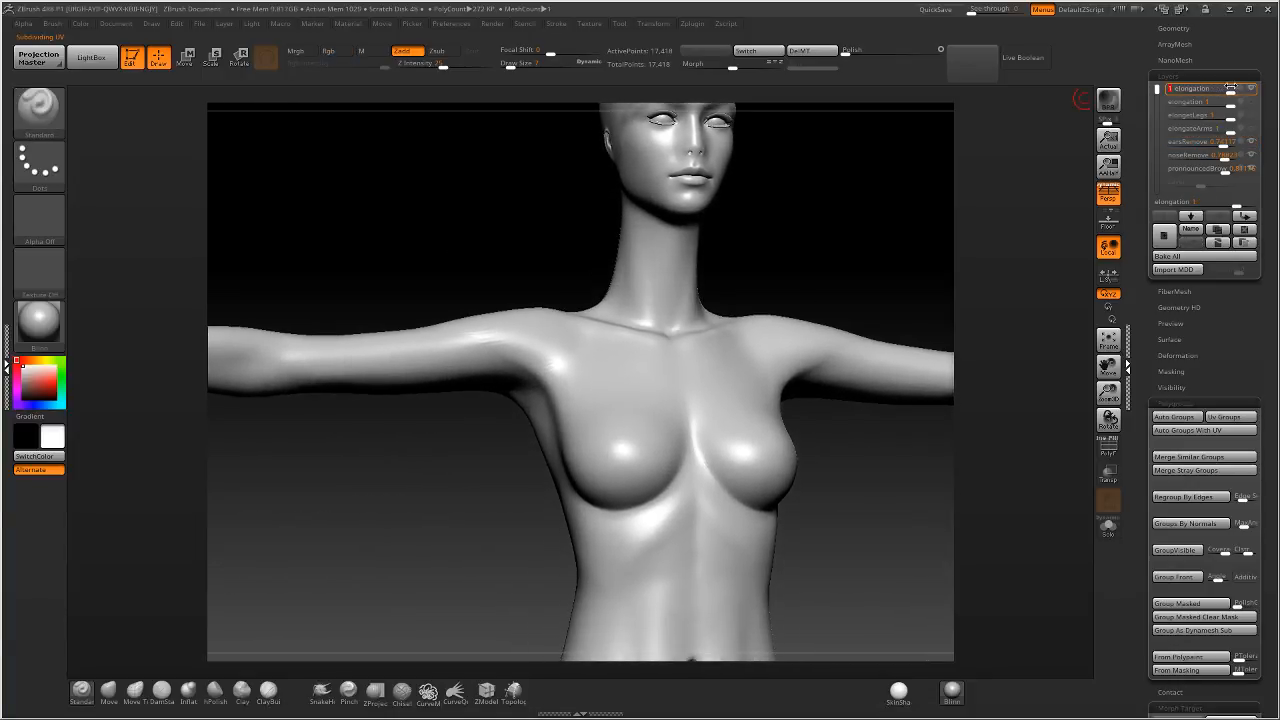
alt+right_drag(828, 236, 760, 311)
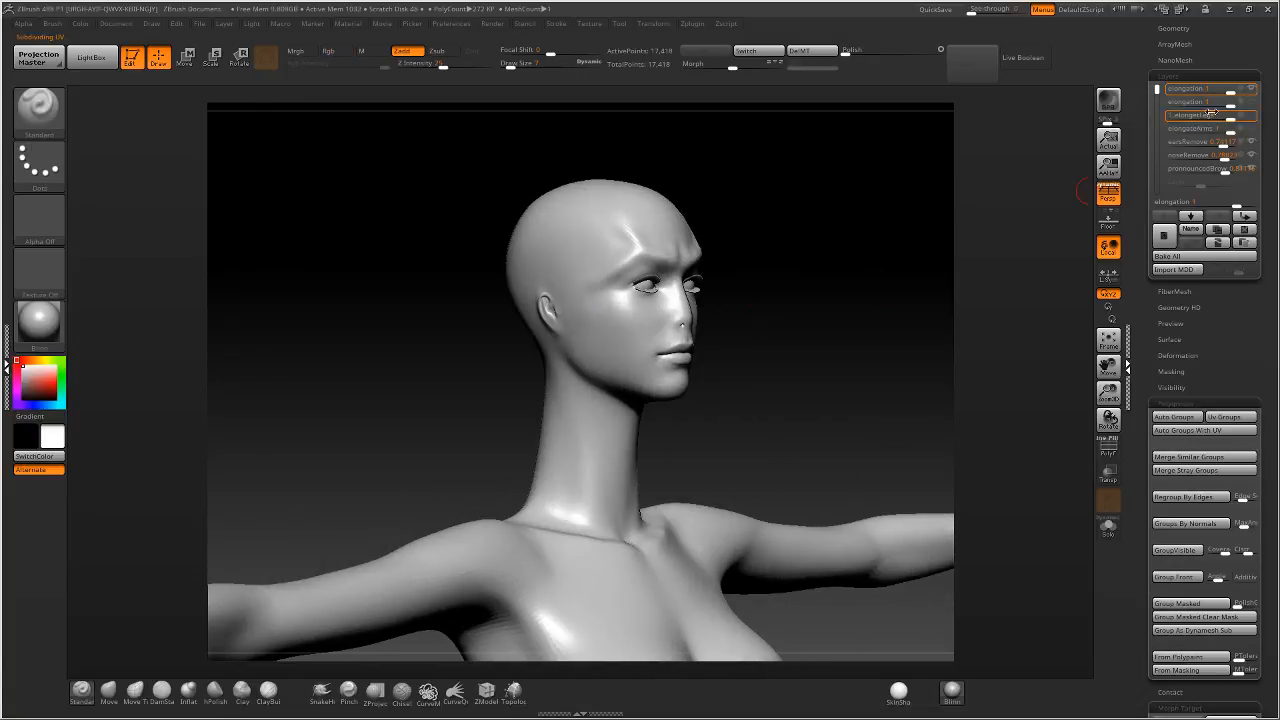
Hide the topmost elongation, earsRemove, noseRemove and pronnouncedBrow layers to bring back the original head shape.
drag(1144, 75, 1143, 122)
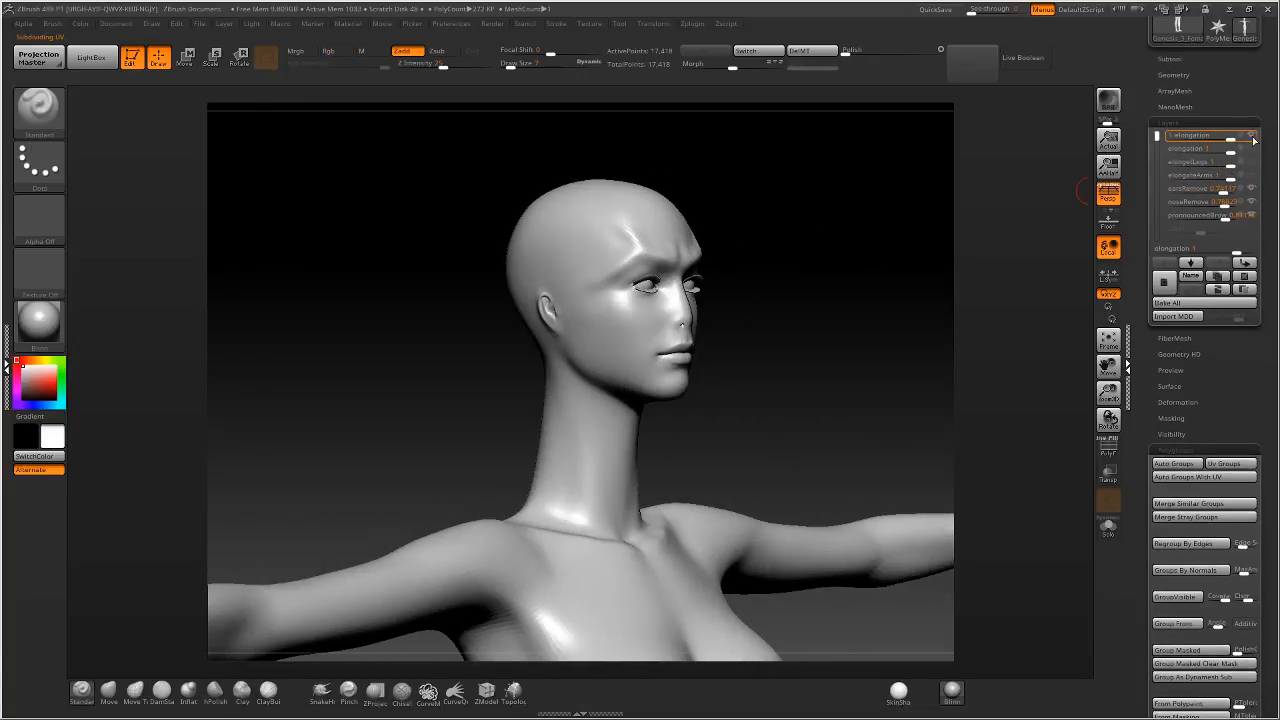
click(1251, 135)
click(1251, 188)
click(1251, 202)
click(1252, 216)
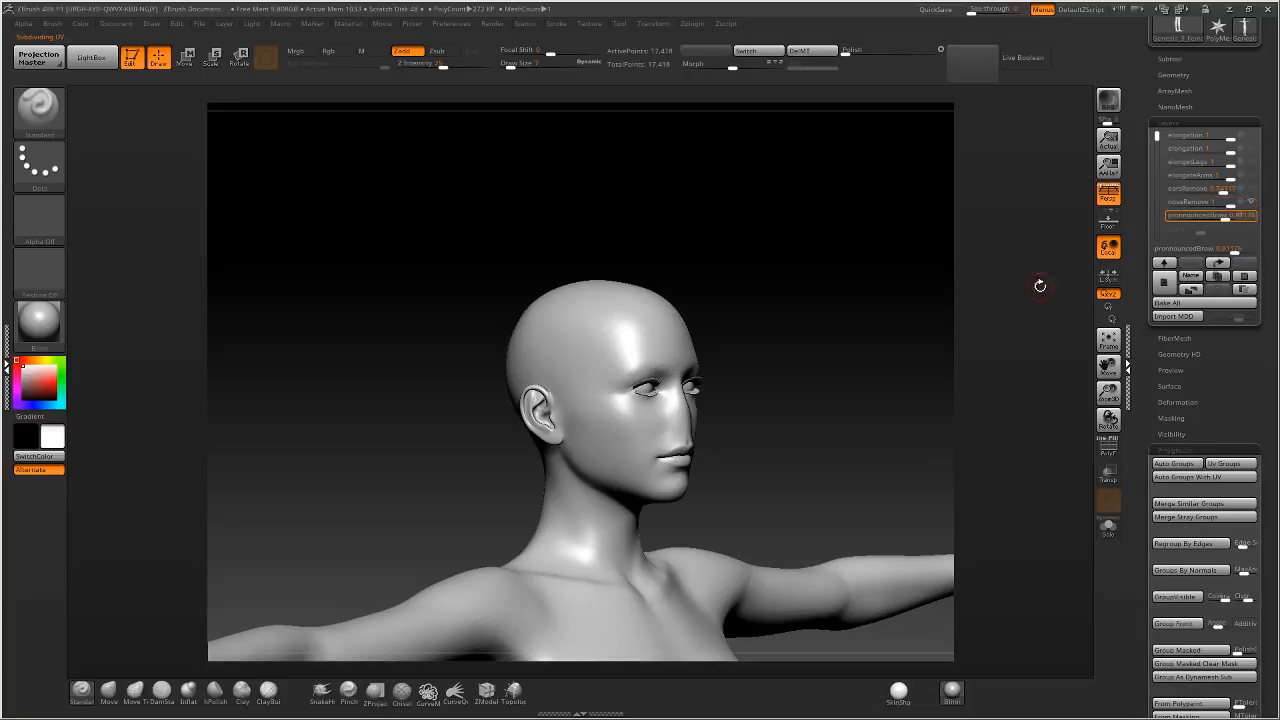
right_drag(925, 298, 882, 386)
click(1253, 202)
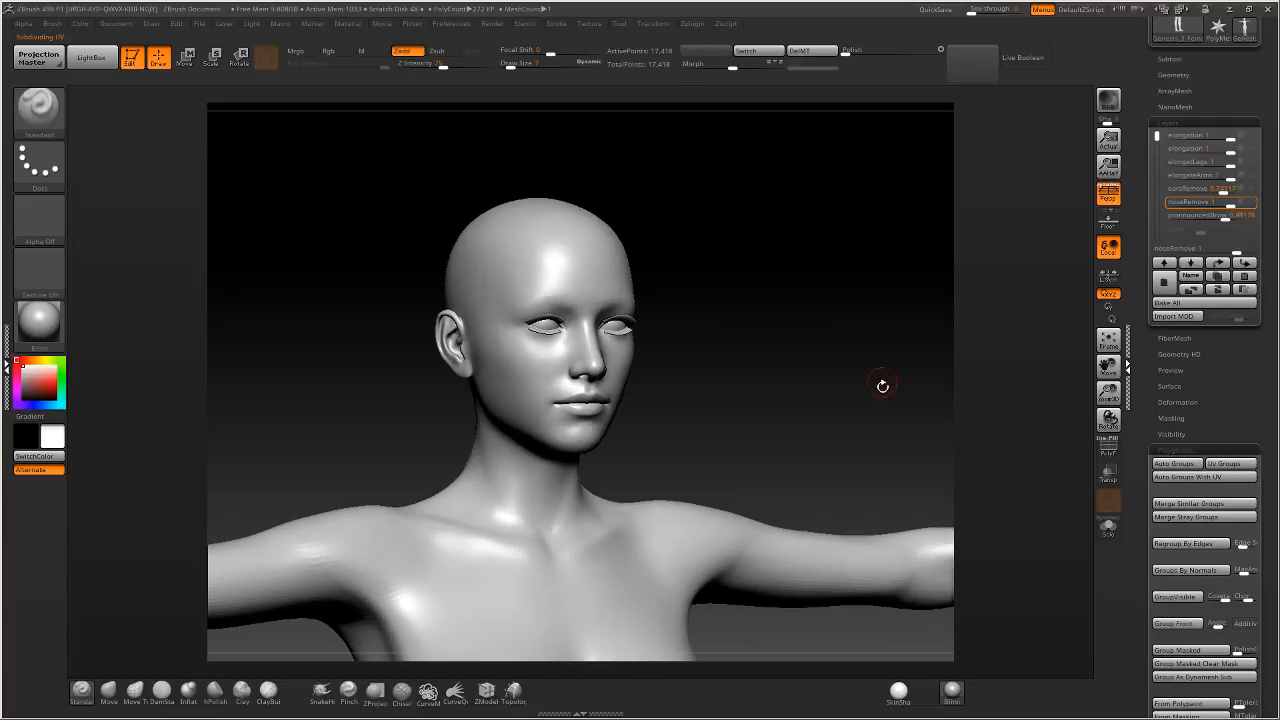
Frame the head in side view around the ear and adjust the brush's draw size.
drag(1115, 367, 1129, 363)
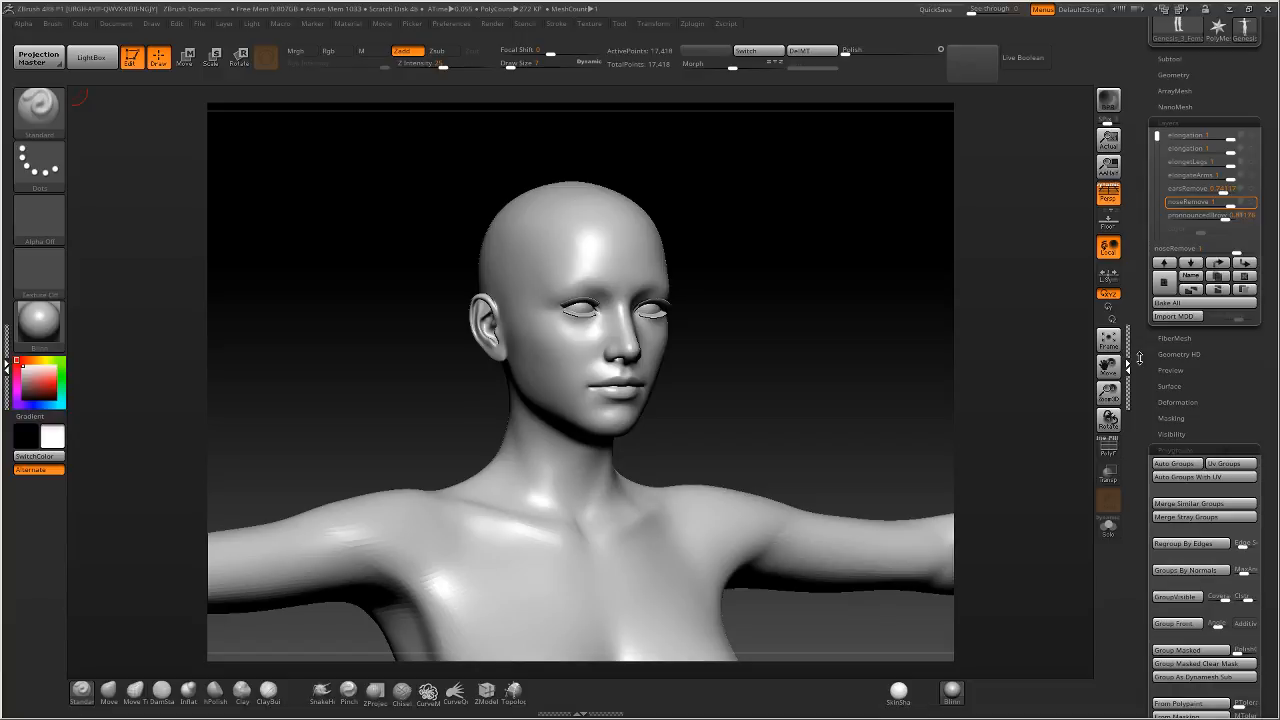
drag(784, 337, 523, 251)
click(506, 67)
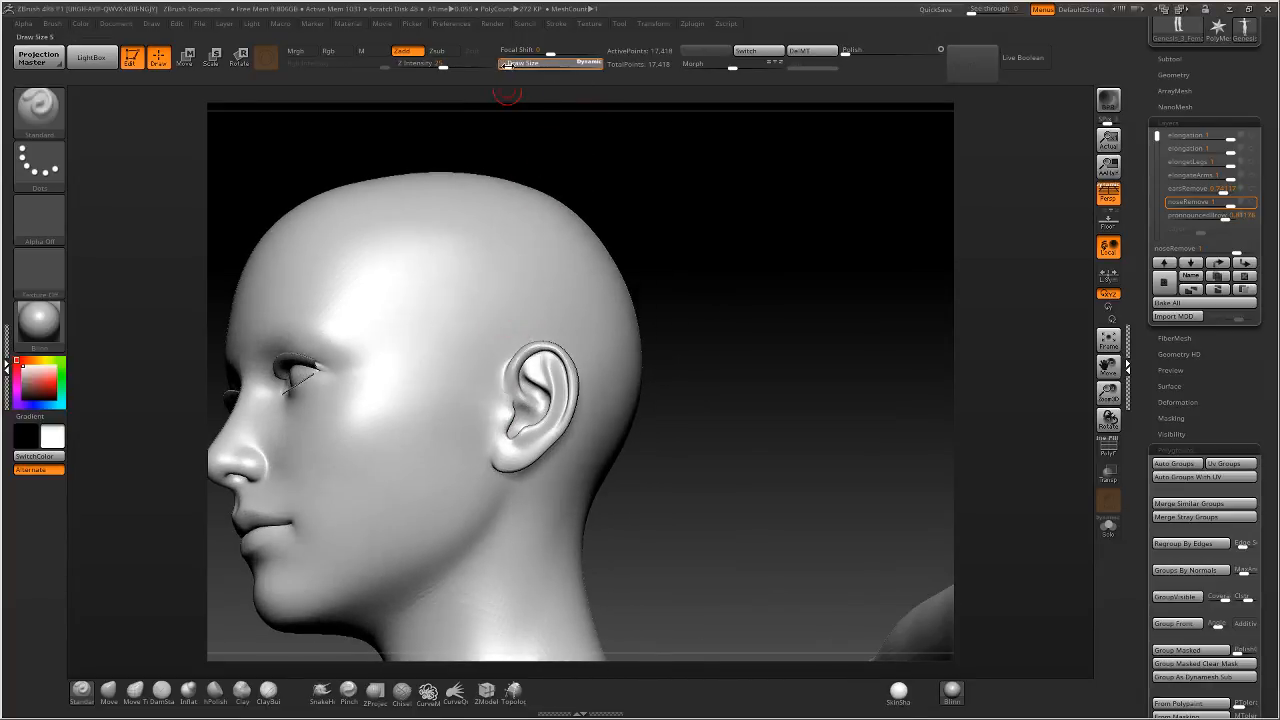
Add a new sculpt layer to the head mesh.
shift+drag(521, 362, 517, 371)
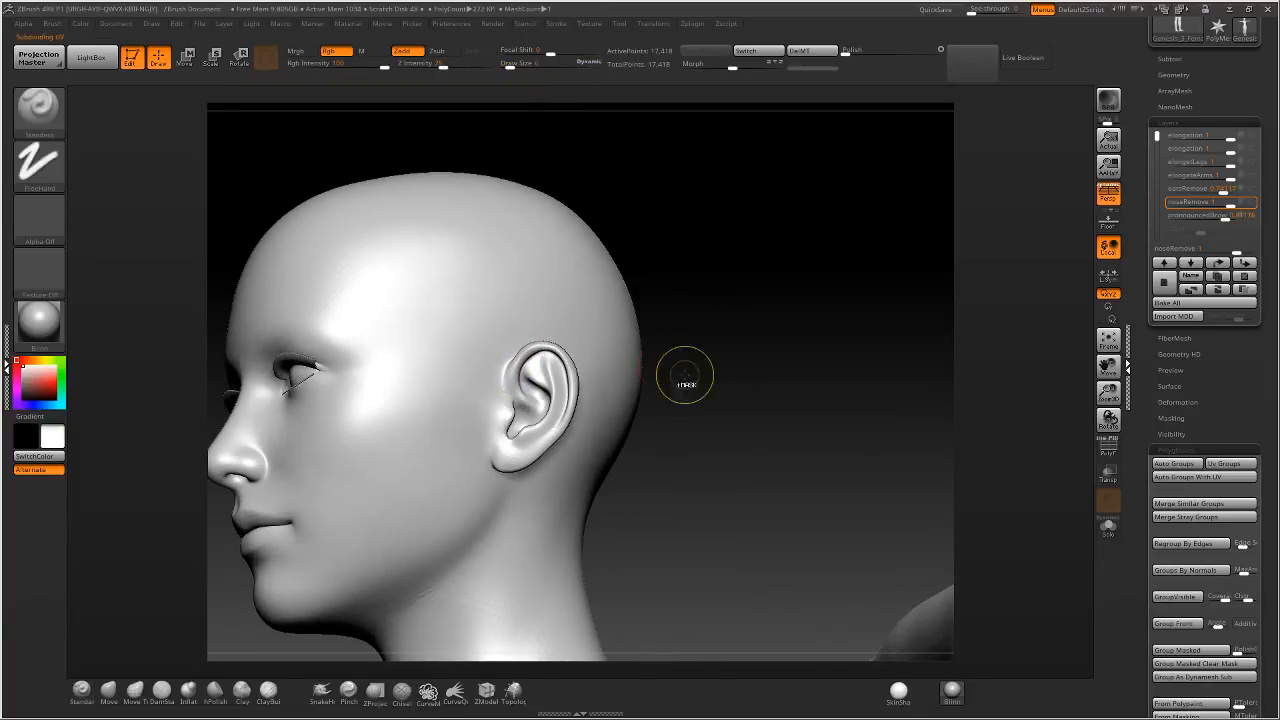
mouse_move(823, 340)
mouse_down()
mouse_move(829, 354)
mouse_move(805, 356)
mouse_move(1017, 265)
mouse_up()
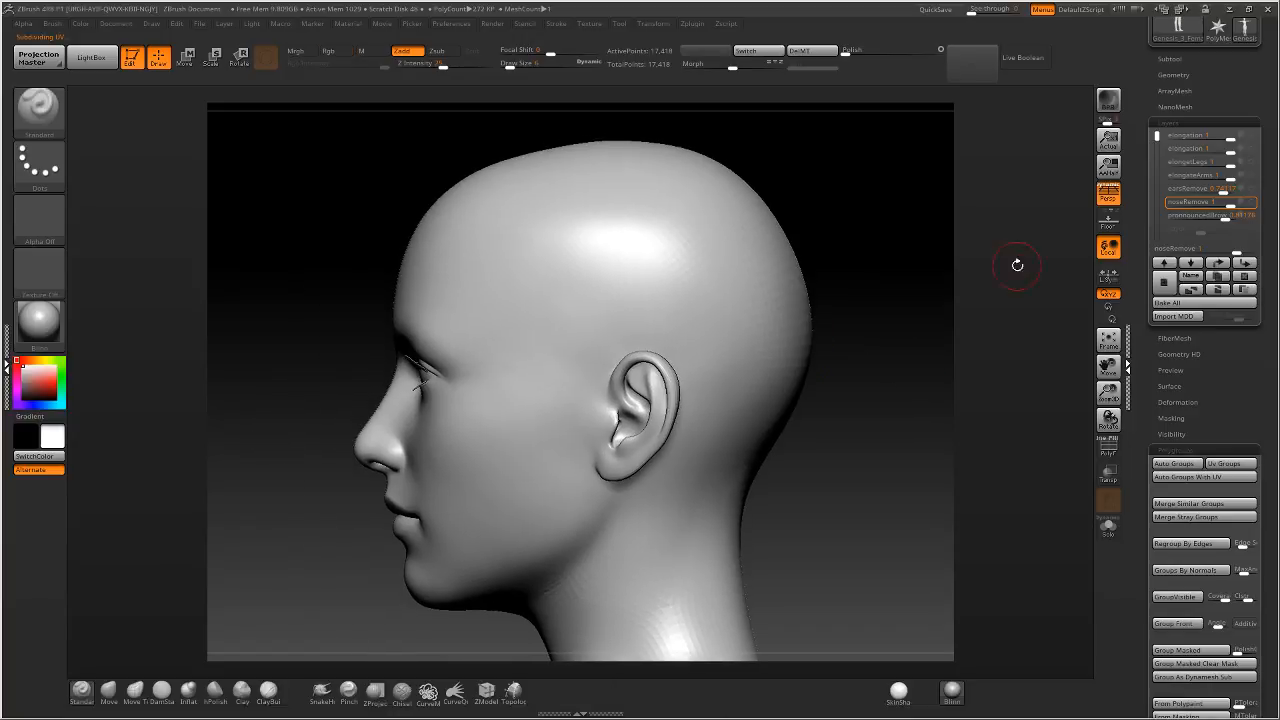
drag(912, 331, 962, 322)
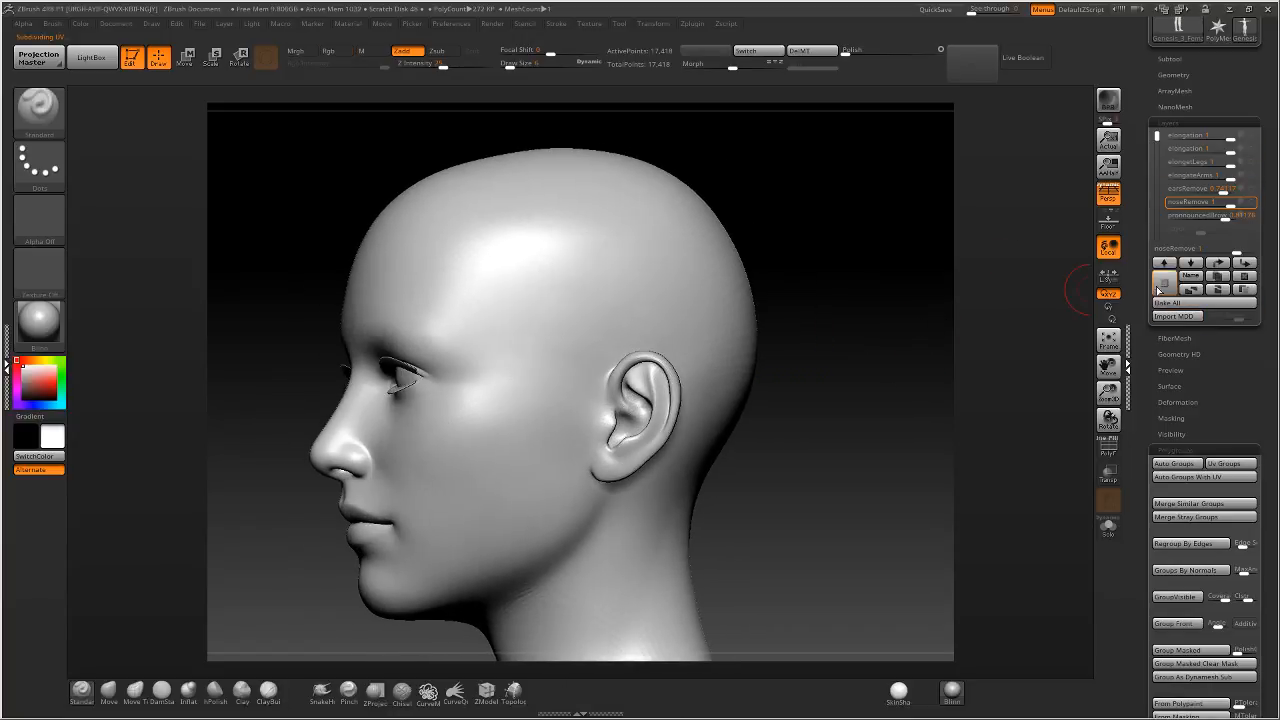
click(1164, 283)
ctrl+click(190, 383)
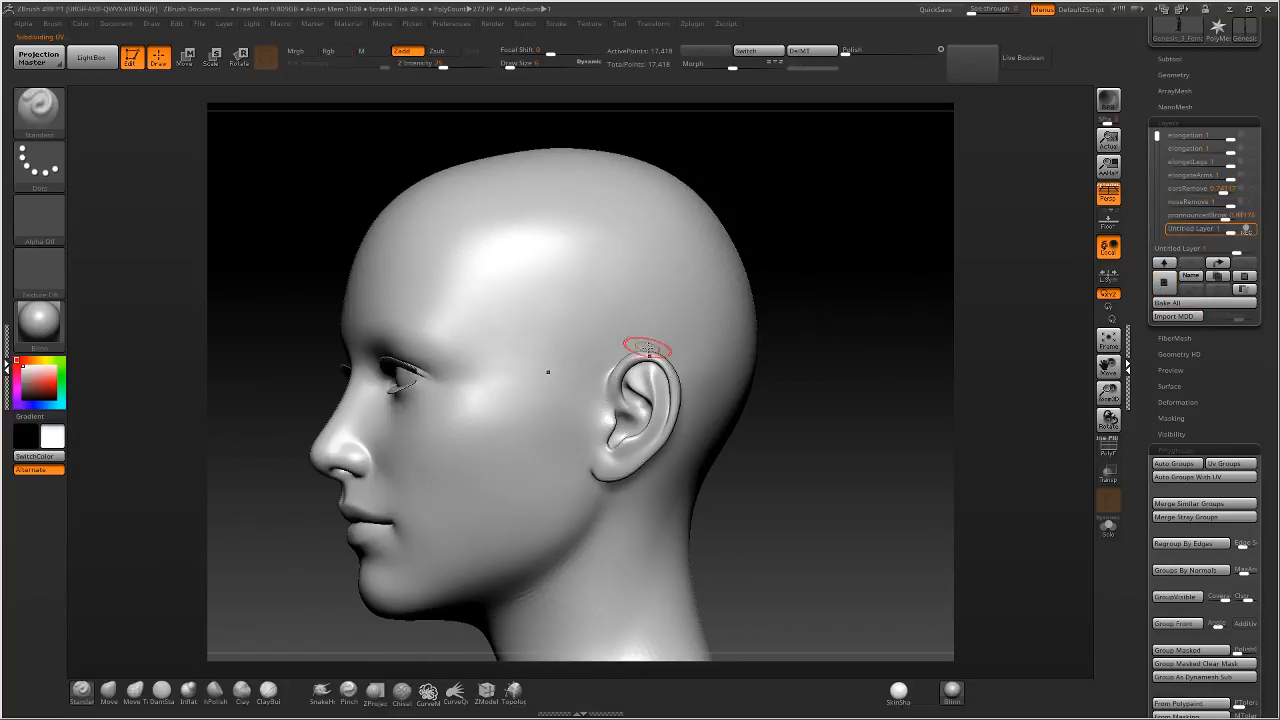
Smooth down the ear's upper rim, lobe and rear edge with the Smooth brush.
shift+drag(645, 352, 626, 363)
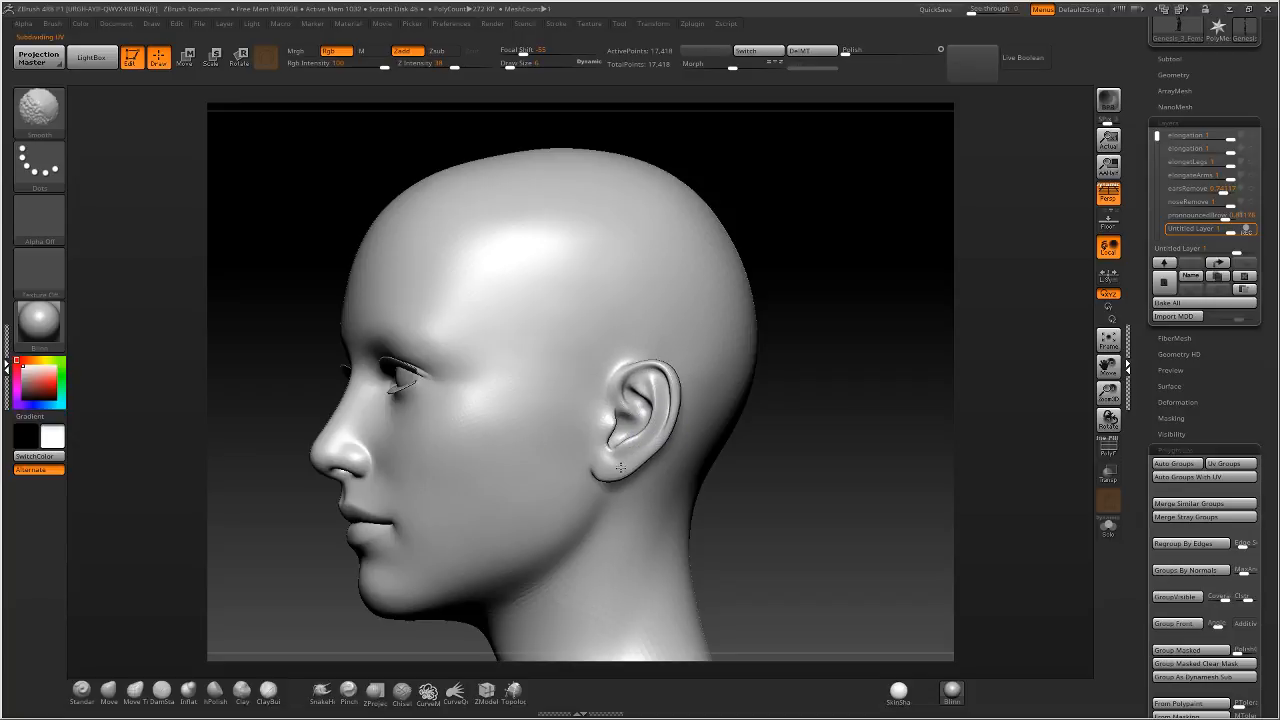
shift+drag(621, 468, 605, 479)
shift+drag(661, 420, 665, 386)
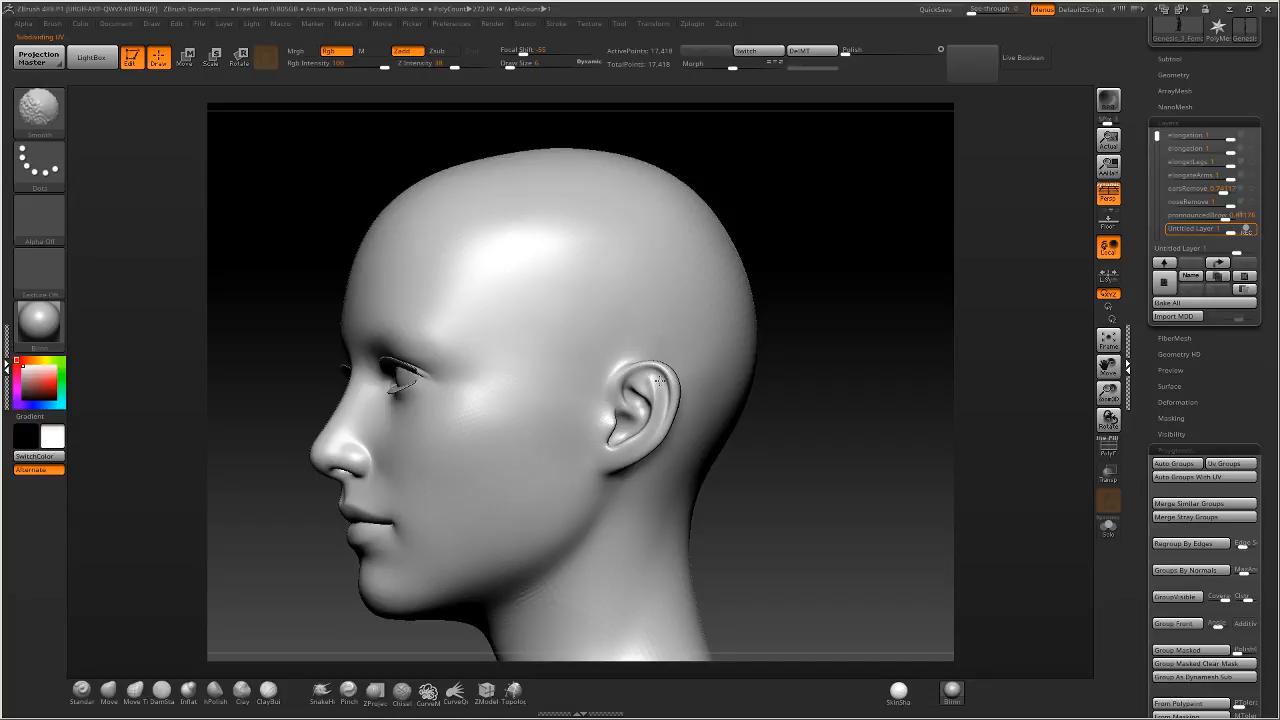
mouse_move(738, 396)
right_down()
mouse_move(700, 394)
mouse_move(680, 375)
right_up()
shift+drag(676, 366, 680, 391)
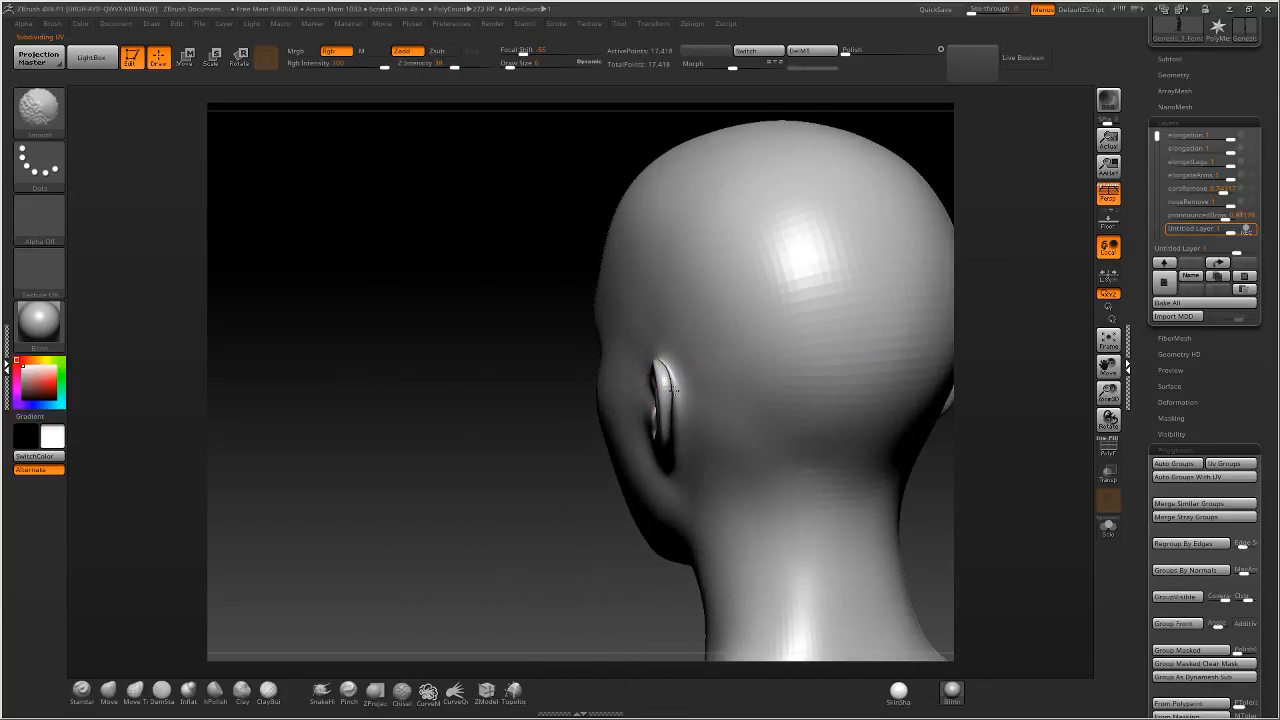
Switch the mesh to a lower subdivision level and smooth the back of the ear.
key(shift+d)
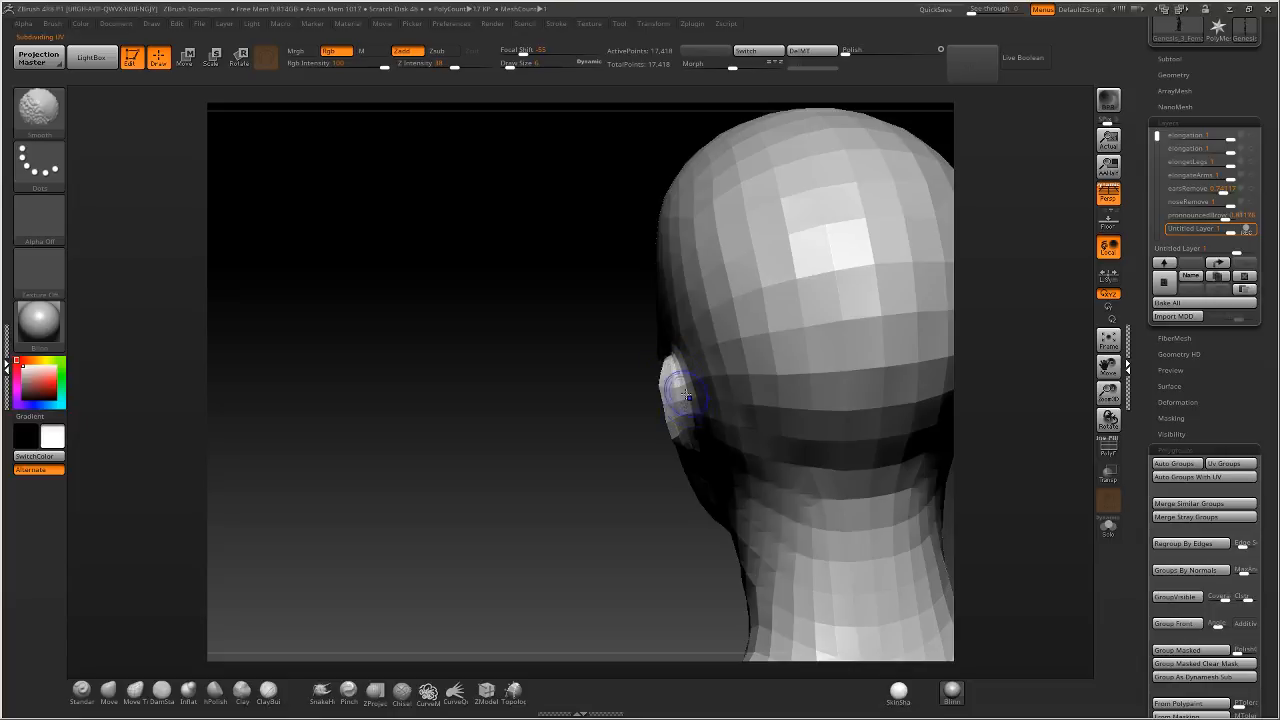
right_drag(679, 412, 691, 432)
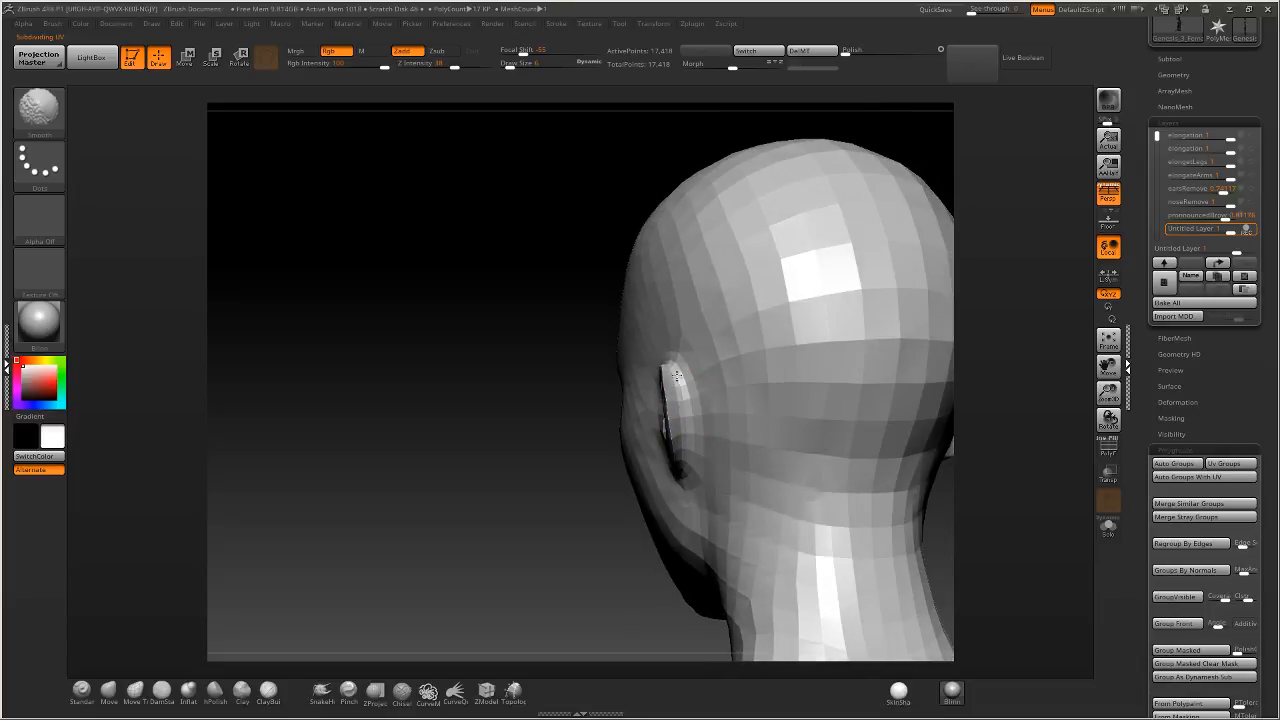
shift+drag(677, 376, 688, 410)
right_drag(690, 412, 742, 404)
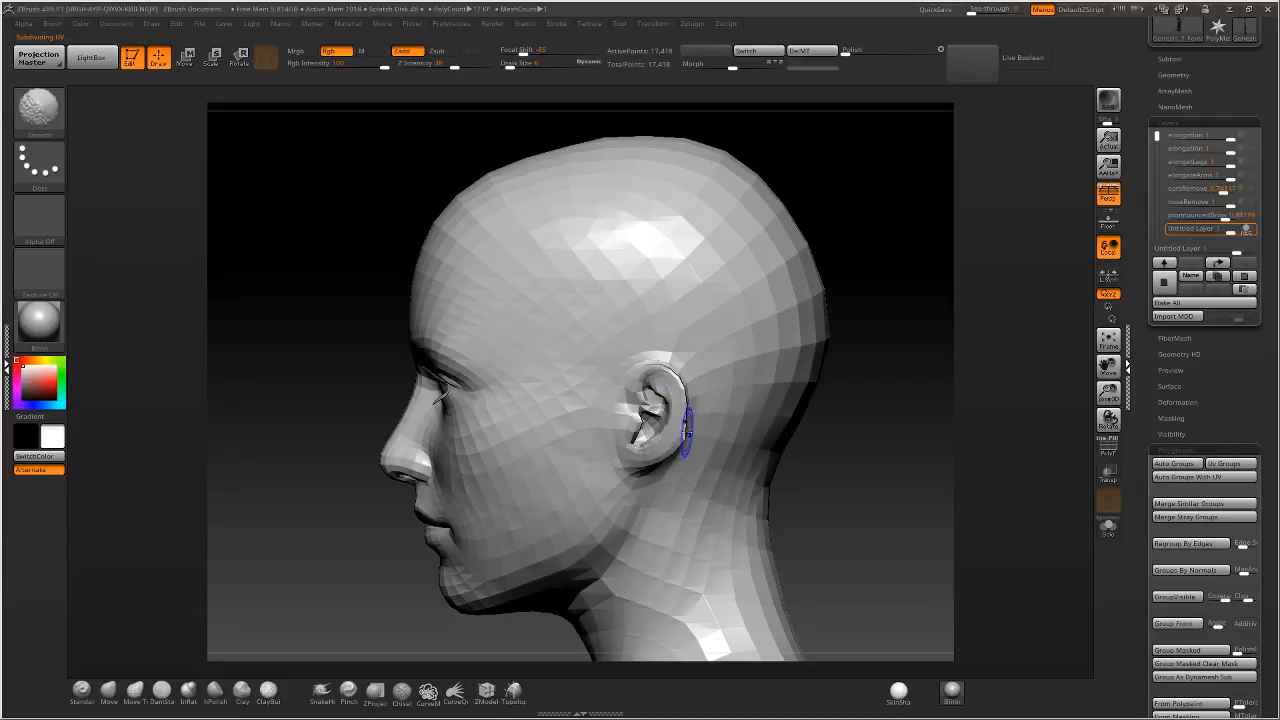
right_drag(670, 449, 660, 440)
Stretch the ear's upper rim backward and upward using the Move Topological brush at draw size 21.
drag(509, 65, 516, 65)
drag(552, 50, 568, 47)
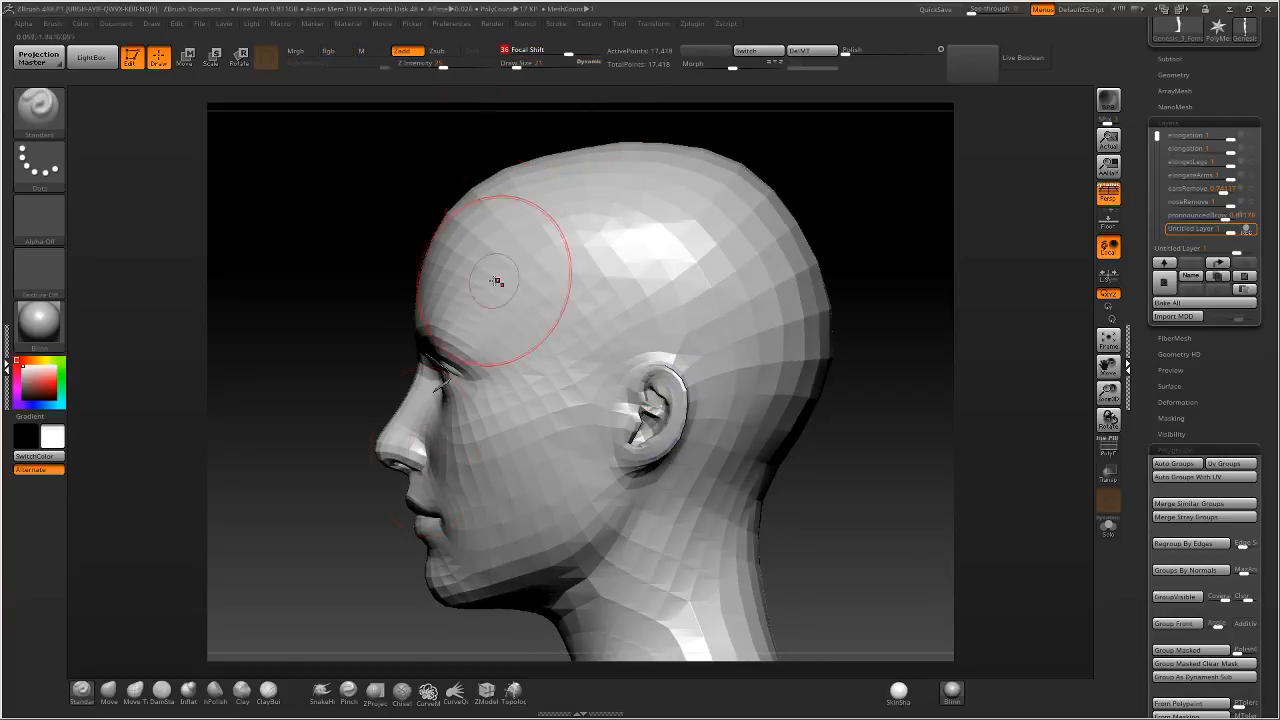
click(140, 690)
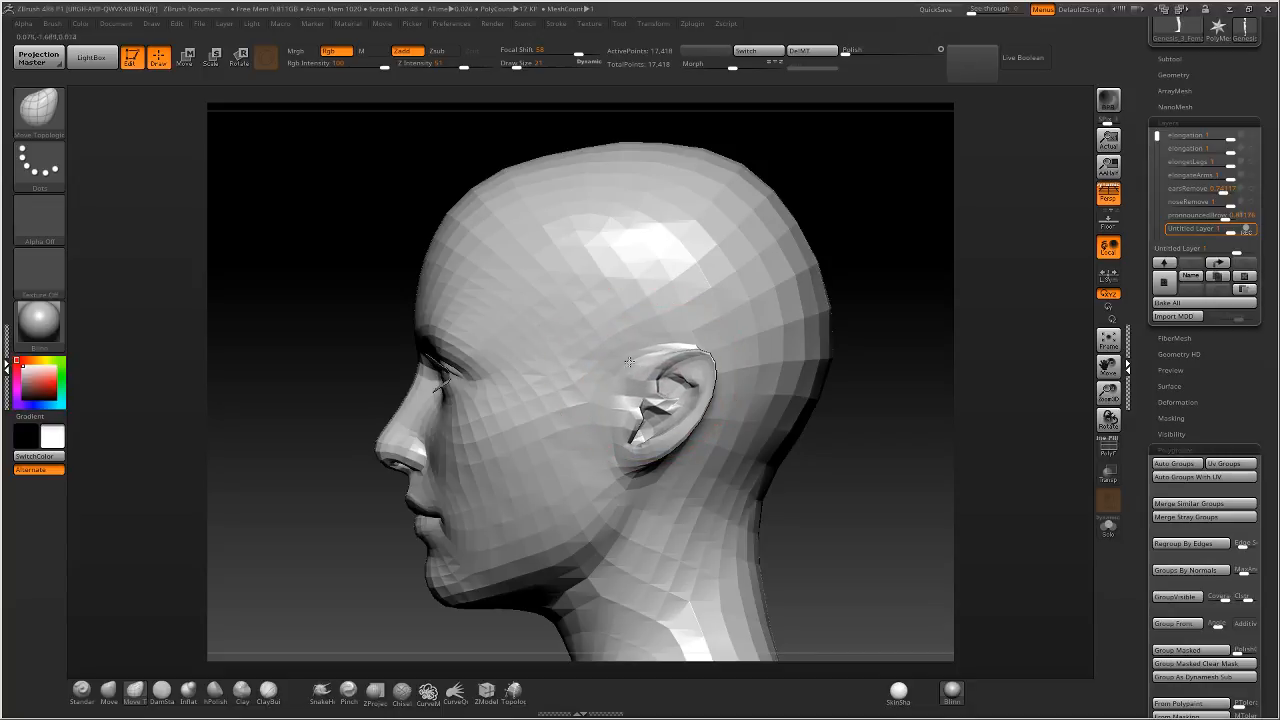
drag(629, 361, 615, 364)
drag(688, 347, 709, 329)
mouse_move(729, 330)
right_down()
mouse_move(750, 350)
mouse_move(721, 364)
right_up()
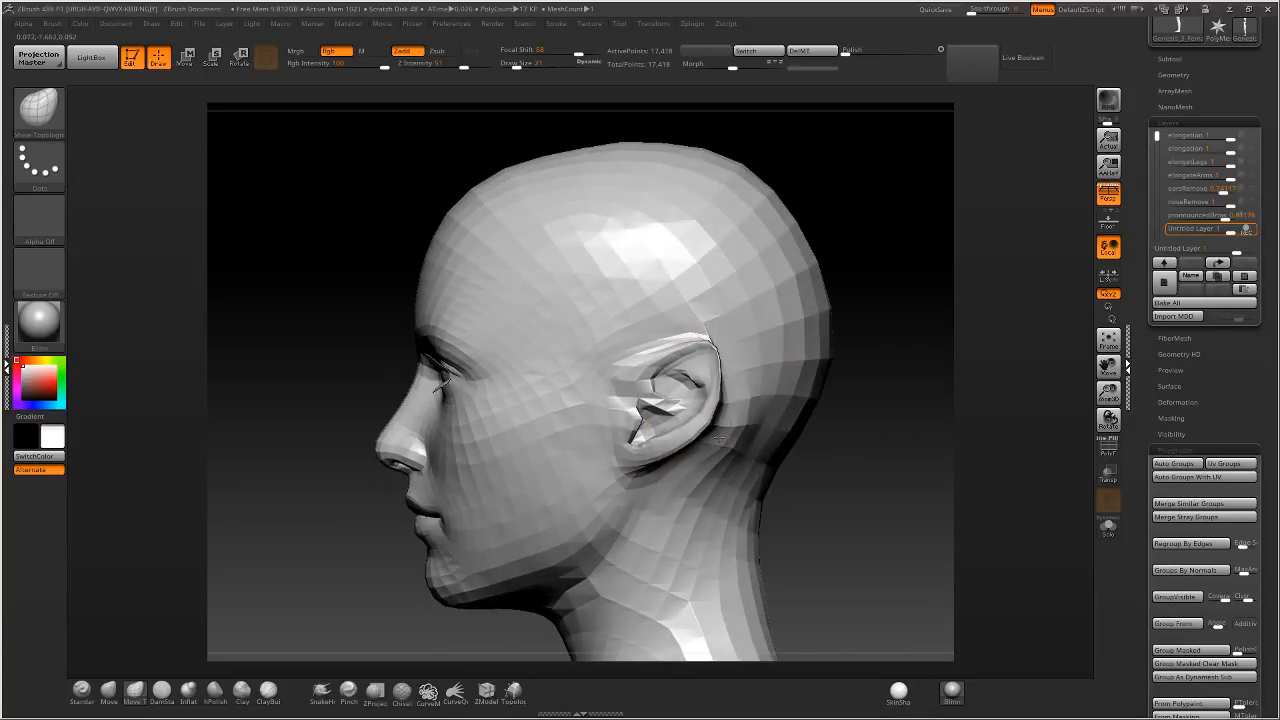
Enlarge the upper part of the ear and smooth its rear edge and inner folds.
key(shift)
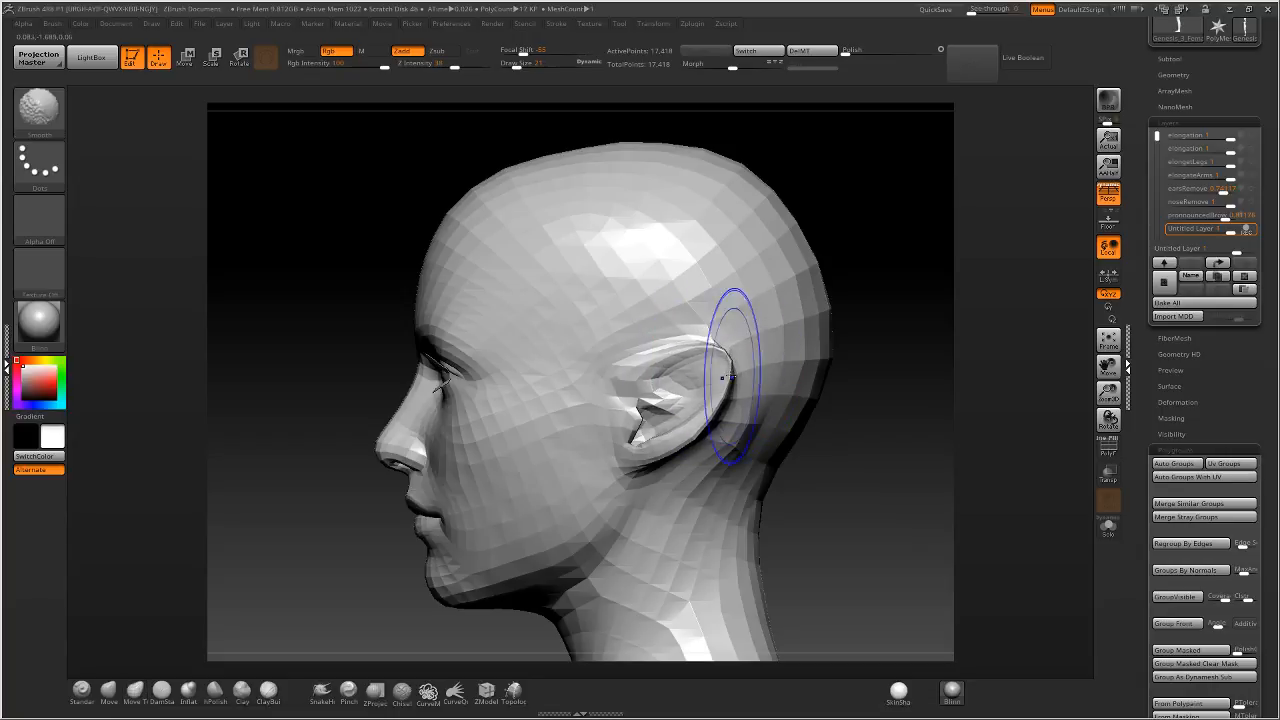
shift+drag(732, 362, 728, 349)
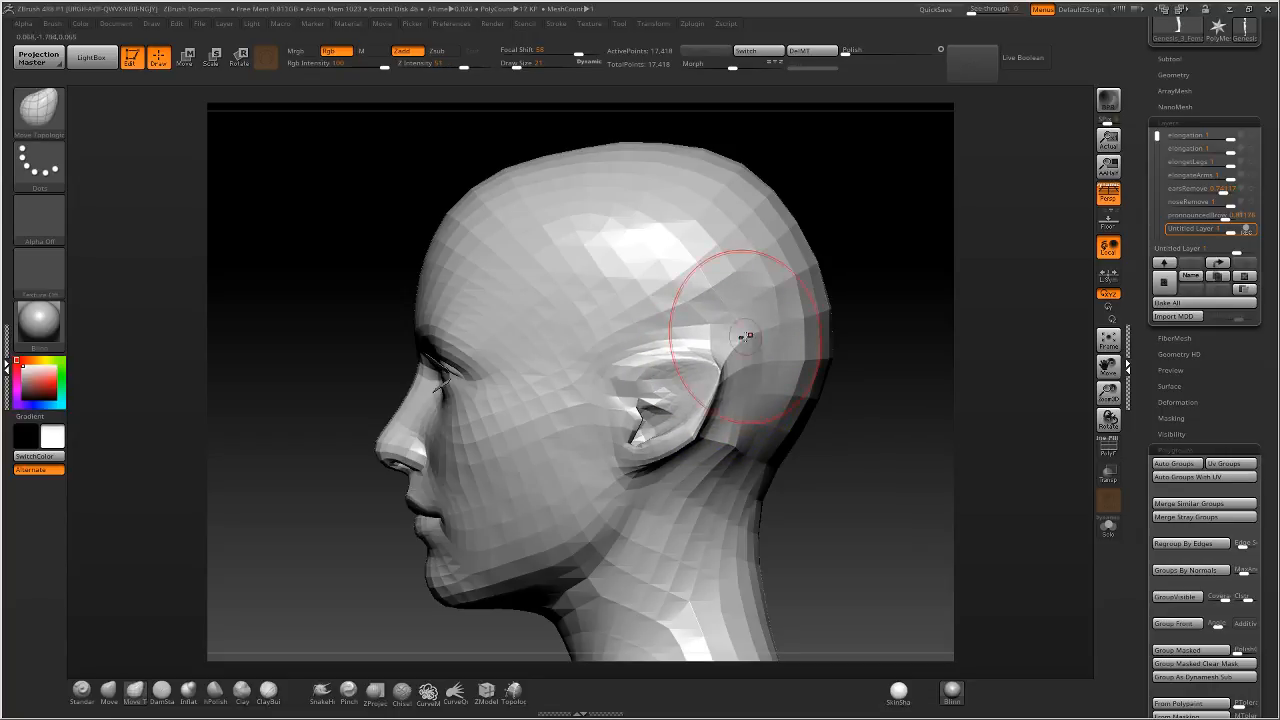
mouse_move(739, 397)
mouse_down()
mouse_move(717, 336)
mouse_move(632, 328)
mouse_up()
mouse_move(657, 376)
mouse_down()
mouse_move(664, 358)
mouse_move(643, 329)
mouse_move(686, 334)
mouse_move(694, 379)
mouse_up()
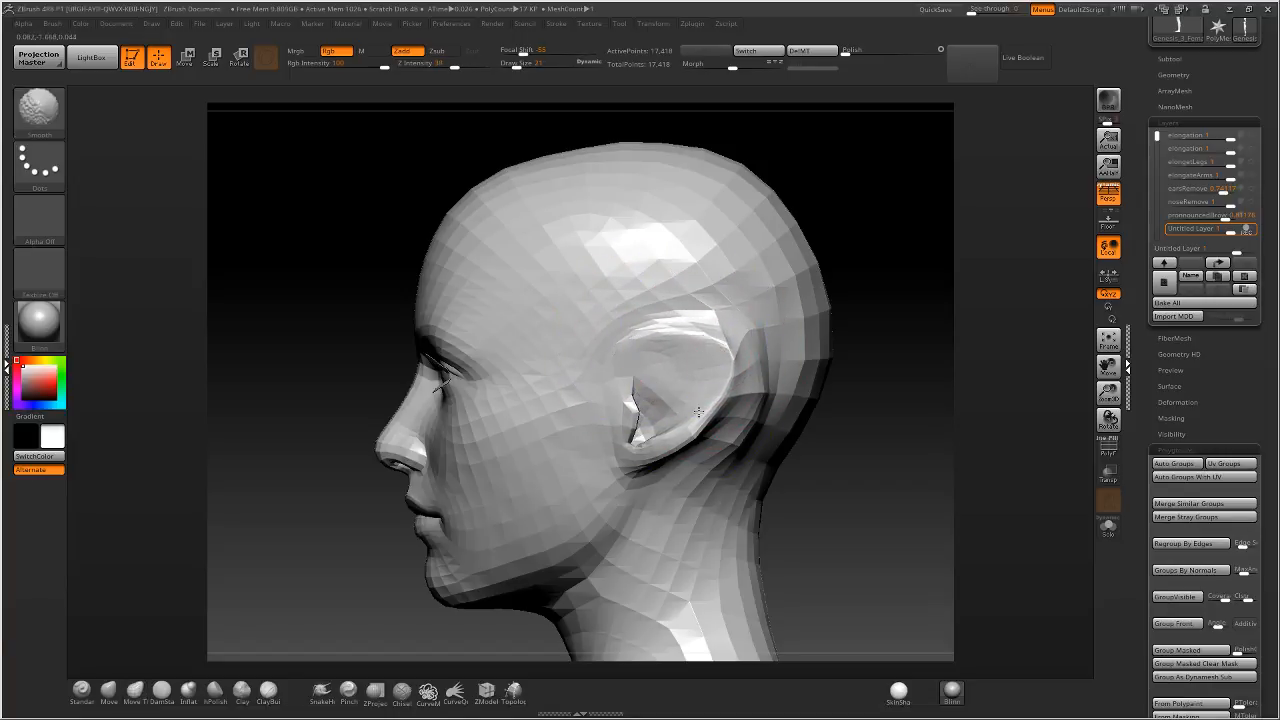
Pull the ears outward from the sides of the head with Move Topological at draw size 34.
mouse_move(860, 380)
mouse_down()
mouse_move(880, 378)
mouse_move(749, 360)
mouse_move(680, 400)
mouse_up()
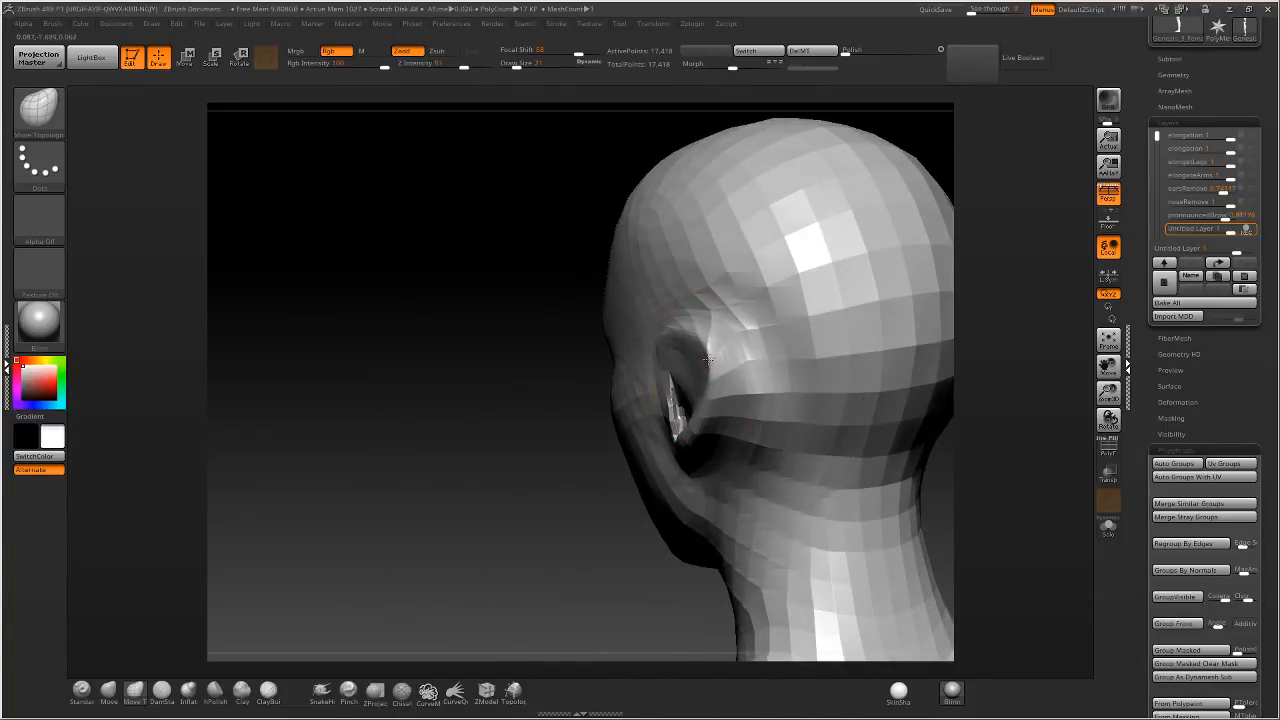
right_drag(690, 345, 706, 350)
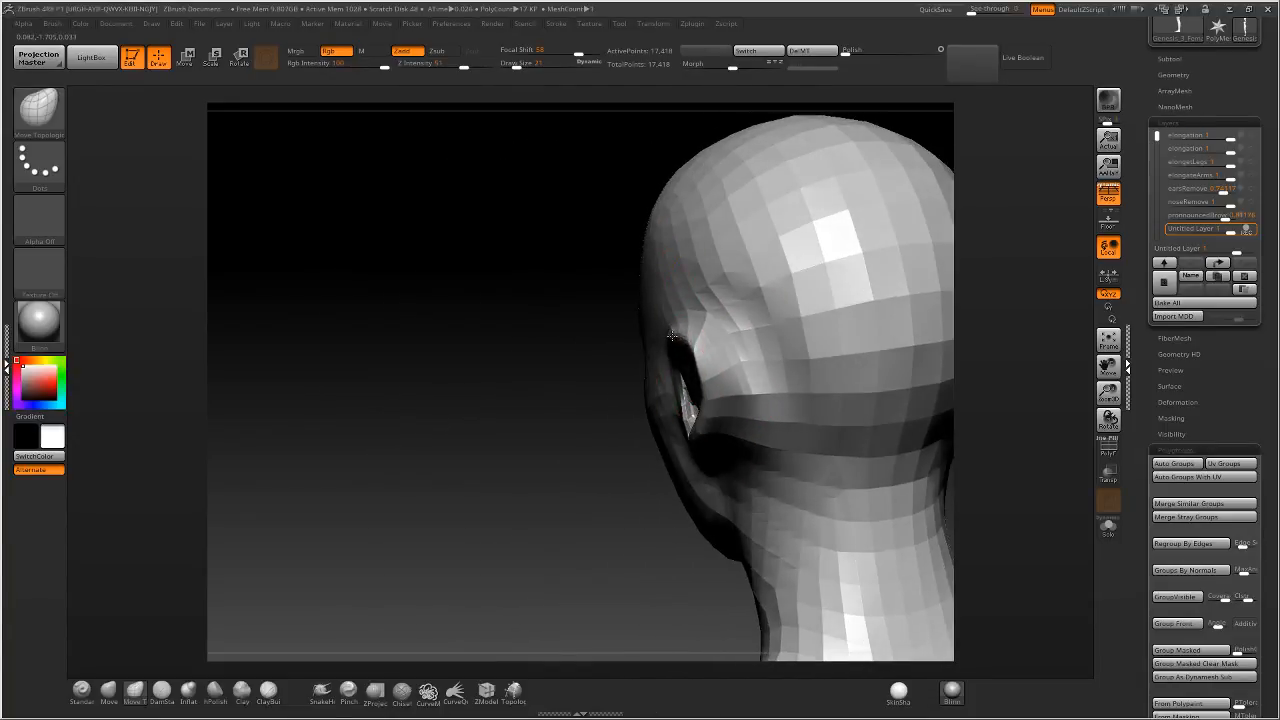
drag(517, 66, 540, 66)
right_drag(702, 347, 690, 385)
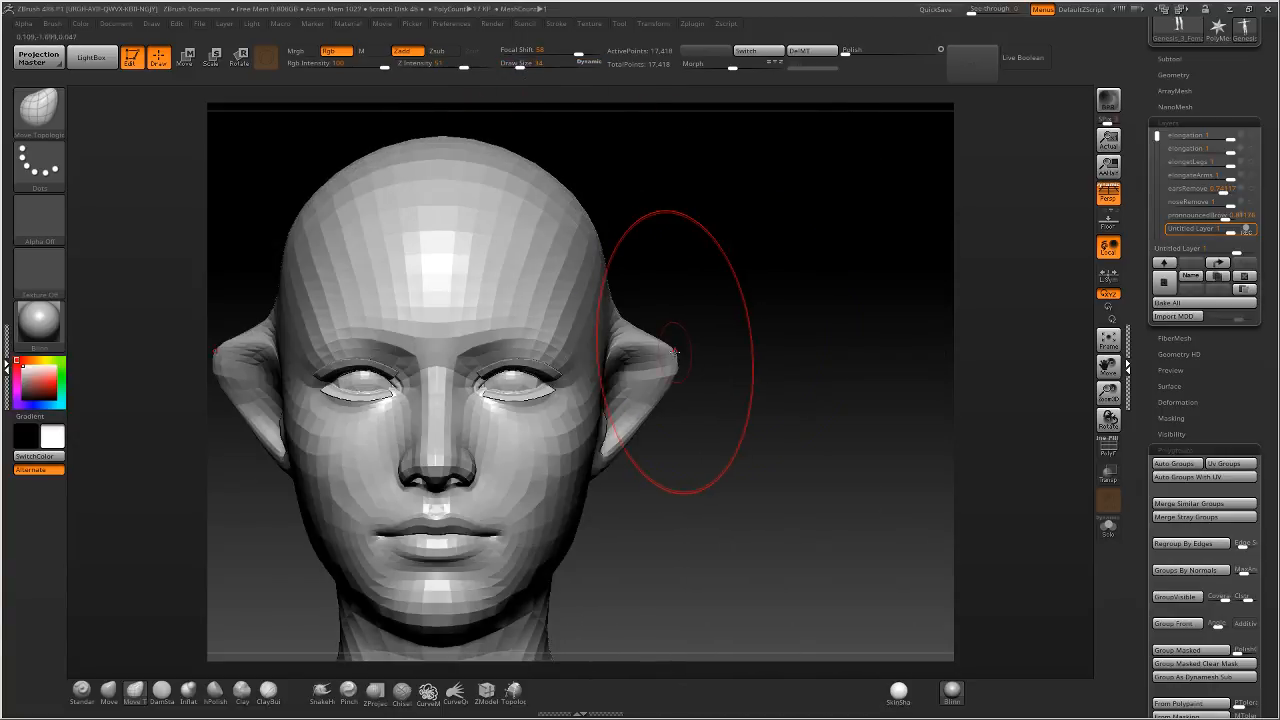
key(alt+Tab)
key(alt+Tab)
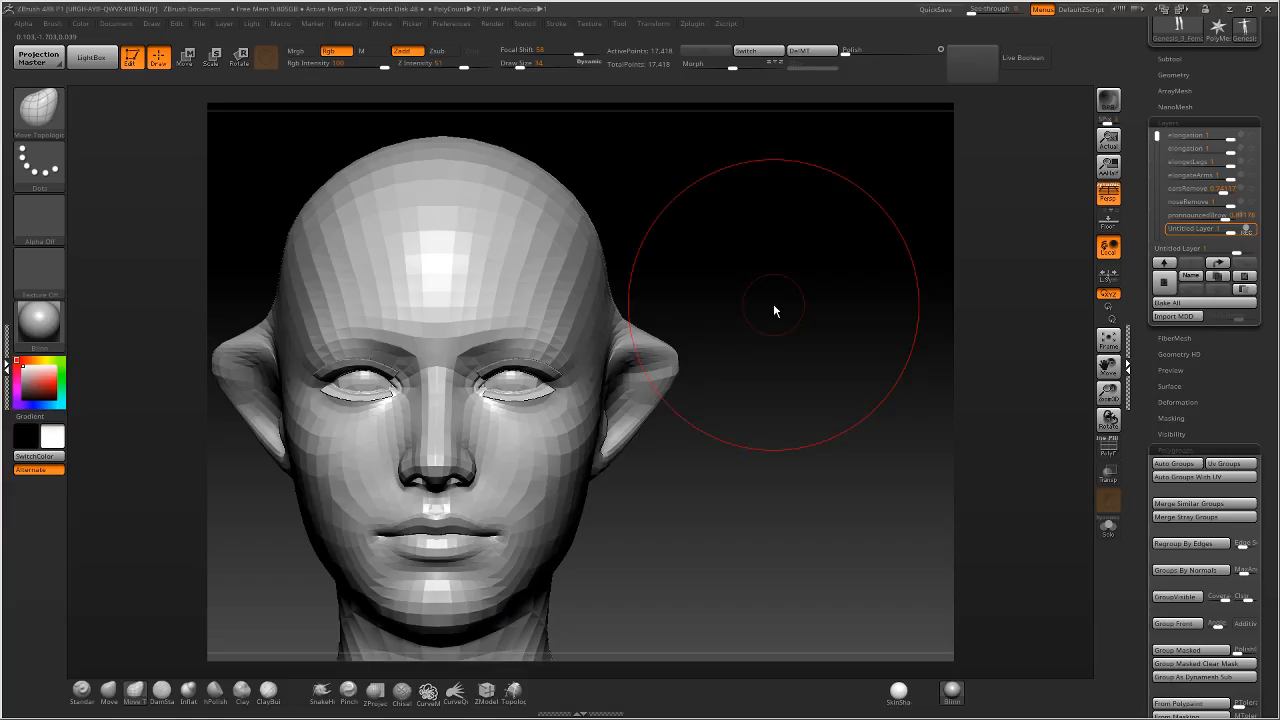
right_drag(774, 306, 561, 119)
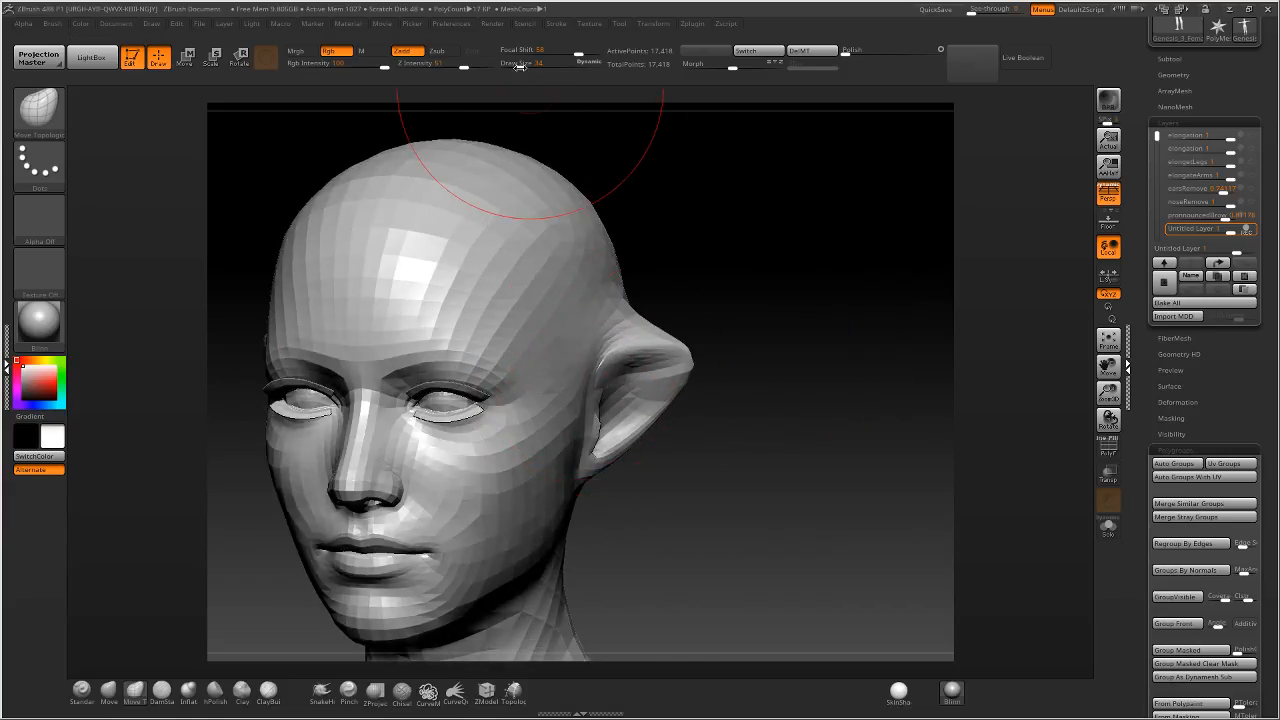
Smooth the stretched ear's upper fold and inner surface at draw size 12.
drag(519, 65, 512, 66)
right_drag(610, 328, 565, 332)
key(shift)
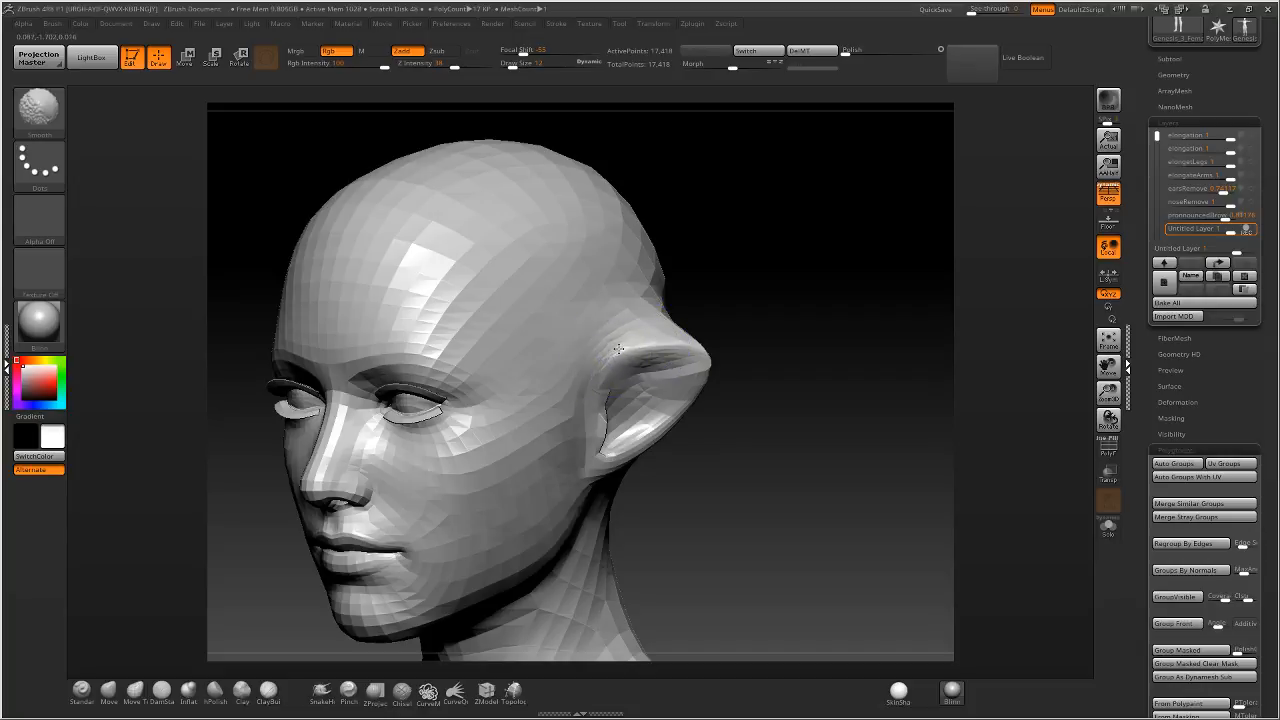
mouse_move(650, 343)
shift+mouse_down()
mouse_move(660, 347)
mouse_move(622, 402)
shift+mouse_up()
right_drag(640, 357, 602, 362)
shift+drag(602, 362, 635, 373)
right_drag(633, 373, 586, 186)
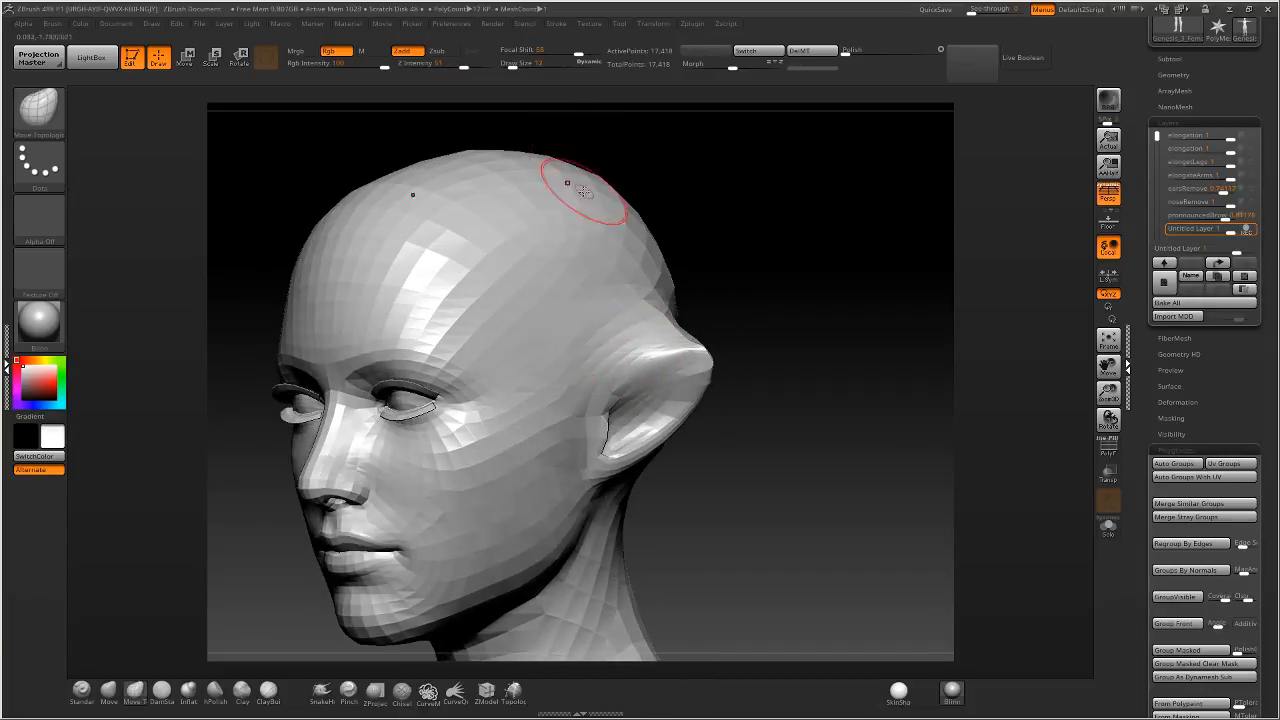
Sculpt the front of the ear's hollow with a small Standard brush and smooth the inner surface.
drag(514, 65, 511, 70)
click(82, 689)
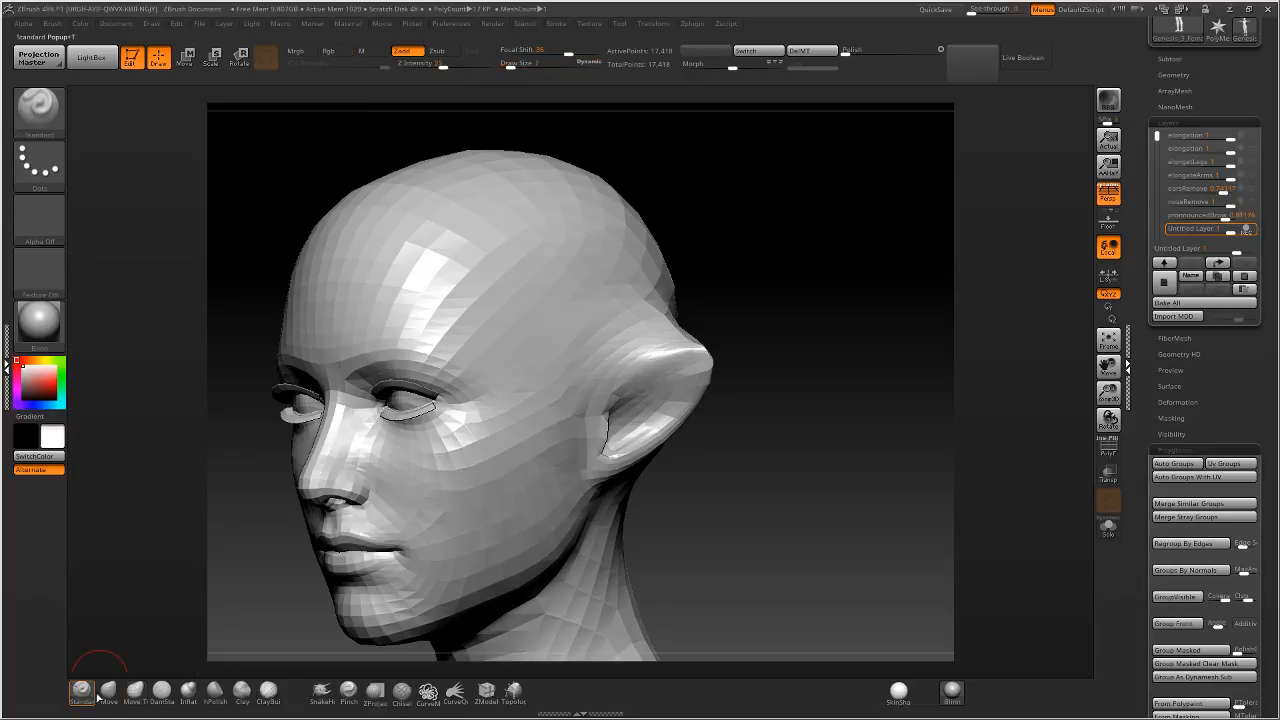
right_drag(572, 335, 610, 392)
mouse_move(611, 392)
mouse_down()
mouse_move(649, 367)
mouse_move(608, 414)
mouse_up()
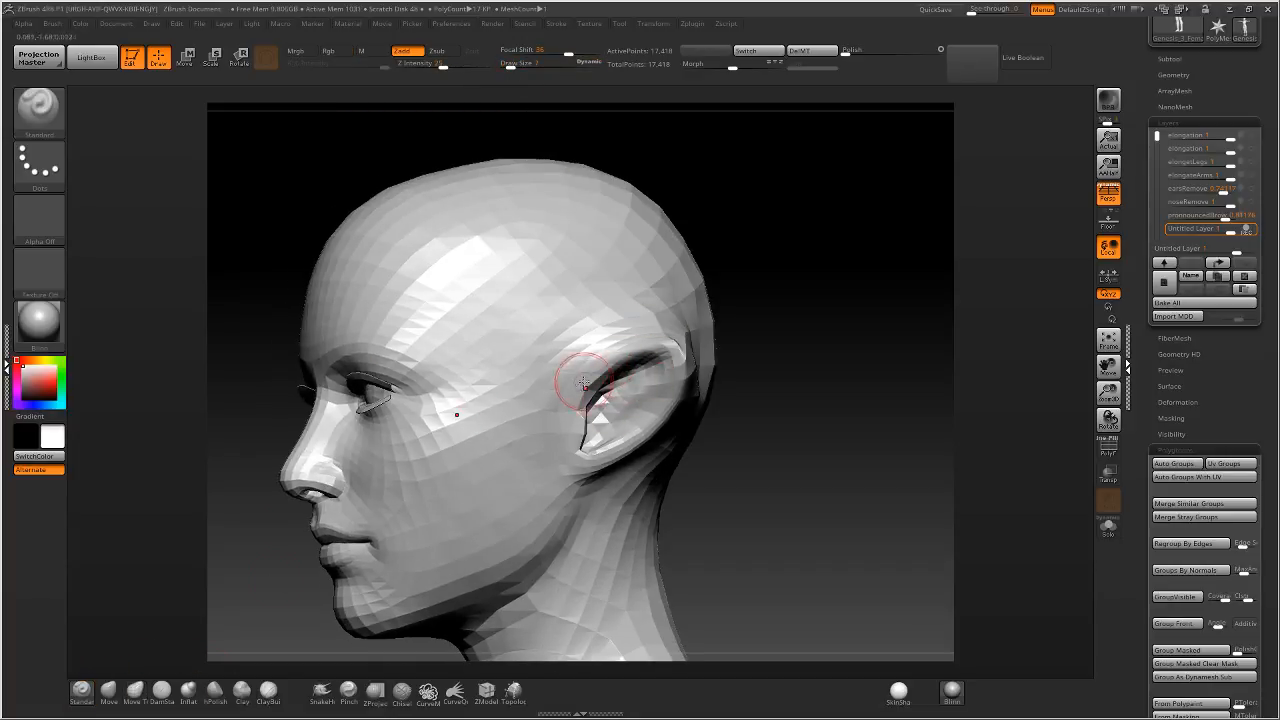
mouse_move(574, 388)
right_down()
mouse_move(596, 402)
mouse_move(660, 382)
right_up()
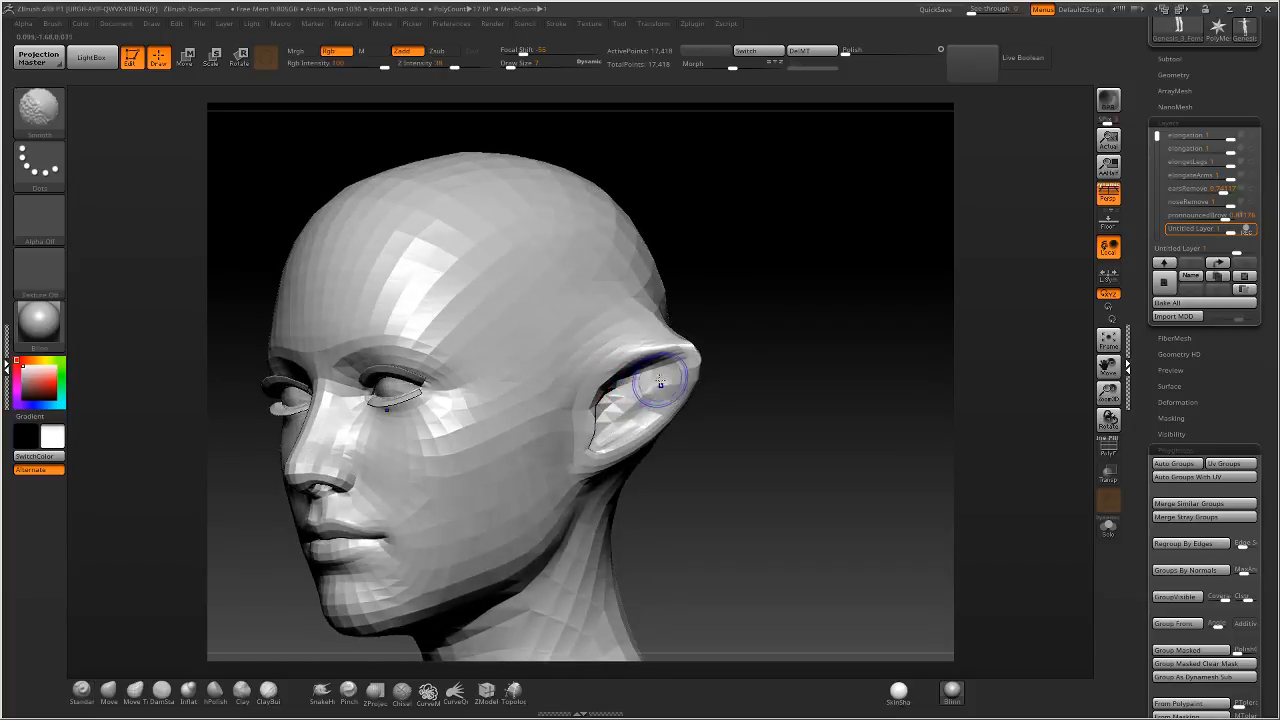
shift+drag(646, 384, 626, 408)
right_drag(626, 406, 680, 390)
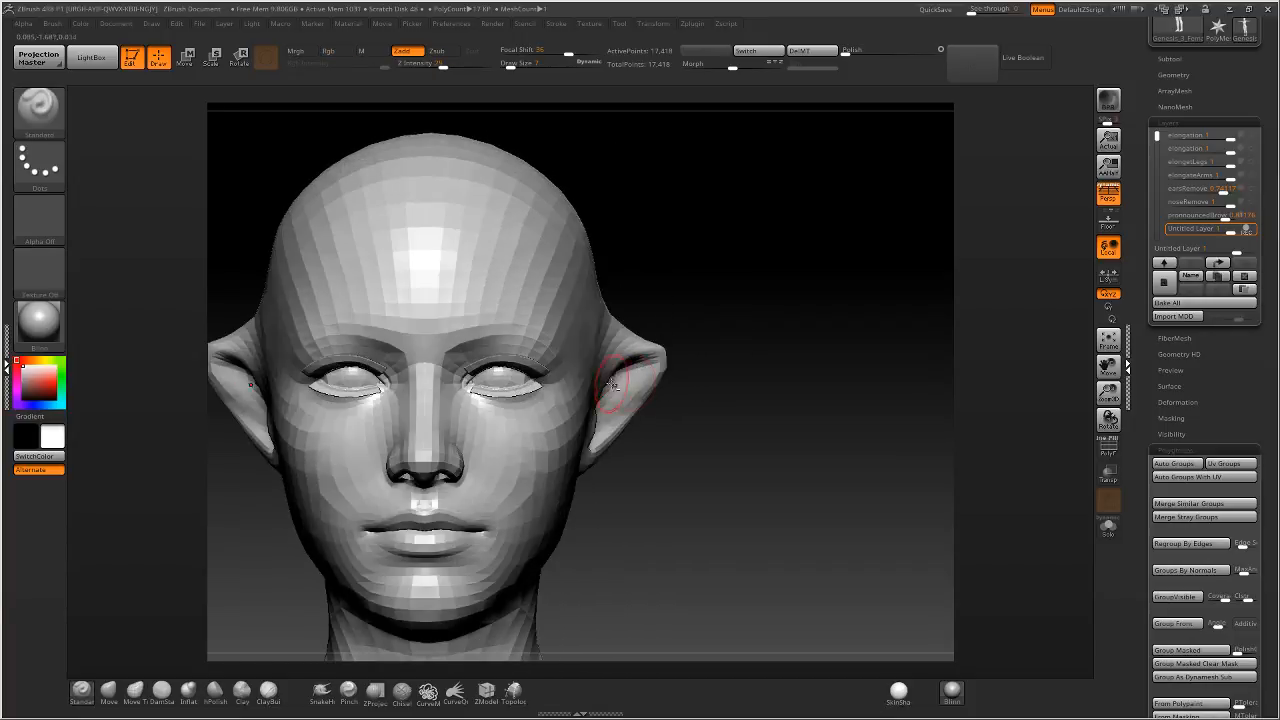
Refine the ear opening's inner edge with the Standard brush and smooth the inner surface and upper back.
right_drag(690, 346, 622, 361)
mouse_move(735, 347)
mouse_down()
mouse_move(760, 341)
mouse_move(695, 374)
mouse_move(704, 365)
mouse_up()
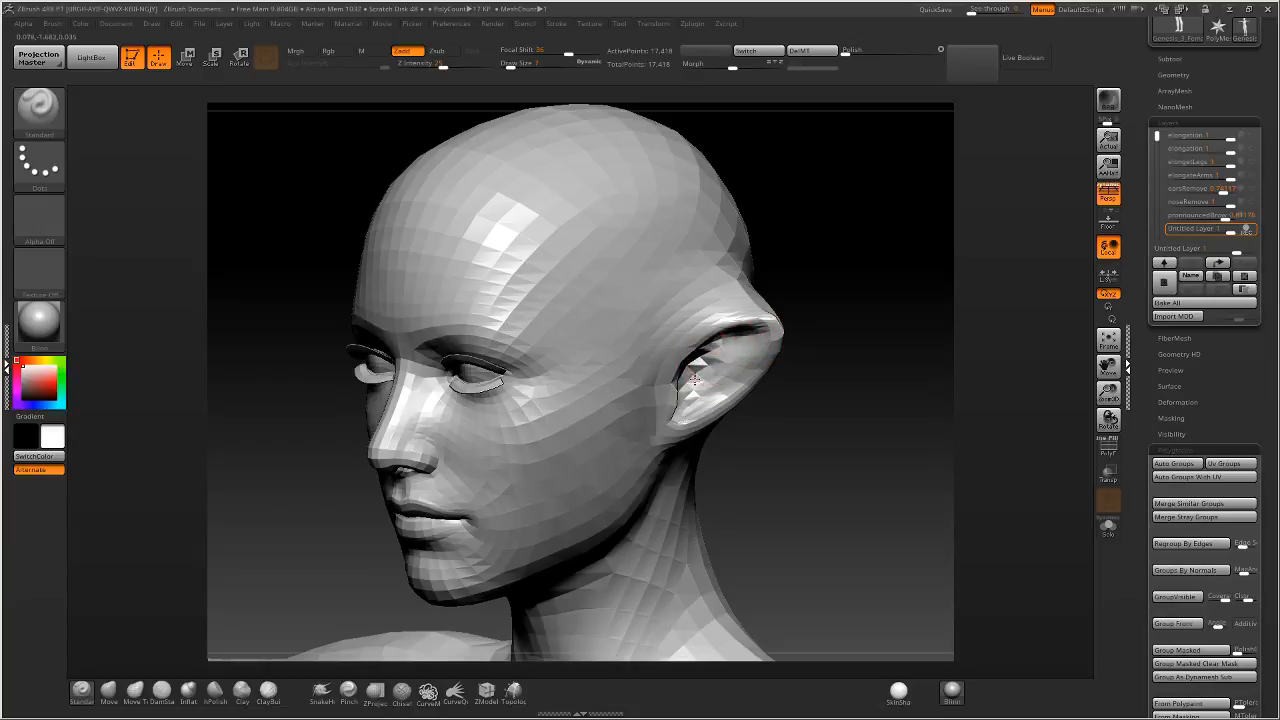
right_drag(730, 368, 704, 376)
mouse_move(704, 376)
shift+mouse_down()
mouse_move(708, 358)
mouse_move(680, 364)
shift+mouse_up()
mouse_move(736, 353)
right_down()
mouse_move(726, 340)
mouse_move(679, 358)
right_up()
mouse_move(786, 283)
shift+mouse_down()
mouse_move(746, 280)
mouse_move(779, 309)
shift+mouse_up()
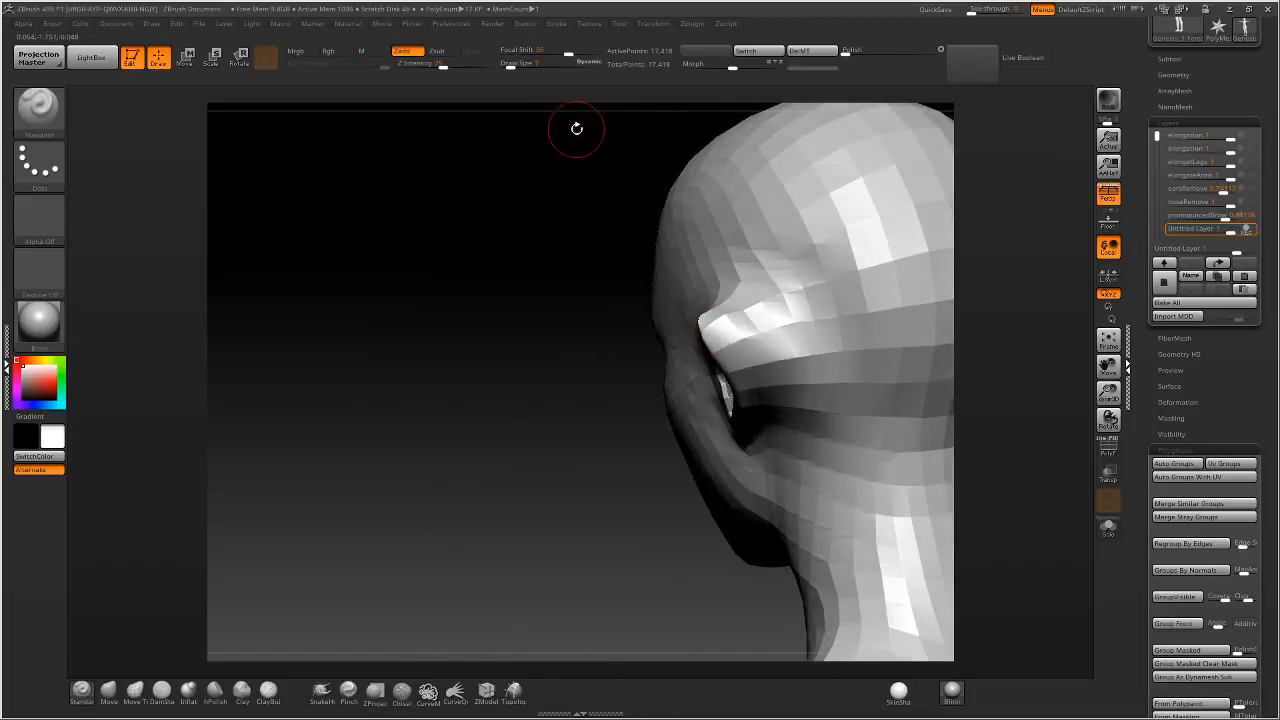
Shape the ears into longer pointed tips with Move Topological at draw size 23 and smooth the area around them.
drag(510, 62, 528, 62)
mouse_move(722, 306)
right_down()
mouse_move(834, 286)
mouse_move(806, 314)
mouse_move(720, 318)
mouse_move(718, 285)
right_up()
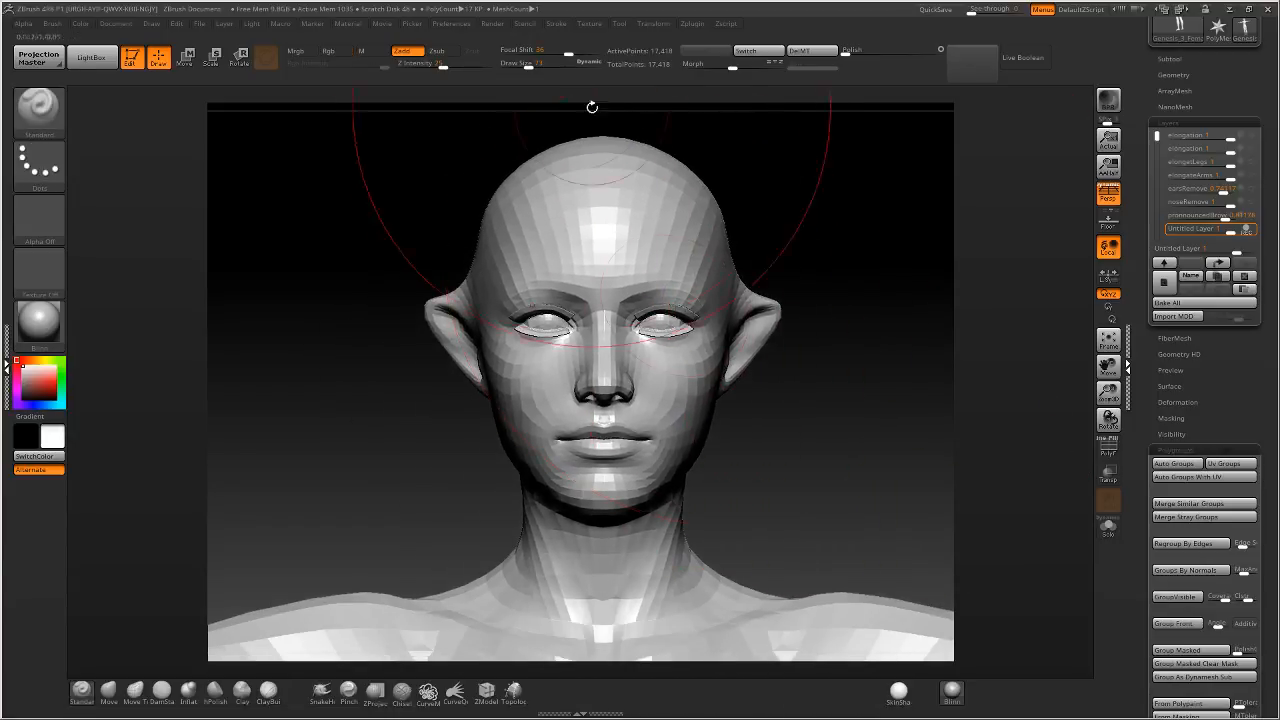
drag(528, 63, 522, 63)
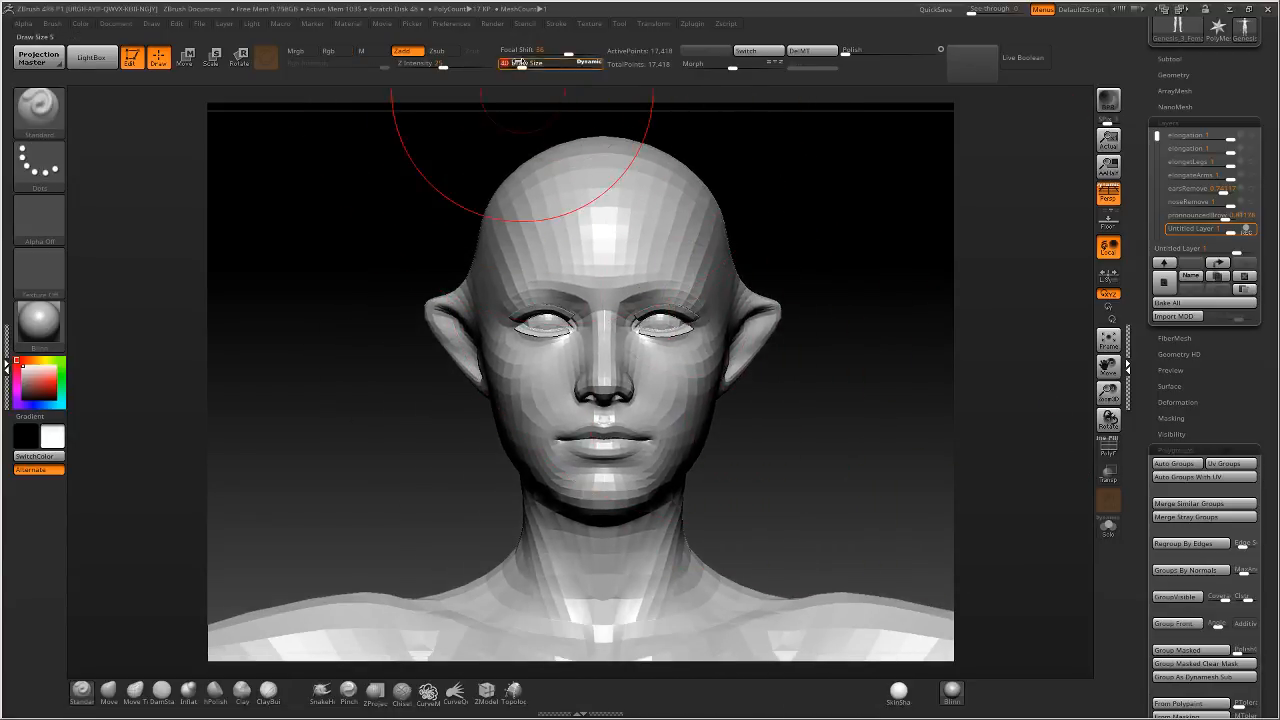
click(135, 690)
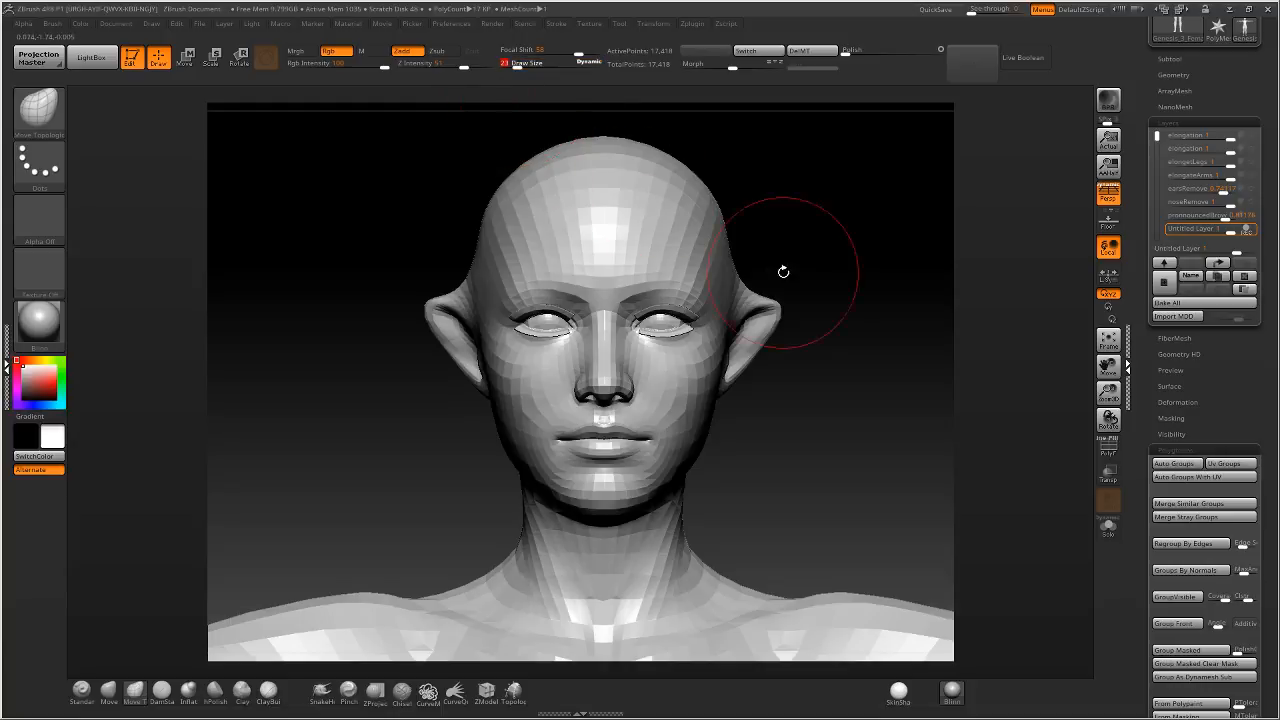
mouse_move(780, 271)
mouse_down()
mouse_move(771, 300)
mouse_move(816, 286)
mouse_move(793, 341)
mouse_up()
shift+right_drag(790, 305, 765, 300)
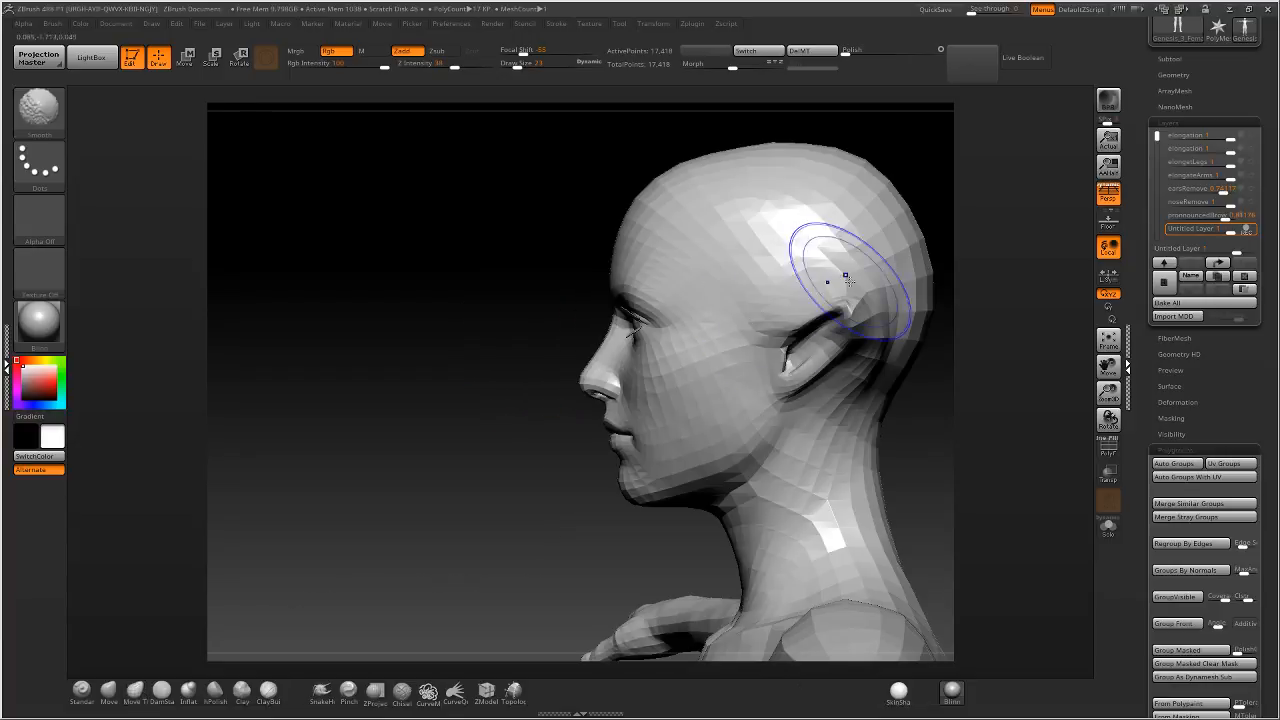
drag(845, 286, 854, 268)
mouse_move(840, 272)
shift+right_down()
mouse_move(881, 257)
mouse_move(767, 300)
shift+right_up()
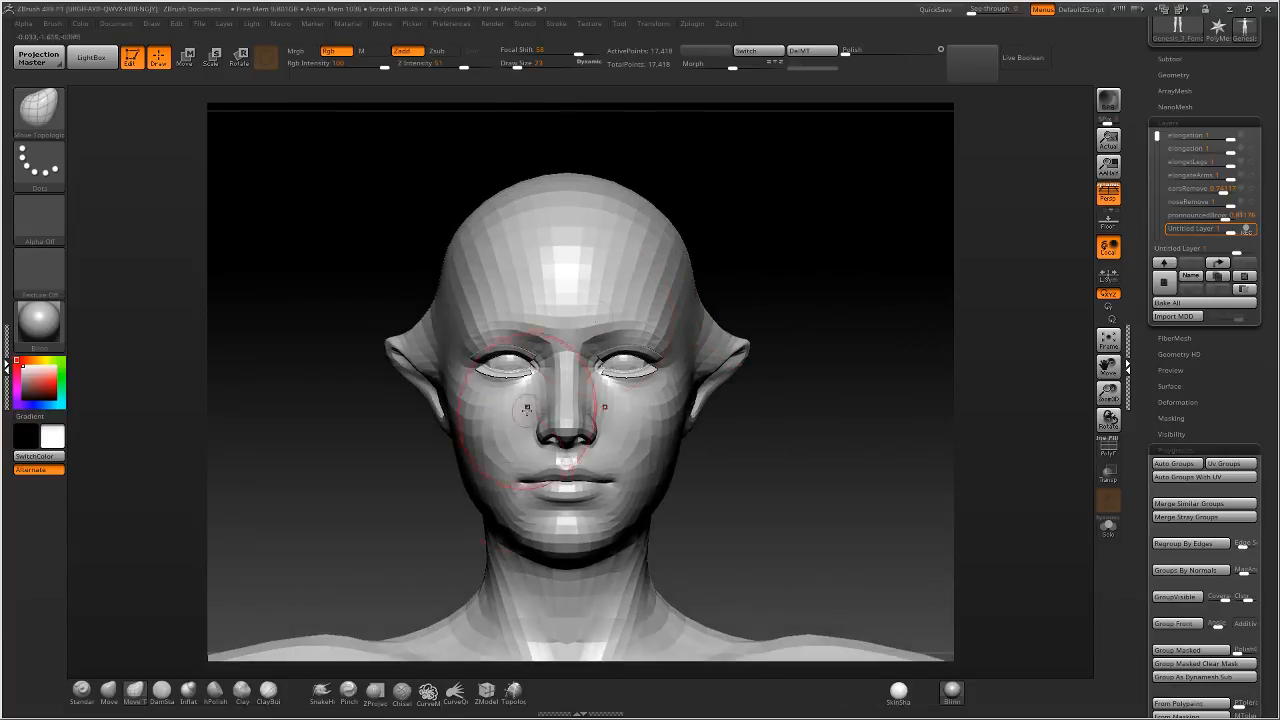
Rename the new sculpt layer as alienEars1.
click(1187, 272)
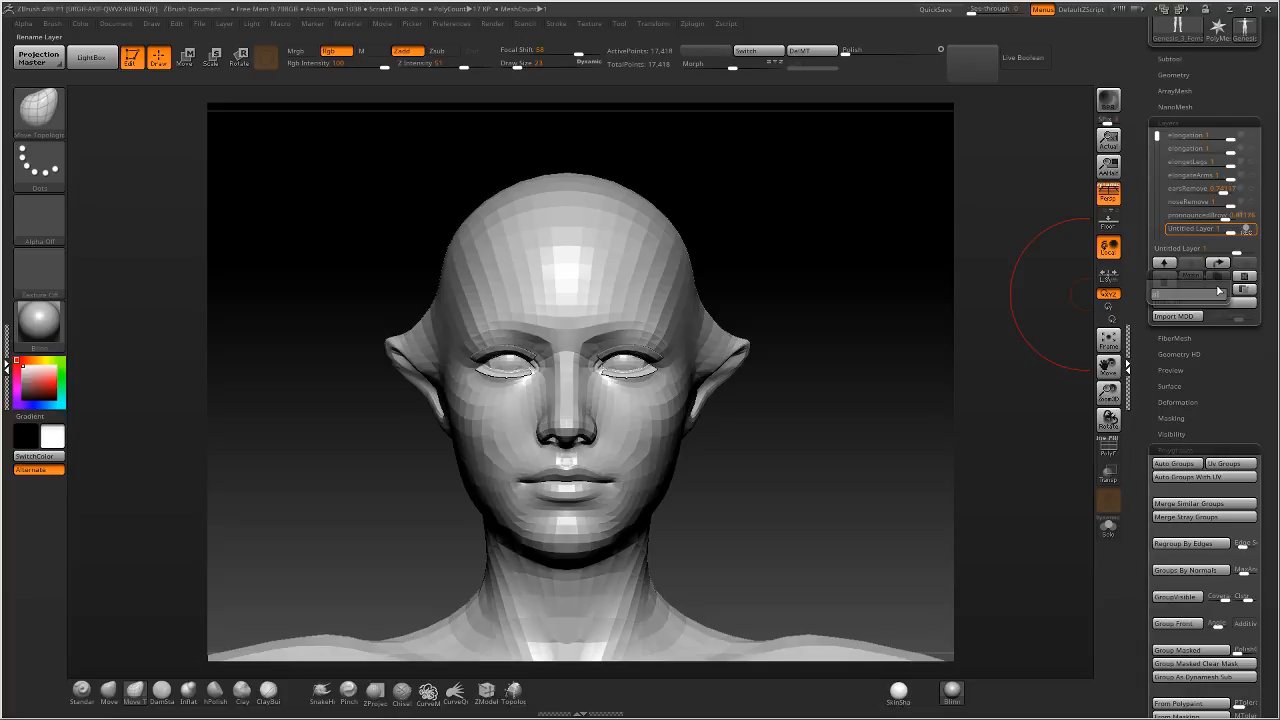
text(alien ar)
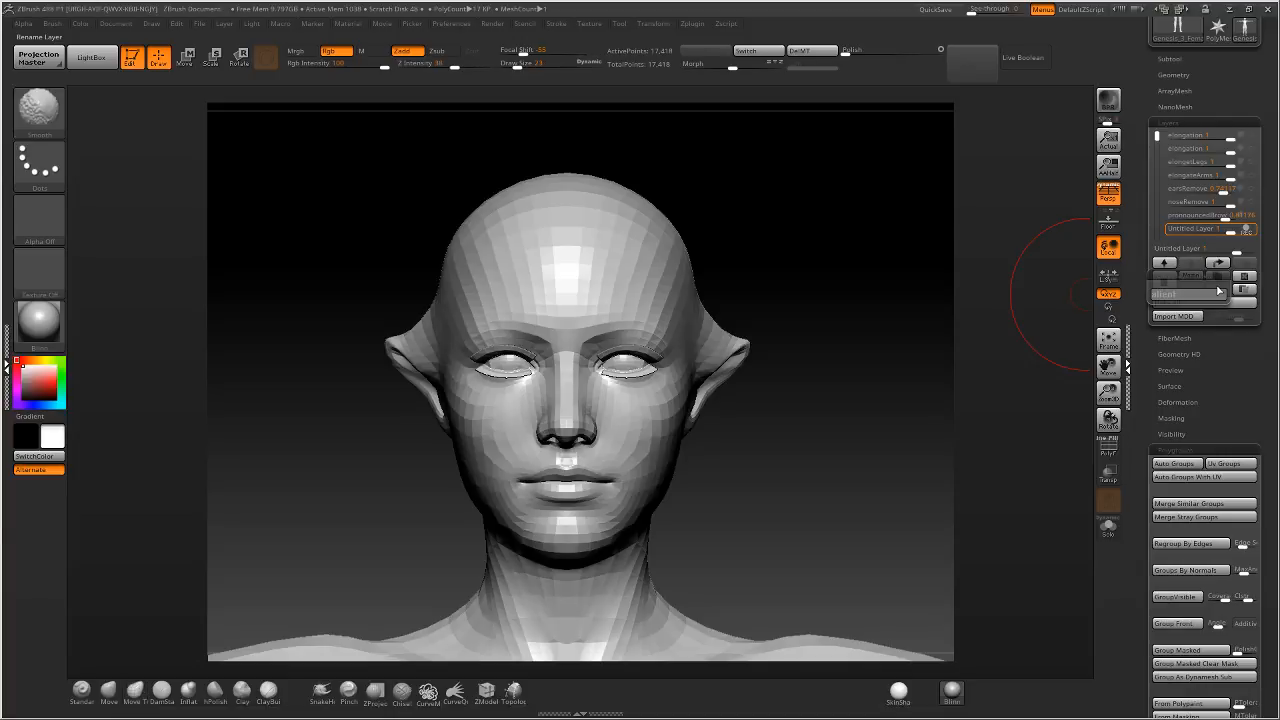
text(s1)
key(Return)
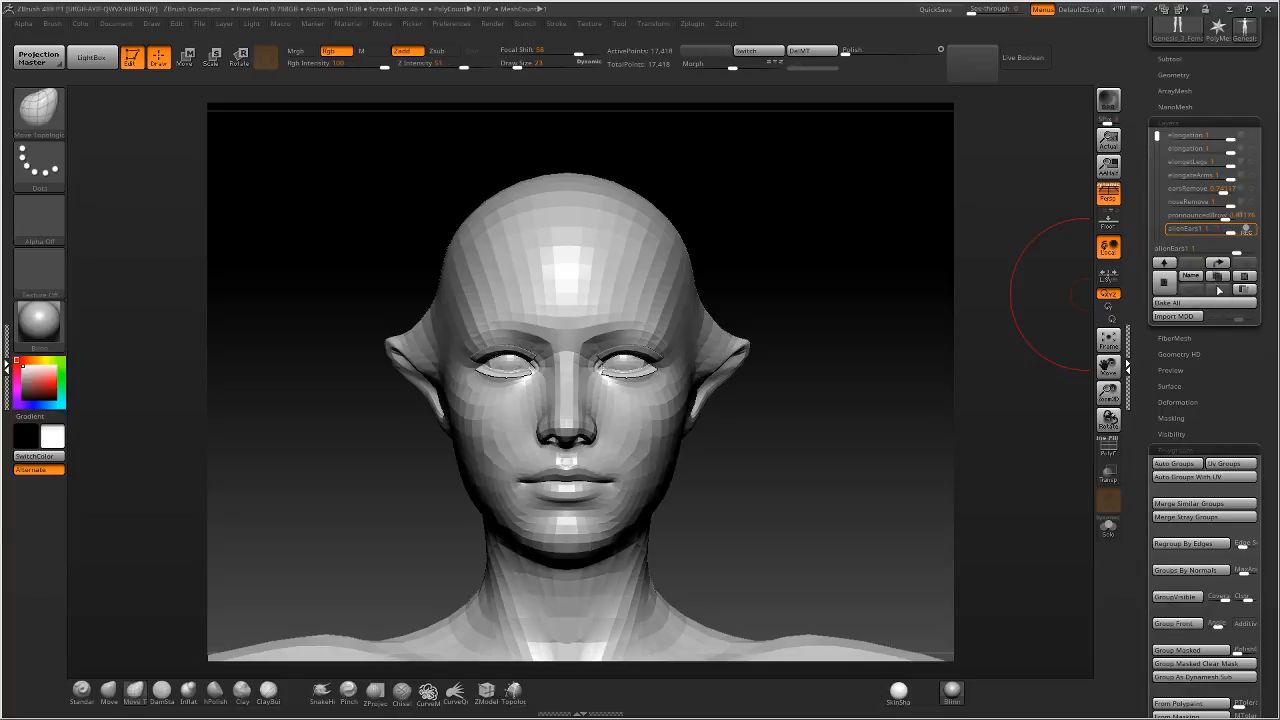
Stop recording alienEars1, duplicate the layer, and turn on recording for the duplicate.
mouse_move(745, 338)
right_down()
mouse_move(520, 342)
mouse_move(746, 328)
mouse_move(530, 338)
mouse_move(563, 391)
mouse_move(380, 390)
right_up()
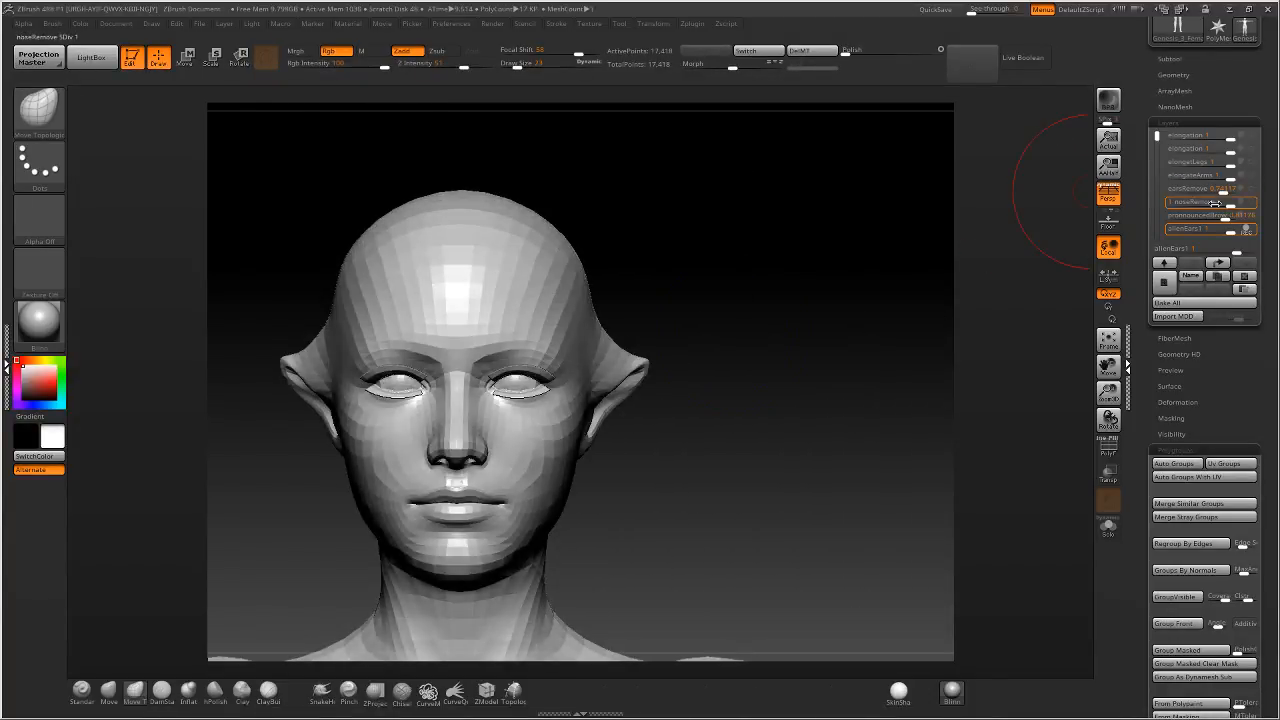
click(1248, 230)
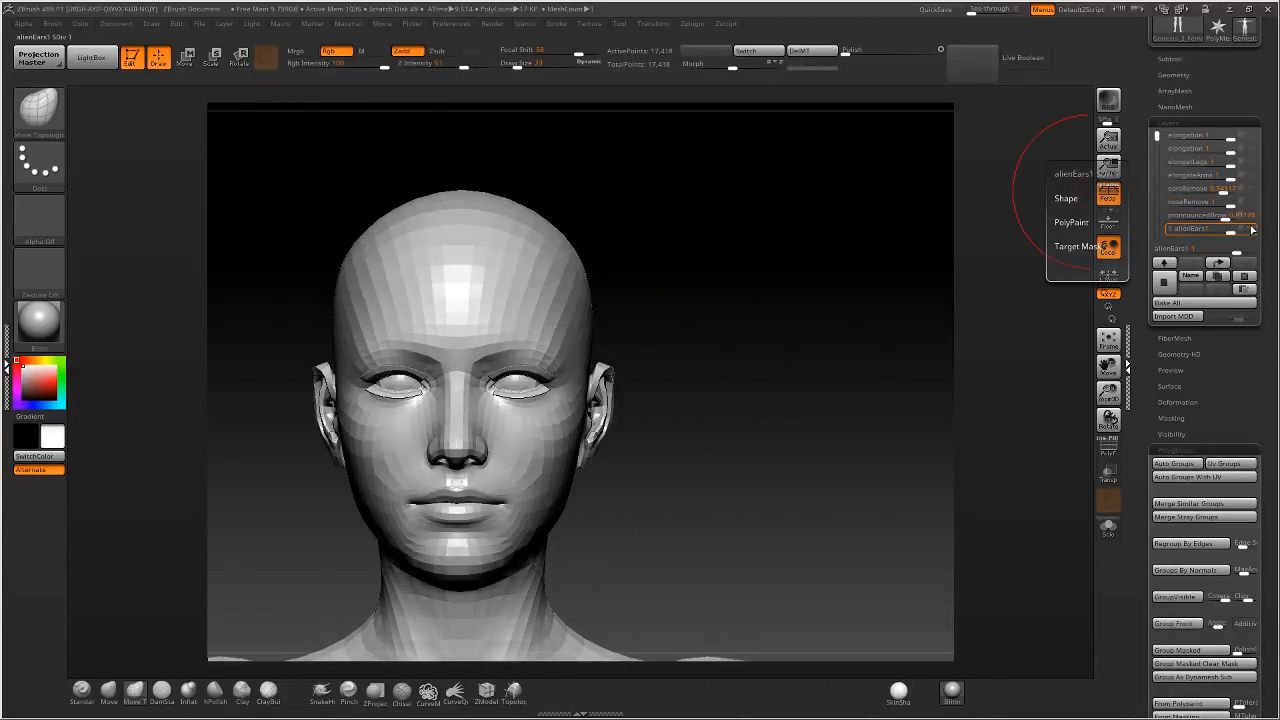
click(1218, 277)
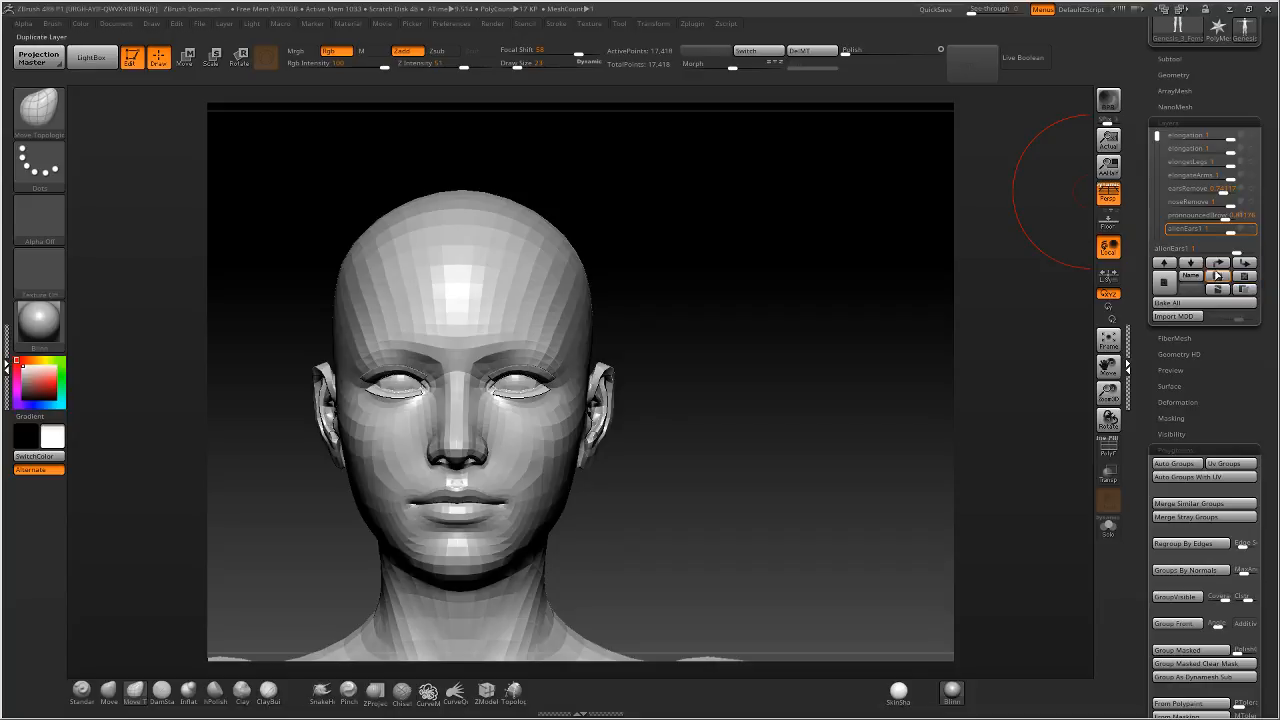
drag(1158, 135, 1158, 173)
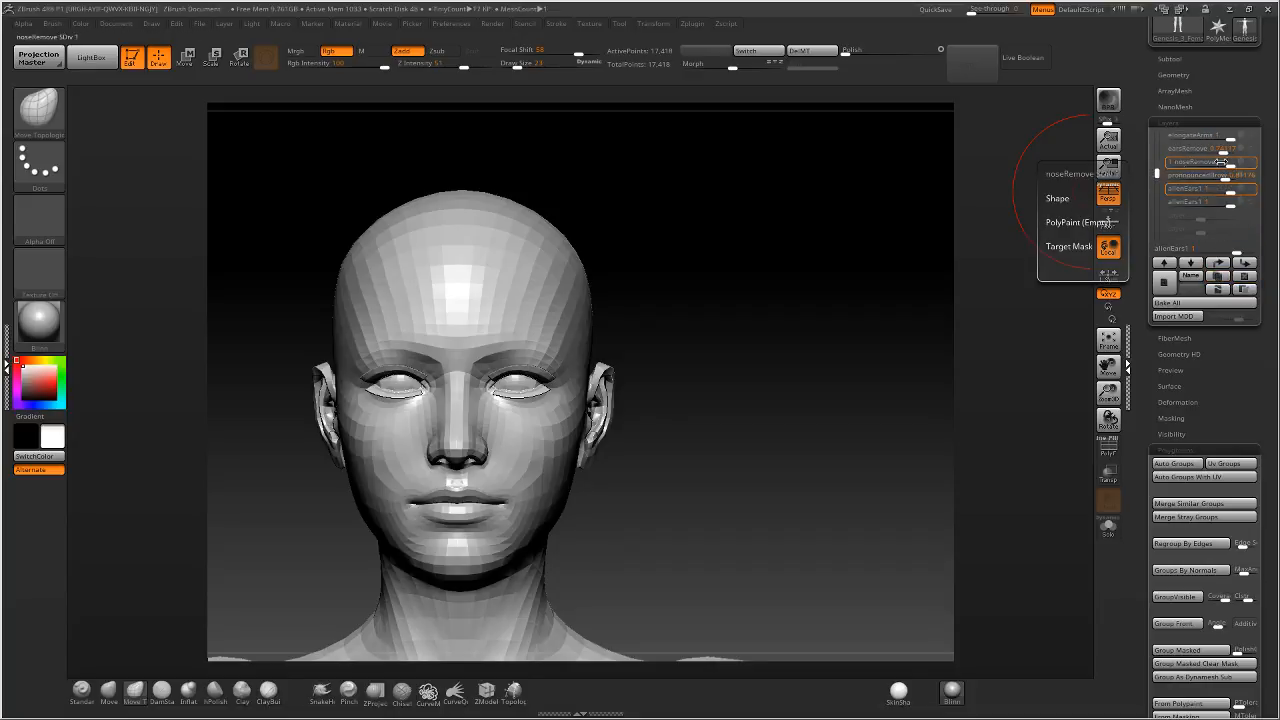
click(1242, 204)
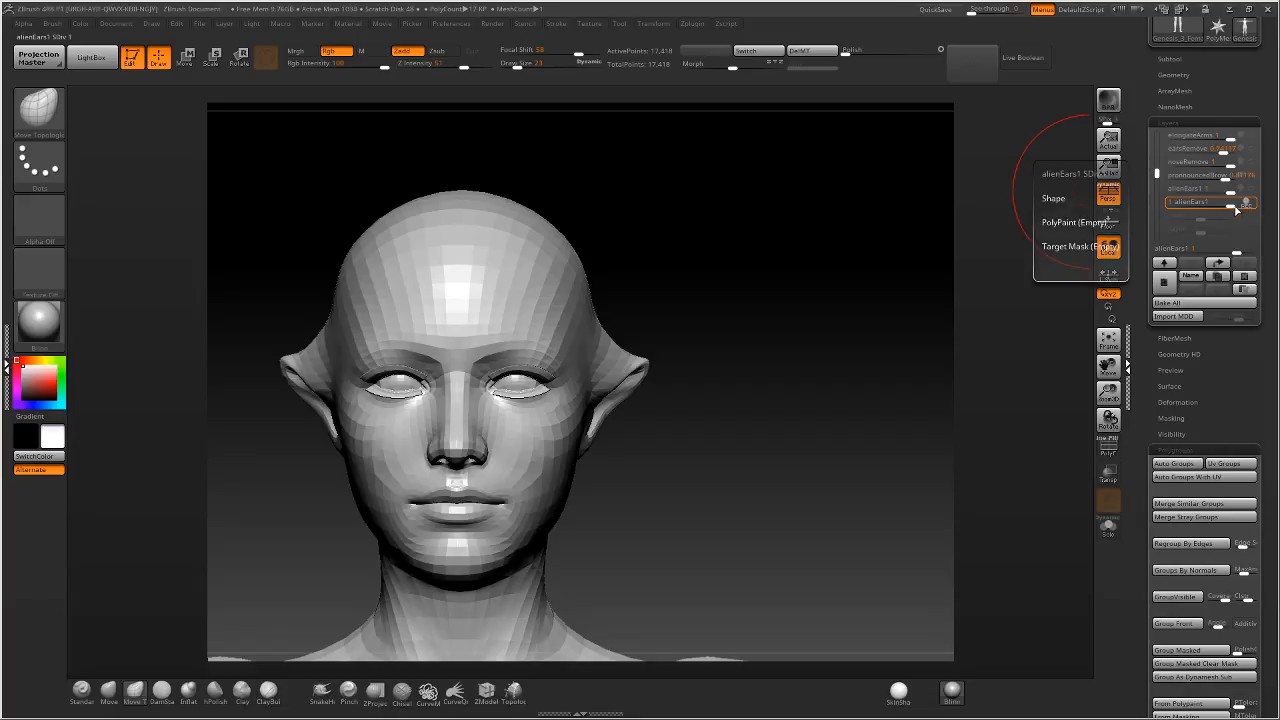
drag(906, 320, 1147, 248)
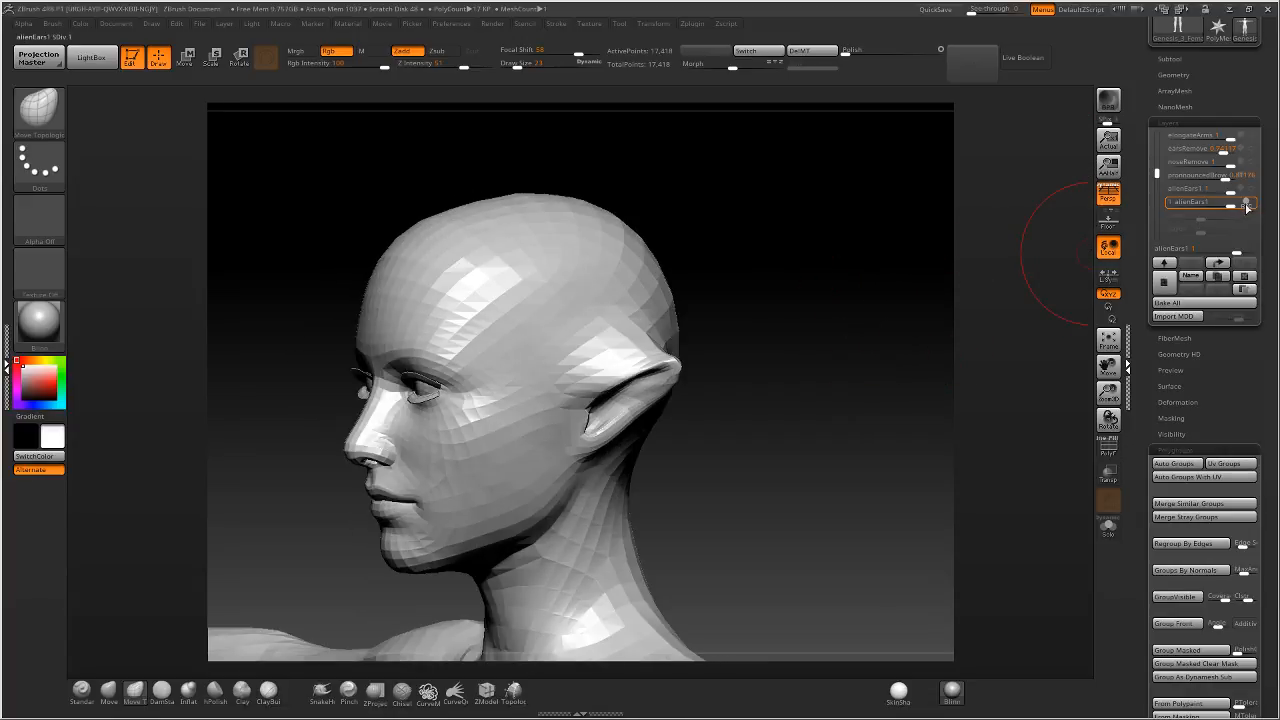
Stretch the ear tips back along the skull with Move Topological at draw size 43 and smooth around them.
shift+drag(1037, 251, 928, 283)
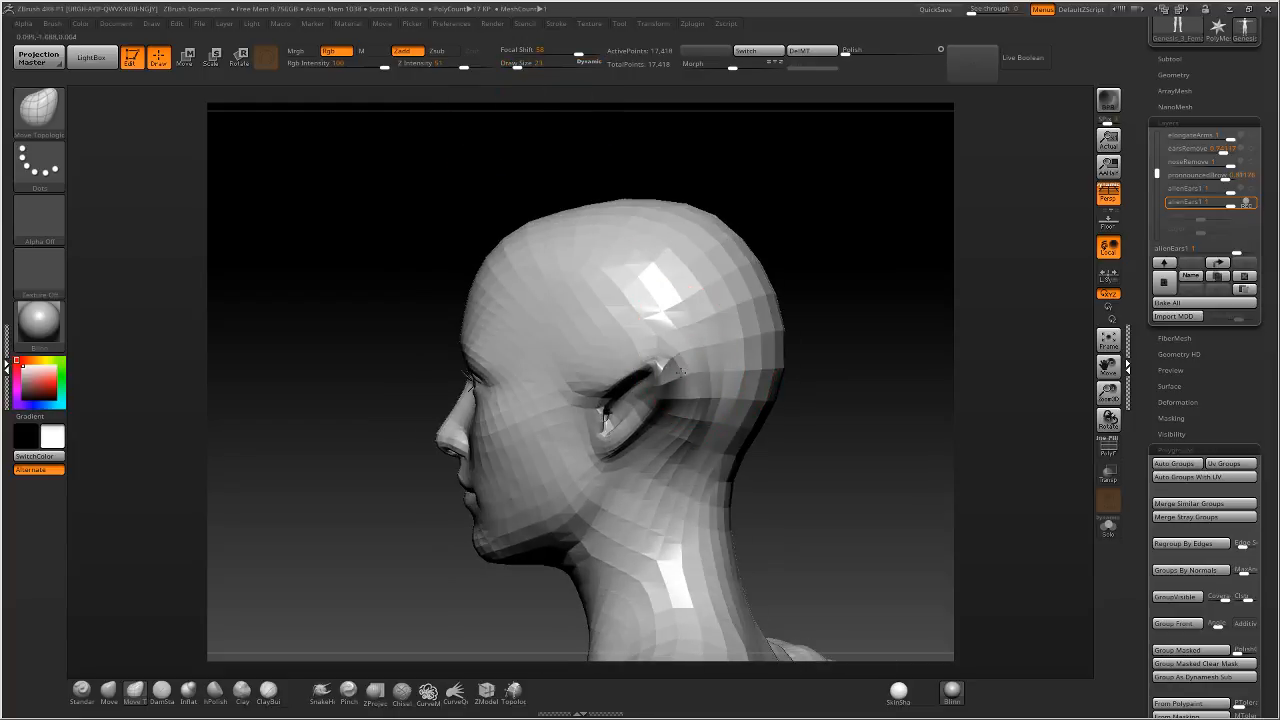
drag(525, 70, 575, 70)
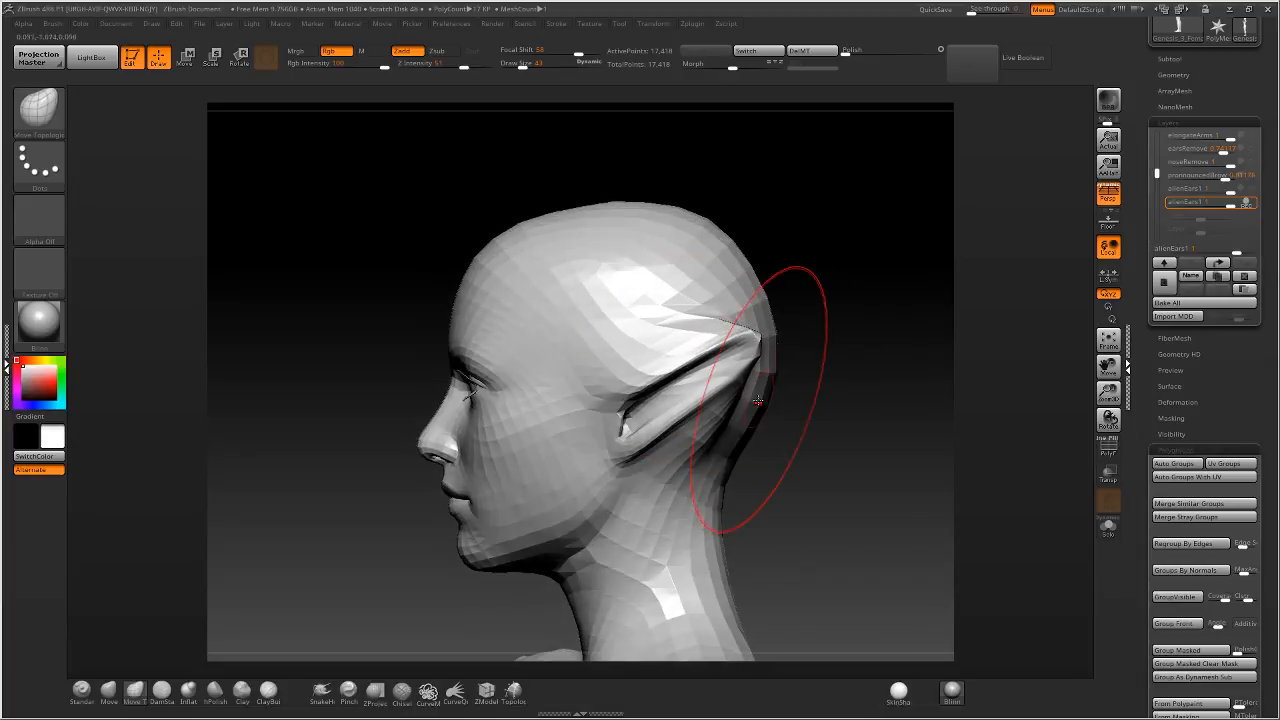
mouse_move(750, 385)
mouse_down()
mouse_move(760, 322)
mouse_move(728, 312)
mouse_move(743, 348)
mouse_move(774, 370)
mouse_move(786, 350)
mouse_up()
shift+drag(733, 302, 749, 290)
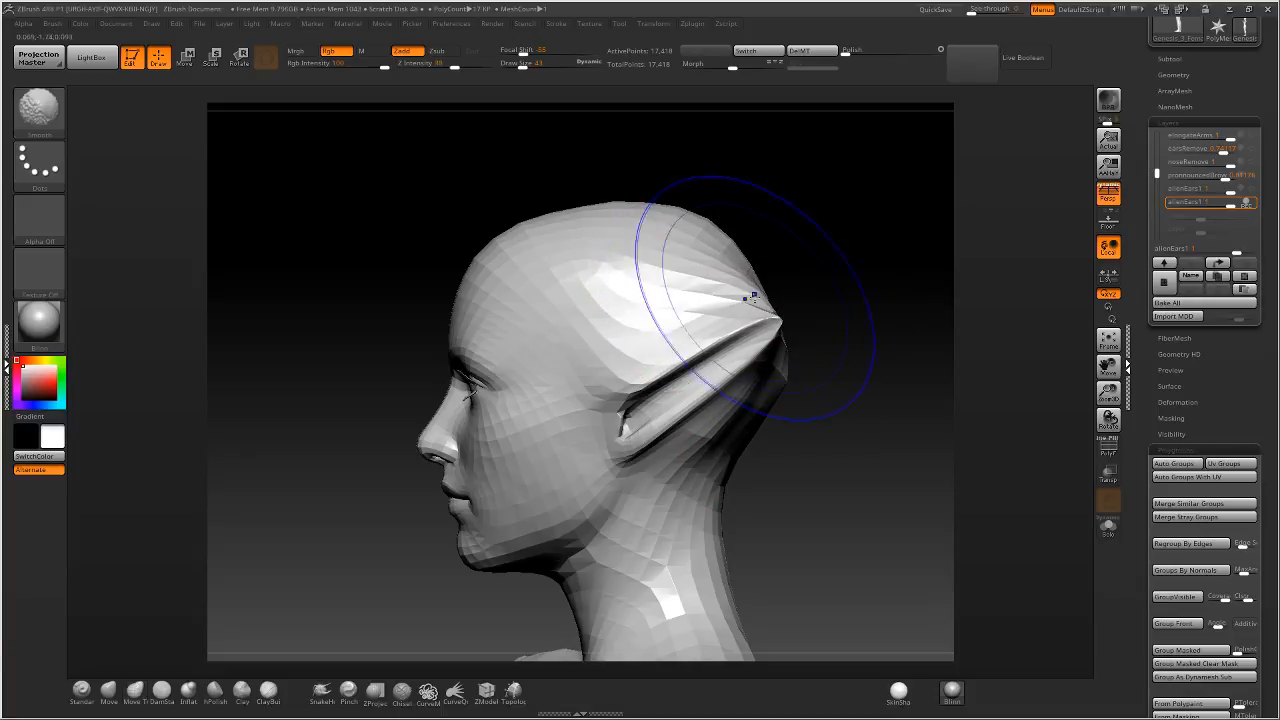
shift+drag(786, 372, 769, 332)
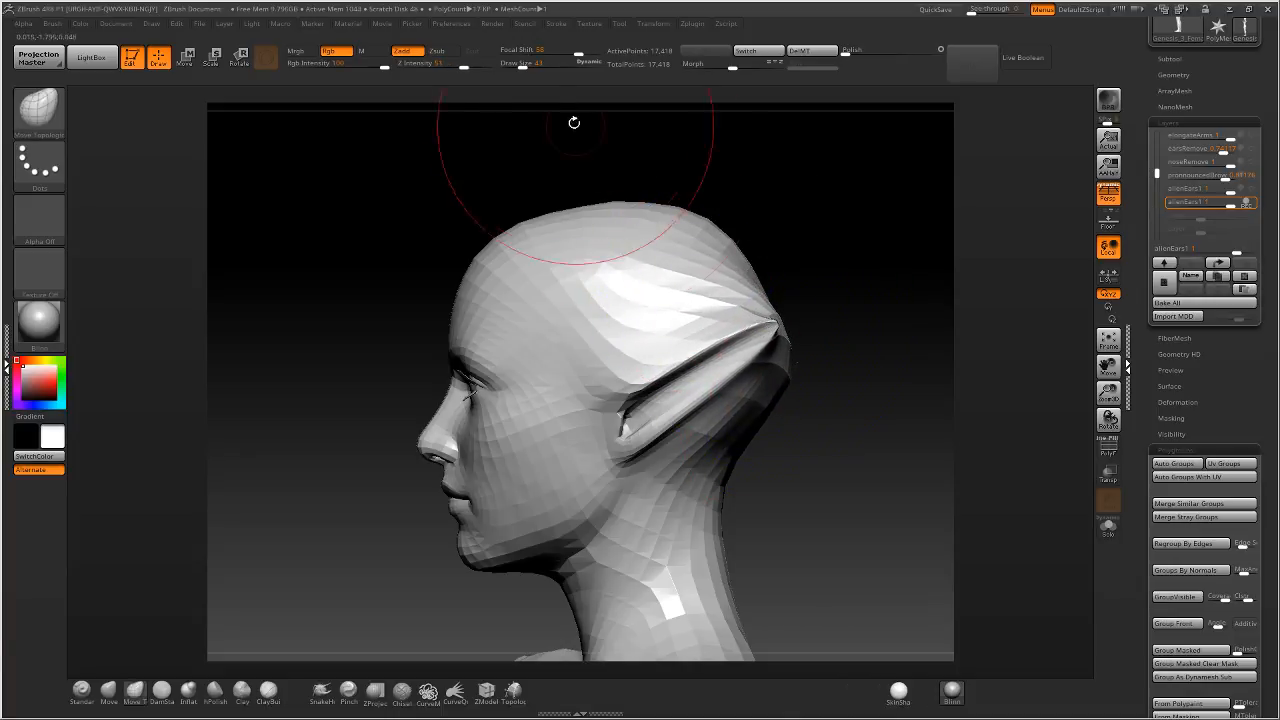
Isolate the stretched ears with an inverted, blurred mask and polish their unmasked surface.
drag(524, 66, 519, 66)
mouse_move(542, 260)
right_down()
mouse_move(684, 343)
mouse_move(651, 357)
mouse_move(650, 335)
mouse_move(690, 318)
mouse_move(686, 288)
mouse_move(786, 251)
mouse_move(846, 254)
right_up()
key(ctrl+shift)
key(ctrl)
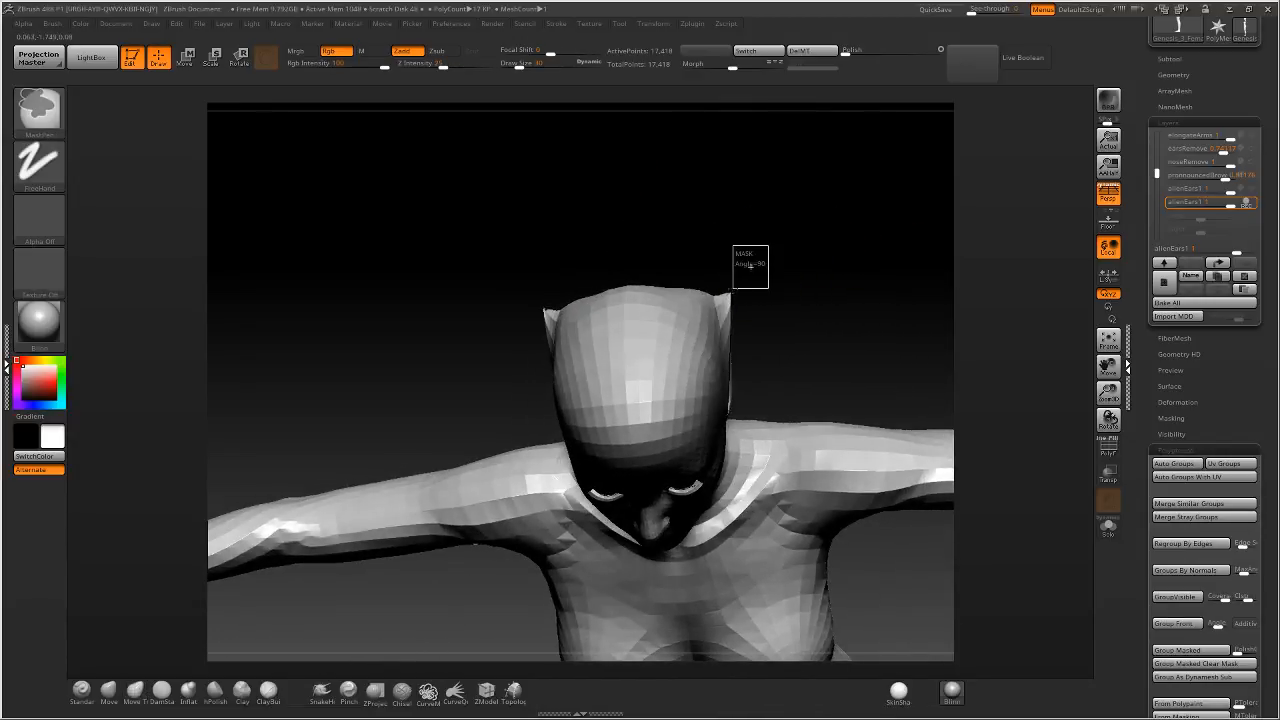
ctrl+drag(719, 315, 708, 346)
ctrl+click(831, 303)
ctrl+click(691, 371)
mouse_move(866, 50)
mouse_down()
mouse_move(903, 50)
mouse_move(870, 46)
mouse_move(889, 50)
mouse_up()
Polish the unmasked ear area further and clear the mask.
right_drag(882, 250, 788, 345)
alt+right_drag(809, 417, 803, 340)
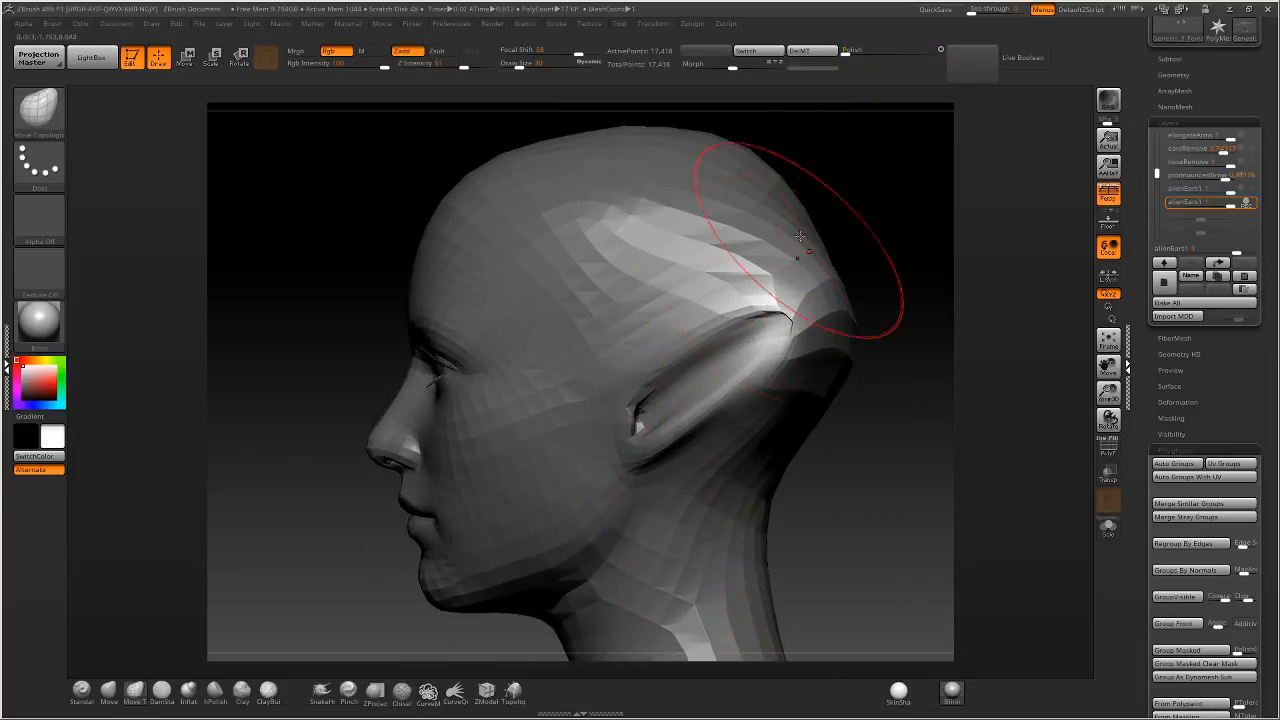
drag(851, 50, 873, 46)
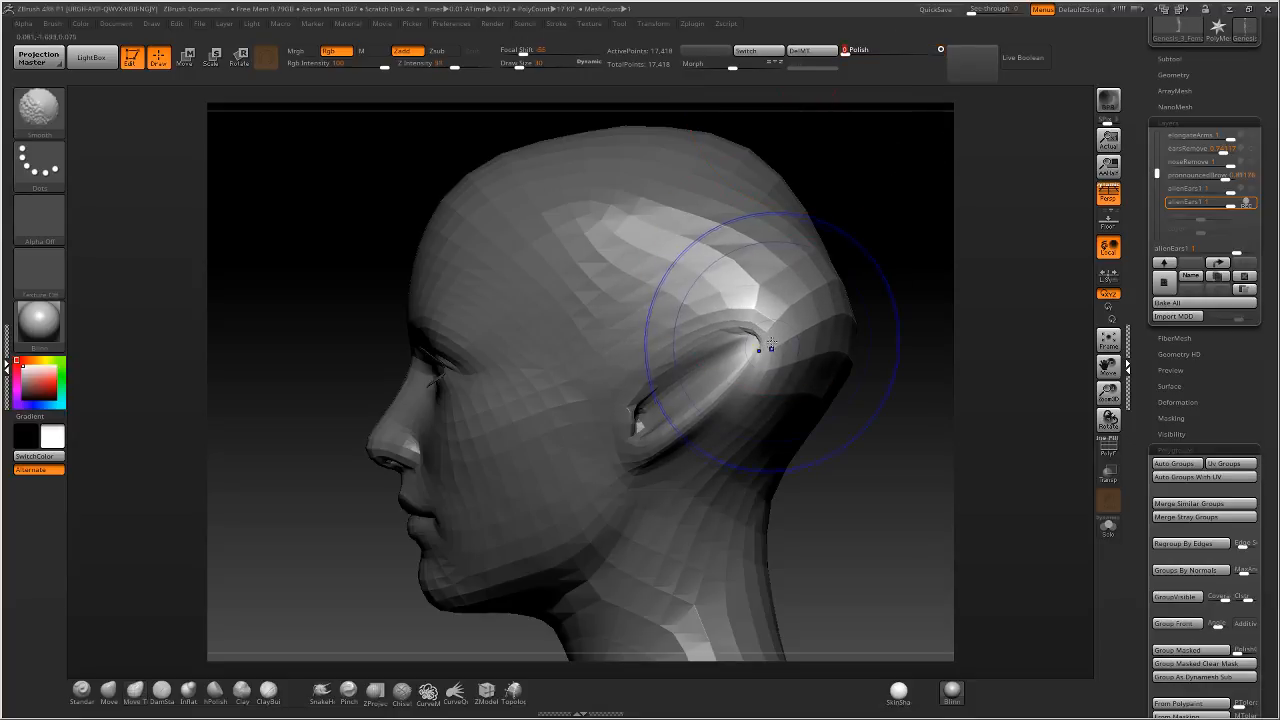
shift+drag(760, 341, 765, 335)
key(ctrl+z)
drag(847, 50, 868, 50)
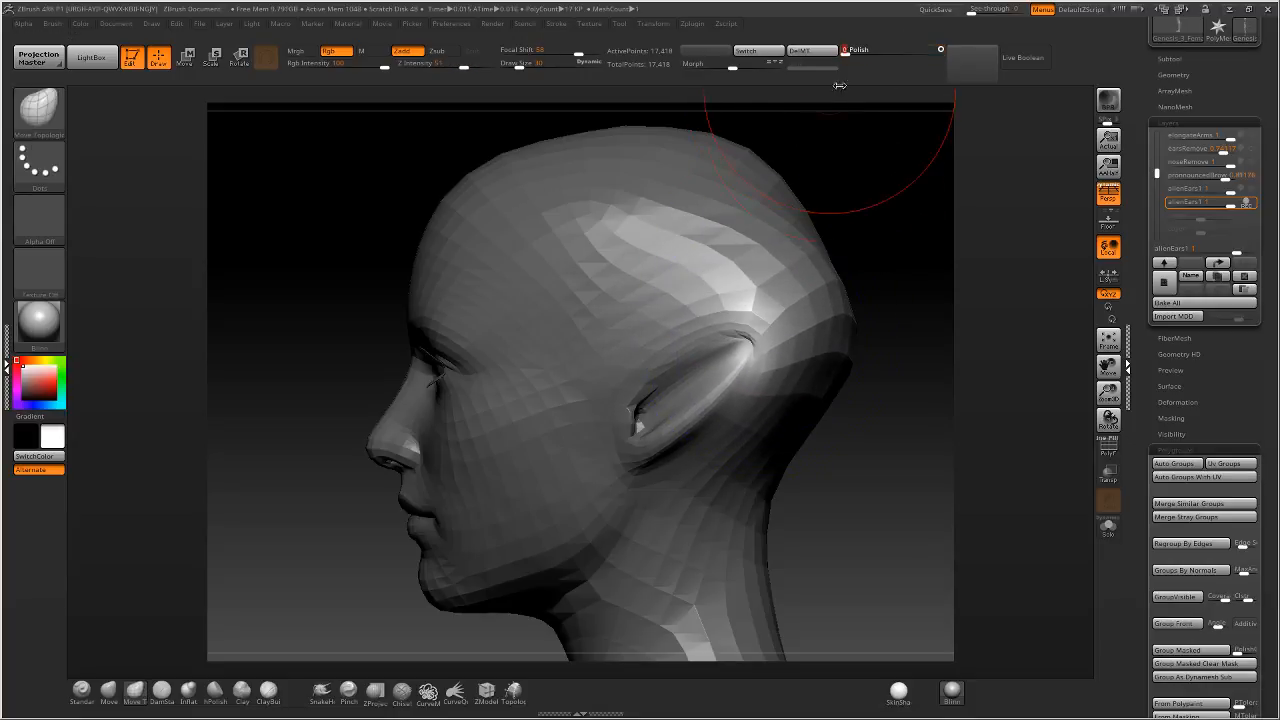
ctrl+drag(832, 153, 850, 178)
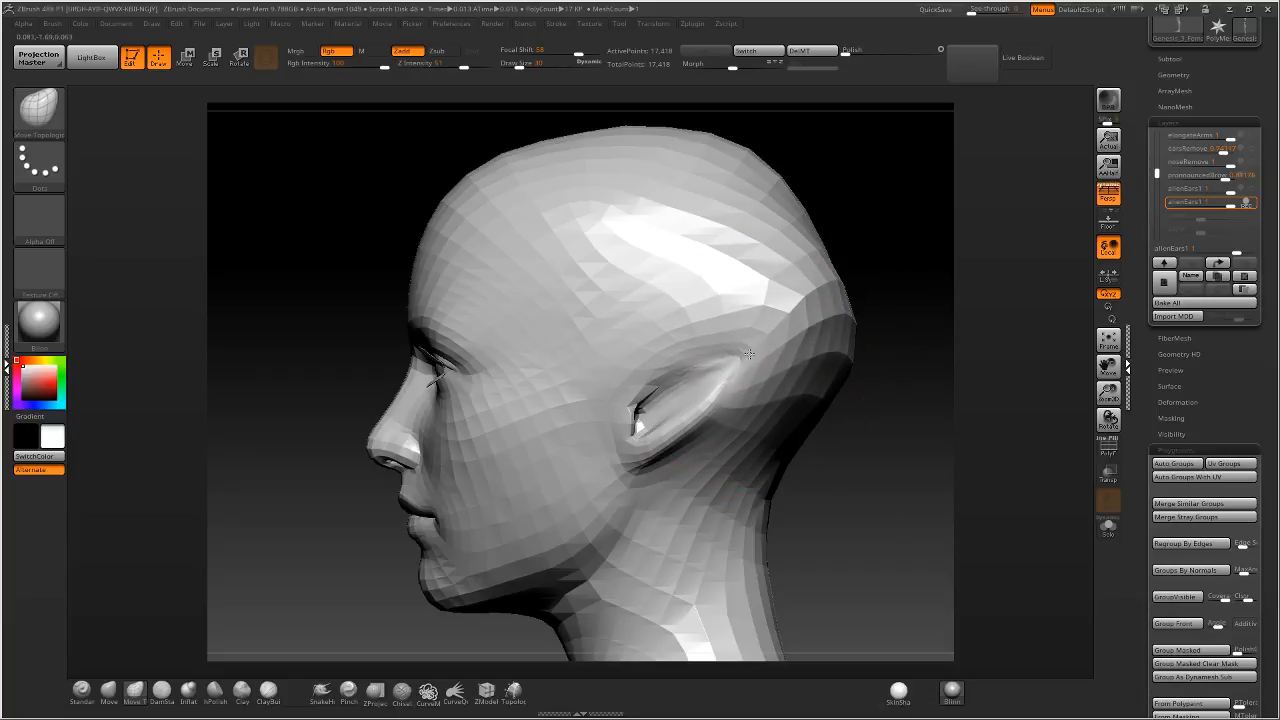
Smooth the ear tip and its transition into the back of the skull.
shift+drag(762, 346, 750, 325)
mouse_move(742, 309)
shift+right_down()
mouse_move(797, 311)
mouse_move(806, 352)
mouse_move(790, 379)
mouse_move(668, 330)
shift+right_up()
mouse_move(780, 374)
shift+mouse_down()
mouse_move(794, 380)
mouse_move(784, 362)
shift+mouse_up()
mouse_move(740, 330)
right_down()
mouse_move(779, 305)
mouse_move(745, 330)
right_up()
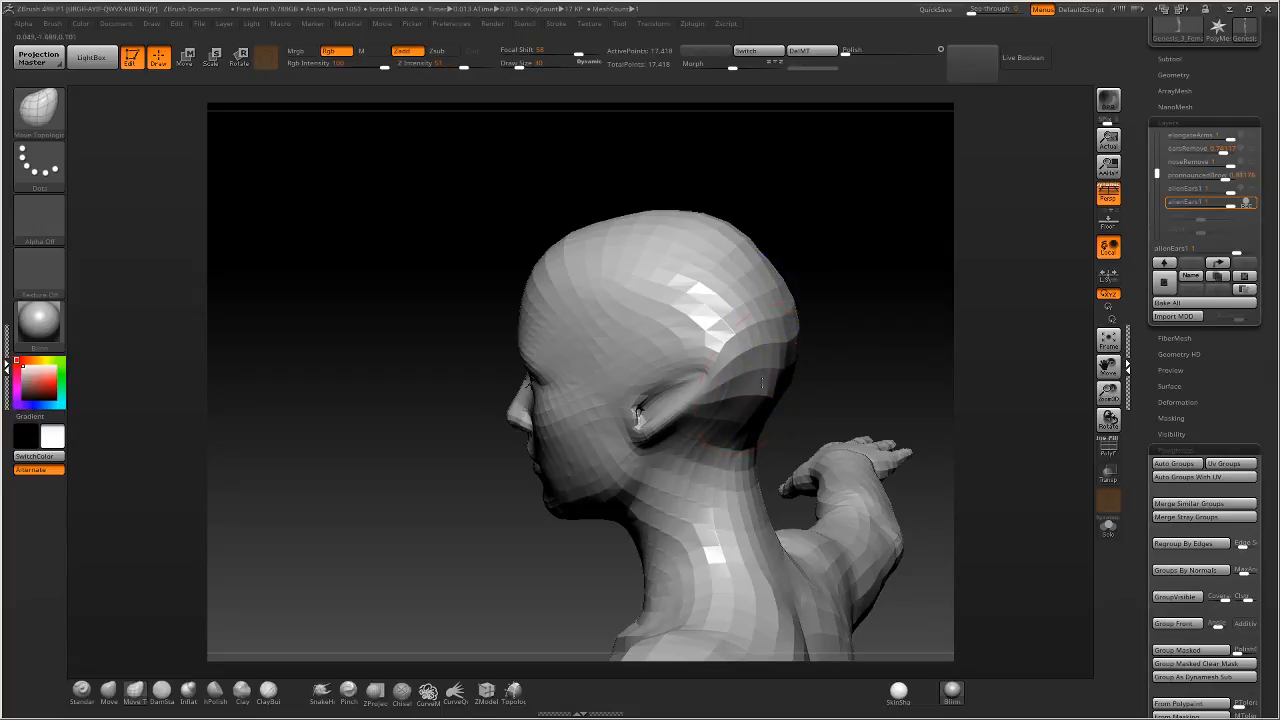
shift+right_drag(747, 351, 711, 326)
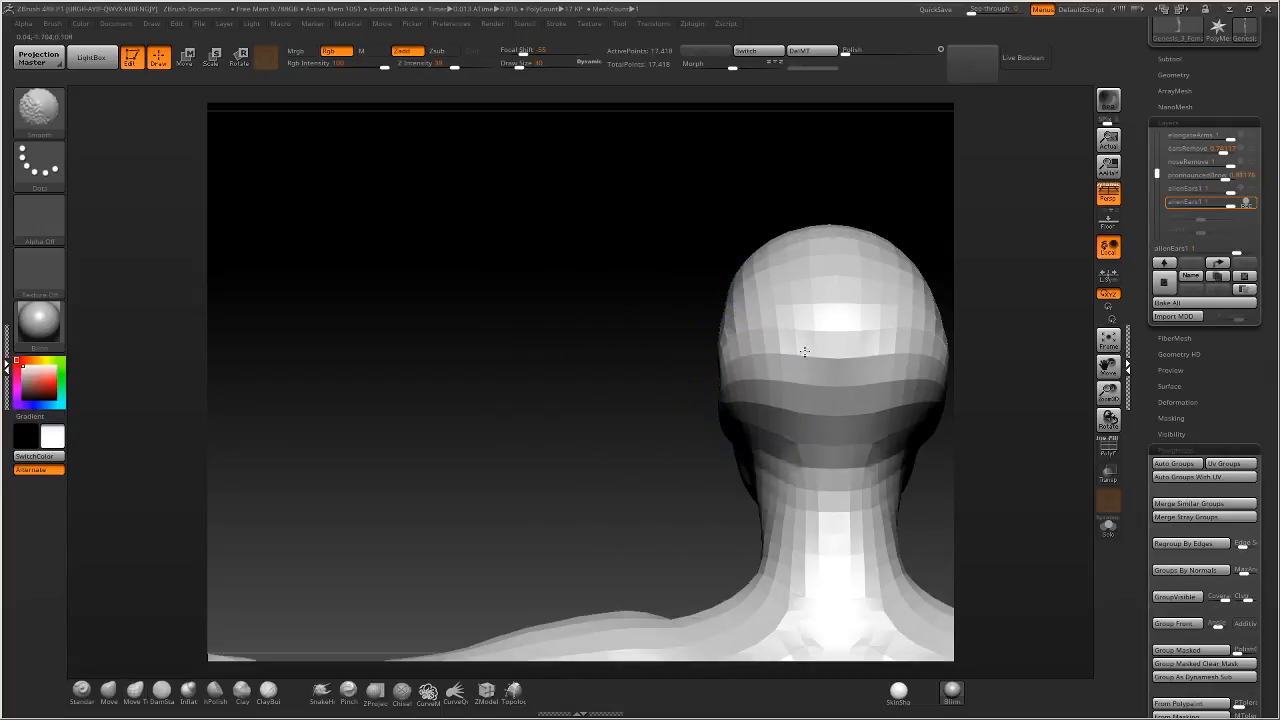
mouse_move(797, 348)
alt+right_down()
mouse_move(736, 317)
mouse_move(757, 314)
mouse_move(745, 350)
alt+right_up()
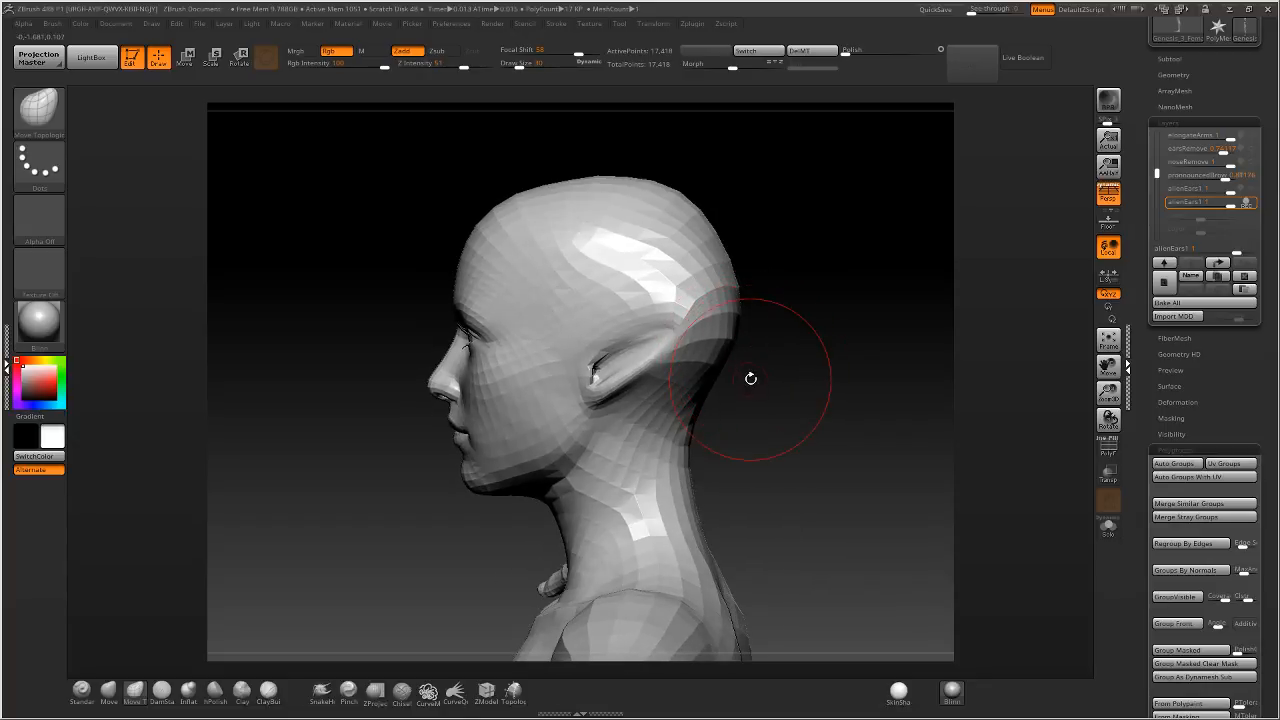
right_drag(789, 303, 662, 336)
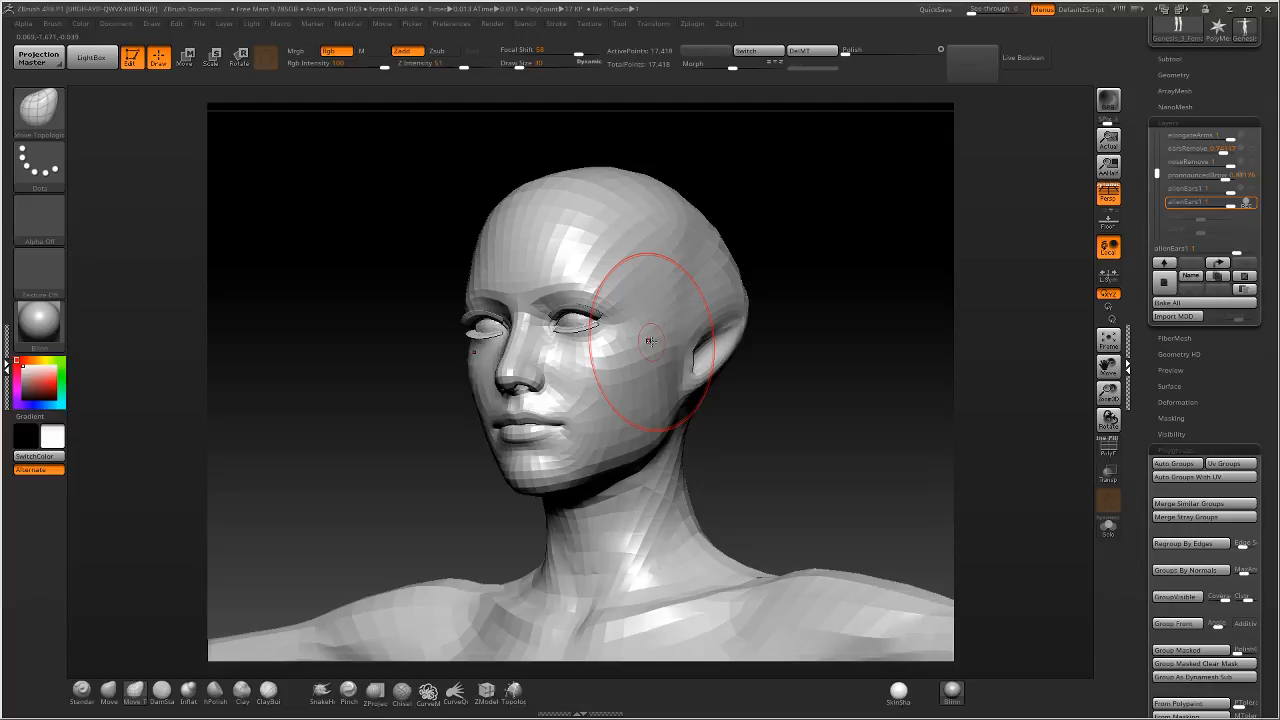
mouse_move(649, 341)
right_down()
mouse_move(580, 335)
mouse_move(700, 286)
right_up()
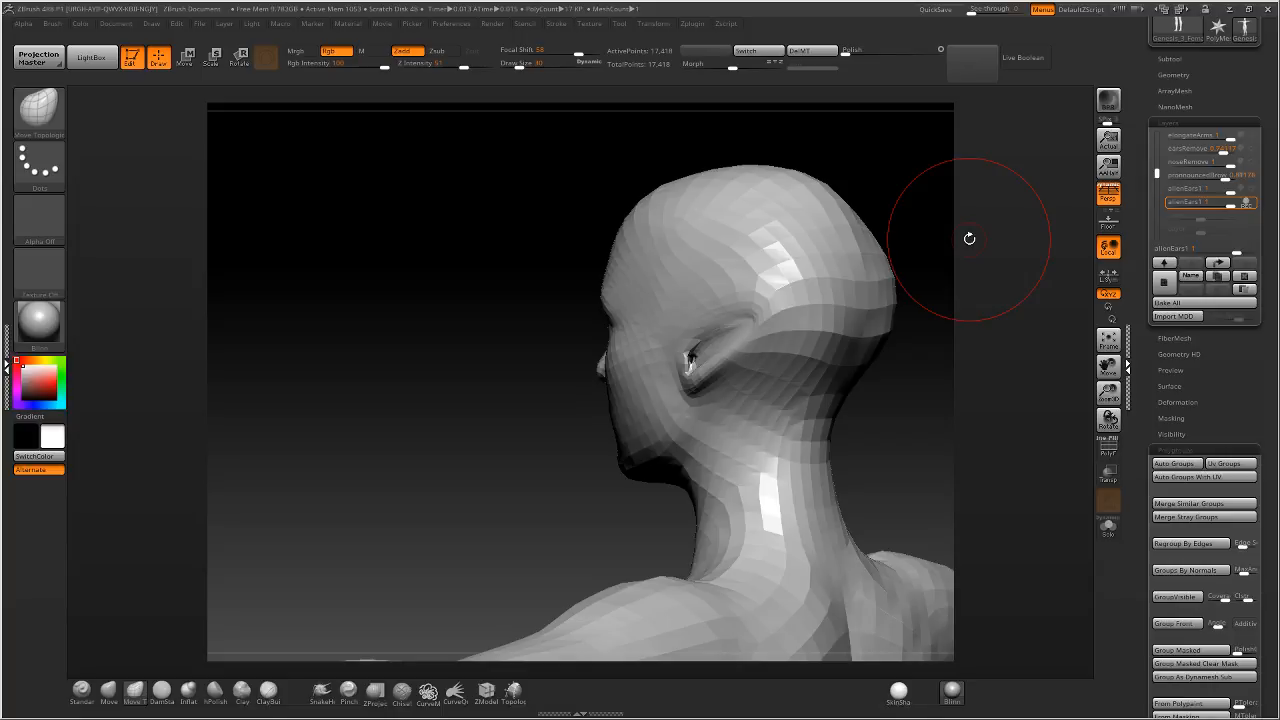
Rename the duplicated sculpt layer as alienEars2.
drag(969, 238, 849, 294)
click(1192, 278)
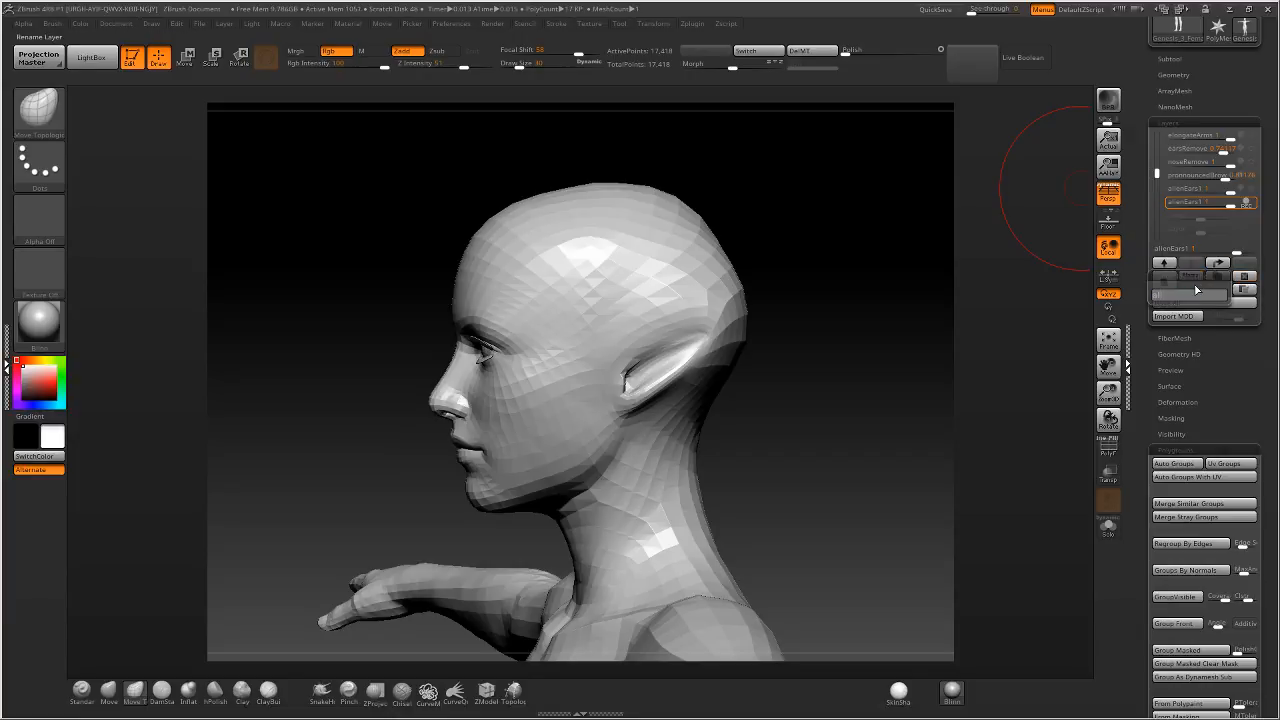
text(alienEars2)
key(Return)
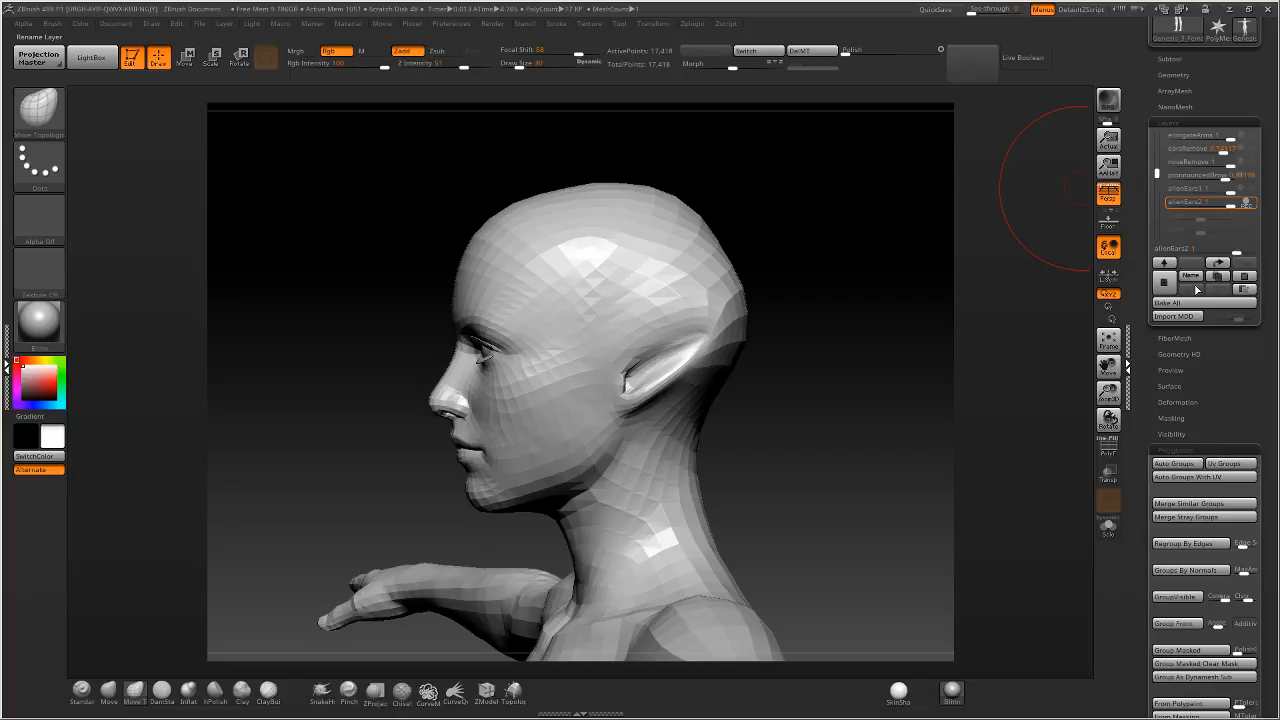
Stop recording alienEars2 and add a new sculpt layer for another ear shape.
drag(934, 292, 1024, 291)
click(1252, 203)
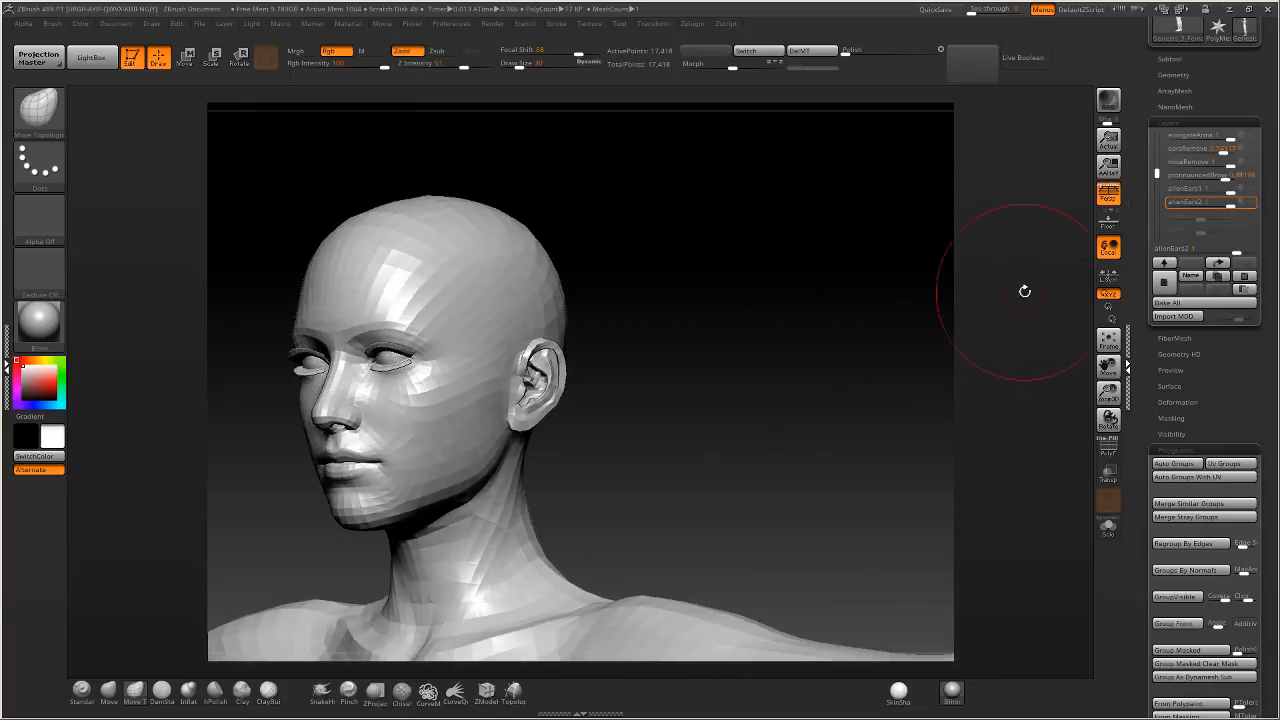
click(1164, 285)
Pull the normal ears outward into long sideways points with Move Topological and smooth their surface.
drag(734, 349, 766, 331)
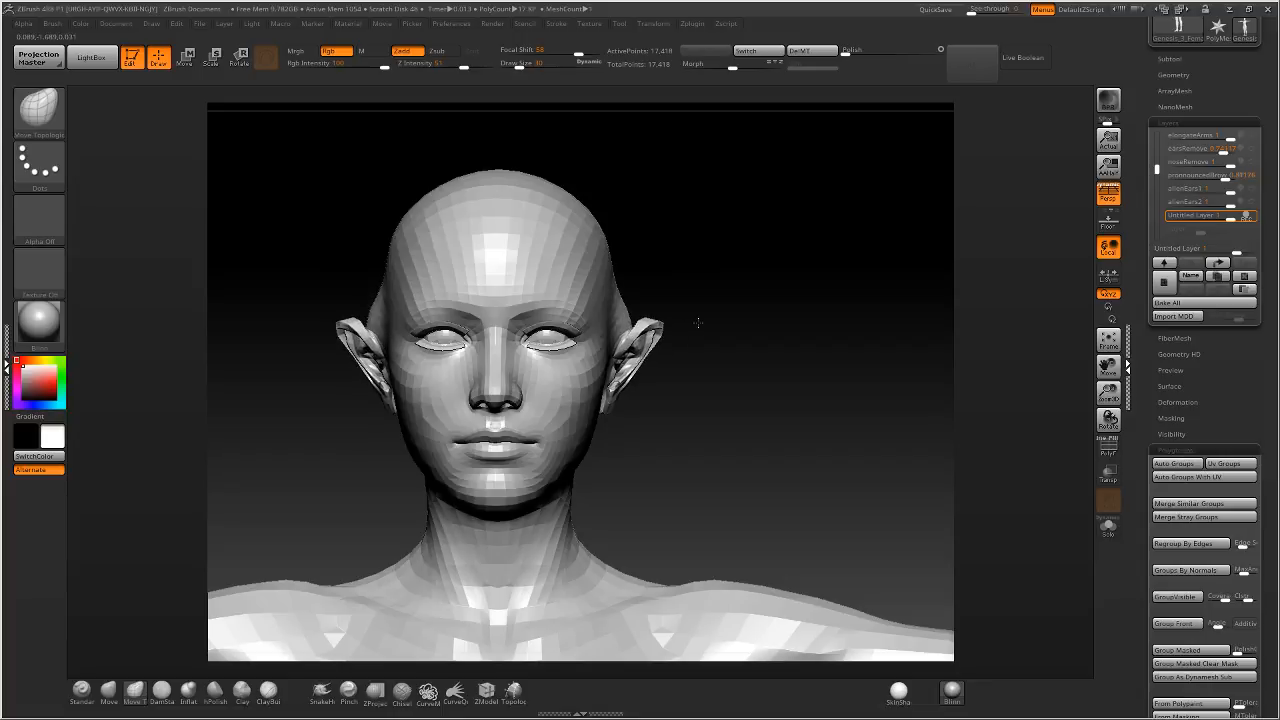
drag(654, 332, 658, 330)
mouse_move(636, 376)
mouse_down()
mouse_move(652, 382)
mouse_move(624, 404)
mouse_up()
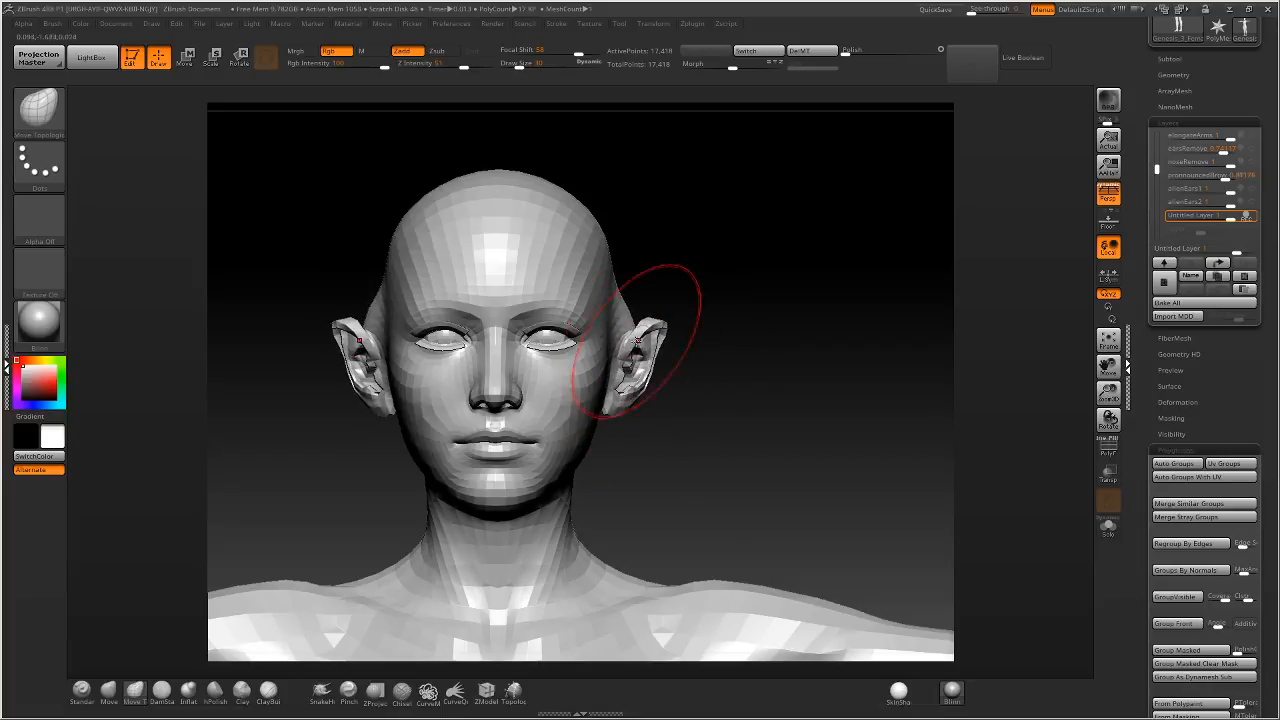
mouse_move(638, 340)
mouse_down()
mouse_move(643, 314)
mouse_move(622, 320)
mouse_move(740, 326)
mouse_move(700, 362)
mouse_move(640, 372)
mouse_move(672, 378)
mouse_move(663, 391)
mouse_up()
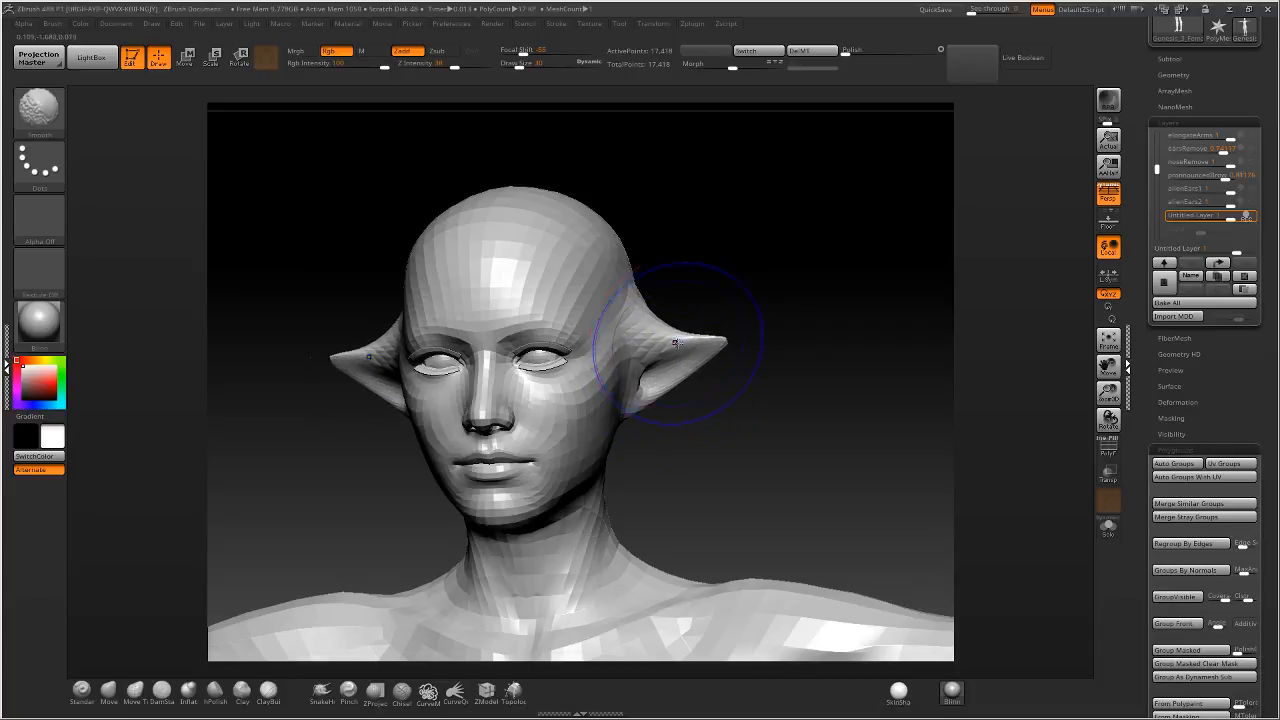
Build up the ear's upper edge with ClayBuildup at draw size 11 and smooth the stroke into the surface.
right_drag(675, 343, 624, 346)
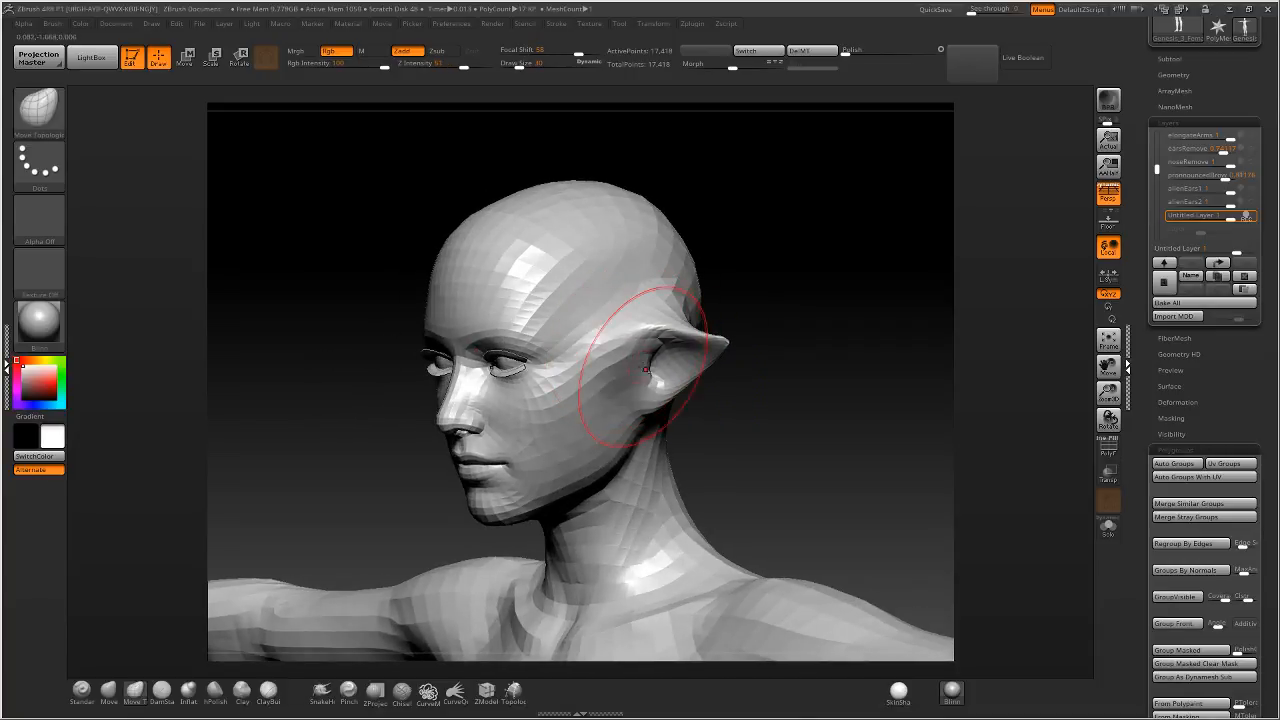
drag(538, 66, 515, 66)
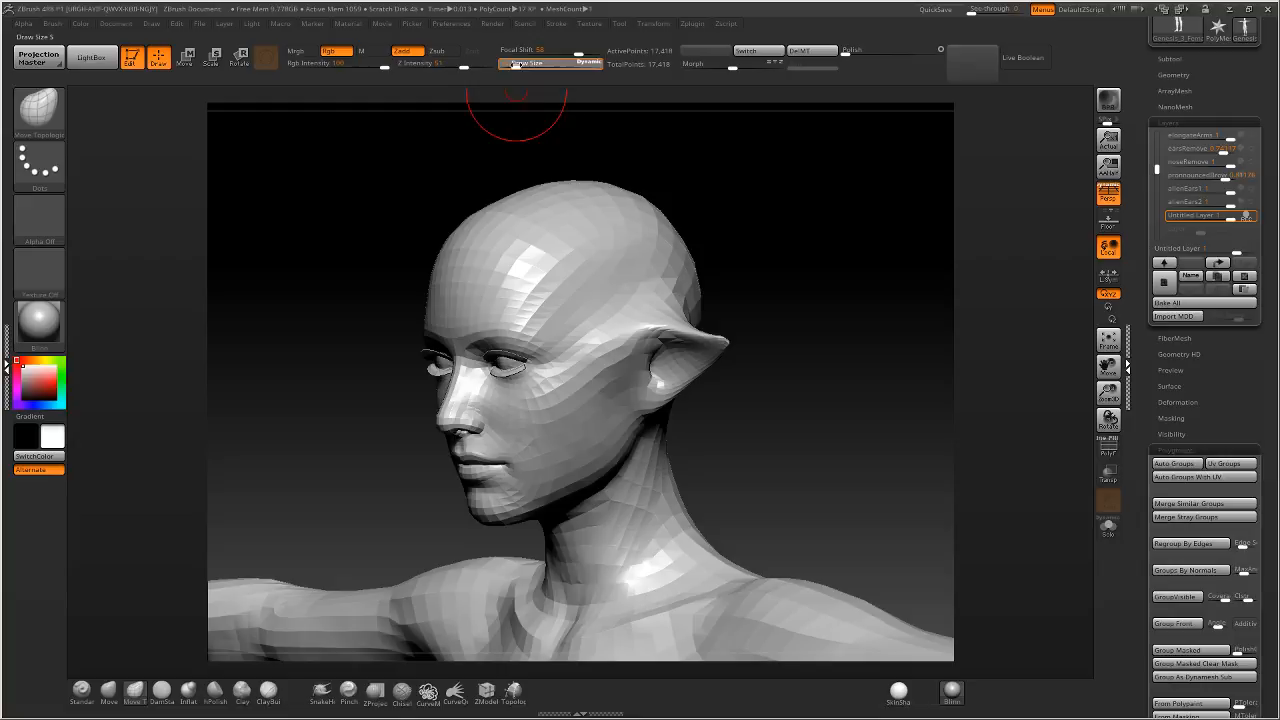
click(272, 689)
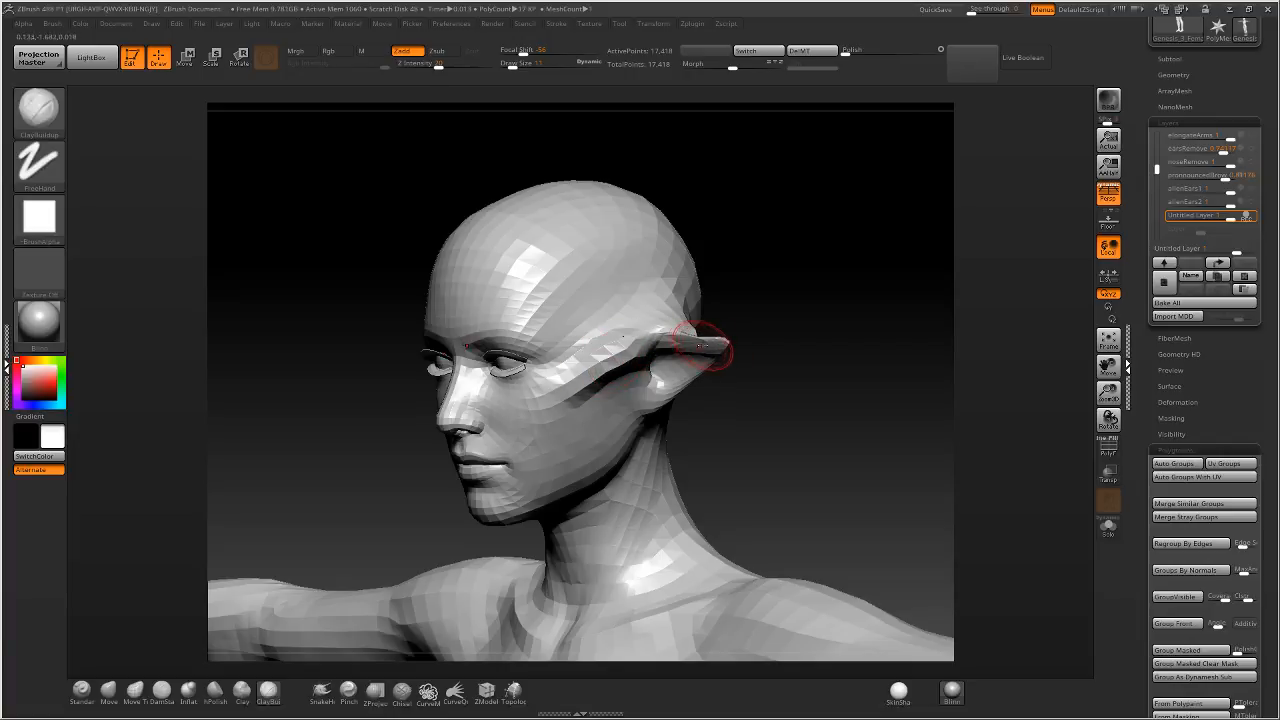
key(shift)
shift+drag(668, 343, 578, 378)
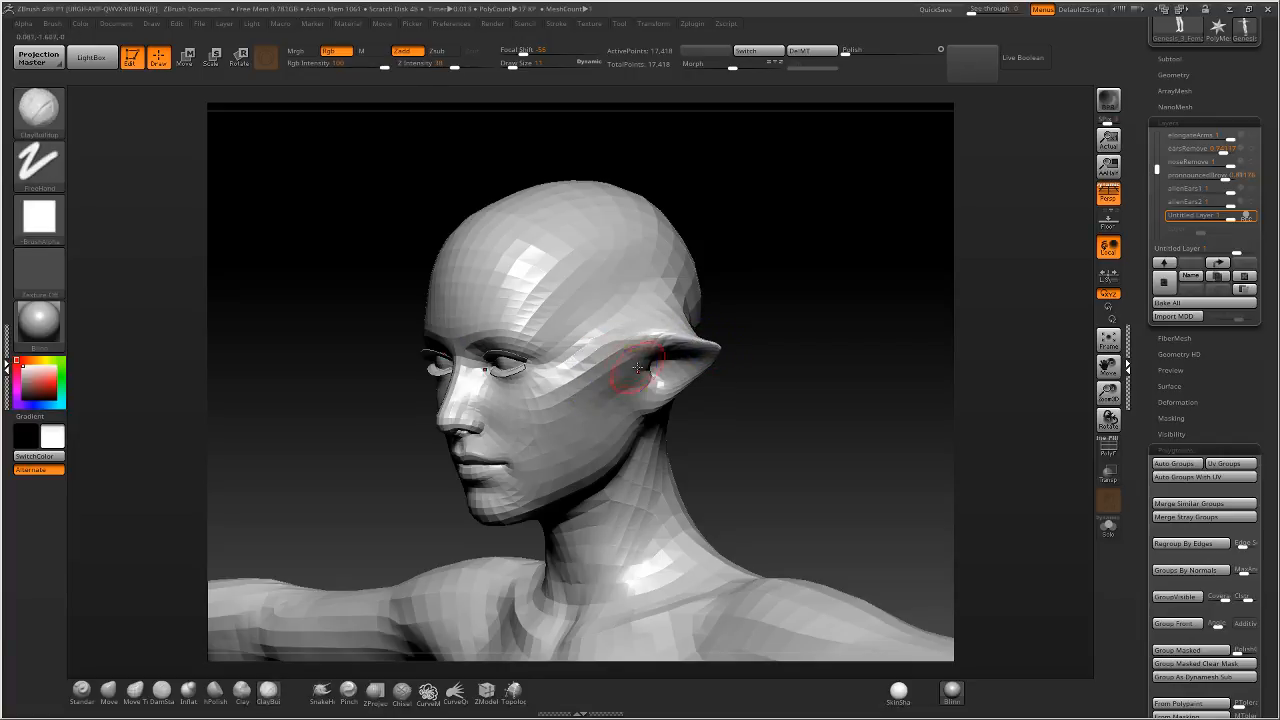
right_drag(655, 374, 640, 345)
right_drag(698, 312, 676, 318)
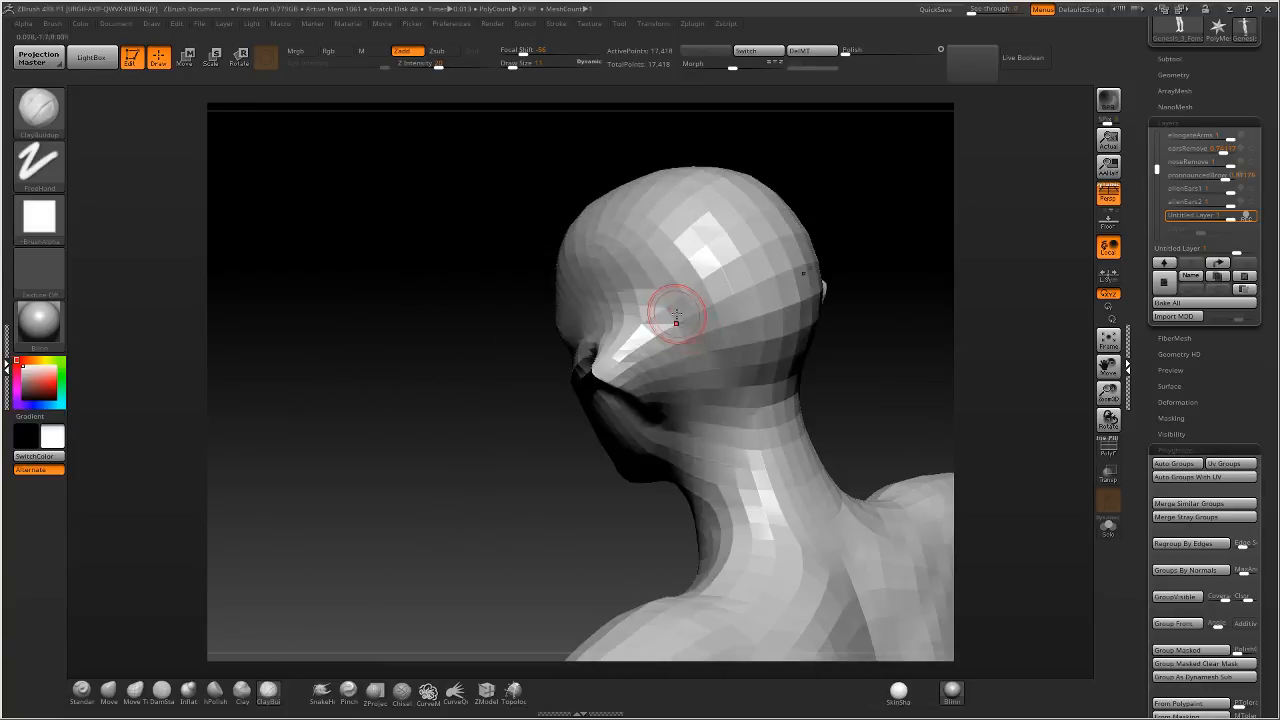
click(508, 66)
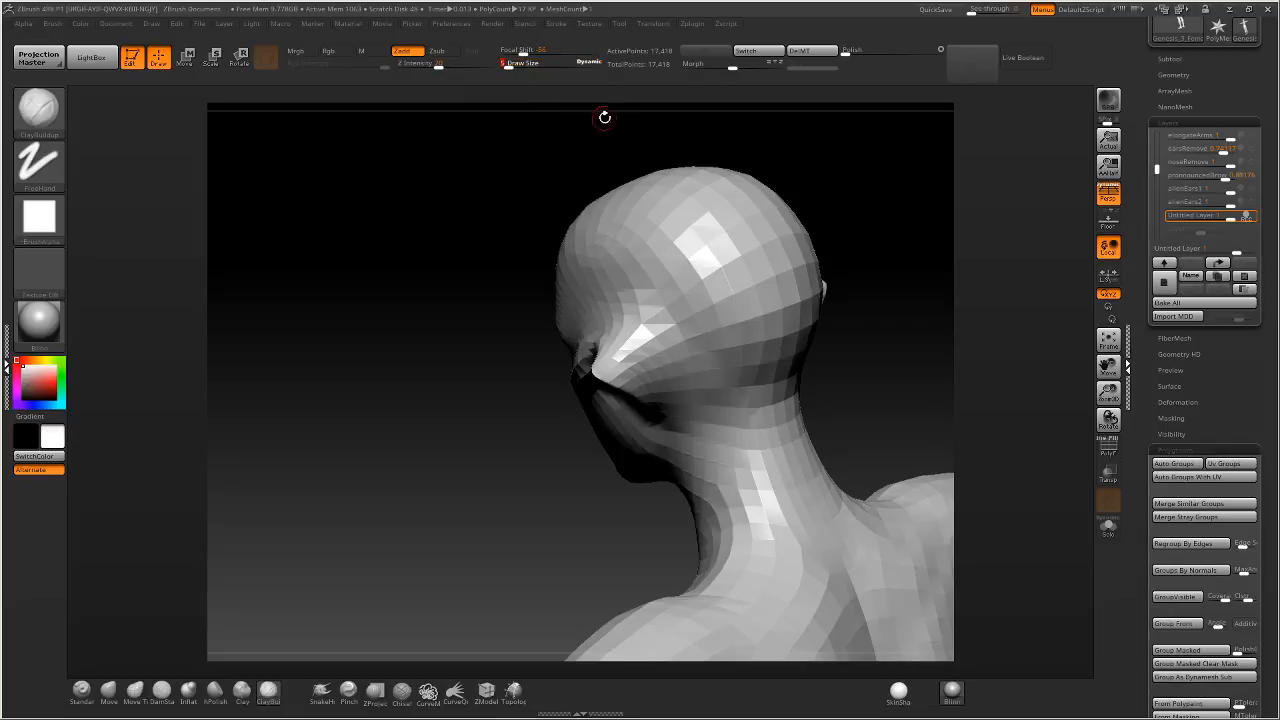
ctrl+shift+click(659, 226)
ctrl+shift+drag(443, 226, 386, 397)
ctrl+shift+click(596, 316)
ctrl+click(420, 399)
ctrl+shift+click(417, 471)
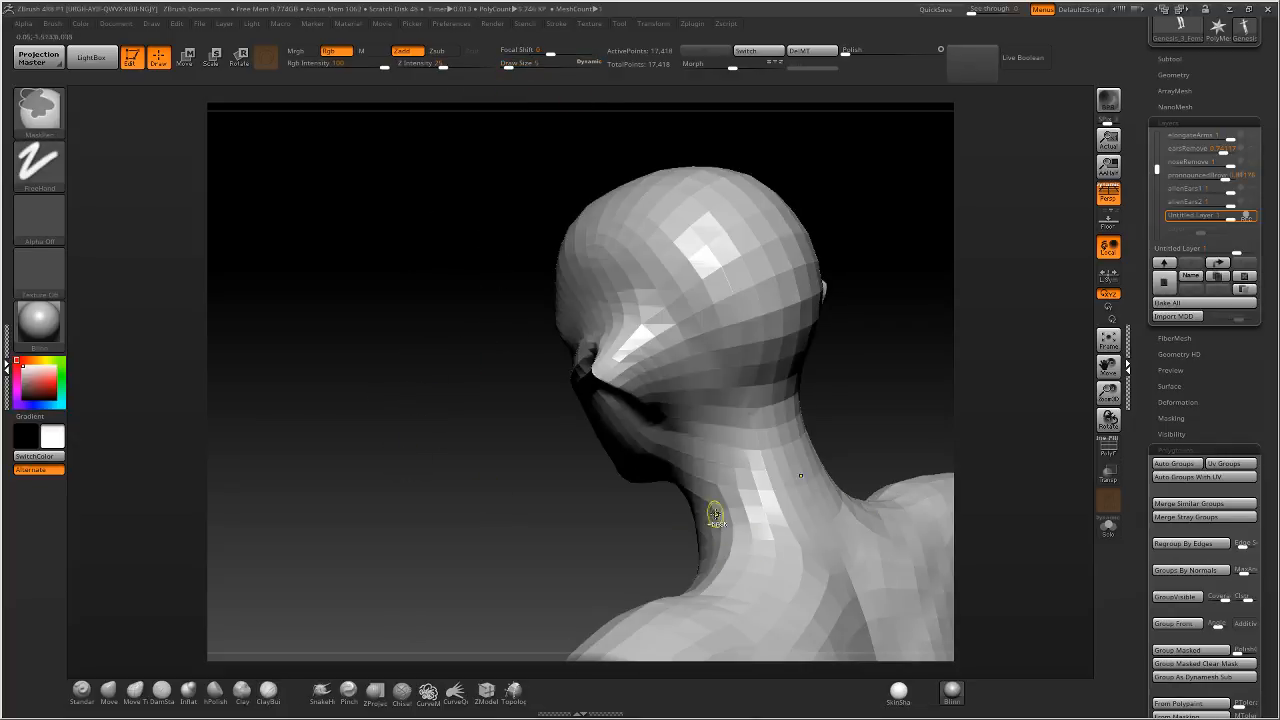
mouse_move(621, 506)
mouse_down()
mouse_move(574, 520)
mouse_move(538, 420)
mouse_up()
Build up the area behind the ear with ClayBuildup at draw size 11 and smooth the back and tip of the ear.
drag(508, 67, 512, 68)
drag(552, 184, 508, 180)
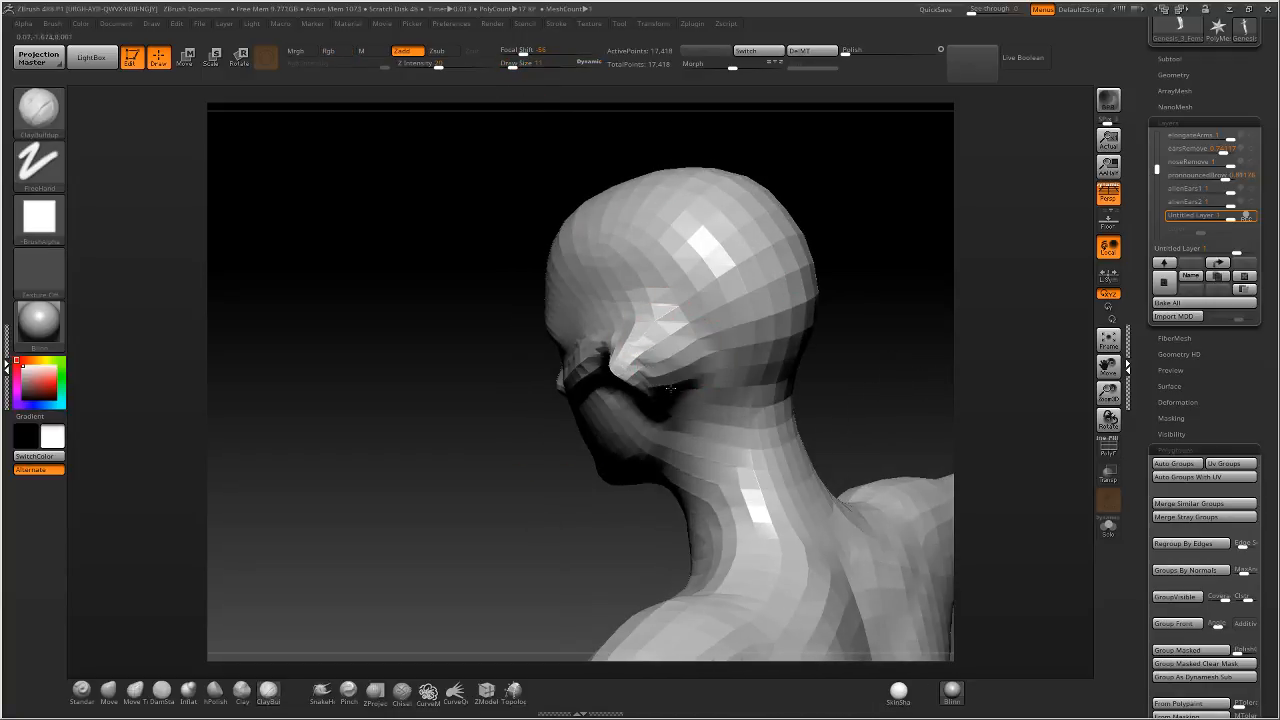
key(shift)
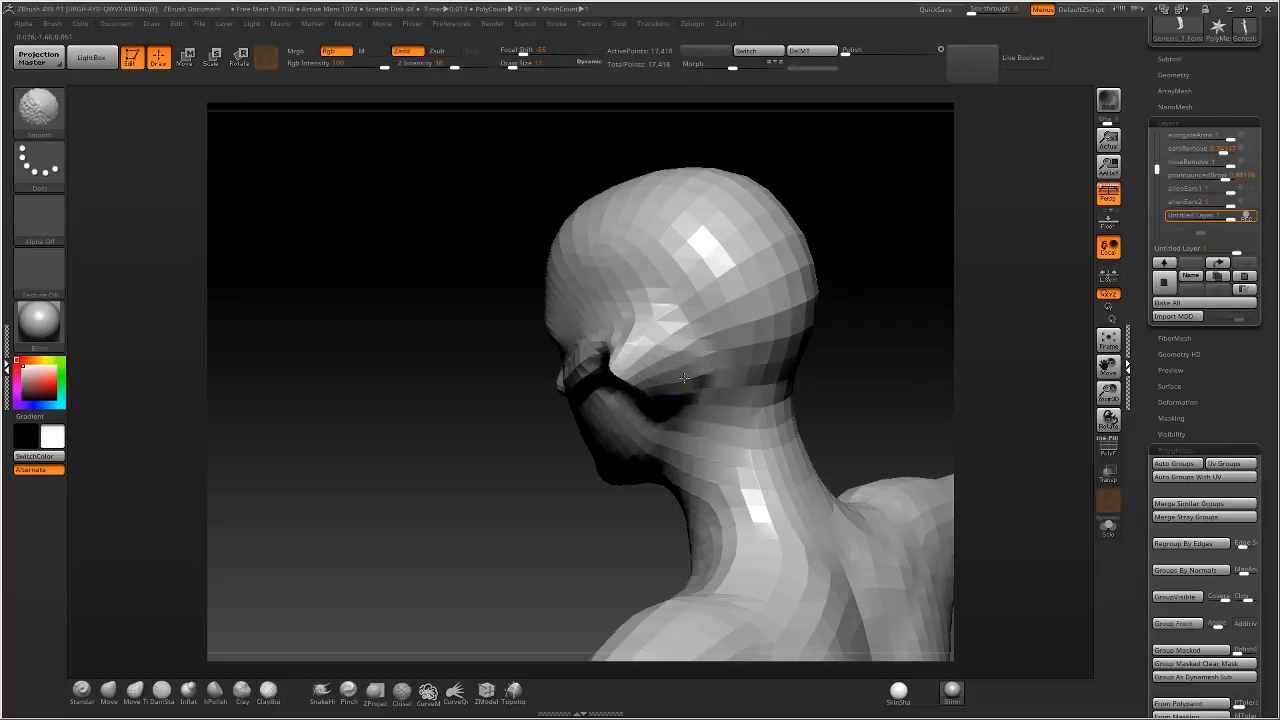
mouse_move(684, 378)
shift+mouse_down()
mouse_move(646, 334)
mouse_move(680, 368)
shift+mouse_up()
mouse_move(515, 305)
mouse_down()
mouse_move(709, 309)
mouse_move(716, 322)
mouse_up()
key(shift)
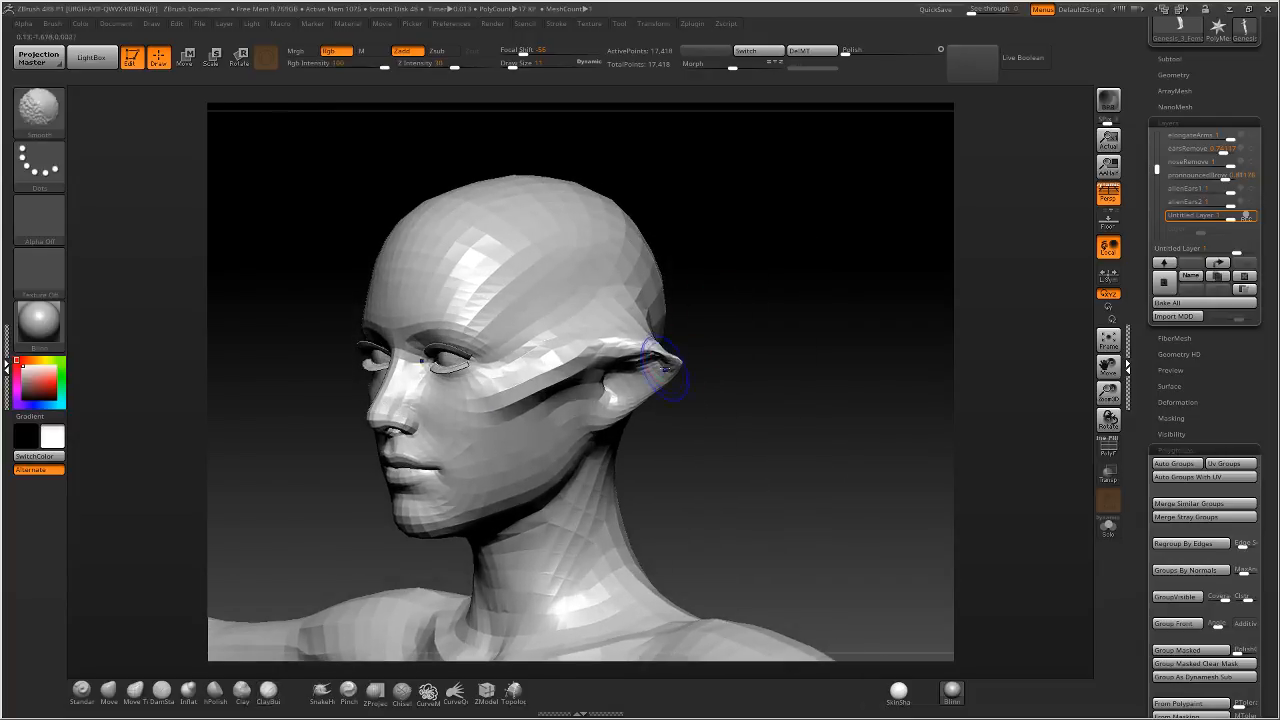
mouse_move(657, 360)
shift+mouse_down()
mouse_move(713, 313)
mouse_move(663, 329)
shift+mouse_up()
Thicken the ear's upper edge and tip with the Inflate brush and smooth the lower edge.
click(188, 689)
drag(314, 609, 635, 355)
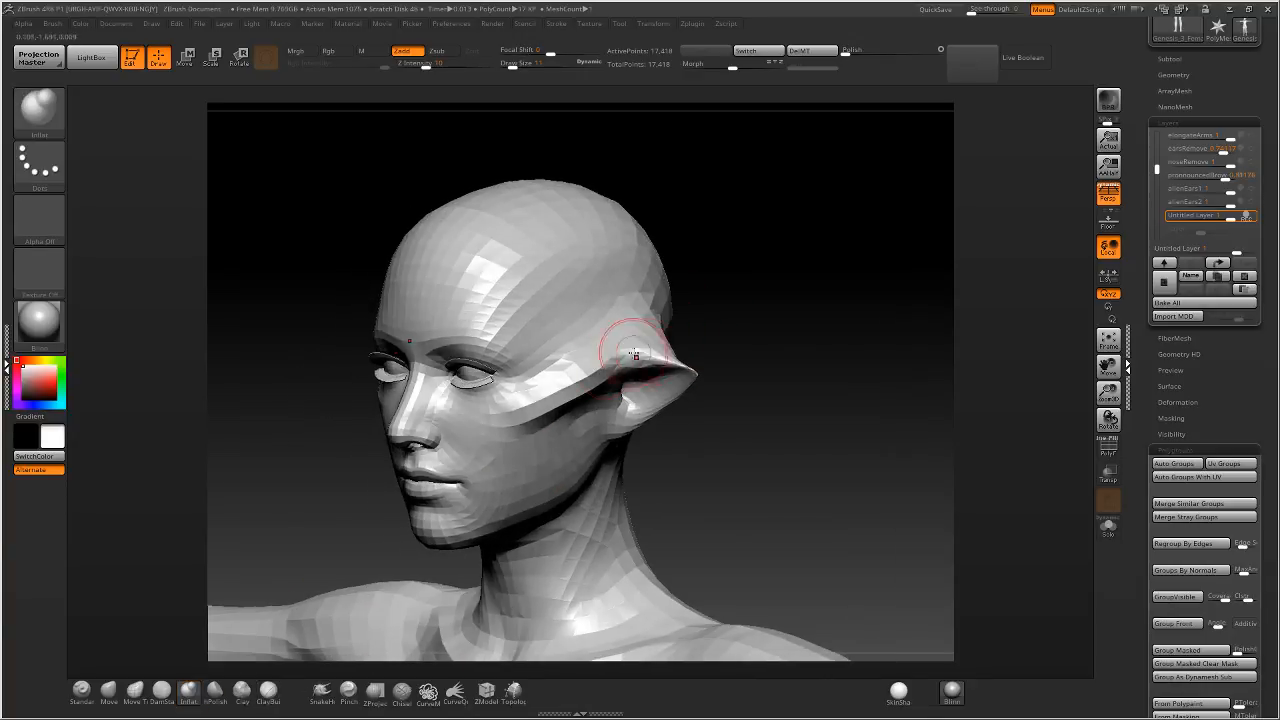
mouse_move(850, 360)
mouse_down()
mouse_move(662, 366)
mouse_move(720, 484)
mouse_up()
shift+drag(703, 436, 692, 447)
shift+drag(702, 430, 669, 370)
mouse_move(530, 385)
mouse_down()
mouse_move(640, 380)
mouse_move(675, 368)
mouse_move(646, 354)
mouse_move(660, 355)
mouse_up()
right_drag(618, 370, 692, 376)
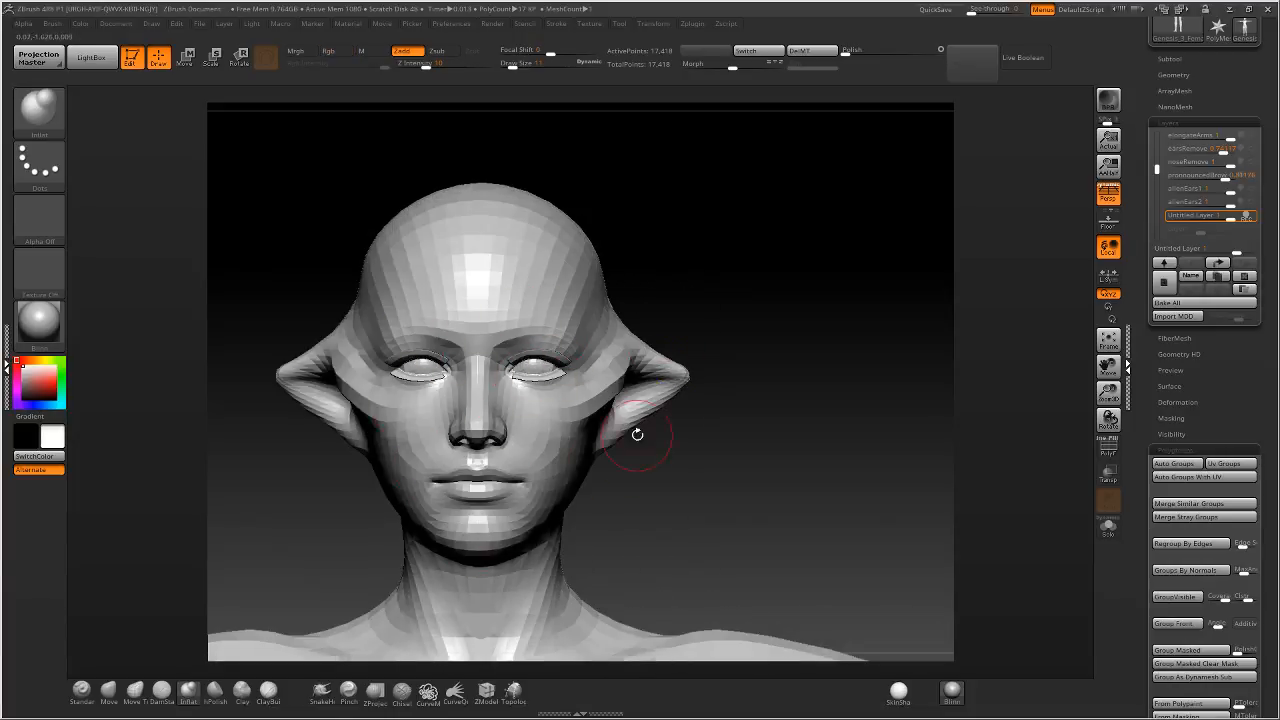
Smooth the inside of the ear hollow and its upper inner rim.
right_drag(634, 434, 590, 416)
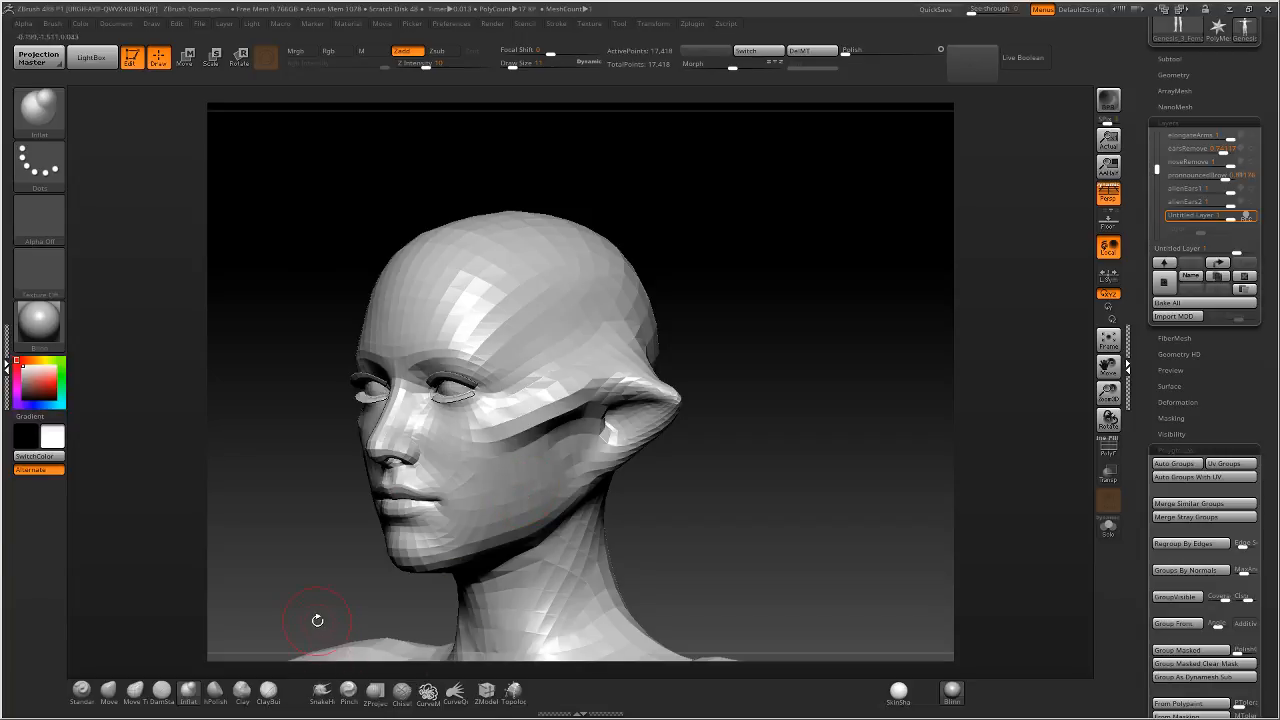
key(shift)
shift+drag(611, 437, 599, 431)
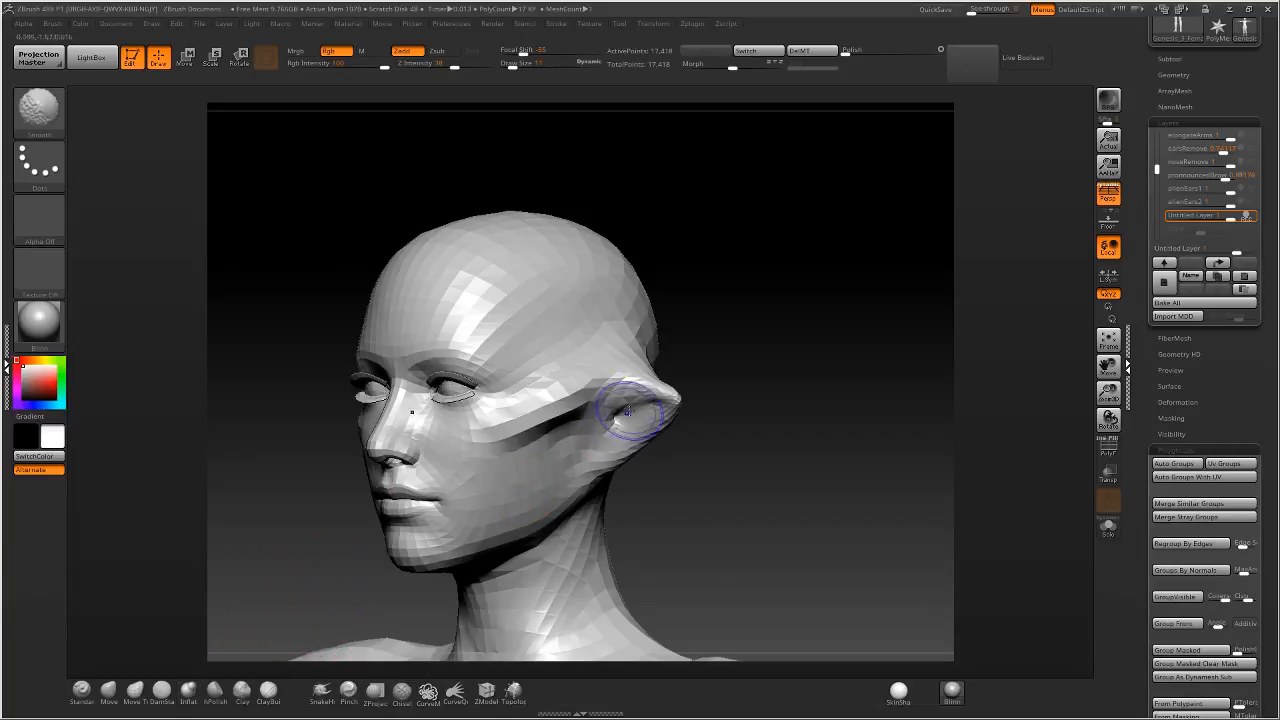
shift+drag(600, 405, 626, 388)
mouse_move(626, 388)
right_down()
mouse_move(666, 383)
mouse_move(597, 303)
right_up()
Pull the pointed ears in toward the head with Move Topological at draw size 25 and smooth their surface.
click(508, 66)
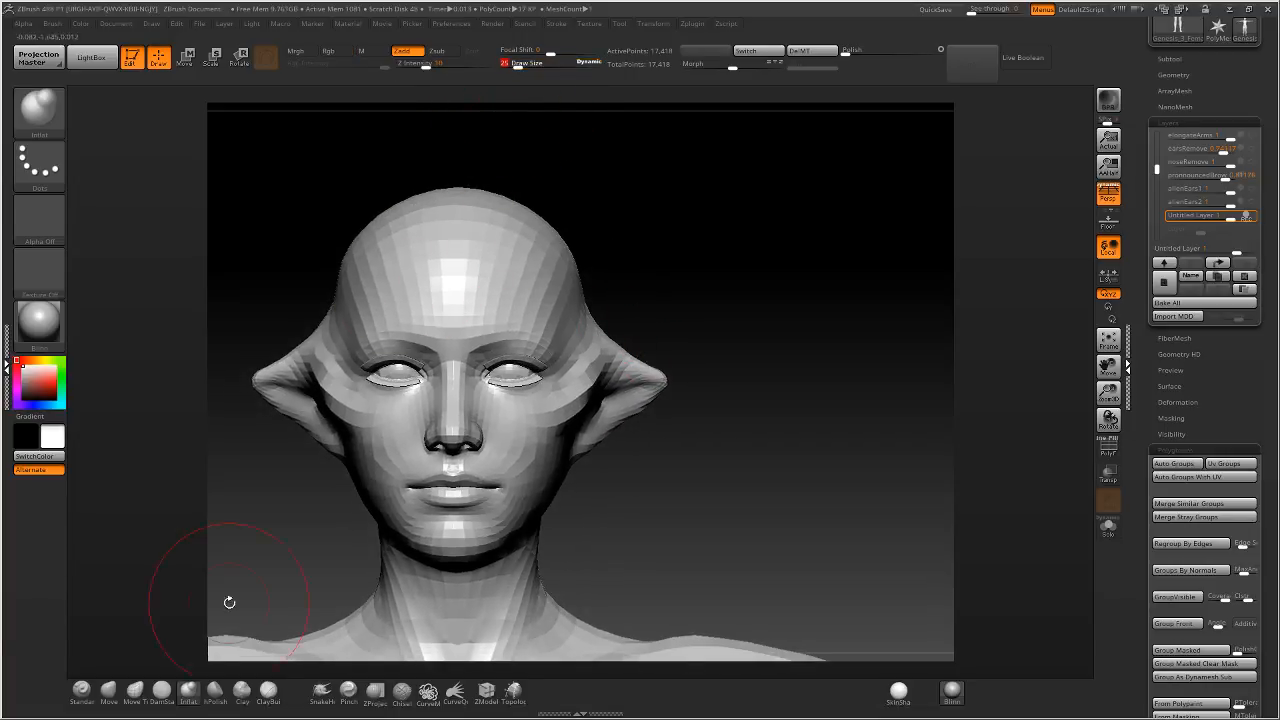
click(134, 689)
drag(643, 373, 658, 425)
drag(603, 460, 608, 469)
mouse_move(652, 426)
mouse_down()
mouse_move(654, 384)
mouse_move(615, 381)
mouse_move(650, 361)
mouse_move(639, 348)
mouse_move(616, 432)
mouse_move(580, 452)
mouse_up()
mouse_move(618, 404)
shift+mouse_down()
mouse_move(591, 437)
mouse_move(600, 428)
shift+mouse_up()
mouse_move(745, 440)
mouse_down()
mouse_move(615, 430)
mouse_move(624, 408)
mouse_up()
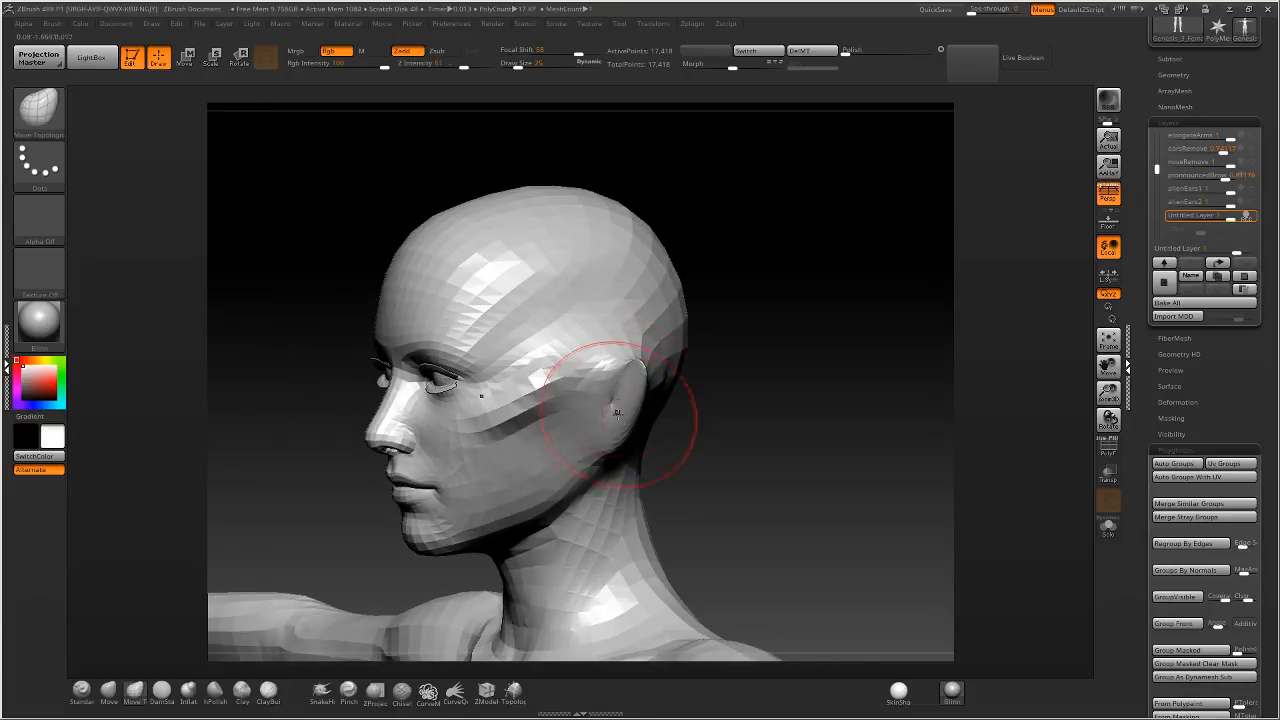
Shift the ear's upper and rear edges against the skull with Move Topological and smooth the upper edge into the head.
mouse_move(752, 400)
mouse_down()
mouse_move(650, 375)
mouse_move(654, 341)
mouse_up()
drag(868, 335, 690, 320)
mouse_move(630, 368)
mouse_down()
mouse_move(626, 325)
mouse_move(669, 404)
mouse_up()
mouse_move(530, 372)
mouse_down()
mouse_move(640, 348)
mouse_move(594, 346)
mouse_up()
mouse_move(594, 346)
right_down()
mouse_move(654, 343)
mouse_move(634, 326)
mouse_move(584, 335)
right_up()
mouse_move(628, 352)
mouse_down()
mouse_move(611, 356)
mouse_move(620, 377)
mouse_up()
right_drag(614, 344, 571, 342)
mouse_move(606, 350)
shift+mouse_down()
mouse_move(614, 357)
mouse_move(624, 335)
shift+mouse_up()
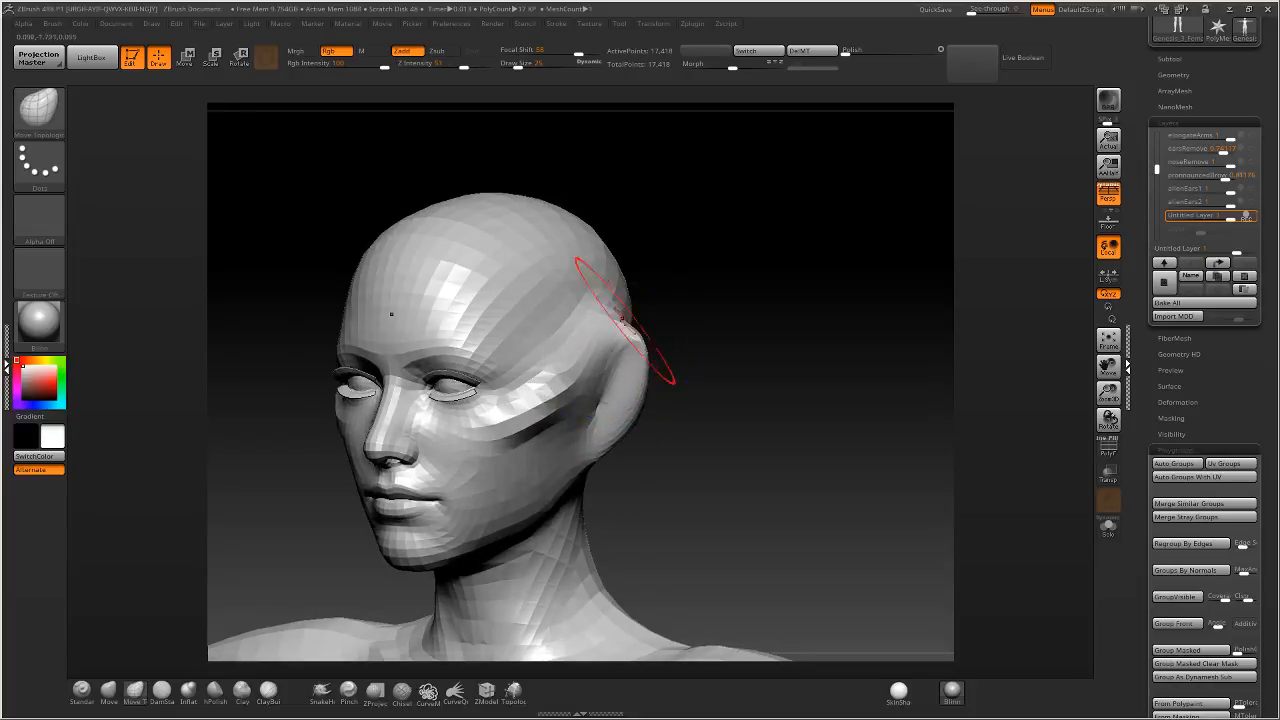
right_drag(626, 323, 578, 323)
shift+drag(637, 323, 632, 304)
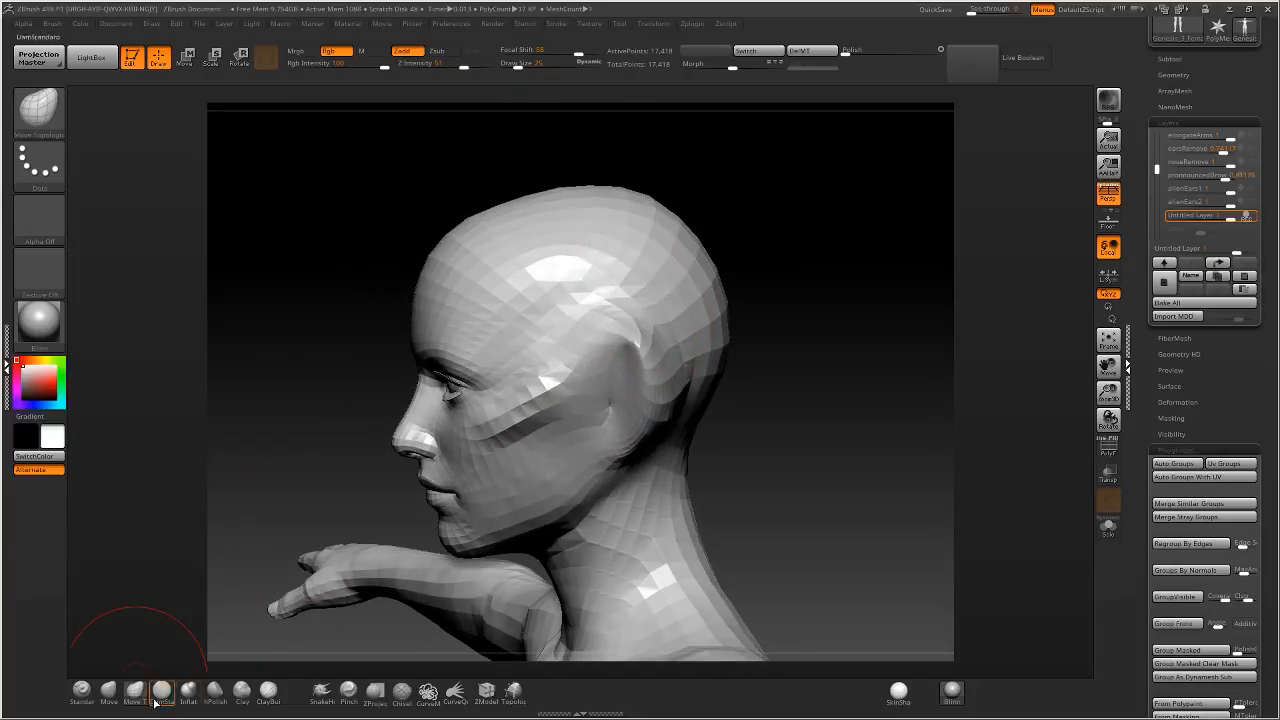
Fill in the area behind the ear with ClayBuildup at Z intensity 12 and draw size 27.
click(268, 689)
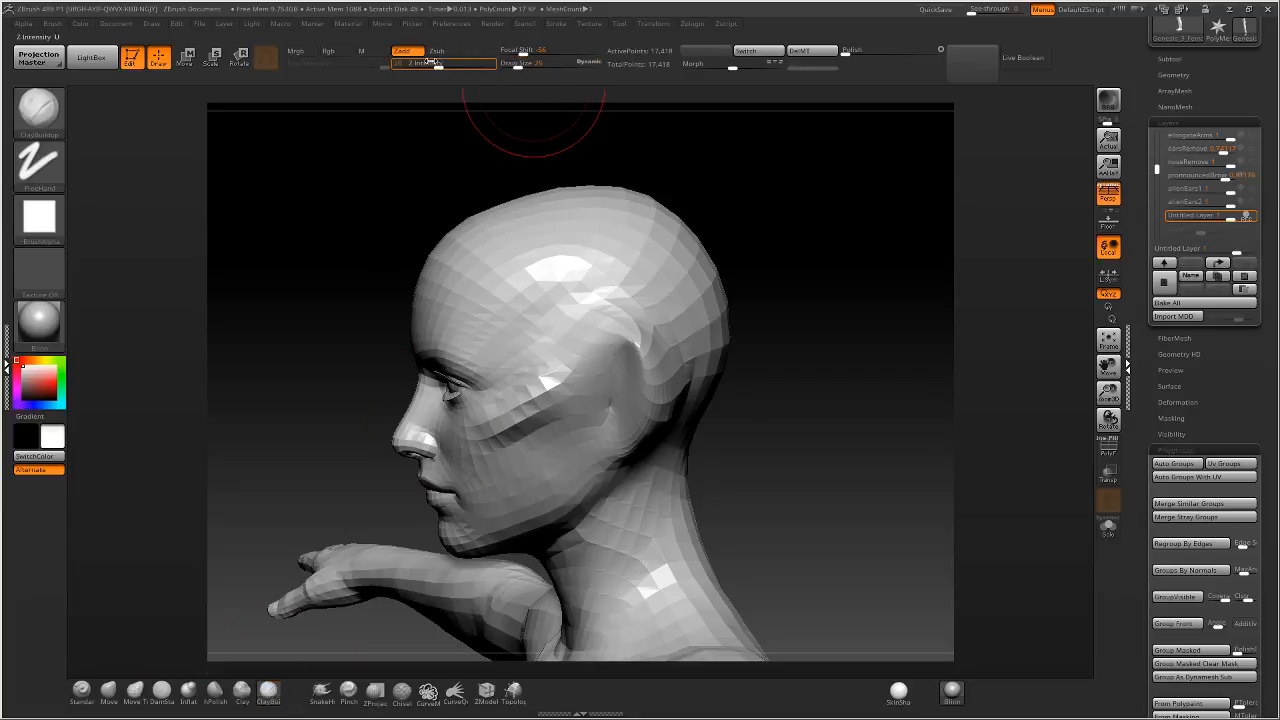
drag(437, 64, 429, 64)
drag(517, 63, 519, 63)
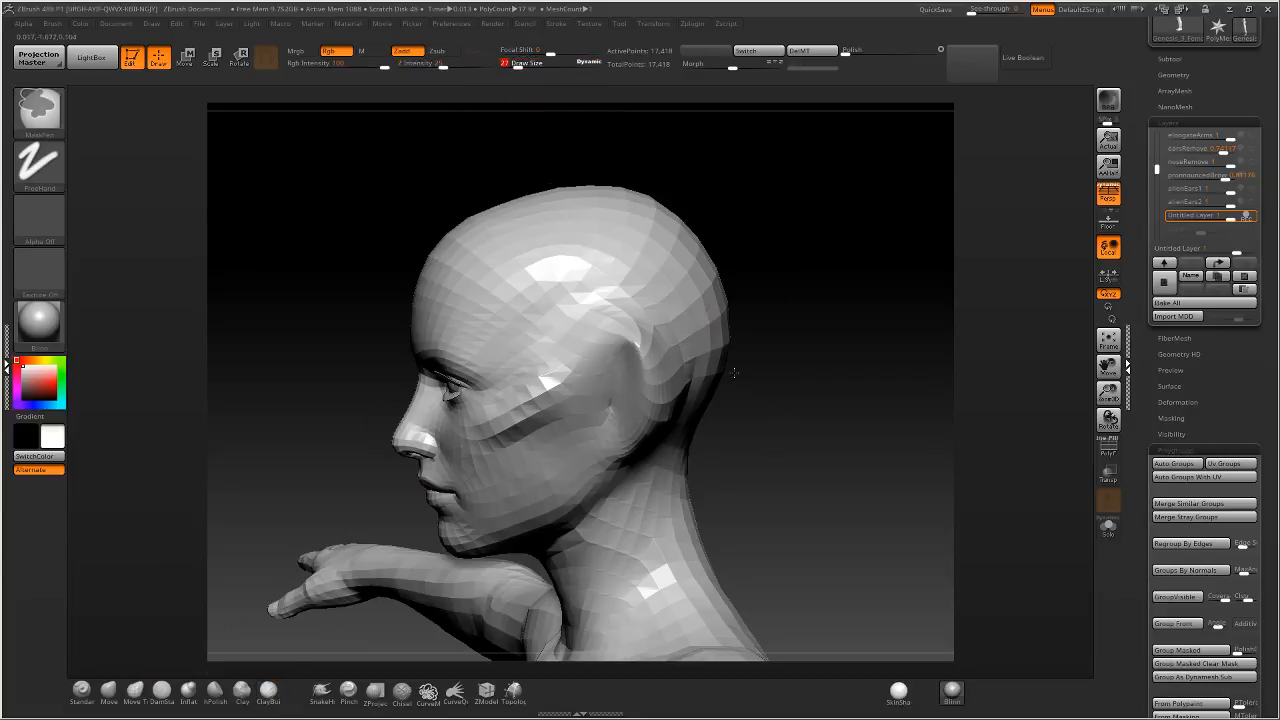
ctrl+right_drag(734, 371, 728, 342)
right_drag(728, 342, 673, 336)
mouse_move(650, 328)
mouse_down()
mouse_move(634, 271)
mouse_move(655, 402)
mouse_up()
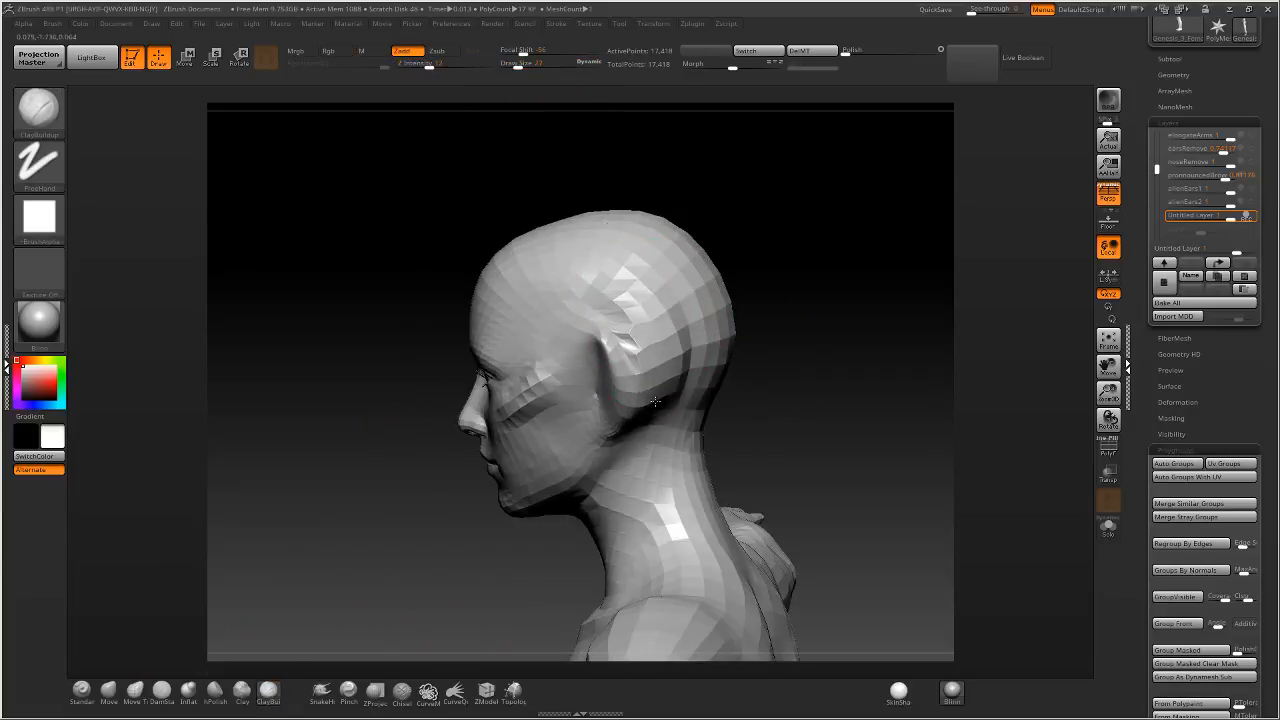
mouse_move(651, 329)
mouse_down()
mouse_move(680, 330)
mouse_move(688, 385)
mouse_move(647, 386)
mouse_move(623, 308)
mouse_up()
right_drag(623, 306, 672, 314)
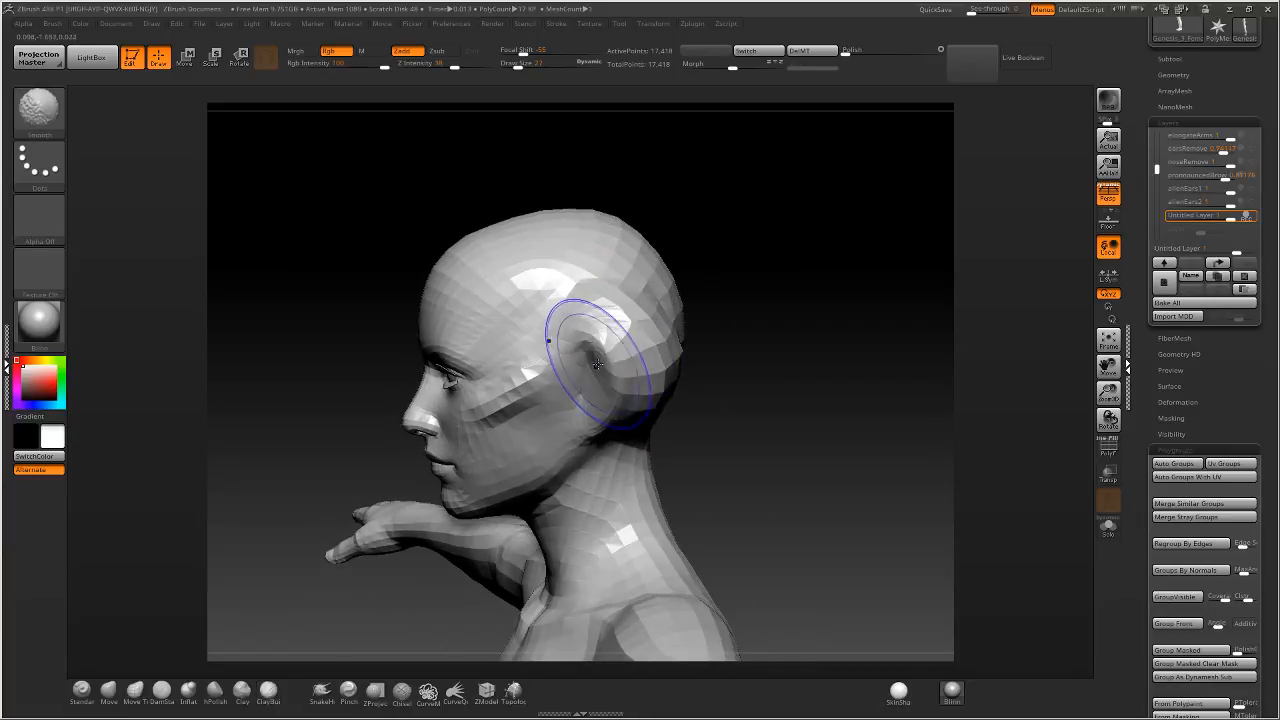
Smooth the built-up surface above and behind the ear and add more clay toward the back of the head.
mouse_move(627, 372)
right_down()
mouse_move(657, 343)
mouse_move(630, 316)
right_up()
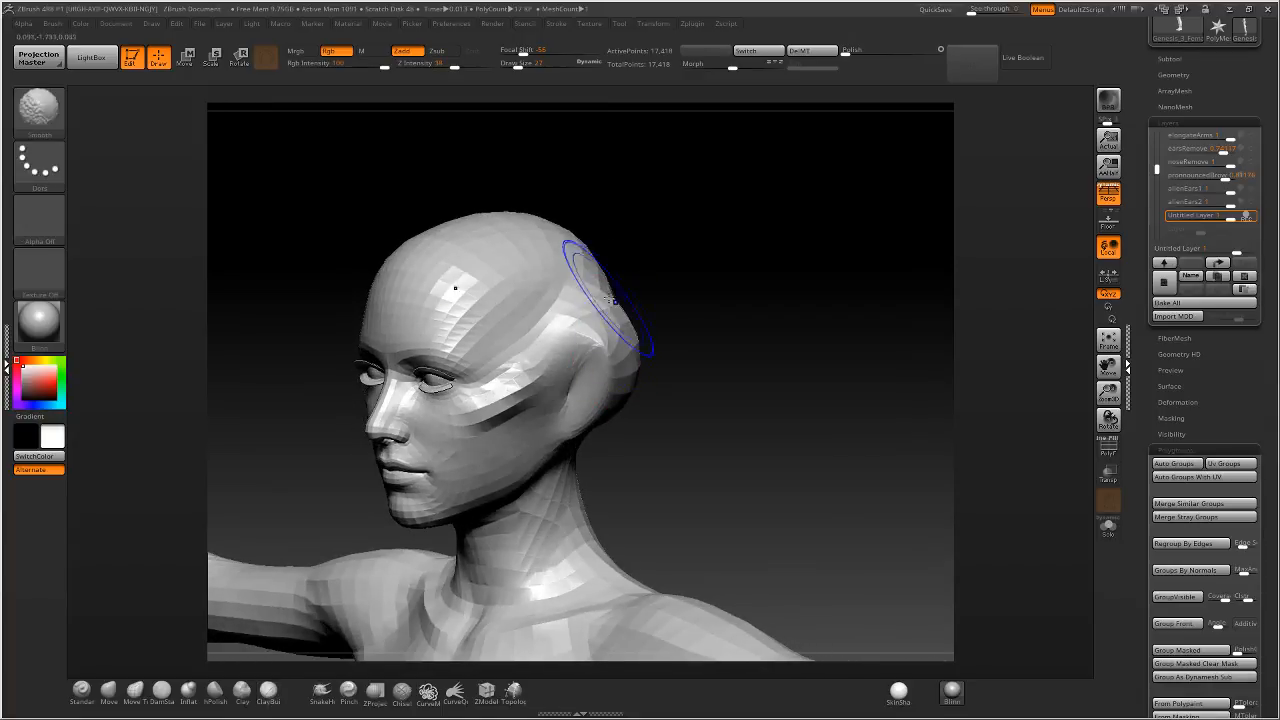
shift+drag(617, 330, 620, 347)
right_drag(620, 347, 572, 315)
mouse_move(651, 377)
shift+mouse_down()
mouse_move(651, 434)
mouse_move(633, 446)
mouse_move(642, 468)
mouse_move(688, 436)
shift+mouse_up()
right_drag(760, 385, 703, 371)
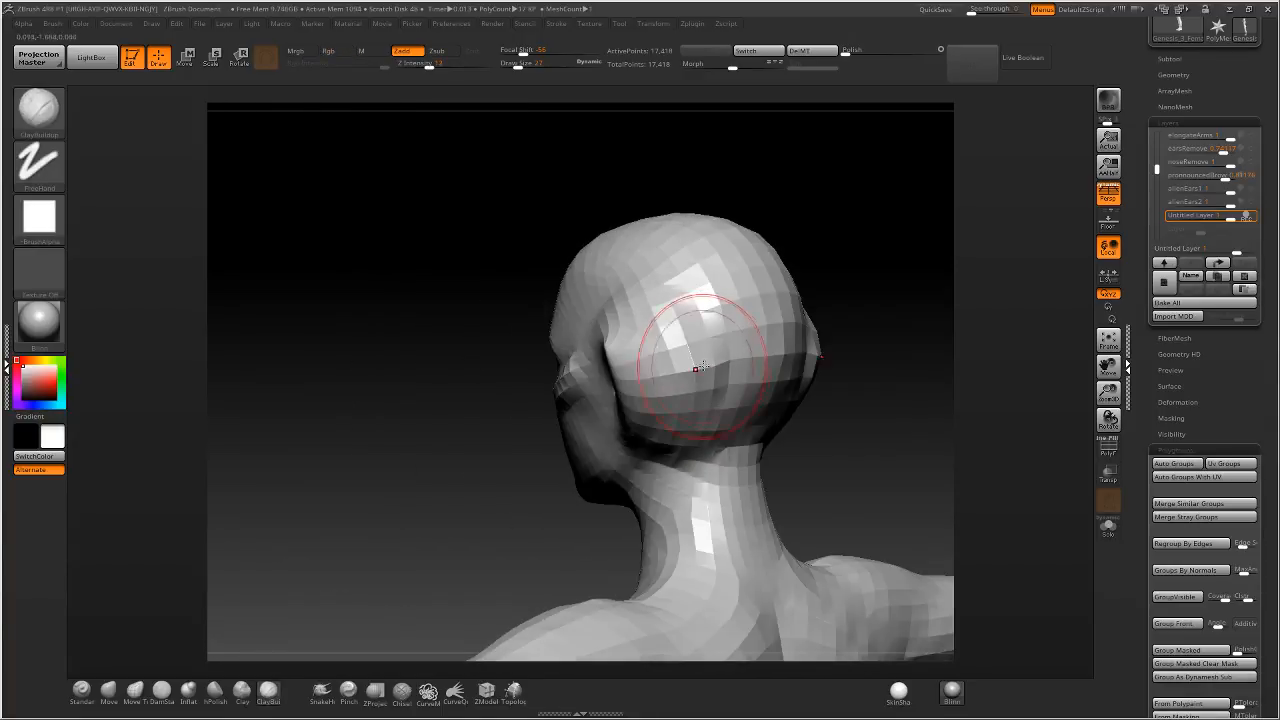
mouse_move(722, 393)
mouse_down()
mouse_move(733, 423)
mouse_move(748, 402)
mouse_move(700, 422)
mouse_move(706, 382)
mouse_up()
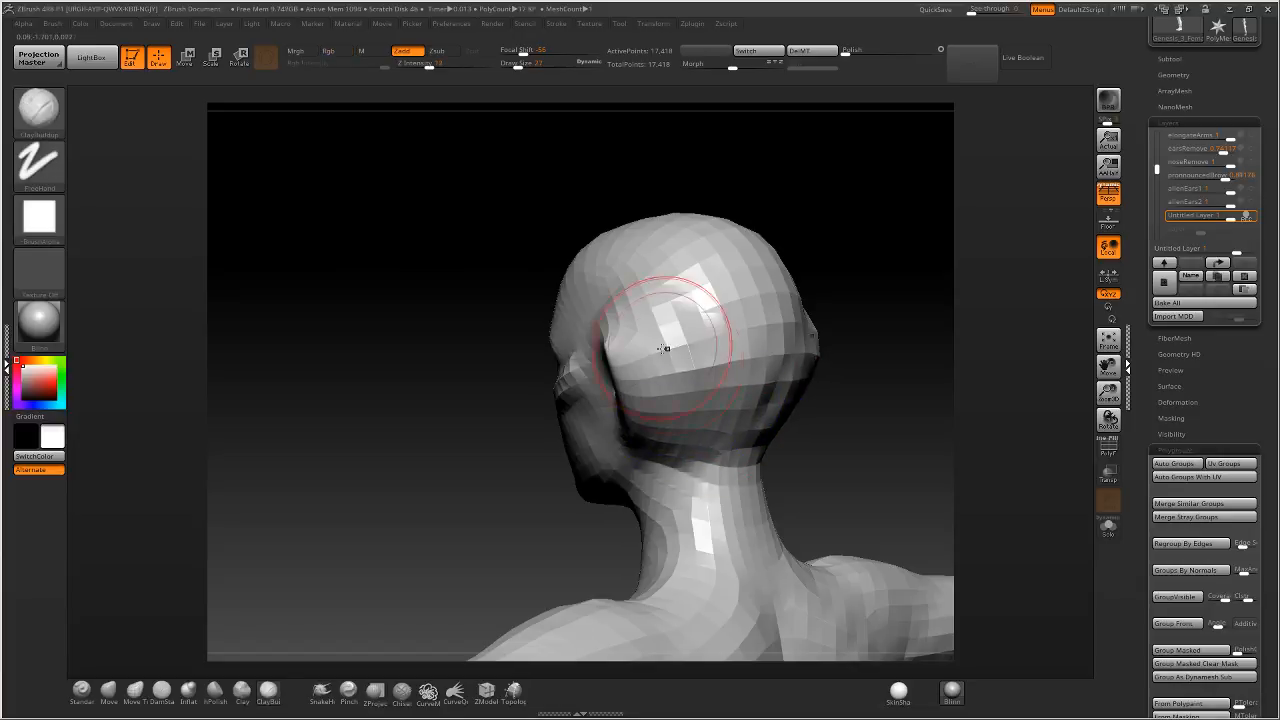
mouse_move(668, 348)
shift+right_down()
mouse_move(748, 332)
mouse_move(697, 322)
shift+right_up()
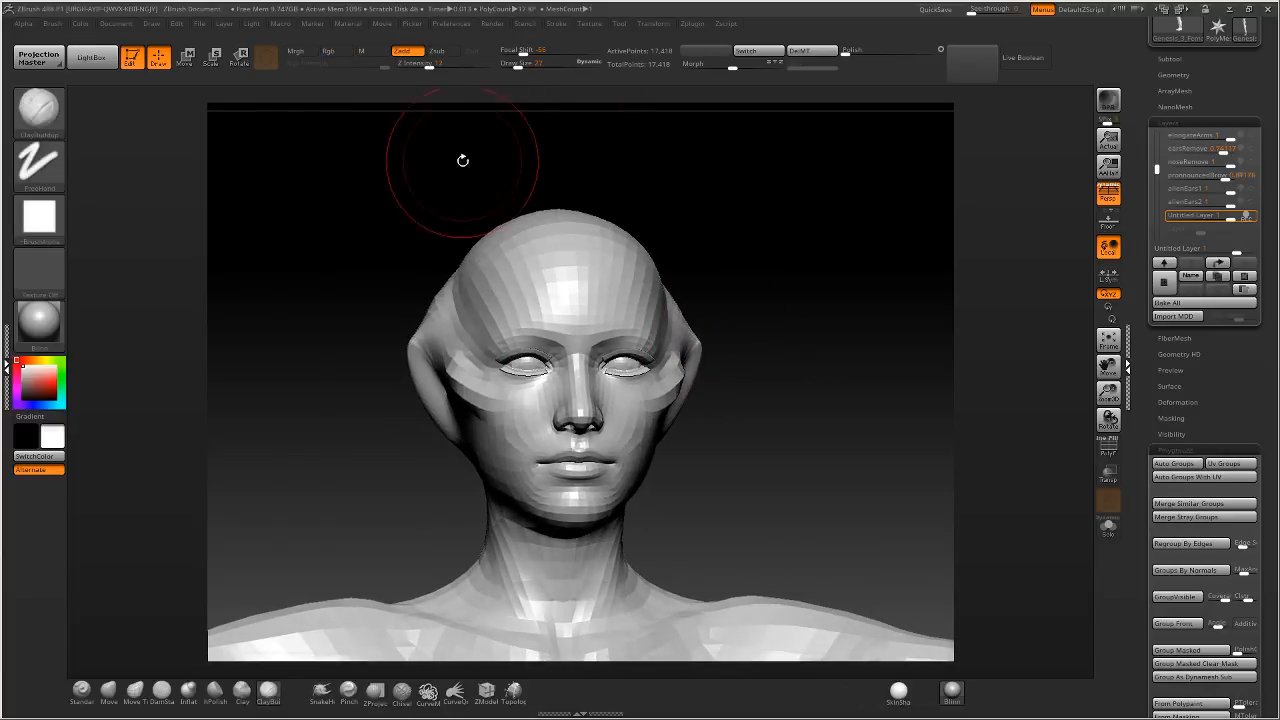
Push the ears' protruding outer edges in toward the head with Move Topological at focal shift 47.
shift+right_drag(463, 160, 476, 150)
drag(505, 67, 578, 46)
click(134, 689)
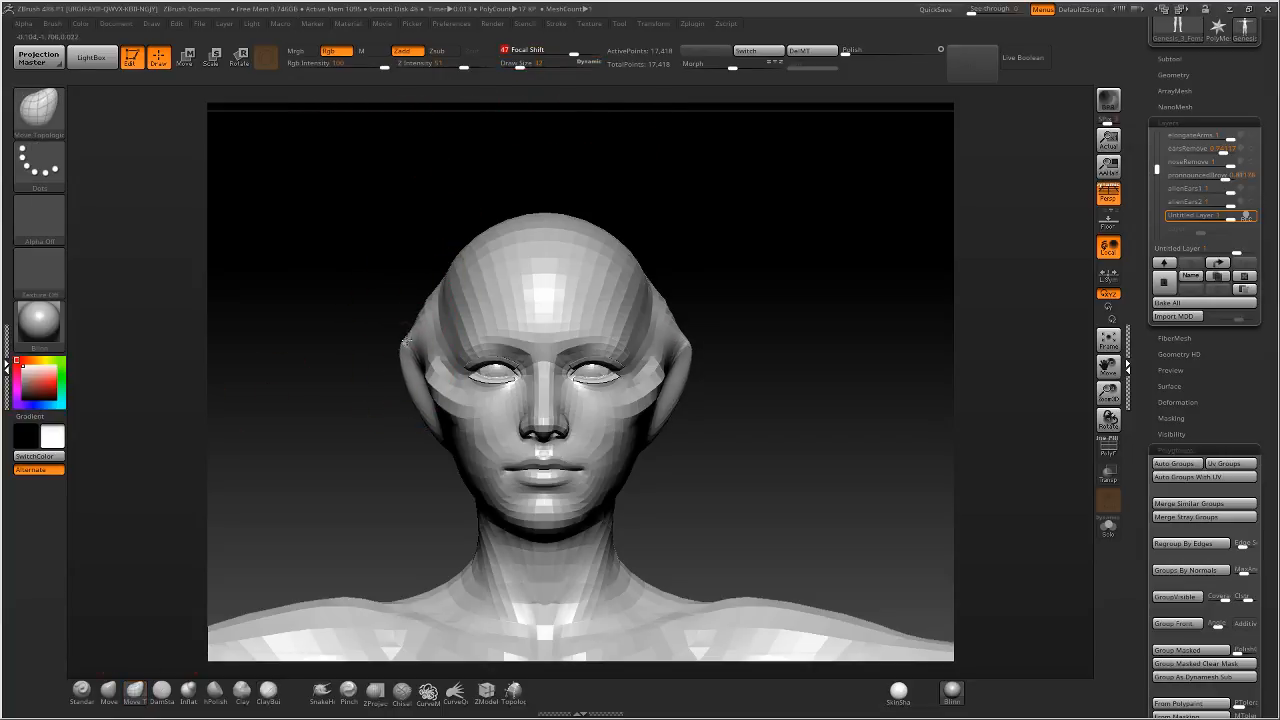
drag(405, 335, 474, 334)
drag(800, 330, 689, 337)
Smooth the ear's front crease at draw size 17 and adjust its upper edge with Move Topological.
drag(520, 66, 509, 66)
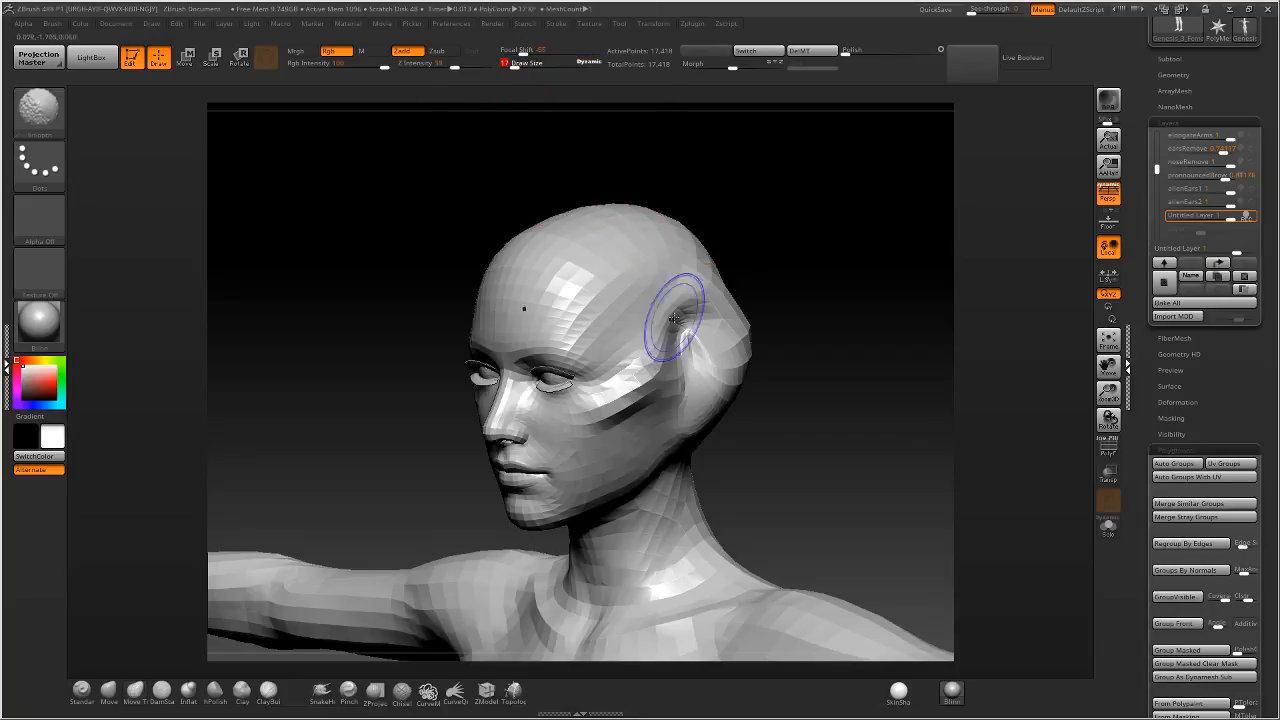
shift+drag(695, 357, 692, 334)
mouse_move(711, 300)
right_down()
mouse_move(691, 286)
mouse_move(682, 312)
mouse_move(530, 363)
right_up()
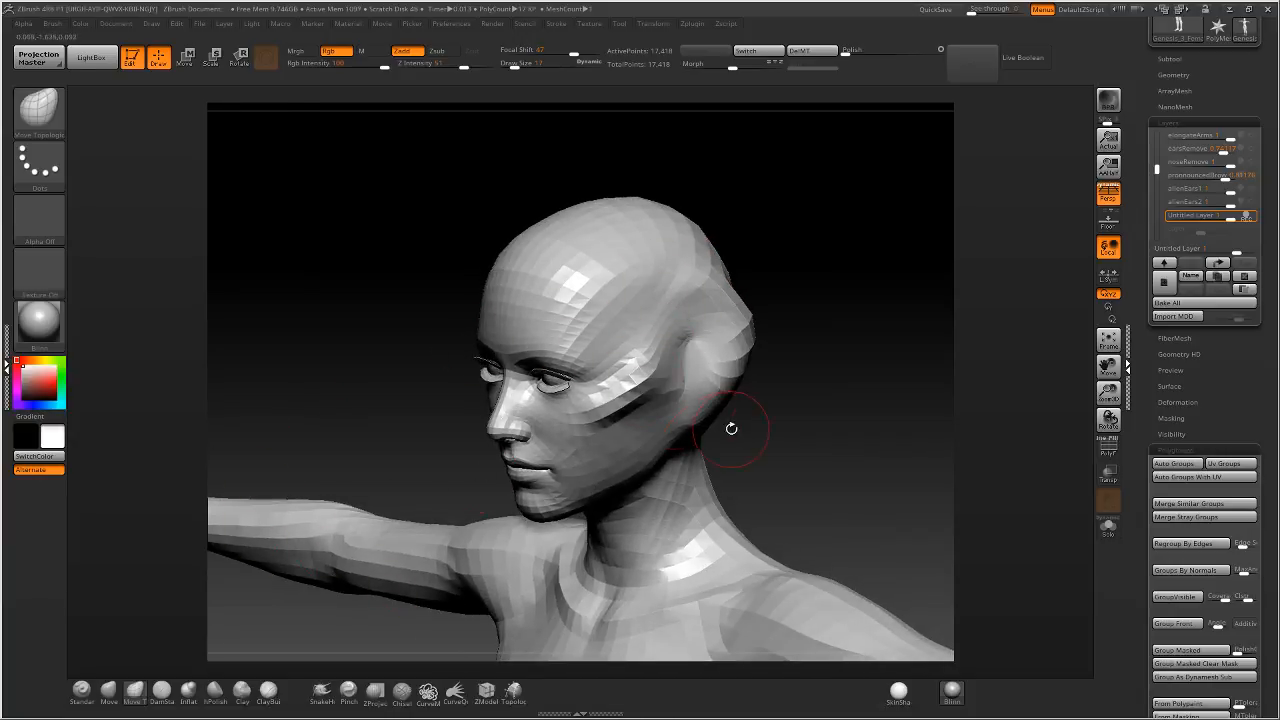
drag(727, 343, 686, 277)
Build up the ridge in front of and below the ear opening with ClayBuildup and smooth it into the head.
click(268, 690)
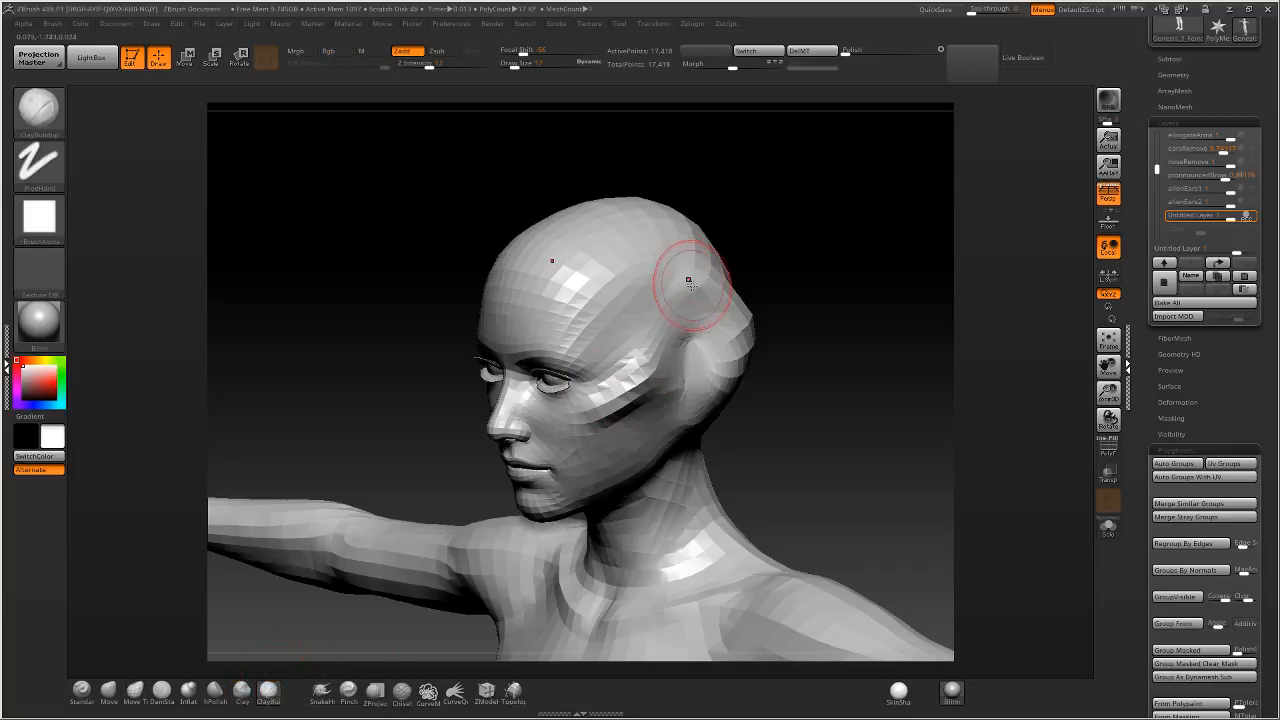
drag(690, 245, 660, 362)
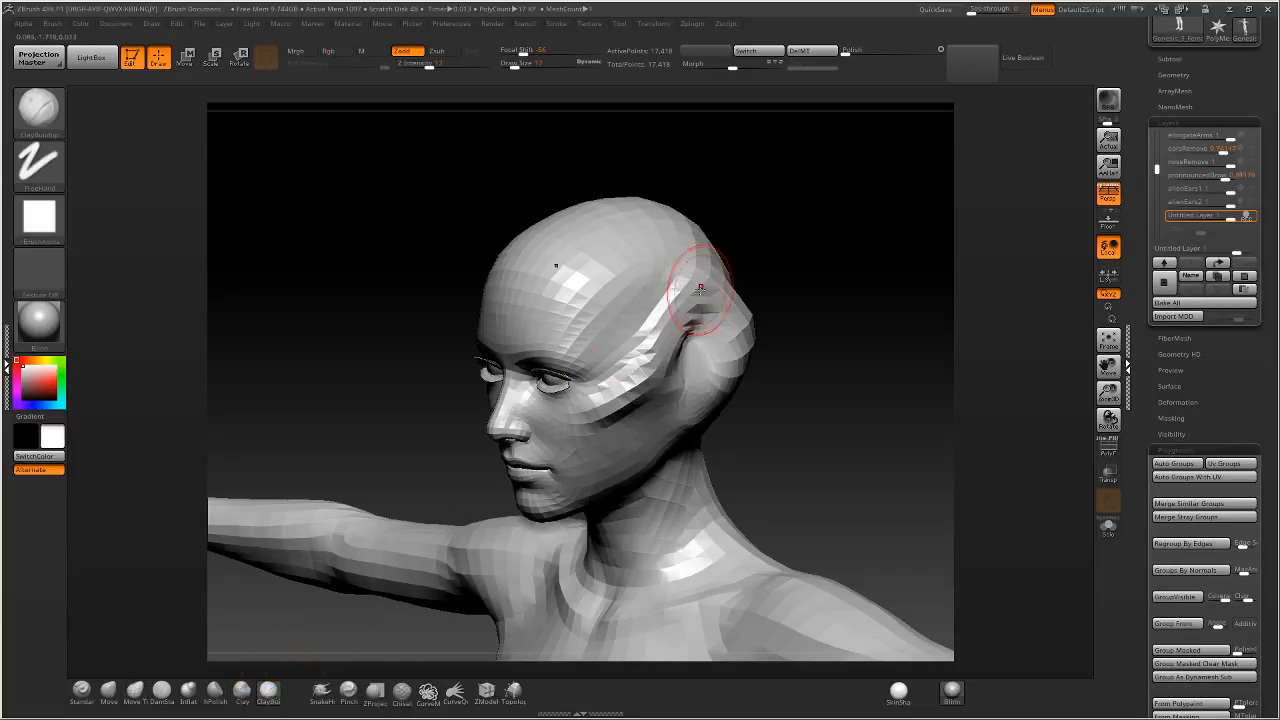
key(shift)
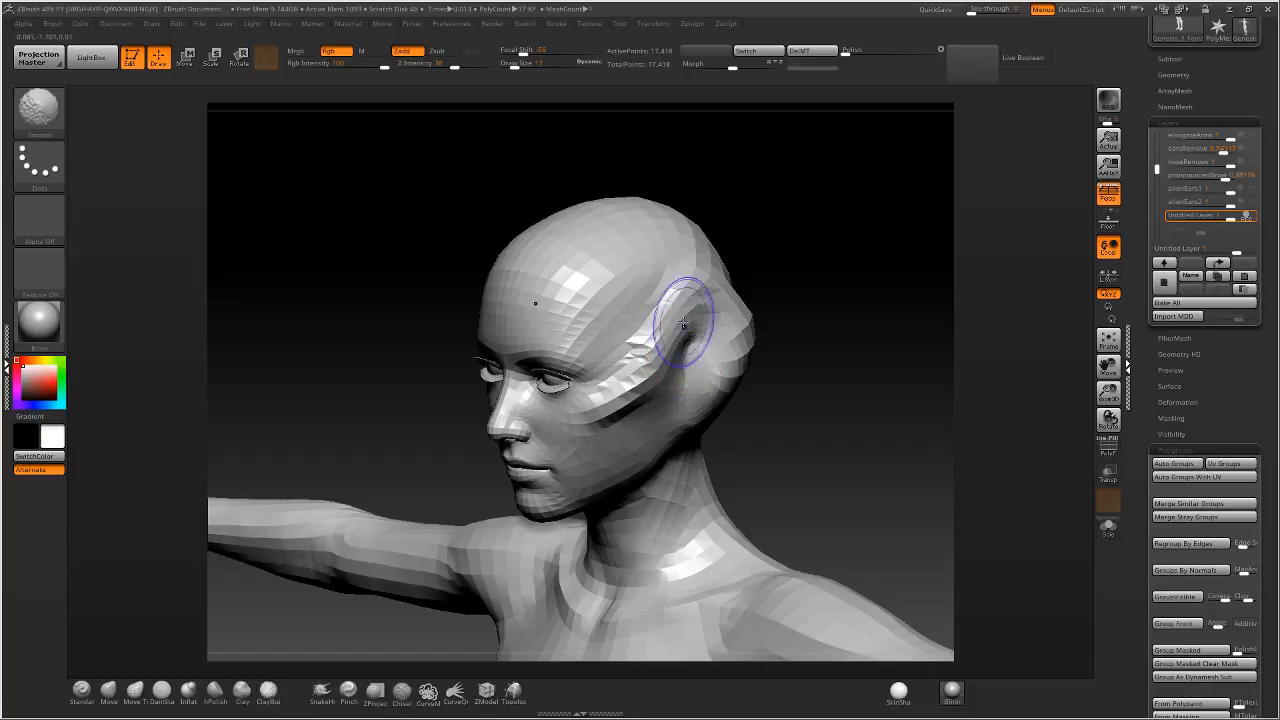
mouse_move(614, 294)
mouse_down()
mouse_move(675, 300)
mouse_move(680, 287)
mouse_move(650, 300)
mouse_move(746, 314)
mouse_move(749, 339)
mouse_move(645, 395)
mouse_up()
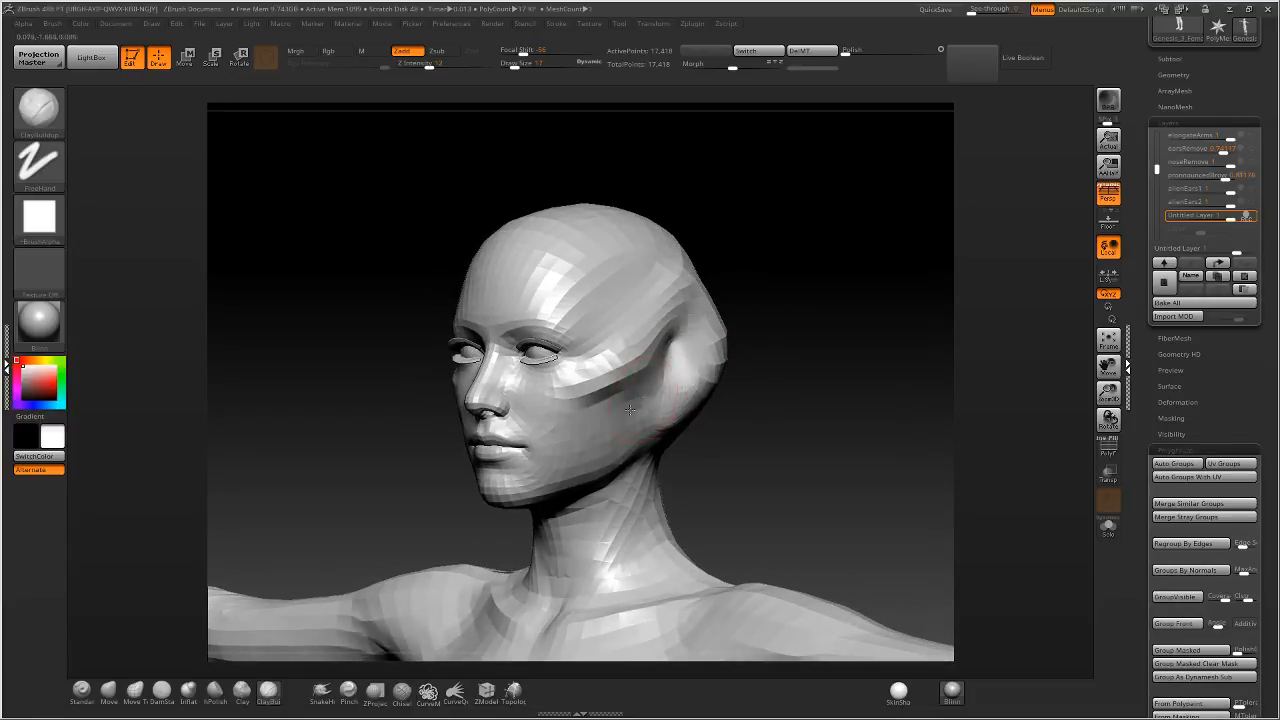
key(shift)
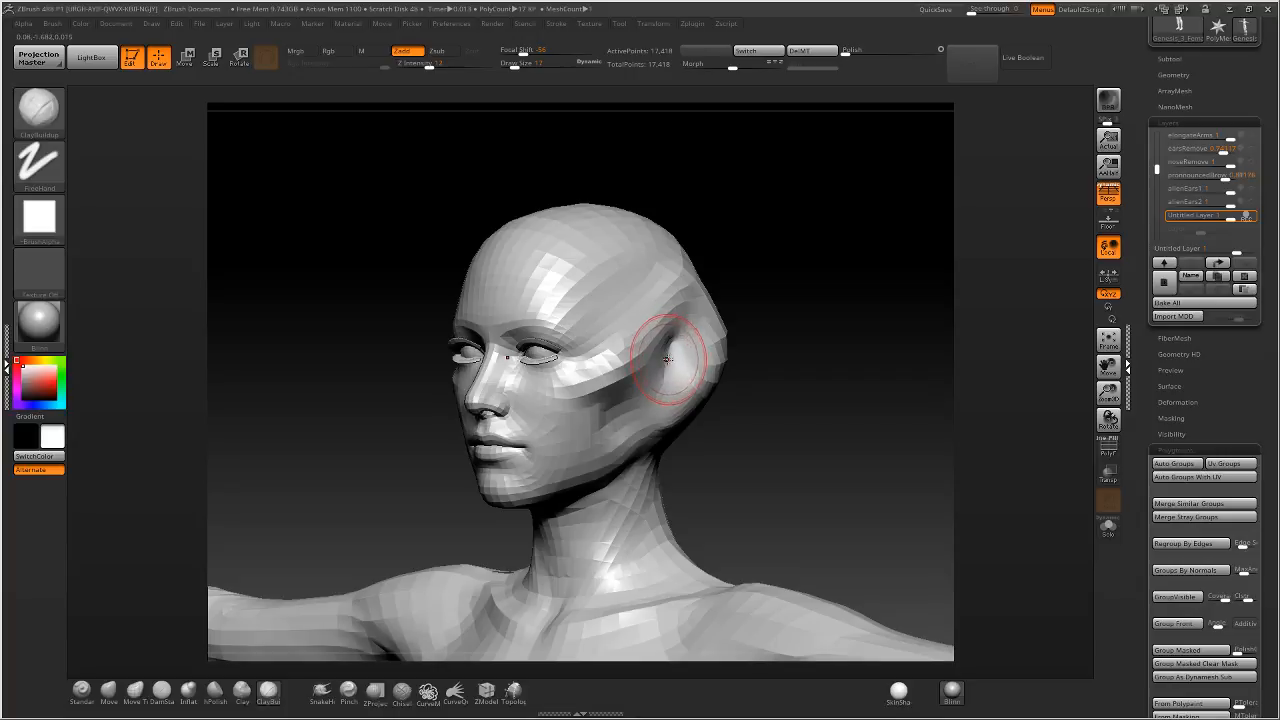
mouse_move(668, 361)
mouse_down()
mouse_move(639, 394)
mouse_move(716, 344)
mouse_up()
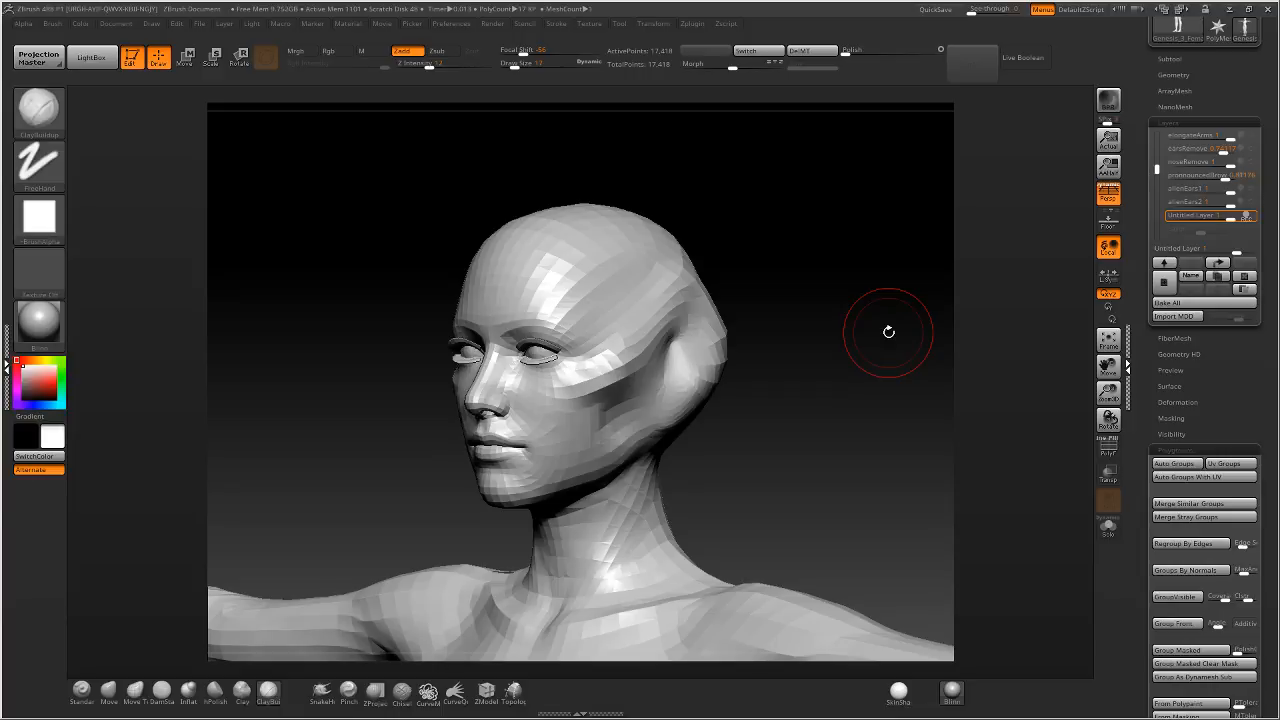
Rename the untitled sculpt layer as alienEars3.
drag(874, 341, 1060, 298)
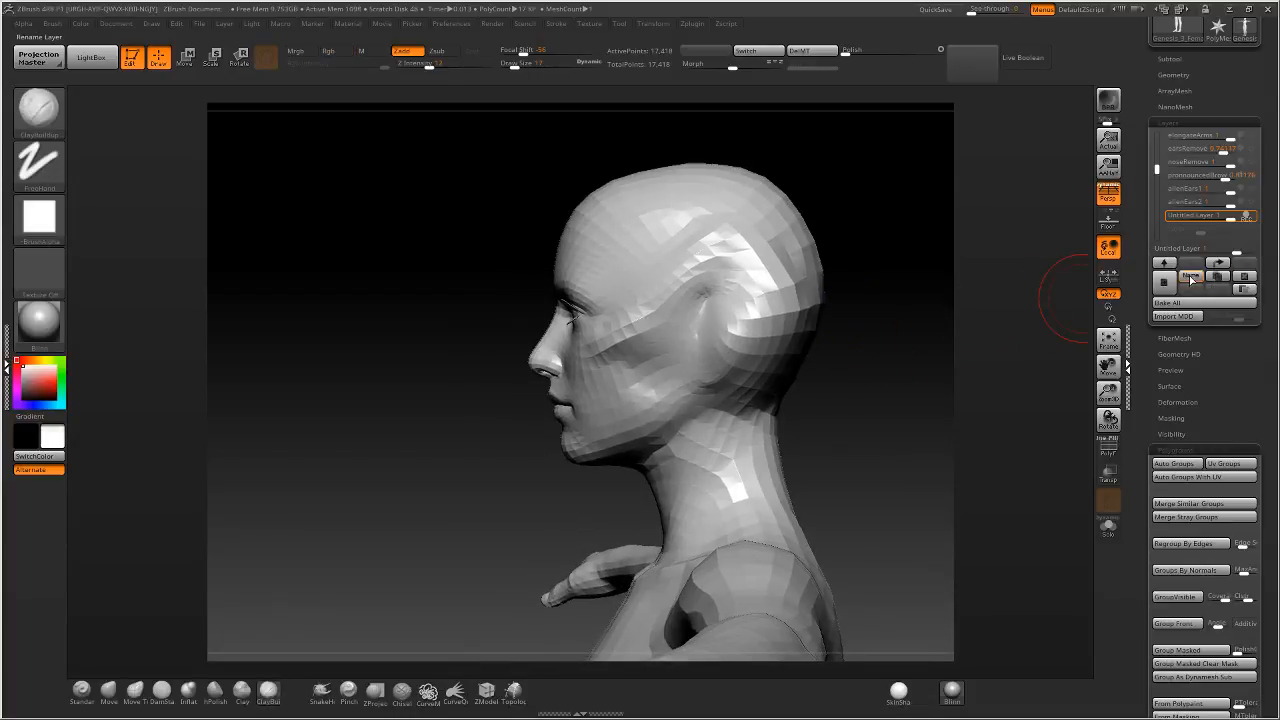
click(1190, 275)
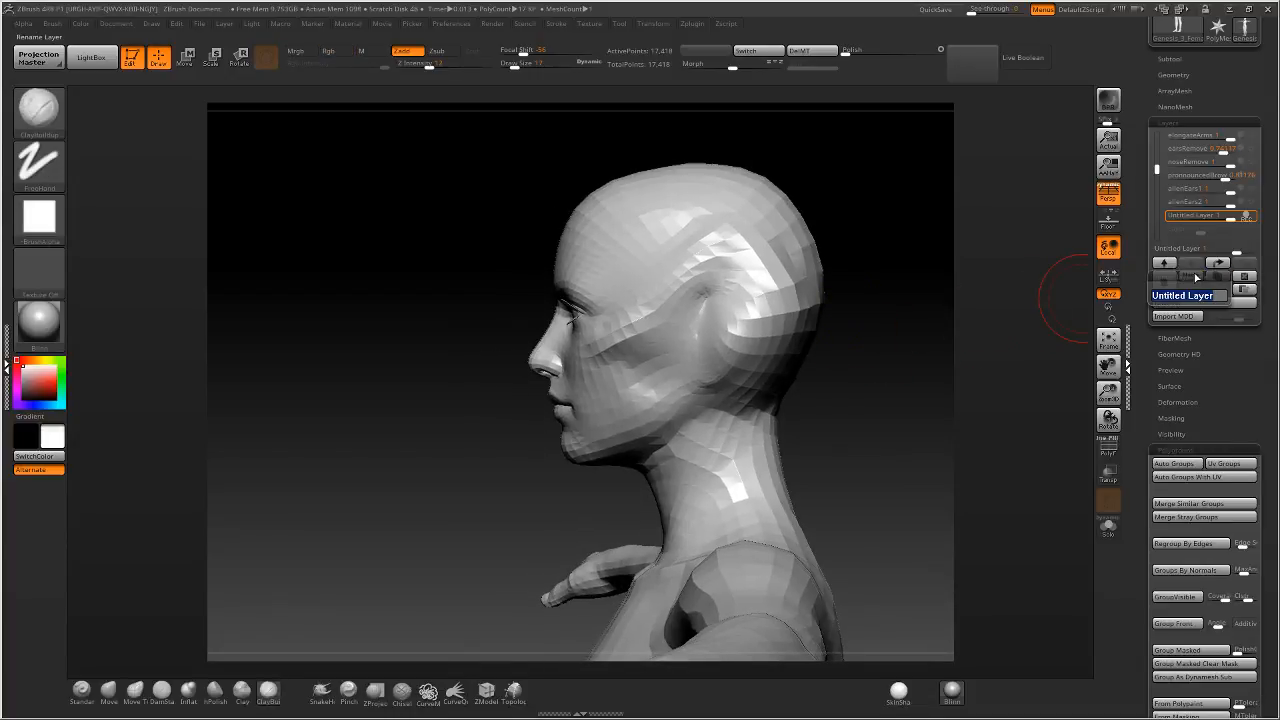
text(alienEars3)
key(Return)
Stop recording the alienEars3 layer and hide its effect on the head.
drag(851, 259, 945, 270)
alt+drag(785, 383, 783, 405)
click(1248, 217)
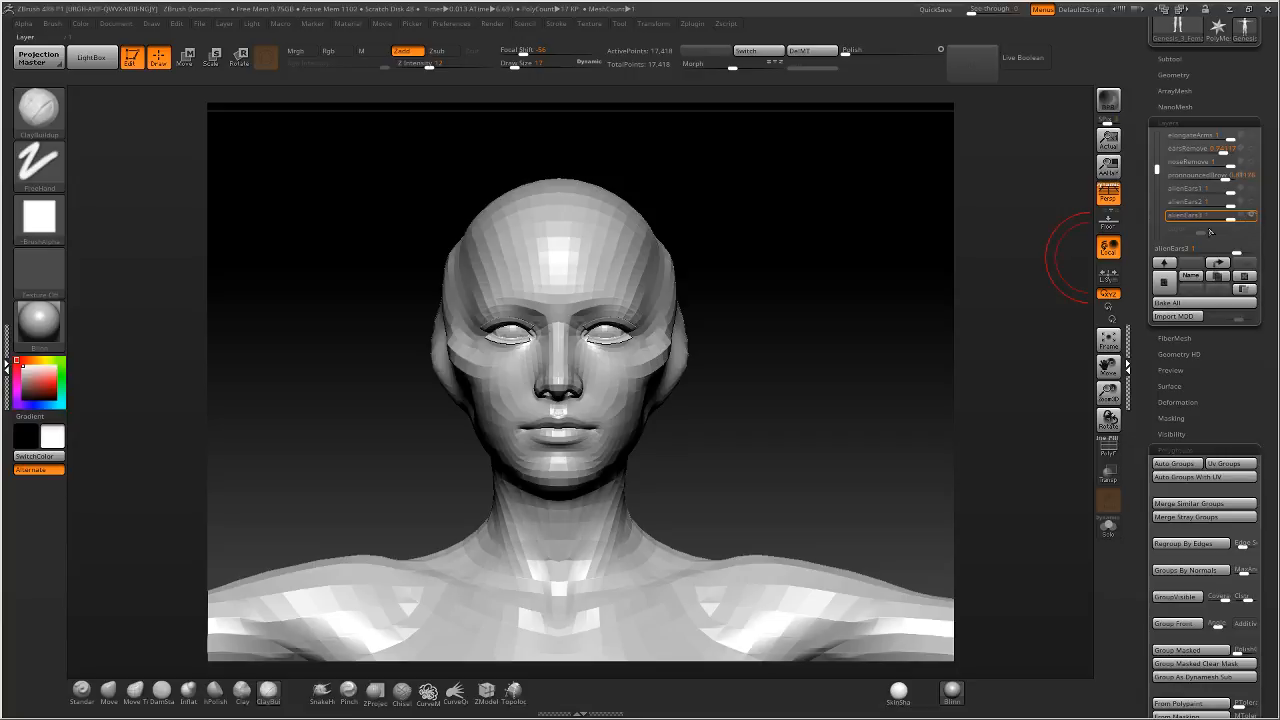
drag(873, 332, 857, 349)
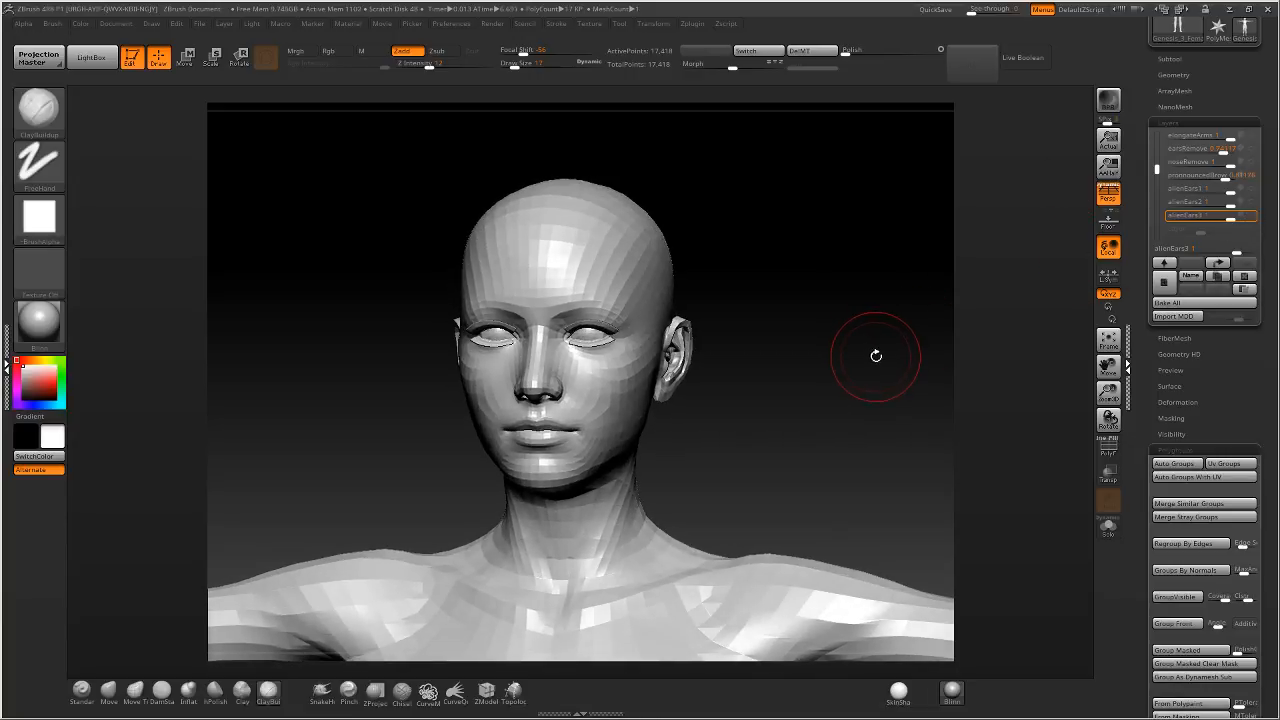
Add a new sculpt layer and mask the whole figure except the two eyeballs.
click(1164, 282)
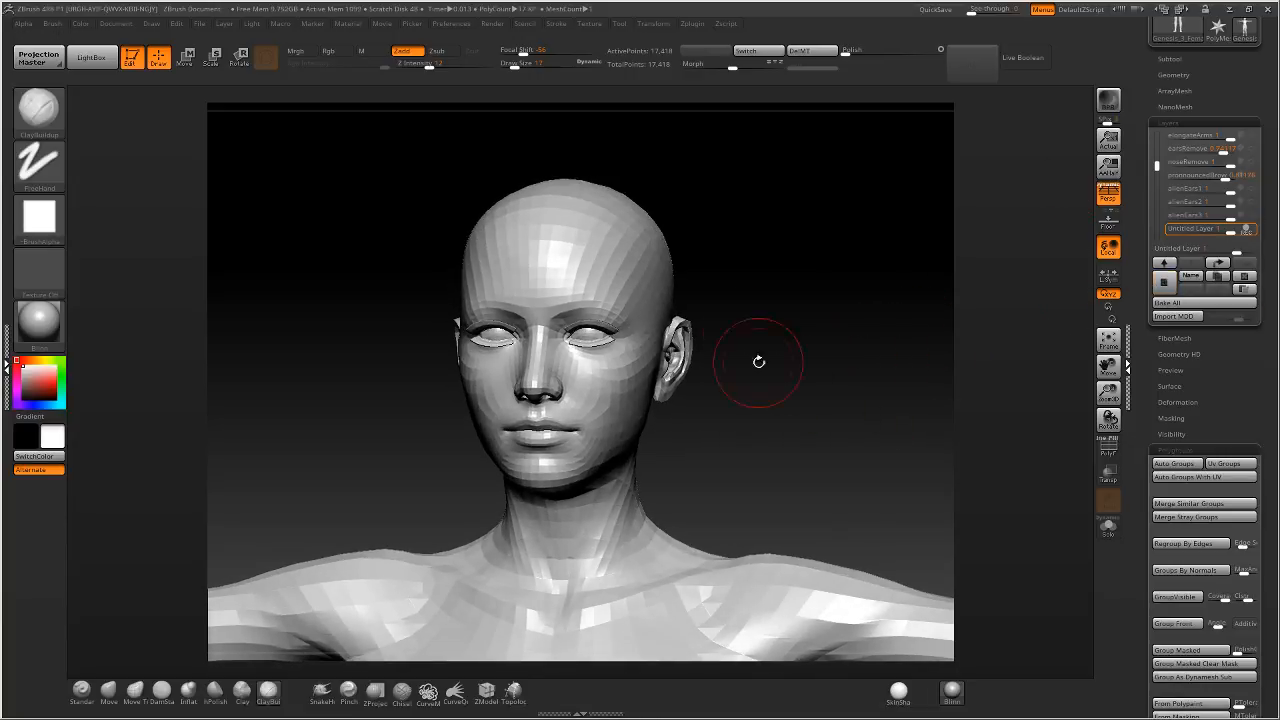
mouse_move(731, 326)
alt+mouse_down()
mouse_move(732, 346)
mouse_move(748, 344)
alt+mouse_up()
ctrl+shift+click(612, 346)
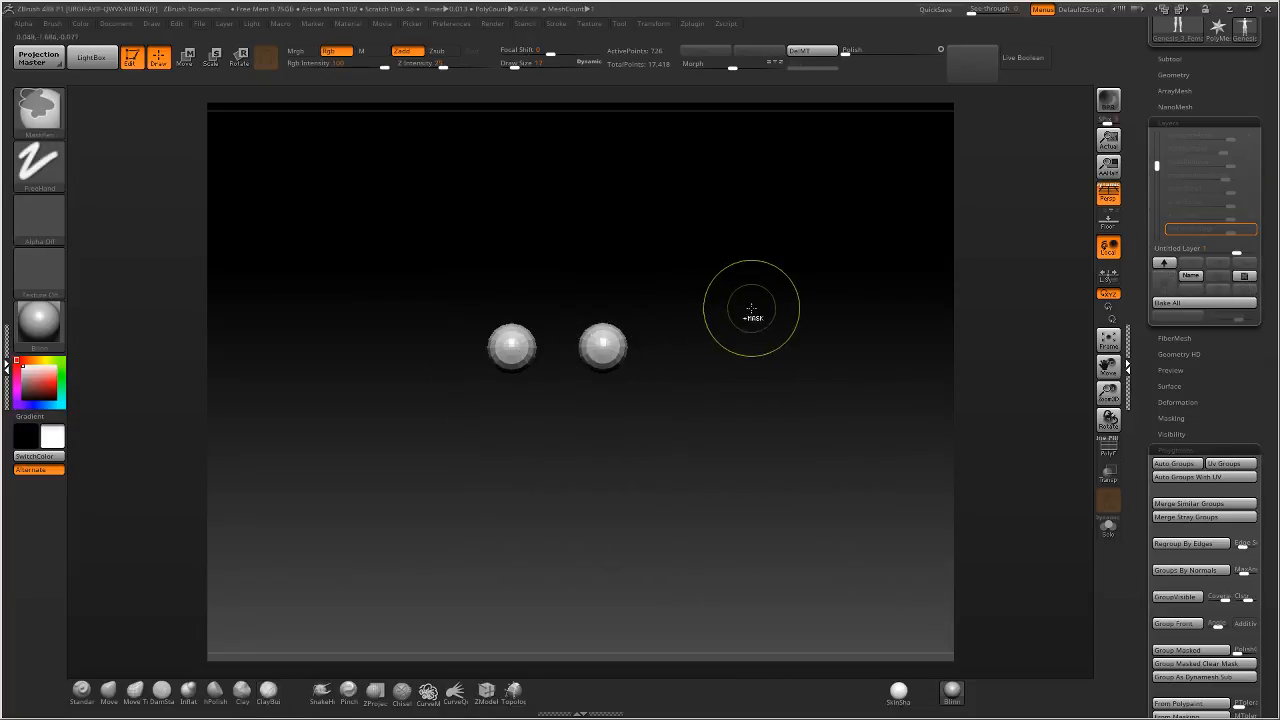
ctrl+click(752, 309)
ctrl+shift+click(780, 318)
ctrl+right_drag(641, 334, 700, 320)
shift+drag(700, 320, 714, 318)
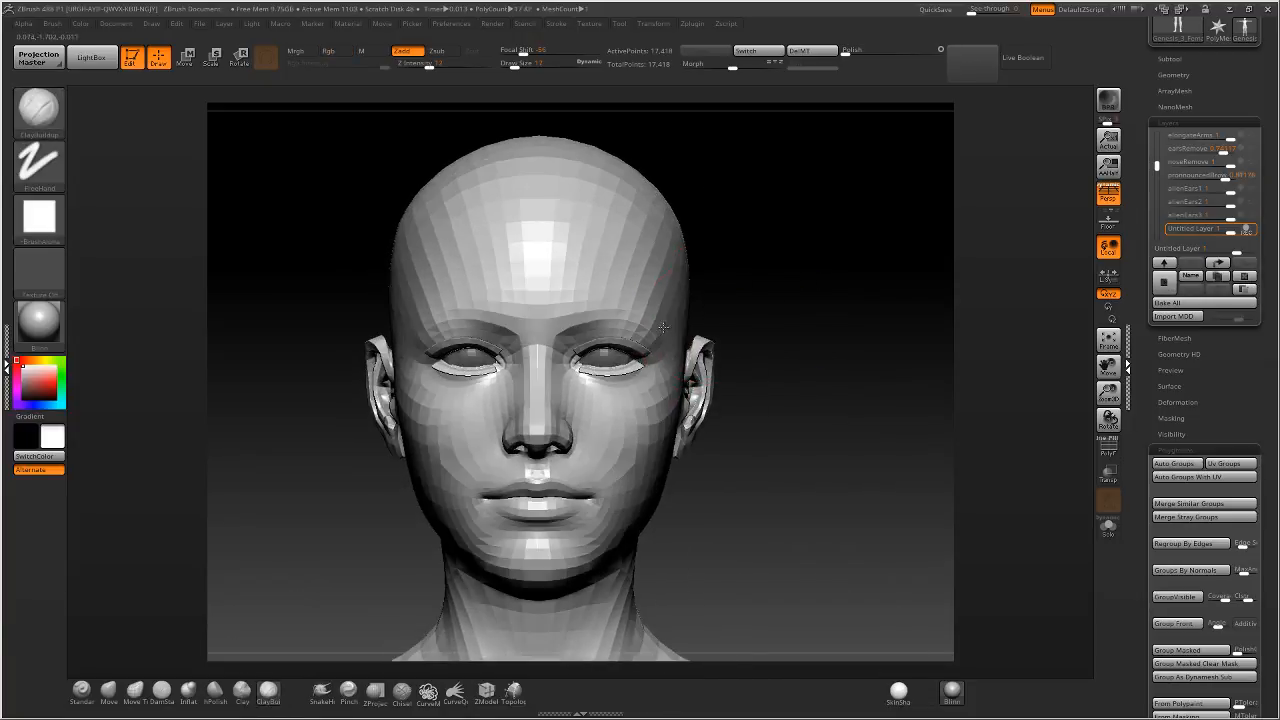
drag(446, 149, 343, 277)
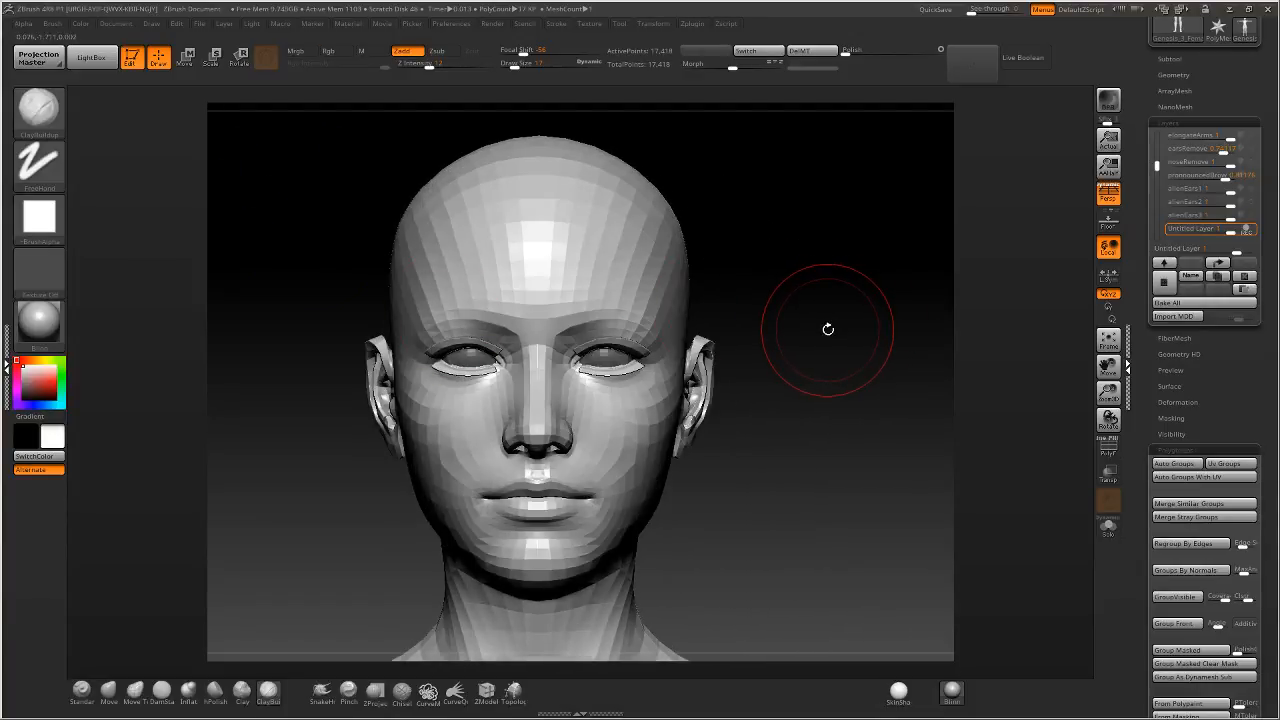
mouse_move(826, 329)
mouse_down()
mouse_move(874, 330)
mouse_move(865, 314)
mouse_up()
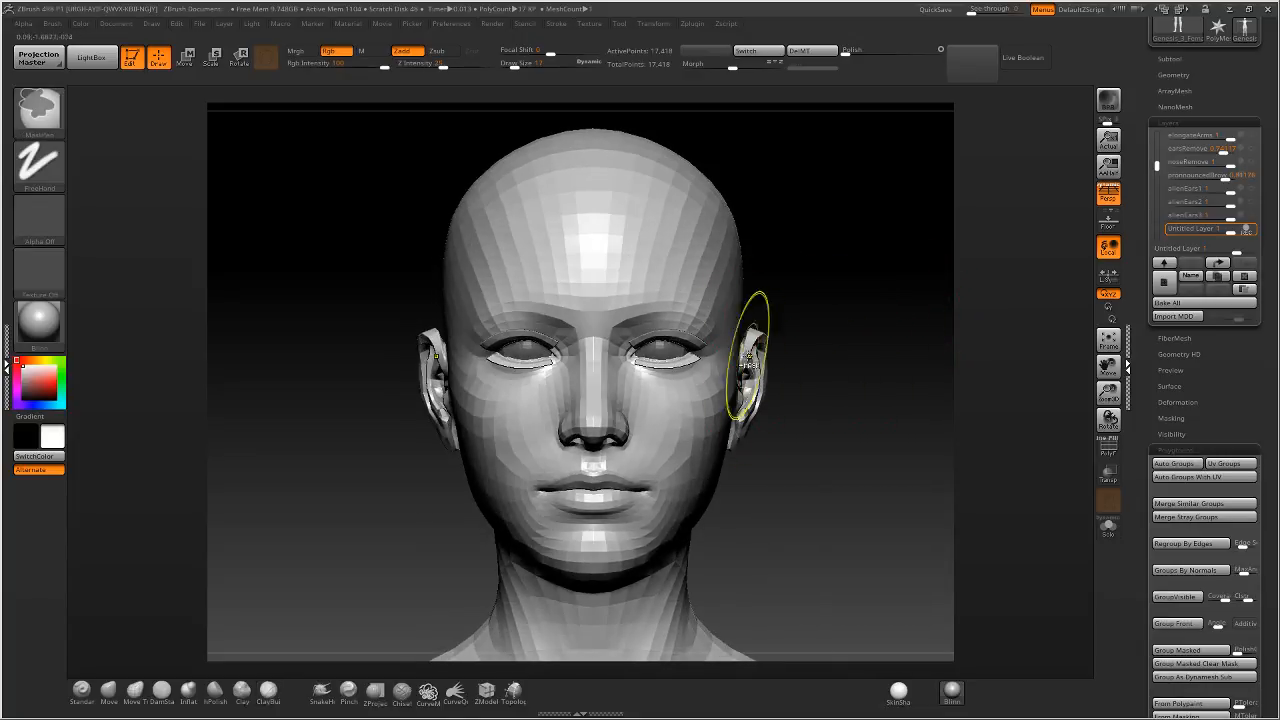
ctrl+click(782, 413)
ctrl+right_drag(782, 413, 788, 446)
alt+right_drag(761, 489, 797, 457)
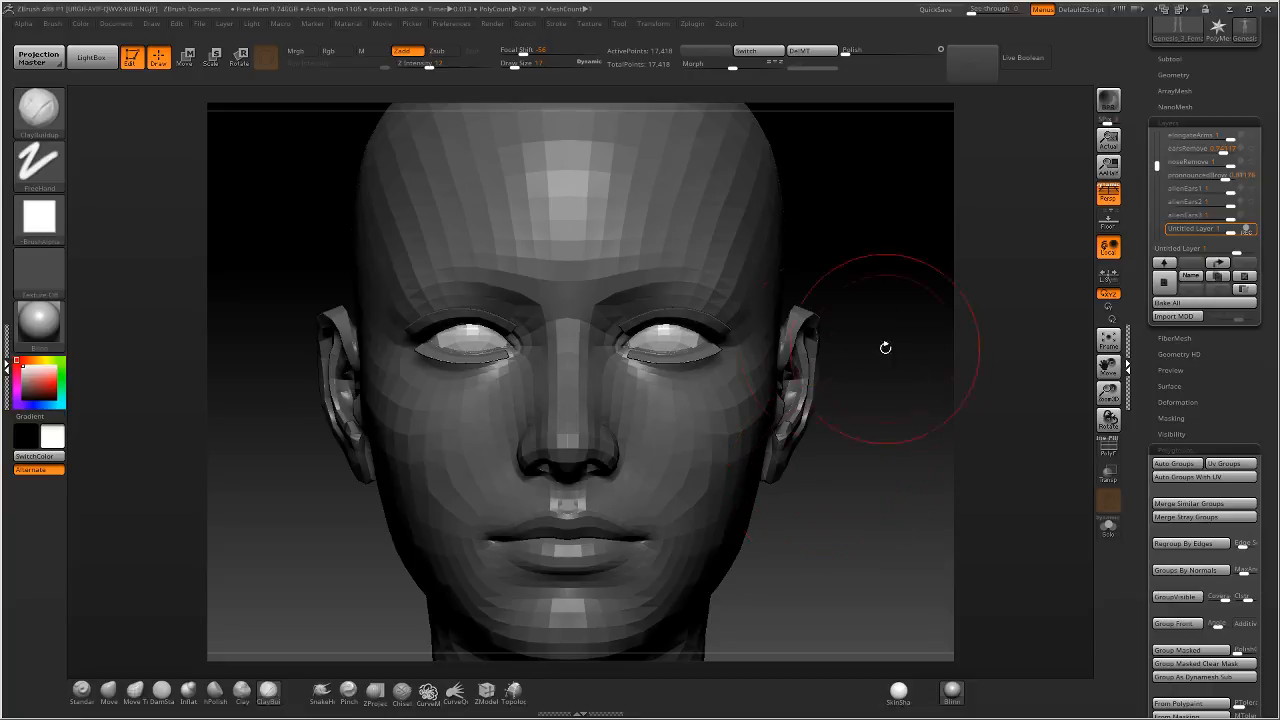
key(w)
click(662, 334)
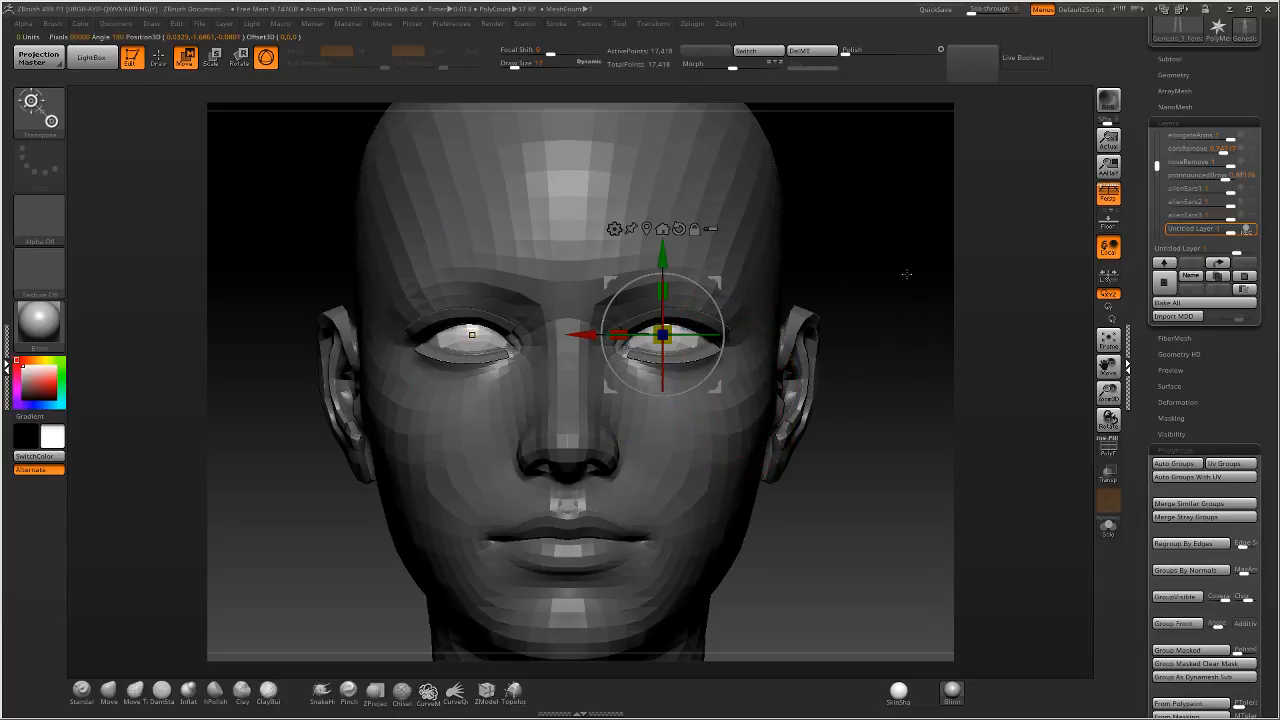
drag(906, 274, 670, 500)
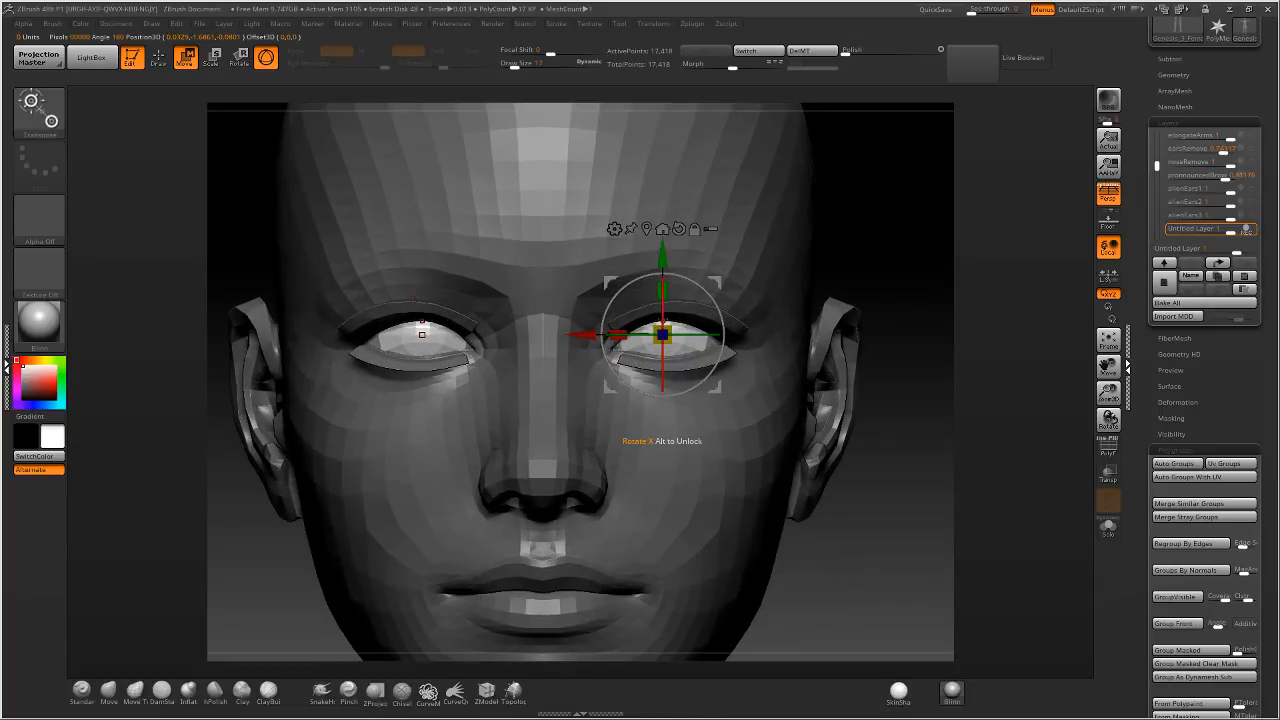
mouse_move(664, 333)
mouse_down()
mouse_move(716, 316)
mouse_move(704, 320)
mouse_up()
key(ctrl+z)
key(q)
Unmask a soft-edged area around both eyes and mask the nose bridge at draw size 7.
mouse_move(778, 318)
right_down()
mouse_move(700, 345)
mouse_move(672, 335)
right_up()
mouse_move(668, 335)
ctrl+alt+mouse_down()
mouse_move(630, 255)
mouse_move(608, 385)
mouse_move(620, 220)
mouse_move(624, 318)
ctrl+alt+mouse_up()
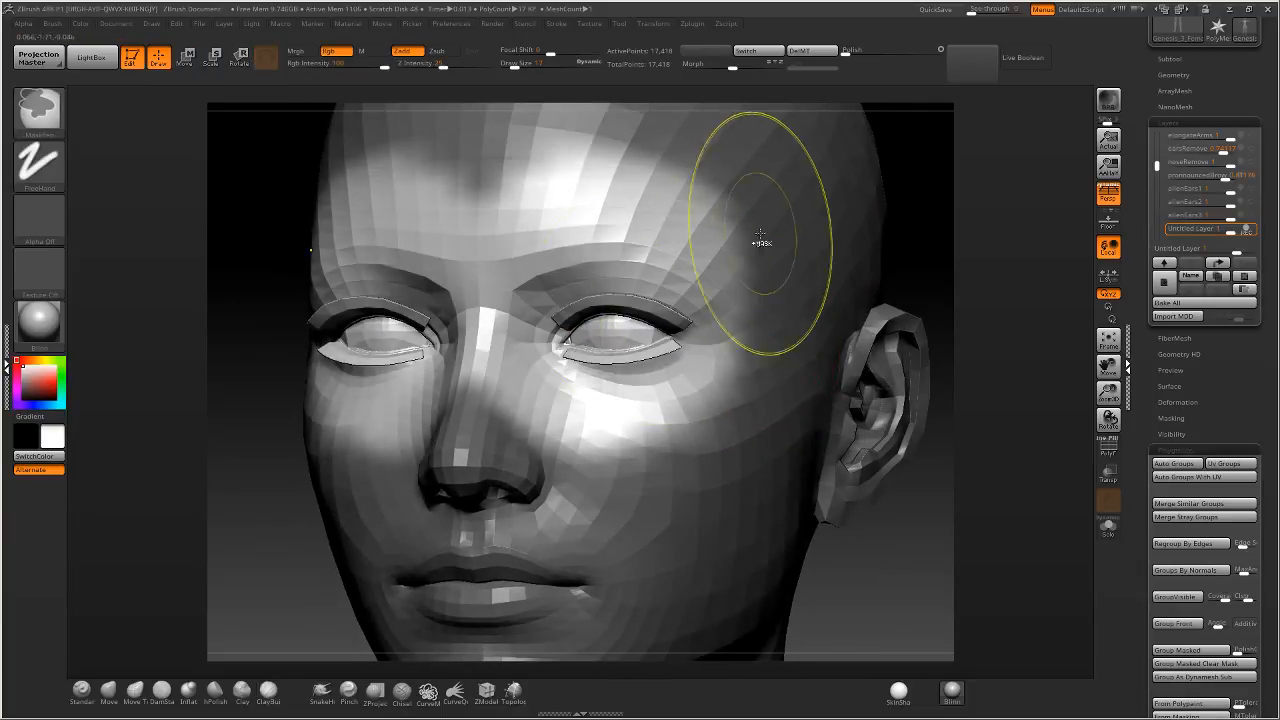
ctrl+click(810, 236)
ctrl+click(812, 233)
shift+right_drag(746, 262, 761, 274)
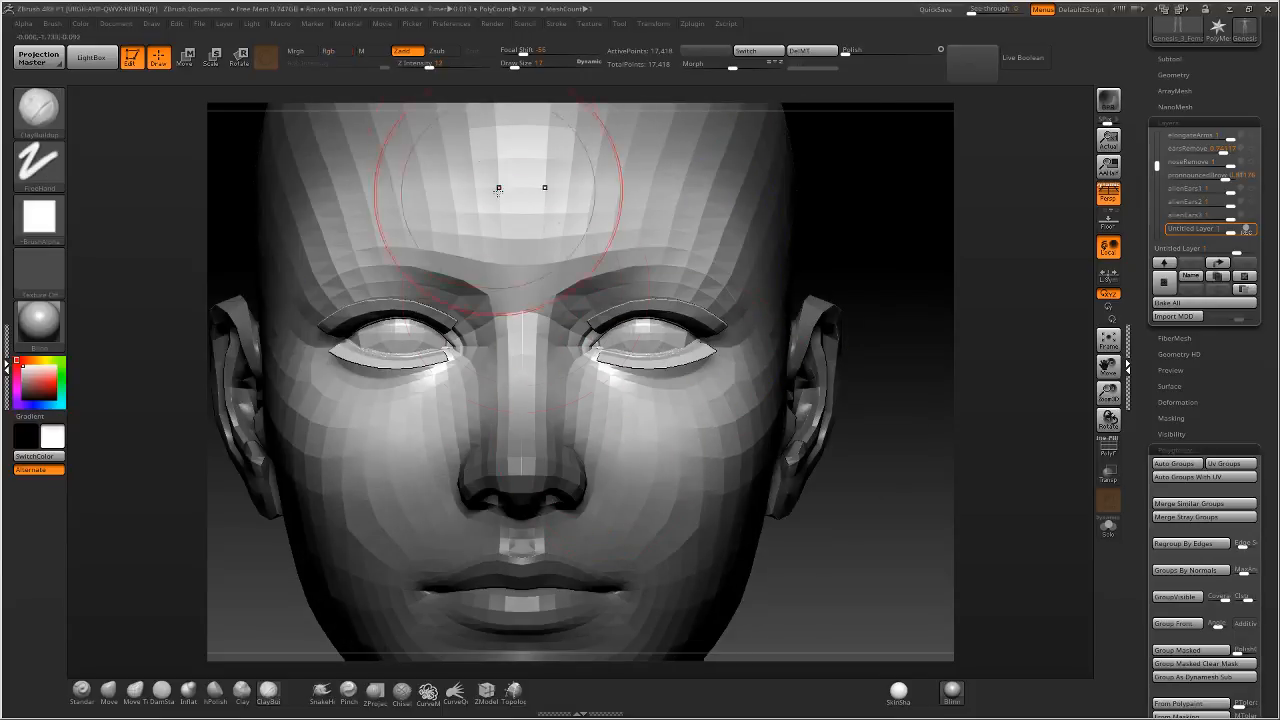
mouse_move(515, 66)
mouse_down()
mouse_move(515, 360)
mouse_move(559, 469)
mouse_up()
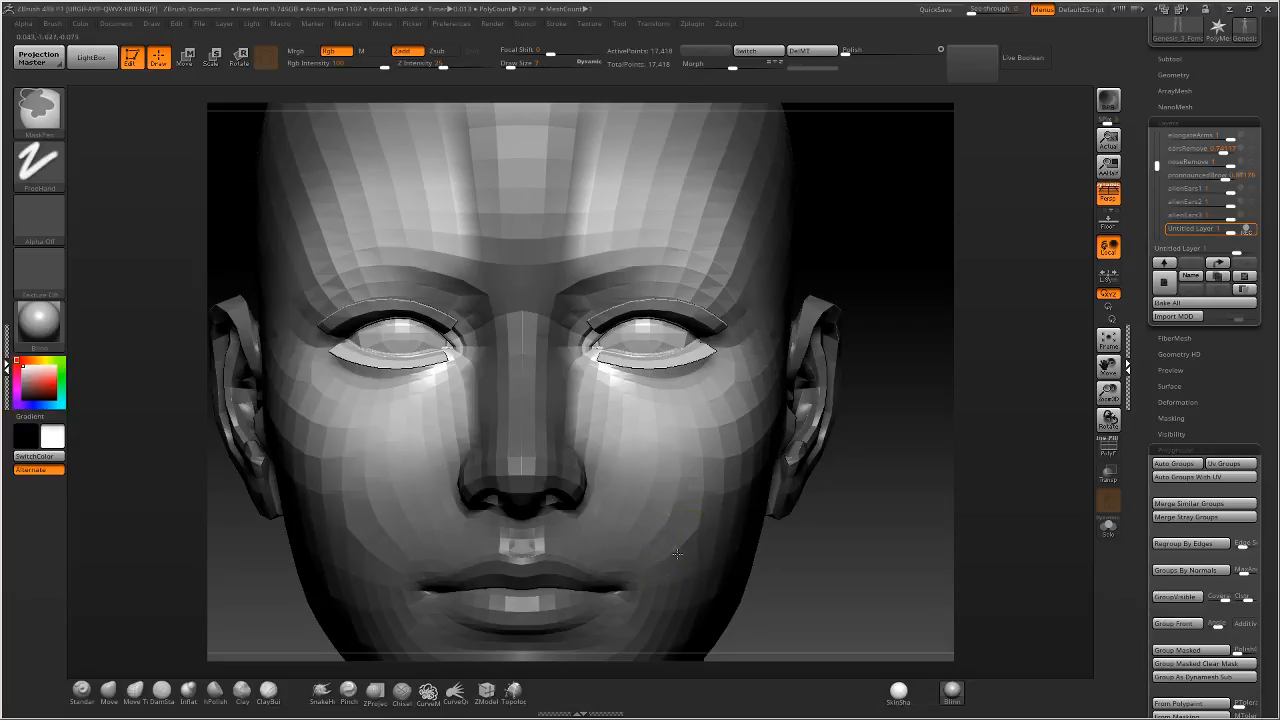
key(ctrl+z)
Enlarge the unmasked eye area and spread the eyes apart with the transform gizmo.
key(w)
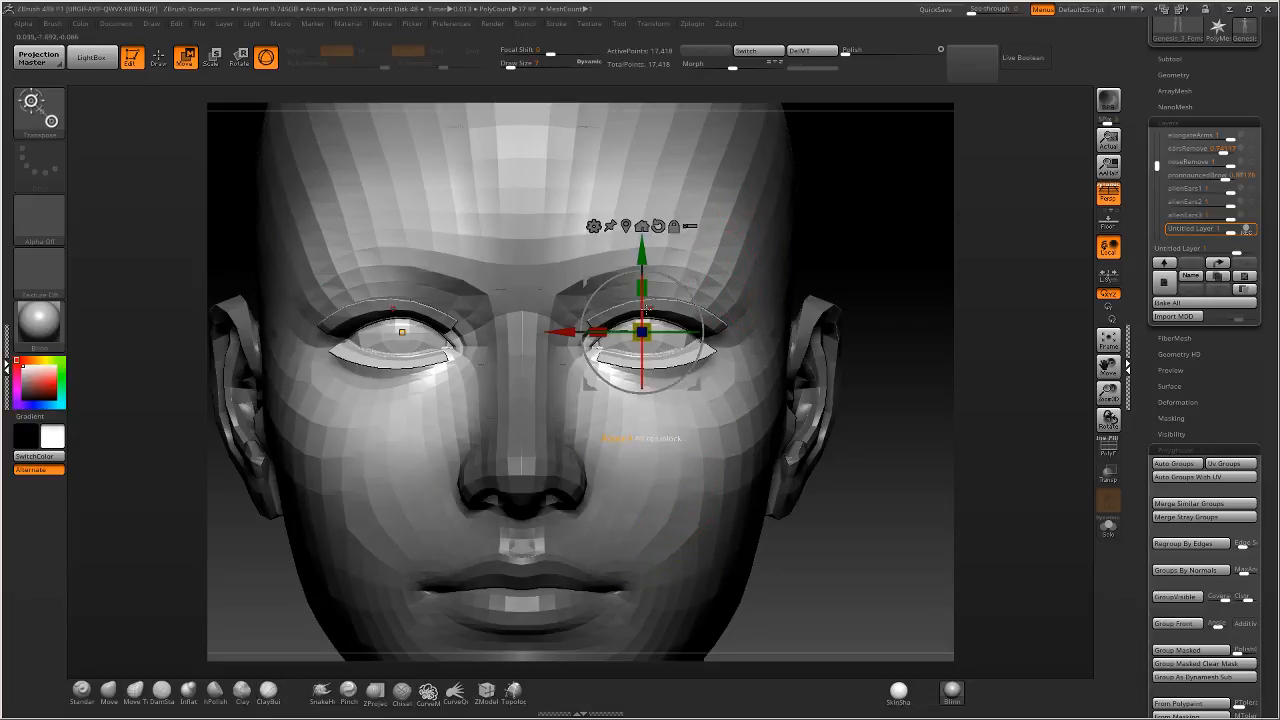
drag(640, 334, 714, 316)
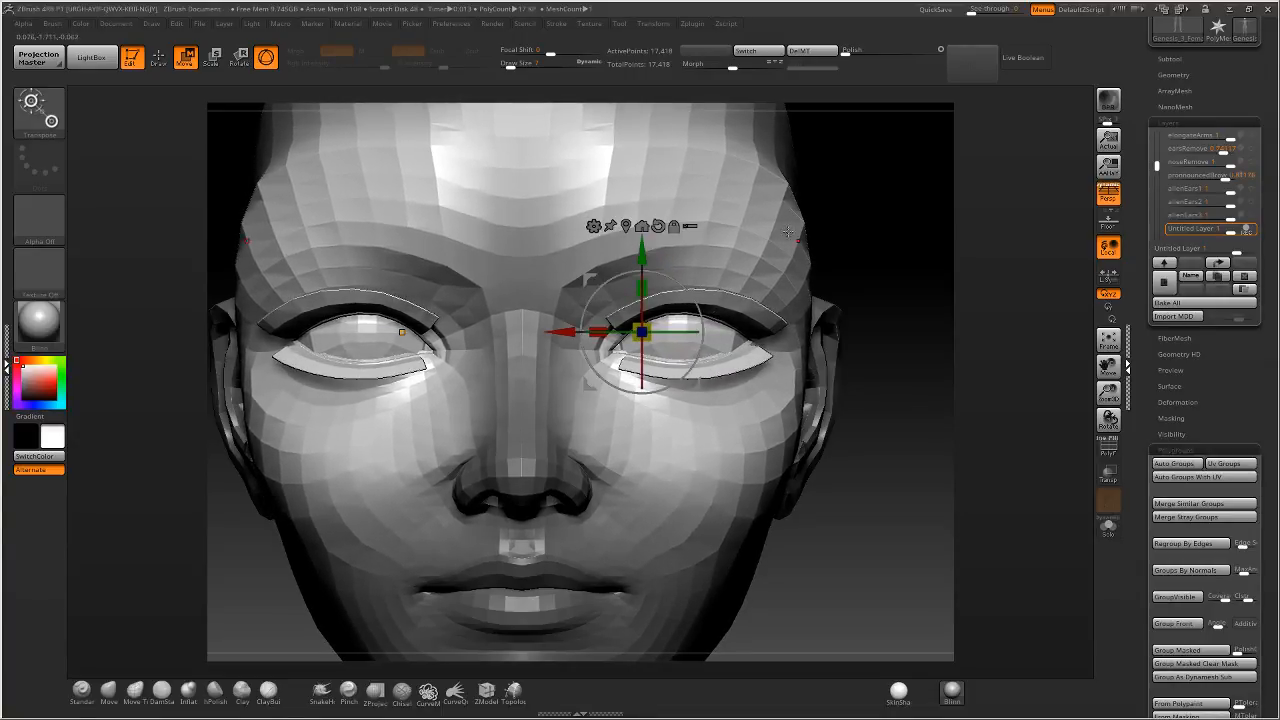
right_drag(1000, 262, 850, 240)
drag(572, 317, 590, 314)
mouse_move(812, 250)
right_down()
mouse_move(714, 241)
mouse_move(713, 204)
mouse_move(643, 256)
right_up()
Smooth the brow, the cheek below the eye and the side of the nose.
key(q)
key(shift)
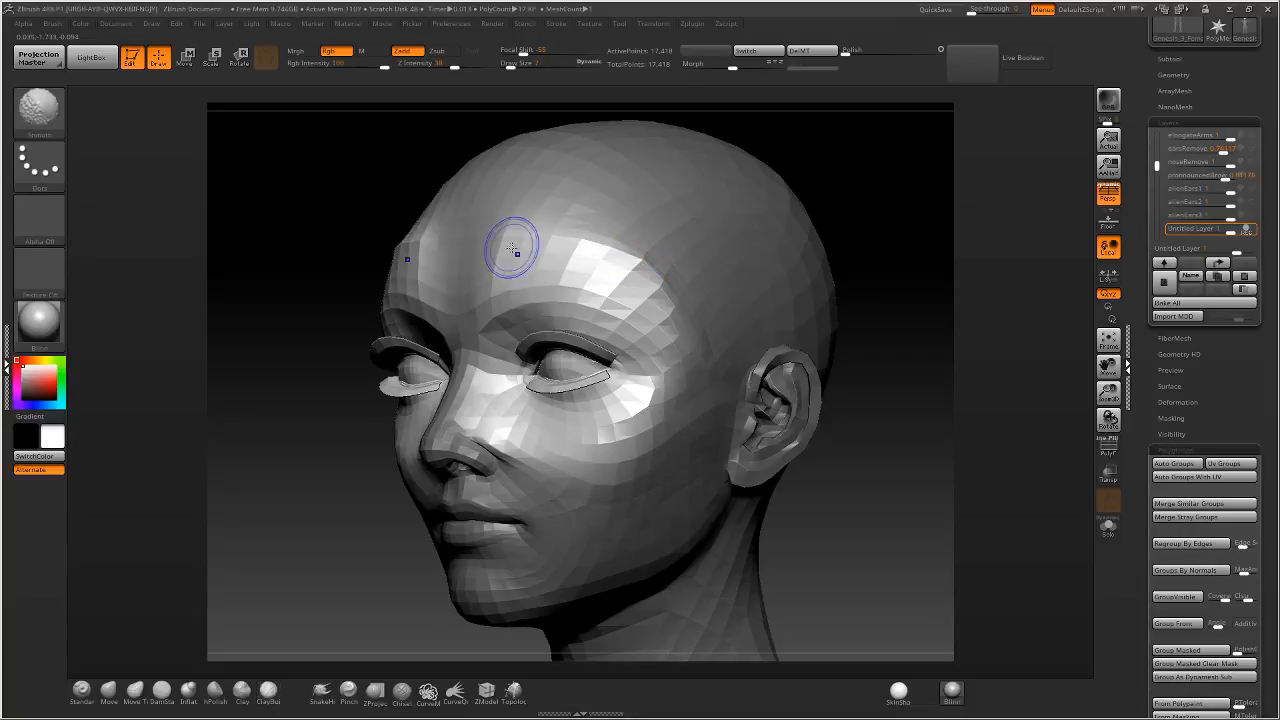
mouse_move(547, 279)
shift+mouse_down()
mouse_move(570, 250)
mouse_move(545, 245)
mouse_move(605, 270)
shift+mouse_up()
mouse_move(635, 390)
shift+mouse_down()
mouse_move(645, 410)
mouse_move(537, 443)
mouse_move(479, 425)
shift+mouse_up()
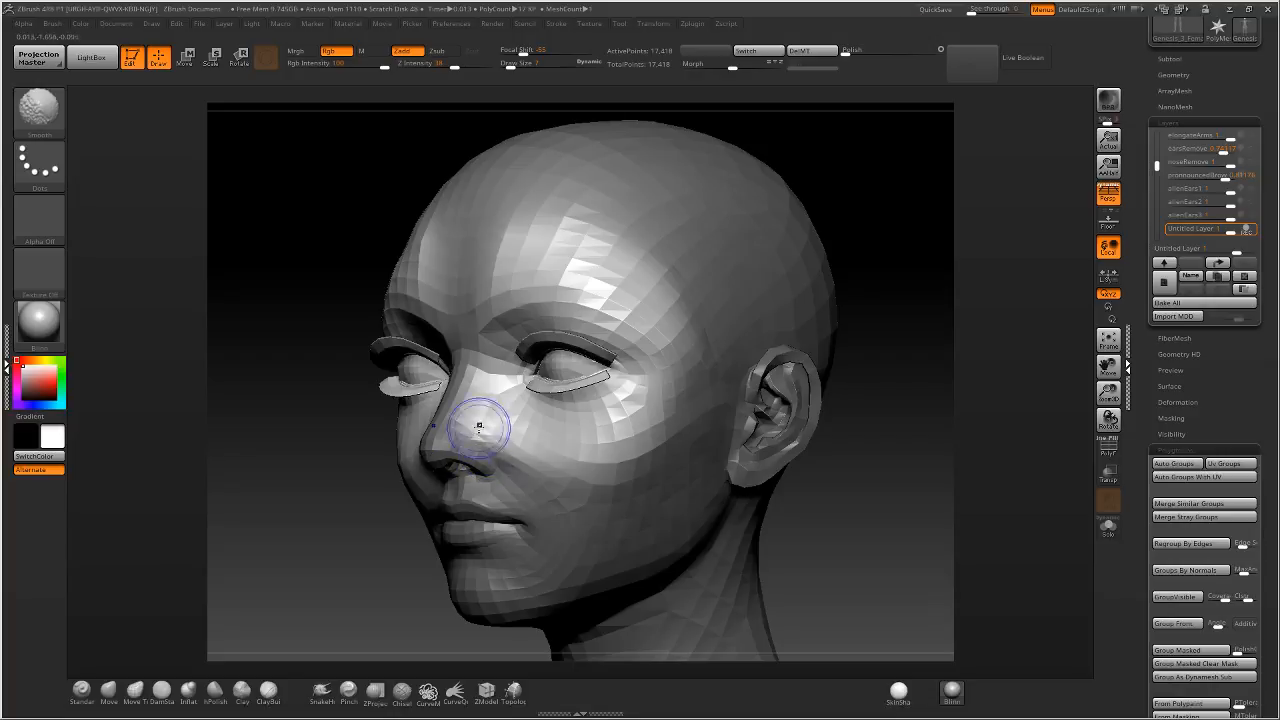
right_drag(469, 397, 480, 378)
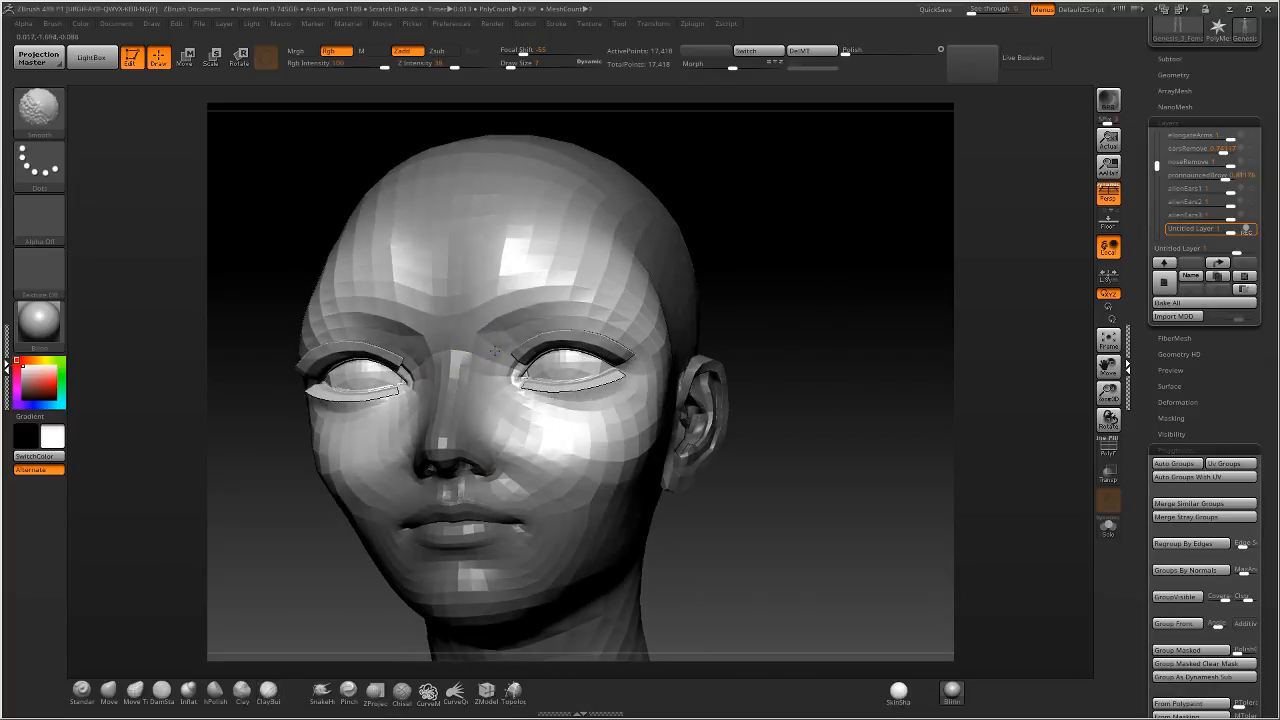
mouse_move(420, 376)
right_down()
mouse_move(598, 374)
mouse_move(568, 376)
mouse_move(594, 370)
mouse_move(588, 352)
right_up()
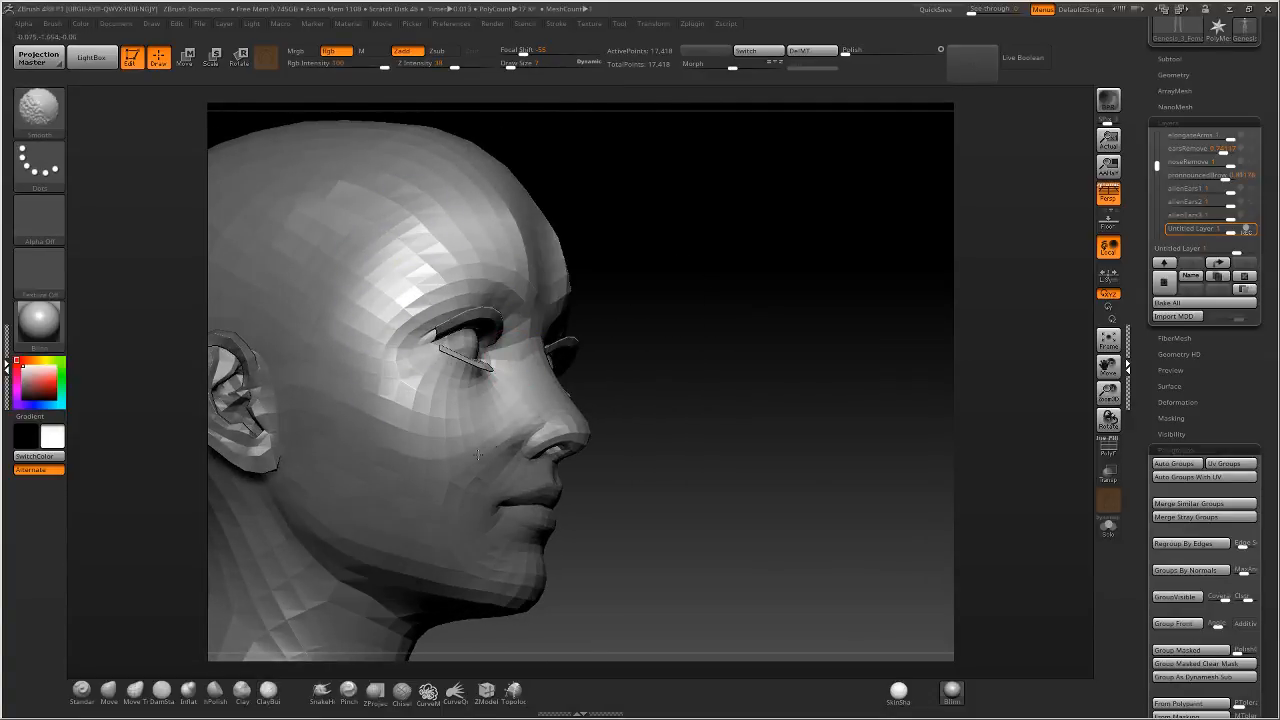
mouse_move(478, 455)
right_down()
mouse_move(500, 425)
mouse_move(486, 386)
mouse_move(643, 364)
mouse_move(586, 300)
right_up()
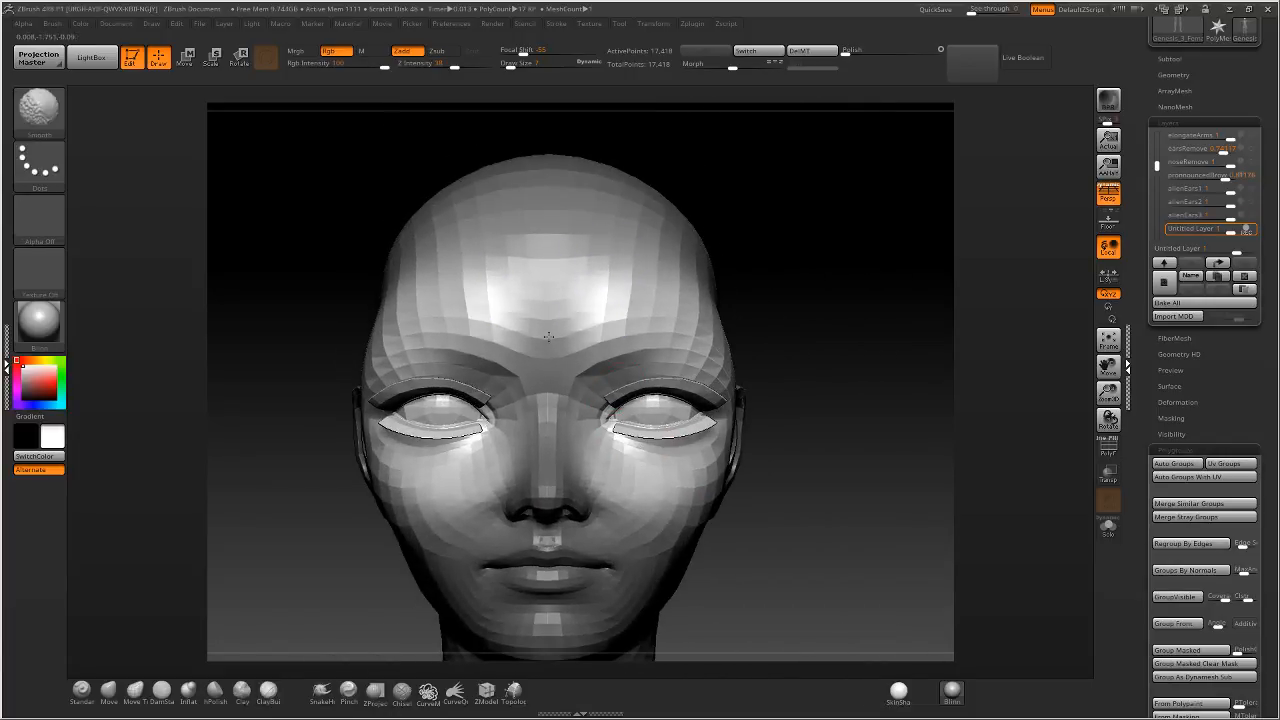
Preview the head with dynamic subdivision, return to the base mesh and set the draw size to 12.
key(d)
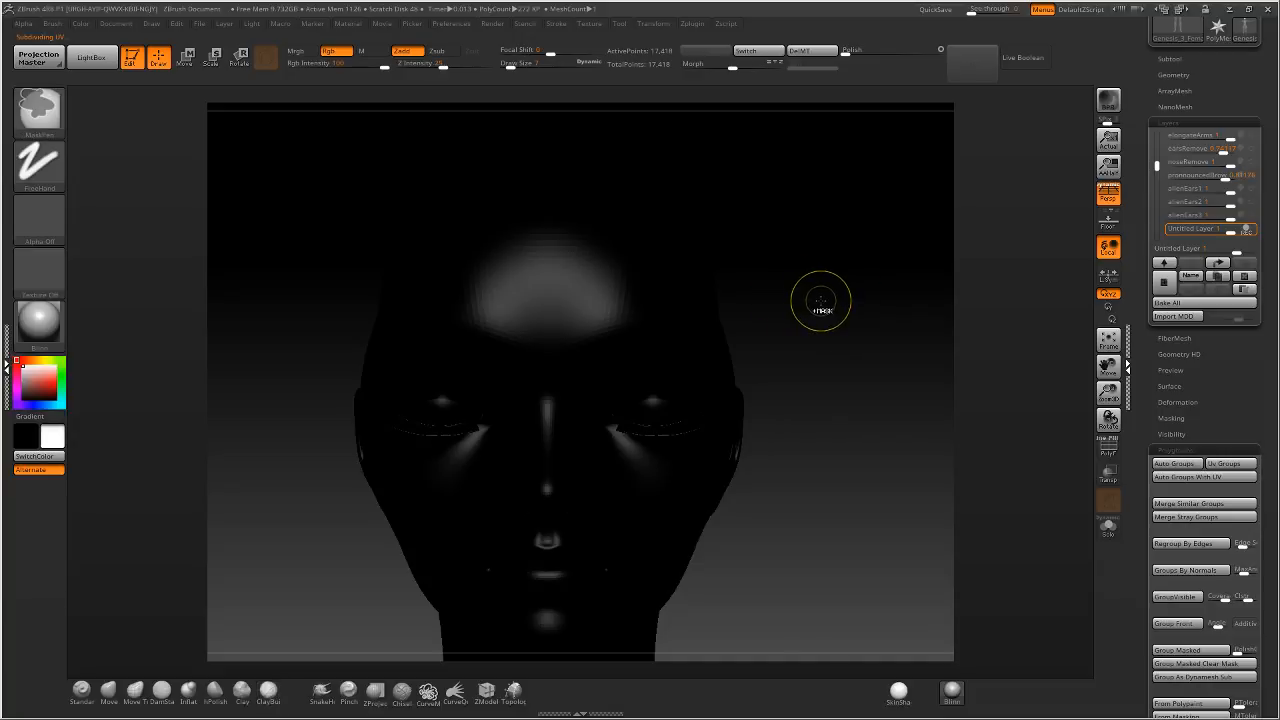
key(ctrl+z)
mouse_move(820, 300)
right_down()
mouse_move(749, 329)
mouse_move(826, 321)
mouse_move(720, 340)
right_up()
drag(503, 67, 510, 67)
key(ctrl+h)
key(ctrl+z)
key(ctrl+z)
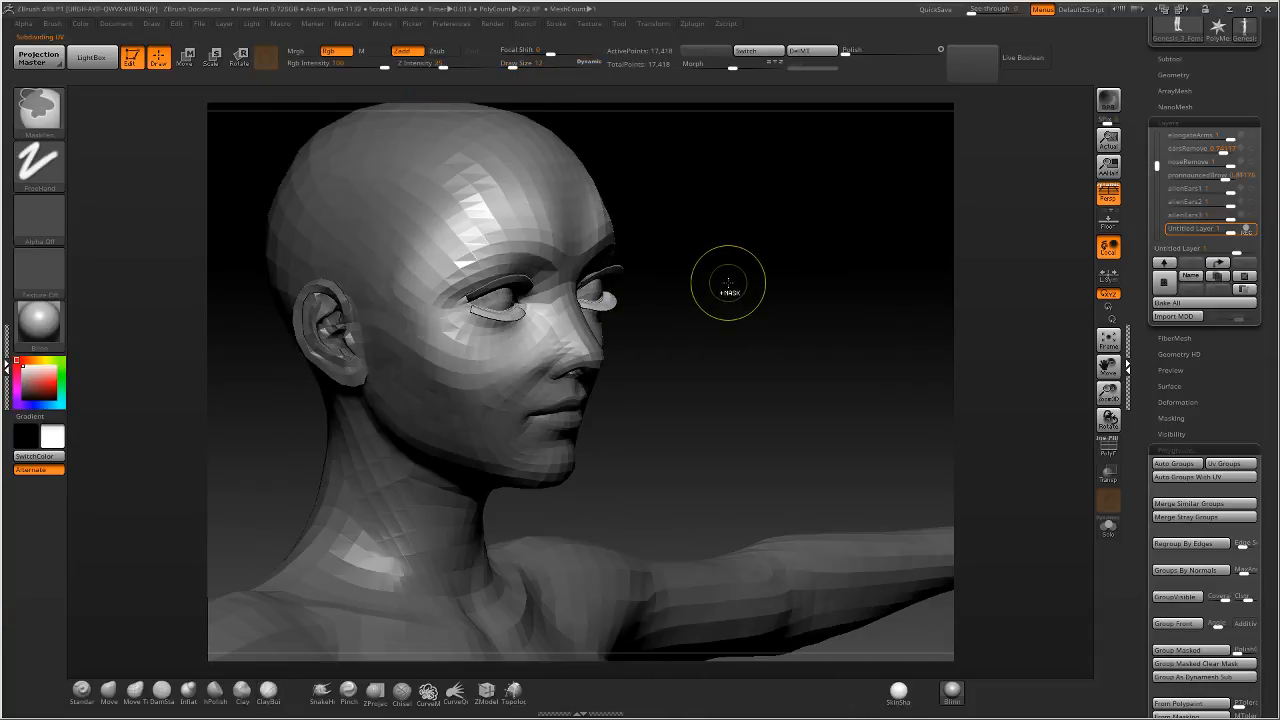
shift+right_drag(743, 280, 729, 271)
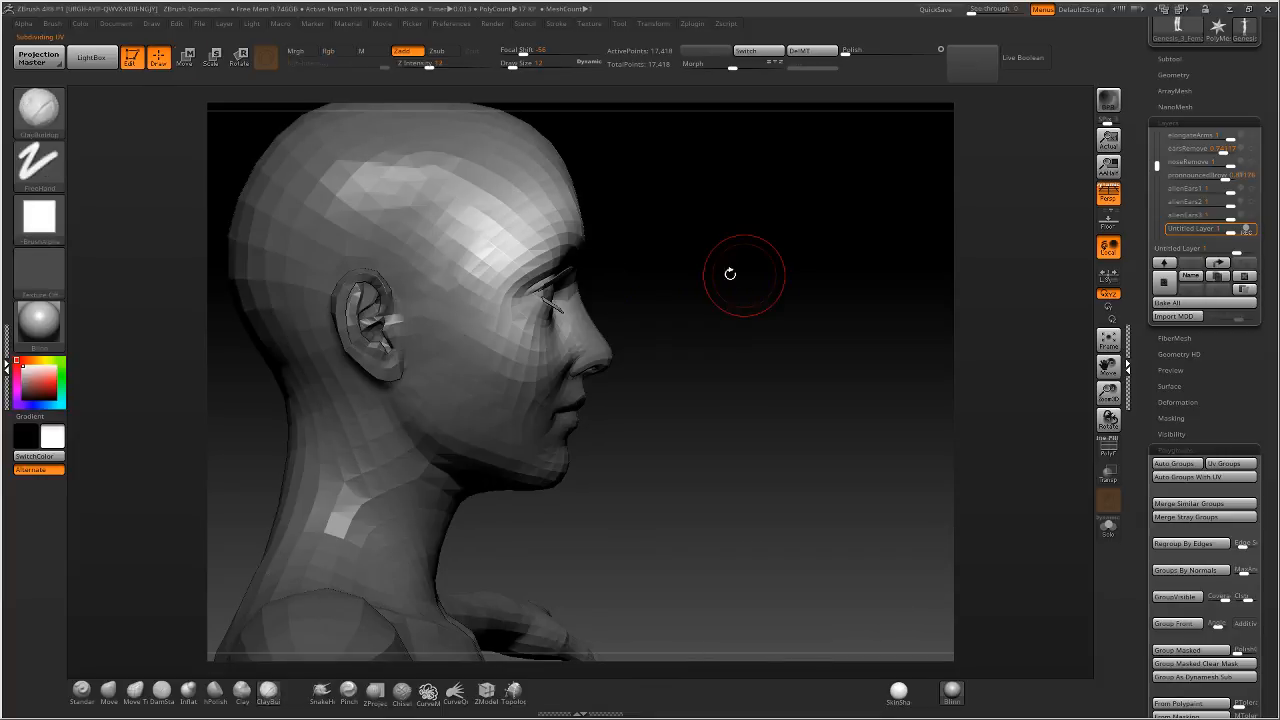
Adjust the eye area's position with the gizmo from the profile view and smooth the surface beside the nose.
key(w)
mouse_move(633, 292)
mouse_down()
mouse_move(659, 293)
mouse_move(592, 316)
mouse_up()
key(q)
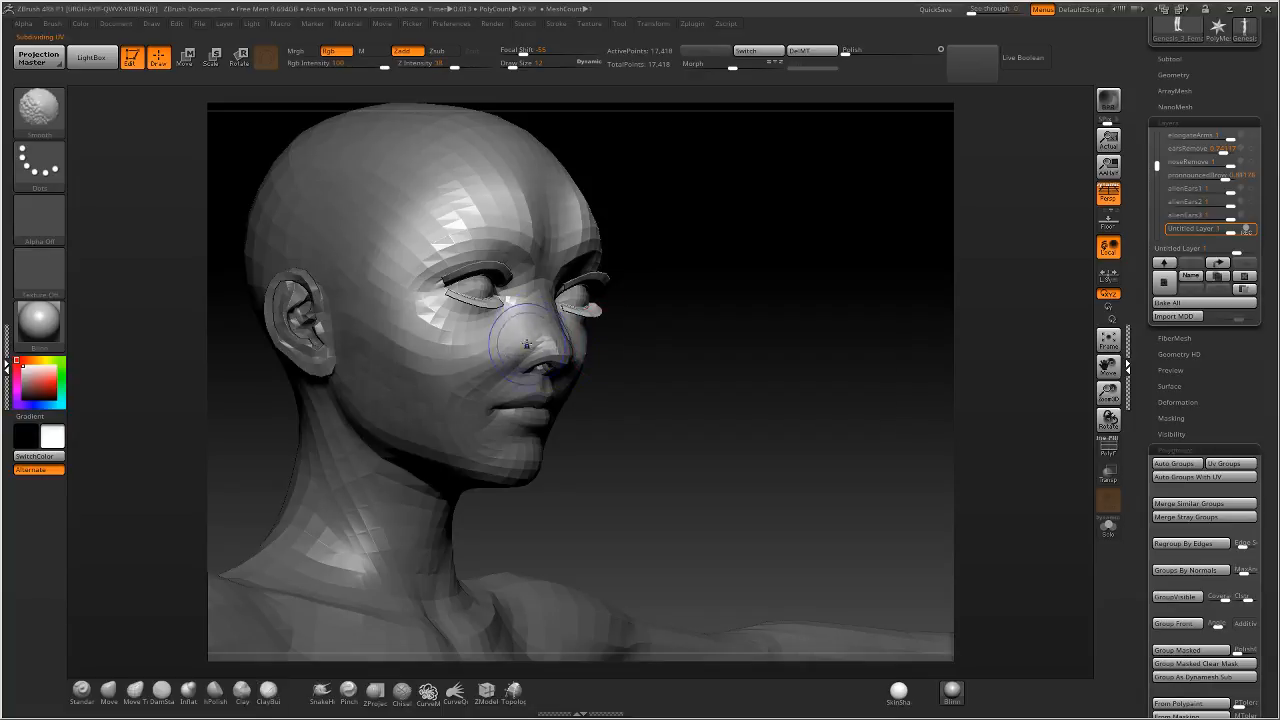
mouse_move(583, 323)
right_down()
mouse_move(491, 317)
mouse_move(518, 297)
right_up()
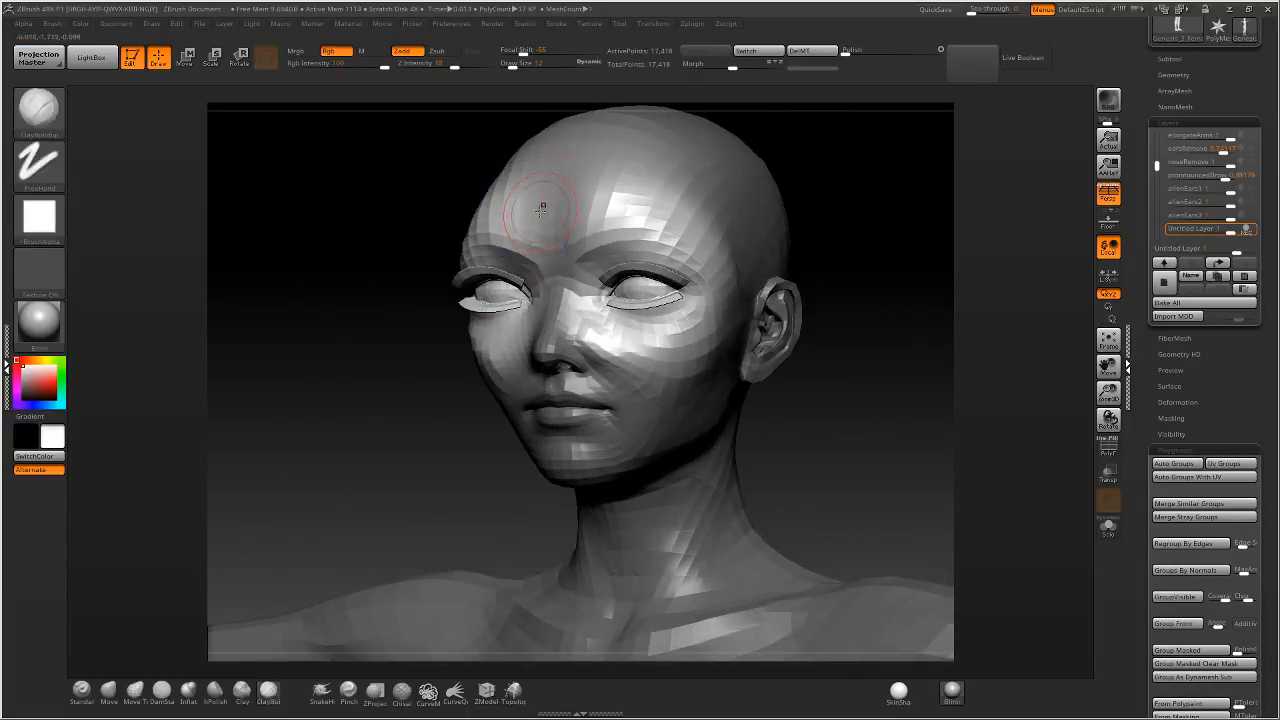
Clear the mask, smooth the forehead and temples, and touch up the cheeks beside the nose with ClayBuildup.
key(ctrl+shift+a)
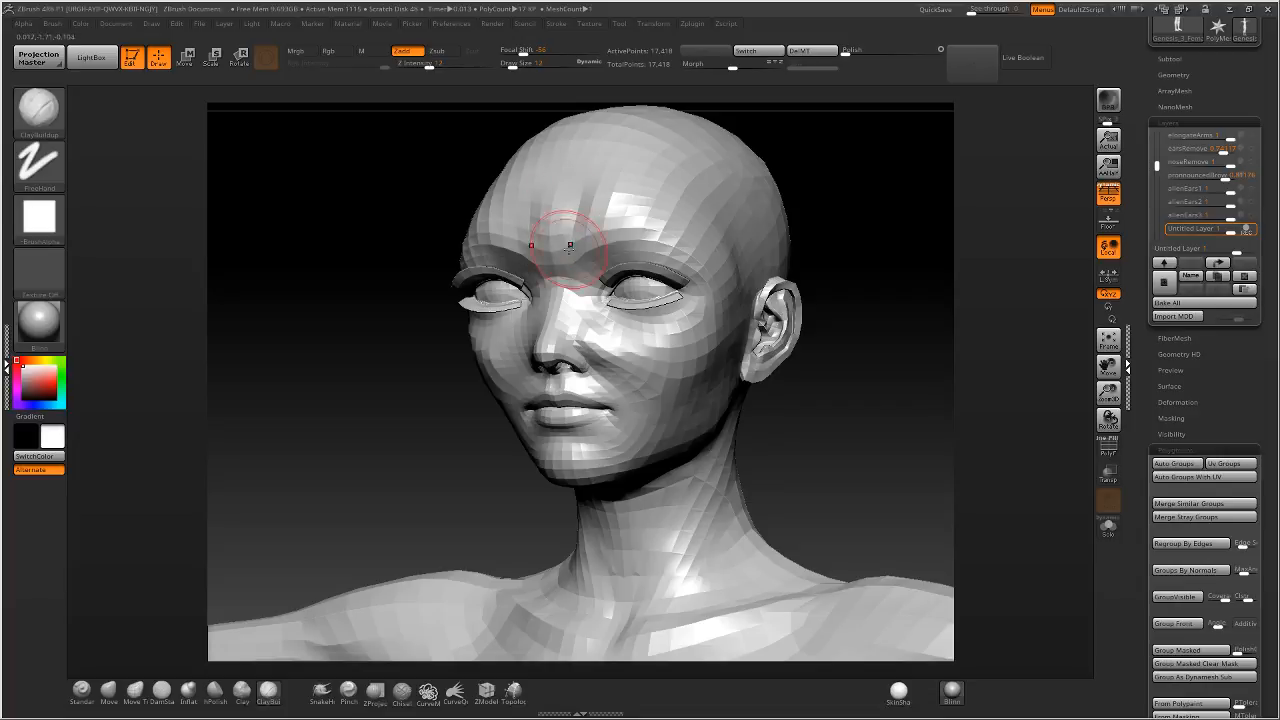
key(shift)
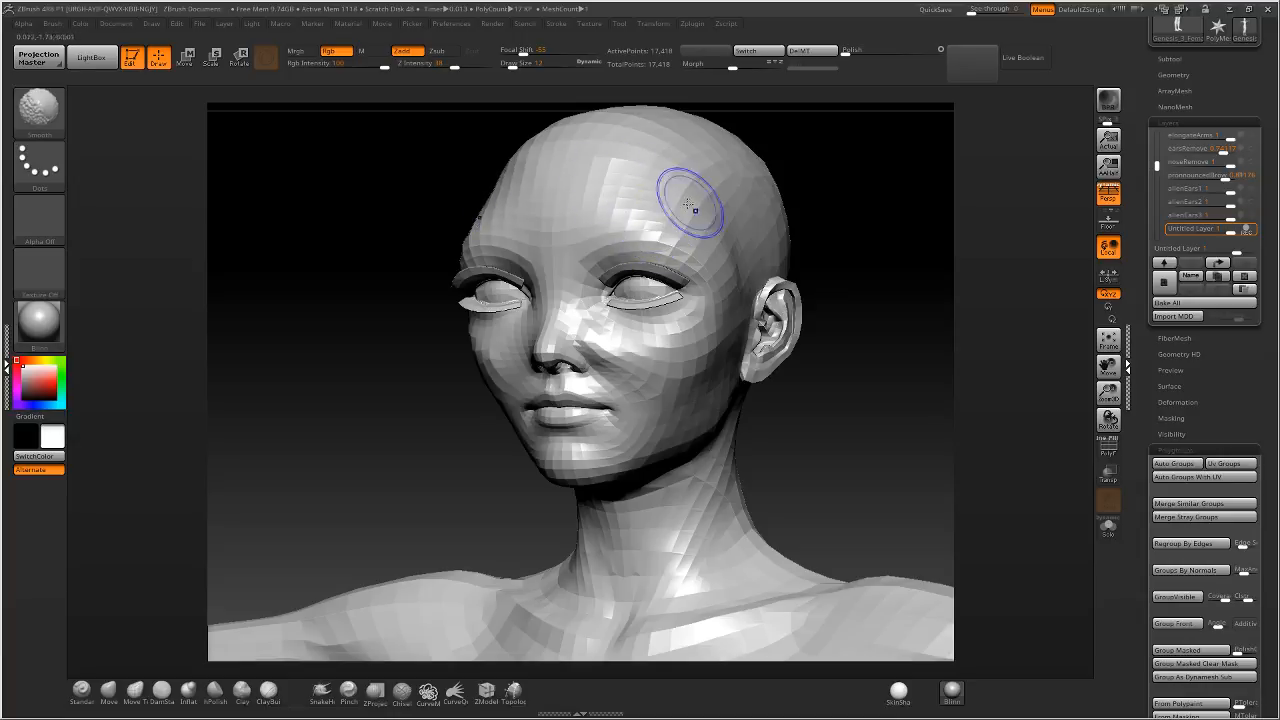
mouse_move(820, 262)
mouse_down()
mouse_move(695, 272)
mouse_move(753, 280)
mouse_up()
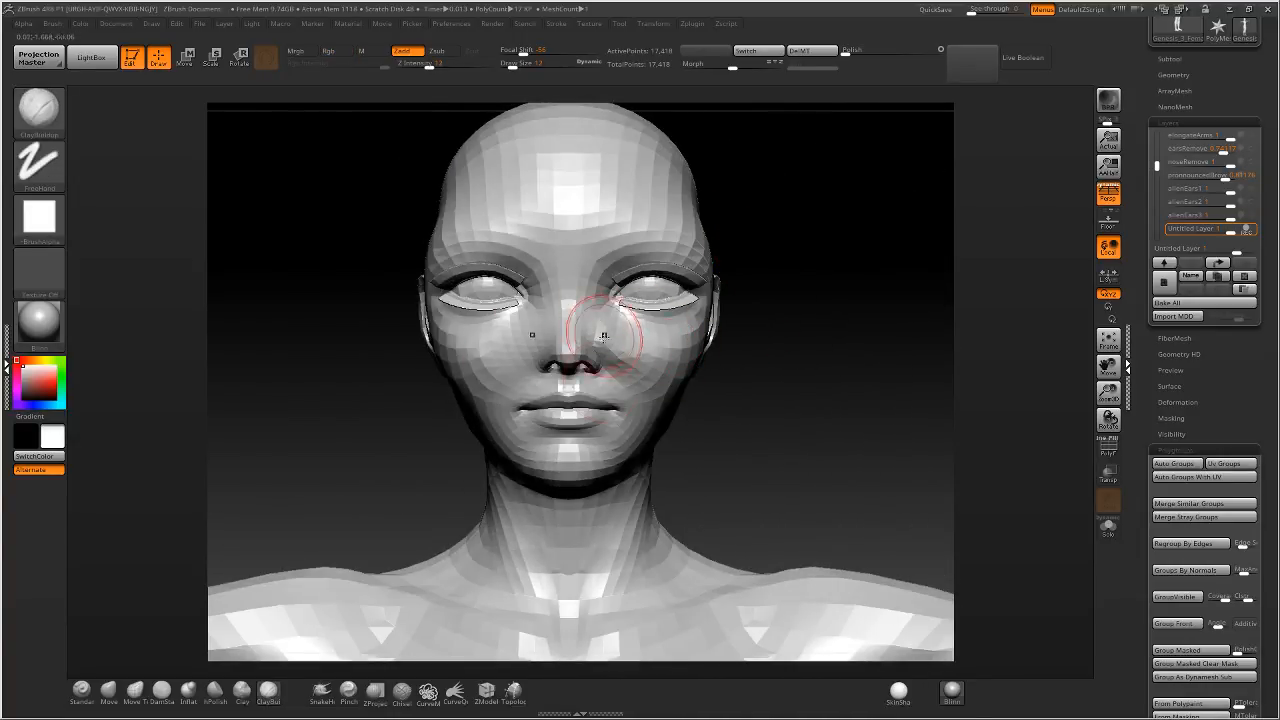
mouse_move(614, 357)
mouse_down()
mouse_move(722, 364)
mouse_move(684, 409)
mouse_up()
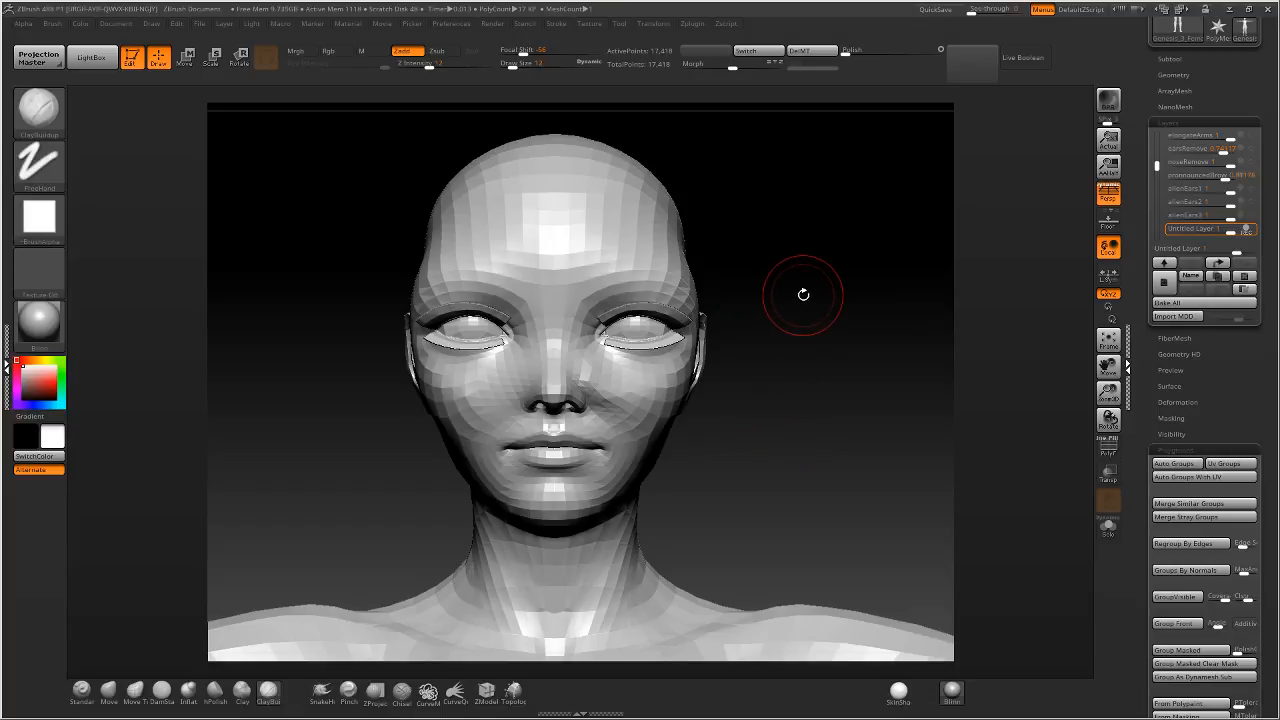
mouse_move(804, 291)
mouse_down()
mouse_move(820, 257)
mouse_move(650, 300)
mouse_move(752, 325)
mouse_move(796, 319)
mouse_up()
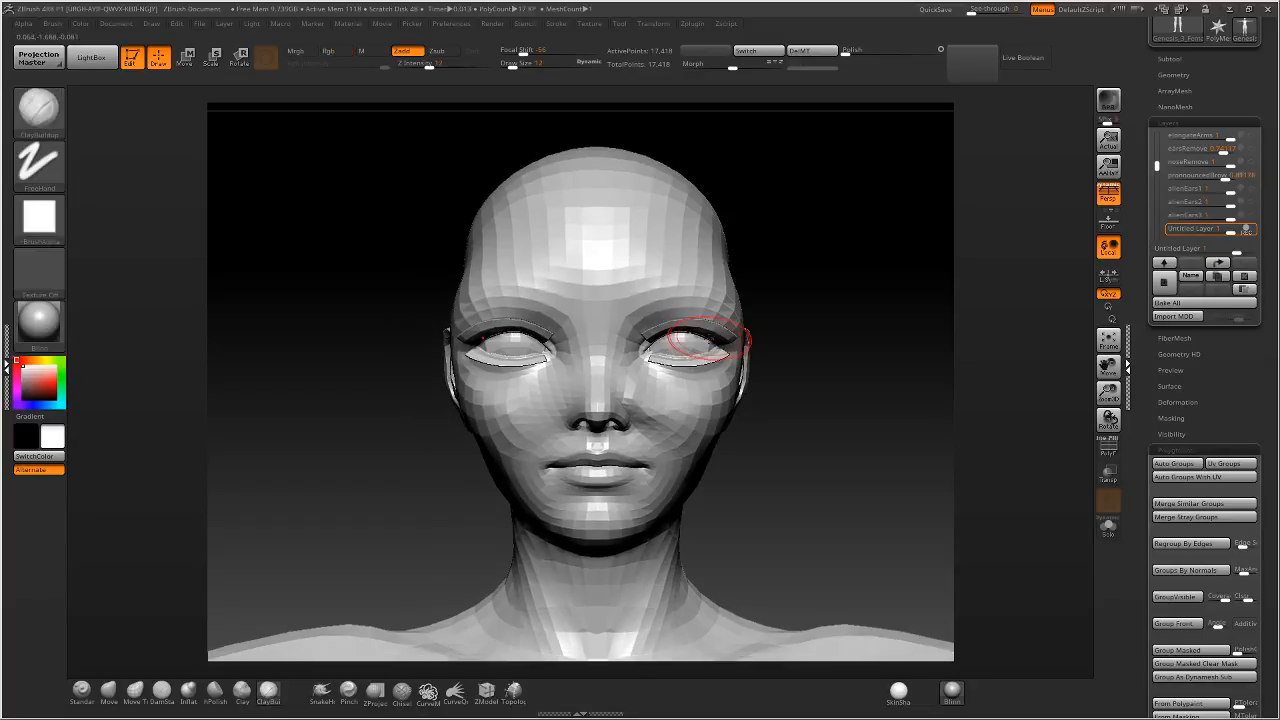
Rename the untitled layer as alienEyes1, stop recording it and hide its effect on the head.
click(1197, 274)
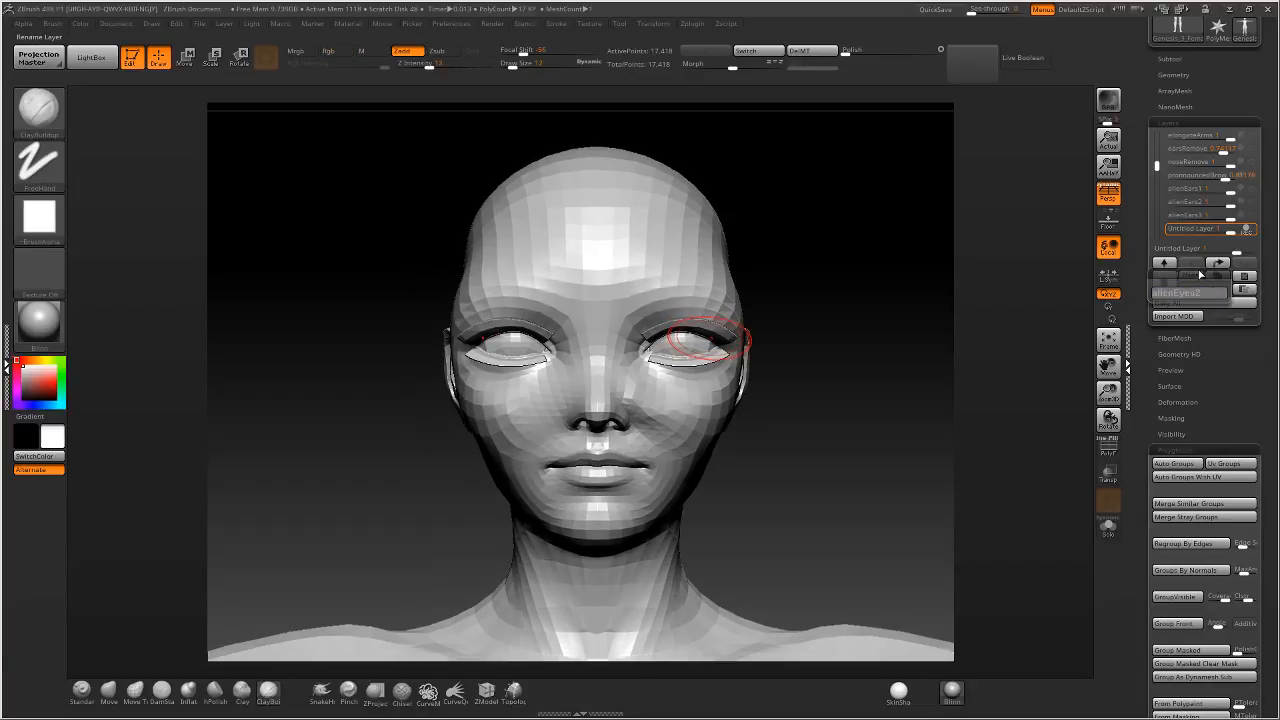
key(Return)
alt+drag(896, 305, 843, 266)
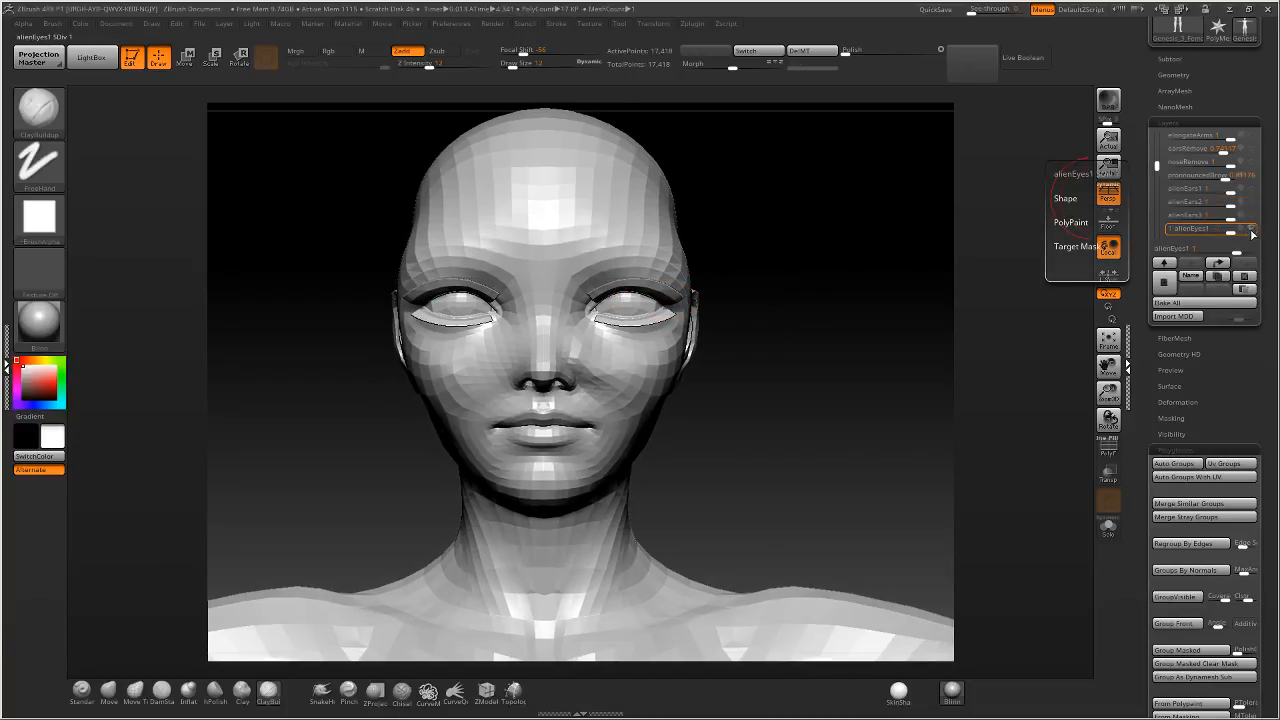
click(1252, 233)
drag(955, 325, 855, 321)
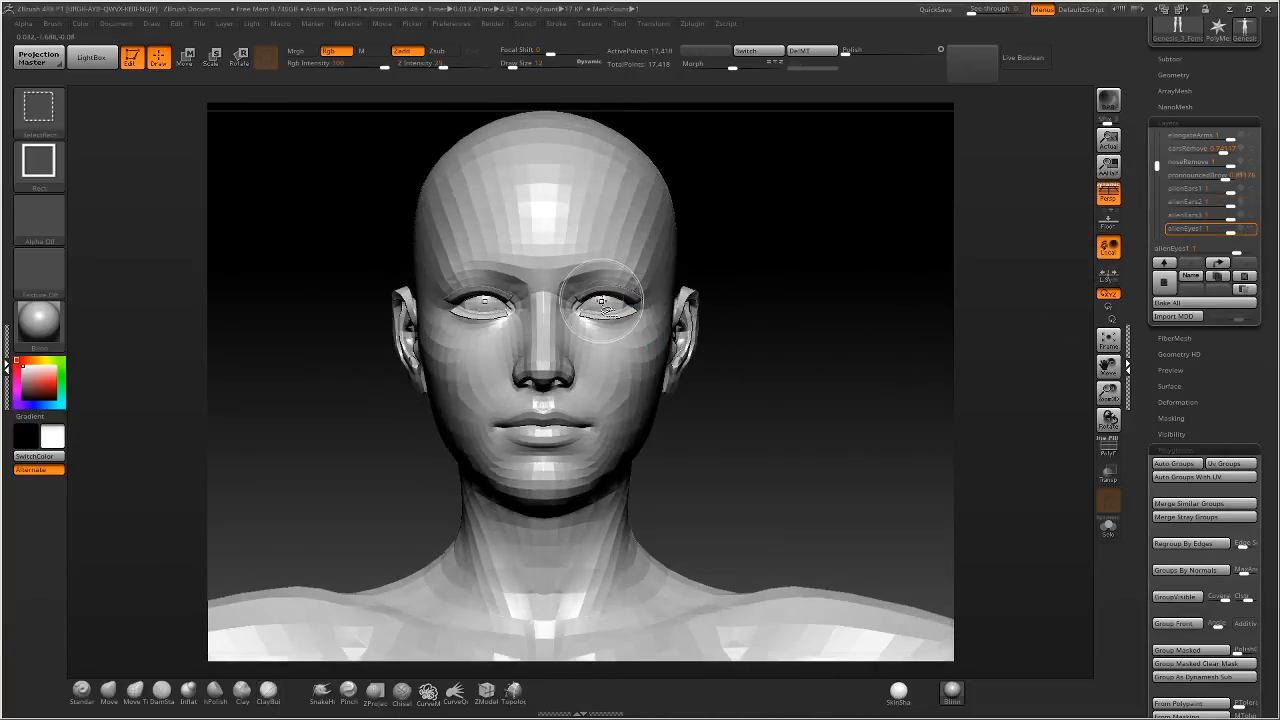
Mask the eyeballs and the area around both eyes, soften the mask edge and invert it.
ctrl+shift+click(609, 304)
ctrl+click(789, 273)
ctrl+shift+click(796, 273)
mouse_move(694, 276)
ctrl+mouse_down()
mouse_move(470, 300)
mouse_move(510, 290)
mouse_move(565, 245)
mouse_move(621, 268)
mouse_move(618, 335)
ctrl+mouse_up()
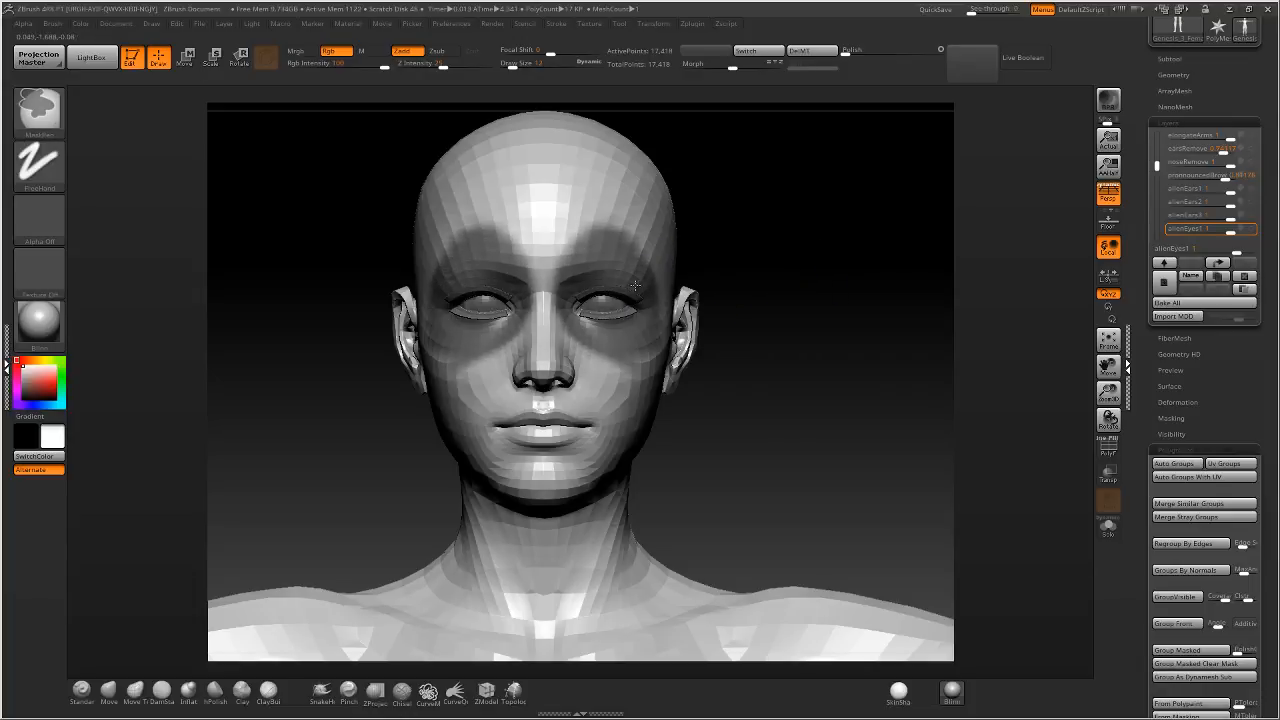
mouse_move(790, 305)
mouse_down()
mouse_move(700, 303)
mouse_move(662, 285)
mouse_move(633, 332)
mouse_up()
drag(490, 330, 648, 280)
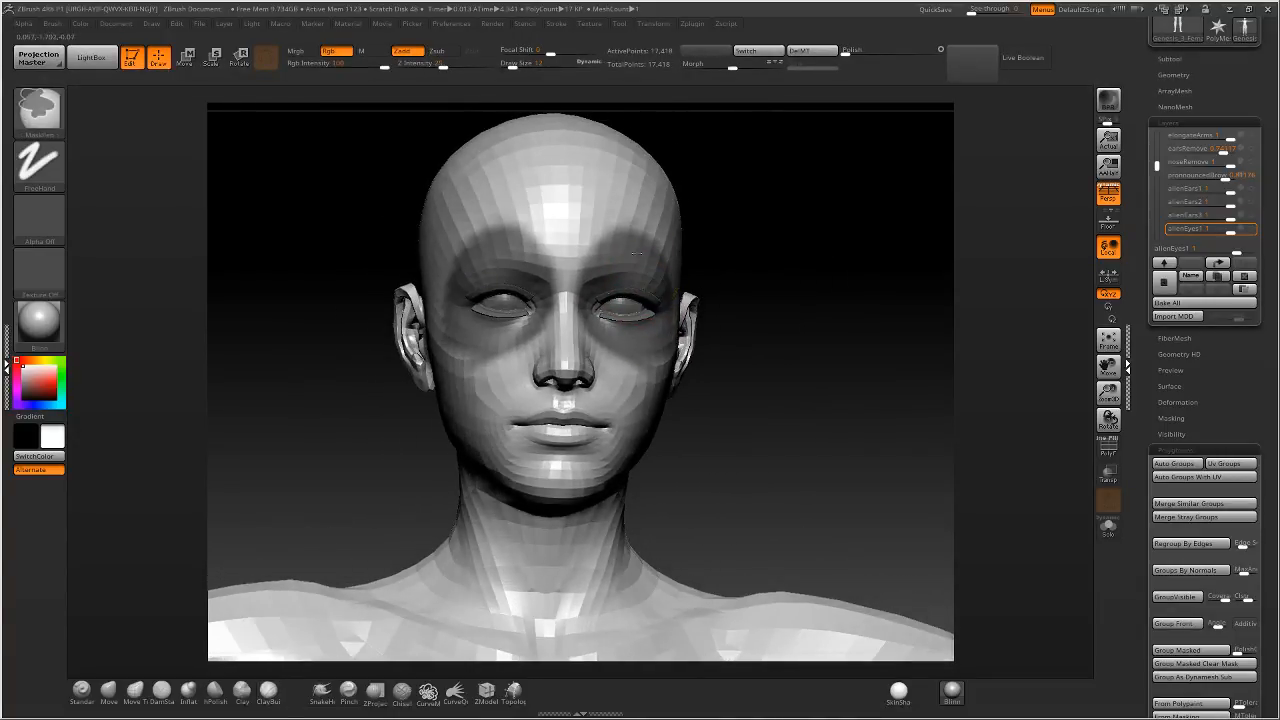
ctrl+click(800, 266)
drag(817, 271, 768, 290)
ctrl+click(769, 288)
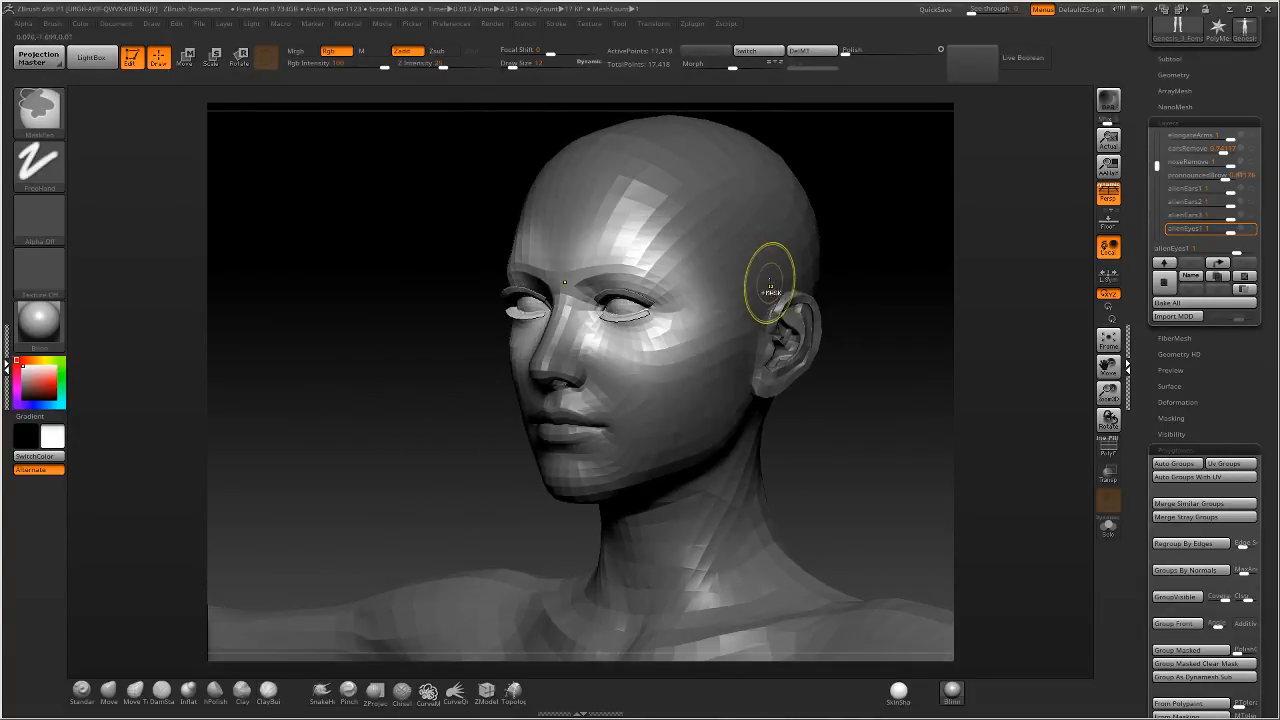
Move the unmasked eye areas outward to the sides of the head with the gizmo.
shift+drag(824, 258, 808, 246)
key(w)
drag(888, 232, 720, 342)
drag(766, 298, 806, 262)
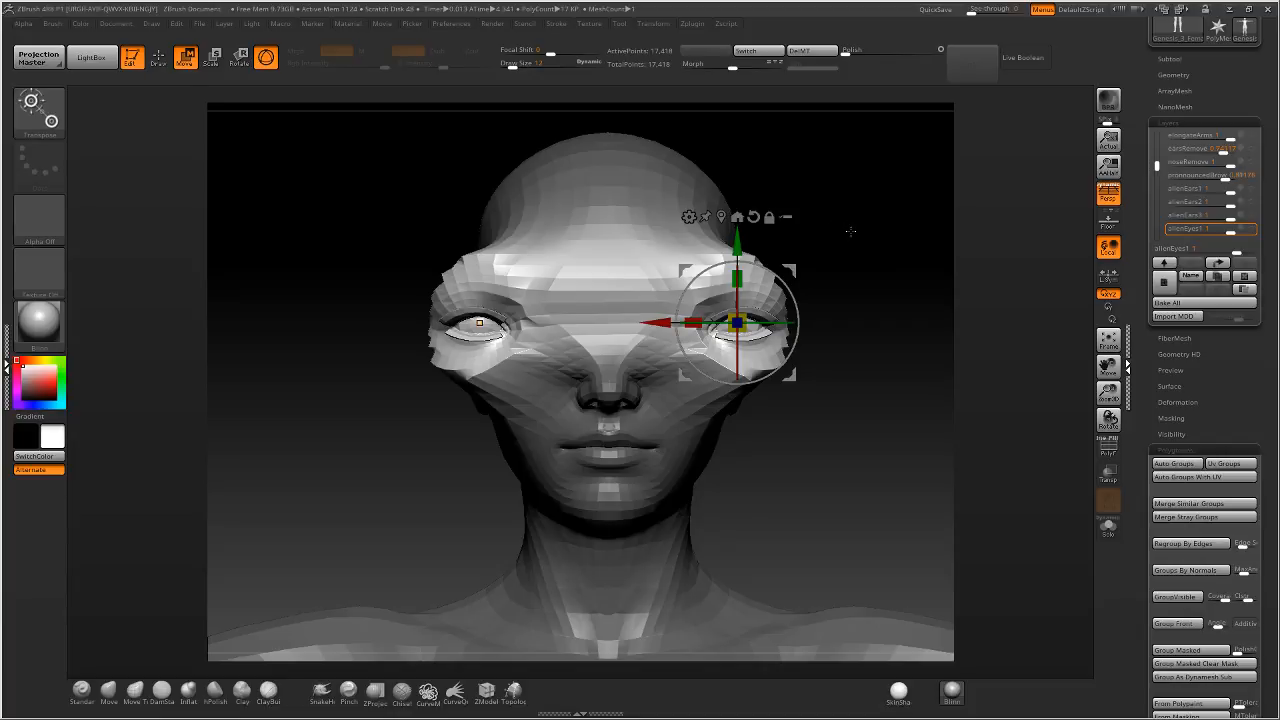
key(q)
Smooth the stretched brow, nose bridge and cheek surfaces around the wide-set eyes.
alt+drag(842, 242, 773, 267)
mouse_move(651, 302)
shift+mouse_down()
mouse_move(621, 325)
mouse_move(621, 386)
mouse_move(610, 374)
mouse_move(660, 418)
shift+mouse_up()
right_drag(690, 418, 651, 411)
shift+drag(653, 408, 682, 391)
right_drag(690, 395, 622, 378)
mouse_move(704, 370)
shift+mouse_down()
mouse_move(718, 352)
mouse_move(669, 278)
shift+mouse_up()
mouse_move(708, 300)
right_down()
mouse_move(645, 318)
mouse_move(680, 332)
right_up()
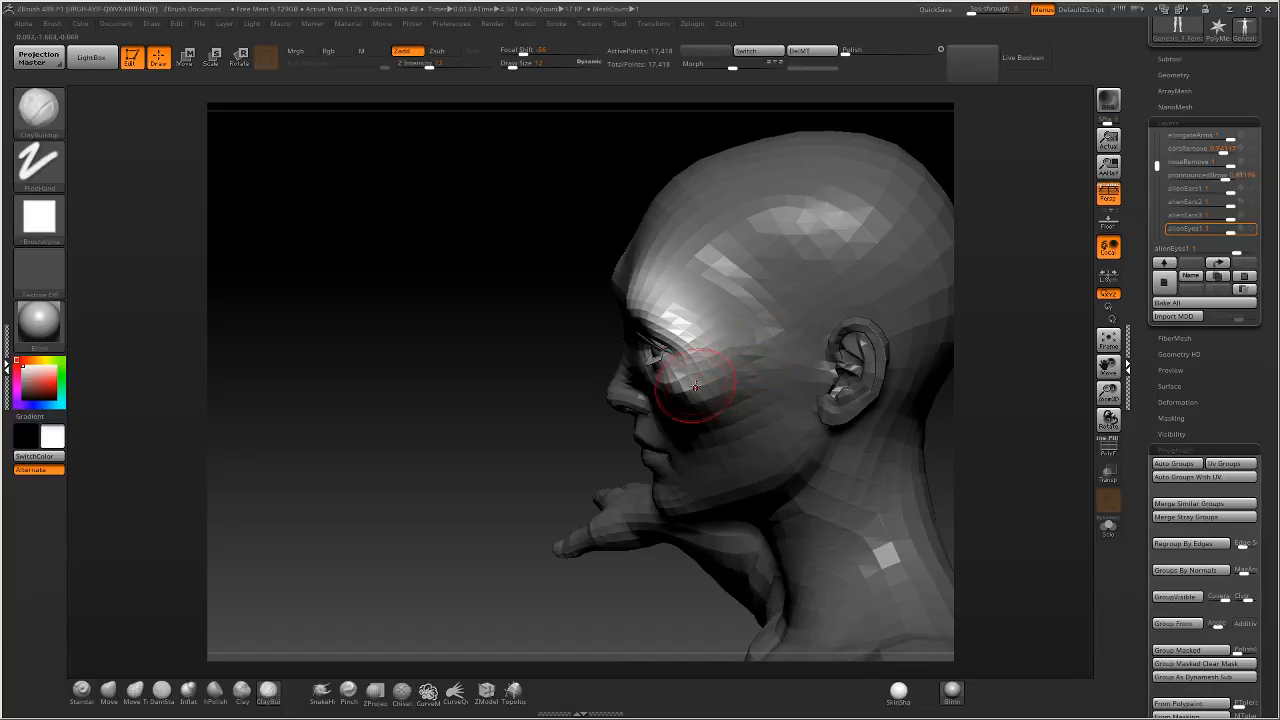
shift+right_drag(695, 385, 706, 388)
mouse_move(651, 431)
right_down()
mouse_move(528, 400)
mouse_move(591, 394)
mouse_move(469, 378)
right_up()
Isolate the face polygroup and blend the temples and cheeks around the eyes with ClayBuildup and smoothing.
ctrl+shift+click(448, 279)
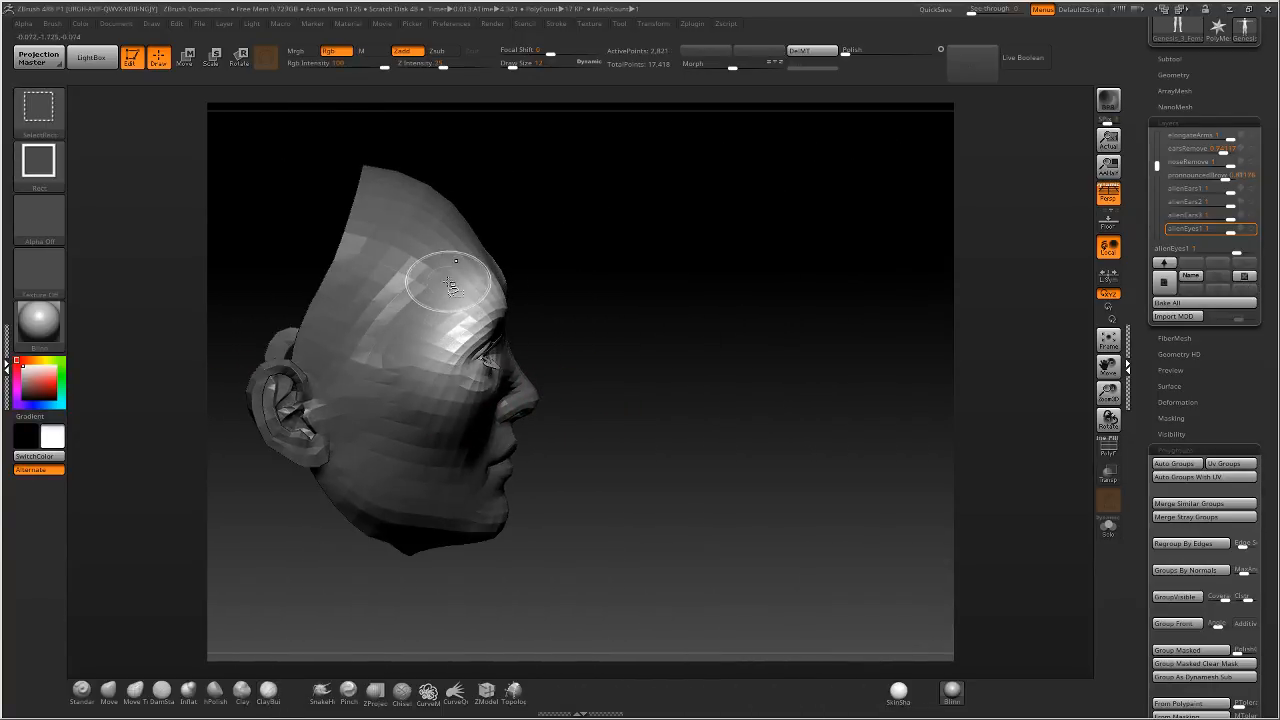
drag(594, 226, 558, 248)
right_drag(558, 248, 508, 286)
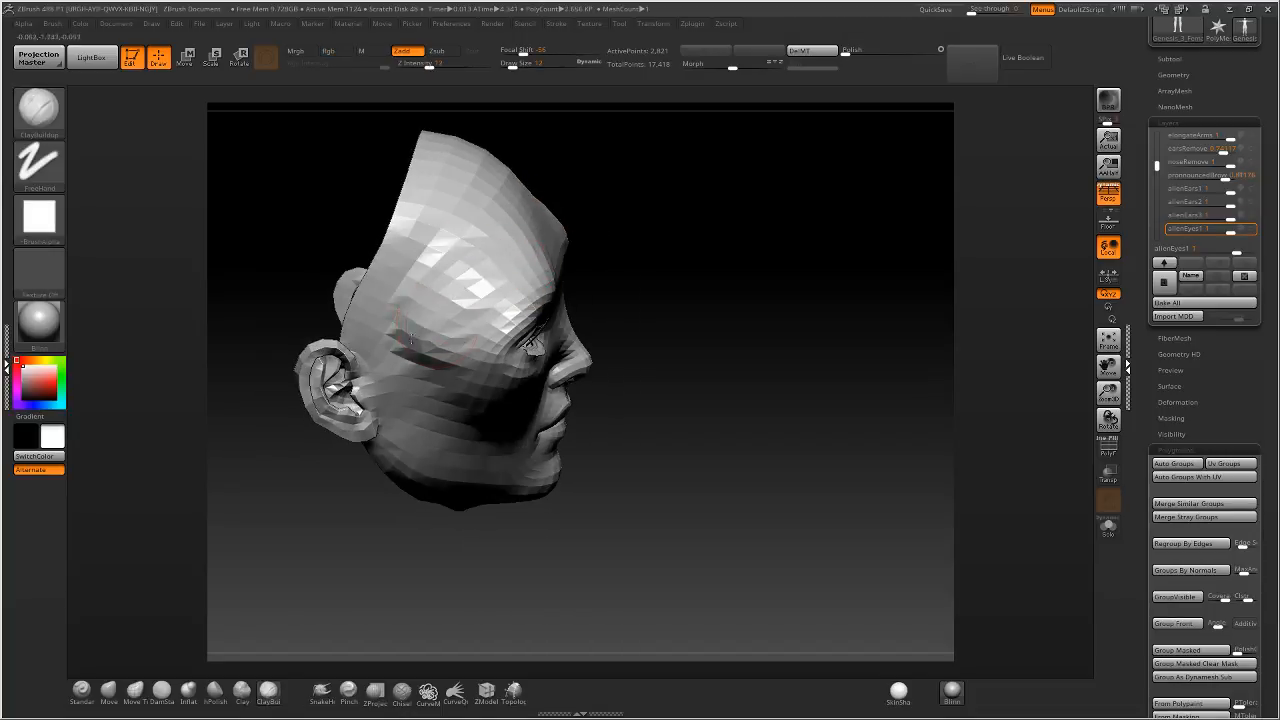
right_drag(481, 298, 453, 256)
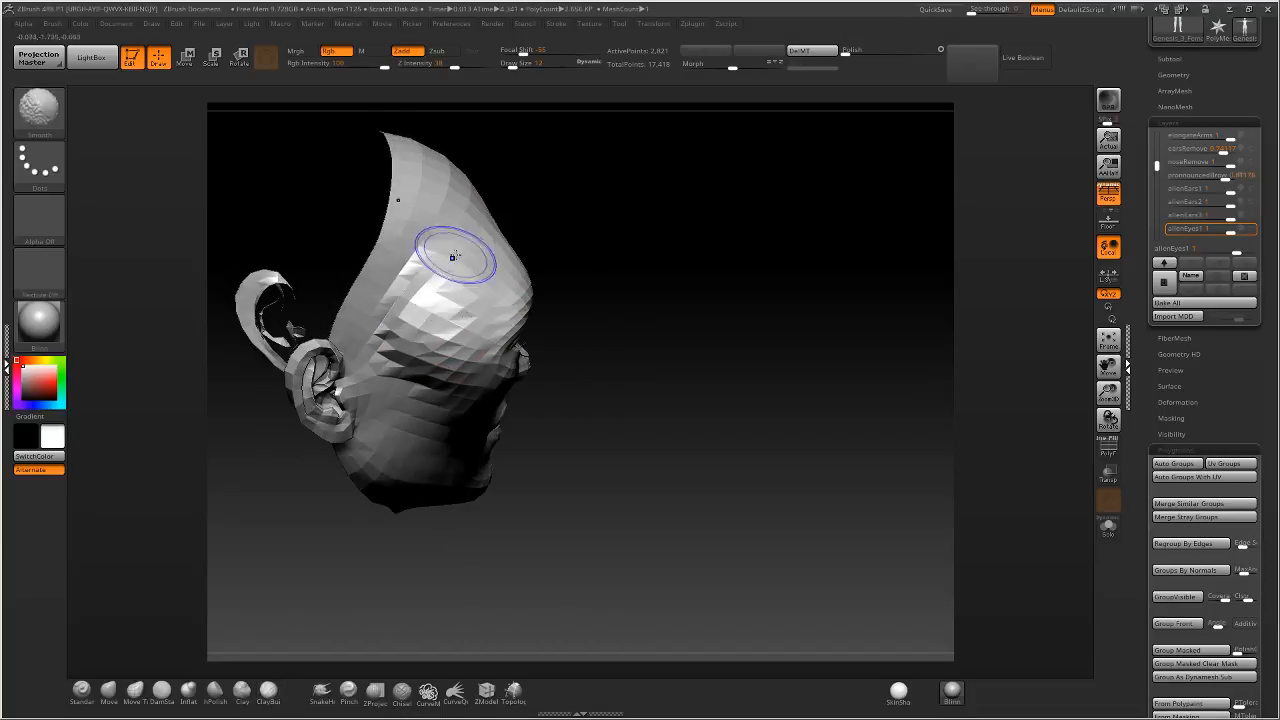
mouse_move(450, 322)
right_down()
mouse_move(445, 289)
mouse_move(440, 335)
mouse_move(457, 343)
mouse_move(420, 340)
mouse_move(386, 309)
right_up()
right_drag(495, 288, 509, 406)
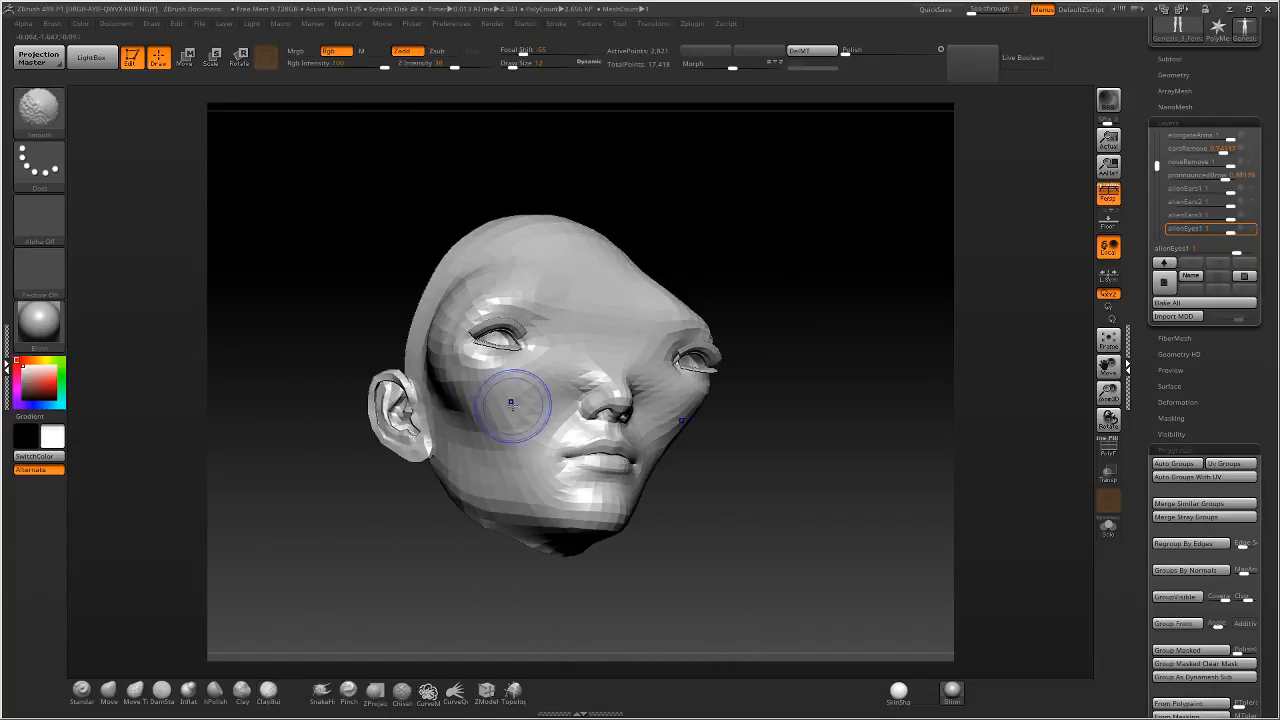
mouse_move(458, 413)
mouse_down()
mouse_move(491, 429)
mouse_move(486, 443)
mouse_move(509, 423)
mouse_move(470, 420)
mouse_up()
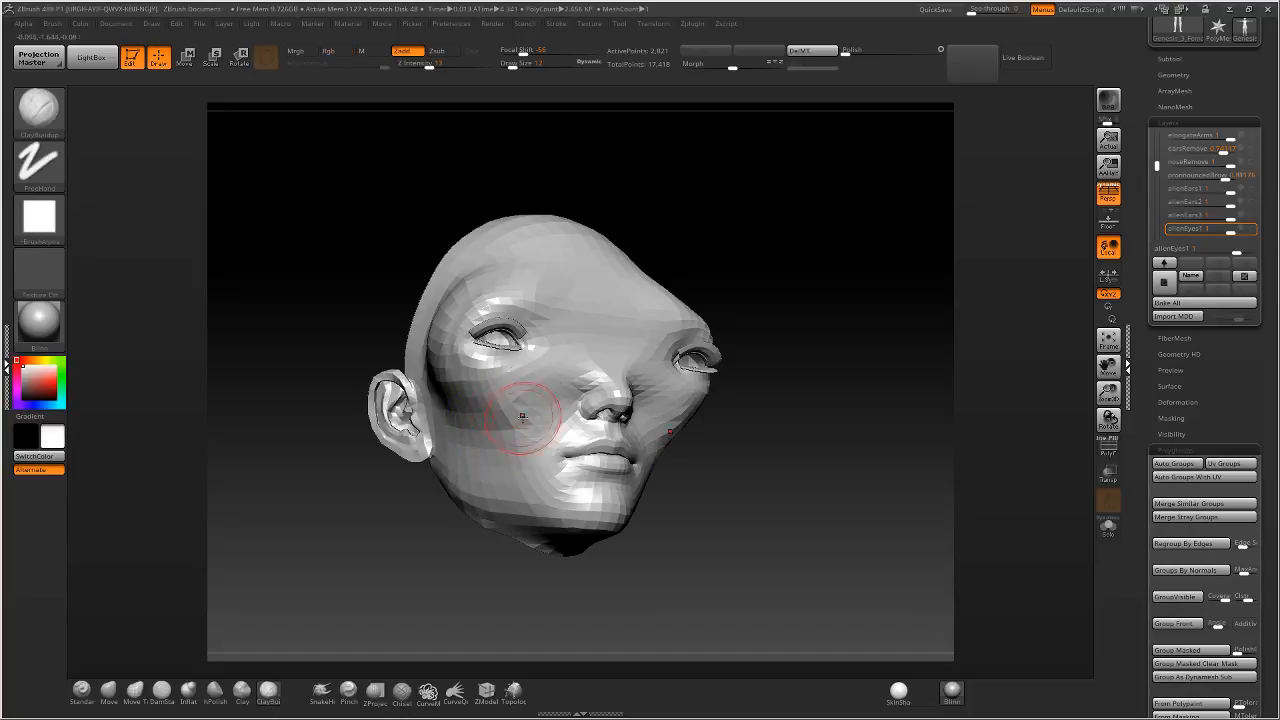
right_drag(571, 260, 590, 350)
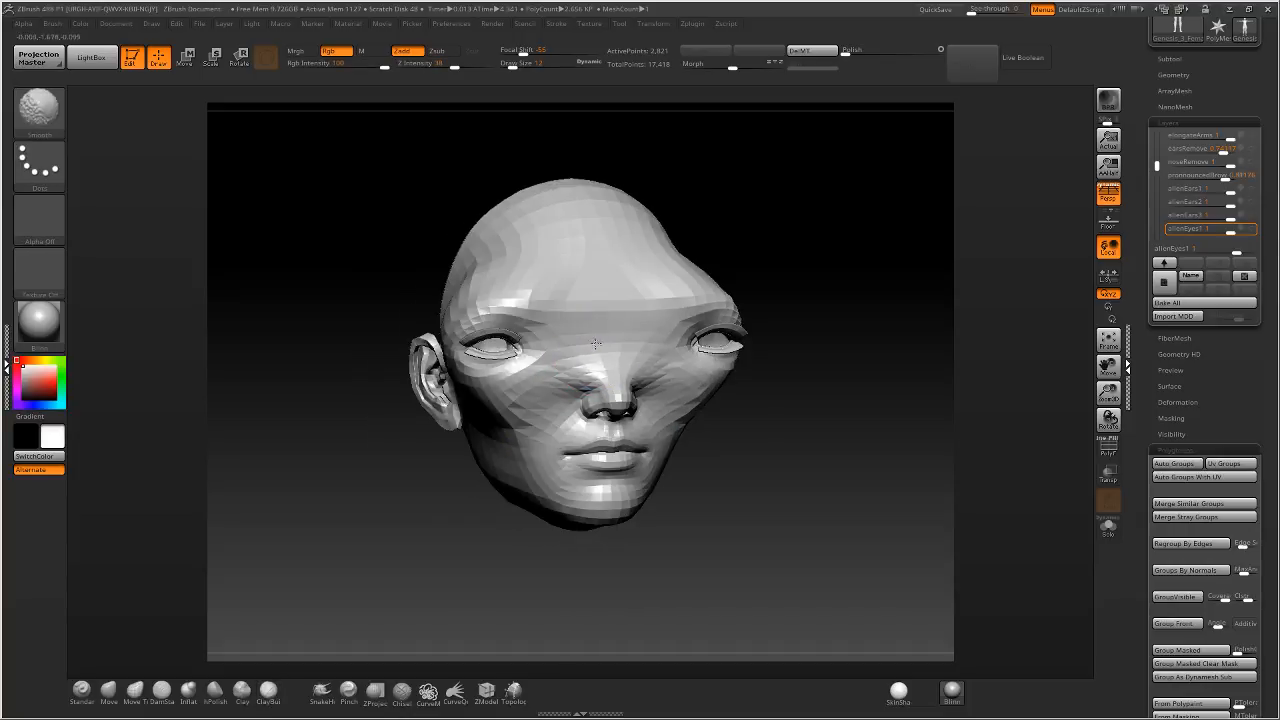
Smooth the forehead and brow with the polygon wireframe displayed, and unhide the rest of the mesh.
click(1108, 450)
shift+right_drag(640, 270, 578, 249)
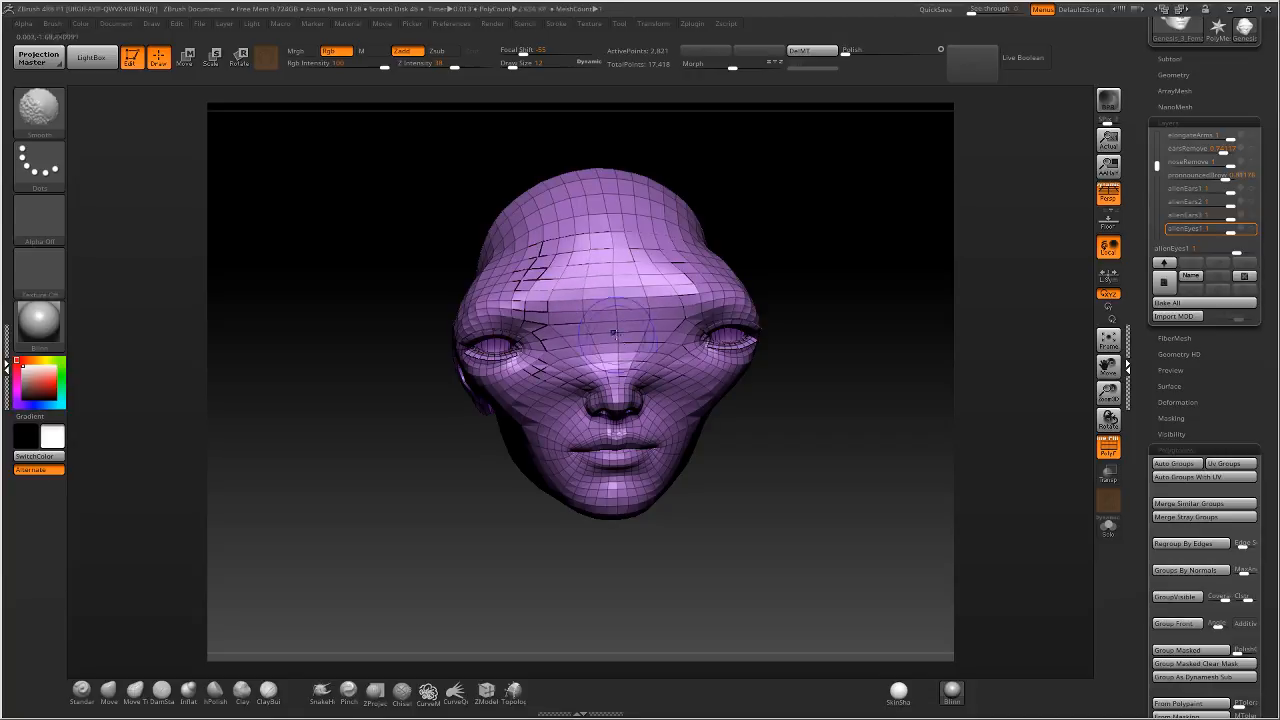
shift+right_drag(613, 333, 640, 273)
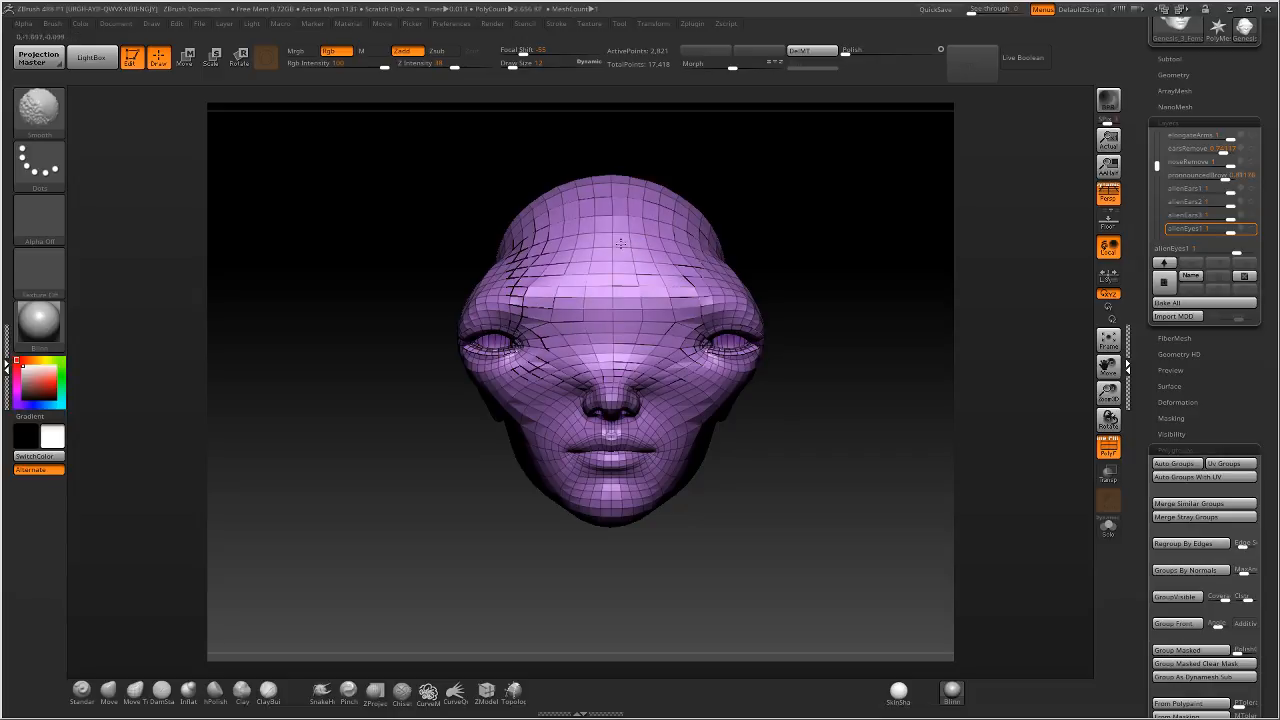
mouse_move(640, 259)
shift+mouse_down()
mouse_move(668, 270)
mouse_move(665, 284)
mouse_move(620, 302)
shift+mouse_up()
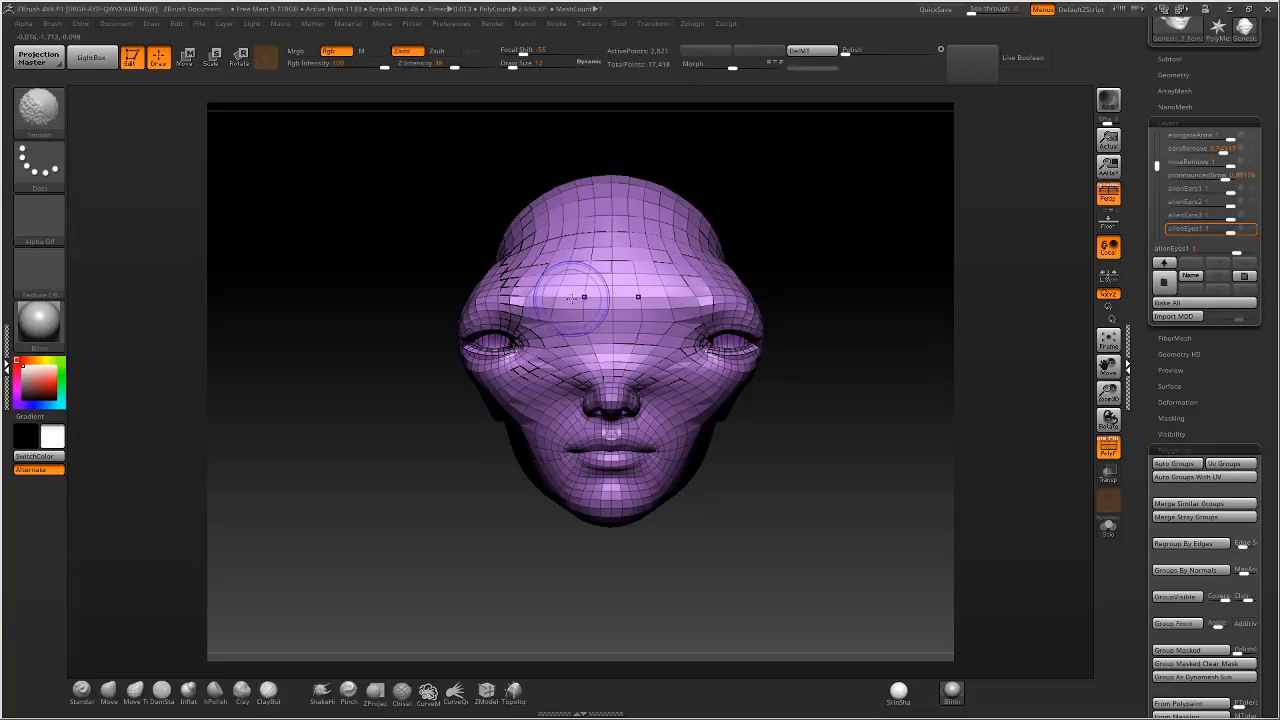
mouse_move(736, 228)
mouse_down()
mouse_move(786, 248)
mouse_move(841, 237)
mouse_move(729, 245)
mouse_up()
ctrl+shift+click(796, 239)
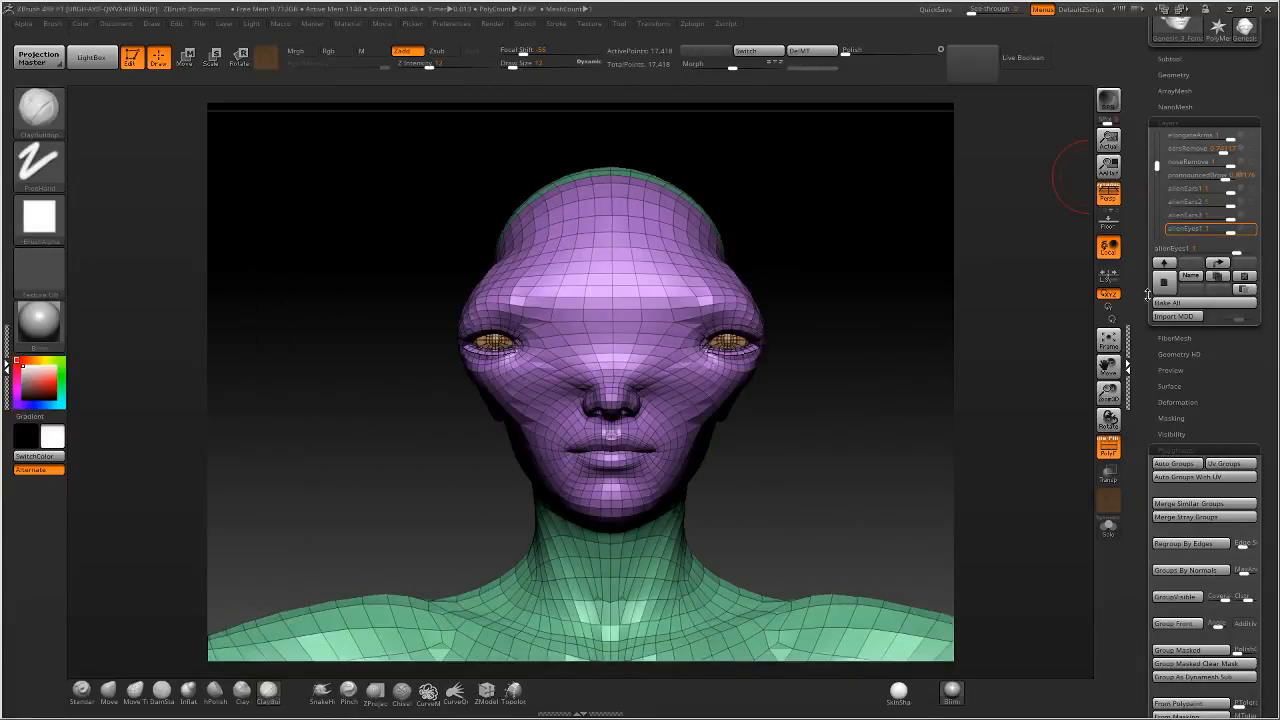
Rename the alienEyes1 layer as alienEyes2 and toggle its visibility to check its effect on the head.
click(1195, 276)
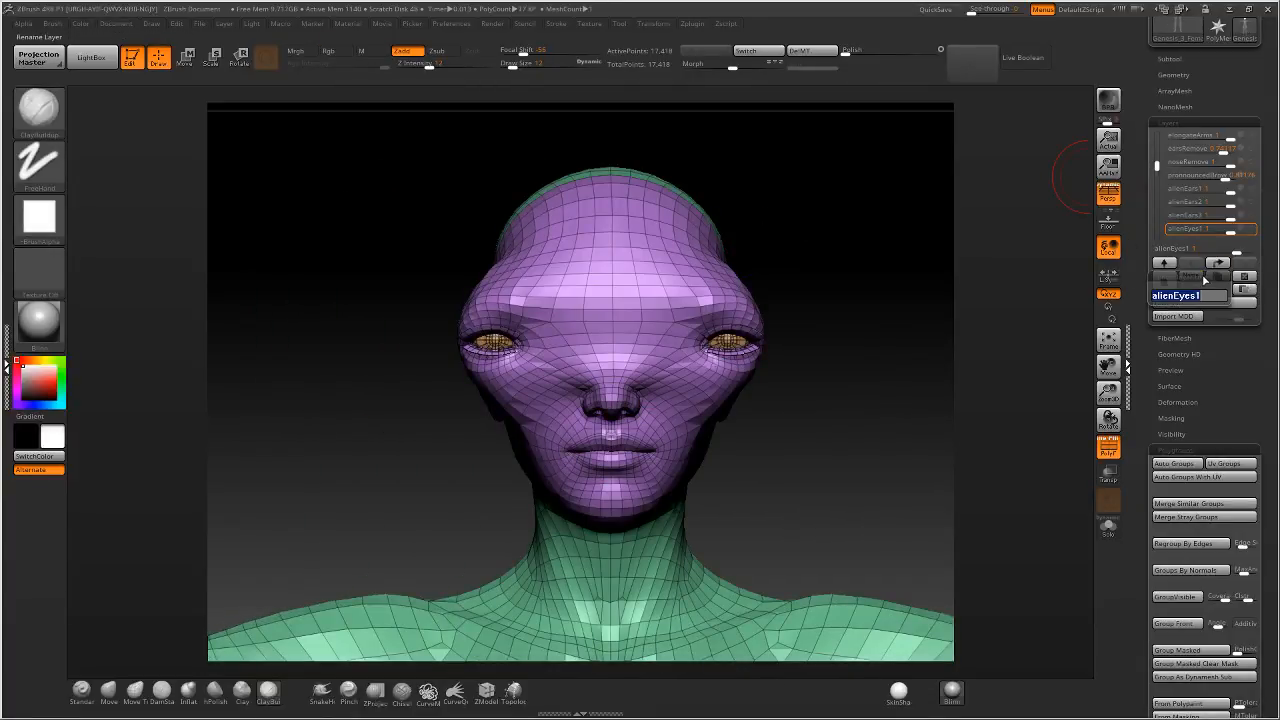
text(alienEyes2)
key(Return)
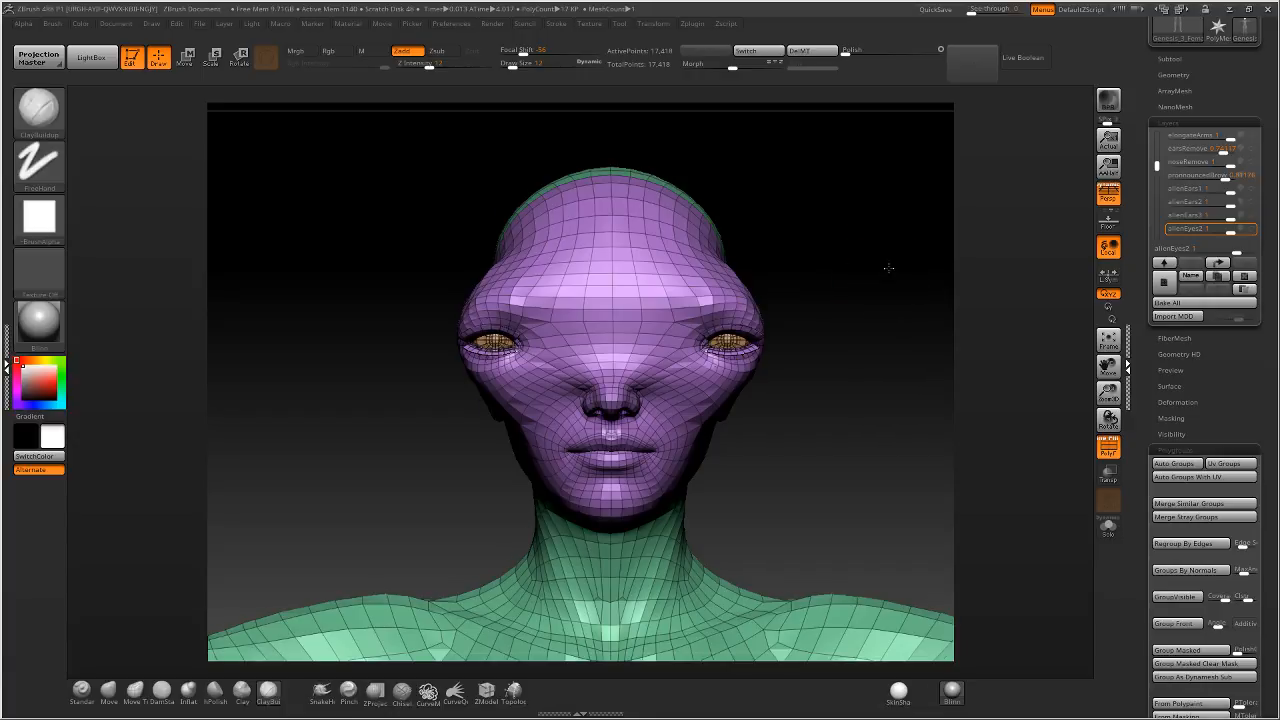
mouse_move(891, 270)
mouse_down()
mouse_move(710, 261)
mouse_move(751, 213)
mouse_up()
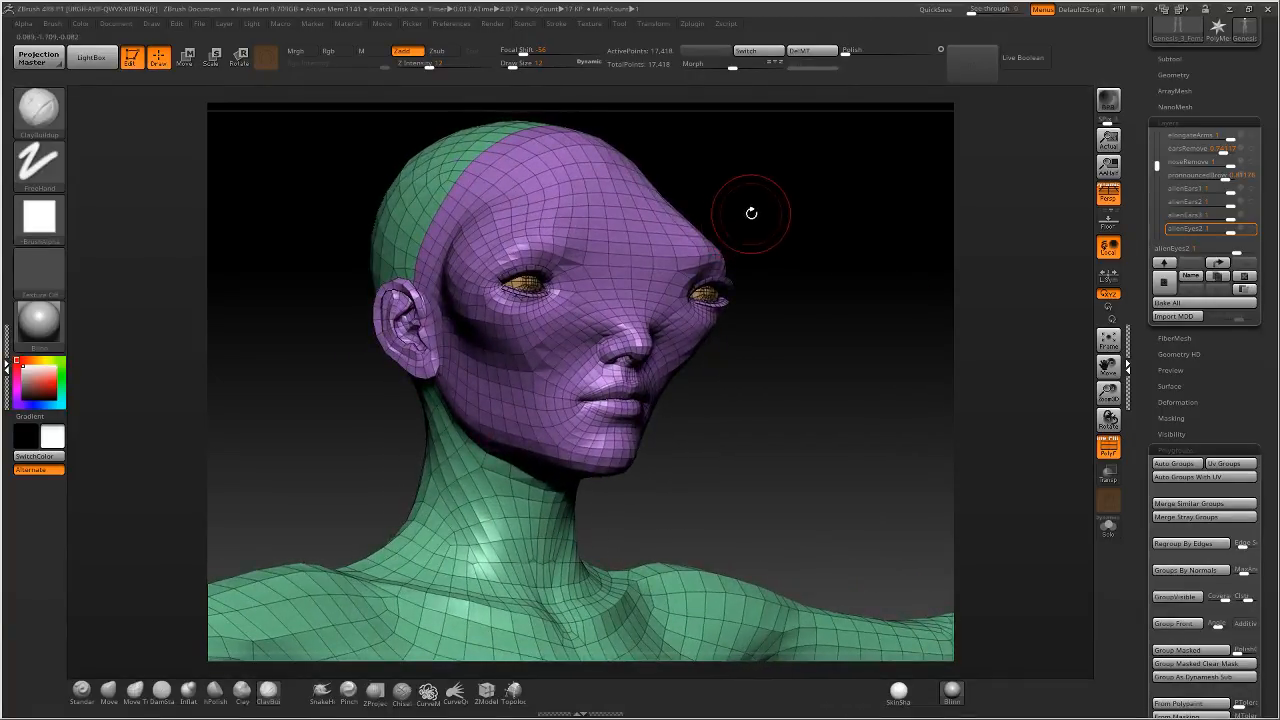
drag(914, 299, 876, 310)
click(1251, 231)
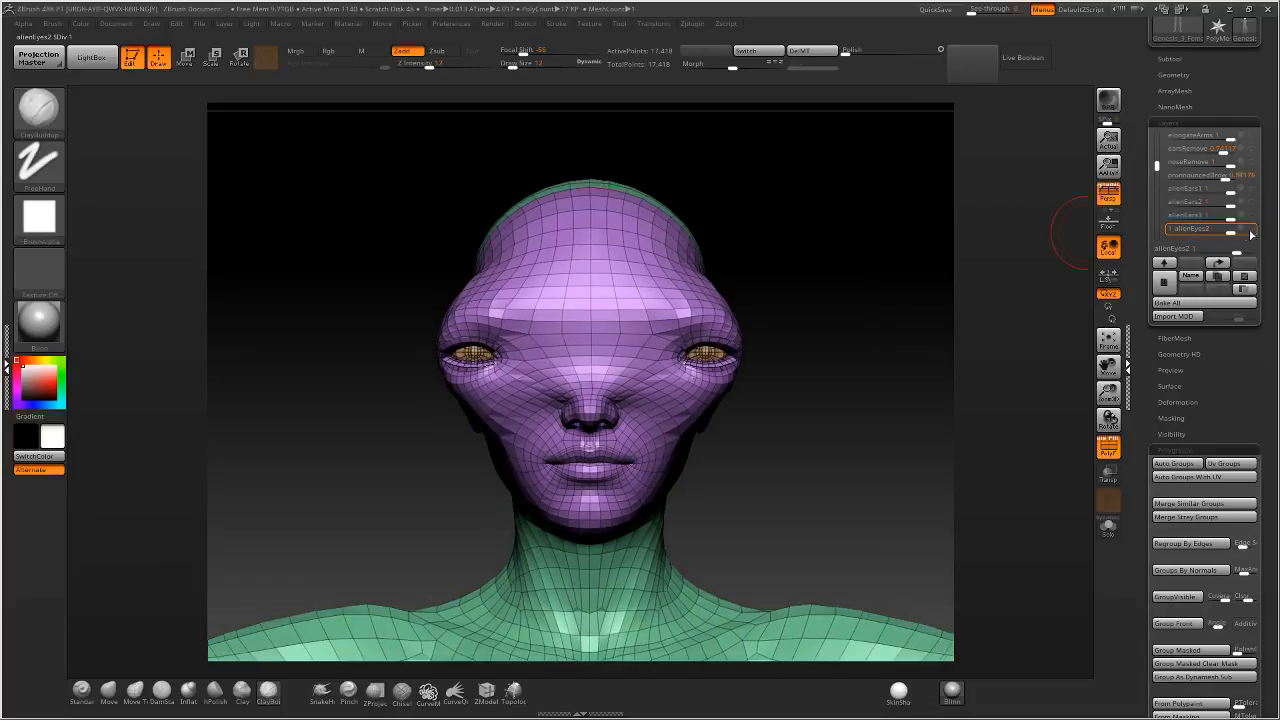
drag(1156, 167, 1154, 178)
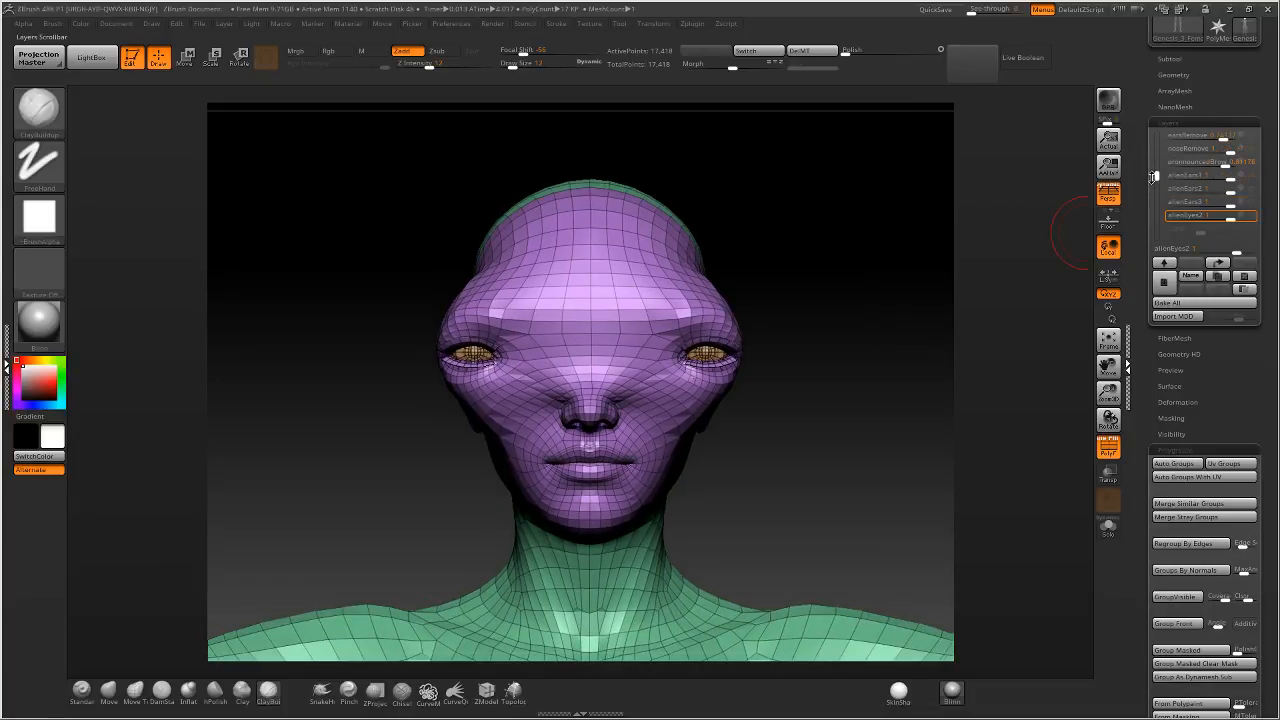
click(1252, 217)
click(1254, 222)
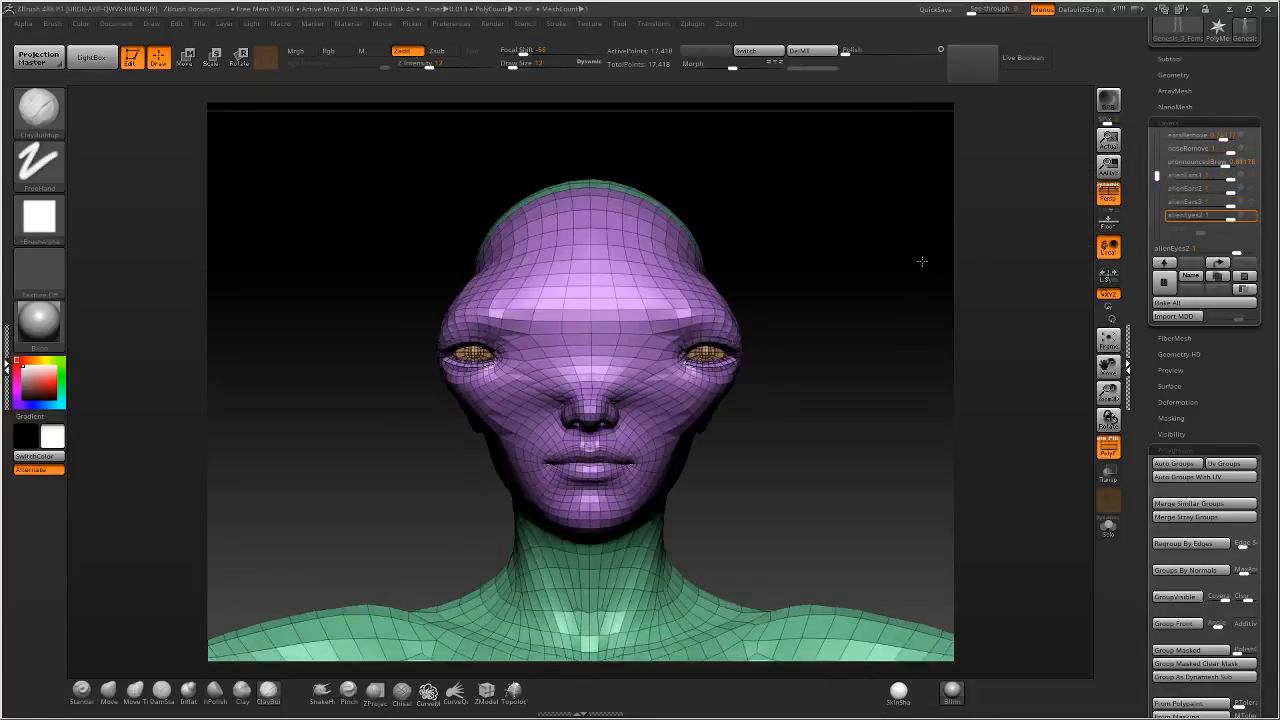
Switch the head to its original shape, store that as the morph target and show the alienEyes2 layer.
drag(925, 261, 908, 220)
click(757, 54)
drag(885, 314, 946, 314)
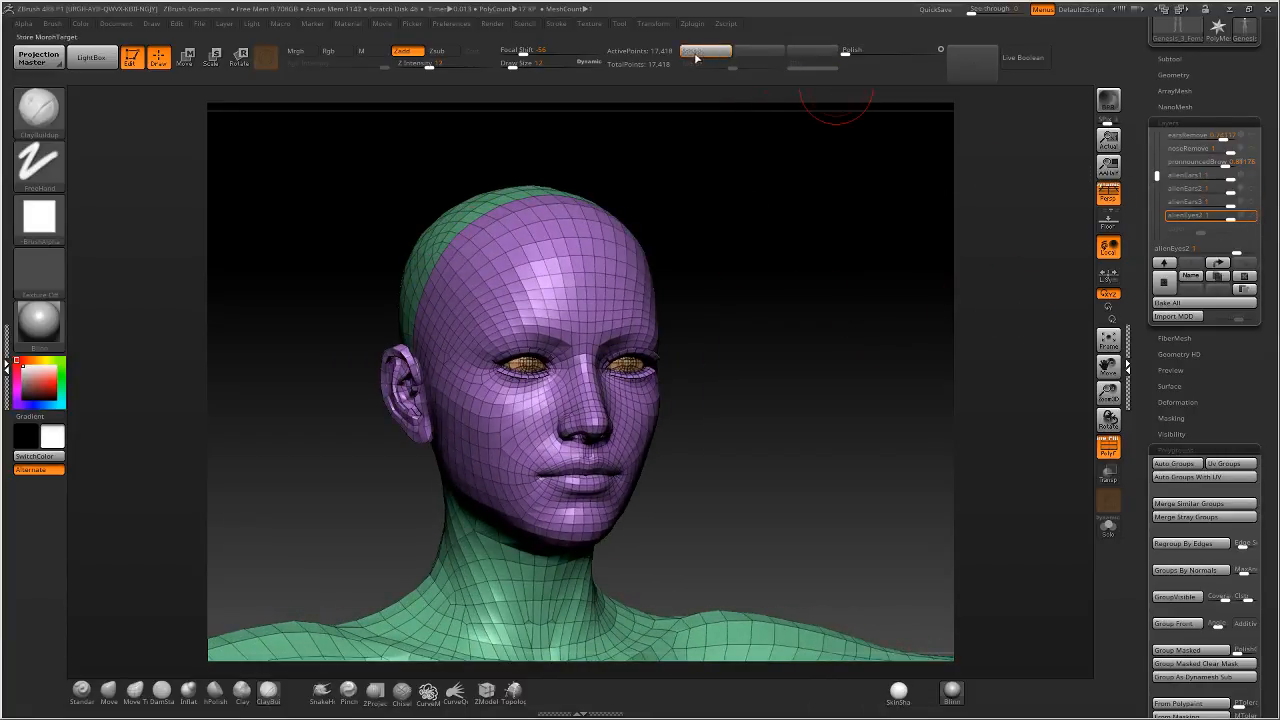
click(1250, 217)
drag(1077, 257, 816, 309)
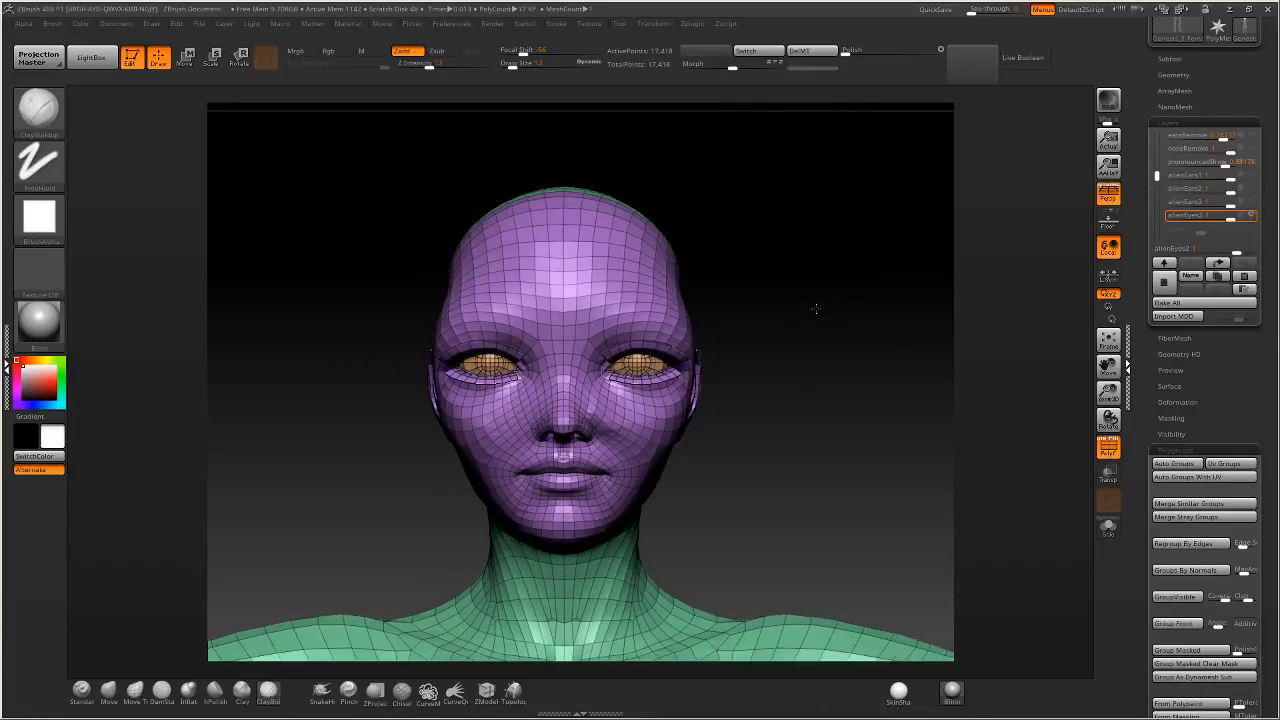
mouse_move(960, 264)
mouse_down()
mouse_move(860, 265)
mouse_move(944, 261)
mouse_up()
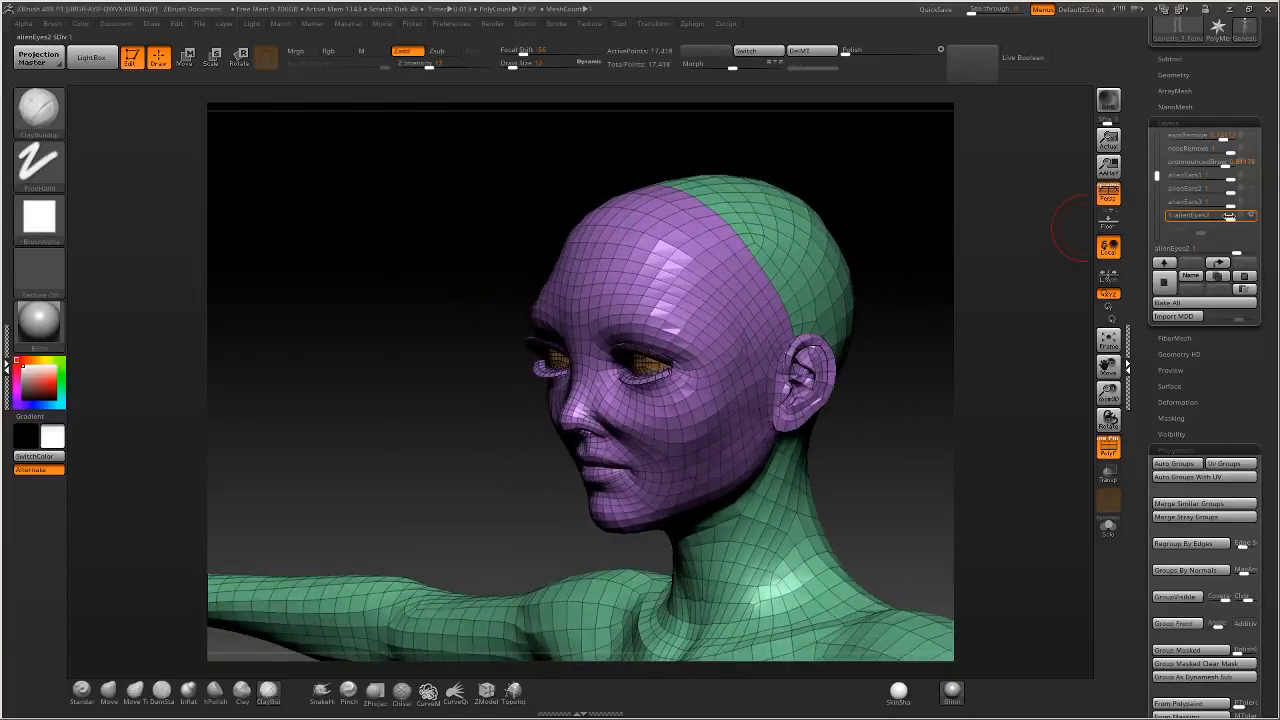
Toggle the alienEyes2 and alienEars3 layers to compare the shapes they hold.
click(1254, 217)
click(1253, 204)
click(1253, 204)
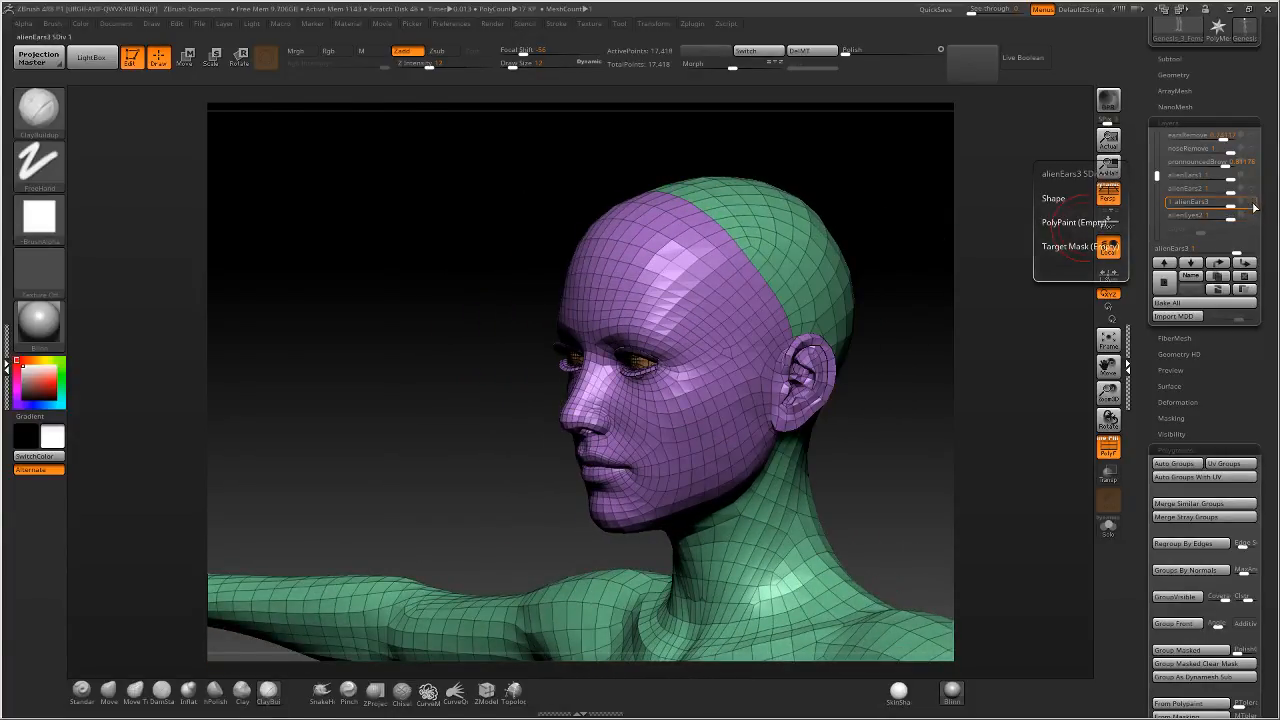
click(1254, 218)
click(1254, 218)
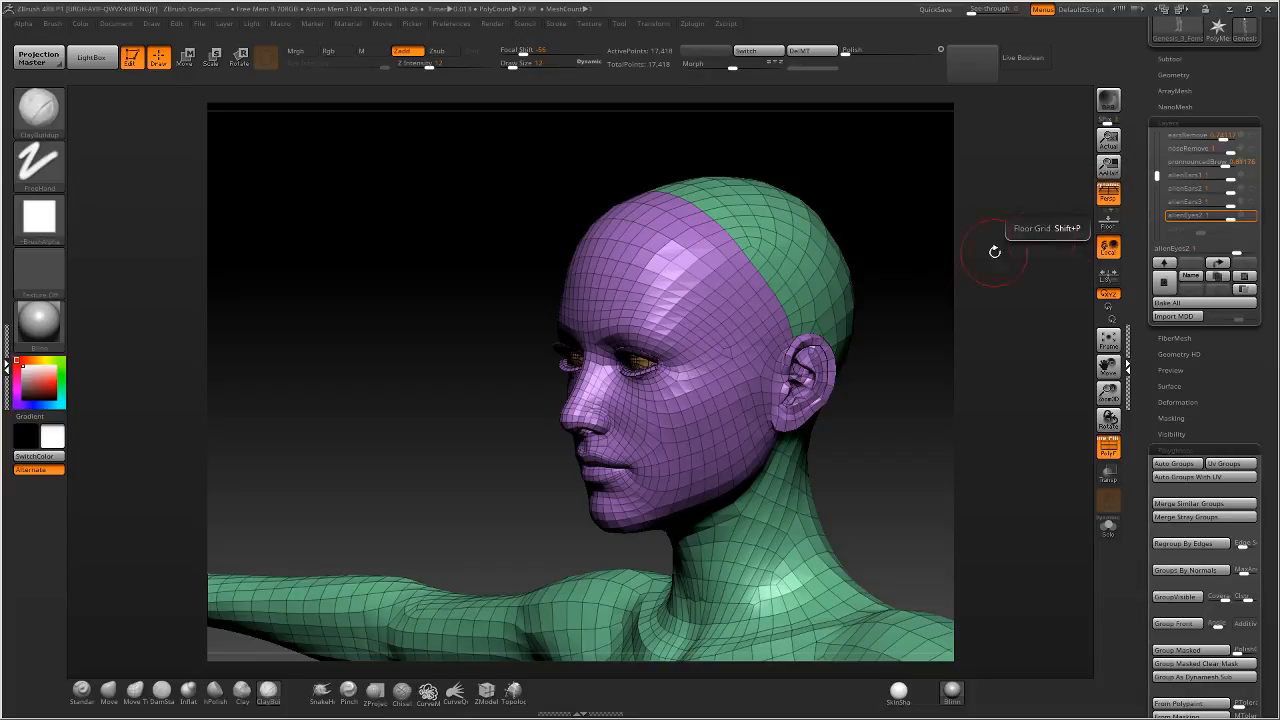
Undo the recent layer visibility and morph target changes back to the sculpted wide-set eye shape.
mouse_move(994, 249)
mouse_down()
mouse_move(930, 262)
mouse_move(893, 292)
mouse_up()
key(ctrl+z)
key(ctrl+z)
key(ctrl+z)
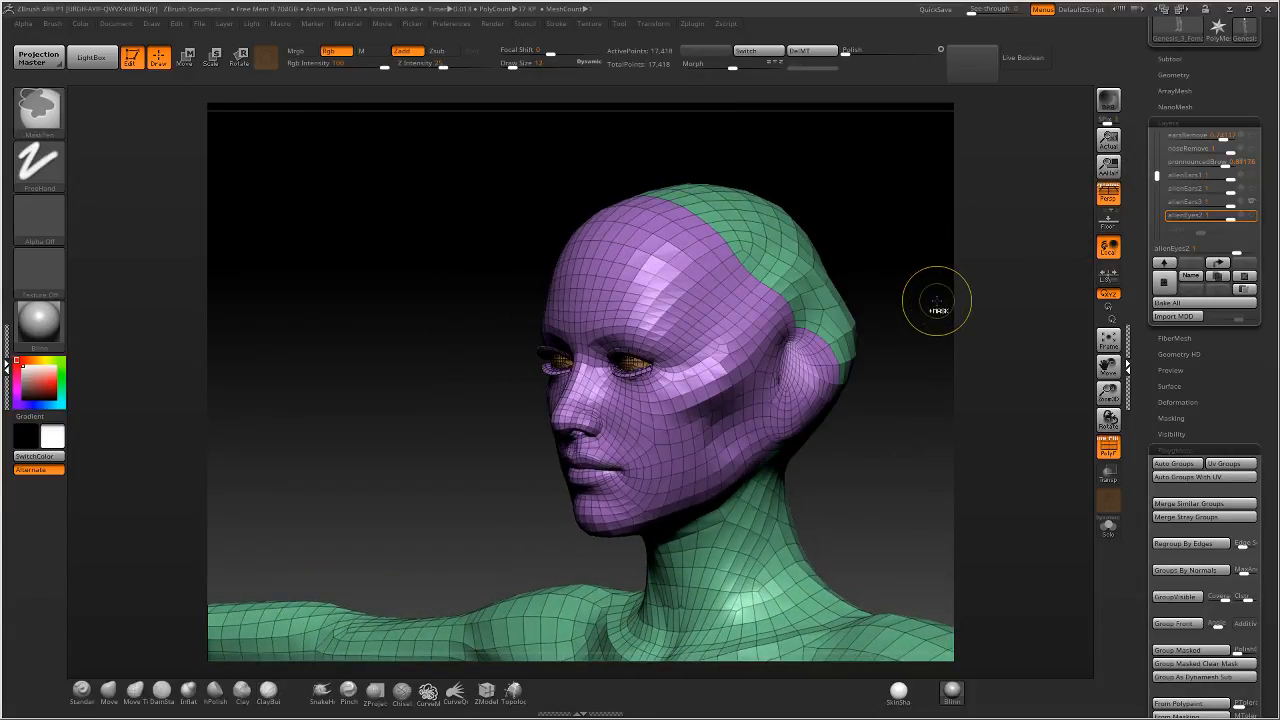
key(ctrl+z)
key(ctrl+z)
shift+drag(938, 304, 950, 223)
key(ctrl+z)
key(ctrl+z)
key(ctrl+z)
key(ctrl+z)
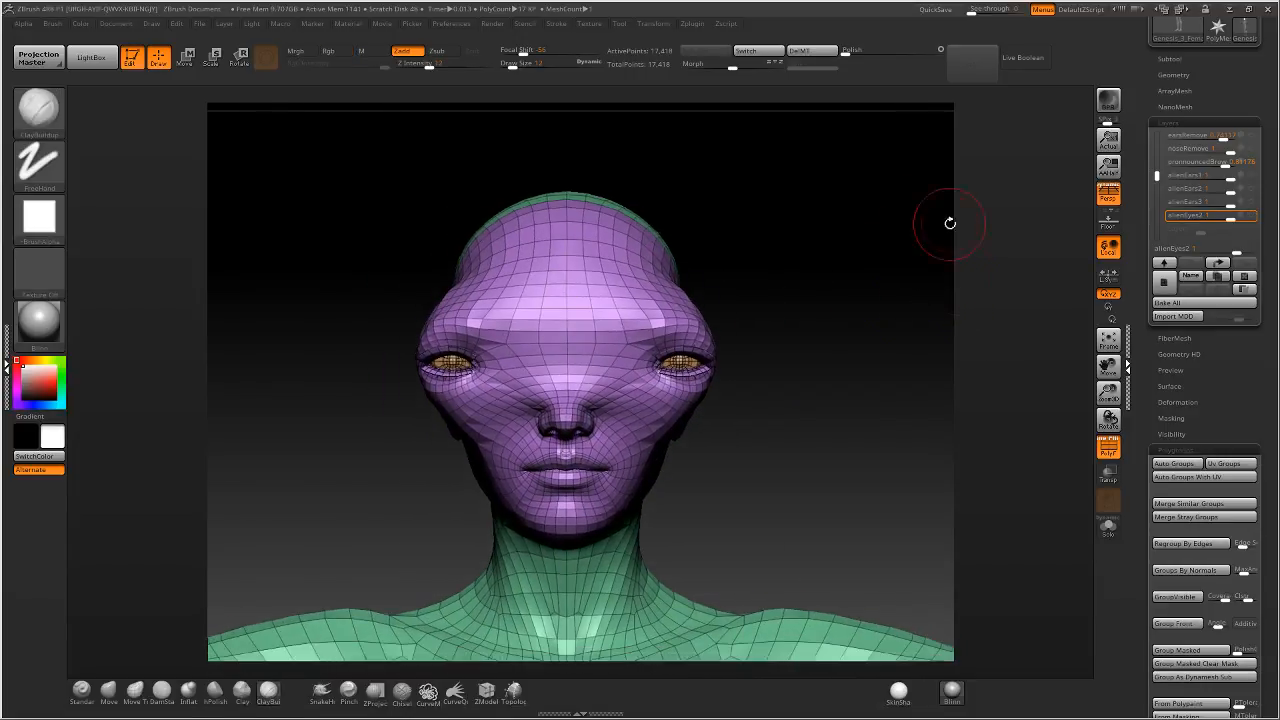
Switch to the original head shape, create a new sculpt layer and switch the wide-set eye shape into it.
click(752, 53)
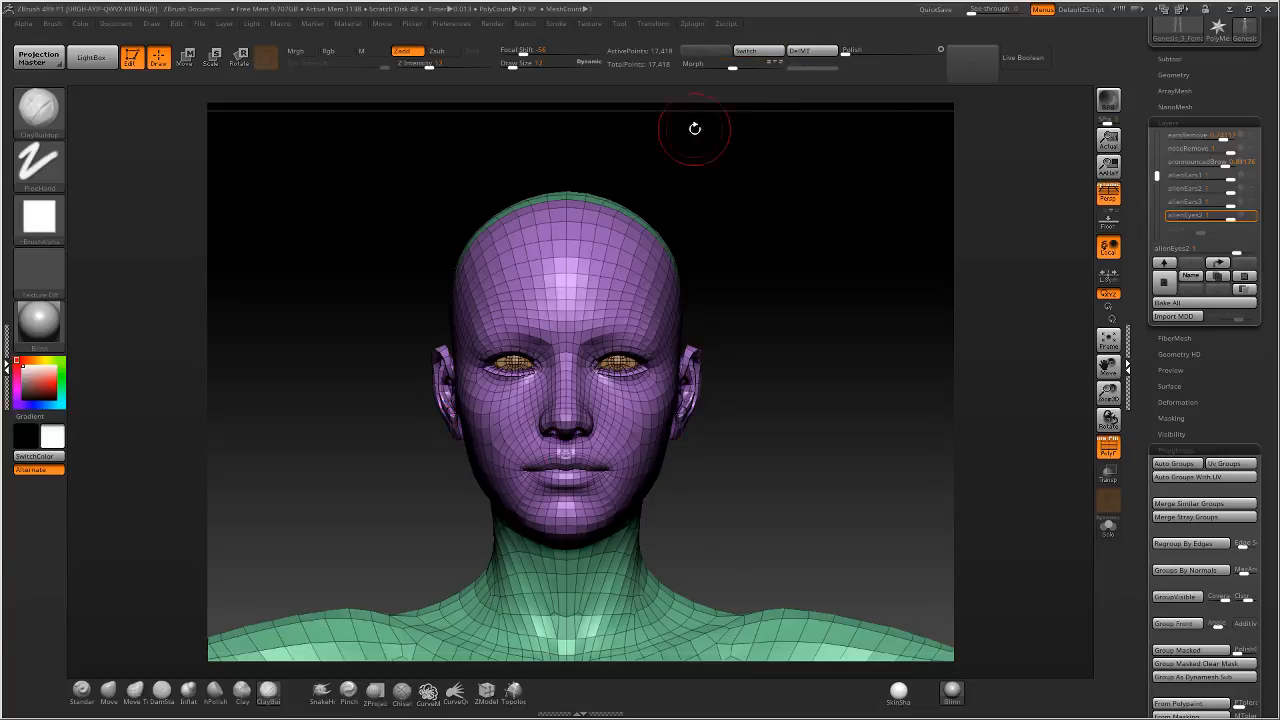
mouse_move(1247, 222)
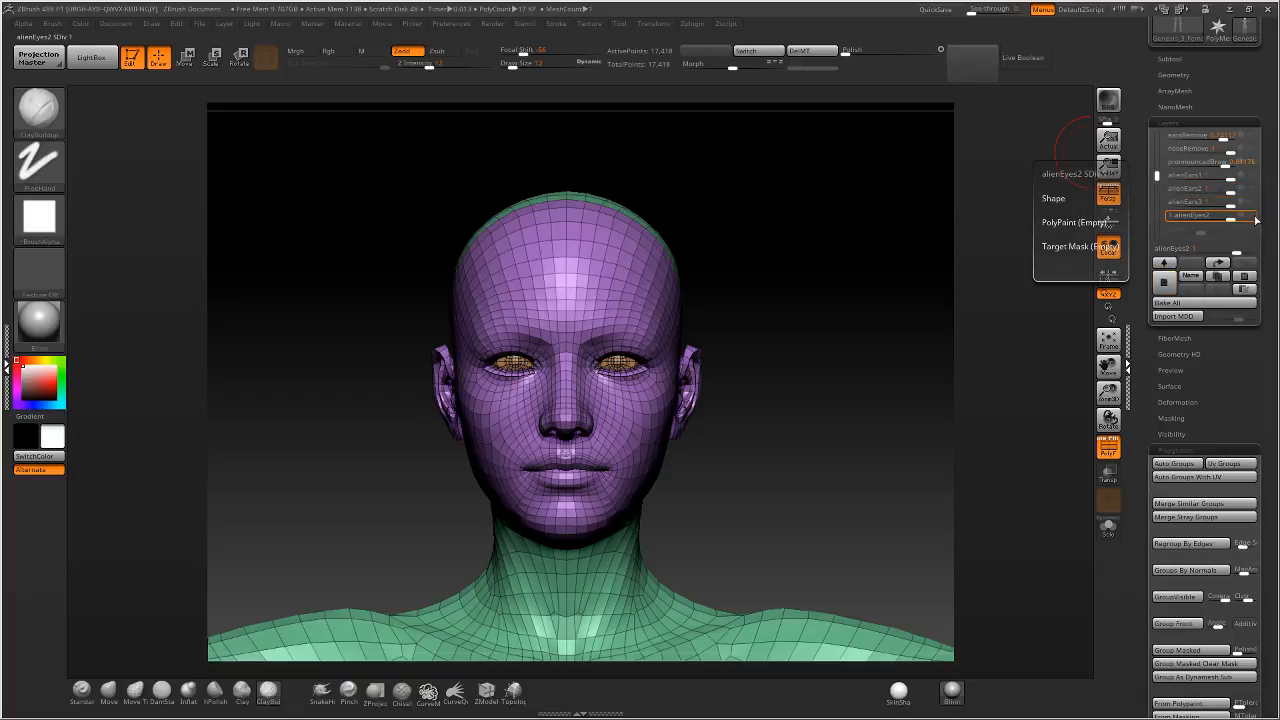
click(1165, 285)
click(753, 54)
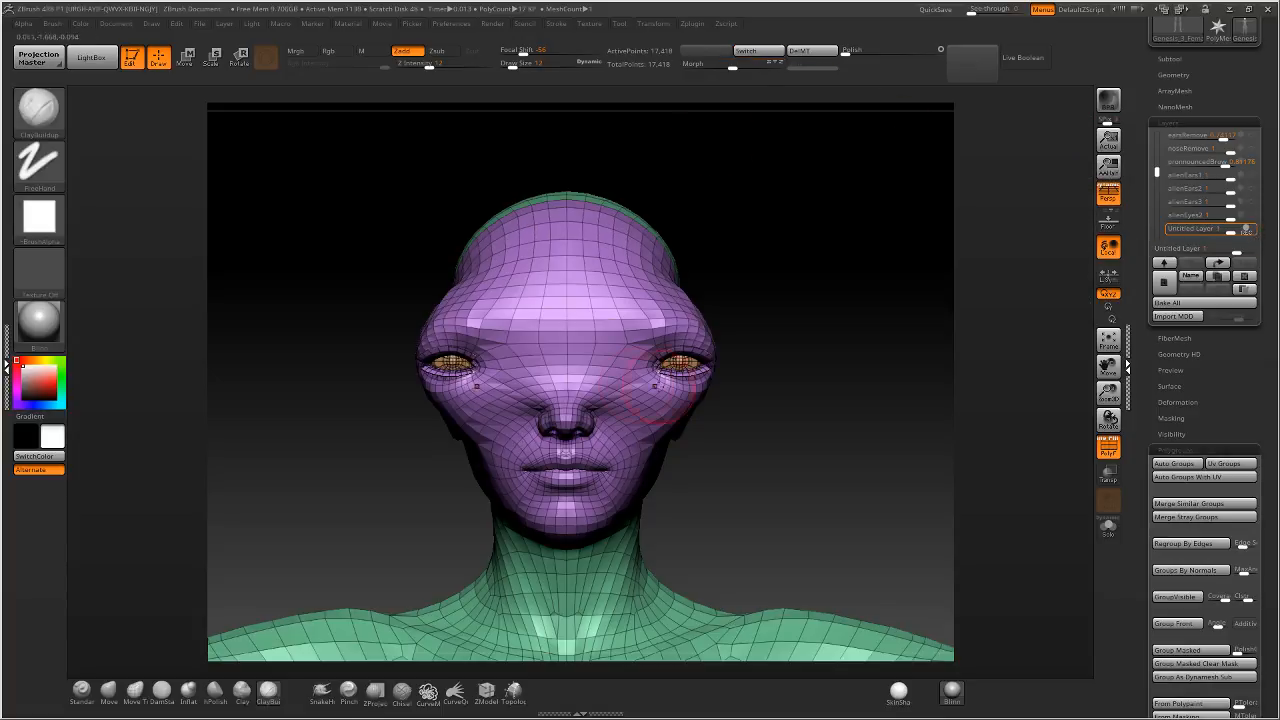
mouse_move(604, 384)
right_down()
mouse_move(690, 372)
mouse_move(578, 378)
mouse_move(633, 361)
mouse_move(610, 366)
right_up()
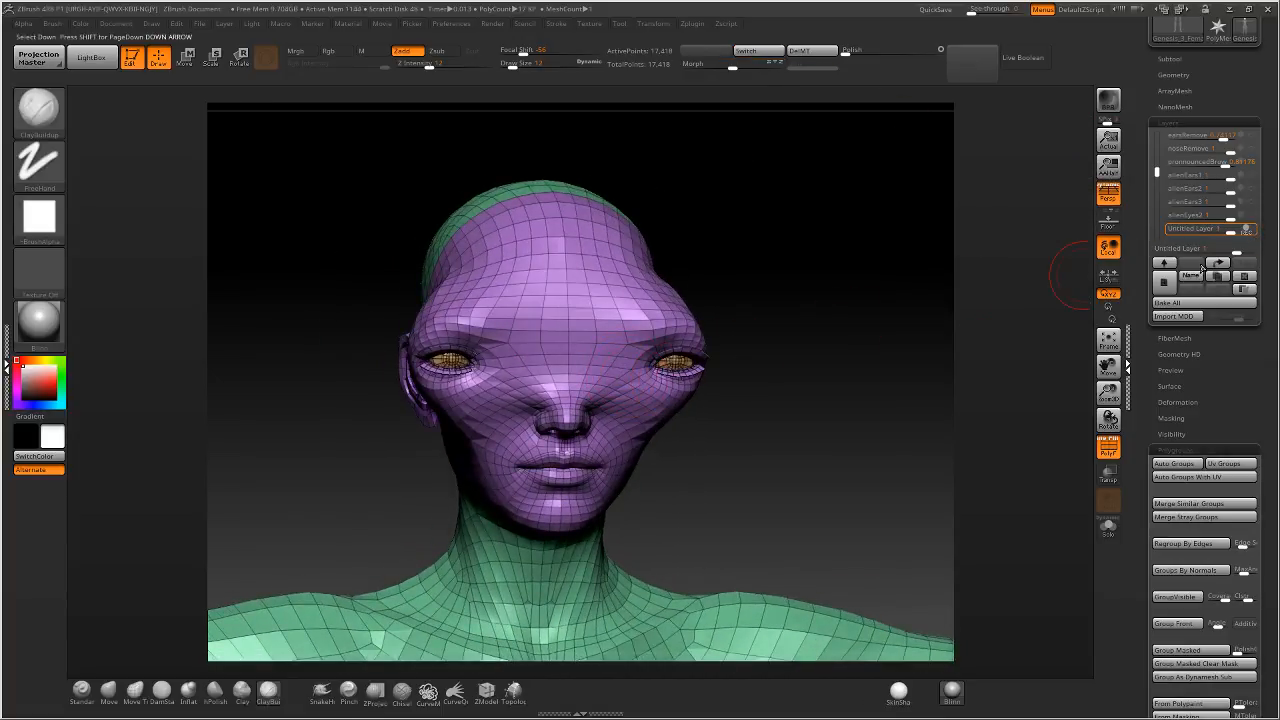
Stop recording and hide the untitled layer, and replace the stored morph target with the base head shape.
click(1250, 231)
click(1251, 231)
click(1253, 231)
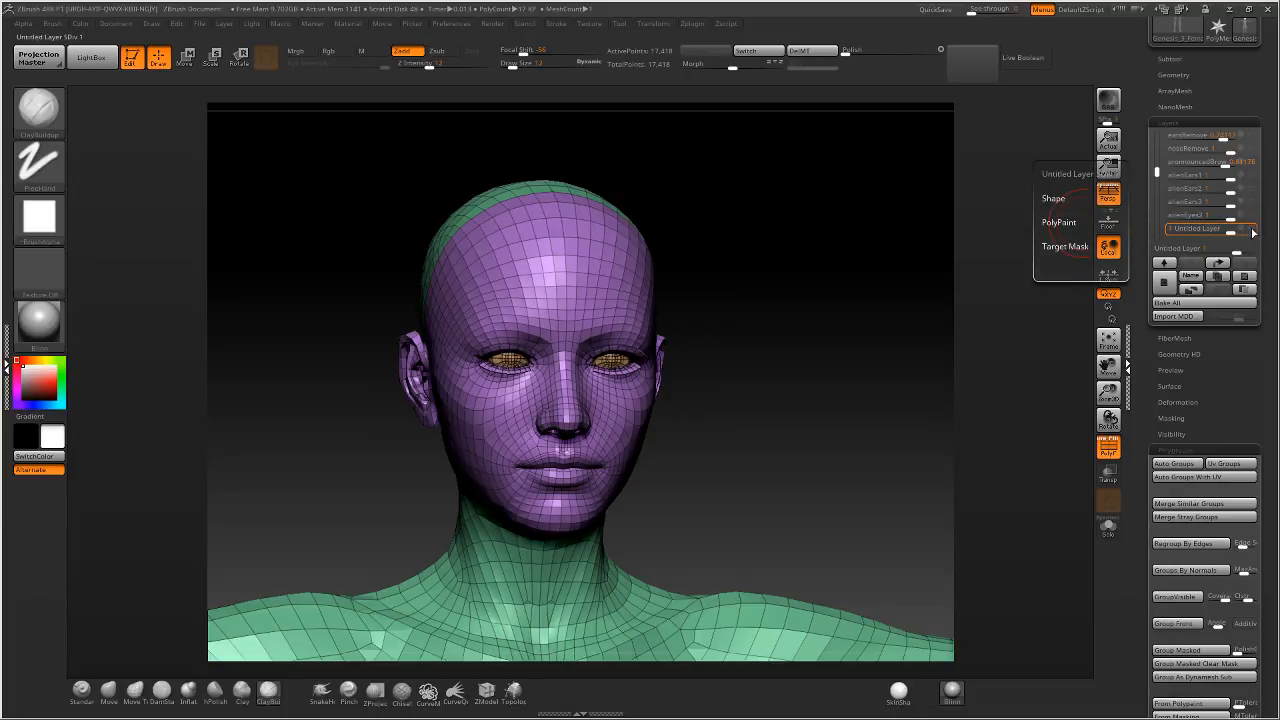
click(1253, 232)
click(1253, 232)
click(812, 52)
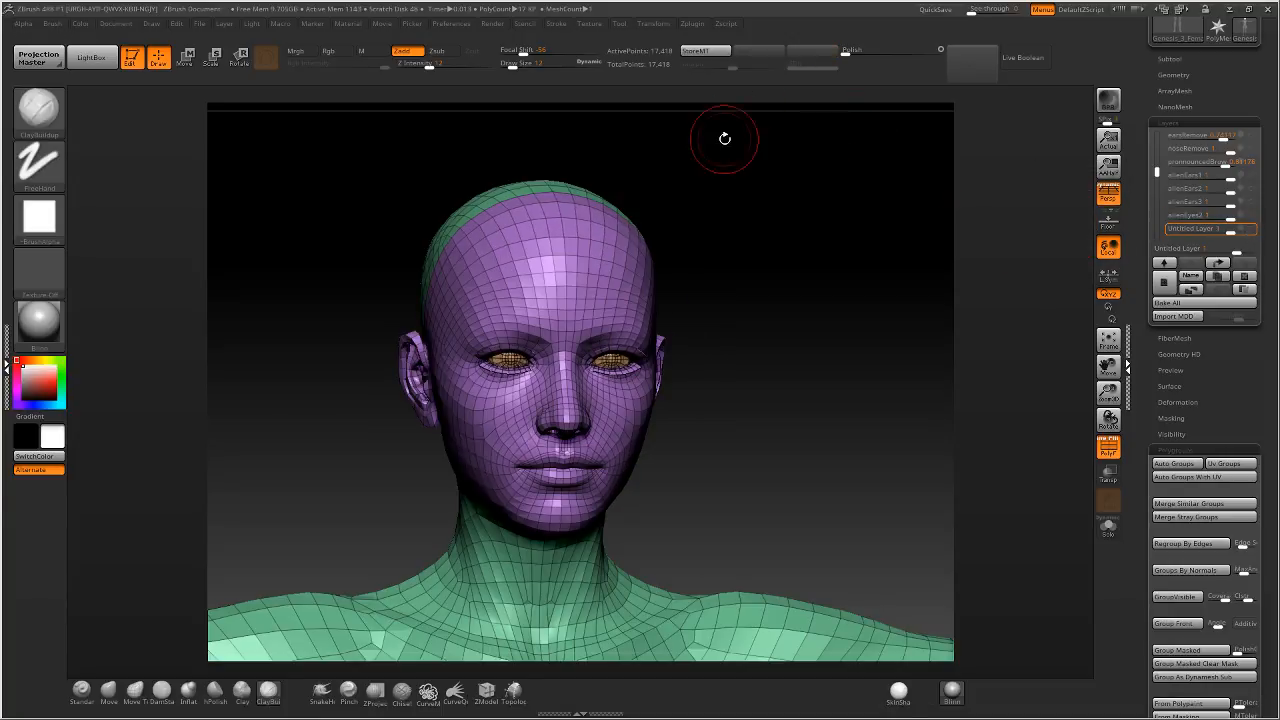
click(698, 54)
Show the untitled layer and the alienEyes2 layer to compare their shapes, and rename the alienEyes2 layer to alienEyes1.
mouse_move(1218, 228)
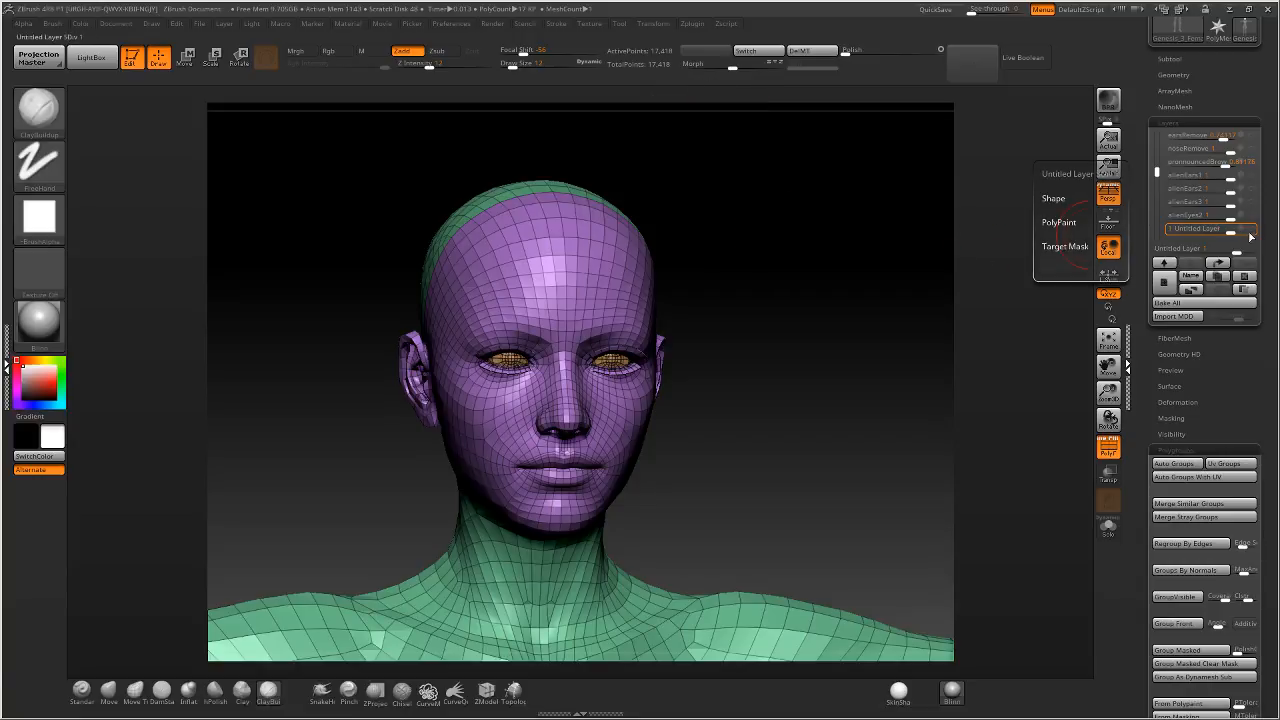
drag(806, 310, 828, 290)
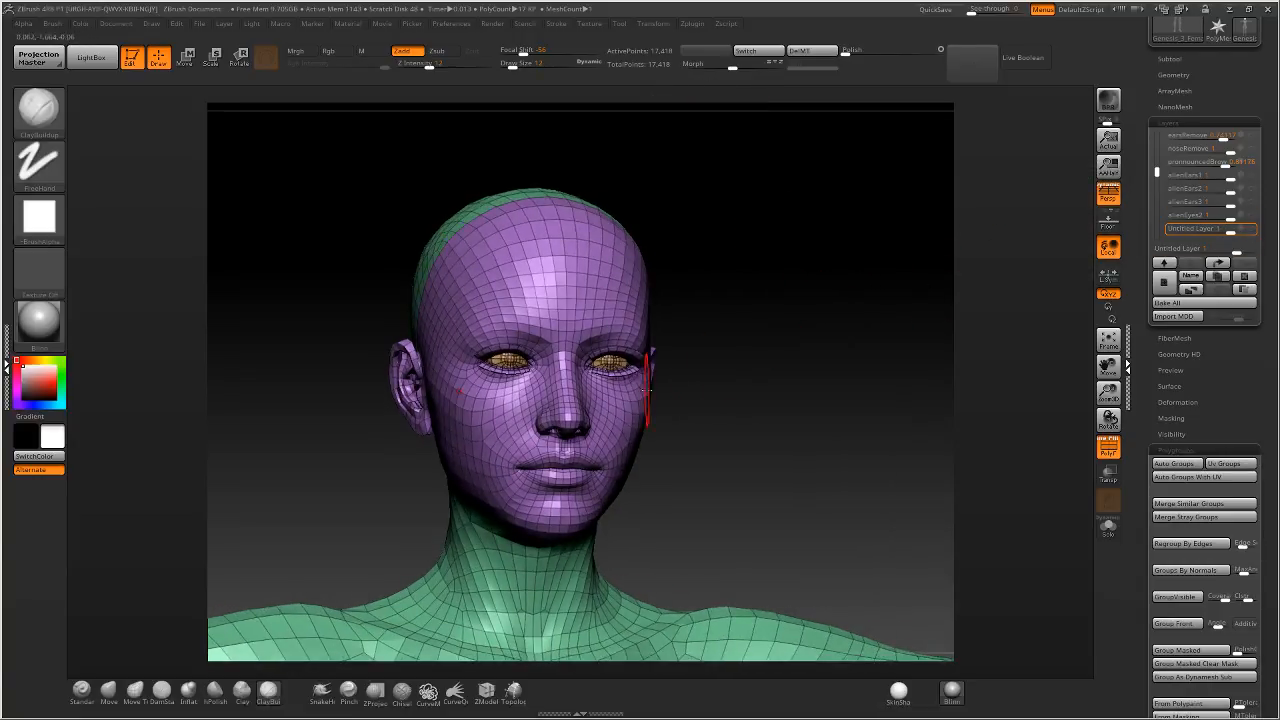
click(1253, 232)
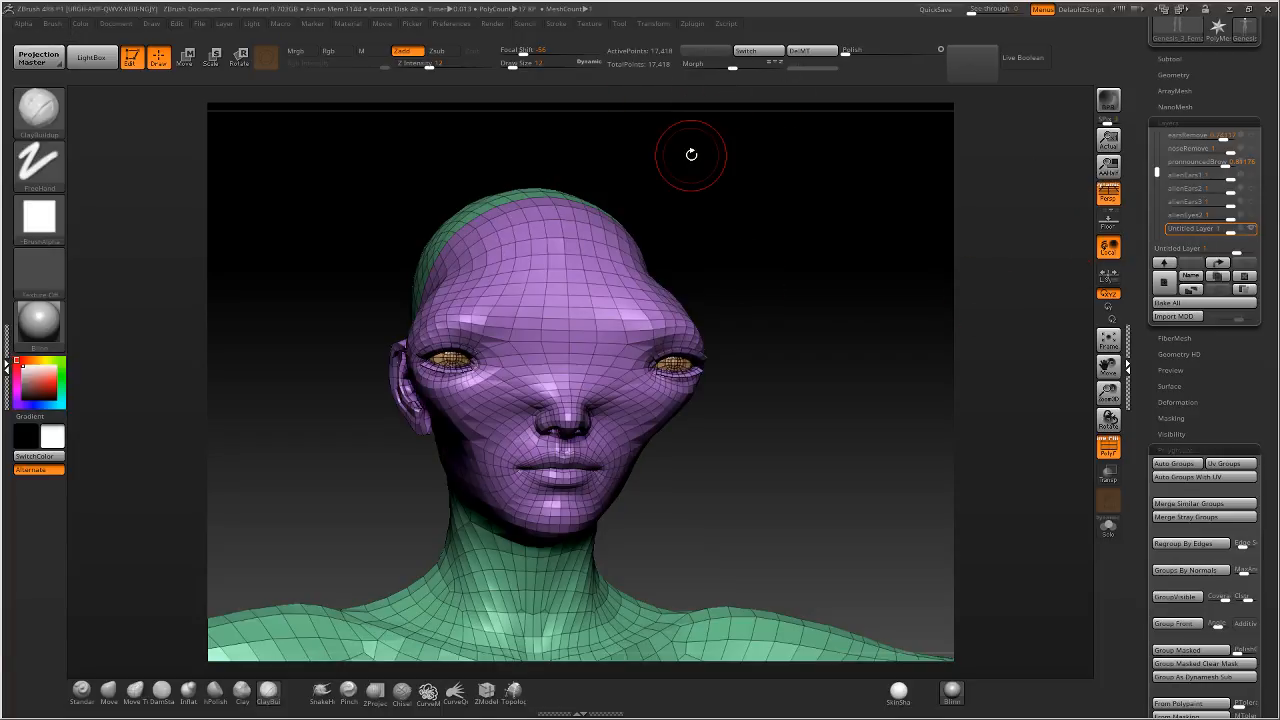
click(1196, 278)
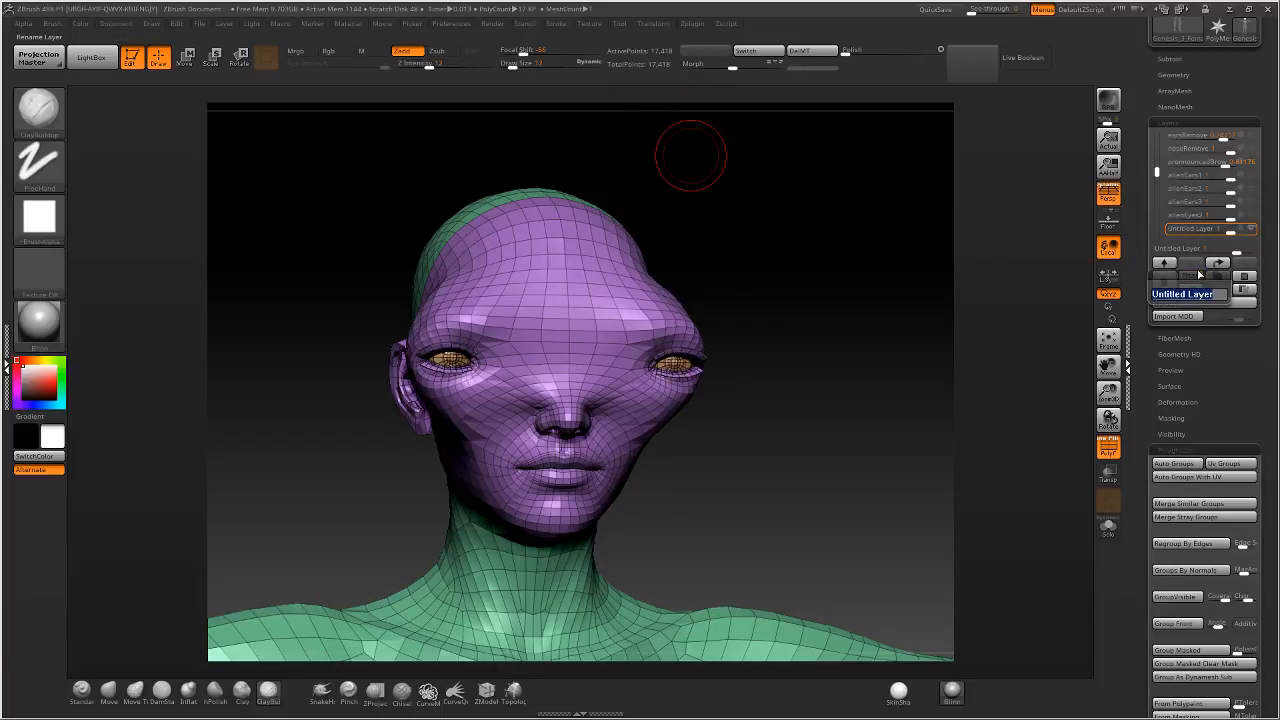
click(1185, 215)
click(1251, 215)
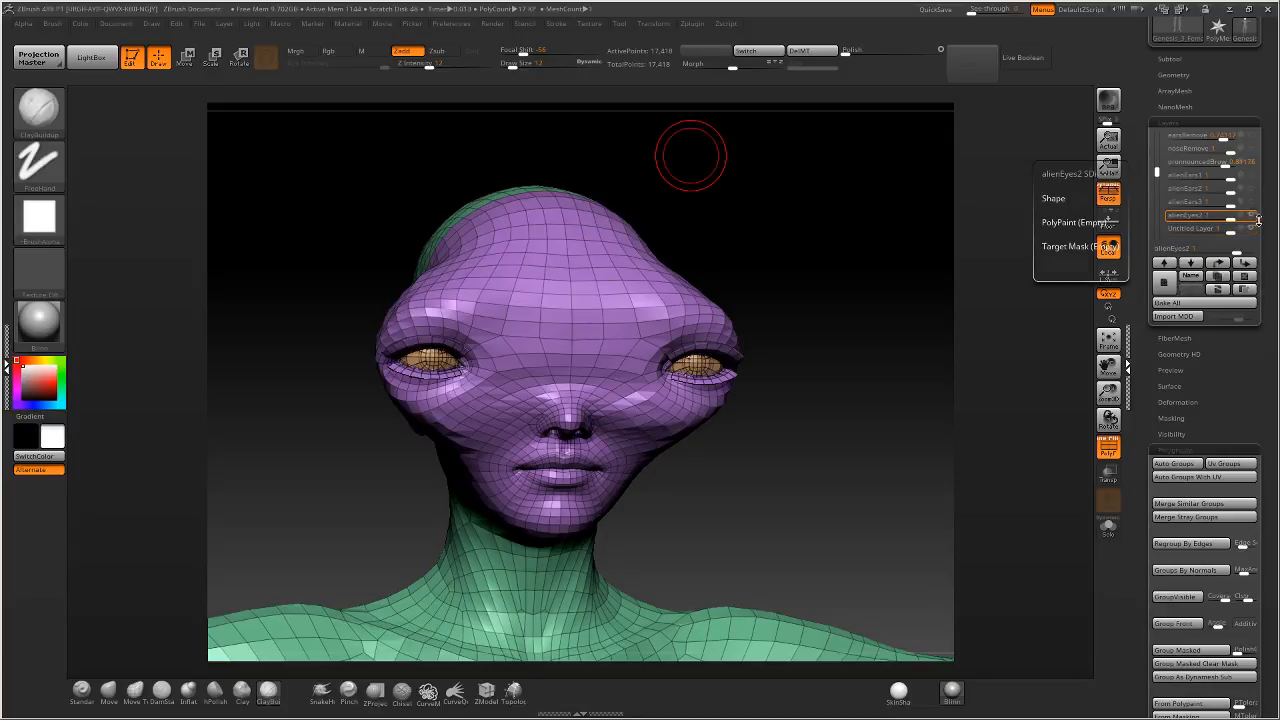
click(1196, 270)
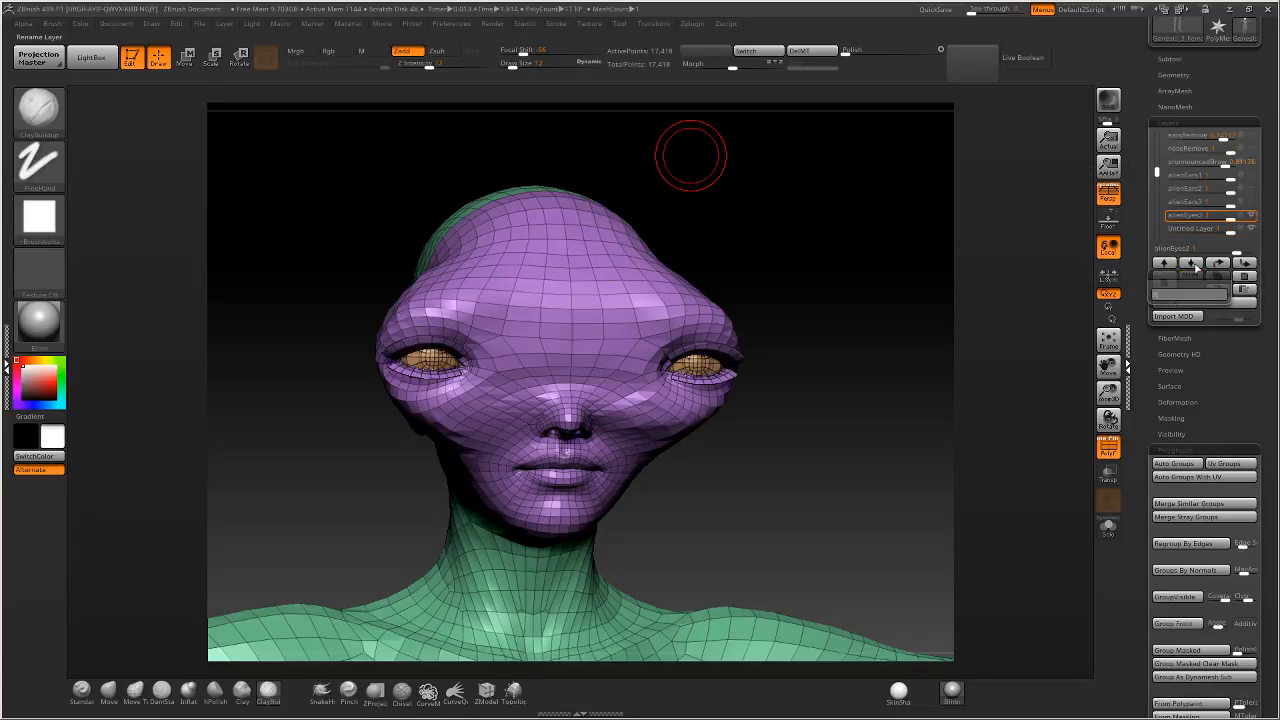
text(alienEyes1)
key(Return)
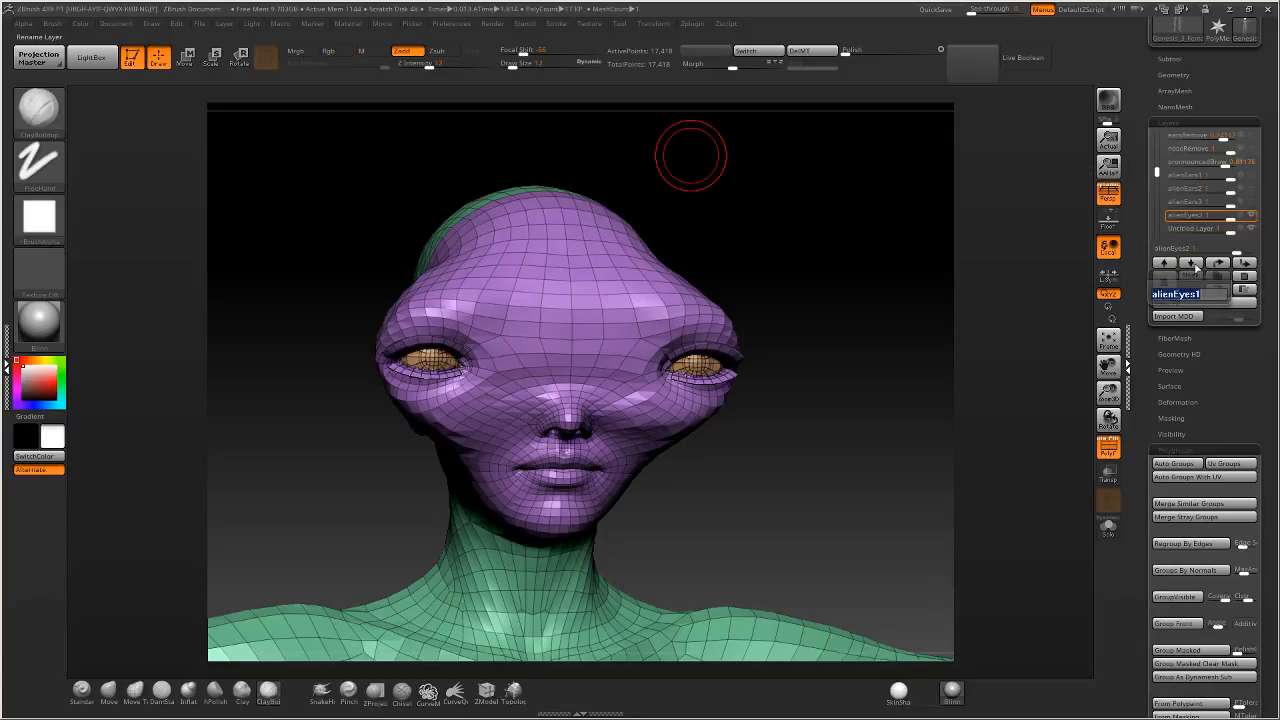
Hide both eye layers and rename the untitled layer to alienEyes2.
click(1251, 217)
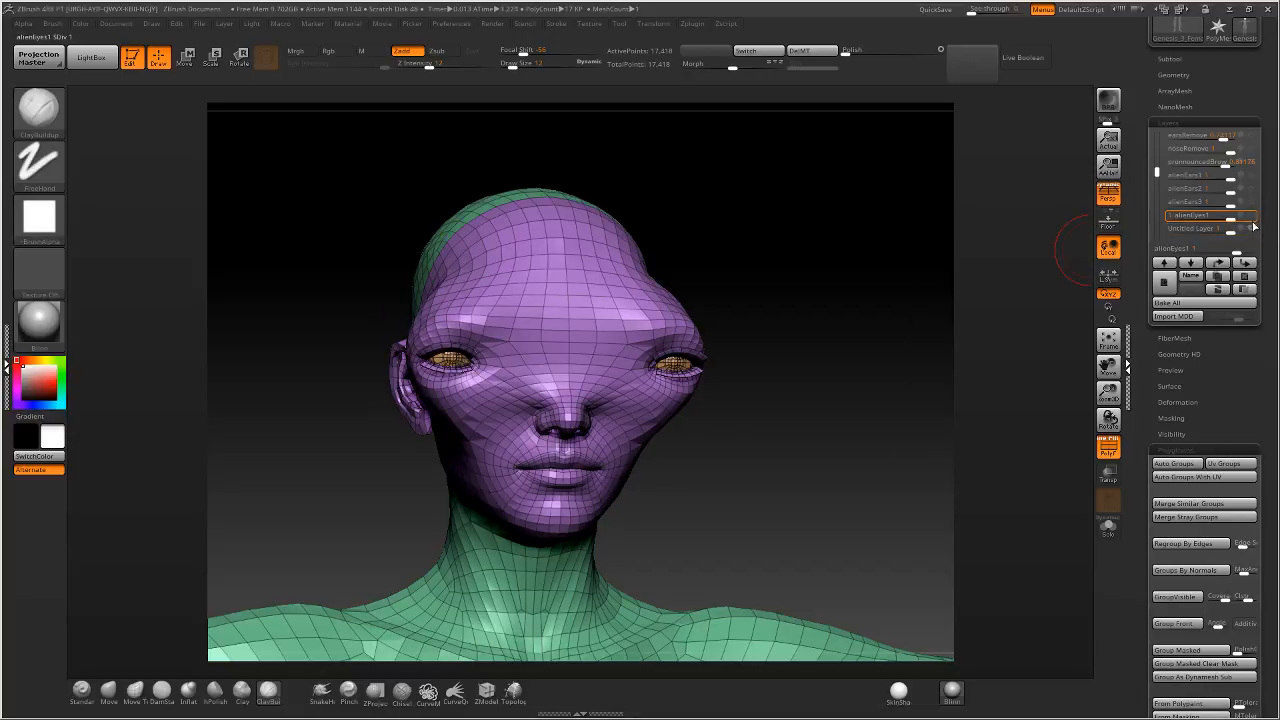
click(1251, 230)
click(1198, 274)
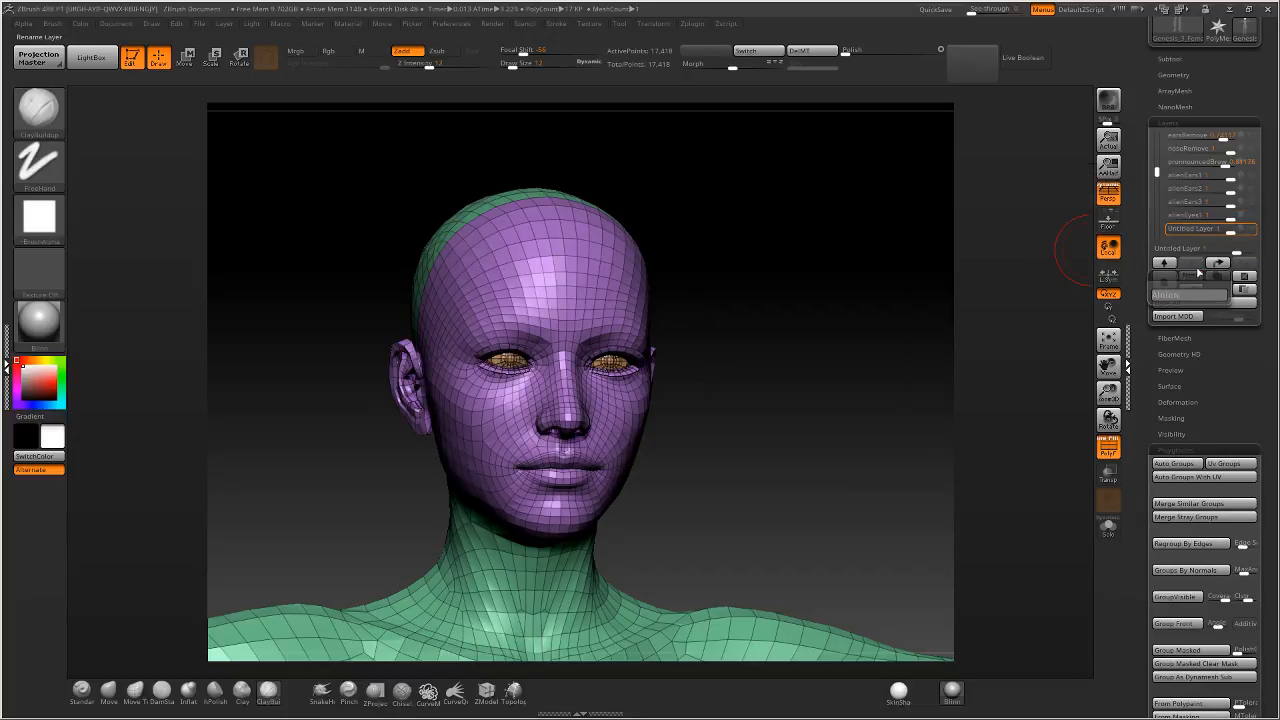
text(alienEyes2)
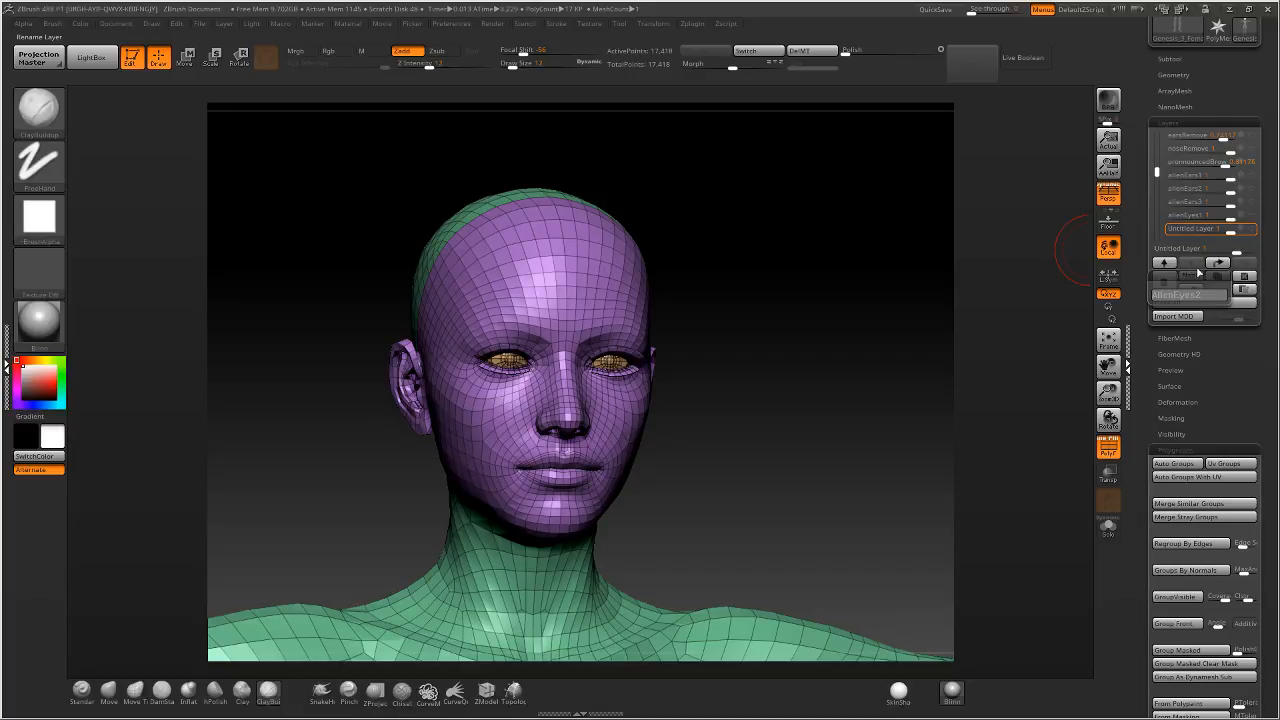
key(Return)
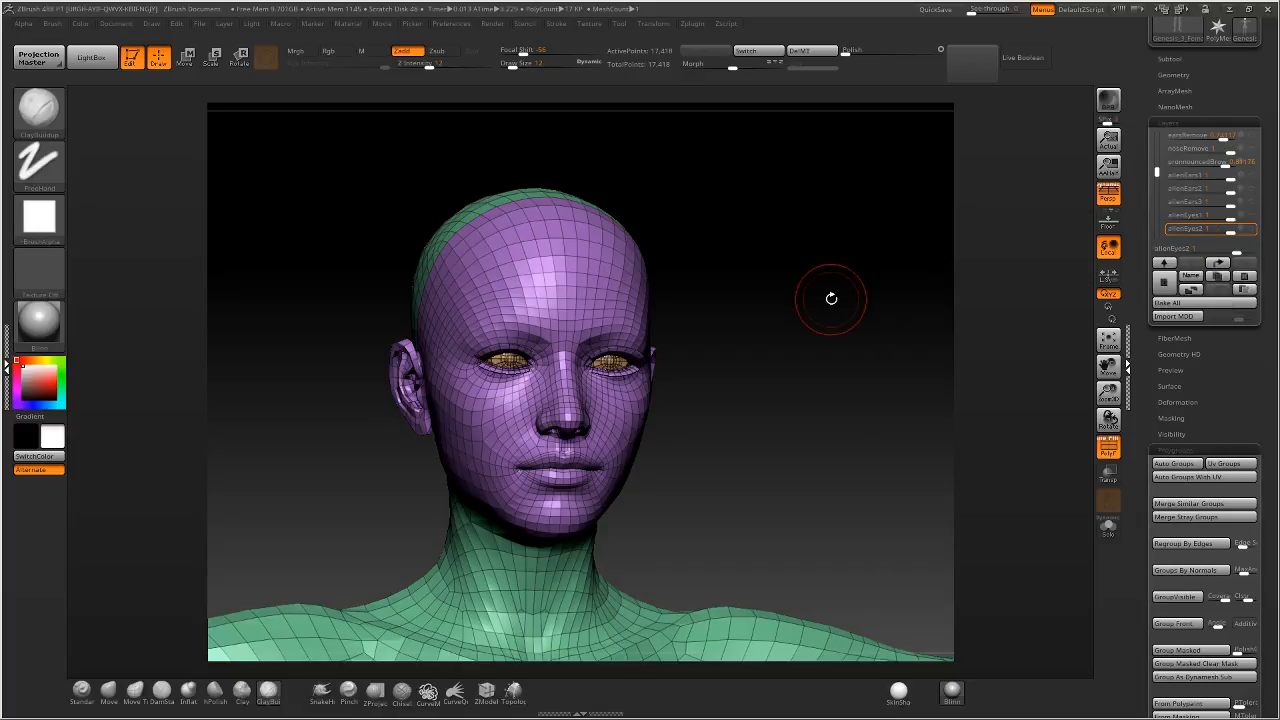
Preview the two eye layers and blend them, with alienEyes1 at about 0.49 and alienEyes2 at about 0.72 intensity.
drag(831, 298, 1060, 221)
click(1251, 230)
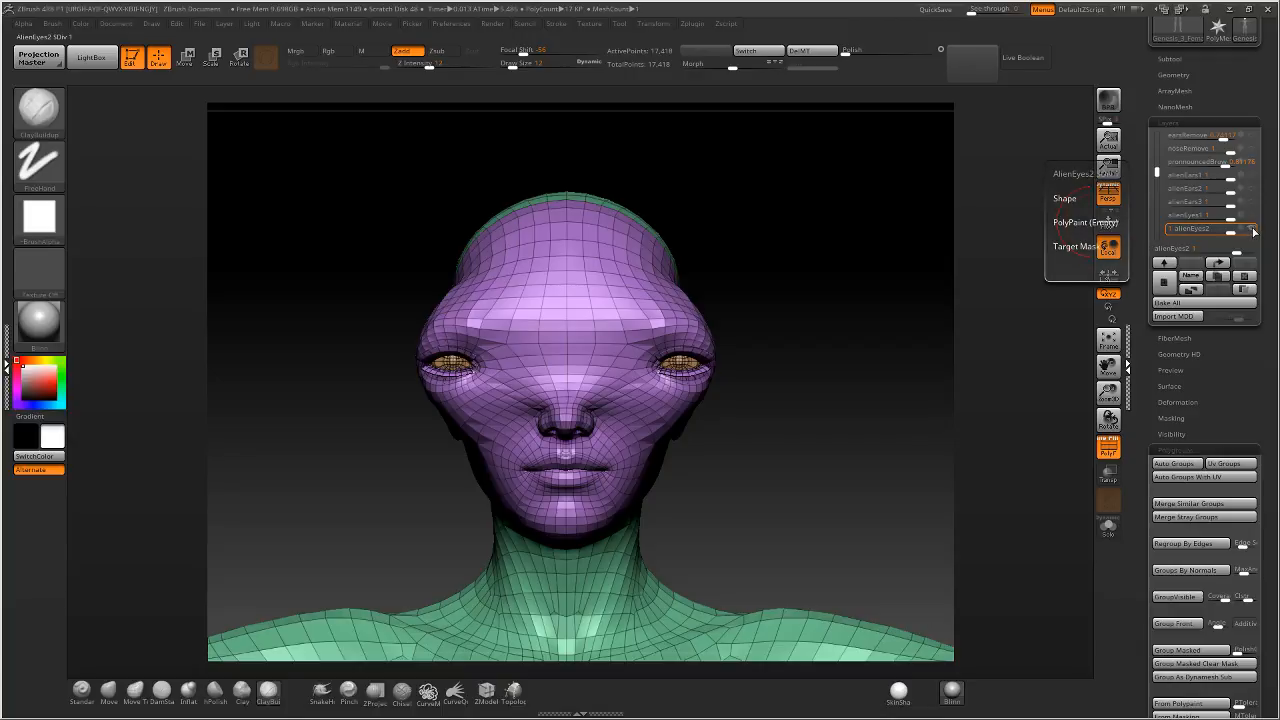
click(1251, 230)
click(1251, 216)
drag(1232, 217, 1196, 231)
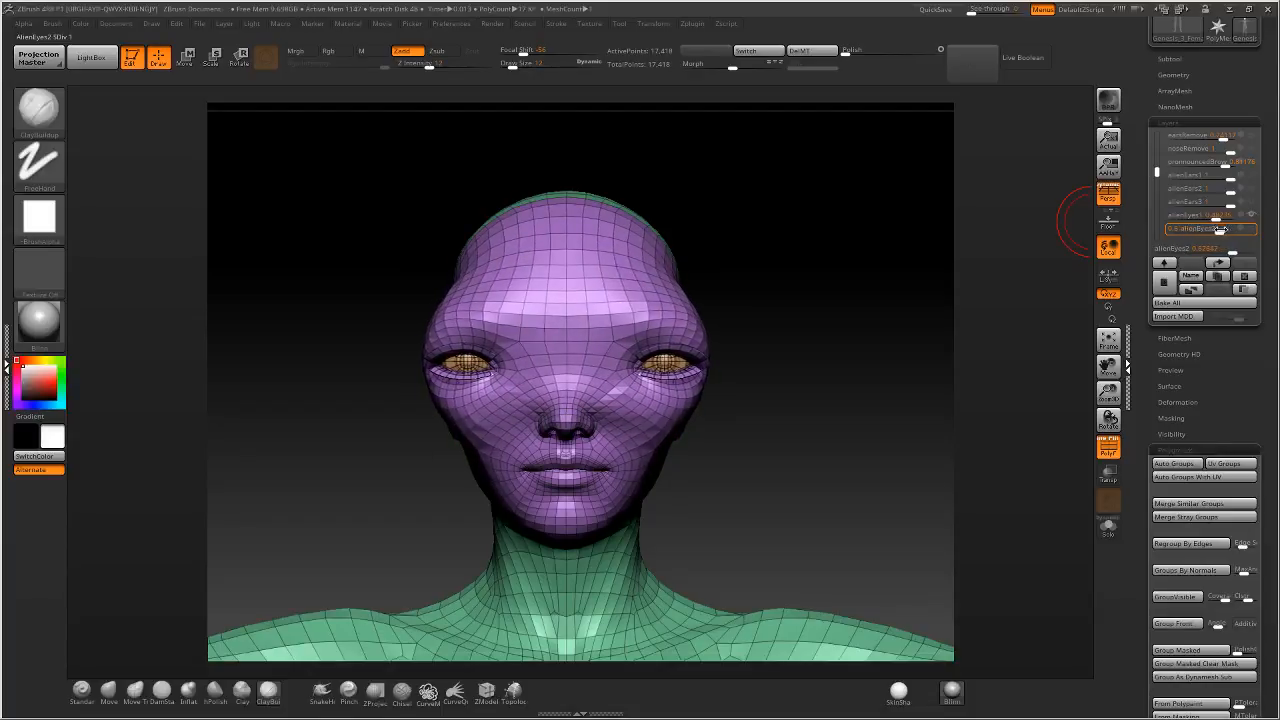
Lower the alienEars2 layer's intensity and preview the ear layers together with the blended eye shapes.
drag(1237, 188, 1210, 191)
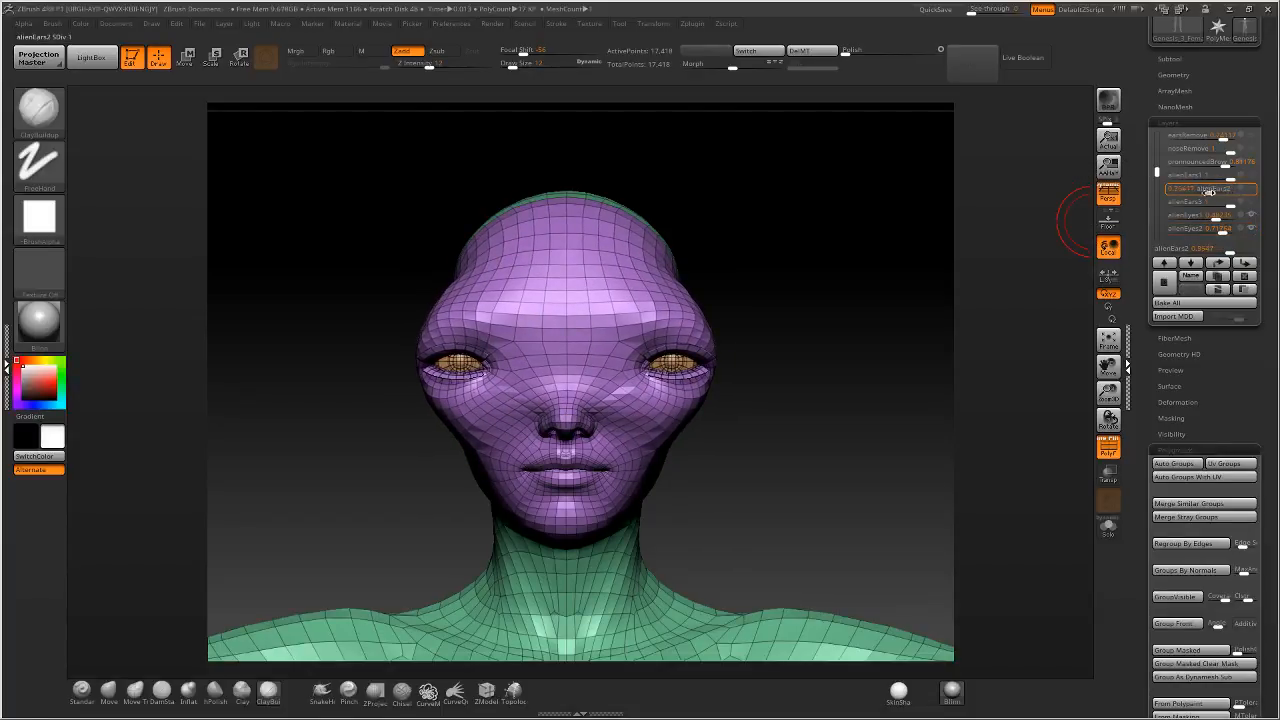
drag(973, 270, 1088, 208)
mouse_move(1226, 198)
mouse_down()
mouse_move(1200, 201)
mouse_move(1250, 205)
mouse_up()
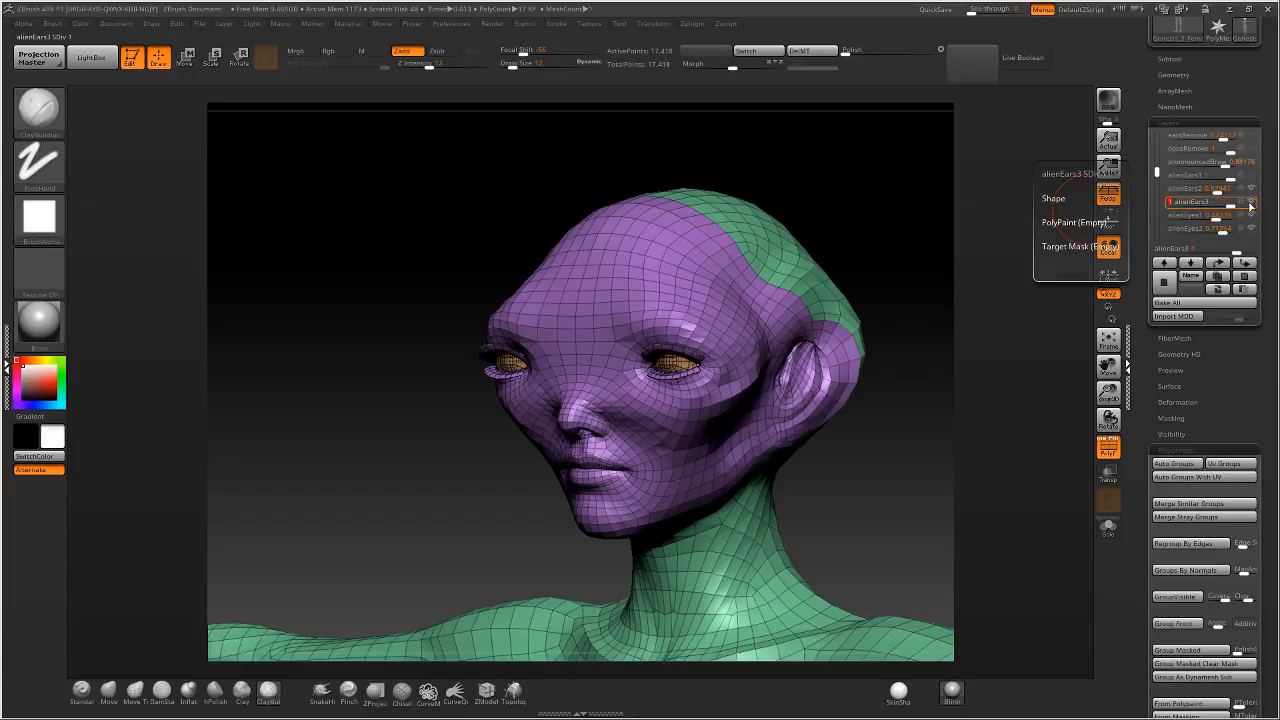
drag(988, 256, 700, 390)
Hide the alien ear and eye layers to return to the base head, and add a new sculpt layer.
click(1252, 203)
click(1252, 215)
click(1252, 229)
right_drag(621, 401, 653, 408)
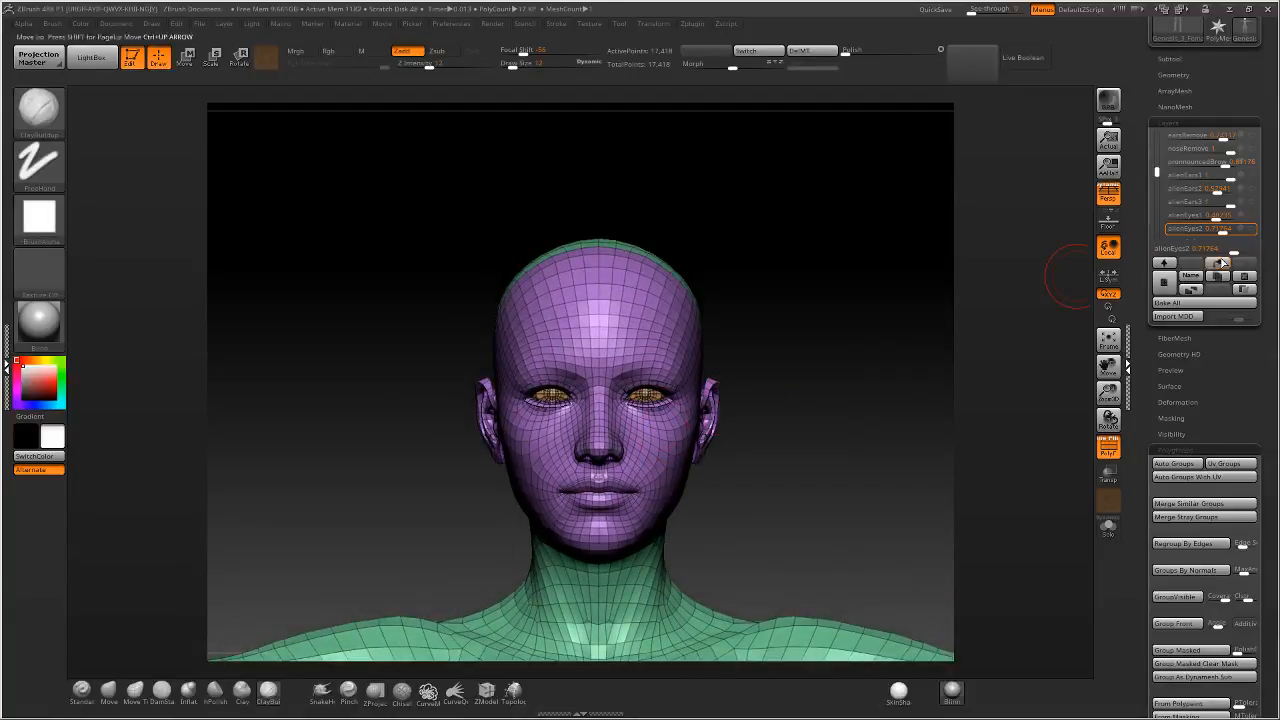
click(1165, 284)
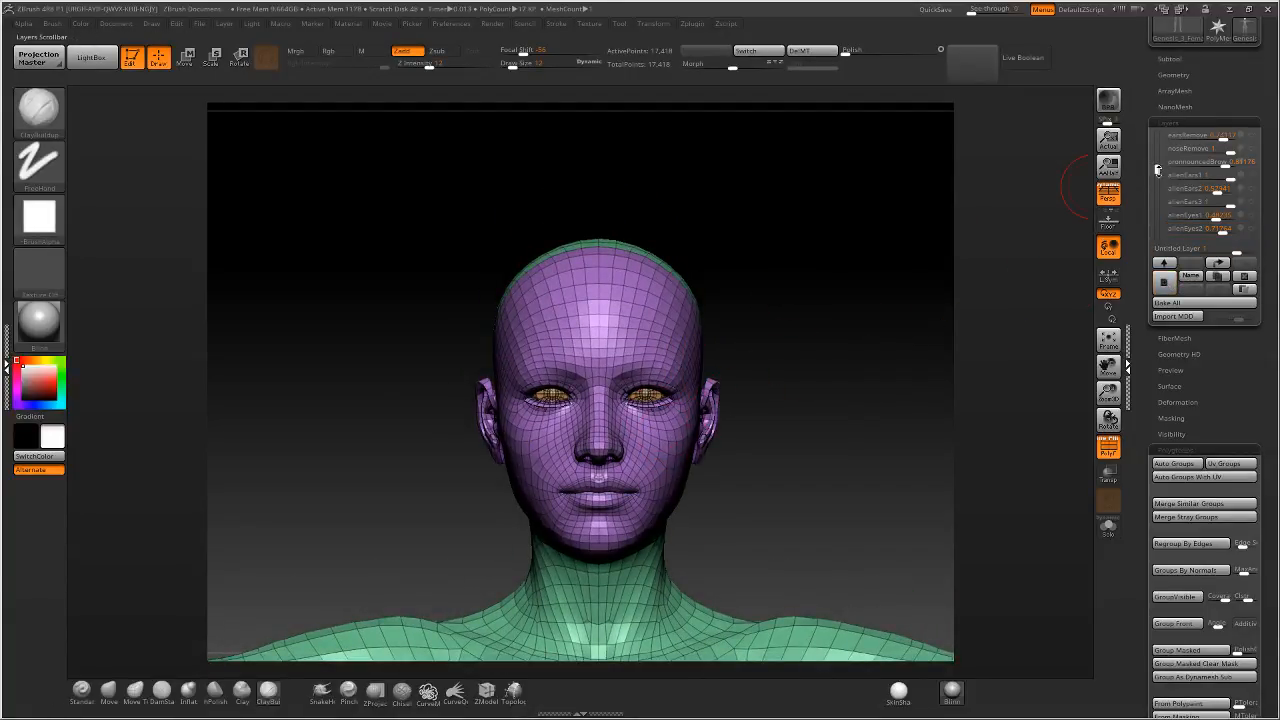
drag(1157, 170, 1157, 194)
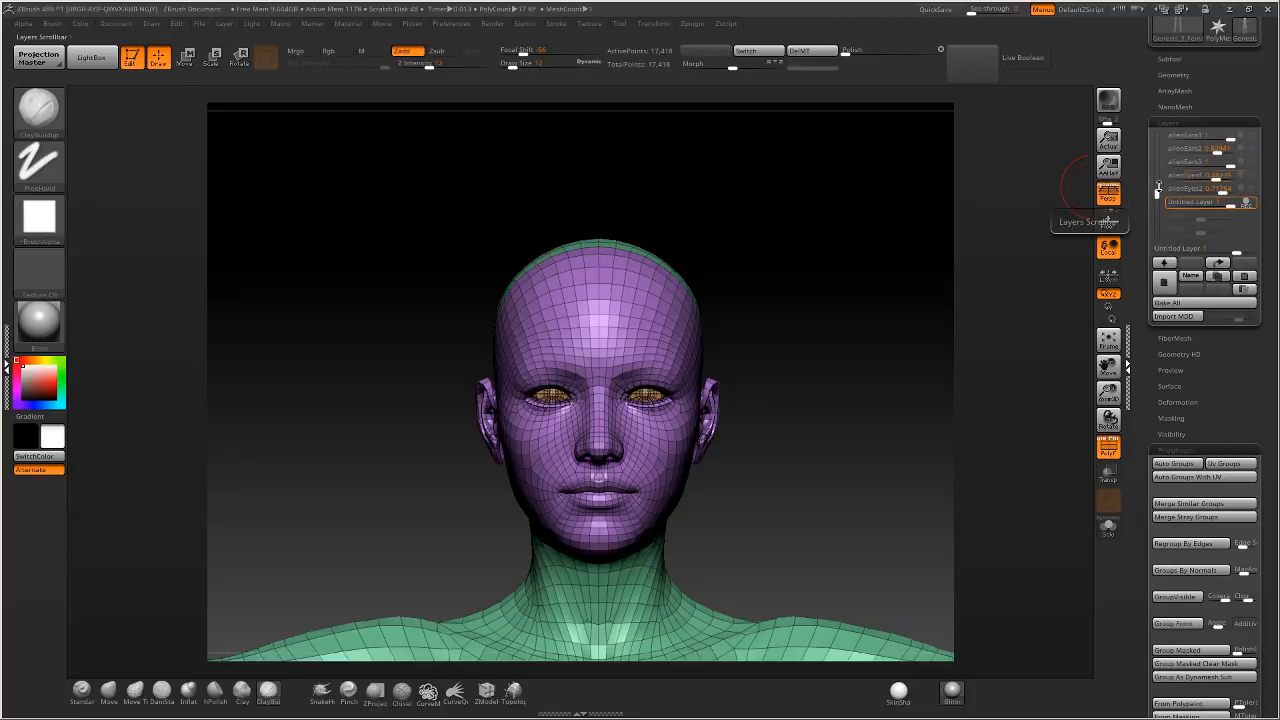
Isolate the eyeball polygroup to mask the eyeballs, and bring the whole head back into view.
alt+drag(831, 426, 768, 349)
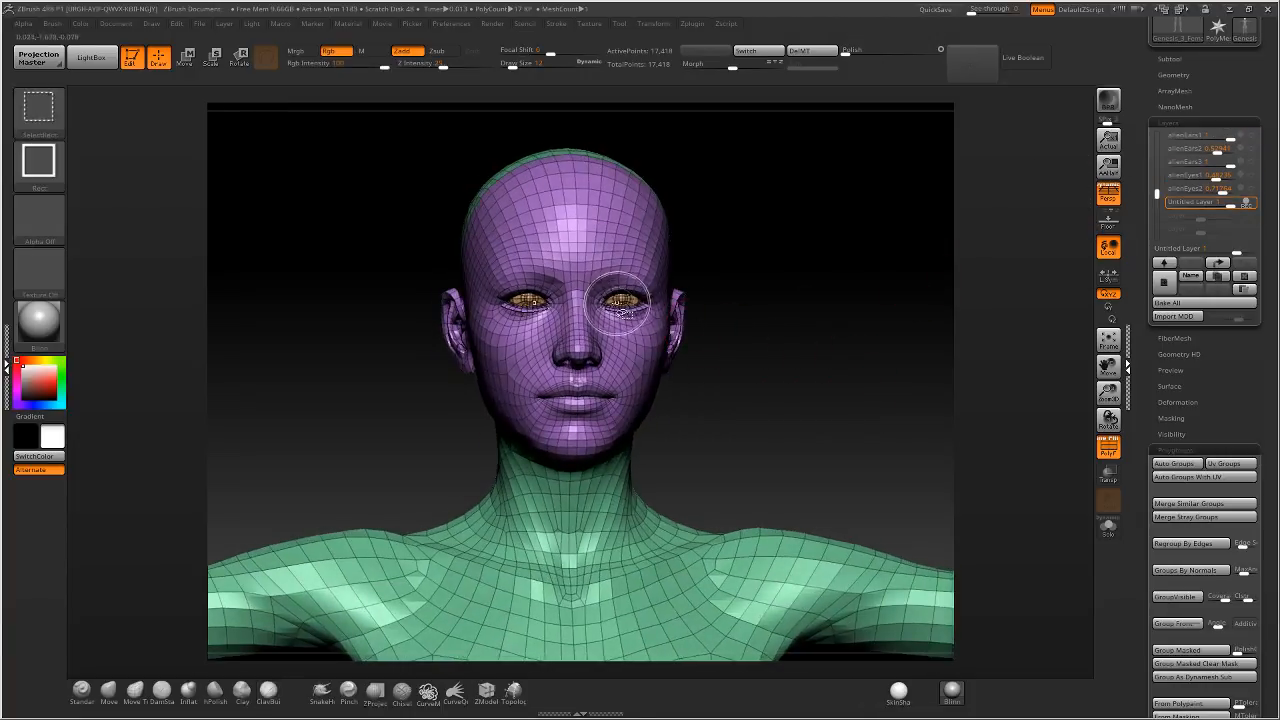
ctrl+shift+click(621, 300)
ctrl+click(800, 258)
ctrl+shift+click(757, 292)
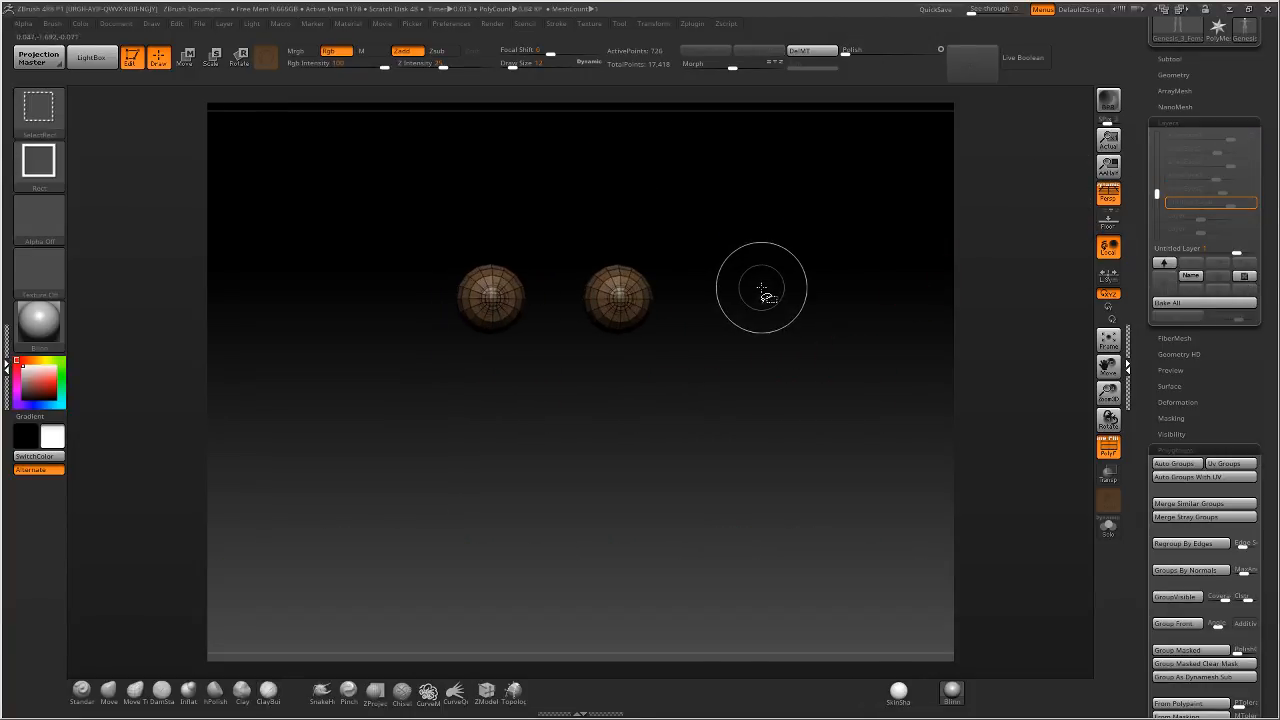
ctrl+shift+click(808, 221)
ctrl+shift+click(906, 262)
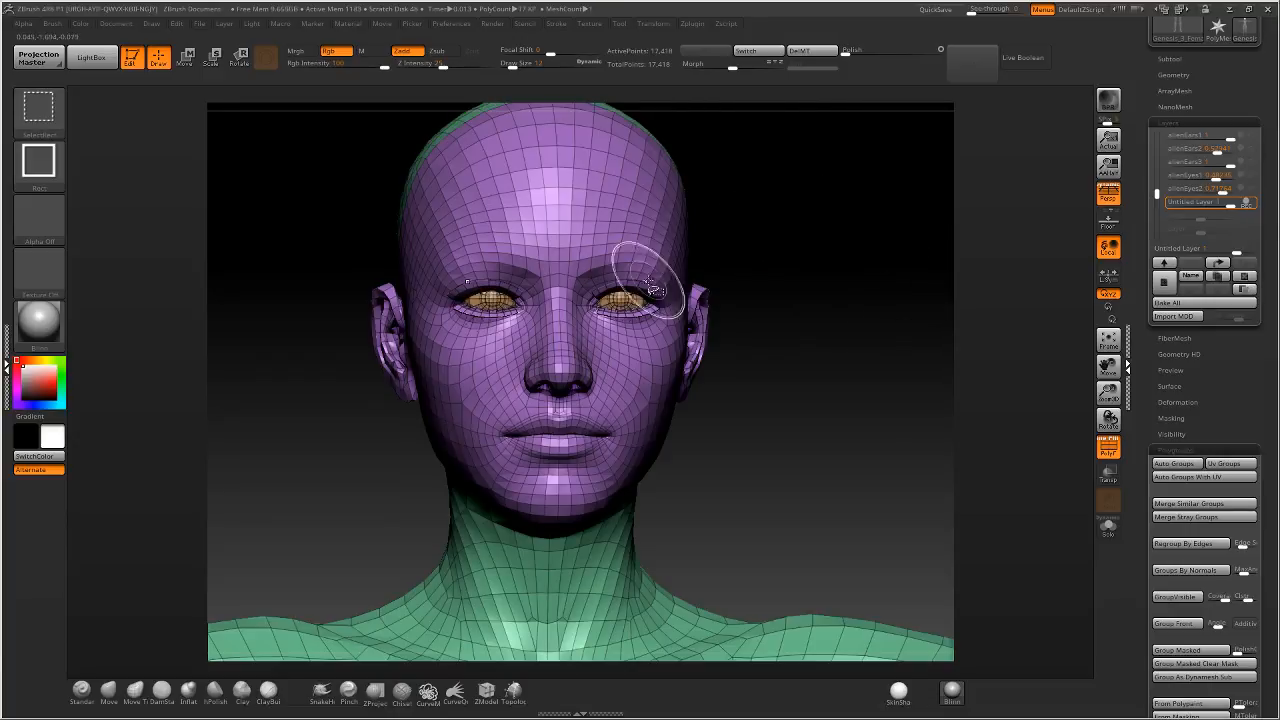
ctrl+shift+click(621, 296)
ctrl+shift+click(798, 275)
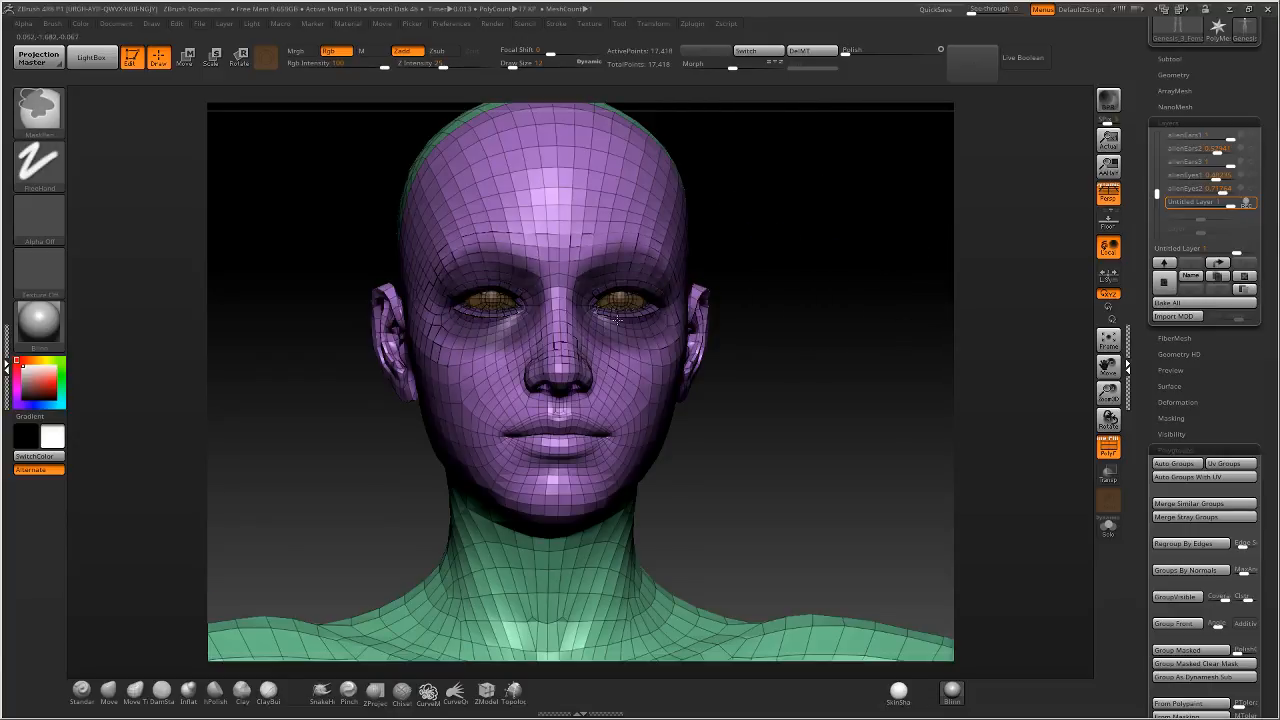
Paint a mask around both eyes, extending over the forehead, temples and cheeks.
right_drag(640, 296, 550, 300)
mouse_move(620, 294)
ctrl+mouse_down()
mouse_move(634, 252)
mouse_move(620, 243)
mouse_move(645, 188)
ctrl+mouse_up()
right_drag(683, 204, 601, 318)
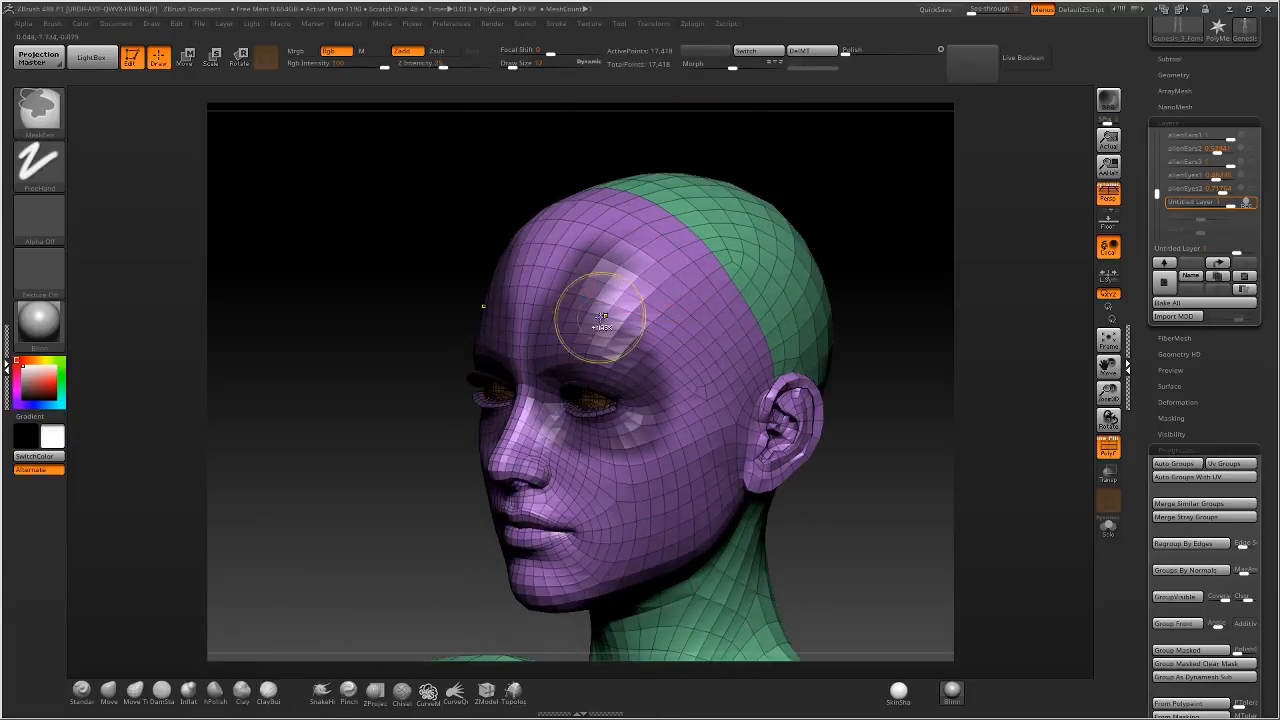
mouse_move(585, 430)
ctrl+mouse_down()
mouse_move(660, 480)
mouse_move(614, 443)
mouse_move(698, 482)
mouse_move(709, 432)
ctrl+mouse_up()
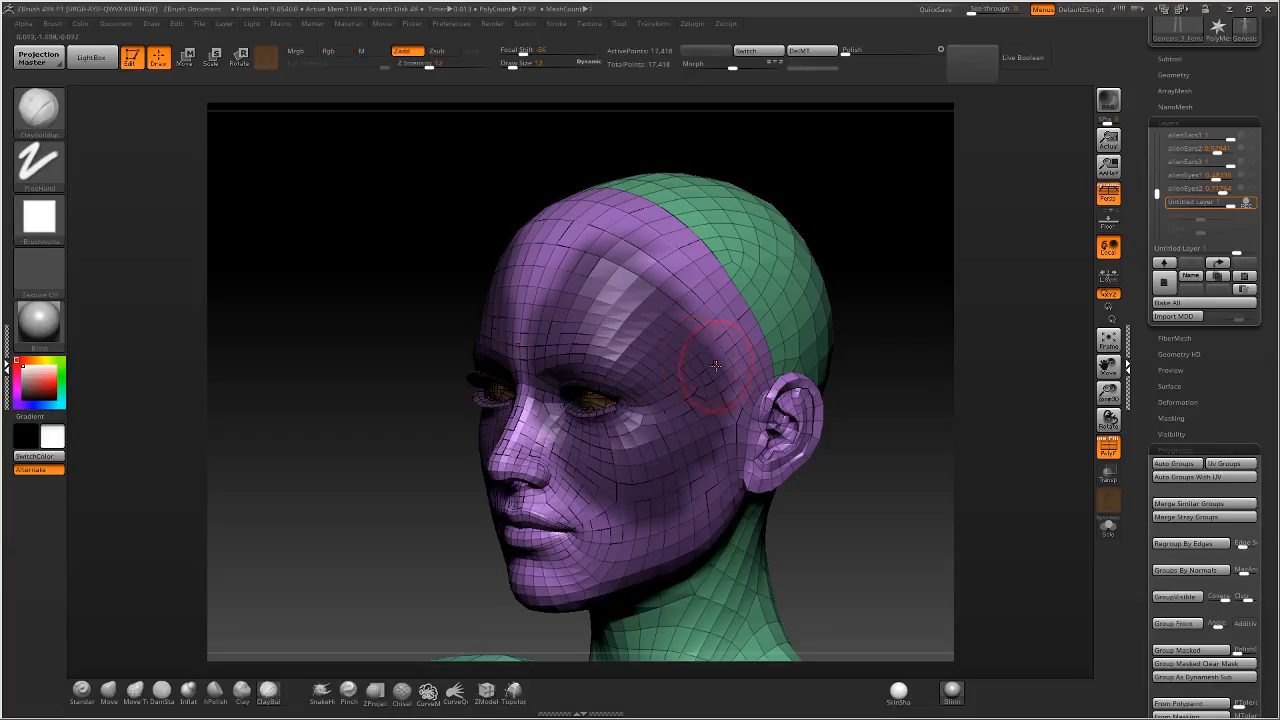
mouse_move(712, 371)
right_down()
mouse_move(754, 362)
mouse_move(696, 366)
mouse_move(774, 346)
right_up()
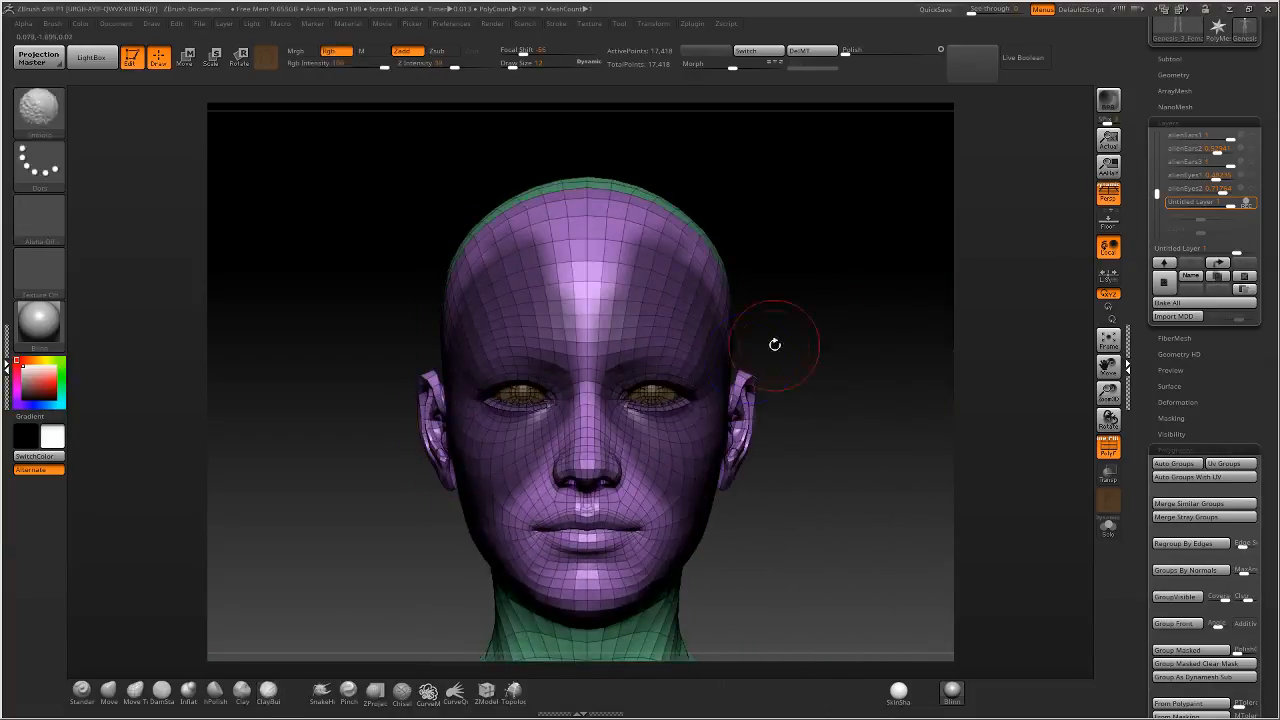
Soften the painted mask and invert it so the eye region can be transformed.
ctrl+click(818, 394)
ctrl+click(811, 451)
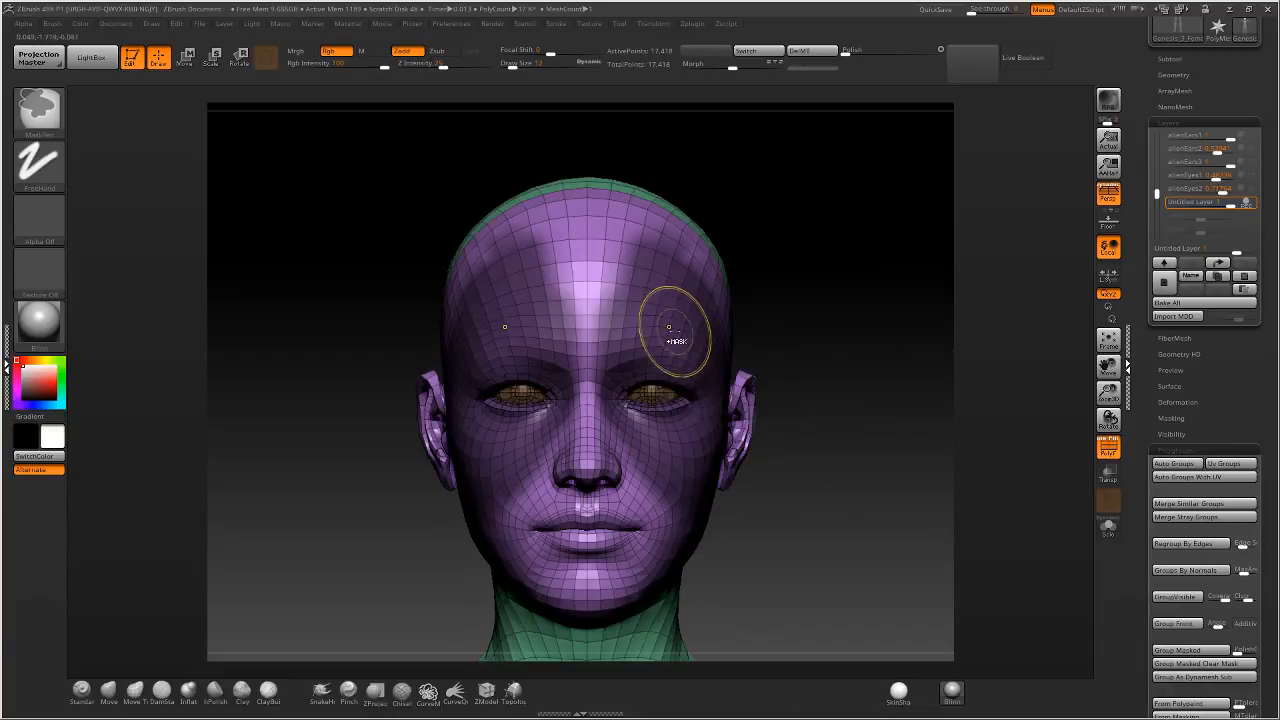
ctrl+click(674, 334)
ctrl+click(930, 341)
Try to pull the eye and brow region outward with the Move gizmo in side view.
alt+right_drag(930, 341, 918, 273)
shift+right_drag(800, 290, 615, 296)
key(w)
ctrl+right_drag(849, 400, 752, 279)
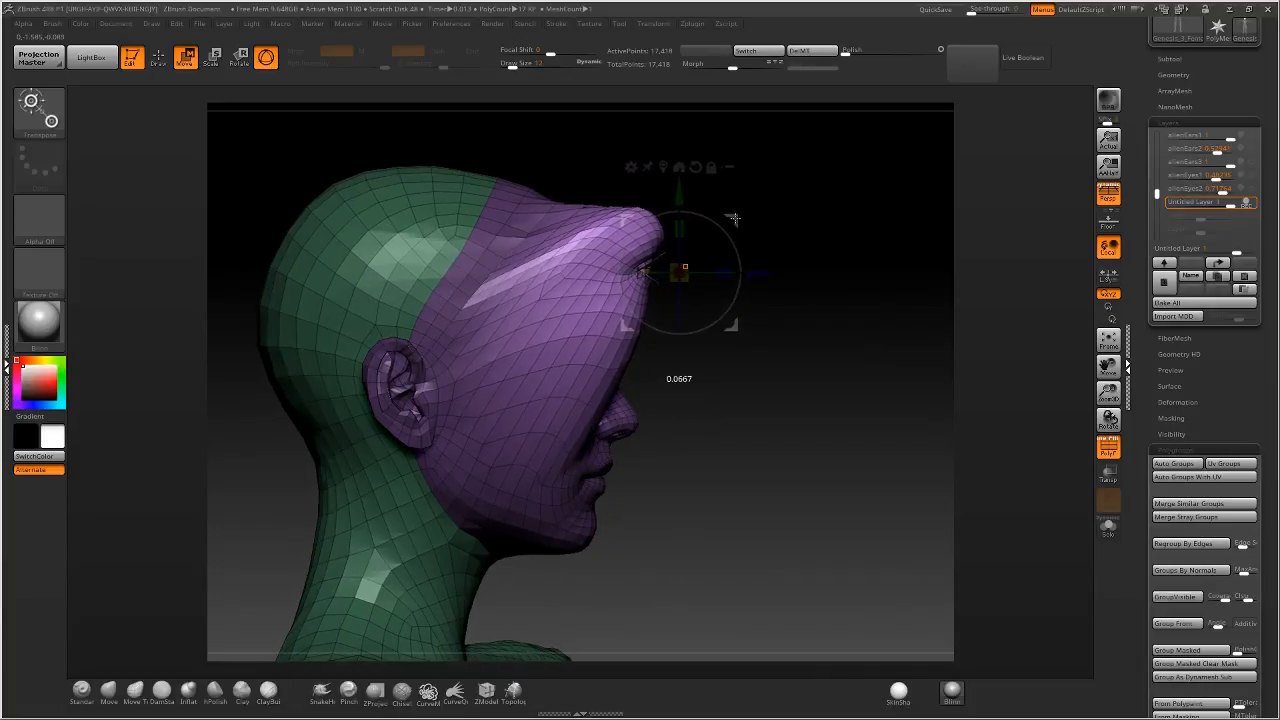
right_drag(734, 218, 790, 250)
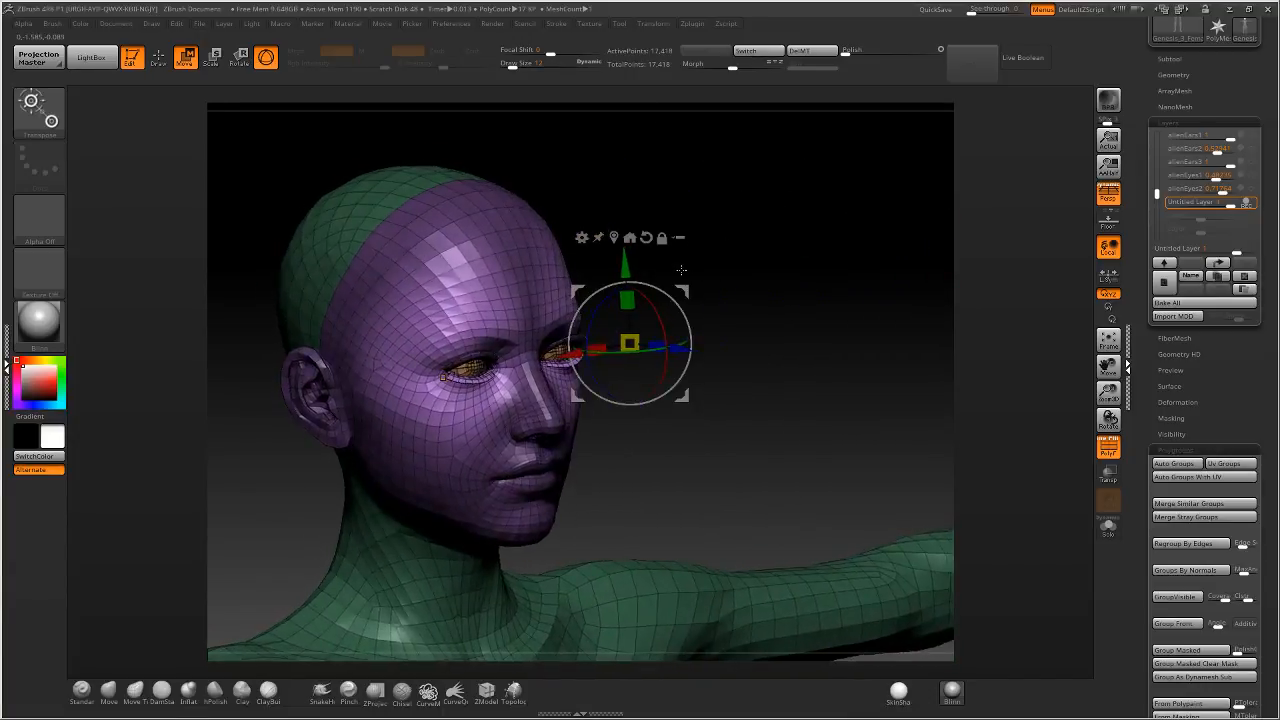
Center the transform gizmo on the eye with its orientation reset, and enlarge both eyes symmetrically.
right_drag(629, 344, 464, 368)
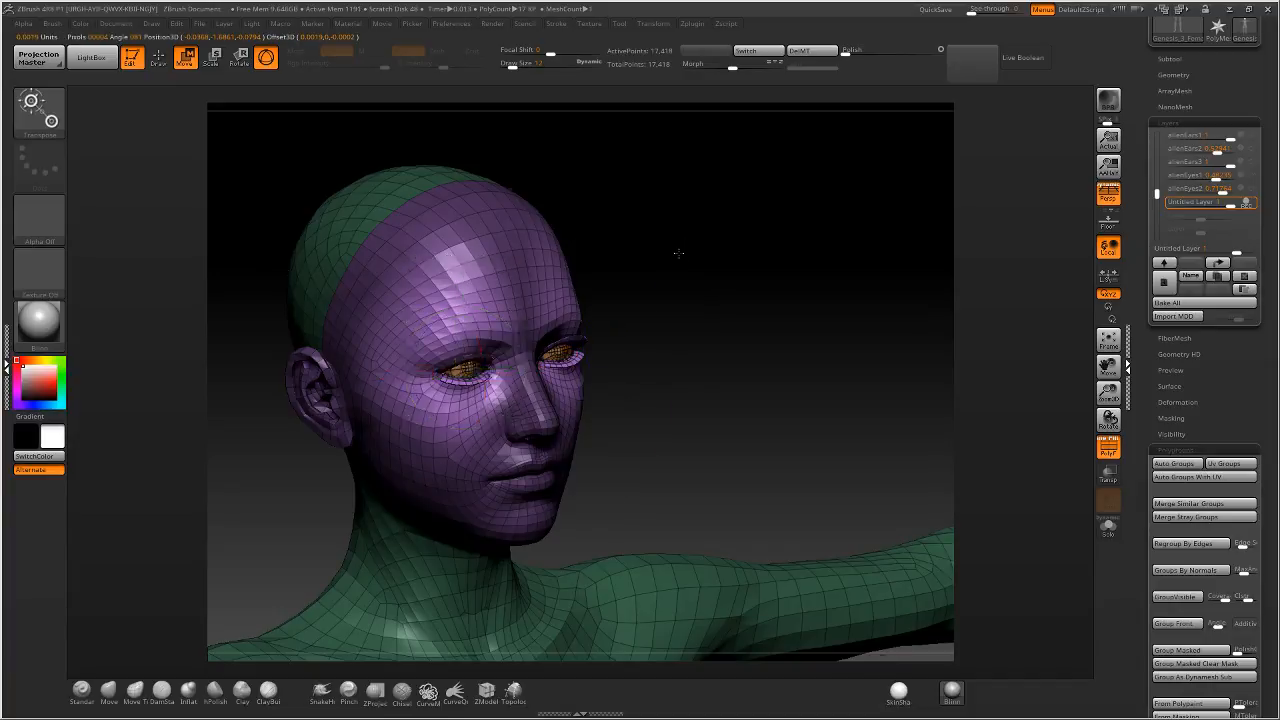
right_drag(678, 254, 578, 265)
alt+right_drag(480, 250, 540, 400)
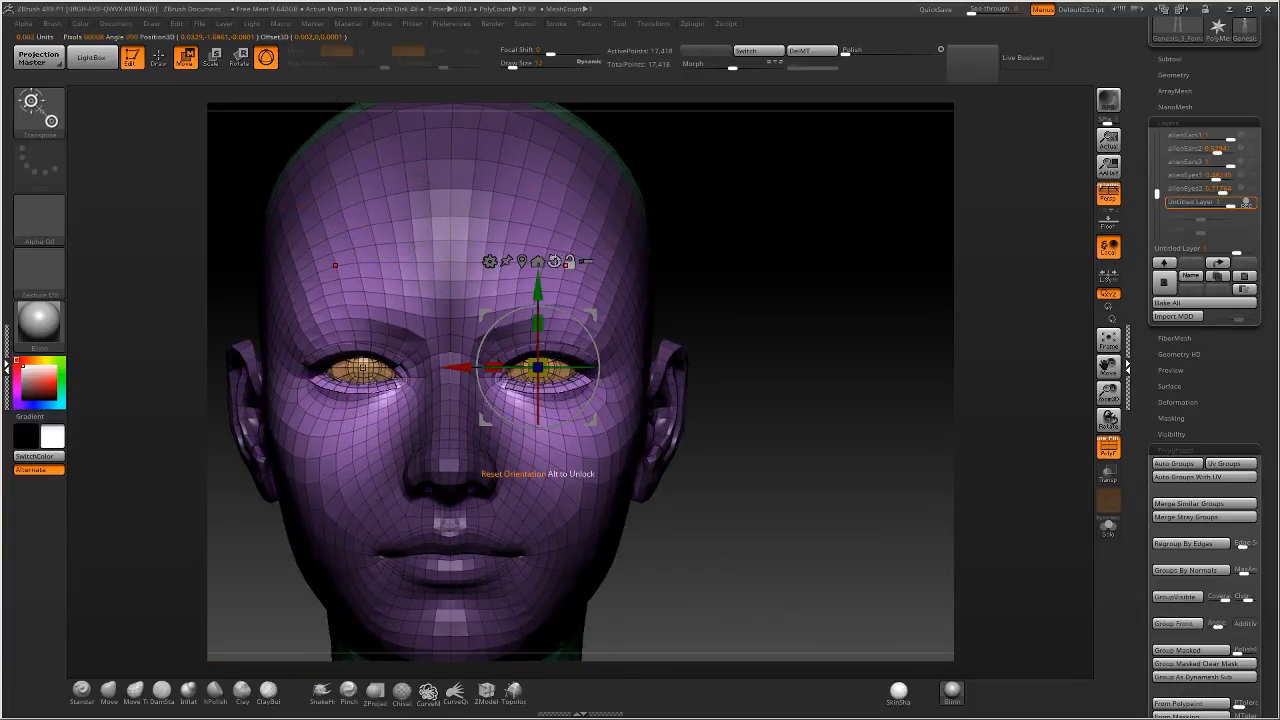
alt+right_drag(578, 240, 865, 305)
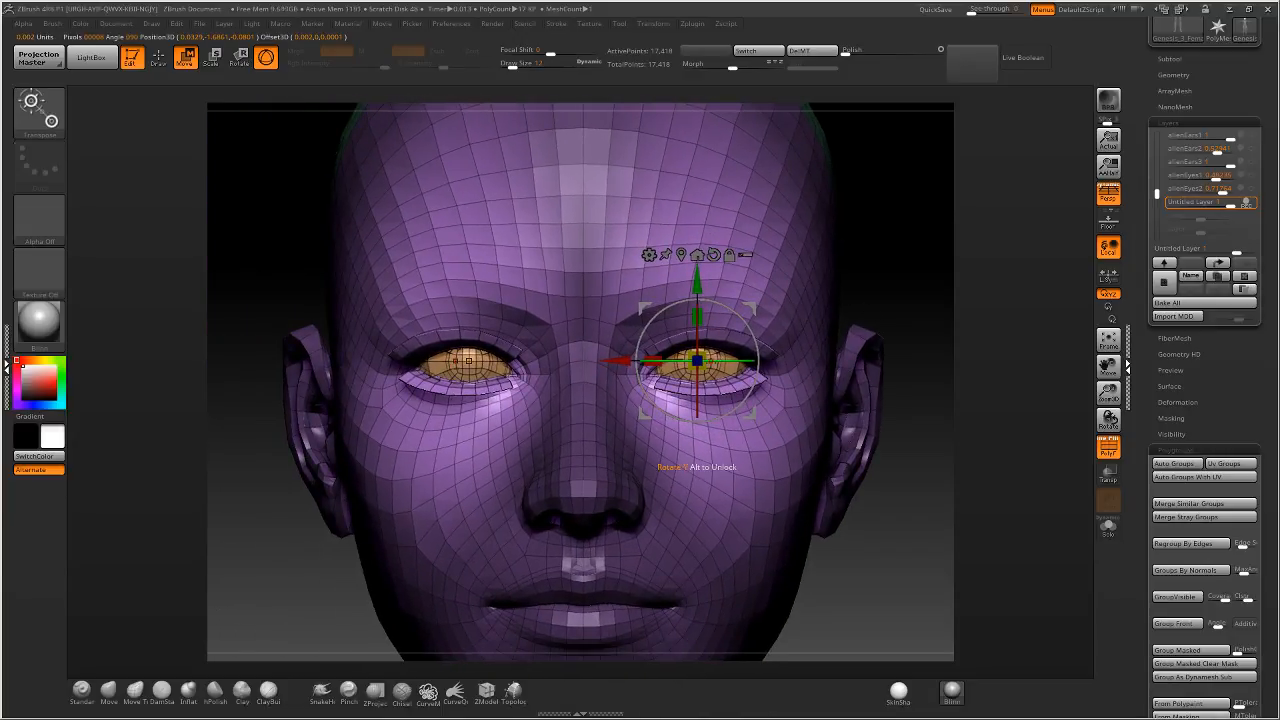
mouse_move(697, 466)
mouse_down()
mouse_move(679, 464)
mouse_move(697, 468)
mouse_up()
mouse_move(714, 356)
mouse_down()
mouse_move(800, 262)
mouse_move(700, 357)
mouse_up()
Smooth the stretched surface around the temple and cheek beside the enlarged eye.
key(q)
mouse_move(300, 300)
mouse_down()
mouse_move(570, 280)
mouse_move(620, 262)
mouse_move(590, 256)
mouse_move(601, 225)
mouse_up()
shift+drag(761, 323, 755, 337)
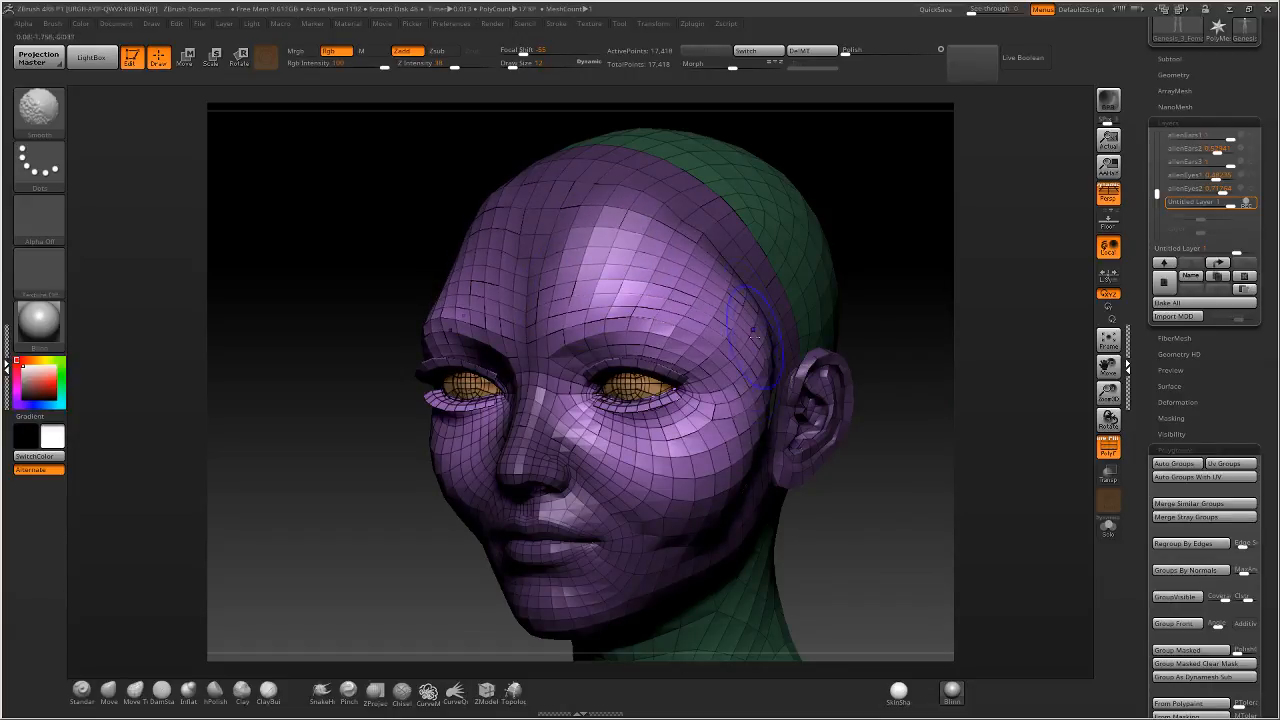
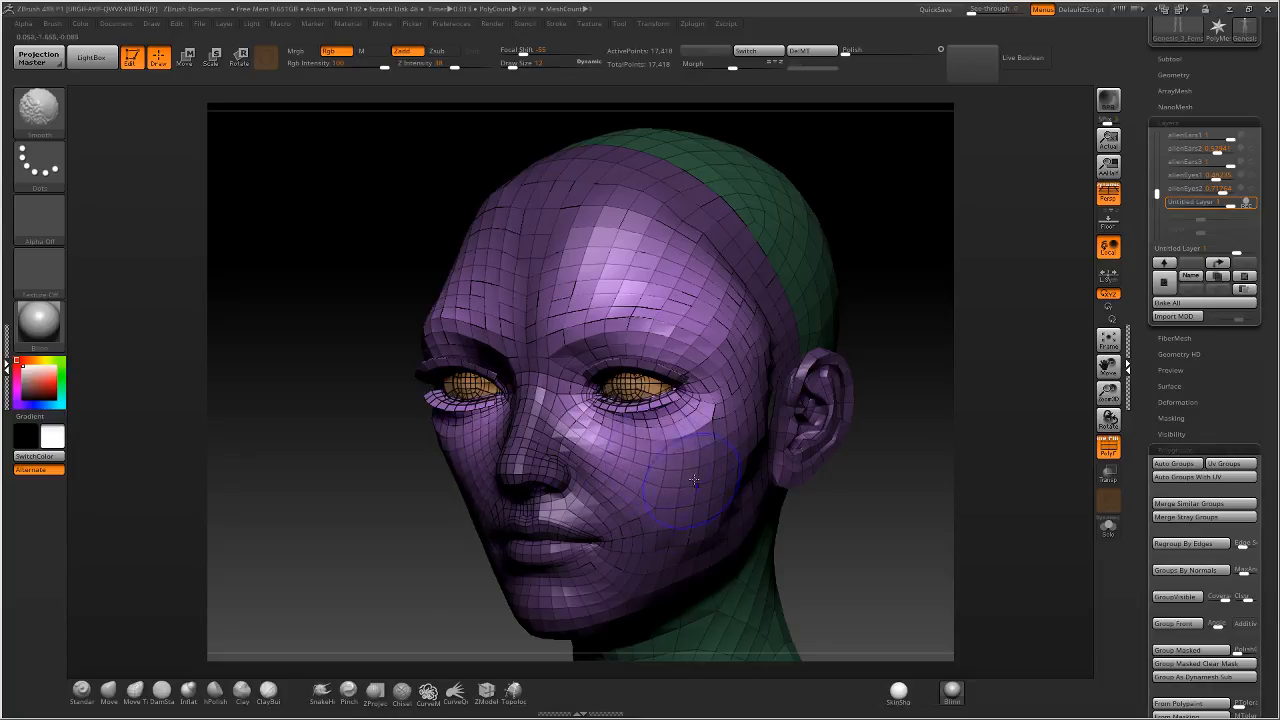
shift+drag(693, 480, 721, 487)
Shift both eyes slightly along the gizmo's horizontal axis in front view.
shift+right_drag(768, 341, 826, 282)
key(w)
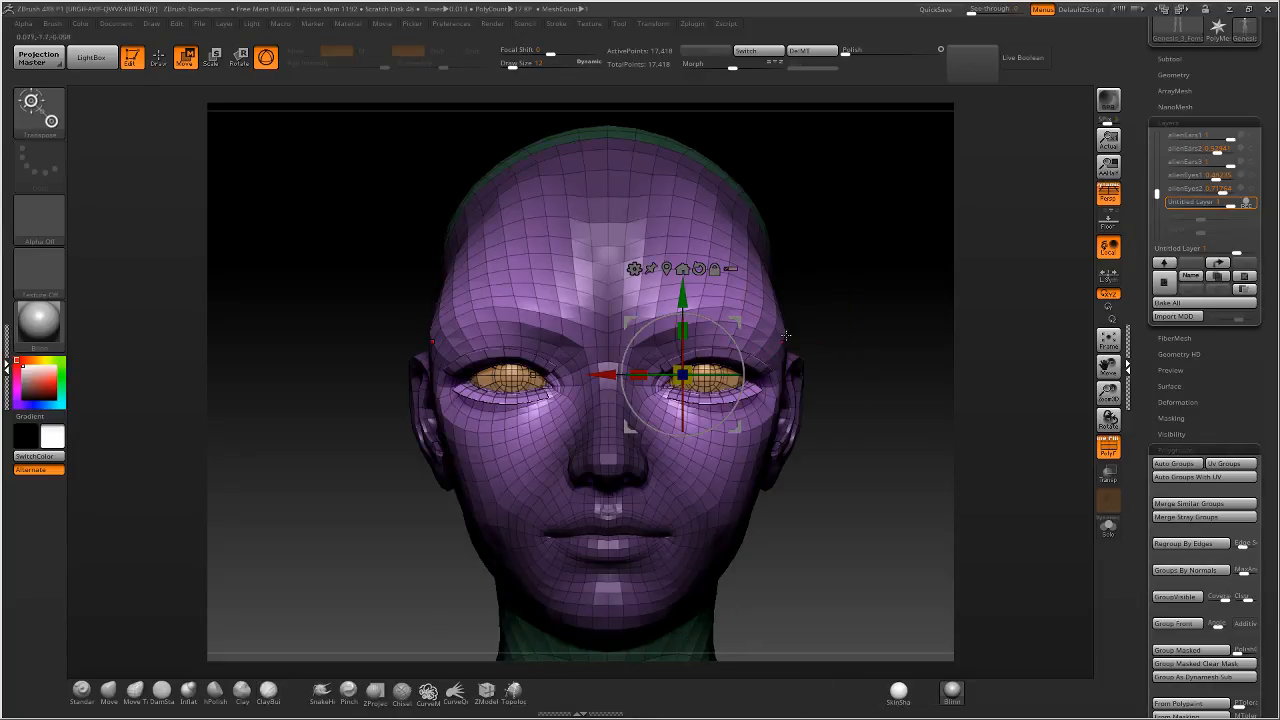
drag(603, 375, 587, 374)
Smooth the forehead above the brows and check its profile from the side.
key(q)
right_drag(755, 300, 656, 312)
mouse_move(615, 260)
shift+mouse_down()
mouse_move(596, 213)
mouse_move(600, 235)
mouse_move(610, 225)
shift+mouse_up()
right_drag(602, 222, 655, 242)
right_drag(580, 264, 595, 262)
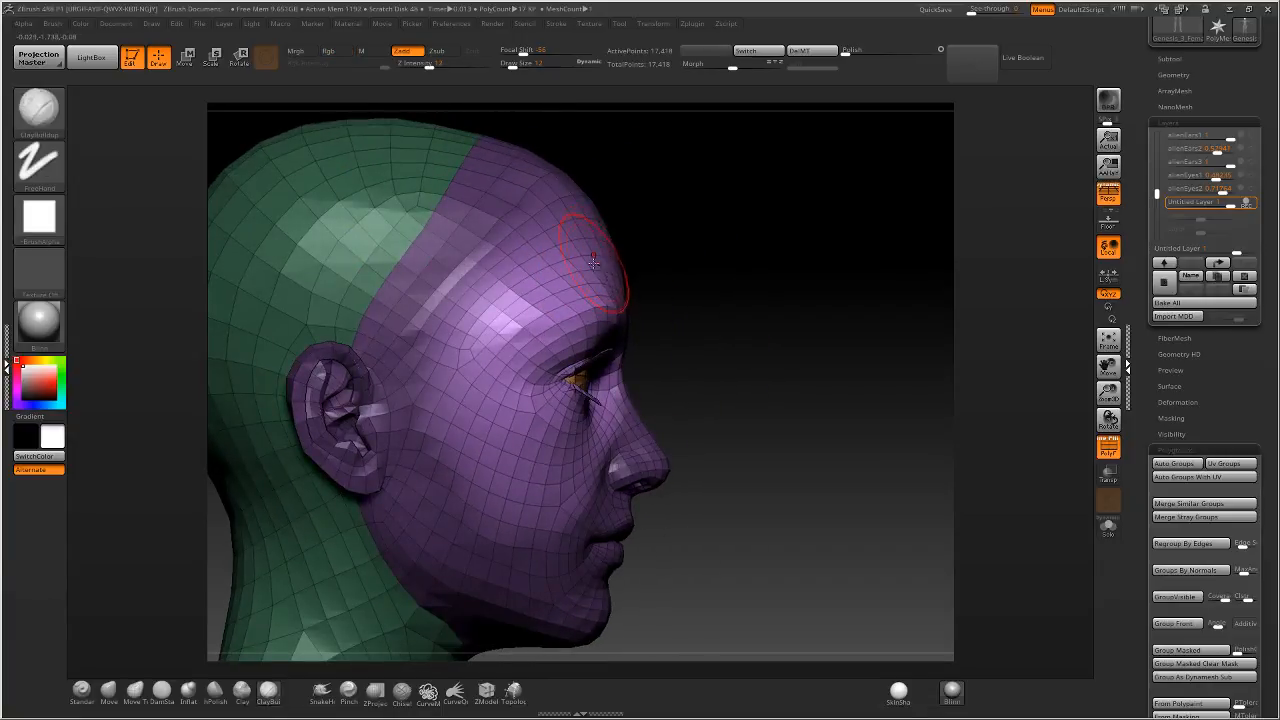
Smooth the temple and upper cheek beside the enlarged eyes on both sides of the head.
shift+drag(548, 300, 495, 342)
right_drag(775, 402, 680, 440)
right_drag(598, 375, 592, 358)
right_drag(672, 388, 575, 420)
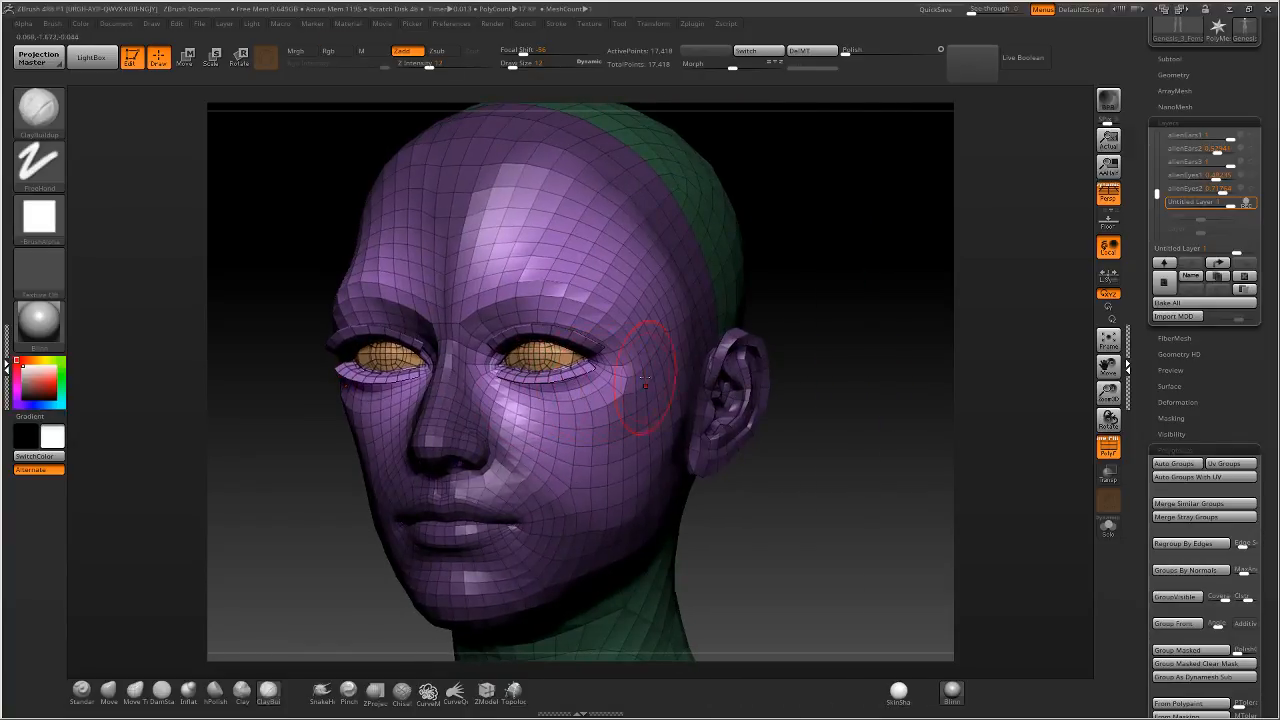
mouse_move(648, 377)
shift+mouse_down()
mouse_move(653, 338)
mouse_move(630, 395)
shift+mouse_up()
right_drag(650, 385, 585, 352)
right_drag(677, 351, 585, 450)
Turn off the polygroup wireframe display, clear the mask covering the model, and check the enlarged eyes from the front.
key(ctrl)
right_drag(612, 512, 672, 530)
ctrl+right_drag(640, 450, 840, 357)
click(1108, 447)
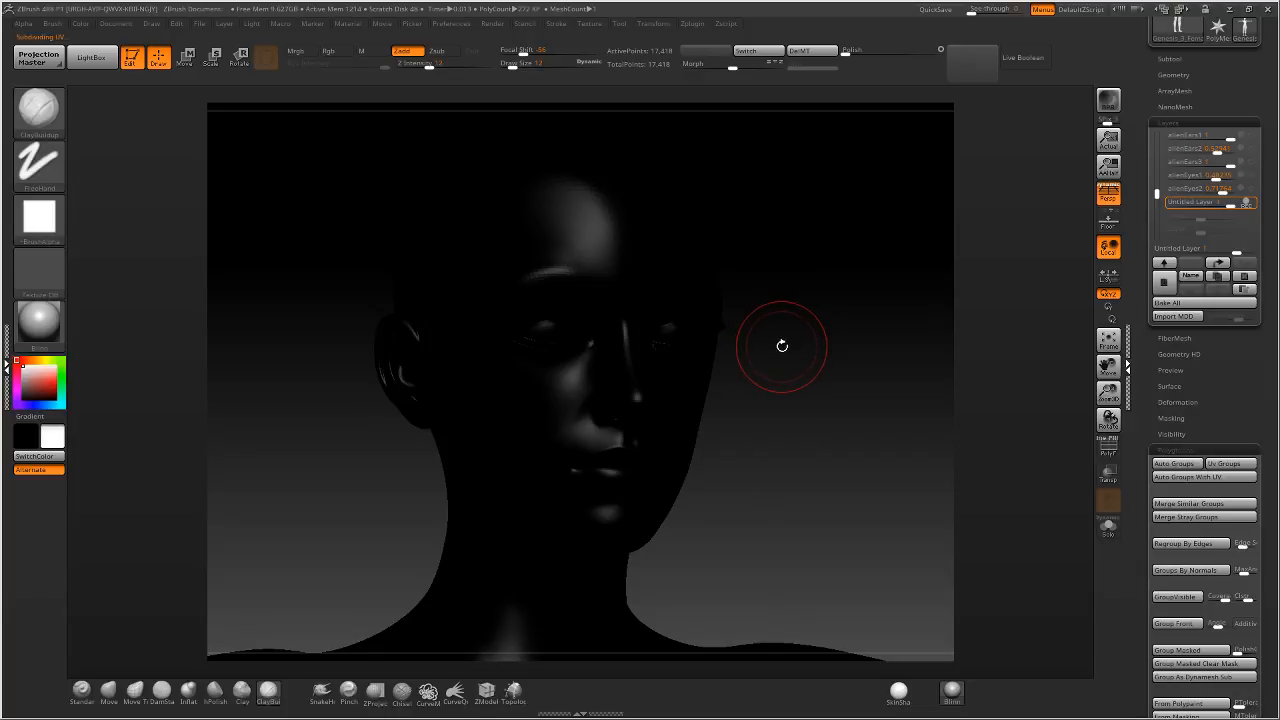
key(ctrl)
ctrl+click(817, 343)
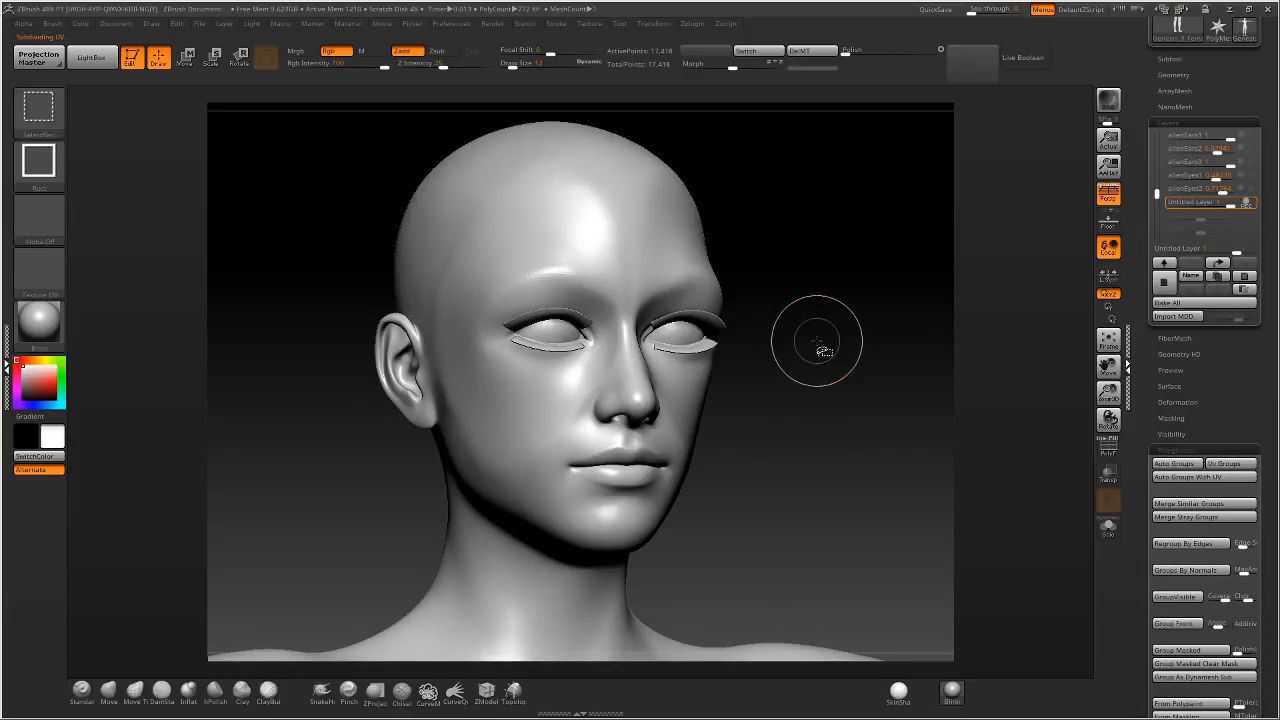
drag(860, 320, 852, 326)
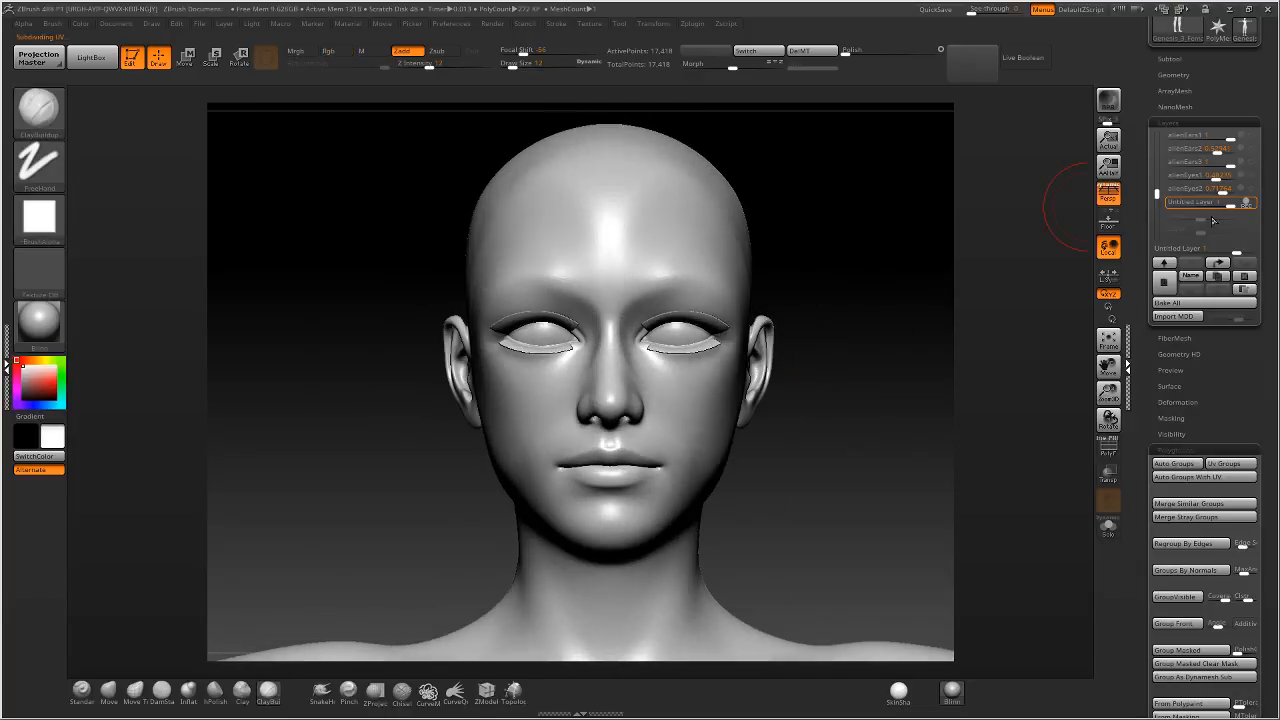
Rename the current sculpt layer as alienEyes3 and review the list of existing layers.
click(1197, 277)
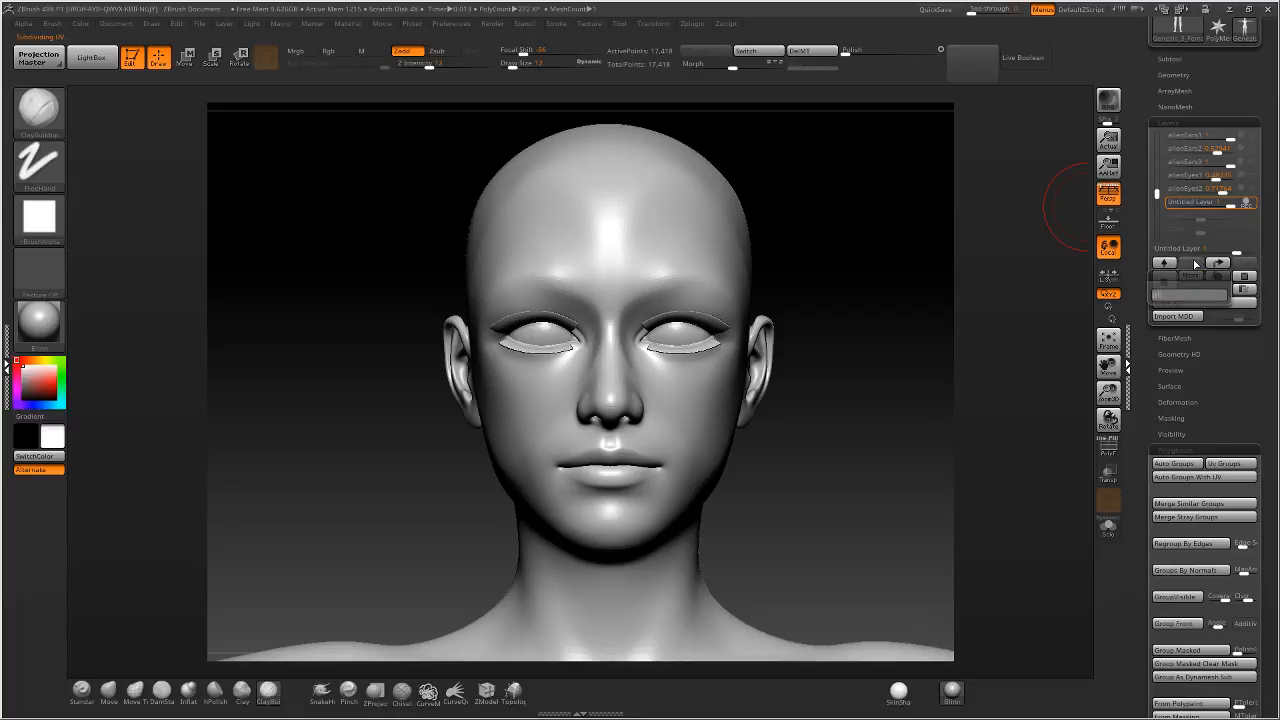
text(alienEyes3)
key(Return)
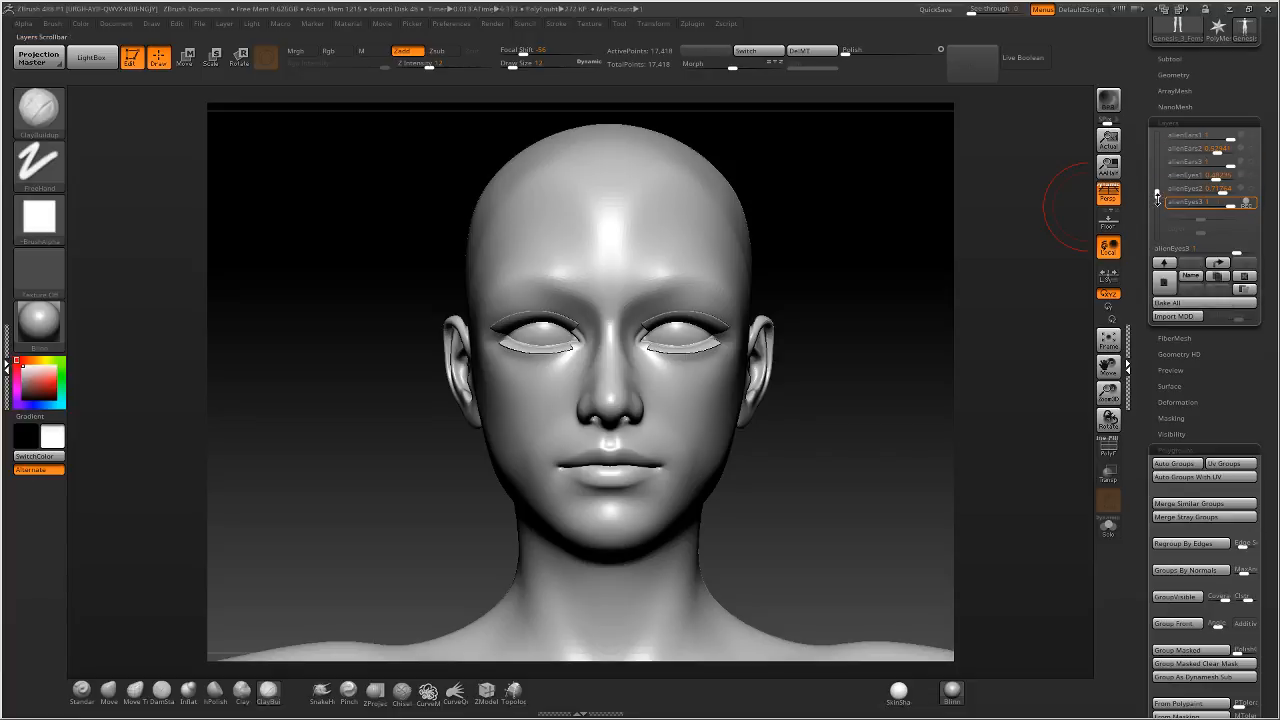
mouse_move(1157, 196)
mouse_down()
mouse_move(1154, 117)
mouse_move(1156, 187)
mouse_up()
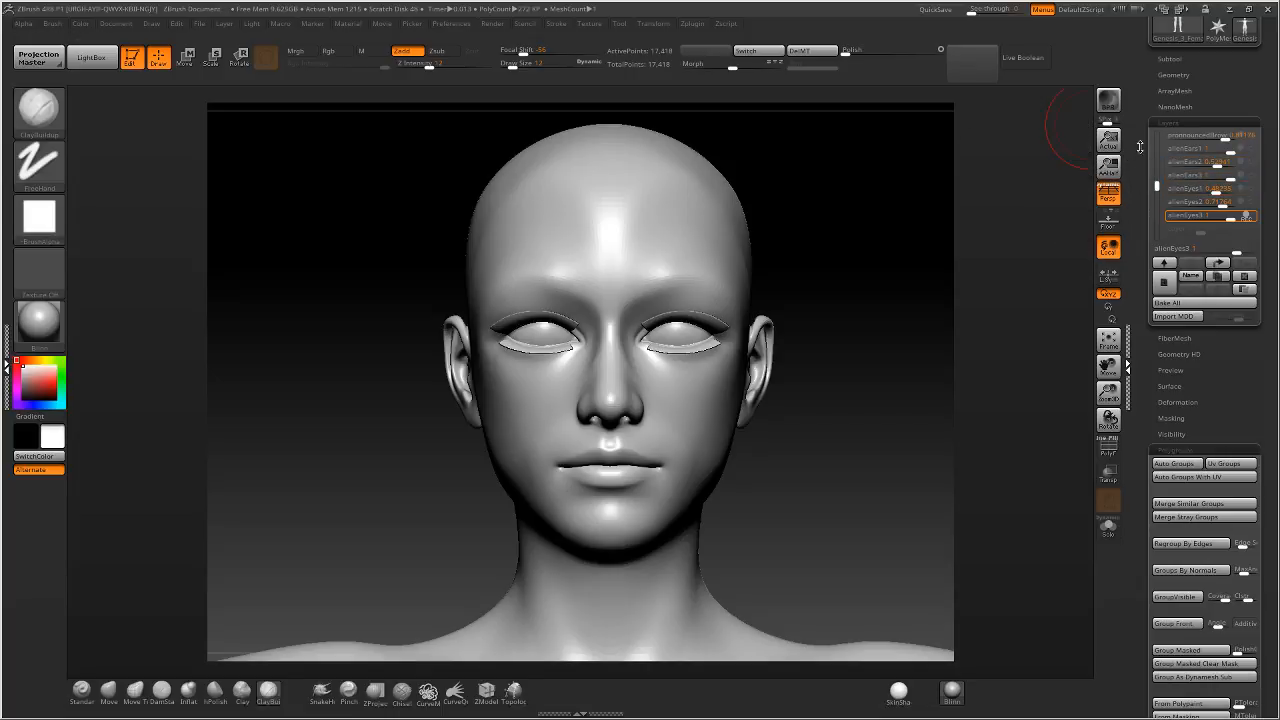
drag(1157, 185, 1157, 171)
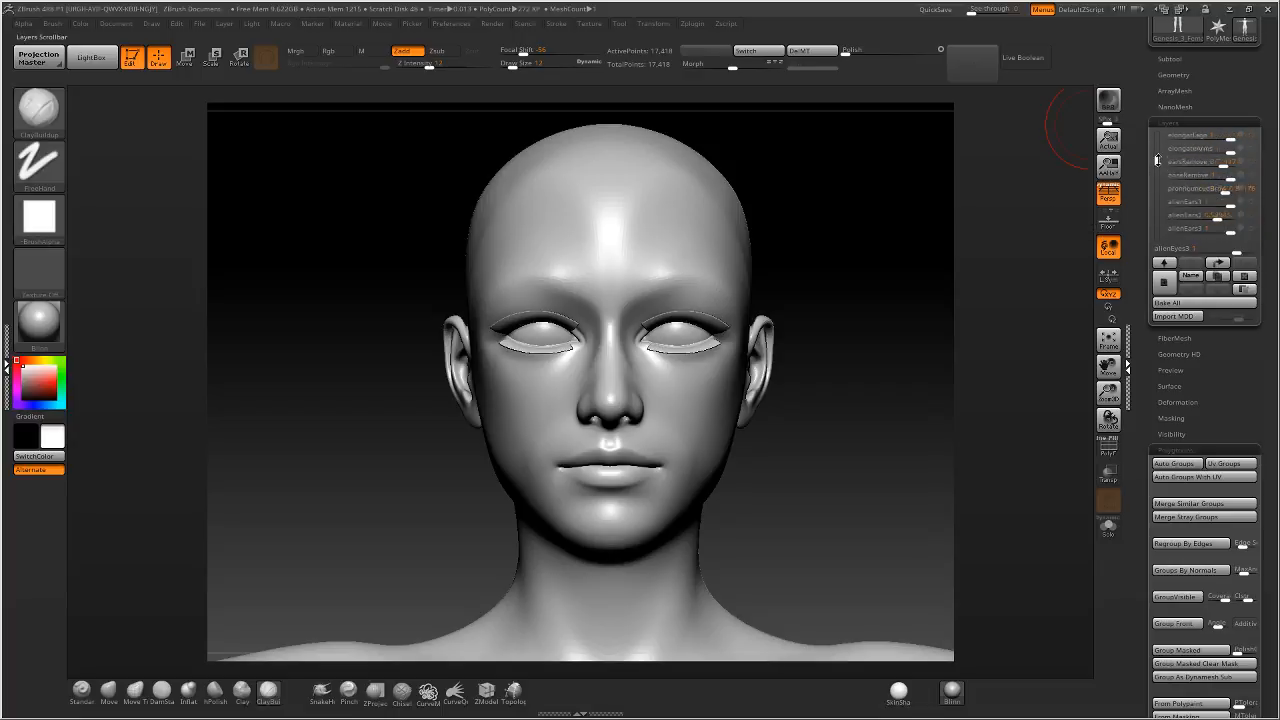
drag(1157, 160, 1157, 192)
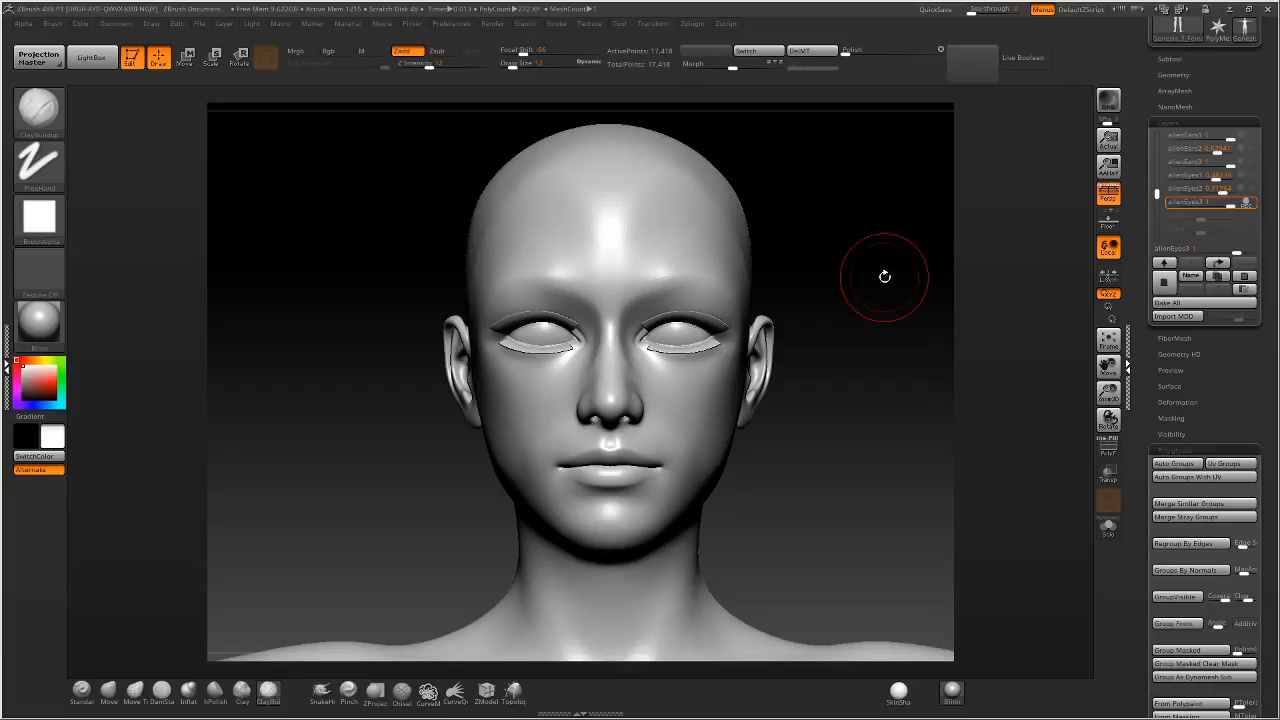
Hide the alienEyes3 layer and add a new sculpt layer for the next shape.
drag(884, 276, 1040, 250)
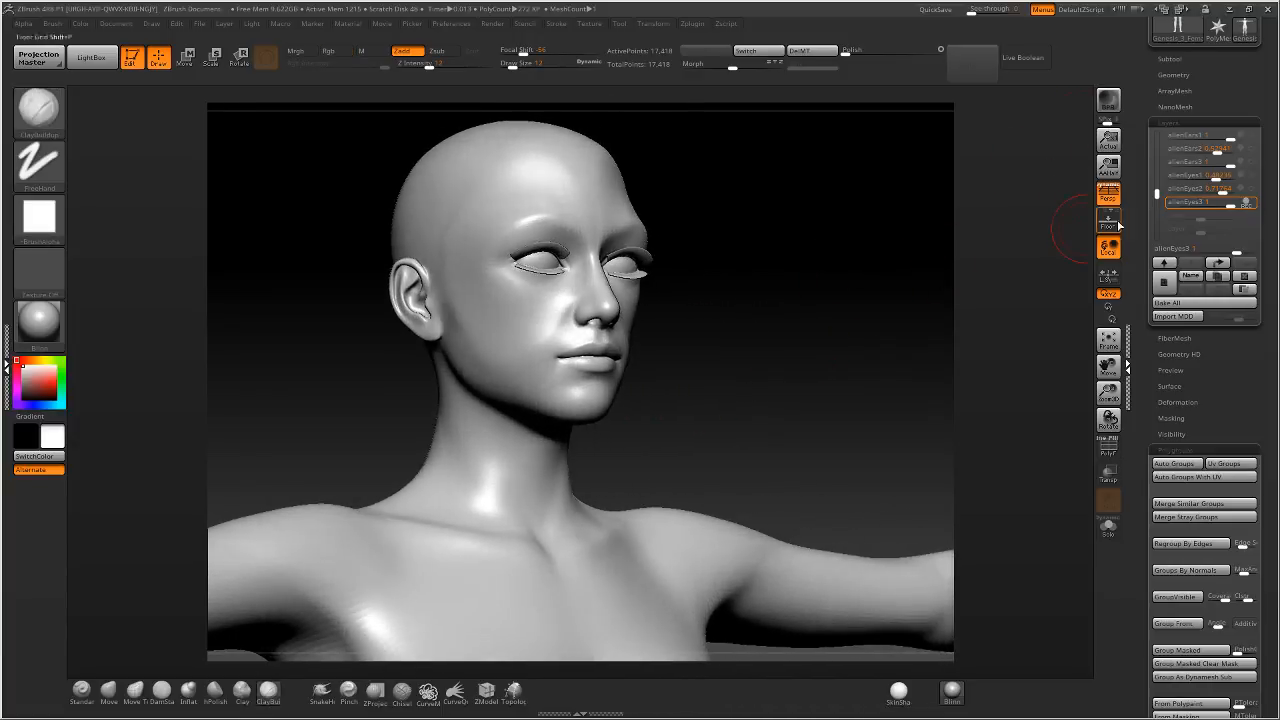
click(1255, 204)
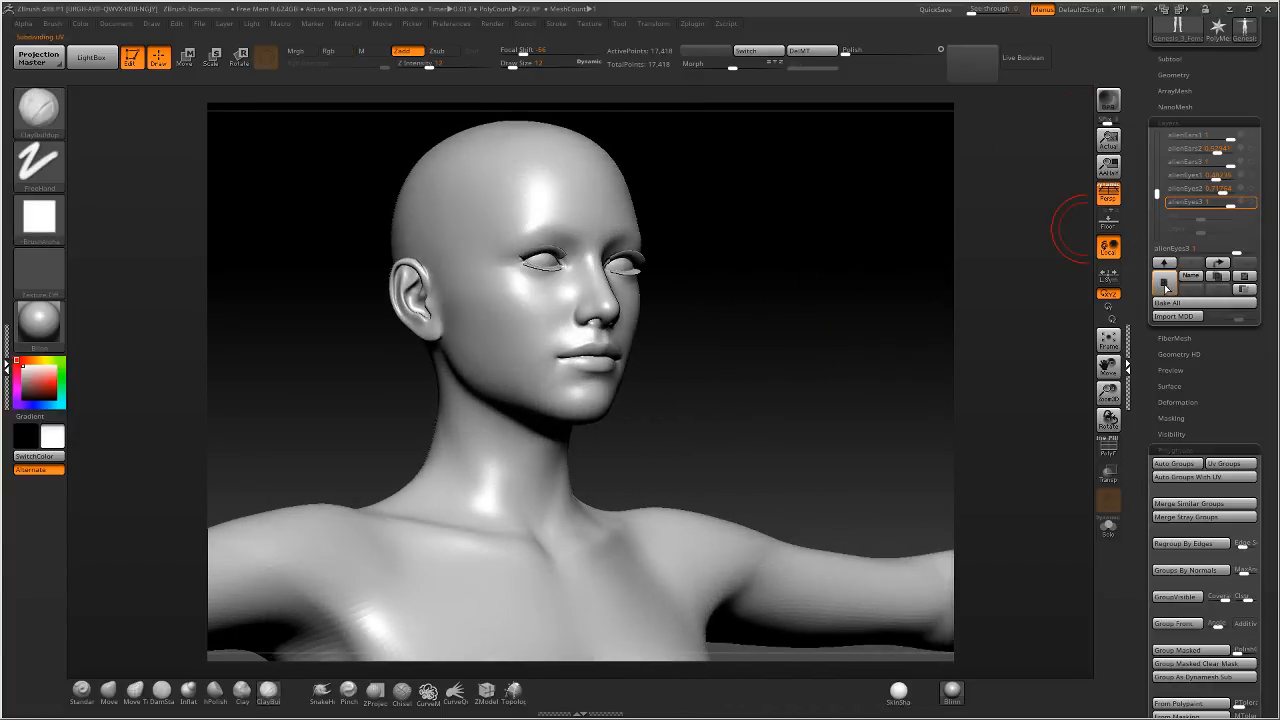
click(1164, 286)
Mask the body outside the head by temporarily hiding the head polygroup, with the mask fading softly along the neck.
alt+drag(640, 416, 657, 423)
ctrl+drag(522, 382, 529, 377)
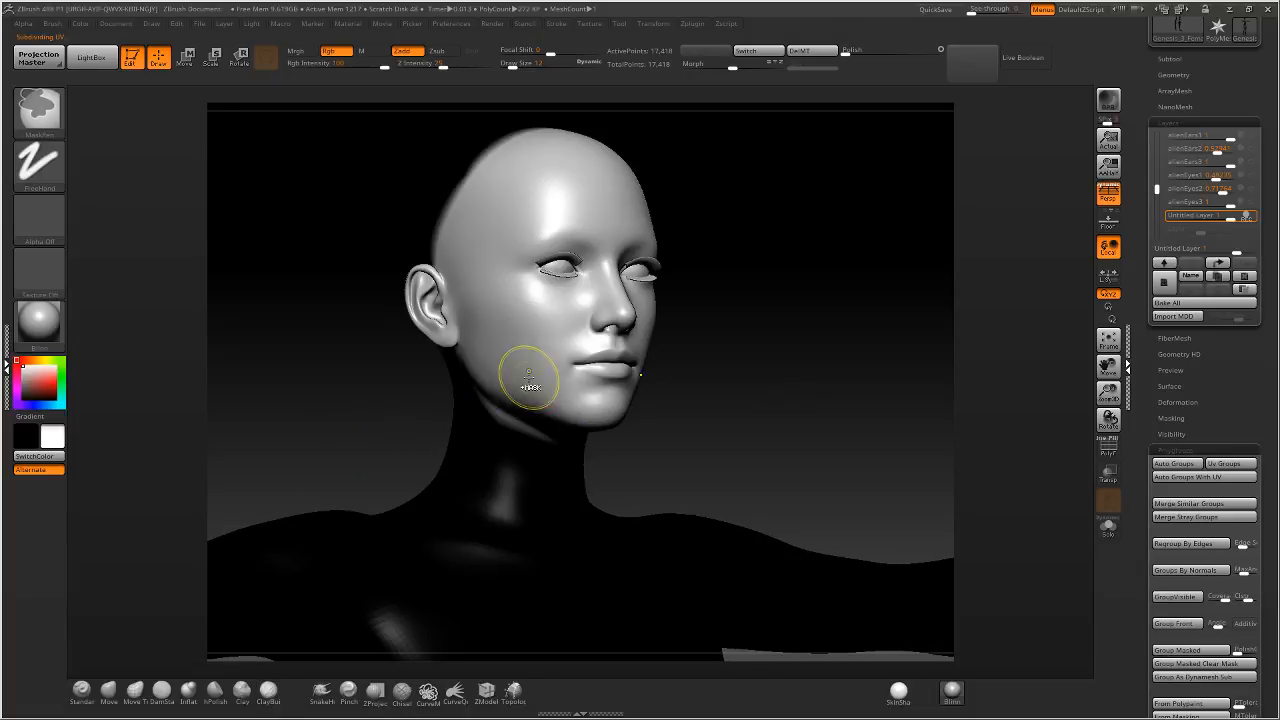
right_drag(529, 377, 657, 383)
ctrl+drag(650, 380, 662, 377)
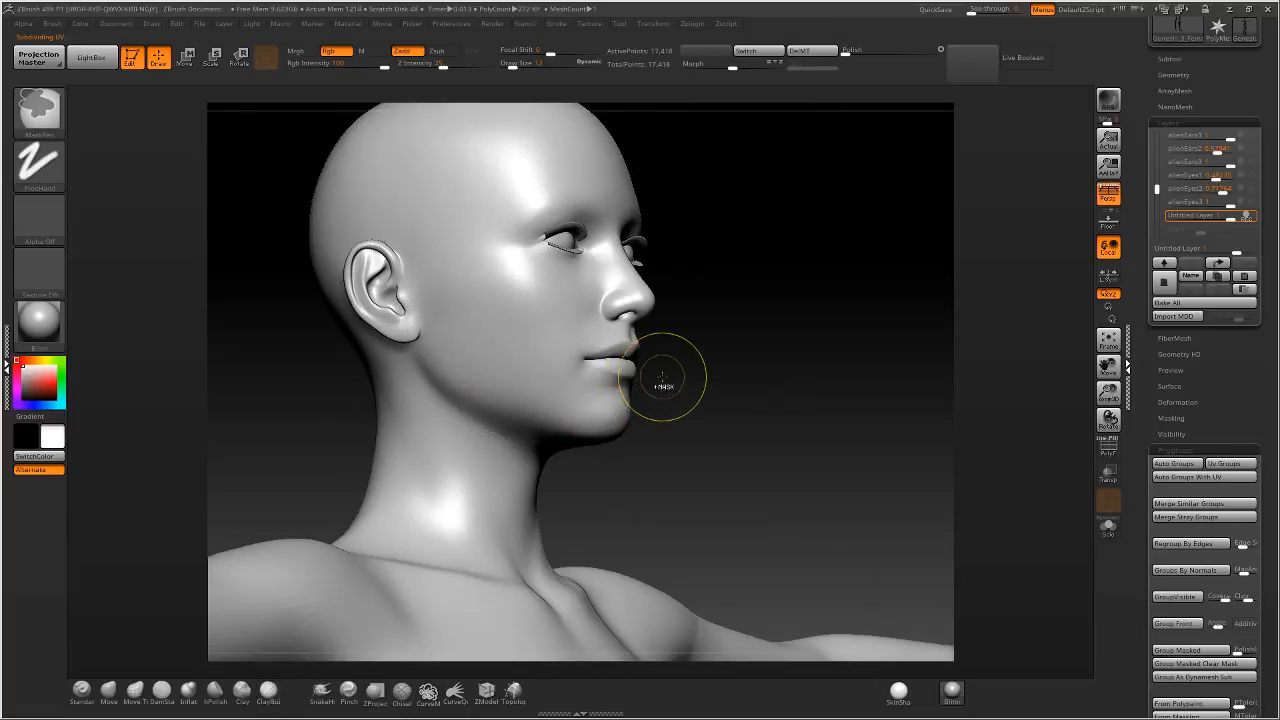
mouse_move(662, 380)
right_down()
mouse_move(643, 414)
mouse_move(623, 309)
right_up()
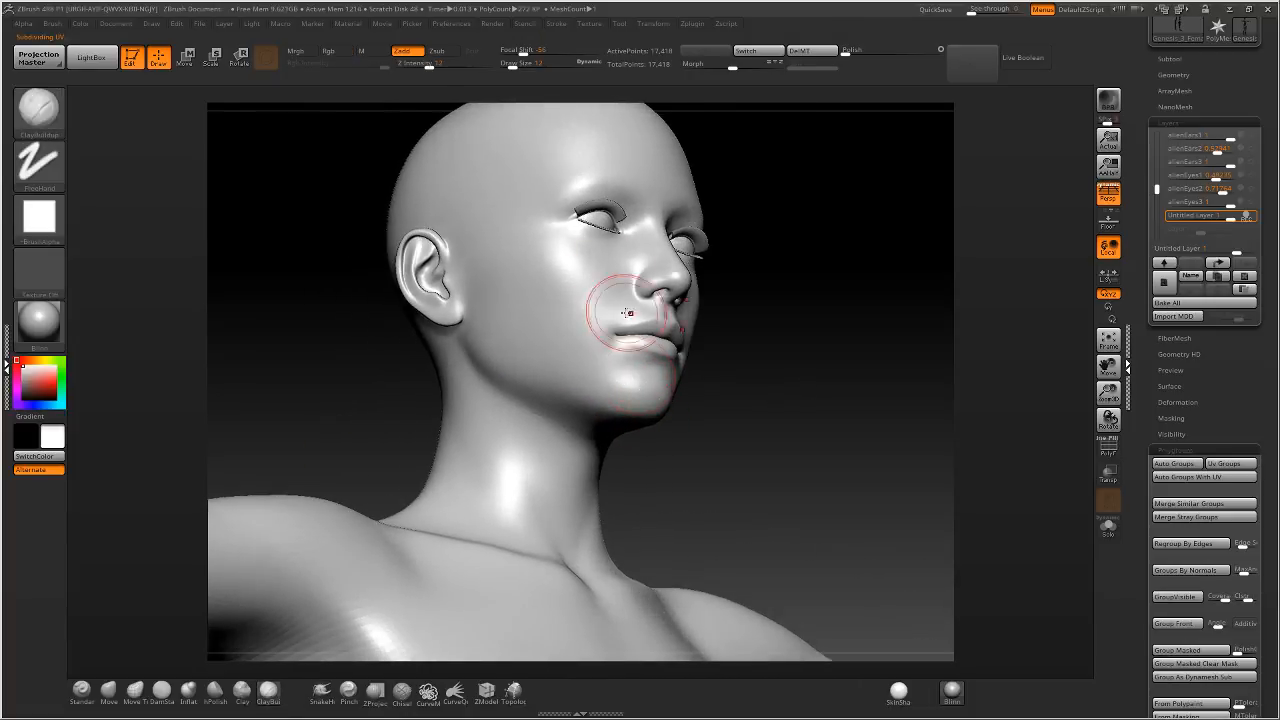
ctrl+shift+click(649, 400)
ctrl+shift+click(755, 345)
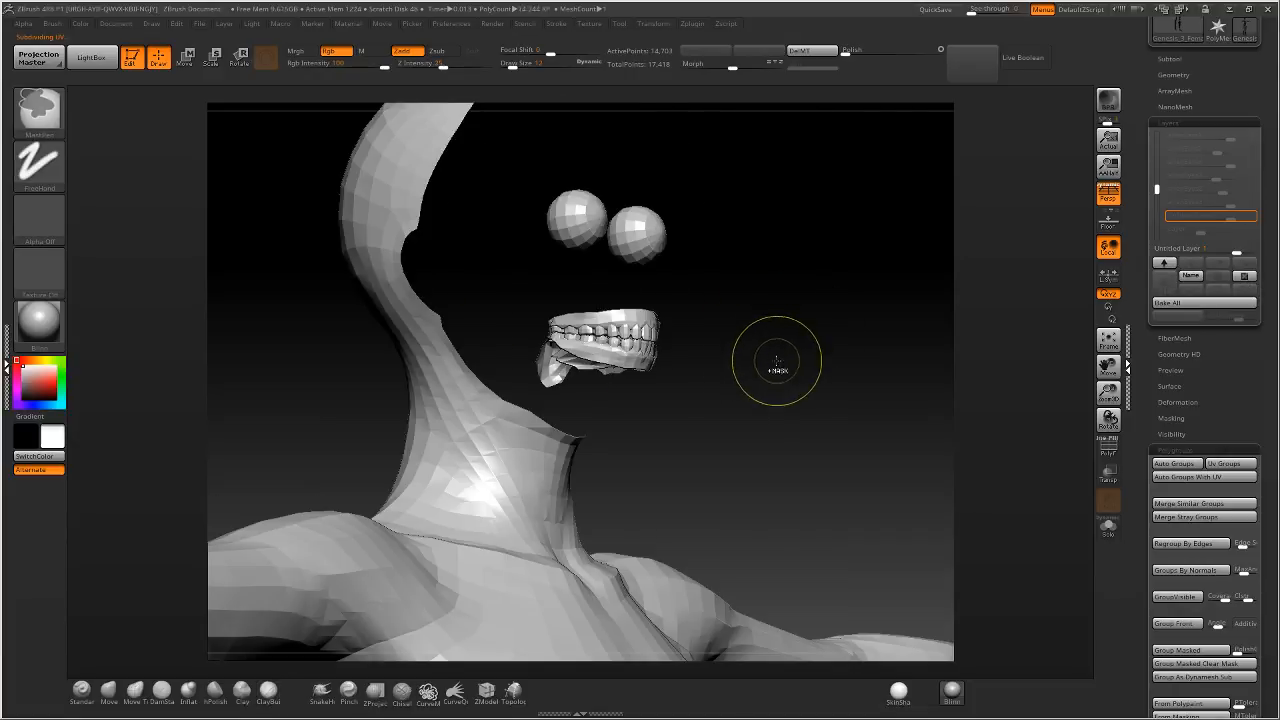
ctrl+shift+click(782, 364)
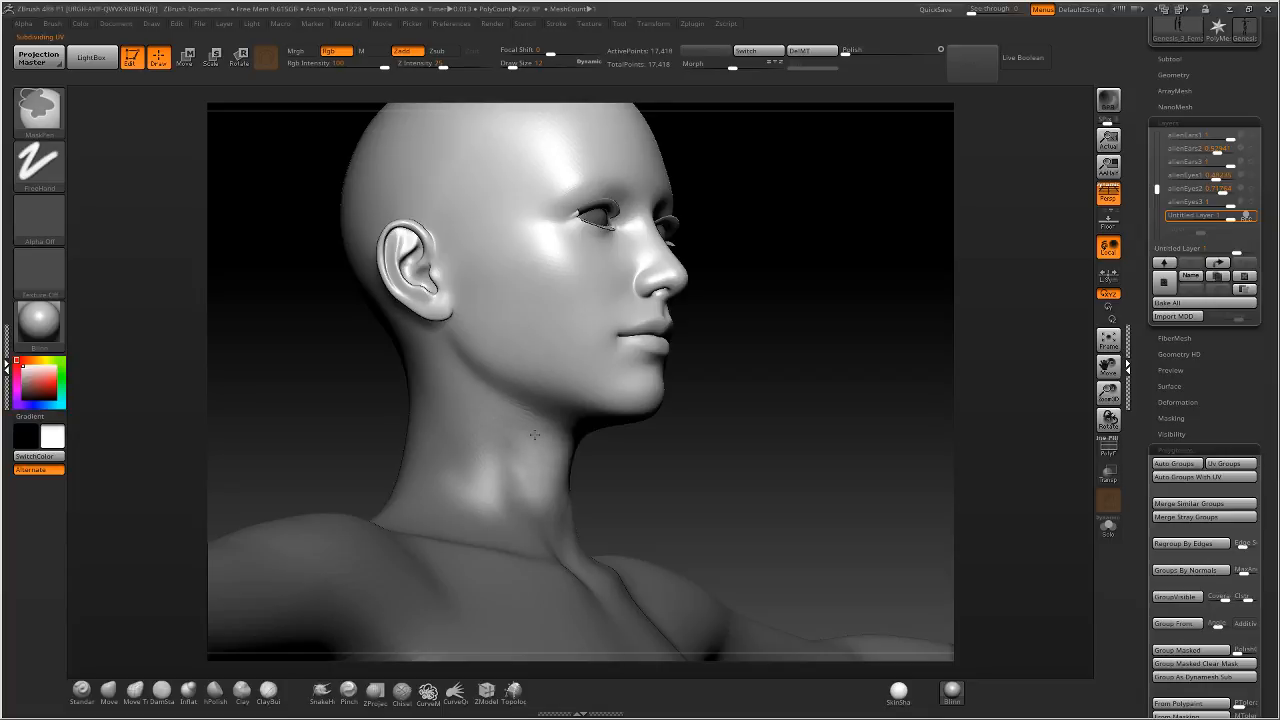
Turn off the dynamic subdivision preview and smooth the chin and jawline into a softer, receding shape.
key(shift+d)
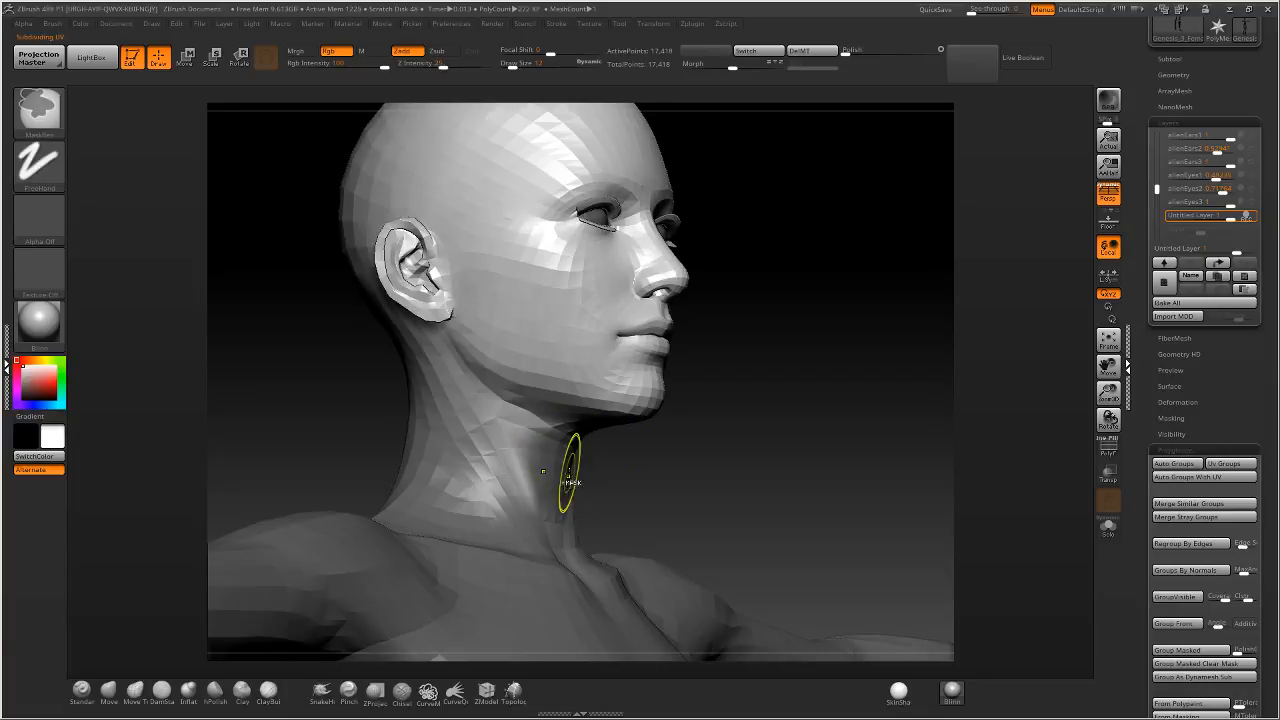
key(ctrl+d)
key(shift+d)
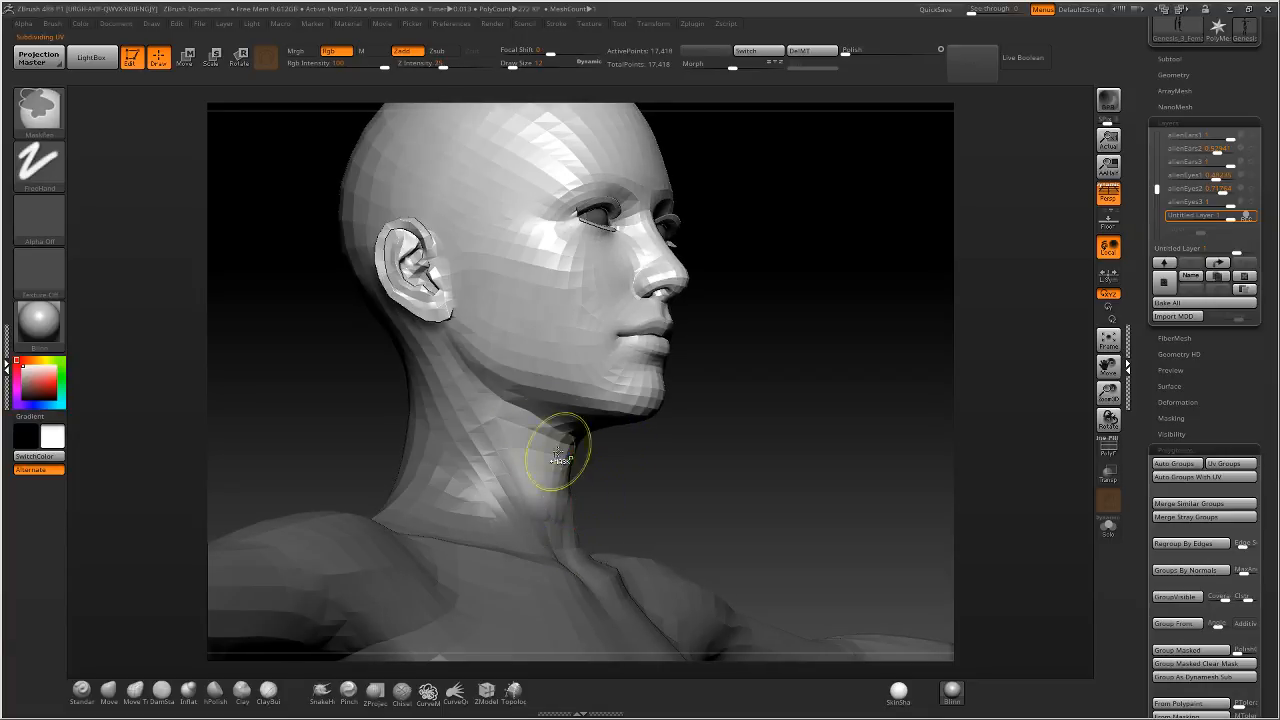
drag(646, 463, 609, 429)
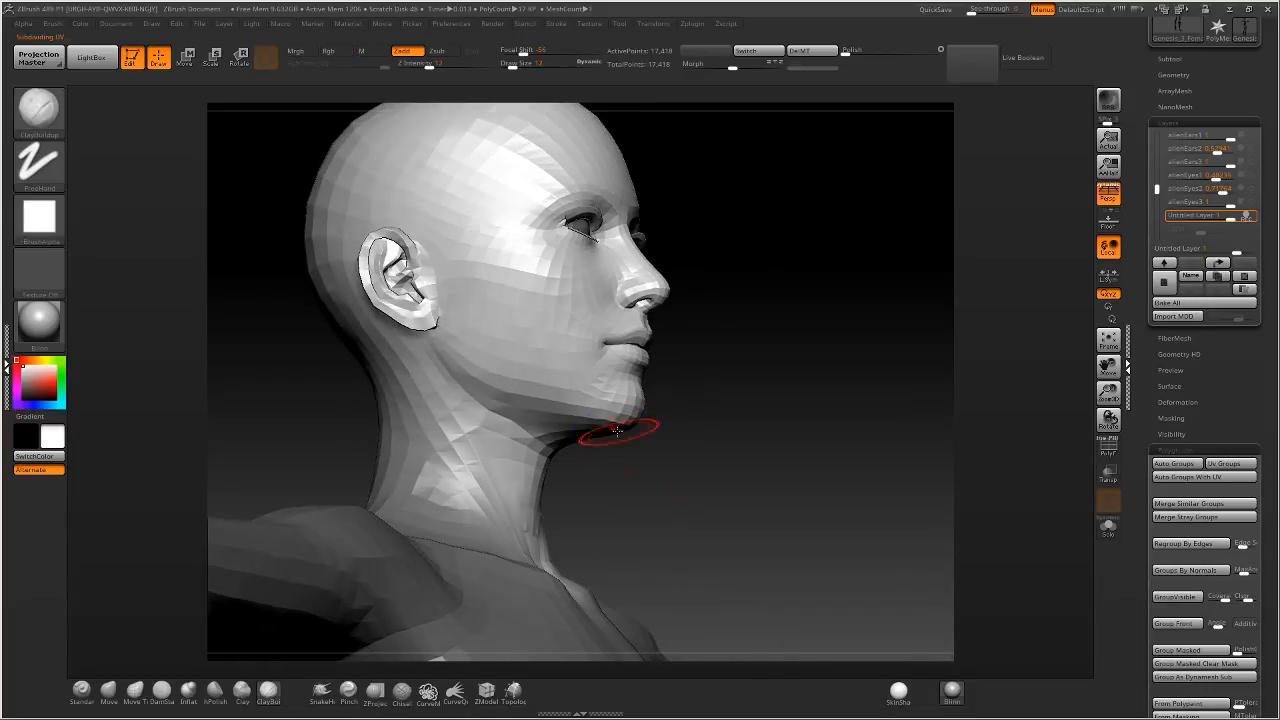
key(shift)
drag(514, 66, 512, 66)
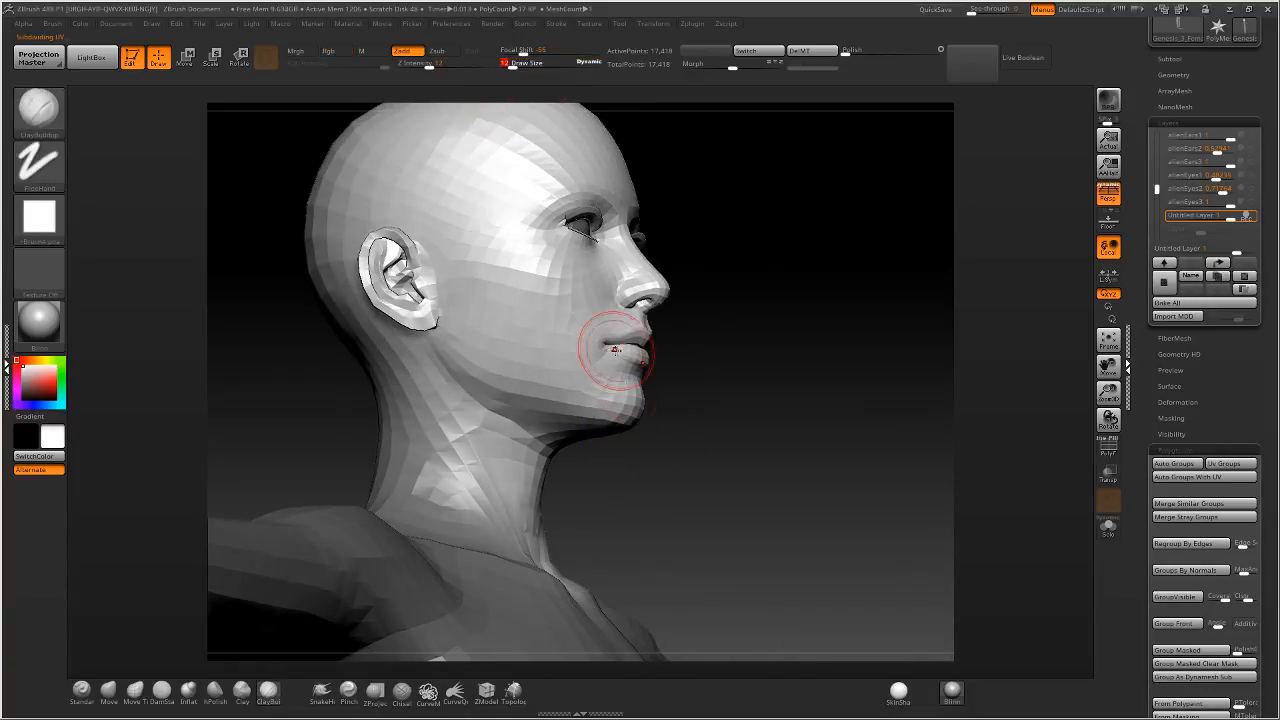
drag(645, 452, 626, 444)
key(shift)
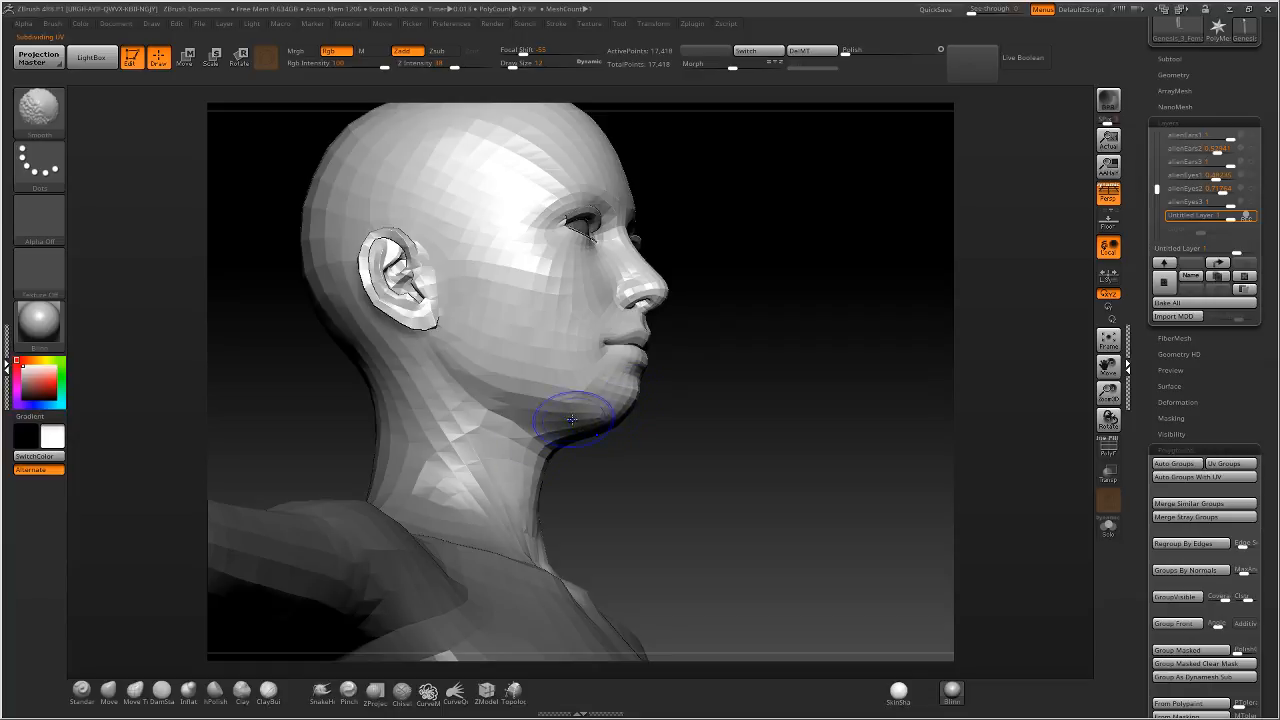
shift+drag(572, 420, 510, 410)
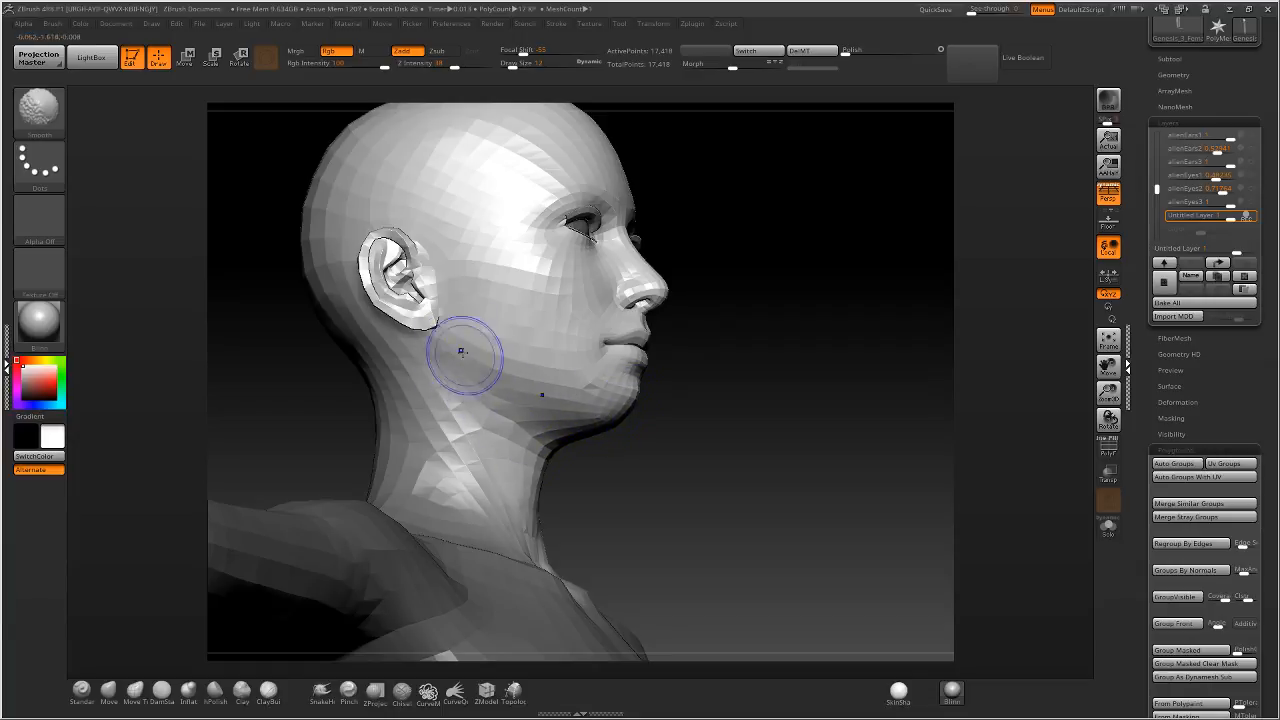
shift+drag(645, 435, 600, 395)
Set the brush draw size to 9 and build up clay beneath the jaw and down the throat.
right_drag(597, 388, 677, 380)
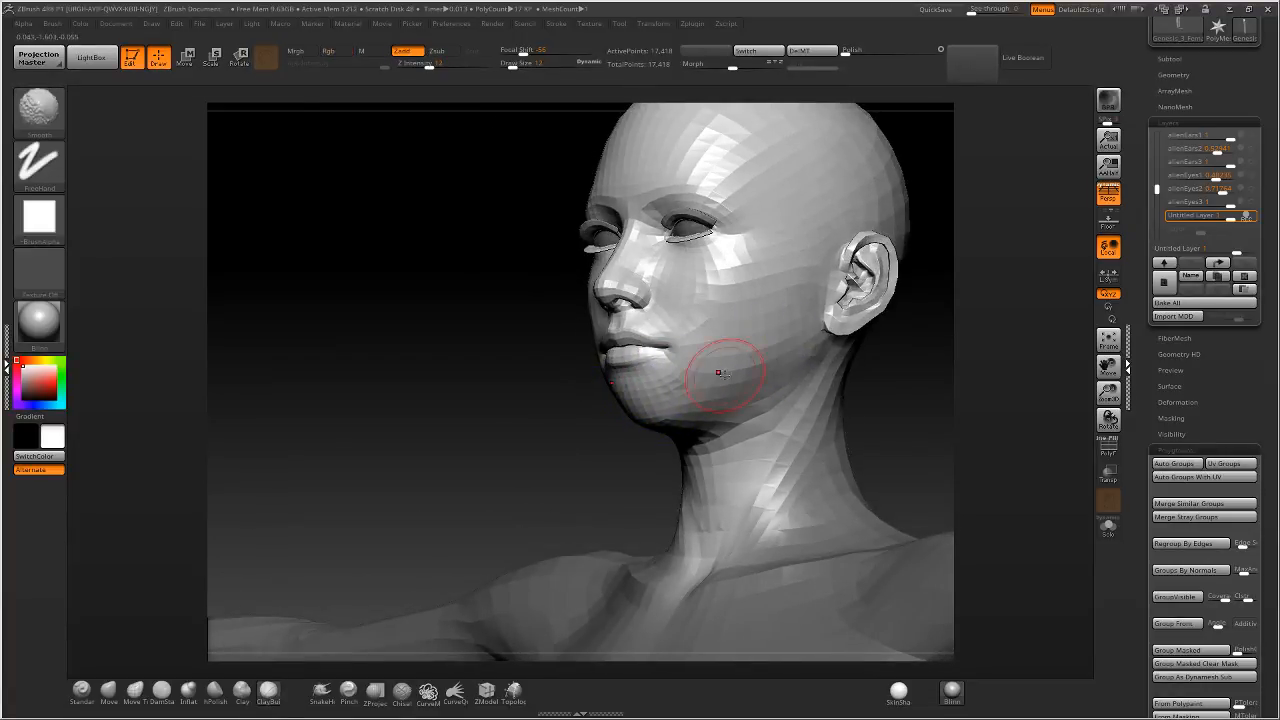
mouse_move(720, 371)
right_down()
mouse_move(685, 345)
mouse_move(600, 331)
right_up()
drag(514, 65, 512, 67)
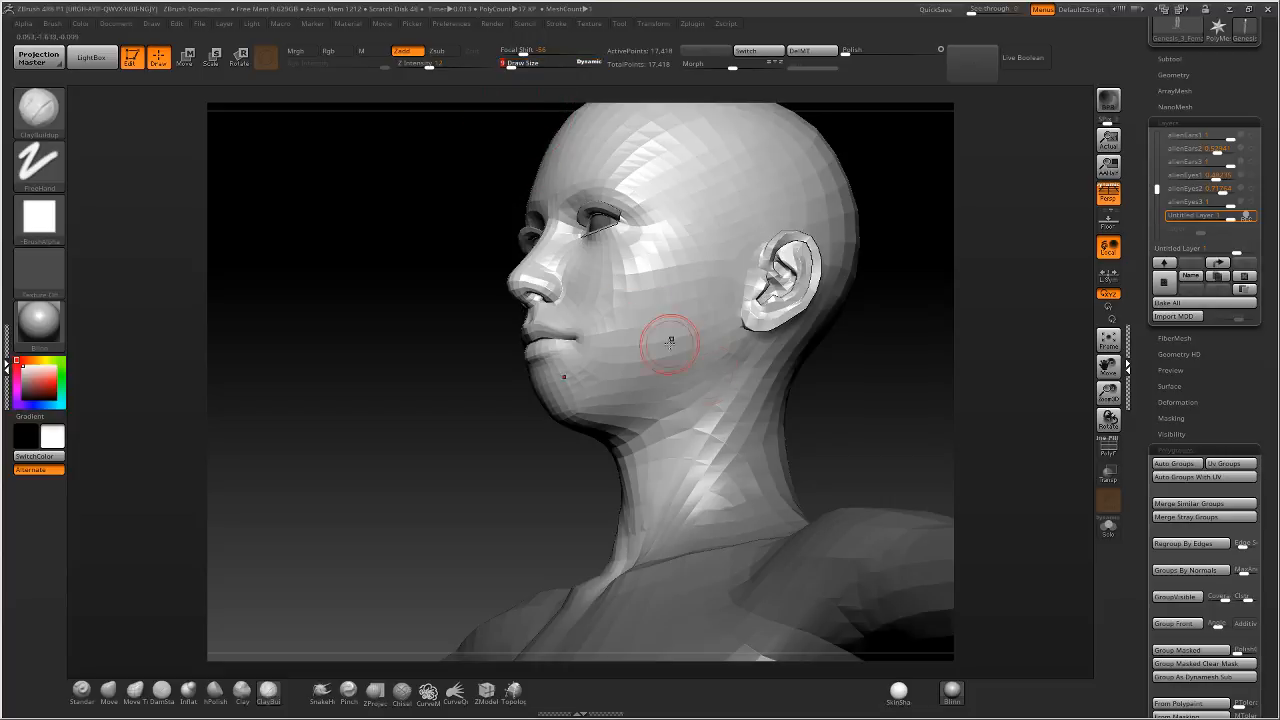
drag(734, 356, 674, 409)
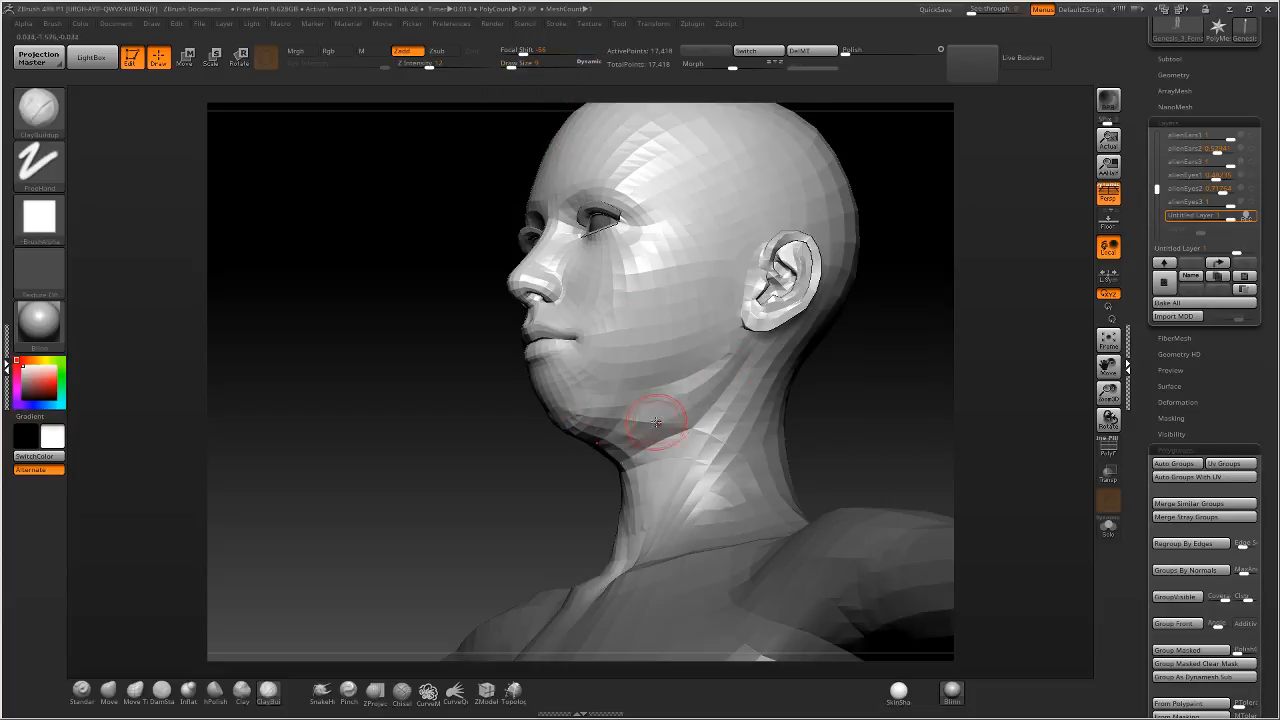
mouse_move(656, 422)
mouse_down()
mouse_move(630, 455)
mouse_move(638, 522)
mouse_move(603, 493)
mouse_up()
key(shift)
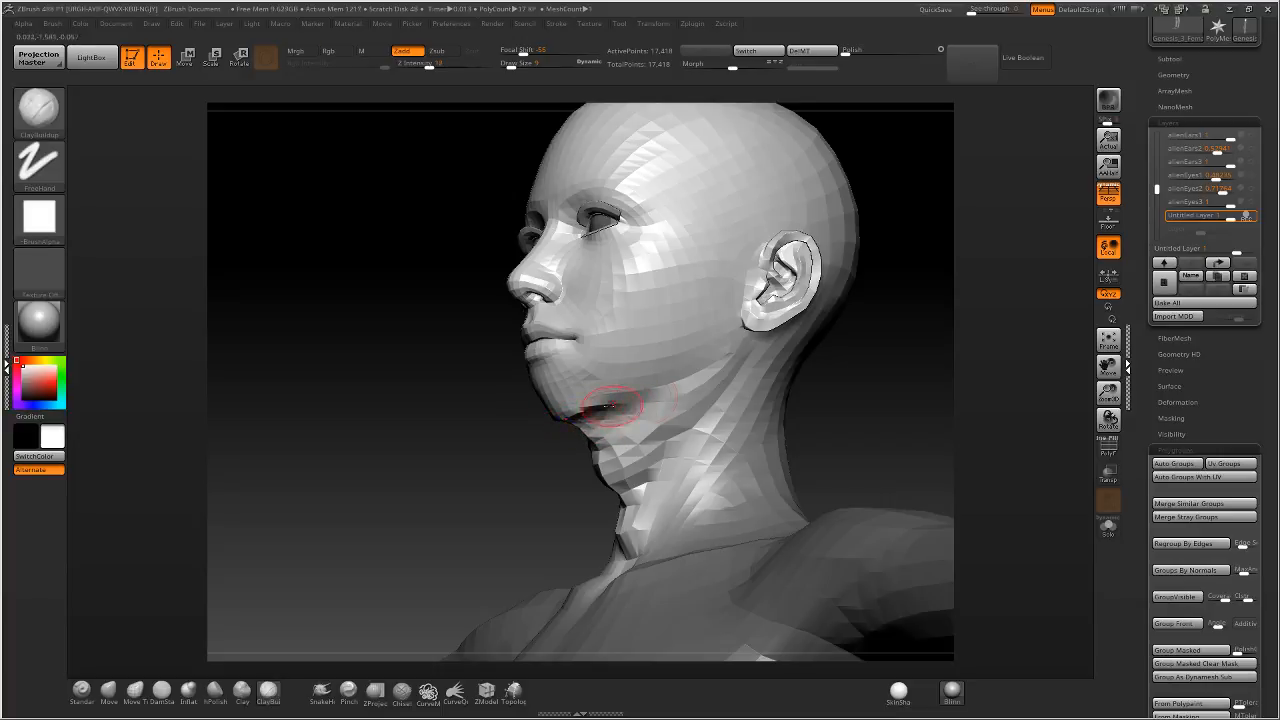
Smooth the area under the chin and jaw, and turn the dynamic subdivision preview back on.
key(shift)
shift+drag(601, 419, 630, 411)
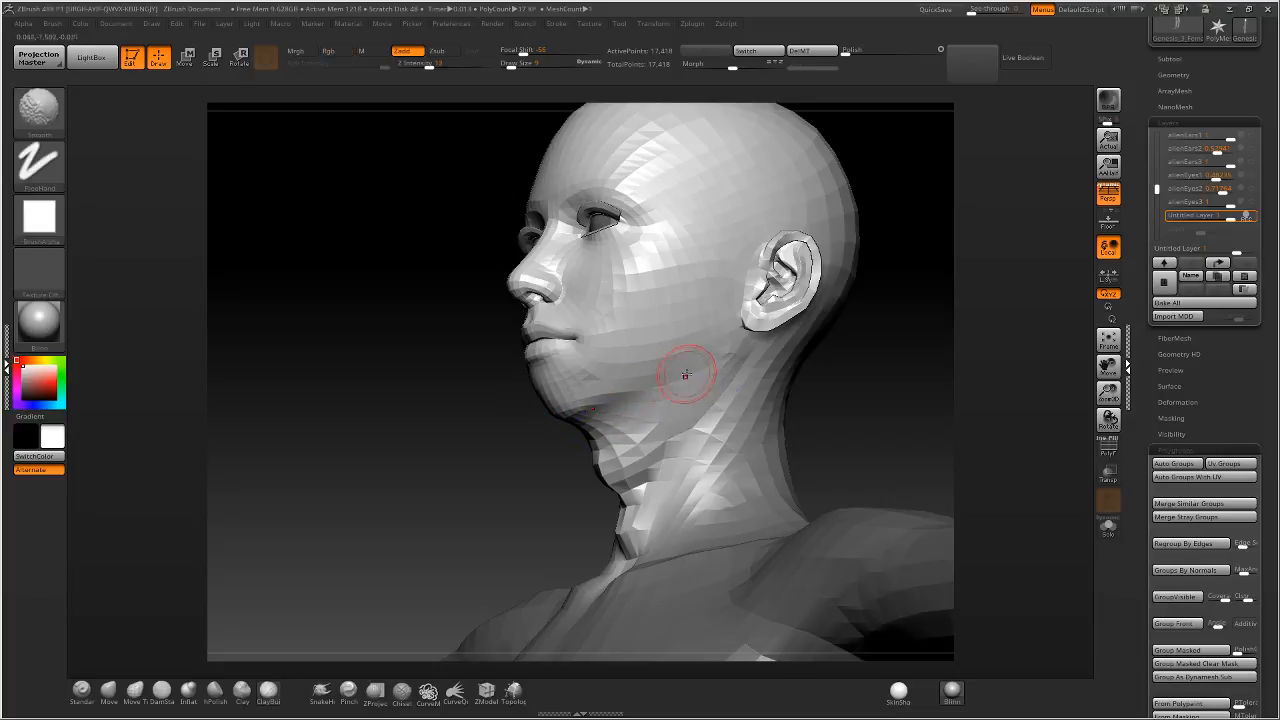
shift+right_drag(686, 374, 707, 393)
drag(651, 389, 696, 382)
key(d)
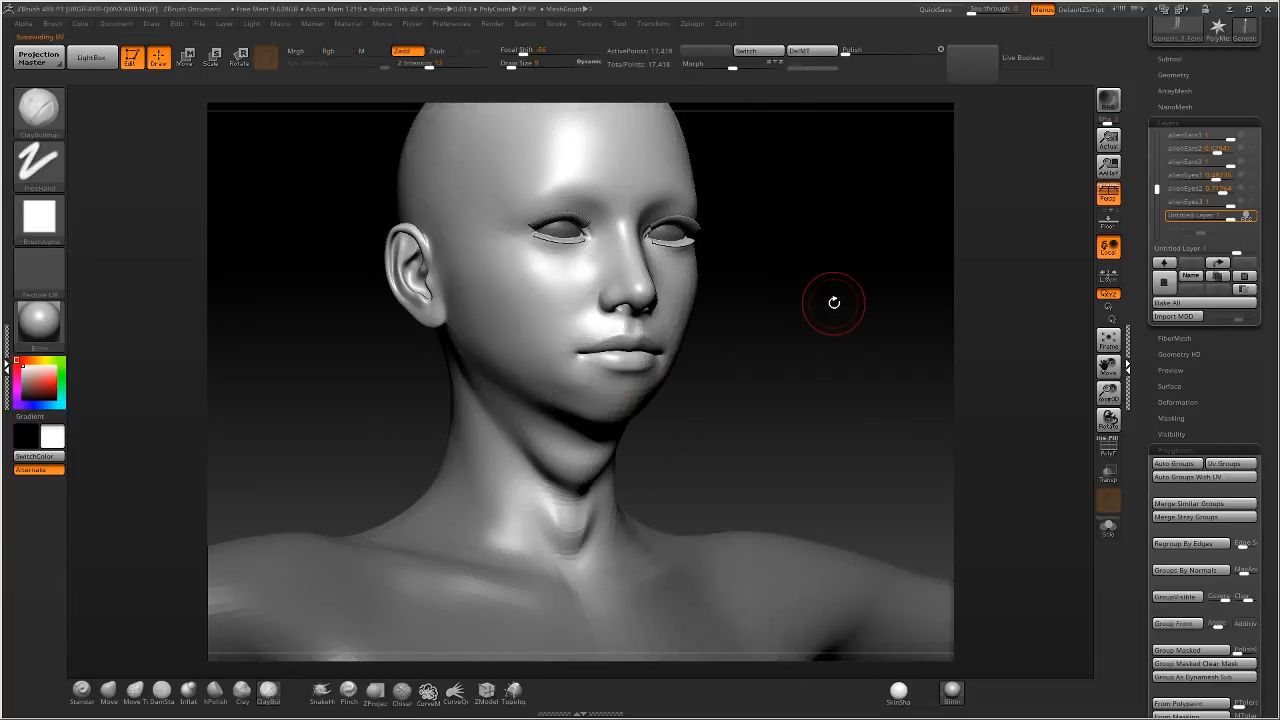
Check the reshaped chin and throat in profile and rename the current sculpt layer as alienChin1.
mouse_move(834, 303)
mouse_down()
mouse_move(874, 314)
mouse_move(754, 326)
mouse_move(886, 289)
mouse_move(823, 309)
mouse_move(749, 360)
mouse_move(1000, 330)
mouse_move(1080, 295)
mouse_up()
click(1190, 275)
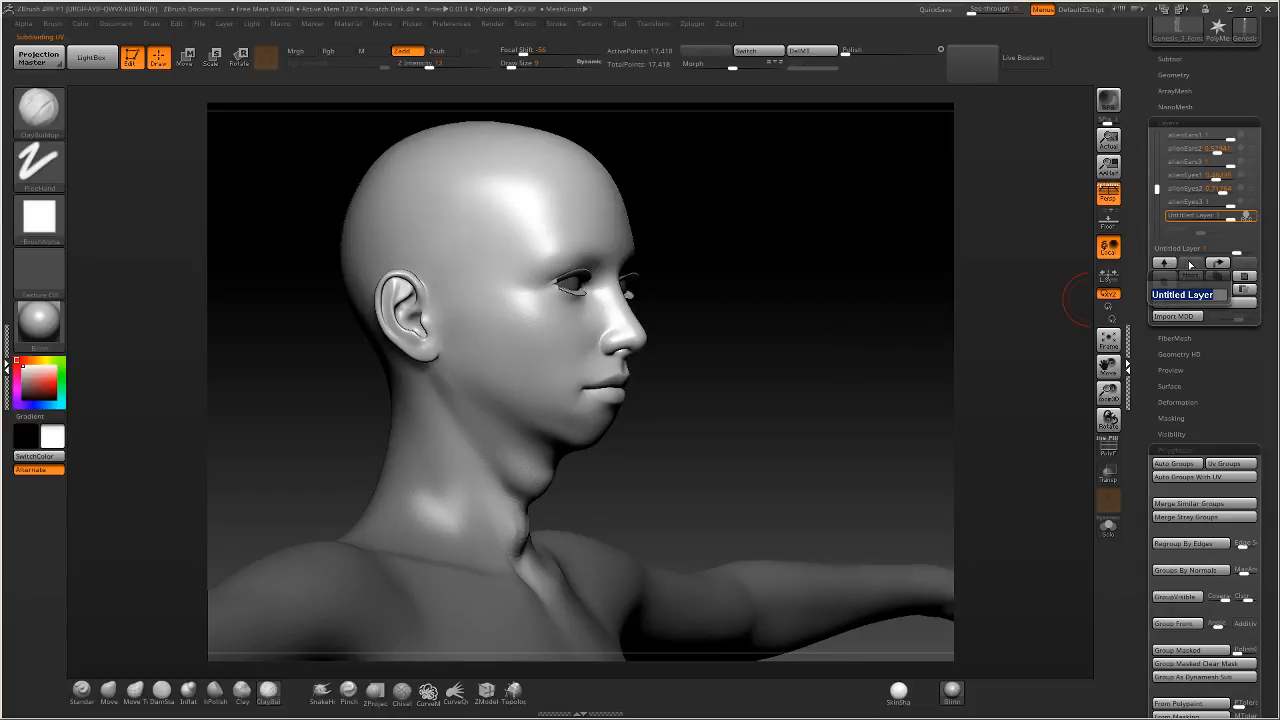
text(alienChin1)
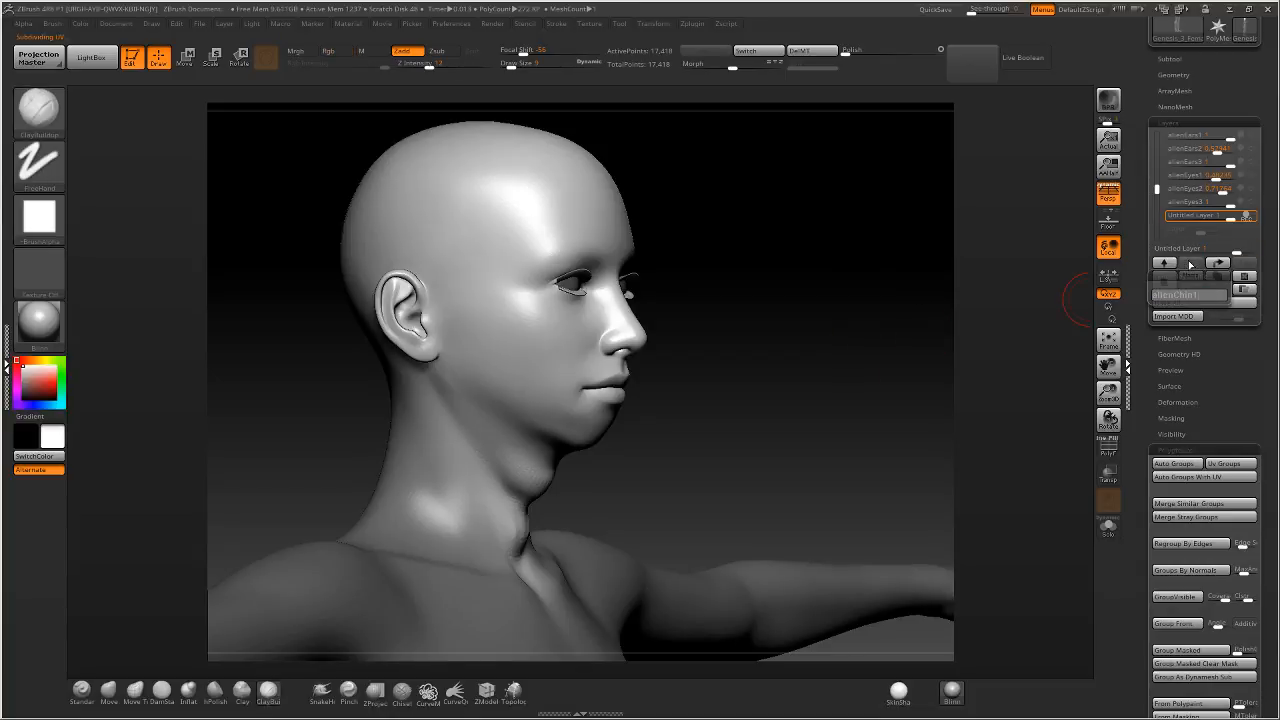
key(Return)
drag(874, 319, 738, 345)
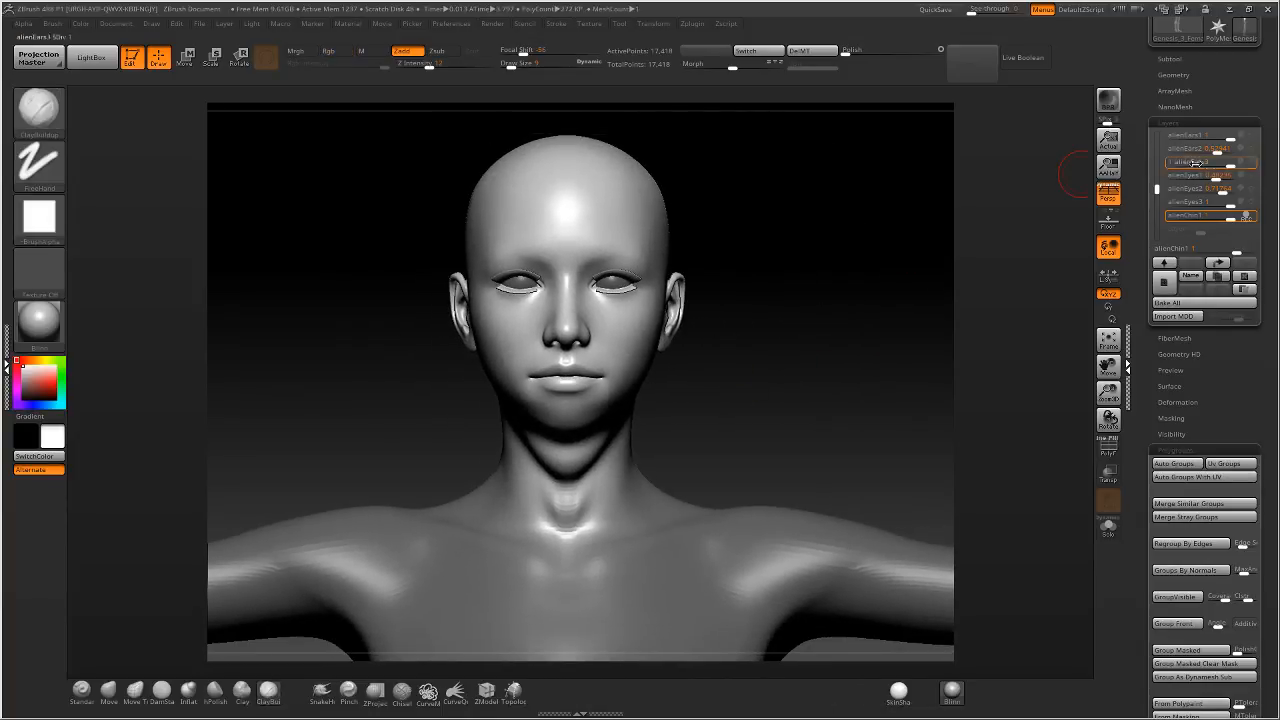
Show the alienEyes3 and alienEars1 layers together with alienChin1 to preview the combined alien shapes.
click(1252, 204)
drag(820, 283, 864, 282)
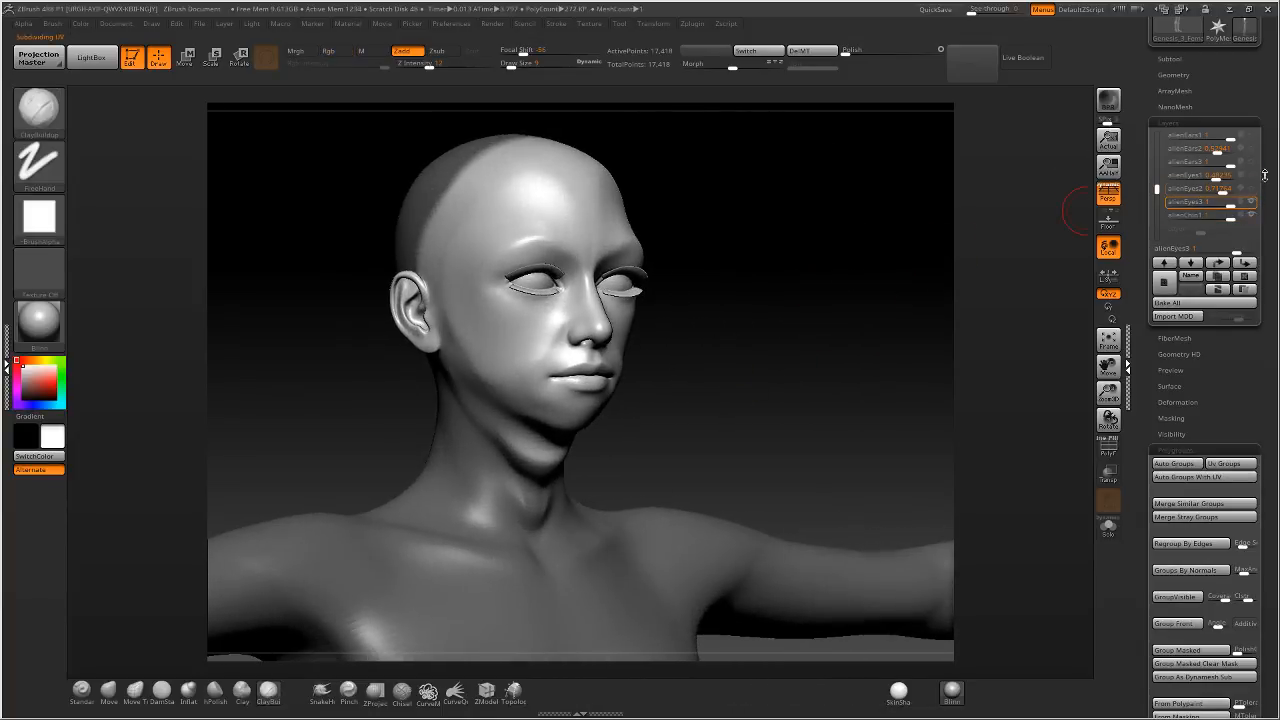
drag(1157, 190, 1157, 166)
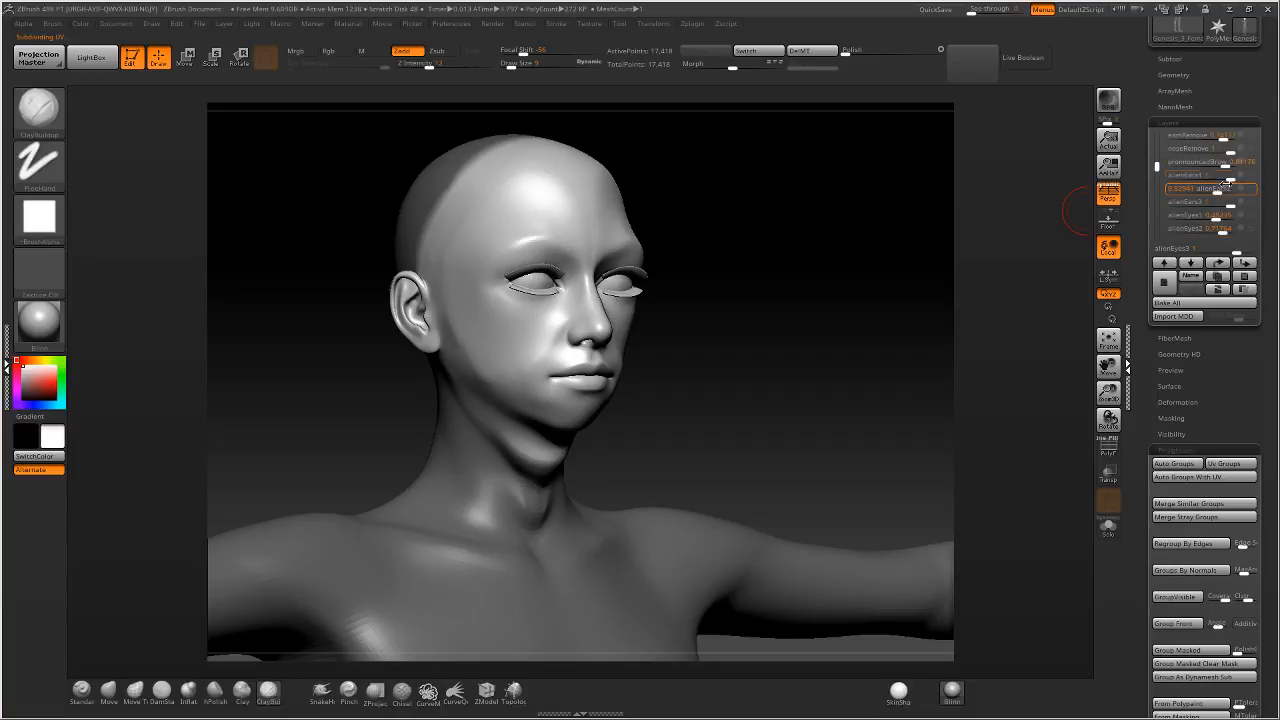
click(1253, 176)
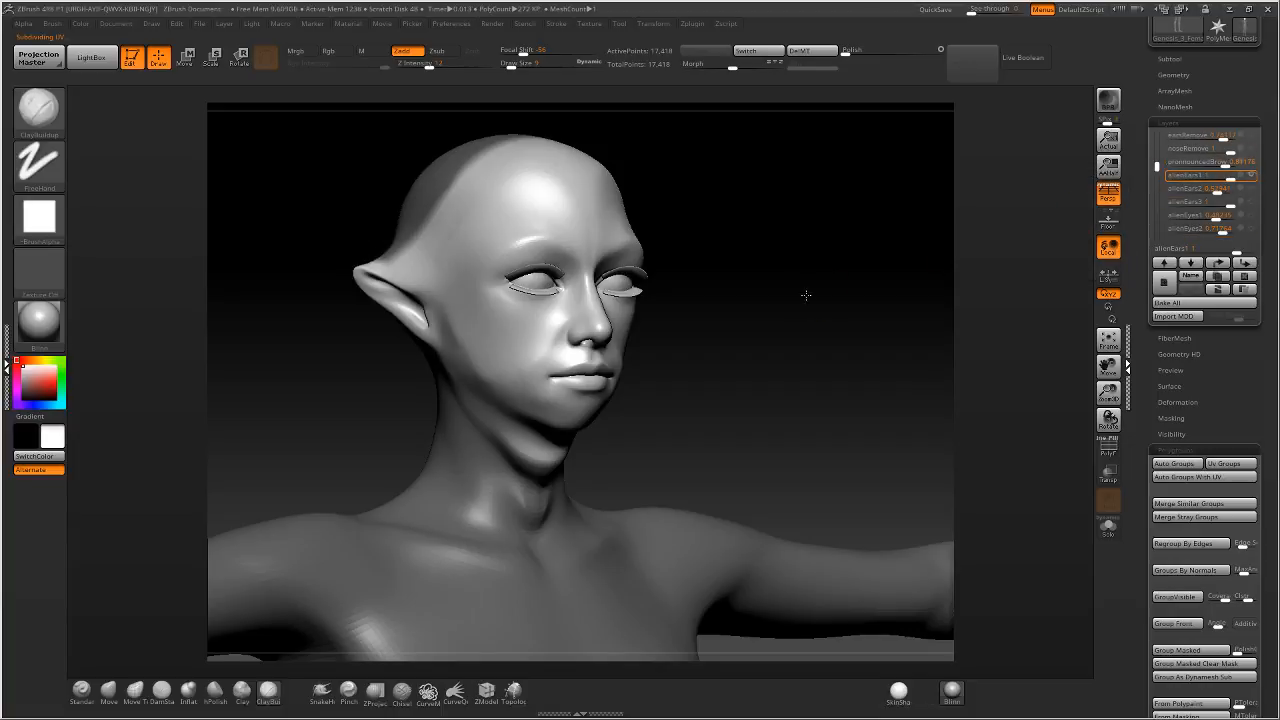
Clear the body mask and hide the alienEars1 layer.
drag(806, 294, 856, 288)
click(1186, 174)
click(1249, 176)
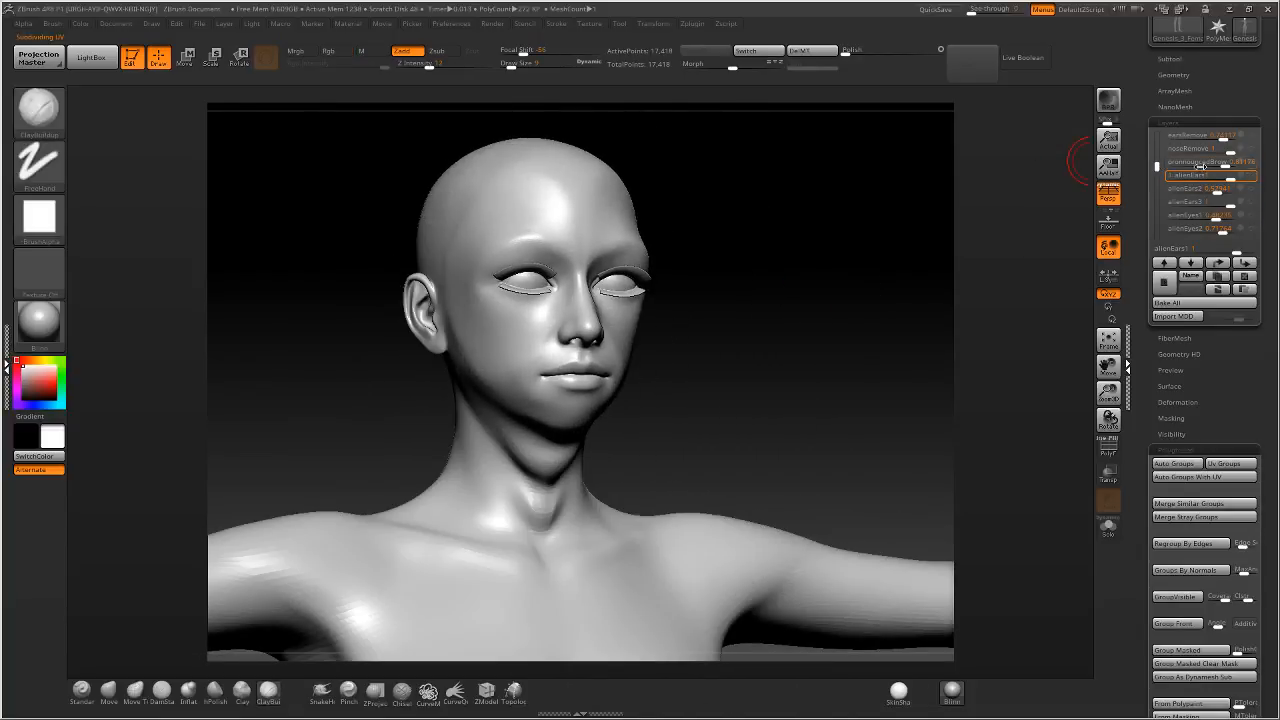
Hide the alienEyes3 and alienChin1 layers and add a new sculpt layer.
drag(1158, 168, 1157, 206)
click(1252, 188)
click(1254, 201)
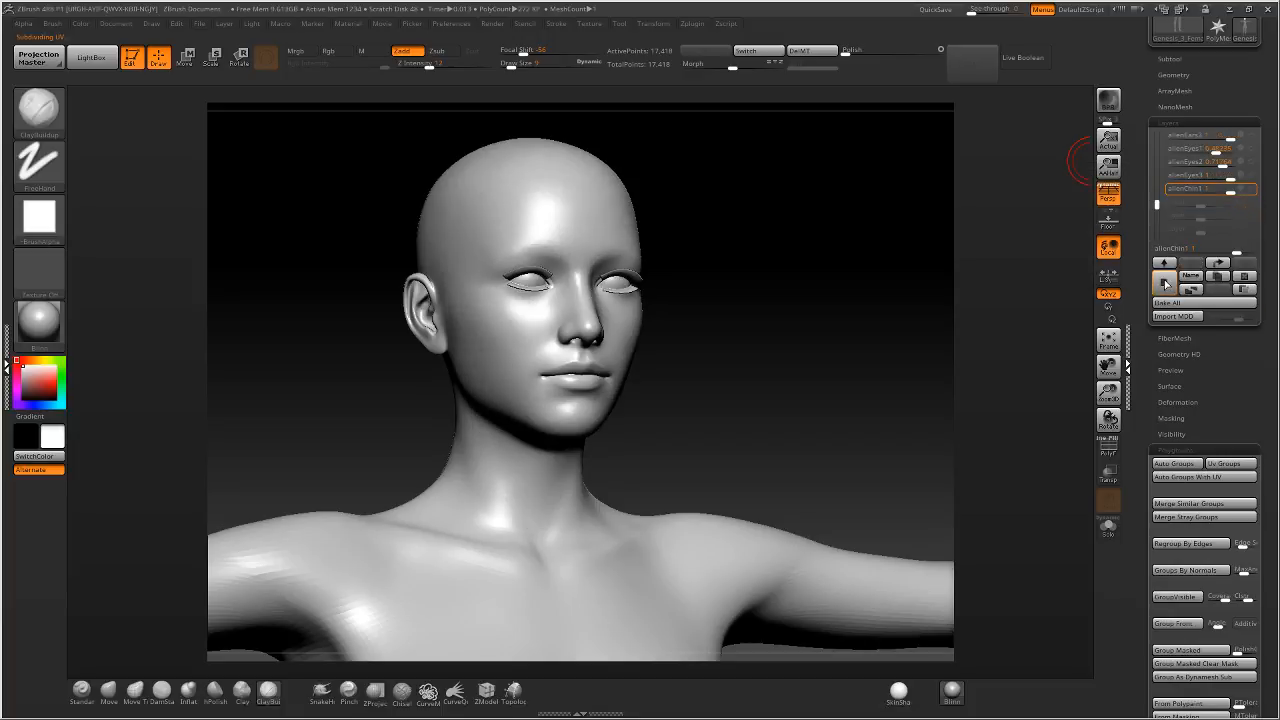
click(1164, 285)
Clear the mask from the body below the head.
drag(800, 310, 726, 326)
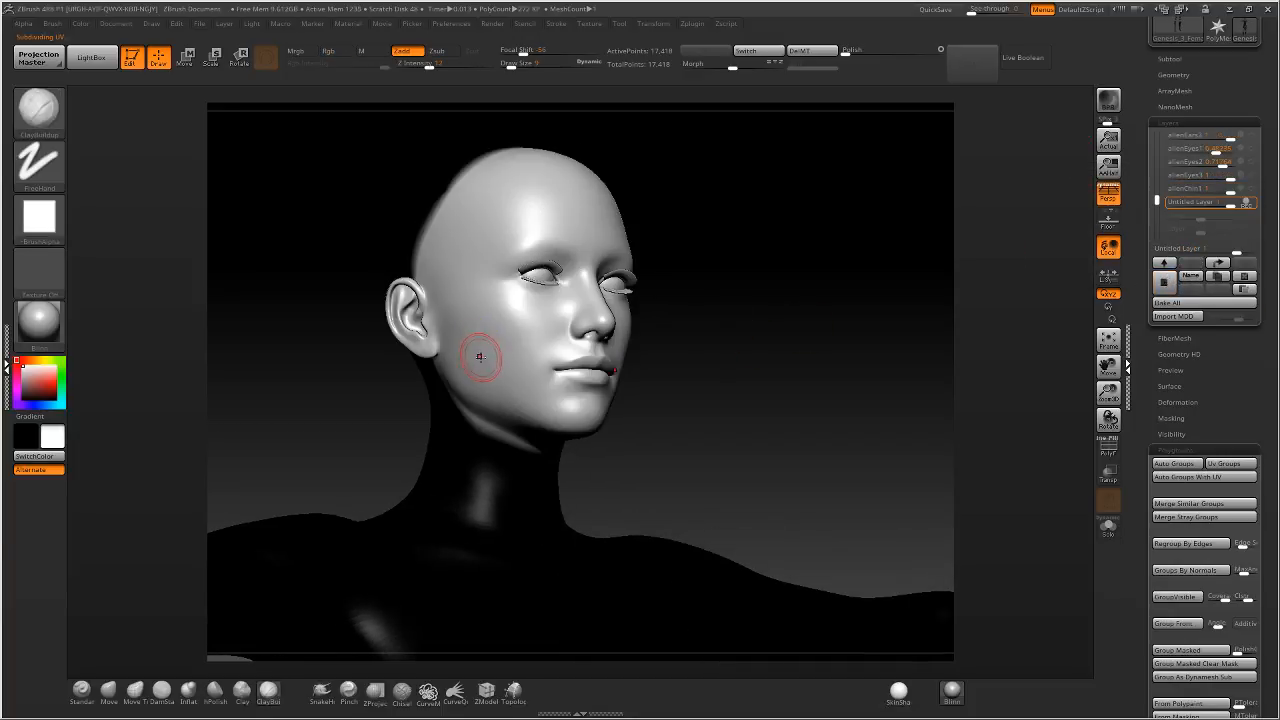
right_drag(480, 357, 557, 357)
ctrl+drag(631, 331, 627, 345)
Isolate the body parts outside the head and torso, mask them, show the whole mesh again and soften the mask.
alt+right_drag(627, 345, 714, 315)
drag(511, 65, 505, 65)
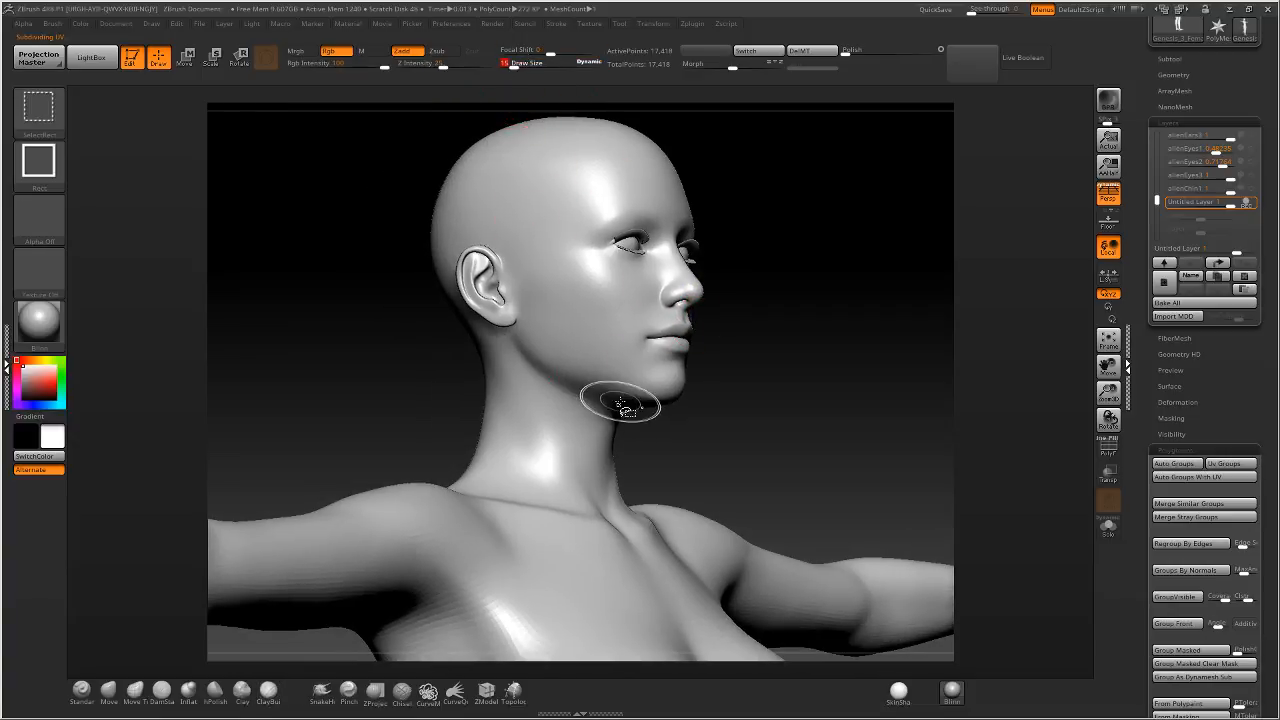
ctrl+shift+click(623, 396)
ctrl+shift+click(777, 329)
ctrl+shift+click(600, 429)
ctrl+click(837, 329)
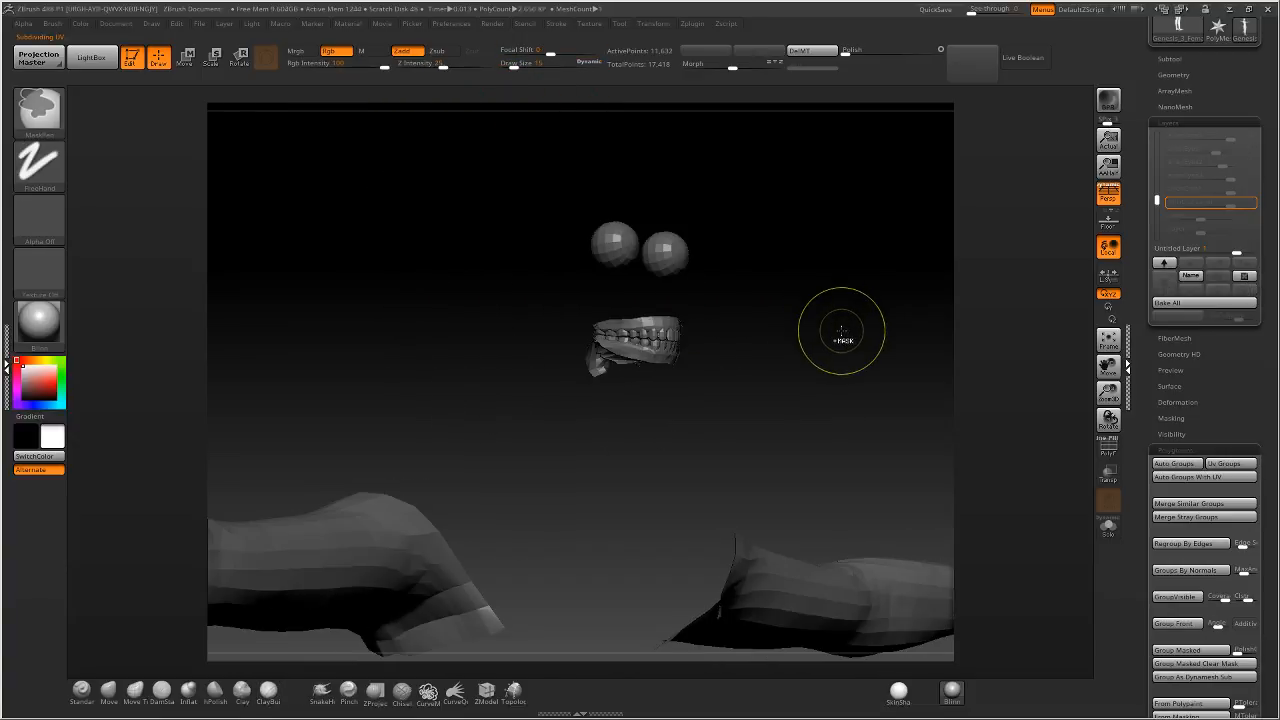
ctrl+shift+click(836, 344)
ctrl+click(832, 355)
ctrl+click(412, 577)
ctrl+drag(704, 445, 694, 457)
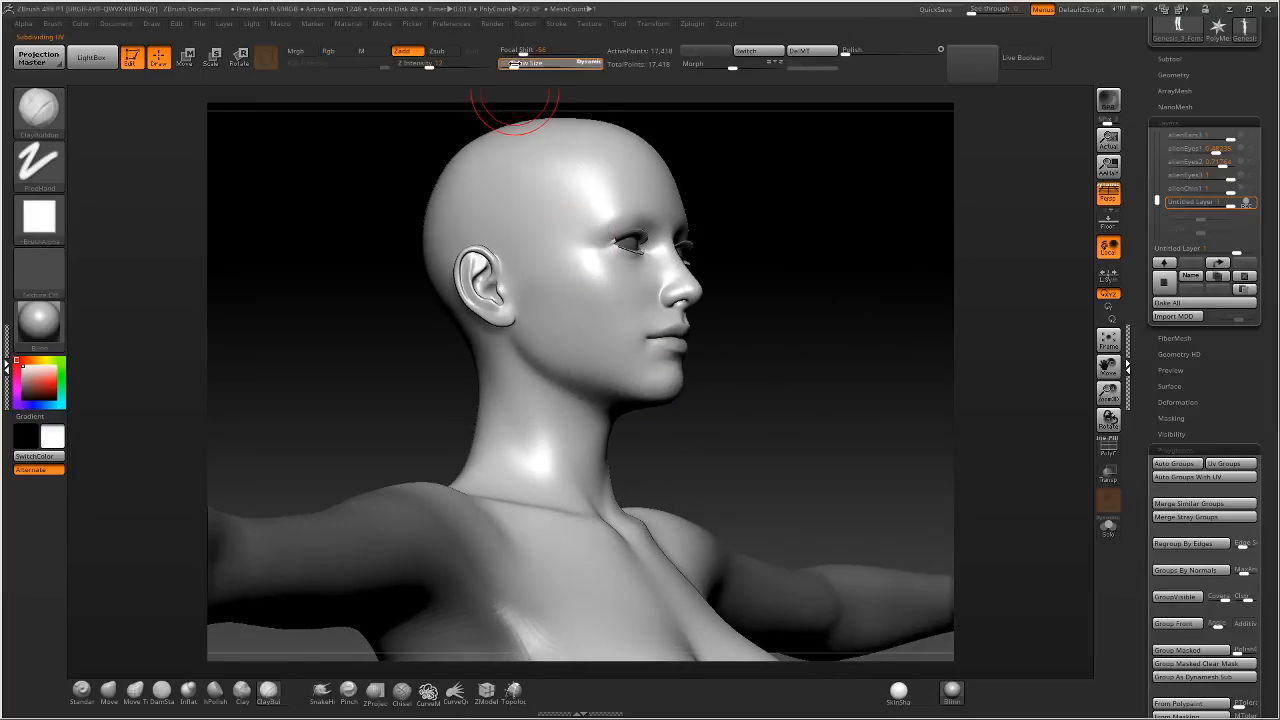
Build up clay along the chin and jawline, then smooth the added volume.
click(511, 65)
drag(701, 432, 659, 412)
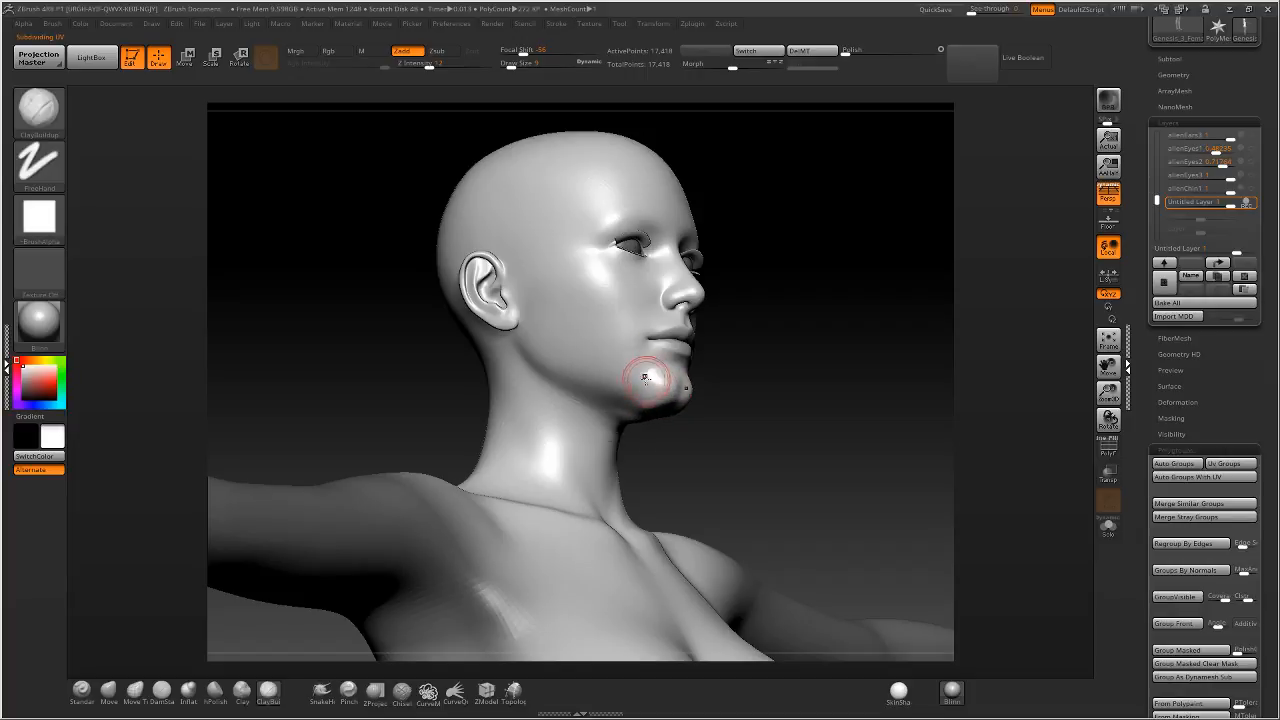
mouse_move(661, 360)
mouse_down()
mouse_move(643, 383)
mouse_move(552, 372)
mouse_move(543, 385)
mouse_up()
shift+drag(664, 385, 653, 379)
Turn off the dynamic subdivision preview and smooth the jawline and the area under the chin.
click(513, 66)
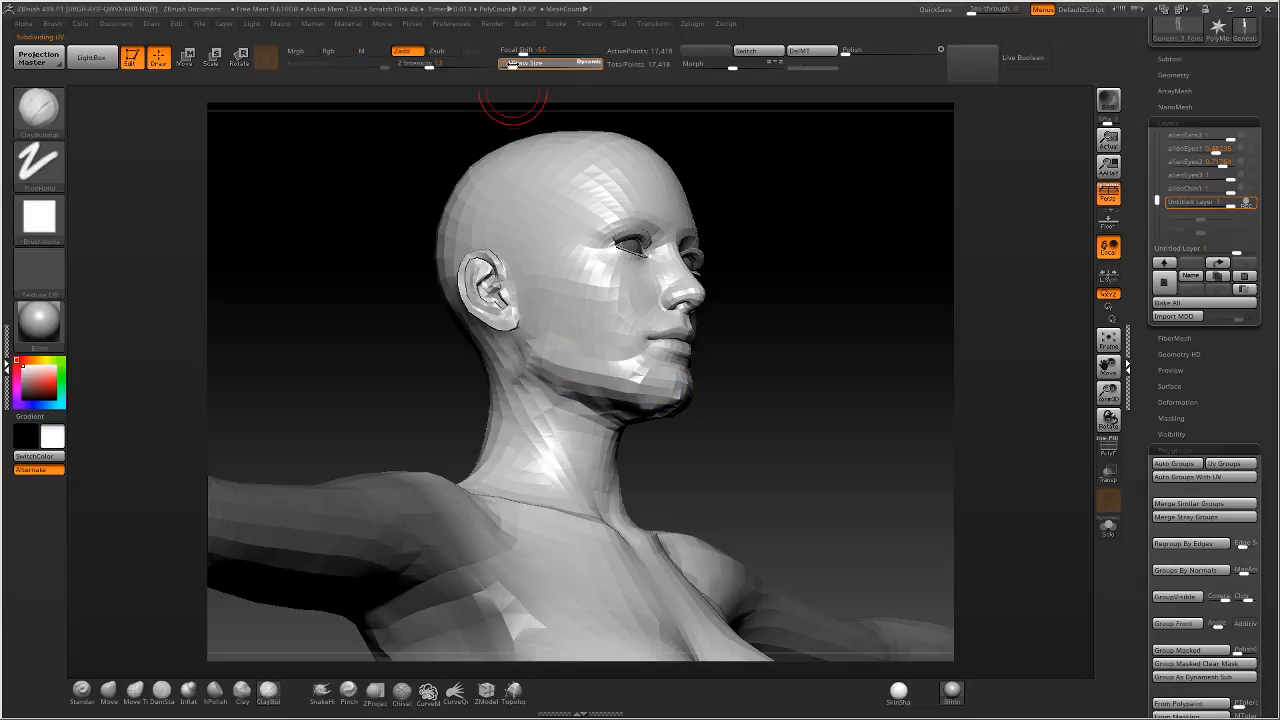
shift+drag(636, 443, 655, 410)
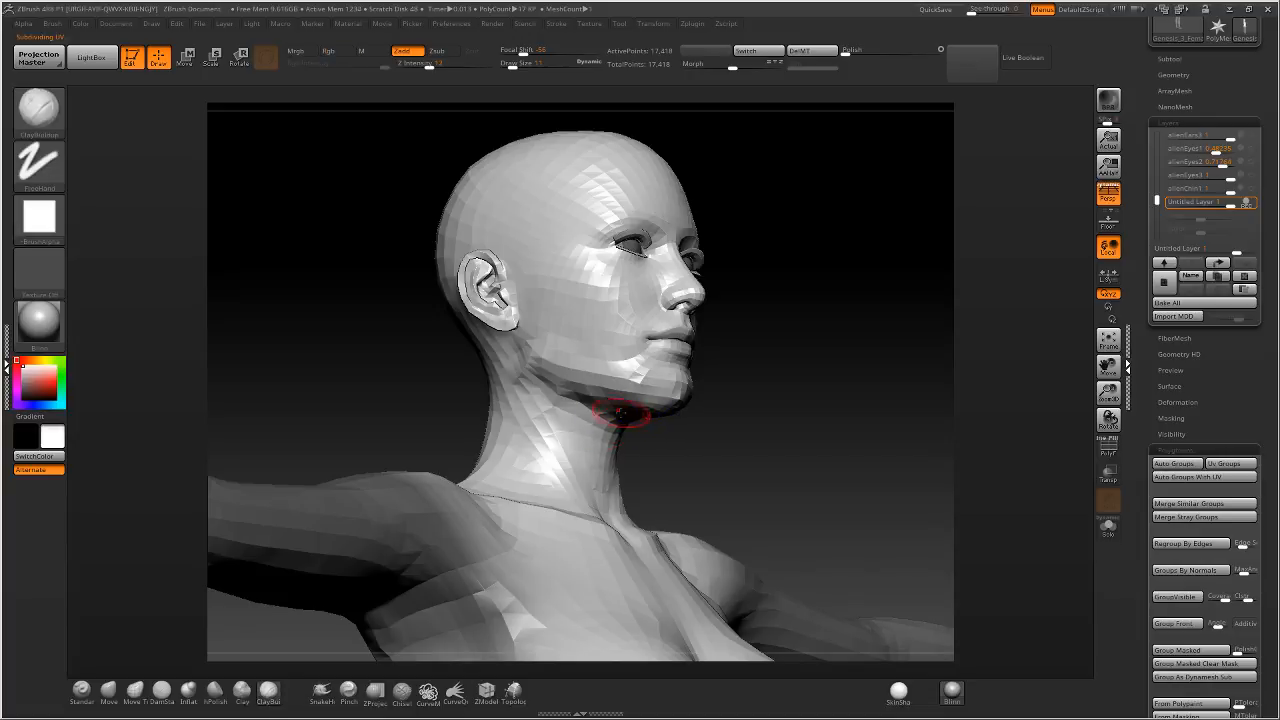
mouse_move(698, 446)
mouse_down()
mouse_move(639, 416)
mouse_move(612, 456)
mouse_move(622, 440)
mouse_move(590, 403)
mouse_move(625, 447)
mouse_move(614, 424)
mouse_up()
drag(715, 425, 638, 317)
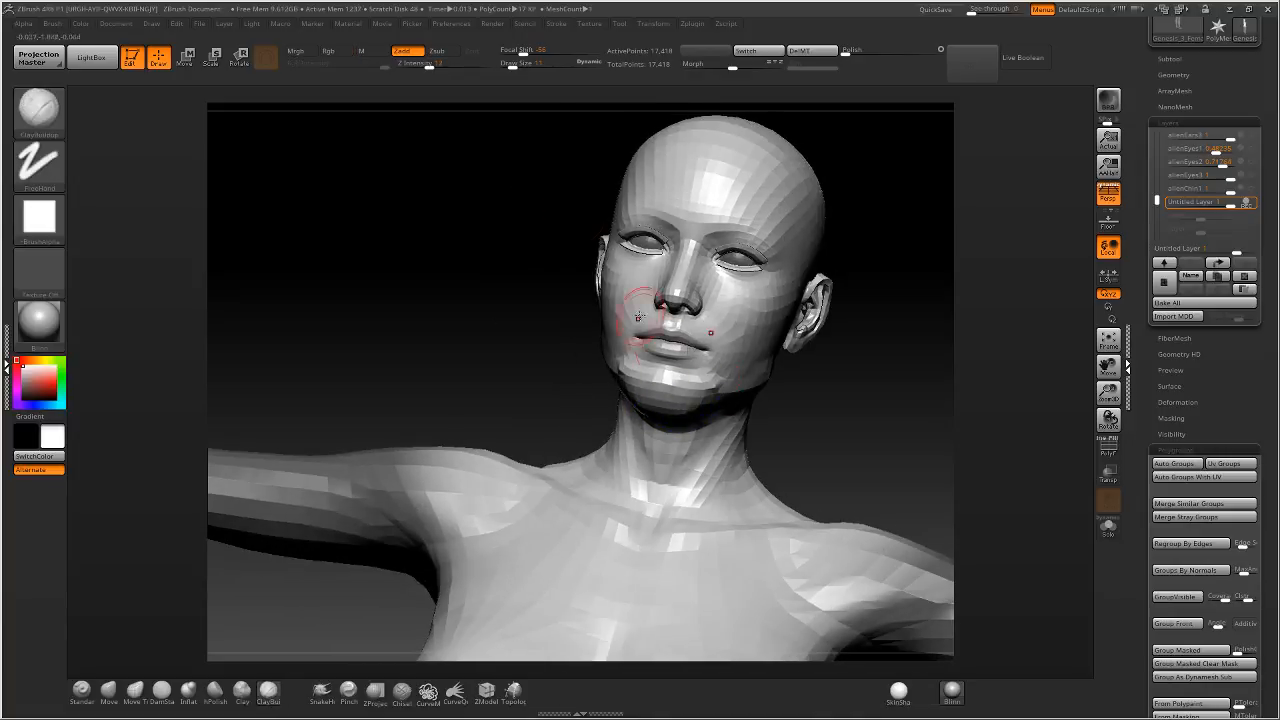
drag(507, 62, 540, 62)
drag(540, 300, 511, 337)
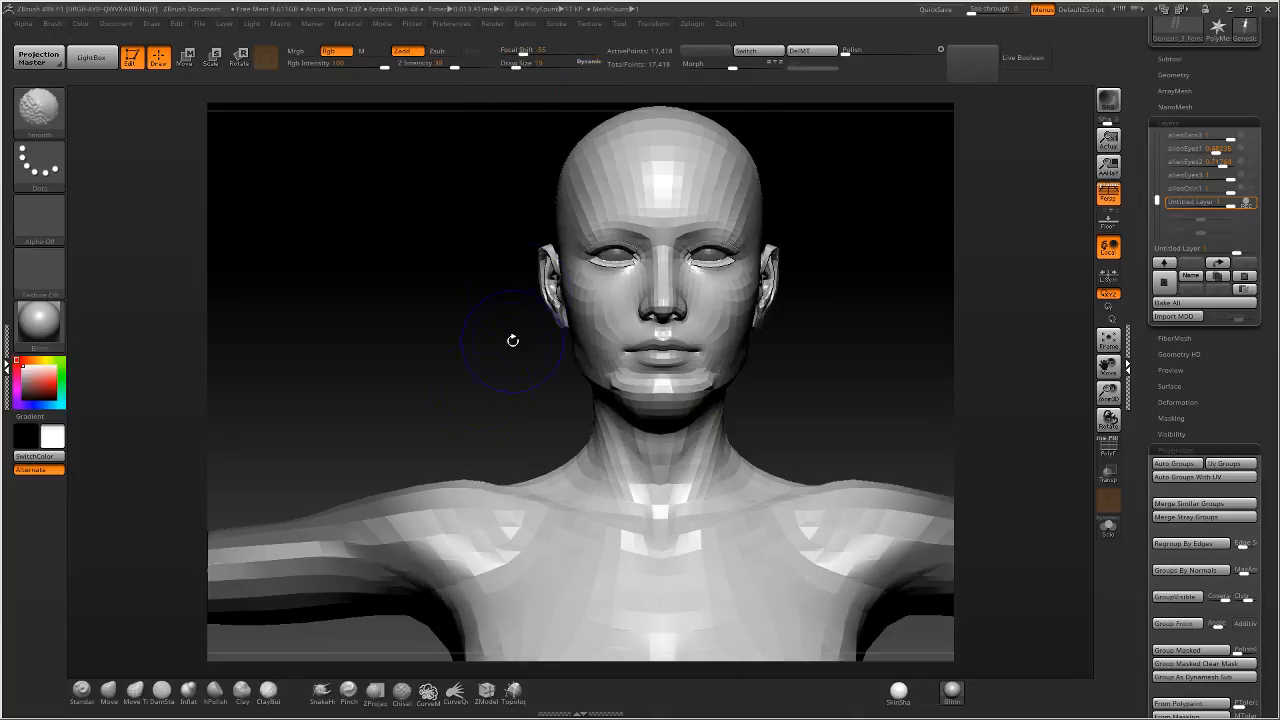
Reshape the lower face, jaw sides and cheeks with the Move Topological brush, reducing its draw size to 21.
click(134, 690)
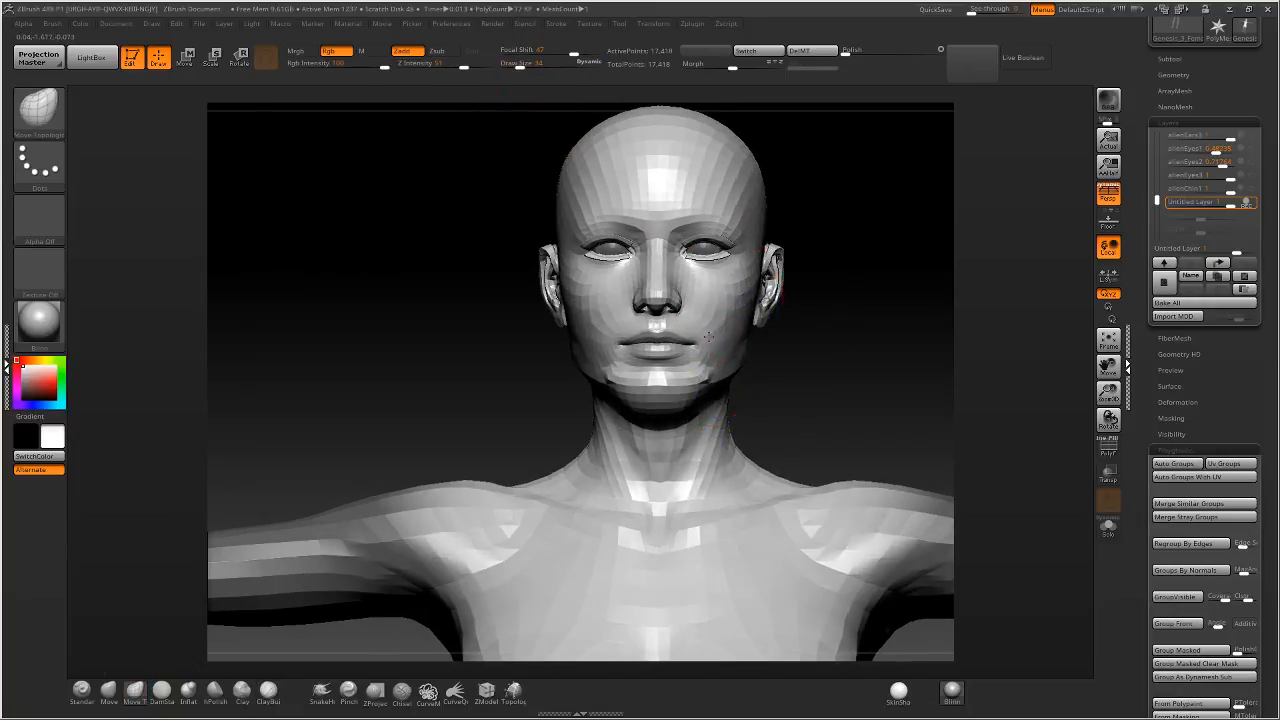
shift+drag(800, 380, 735, 370)
mouse_move(519, 63)
mouse_down()
mouse_move(565, 63)
mouse_move(516, 64)
mouse_up()
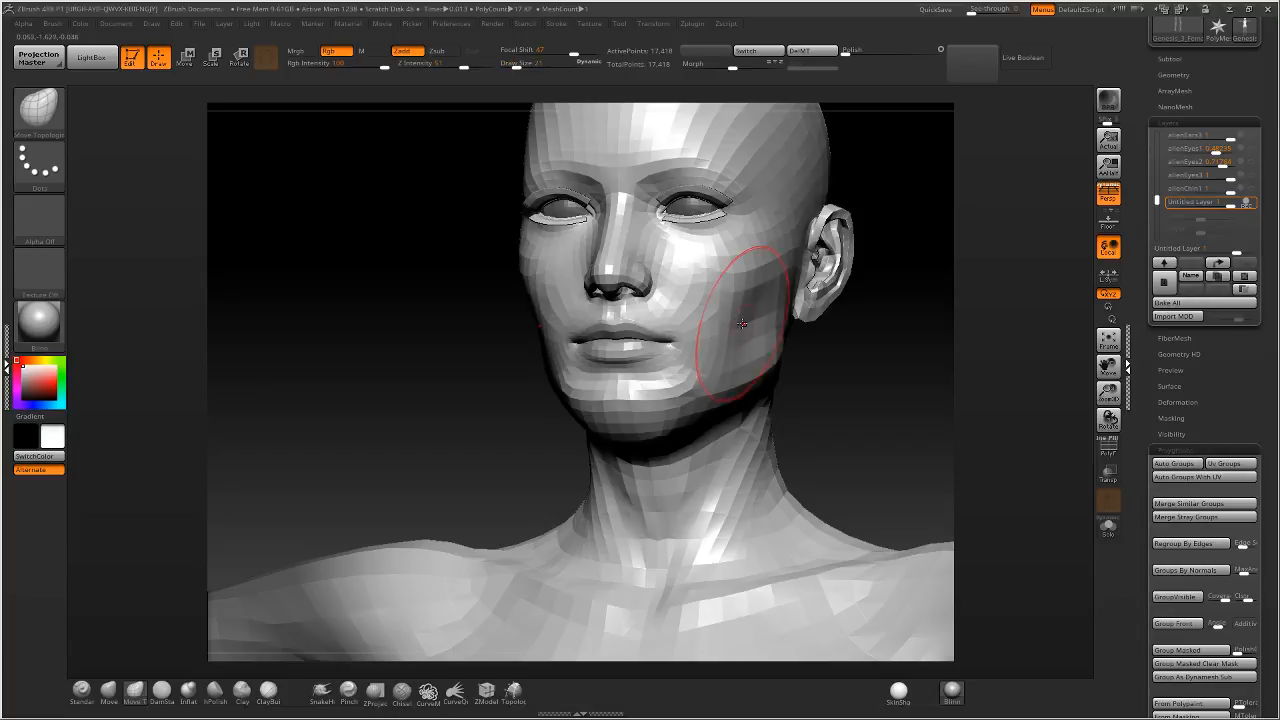
mouse_move(726, 329)
mouse_down()
mouse_move(714, 300)
mouse_move(771, 318)
mouse_move(772, 307)
mouse_up()
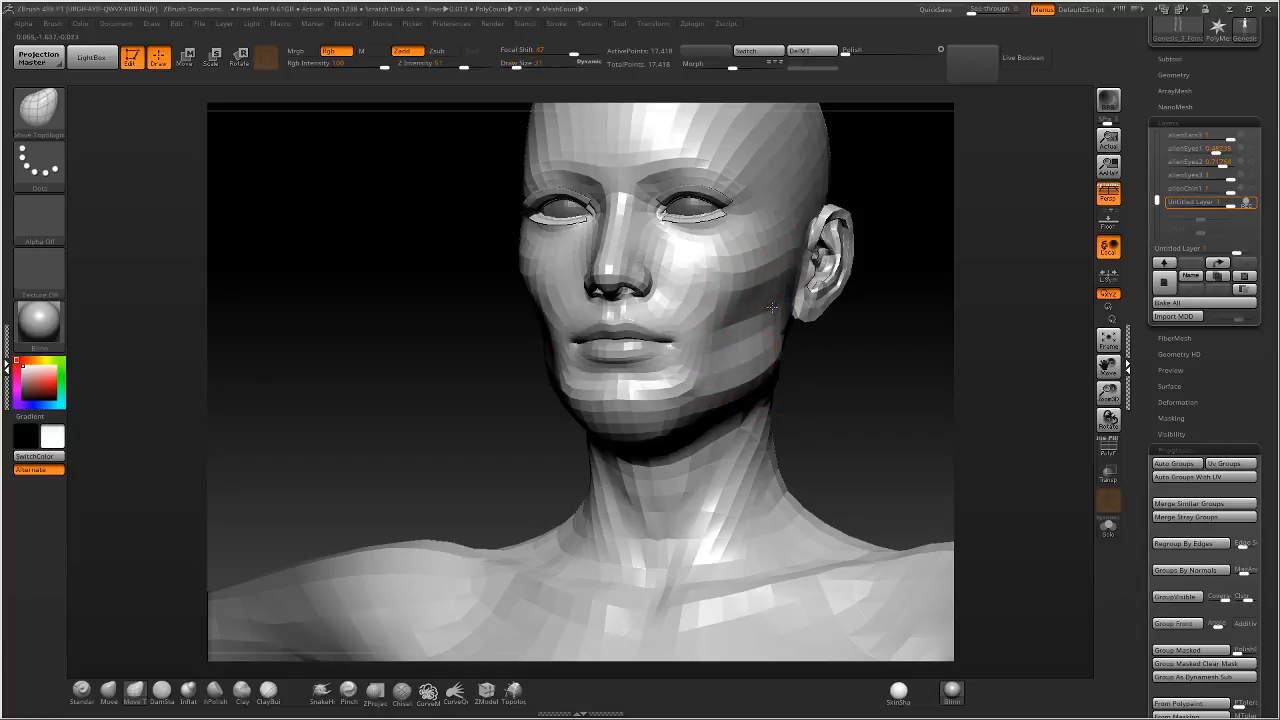
Refine the jawline, jaw corners and chin with Move Topological from below, in profile and in three-quarter view.
right_drag(790, 330, 738, 356)
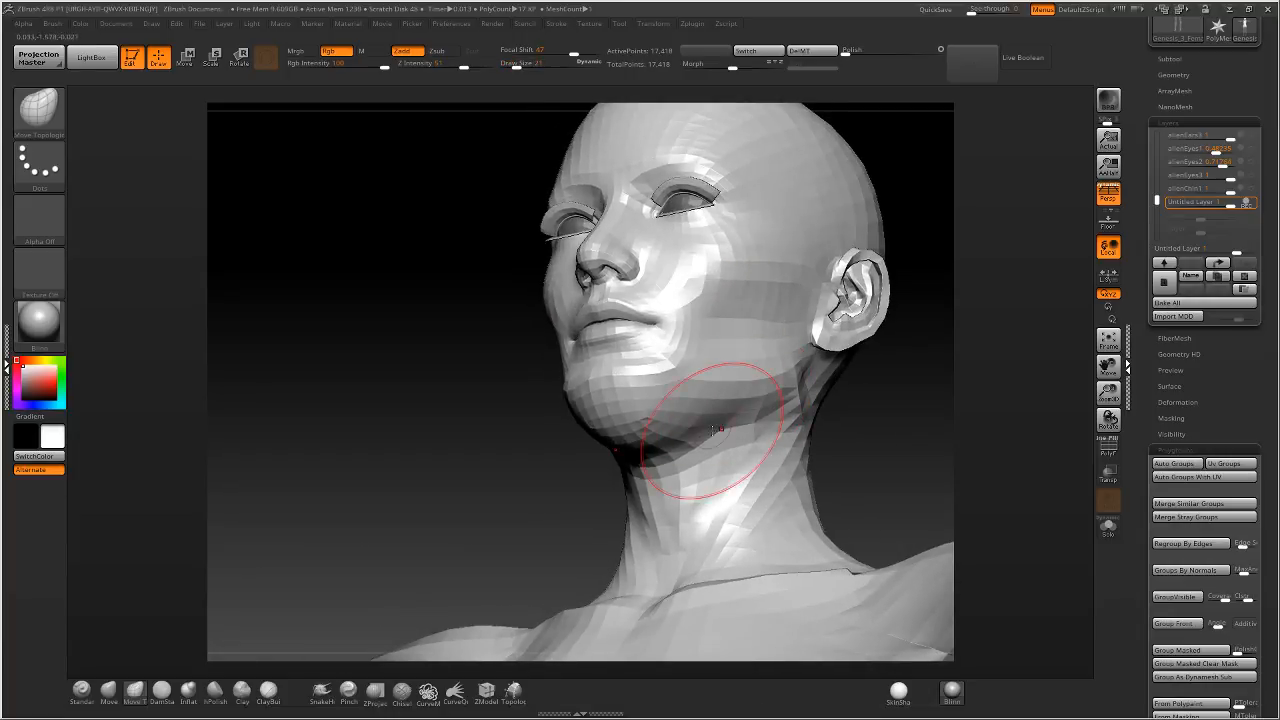
mouse_move(640, 420)
right_down()
mouse_move(600, 408)
mouse_move(623, 386)
right_up()
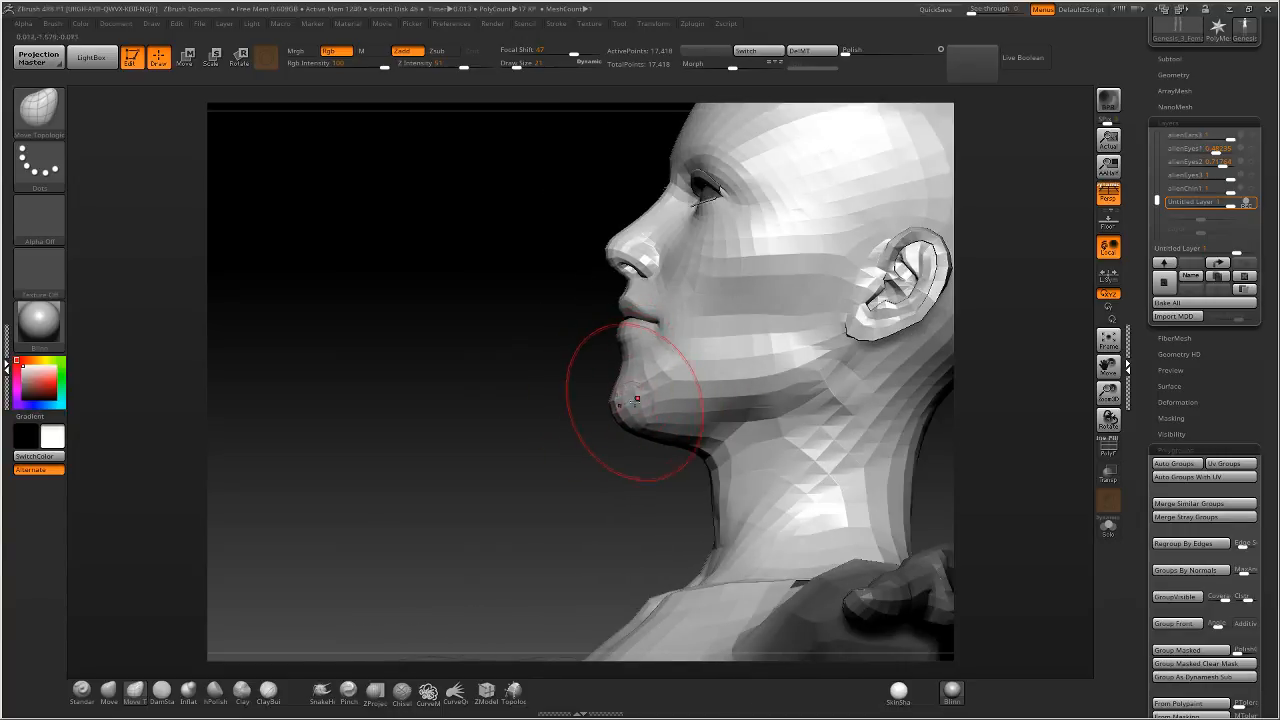
right_drag(636, 398, 664, 436)
right_drag(737, 410, 714, 376)
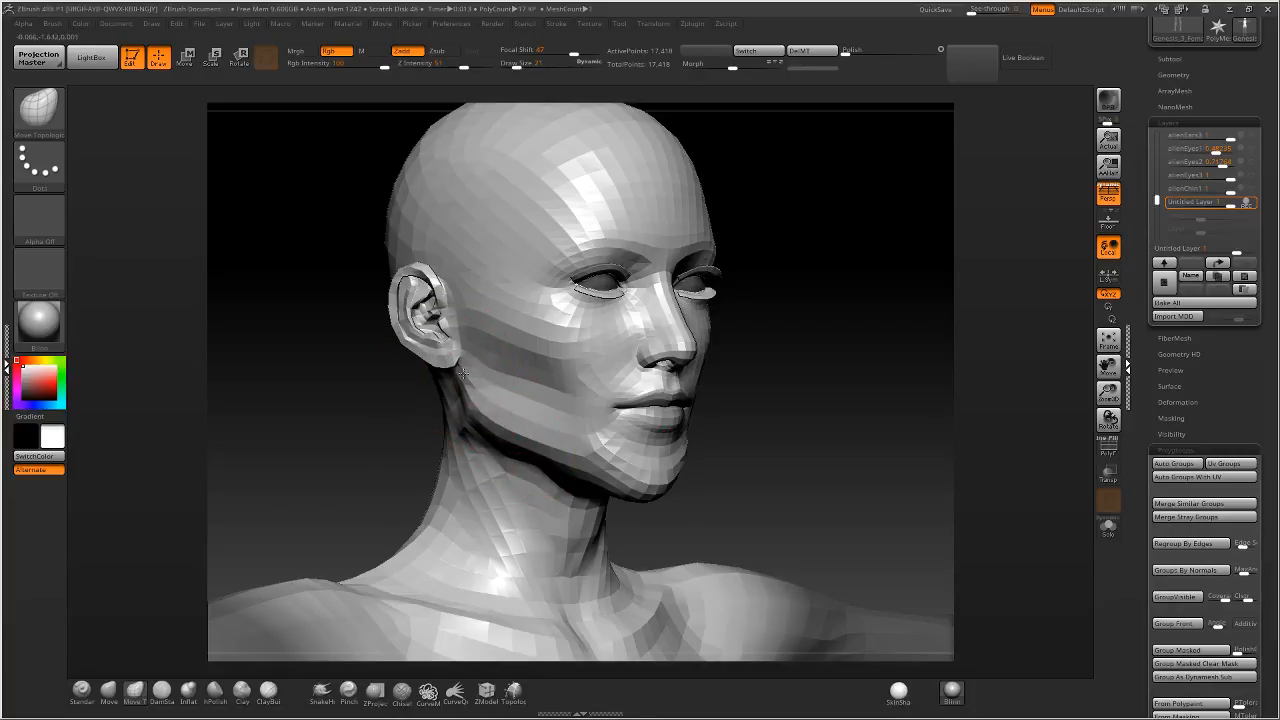
right_drag(443, 400, 580, 485)
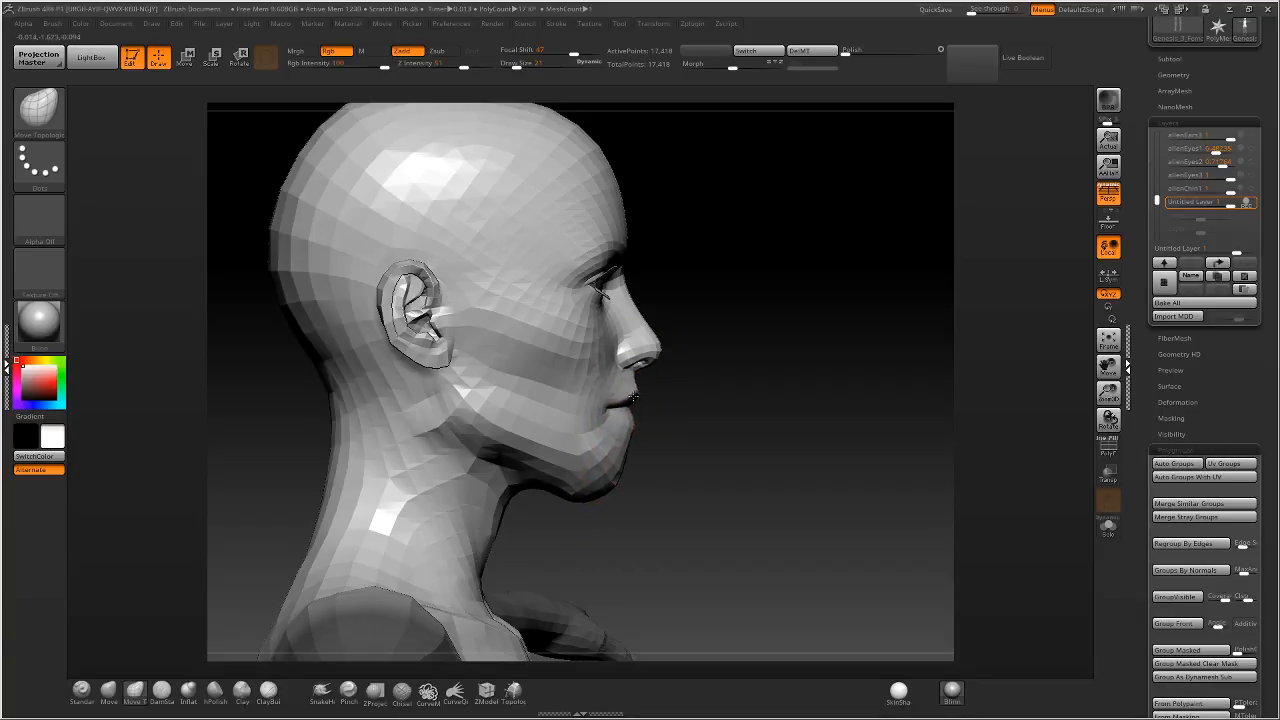
Enlarge the brush and reshape the nose tip and the lips in profile.
drag(511, 74, 534, 66)
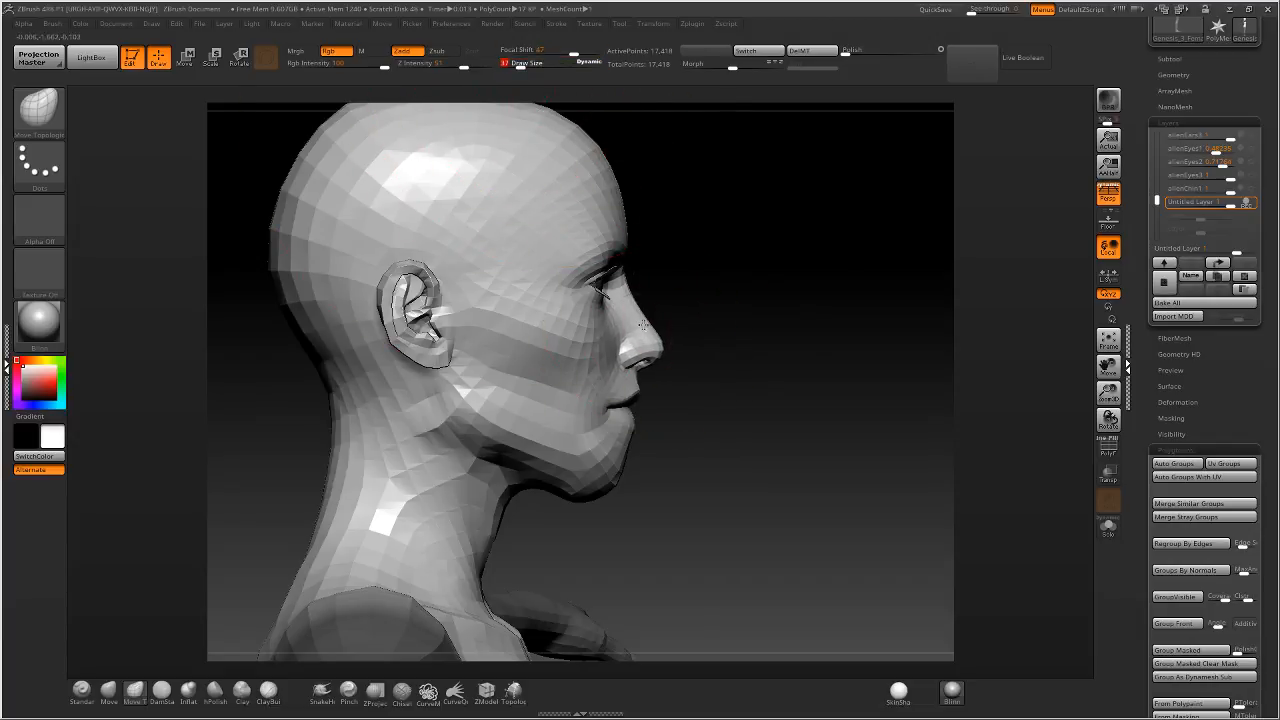
mouse_move(657, 349)
mouse_down()
mouse_move(661, 361)
mouse_move(649, 338)
mouse_move(656, 357)
mouse_up()
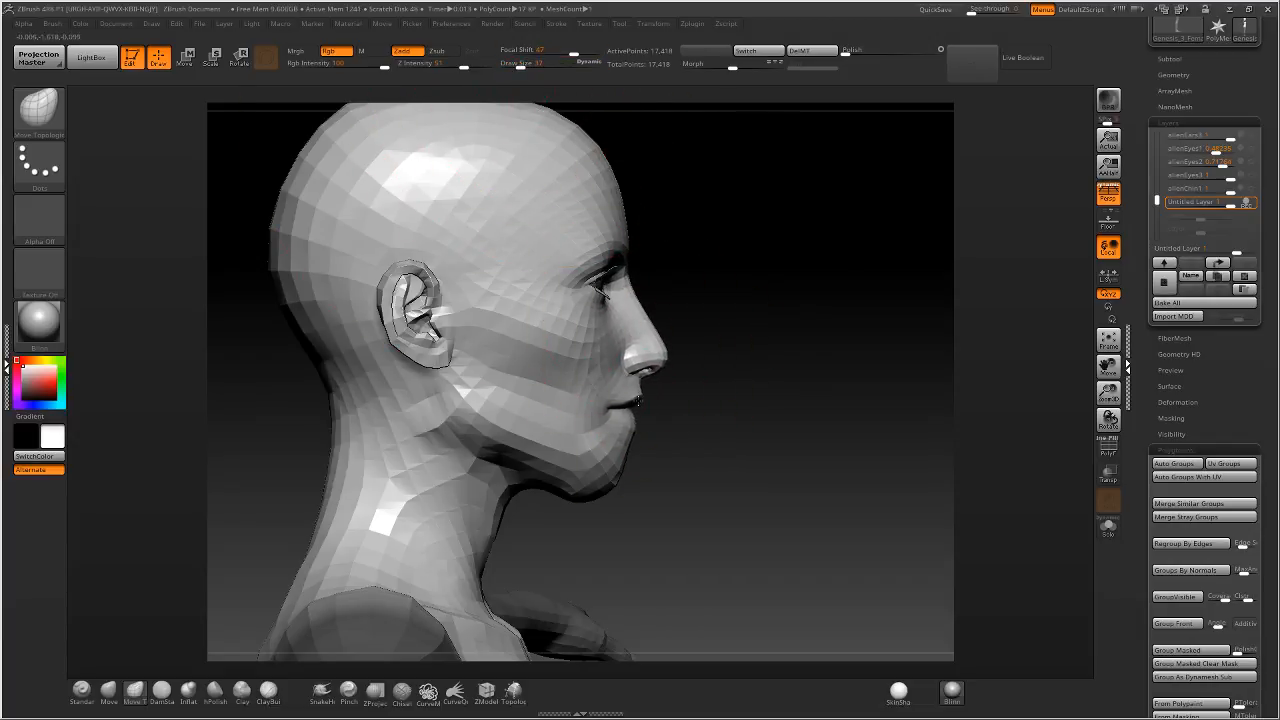
drag(637, 406, 610, 418)
Smooth the chin and check the new jaw shape from the front and side.
drag(700, 416, 506, 402)
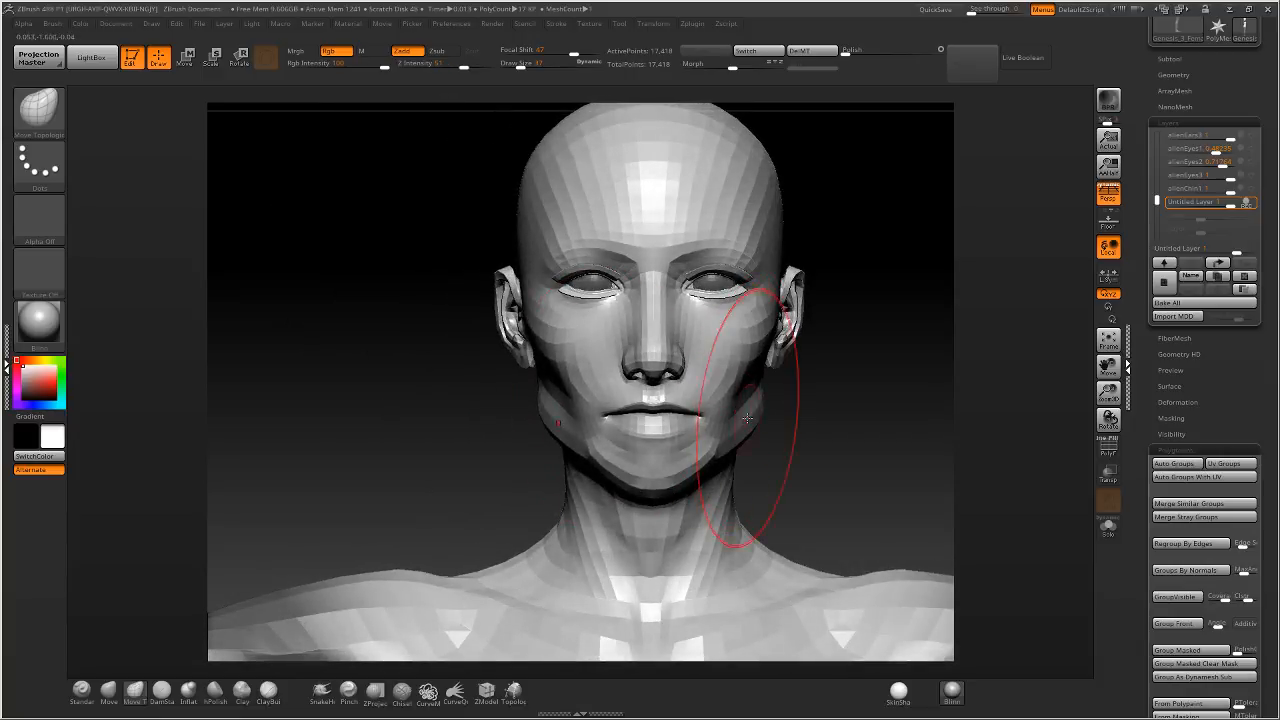
shift+drag(700, 460, 668, 471)
drag(540, 466, 704, 443)
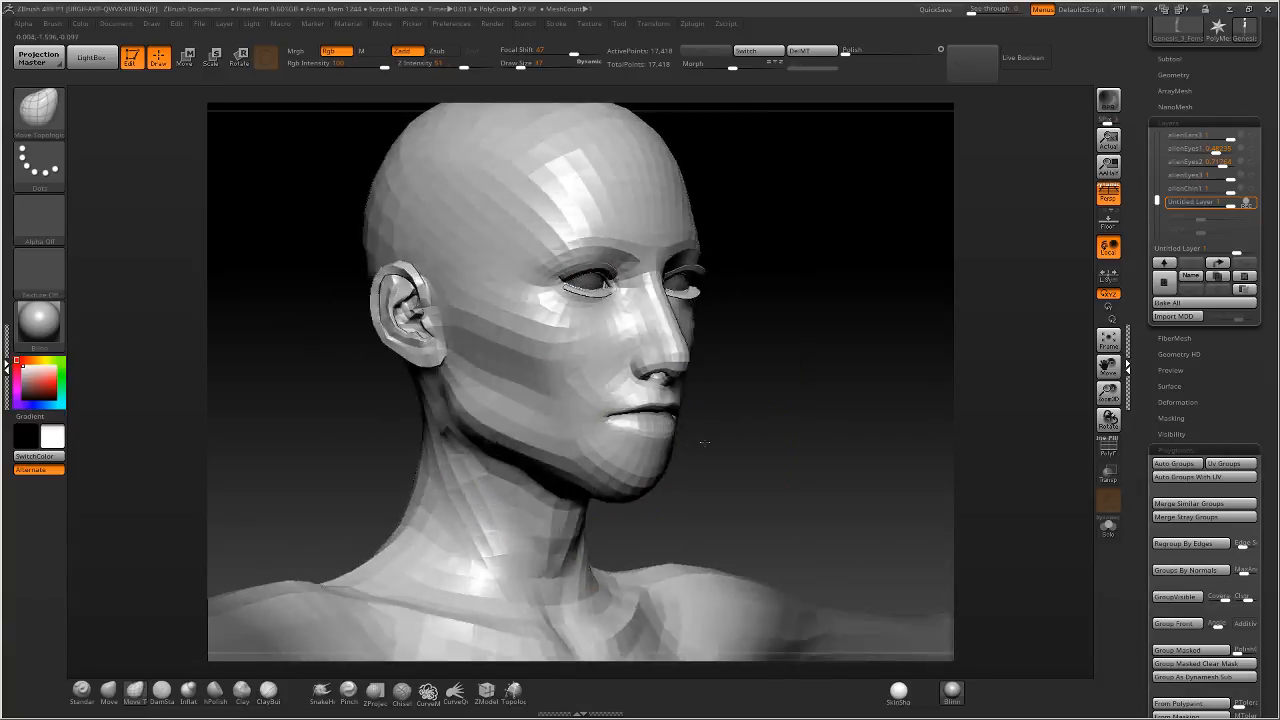
right_drag(704, 443, 770, 440)
mouse_move(770, 440)
ctrl+right_down()
mouse_move(775, 410)
mouse_move(655, 409)
mouse_move(598, 337)
mouse_move(657, 380)
mouse_move(747, 339)
ctrl+right_up()
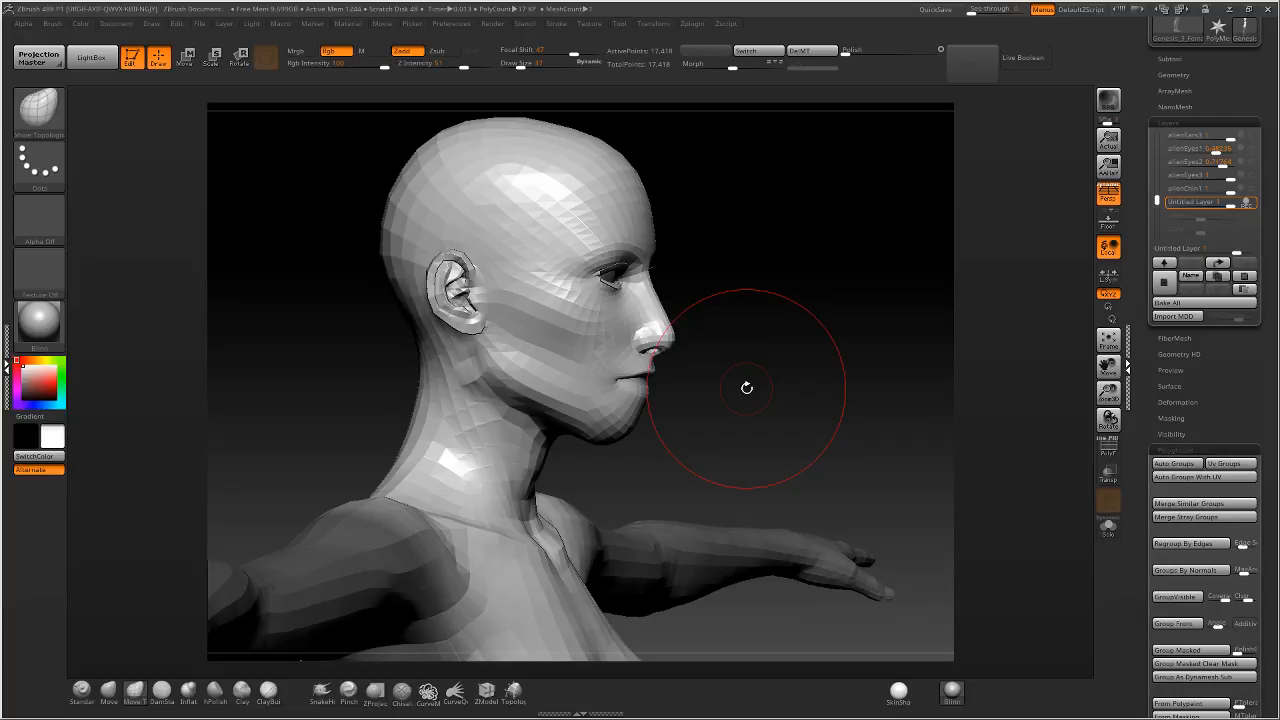
drag(747, 387, 700, 282)
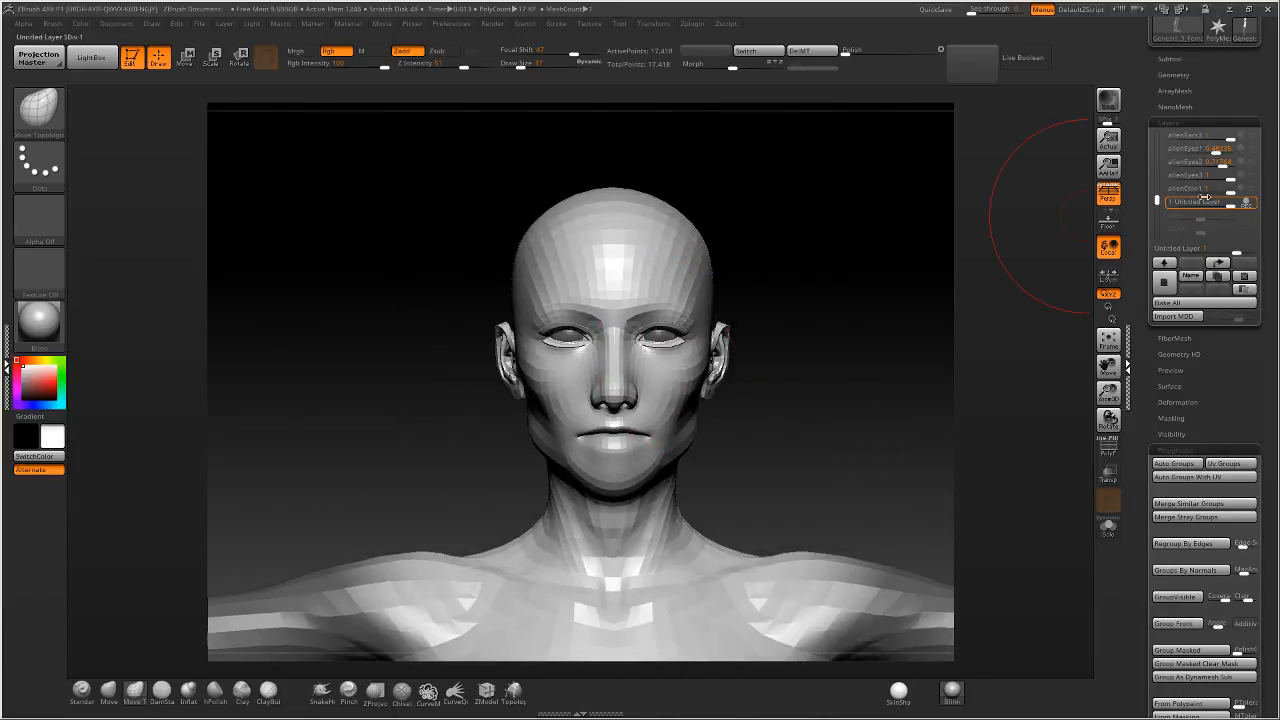
Rename the current sculpt layer as alienChin2.
click(1186, 276)
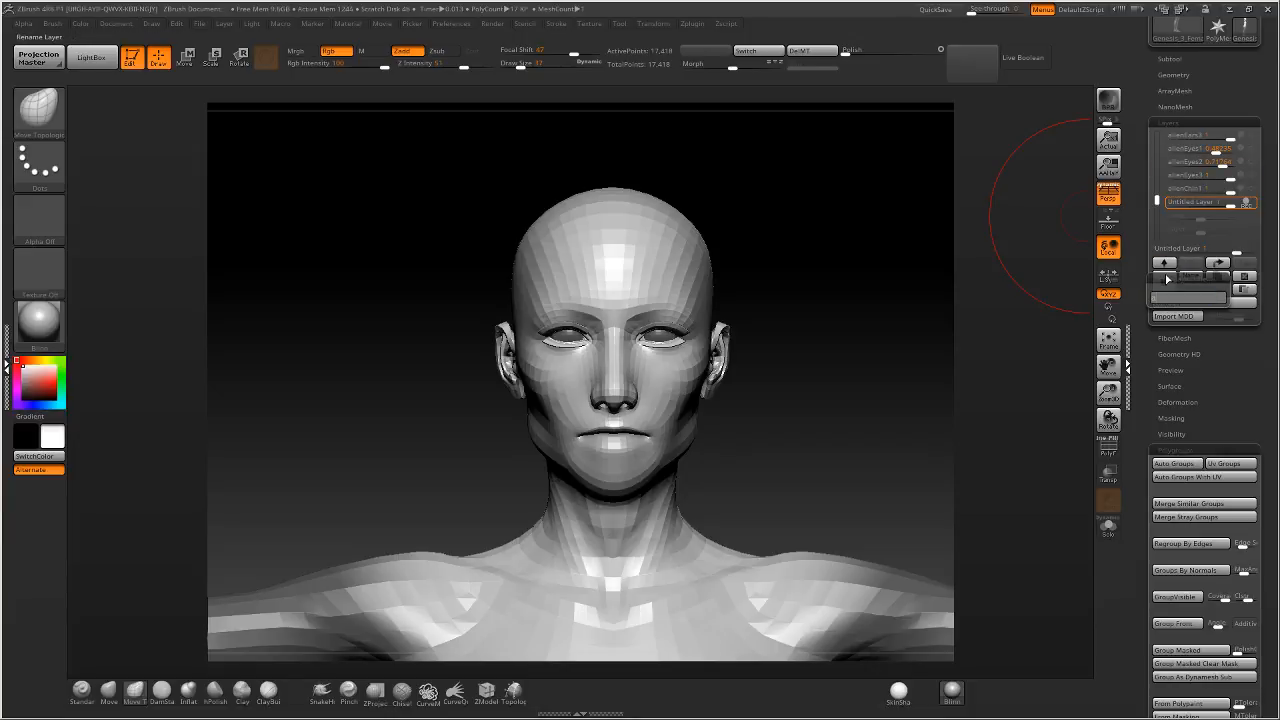
text(alienChin2)
key(Return)
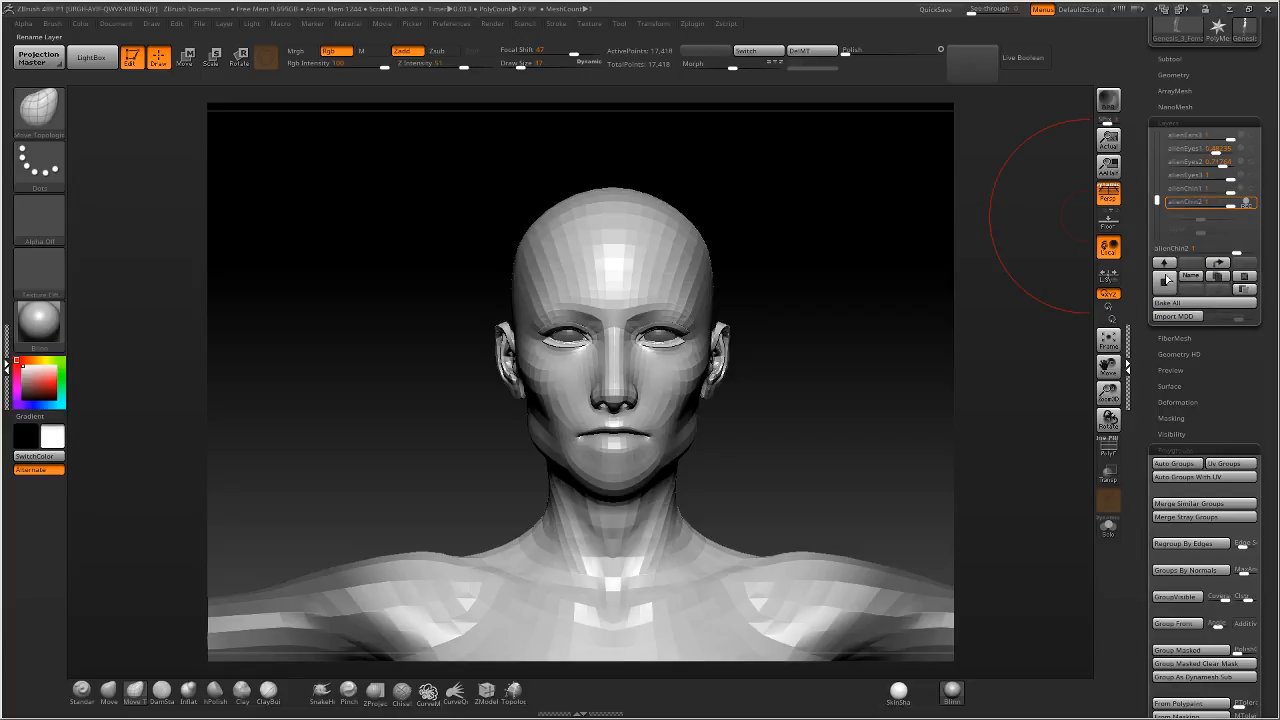
Preview the alienChin2 shape on the upper body, then hide that layer.
alt+right_drag(768, 318, 811, 320)
ctrl+right_drag(789, 386, 677, 383)
alt+right_drag(677, 383, 631, 301)
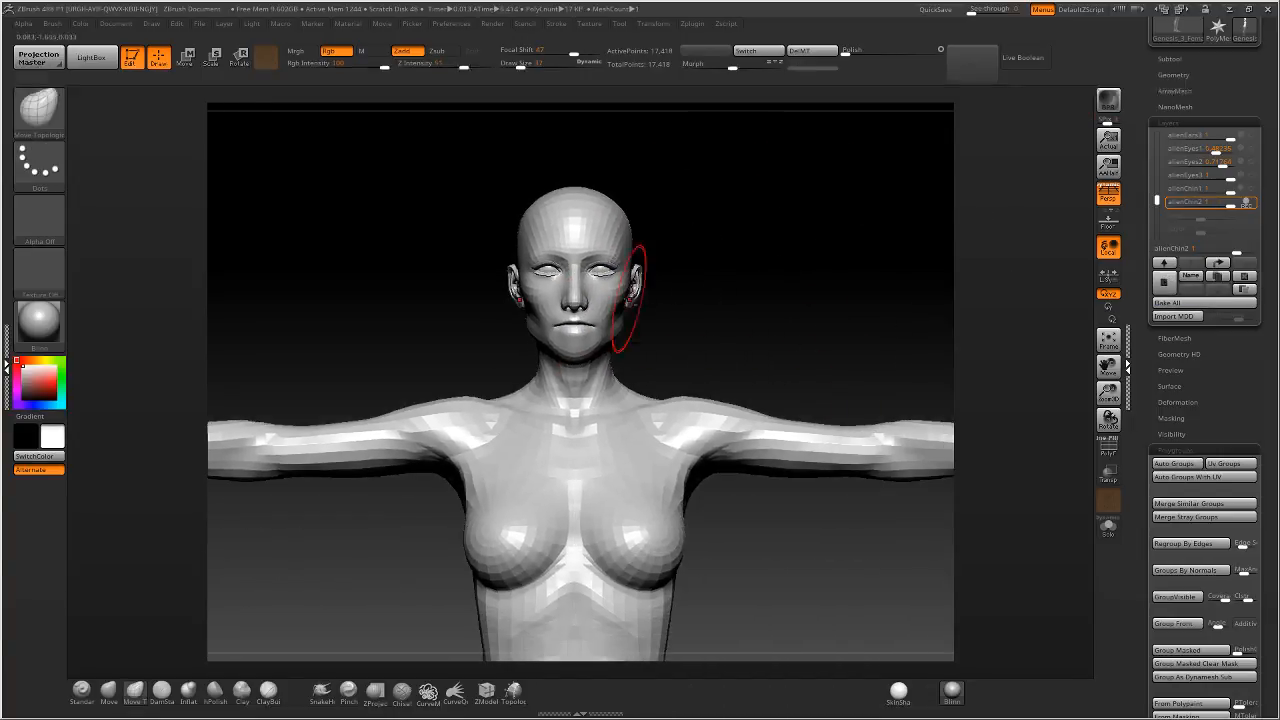
drag(1040, 230, 1218, 204)
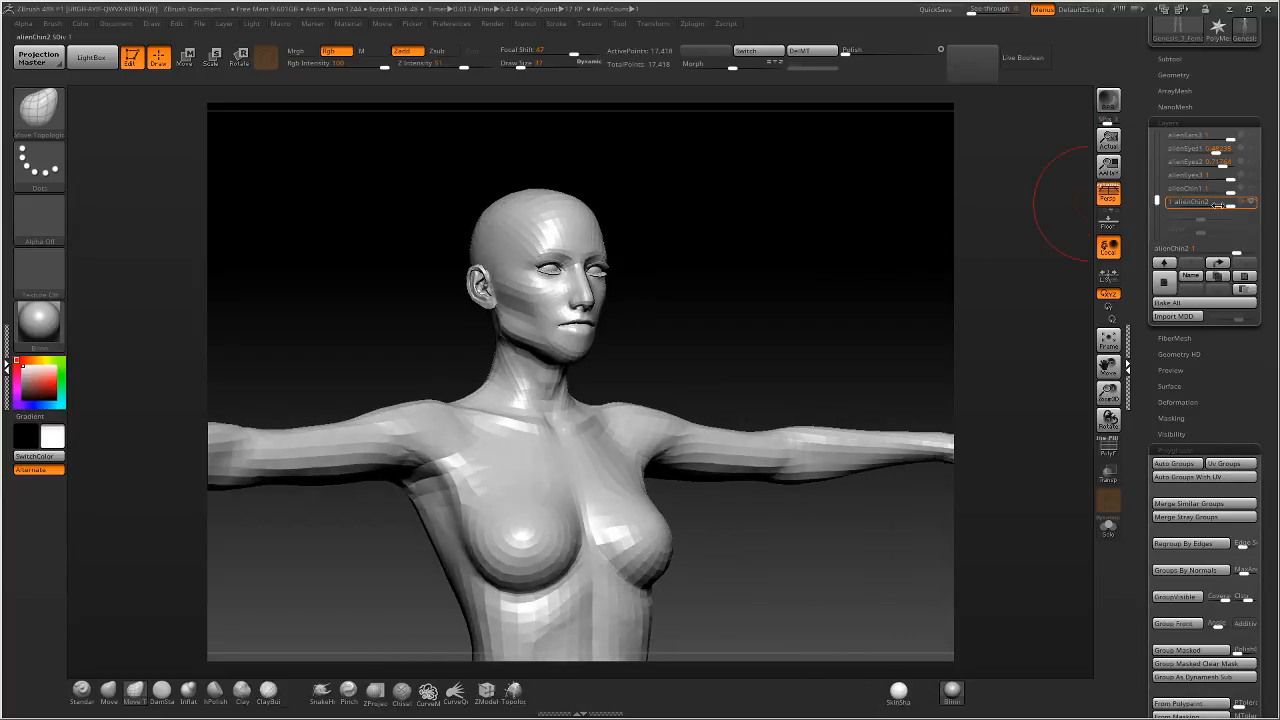
click(1253, 203)
Frame the torso and hips of the figure and add a new sculpt layer for body shaping.
drag(1010, 243, 790, 343)
key(f)
ctrl+right_drag(602, 355, 614, 472)
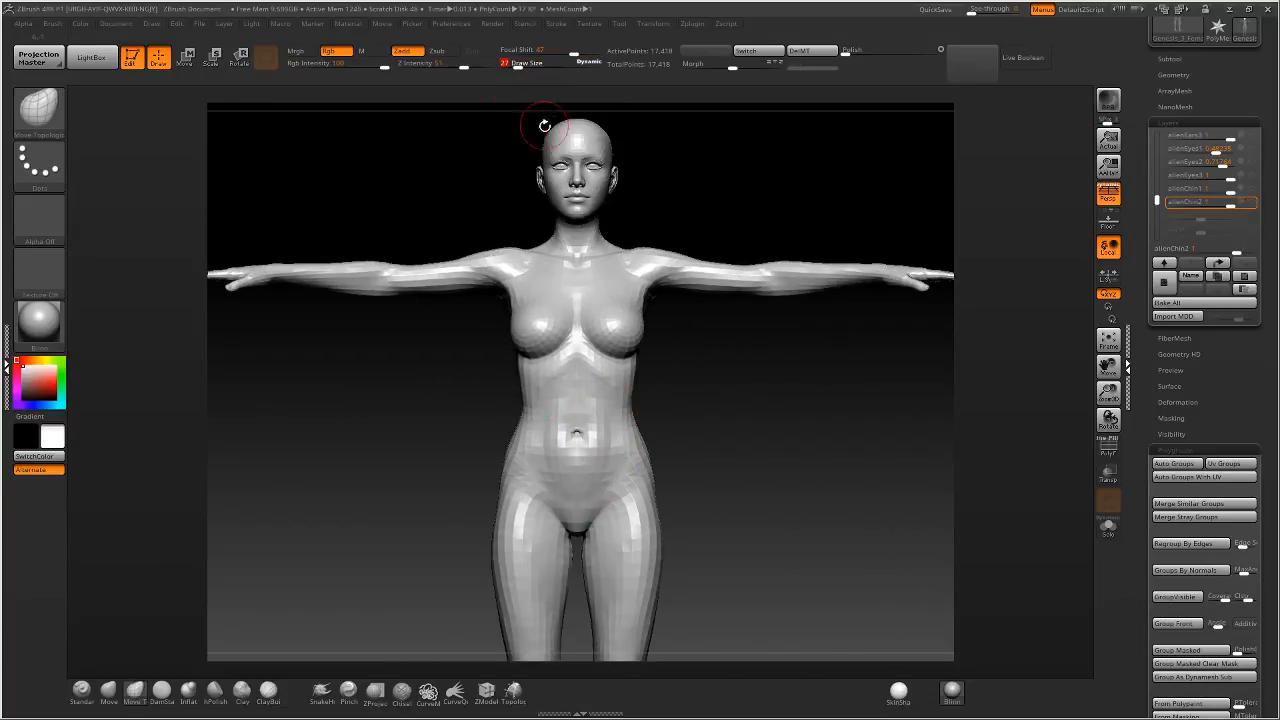
alt+right_drag(514, 353, 533, 361)
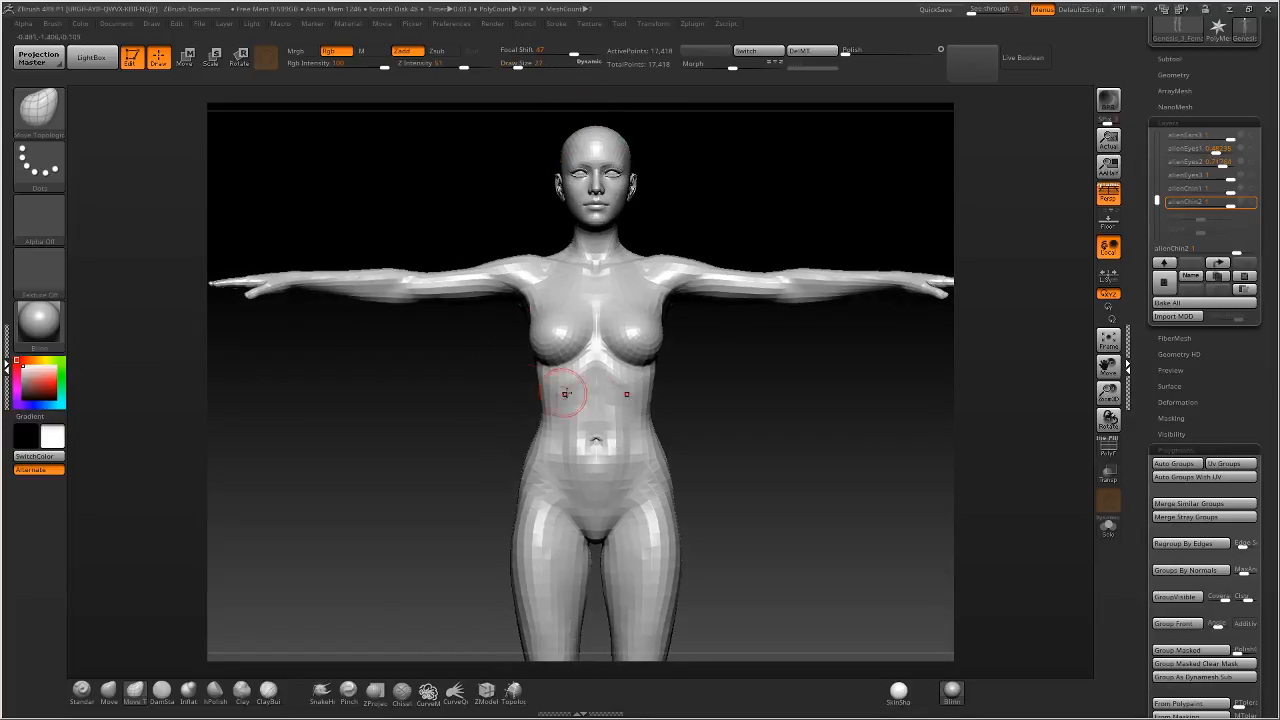
right_drag(594, 406, 720, 400)
click(1163, 283)
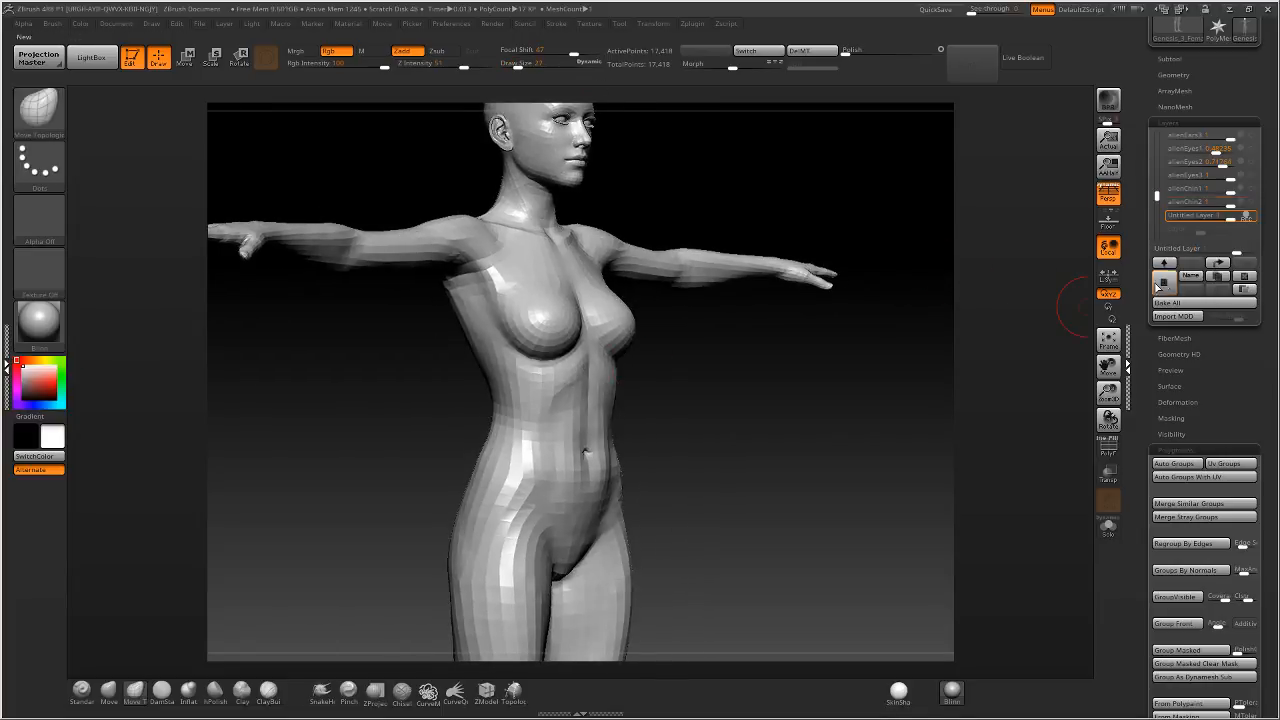
right_drag(657, 363, 689, 171)
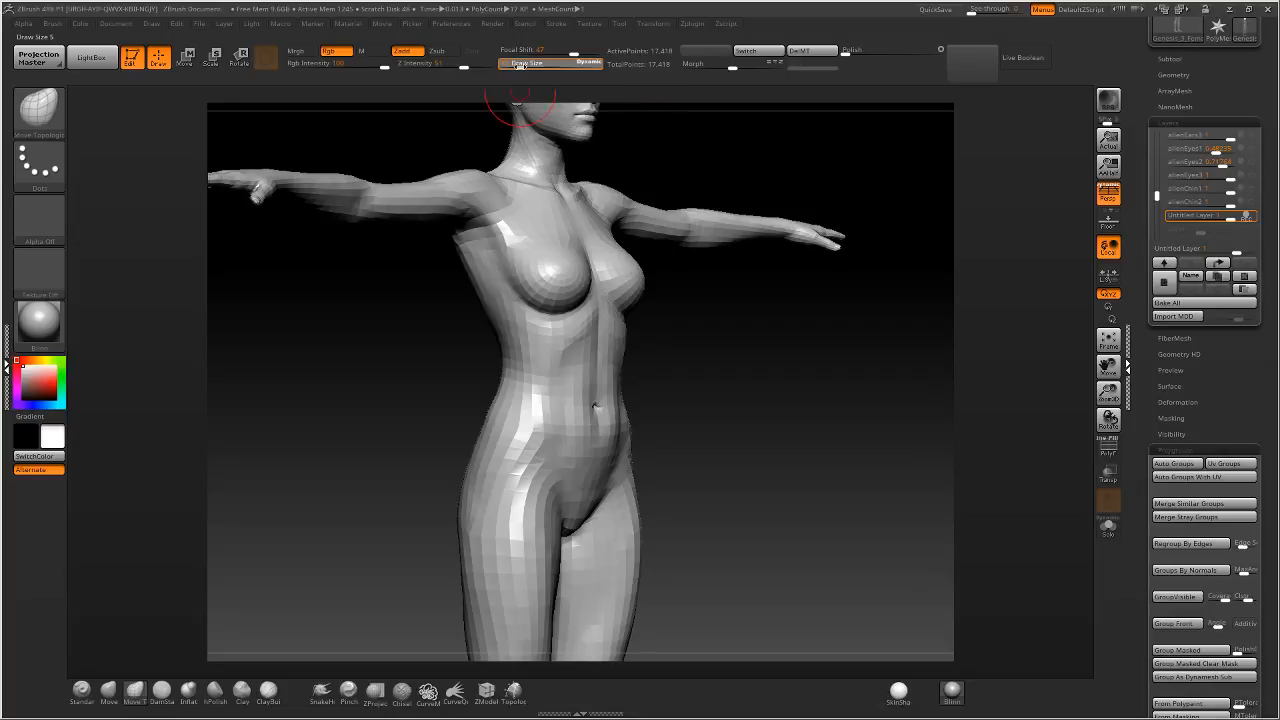
alt+right_drag(588, 288, 596, 375)
Save the tool as AlienShapes in the DEV folder inside scenes > AlienAllure.
key(ctrl+s)
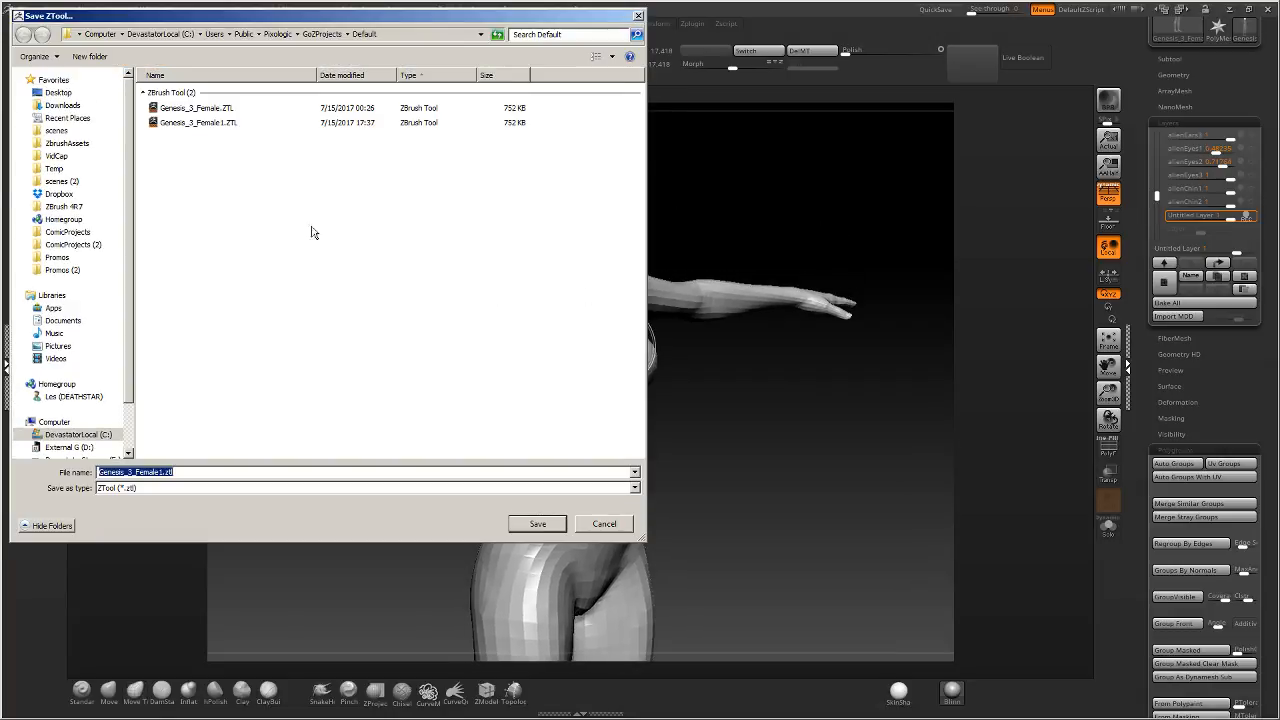
click(58, 132)
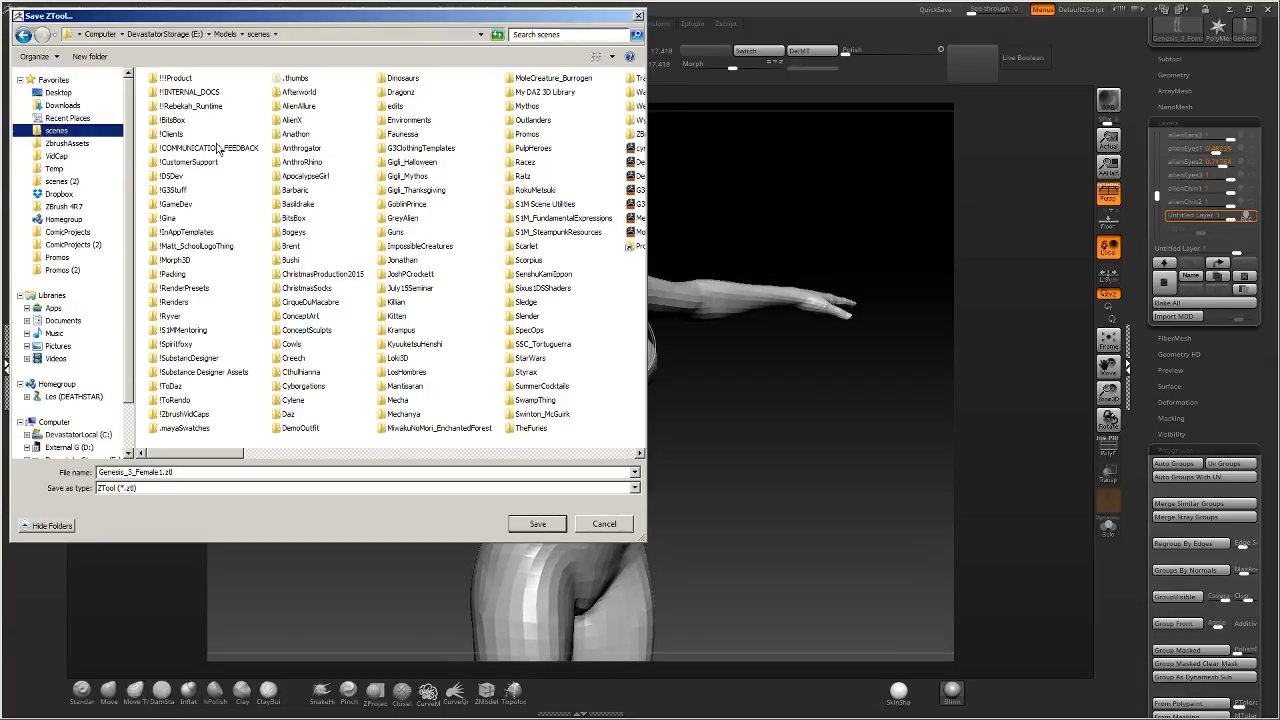
click(592, 452)
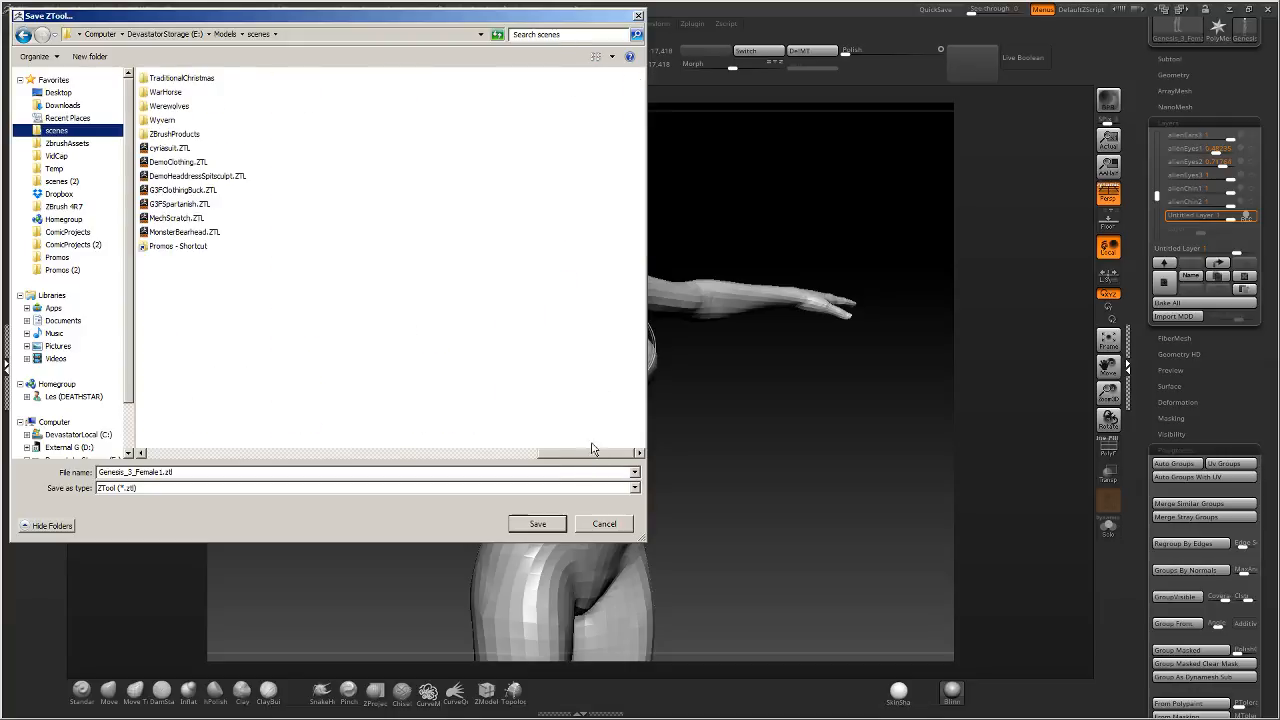
click(222, 472)
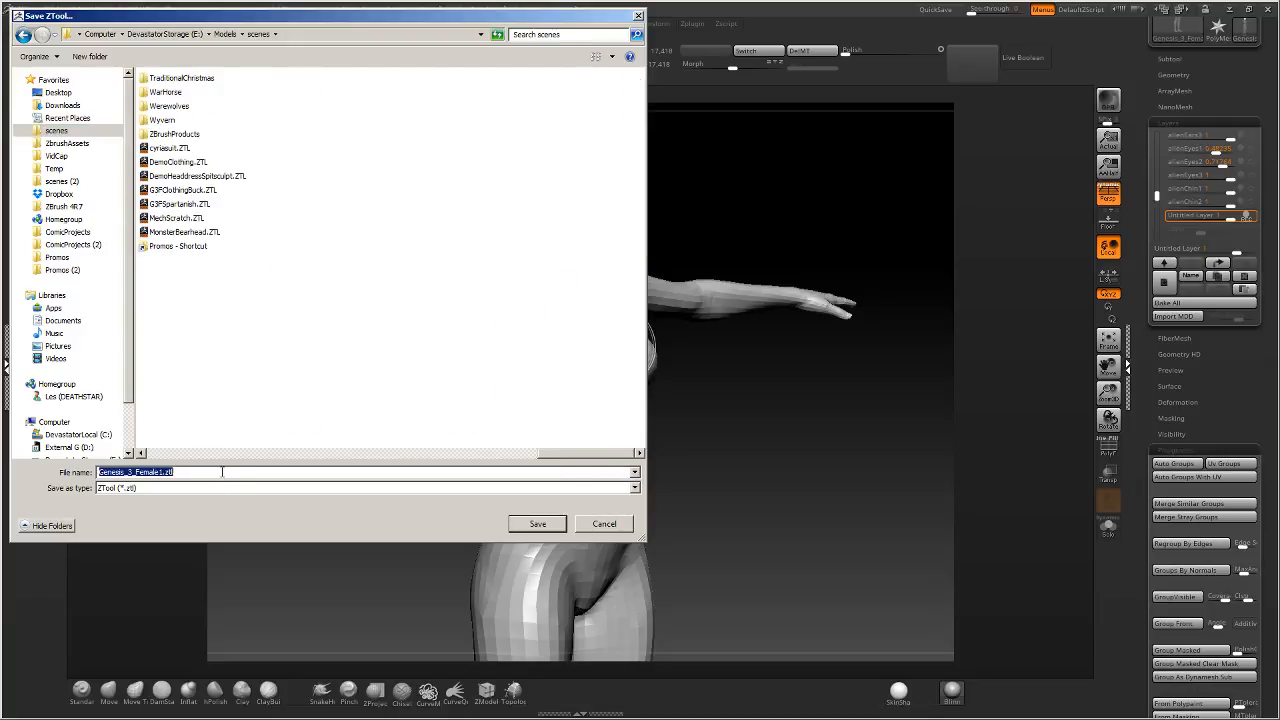
text(AlienShapes)
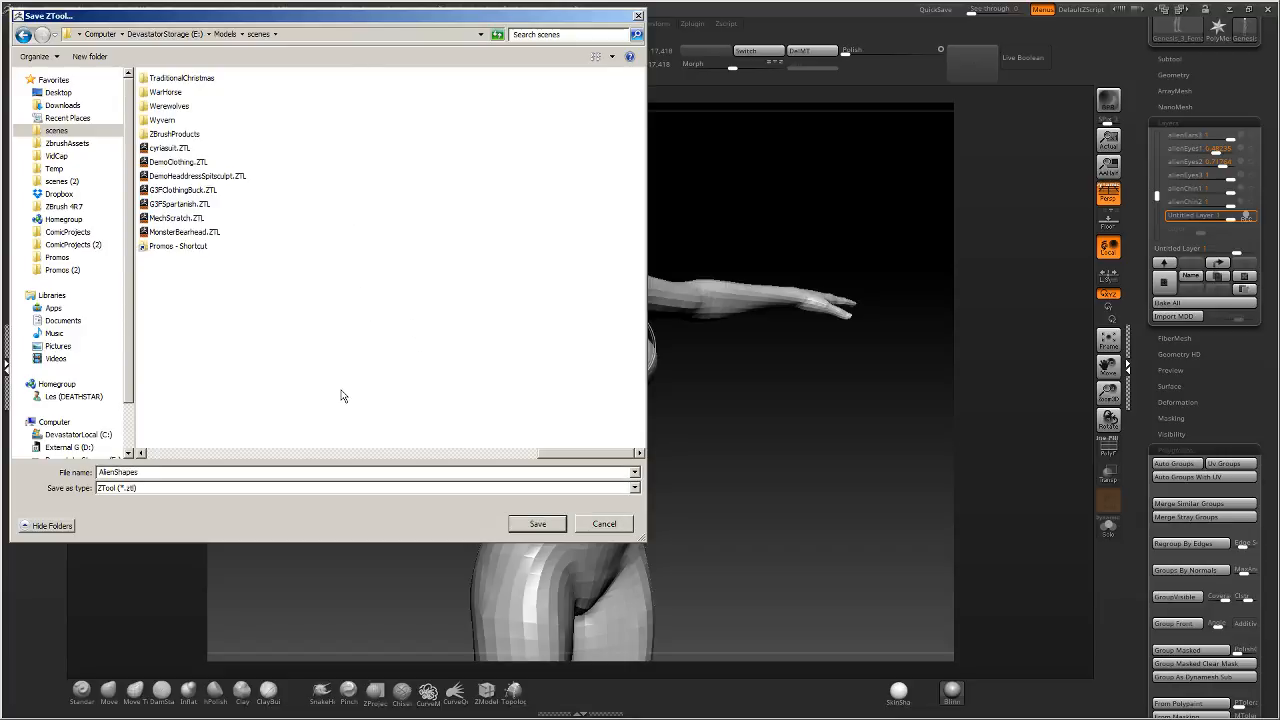
click(263, 454)
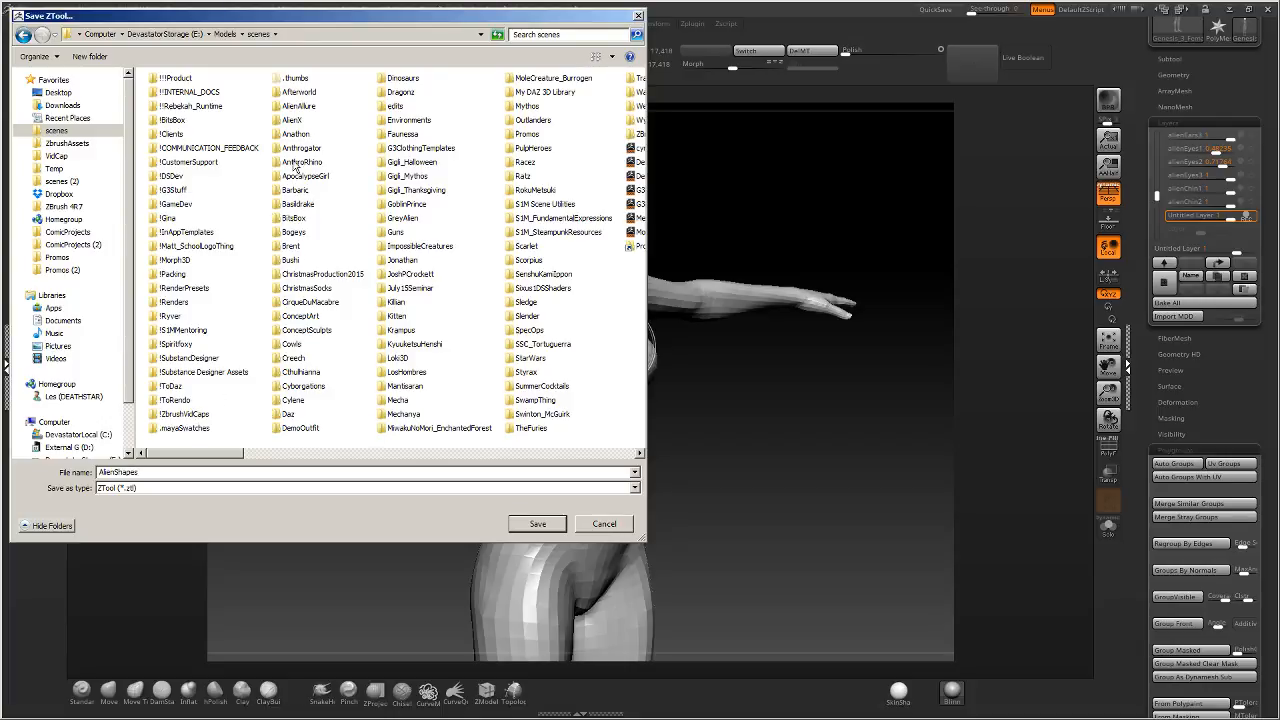
double_click(295, 107)
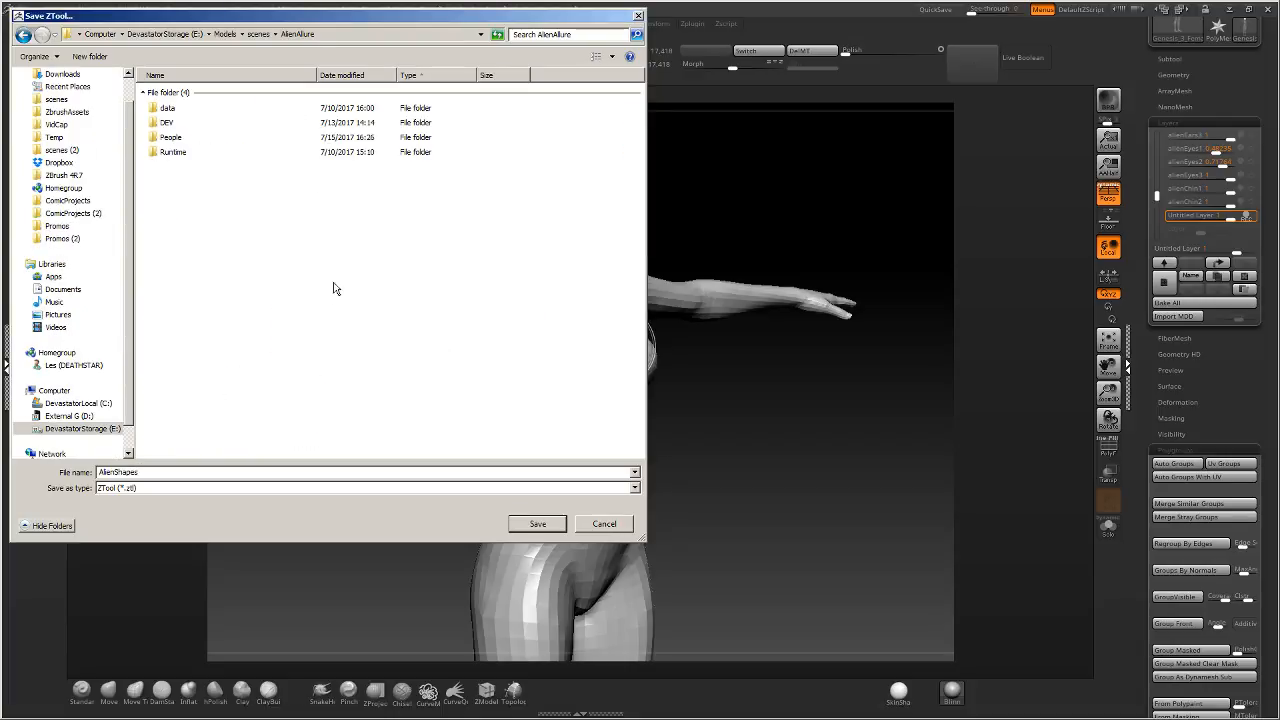
double_click(167, 122)
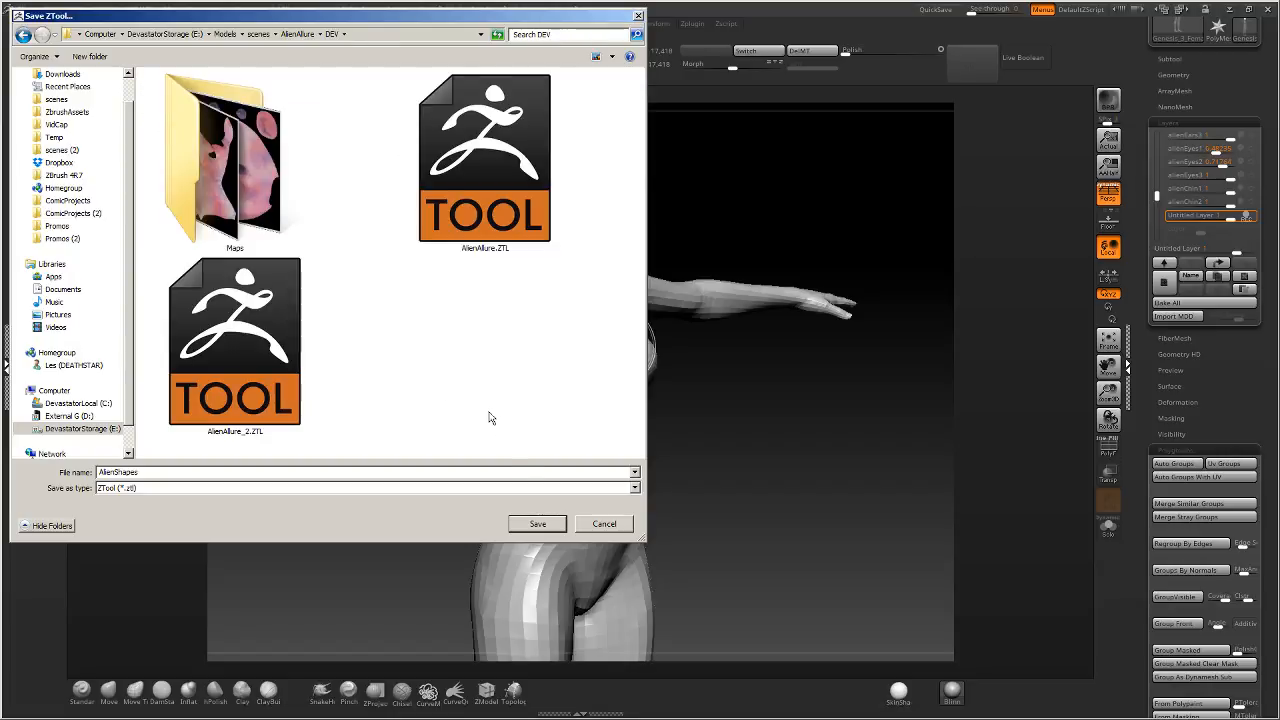
click(537, 524)
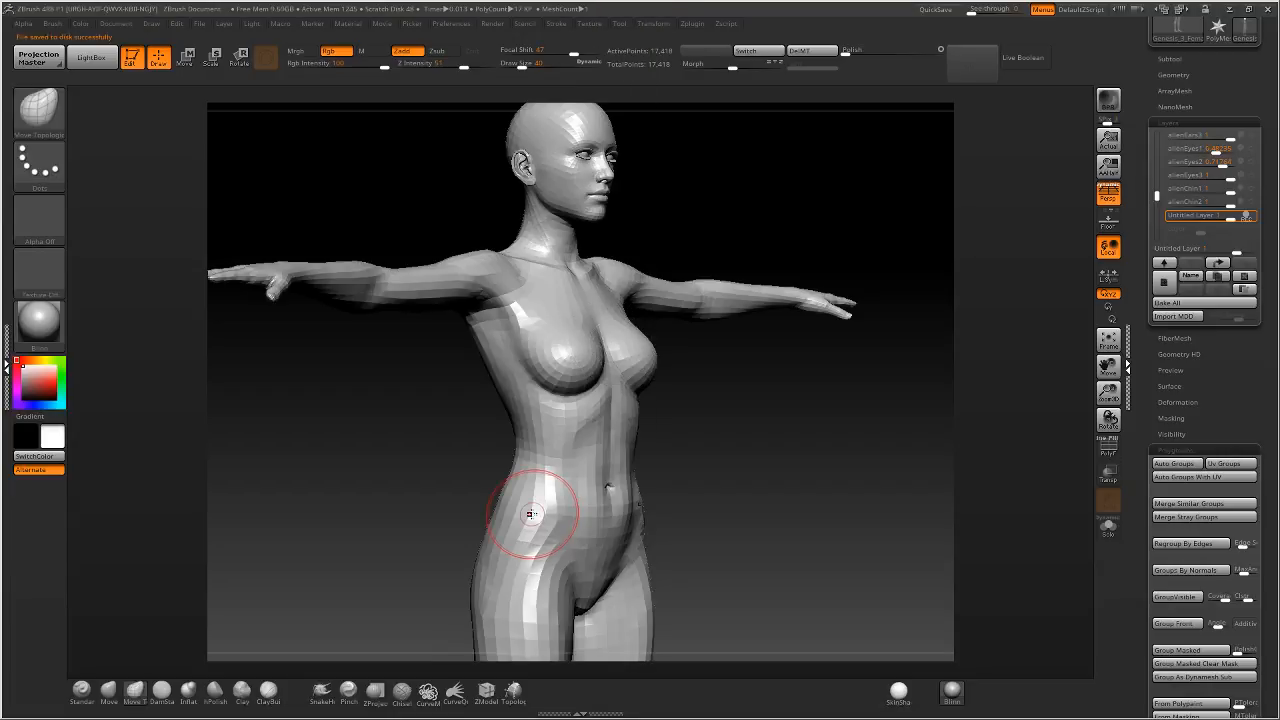
Examine the torso, waist and hips from the front and at an angle.
shift+right_drag(914, 375, 714, 360)
mouse_move(626, 345)
alt+right_down()
mouse_move(588, 351)
mouse_move(606, 346)
alt+right_up()
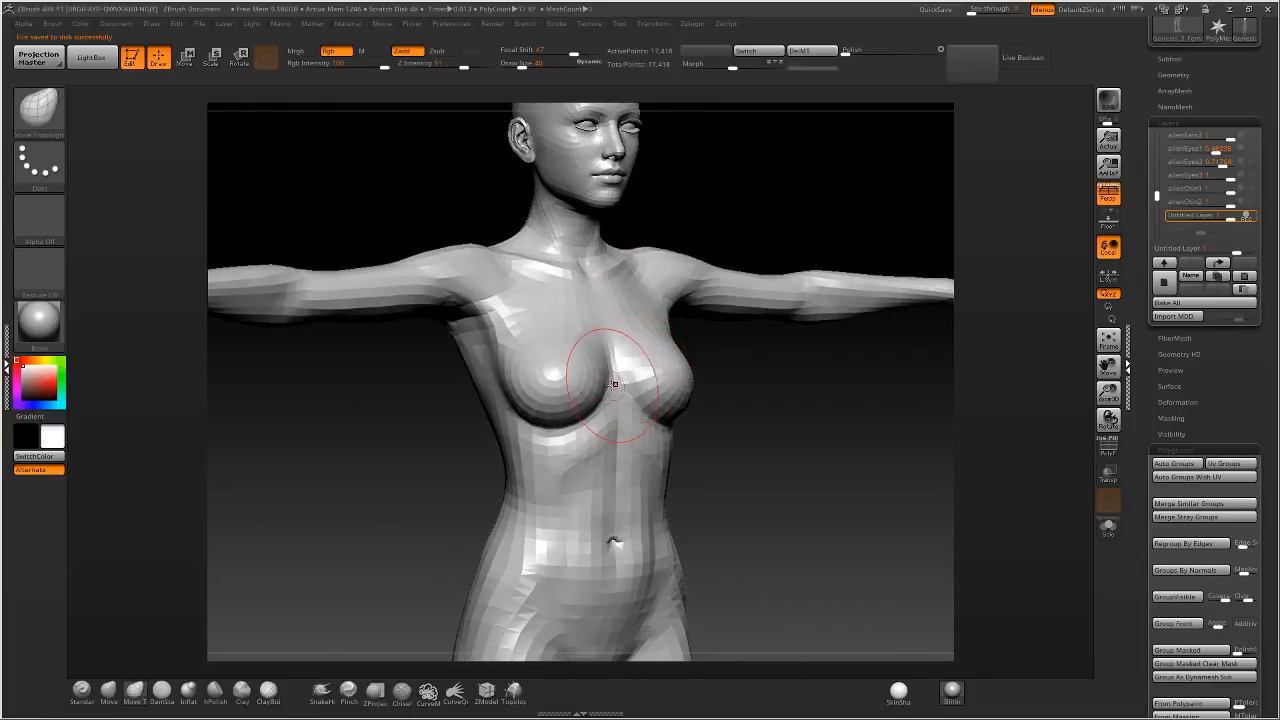
mouse_move(615, 466)
alt+right_down()
mouse_move(623, 346)
mouse_move(614, 420)
alt+right_up()
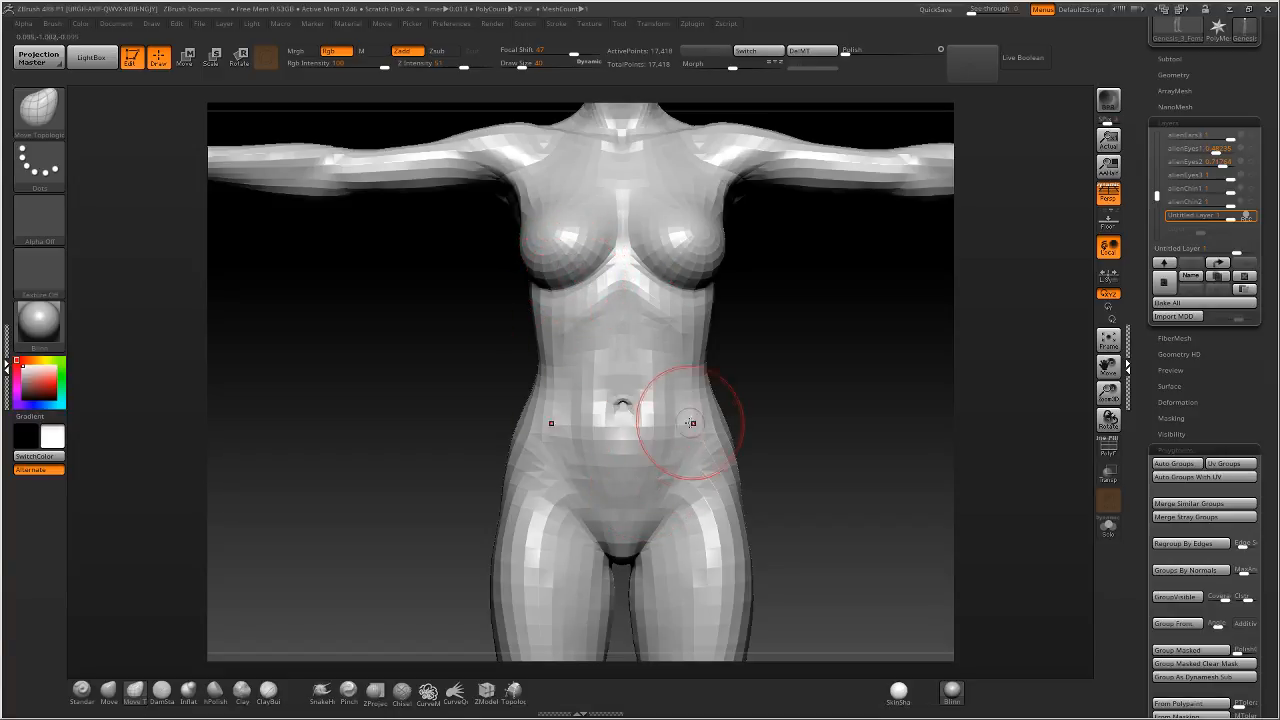
drag(737, 347, 697, 343)
drag(737, 300, 697, 358)
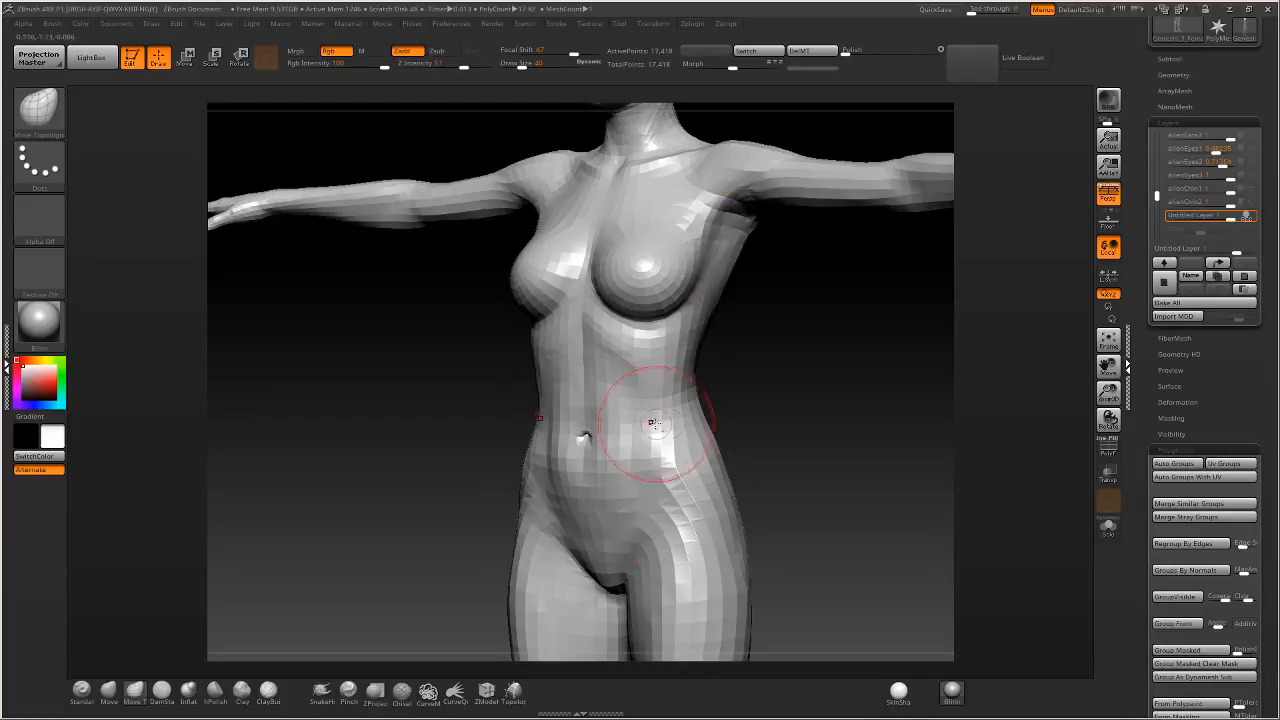
alt+right_drag(651, 423, 590, 401)
mouse_move(762, 382)
mouse_down()
mouse_move(749, 411)
mouse_move(738, 402)
mouse_up()
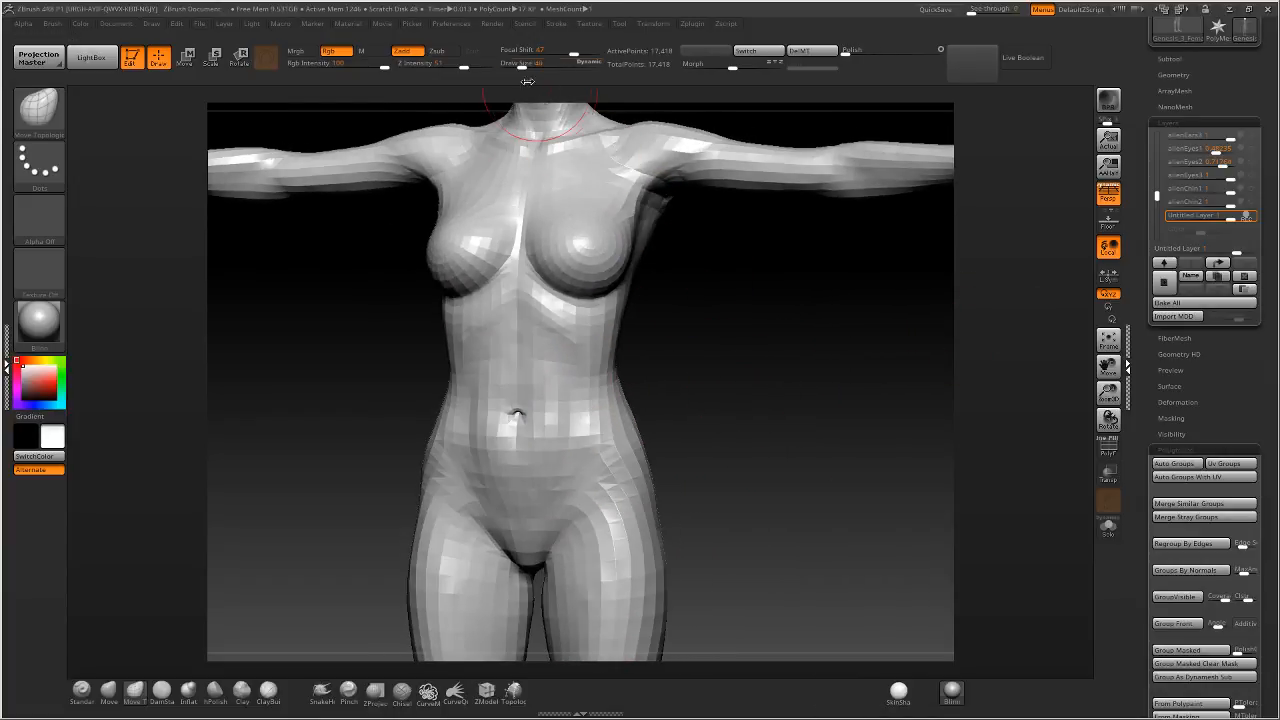
Narrow the waist symmetrically with the Move Topological brush at draw size 93 and focal shift 36.
drag(521, 65, 528, 65)
ctrl+right_drag(642, 345, 640, 270)
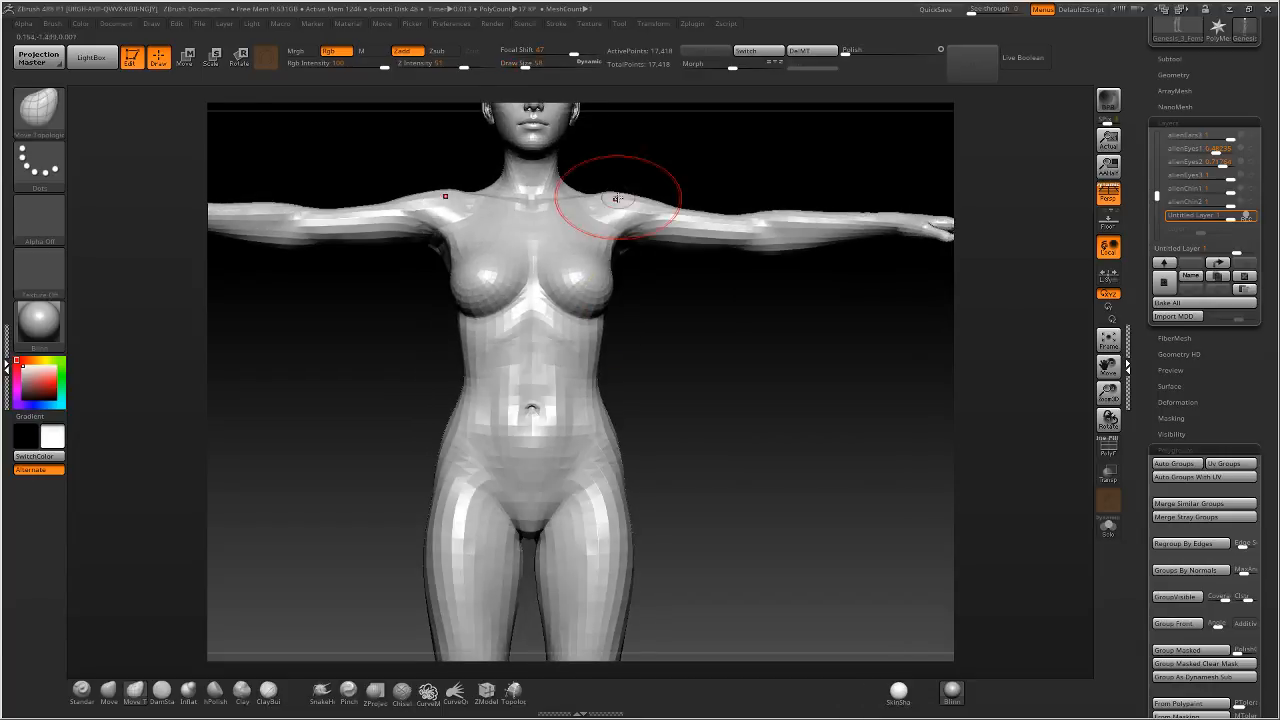
drag(527, 65, 581, 53)
mouse_move(588, 405)
right_down()
mouse_move(577, 428)
mouse_move(593, 292)
right_up()
ctrl+right_drag(593, 292, 603, 337)
drag(607, 351, 600, 349)
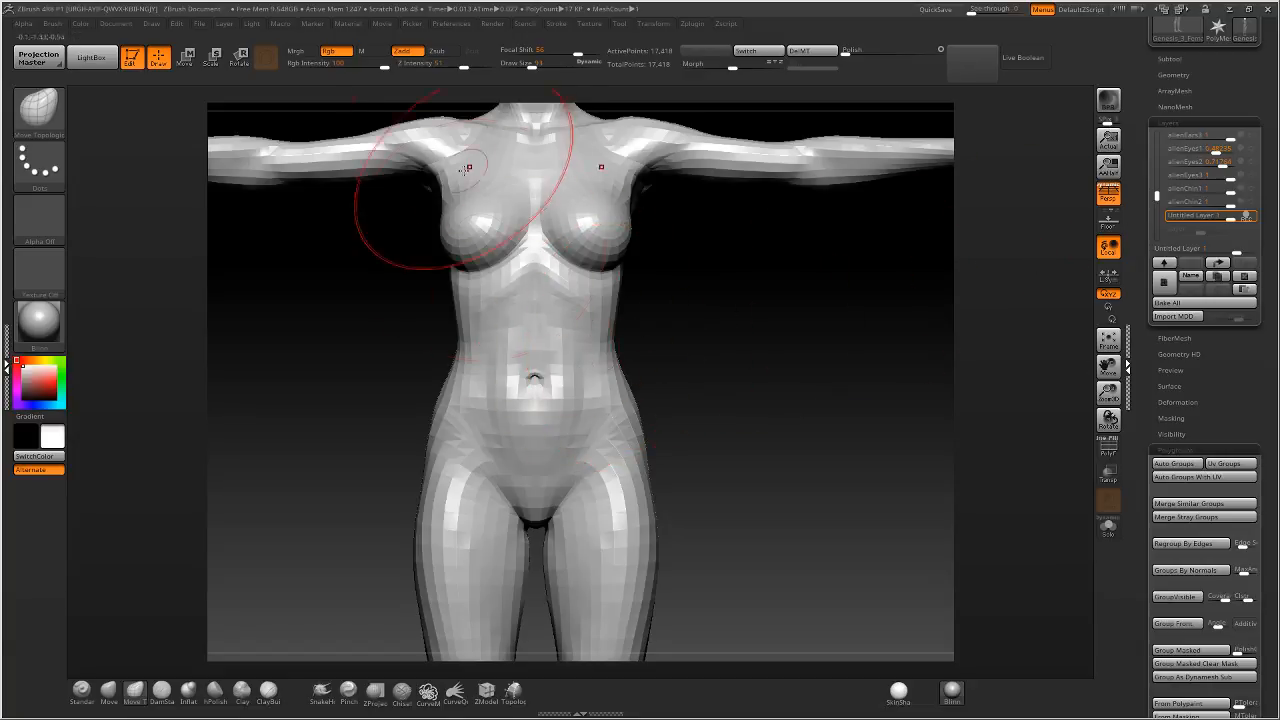
mouse_move(612, 359)
mouse_down()
mouse_move(569, 366)
mouse_move(599, 351)
mouse_up()
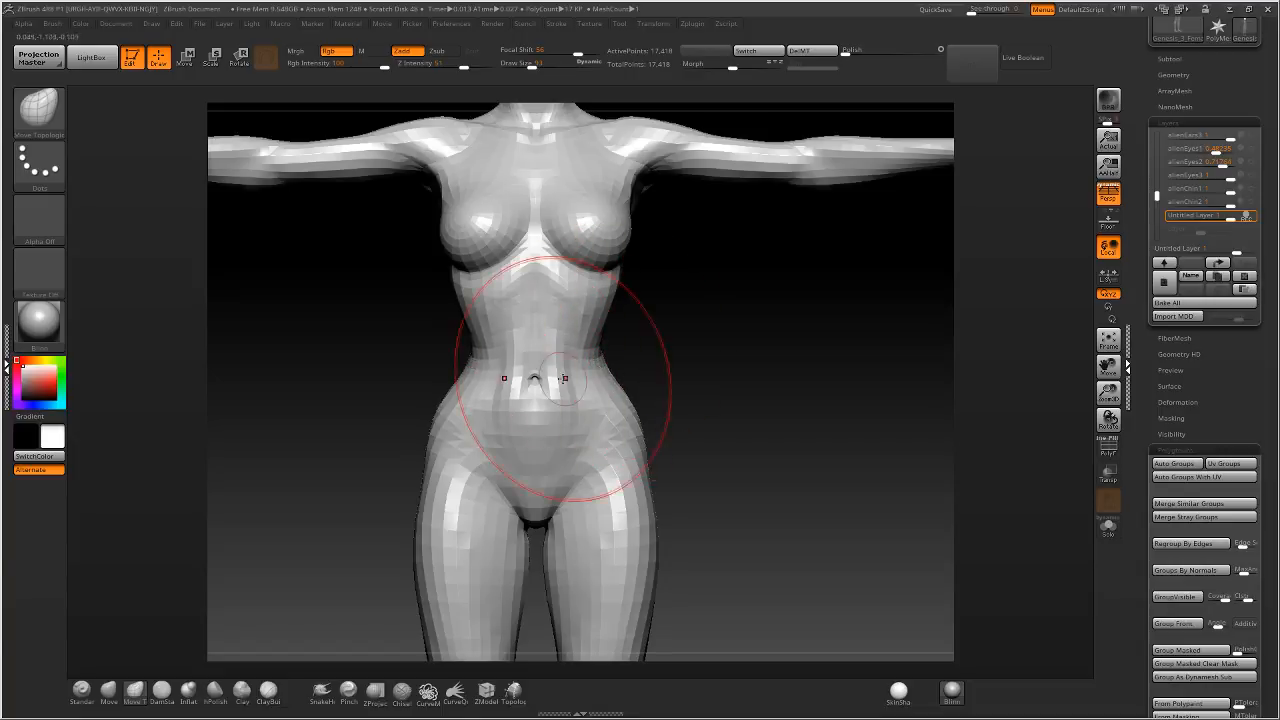
Reshape the outer hips and abdomen, and push the lower back inward with the Move Topological brush.
drag(435, 461, 444, 470)
alt+right_drag(515, 534, 580, 429)
drag(580, 430, 571, 433)
mouse_move(585, 369)
right_down()
mouse_move(640, 285)
mouse_move(634, 357)
mouse_move(675, 340)
right_up()
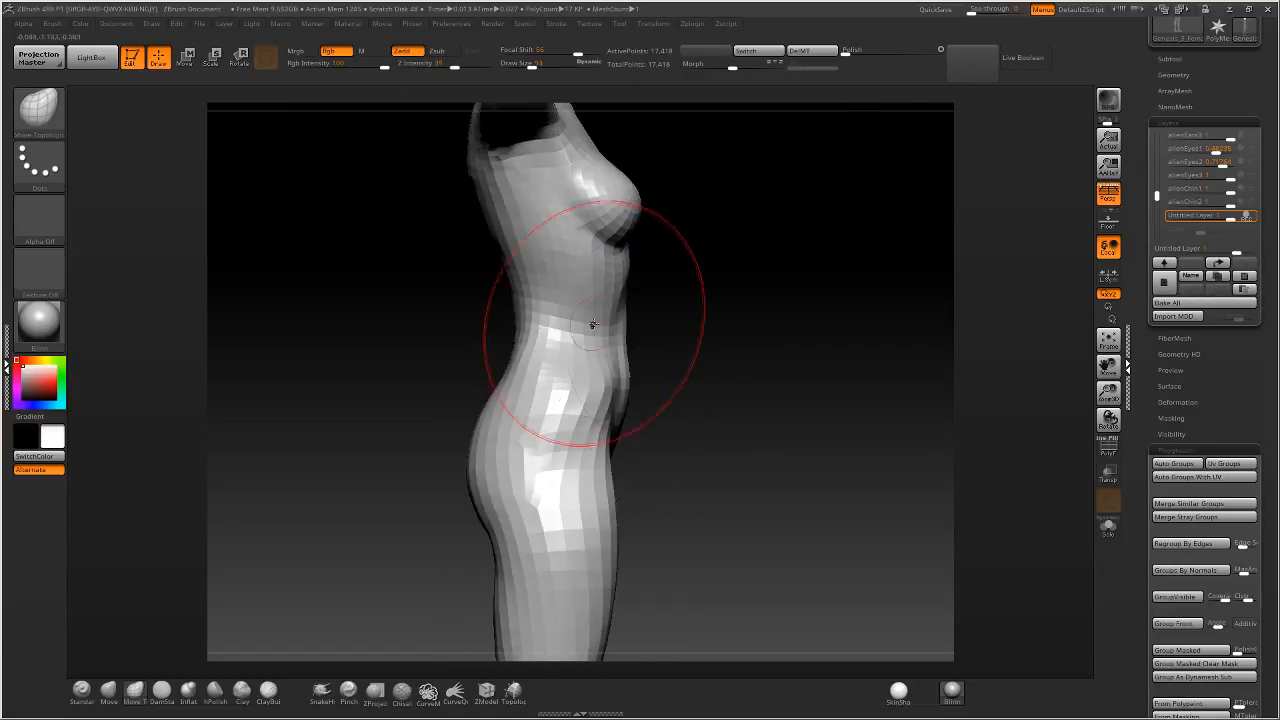
drag(521, 311, 528, 308)
Reduce the draw size to 65 and refine the curve of the lower back in side view.
drag(536, 66, 527, 66)
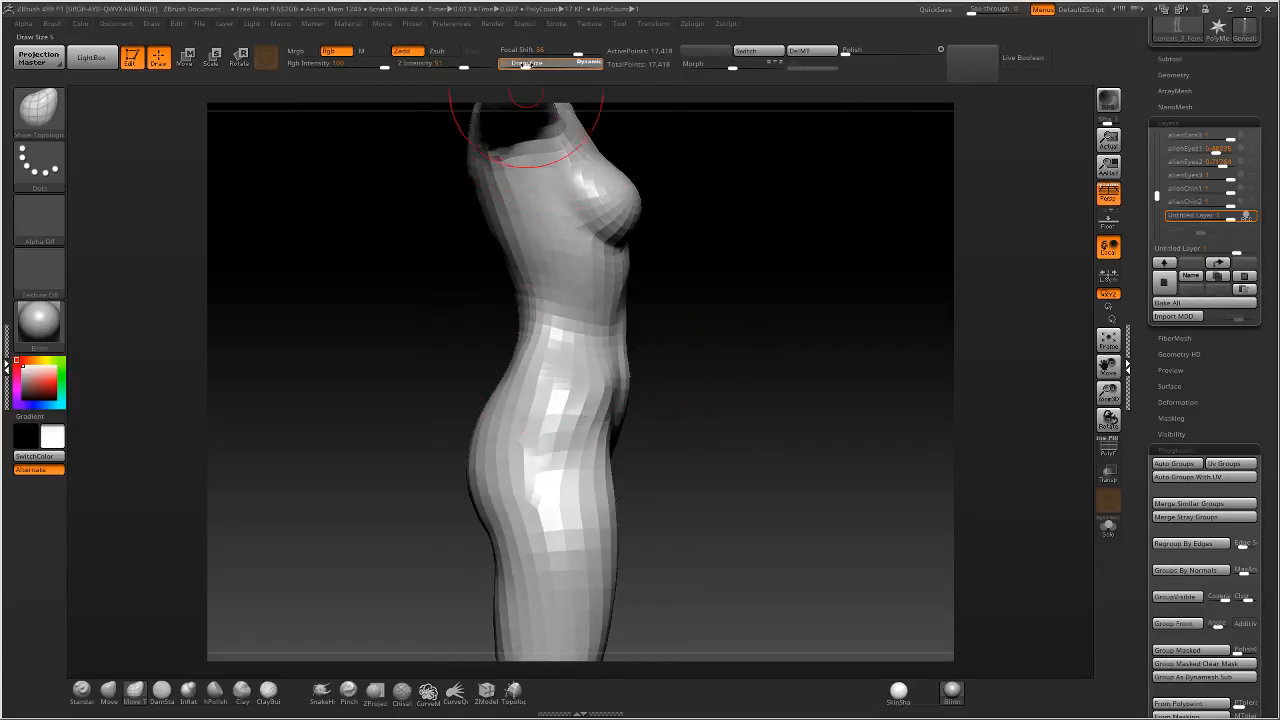
right_drag(518, 276, 552, 291)
drag(503, 303, 509, 300)
drag(502, 291, 508, 281)
right_drag(615, 370, 534, 329)
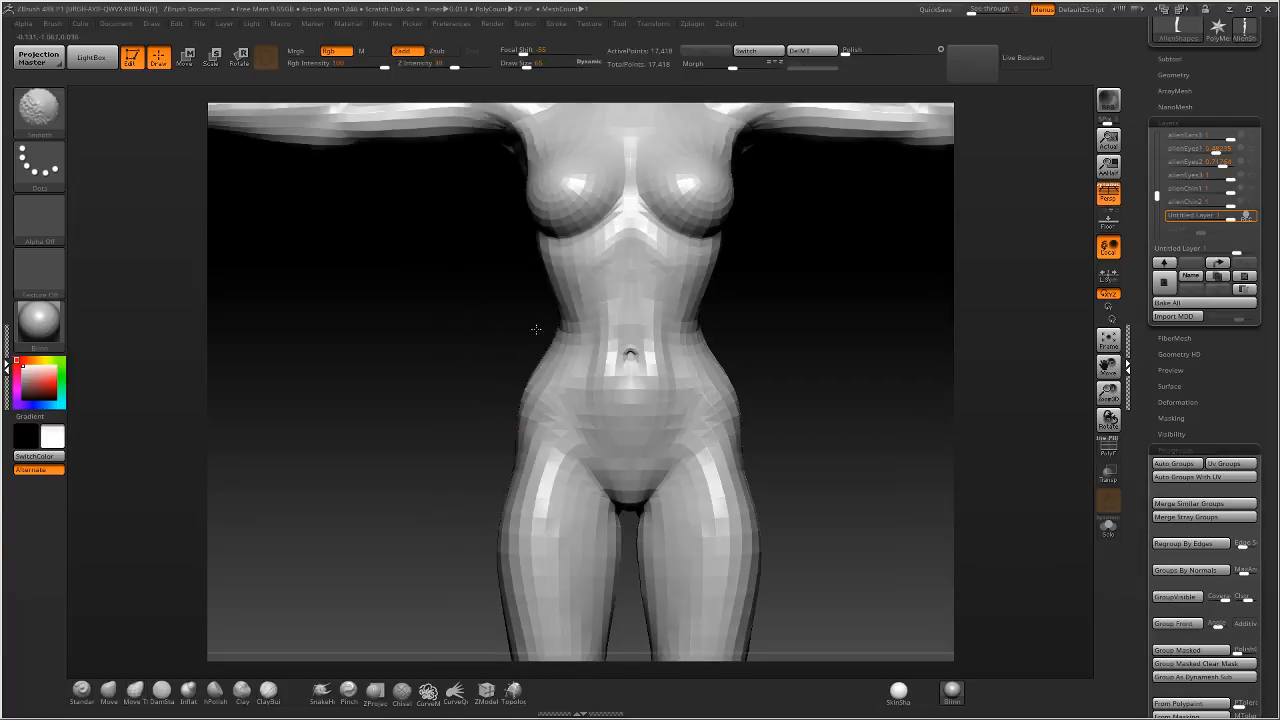
Carve a crease from the armpit down around the breast with the DamStandard brush at draw size 27, smoothing beside it.
alt+right_drag(566, 164, 525, 245)
drag(540, 66, 516, 66)
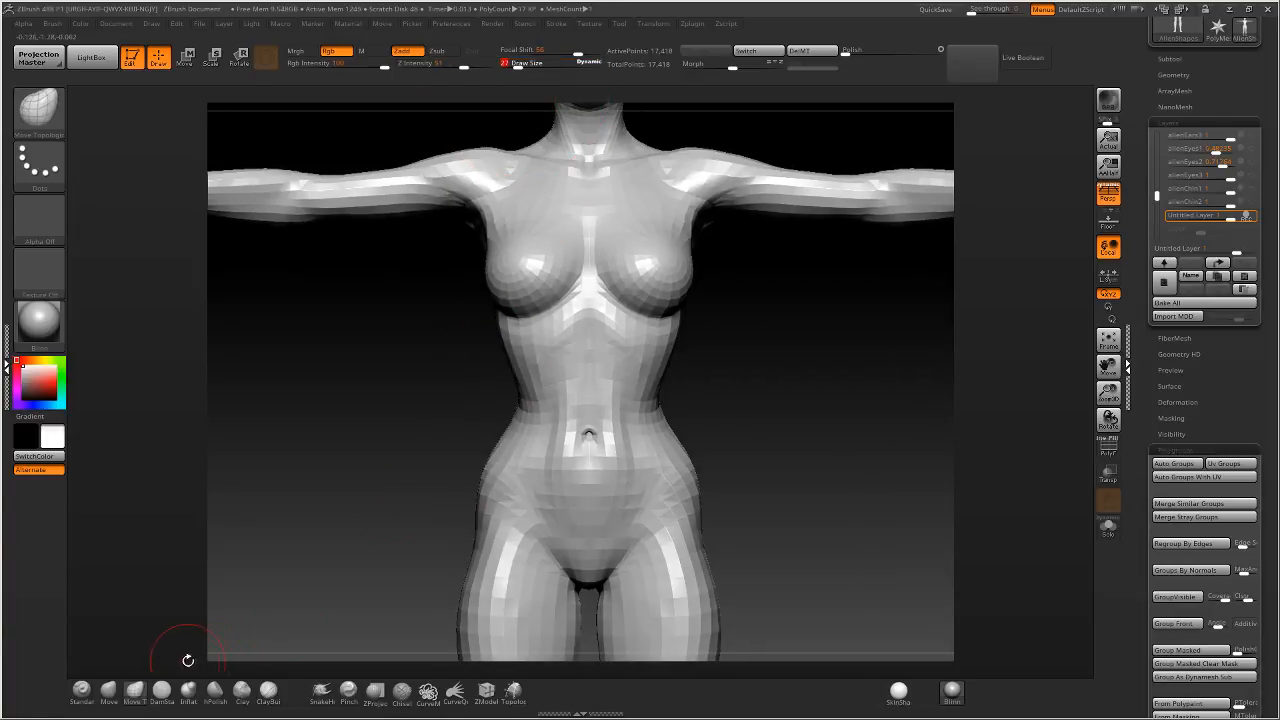
mouse_move(509, 274)
right_down()
mouse_move(543, 214)
mouse_move(514, 229)
right_up()
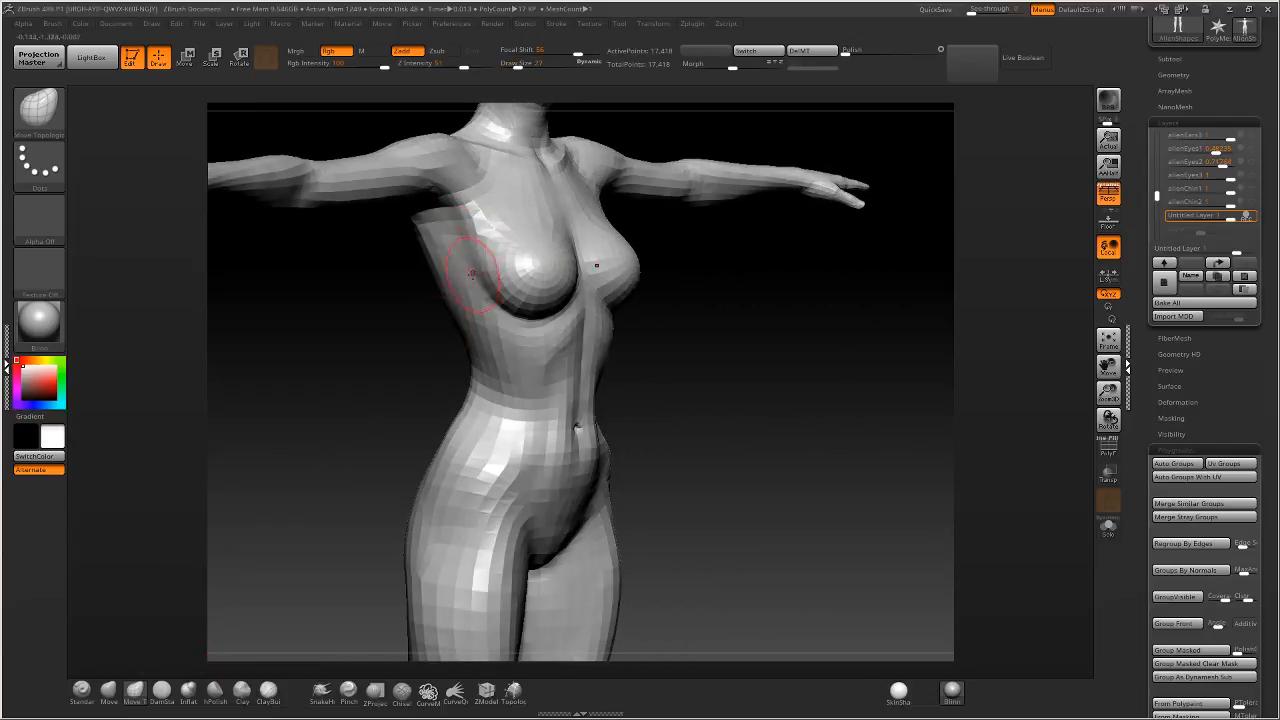
click(268, 690)
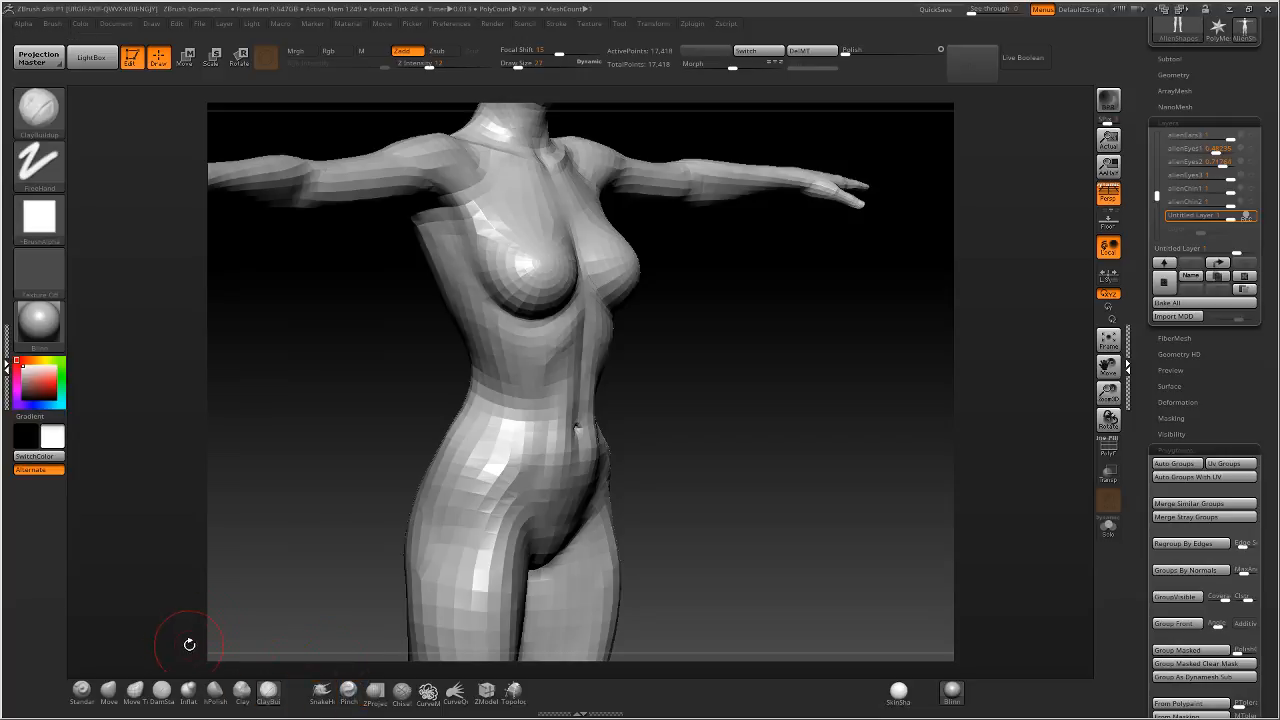
click(164, 696)
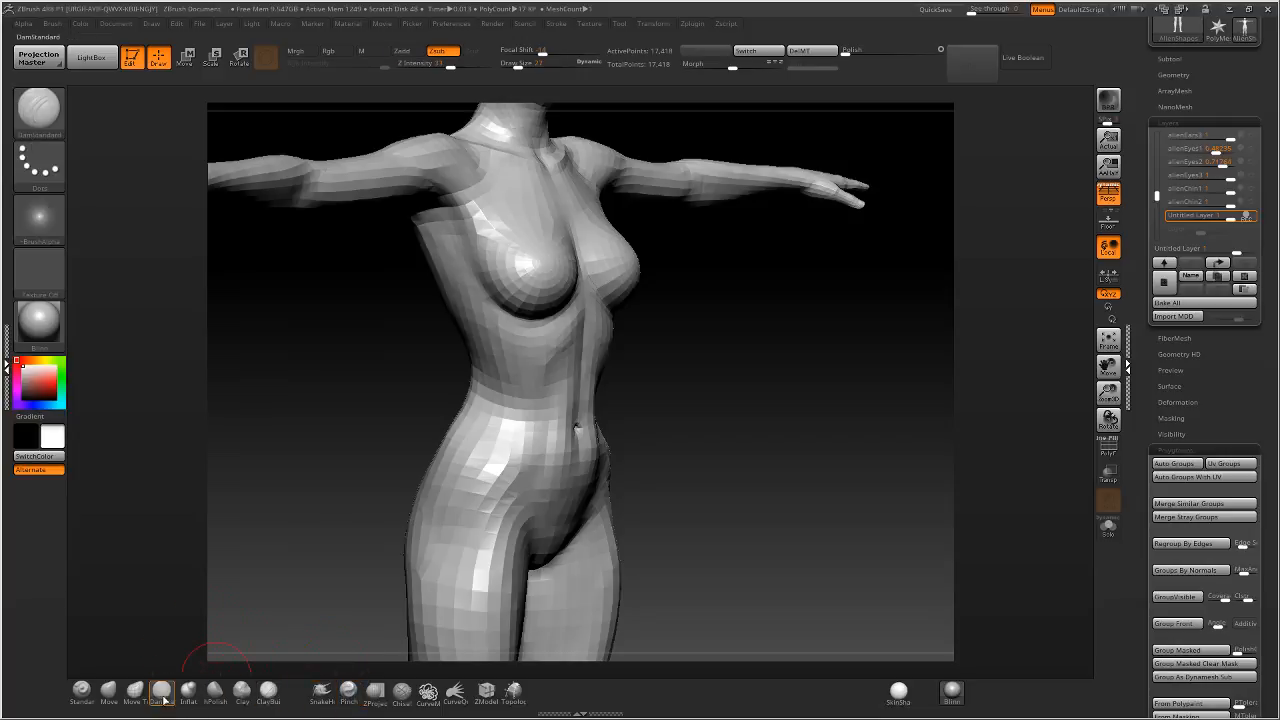
right_drag(293, 522, 462, 275)
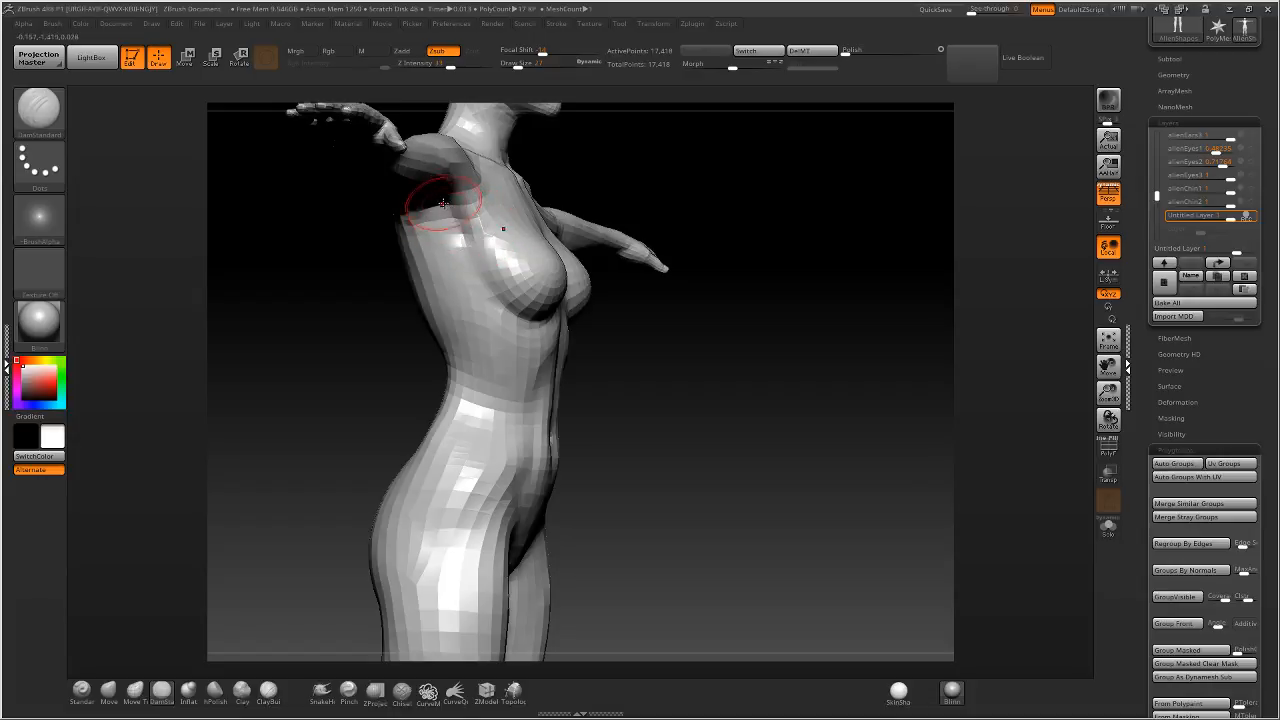
drag(448, 202, 504, 316)
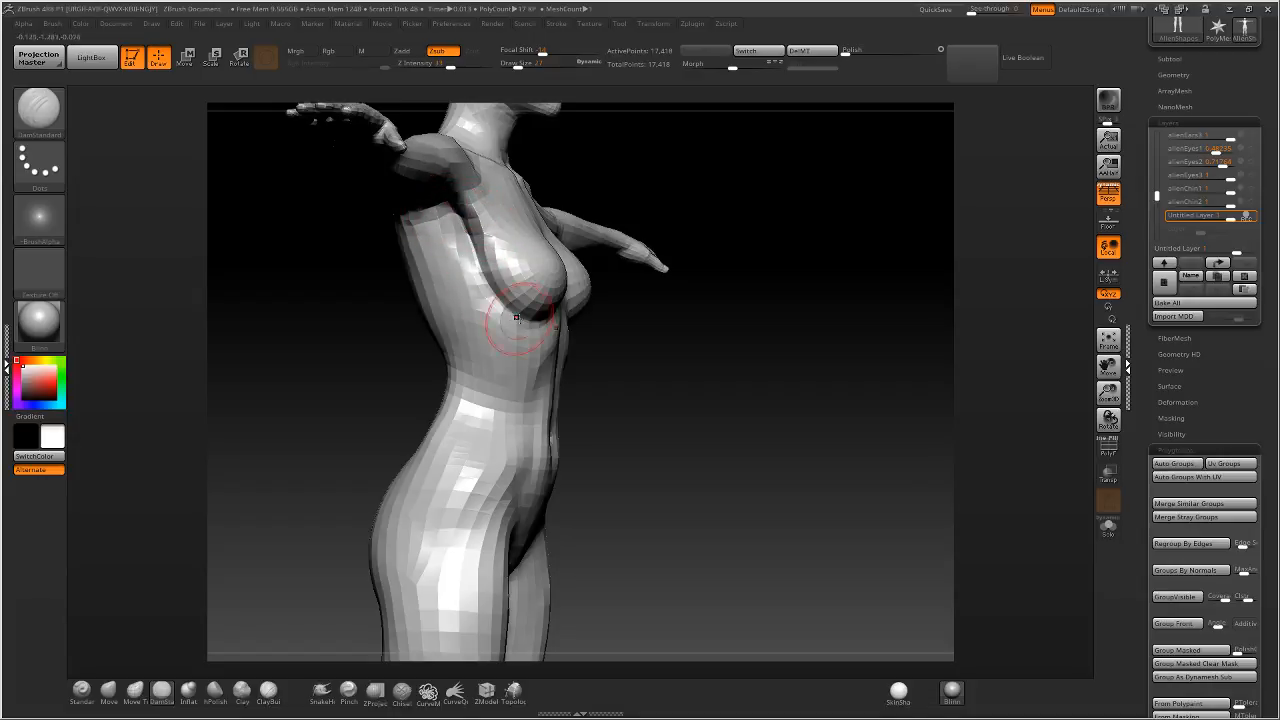
shift+drag(448, 236, 446, 256)
Refine the crease at the armpit and smooth the side of the ribcage and the upper and inner breast.
right_drag(428, 237, 448, 223)
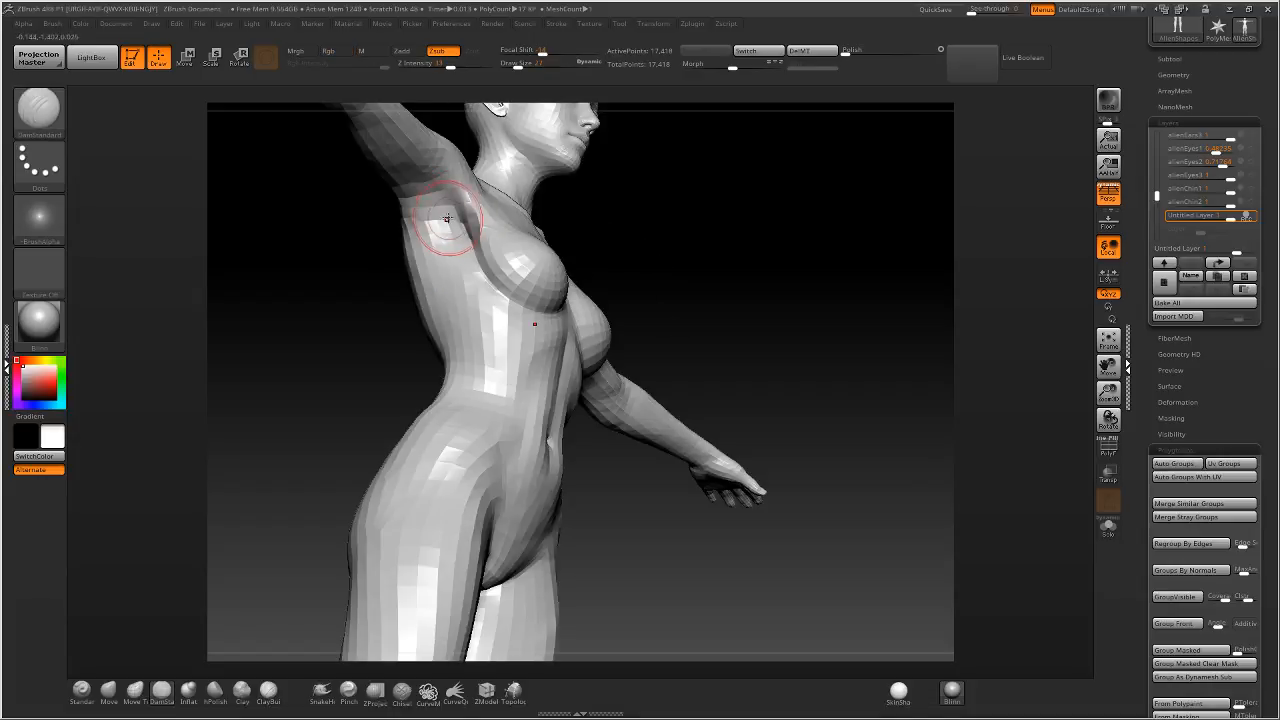
drag(448, 223, 421, 247)
right_drag(421, 247, 446, 221)
mouse_move(446, 220)
shift+mouse_down()
mouse_move(429, 263)
mouse_move(449, 251)
mouse_move(477, 287)
shift+mouse_up()
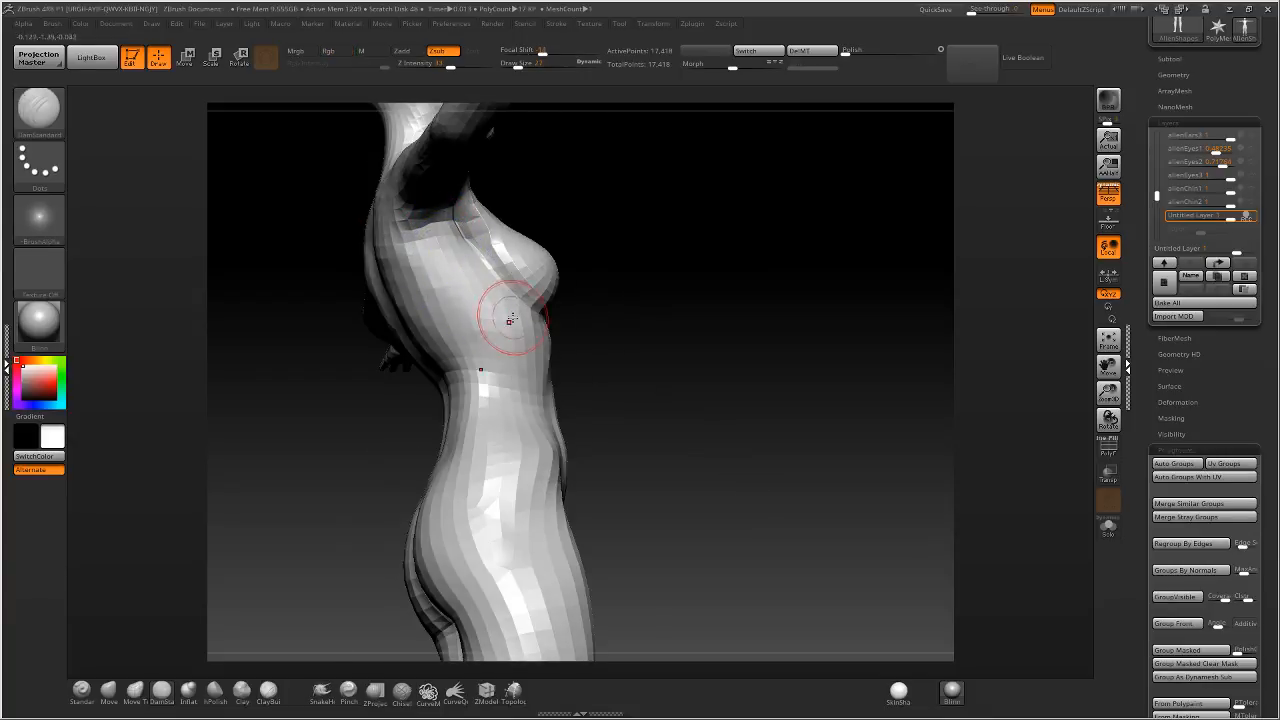
right_drag(503, 320, 514, 223)
mouse_move(495, 210)
shift+mouse_down()
mouse_move(557, 234)
mouse_move(545, 243)
shift+mouse_up()
right_drag(543, 237, 584, 240)
shift+drag(584, 242, 592, 260)
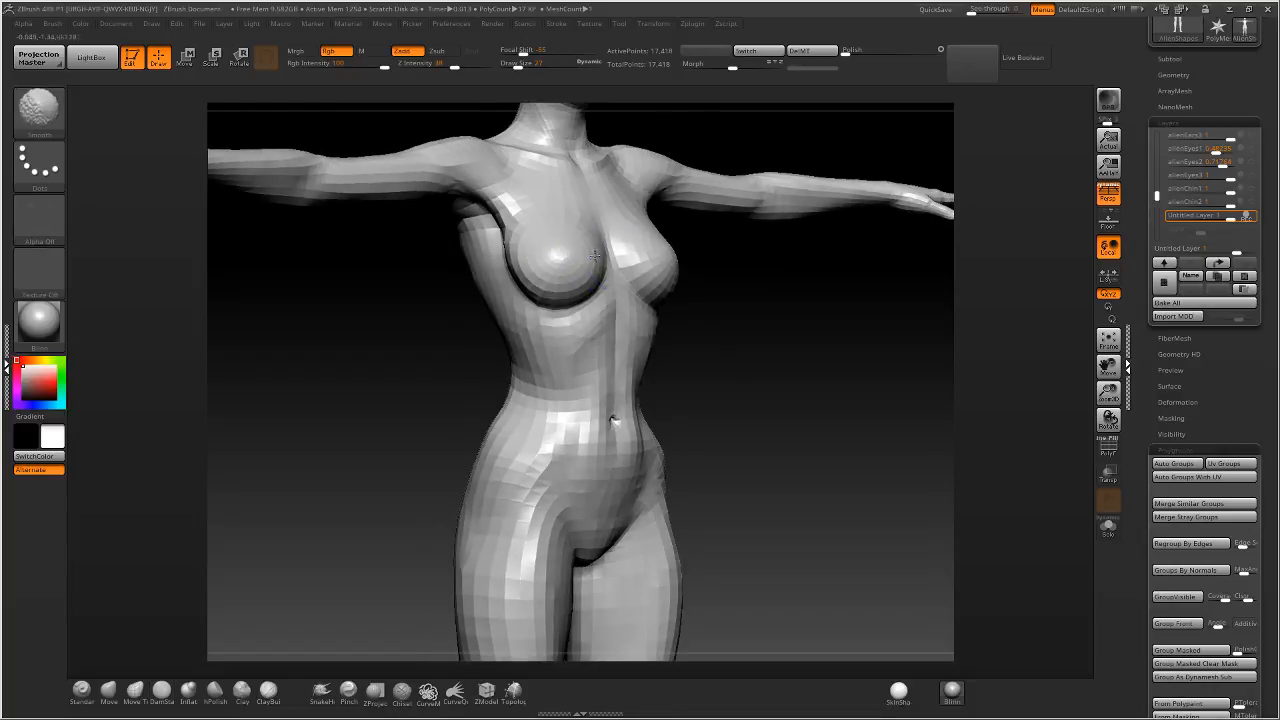
Smooth the inner, lower and outer breast edges, raising the draw size to 40.
right_drag(594, 256, 577, 243)
mouse_move(601, 282)
mouse_down()
mouse_move(608, 262)
mouse_move(586, 251)
mouse_move(594, 206)
mouse_move(605, 236)
mouse_up()
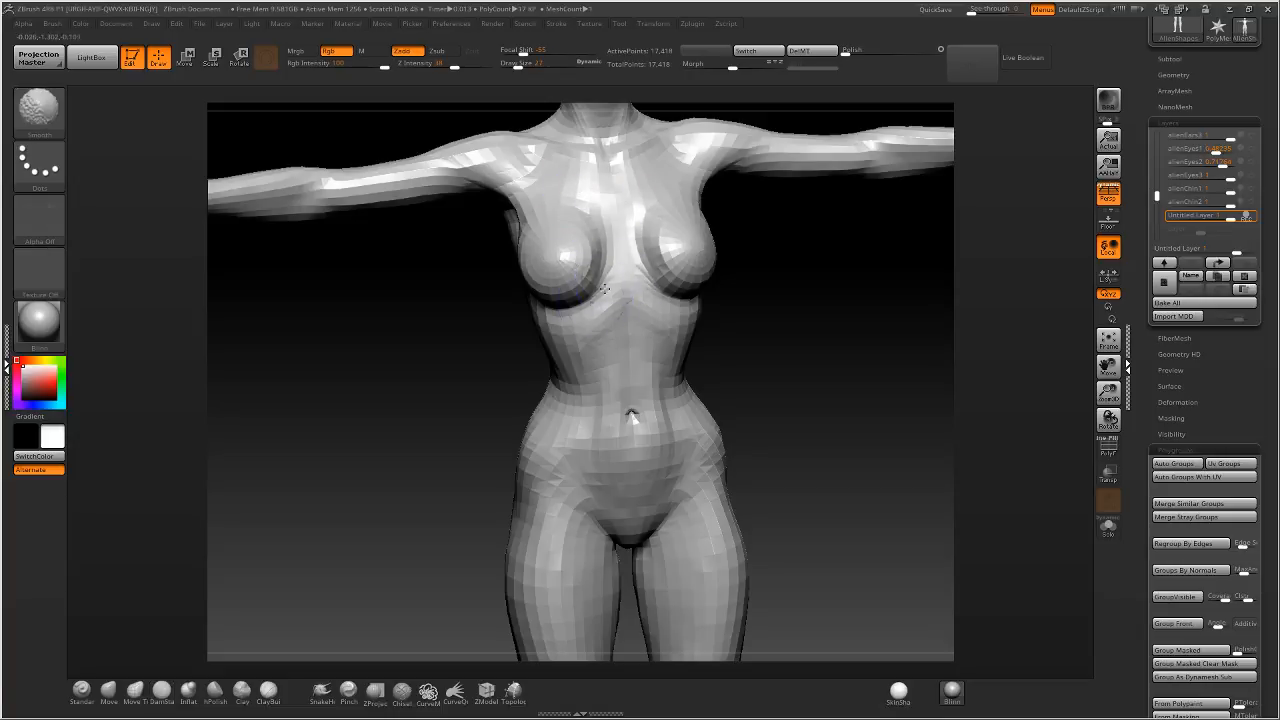
mouse_move(604, 289)
shift+mouse_down()
mouse_move(600, 214)
mouse_move(577, 262)
shift+mouse_up()
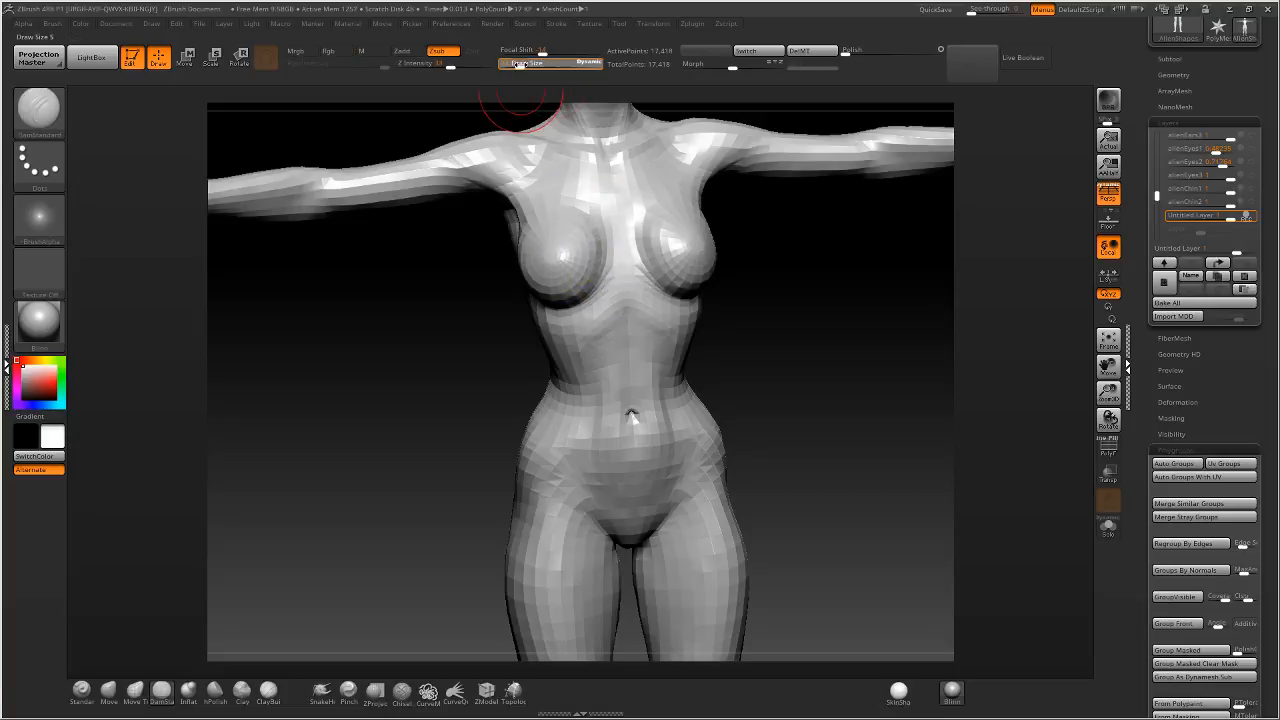
drag(517, 63, 522, 63)
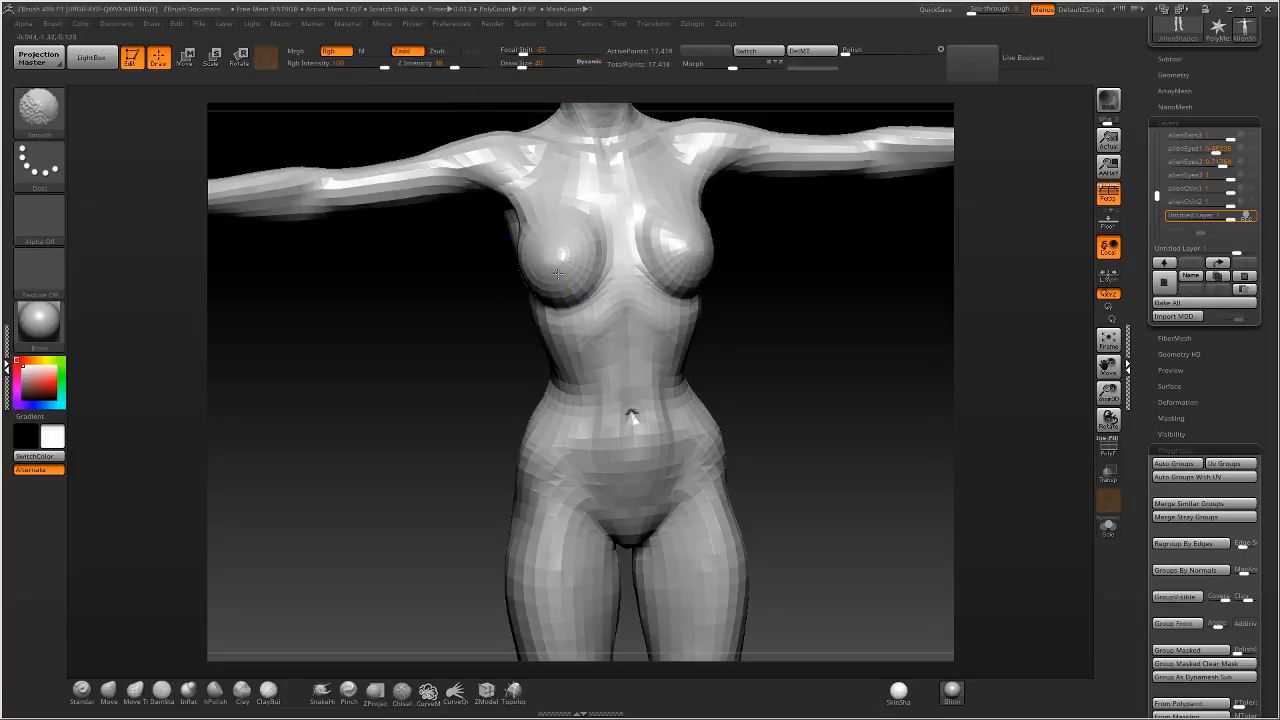
drag(514, 229, 550, 252)
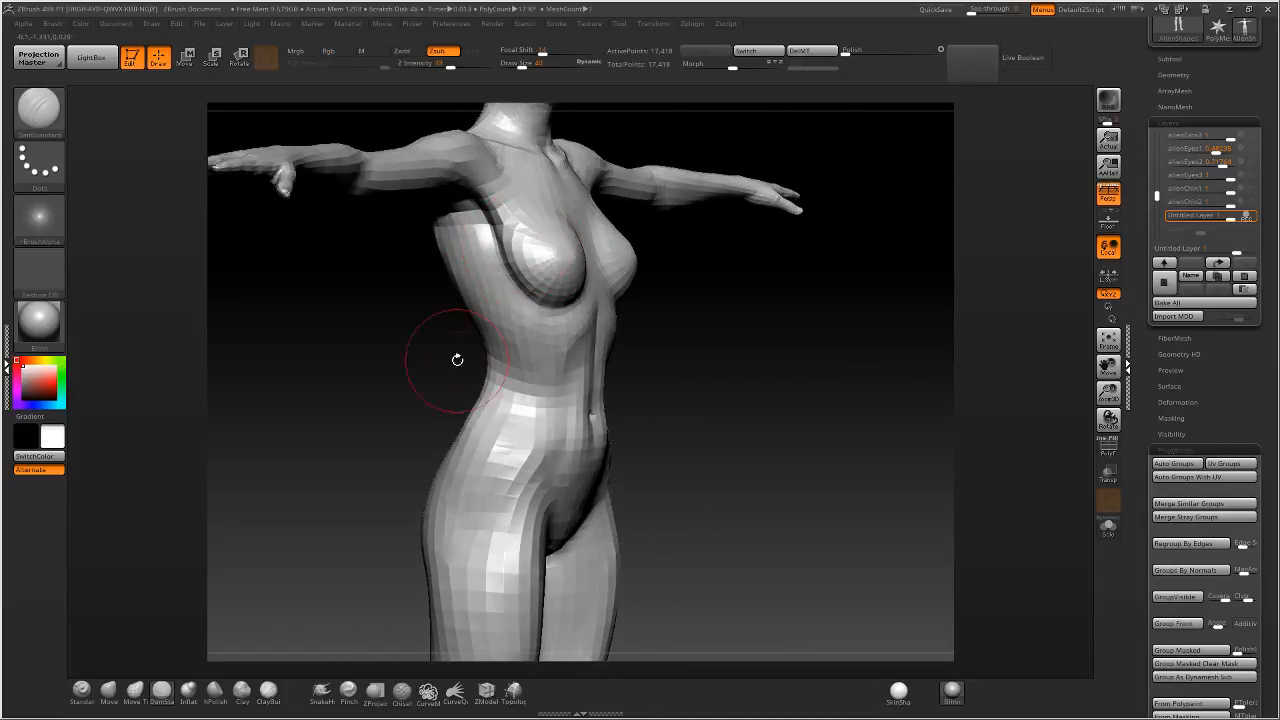
Refine the breast and ribcage side with the Move Topological brush and smooth the lower abdomen at draw size 30.
click(134, 689)
mouse_move(330, 480)
mouse_down()
mouse_move(410, 330)
mouse_move(484, 240)
mouse_up()
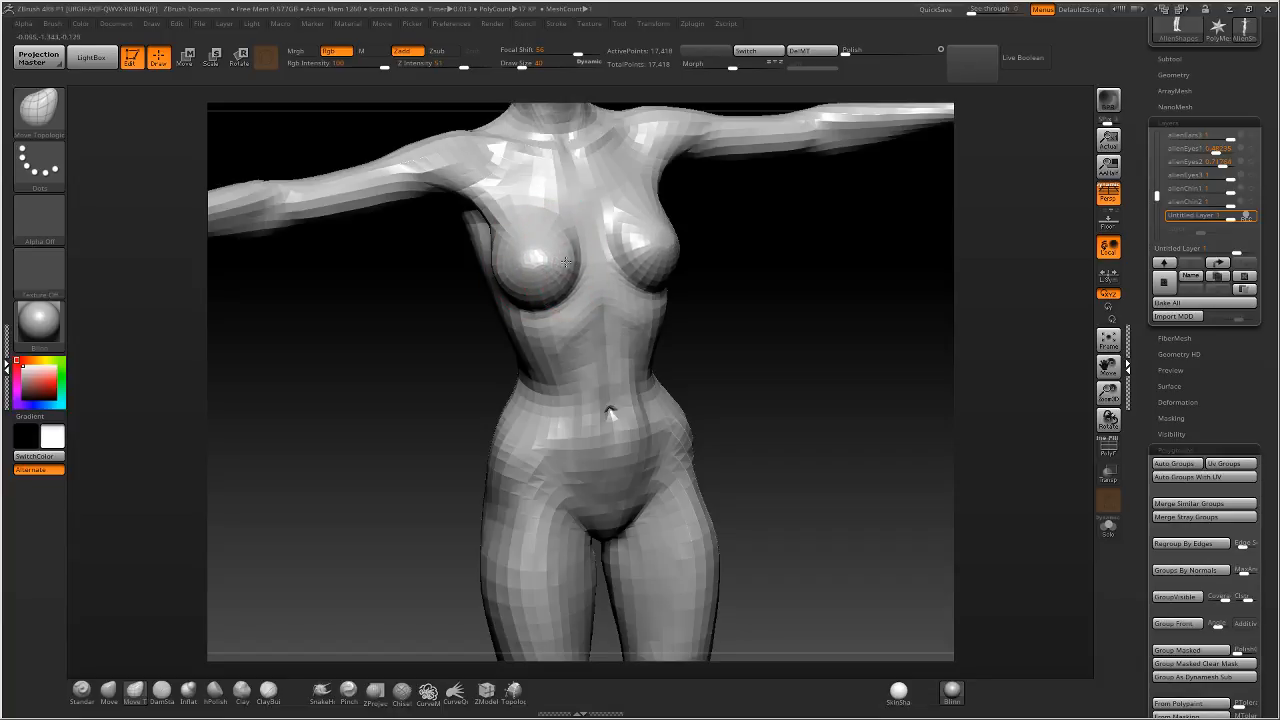
mouse_move(543, 243)
shift+right_down()
mouse_move(579, 234)
mouse_move(545, 230)
mouse_move(575, 130)
shift+right_up()
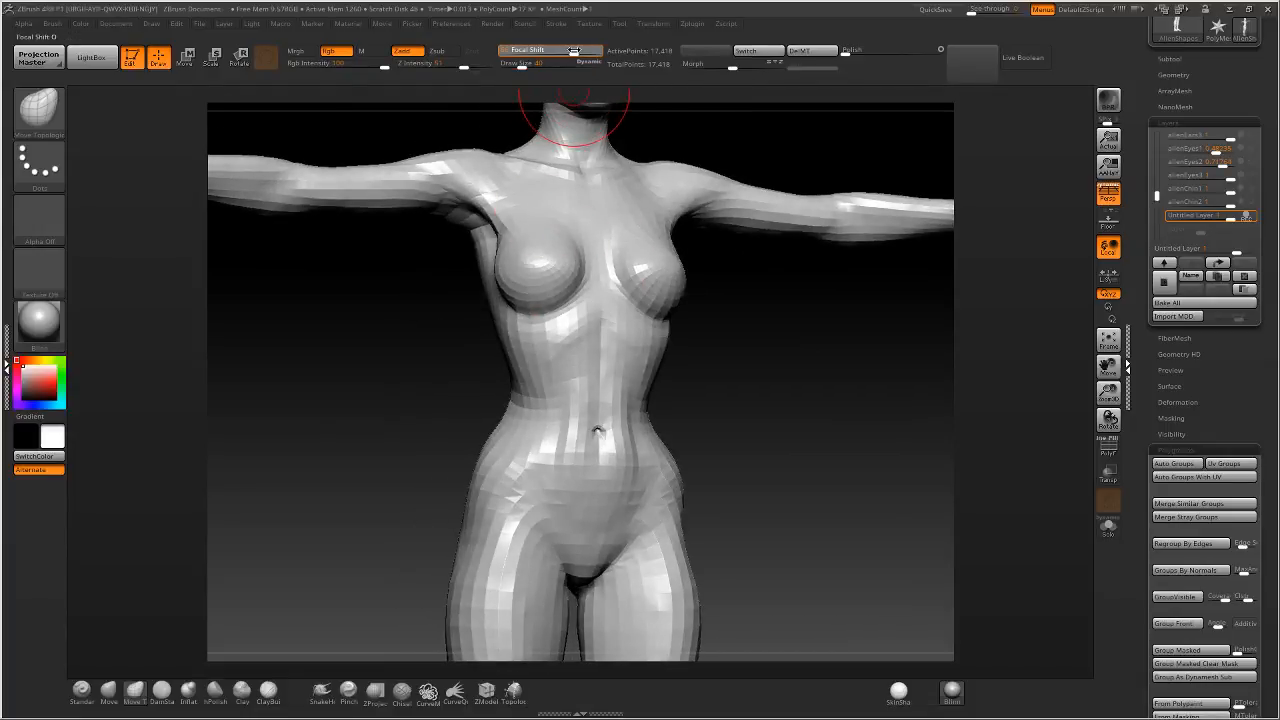
mouse_move(600, 286)
right_down()
mouse_move(548, 362)
mouse_move(531, 366)
right_up()
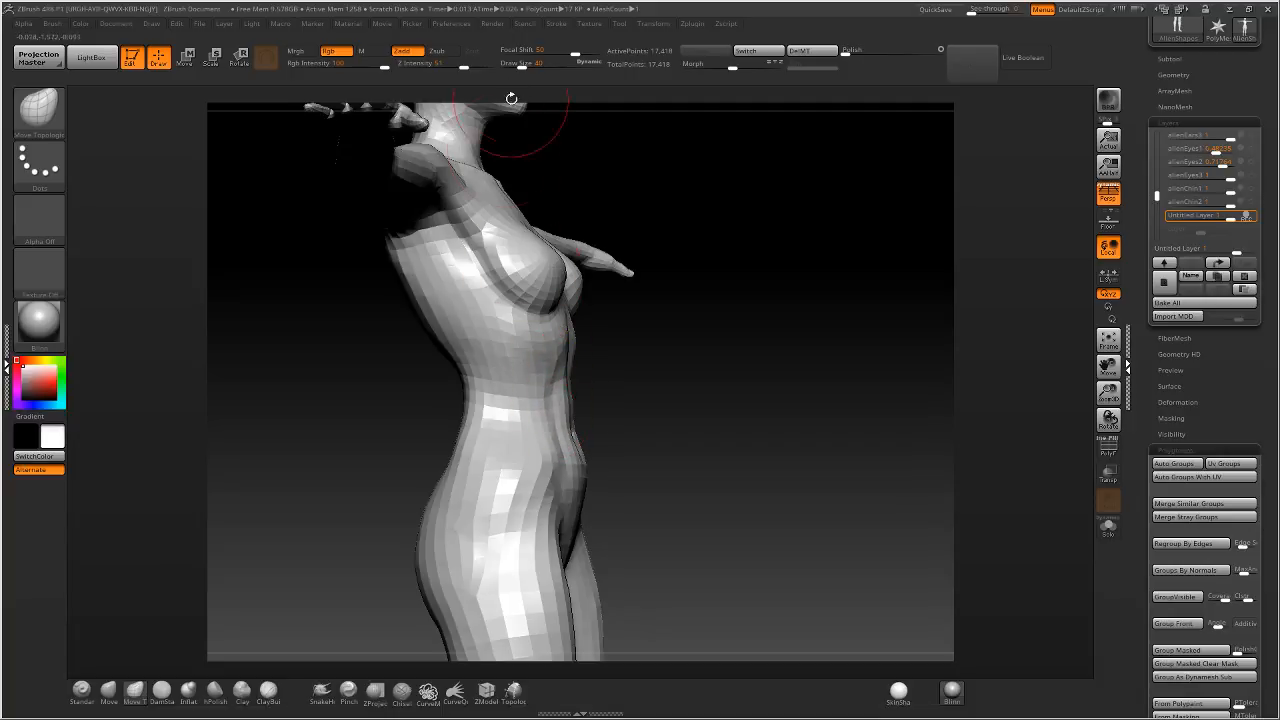
shift+right_drag(529, 100, 505, 353)
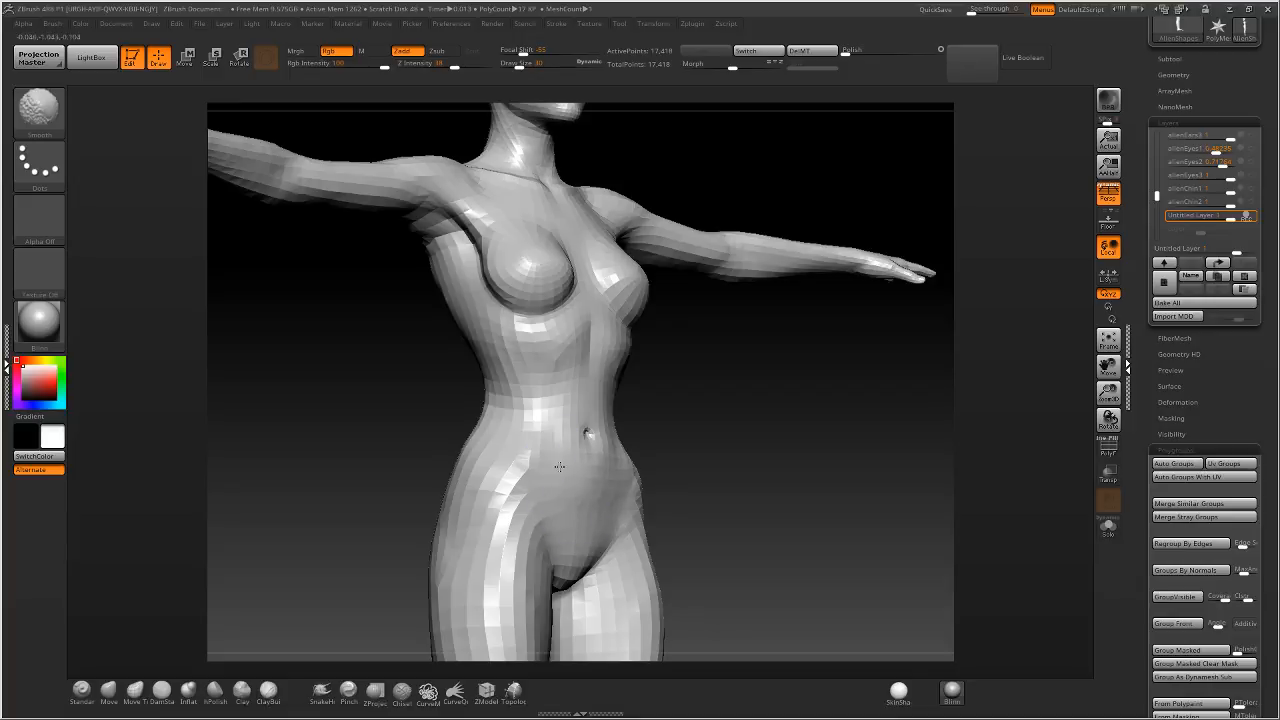
right_drag(540, 399, 593, 351)
right_drag(567, 405, 578, 380)
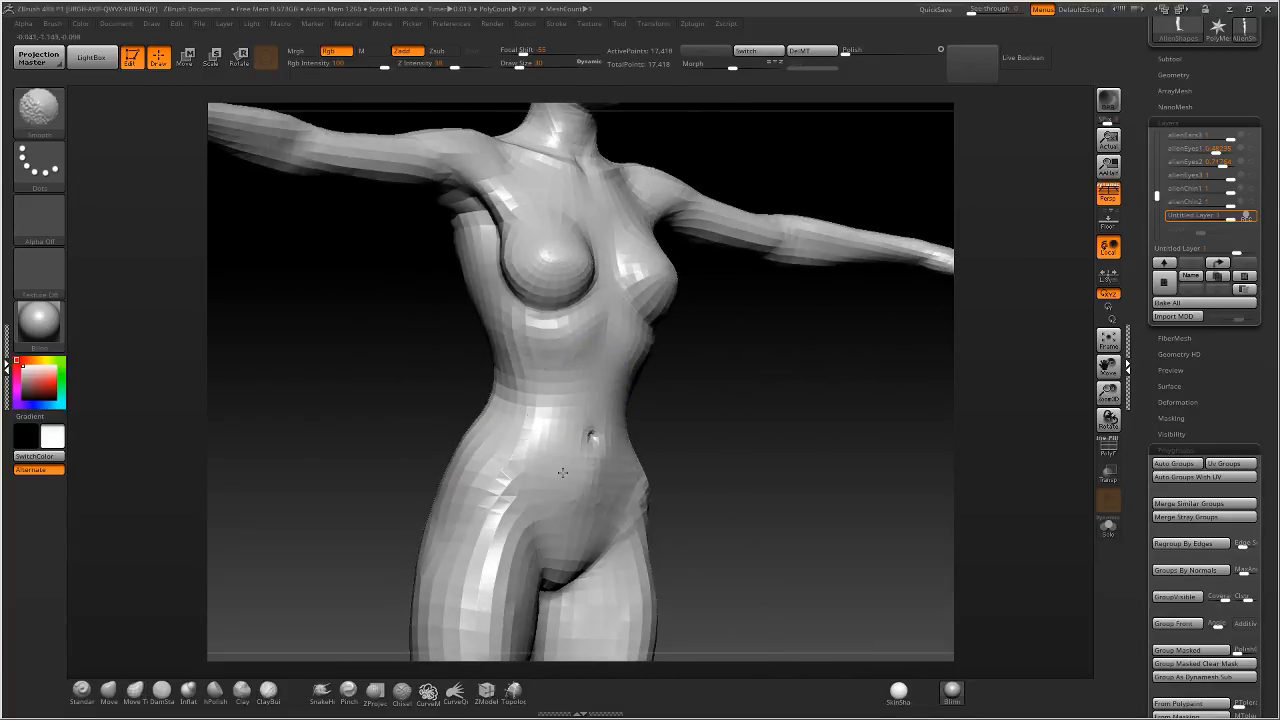
shift+drag(585, 499, 562, 503)
right_drag(532, 442, 545, 457)
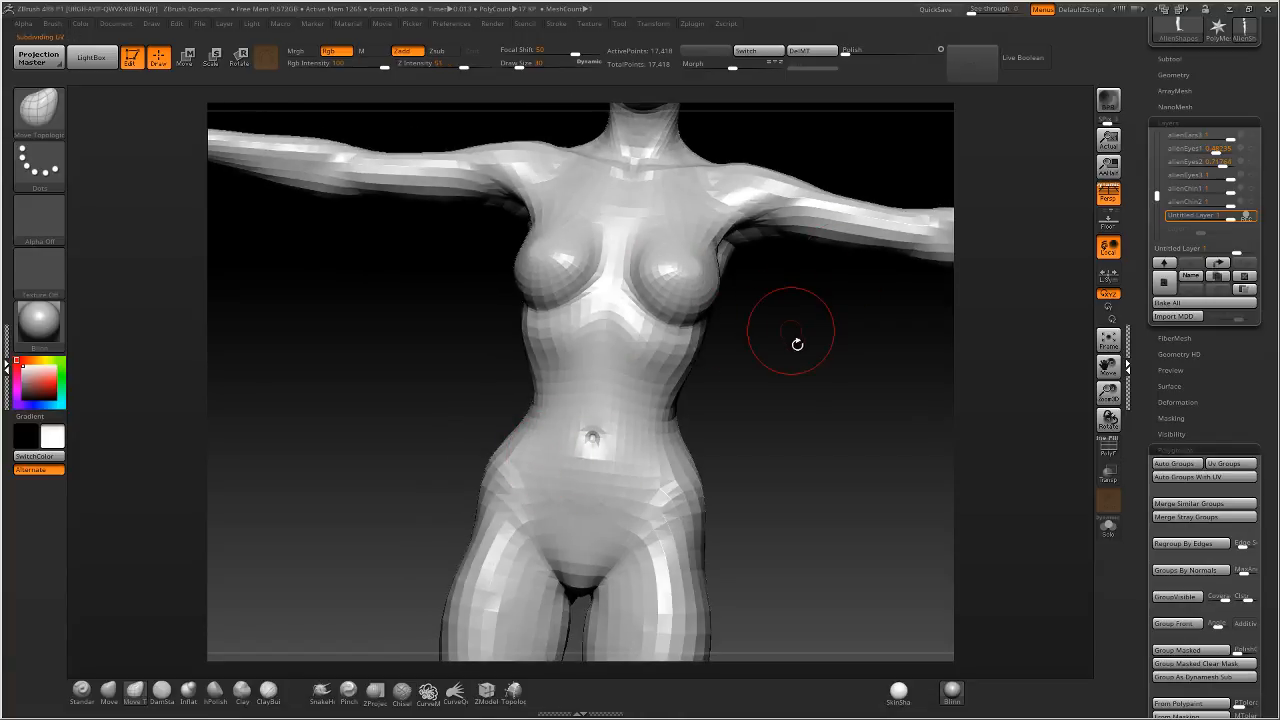
Raise the subdivision level and build up the lower rib edge on the abdomen with the ClayBuildup brush.
key(ctrl+d)
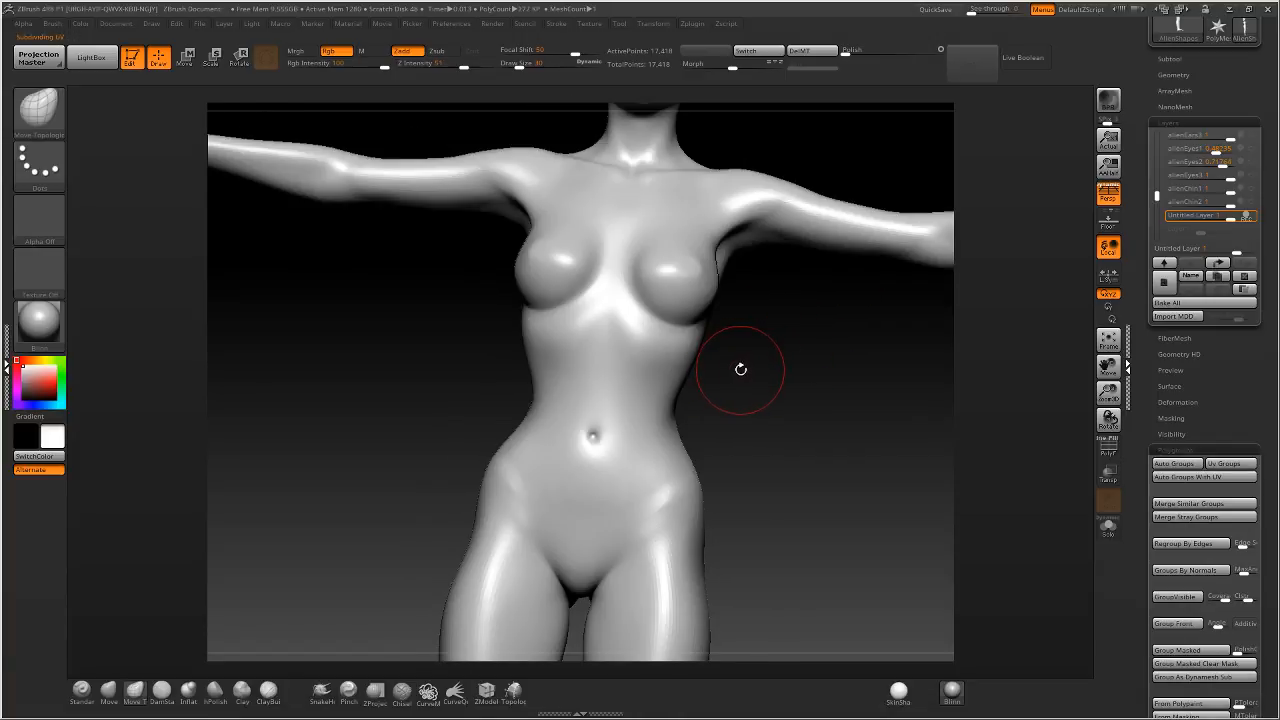
mouse_move(786, 356)
right_down()
mouse_move(666, 371)
mouse_move(828, 343)
right_up()
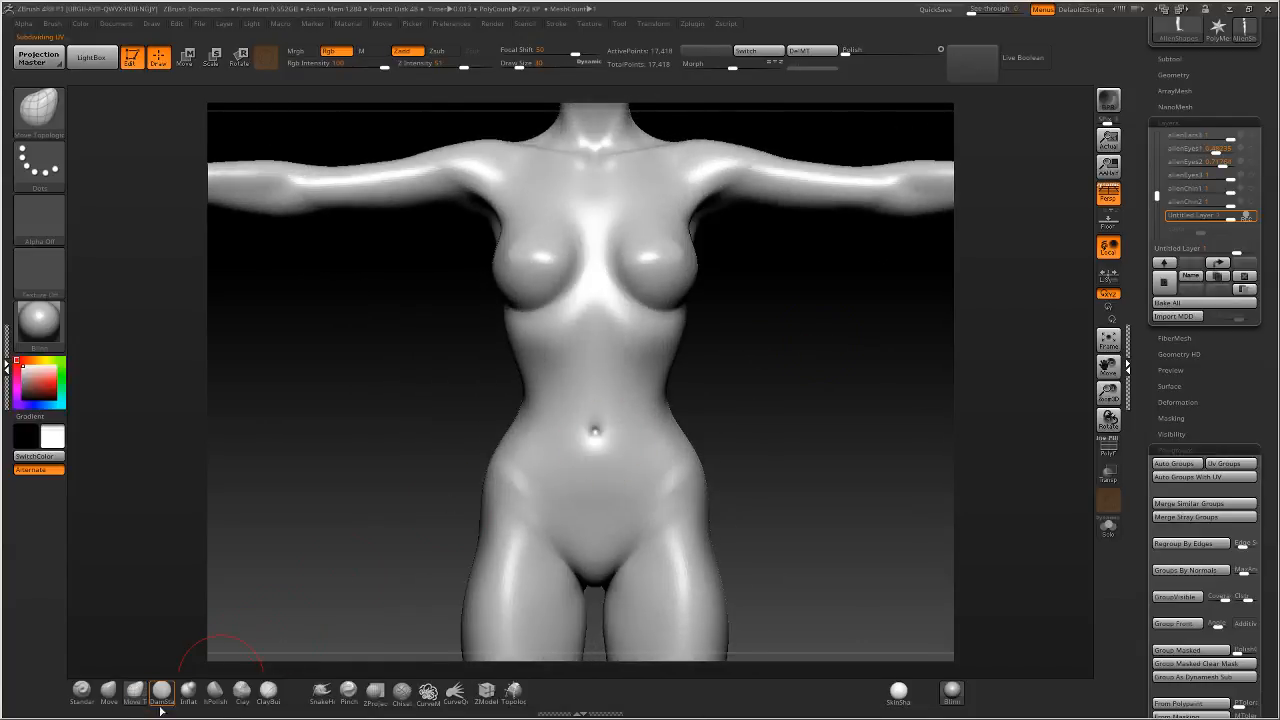
click(268, 690)
right_drag(543, 386, 568, 346)
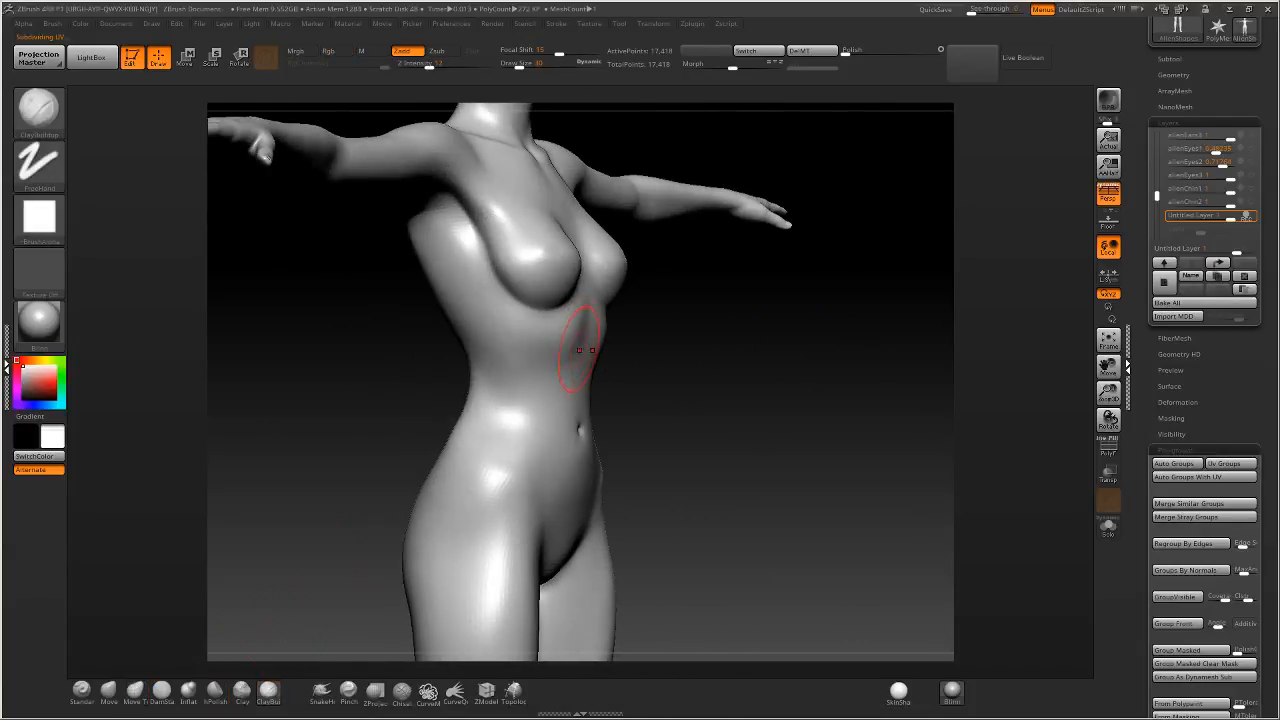
drag(578, 341, 527, 374)
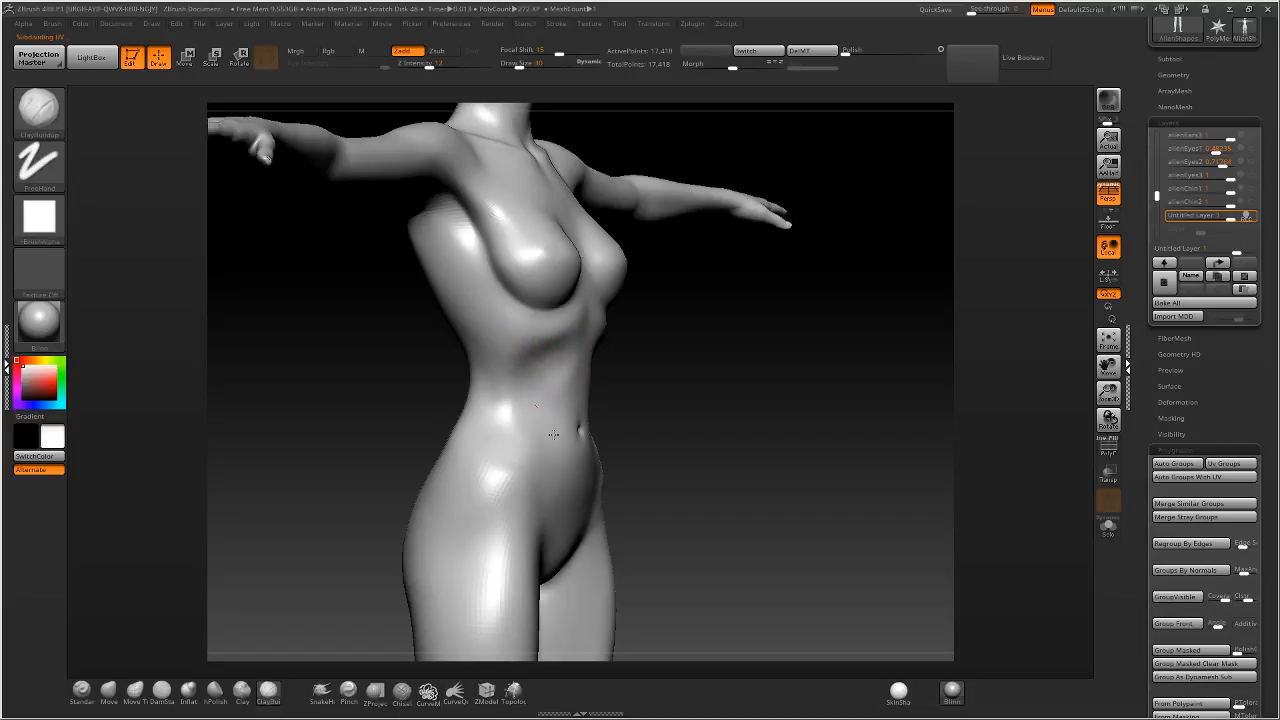
key(shift)
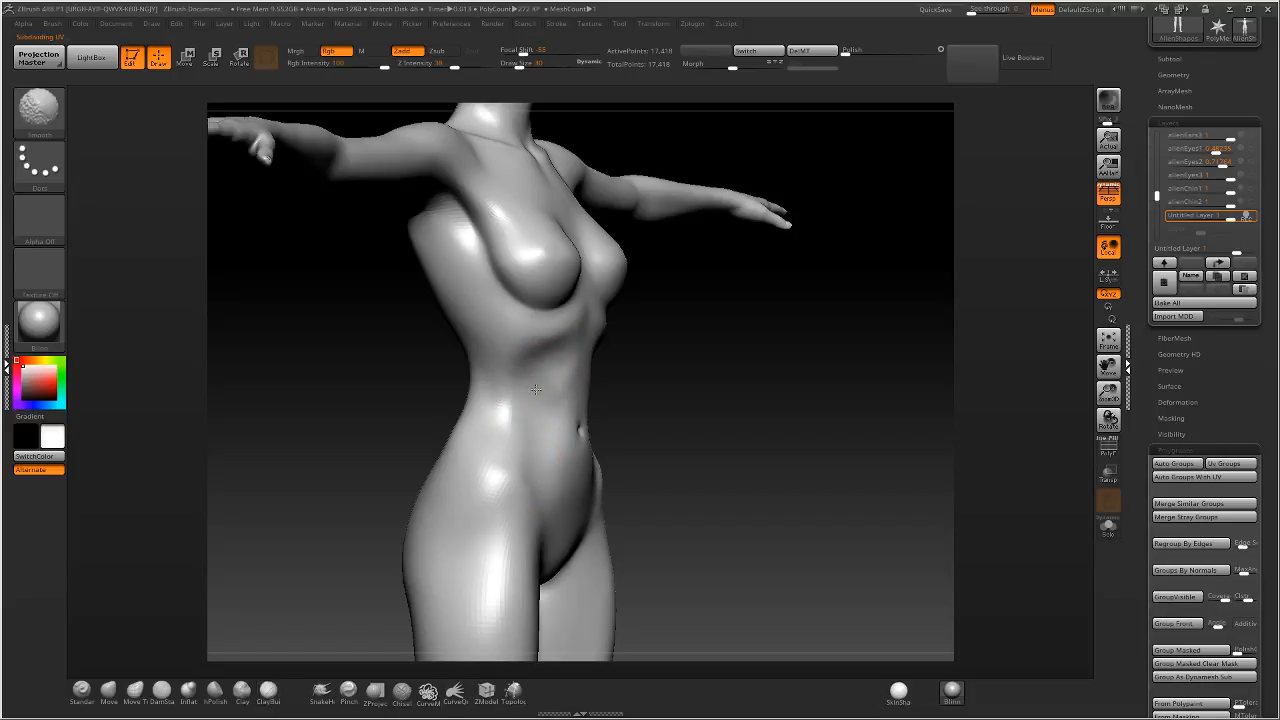
Shape the side of the waist and abdomen below the ribs with ClayBuildup strokes from front and side.
right_drag(530, 376, 548, 357)
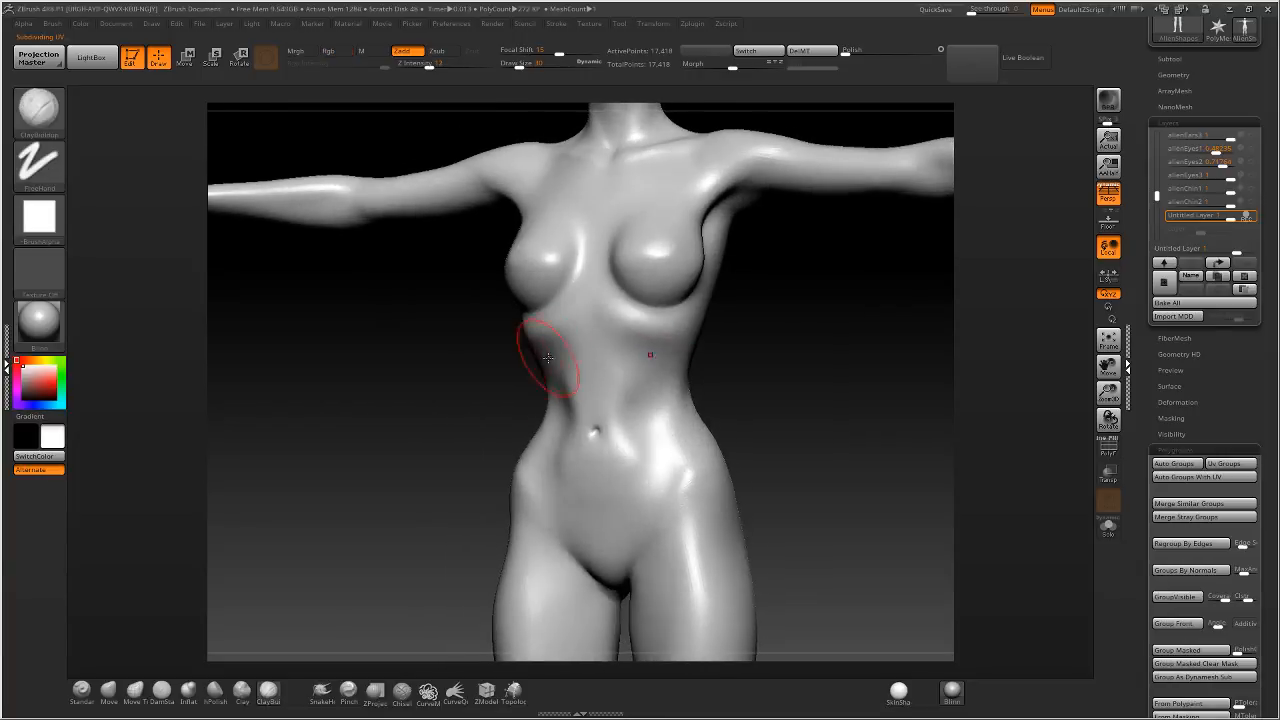
drag(722, 312, 534, 410)
mouse_move(587, 371)
mouse_down()
mouse_move(577, 403)
mouse_move(573, 364)
mouse_move(556, 383)
mouse_up()
drag(472, 368, 547, 341)
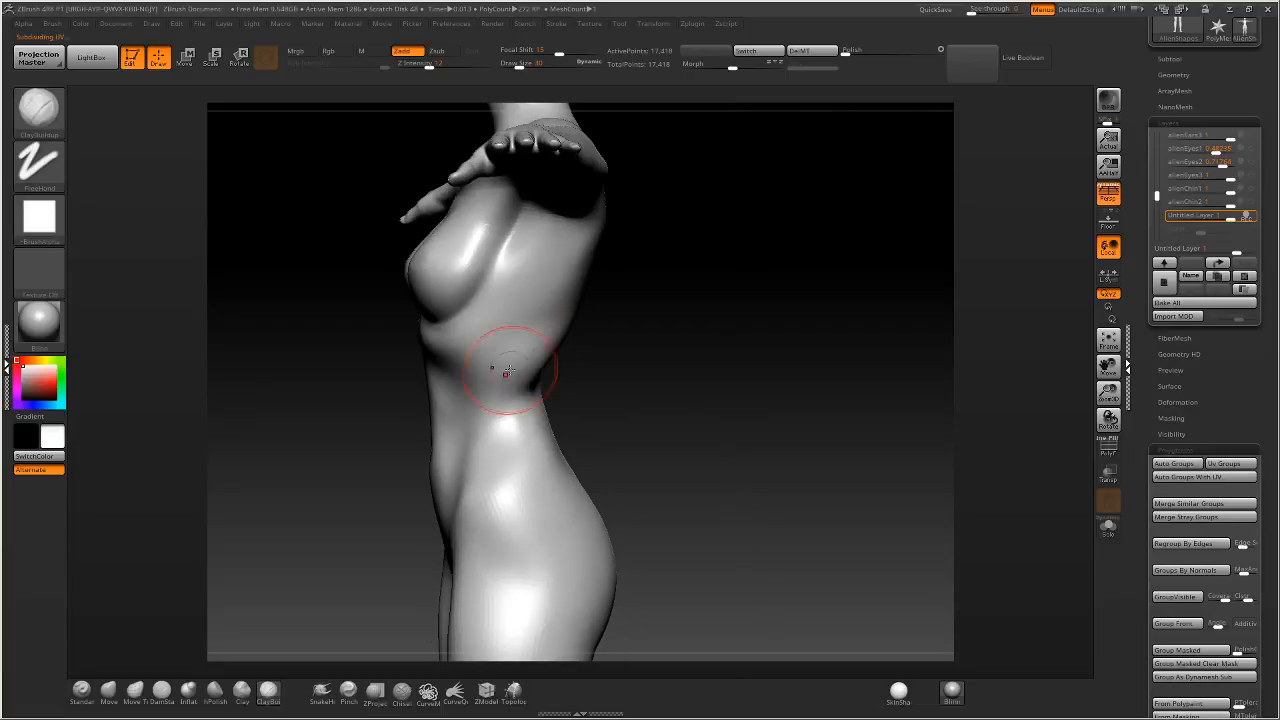
Rename the active sculpt layer as AlienTorso1.
shift+right_drag(565, 291, 640, 372)
ctrl+right_drag(640, 372, 741, 390)
click(1196, 276)
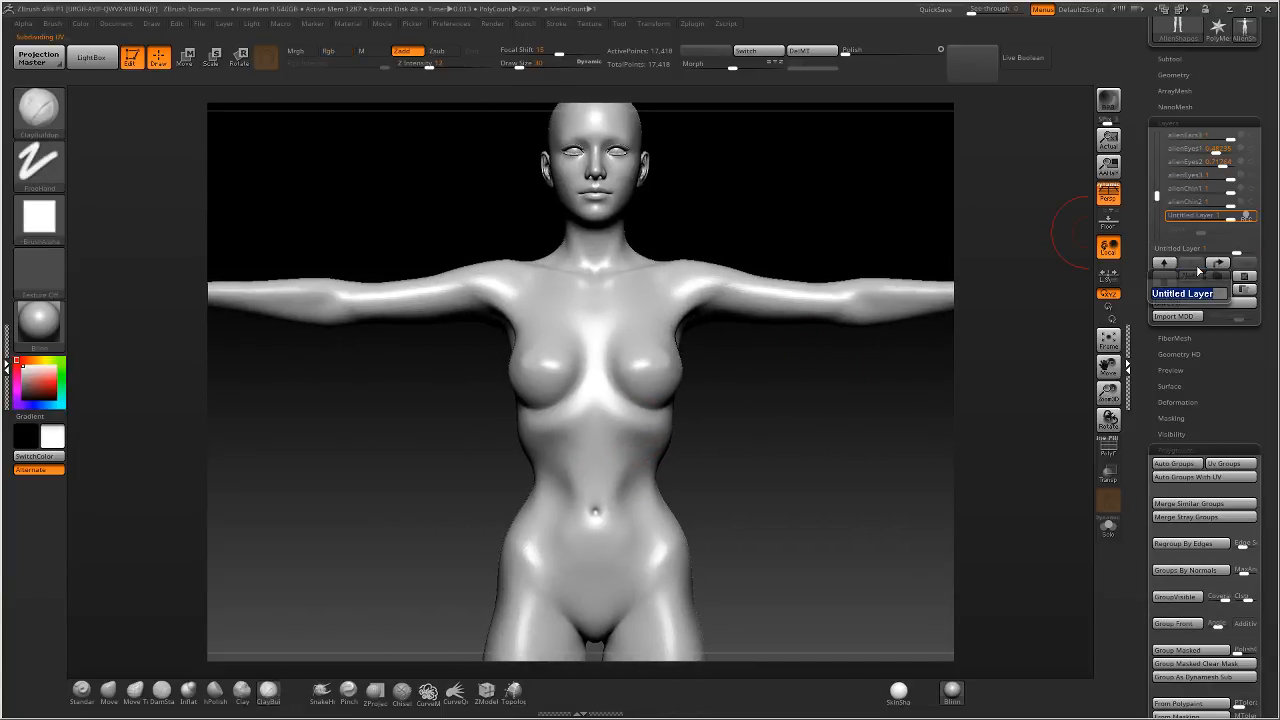
text(alienTatso1)
key(Return)
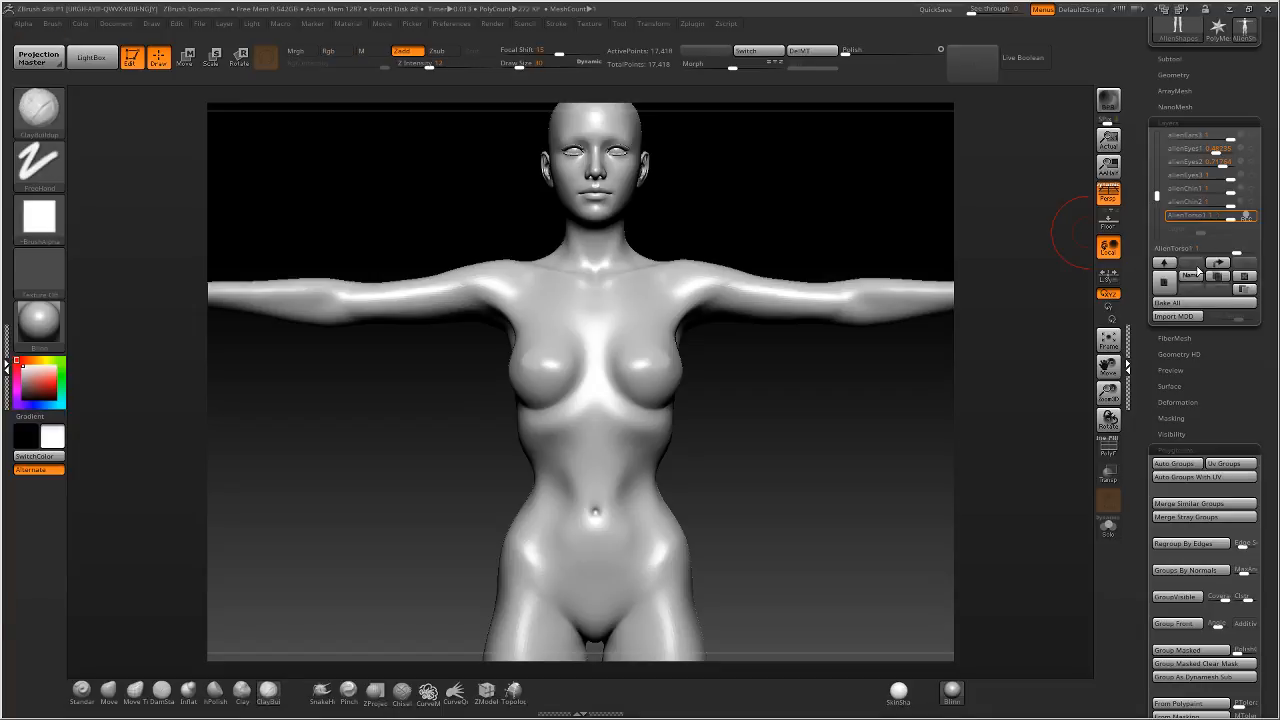
Stop recording the AlienTorso1 layer, hide it and create a new sculpt layer.
click(1247, 216)
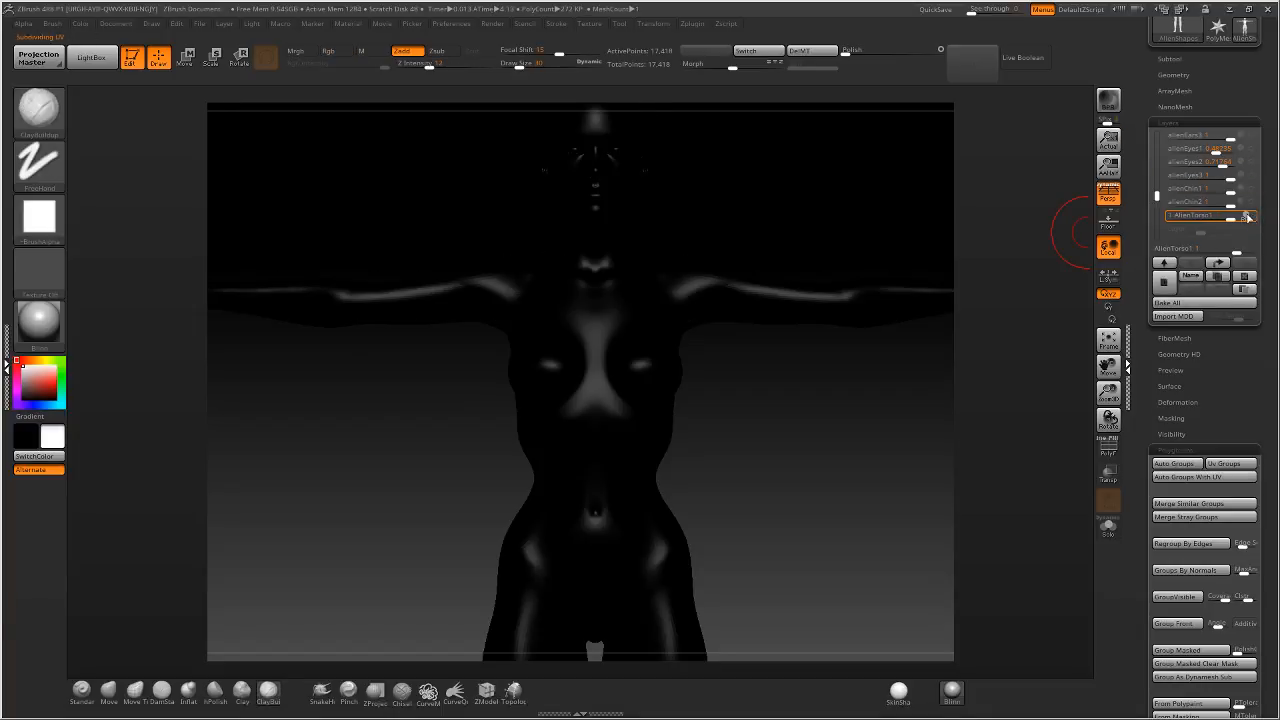
mouse_move(869, 401)
ctrl+right_down()
mouse_move(784, 408)
mouse_move(760, 332)
ctrl+right_up()
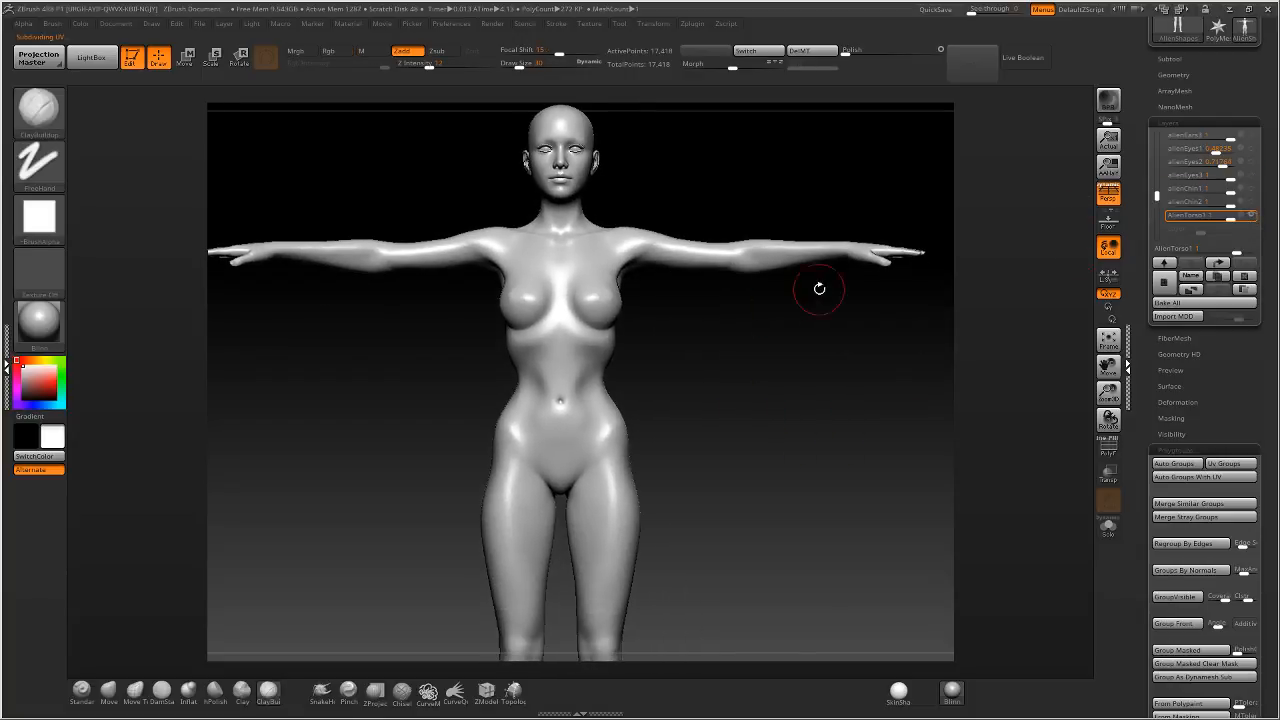
click(1246, 215)
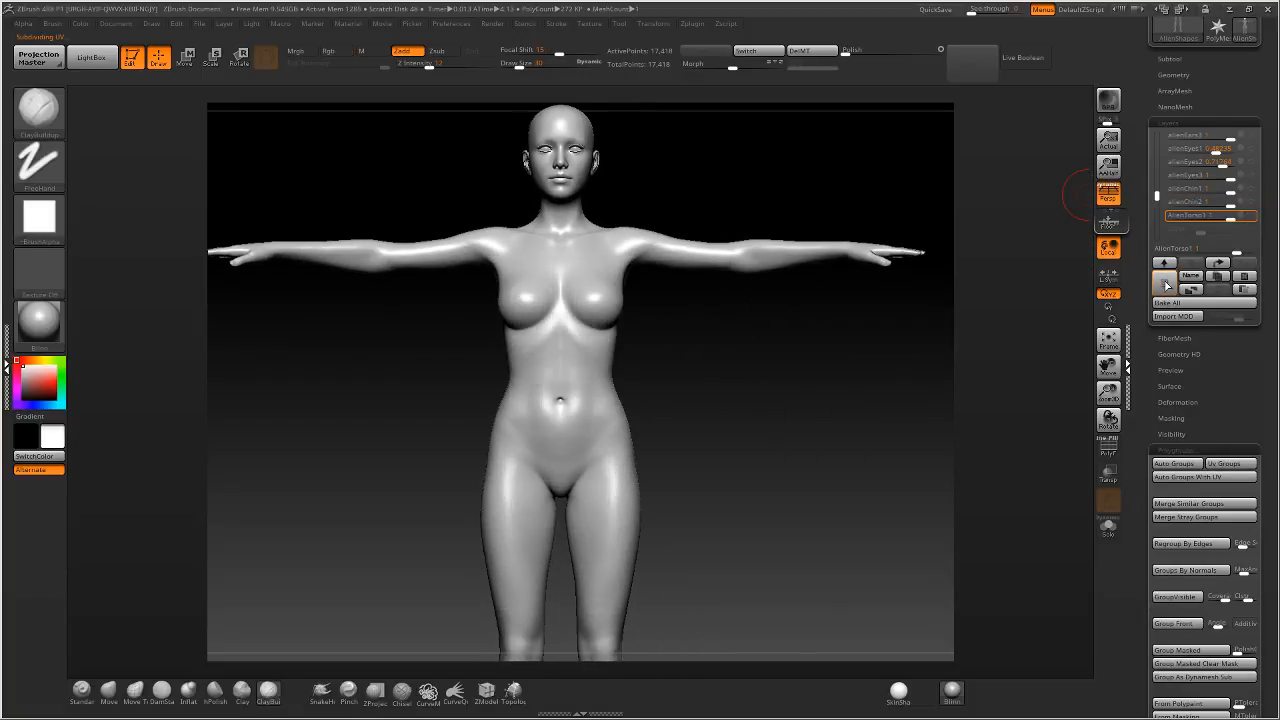
click(1164, 284)
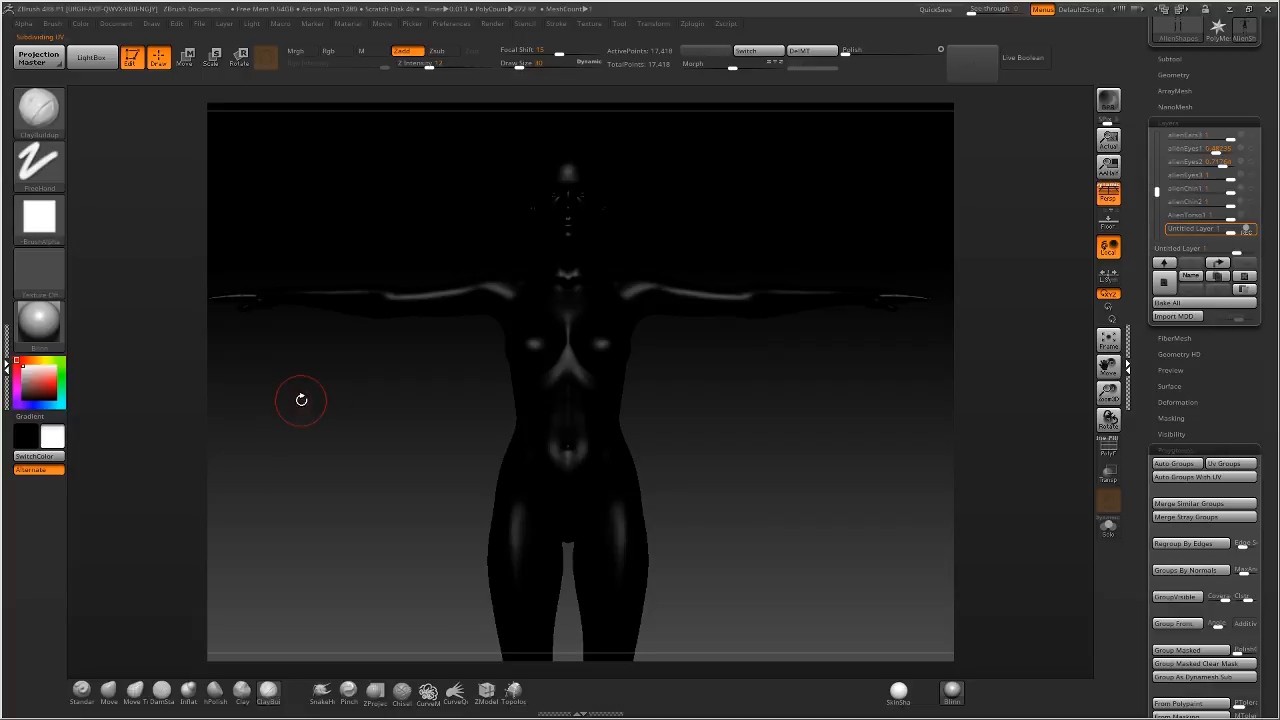
Clear the mask from the whole body.
key(ctrl)
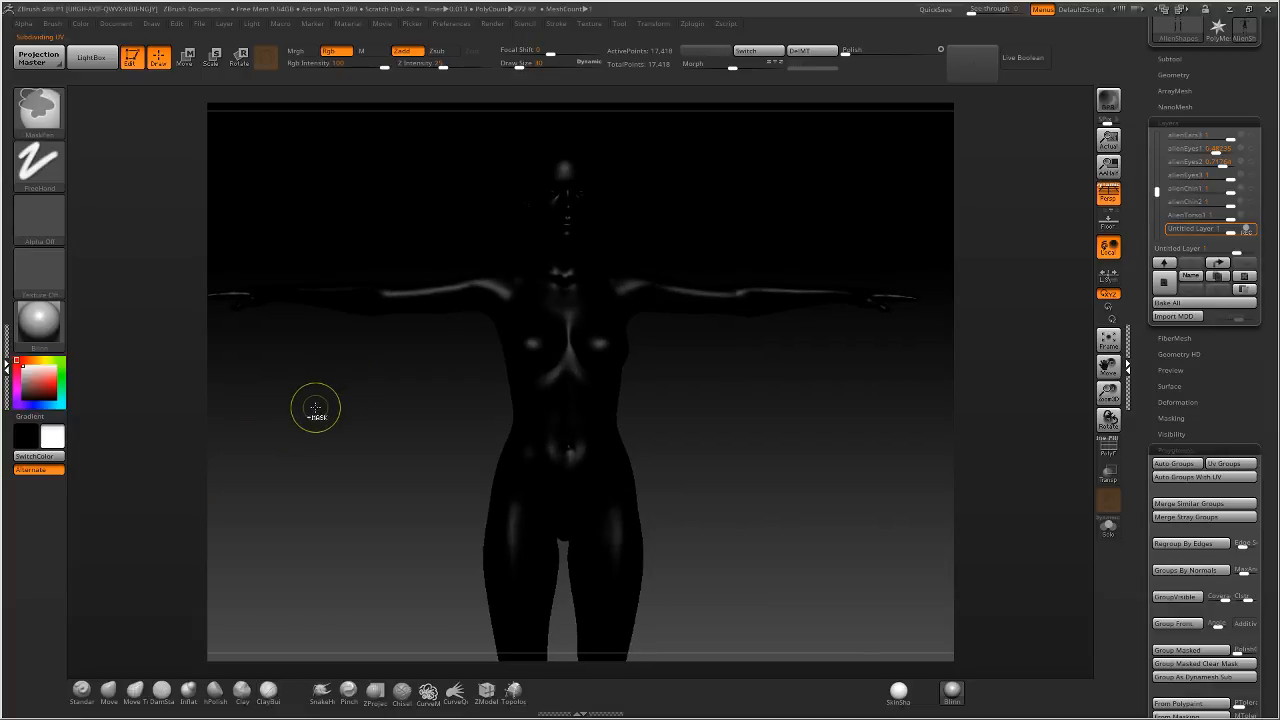
ctrl+click(321, 407)
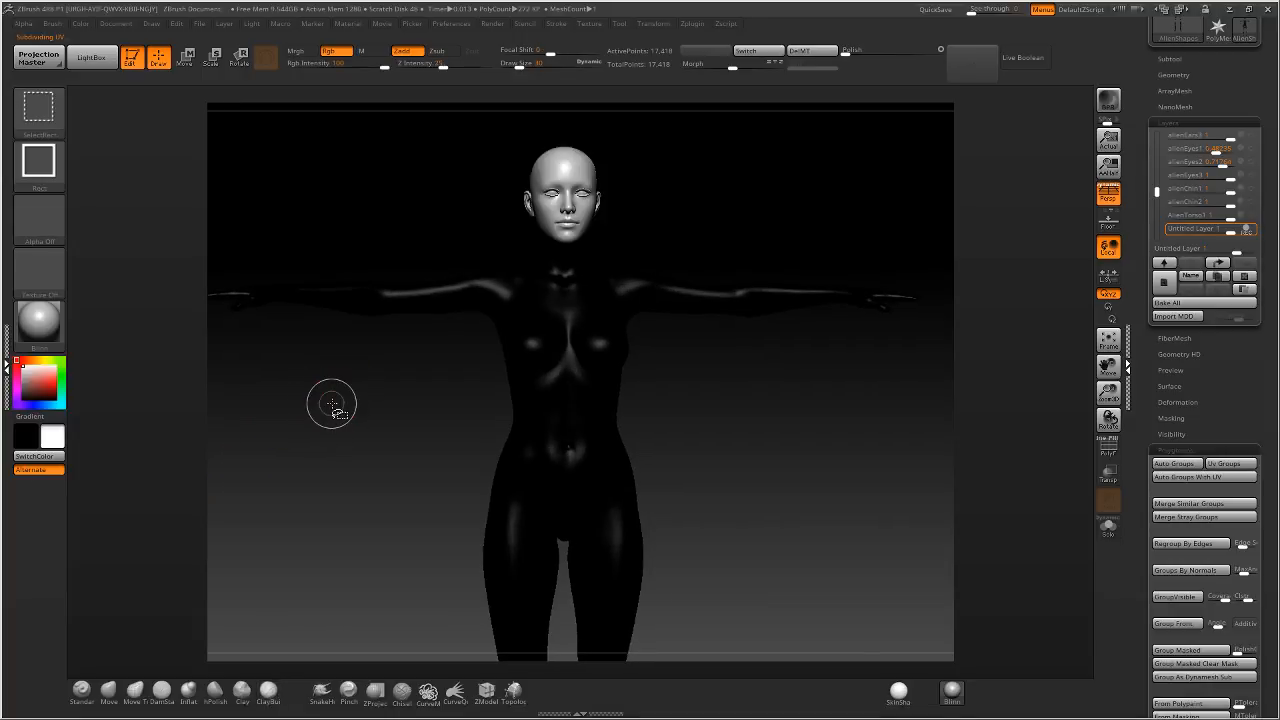
ctrl+drag(329, 401, 330, 397)
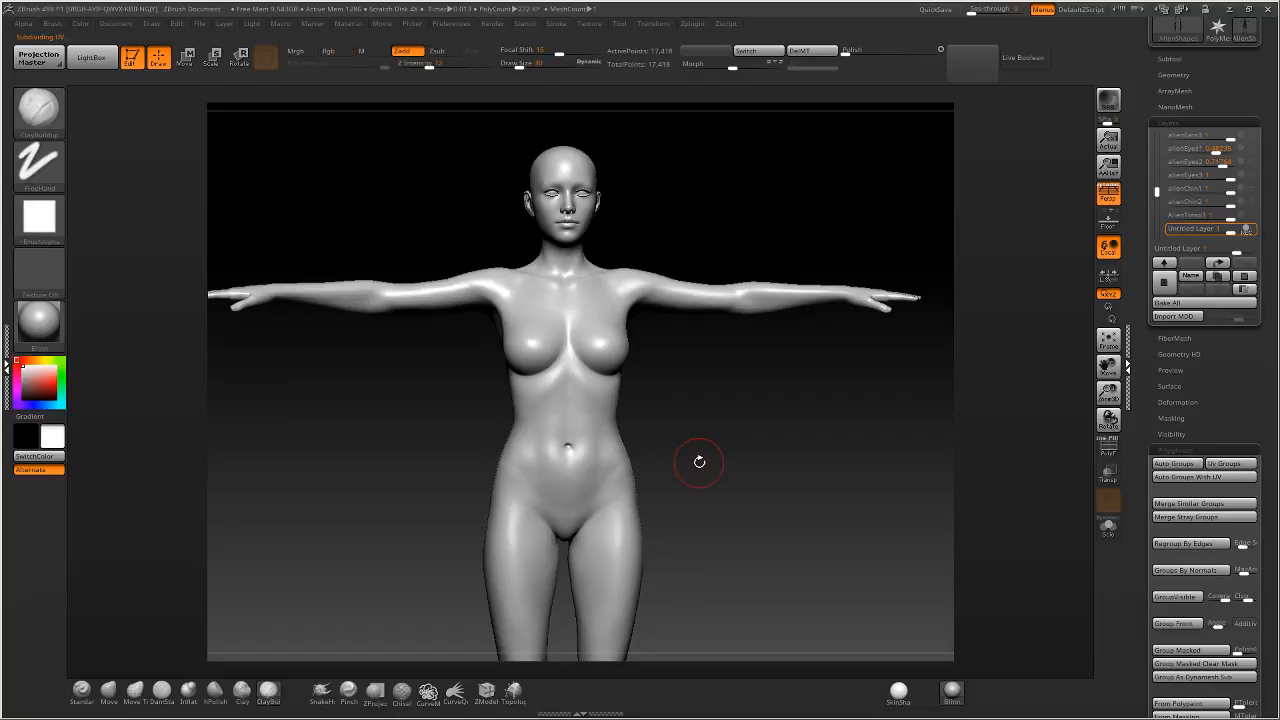
Lower the subdivision level and mask the head, arms and chest with a rectangular selection, softening the mask's edge.
alt+right_drag(720, 428, 776, 409)
ctrl+right_drag(776, 409, 750, 330)
alt+right_drag(734, 394, 650, 384)
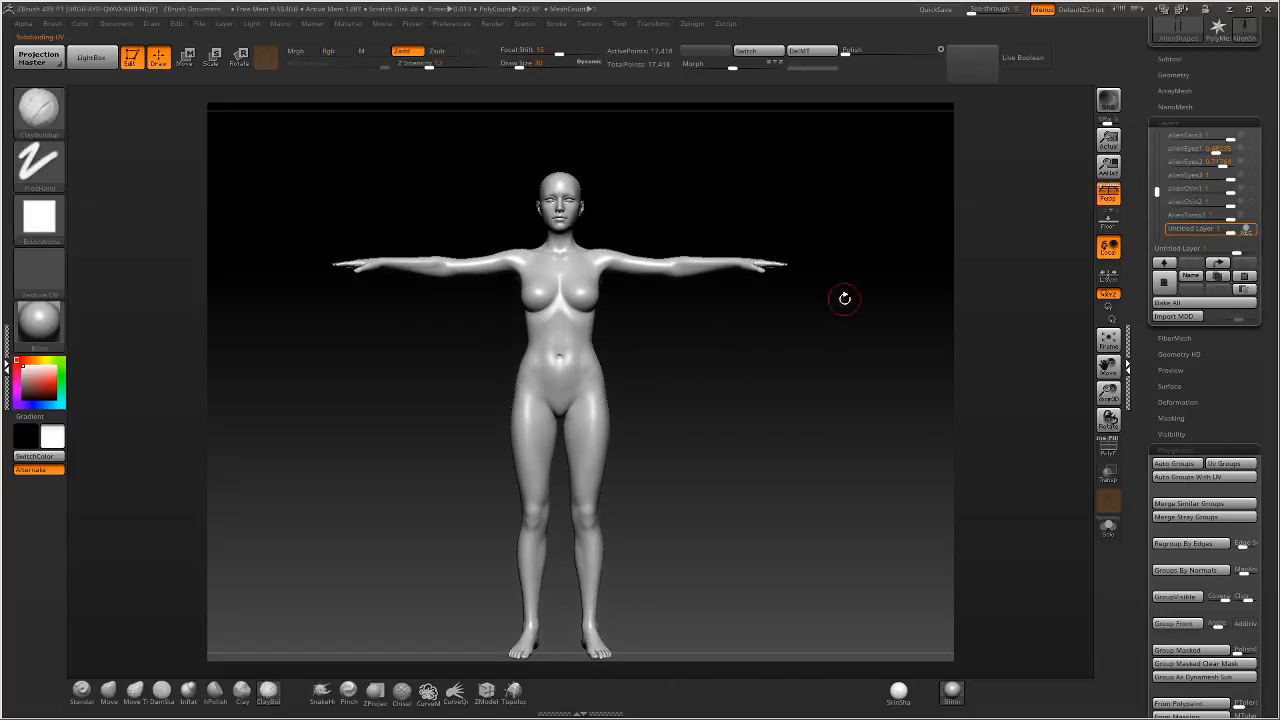
drag(519, 65, 532, 65)
mouse_move(881, 114)
ctrl+mouse_down()
mouse_move(223, 351)
mouse_move(229, 319)
ctrl+mouse_up()
mouse_move(532, 262)
right_down()
mouse_move(509, 257)
mouse_move(578, 281)
mouse_move(492, 292)
right_up()
ctrl+click(649, 300)
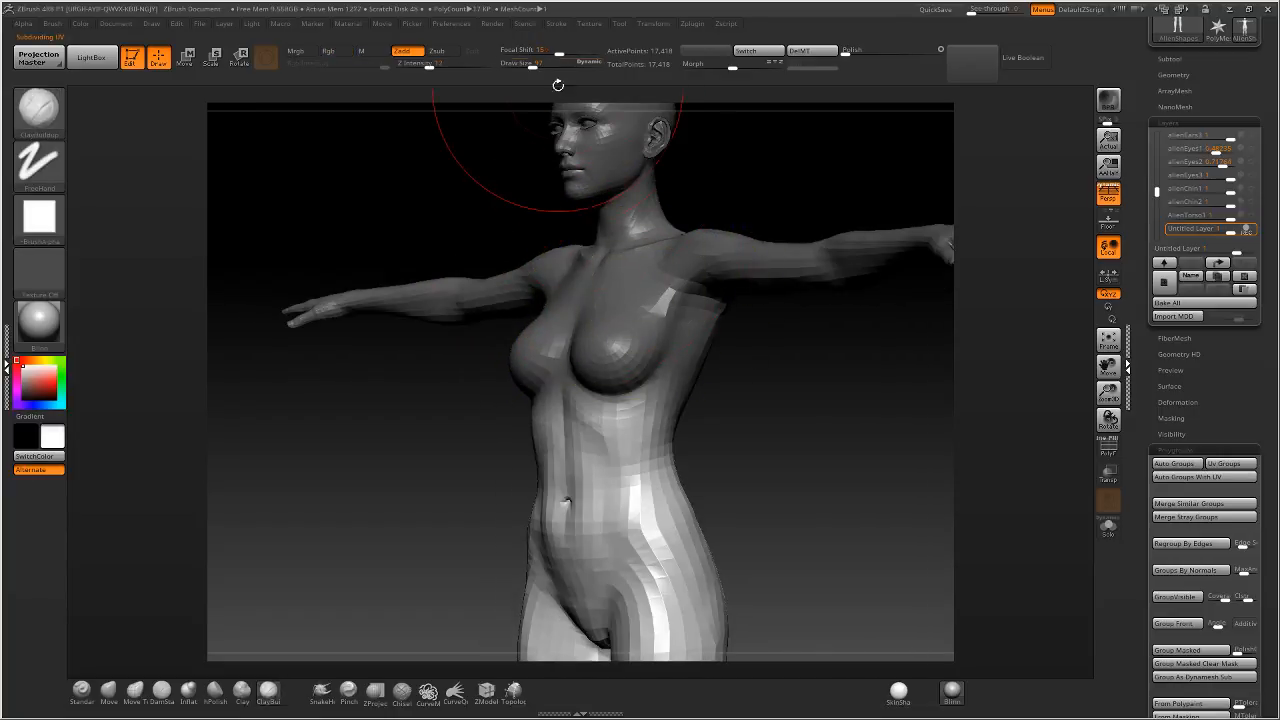
Extend the mask under the breasts and around the ribcage and back with strokes at draw size 58.
drag(532, 65, 525, 65)
ctrl+drag(606, 359, 645, 388)
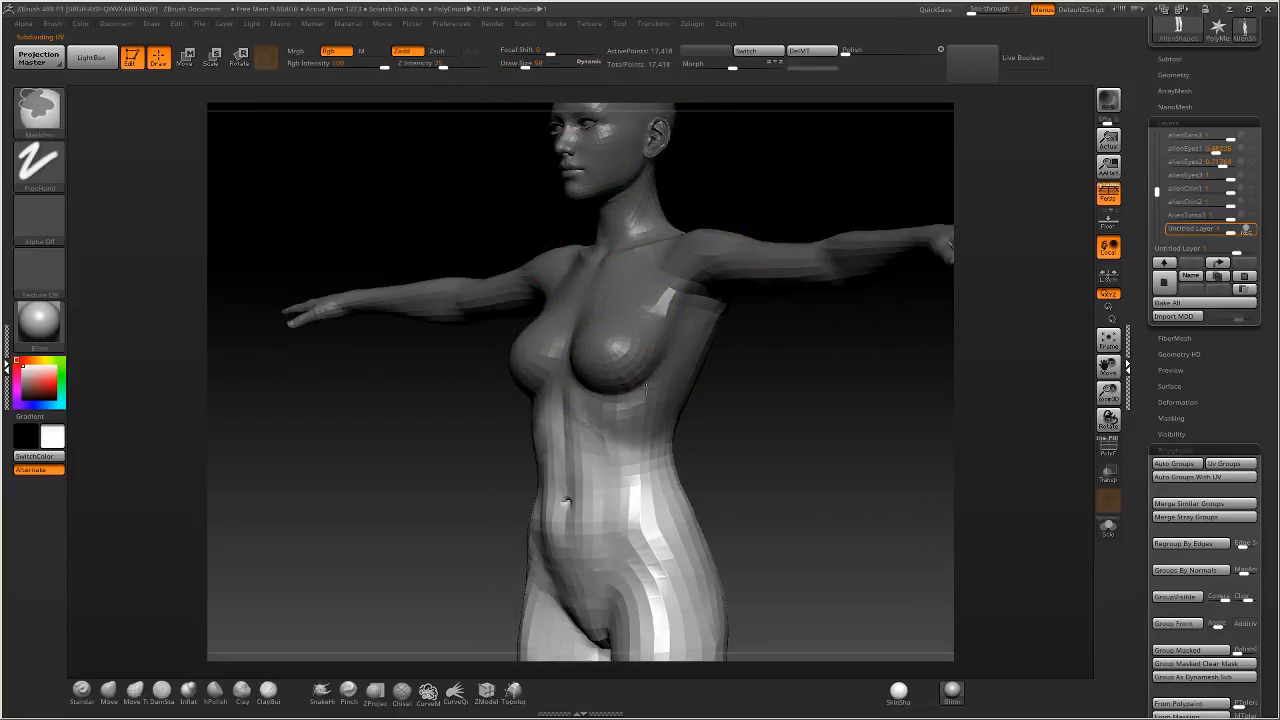
right_drag(652, 372, 562, 354)
ctrl+drag(650, 338, 688, 376)
right_drag(760, 368, 674, 378)
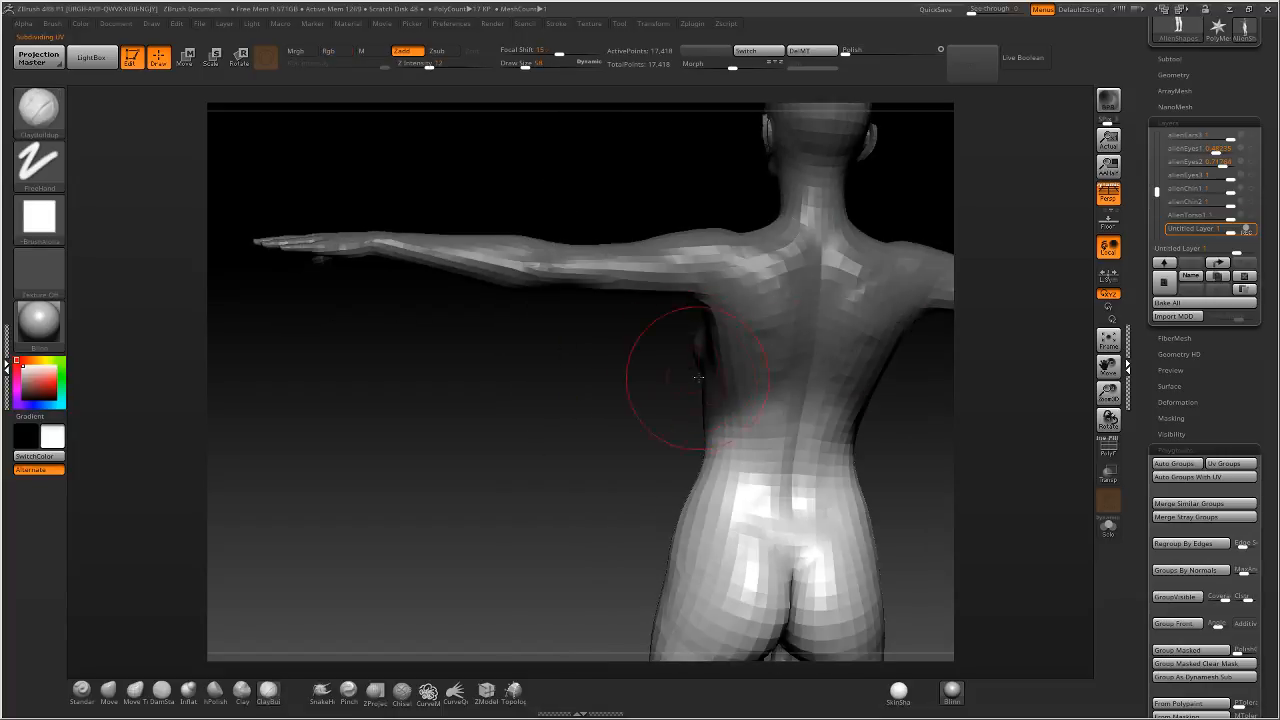
ctrl+drag(704, 378, 758, 326)
right_drag(762, 319, 808, 346)
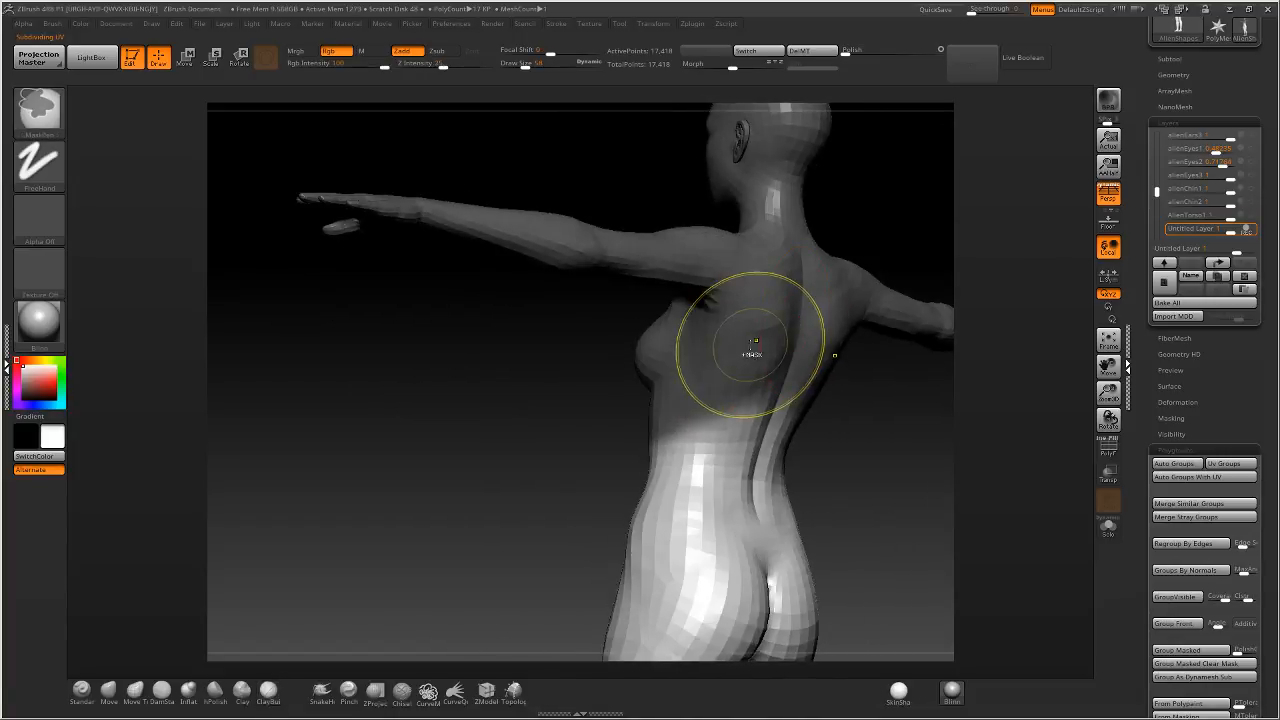
ctrl+drag(750, 349, 778, 345)
Invert the mask and move the upper body slightly upward with the gizmo to lengthen the waist.
right_drag(810, 350, 965, 363)
ctrl+click(925, 426)
ctrl+right_drag(917, 431, 748, 419)
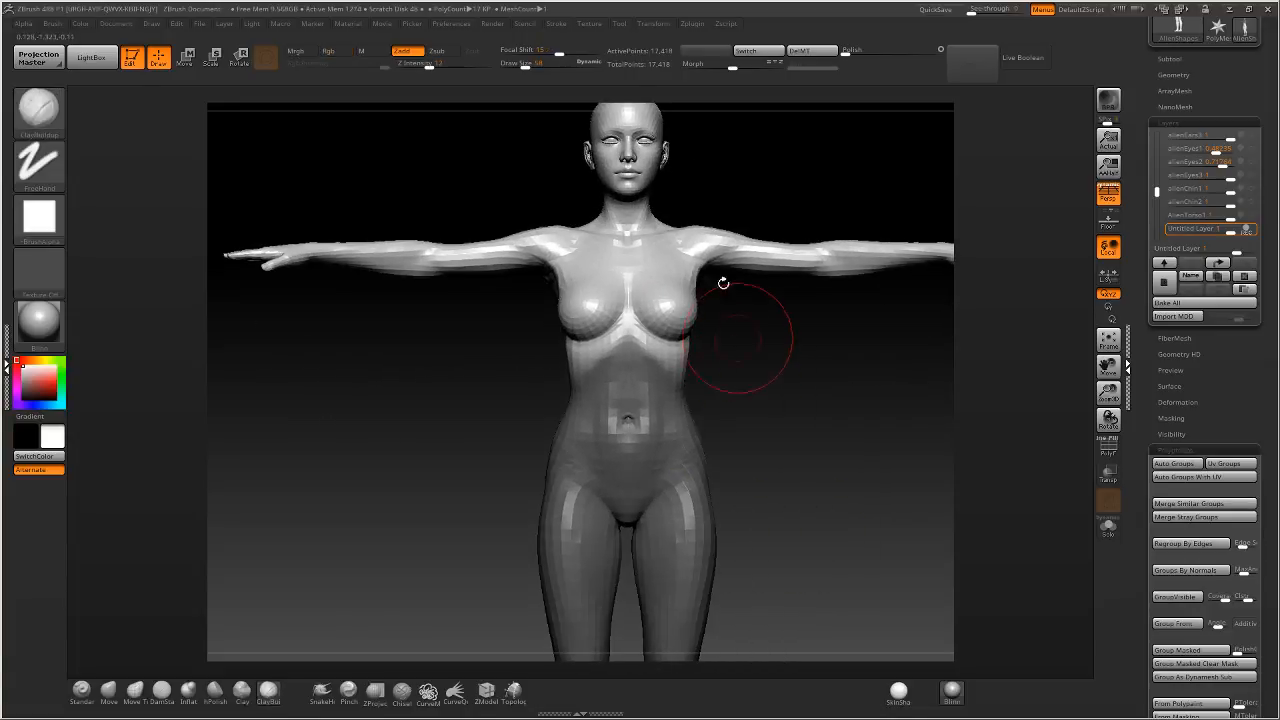
key(w)
alt+right_drag(705, 219, 695, 278)
drag(636, 205, 636, 191)
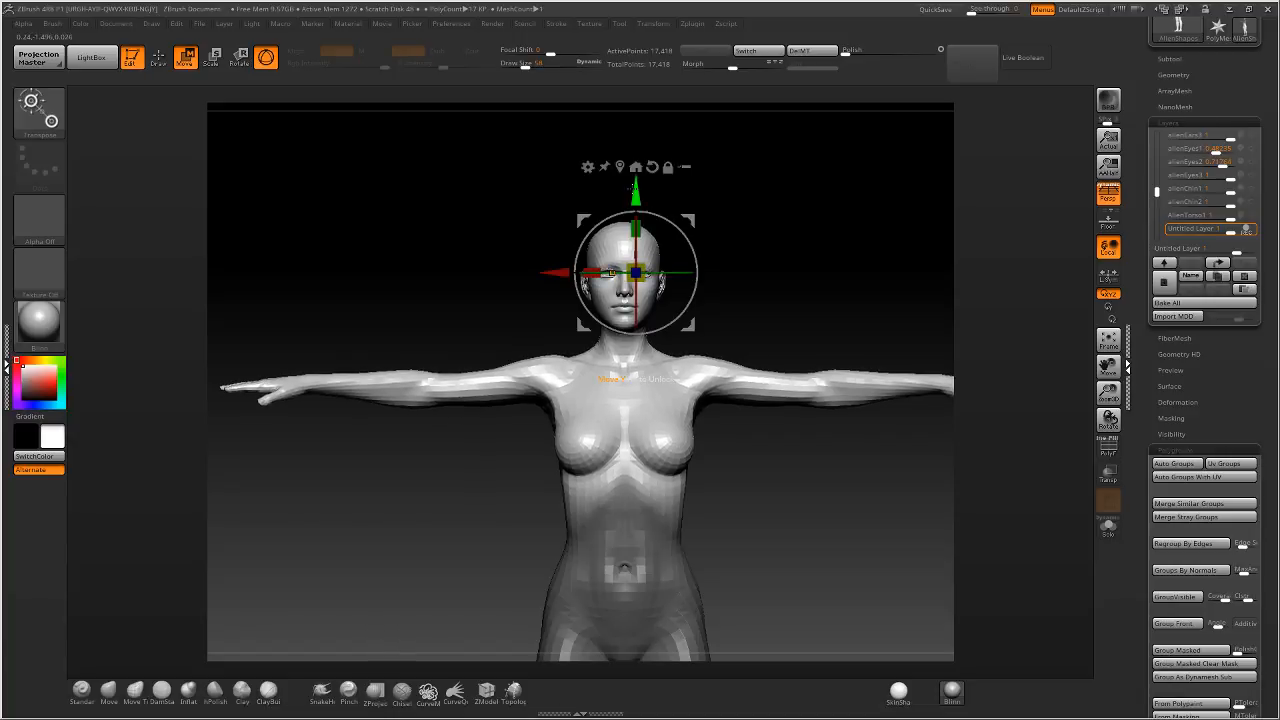
key(q)
mouse_move(700, 468)
alt+right_down()
mouse_move(678, 394)
mouse_move(778, 419)
mouse_move(790, 285)
alt+right_up()
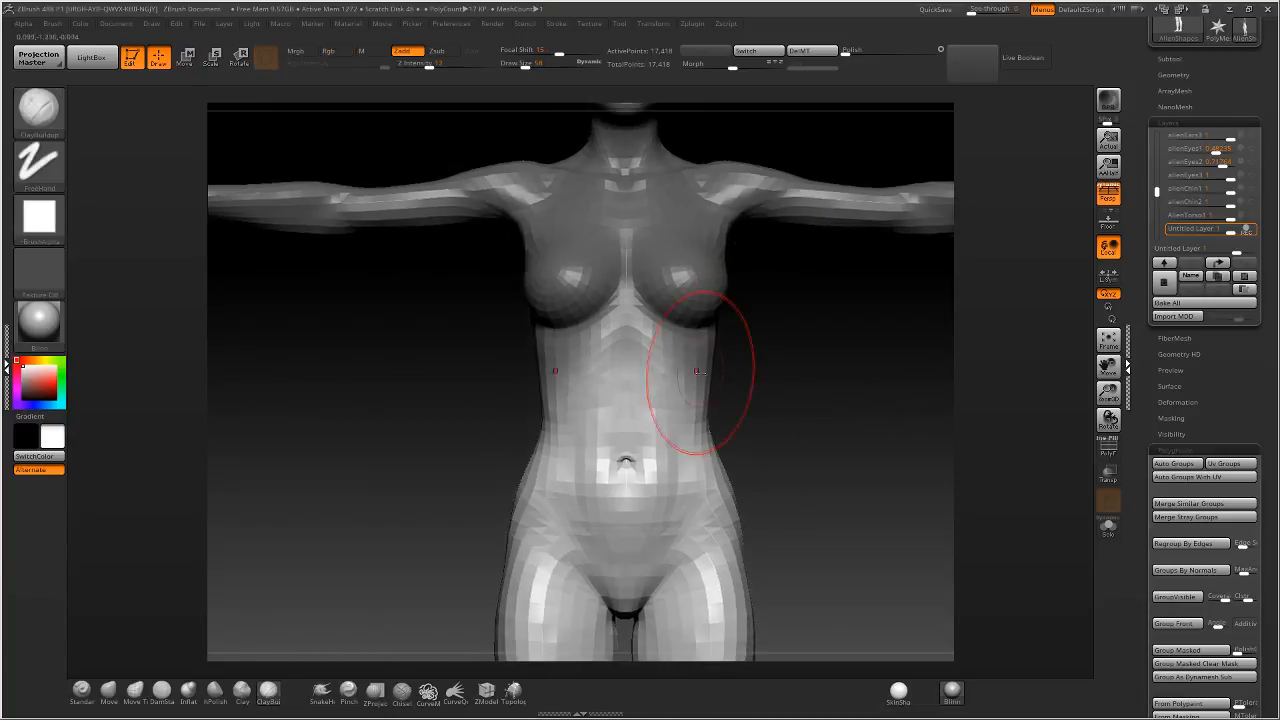
Smooth the stretched waist along its front, side and back at draw size 49.
right_drag(700, 372, 757, 360)
drag(541, 66, 524, 67)
key(shift)
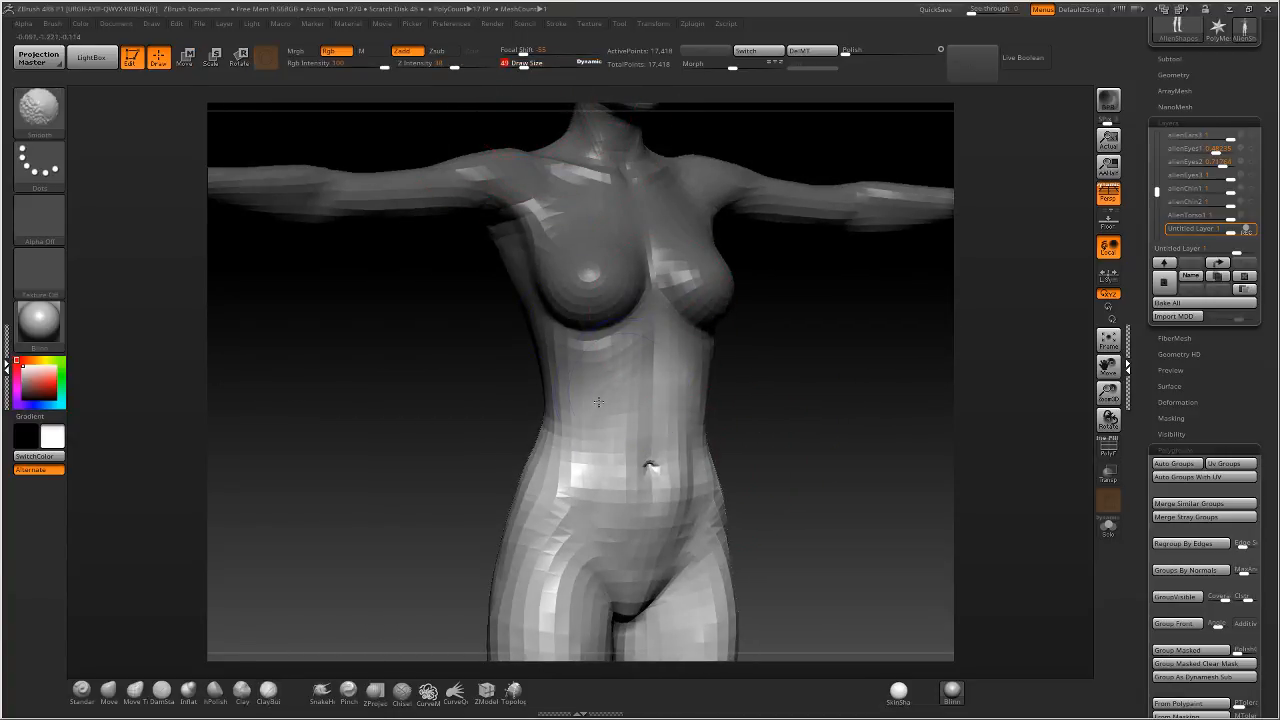
shift+drag(557, 406, 562, 425)
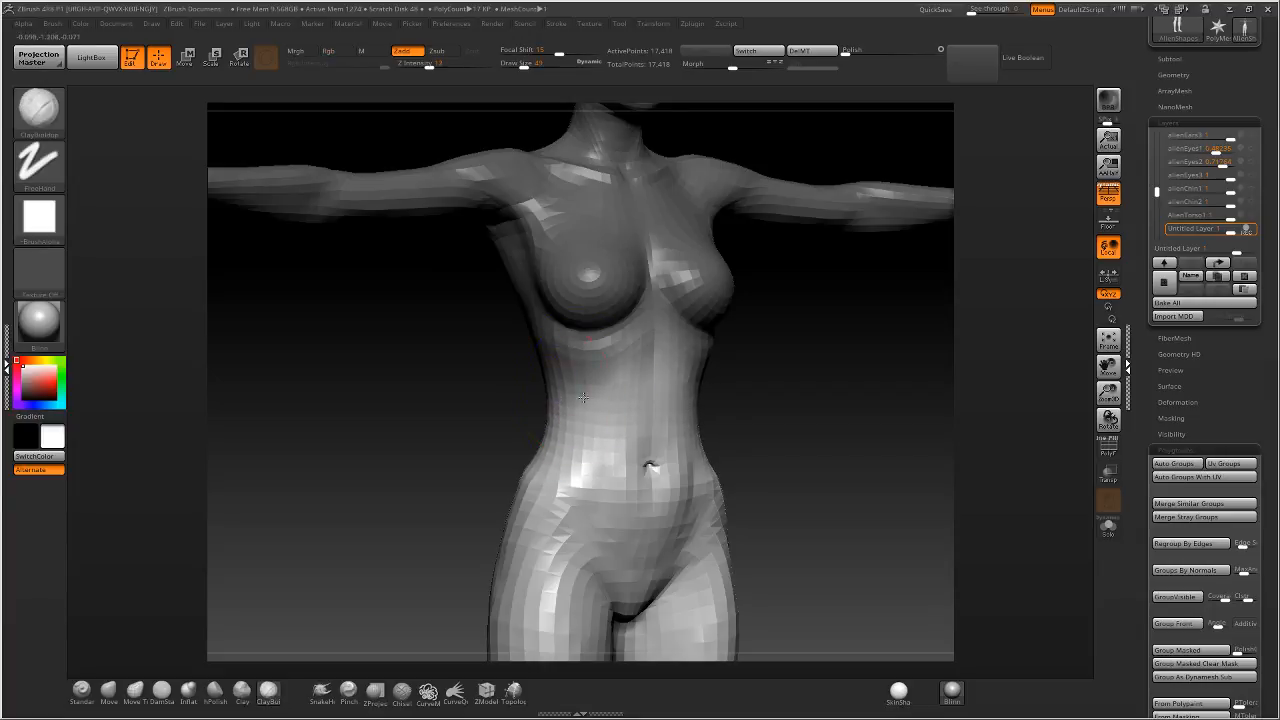
right_drag(562, 415, 680, 408)
shift+drag(515, 400, 525, 378)
right_drag(525, 378, 580, 385)
shift+drag(515, 401, 526, 390)
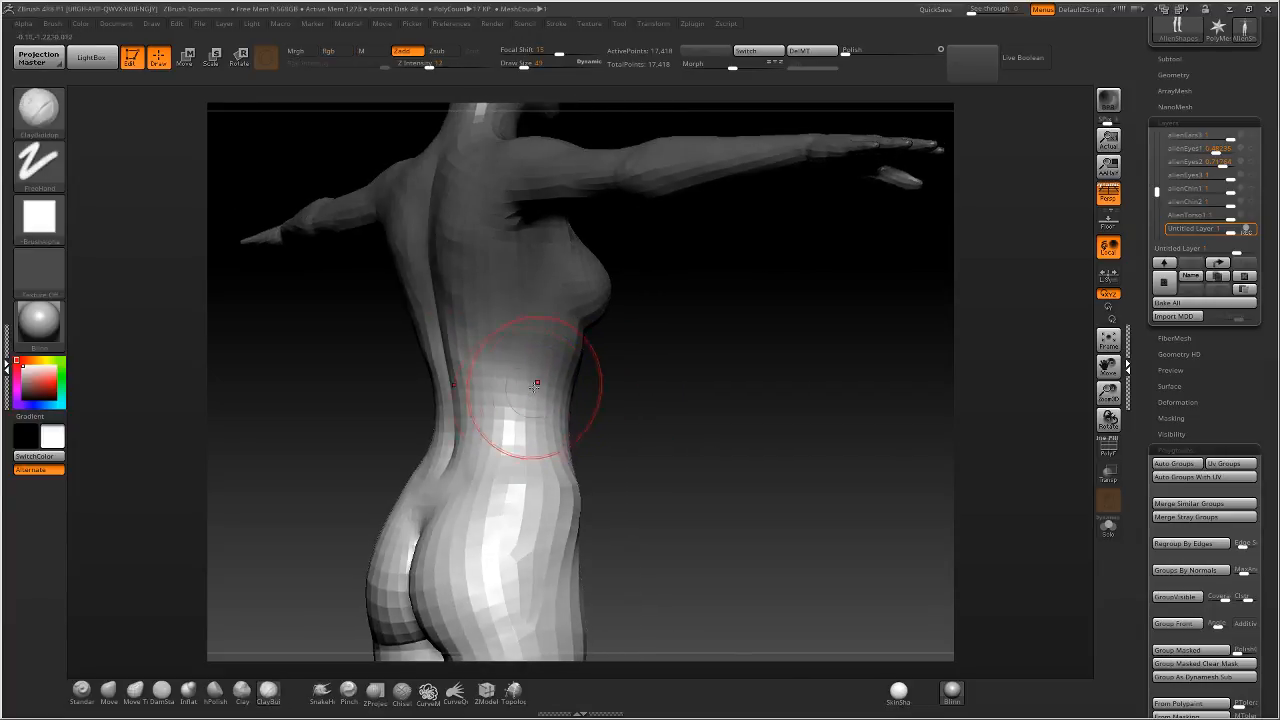
Build up a raised hip-bone ridge around the side and back of the pelvis at draw size 40, smoothing its transition.
right_drag(534, 383, 492, 400)
drag(524, 66, 518, 66)
mouse_move(660, 498)
alt+right_down()
mouse_move(646, 470)
mouse_move(652, 405)
alt+right_up()
mouse_move(652, 405)
right_down()
mouse_move(604, 405)
mouse_move(650, 400)
mouse_move(706, 366)
mouse_move(665, 398)
right_up()
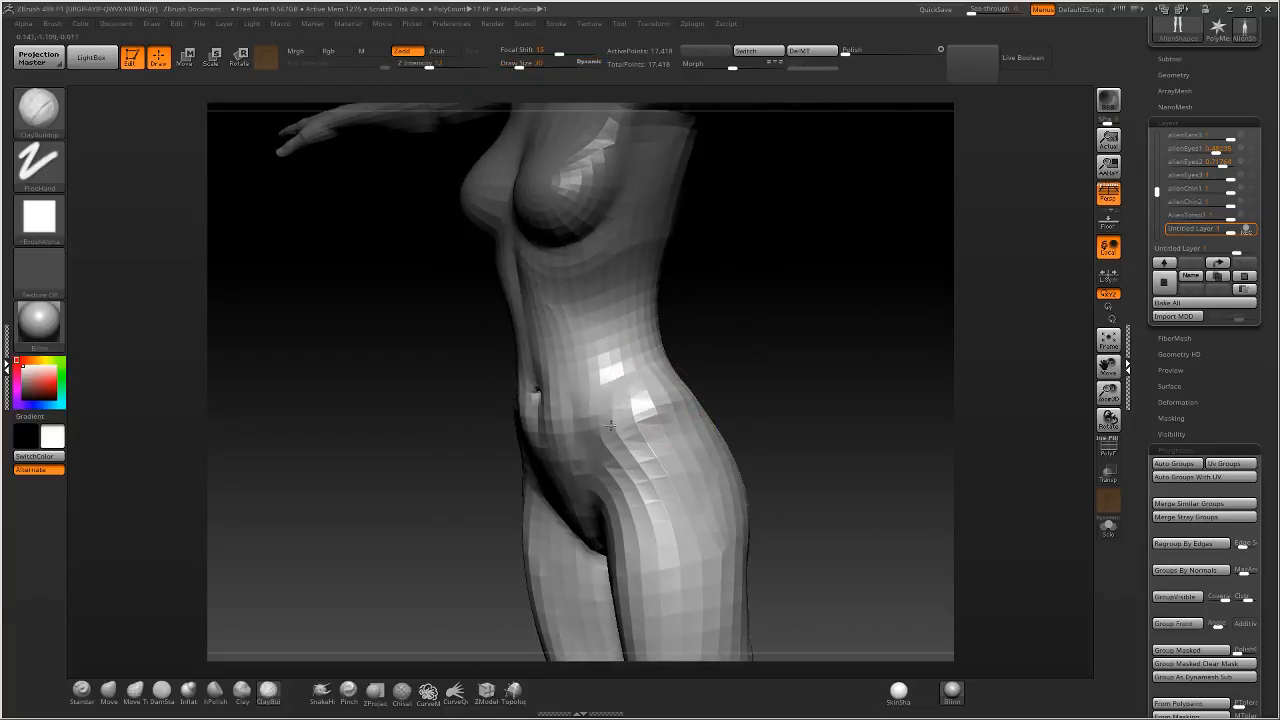
mouse_move(618, 438)
shift+mouse_down()
mouse_move(640, 450)
mouse_move(612, 388)
mouse_move(598, 386)
shift+mouse_up()
mouse_move(598, 386)
right_down()
mouse_move(664, 378)
mouse_move(663, 406)
mouse_move(765, 400)
right_up()
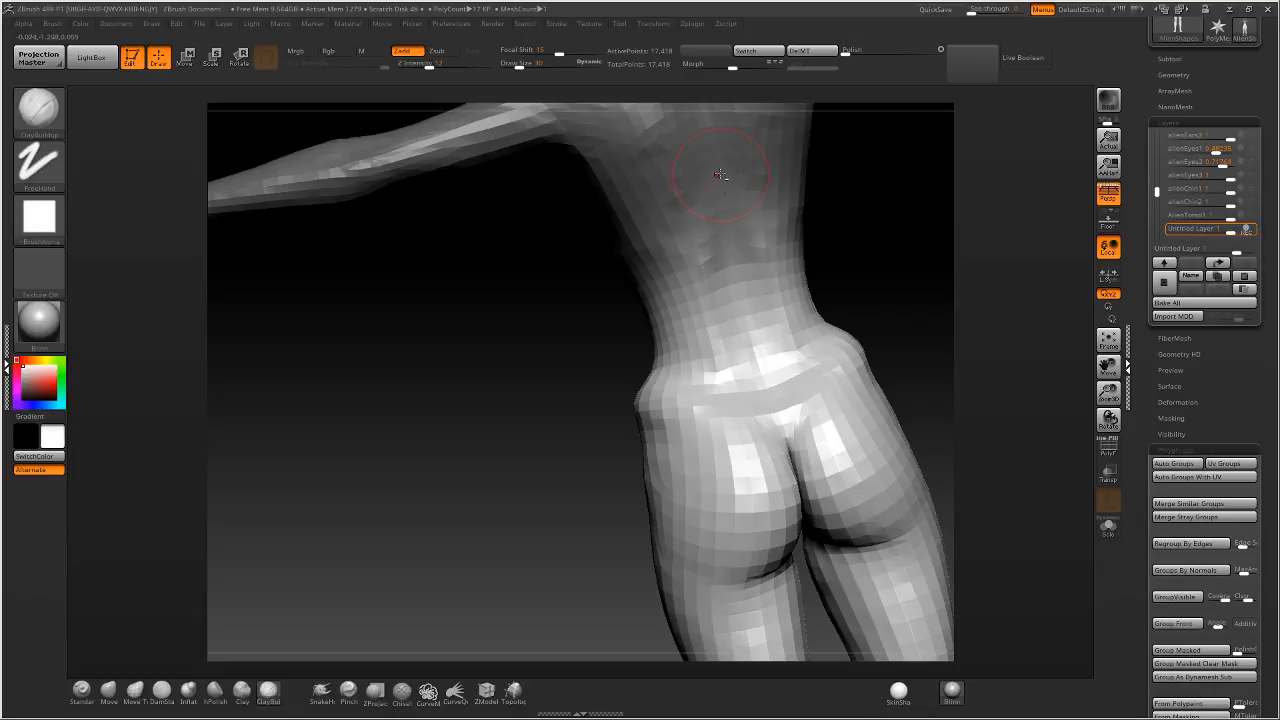
Smooth the lower back above the hip ridge and refine the front of the abdomen and hips.
mouse_move(717, 290)
right_down()
mouse_move(650, 302)
mouse_move(604, 289)
right_up()
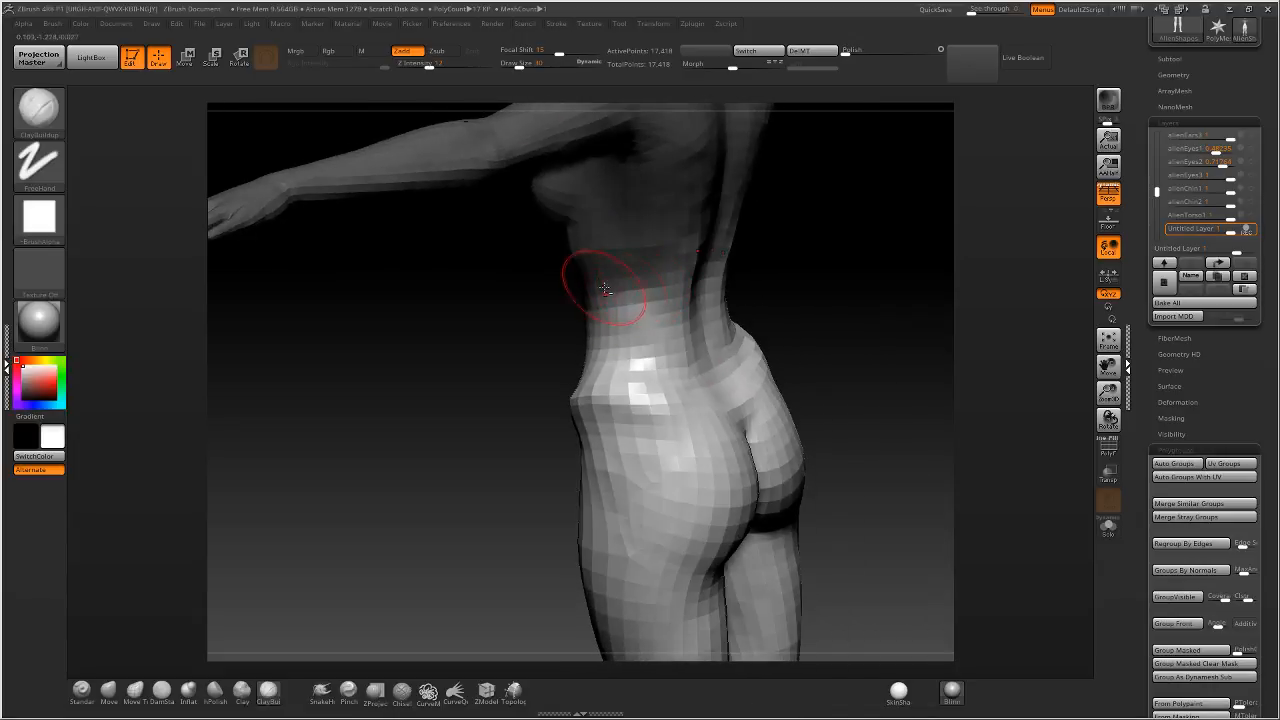
right_drag(642, 347, 666, 250)
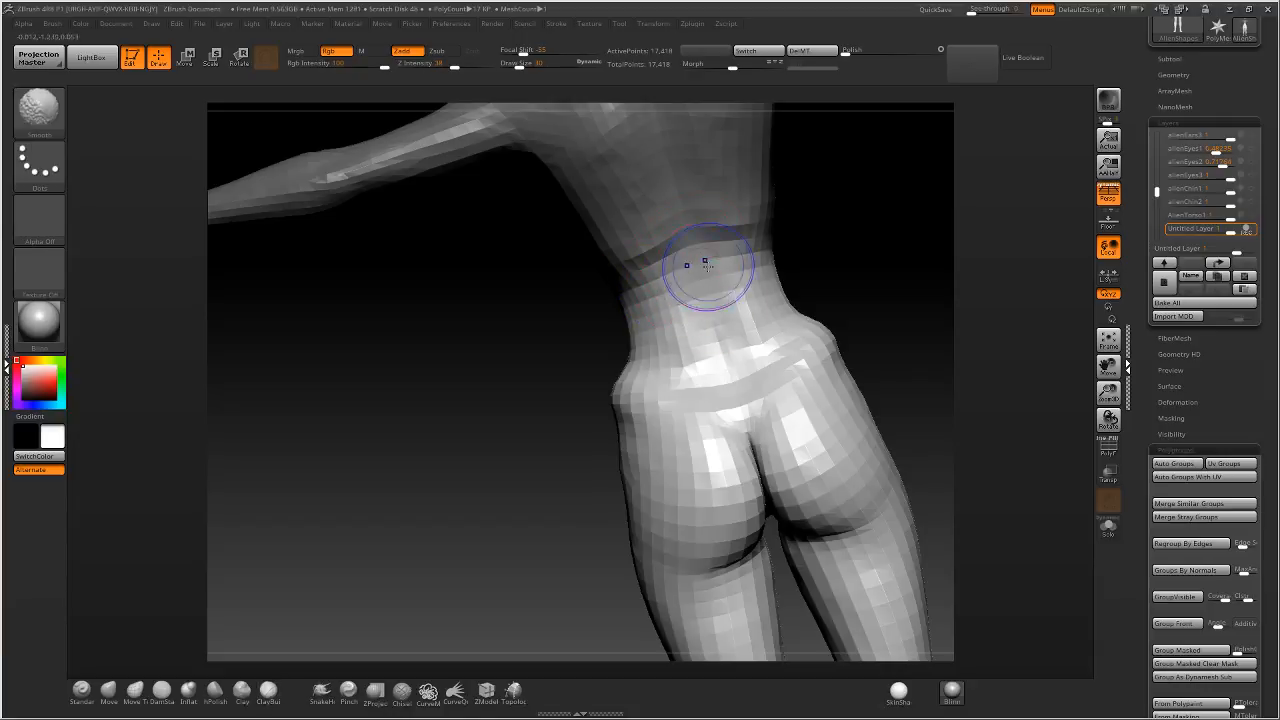
mouse_move(708, 271)
right_down()
mouse_move(733, 265)
mouse_move(600, 323)
right_up()
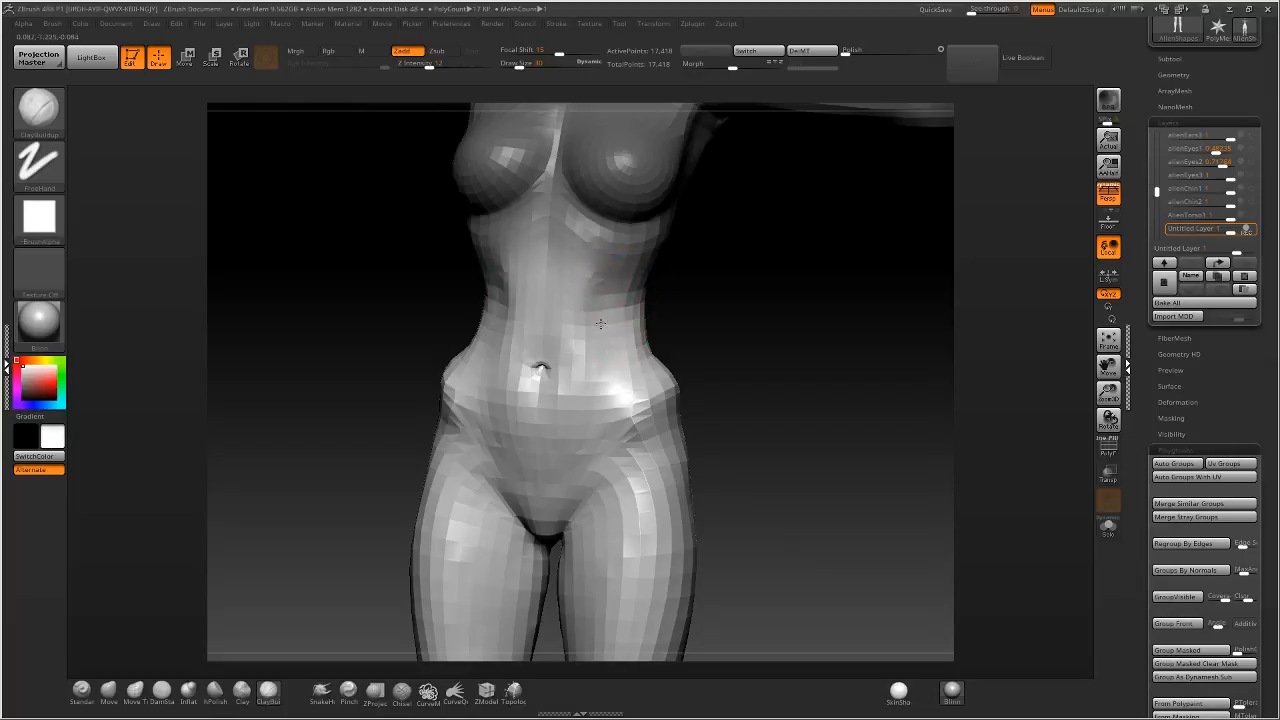
mouse_move(601, 323)
mouse_down()
mouse_move(613, 375)
mouse_move(603, 404)
mouse_up()
mouse_move(606, 383)
shift+right_down()
mouse_move(631, 376)
mouse_move(565, 335)
mouse_move(620, 388)
mouse_move(592, 342)
mouse_move(617, 381)
mouse_move(571, 400)
mouse_move(600, 423)
mouse_move(608, 410)
mouse_move(564, 388)
mouse_move(603, 424)
shift+right_up()
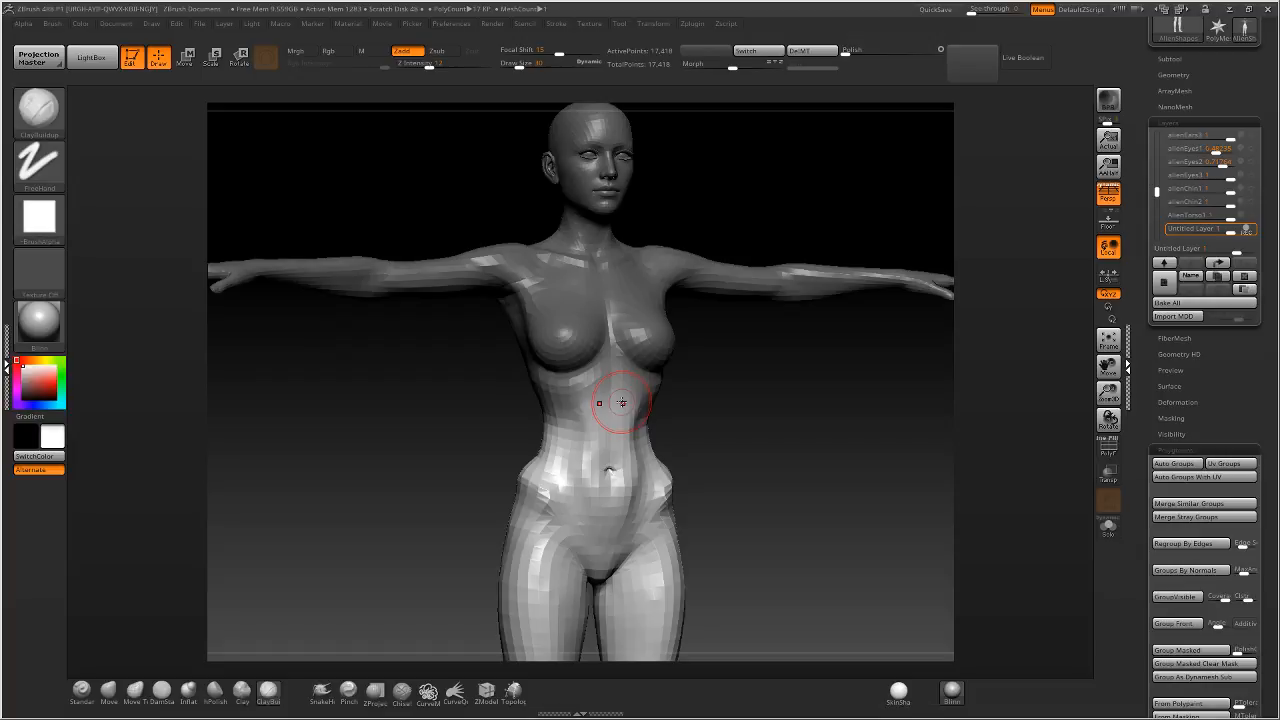
Rename the untitled sculpt layer as AlienTorso2.
drag(870, 455, 741, 480)
alt+drag(741, 480, 686, 246)
ctrl+right_drag(630, 360, 617, 337)
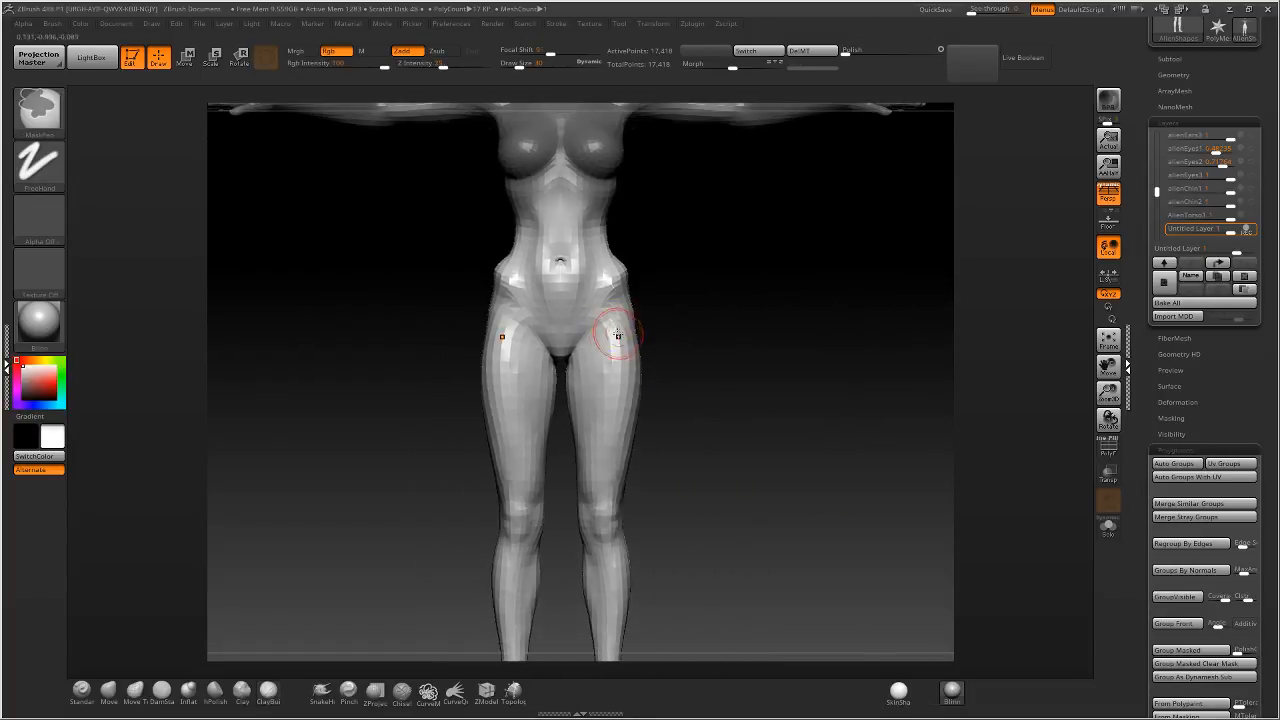
alt+drag(850, 243, 935, 309)
click(1192, 277)
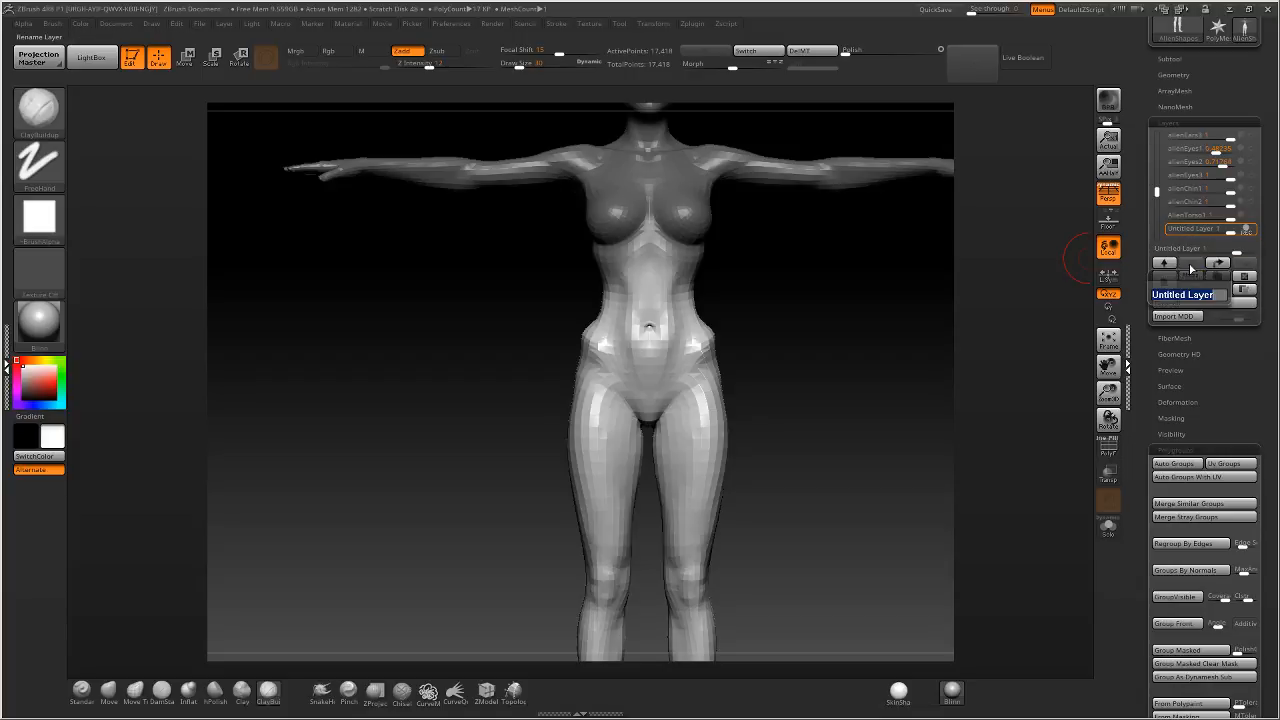
text(AlienTorso2)
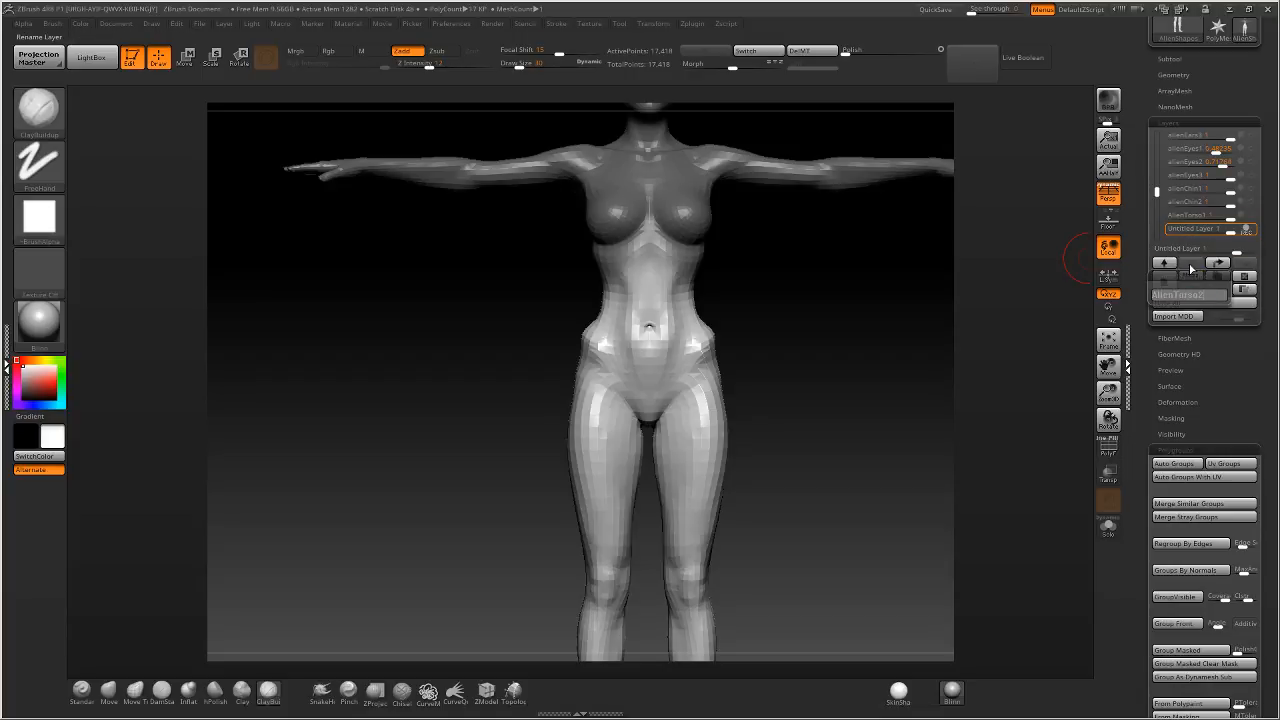
key(Return)
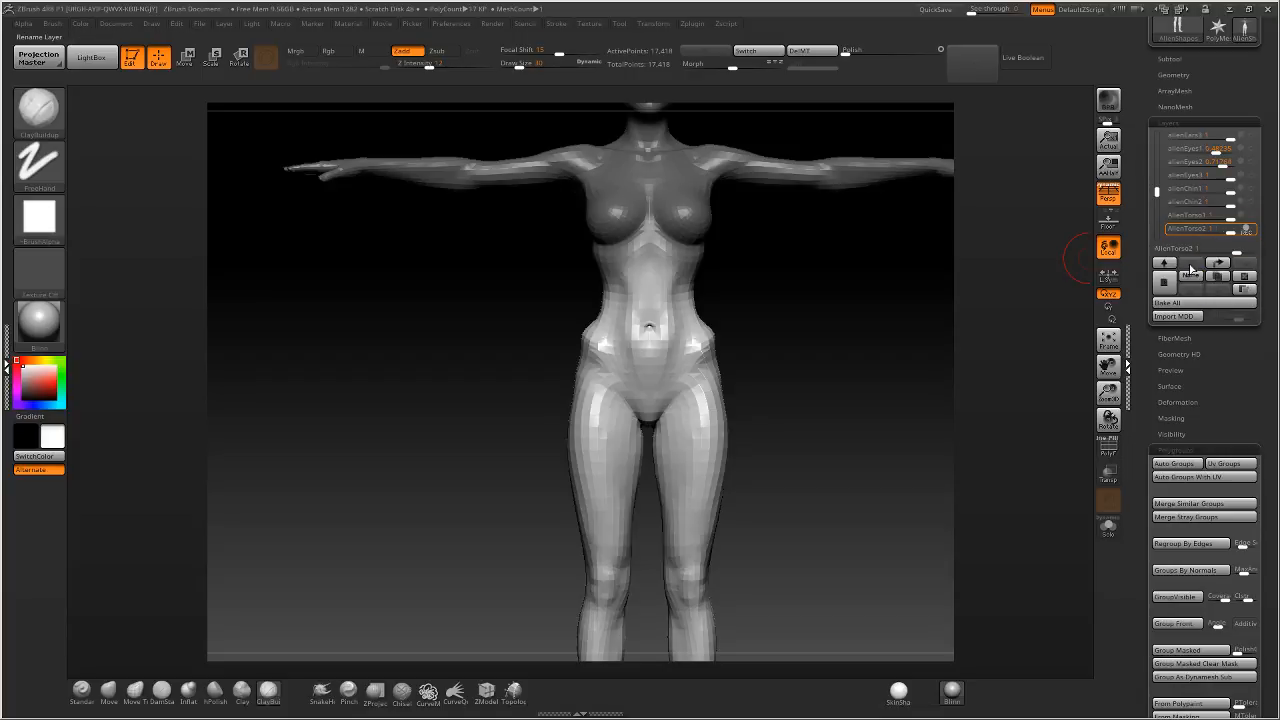
Stop recording the AlienTorso2 layer, hide its effect, and clear the mask from the body.
click(1247, 231)
click(1256, 231)
alt+drag(823, 370, 778, 318)
ctrl+drag(778, 320, 789, 351)
alt+right_drag(728, 342, 683, 331)
ctrl+right_drag(683, 331, 860, 405)
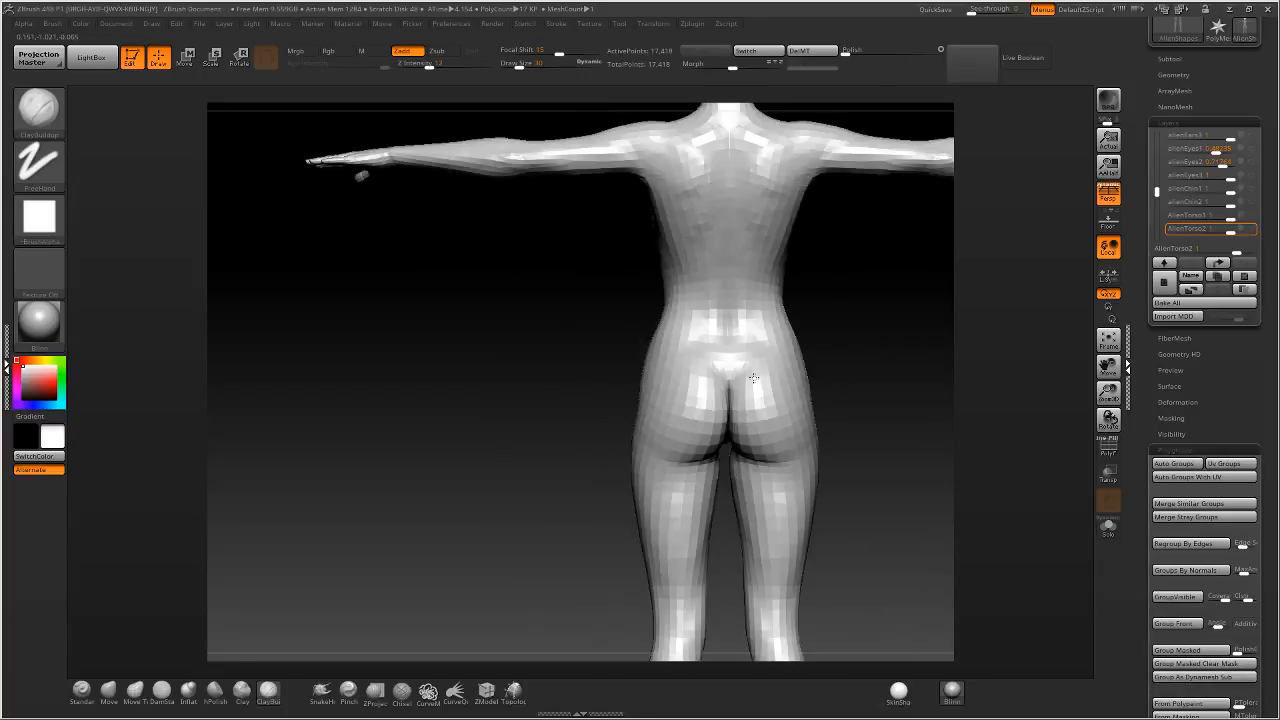
Create a new sculpt layer for the next torso variation and bring it into view in the layer list.
click(1165, 283)
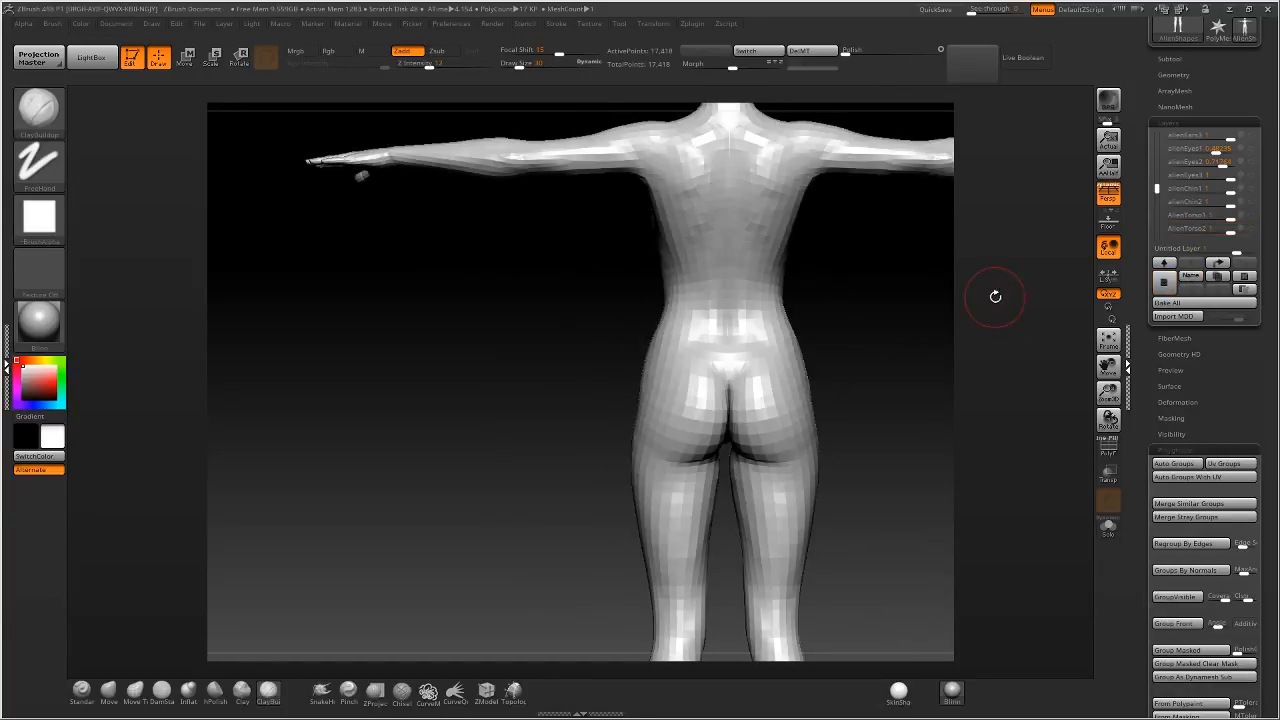
alt+right_drag(995, 296, 888, 340)
drag(1157, 188, 1155, 213)
alt+right_drag(740, 245, 735, 318)
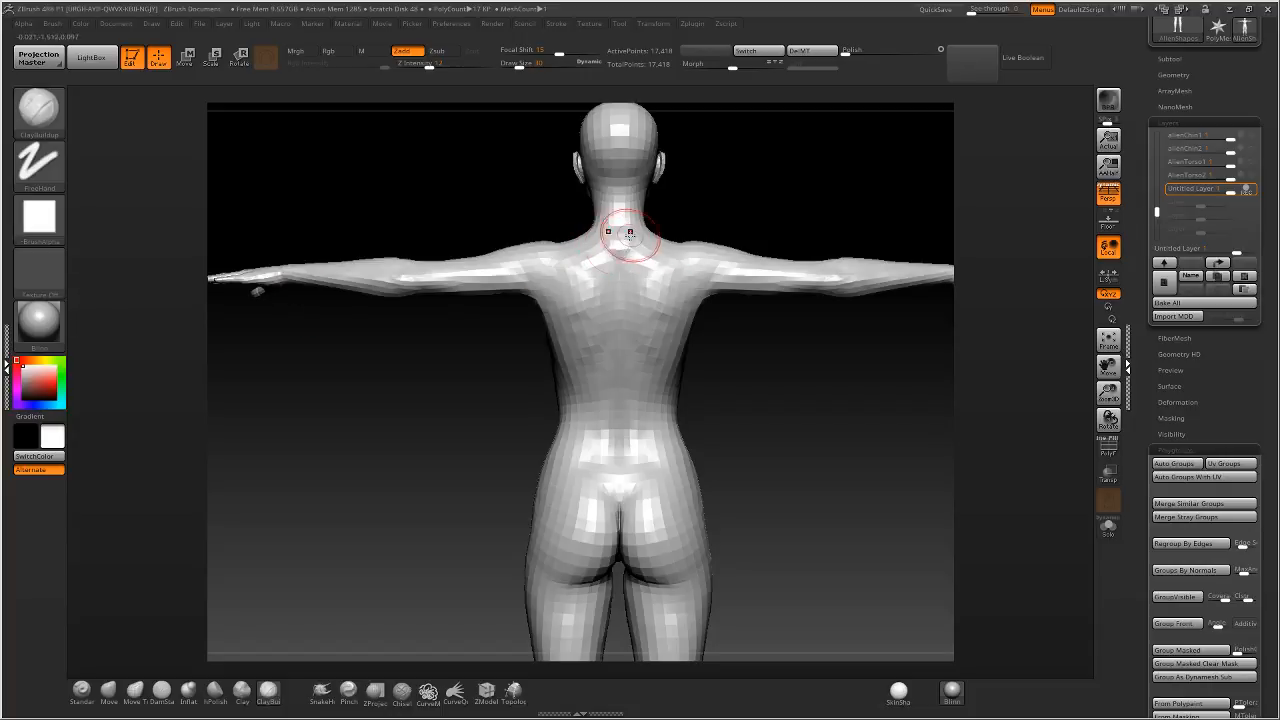
Sculpt a column of rounded vertebra-like bumps down the spine from the upper to the lower back at draw size 40.
drag(617, 244, 619, 291)
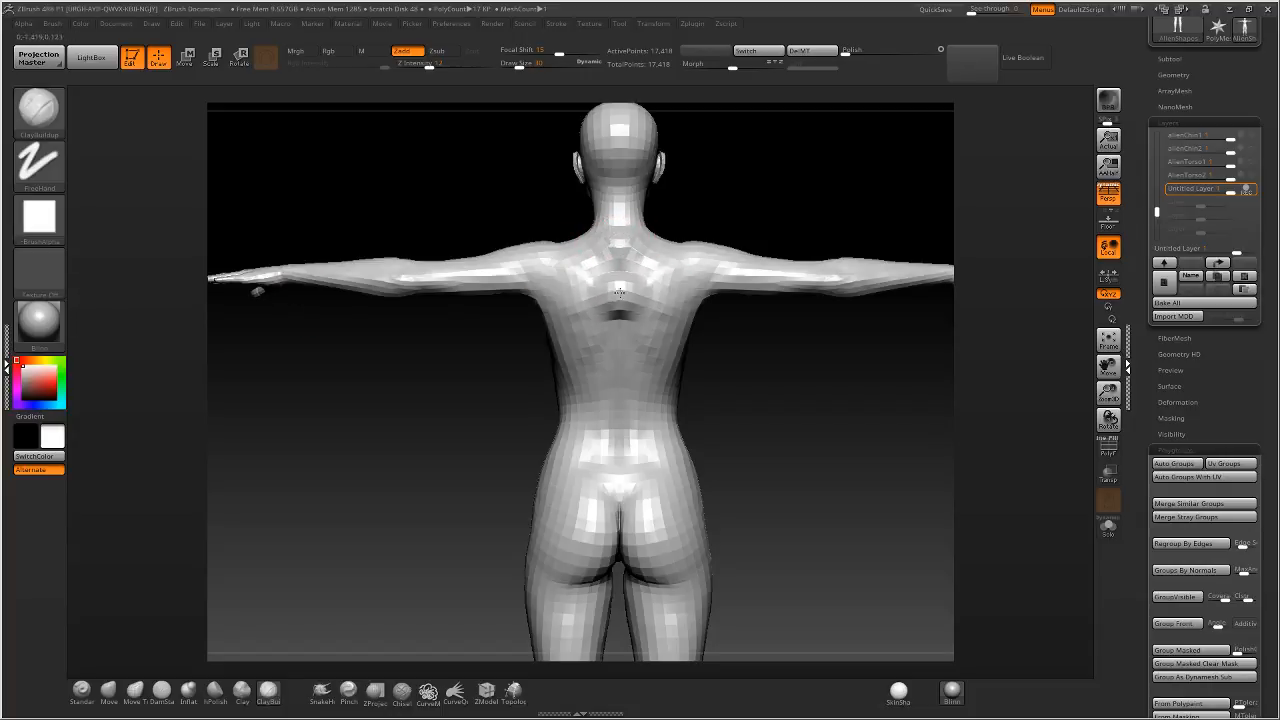
drag(623, 348, 633, 453)
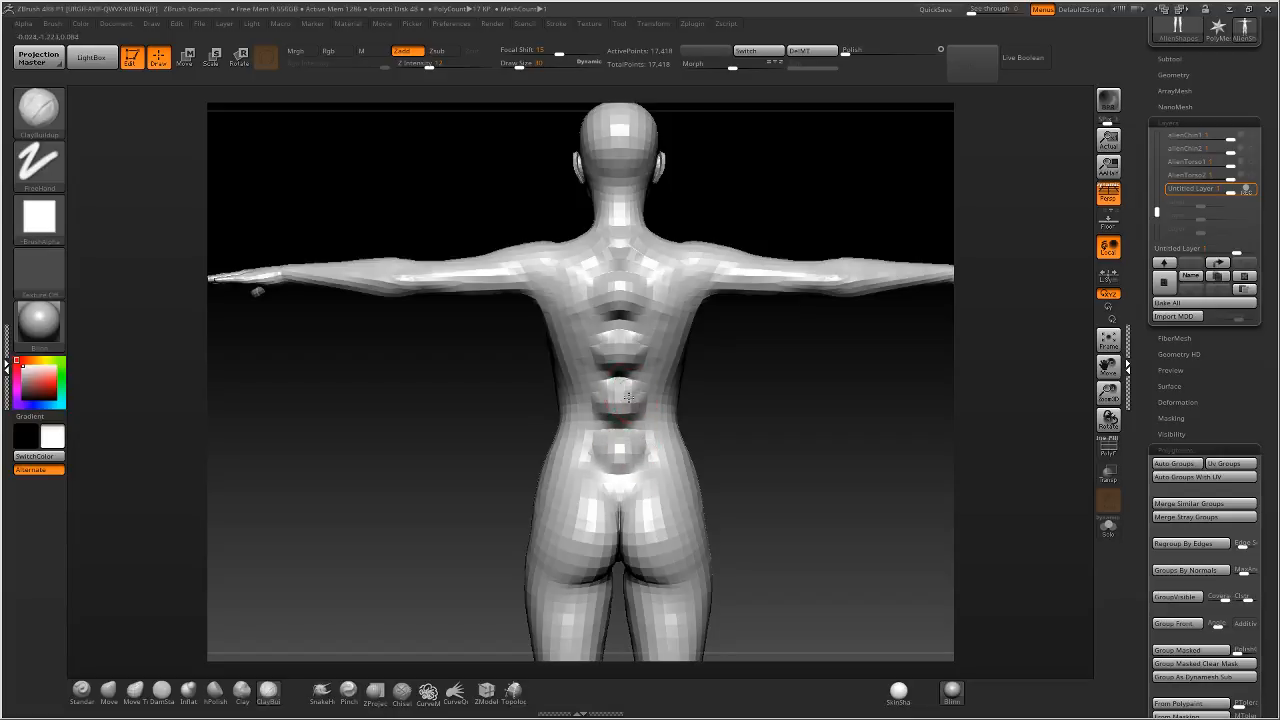
drag(621, 312, 618, 298)
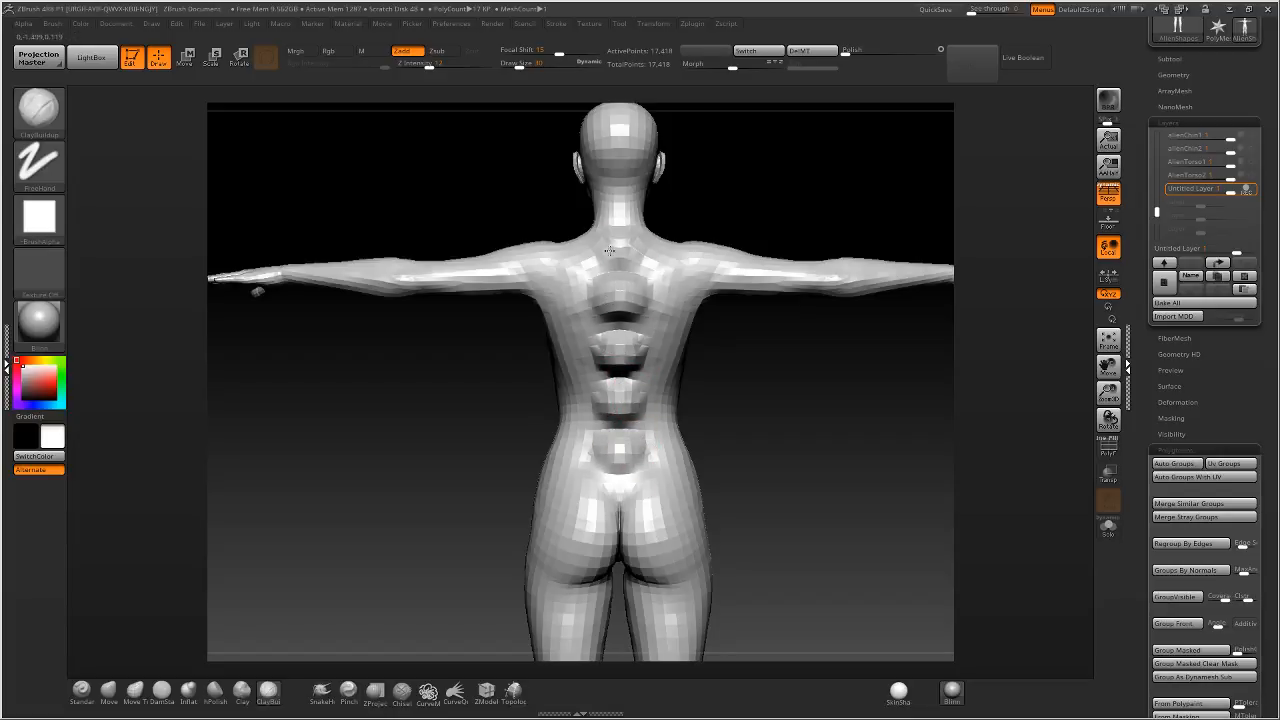
right_drag(610, 250, 606, 180)
Smooth the spine bumps down the whole back with an enlarged brush so they blend into the surface.
drag(530, 63, 548, 63)
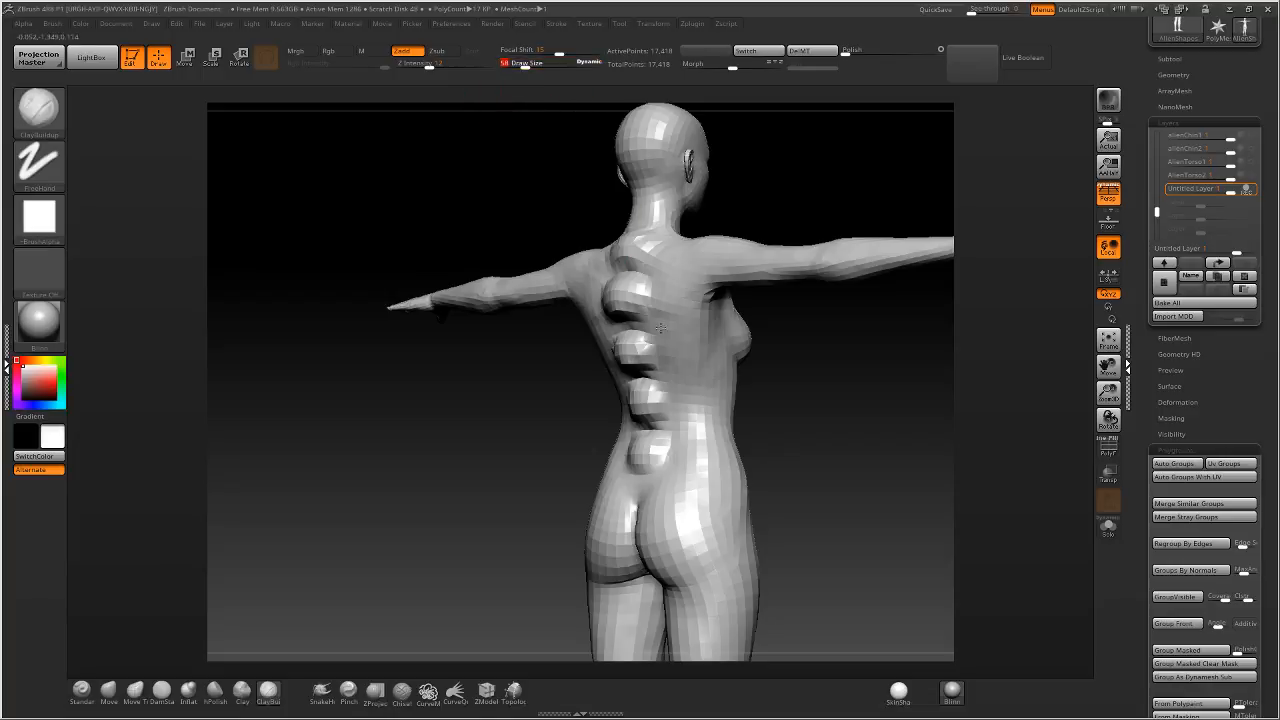
right_drag(660, 329, 643, 268)
mouse_move(643, 268)
shift+mouse_down()
mouse_move(630, 380)
mouse_move(662, 420)
mouse_move(651, 457)
shift+mouse_up()
Reduce the brush draw size to 21 for finer sculpting along the spine.
key(bracketleft)
key(bracketleft)
key(bracketleft)
key(bracketleft)
key(bracketleft)
key(bracketleft)
key(bracketleft)
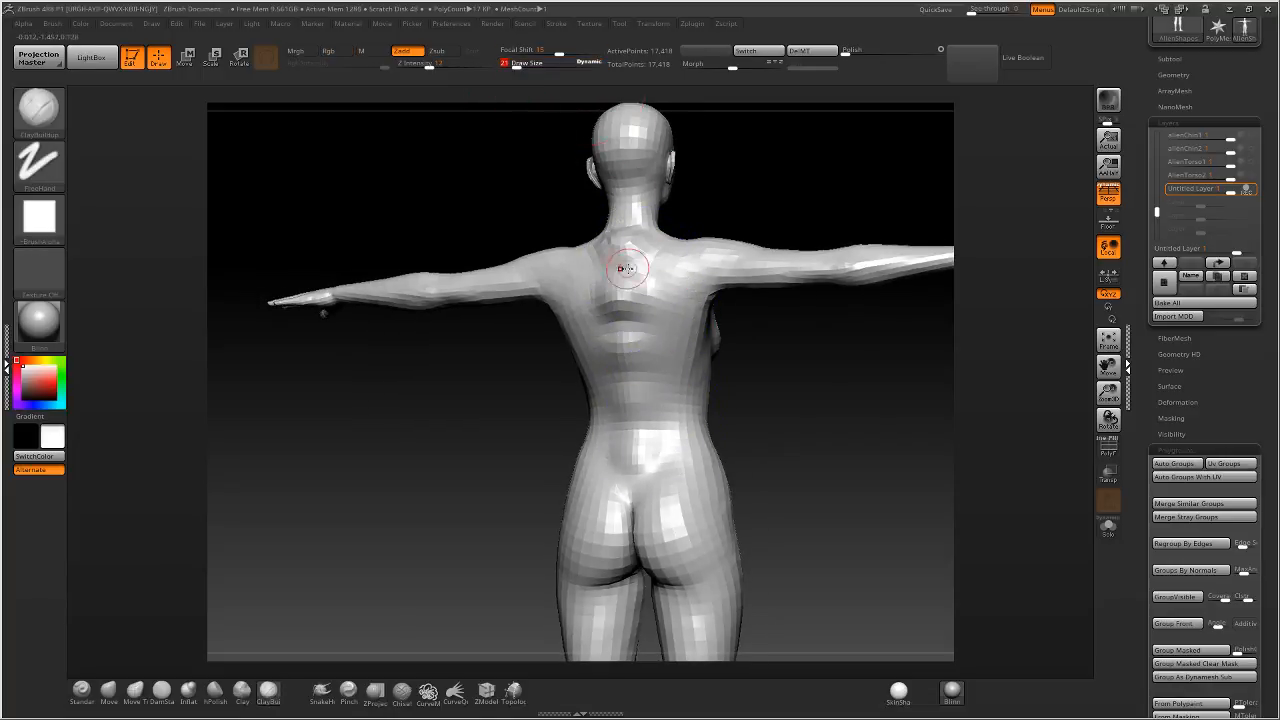
Build up vertebra bumps down the spine and shape the rib forms across the back with the ClayBuildup brush.
mouse_move(623, 268)
right_down()
mouse_move(630, 221)
mouse_move(622, 256)
right_up()
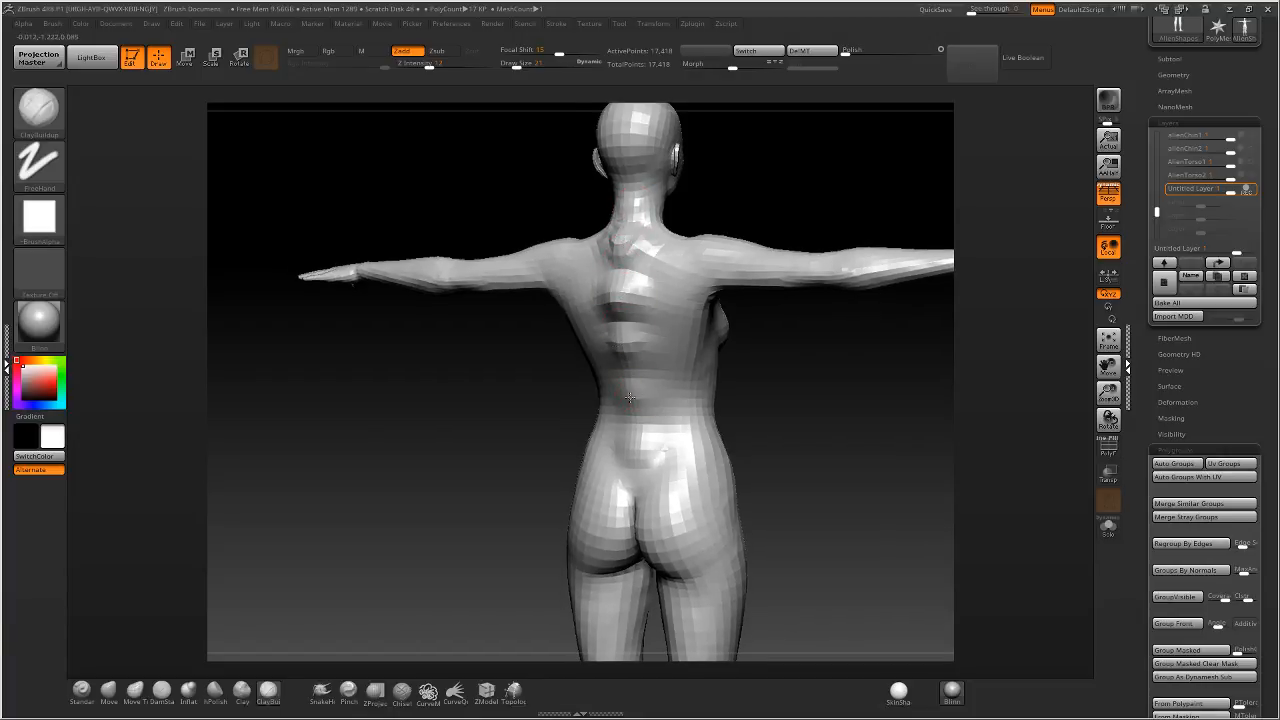
right_drag(637, 444, 660, 395)
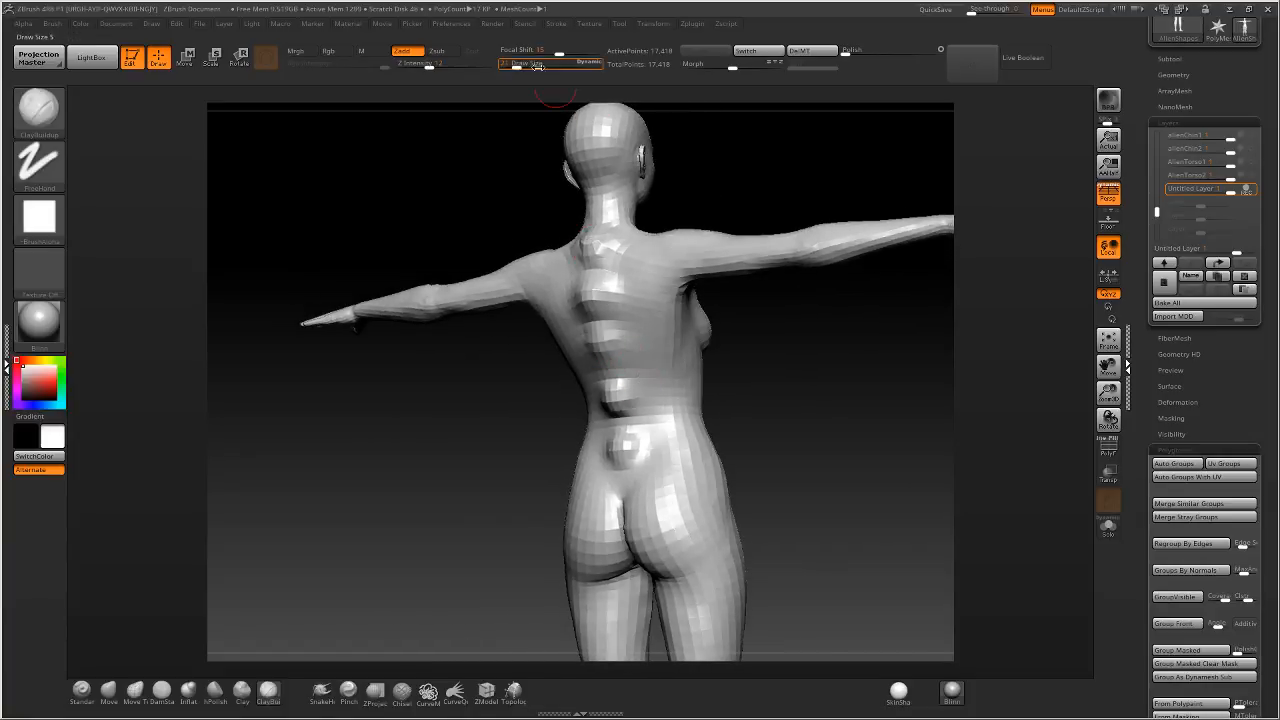
right_drag(613, 233, 671, 412)
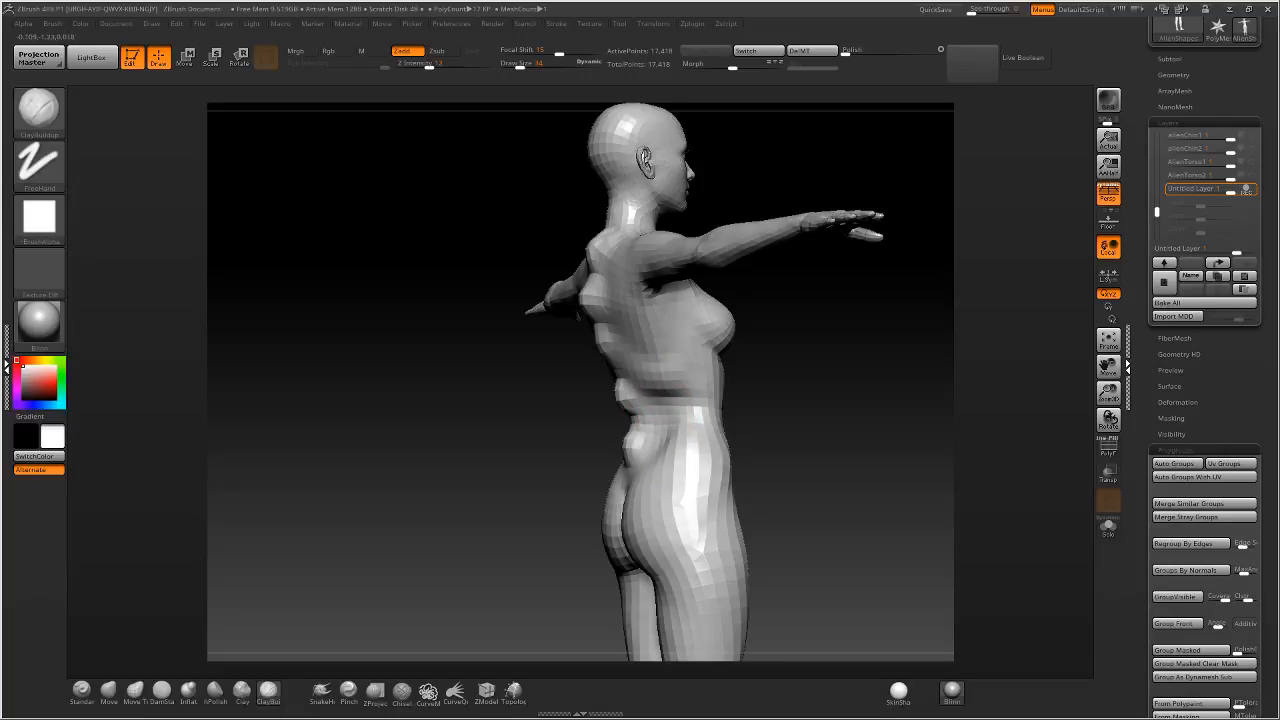
right_drag(628, 372, 600, 288)
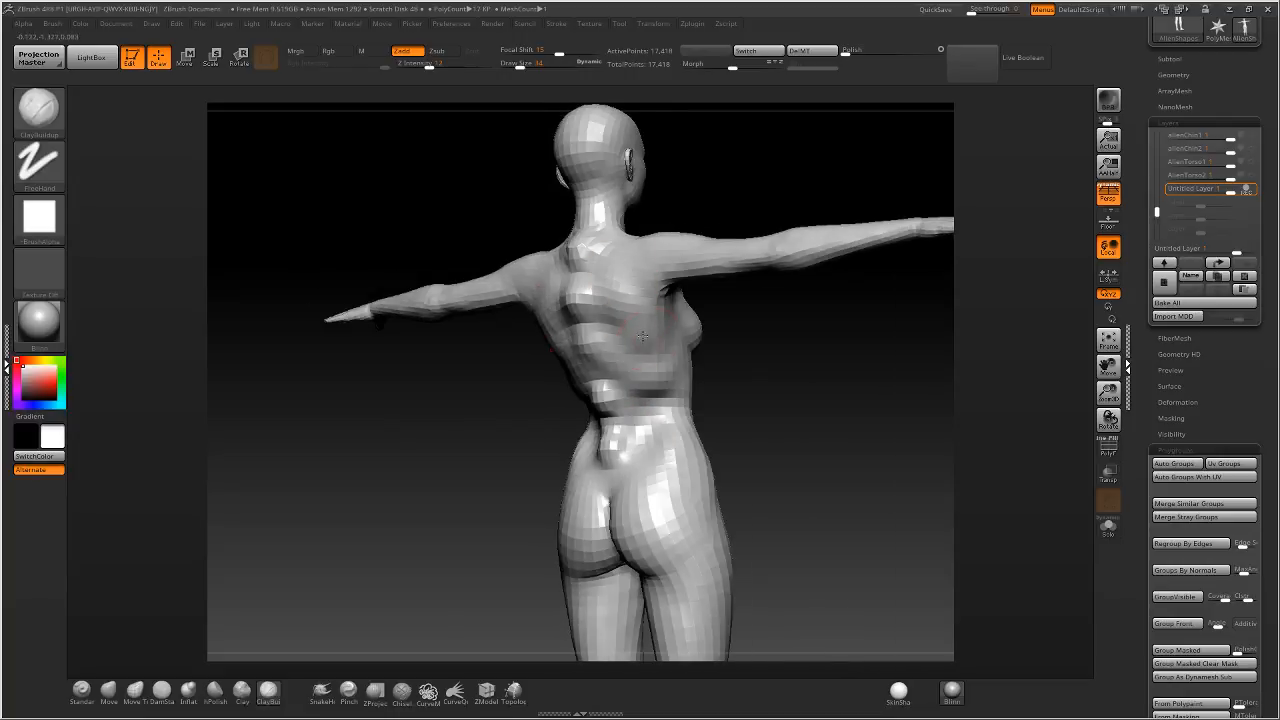
mouse_move(655, 345)
right_down()
mouse_move(674, 340)
mouse_move(768, 379)
mouse_move(640, 300)
right_up()
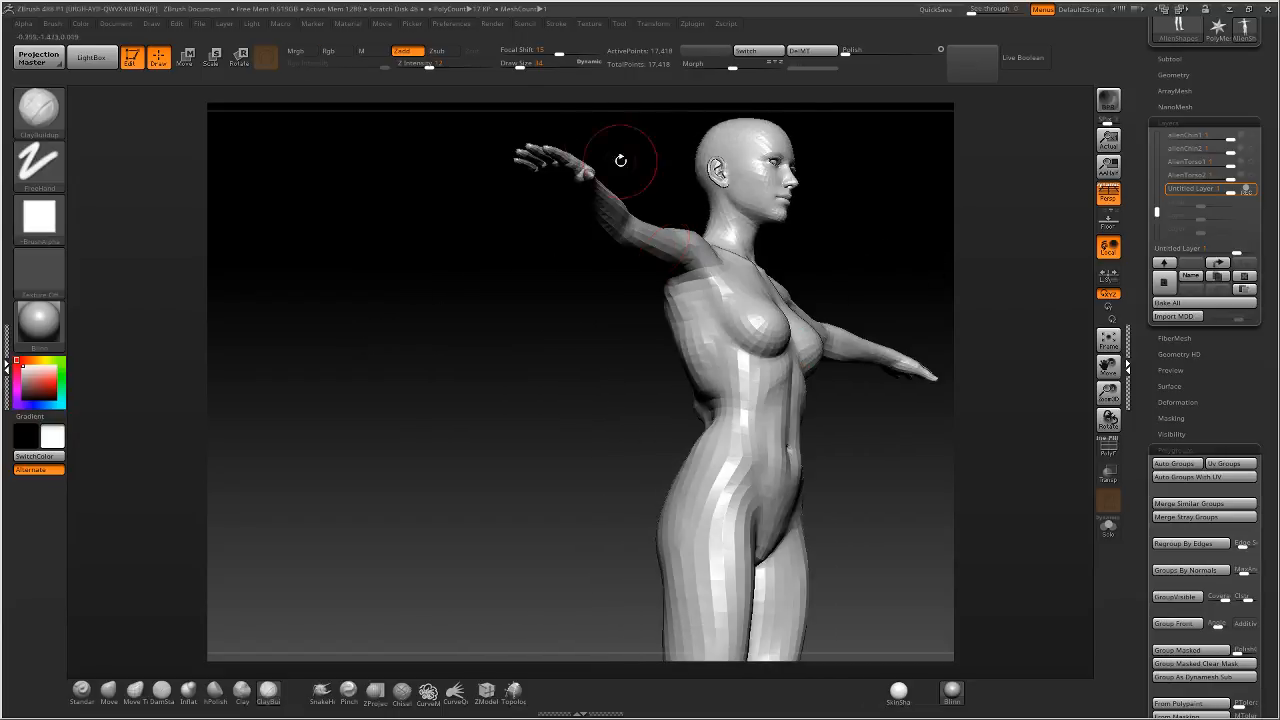
Show the polyframe and tighten the edge loops along the lower edge of the rib cage with the Pinch brush, from sternum to back.
drag(519, 67, 514, 67)
ctrl+right_drag(529, 374, 913, 443)
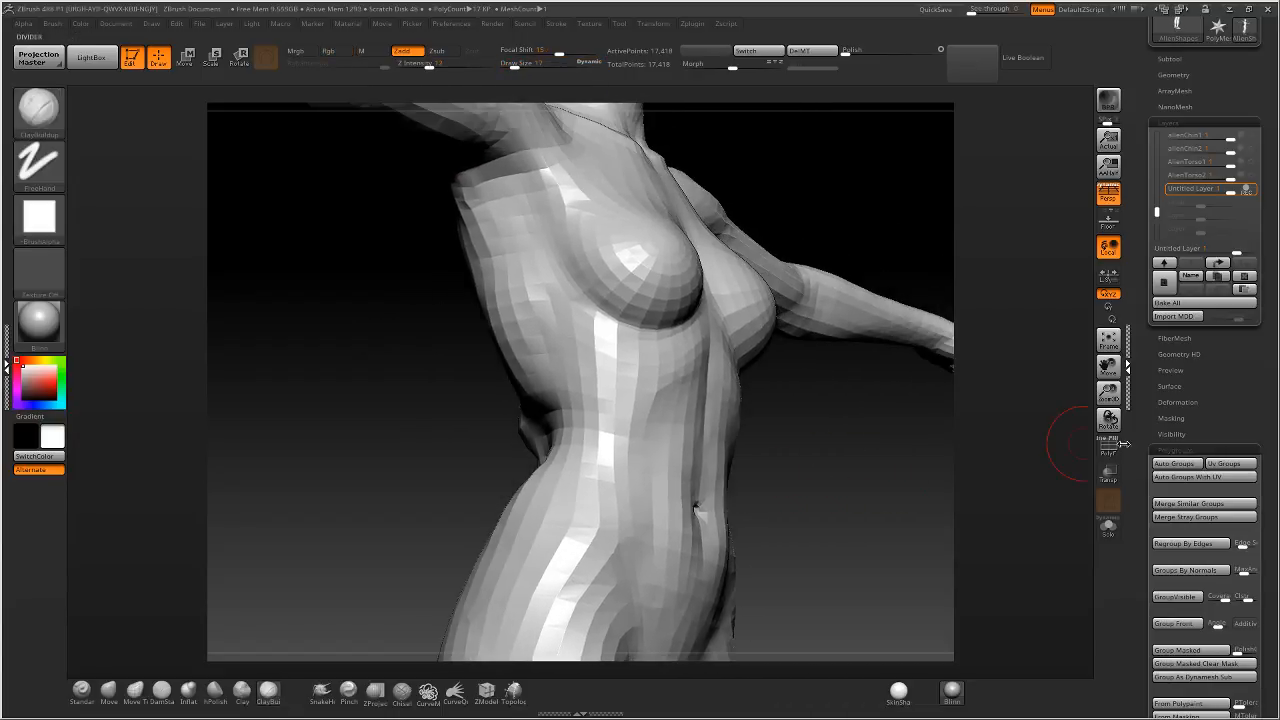
click(1108, 447)
click(352, 697)
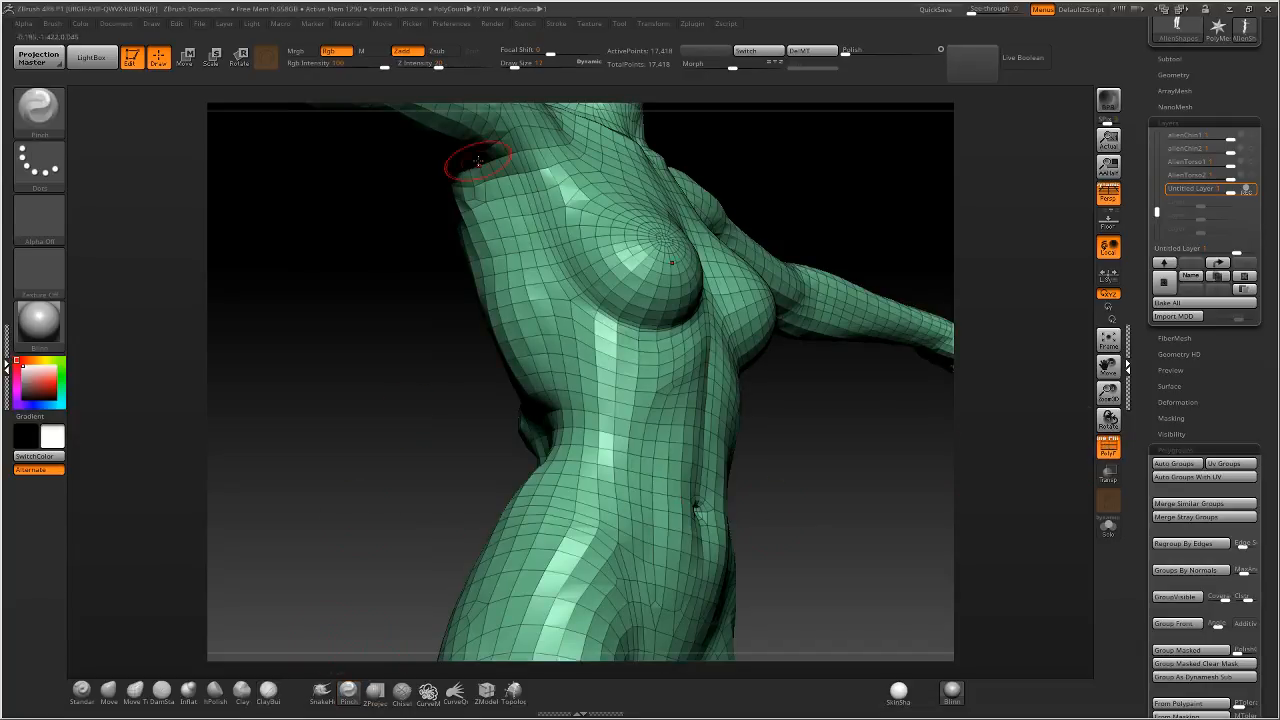
right_drag(681, 330, 620, 336)
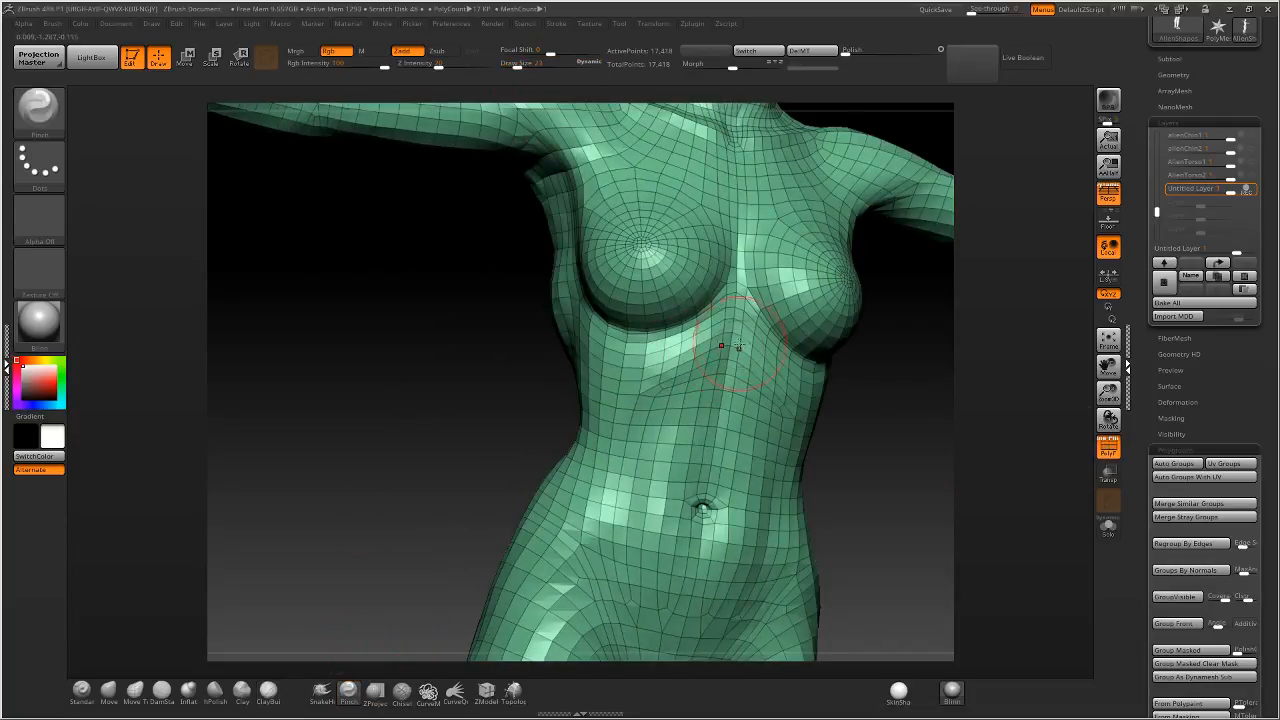
drag(731, 345, 652, 382)
right_drag(640, 374, 696, 374)
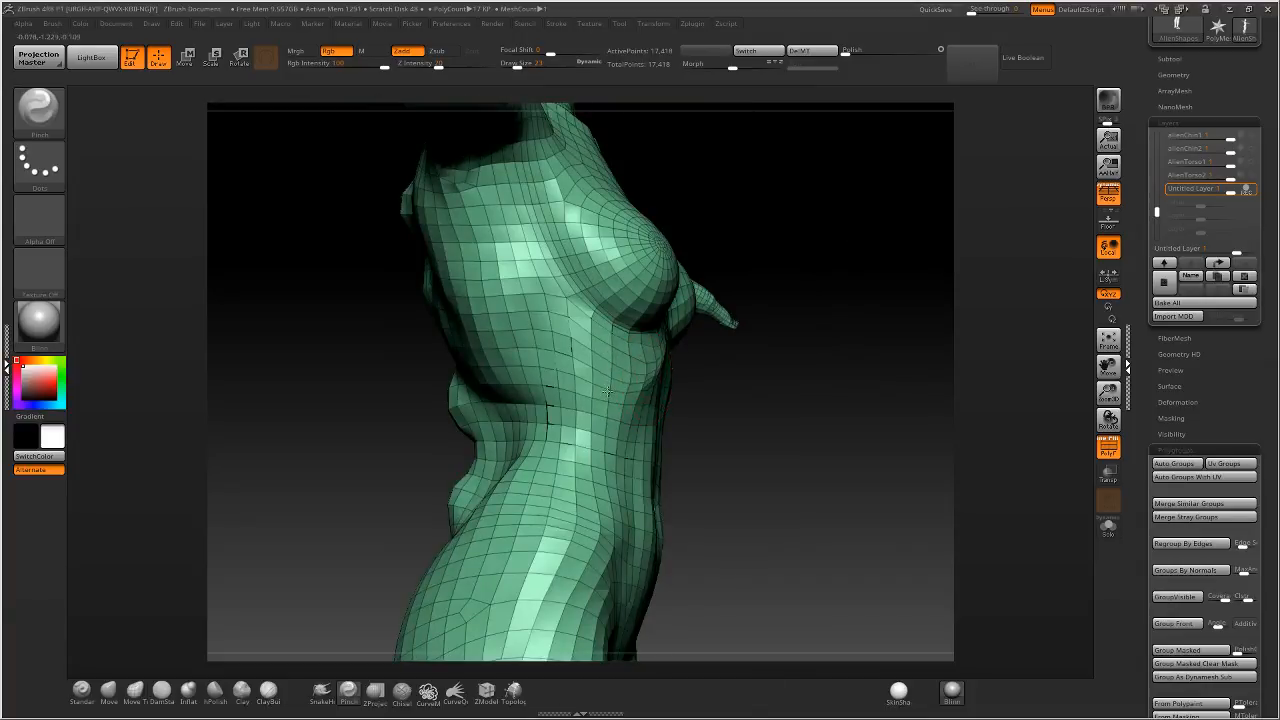
drag(639, 388, 563, 394)
right_drag(524, 374, 581, 370)
mouse_move(581, 370)
mouse_down()
mouse_move(445, 372)
mouse_move(375, 390)
mouse_up()
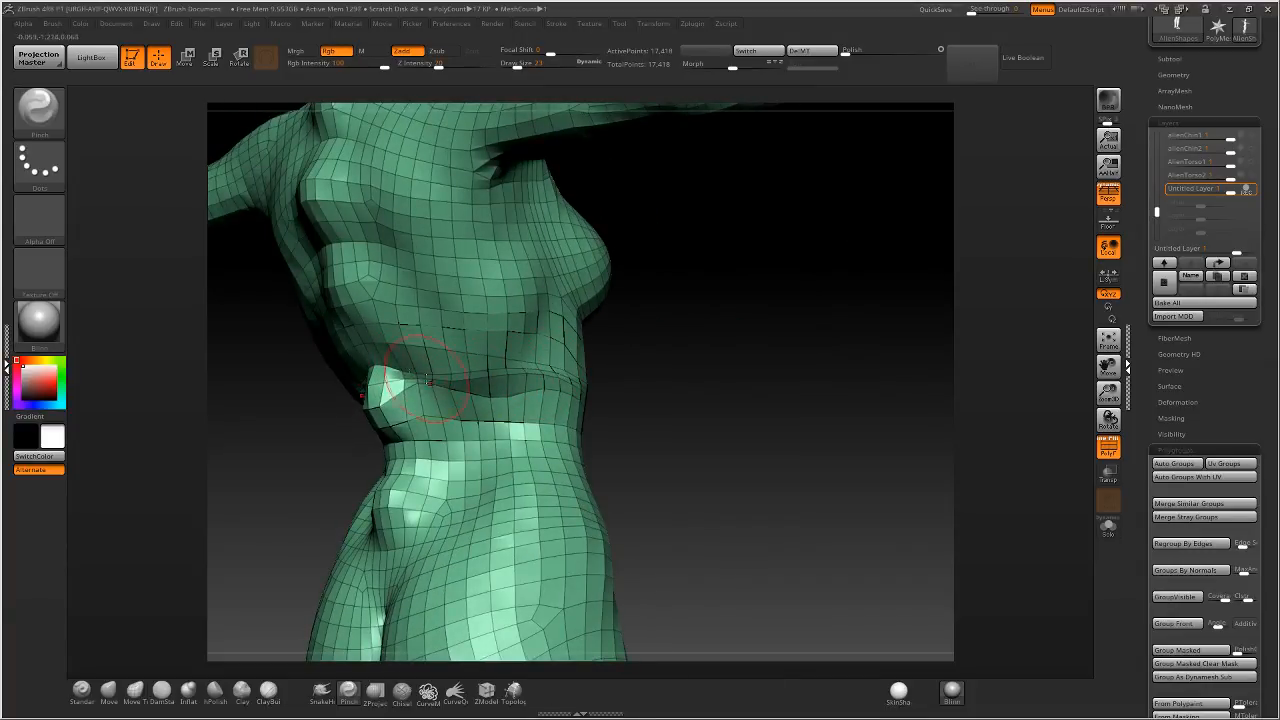
right_drag(427, 380, 475, 432)
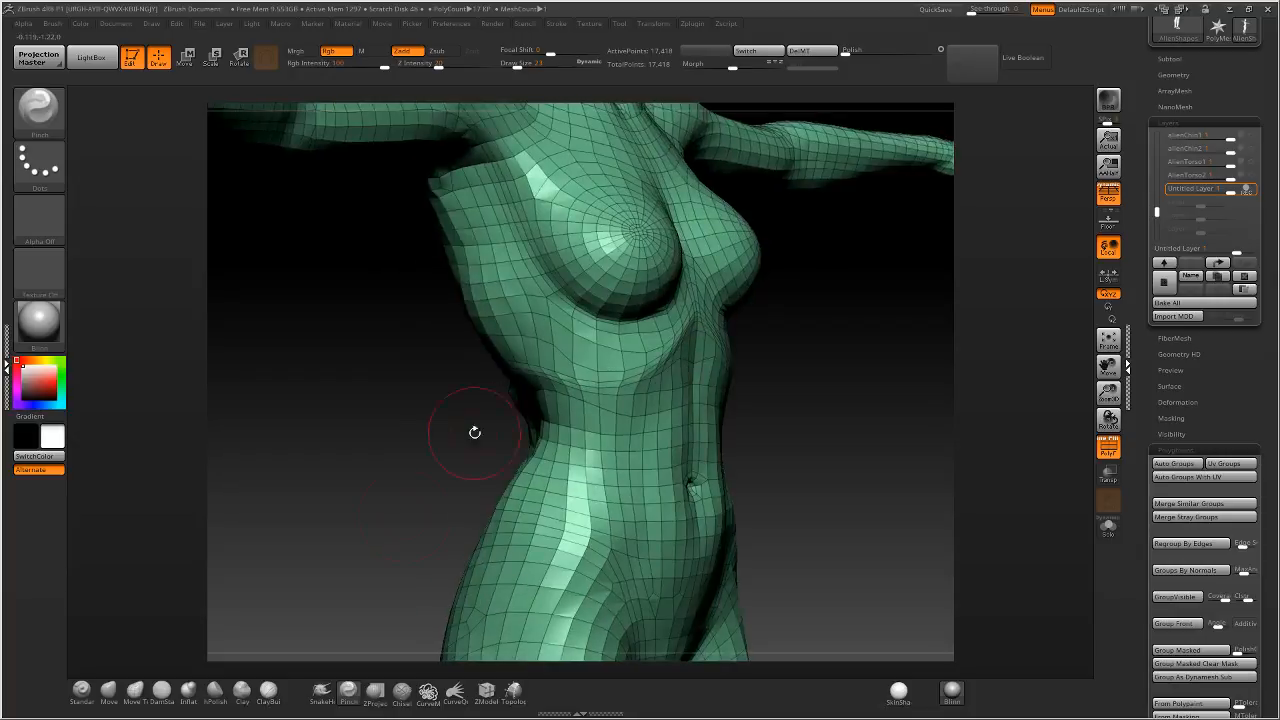
Hide the polyframe, enable the smooth subdivision preview, and raise the front lower rib edge with the Standard brush.
click(83, 690)
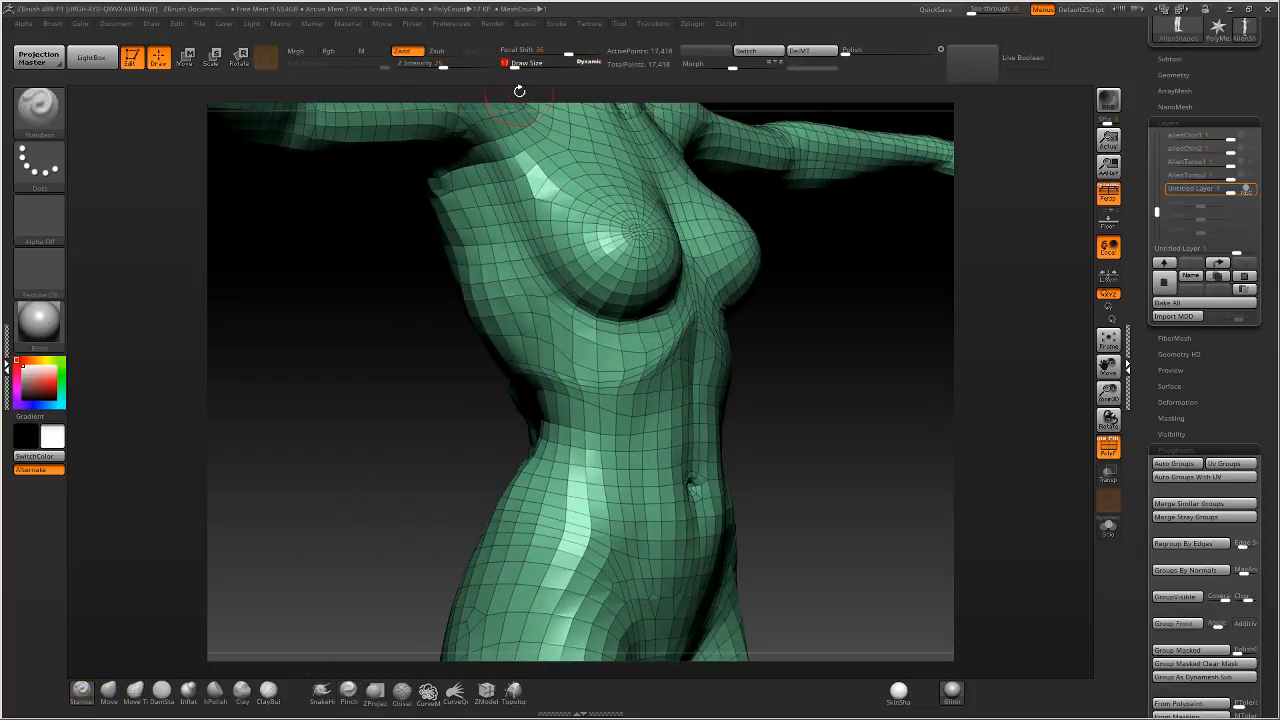
right_drag(519, 91, 690, 310)
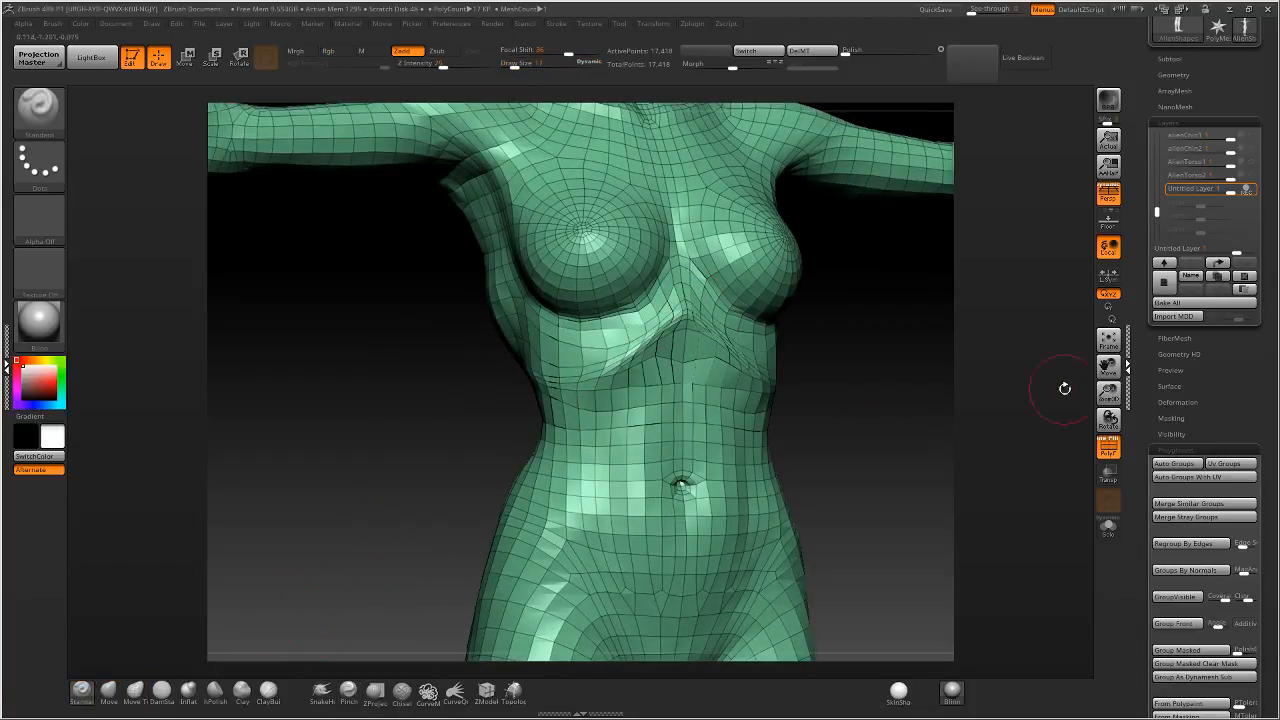
click(1108, 448)
key(ctrl+d)
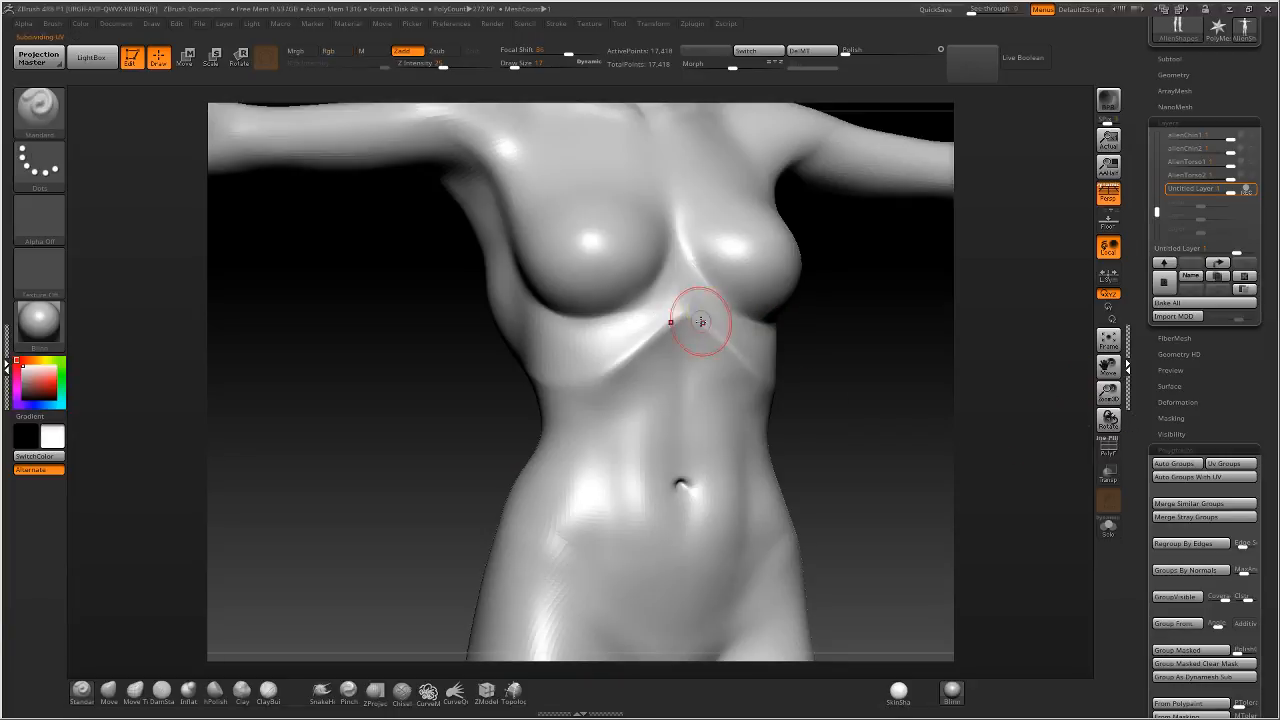
drag(670, 328, 605, 379)
drag(656, 341, 608, 377)
right_drag(530, 382, 600, 385)
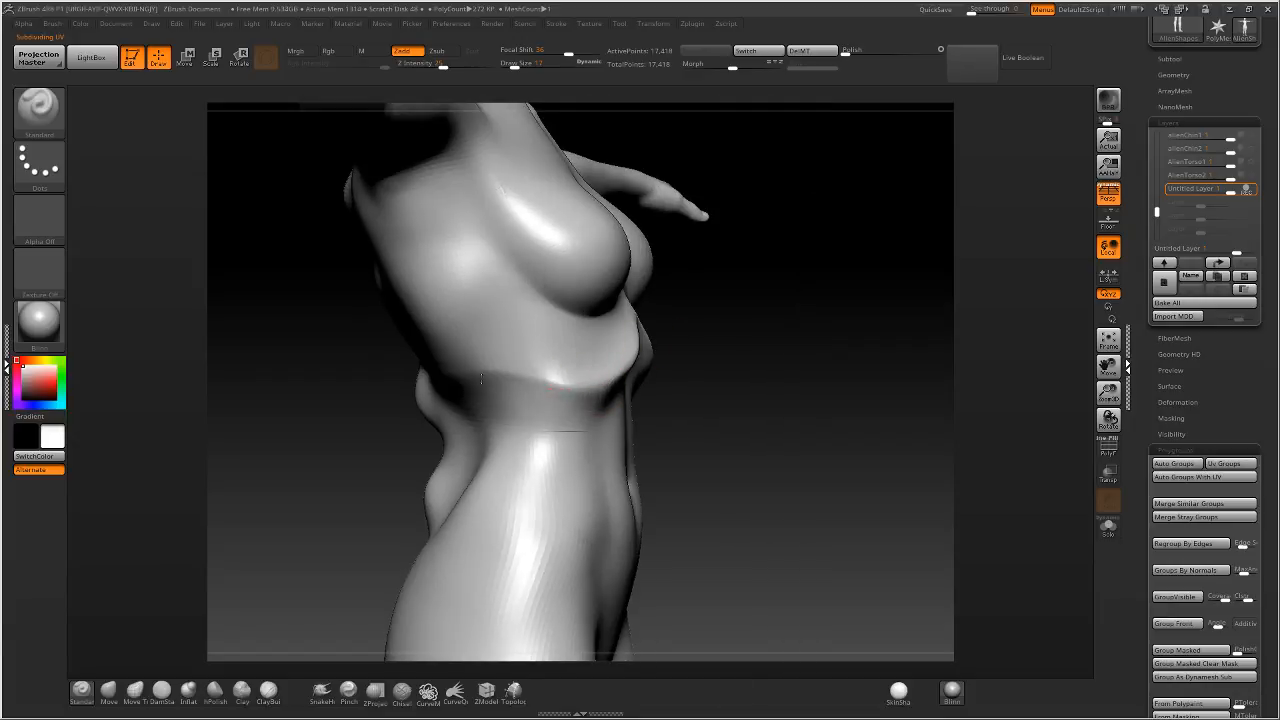
Extend the raised rib-cage edge around the flank toward the back and smooth the area beneath the sternum.
drag(481, 378, 450, 380)
right_drag(450, 380, 502, 376)
drag(431, 380, 396, 383)
right_drag(541, 350, 472, 374)
drag(487, 378, 600, 376)
right_drag(600, 376, 623, 390)
key(shift)
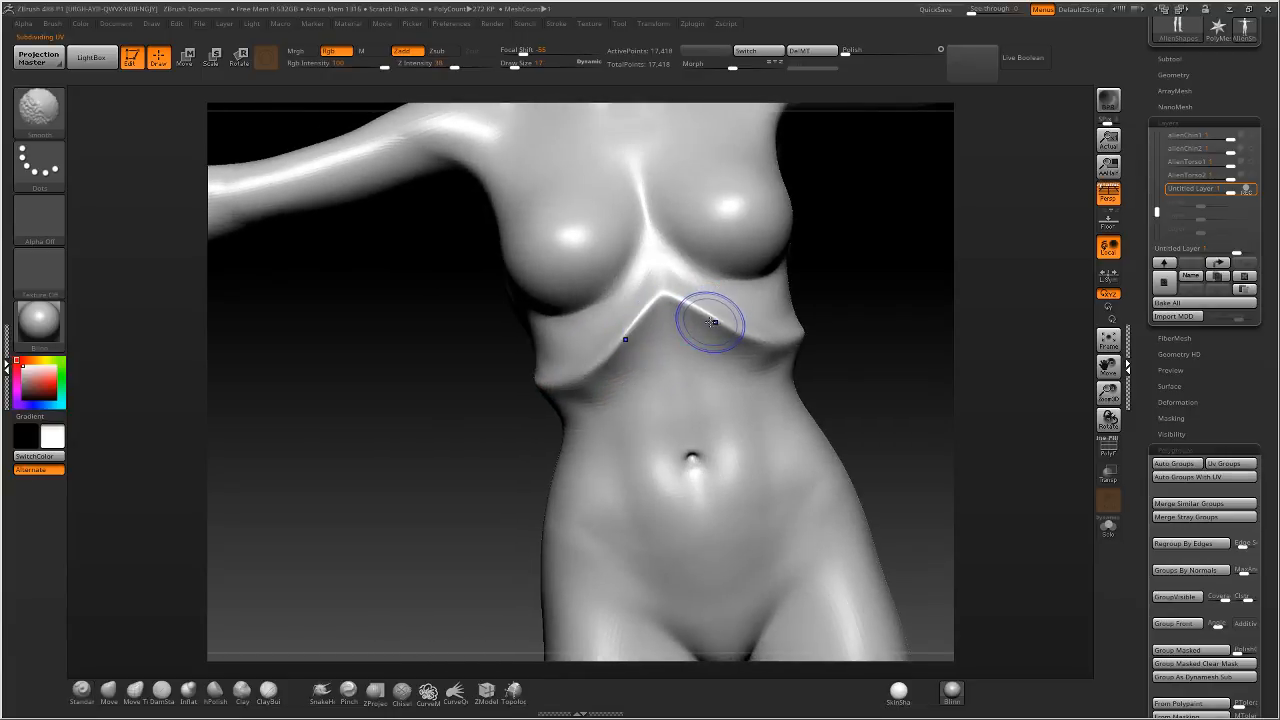
mouse_move(711, 321)
right_down()
mouse_move(613, 385)
mouse_move(748, 377)
mouse_move(711, 377)
mouse_move(817, 426)
mouse_move(728, 461)
mouse_move(700, 385)
right_up()
right_drag(700, 385, 661, 325)
Show the polyframe, pinch the edge loops across the hip and upper thigh, and switch to the Standard brush.
ctrl+right_drag(661, 325, 672, 410)
click(1108, 447)
right_drag(846, 434, 320, 648)
click(348, 690)
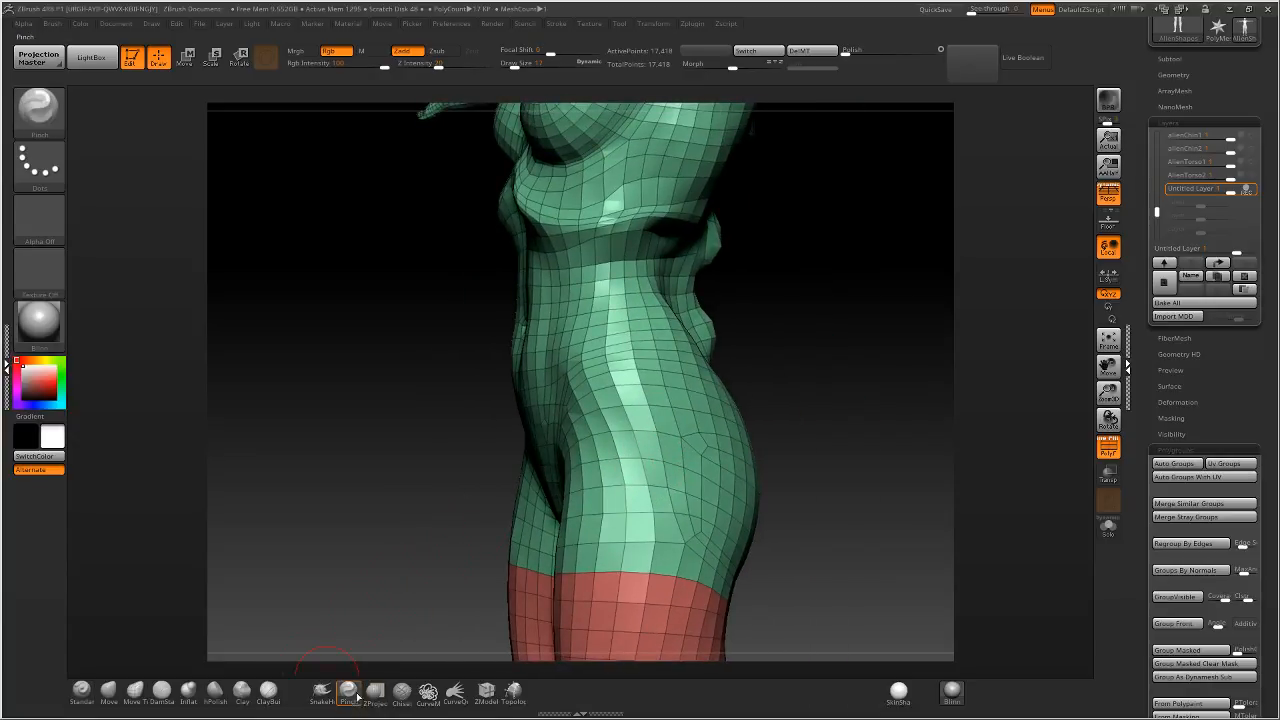
mouse_move(640, 370)
right_down()
mouse_move(712, 360)
mouse_move(646, 343)
right_up()
drag(646, 343, 735, 352)
right_drag(600, 360, 705, 350)
drag(693, 346, 601, 357)
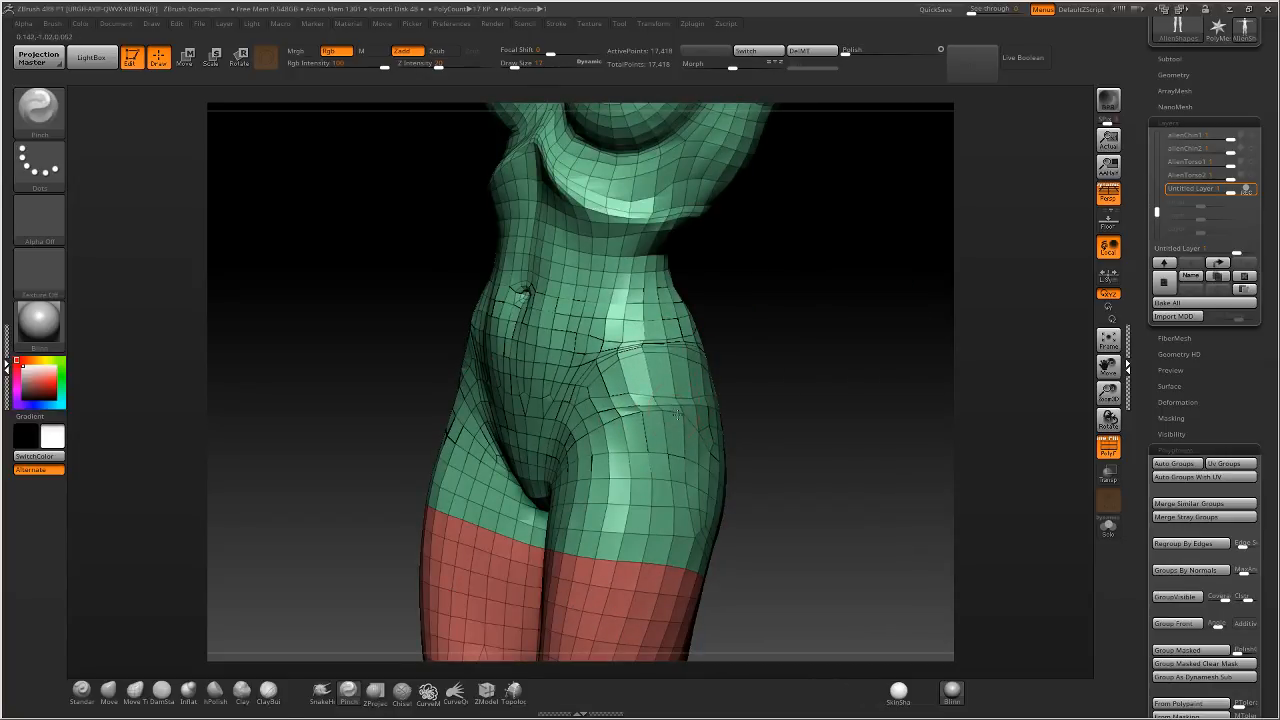
mouse_move(725, 408)
right_down()
mouse_move(706, 408)
mouse_move(640, 330)
right_up()
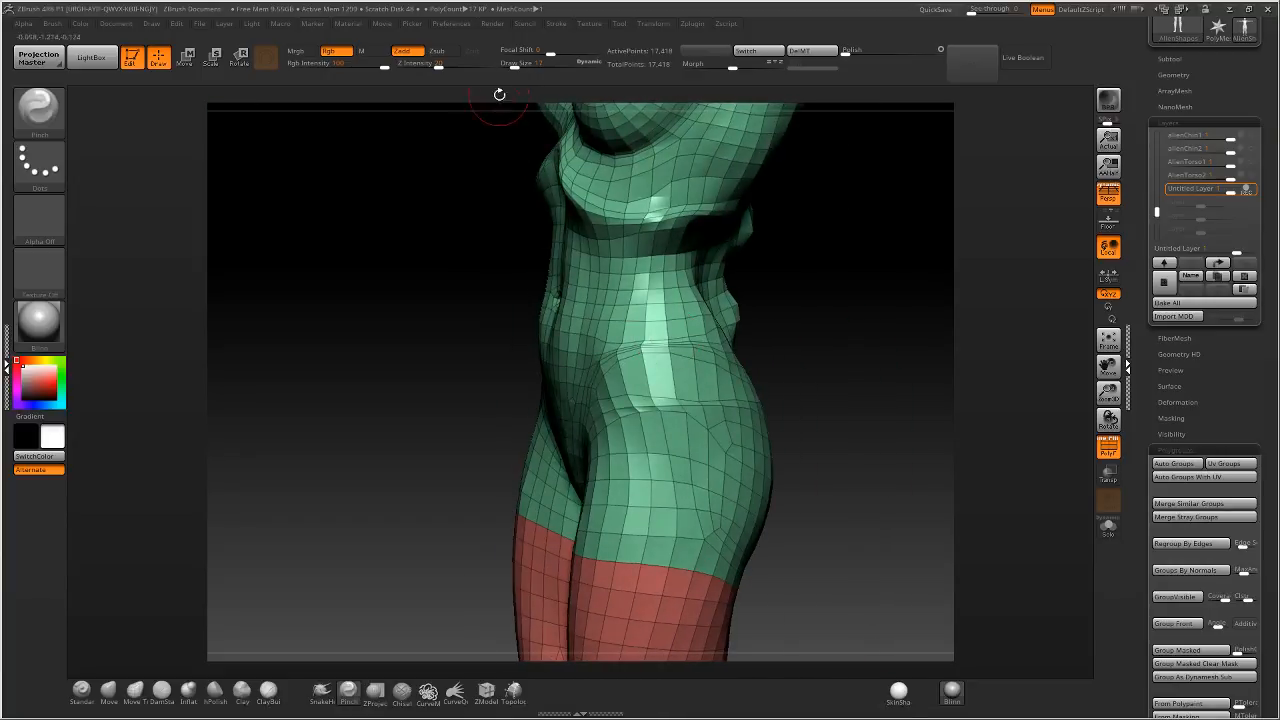
click(82, 690)
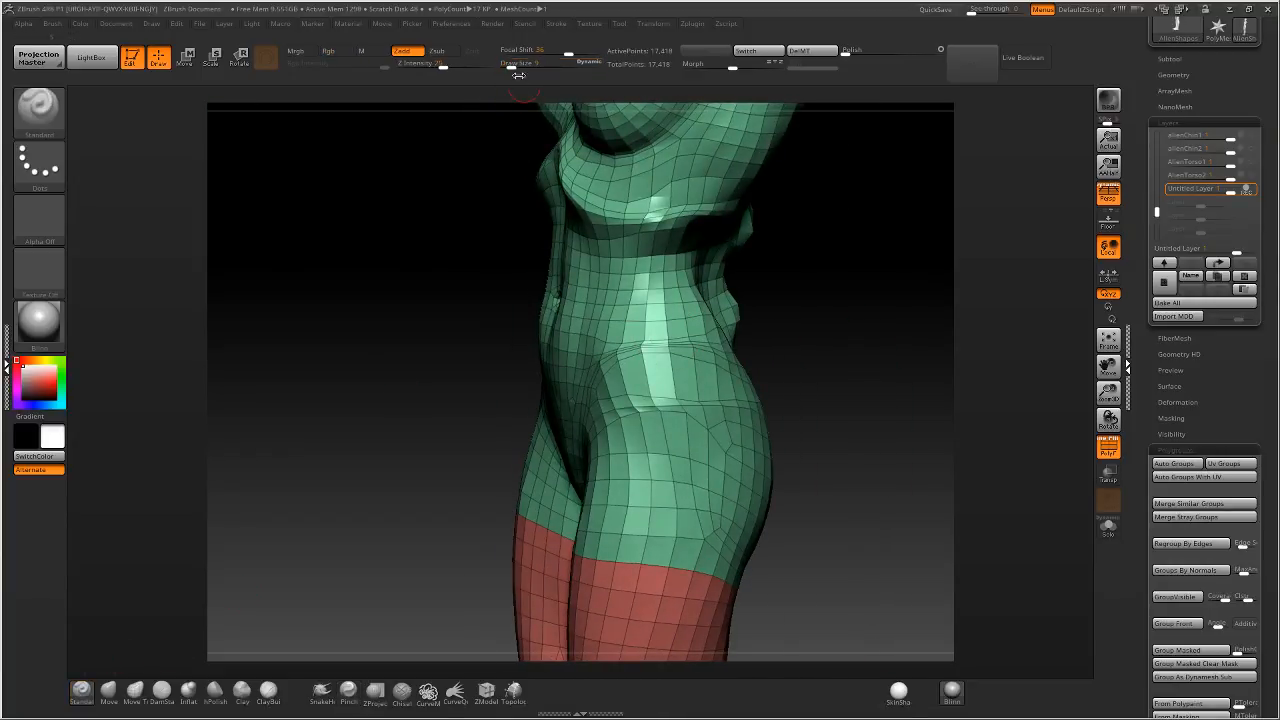
drag(511, 68, 514, 69)
right_drag(772, 387, 751, 407)
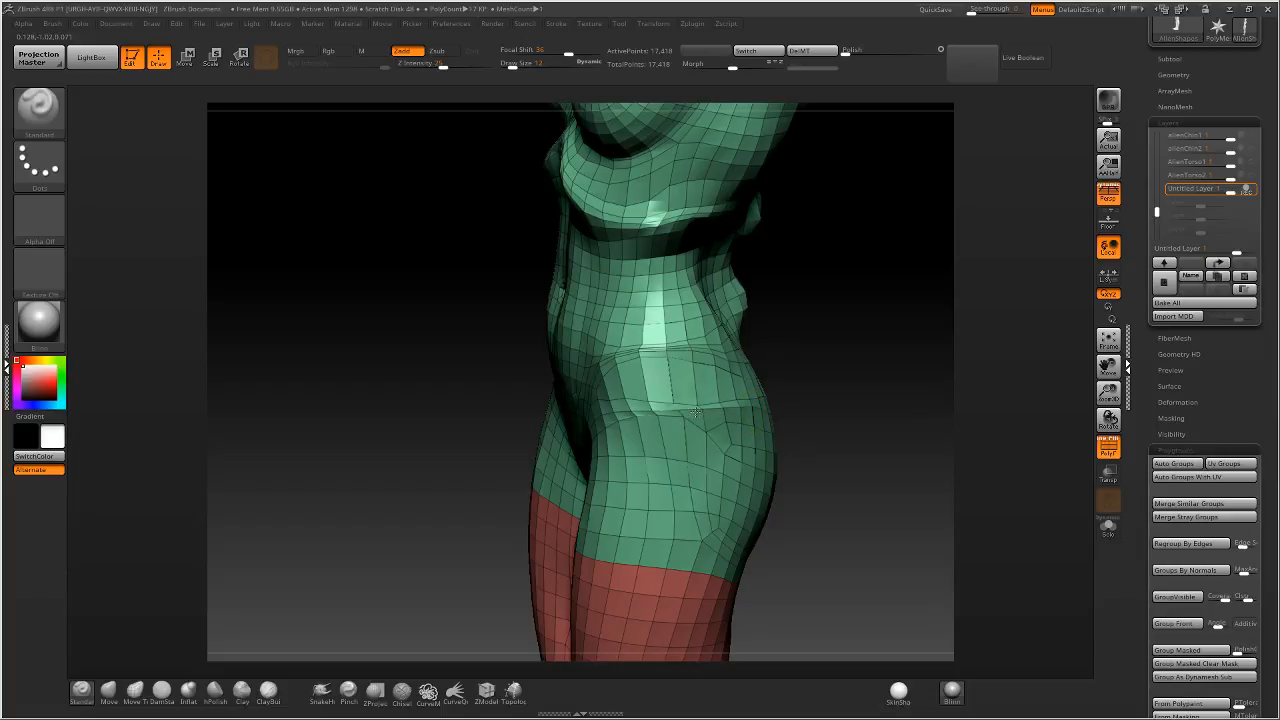
drag(695, 412, 634, 437)
key(ctrl+z)
Sculpt a hollow across the outer hip with the Standard brush at draw size 34, then hide the polyframe and smooth the area.
drag(513, 67, 520, 67)
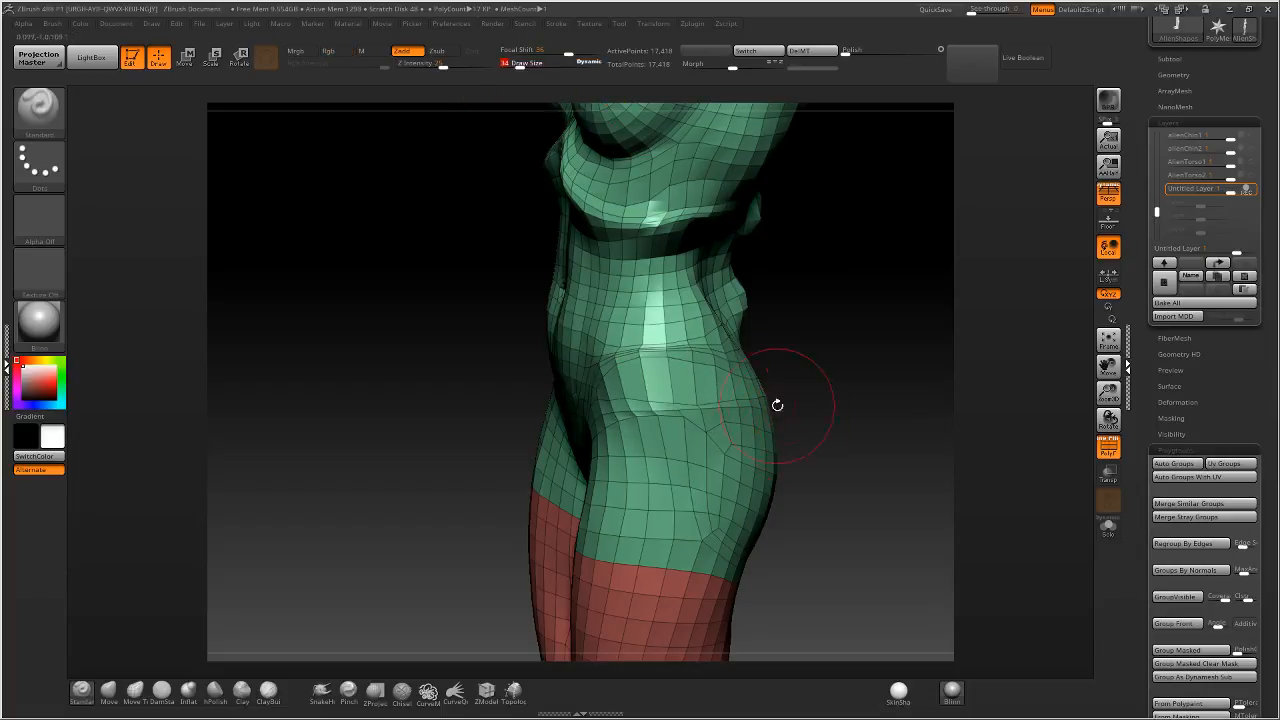
mouse_move(715, 455)
mouse_down()
mouse_move(640, 435)
mouse_move(703, 428)
mouse_up()
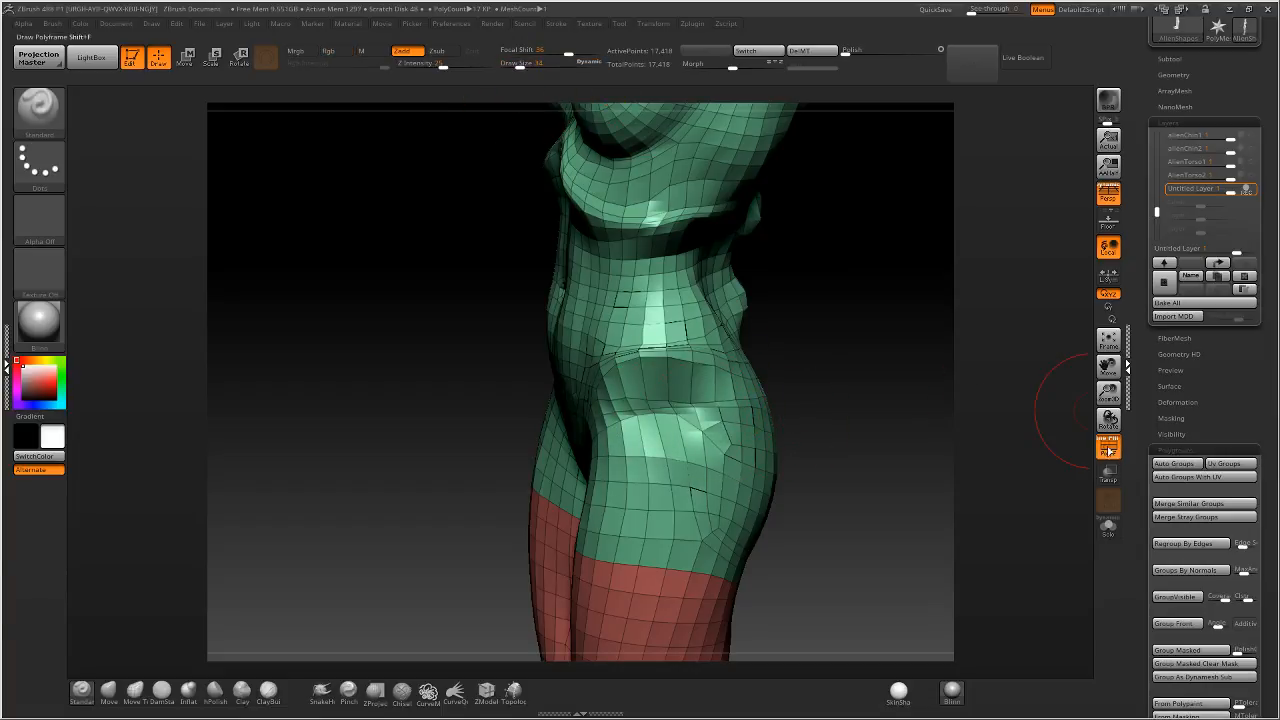
click(1108, 450)
mouse_move(835, 420)
right_down()
mouse_move(925, 425)
mouse_move(860, 412)
right_up()
mouse_move(745, 412)
shift+mouse_down()
mouse_move(714, 407)
mouse_move(749, 418)
mouse_move(737, 423)
mouse_move(714, 414)
shift+mouse_up()
mouse_move(714, 414)
right_down()
mouse_move(754, 403)
mouse_move(749, 389)
mouse_move(700, 400)
mouse_move(669, 319)
right_up()
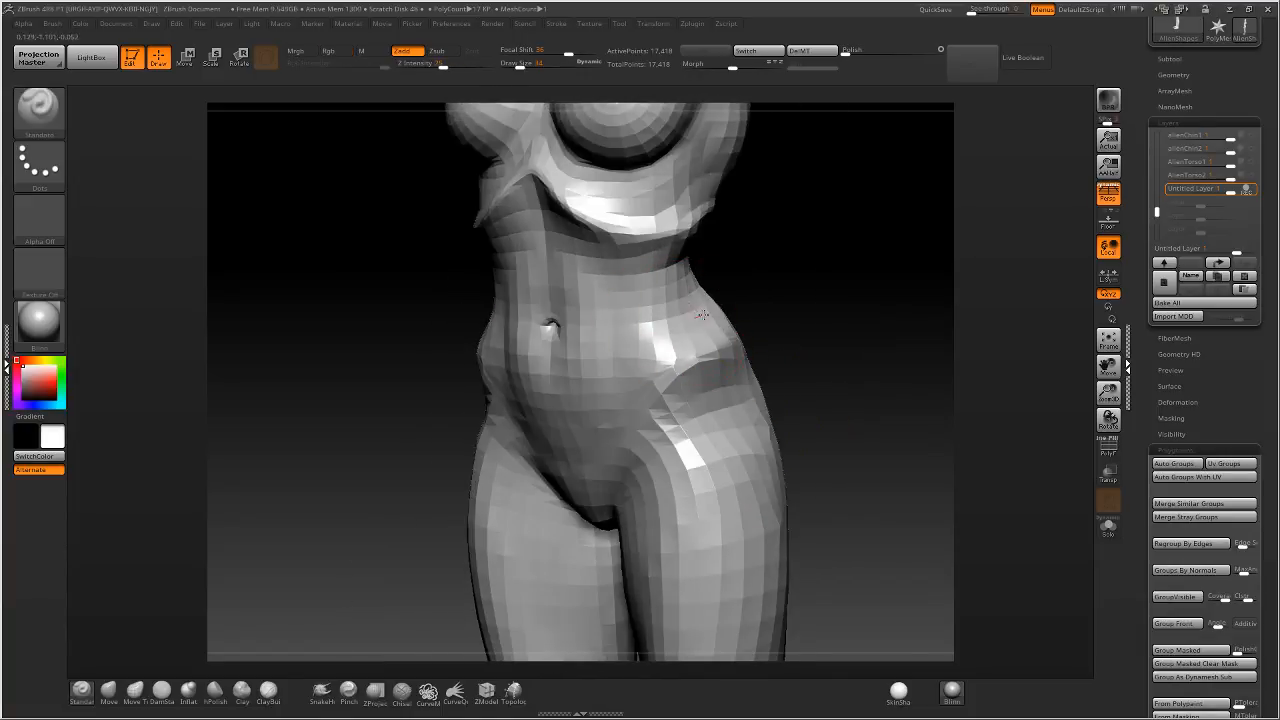
Shape the hip crest around the flank toward the lower back with the Standard brush and smooth its transitions.
right_drag(737, 287, 704, 312)
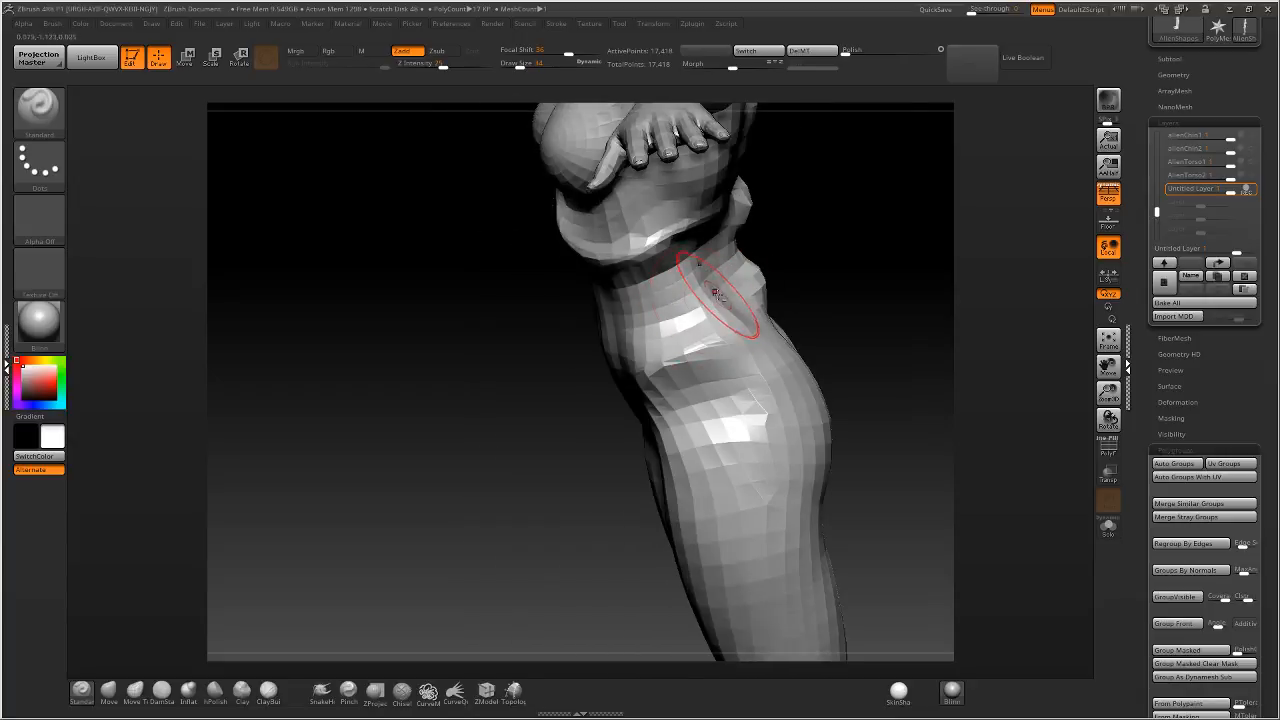
mouse_move(716, 293)
mouse_down()
mouse_move(711, 276)
mouse_move(728, 268)
mouse_up()
right_drag(745, 280, 694, 294)
shift+drag(700, 292, 738, 262)
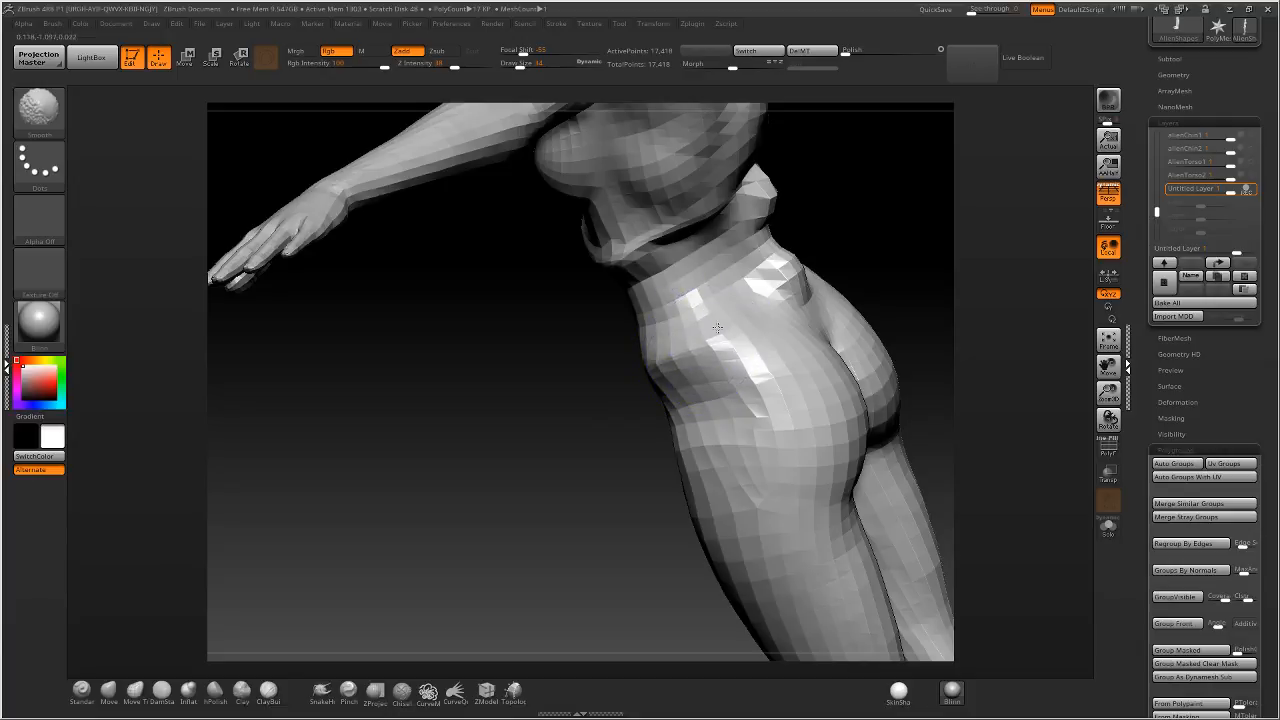
right_drag(714, 300, 737, 309)
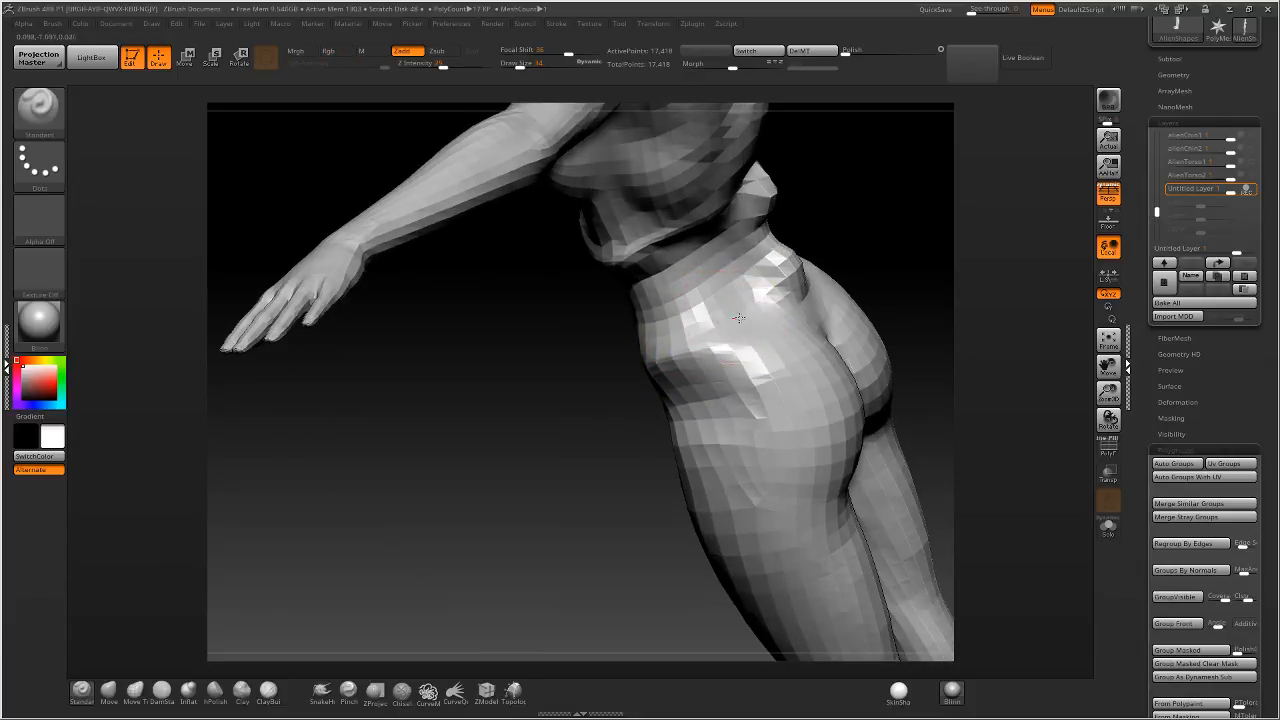
mouse_move(739, 318)
mouse_down()
mouse_move(763, 300)
mouse_move(726, 300)
mouse_up()
mouse_move(739, 303)
right_down()
mouse_move(702, 303)
mouse_move(700, 320)
mouse_move(666, 337)
right_up()
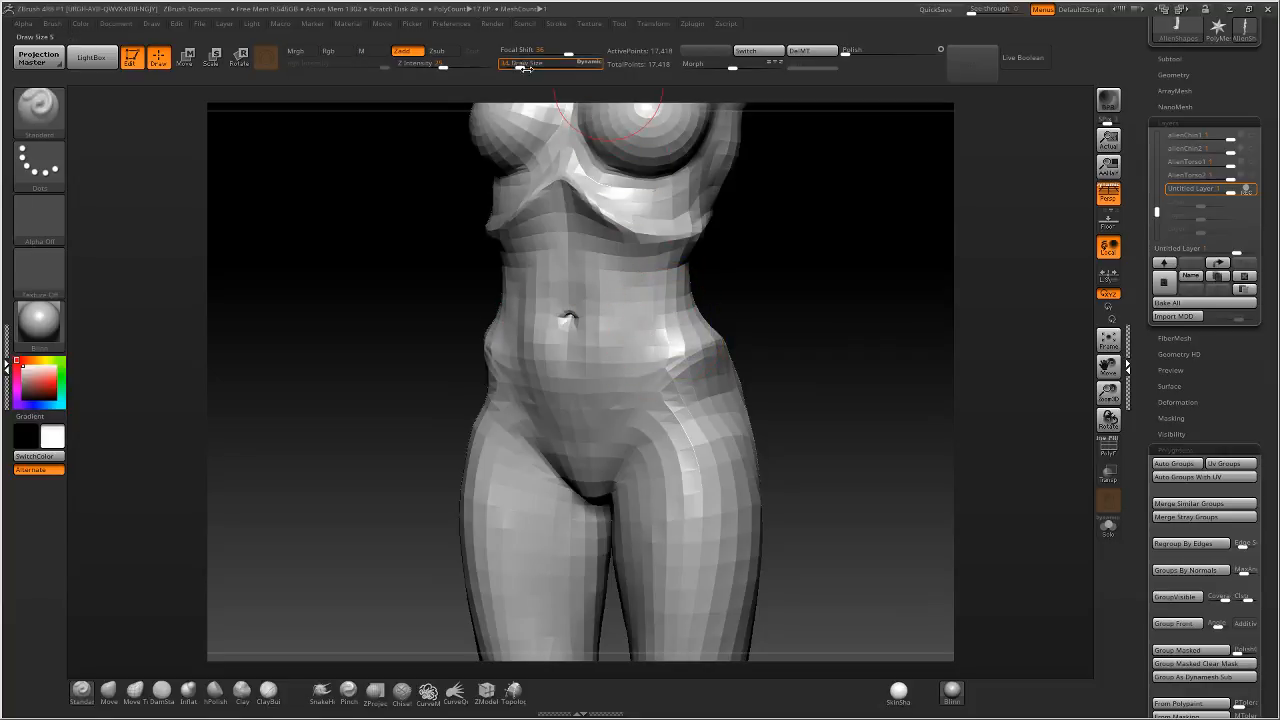
Sculpt grooves down both sides of the abdomen to the hips at draw size 25 and smooth them.
drag(526, 68, 517, 68)
right_drag(640, 350, 674, 340)
mouse_move(666, 315)
mouse_down()
mouse_move(655, 340)
mouse_move(631, 312)
mouse_move(615, 376)
mouse_up()
right_drag(615, 376, 520, 294)
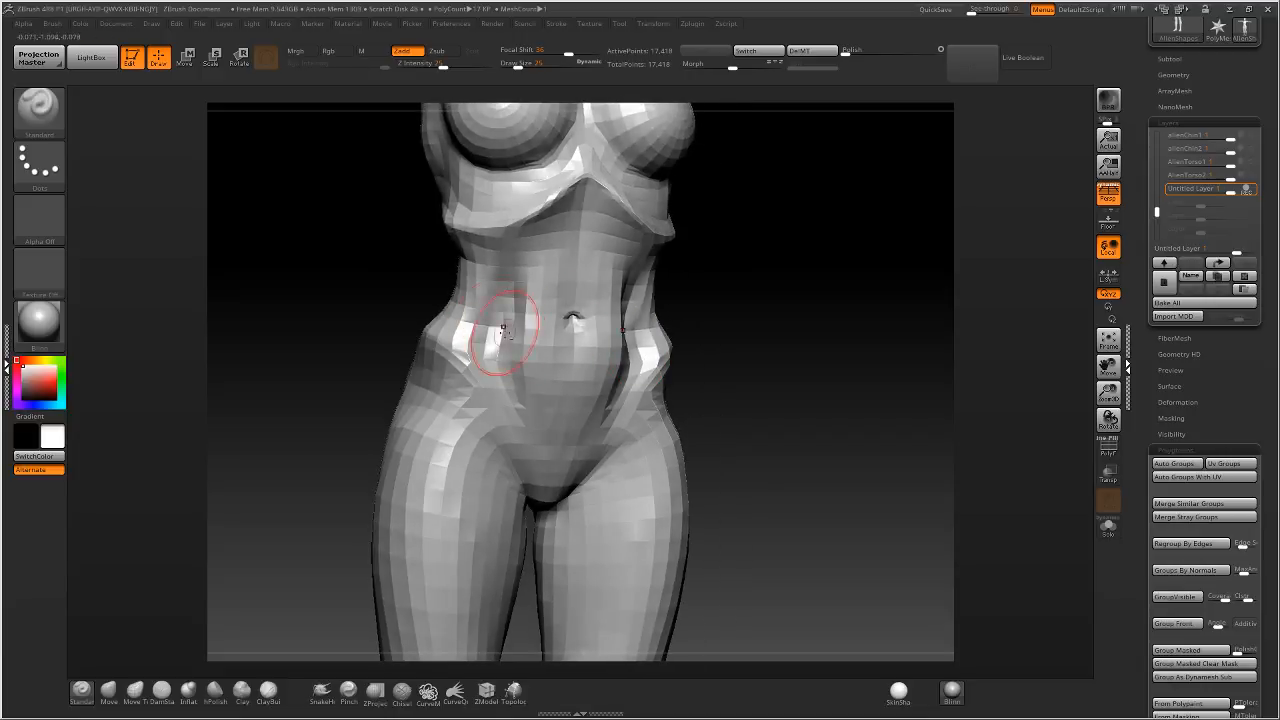
mouse_move(500, 272)
shift+mouse_down()
mouse_move(496, 325)
mouse_move(524, 418)
shift+mouse_up()
mouse_move(526, 420)
right_down()
mouse_move(730, 365)
mouse_move(440, 345)
right_up()
Adjust the hip and waist silhouette with the Move Topological brush at draw size 55.
mouse_move(440, 345)
ctrl+right_down()
mouse_move(580, 328)
mouse_move(608, 434)
mouse_move(780, 428)
mouse_move(623, 434)
mouse_move(618, 246)
ctrl+right_up()
drag(519, 67, 528, 83)
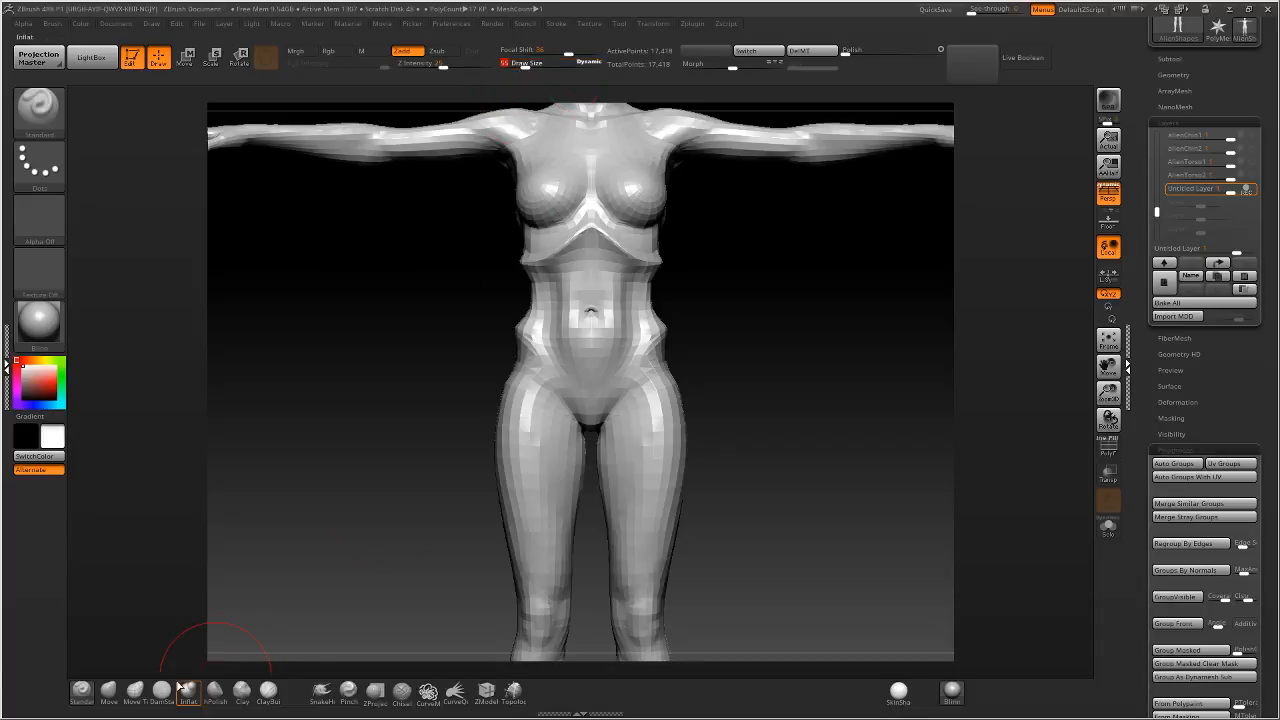
click(134, 689)
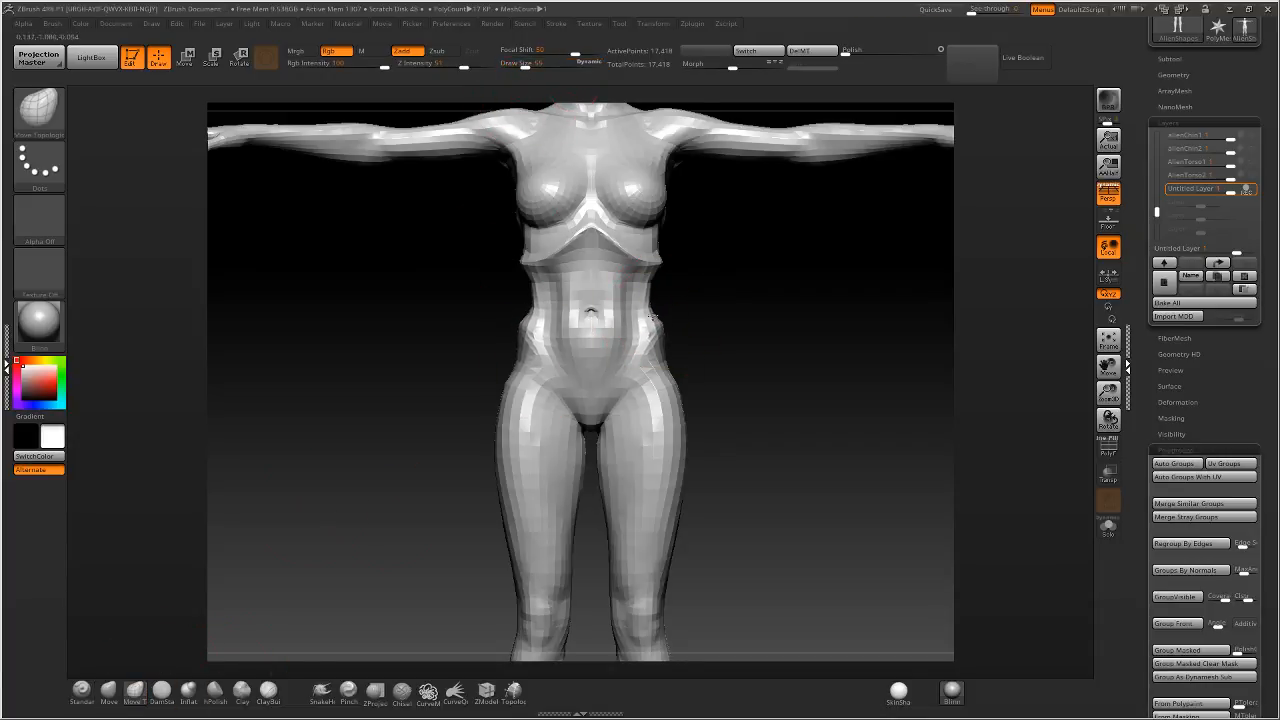
mouse_move(645, 316)
right_down()
mouse_move(669, 325)
mouse_move(551, 357)
mouse_move(647, 323)
mouse_move(799, 228)
mouse_move(779, 351)
right_up()
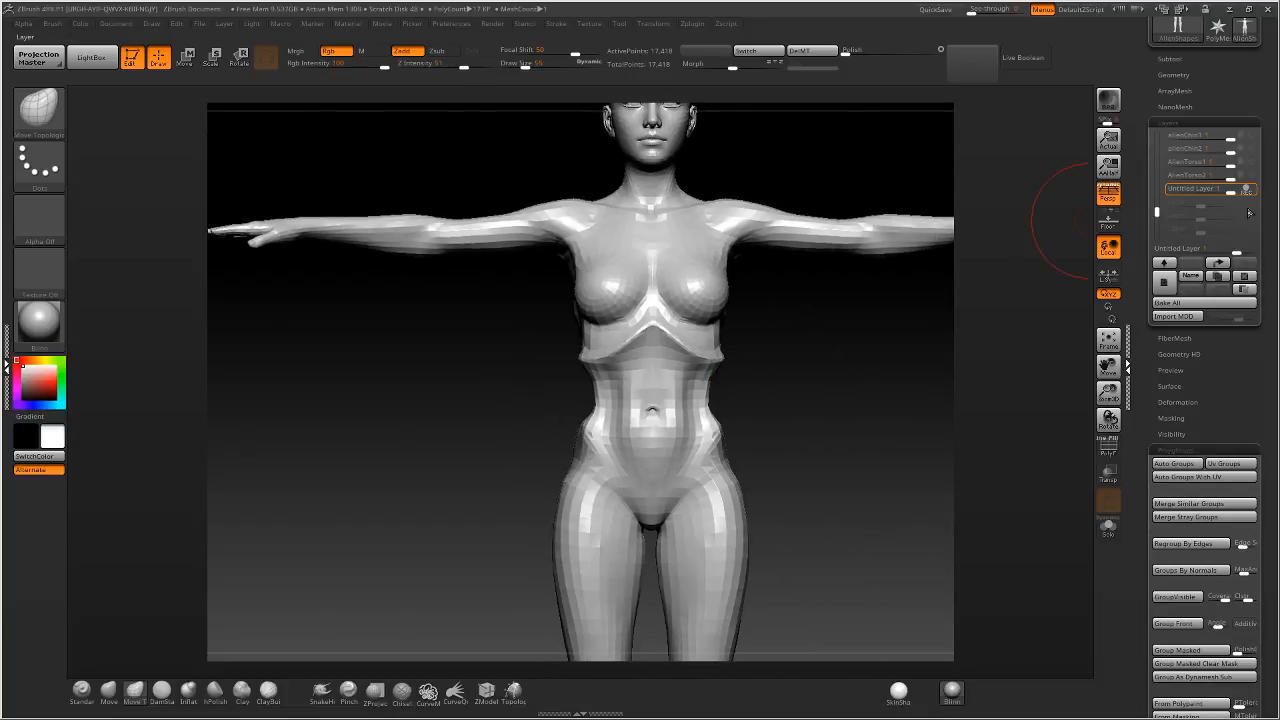
Stop recording on the untitled layer, inspect the full figure, and hide that layer's changes.
click(1247, 190)
ctrl+right_drag(831, 443, 745, 410)
mouse_move(745, 410)
alt+right_down()
mouse_move(744, 300)
mouse_move(742, 392)
alt+right_up()
alt+right_drag(742, 392, 786, 233)
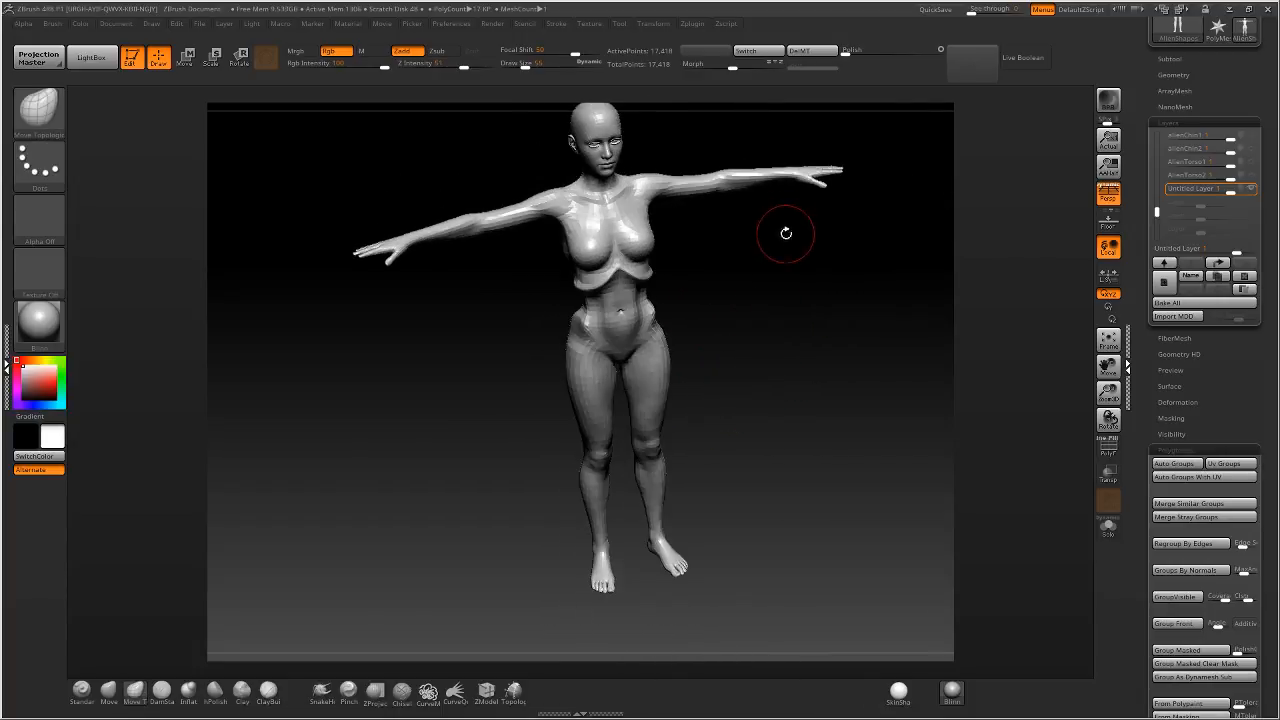
click(1251, 190)
Rename the untitled layer holding the torso sculpt to AlienTorso3.
drag(1157, 212, 1157, 218)
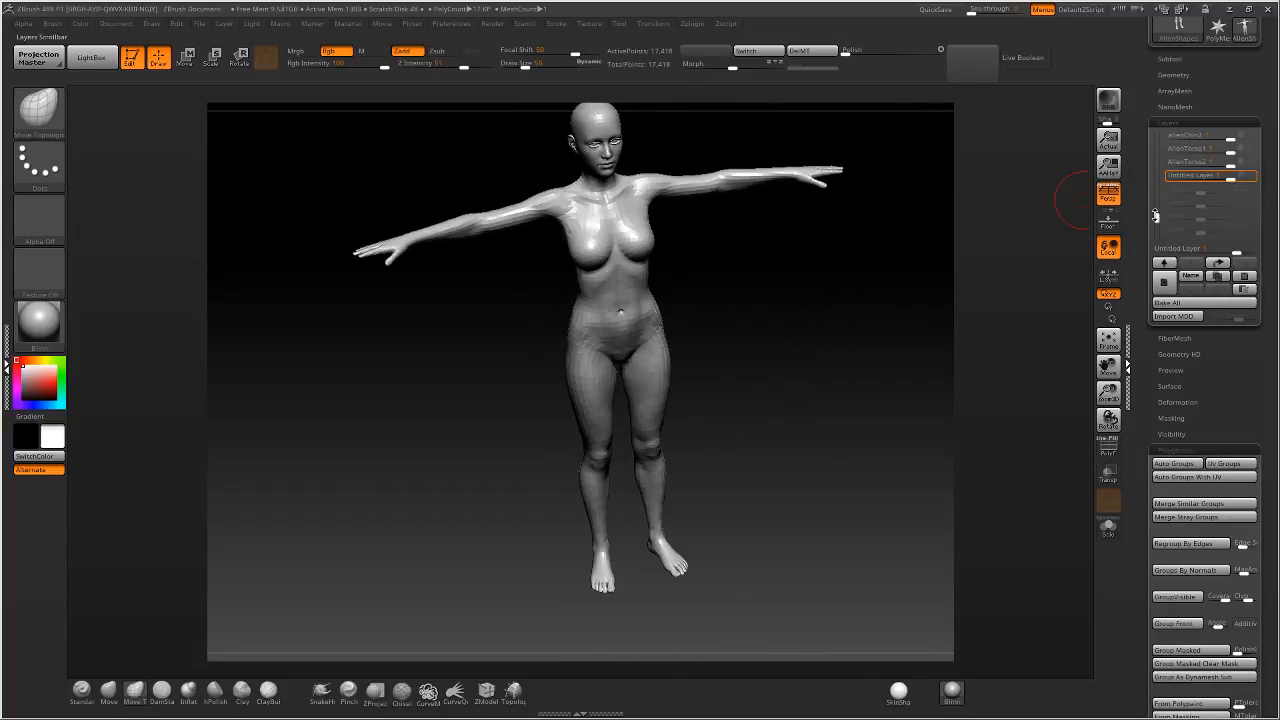
click(1190, 275)
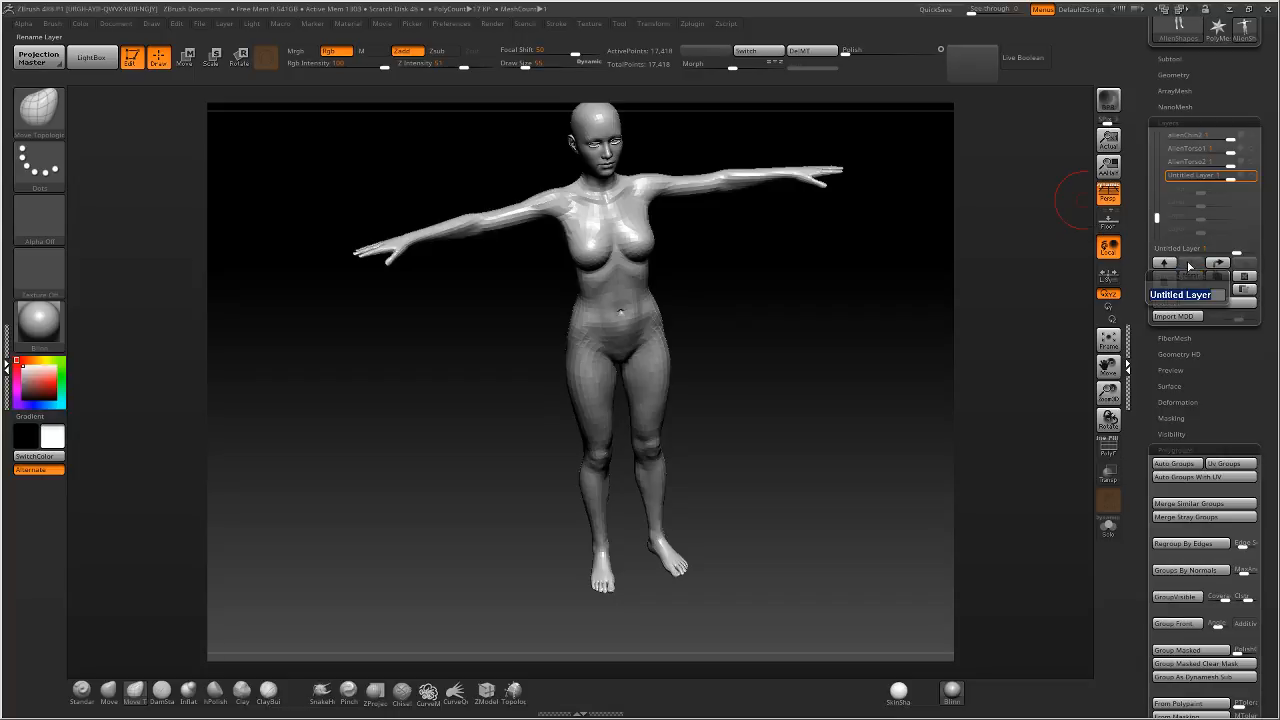
text(AlienTorso3)
key(Return)
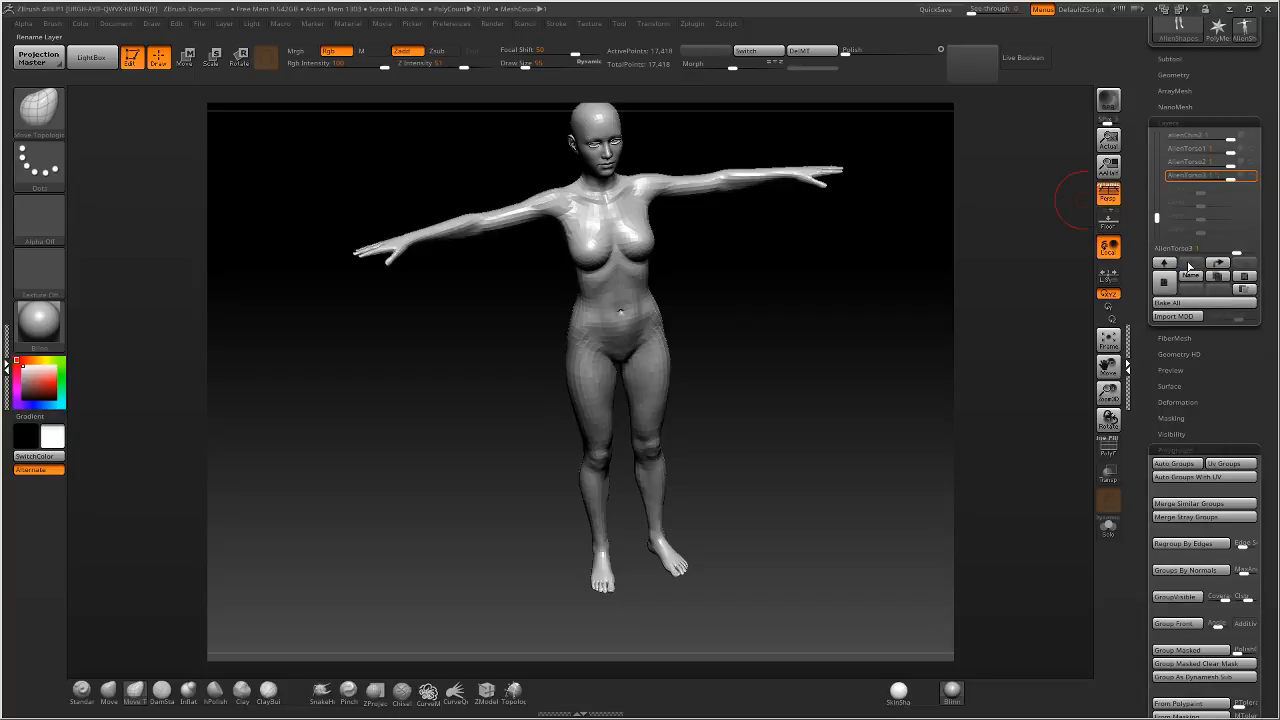
Add a new layer in record mode and check the symmetry settings with the outstretched hand in close-up.
drag(829, 334, 736, 342)
click(1164, 284)
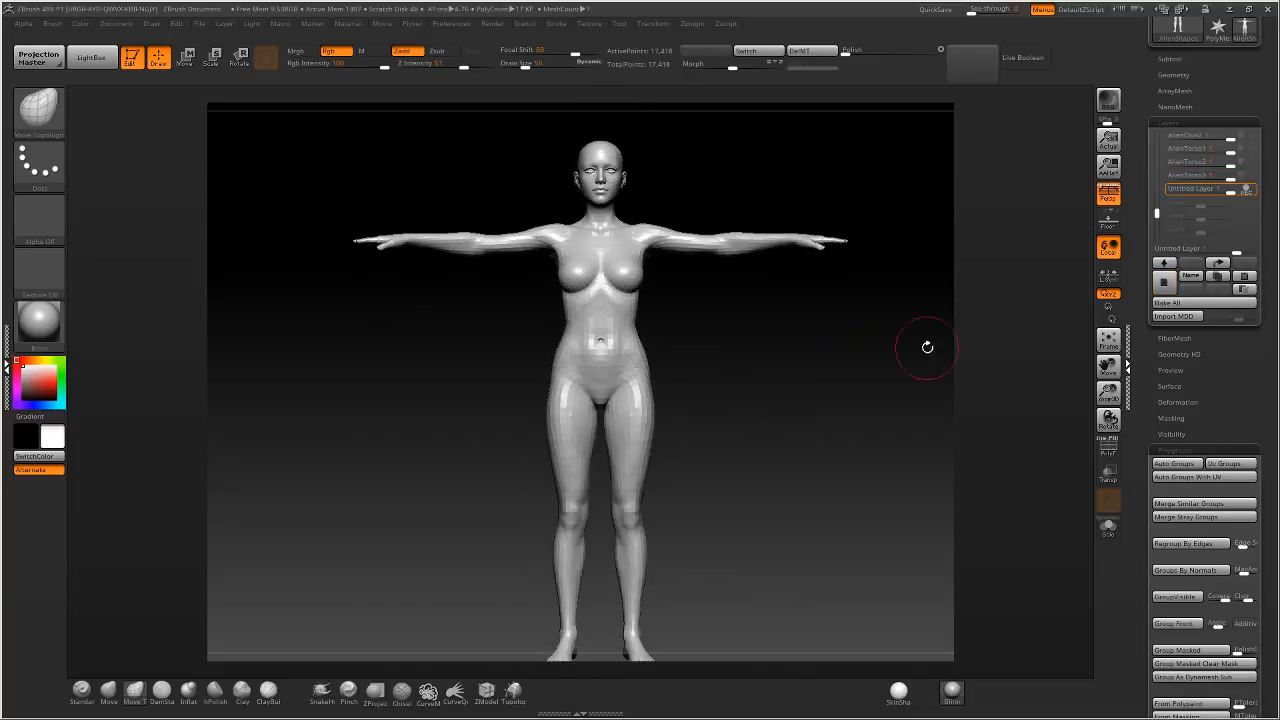
drag(770, 253, 779, 379)
ctrl+right_drag(797, 364, 889, 426)
alt+right_drag(950, 325, 818, 460)
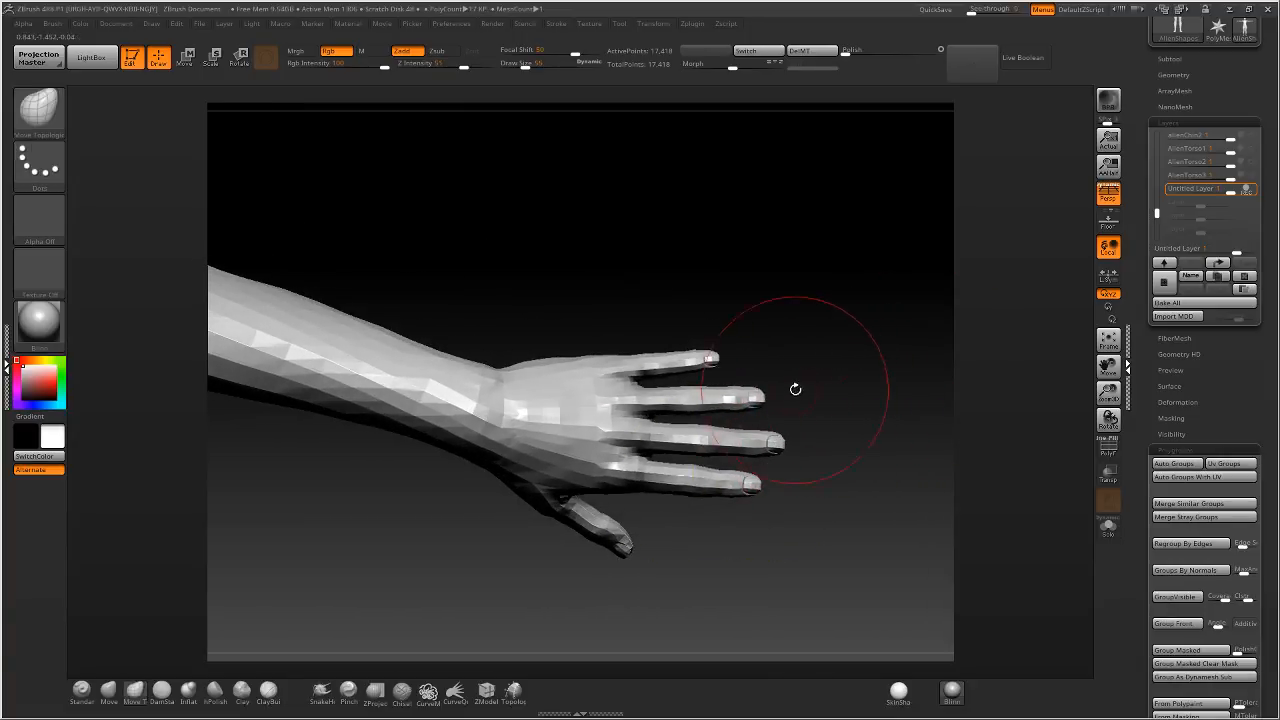
alt+right_drag(773, 304, 871, 289)
click(655, 23)
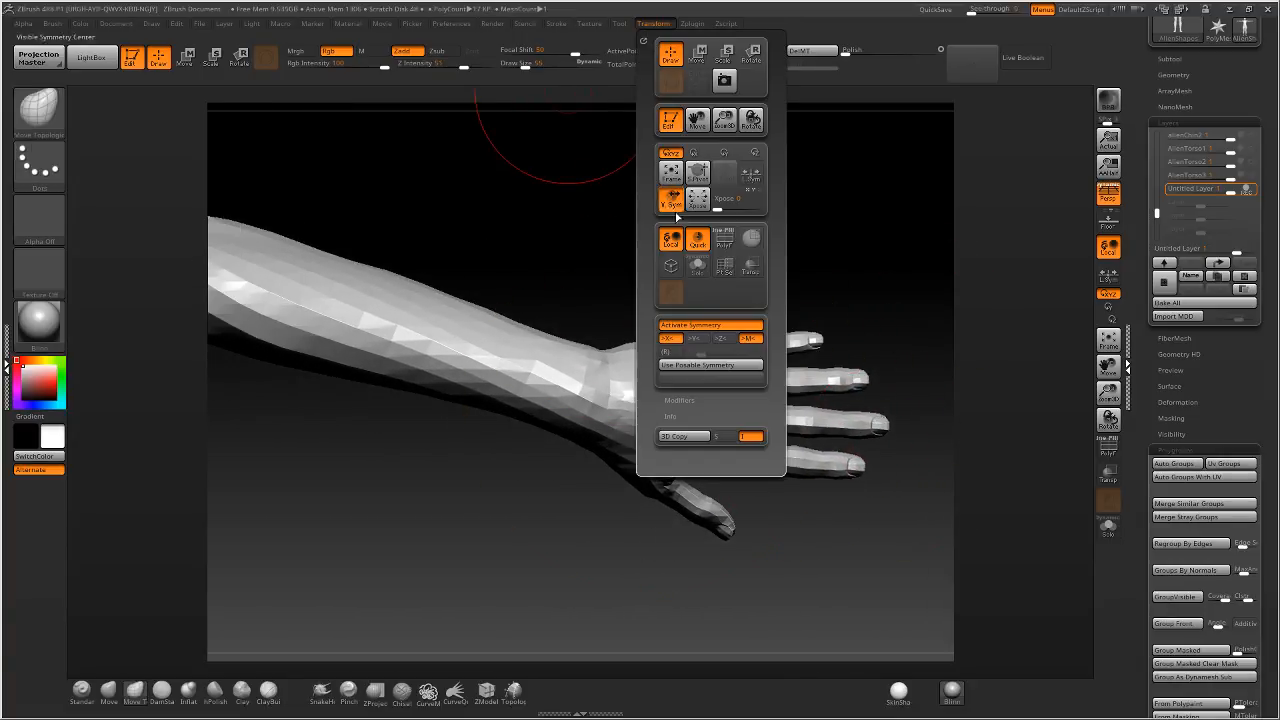
mouse_move(926, 415)
right_down()
mouse_move(922, 380)
mouse_move(921, 417)
mouse_move(931, 409)
right_up()
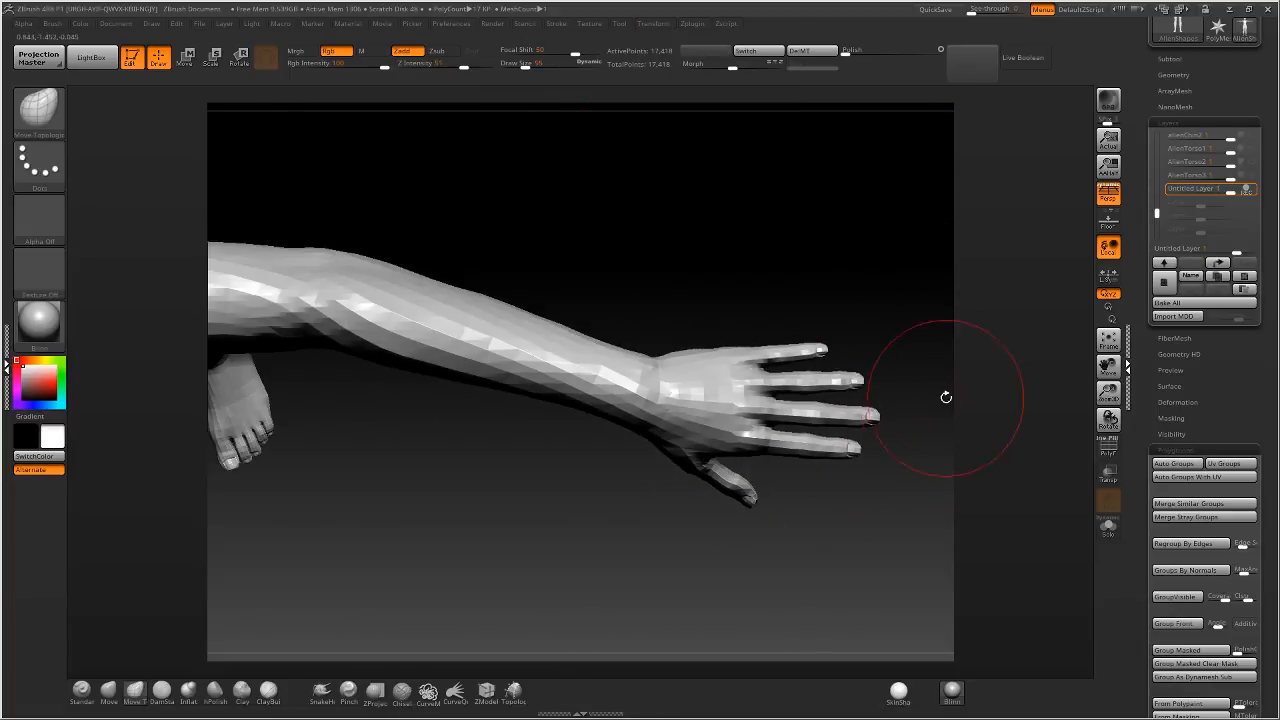
Switch to DAZ Studio and select the first joints of the left pinky, ring, middle, index finger and thumb.
key(alt+Tab)
key(alt+Tab)
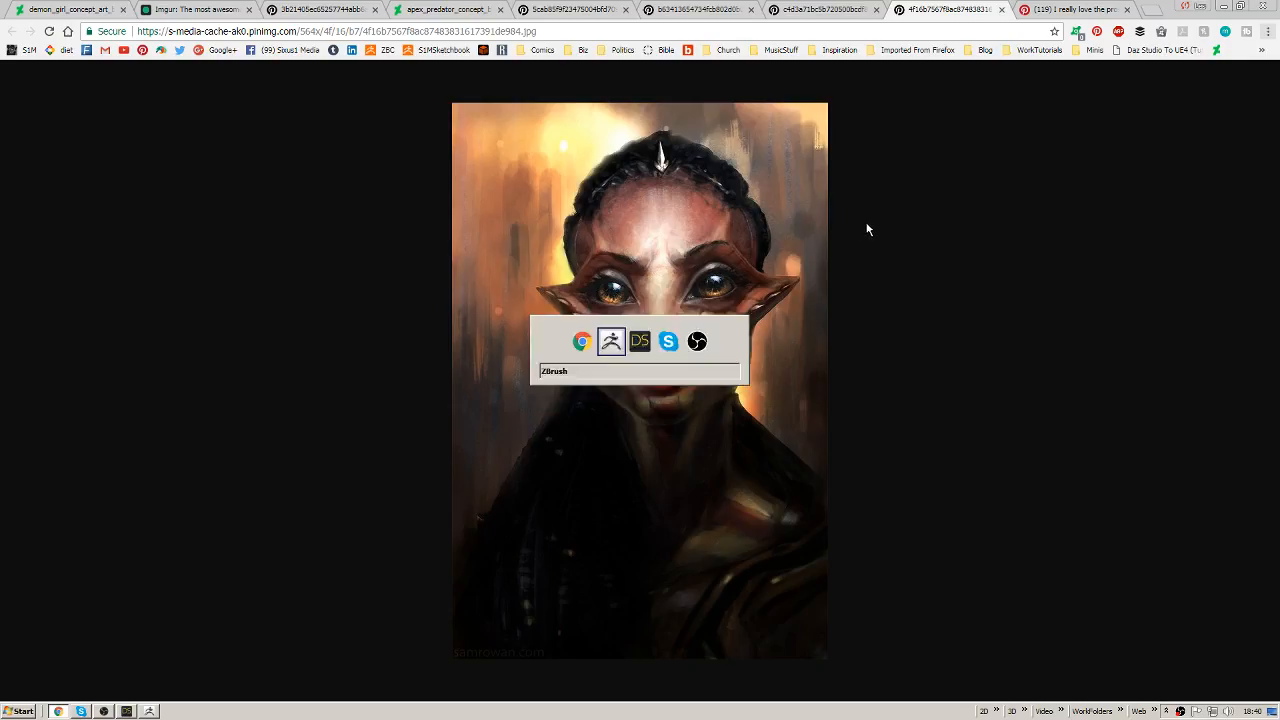
key(alt+Tab)
key(alt+Tab)
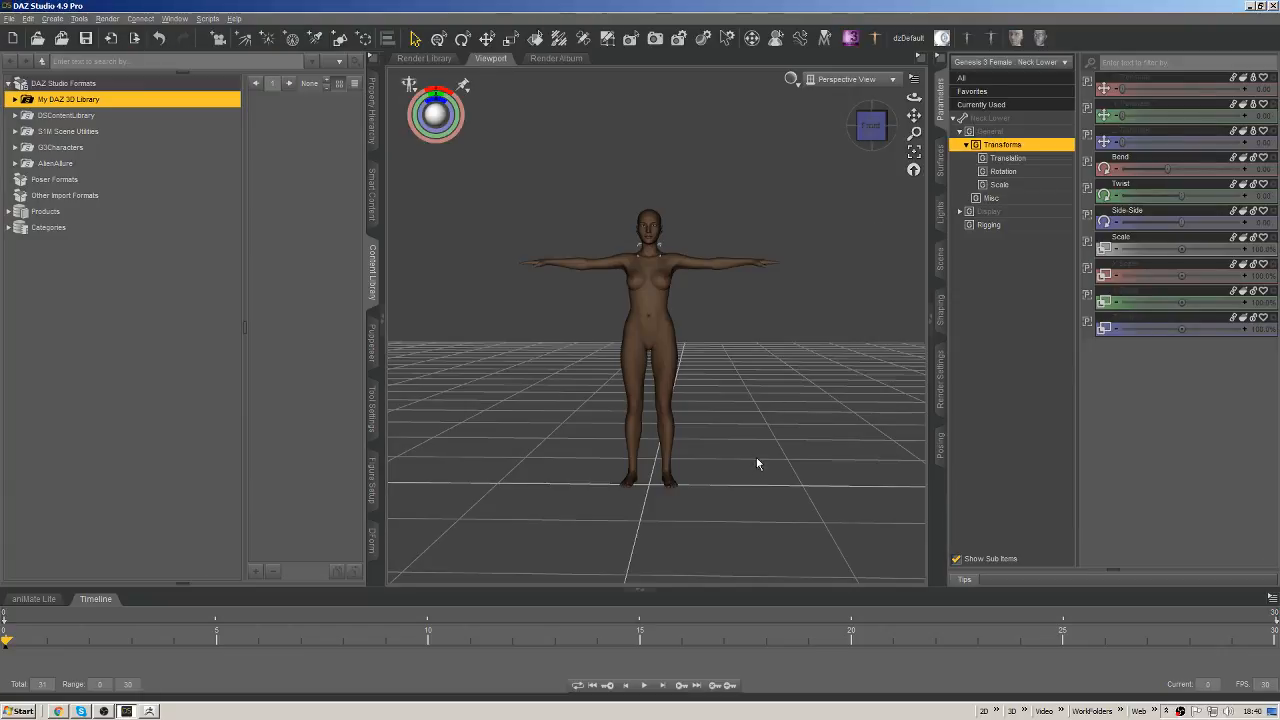
click(743, 262)
key(ctrl+f)
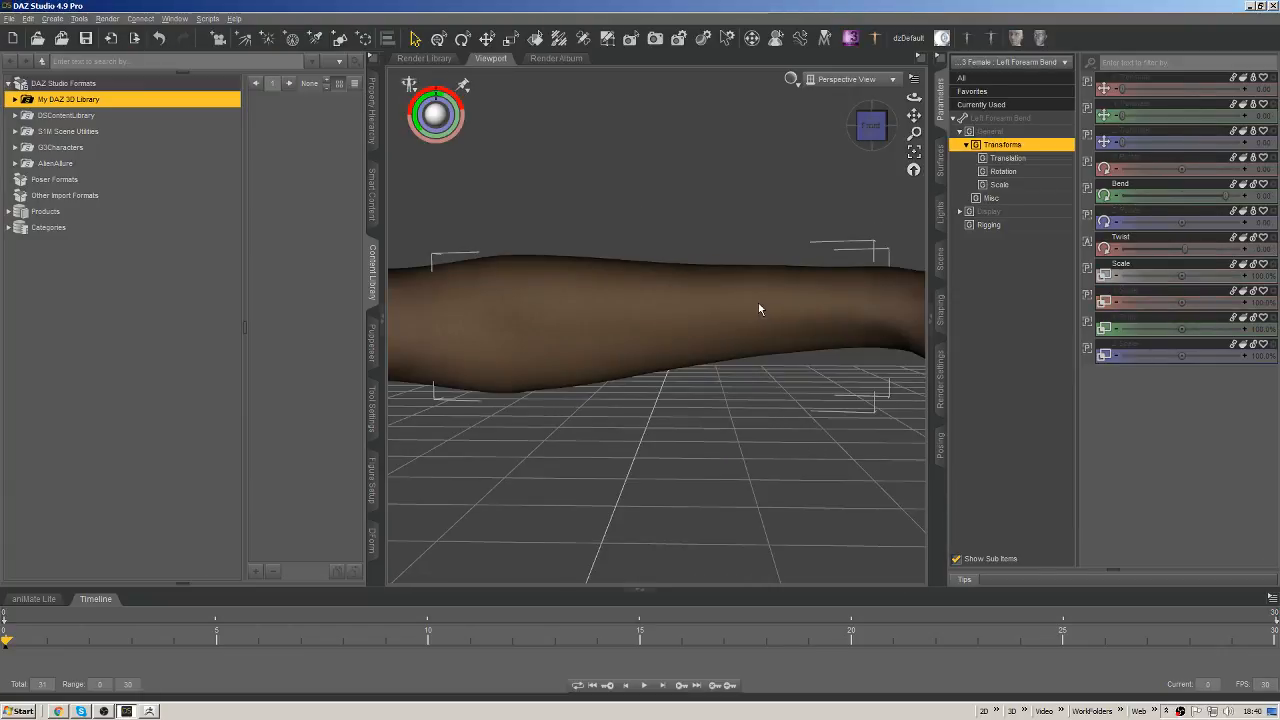
drag(913, 98, 715, 322)
click(706, 283)
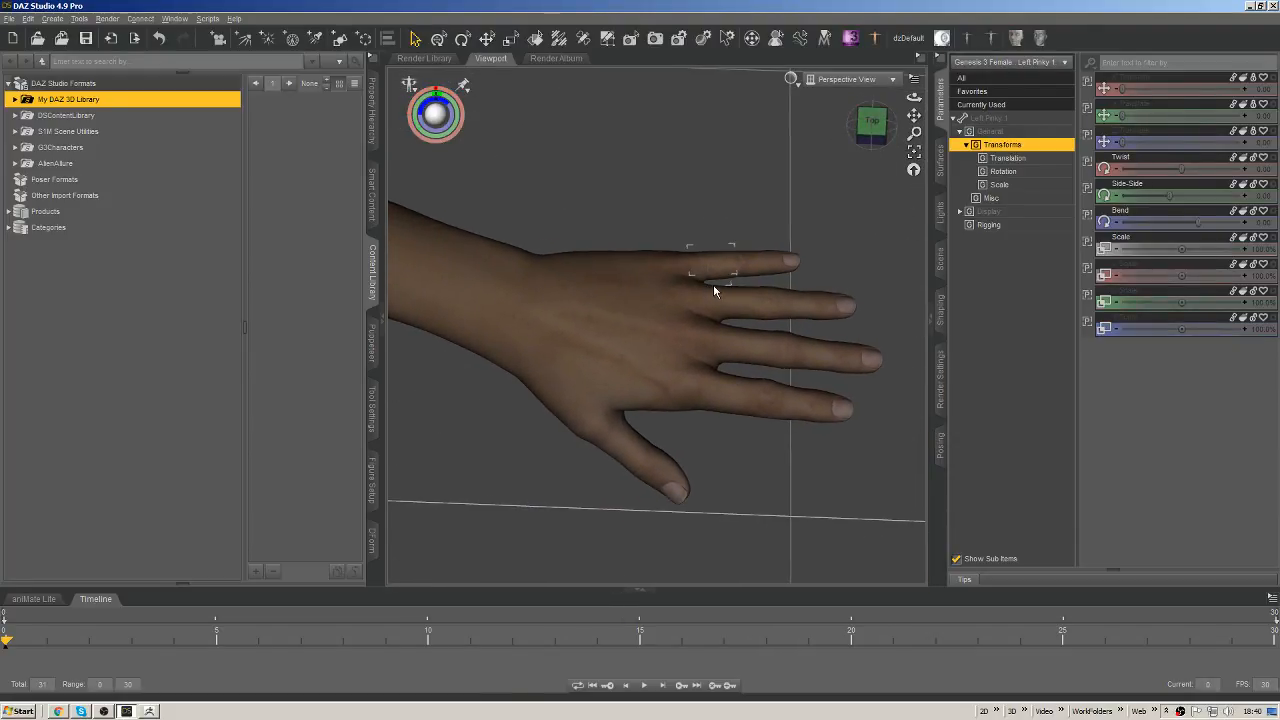
ctrl+click(751, 261)
click(705, 266)
ctrl+click(741, 308)
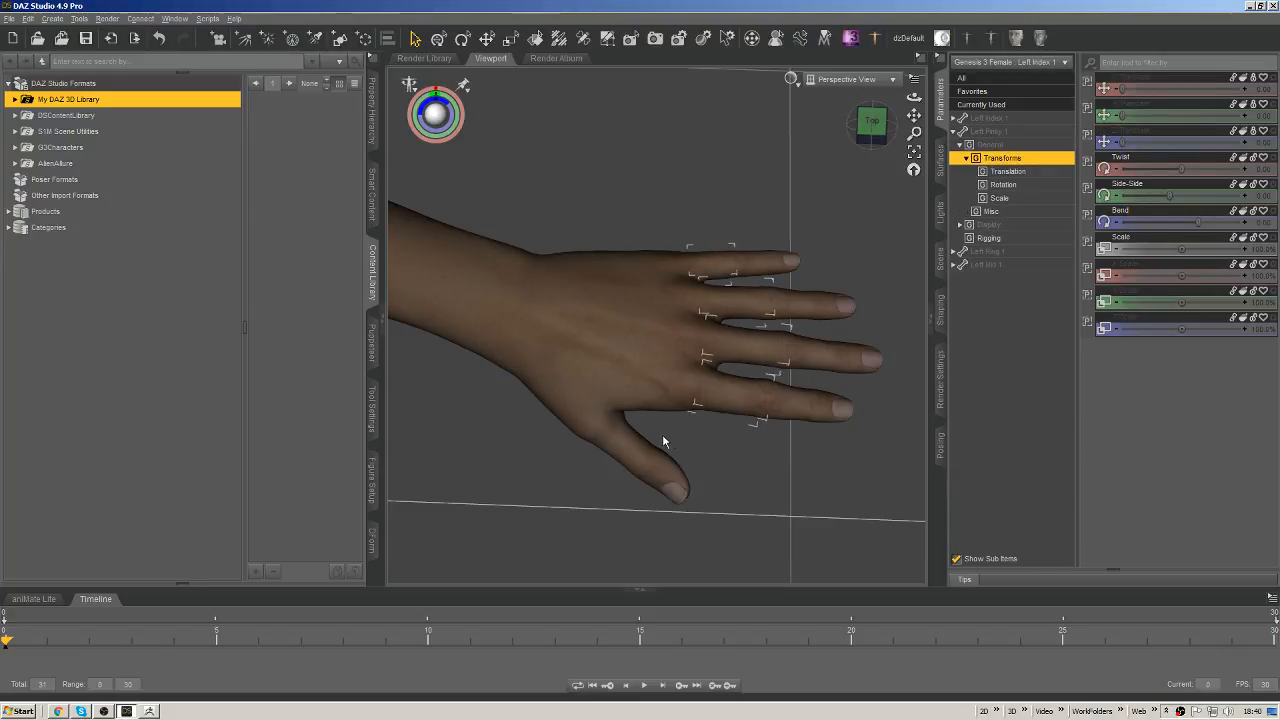
ctrl+click(594, 430)
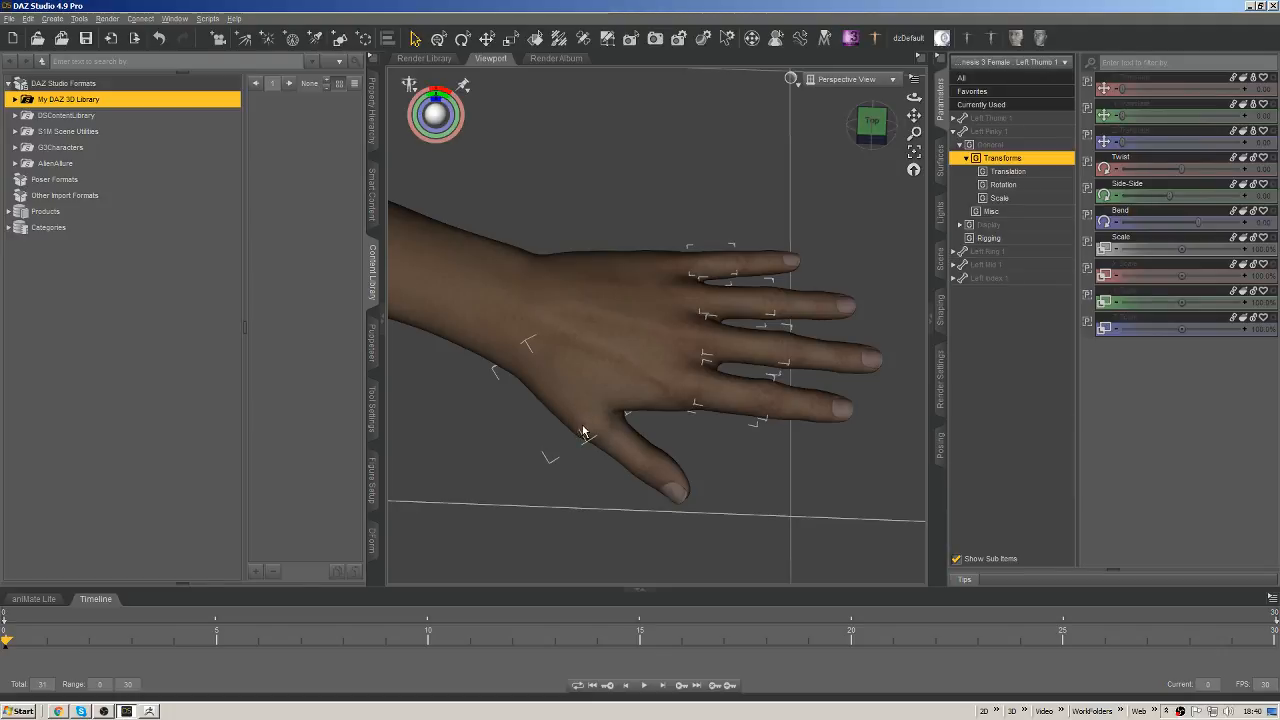
Extend the selection to all child joints of the selected left finger and thumb bones.
click(940, 260)
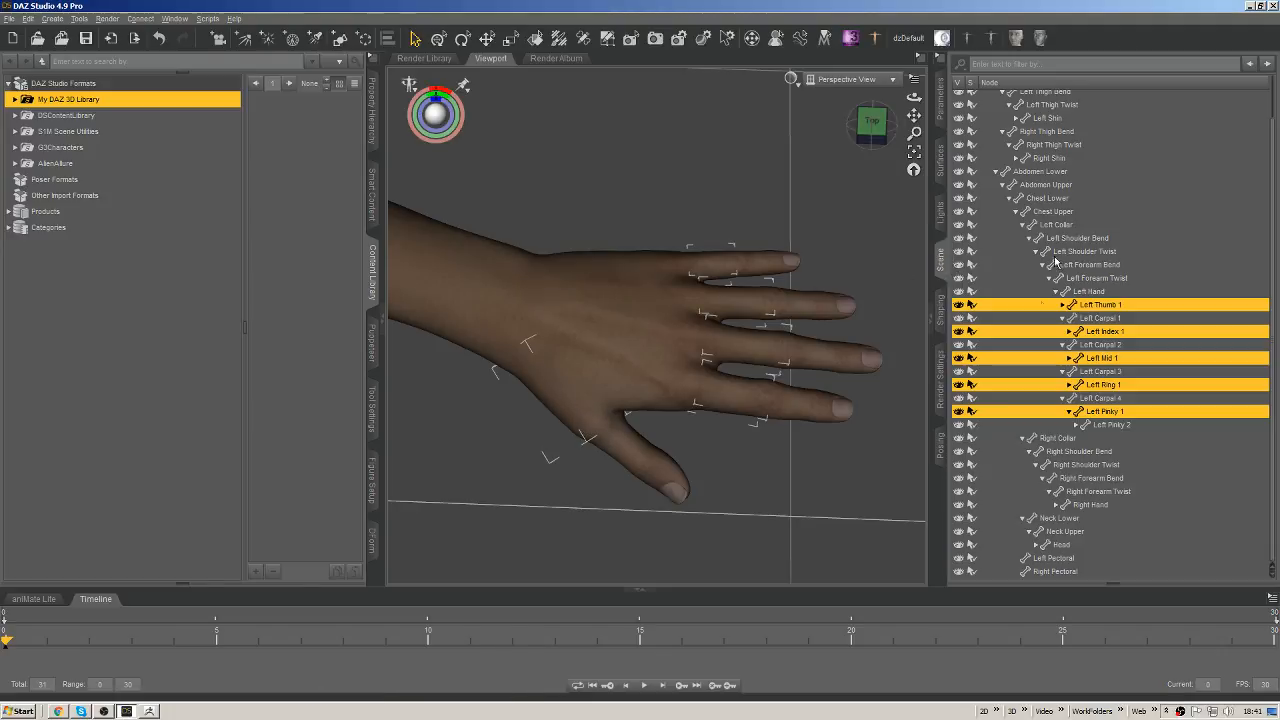
right_click(1100, 309)
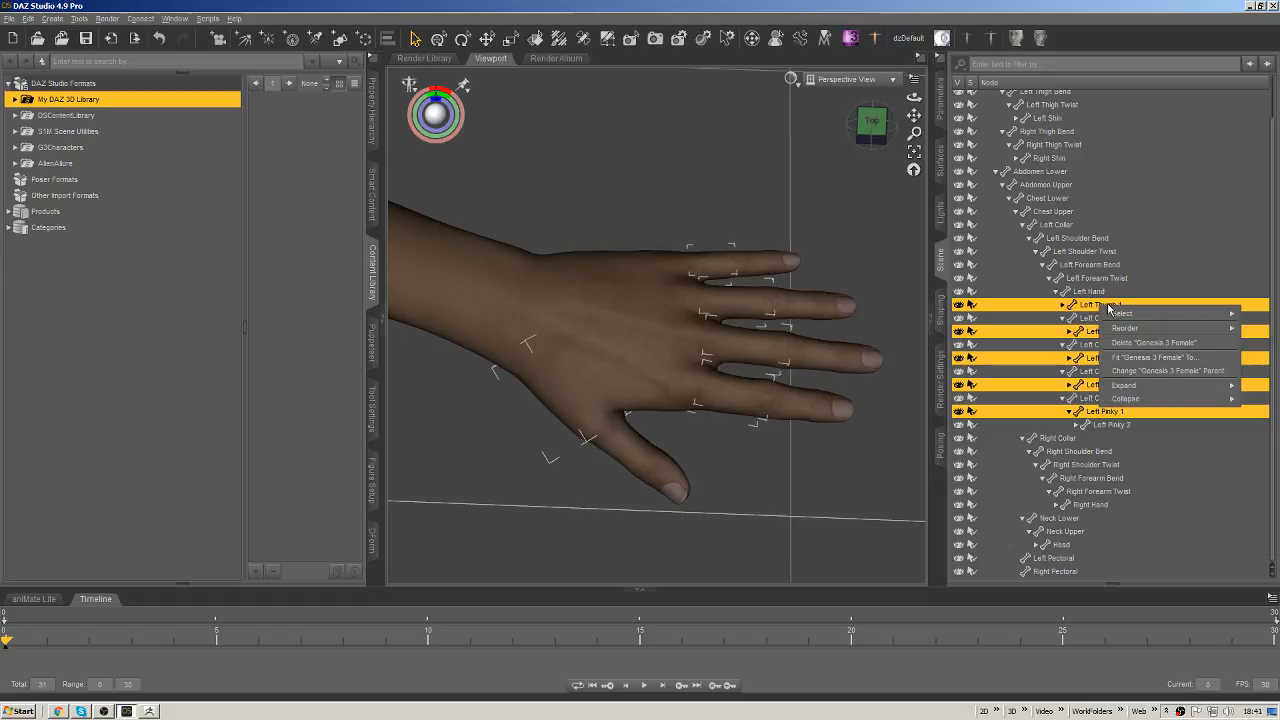
mouse_move(1194, 317)
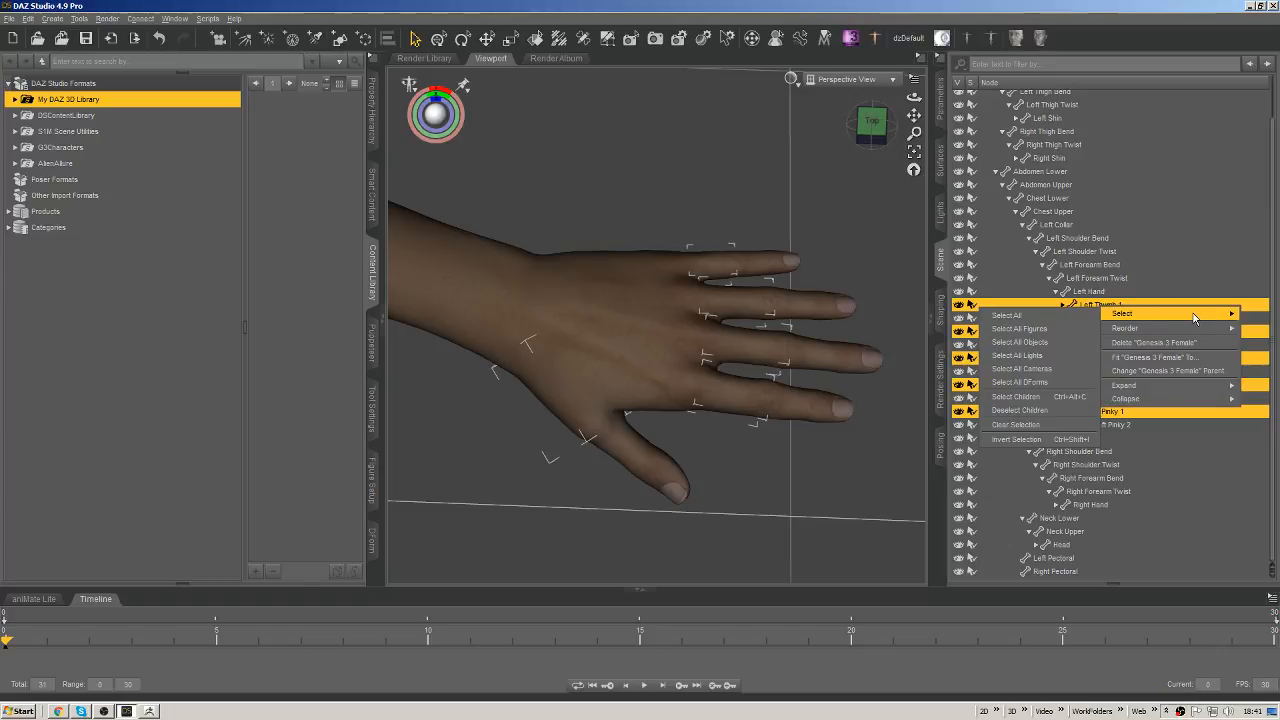
click(1048, 409)
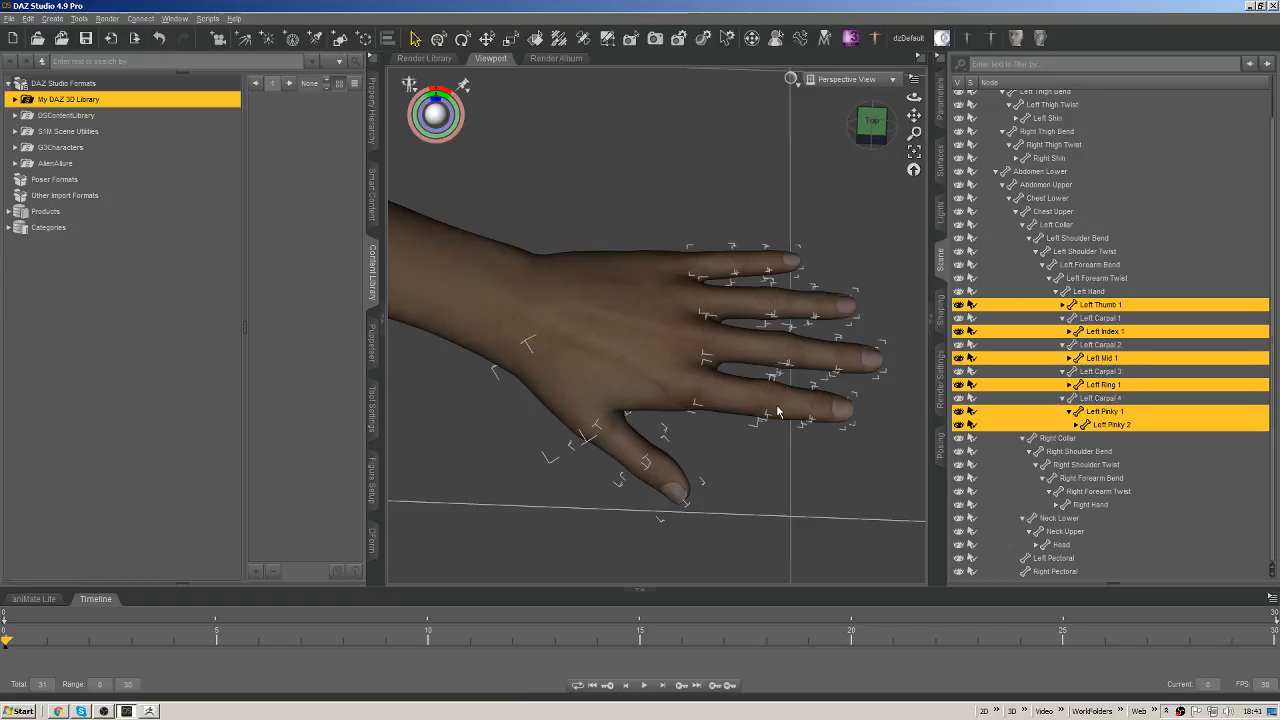
Lengthen the left thumb and fingers by setting the X Scale of all selected joints together to 162.1%.
click(940, 105)
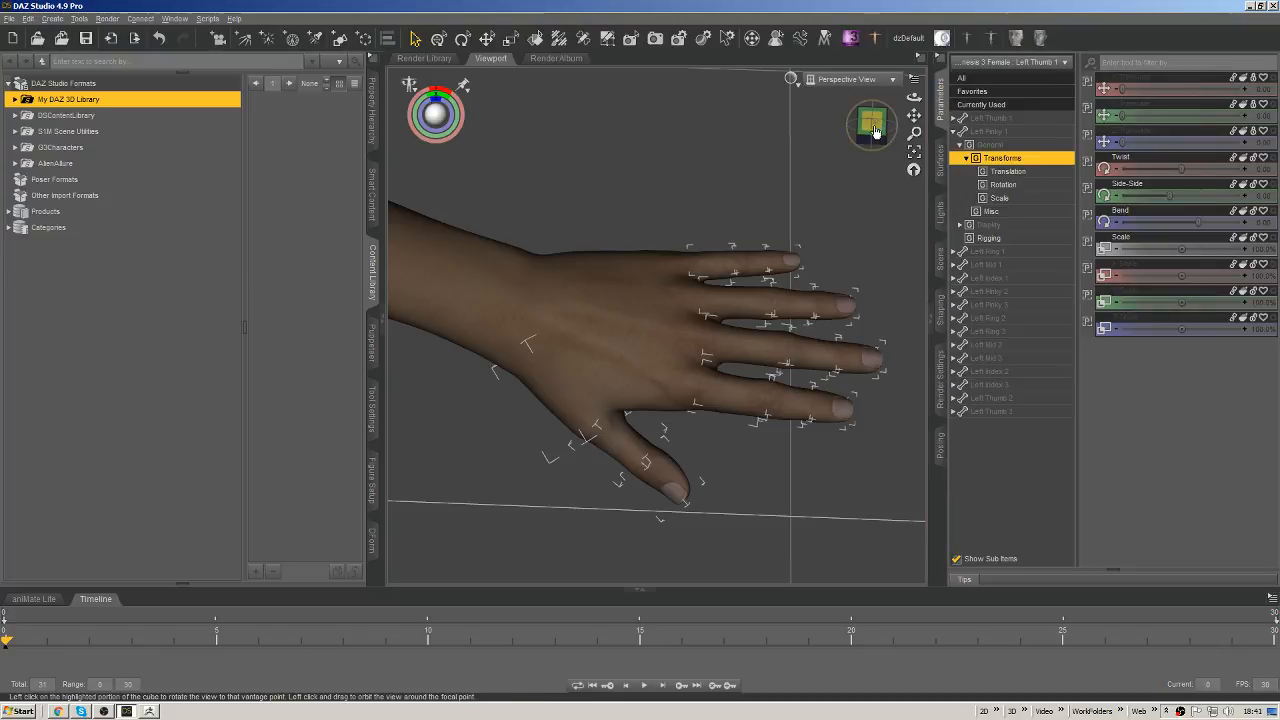
drag(872, 125, 892, 134)
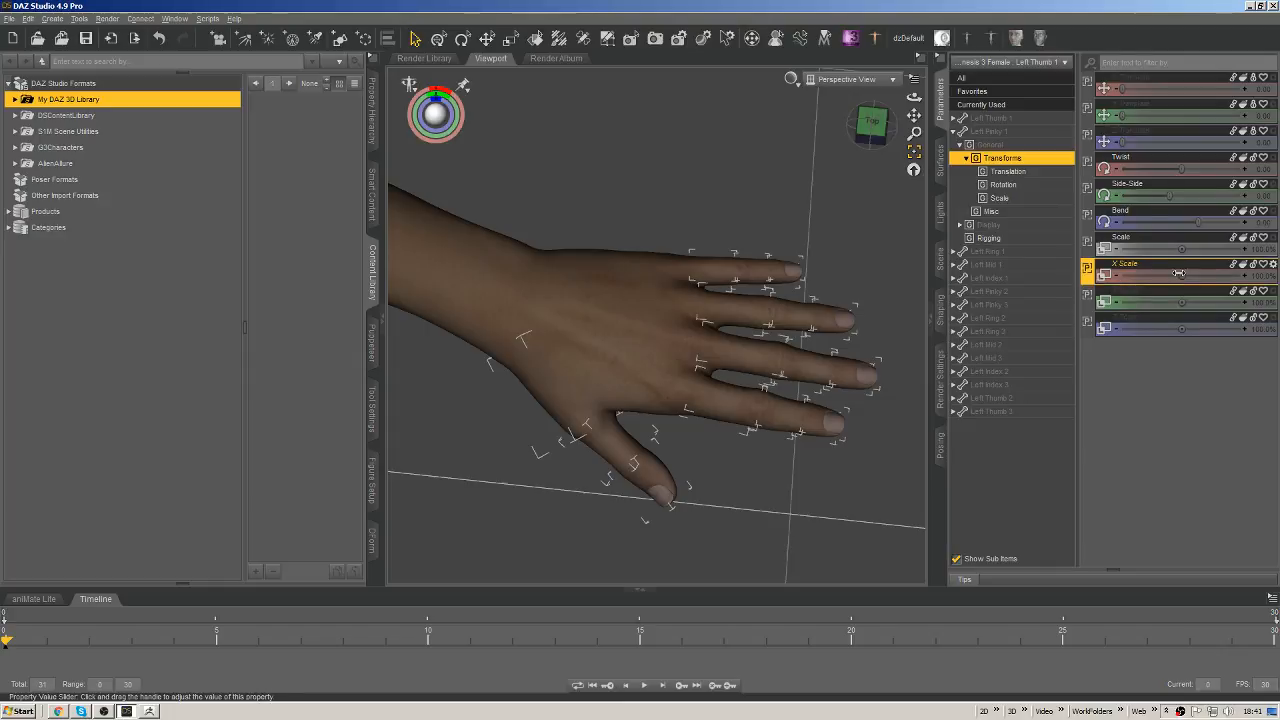
key(ctrl+z)
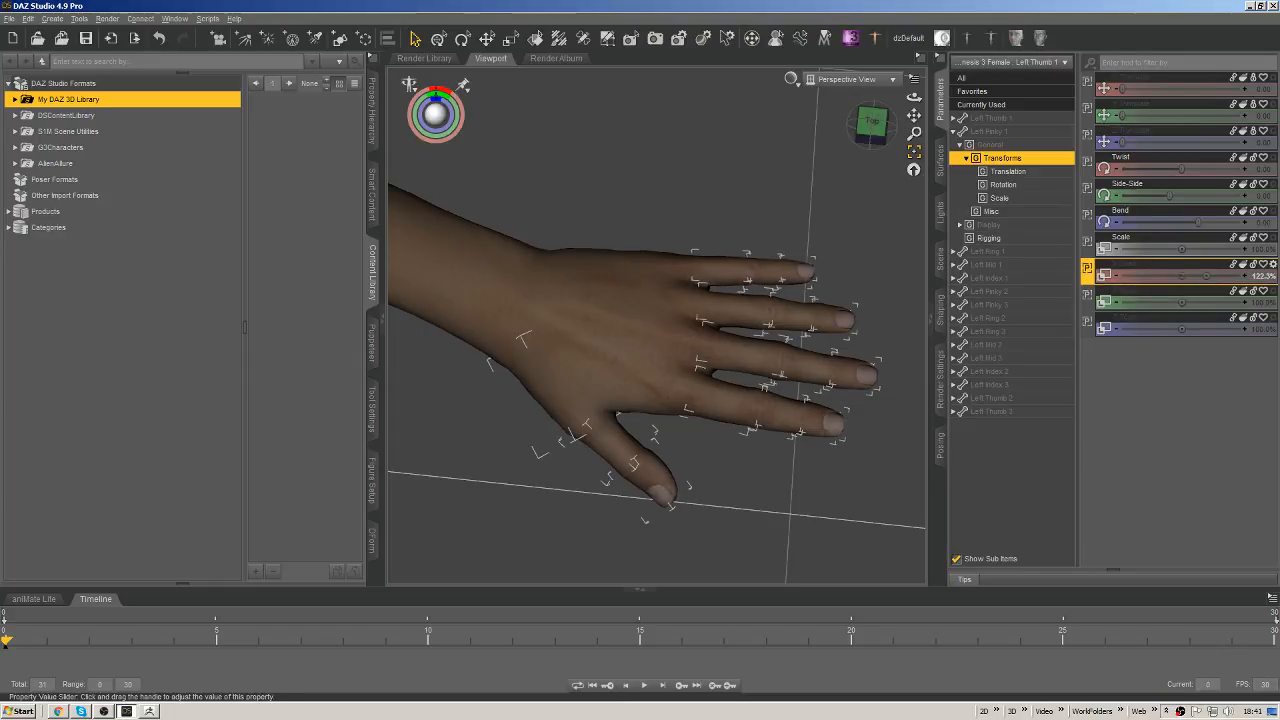
click(1014, 119)
shift+click(1021, 411)
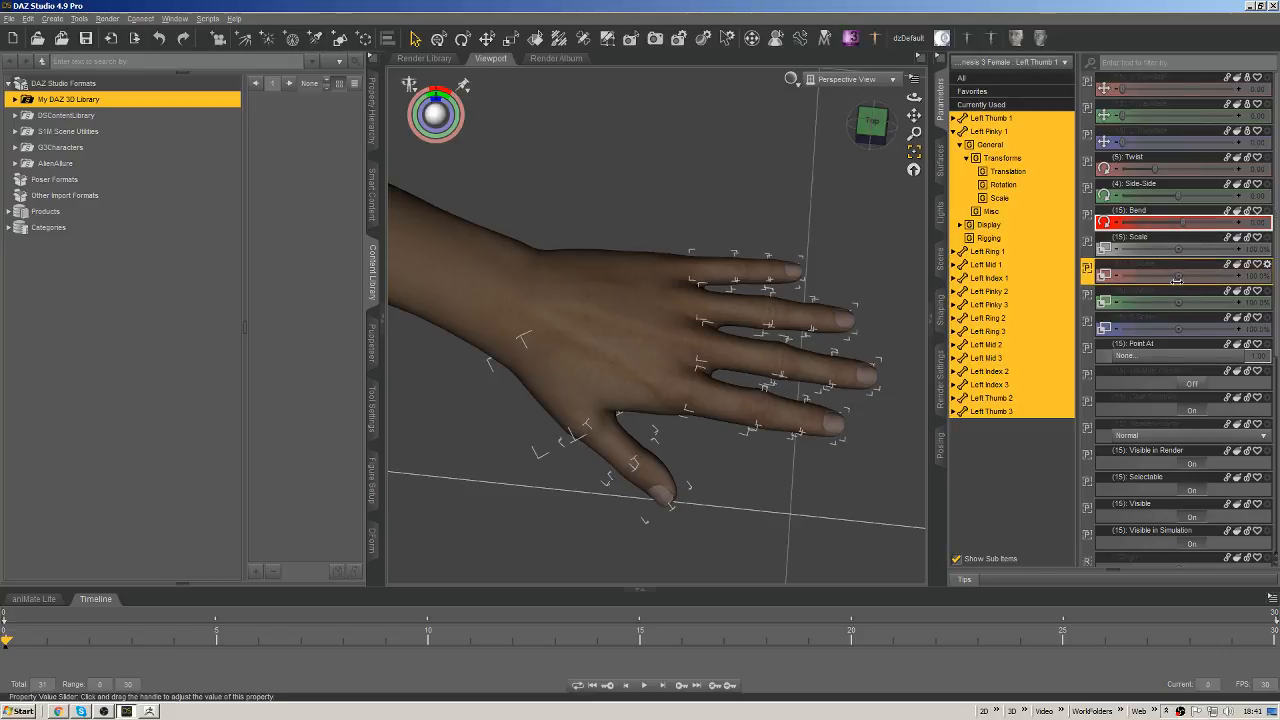
drag(1180, 279, 1211, 279)
scroll(766, 343, down, 5)
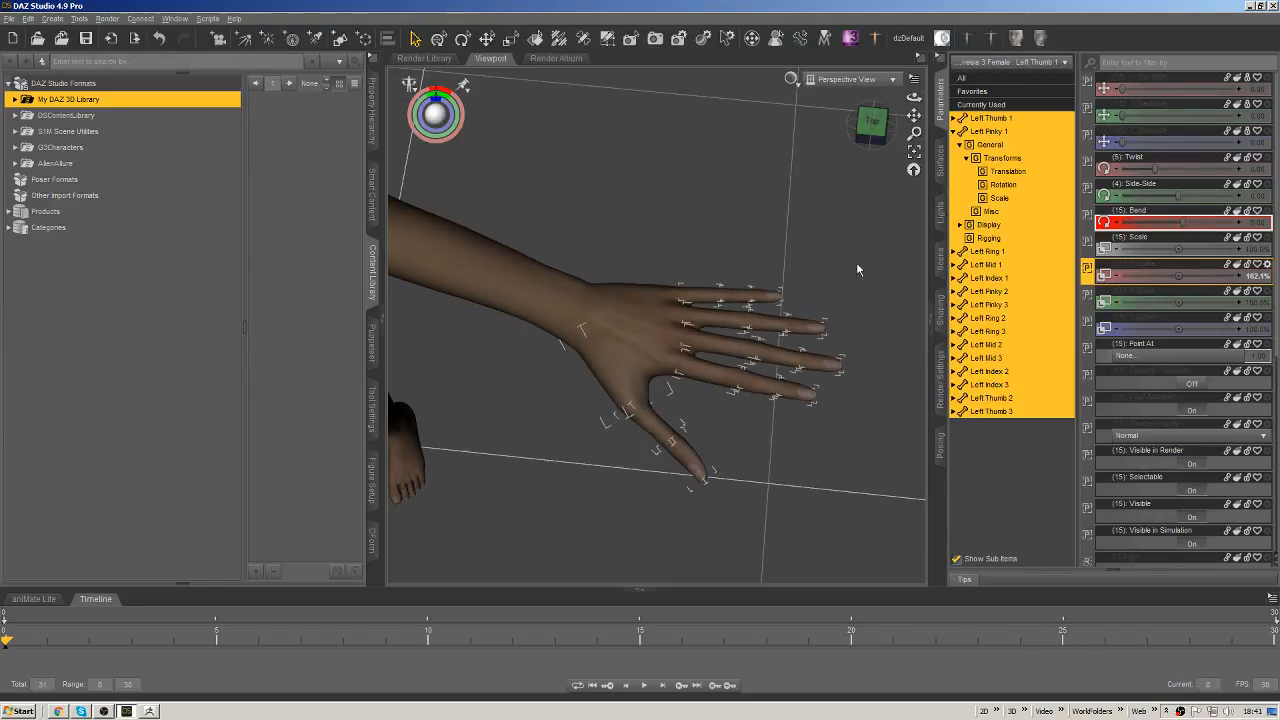
Mirror the selected finger joints' transforms from left to right with Symmetry, using recursive propagation.
click(881, 142)
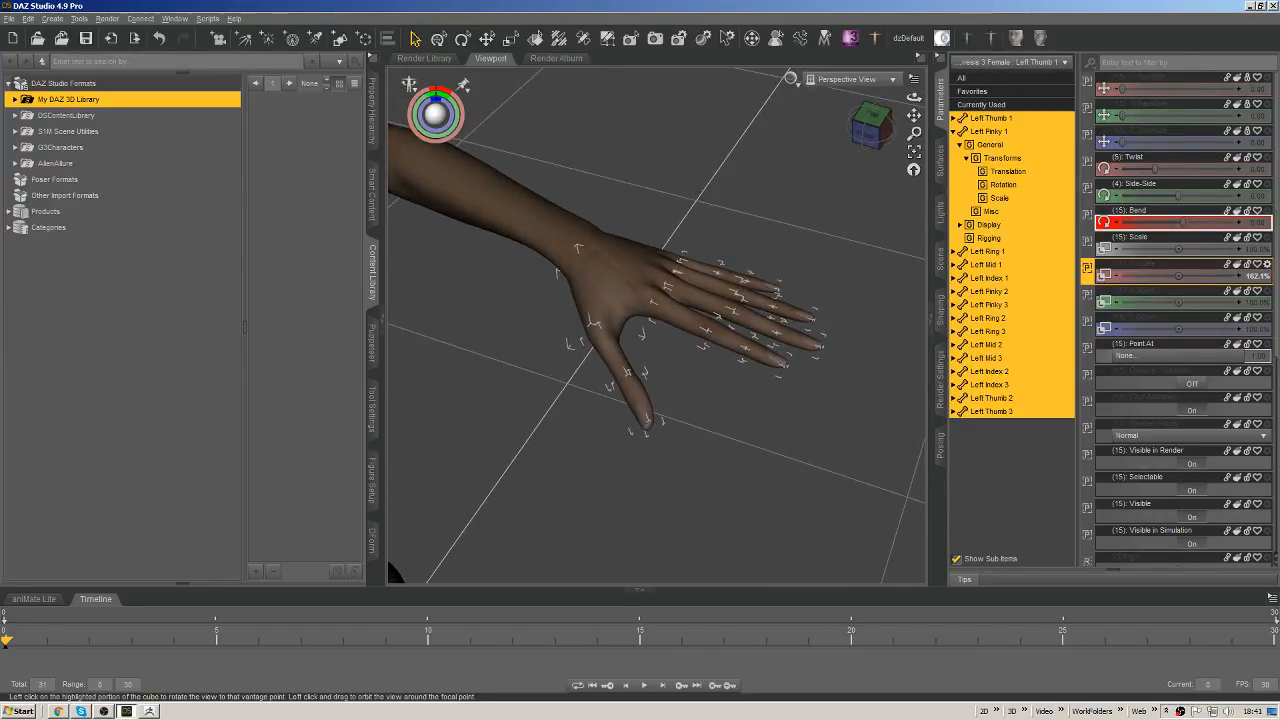
drag(872, 126, 851, 126)
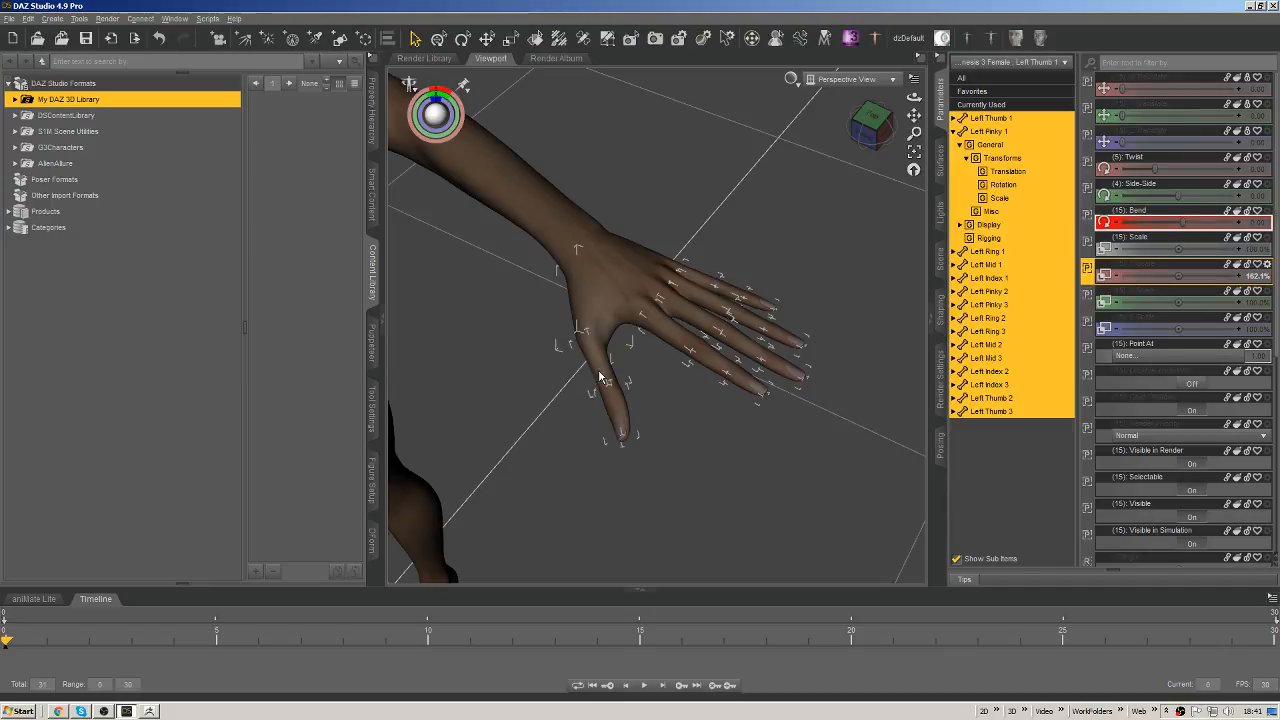
middle_drag(600, 376, 697, 403)
scroll(697, 403, down, 4)
middle_drag(523, 423, 870, 362)
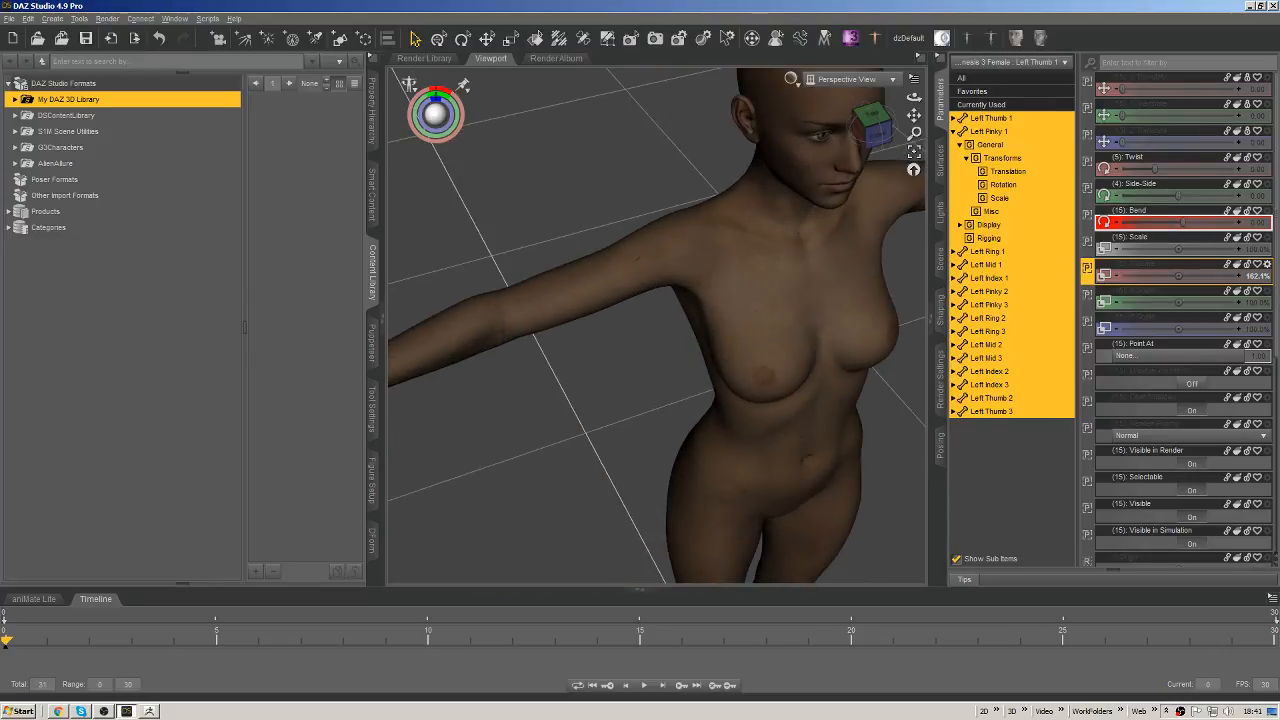
middle_drag(640, 360, 900, 330)
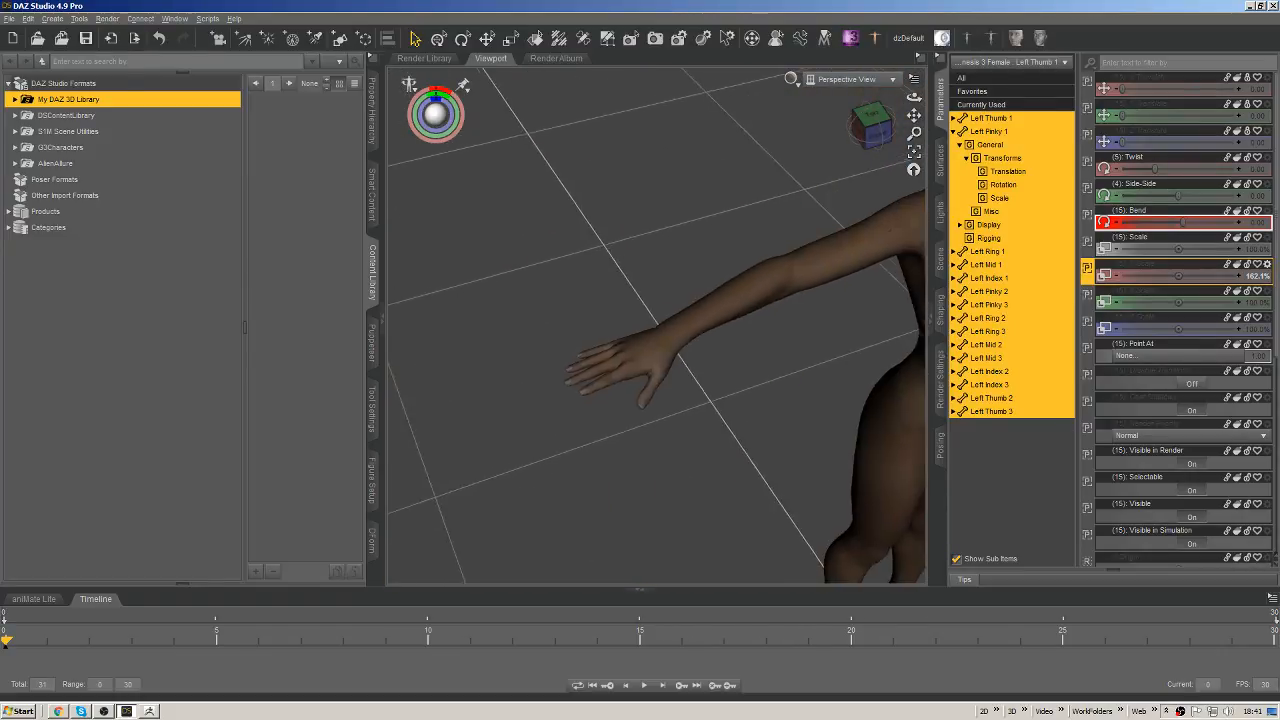
middle_drag(699, 340, 718, 391)
key(shift+y)
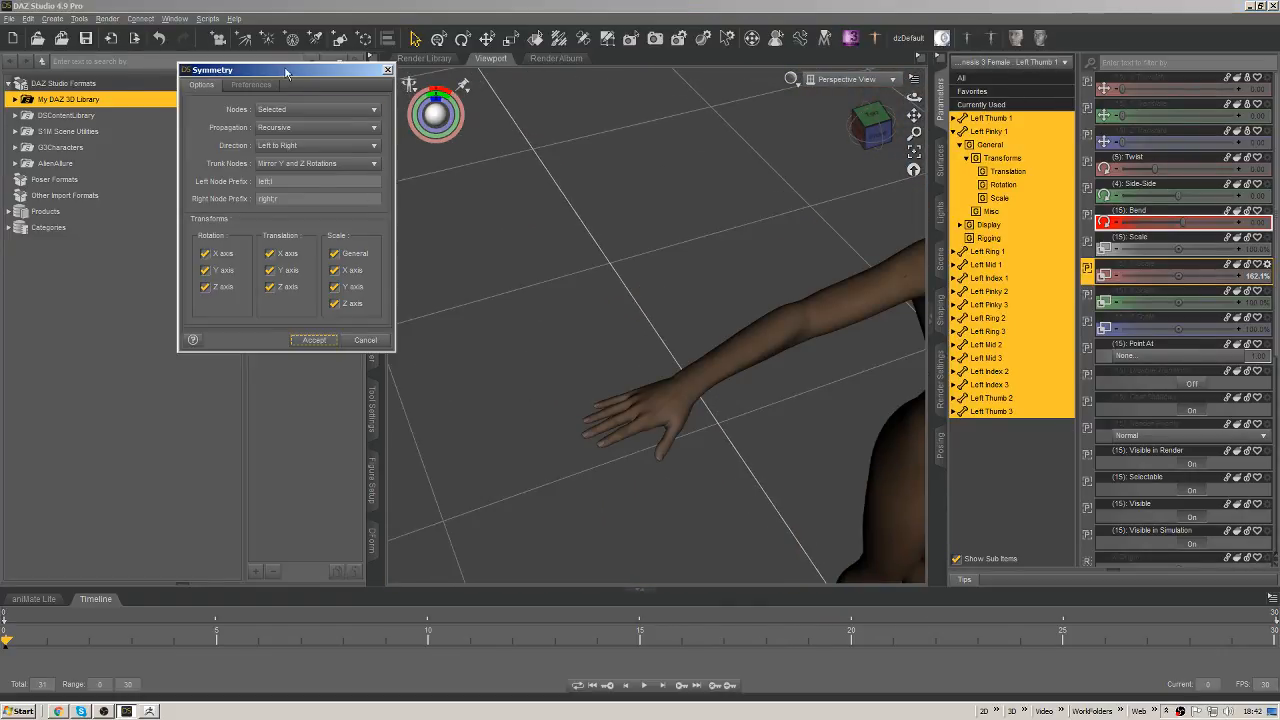
drag(285, 72, 316, 78)
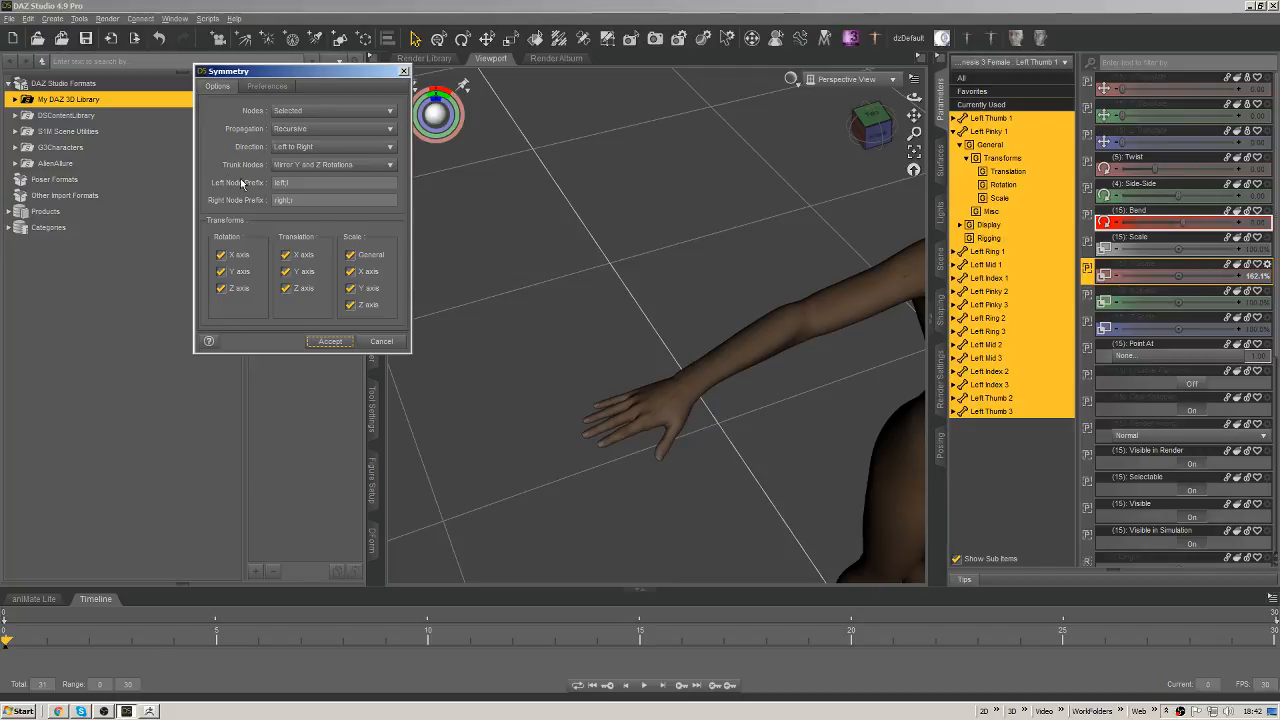
click(322, 342)
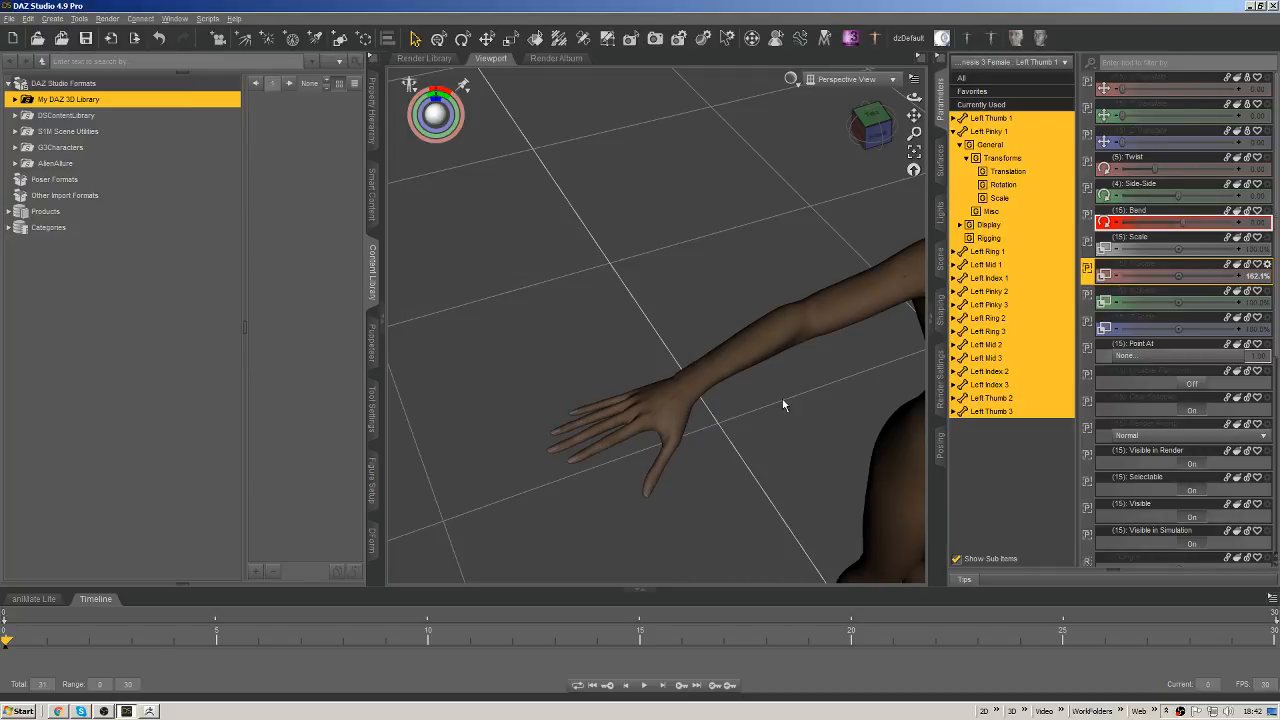
Send the figure to ZBrush through GoZ, exporting with deformations and without the current resolution.
middle_drag(829, 462, 715, 302)
scroll(785, 399, down, 6)
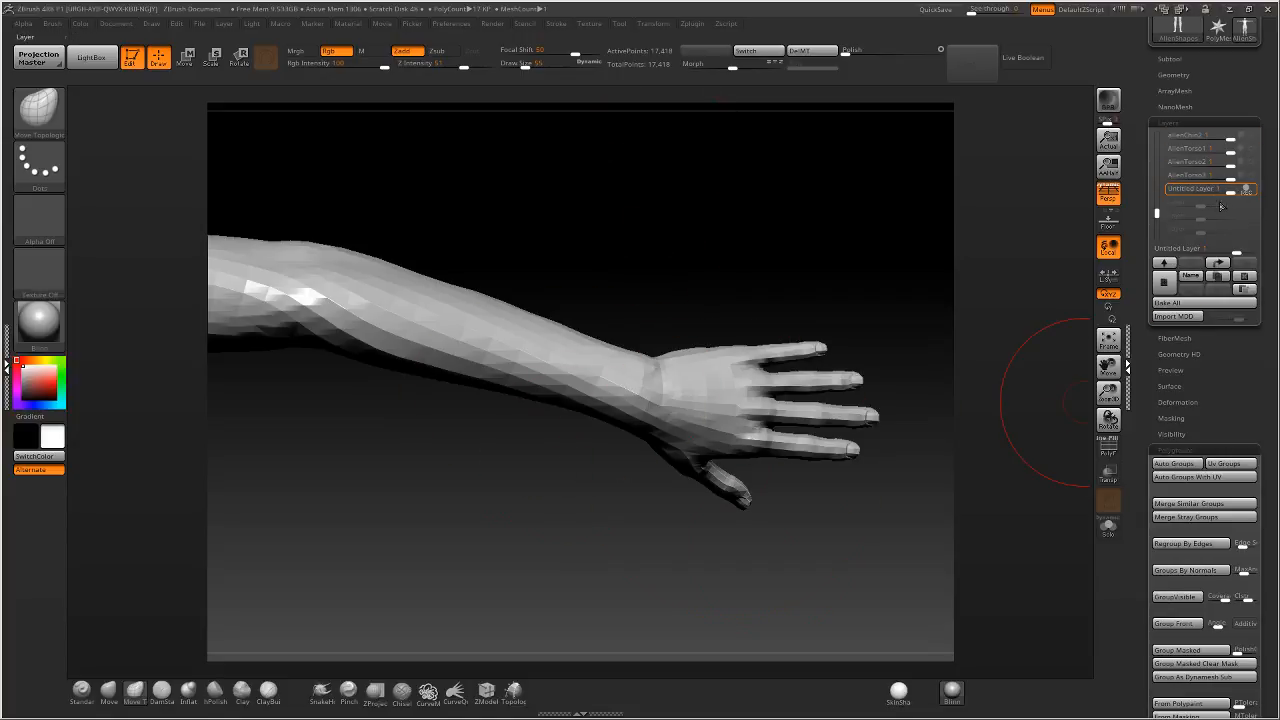
mouse_move(1250, 193)
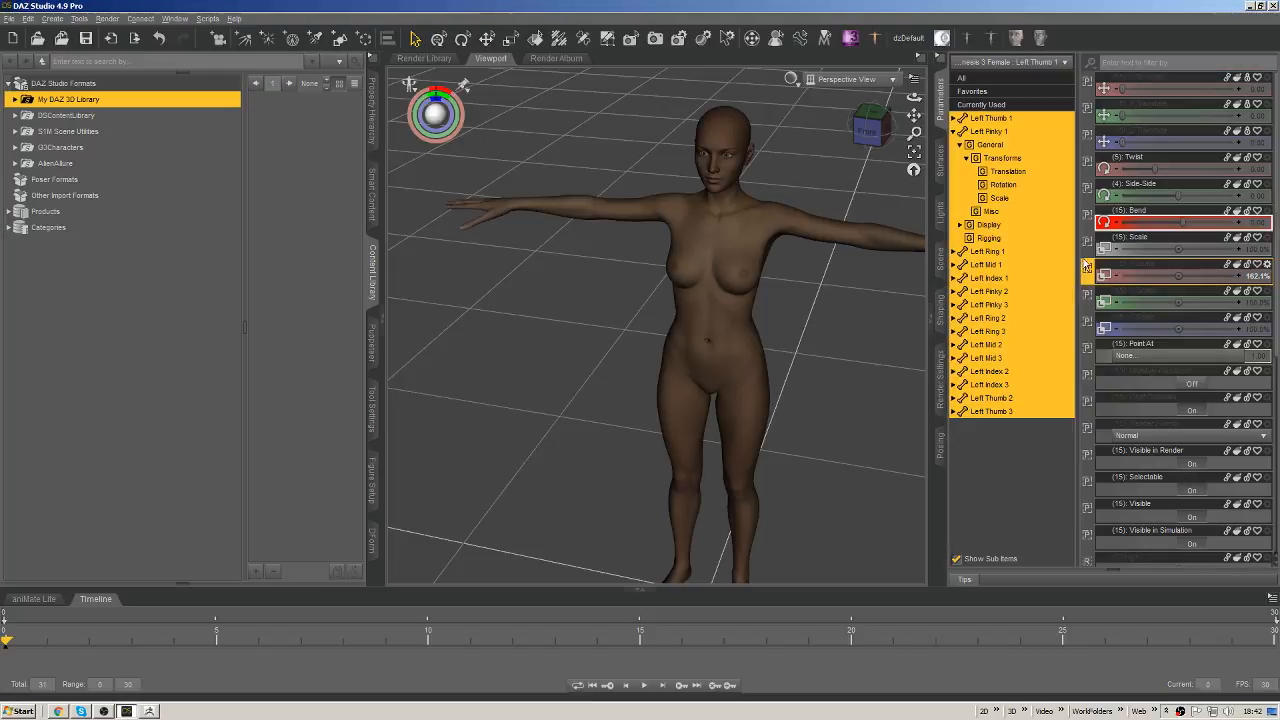
key(ctrl+g)
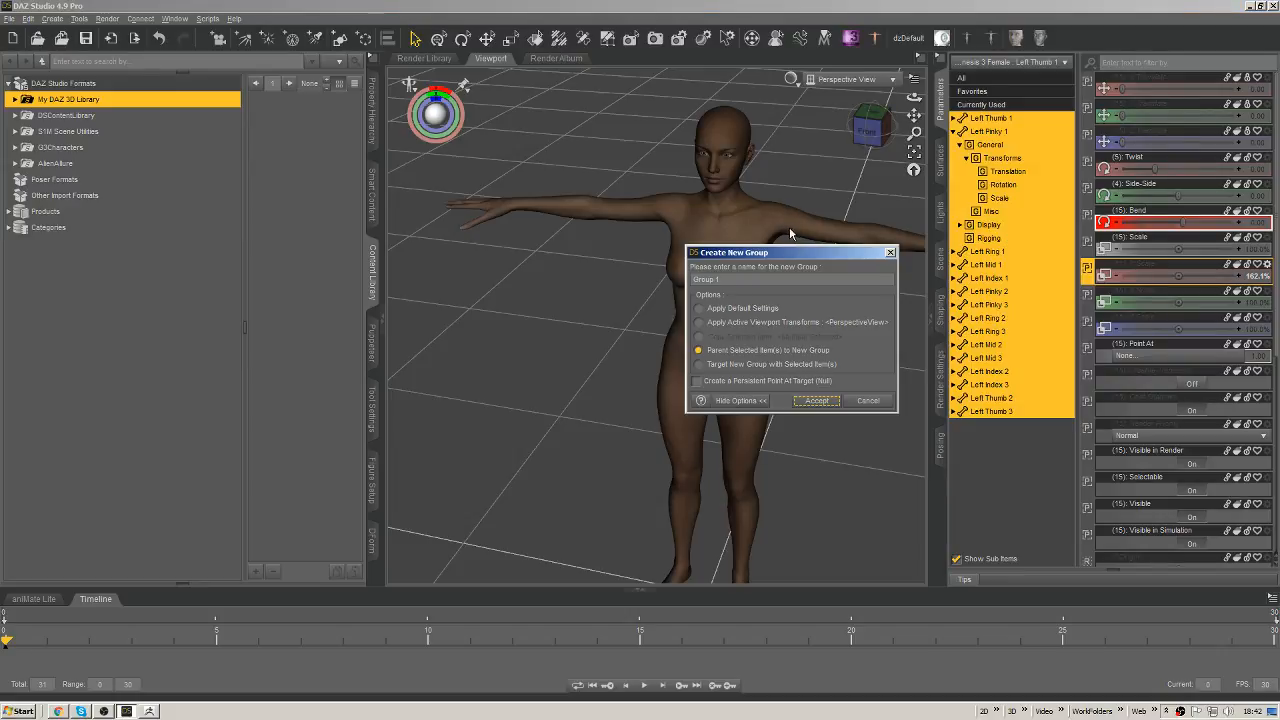
key(Escape)
key(ctrl+shift+g)
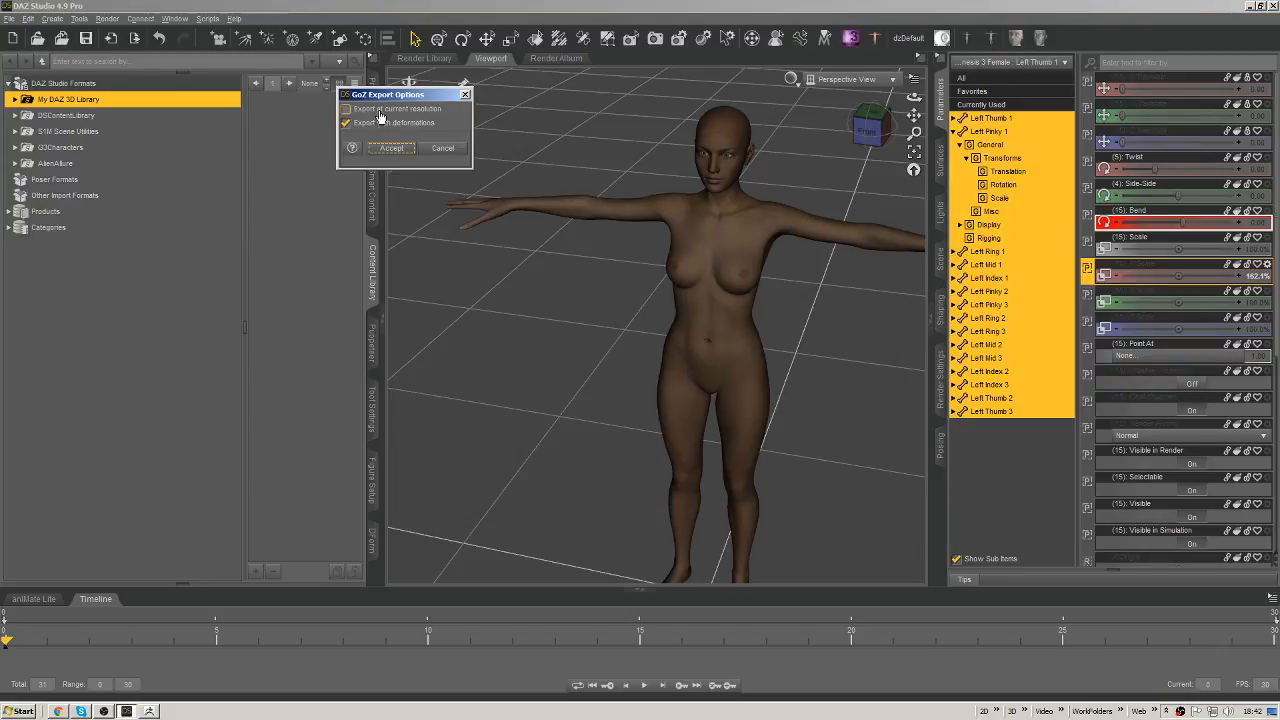
drag(414, 97, 456, 101)
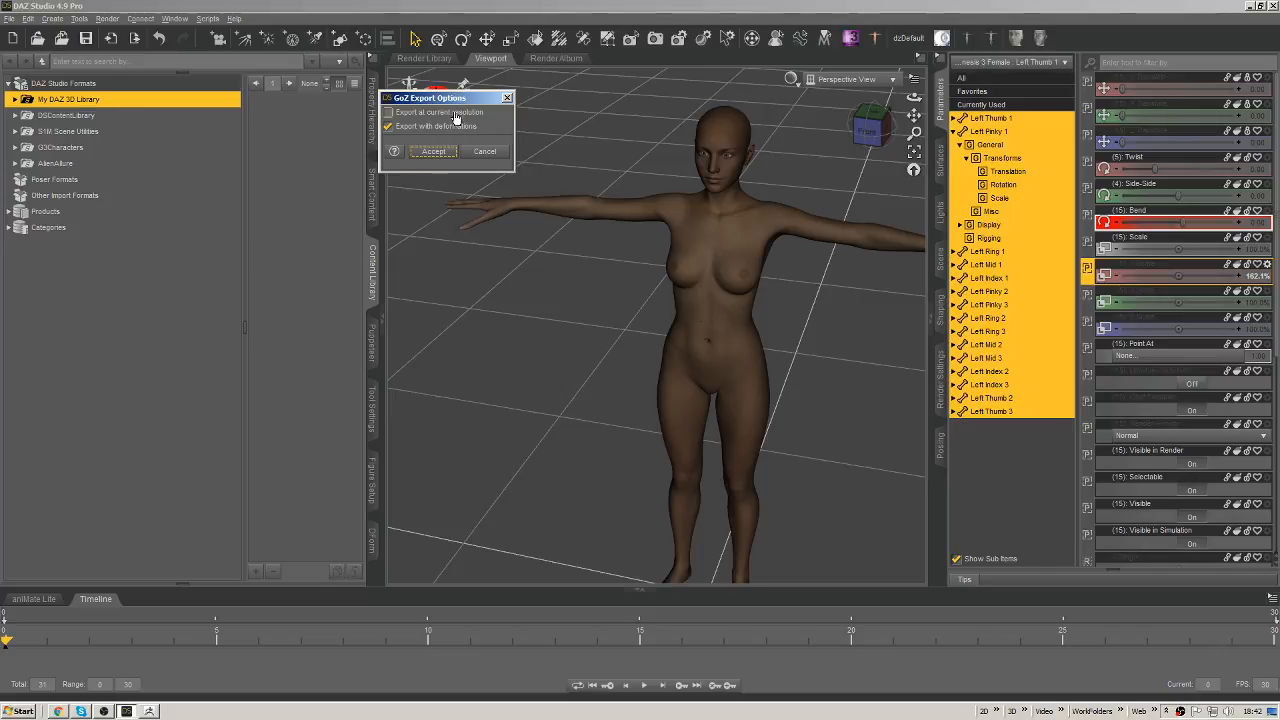
drag(485, 103, 469, 103)
click(422, 155)
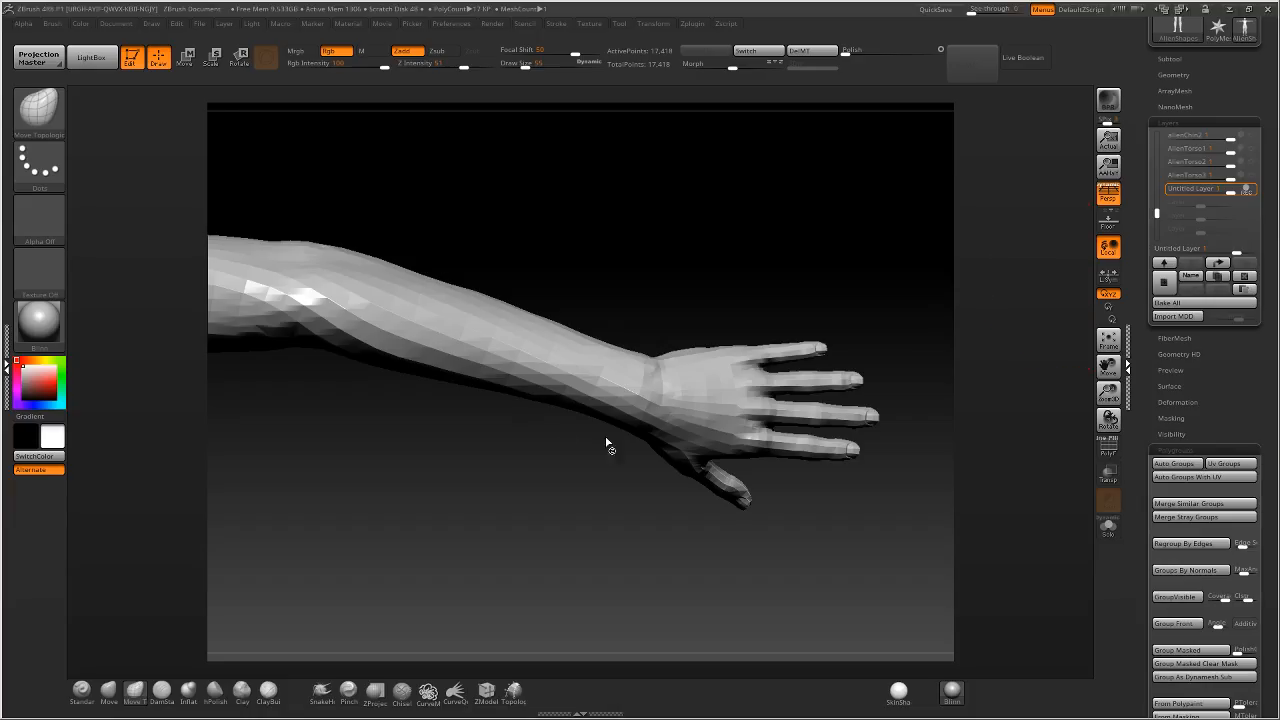
Compare the hands of the imported Genesis 3 Female tool with those of the AlienShapes tool.
mouse_move(695, 242)
alt+mouse_down()
mouse_move(901, 243)
mouse_move(717, 332)
mouse_move(698, 241)
alt+mouse_up()
drag(1139, 112, 1137, 237)
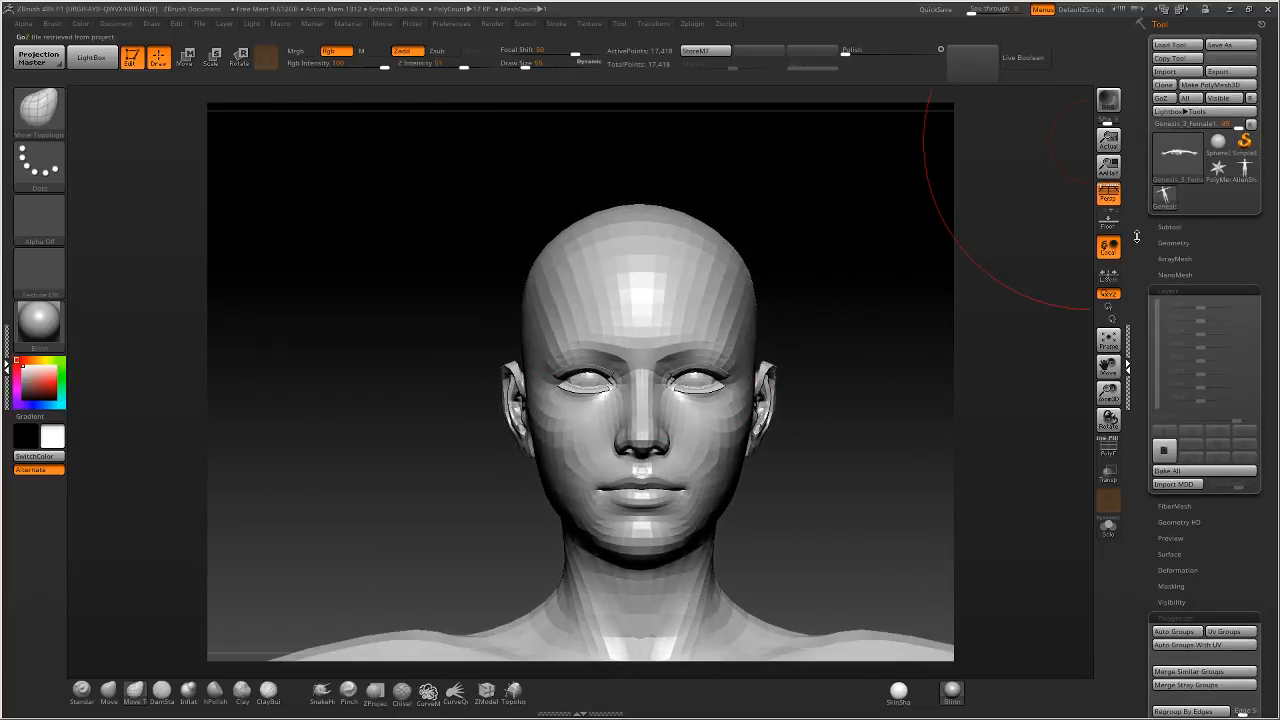
click(1245, 171)
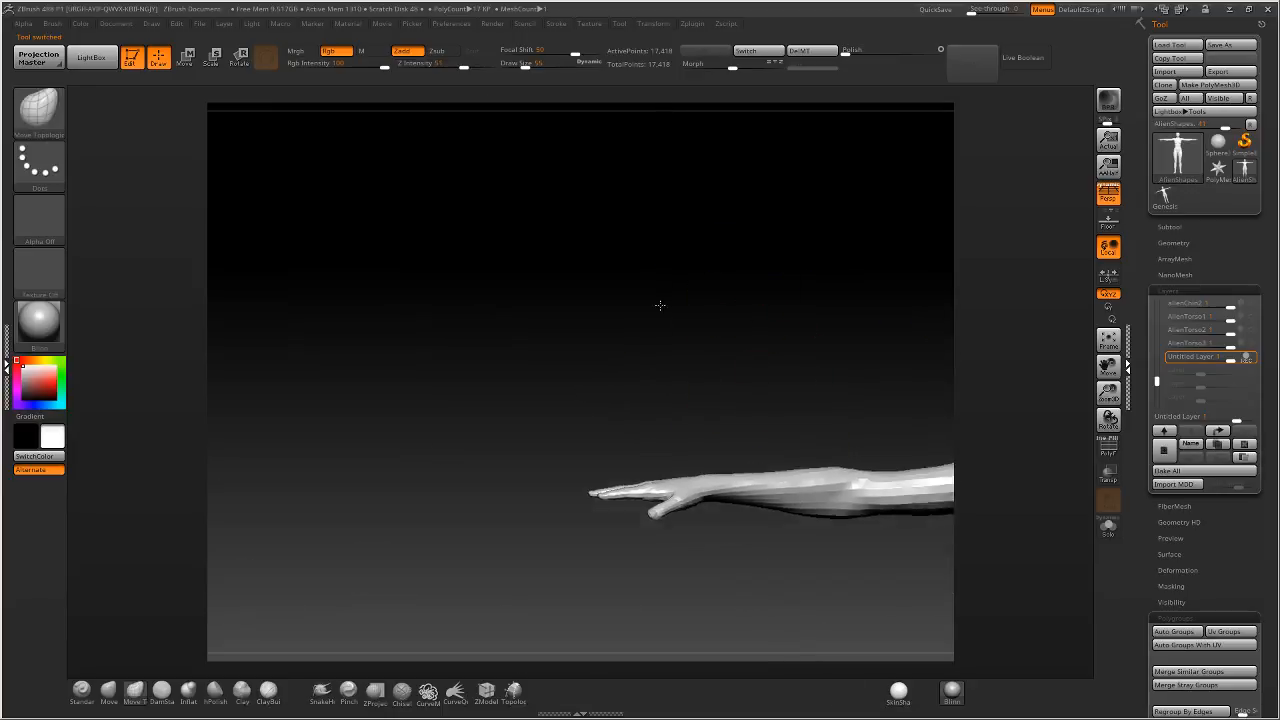
alt+right_drag(660, 305, 325, 275)
alt+right_drag(871, 334, 420, 250)
mouse_move(689, 340)
right_down()
mouse_move(706, 426)
mouse_move(793, 411)
mouse_move(870, 345)
mouse_move(772, 365)
right_up()
click(1163, 198)
click(1244, 170)
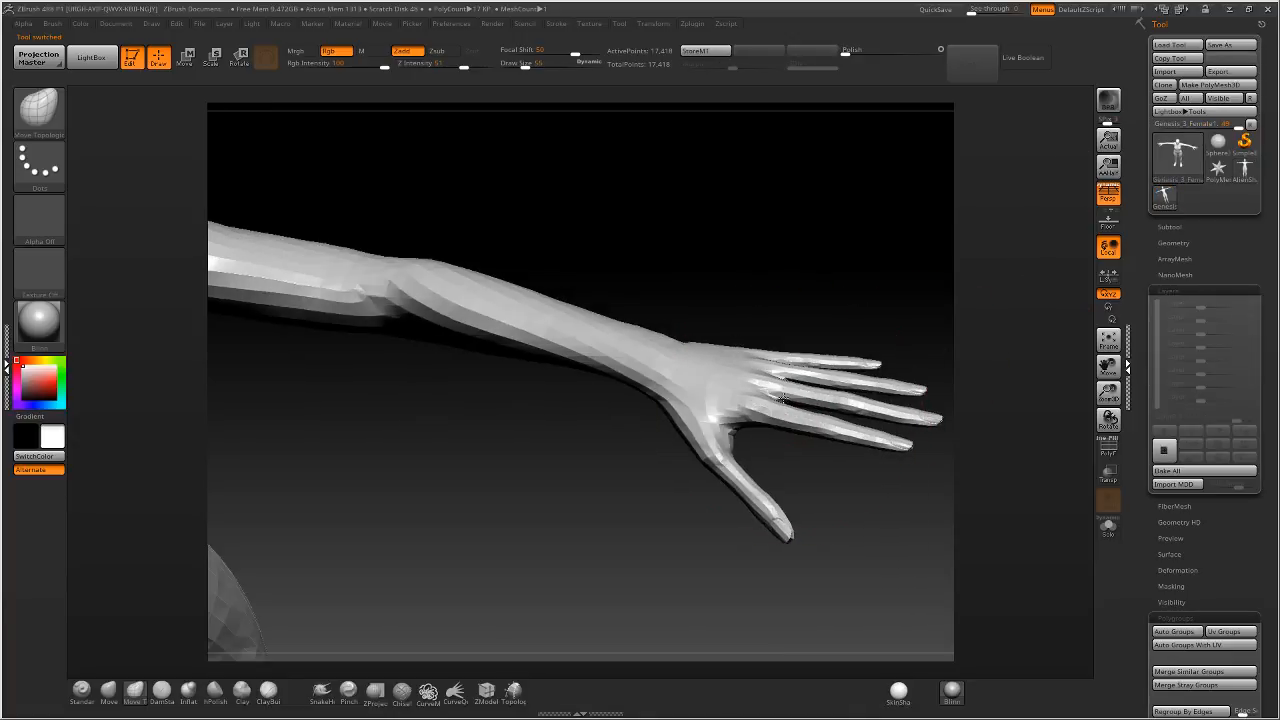
alt+right_drag(787, 410, 657, 413)
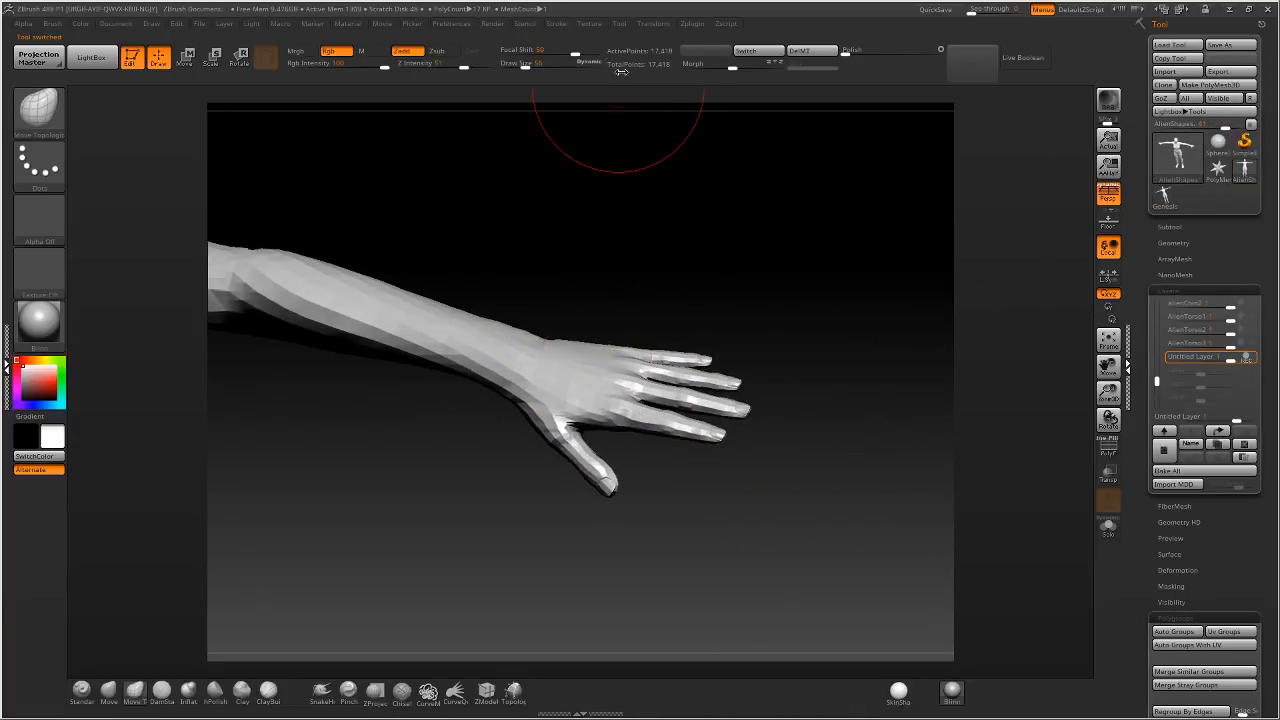
alt+right_drag(622, 207, 753, 223)
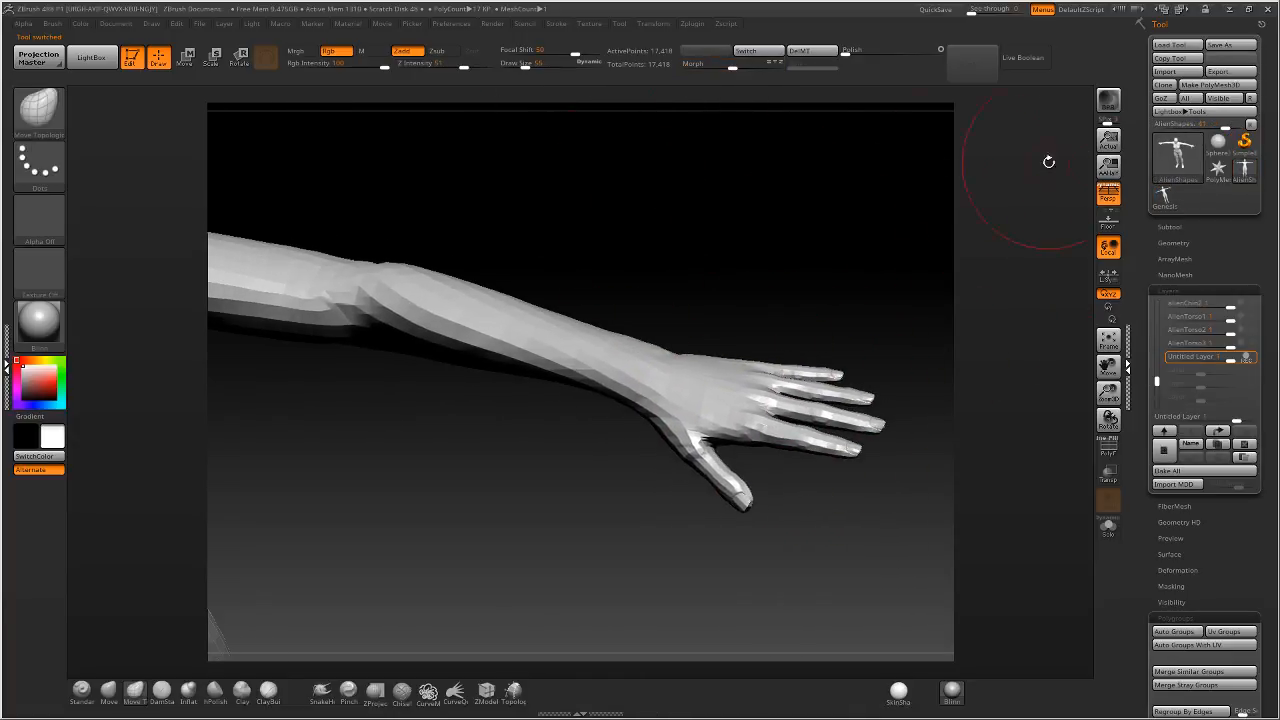
click(1165, 200)
click(1244, 170)
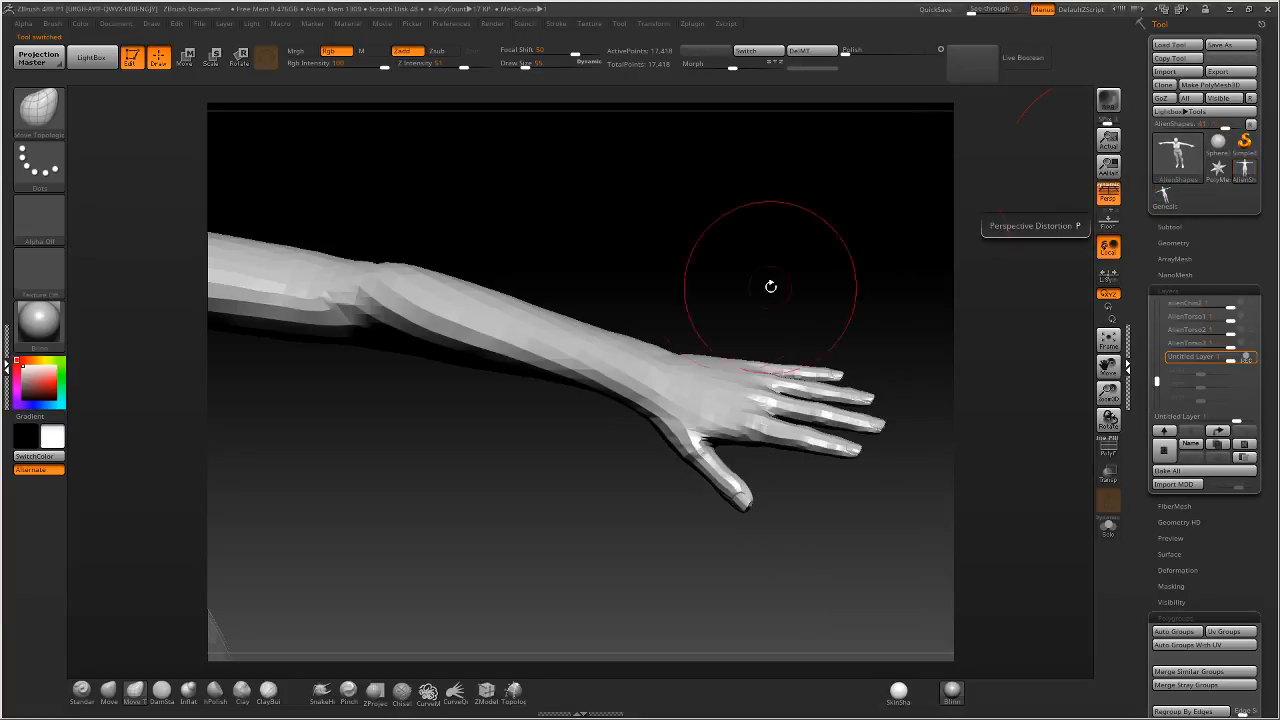
alt+right_drag(681, 242, 763, 271)
Switch to DAZ Studio, select the whole Genesis 3 Female figure and set its mesh Resolution Level to Base.
key(alt+Tab)
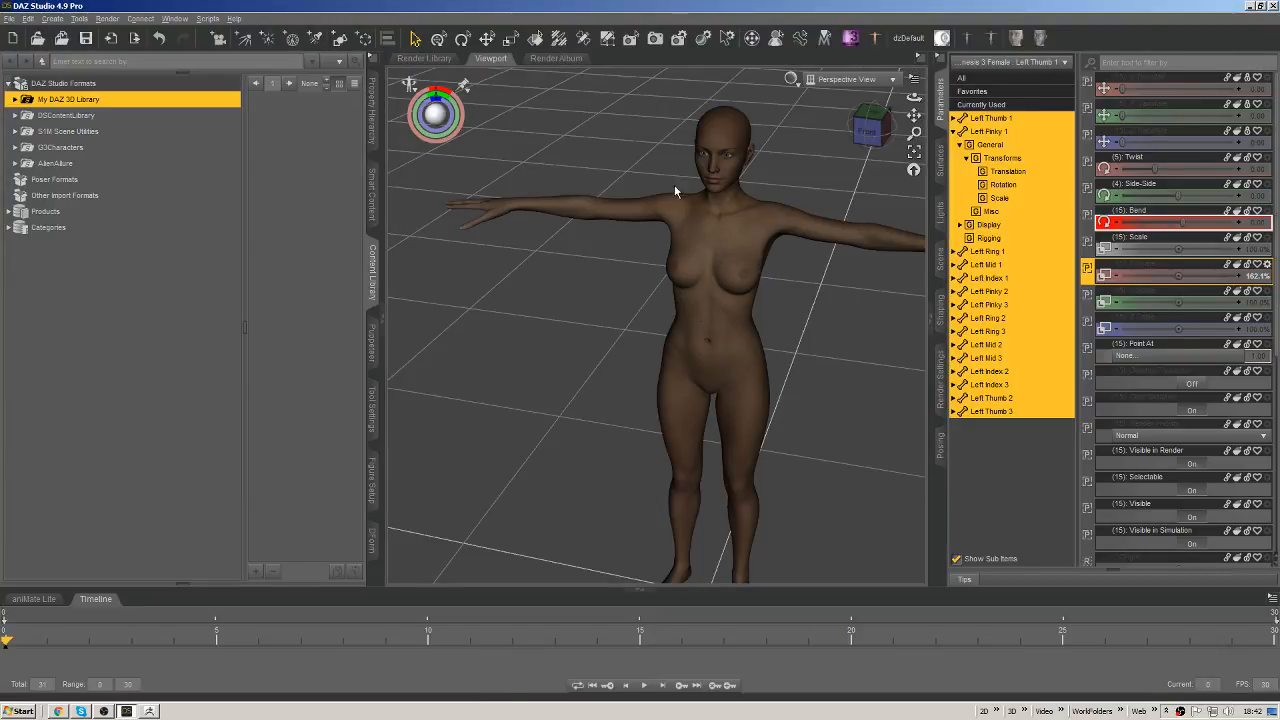
right_click(706, 150)
click(749, 171)
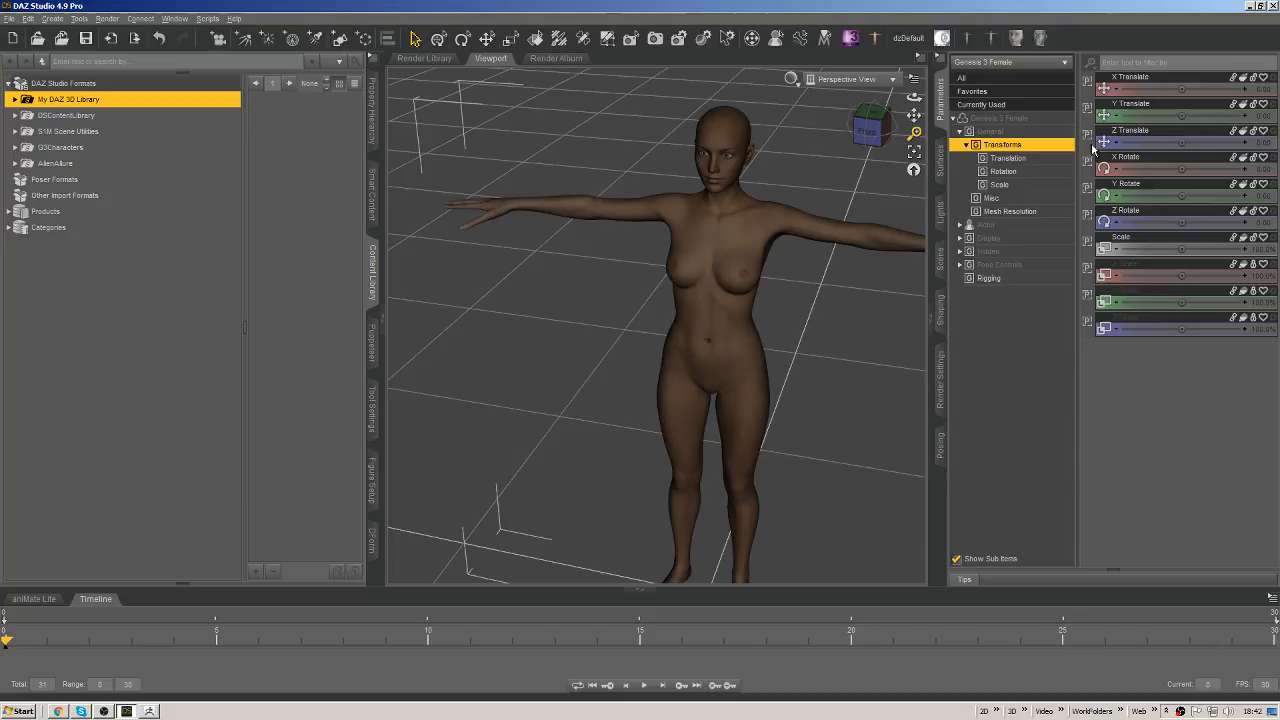
click(1018, 211)
click(1178, 89)
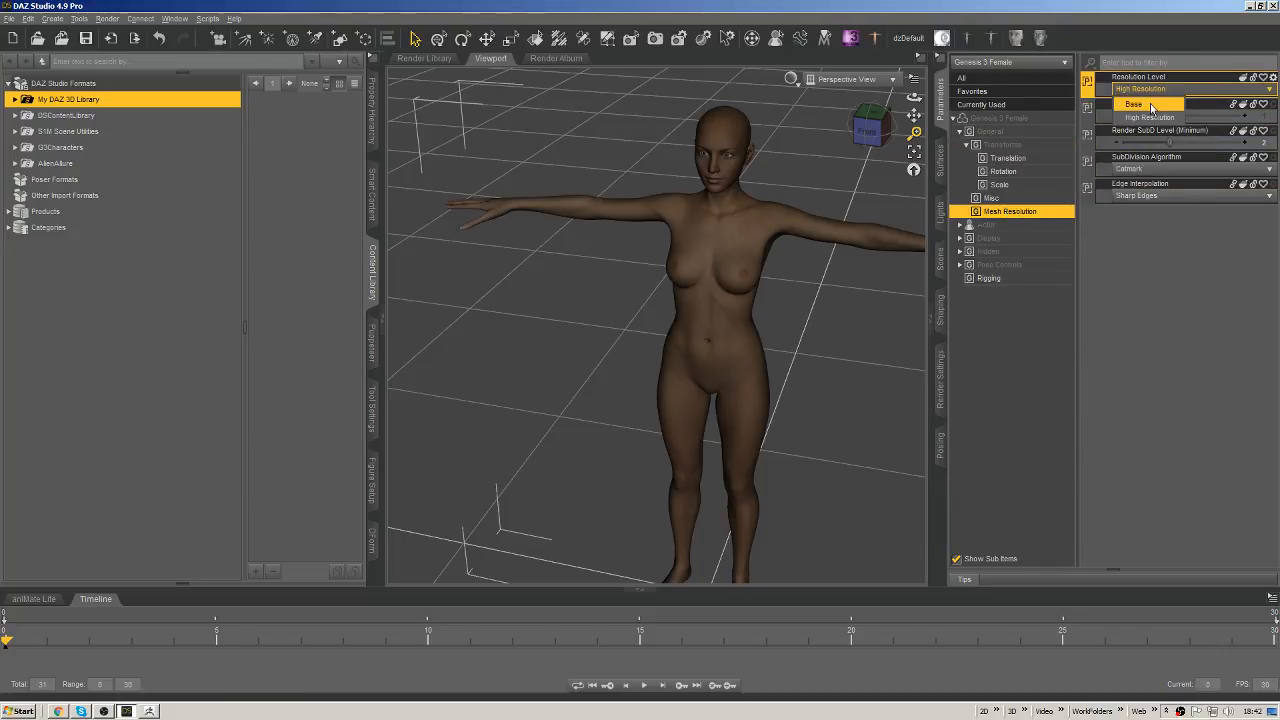
click(1152, 108)
drag(883, 131, 697, 209)
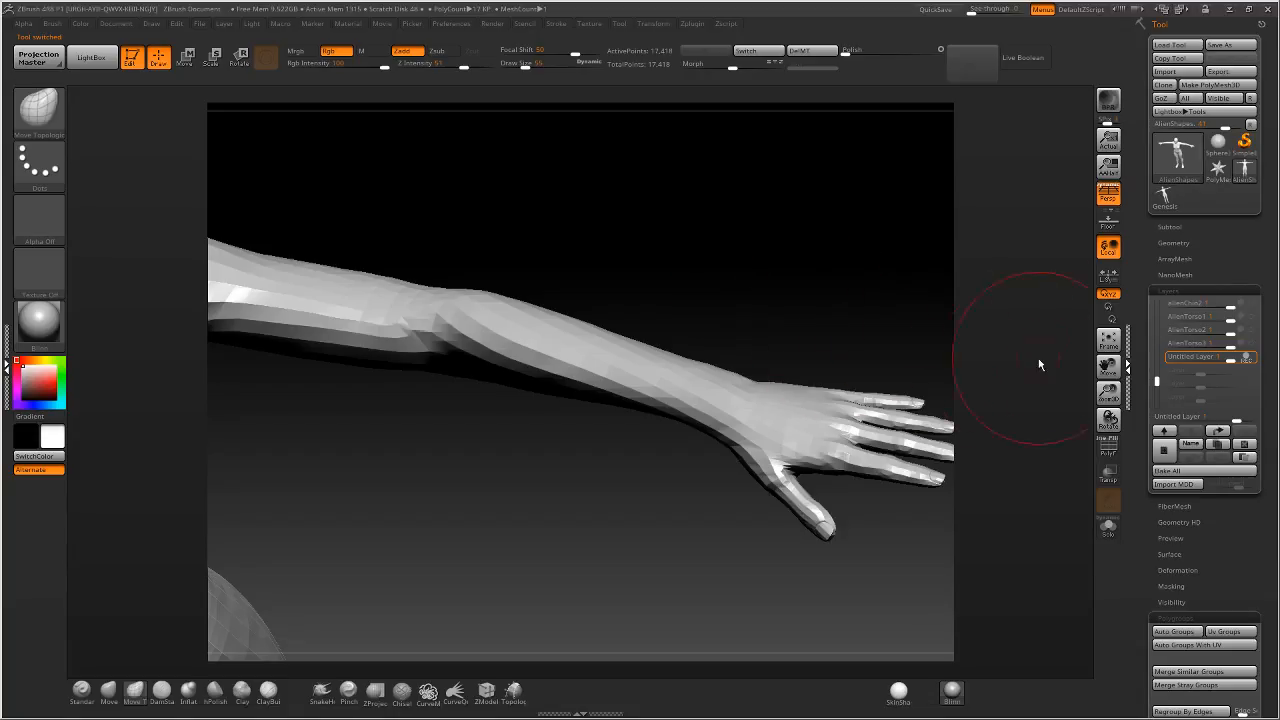
Send AlienShapes from ZBrush to DAZ Studio through GoZ, updating the existing Genesis 3 Female by creating a morph named ZBrush Morph.
drag(1037, 363, 1071, 194)
drag(801, 293, 911, 317)
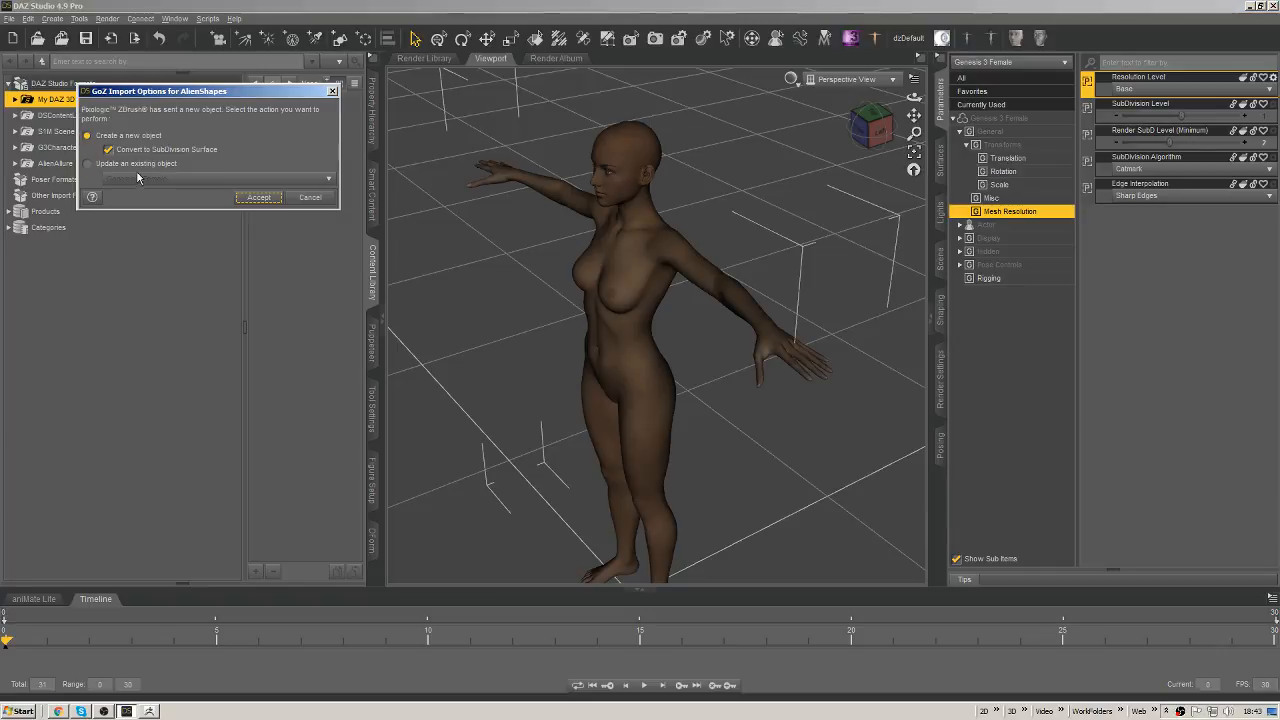
click(140, 164)
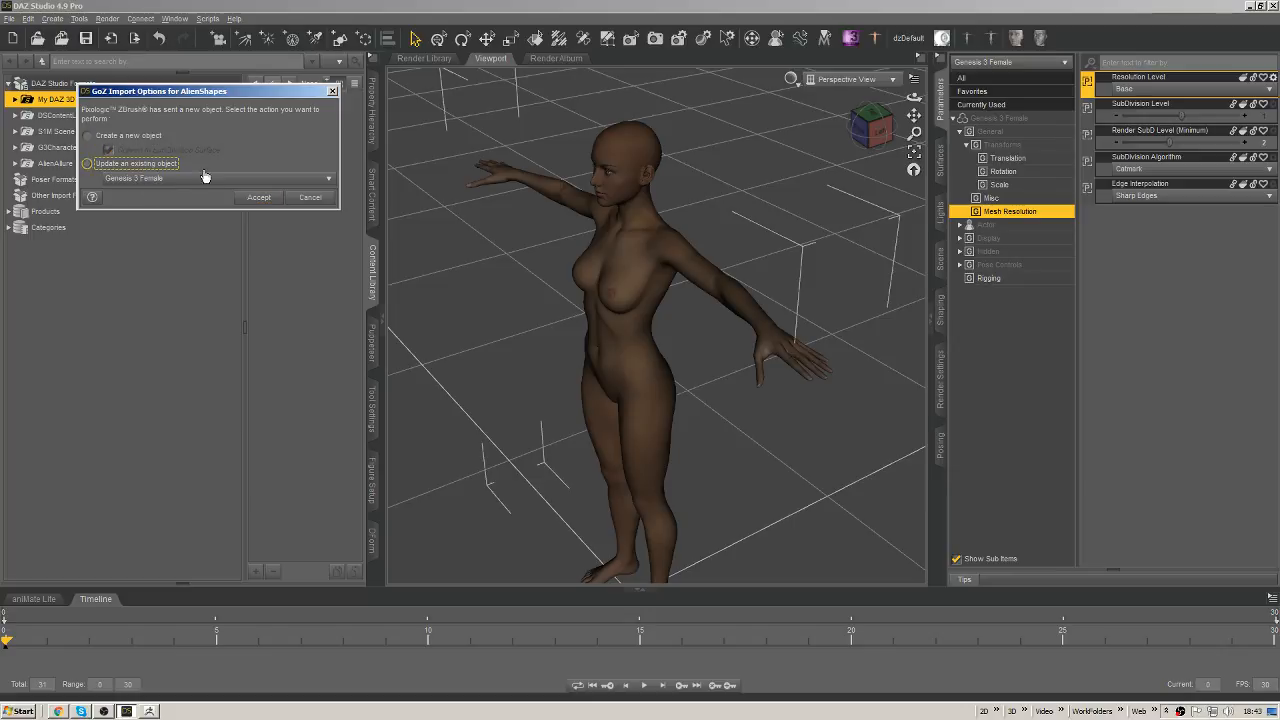
click(259, 197)
drag(173, 96, 203, 92)
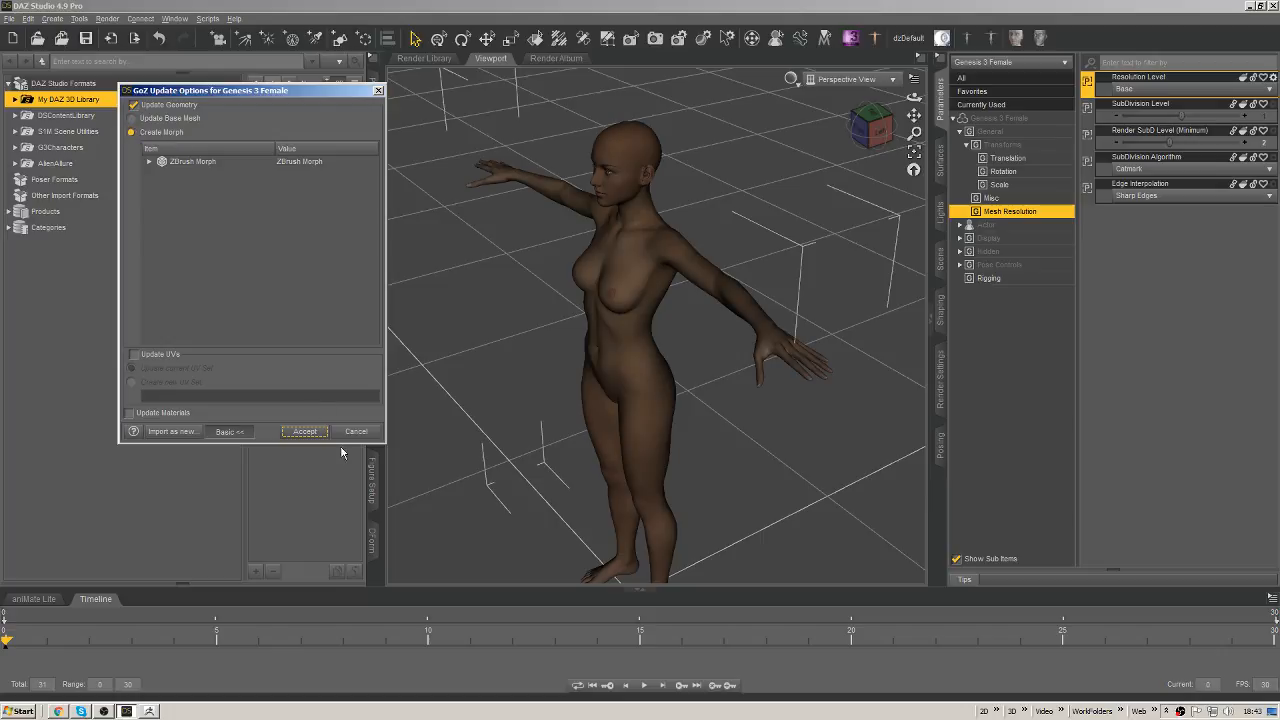
click(304, 431)
Test the imported ZBrush Morph at 100% and delete that morph property from the figure.
click(1012, 238)
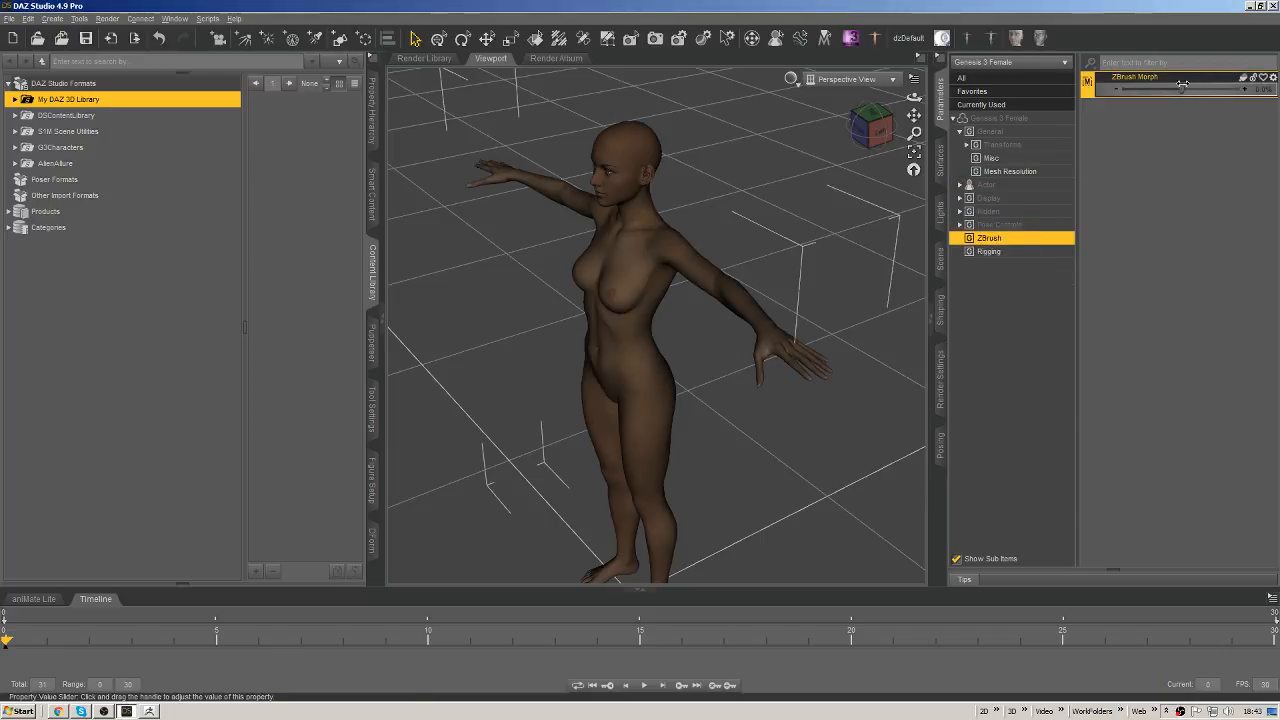
drag(1182, 85, 1275, 88)
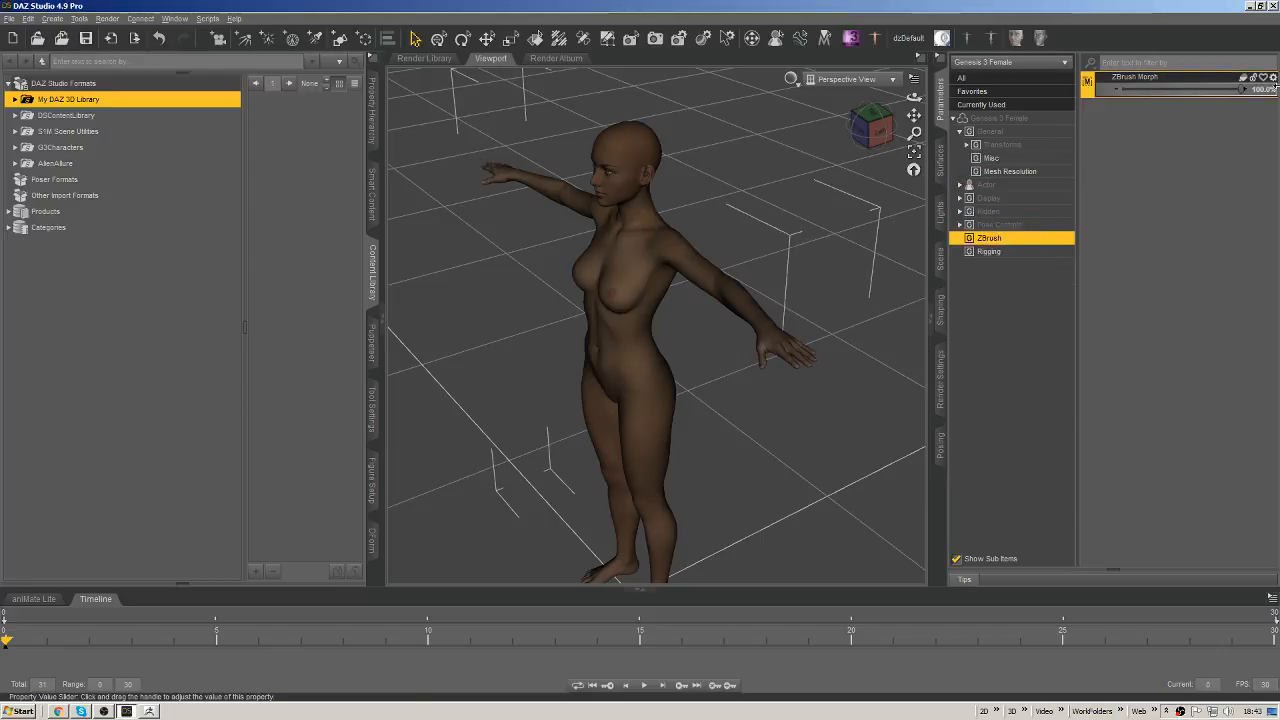
click(1272, 77)
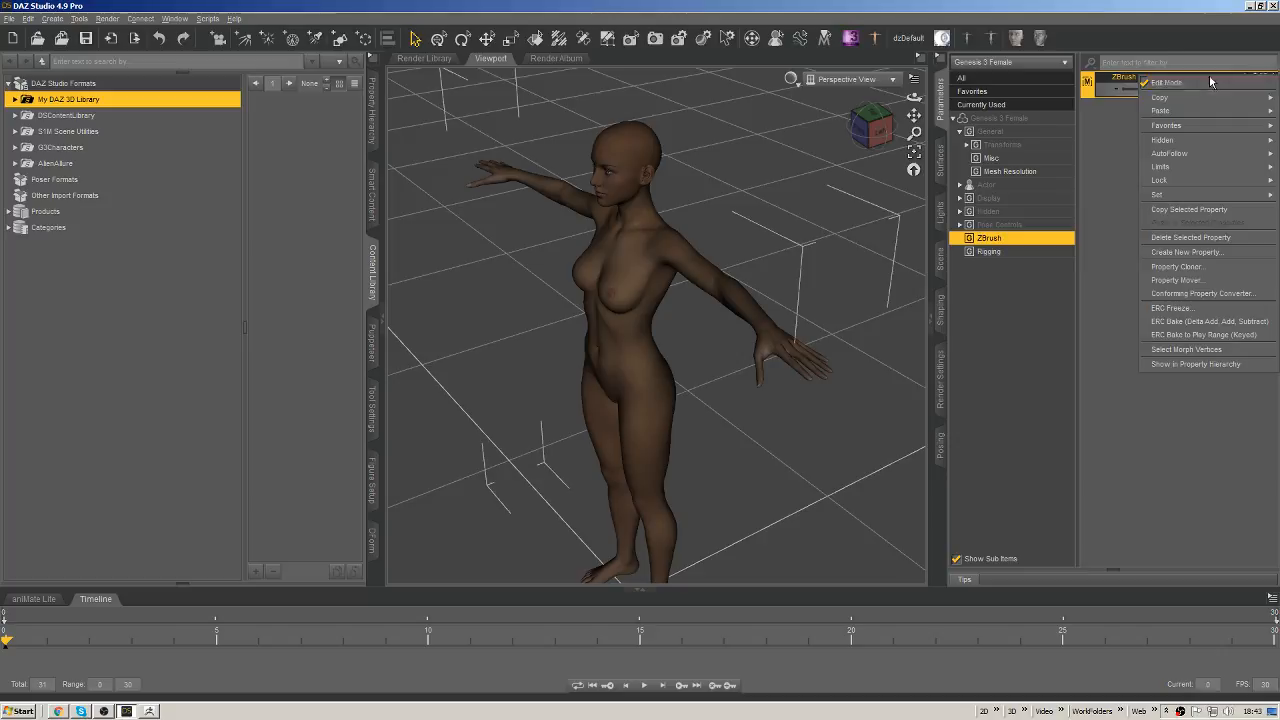
click(1219, 241)
Resend the base-resolution figure to ZBrush through GoZ, exporting with deformations and without the current resolution.
mouse_move(868, 126)
mouse_down()
mouse_move(900, 124)
mouse_move(856, 130)
mouse_move(889, 124)
mouse_move(889, 135)
mouse_up()
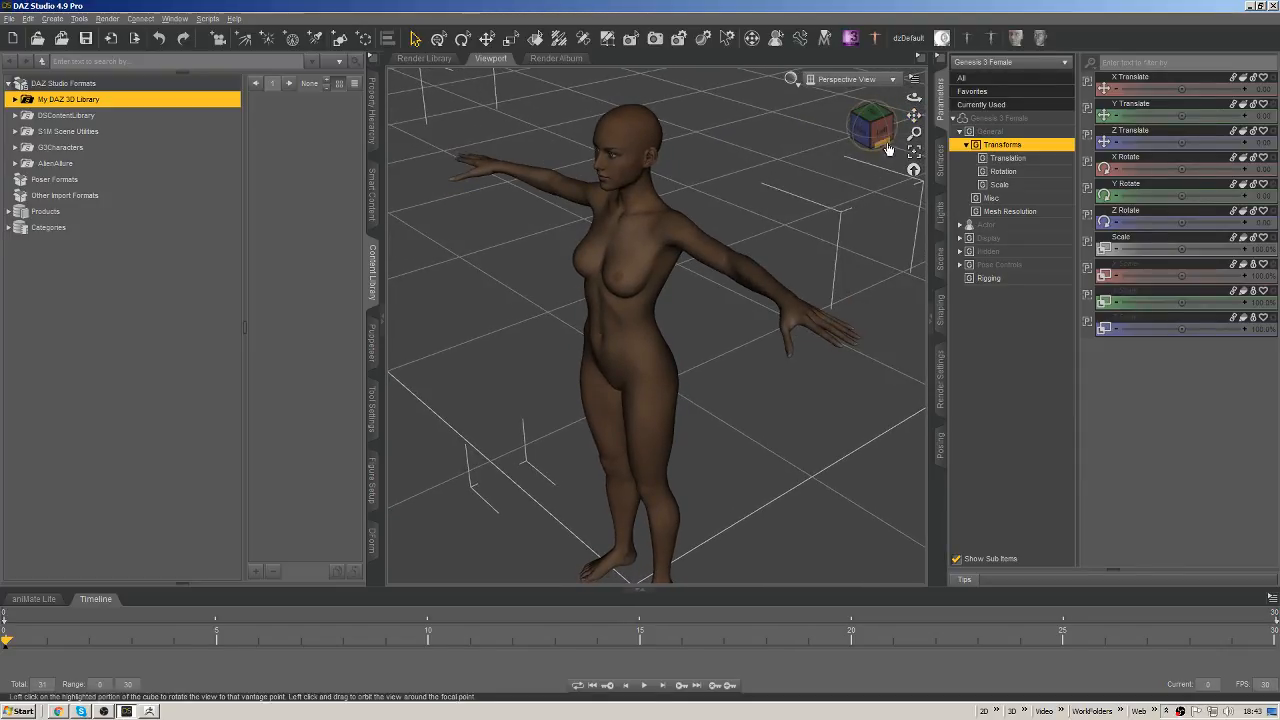
key(ctrl+g)
key(Escape)
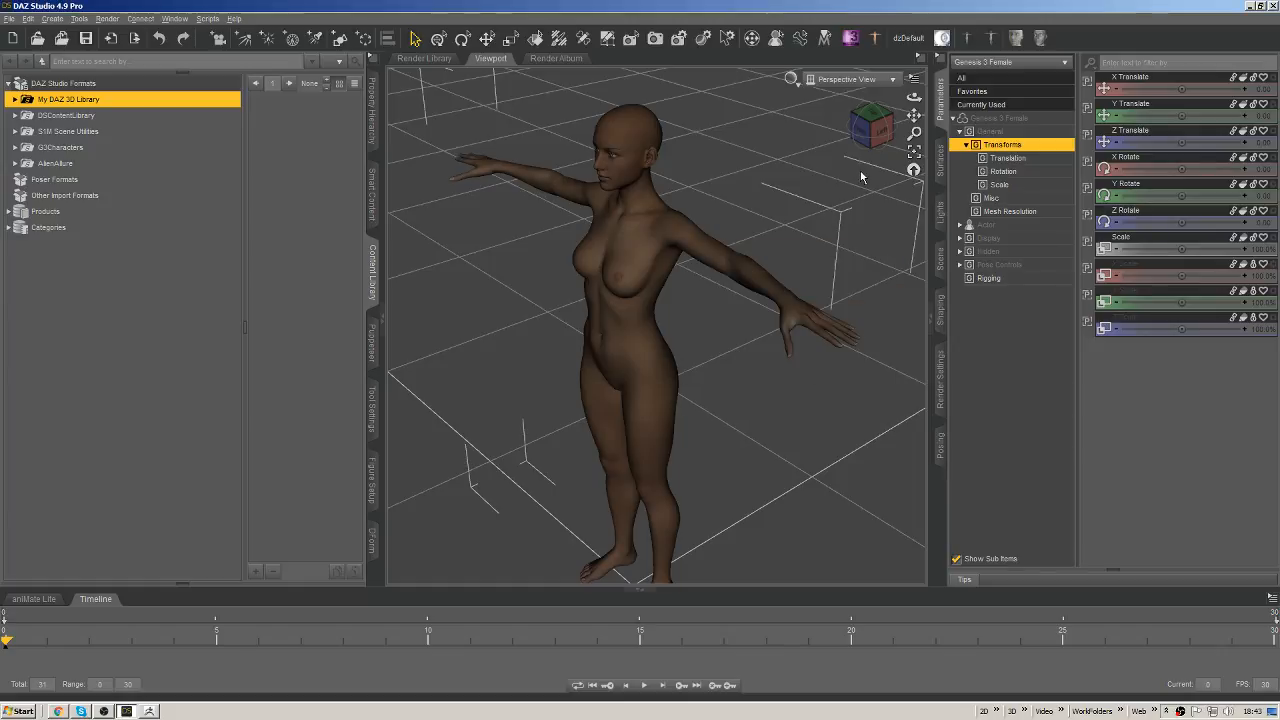
key(ctrl+shift+g)
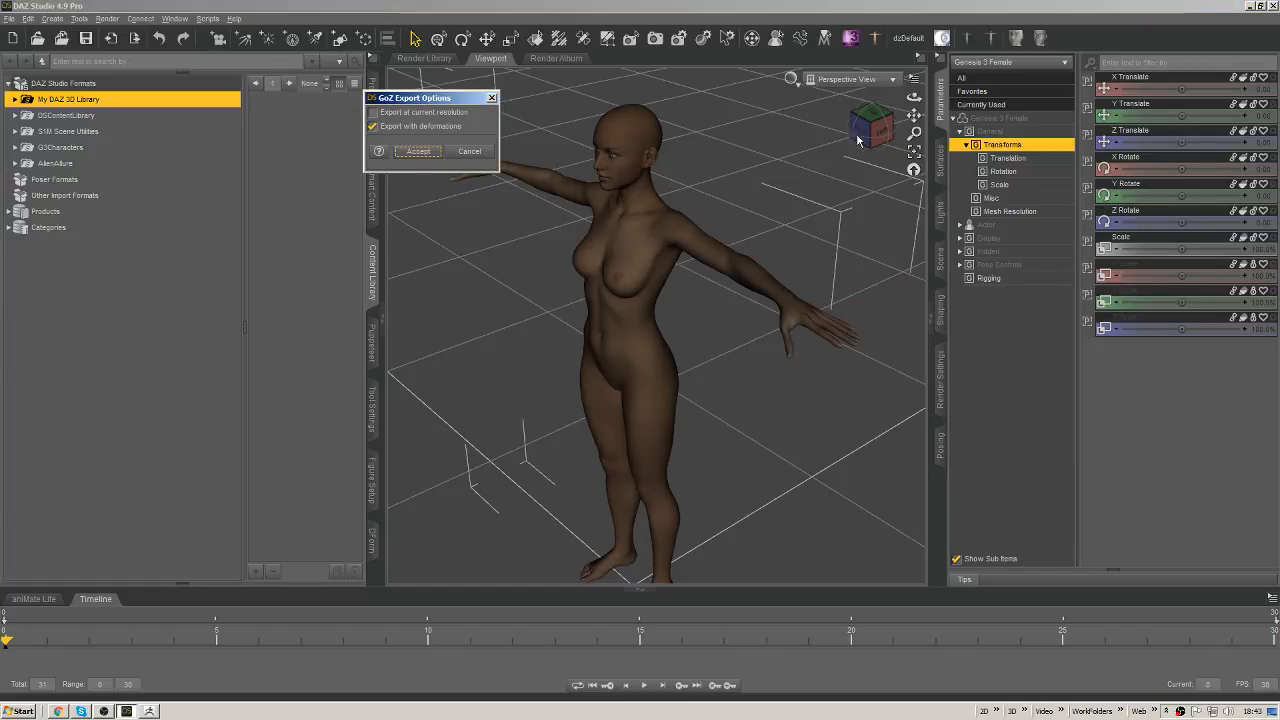
click(418, 152)
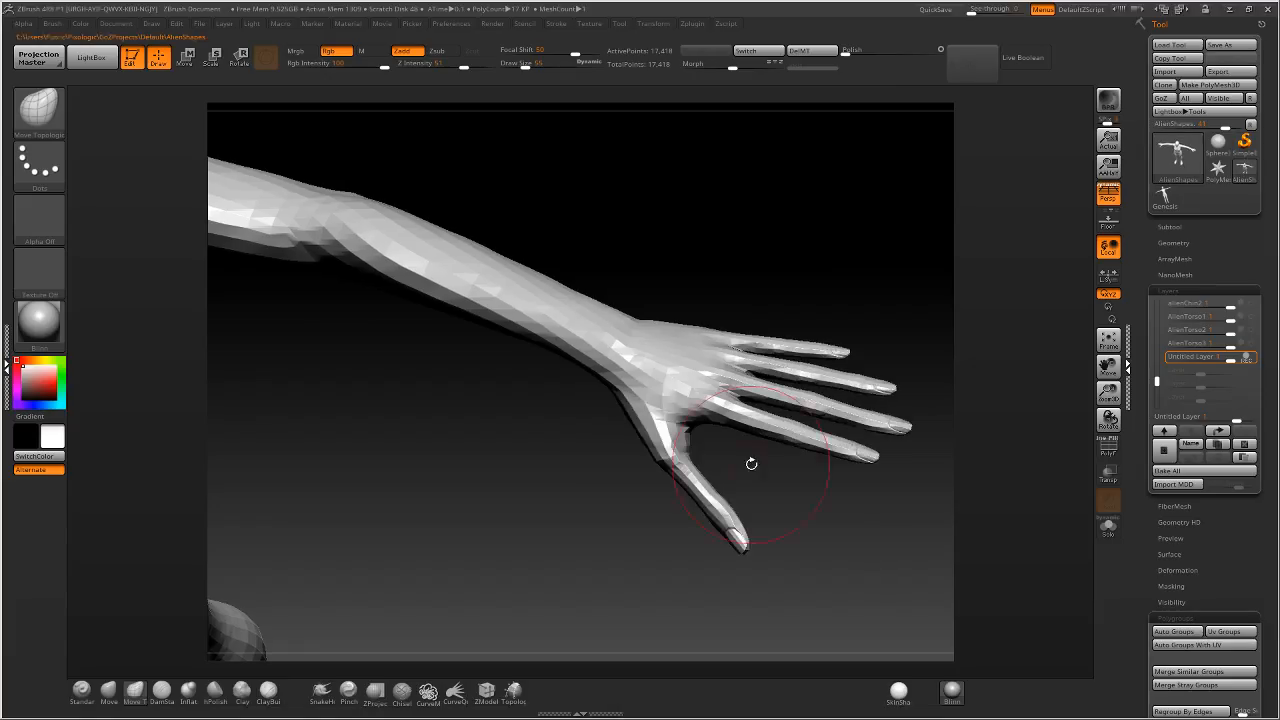
Stop recording on the untitled layer and toggle its visibility to compare the hand with and without lengthened fingers.
click(1250, 358)
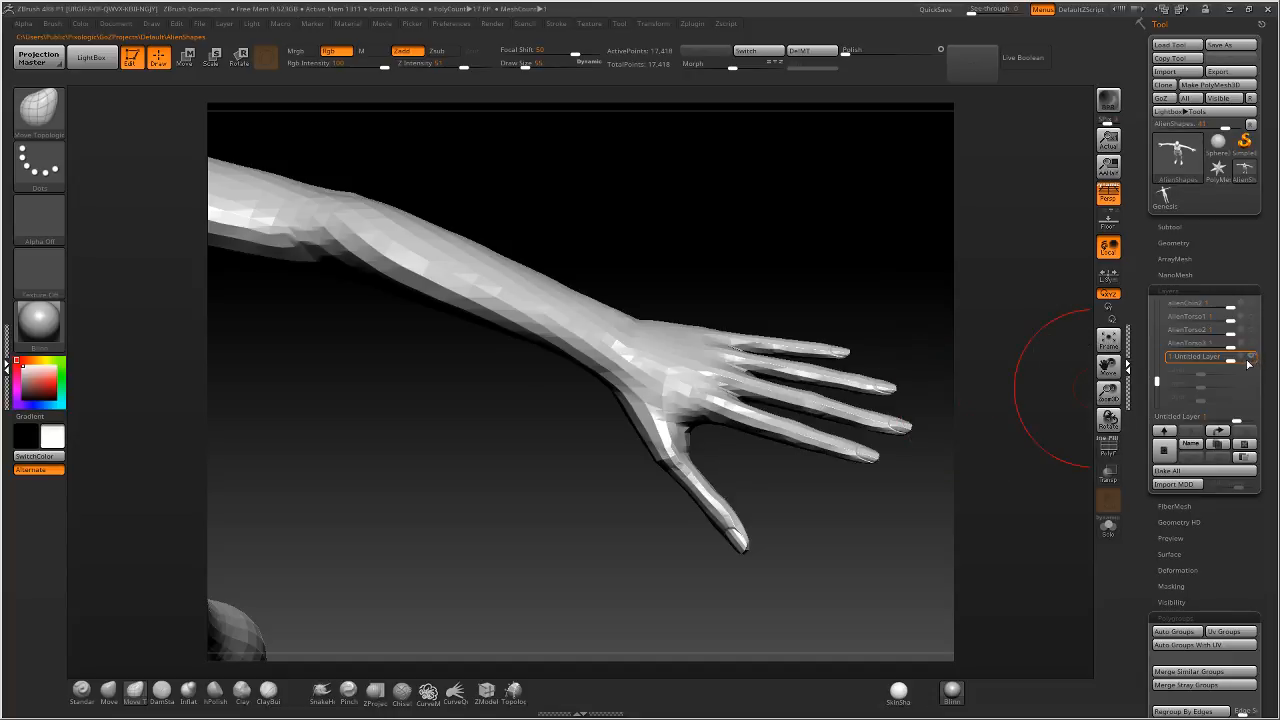
click(1250, 359)
click(1250, 359)
click(1250, 360)
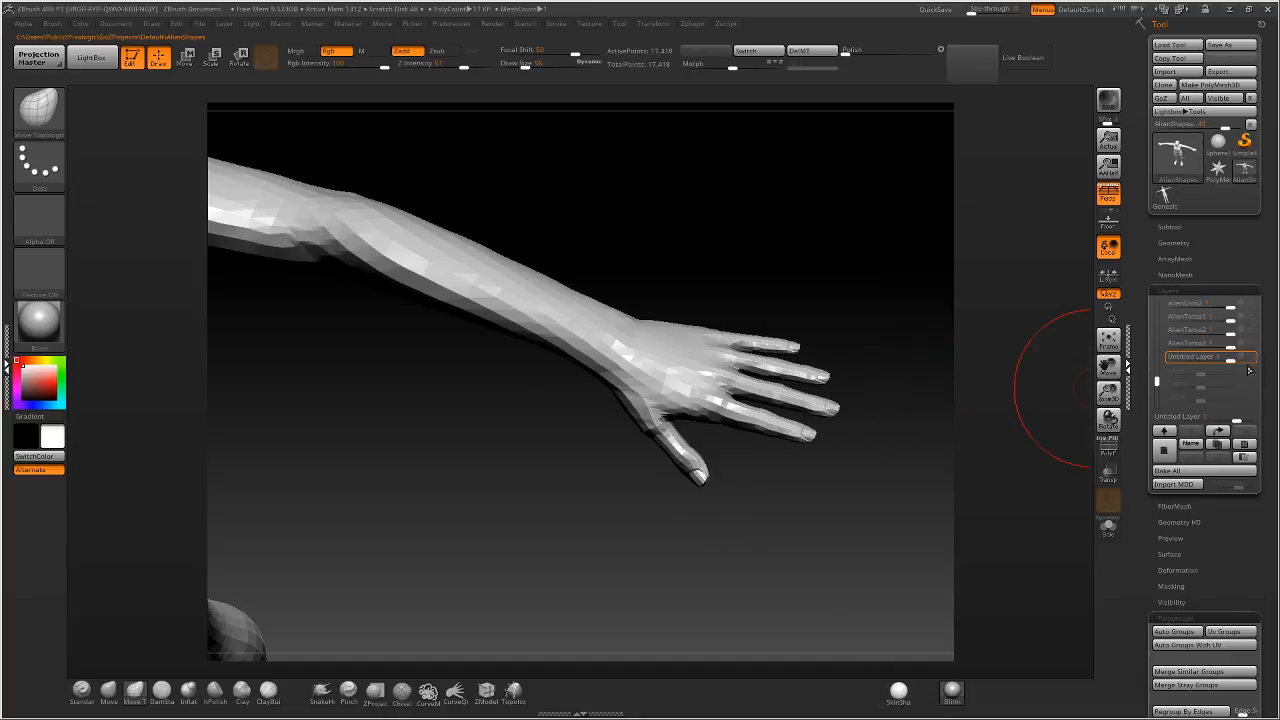
click(1251, 360)
click(1252, 361)
click(1254, 362)
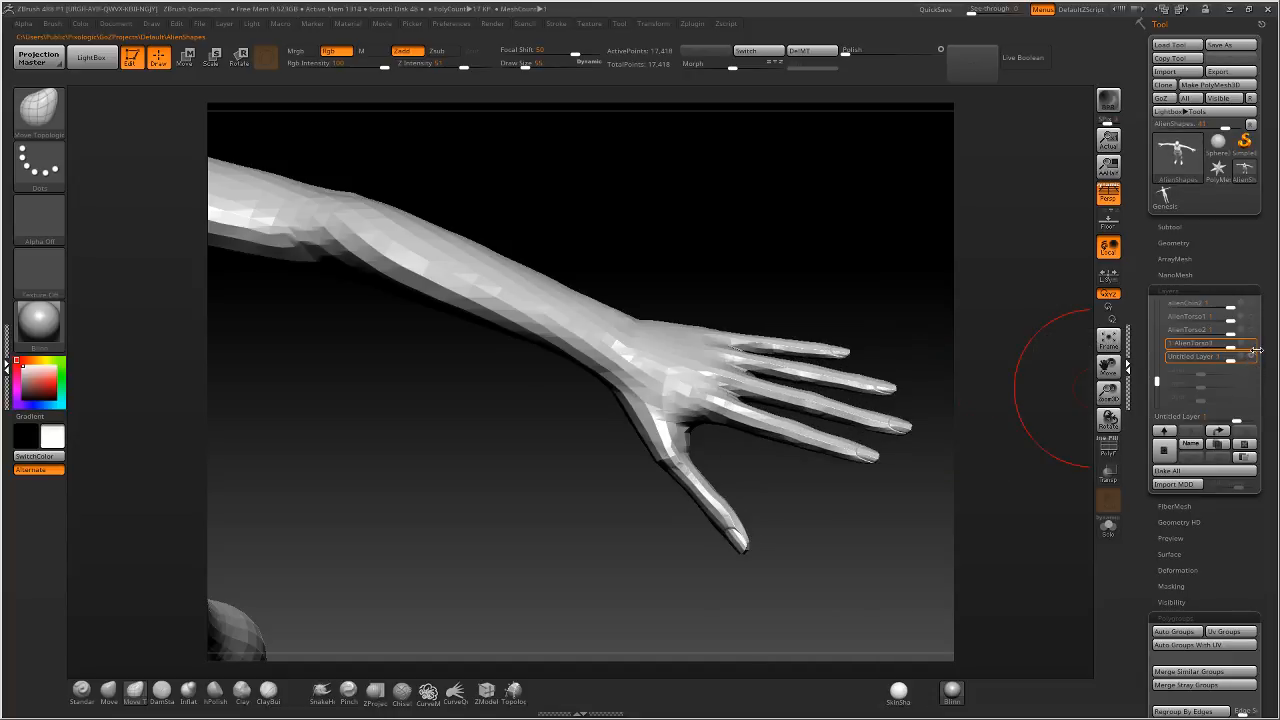
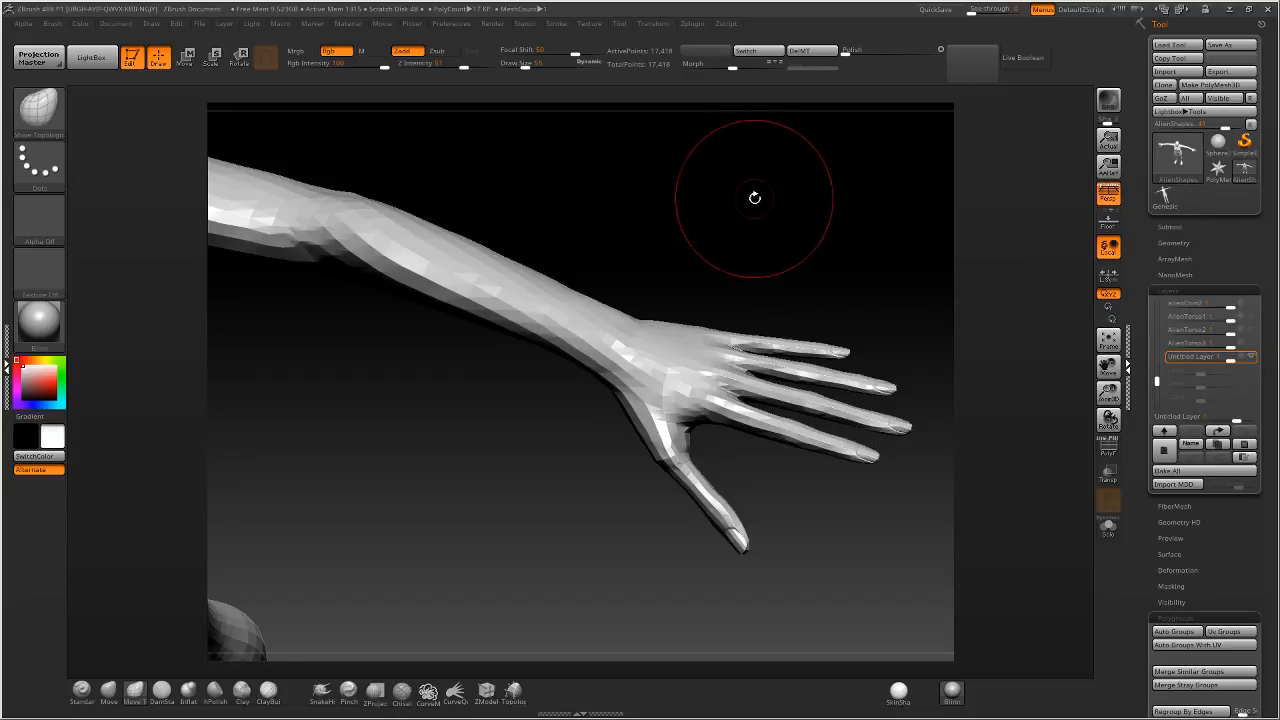
Smooth the right hand's elongated fingers with the Smooth brush, using small draw sizes of 27 and 23.
right_drag(754, 197, 760, 237)
mouse_move(711, 400)
ctrl+right_down()
mouse_move(734, 319)
mouse_move(686, 369)
ctrl+right_up()
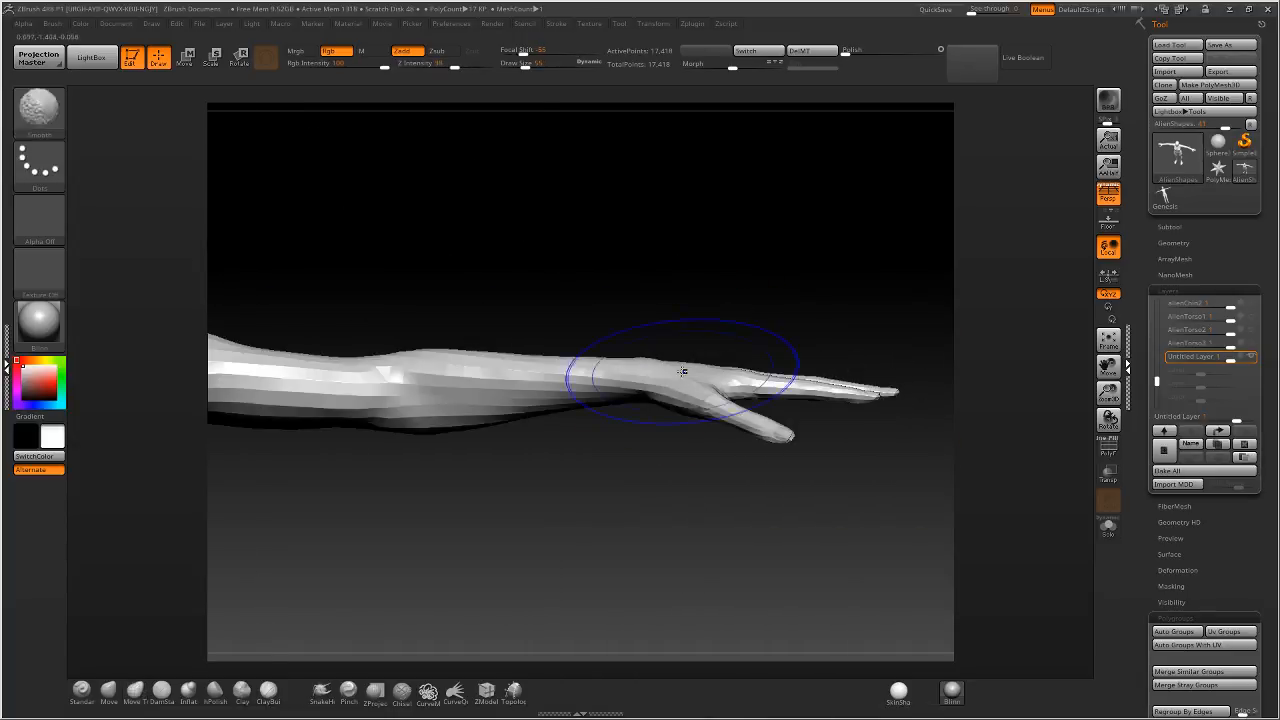
ctrl+right_drag(552, 464, 698, 358)
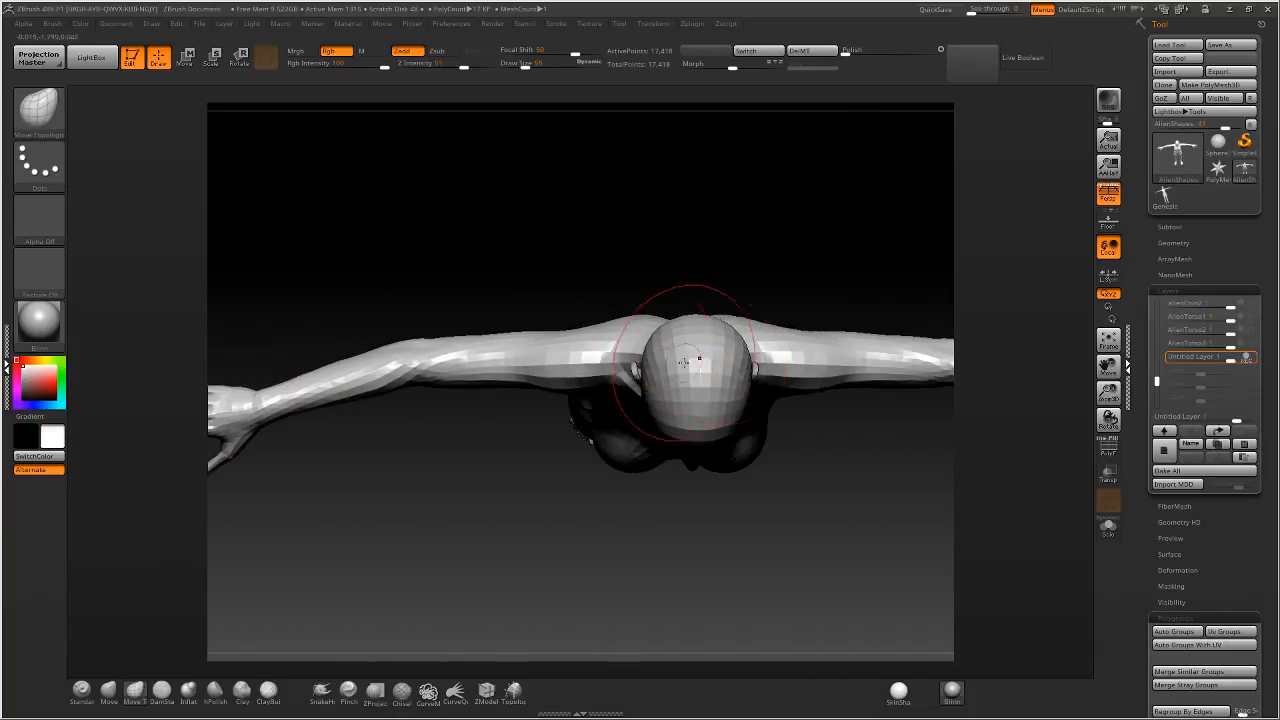
alt+right_drag(225, 430, 610, 500)
alt+right_drag(610, 500, 417, 546)
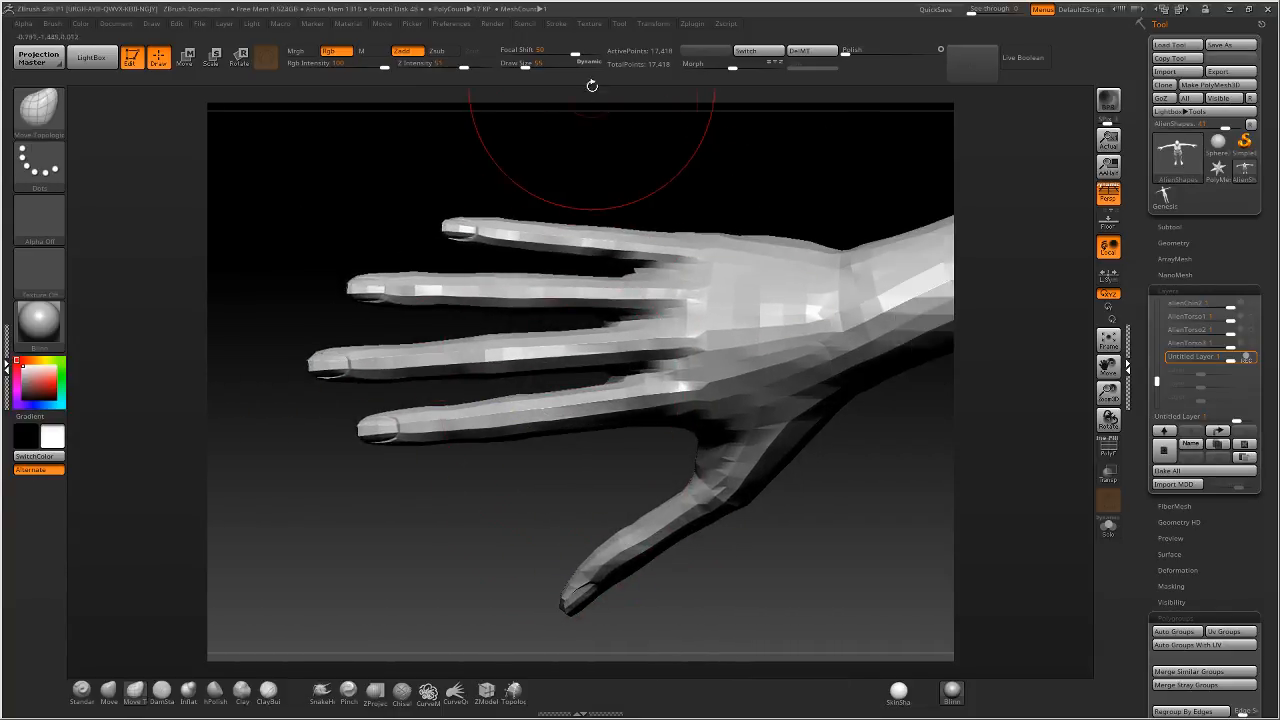
mouse_move(540, 194)
right_down()
mouse_move(614, 388)
mouse_move(560, 250)
mouse_move(470, 110)
right_up()
drag(545, 63, 499, 64)
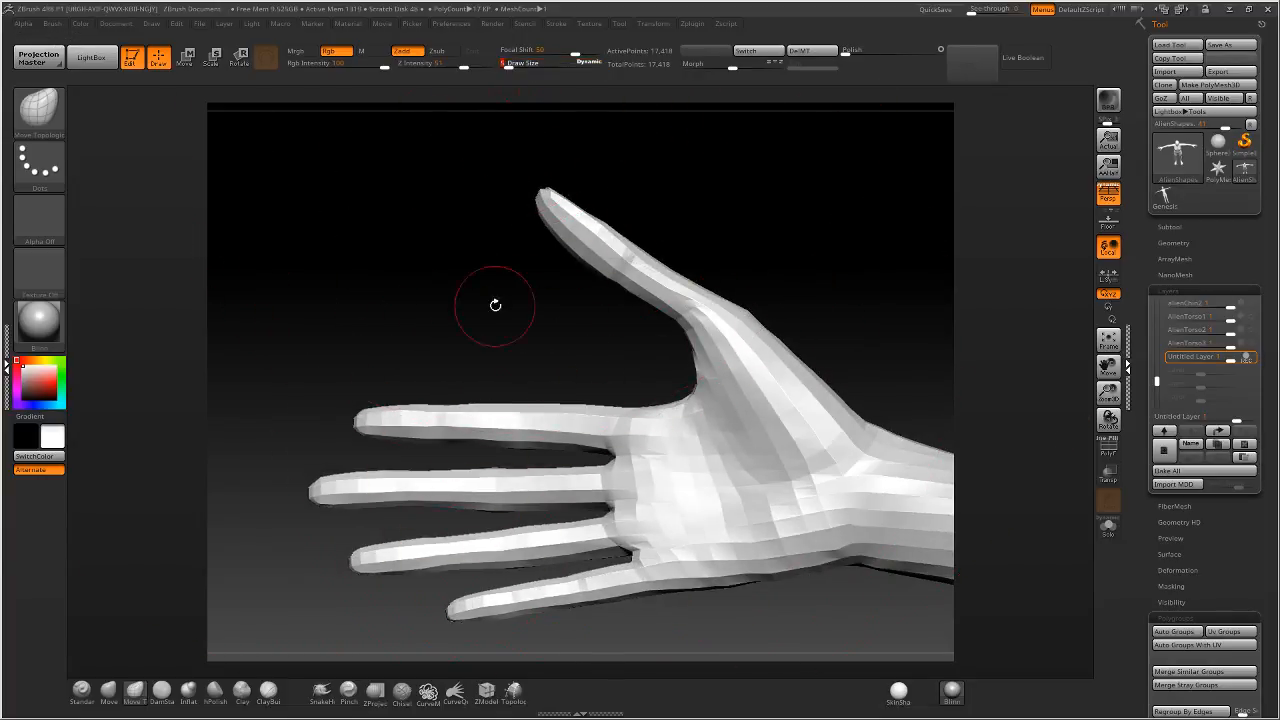
mouse_move(515, 140)
right_down()
mouse_move(521, 516)
mouse_move(523, 449)
right_up()
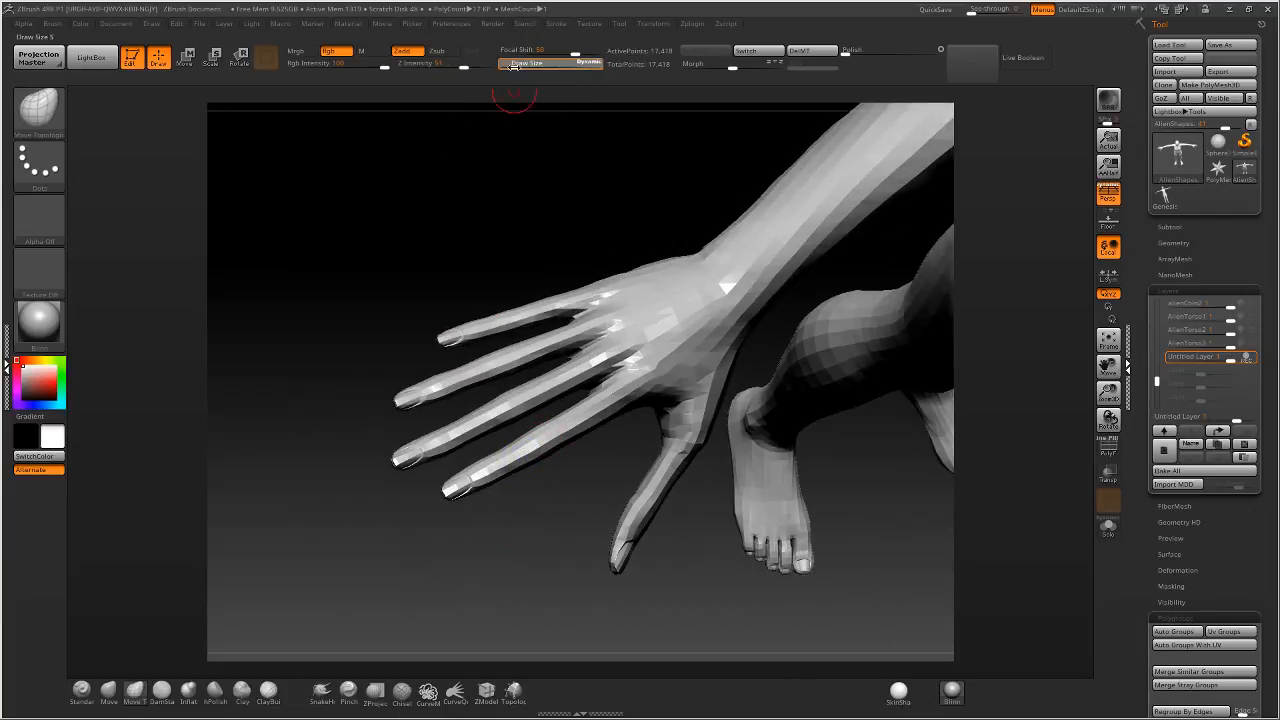
drag(513, 64, 520, 64)
right_drag(515, 120, 510, 453)
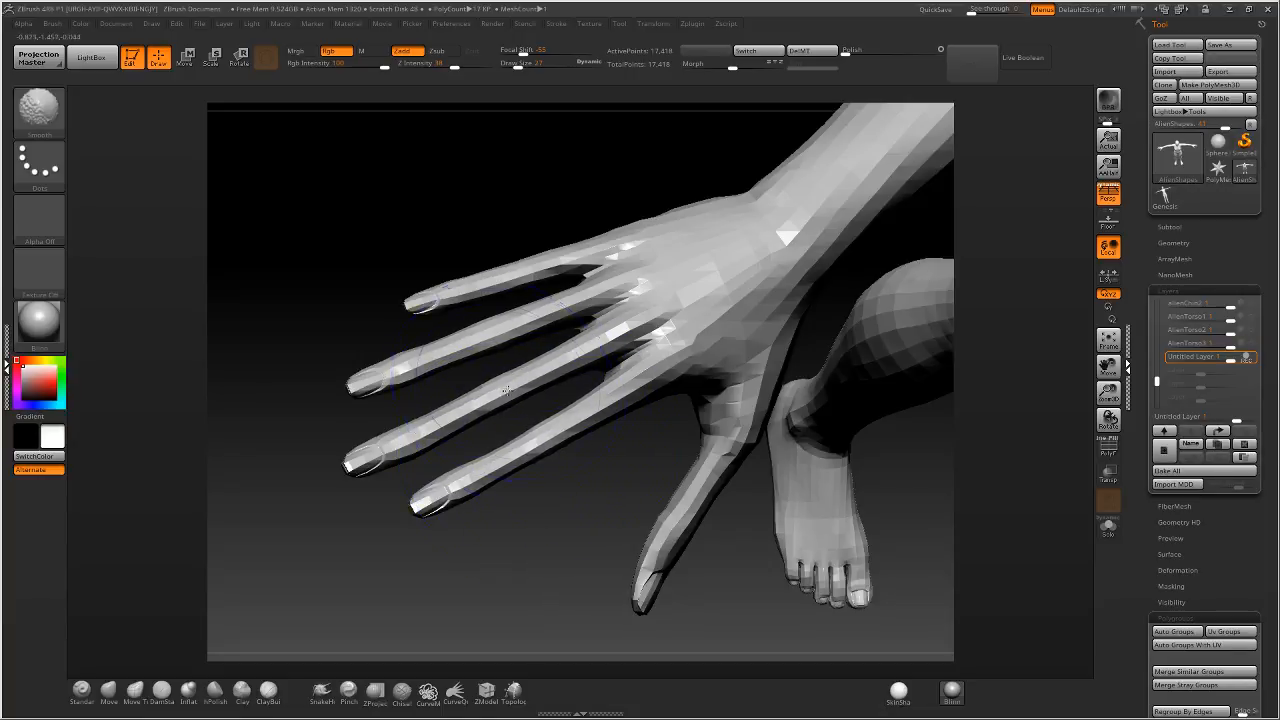
shift+drag(473, 339, 471, 229)
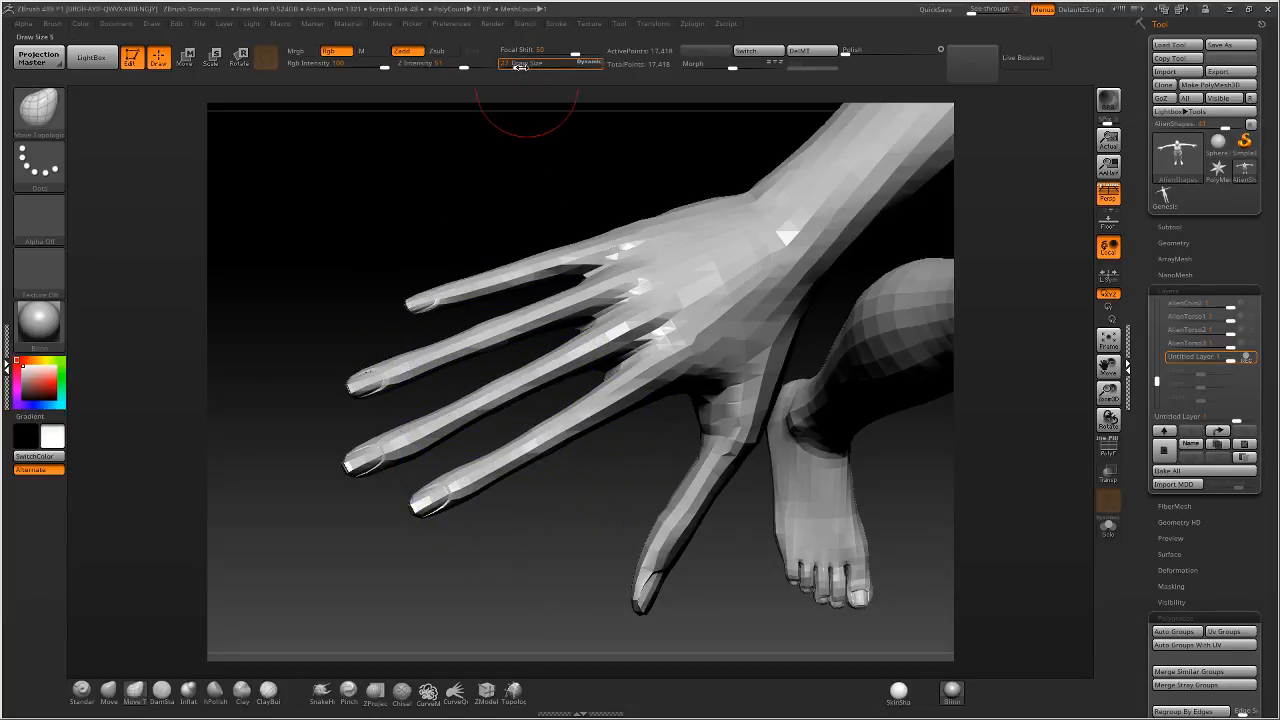
drag(515, 63, 510, 63)
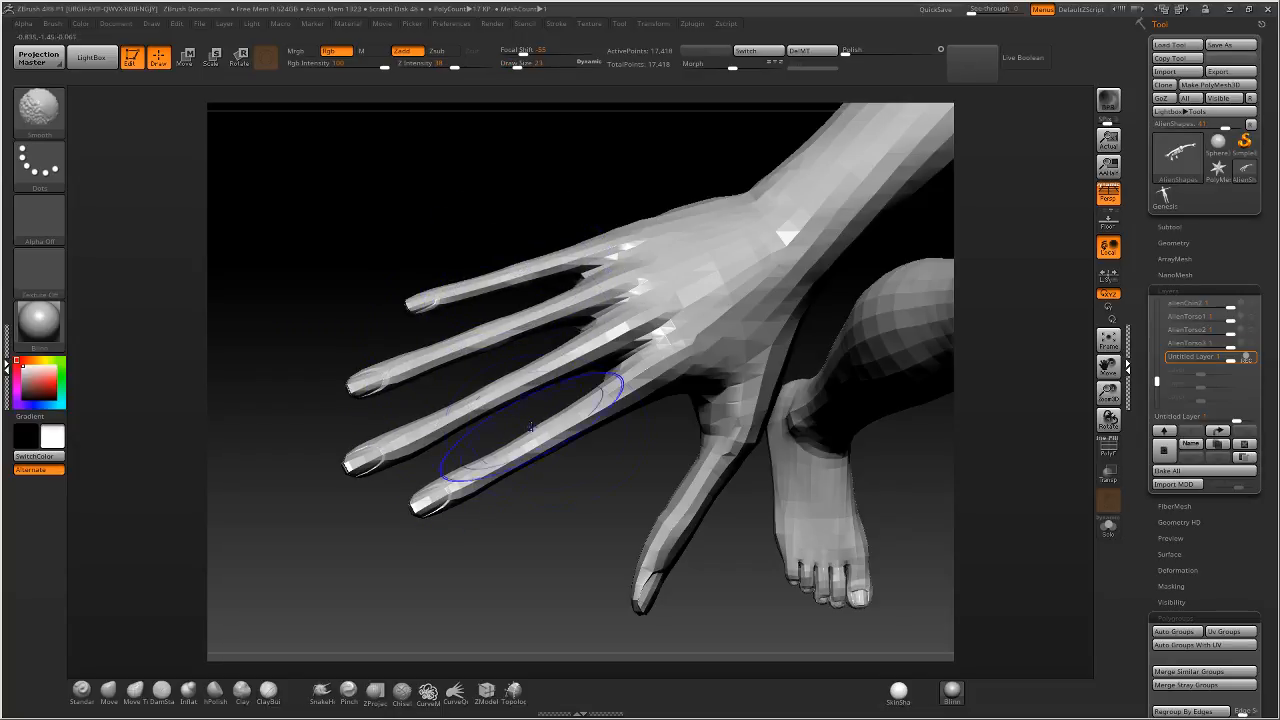
mouse_move(555, 428)
mouse_down()
mouse_move(500, 543)
mouse_move(478, 420)
mouse_move(528, 490)
mouse_move(604, 456)
mouse_move(583, 369)
mouse_move(471, 394)
mouse_move(481, 340)
mouse_move(627, 391)
mouse_move(590, 424)
mouse_up()
Slim the right hand's palm, wrist and lower forearm with the Move Topological brush, using draw sizes of 46, 55 and 65.
drag(518, 66, 523, 66)
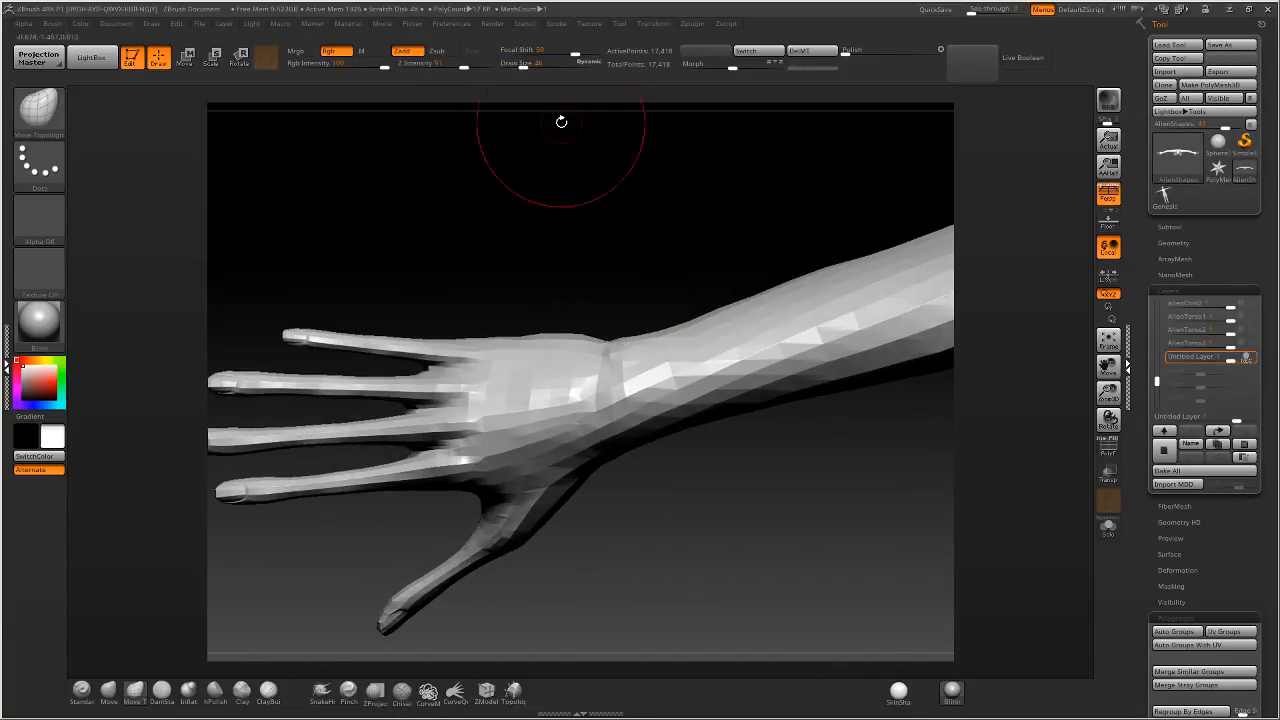
drag(523, 66, 538, 66)
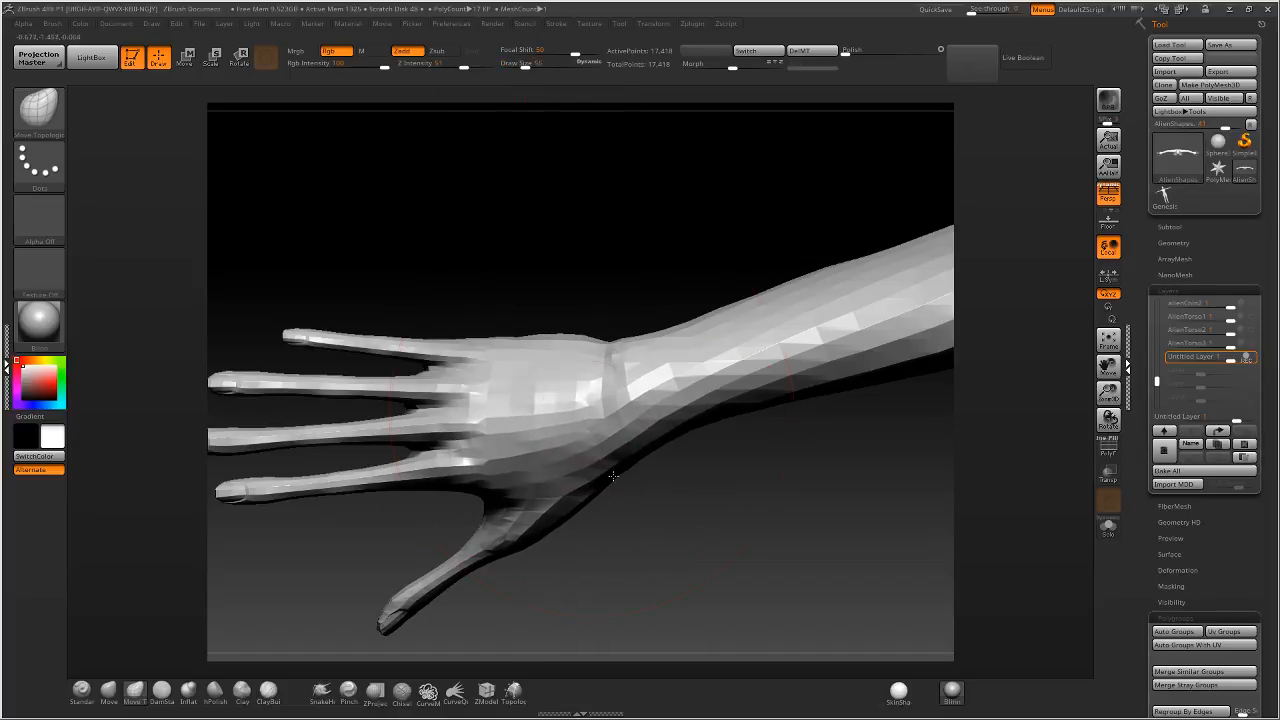
mouse_move(565, 346)
mouse_down()
mouse_move(584, 321)
mouse_move(565, 355)
mouse_up()
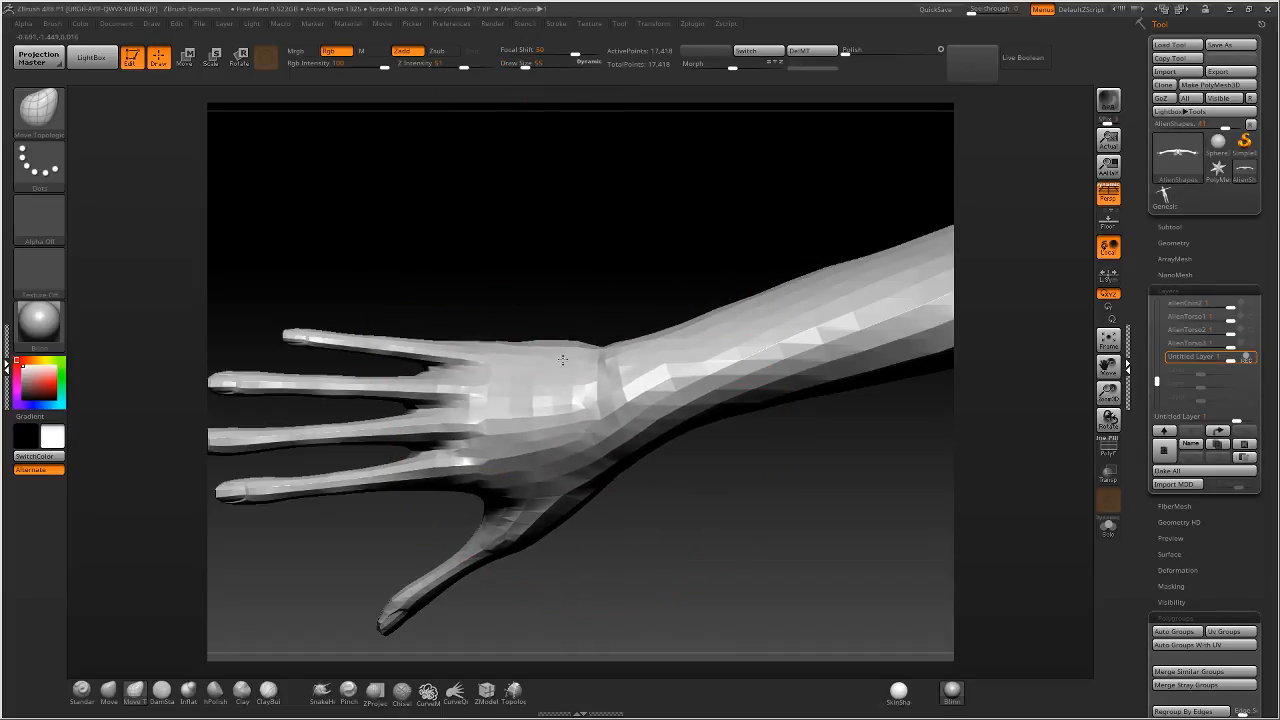
drag(608, 482, 588, 456)
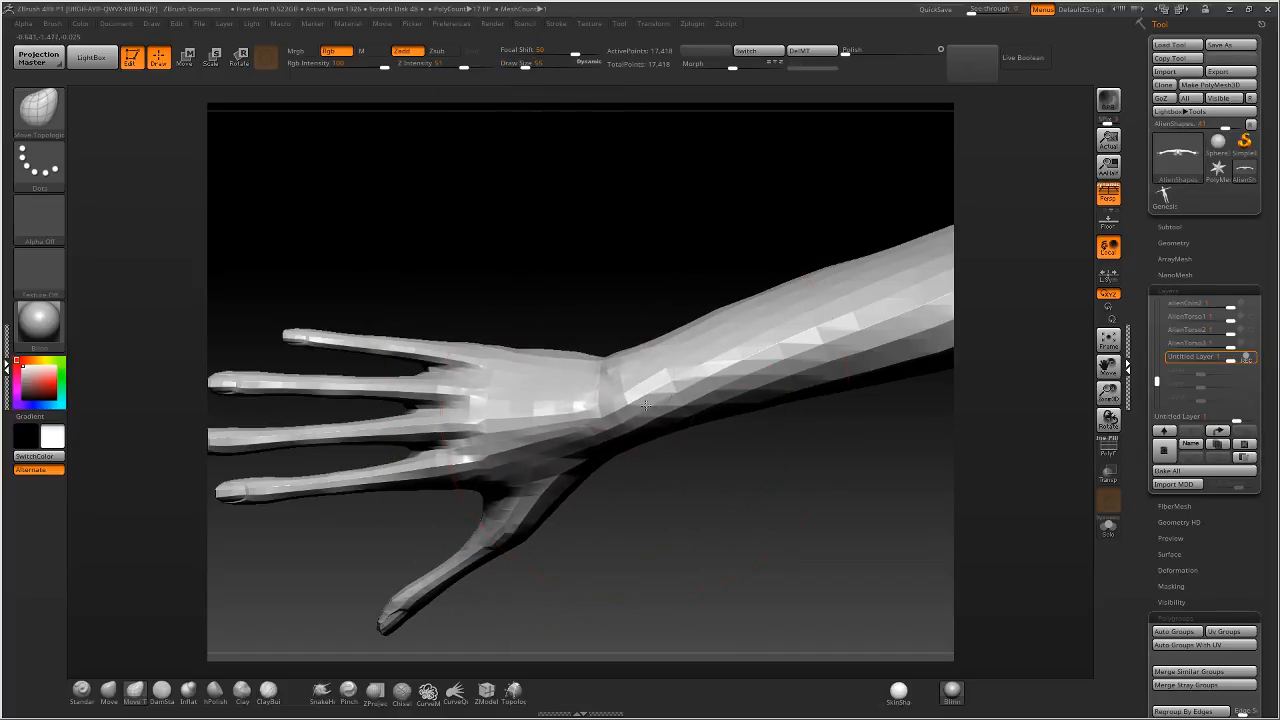
mouse_move(731, 320)
alt+right_down()
mouse_move(583, 380)
mouse_move(545, 422)
alt+right_up()
alt+right_drag(545, 422, 615, 395)
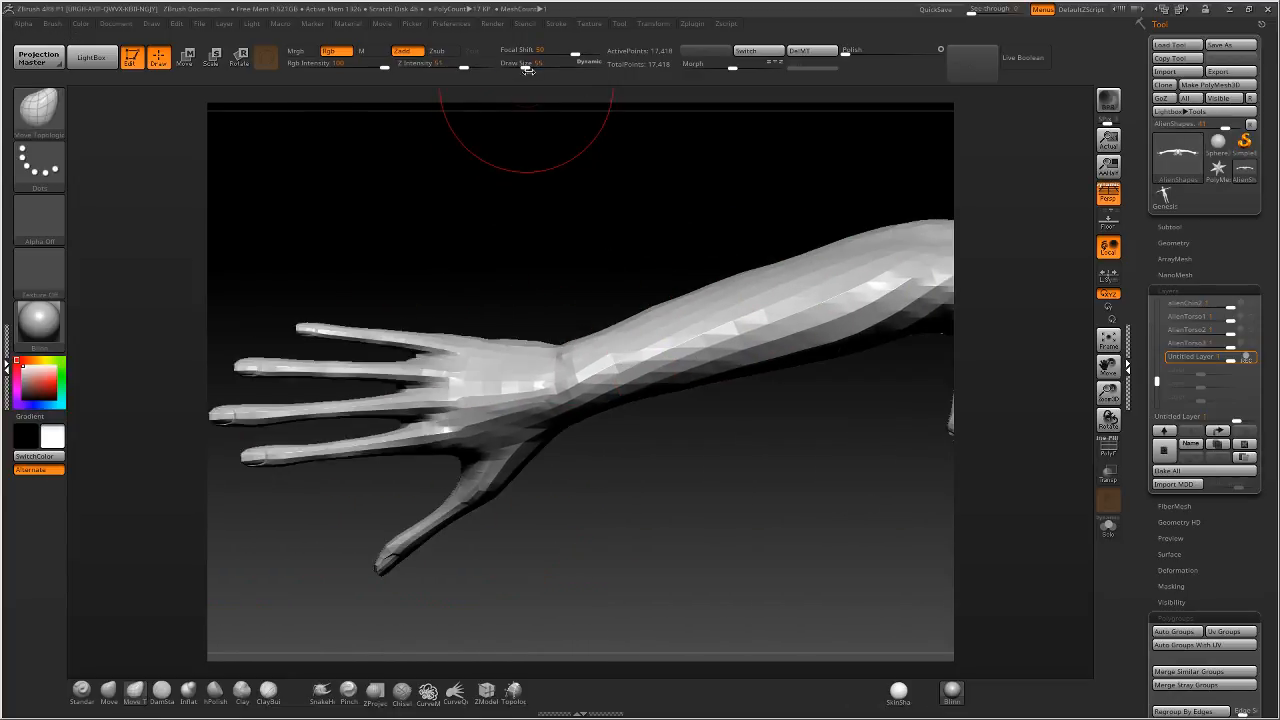
drag(528, 70, 527, 68)
mouse_move(570, 377)
shift+mouse_down()
mouse_move(602, 378)
mouse_move(672, 346)
mouse_move(660, 362)
shift+mouse_up()
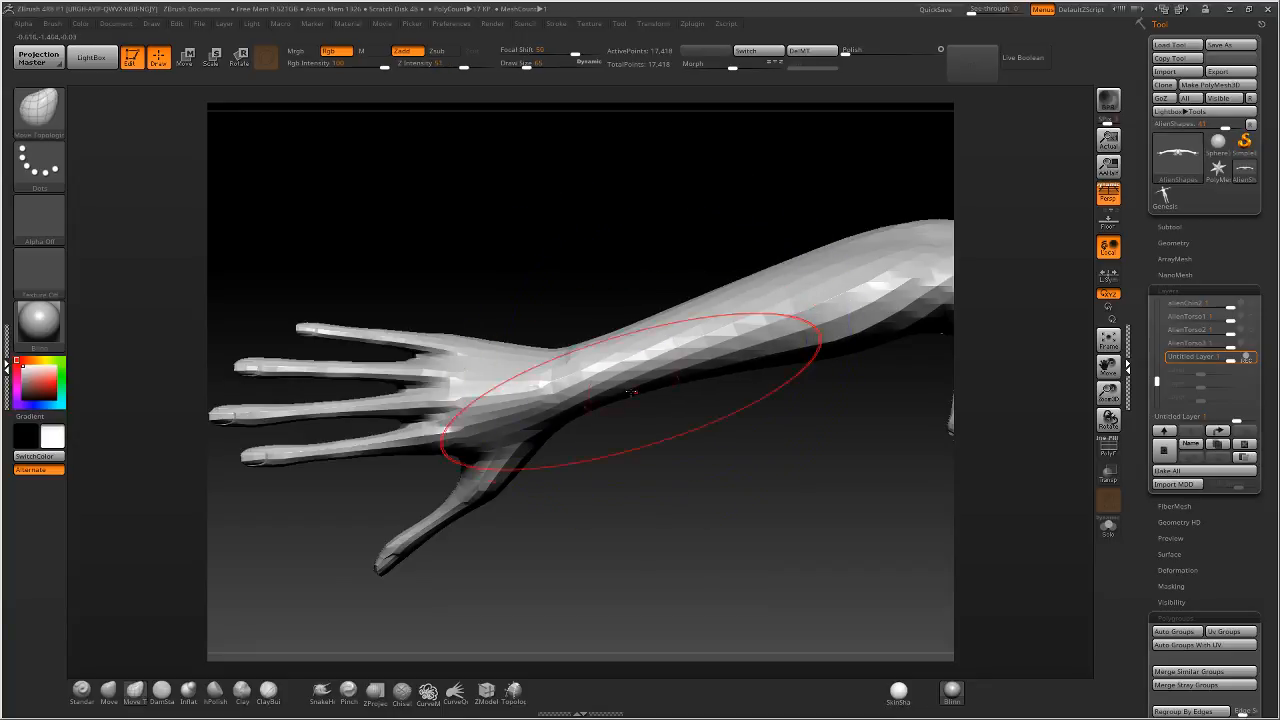
shift+right_drag(631, 392, 689, 343)
Rename the untitled layer to alienHands and turn that layer off on the full figure.
key(f)
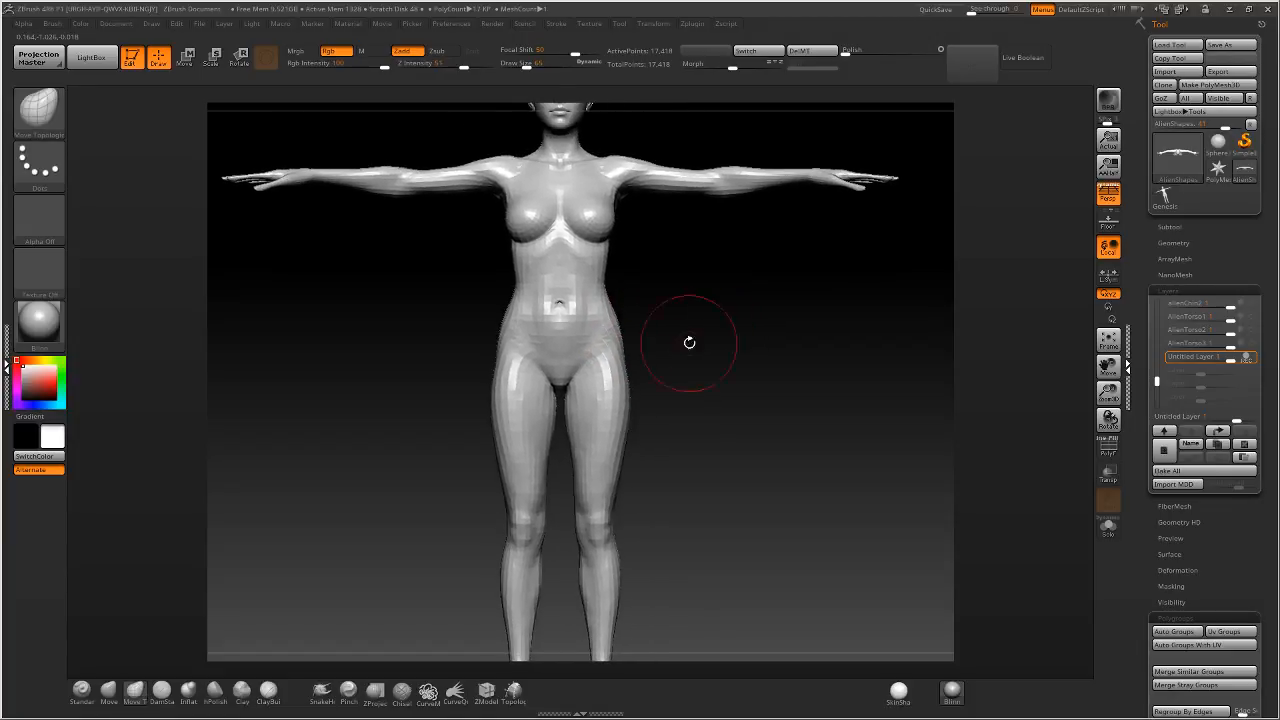
alt+right_drag(838, 410, 912, 480)
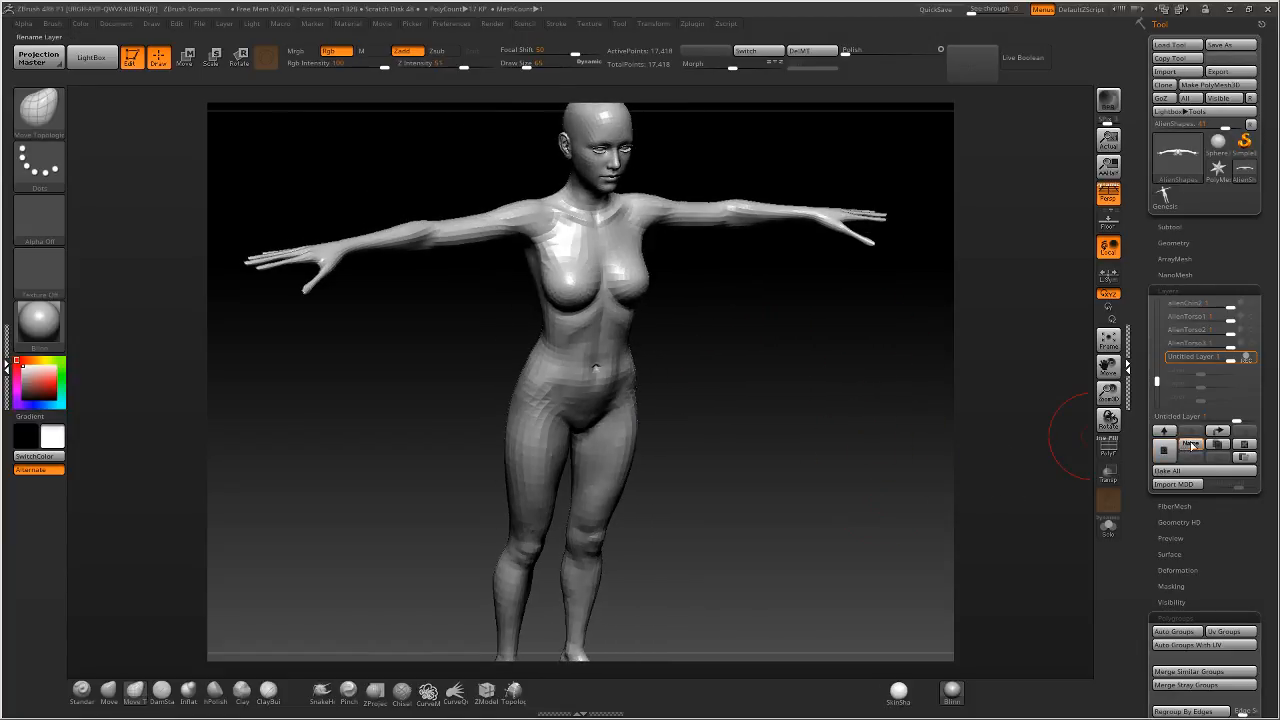
click(1191, 444)
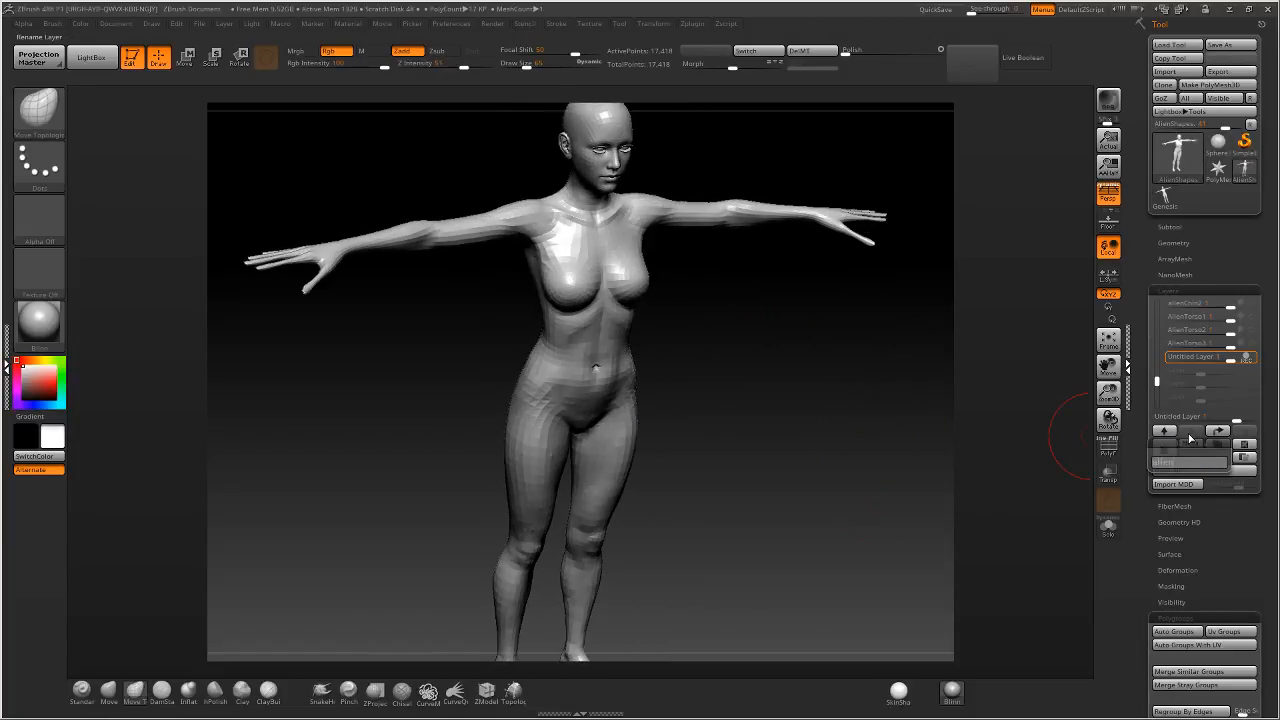
key(Return)
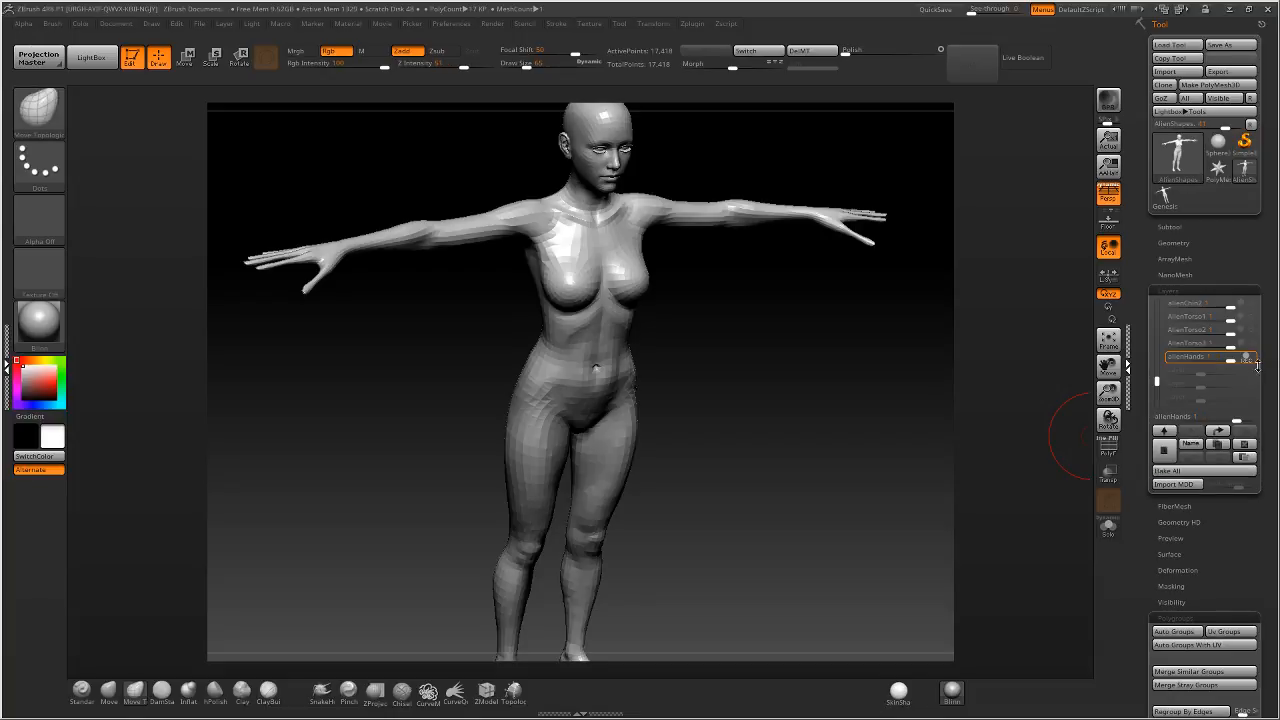
click(1247, 358)
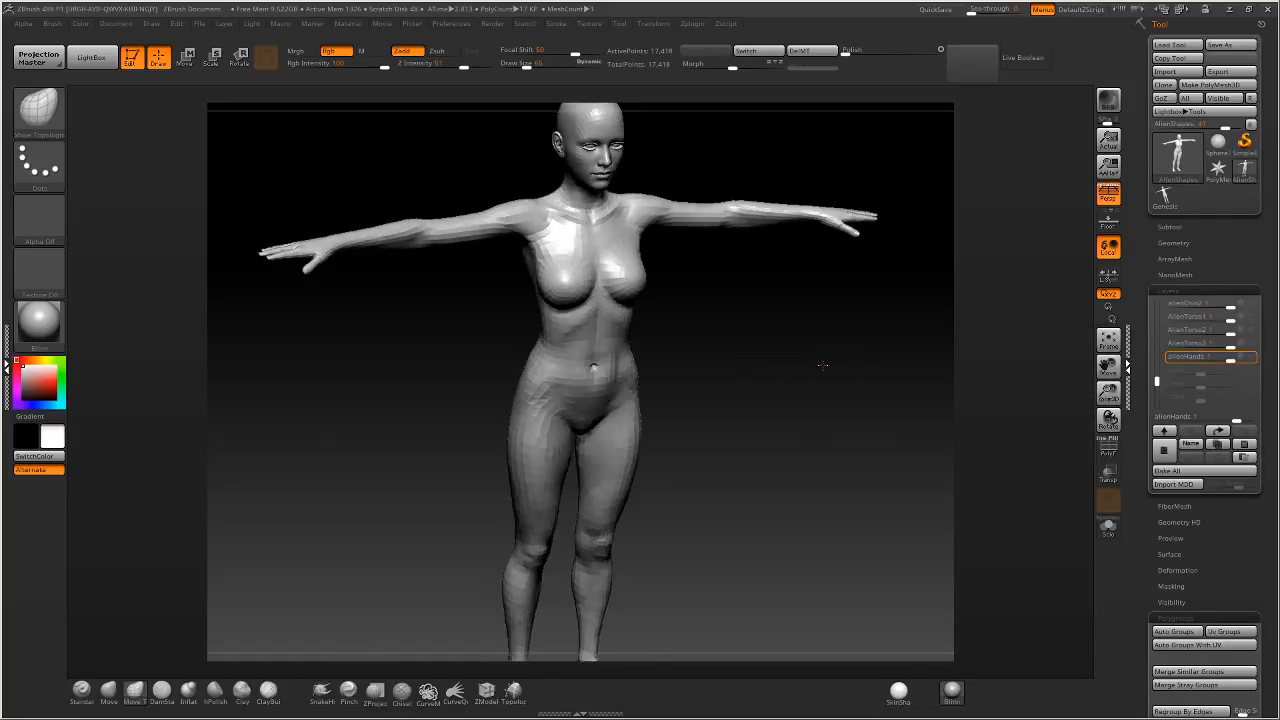
drag(829, 366, 782, 242)
drag(784, 322, 812, 352)
Switch to DAZ Studio and set the Genesis 3 Female figure's mesh resolution level to Base.
key(alt+Tab)
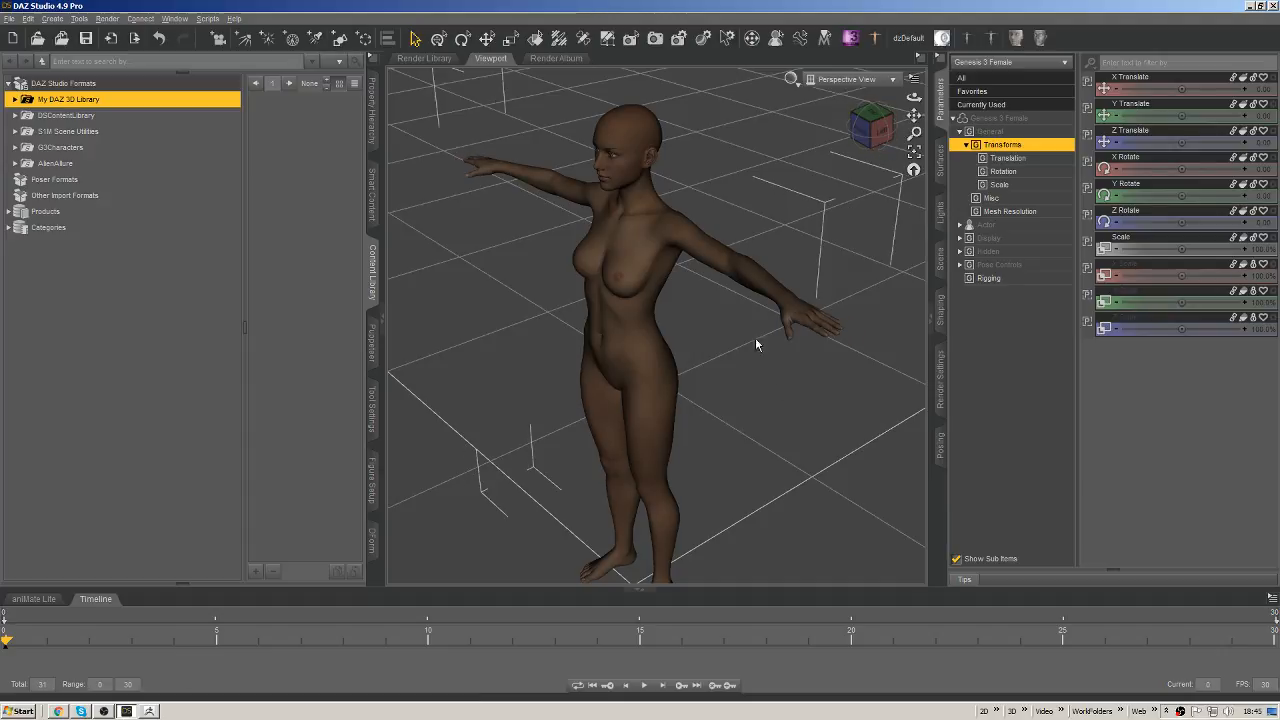
right_click(670, 234)
click(705, 263)
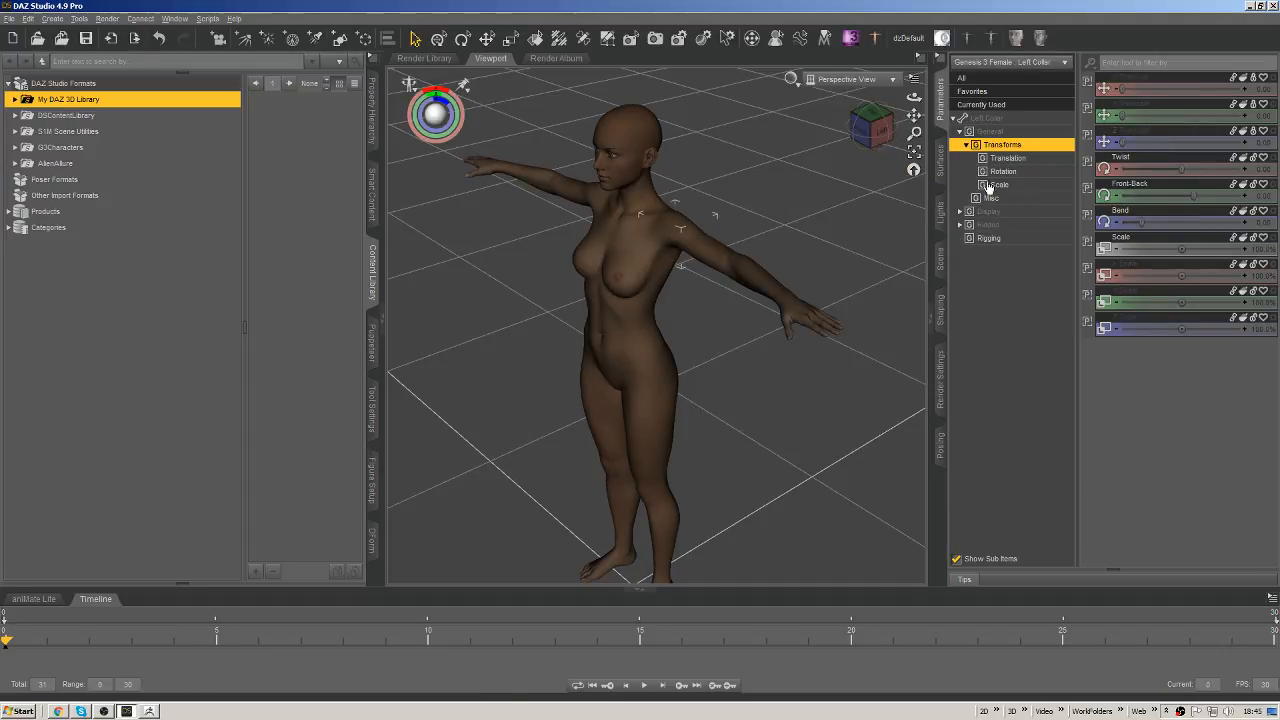
right_click(655, 247)
click(700, 257)
click(1005, 211)
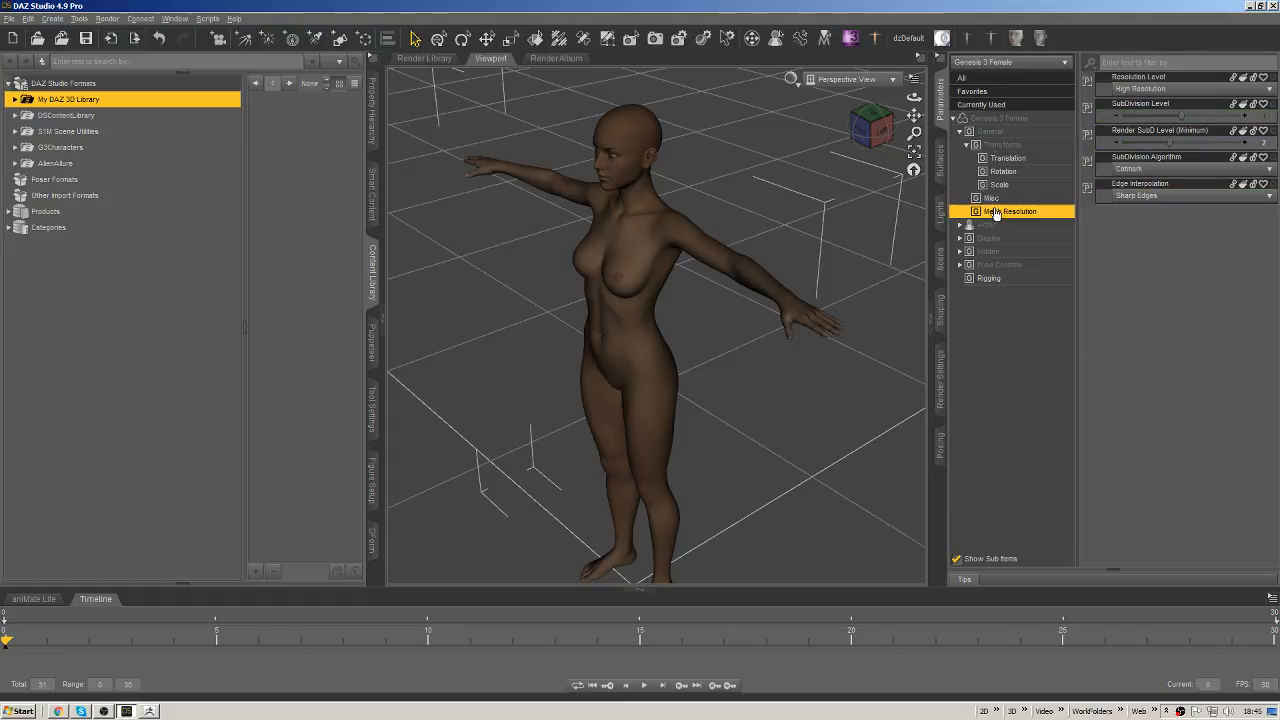
drag(876, 132, 896, 86)
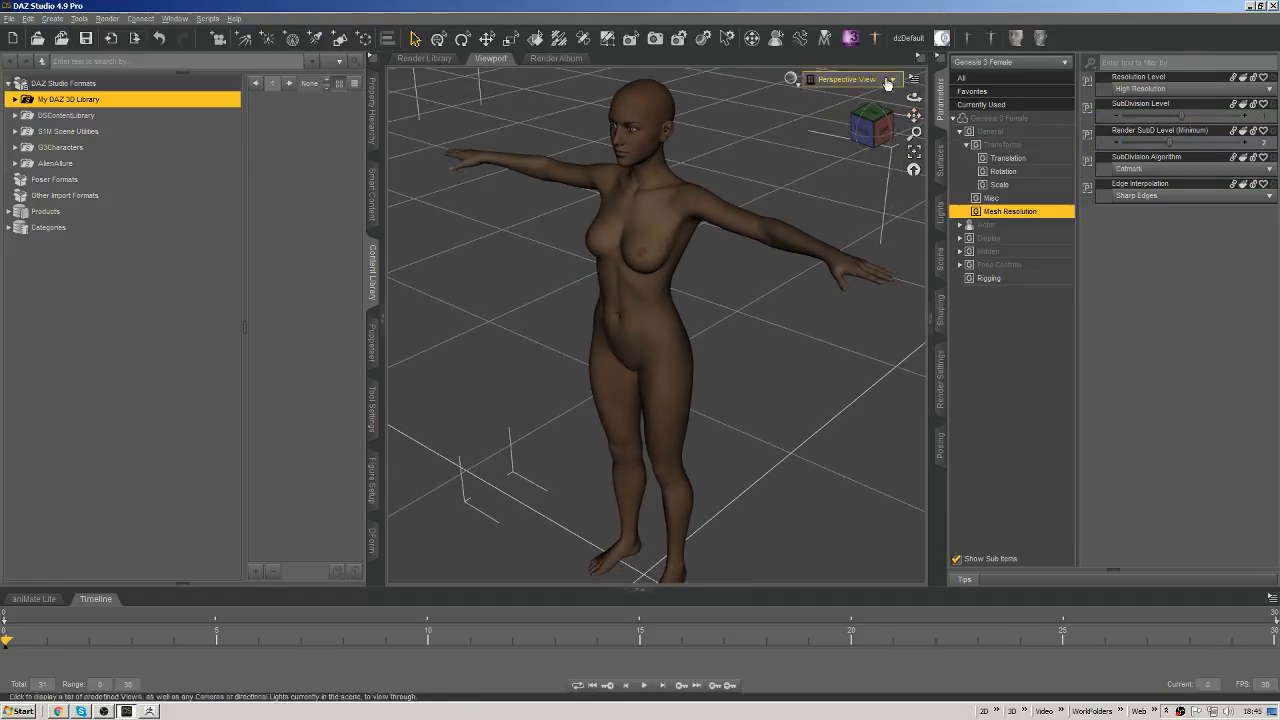
click(1162, 91)
click(1146, 86)
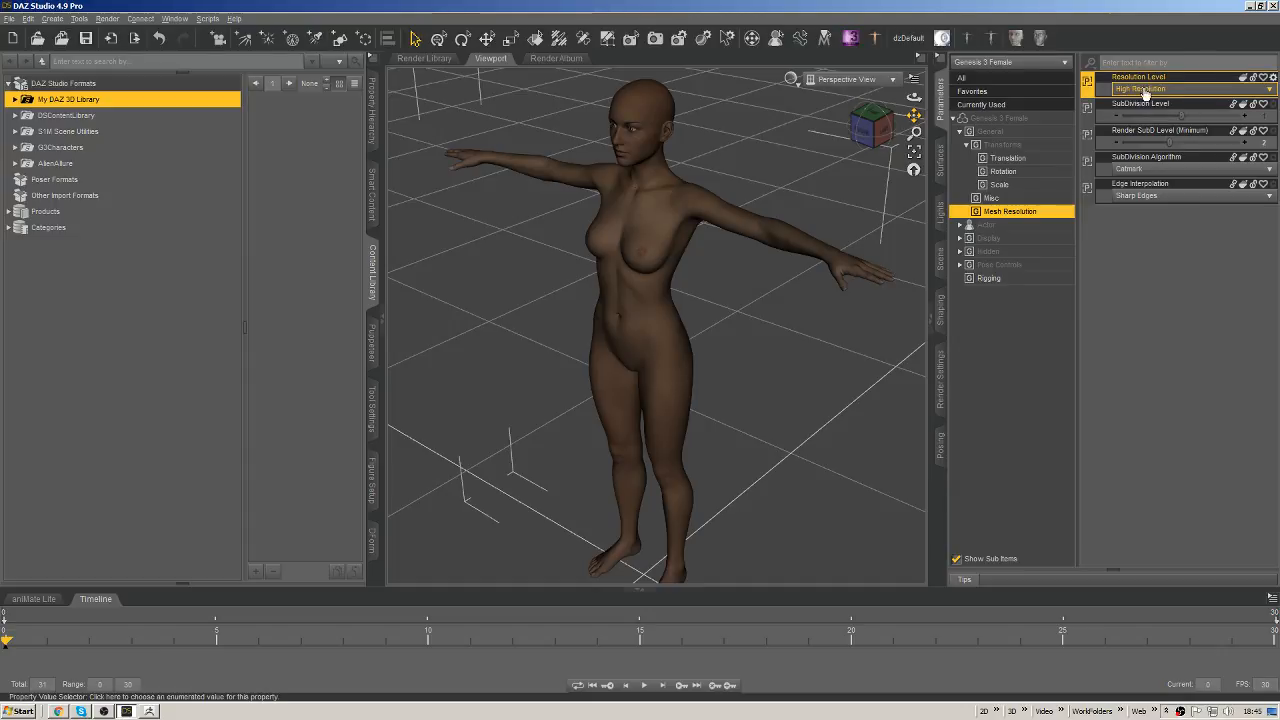
click(1138, 89)
click(1136, 105)
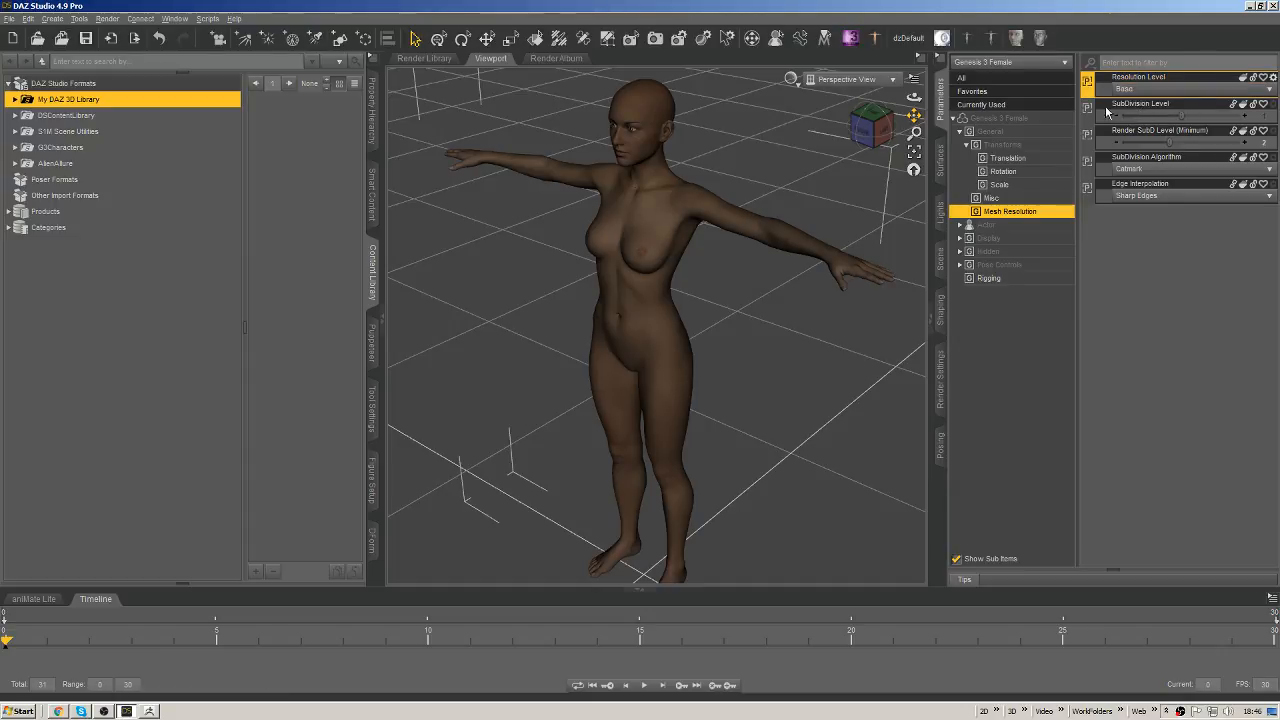
Make Base the default value in the Resolution Level parameter's settings and accept the change.
click(1274, 79)
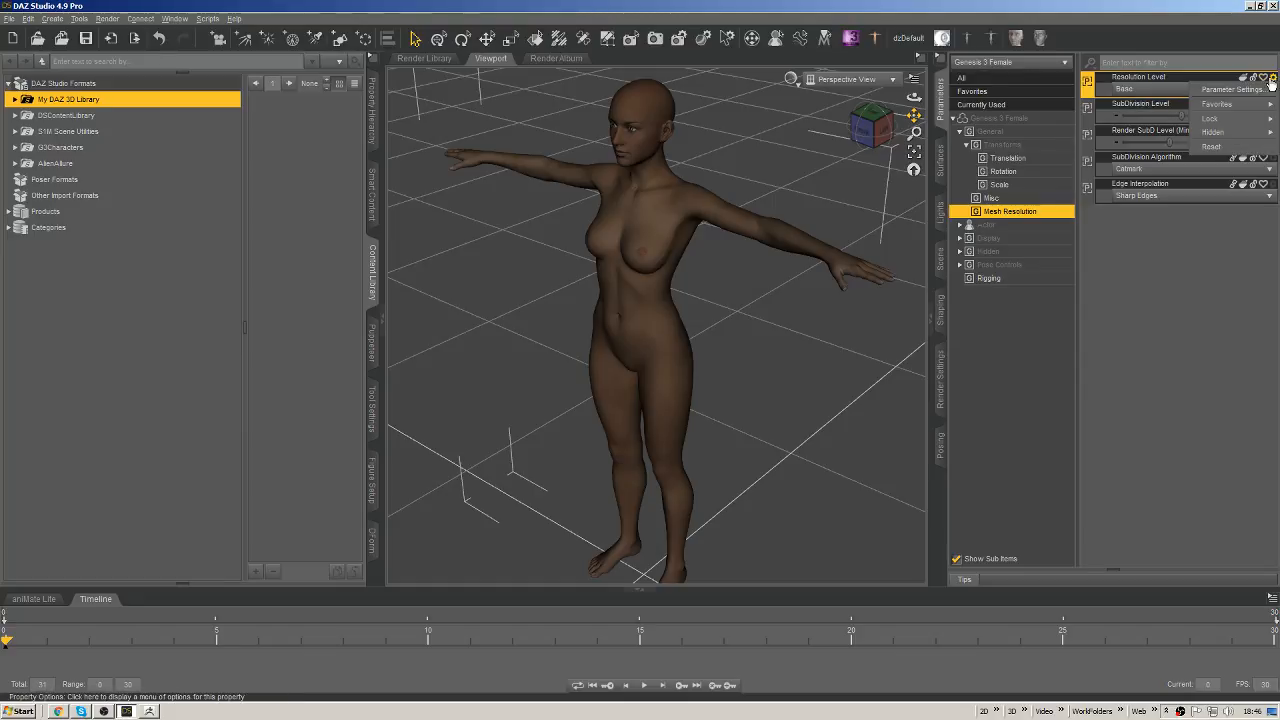
click(1205, 88)
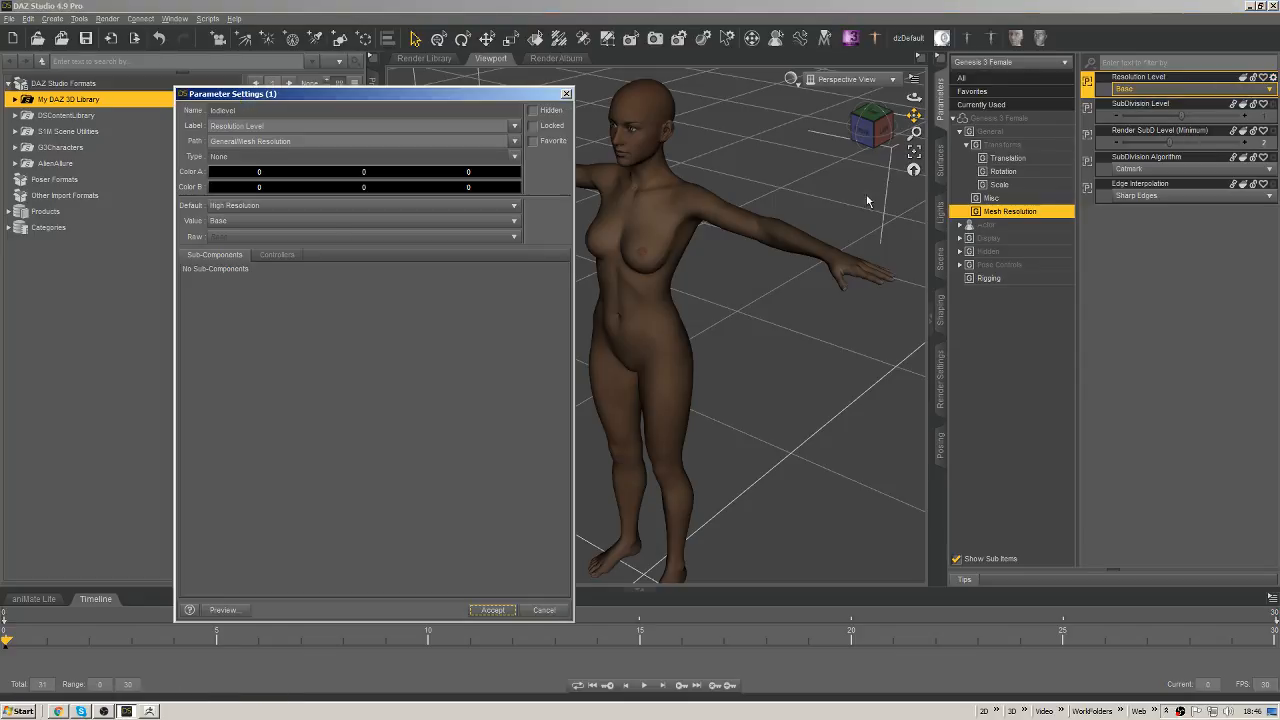
click(250, 206)
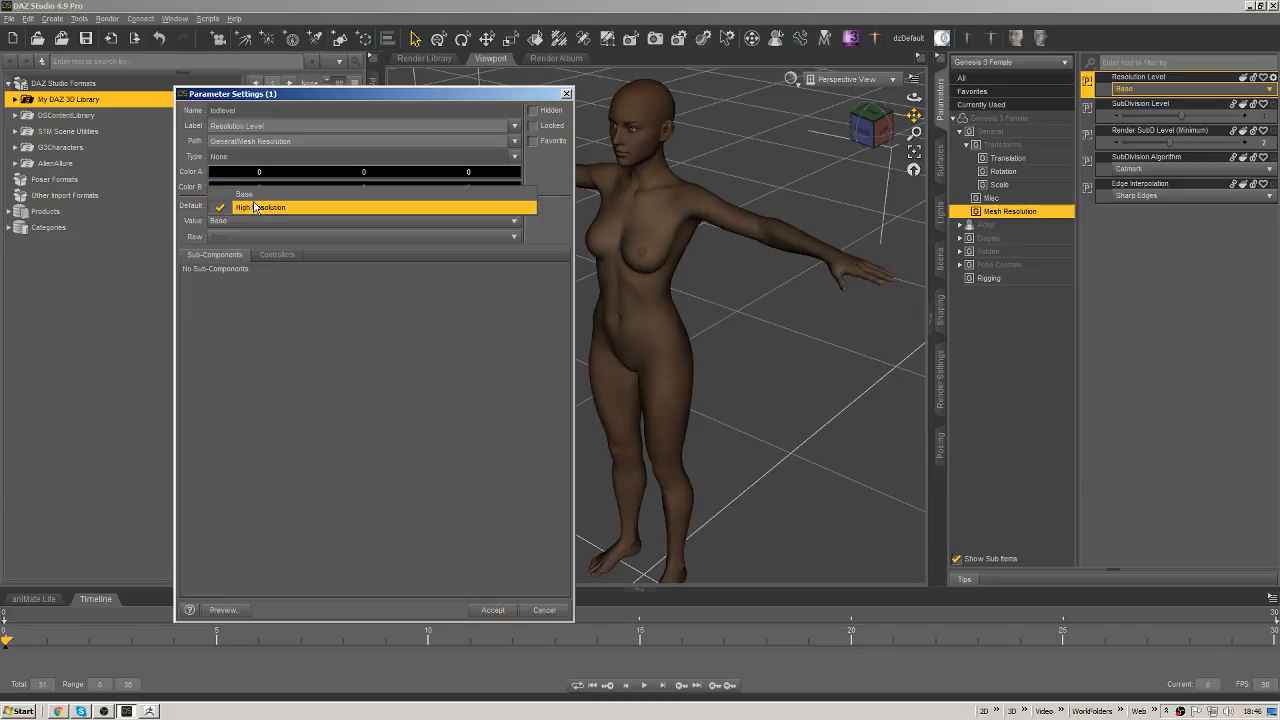
click(250, 192)
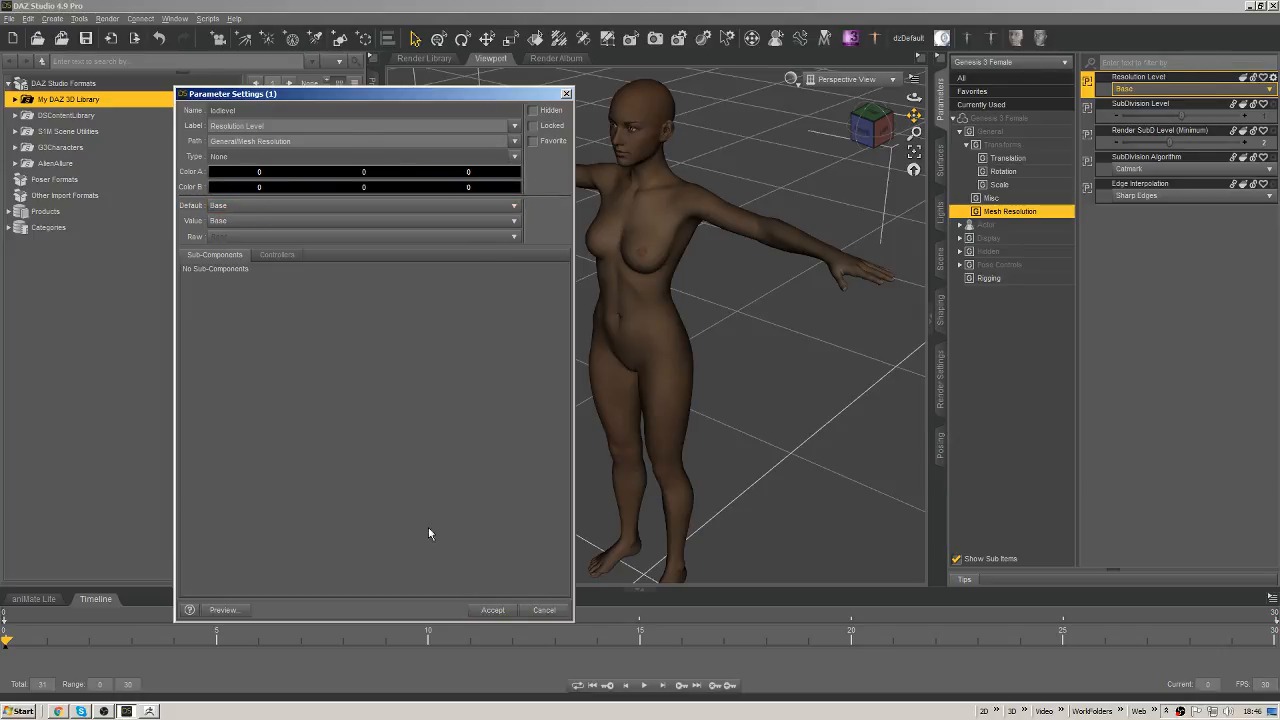
click(492, 610)
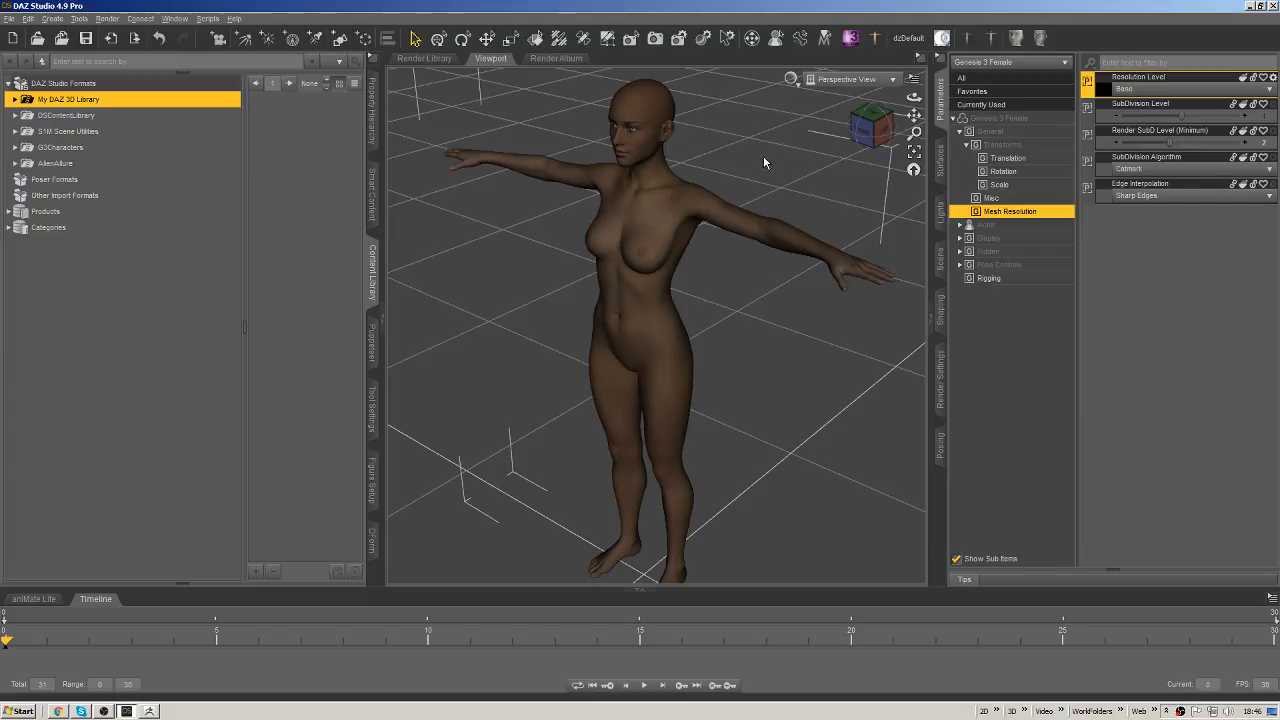
Select the left foot's toe bones from Left Small Toe 4 through Left Big Toe and frame them in the viewport.
alt+drag(603, 204, 623, 400)
click(688, 446)
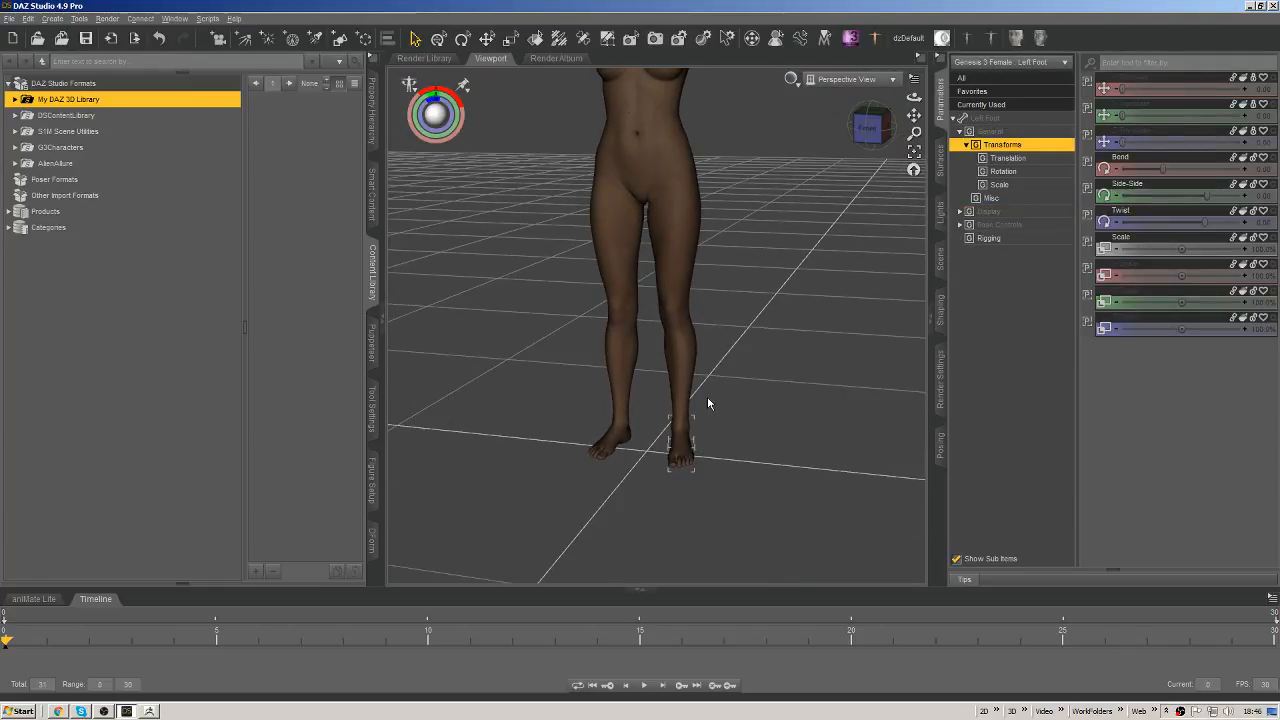
key(ctrl+f)
alt+drag(707, 403, 747, 487)
scroll(747, 487, up, 3)
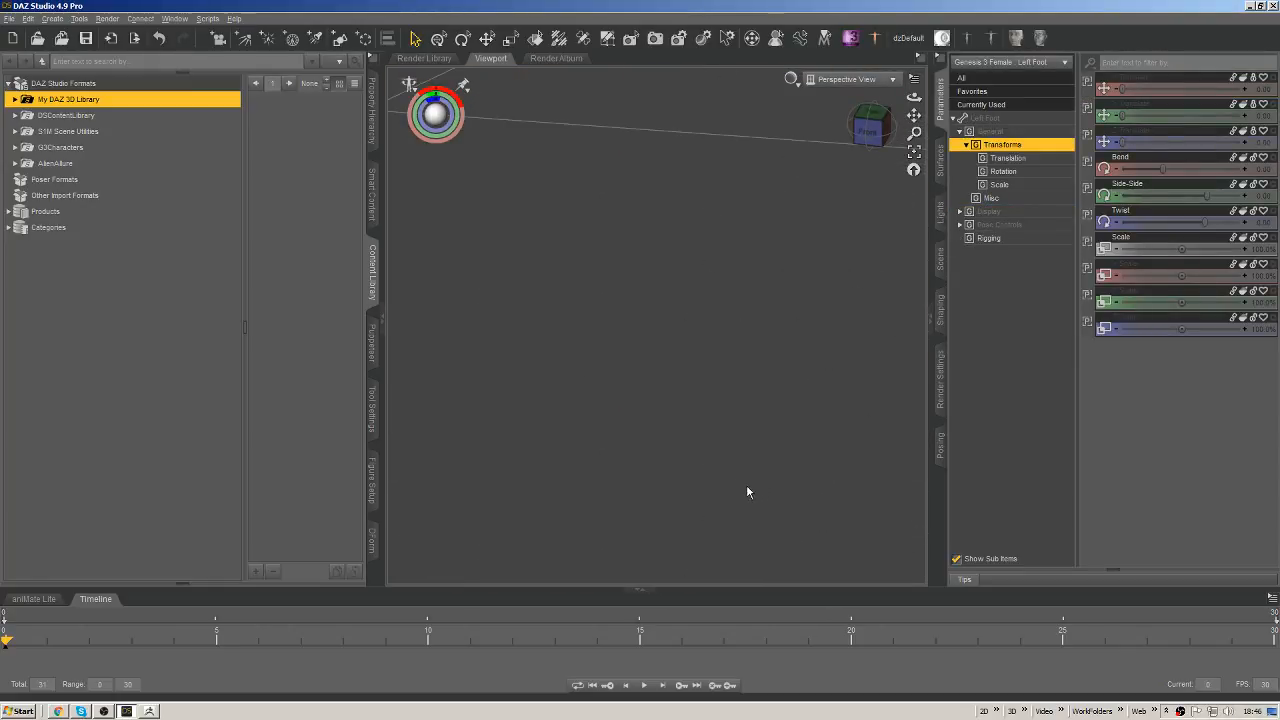
scroll(728, 366, down, 5)
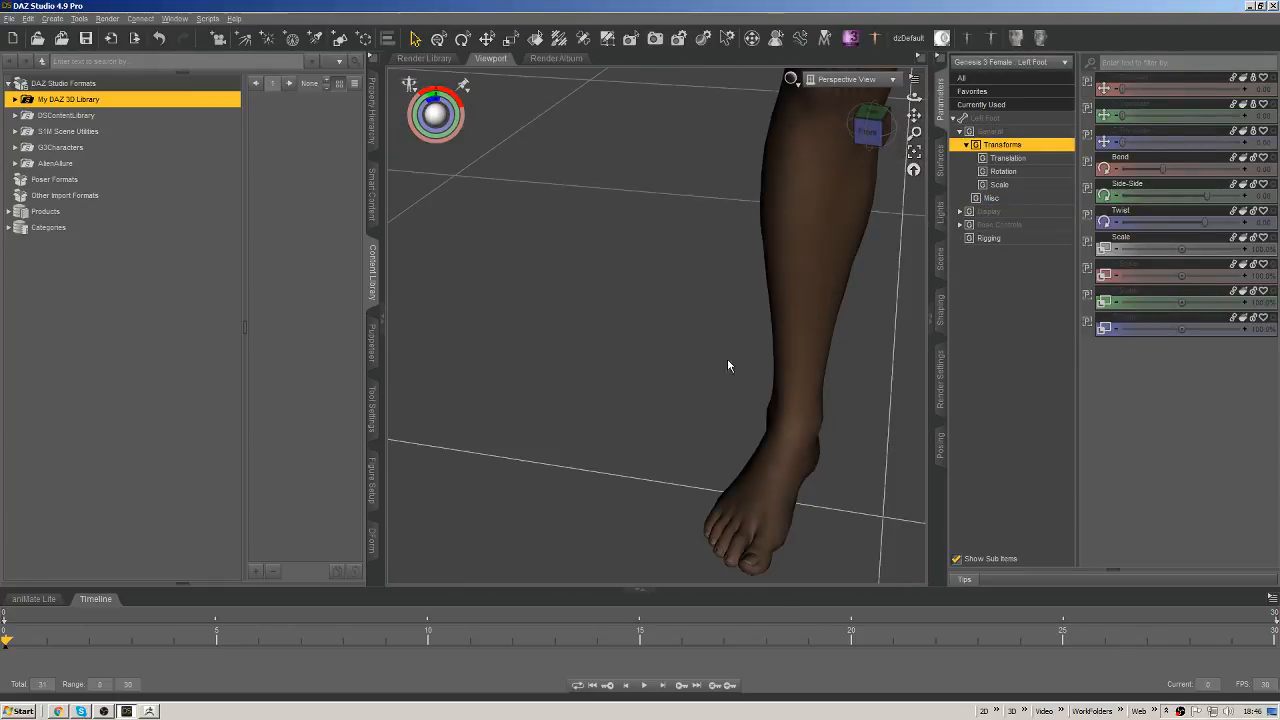
alt+right_drag(817, 369, 660, 290)
alt+drag(552, 335, 586, 430)
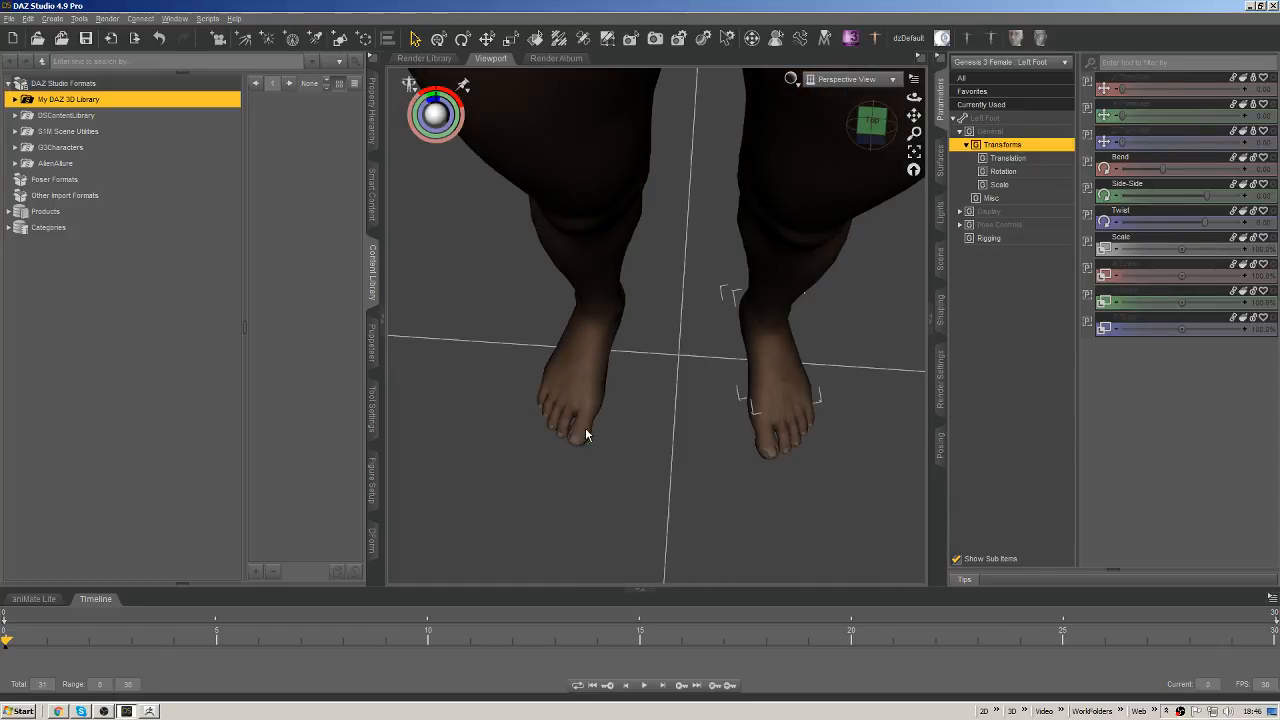
ctrl+click(585, 430)
click(774, 441)
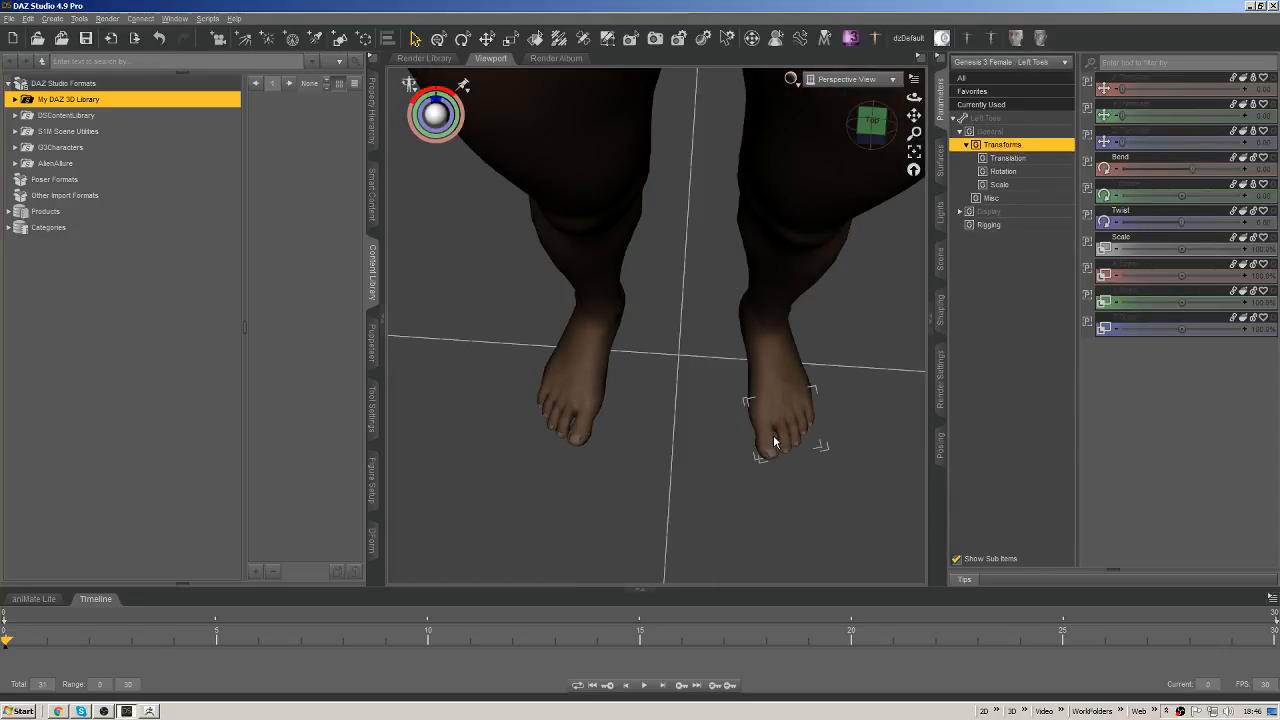
right_click(790, 409)
click(772, 452)
click(940, 258)
click(1076, 218)
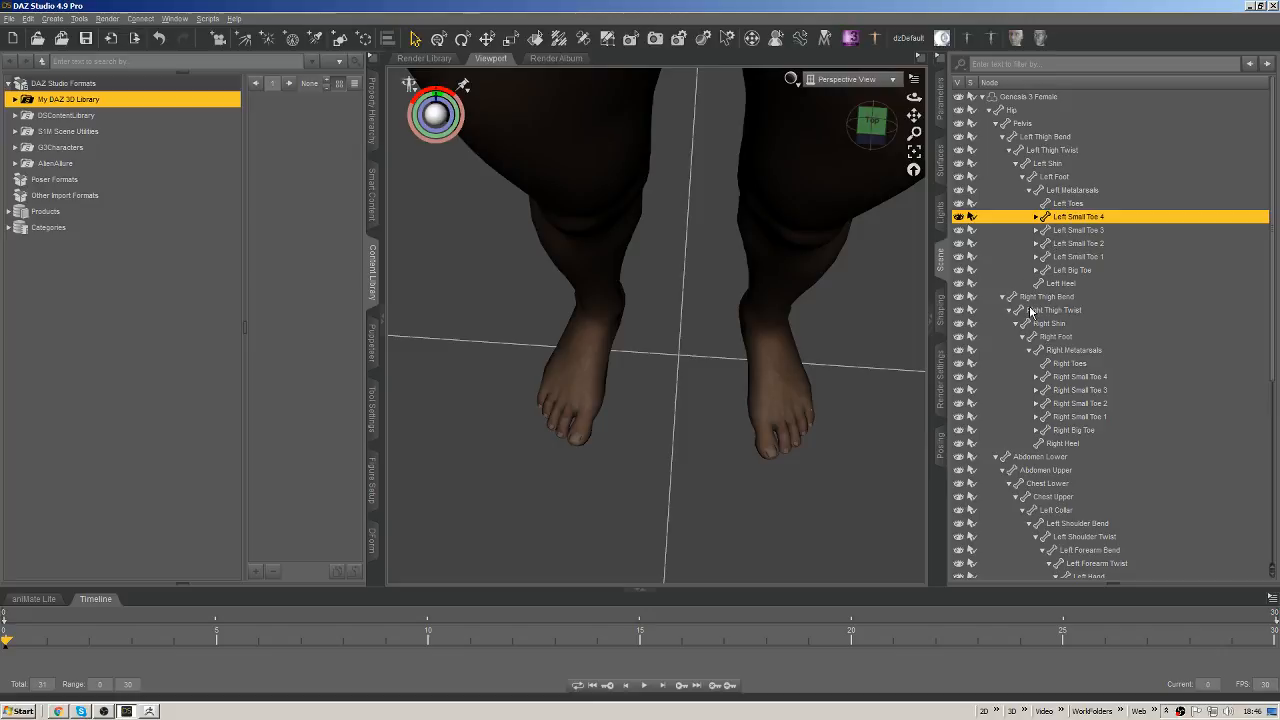
shift+click(1072, 270)
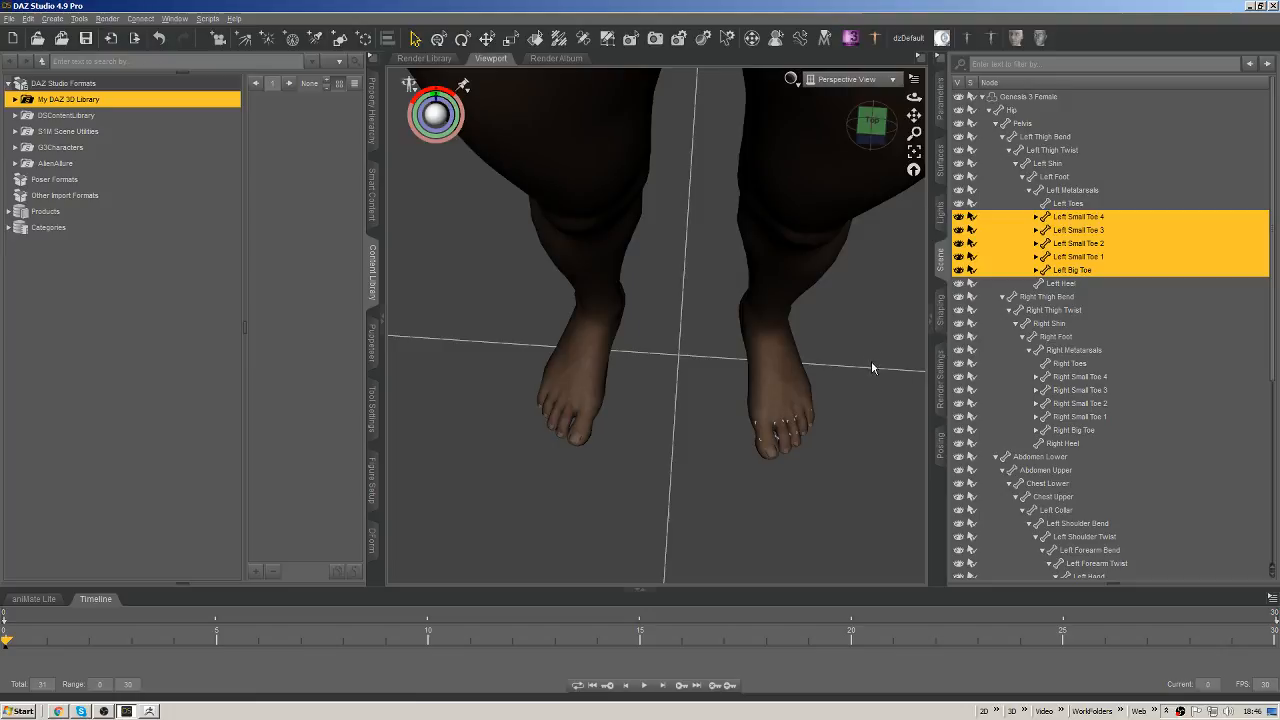
key(ctrl+f)
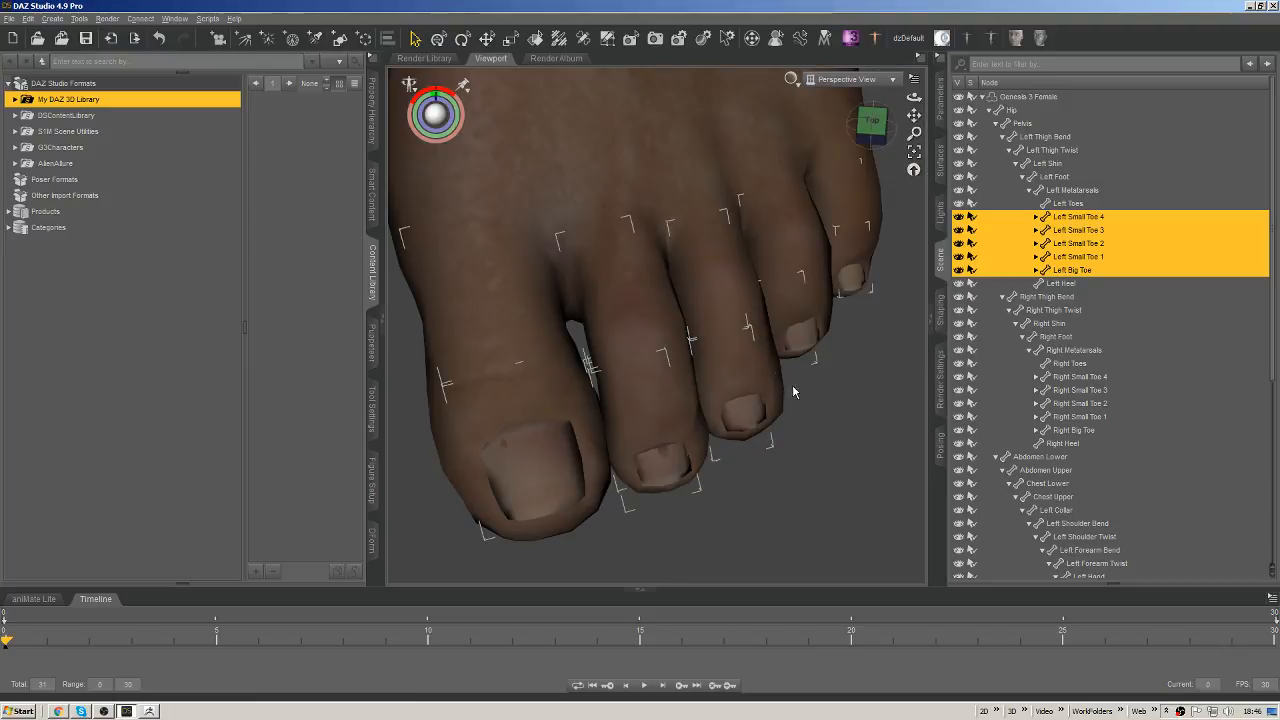
Lengthen all the left toe bones together, including their second joints, by setting their Z scale to about 193.5%.
ctrl+alt+drag(794, 390, 777, 400)
scroll(726, 337, down, 5)
ctrl+alt+drag(740, 350, 700, 386)
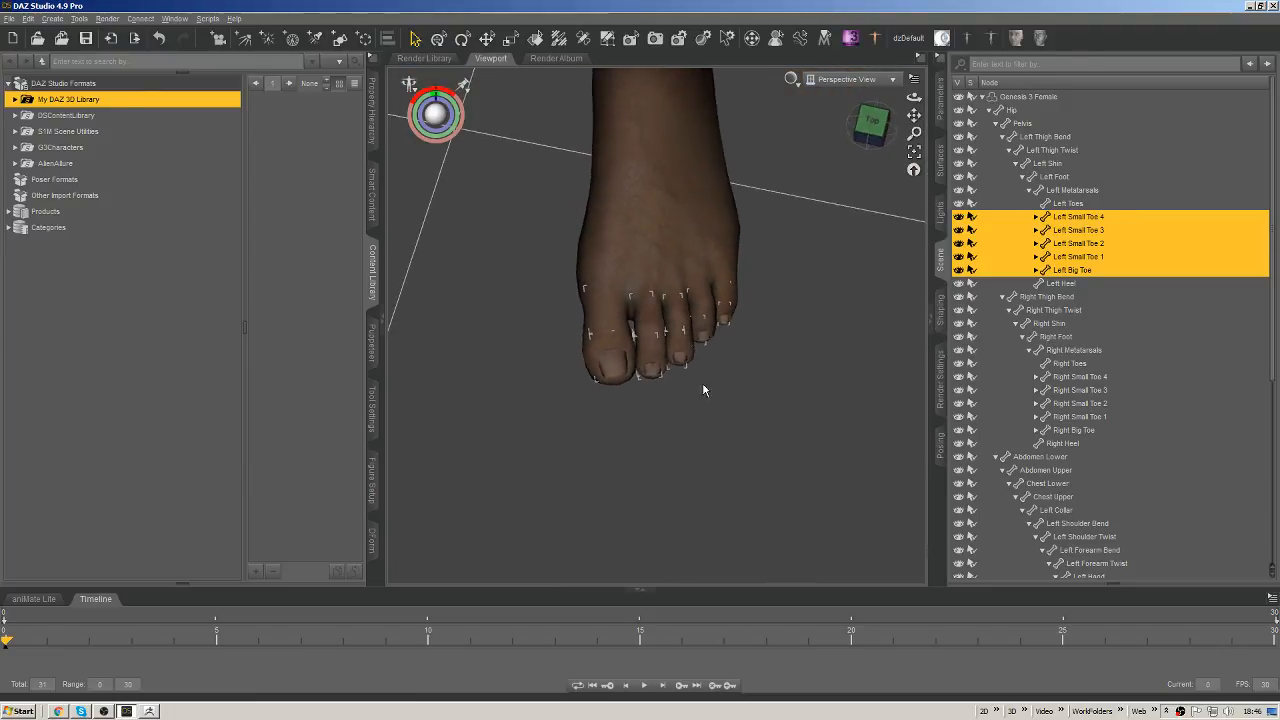
click(941, 115)
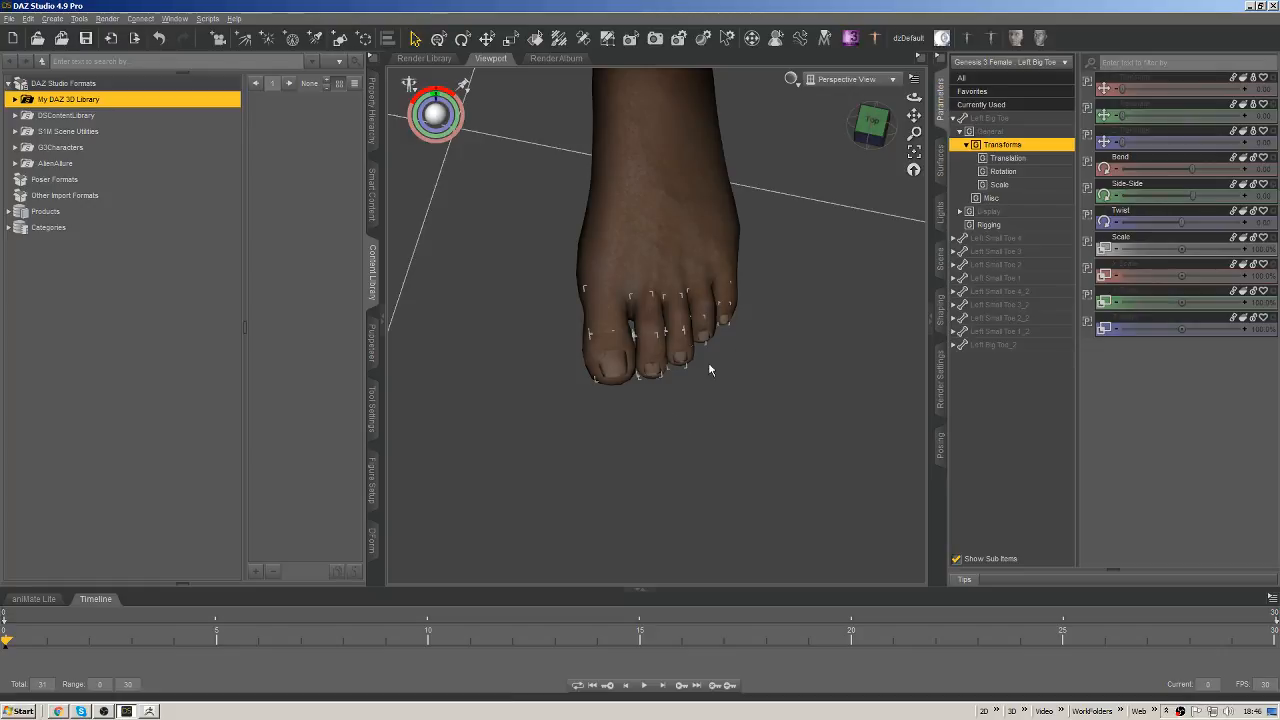
click(1012, 119)
shift+click(992, 346)
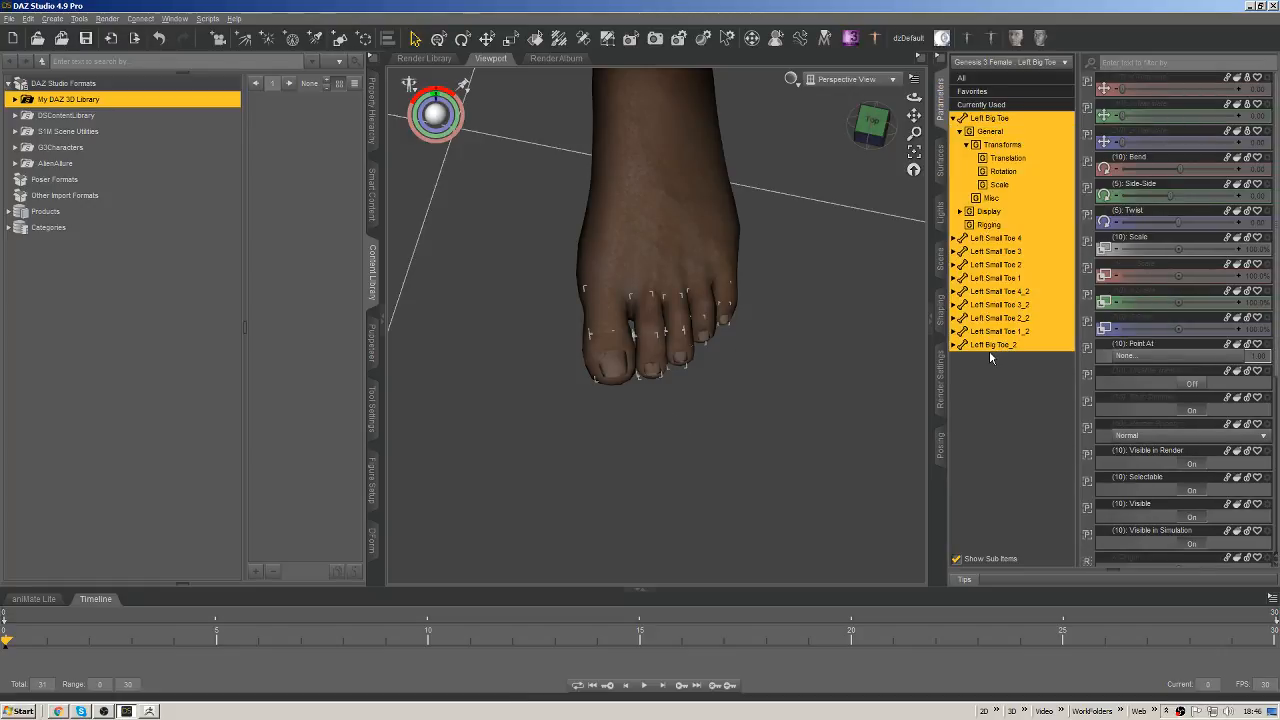
drag(1188, 334, 1238, 334)
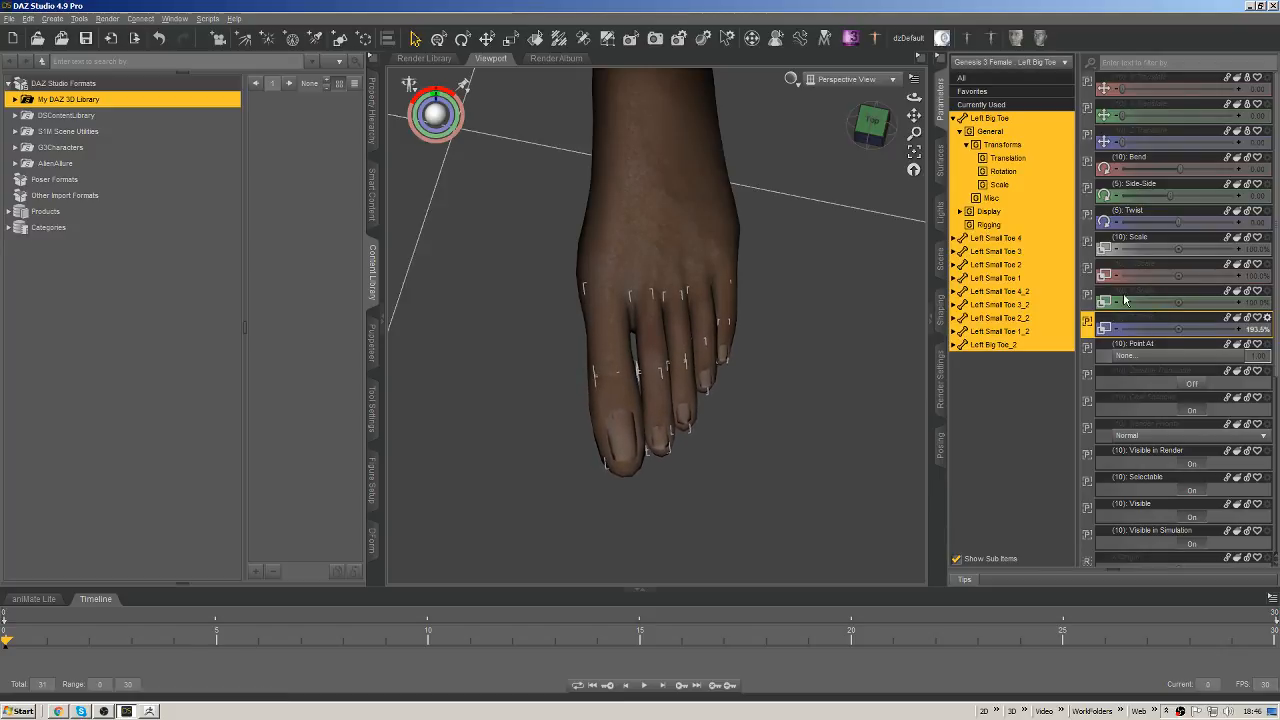
Try to lengthen the left foot and left toes together by raising their Z scale, and undo the change.
middle_drag(791, 429, 668, 465)
click(724, 404)
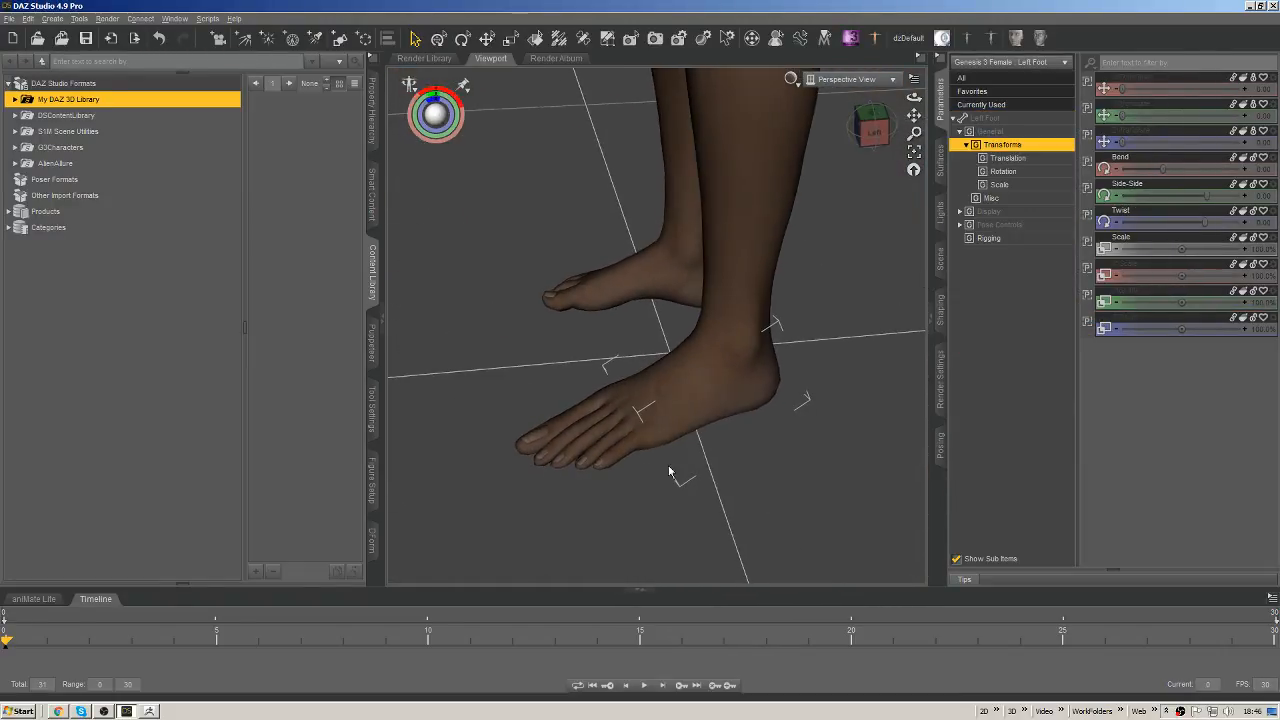
click(623, 412)
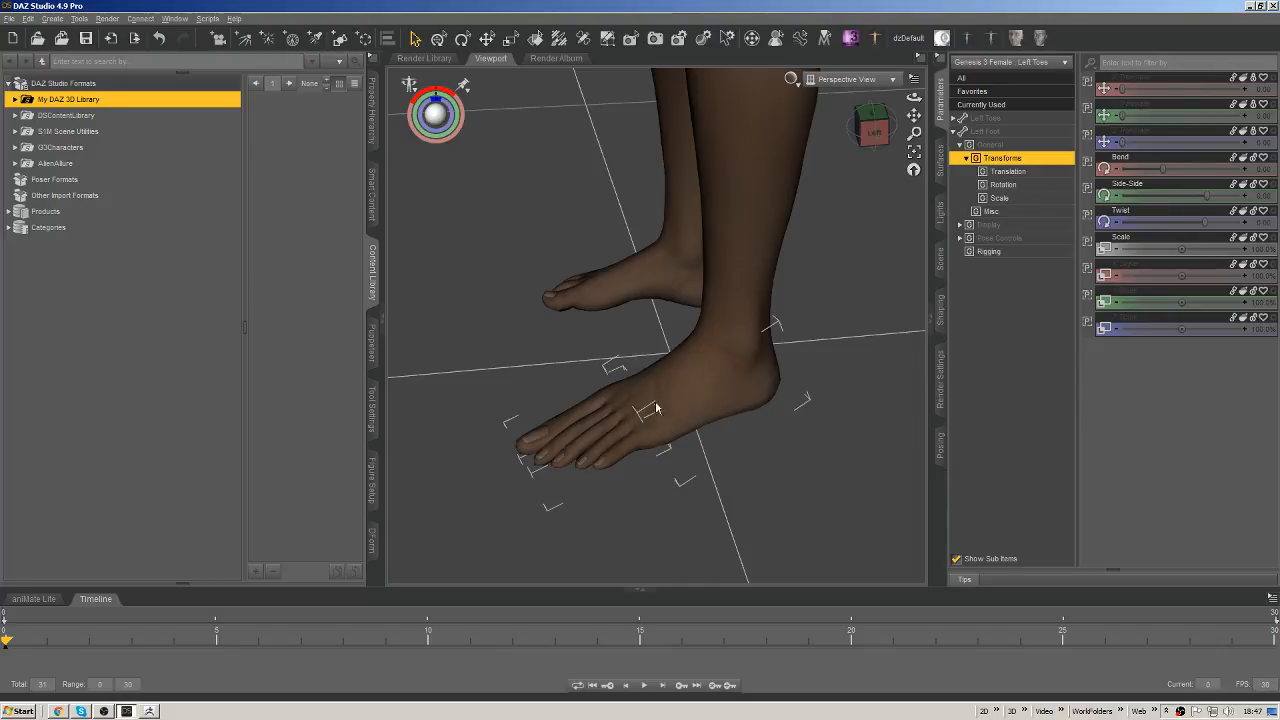
ctrl+click(1008, 131)
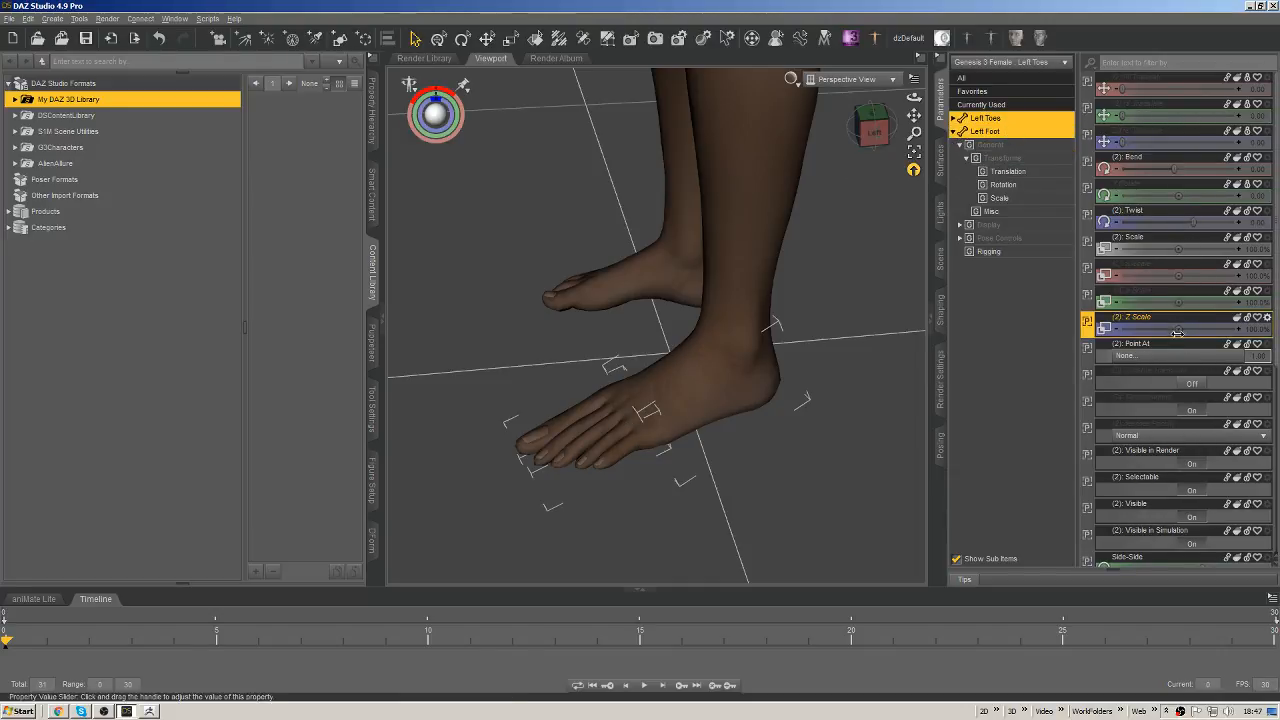
drag(1185, 328, 1197, 328)
key(ctrl+z)
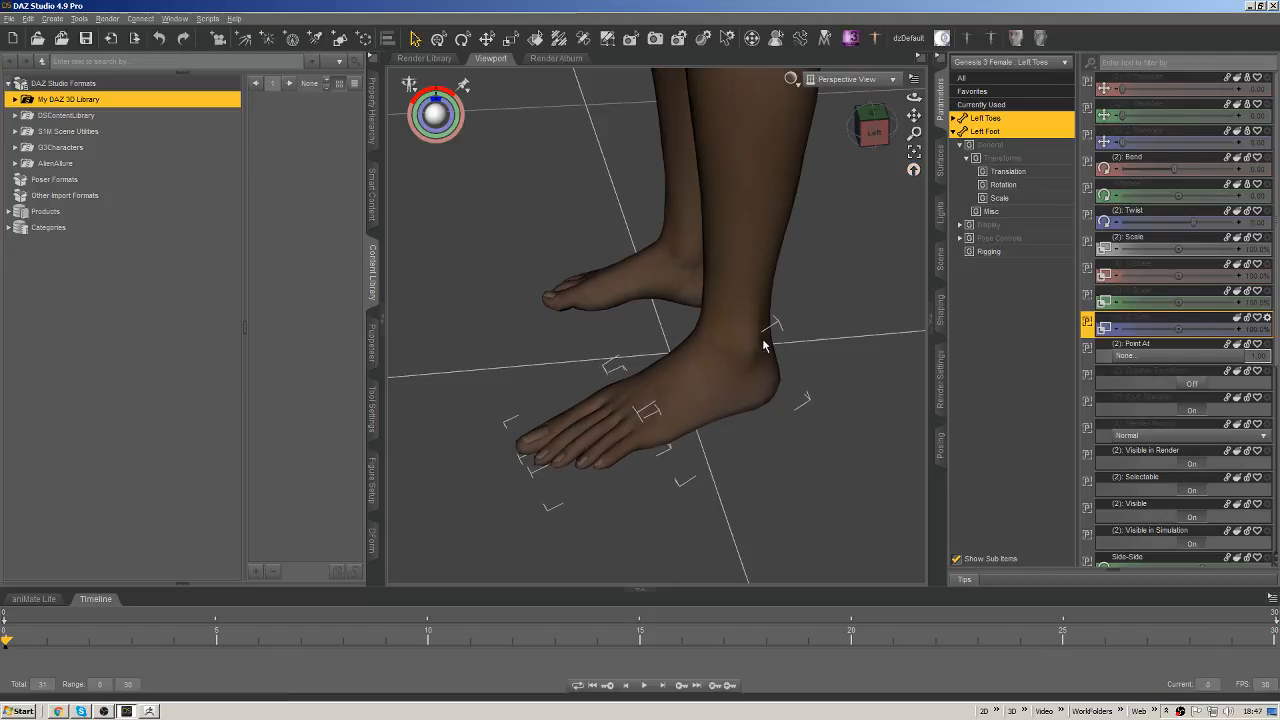
key(ctrl+z)
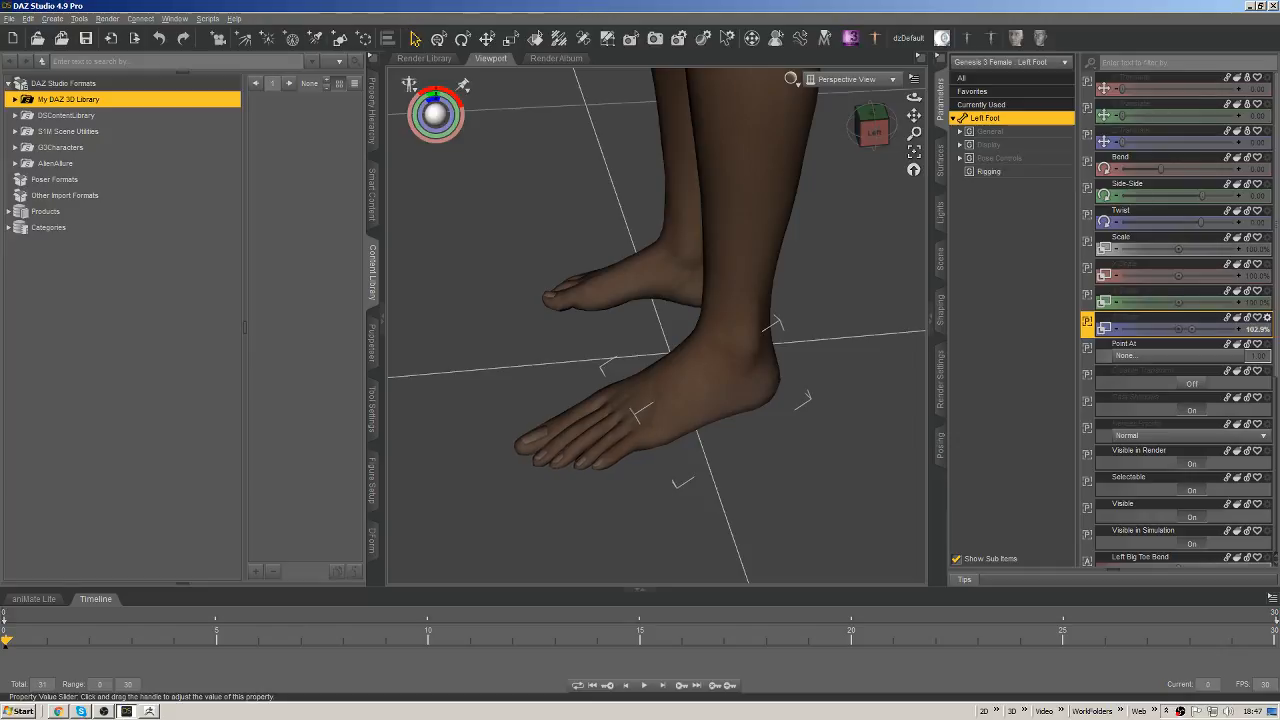
Lengthen the left foot by raising its Z scale and mirror the stretched foot and toes to the other leg with Symmetry.
drag(1180, 329, 1232, 329)
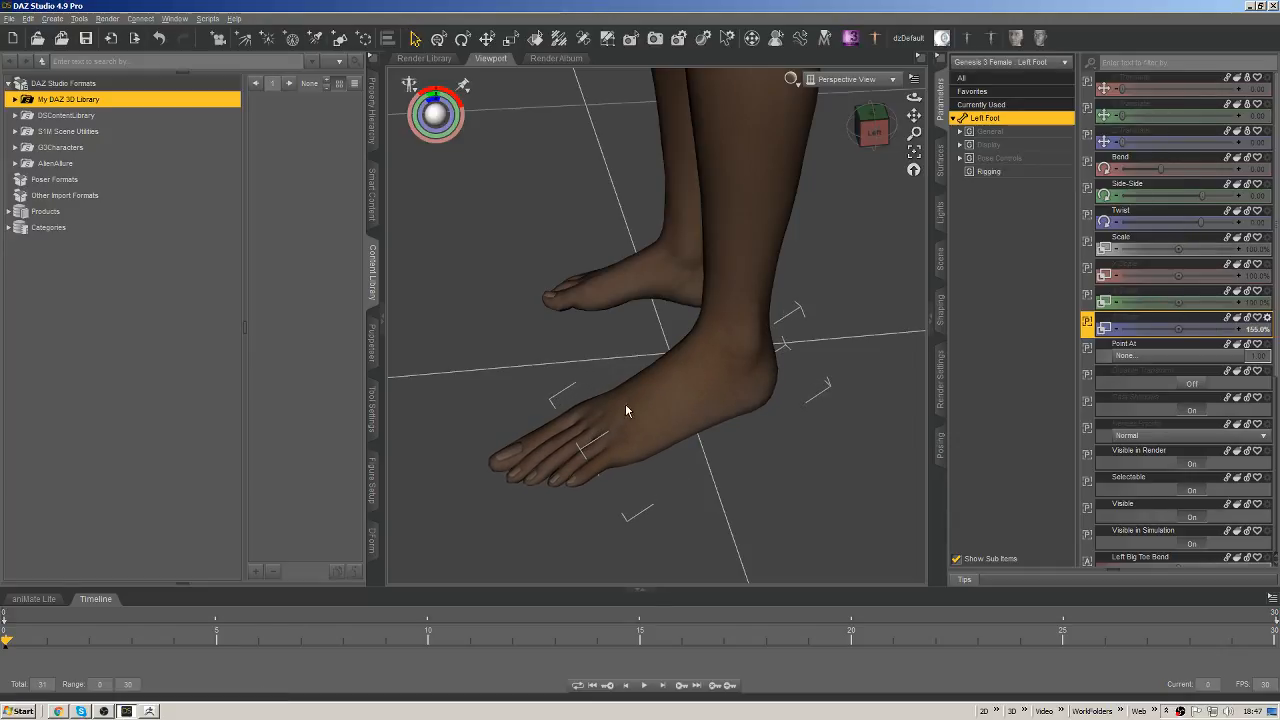
middle_drag(626, 411, 662, 393)
scroll(714, 394, down, 3)
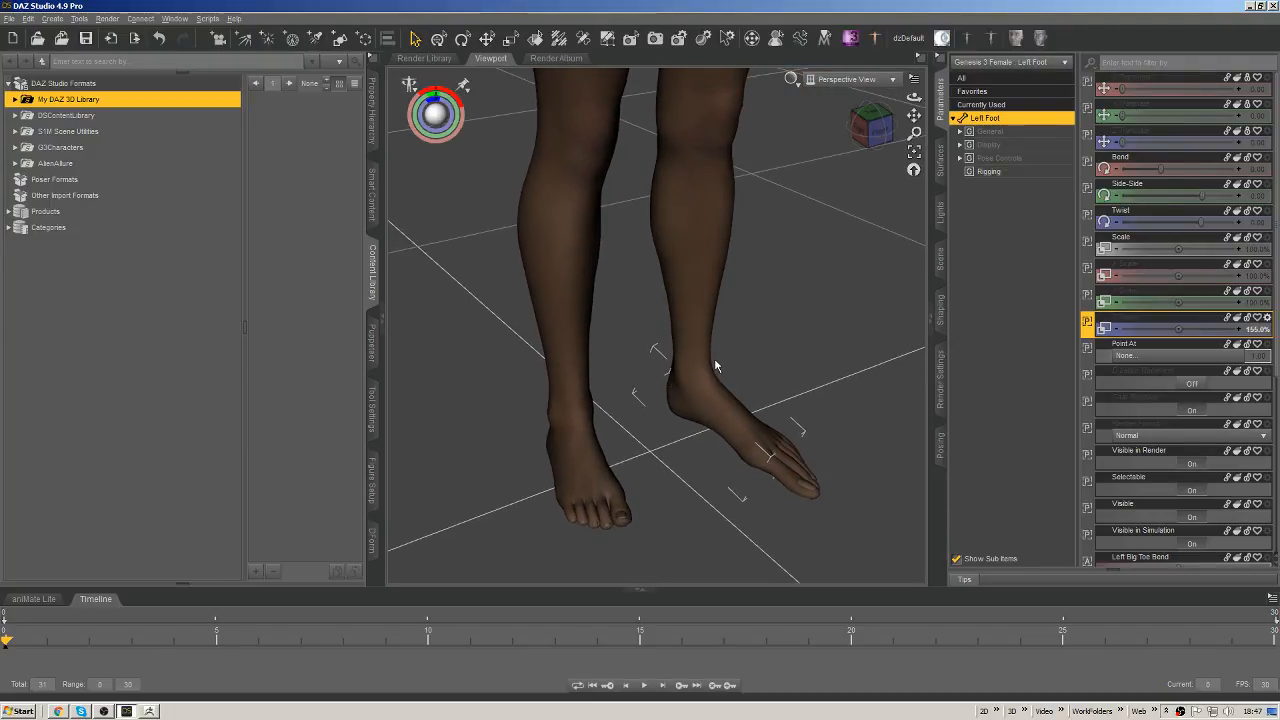
key(shift+y)
click(326, 342)
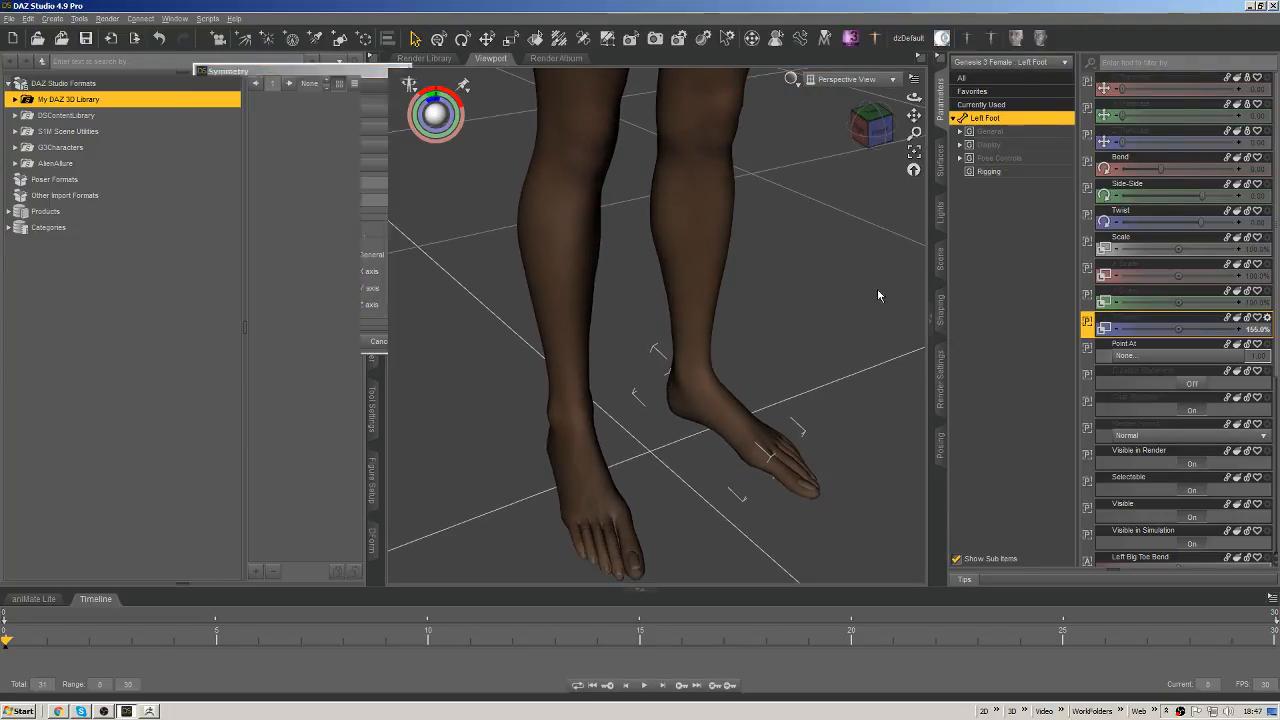
Add a new layer in ZBrush and send the stretched figure there from DAZ Studio through GoZ, exporting with deformations.
click(880, 142)
key(ctrl+g)
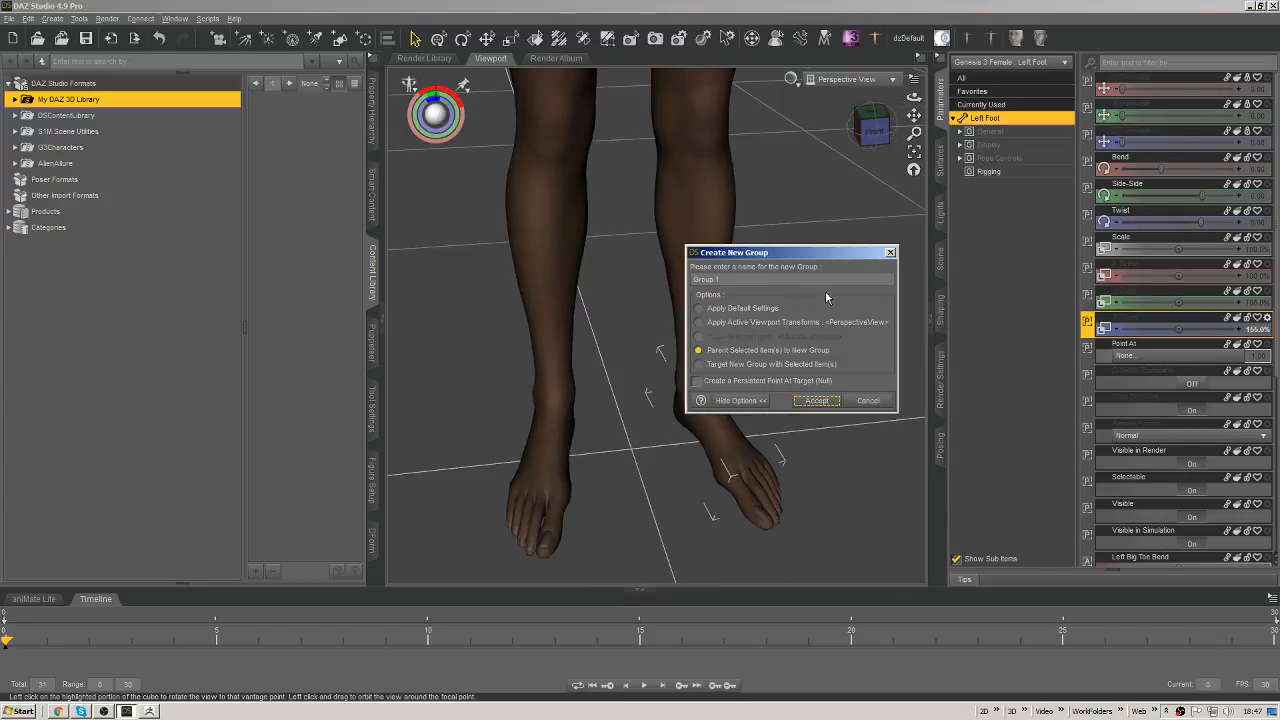
key(Escape)
key(ctrl+shift+g)
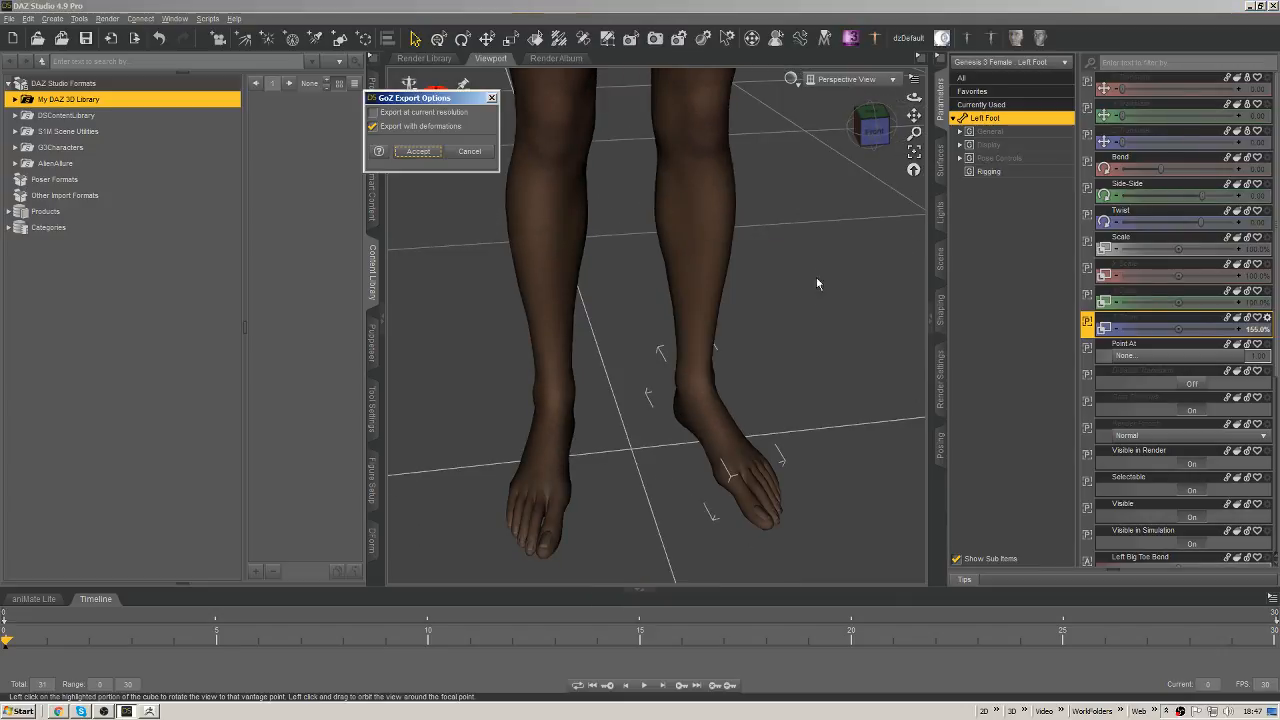
click(440, 159)
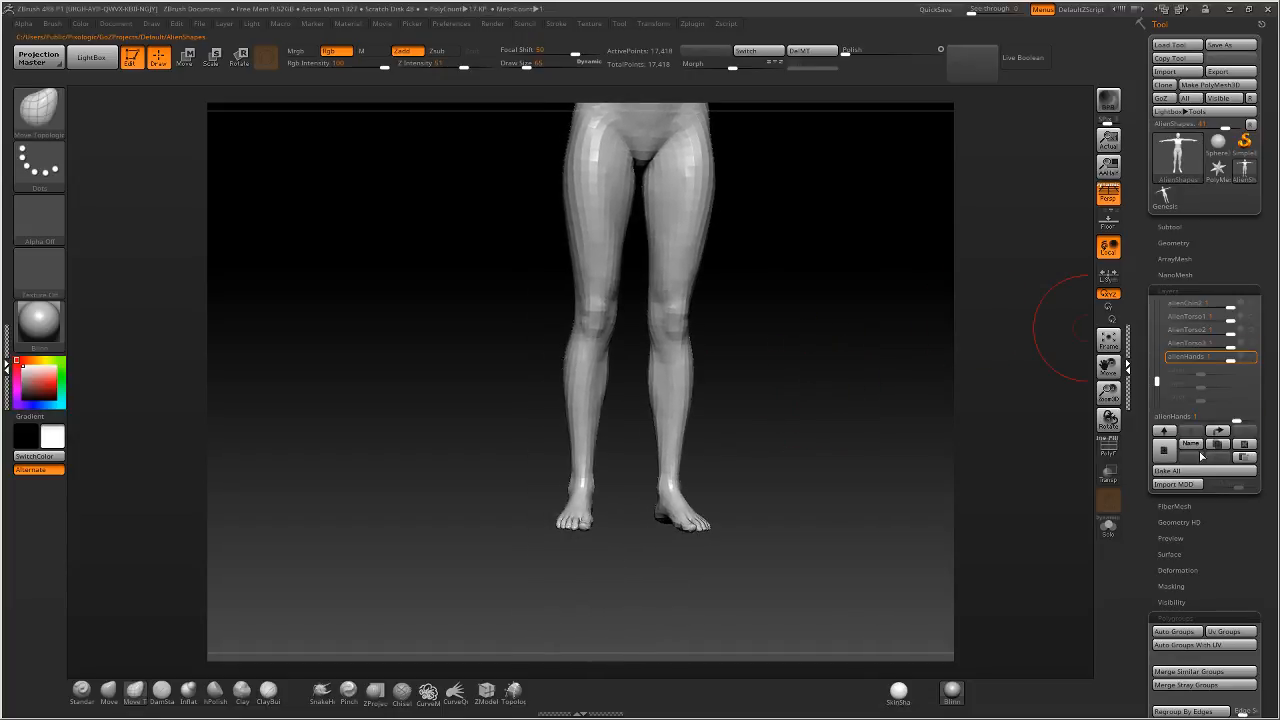
click(1163, 450)
key(alt+Tab)
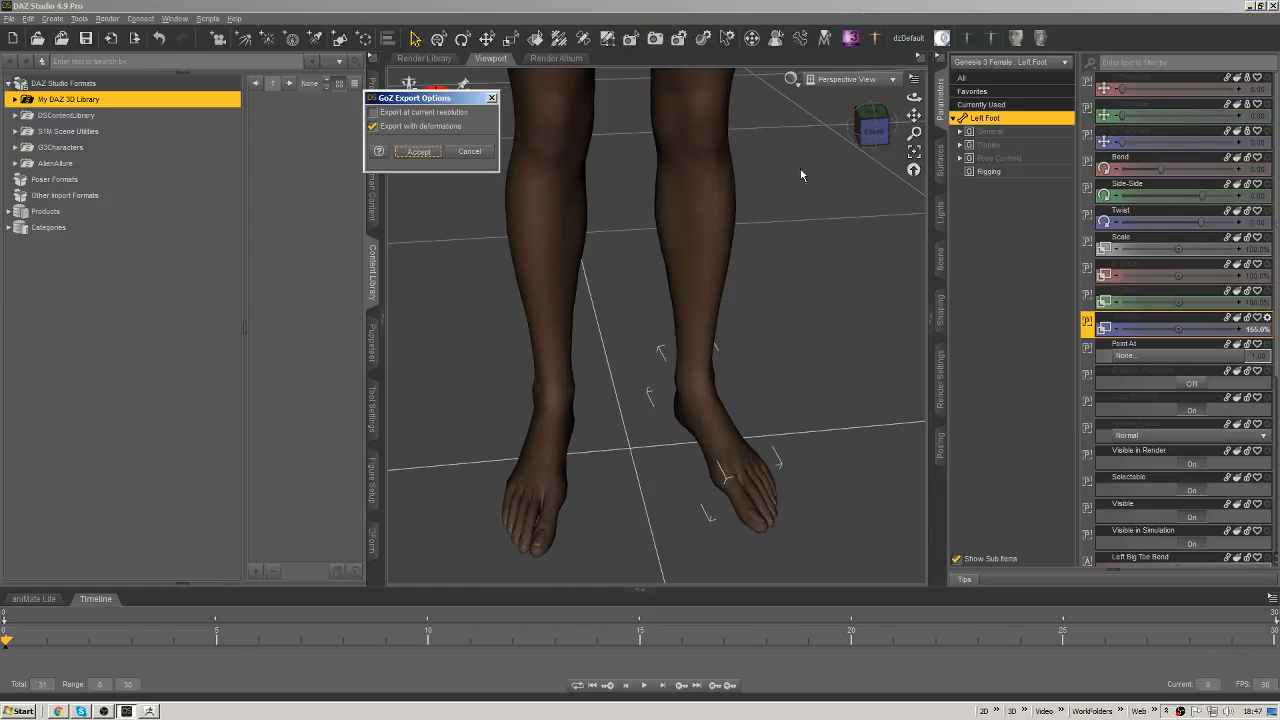
key(Return)
Reduce the brush draw size and smooth the base of the big toe and the tops of the elongated toes.
right_drag(831, 437, 894, 451)
ctrl+right_drag(740, 450, 690, 450)
right_drag(690, 450, 668, 468)
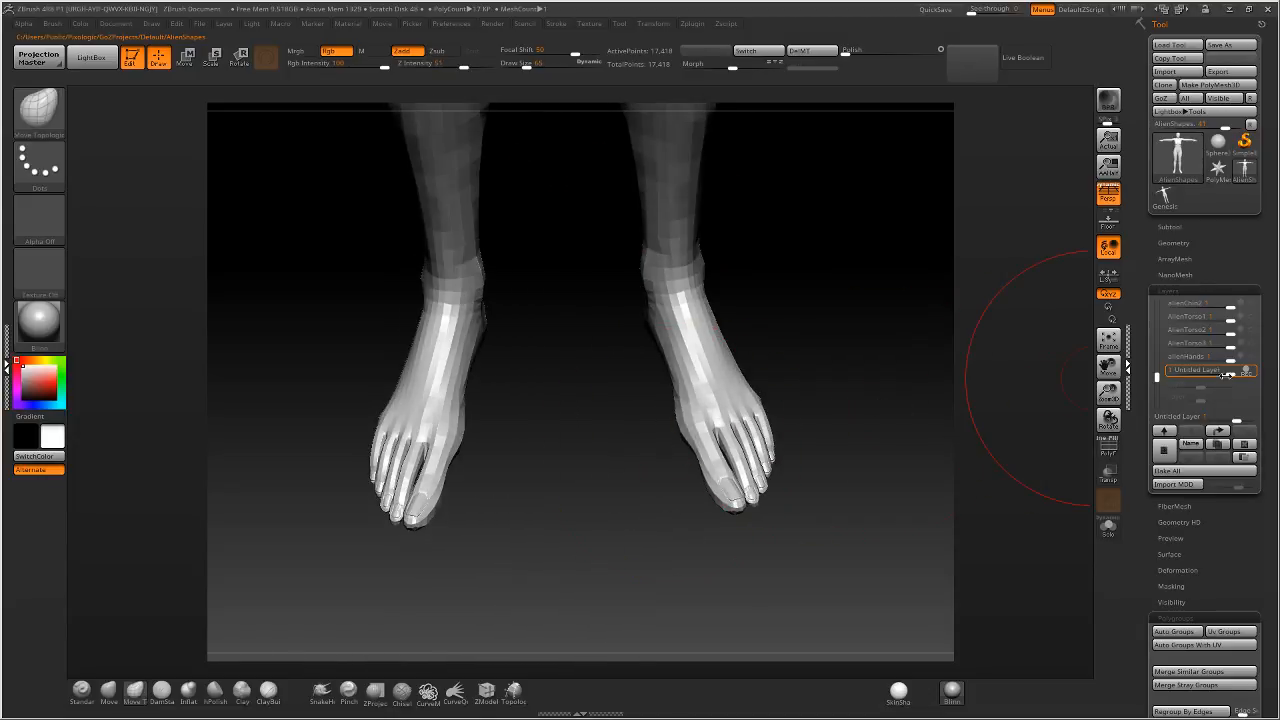
drag(527, 66, 518, 67)
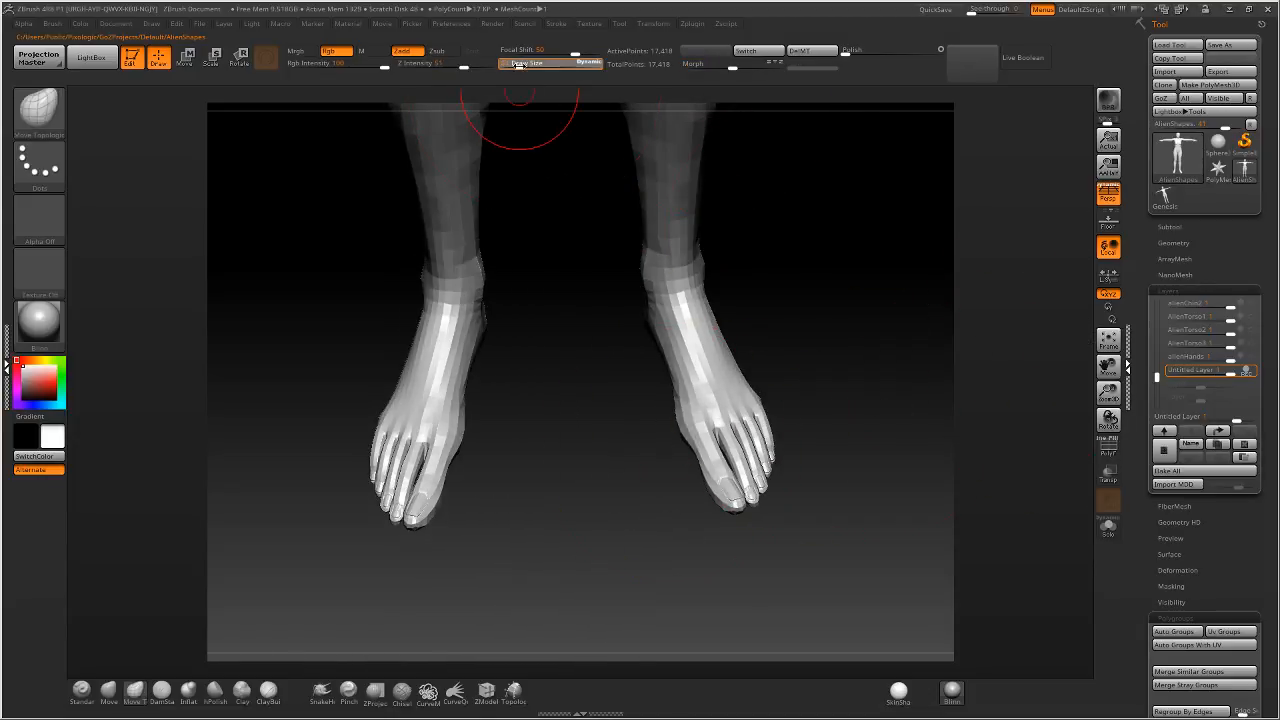
mouse_move(616, 400)
ctrl+right_down()
mouse_move(667, 476)
mouse_move(680, 451)
mouse_move(700, 500)
ctrl+right_up()
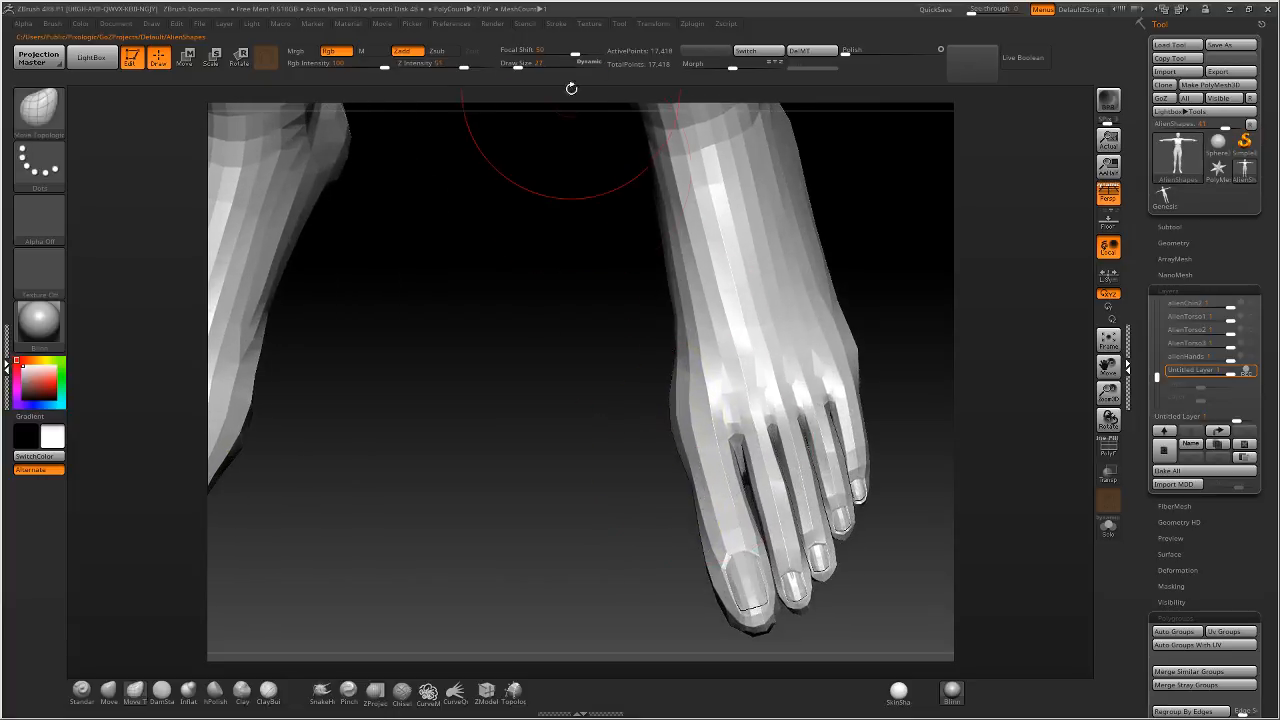
drag(527, 64, 514, 66)
mouse_move(751, 428)
alt+right_down()
mouse_move(677, 414)
mouse_move(652, 426)
alt+right_up()
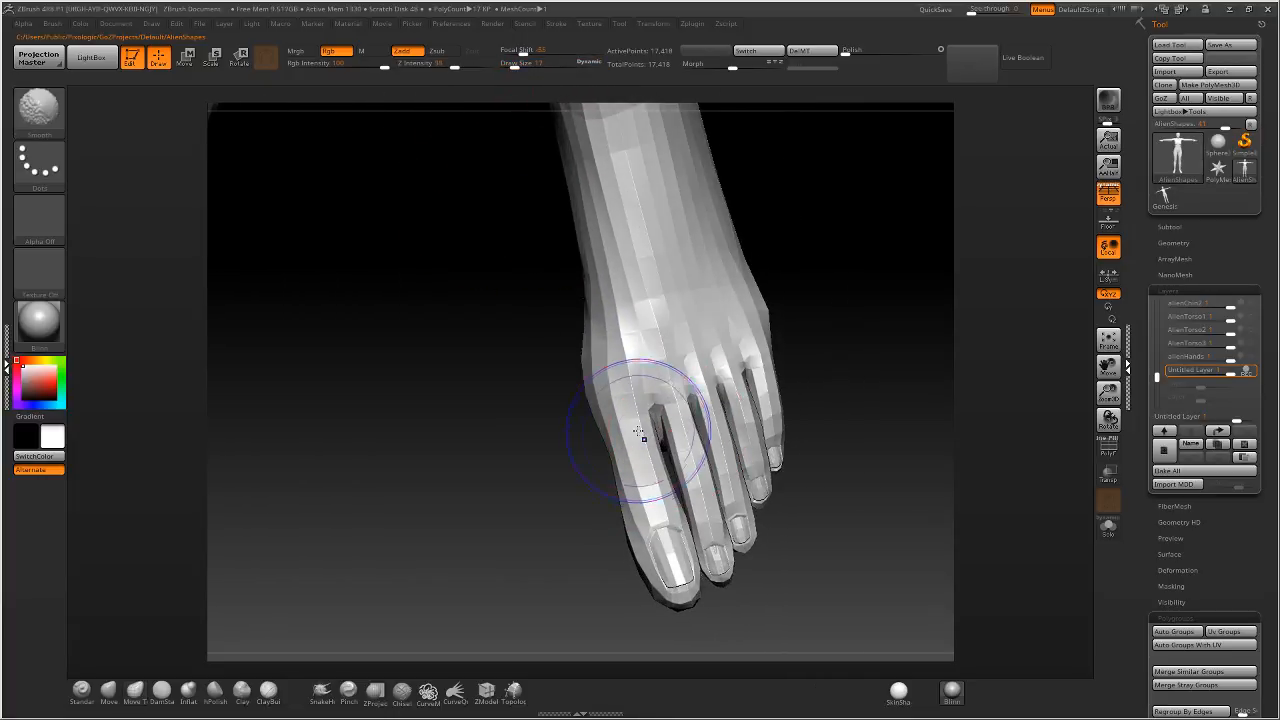
shift+drag(637, 437, 634, 420)
ctrl+right_drag(634, 420, 555, 384)
ctrl+right_drag(674, 369, 688, 440)
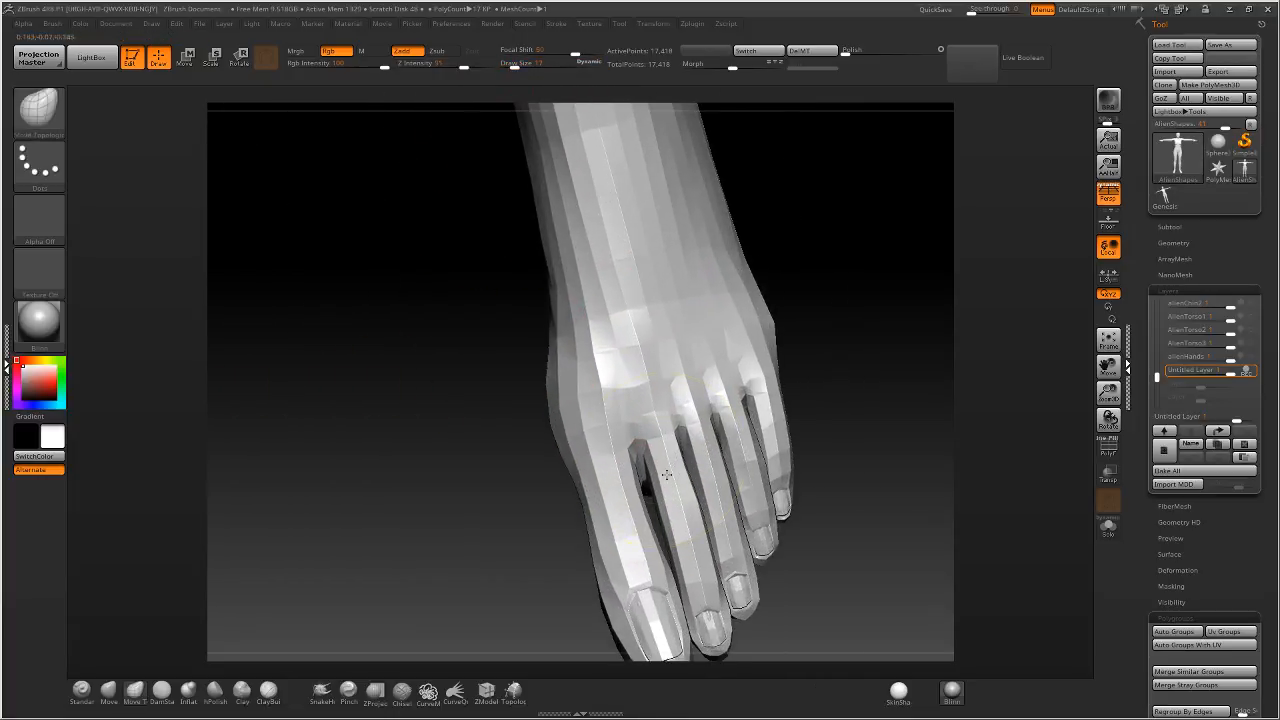
mouse_move(620, 486)
shift+mouse_down()
mouse_move(625, 506)
mouse_move(688, 492)
mouse_move(763, 403)
shift+mouse_up()
right_drag(763, 403, 785, 378)
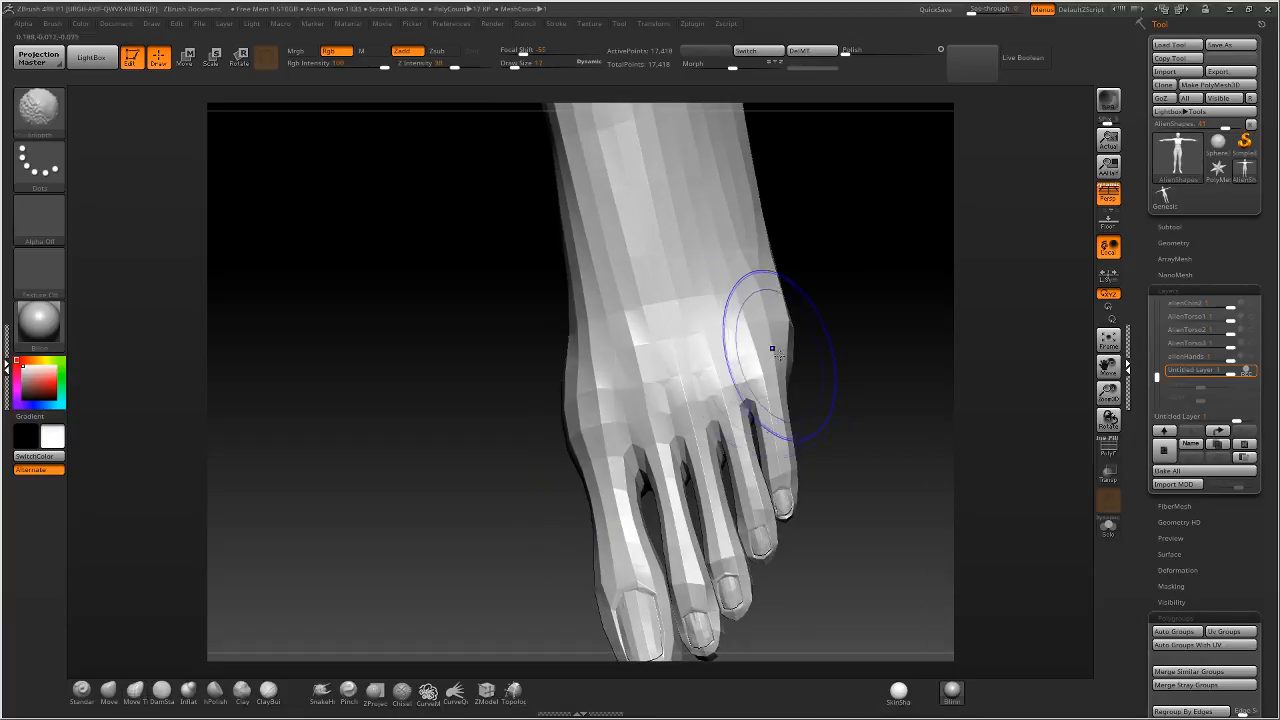
Smooth the top, outer edge and sides of the foot from the toe bases back toward the heel.
mouse_move(771, 349)
shift+mouse_down()
mouse_move(773, 316)
mouse_move(672, 335)
shift+mouse_up()
right_drag(672, 335, 663, 383)
mouse_move(663, 383)
shift+mouse_down()
mouse_move(594, 386)
mouse_move(537, 334)
shift+mouse_up()
right_drag(537, 334, 565, 352)
right_drag(678, 421, 541, 420)
mouse_move(536, 440)
shift+mouse_down()
mouse_move(520, 466)
mouse_move(533, 509)
shift+mouse_up()
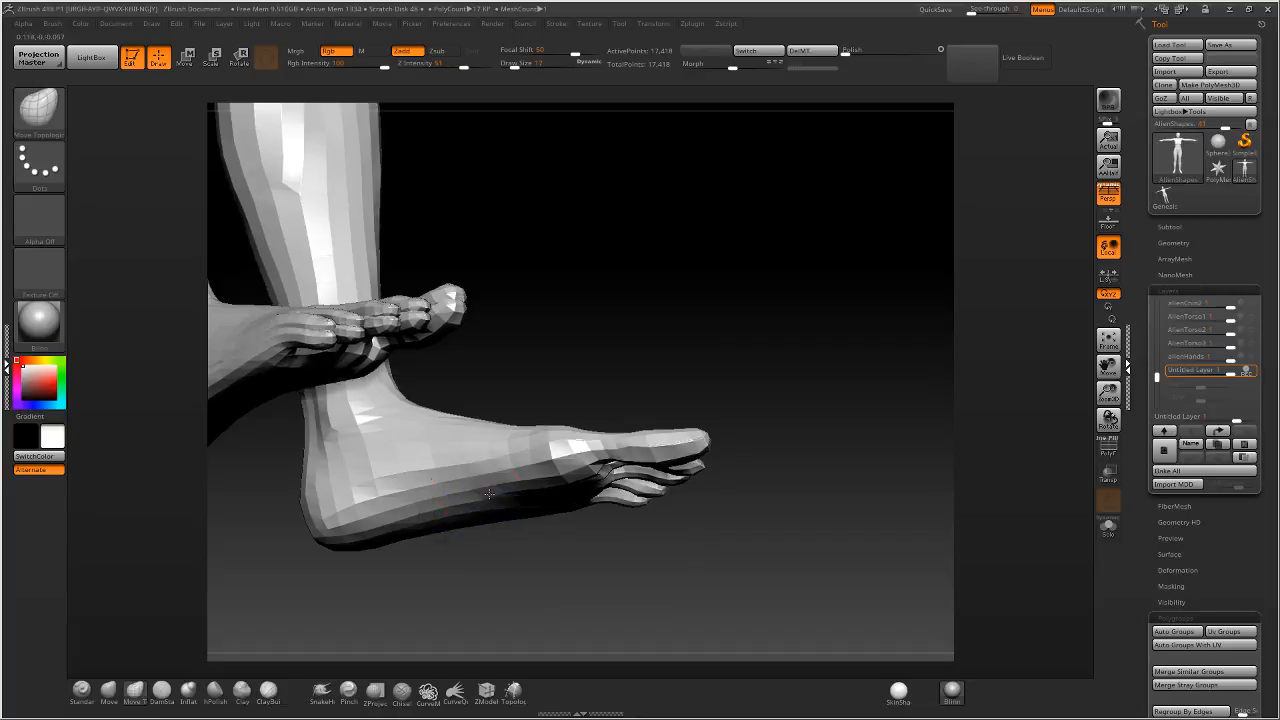
right_drag(479, 511, 588, 438)
shift+drag(588, 438, 565, 443)
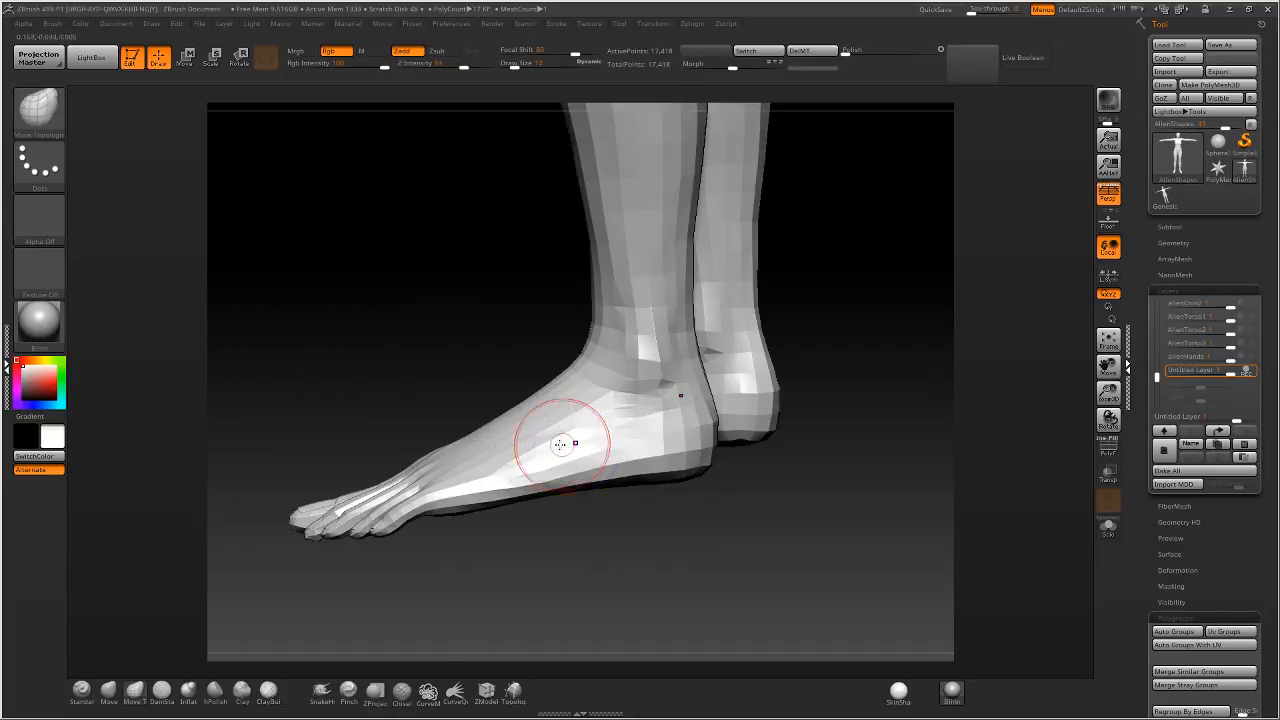
Mask the figure above the ankles, leaving only the feet editable.
mouse_move(565, 443)
right_down()
mouse_move(534, 437)
mouse_move(600, 432)
mouse_move(478, 472)
mouse_move(607, 445)
right_up()
key(shift)
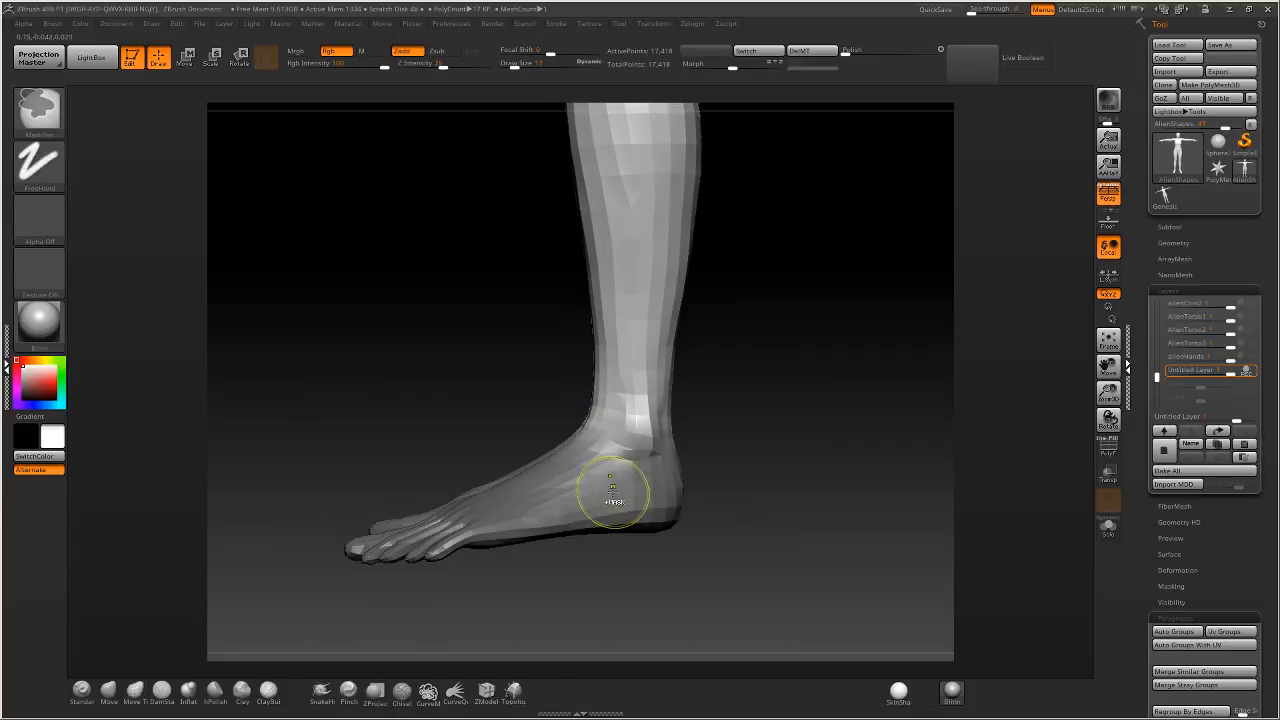
key(t)
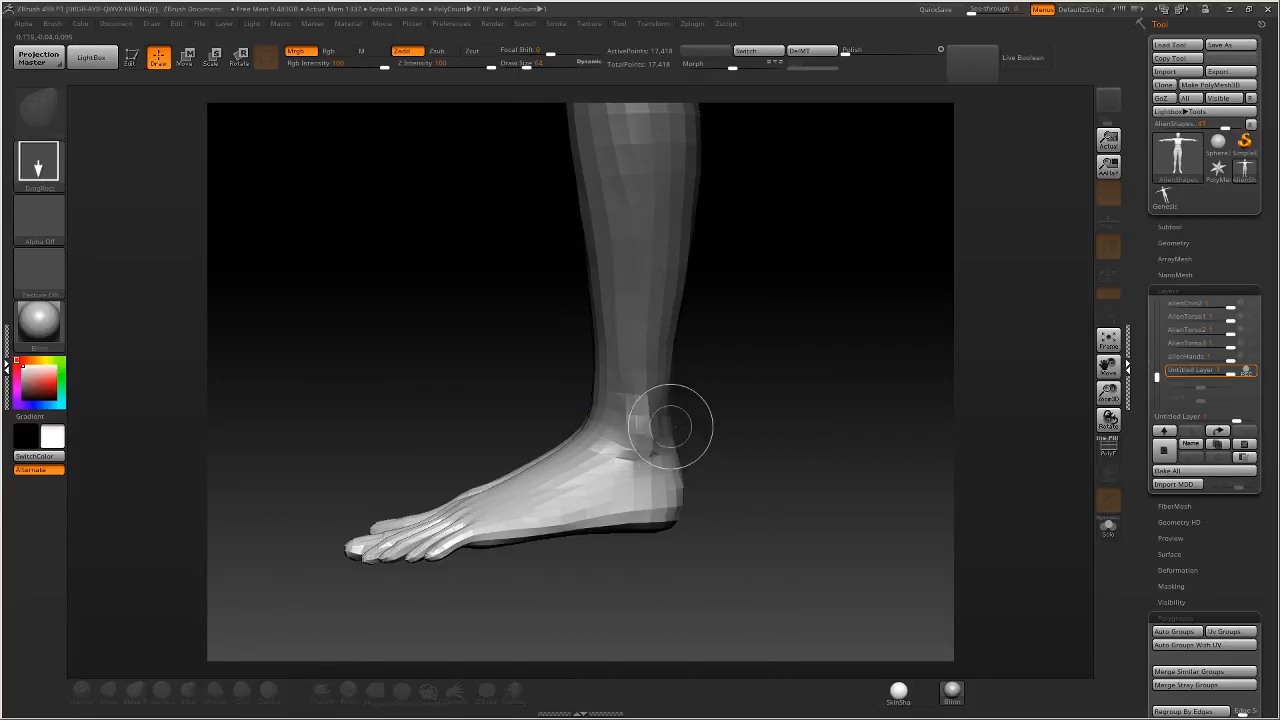
key(t)
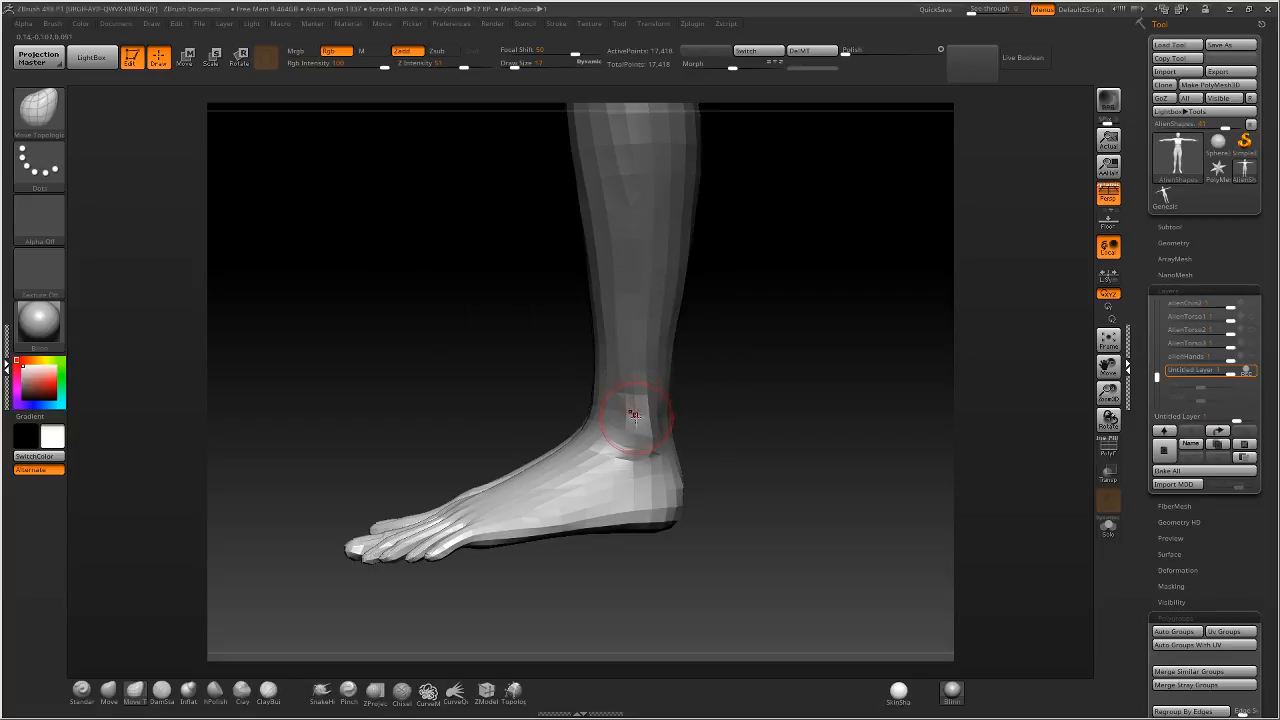
Rotate the unmasked feet slightly around the ankle with the gizmo so that the toes tilt upward.
key(r)
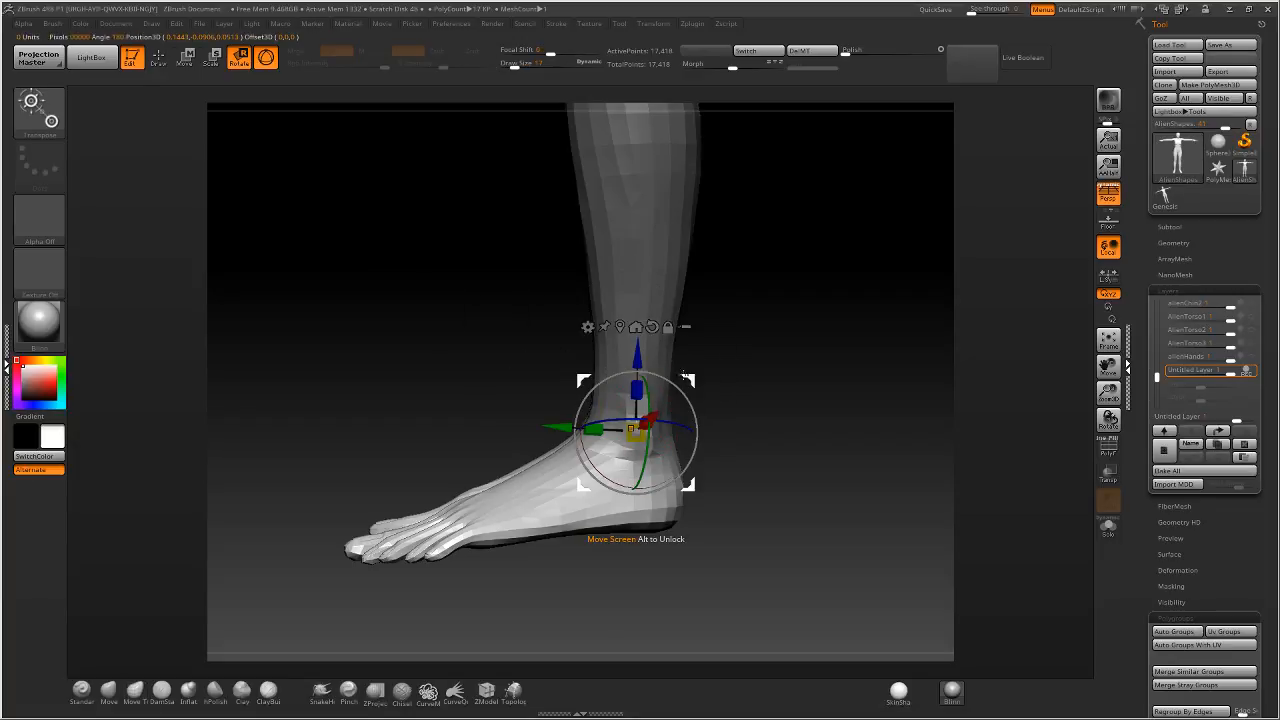
click(651, 326)
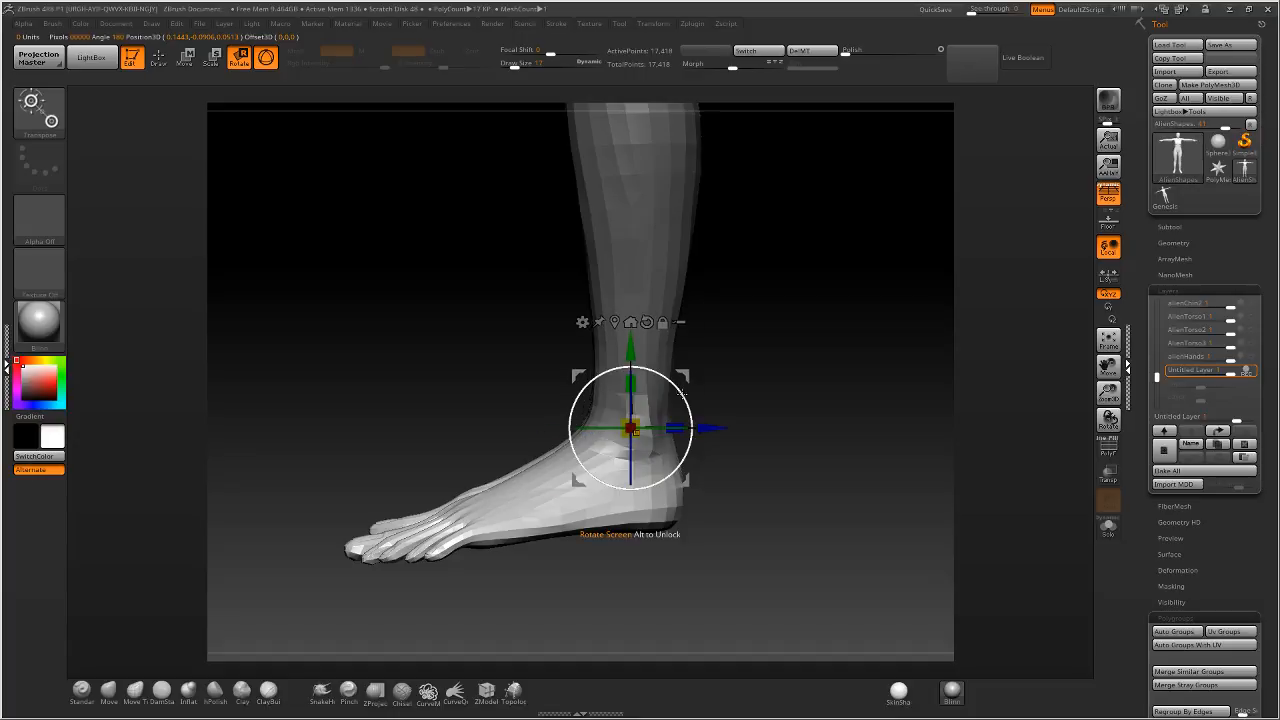
mouse_move(681, 386)
mouse_down()
mouse_move(687, 396)
mouse_move(673, 371)
mouse_move(671, 388)
mouse_up()
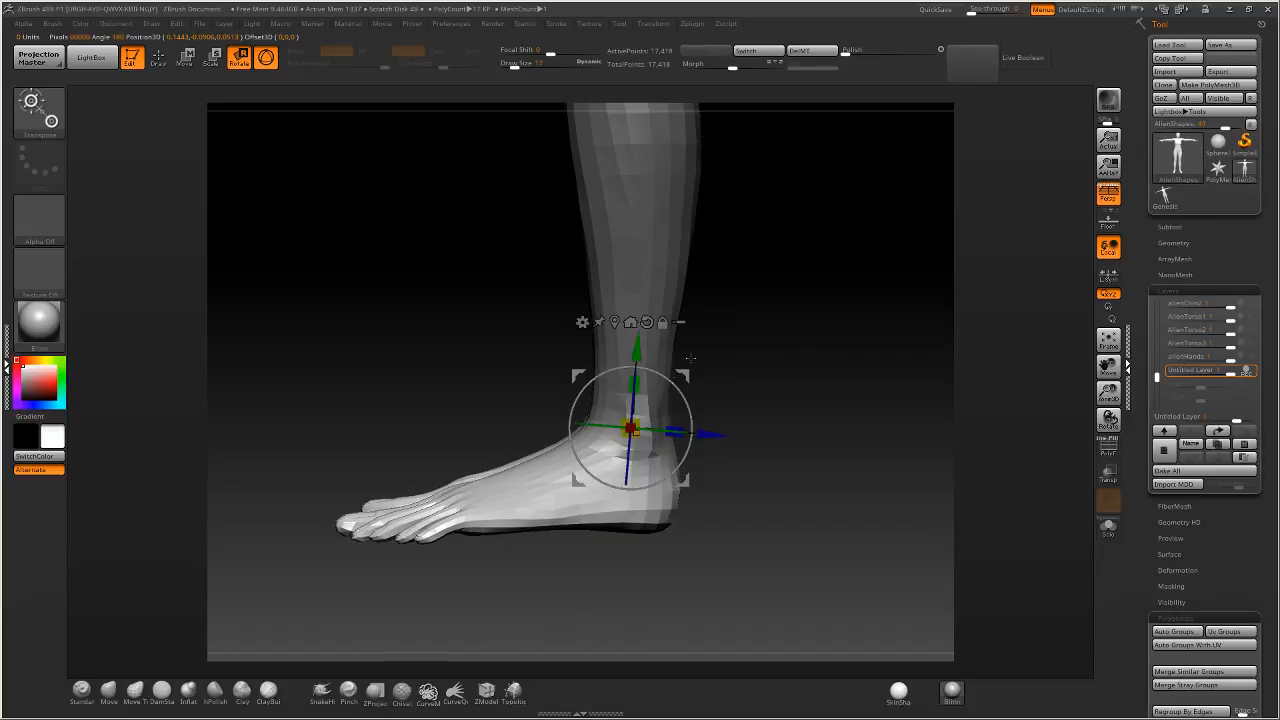
drag(760, 300, 853, 290)
key(q)
drag(746, 294, 814, 294)
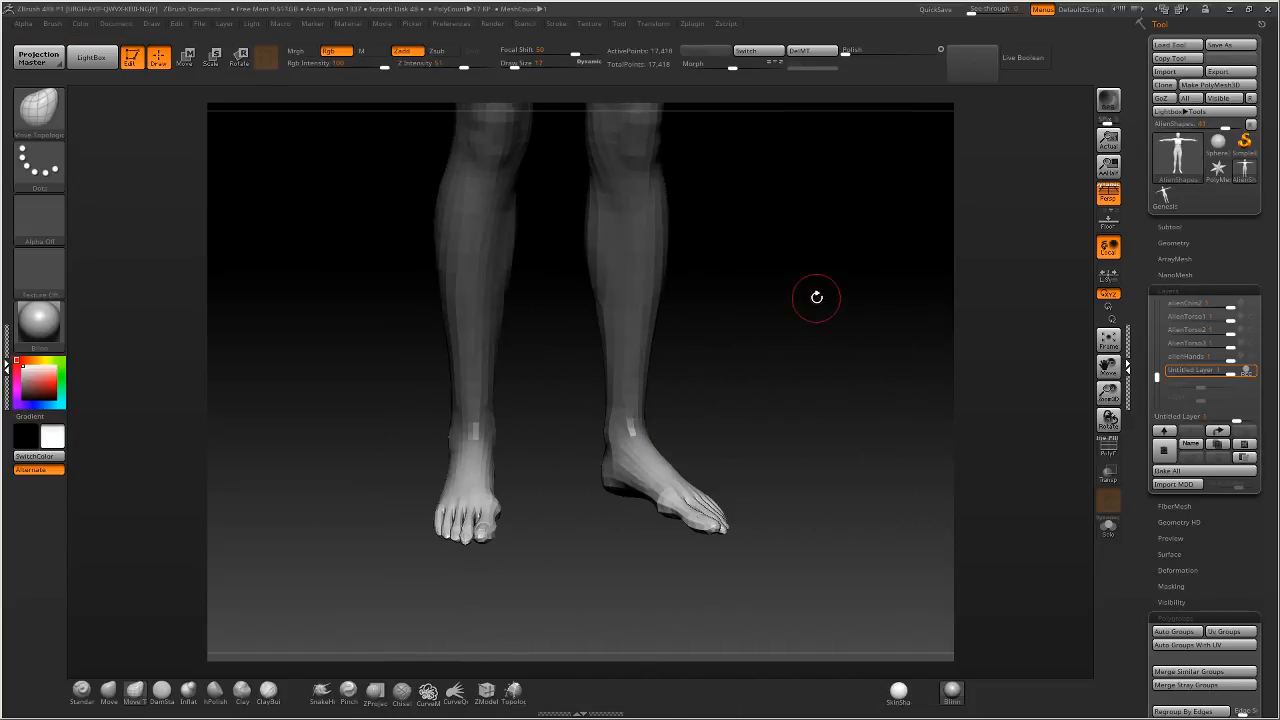
Frame the whole figure and rename the new layer AlienFeet.
key(f)
key(b)
key(m)
key(t)
drag(771, 429, 860, 430)
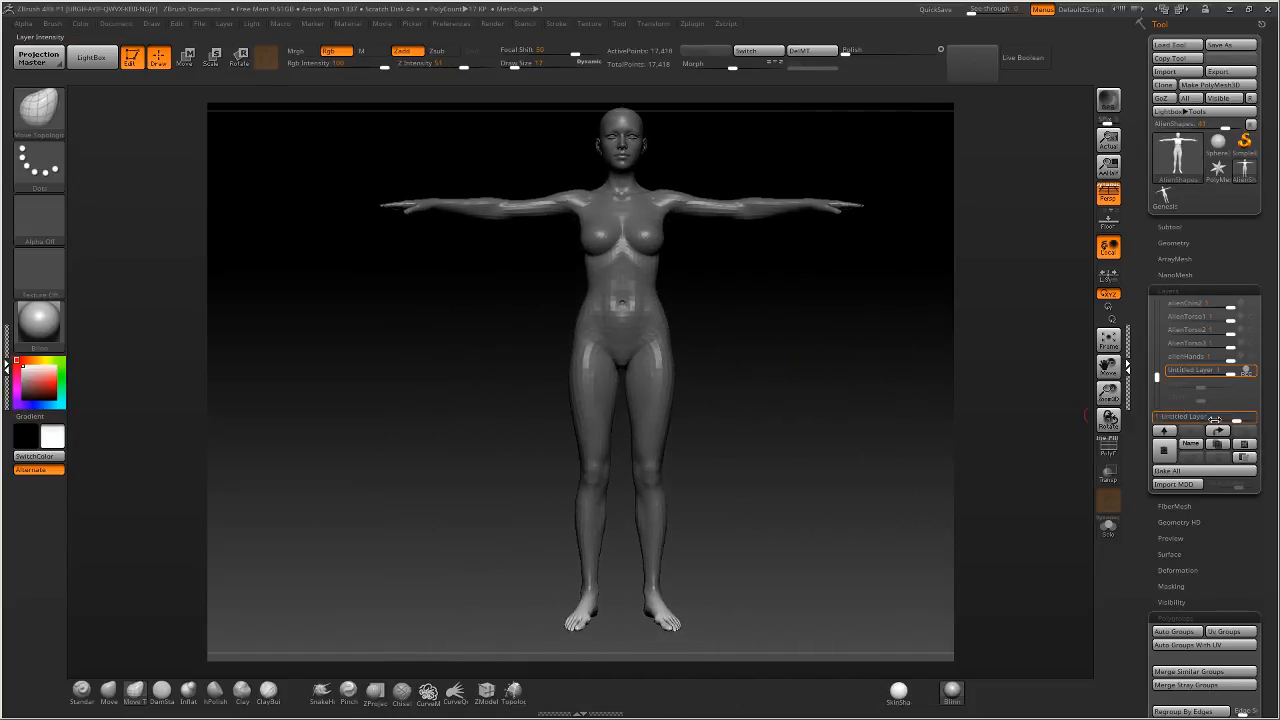
click(1190, 443)
text(AlienFeet)
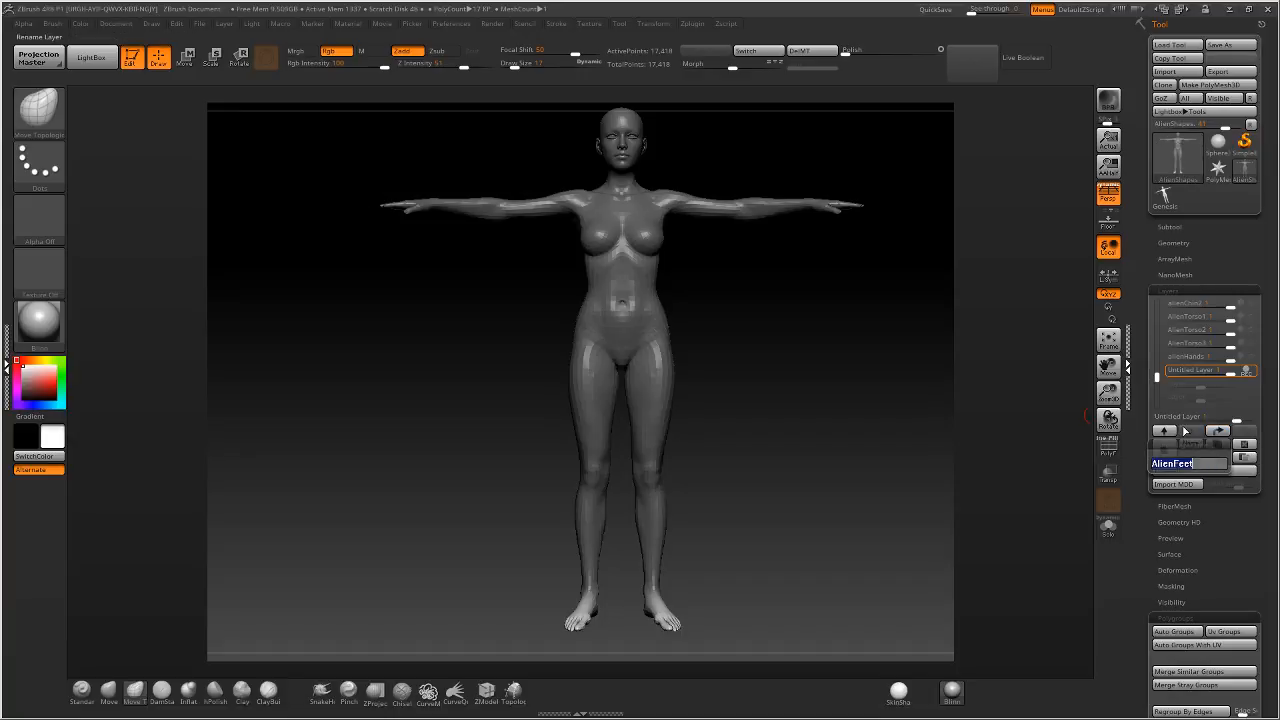
key(Return)
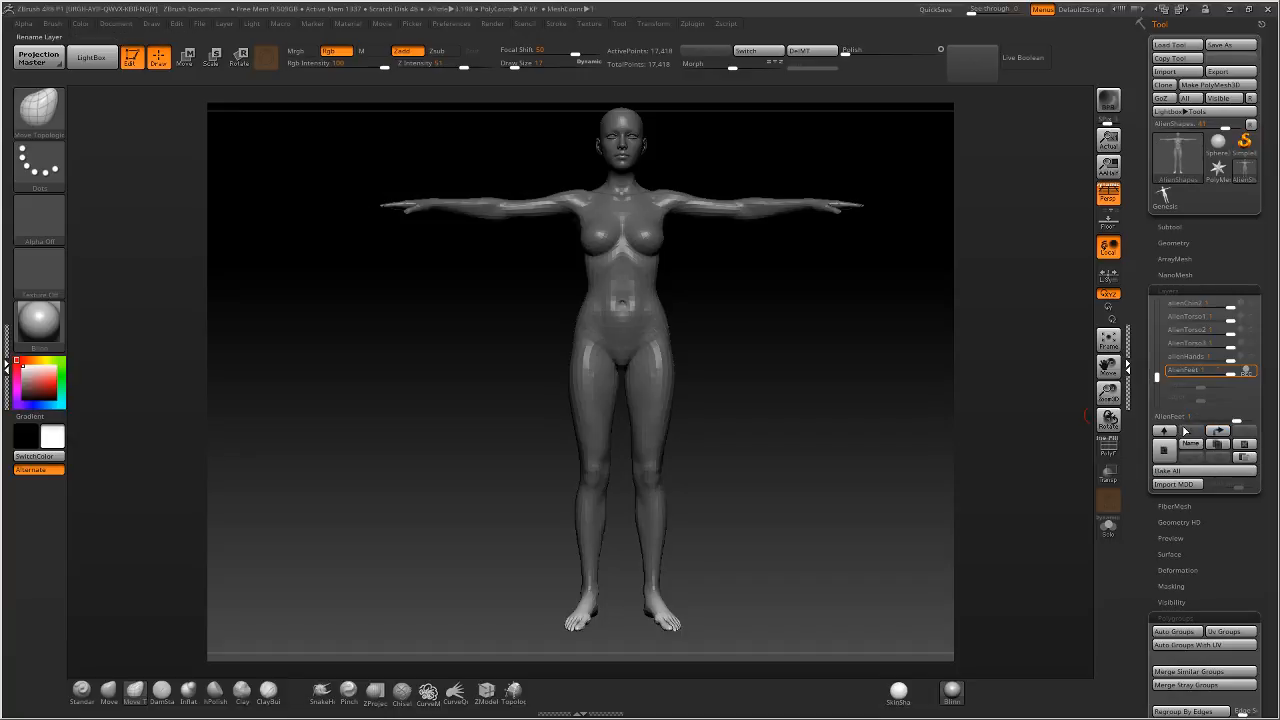
Turn on the elongation layer and switch off the AlienFeet layer to compare the feet on the whole figure.
drag(832, 420, 867, 433)
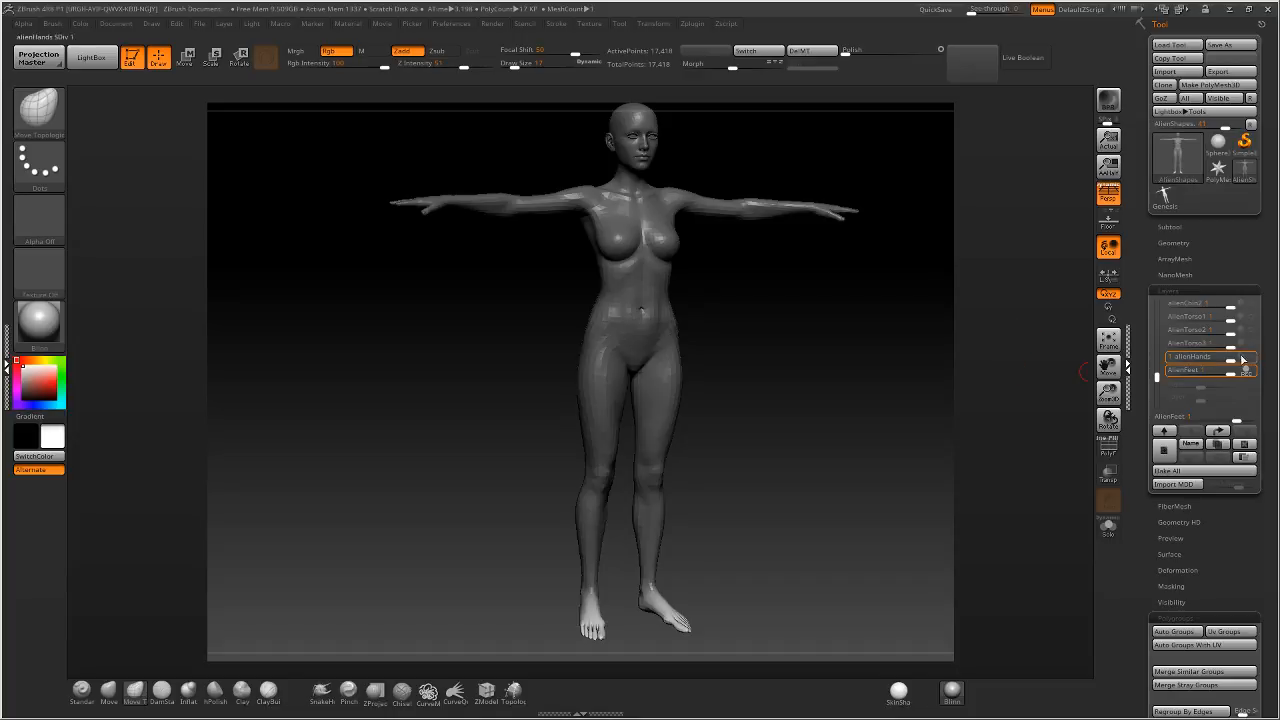
drag(911, 380, 820, 390)
drag(1157, 375, 1150, 283)
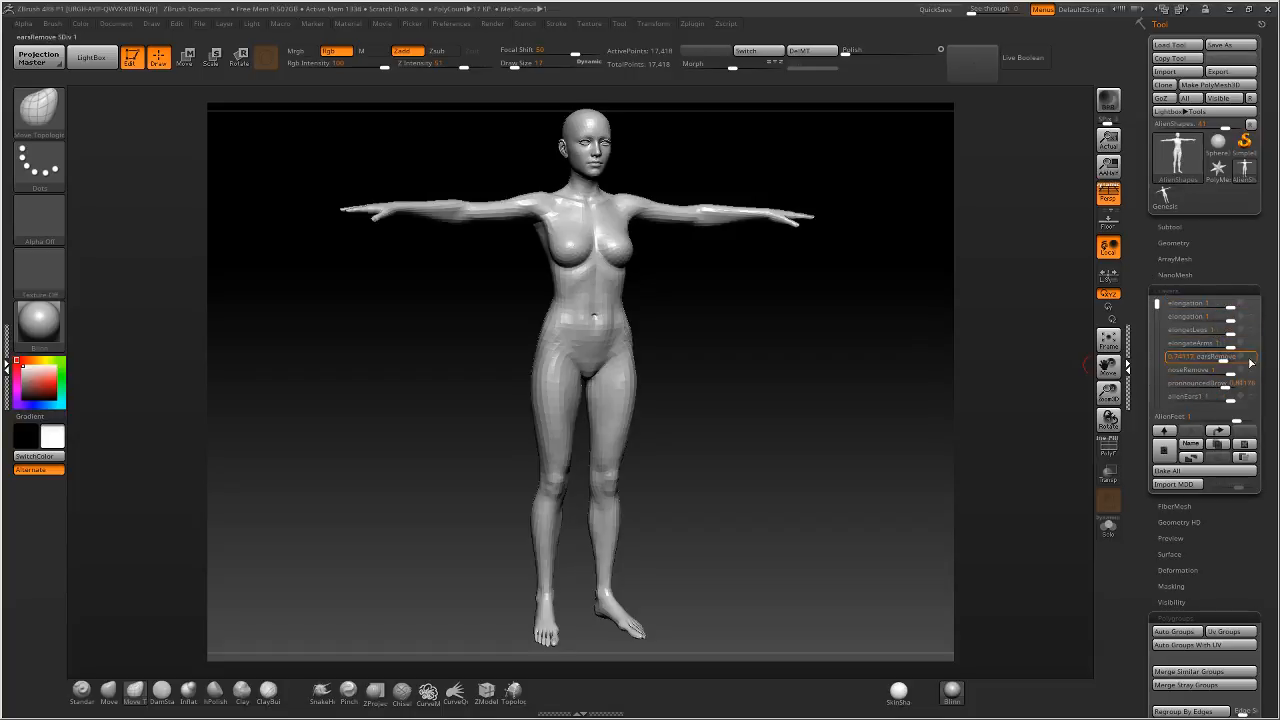
click(1251, 305)
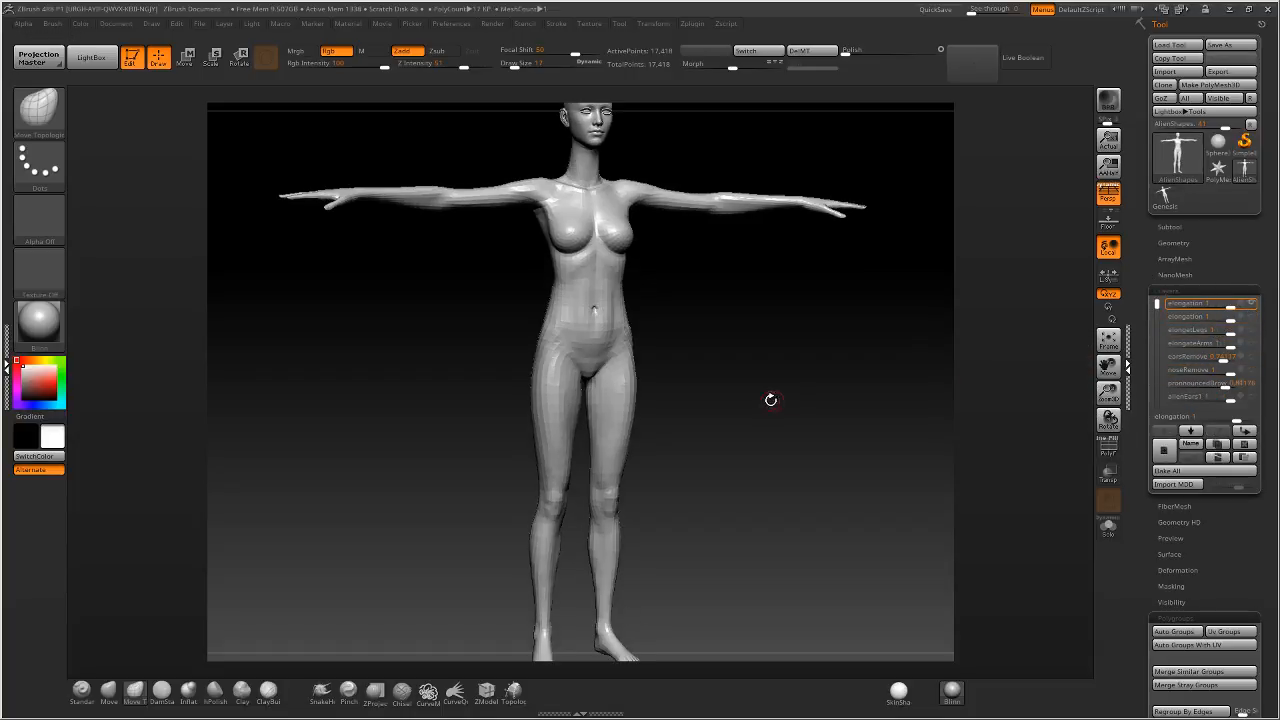
ctrl+right_drag(770, 443, 957, 353)
alt+right_drag(710, 438, 656, 411)
drag(1158, 305, 1156, 345)
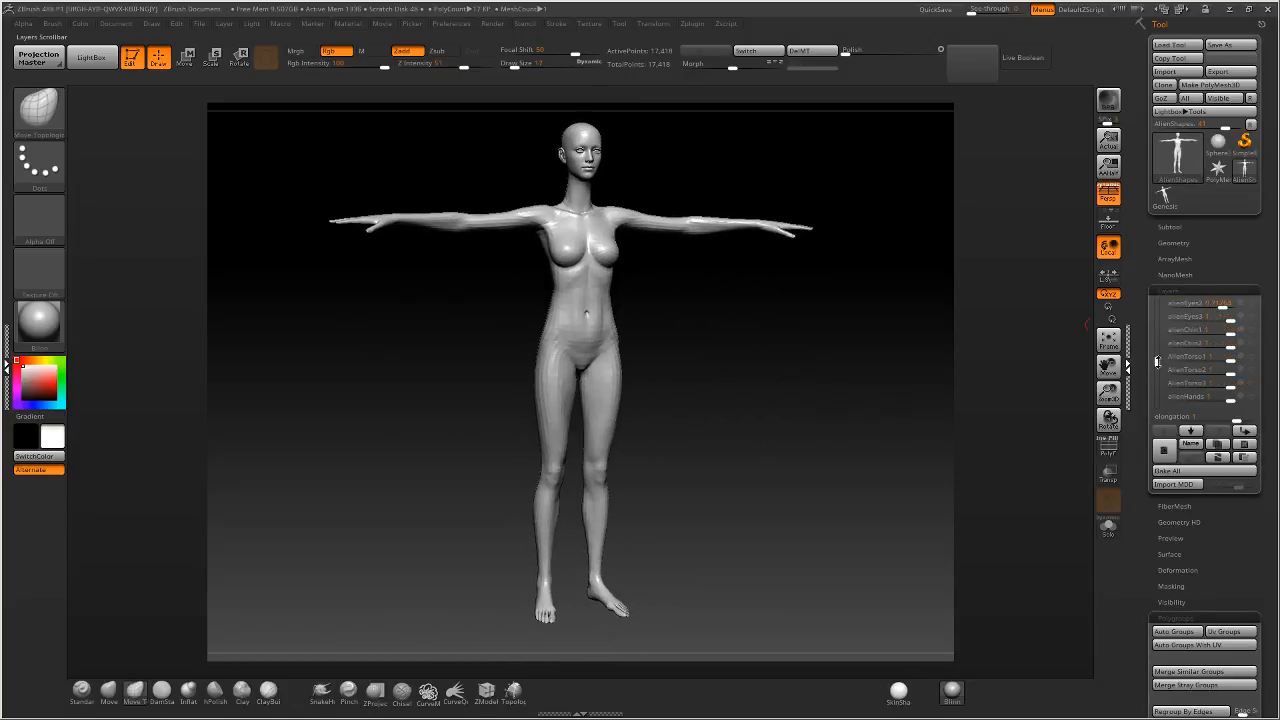
click(1254, 384)
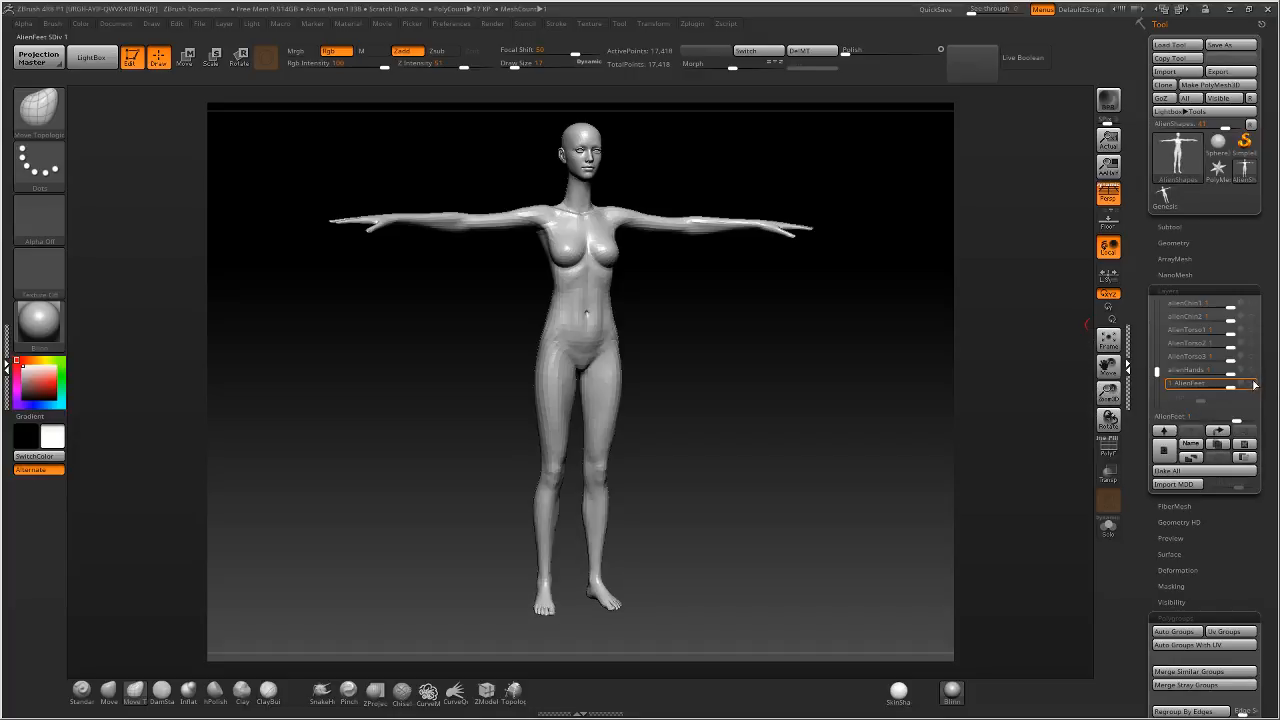
Turn on the AlienFeet, alienHands and AlienTorso3 layers and examine the combined shapes on the figure.
click(1252, 383)
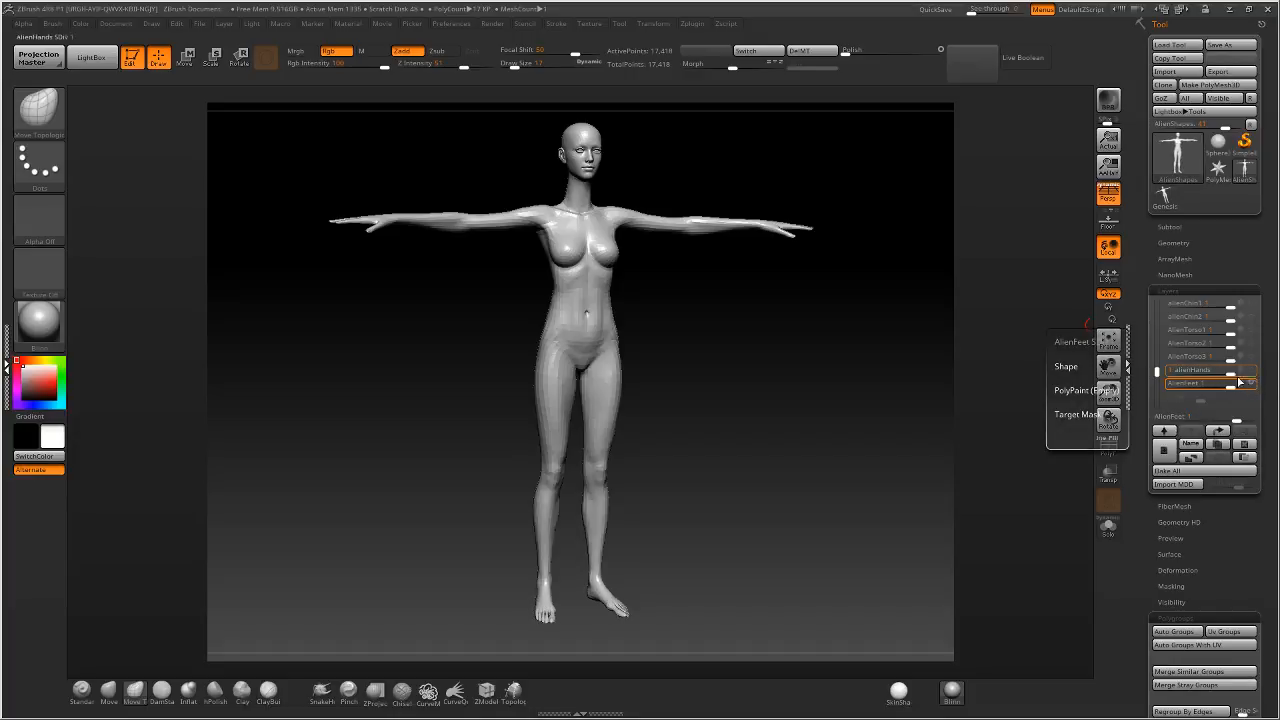
click(1251, 373)
drag(817, 354, 761, 396)
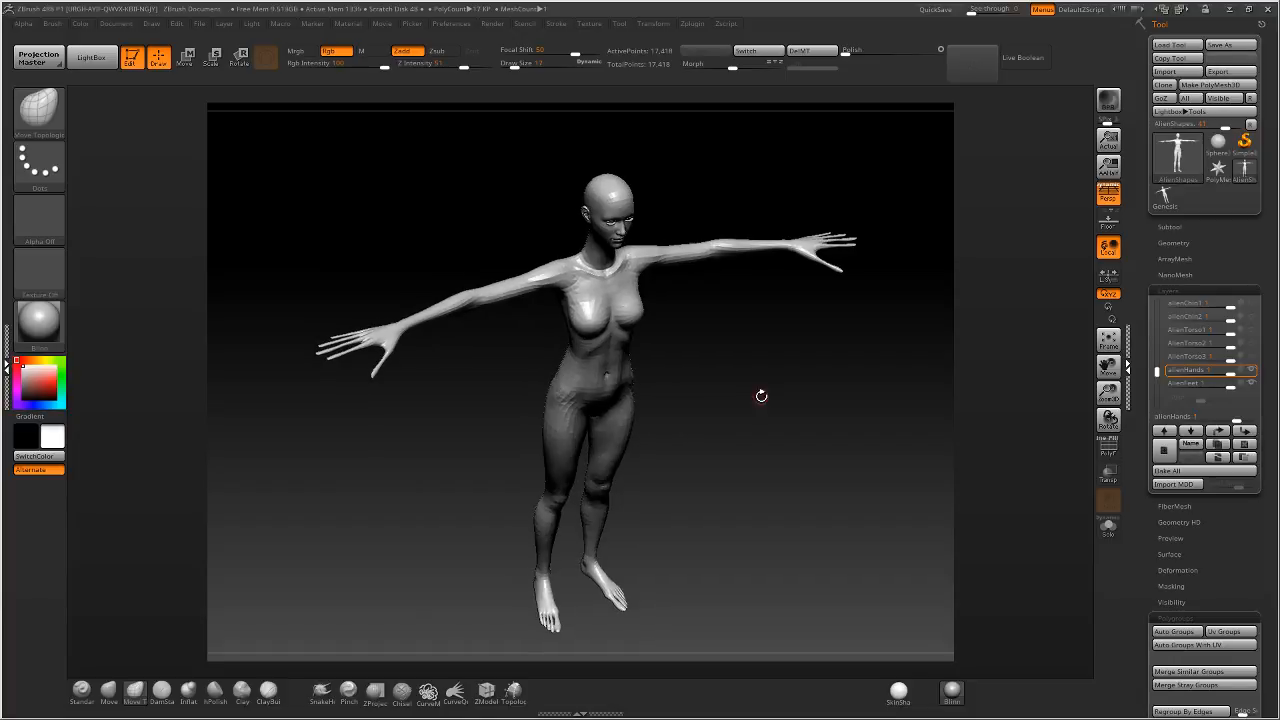
click(1240, 359)
mouse_move(788, 369)
mouse_down()
mouse_move(815, 381)
mouse_move(794, 360)
mouse_move(814, 355)
mouse_move(777, 360)
mouse_move(906, 360)
mouse_move(788, 376)
mouse_up()
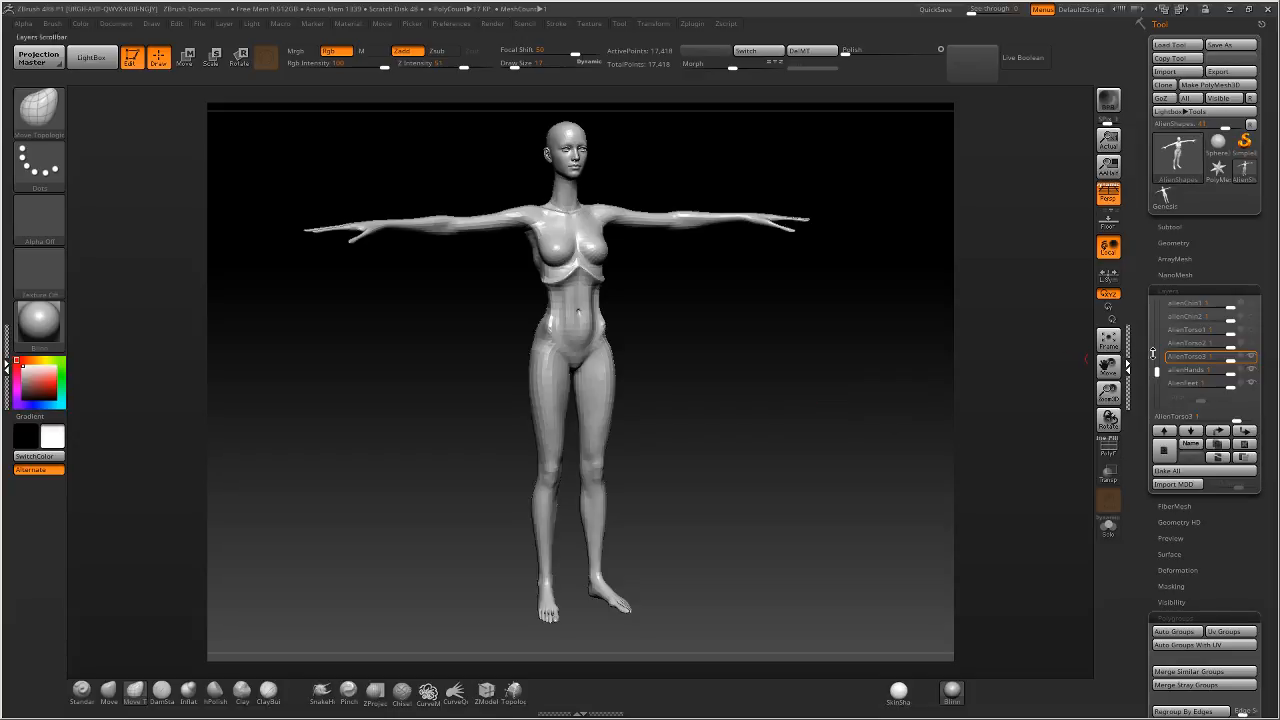
Compare the alienEyes3, alienEyes2 and alienEyes1 layers on the figure, leaving alienEyes3 switched on.
drag(1158, 365, 1158, 335)
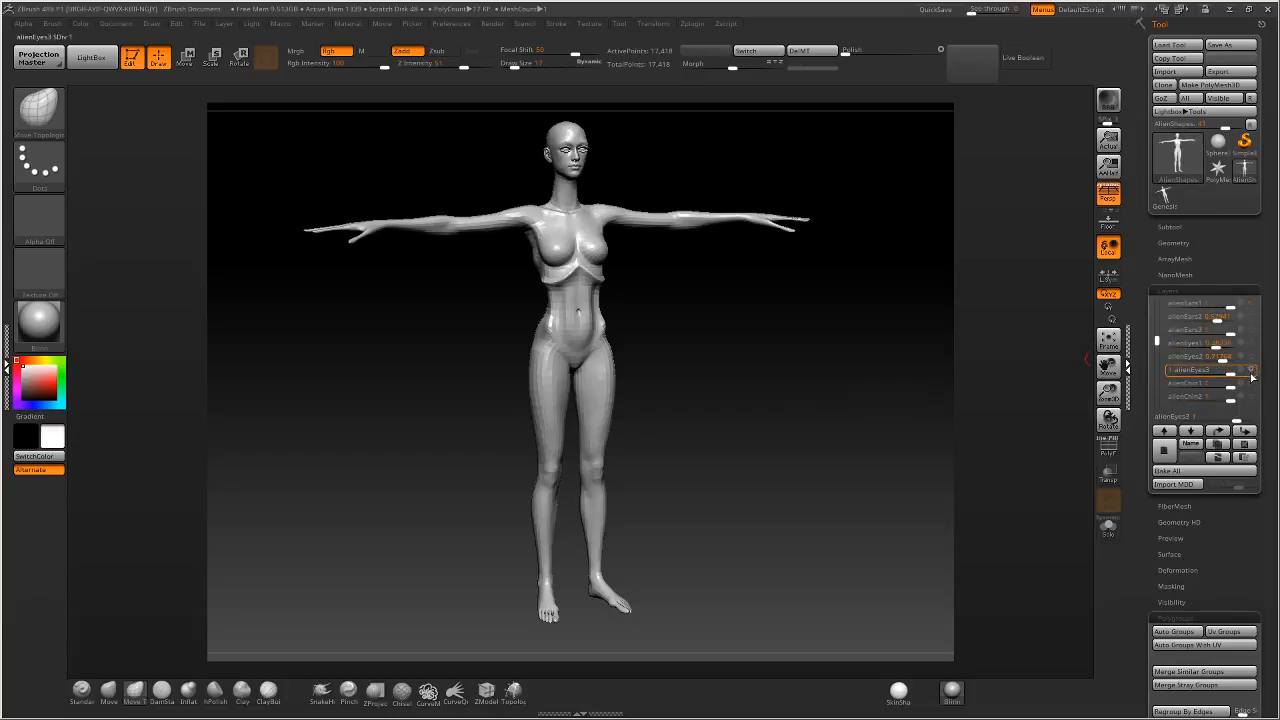
click(1205, 356)
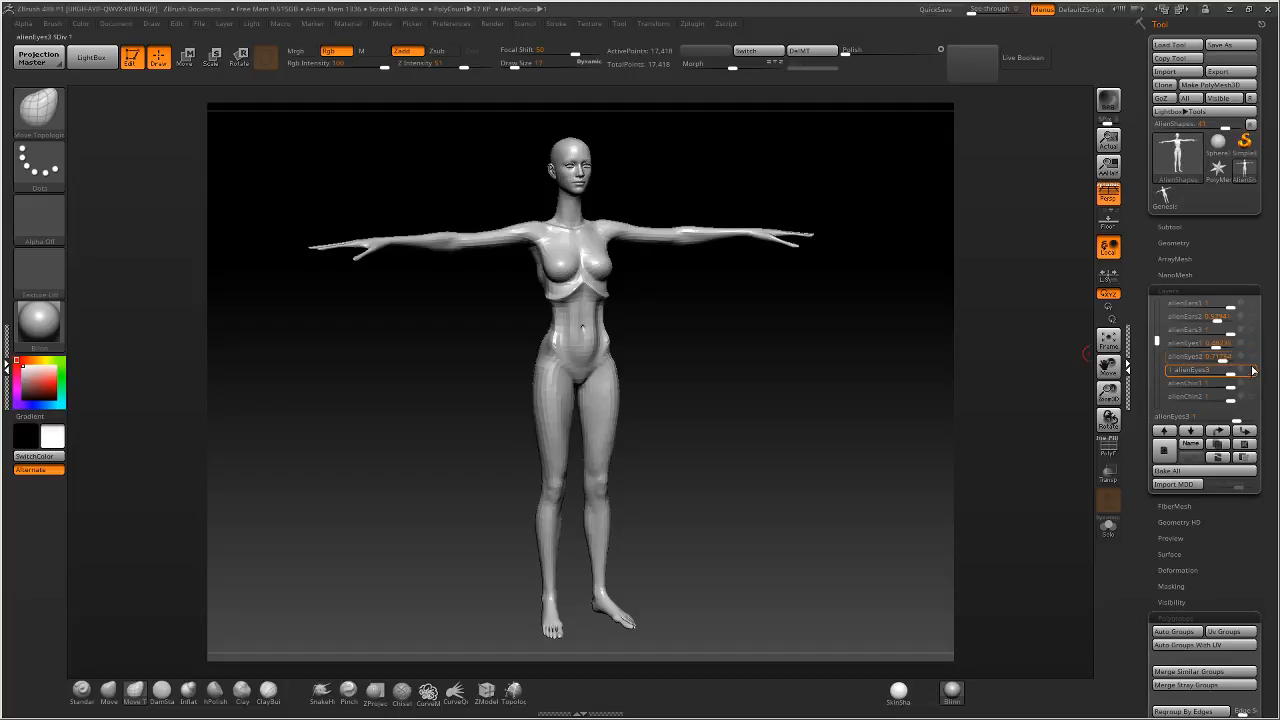
click(1251, 357)
mouse_move(1000, 366)
mouse_down()
mouse_move(823, 362)
mouse_move(871, 371)
mouse_move(855, 378)
mouse_up()
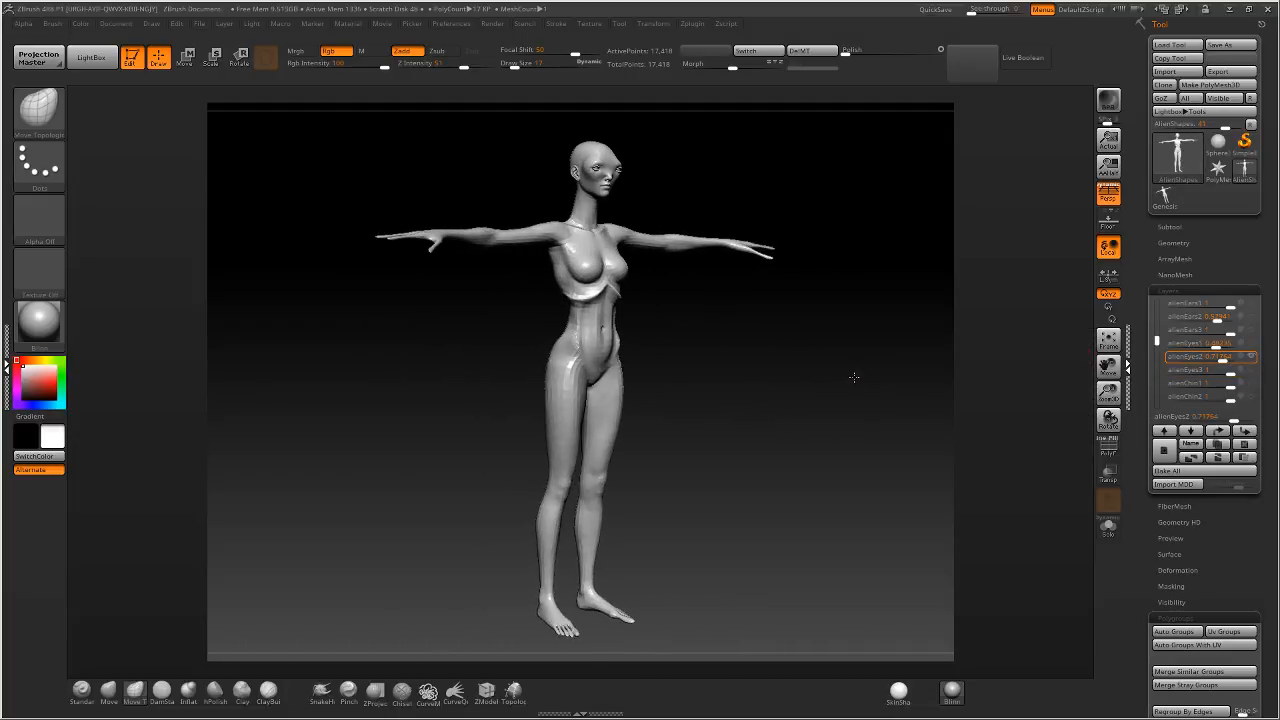
click(1250, 343)
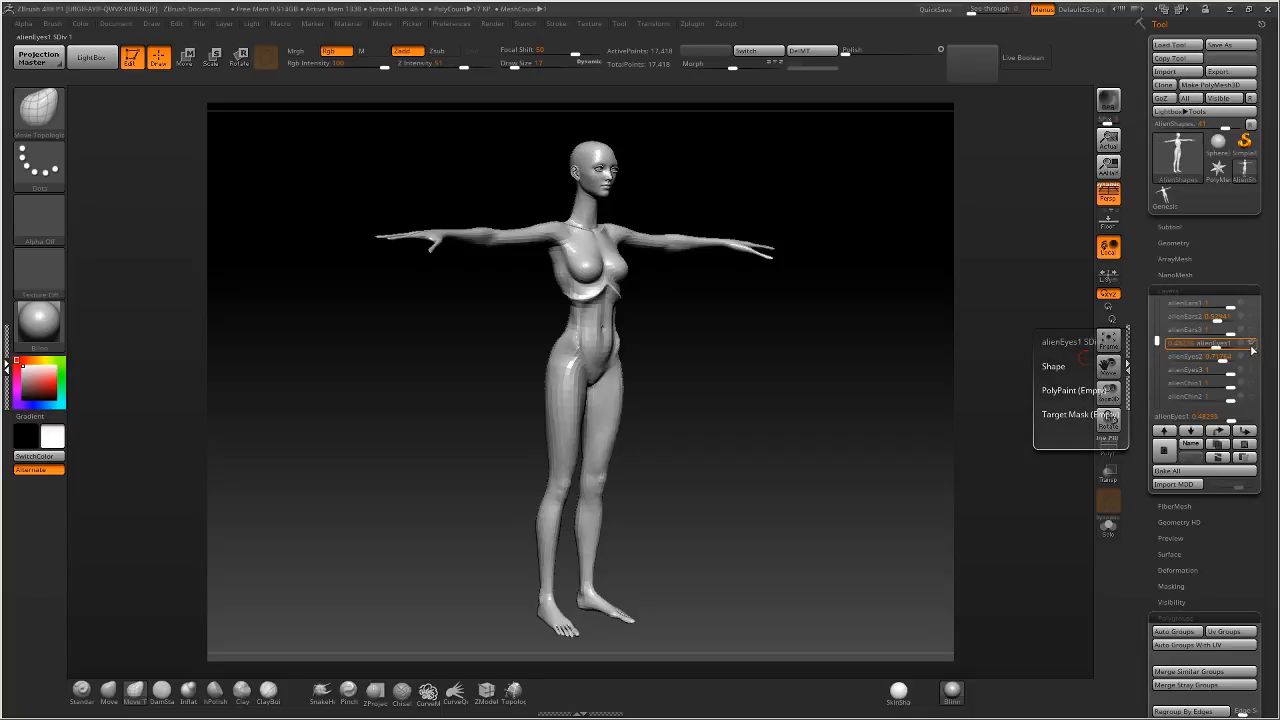
click(1251, 370)
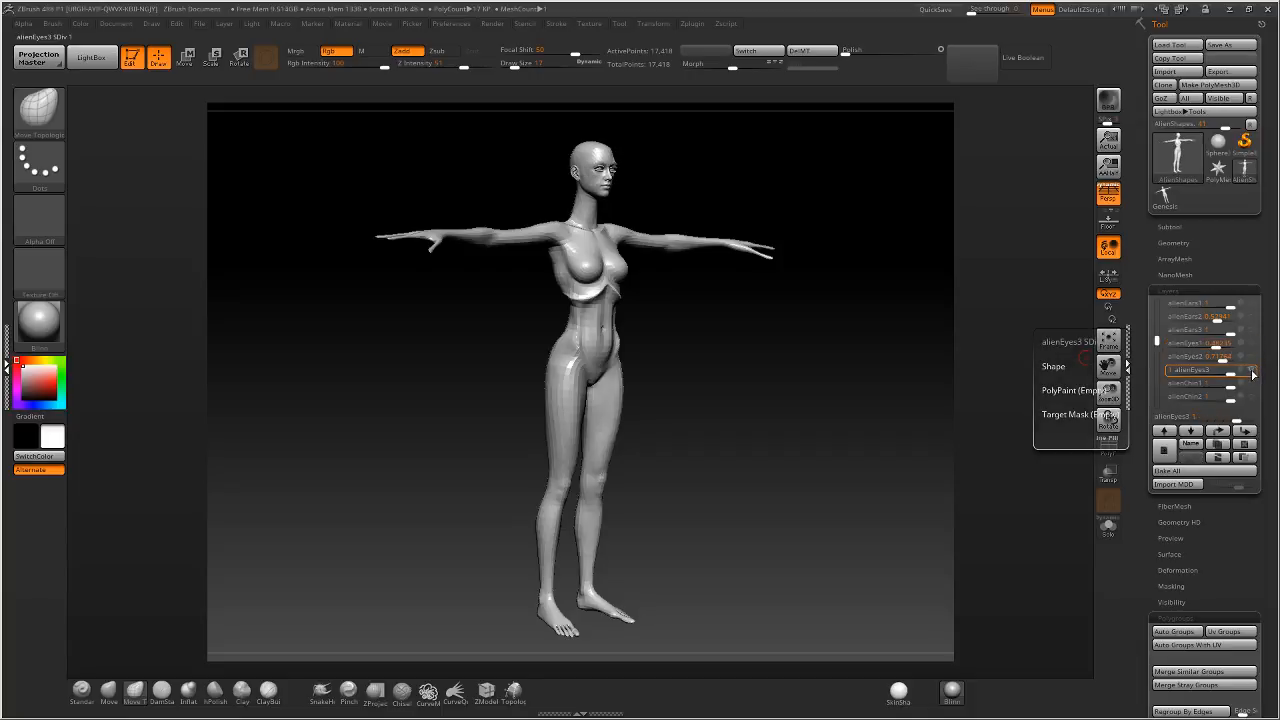
Set the alienChin1 layer's intensity to about 0.67 and reduce the alienChin2 layer's intensity to about -0.06.
click(1246, 384)
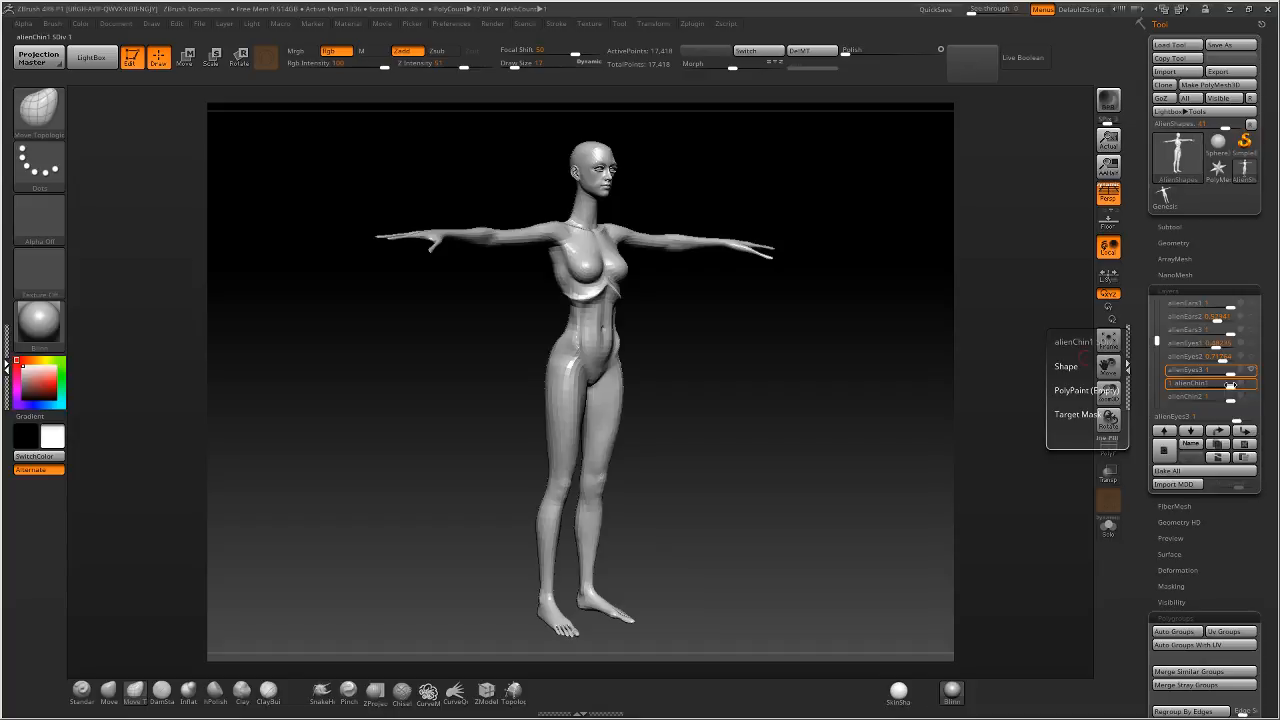
drag(1231, 384, 1222, 383)
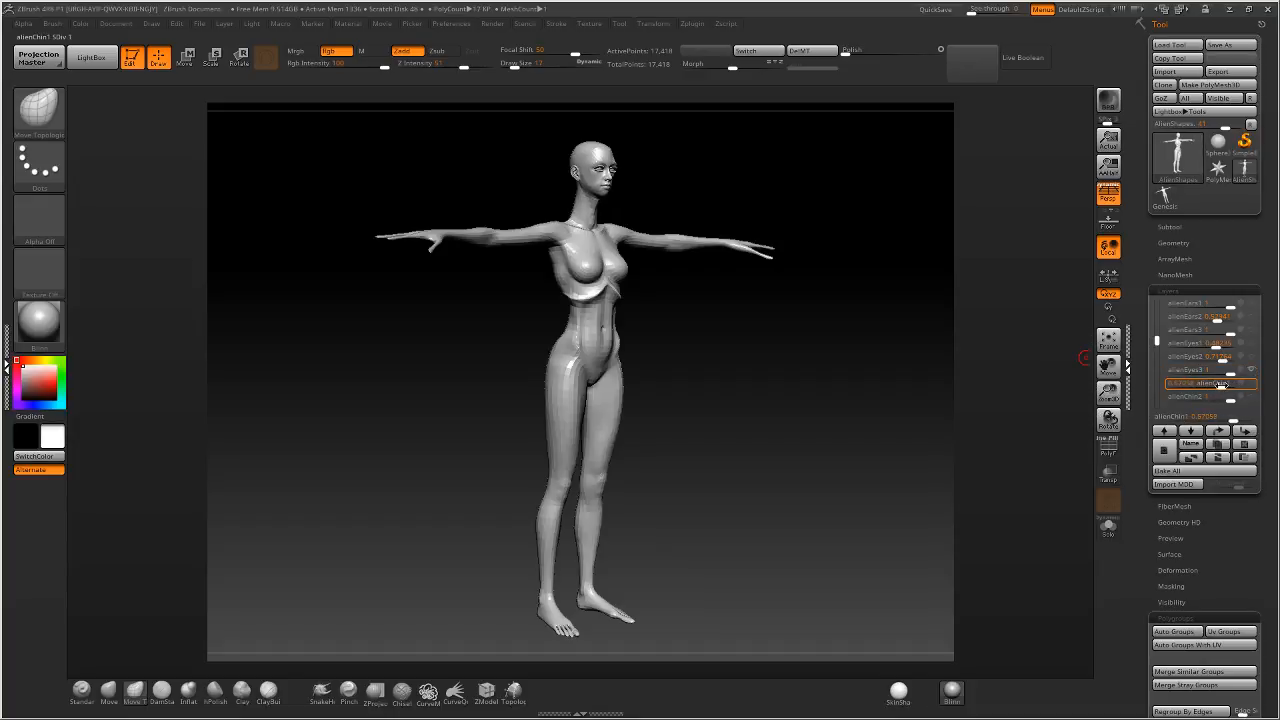
drag(1226, 400, 1223, 397)
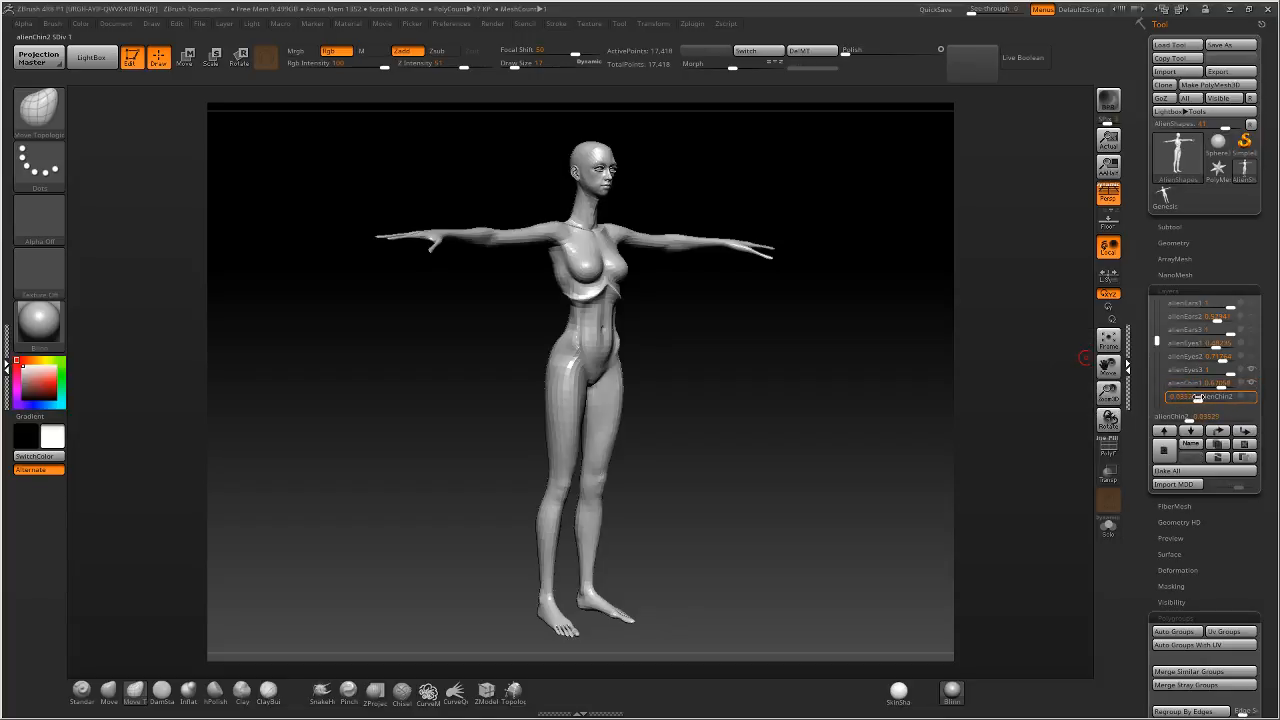
Set the alienEars2 layer's intensity to about 0.79 and check the figure from the front.
drag(1157, 341, 1157, 329)
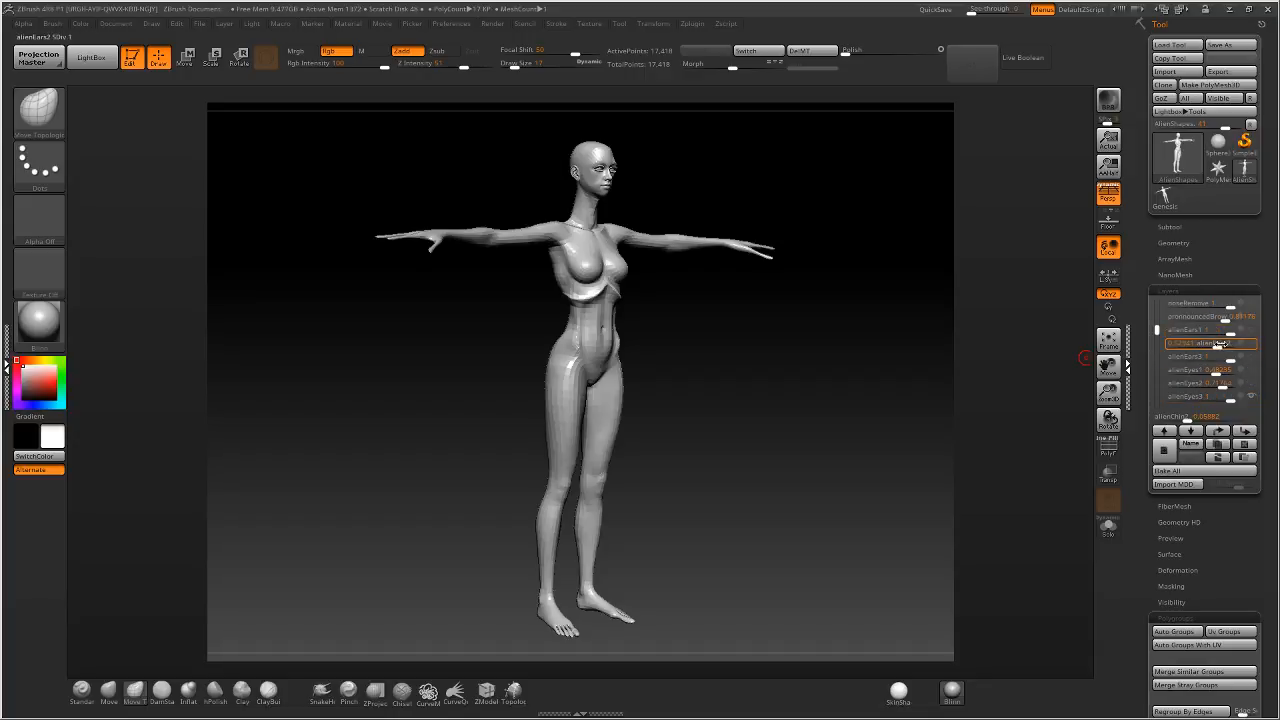
drag(1220, 343, 1222, 343)
drag(1229, 346, 1155, 299)
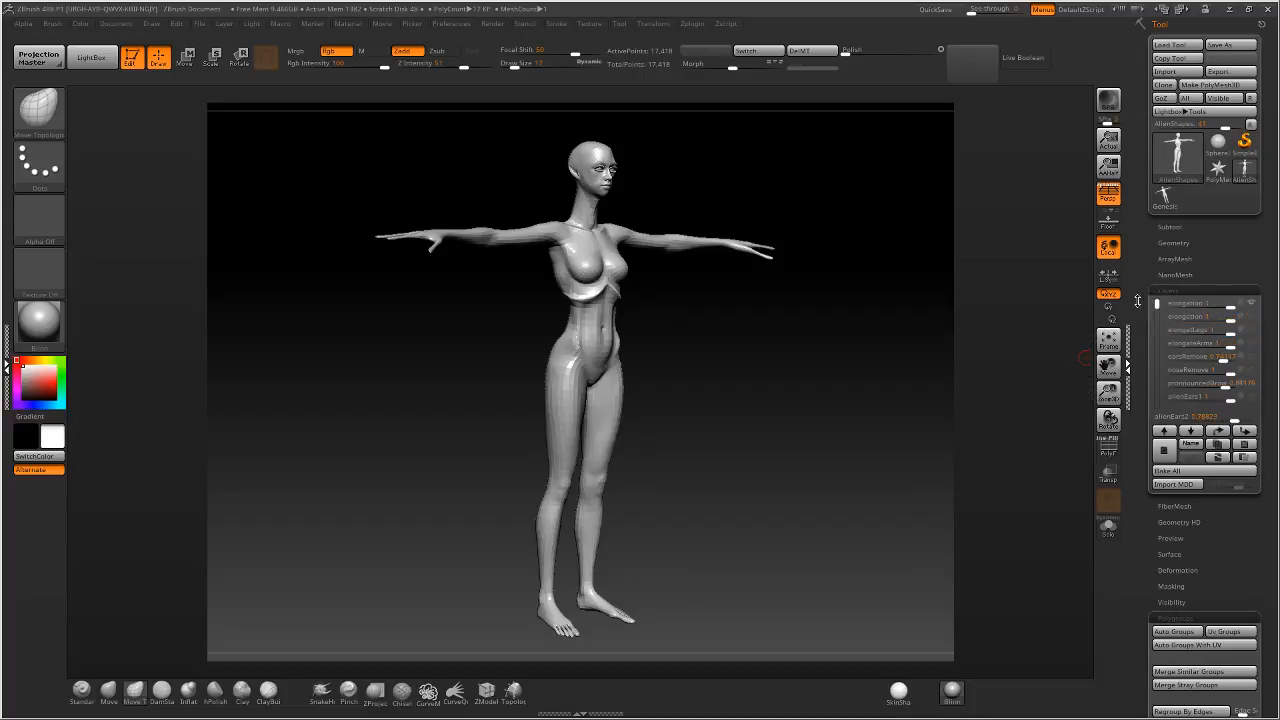
drag(902, 376, 874, 382)
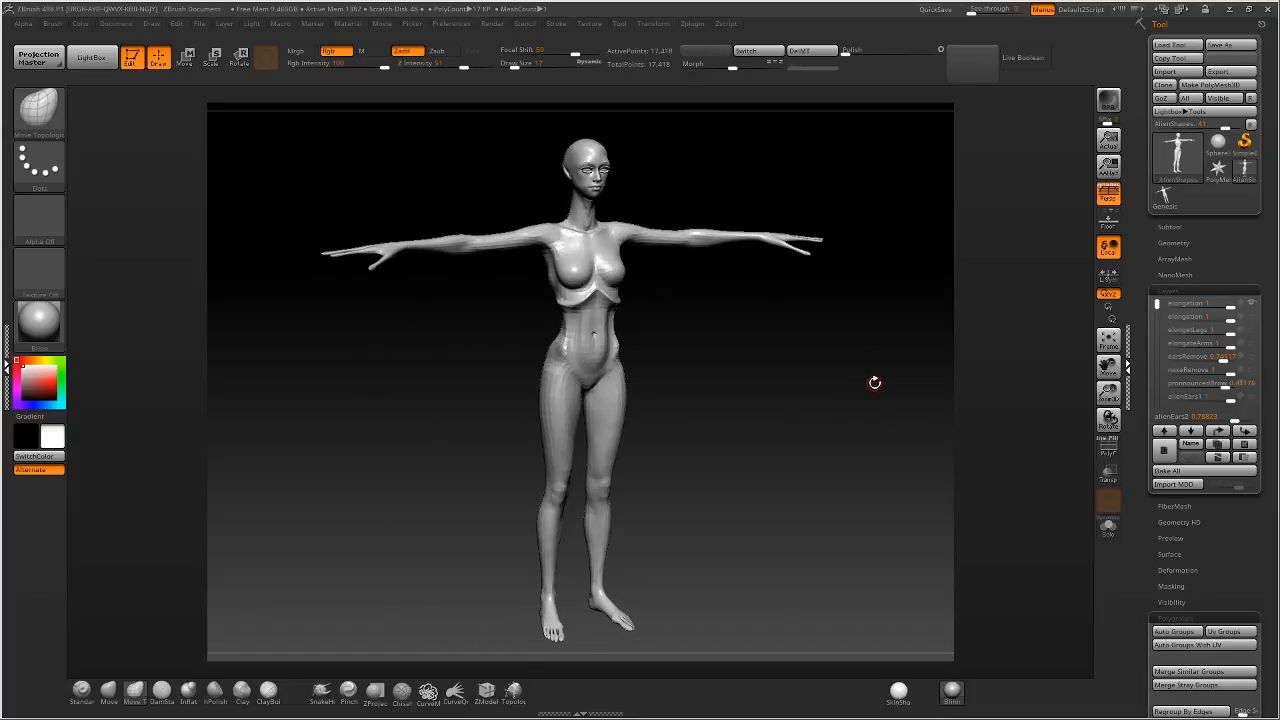
Switch off the elongation, alienEyes3, alienChin, AlienTorso3, alienHands and AlienFeet layers to return to the base figure.
click(1253, 305)
drag(1155, 303, 1156, 349)
click(1225, 357)
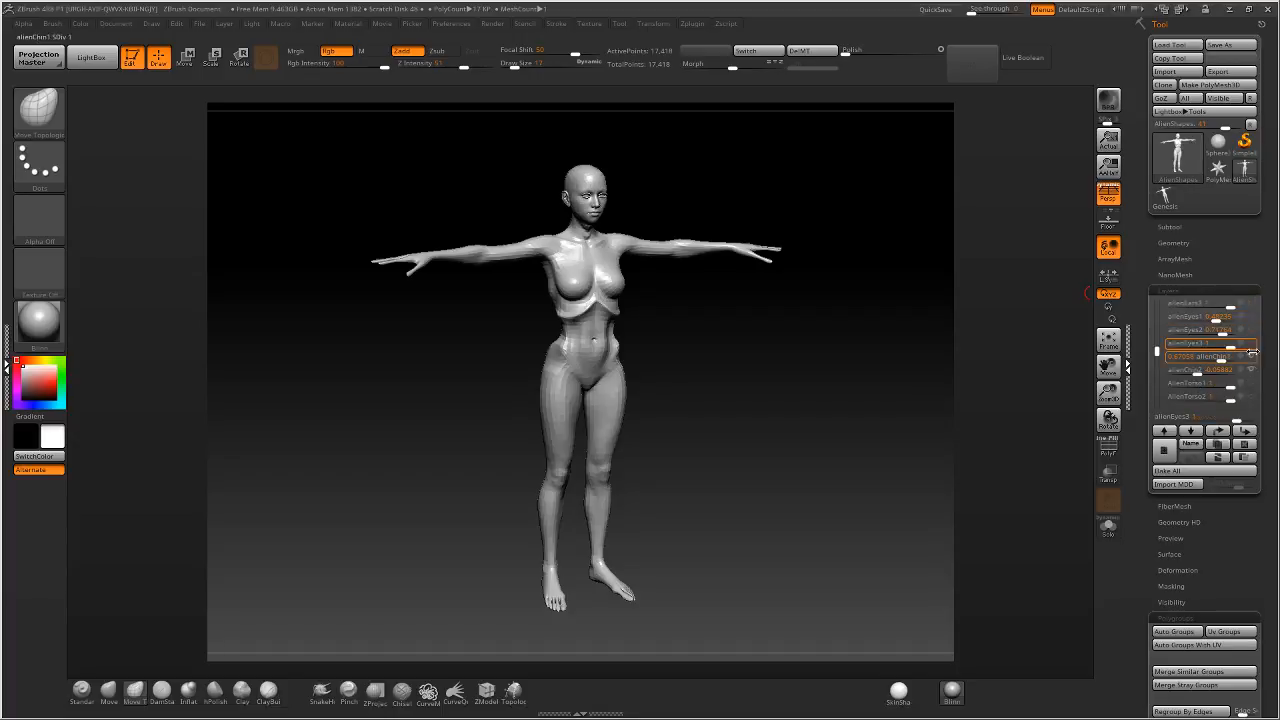
click(1190, 369)
drag(1156, 350, 1158, 374)
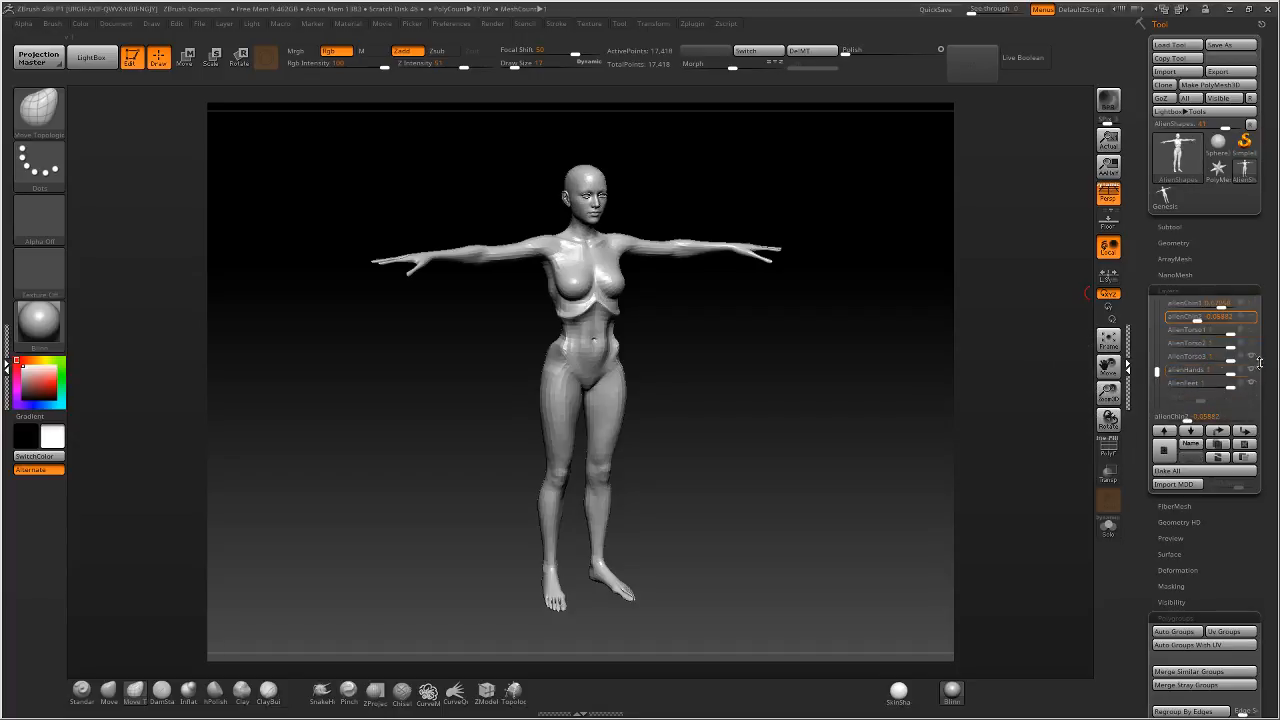
click(1251, 357)
click(1251, 370)
click(1251, 383)
drag(896, 404, 774, 386)
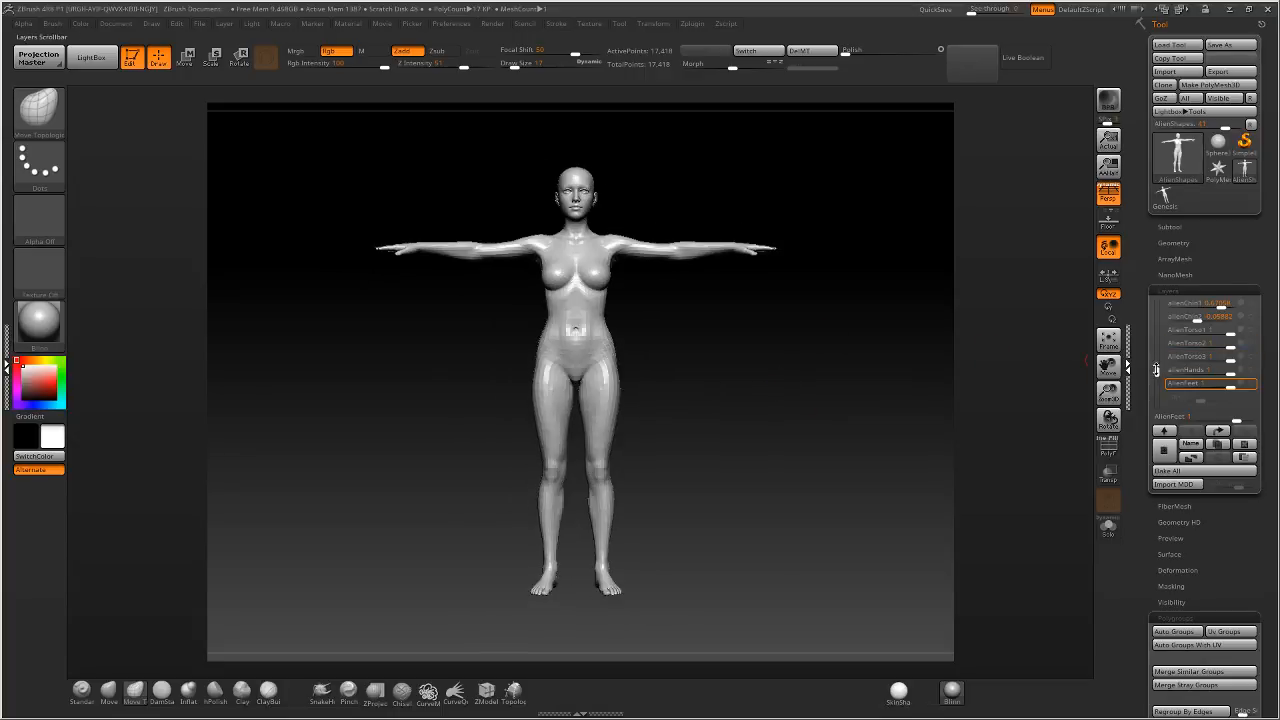
Add a new layer below the AlienFeet layer.
drag(1156, 368, 1152, 383)
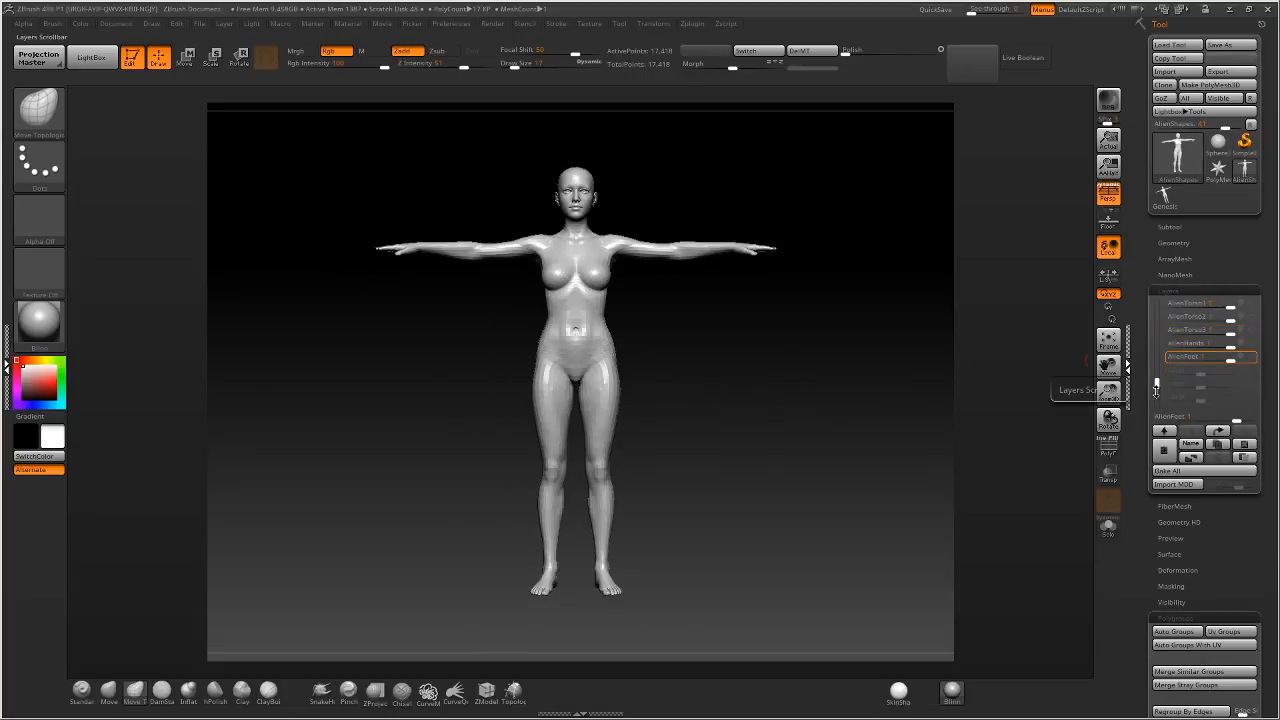
click(1164, 450)
drag(893, 354, 655, 348)
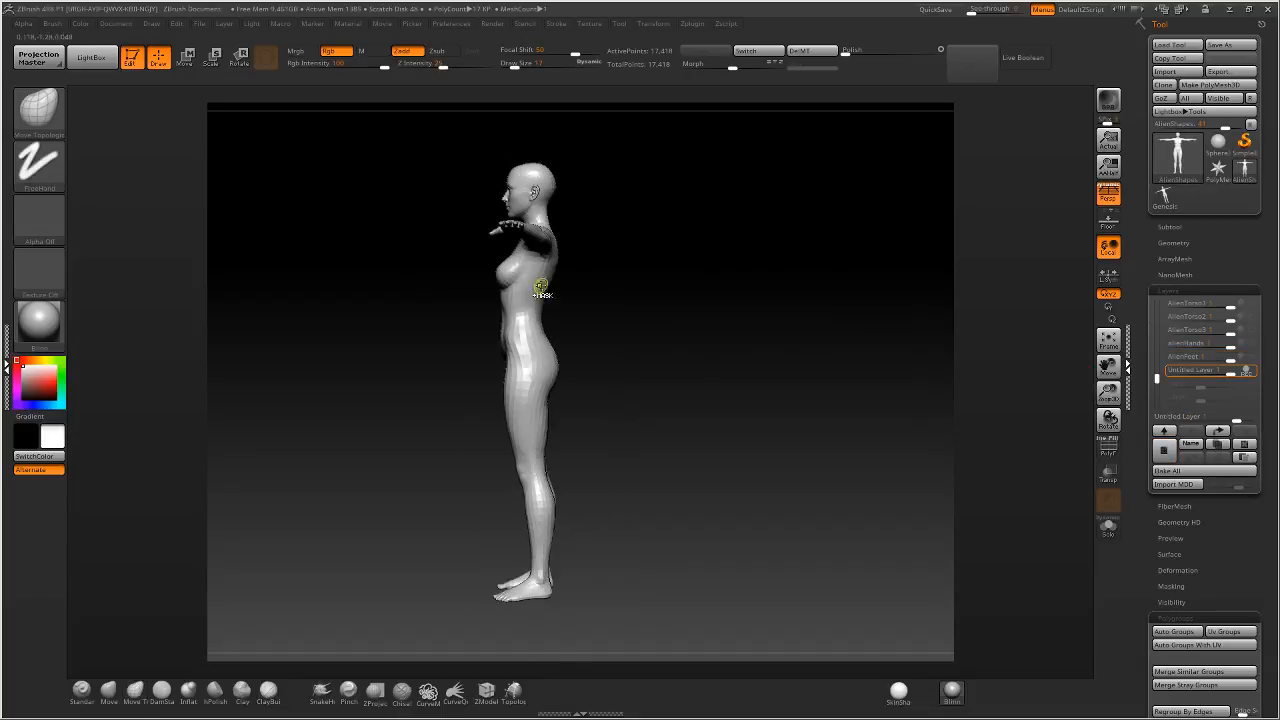
Isolate the polygroup of the torso and scalp and mask it.
ctrl+right_drag(540, 288, 545, 215)
alt+right_drag(545, 215, 540, 340)
right_drag(540, 340, 591, 346)
ctrl+shift+click(589, 345)
mouse_move(686, 292)
right_down()
mouse_move(646, 297)
mouse_move(696, 291)
right_up()
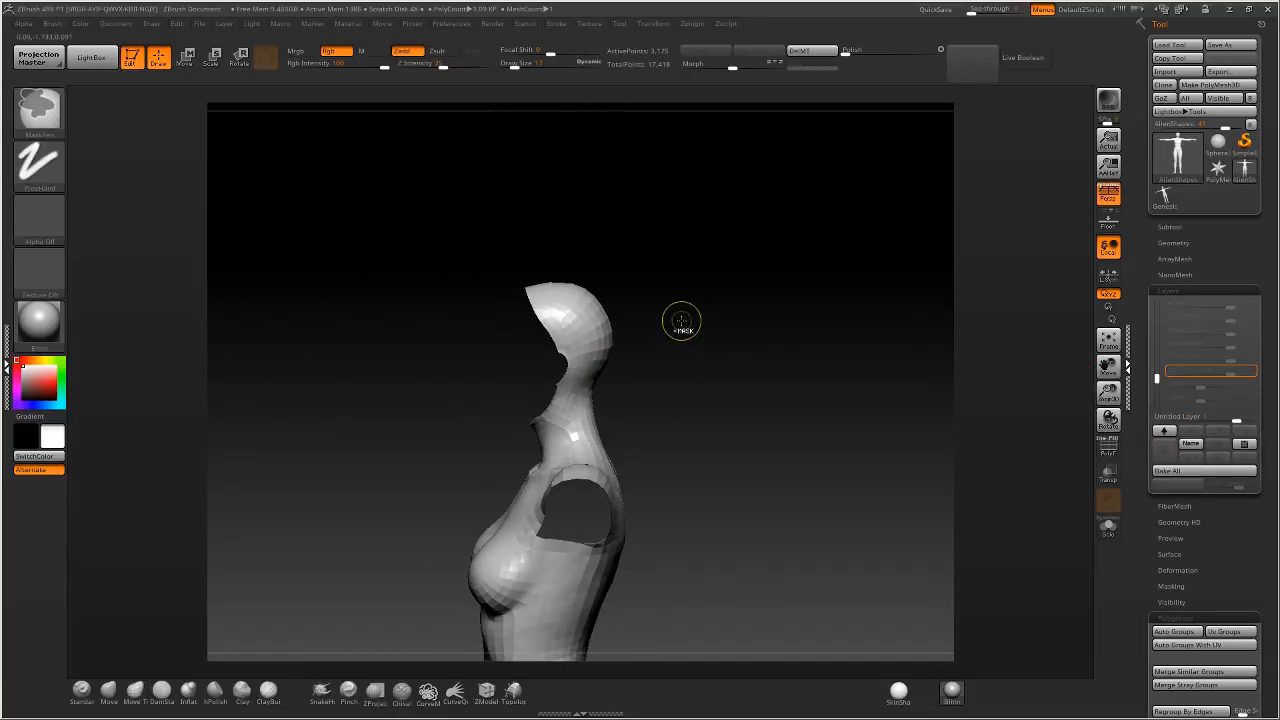
ctrl+shift+click(691, 323)
Isolate the face polygroup, mask its upper forehead and temples, and show the whole figure again.
right_drag(695, 325, 531, 318)
ctrl+shift+click(531, 318)
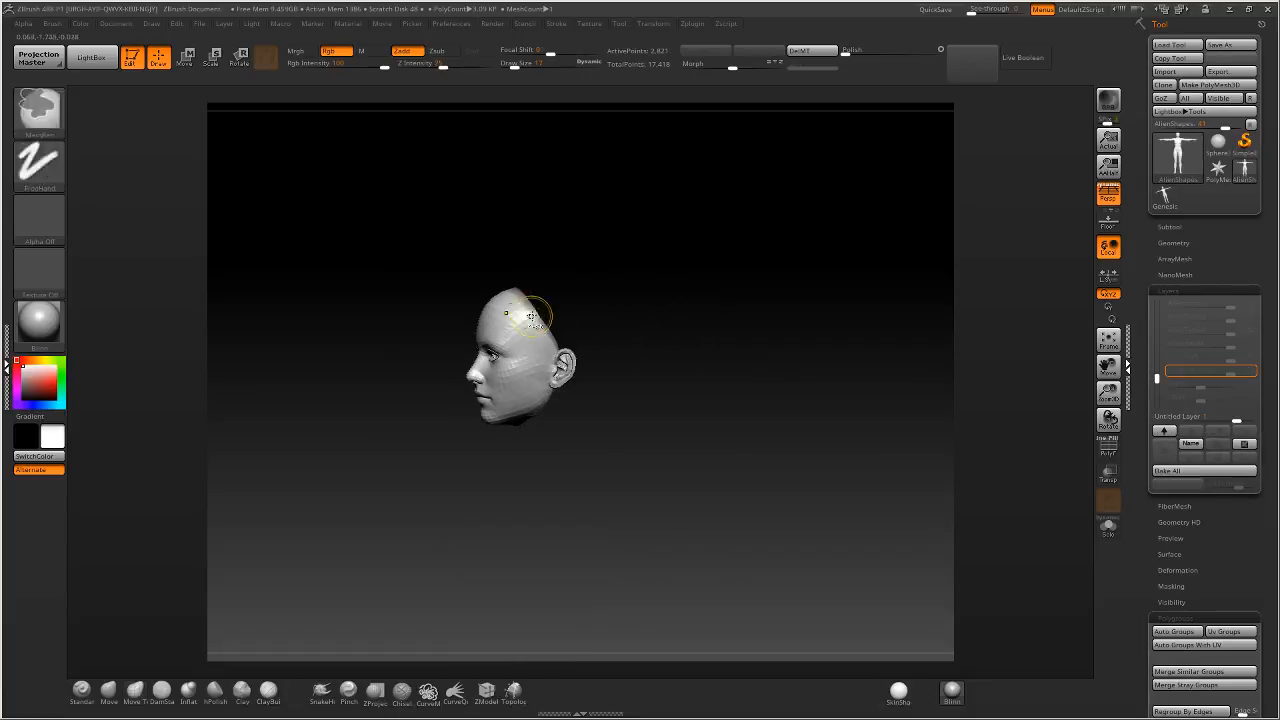
ctrl+drag(586, 249, 479, 309)
ctrl+drag(566, 289, 514, 322)
ctrl+drag(560, 309, 552, 318)
ctrl+shift+click(680, 304)
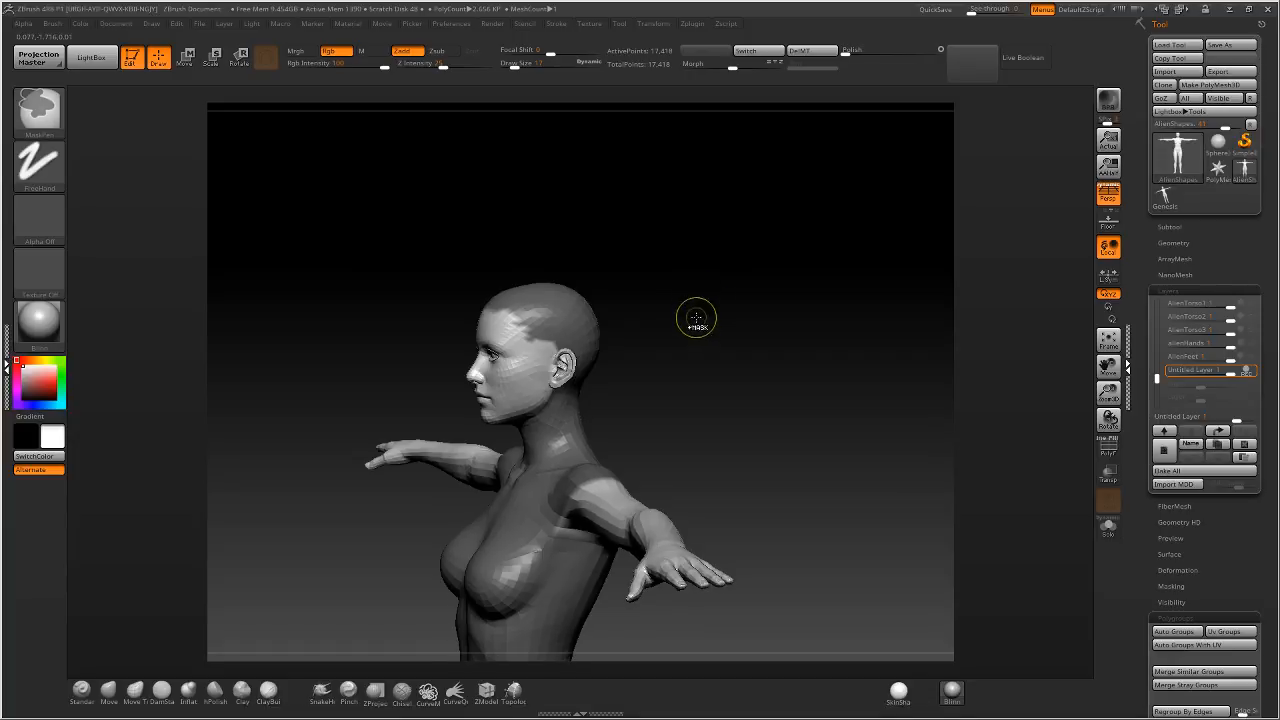
right_drag(655, 314, 681, 363)
ctrl+right_drag(681, 363, 680, 354)
ctrl+drag(667, 374, 286, 699)
alt+right_drag(655, 498, 703, 295)
ctrl+drag(703, 295, 490, 690)
key(ctrl+z)
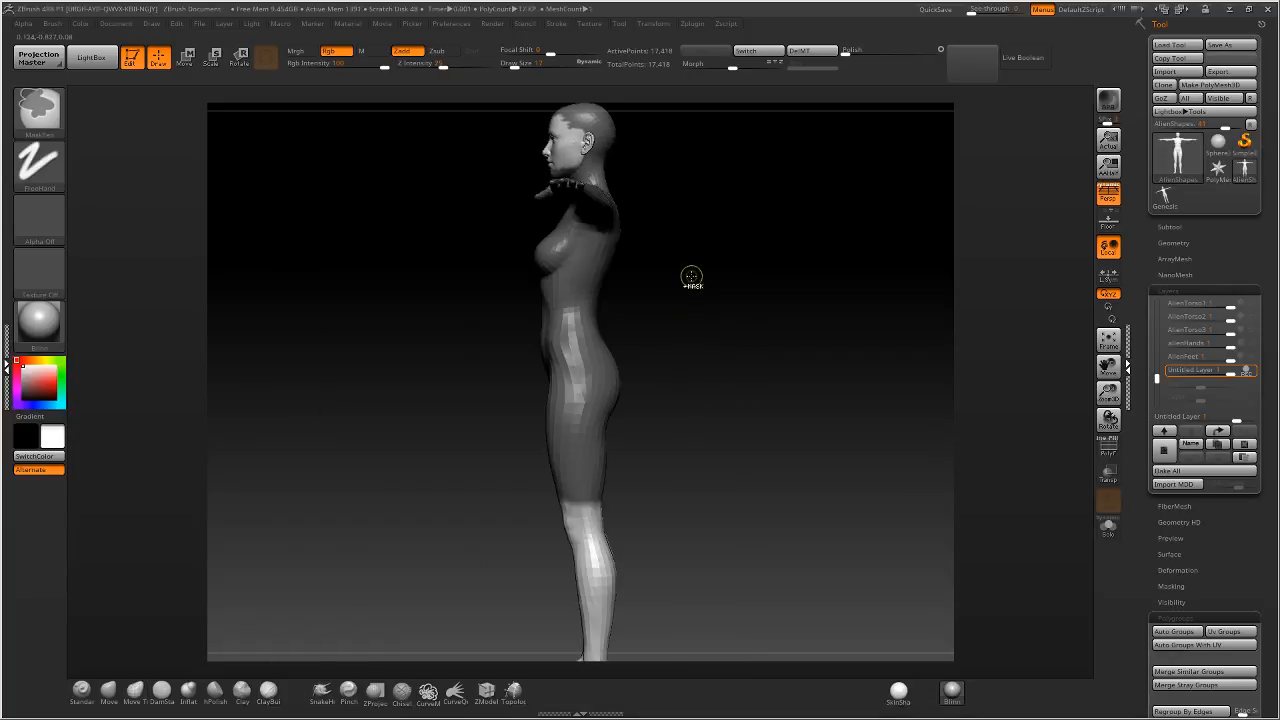
key(ctrl+z)
Mask the whole figure except the scalp and soften the mask's edge.
alt+right_drag(691, 262, 712, 352)
ctrl+click(717, 299)
right_drag(717, 299, 674, 251)
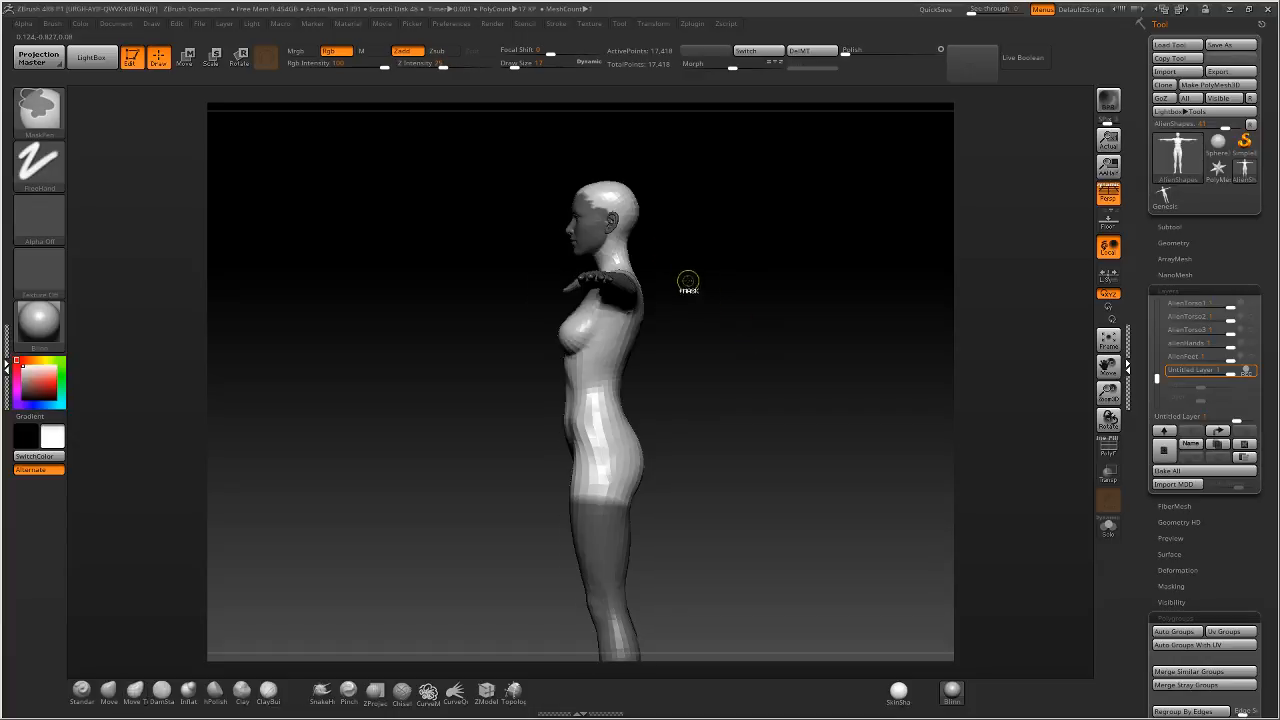
ctrl+drag(693, 267, 532, 530)
ctrl+drag(677, 239, 316, 592)
alt+right_drag(651, 503, 634, 289)
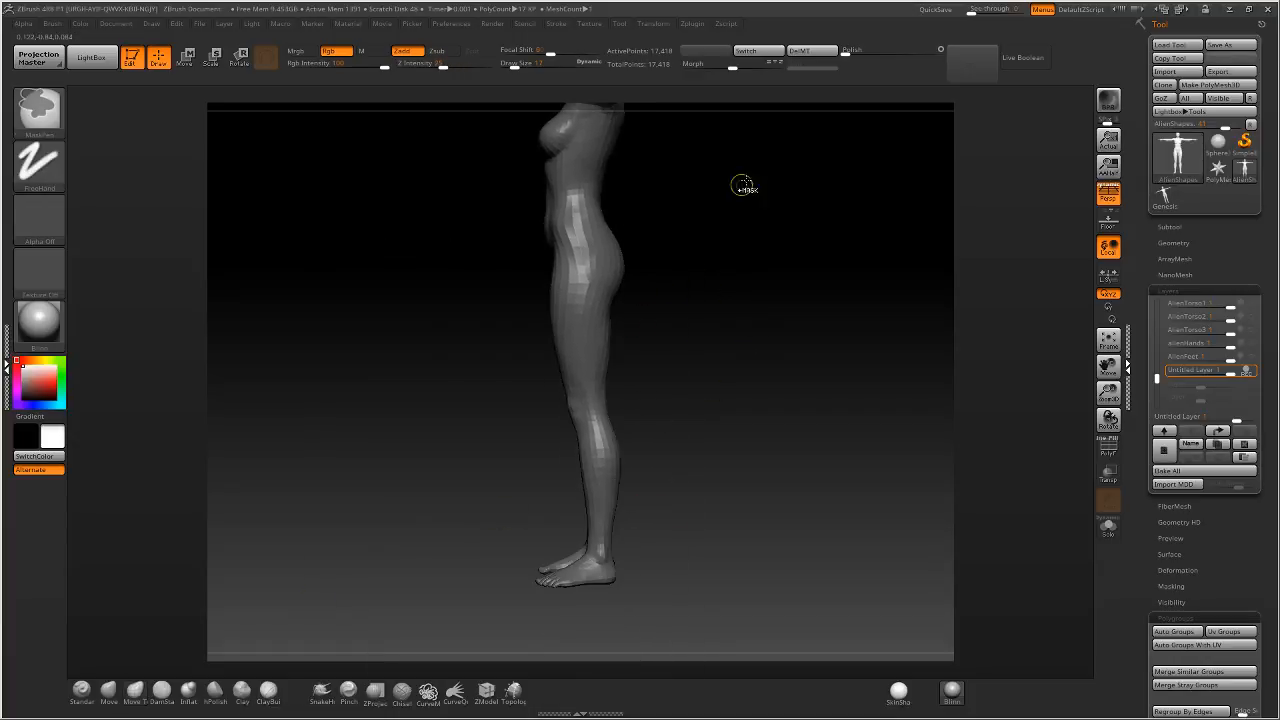
ctrl+drag(743, 186, 376, 676)
ctrl+click(660, 108)
alt+right_drag(655, 100, 618, 411)
ctrl+click(694, 368)
ctrl+click(611, 364)
Enlarge the Move Topological brush to a draw size of about 62 for working on the unmasked scalp.
right_drag(611, 364, 560, 360)
alt+right_drag(603, 102, 601, 232)
drag(514, 60, 528, 61)
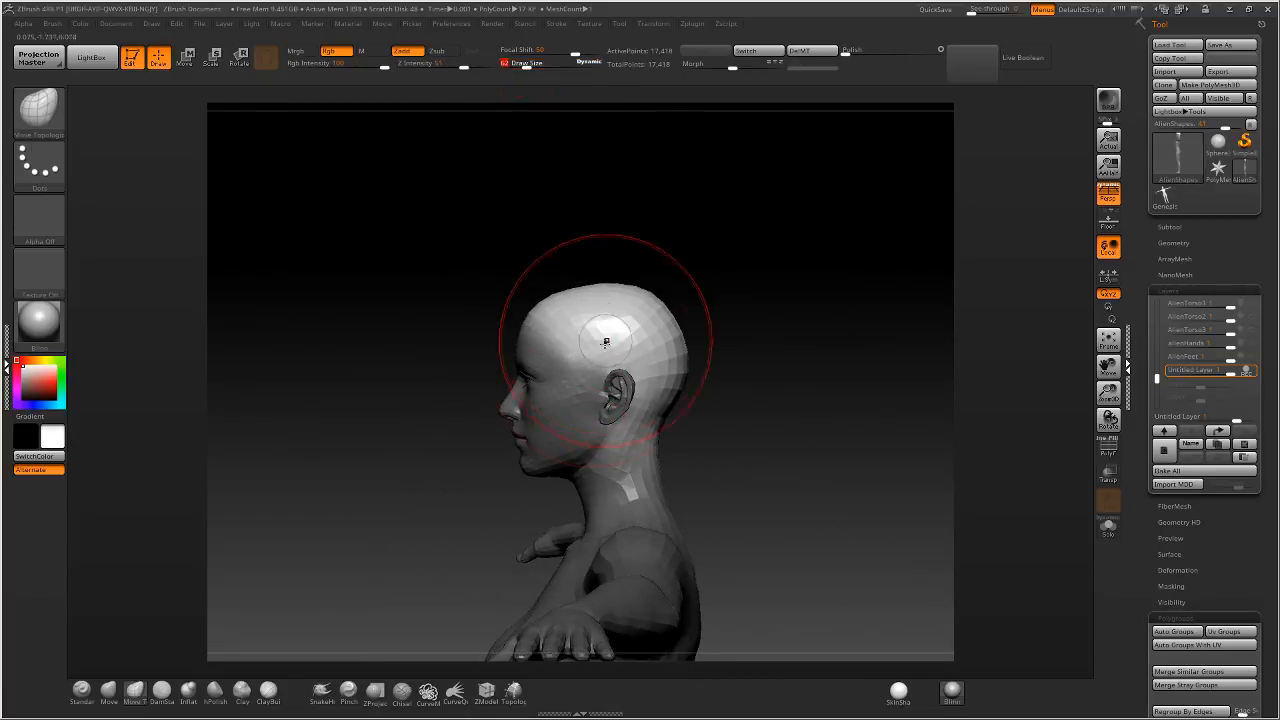
right_drag(608, 338, 645, 330)
drag(528, 60, 529, 60)
alt+right_drag(551, 151, 561, 176)
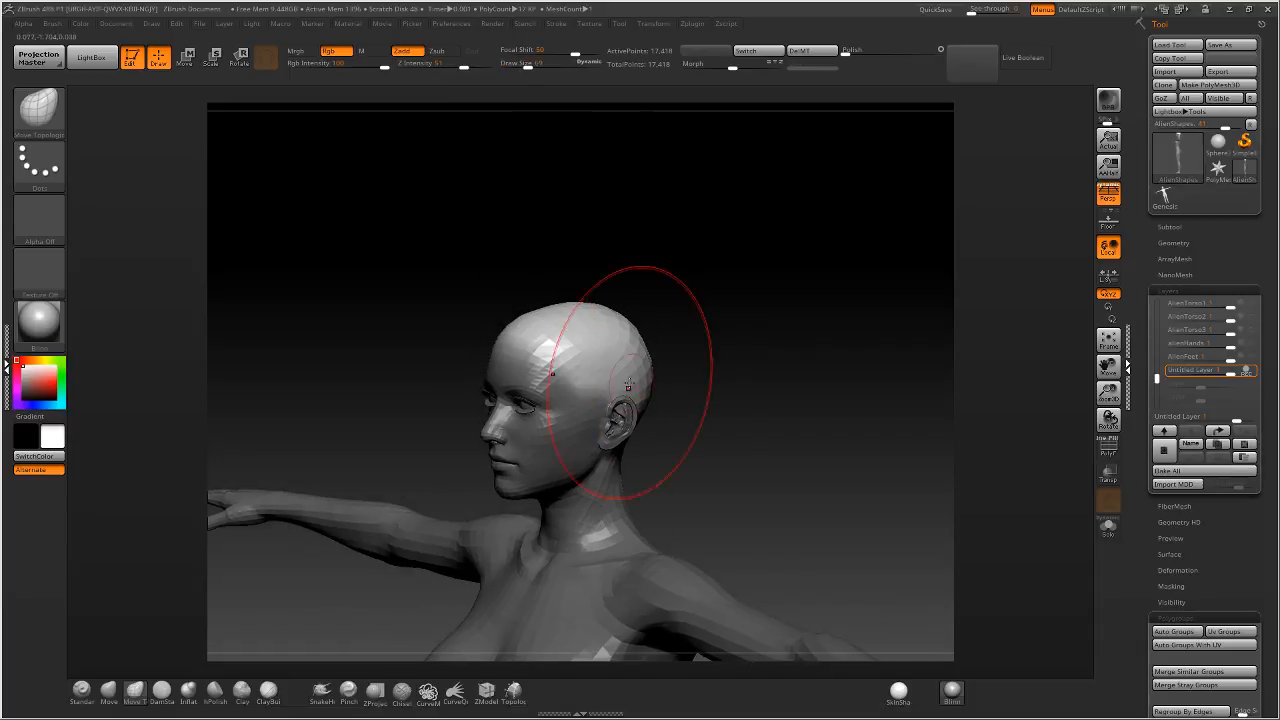
right_drag(632, 354, 616, 325)
drag(531, 62, 528, 62)
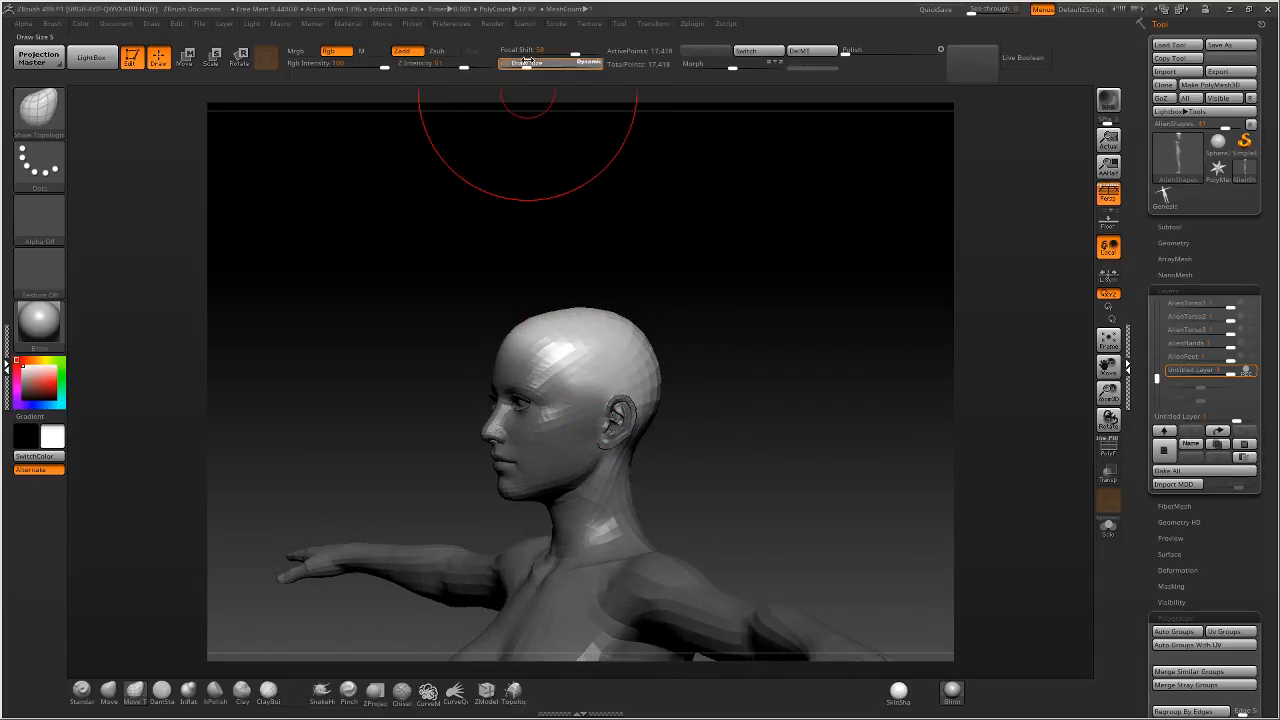
right_drag(608, 354, 622, 334)
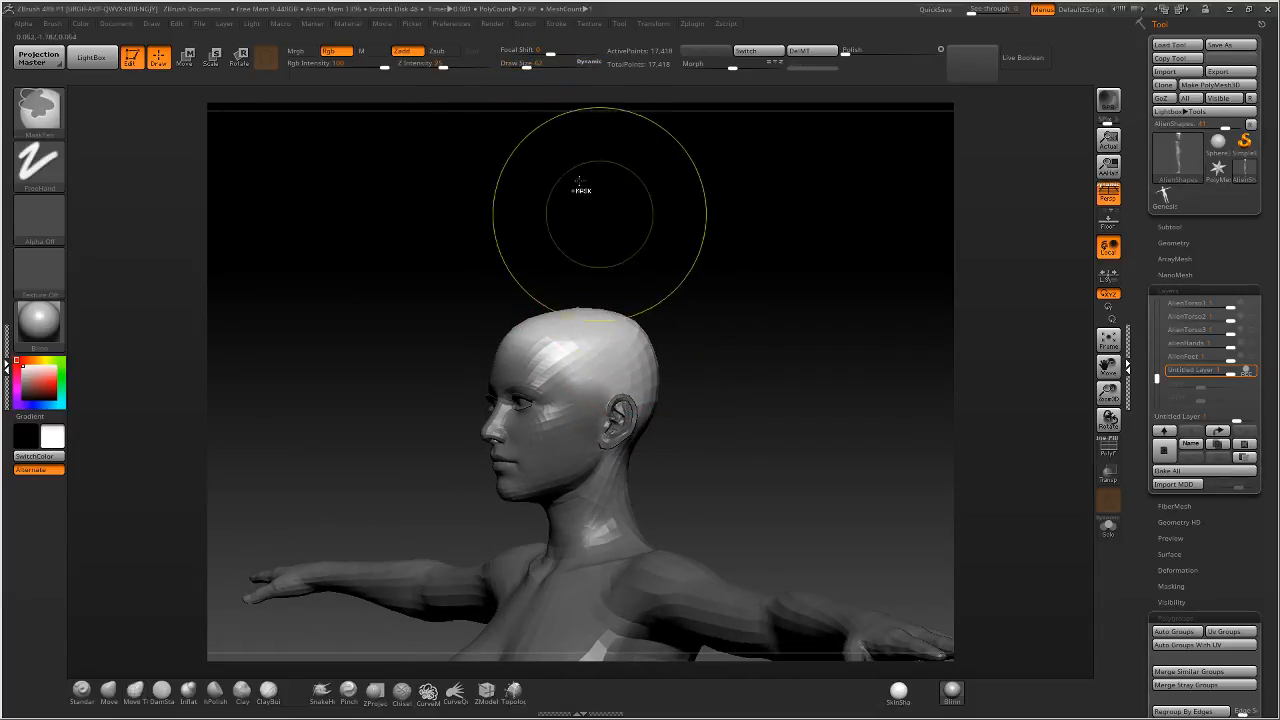
Undo the last two edits and redo the mask so that only the scalp stays editable, using a slightly larger brush.
key(ctrl+z)
key(ctrl+z)
drag(526, 64, 529, 65)
ctrl+click(689, 354)
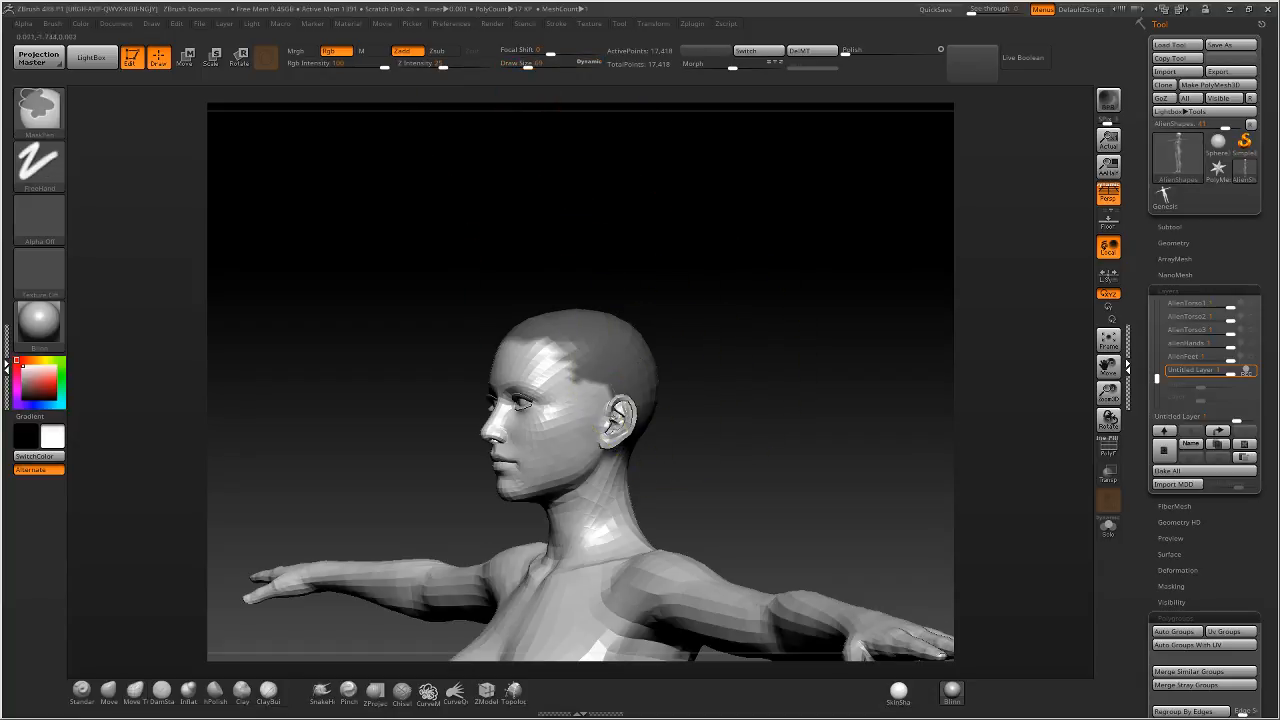
ctrl+drag(674, 362, 726, 354)
Pull the unmasked scalp backward into a long tapered skull with the Move brush at draw size 76, smoothing its surface.
right_drag(728, 352, 698, 333)
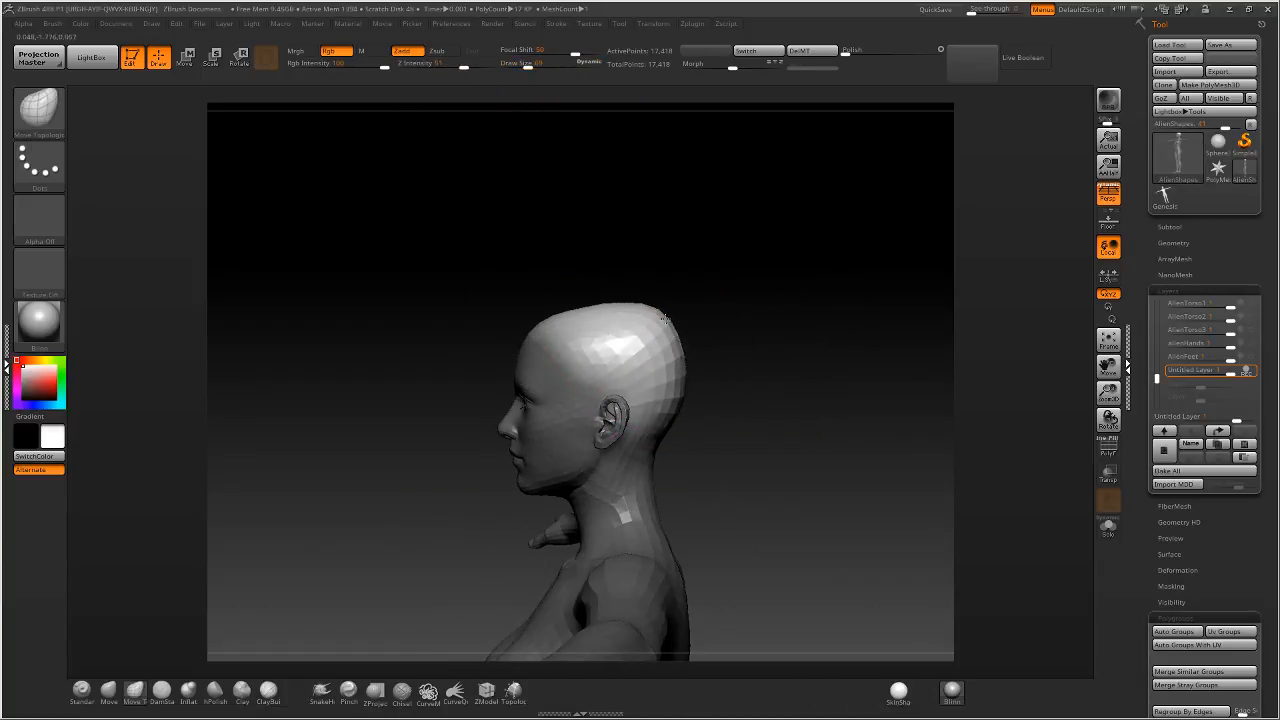
drag(546, 67, 550, 67)
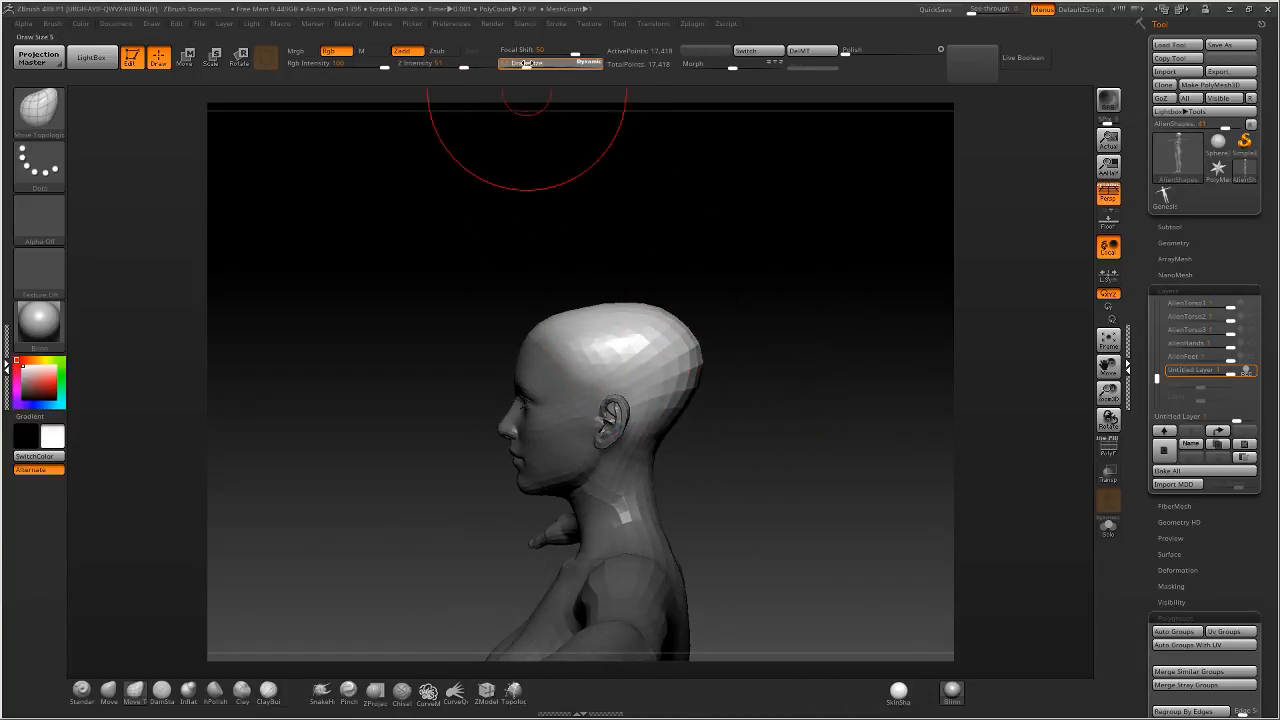
click(109, 690)
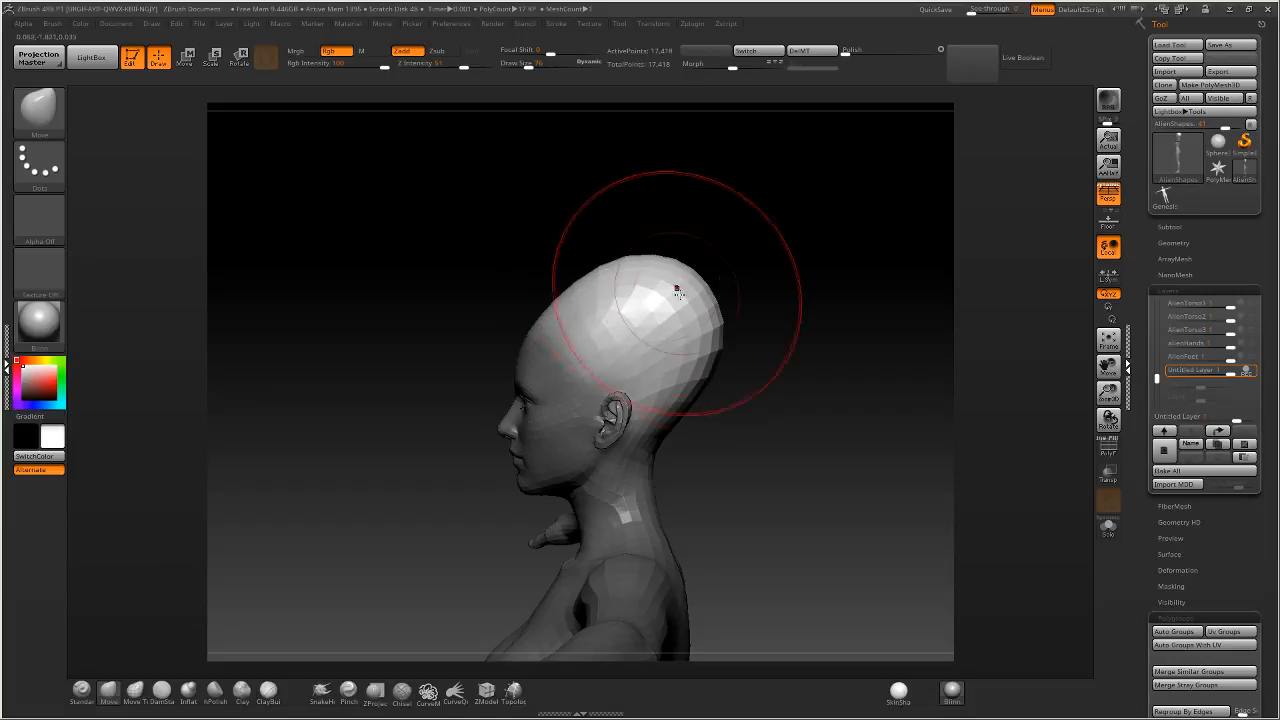
drag(625, 274, 725, 333)
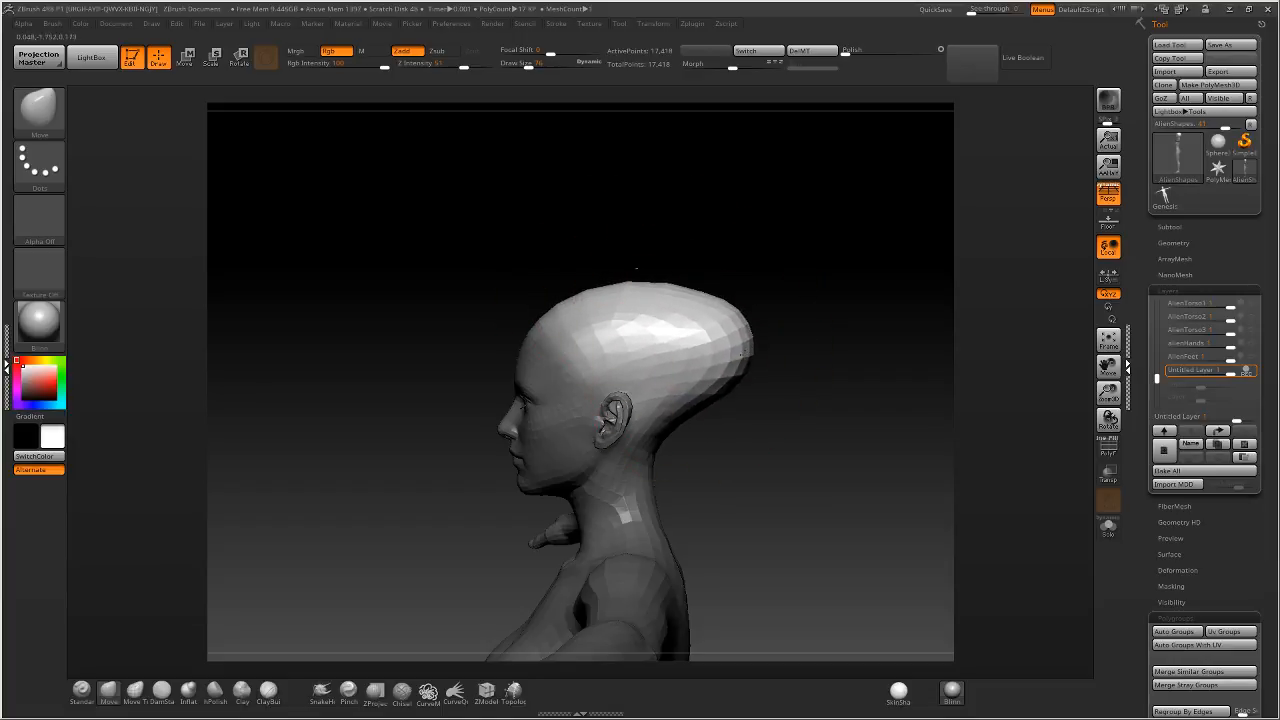
mouse_move(636, 268)
mouse_down()
mouse_move(746, 334)
mouse_move(866, 266)
mouse_move(880, 280)
mouse_move(794, 277)
mouse_move(711, 313)
mouse_move(637, 300)
mouse_move(723, 343)
mouse_up()
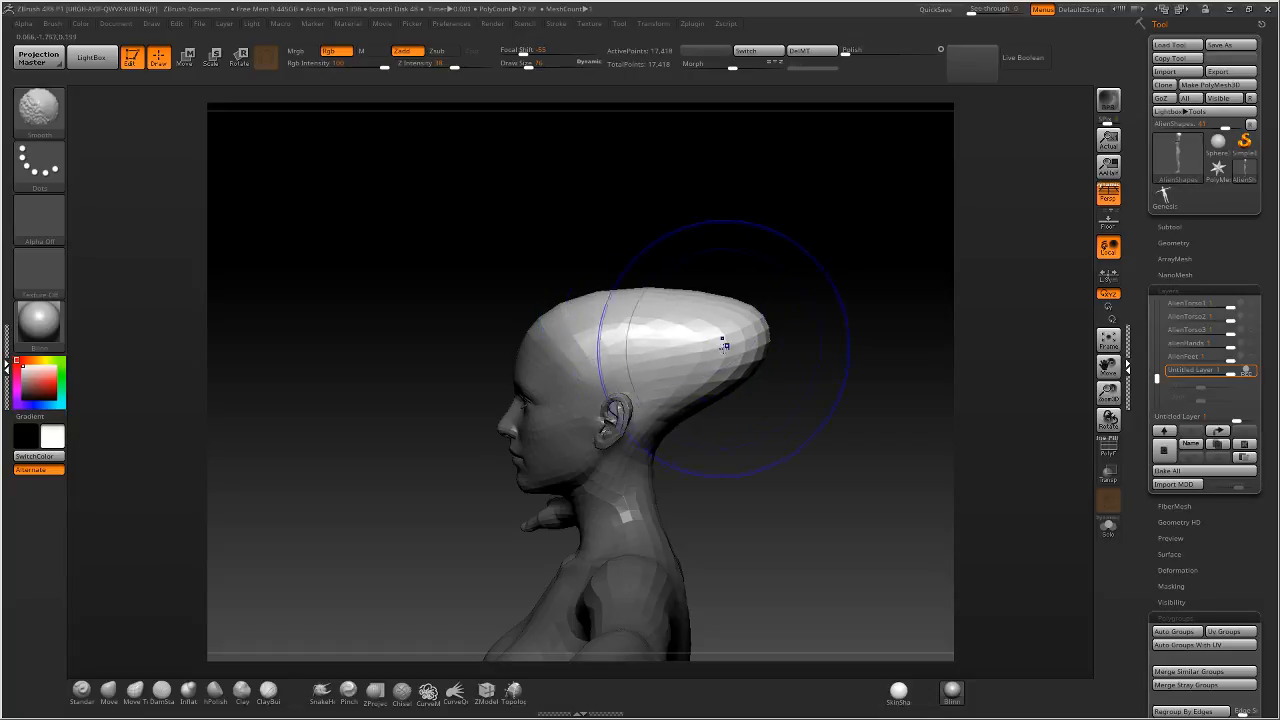
Rename the new layer alienCranium1, stop recording on it and hide its effect.
click(1188, 443)
text(alienTranium1)
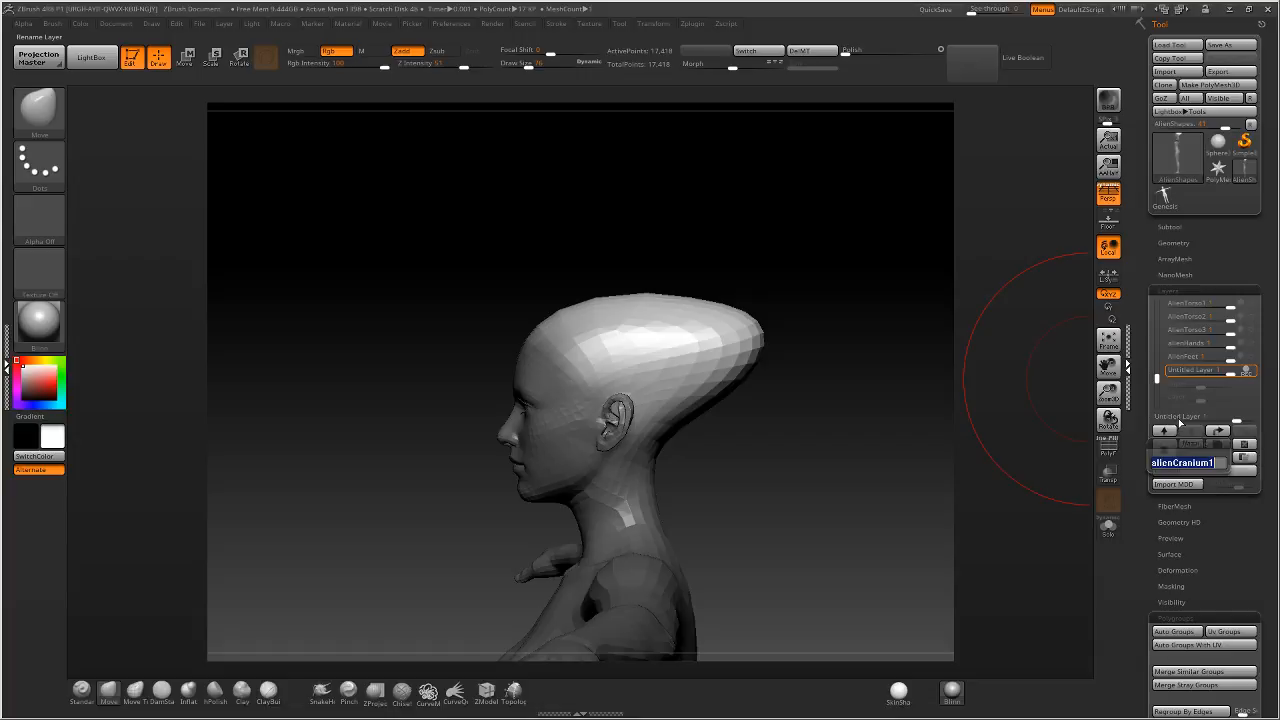
key(Return)
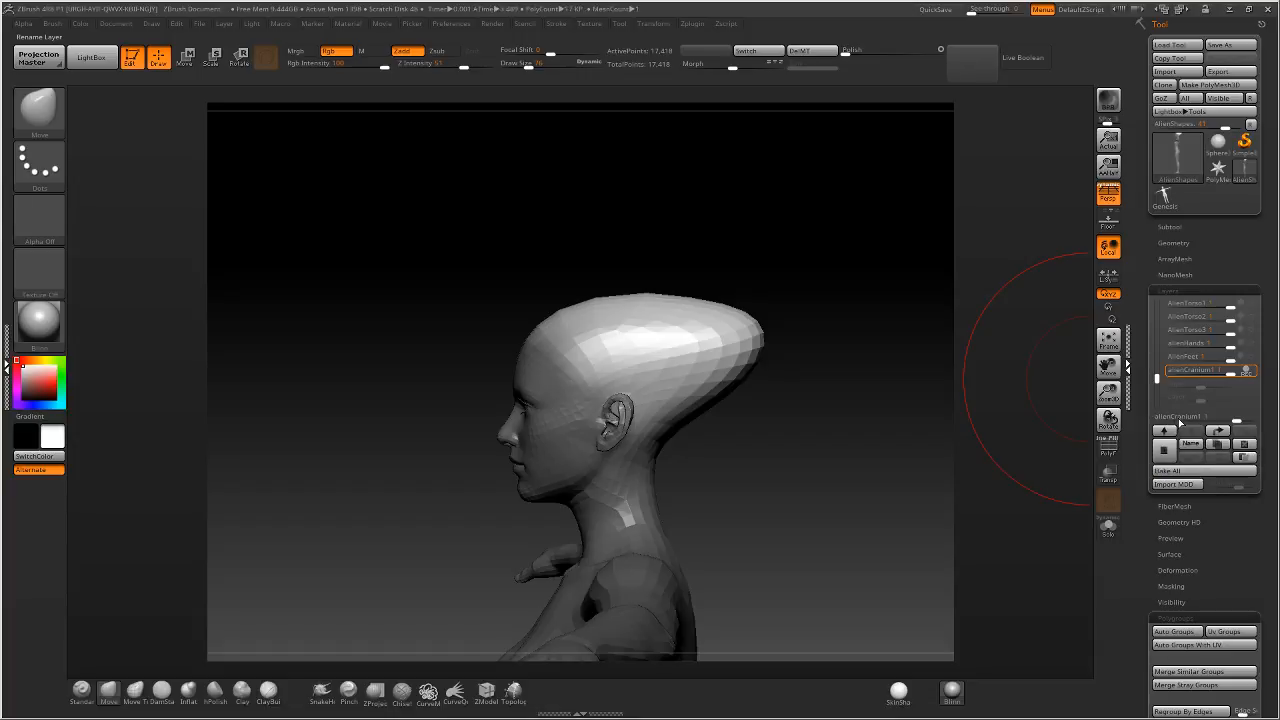
click(1247, 371)
click(1254, 370)
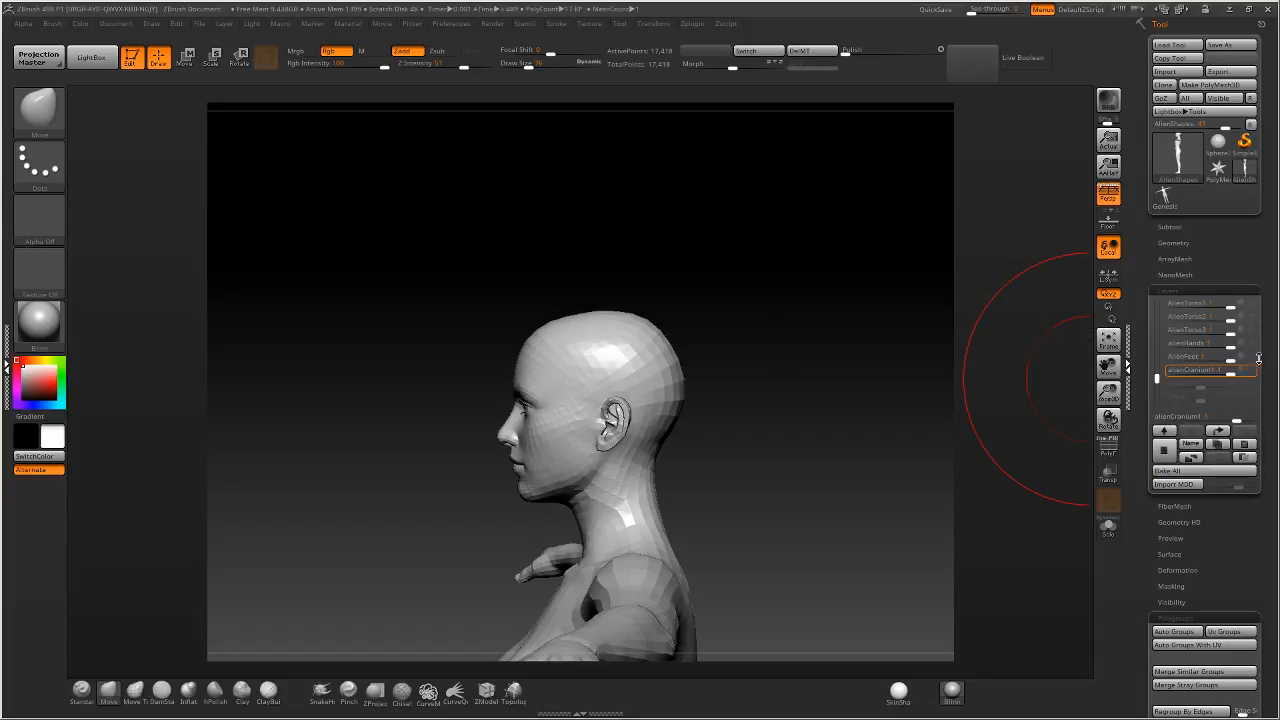
Duplicate the alienCranium1 layer and set the copy to record.
click(1254, 370)
click(1255, 371)
click(1217, 446)
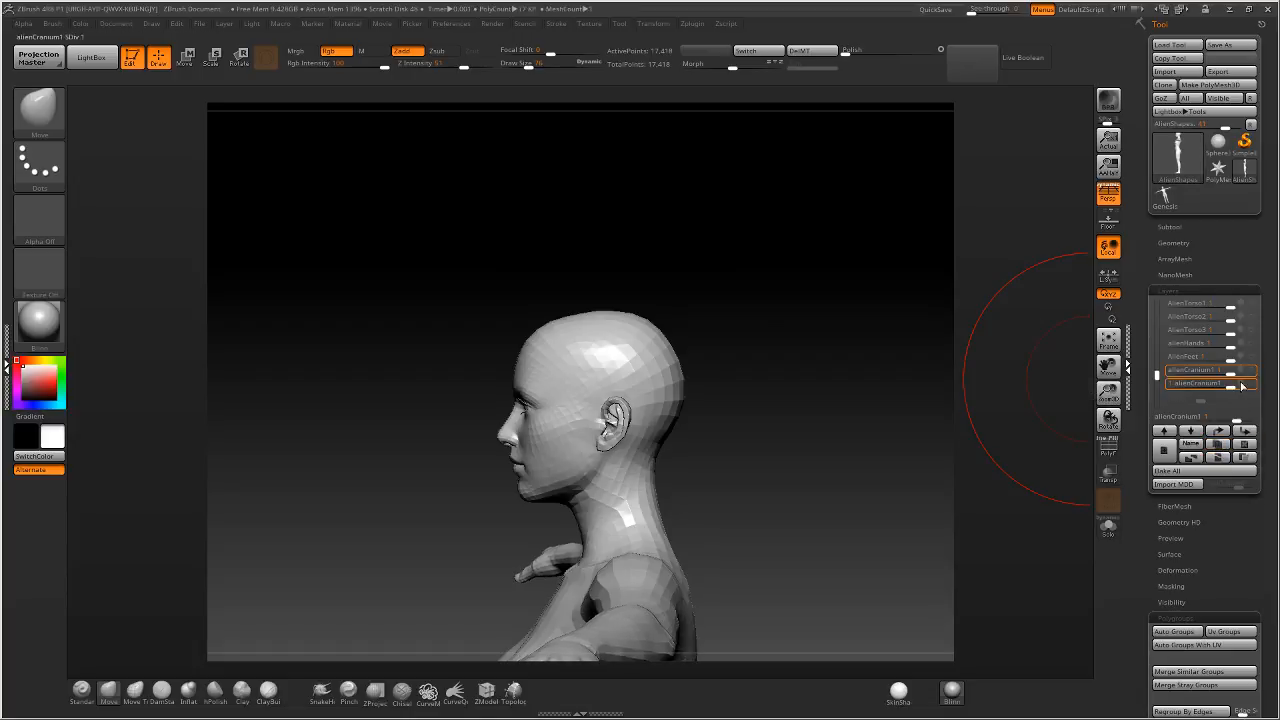
click(1242, 386)
Swell the back of the elongated skull with the Inflat brush, lowering its intensity to about 7, and smooth the bulge.
drag(666, 266, 720, 337)
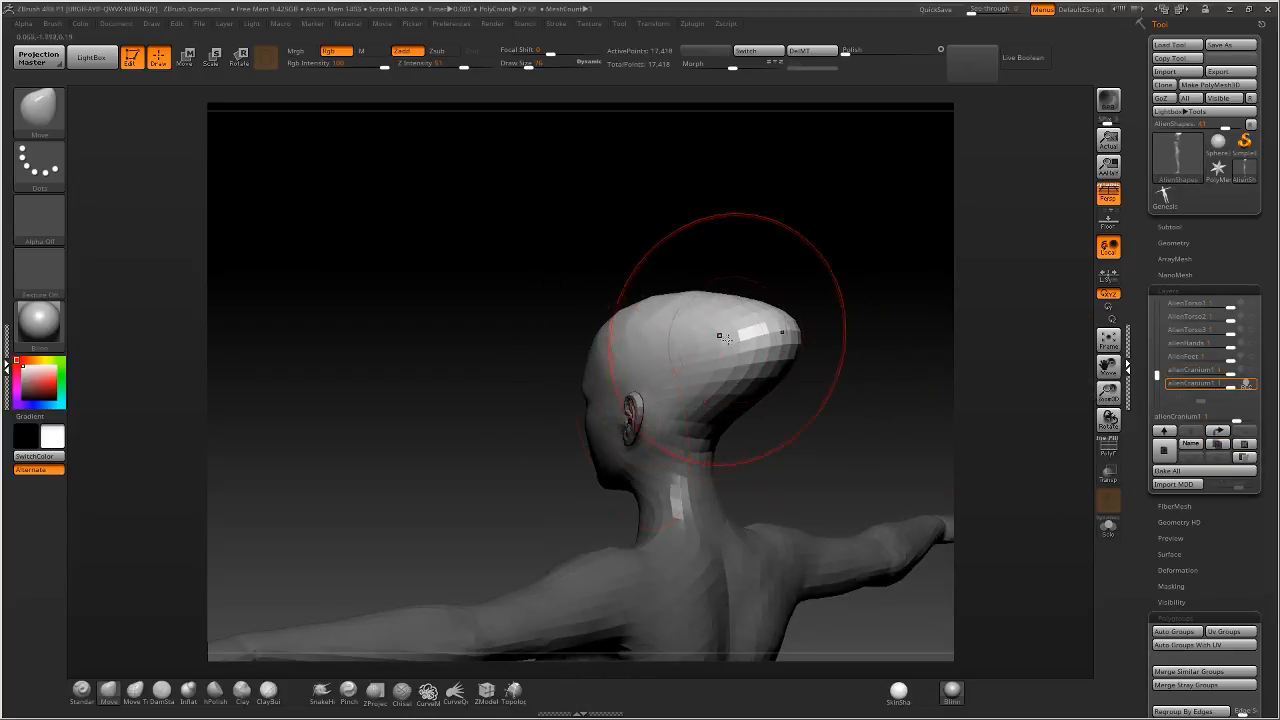
click(188, 690)
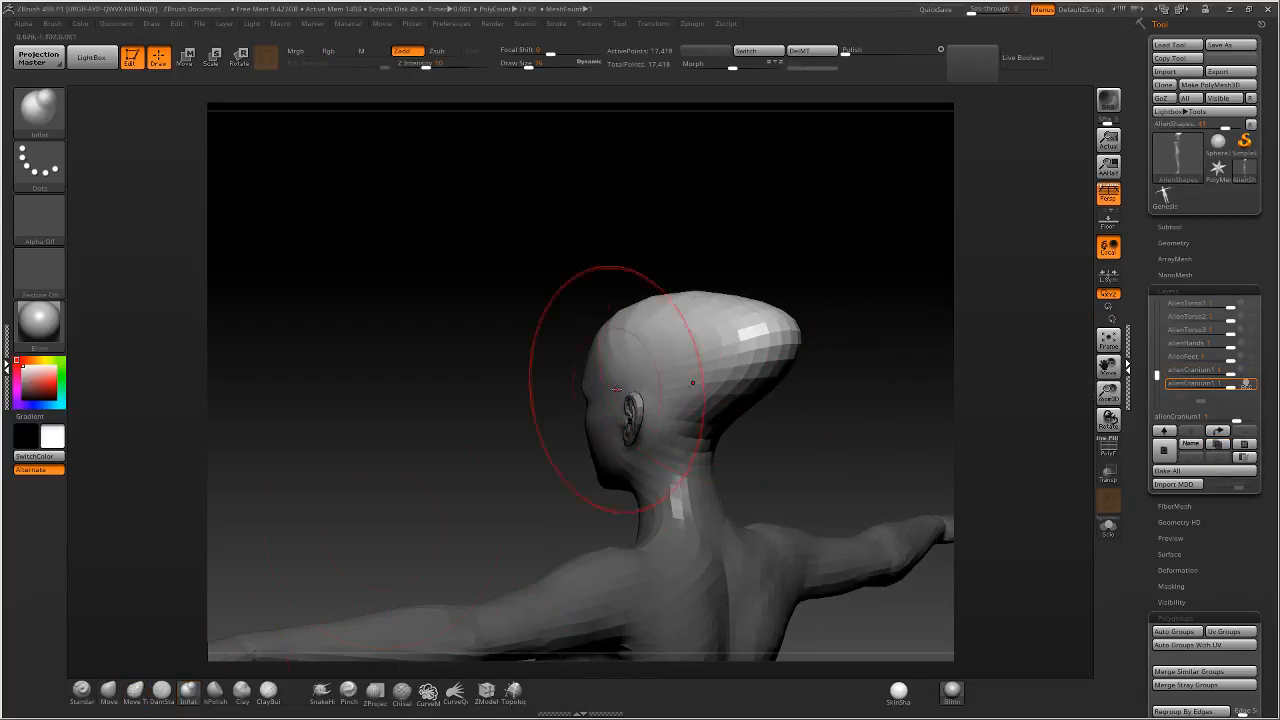
mouse_move(606, 391)
mouse_down()
mouse_move(757, 300)
mouse_move(730, 320)
mouse_up()
drag(424, 71, 420, 71)
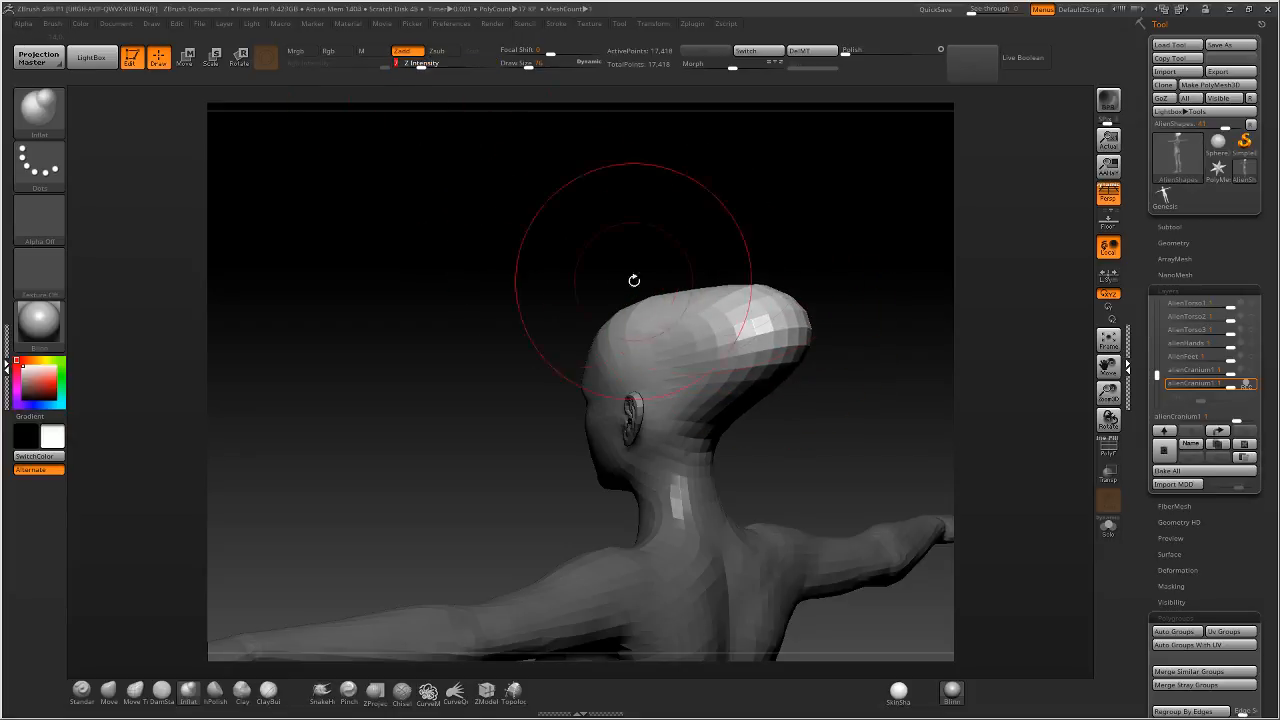
mouse_move(702, 288)
mouse_down()
mouse_move(749, 383)
mouse_move(741, 405)
mouse_up()
key(shift)
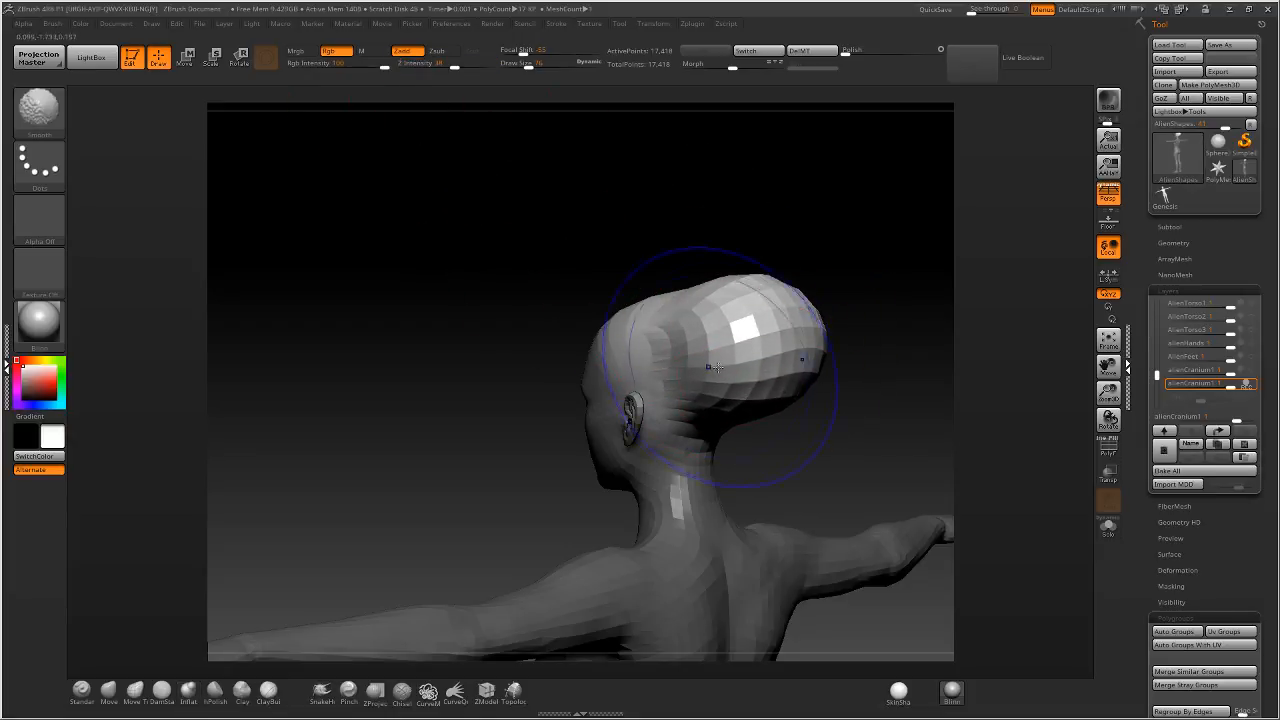
right_drag(713, 379, 741, 377)
key(shift)
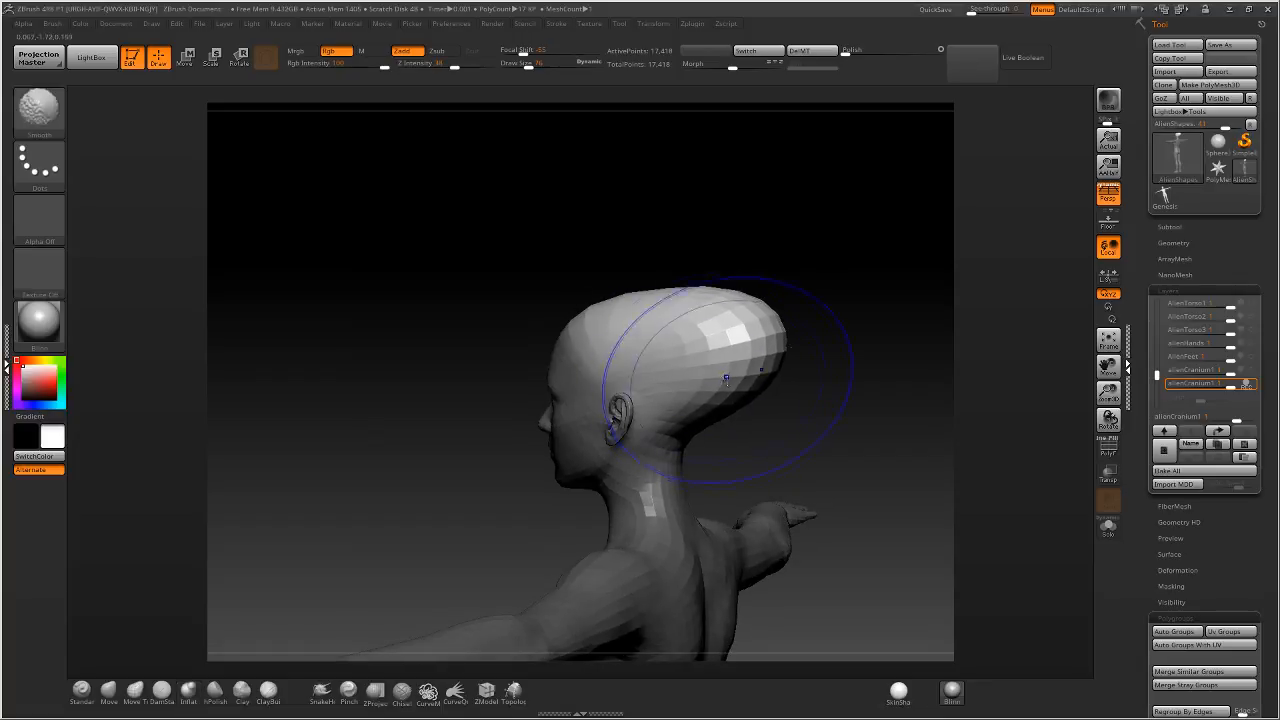
Inflate the upper side of the skull further and smooth the rounded back of the head.
right_drag(733, 305, 668, 298)
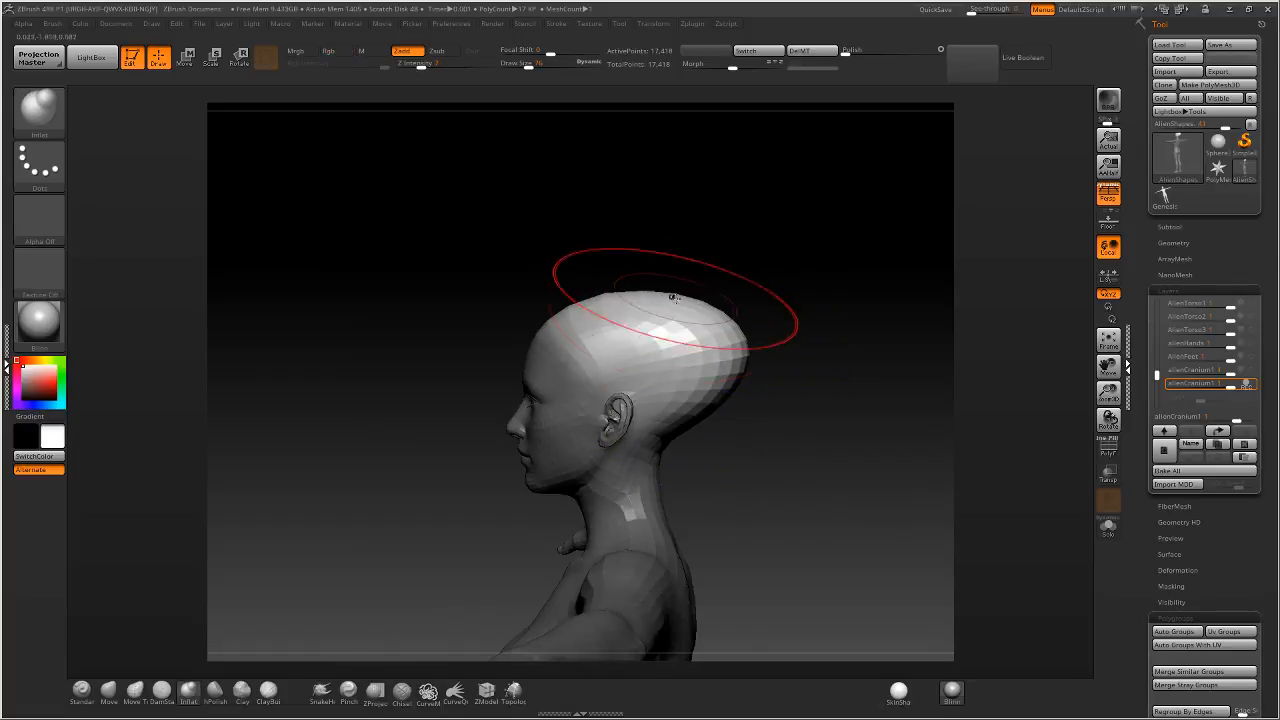
mouse_move(702, 314)
mouse_down()
mouse_move(650, 280)
mouse_move(697, 357)
mouse_up()
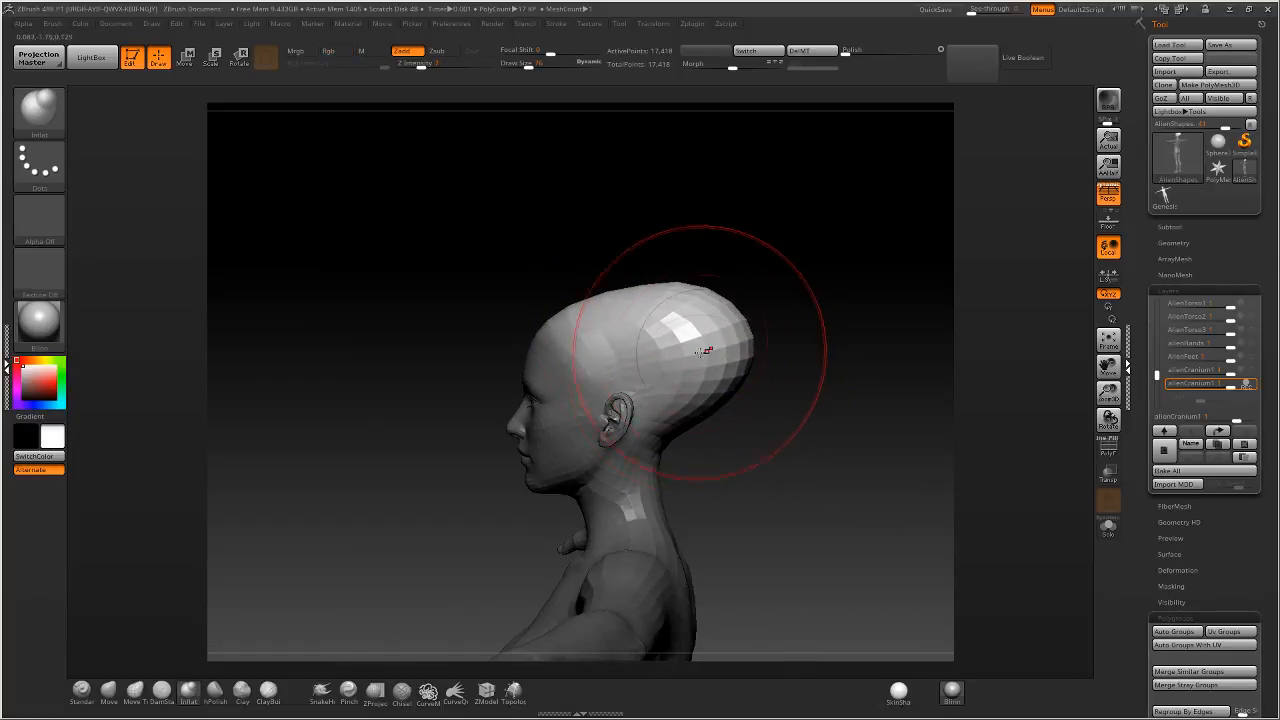
right_drag(727, 380, 672, 368)
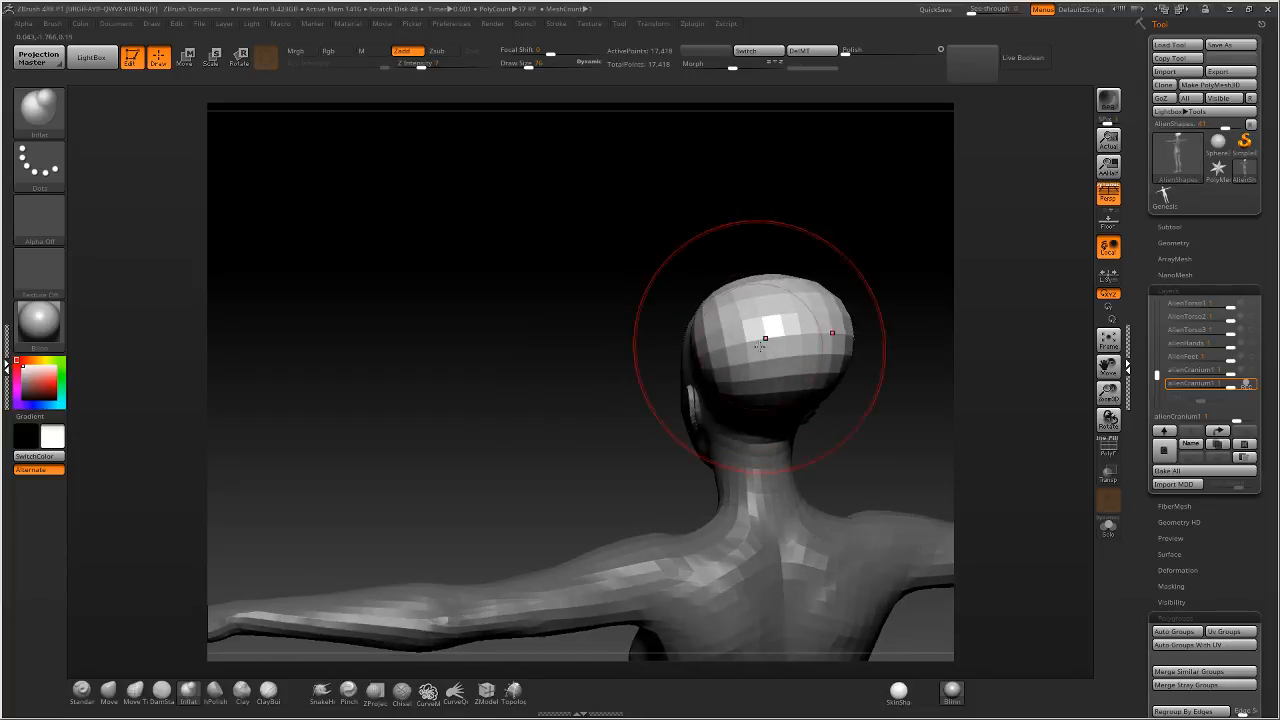
shift+drag(748, 336, 706, 335)
mouse_move(706, 335)
right_down()
mouse_move(759, 327)
mouse_move(715, 330)
mouse_move(704, 290)
mouse_move(680, 311)
right_up()
Shape the skull into a tall, broad dome with the Move brush, refining its back and underside at a smaller draw size of about 44.
click(108, 690)
mouse_move(707, 402)
right_down()
mouse_move(806, 320)
mouse_move(740, 355)
mouse_move(718, 392)
right_up()
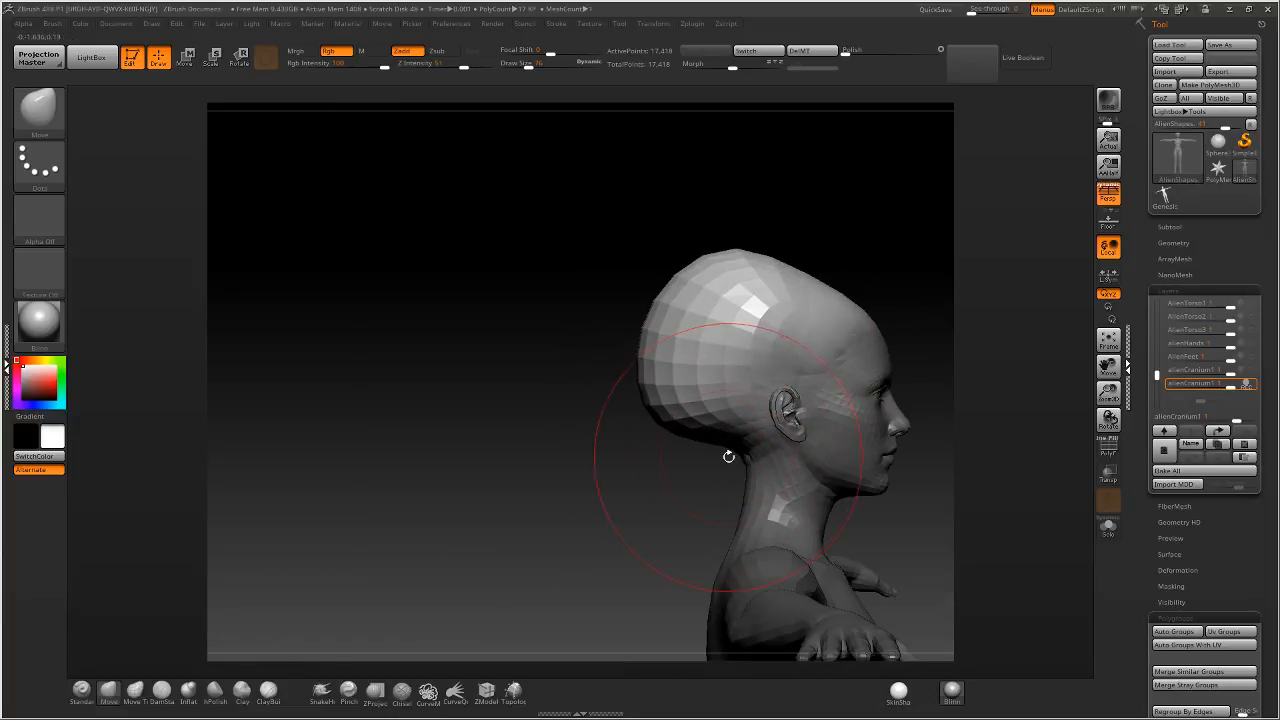
right_drag(729, 451, 729, 414)
drag(528, 62, 517, 63)
right_drag(712, 305, 709, 333)
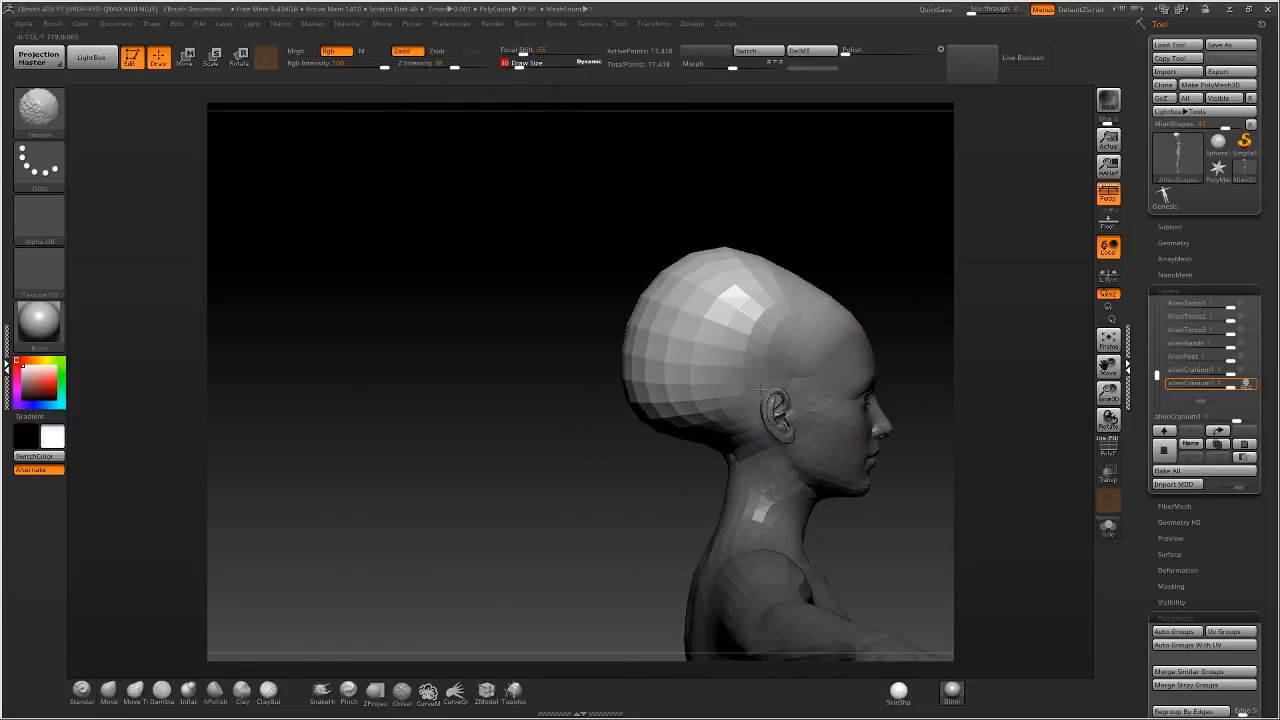
ctrl+drag(703, 502, 750, 430)
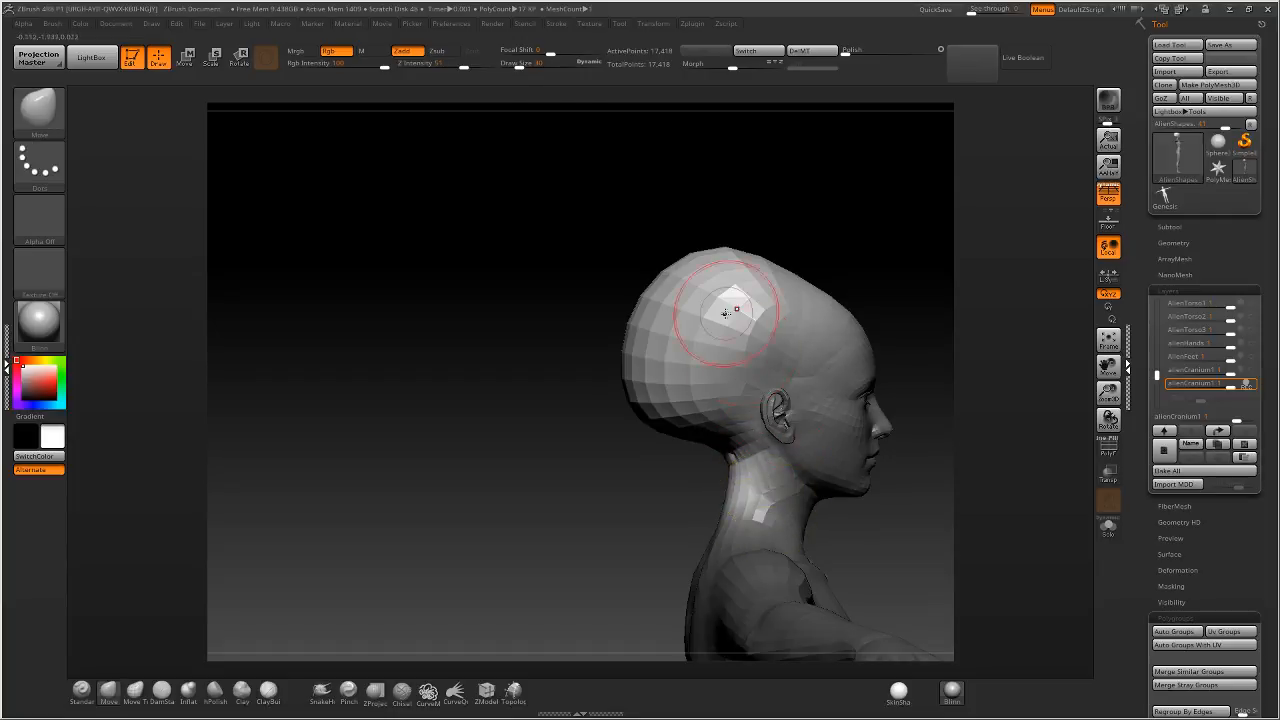
key(shift)
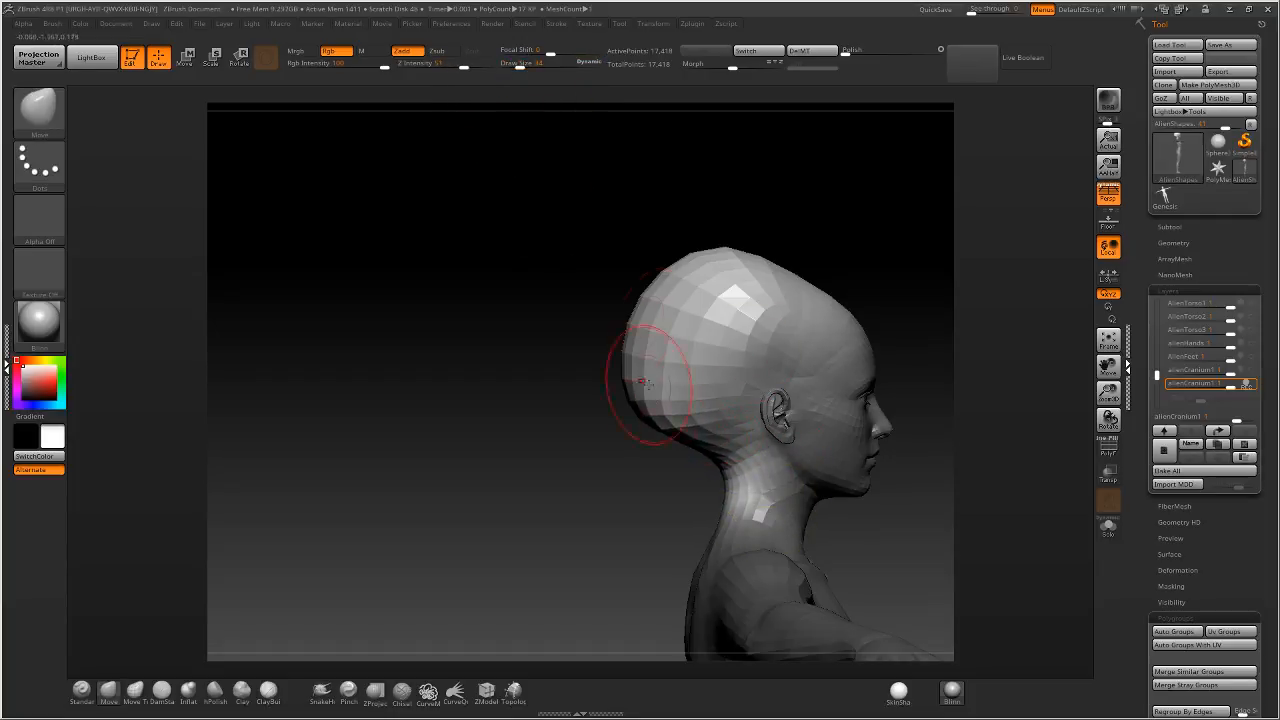
mouse_move(610, 300)
mouse_down()
mouse_move(672, 268)
mouse_move(630, 415)
mouse_move(700, 380)
mouse_move(757, 329)
mouse_move(904, 339)
mouse_up()
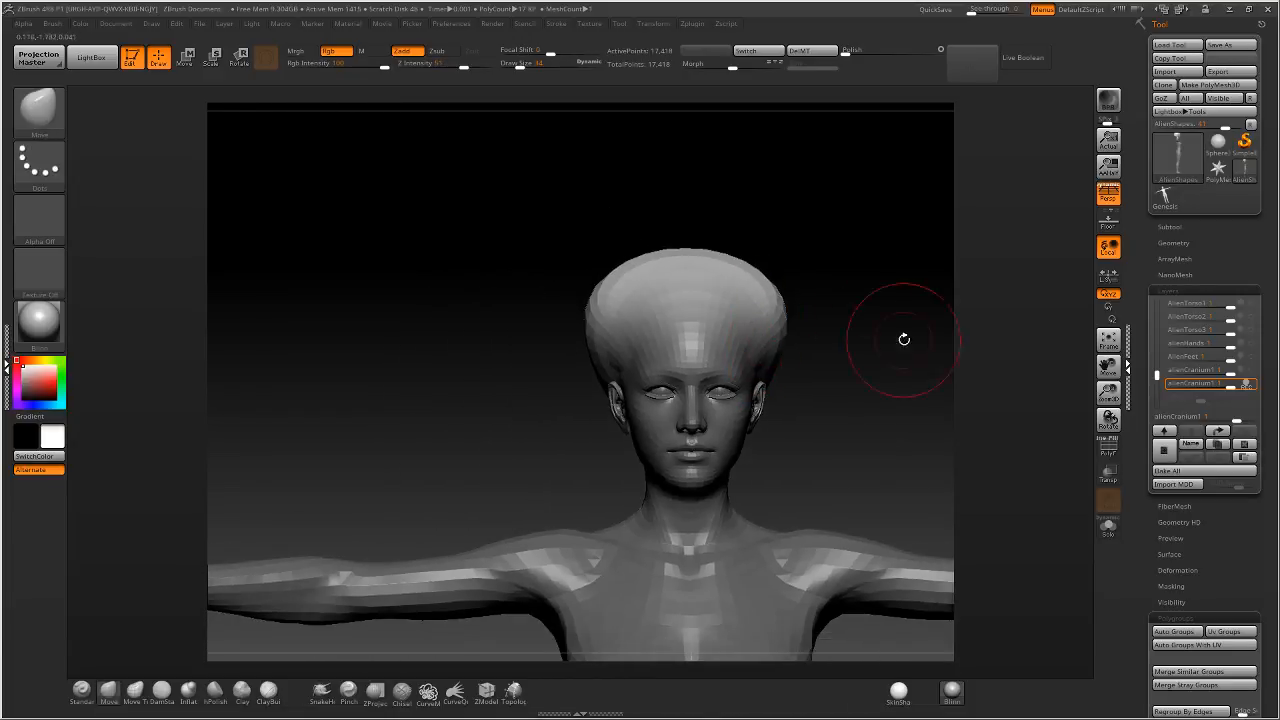
Rename the duplicated cranium layer alienCranium2 and stop recording on it.
click(1194, 441)
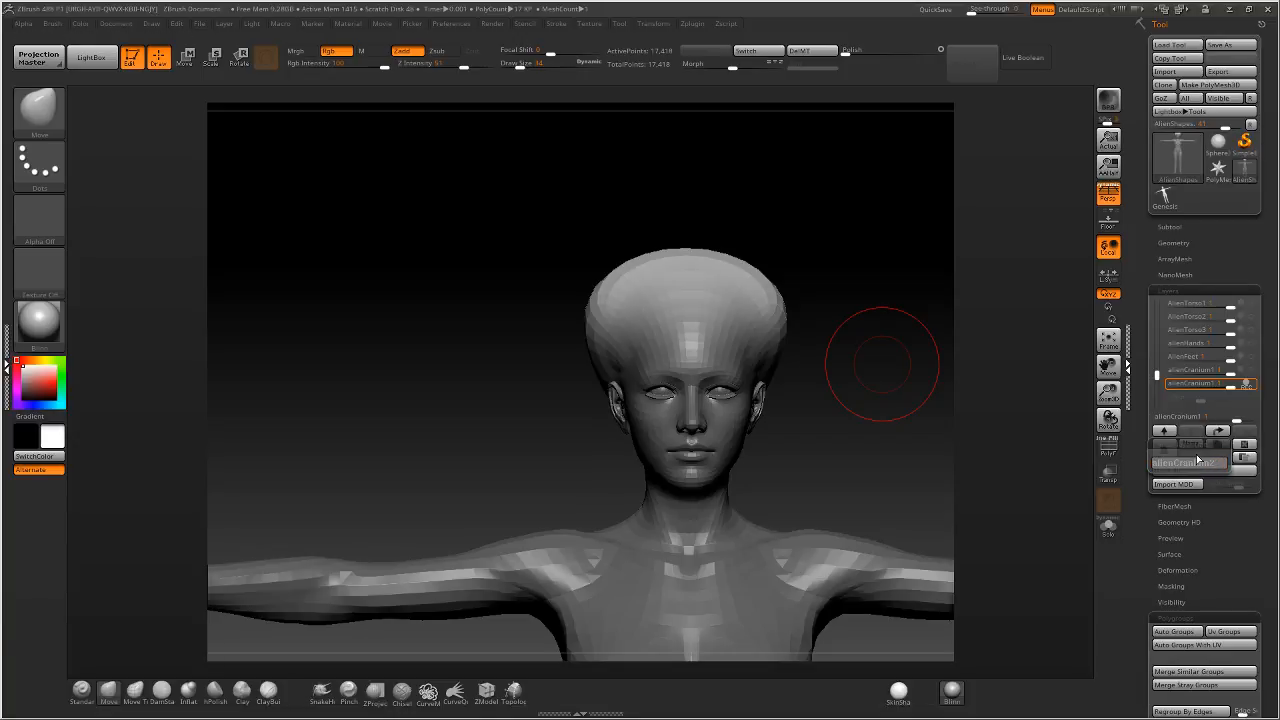
key(Return)
click(1251, 384)
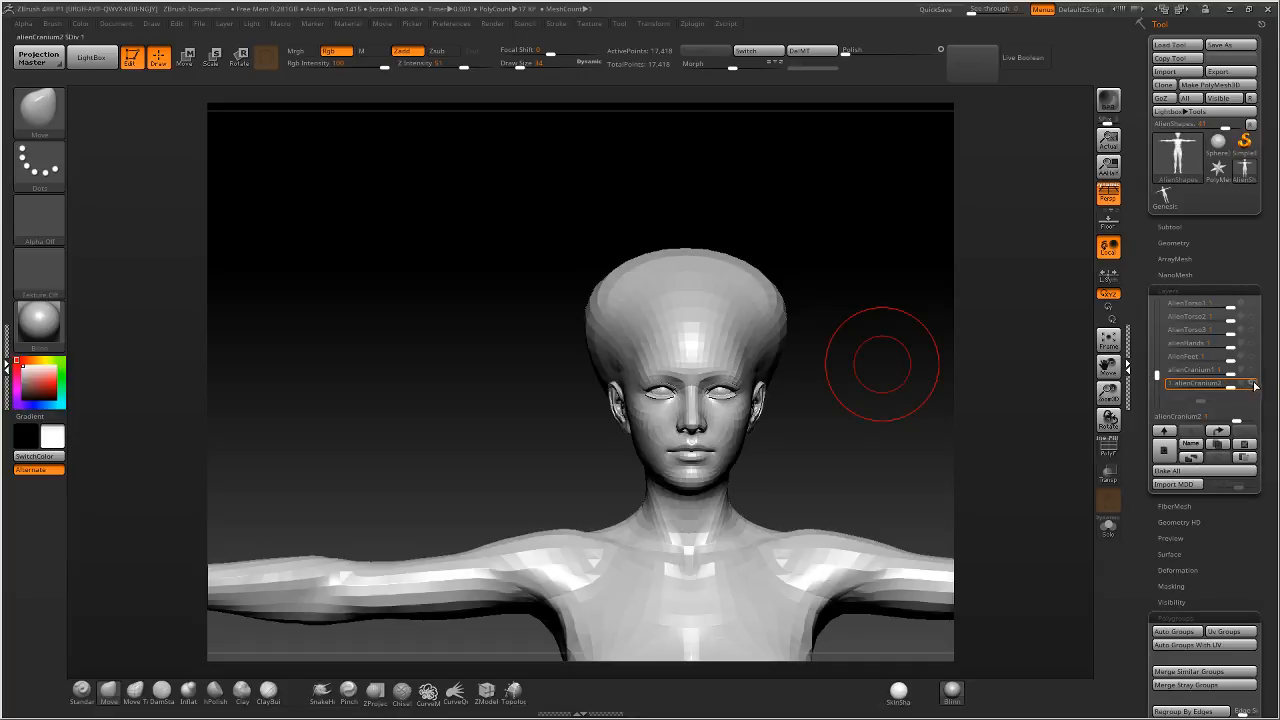
Hide the alienCranium2 layer and set a duplicate of it to record.
click(1242, 384)
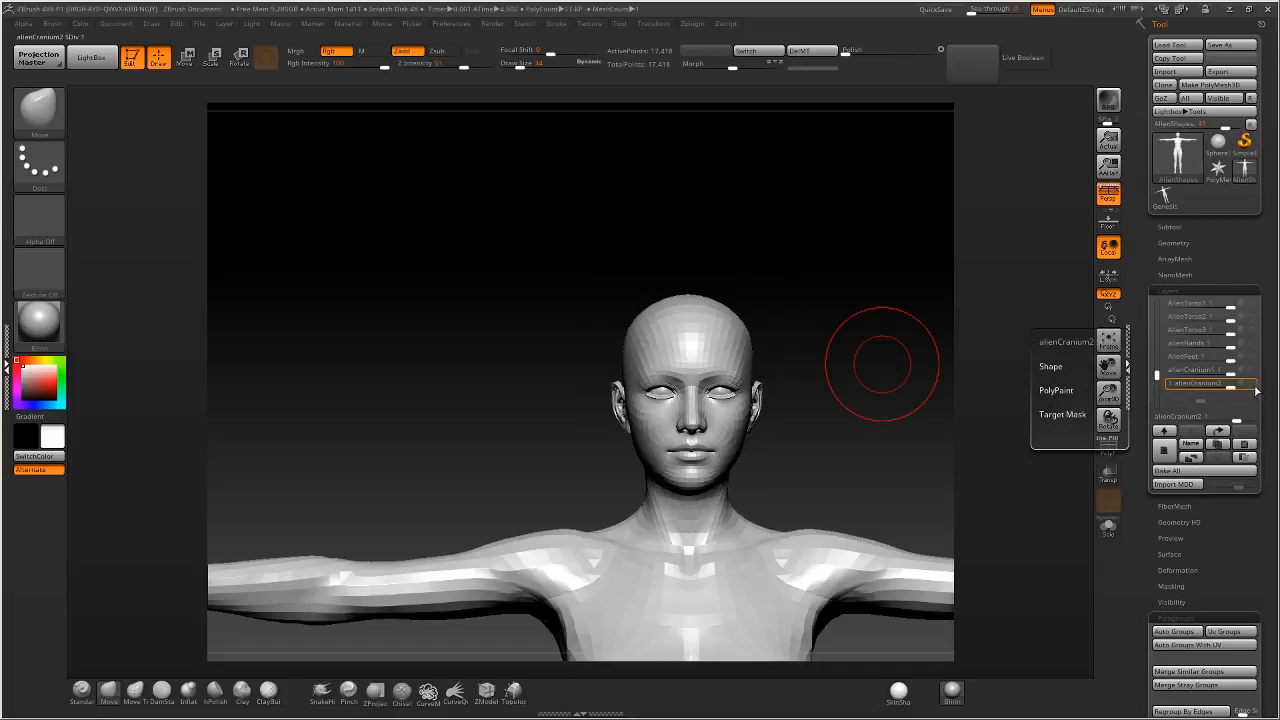
click(1217, 447)
click(1248, 398)
Reshape the crown and rear side of the skull on the new layer with Move strokes and smooth the results.
alt+drag(880, 330, 530, 290)
drag(519, 66, 523, 66)
drag(590, 160, 780, 215)
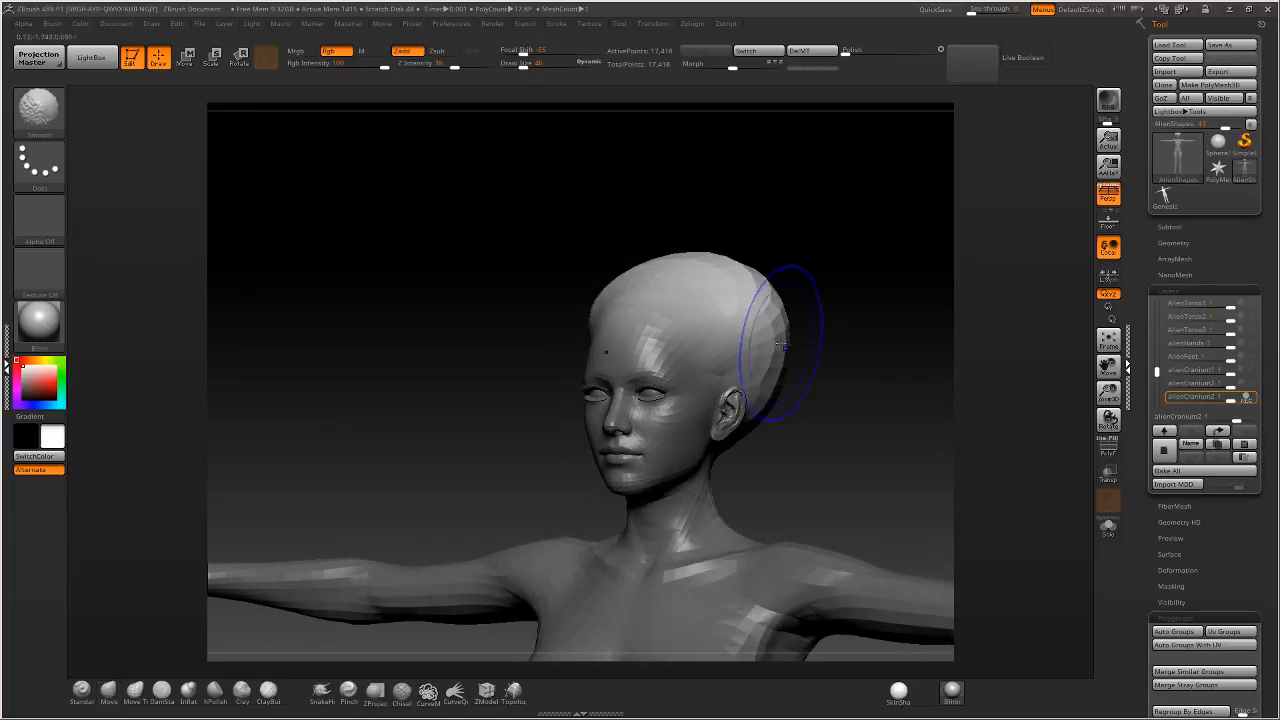
mouse_move(780, 340)
shift+mouse_down()
mouse_move(778, 357)
mouse_move(772, 325)
mouse_move(760, 375)
mouse_move(742, 285)
mouse_move(712, 277)
mouse_move(718, 268)
shift+mouse_up()
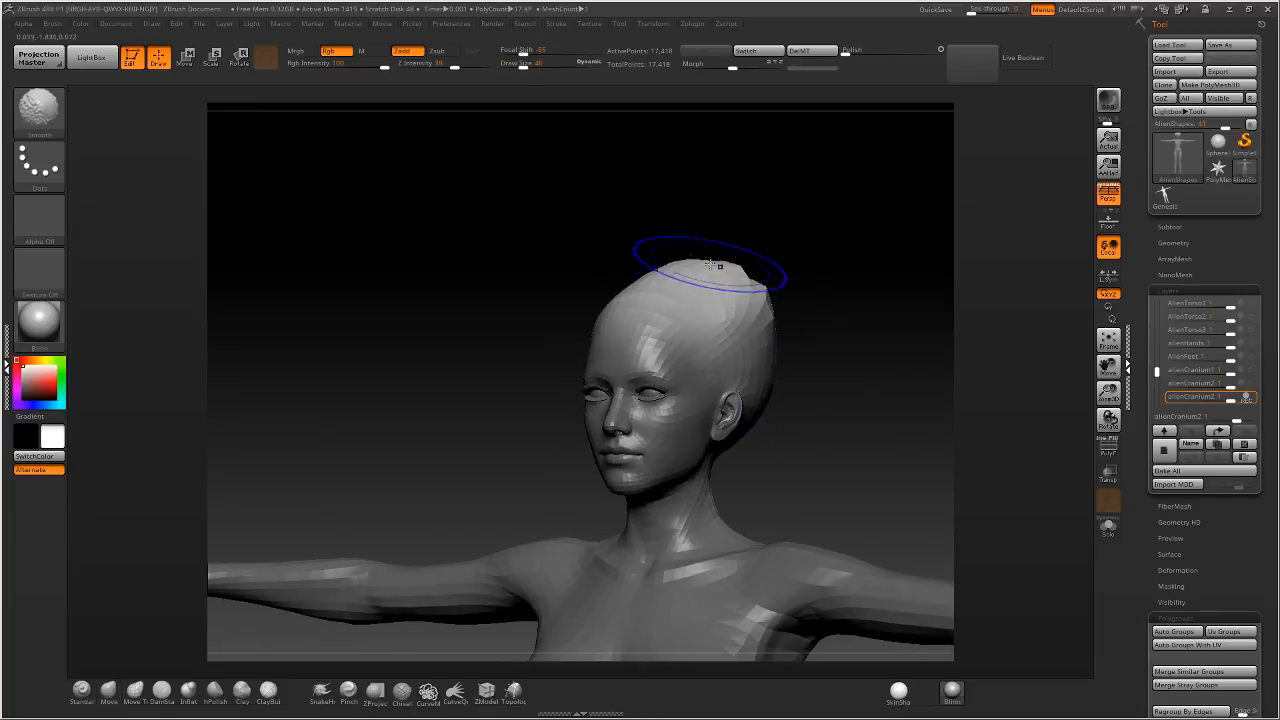
mouse_move(818, 238)
mouse_down()
mouse_move(719, 321)
mouse_move(765, 318)
mouse_up()
shift+drag(757, 272, 742, 278)
Enlarge the Move brush to draw size 80 and pull the back of the skull outward into a wide, flattened form.
drag(523, 66, 529, 66)
drag(751, 403, 735, 374)
mouse_move(828, 345)
mouse_down()
mouse_move(846, 420)
mouse_move(768, 385)
mouse_up()
mouse_move(868, 345)
mouse_down()
mouse_move(990, 357)
mouse_move(838, 345)
mouse_up()
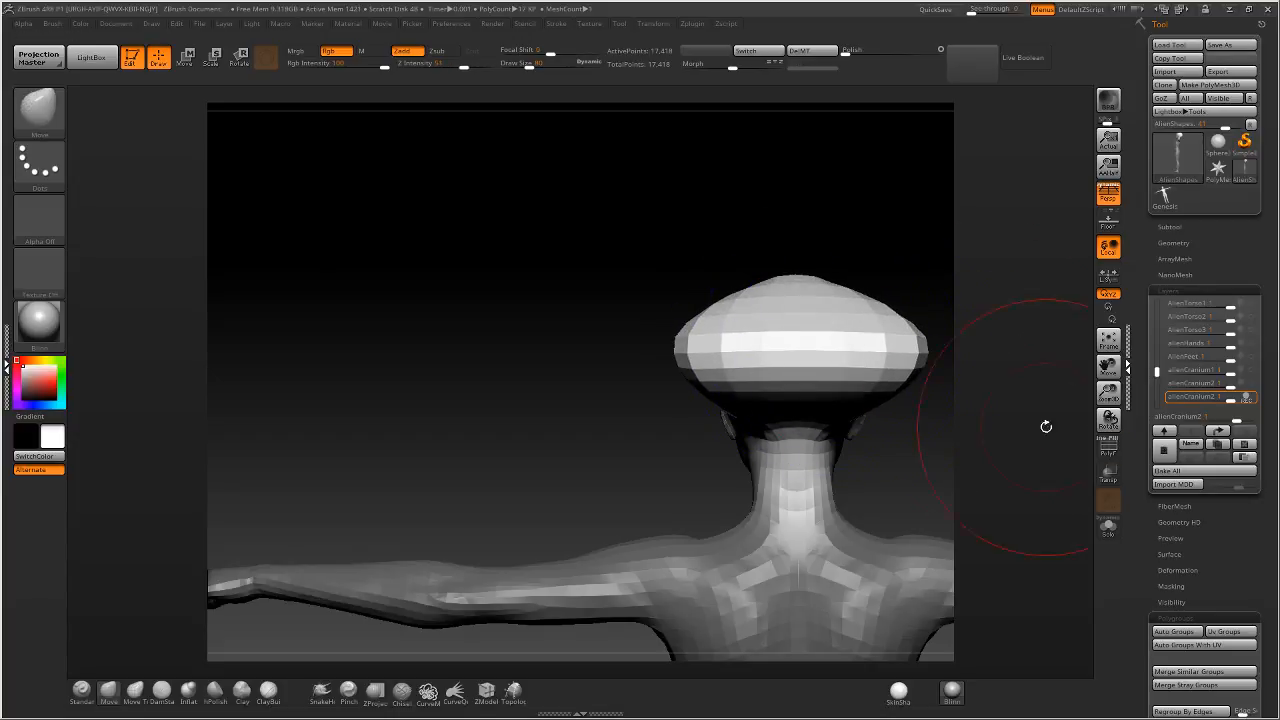
Display the polygroup wireframe and pull the sides of the cranium upward into two raised lobes.
click(1108, 449)
drag(757, 343, 789, 361)
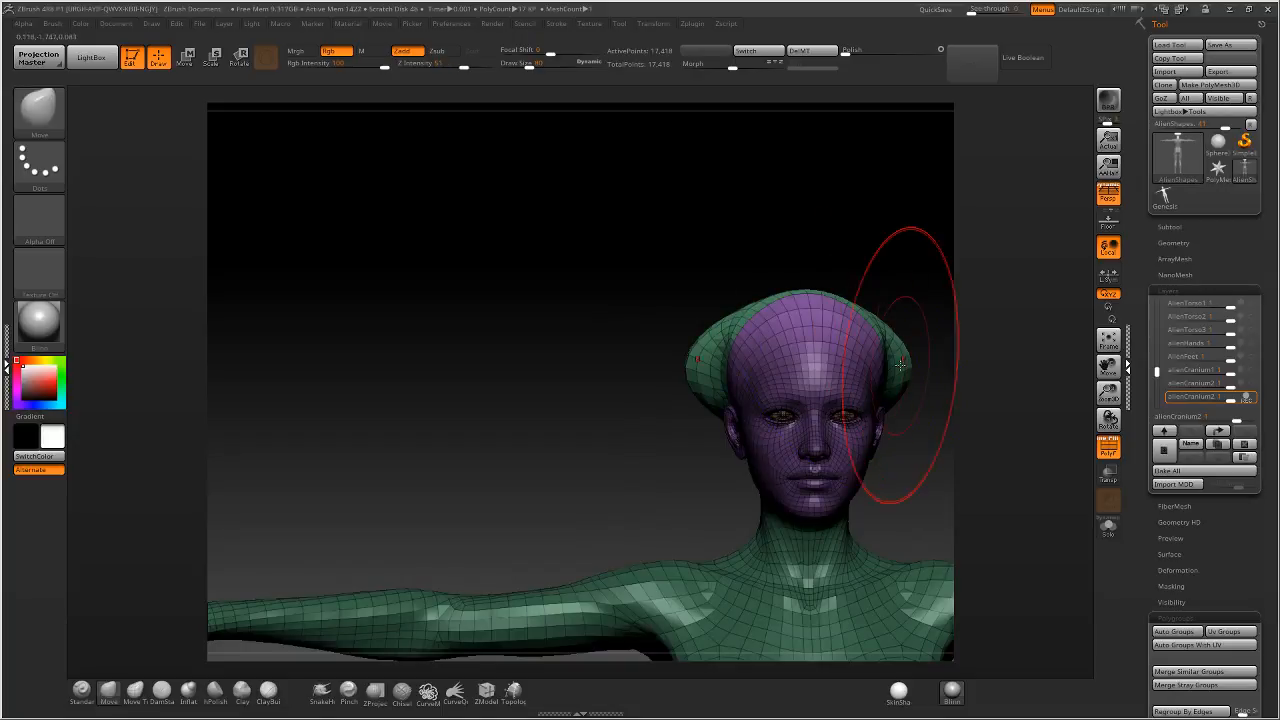
mouse_move(908, 336)
mouse_down()
mouse_move(925, 333)
mouse_move(934, 257)
mouse_move(909, 277)
mouse_move(872, 270)
mouse_up()
drag(868, 304, 884, 269)
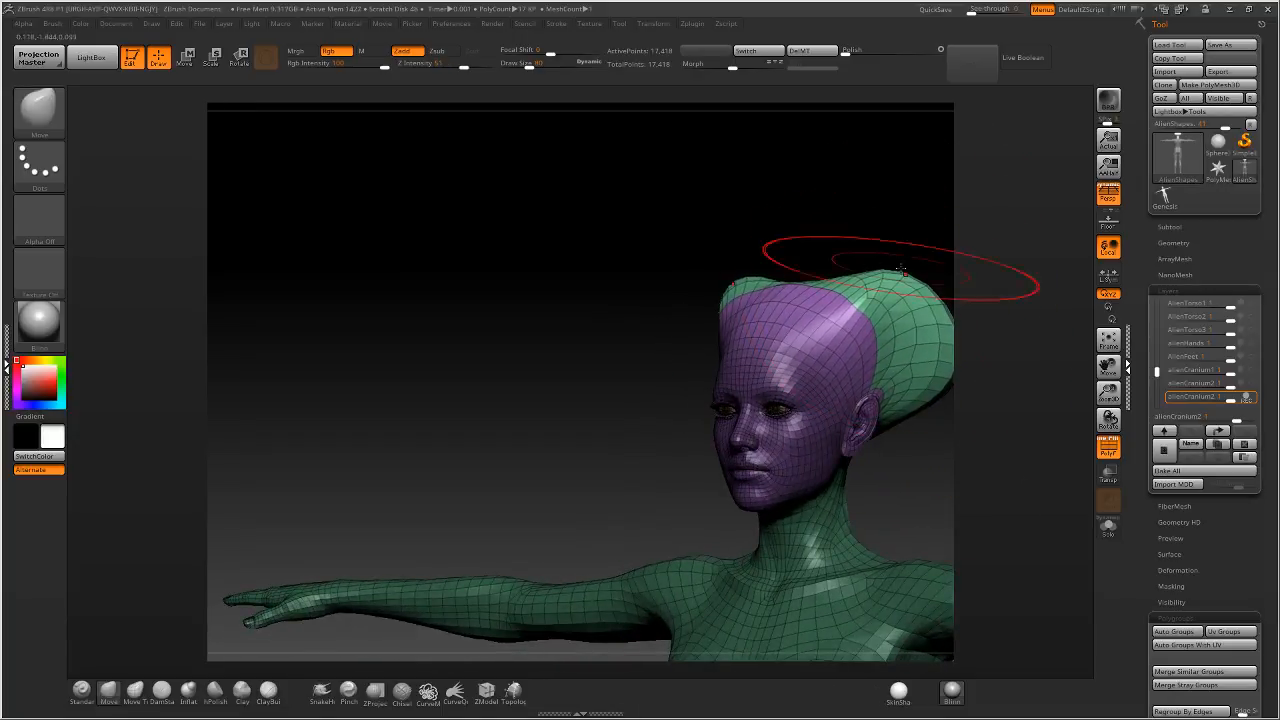
right_drag(899, 266, 846, 280)
drag(931, 297, 940, 292)
Smooth the tops of the two cranial lobes and lift them slightly higher.
alt+right_drag(940, 297, 665, 297)
right_drag(665, 297, 712, 297)
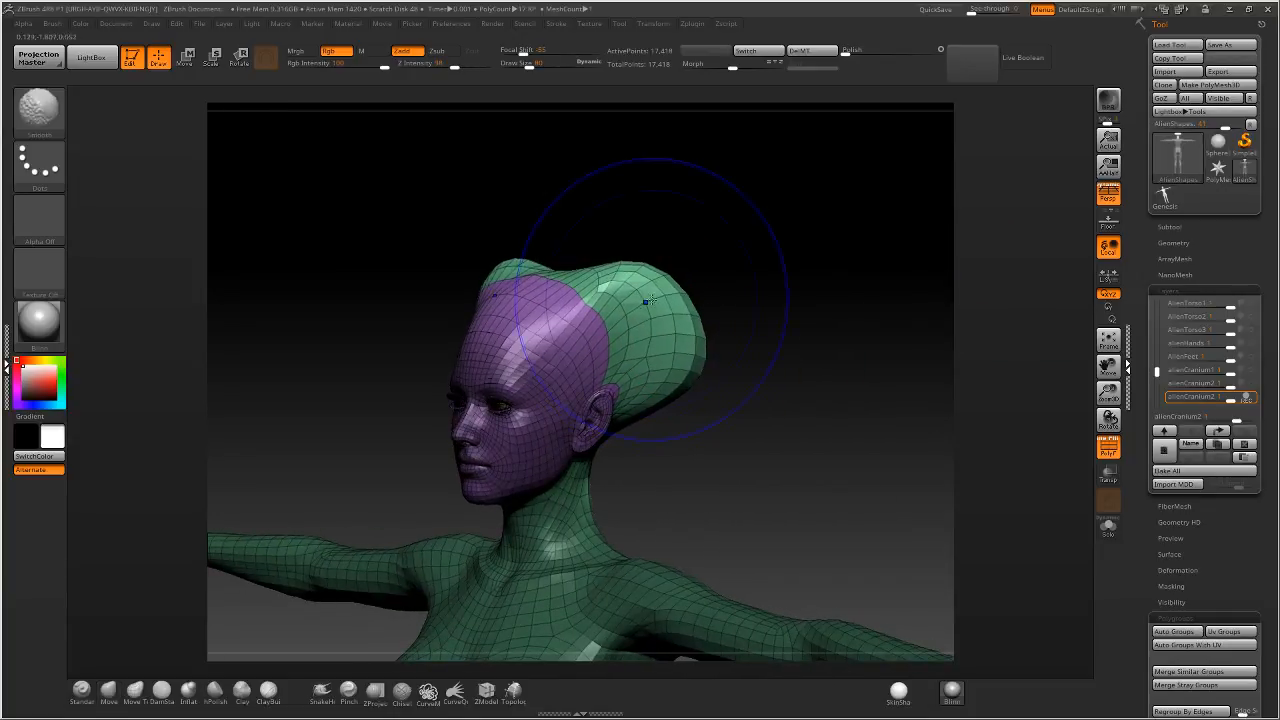
mouse_move(671, 214)
right_down()
mouse_move(716, 336)
mouse_move(746, 257)
right_up()
shift+drag(663, 294, 674, 286)
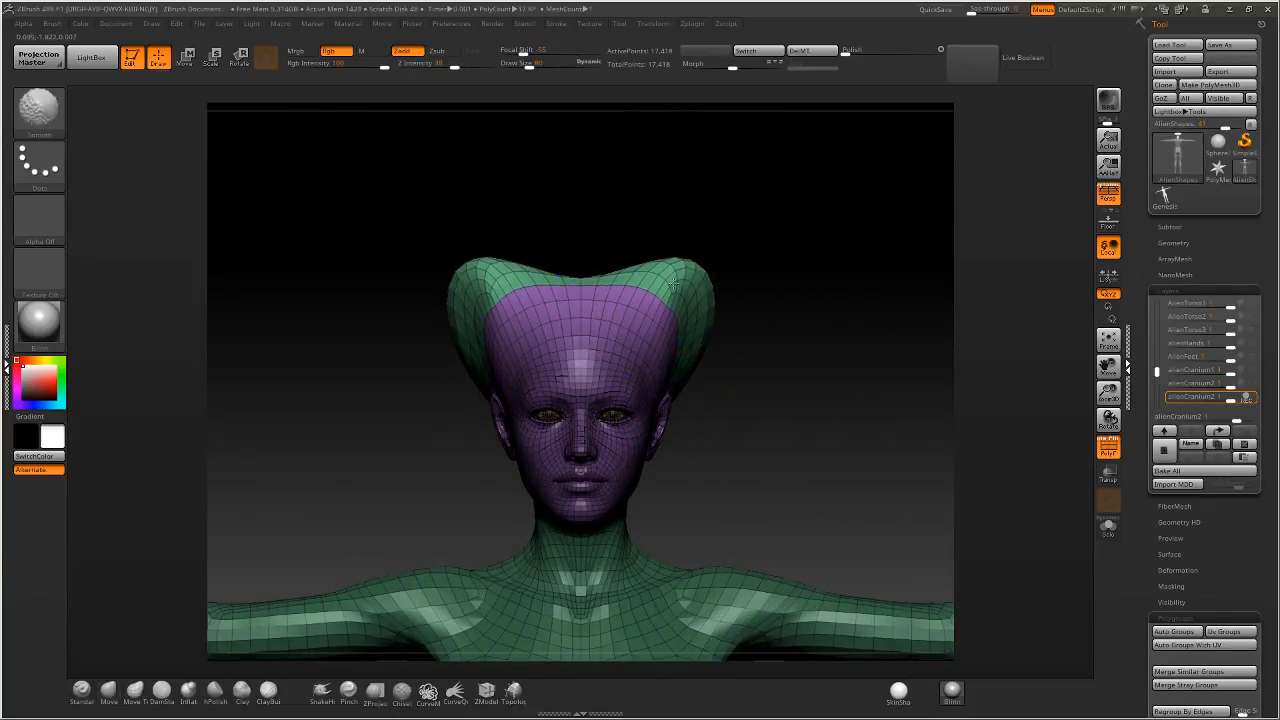
right_drag(778, 280, 678, 276)
mouse_move(701, 304)
mouse_down()
mouse_move(691, 310)
mouse_move(704, 289)
mouse_up()
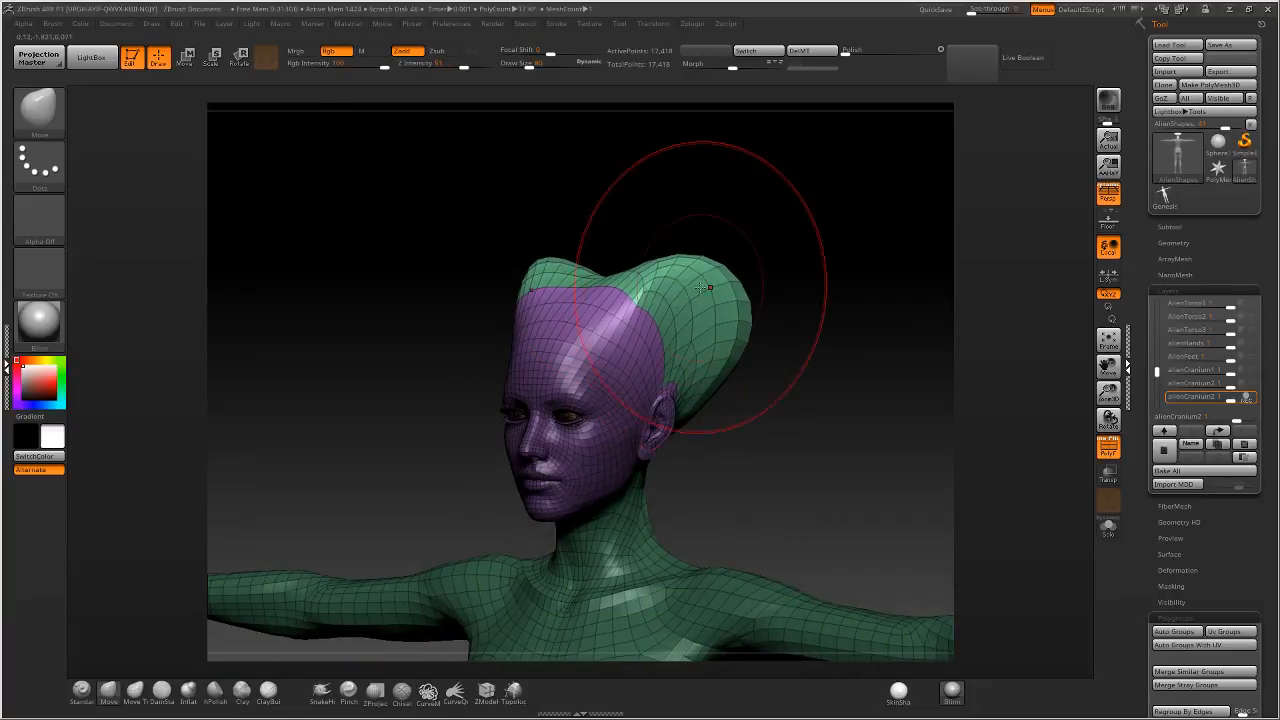
Refine the rear profile of the two-lobed cranium with Move strokes on the back and base of the skull.
right_drag(706, 288, 566, 288)
shift+drag(706, 304, 743, 344)
right_drag(743, 344, 809, 300)
drag(707, 452, 698, 460)
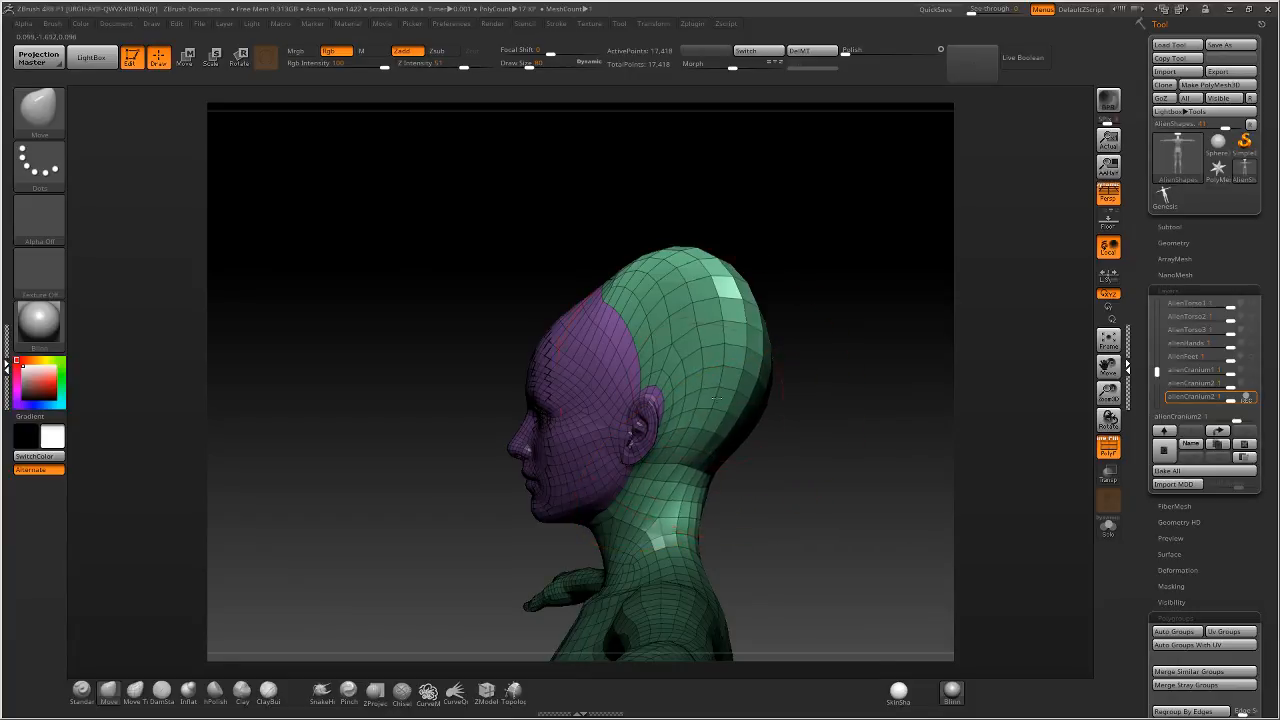
right_drag(700, 458, 745, 434)
drag(702, 412, 692, 406)
mouse_move(692, 400)
shift+right_down()
mouse_move(718, 377)
mouse_move(654, 328)
shift+right_up()
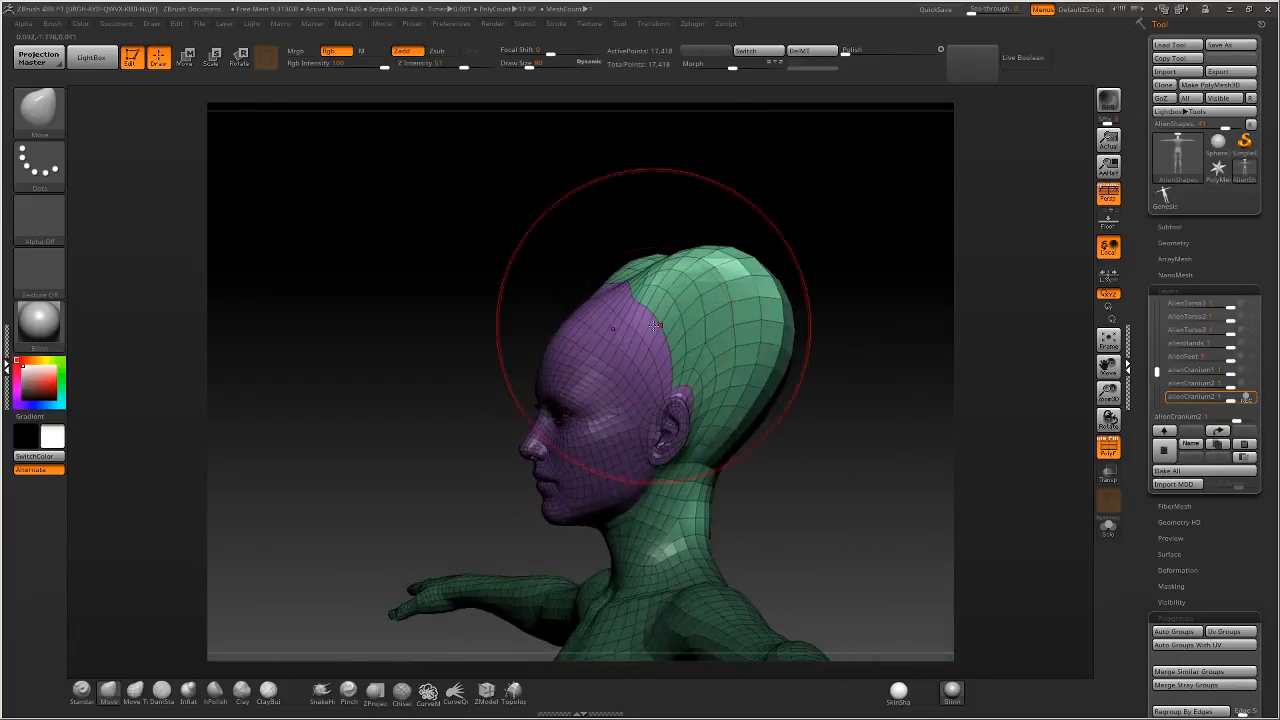
Reduce the brush draw size to 25 and hide the polygroup wireframe on the figure.
drag(530, 67, 517, 67)
click(1110, 447)
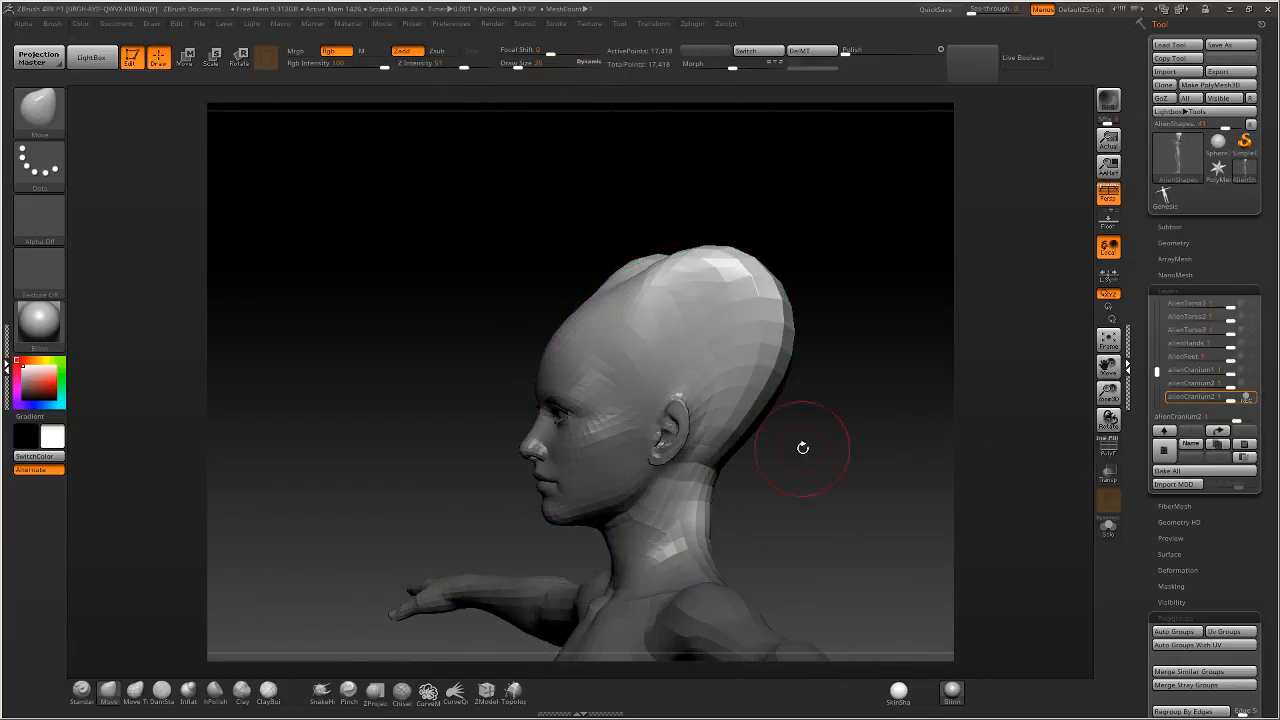
shift+right_drag(803, 446, 1100, 386)
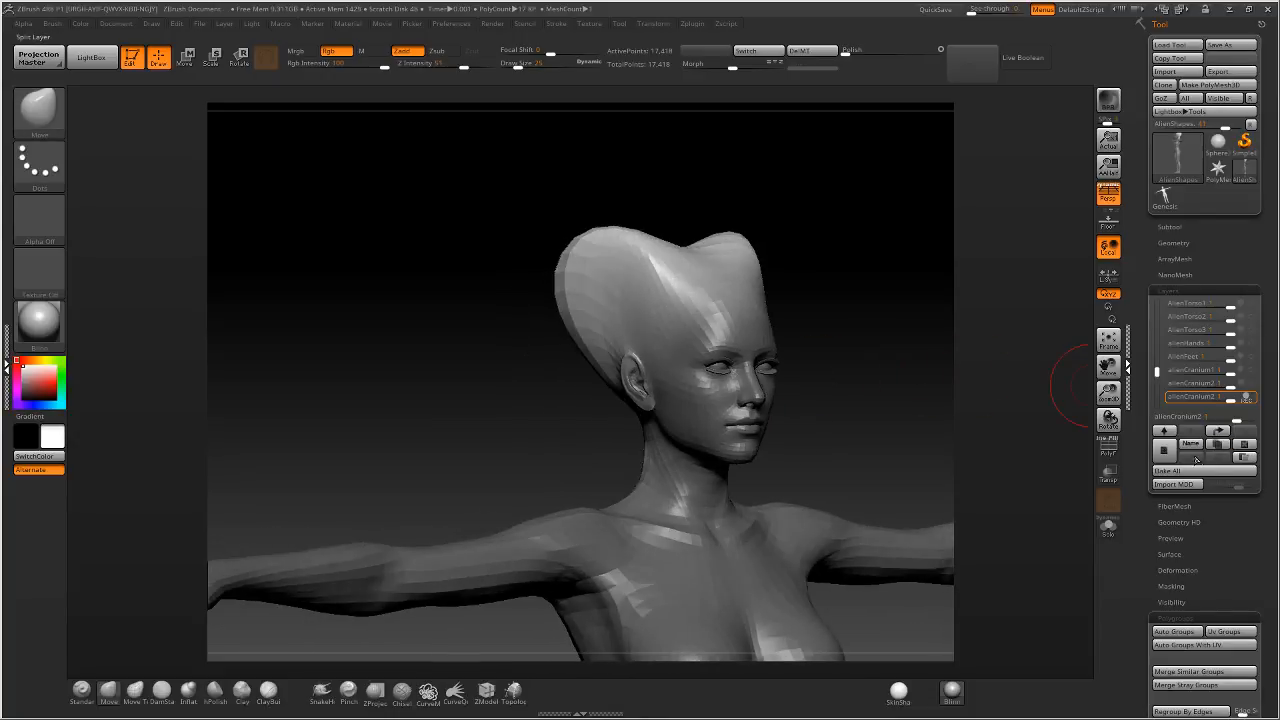
Rename the recording cranium layer to alienCranium3.
click(1192, 440)
key(Right)
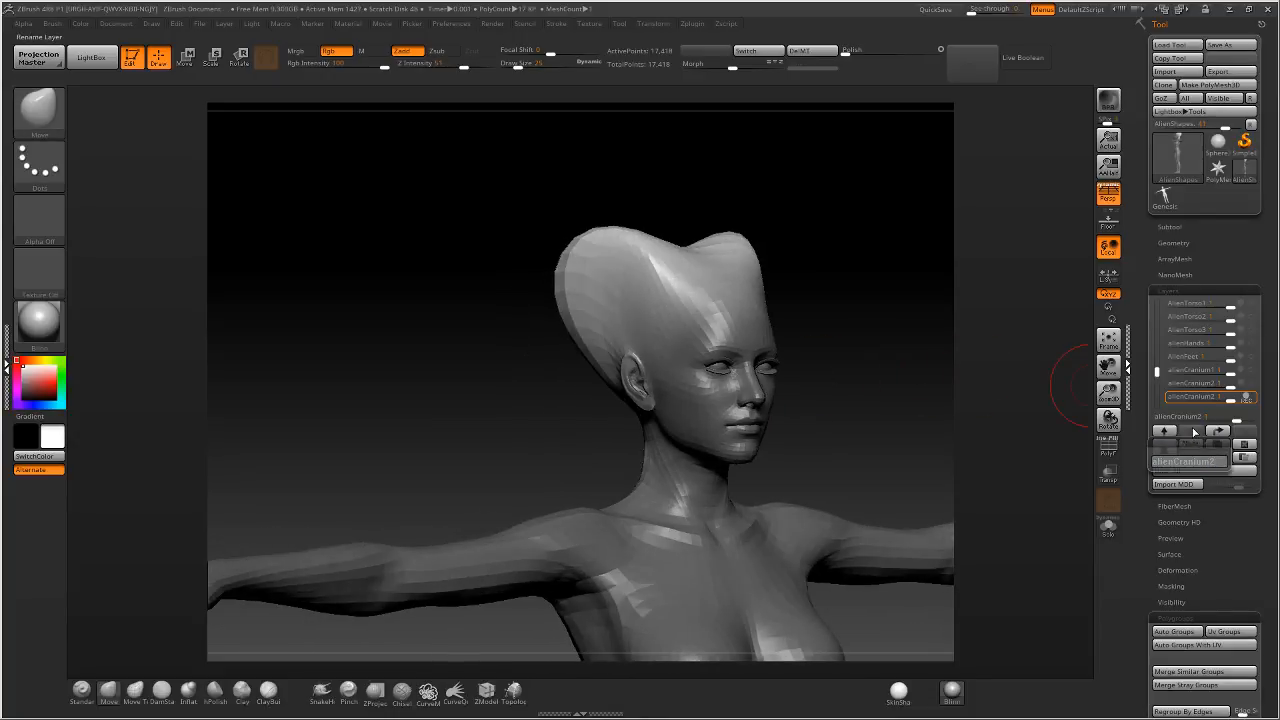
text(1)
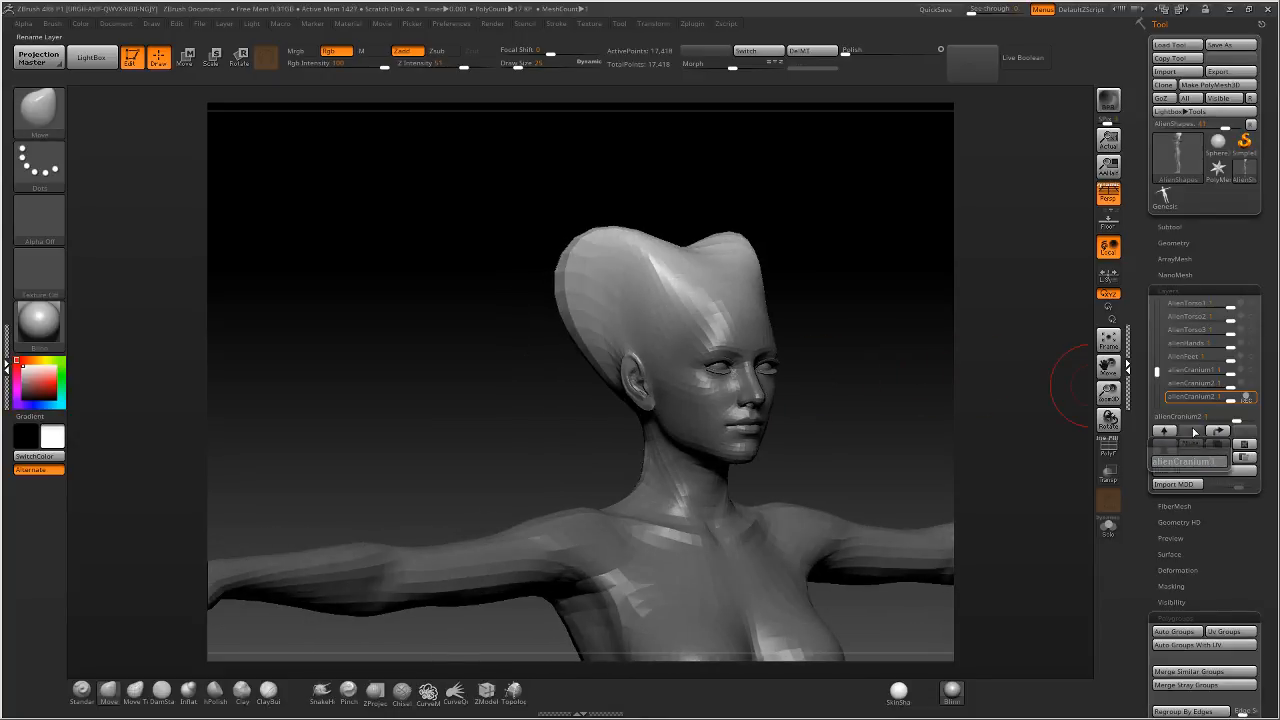
key(Return)
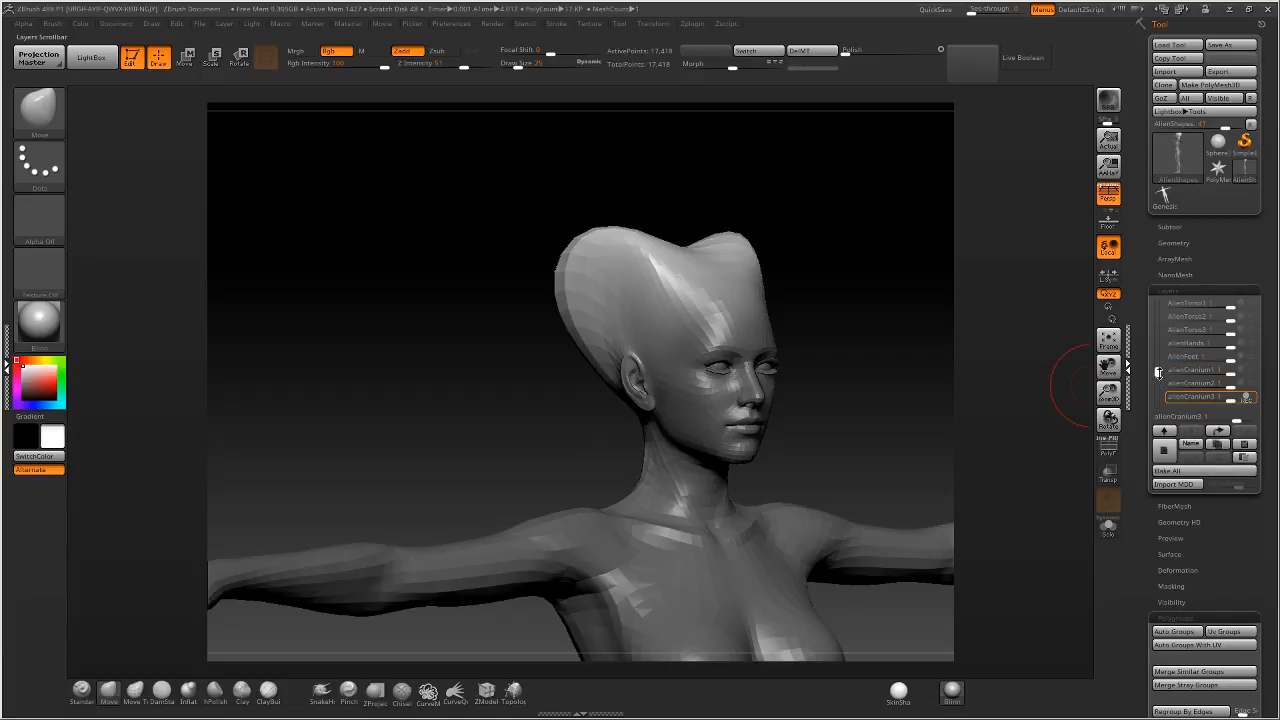
Stop recording on the alienCranium3 layer and hide it so the figure shows its normal head.
mouse_move(1159, 373)
mouse_down()
mouse_move(1156, 383)
mouse_move(1157, 352)
mouse_up()
alt+drag(963, 380, 853, 372)
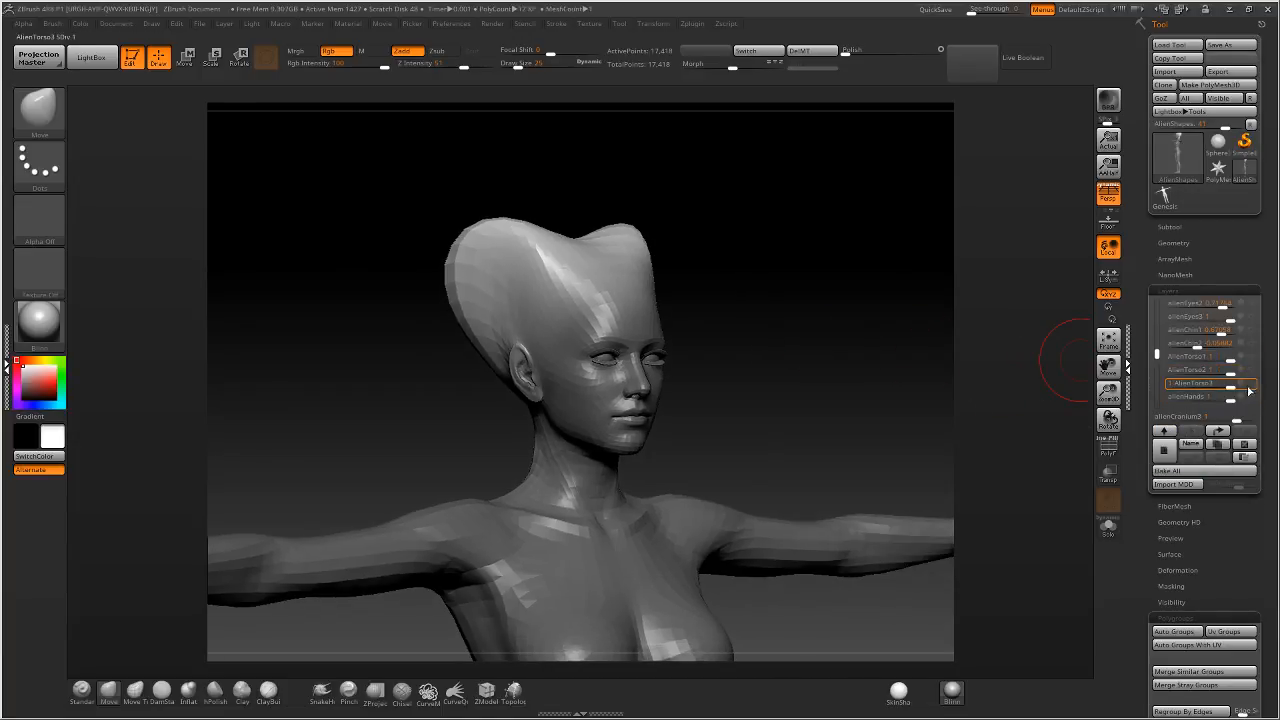
drag(1157, 353, 1157, 373)
click(1251, 398)
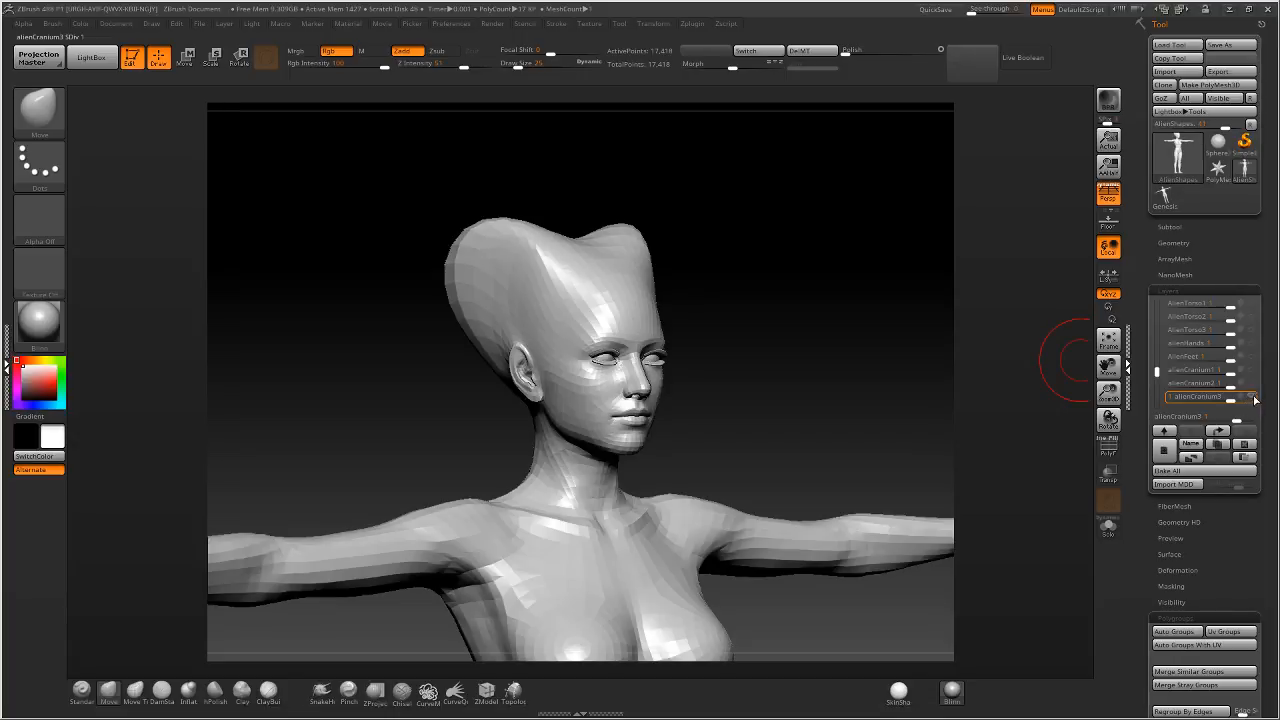
click(1241, 397)
shift+drag(790, 400, 741, 402)
ctrl+right_drag(741, 402, 705, 480)
alt+right_drag(705, 480, 735, 315)
ctrl+right_drag(735, 315, 607, 370)
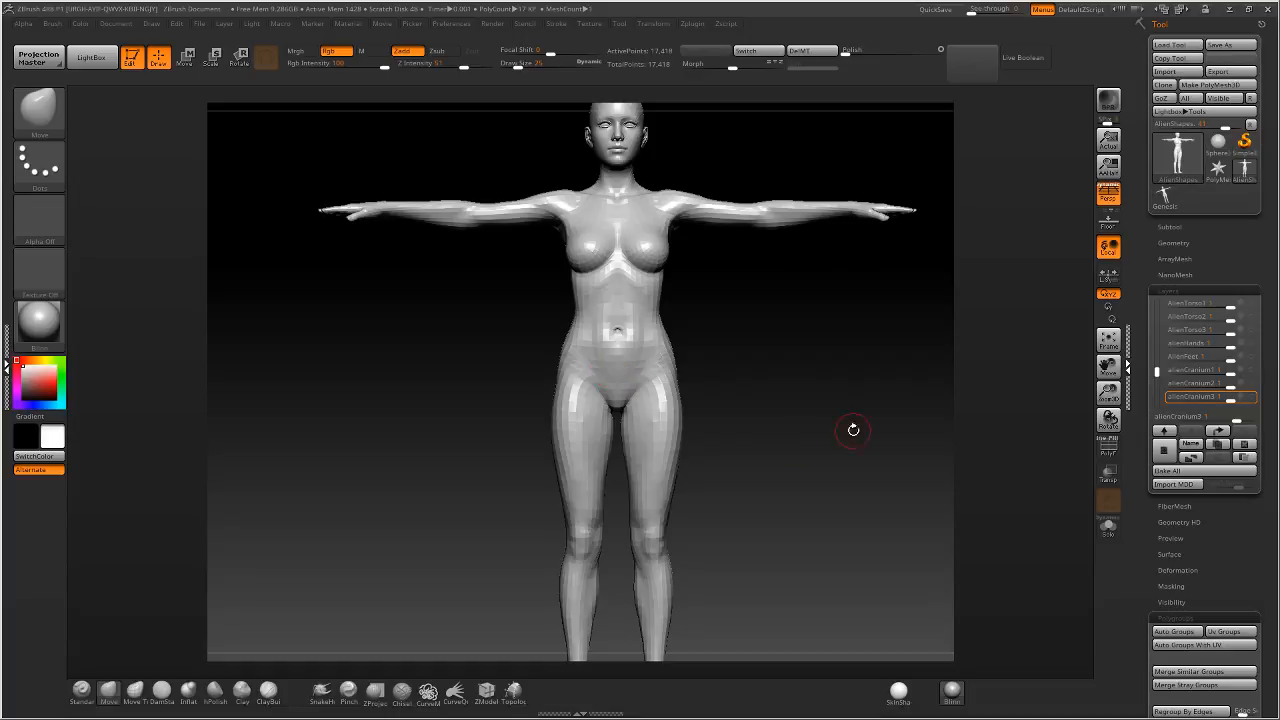
Save the tool as AlienShapes.ZTL in the DEV folder, replacing the existing file.
drag(851, 429, 1080, 370)
drag(1158, 371, 1157, 302)
mouse_move(799, 359)
mouse_down()
mouse_move(837, 360)
mouse_move(806, 360)
mouse_up()
key(ctrl+s)
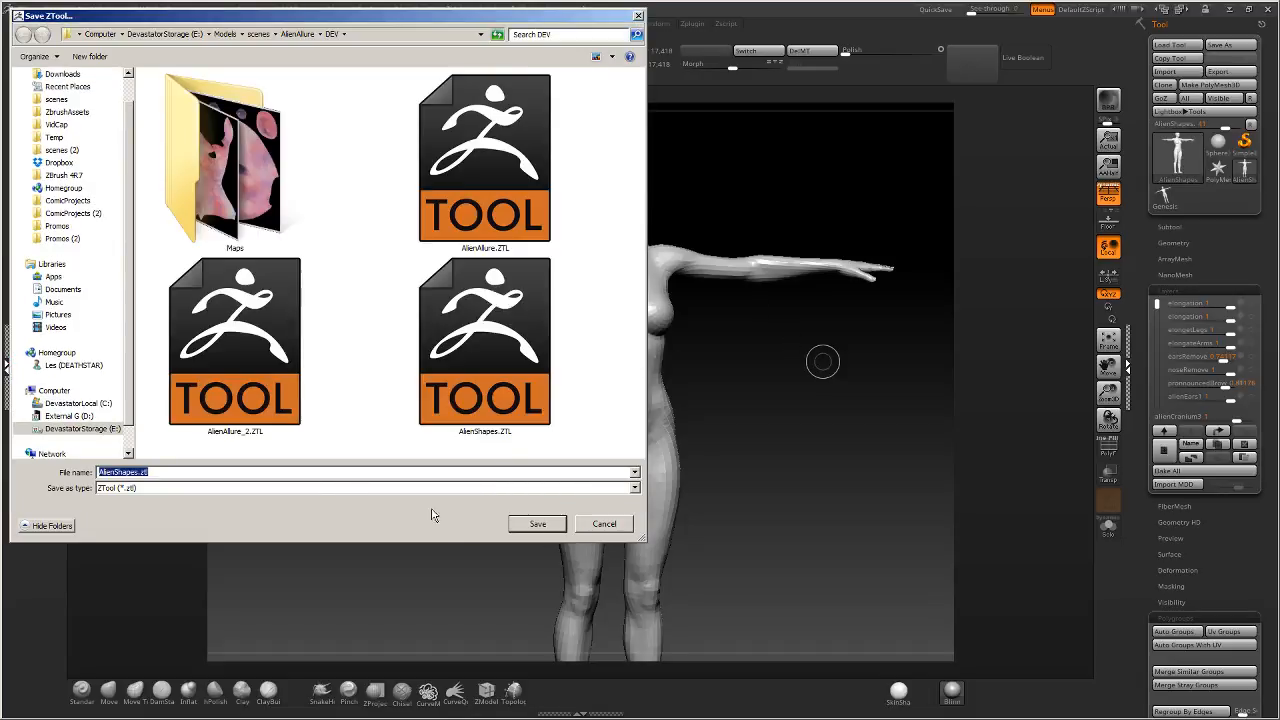
click(538, 523)
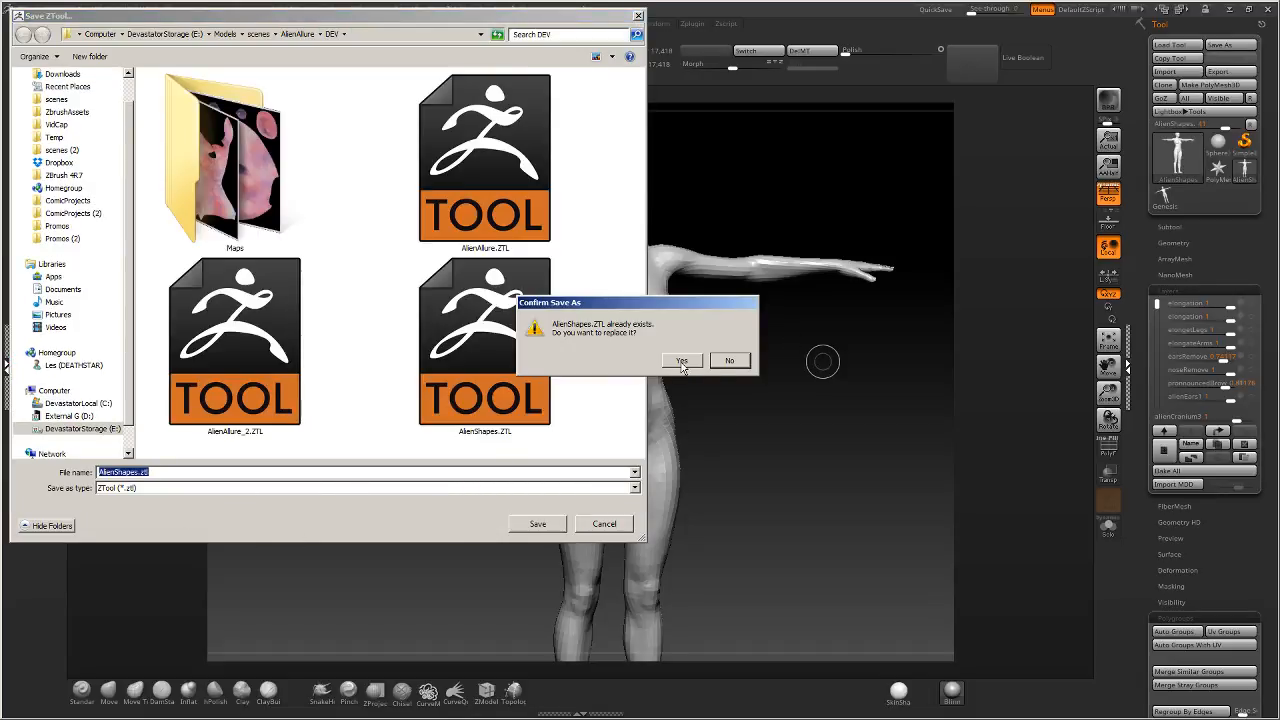
click(682, 362)
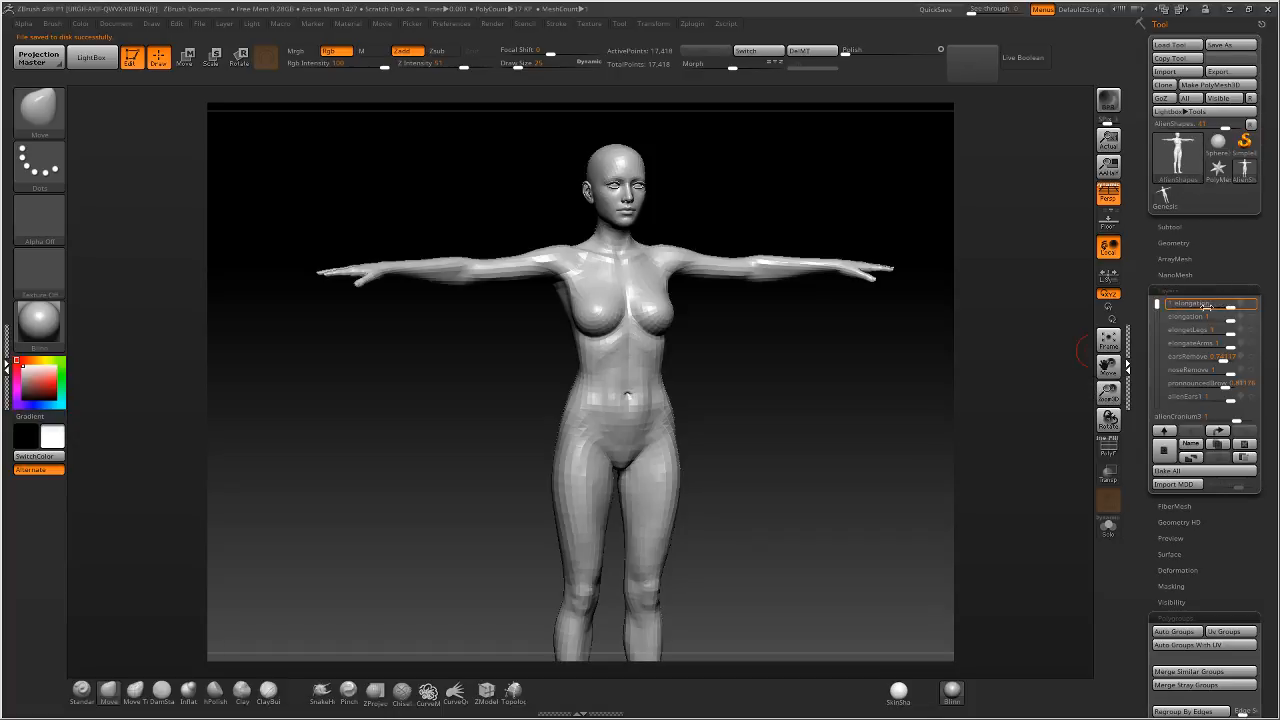
Show the first elongation layer and bring the whole figure into view.
click(1254, 307)
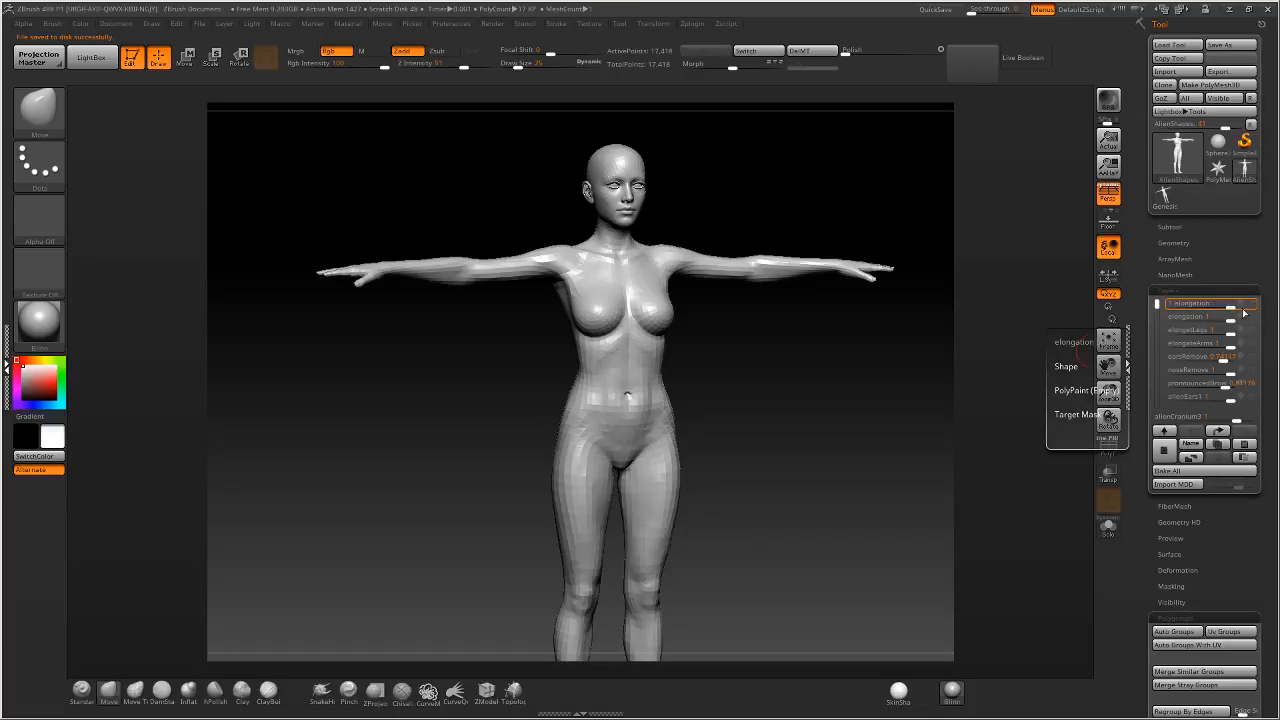
click(1251, 306)
ctrl+right_drag(742, 402, 731, 360)
alt+right_drag(727, 402, 678, 340)
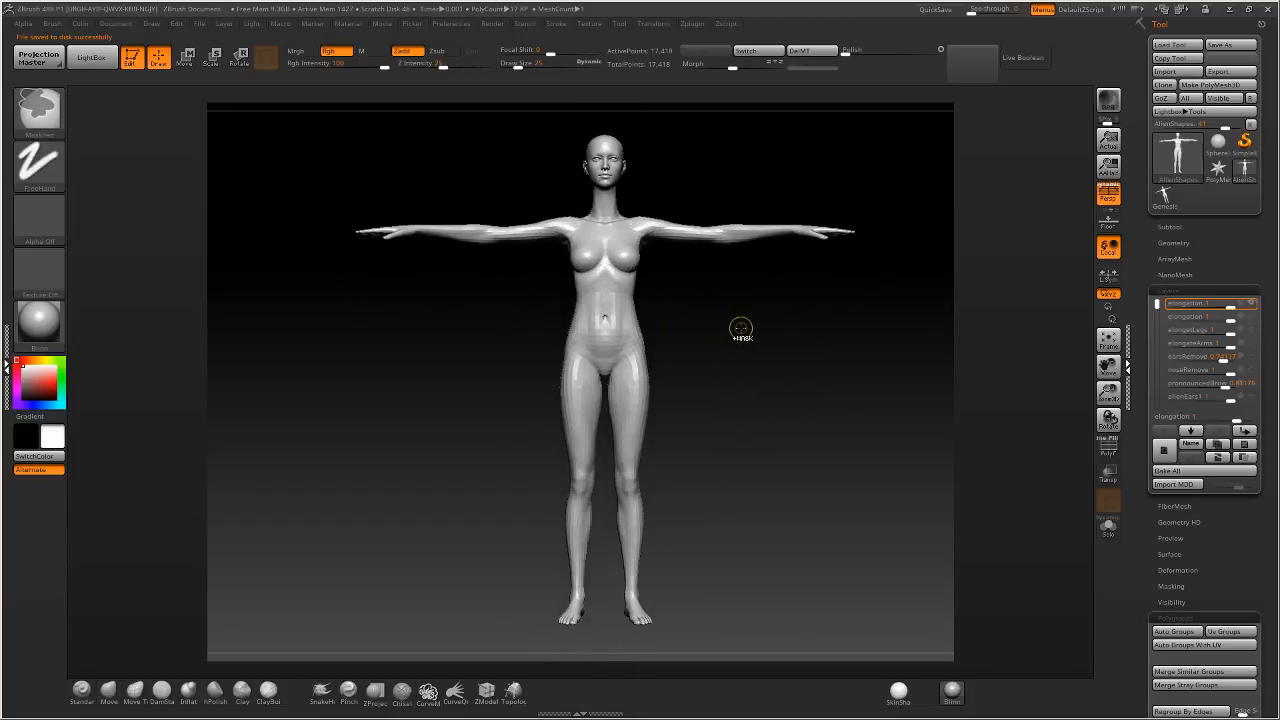
key(ctrl+s)
click(105, 164)
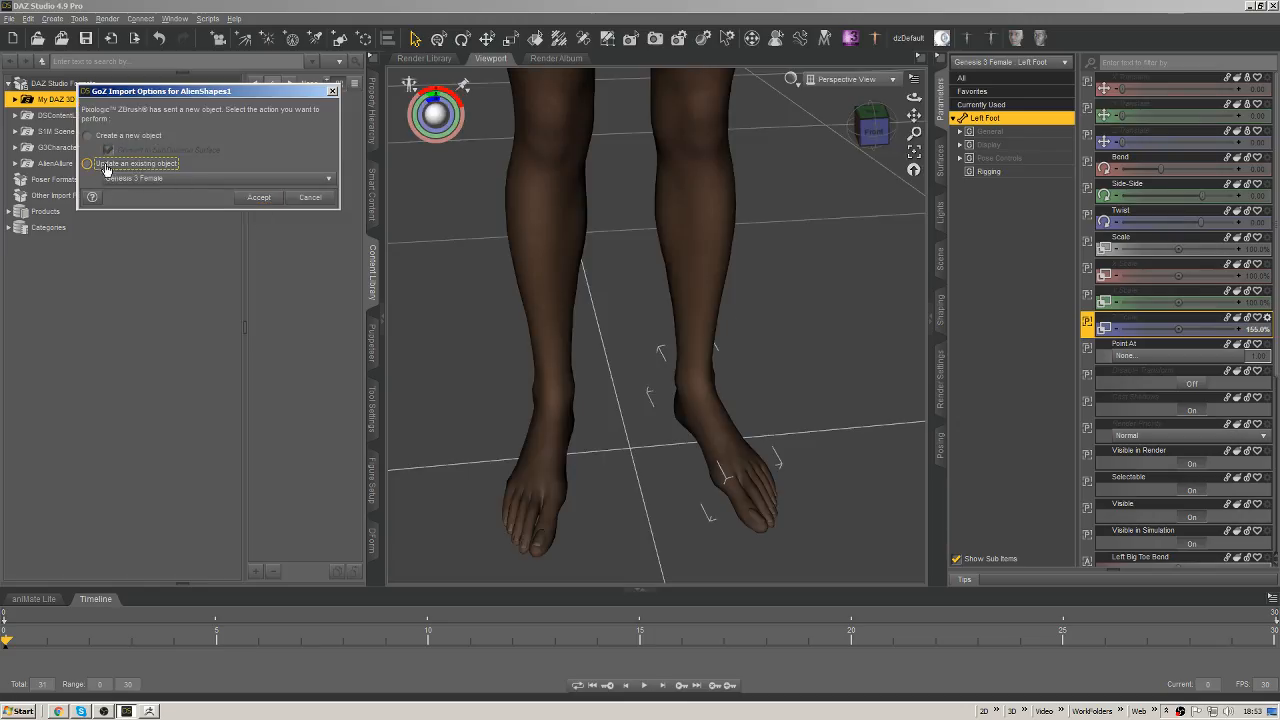
click(259, 197)
double_click(223, 164)
click(303, 171)
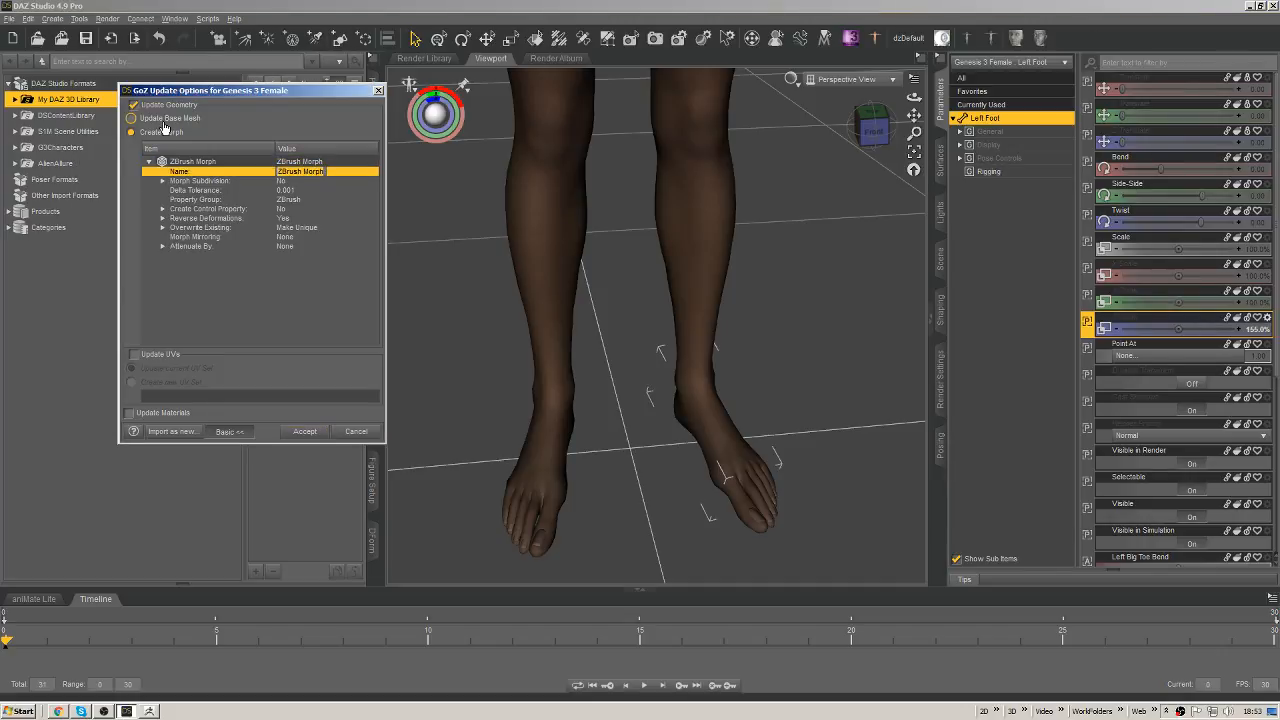
key(Escape)
key(Escape)
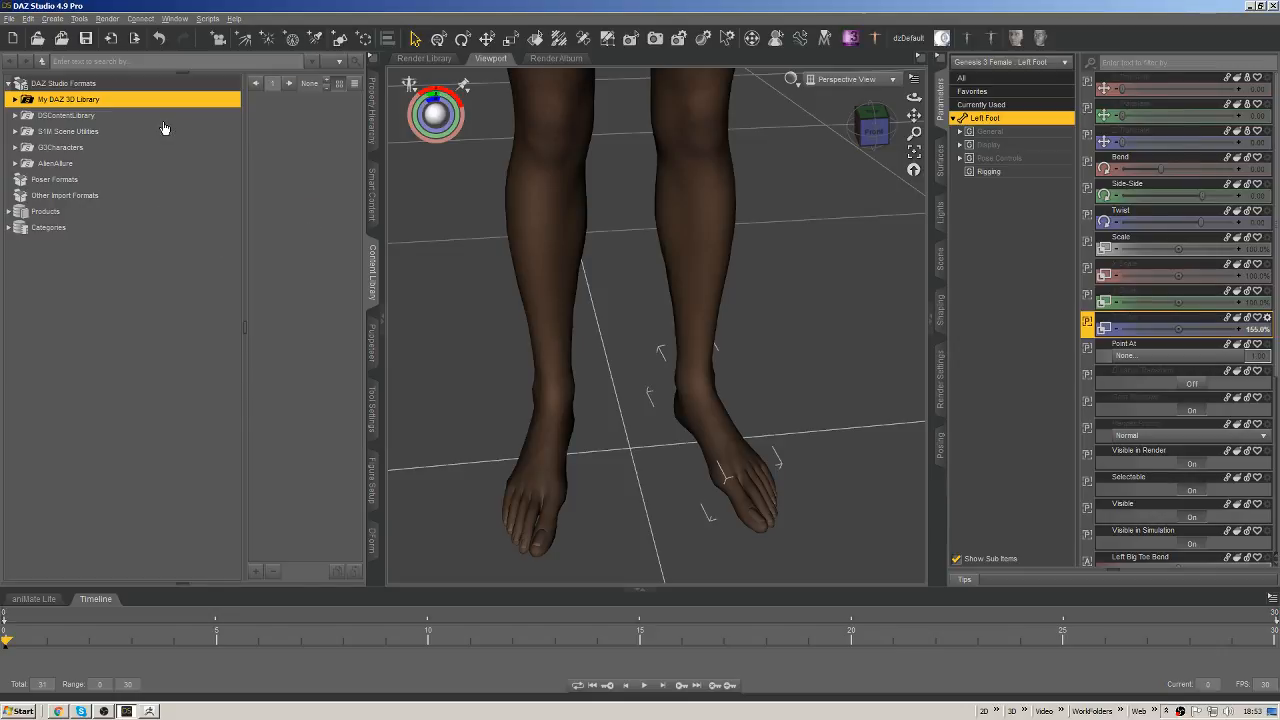
Return to ZBrush, hide the first elongation layer, show the second one, and send the figure to DAZ Studio with GoZ.
key(alt+Tab)
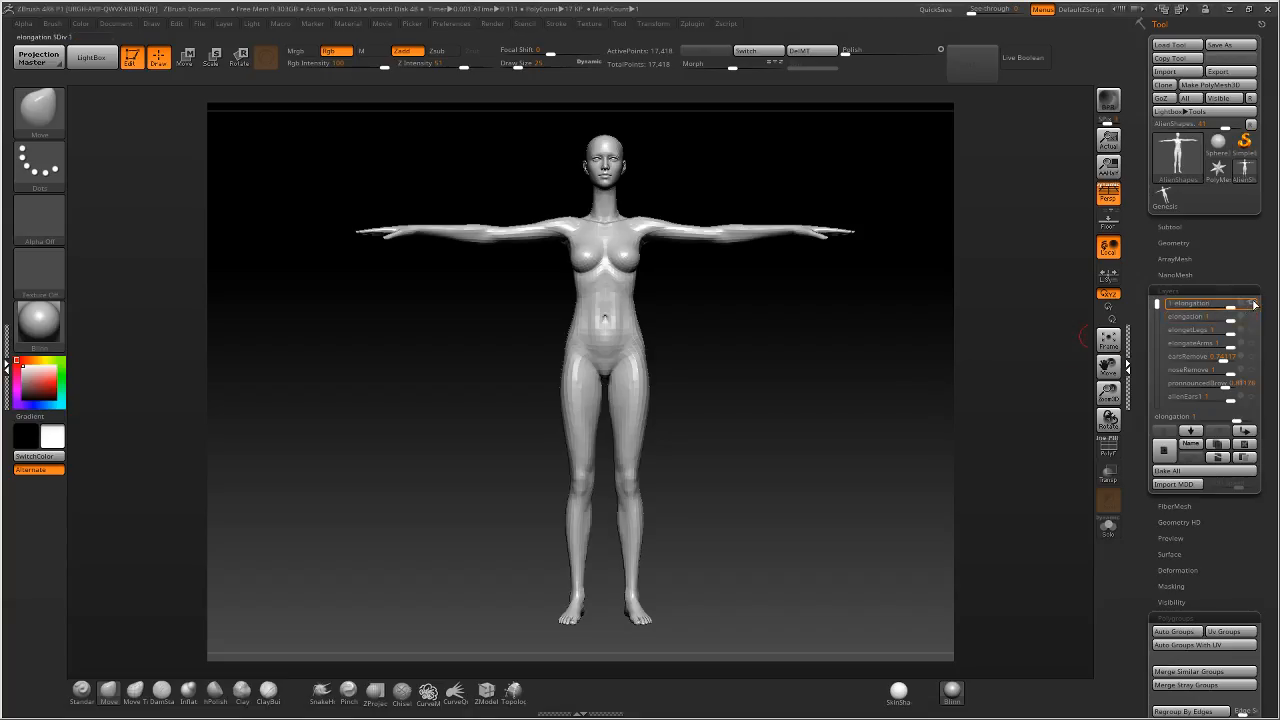
click(1158, 304)
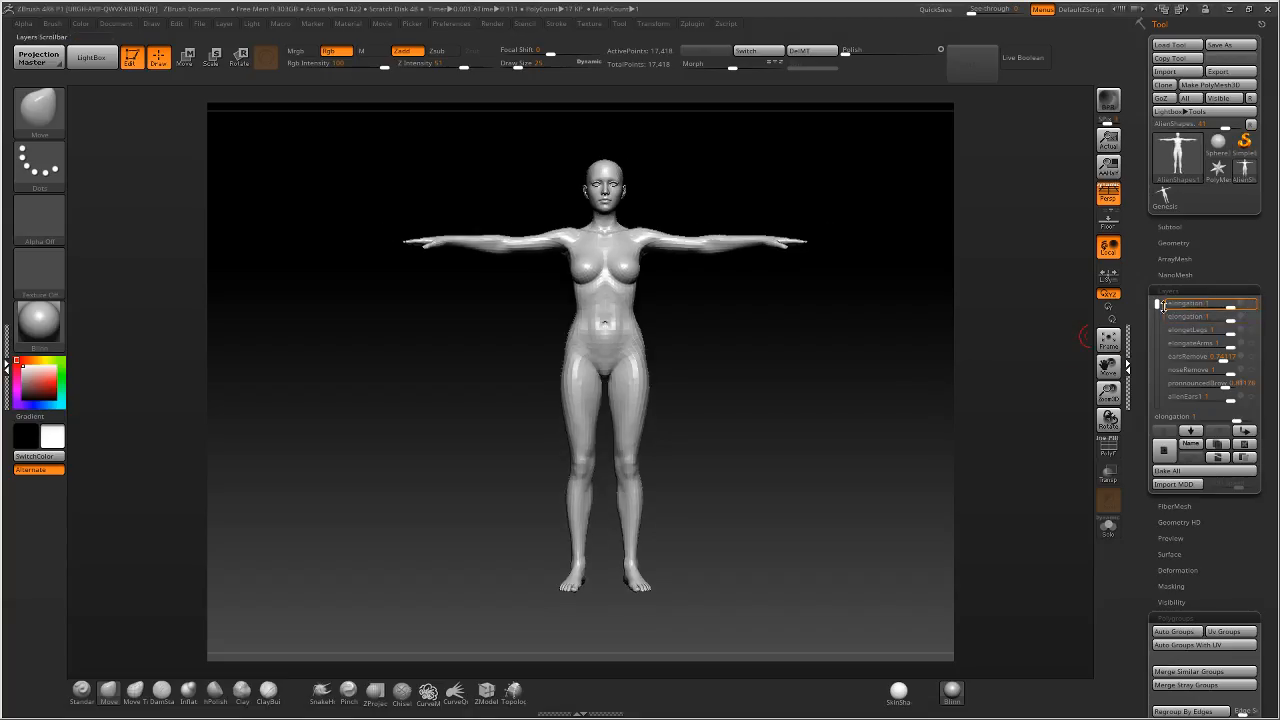
click(1251, 317)
drag(796, 342, 883, 337)
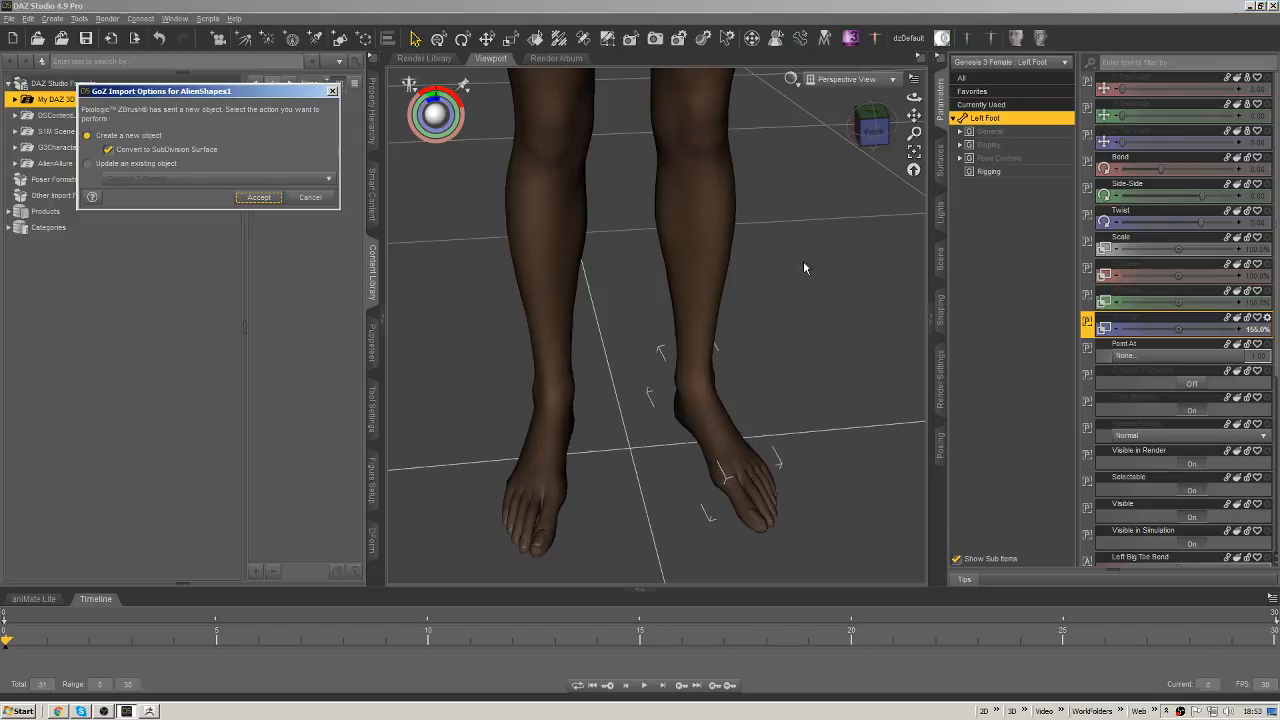
Update the existing Genesis 3 Female object with the incoming shape as a new morph named "Elongate Neck+Head".
click(138, 164)
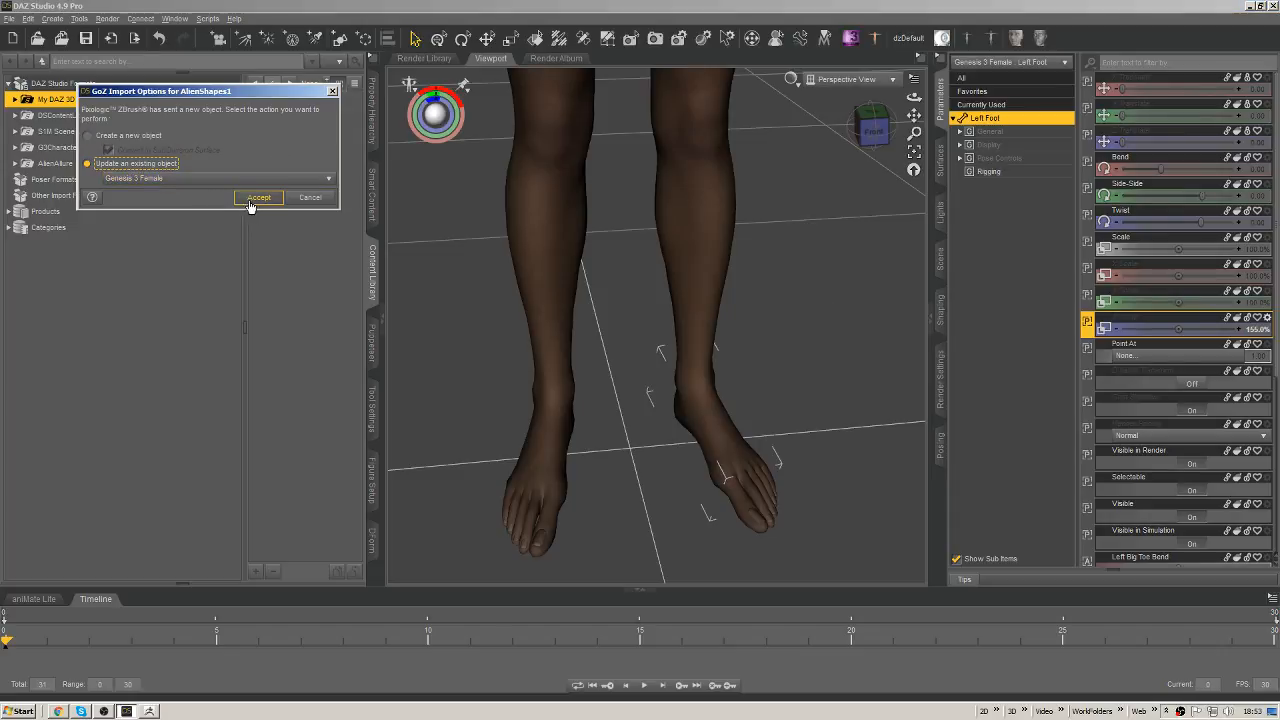
click(258, 197)
double_click(236, 162)
click(310, 172)
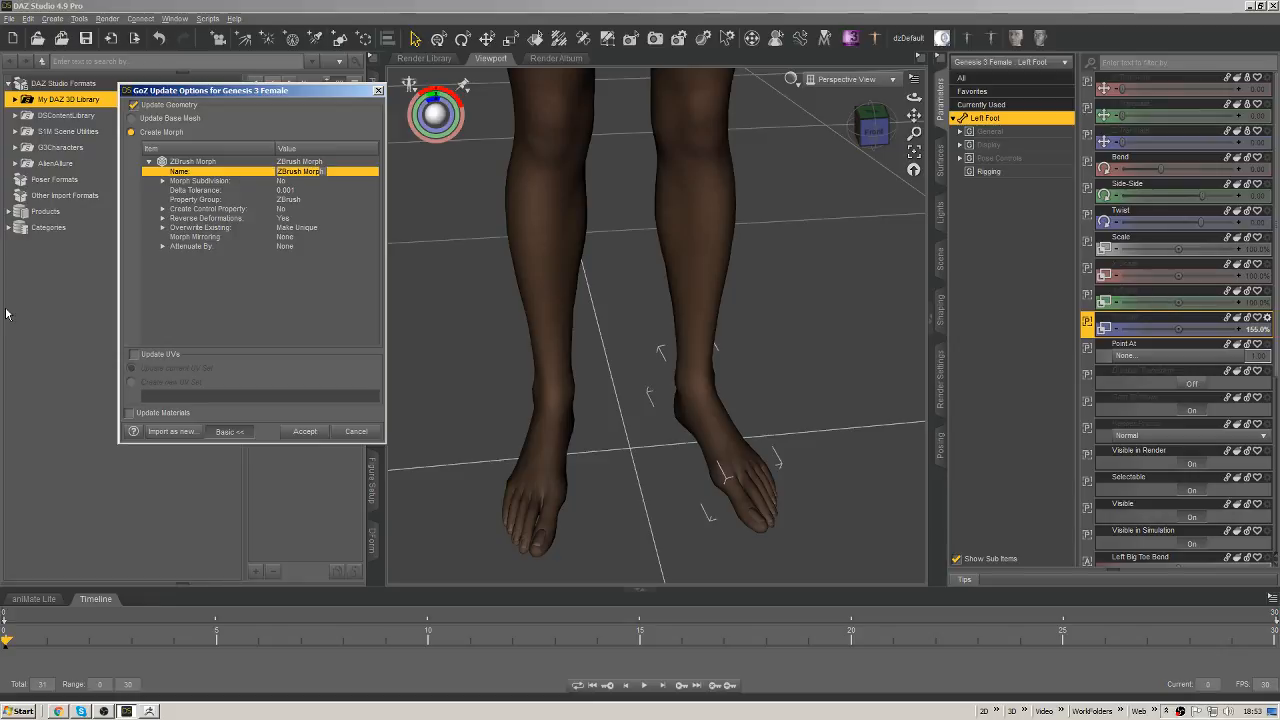
text(L)
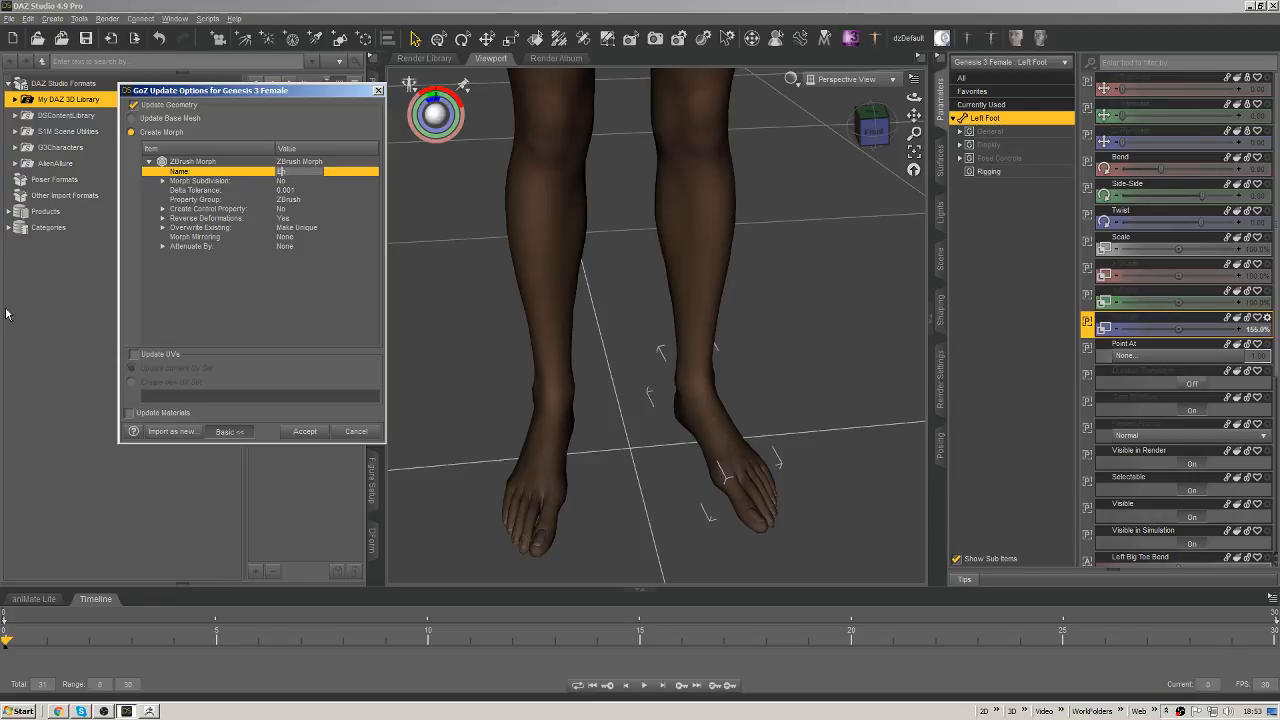
text(longate_Neck)
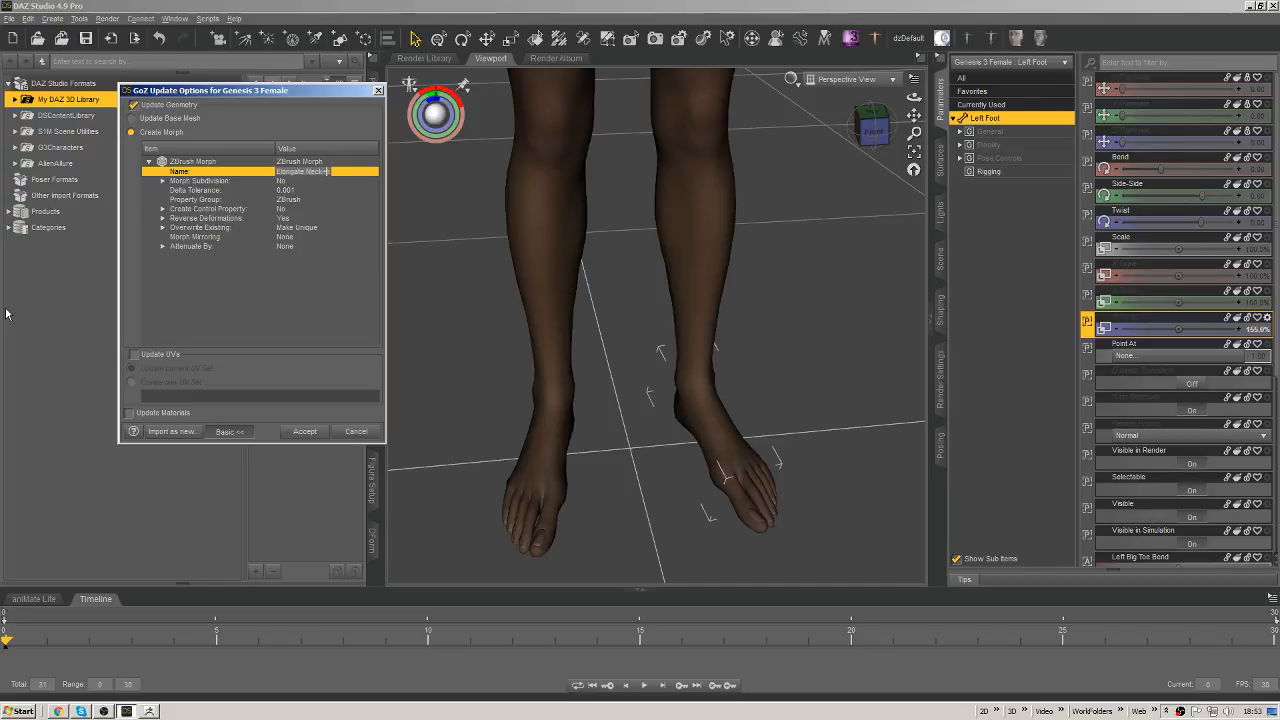
text(+Head)
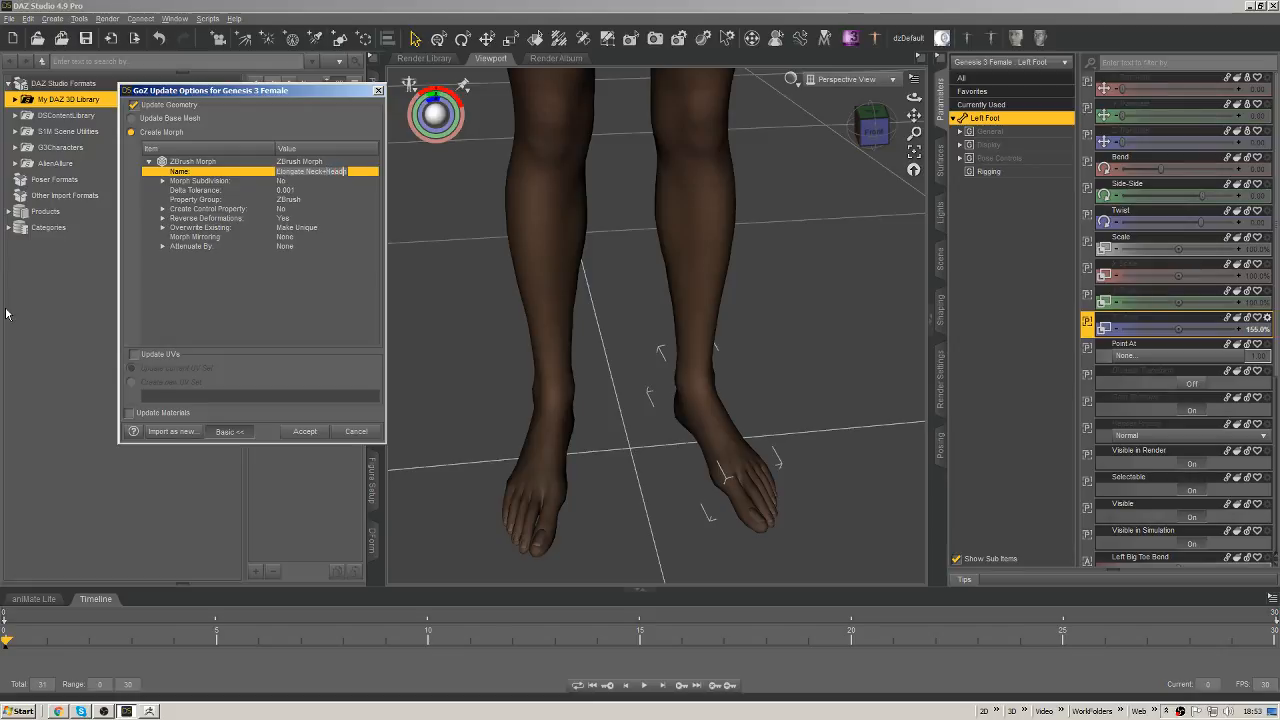
click(300, 432)
Frame the upper body and select the whole Genesis 3 Female figure.
scroll(656, 340, down, 5)
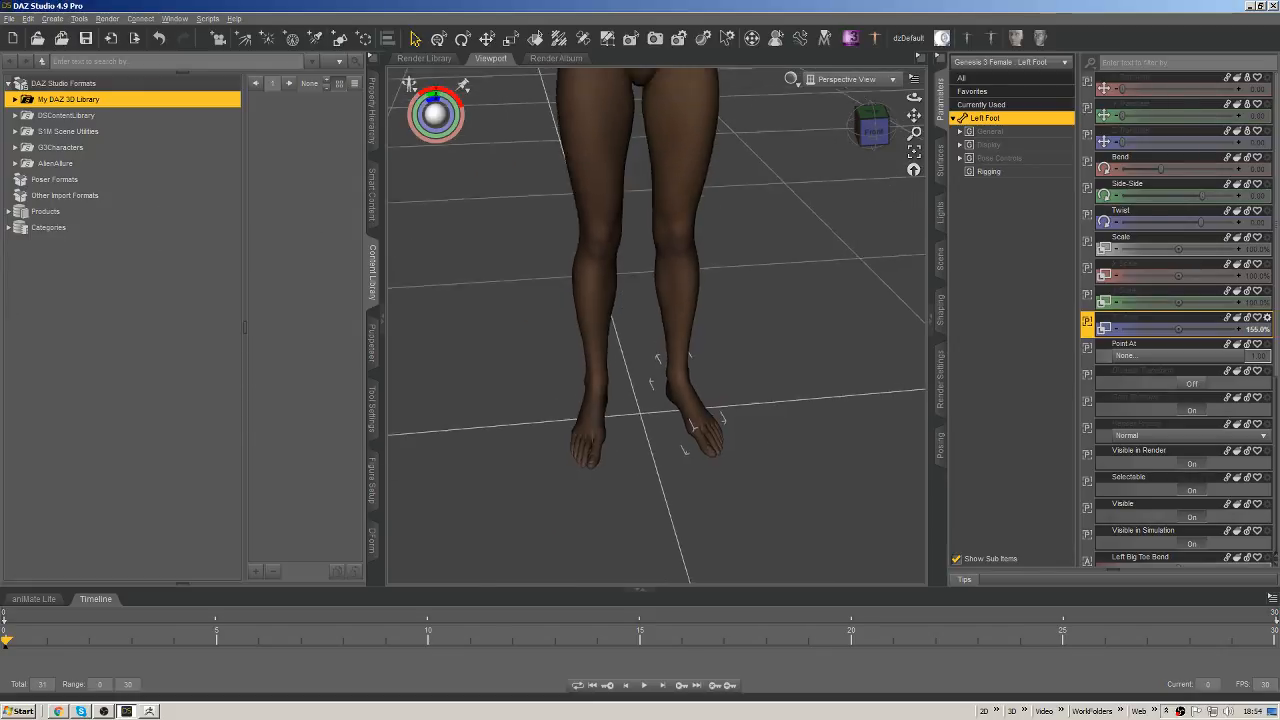
middle_drag(657, 290, 665, 450)
middle_drag(652, 372, 628, 274)
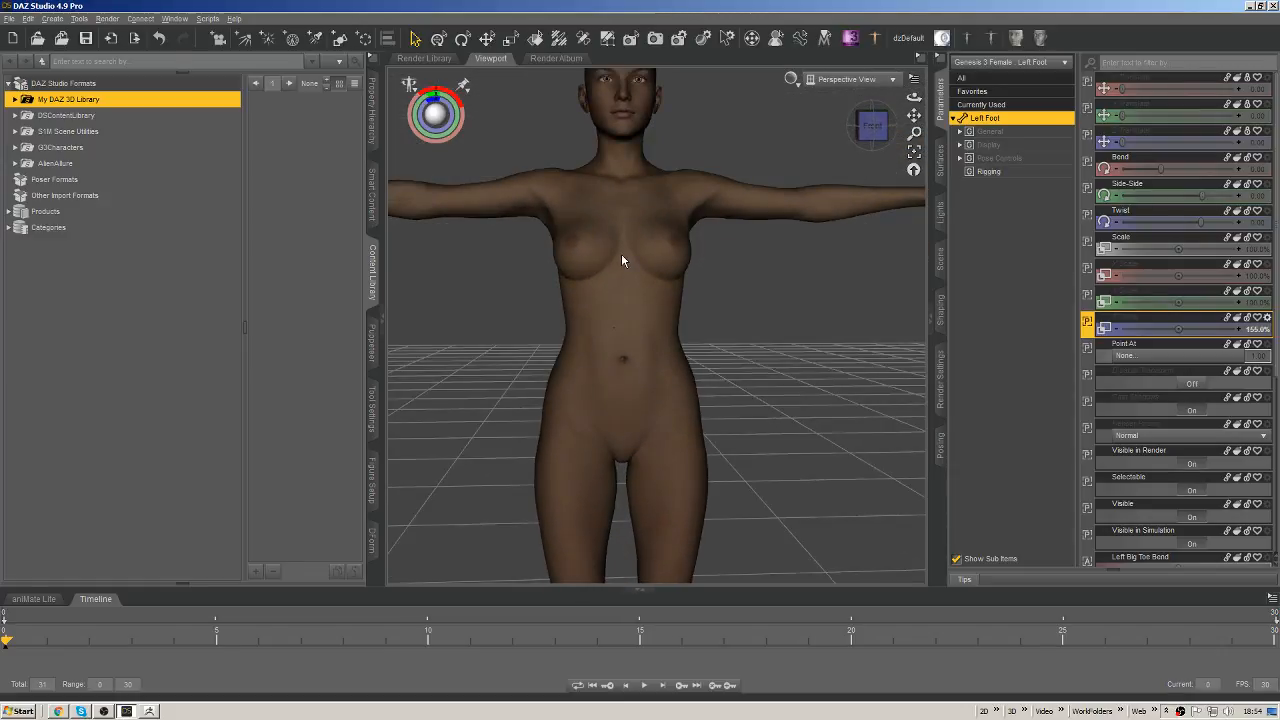
middle_drag(624, 226, 622, 338)
right_click(611, 200)
click(636, 227)
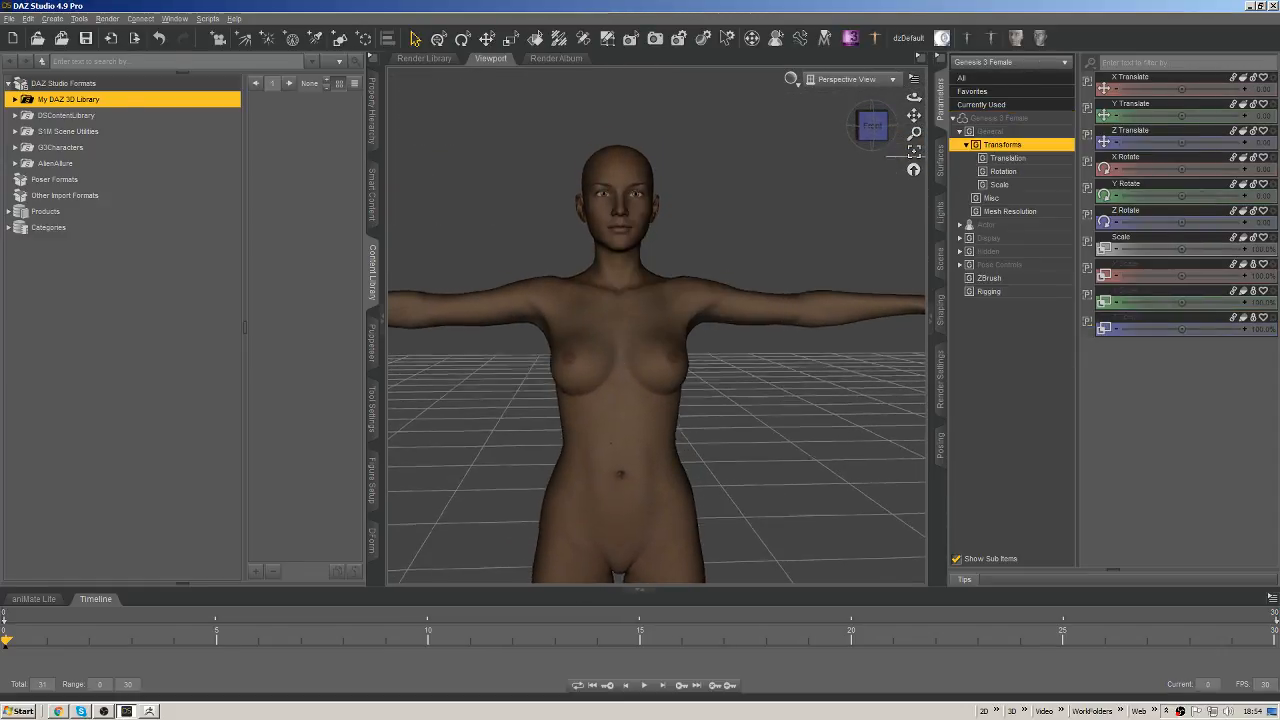
Set the figure's Elongate Neck+Head morph in the ZBrush property group to 100%.
scroll(640, 300, up, 3)
click(989, 278)
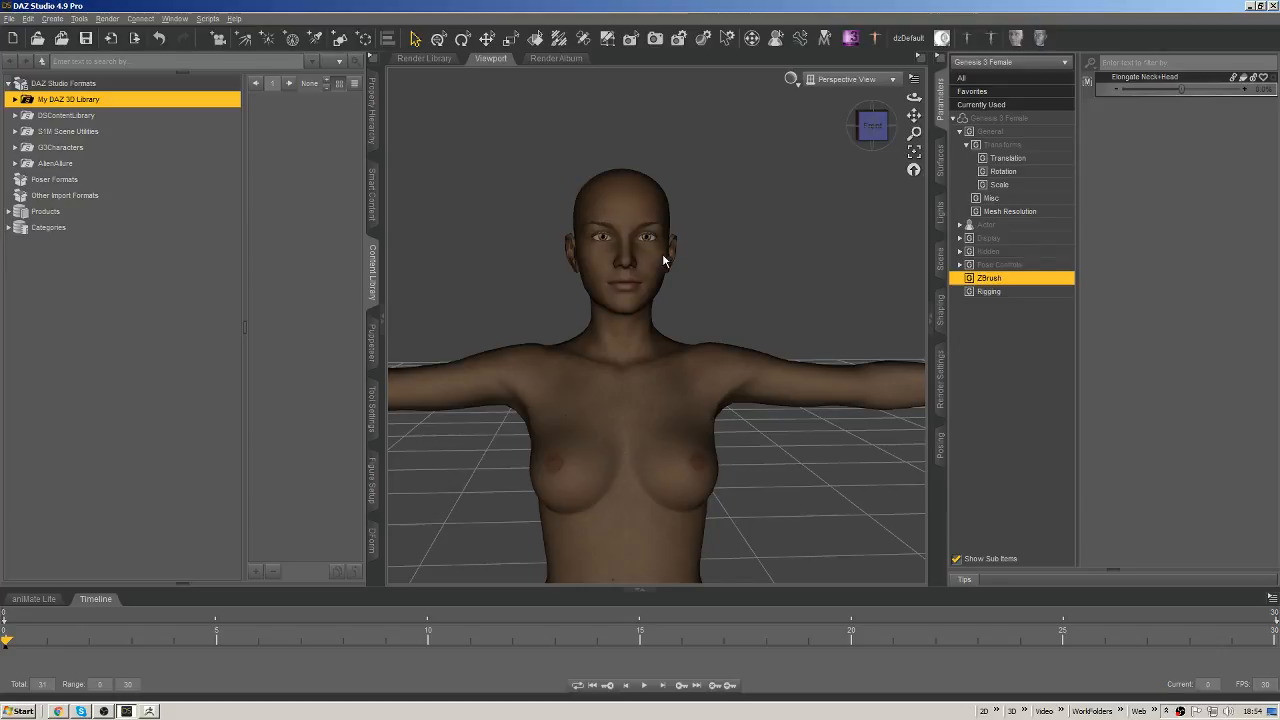
middle_drag(663, 260, 803, 243)
drag(1181, 89, 1248, 89)
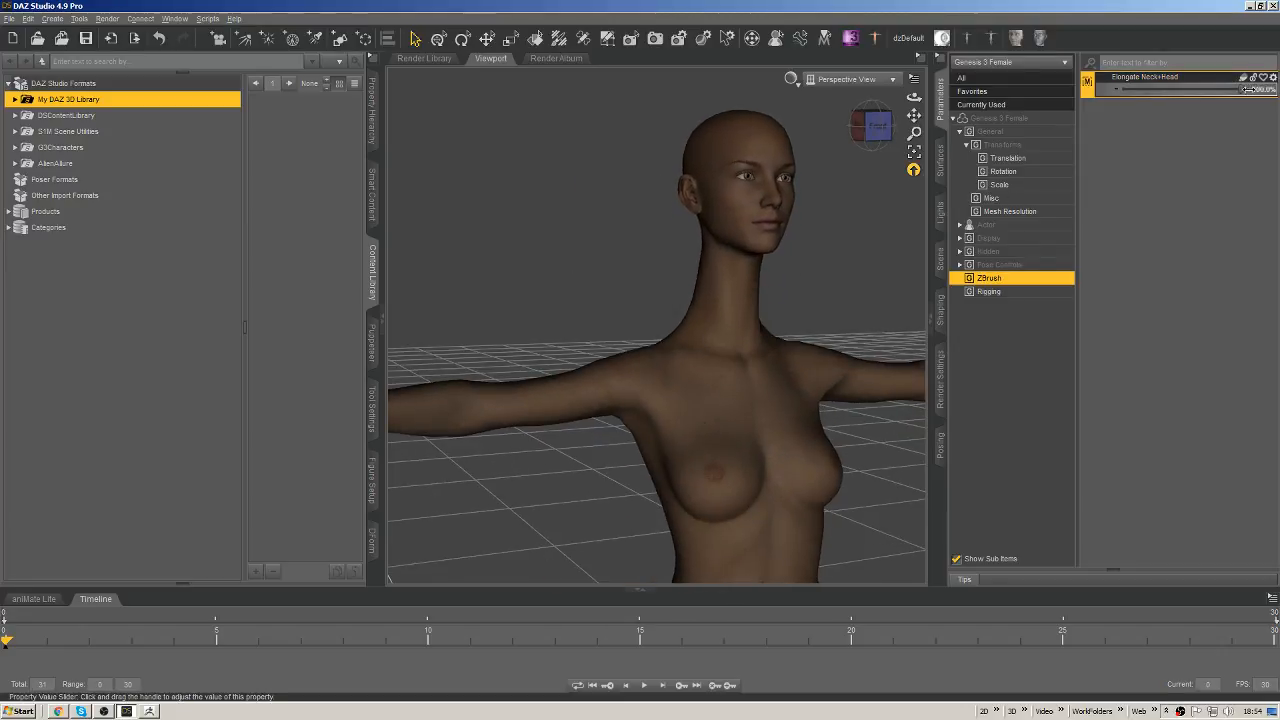
Display the figure's bones with the joint editing tool and examine their alignment with the elongated neck and head.
drag(914, 115, 786, 129)
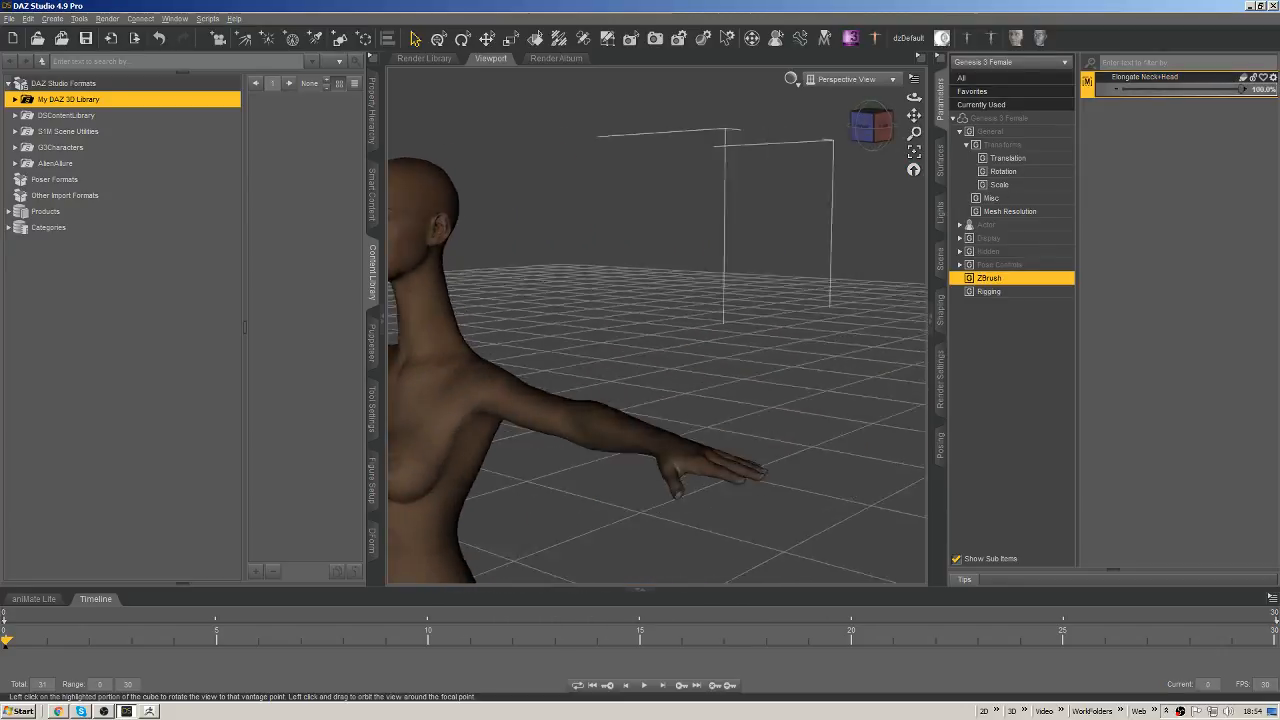
click(862, 125)
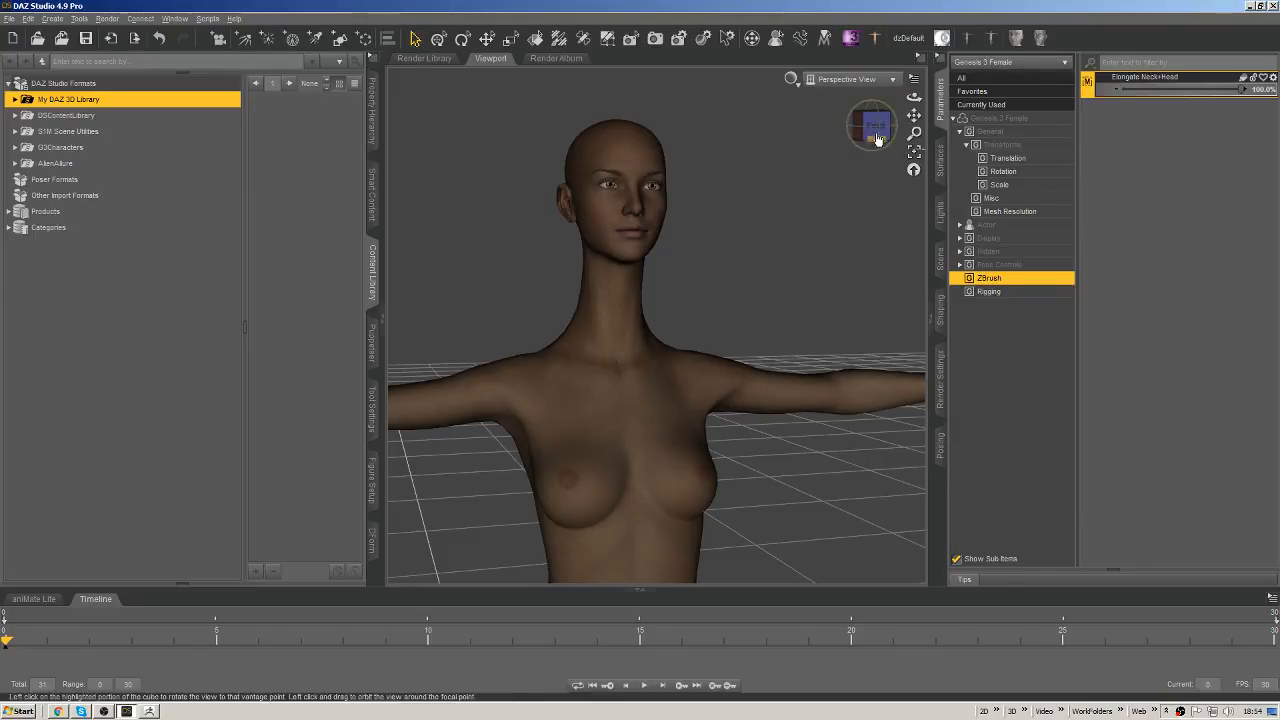
drag(877, 136, 852, 146)
key(alt+shift+x)
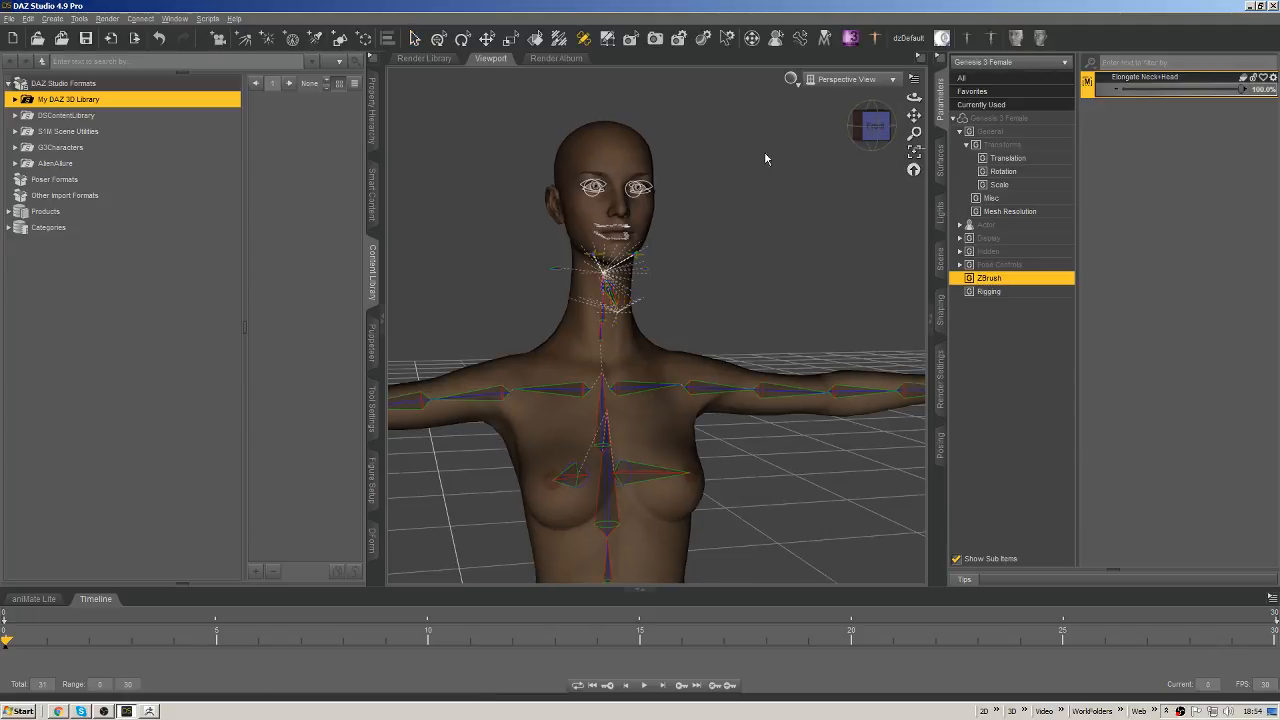
mouse_move(880, 132)
mouse_down()
mouse_move(898, 134)
mouse_move(872, 132)
mouse_up()
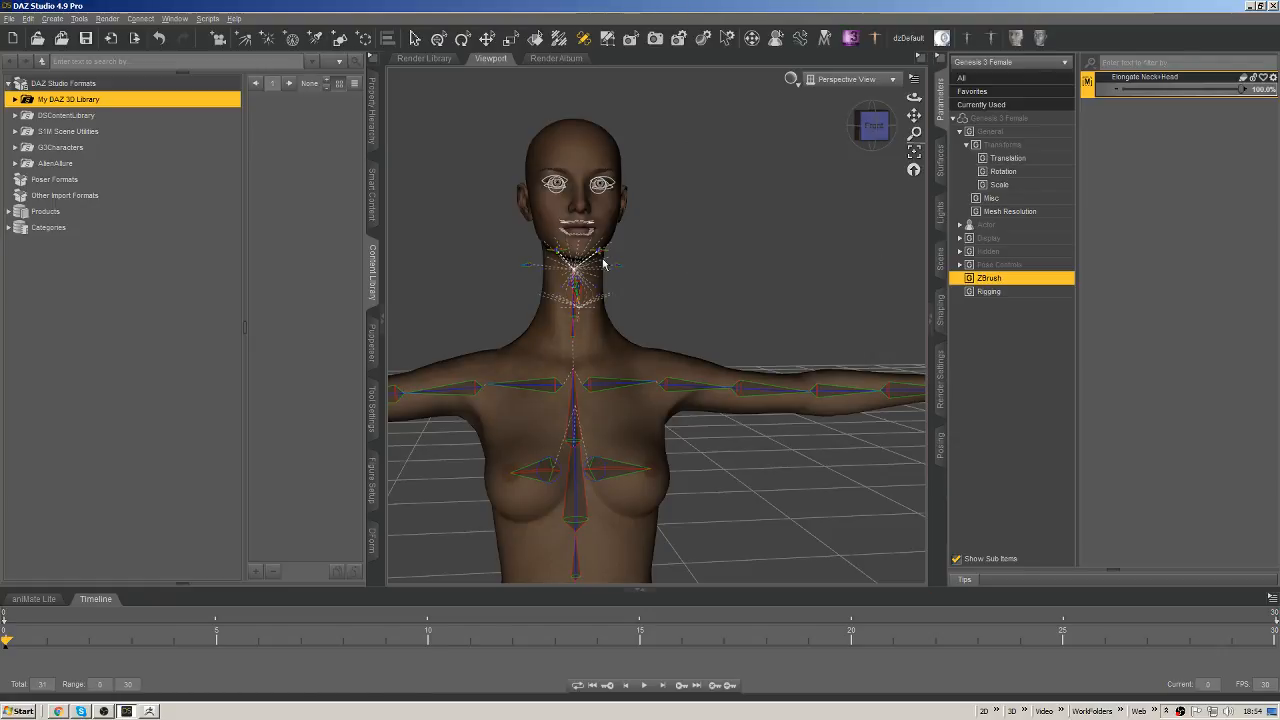
Start Adjust Rigging To Shape for the figure and exclude all bones from the adjustment.
right_click(712, 180)
mouse_move(750, 209)
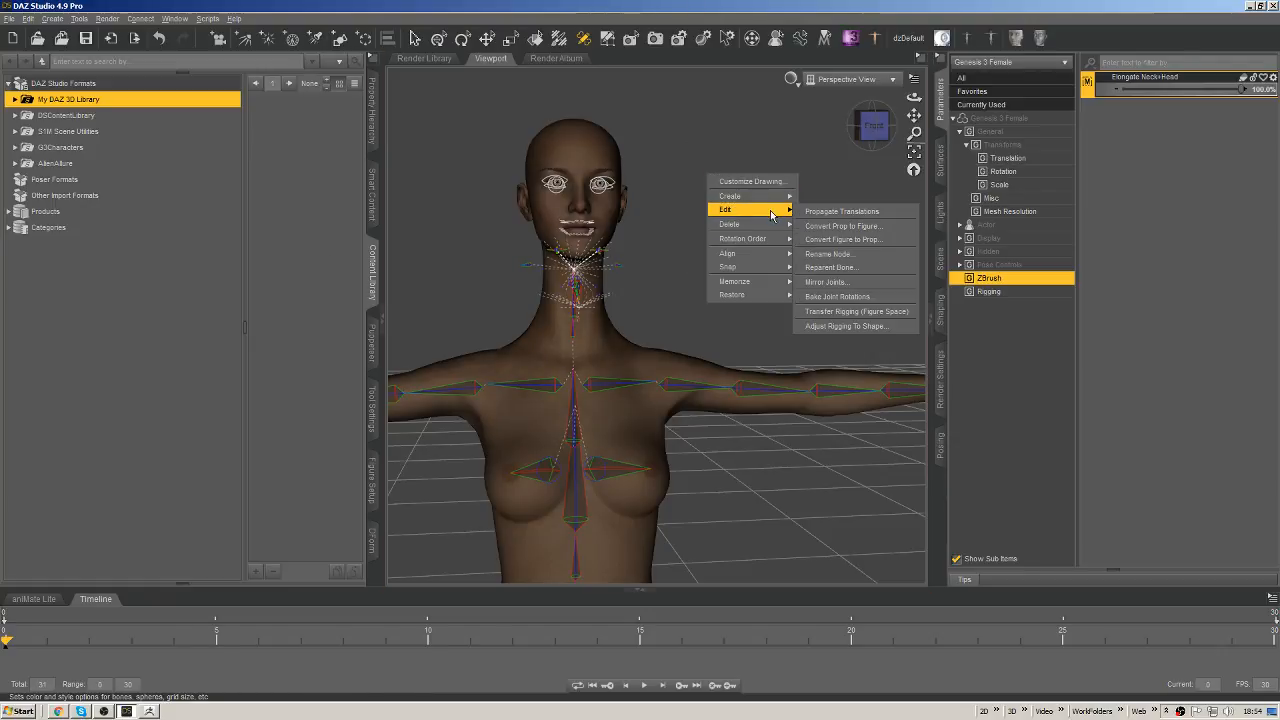
click(860, 326)
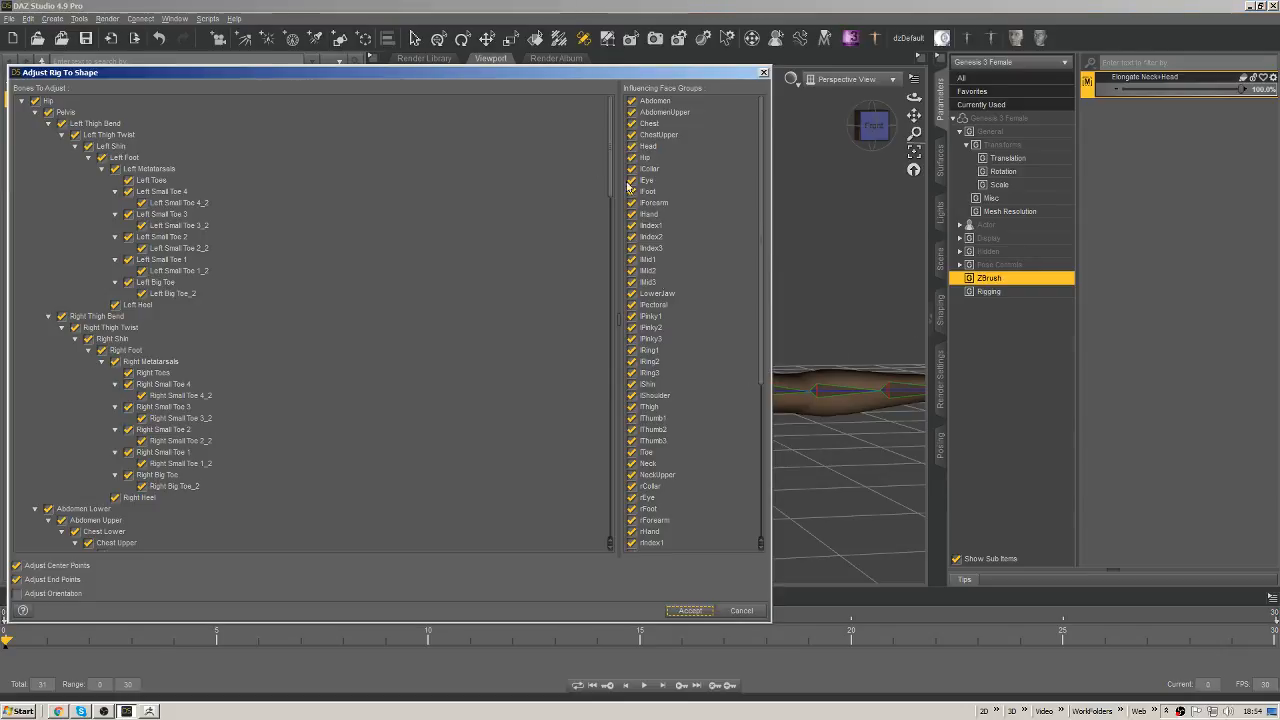
drag(571, 72, 707, 79)
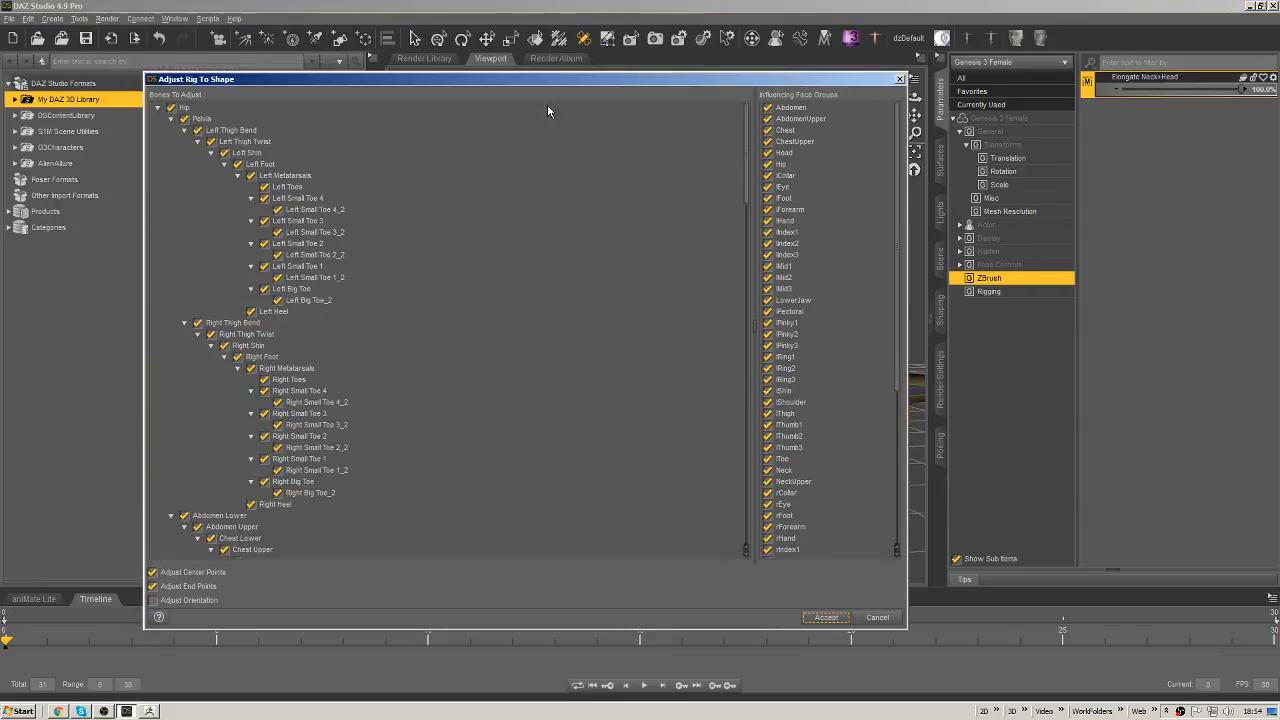
right_click(199, 108)
mouse_move(230, 170)
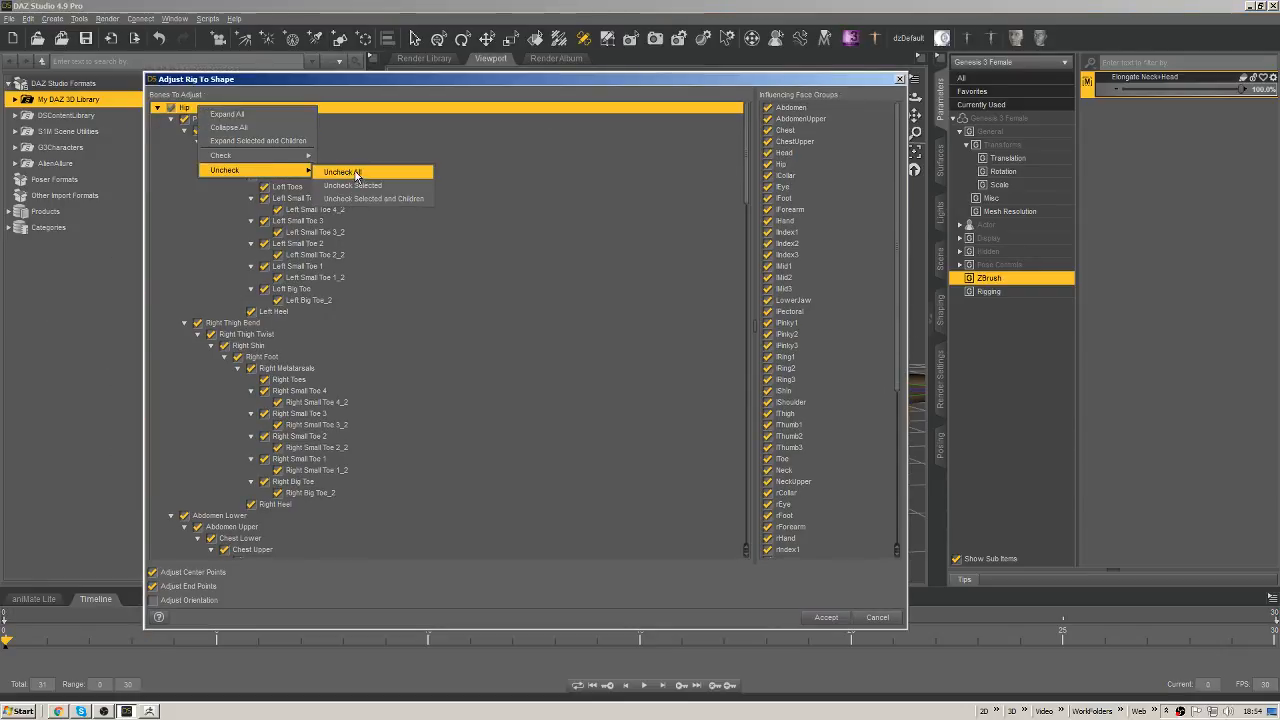
click(356, 167)
Collapse the Pelvis, Left Collar and Right Collar branches and include Neck Lower with all its child bones in the adjustment.
click(173, 119)
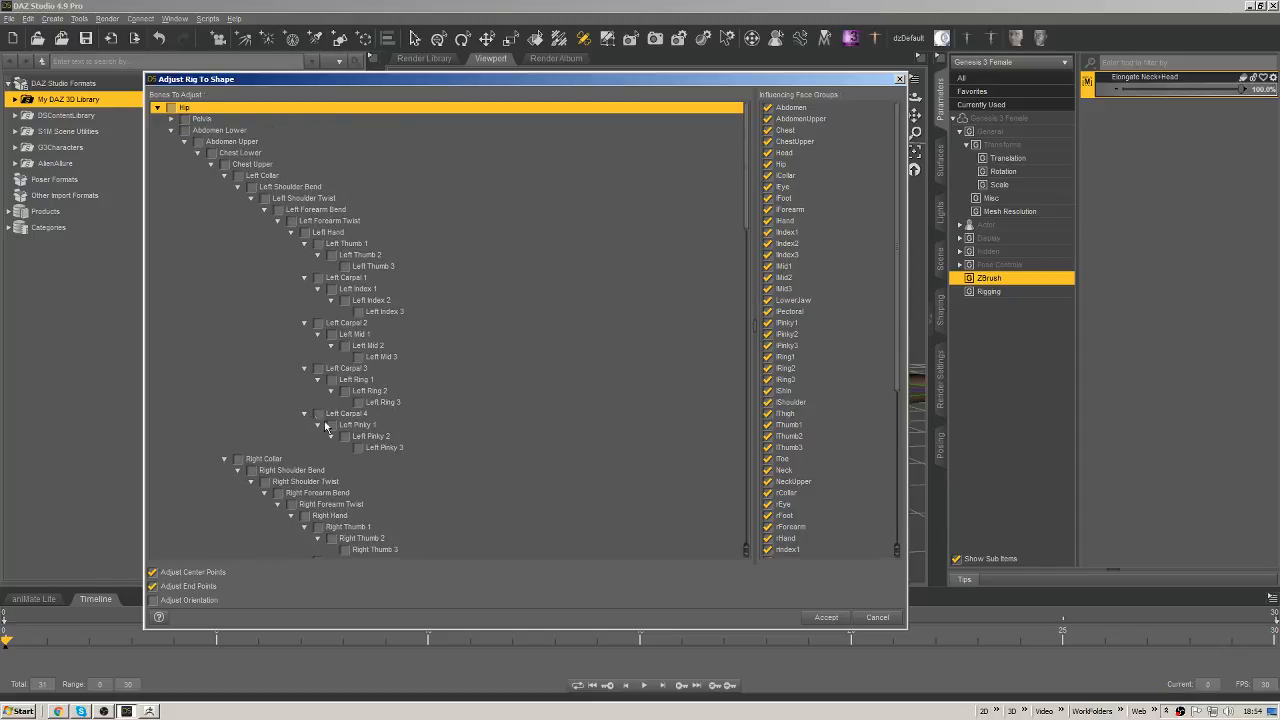
click(224, 176)
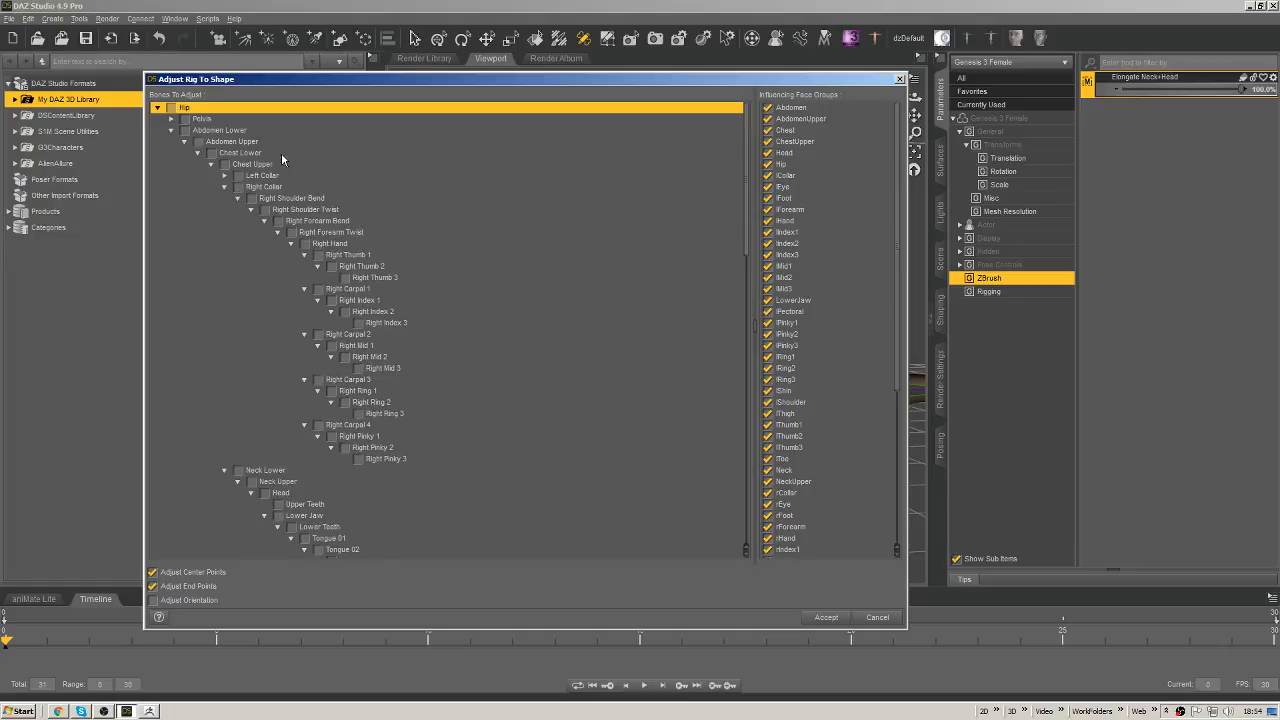
click(225, 188)
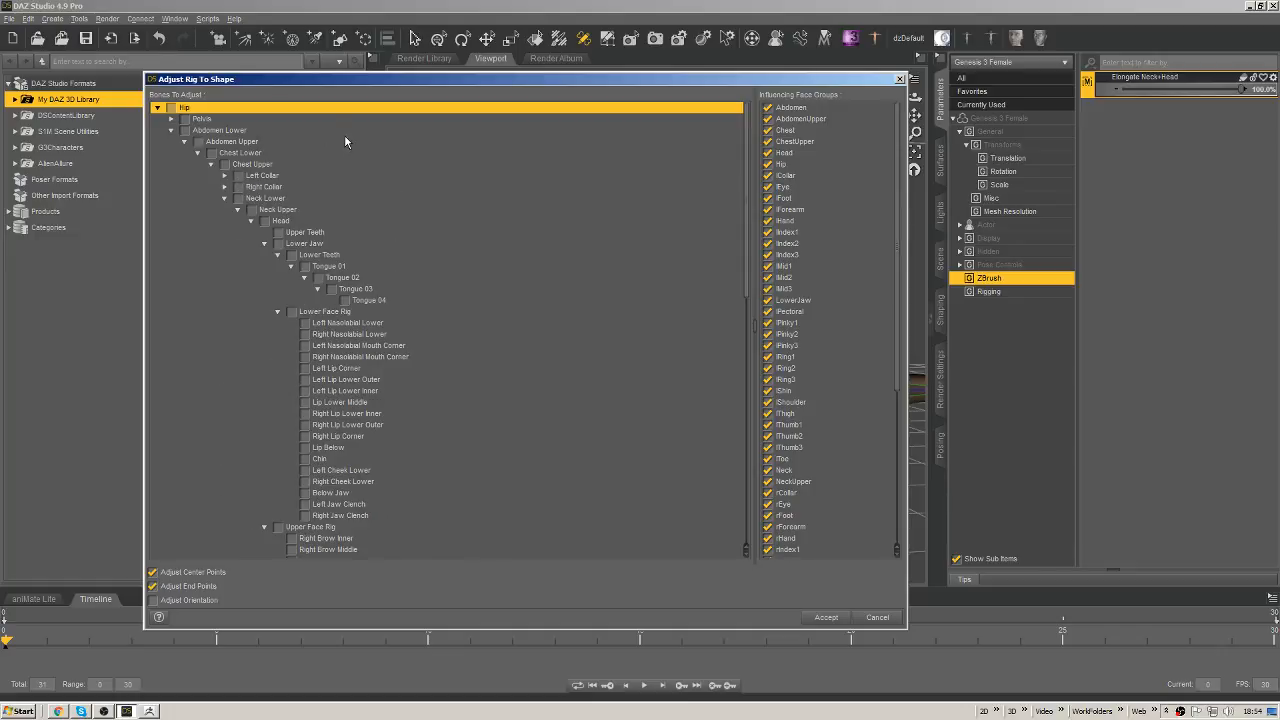
click(238, 199)
right_click(281, 202)
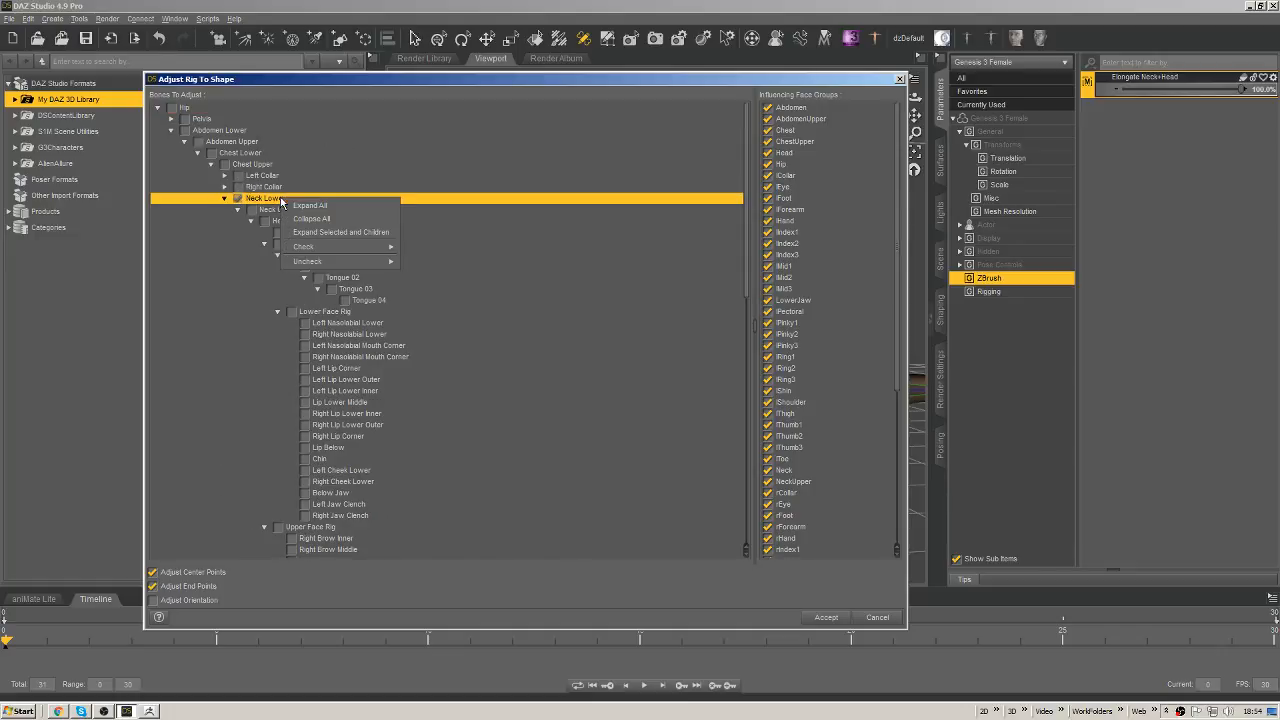
click(411, 163)
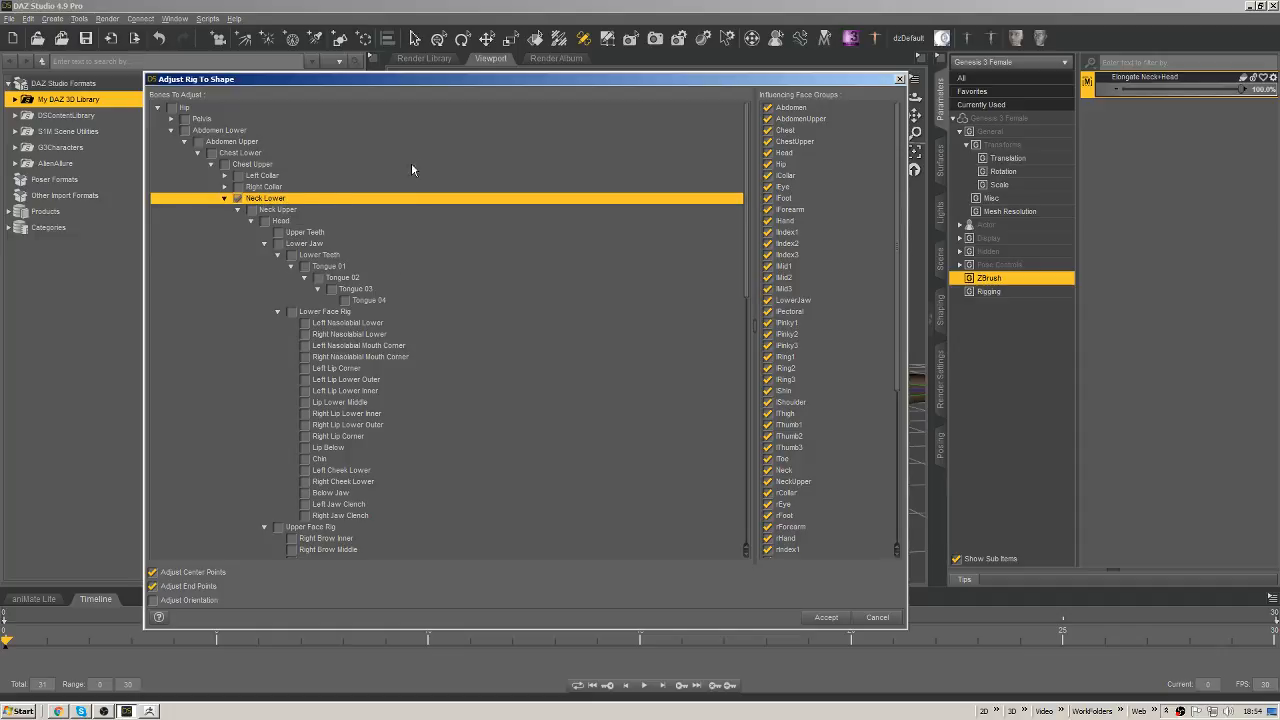
right_click(285, 200)
click(282, 204)
right_click(281, 200)
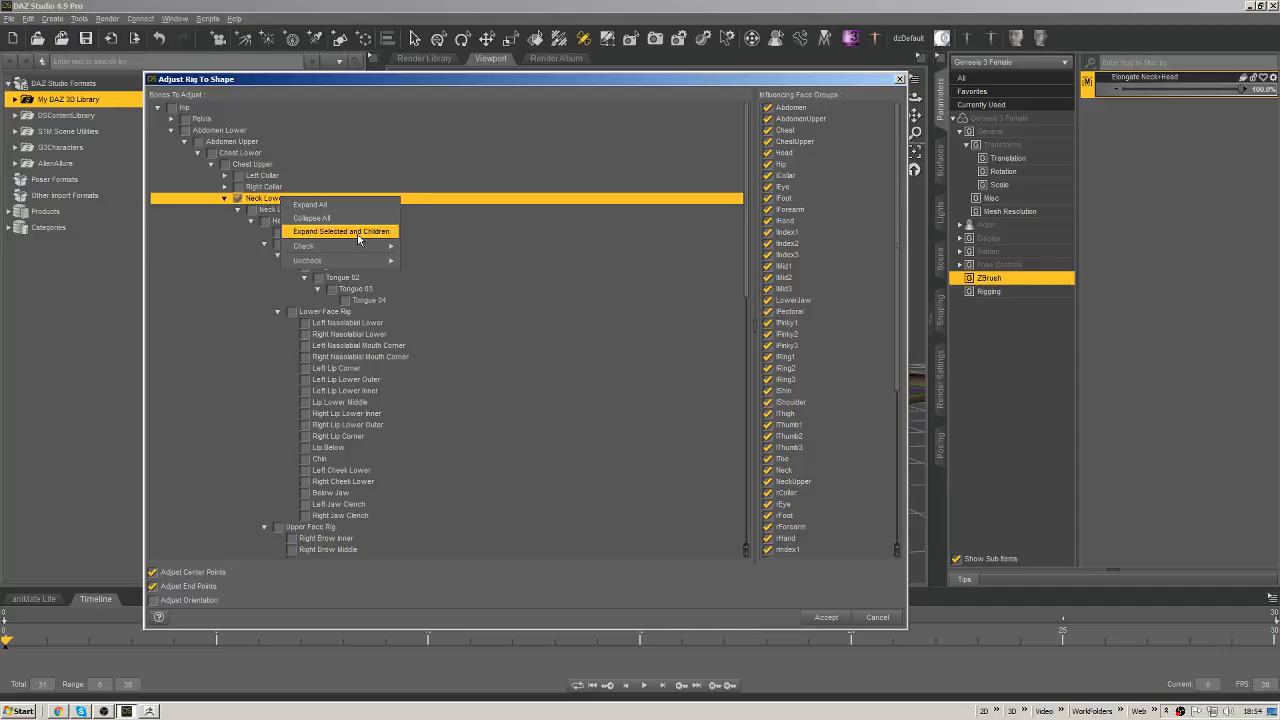
mouse_move(350, 246)
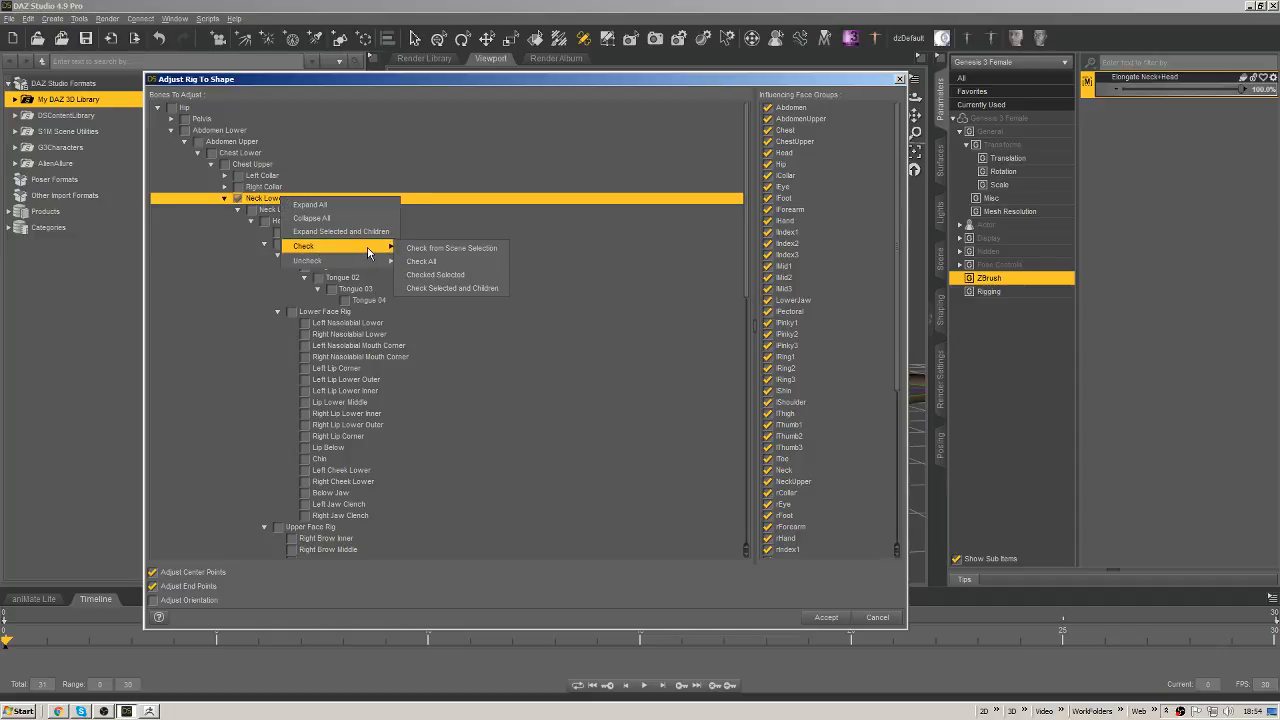
click(433, 289)
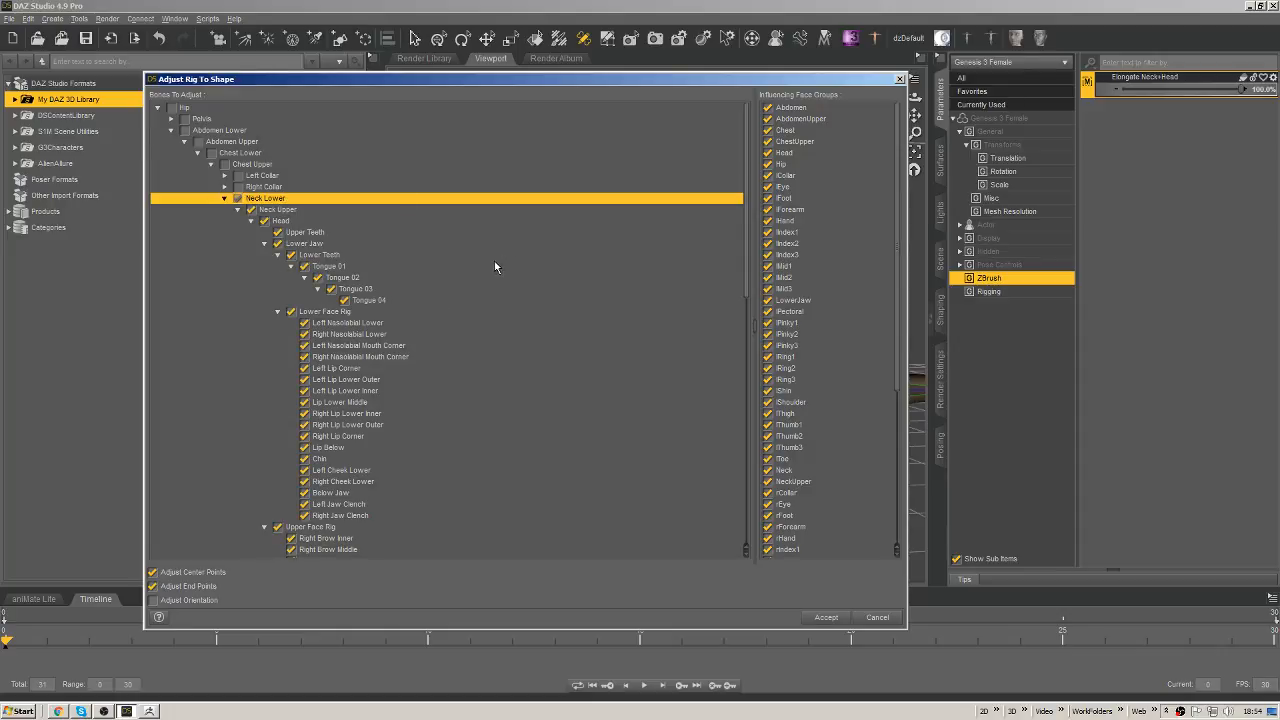
Exclude all influencing face groups from the rig adjustment.
right_click(791, 110)
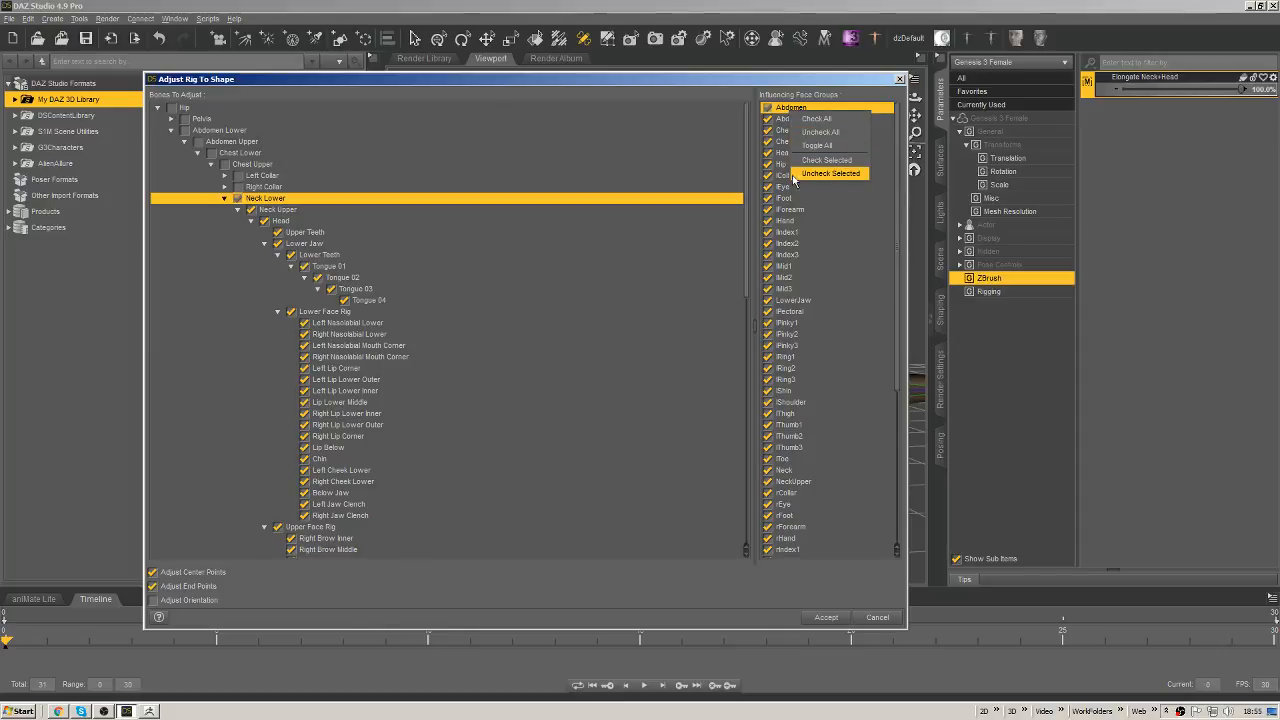
click(815, 131)
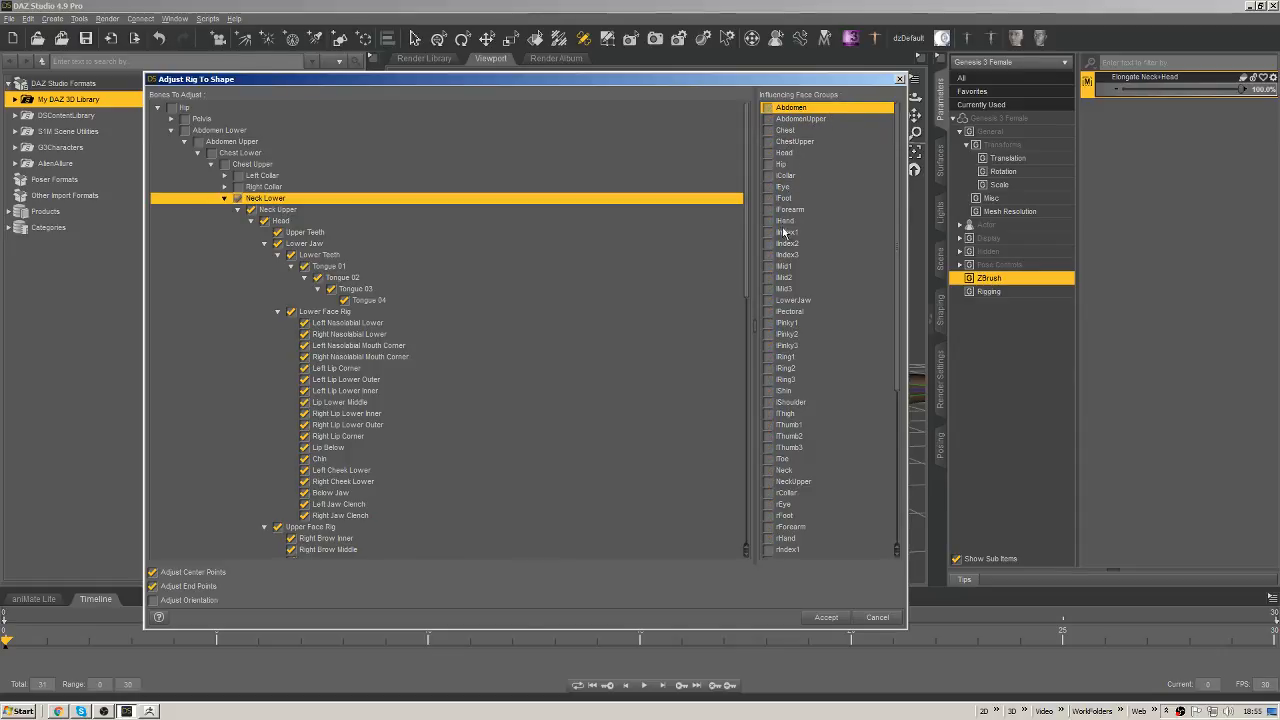
click(787, 131)
click(785, 176)
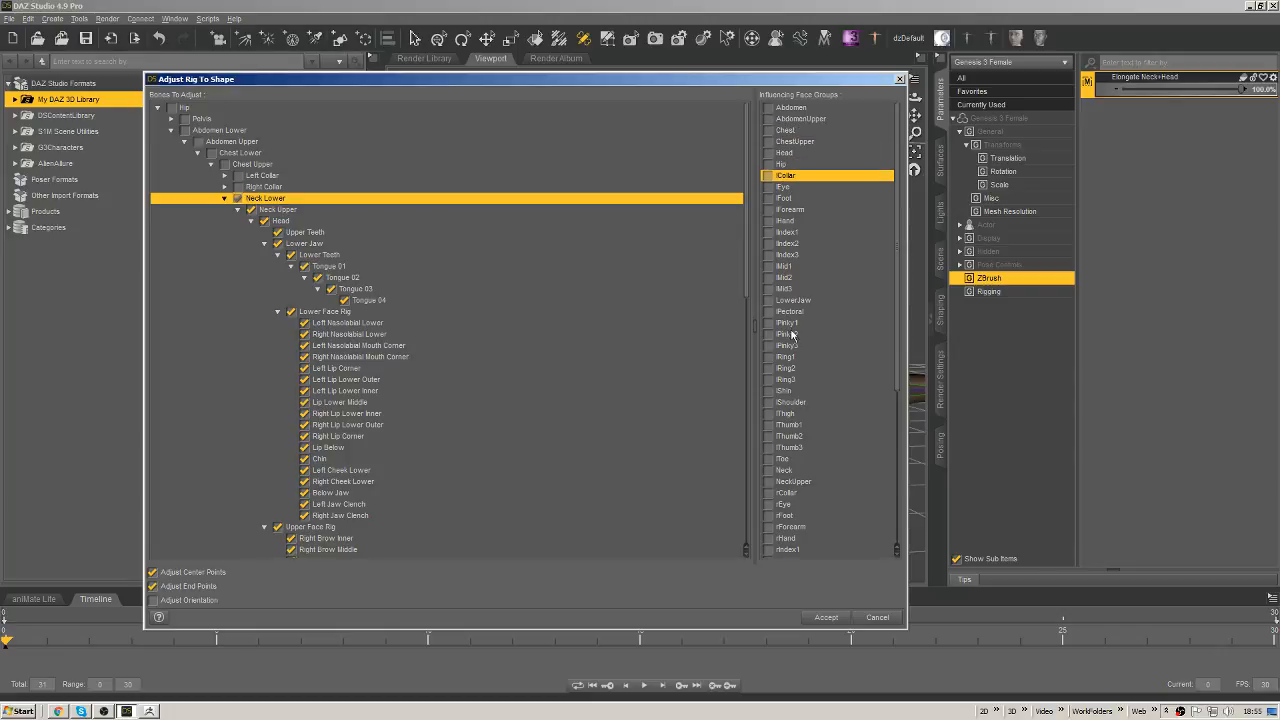
Include the Head, lEye, Neck, NeckUpper, rEye, Tongue, UpperJaw and LowerJaw face groups and apply the rig adjustment.
click(767, 154)
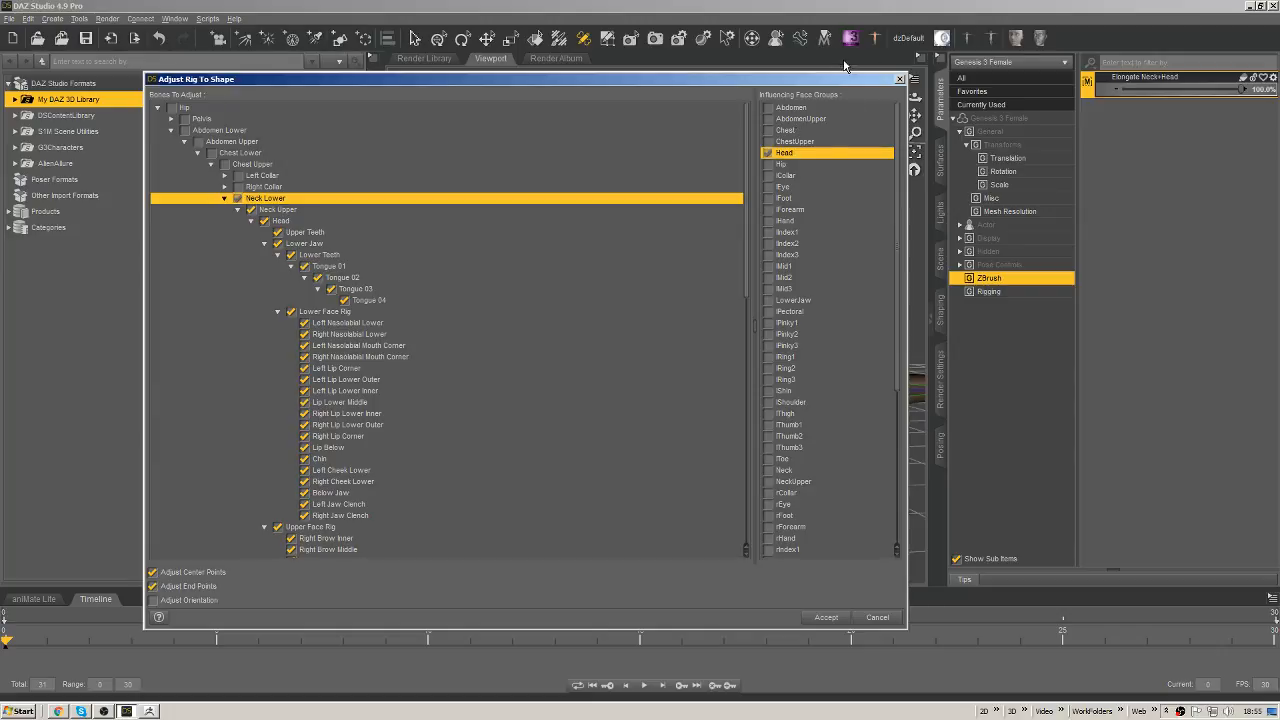
click(768, 187)
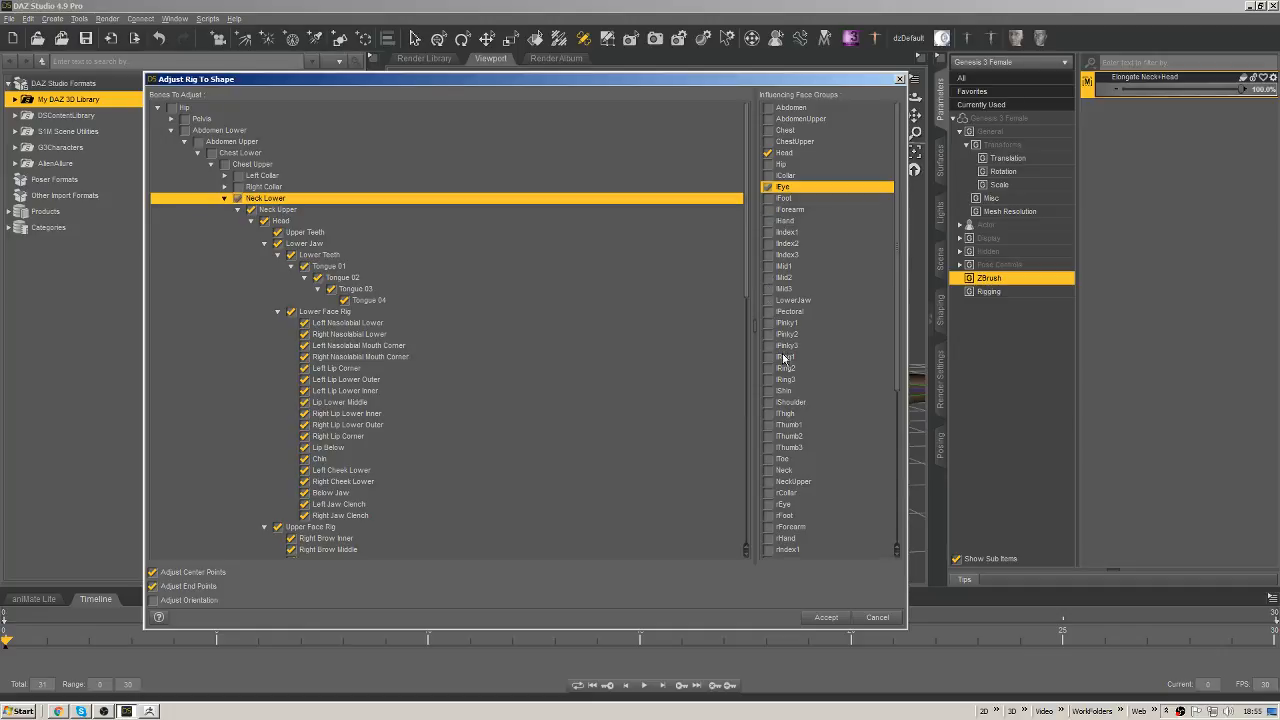
click(768, 470)
click(768, 482)
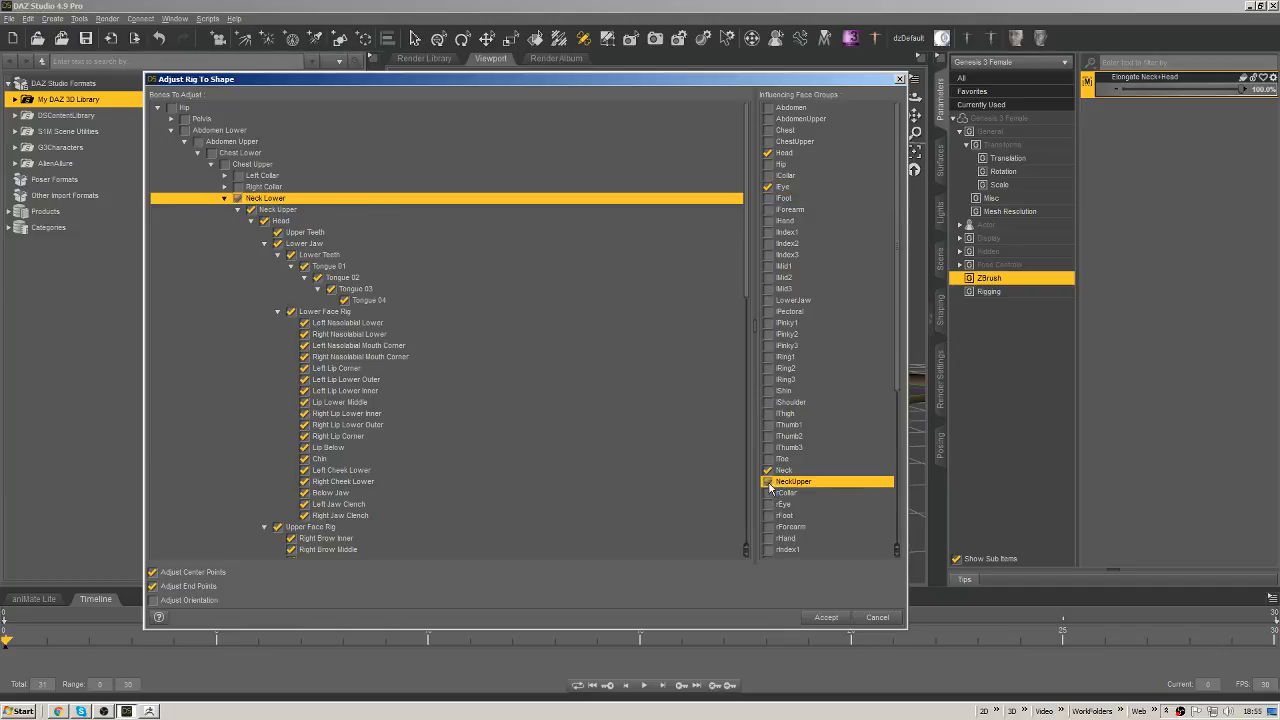
click(774, 505)
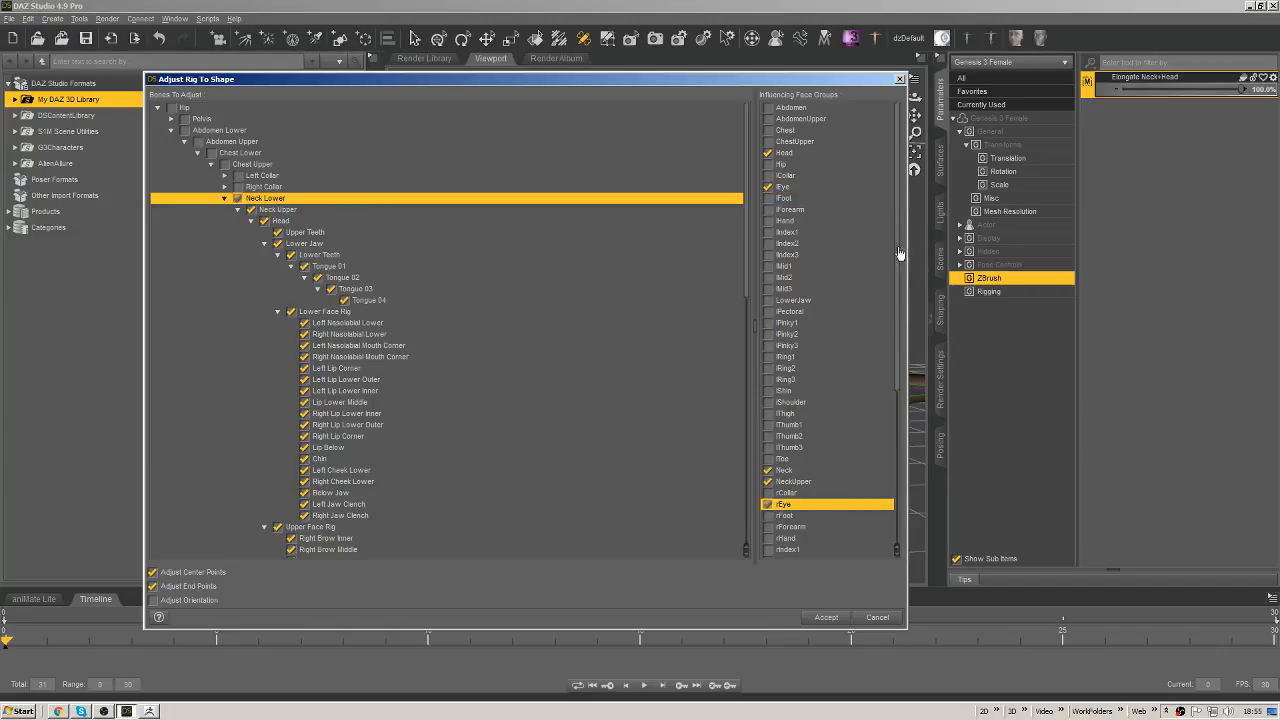
drag(899, 254, 857, 491)
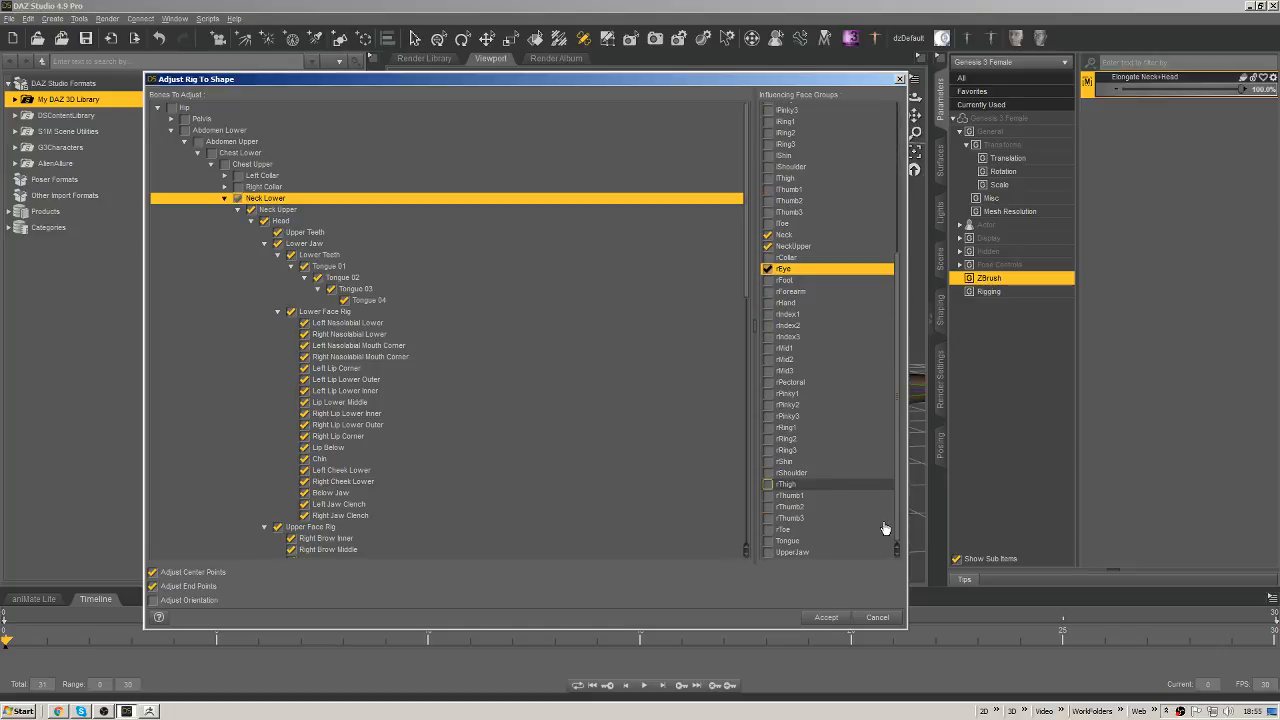
click(770, 553)
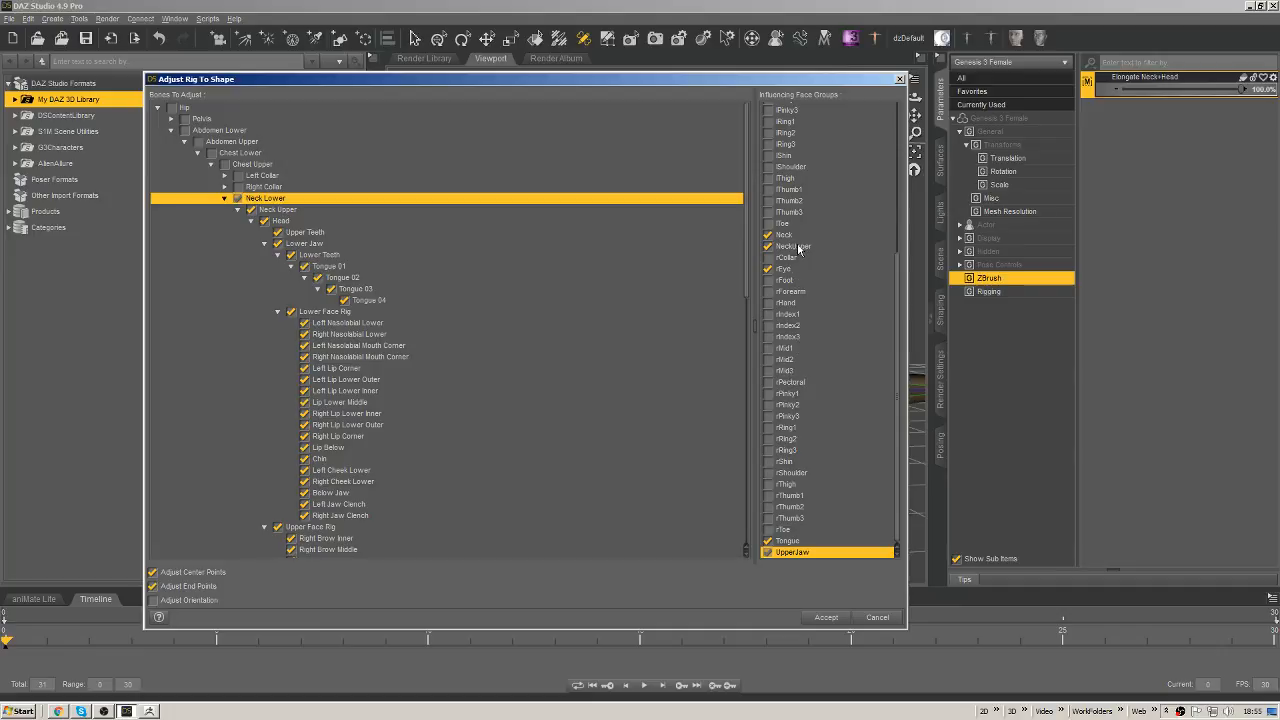
drag(899, 268, 894, 118)
click(767, 166)
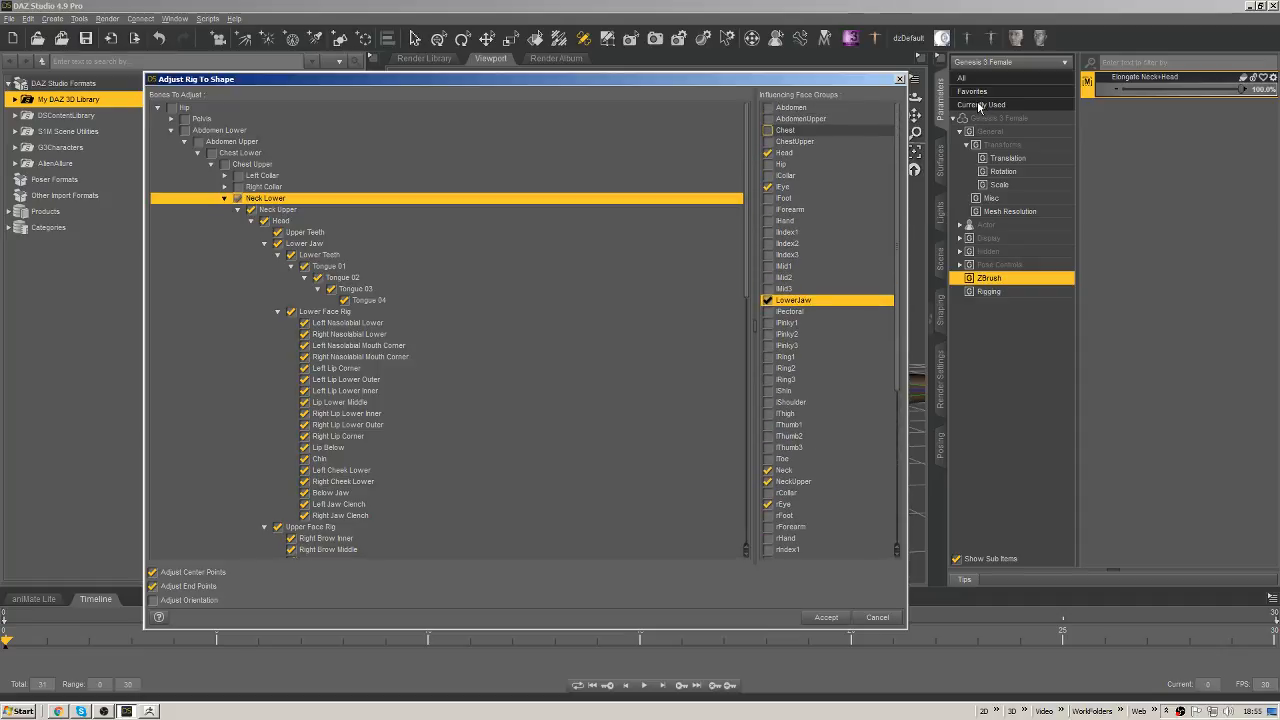
click(826, 617)
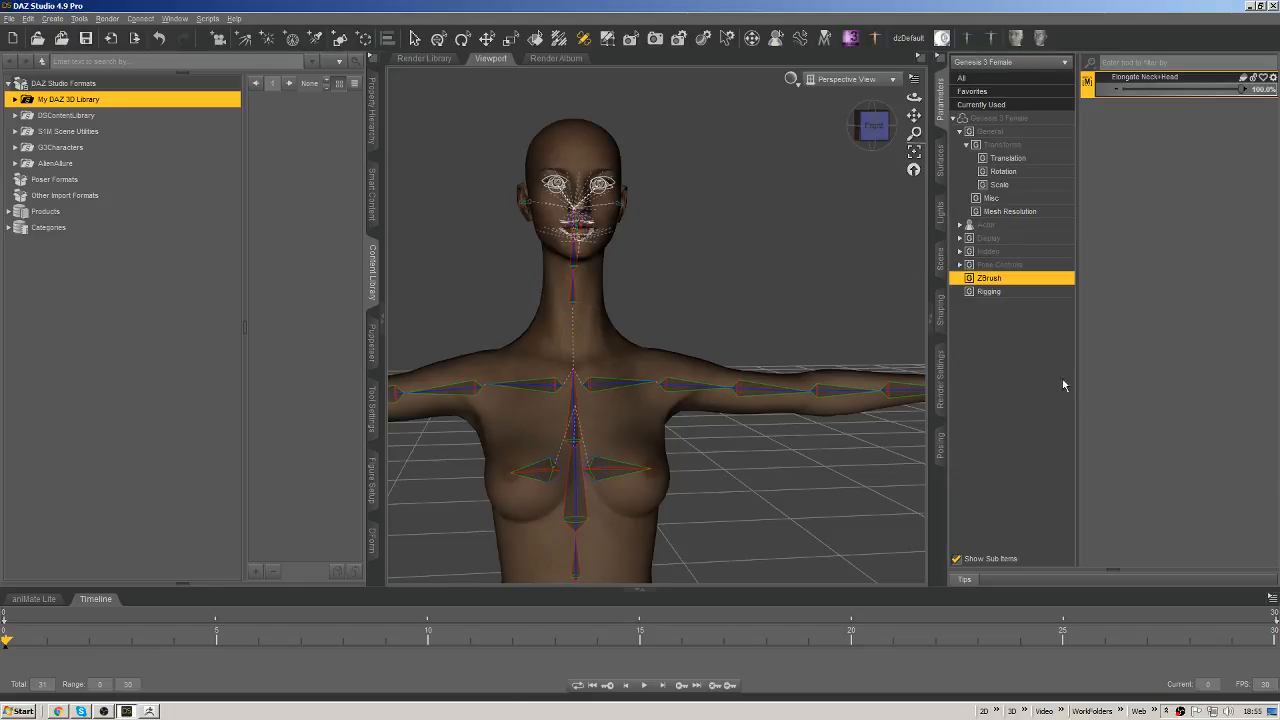
Run ERC Freeze on the Elongate Neck+Head morph to bind the adjusted bone positions to it.
mouse_move(876, 128)
mouse_down()
mouse_move(925, 128)
mouse_move(877, 130)
mouse_up()
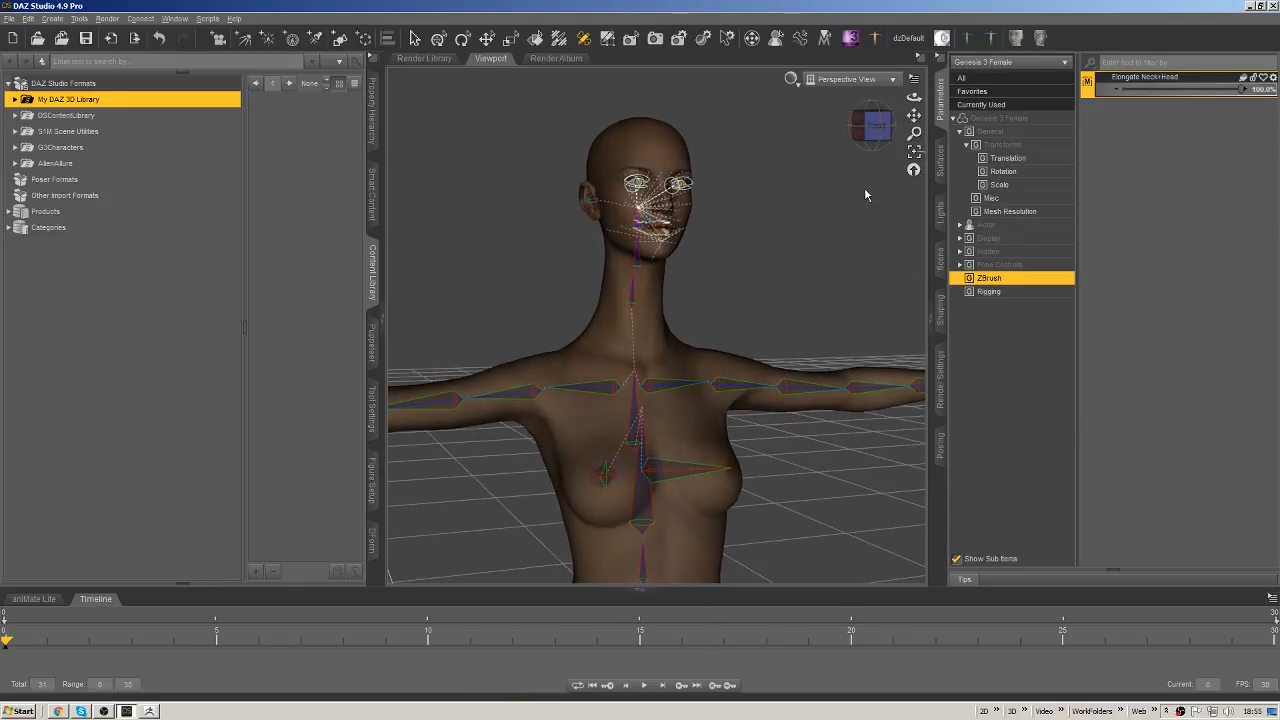
right_click(1148, 81)
click(1144, 79)
right_click(1138, 79)
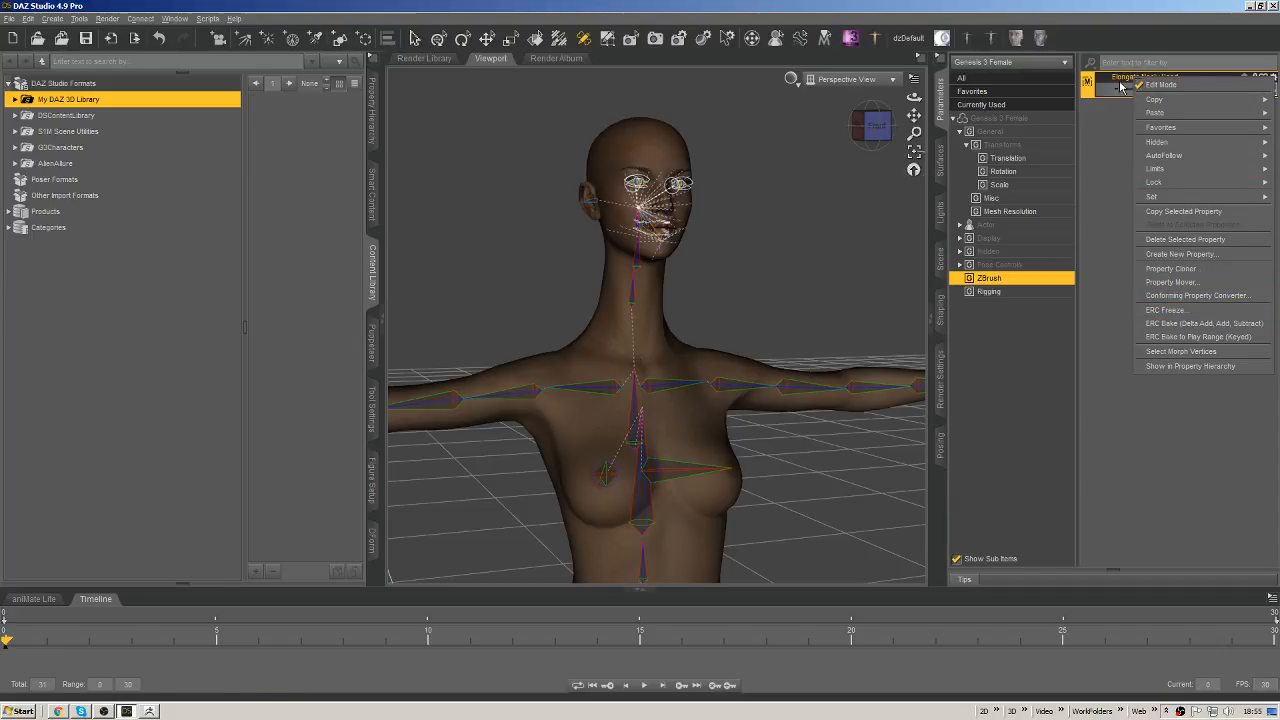
click(1118, 80)
right_click(1123, 78)
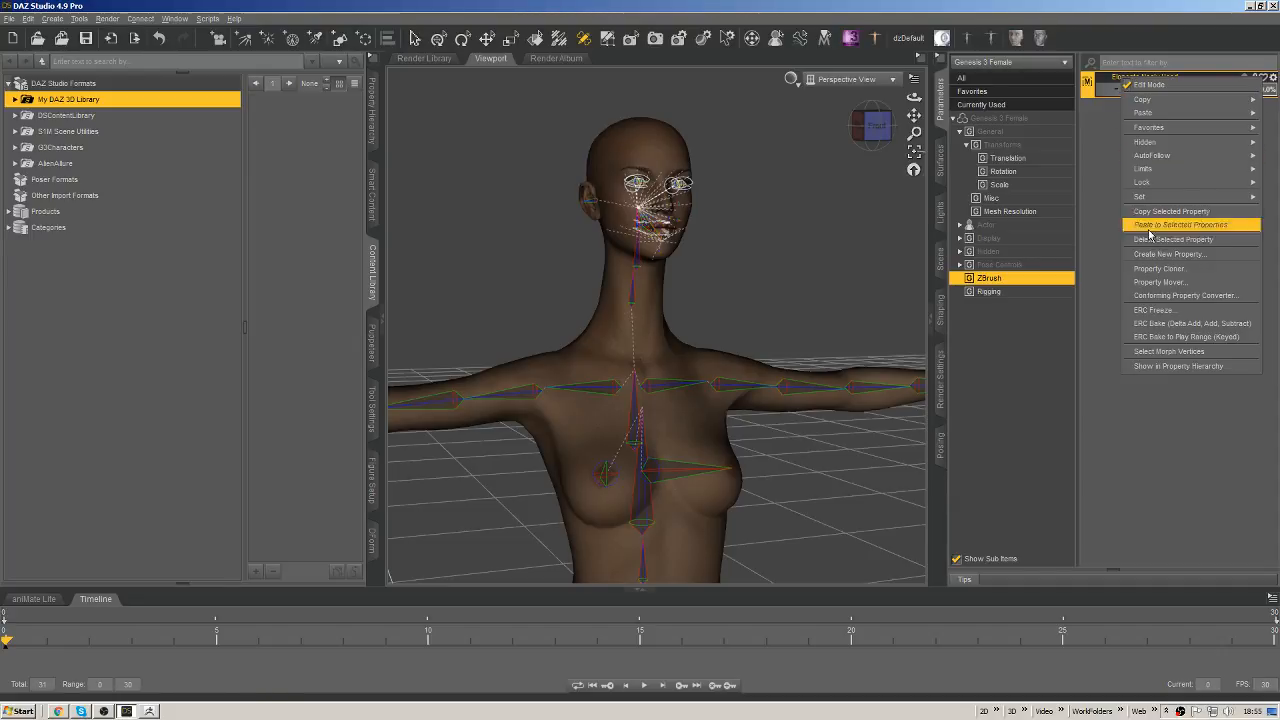
click(1156, 311)
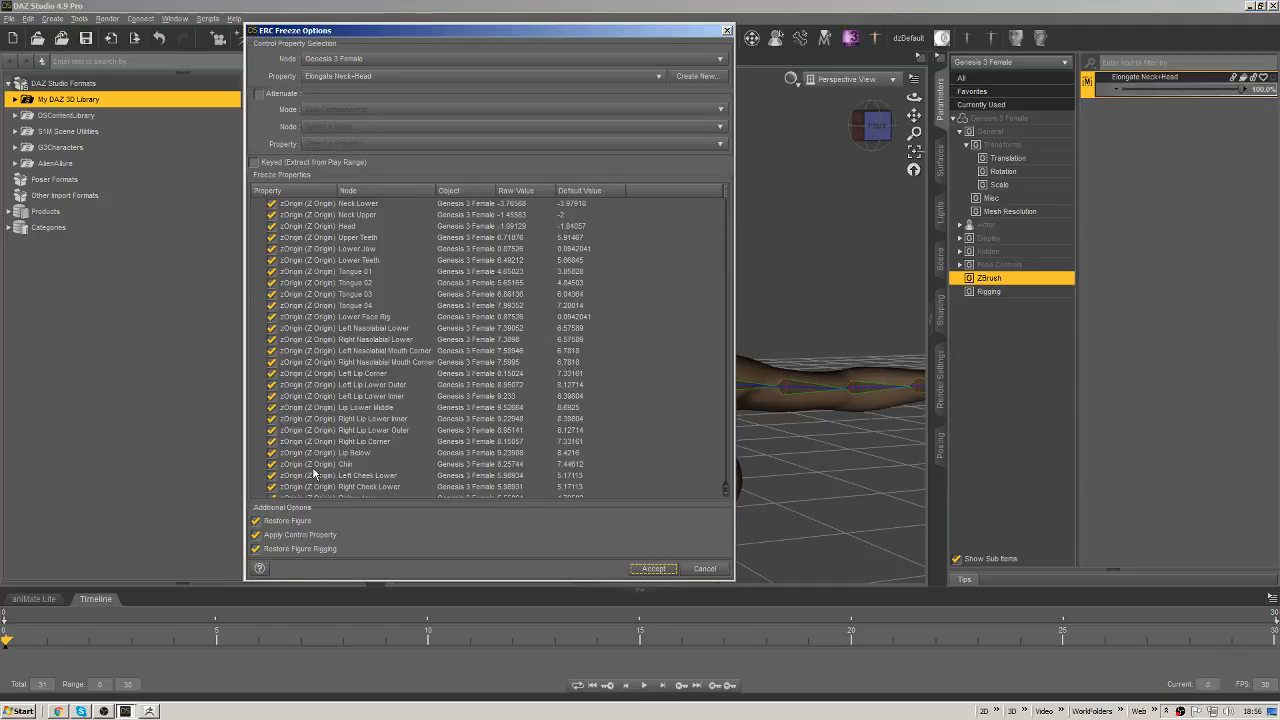
click(666, 566)
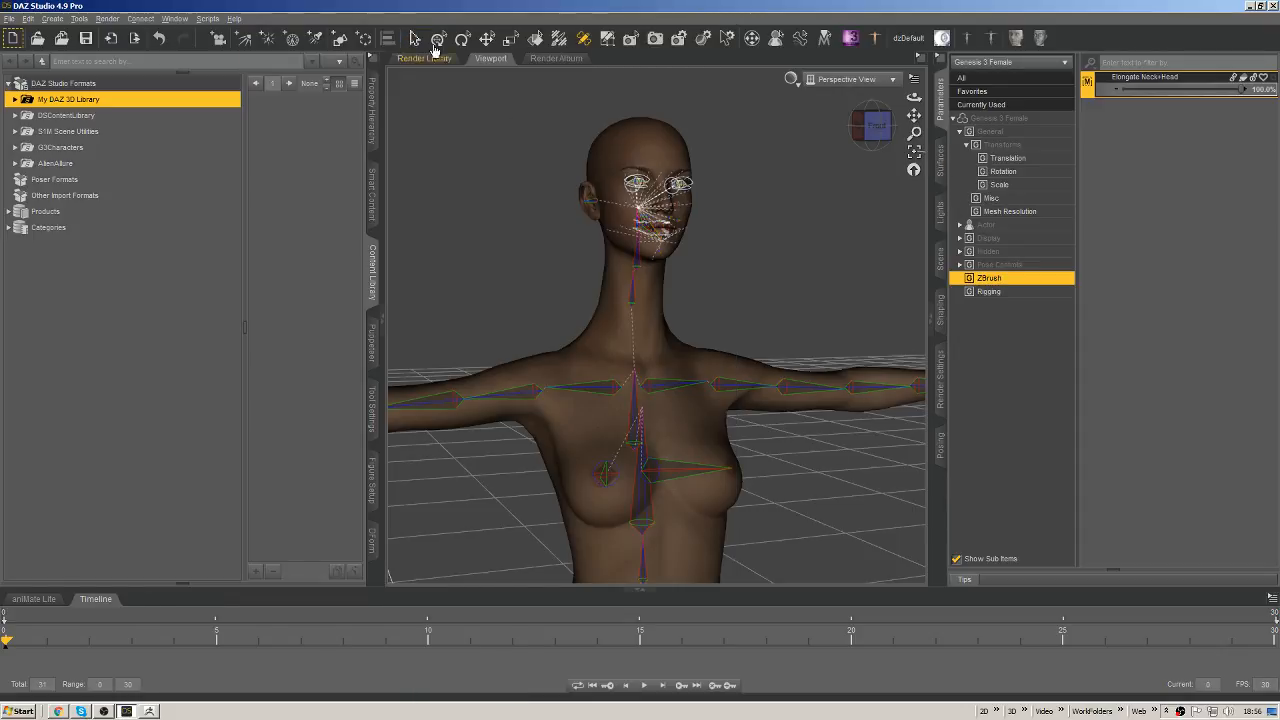
Redisplay the figure's bones and lower the Elongate Neck+Head morph to about -51.7% to test the rigging.
click(415, 38)
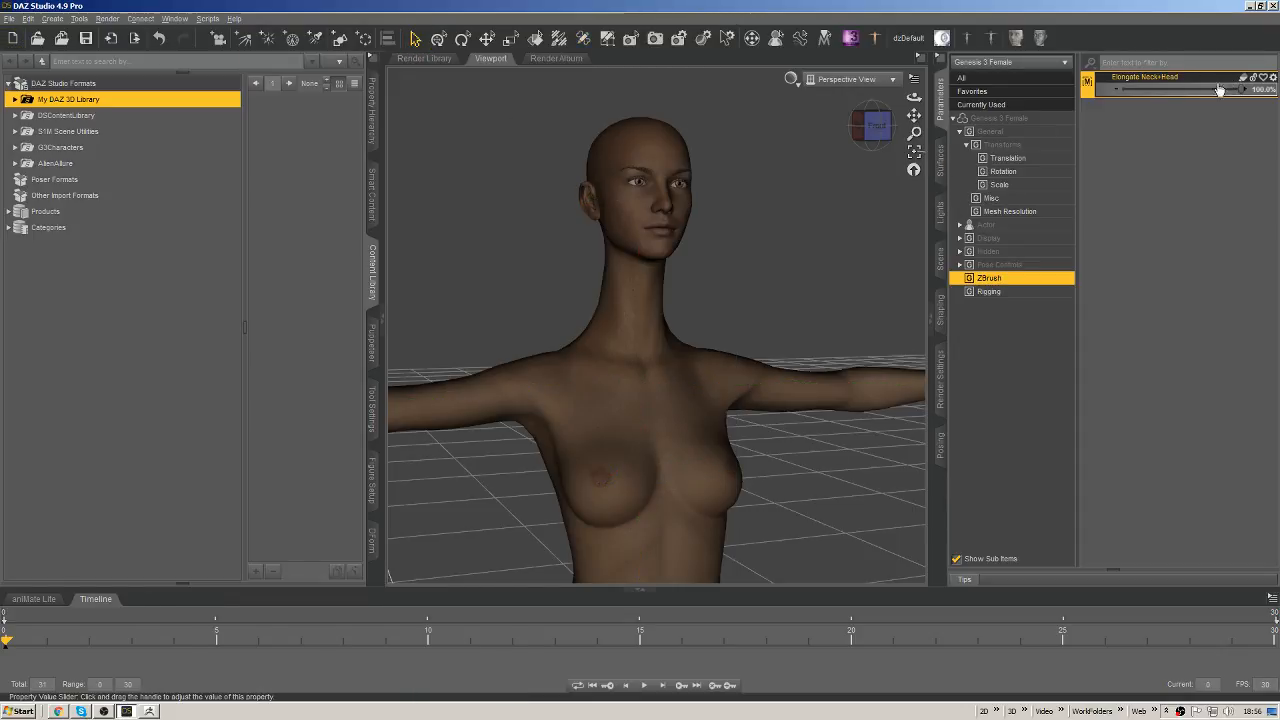
click(583, 40)
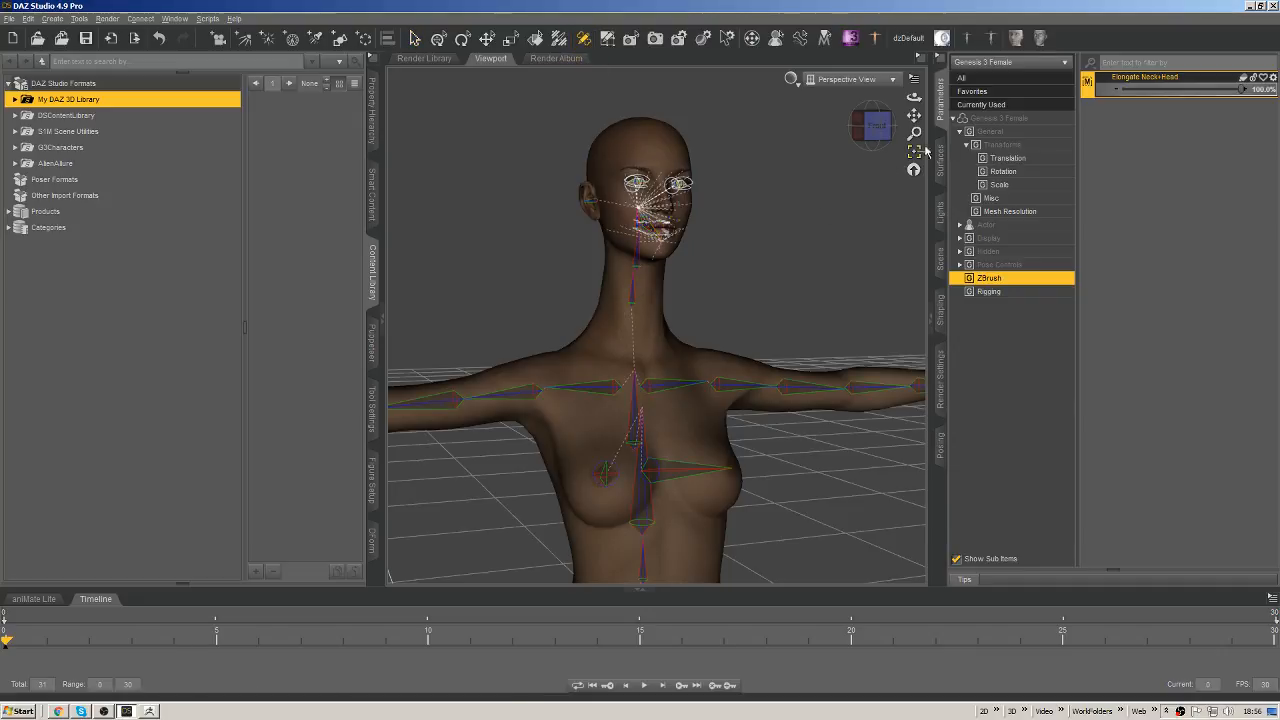
drag(1242, 89, 1151, 90)
Set the minimum limit of the Elongate Neck+Head parameter to -50.
click(1271, 78)
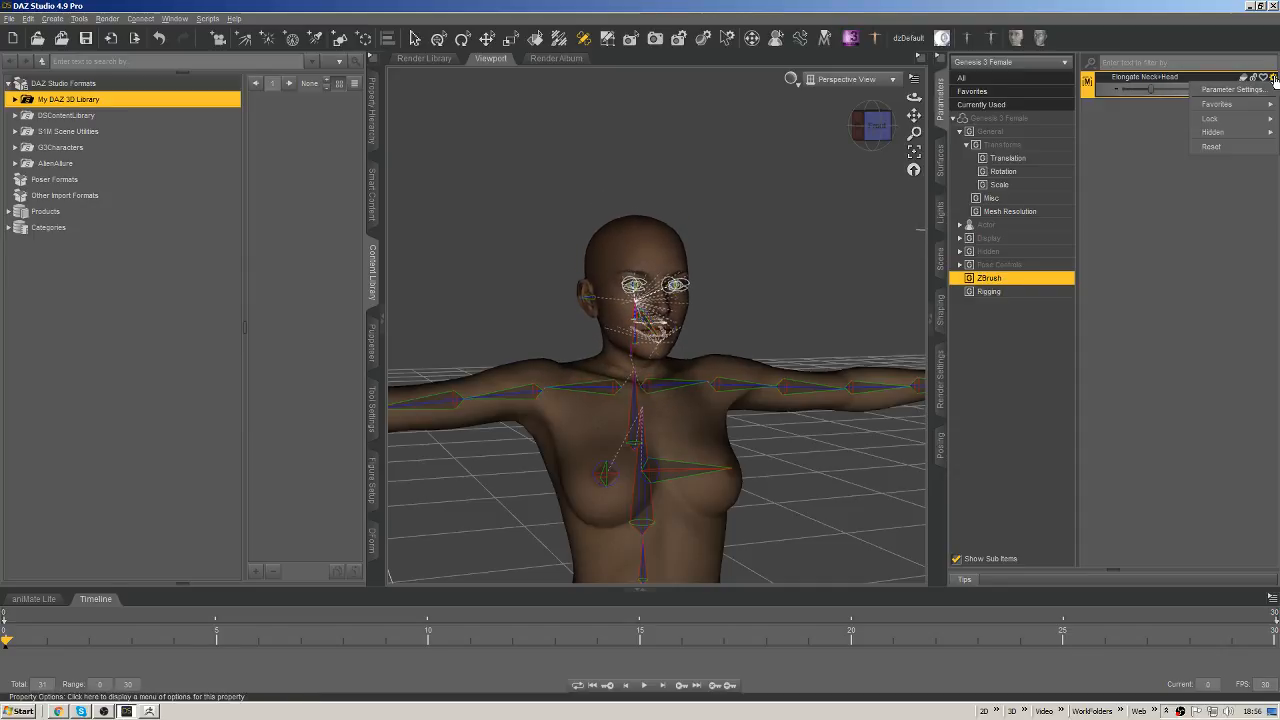
click(1245, 90)
drag(251, 238, 11, 238)
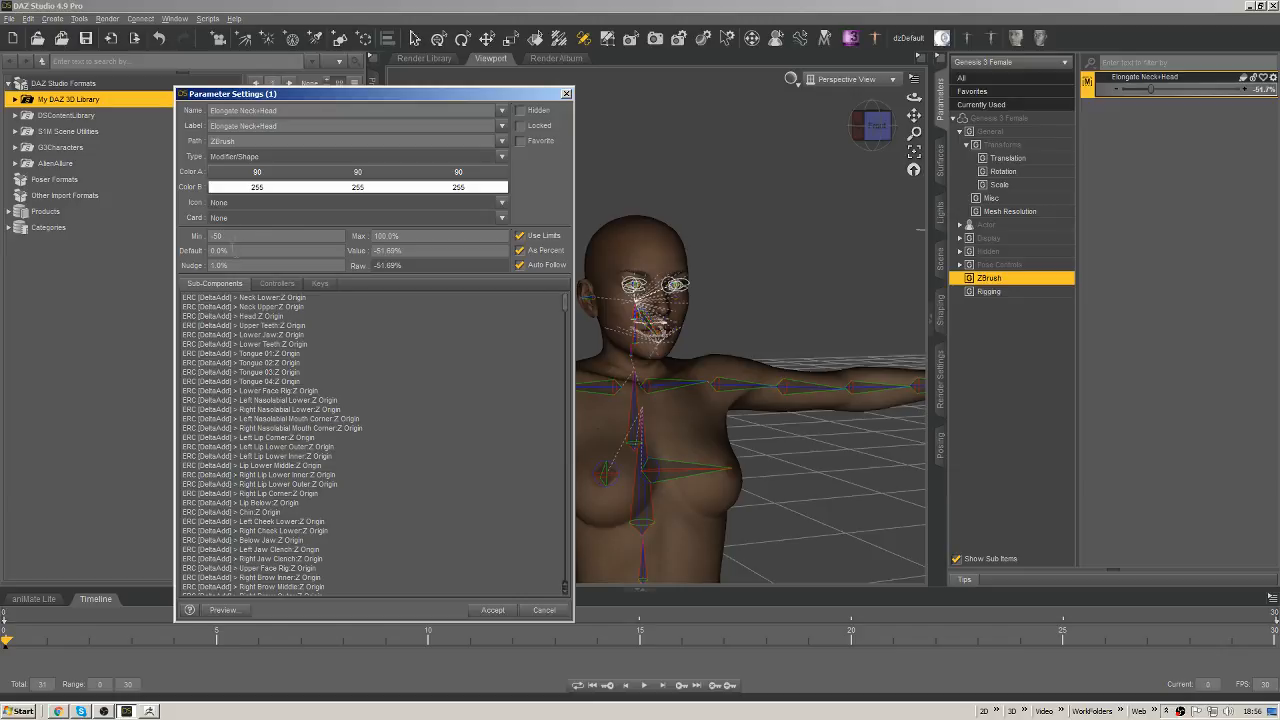
click(492, 610)
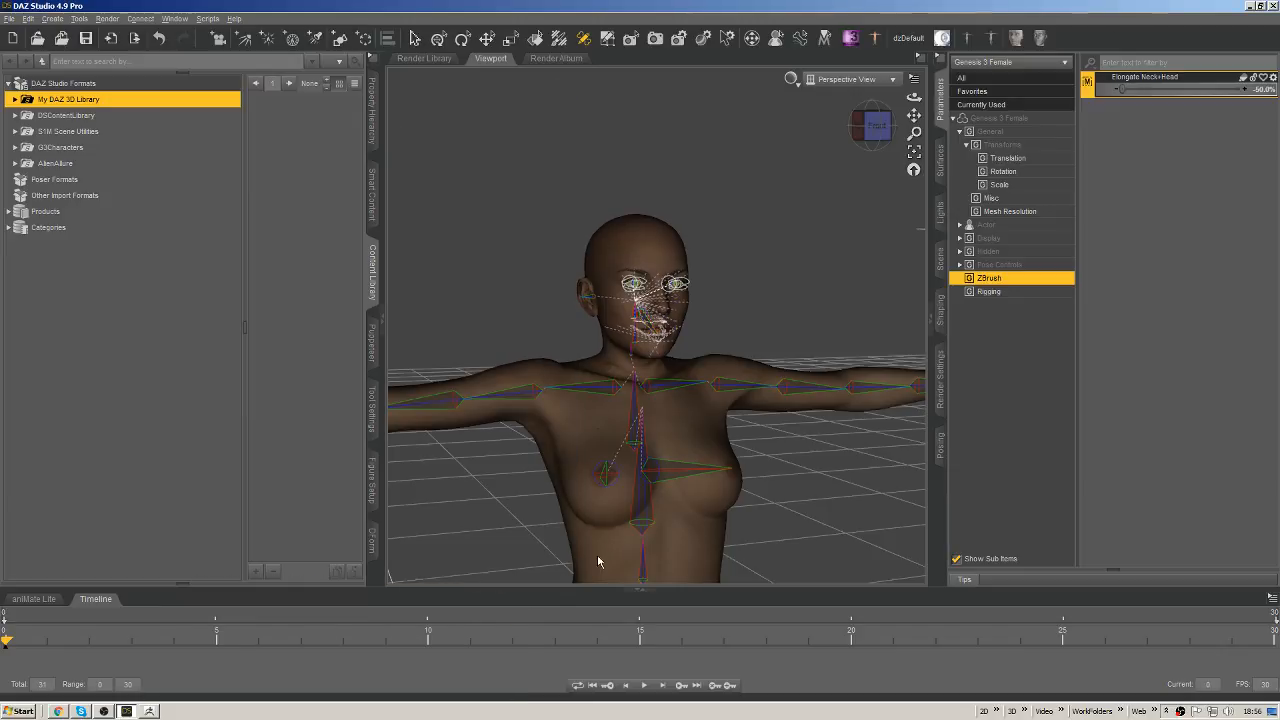
Test the Elongate Neck+Head morph at 100%, undo the last change and return to the selection tool.
drag(1122, 90, 1252, 92)
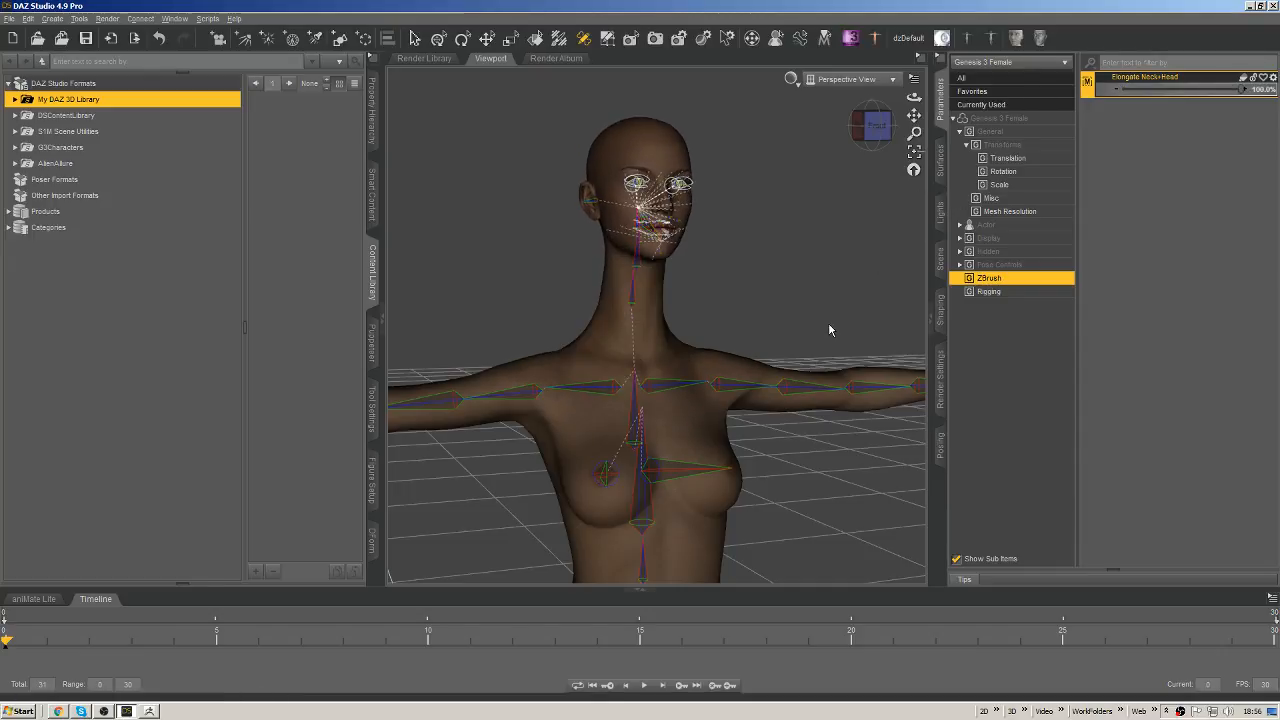
key(ctrl+z)
scroll(712, 328, down, 3)
middle_drag(704, 320, 632, 173)
click(416, 41)
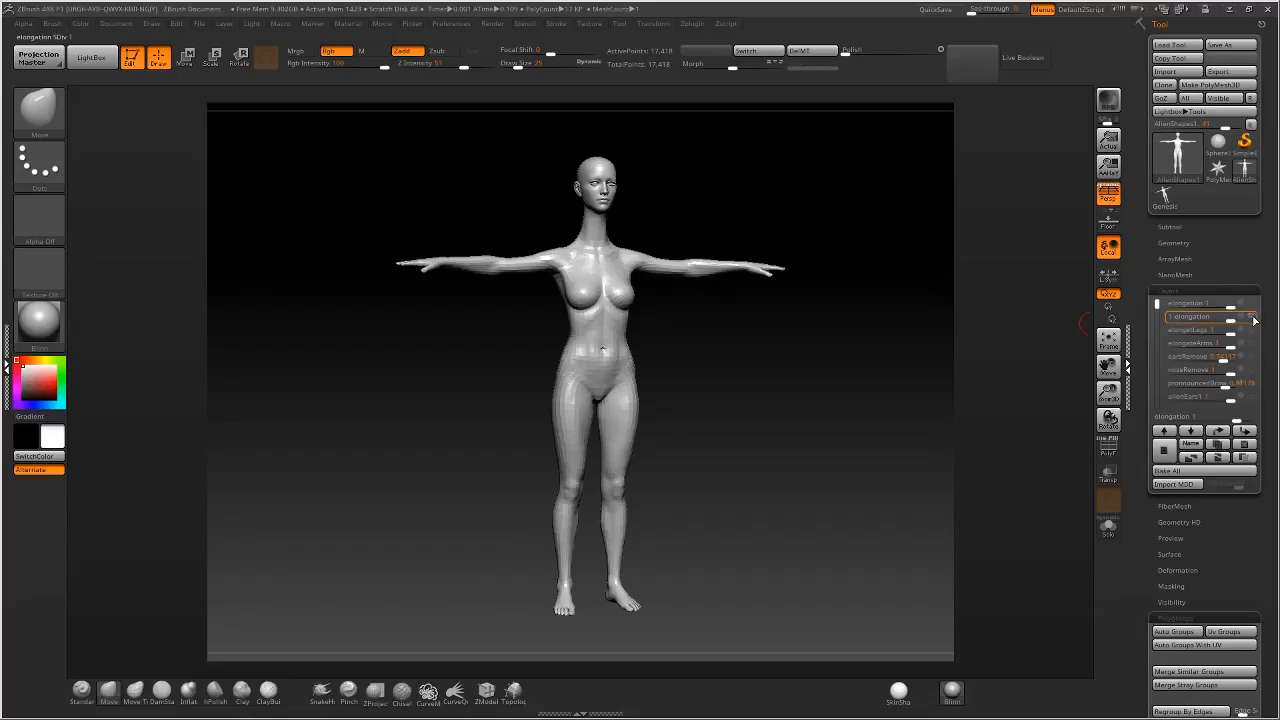
Deactivate the neck elongation layer, activate the leg elongation layer instead, and send the mesh to DAZ Studio with GoZ.
click(1251, 317)
click(1251, 330)
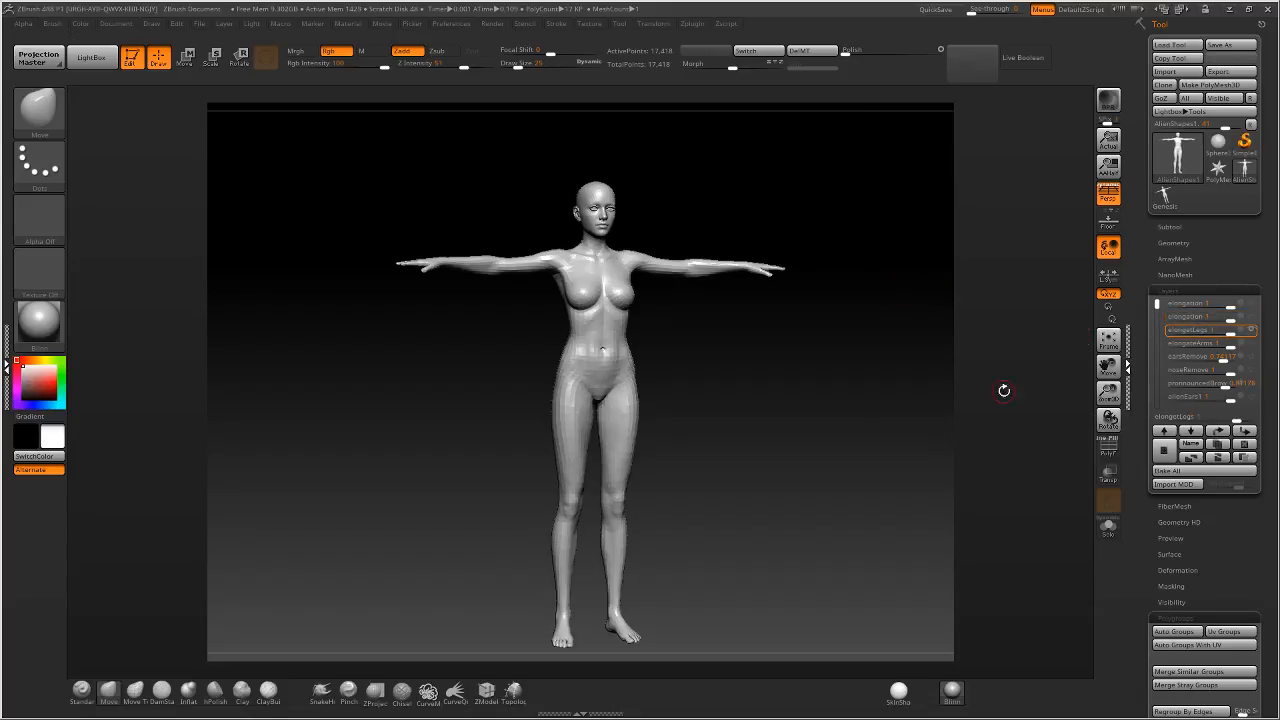
ctrl+right_drag(772, 395, 762, 338)
key(ctrl+g)
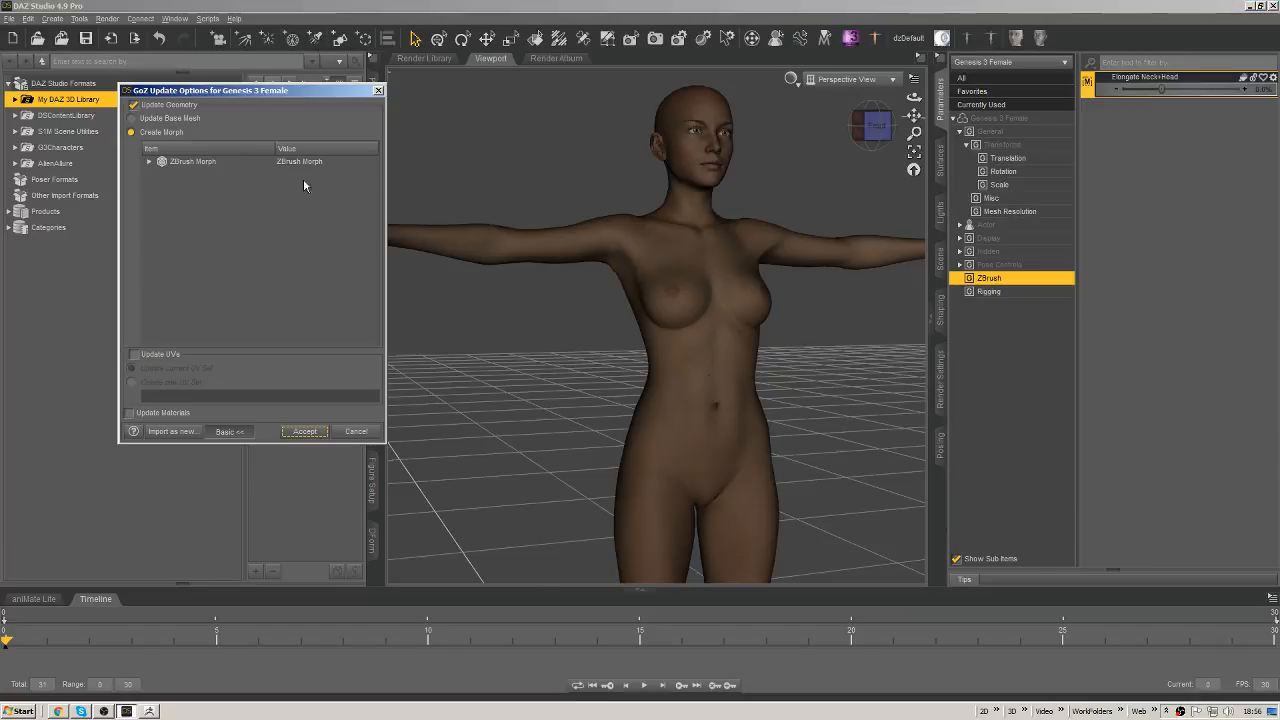
Name the incoming GoZ morph Elongate Legs and accept the update to Genesis 3 Female.
click(311, 162)
click(310, 162)
click(305, 171)
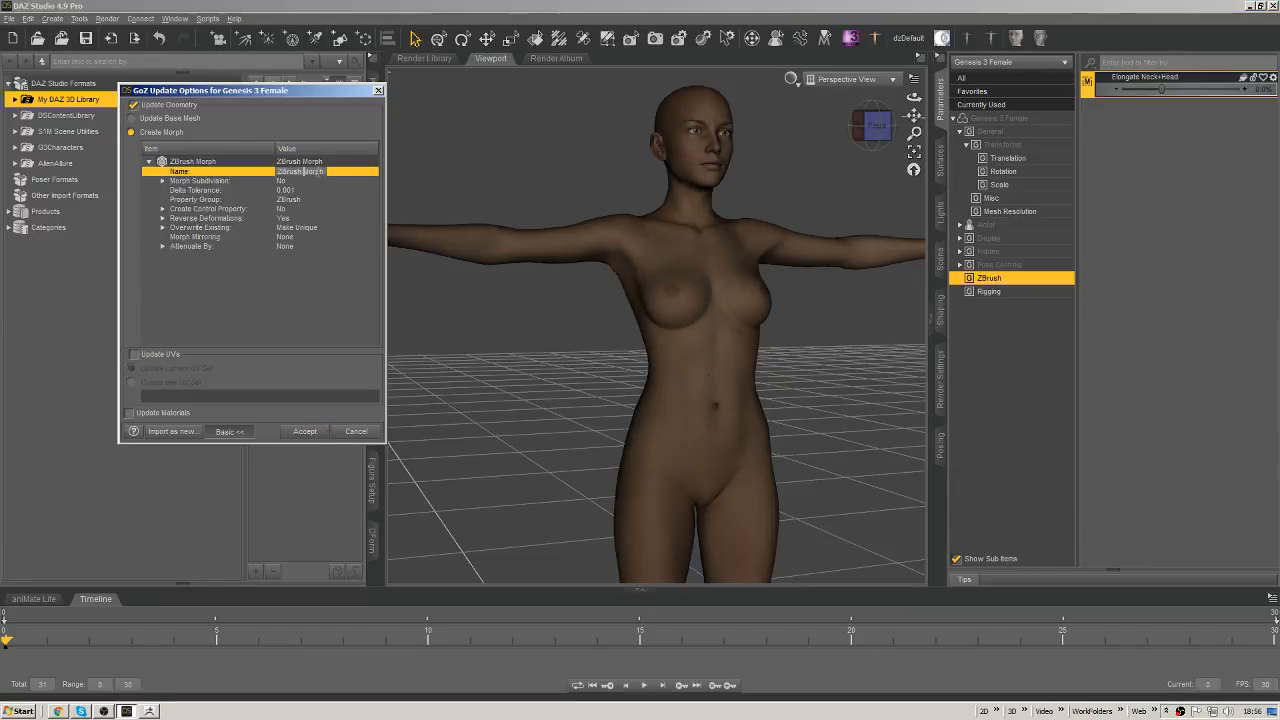
click(316, 171)
key(BackSpace)
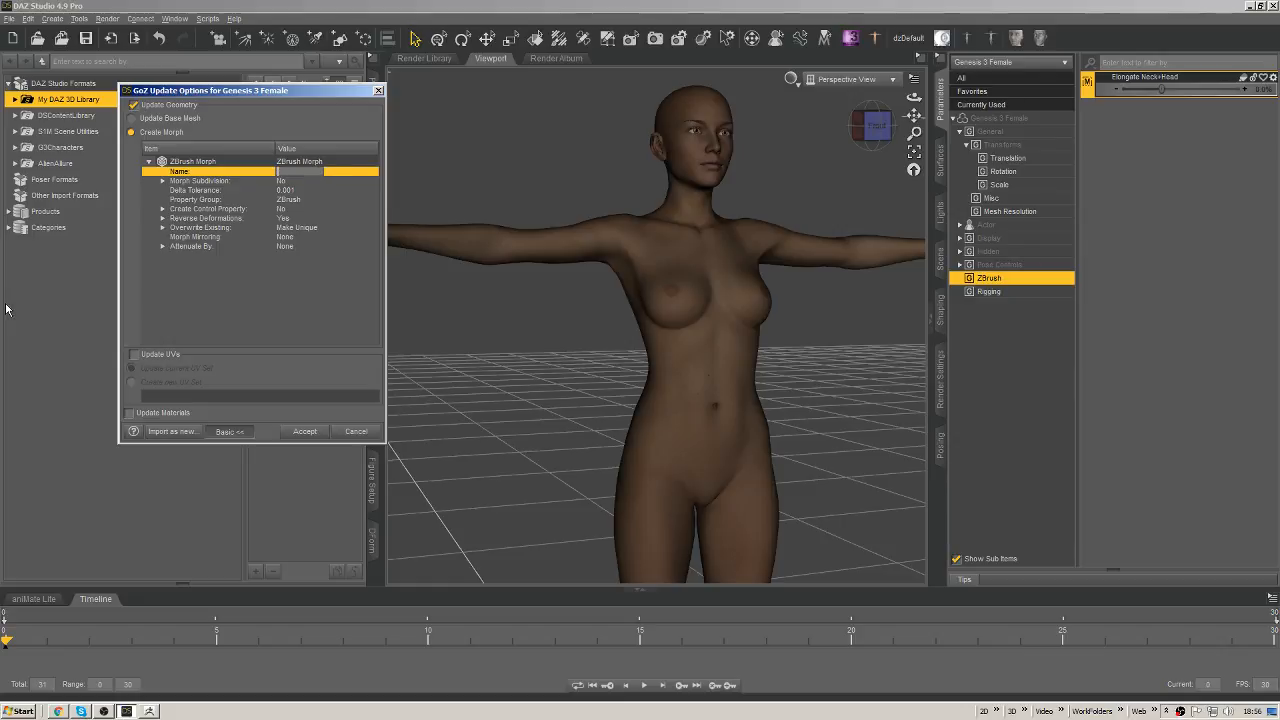
text(Elongate Legs)
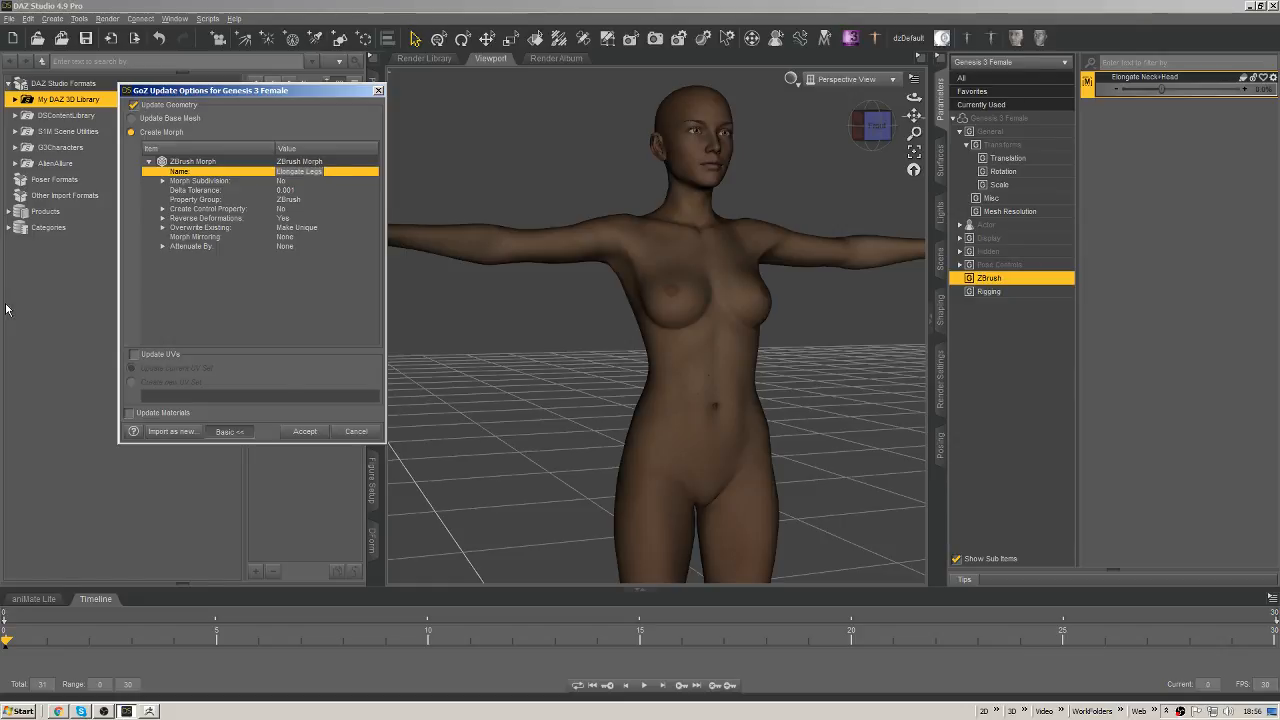
click(304, 431)
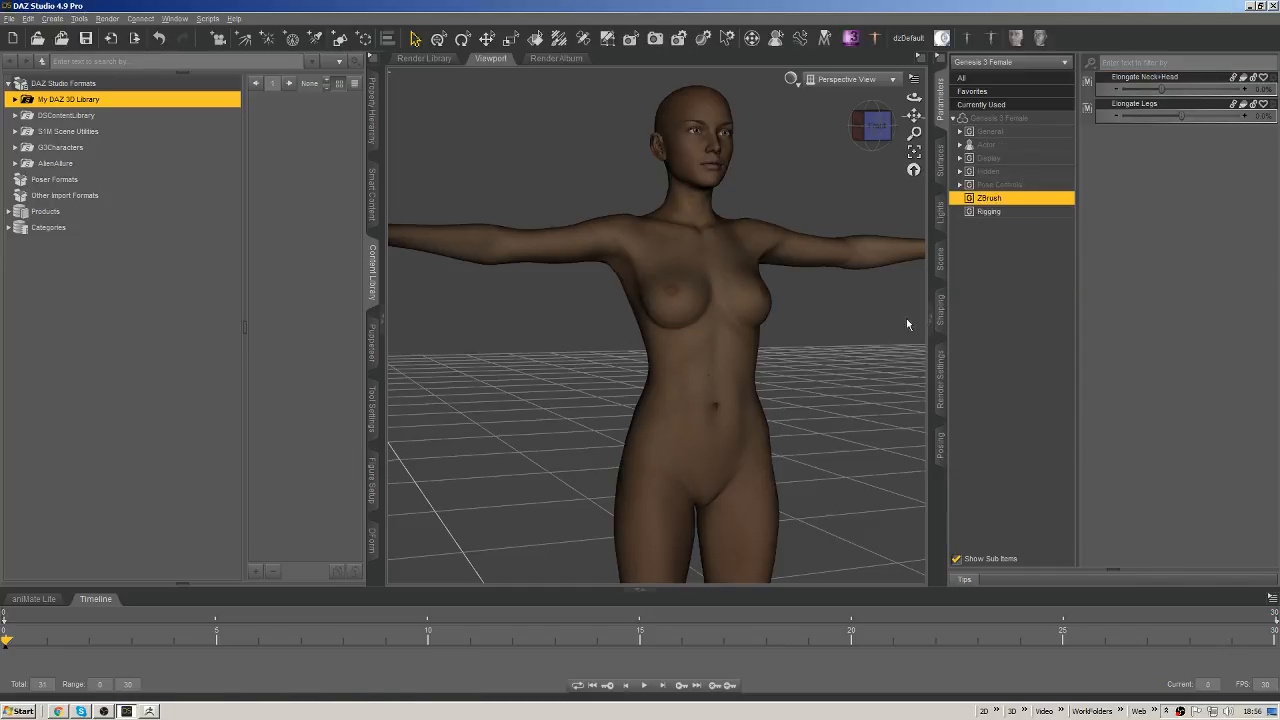
Switch to ZBrush, replace the active leg layer with the arm elongation layer, and send the mesh to DAZ Studio with GoZ.
key(alt+Tab)
click(1254, 331)
click(1254, 343)
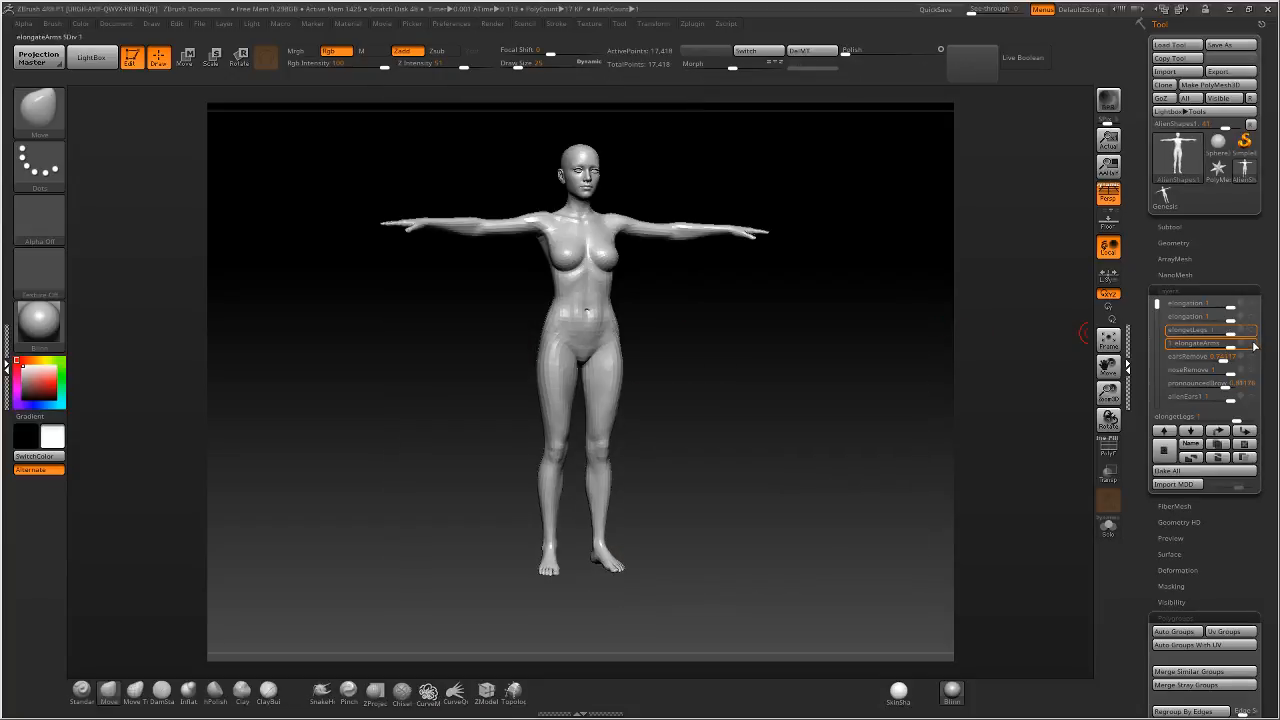
drag(903, 363, 758, 328)
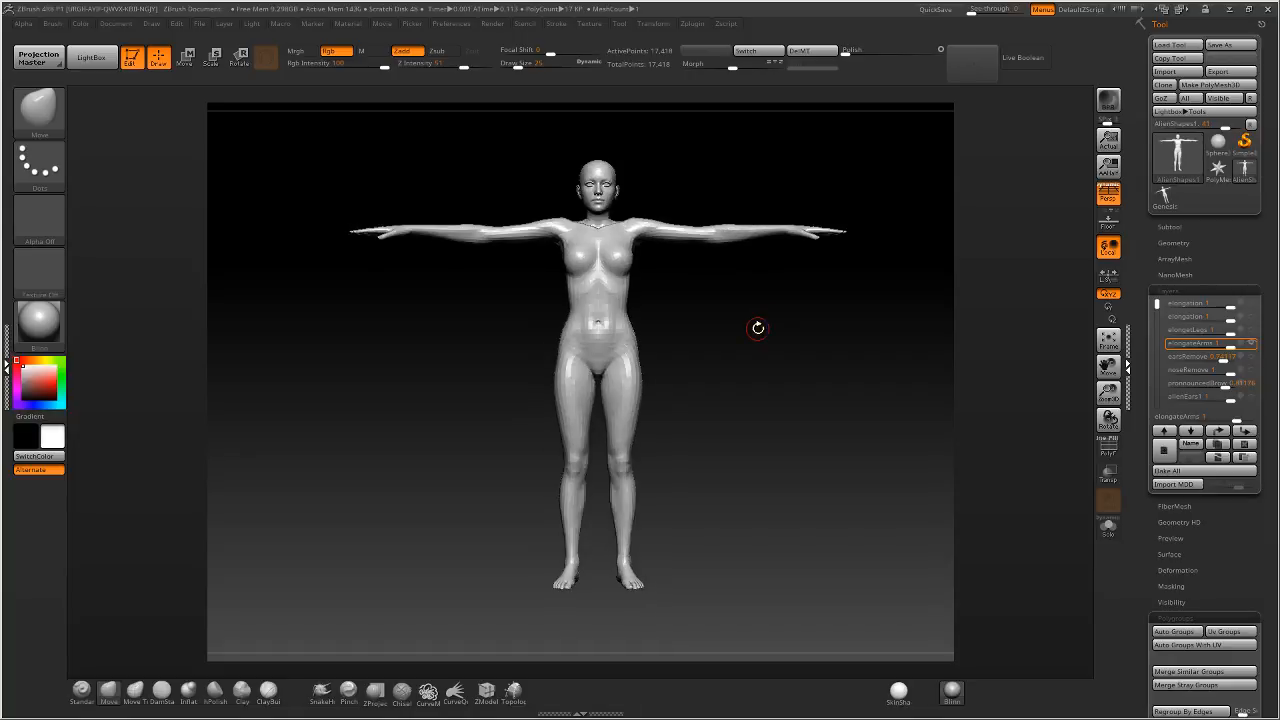
key(ctrl)
key(ctrl+g)
Name the incoming GoZ morph Elongate Arms and accept the update.
click(149, 161)
click(304, 171)
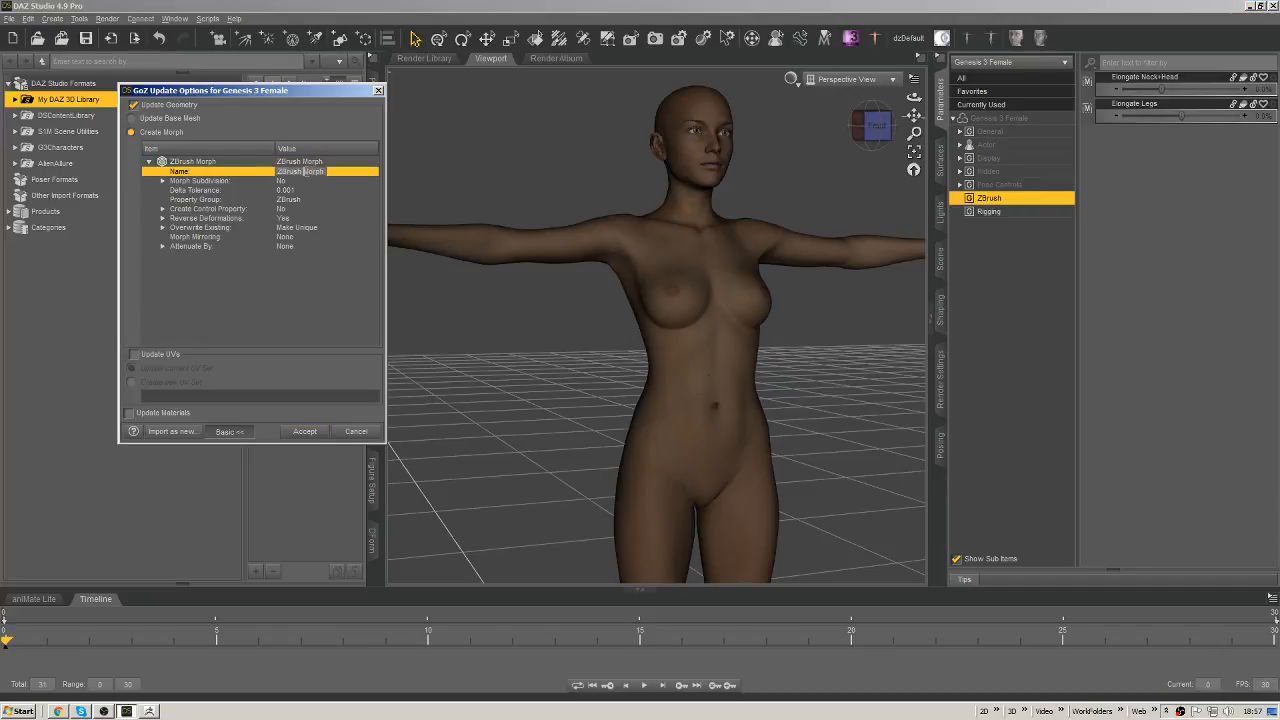
drag(325, 171, 72, 366)
text(Elon)
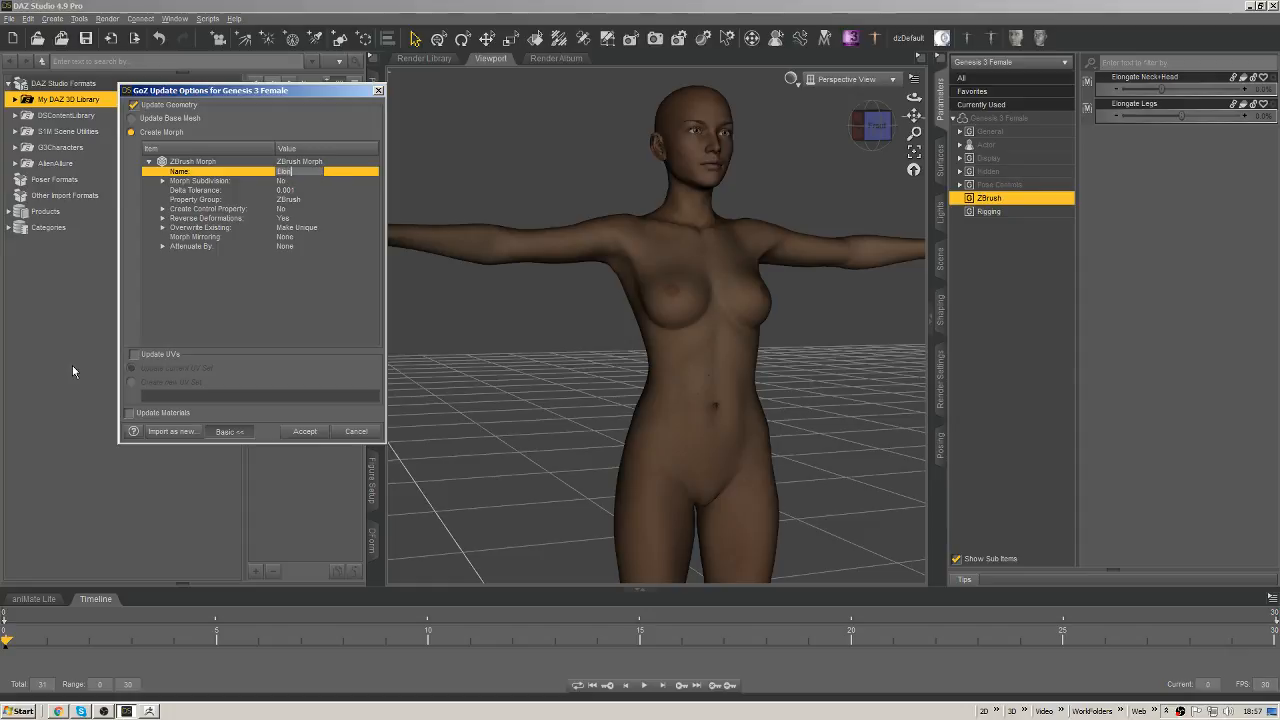
text(gate Arms)
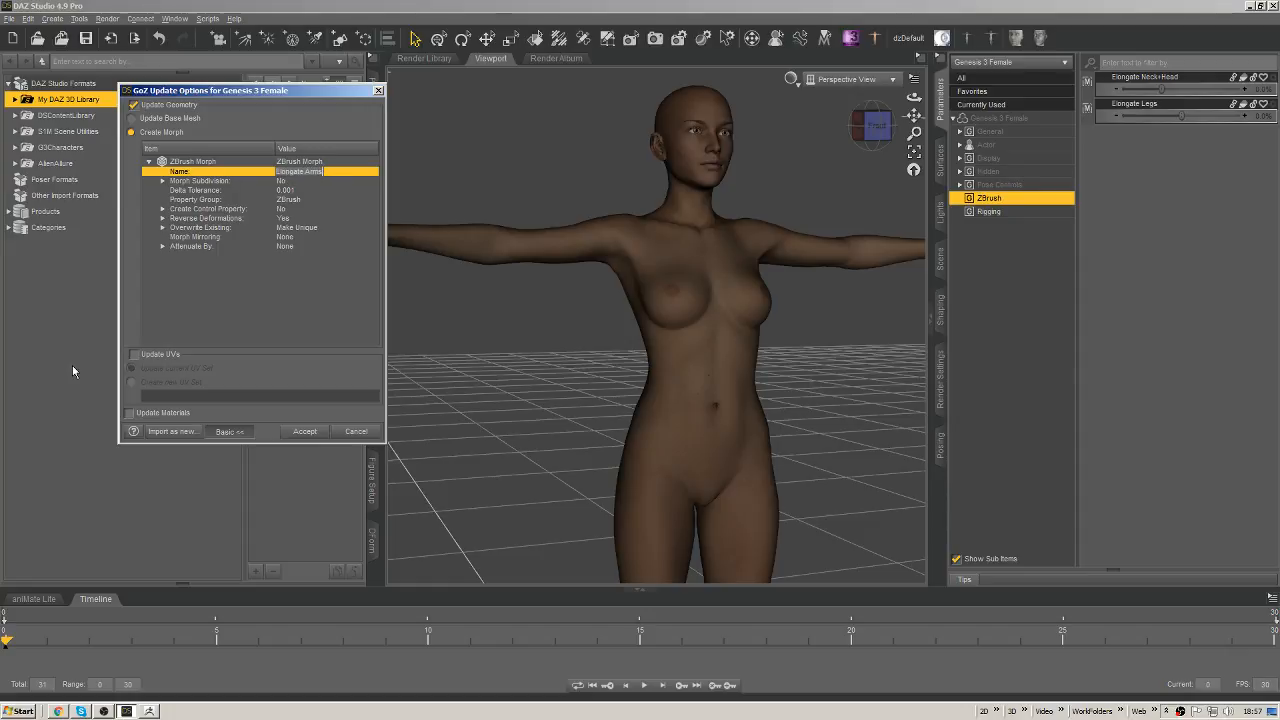
key(Return)
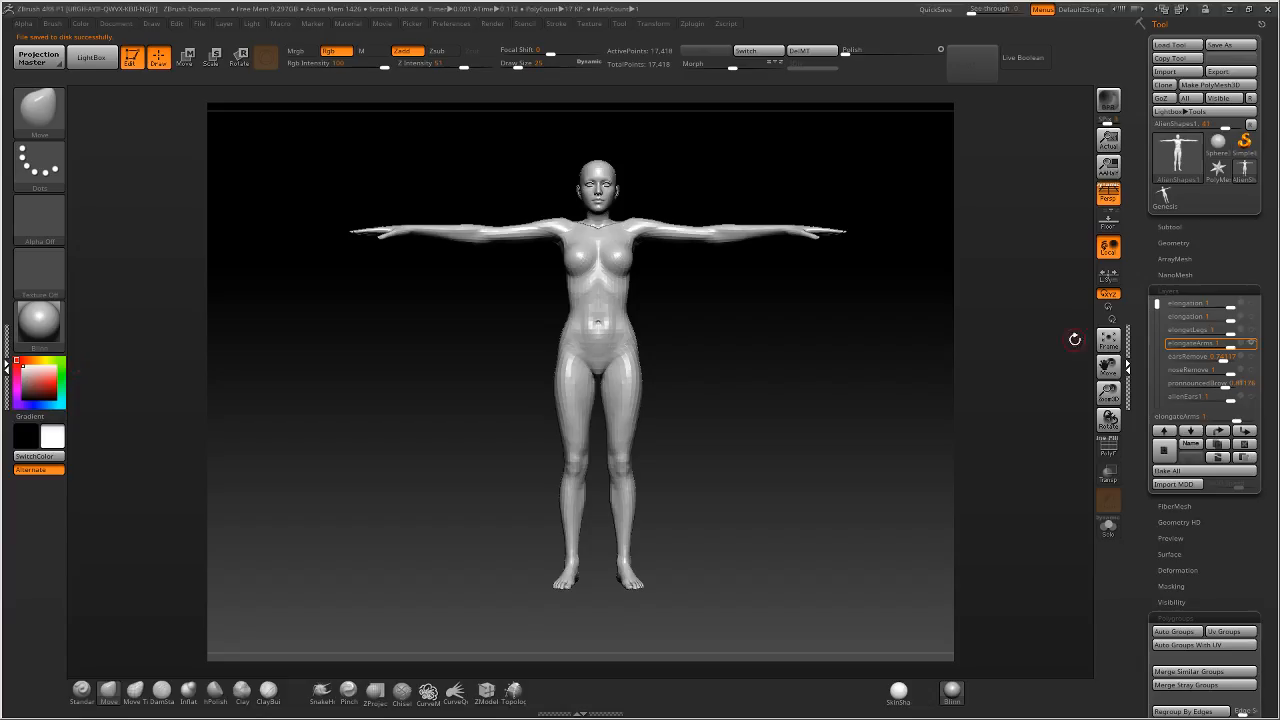
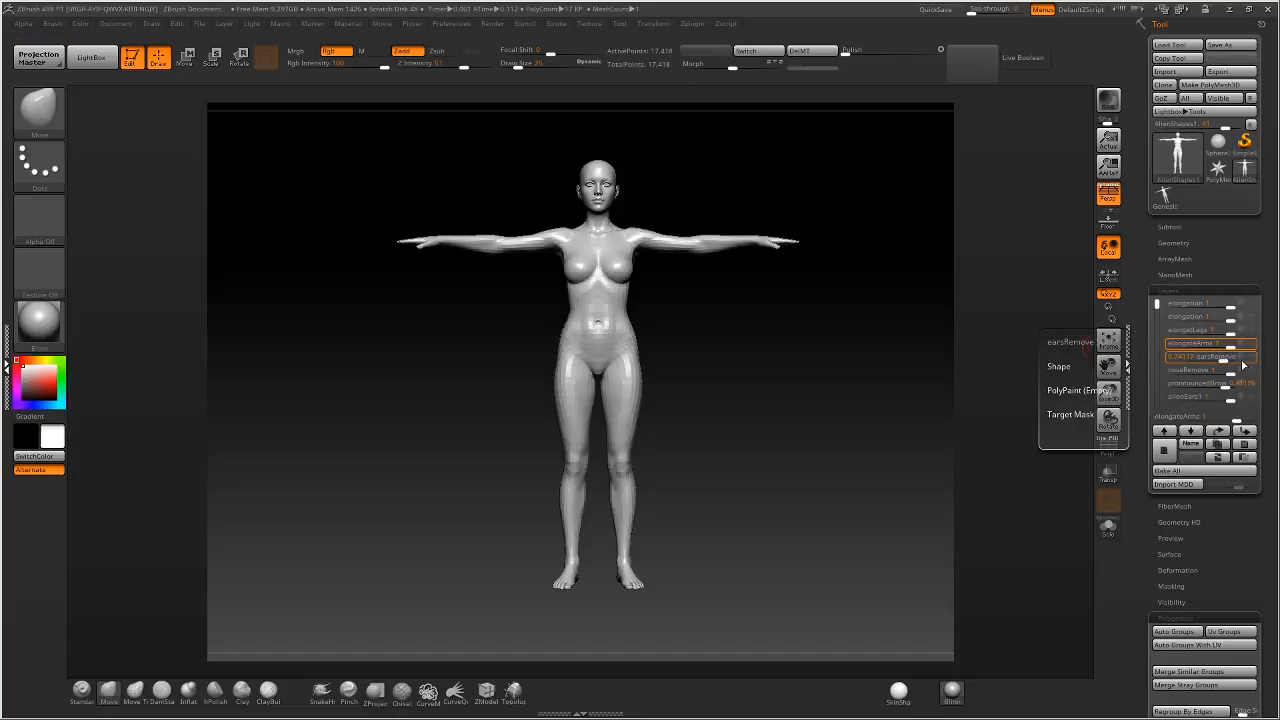
Activate the earsRemove layer in ZBrush and transfer it with GoZ to DAZ Studio as a morph named Remove Ears.
click(1251, 357)
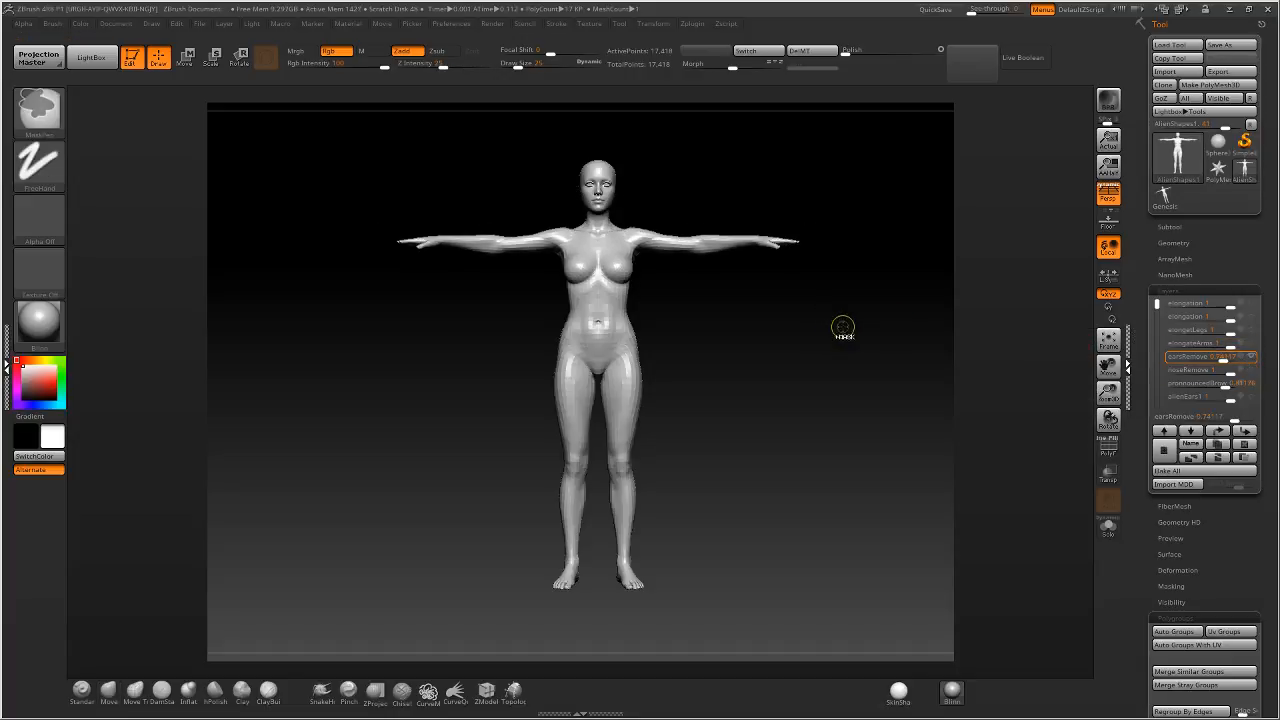
key(ctrl+g)
double_click(284, 161)
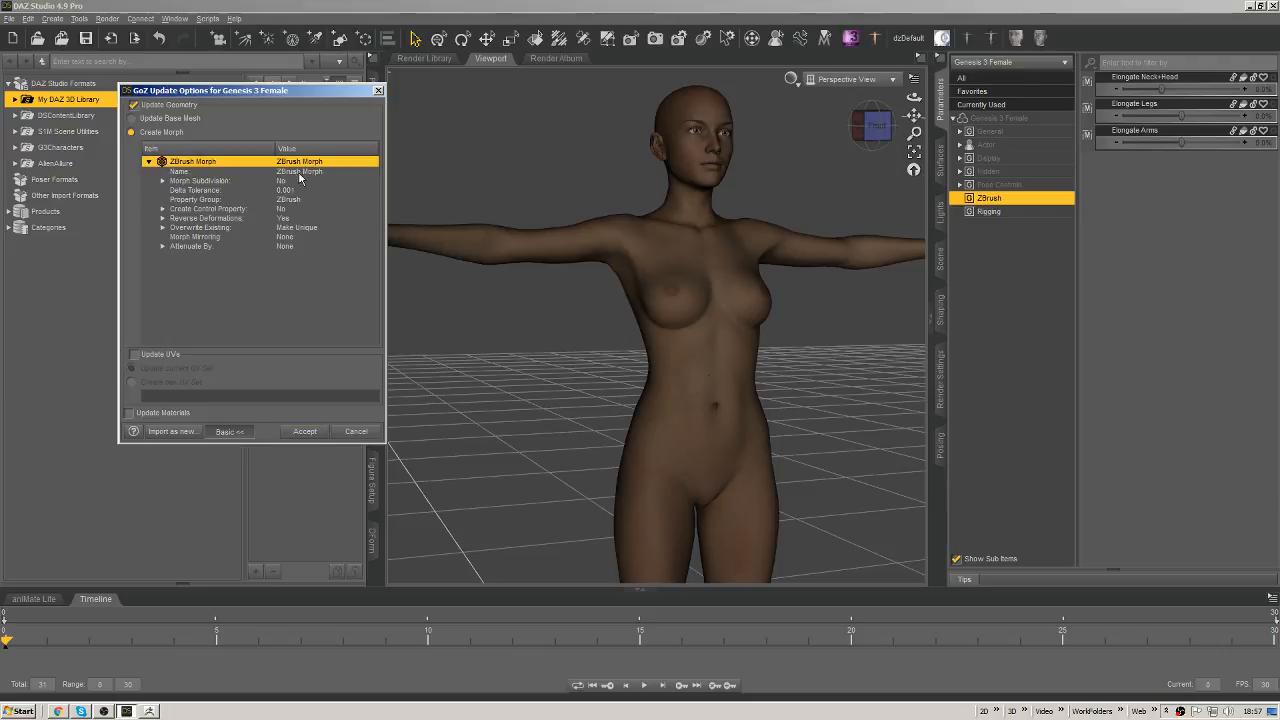
click(297, 171)
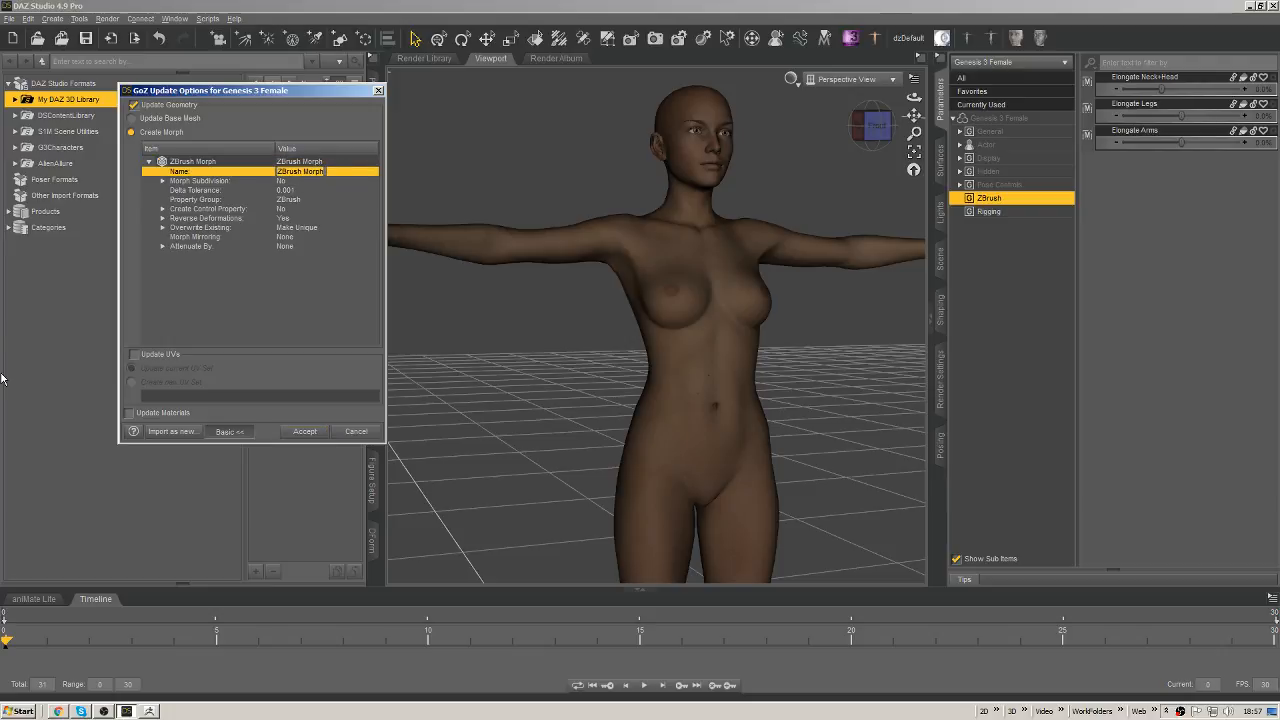
text(Remove Ears)
key(Return)
click(305, 431)
Switch to ZBrush, deactivate earsRemove, activate the noseRemove layer, and send the mesh to DAZ Studio.
key(alt+Tab)
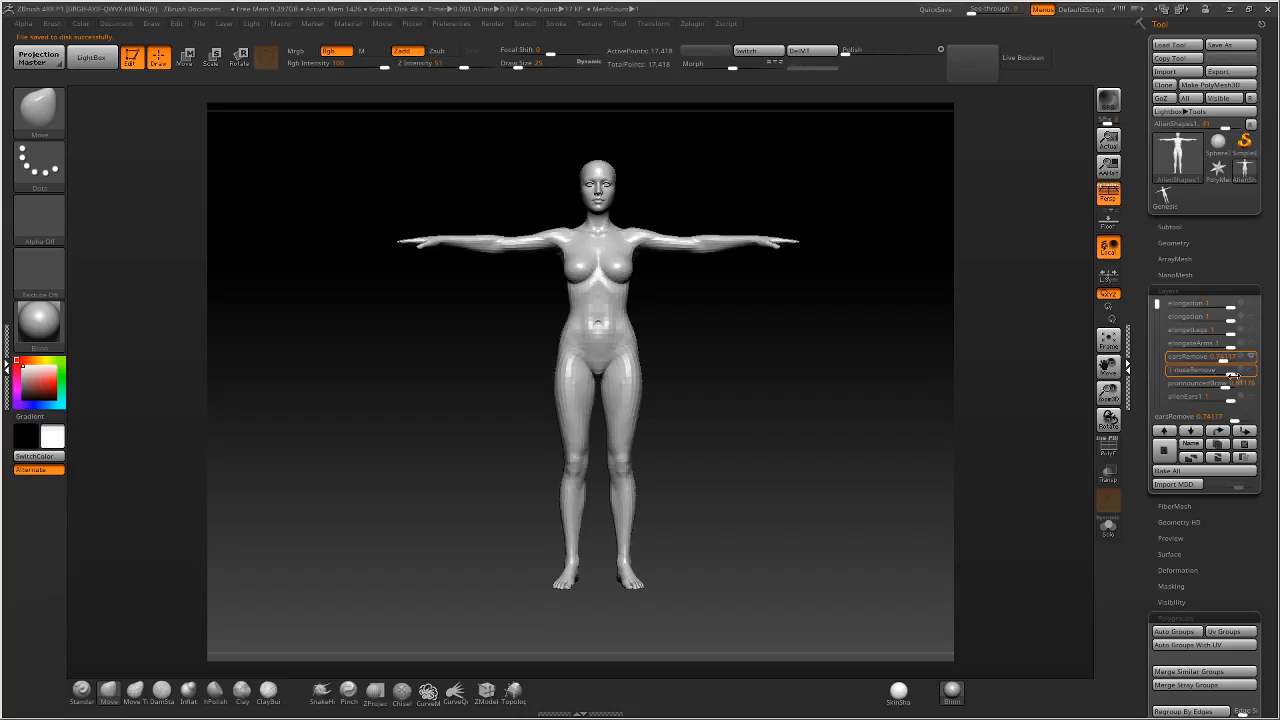
drag(1157, 305, 1157, 314)
click(1250, 331)
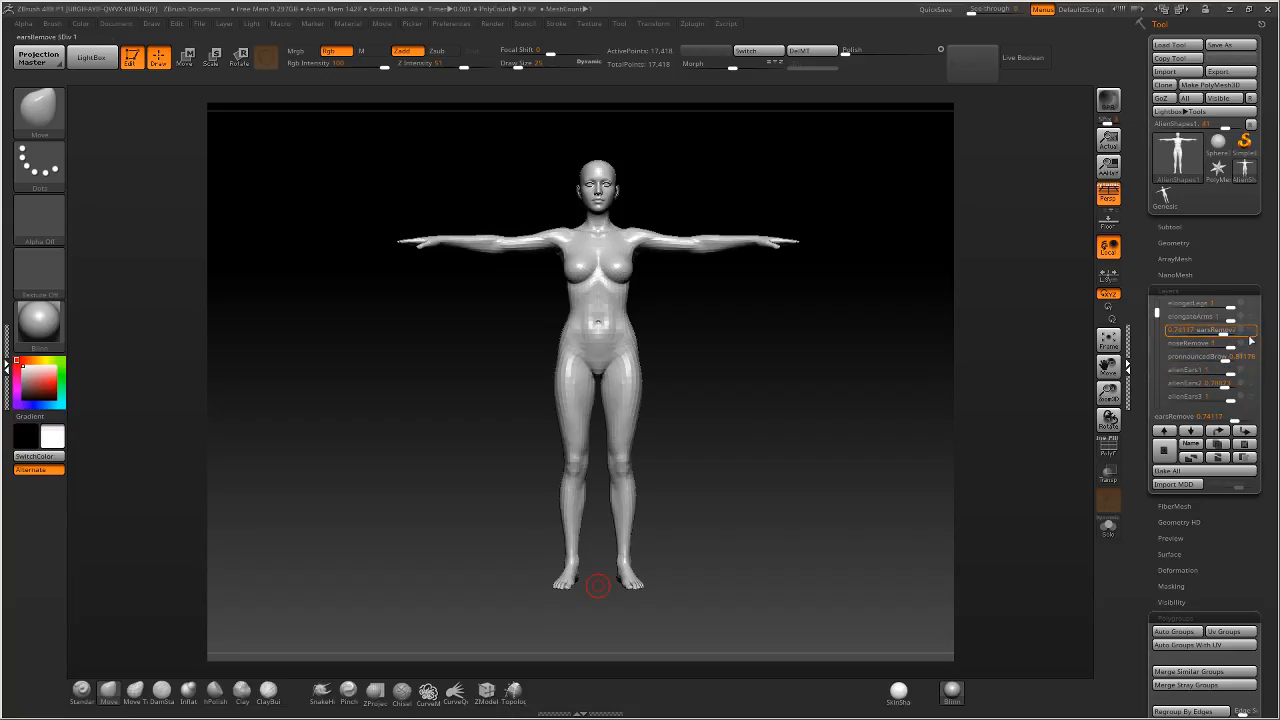
click(1250, 342)
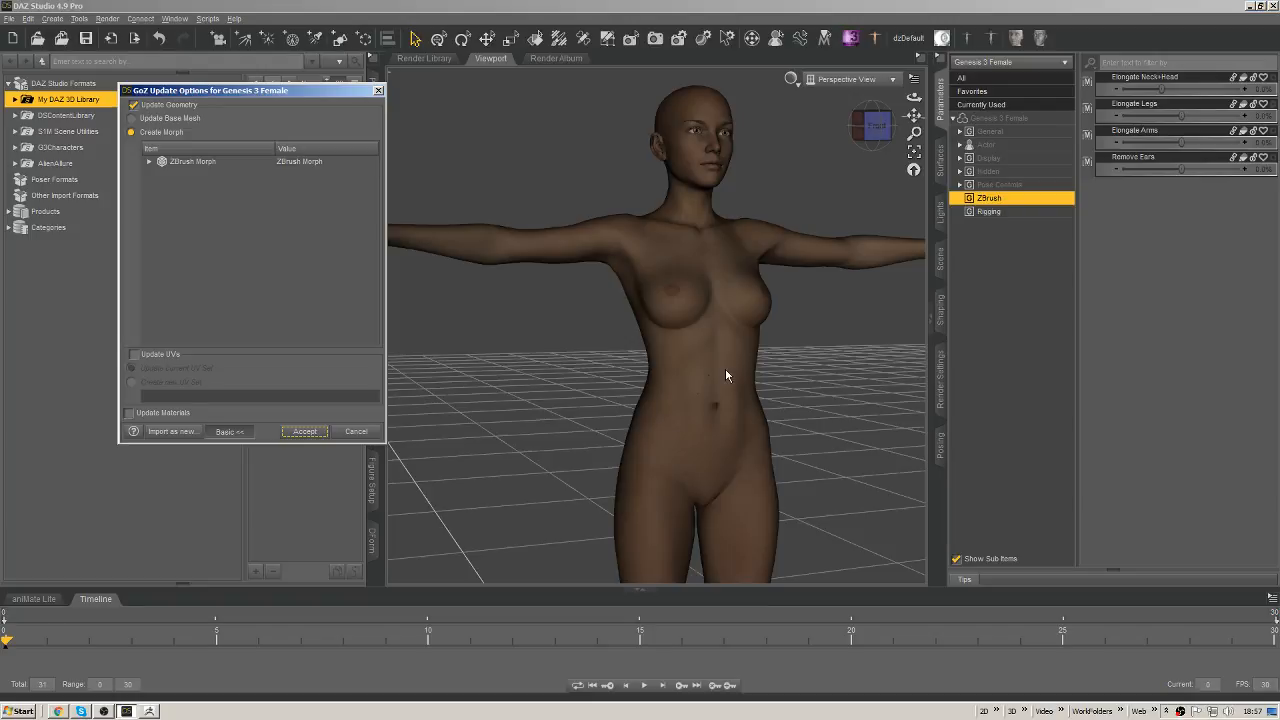
Name the incoming GoZ morph Remove Nose and accept the update.
click(149, 161)
click(294, 173)
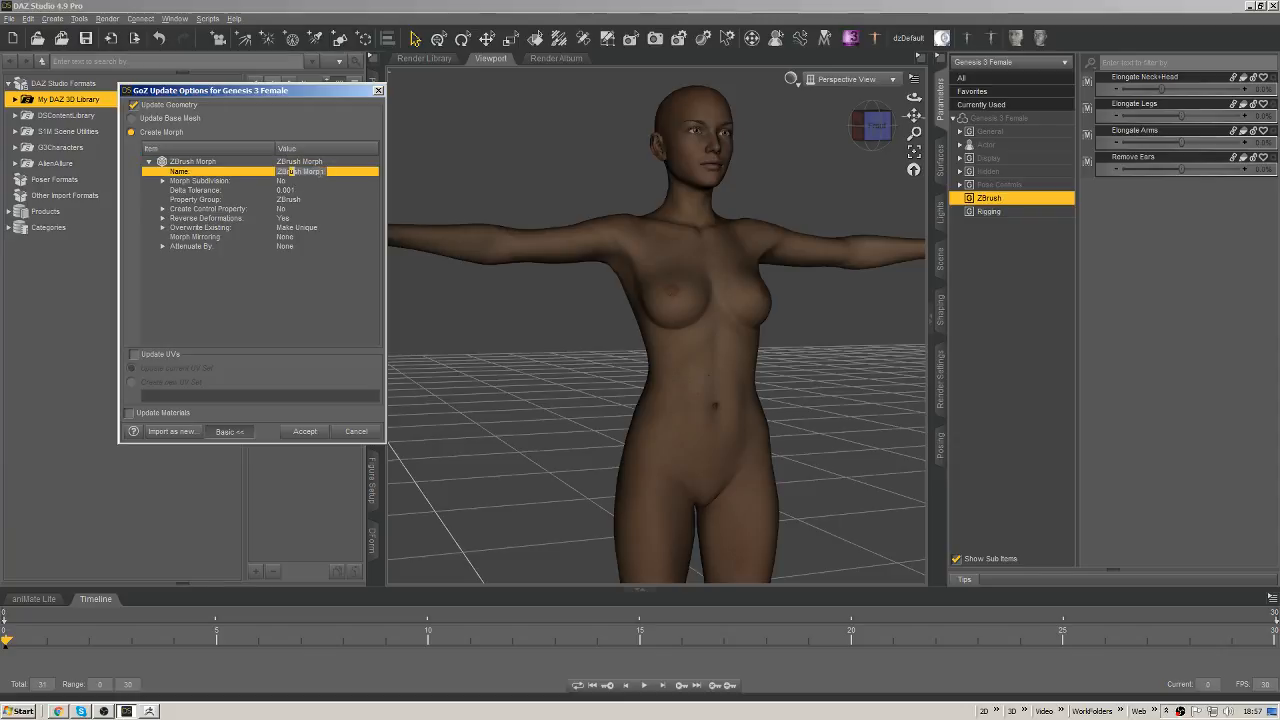
drag(320, 172, 215, 180)
key(BackSpace)
text(Remove Nose)
key(Return)
key(Return)
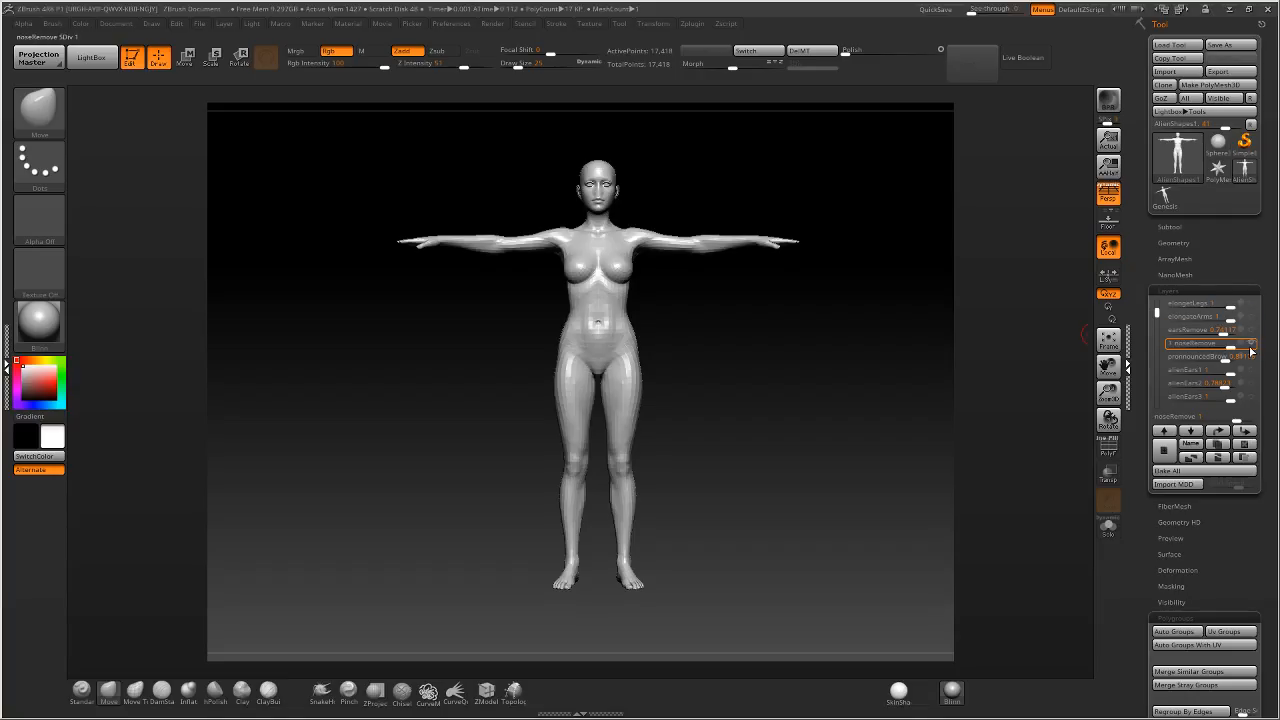
Activate only the pronounced brow layer in ZBrush at intensity 1 and send the mesh to DAZ Studio.
click(1241, 360)
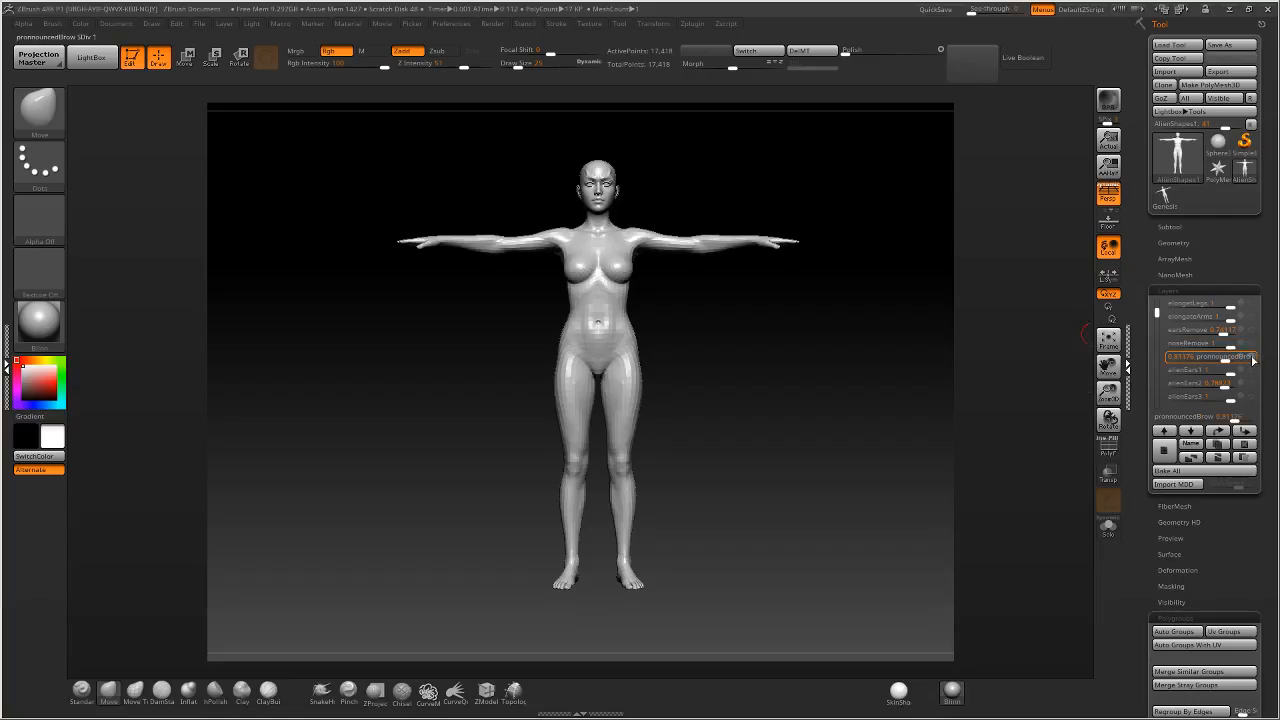
drag(1240, 358, 1252, 357)
drag(771, 346, 820, 346)
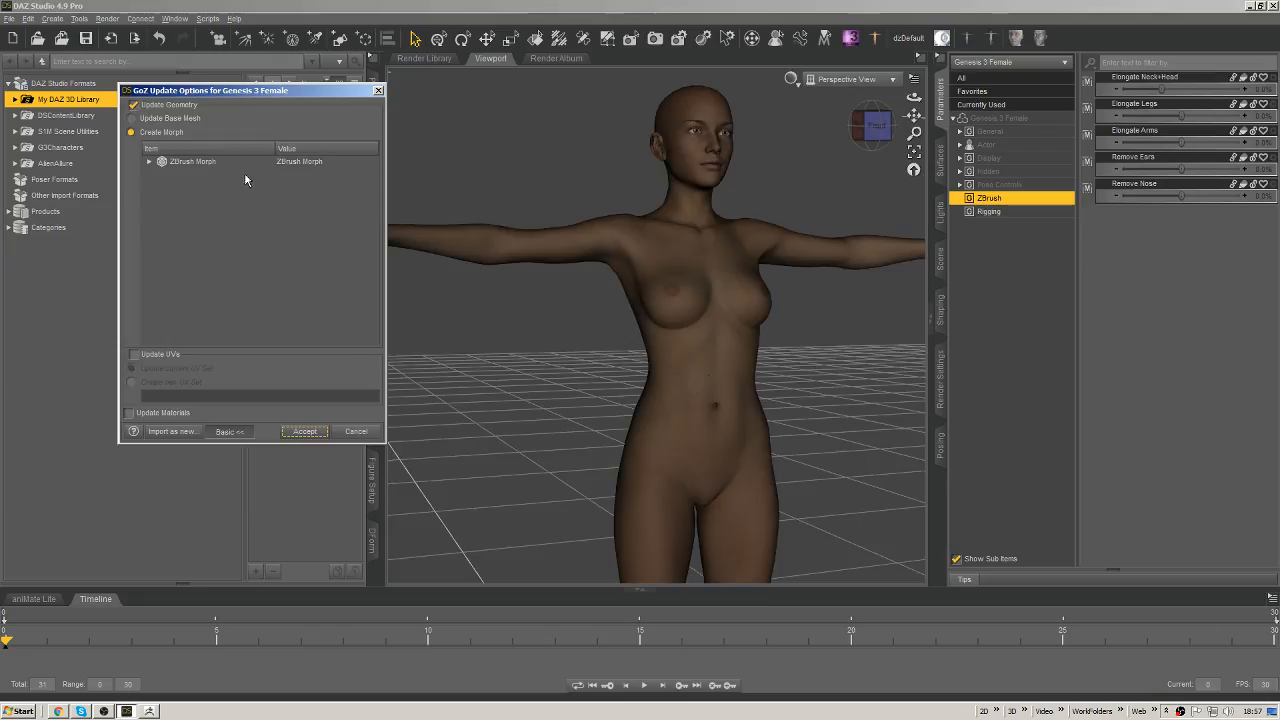
Name the incoming GoZ morph Brow Prominent and accept the update.
click(305, 162)
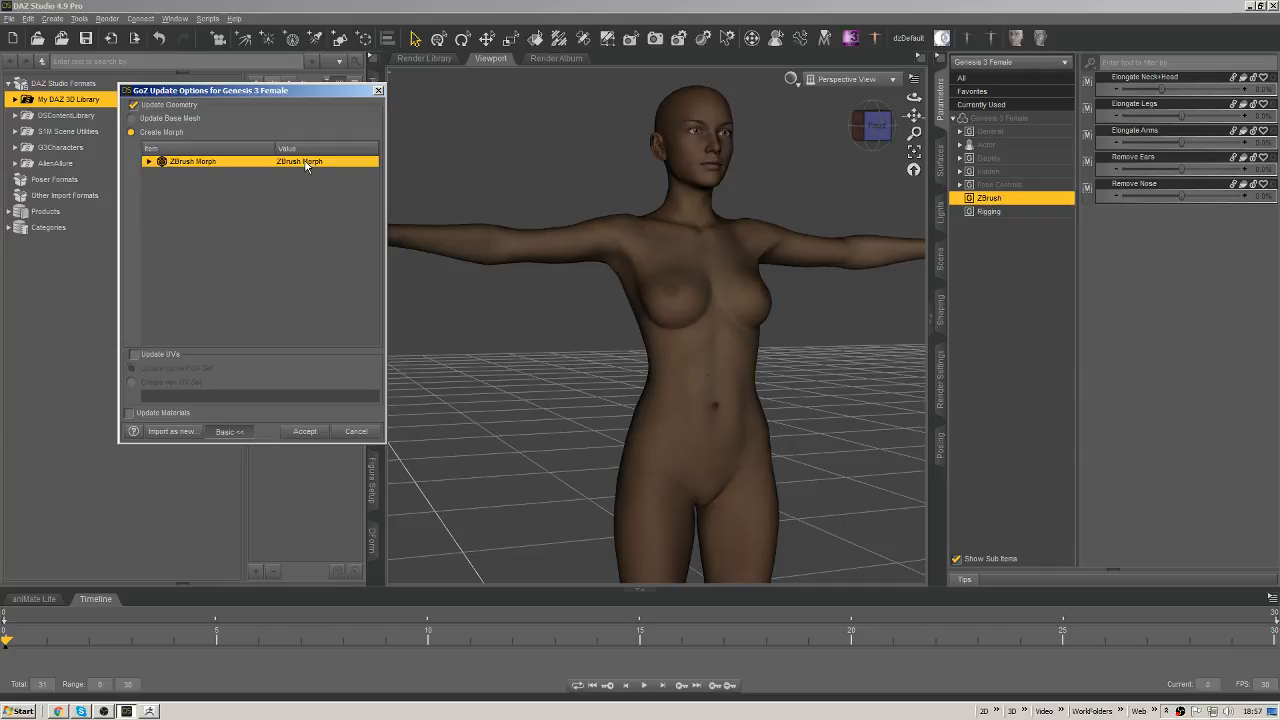
double_click(305, 162)
double_click(298, 171)
drag(320, 171, 247, 179)
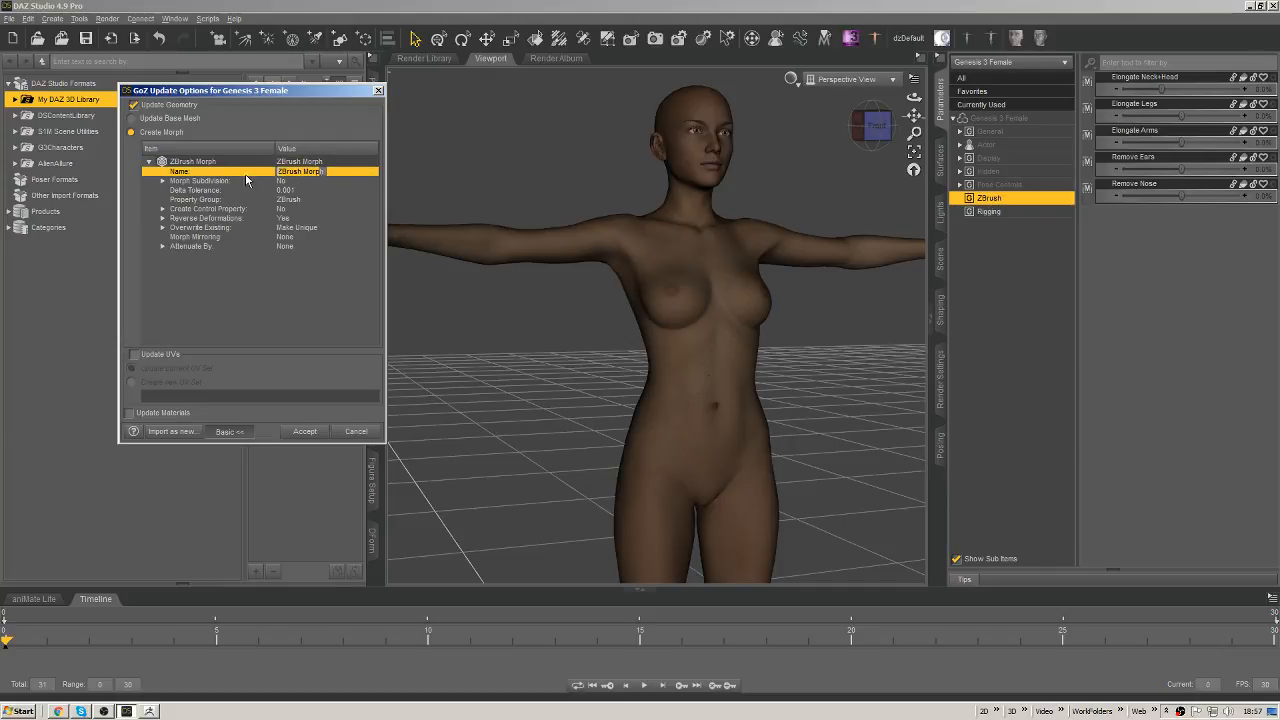
key(BackSpace)
text(Brow Prominen)
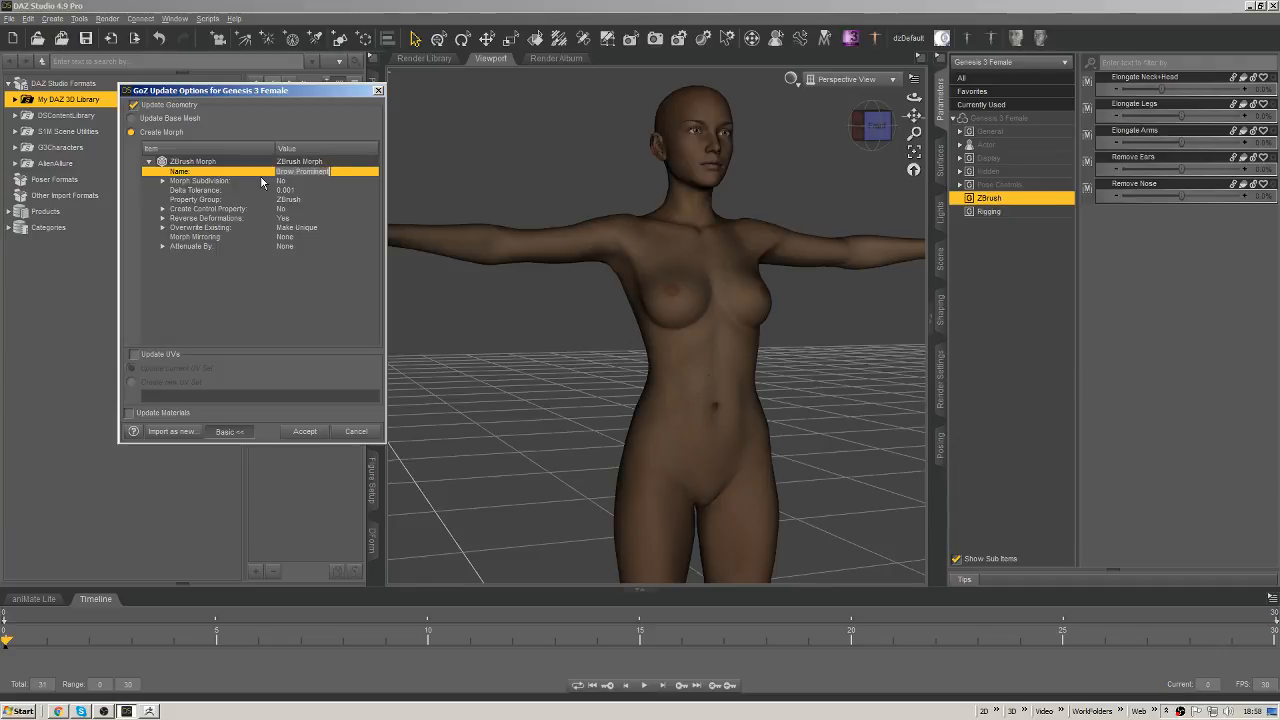
key(Return)
key(Return)
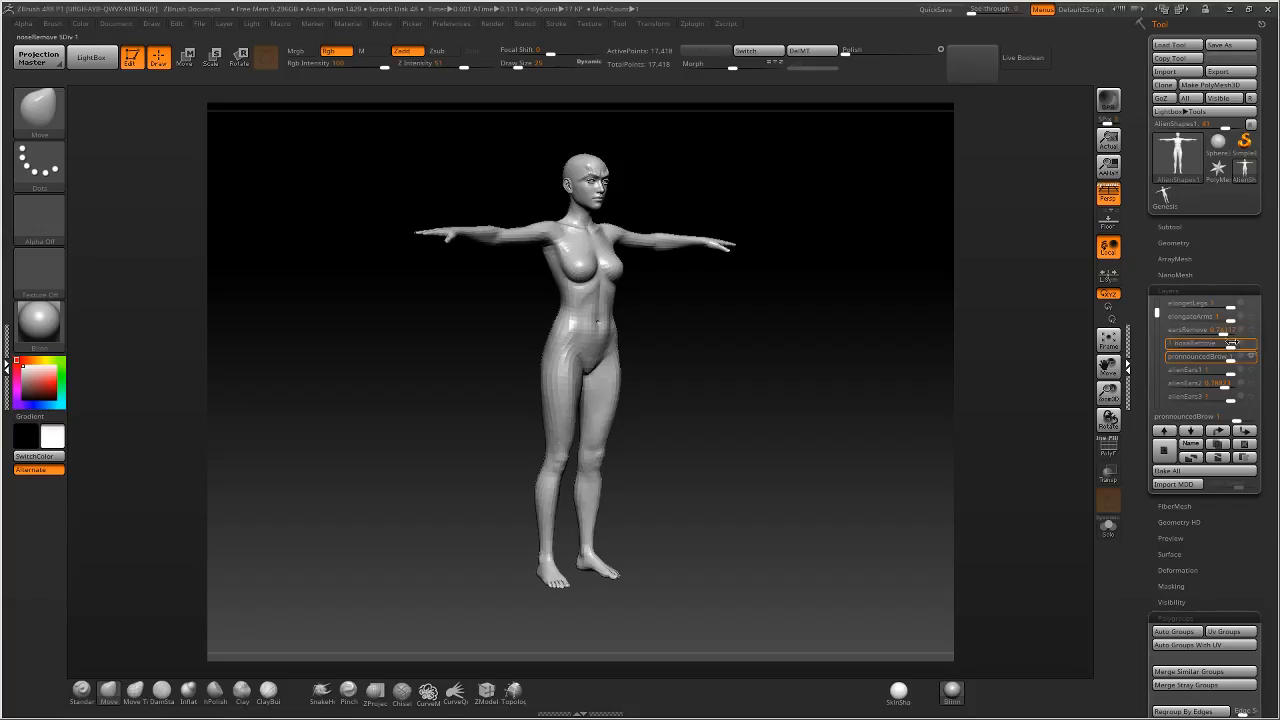
Replace the active brow layer in ZBrush with the alienEars1 layer and send the mesh to DAZ Studio.
drag(1157, 314, 1157, 330)
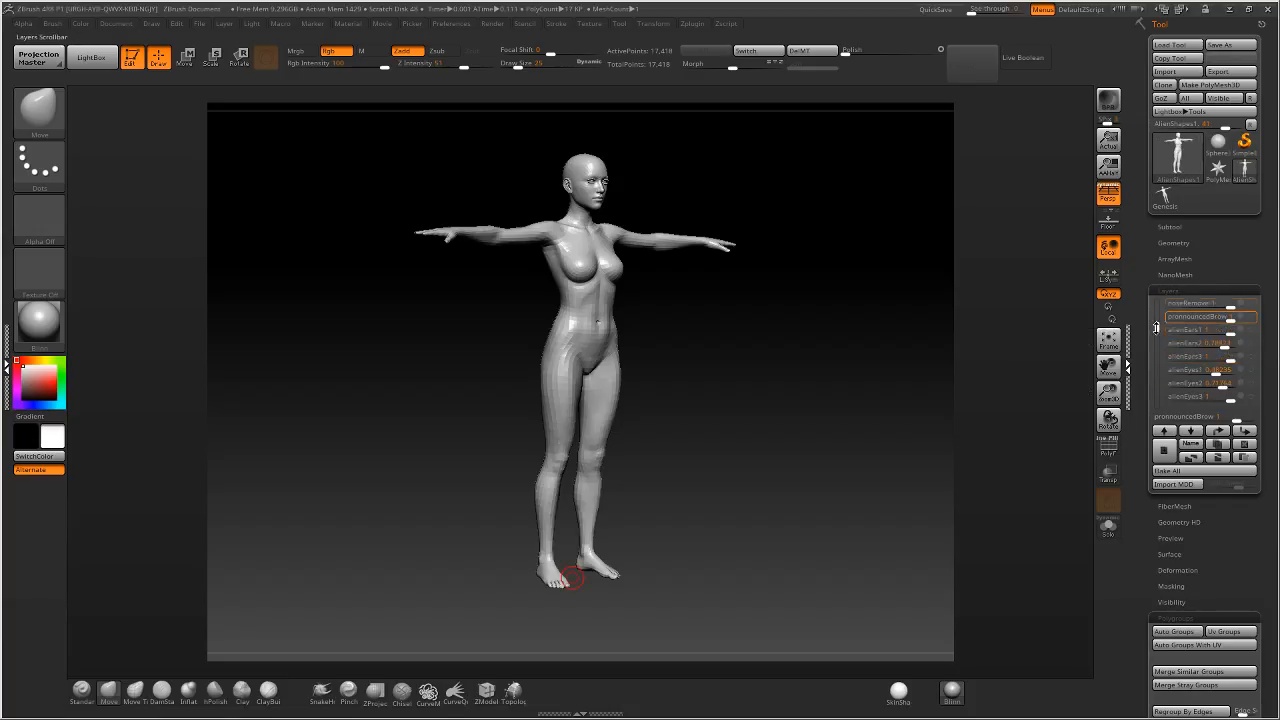
click(1190, 316)
click(1251, 316)
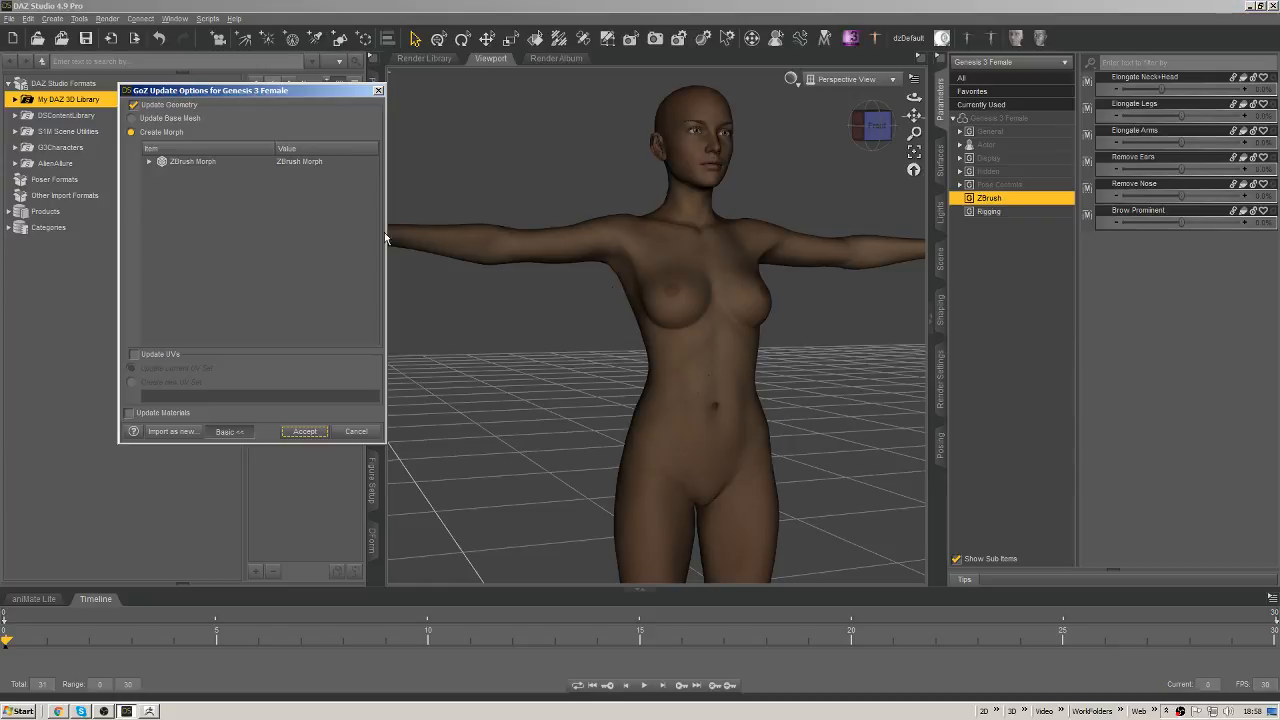
Name the incoming GoZ morph Alien Ears1 and accept the update.
click(322, 166)
double_click(322, 166)
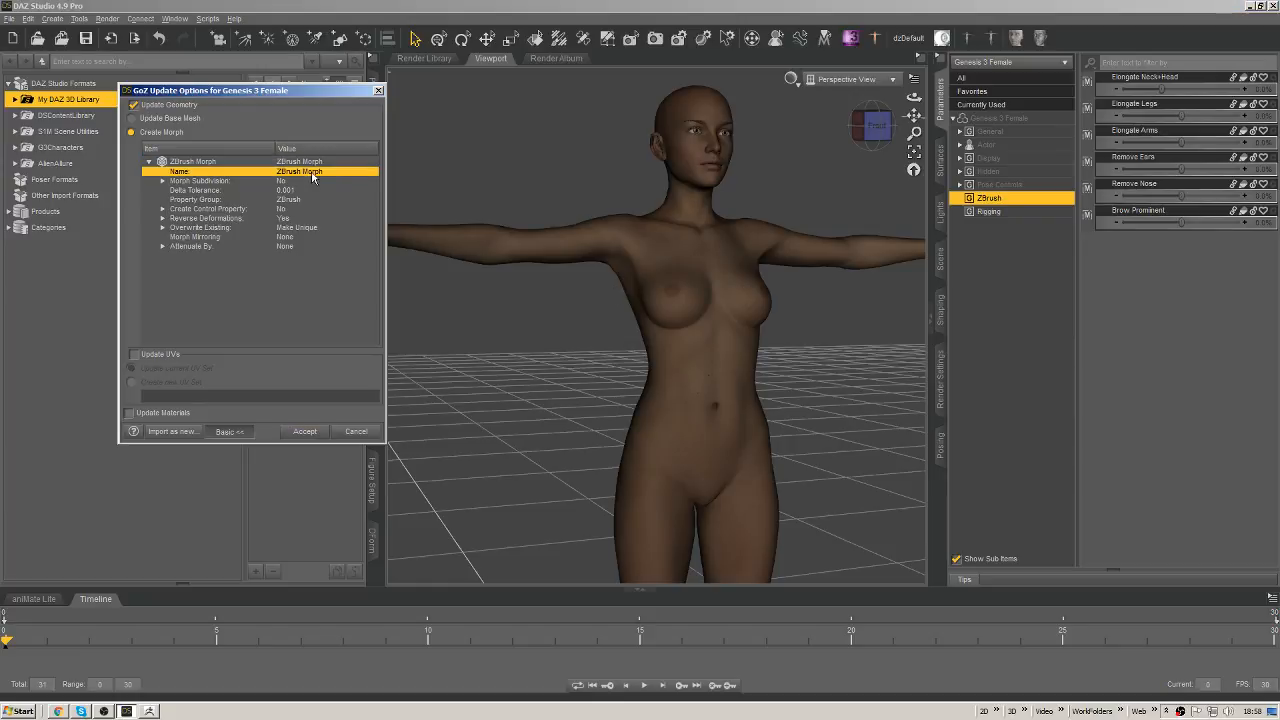
click(309, 171)
key(BackSpace)
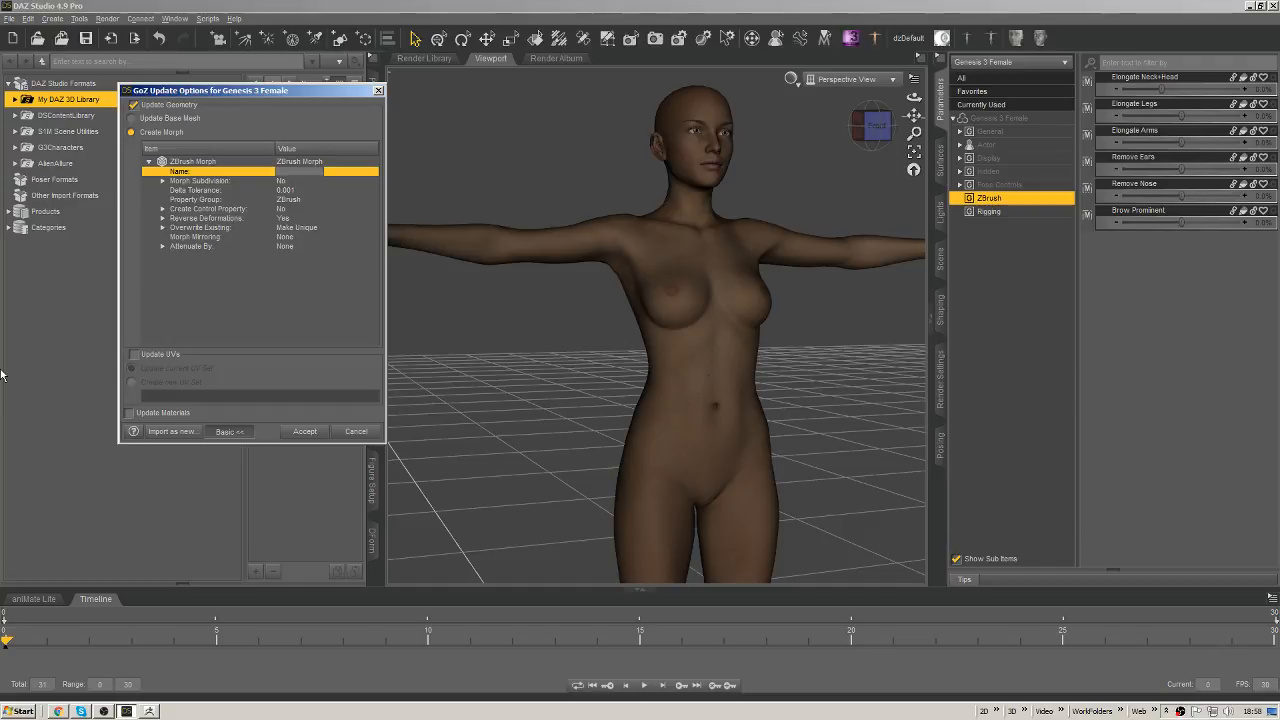
text(Alien Ears1)
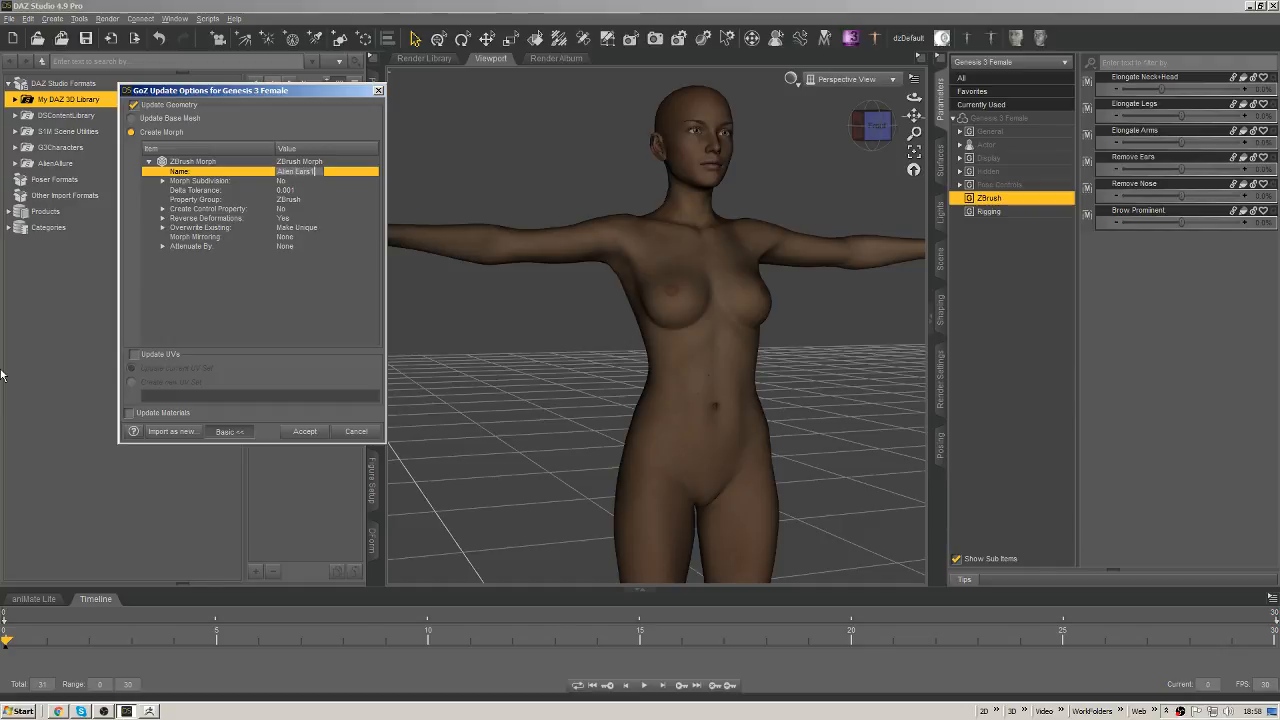
key(Return)
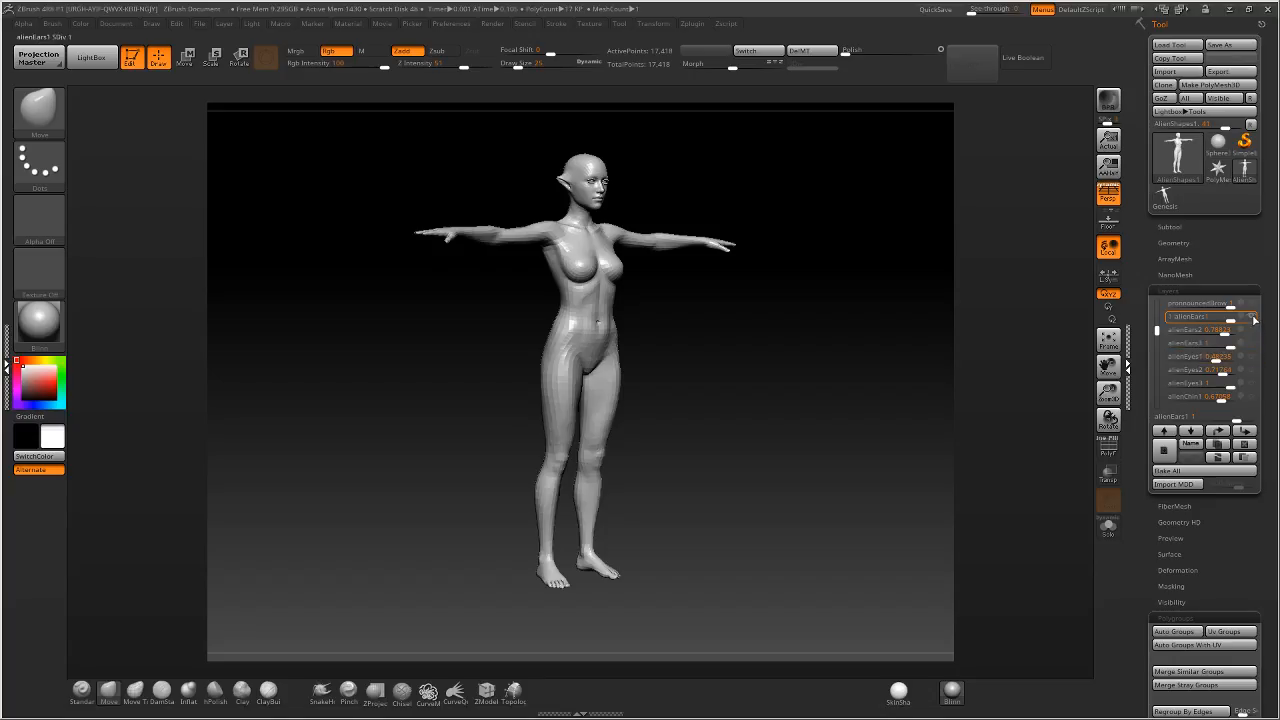
Send the mesh with only the alienEars2 layer active from ZBrush to DAZ Studio and accept it as morph Alien Ears 2.
click(1220, 329)
key(ctrl)
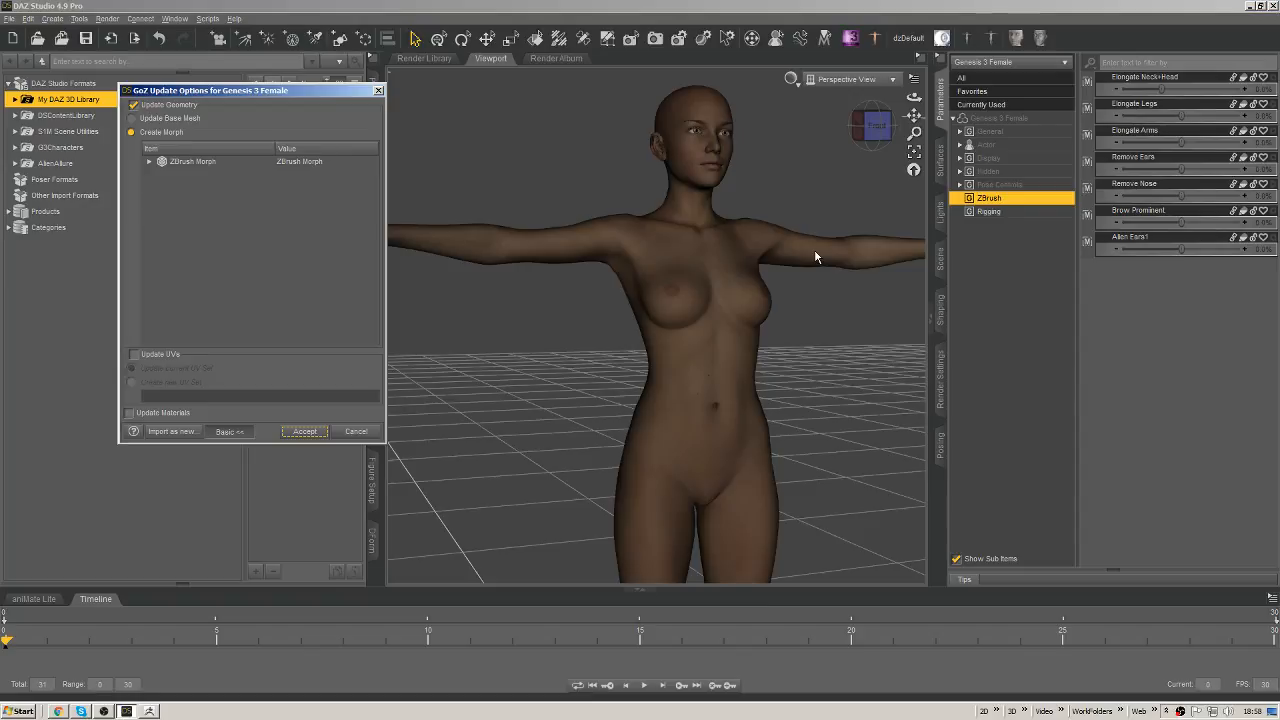
double_click(309, 161)
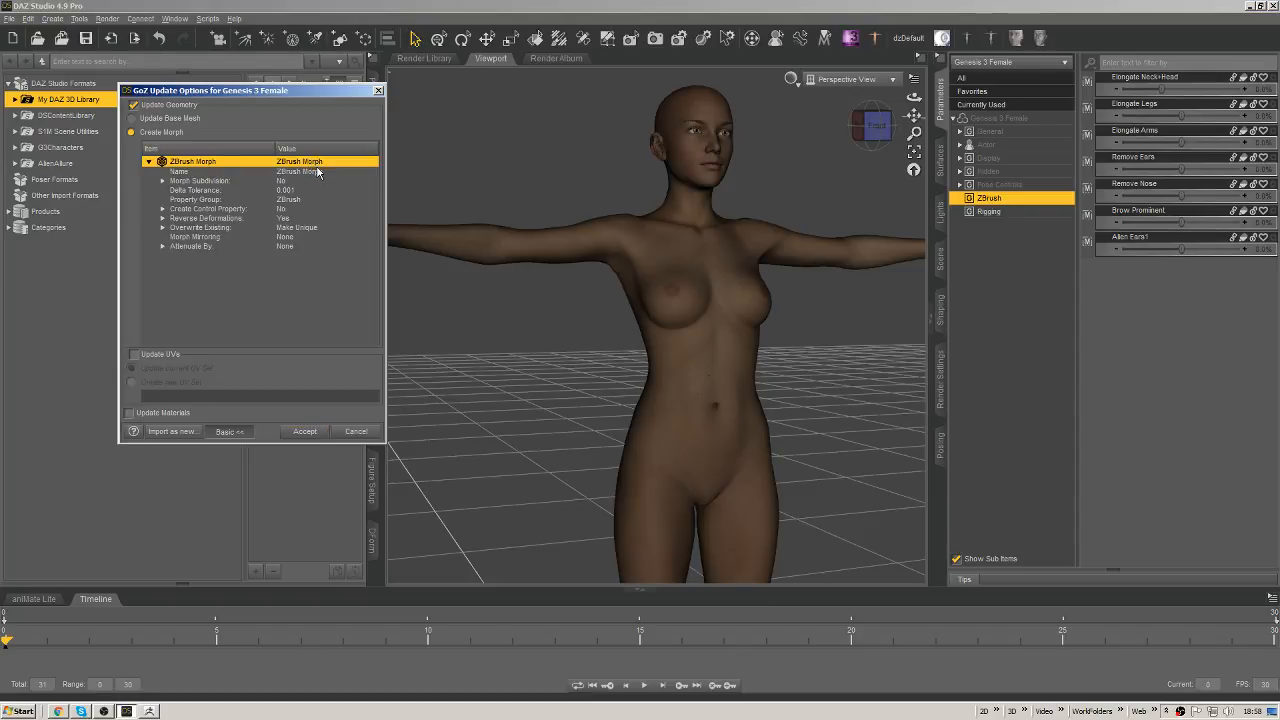
double_click(319, 171)
drag(325, 171, 137, 177)
text(Alie)
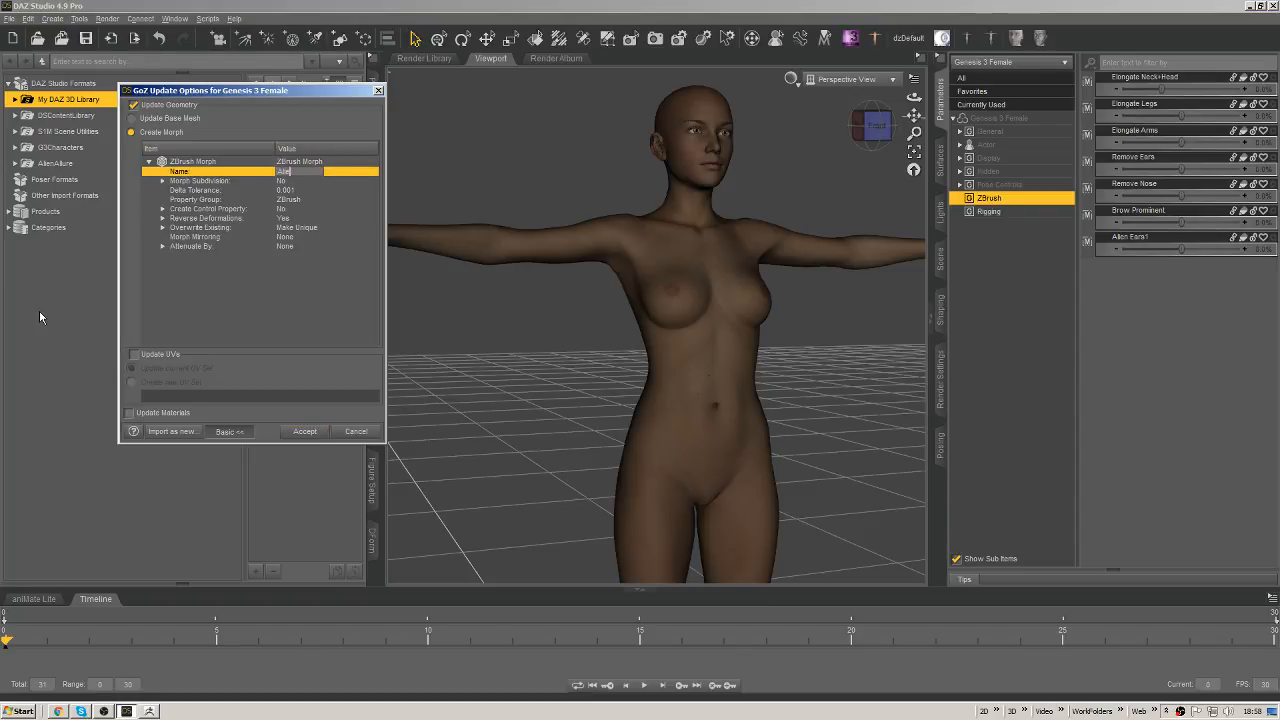
text(n Ears )
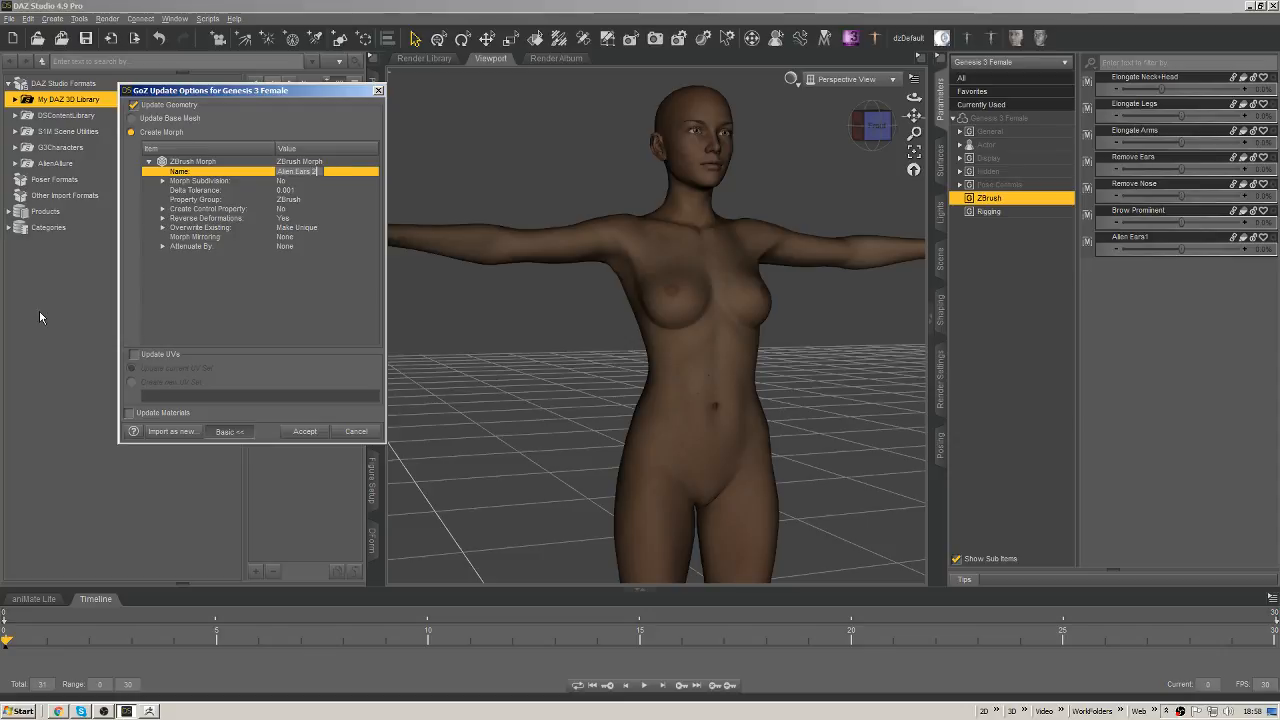
text(2)
key(Return)
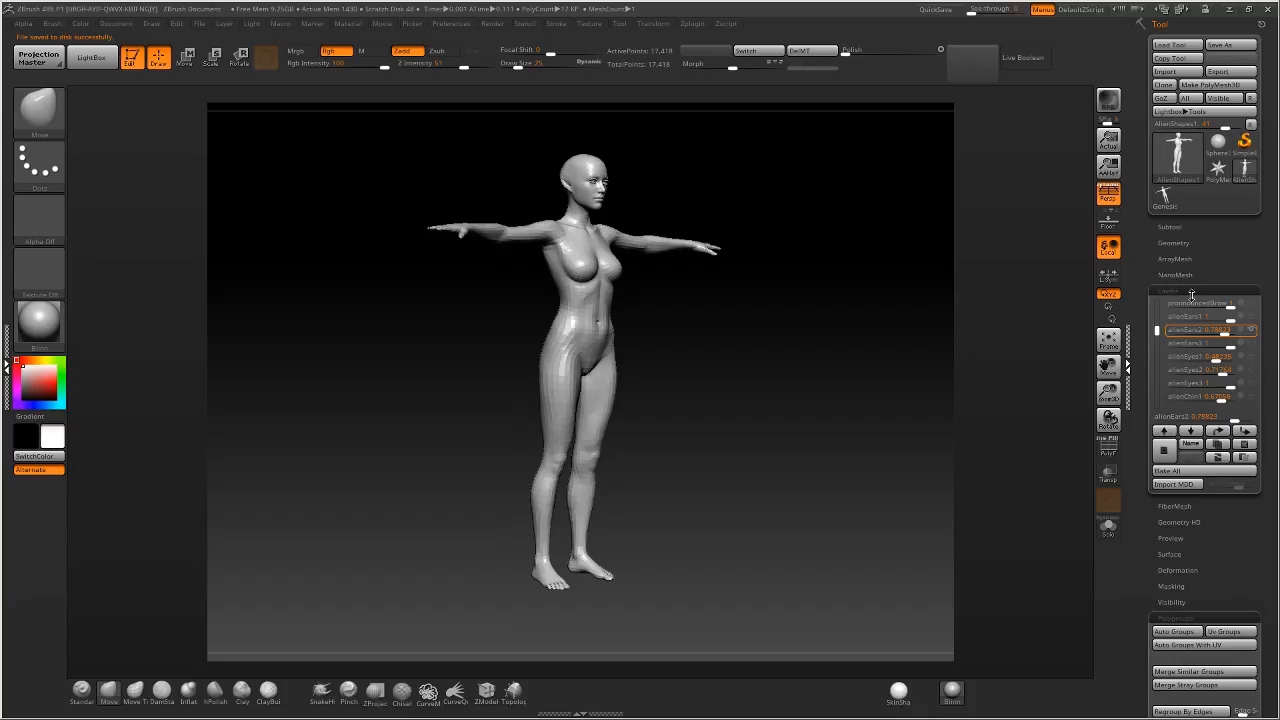
Switch ZBrush to the alienEars3 layer only, send the mesh to DAZ Studio and accept it as morph Alien Ears 3.
drag(808, 325, 851, 338)
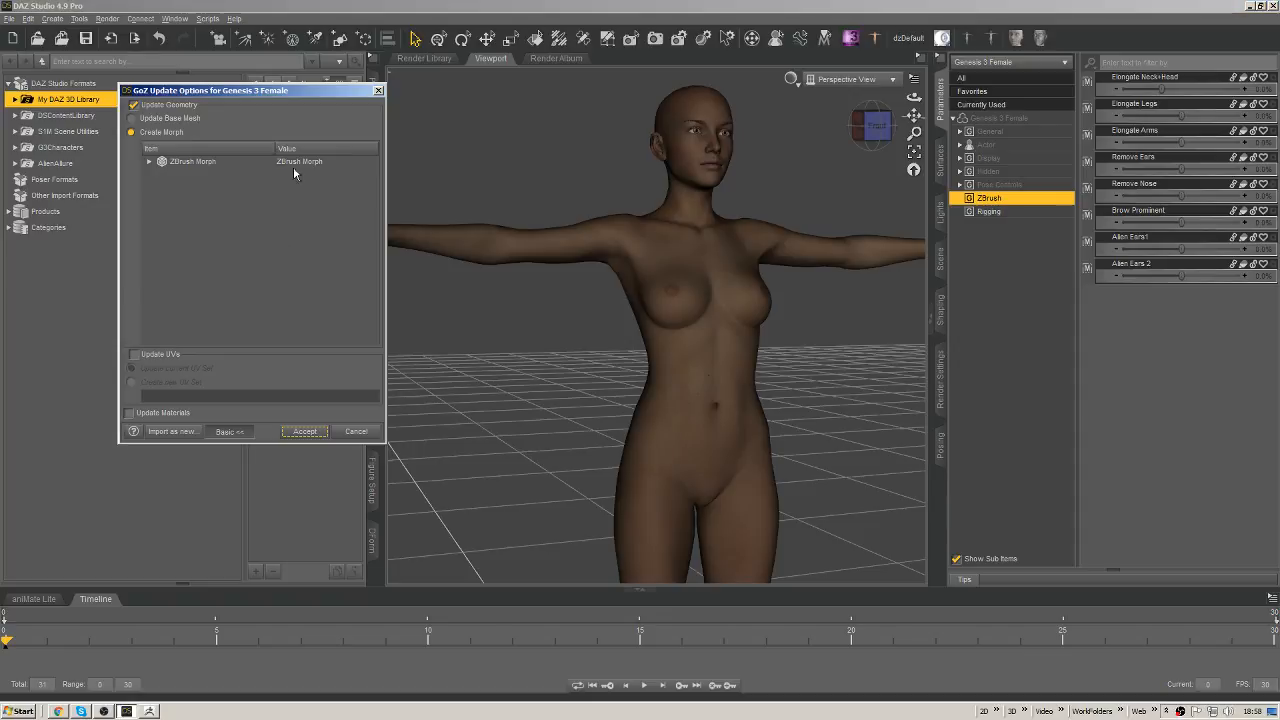
double_click(296, 164)
double_click(312, 172)
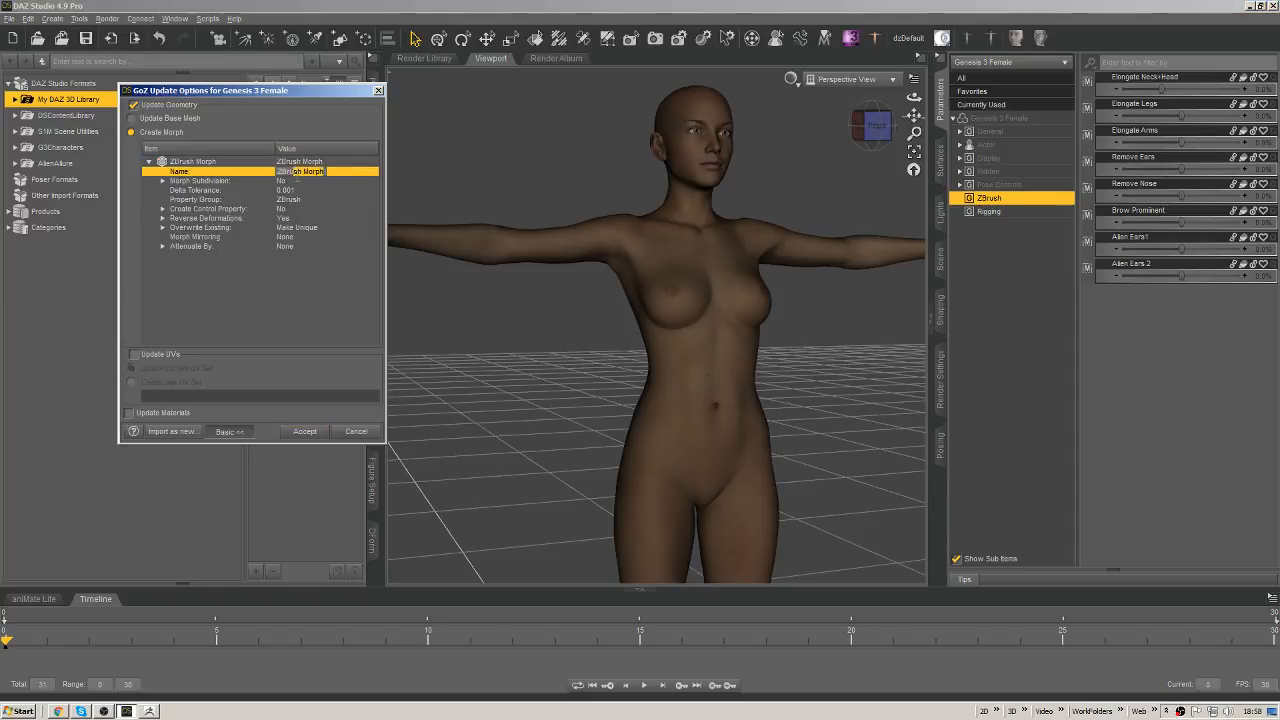
text(Alien Ears 3)
key(Return)
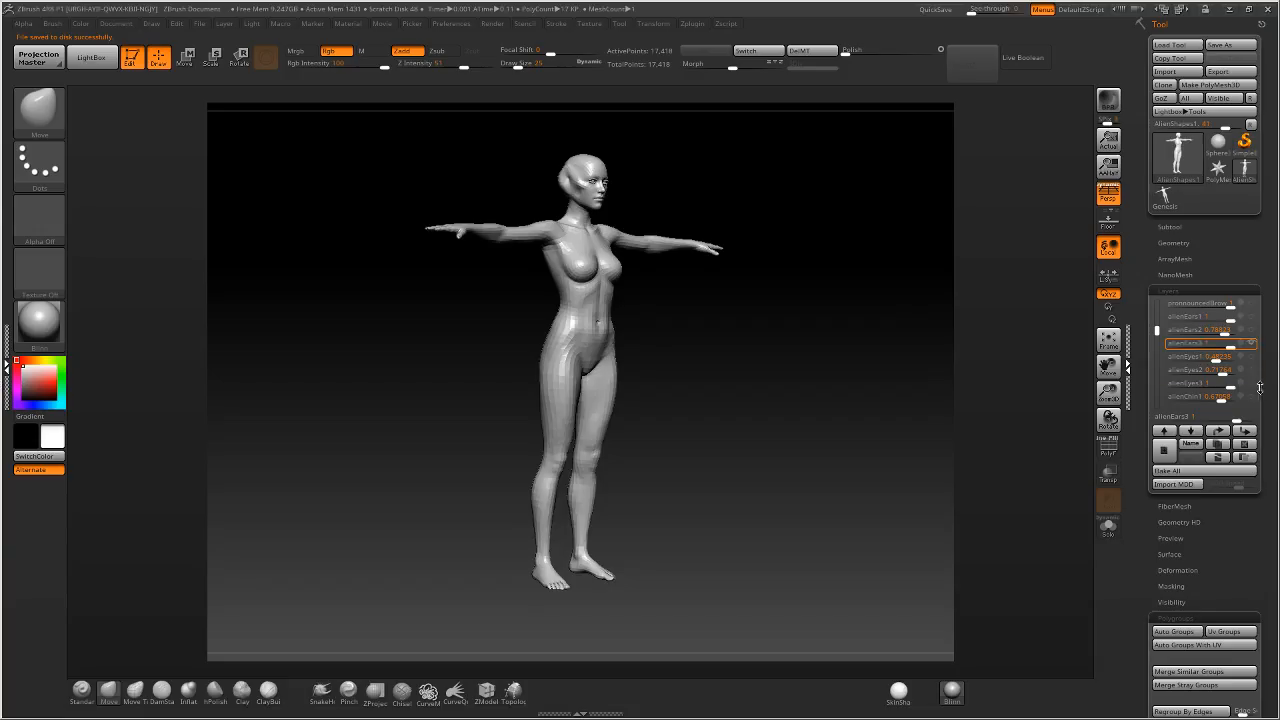
Replace the active ears layer in ZBrush with the alienEyes1 layer and send the mesh to DAZ Studio.
click(1256, 360)
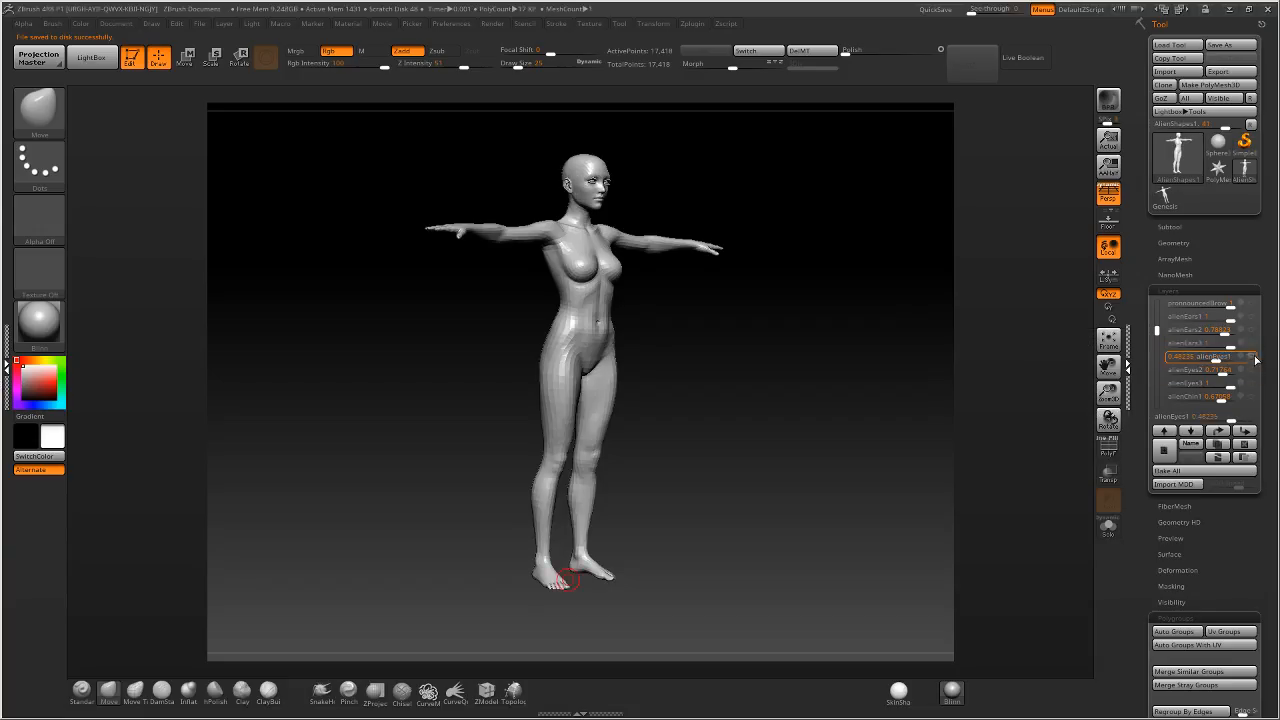
drag(781, 384, 970, 383)
drag(740, 338, 678, 306)
ctrl+right_drag(678, 306, 649, 243)
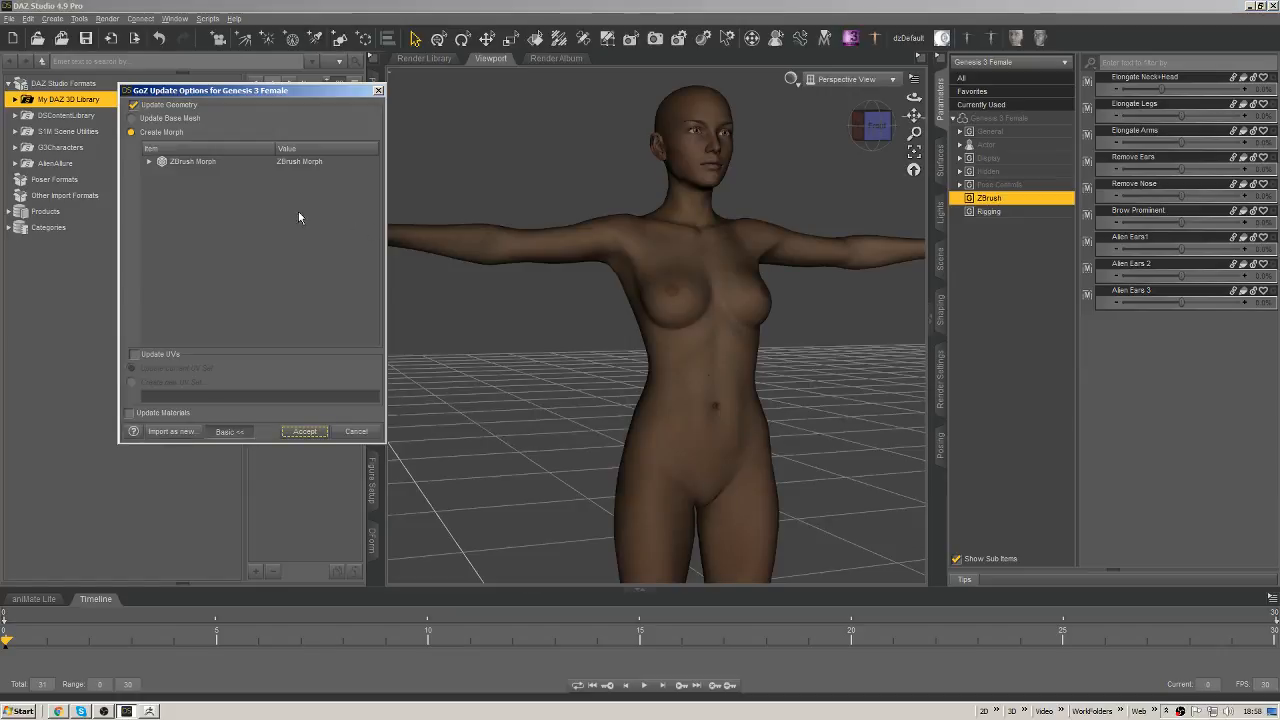
Name the incoming GoZ morph Alien Eyes 1 and accept the update.
click(200, 161)
click(149, 161)
double_click(300, 171)
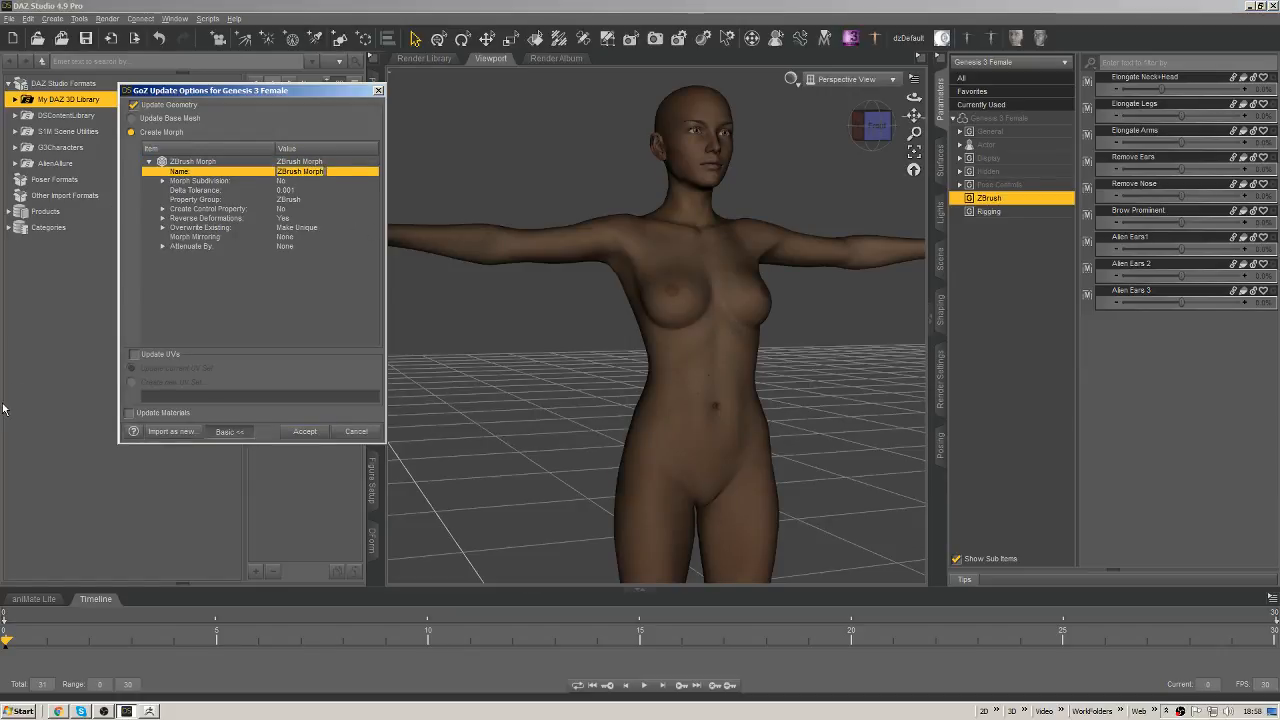
text(Alien Eyes)
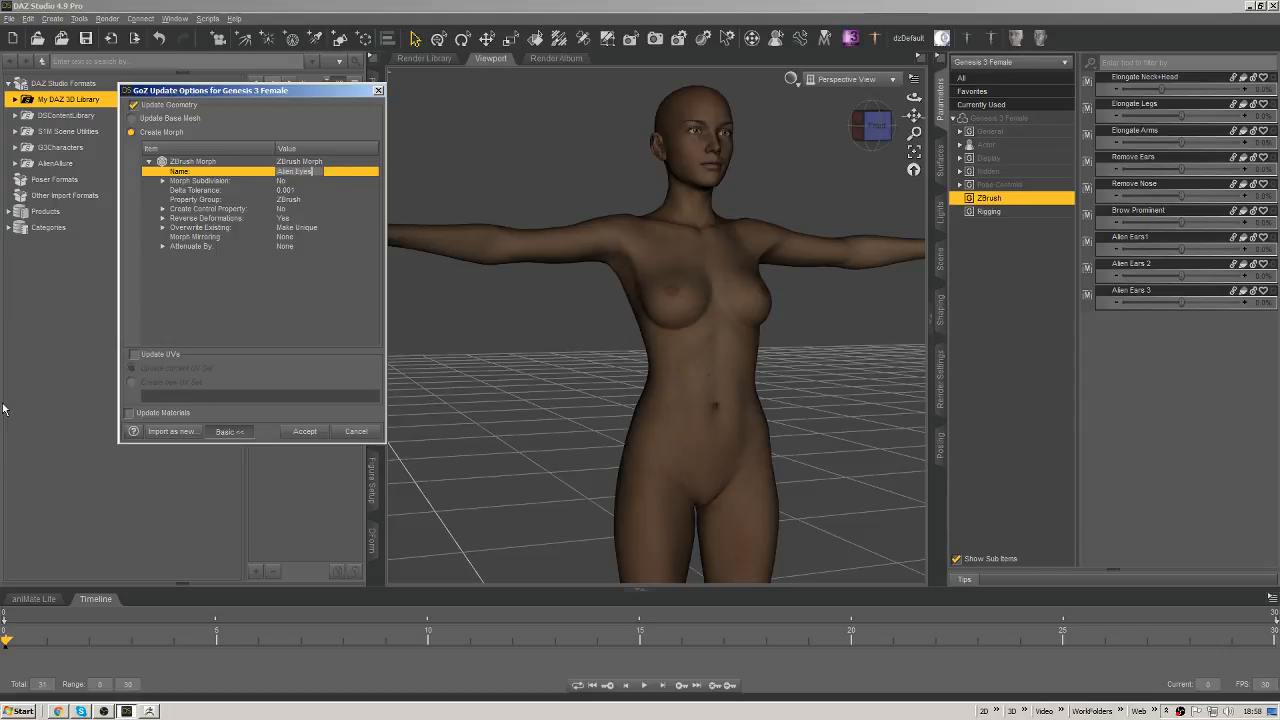
text( 1)
key(Return)
key(Return)
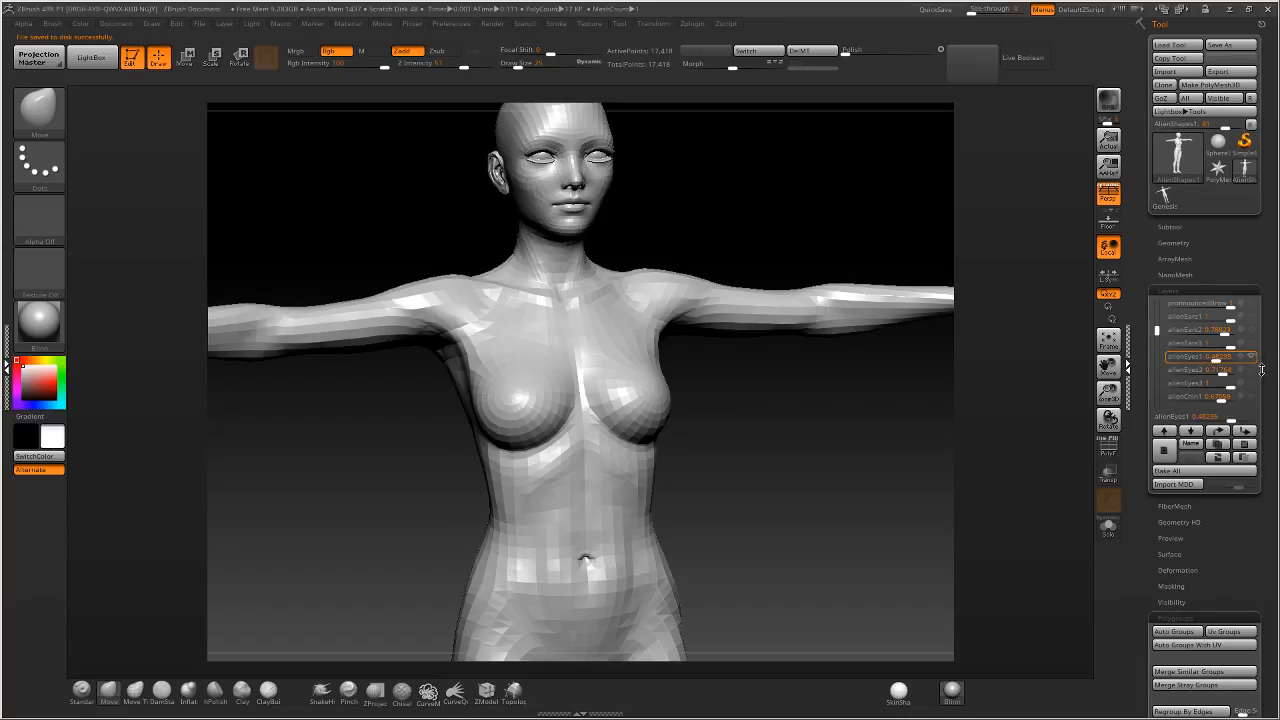
Send the mesh with only the alienEyes2 layer active from ZBrush to DAZ Studio and start naming the incoming GoZ morph.
click(1255, 371)
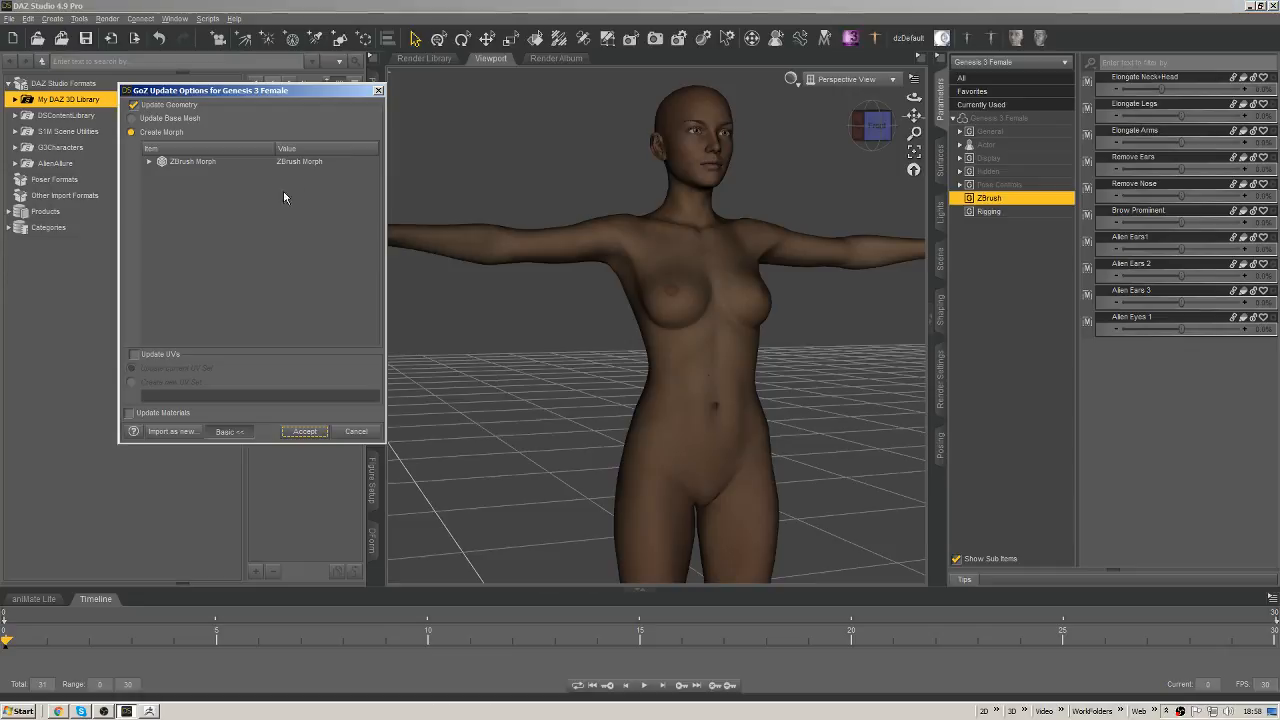
double_click(308, 163)
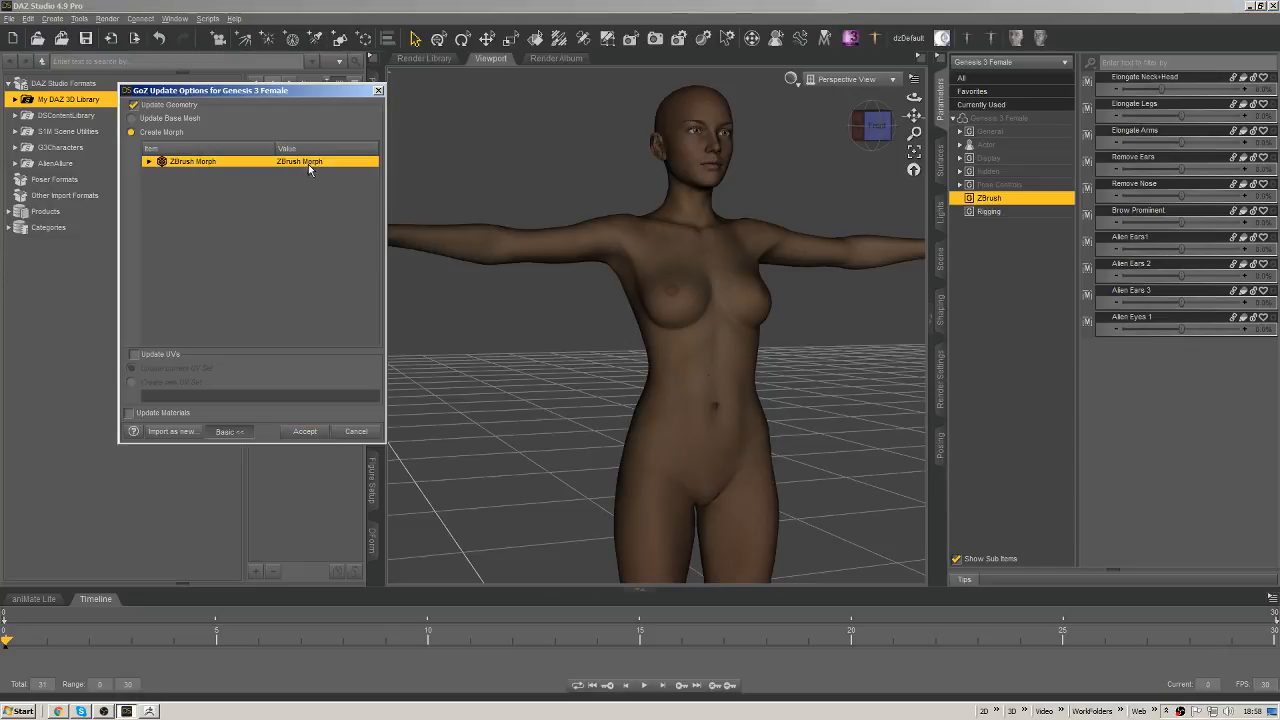
click(306, 172)
text(A)
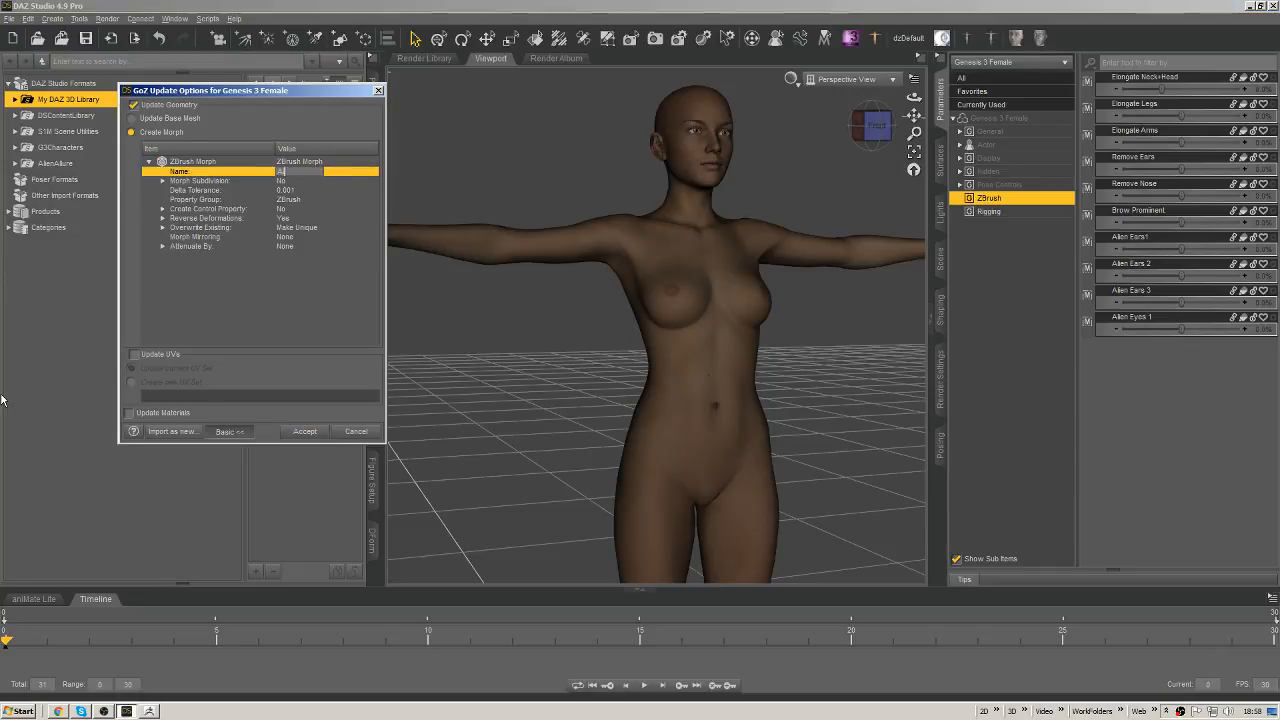
Name the incoming GoZ morph Alien Eyes 2 and create it on Genesis 3 Female.
text(lien Eyes 2)
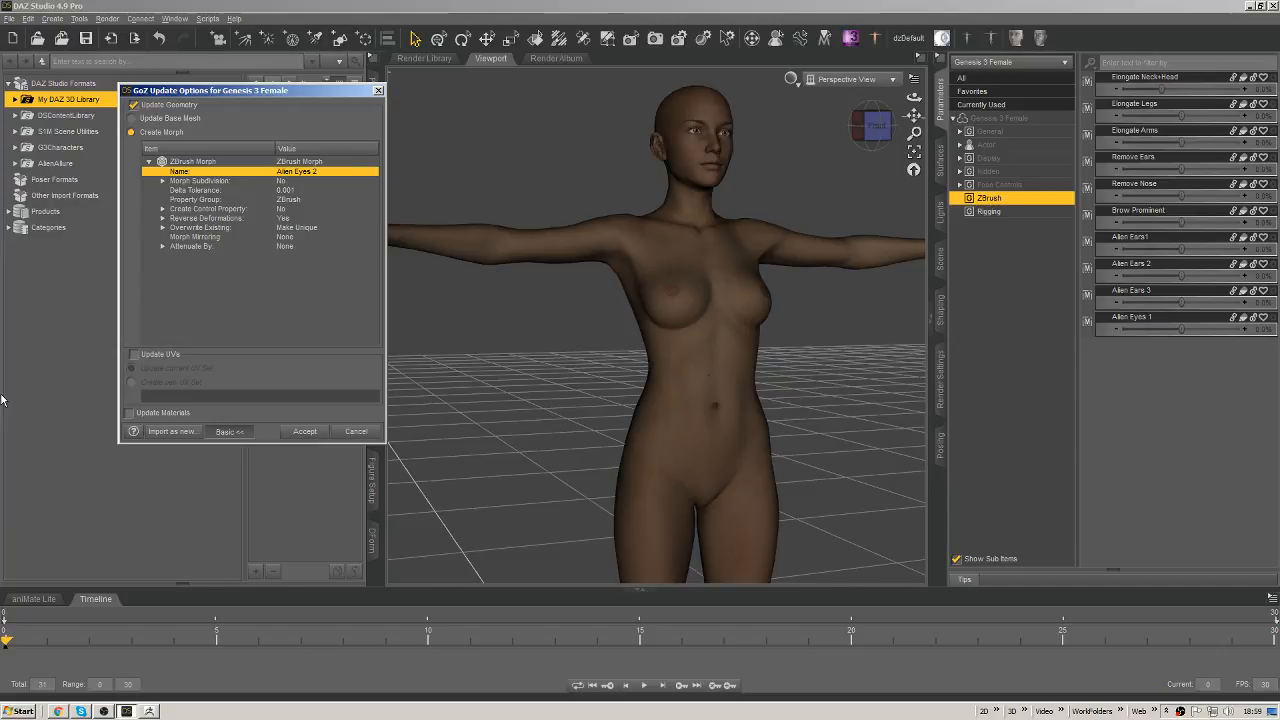
key(Return)
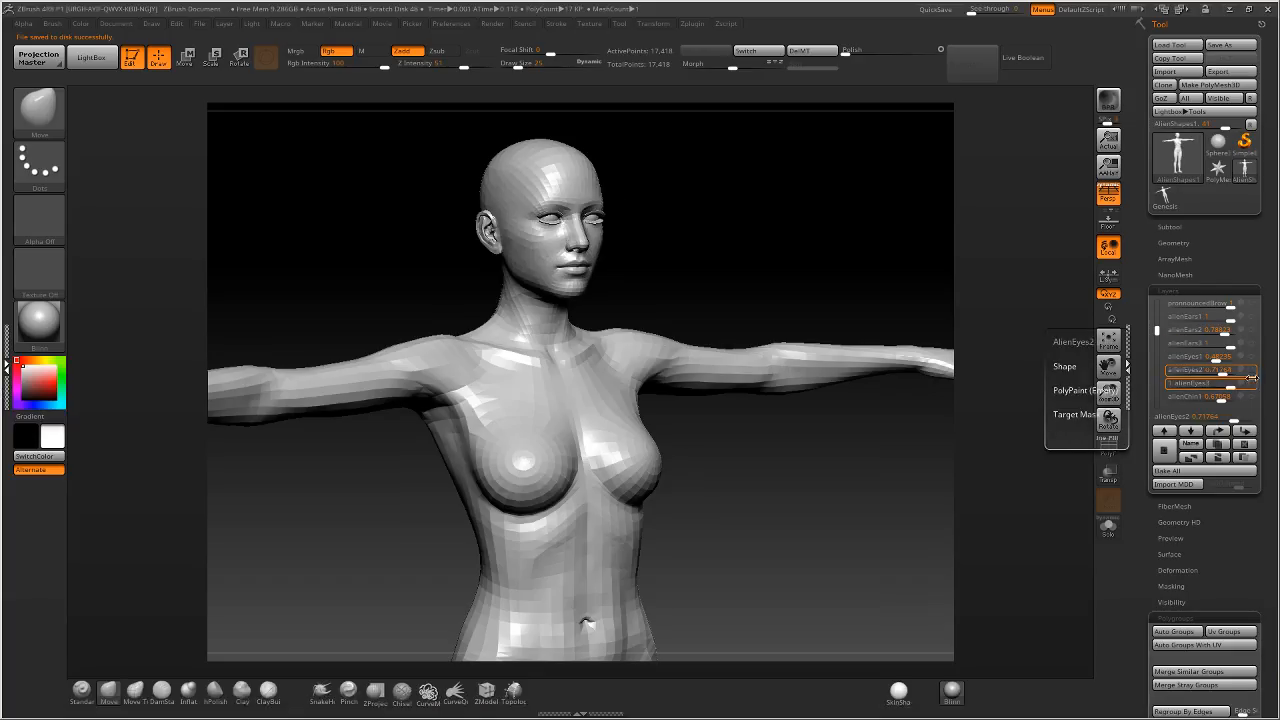
Enable the alienEyes3 layer in ZBrush, send the figure to DAZ Studio with GoZ, and create the morph Alien Eyes 3.
click(1251, 383)
drag(734, 254, 729, 218)
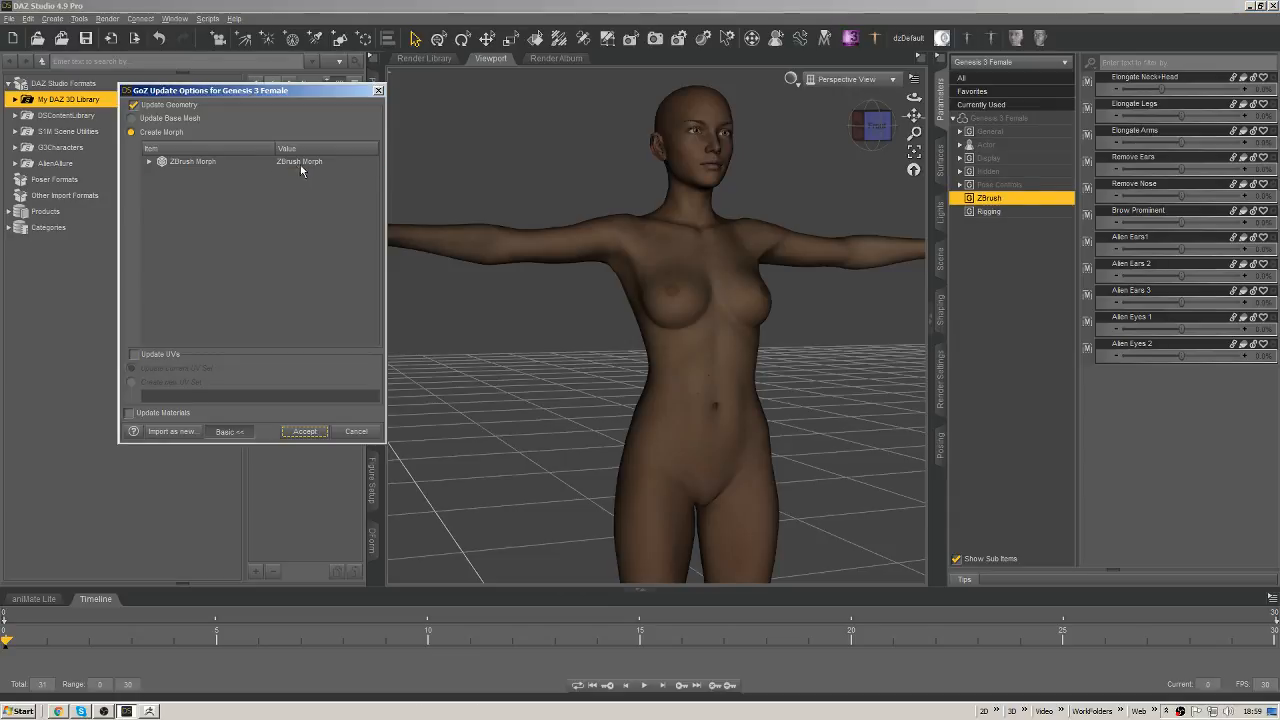
click(309, 172)
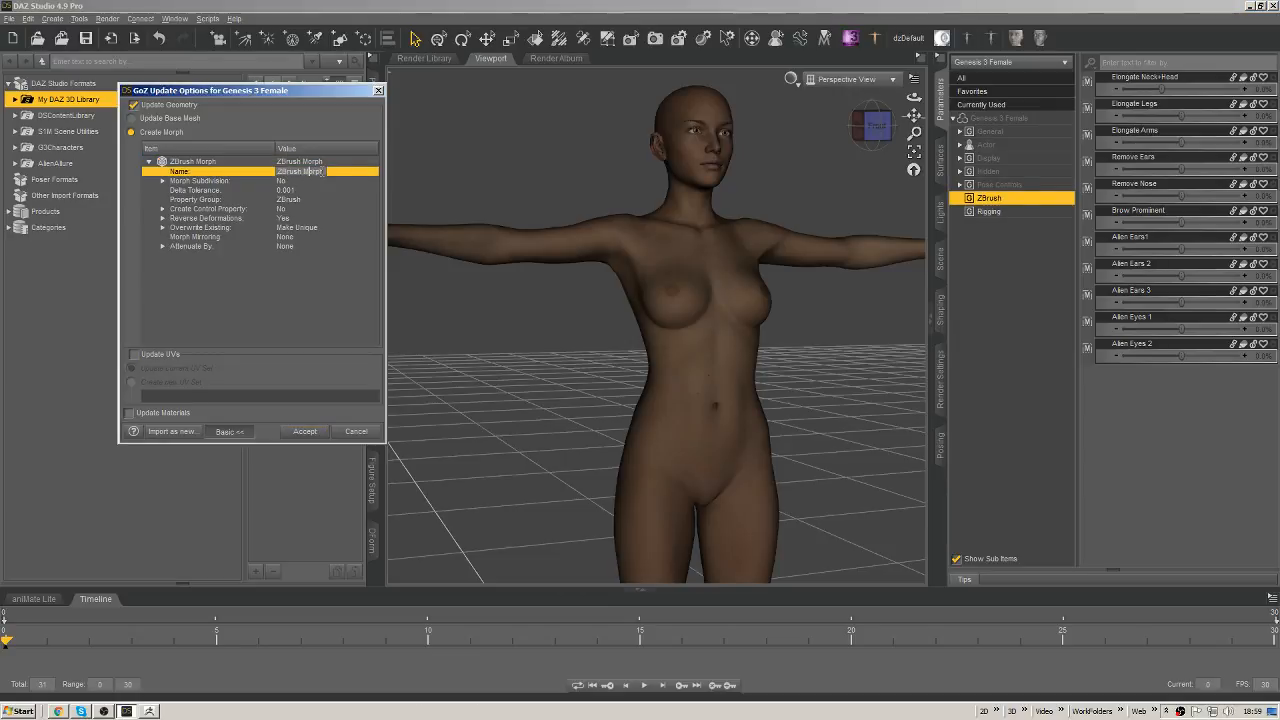
drag(321, 172, 12, 376)
text(Alien Eyes 3)
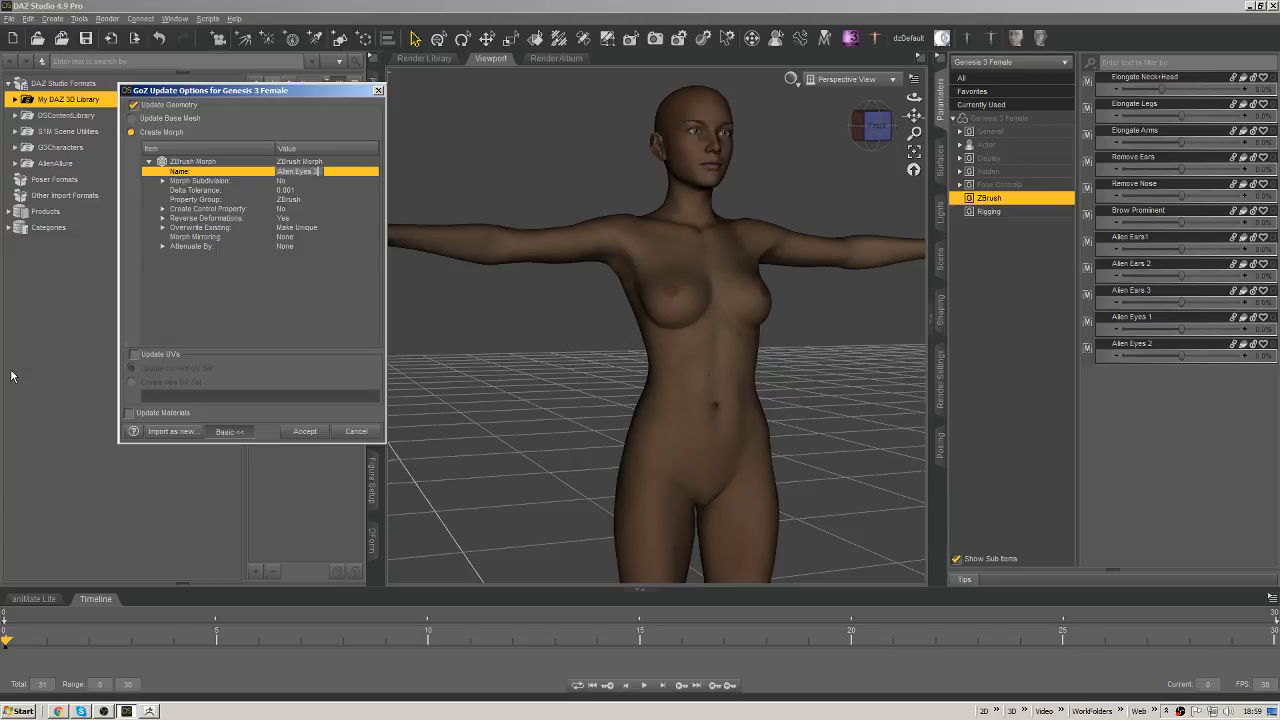
key(Return)
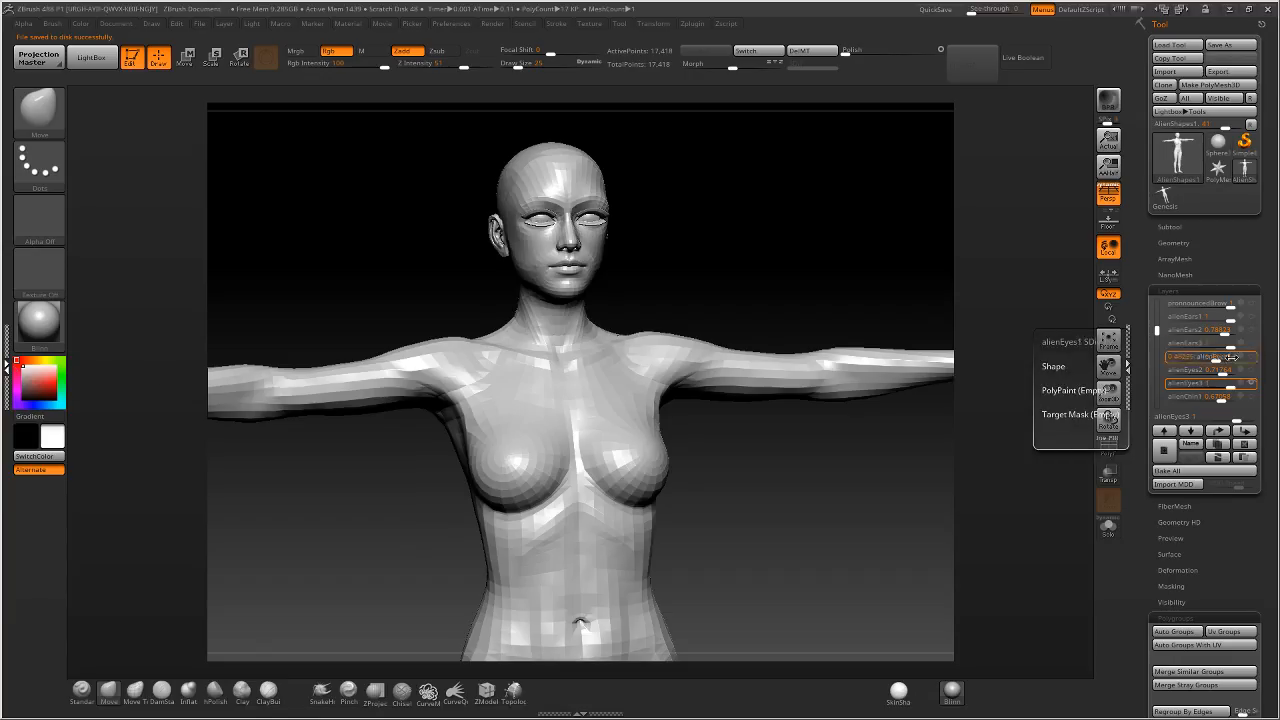
In ZBrush, enable the alienChin1 layer in place of alienEyes3 and send the figure to DAZ Studio with GoZ.
drag(1157, 328, 1157, 354)
click(1251, 330)
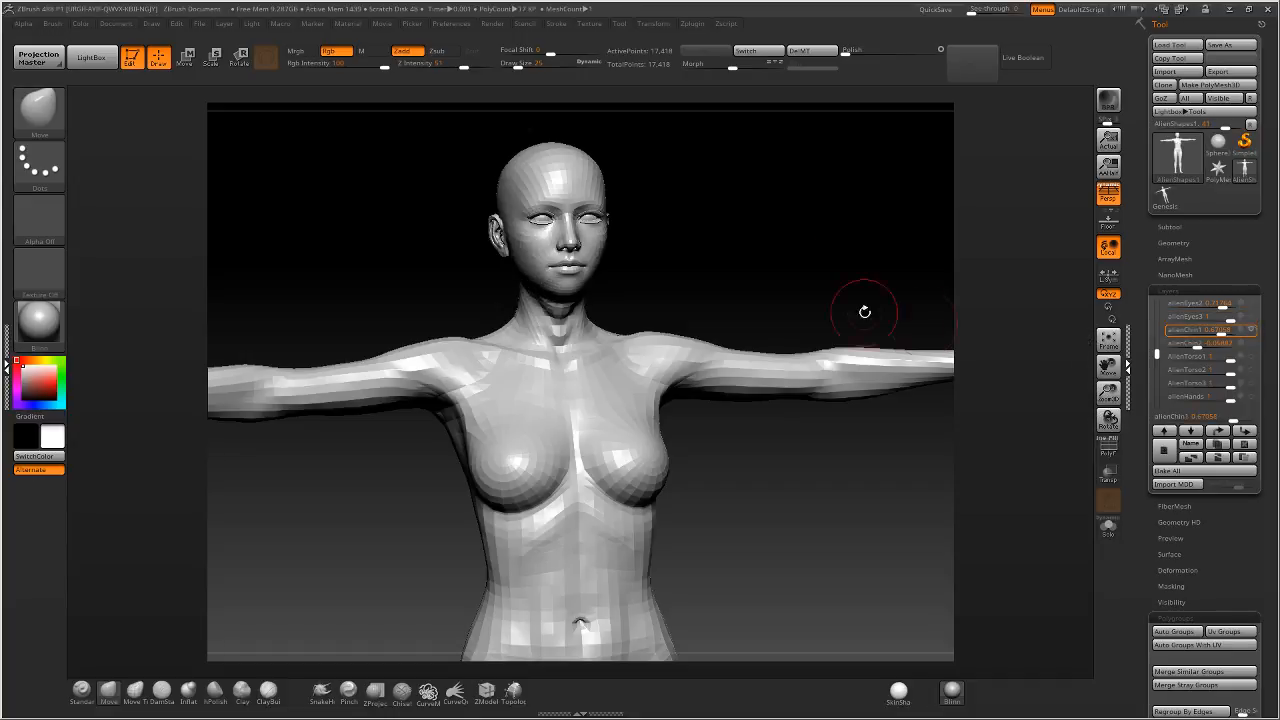
drag(775, 224, 800, 222)
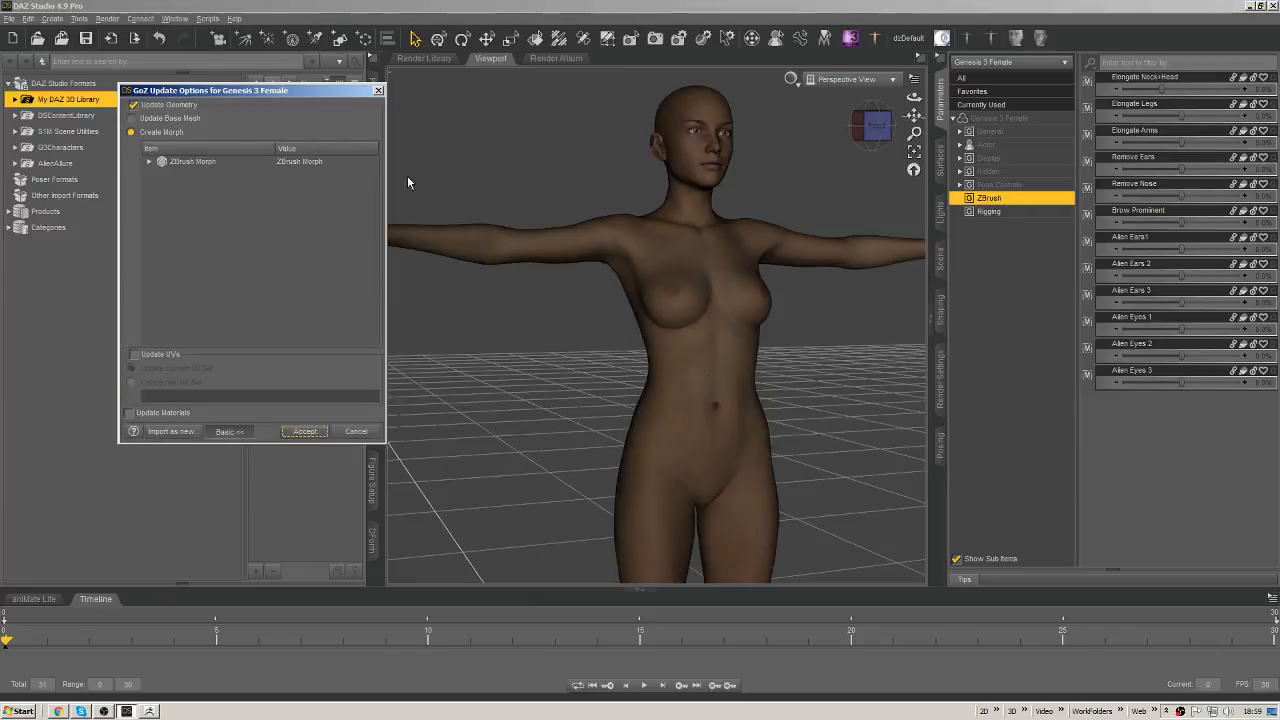
Name the incoming GoZ morph Alien Chin 1 and create it on Genesis 3 Female.
click(312, 162)
double_click(312, 163)
click(307, 171)
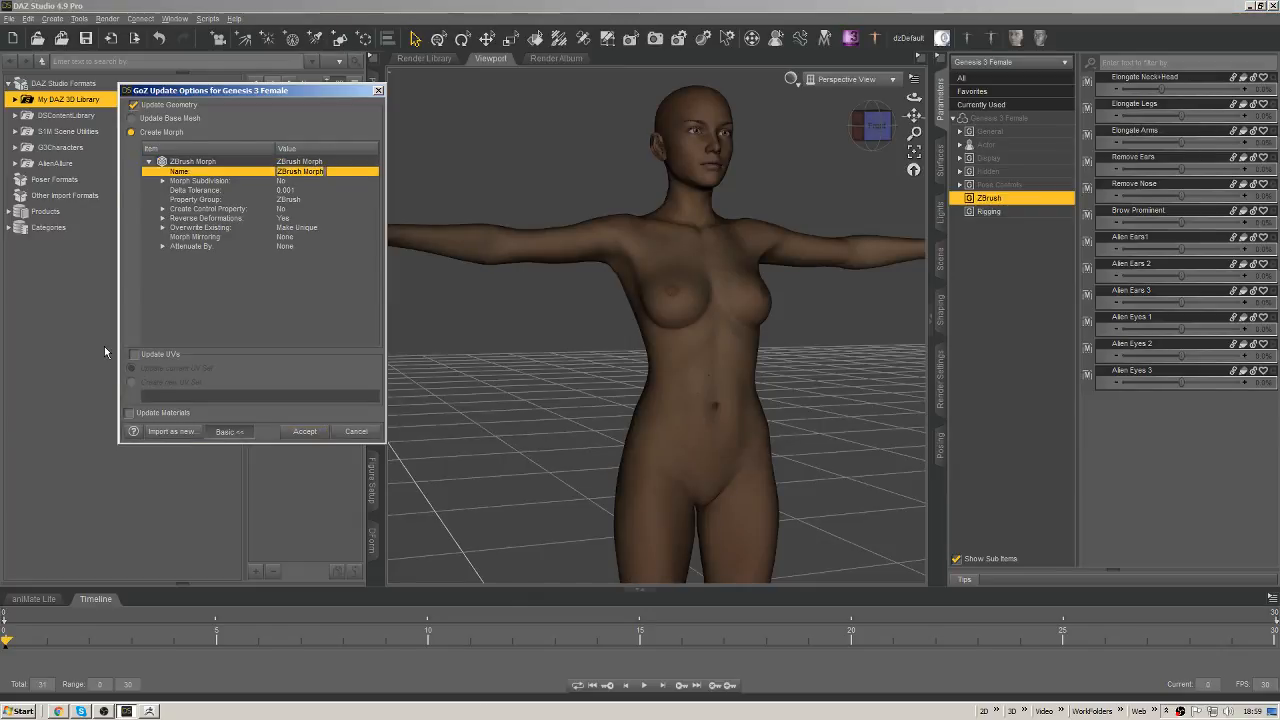
text(Alien Chin)
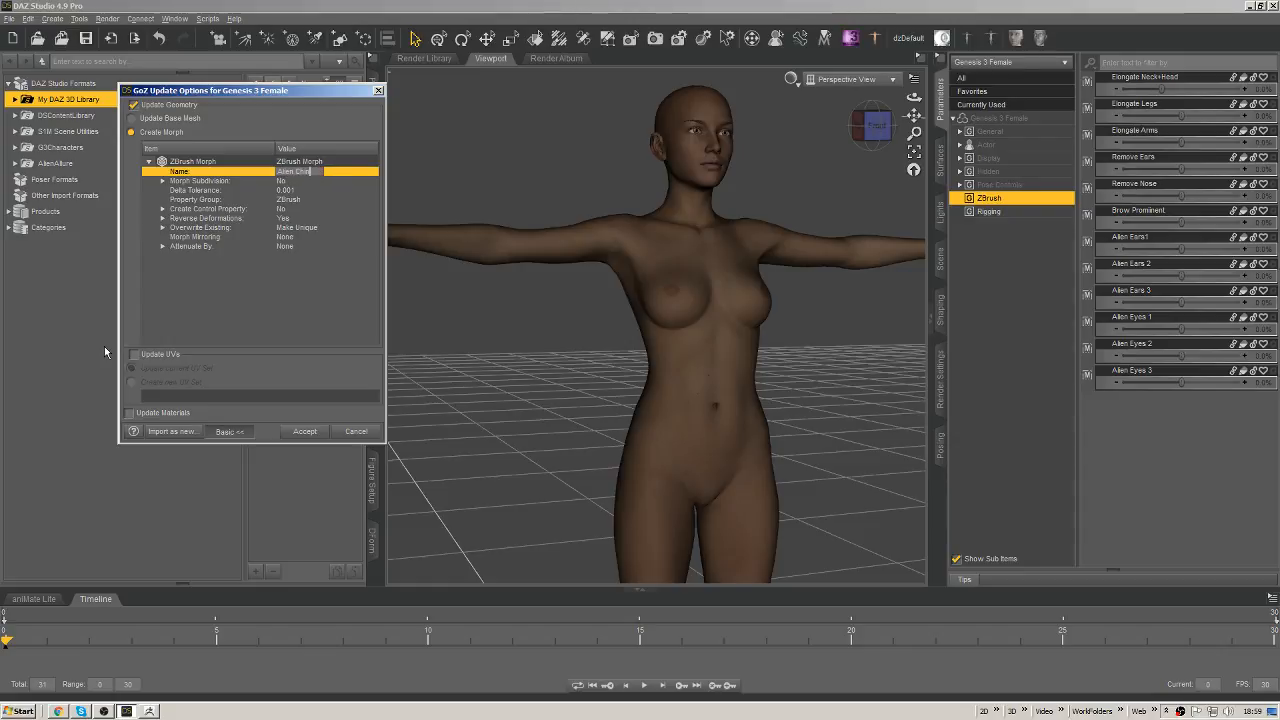
key(Return)
key(Return)
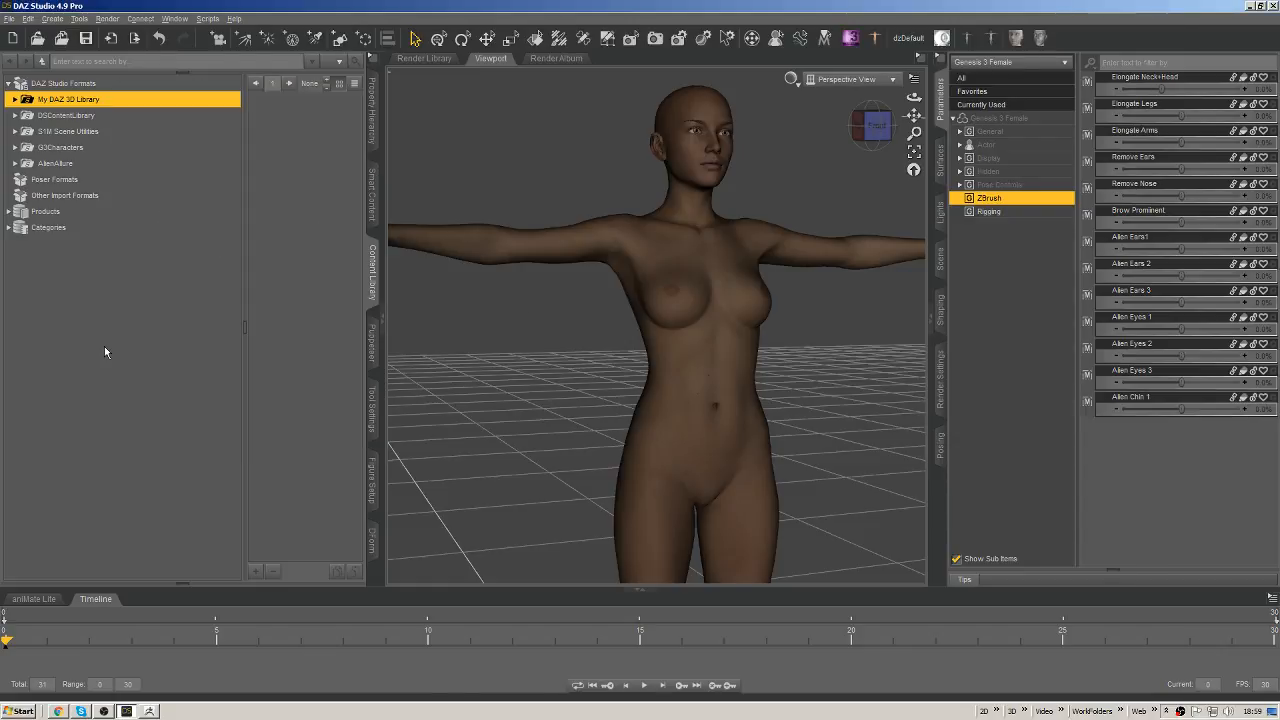
Switch to ZBrush, enable the alienChin2 layer at intensity 1, and send the figure to DAZ Studio with GoZ.
key(alt+Tab)
click(1215, 343)
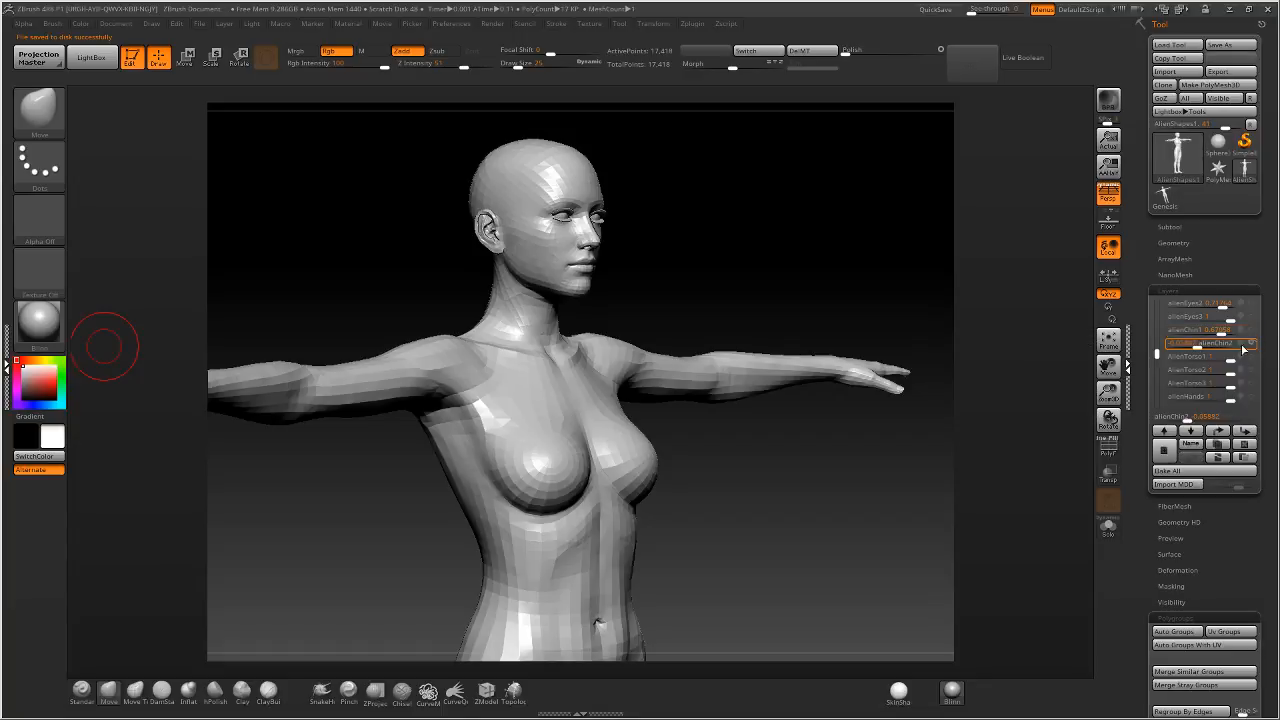
mouse_move(840, 305)
mouse_down()
mouse_move(820, 274)
mouse_move(898, 303)
mouse_move(706, 269)
mouse_move(846, 286)
mouse_up()
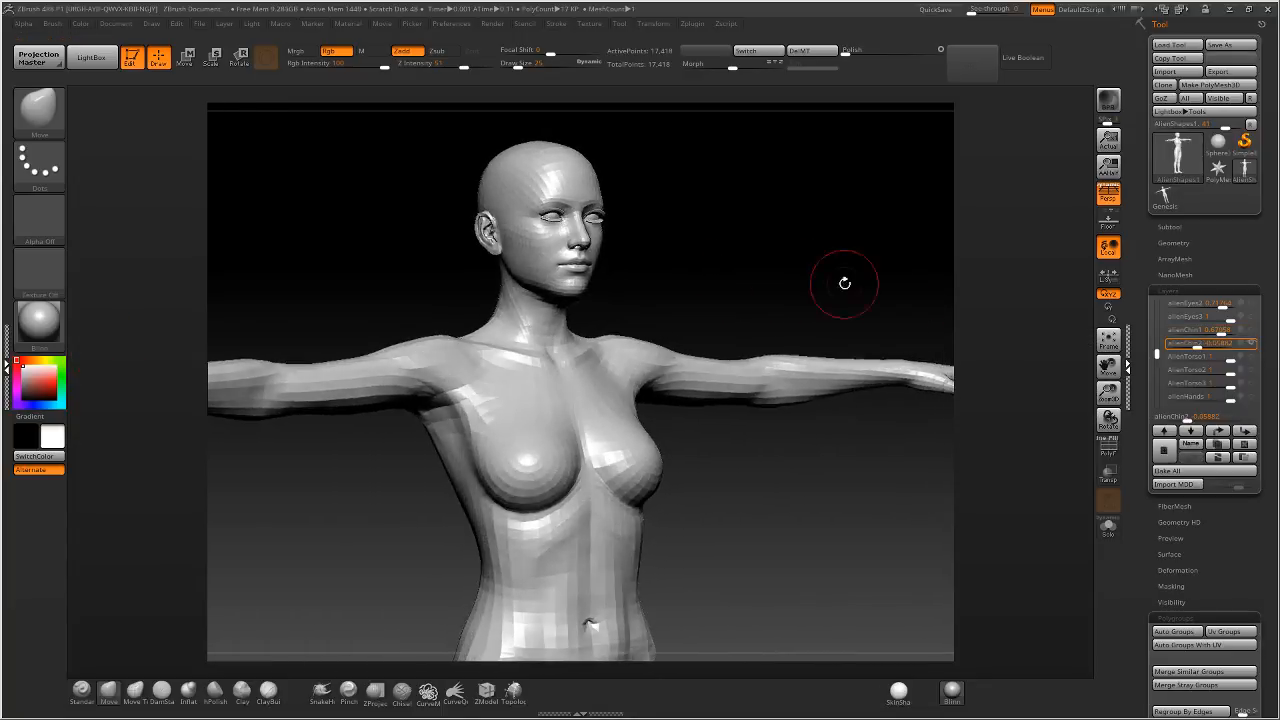
drag(1211, 345, 1250, 347)
drag(787, 253, 788, 249)
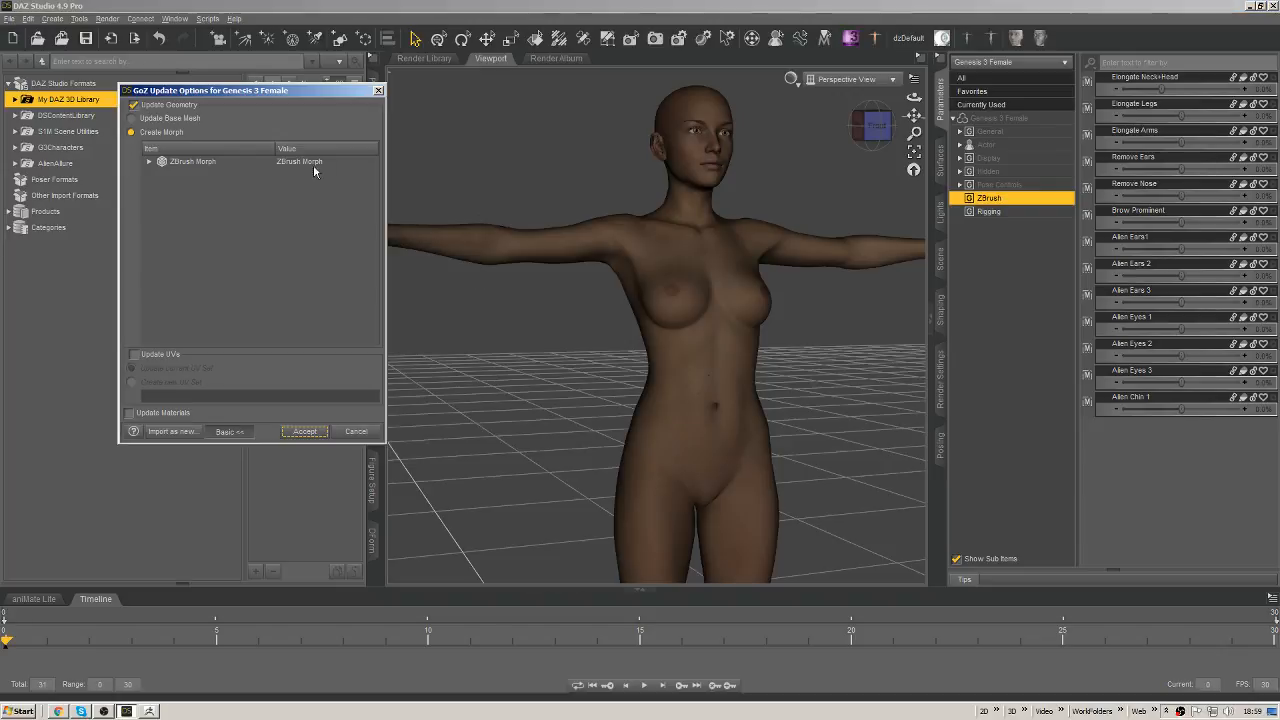
Name the incoming GoZ morph Alien Chin2 and create it on Genesis 3 Female.
double_click(313, 164)
click(315, 171)
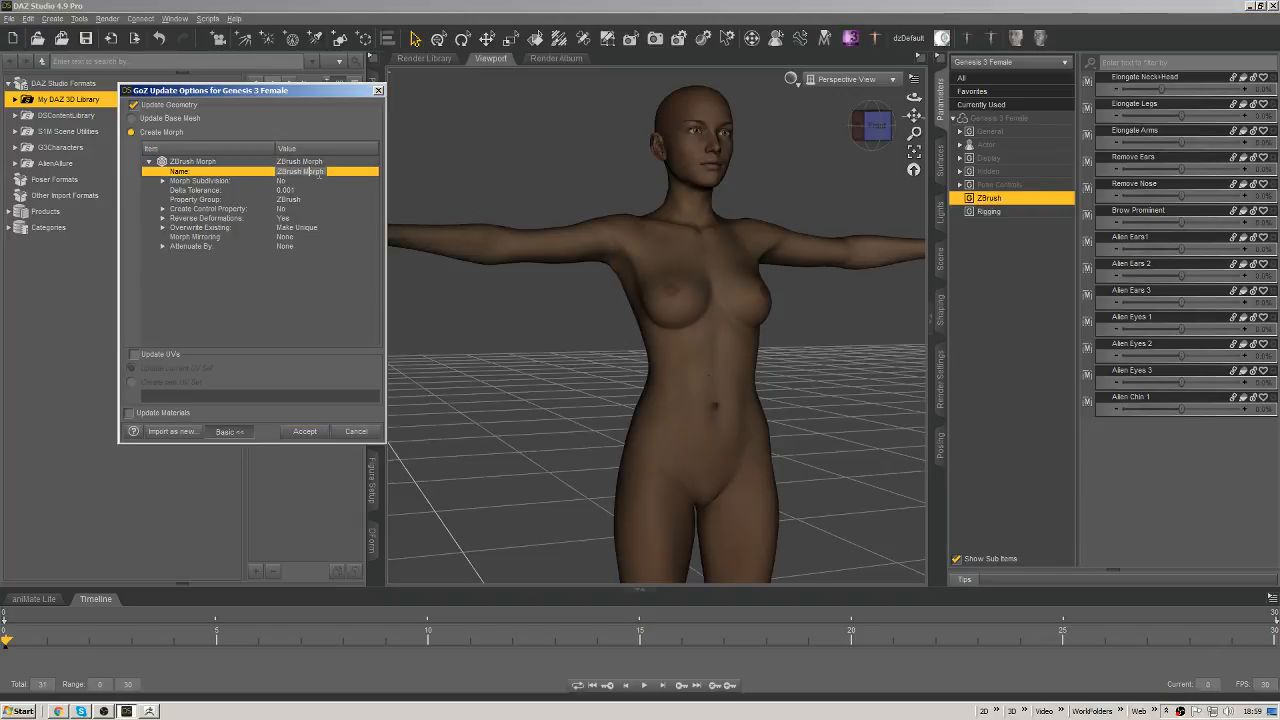
text(Alien Chin 2)
key(Return)
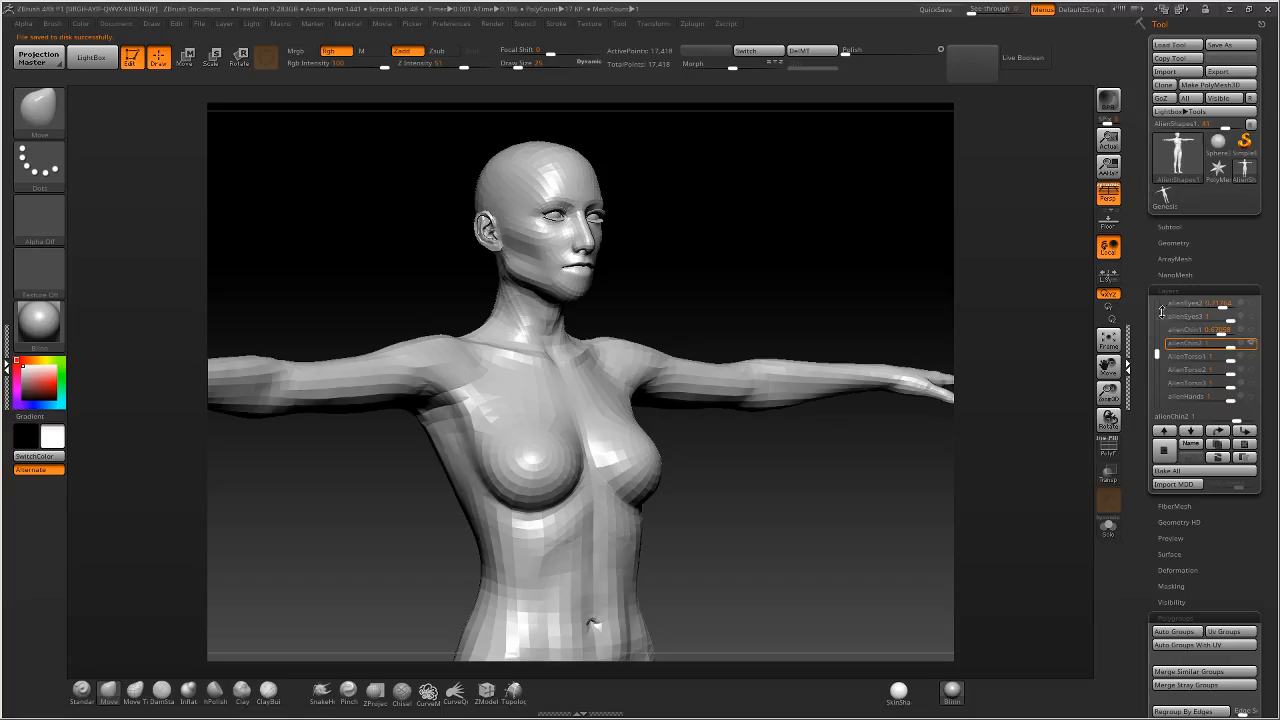
Enable the AlienTorso1 layer in ZBrush, send the figure to DAZ Studio with GoZ, and create the morph Alien Torso 1.
click(1190, 356)
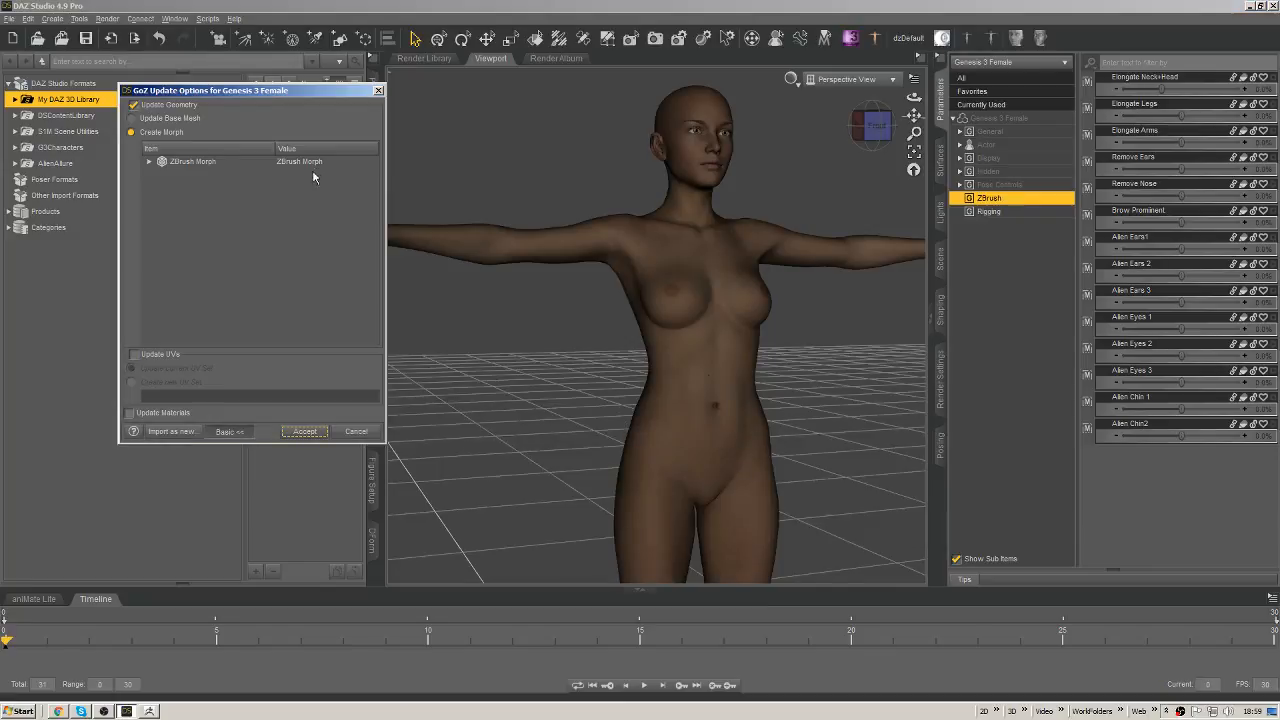
double_click(308, 163)
double_click(309, 171)
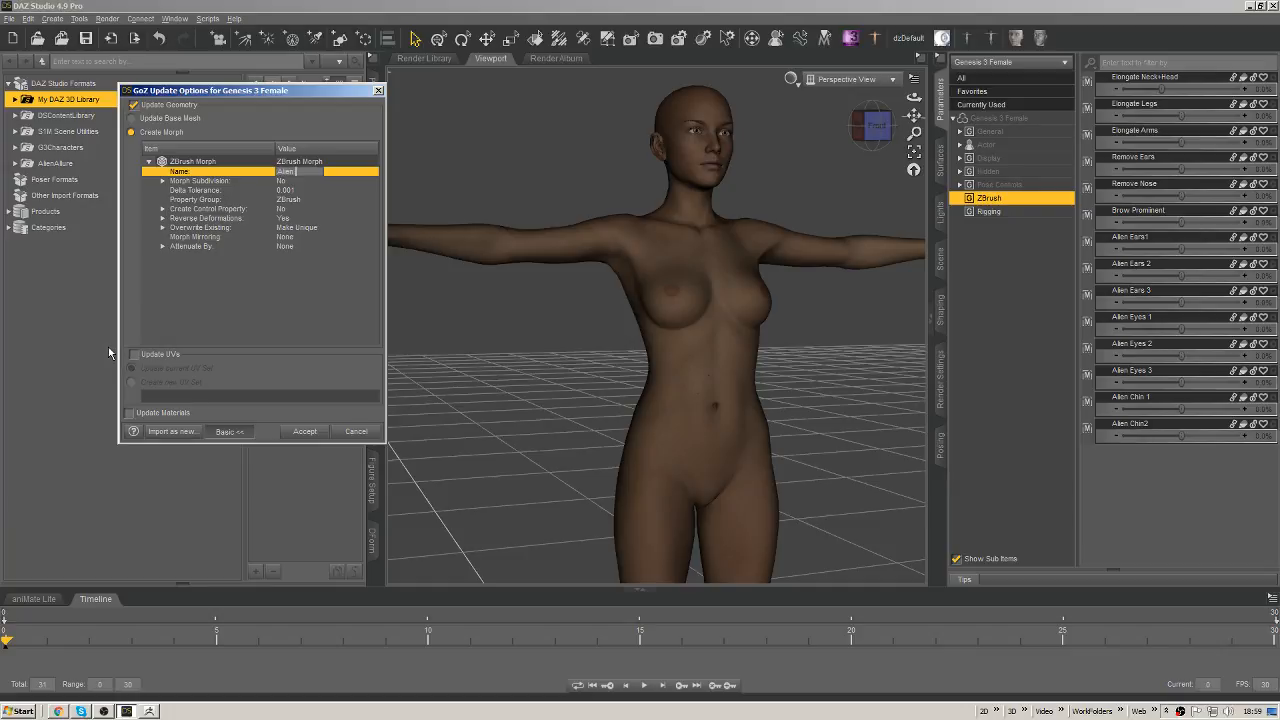
key(Return)
key(Return)
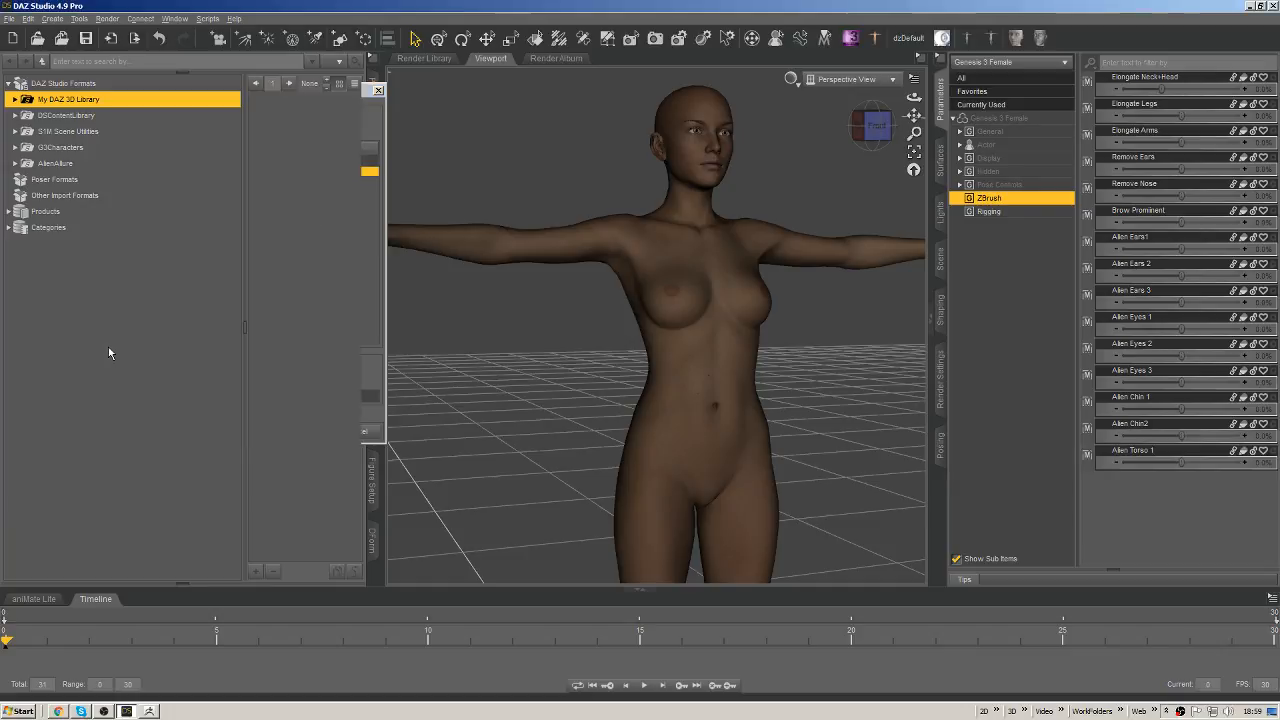
Switch to ZBrush, enable the AlienTorso2 layer in place of AlienTorso1, and send the figure to DAZ Studio with GoZ.
key(alt+Tab)
click(1252, 358)
click(1251, 370)
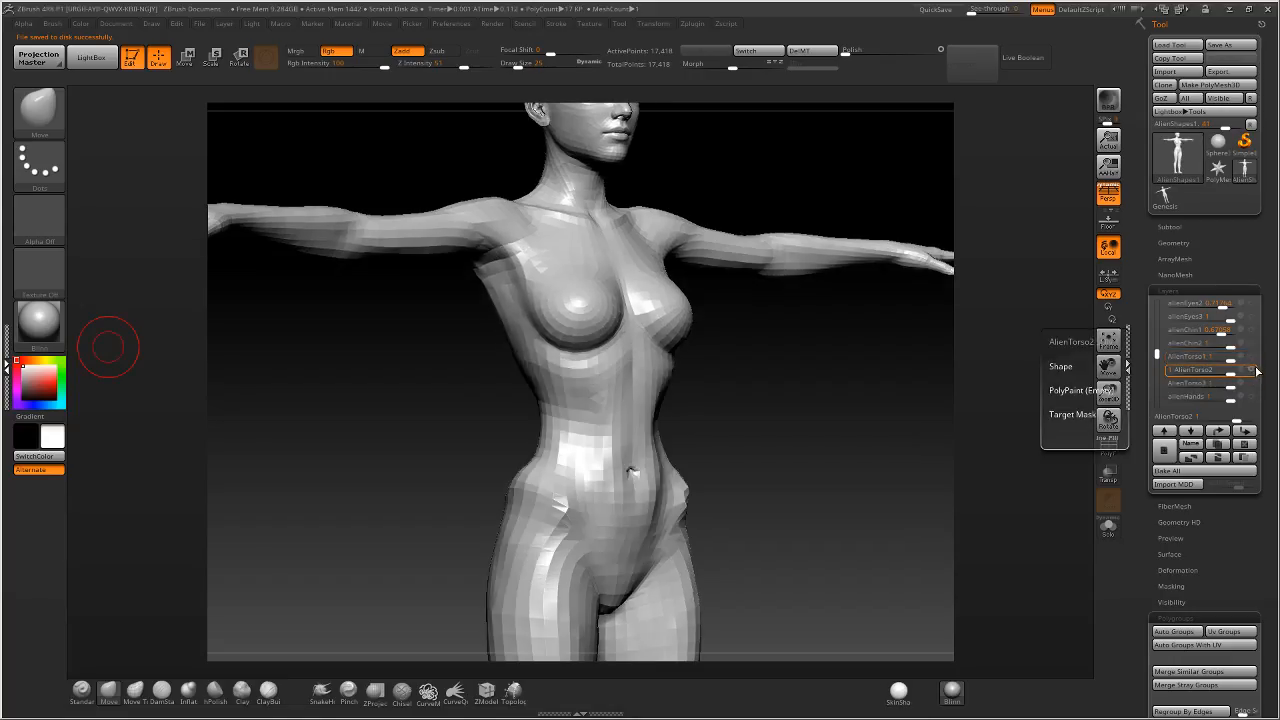
alt+right_drag(777, 360, 799, 386)
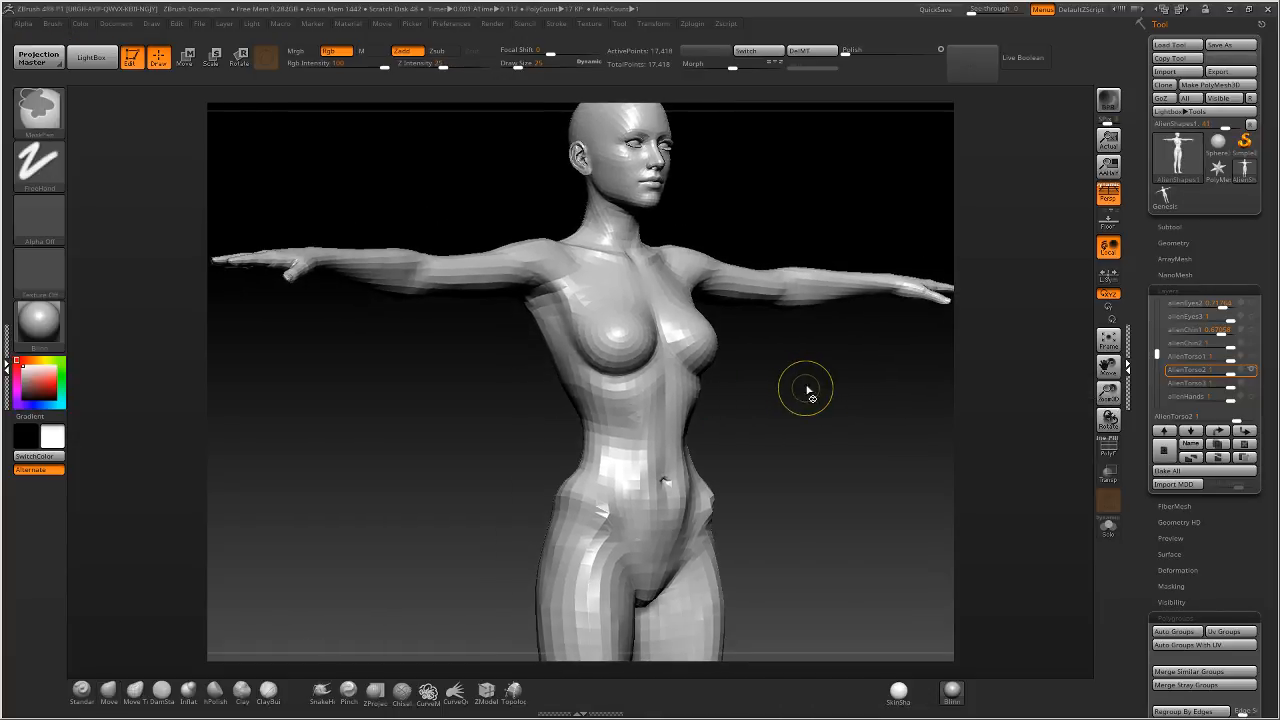
click(1161, 98)
Name the incoming GoZ morph Alien Torso 2 and create it on Genesis 3 Female.
double_click(306, 163)
click(306, 171)
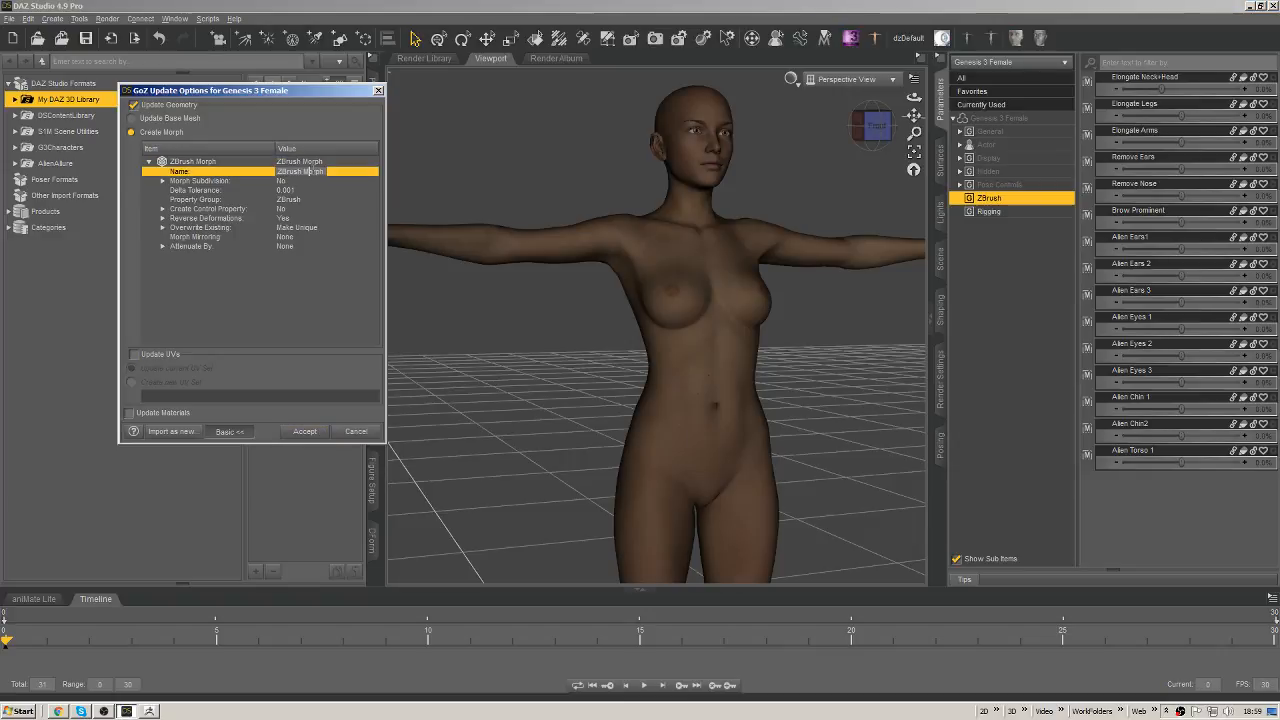
text(Alien)
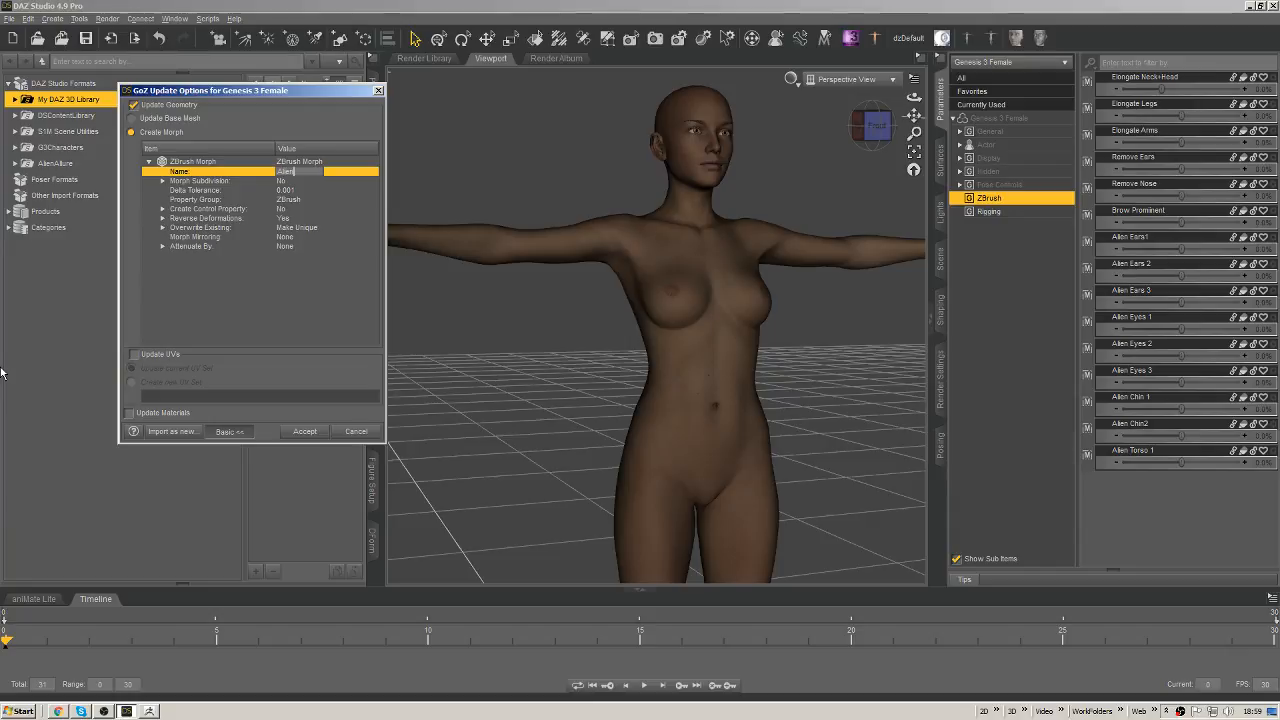
text( Torso 2)
key(Return)
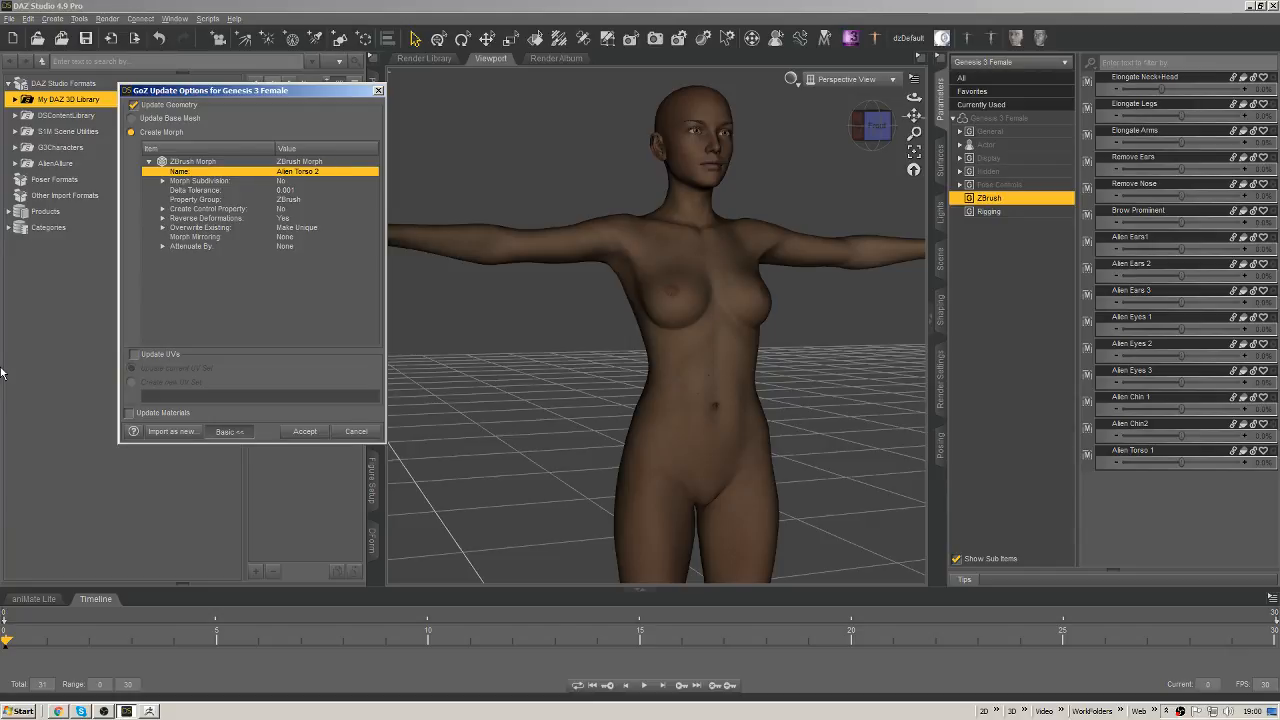
key(Return)
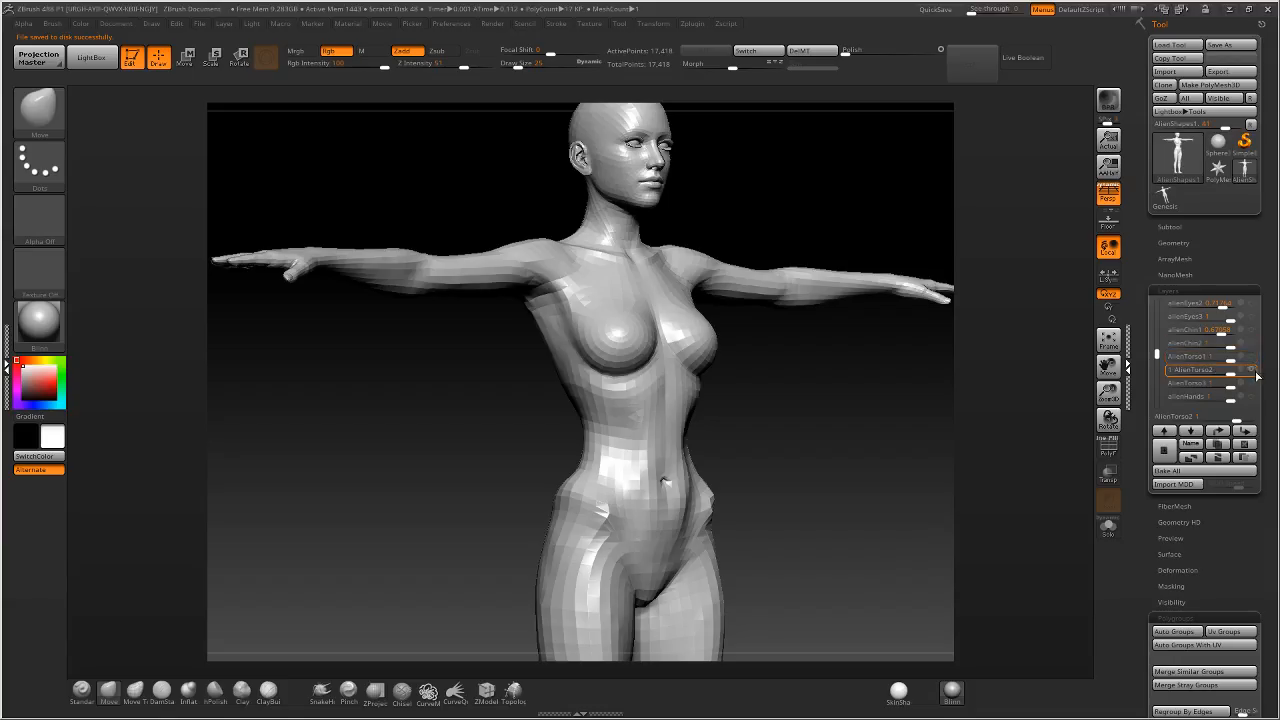
Enable the AlienTorso3 layer in ZBrush, send the figure to DAZ Studio with GoZ, and create the morph Alien Torso 3.
drag(1156, 358, 1156, 362)
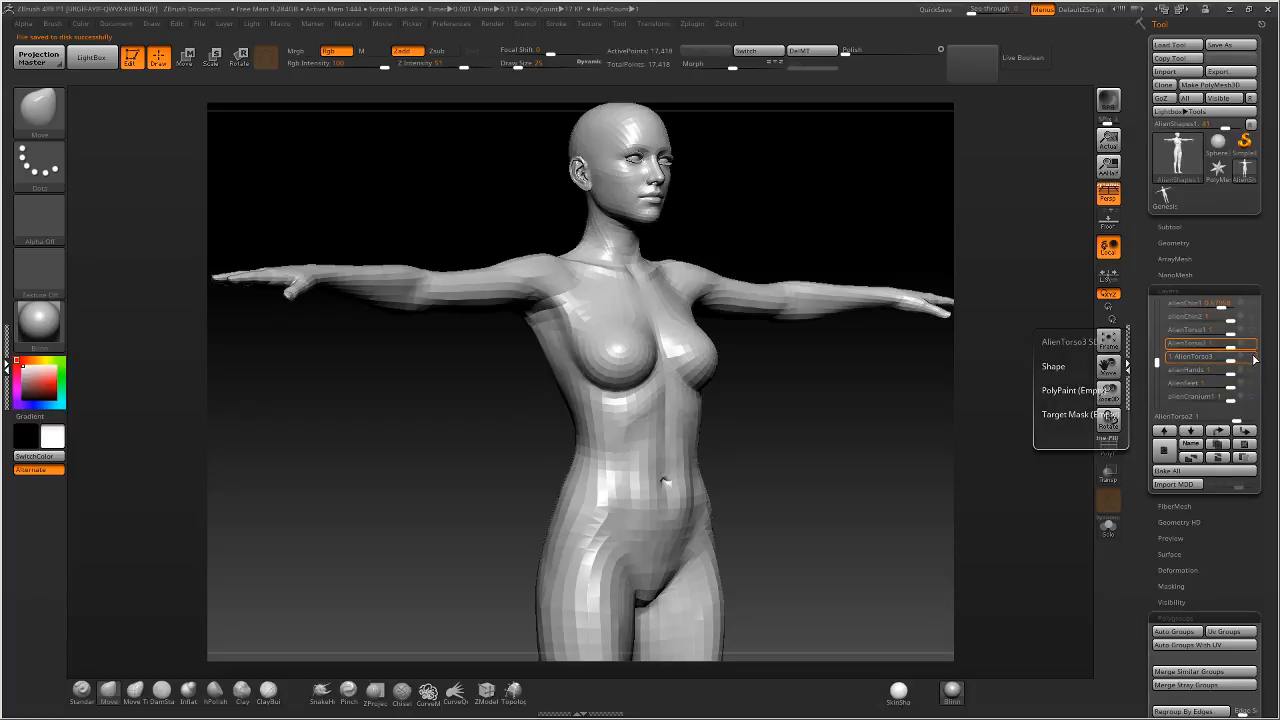
click(1251, 357)
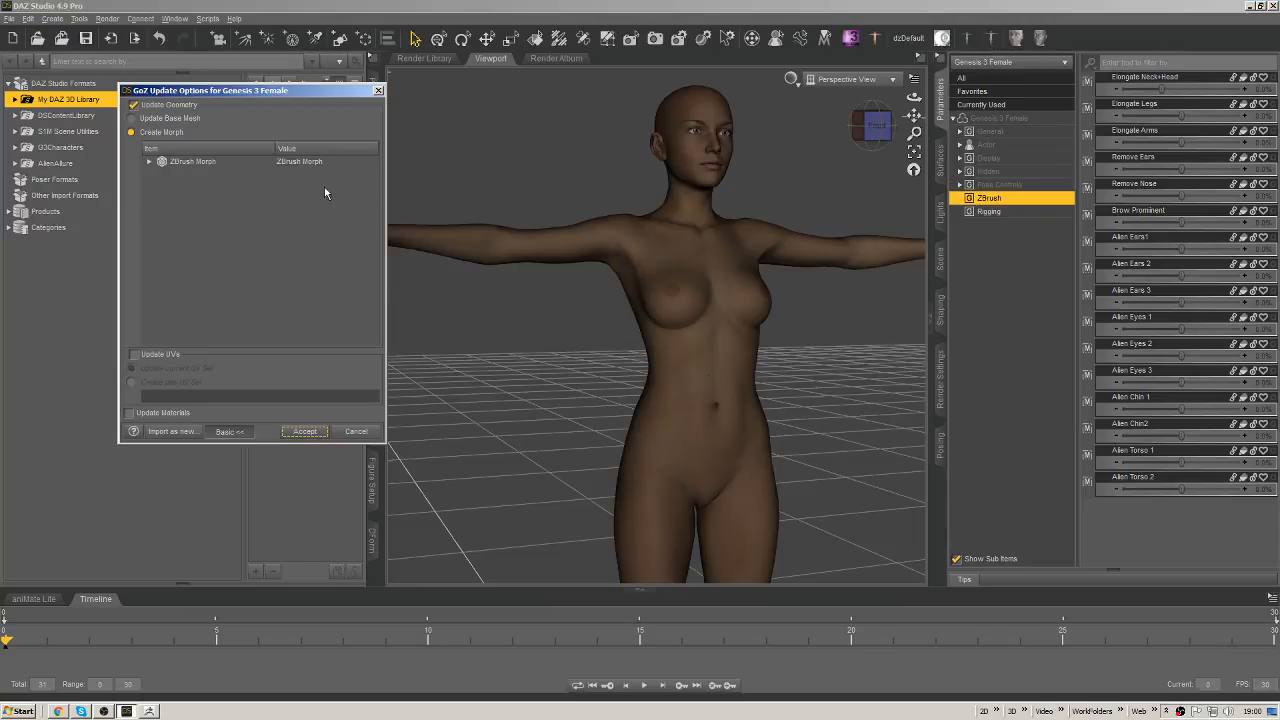
double_click(307, 162)
click(314, 171)
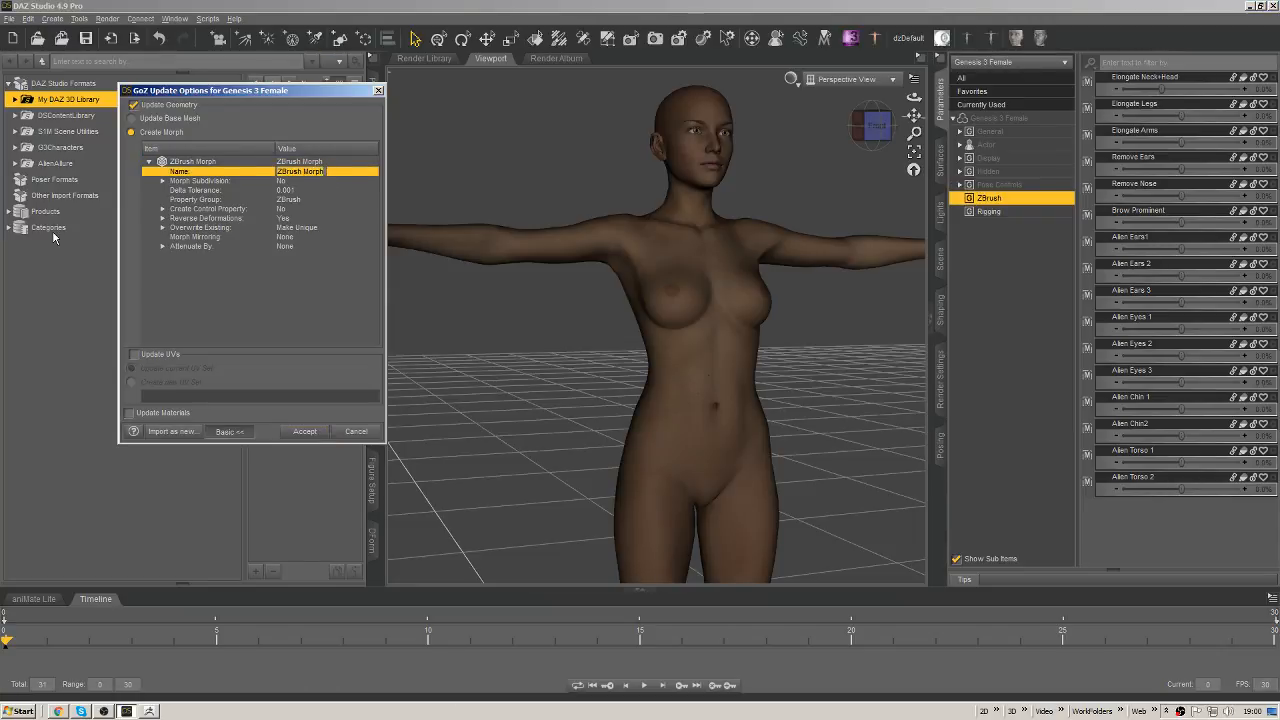
key(BackSpace)
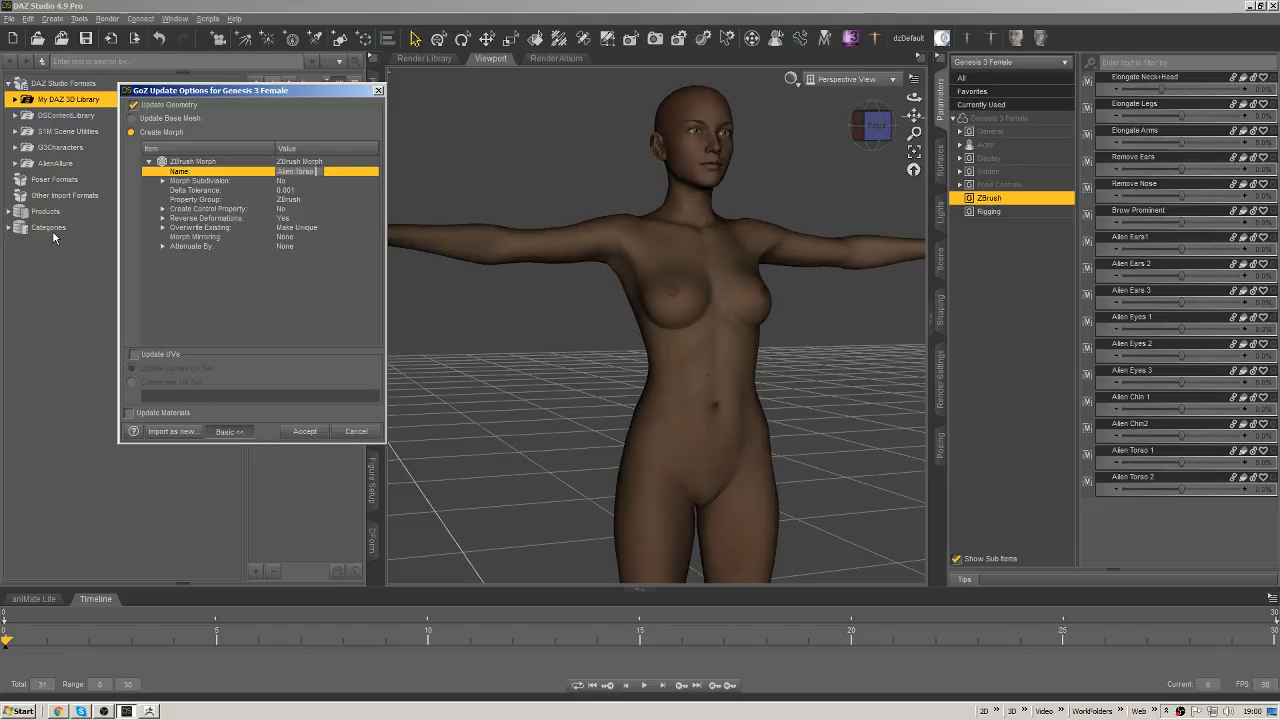
key(Return)
Switch to ZBrush, enable the alienHands layer in place of AlienTorso3, and send the figure to DAZ Studio with GoZ.
key(alt+Tab)
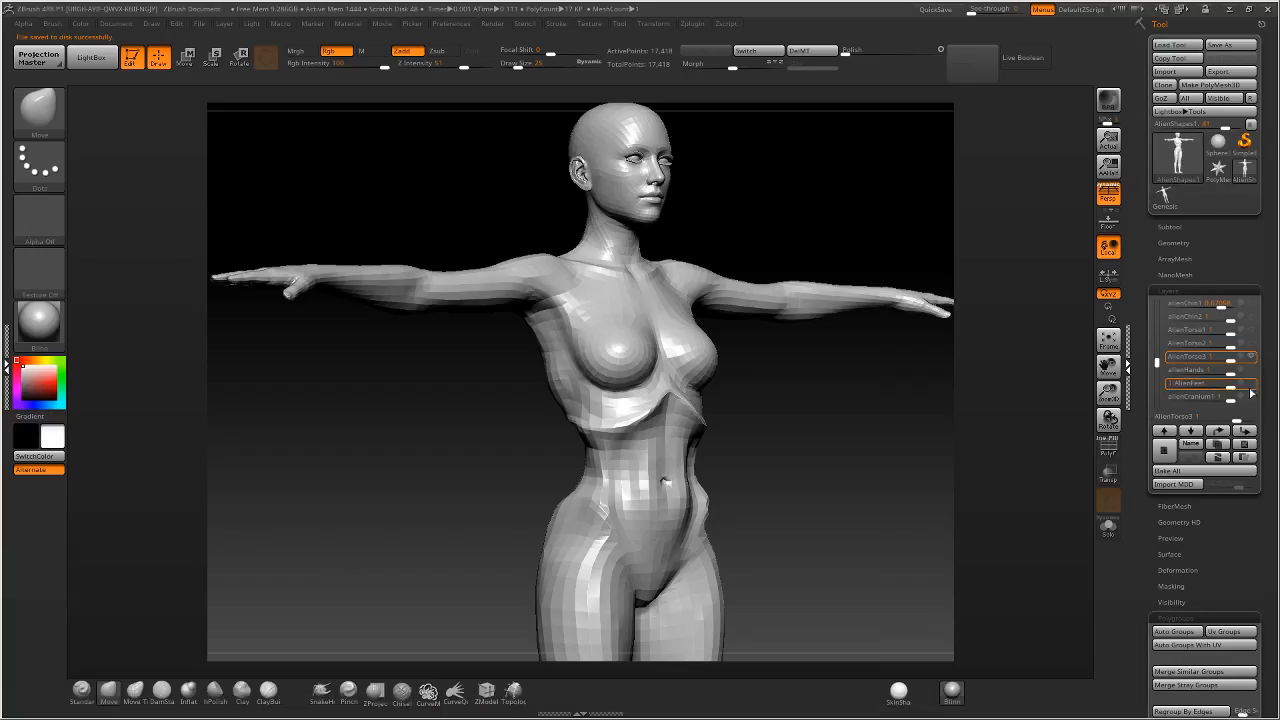
click(1253, 357)
click(1252, 370)
mouse_move(879, 407)
alt+mouse_down()
mouse_move(893, 364)
mouse_move(685, 437)
mouse_move(514, 434)
alt+mouse_up()
key(ctrl+g)
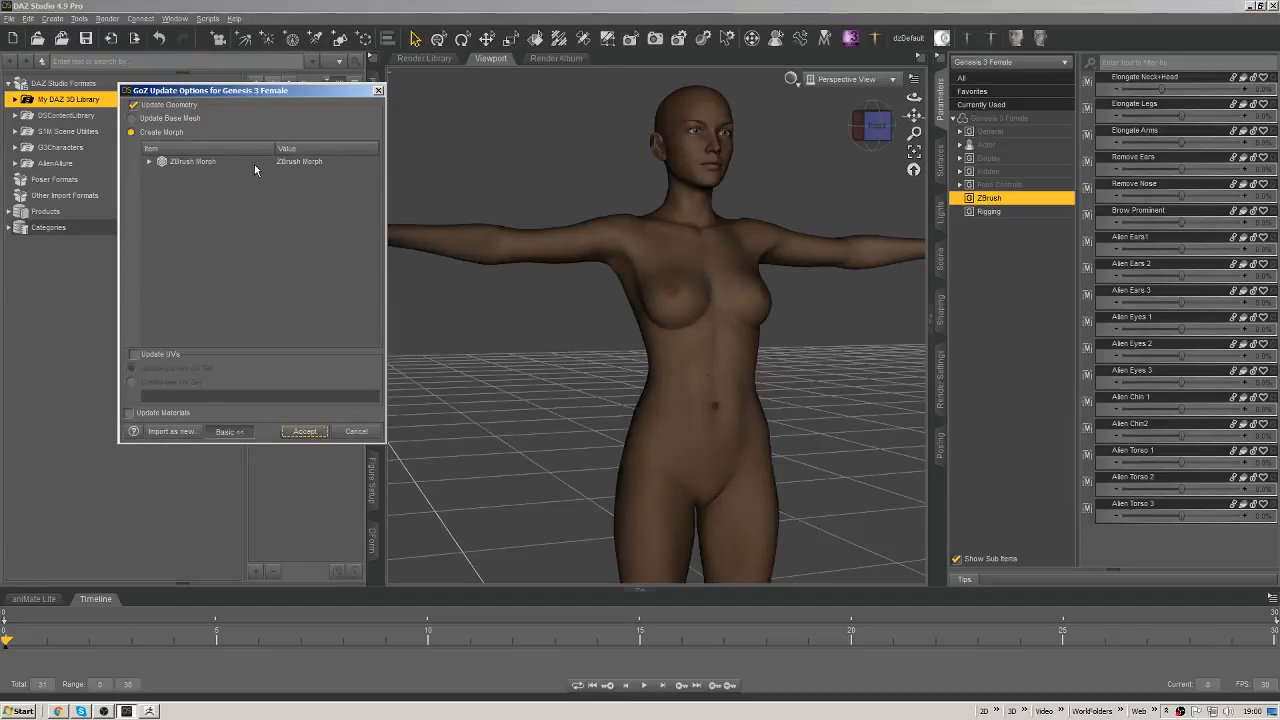
Name the incoming GoZ morph Alien Hands and create it on Genesis 3 Female.
double_click(302, 162)
click(314, 171)
drag(326, 165, 9, 250)
click(305, 171)
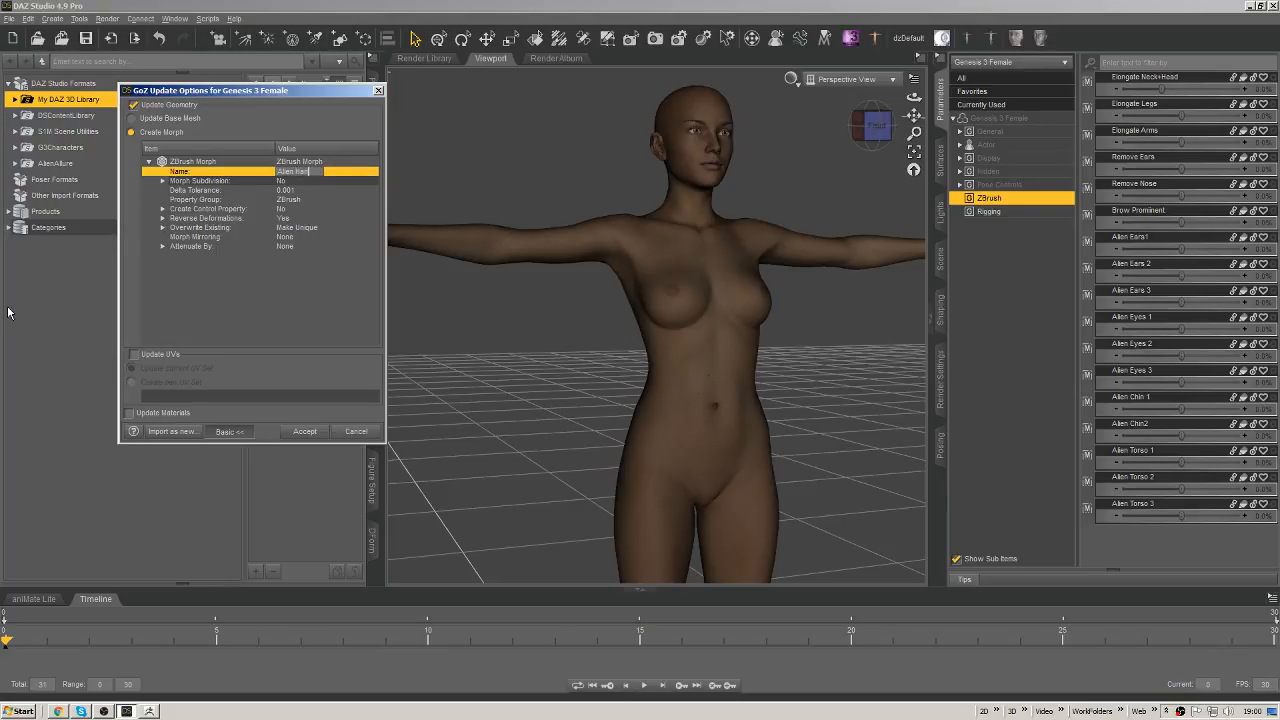
key(Return)
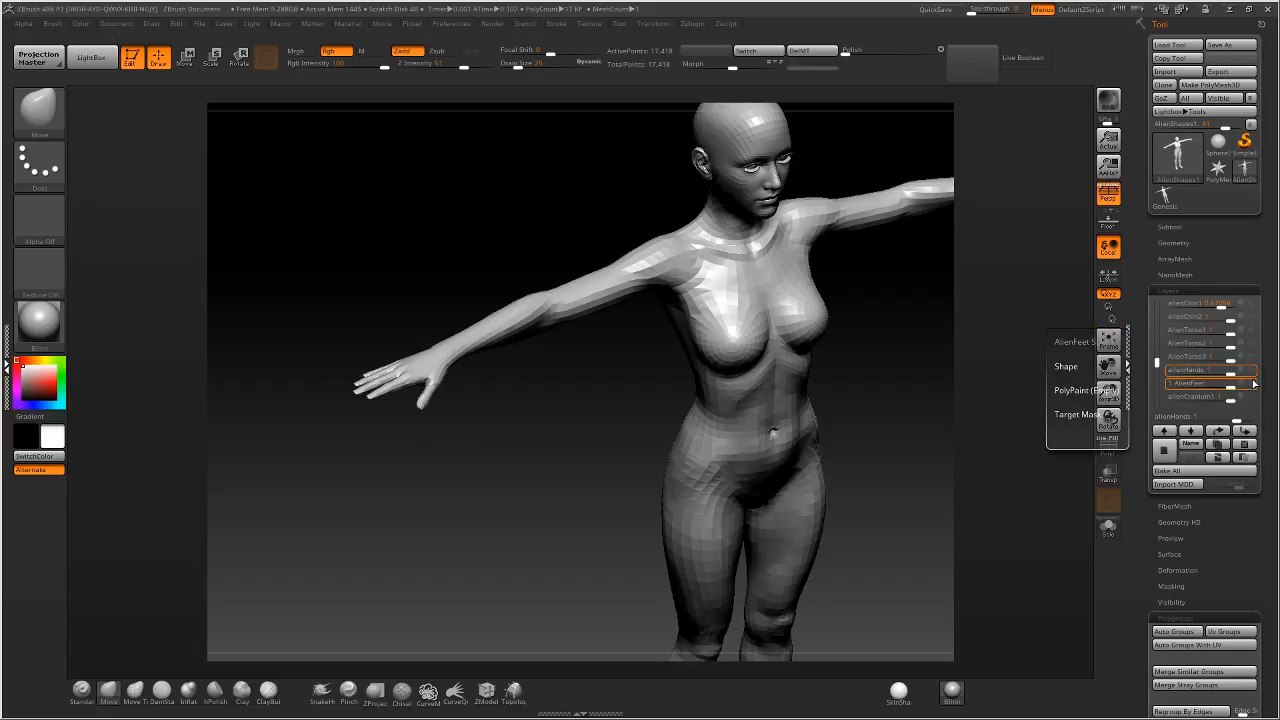
Enable the AlienFeet layer in ZBrush, send the figure to DAZ Studio with GoZ, and create the morph Alien Feet.
click(1254, 384)
alt+right_drag(852, 612, 693, 337)
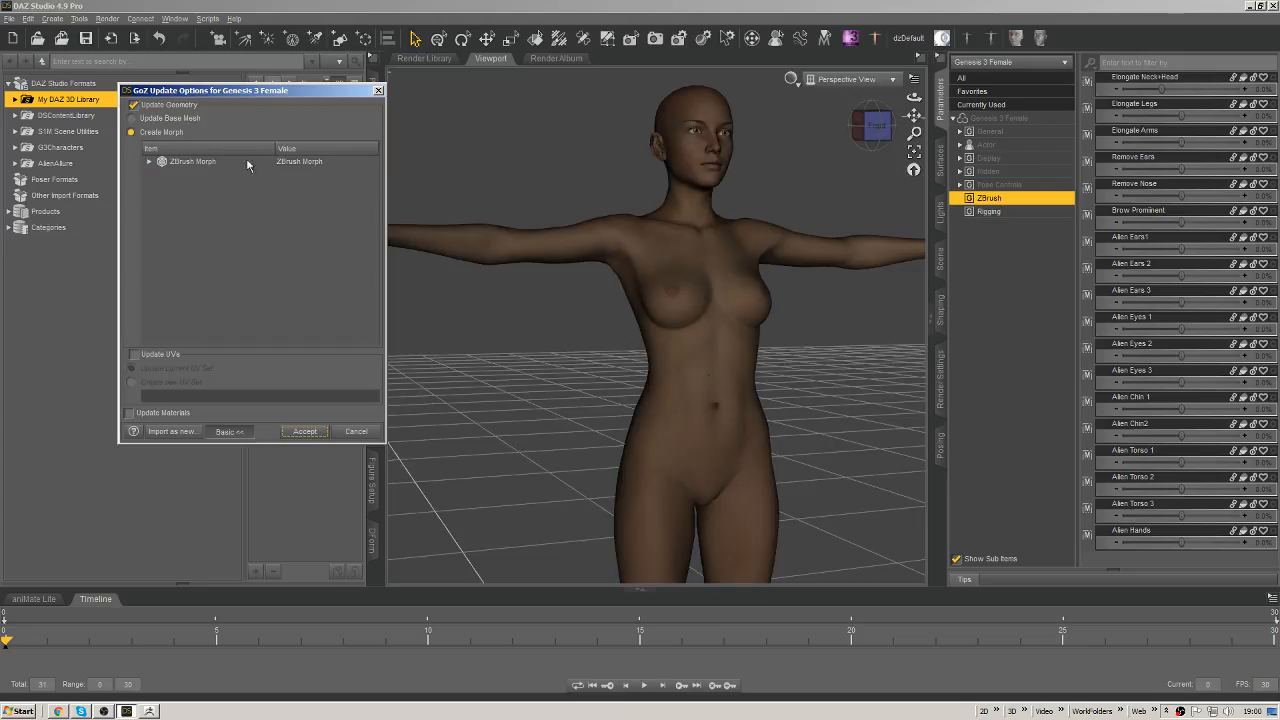
double_click(247, 161)
click(300, 170)
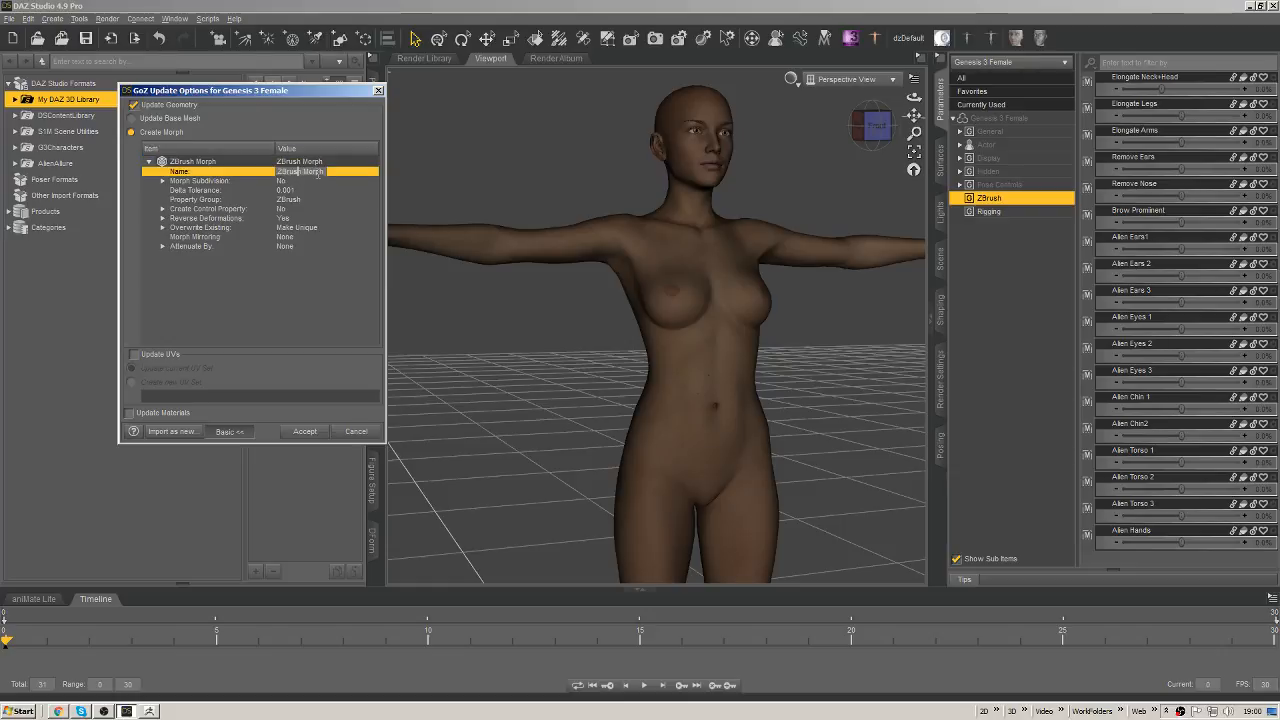
drag(323, 171, 7, 367)
text(Alien Feet)
key(Return)
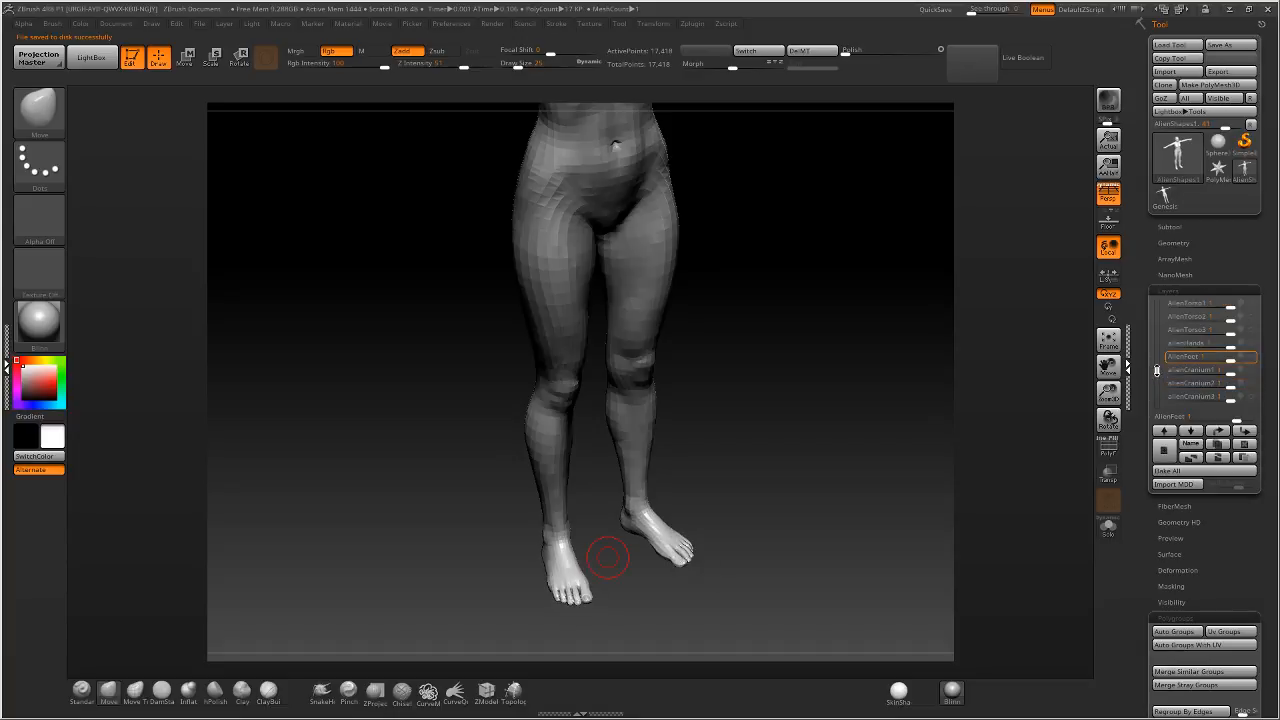
Enable the alienCranium1 layer in ZBrush, send the figure to DAZ Studio with GoZ, and create the morph Alien Cranium1.
drag(1157, 371, 1157, 380)
click(1250, 344)
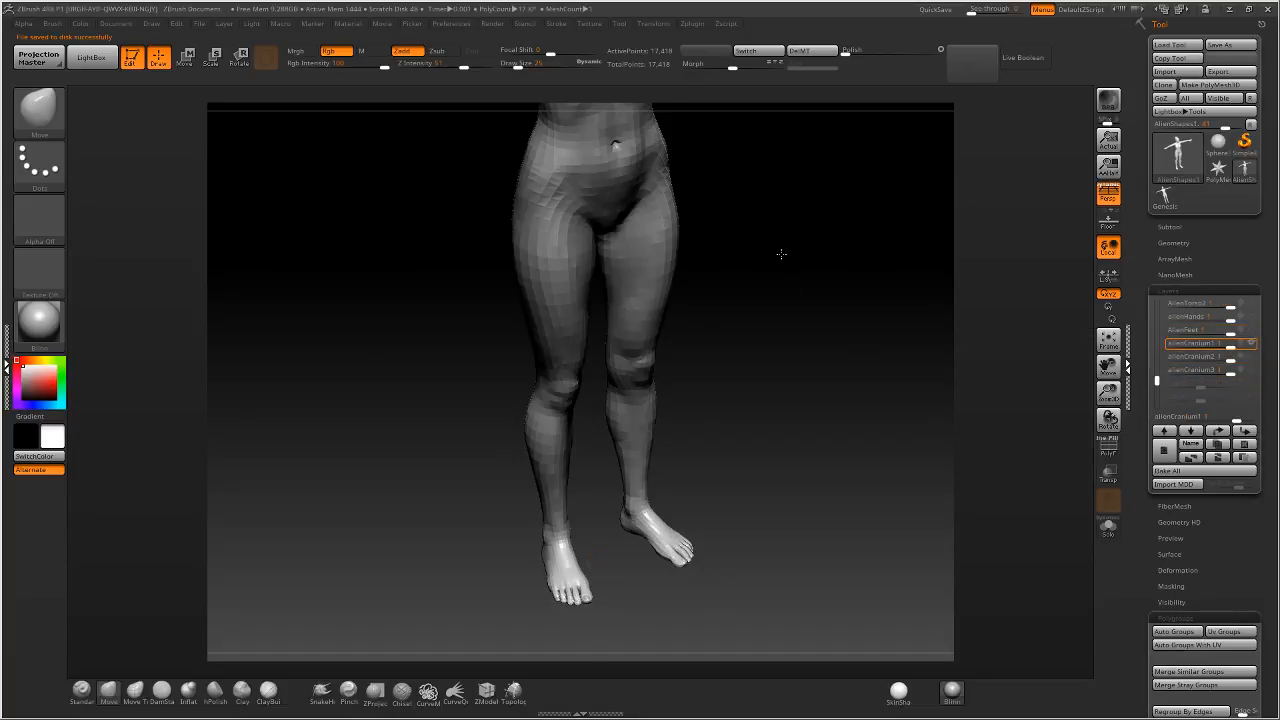
mouse_move(781, 254)
alt+right_down()
mouse_move(789, 369)
mouse_move(763, 268)
mouse_move(809, 289)
alt+right_up()
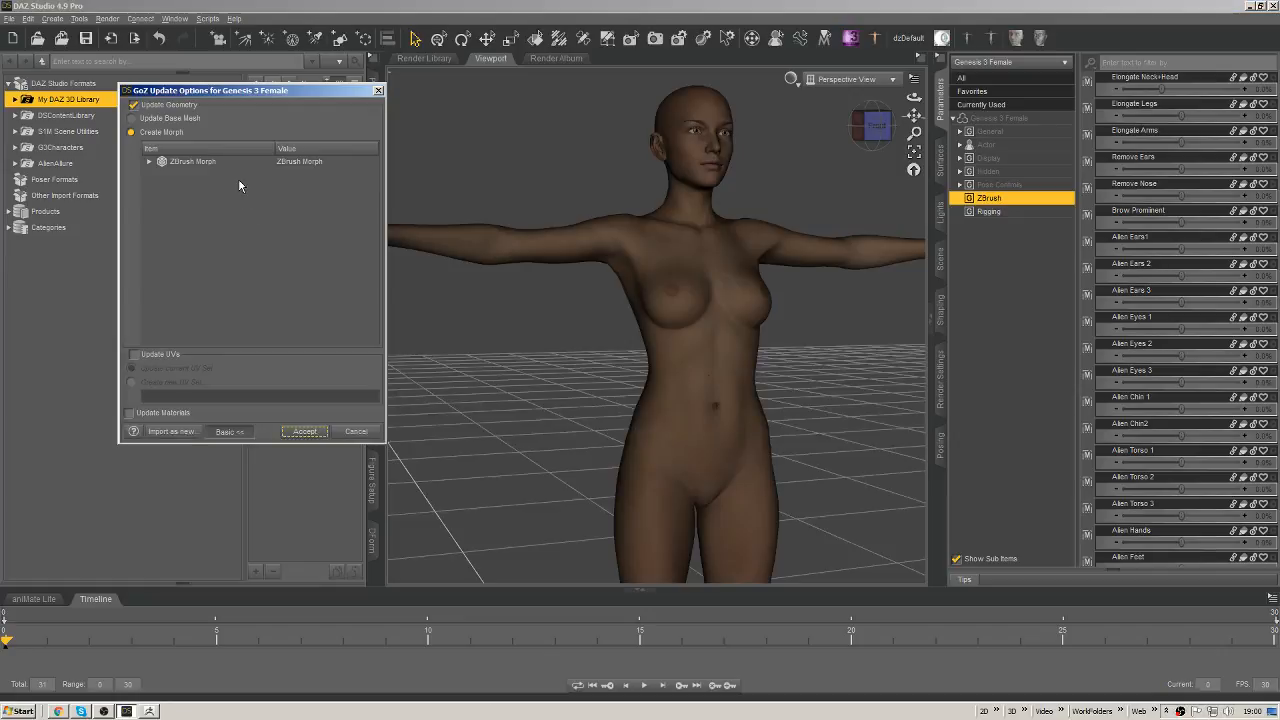
click(300, 171)
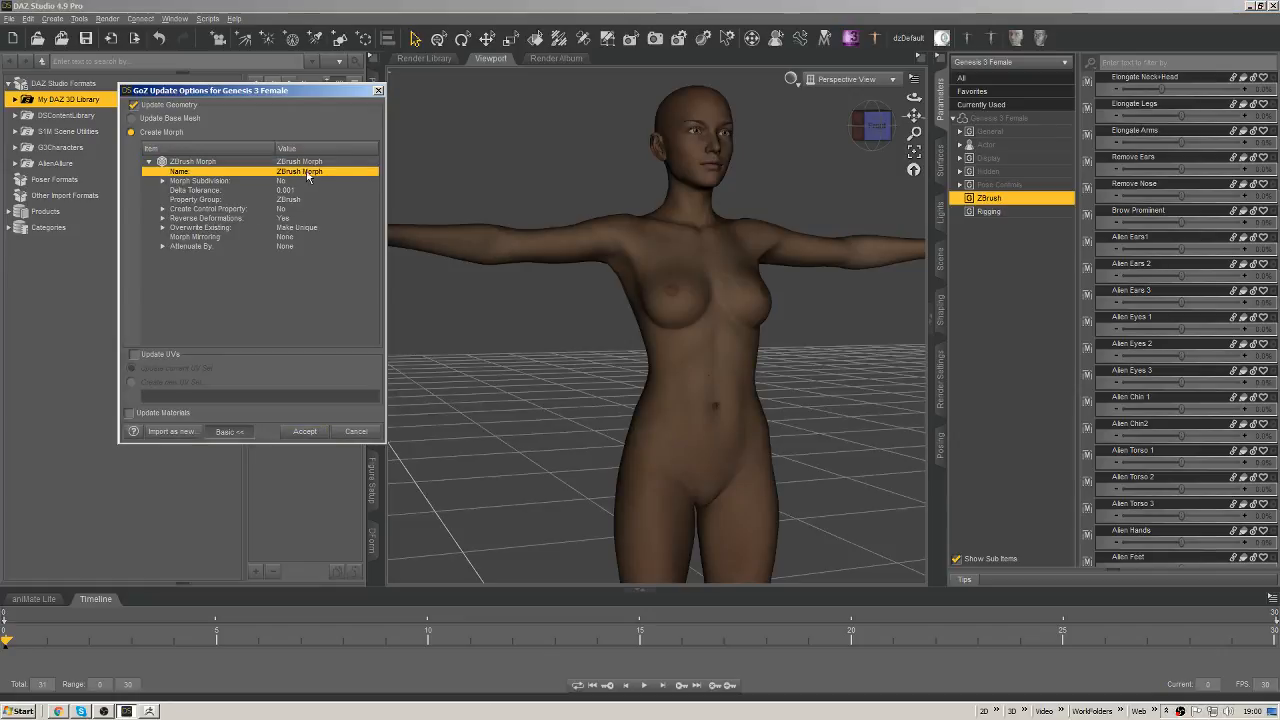
click(318, 172)
text(Alien Cranium1)
key(Return)
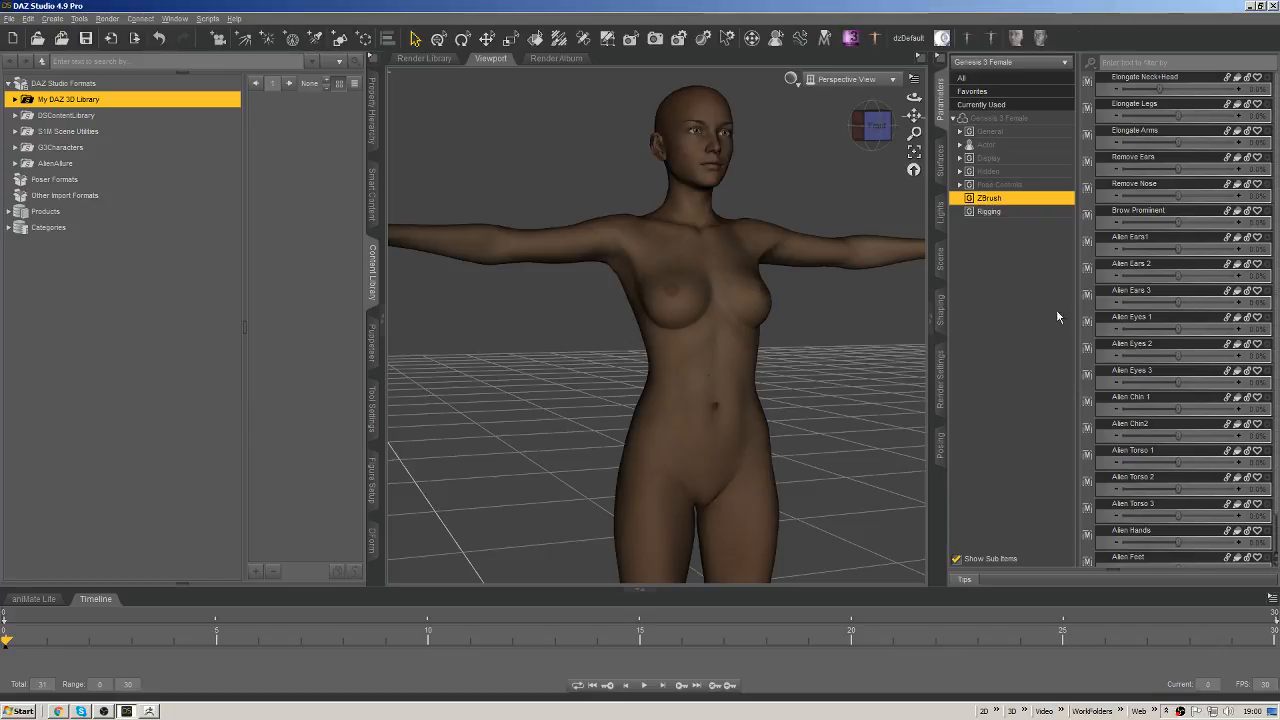
Switch to ZBrush, replace alienCranium1 with the alienCranium2 layer, send the figure to DAZ Studio with GoZ, and create the morph Alien Cranium2.
key(alt+Tab)
click(1251, 344)
click(1251, 356)
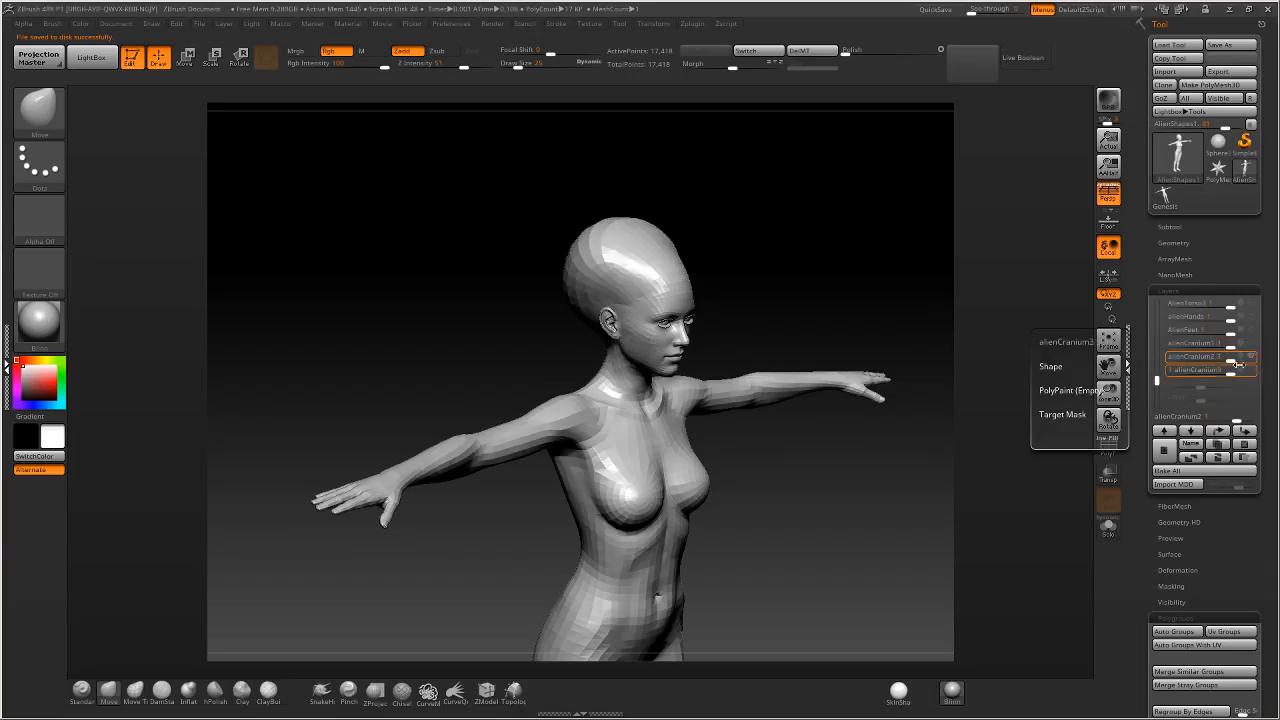
key(ctrl+g)
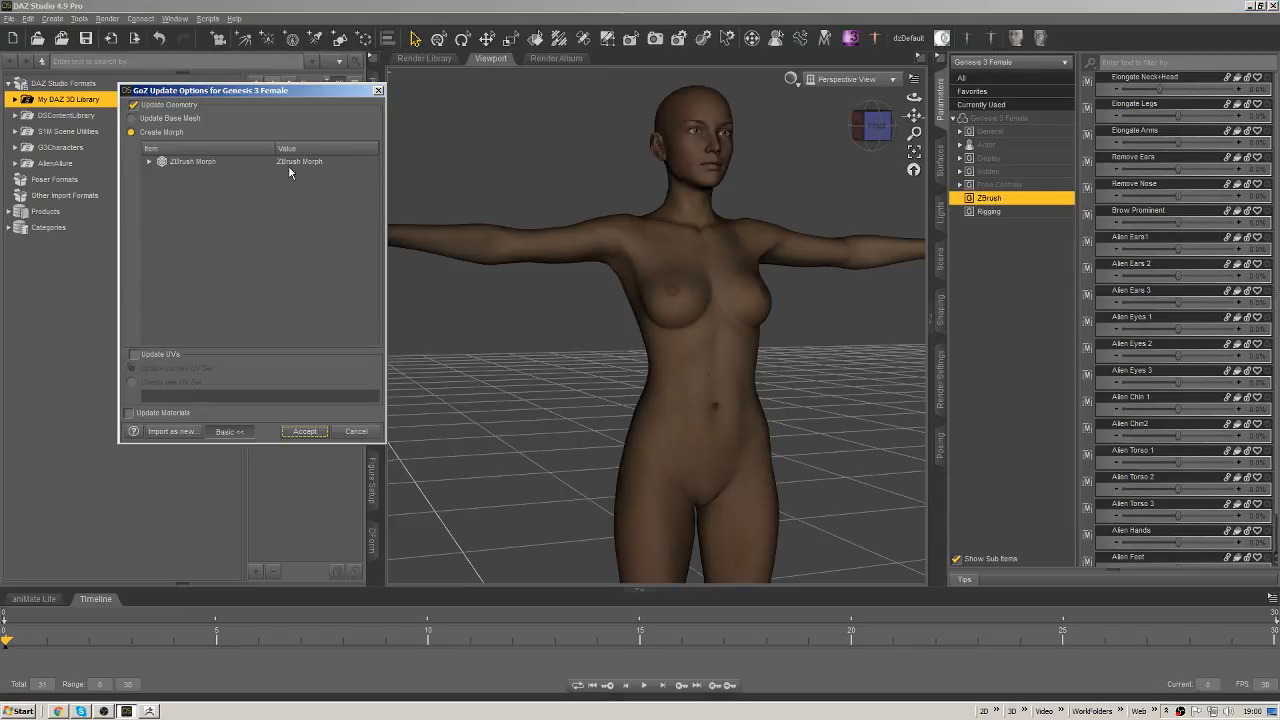
double_click(303, 163)
double_click(304, 171)
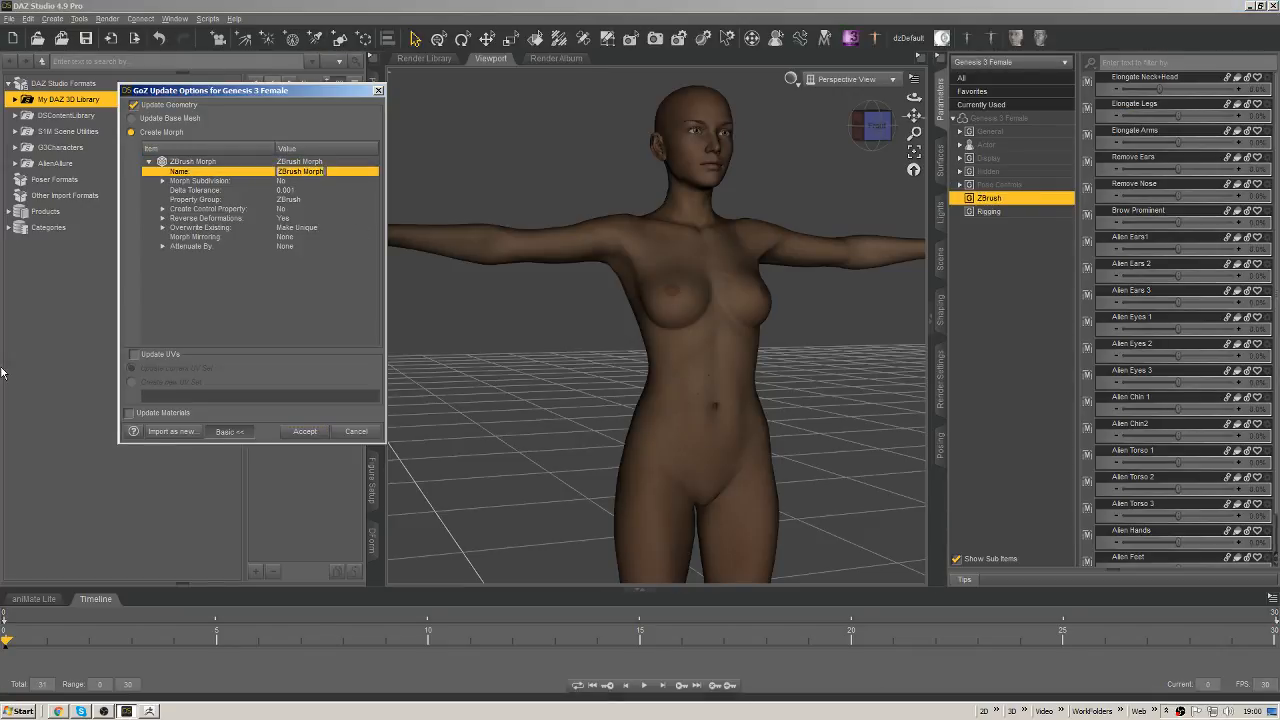
text(Alien Cranium2)
key(Return)
key(Return)
Switch to ZBrush, enable the alienCranium3 layer, send the figure to DAZ Studio with GoZ, and create the morph Alien Cranium3.
key(alt+Tab)
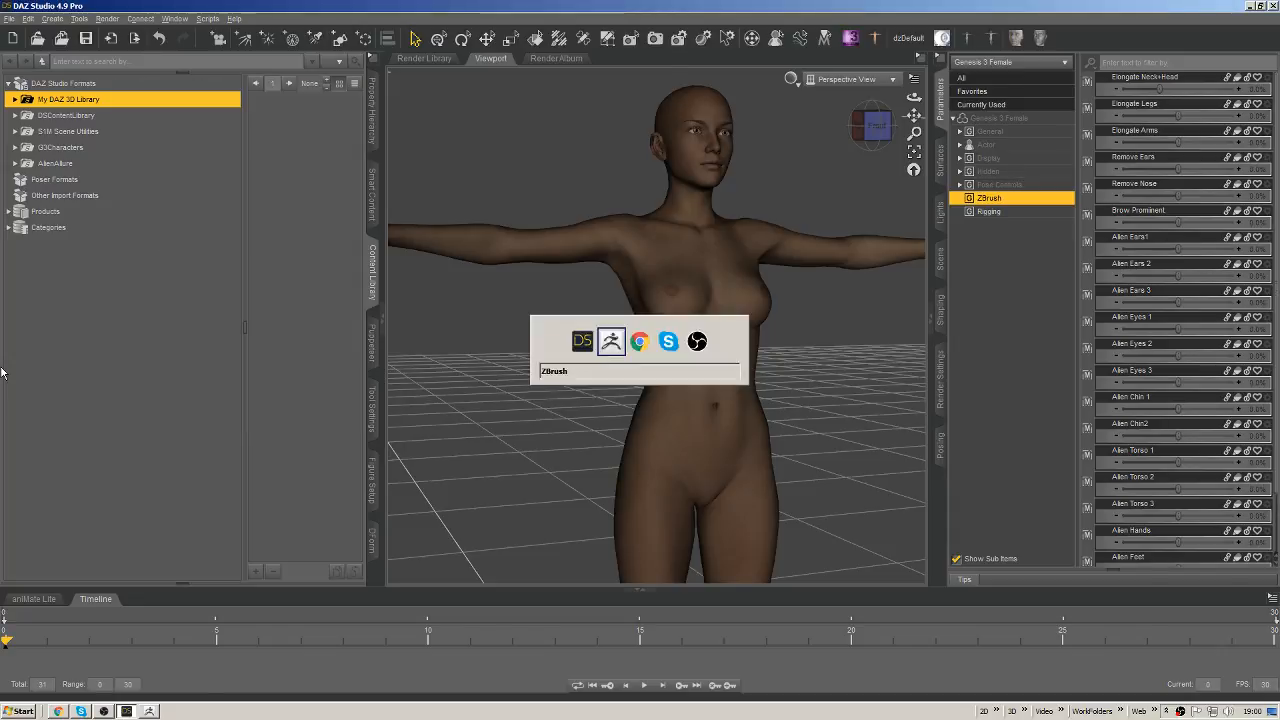
click(1256, 368)
drag(983, 351, 780, 332)
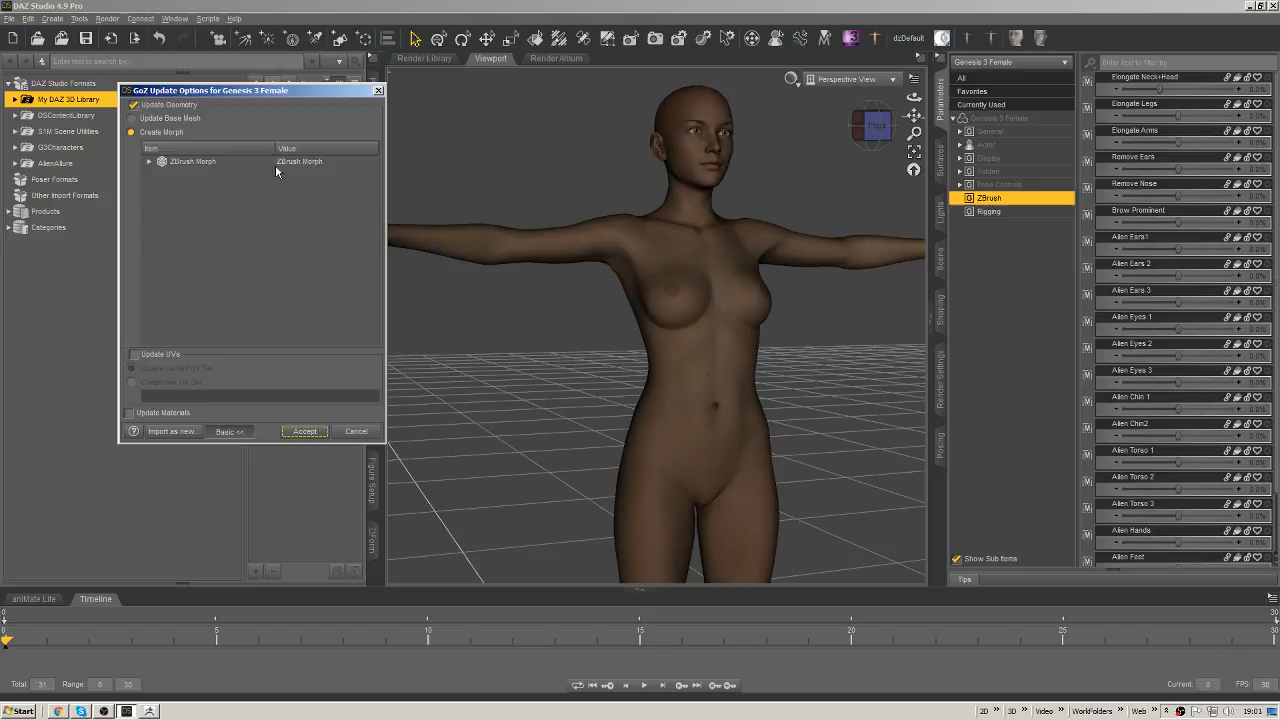
click(149, 161)
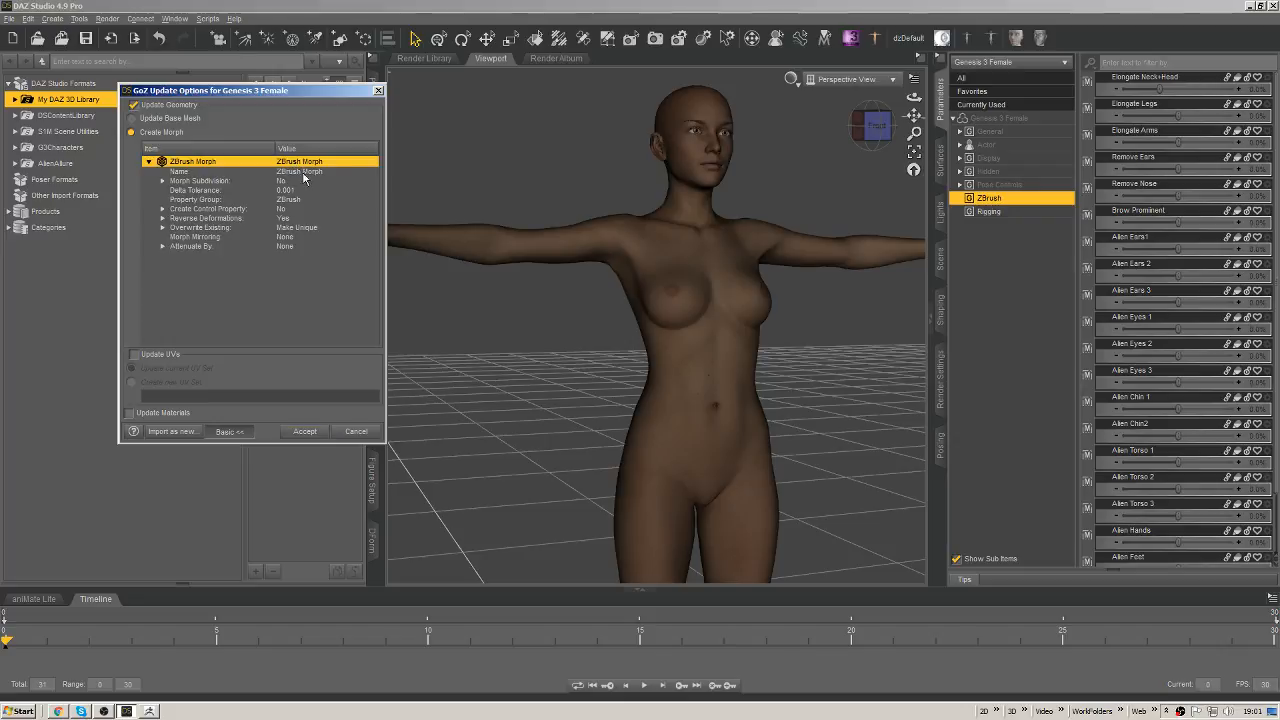
click(162, 180)
double_click(305, 171)
drag(326, 172, 9, 375)
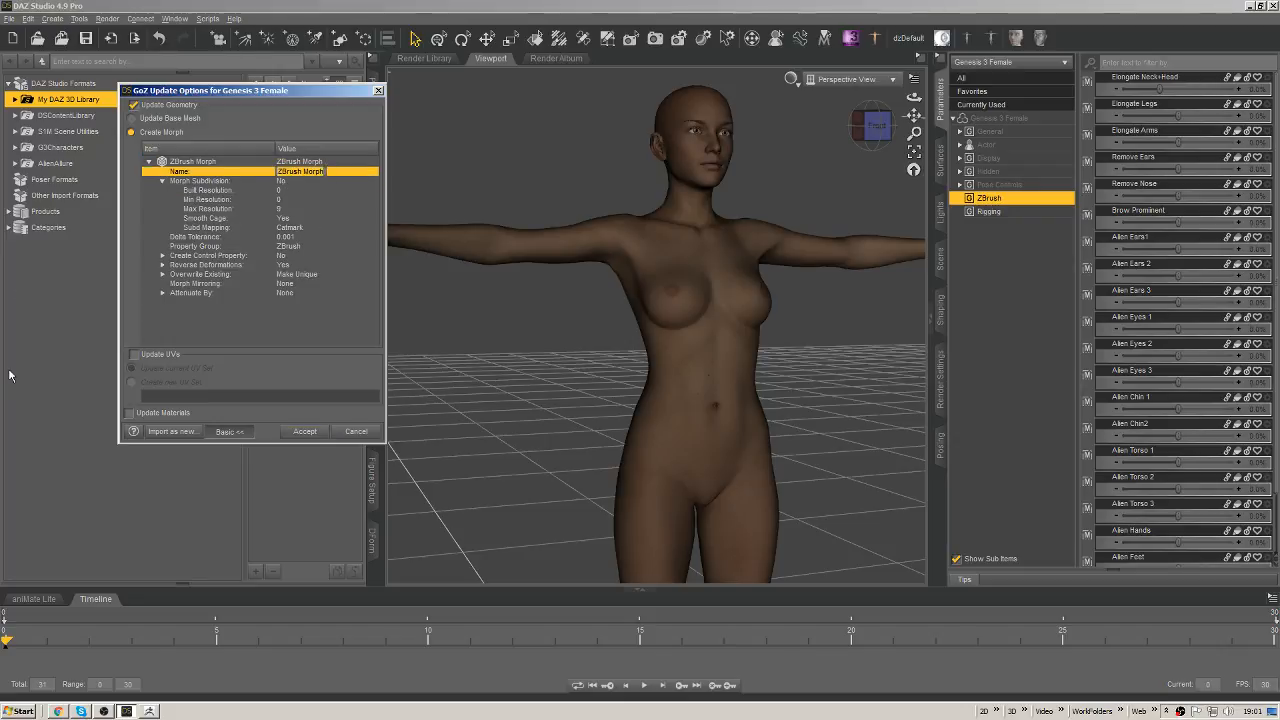
text(Alien Cranium)
key(Return)
key(Return)
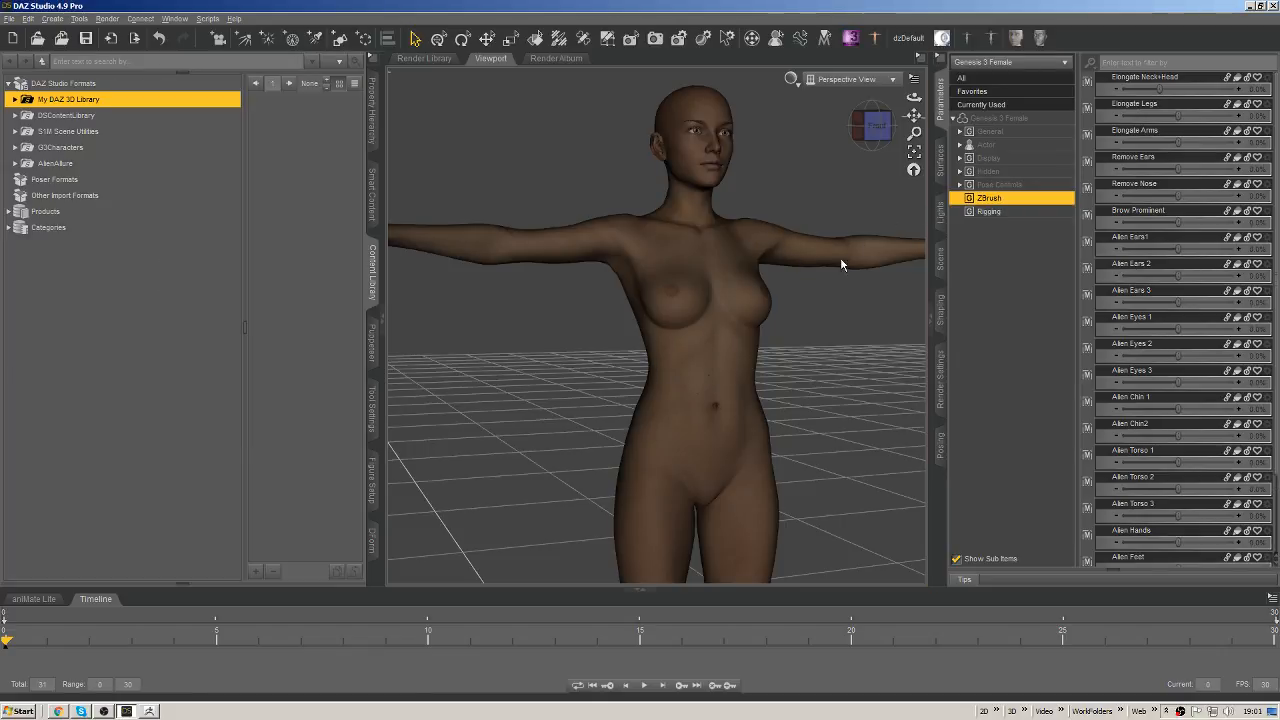
Set the Alien Hands morph on Genesis 3 Female to 100%.
middle_drag(853, 295, 732, 330)
scroll(732, 330, down, 1)
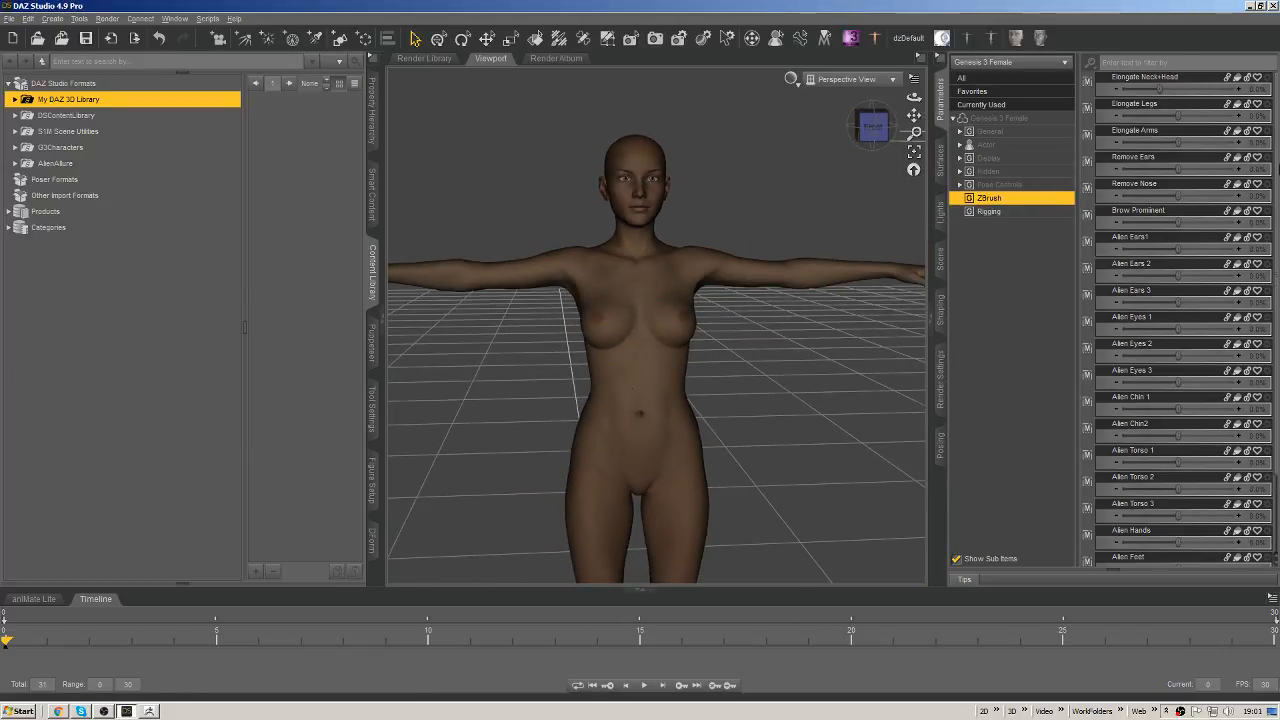
scroll(1266, 240, down, 1)
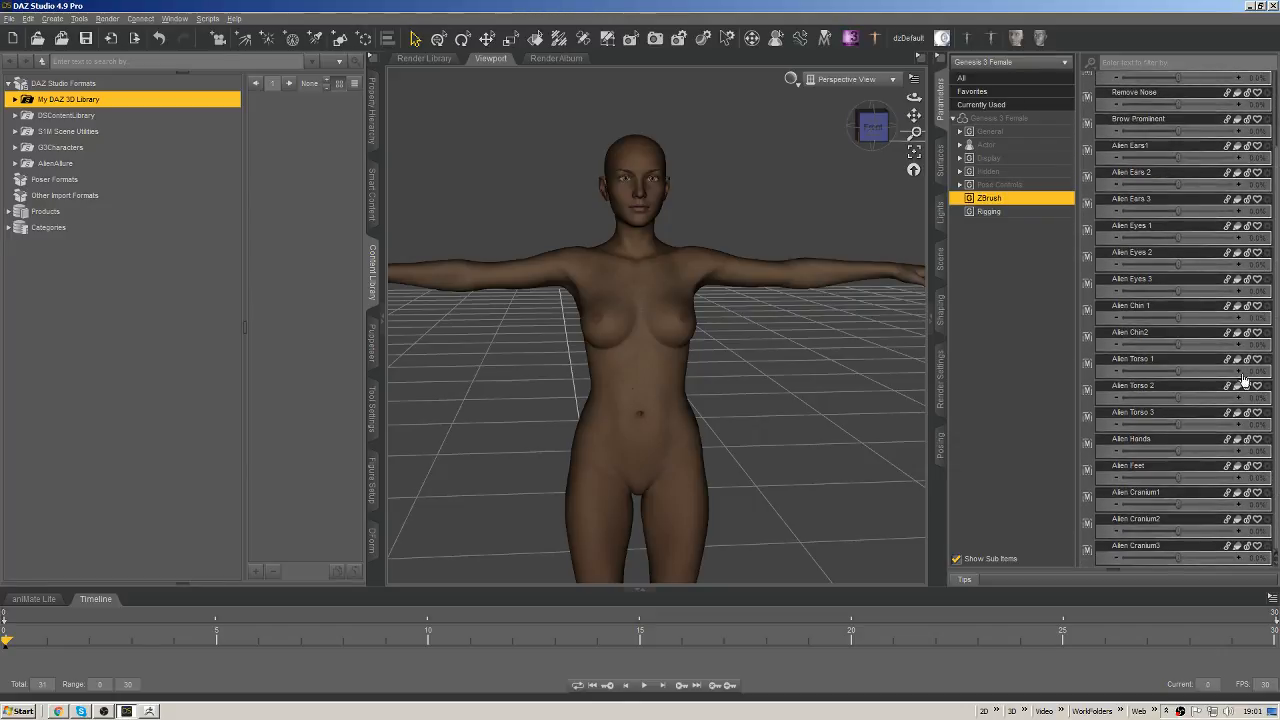
scroll(1246, 250, up, 1)
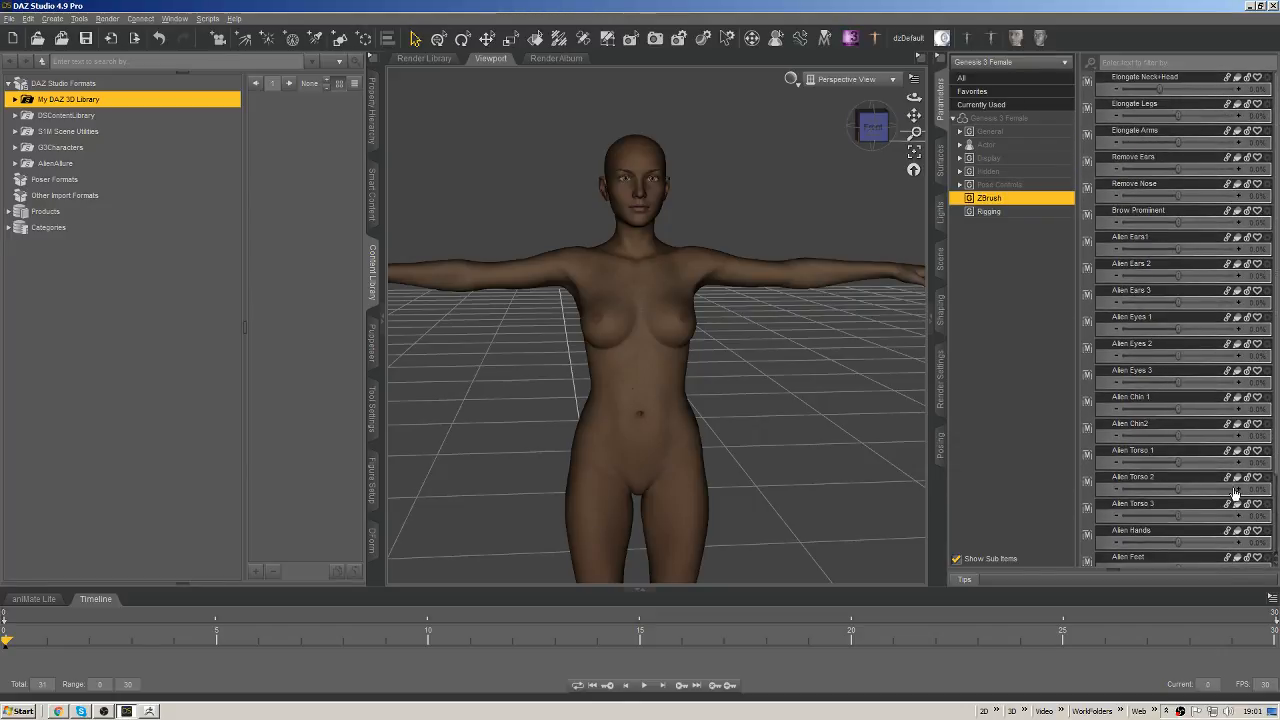
scroll(1236, 492, down, 1)
scroll(1236, 492, up, 1)
middle_drag(727, 451, 845, 262)
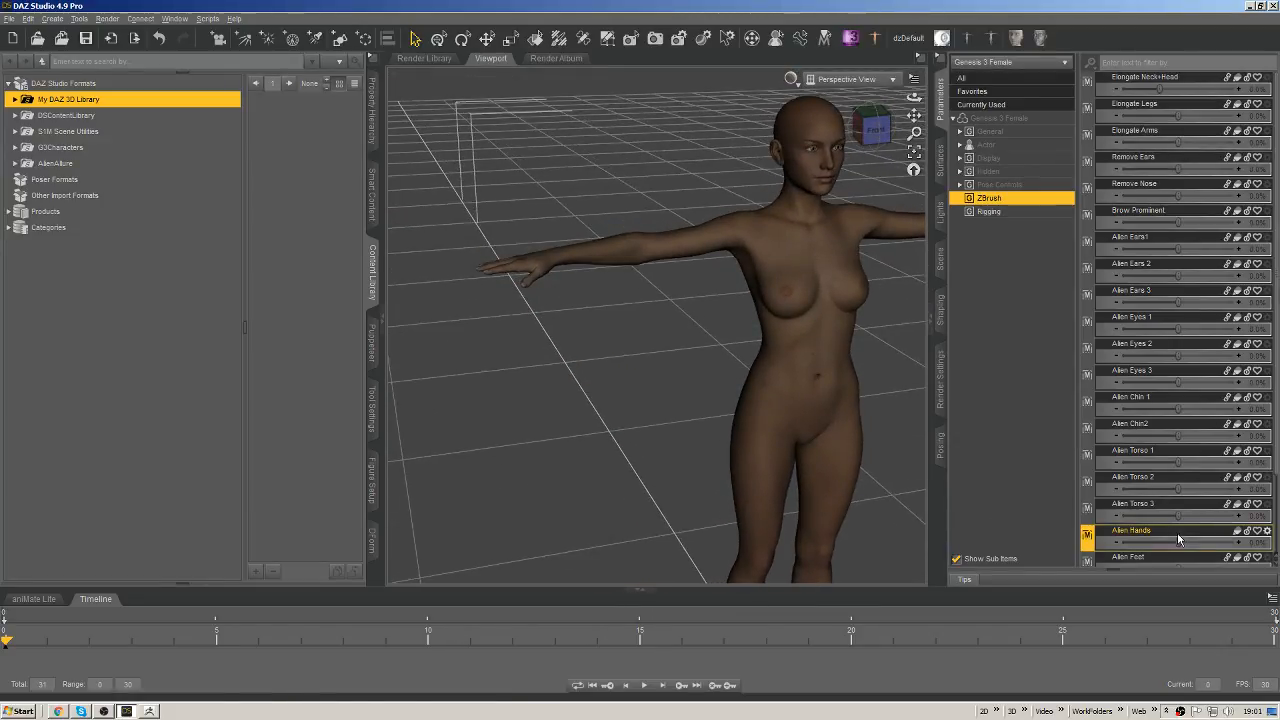
drag(1180, 541, 1262, 541)
Select the Left and Right Forearm Bend bones of Genesis 3 Female together with all their child bones.
middle_drag(610, 440, 650, 428)
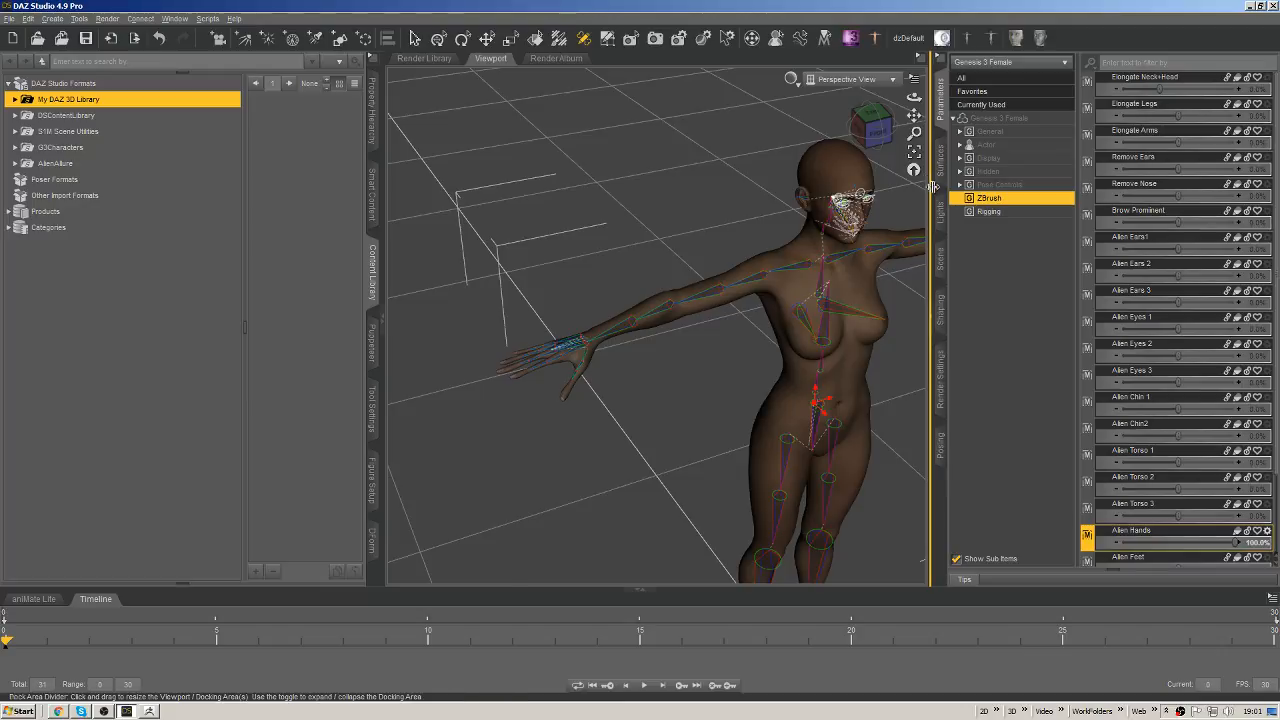
click(940, 259)
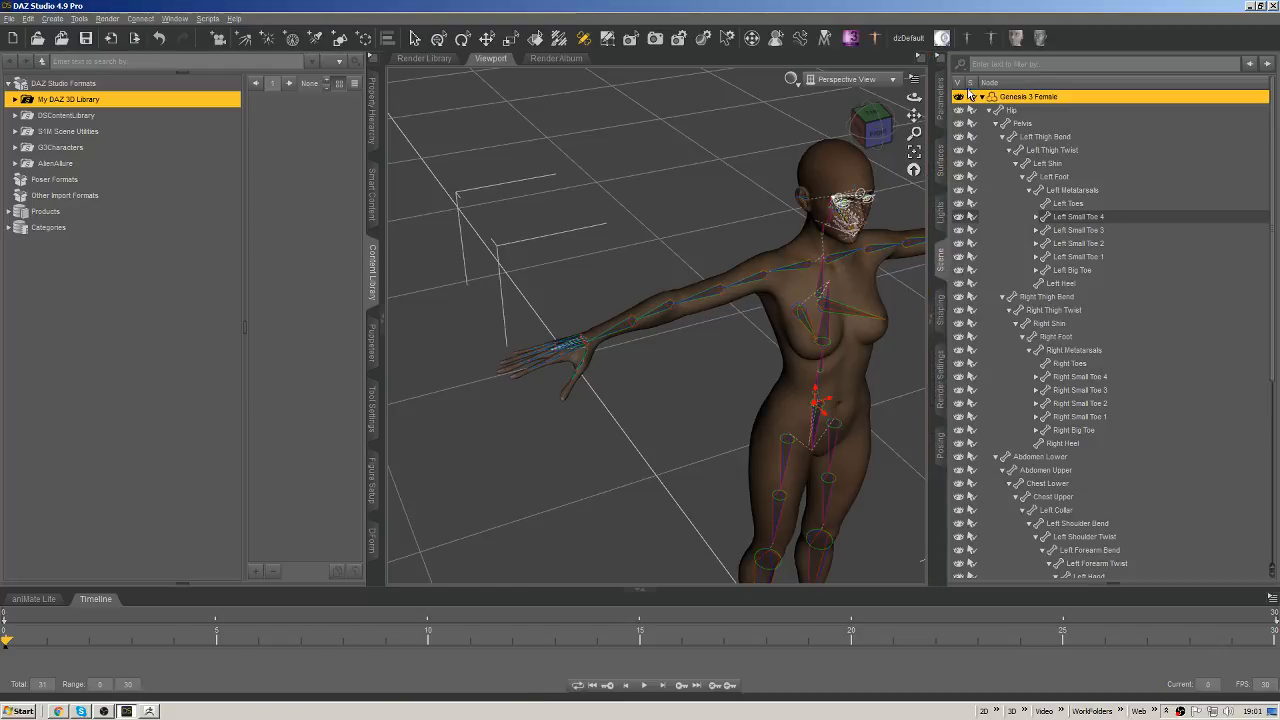
click(590, 345)
alt+drag(597, 346, 516, 327)
click(492, 311)
ctrl+click(831, 222)
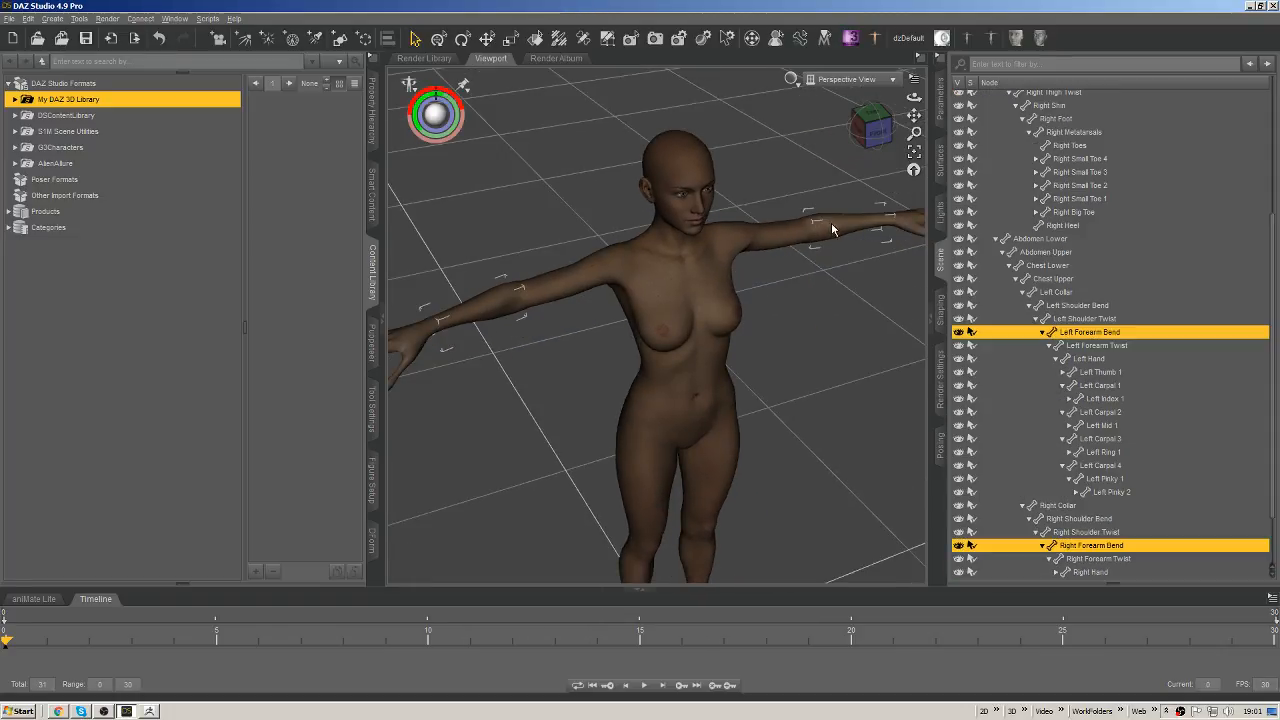
alt+drag(831, 222, 750, 363)
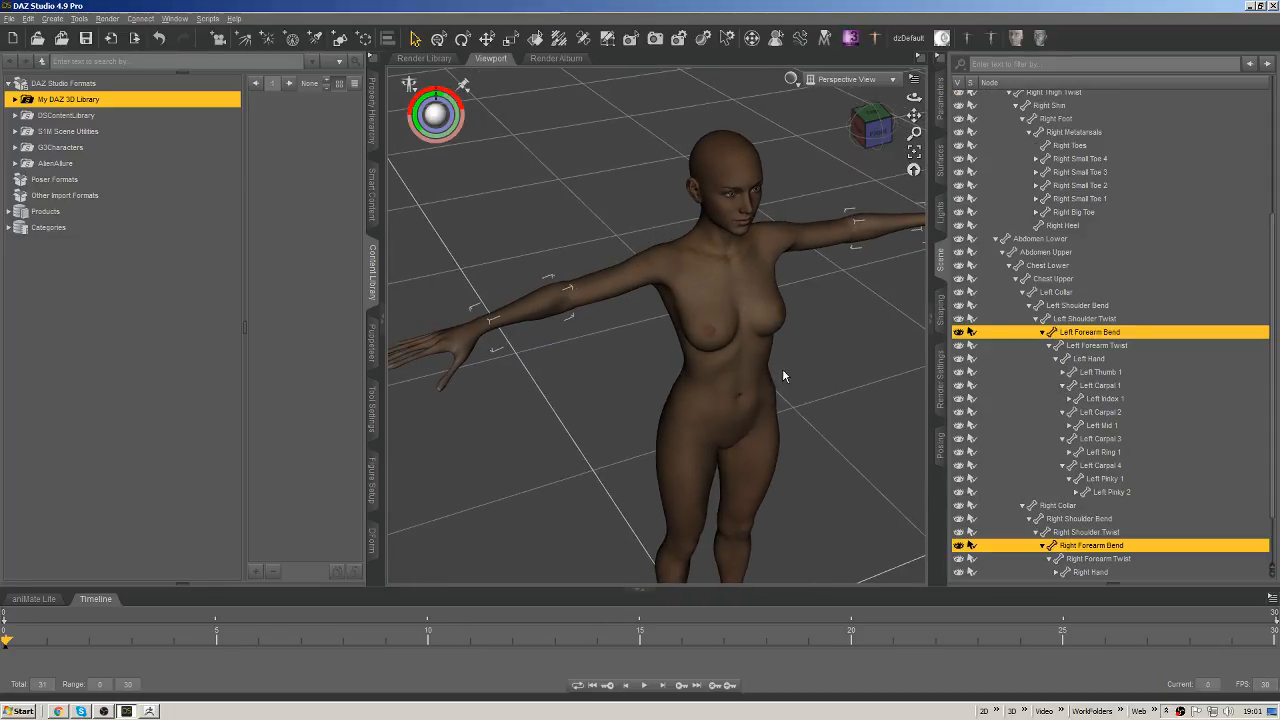
key(ctrl+shift+c)
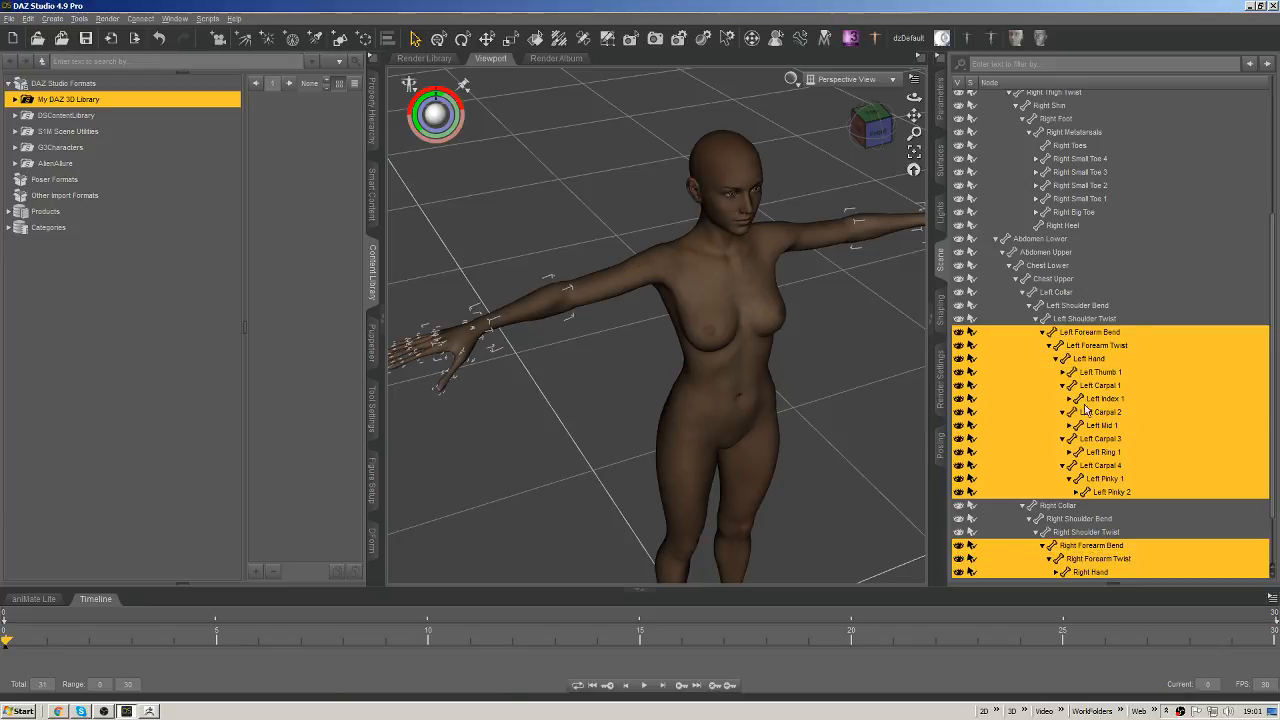
alt+drag(565, 361, 614, 389)
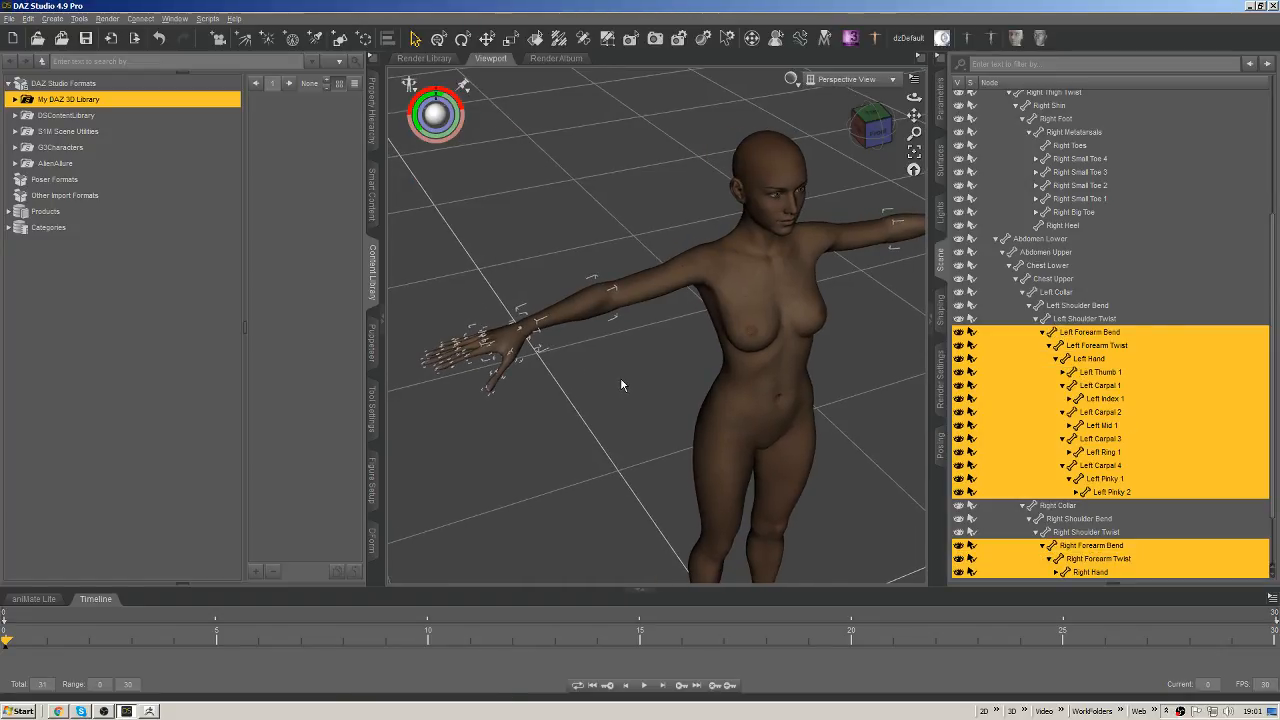
Activate the Joint Editor and open the Adjust Rigging To Shape options for the figure.
click(583, 39)
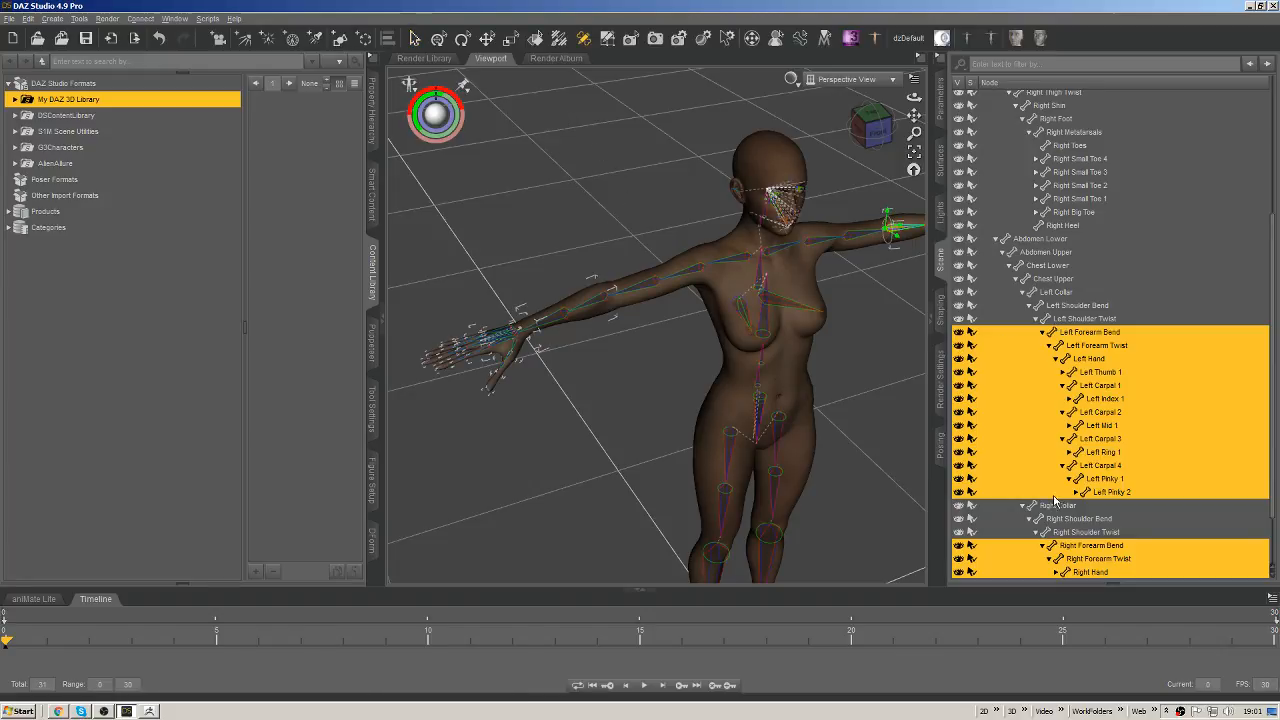
right_click(621, 185)
mouse_move(688, 222)
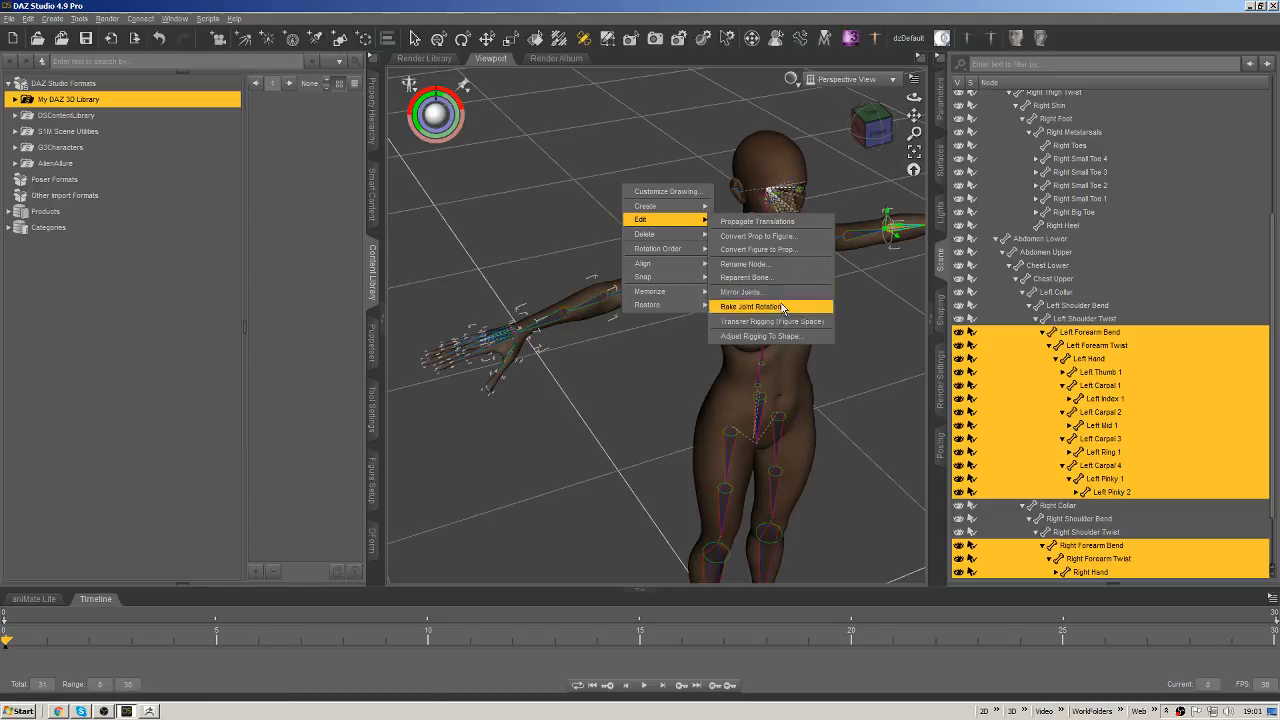
click(768, 337)
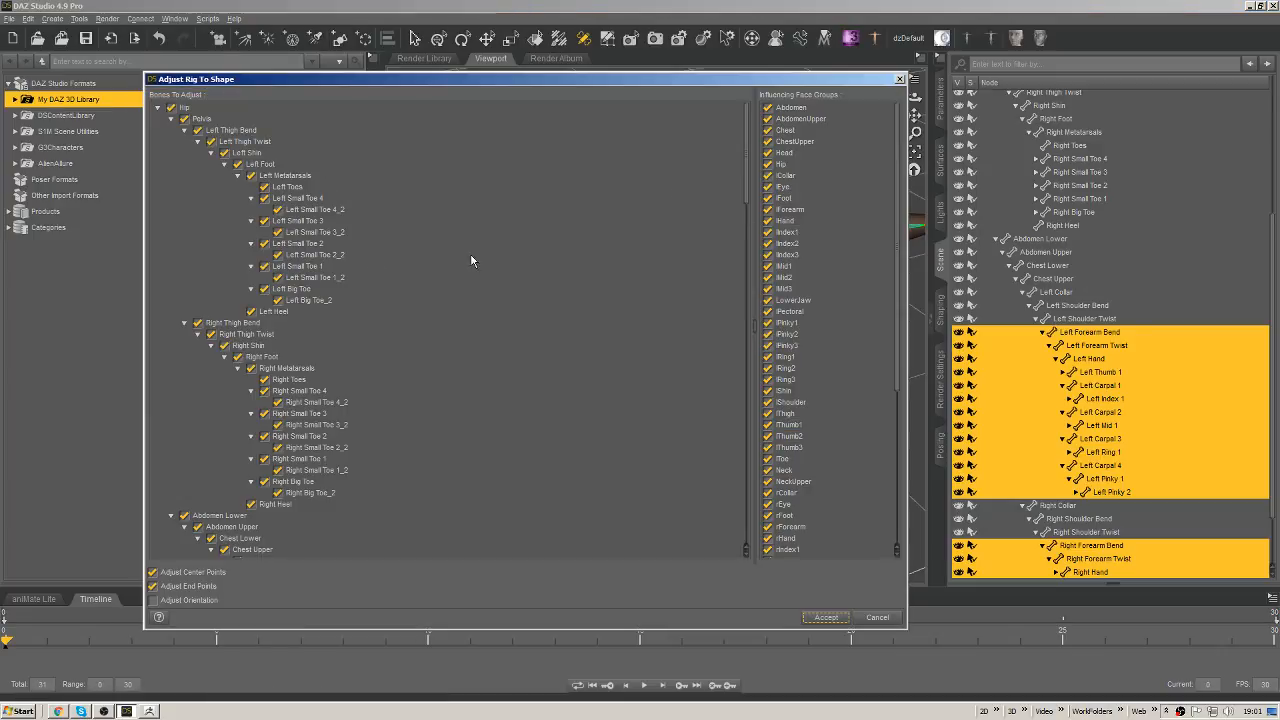
Uncheck all bones to adjust, and check only those from the scene selection.
right_click(210, 118)
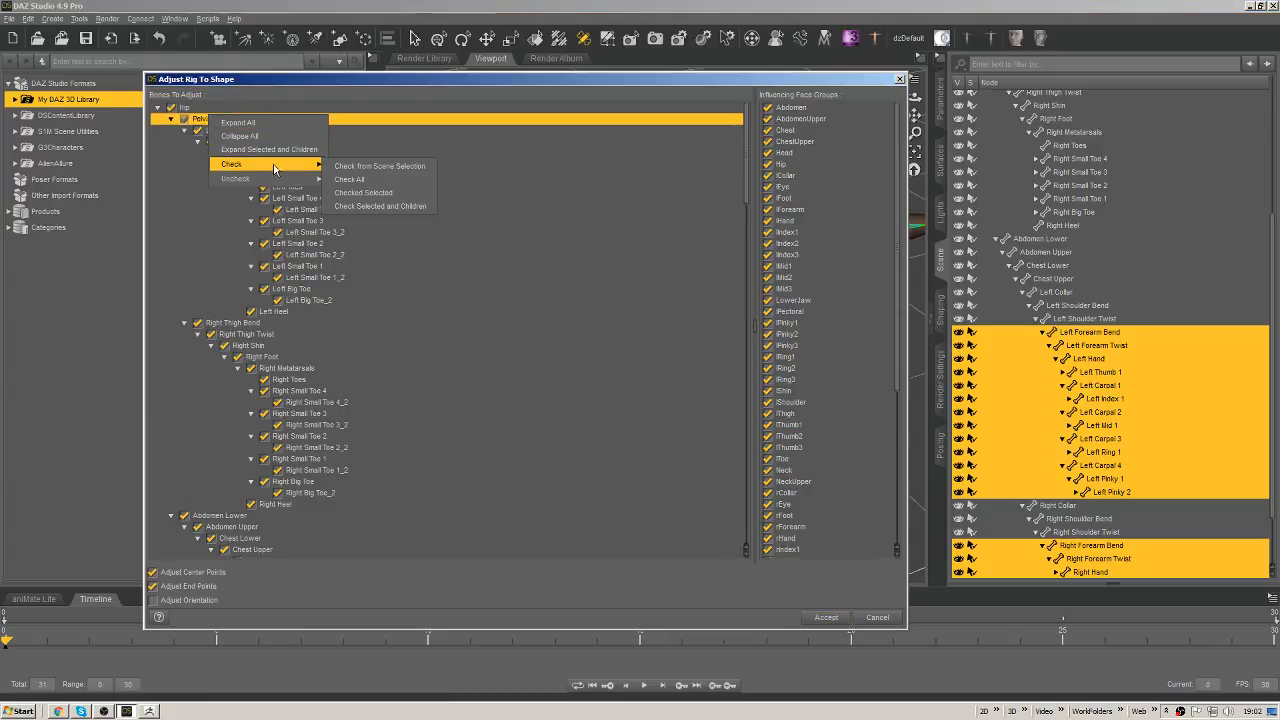
mouse_move(313, 178)
click(353, 180)
right_click(297, 122)
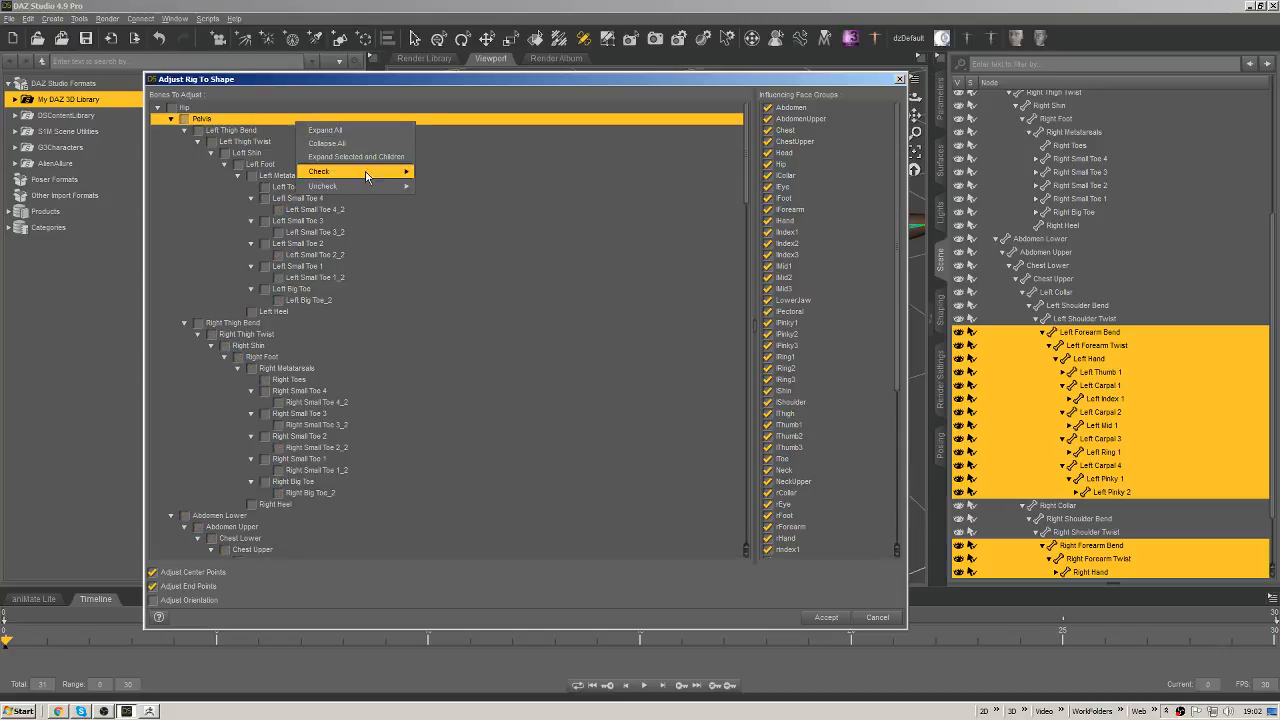
mouse_move(385, 178)
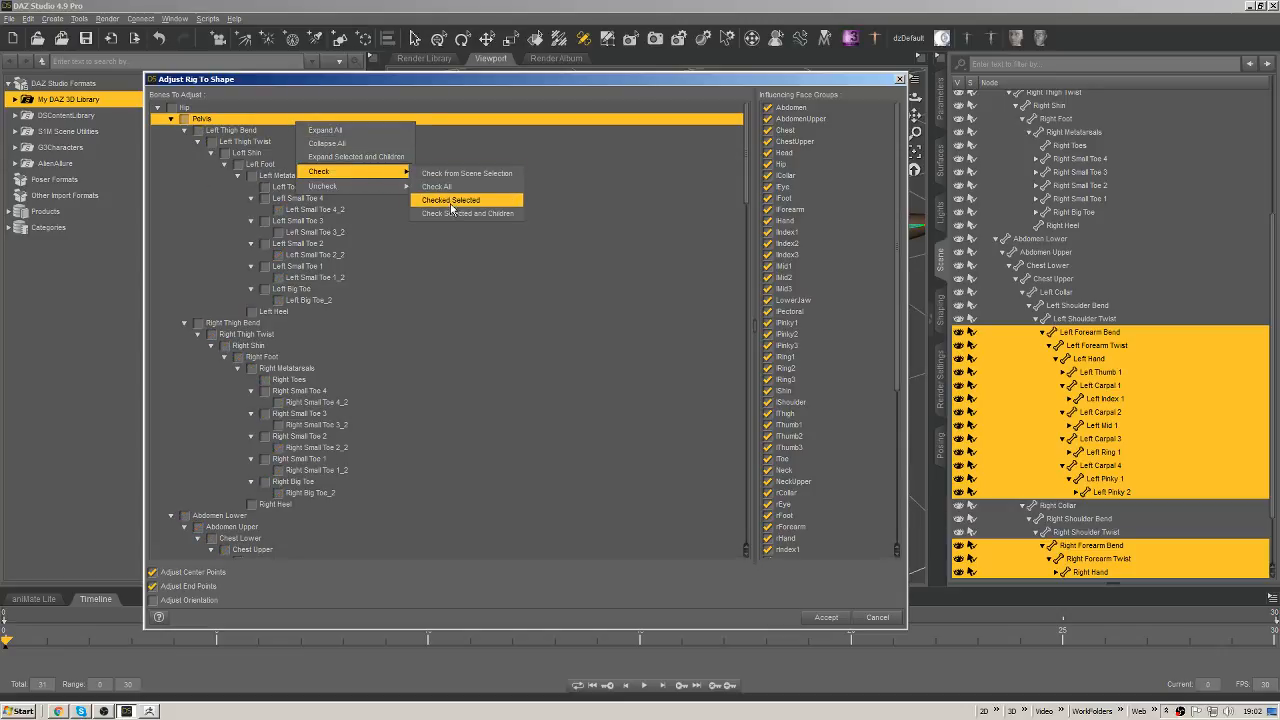
click(481, 175)
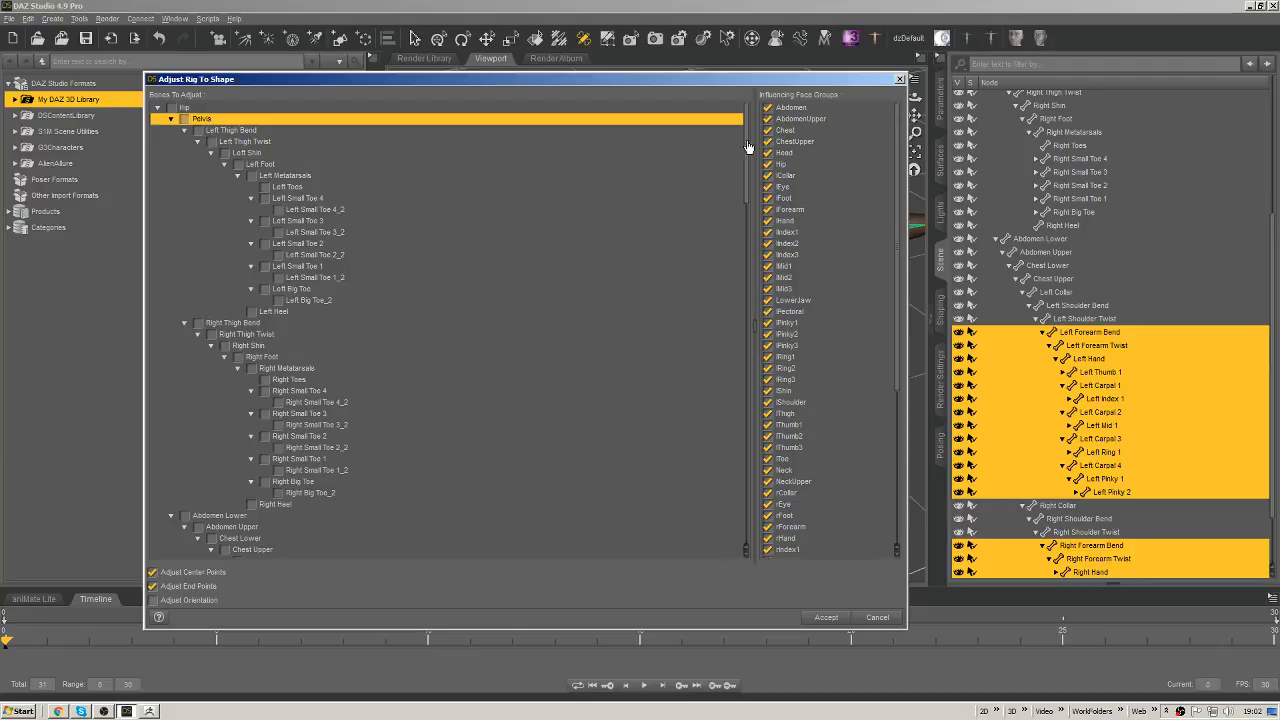
drag(746, 126, 746, 232)
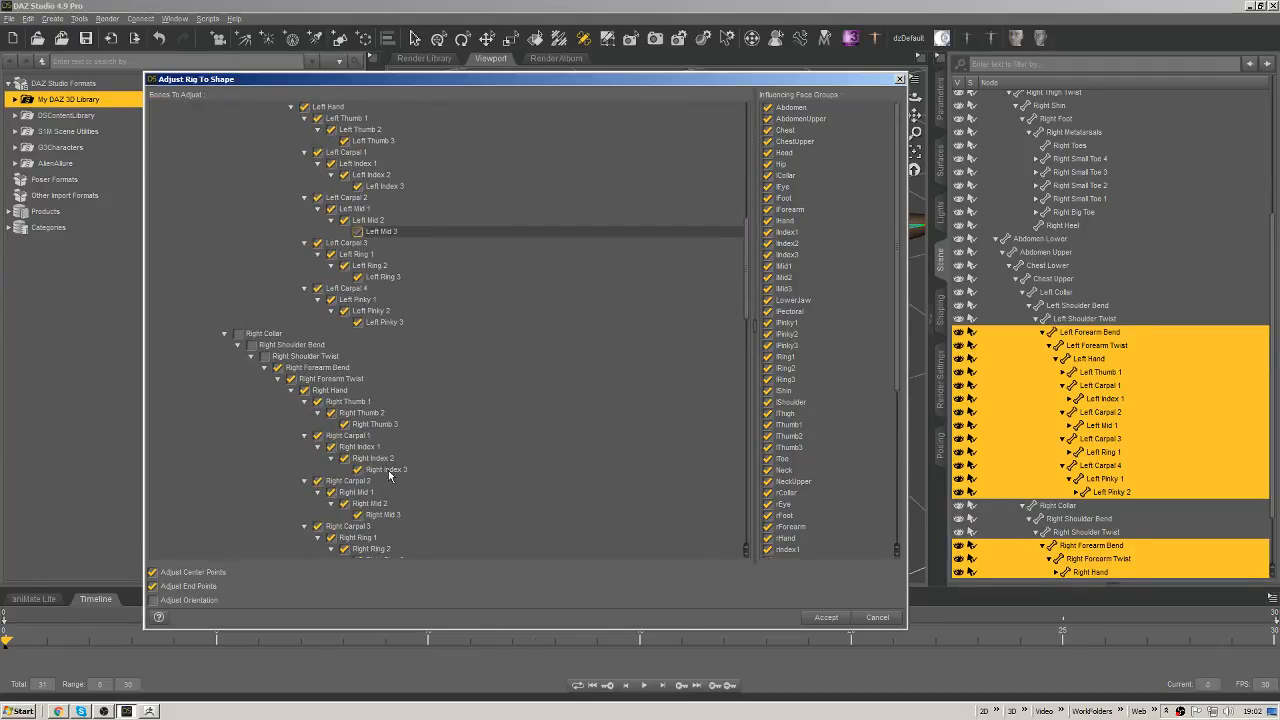
Uncheck all influencing face groups for the rig adjustment.
right_click(788, 112)
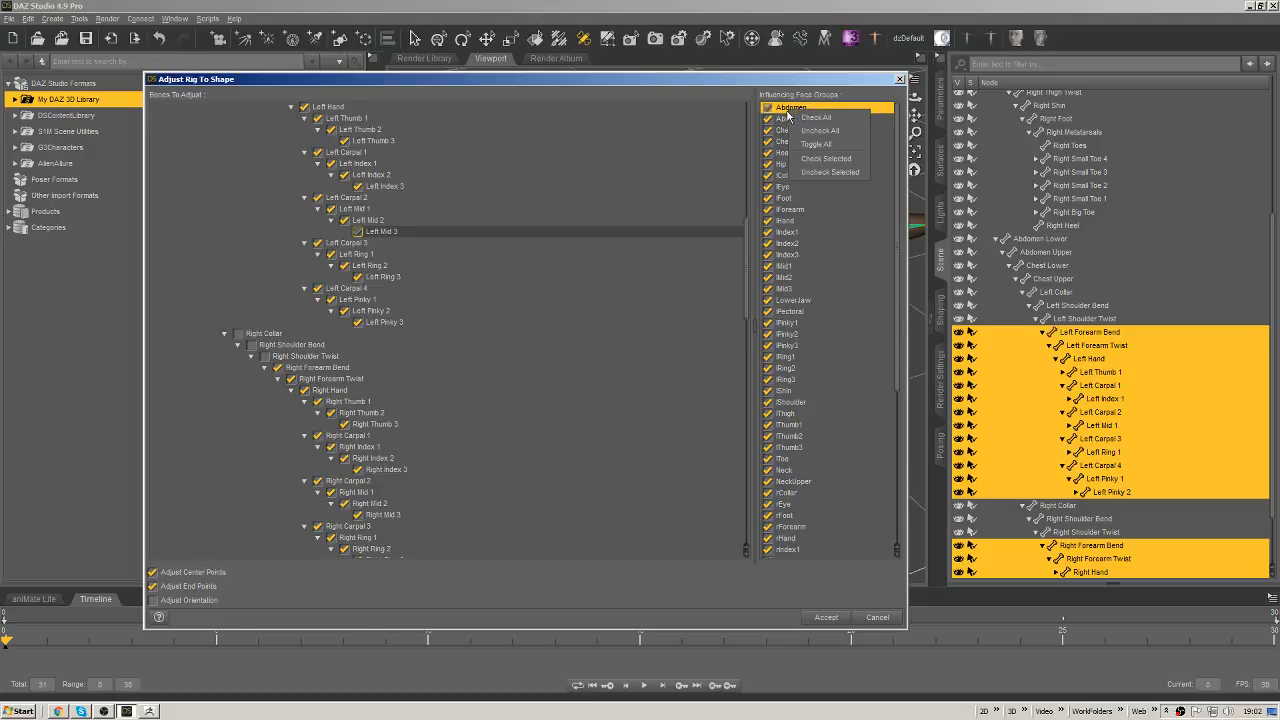
click(828, 131)
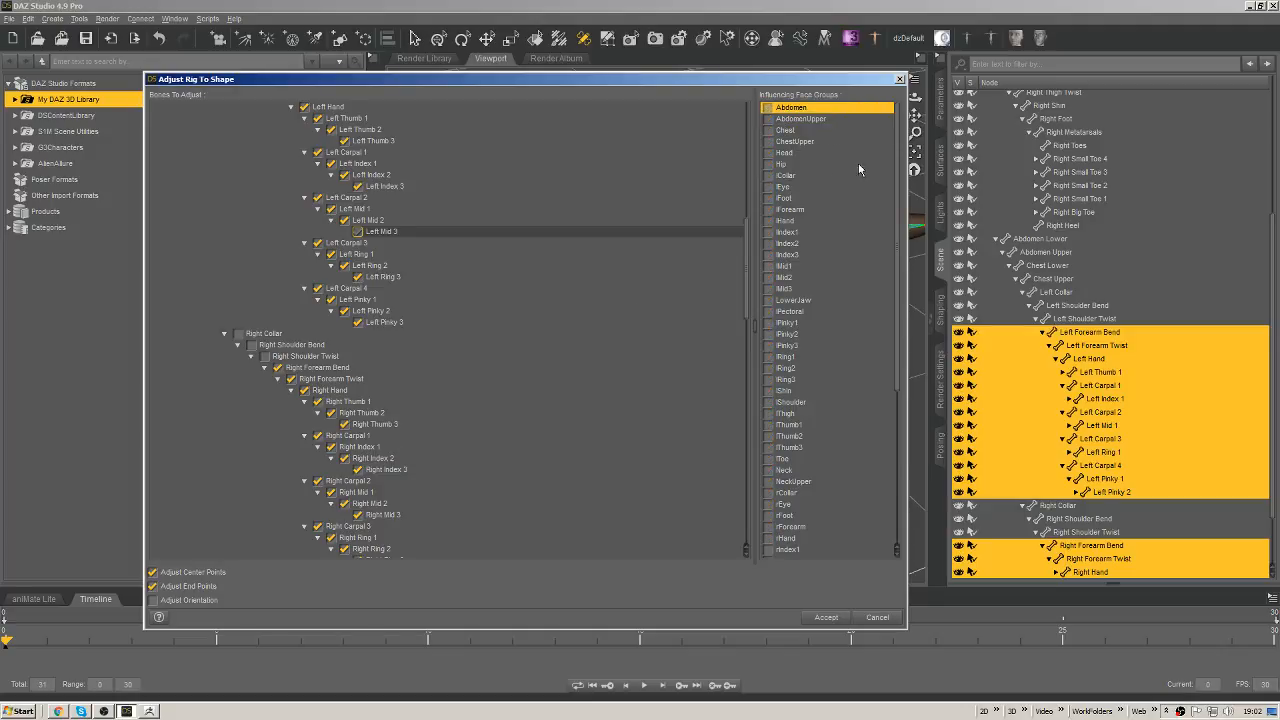
click(795, 210)
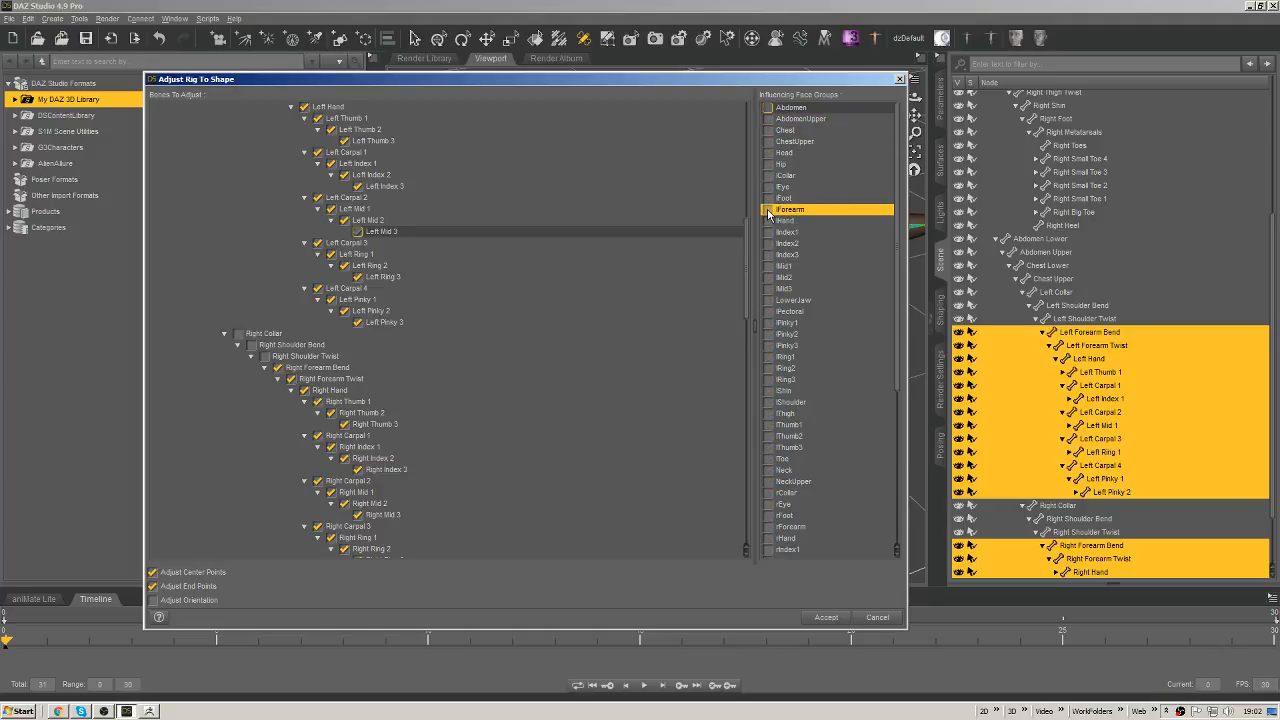
click(768, 211)
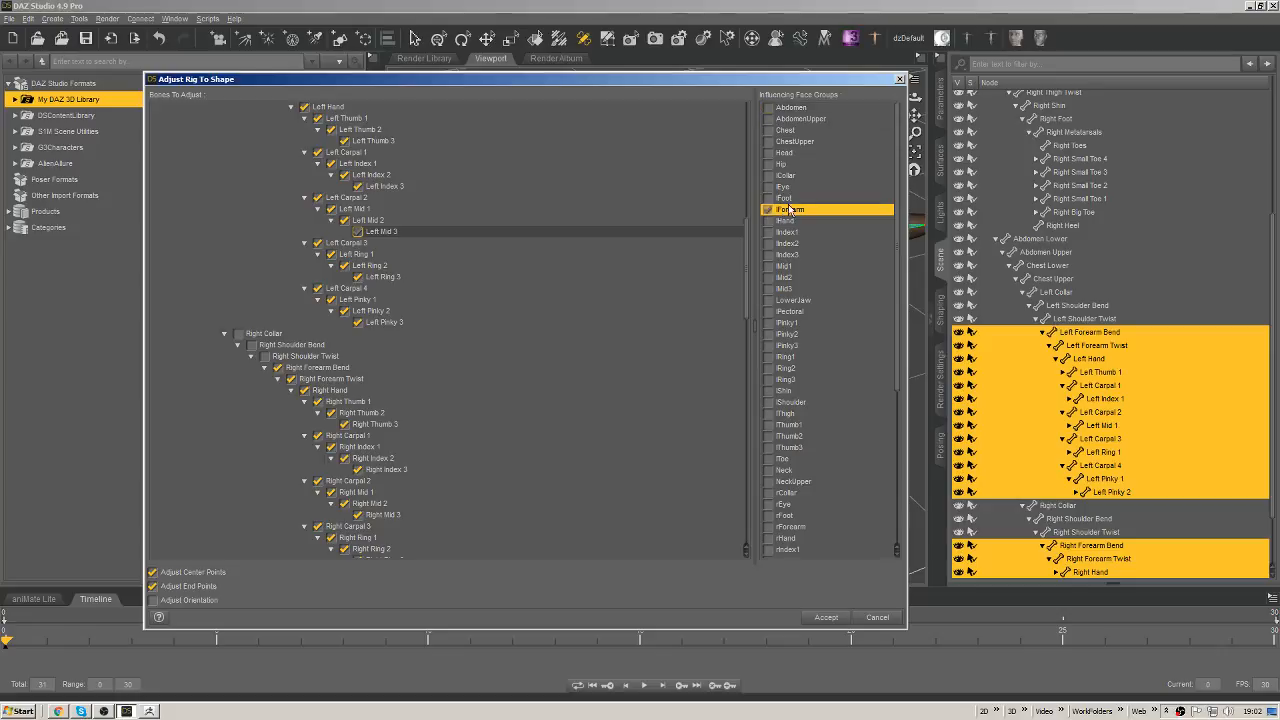
right_click(797, 107)
click(792, 87)
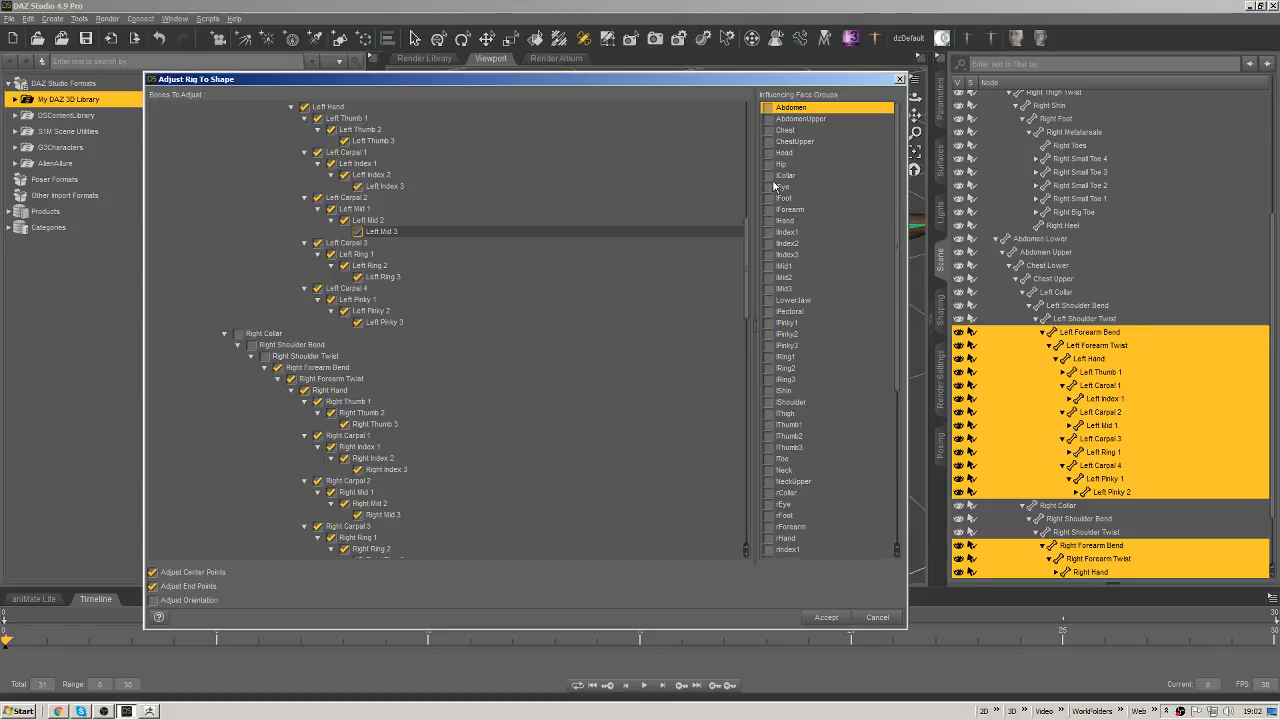
click(799, 211)
click(780, 220)
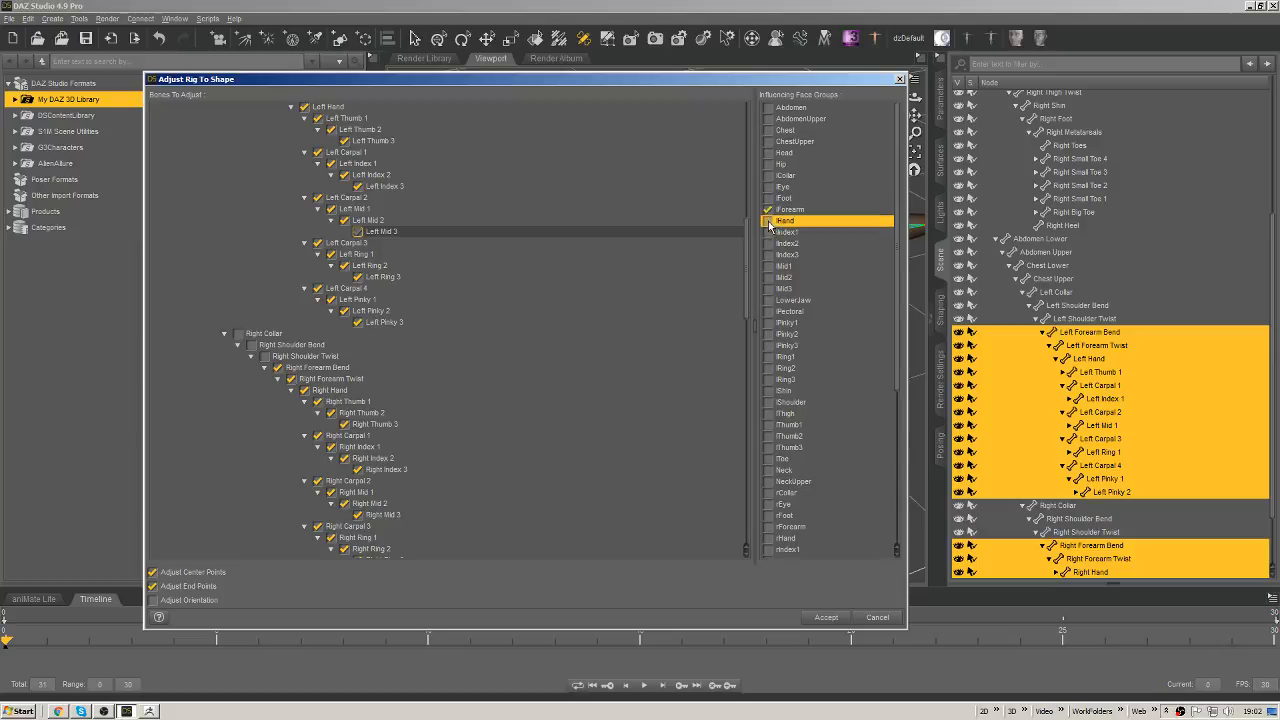
click(768, 221)
click(768, 210)
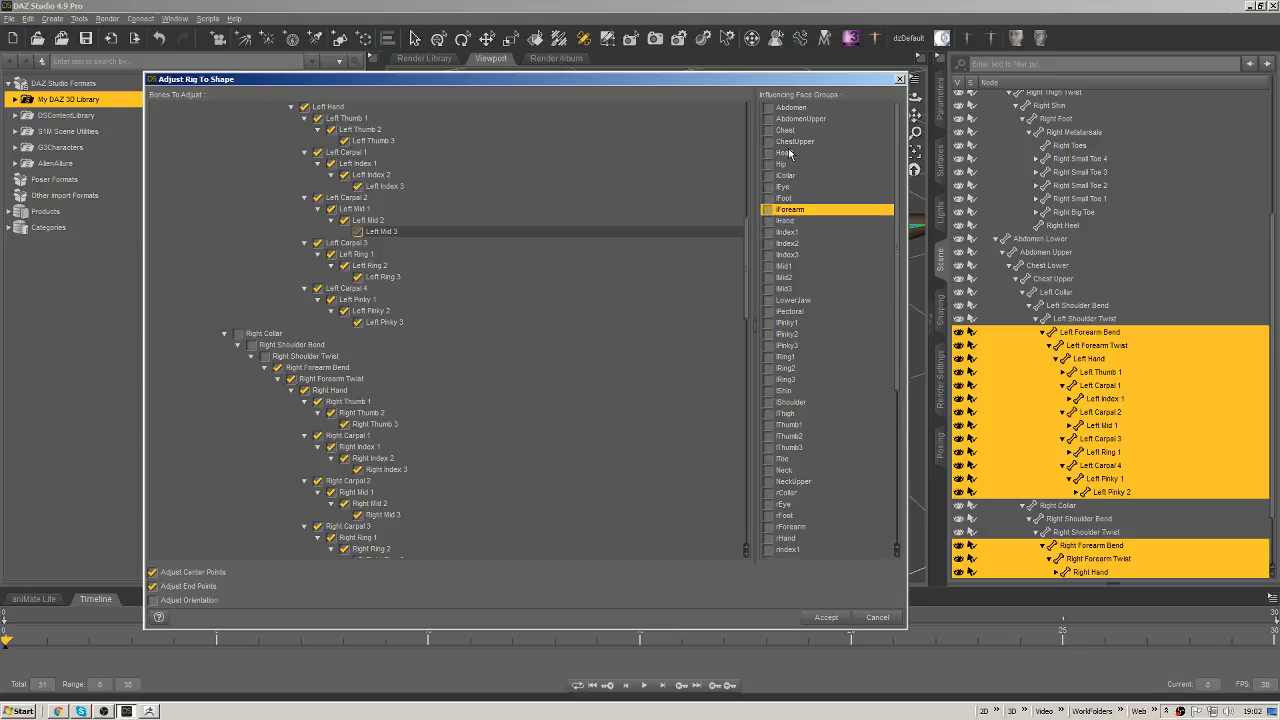
Check the left-side influencing face groups lForearm, lHand, lIndex1 to lIndex3 and lMid1 to lMid3.
click(768, 210)
click(768, 221)
click(768, 232)
click(768, 243)
click(768, 266)
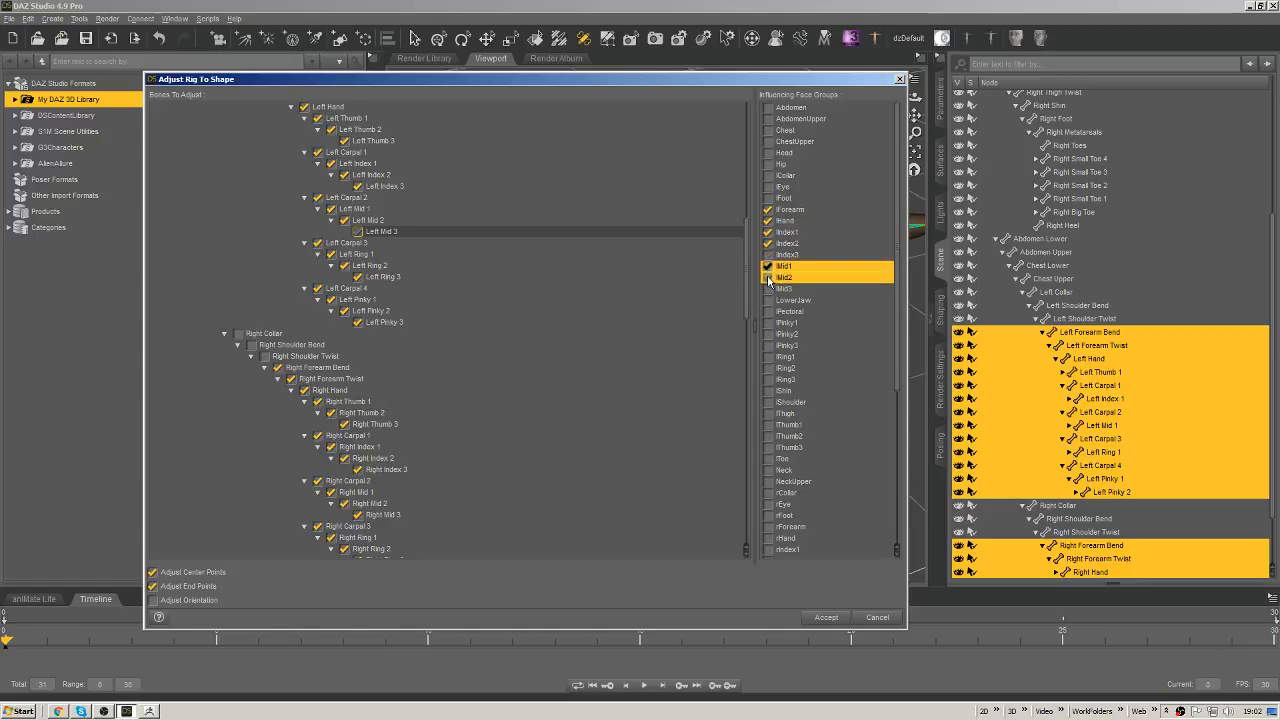
click(768, 289)
click(768, 300)
click(768, 301)
click(768, 278)
drag(768, 246, 768, 256)
click(768, 256)
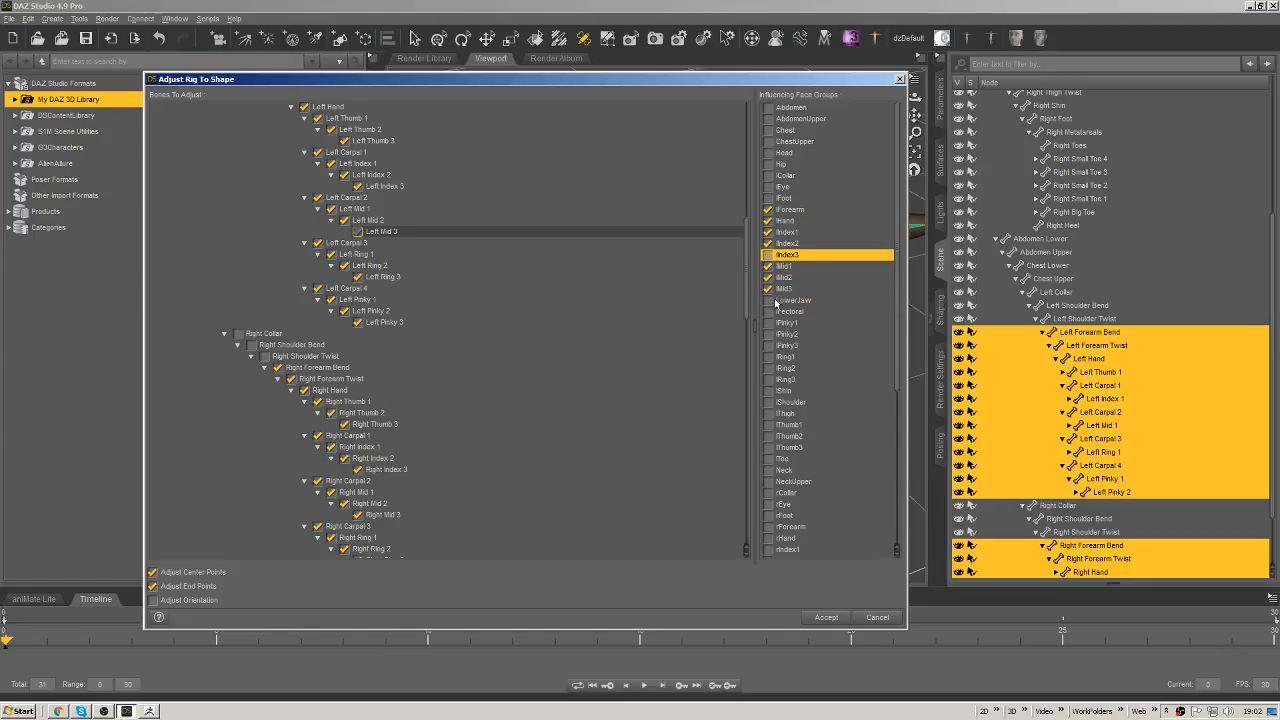
click(773, 304)
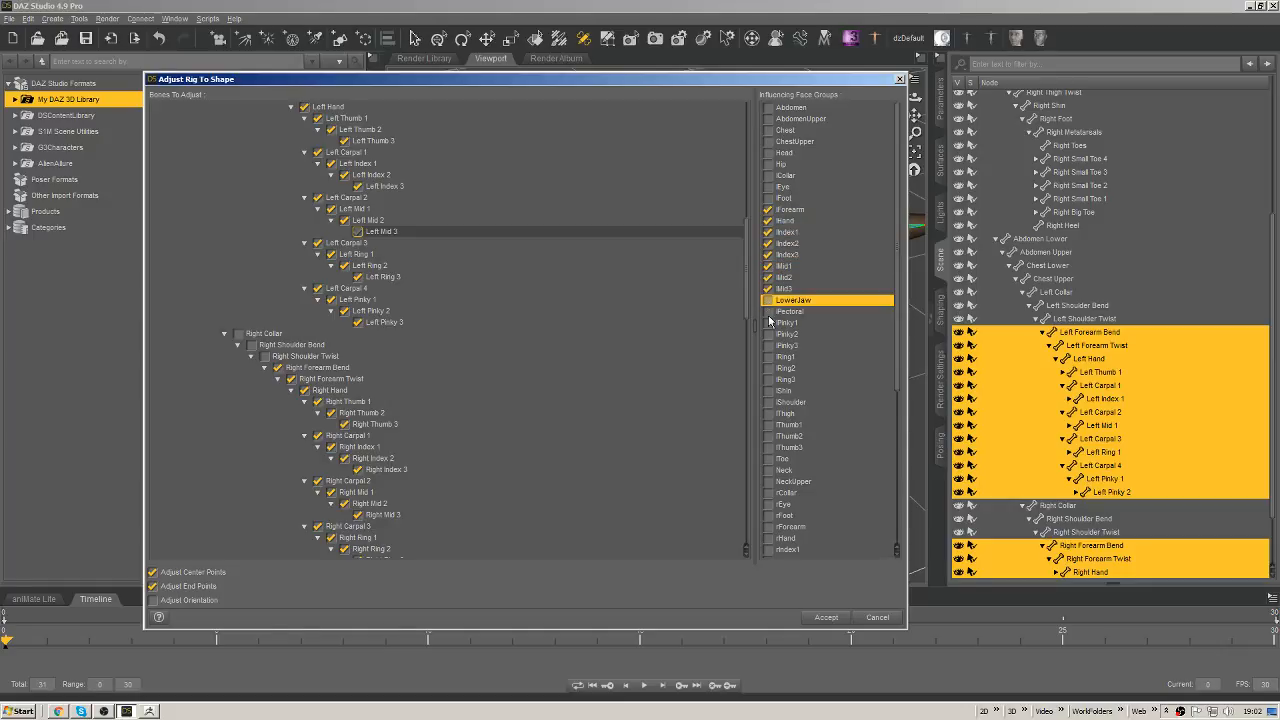
Check the left-side influencing face groups lPinky1 to lPinky3 and lRing1 to lRing3.
click(769, 323)
click(769, 334)
click(769, 348)
click(769, 369)
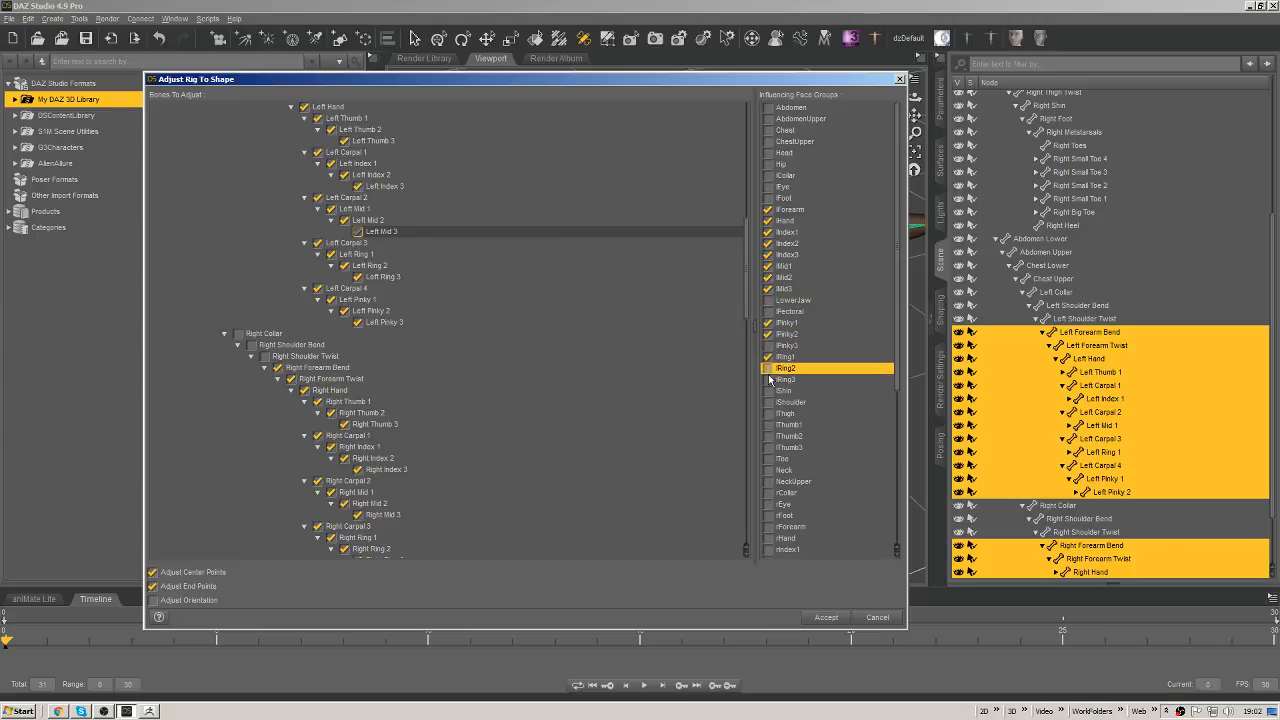
click(769, 381)
click(768, 392)
click(768, 368)
click(768, 346)
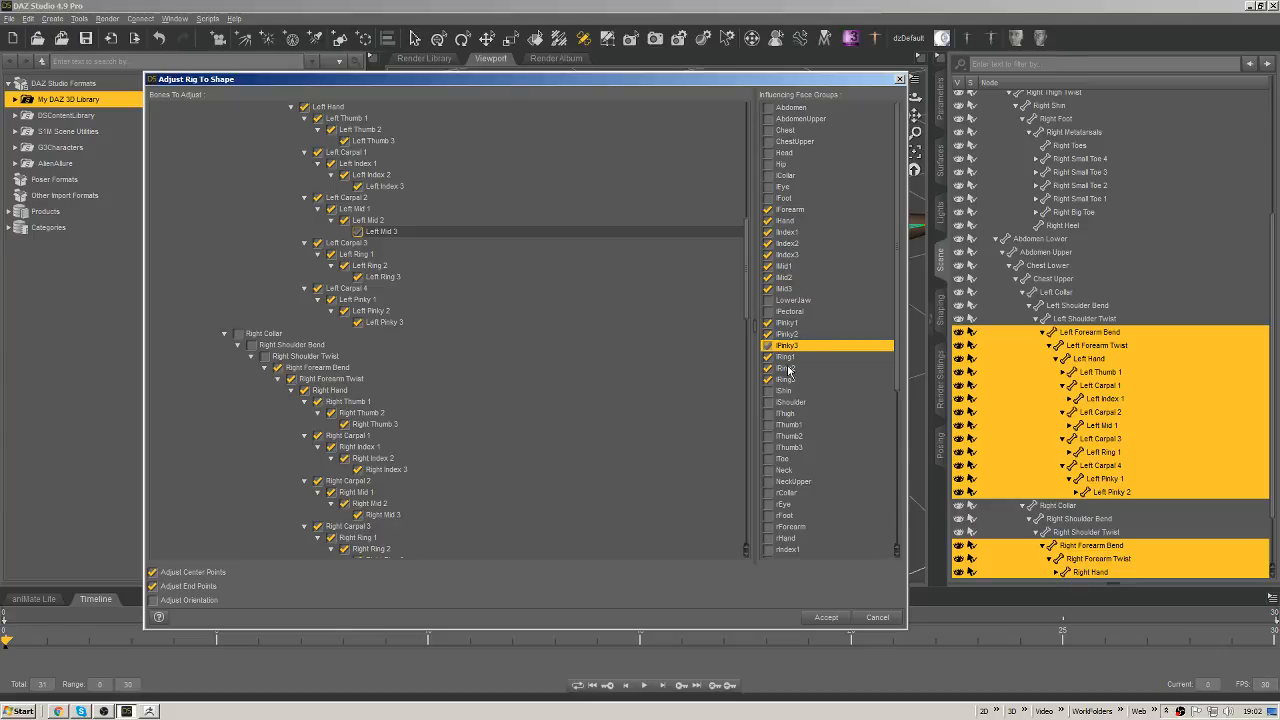
Check the right-side influencing face groups rForearm, rHand, rIndex1 to rIndex3 and rMid1 to rMid3.
drag(898, 266, 894, 380)
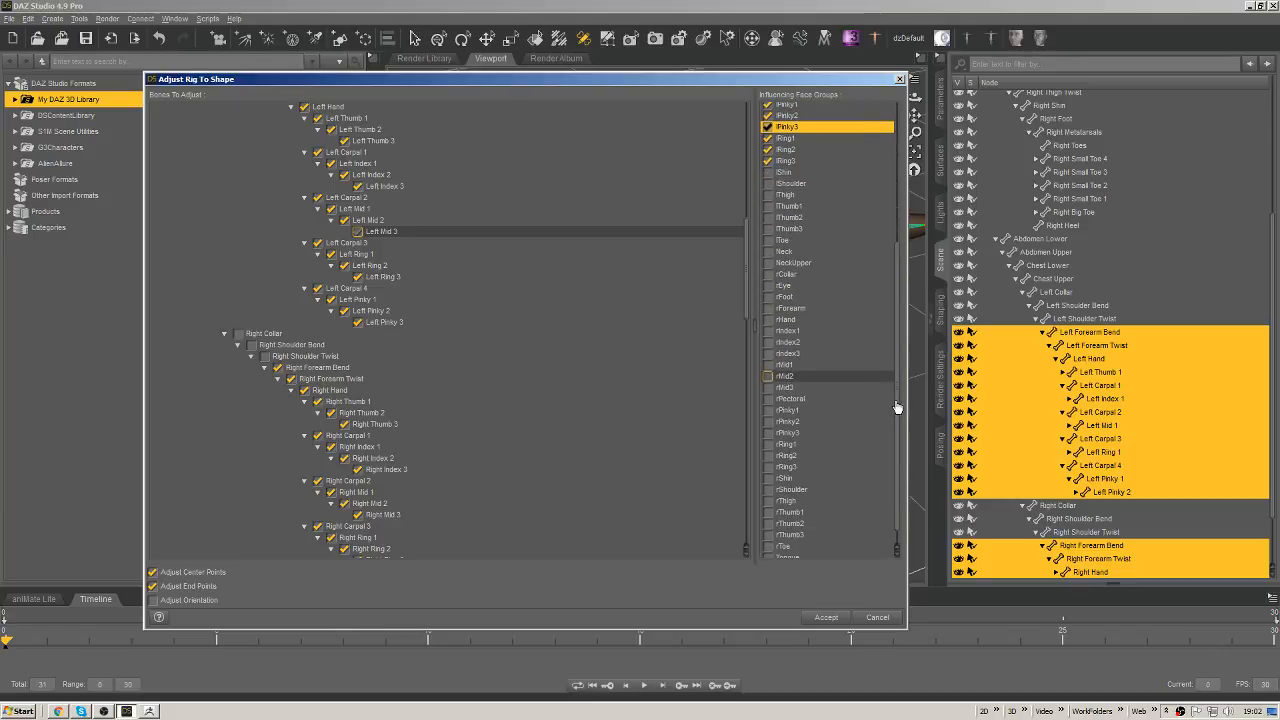
click(768, 313)
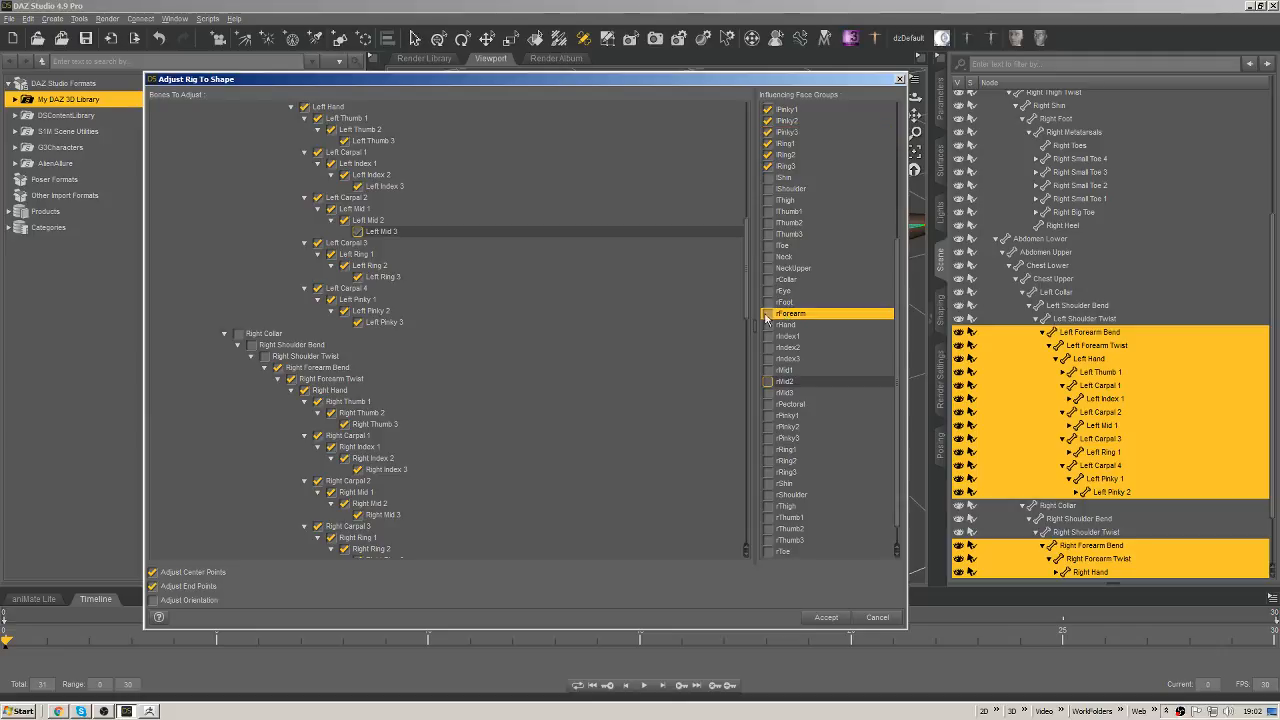
click(768, 324)
click(768, 336)
click(768, 347)
click(768, 358)
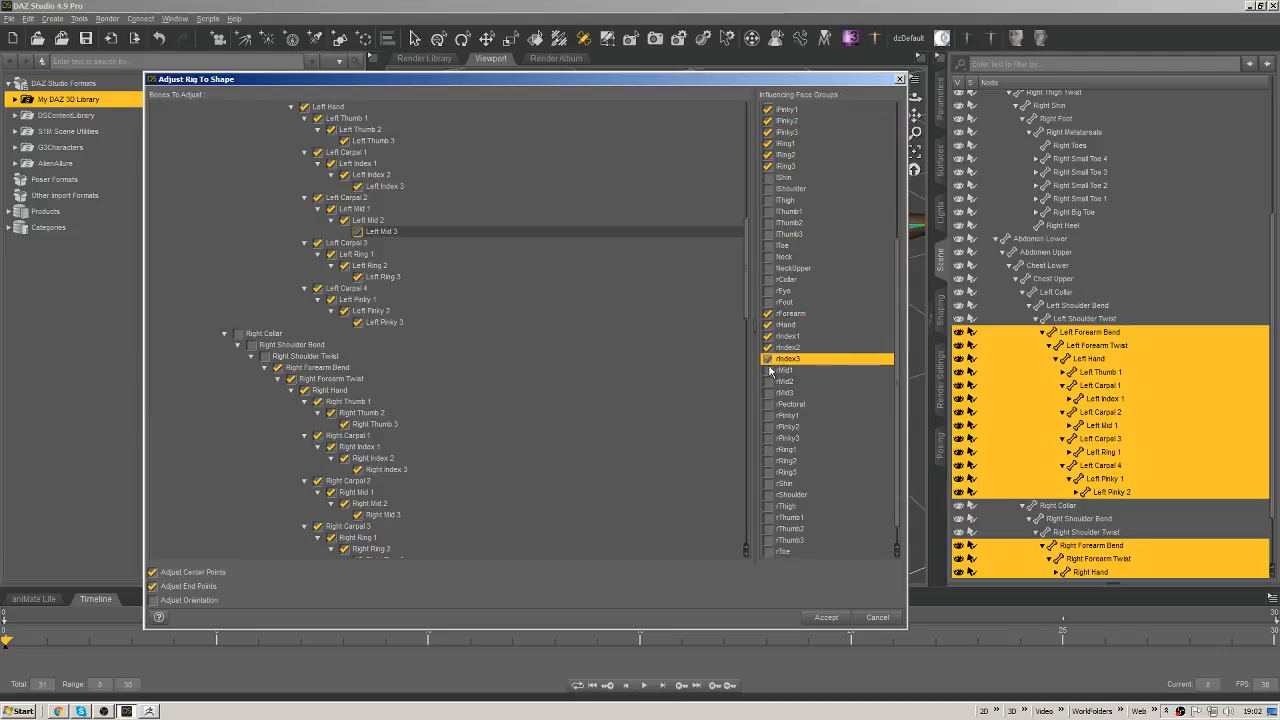
click(768, 370)
click(768, 381)
click(768, 392)
Check the influencing face groups rPinky1 to rPinky3 and rRing1 to rRing3, and apply the rig adjustment.
click(768, 415)
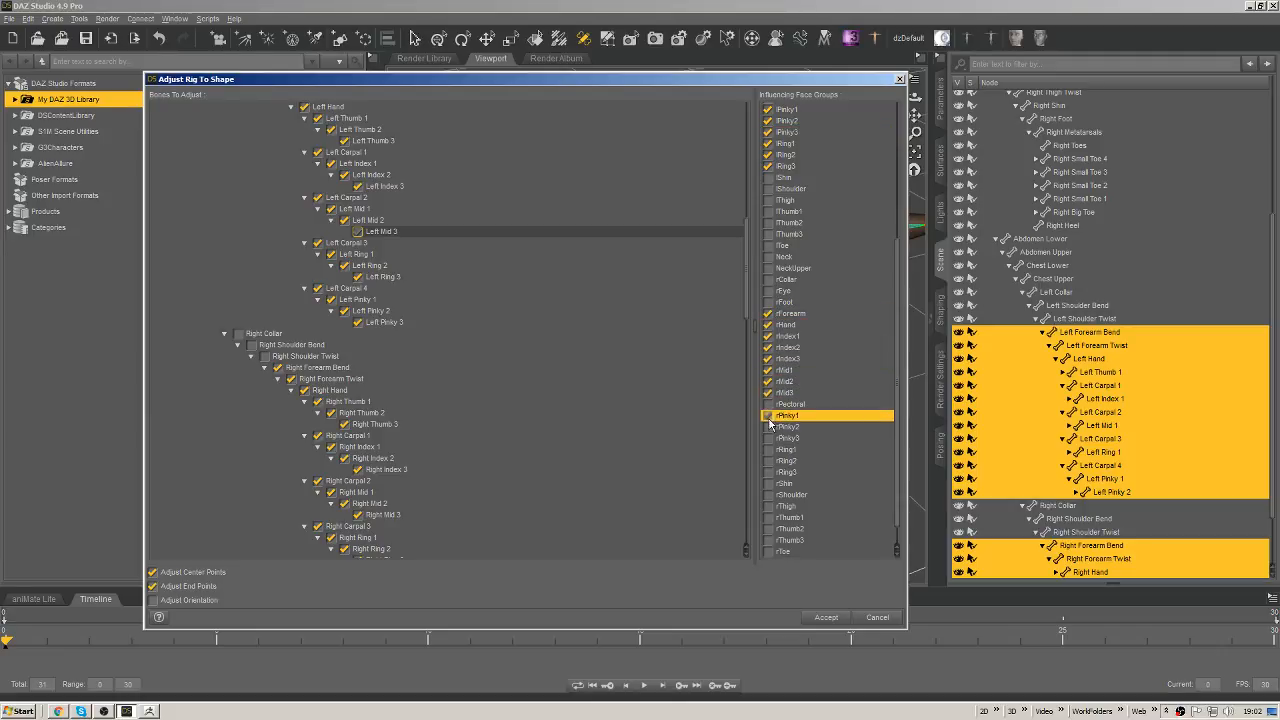
click(768, 426)
click(768, 438)
click(768, 449)
click(768, 460)
click(768, 472)
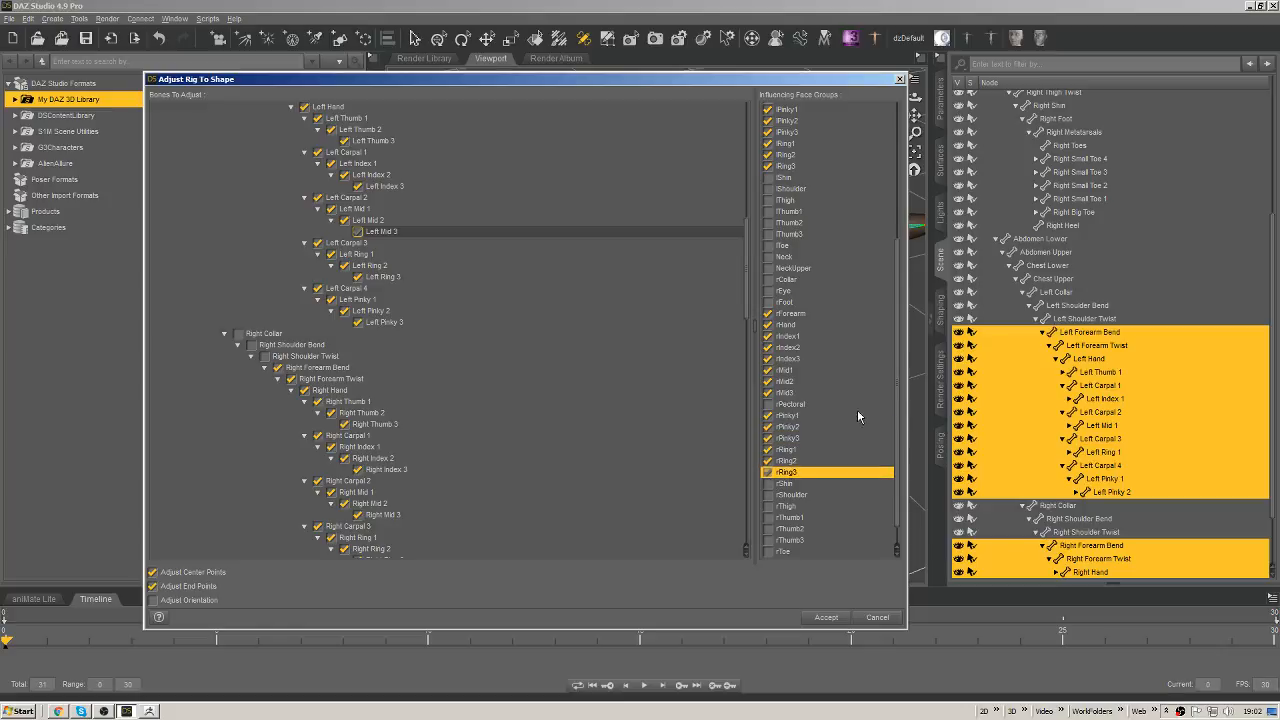
click(826, 617)
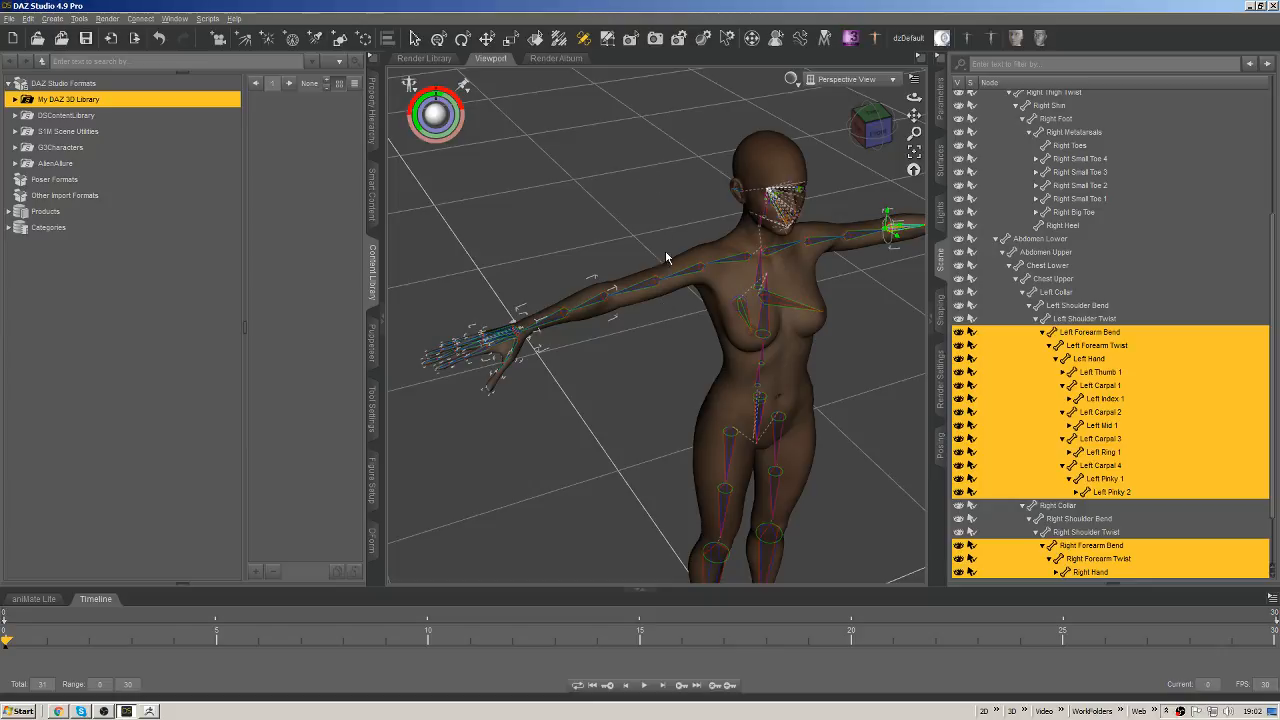
Leave the Joint Editor, select the Genesis 3 Female figure and show its currently used parameters.
click(940, 98)
click(1008, 105)
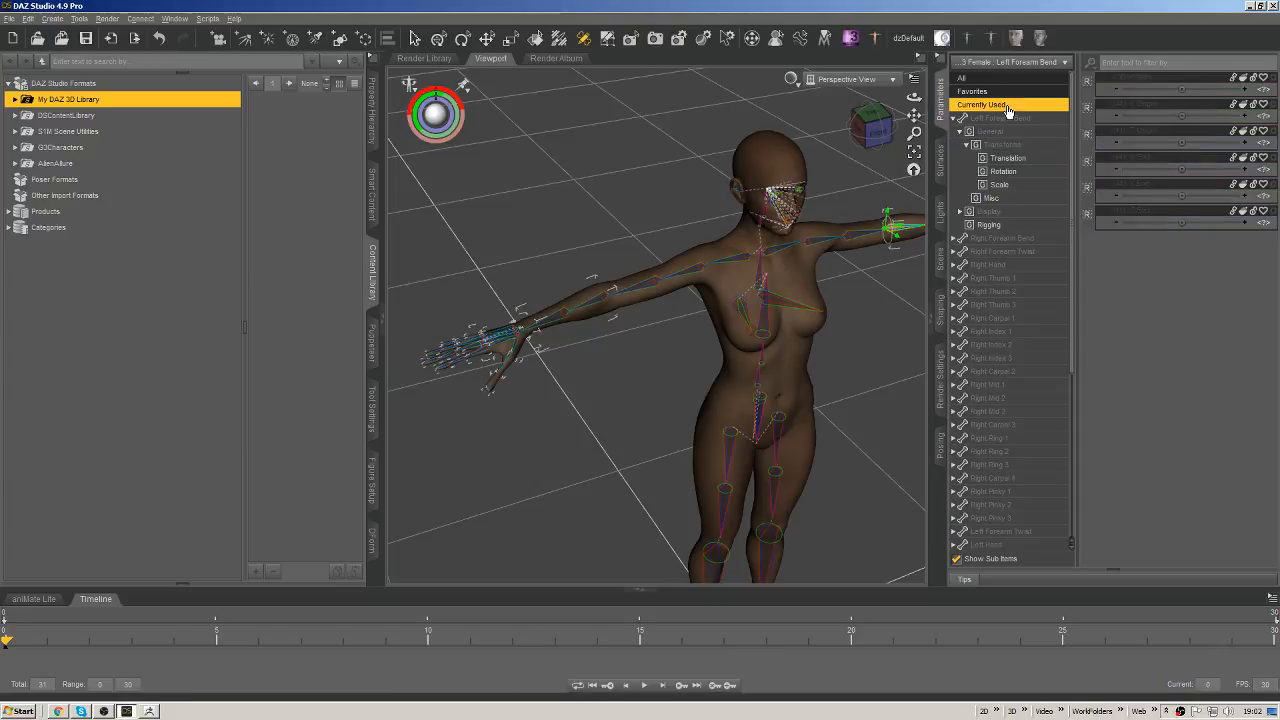
right_click(747, 147)
click(459, 36)
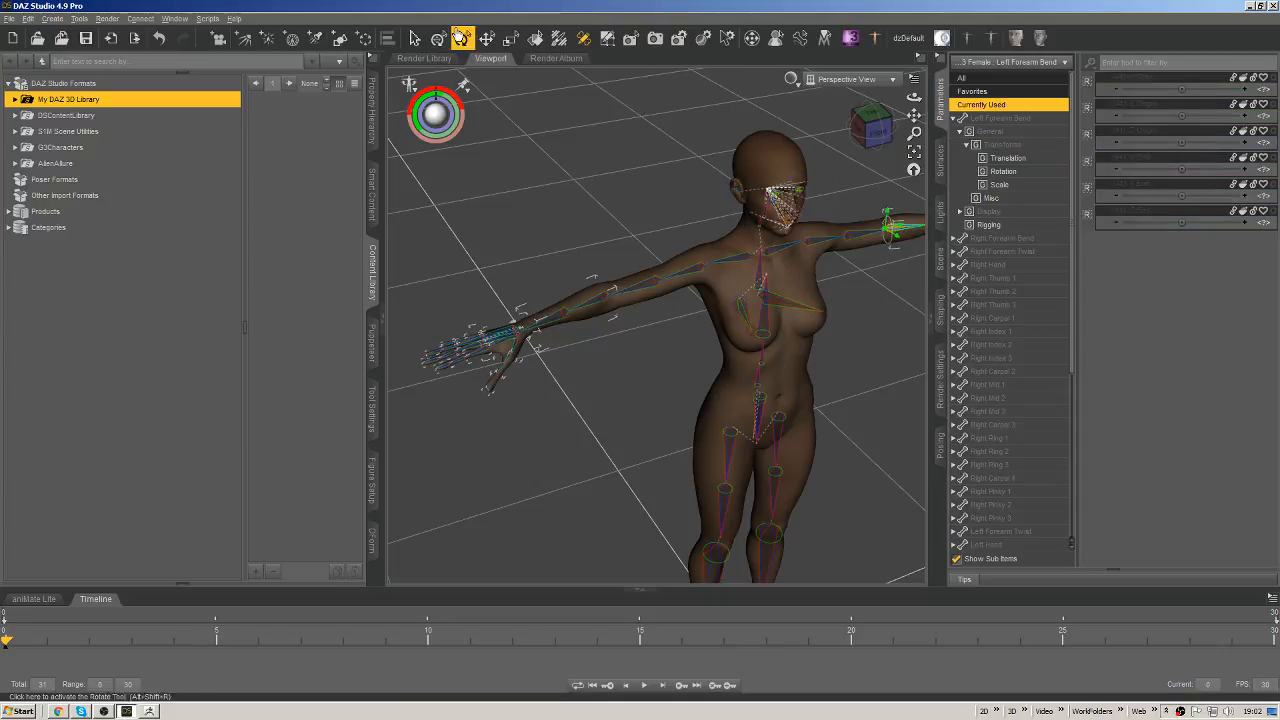
right_click(750, 161)
click(785, 176)
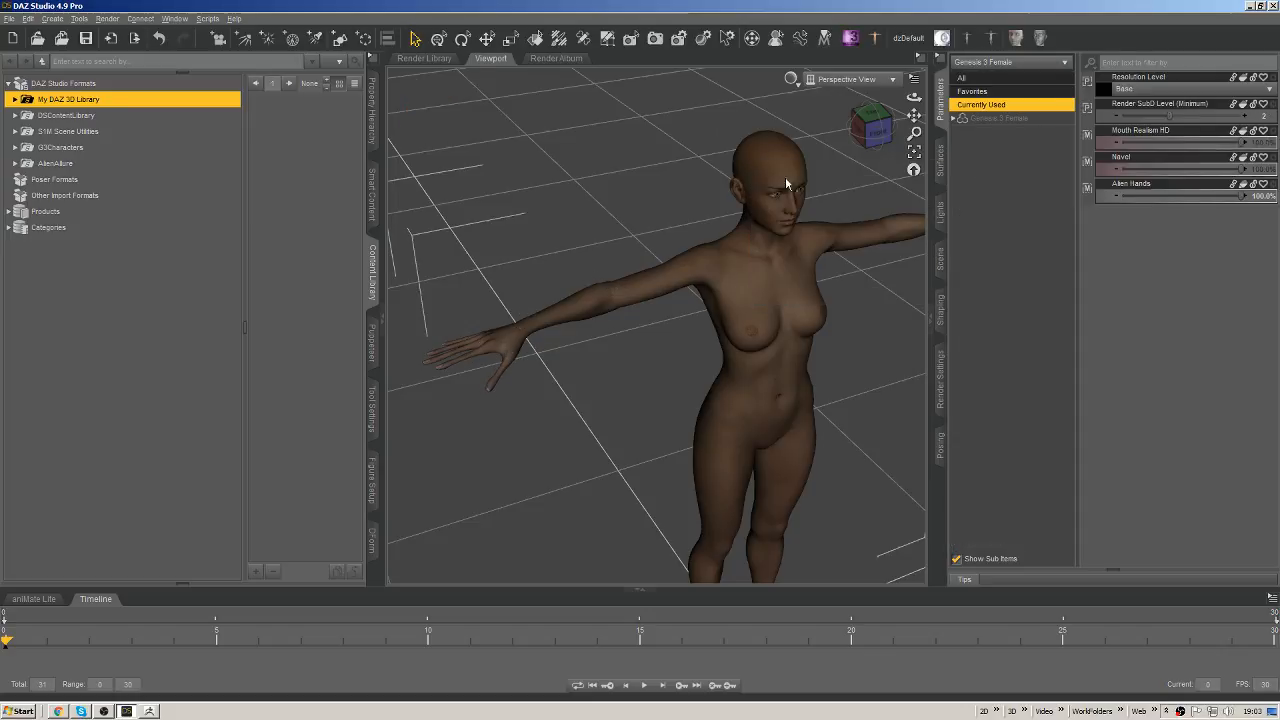
click(1010, 118)
click(1002, 106)
ERC Freeze the adjusted bone properties into the Alien Hands morph, keeping the restore figure, control property and figure rigging options enabled.
click(1165, 187)
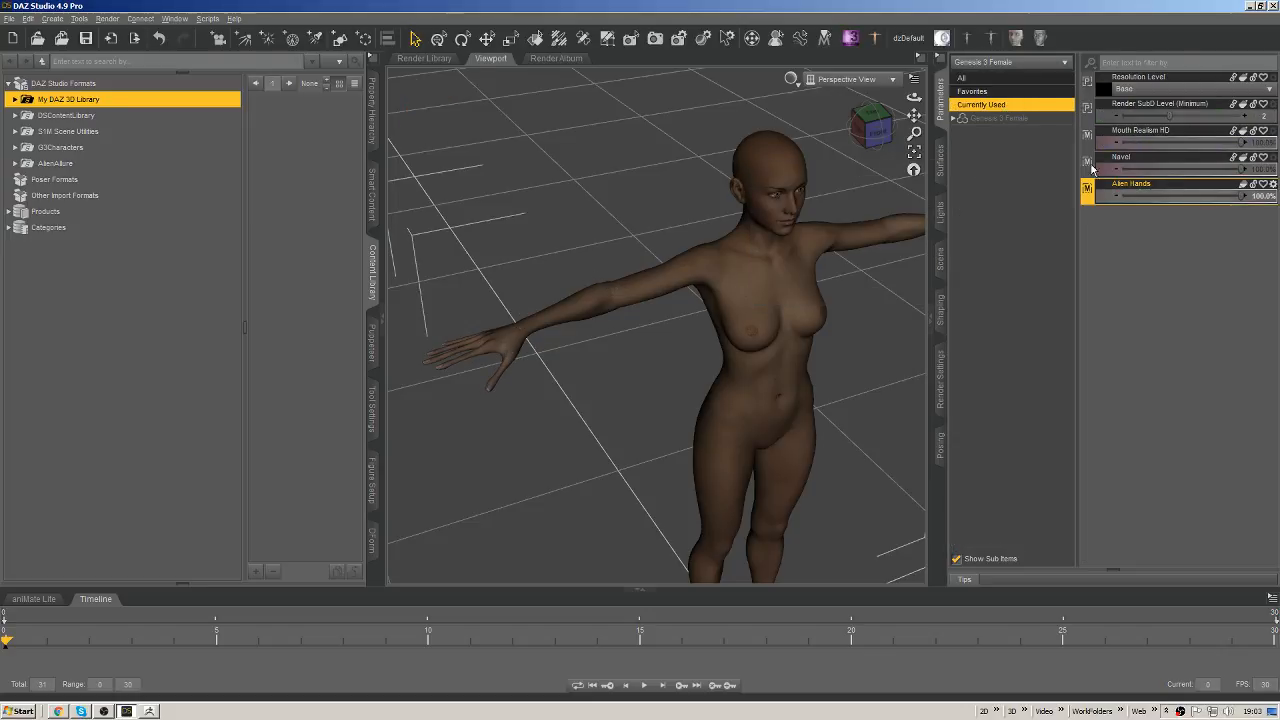
right_click(1202, 191)
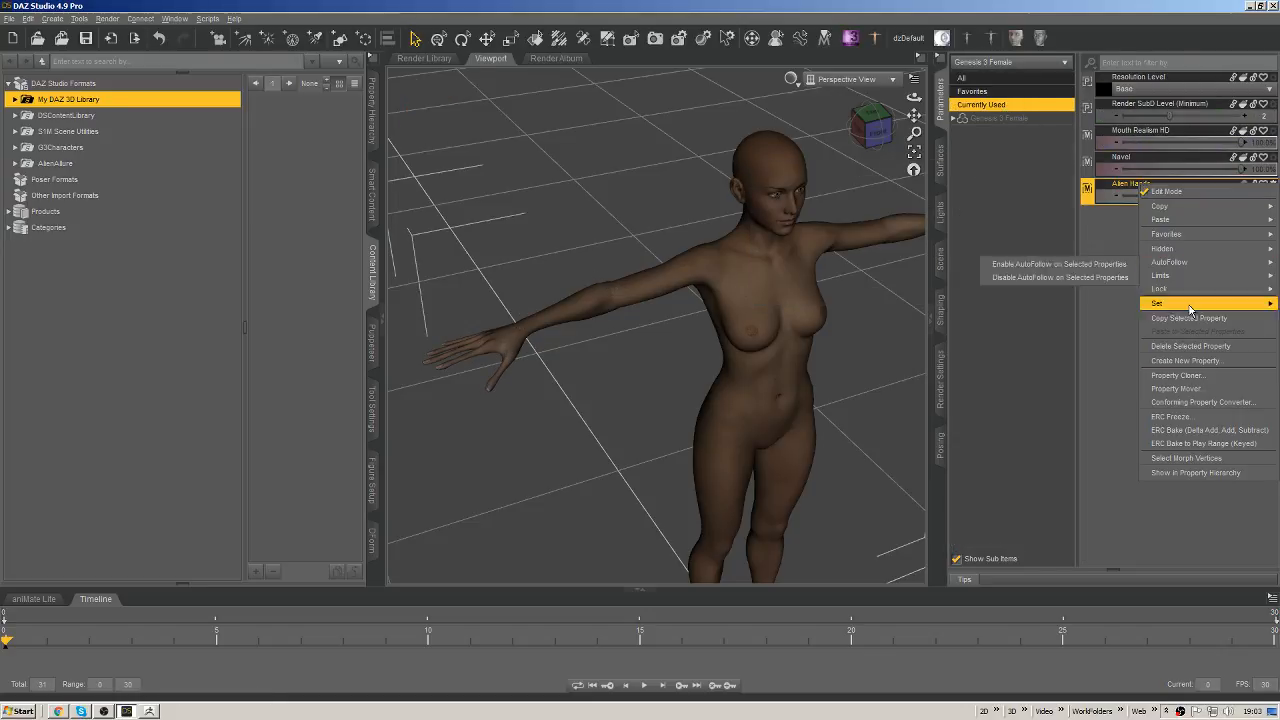
click(1113, 430)
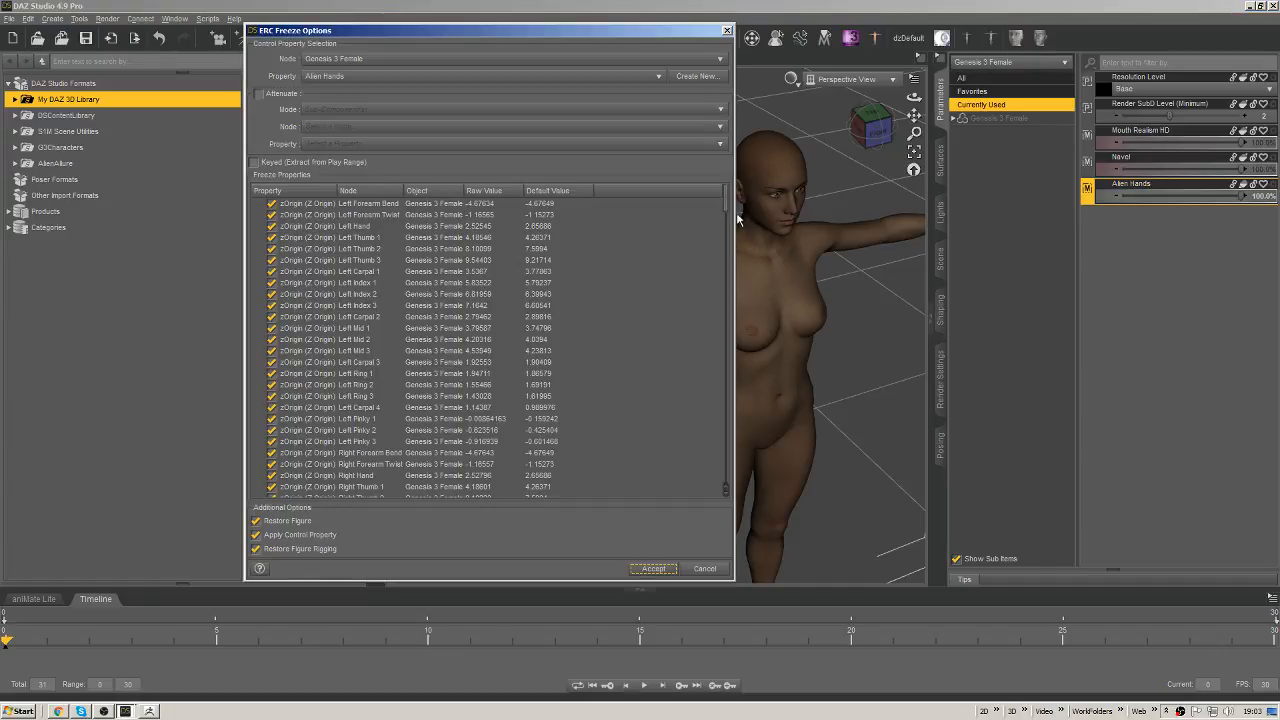
mouse_move(726, 205)
mouse_down()
mouse_move(709, 523)
mouse_move(689, 306)
mouse_move(710, 195)
mouse_up()
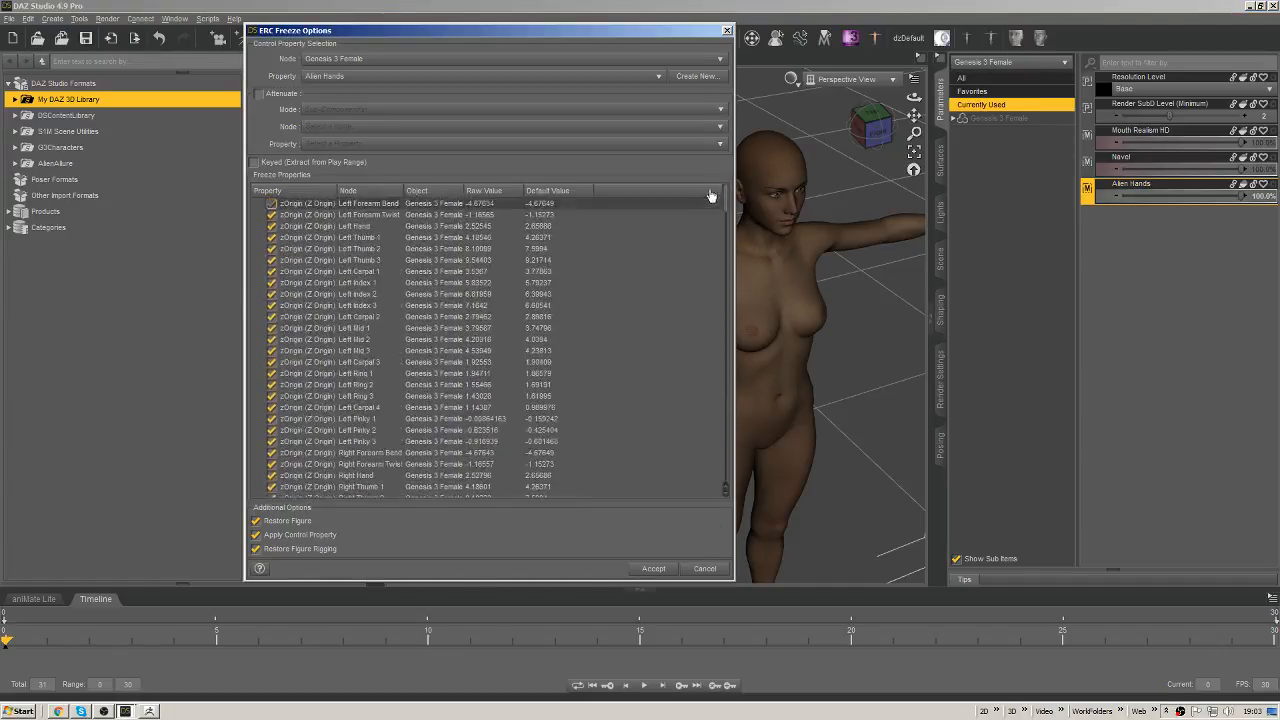
click(653, 569)
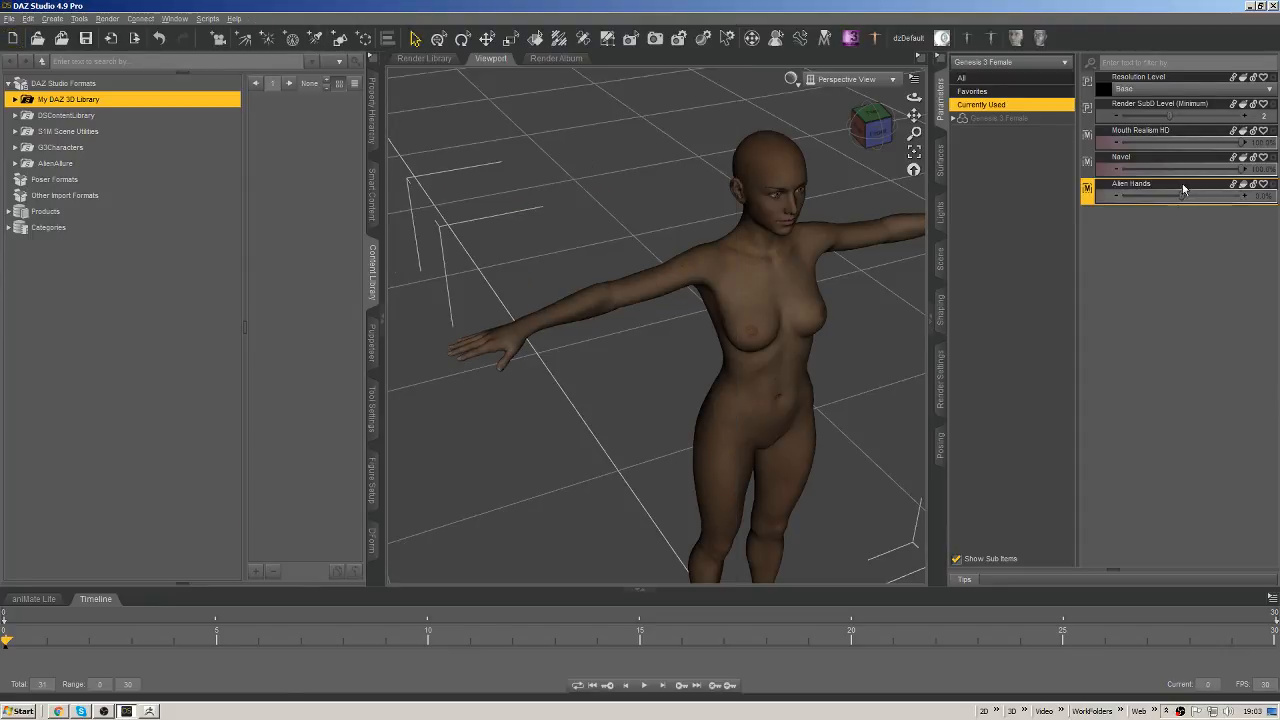
Set the Alien Hands morph back to 100%.
drag(1181, 194, 1252, 190)
middle_drag(636, 298, 716, 346)
Test the adjusted right hand by raising the Right Fingers Grasp pose control.
click(954, 118)
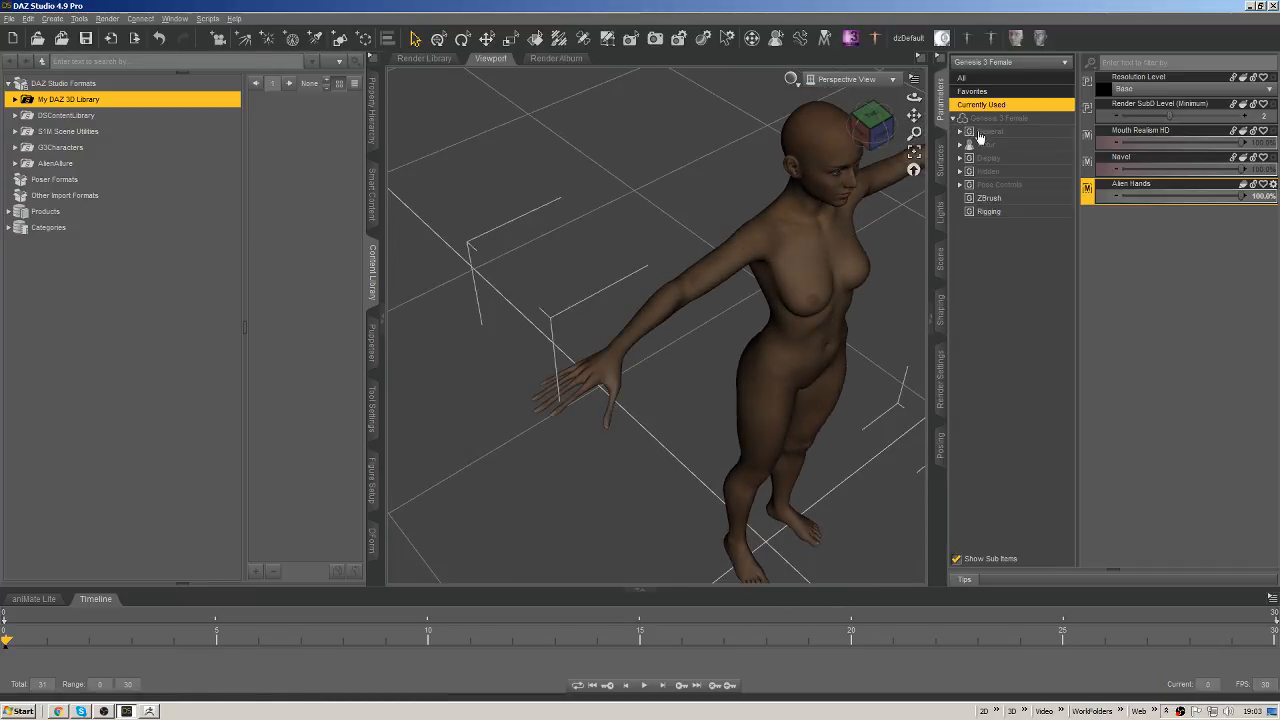
click(992, 198)
click(1003, 185)
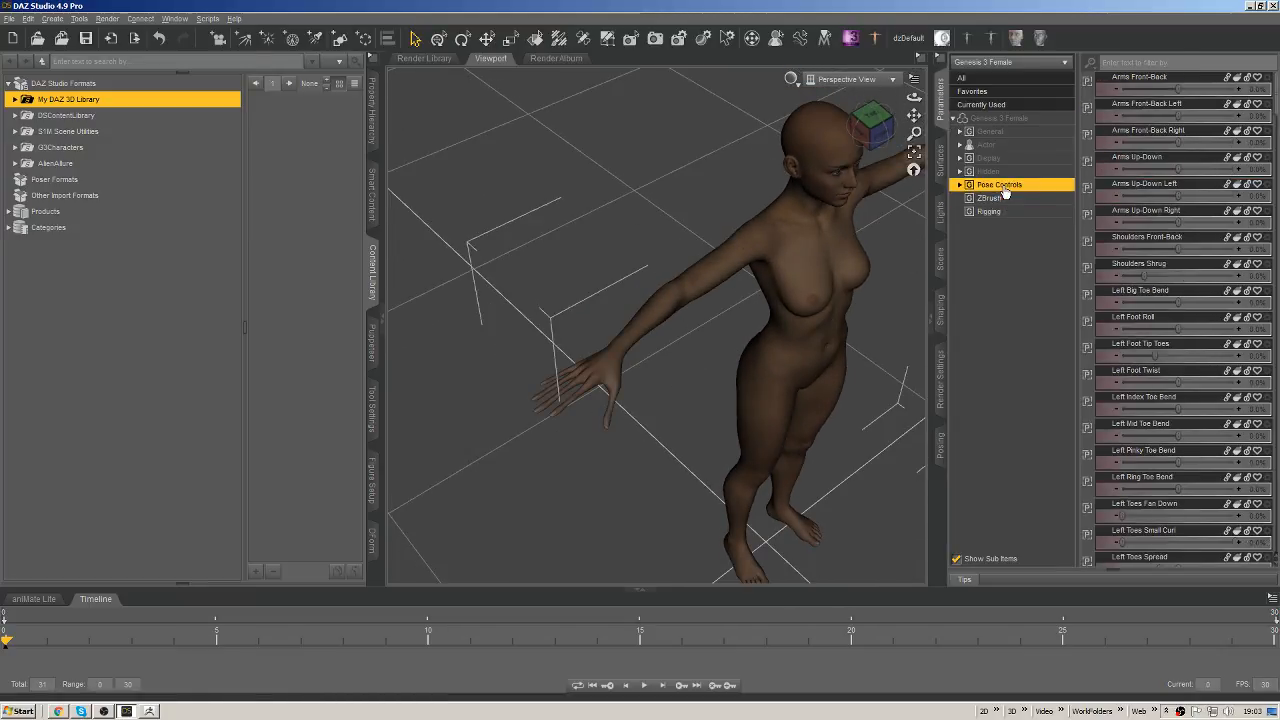
double_click(1000, 188)
click(1012, 226)
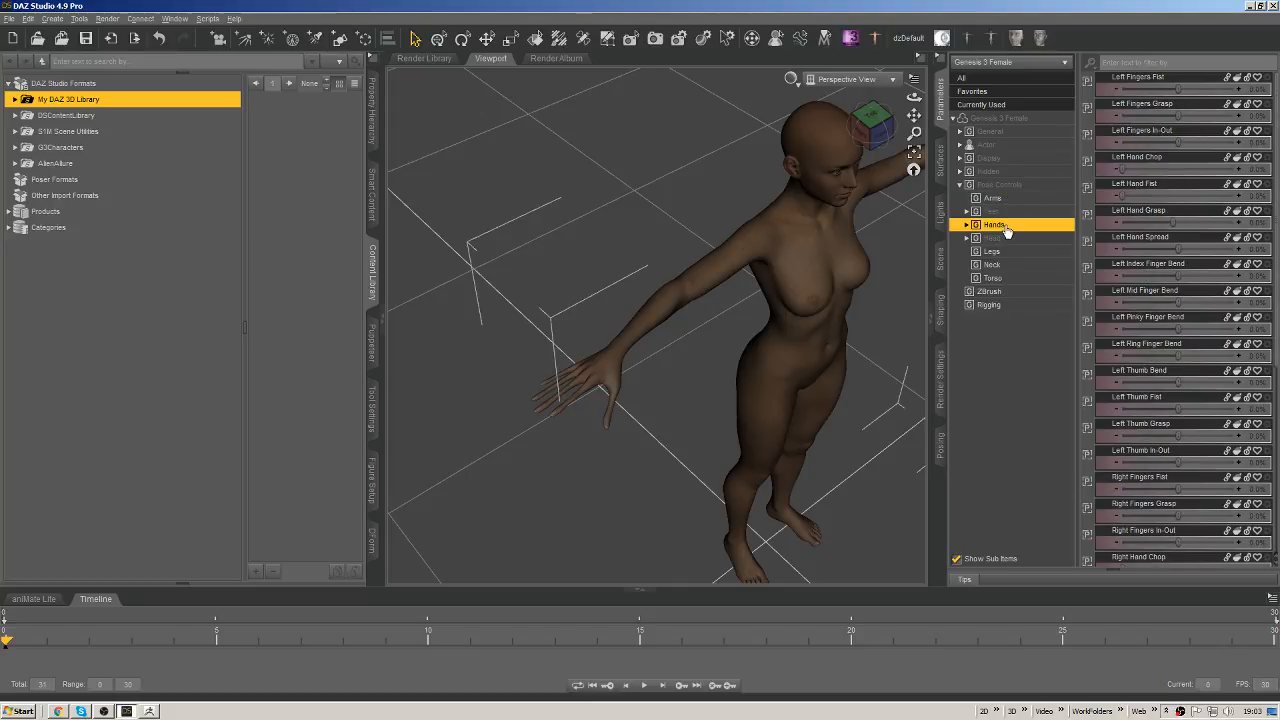
double_click(1012, 228)
click(1012, 240)
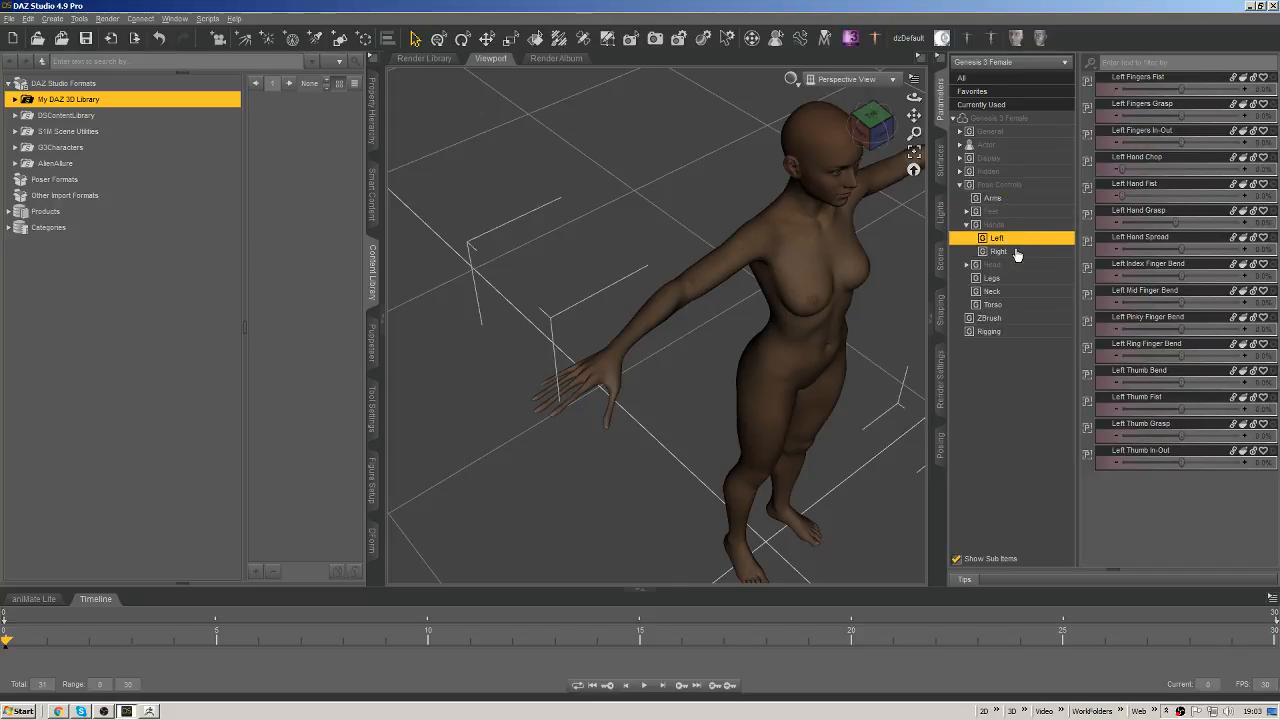
click(1017, 252)
drag(1172, 117, 1240, 117)
Select the Left Foot and Right Foot bones of the figure together with all their child bones.
middle_drag(841, 352, 606, 191)
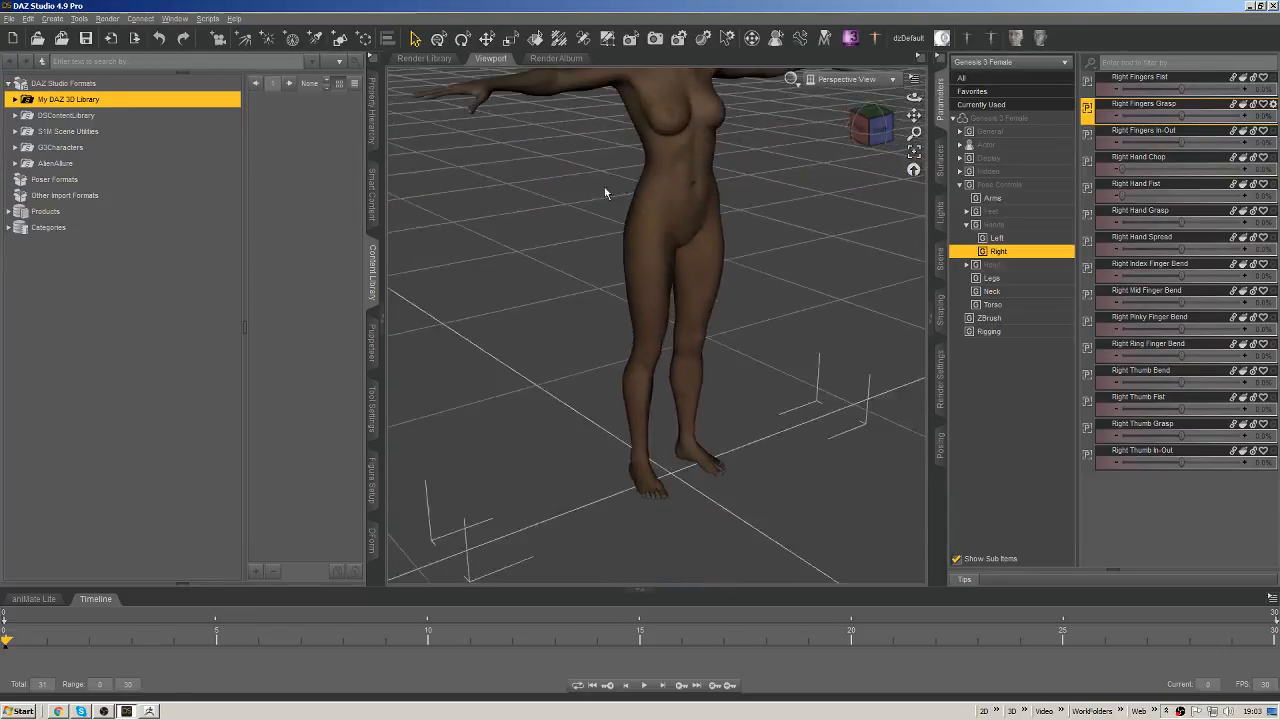
scroll(657, 352, up, 4)
middle_drag(671, 441, 771, 298)
click(619, 382)
ctrl+click(681, 354)
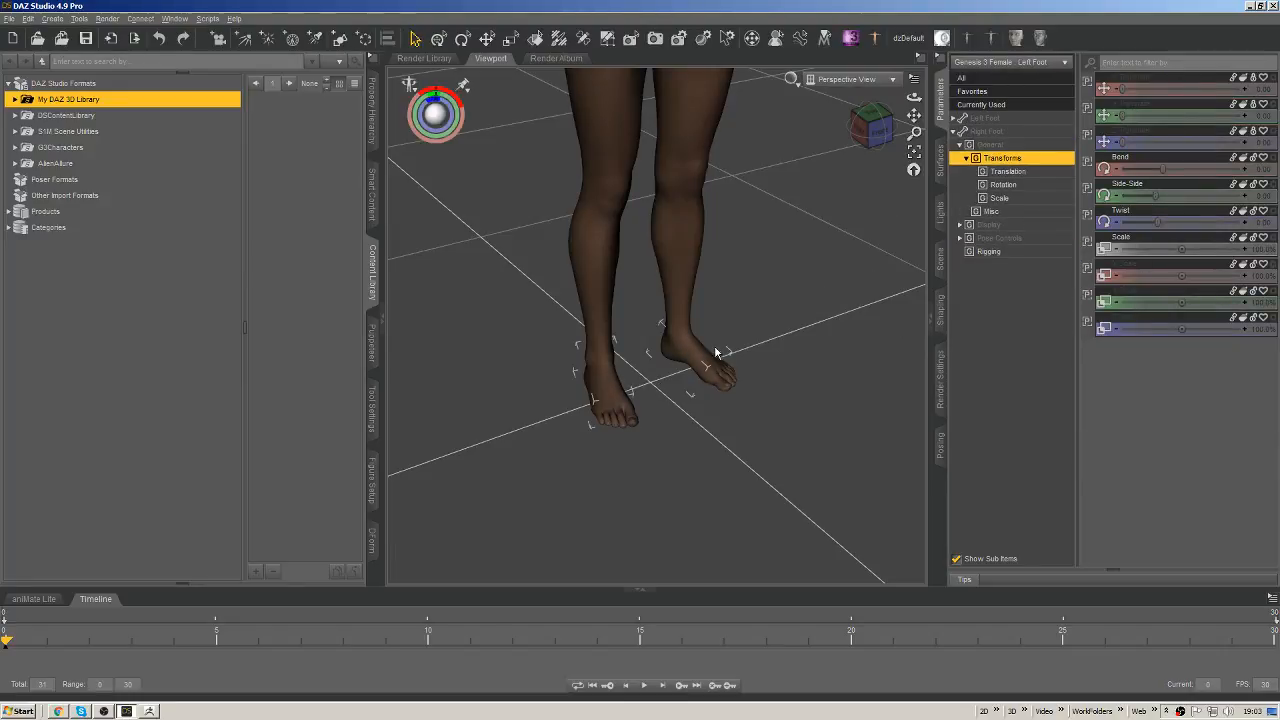
key(ctrl+shift+c)
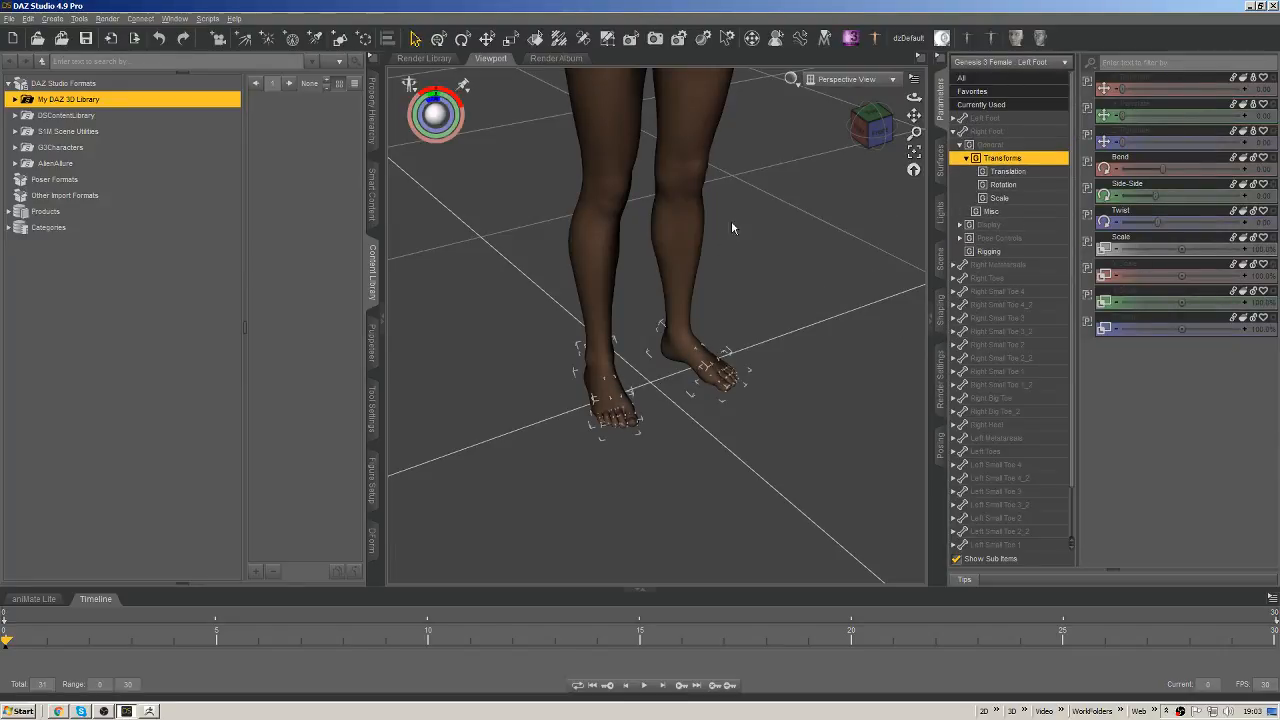
Select only the Genesis 3 Female figure instead of its foot bones.
right_click(699, 129)
click(755, 149)
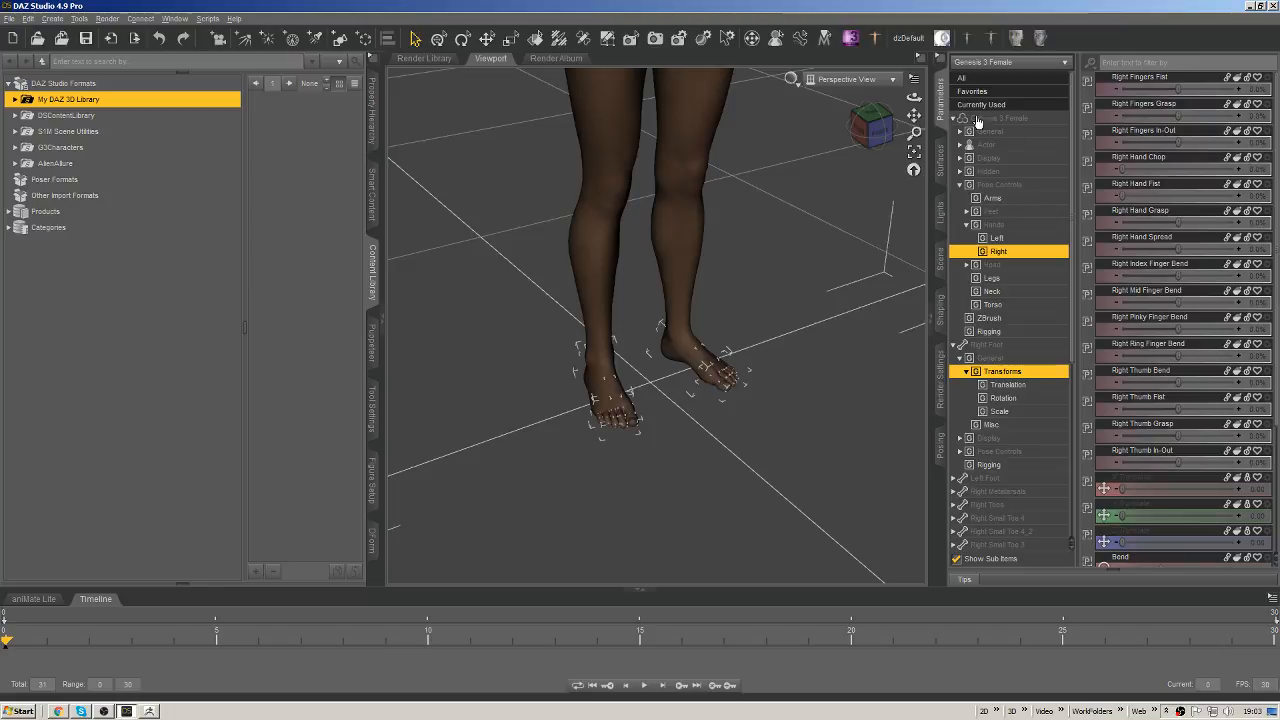
right_click(678, 180)
click(742, 191)
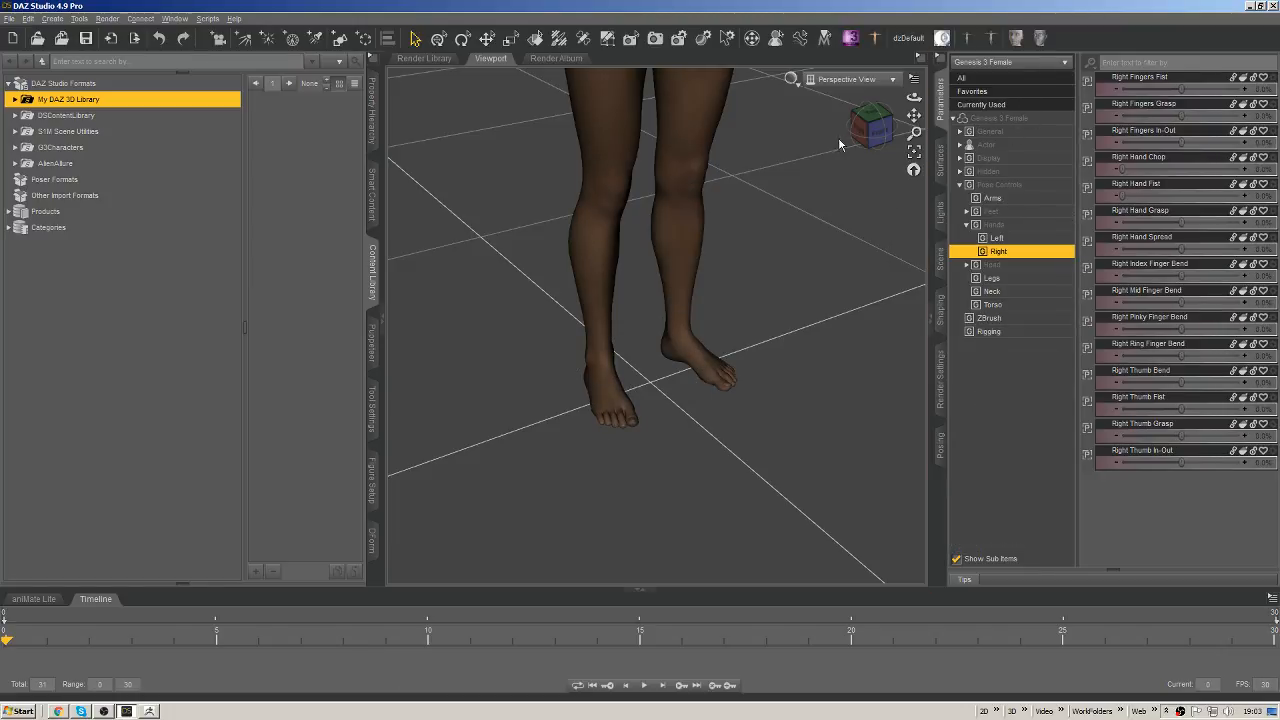
Reset the Alien Hands morph of Genesis 3 Female to 0% and set the Alien Feet morph to 100%.
right_click(702, 106)
click(768, 128)
click(990, 317)
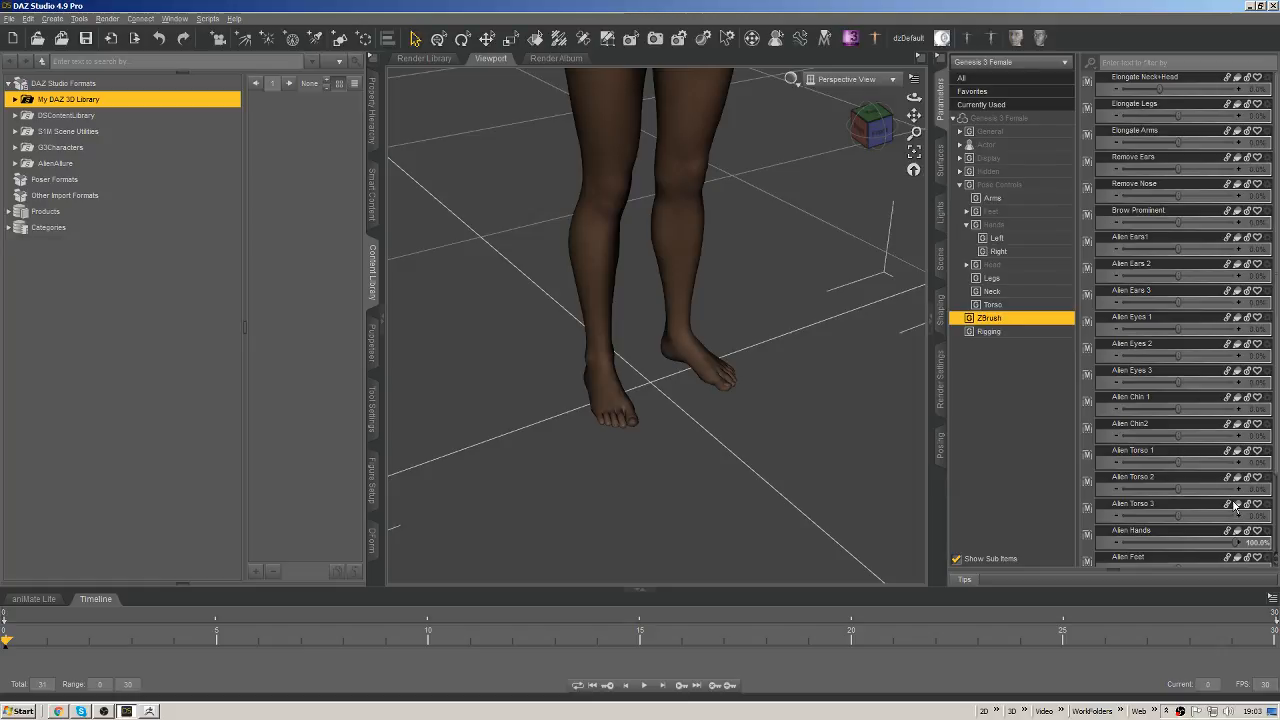
scroll(1276, 532, down, 3)
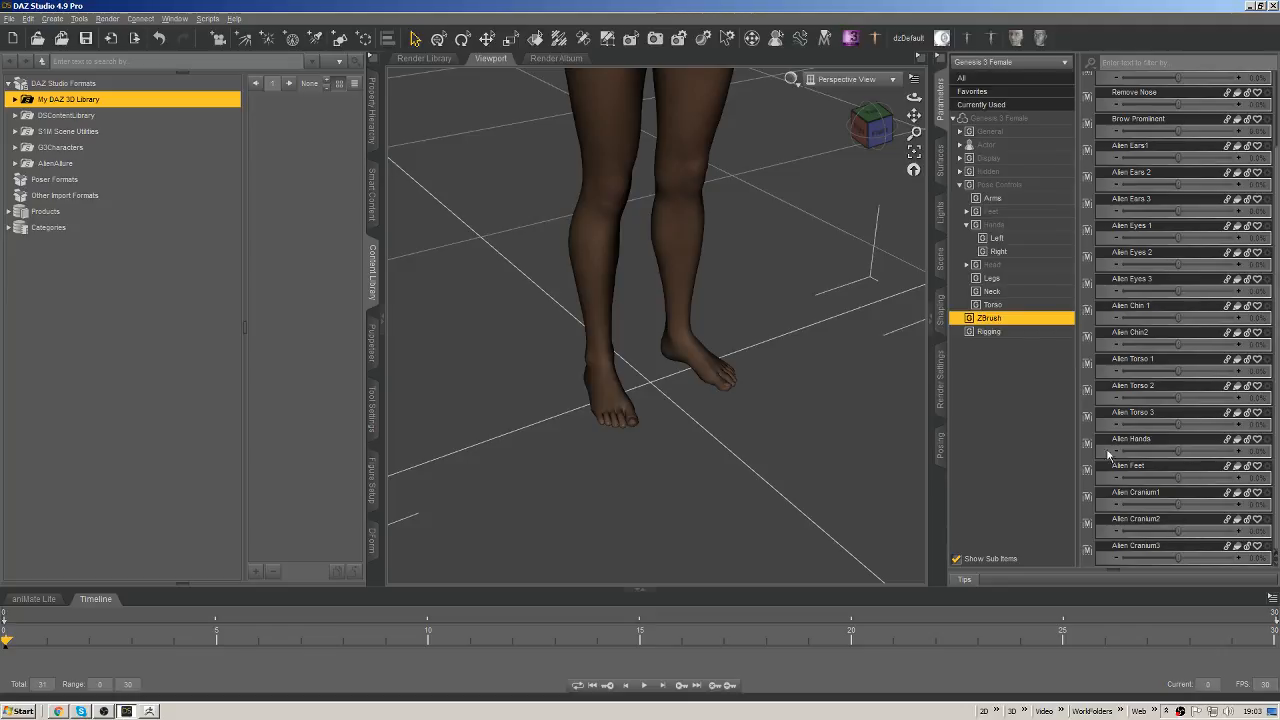
drag(1175, 472, 1274, 480)
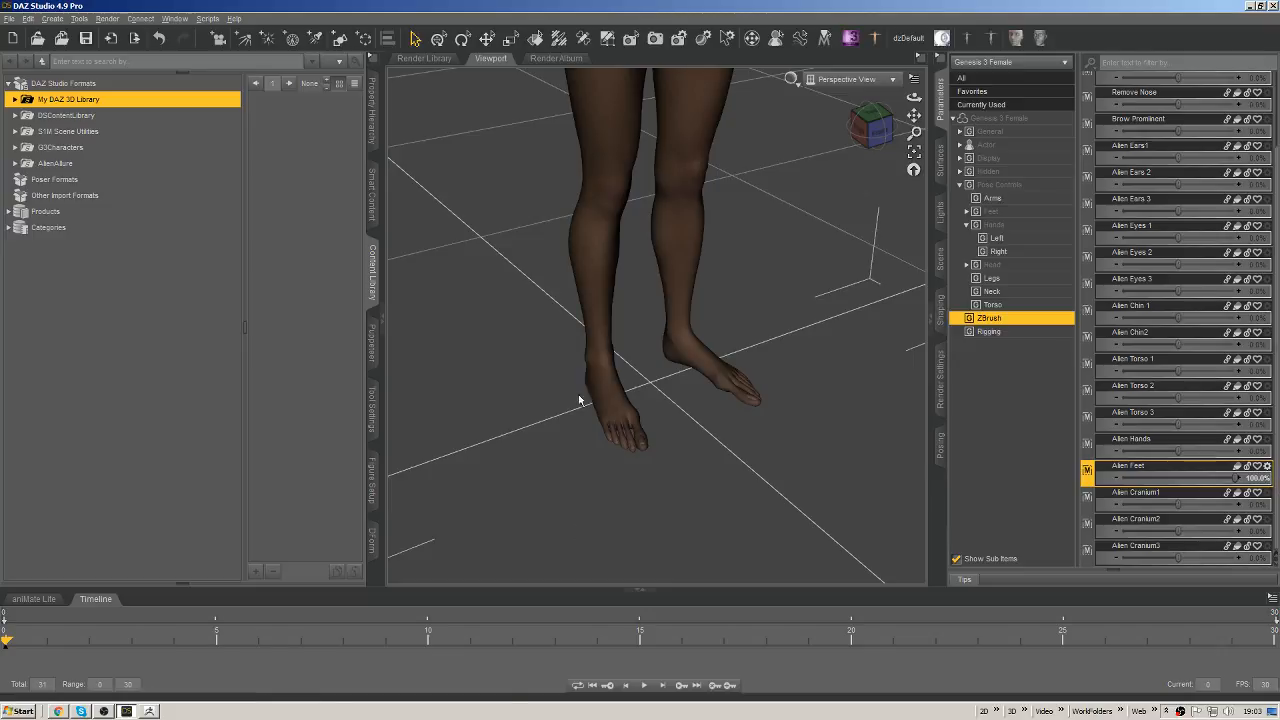
Select the Left Foot and Right Foot bones with all their child bones and check the selection in the scene hierarchy.
click(679, 362)
ctrl+click(601, 379)
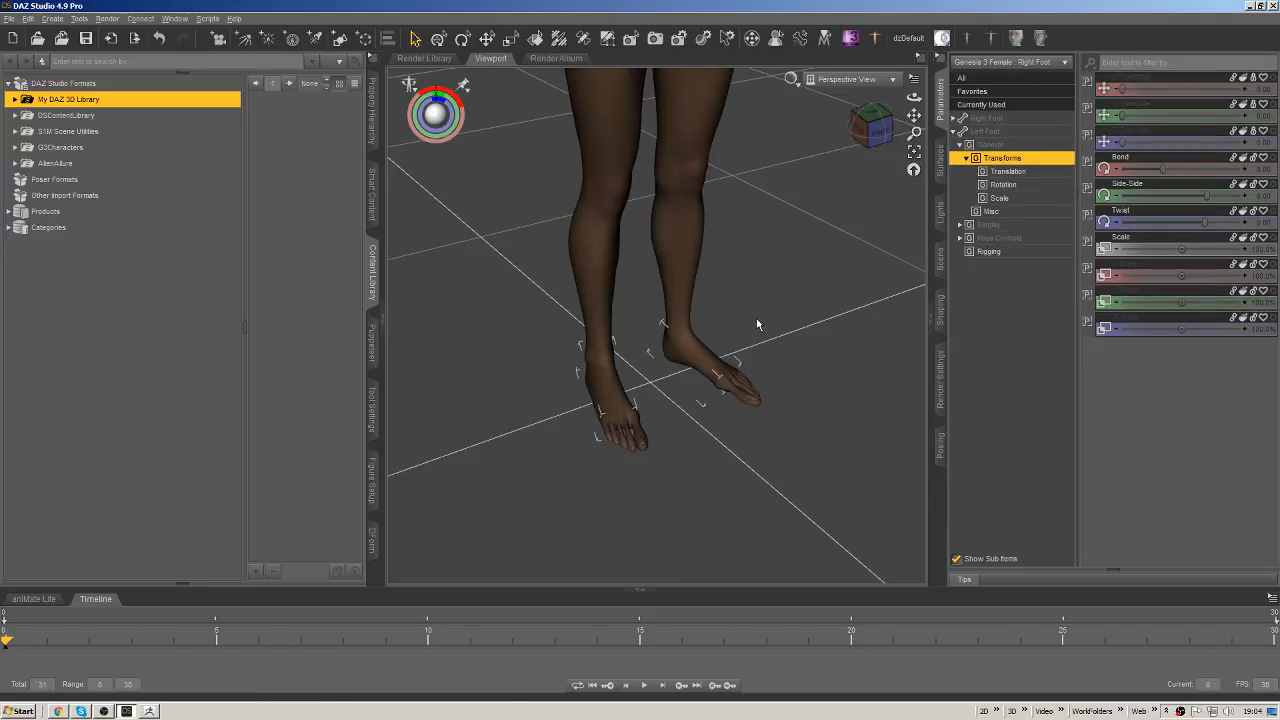
key(ctrl+shift+c)
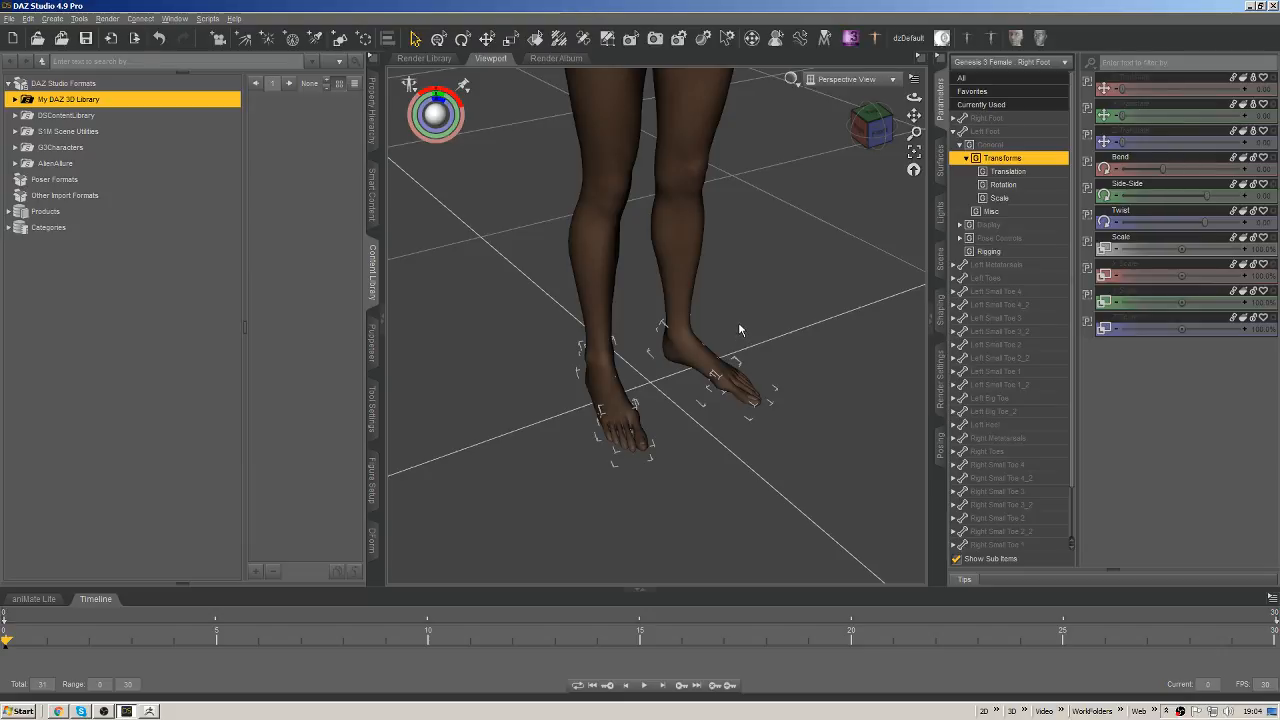
click(940, 258)
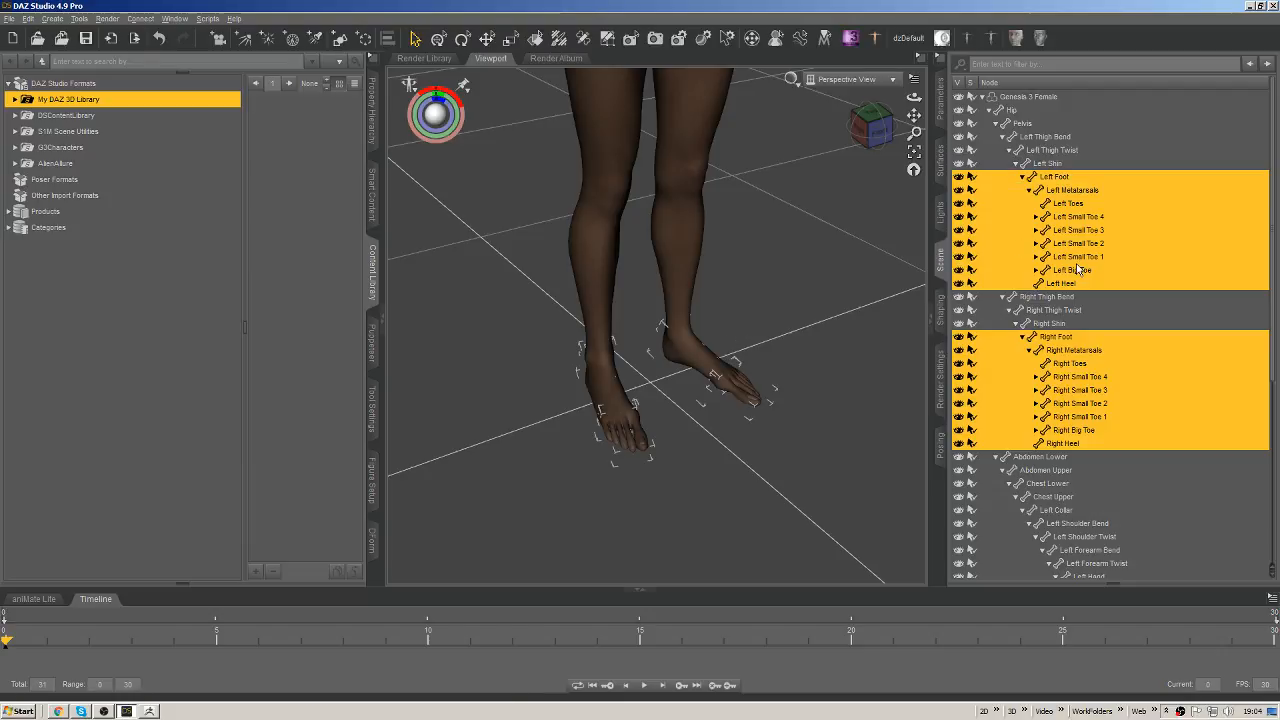
click(940, 100)
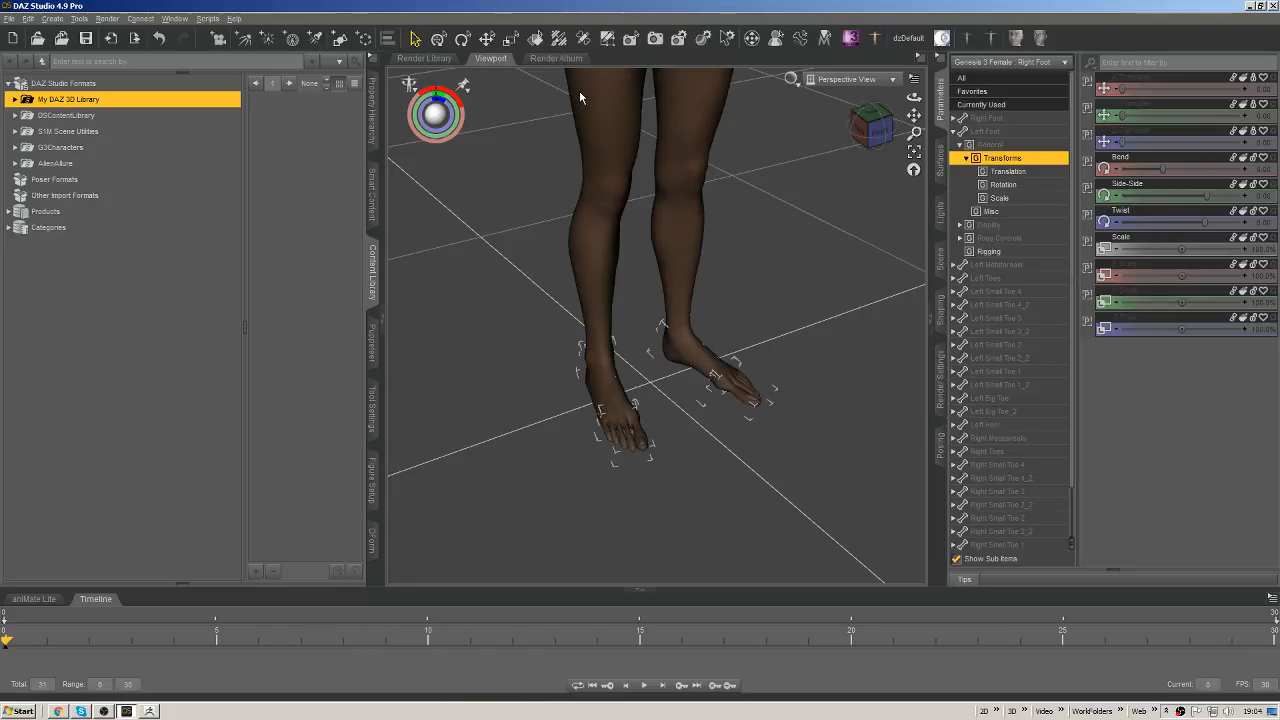
Adjust the rigging to the shape for only the scene-selected foot bones, keeping center and end points adjusted and all face groups influencing.
right_click(757, 187)
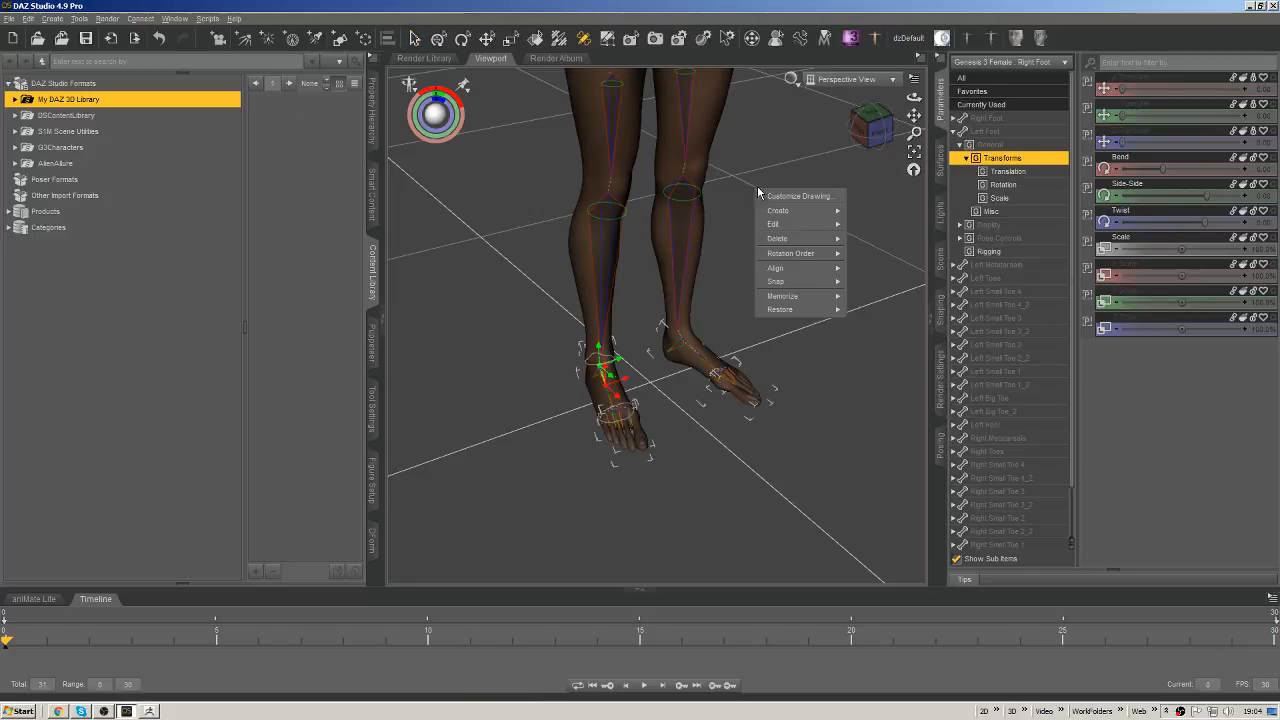
mouse_move(800, 224)
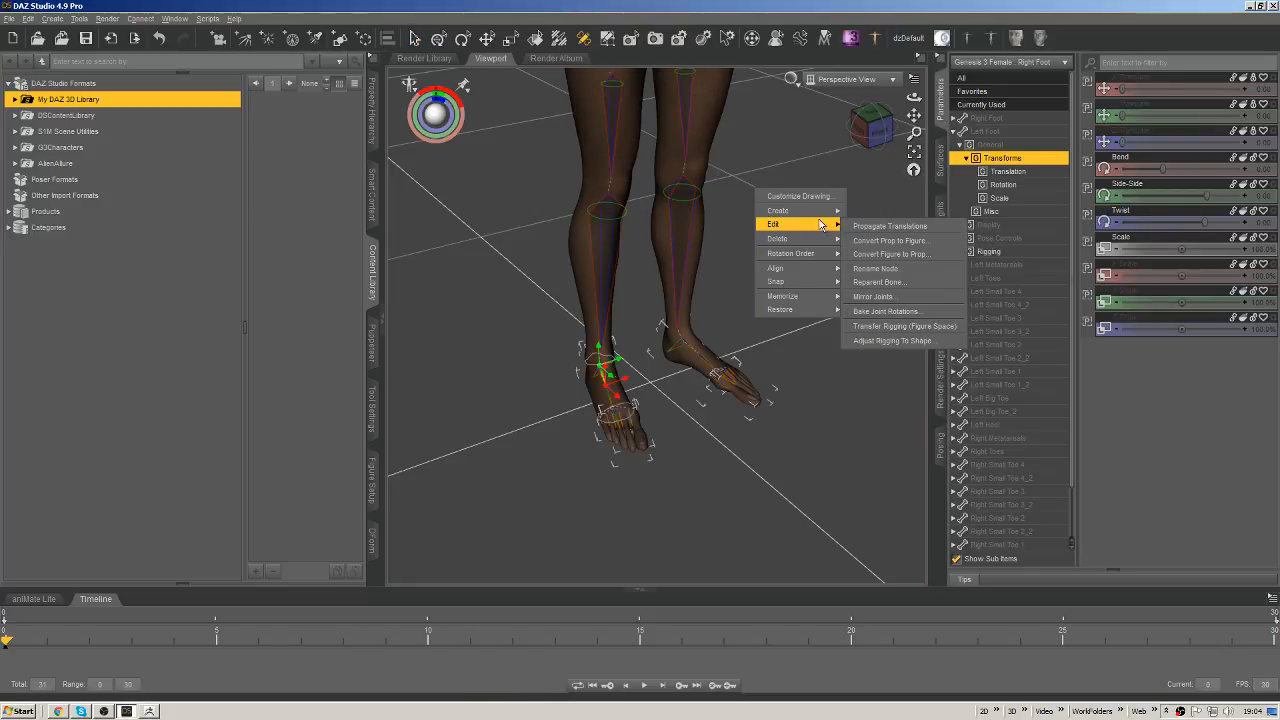
click(904, 344)
right_click(276, 168)
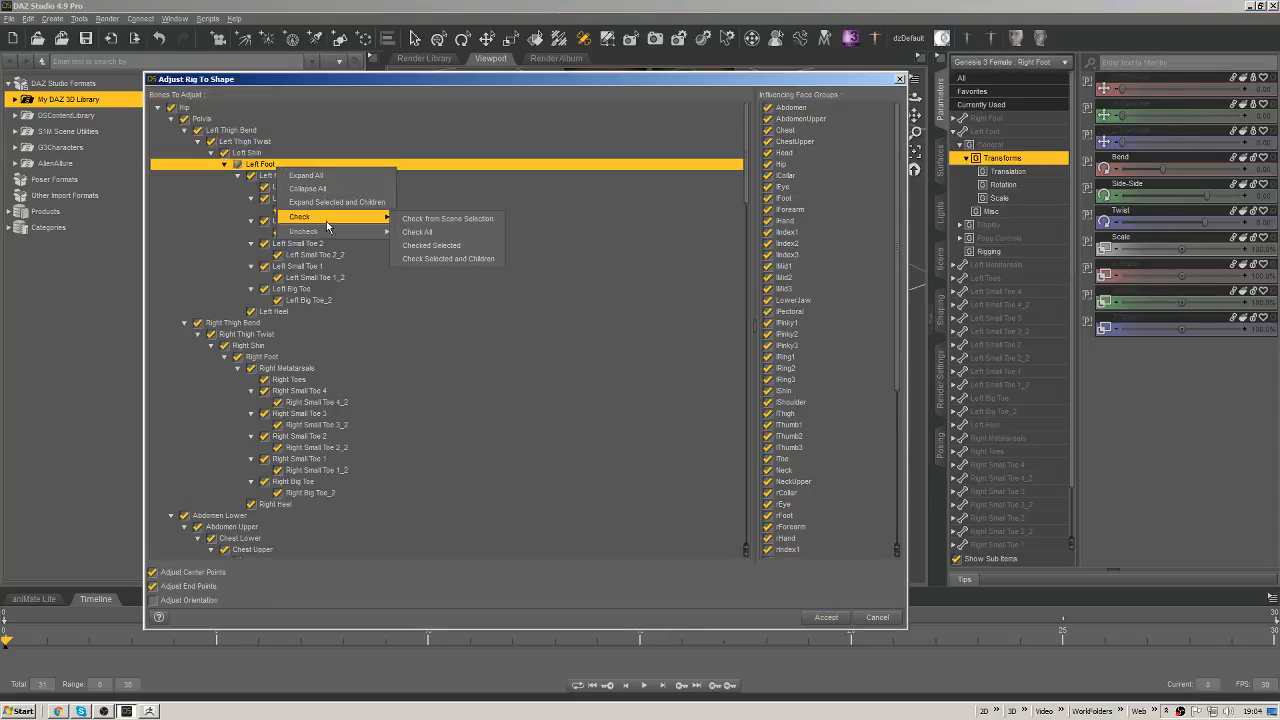
mouse_move(370, 231)
click(413, 229)
right_click(260, 152)
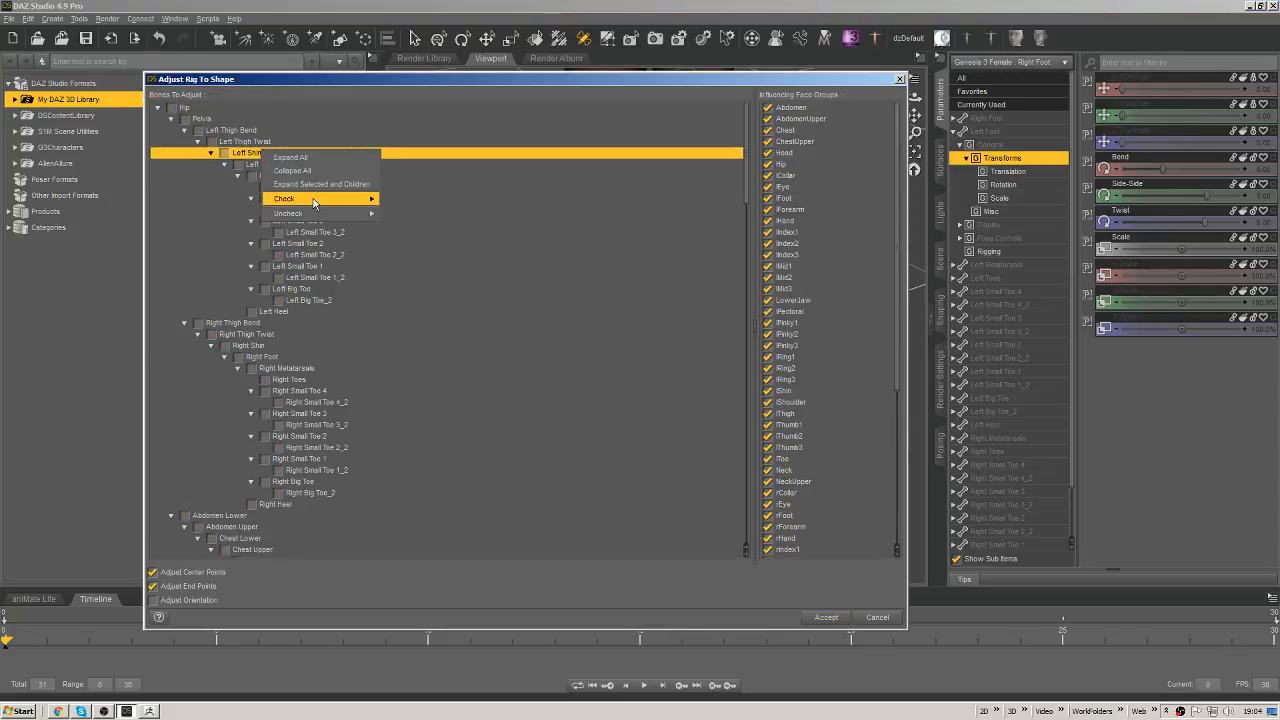
mouse_move(318, 199)
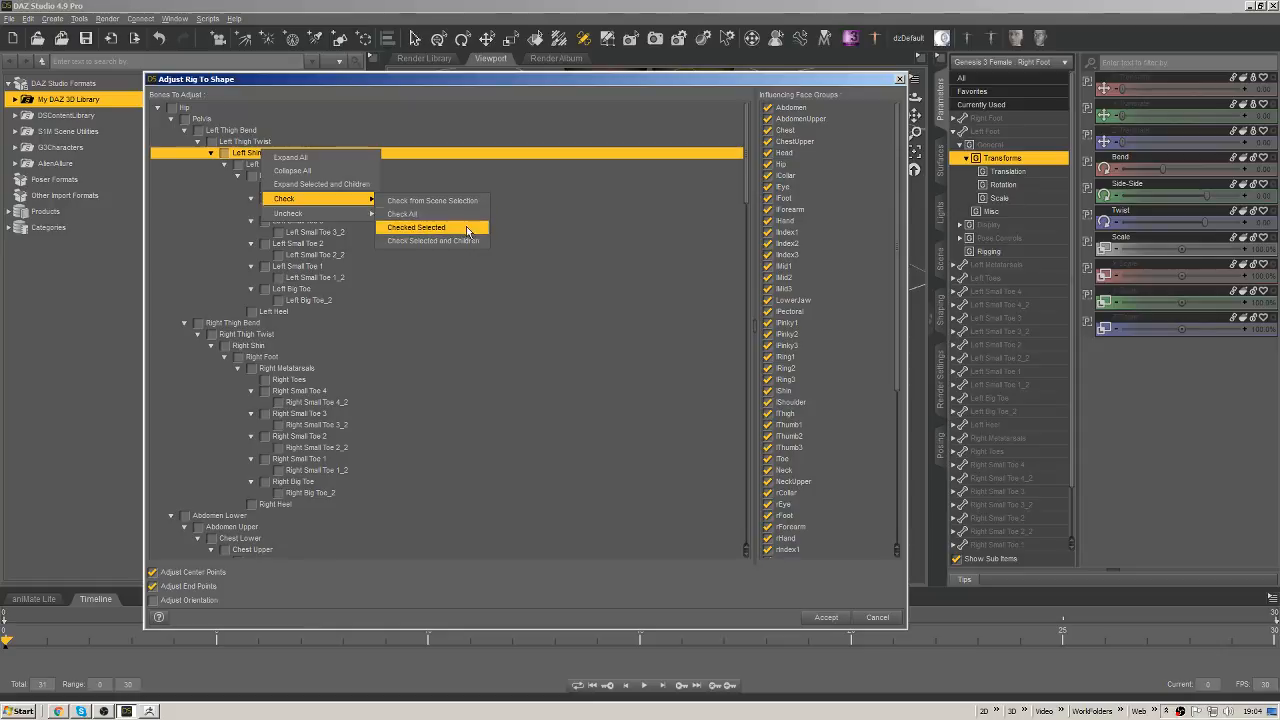
click(463, 205)
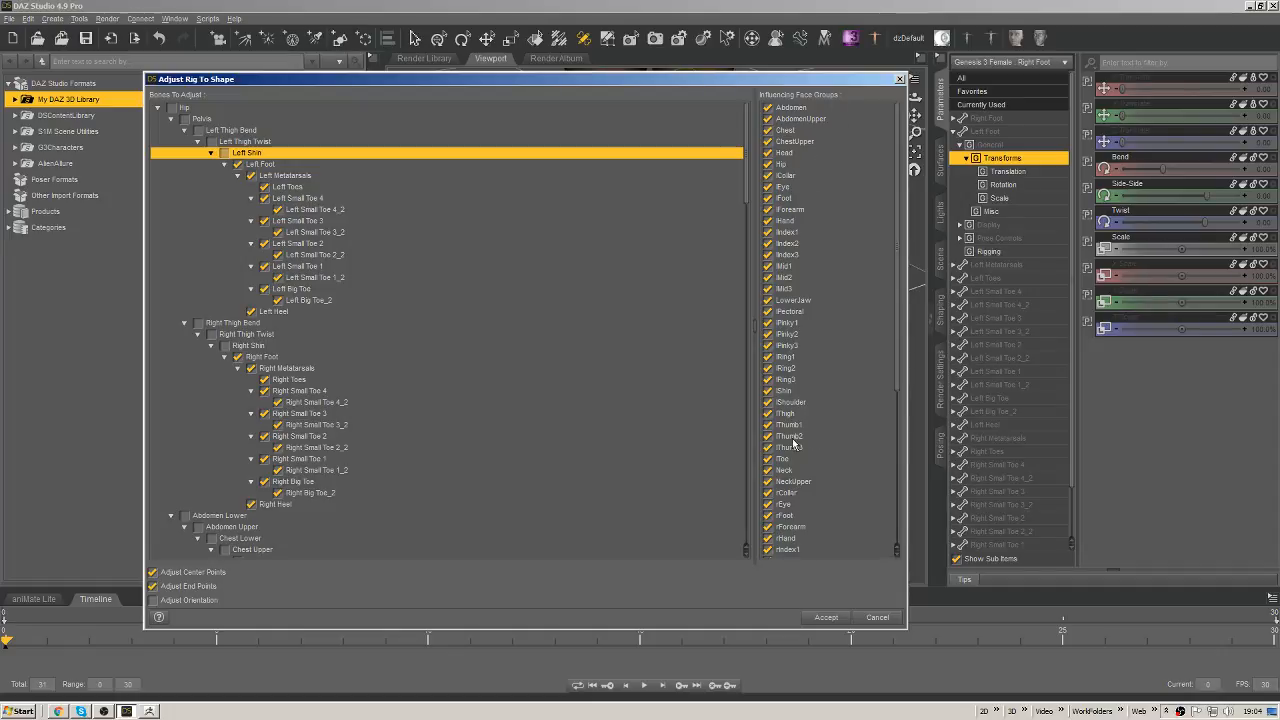
scroll(873, 471, down, 7)
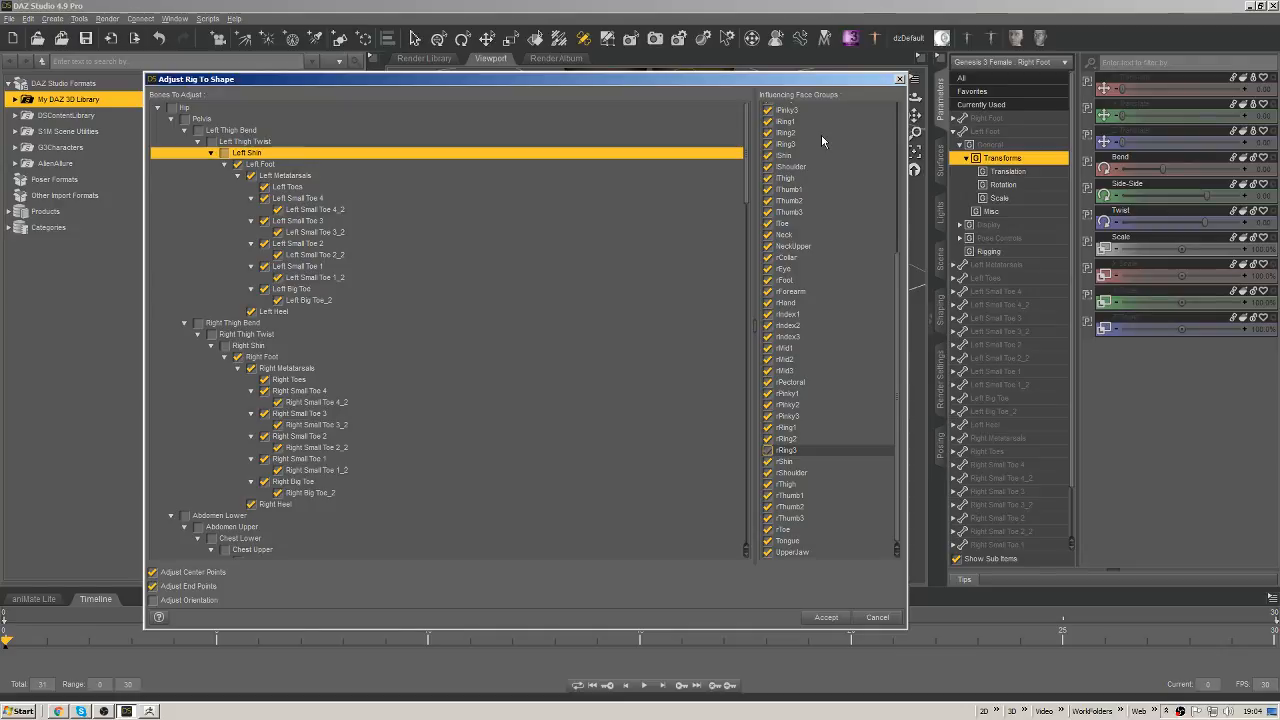
click(826, 617)
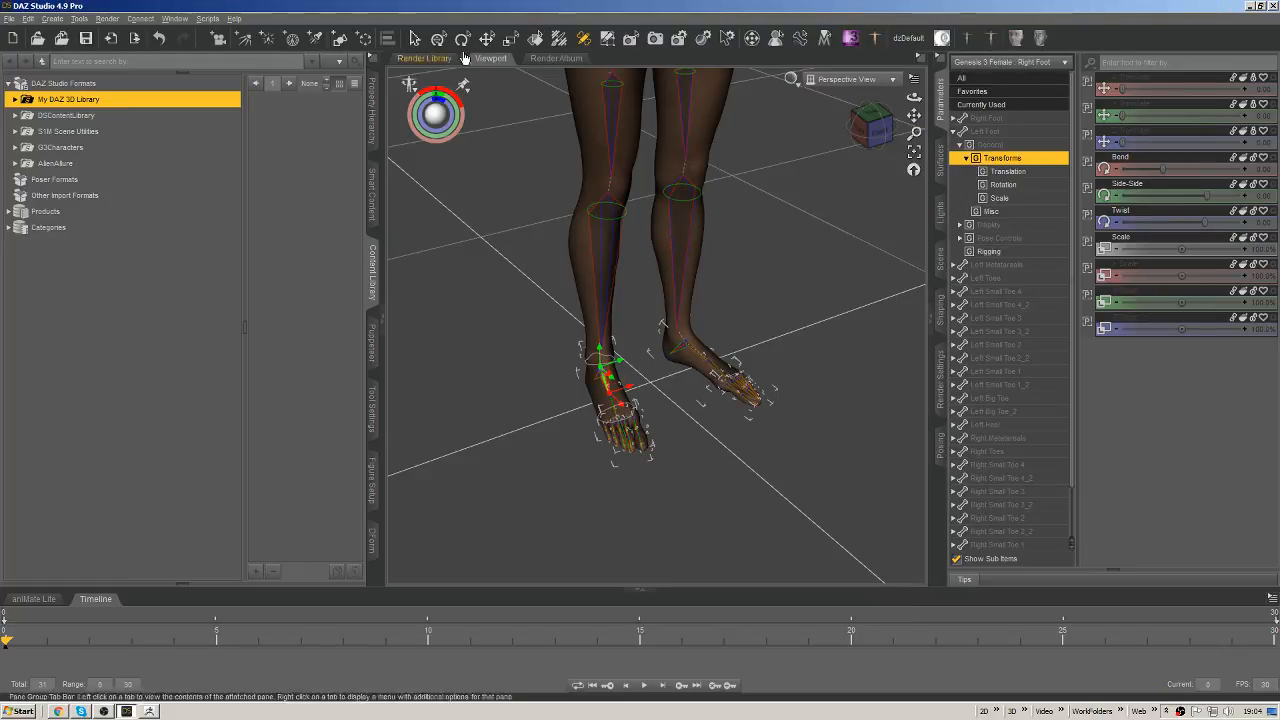
Select the Genesis 3 Female figure and ERC Freeze the adjusted foot rigging into the Alien Feet morph with the default restore options.
click(690, 246)
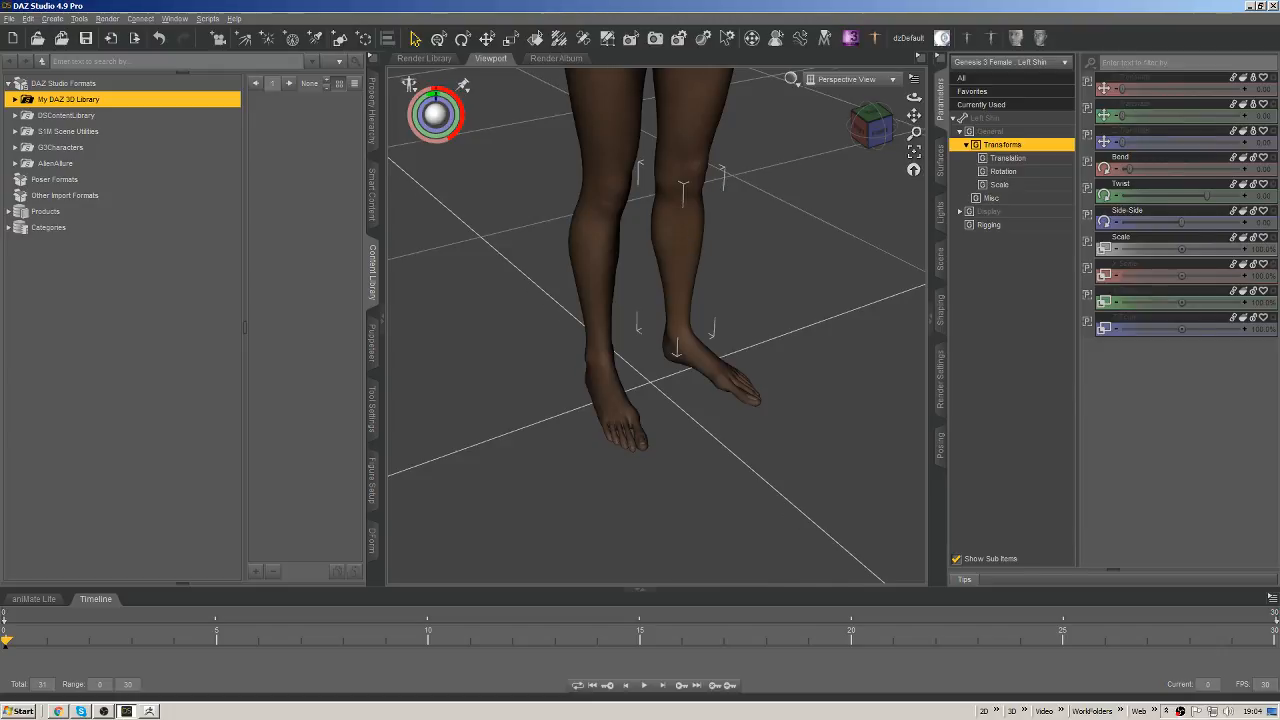
key(ctrl+f)
scroll(664, 421, down, 5)
right_click(668, 218)
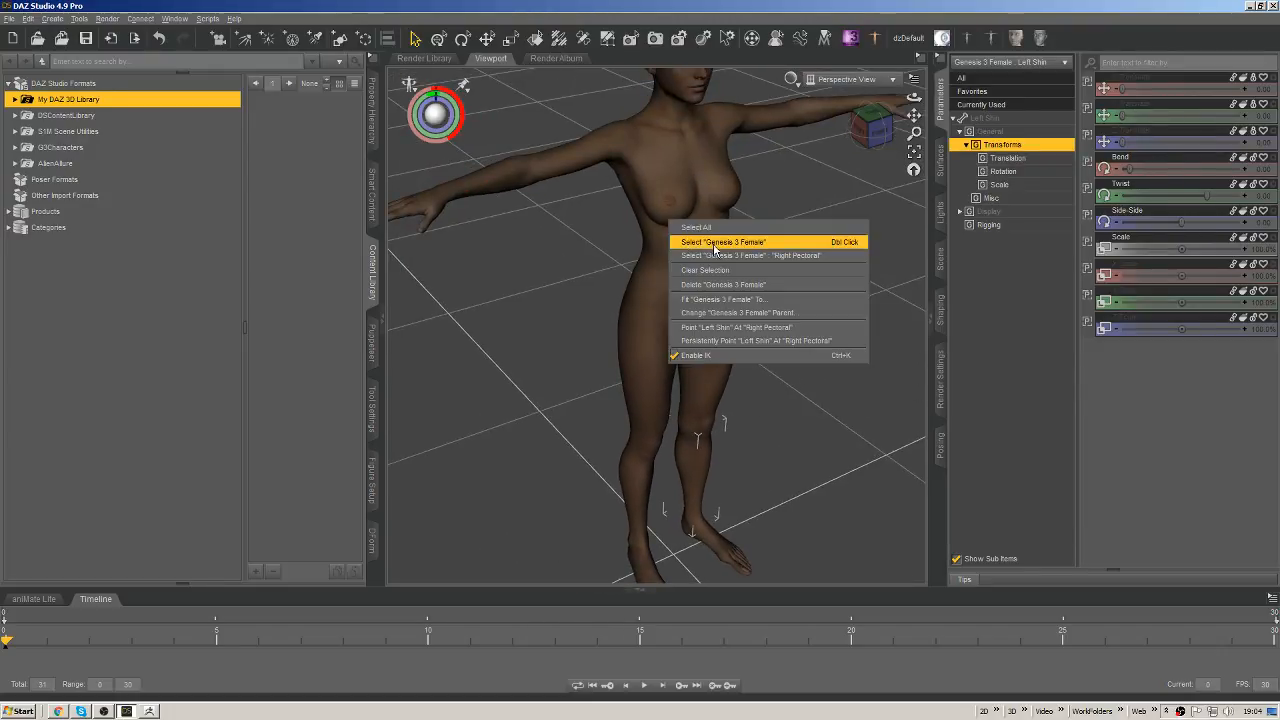
click(718, 250)
alt+drag(880, 240, 830, 261)
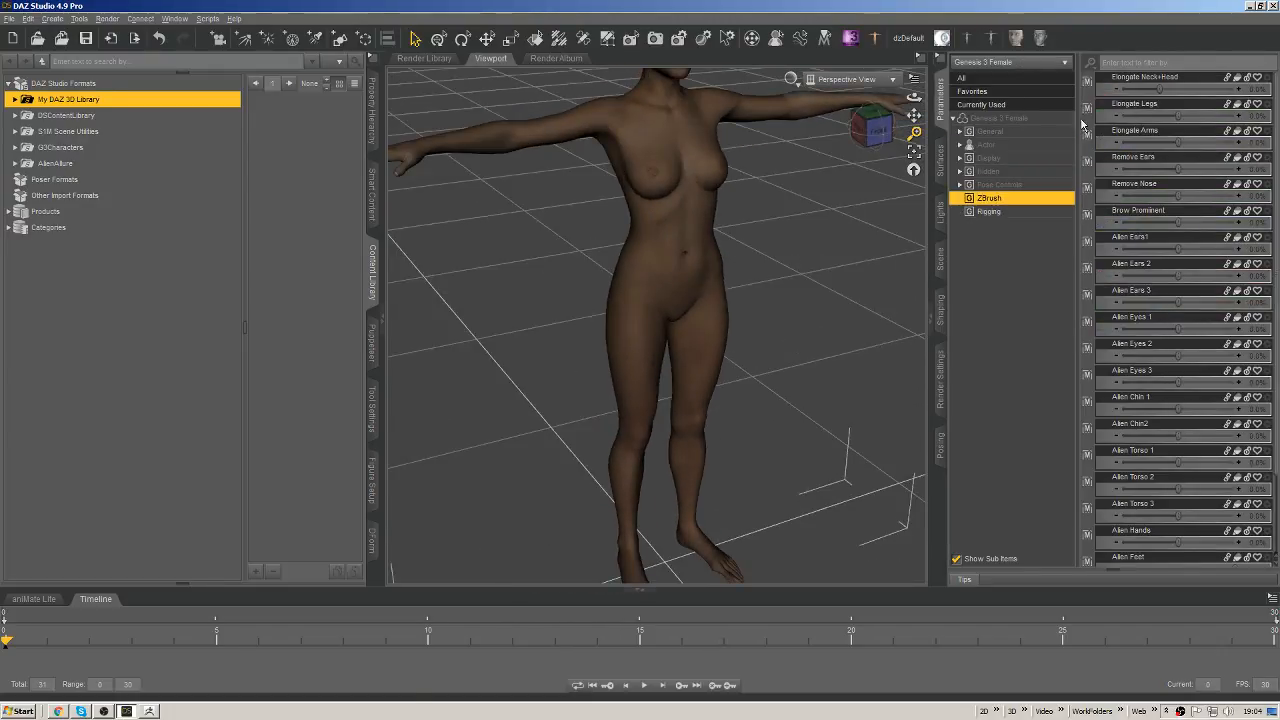
click(997, 107)
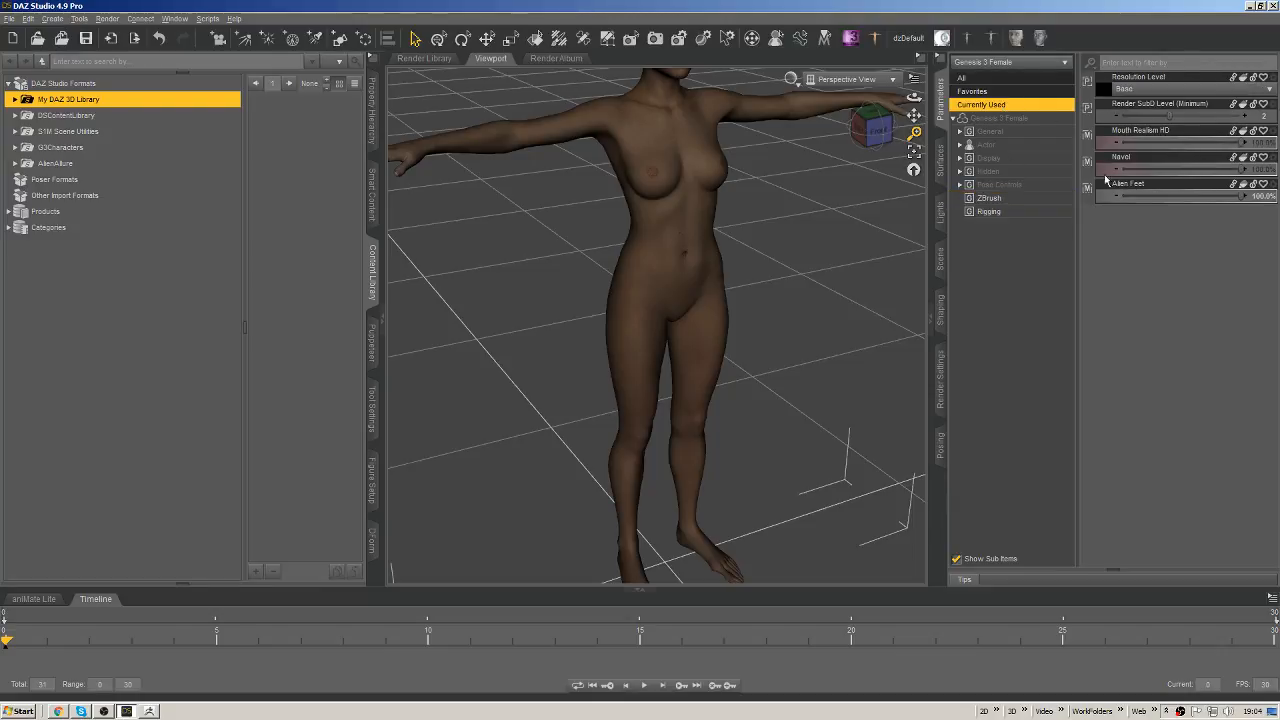
click(1140, 186)
right_click(1183, 192)
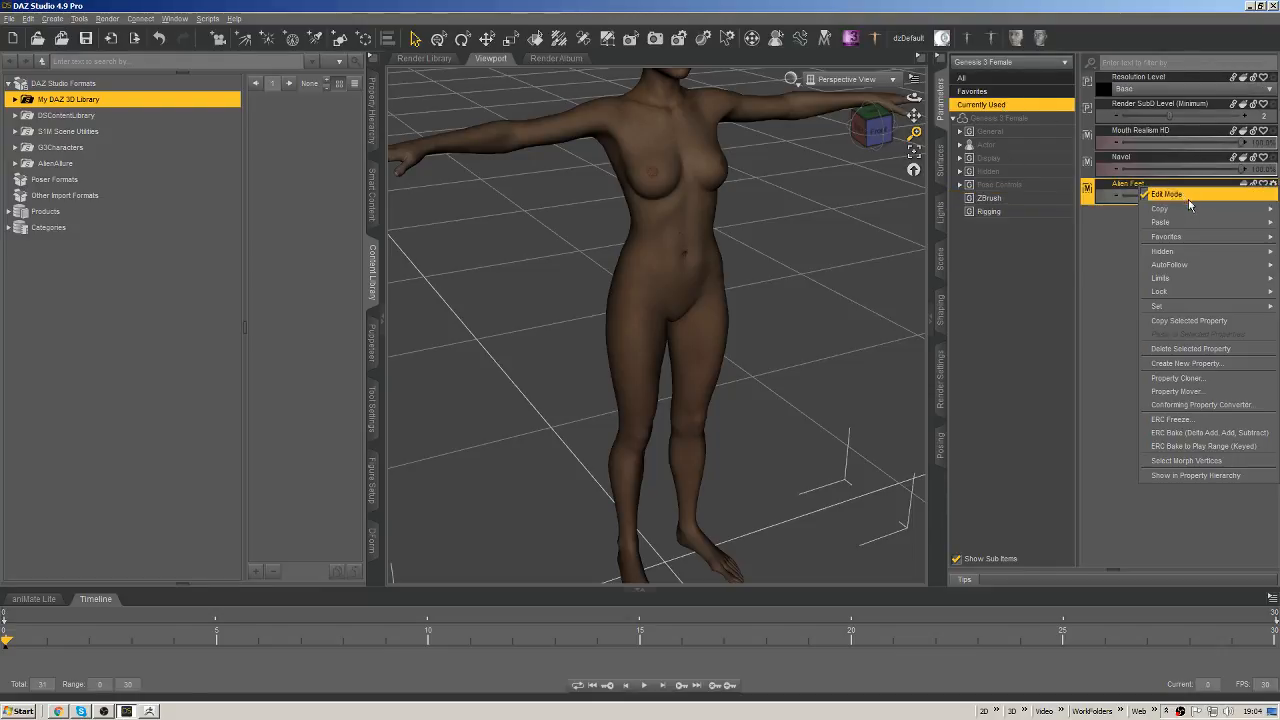
click(1200, 421)
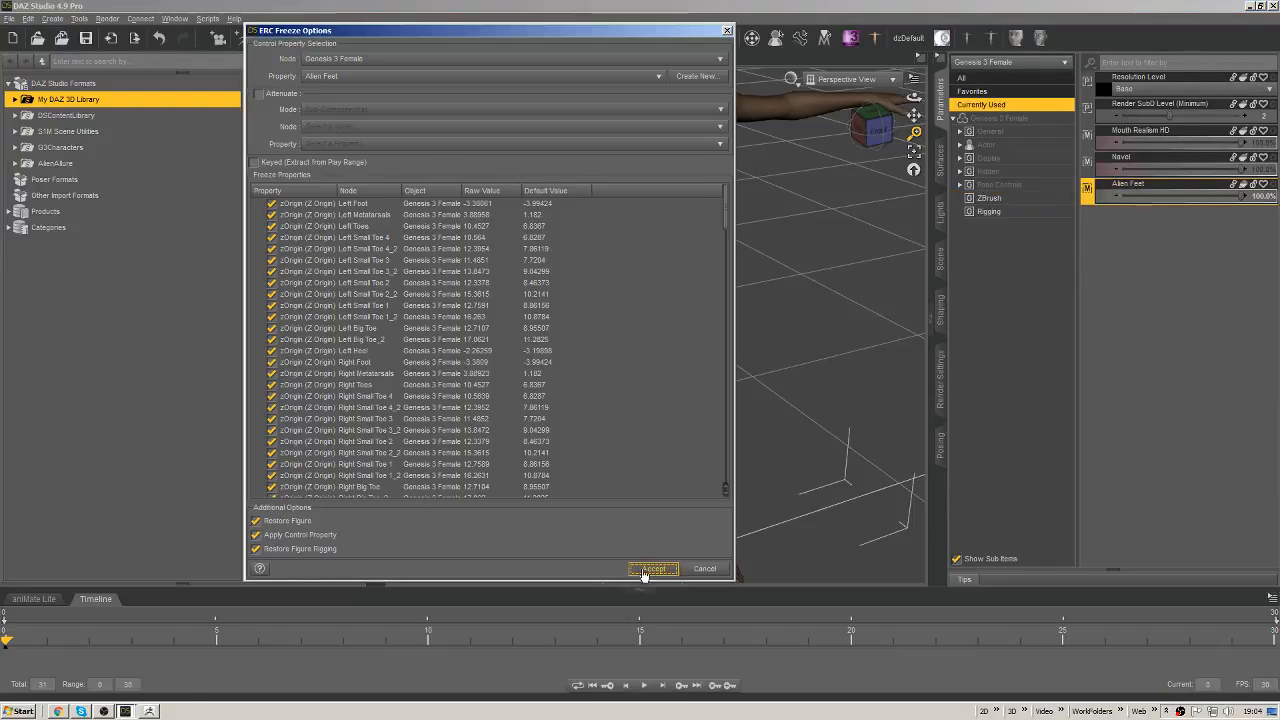
click(660, 568)
Set the minimum limit of all ZBrush morphs from Remove Nose through Alien Cranium3 to 0, keeping the maximum at 1.00.
drag(758, 280, 914, 376)
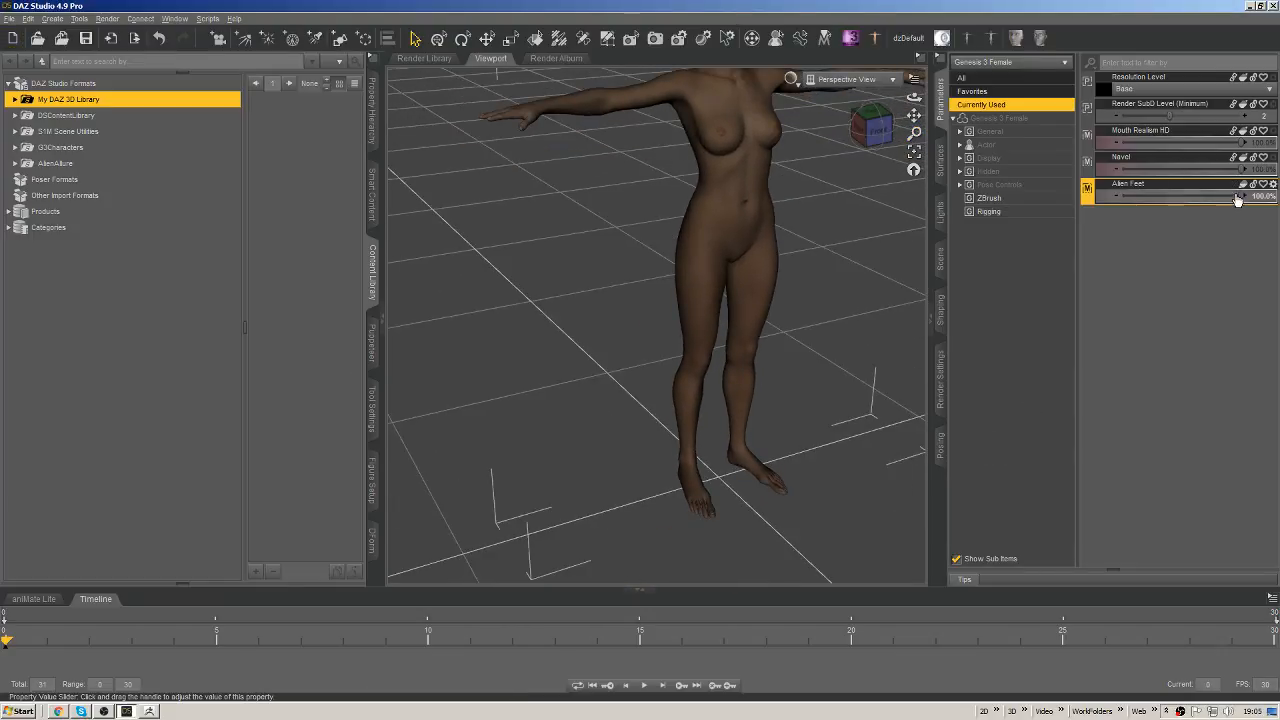
click(1272, 193)
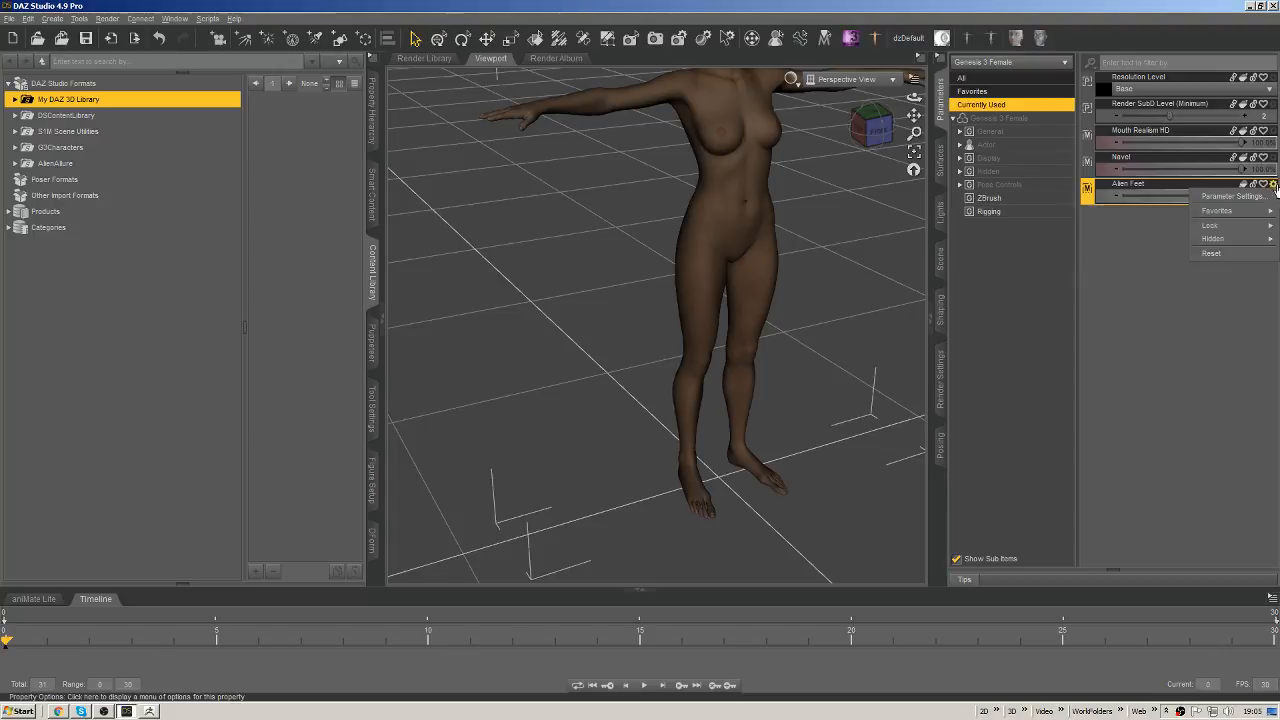
click(1159, 190)
click(989, 198)
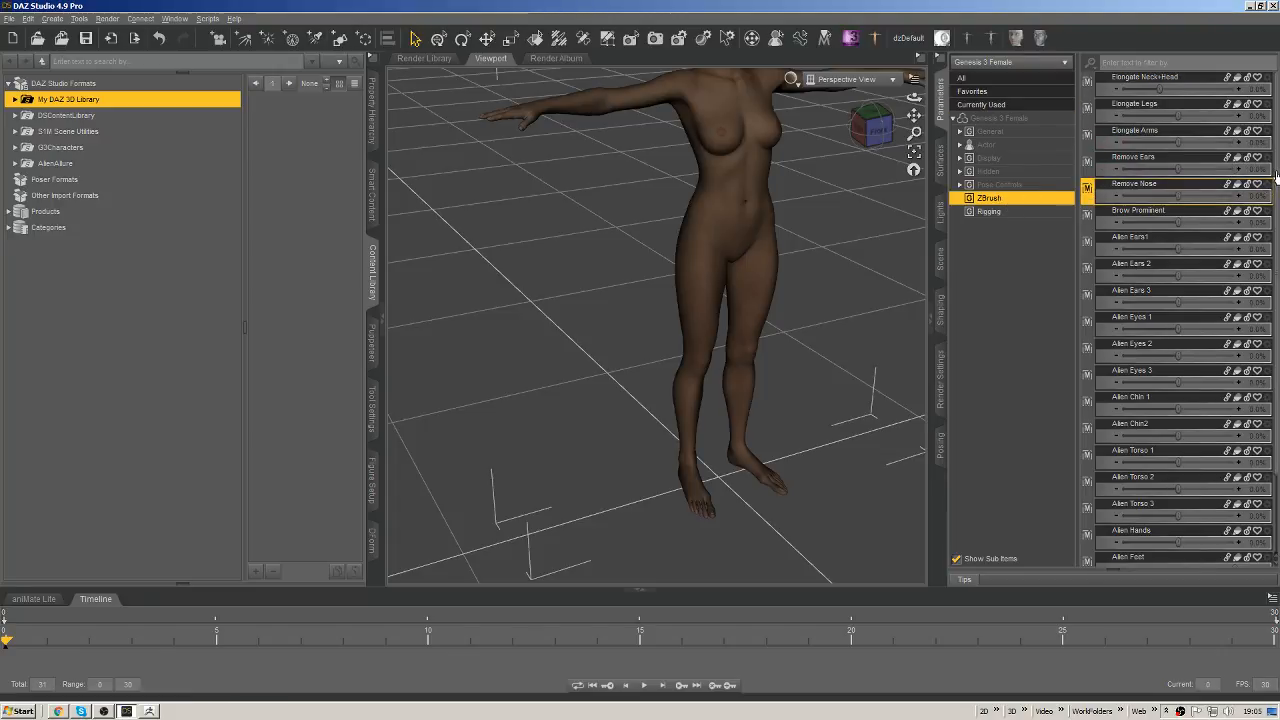
scroll(1265, 230, down, 4)
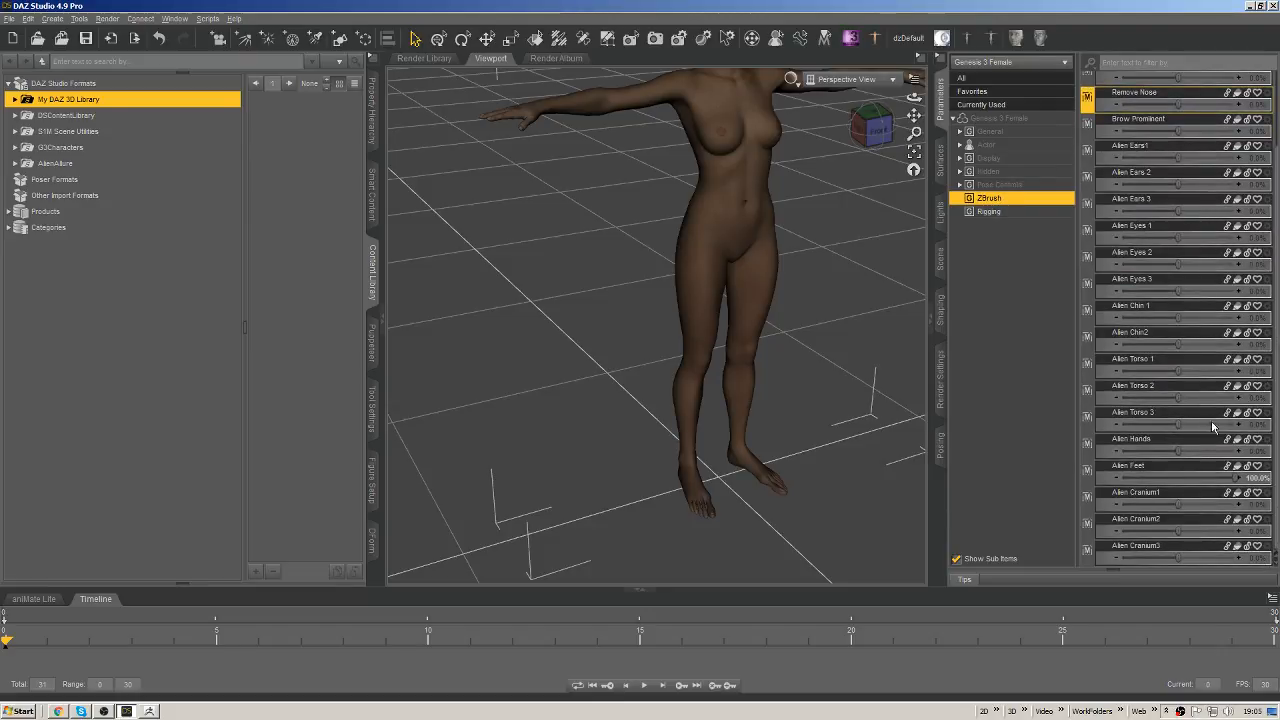
shift+click(1088, 553)
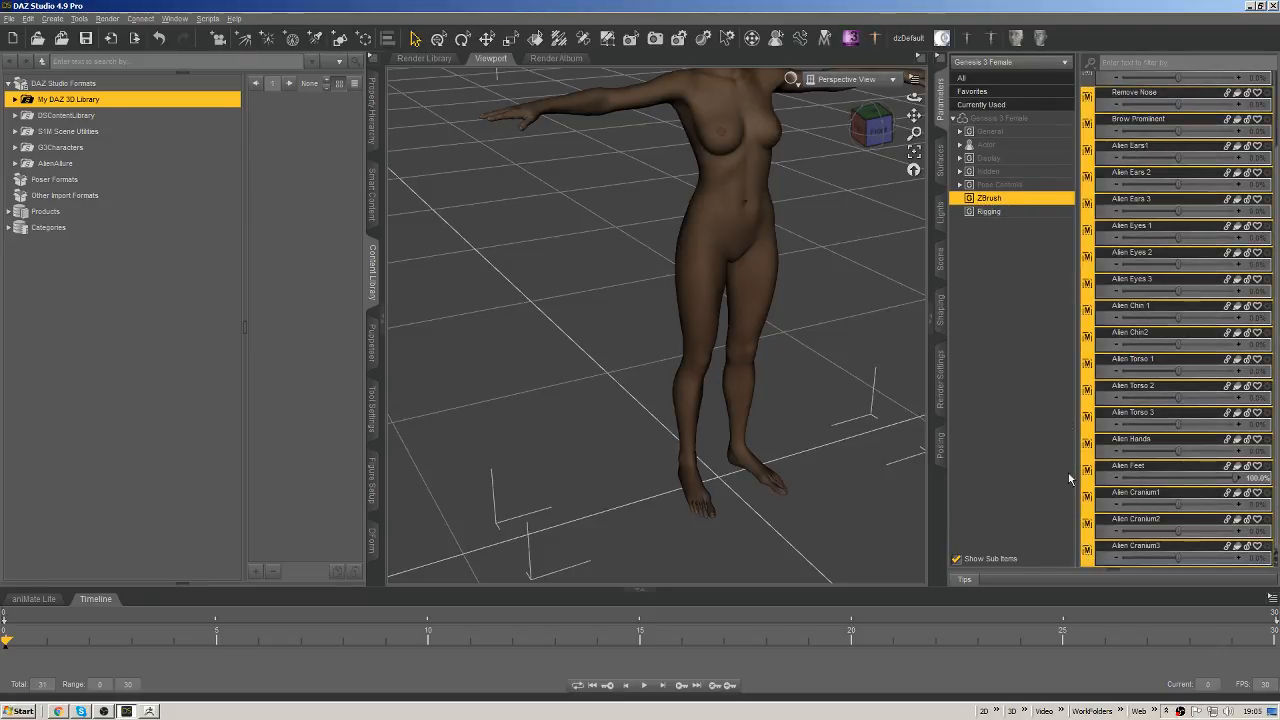
right_click(1088, 555)
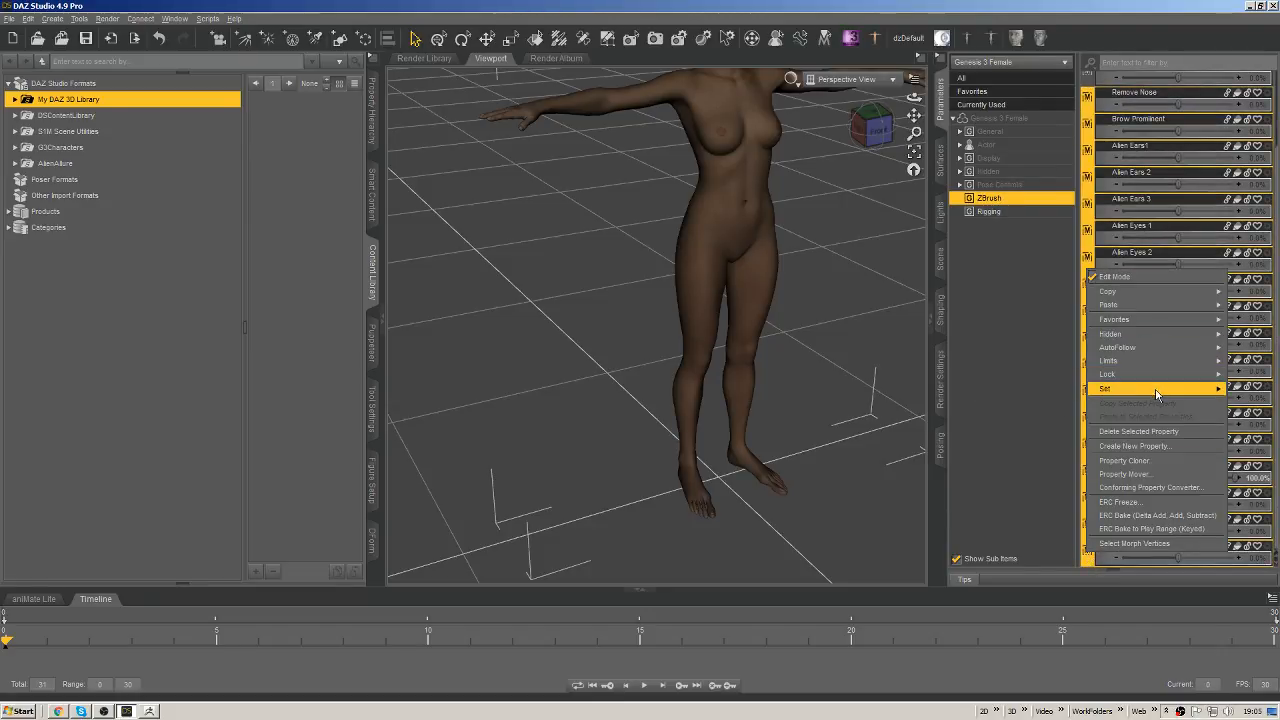
mouse_move(1117, 395)
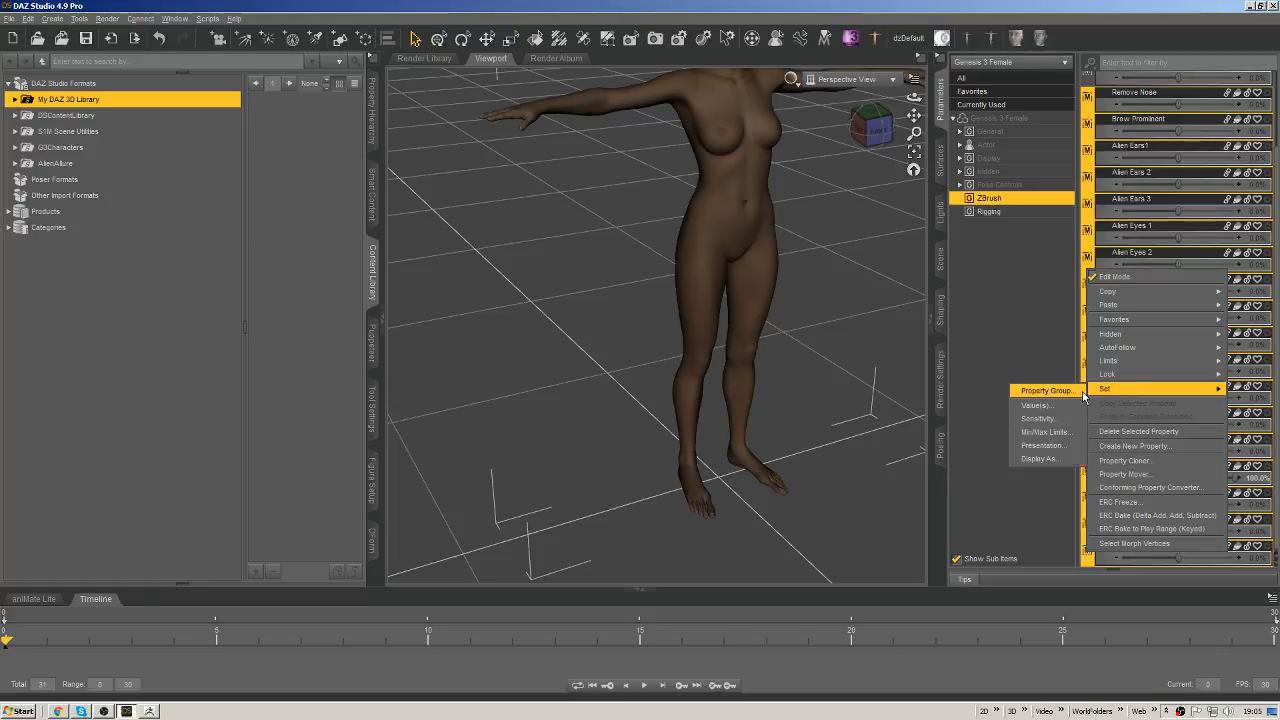
click(1050, 434)
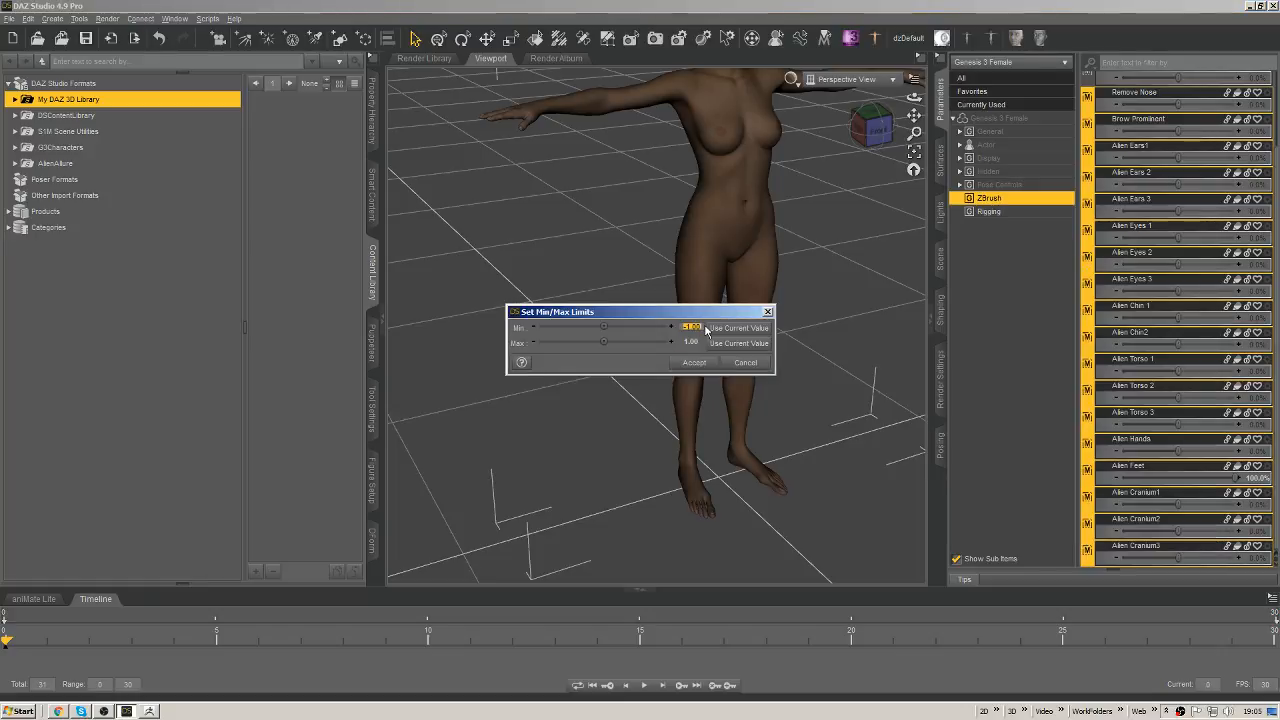
key(Return)
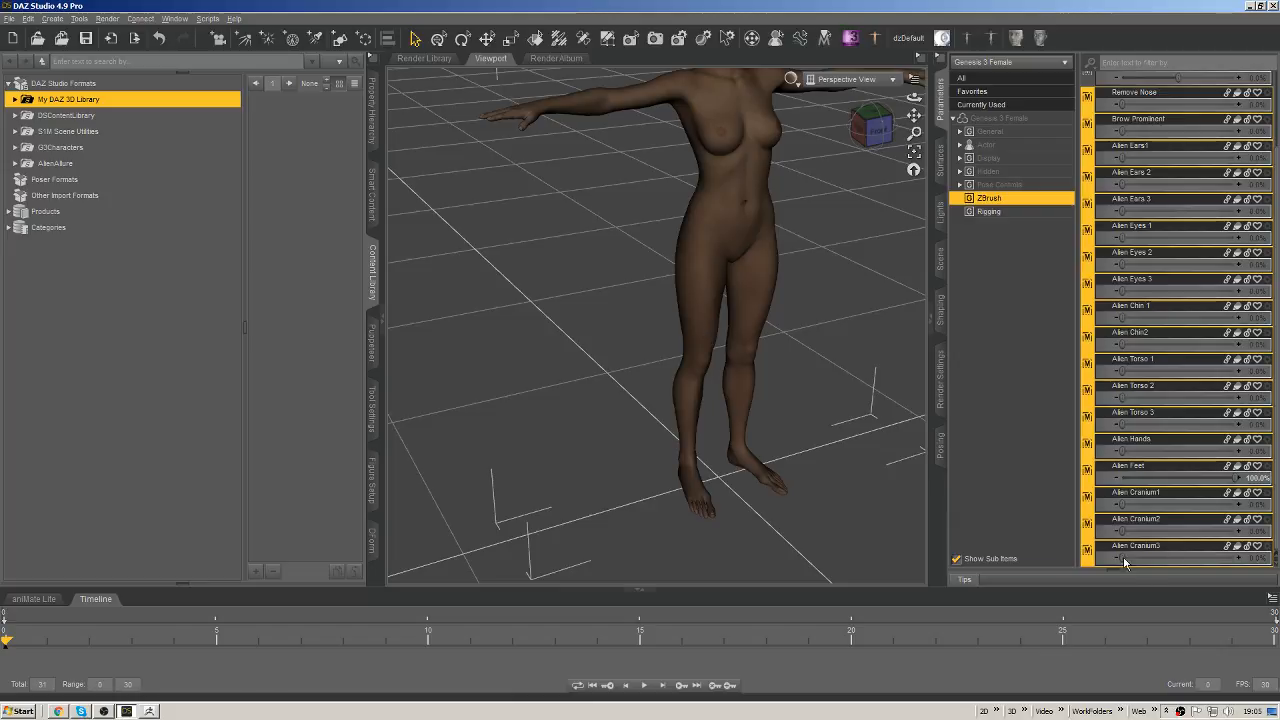
Test the Alien Feet morph by lowering its value and raising it back to 100%.
click(1150, 468)
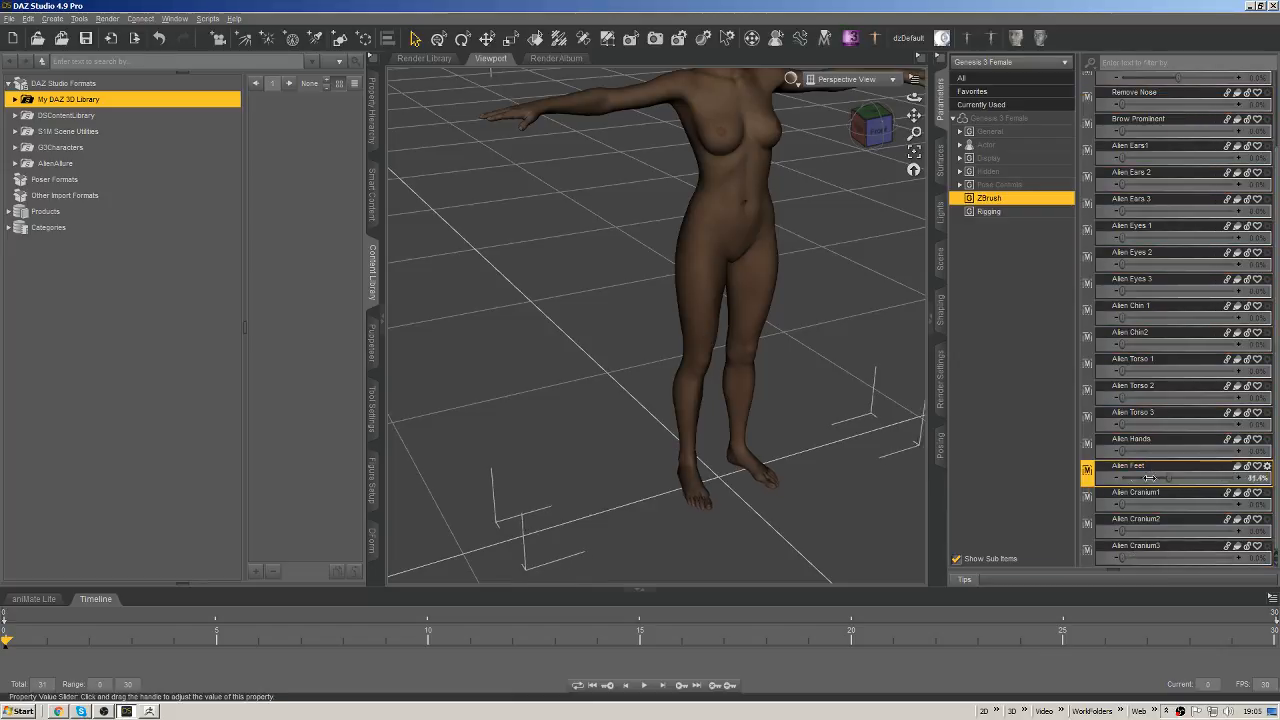
drag(997, 485, 985, 482)
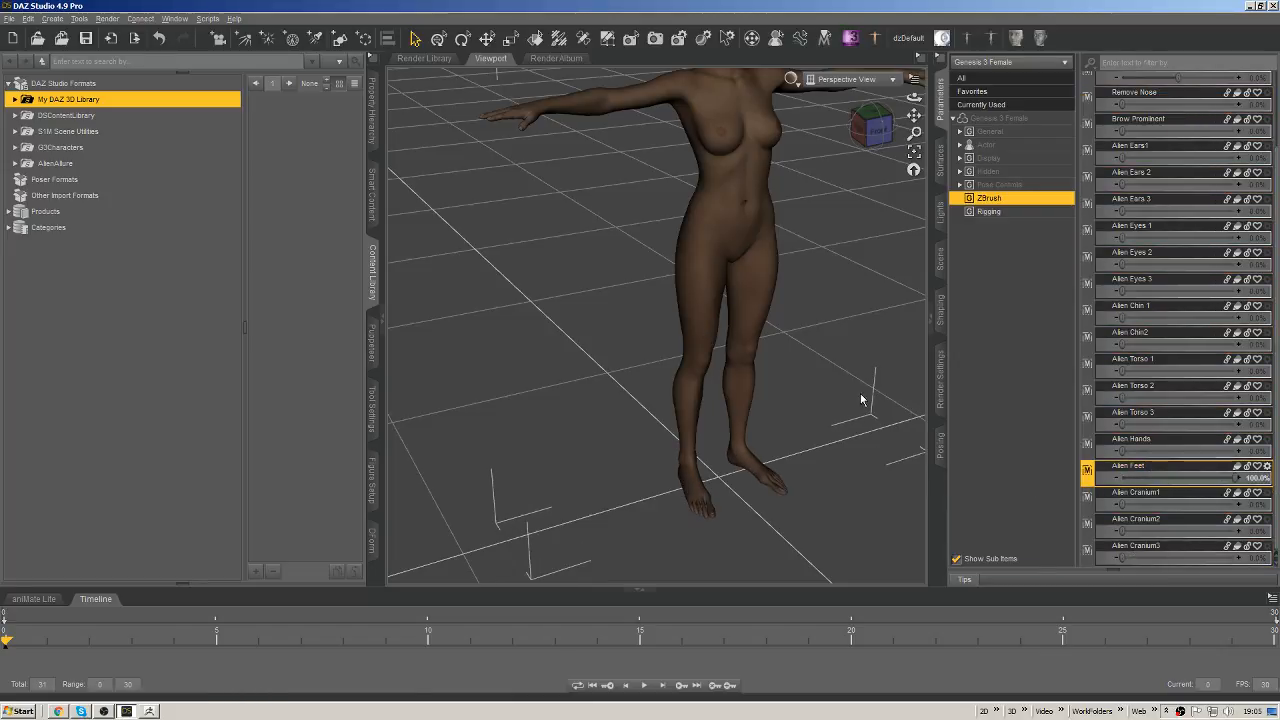
middle_drag(724, 379, 700, 312)
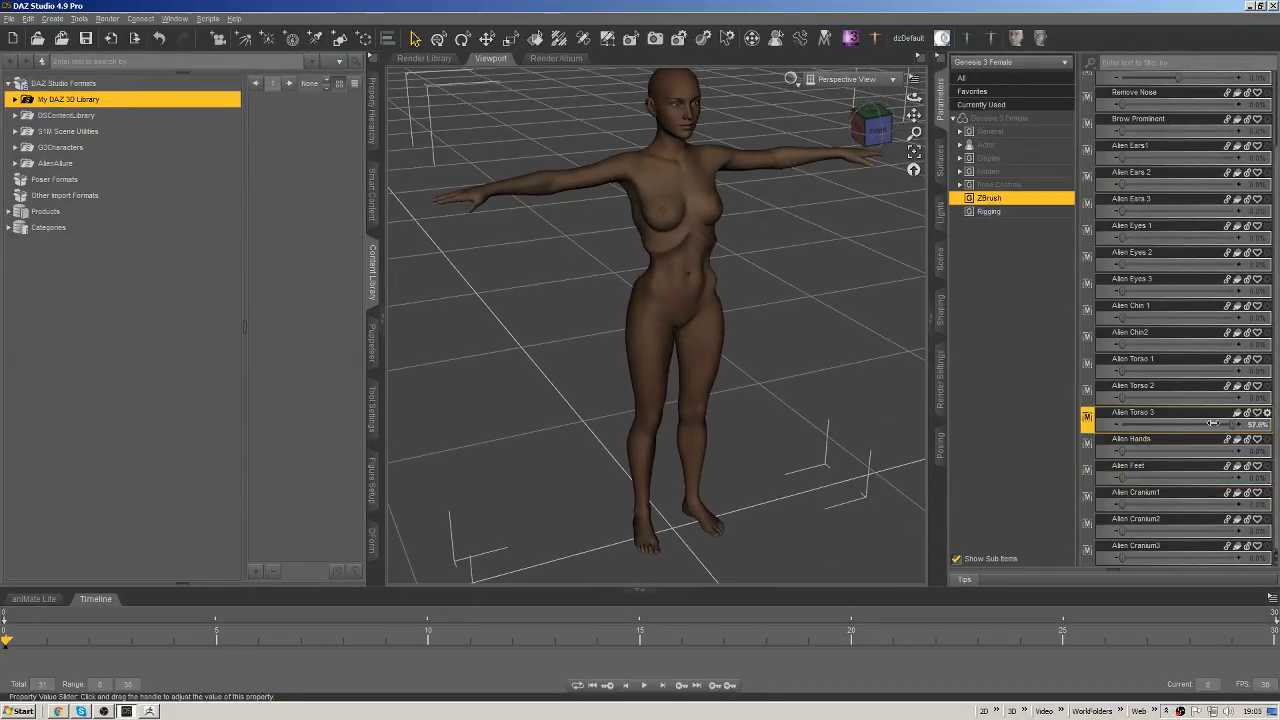
Set the Alien Torso 2 morph to 100% with Alien Torso 3 at 0%, and select the figure's Abdomen Lower bone.
drag(1120, 397, 1243, 396)
middle_drag(825, 354, 813, 379)
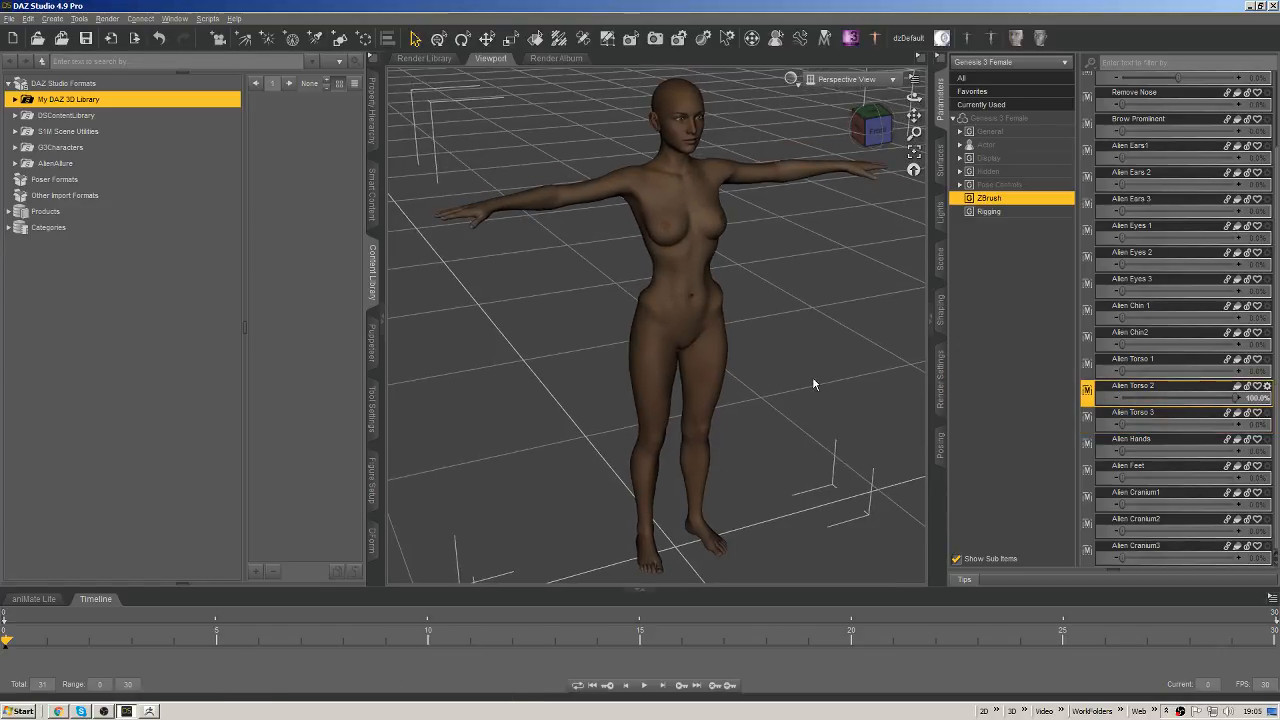
click(696, 306)
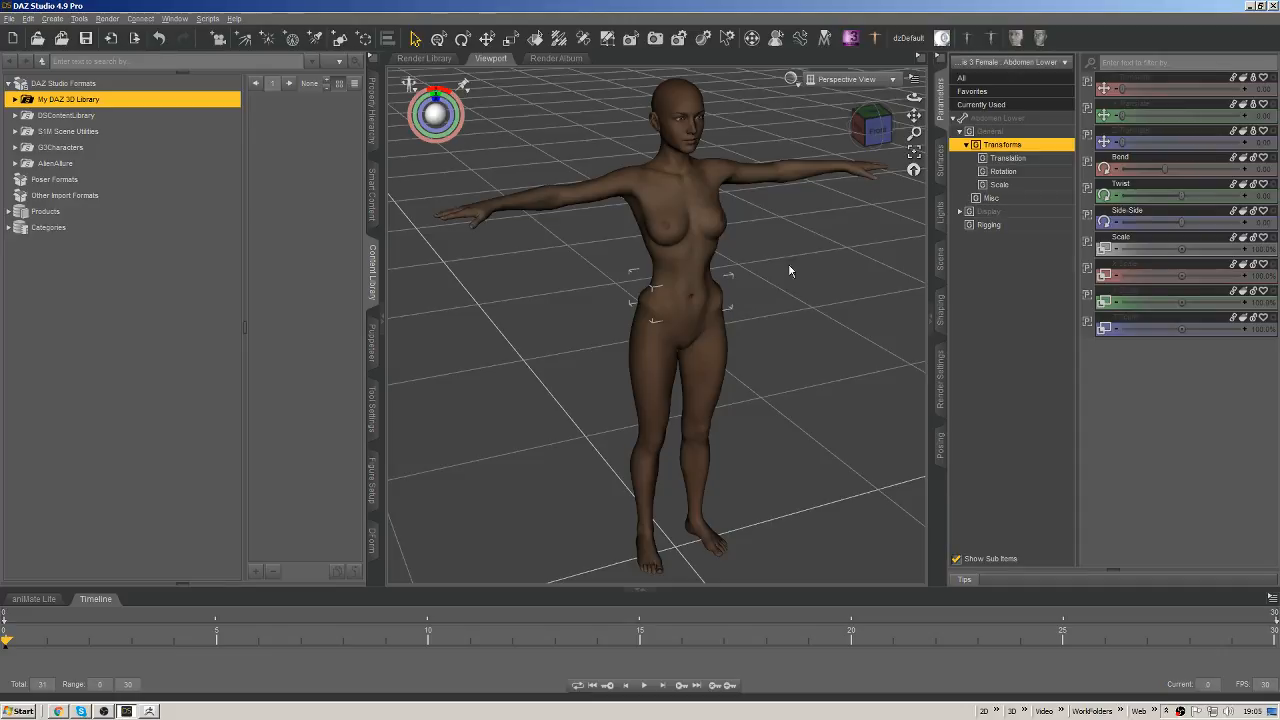
Select all child bones of Abdomen Lower and open Adjust Rigging To Shape from the Joint Editor.
key(ctrl+shift+c)
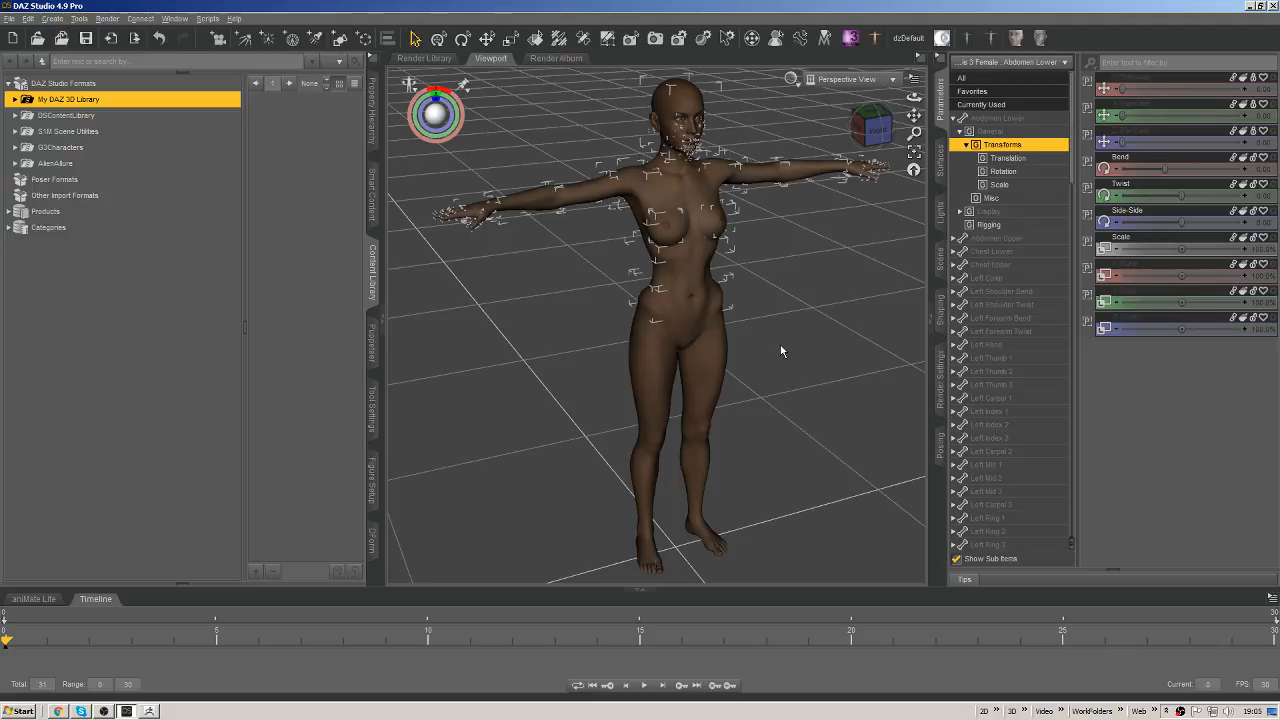
key(alt+shift+j)
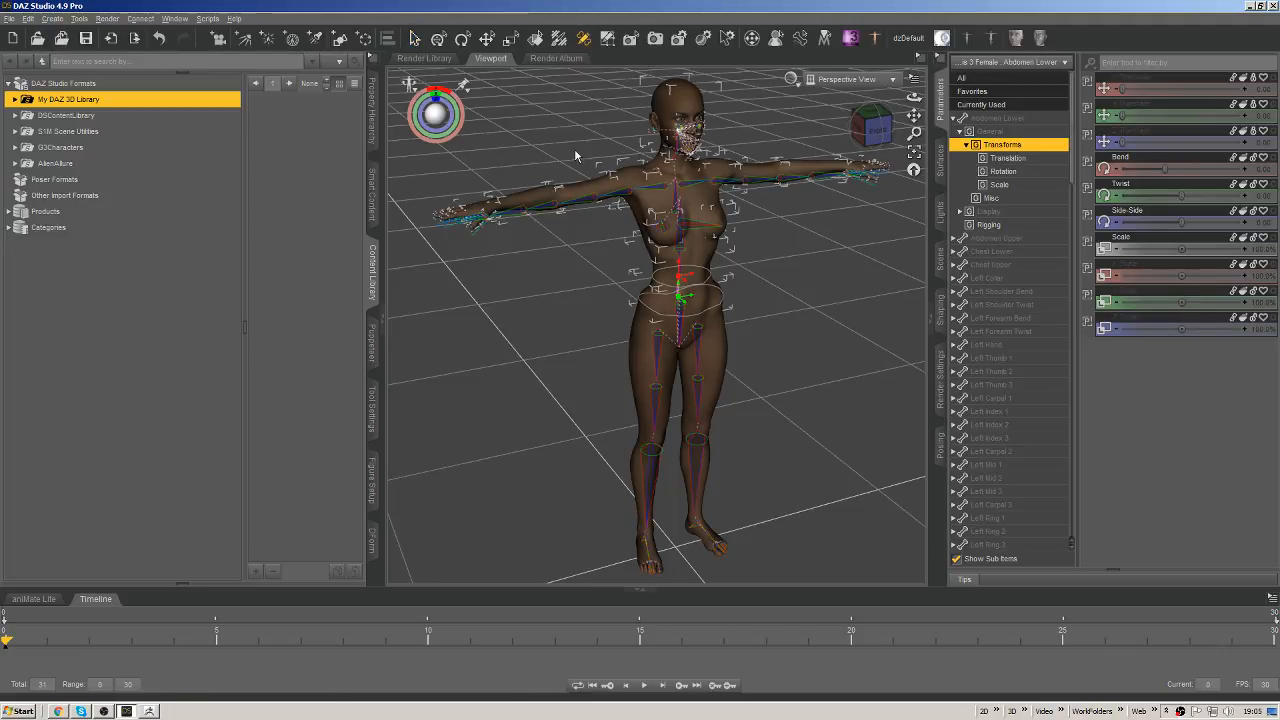
right_click(557, 153)
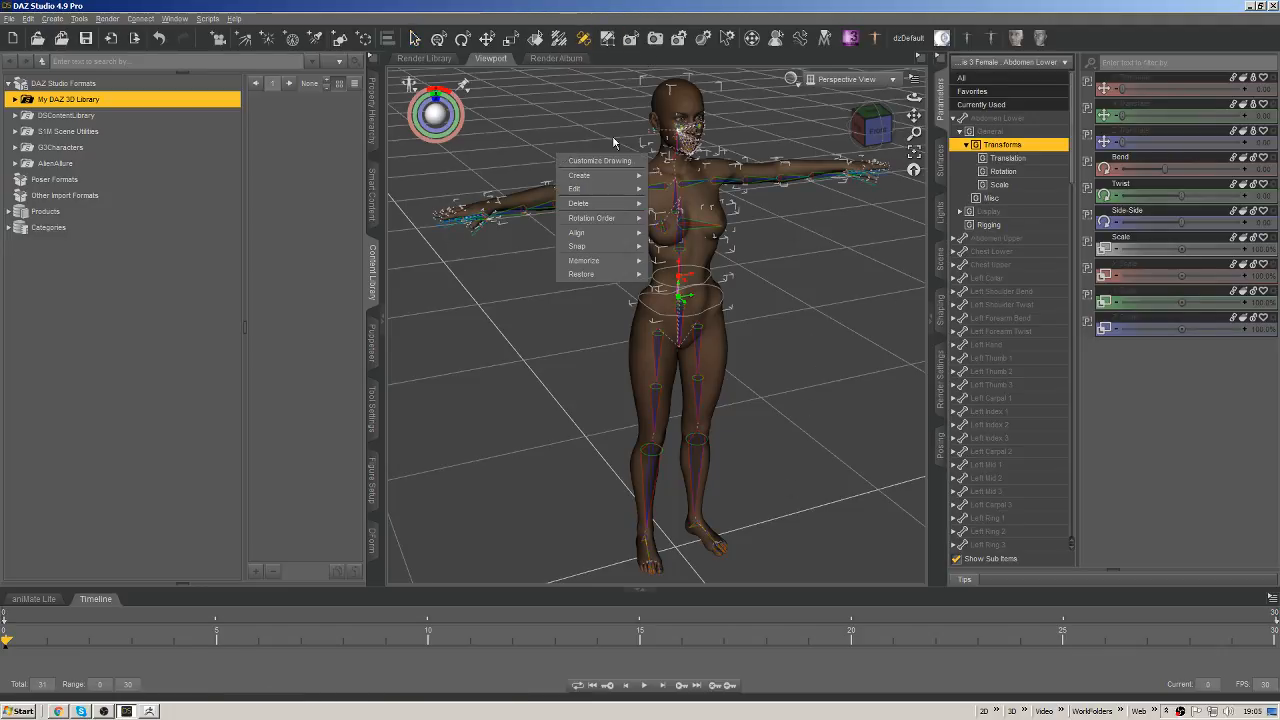
mouse_move(619, 191)
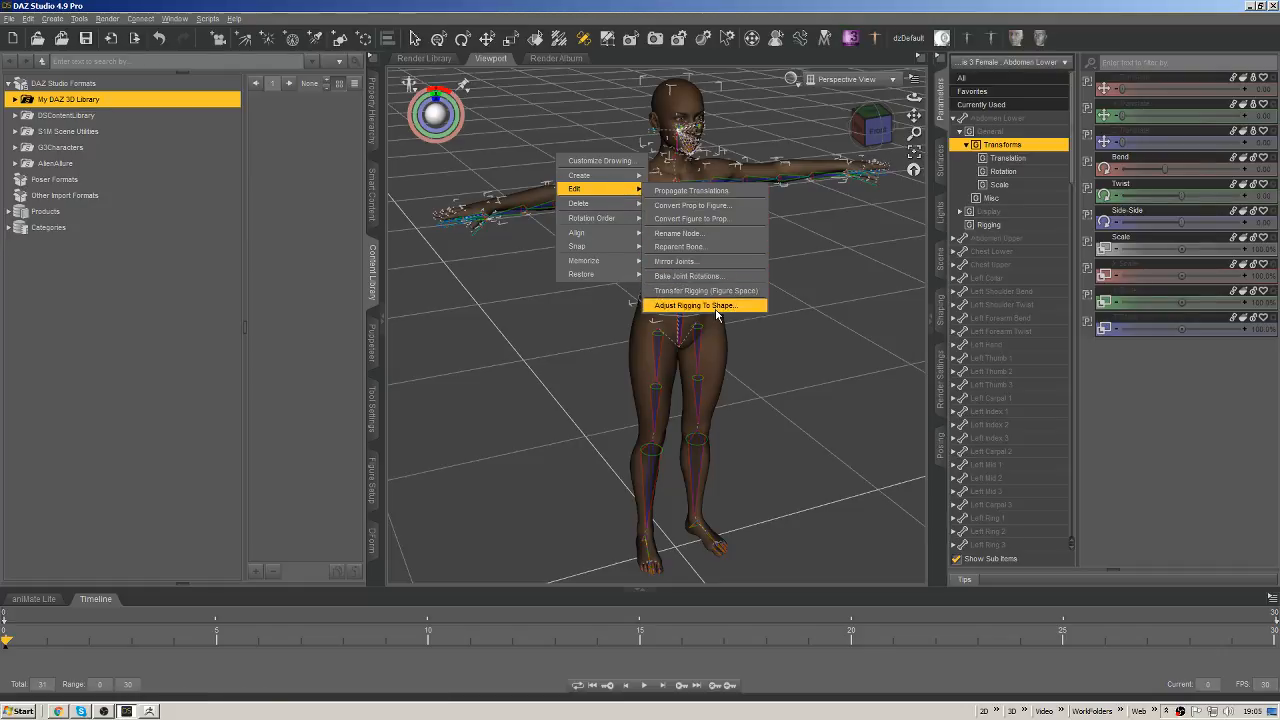
click(717, 311)
Limit the bones to adjust to the scene selection from Abdomen Lower upward, and apply the adjustment to center and end points.
right_click(214, 119)
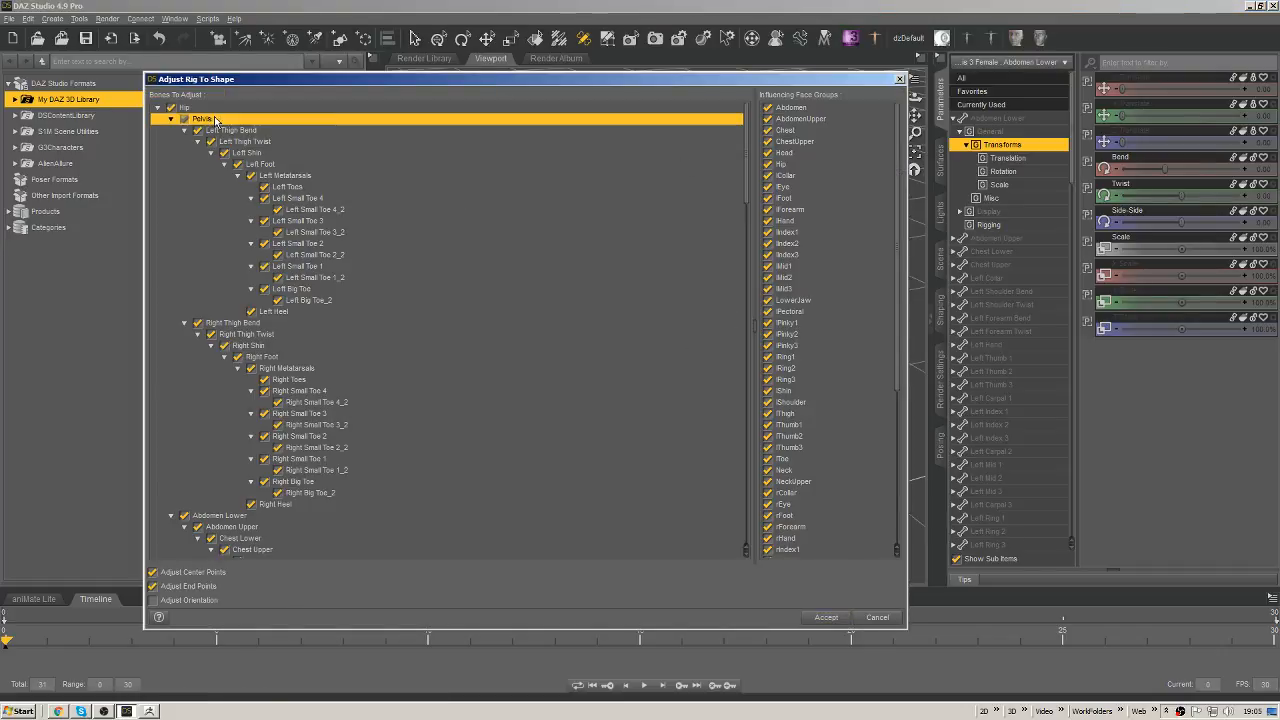
mouse_move(300, 181)
click(362, 183)
right_click(255, 130)
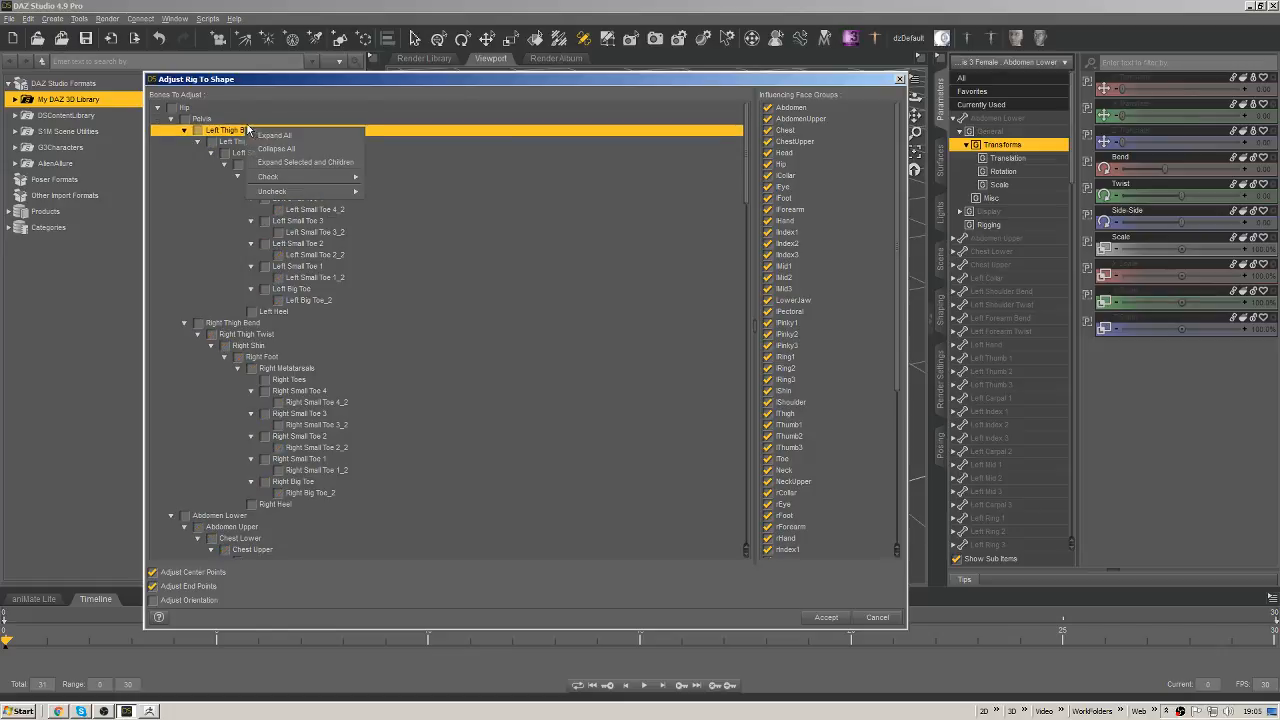
click(416, 180)
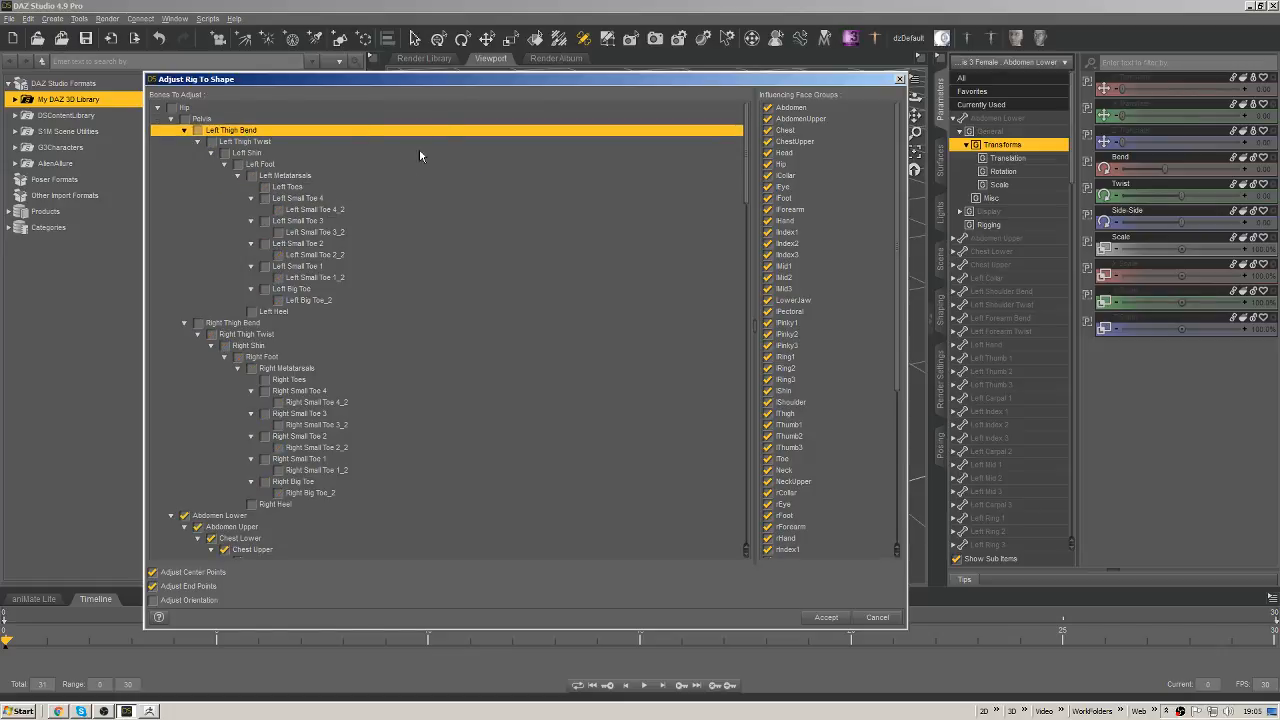
drag(746, 154, 748, 534)
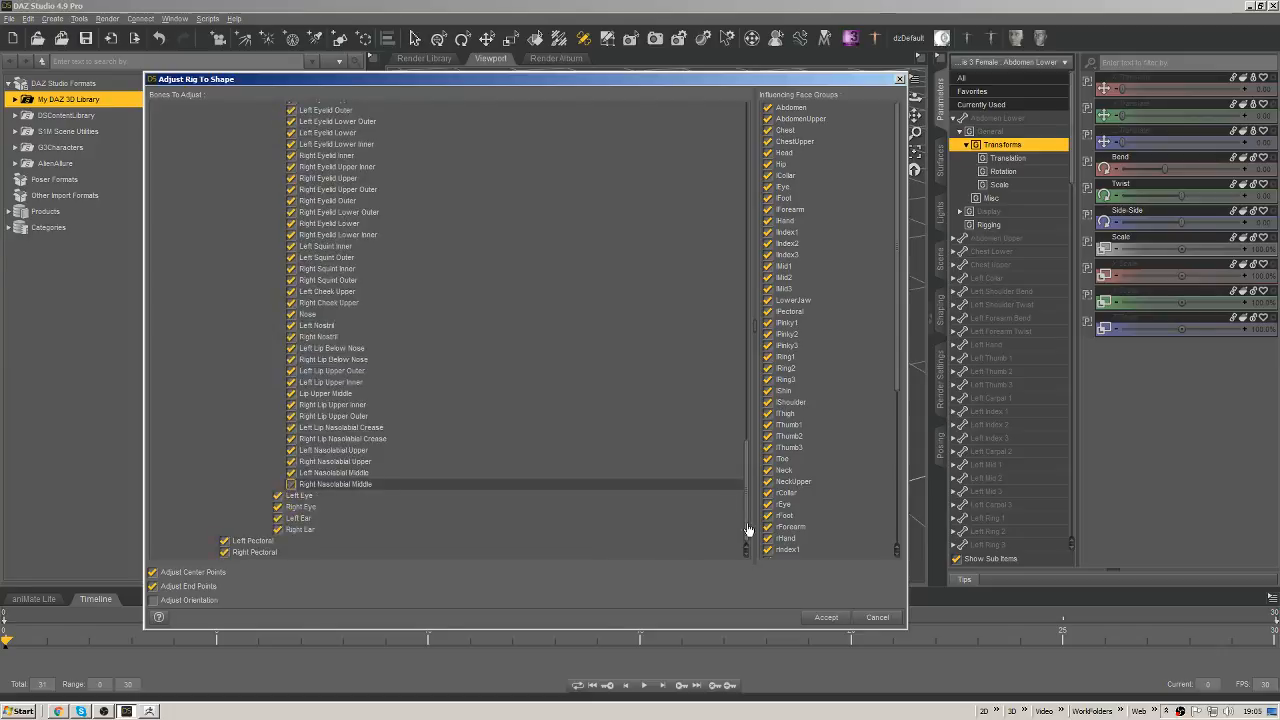
click(845, 614)
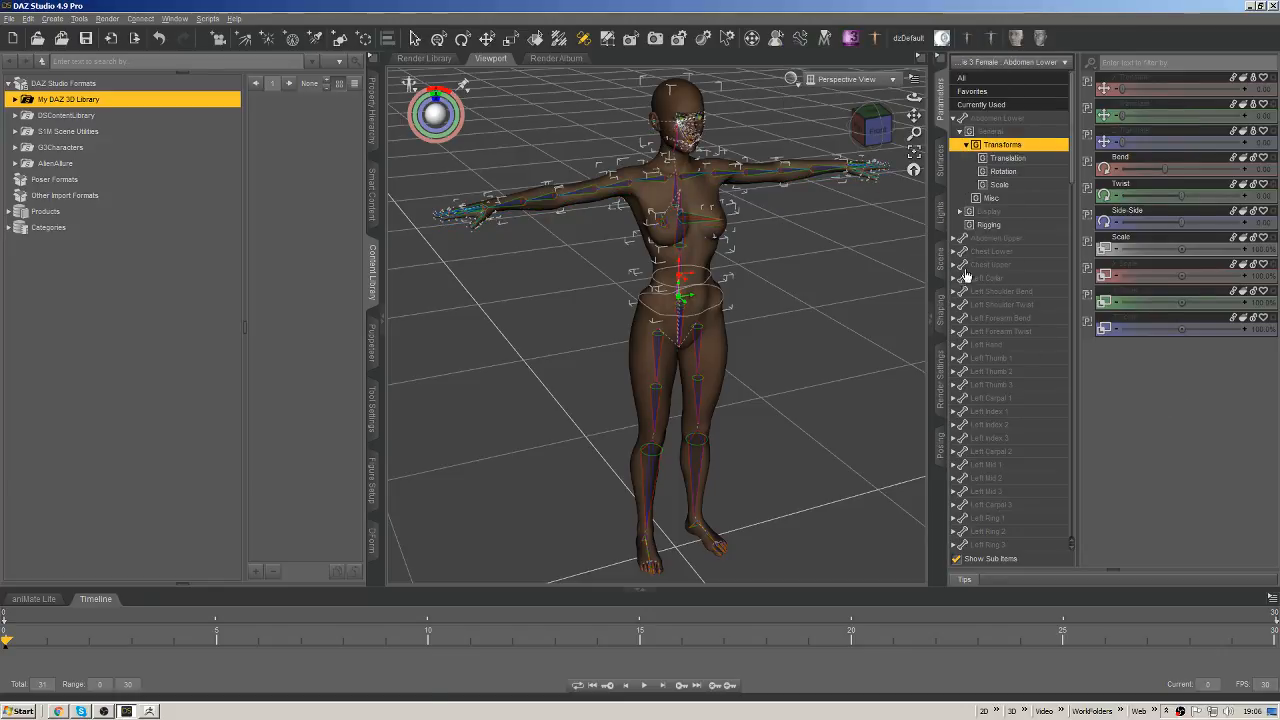
Select the Genesis 3 Female figure and ERC Freeze the adjusted torso rigging into the Alien Torso 2 morph with the default restore options.
click(876, 127)
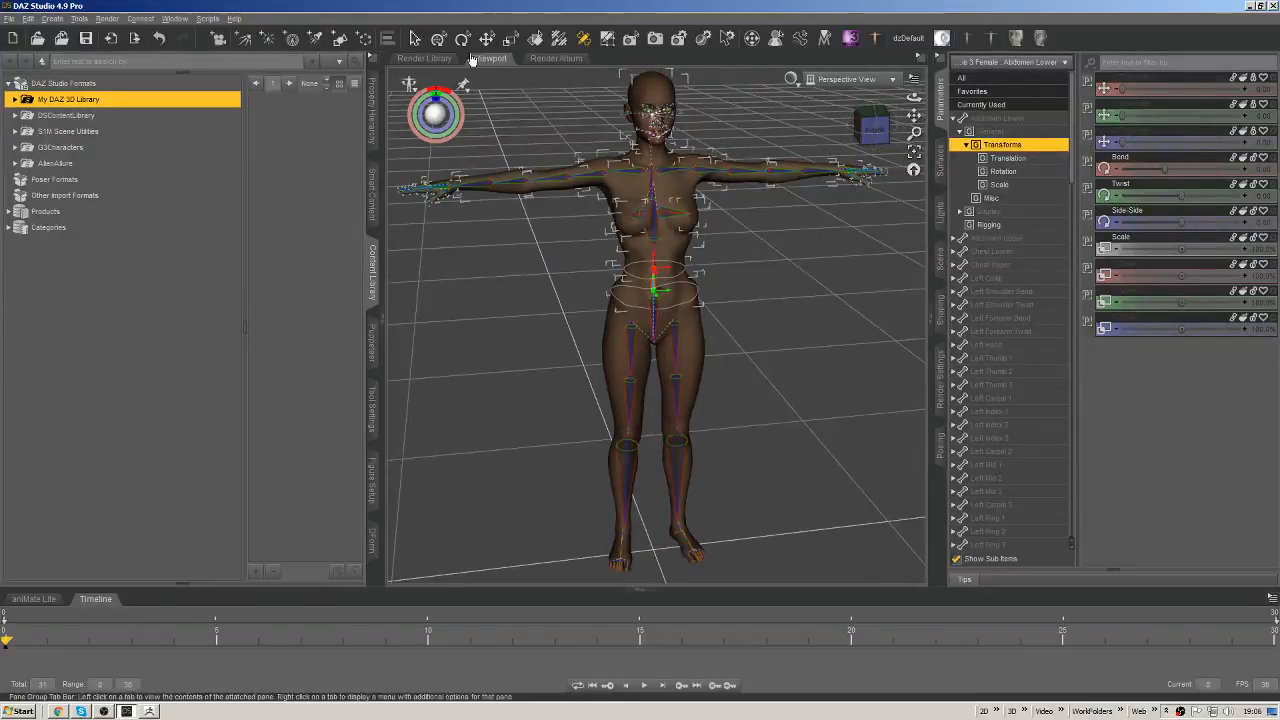
click(415, 38)
right_click(656, 124)
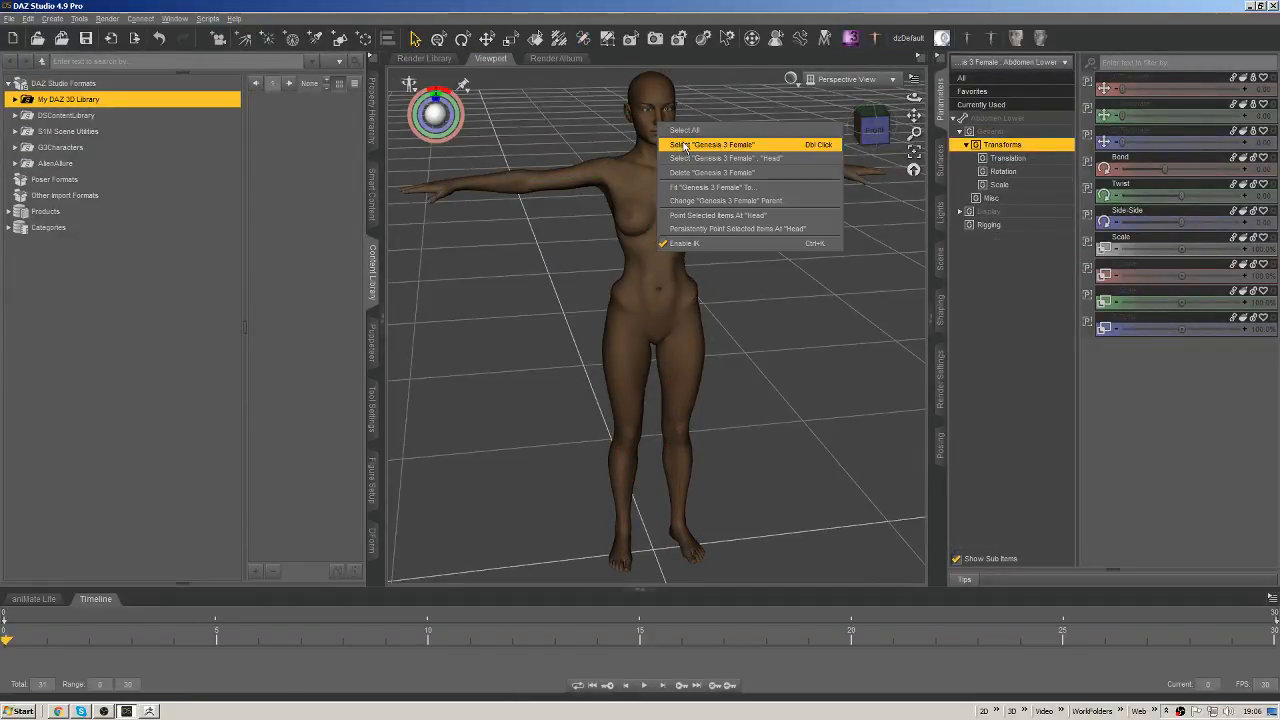
click(700, 141)
click(1018, 106)
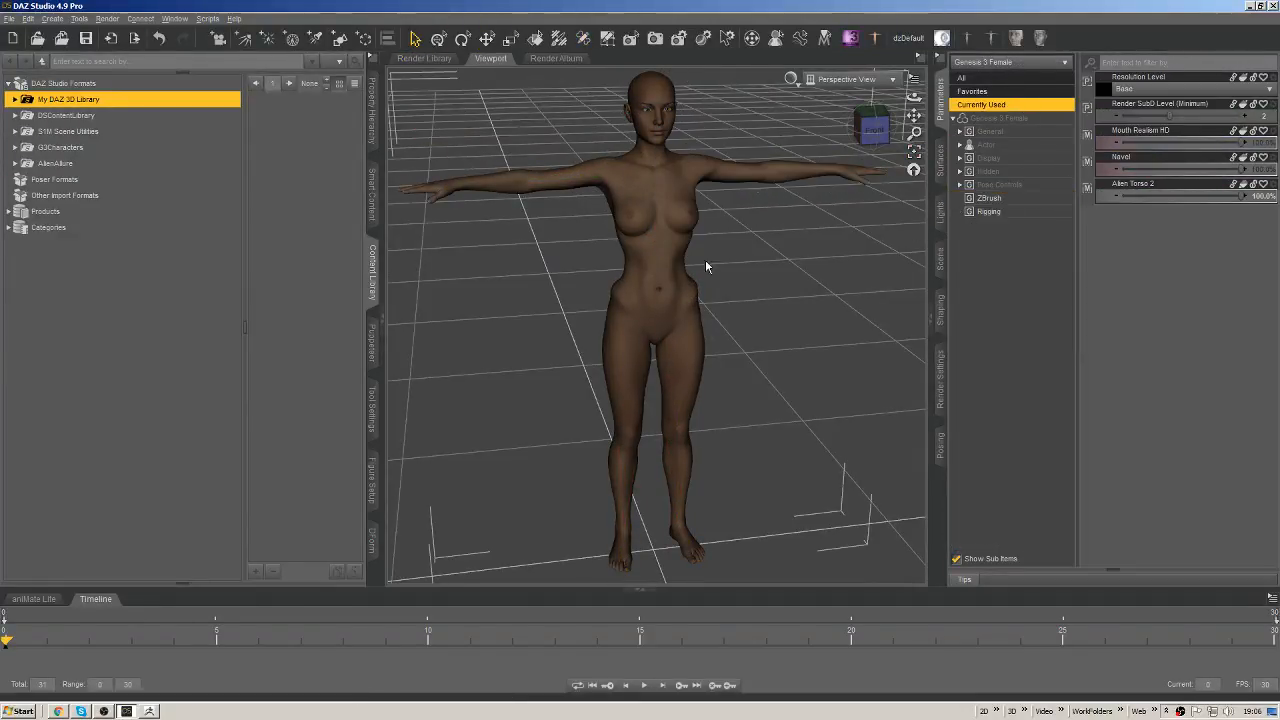
click(1143, 188)
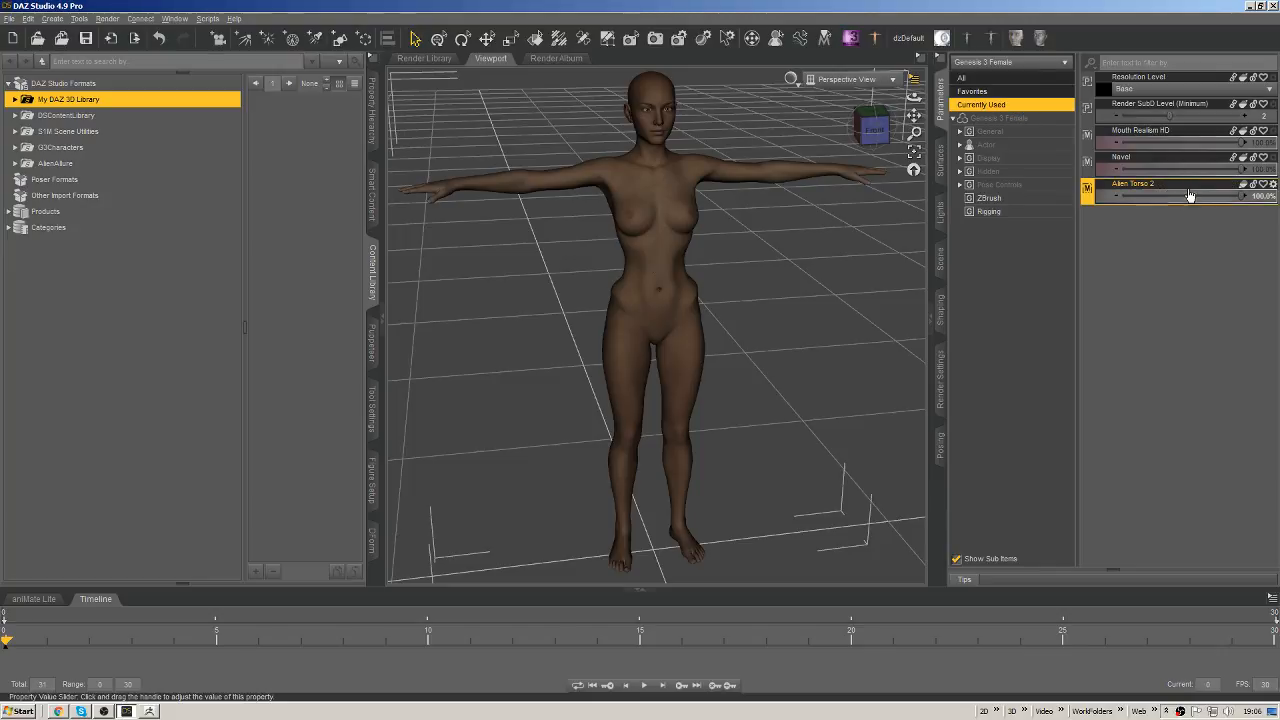
right_click(1144, 190)
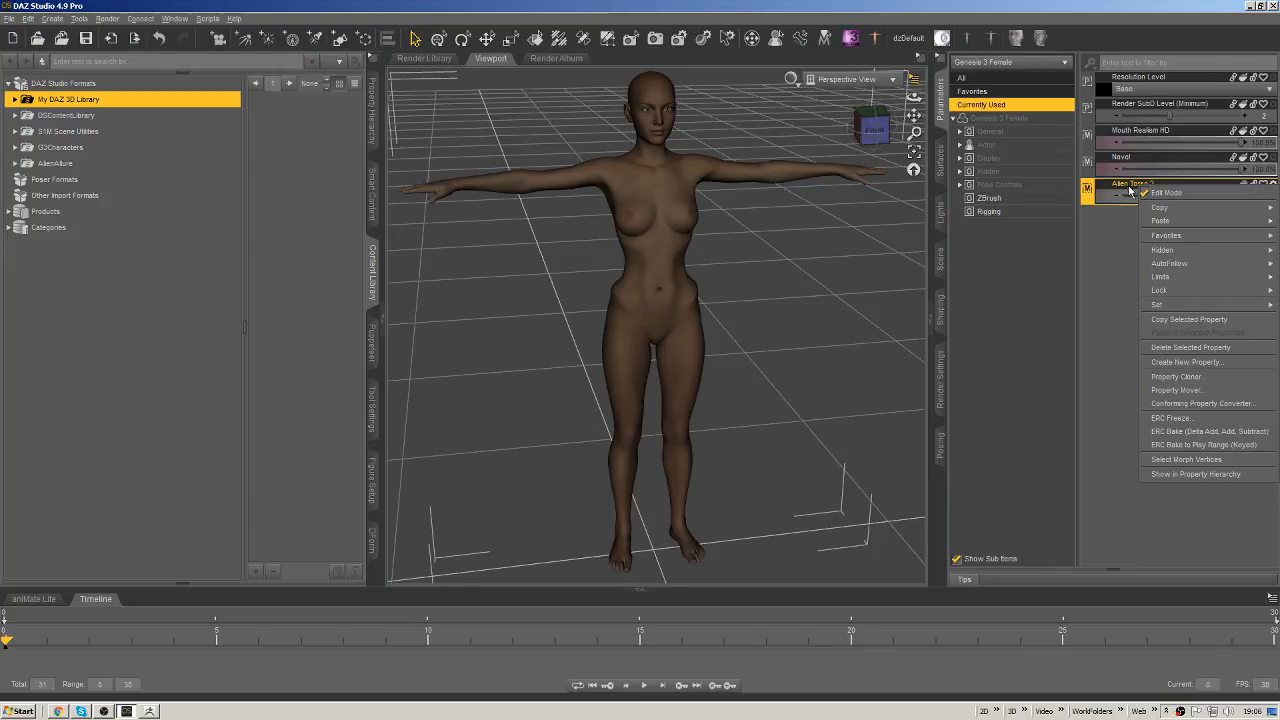
click(1178, 418)
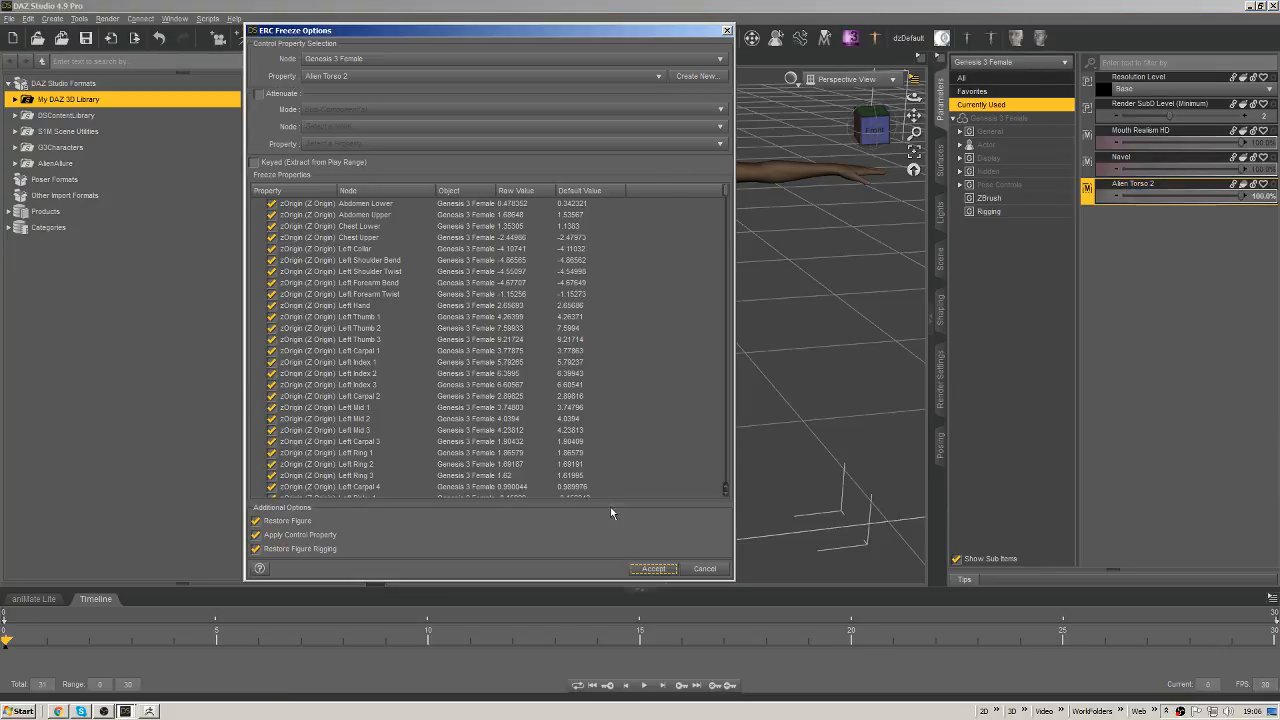
click(653, 568)
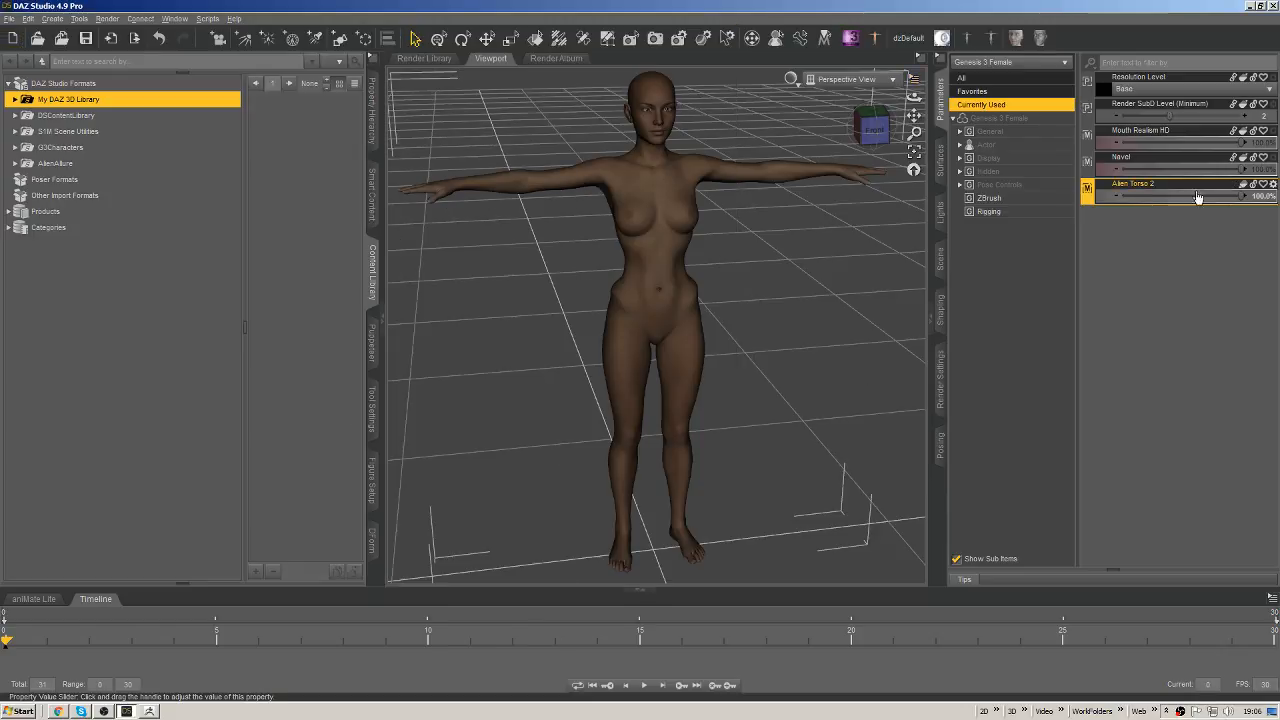
Test the Alien Torso 2 morph, return it to 0%, and display the figure's ZBrush morph group.
drag(1198, 197, 1275, 168)
key(ctrl+z)
middle_drag(766, 323, 702, 349)
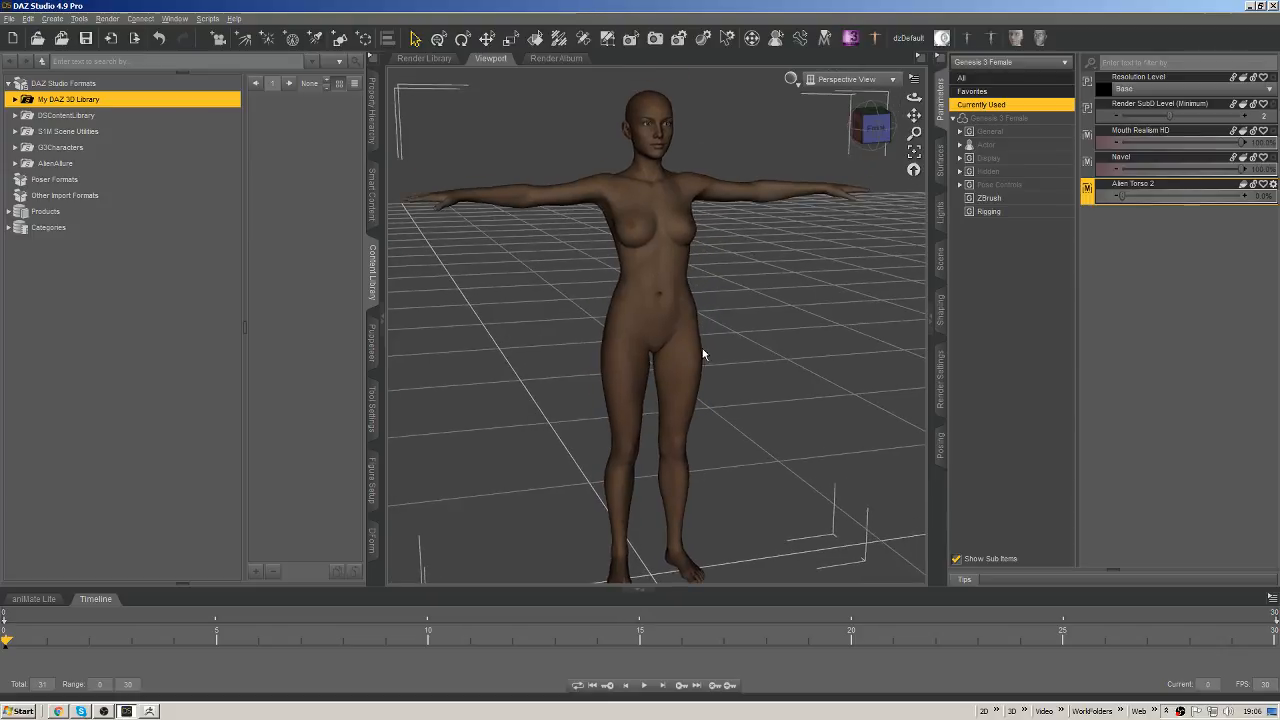
click(1012, 199)
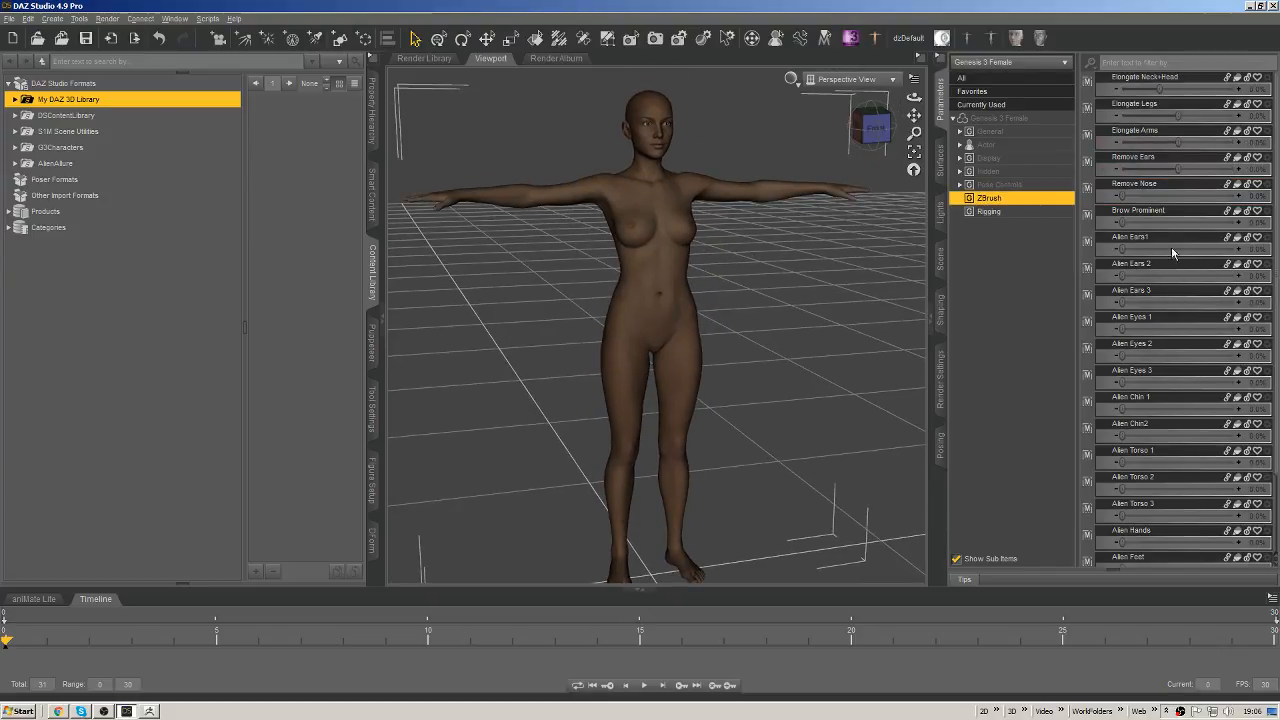
Select the Head bone, frame the head closely, and examine which child bones are selected in the scene hierarchy.
click(670, 130)
right_click(636, 121)
click(650, 156)
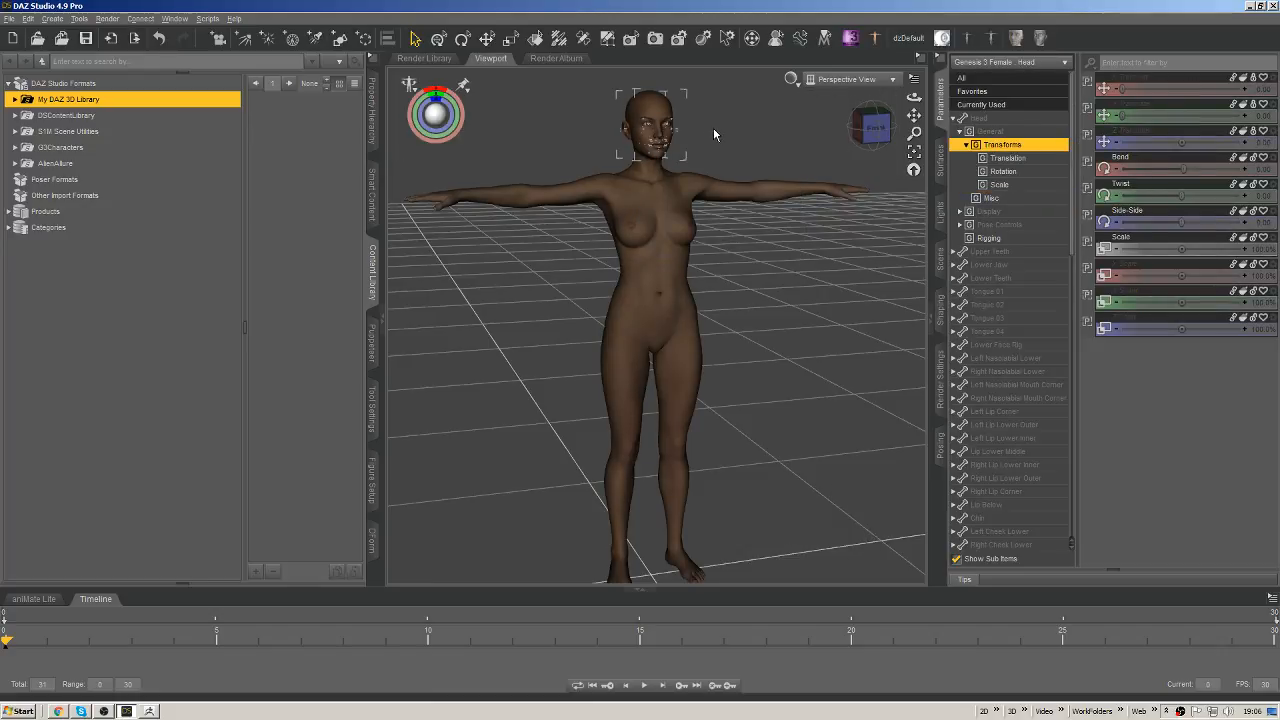
middle_drag(713, 127, 716, 390)
scroll(657, 200, up, 5)
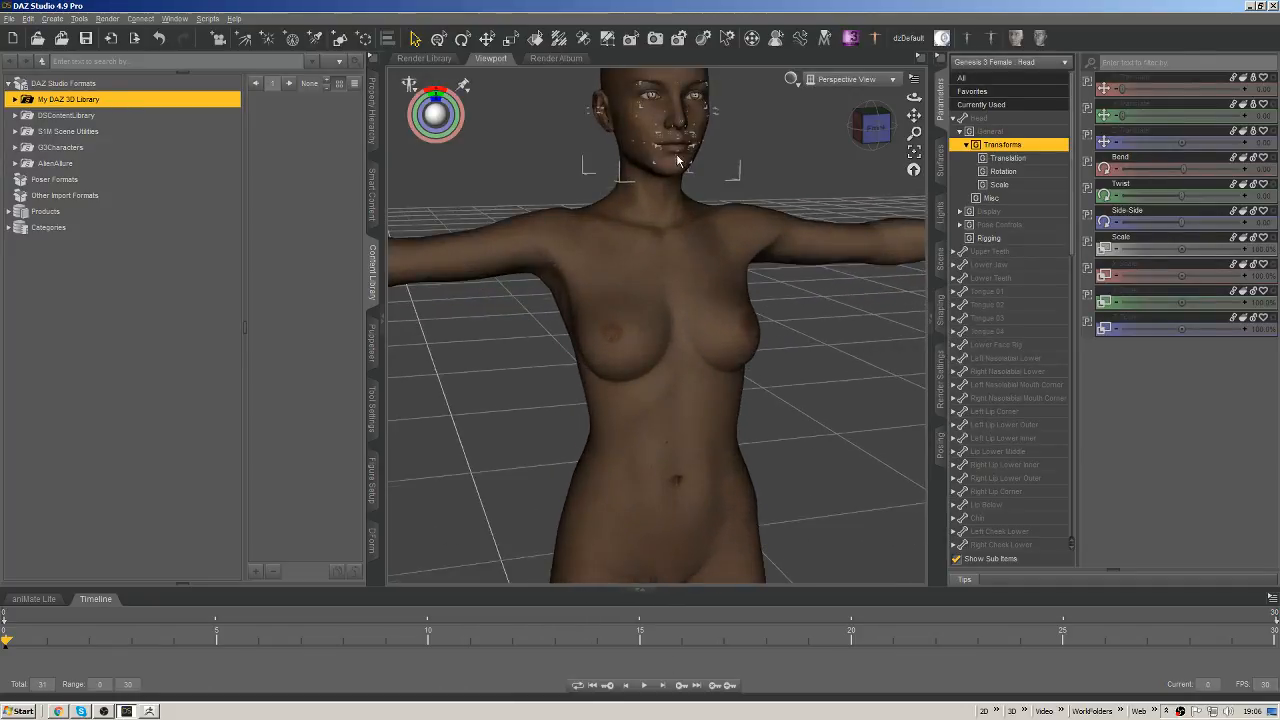
middle_drag(676, 156, 669, 253)
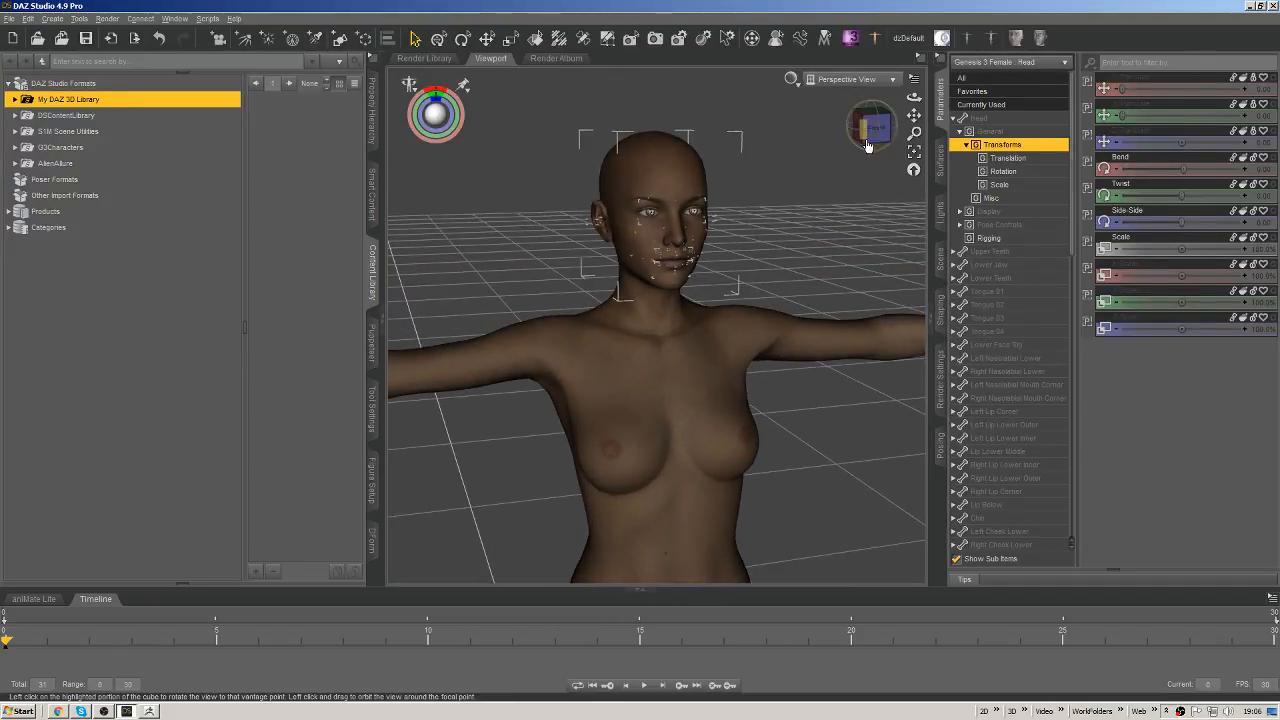
mouse_move(869, 141)
mouse_down()
mouse_move(920, 141)
mouse_move(872, 137)
mouse_up()
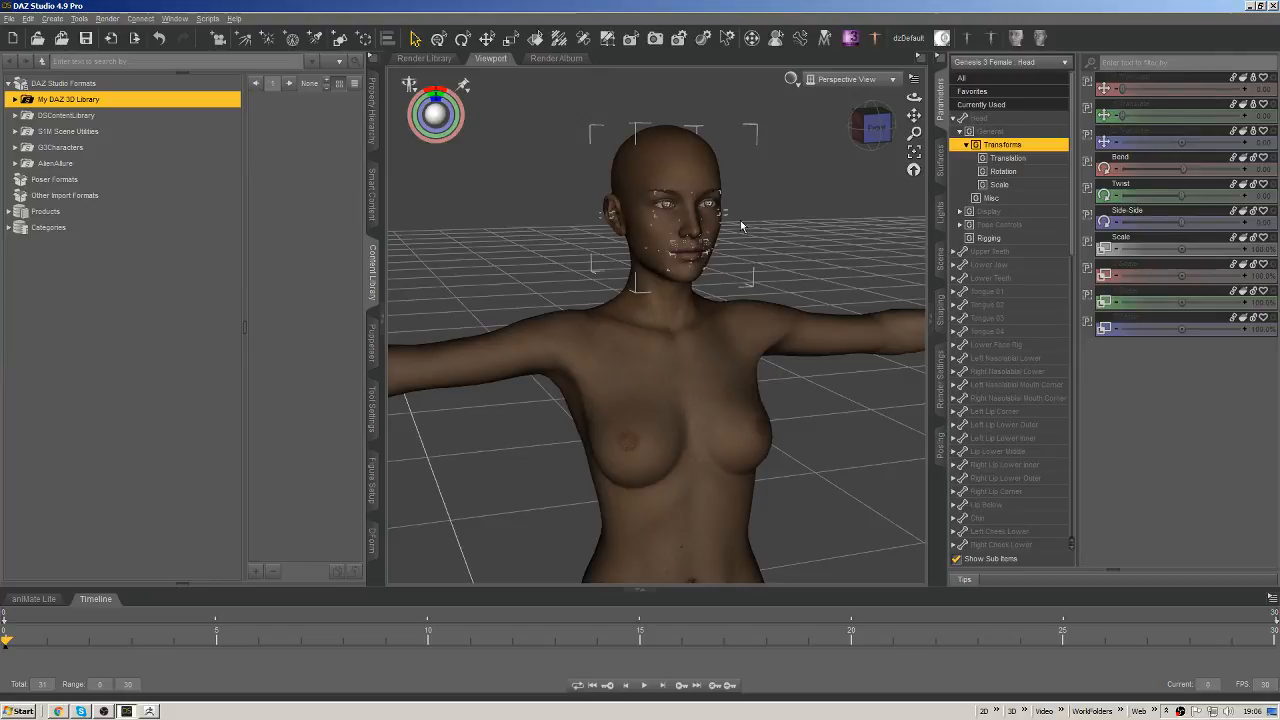
click(940, 260)
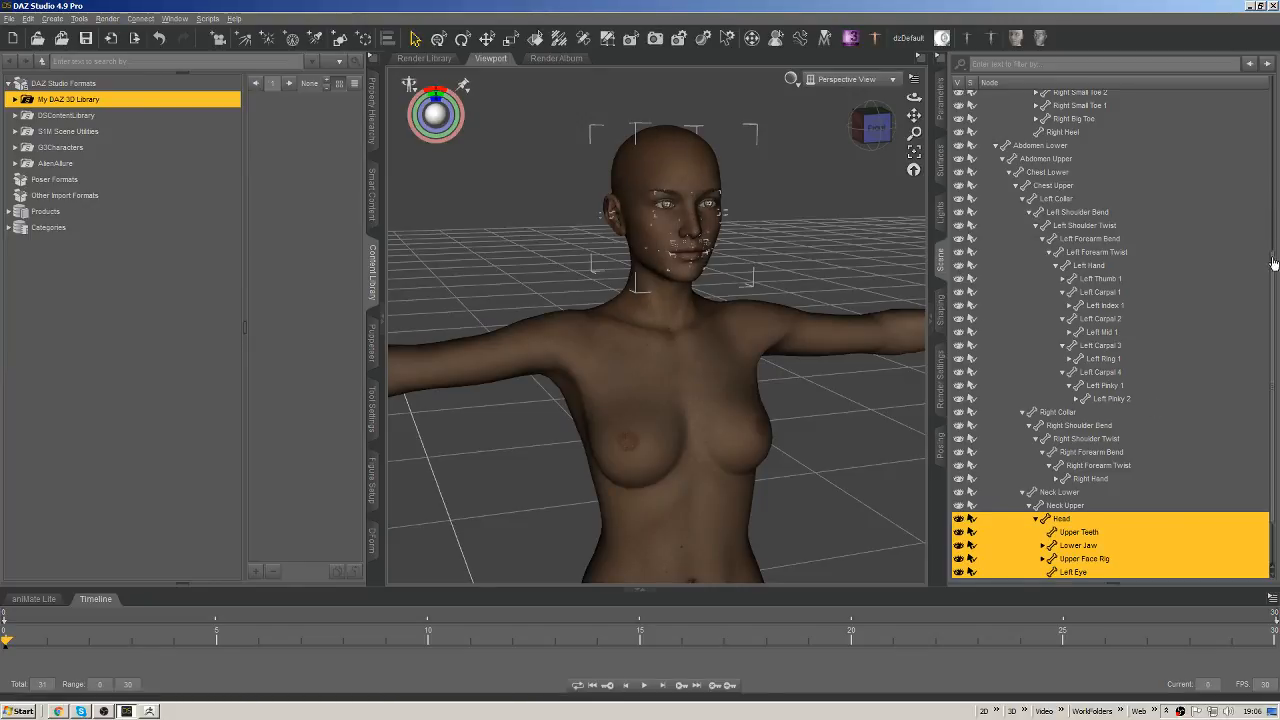
scroll(1274, 262, down, 2)
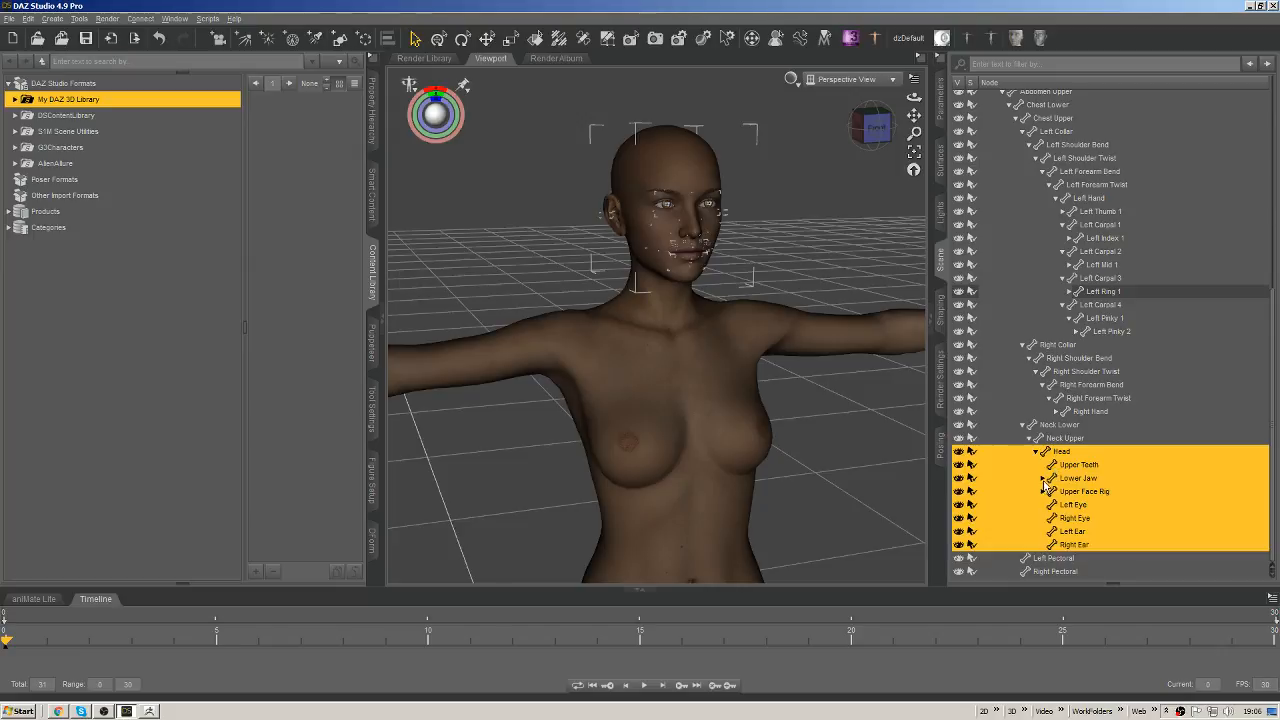
click(941, 112)
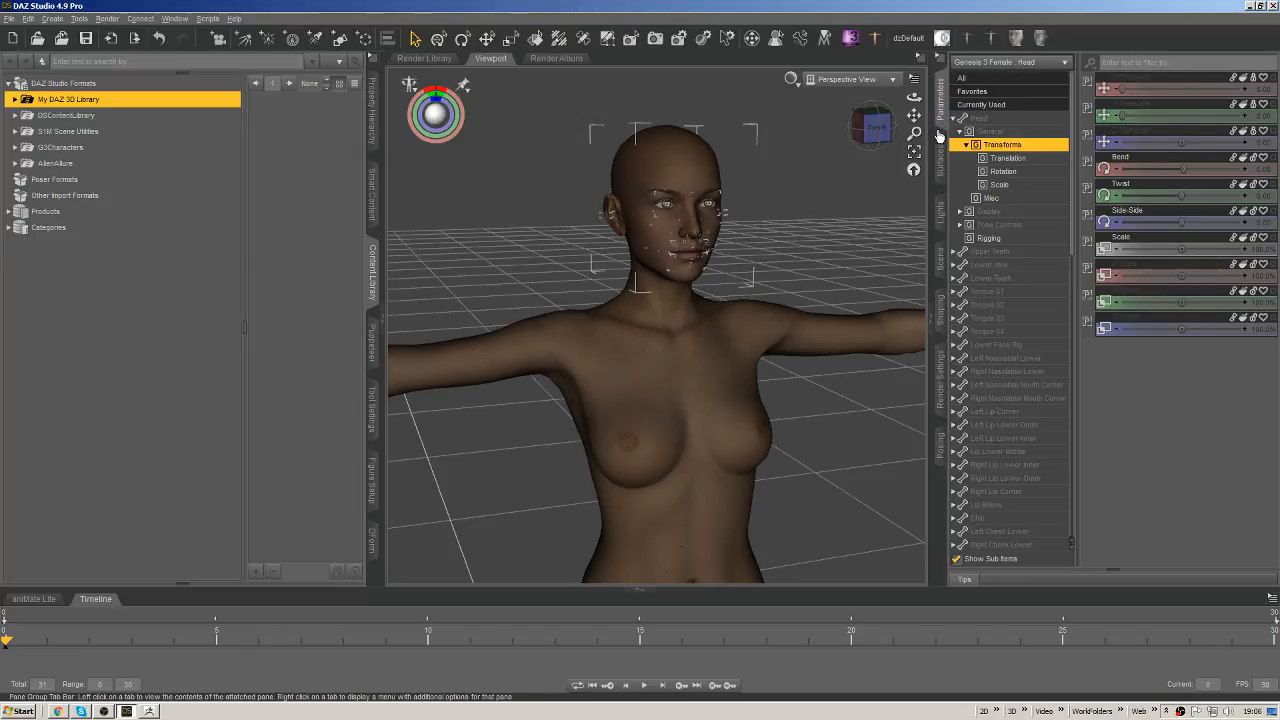
Select the Genesis 3 Female figure and set its Alien Eyes 1 ZBrush morph to 100%.
click(829, 289)
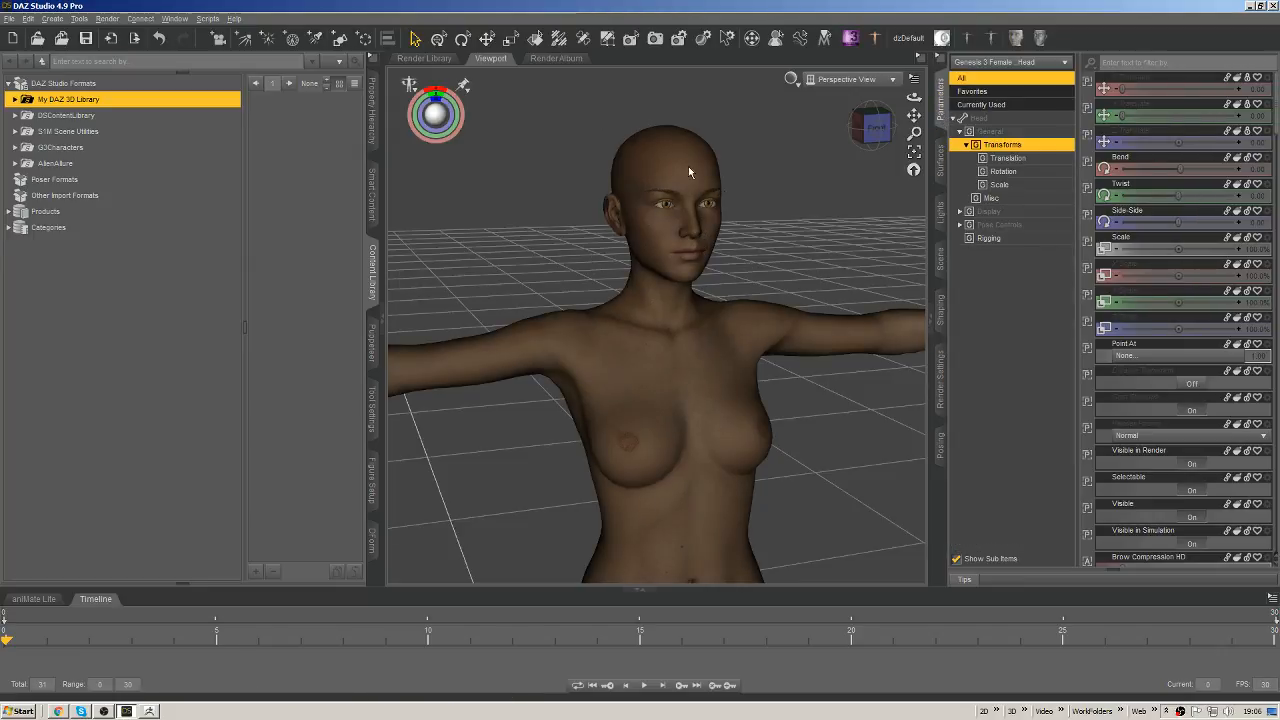
right_click(686, 164)
click(720, 187)
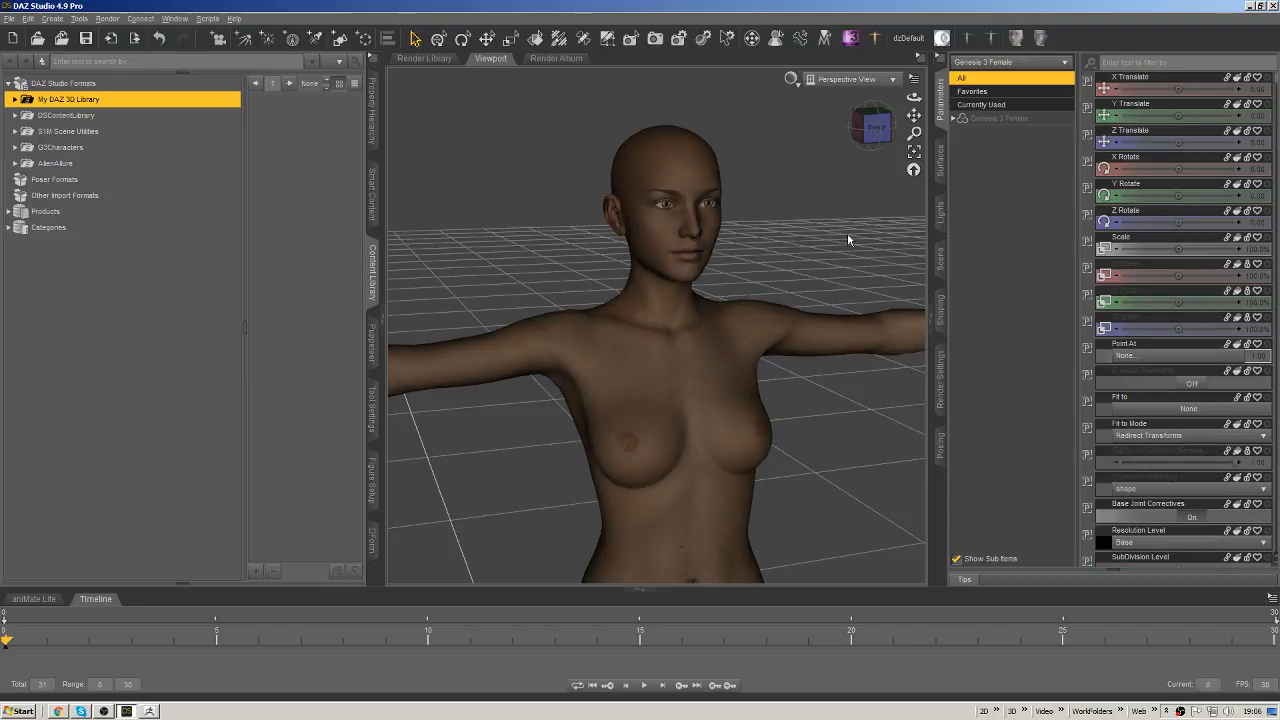
click(990, 118)
click(987, 198)
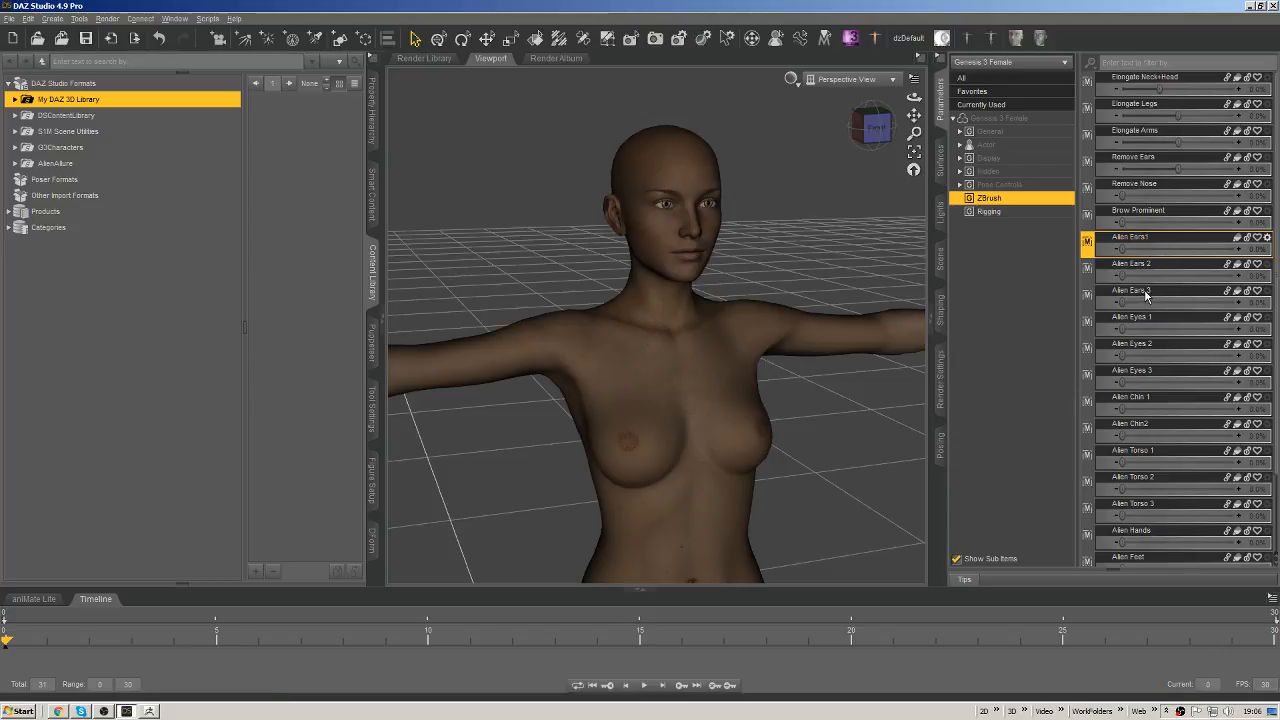
drag(1122, 329, 1262, 329)
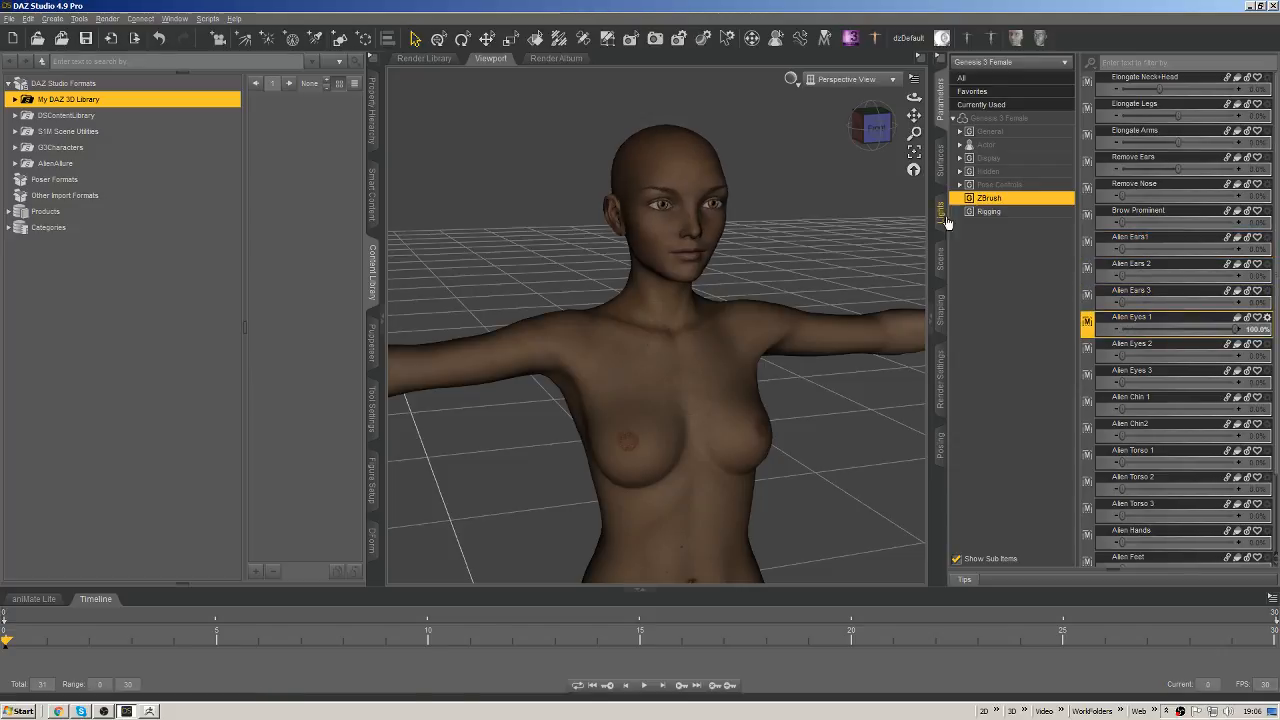
Select the Head bone with its face bones and open Adjust Rigging To Shape from the Joint Editor.
click(687, 201)
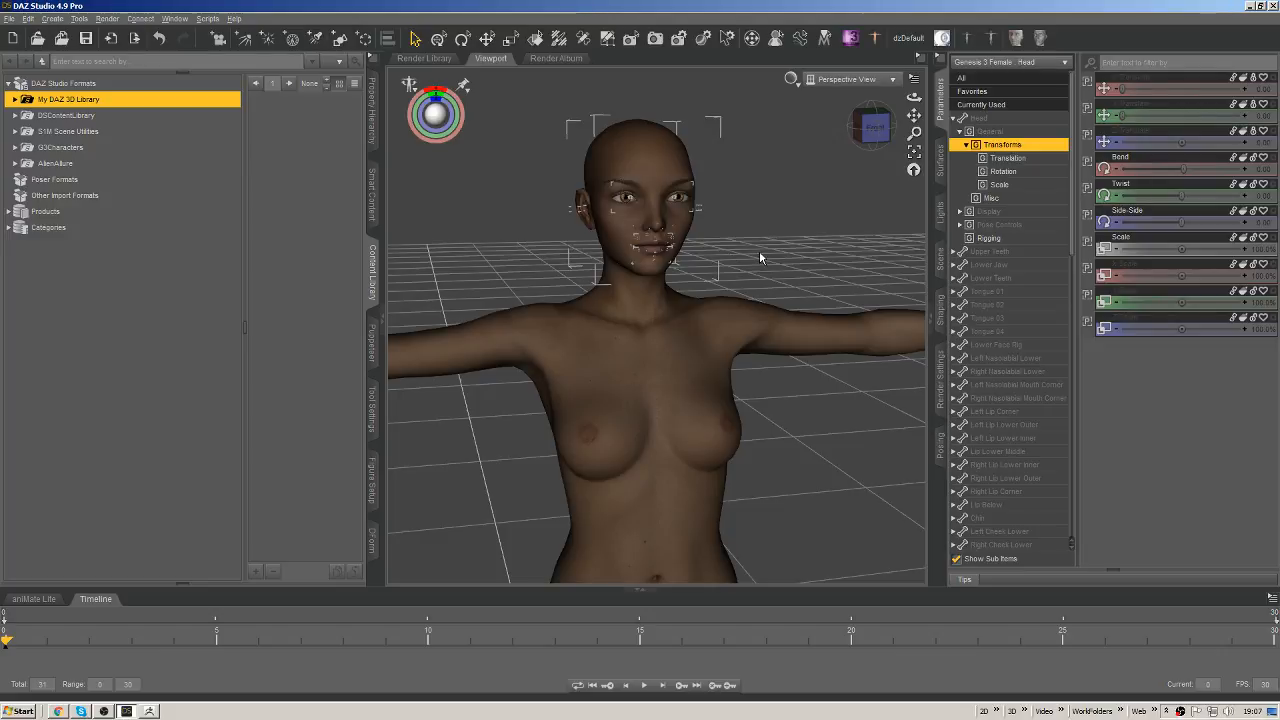
key(ctrl+shift+j)
right_click(717, 144)
mouse_move(760, 178)
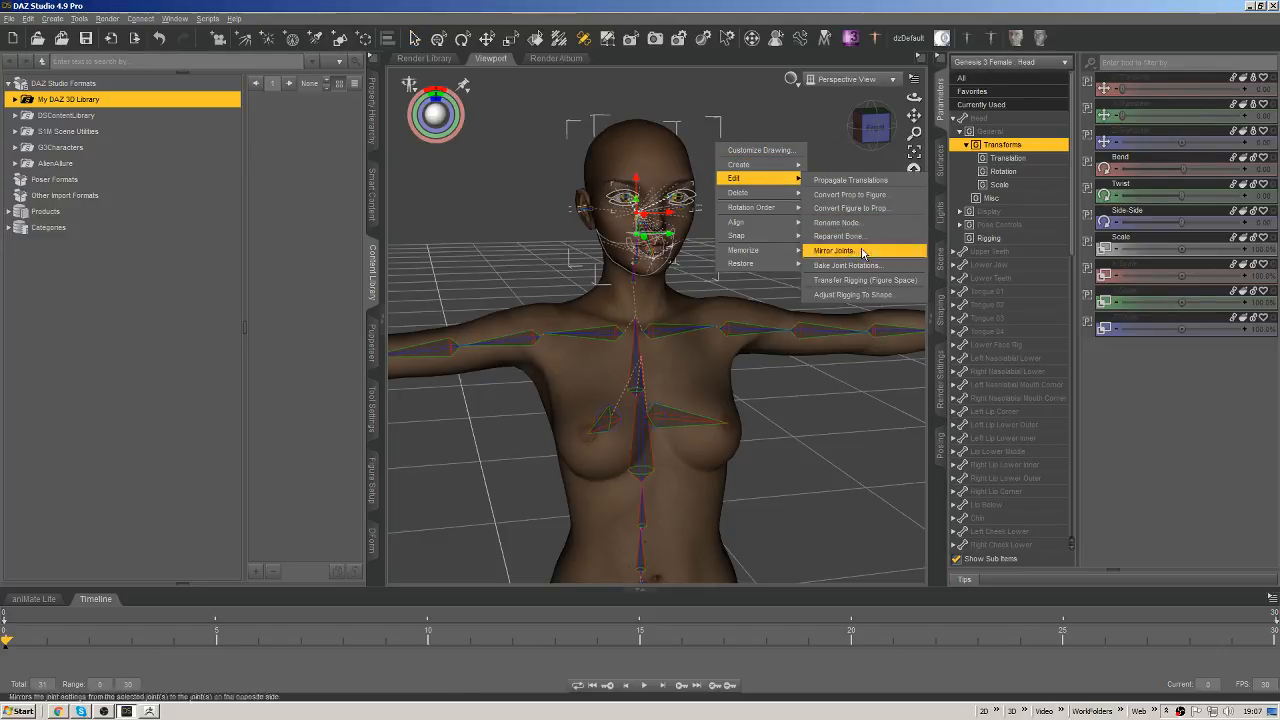
click(863, 296)
Limit Adjust Rig To Shape to the bones selected in the scene, unchecking all others, and apply it for Alien Eyes 1.
right_click(270, 120)
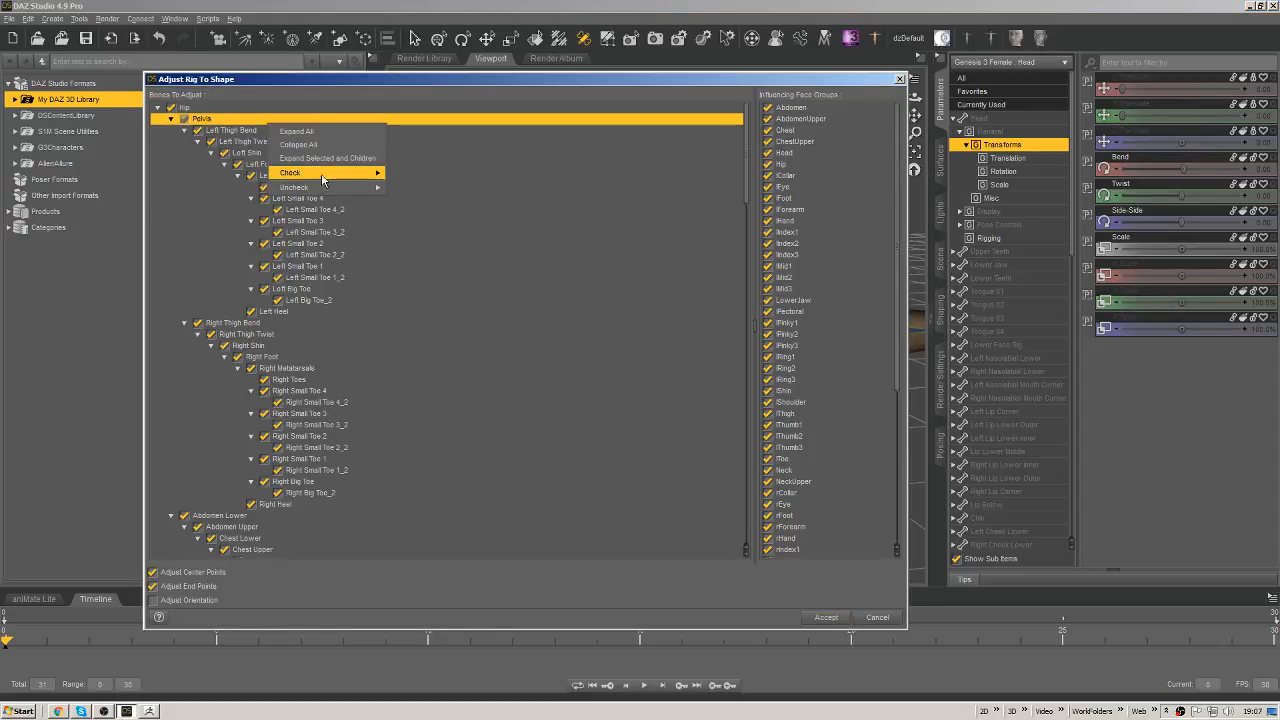
mouse_move(336, 190)
click(408, 188)
right_click(313, 125)
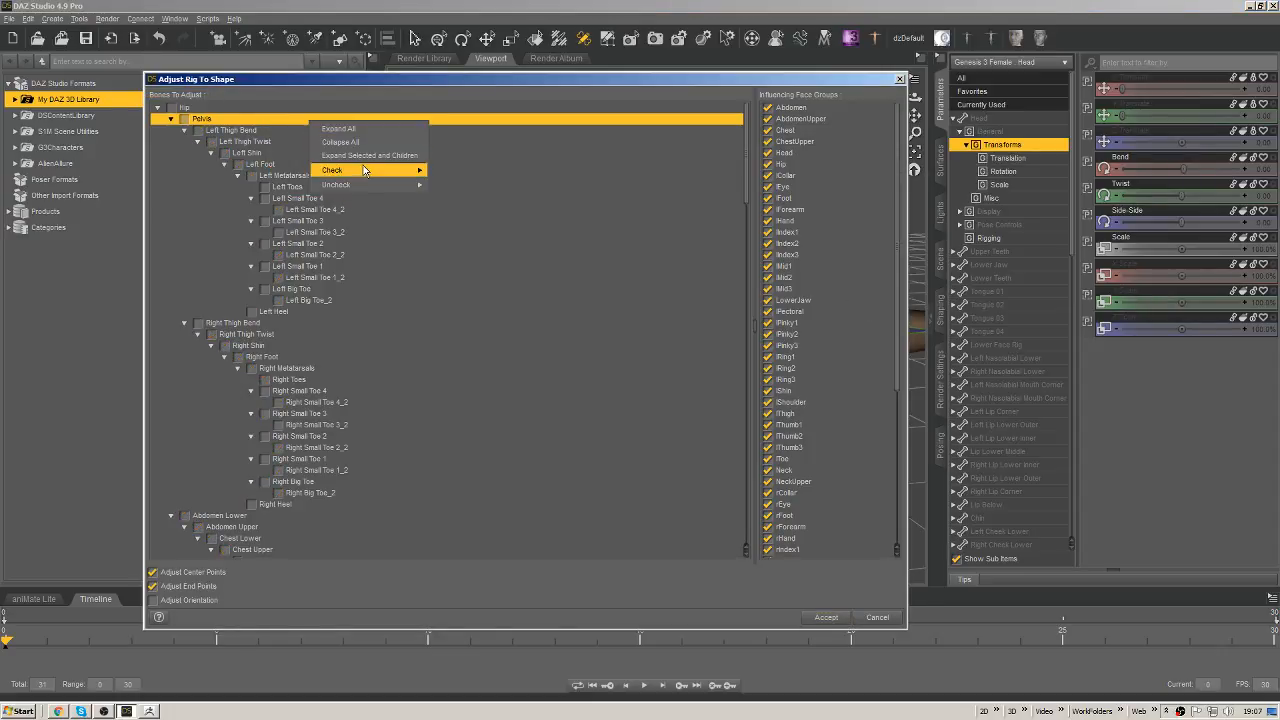
mouse_move(388, 171)
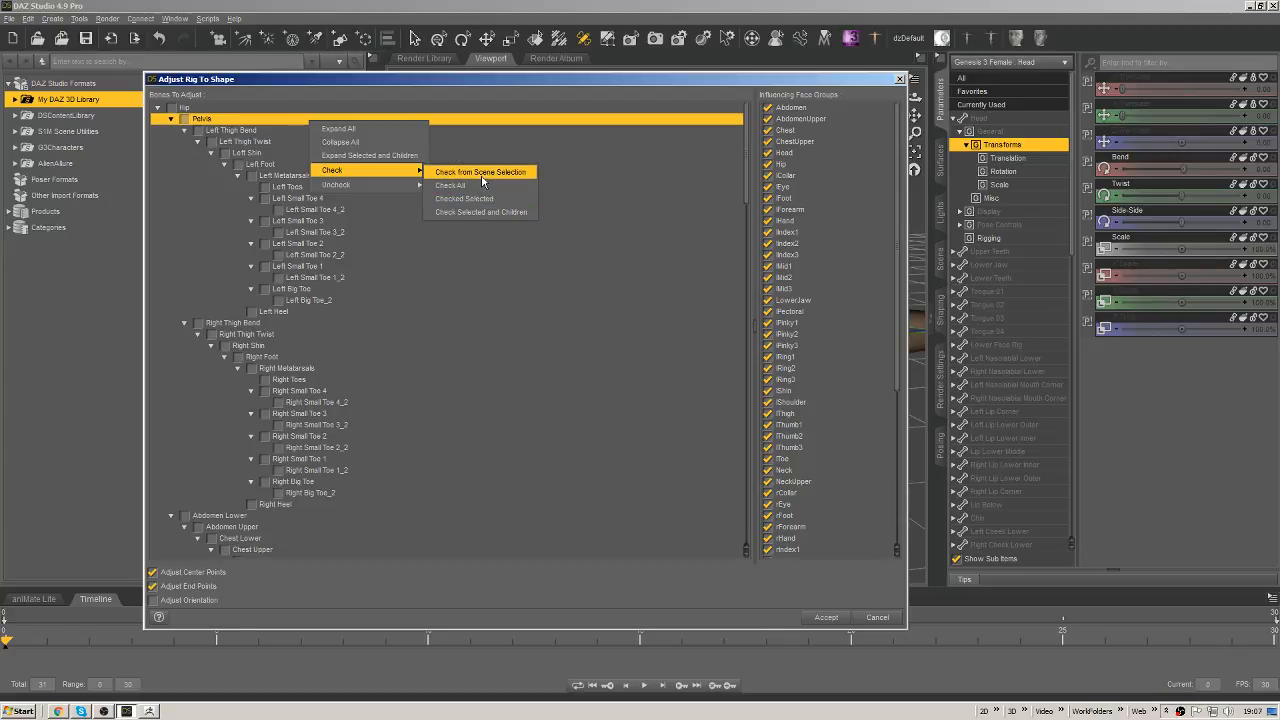
click(481, 172)
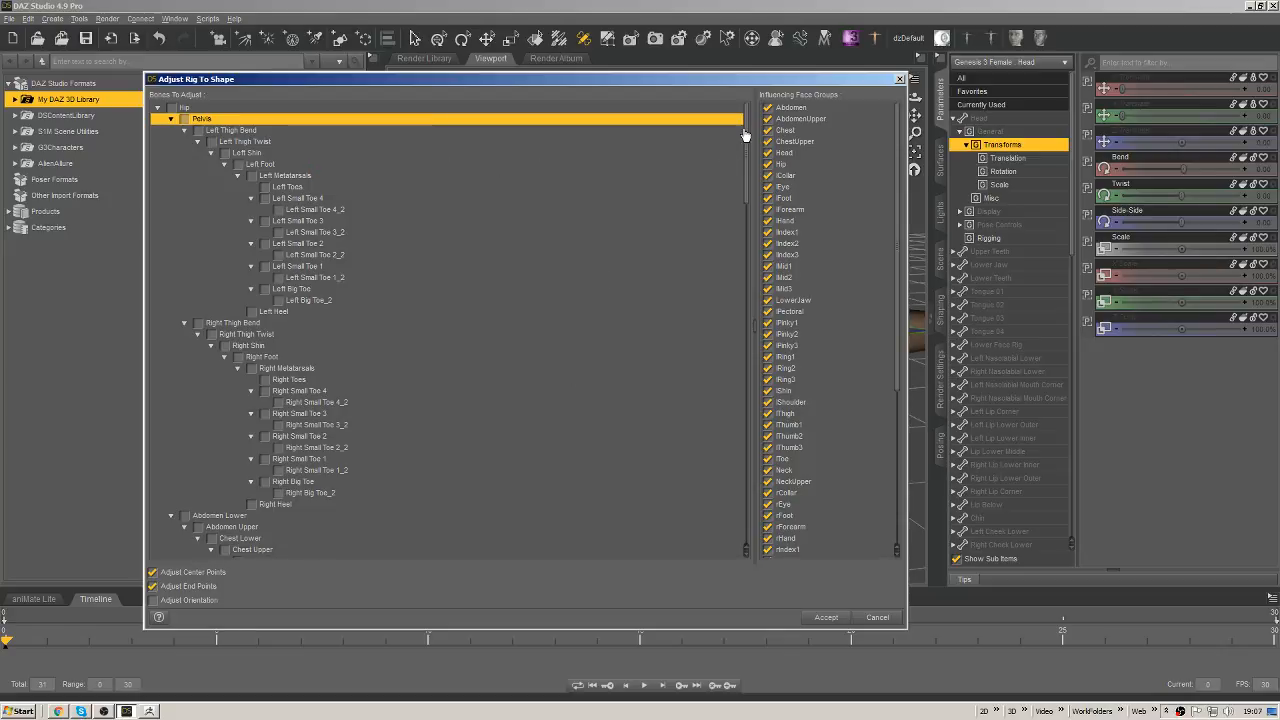
drag(744, 134, 698, 381)
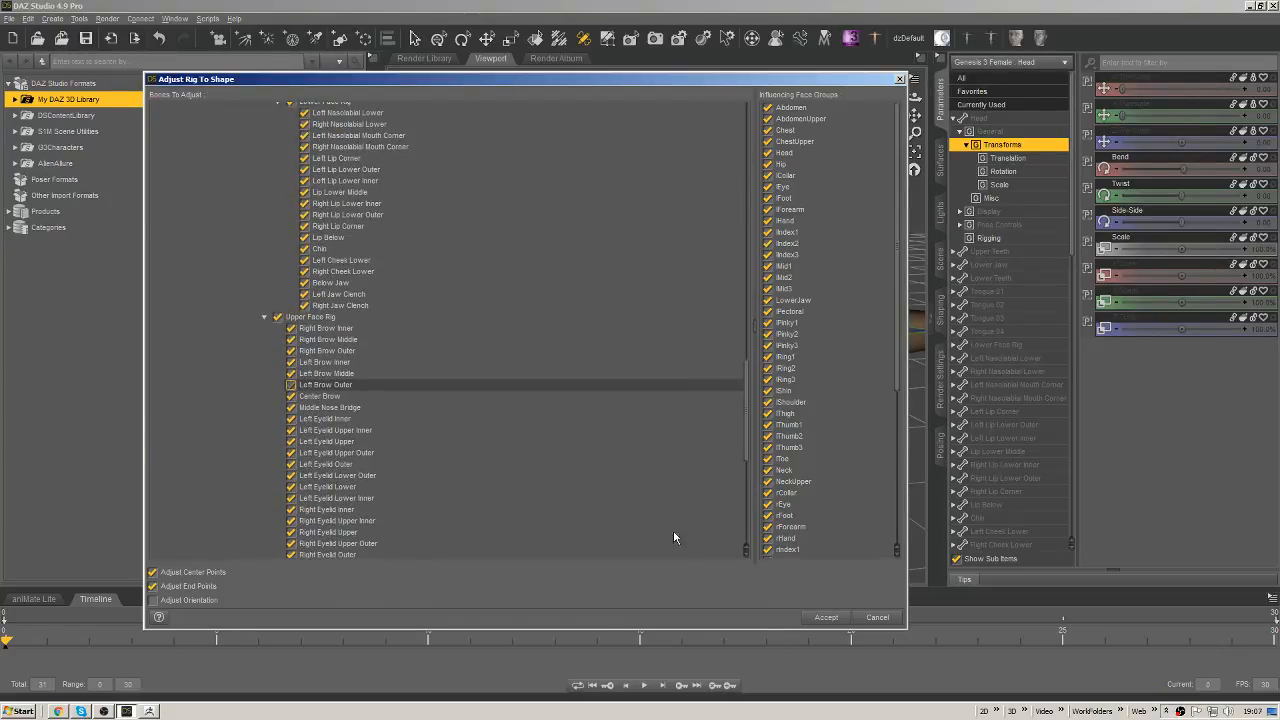
click(826, 617)
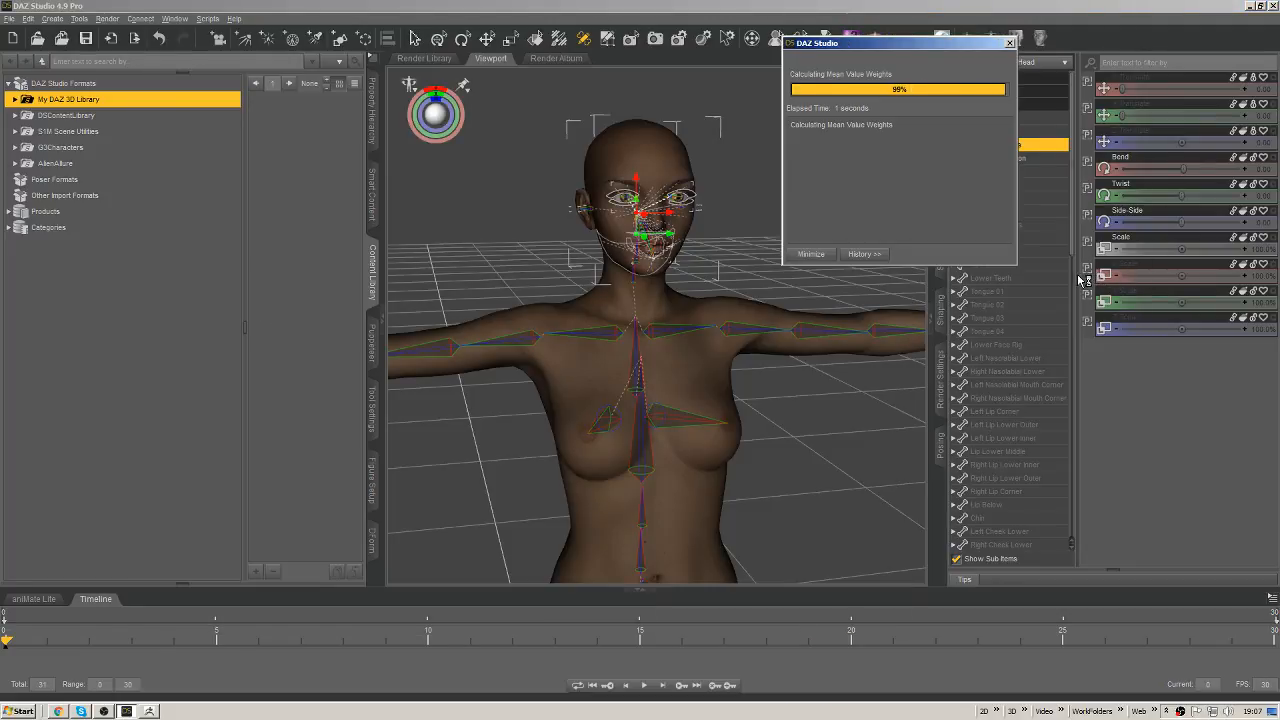
Select the Genesis 3 Female figure and ERC Freeze the adjusted head rigging into the Alien Eyes 1 morph.
mouse_move(874, 127)
mouse_down()
mouse_move(826, 129)
mouse_move(880, 128)
mouse_up()
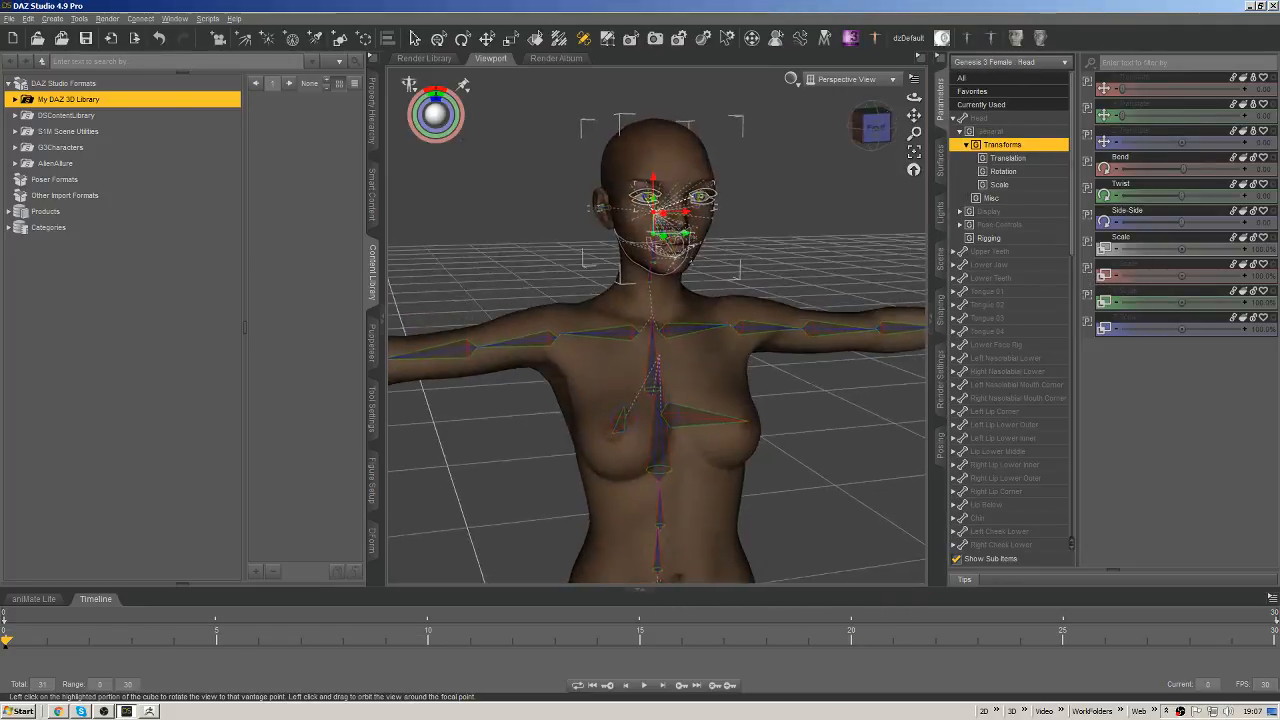
click(415, 39)
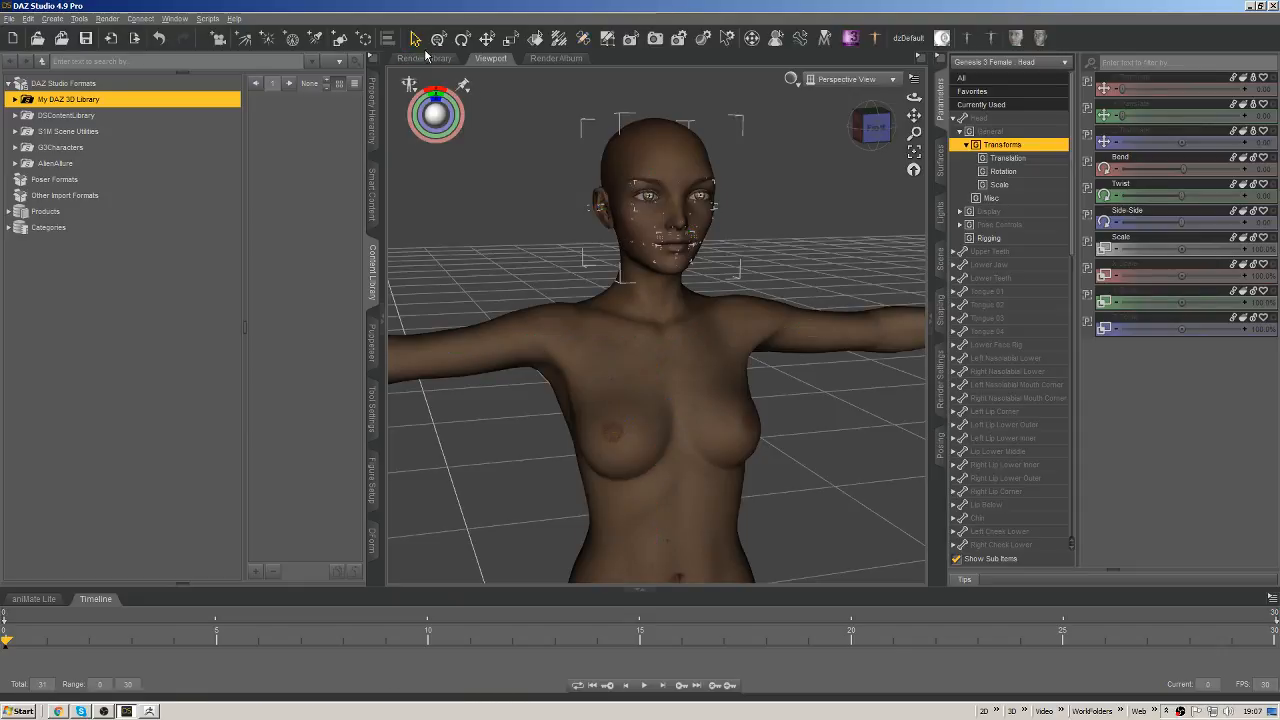
right_click(668, 168)
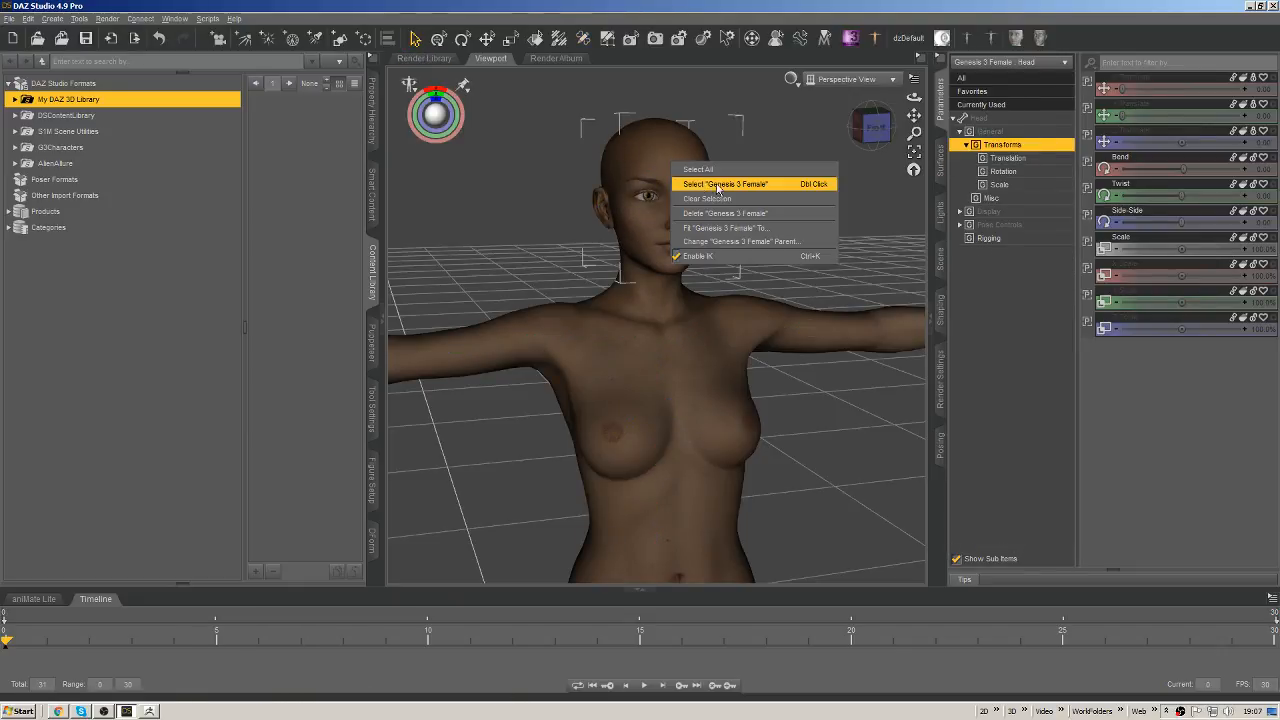
click(705, 181)
click(981, 104)
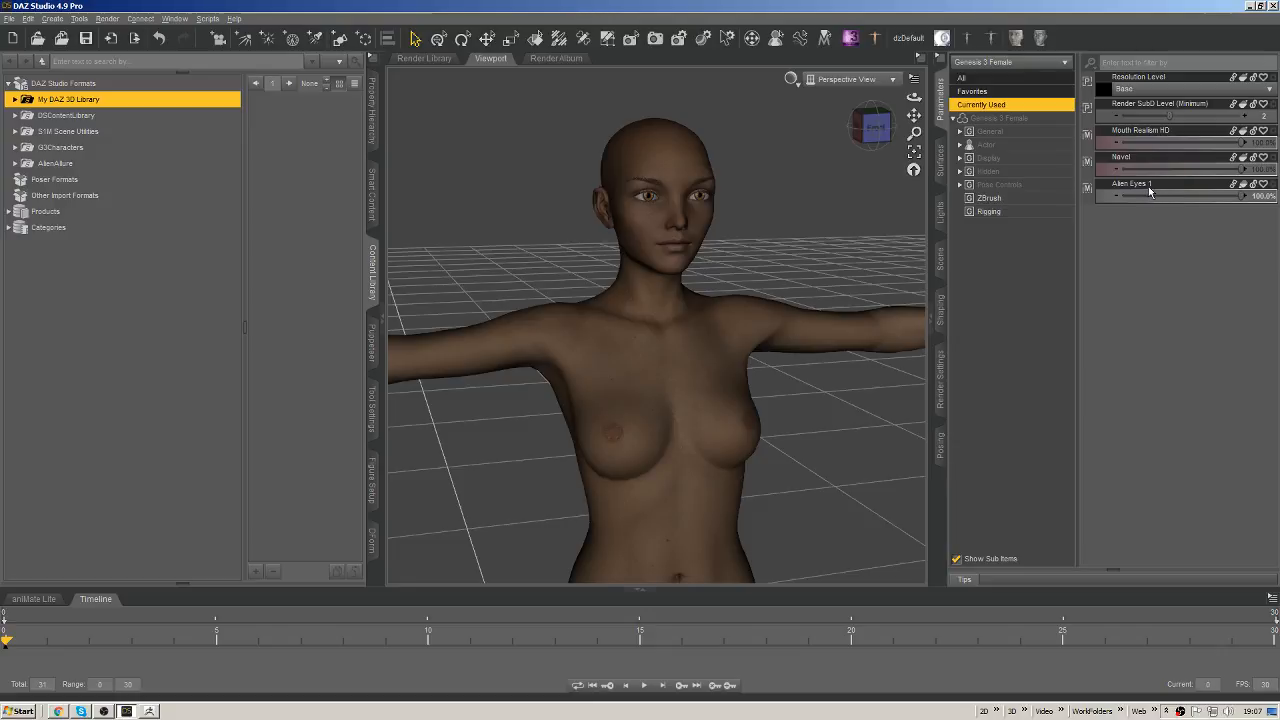
right_click(1143, 186)
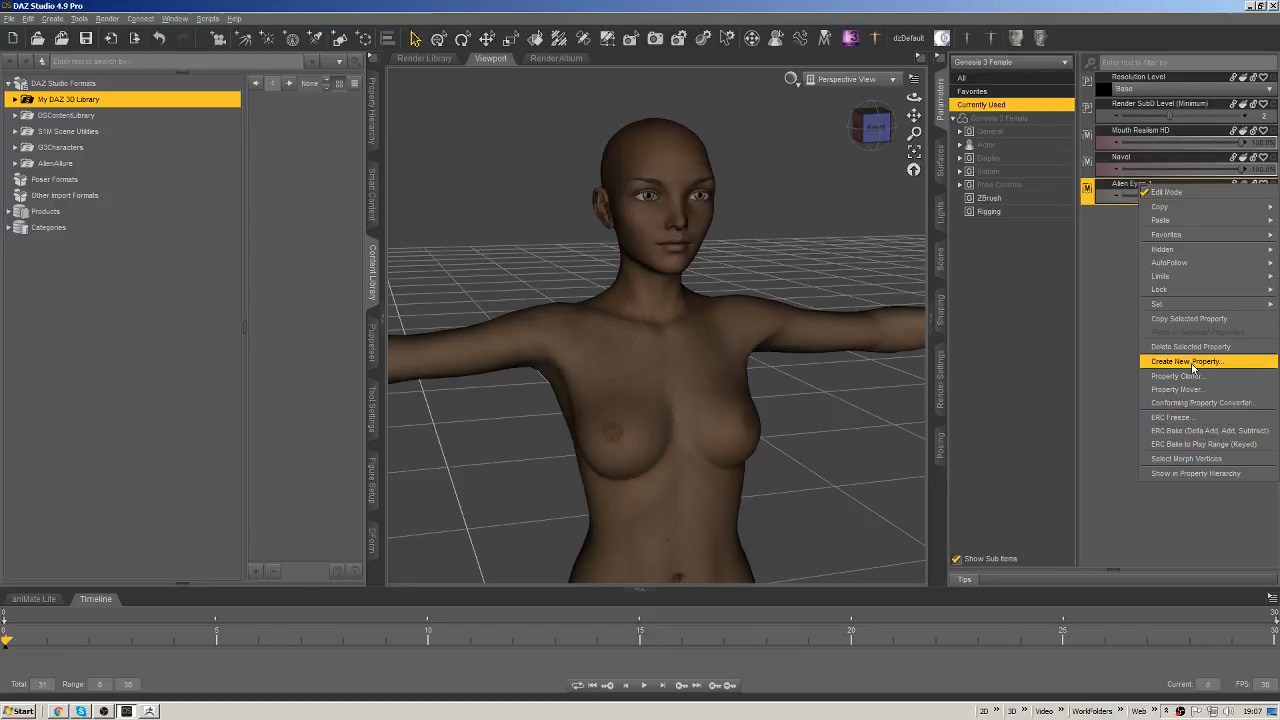
click(1172, 417)
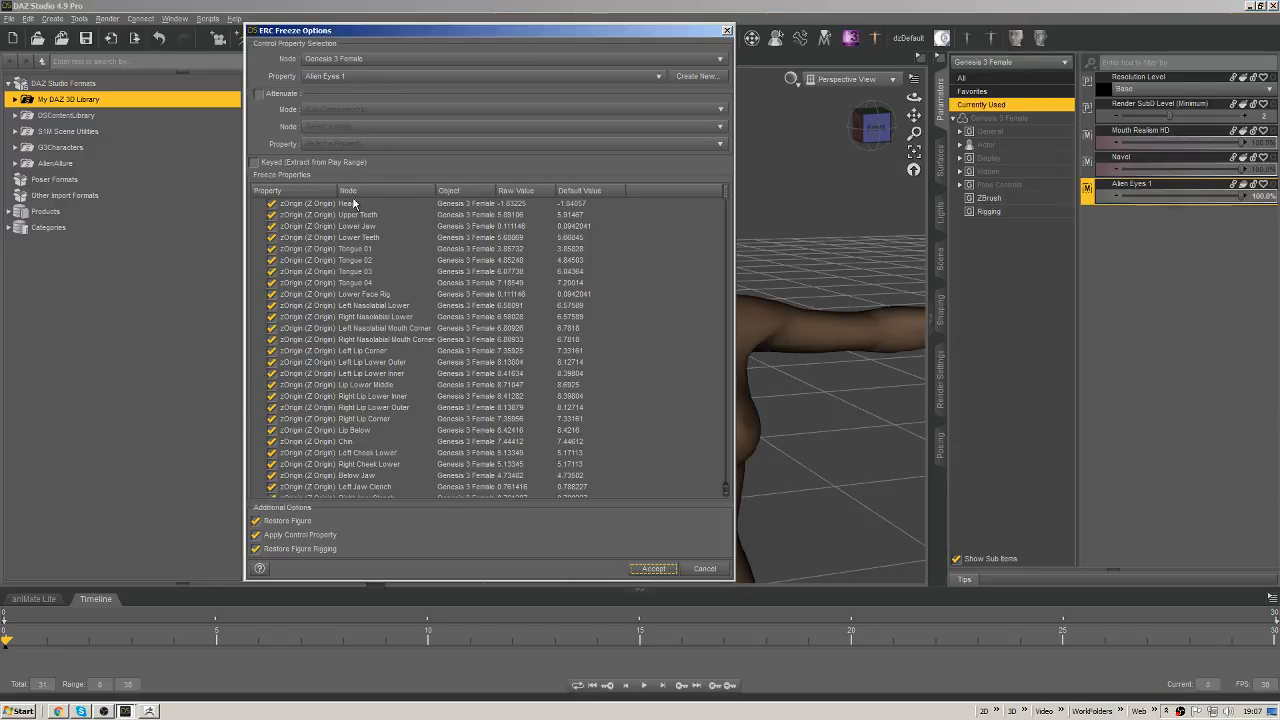
click(656, 567)
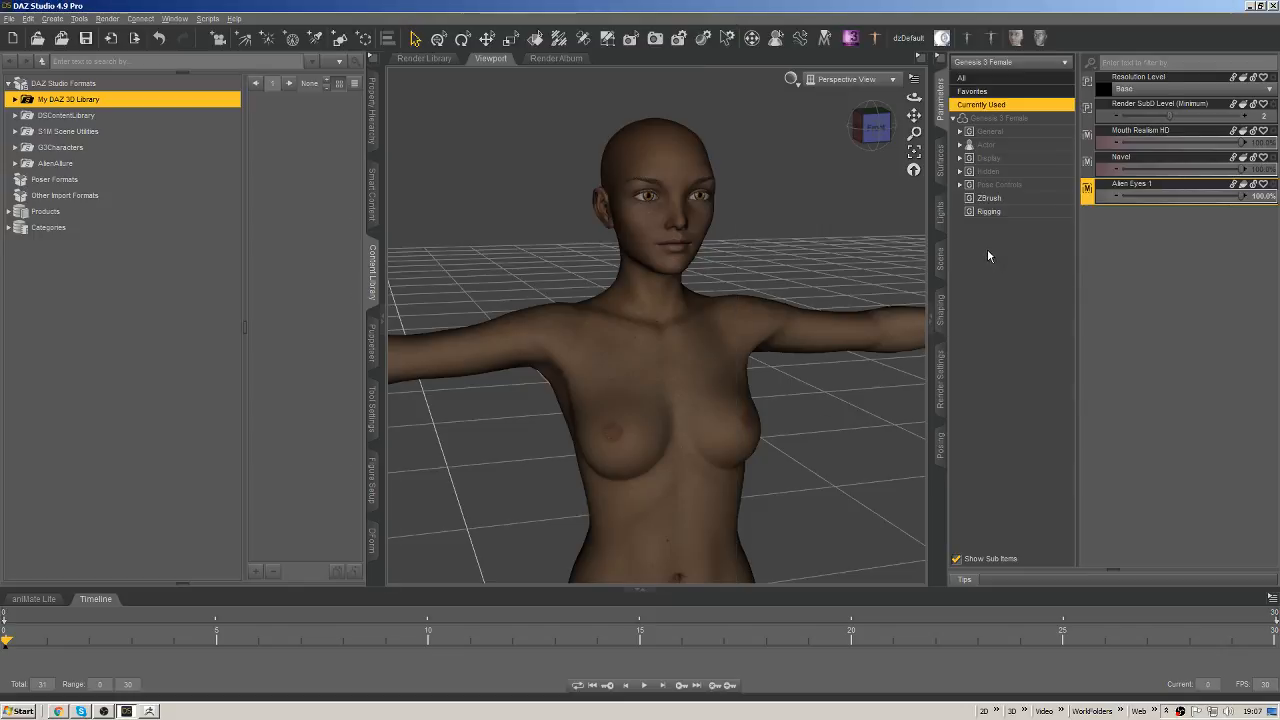
Select both eyes and rotate them together to test the rigging with Alien Eyes 1 applied.
click(701, 198)
ctrl+click(647, 199)
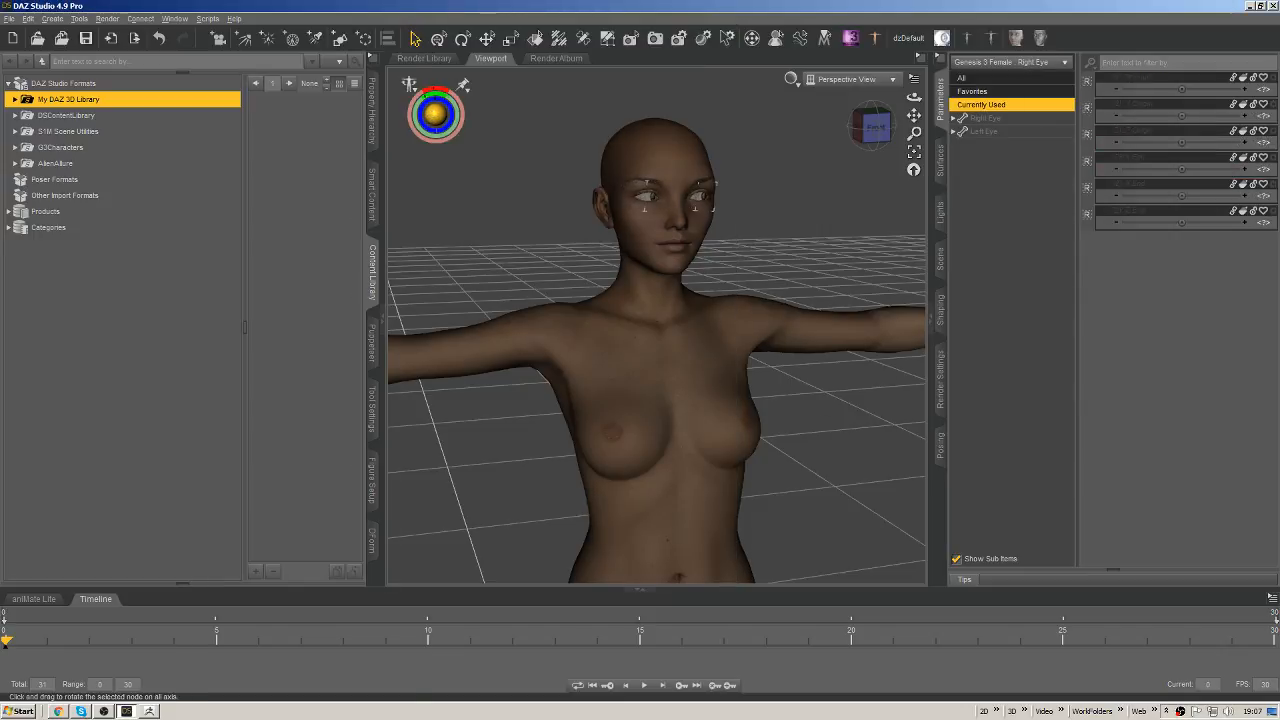
drag(435, 113, 478, 99)
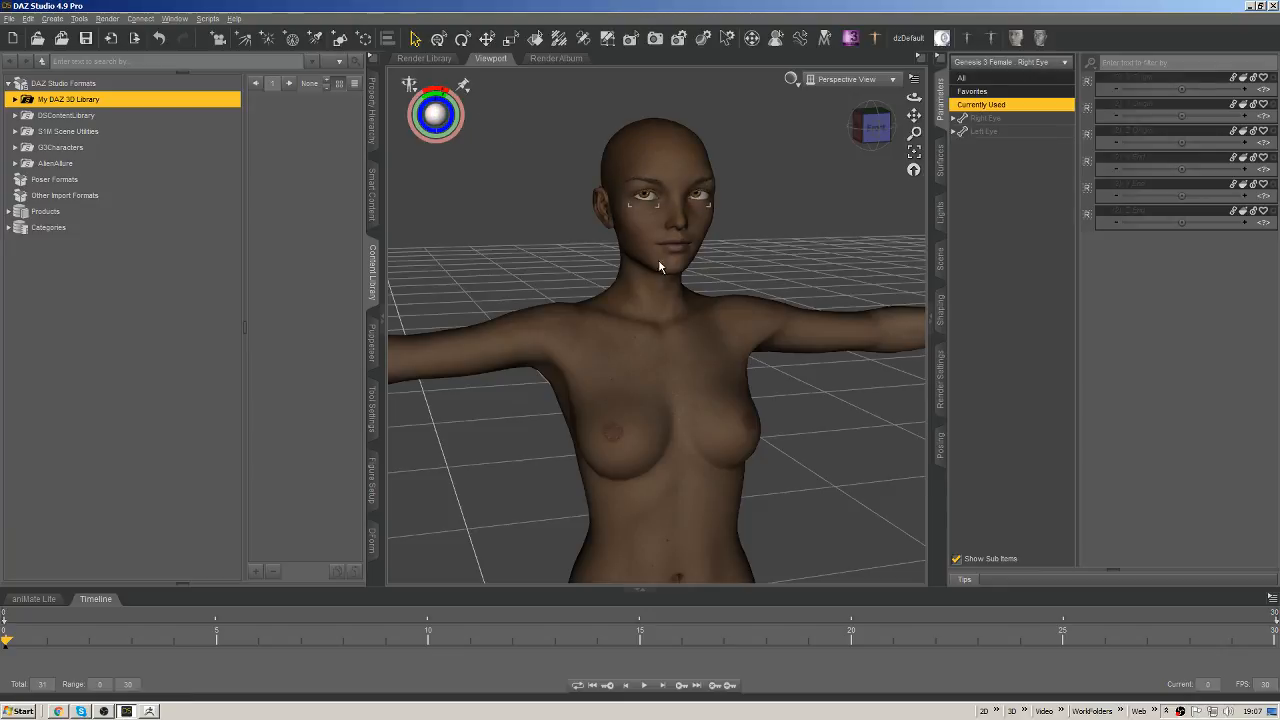
Select the Genesis 3 Female figure, return Alien Eyes 1 to 0%, and set the Alien Eyes 2 ZBrush morph to 100%.
right_click(666, 145)
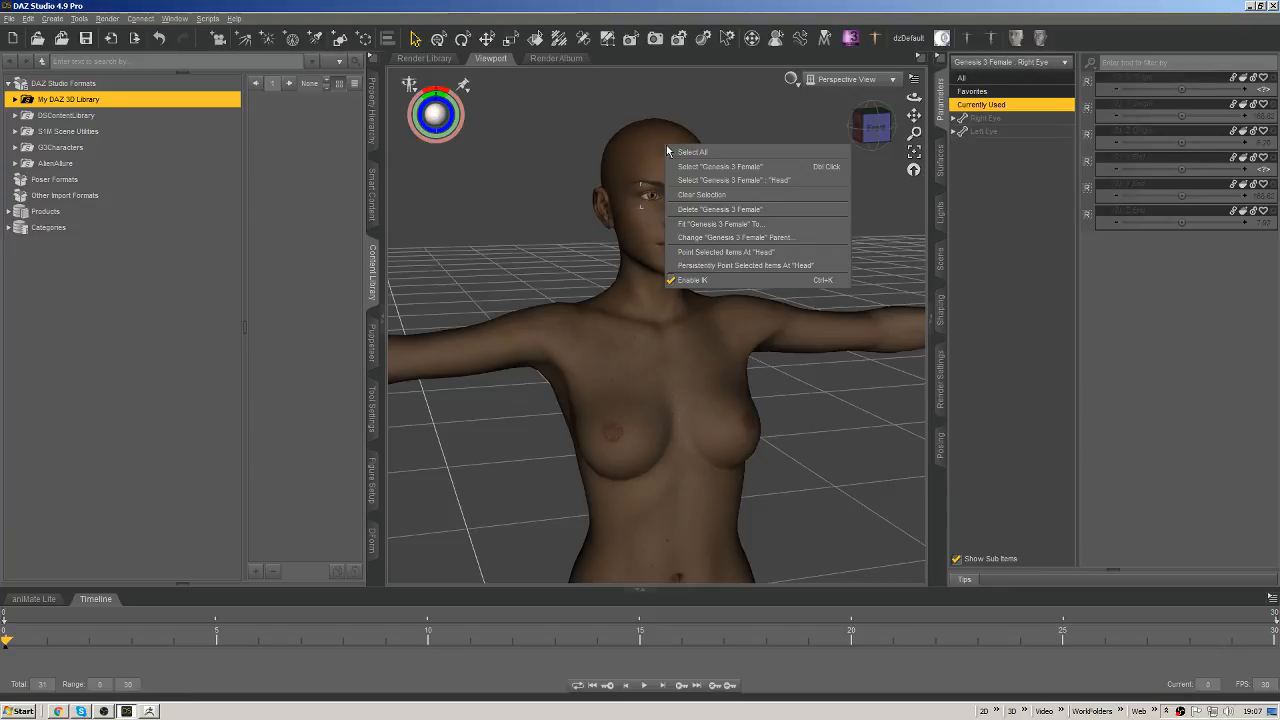
click(720, 163)
click(1005, 118)
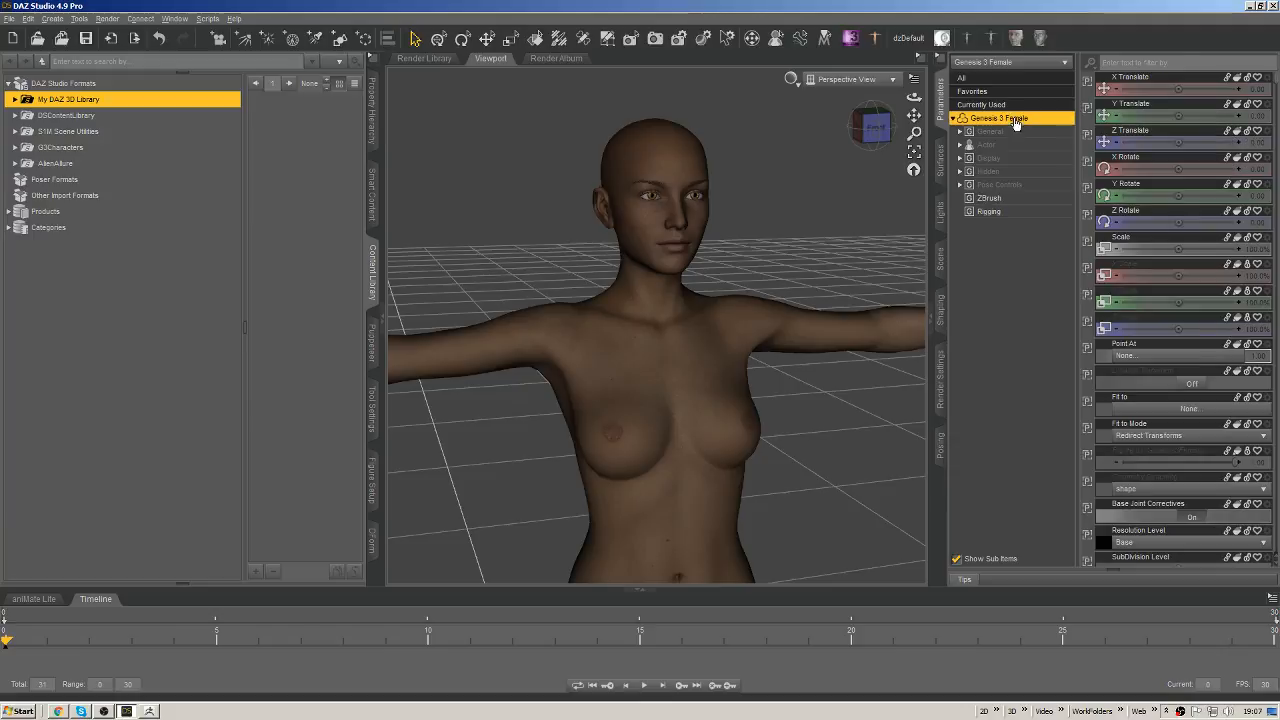
click(1000, 198)
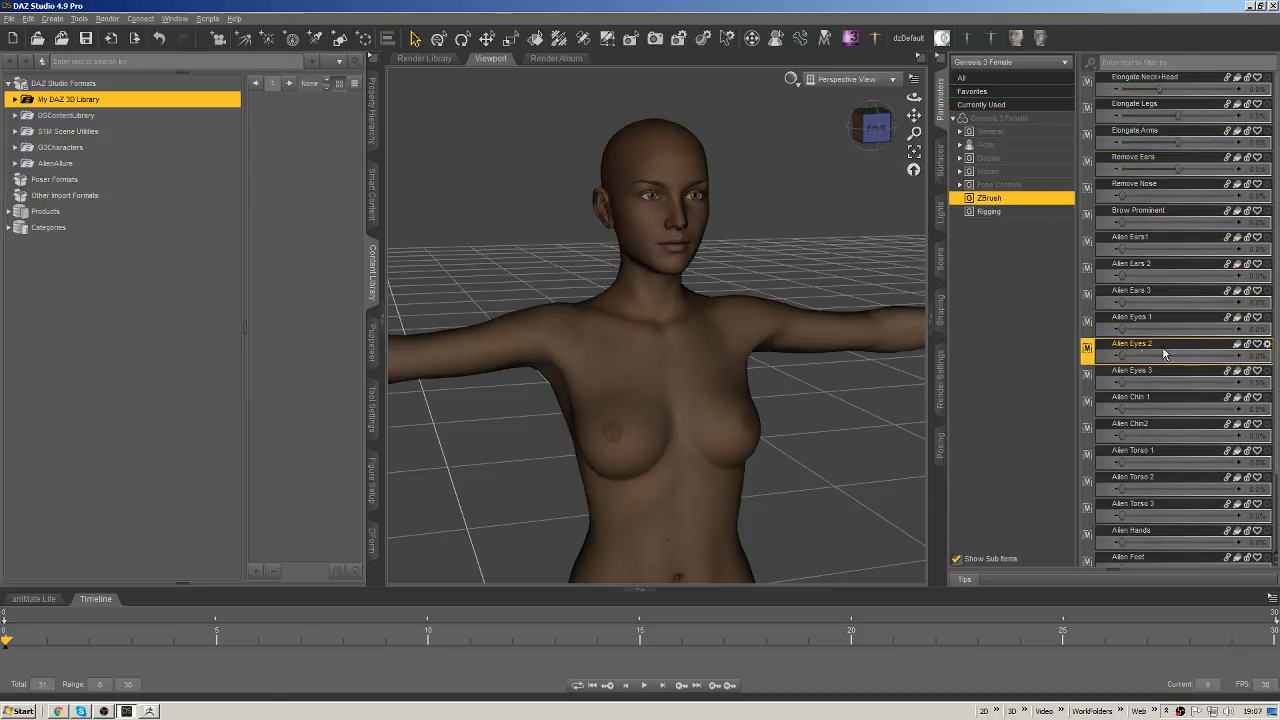
drag(1122, 355, 1267, 350)
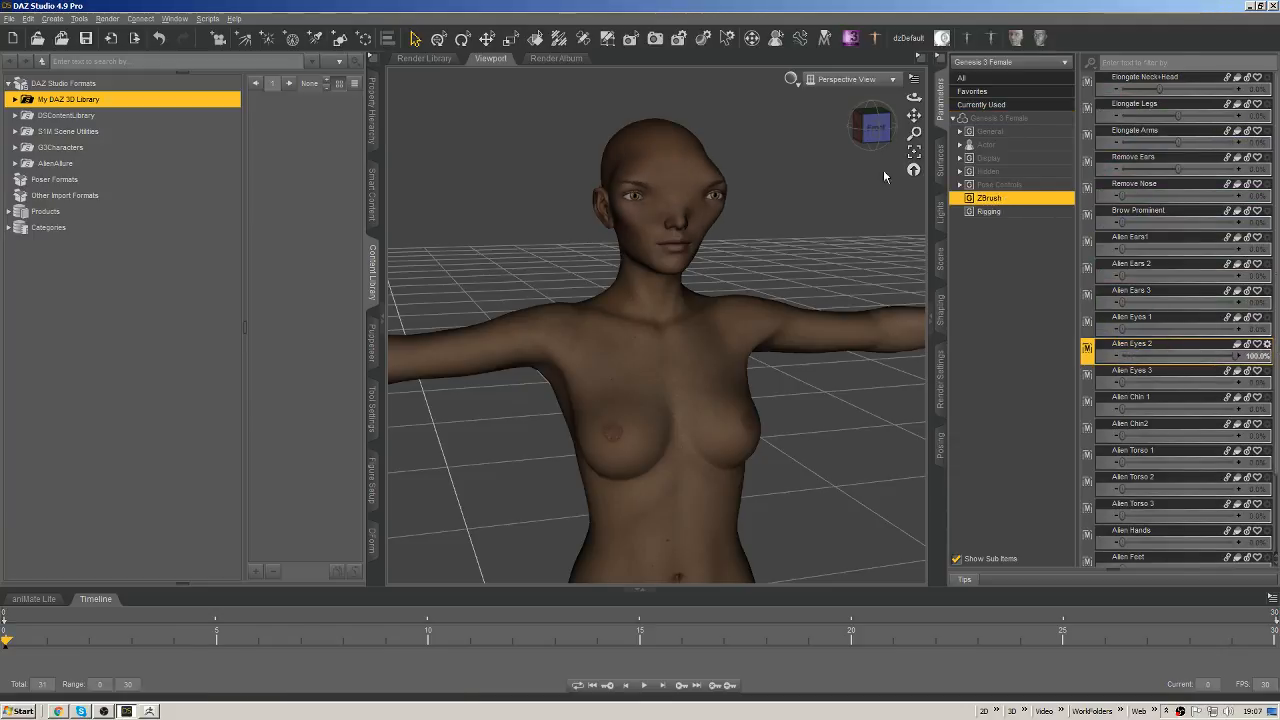
Select the Head bone with its face bones and open Adjust Rigging To Shape using the Joint Editor.
drag(876, 130, 832, 110)
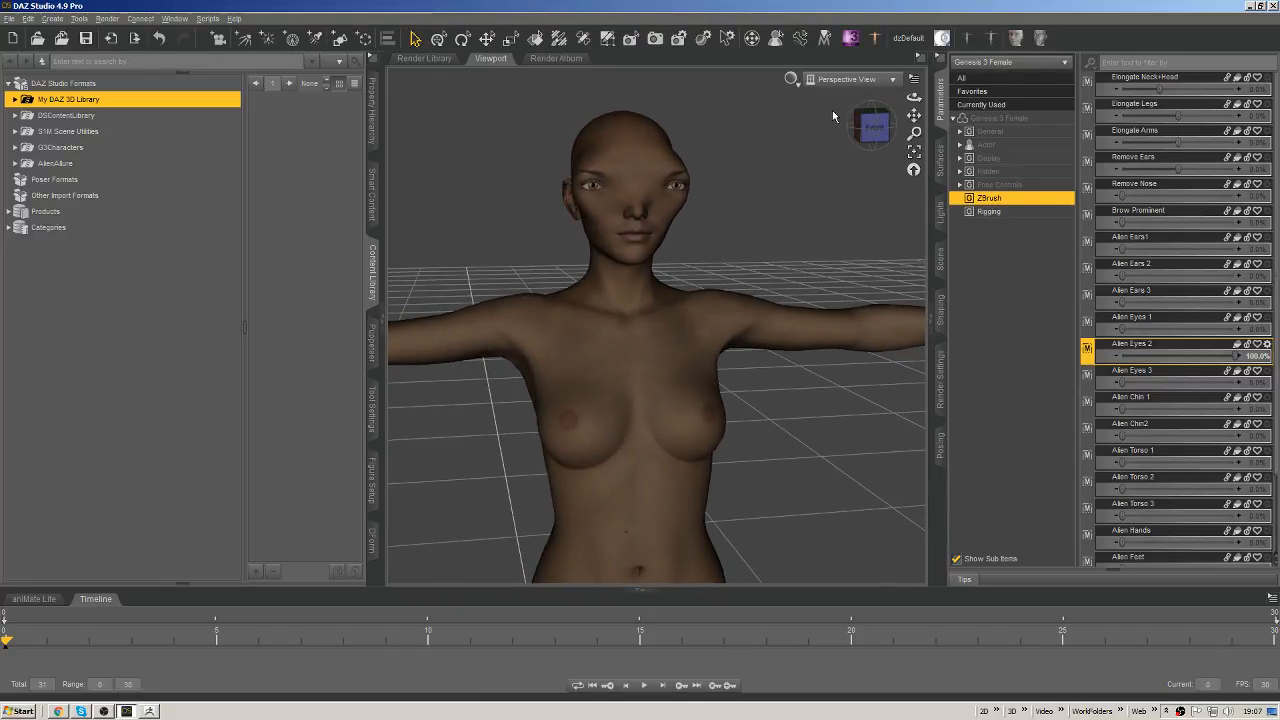
drag(876, 138, 880, 138)
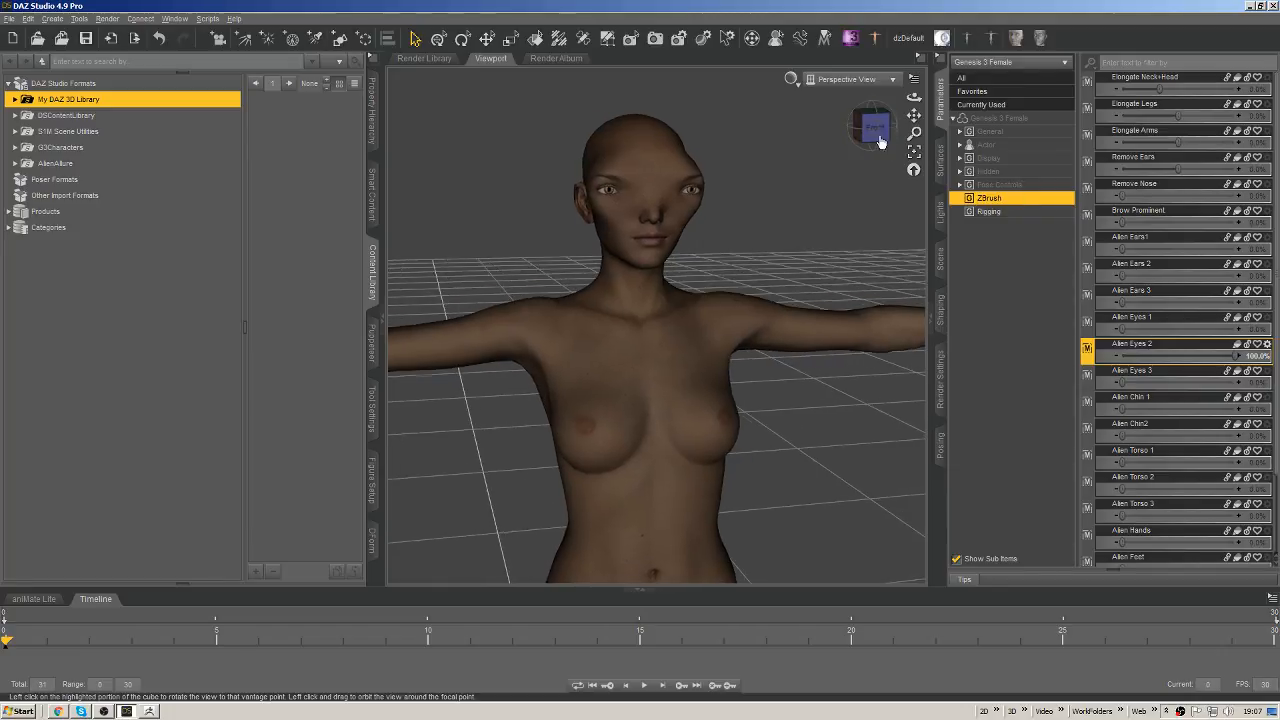
click(626, 213)
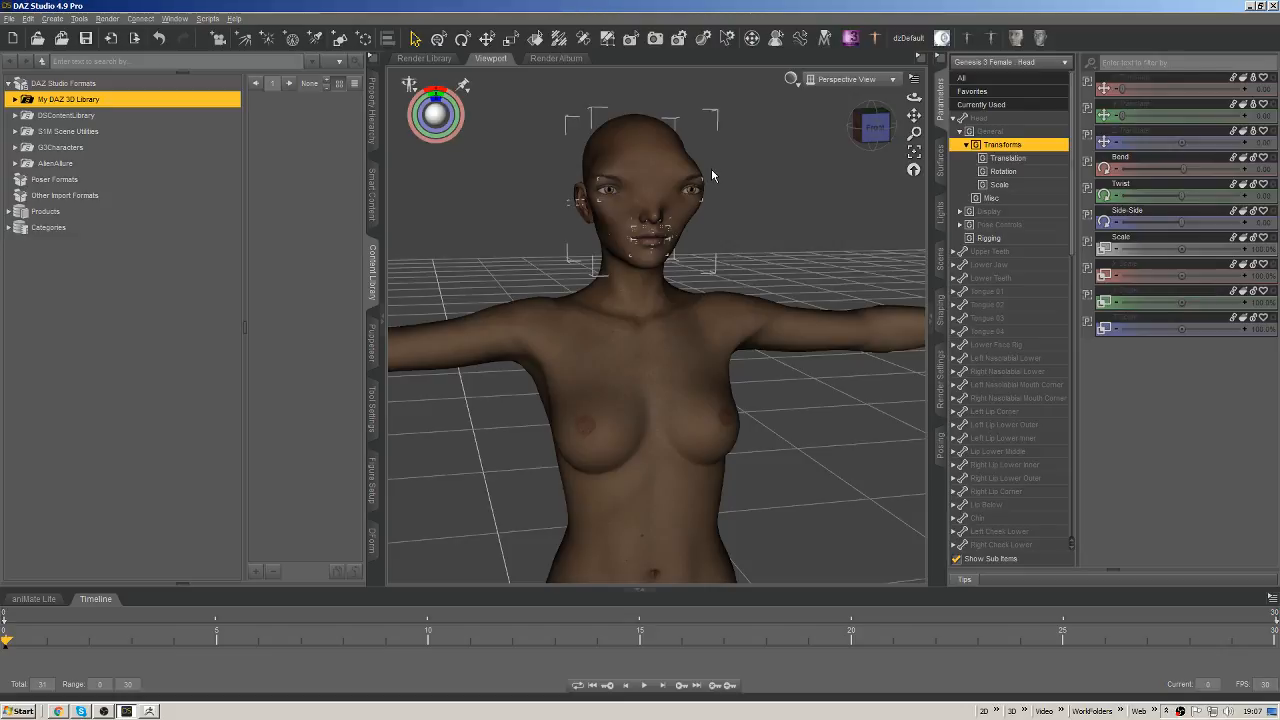
key(ctrl+shift+j)
right_click(731, 142)
mouse_move(770, 177)
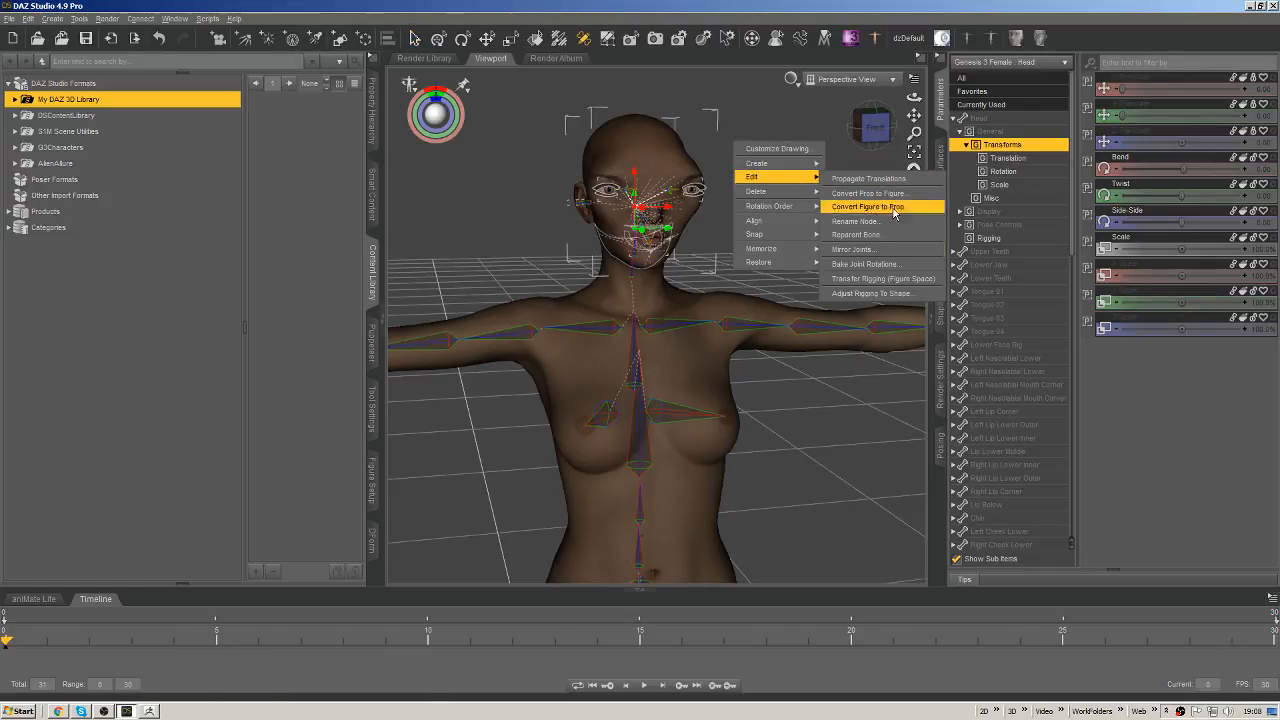
click(870, 292)
Uncheck every bone, check only those from the scene selection, and apply the rig adjustment for Alien Eyes 2.
right_click(284, 165)
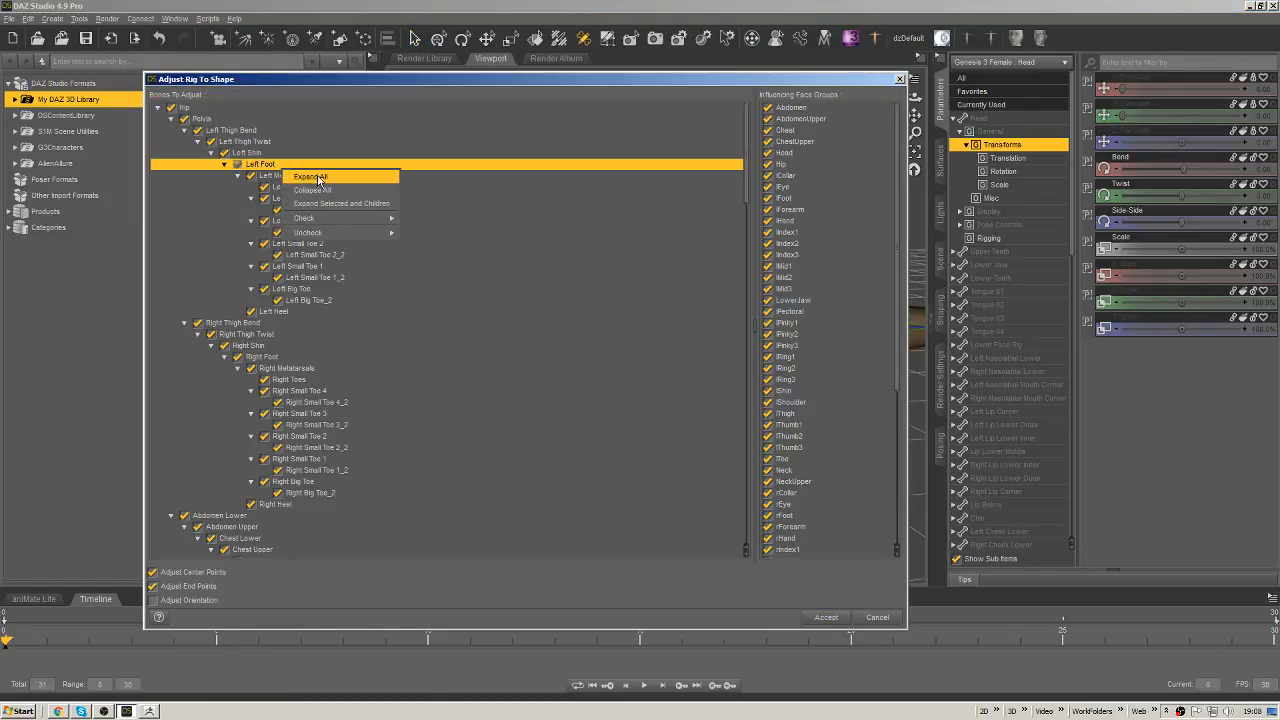
mouse_move(385, 232)
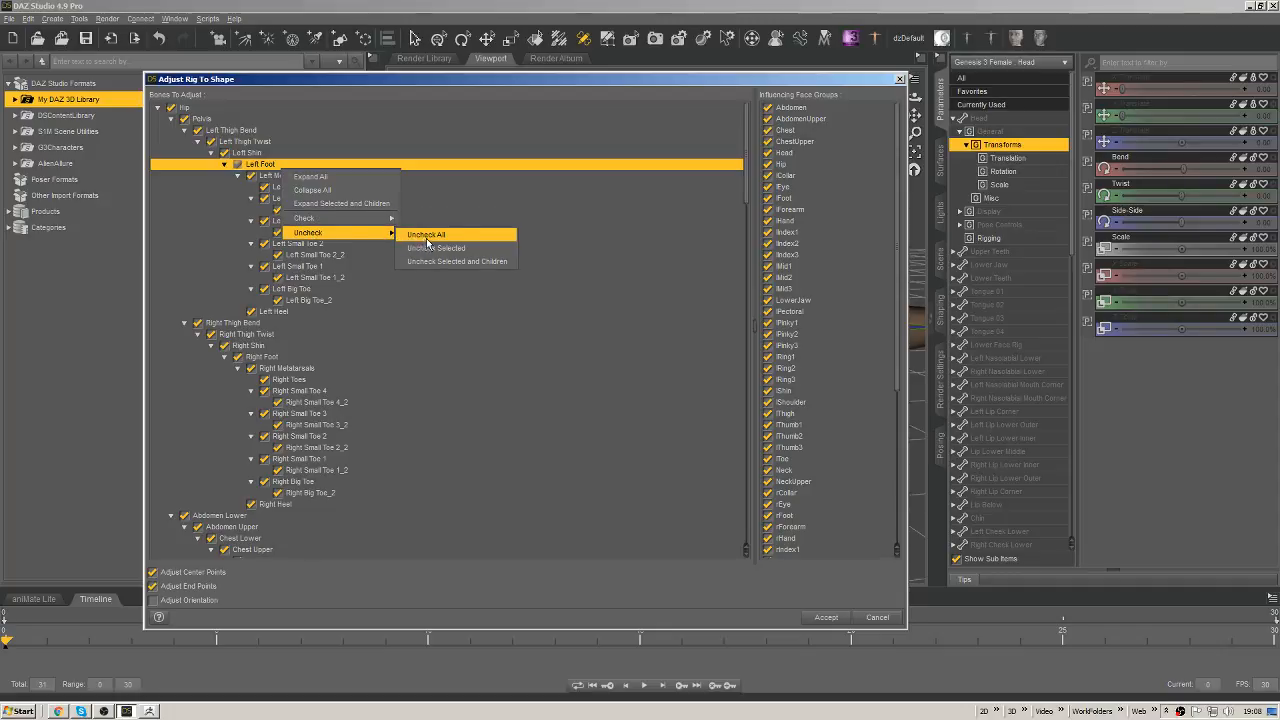
click(426, 237)
right_click(316, 152)
mouse_move(385, 197)
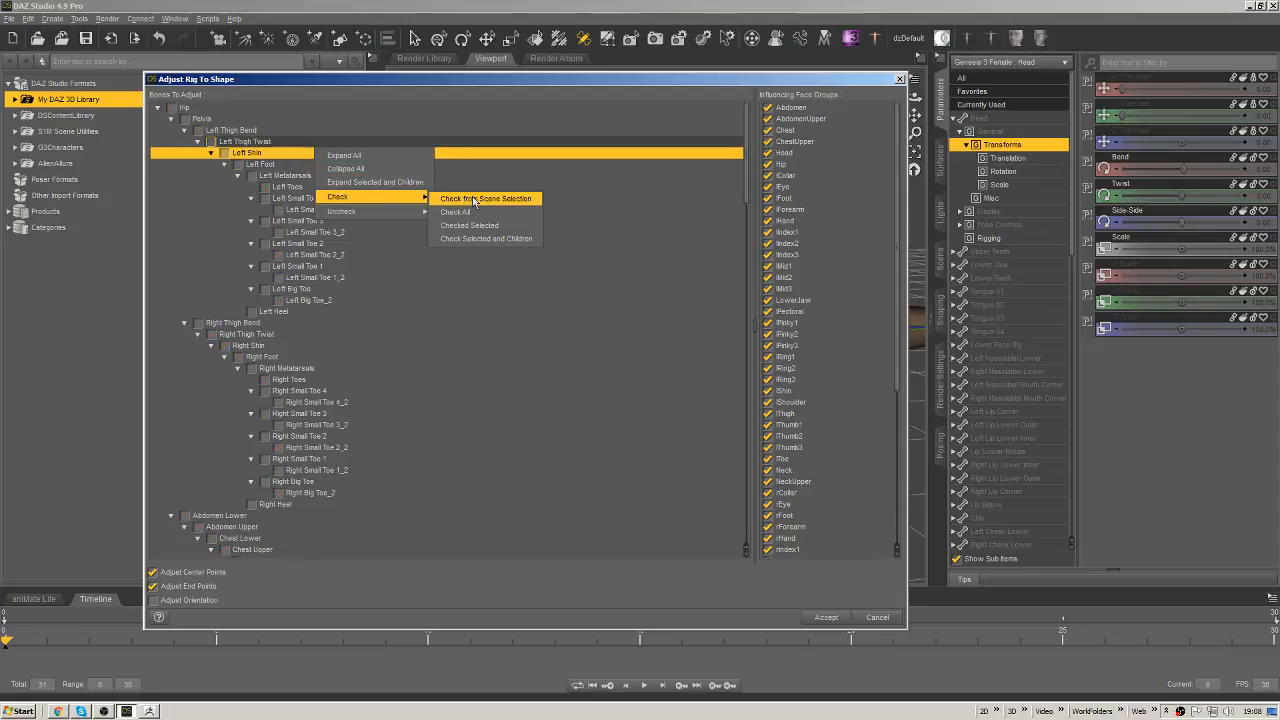
click(476, 199)
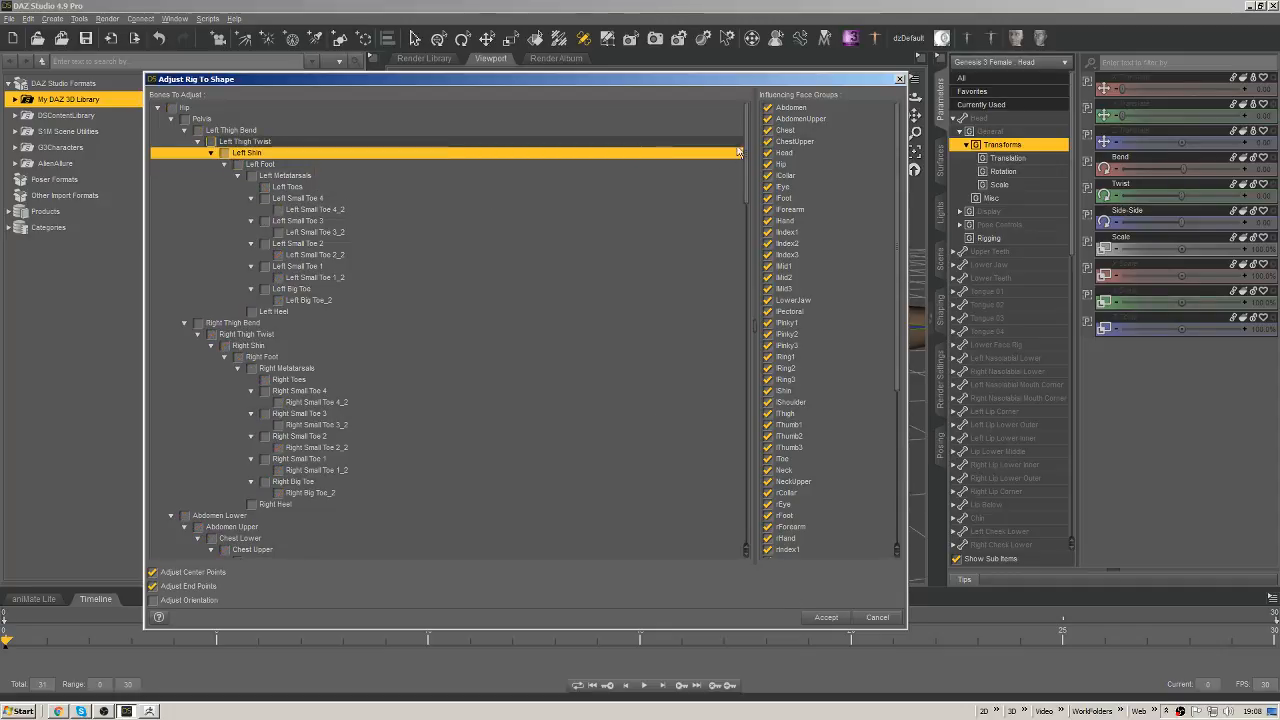
drag(742, 151, 745, 502)
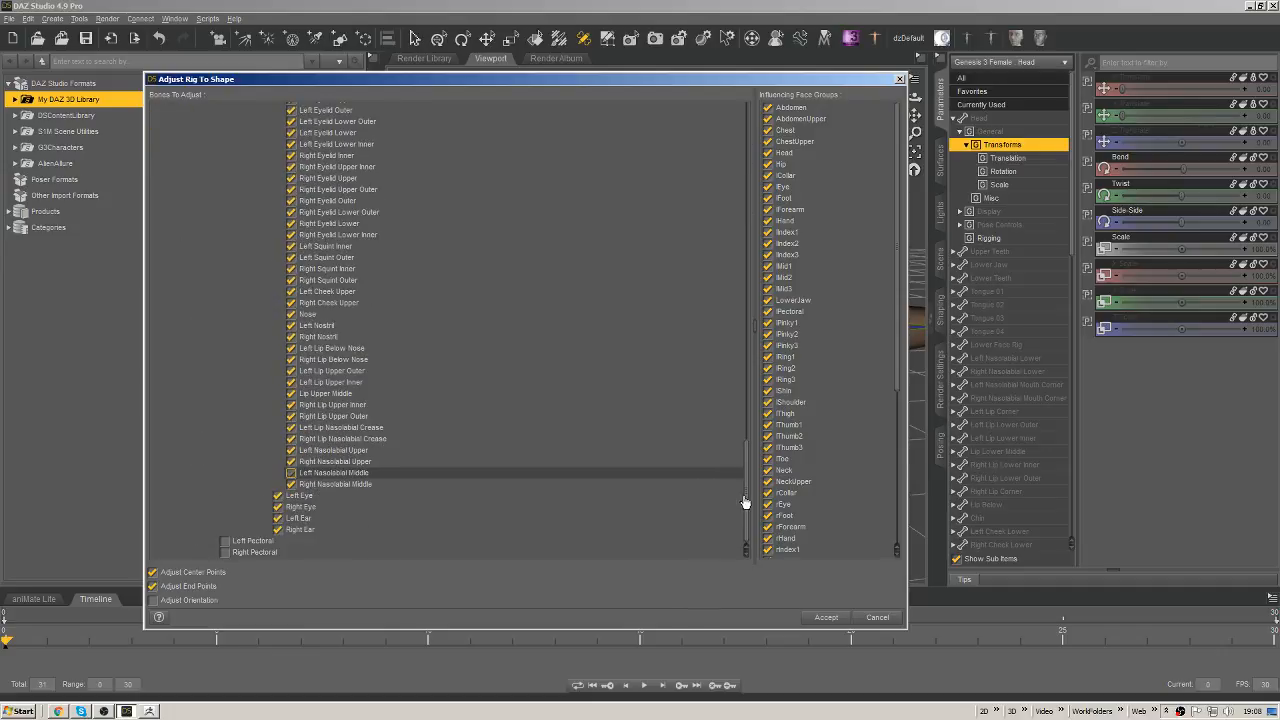
click(832, 620)
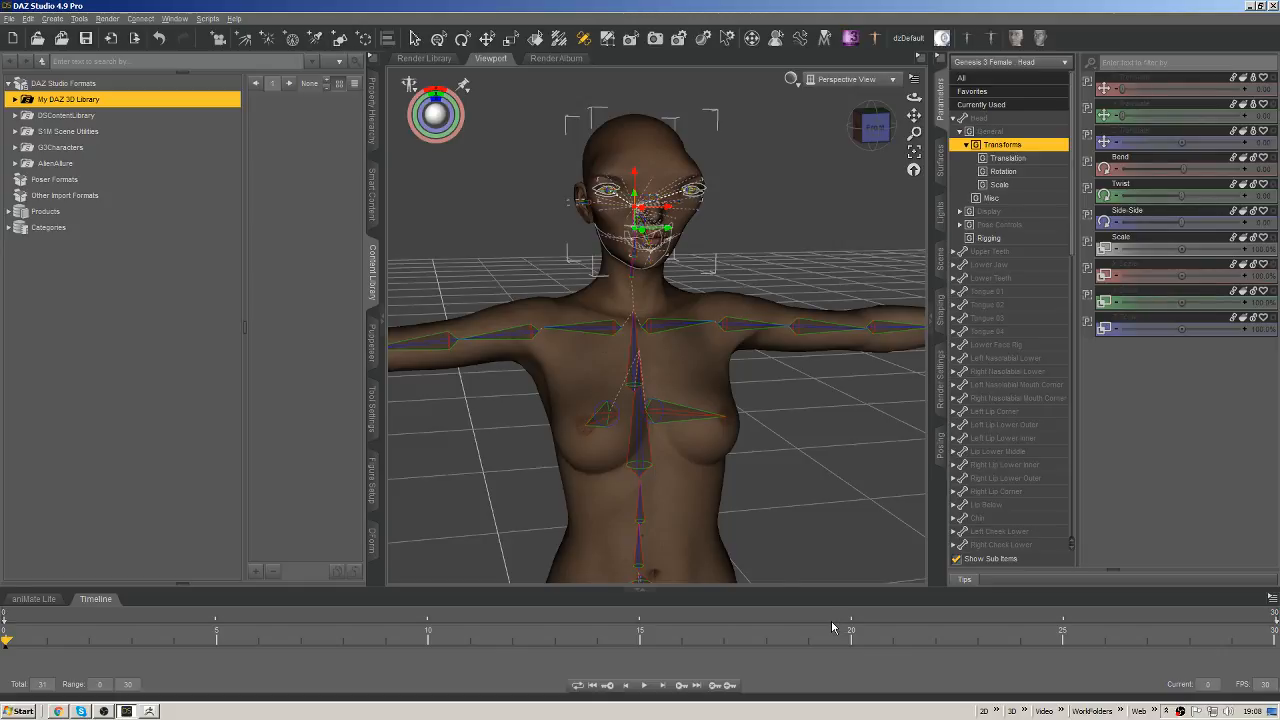
Select the Genesis 3 Female figure, ERC Freeze the adjusted rigging into Alien Eyes 2, and return the morph to 0%.
drag(868, 128, 860, 126)
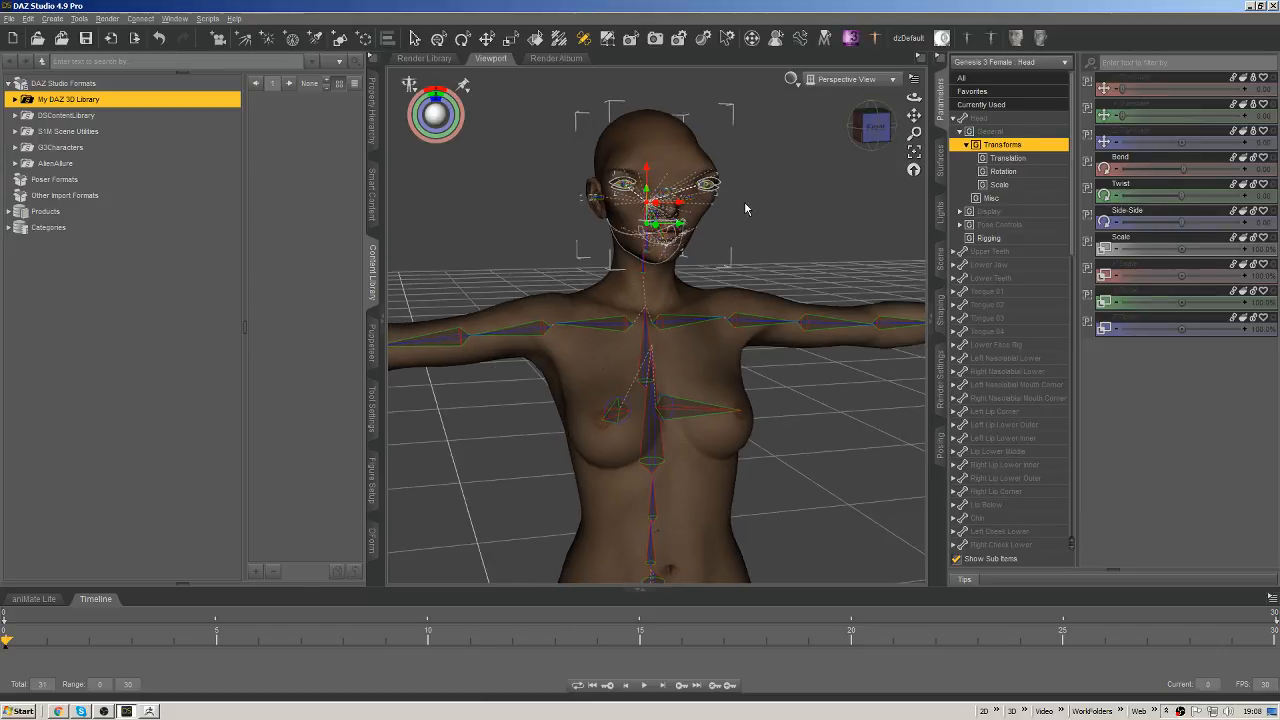
right_click(637, 148)
click(606, 55)
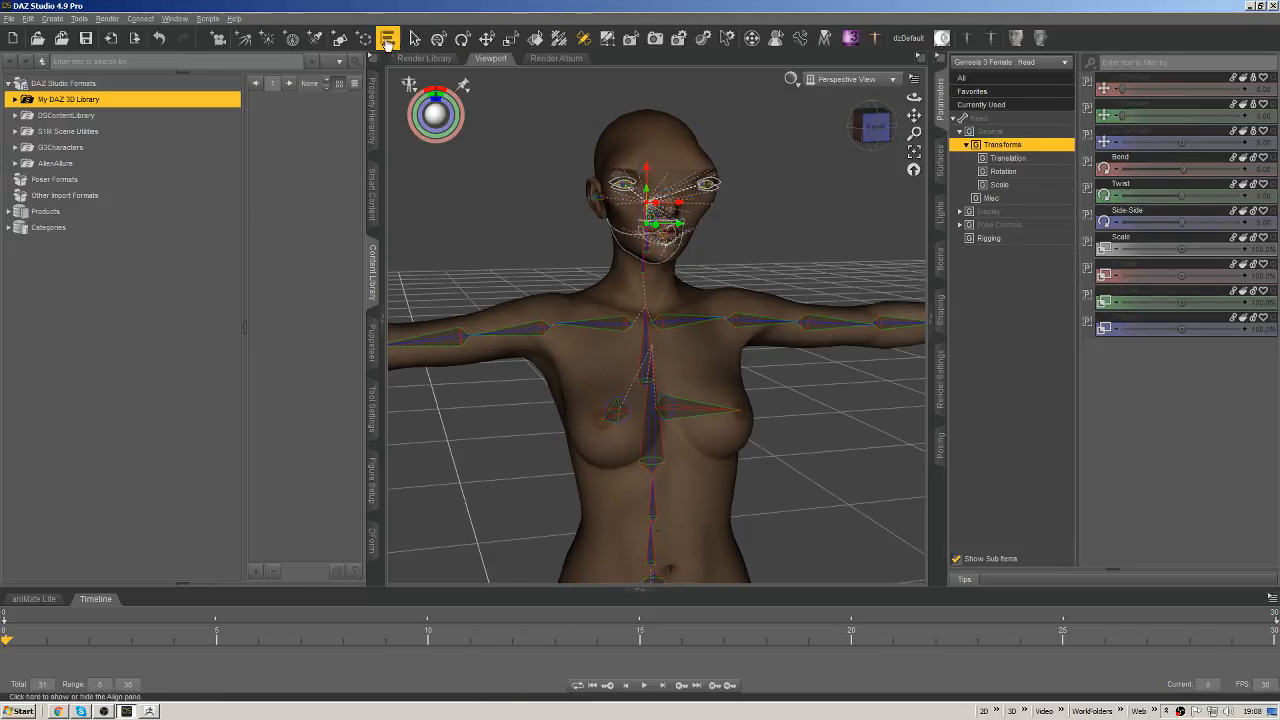
click(415, 38)
right_click(642, 131)
click(688, 153)
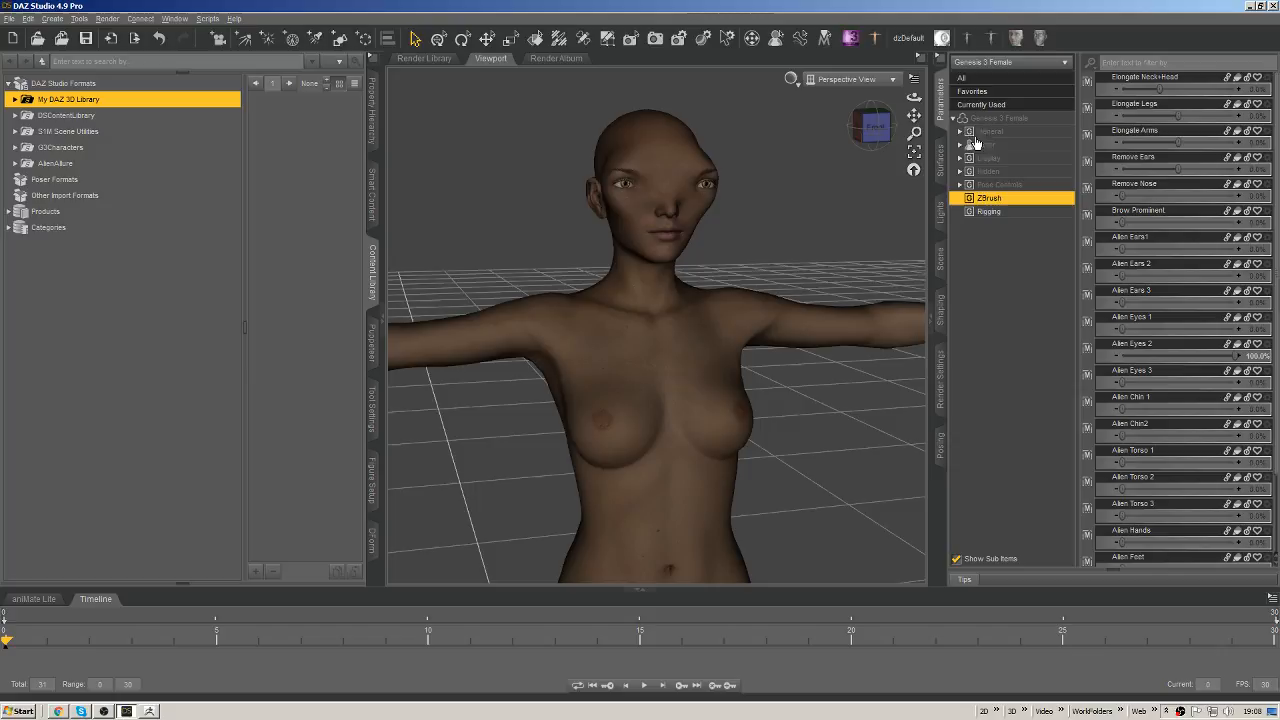
click(1022, 104)
right_click(1143, 185)
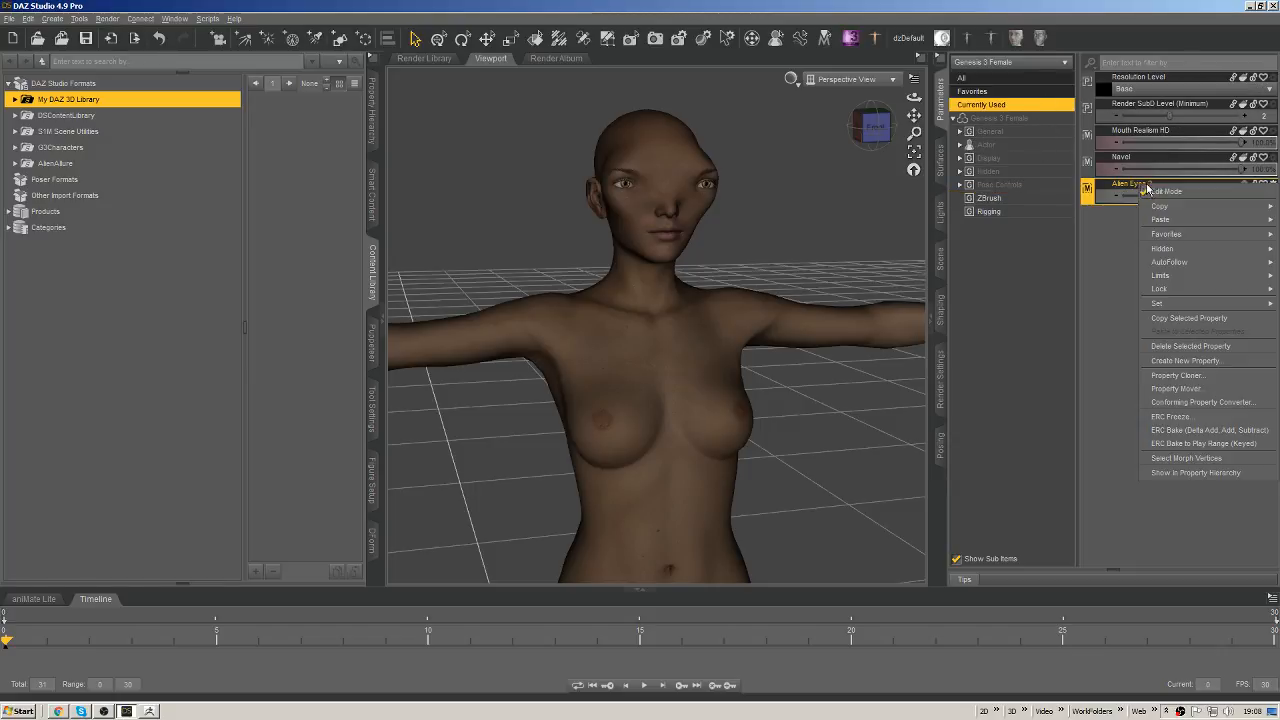
click(1167, 390)
click(653, 571)
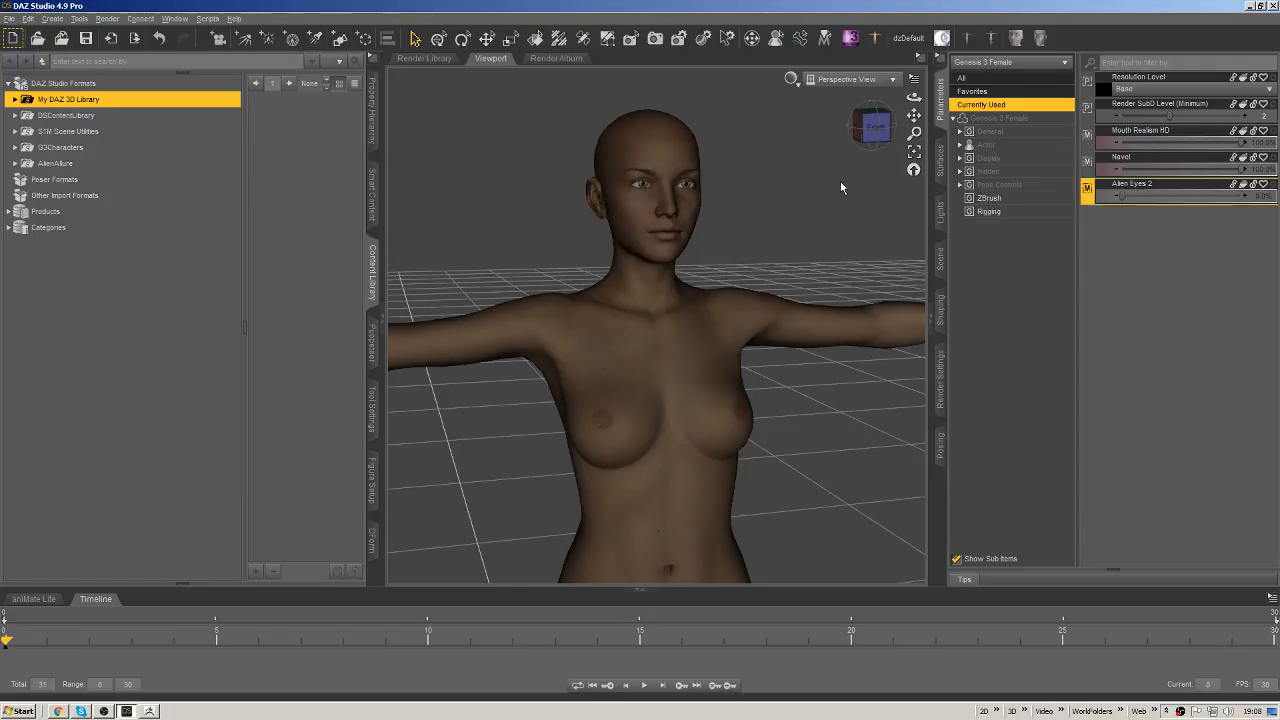
Set the Alien Eyes 3 ZBrush morph on the Genesis 3 Female figure to 100%.
mouse_move(874, 129)
mouse_down()
mouse_move(862, 131)
mouse_move(873, 132)
mouse_up()
click(1020, 197)
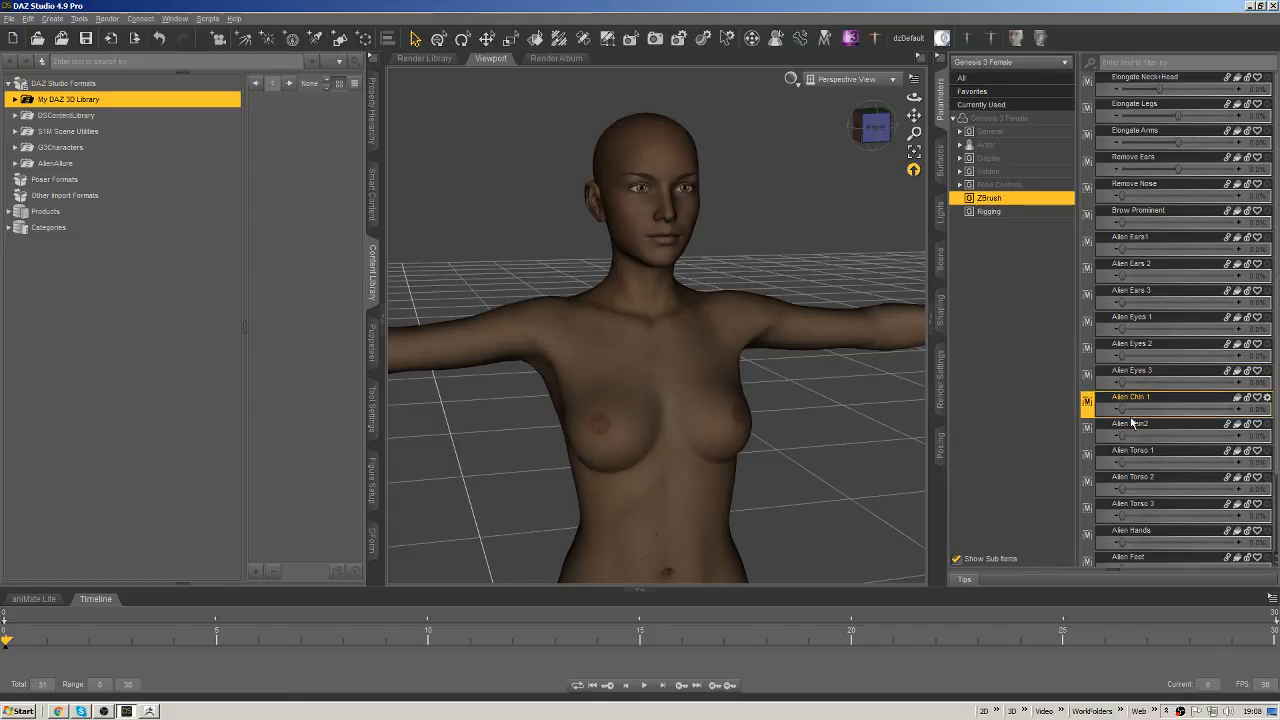
mouse_move(1121, 409)
mouse_down()
mouse_move(1233, 409)
mouse_move(1118, 409)
mouse_up()
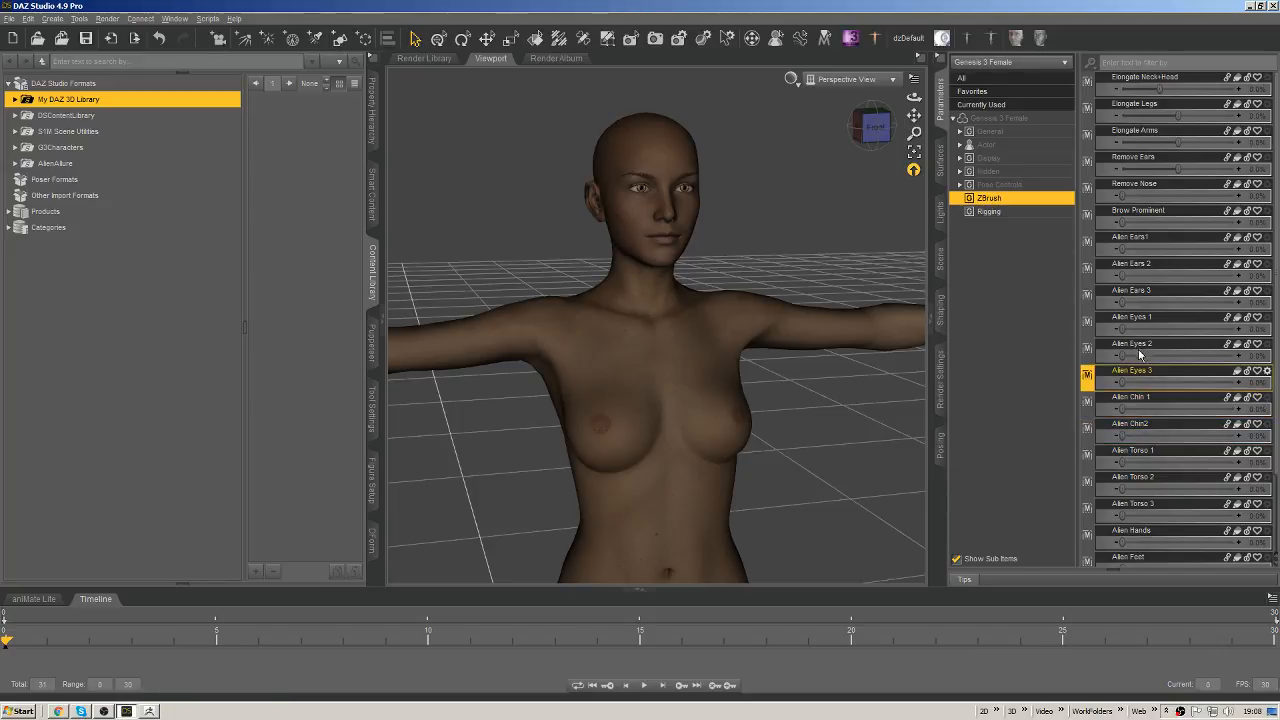
drag(1121, 355, 1250, 383)
mouse_move(876, 136)
mouse_down()
mouse_move(908, 134)
mouse_move(877, 137)
mouse_up()
Select the Head bone with its face bones and open Adjust Rigging To Shape for Alien Eyes 3 using the Joint Editor.
click(730, 197)
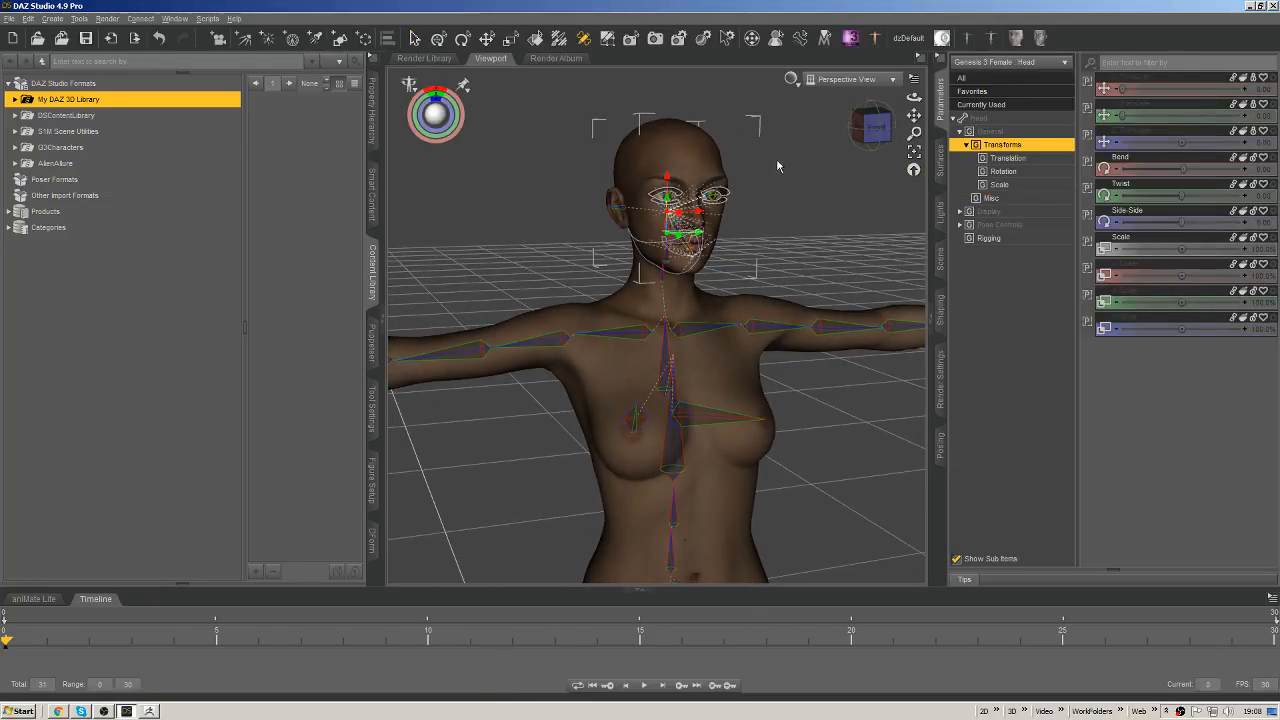
mouse_move(862, 128)
mouse_down()
mouse_move(800, 132)
mouse_move(850, 130)
mouse_up()
right_click(606, 119)
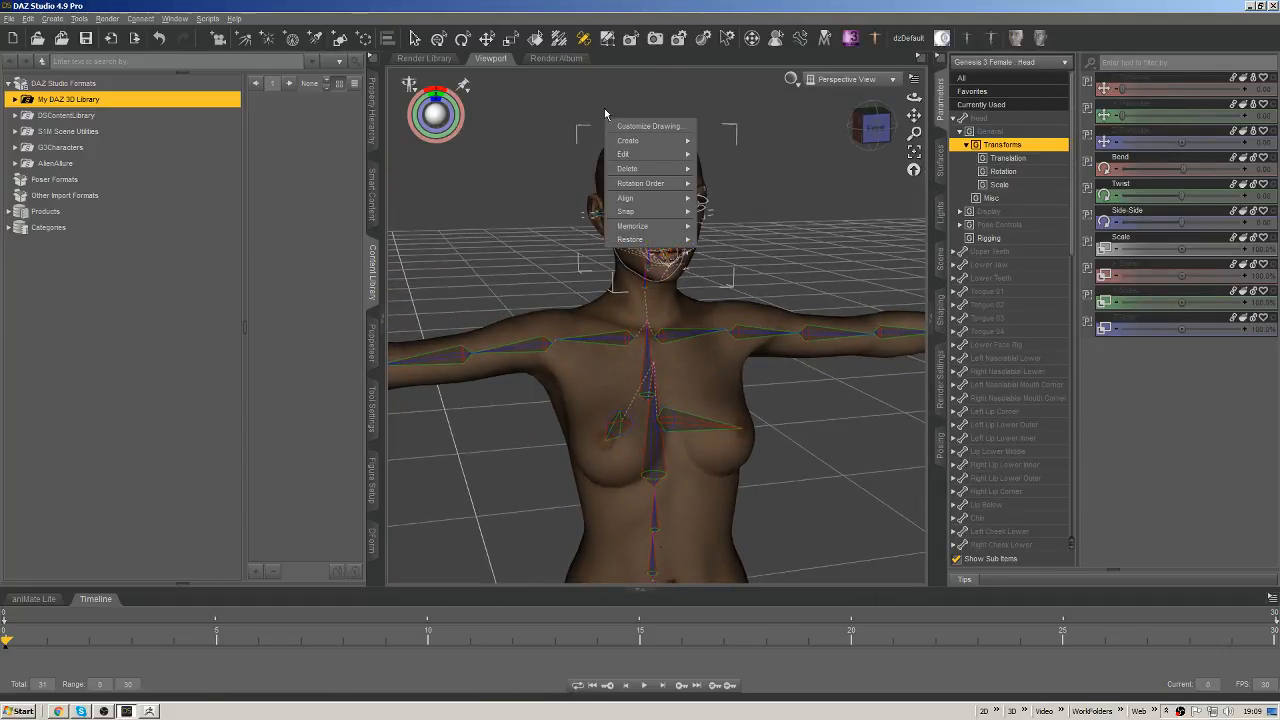
mouse_move(650, 154)
click(768, 276)
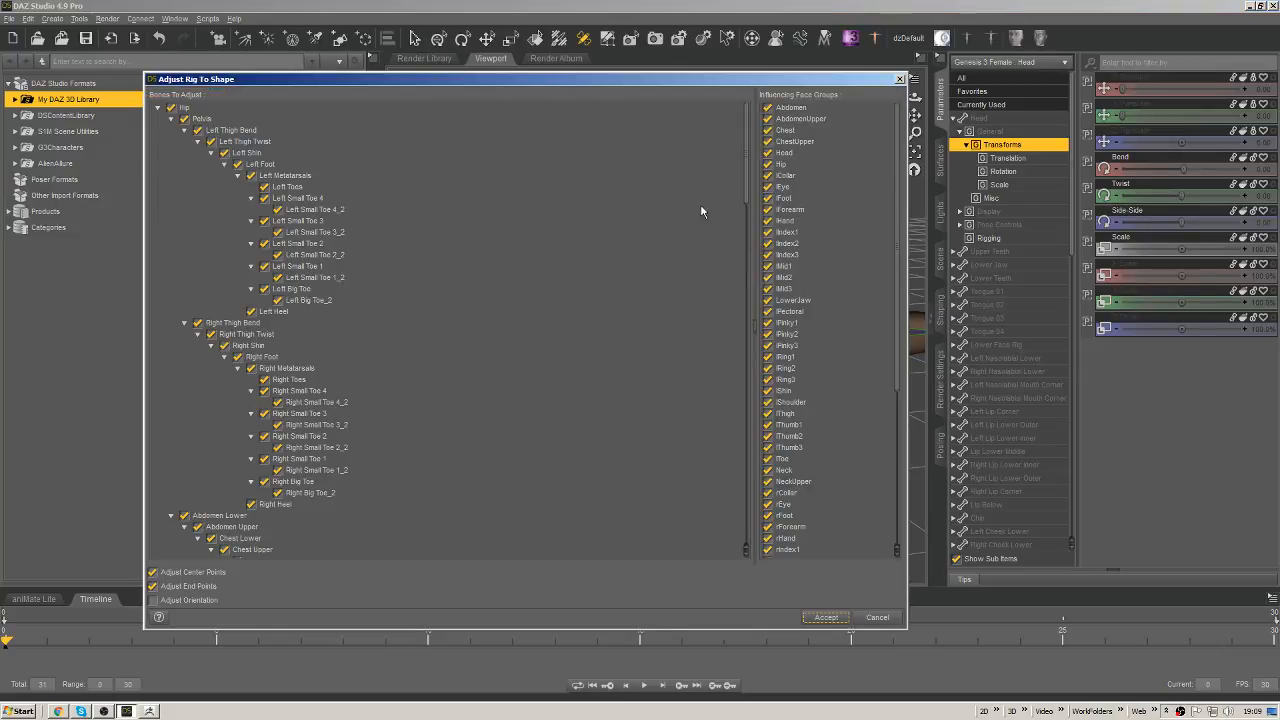
Uncheck every bone, check only those from the scene selection, and apply the rig adjustment for Alien Eyes 3.
right_click(256, 131)
mouse_move(320, 196)
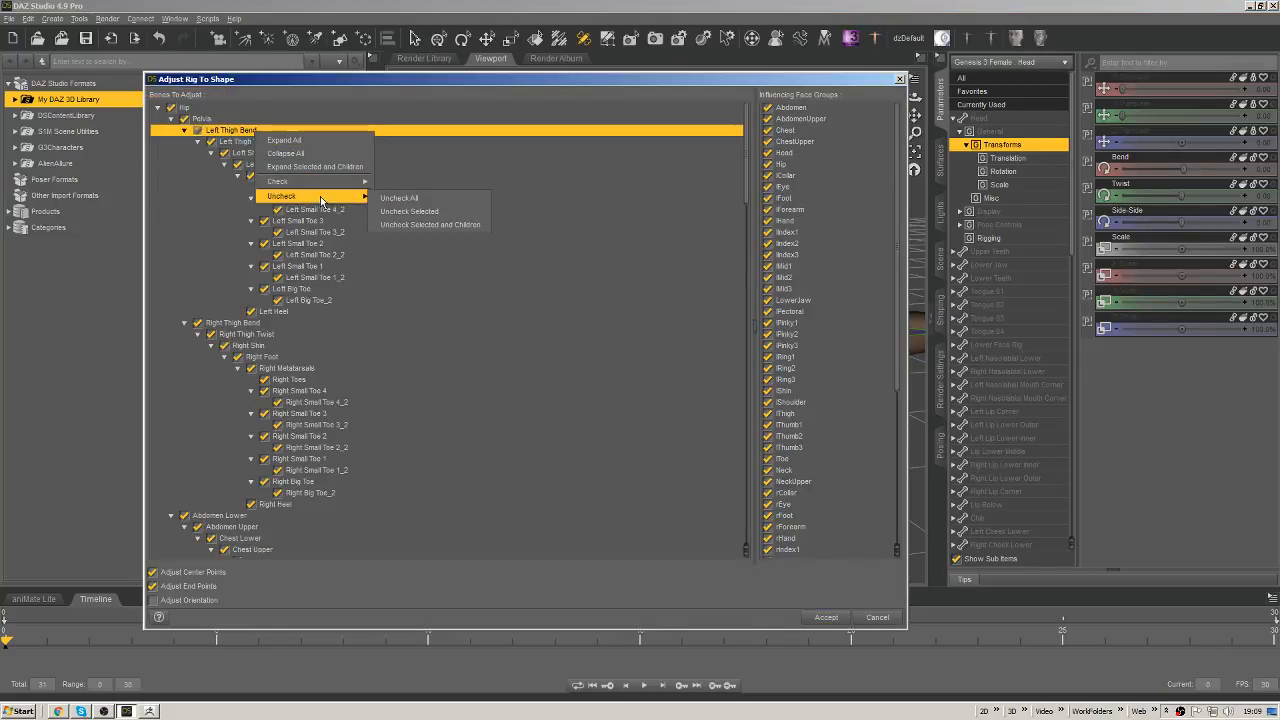
click(410, 198)
click(273, 122)
right_click(273, 122)
click(453, 180)
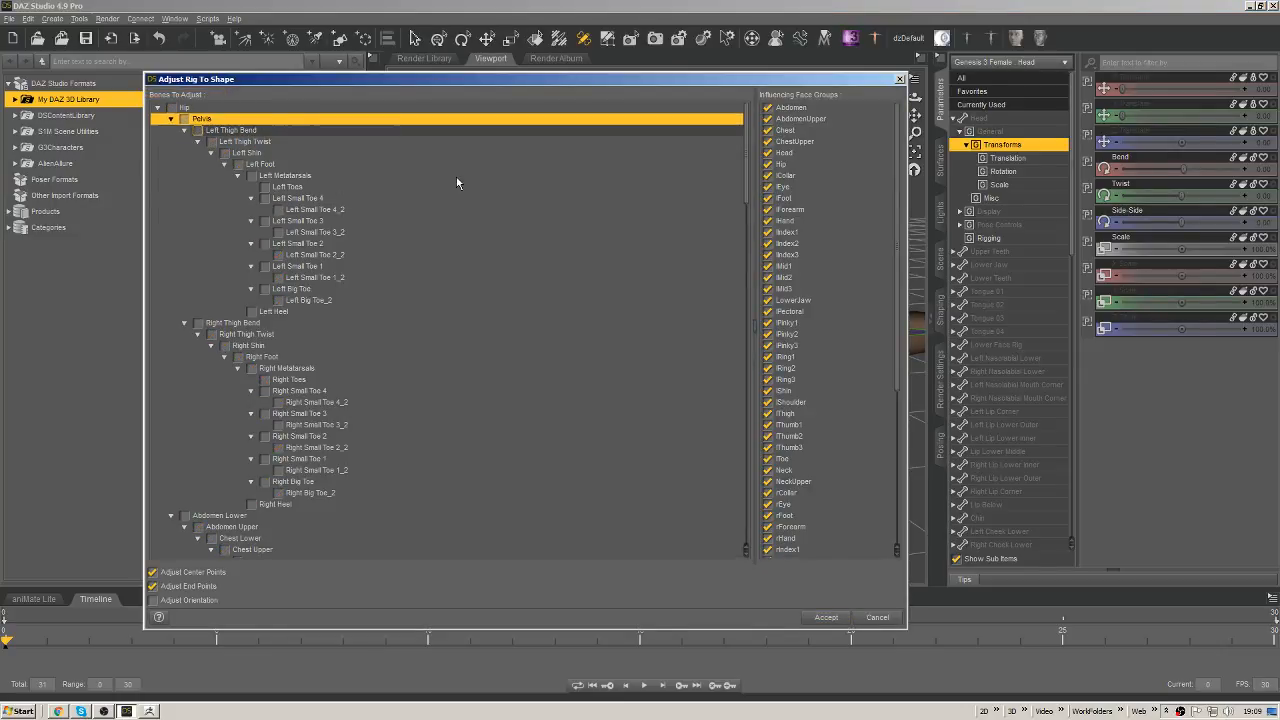
scroll(723, 334, down, 15)
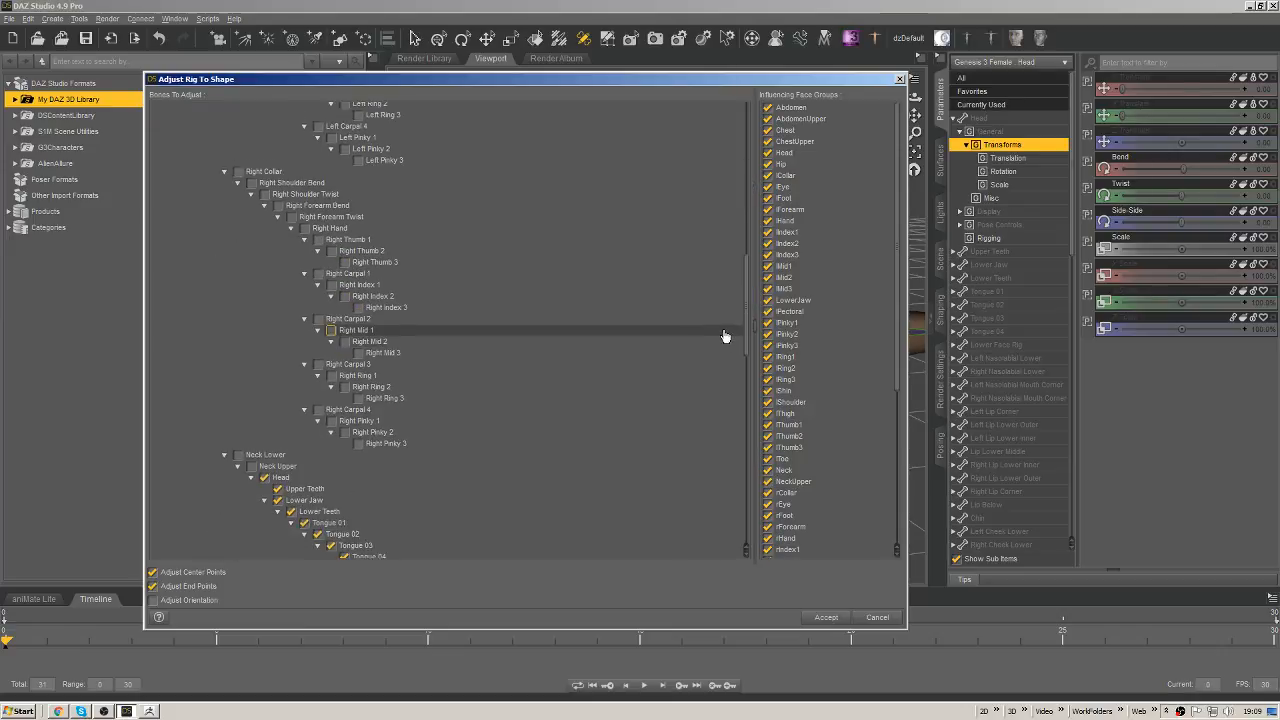
click(826, 617)
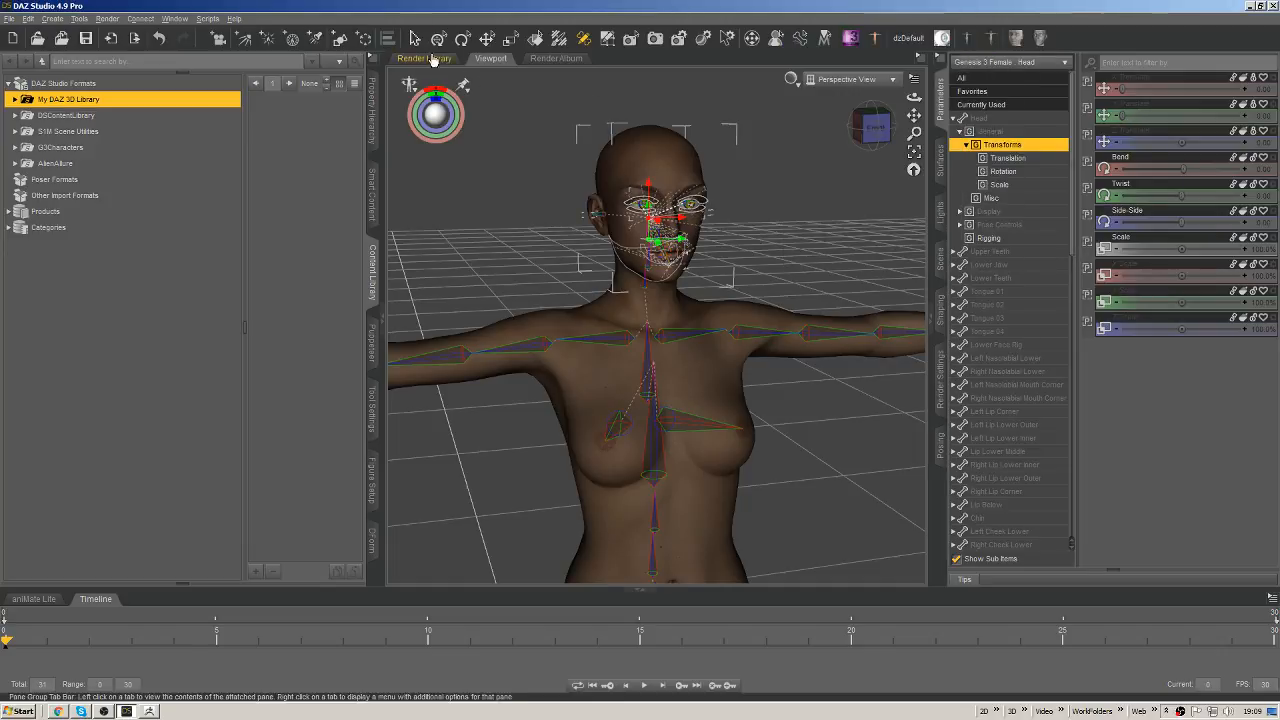
Select the Genesis 3 Female figure, ERC Freeze the adjusted rigging into Alien Eyes 3, and return the morph to 0%.
click(415, 40)
right_click(666, 147)
click(713, 175)
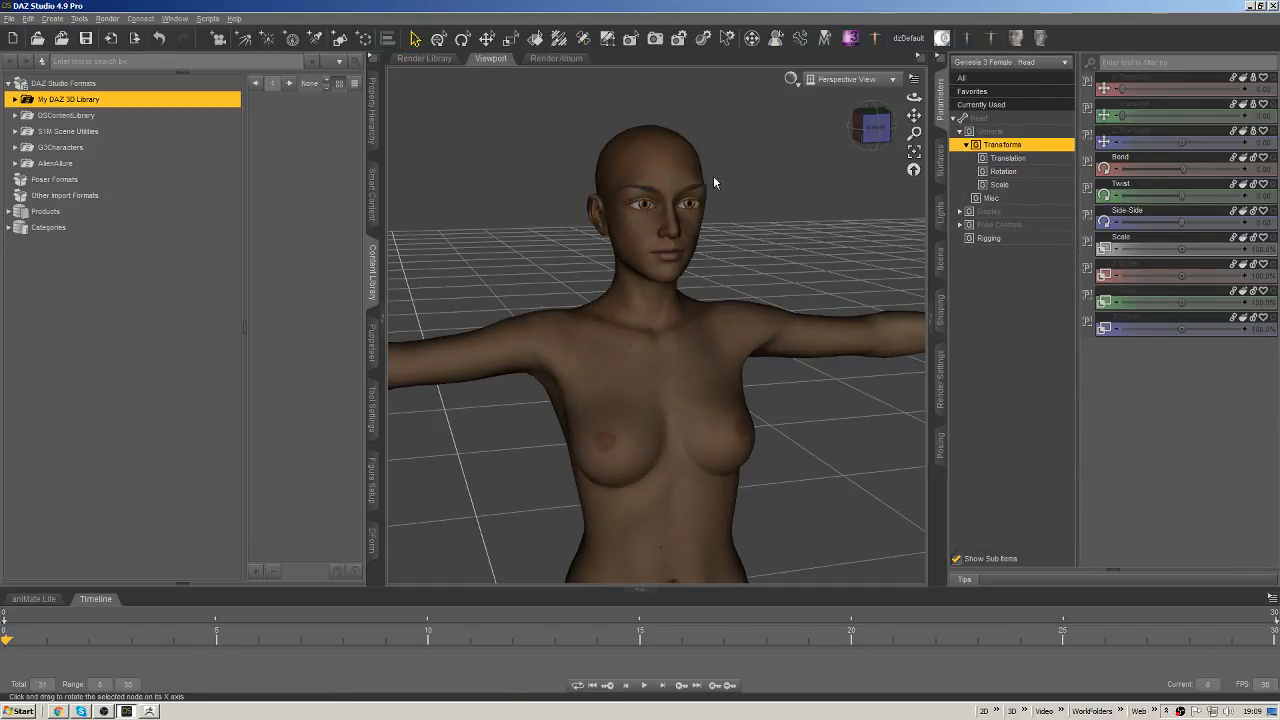
click(1010, 106)
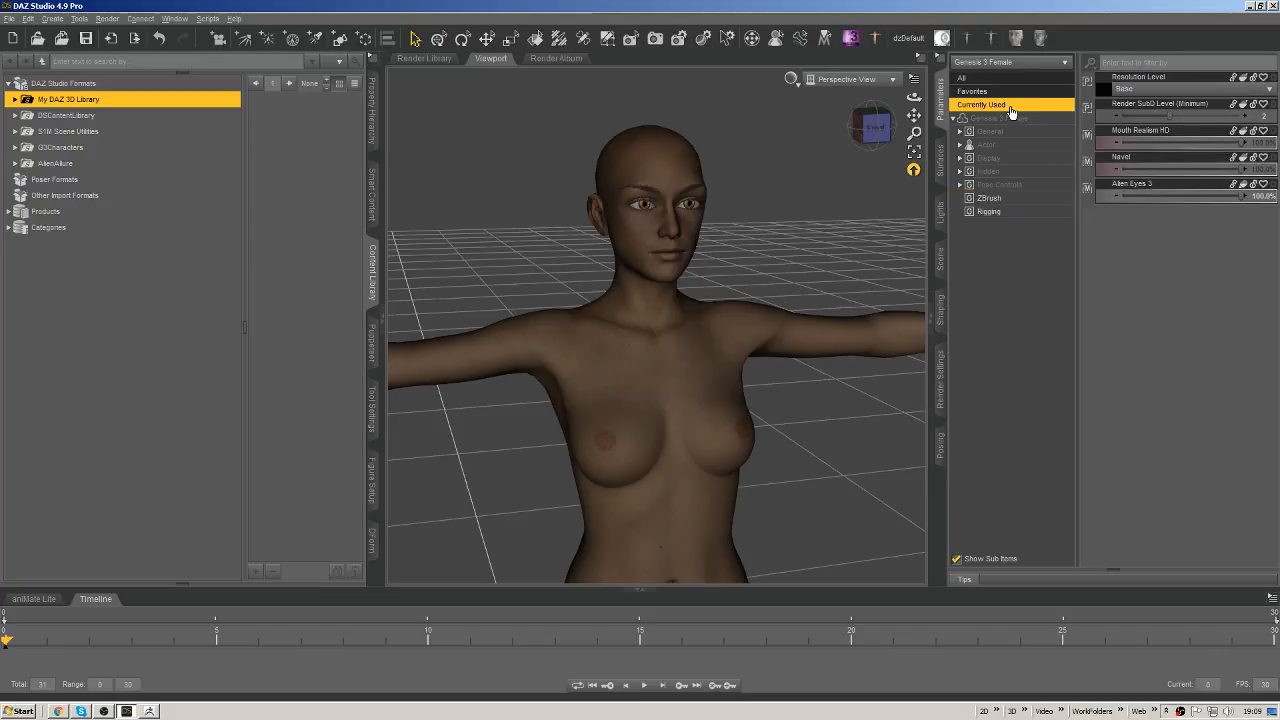
right_click(1131, 189)
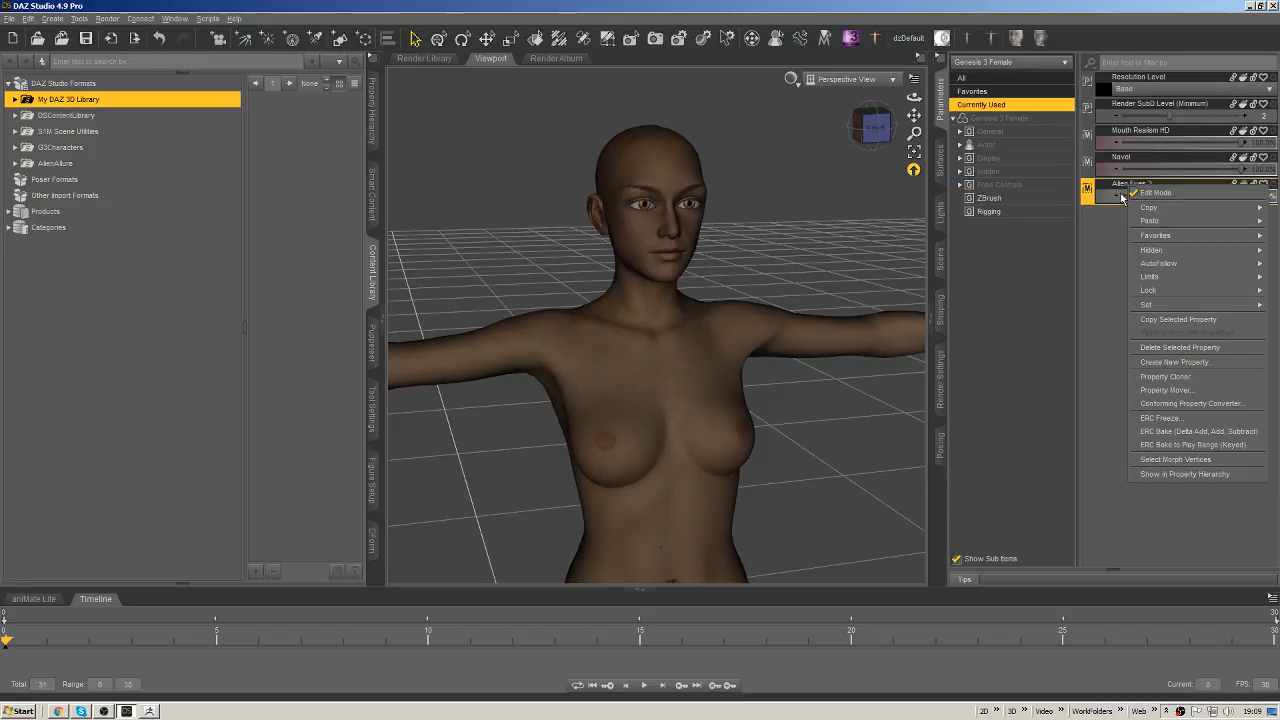
click(1193, 418)
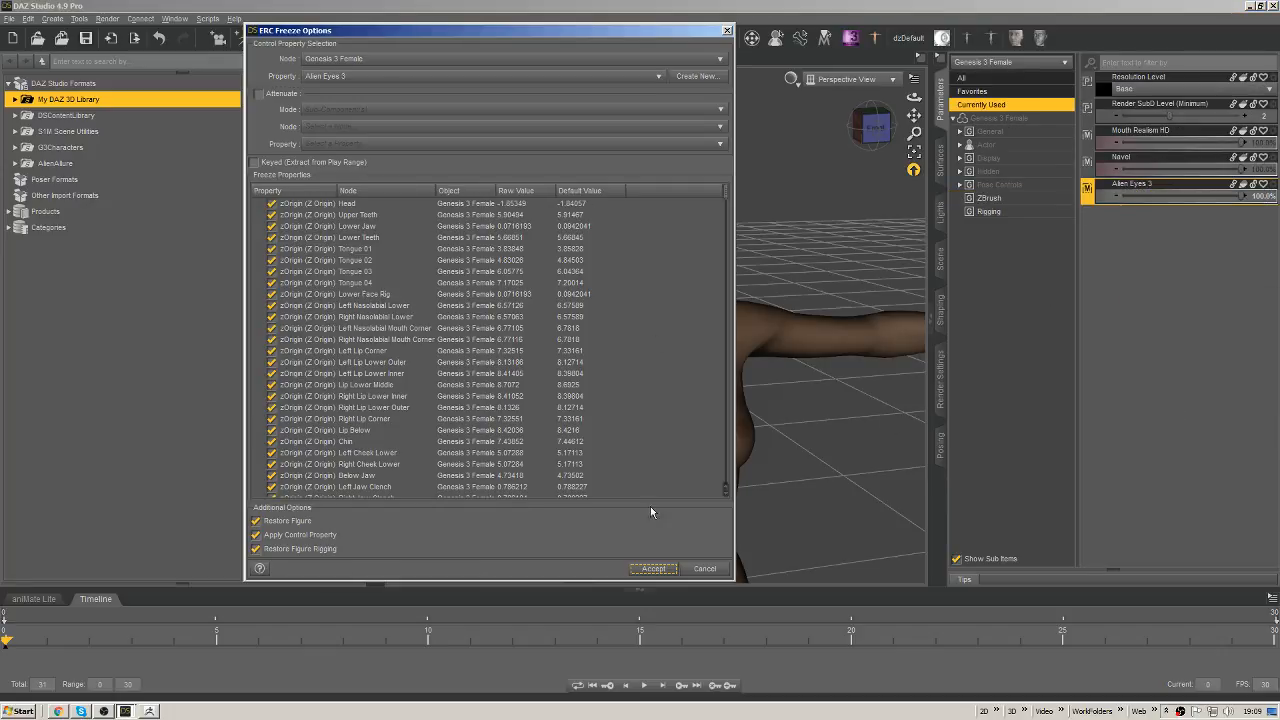
click(654, 568)
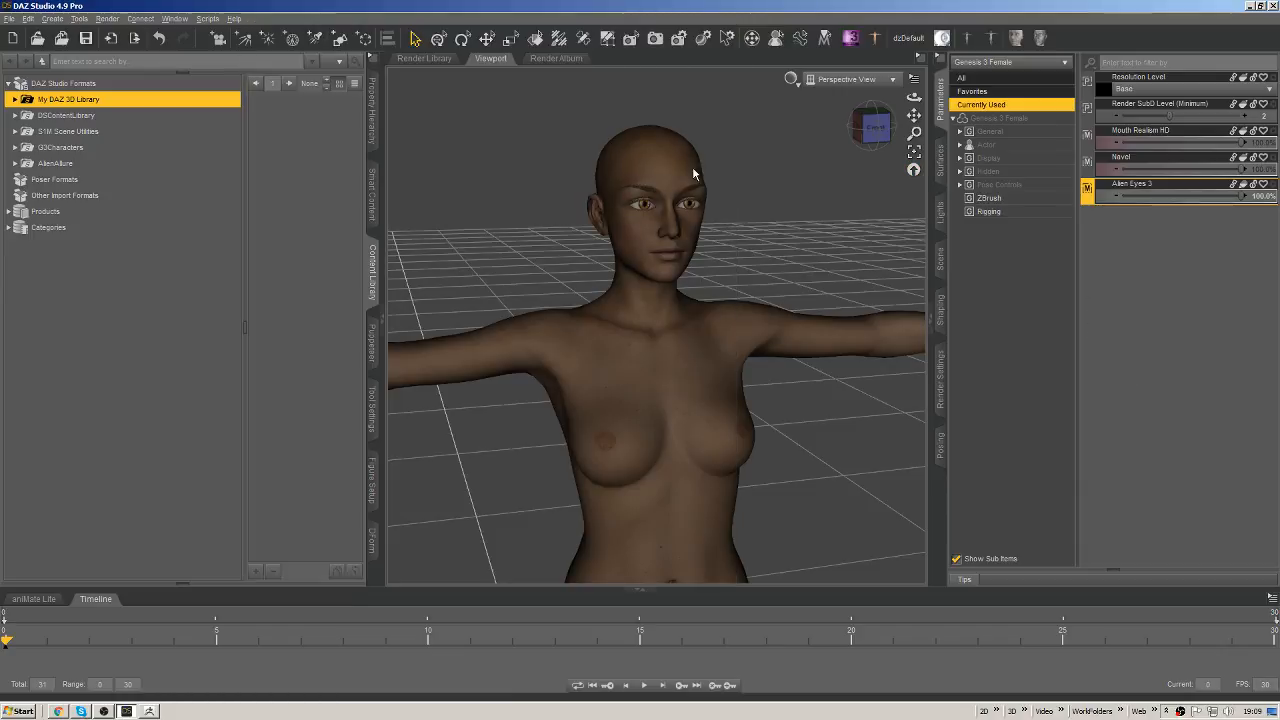
scroll(692, 351, down, 3)
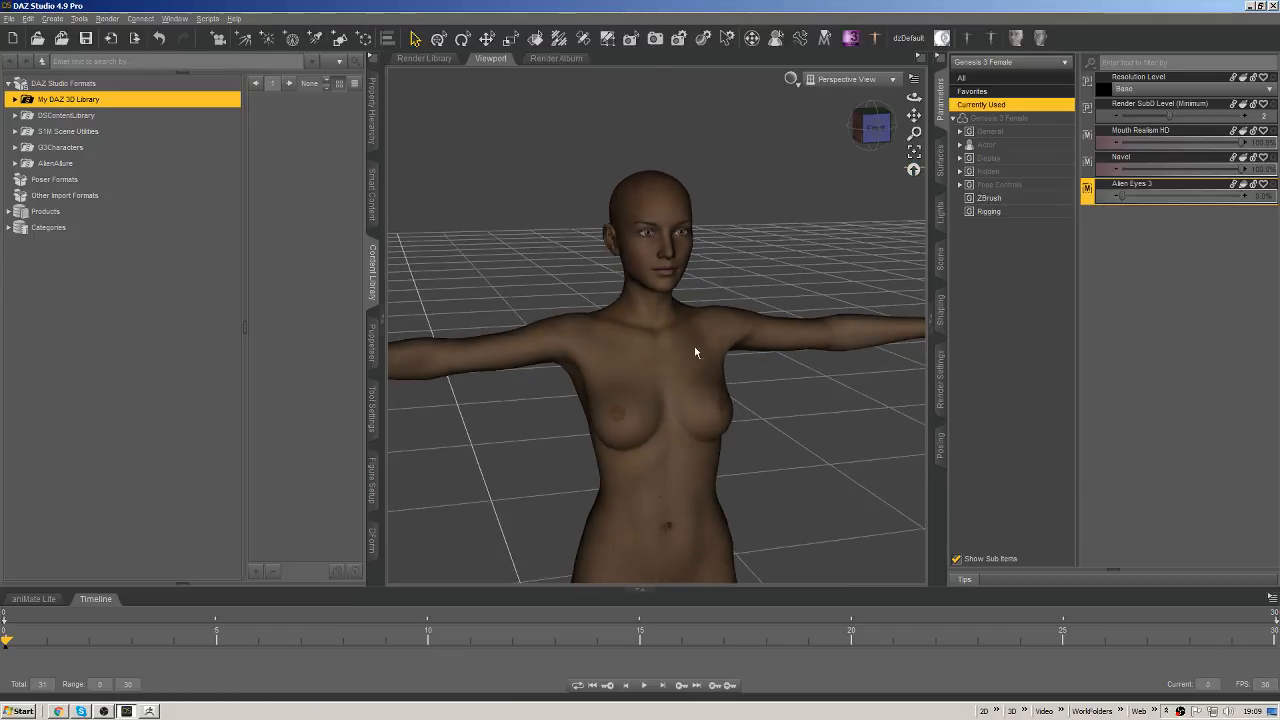
middle_drag(694, 351, 622, 323)
scroll(640, 328, up, 3)
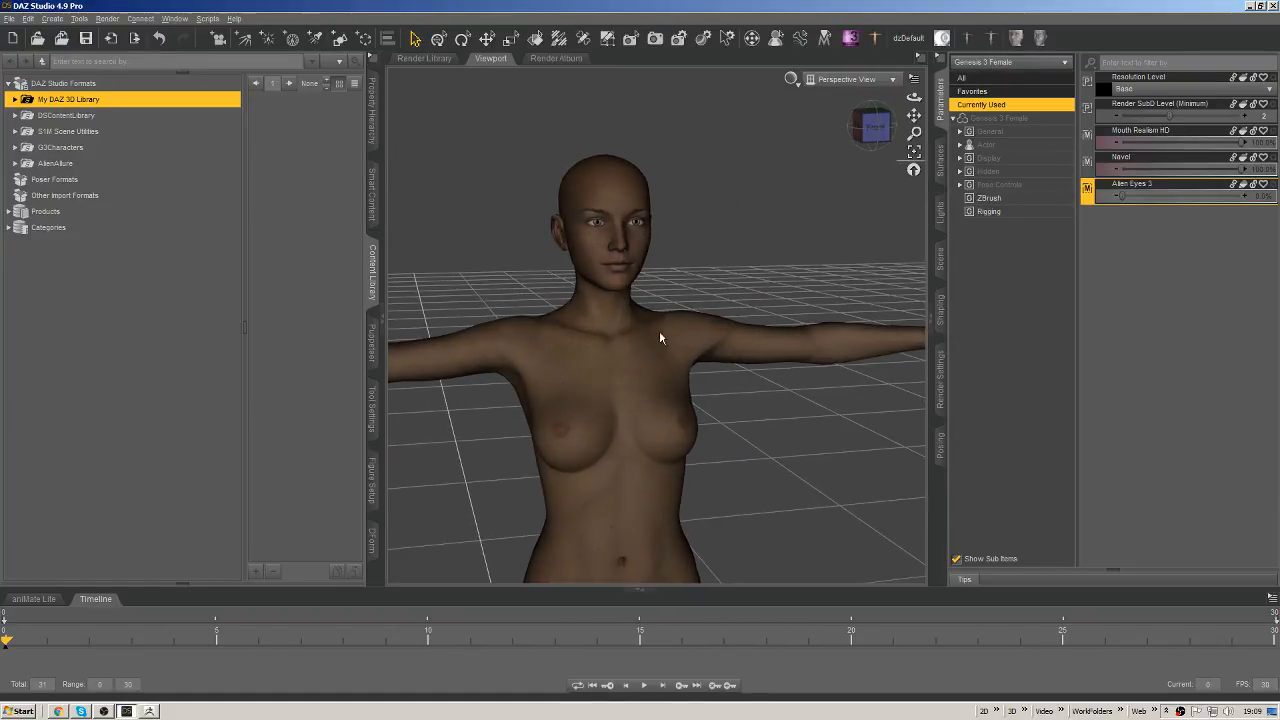
Move all ZBrush morphs, from Elongate Neck+Head through Alien Cranium3, to the property group path Actor/People/Fantasy SciFi/CGB Alien Creation Kit.
click(1003, 199)
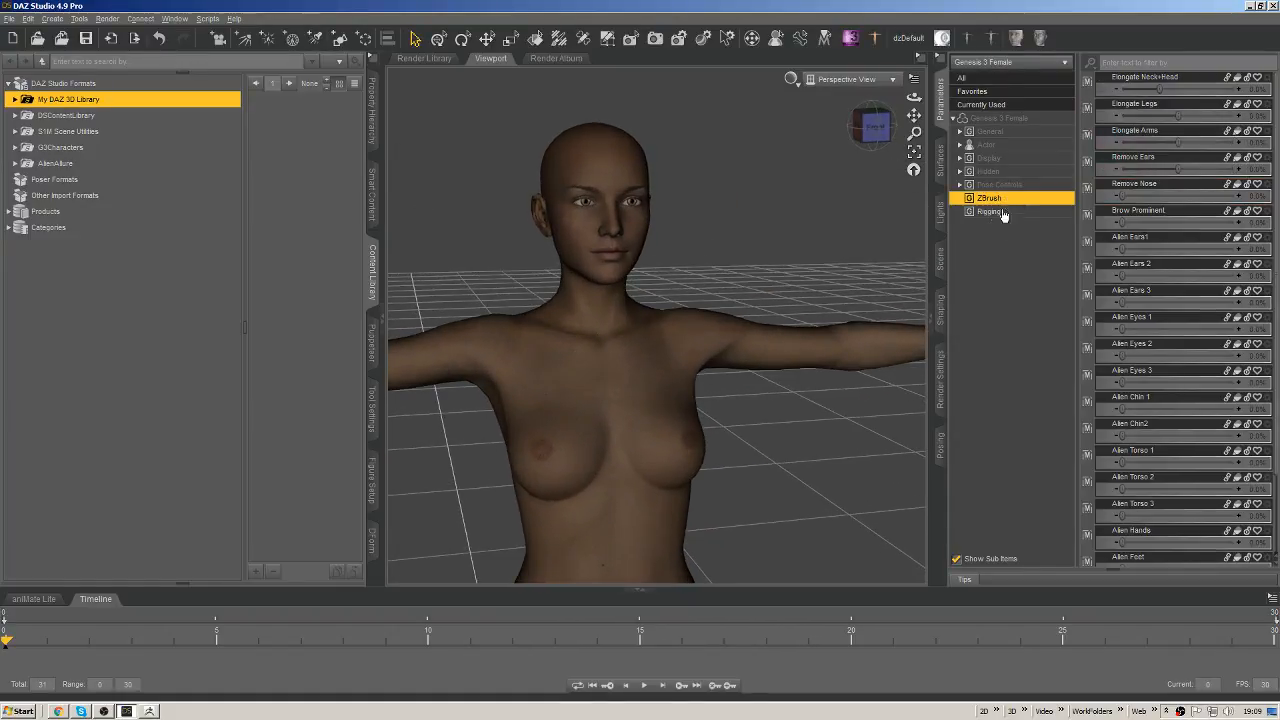
click(1091, 84)
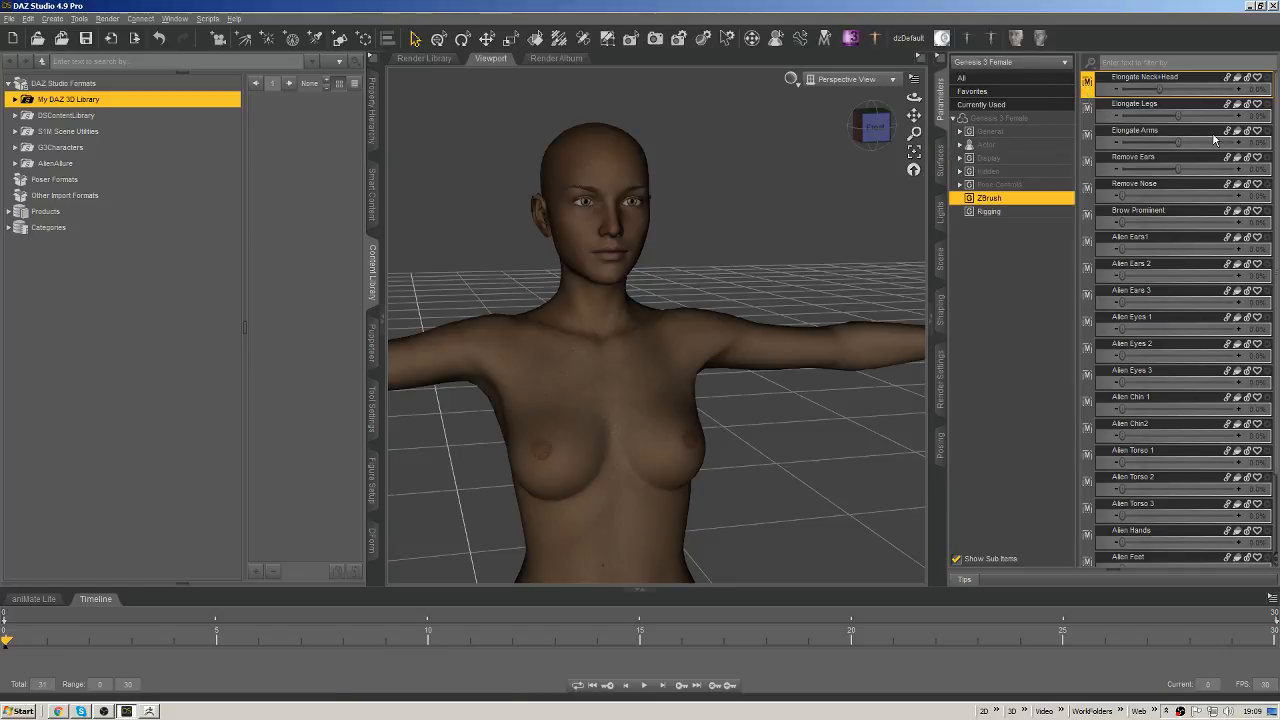
key(shift+Down)
key(shift+Down)
key(shift+Down)
key(shift+Down)
key(shift+Down)
key(shift+Down)
key(shift+Down)
key(shift+Down)
key(shift+Down)
key(shift+Down)
key(shift+Down)
key(shift+Down)
key(shift+Down)
key(shift+Down)
key(shift+Down)
key(shift+Down)
key(shift+Down)
key(shift+Down)
key(shift+Down)
key(shift+Down)
key(shift+Down)
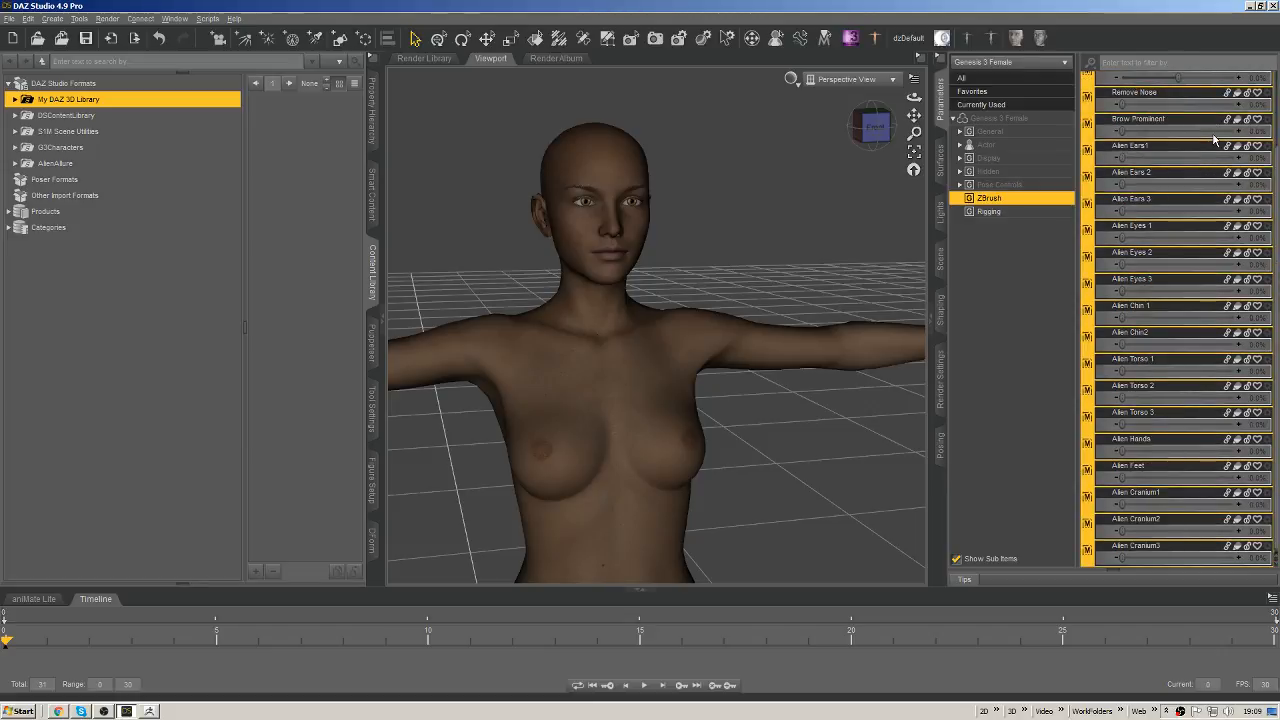
right_click(1090, 92)
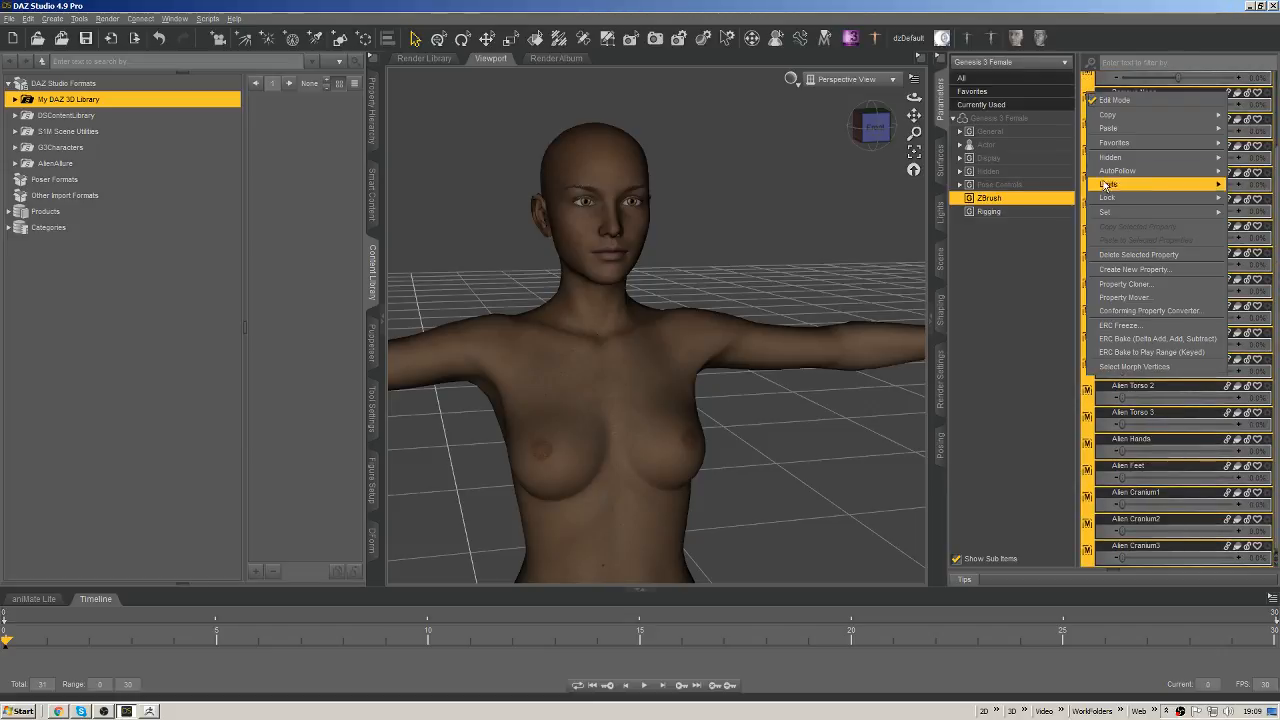
mouse_move(1122, 217)
click(1063, 214)
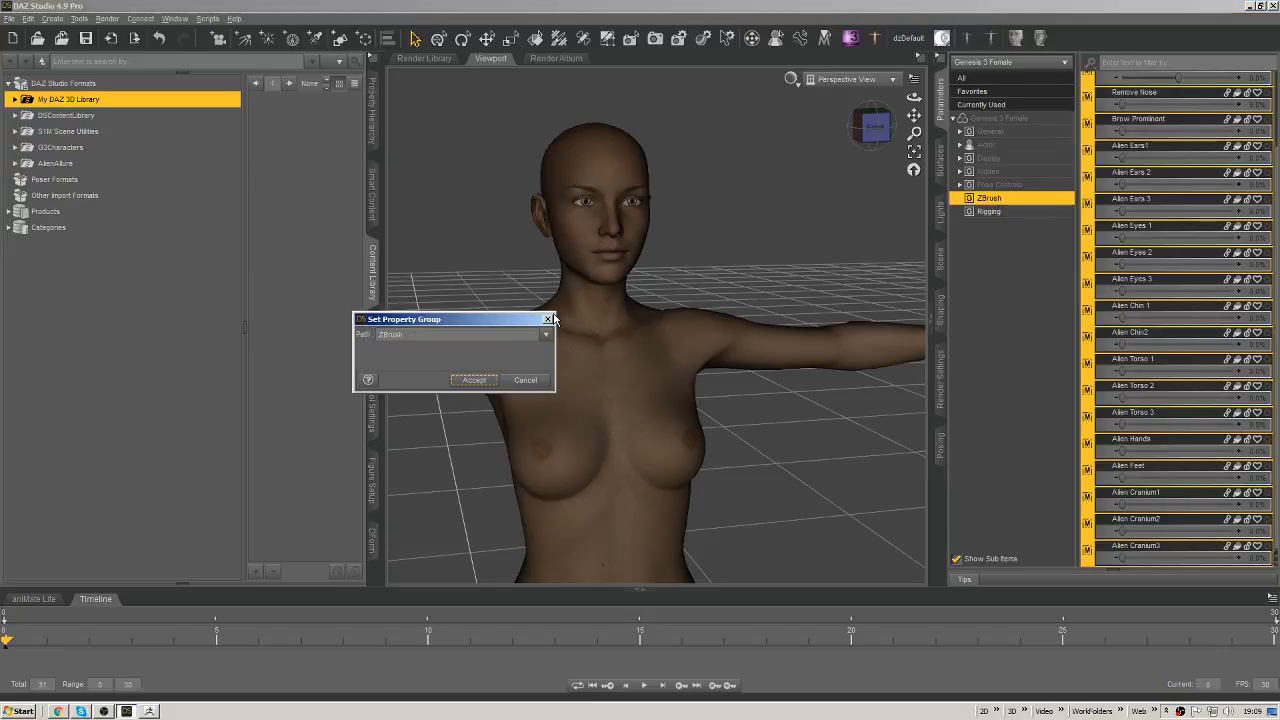
drag(483, 338, 226, 492)
text(Actor/)
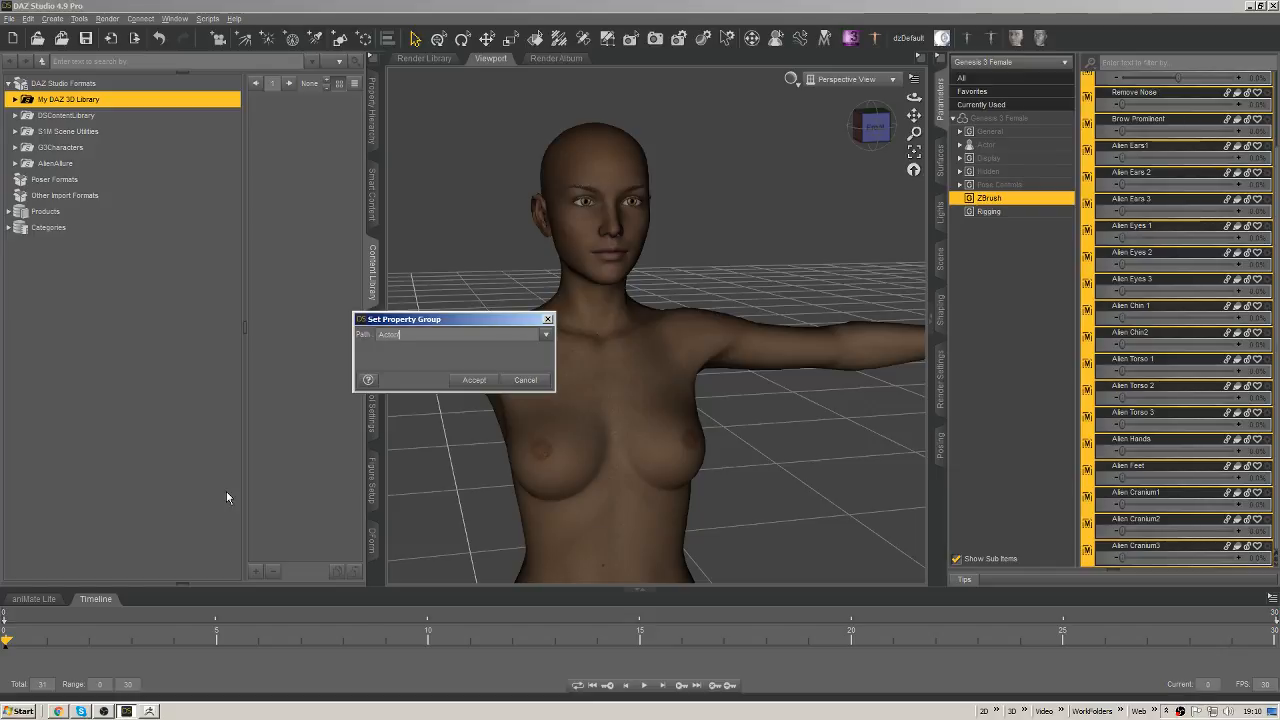
click(545, 334)
click(372, 357)
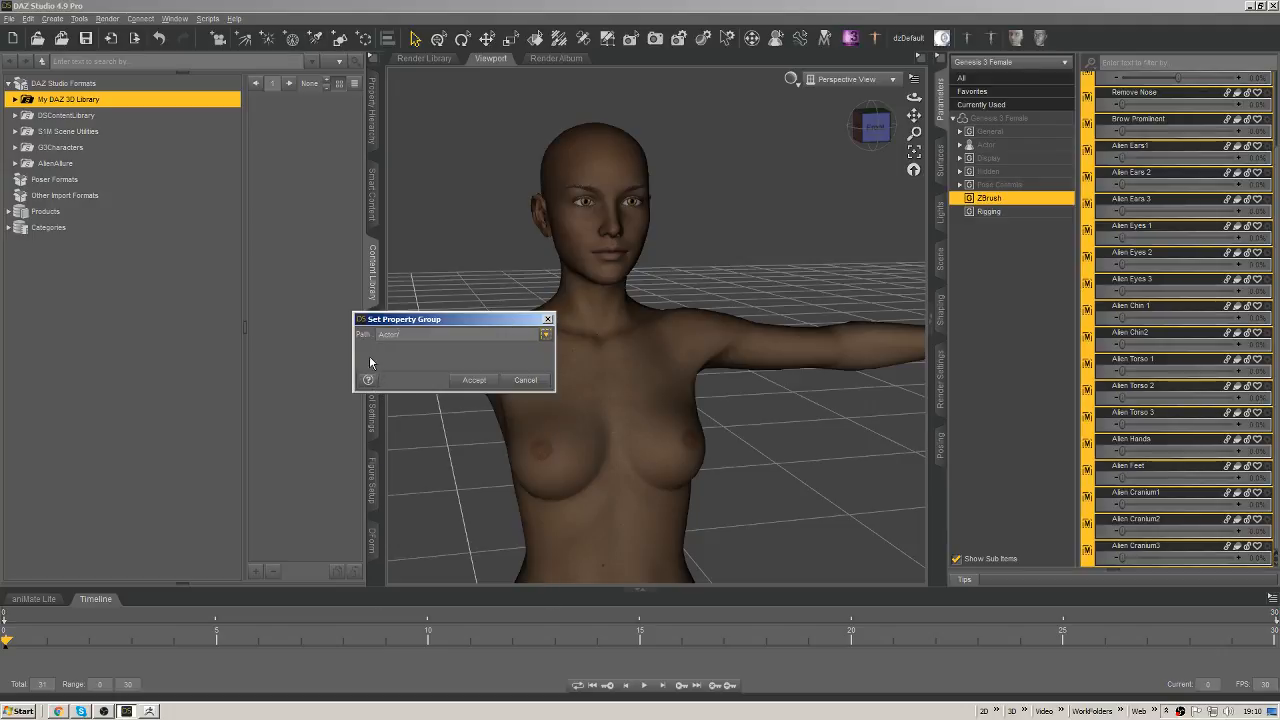
click(545, 334)
click(382, 358)
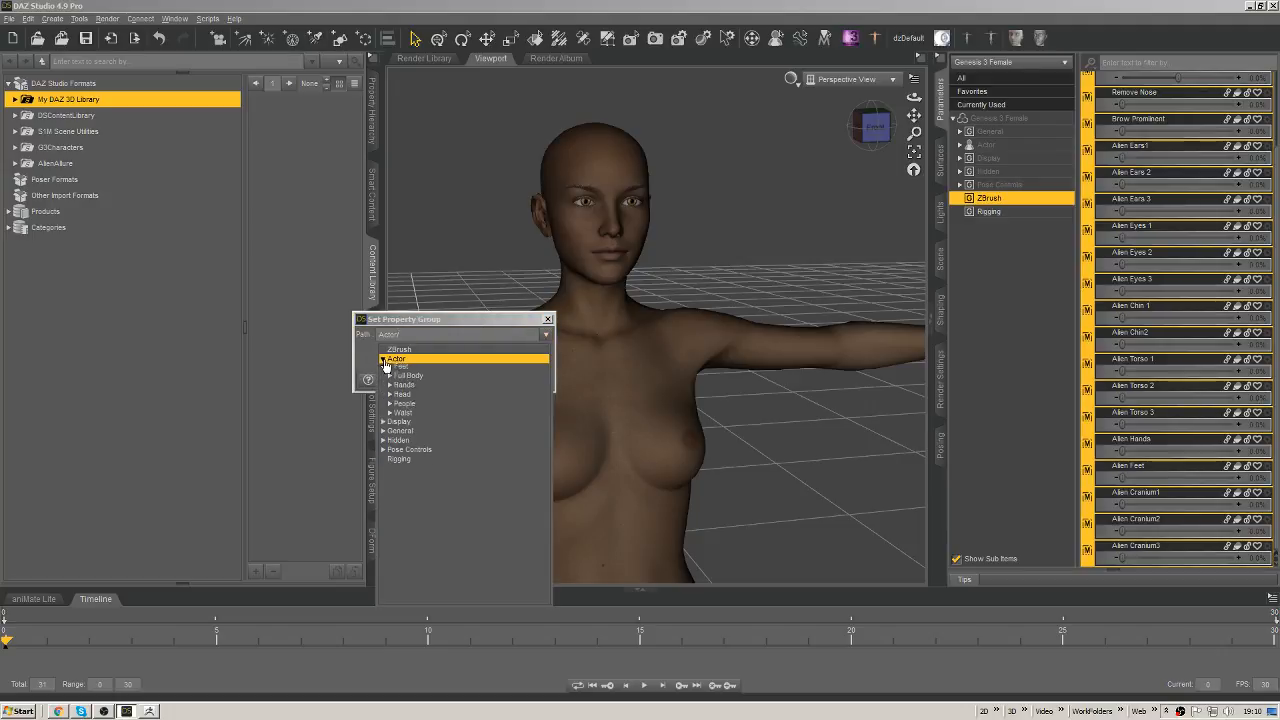
click(390, 414)
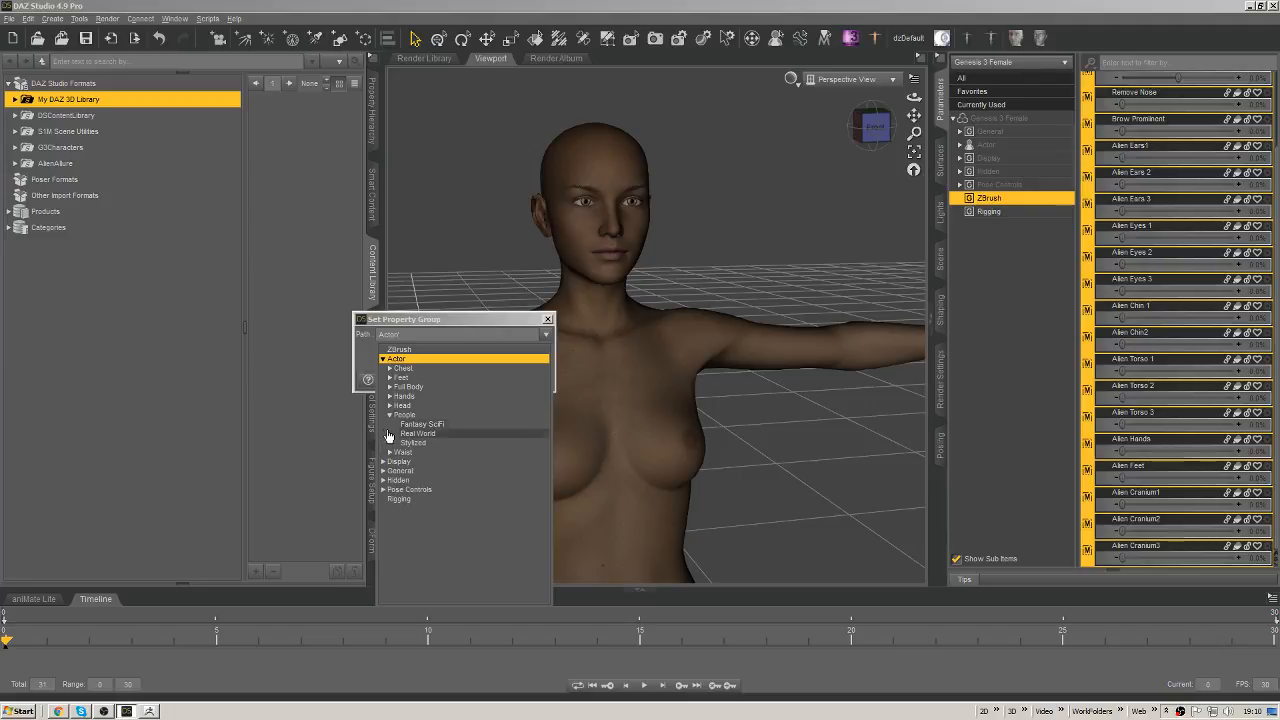
click(418, 433)
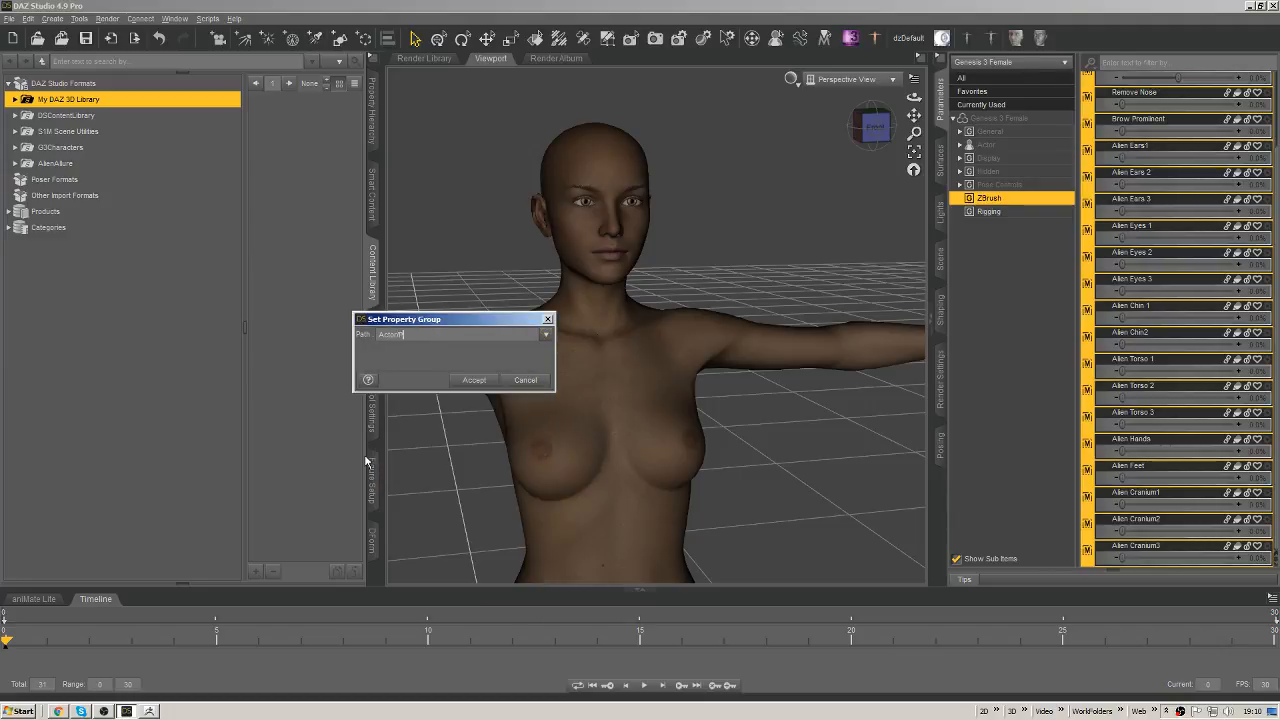
text(eople/Fantasy SciFi/CGB Ali)
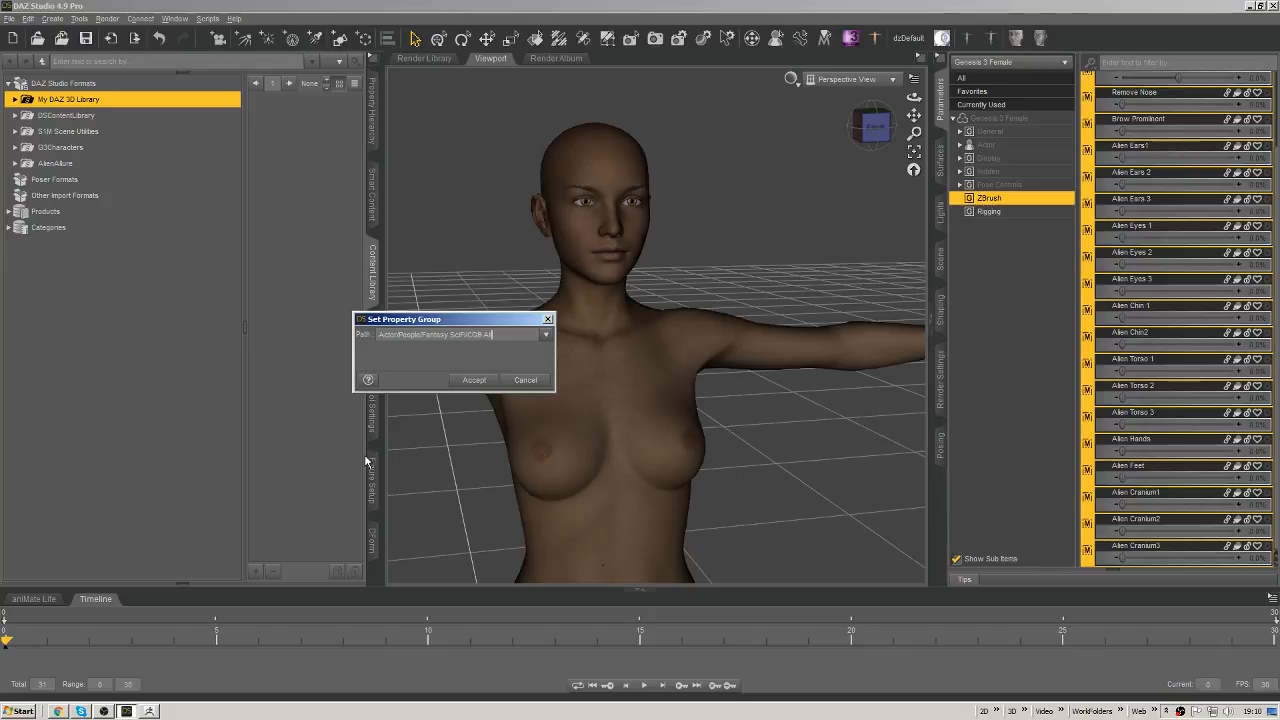
text(reation Kit)
key(Return)
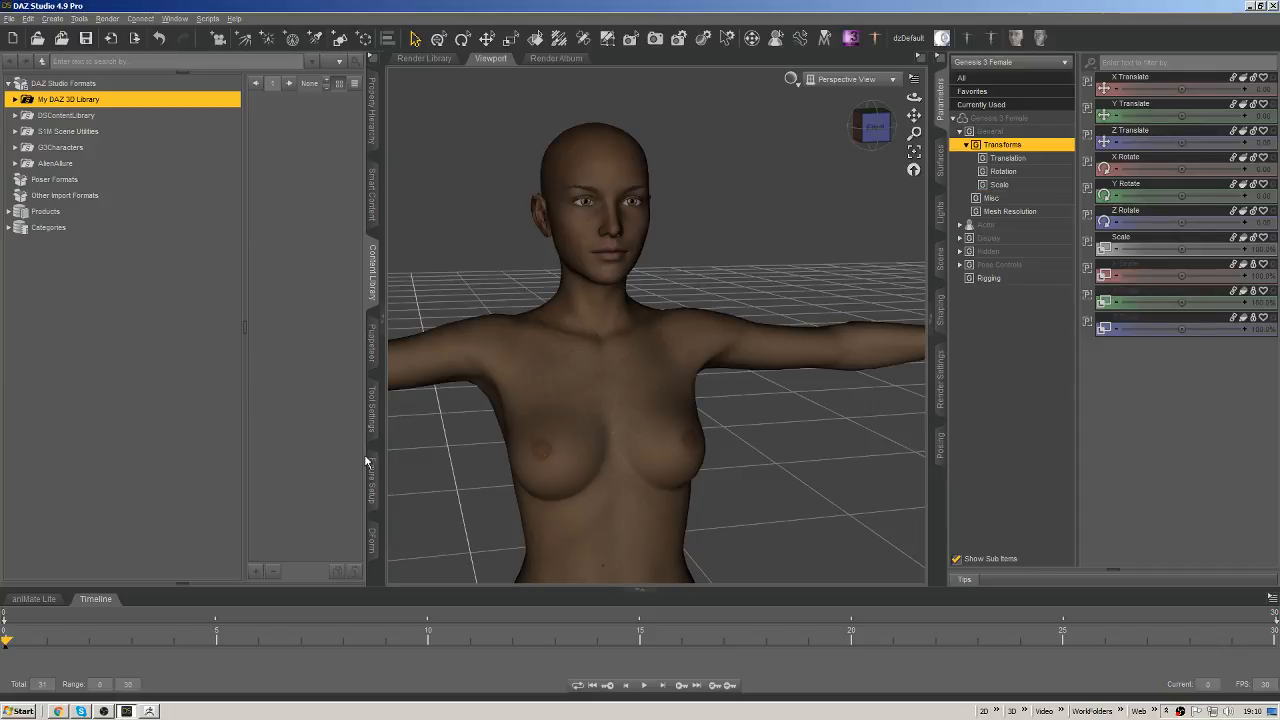
Review the morphs in the CGB Alien Creation Kit group under Actor, People, Fantasy SciFi, and view the Hands group.
click(982, 225)
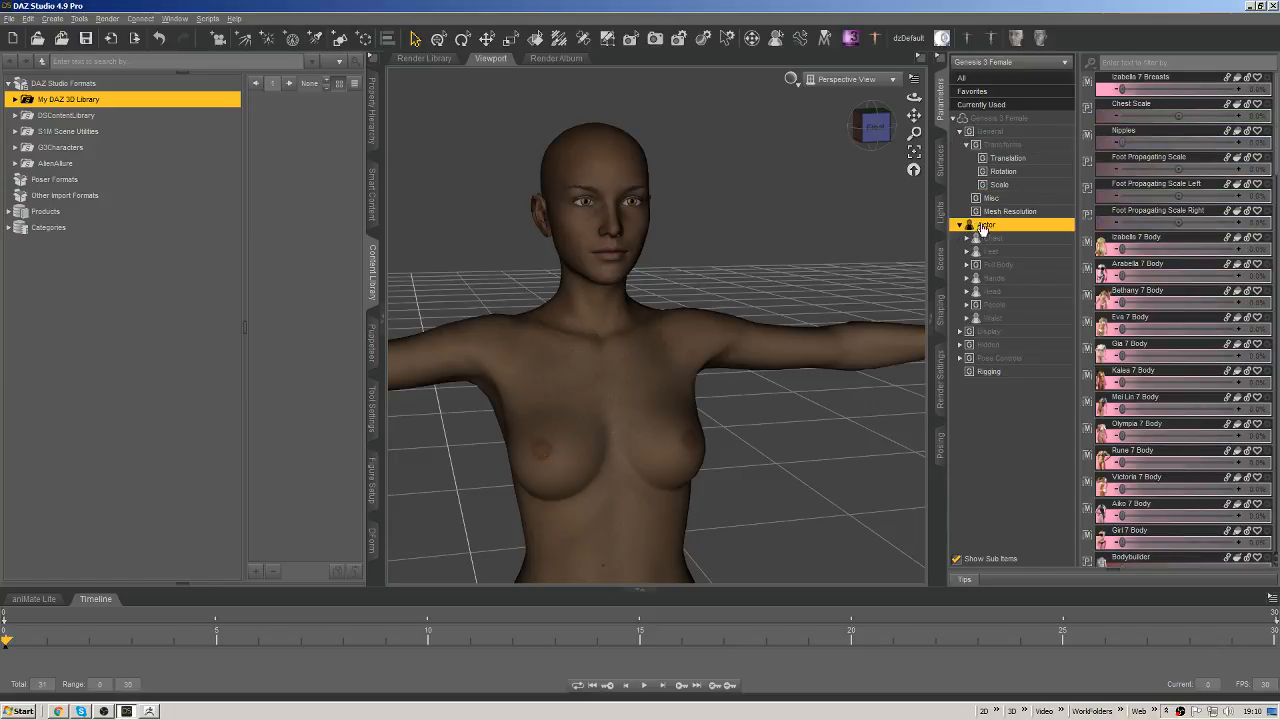
drag(969, 306, 1008, 307)
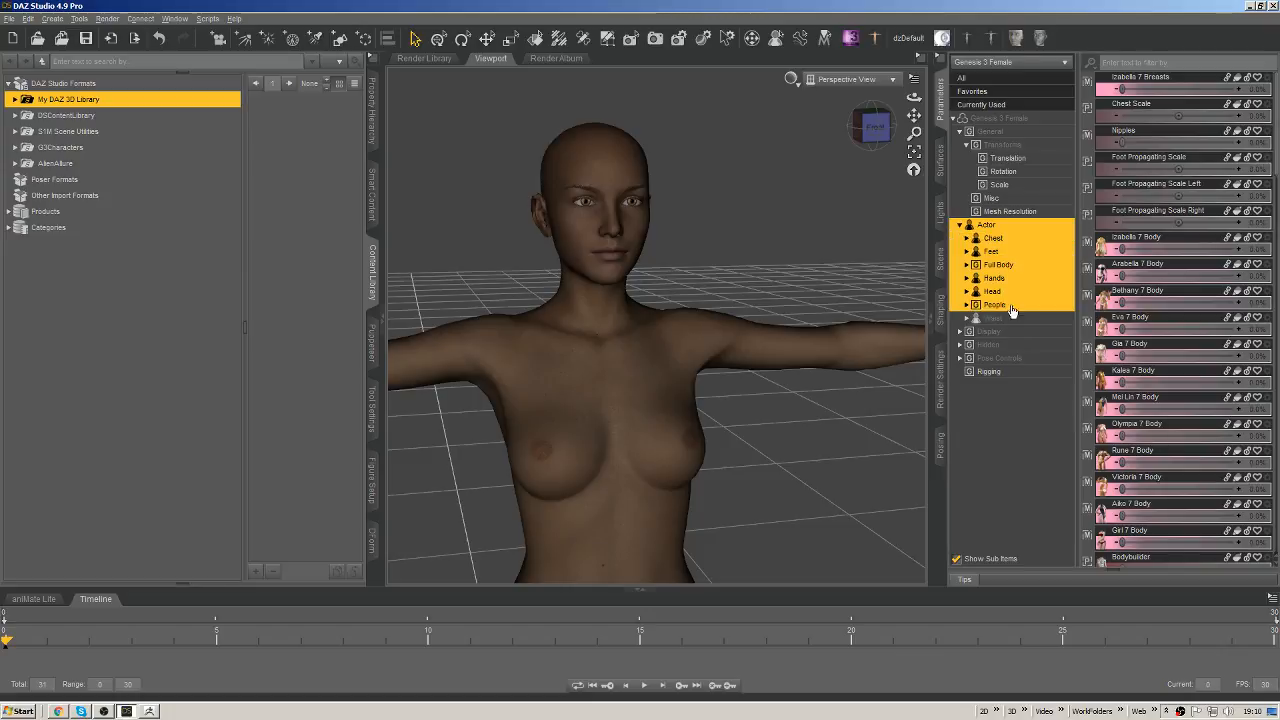
click(988, 305)
click(1000, 318)
click(1032, 331)
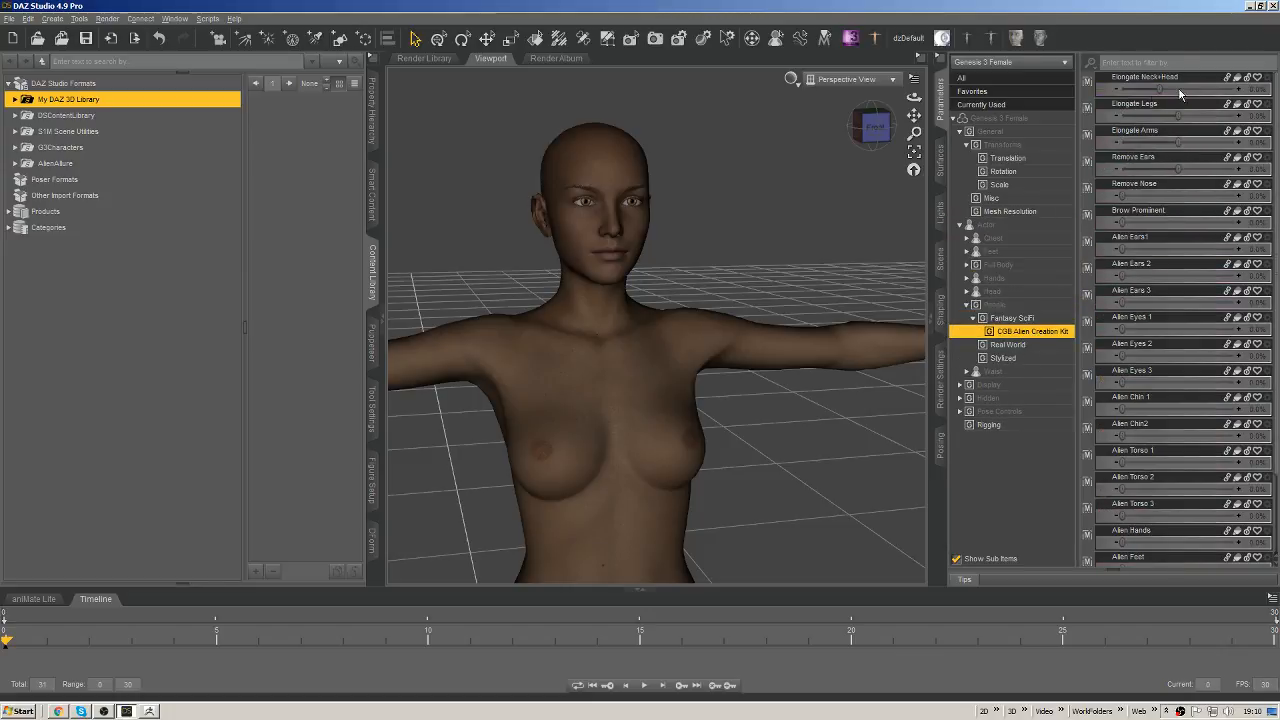
scroll(1250, 300, down, 3)
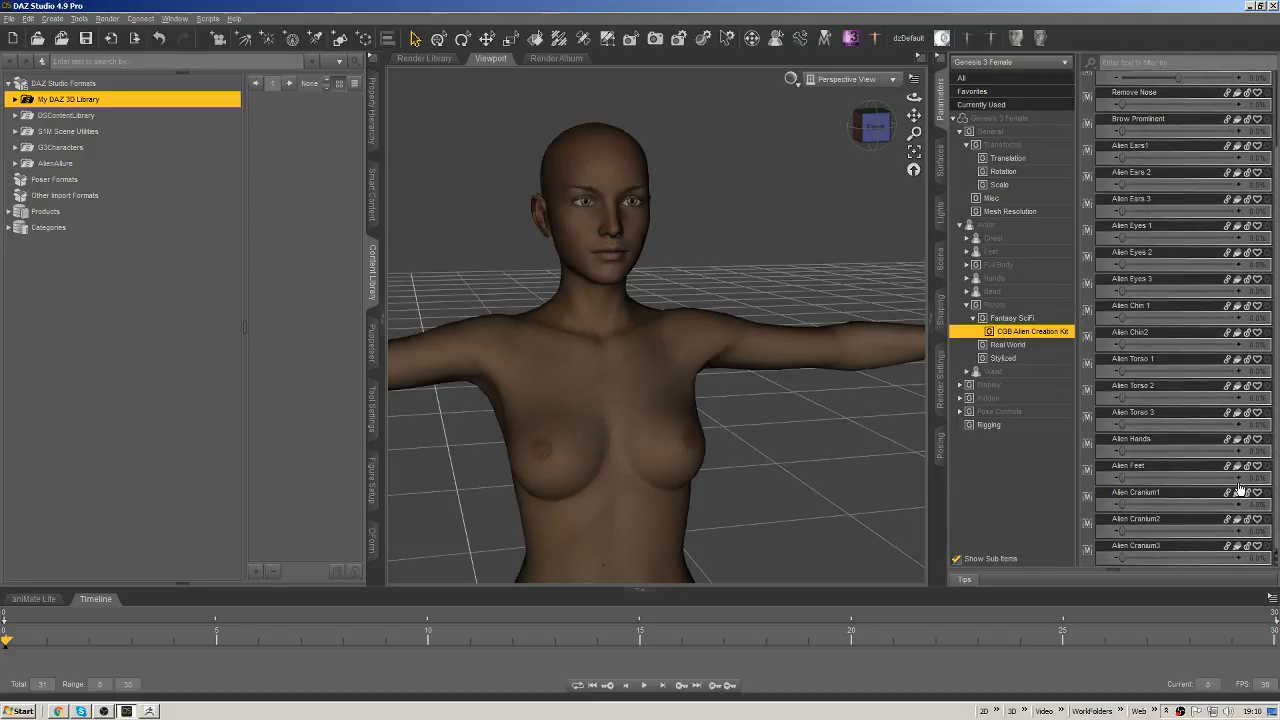
scroll(1234, 444, up, 3)
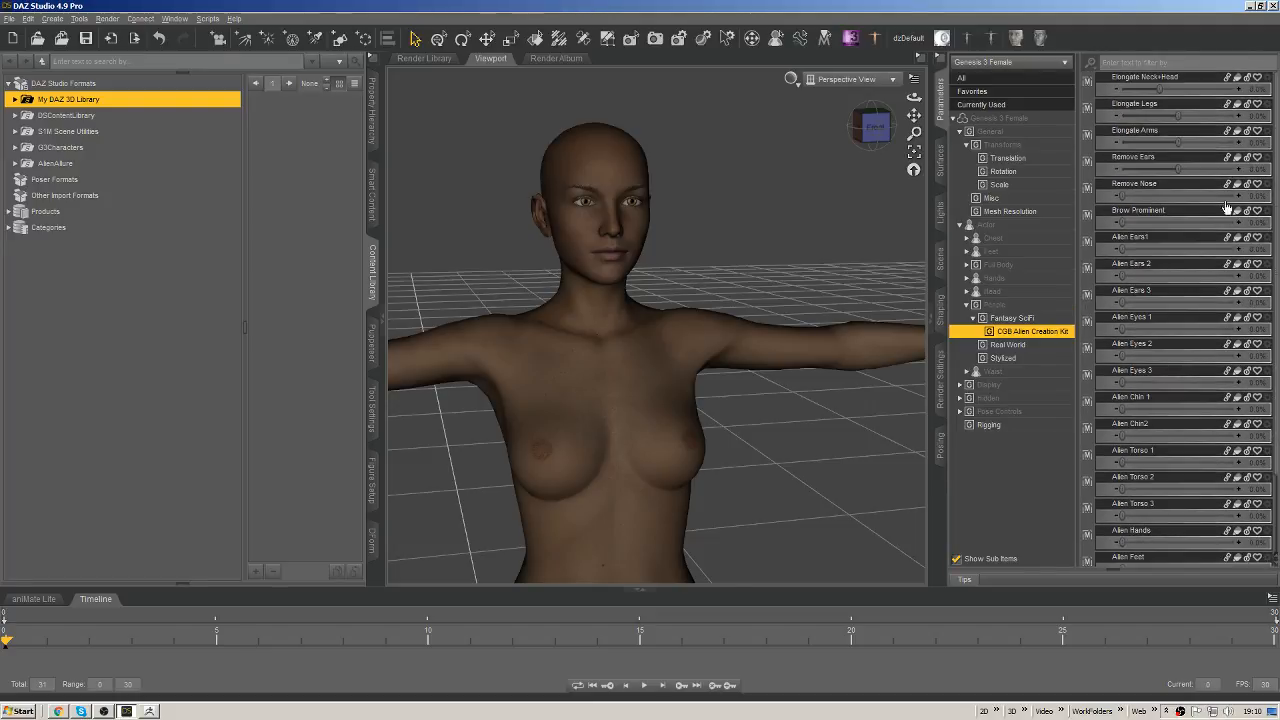
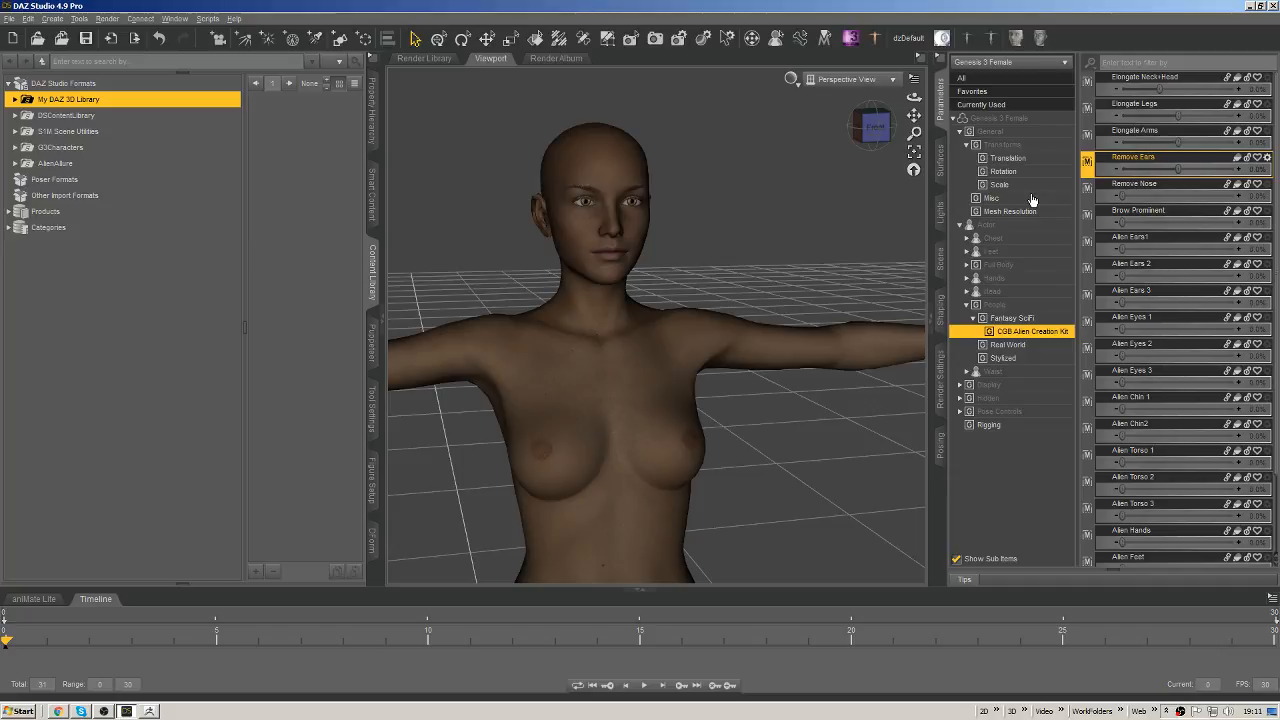
click(996, 280)
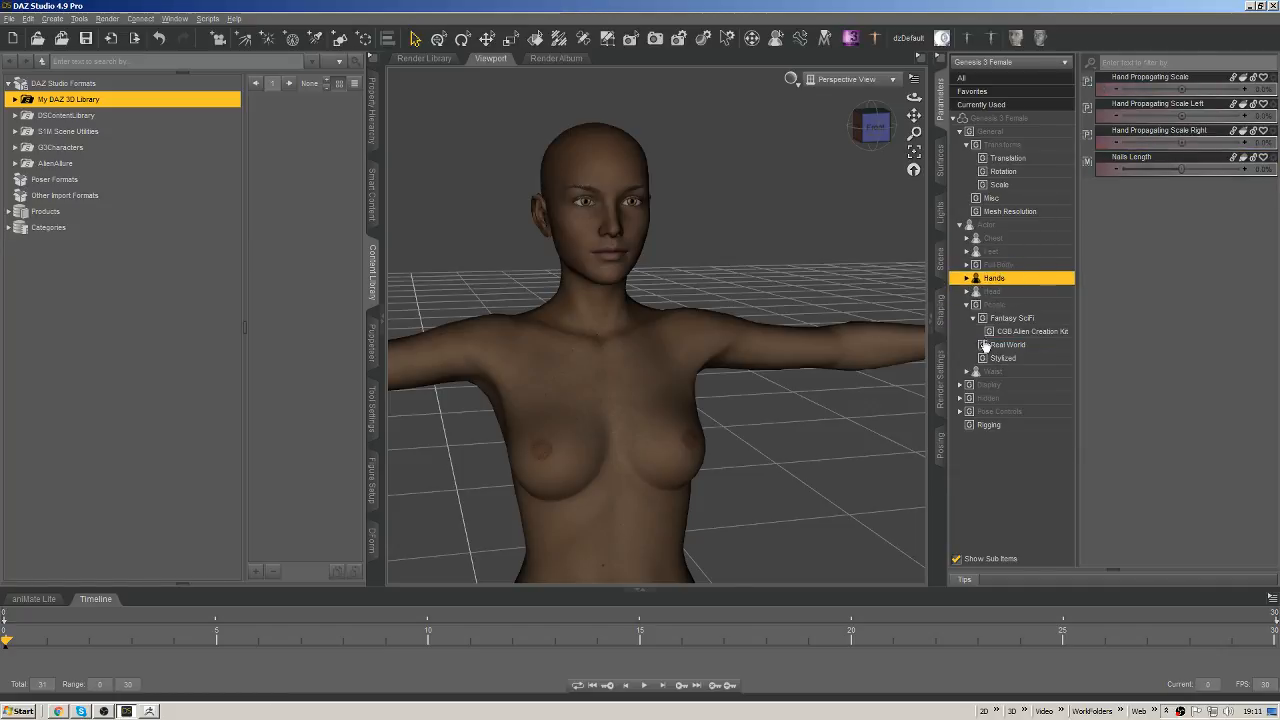
Show the morphs in the CGB Alien Creation Kit group and widen the property group list.
click(1008, 318)
click(1025, 331)
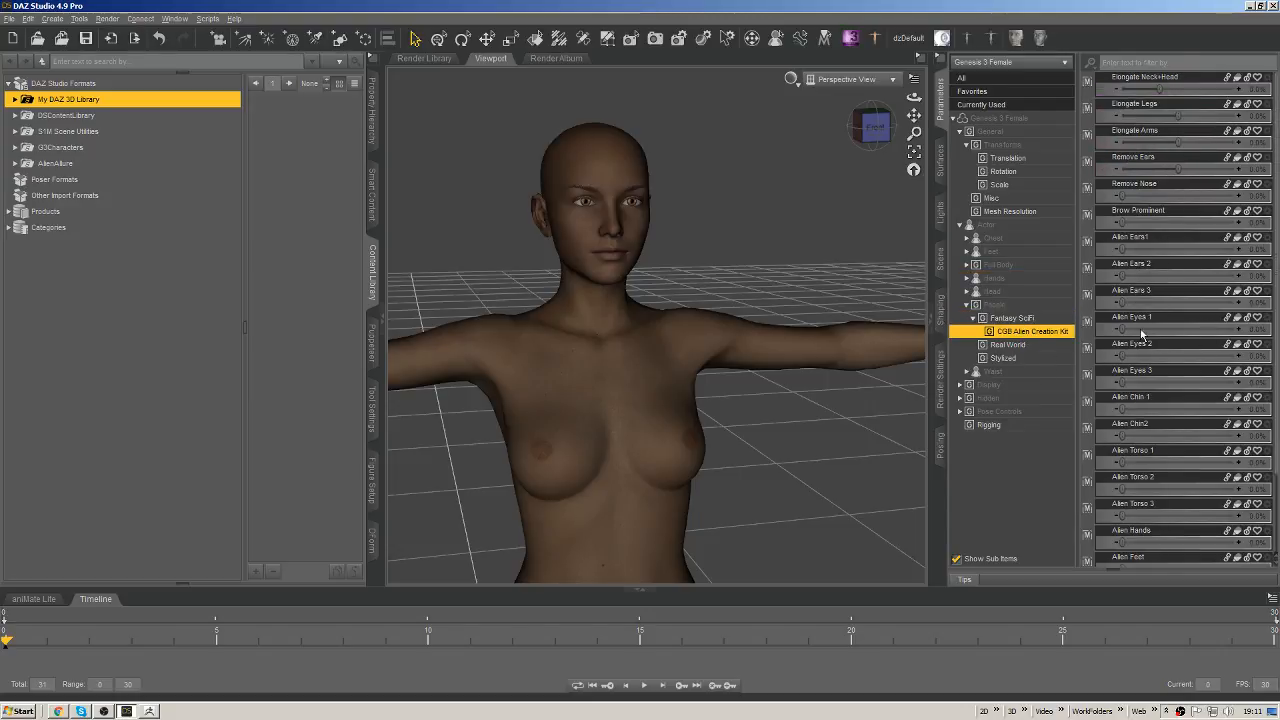
drag(1075, 359, 1088, 360)
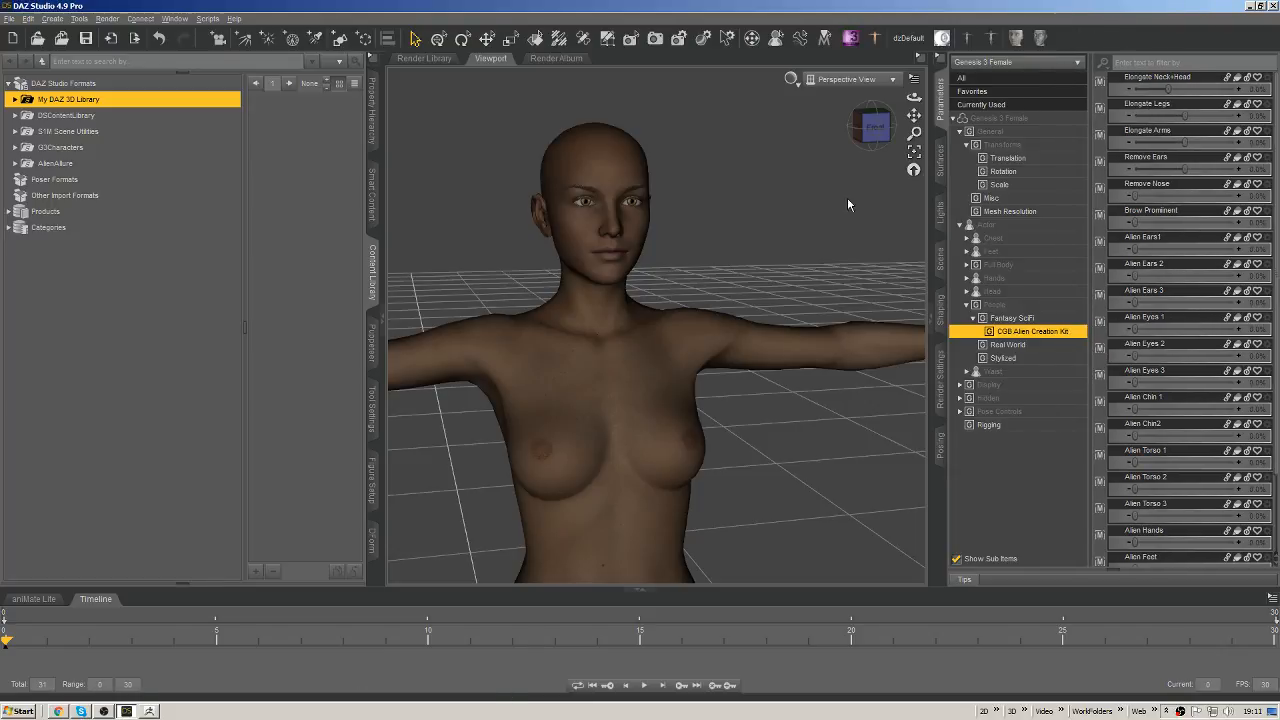
Switch the viewport draw style to Smooth Shaded and frame the whole figure from head to feet.
scroll(740, 451, down, 3)
middle_drag(725, 423, 740, 120)
scroll(740, 120, down, 3)
click(791, 80)
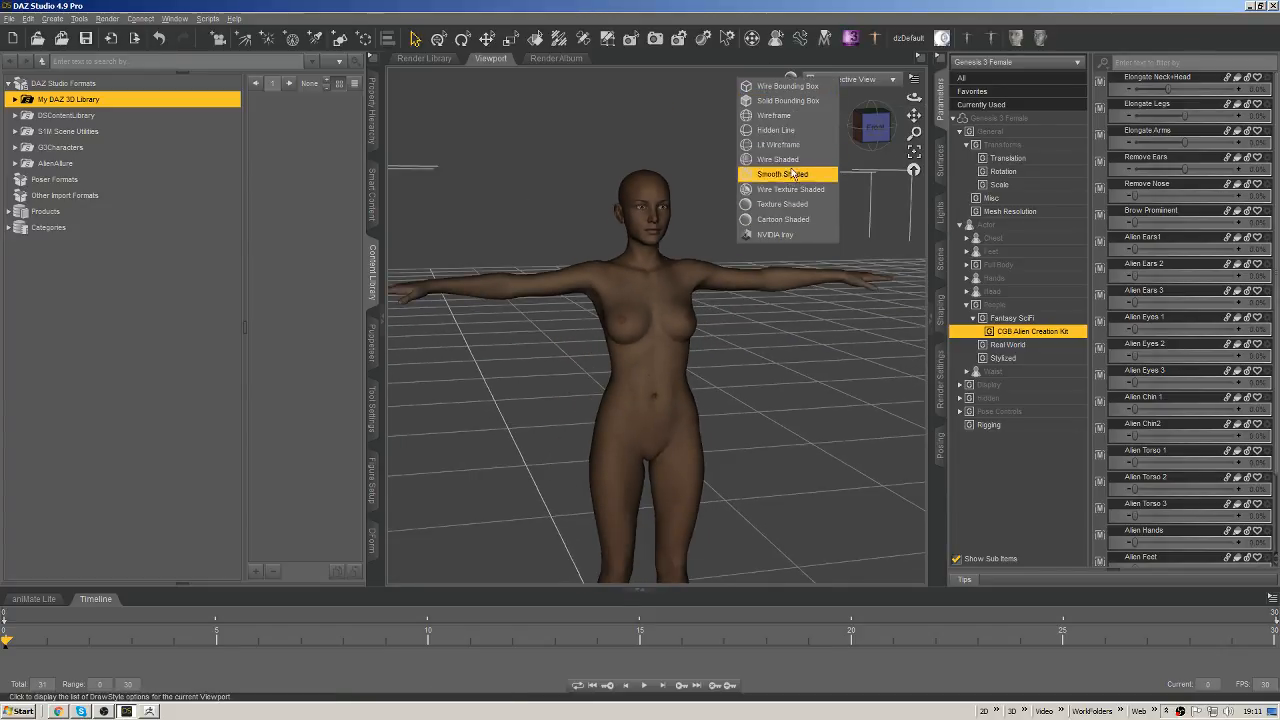
click(797, 179)
scroll(633, 228, down, 4)
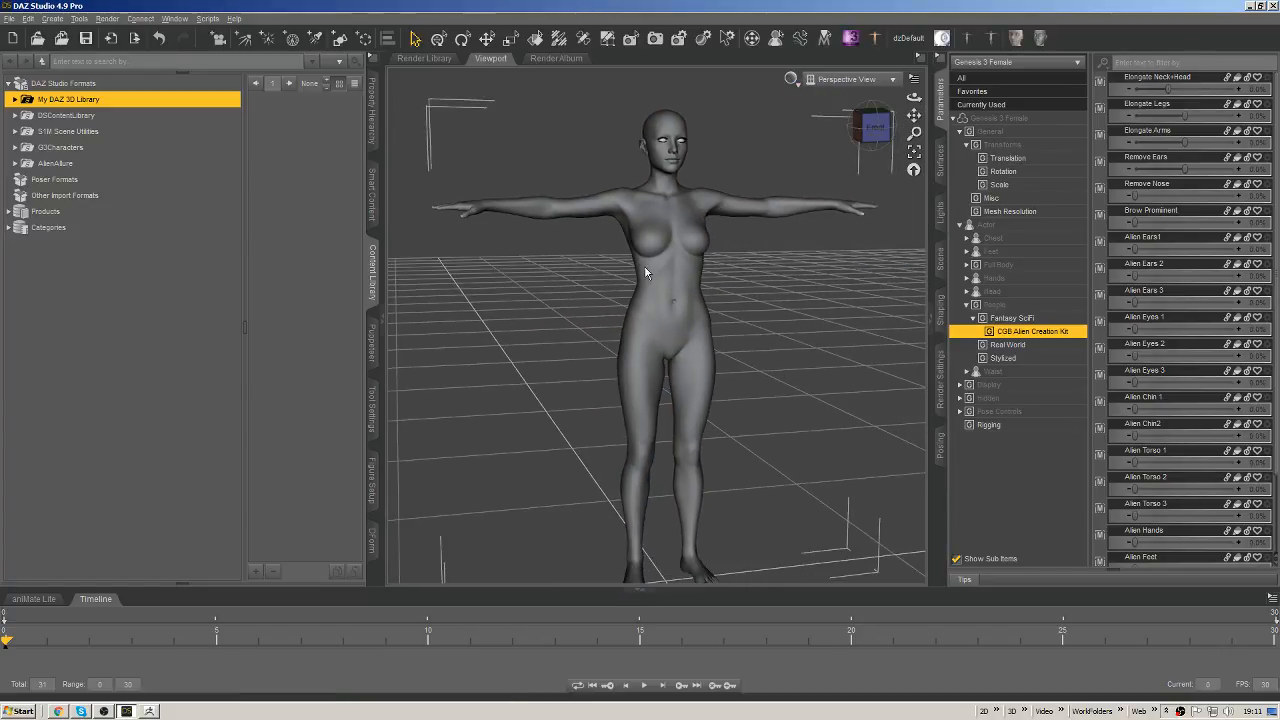
middle_drag(740, 350, 750, 306)
middle_drag(910, 380, 919, 384)
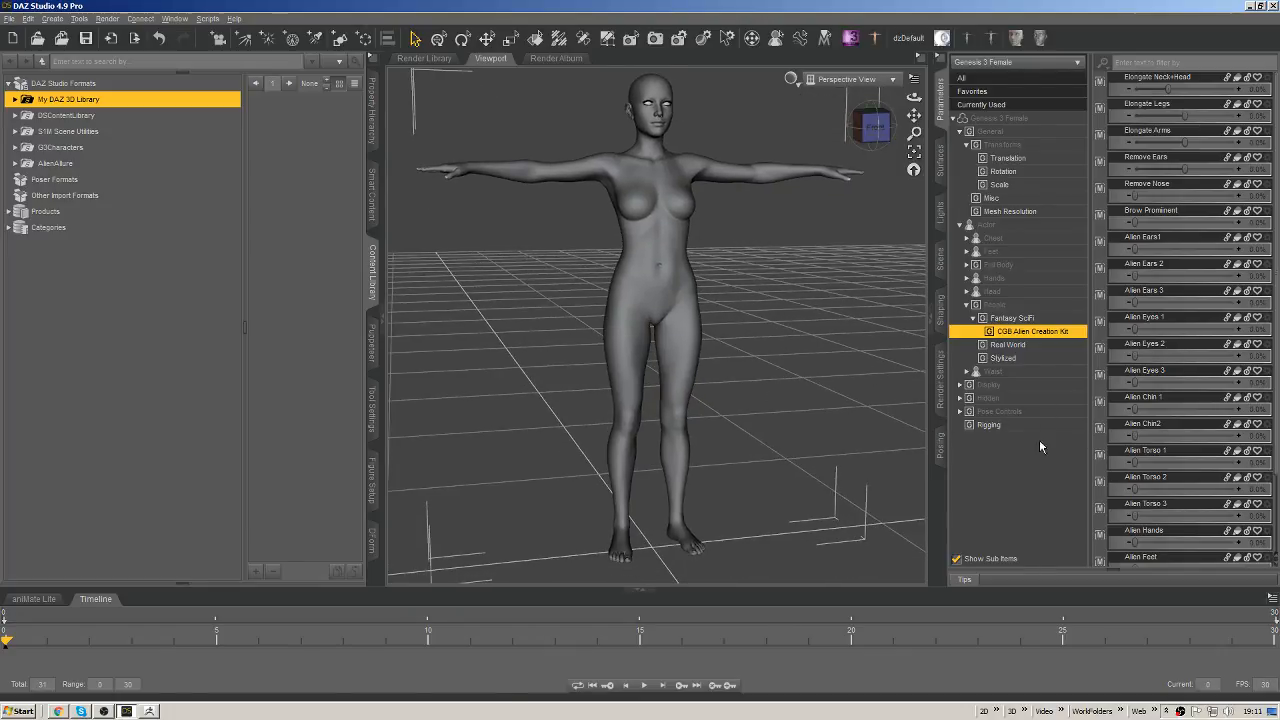
click(1024, 304)
click(1030, 318)
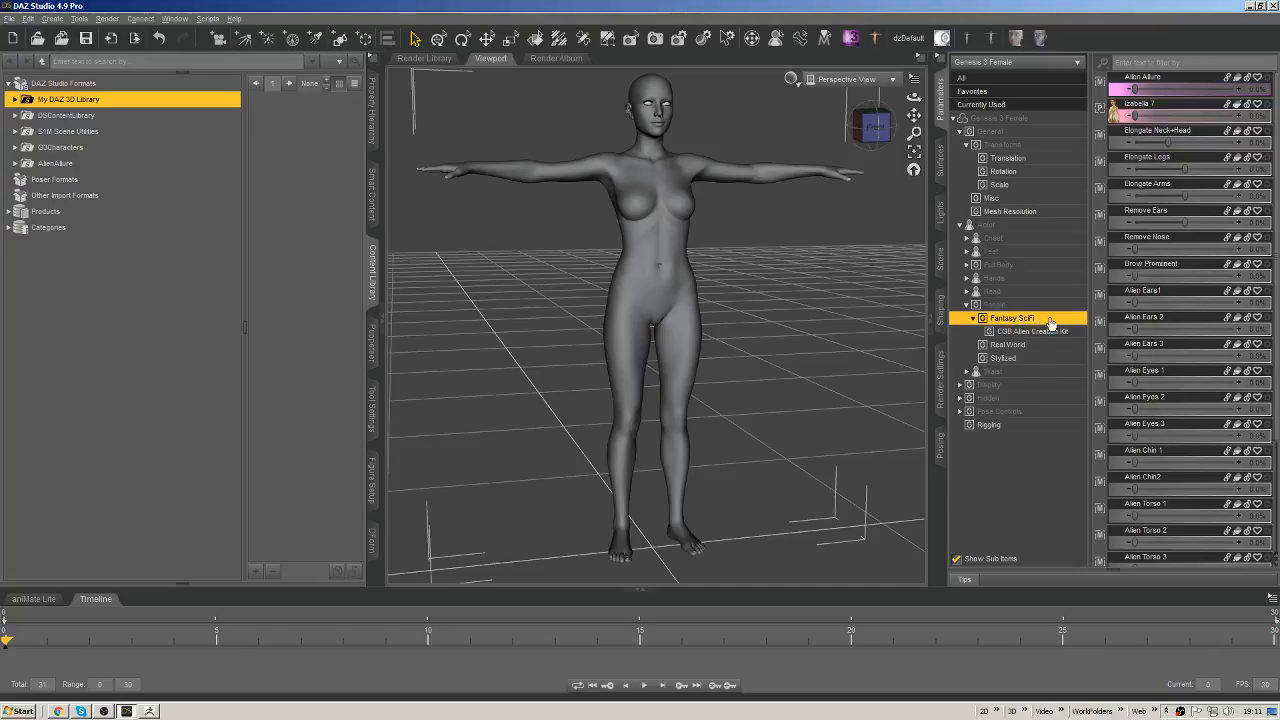
right_click(1016, 322)
key(Escape)
right_click(1143, 320)
Start a new property from the CGB Alien Creation Kit group and extend its path with /Presets.
click(1057, 332)
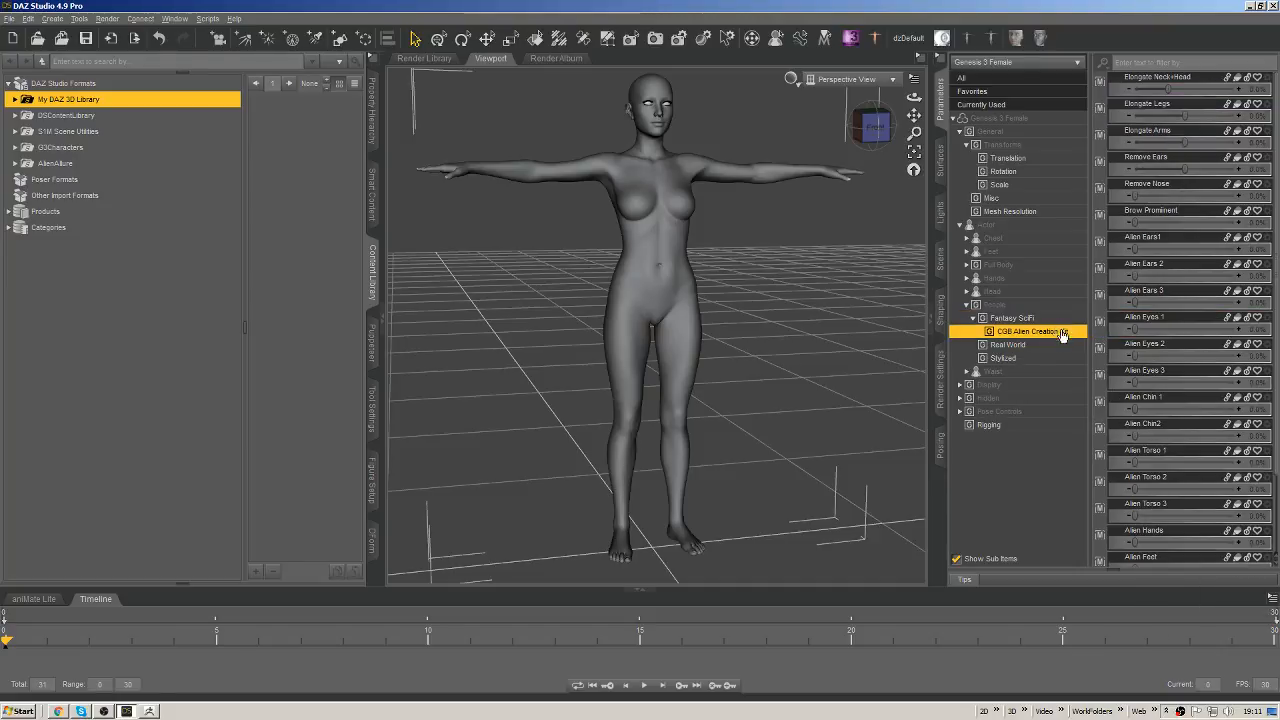
right_click(1148, 294)
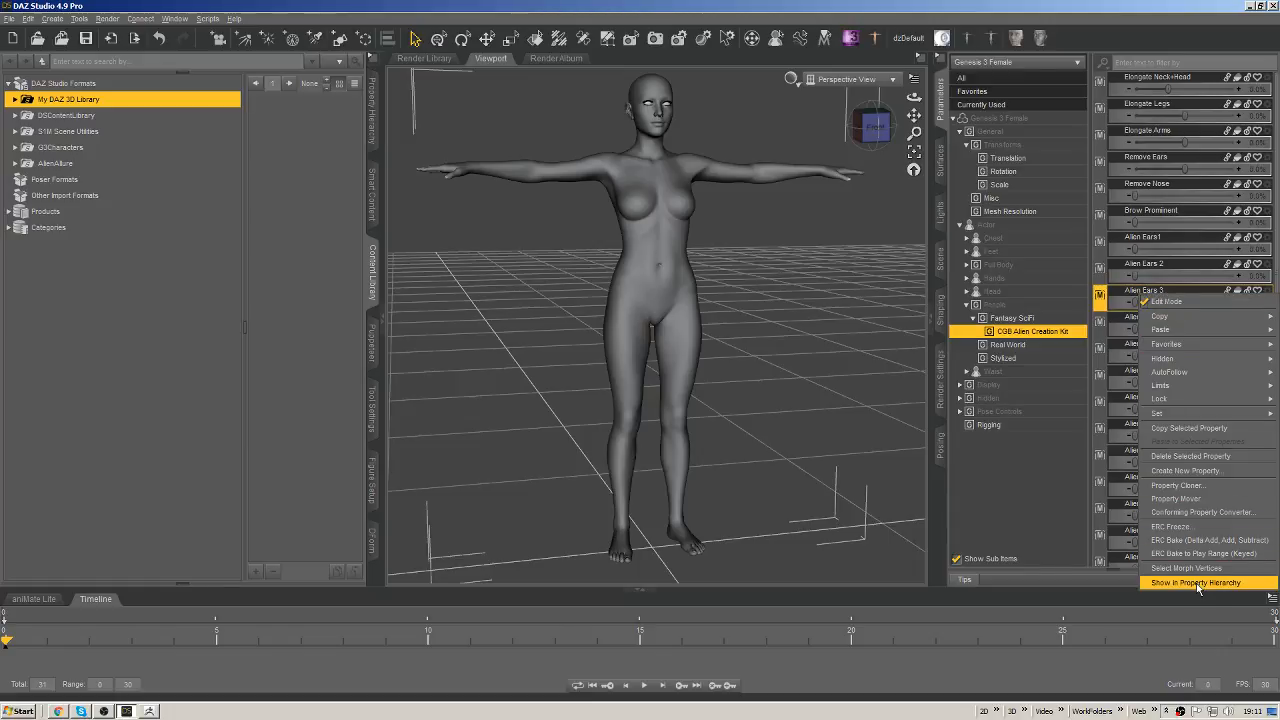
click(1188, 470)
click(568, 136)
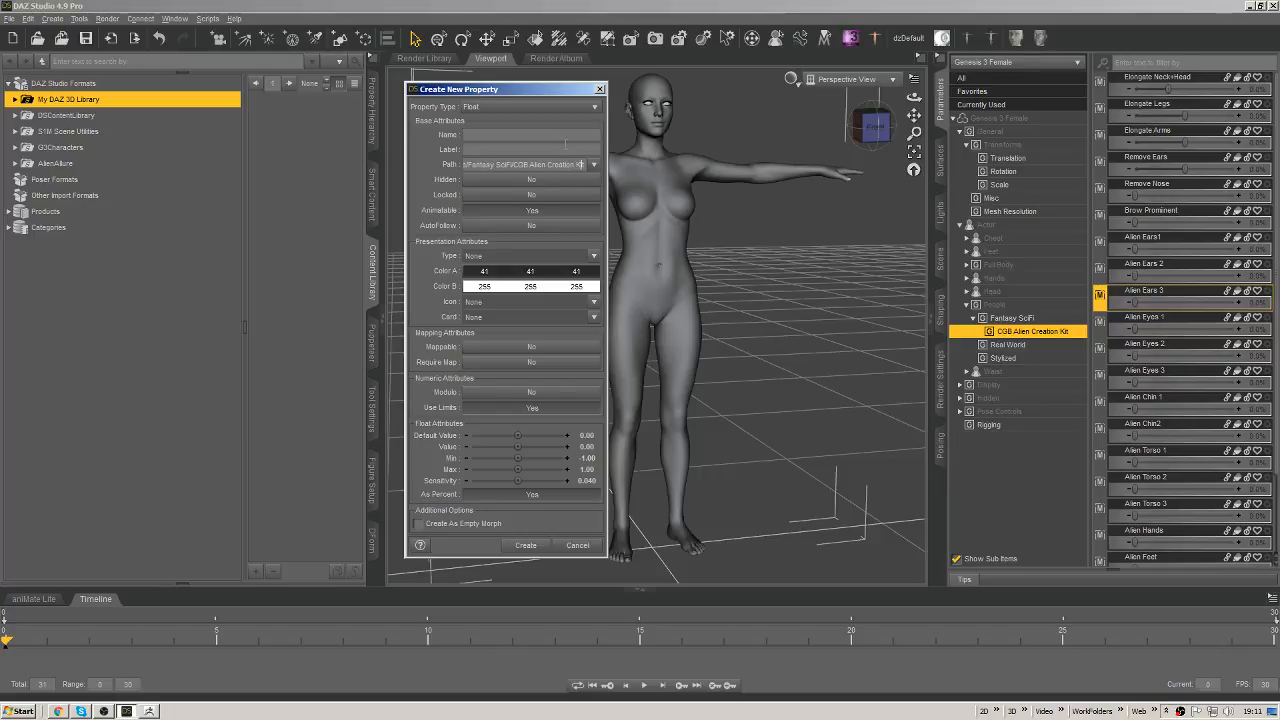
text(/Presets)
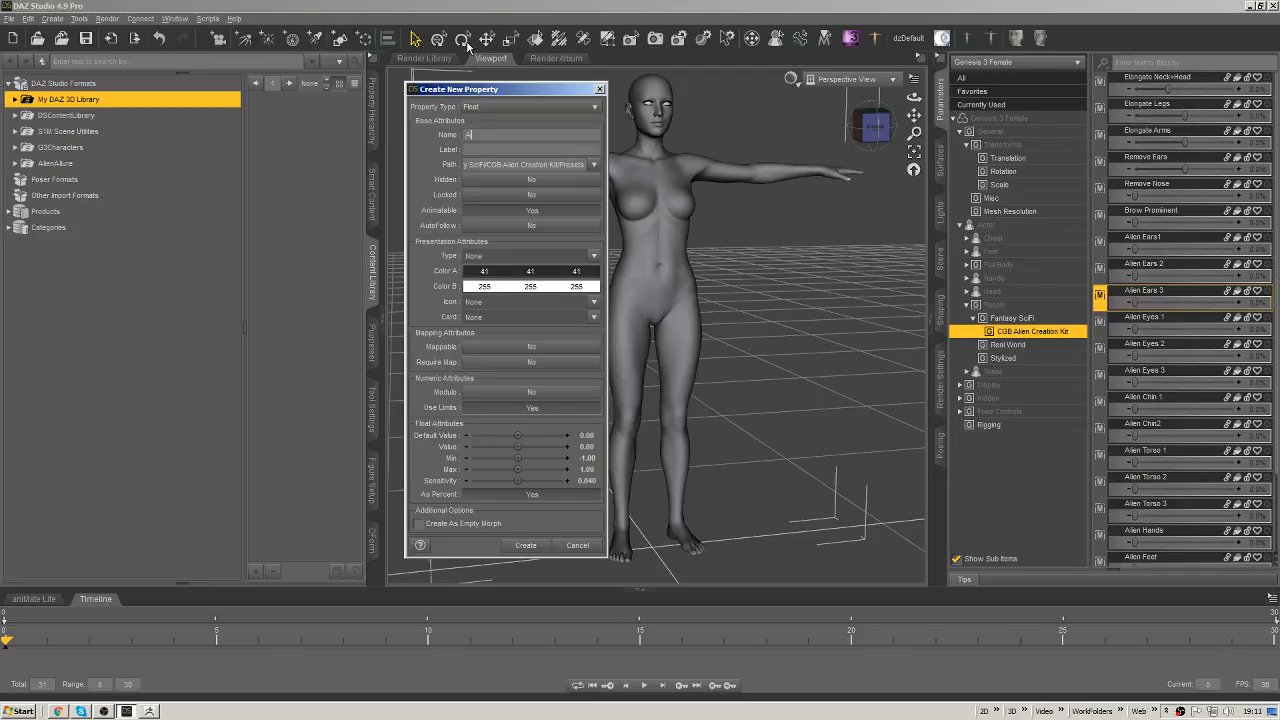
Name and label the new property ACK Preset 1.
text(C)
text(K)
text( F)
text(reset 1)
key(Tab)
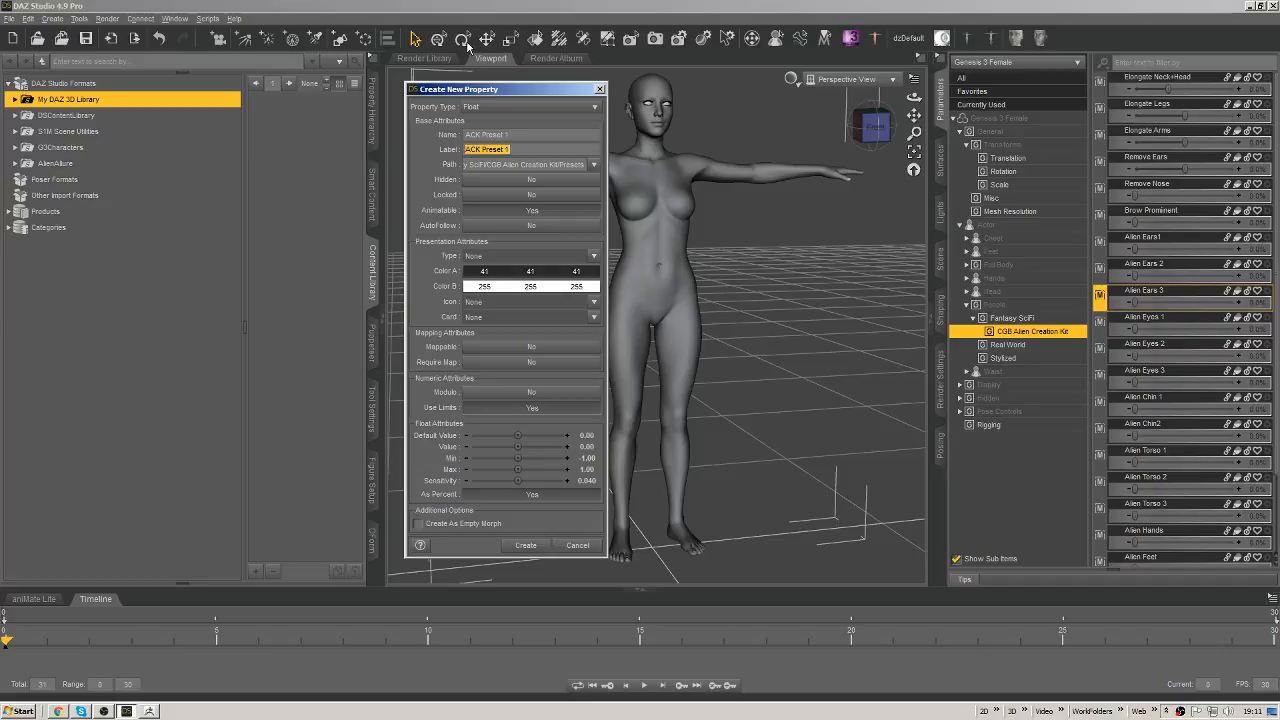
Set the property's minimum to 0 and its type to Modifier/Shape, and create it.
click(588, 459)
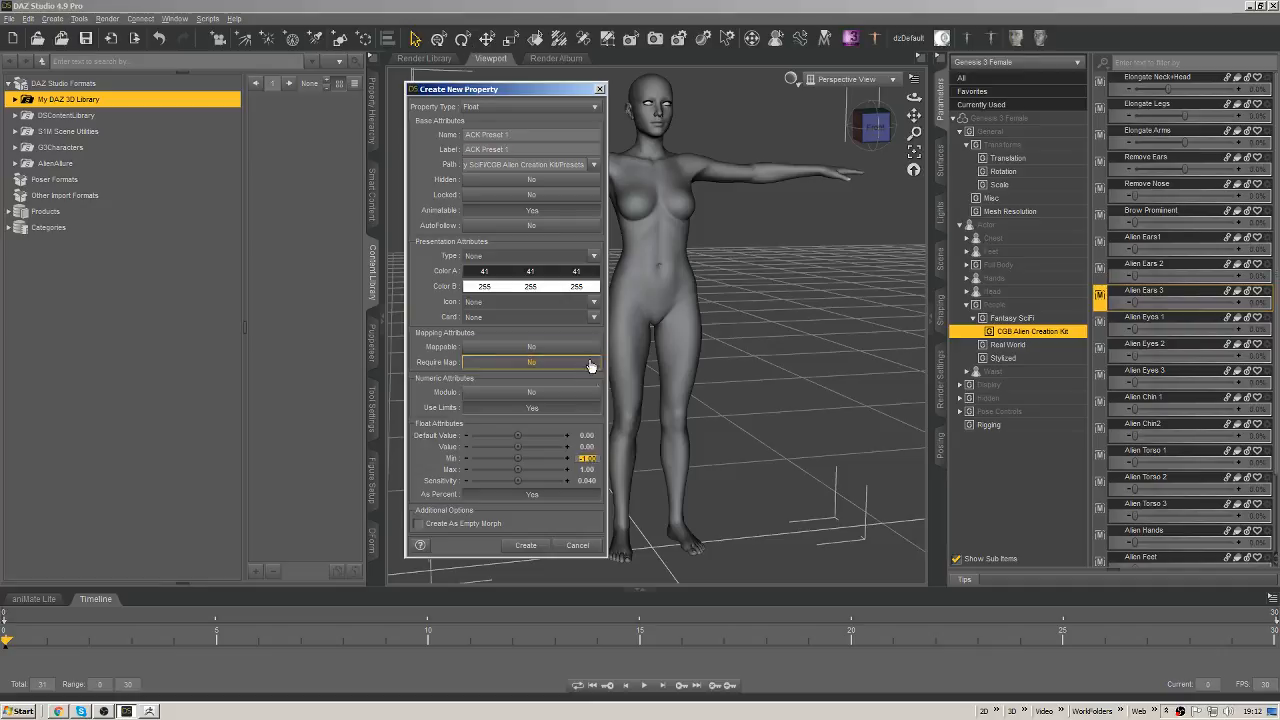
text(0)
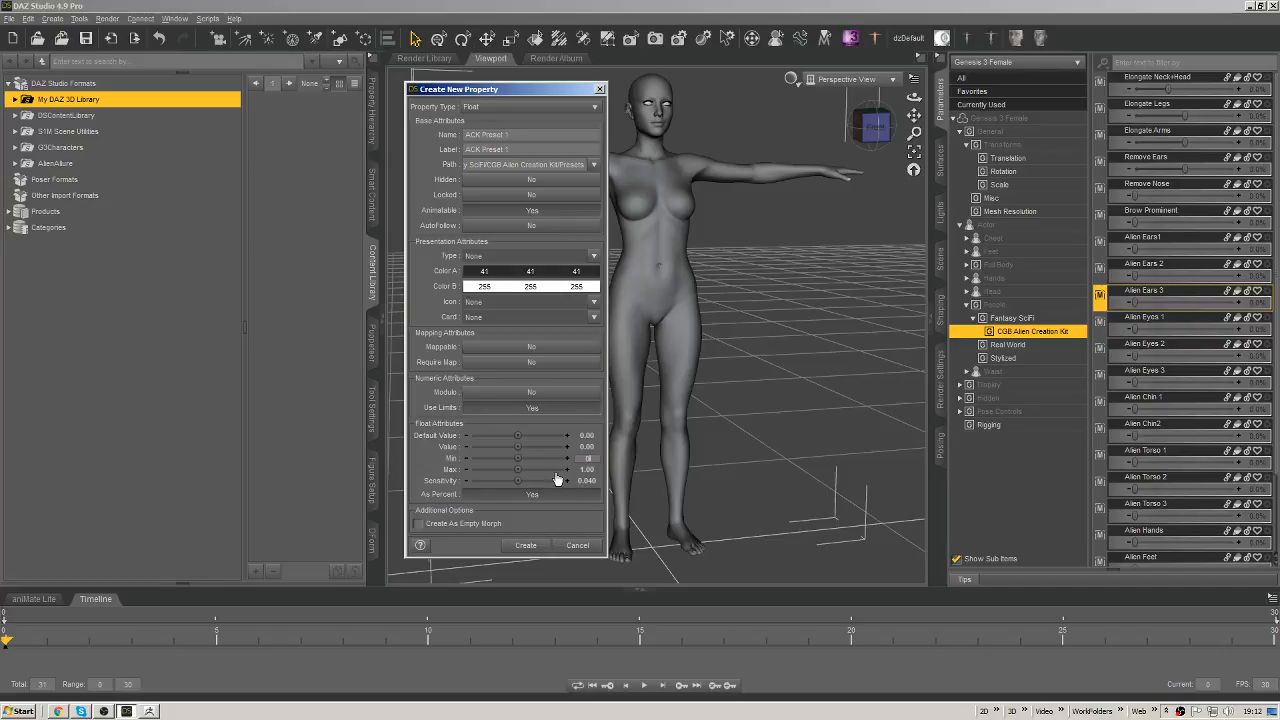
click(601, 449)
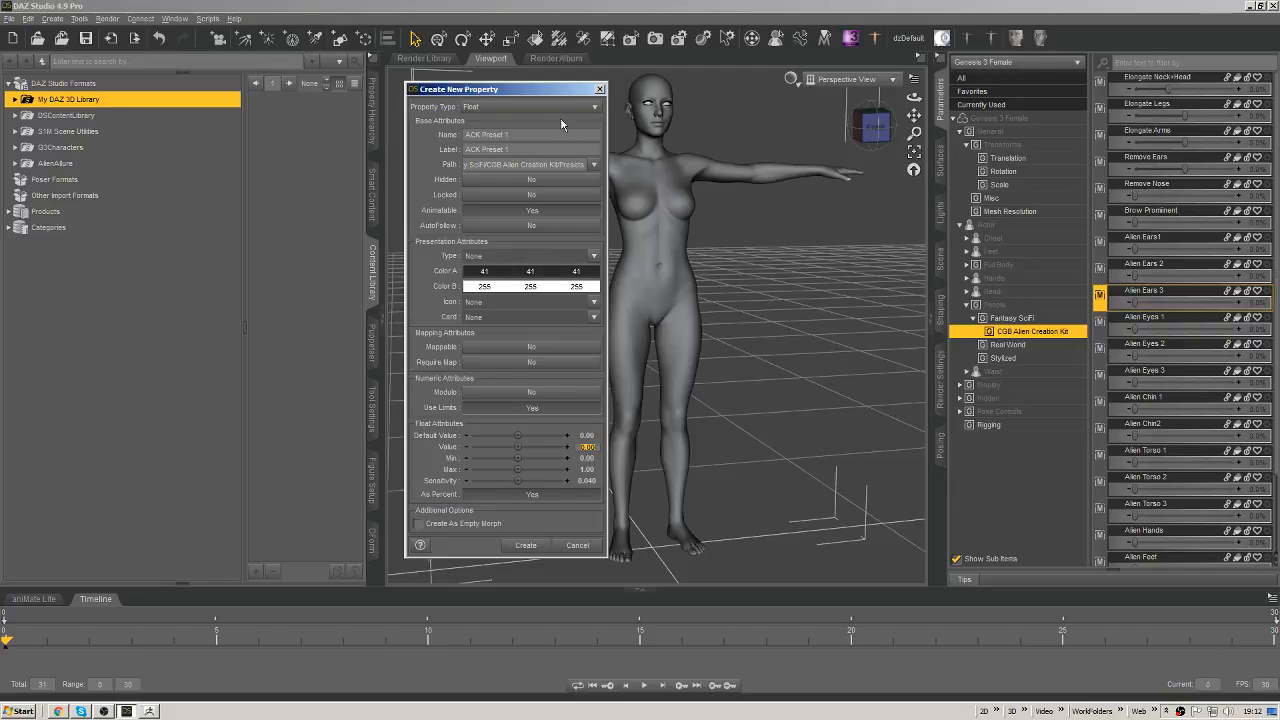
click(601, 258)
click(640, 366)
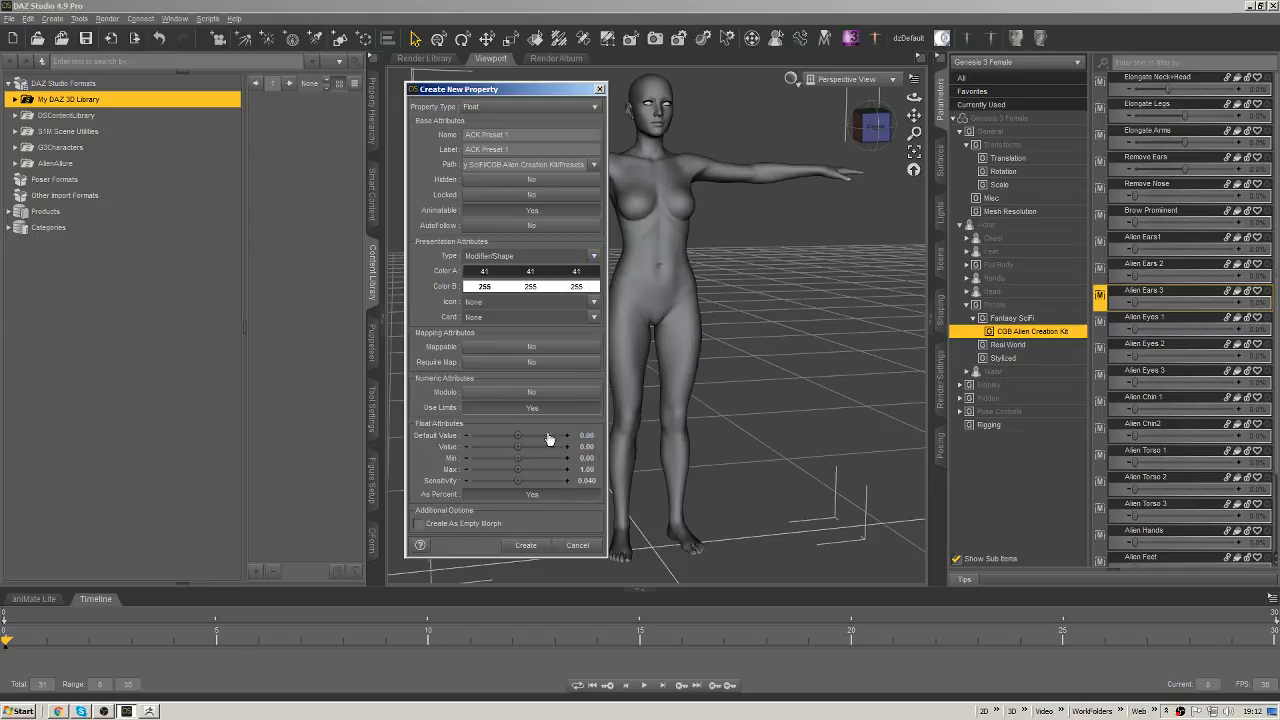
click(522, 545)
Set ACK Preset 1 in the Presets group to 100% and return to the CGB Alien Creation Kit morphs.
click(1017, 264)
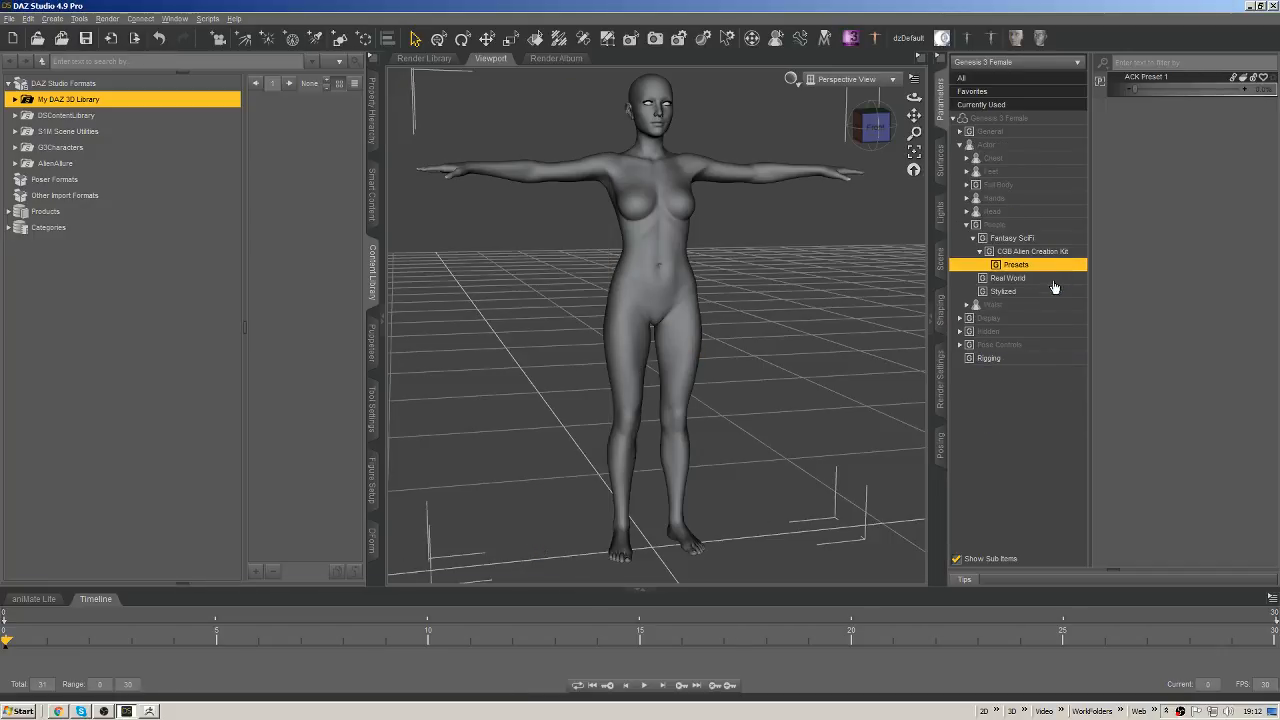
drag(1143, 90, 1243, 90)
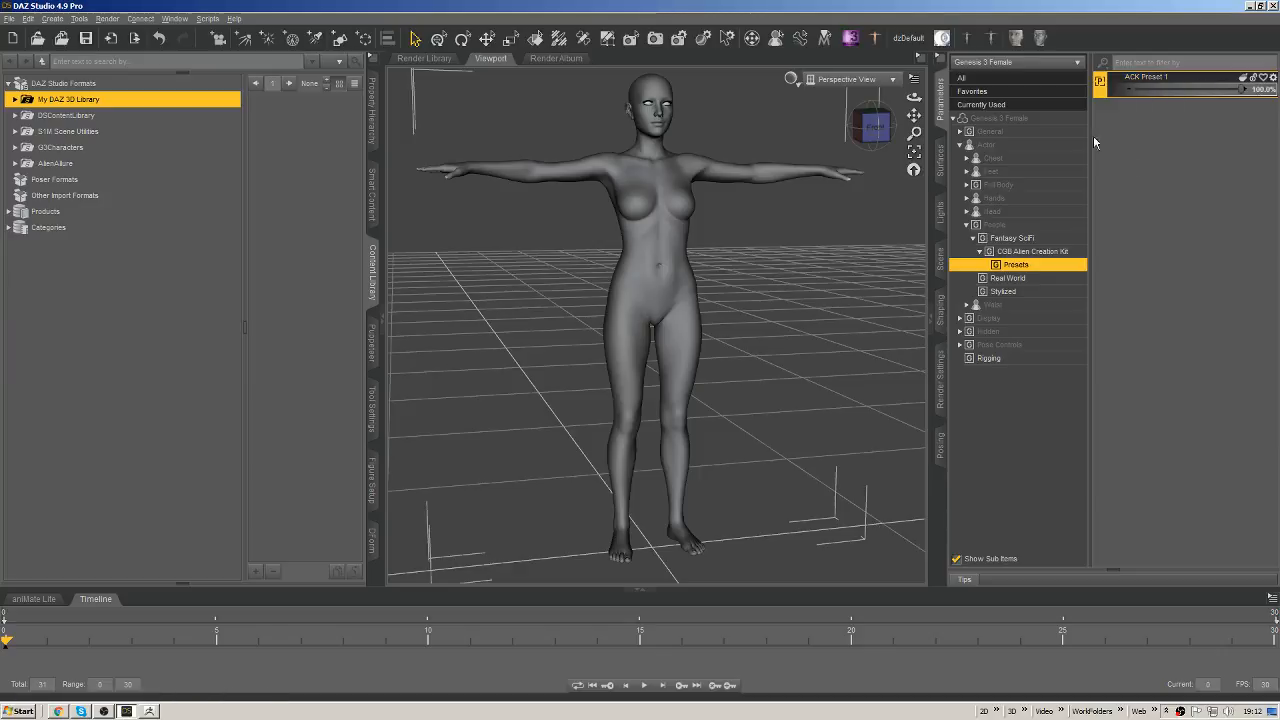
click(1050, 251)
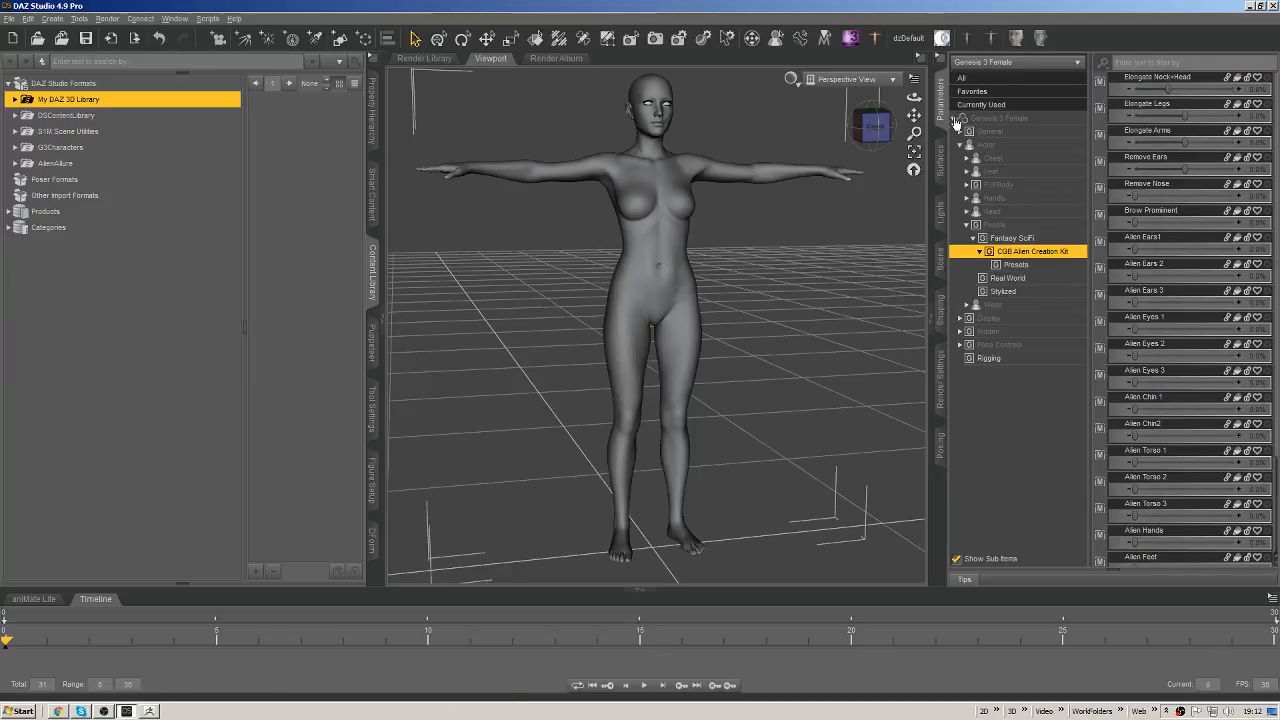
Reselect the Genesis 3 Female figure in a front view and set Elongate Neck+Head to 89%.
drag(914, 115, 914, 131)
click(862, 125)
click(874, 128)
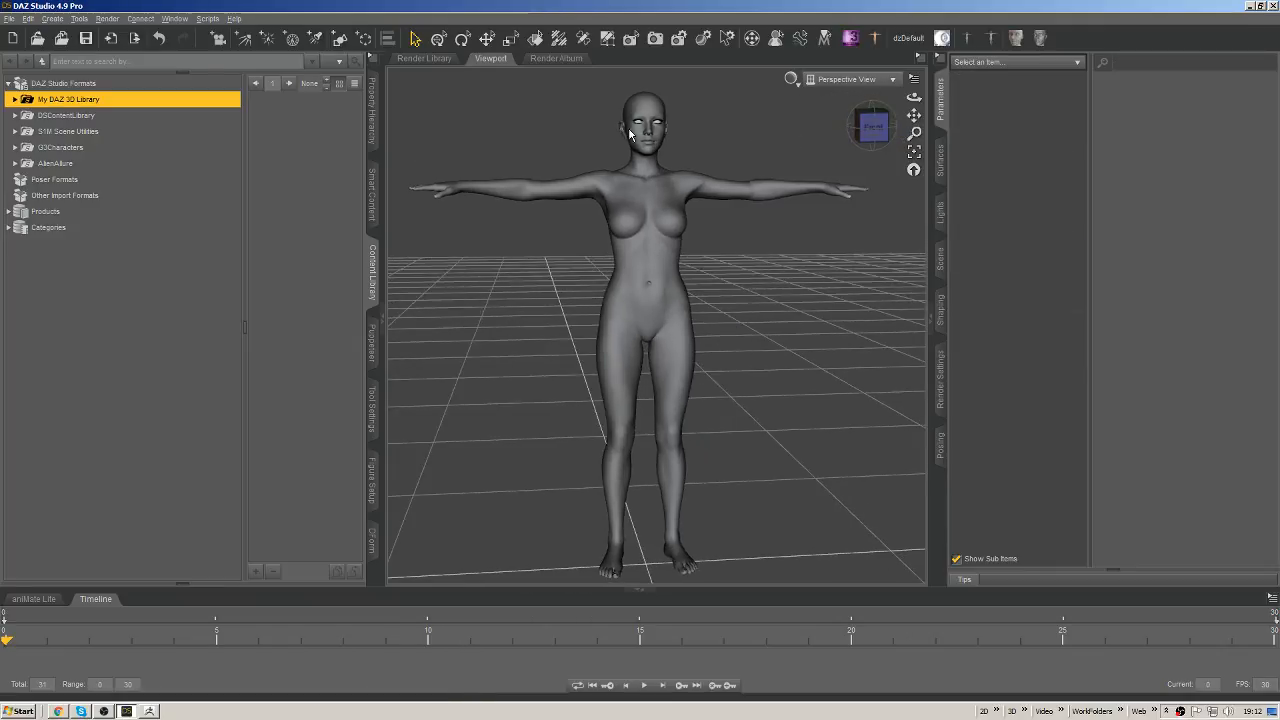
right_click(640, 102)
click(690, 124)
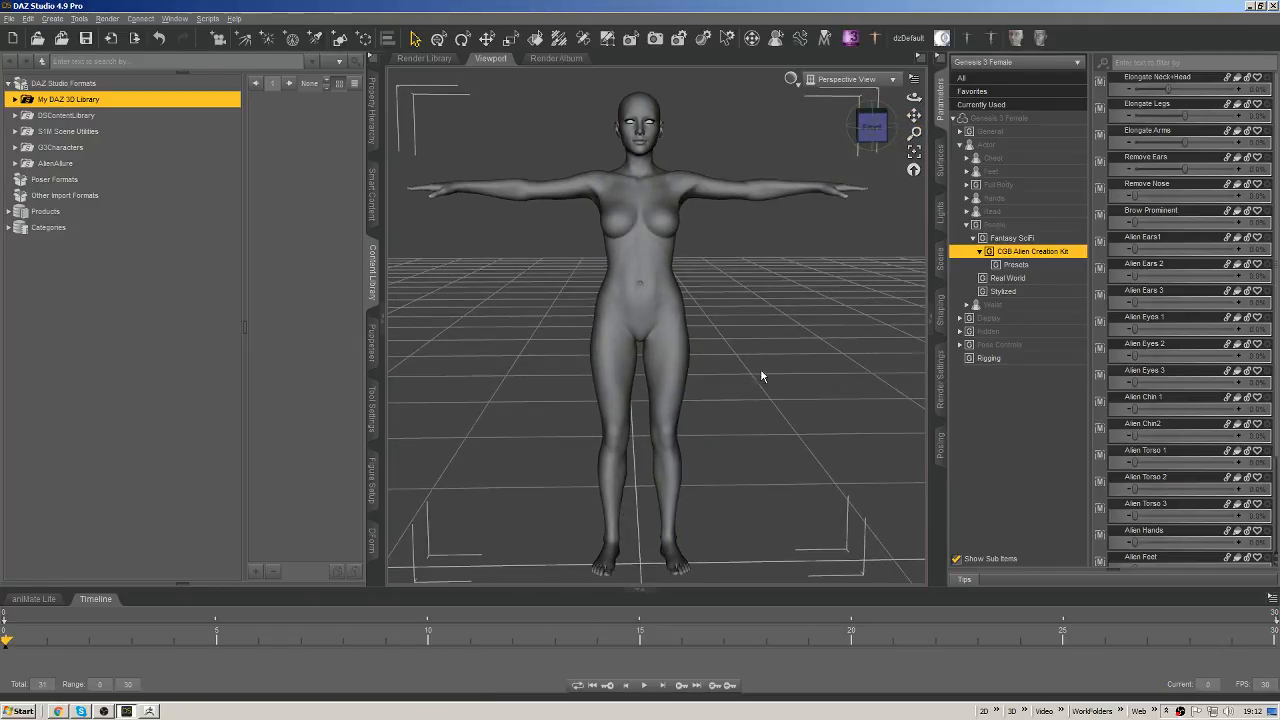
drag(914, 132, 920, 136)
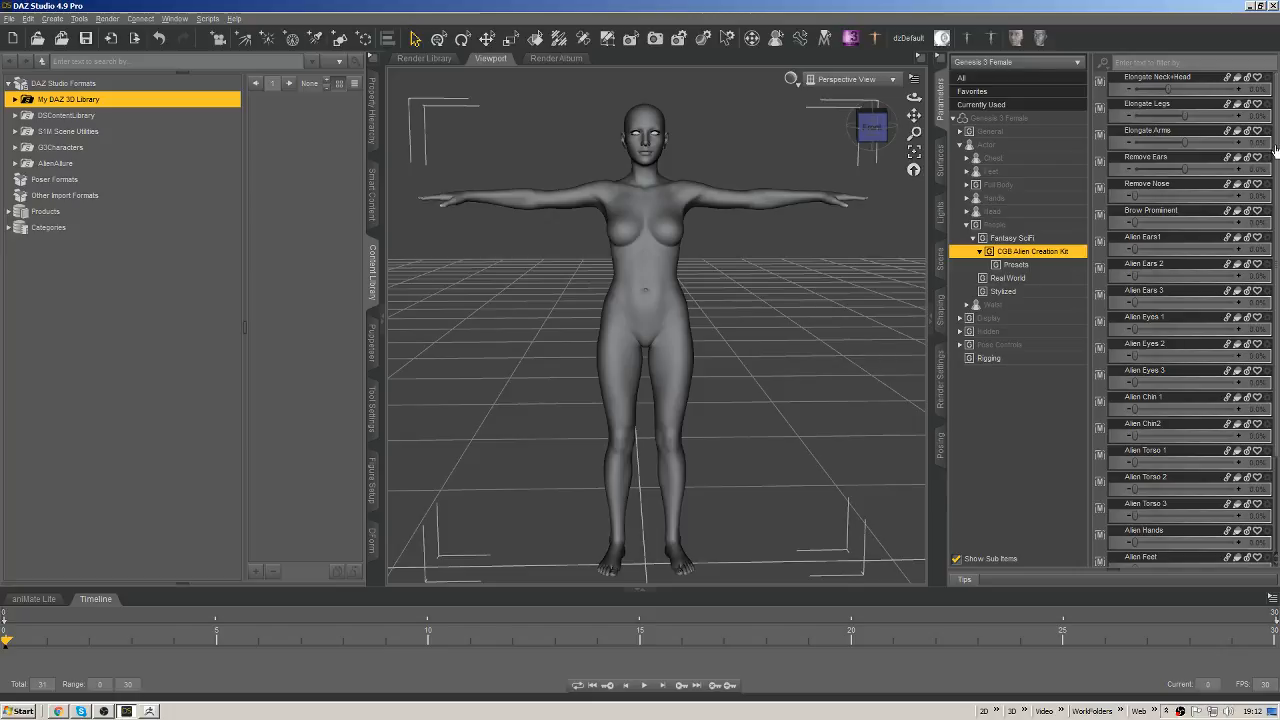
click(1180, 84)
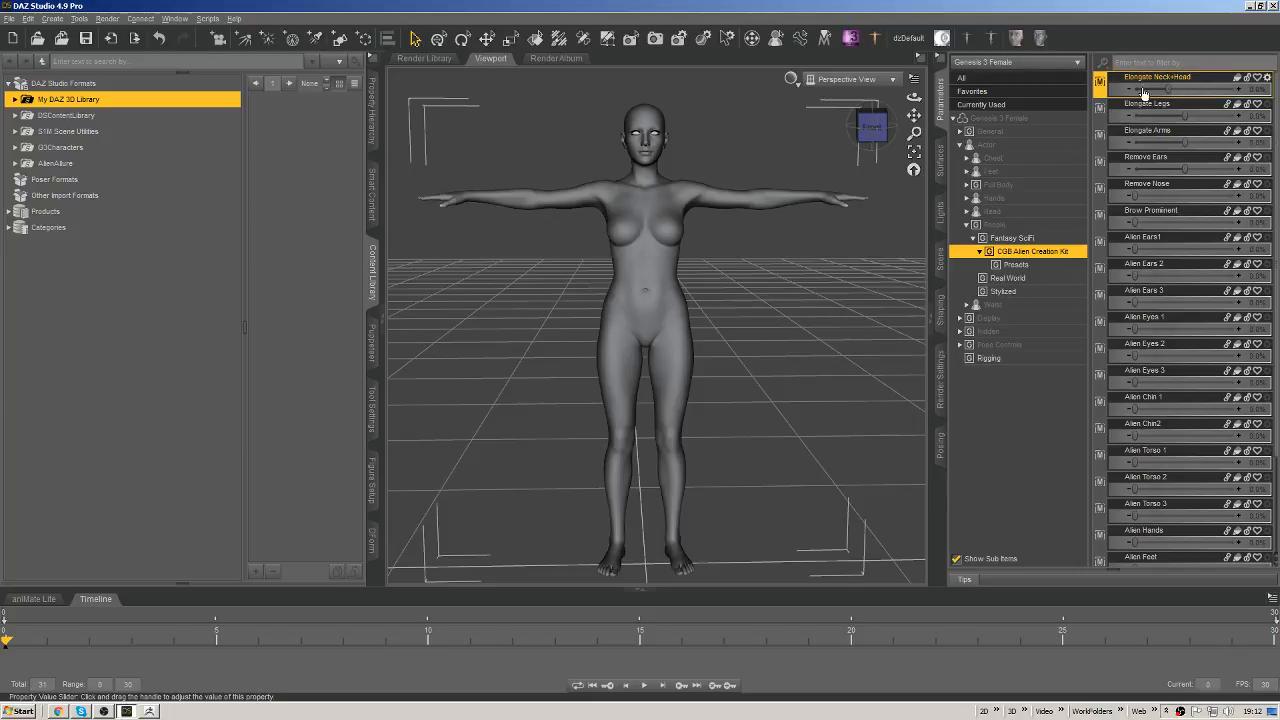
drag(1168, 89, 1225, 92)
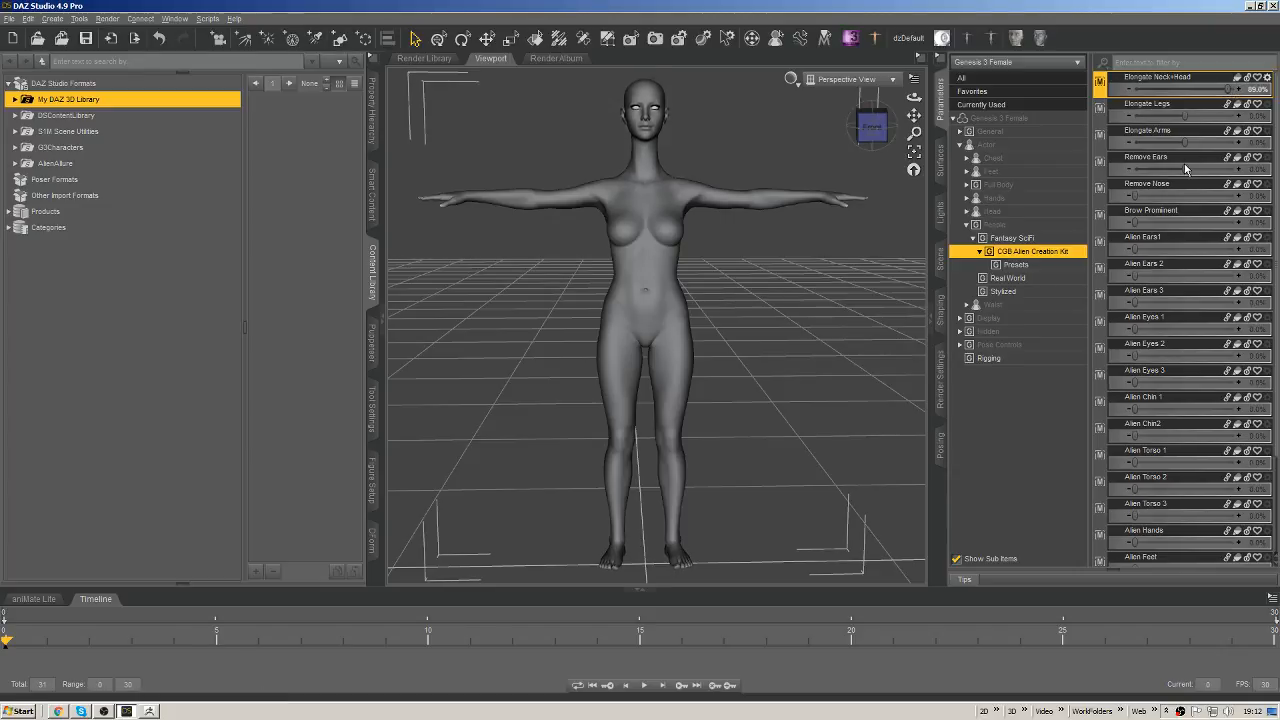
Try Alien Ears1, return it to 0%, and set Alien Ears 3 to 100%.
click(1148, 237)
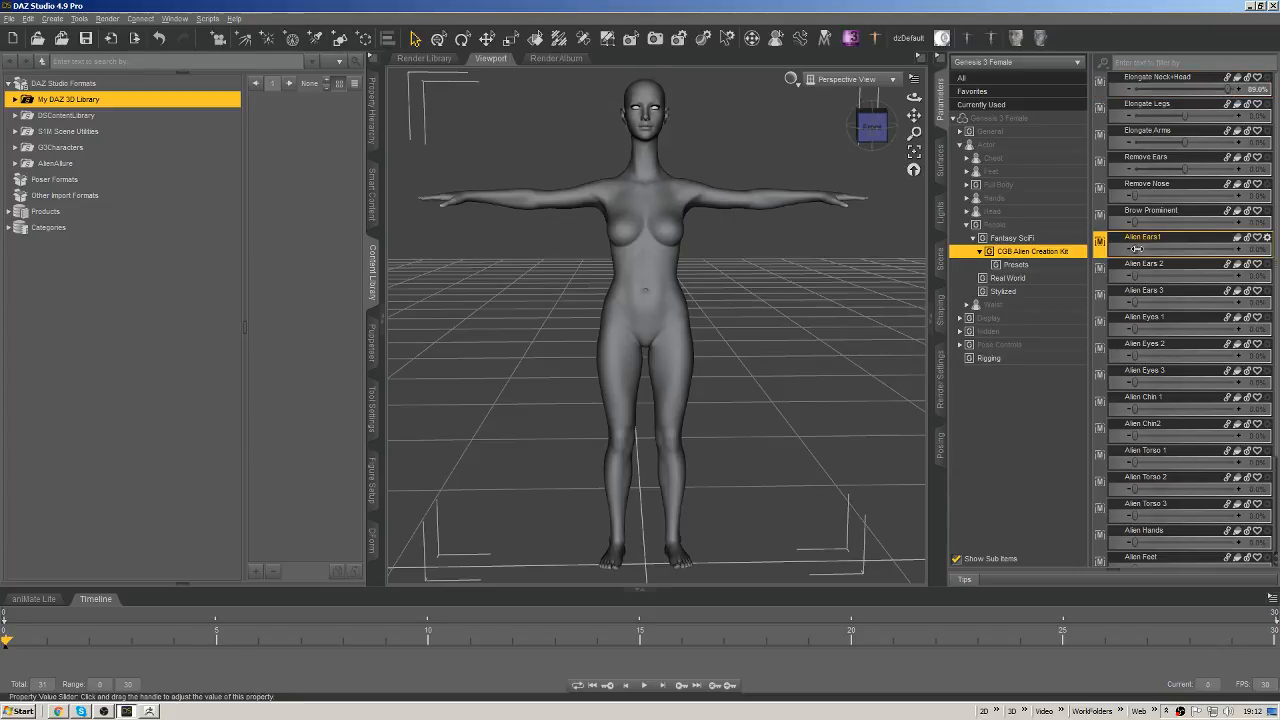
drag(1168, 249, 1134, 249)
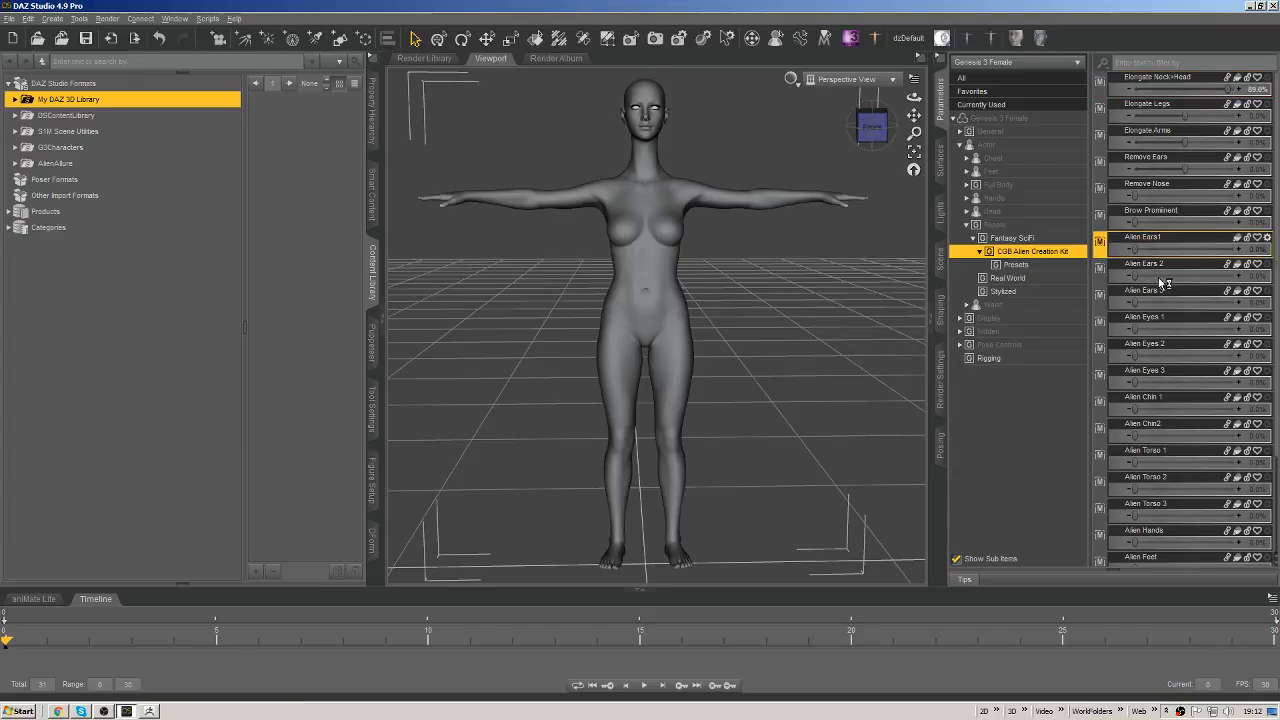
click(1147, 301)
drag(1147, 302, 1224, 302)
drag(876, 127, 904, 133)
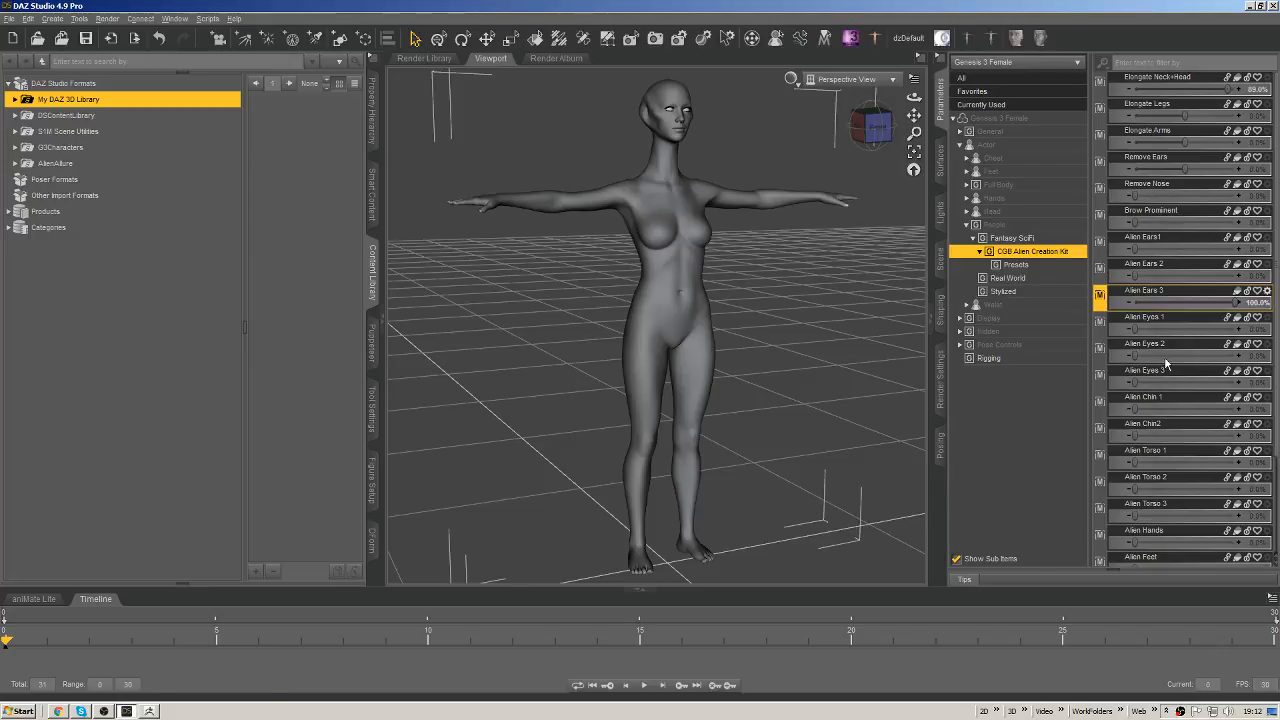
Set the Alien Eyes 3 and Remove Nose morphs to 100%.
drag(1140, 356, 1243, 381)
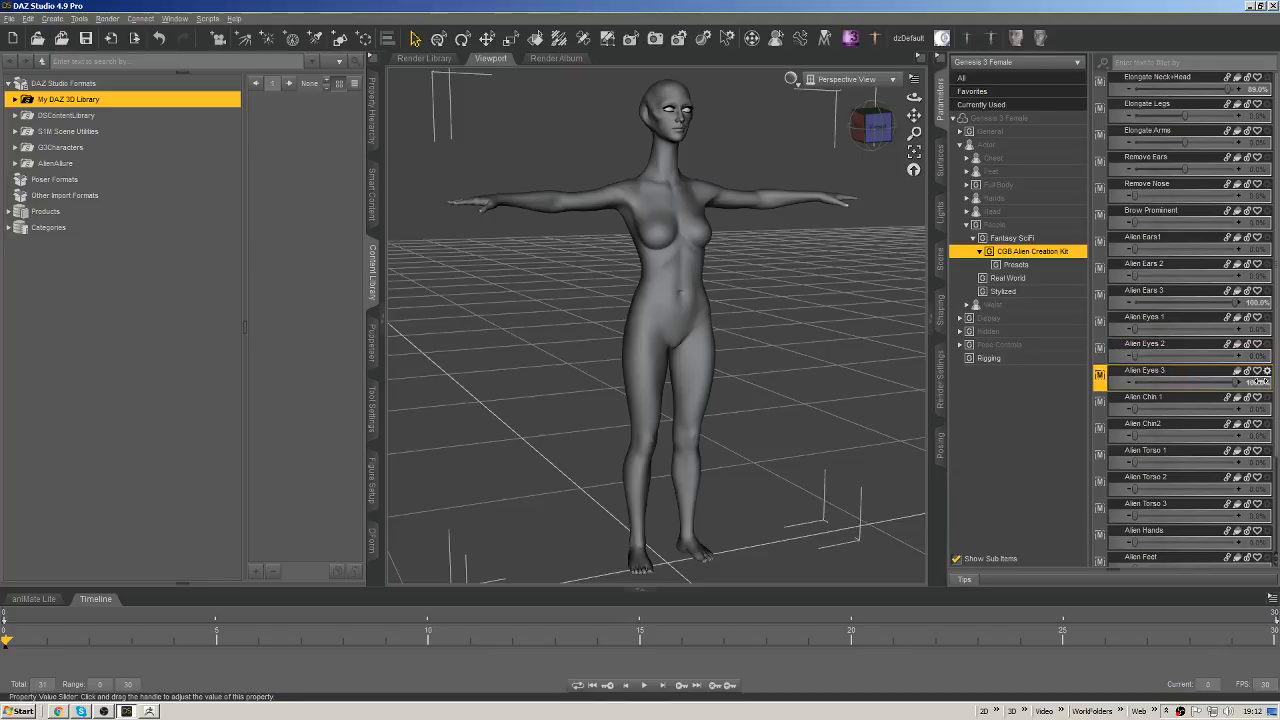
click(914, 150)
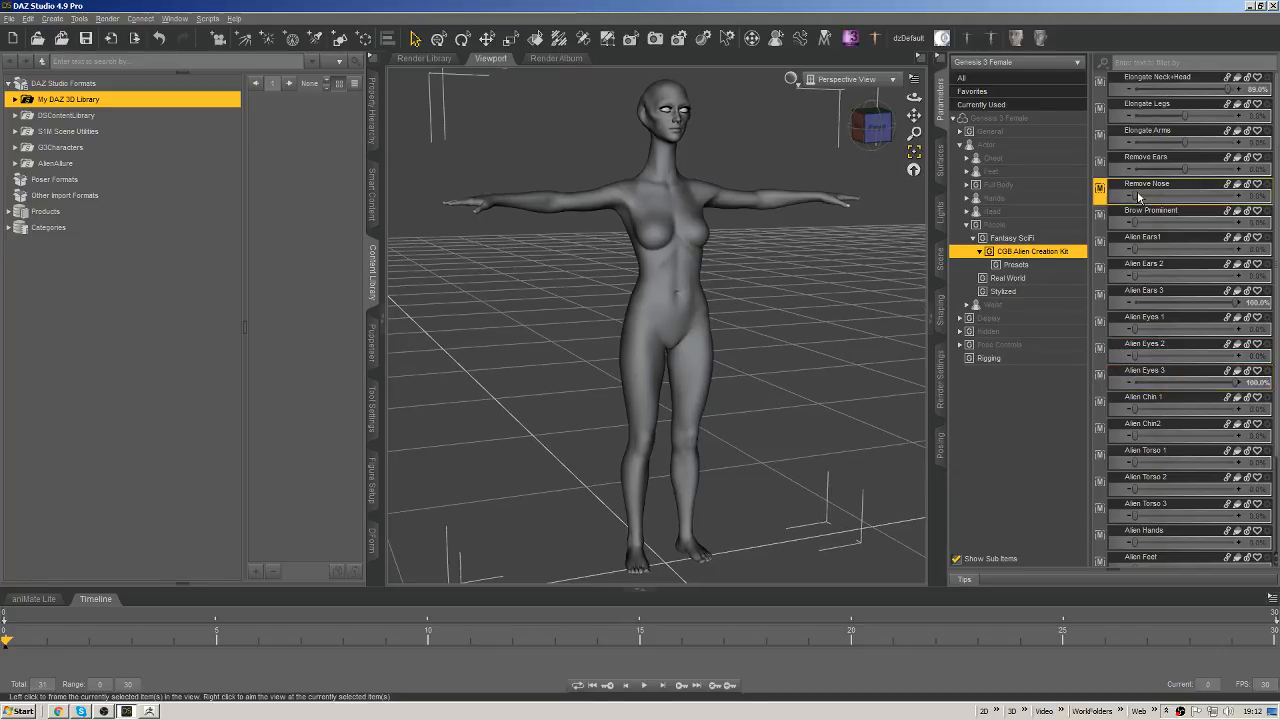
drag(1137, 194, 1143, 195)
drag(1227, 196, 1262, 196)
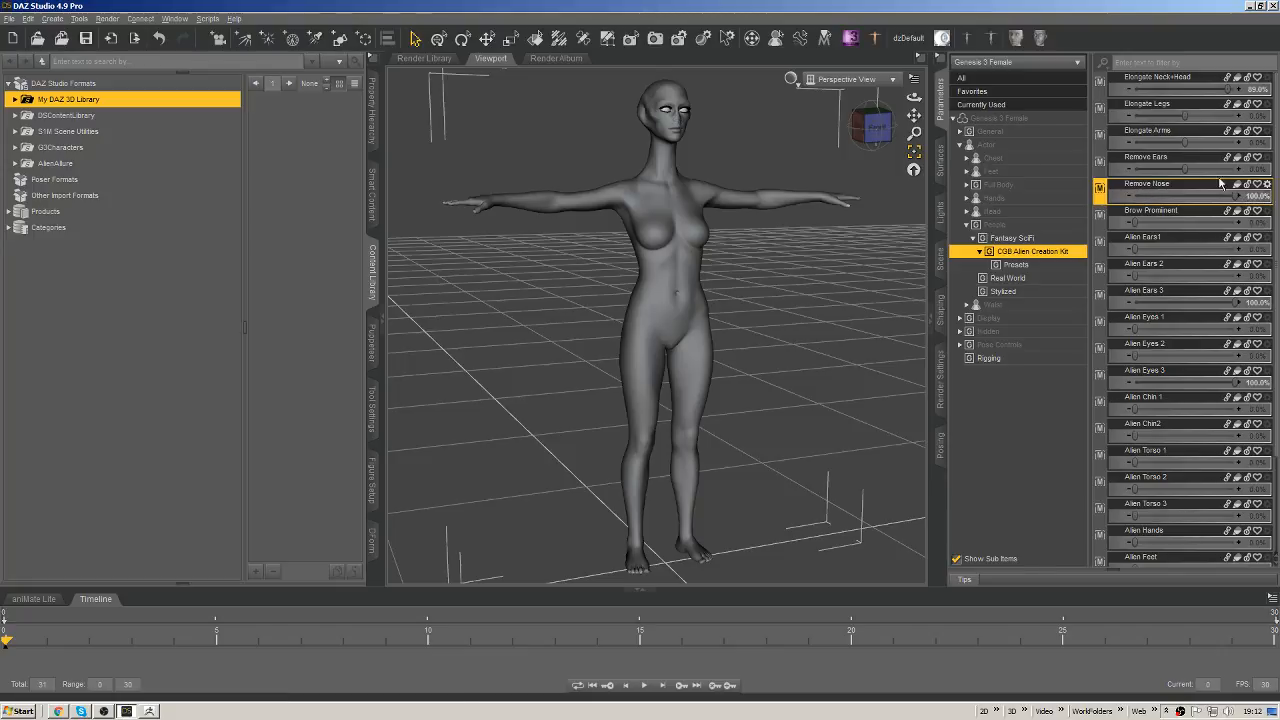
Set the Alien Torso 2 and Elongate Legs morphs to 100%.
click(872, 128)
drag(873, 128, 996, 137)
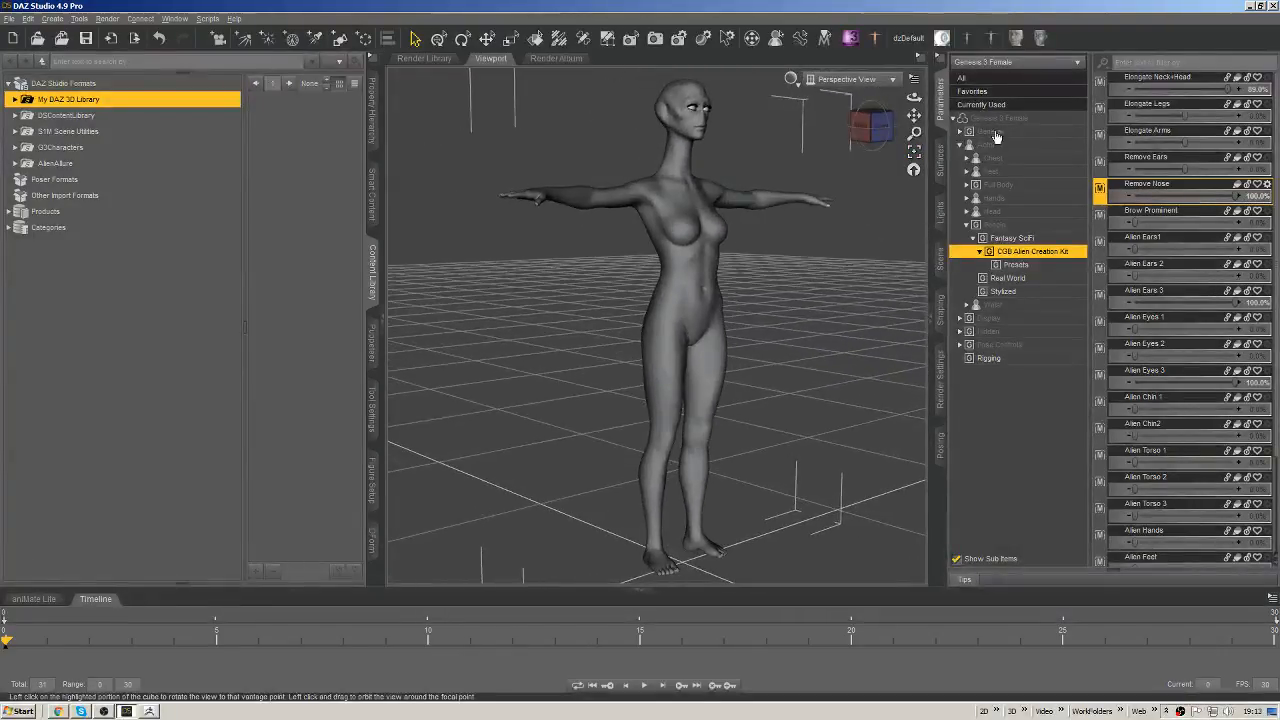
scroll(1252, 334, down, 4)
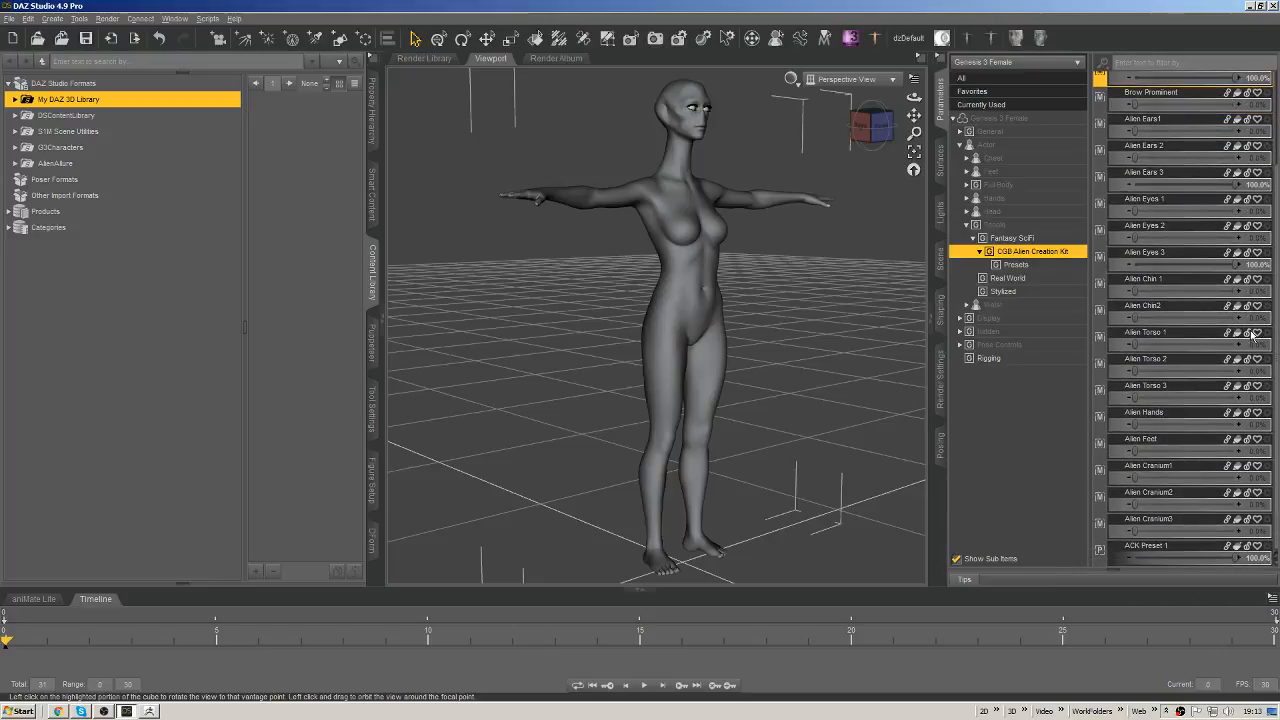
drag(1145, 364, 1274, 366)
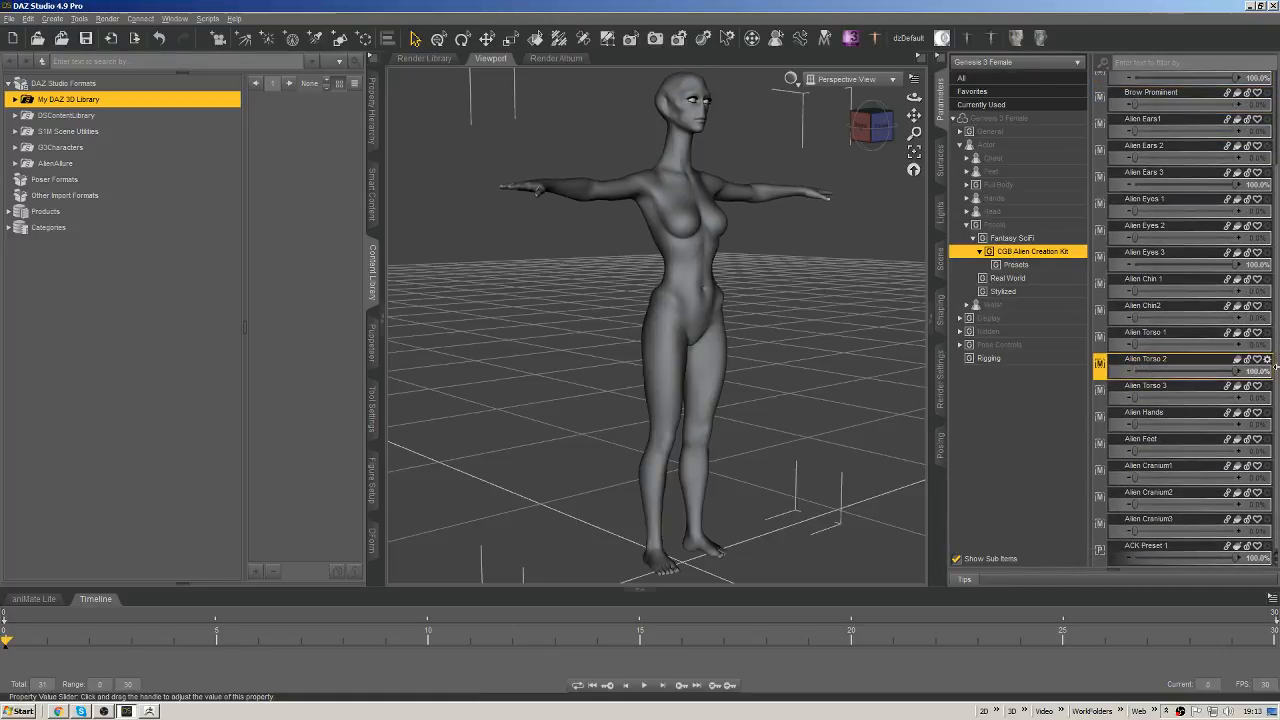
scroll(1276, 370, up, 4)
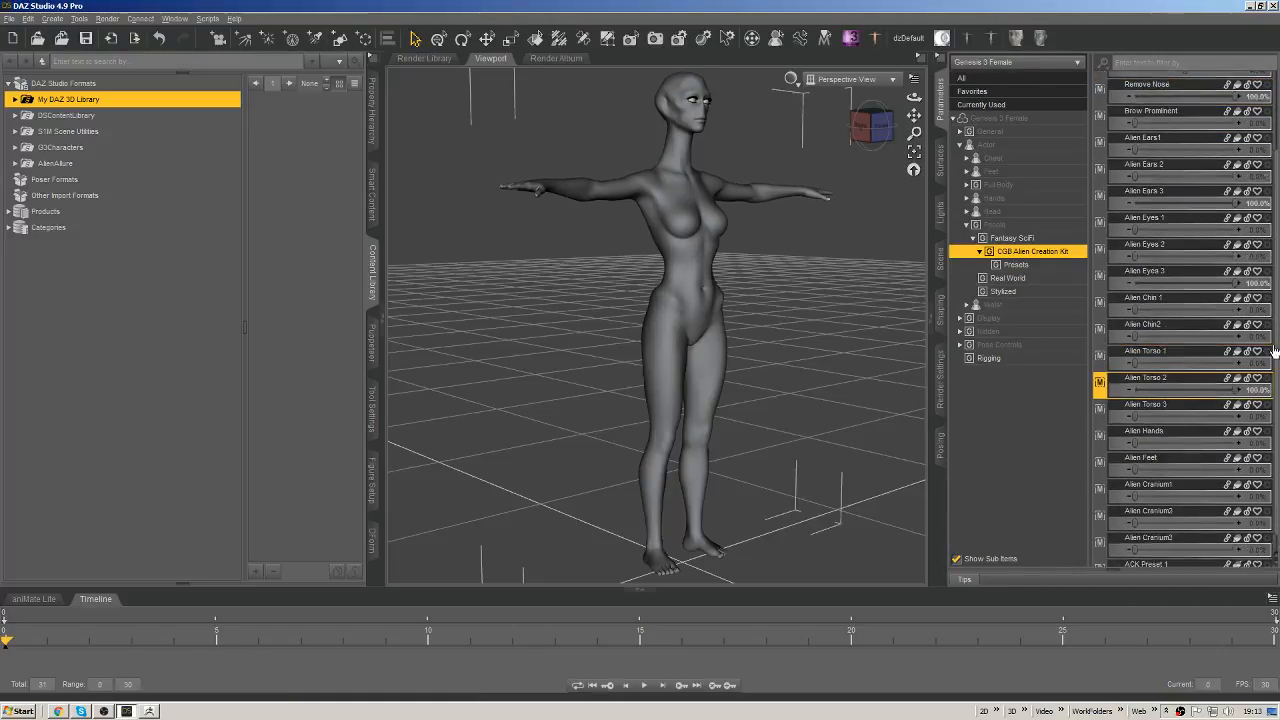
drag(1184, 116, 1241, 118)
drag(872, 126, 697, 161)
Select the figure's Hip, raise it about 13.09 cm along Y in the Left View, and return to the Perspective View.
click(1000, 62)
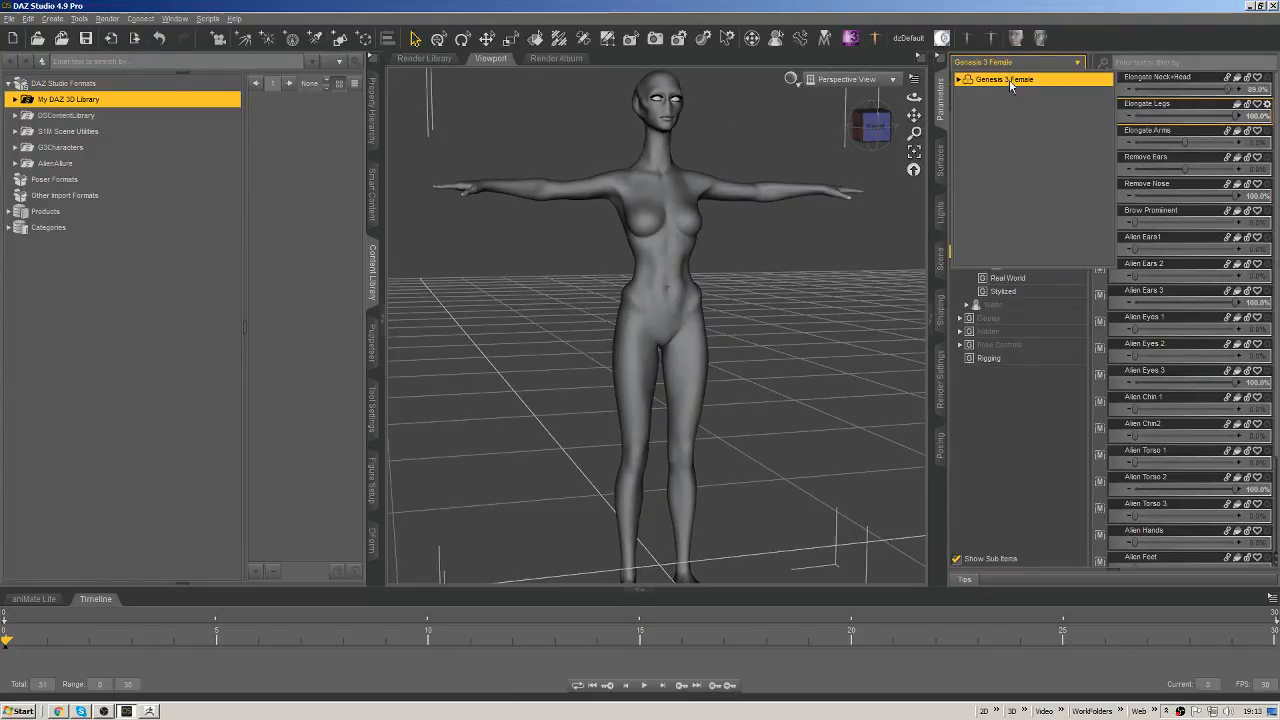
click(988, 93)
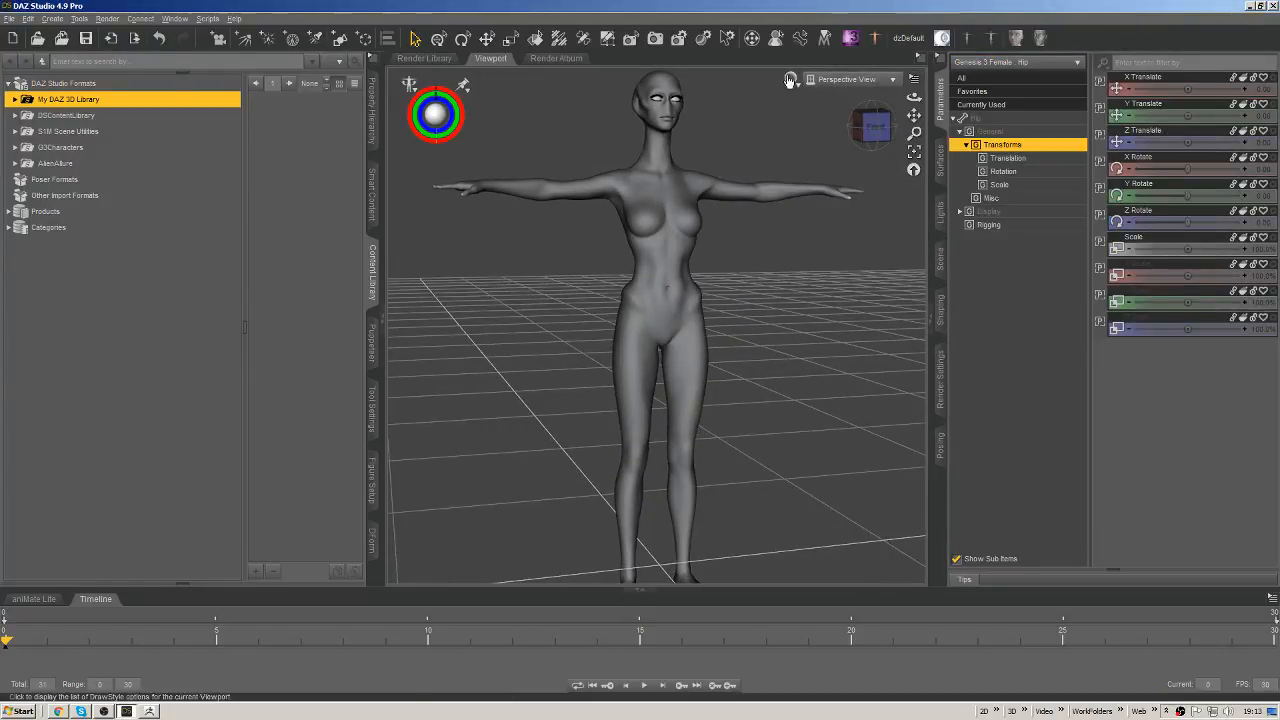
click(855, 79)
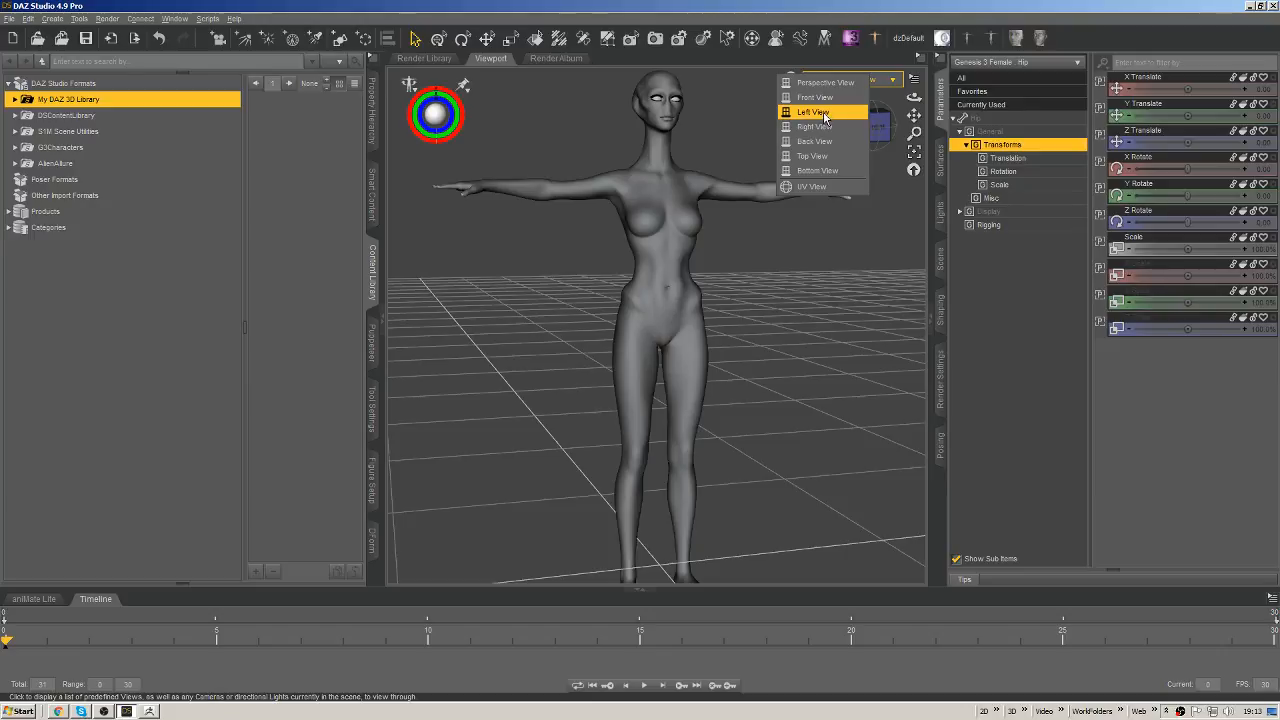
click(824, 112)
click(487, 38)
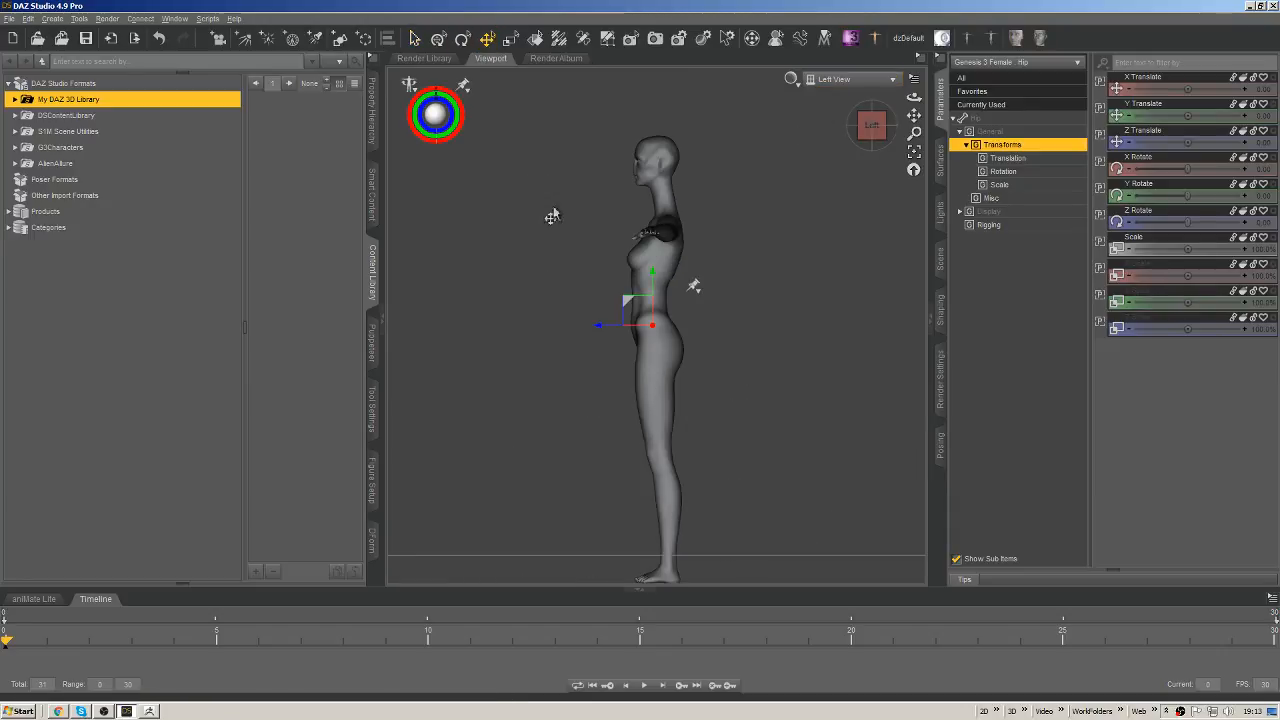
drag(653, 281, 657, 251)
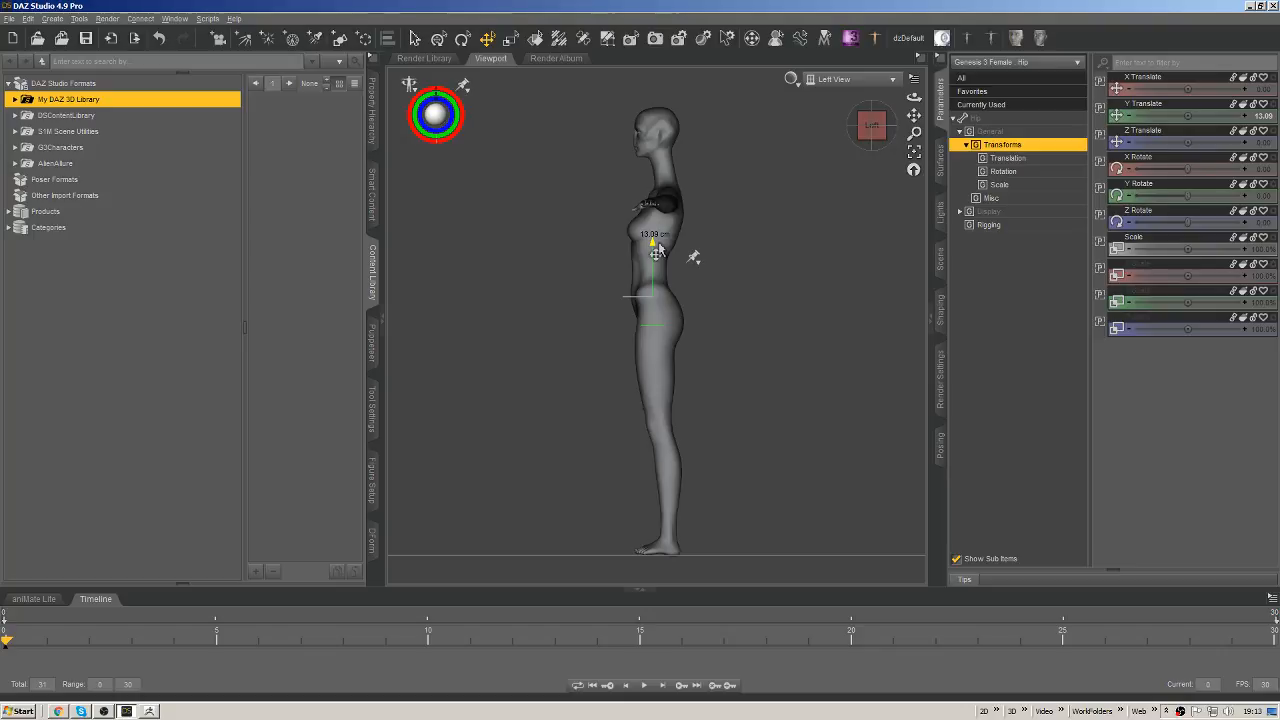
click(850, 79)
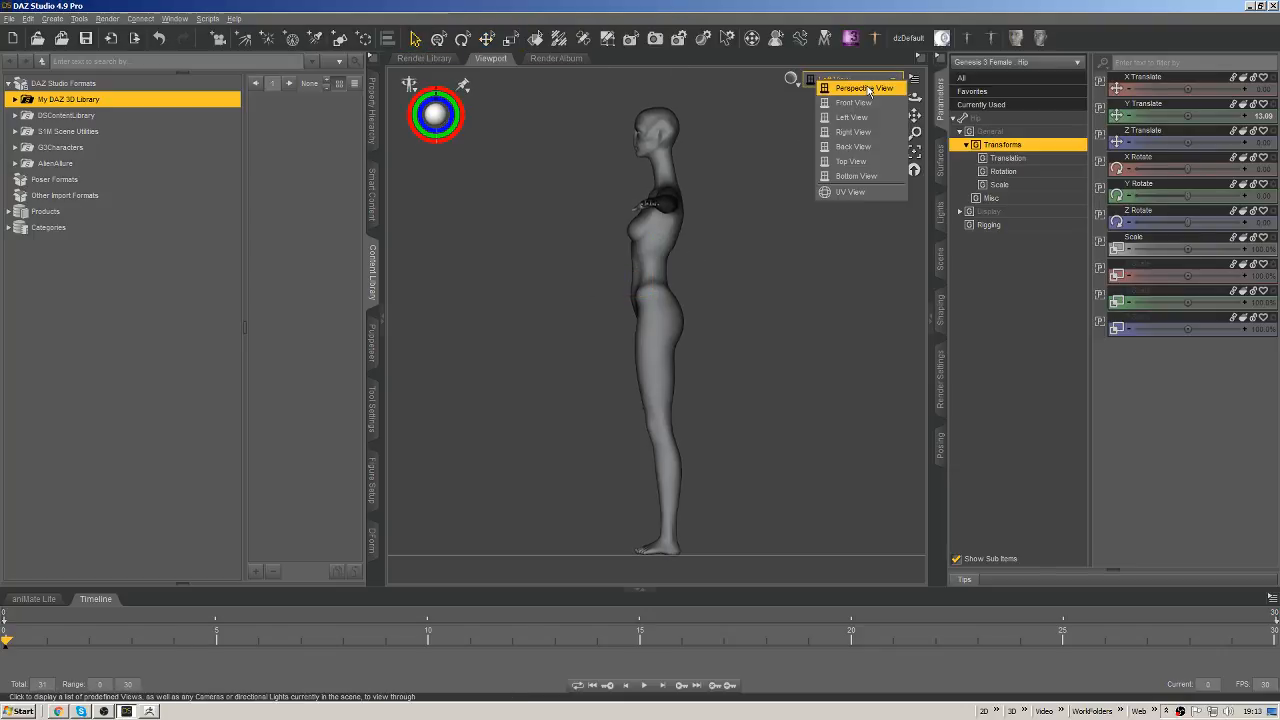
click(850, 84)
drag(875, 127, 916, 133)
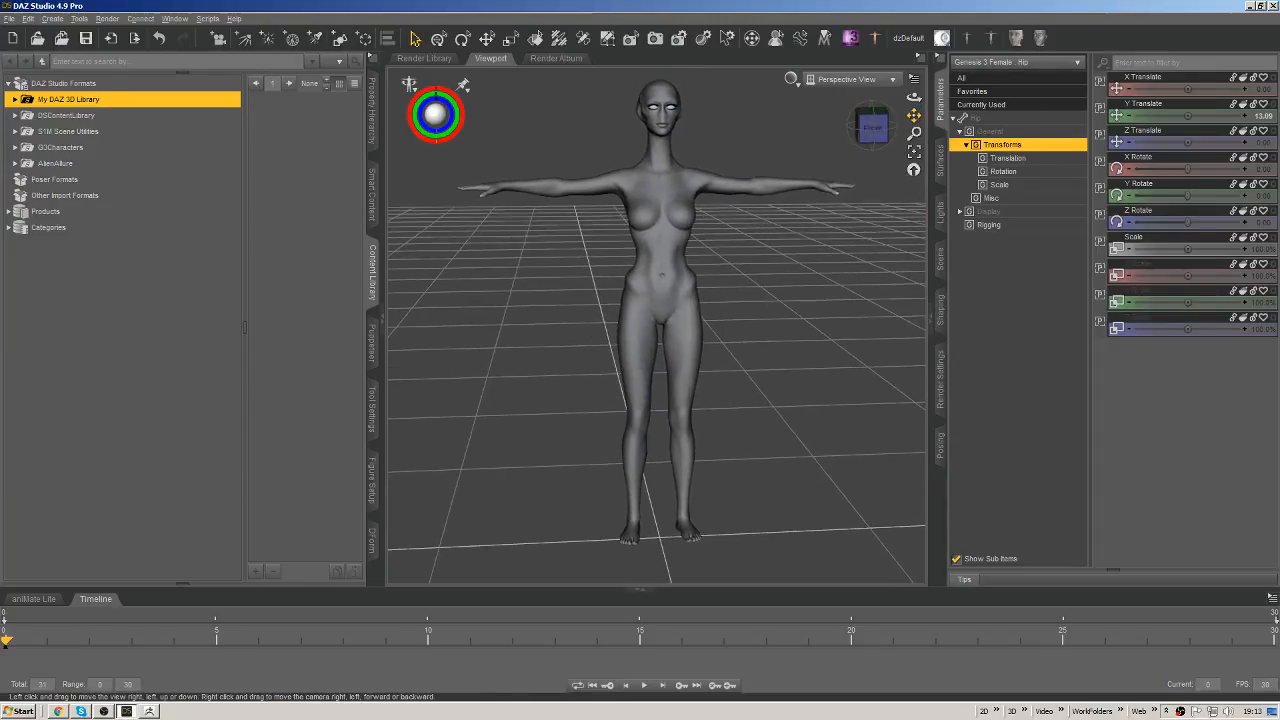
Reselect the Genesis 3 Female figure and set the Elongate Arms morph to 76%.
right_click(652, 204)
click(682, 223)
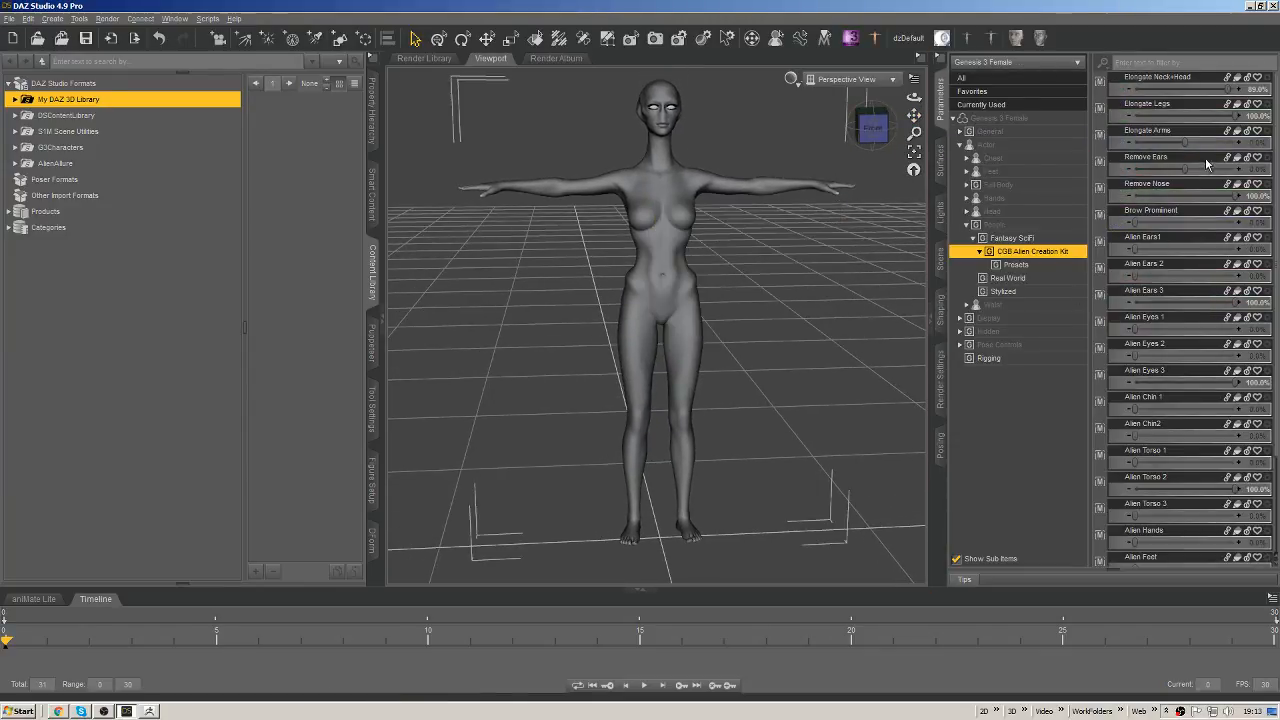
drag(1189, 143, 1222, 142)
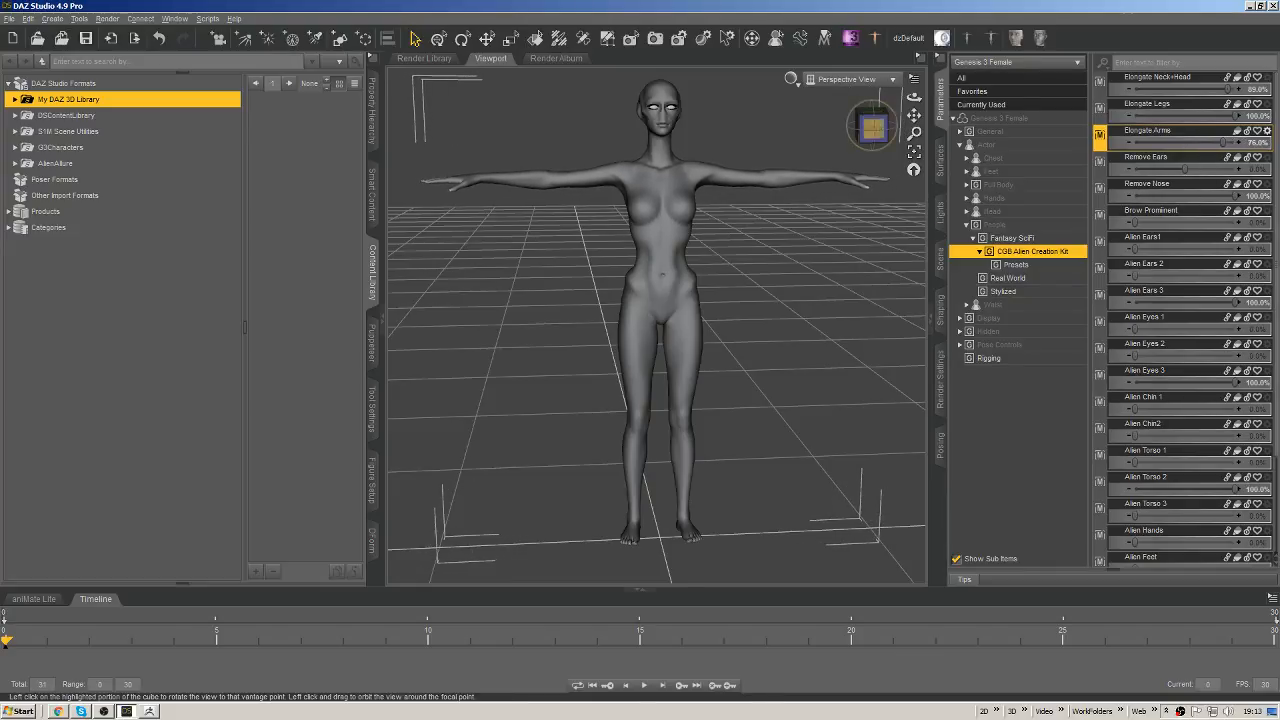
drag(914, 98, 932, 92)
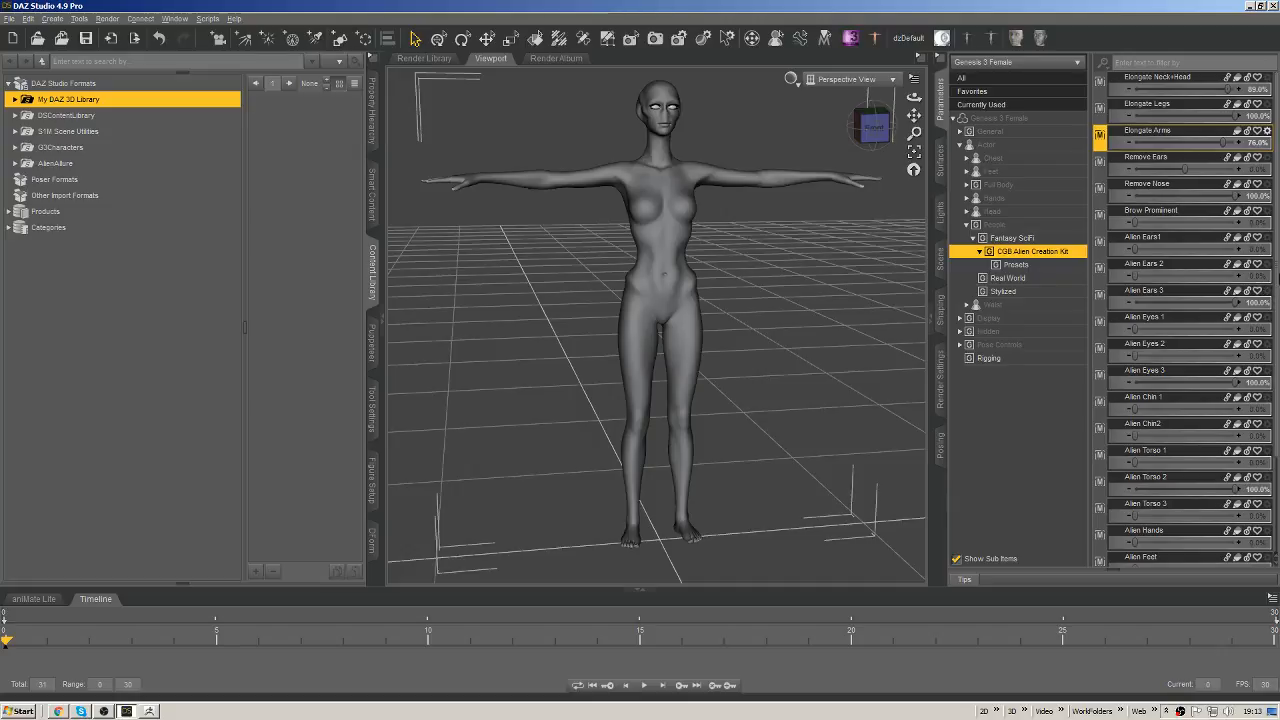
drag(875, 126, 1005, 250)
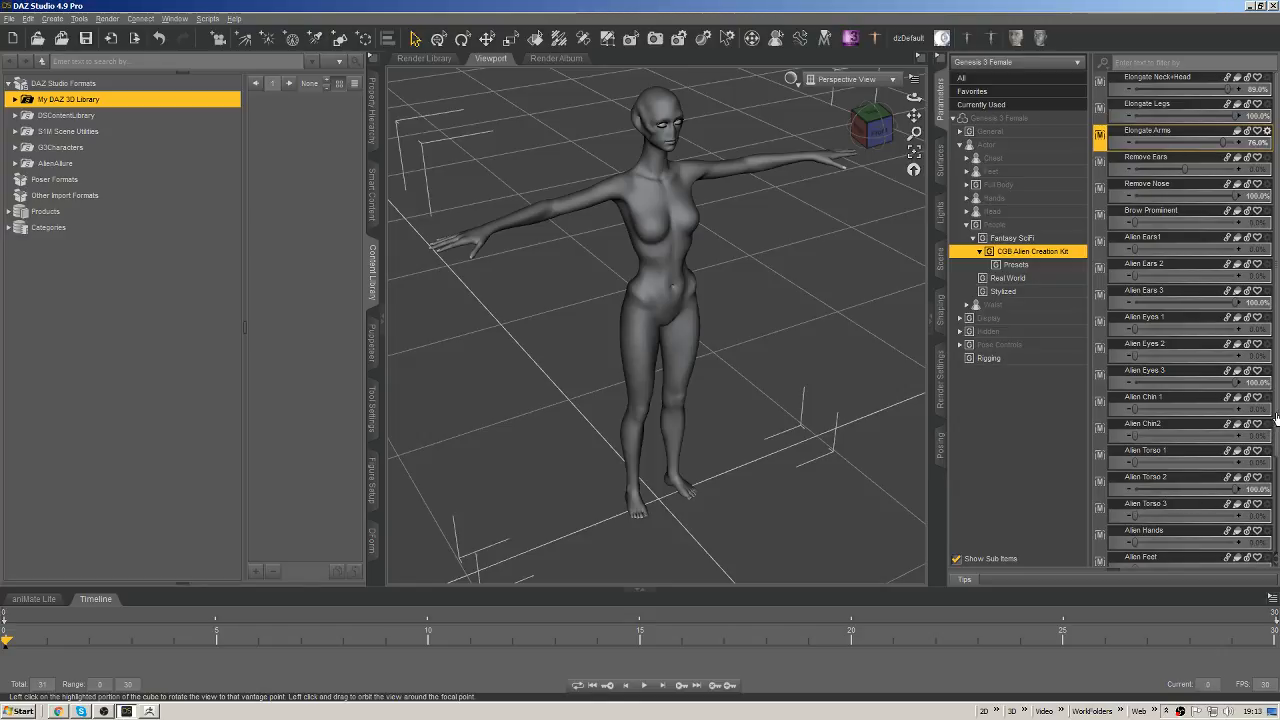
Set the Alien Hands morph to about 71.3% and Alien Feet to 100%.
scroll(1260, 400, down, 4)
drag(1150, 437, 1205, 437)
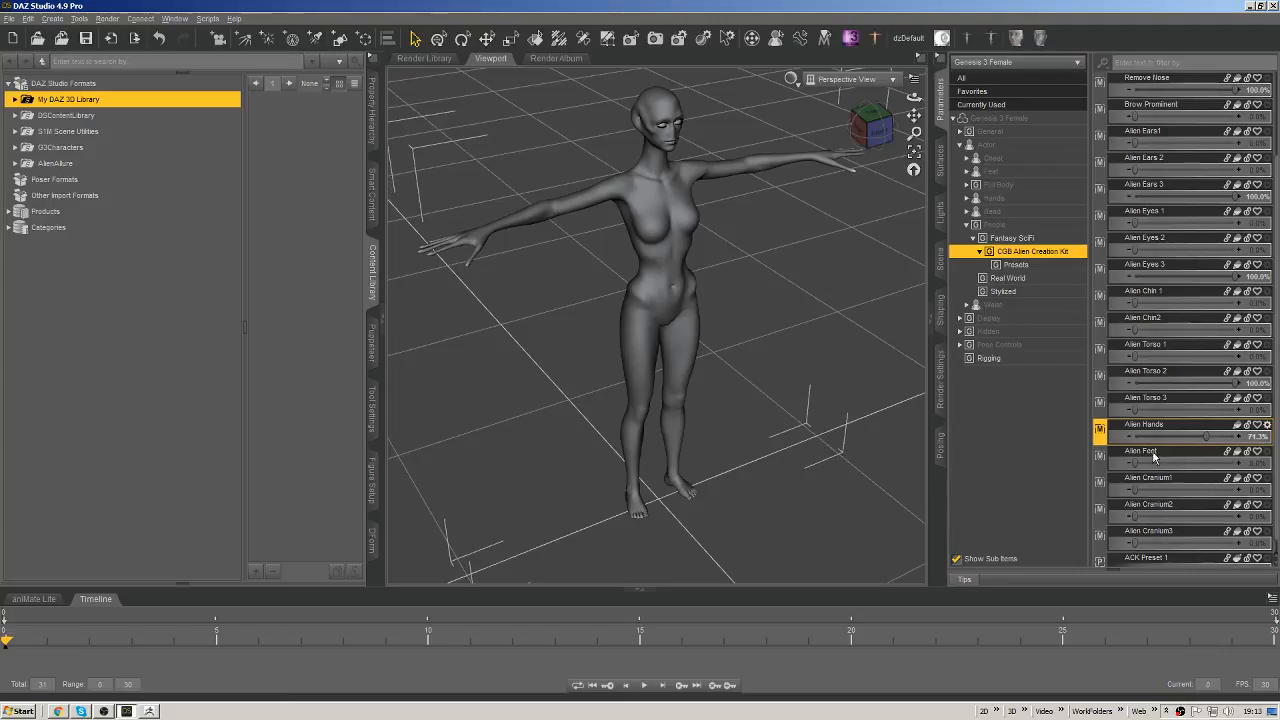
drag(1134, 464, 1250, 465)
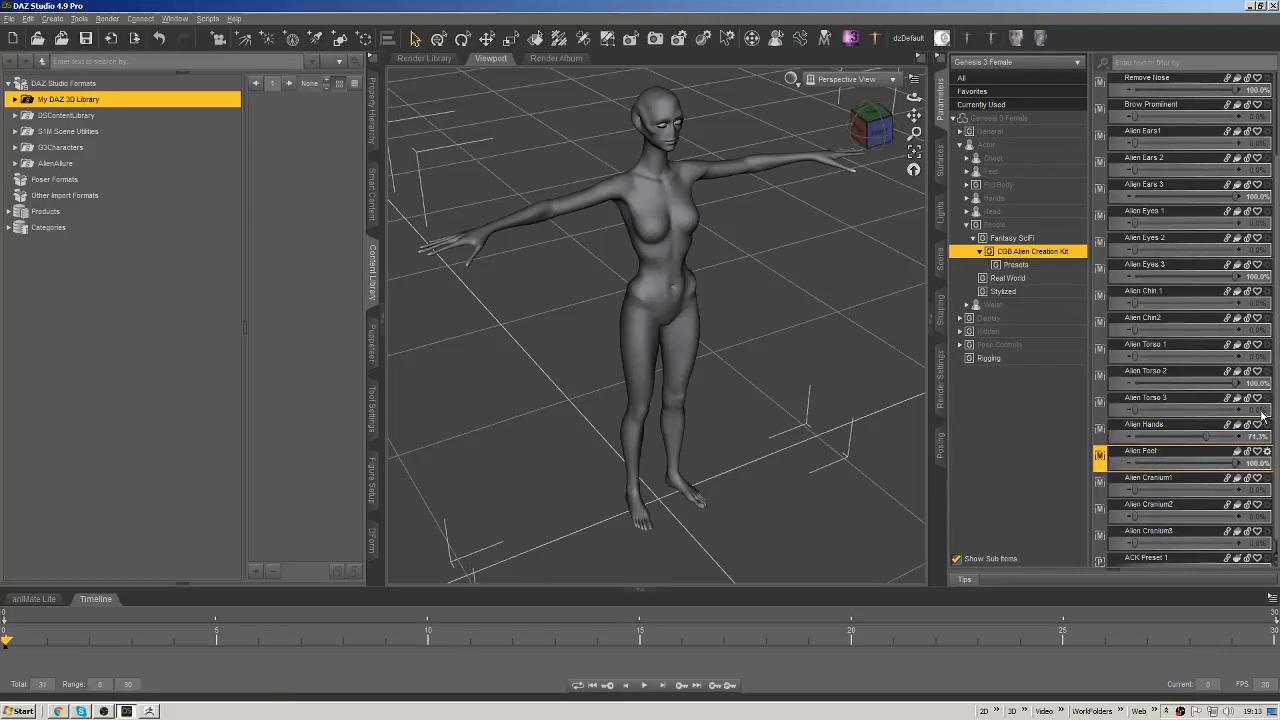
Try Alien Cranium1, return it to 0%, and set Alien Cranium2 to 100%.
click(1136, 489)
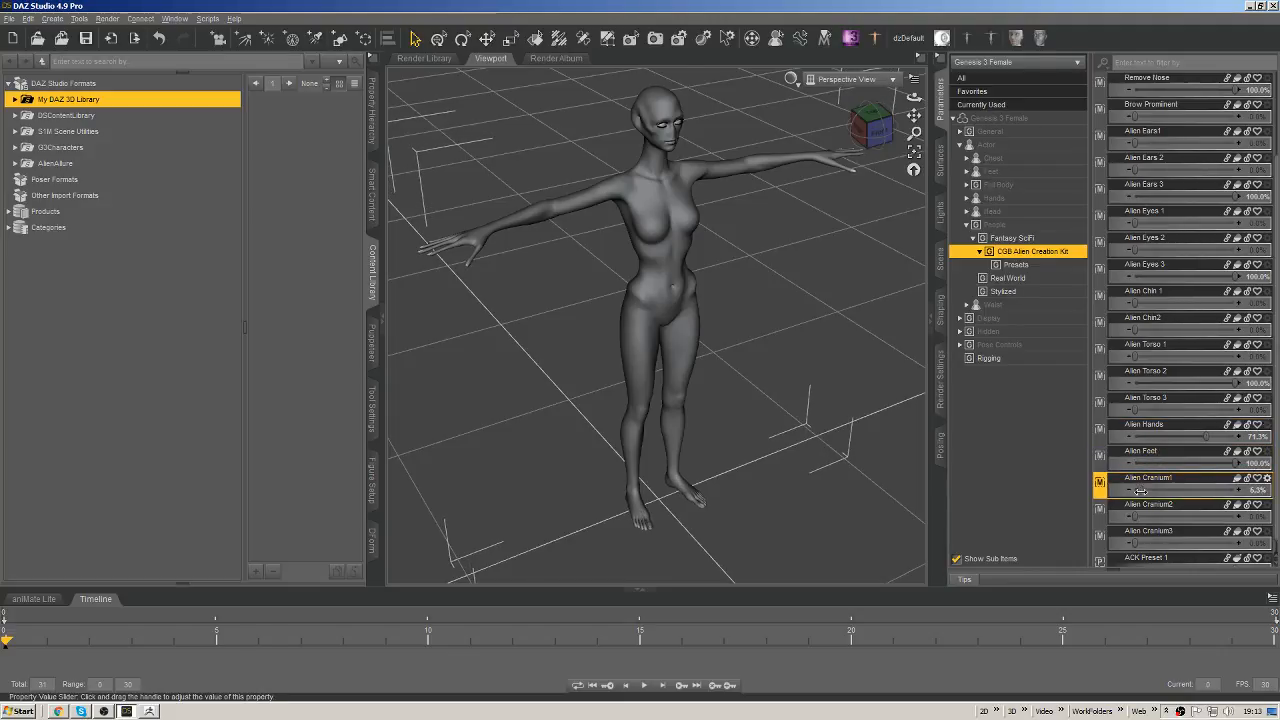
drag(1140, 491, 1190, 441)
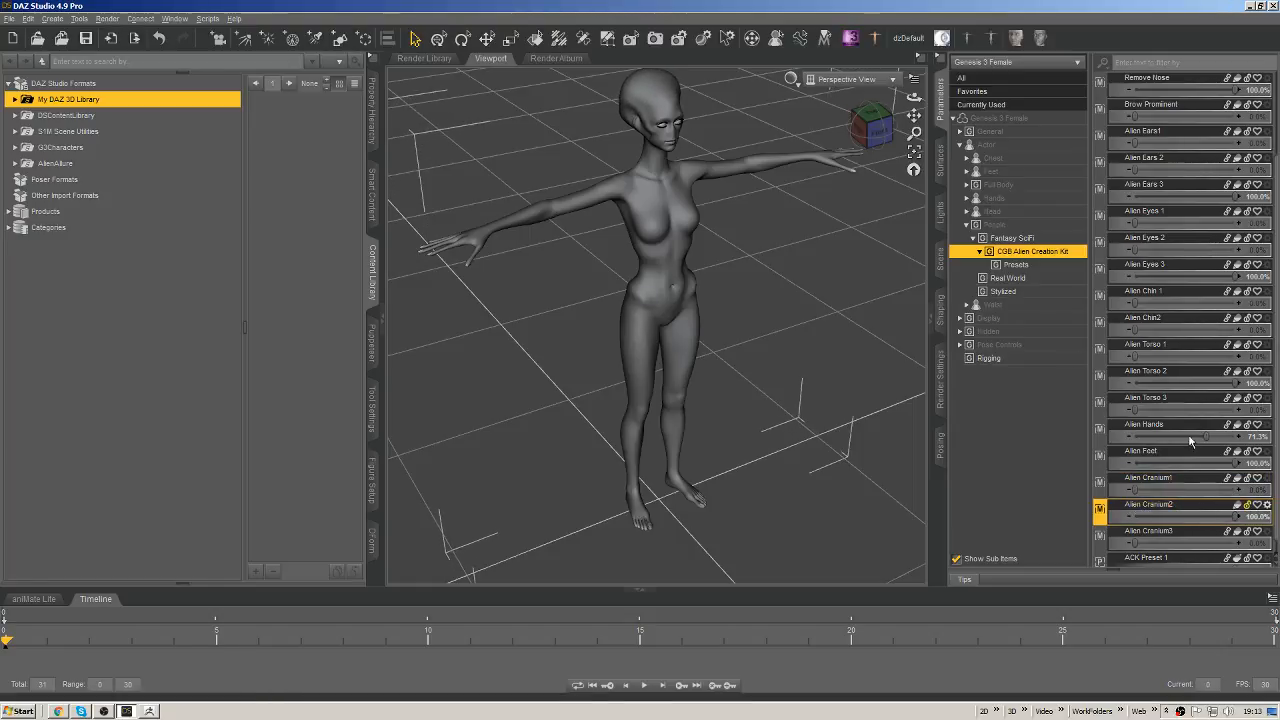
drag(914, 98, 882, 116)
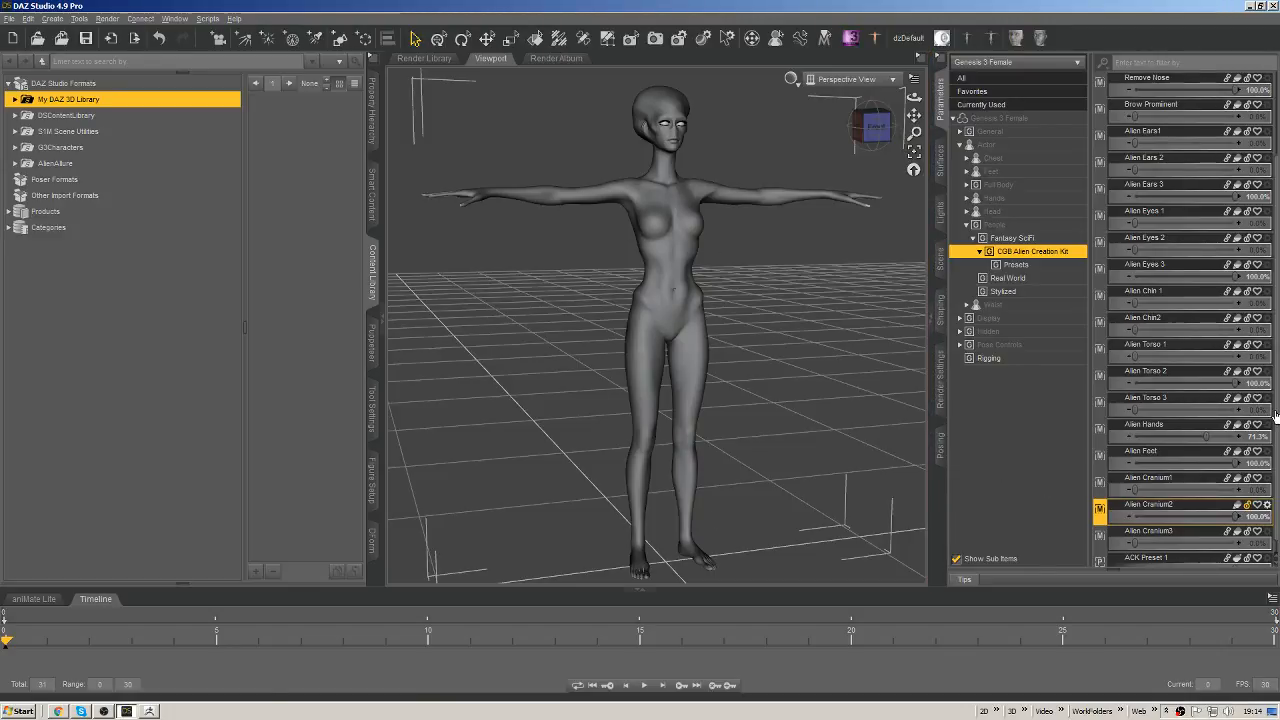
scroll(1276, 430, down, 1)
mouse_move(878, 134)
mouse_down()
mouse_move(960, 138)
mouse_move(780, 142)
mouse_move(894, 128)
mouse_move(889, 88)
mouse_move(918, 124)
mouse_move(880, 124)
mouse_move(920, 126)
mouse_move(868, 126)
mouse_move(884, 126)
mouse_up()
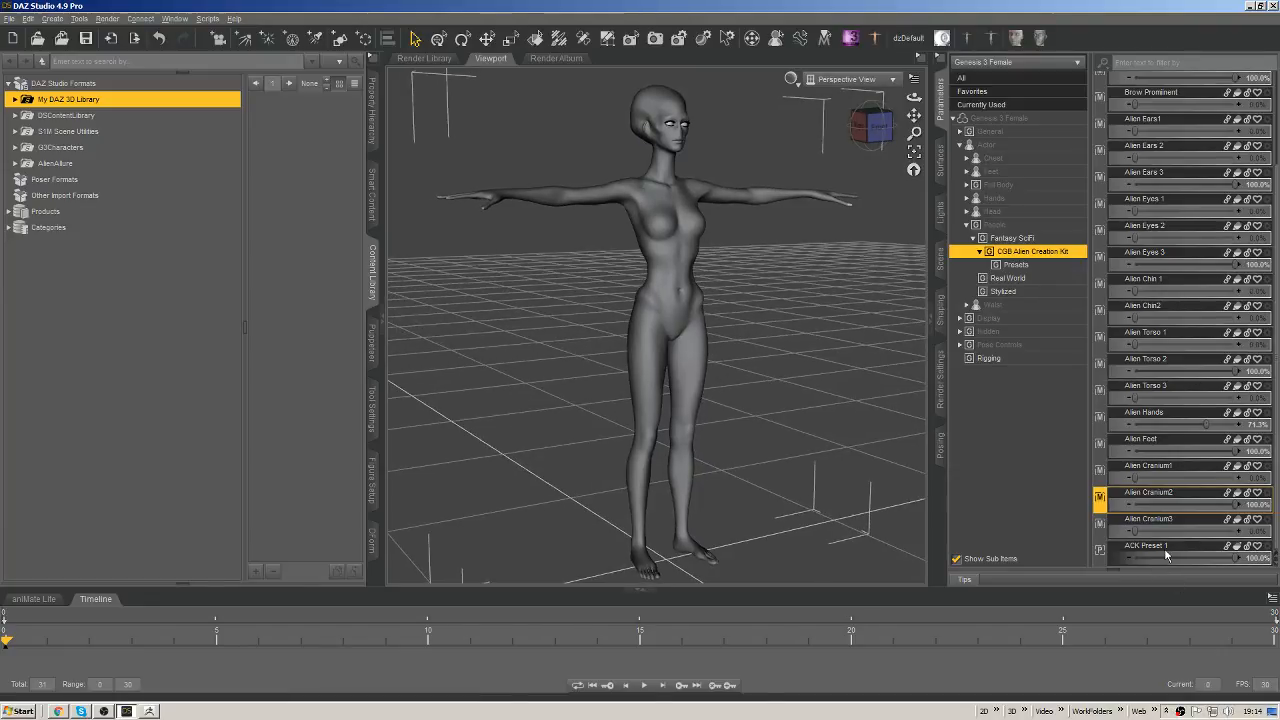
ERC Freeze the dialed alien morphs and the Hip's Y translation to the ACK Preset 1 control.
click(1158, 546)
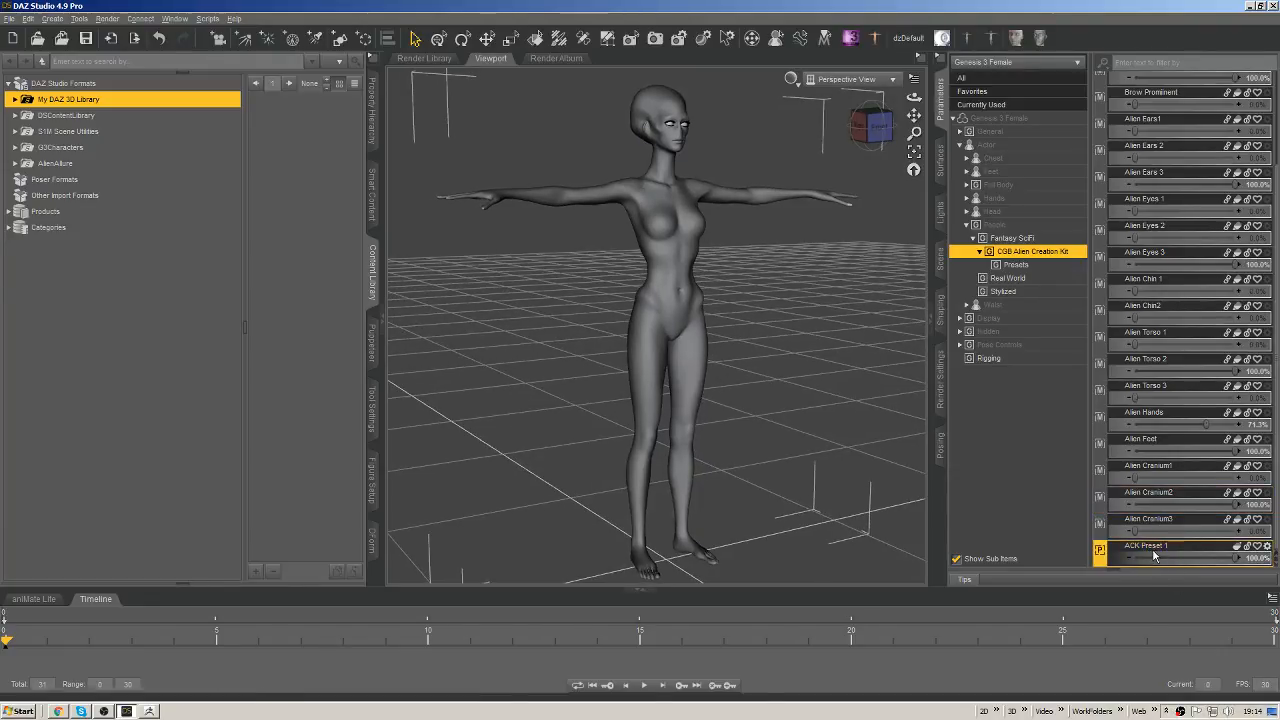
right_click(1154, 550)
click(1172, 486)
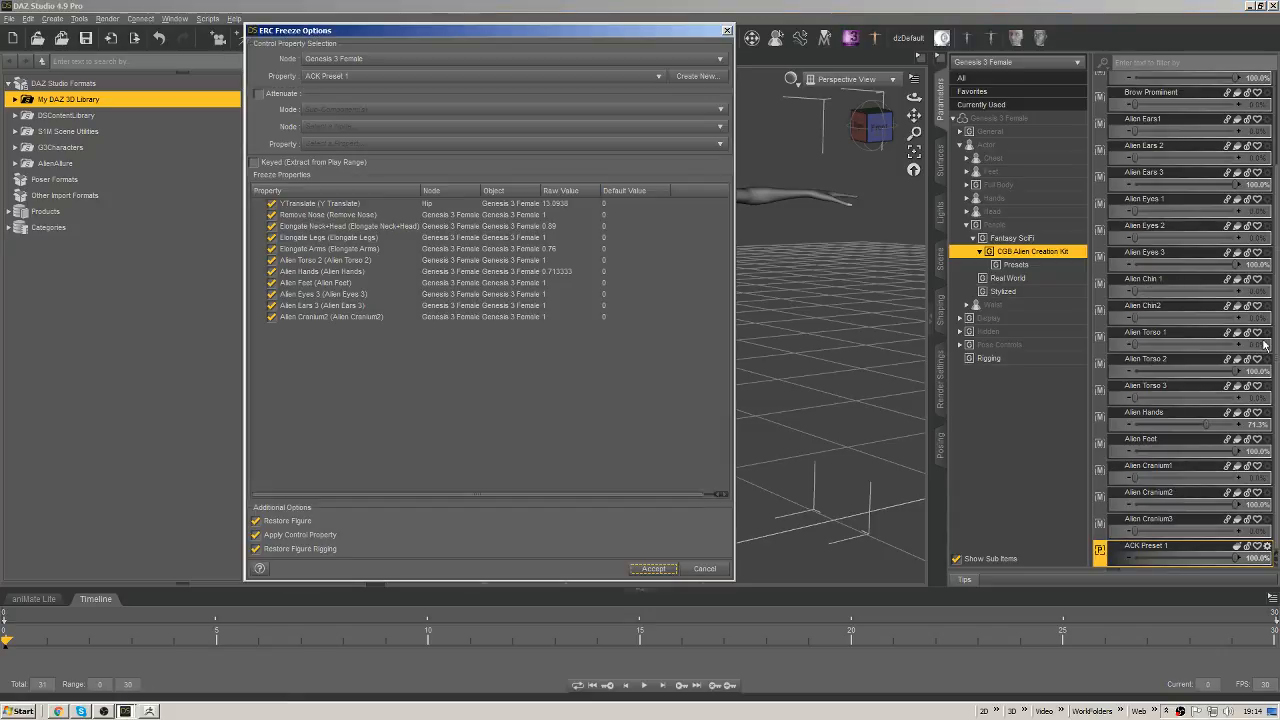
click(423, 206)
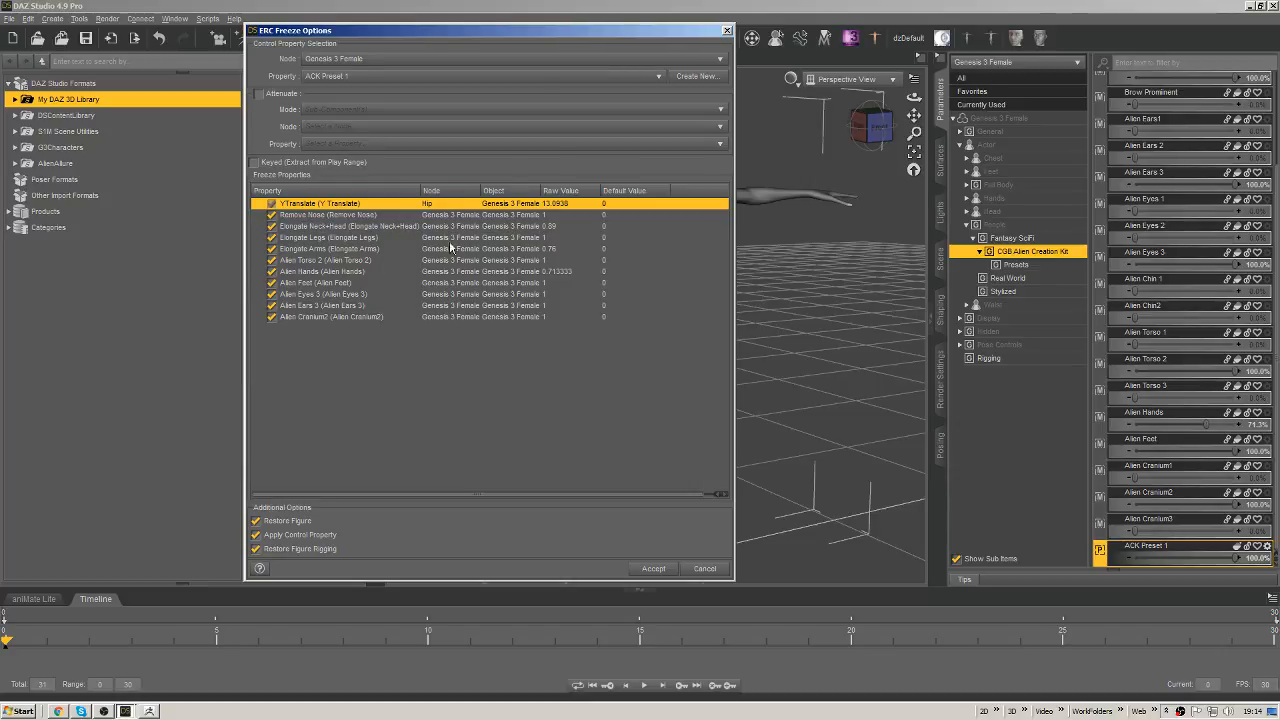
click(655, 569)
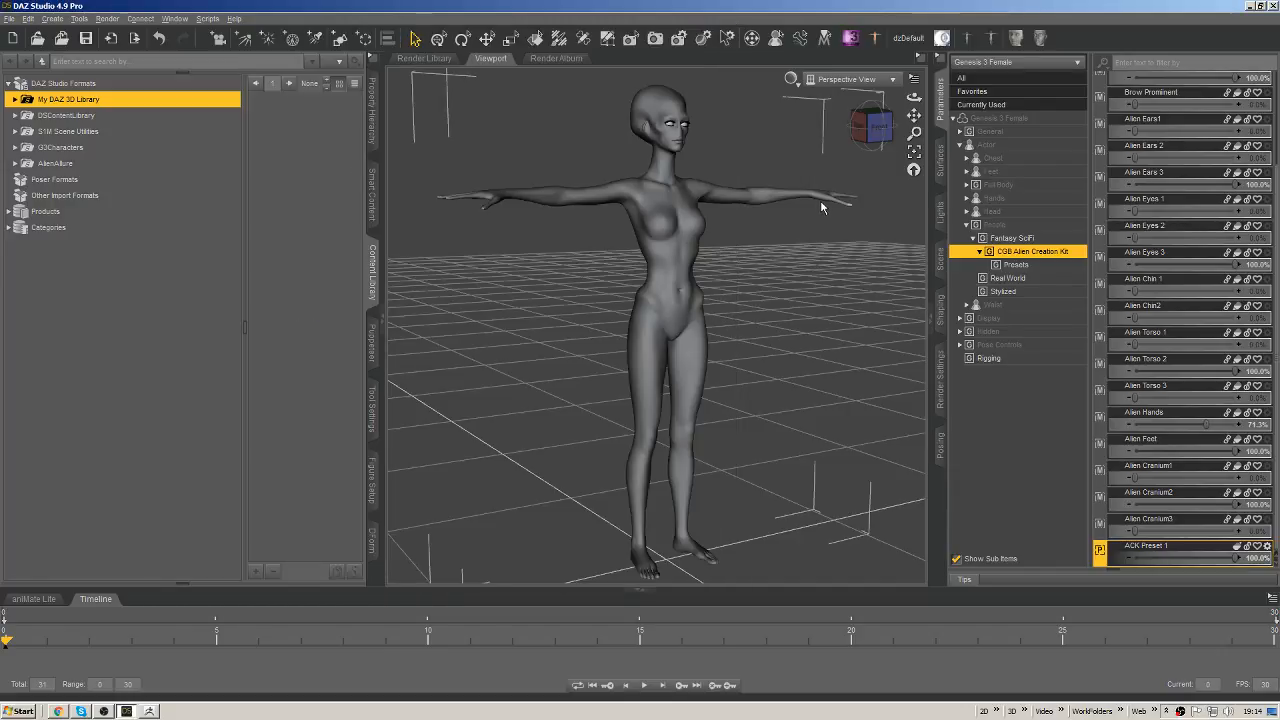
Test ACK Preset 1 by dialing it through to 100%, and return it to 0%.
drag(1136, 558, 1261, 553)
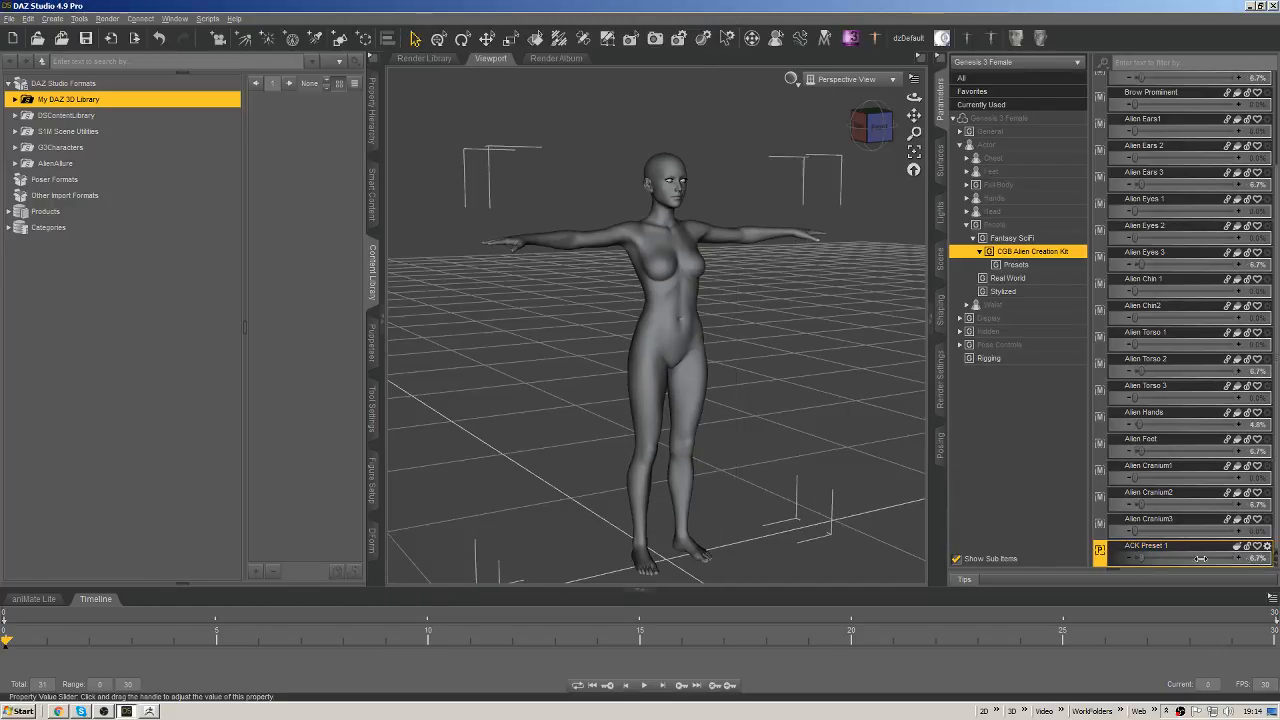
click(872, 134)
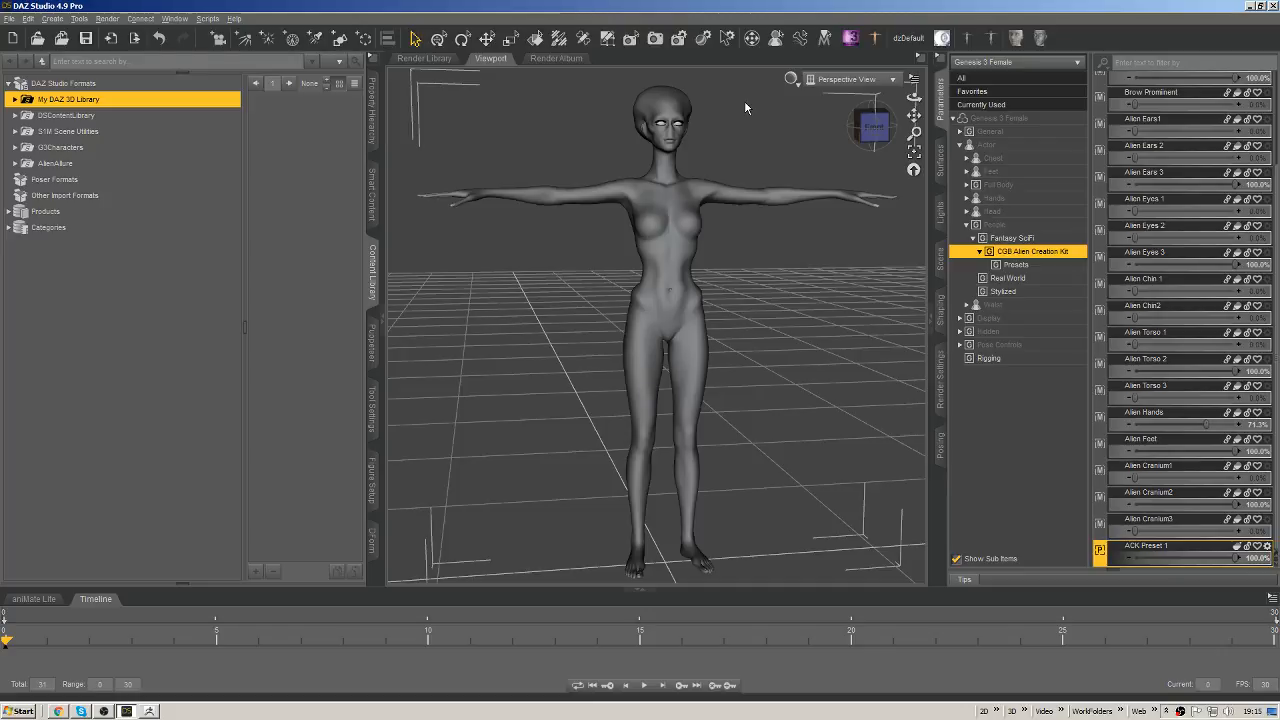
key(ctrl+z)
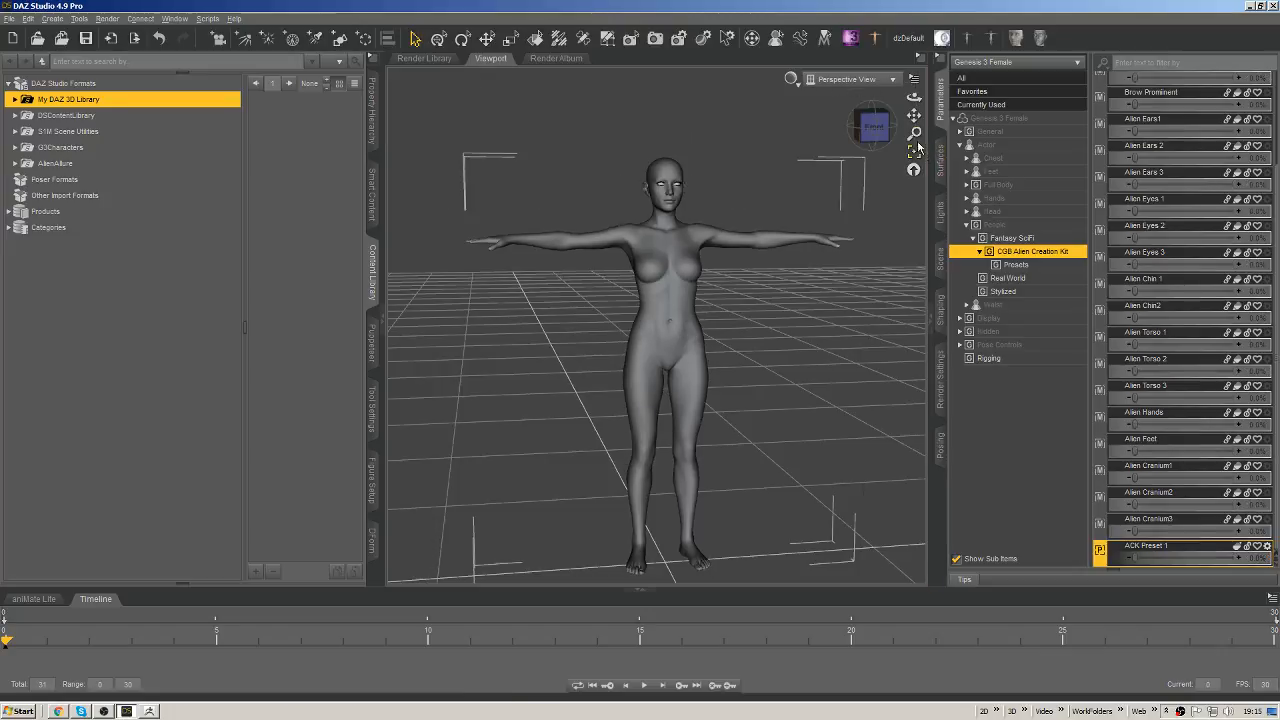
drag(873, 125, 835, 128)
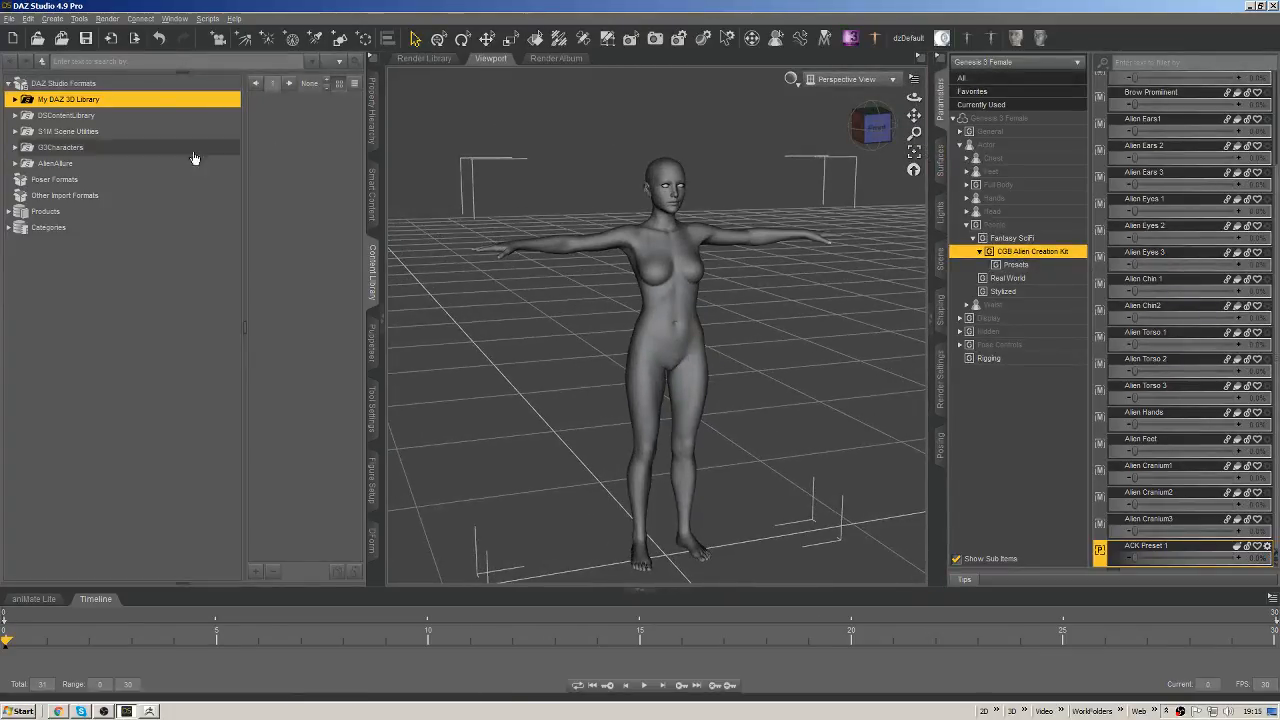
Select the Genesis 3 Female folder under AlienAllure > People and start saving the figure's morphs as Morph Asset(s).
click(48, 164)
click(22, 195)
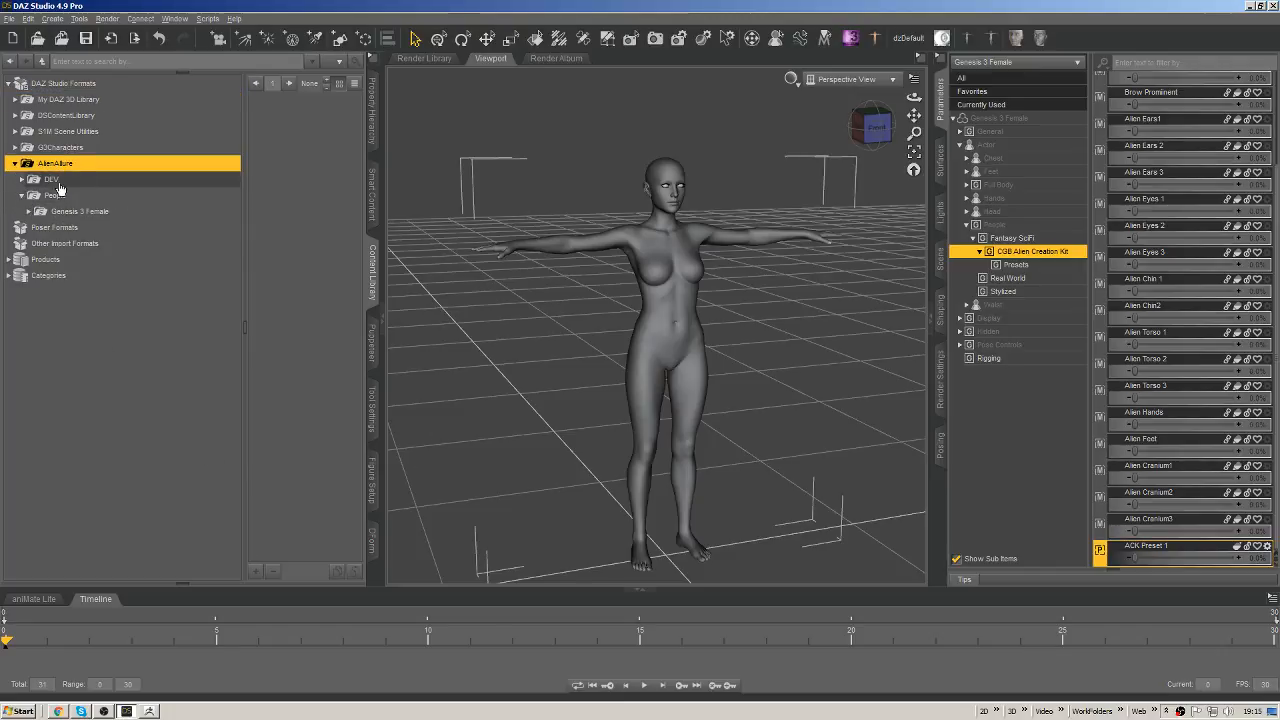
click(80, 211)
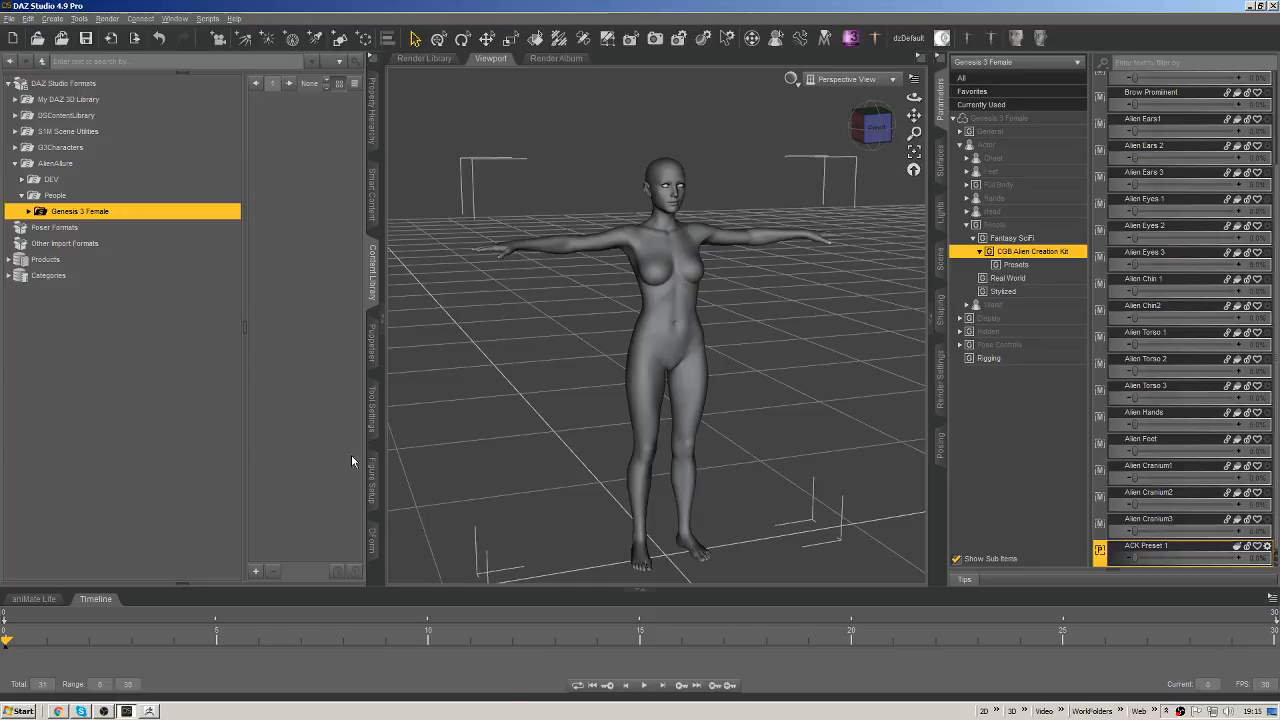
click(9, 18)
mouse_move(78, 112)
mouse_move(232, 388)
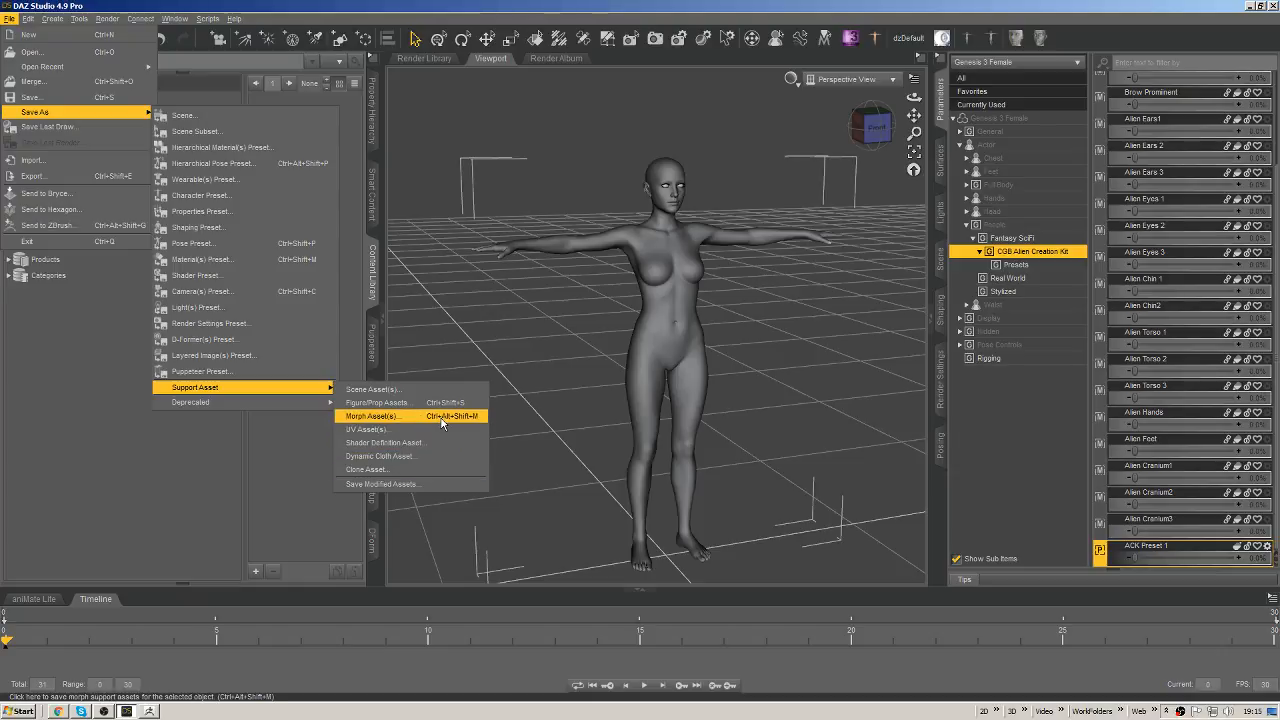
click(440, 418)
Set the asset directory to E:/Models/scenes/AlienAllure and the product name to Alien Creation Kit.
click(679, 97)
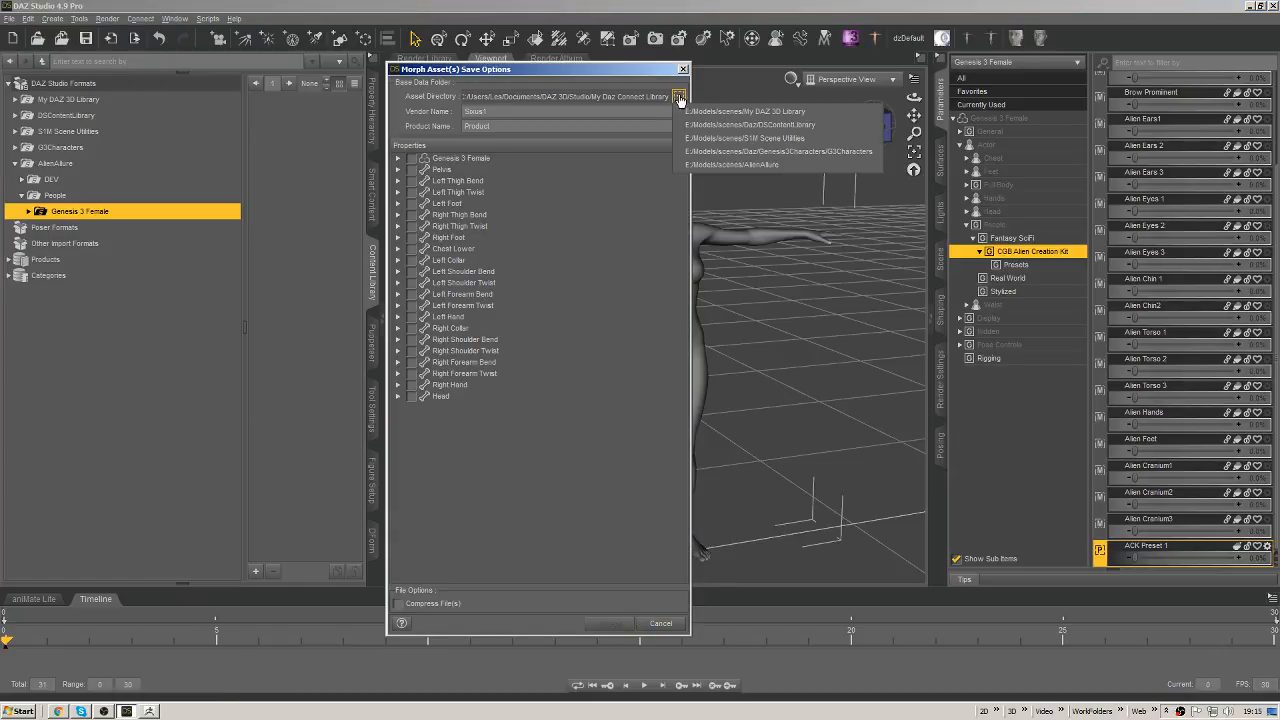
click(771, 164)
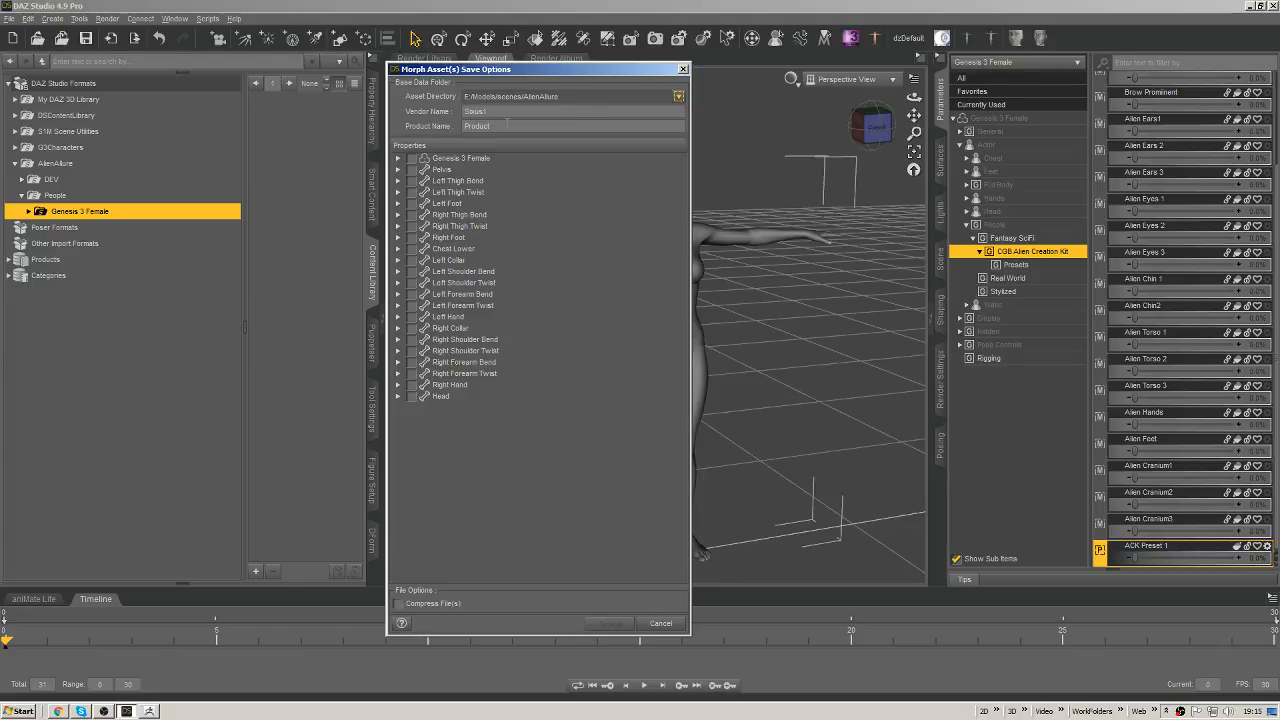
double_click(507, 125)
text(Alien M)
key(BackSpace)
text(Creation Kit)
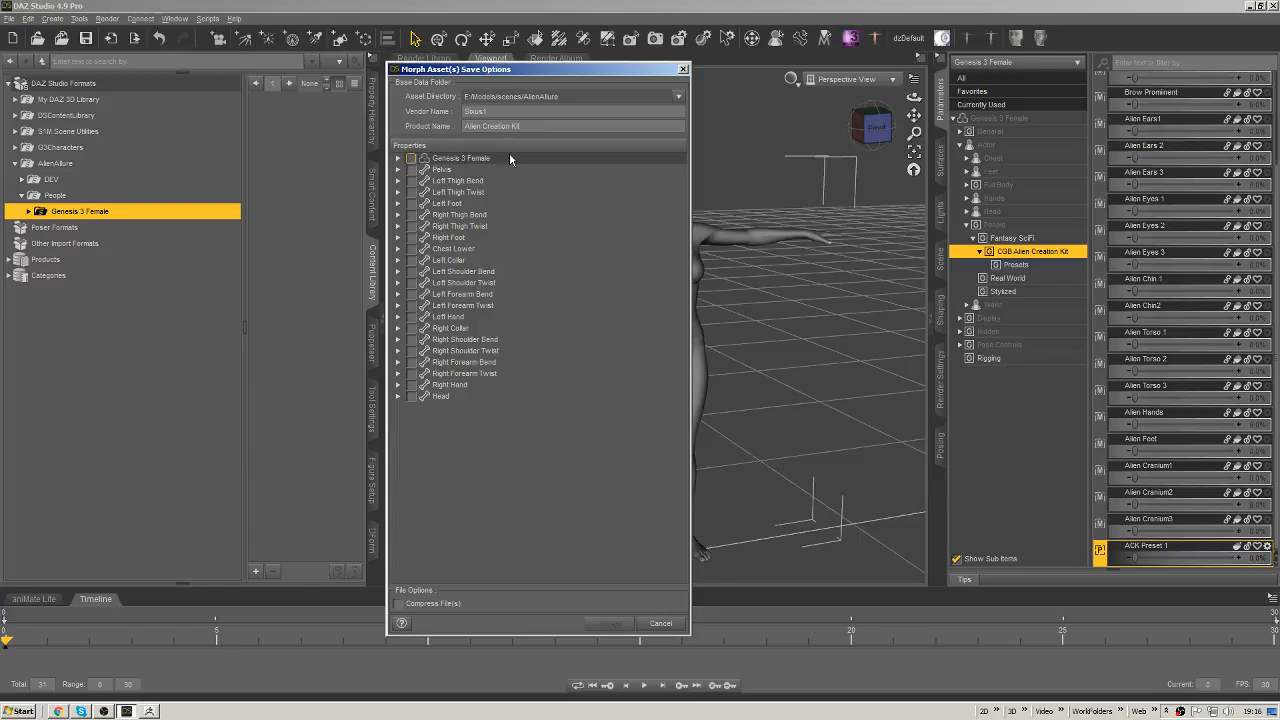
Include the whole CGB Alien Creation Kit group under Actor > People > Fantasy SciFi in the morph assets and list its contents.
click(399, 158)
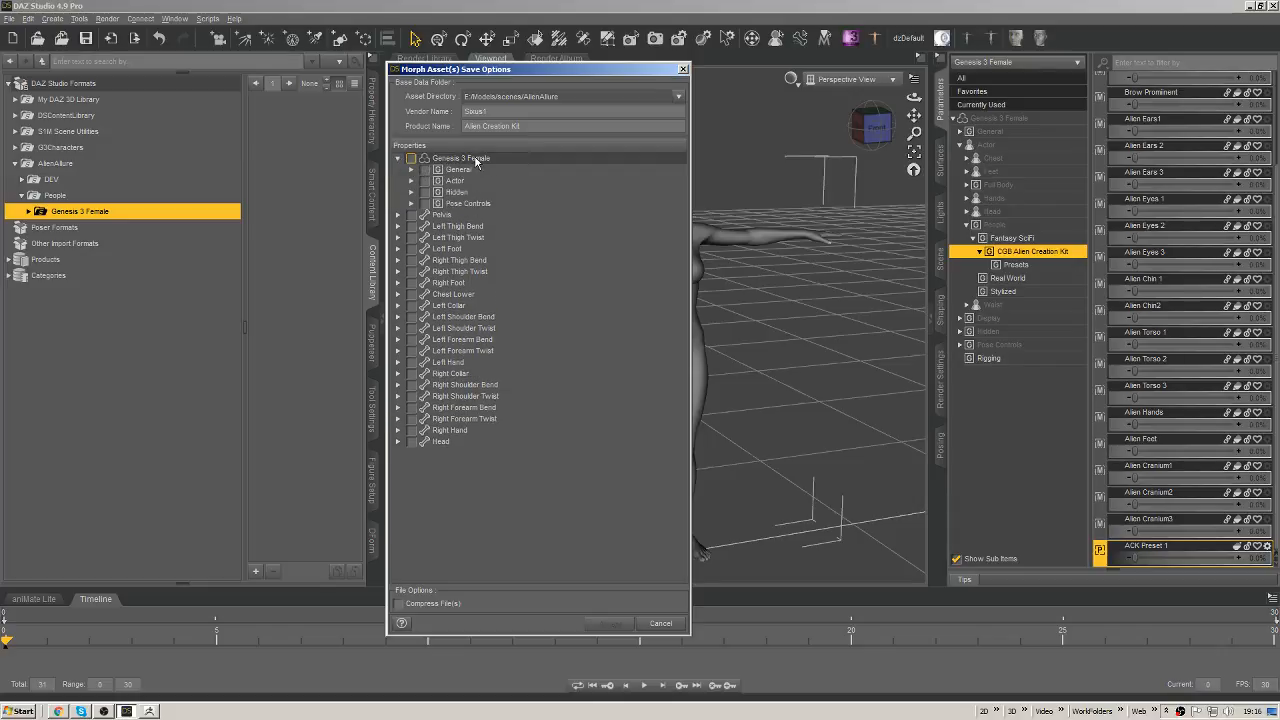
click(411, 181)
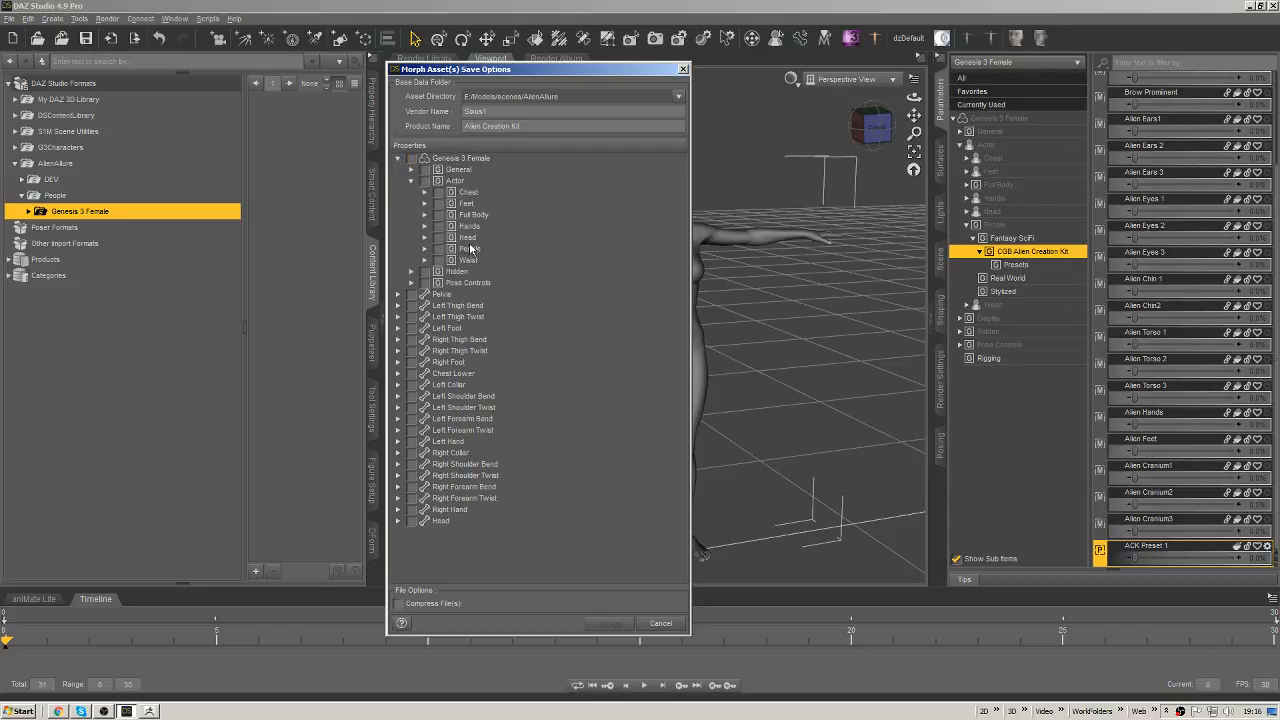
click(424, 247)
click(437, 260)
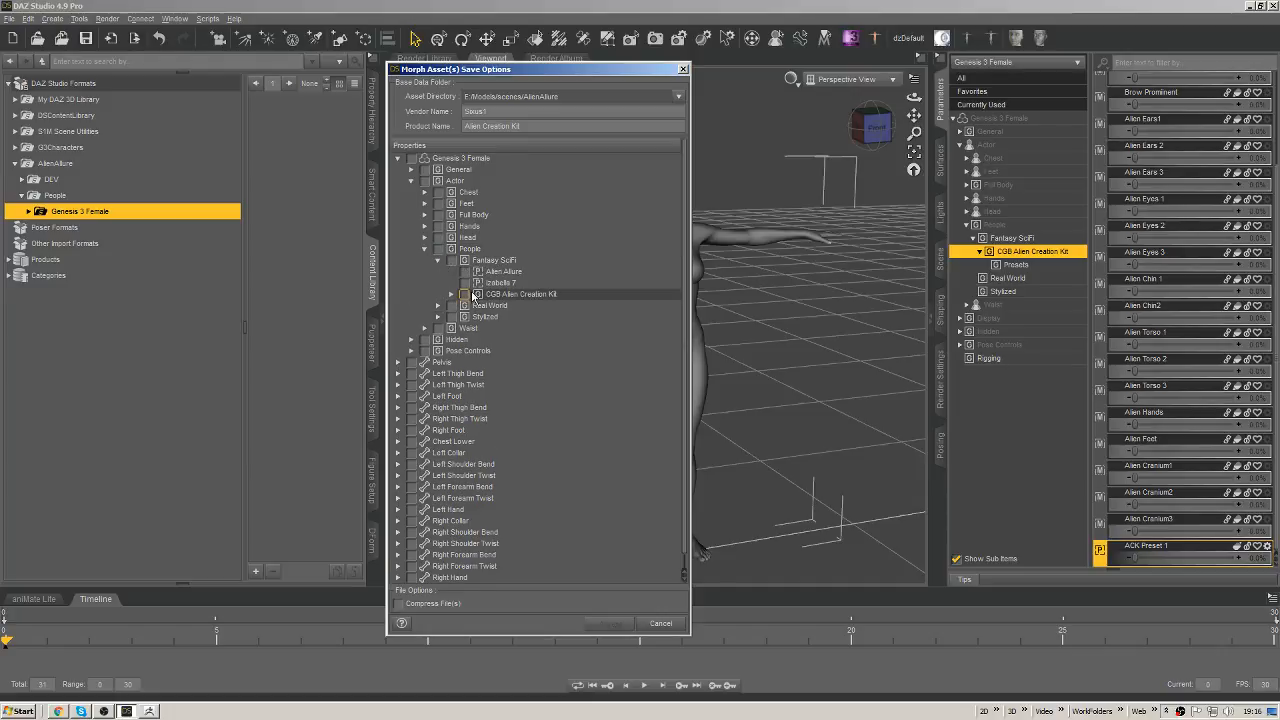
click(465, 294)
click(451, 294)
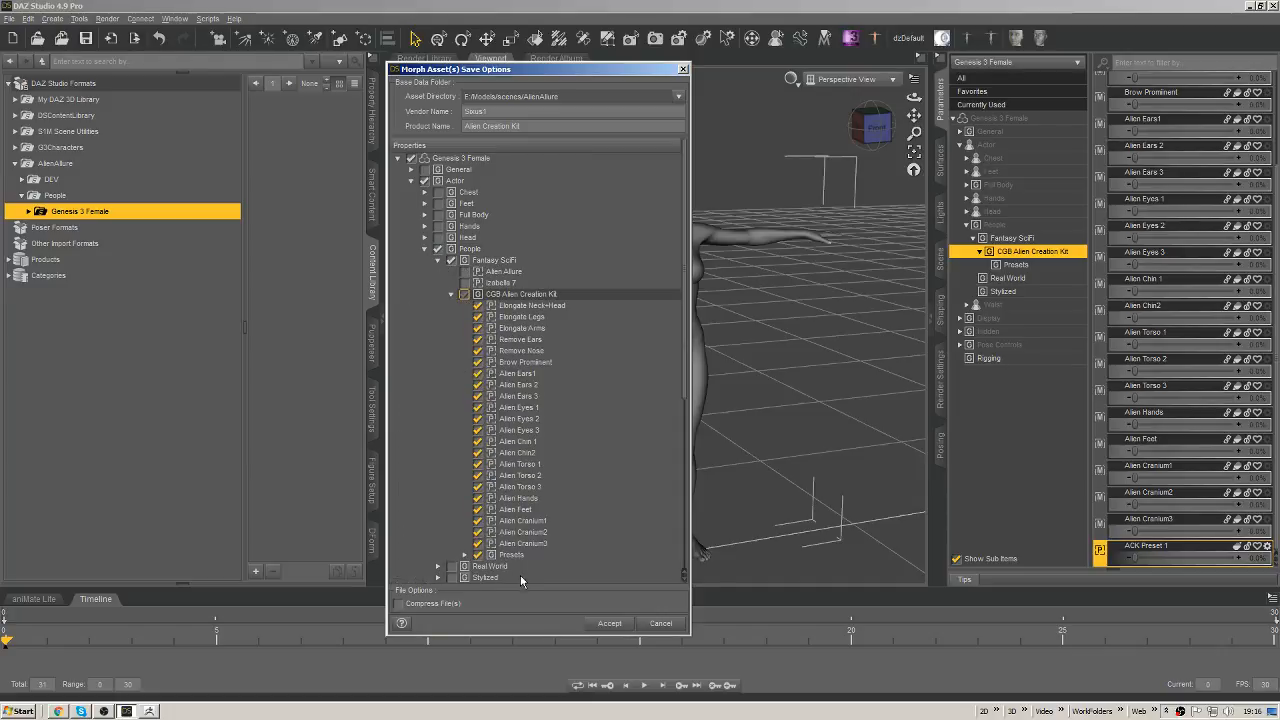
Finish saving the Alien Creation Kit morph assets and delete the Genesis 3 Female figure from the scene.
click(612, 623)
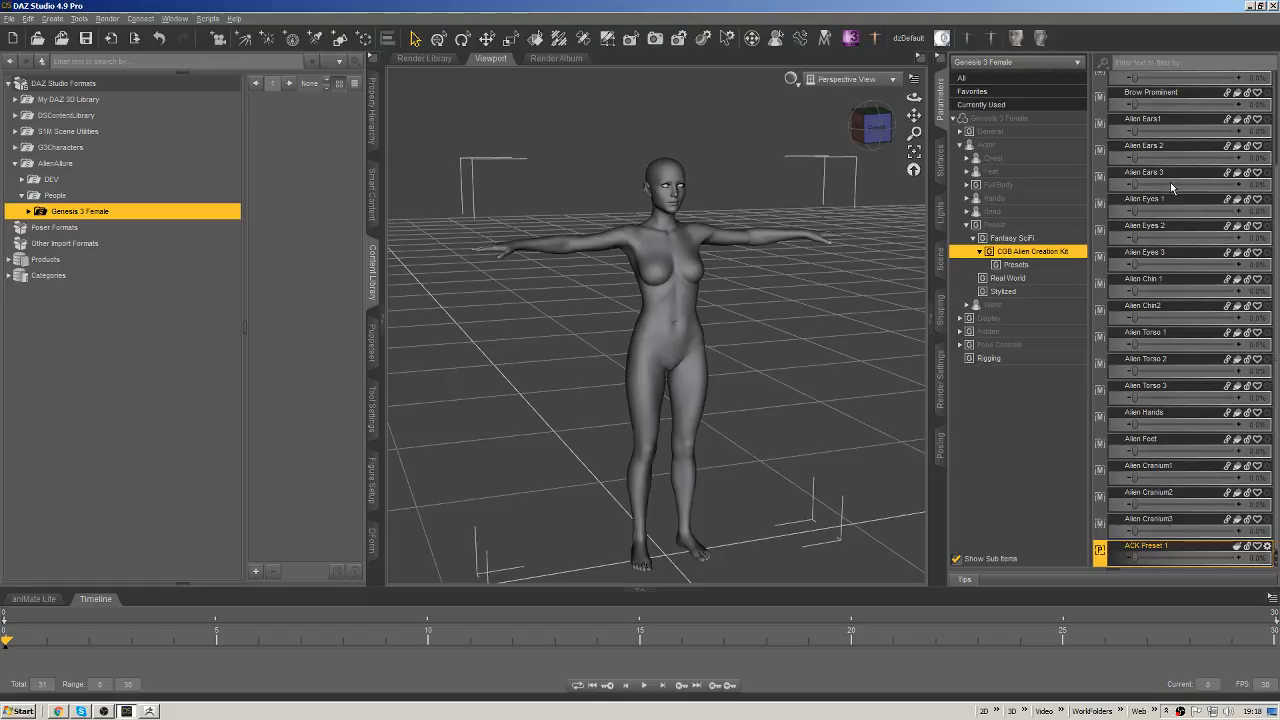
click(666, 228)
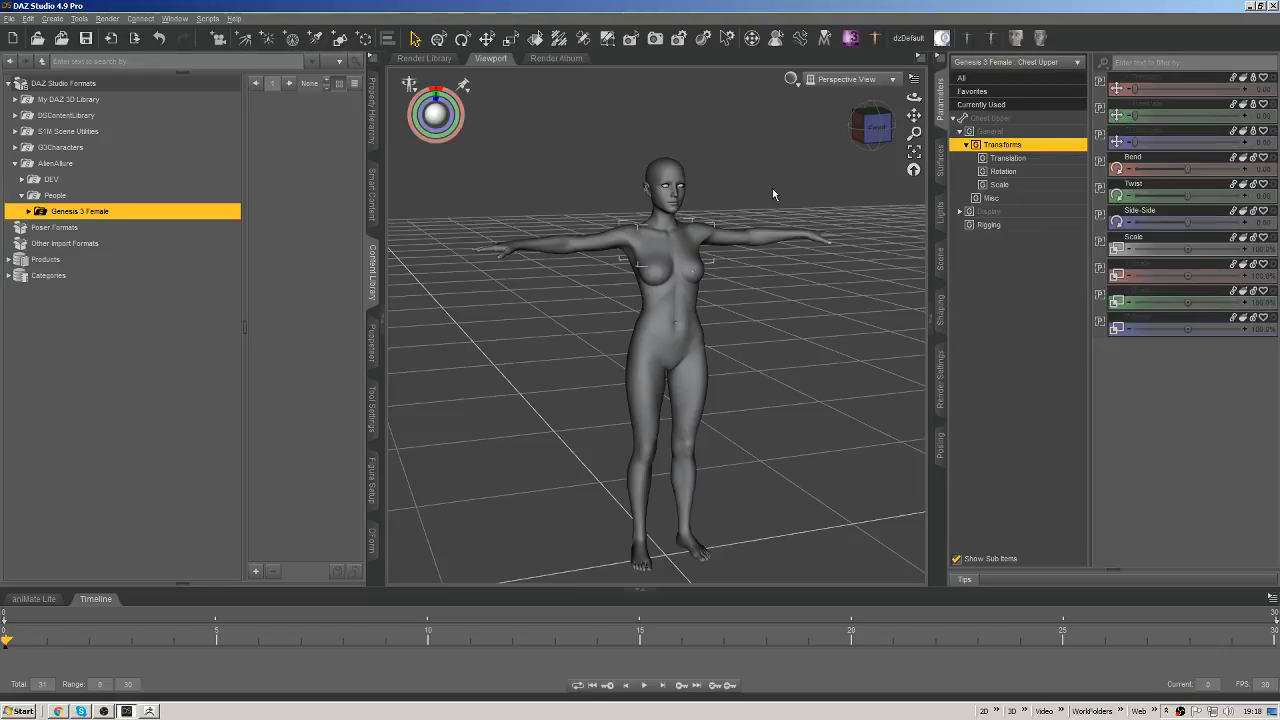
middle_drag(772, 190, 725, 114)
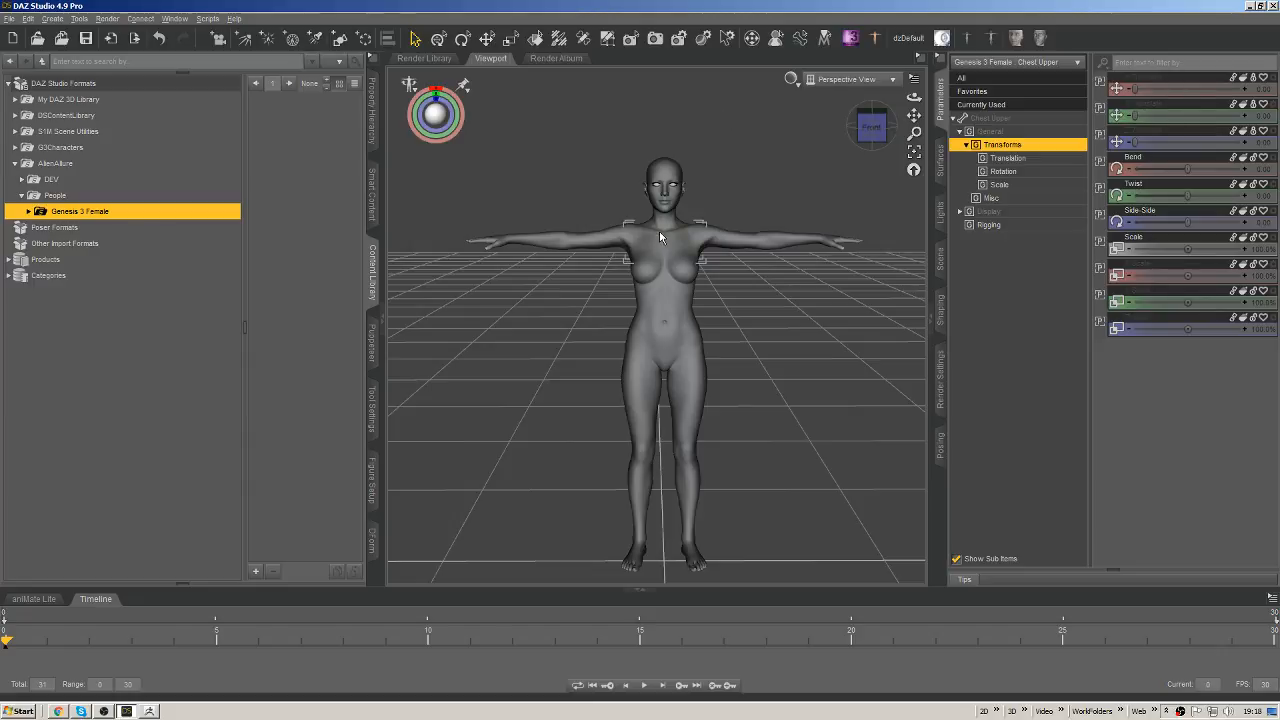
key(Delete)
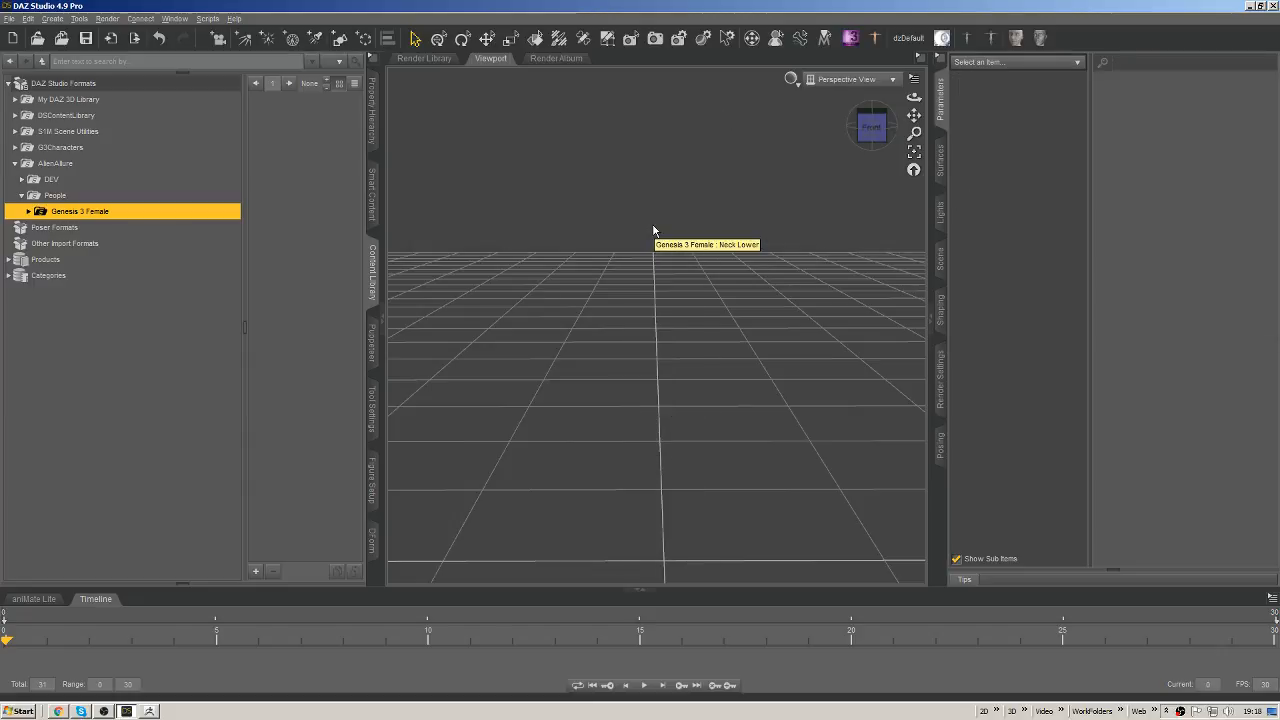
drag(886, 136, 910, 142)
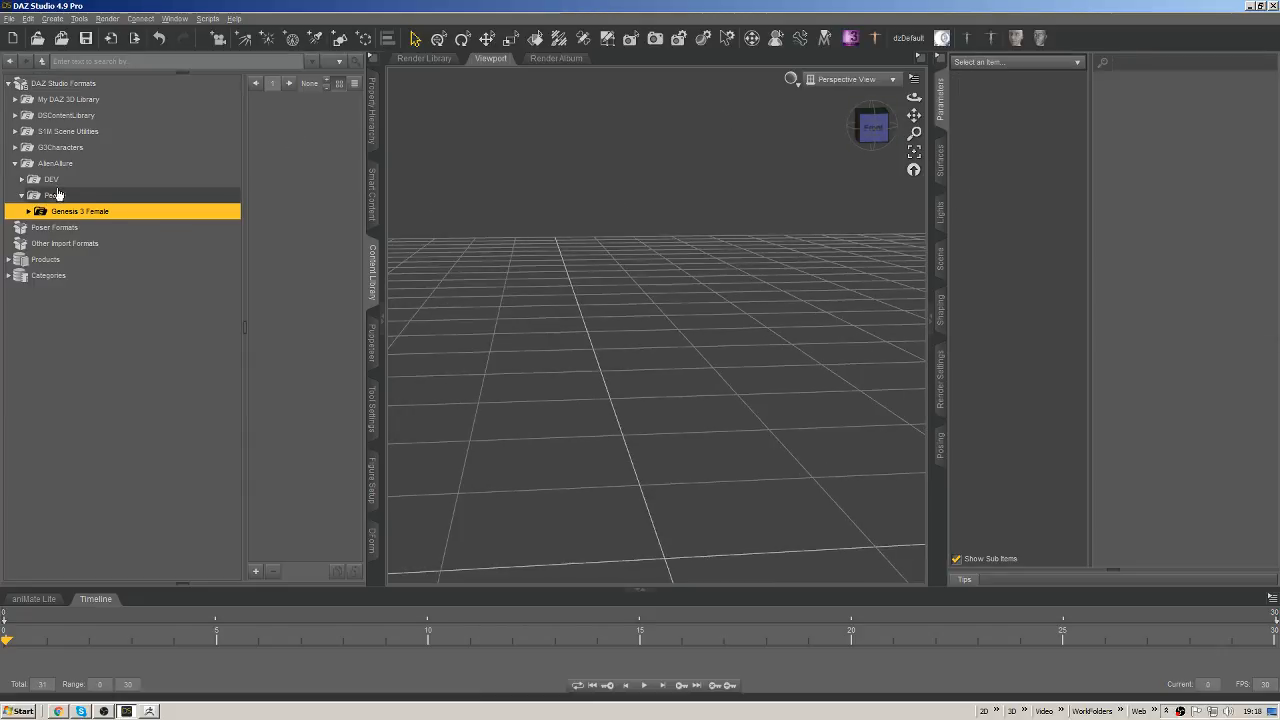
Load the Alien Allure actor from People > Genesis 3 Female > CGBytes > Alien Allure and display the viewport as Texture Shaded.
click(56, 195)
click(78, 211)
click(85, 228)
click(82, 243)
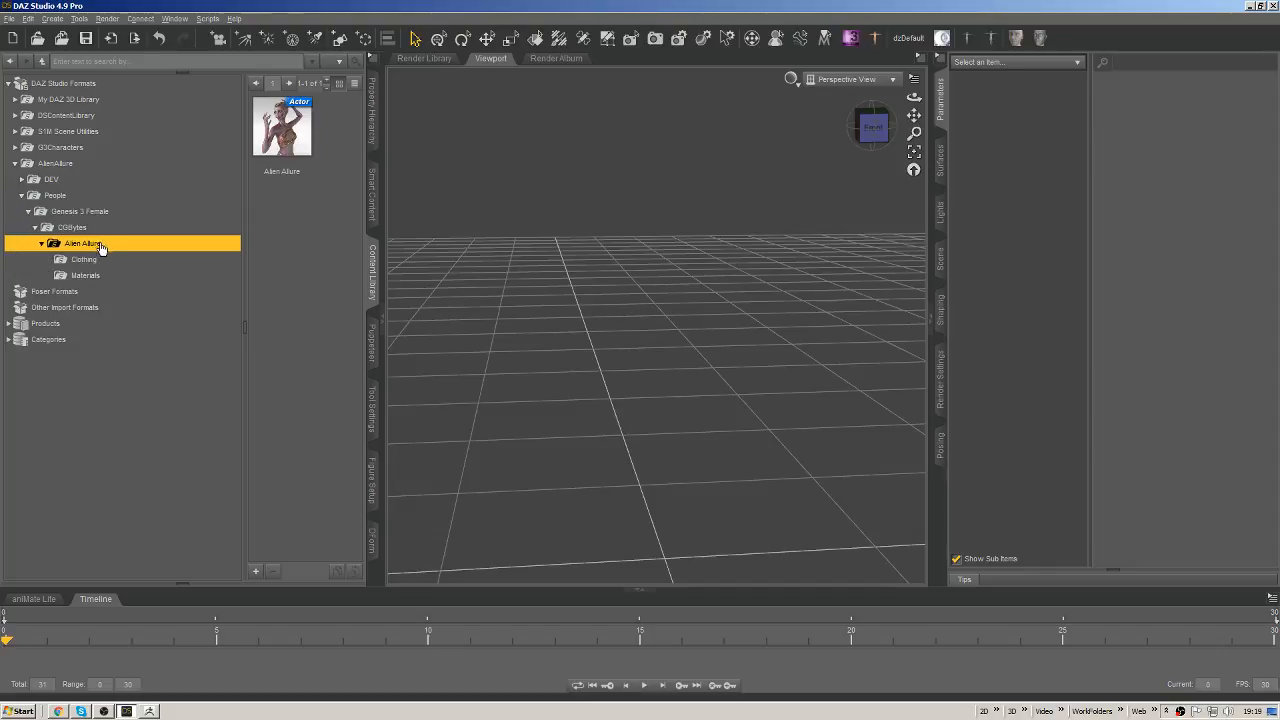
double_click(285, 138)
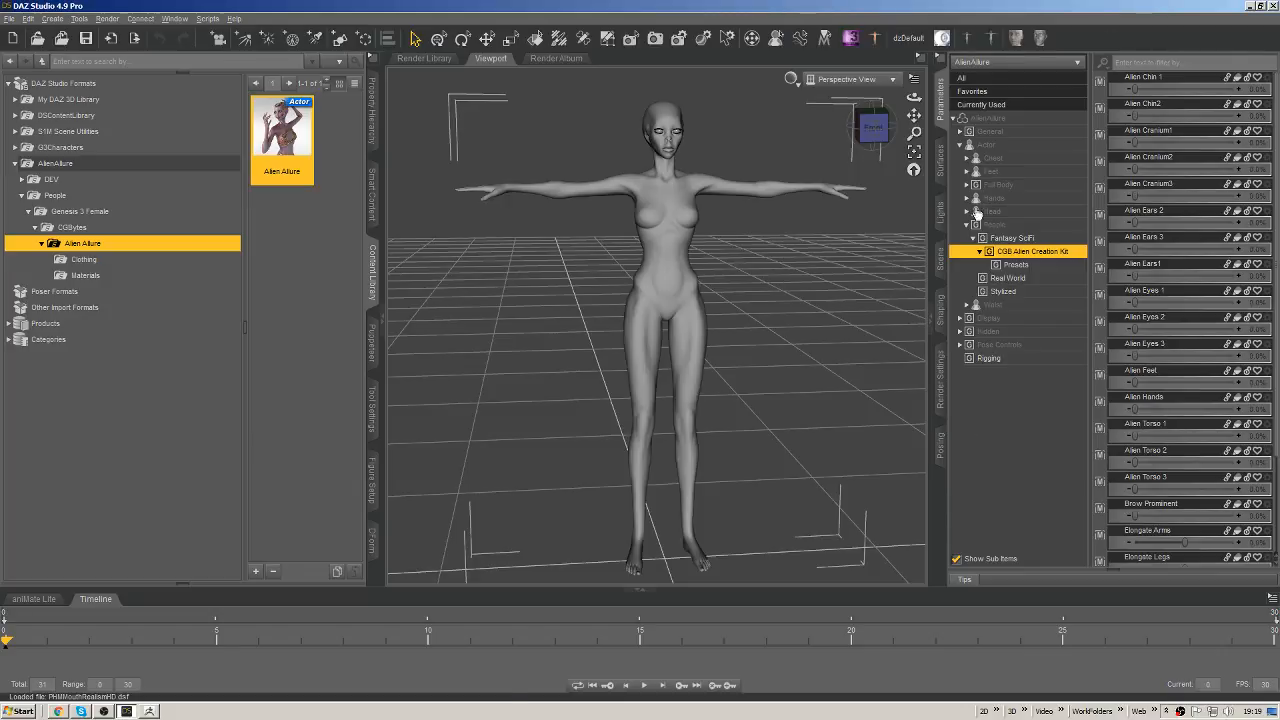
click(791, 78)
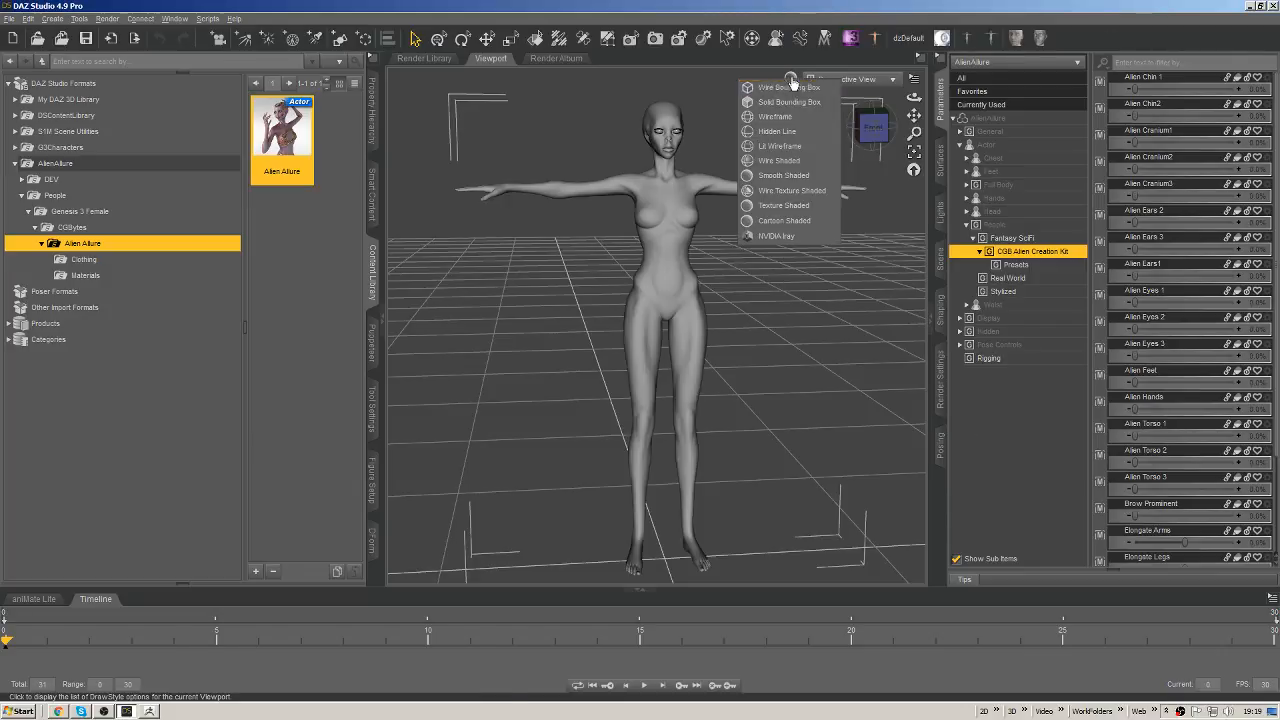
click(785, 205)
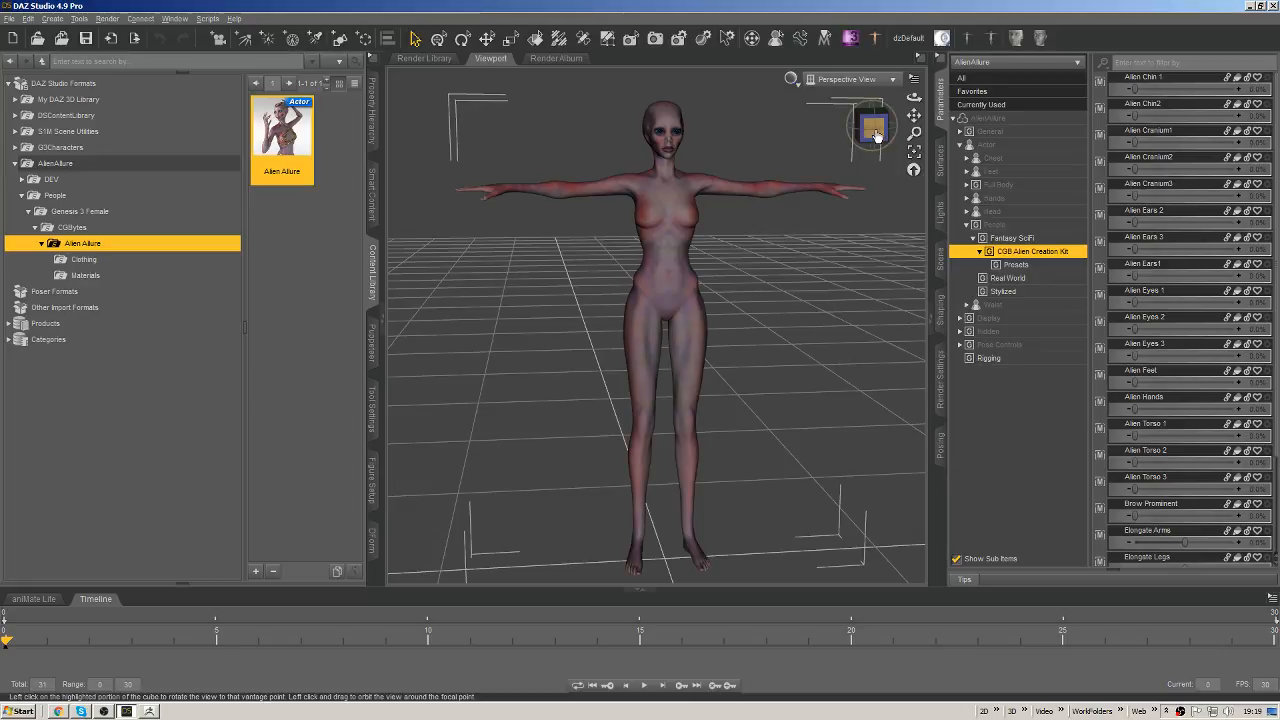
drag(874, 131, 927, 140)
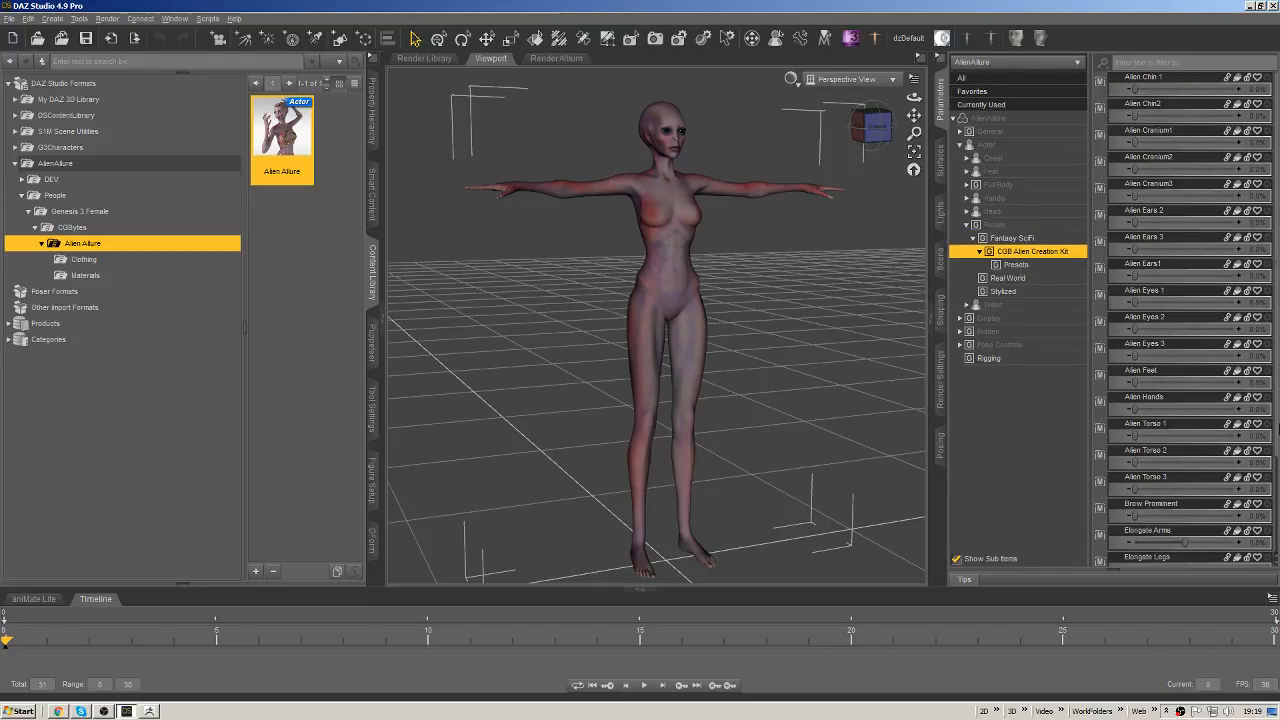
Test ACK Preset 1 on the Alien Allure figure at 100%, inspect the shape, and return it to 0%.
scroll(1275, 432, down, 2)
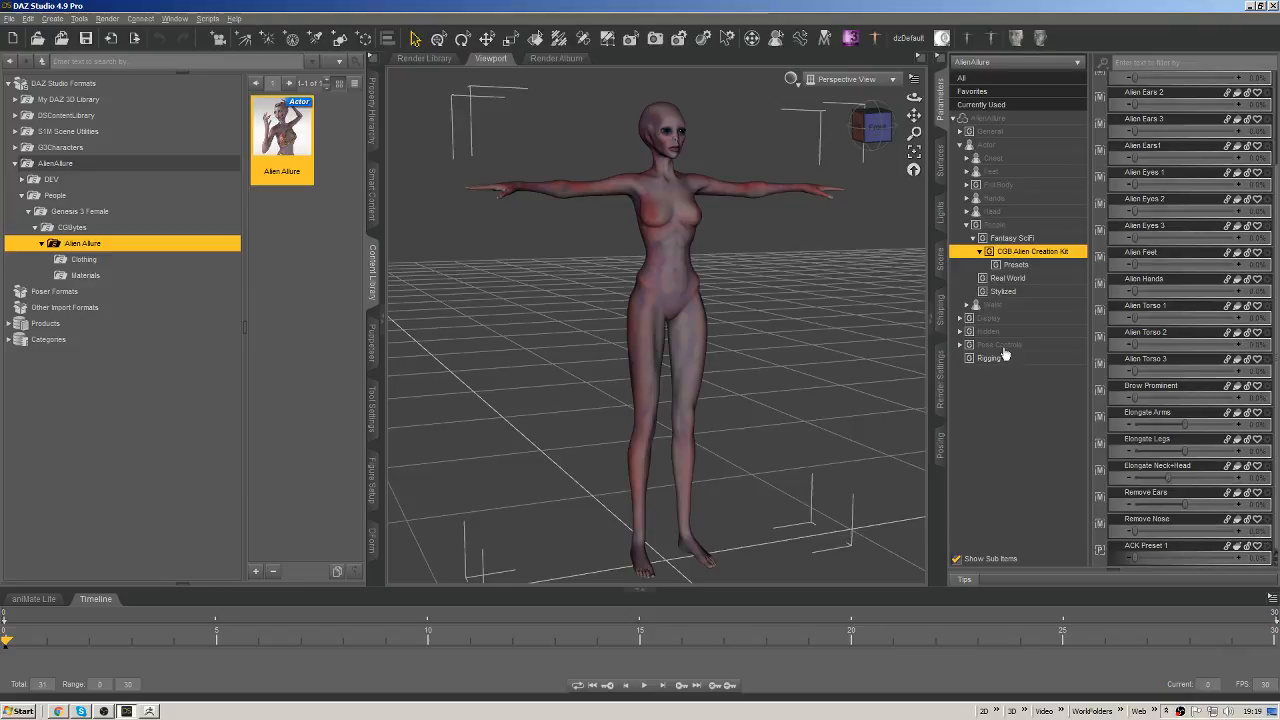
drag(872, 128, 781, 204)
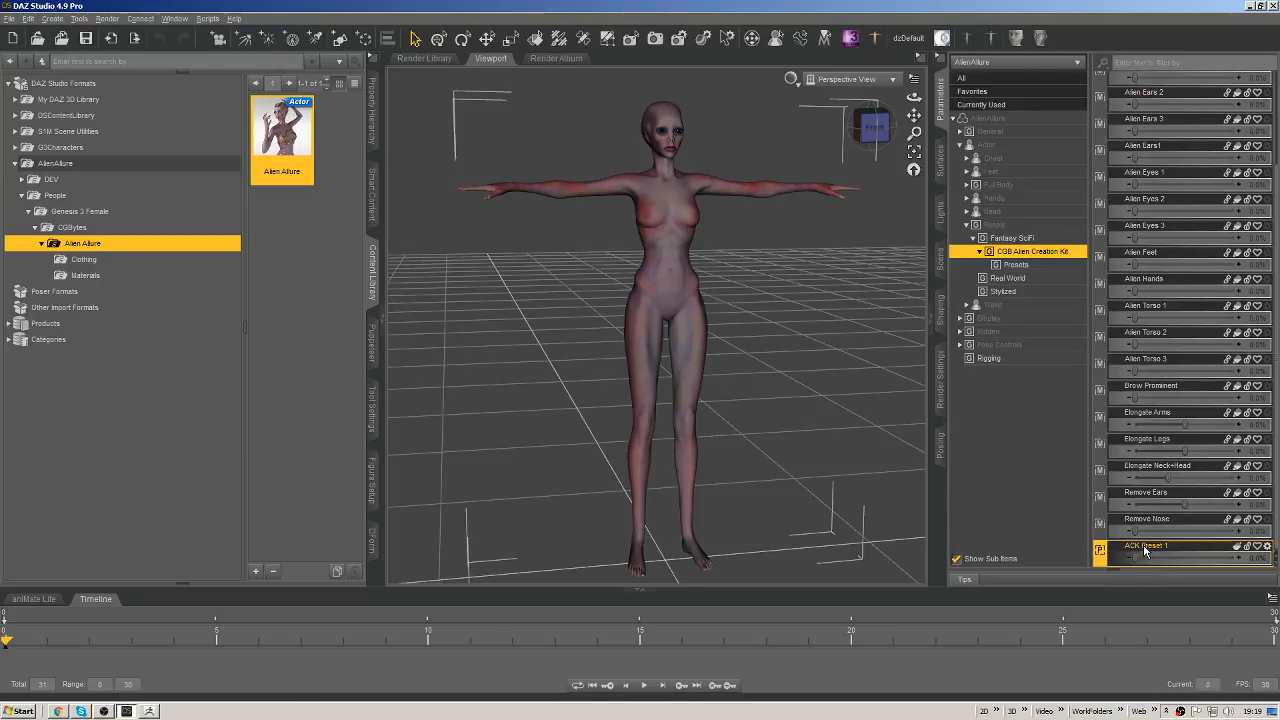
drag(1145, 549, 1262, 557)
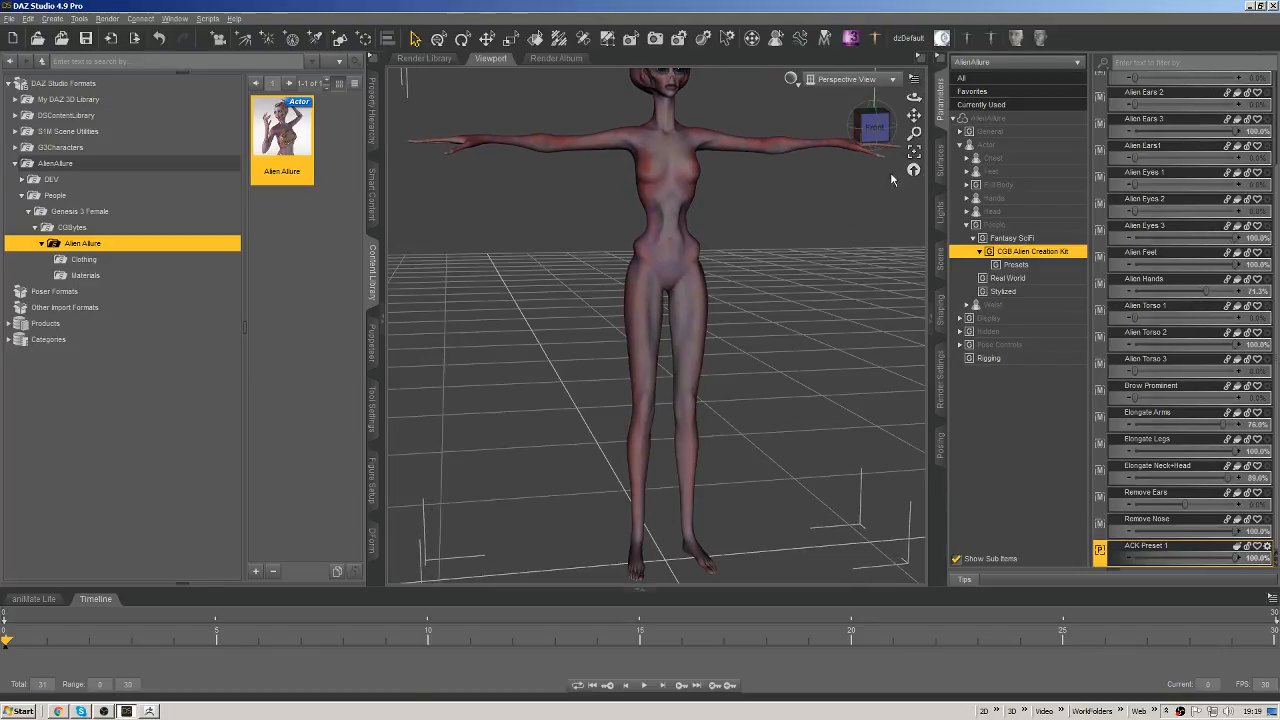
drag(914, 116, 886, 137)
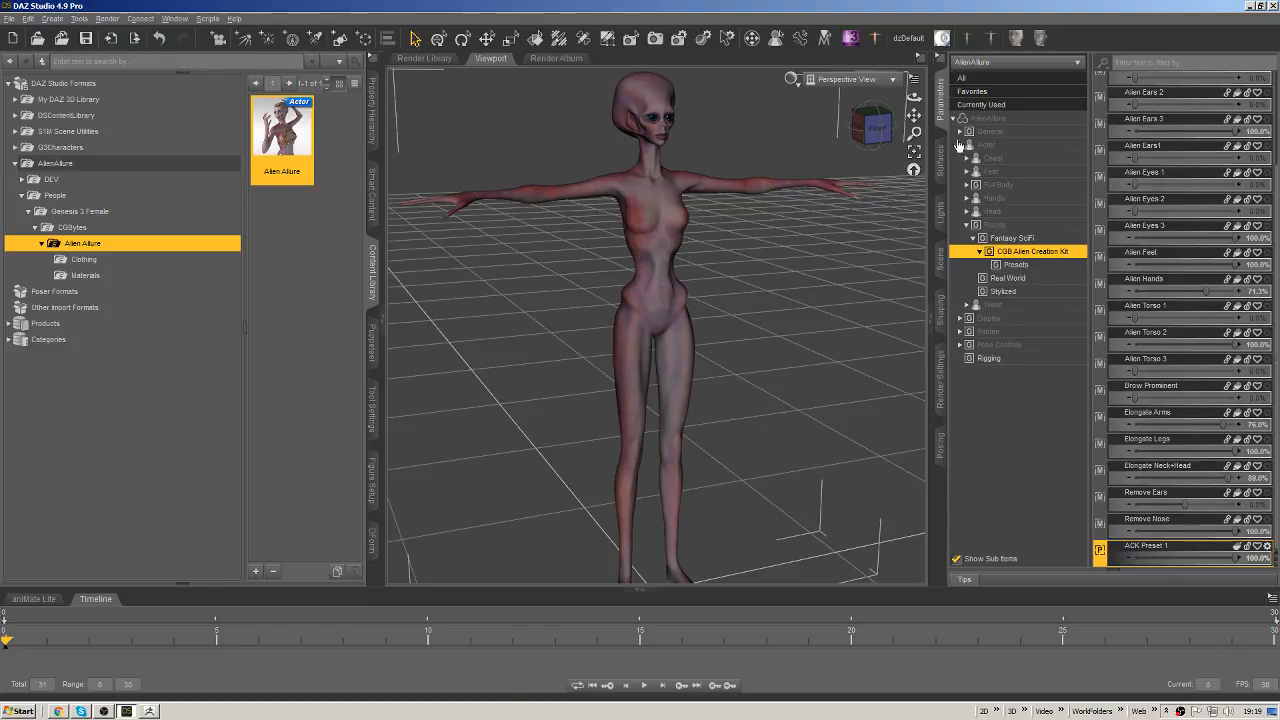
drag(914, 133, 871, 197)
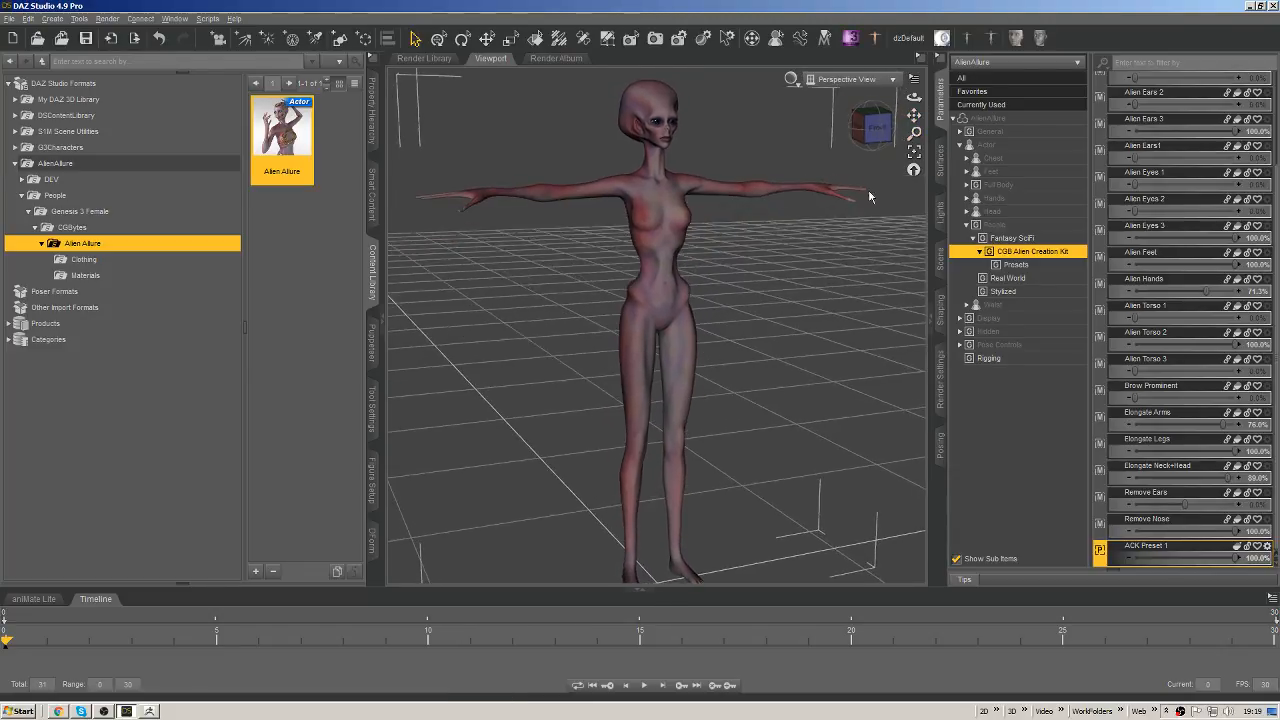
drag(1235, 558, 991, 547)
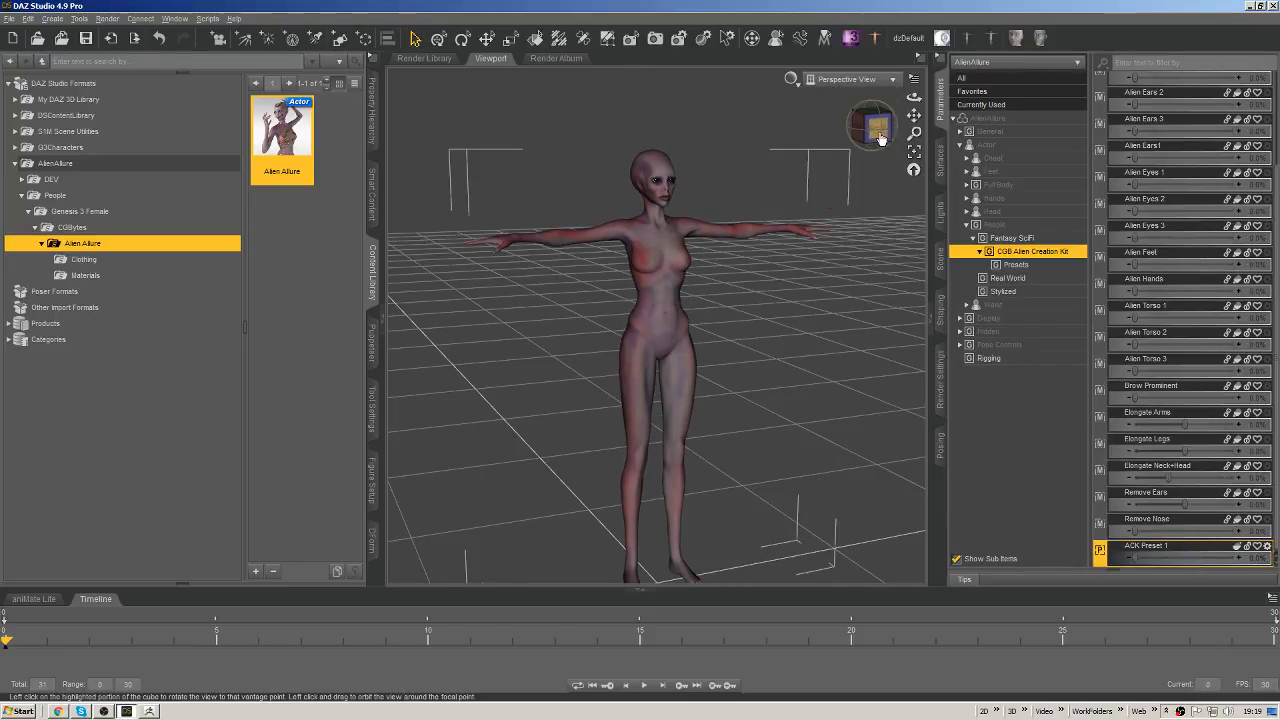
Frame the figure's head in a close-up view and reselect the whole AlienAllure figure.
mouse_move(879, 134)
mouse_down()
mouse_move(748, 163)
mouse_move(938, 150)
mouse_move(874, 142)
mouse_move(873, 124)
mouse_up()
click(673, 166)
click(838, 172)
click(647, 176)
click(646, 178)
click(914, 152)
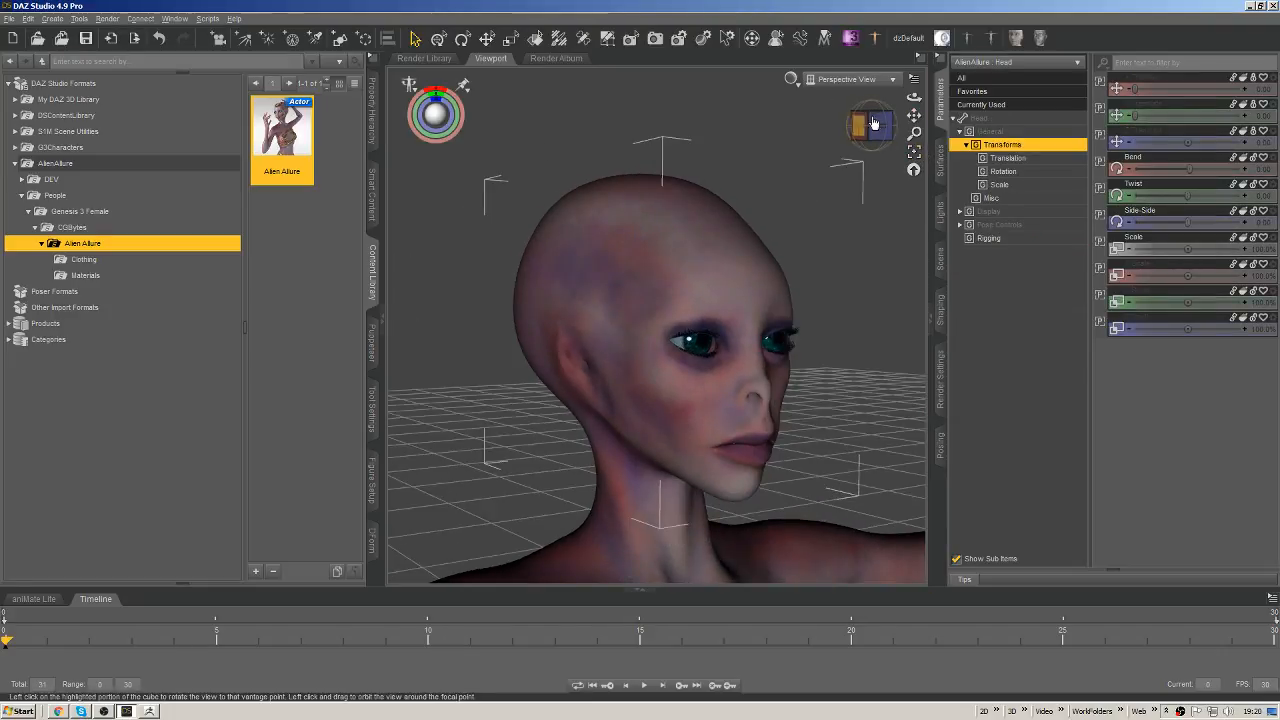
click(877, 126)
right_click(700, 256)
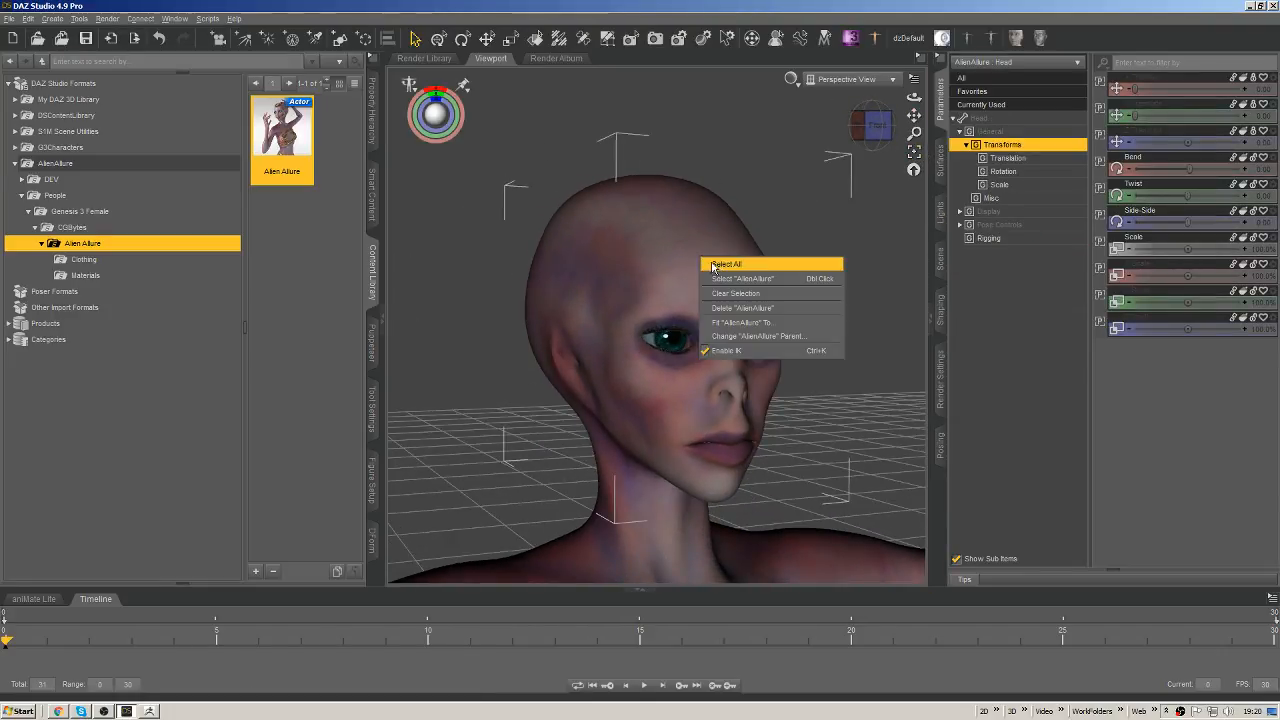
click(734, 280)
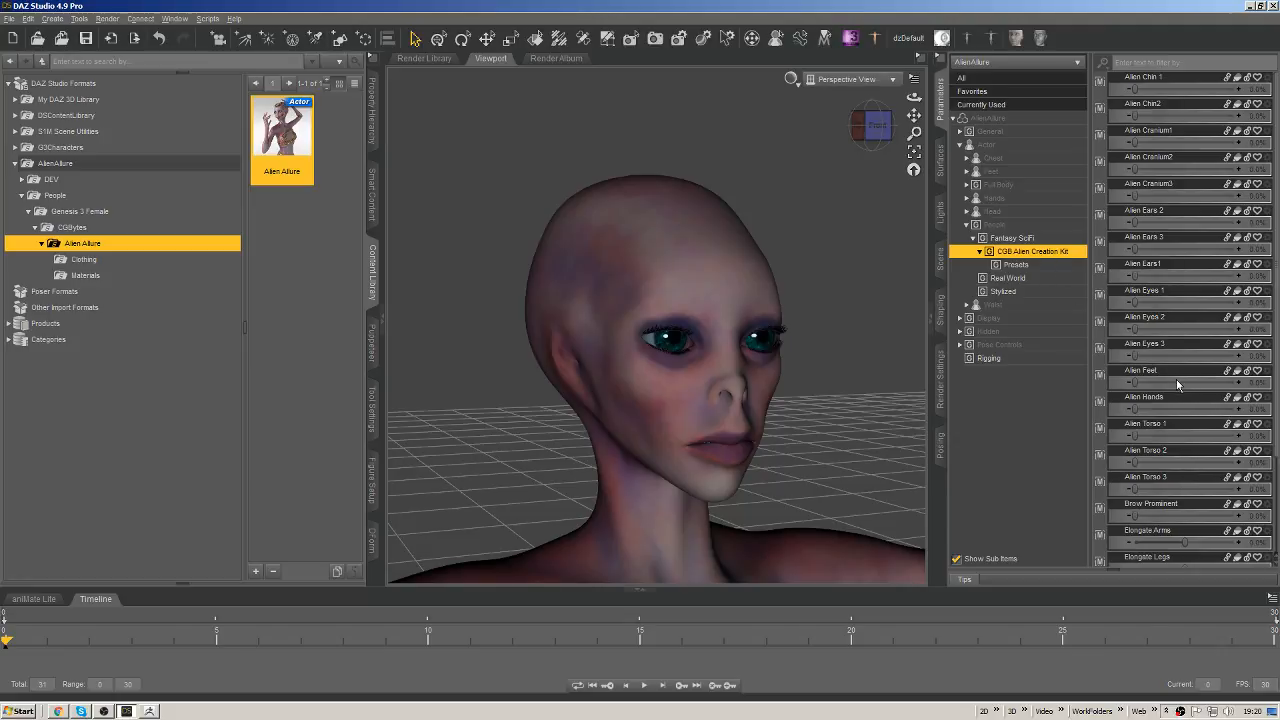
Test the Alien Eyes 2 morph at 100% and Alien Eyes 1 at a partial value, returning each to 0%.
click(1159, 211)
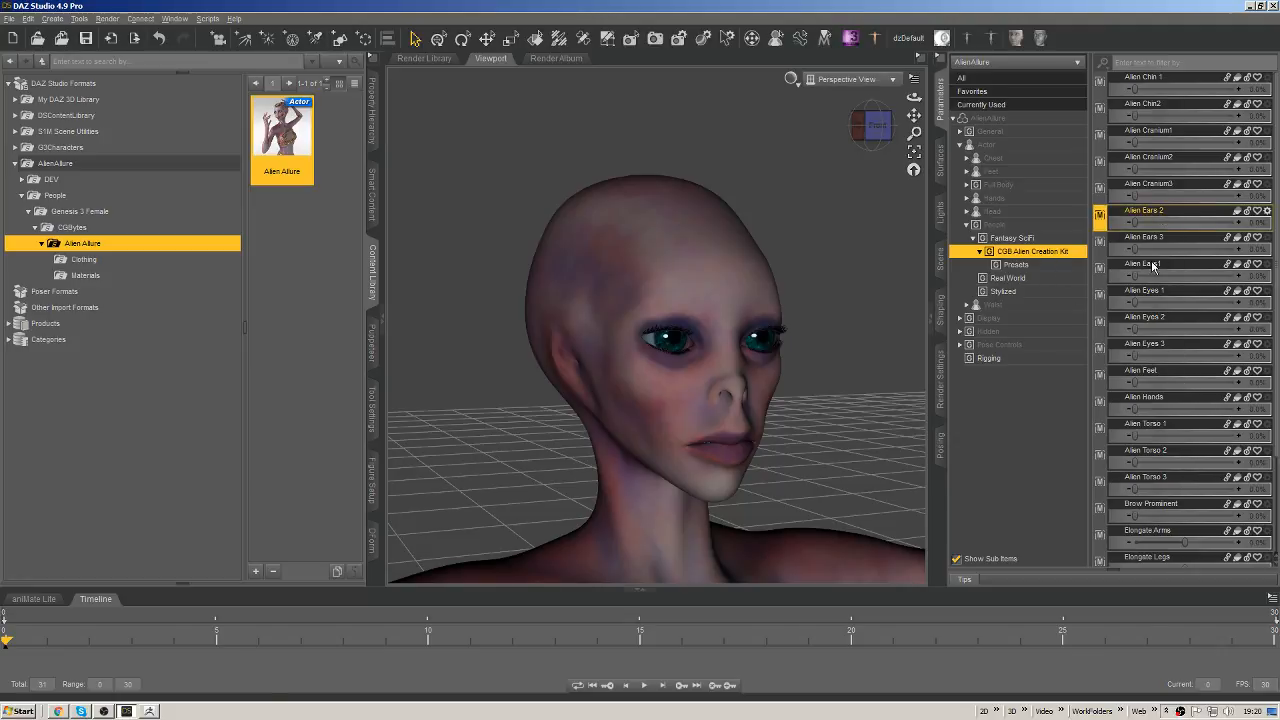
click(1145, 317)
drag(1140, 330, 1242, 330)
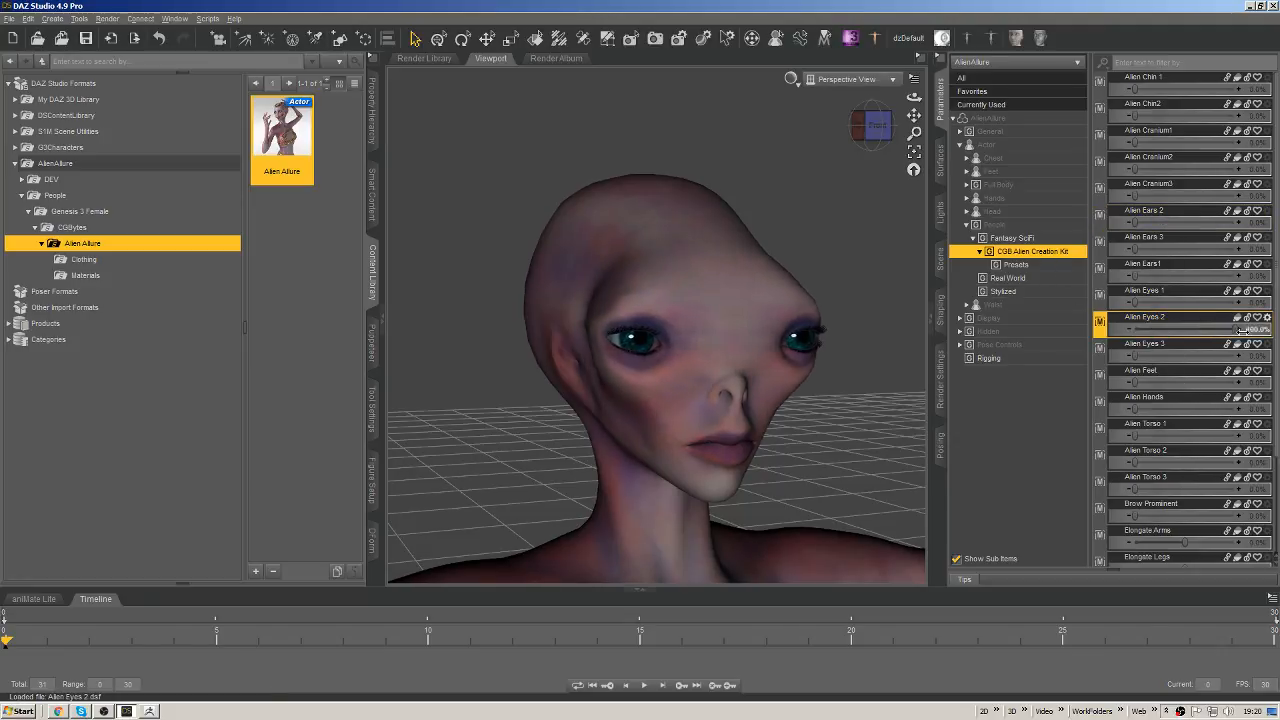
drag(873, 126, 900, 118)
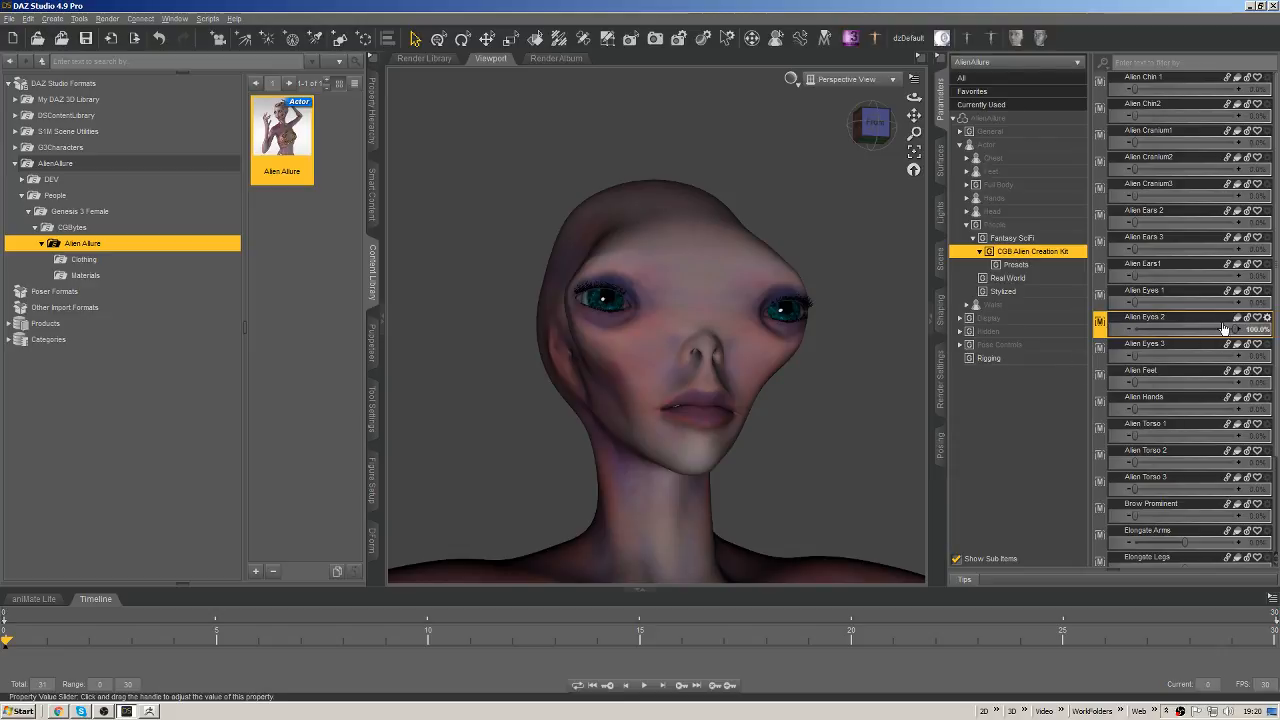
drag(1222, 330, 1268, 292)
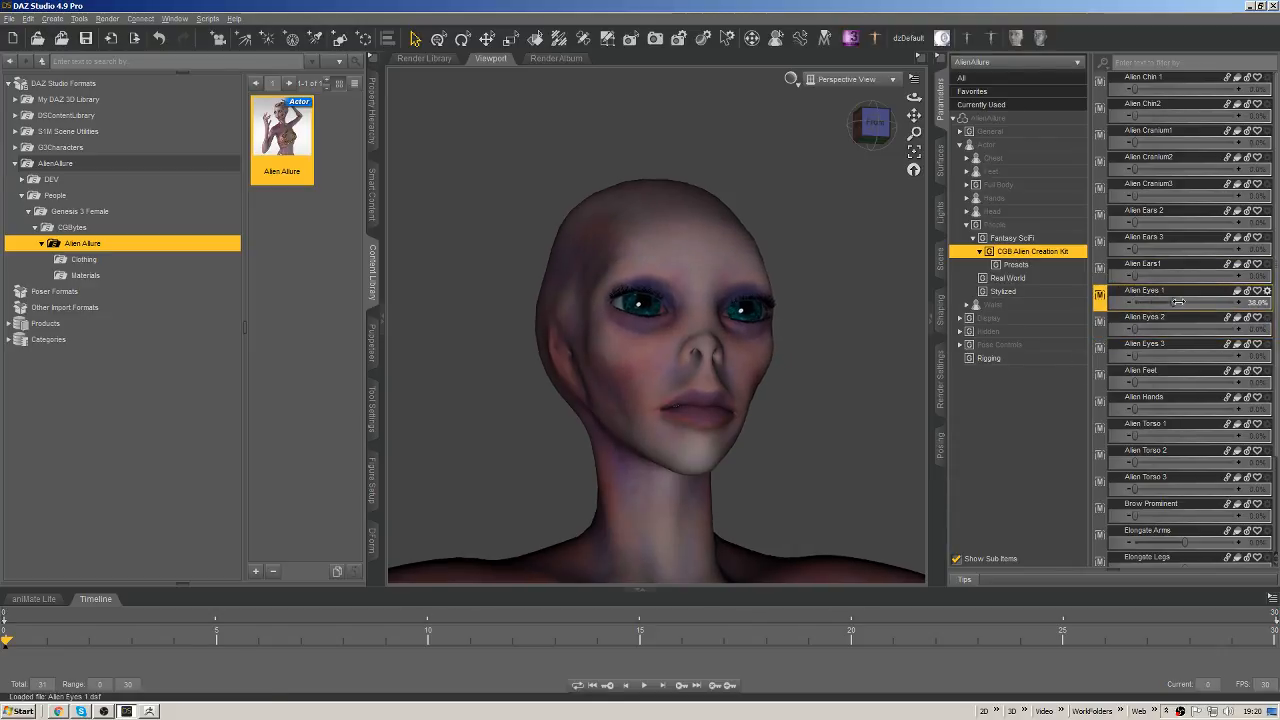
drag(868, 118, 893, 128)
drag(1194, 302, 1031, 294)
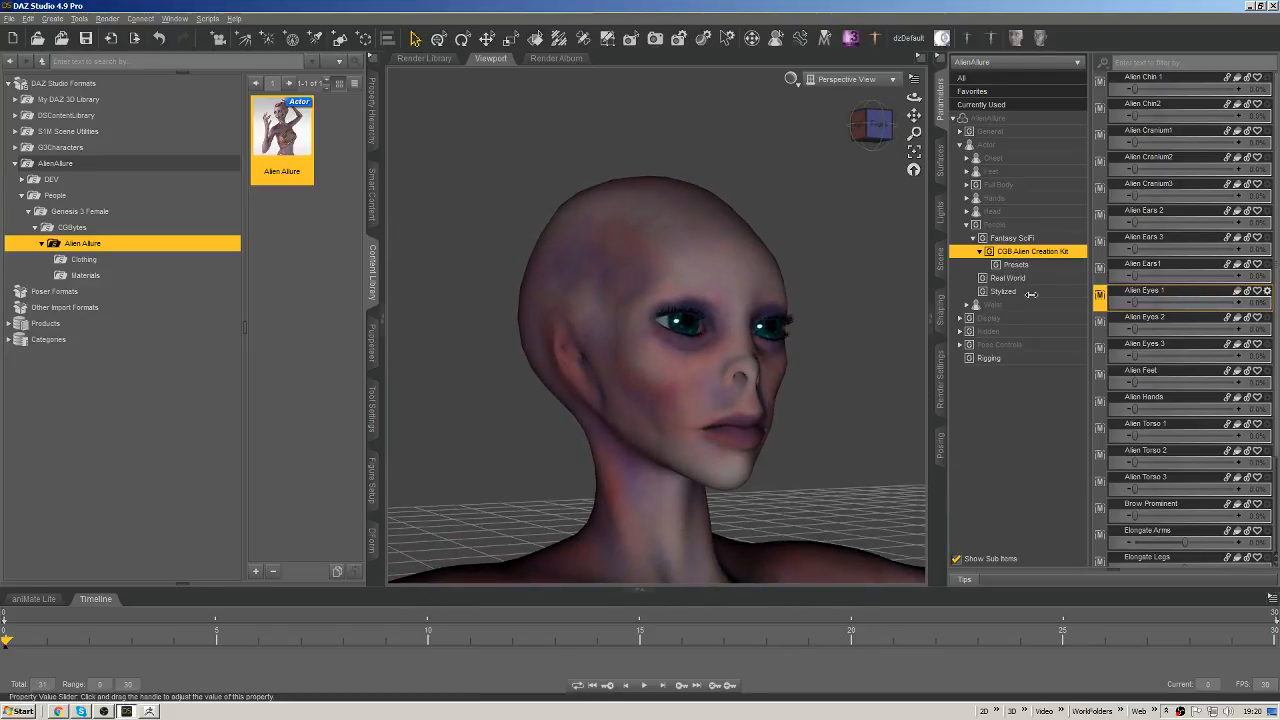
Try the Alien Ears1 morph at 100%, inspect the ear from the side, and reduce it to 52.7%.
drag(1136, 276, 1236, 268)
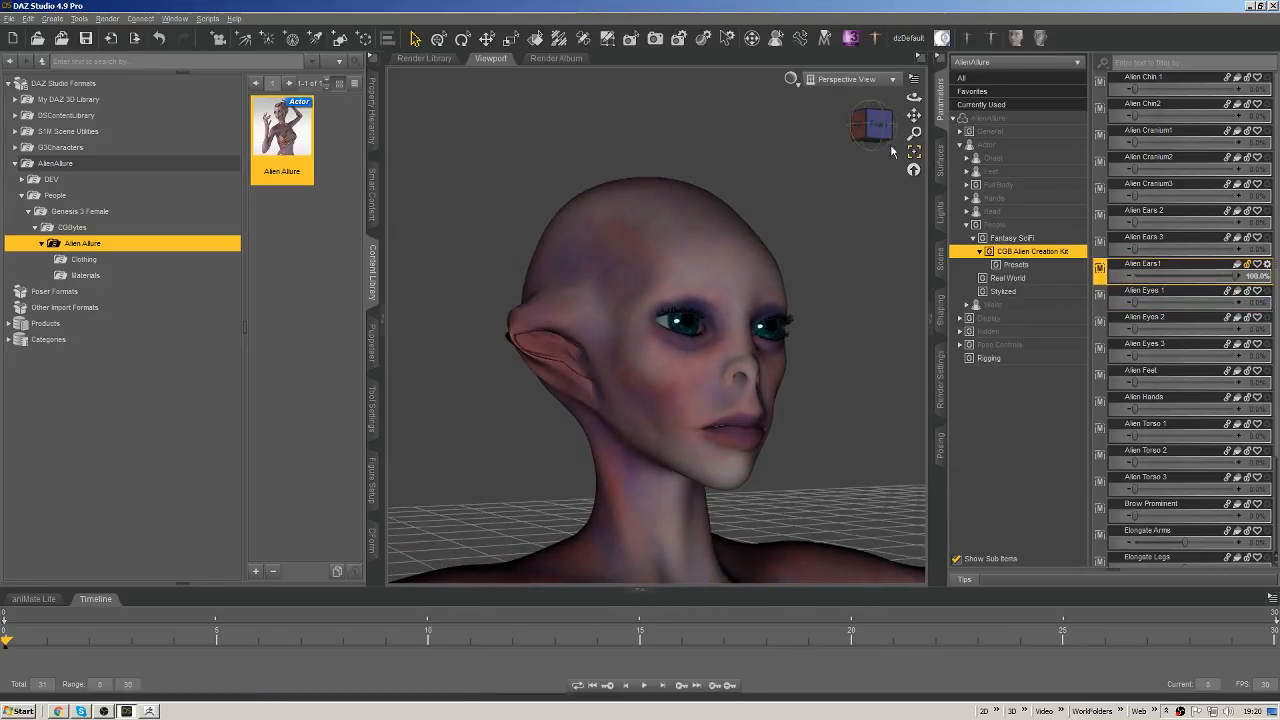
drag(879, 127, 845, 133)
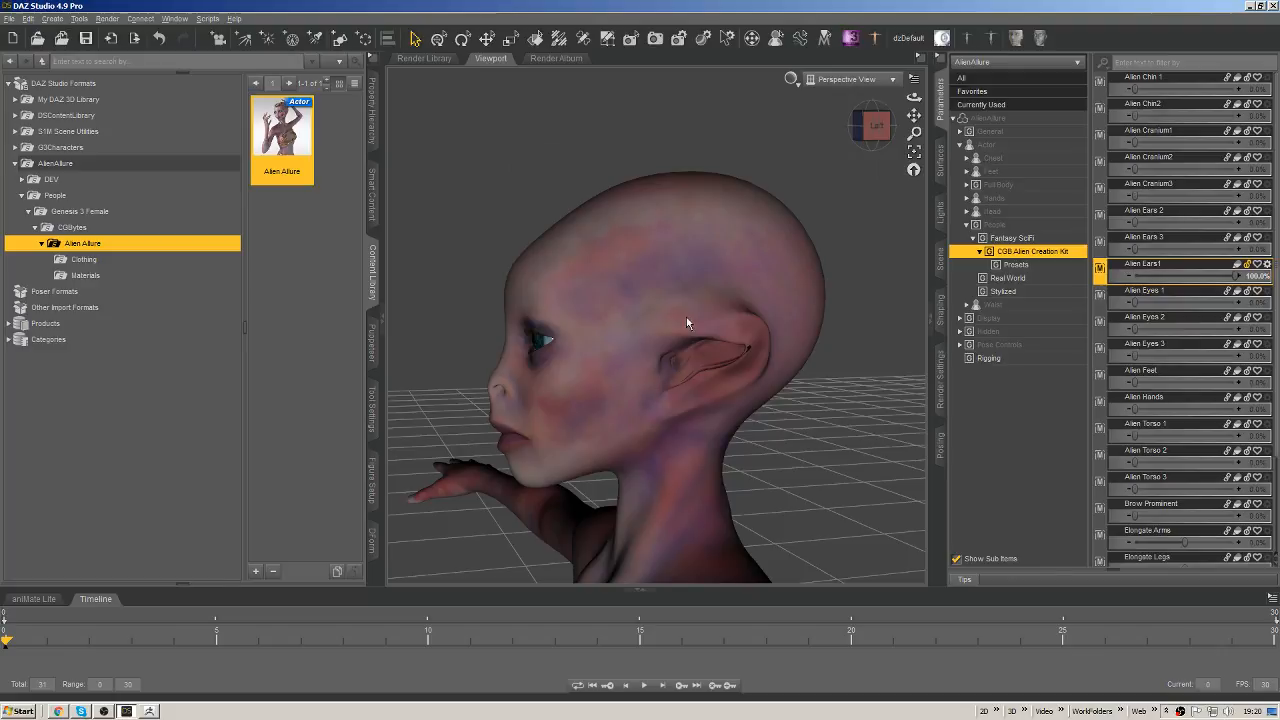
drag(1182, 270, 1083, 229)
drag(866, 138, 950, 128)
drag(863, 127, 915, 130)
On the reselected AlienAllure figure, return Alien Ears1 to 0% and set Alien Ears 3 to 27.3% and Alien Cranium2 to 94%.
right_click(719, 233)
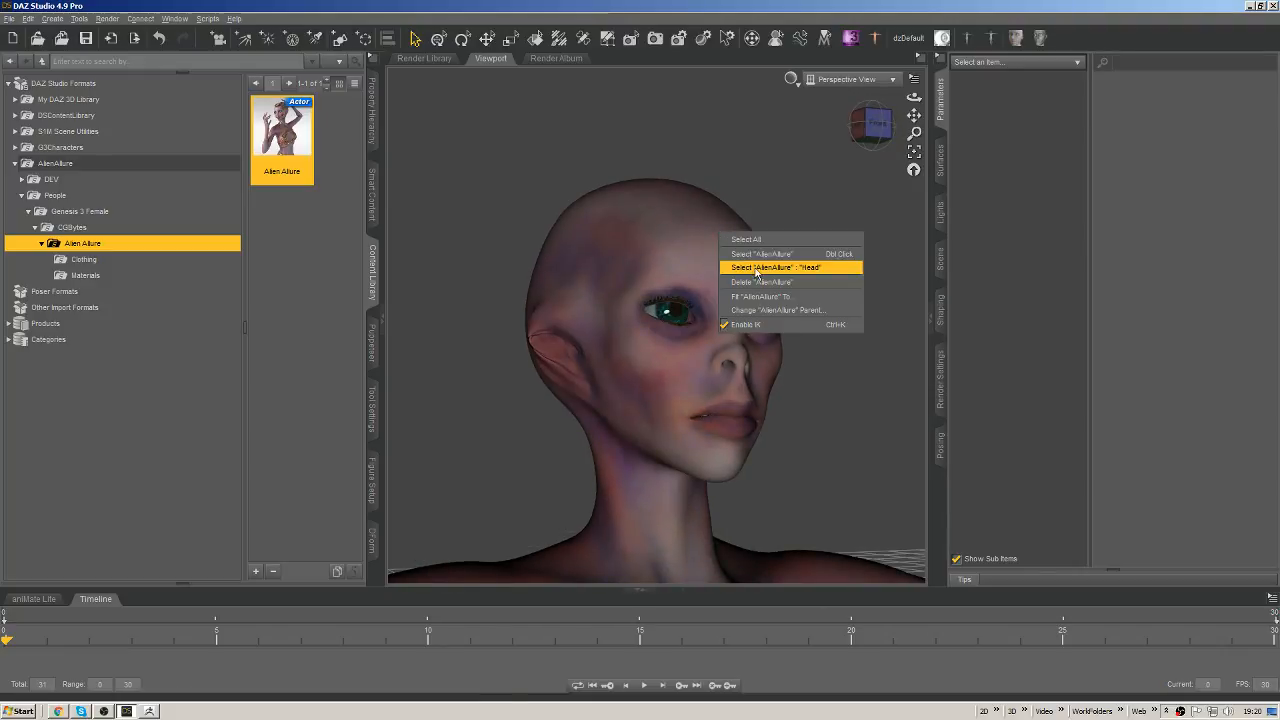
click(757, 255)
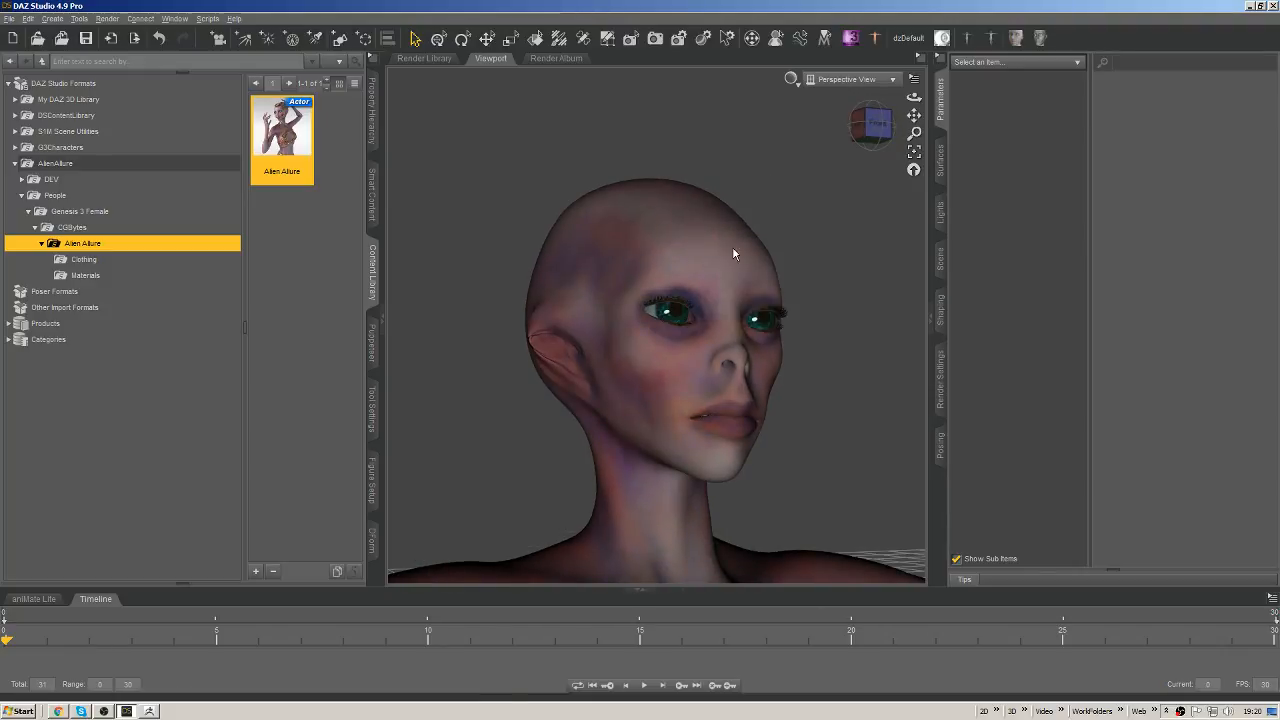
right_click(700, 235)
click(732, 257)
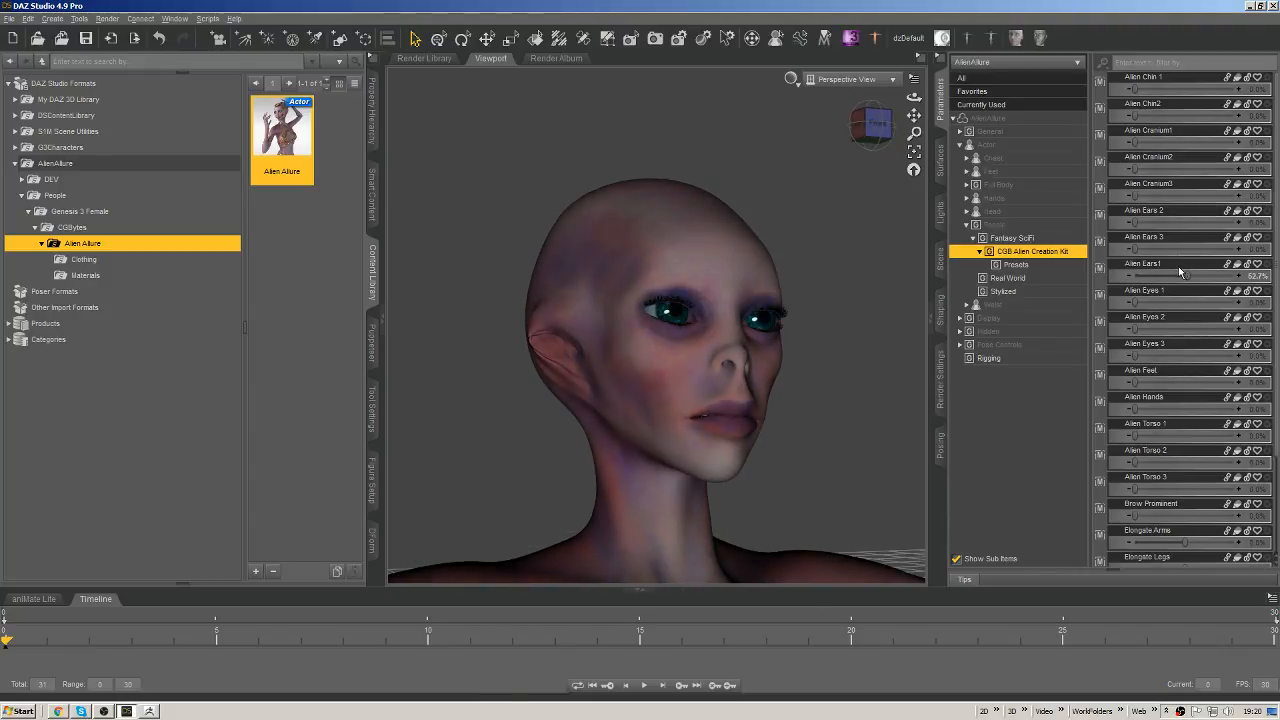
drag(1187, 275, 1163, 247)
drag(879, 138, 900, 168)
drag(1156, 170, 1230, 169)
mouse_move(858, 135)
mouse_down()
mouse_move(951, 124)
mouse_move(914, 118)
mouse_move(914, 143)
mouse_move(945, 141)
mouse_move(862, 141)
mouse_move(927, 139)
mouse_move(875, 130)
mouse_up()
click(914, 169)
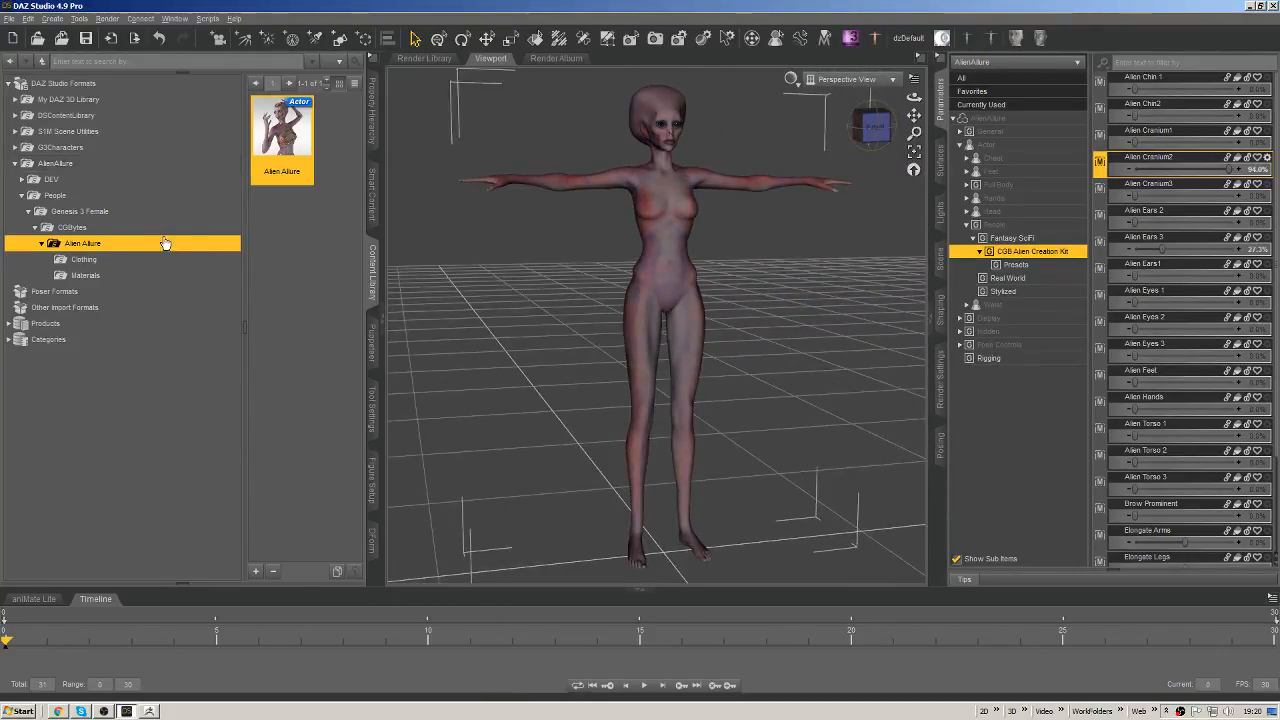
Add the Alien Allure Ornamental Clothing from the Clothing folder to the figure.
click(120, 259)
drag(293, 141, 522, 233)
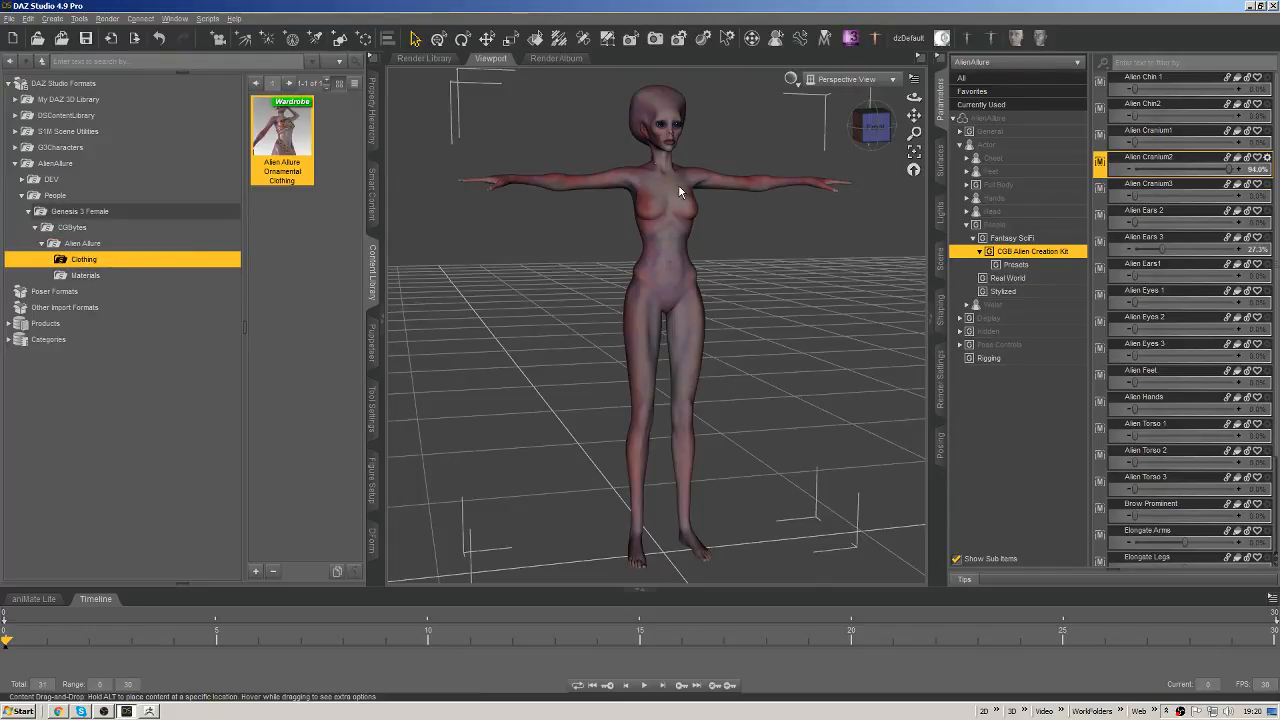
drag(678, 184, 744, 172)
drag(872, 125, 670, 165)
click(860, 128)
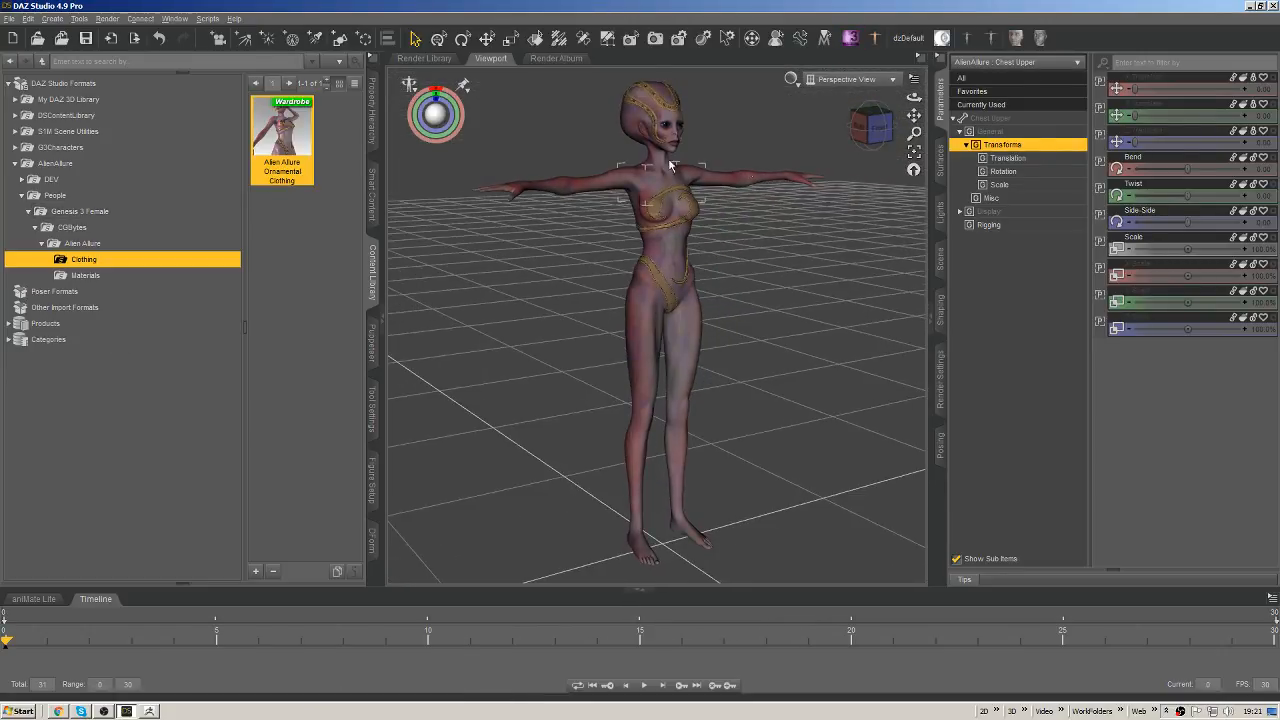
Reselect the AlienAllure figure, try Alien Eyes 2 and return it to 0%, and set Alien Chin2 to 100%.
click(627, 124)
right_click(628, 124)
click(644, 148)
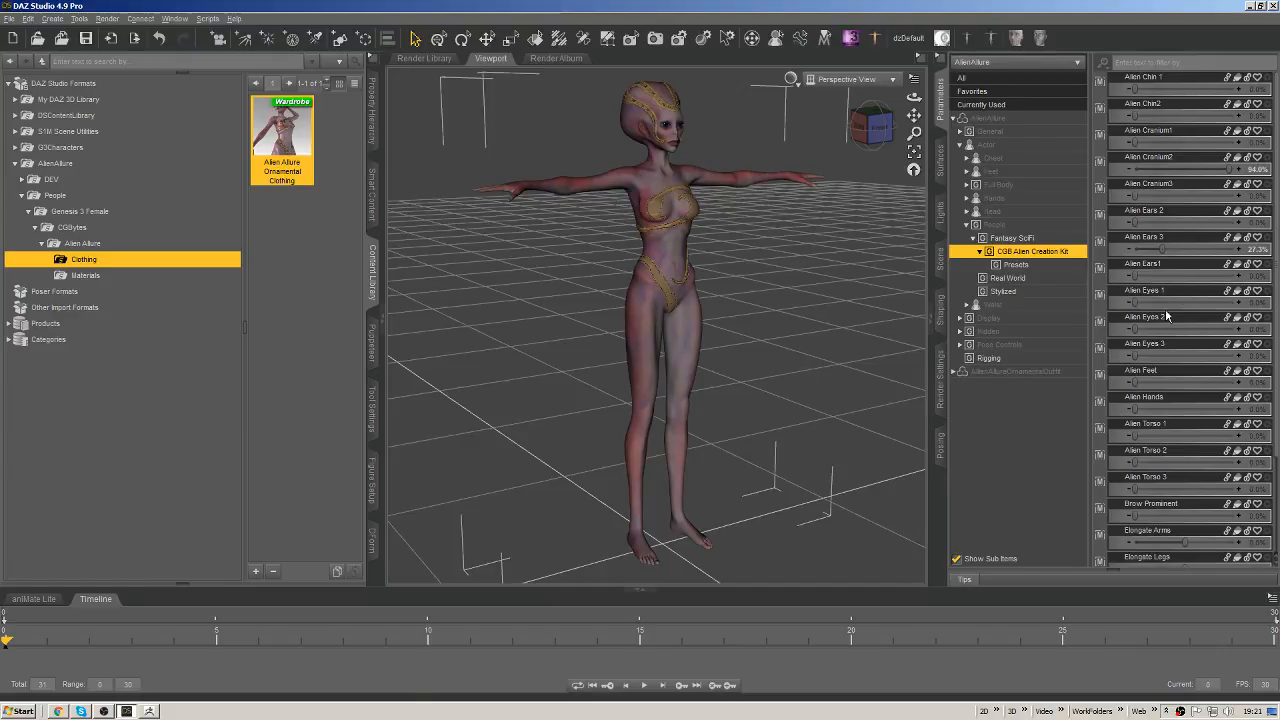
drag(1160, 322, 1122, 324)
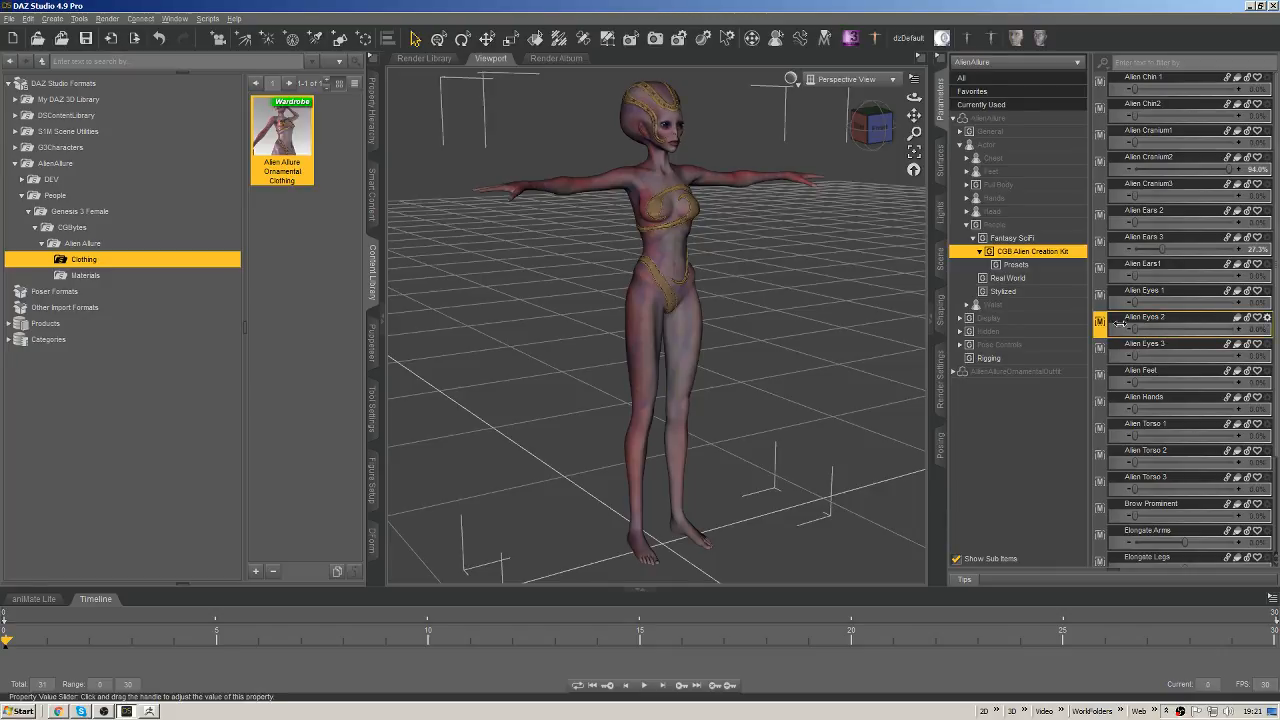
click(1162, 90)
drag(1162, 90, 1240, 116)
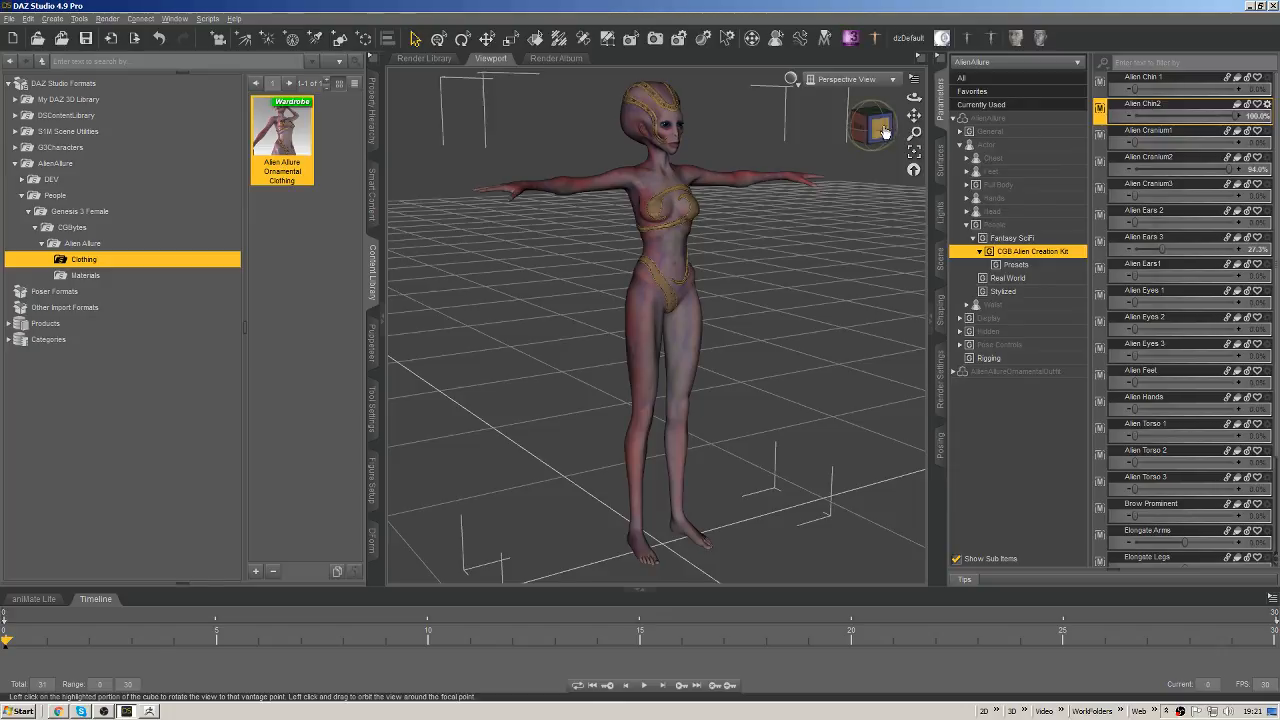
Set the figure's Alien Torso 2 morph to 100% and inspect the clothed body from the side and front.
mouse_move(880, 130)
mouse_down()
mouse_move(905, 130)
mouse_move(852, 127)
mouse_move(905, 130)
mouse_up()
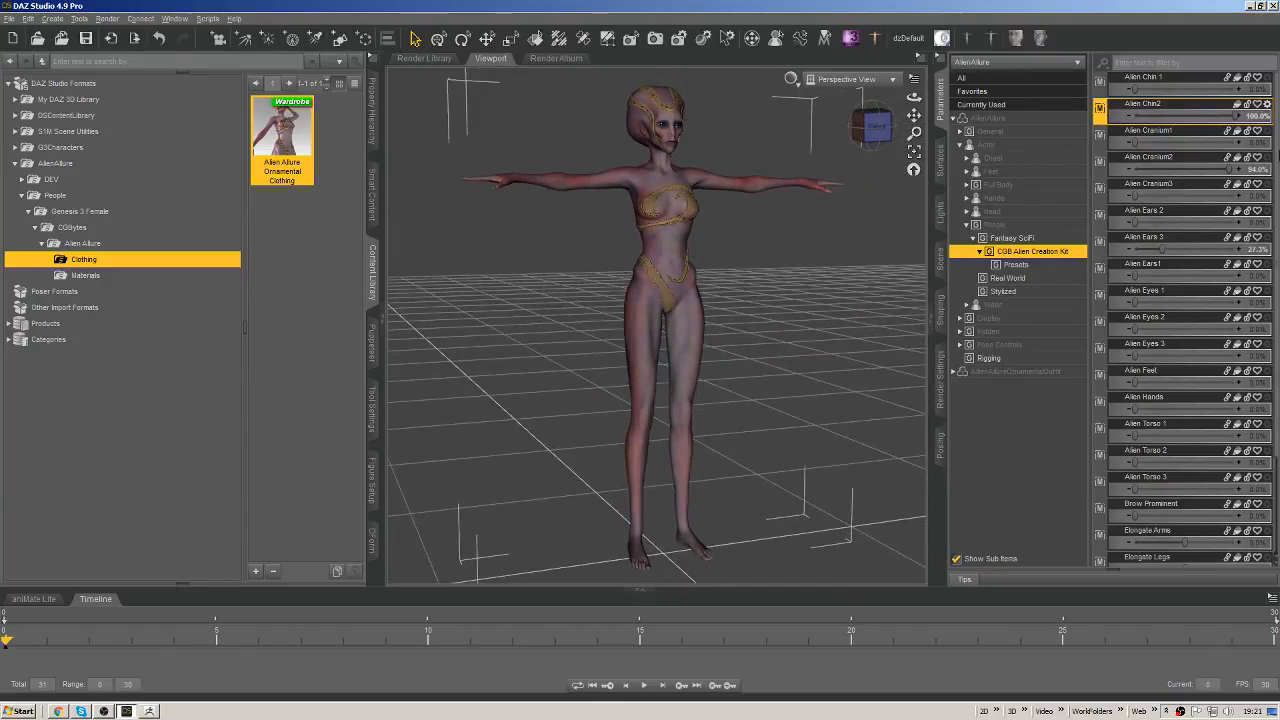
scroll(1268, 220, down, 4)
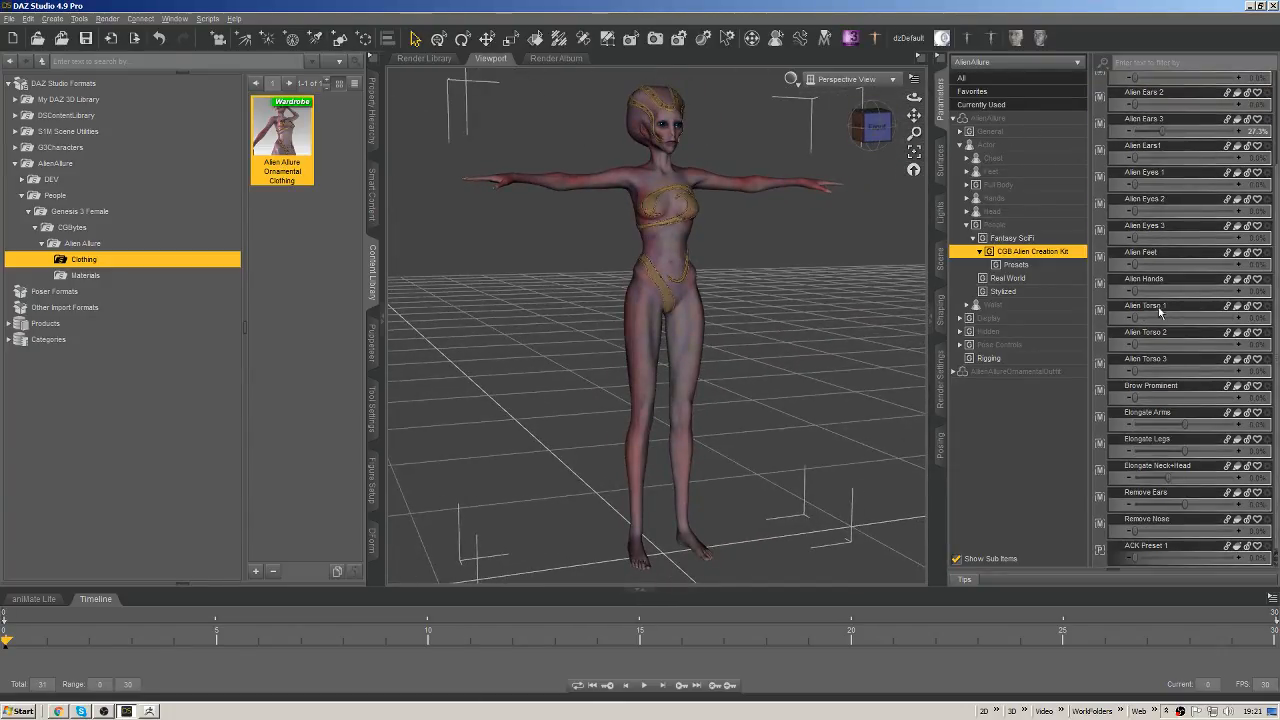
click(1158, 309)
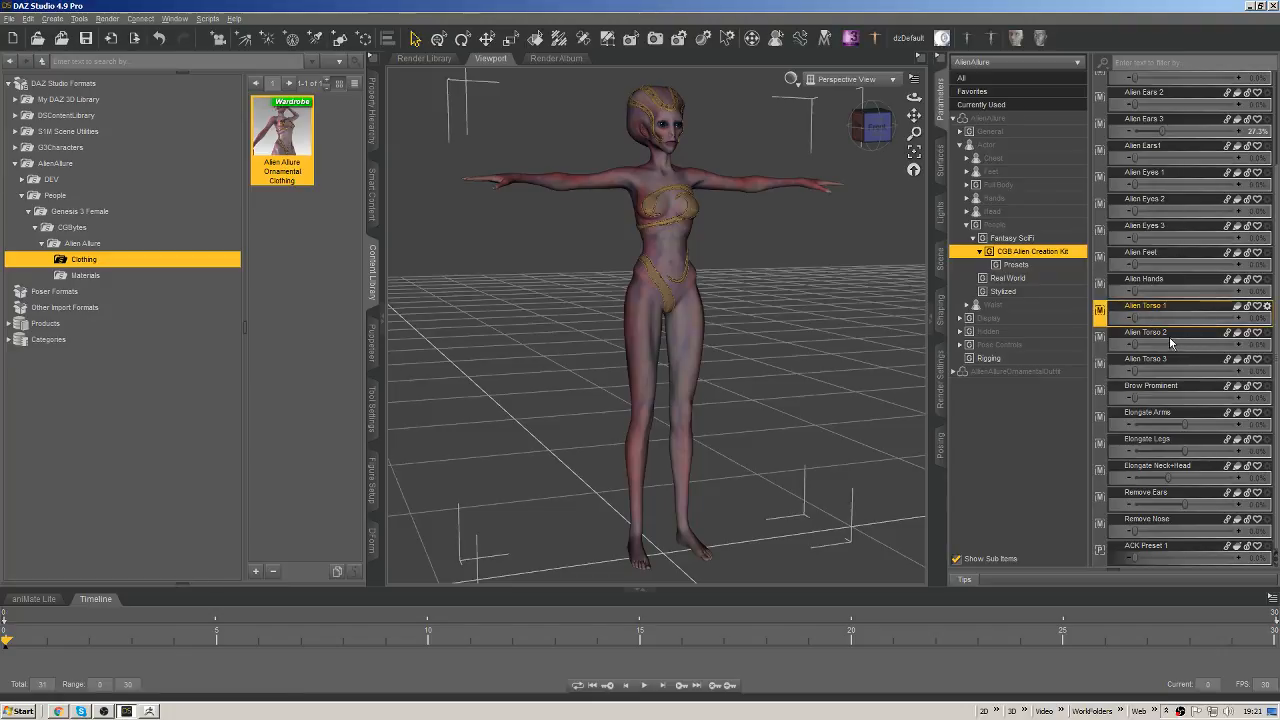
drag(1136, 345, 1265, 333)
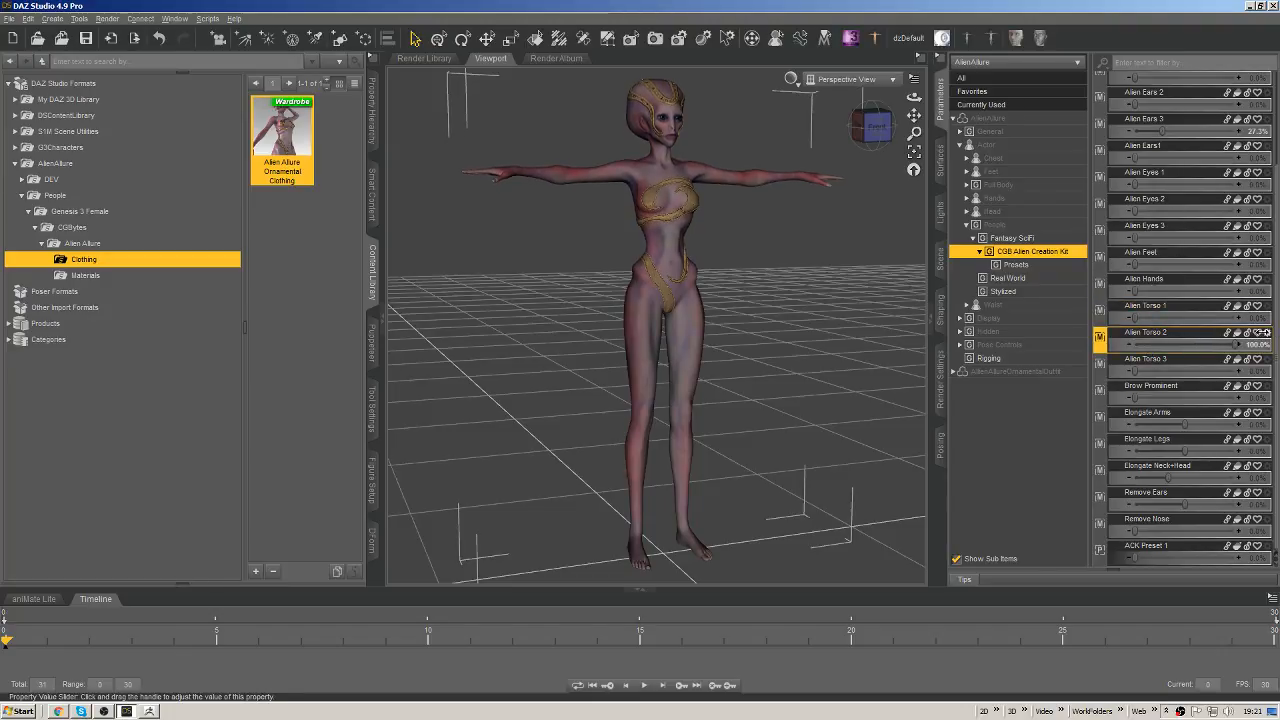
mouse_move(872, 127)
mouse_down()
mouse_move(842, 128)
mouse_move(858, 128)
mouse_up()
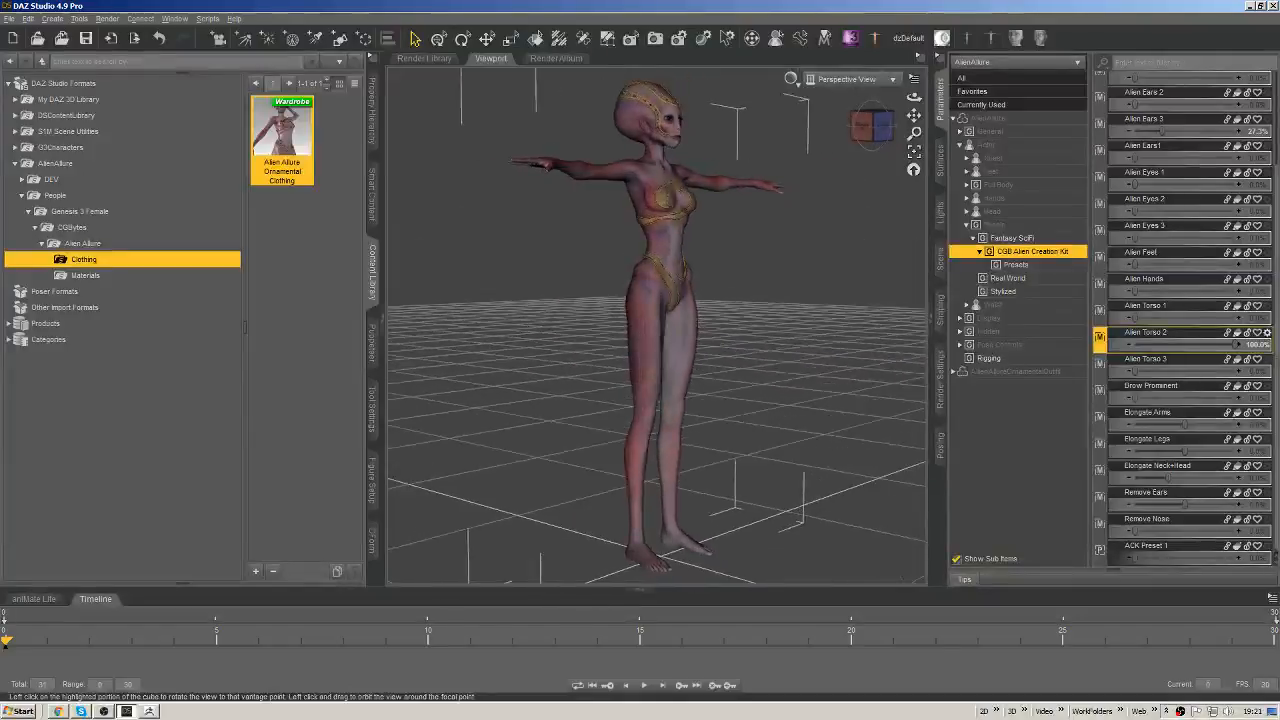
mouse_move(914, 97)
mouse_down()
mouse_move(936, 103)
mouse_move(914, 100)
mouse_up()
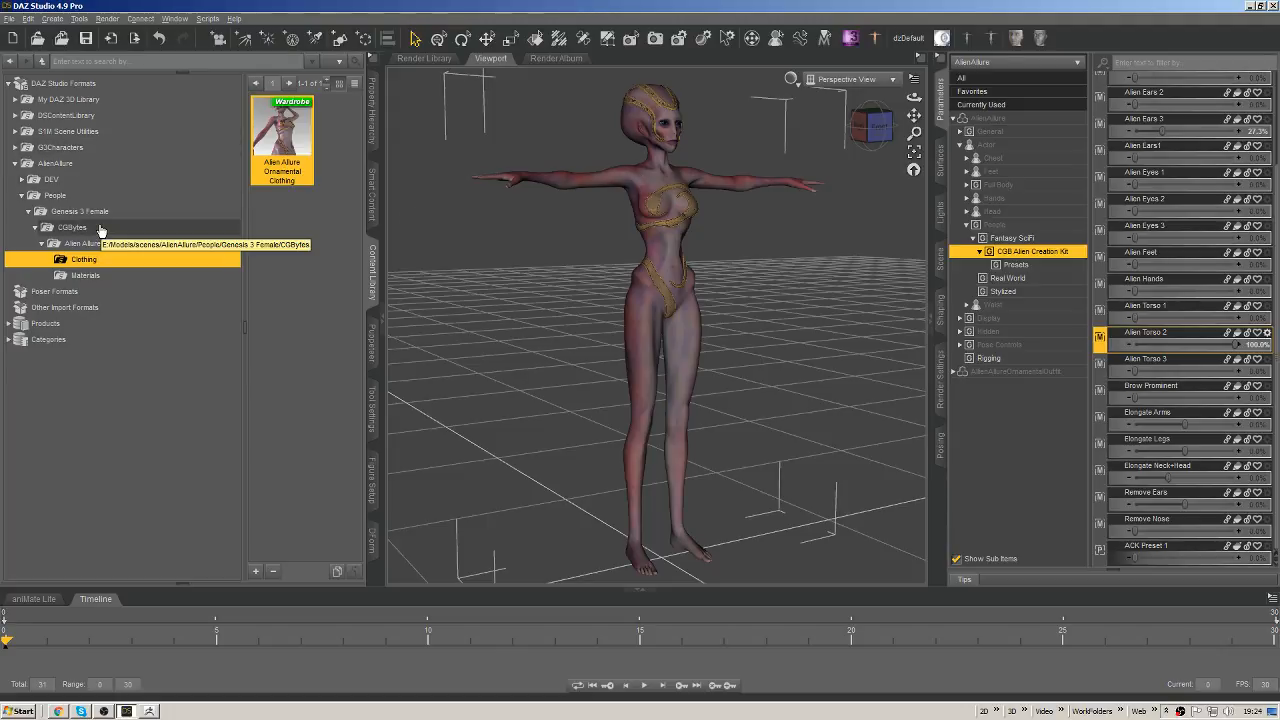
click(375, 61)
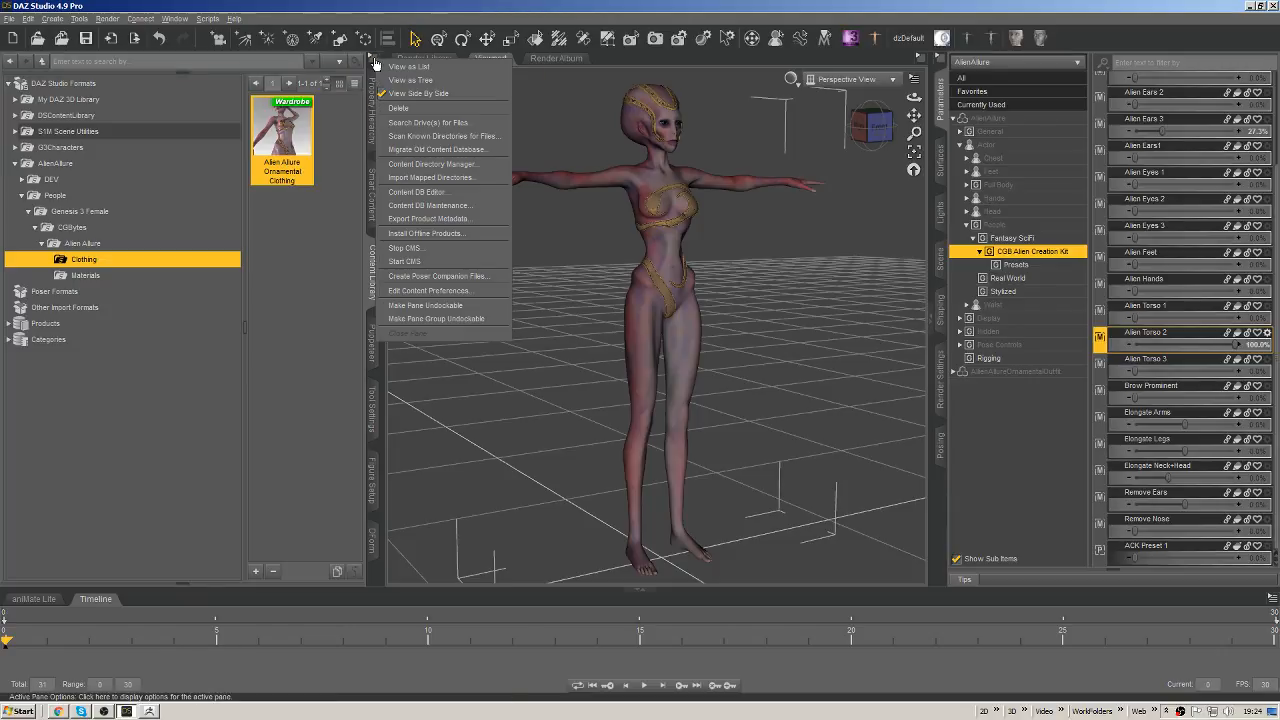
click(345, 5)
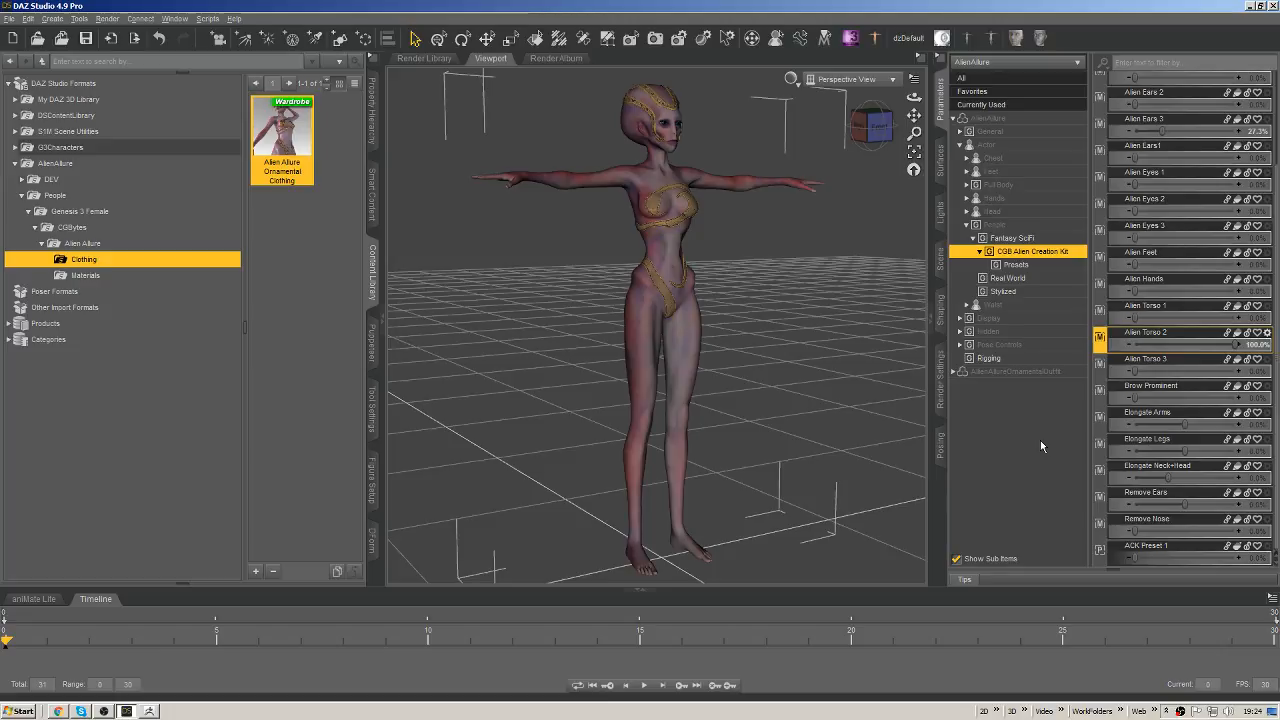
click(374, 59)
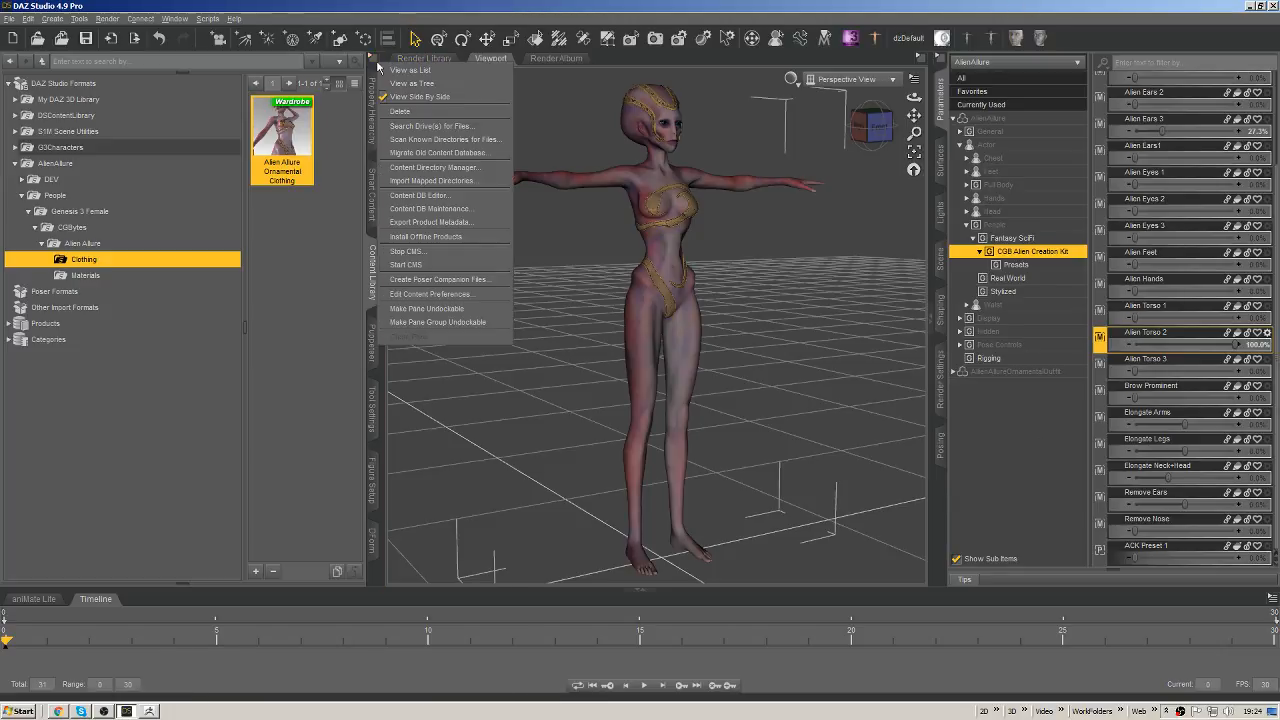
click(374, 7)
Select My DAZ 3D Library under DAZ Studio Formats in the content library and check its folder contents.
click(42, 84)
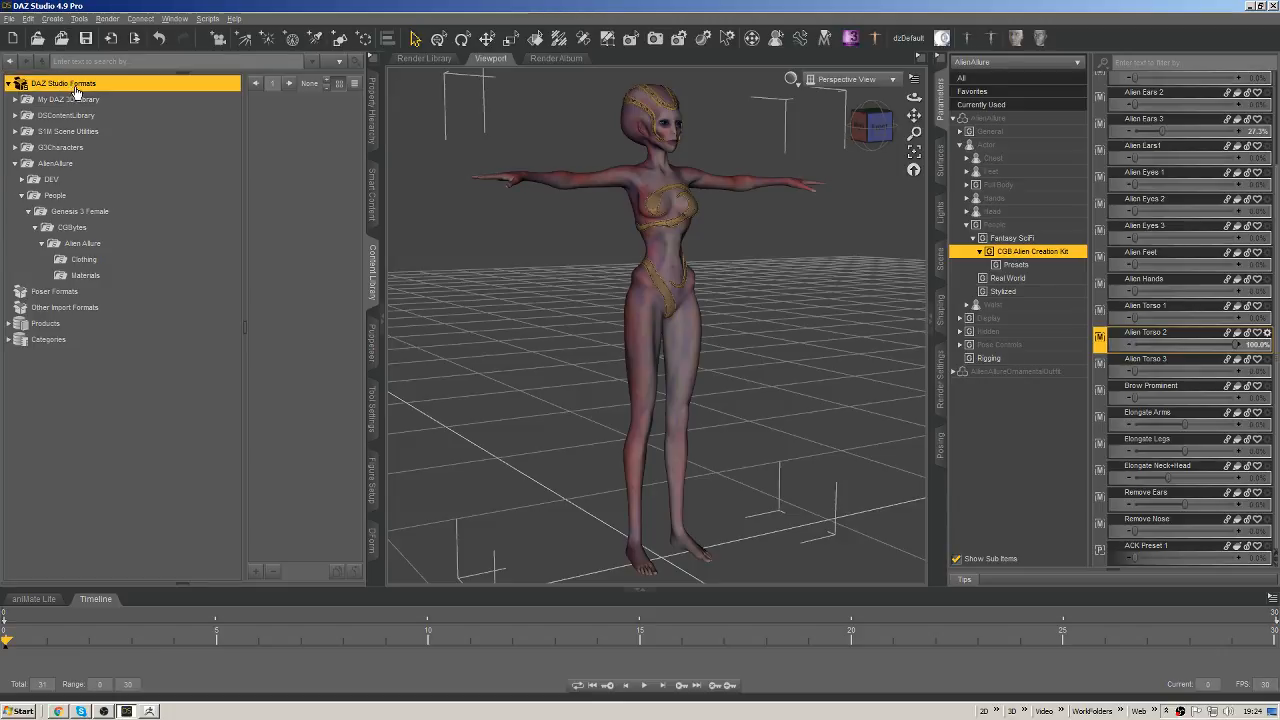
click(78, 101)
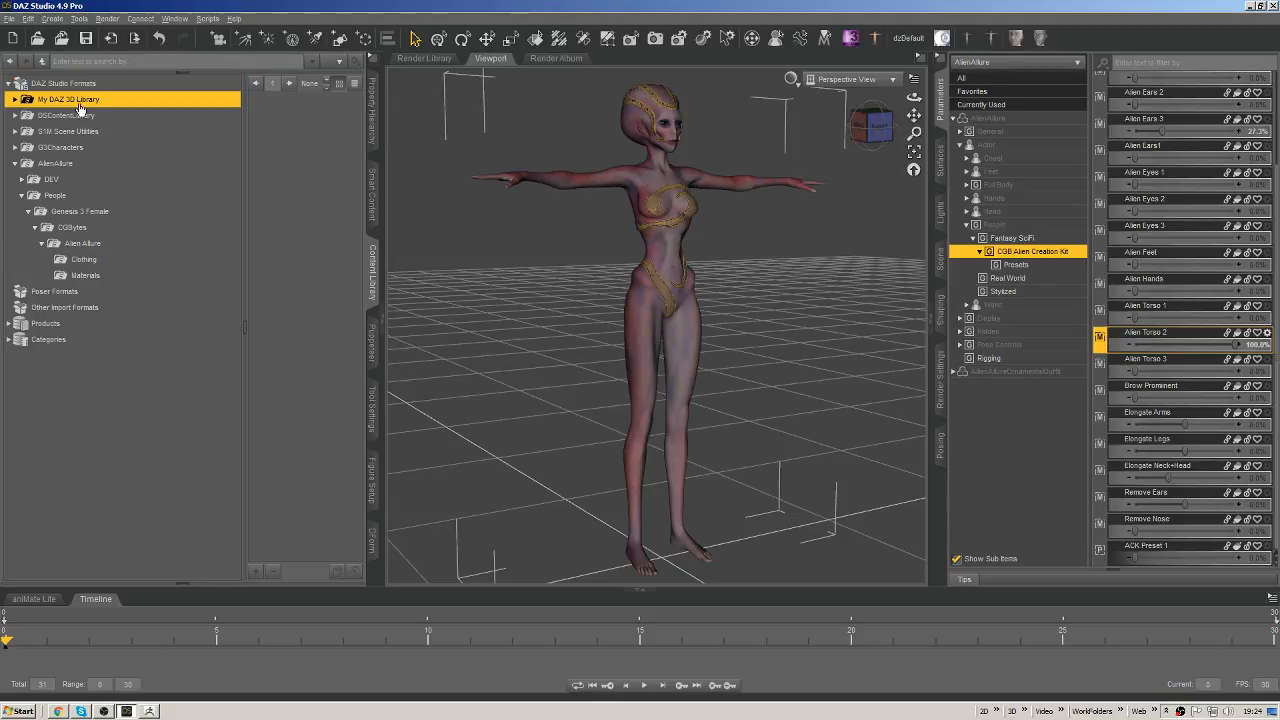
click(14, 100)
click(14, 100)
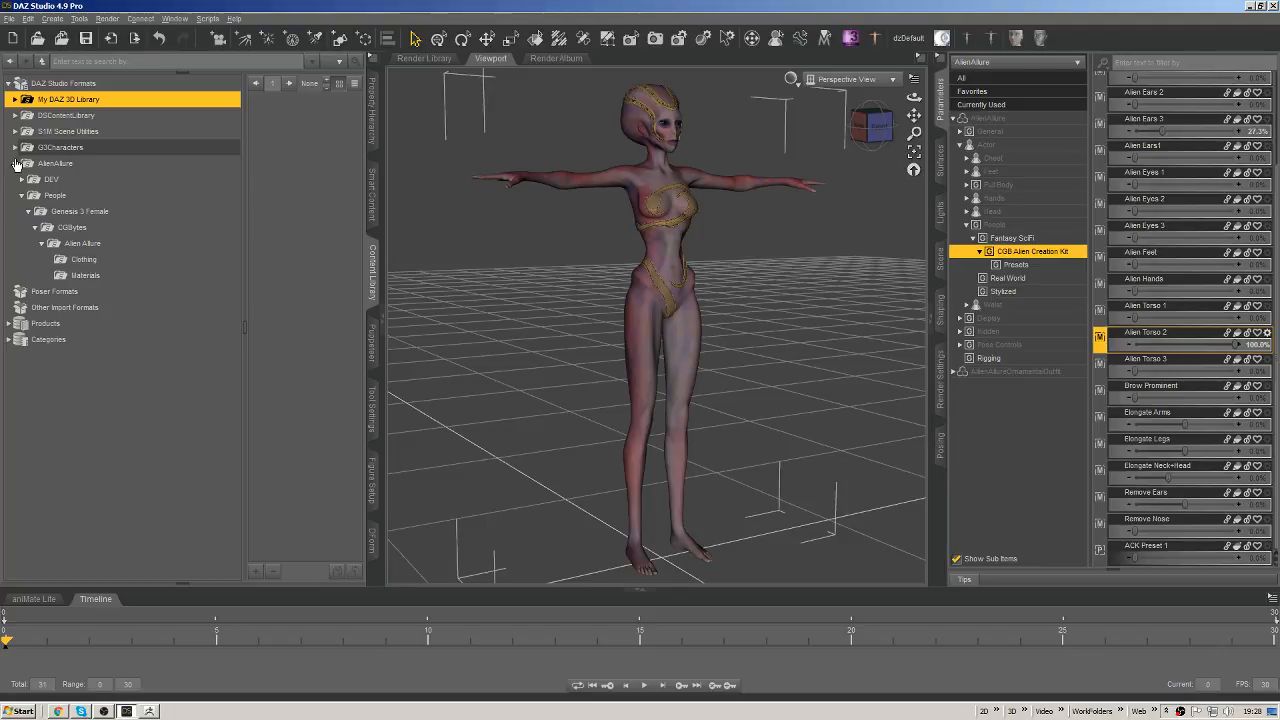
key(alt)
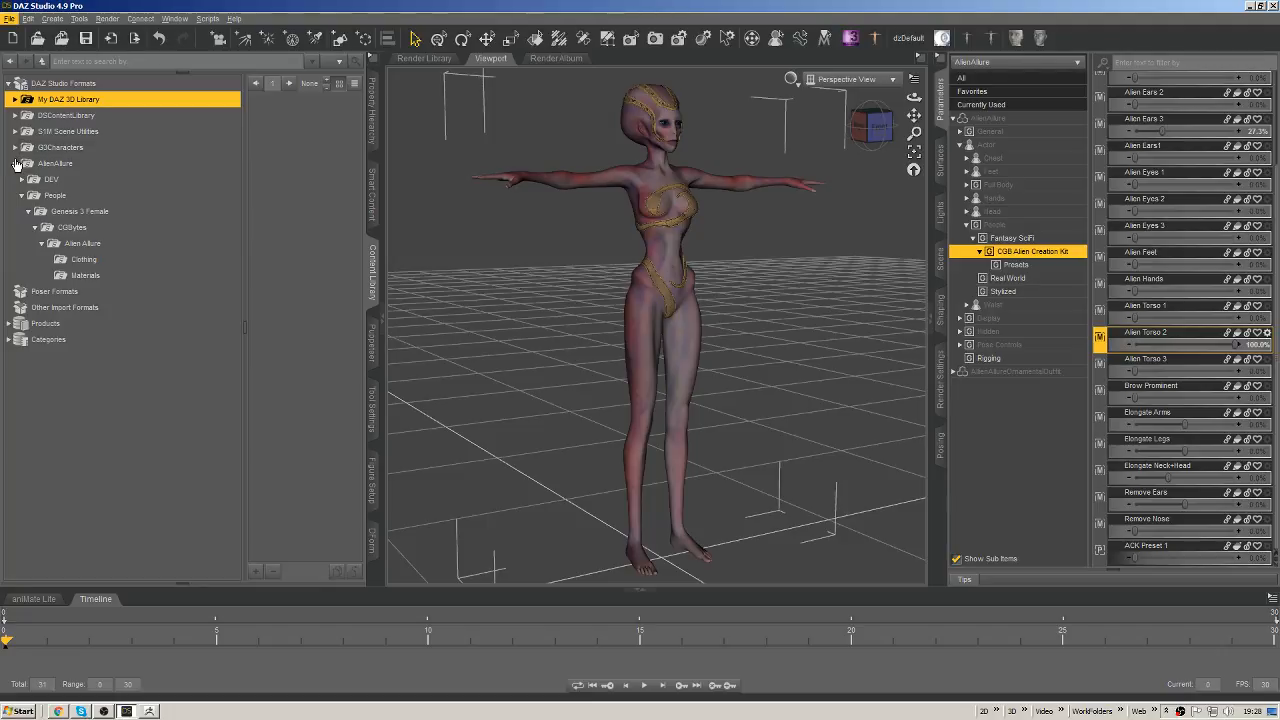